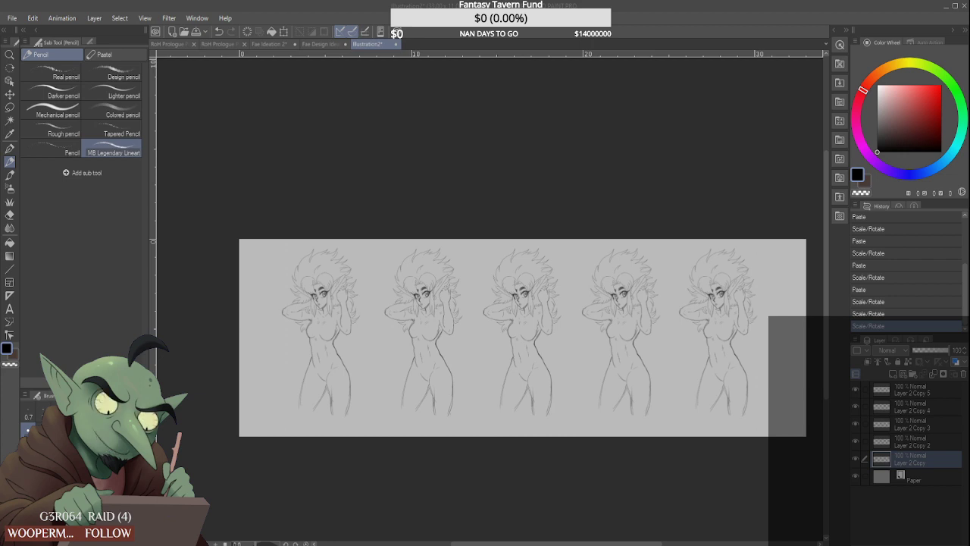
scroll(316, 386, down, 2)
scroll(317, 386, up, 4)
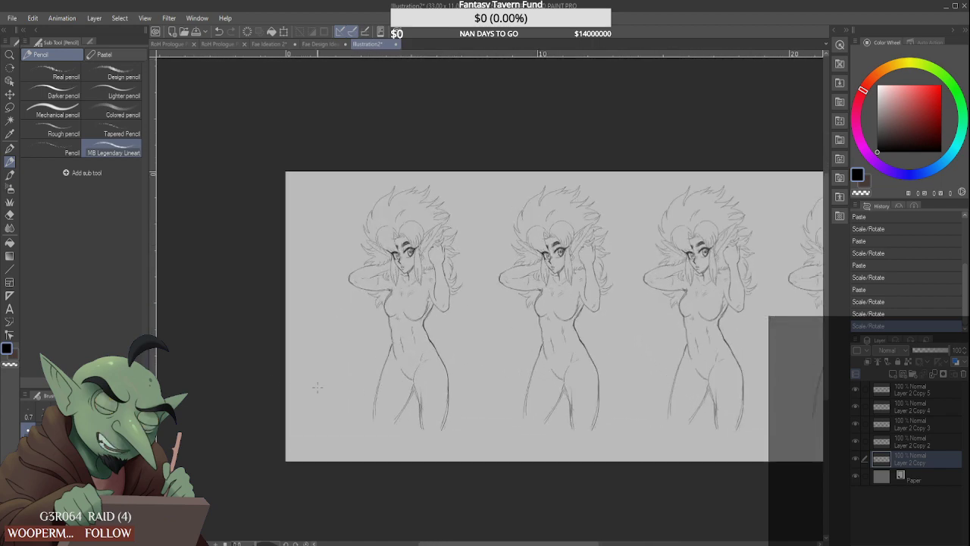
scroll(505, 411, up, 3)
scroll(494, 416, down, 1)
scroll(494, 416, up, 1)
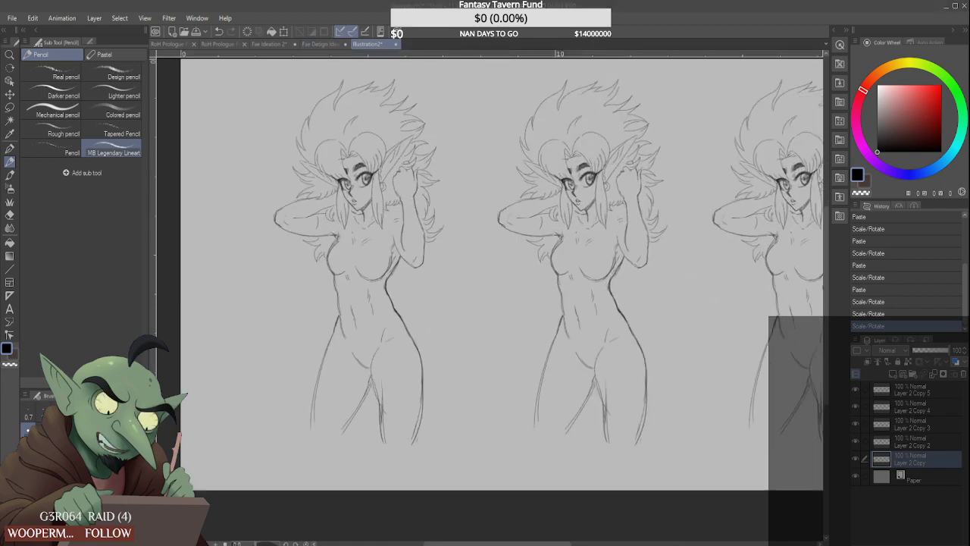
Examine the row of seven outfit silhouettes in the Fae Design Ideation document
click(261, 45)
click(318, 44)
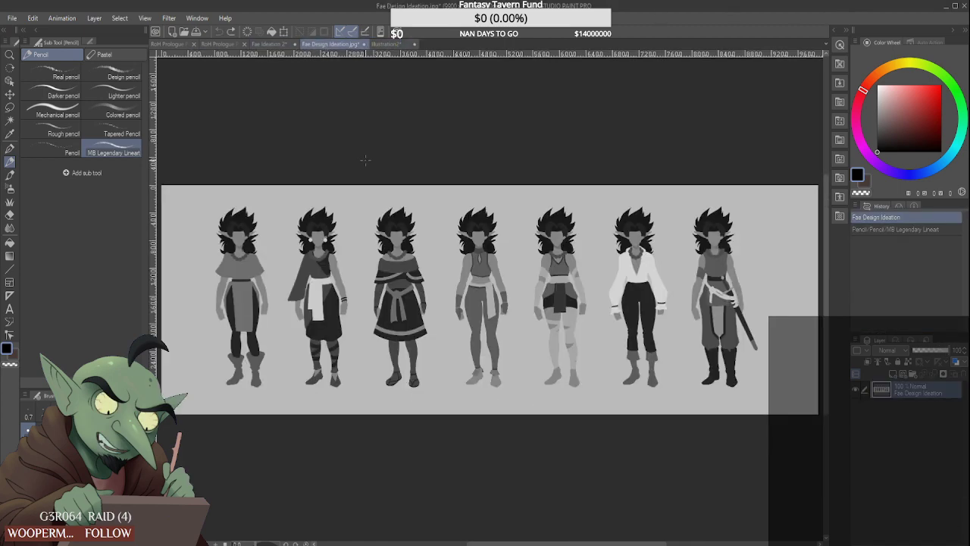
scroll(240, 322, up, 2)
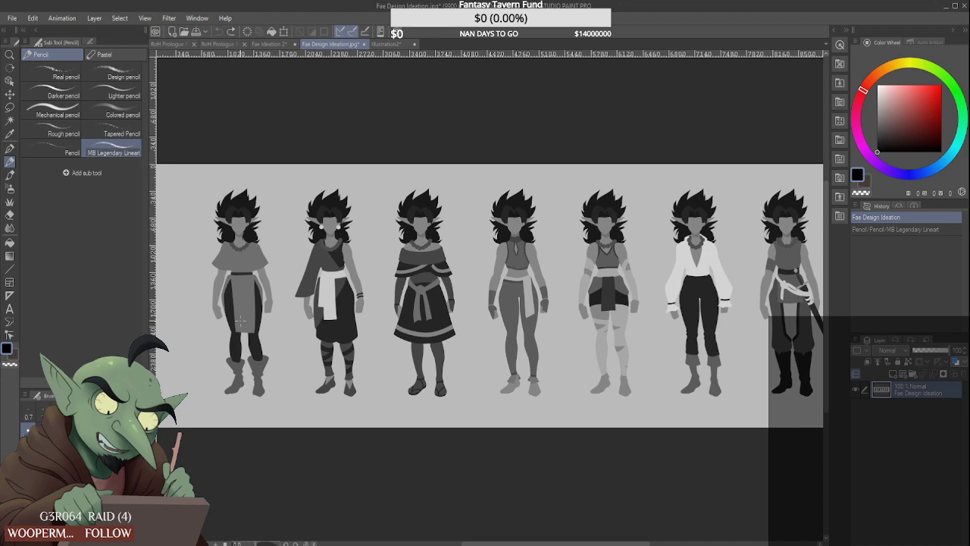
scroll(240, 322, up, 1)
scroll(345, 311, down, 3)
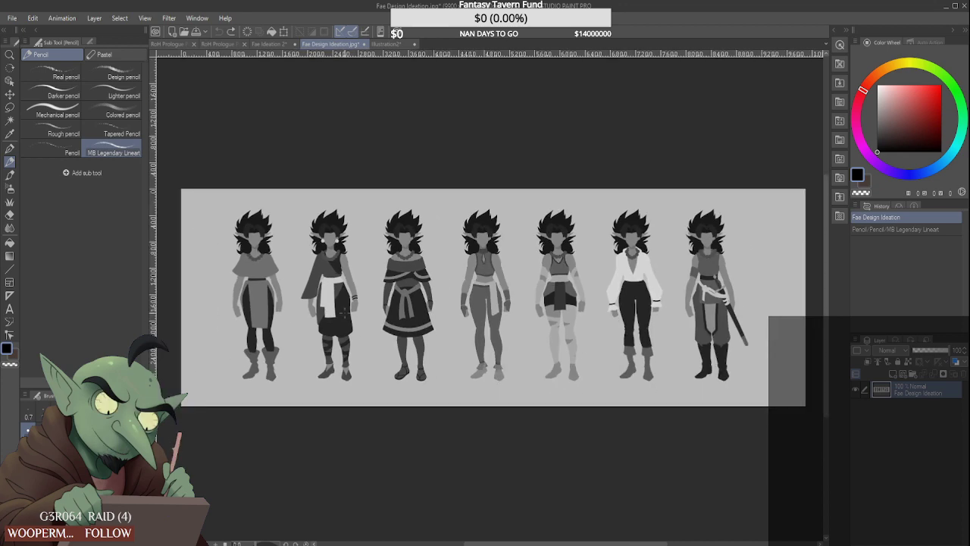
scroll(690, 372, down, 1)
scroll(524, 355, up, 1)
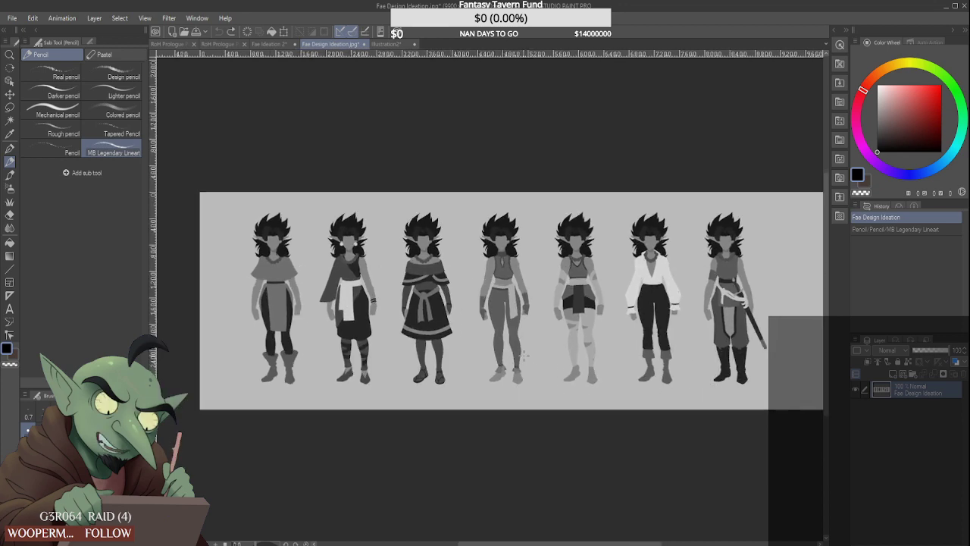
scroll(524, 354, up, 1)
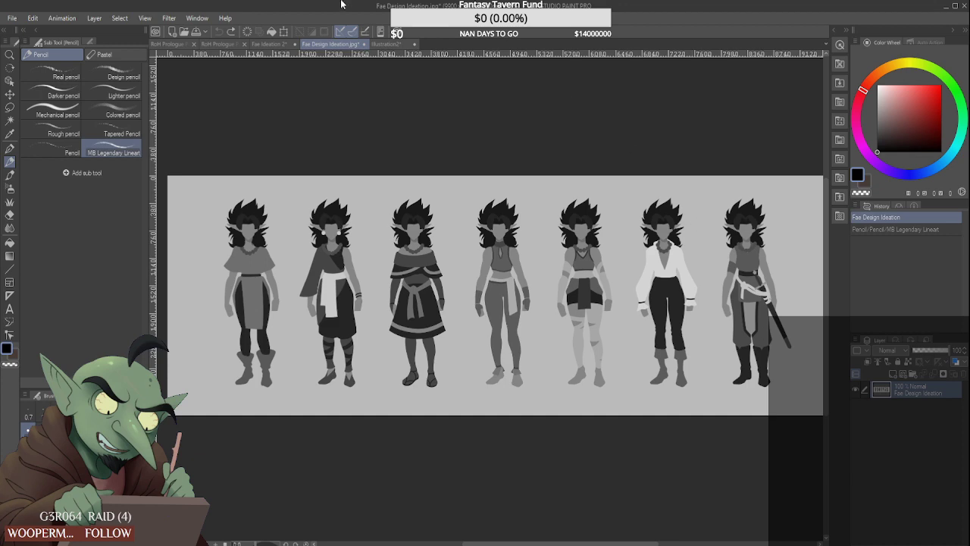
Return to the Illustration2 document and add a new raster layer above Layer 2 Copy 5
click(386, 44)
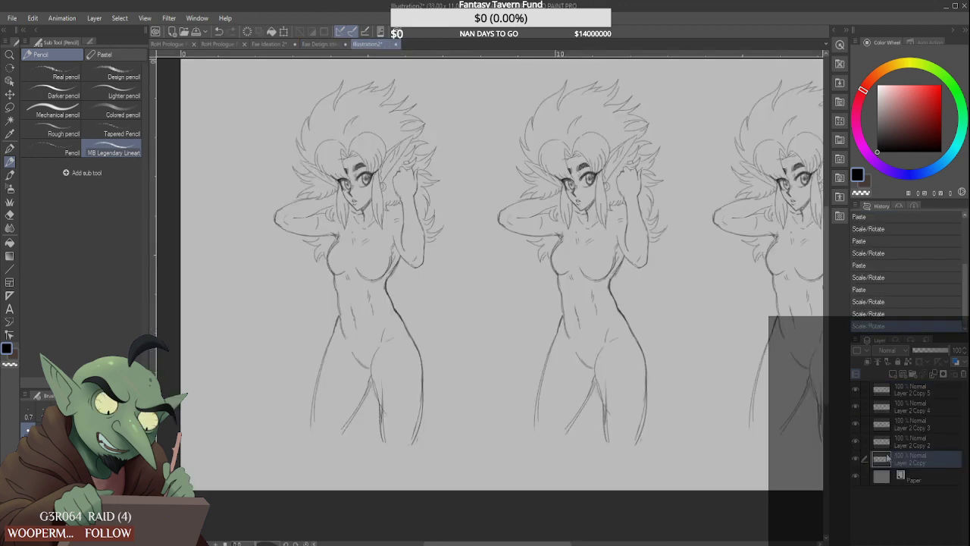
scroll(523, 326, down, 2)
scroll(516, 324, up, 1)
click(919, 388)
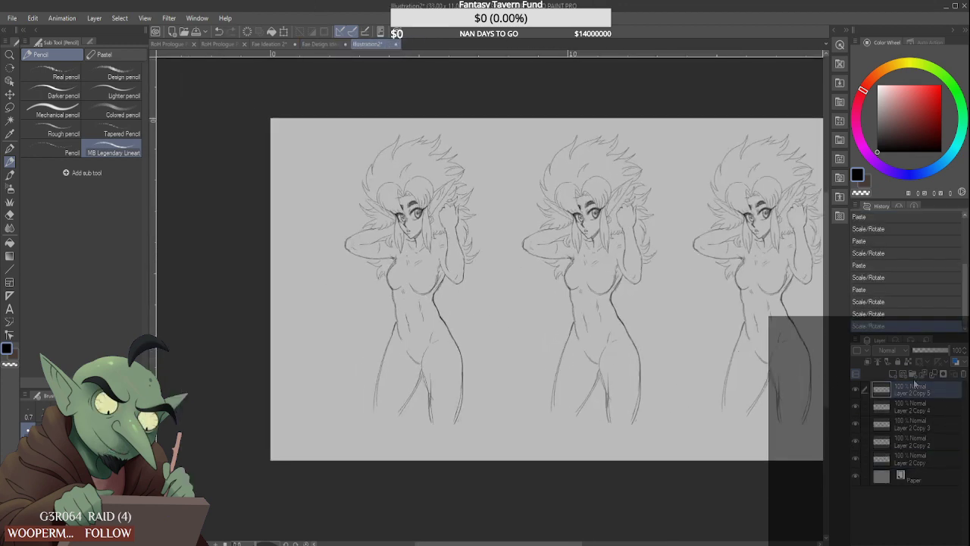
click(893, 374)
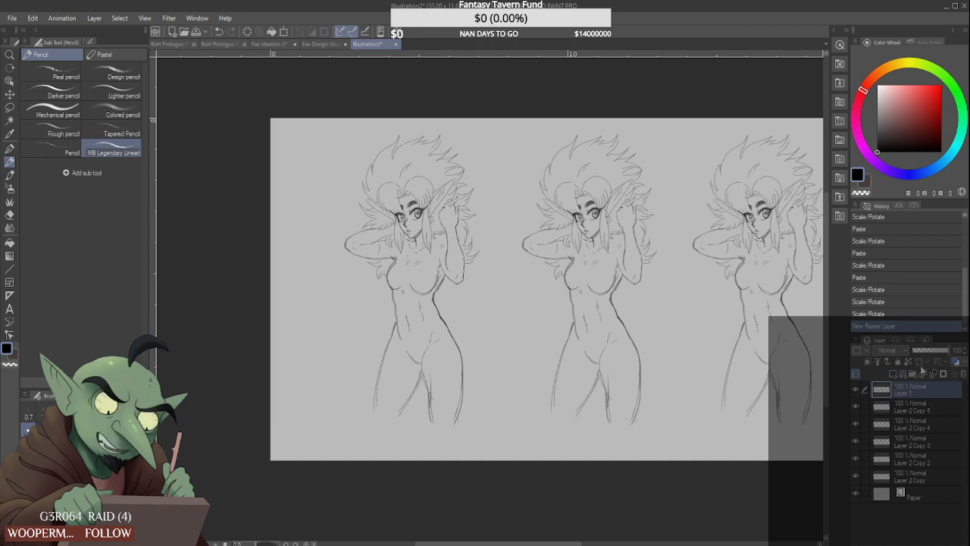
Handwrite the note "- SPIRITUAL" in dark red with the Cel brush, in the empty area beside the first figure's hair
click(935, 111)
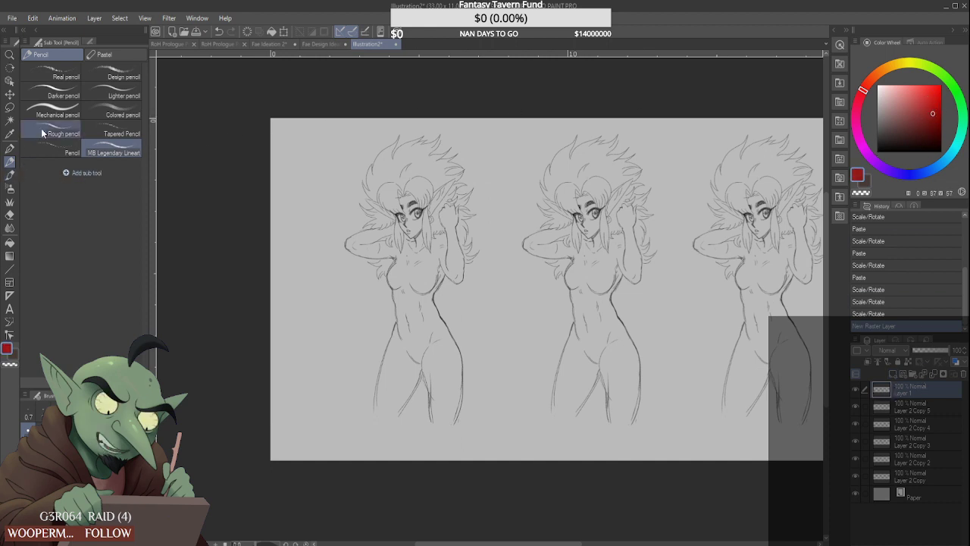
click(10, 174)
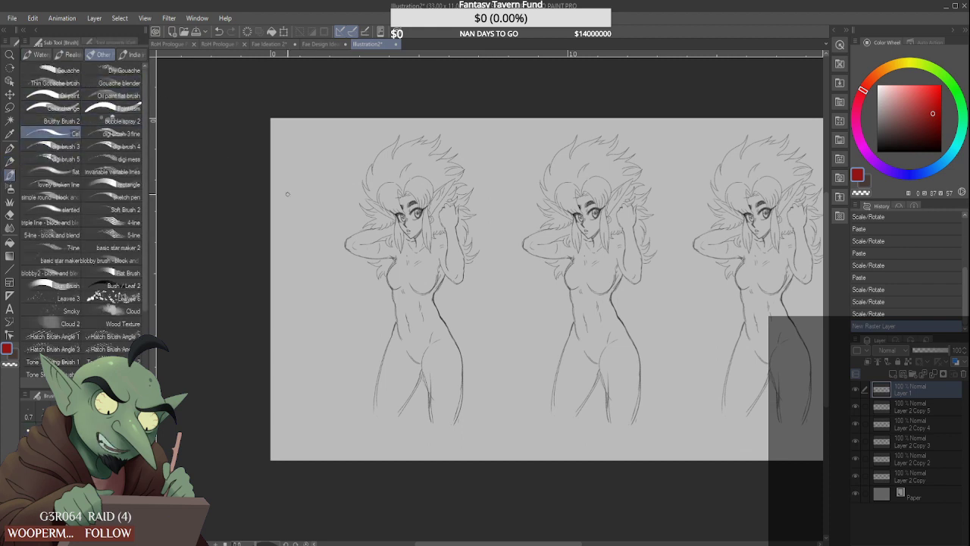
scroll(278, 181, up, 2)
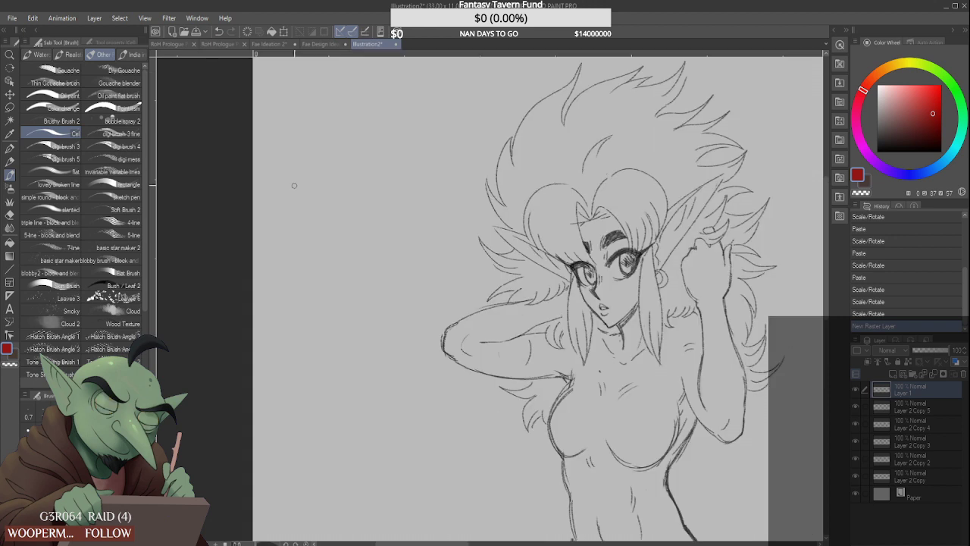
mouse_move(306, 183)
mouse_down()
mouse_move(283, 193)
mouse_move(291, 191)
mouse_up()
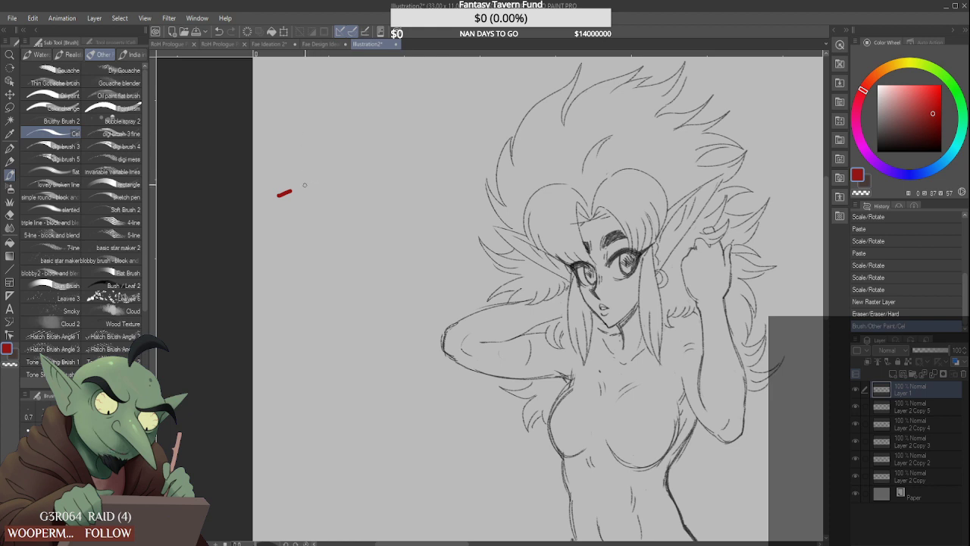
mouse_move(299, 184)
mouse_down()
mouse_move(299, 192)
mouse_move(297, 176)
mouse_move(301, 188)
mouse_move(340, 173)
mouse_up()
mouse_move(342, 157)
mouse_down()
mouse_move(347, 170)
mouse_move(381, 151)
mouse_up()
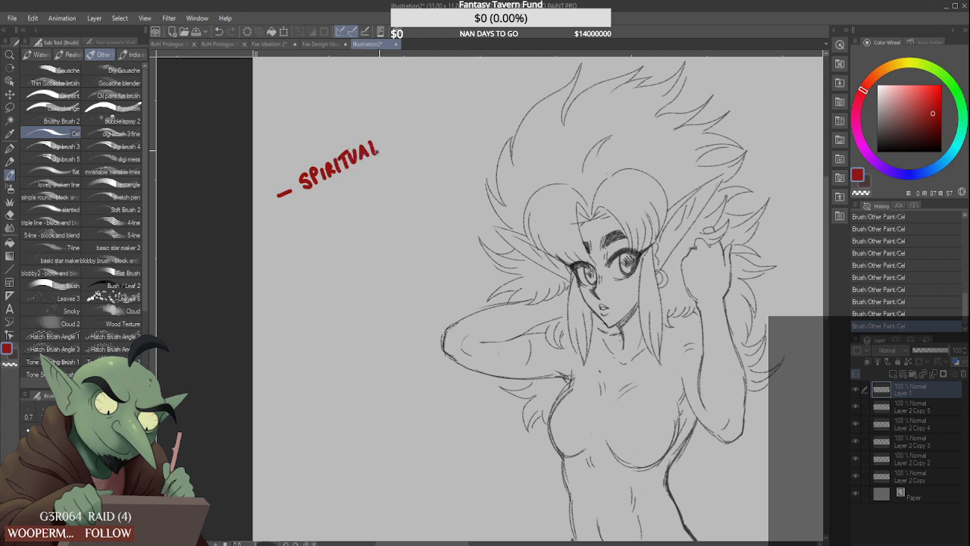
Handwrite "- RAISED IN MONASTERY" under the SPIRITUAL note and link the two lines with a curved arrow
drag(280, 221, 296, 225)
mouse_move(293, 210)
mouse_down()
mouse_move(265, 213)
mouse_move(272, 225)
mouse_move(313, 216)
mouse_move(332, 197)
mouse_up()
drag(324, 195, 336, 201)
mouse_move(330, 191)
mouse_down()
mouse_move(336, 200)
mouse_move(356, 189)
mouse_up()
mouse_move(355, 189)
mouse_down()
mouse_move(384, 168)
mouse_move(396, 175)
mouse_move(410, 152)
mouse_move(430, 154)
mouse_move(439, 137)
mouse_up()
mouse_move(434, 138)
mouse_down()
mouse_move(436, 149)
mouse_move(443, 139)
mouse_up()
drag(434, 135, 439, 137)
drag(445, 127, 446, 135)
drag(447, 135, 456, 132)
drag(461, 122, 456, 138)
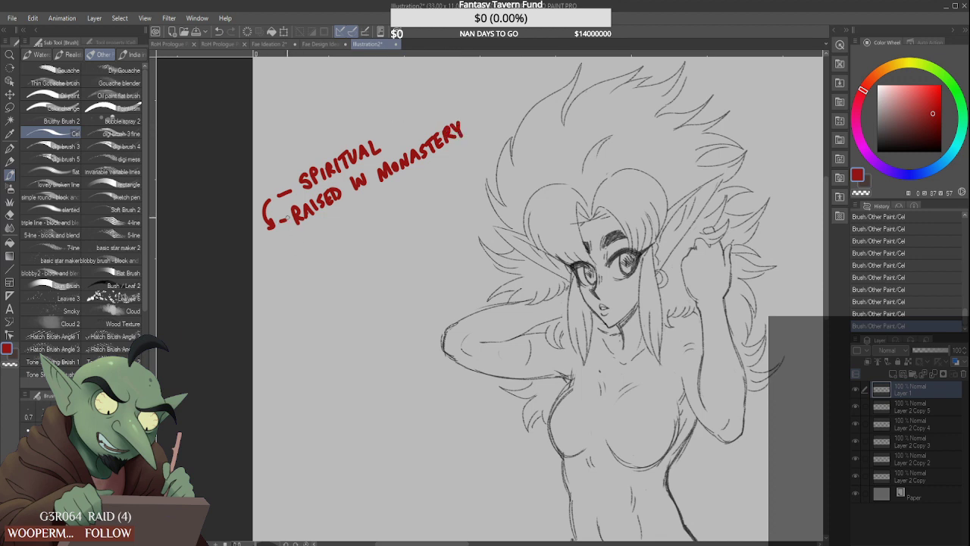
Handwrite the bulleted sub-notes "ROBES" and "LOOSE GARB" under the monastery line
mouse_move(307, 234)
mouse_down()
mouse_move(345, 223)
mouse_move(348, 211)
mouse_move(329, 255)
mouse_move(359, 238)
mouse_move(357, 226)
mouse_move(373, 228)
mouse_move(394, 206)
mouse_move(399, 214)
mouse_up()
click(310, 251)
mouse_move(399, 212)
mouse_down()
mouse_move(401, 201)
mouse_move(404, 212)
mouse_up()
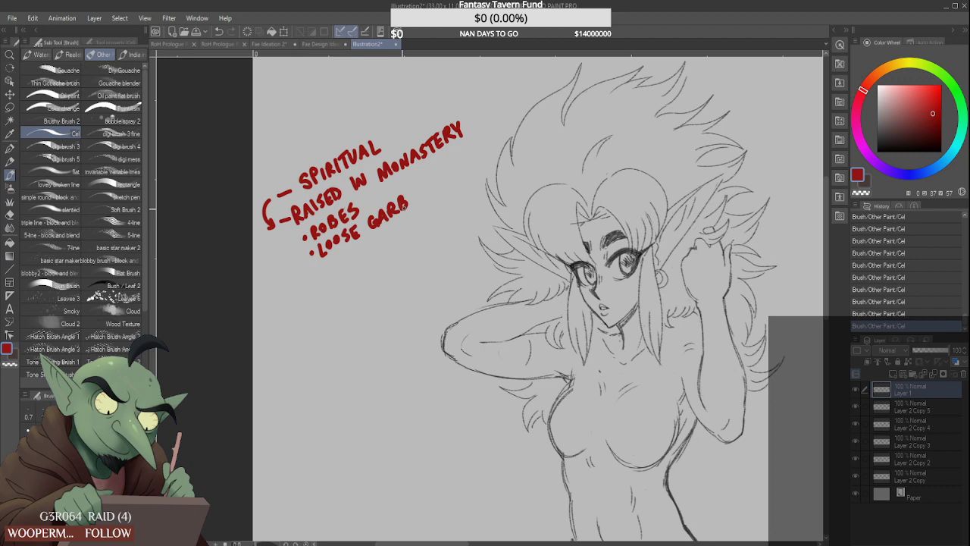
Handwrite a third bulleted sub-note, "TEXTILES/PATTERNS", under LOOSE GARB
click(317, 275)
drag(323, 271, 347, 268)
mouse_move(347, 261)
mouse_down()
mouse_move(340, 268)
mouse_move(358, 254)
mouse_up()
drag(352, 255, 363, 259)
mouse_move(366, 247)
mouse_down()
mouse_move(373, 255)
mouse_move(378, 241)
mouse_up()
drag(373, 248, 401, 229)
mouse_move(403, 233)
mouse_down()
mouse_move(407, 220)
mouse_move(413, 229)
mouse_up()
drag(406, 227, 422, 215)
mouse_move(417, 217)
mouse_down()
mouse_move(419, 226)
mouse_move(431, 207)
mouse_up()
drag(425, 209, 429, 216)
drag(430, 207, 435, 209)
drag(435, 202, 441, 208)
mouse_move(441, 206)
mouse_down()
mouse_move(446, 194)
mouse_move(449, 204)
mouse_up()
mouse_move(447, 190)
mouse_down()
mouse_move(455, 181)
mouse_move(454, 200)
mouse_up()
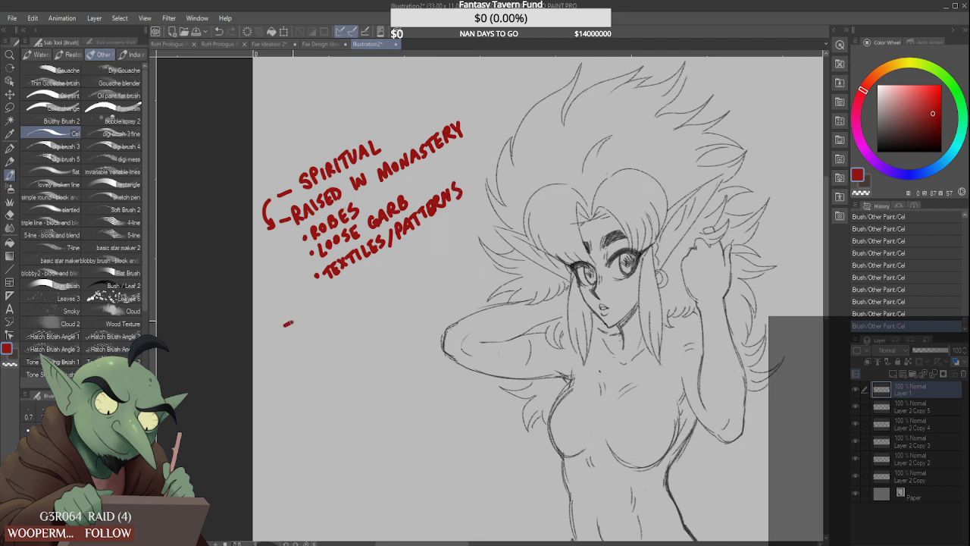
Handwrite the note "- ACROBATIC/ATHLETIC" below the textiles sub-note
mouse_move(285, 325)
mouse_down()
mouse_move(316, 324)
mouse_move(367, 275)
mouse_move(365, 284)
mouse_up()
mouse_move(377, 266)
mouse_down()
mouse_move(371, 273)
mouse_move(383, 278)
mouse_move(402, 262)
mouse_up()
drag(406, 251, 408, 262)
drag(414, 244, 416, 257)
drag(413, 254, 428, 248)
drag(428, 247, 433, 238)
drag(425, 238, 443, 226)
mouse_move(442, 226)
mouse_down()
mouse_move(440, 240)
mouse_move(446, 228)
mouse_move(449, 235)
mouse_up()
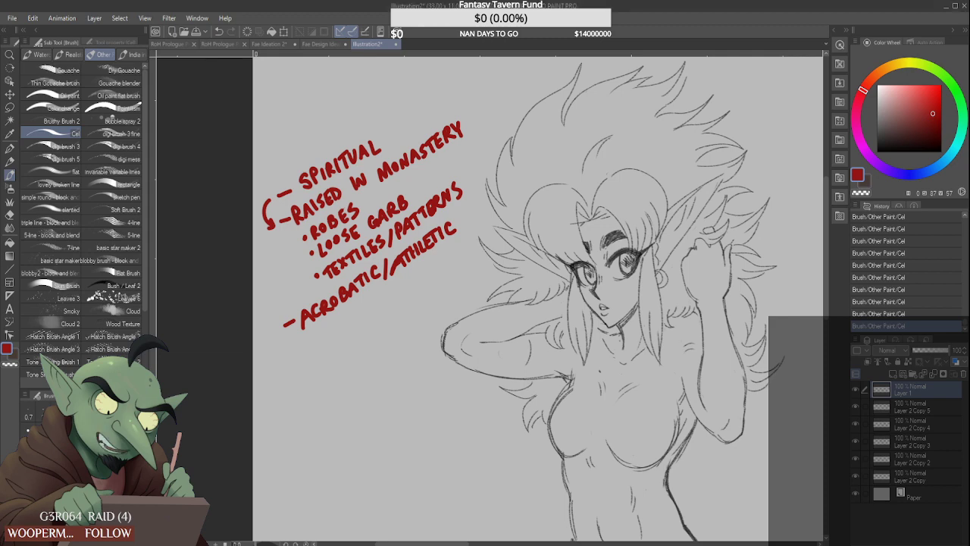
Handwrite the note "- MAGICAL POWERS" below the acrobatic line
scroll(402, 348, down, 2)
scroll(337, 383, up, 3)
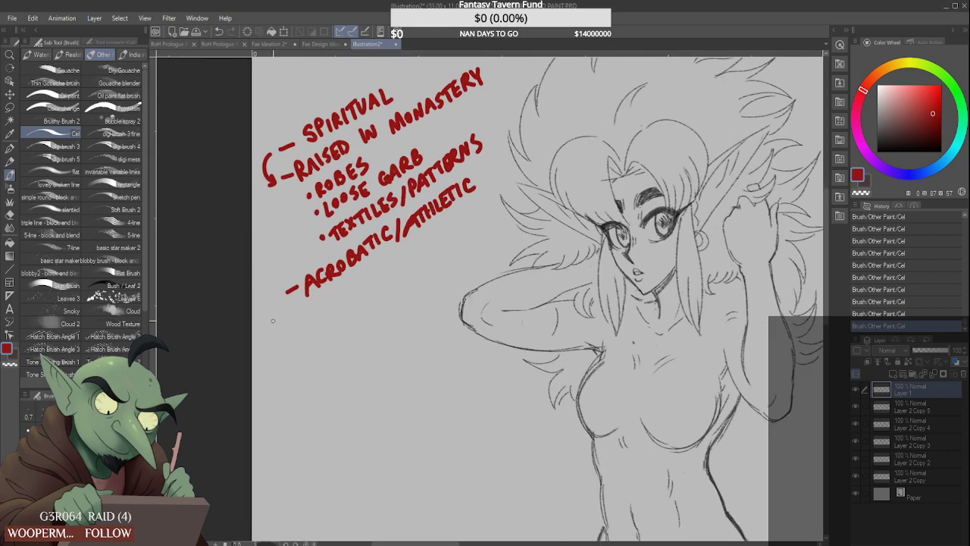
drag(282, 331, 291, 325)
mouse_move(301, 336)
mouse_down()
mouse_move(302, 325)
mouse_move(320, 328)
mouse_move(327, 305)
mouse_move(328, 319)
mouse_up()
mouse_move(335, 306)
mouse_down()
mouse_move(336, 318)
mouse_move(403, 266)
mouse_move(406, 275)
mouse_move(427, 261)
mouse_up()
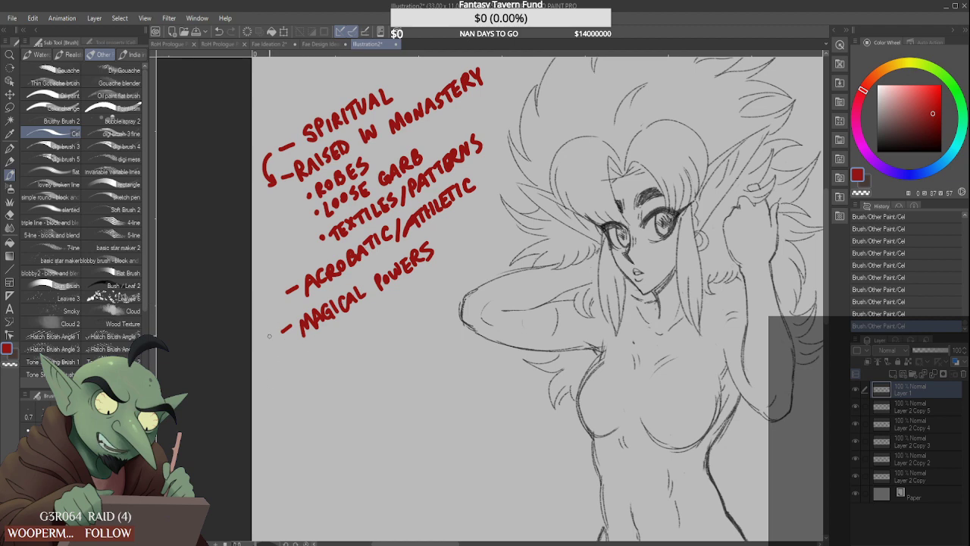
Draw a small tilde mark before the MAGICAL POWERS line and handwrite "- POTENTIAL INFLUENCES:" beneath it
drag(260, 346, 272, 338)
drag(285, 367, 291, 368)
mouse_move(297, 356)
mouse_down()
mouse_move(296, 372)
mouse_move(312, 366)
mouse_up()
mouse_move(309, 358)
mouse_down()
mouse_move(336, 336)
mouse_move(344, 347)
mouse_move(344, 336)
mouse_move(388, 322)
mouse_up()
mouse_move(381, 310)
mouse_down()
mouse_move(404, 315)
mouse_move(414, 295)
mouse_up()
drag(409, 303, 443, 270)
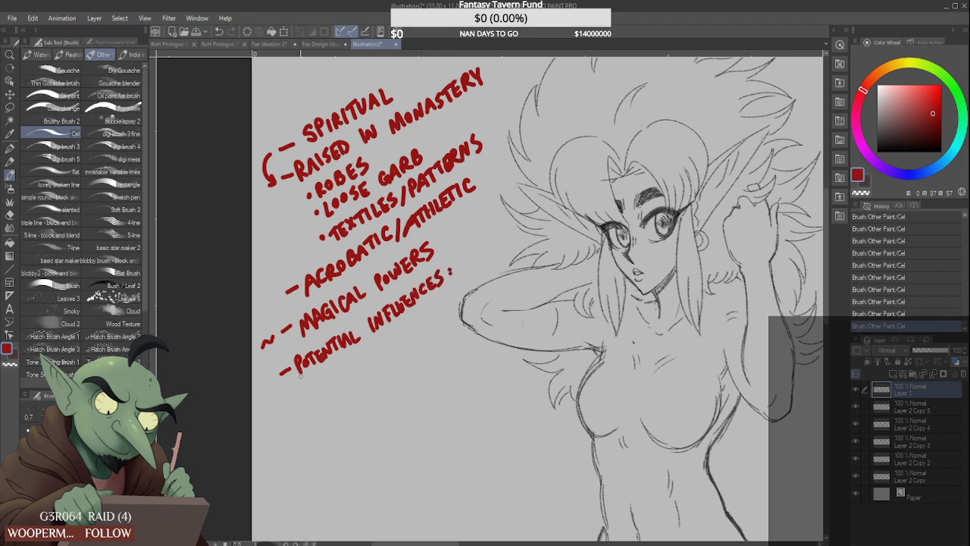
Handwrite the sub-note "- INDIAN DRESSES" under the POTENTIAL INFLUENCES heading
mouse_move(299, 388)
mouse_down()
mouse_move(317, 391)
mouse_move(326, 377)
mouse_move(328, 385)
mouse_up()
drag(328, 379, 335, 379)
mouse_move(343, 364)
mouse_down()
mouse_move(343, 376)
mouse_move(353, 368)
mouse_up()
mouse_move(355, 370)
mouse_down()
mouse_move(365, 352)
mouse_move(372, 362)
mouse_move(400, 333)
mouse_move(419, 333)
mouse_up()
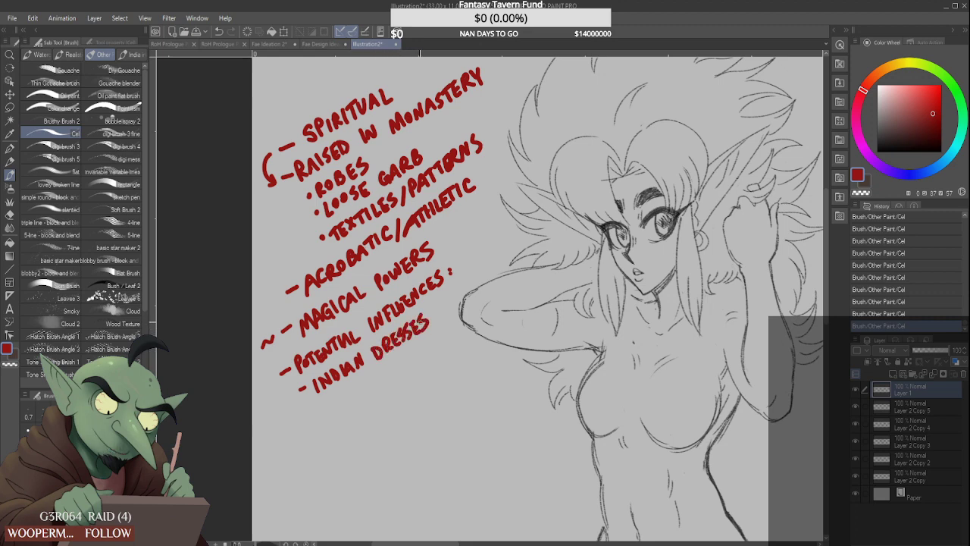
Clean up around the INDIAN DRESSES line with the hard eraser and retouch its leading dash
drag(353, 351, 358, 352)
drag(329, 392, 365, 365)
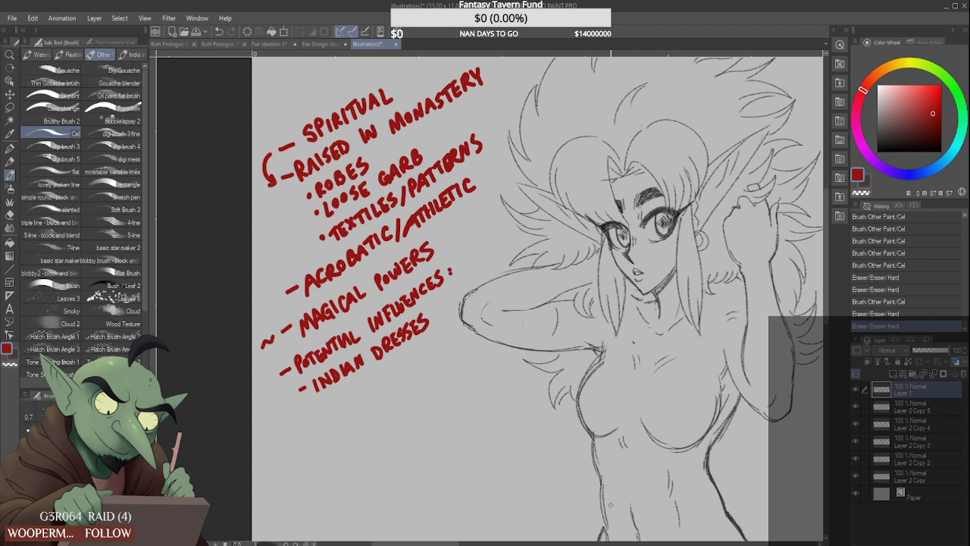
scroll(434, 401, down, 3)
scroll(400, 377, up, 2)
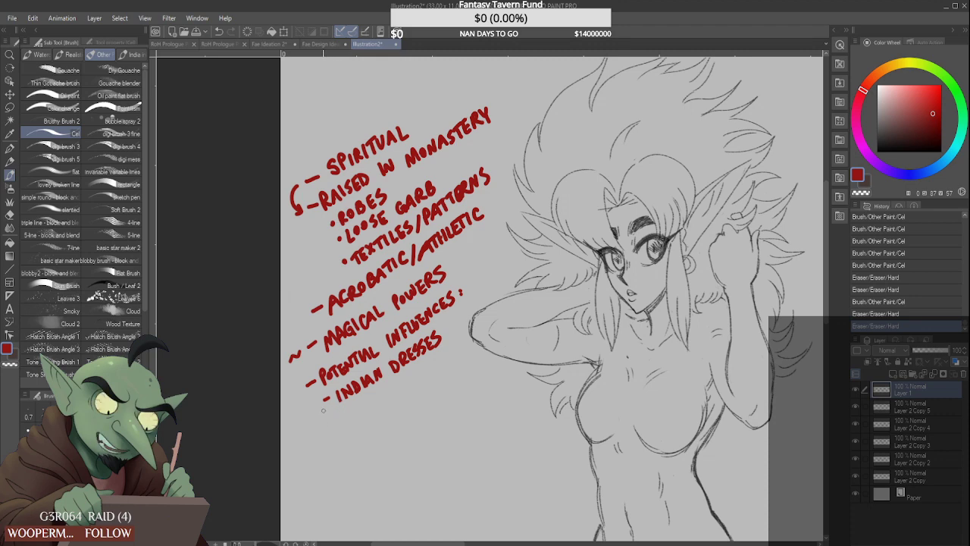
drag(322, 402, 327, 399)
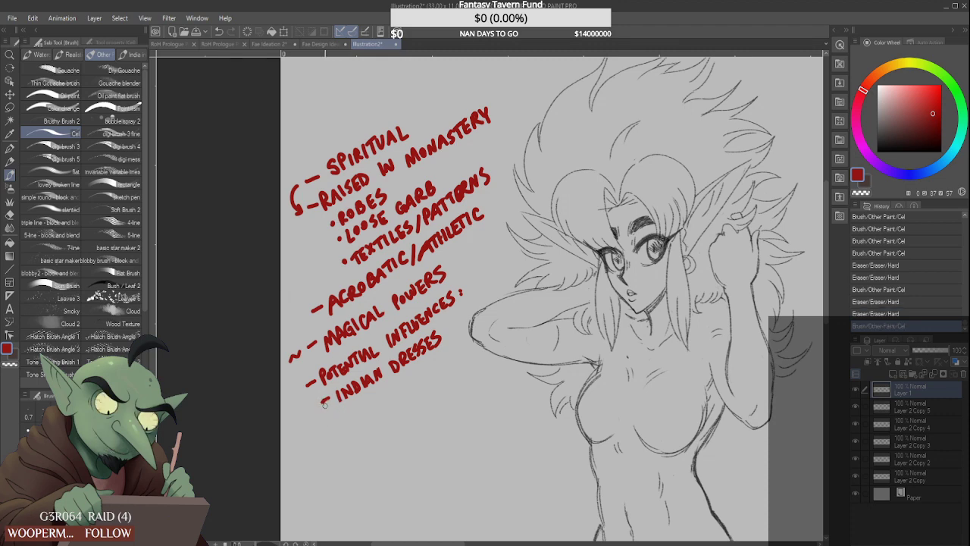
drag(317, 396, 319, 401)
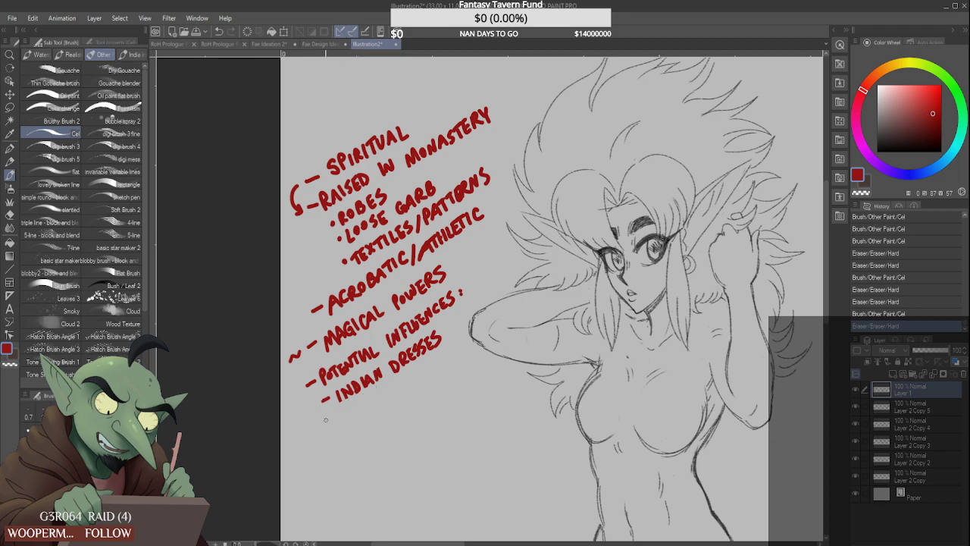
Add a dash for another sub-note under INDIAN DRESSES and tidy the tilde mark beside MAGICAL POWERS
drag(326, 423, 338, 419)
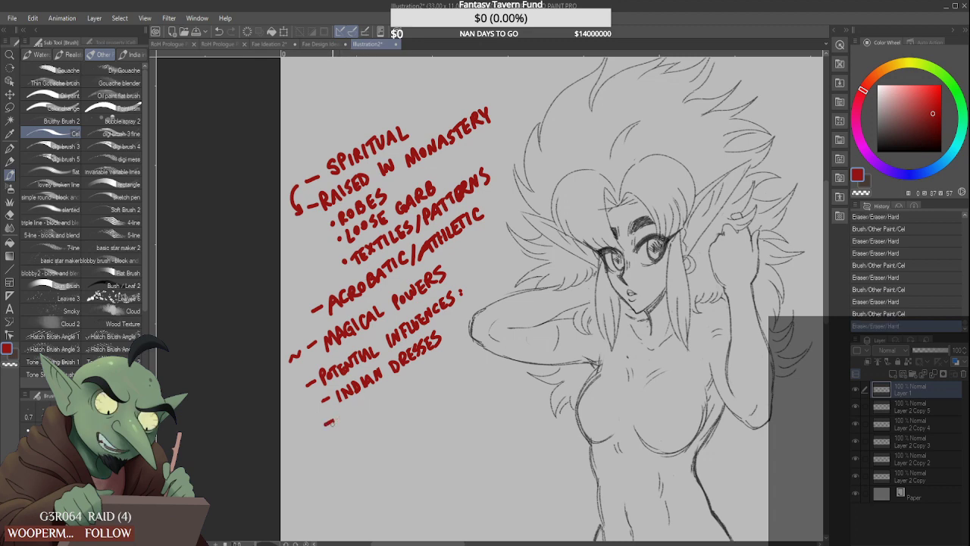
click(294, 359)
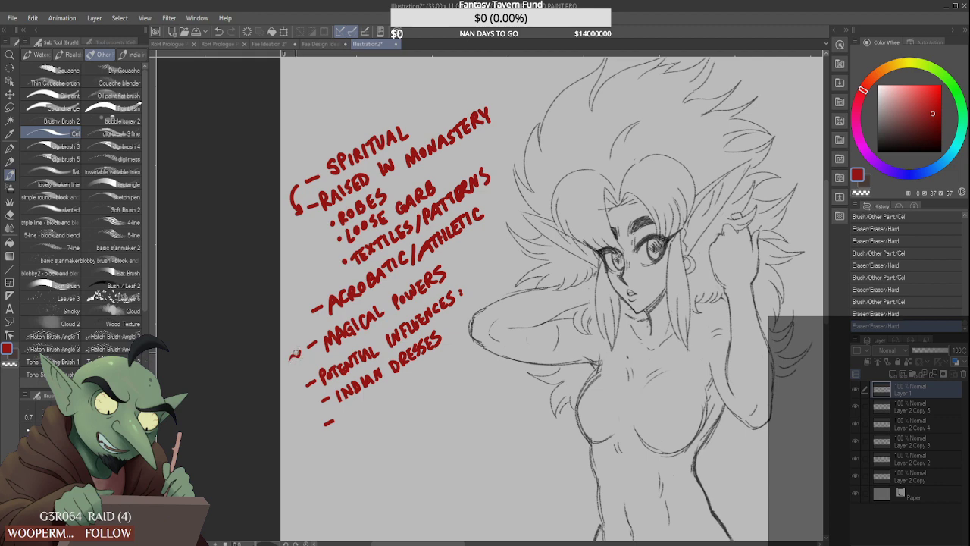
click(297, 352)
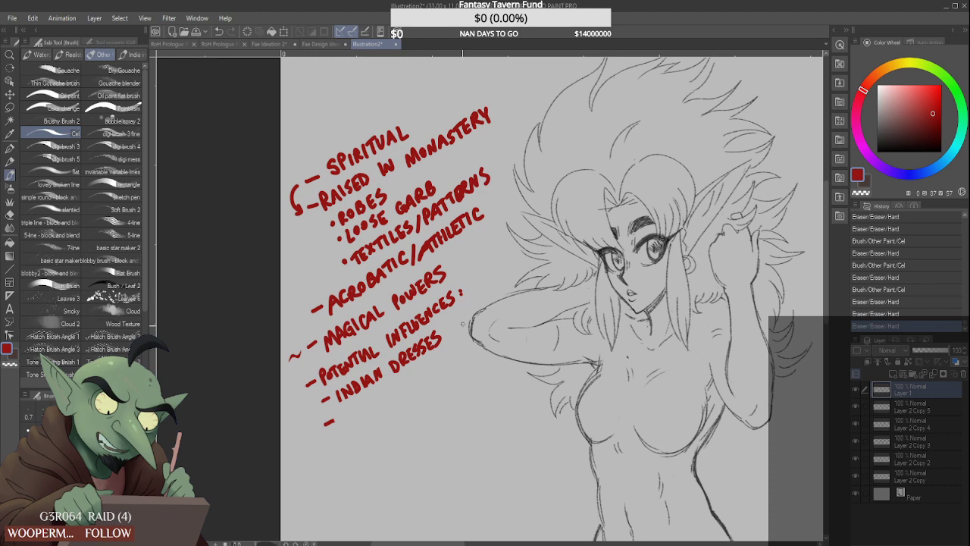
Switch to the Fae Design Ideation document and draw red arrows pointing at the first, sixth and seventh outfits
click(329, 46)
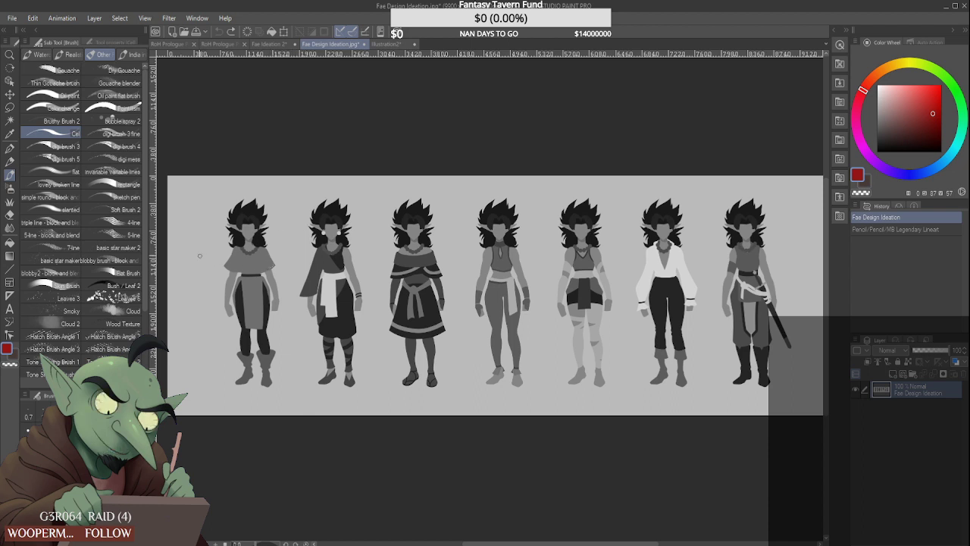
mouse_move(193, 248)
mouse_down()
mouse_move(211, 259)
mouse_move(205, 249)
mouse_up()
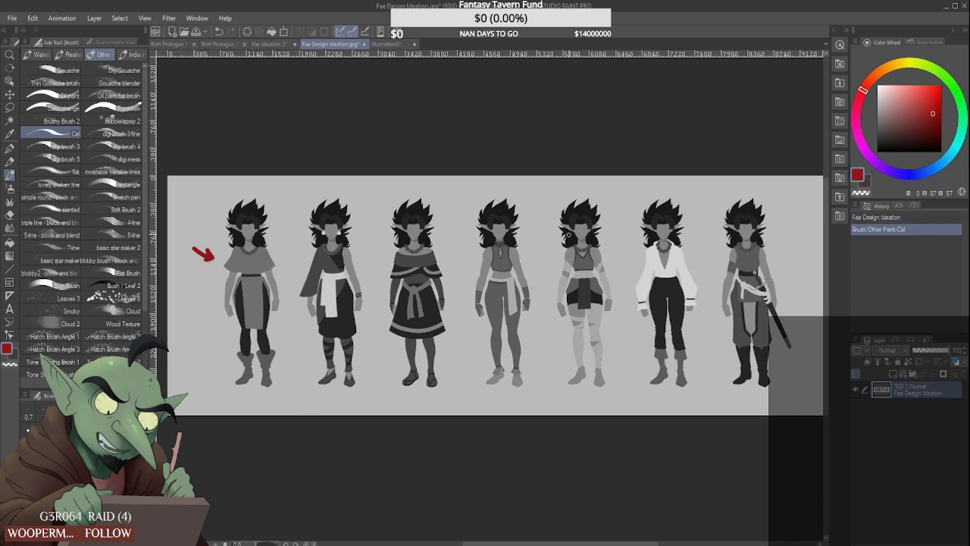
drag(615, 208, 629, 237)
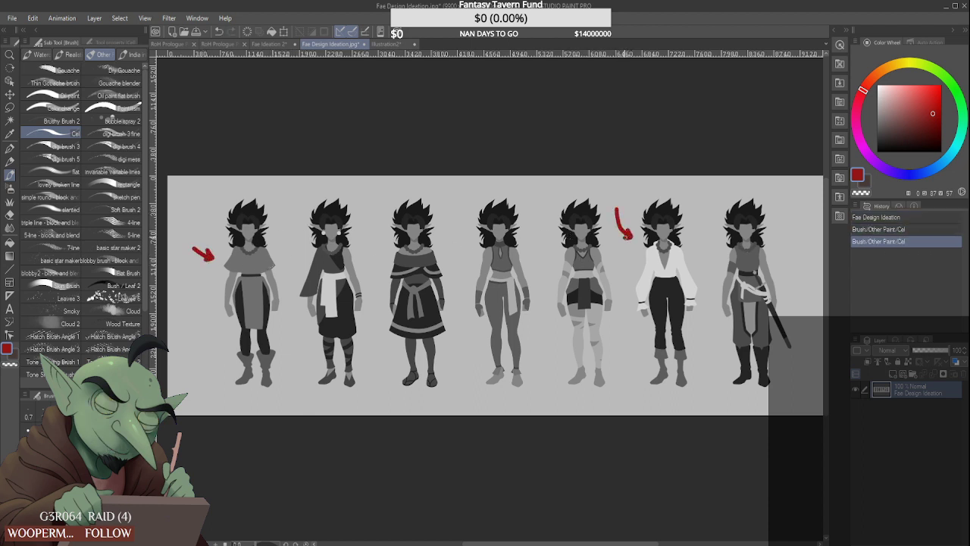
mouse_move(797, 227)
mouse_down()
mouse_move(789, 260)
mouse_move(786, 250)
mouse_up()
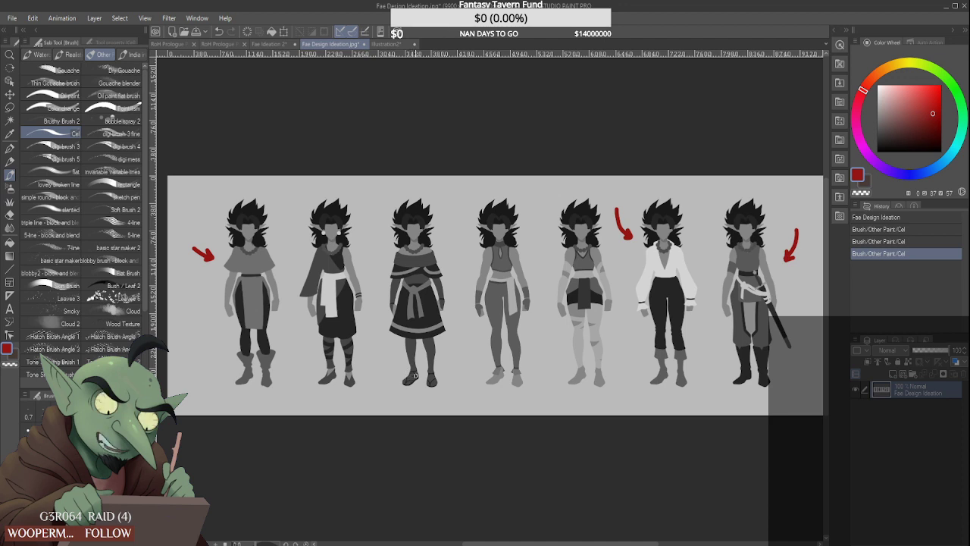
Undo the three red arrows drawn on the outfit silhouettes
key(ctrl+z)
key(ctrl+z)
key(ctrl+z)
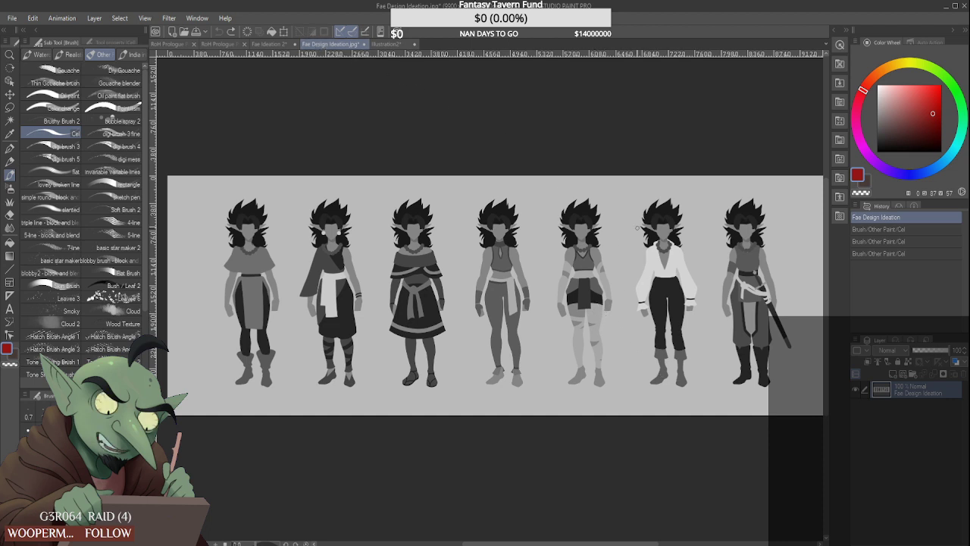
Draw red arrows at the sixth and first outfits and red brackets over the second to fifth outfits
mouse_move(619, 196)
mouse_down()
mouse_move(629, 222)
mouse_move(633, 209)
mouse_up()
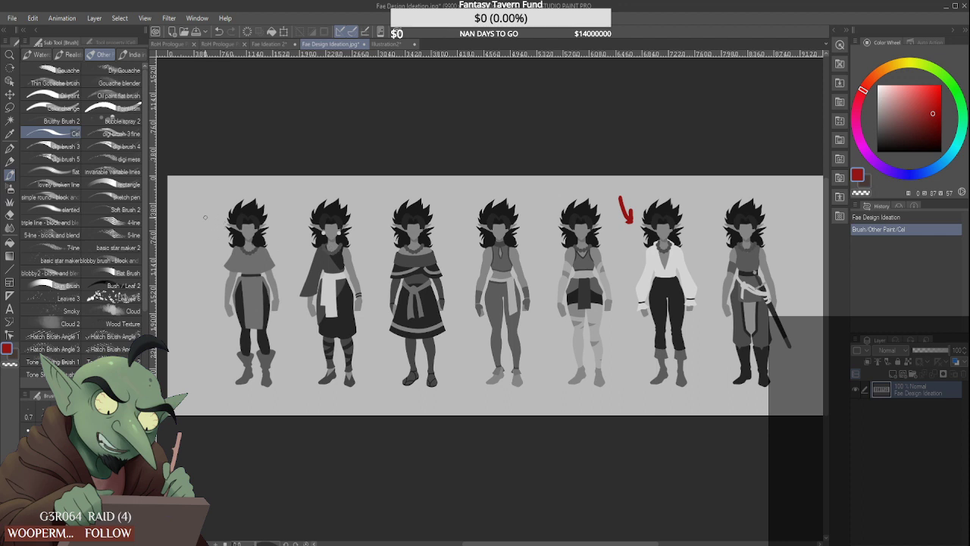
drag(205, 218, 215, 233)
mouse_move(287, 200)
mouse_down()
mouse_move(356, 185)
mouse_move(445, 186)
mouse_move(453, 200)
mouse_move(485, 187)
mouse_move(610, 188)
mouse_move(612, 200)
mouse_up()
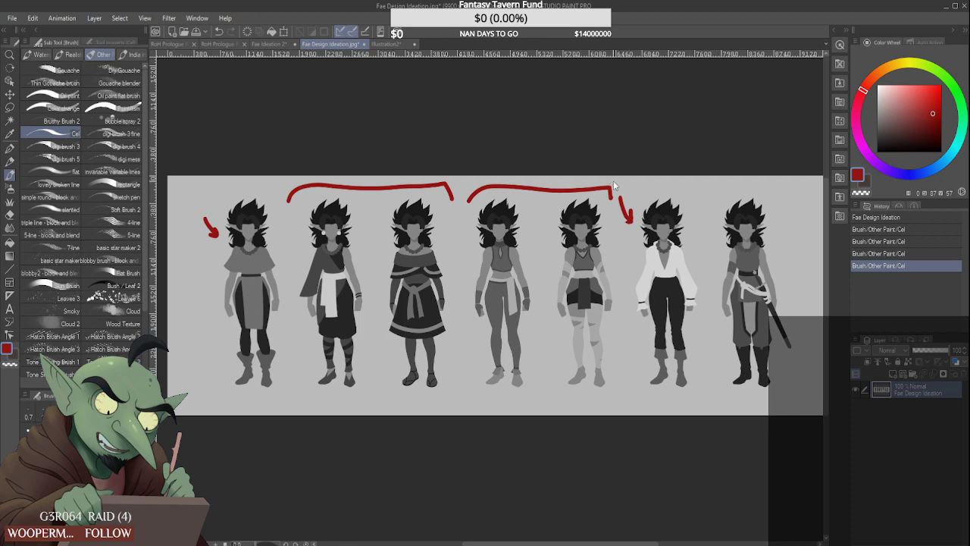
Undo the red arrows and brackets drawn over the outfit silhouettes
key(ctrl+z)
key(ctrl+z)
key(ctrl+z)
key(ctrl+z)
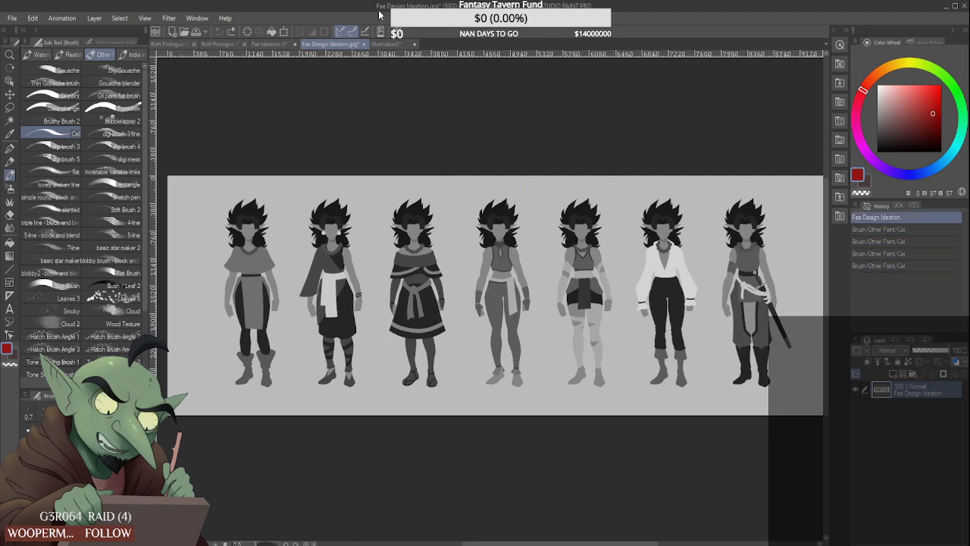
Switch back to the Illustration2 document and erase the spare dash beneath INDIAN DRESSES
click(391, 45)
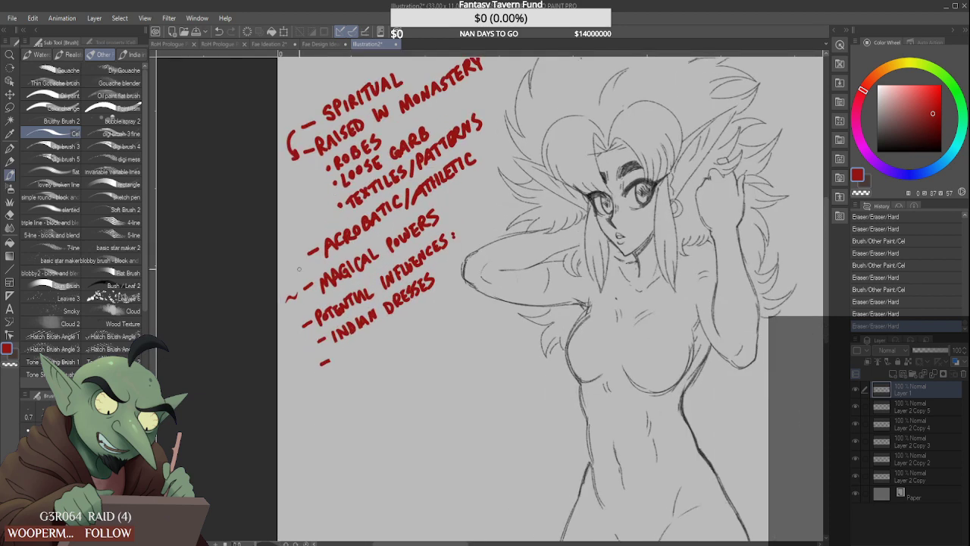
drag(333, 355, 328, 357)
Draw a red arrow at the second outfit in the Fae Design Ideation document and undo it
click(326, 44)
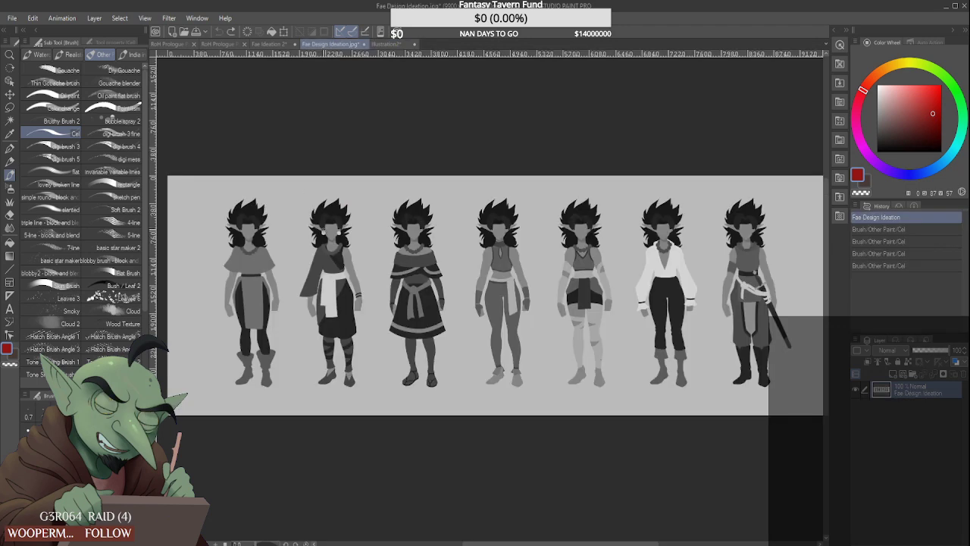
drag(291, 180, 306, 202)
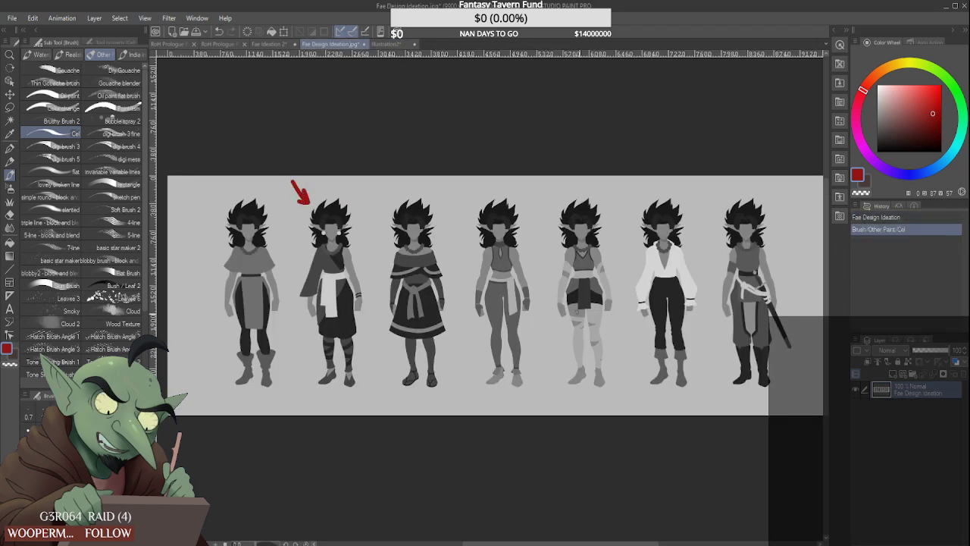
key(ctrl+z)
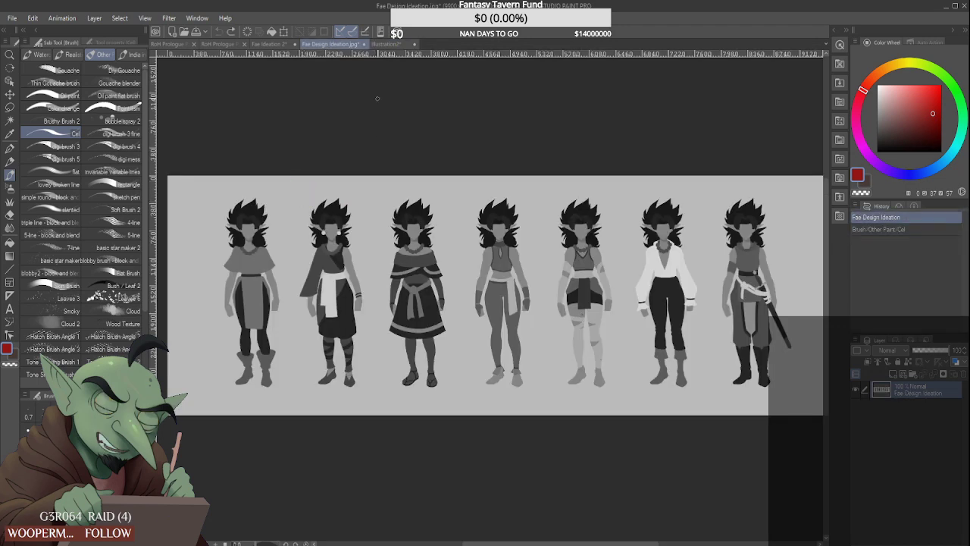
Return to the Illustration2 document, paste the teal and gold Indian dress photo and place it beneath the INDIAN DRESSES note
click(389, 42)
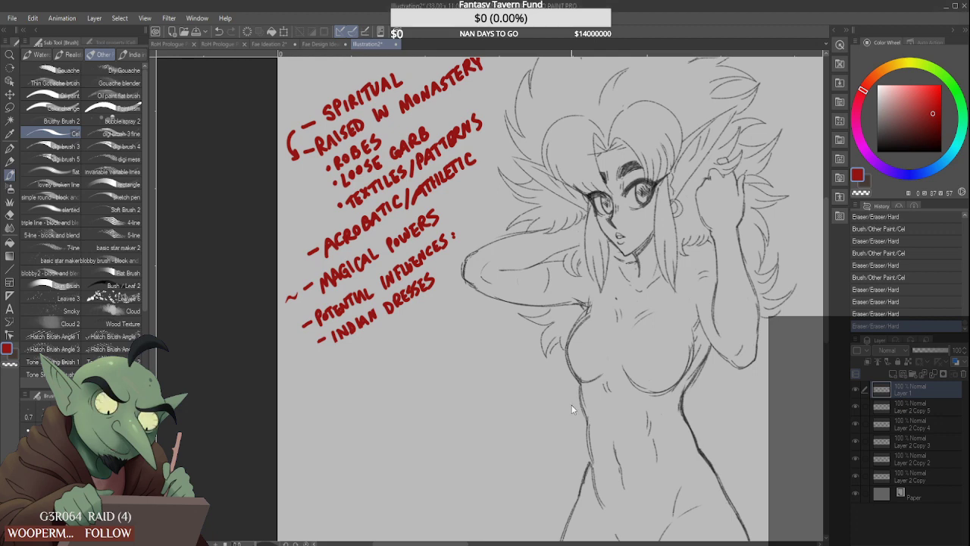
key(ctrl+v)
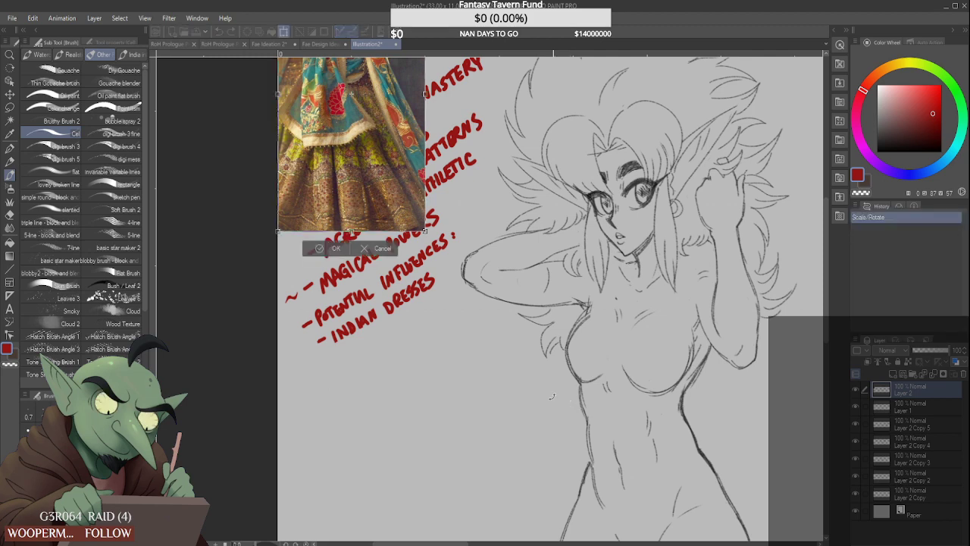
key(ctrl+t)
drag(358, 169, 366, 471)
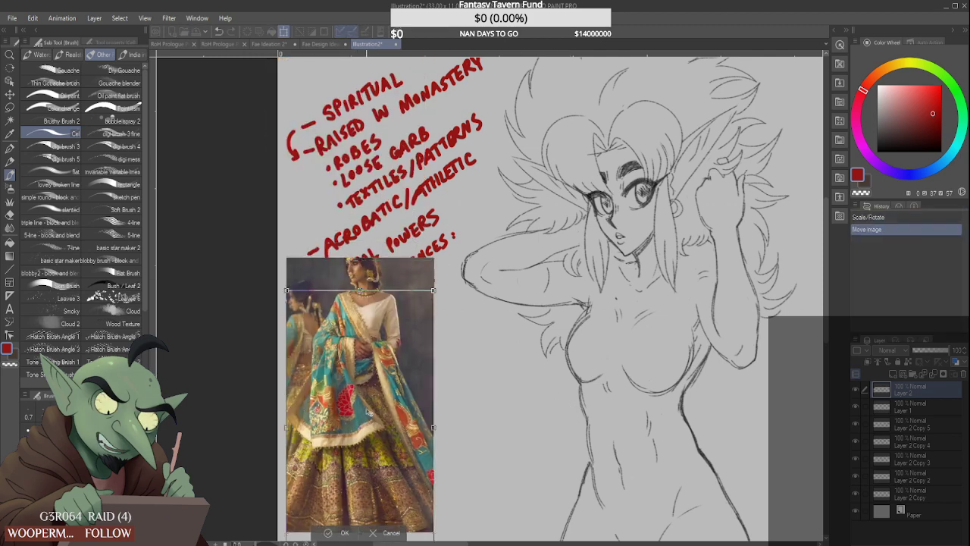
drag(368, 377, 360, 469)
scroll(432, 364, down, 3)
scroll(388, 401, down, 2)
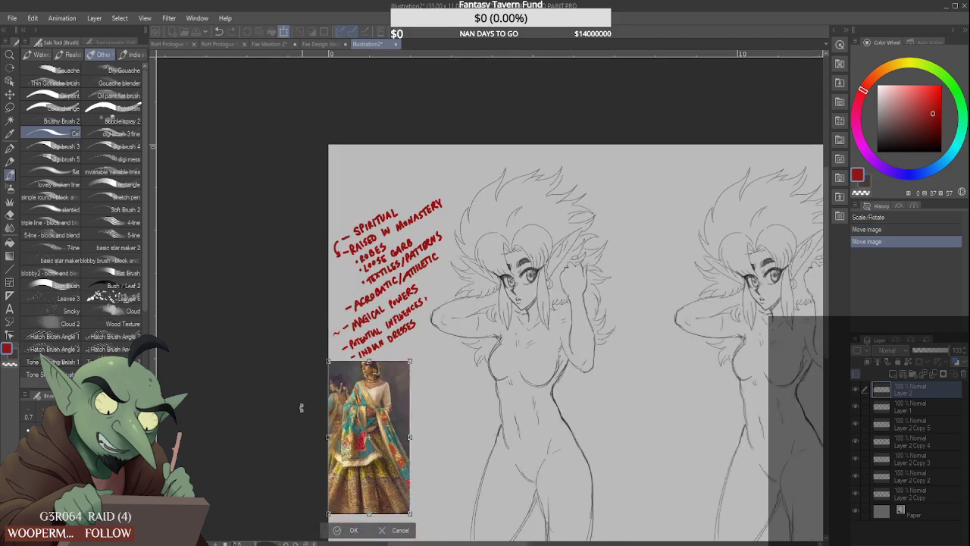
scroll(321, 492, up, 4)
key(Return)
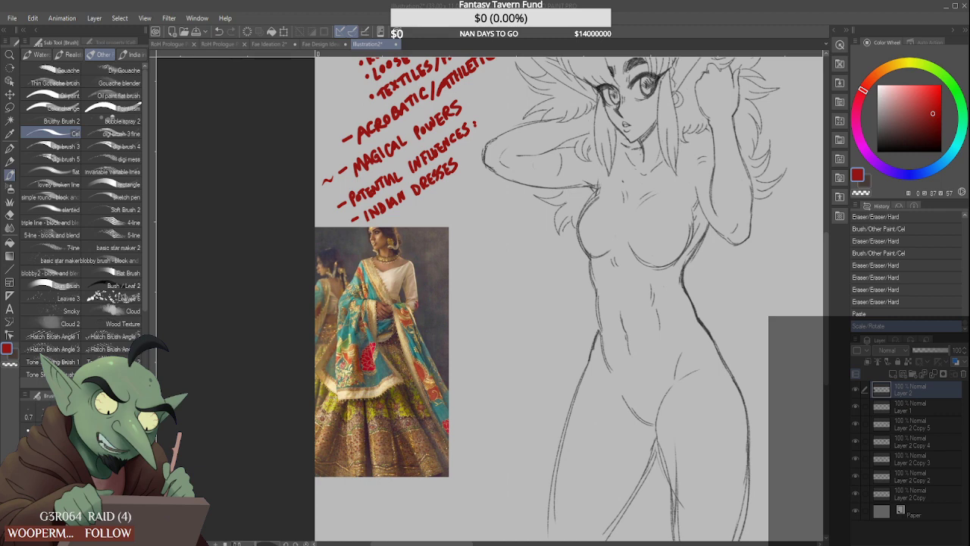
Paste the gold sari photo, move it below the first dress photo and enlarge it
scroll(378, 470, down, 5)
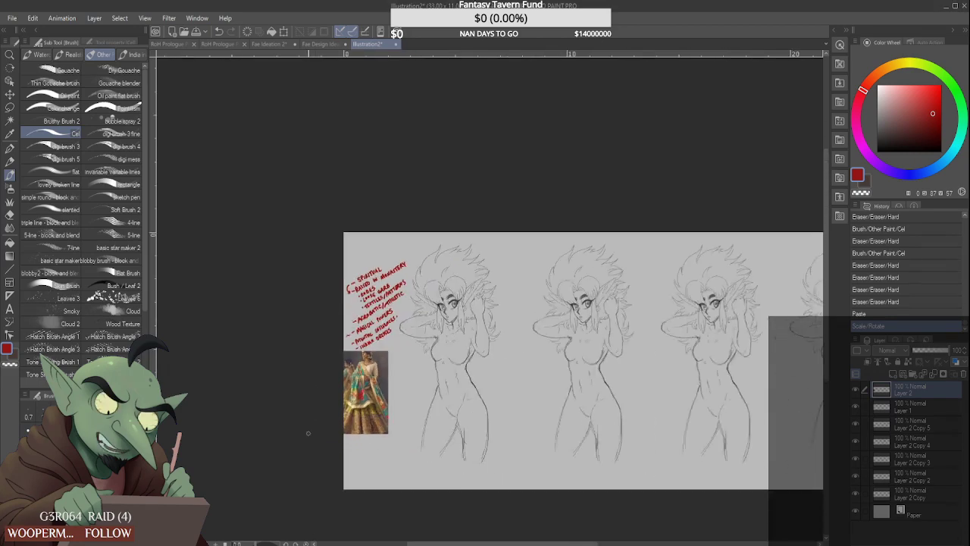
scroll(332, 485, up, 2)
scroll(331, 485, up, 1)
key(ctrl+v)
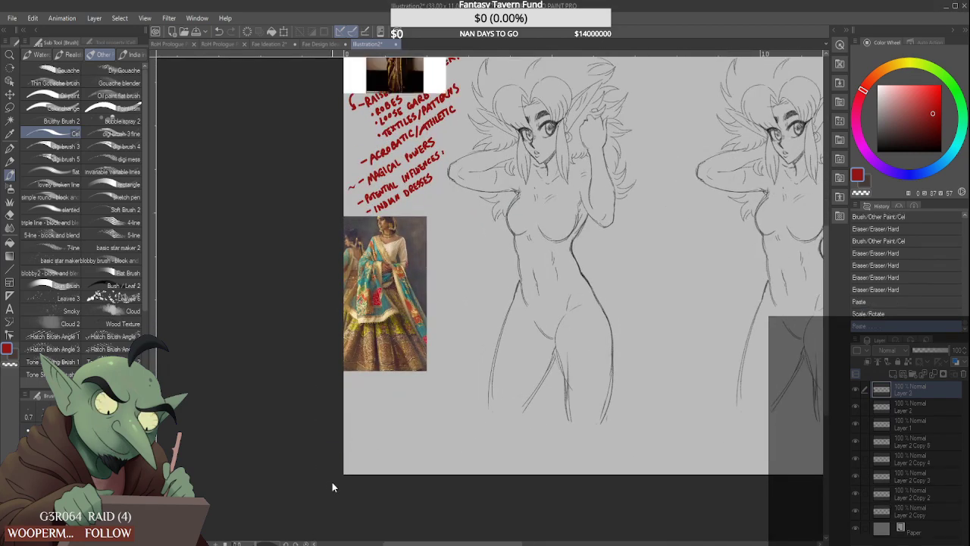
key(ctrl+t)
drag(420, 78, 425, 449)
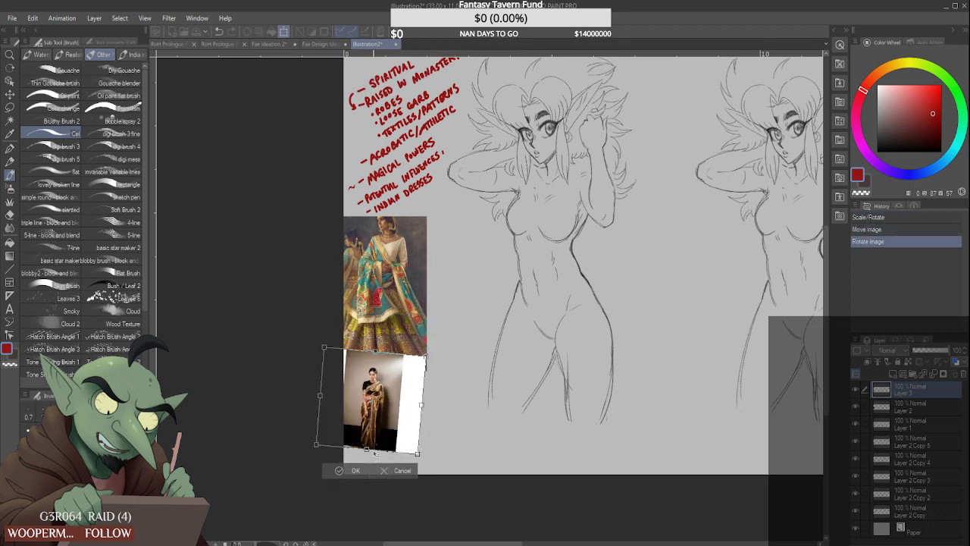
key(ctrl+z)
drag(370, 400, 441, 396)
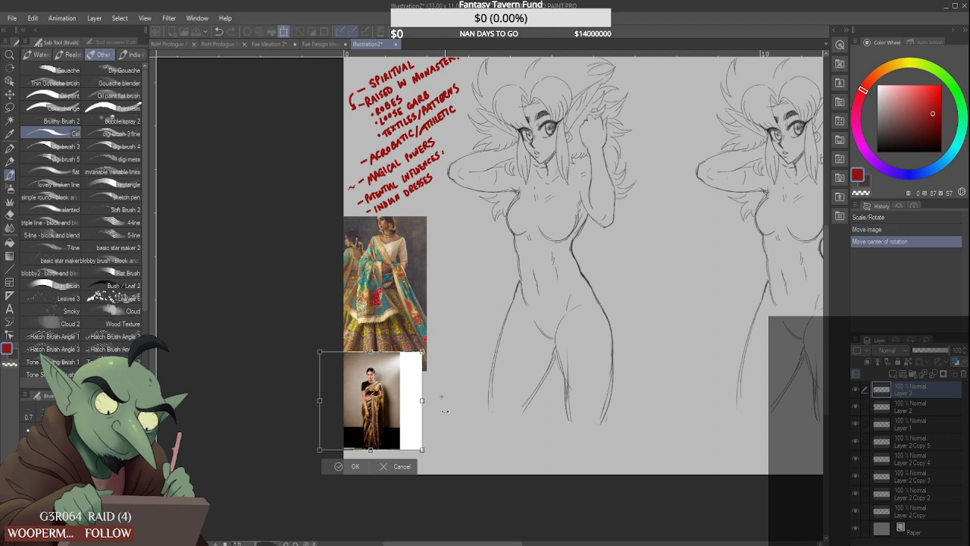
drag(422, 451, 479, 505)
drag(382, 532, 388, 530)
click(385, 521)
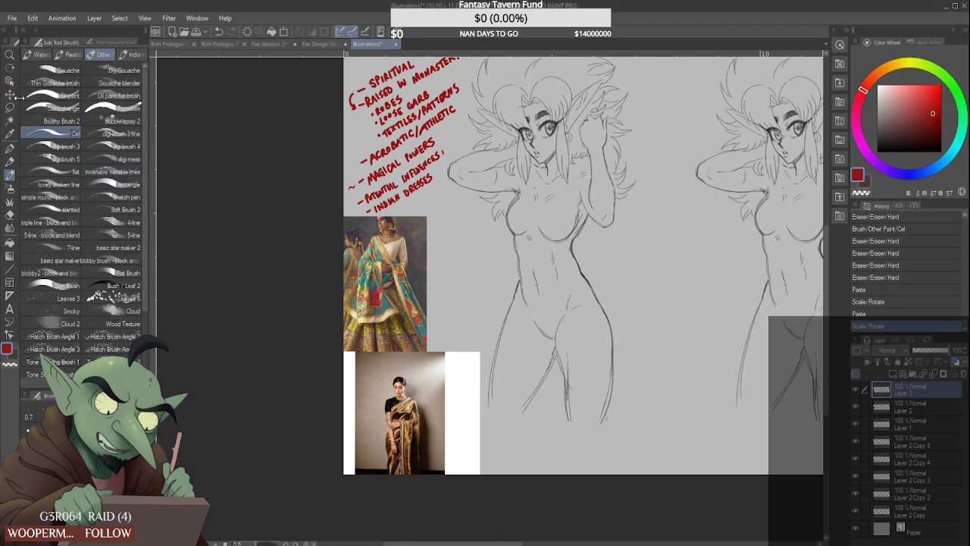
Move the gold sari photo up until it lies fully inside the canvas
key(ctrl+t)
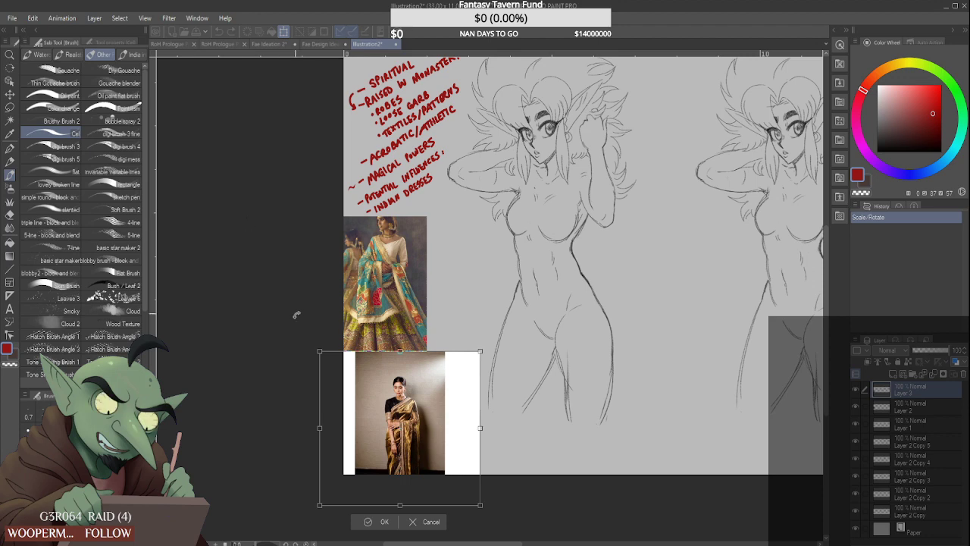
drag(400, 411, 442, 348)
key(Return)
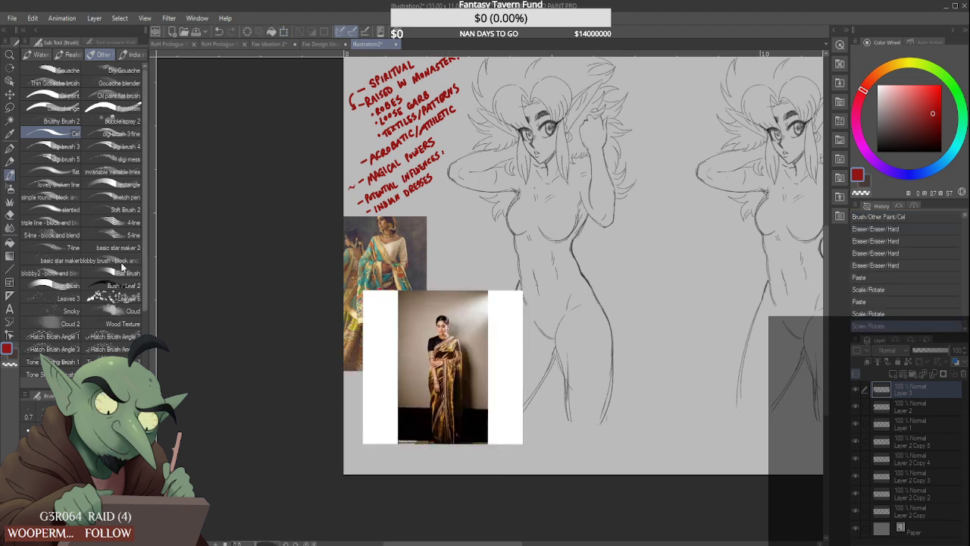
Crop the white margins and the strip above the head off the gold sari photo using rectangular selections
click(10, 108)
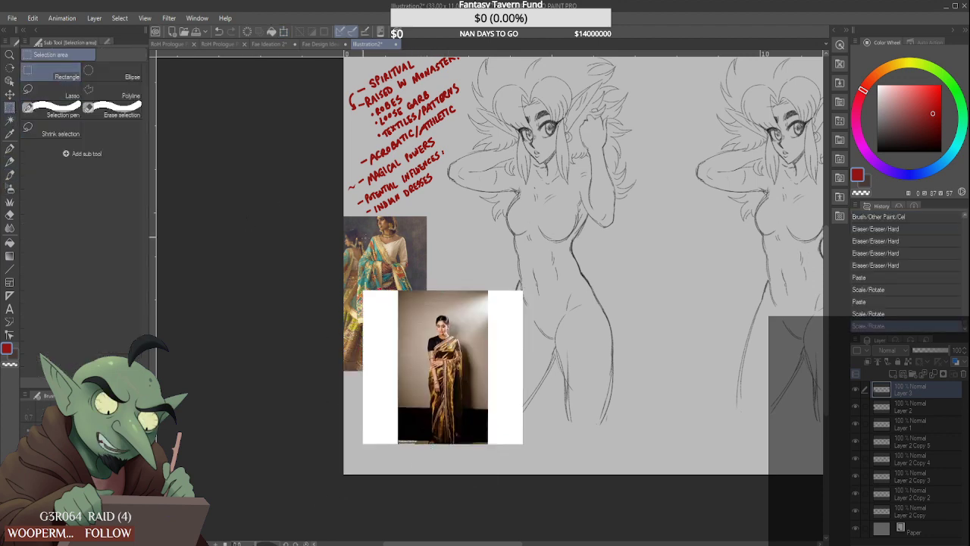
drag(551, 224, 487, 489)
click(488, 490)
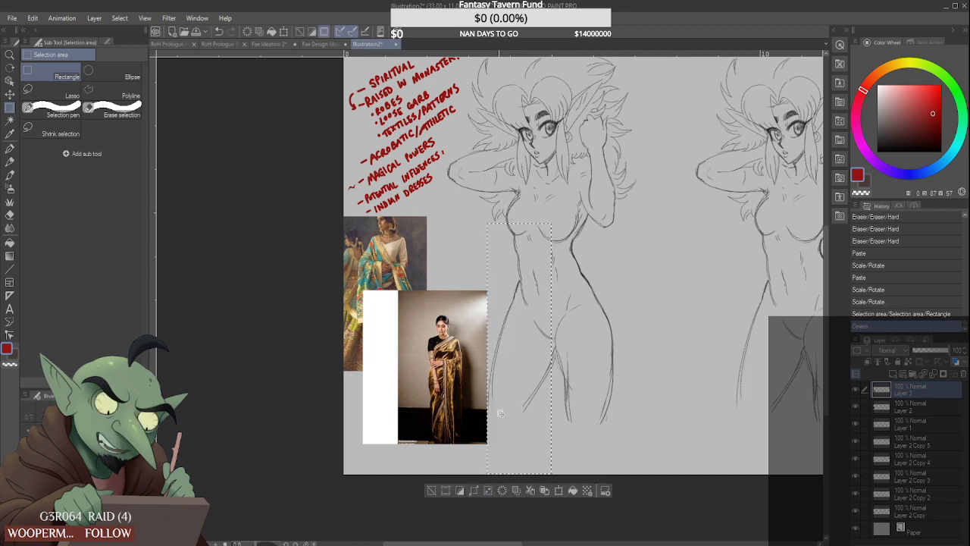
drag(300, 237, 398, 475)
key(Delete)
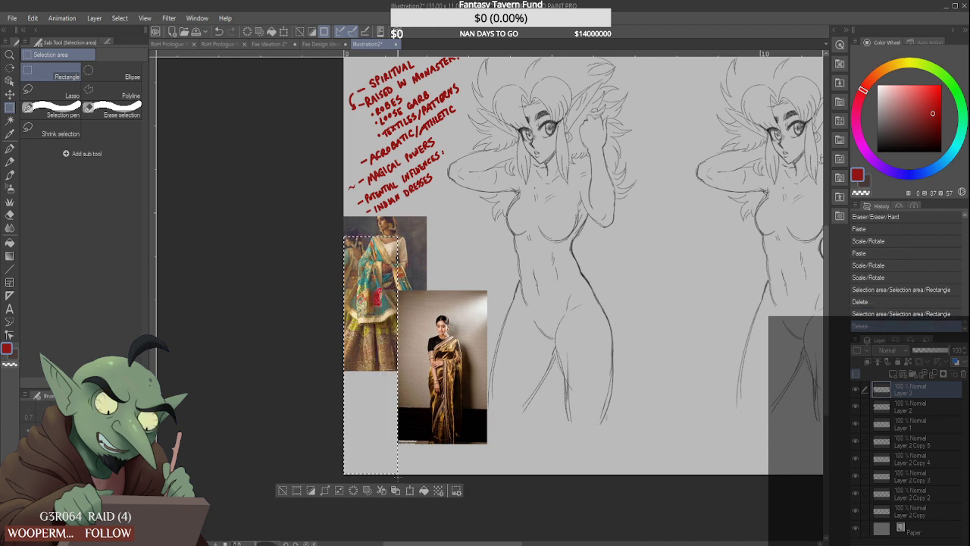
drag(278, 215, 535, 312)
key(Delete)
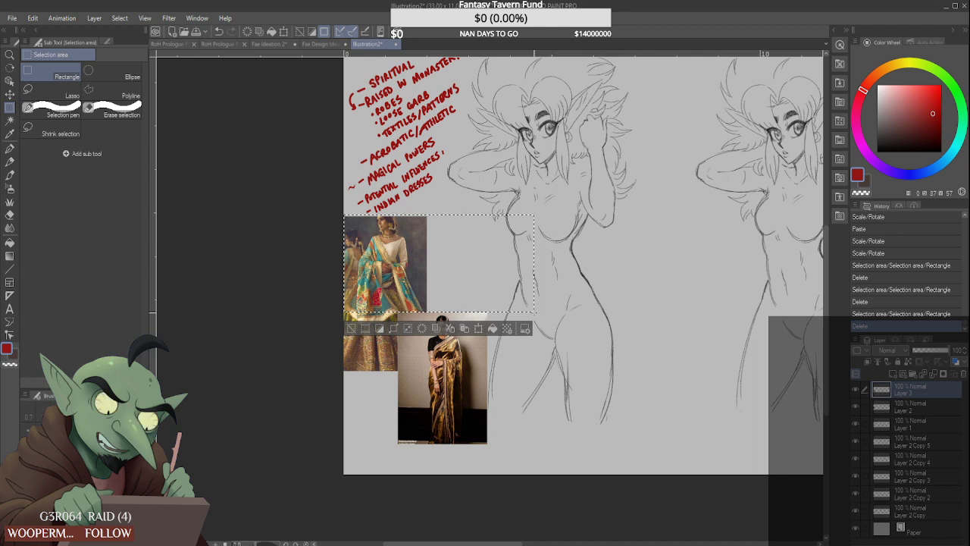
key(ctrl+d)
Enlarge the cropped gold sari photo and place it at the canvas's lower-left corner, overlapping the first dress photo's lower part
key(ctrl+t)
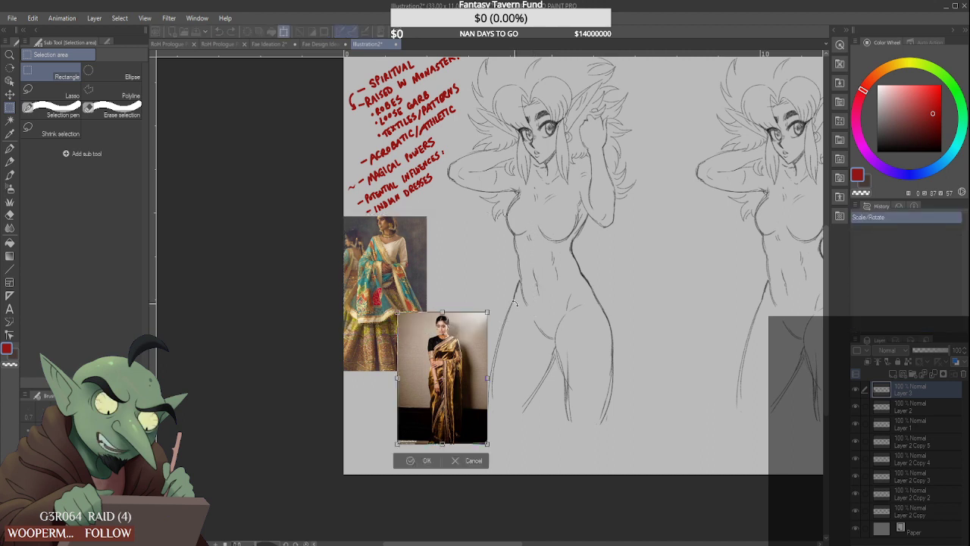
drag(397, 312, 352, 259)
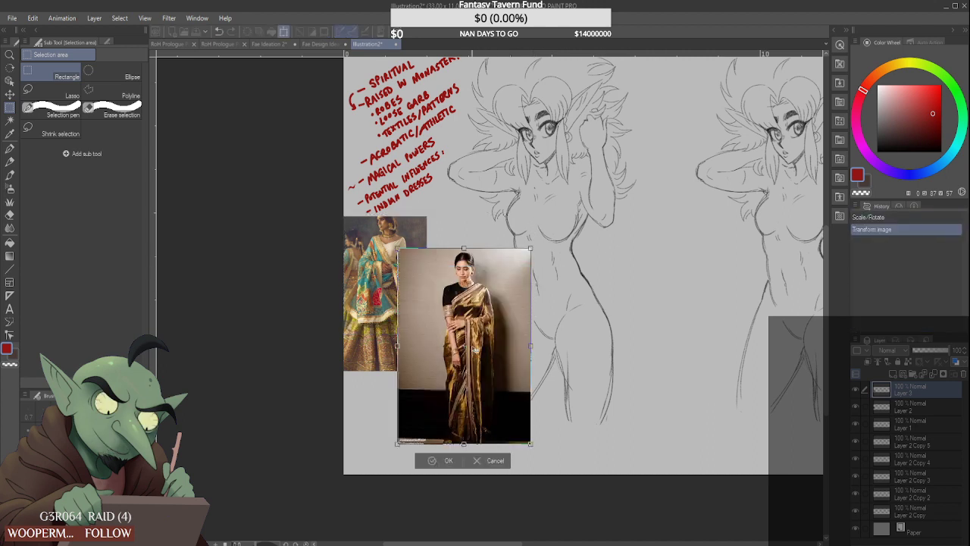
drag(429, 361, 410, 388)
drag(409, 389, 408, 428)
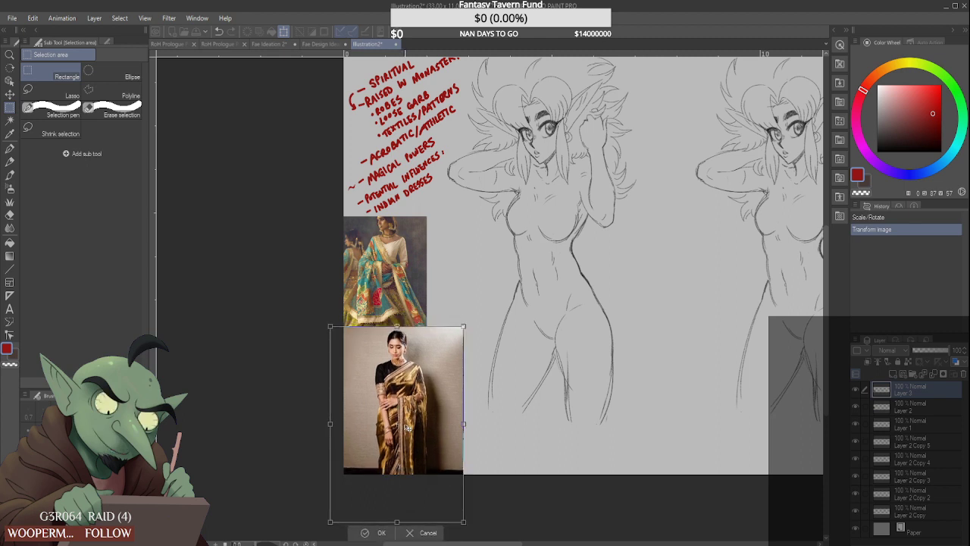
click(367, 533)
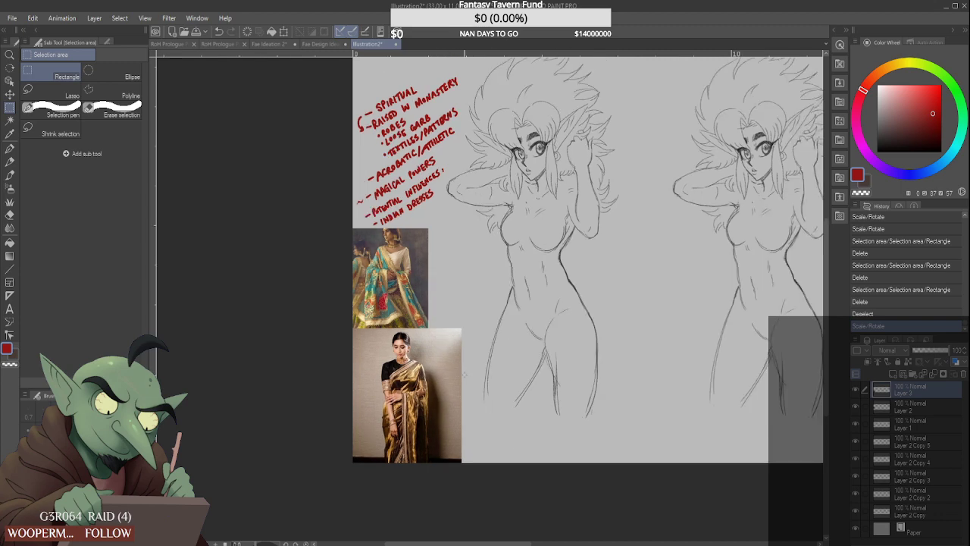
Paste the green sari staircase photo, enlarge it and place it beside the first dress photo
scroll(464, 373, up, 1)
key(ctrl+v)
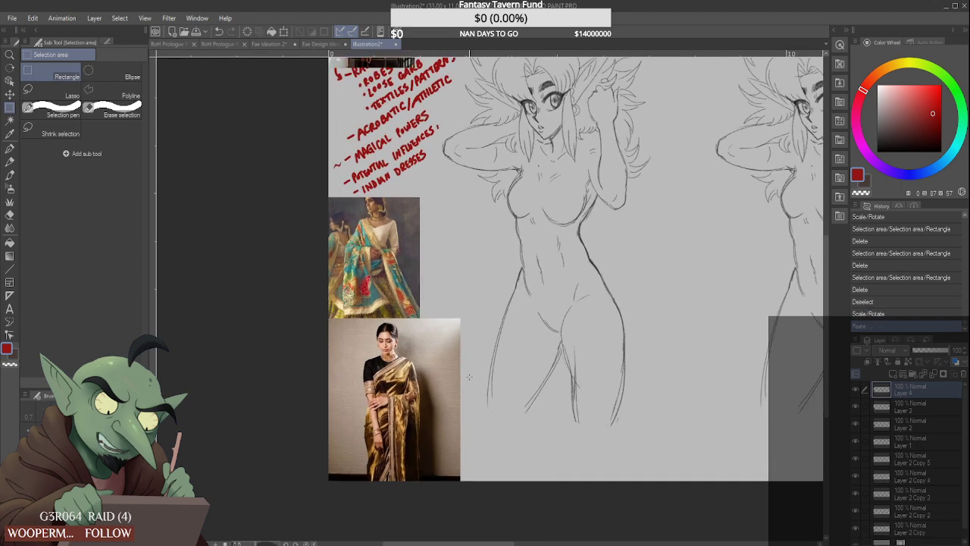
key(ctrl+t)
scroll(455, 299, down, 2)
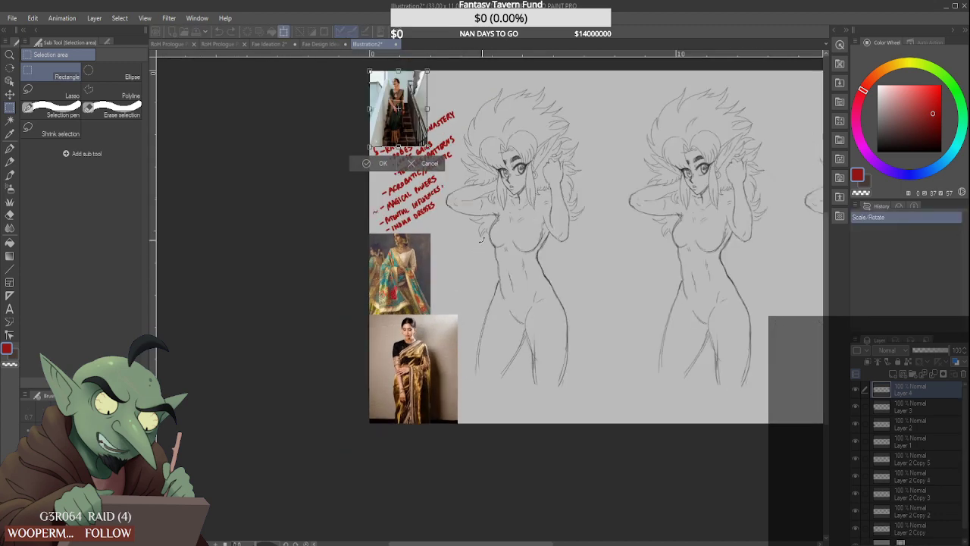
scroll(467, 231, up, 1)
drag(390, 108, 476, 295)
drag(519, 201, 523, 195)
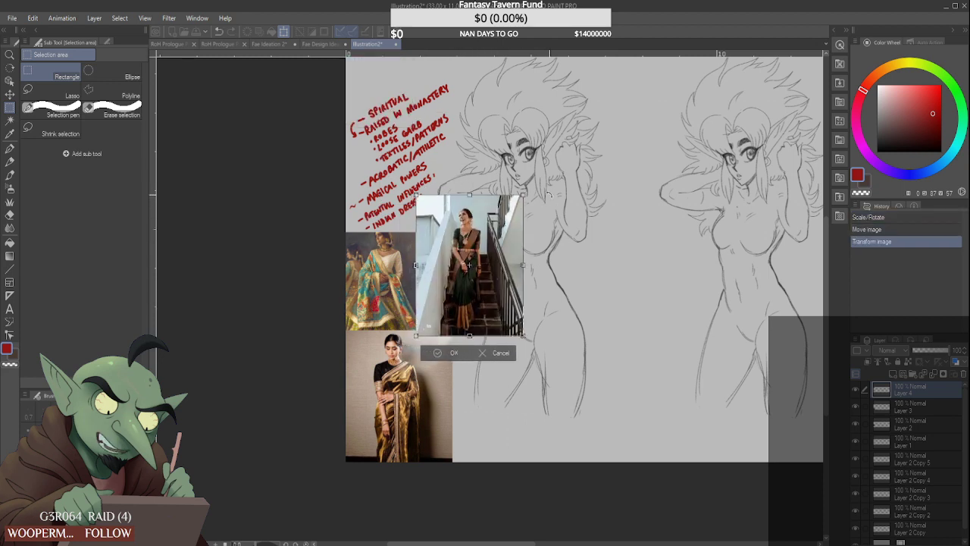
click(438, 354)
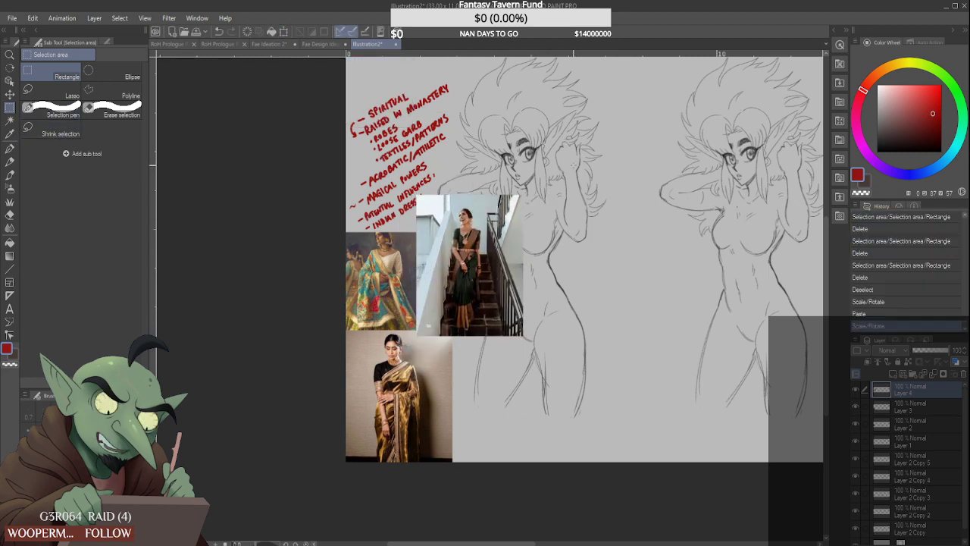
Crop both sides and the top strip off the green sari staircase photo with rectangular selections, and clear the selection
drag(574, 165, 486, 406)
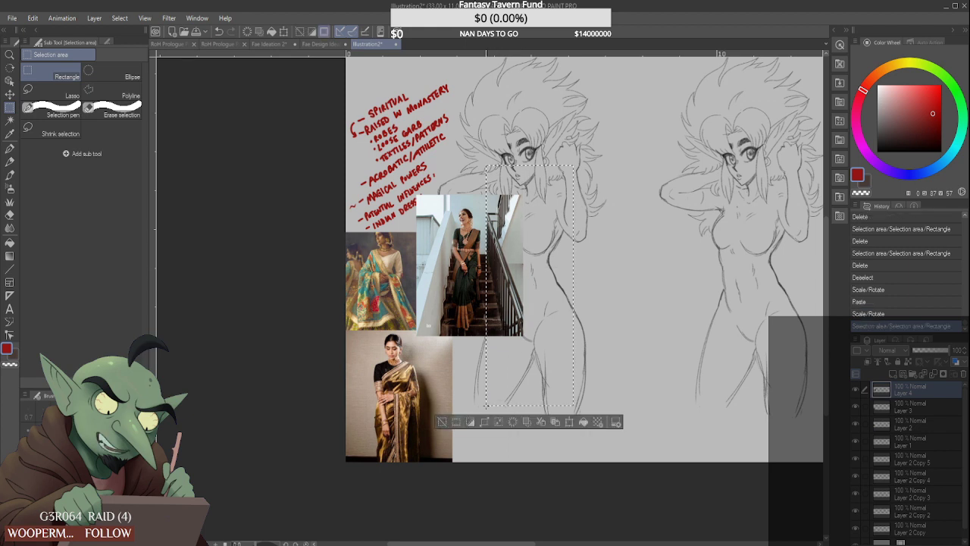
key(Delete)
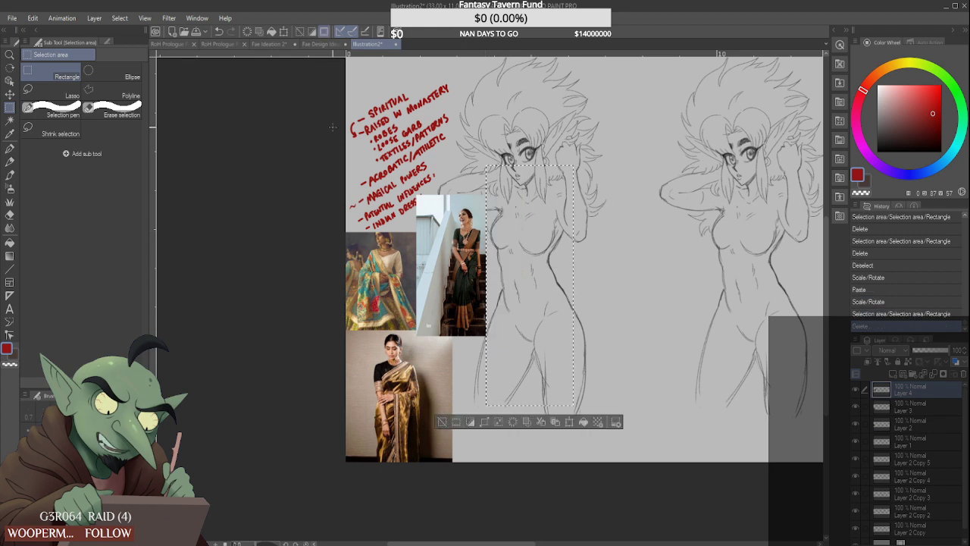
drag(332, 126, 439, 396)
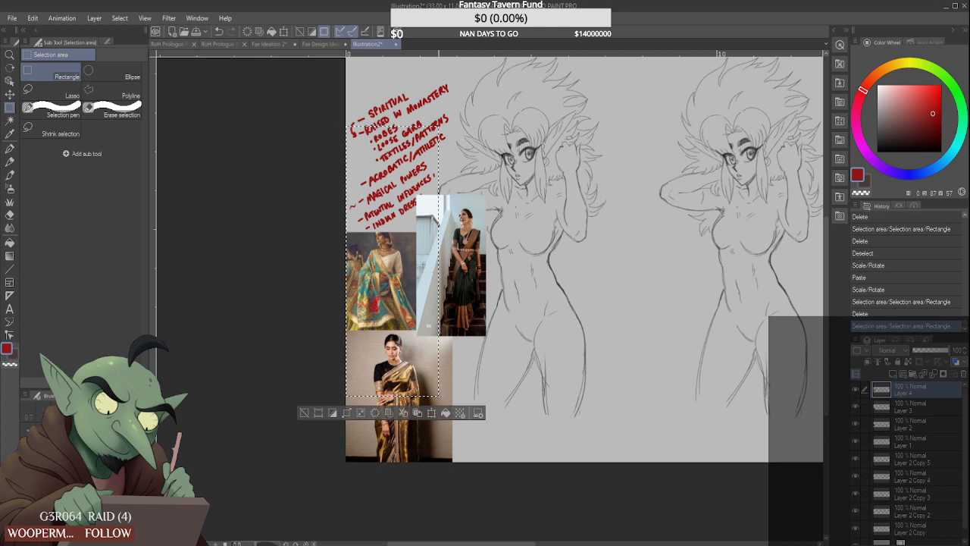
key(Delete)
drag(611, 151, 349, 202)
drag(480, 176, 480, 176)
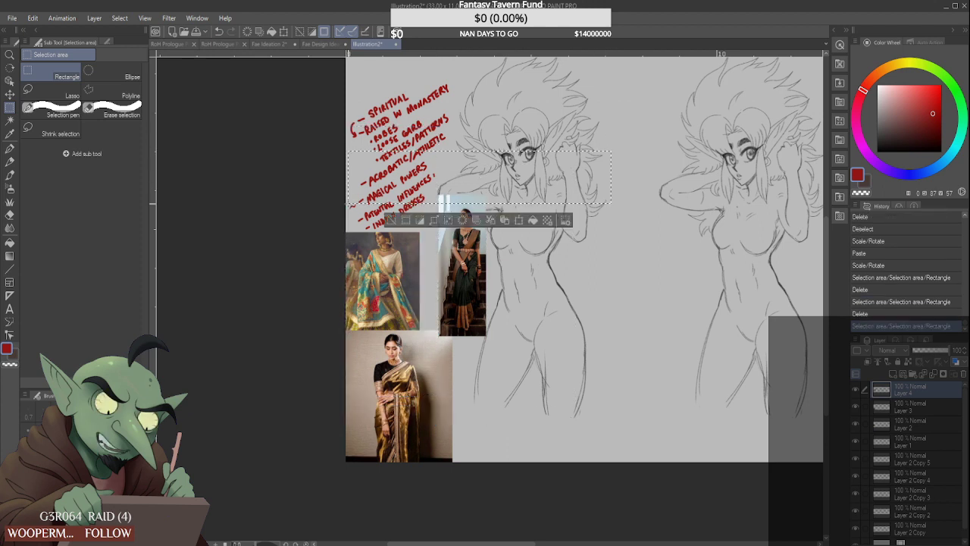
key(ctrl+d)
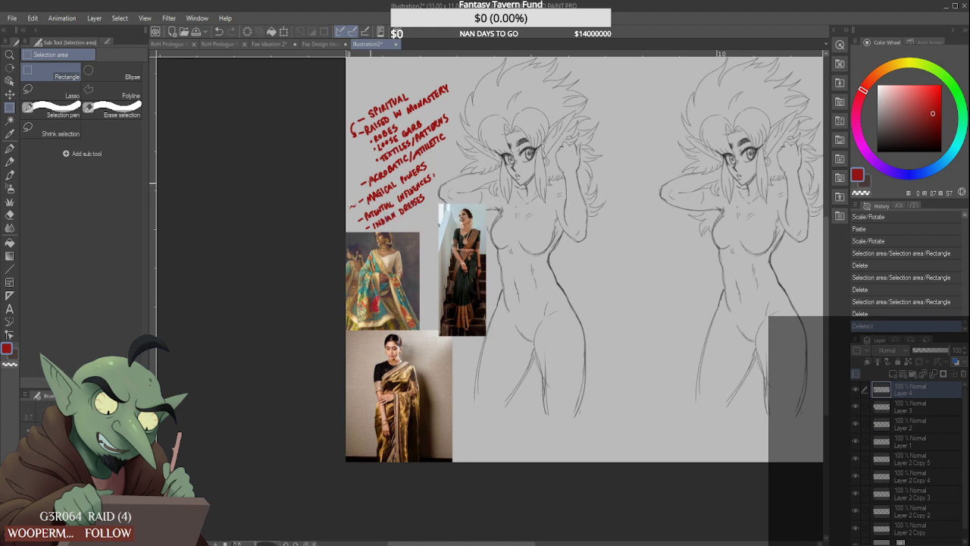
Move the cropped green sari photo against the first dress photo, overlapping the upper part of the gold sari photo
key(ctrl+t)
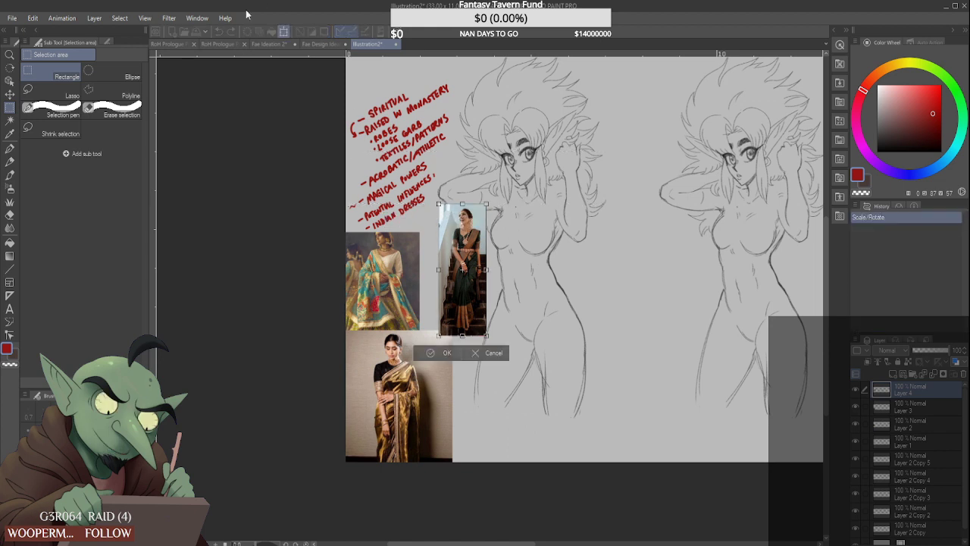
drag(453, 273, 431, 303)
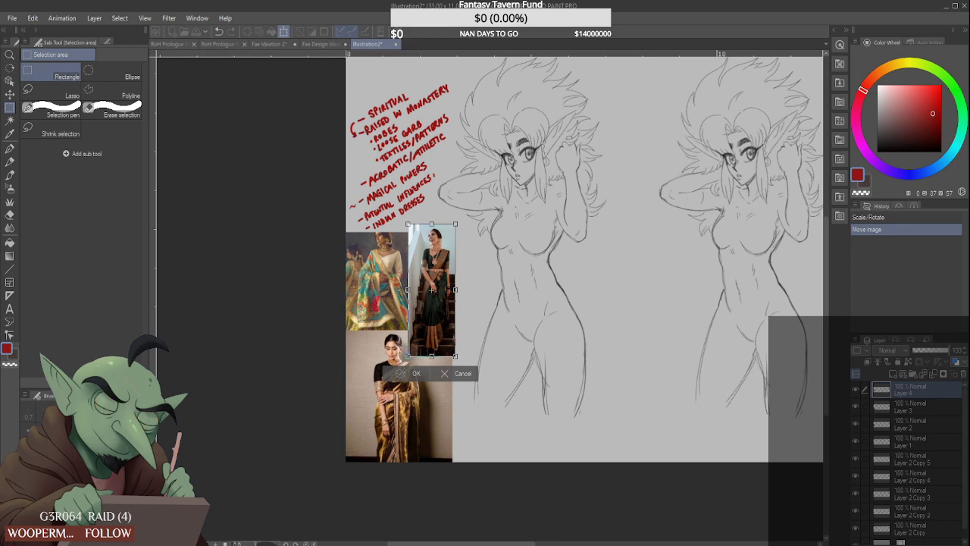
click(402, 373)
Merge the three dress photo layers into one, and briefly hide and reshow the Layer 1 notes to identify that layer
scroll(461, 323, up, 2)
scroll(461, 318, up, 2)
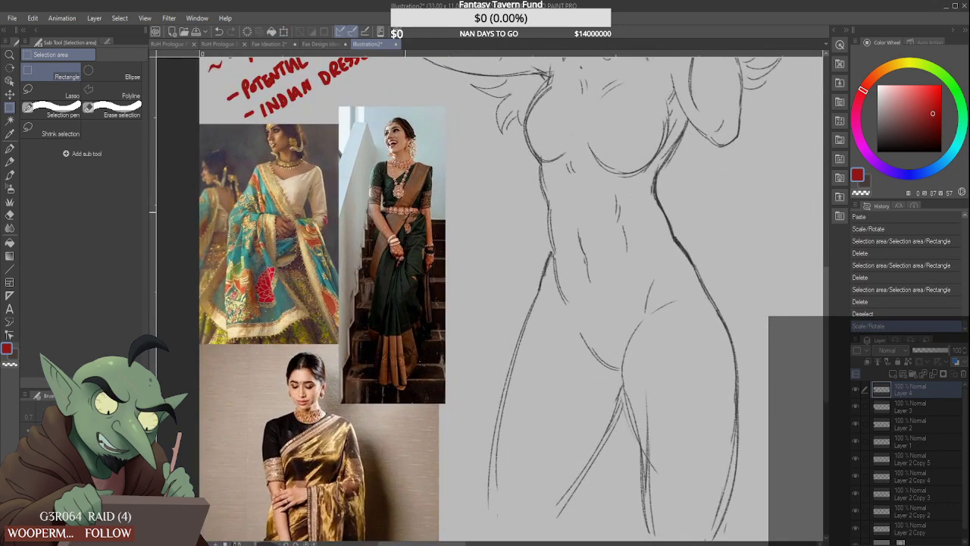
scroll(428, 213, up, 3)
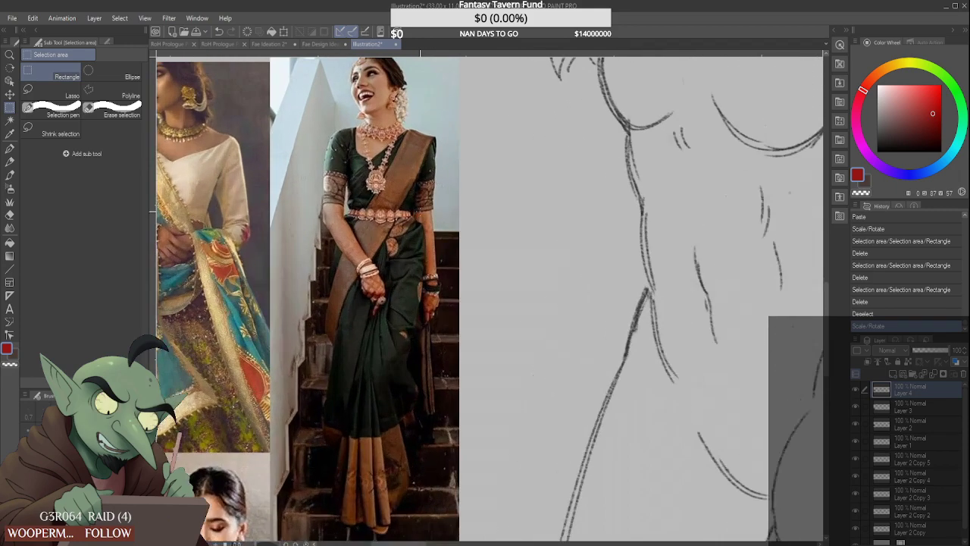
scroll(463, 474, down, 2)
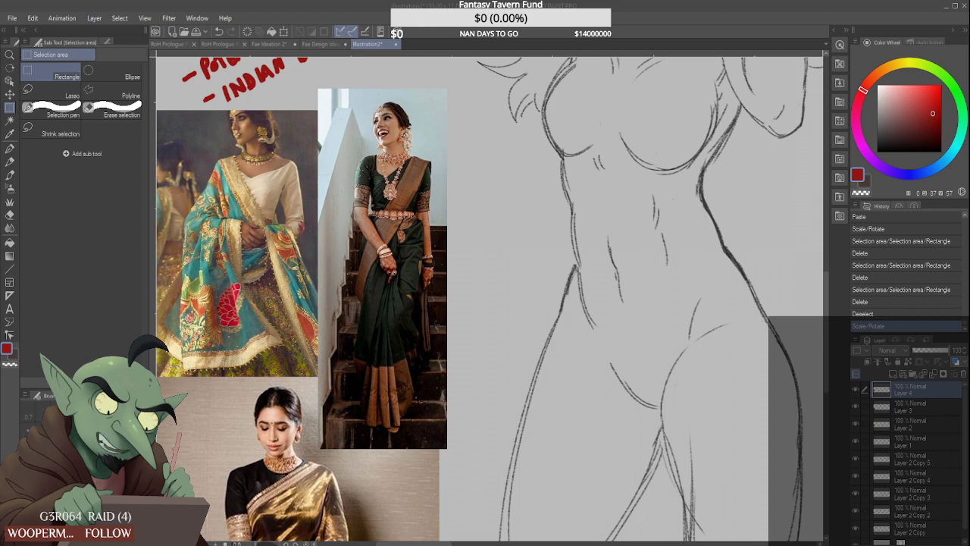
scroll(456, 381, down, 2)
scroll(436, 383, down, 3)
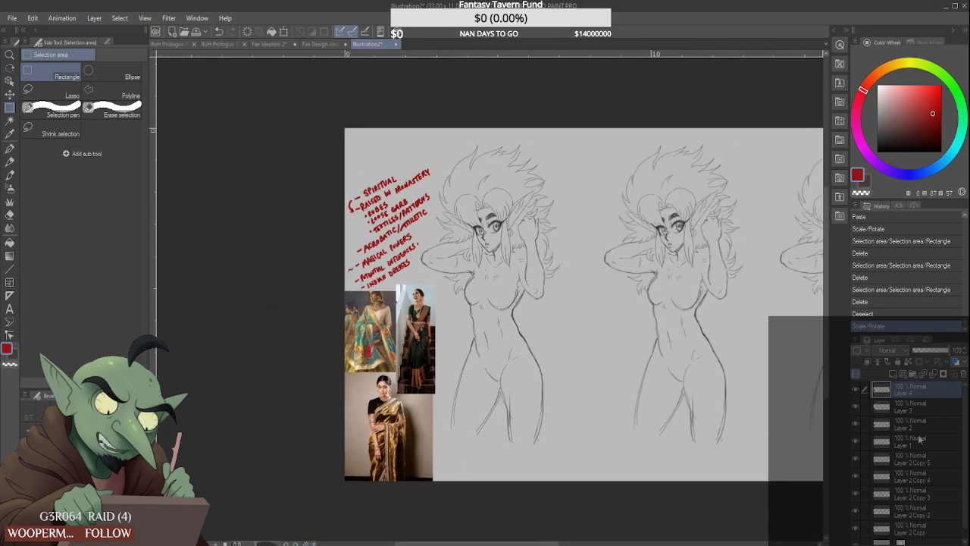
shift+click(928, 423)
key(shift+alt+e)
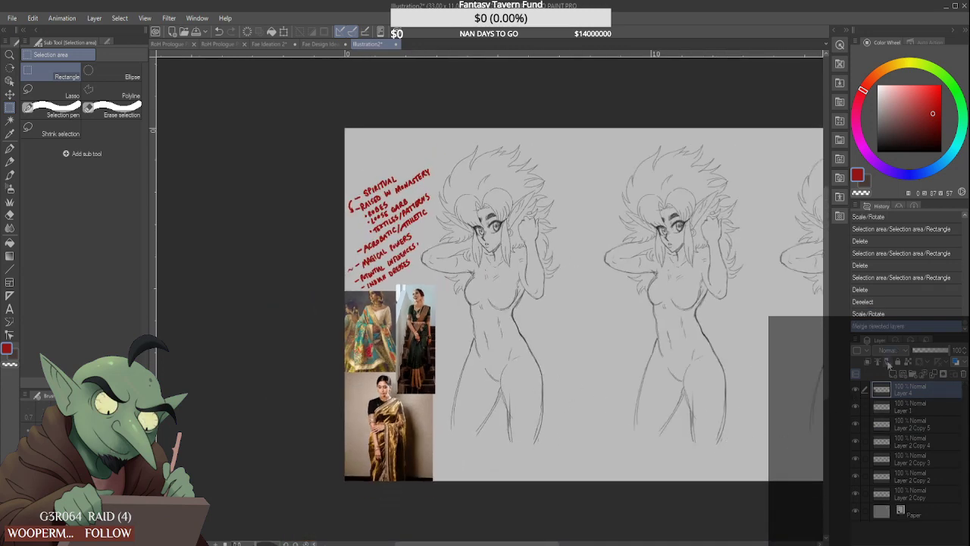
click(912, 405)
click(857, 409)
click(857, 409)
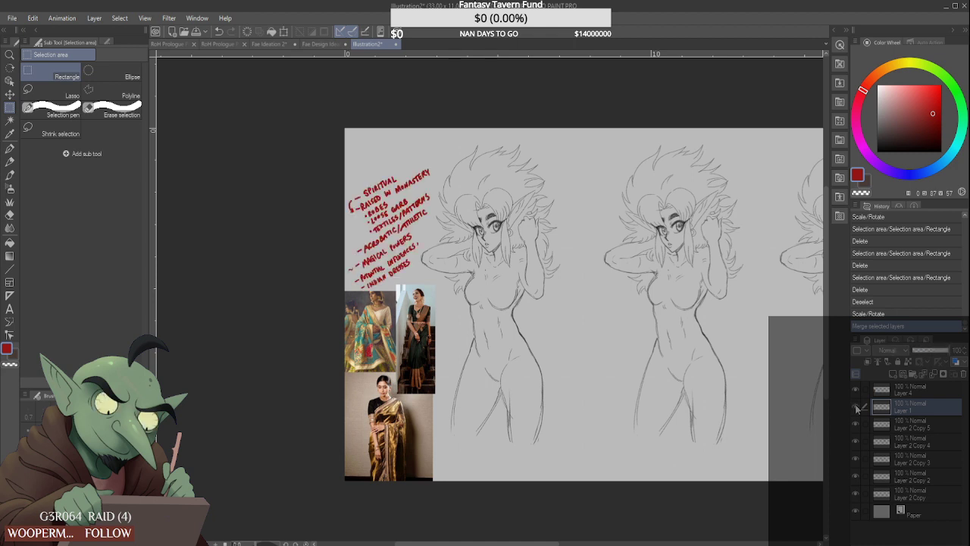
Paste the red-haired character in a blue dress above the merged photo layer and enlarge it from the canvas's upper-left corner
click(922, 391)
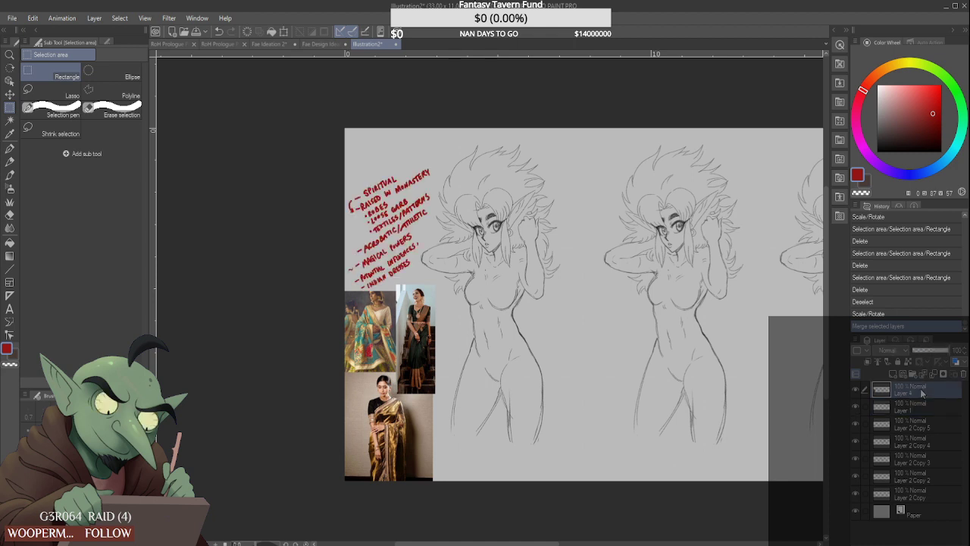
key(ctrl+v)
key(ctrl+t)
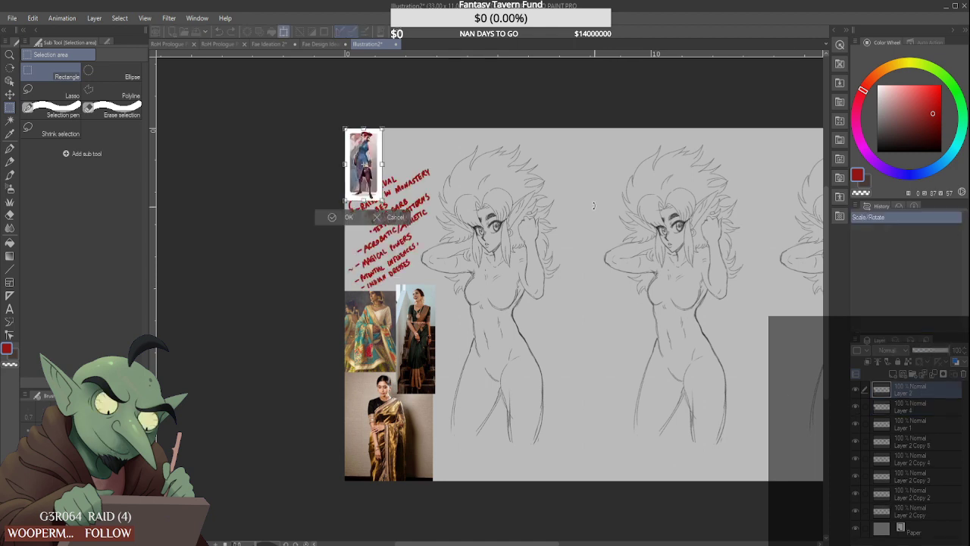
drag(382, 201, 407, 248)
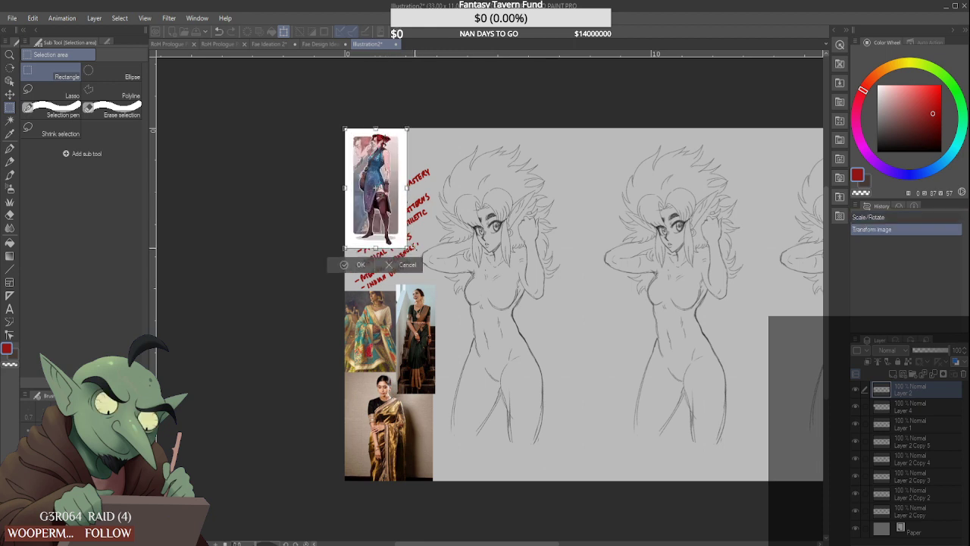
click(360, 267)
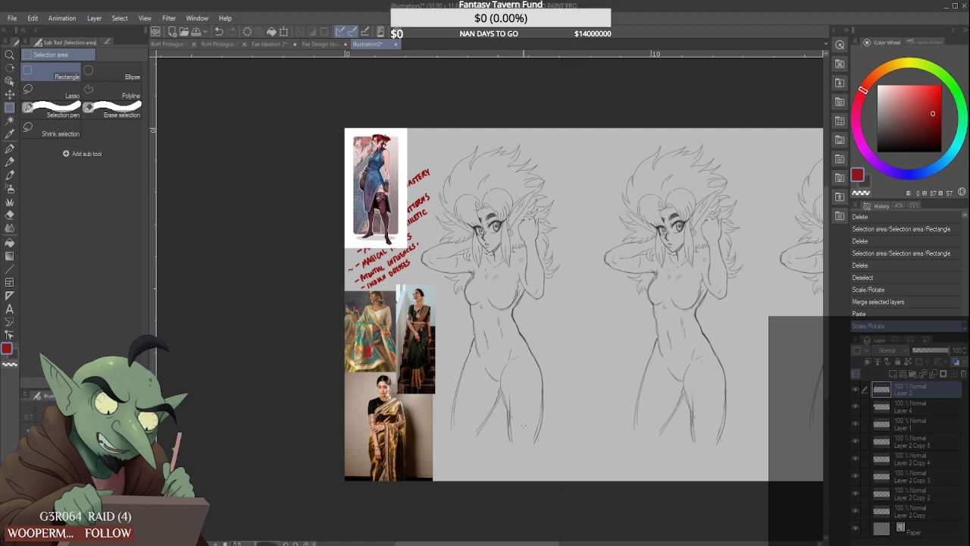
Paste the character with the orange sash balancing on one leg and place it directly right of the blue dress artwork
key(ctrl+v)
key(ctrl+t)
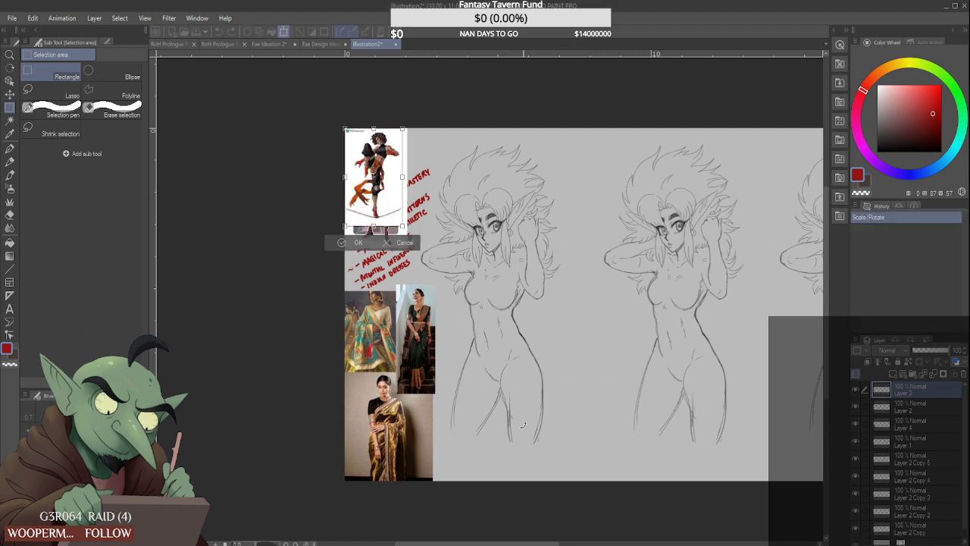
drag(398, 299, 438, 179)
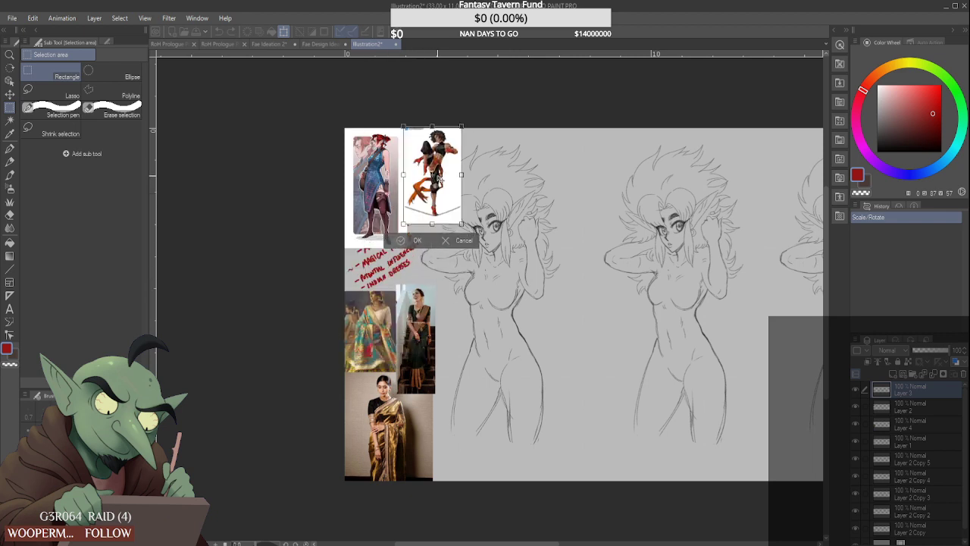
click(410, 241)
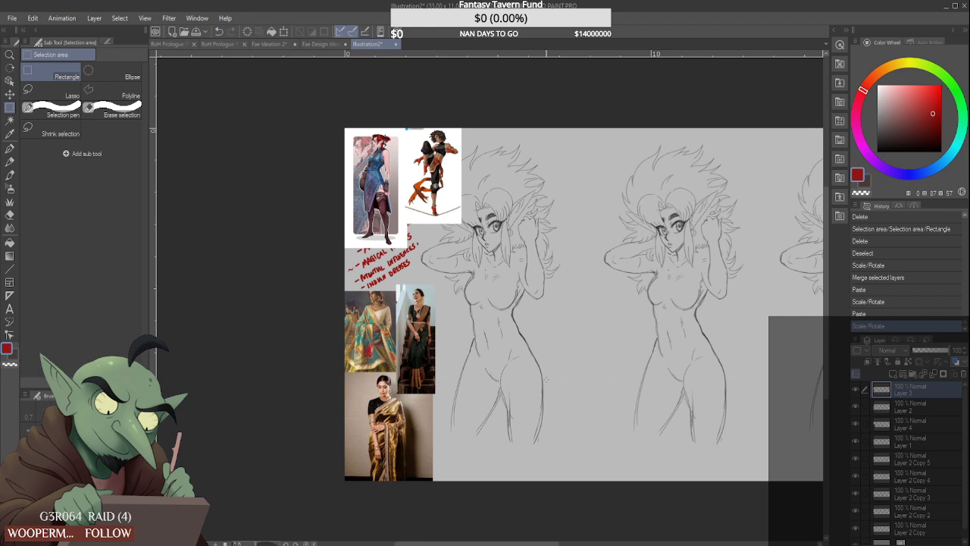
Paste the pink-dressed archer artwork, enlarge it and place it below the blue dress artwork at the canvas's left edge
key(ctrl+v)
key(ctrl+t)
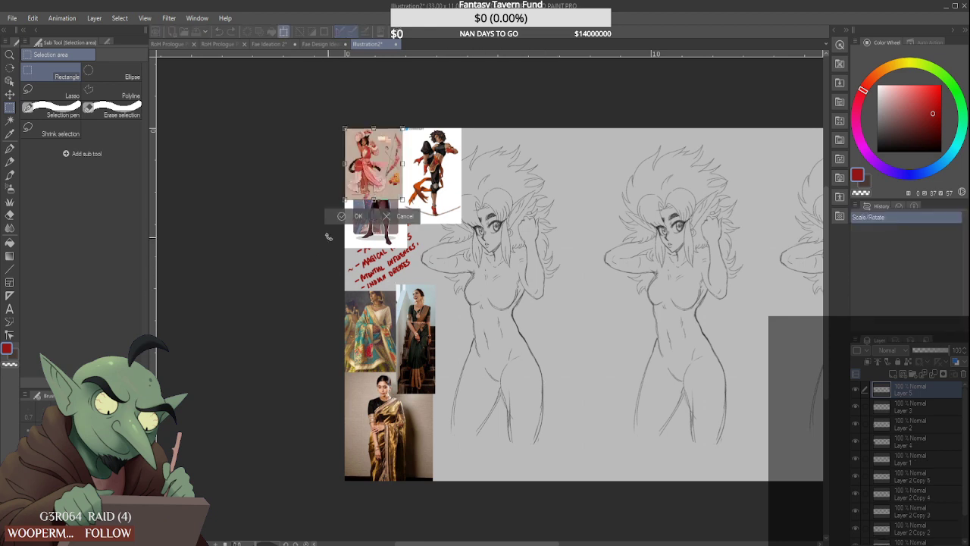
drag(401, 199, 397, 324)
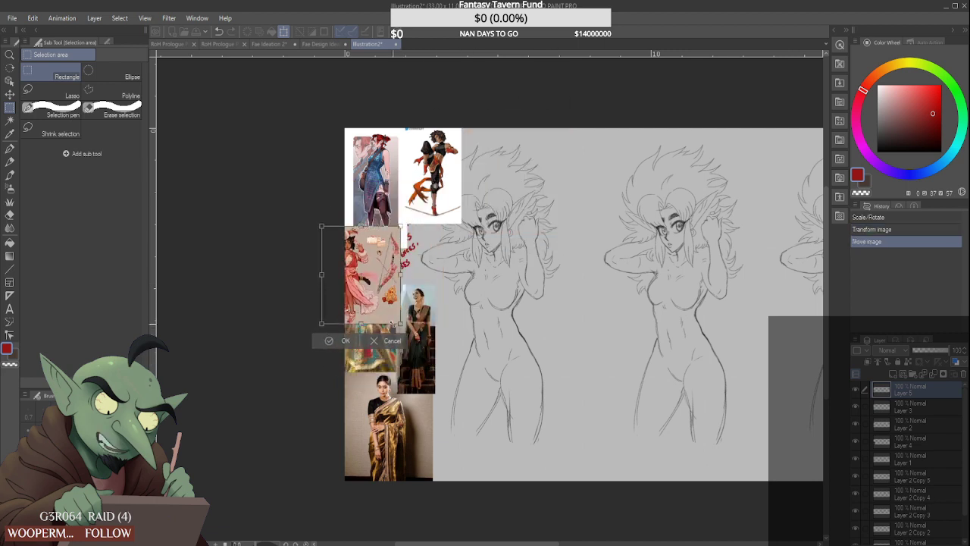
drag(360, 288, 380, 307)
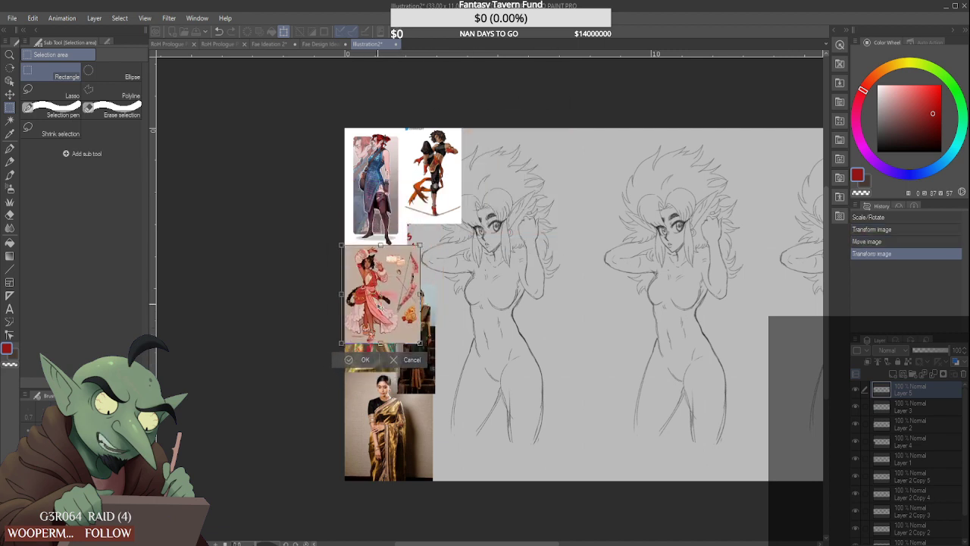
click(355, 359)
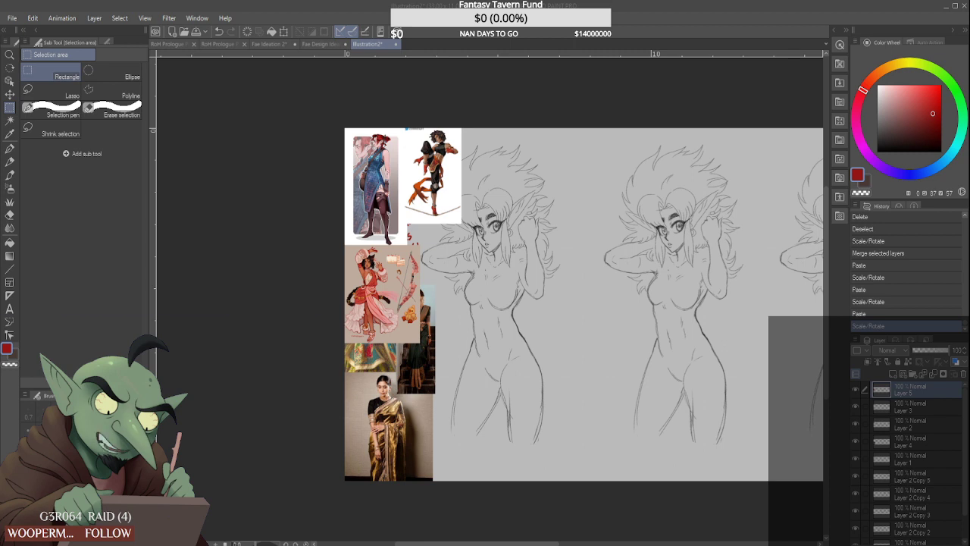
Paste the cat-eared character in a dark skirt and place it below the orange sash artwork, overlapping the archer image's edge
key(ctrl+v)
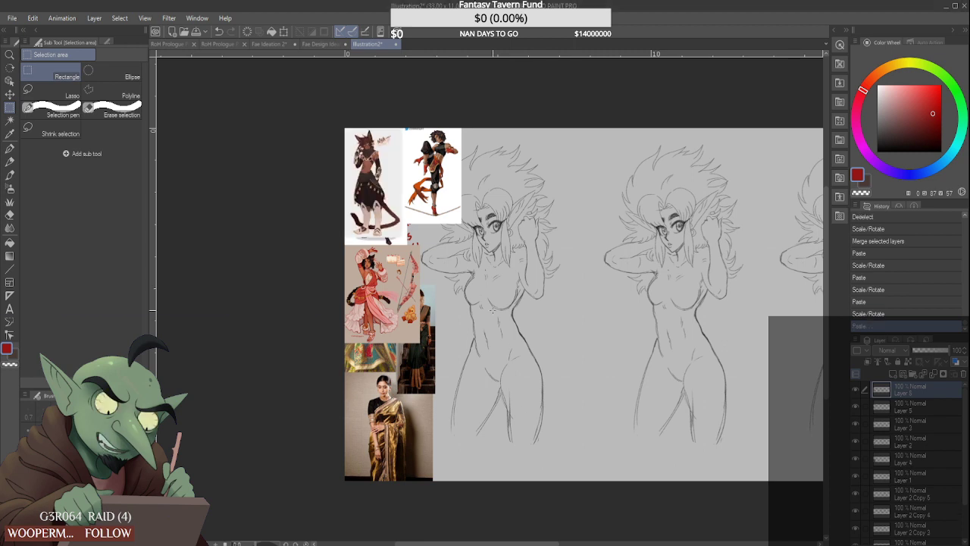
key(ctrl+t)
drag(396, 220, 452, 316)
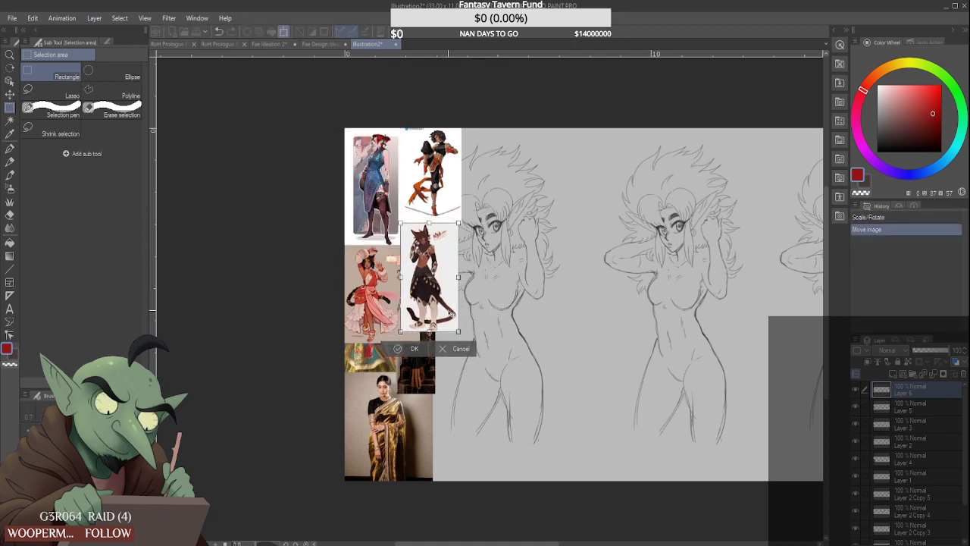
click(412, 352)
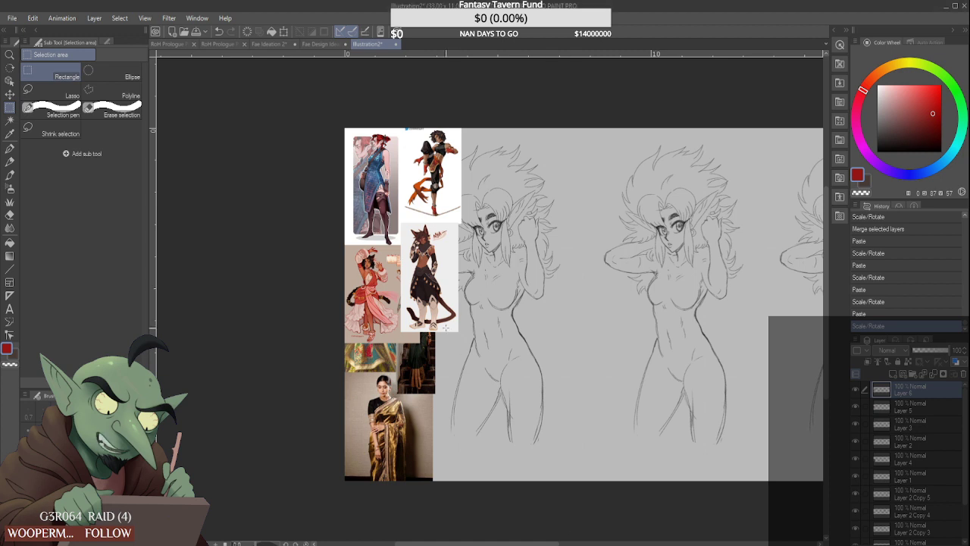
Paste the multi-pose character sheet, enlarge it and place it below the pink archer artwork, over the dress photos
key(ctrl+v)
key(ctrl+t)
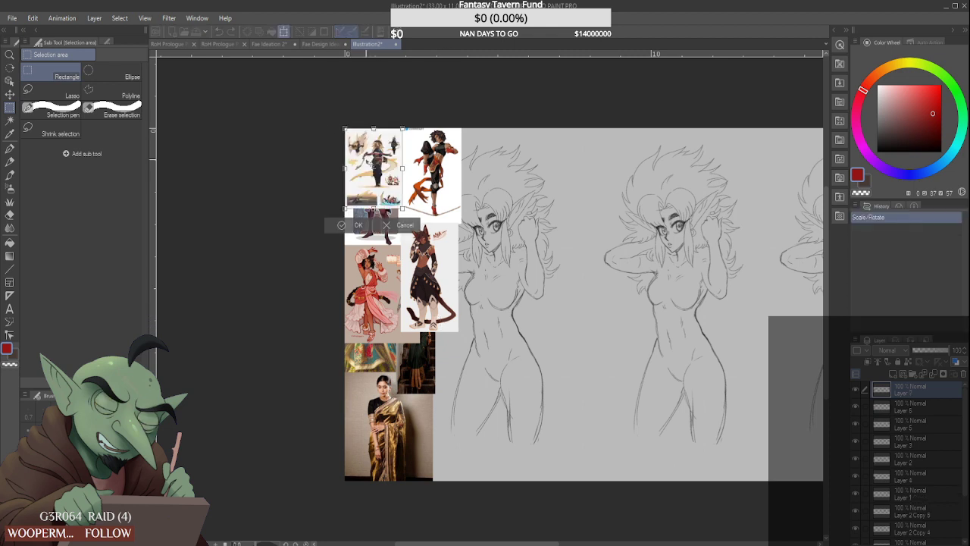
click(380, 194)
drag(381, 194, 380, 393)
drag(413, 429, 410, 450)
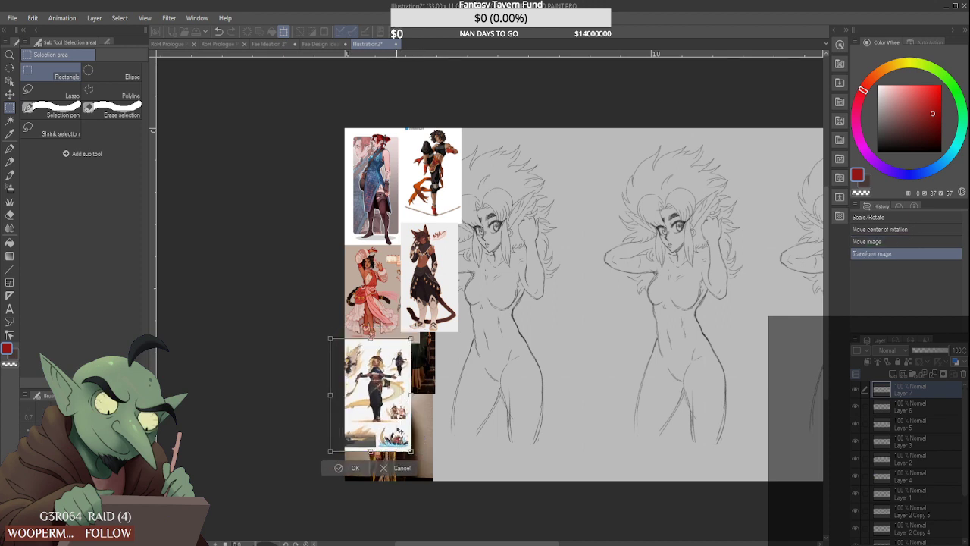
click(353, 467)
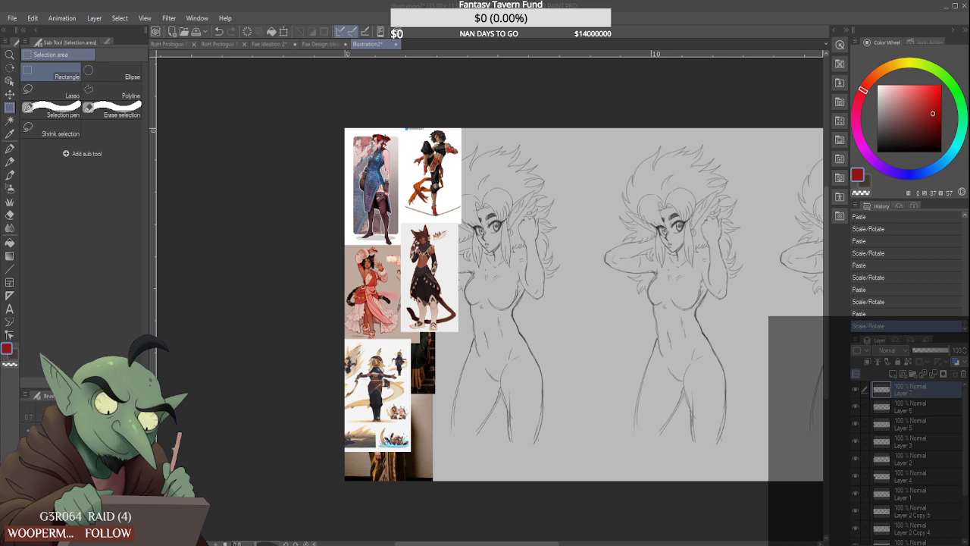
Paste the misty forest character artwork and place it below the cat-eared character, beside the multi-pose sheet
click(509, 453)
key(ctrl+v)
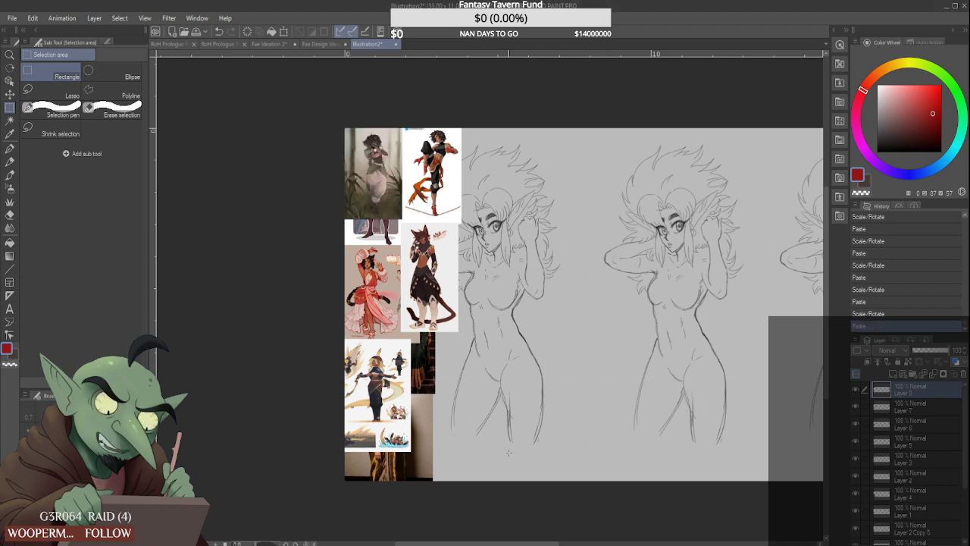
key(ctrl+t)
drag(377, 190, 433, 392)
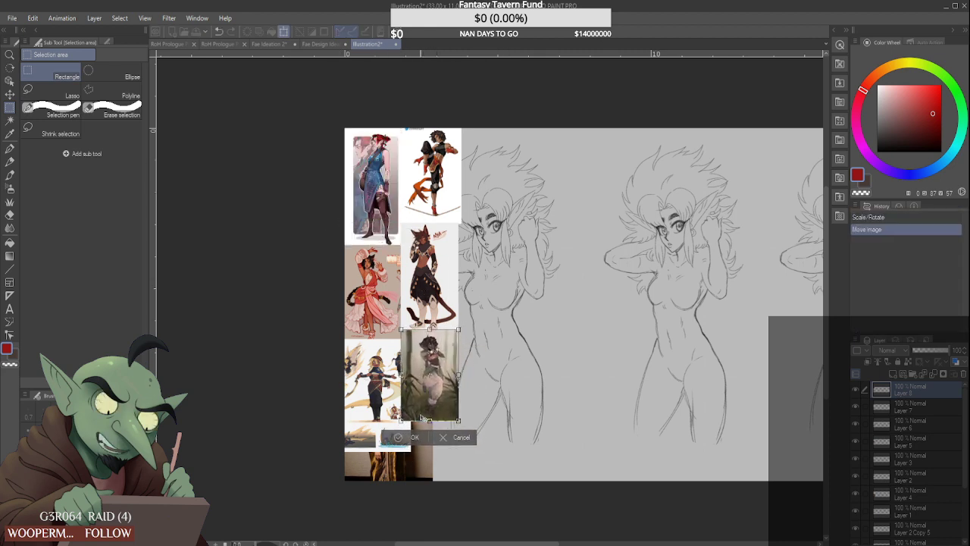
click(406, 443)
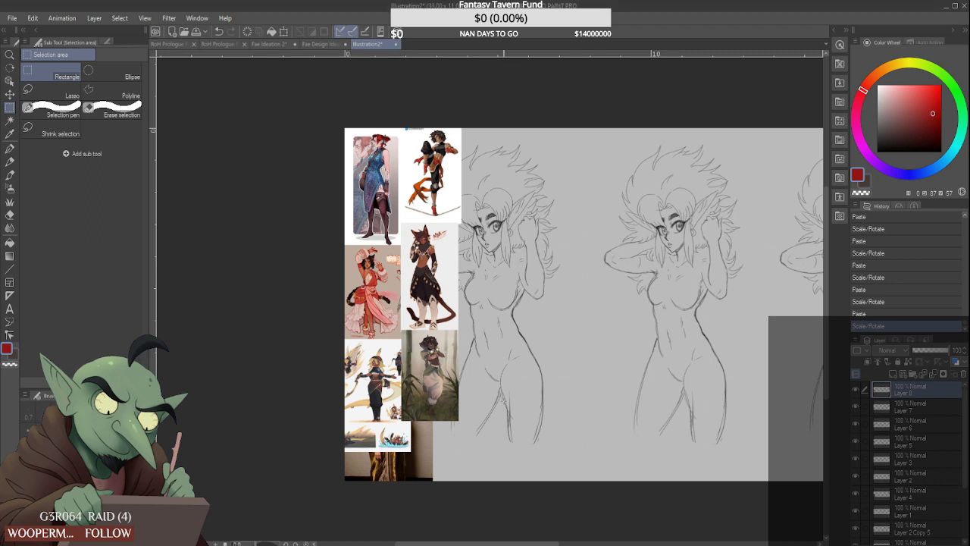
Paste the black-and-white line-art character and place it below the misty forest artwork, at the canvas's lower edge
key(ctrl+v)
key(ctrl+t)
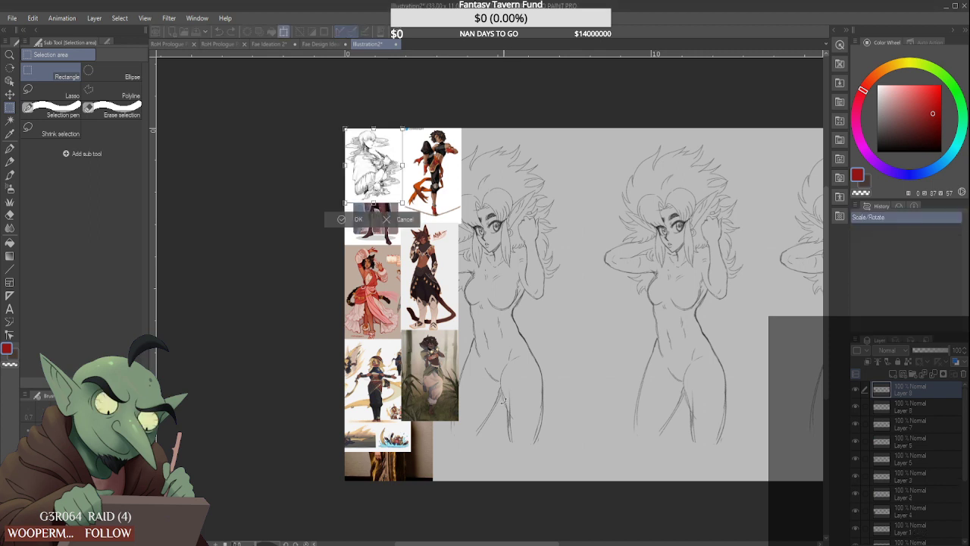
drag(390, 177, 451, 460)
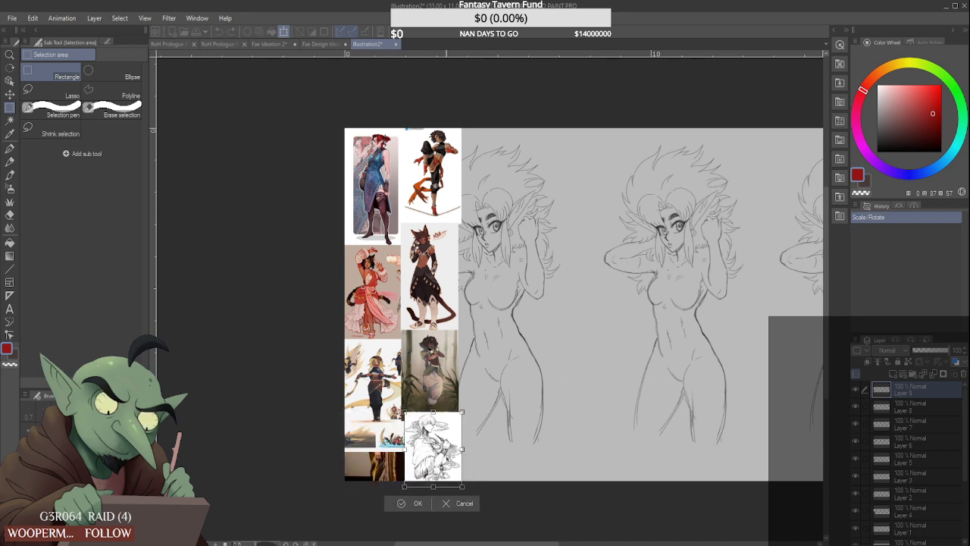
click(417, 504)
scroll(428, 423, up, 2)
scroll(426, 427, up, 3)
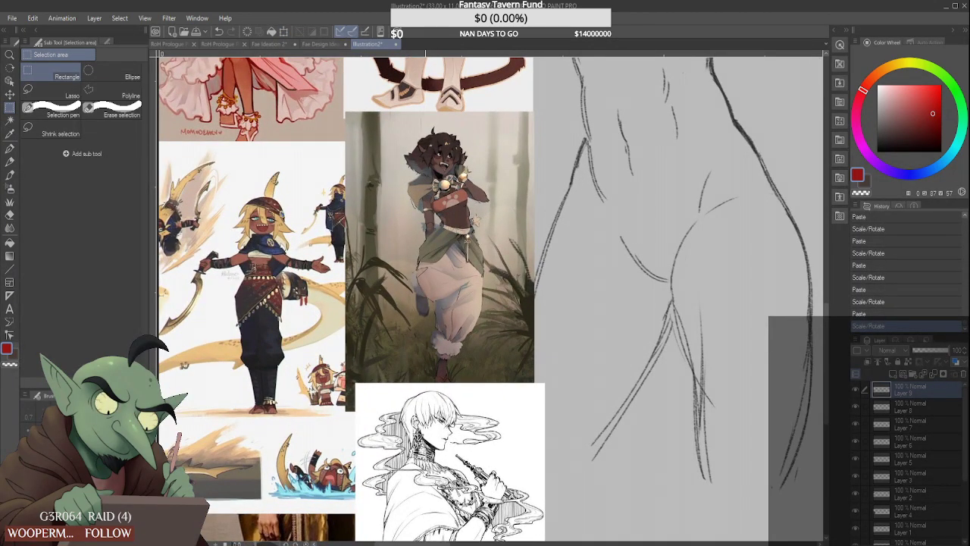
key(ctrl+t)
mouse_move(465, 447)
mouse_down()
mouse_move(461, 464)
mouse_move(478, 455)
mouse_up()
click(431, 535)
scroll(425, 447, down, 1)
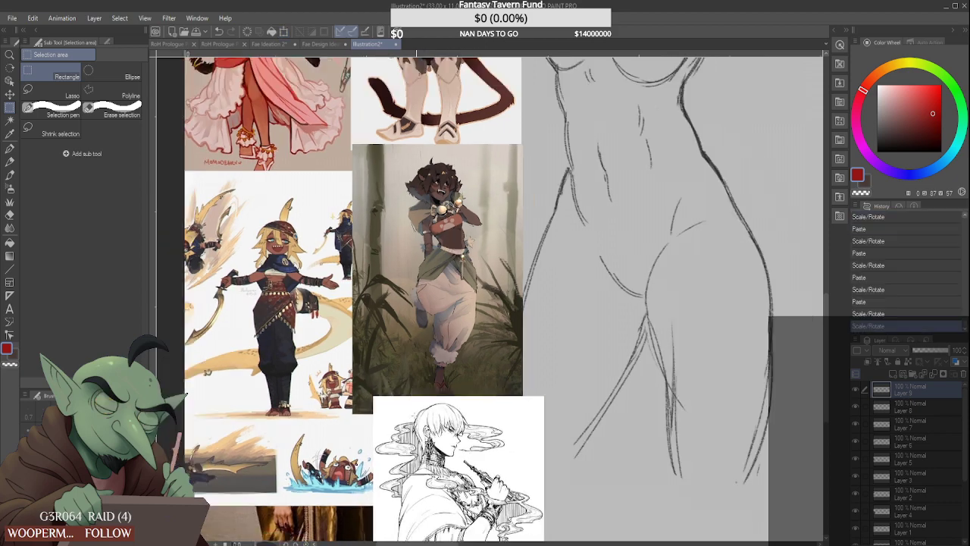
scroll(411, 410, down, 3)
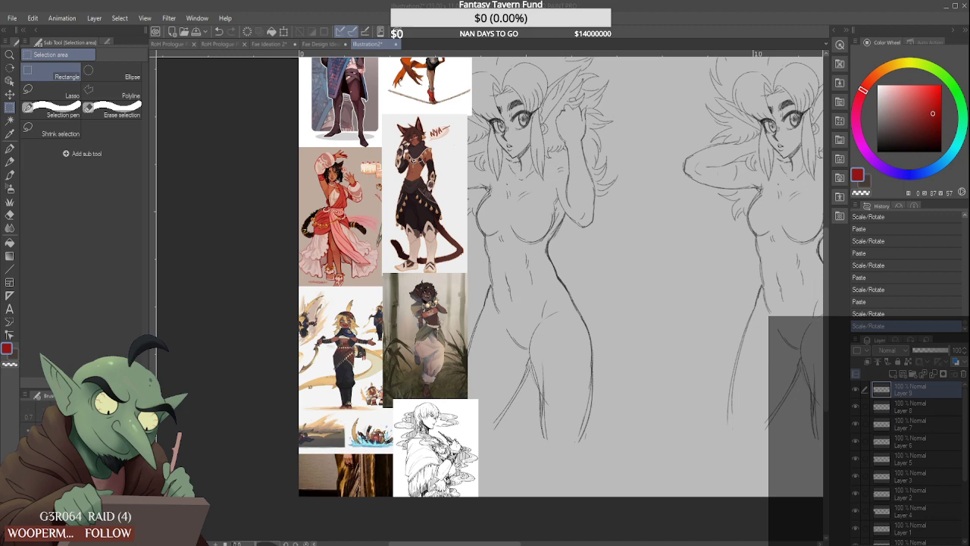
Paste the mannequin photo of the brown patterned vest and shorts, enlarge it and place it beside the line-art character
click(499, 361)
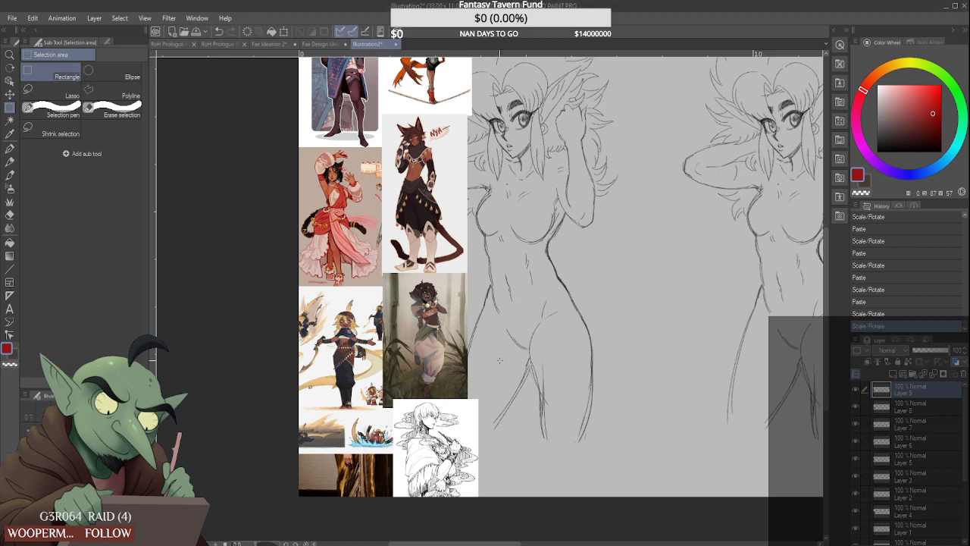
key(ctrl+v)
key(ctrl+t)
scroll(480, 260, down, 4)
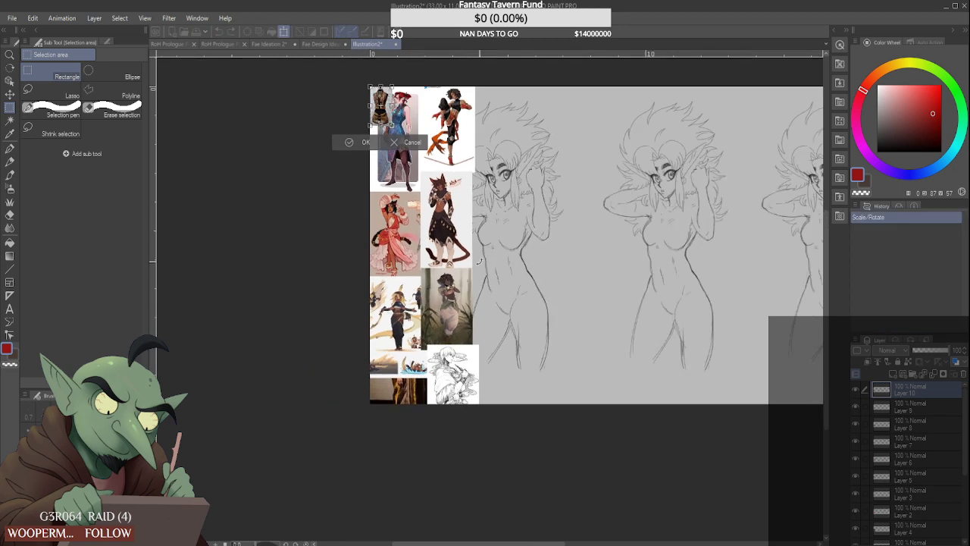
mouse_move(379, 103)
mouse_down()
mouse_move(474, 198)
mouse_move(488, 364)
mouse_move(530, 297)
mouse_up()
drag(506, 343, 514, 364)
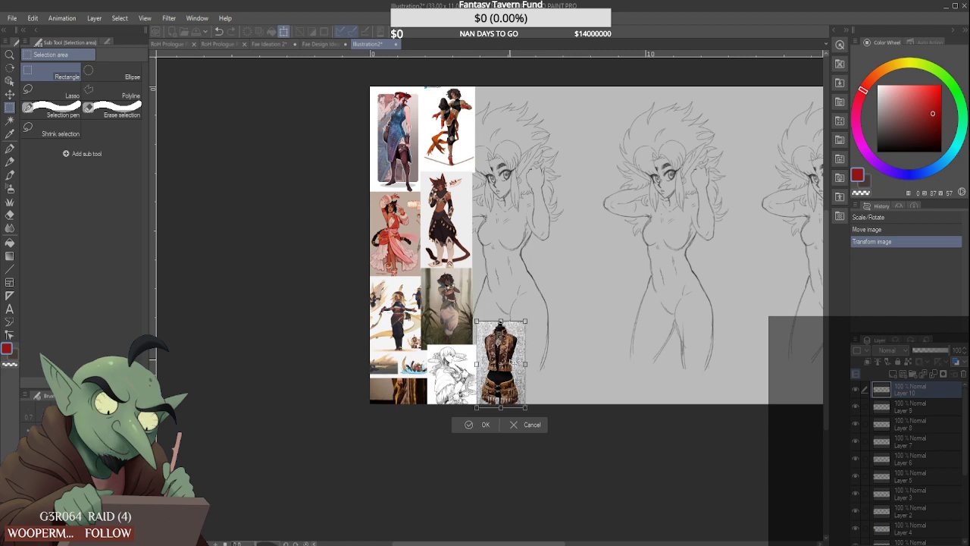
click(481, 426)
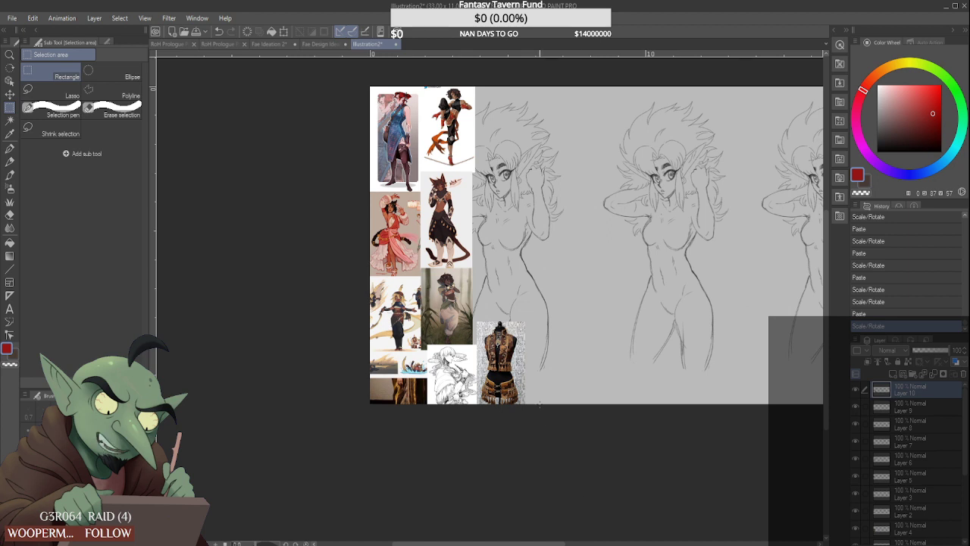
Paste the maroon-coated character artwork and place it beside the orange sash artwork at the canvas's upper edge
key(ctrl+v)
key(ctrl+t)
drag(392, 130, 521, 151)
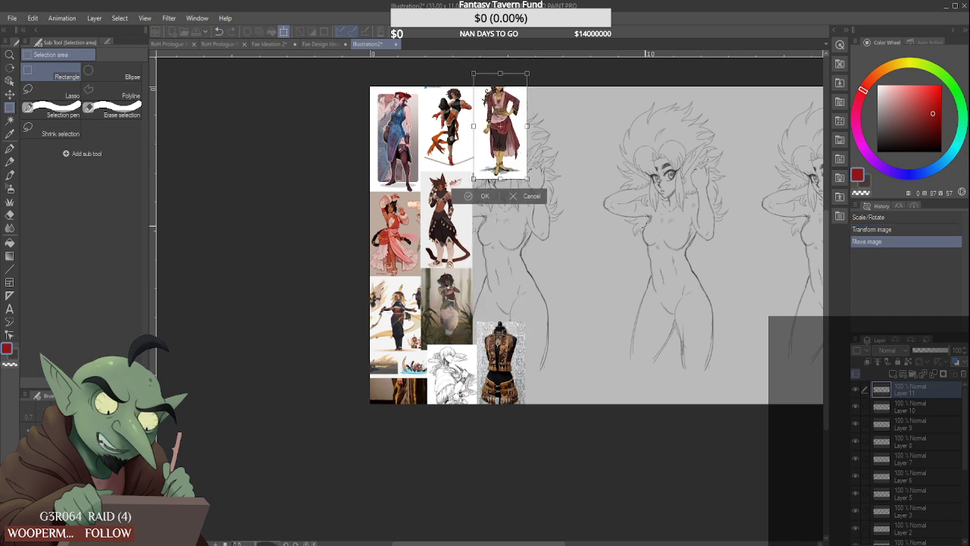
click(486, 196)
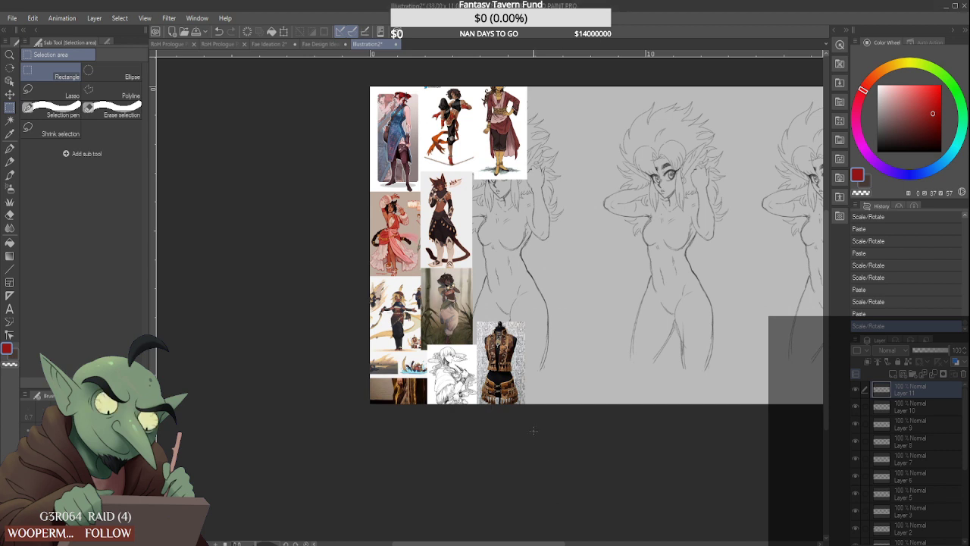
Paste the HUNTER character sheet and enlarge it over the first figure sketch
key(ctrl+v)
key(ctrl+t)
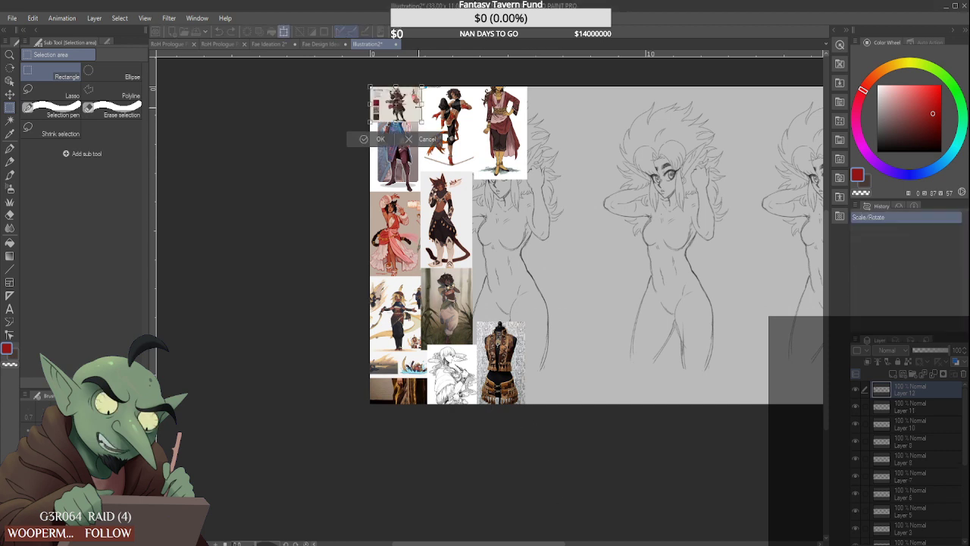
drag(422, 122, 611, 263)
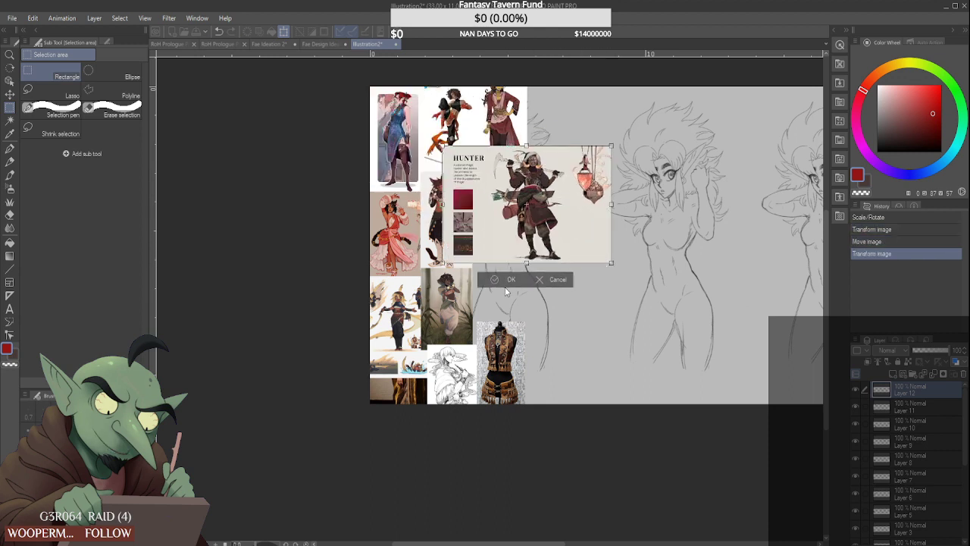
click(508, 279)
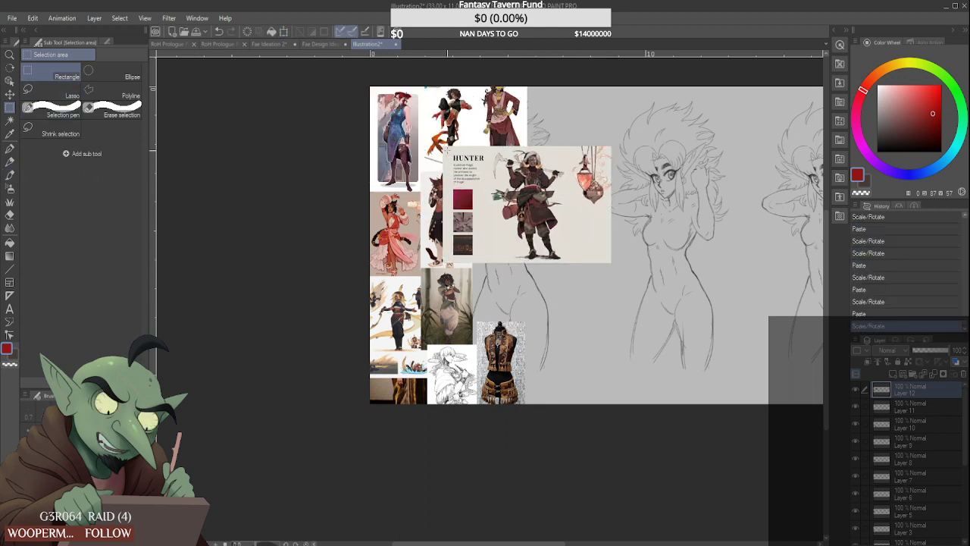
Crop the HUNTER sheet to its character by deleting the title and colour swatches and the lantern area
drag(419, 133, 486, 285)
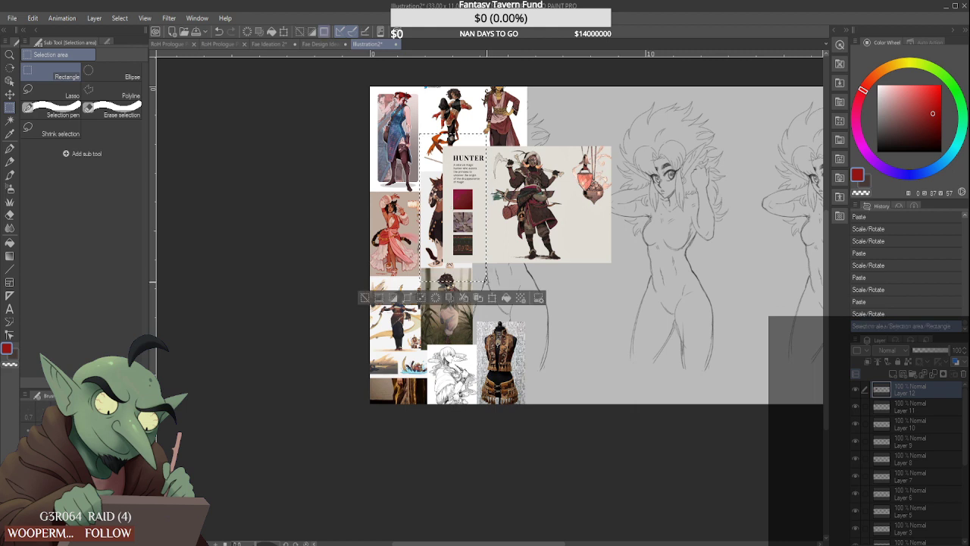
key(Delete)
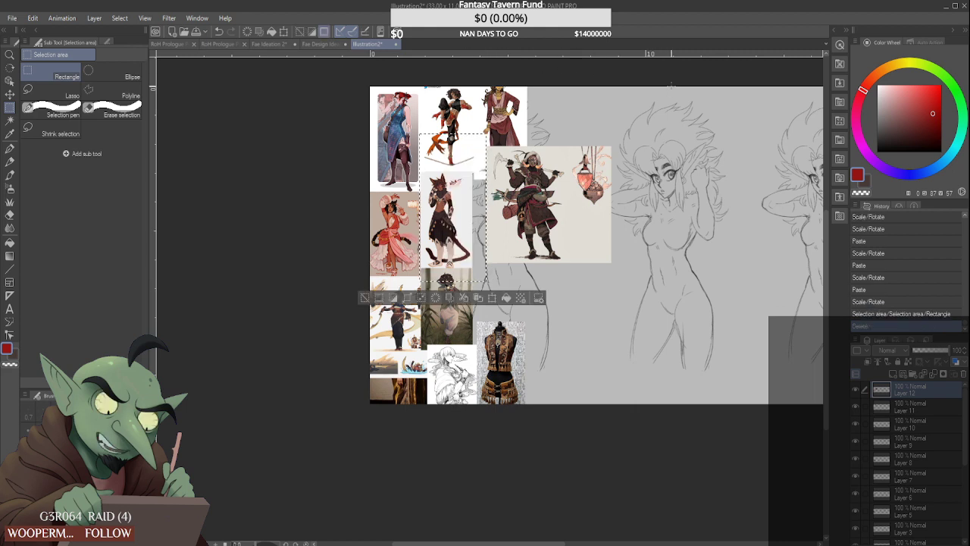
drag(658, 109, 566, 334)
key(Delete)
key(ctrl+d)
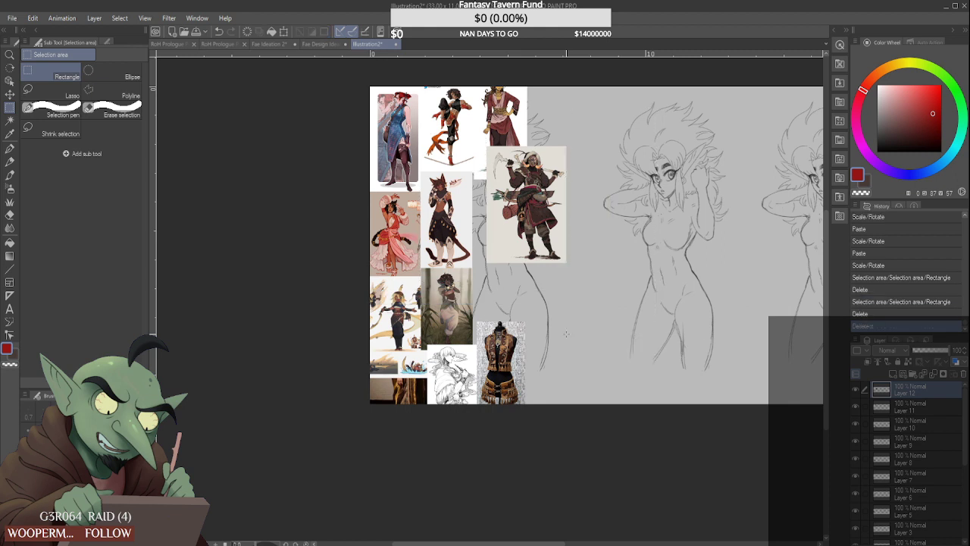
Move the cropped hunter artwork directly below the maroon-coated character, beside the cat-eared character
key(ctrl+t)
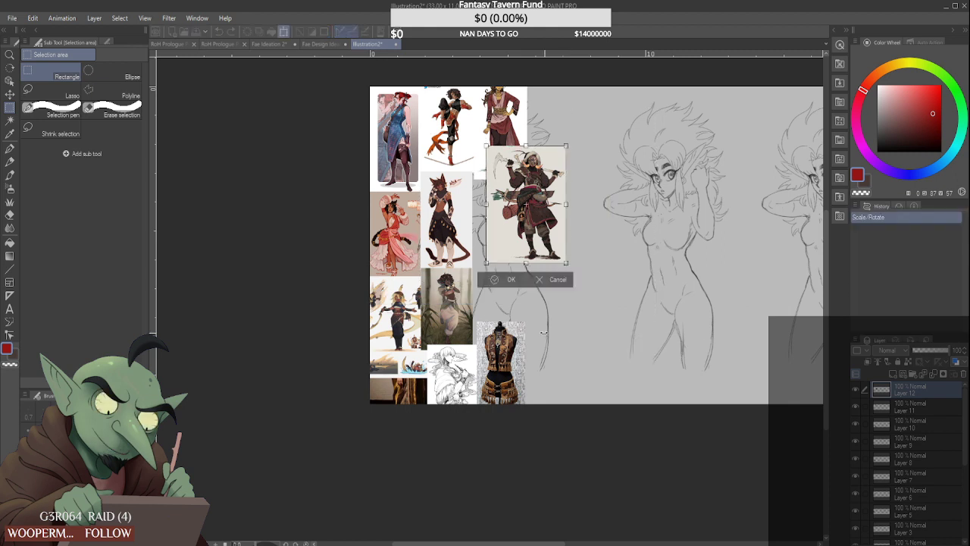
drag(526, 213, 510, 244)
click(489, 311)
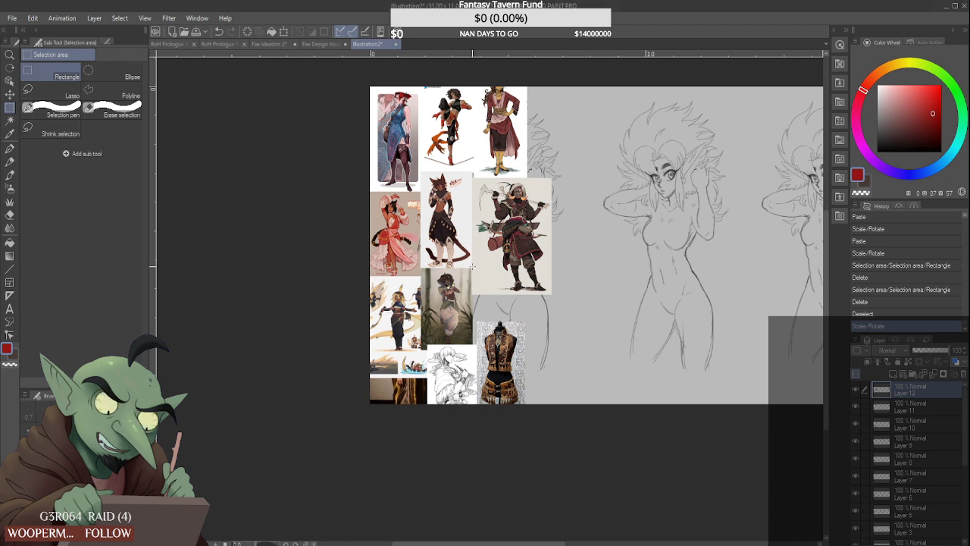
Paste the orange-haired sword-bearing character, enlarge it and place it beside the maroon-coated character at the canvas's upper edge
key(ctrl+v)
key(ctrl+t)
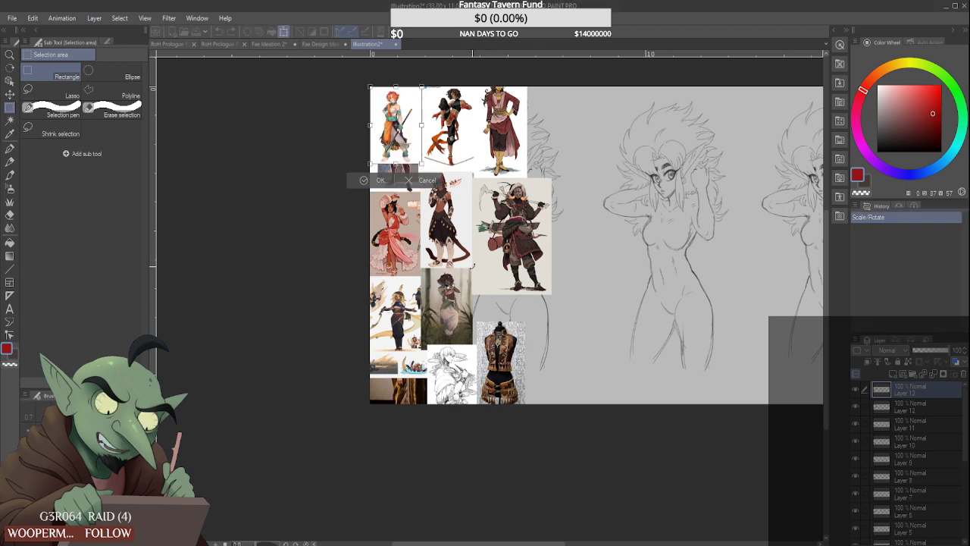
drag(400, 141, 585, 179)
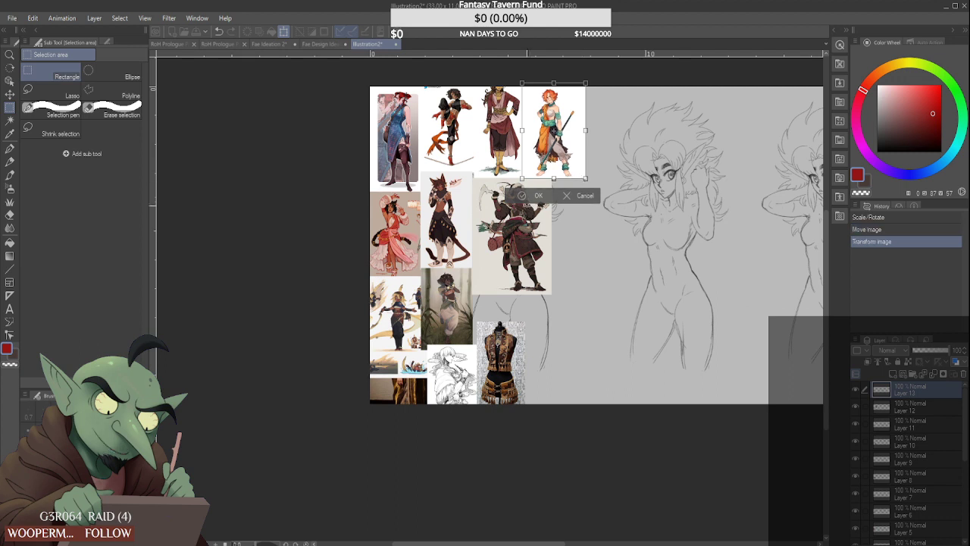
click(531, 197)
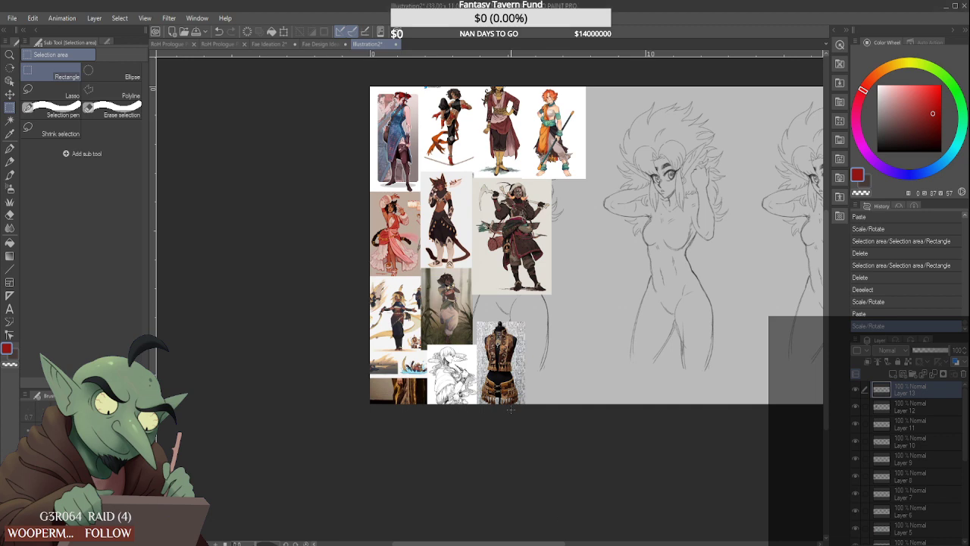
Paste the red-haired multi-pose character sheet, enlarge it and place it beside the mannequin outfit at the canvas's lower edge
scroll(530, 368, up, 1)
key(ctrl+v)
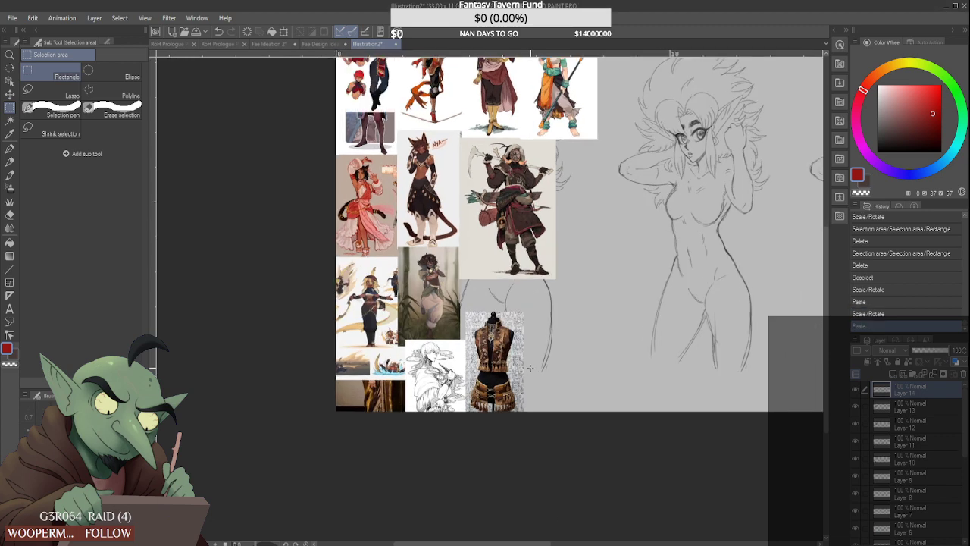
key(ctrl+t)
drag(376, 92, 507, 280)
drag(530, 315, 578, 390)
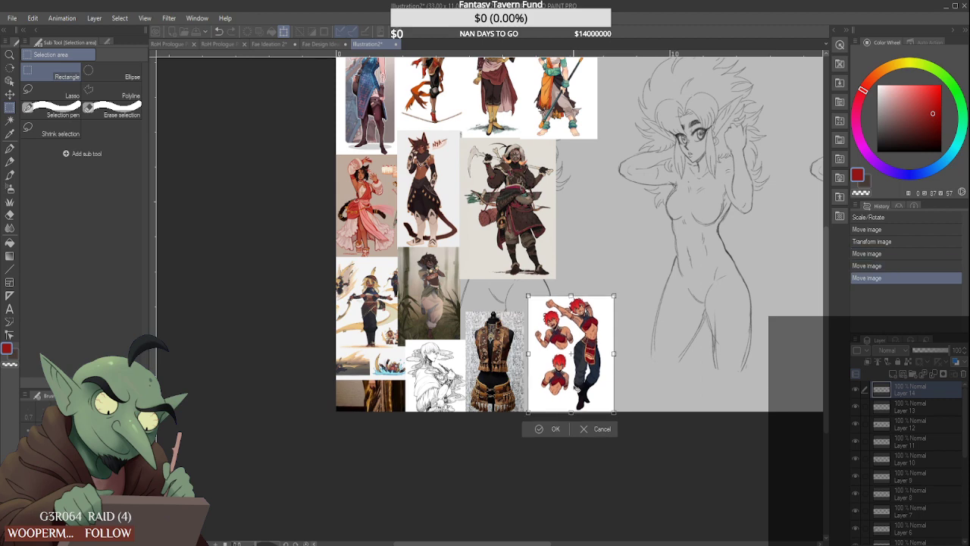
click(555, 430)
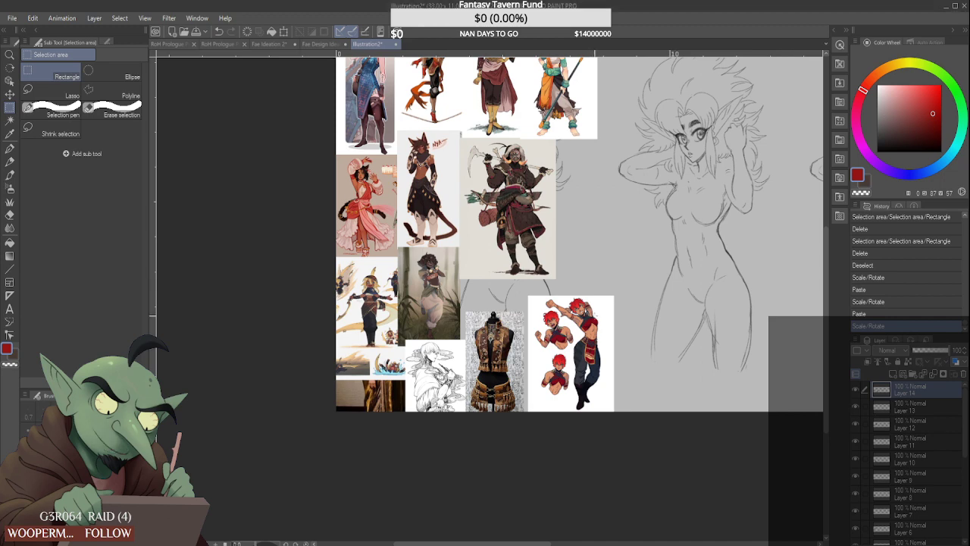
Paste the blue-skinned character in a crop top and place it beside the hunter, below the sword-bearing character
key(ctrl+v)
key(ctrl+t)
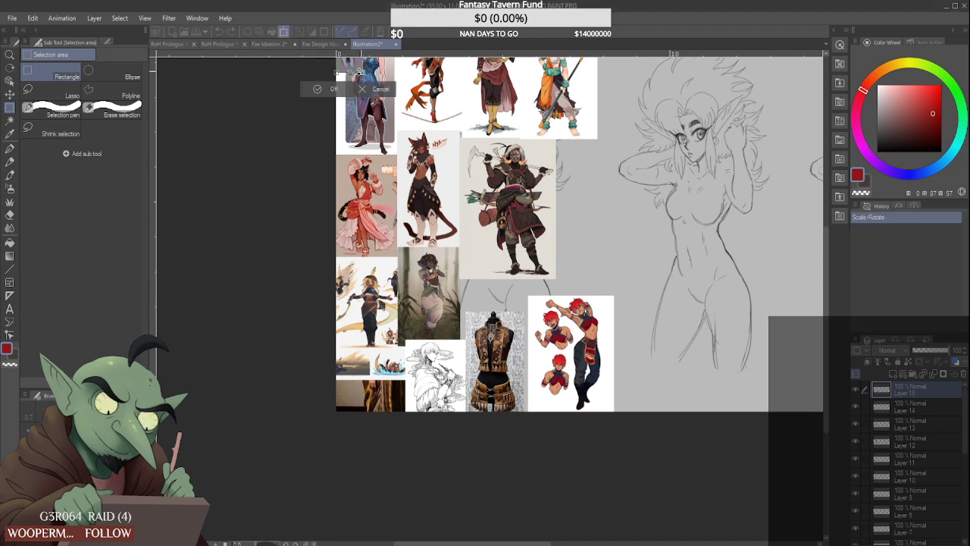
drag(364, 91, 600, 214)
key(Return)
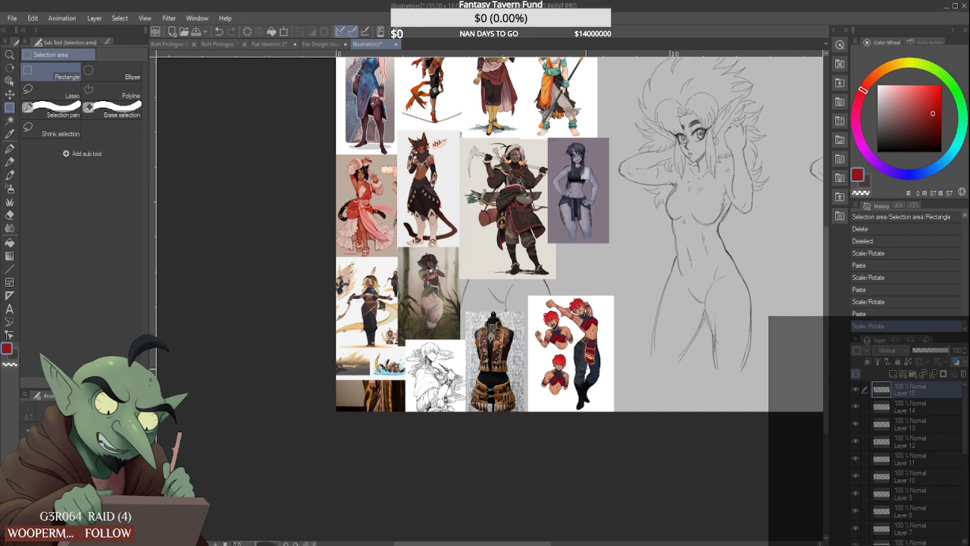
Paste the photo of the white-turbaned figure in a cream outfit, enlarge it and place it beside the red-haired character sheet
key(ctrl+v)
key(ctrl+t)
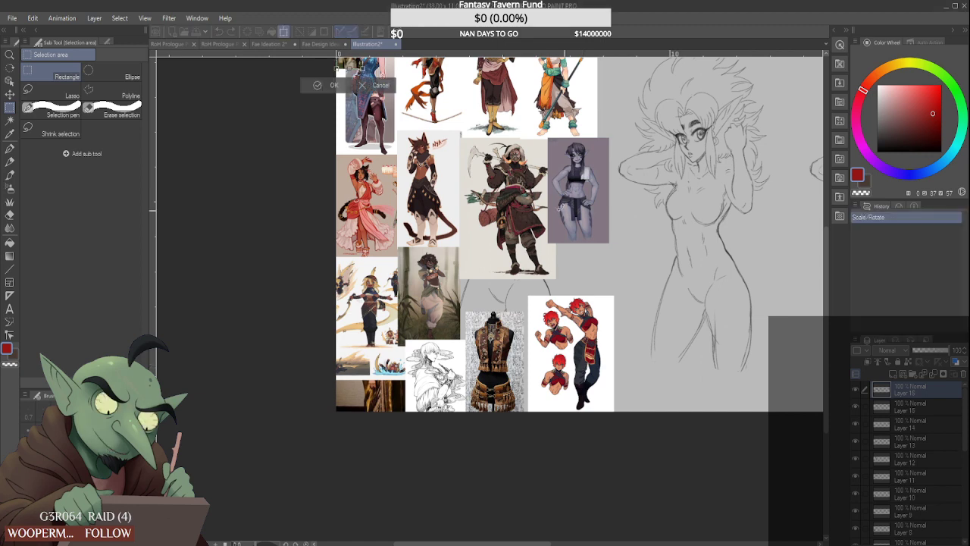
click(365, 71)
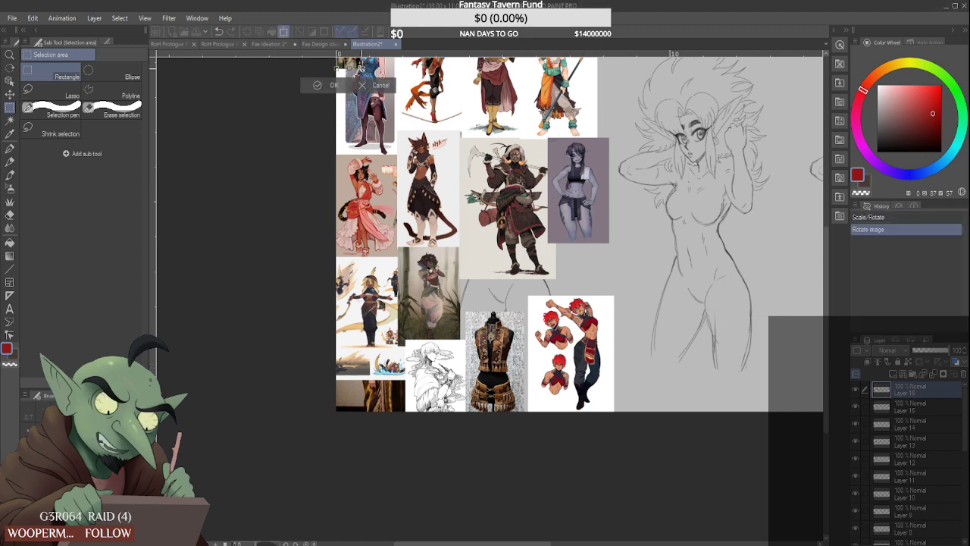
drag(362, 69, 533, 309)
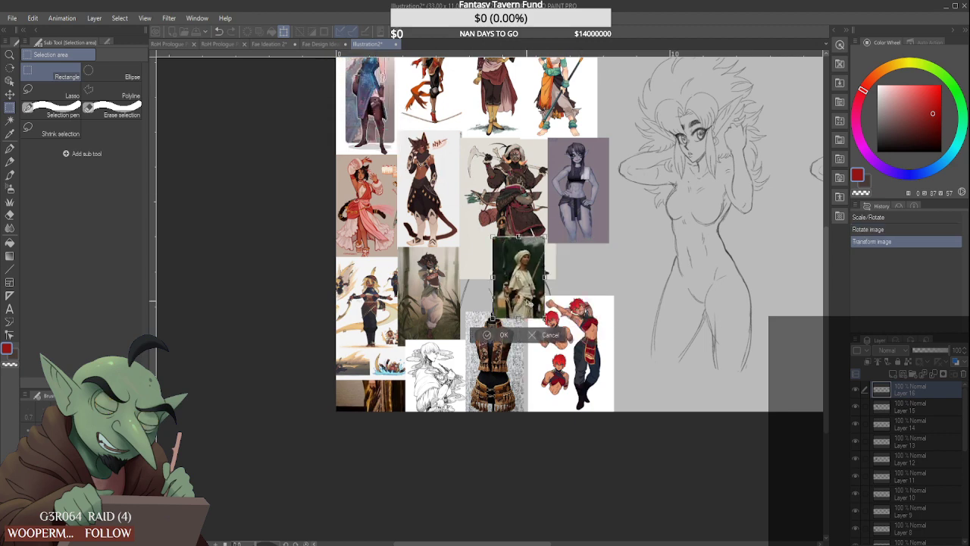
drag(545, 236, 603, 201)
drag(552, 268, 669, 359)
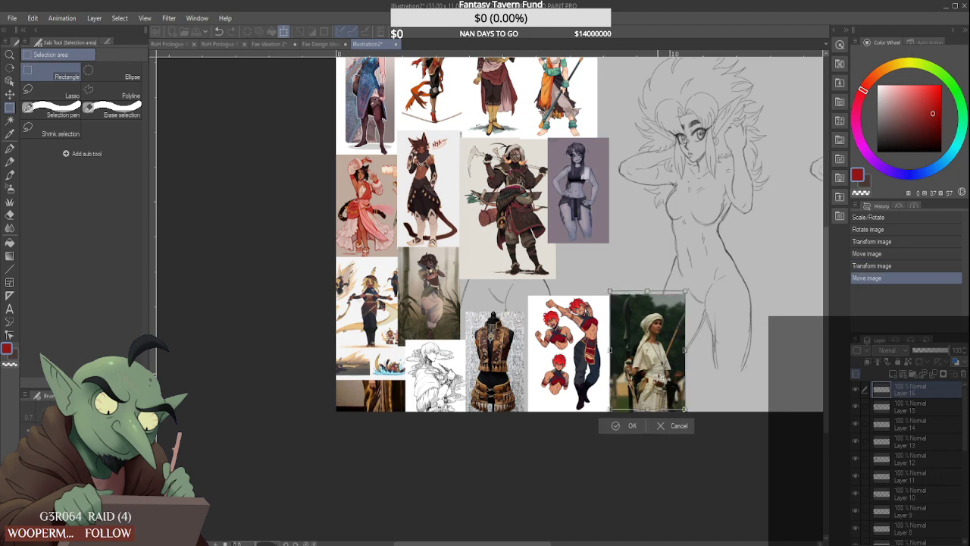
click(621, 424)
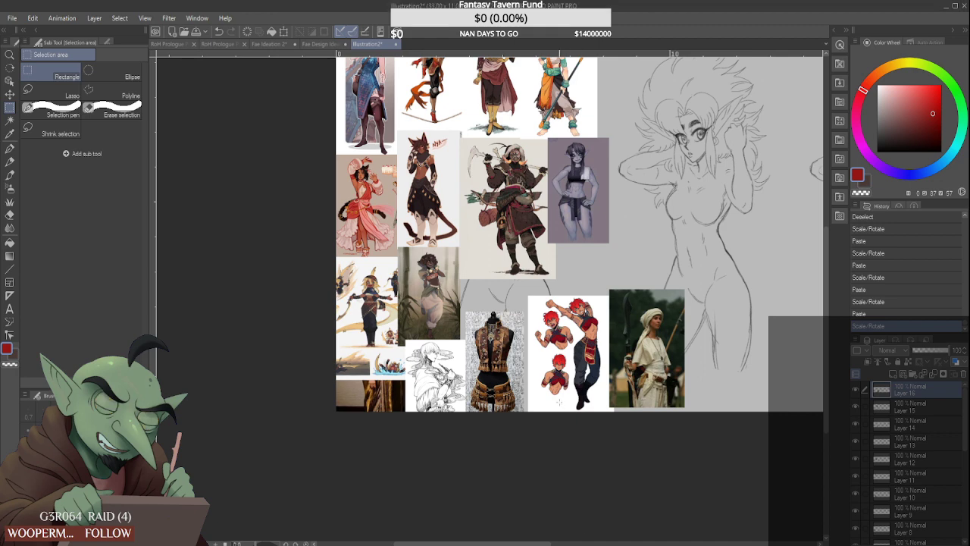
Paste the brown layered robe photo and place it above the white-turbaned figure photo
key(ctrl+v)
key(ctrl+t)
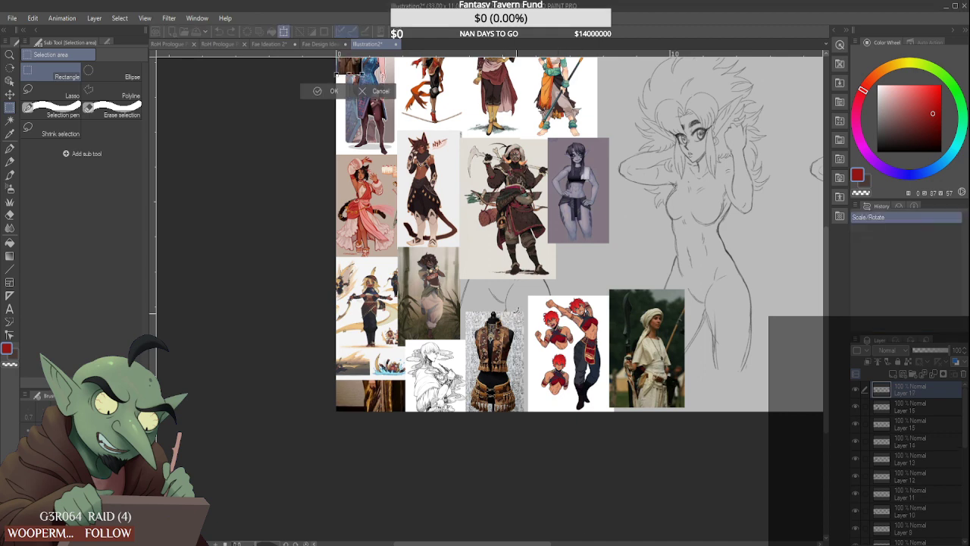
drag(380, 64, 634, 268)
click(599, 312)
scroll(555, 309, down, 3)
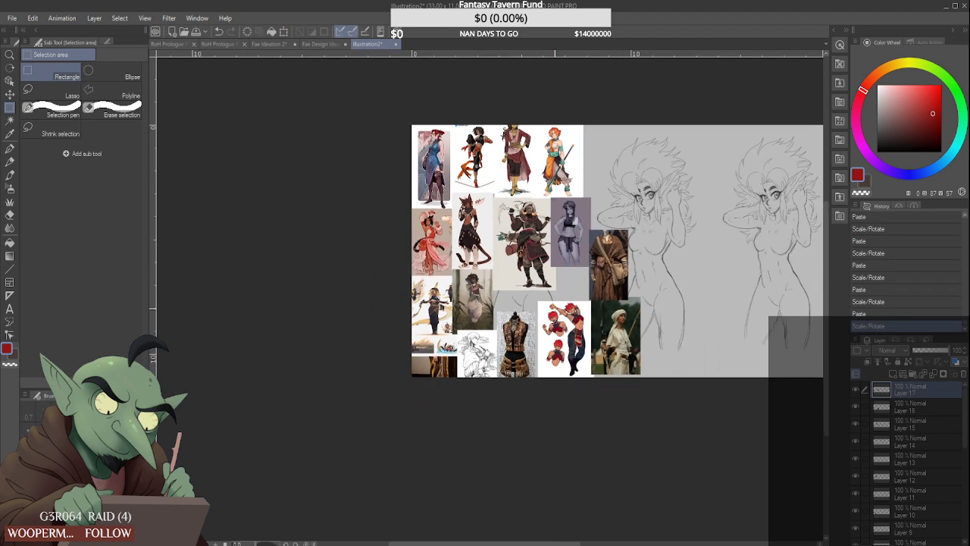
scroll(556, 313, down, 1)
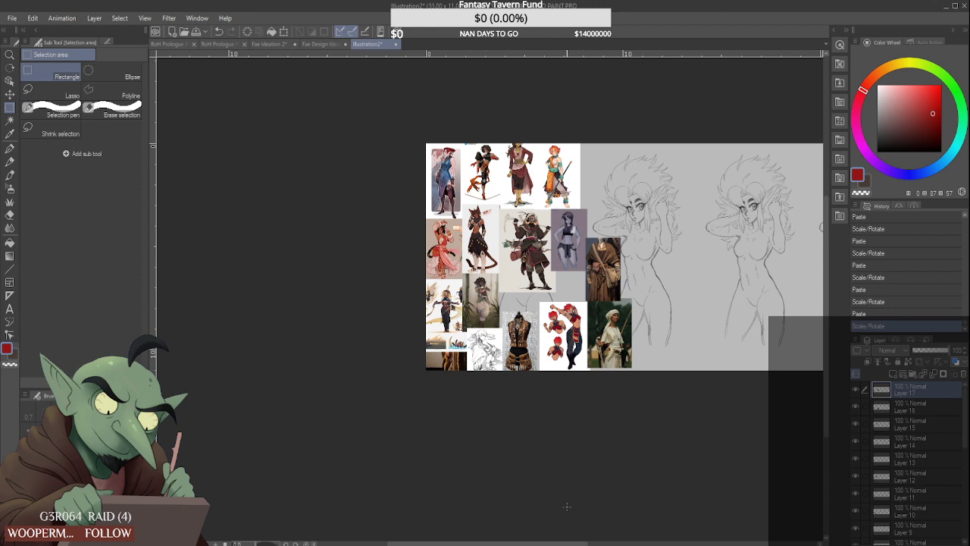
Enlarge the pasted photo of the model in a black outfit and place it above the brown robe photo
key(ctrl+t)
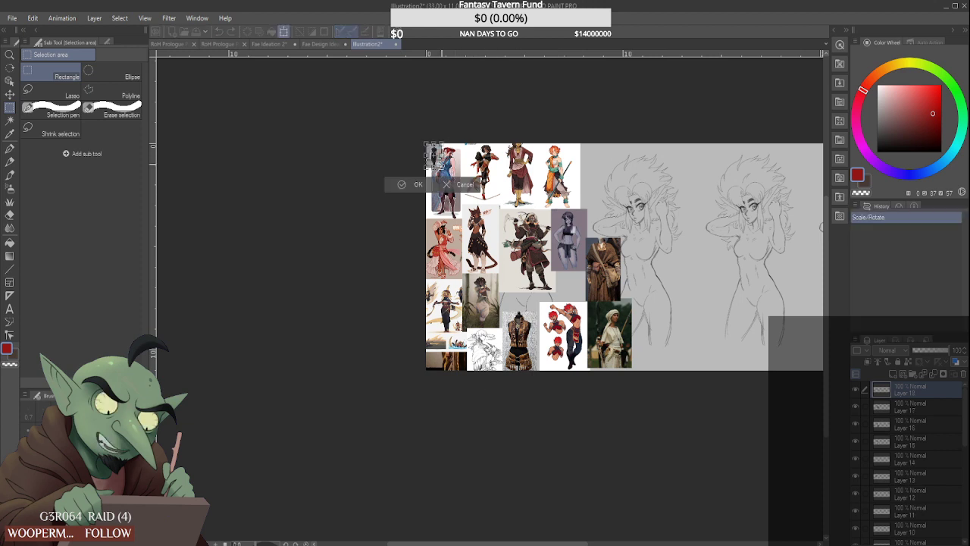
mouse_move(442, 165)
mouse_down()
mouse_move(470, 214)
mouse_move(619, 224)
mouse_up()
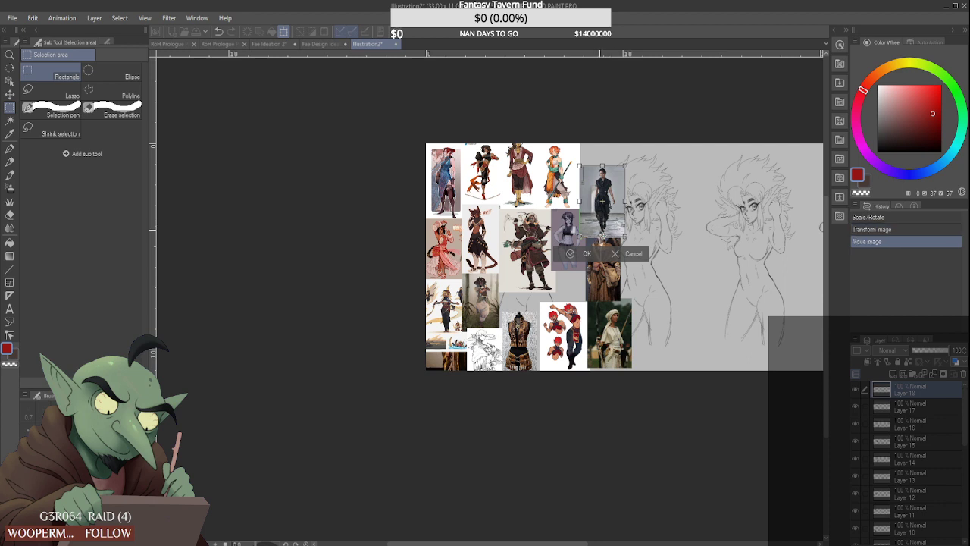
click(581, 253)
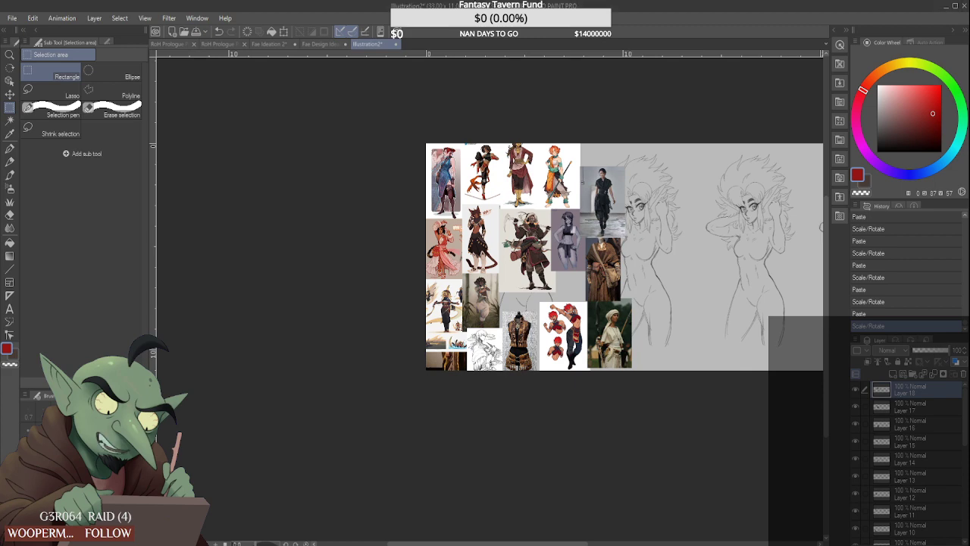
Paste the mannequin photo with the grey crop top and dark draped trousers, and place it beside the white-turbaned figure
scroll(580, 331, up, 5)
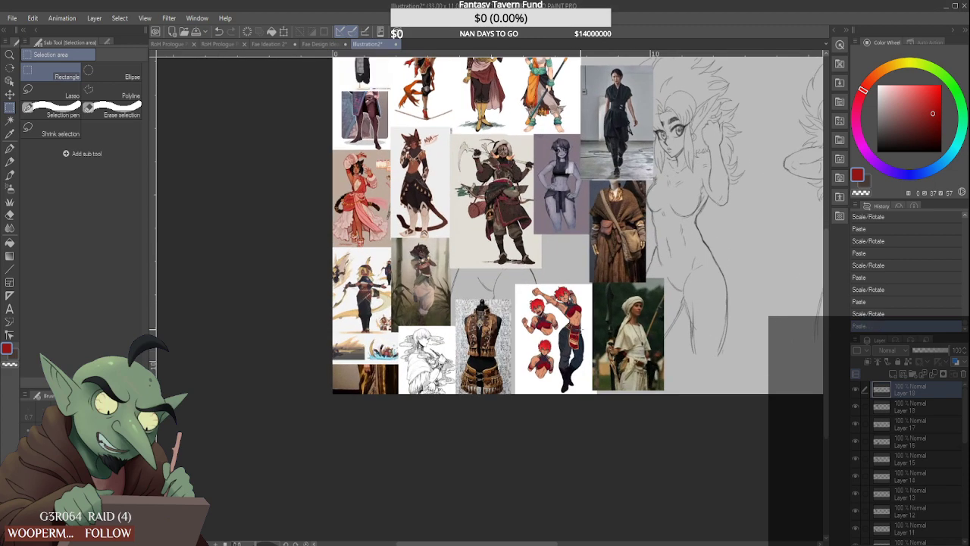
key(ctrl+v)
key(ctrl+t)
mouse_move(402, 87)
mouse_down()
mouse_move(589, 253)
mouse_move(571, 282)
mouse_move(574, 267)
mouse_move(671, 263)
mouse_move(699, 368)
mouse_up()
mouse_move(726, 329)
mouse_down()
mouse_move(774, 283)
mouse_move(735, 318)
mouse_up()
click(680, 396)
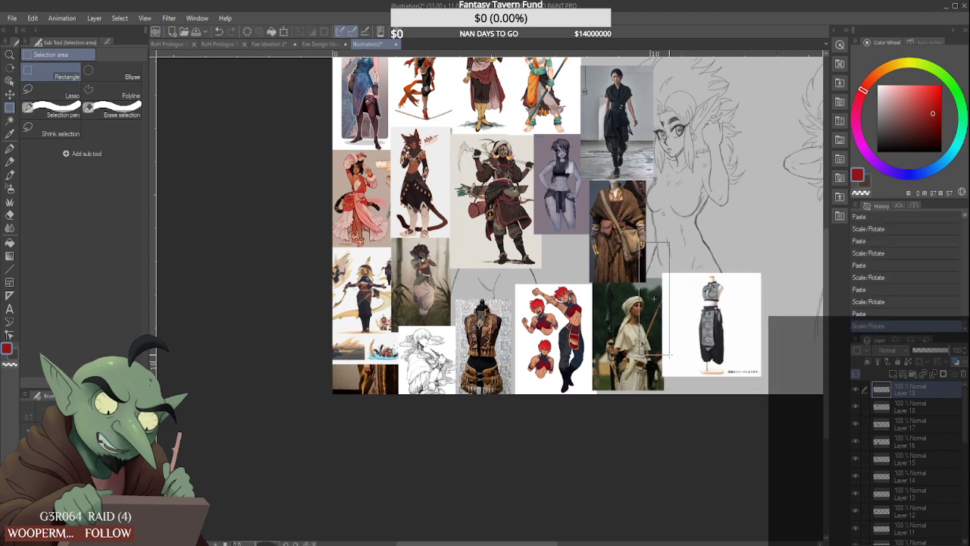
Trim the white margins on both sides of the grey-outfit mannequin photo and clear the selection
drag(671, 356, 689, 421)
drag(788, 245, 730, 440)
key(Delete)
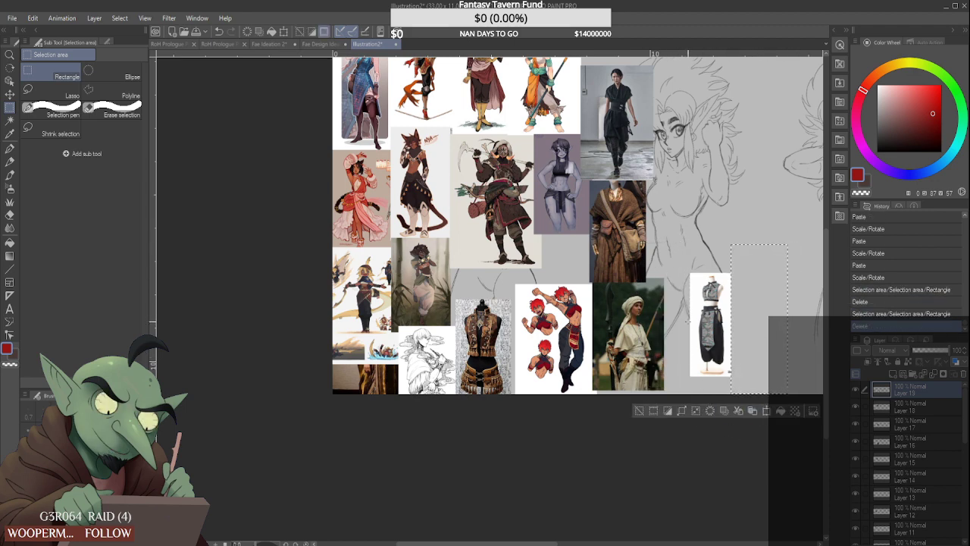
key(ctrl+d)
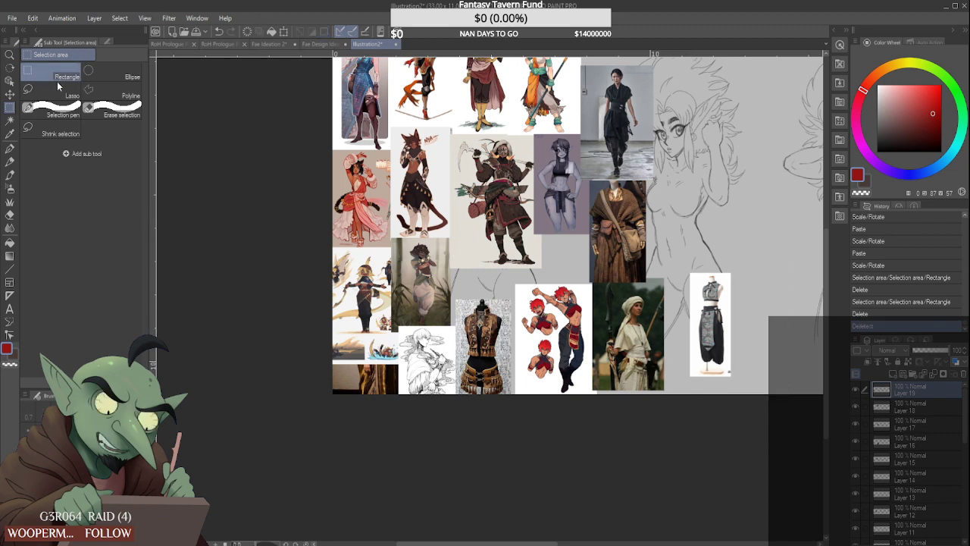
Move the trimmed mannequin photo against the white-turbaned figure photo at the canvas's lower edge
click(53, 91)
key(ctrl+t)
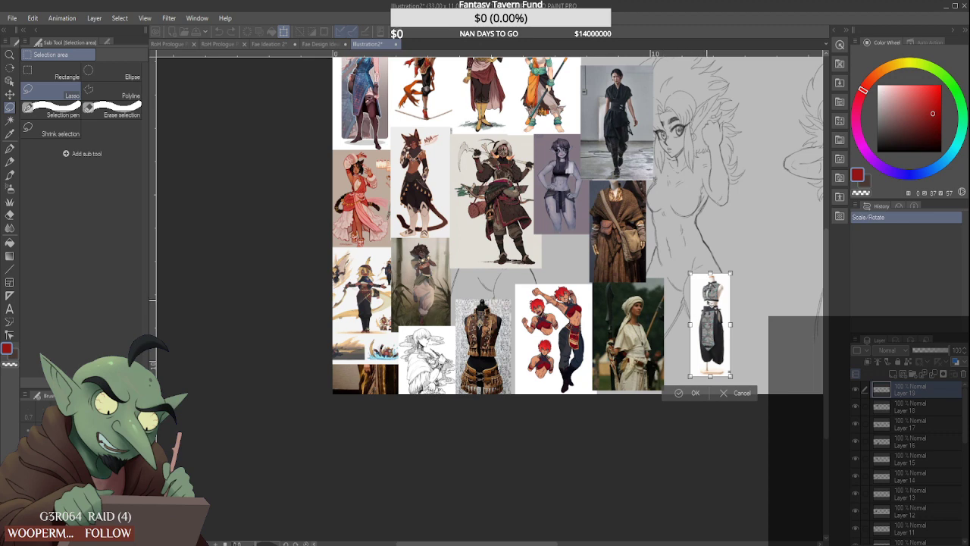
drag(714, 307, 684, 321)
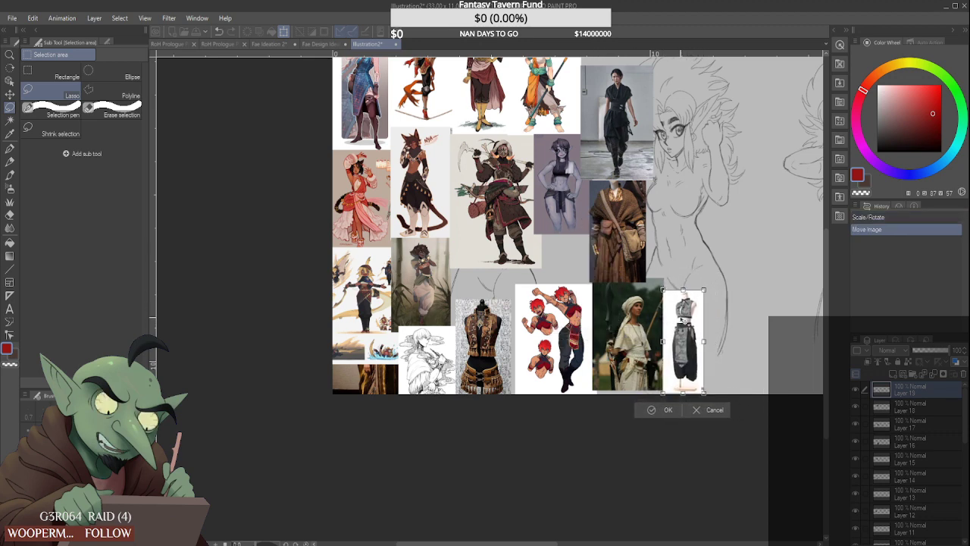
click(653, 410)
scroll(608, 308, down, 1)
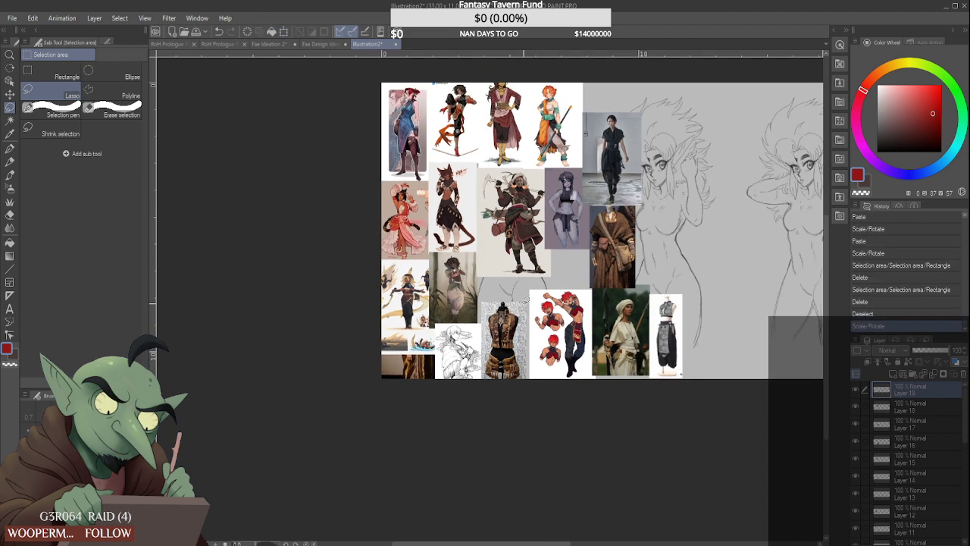
Merge the pasted reference layers, from the topmost down to Layer 5, into a single layer
scroll(911, 459, down, 1)
shift+click(916, 448)
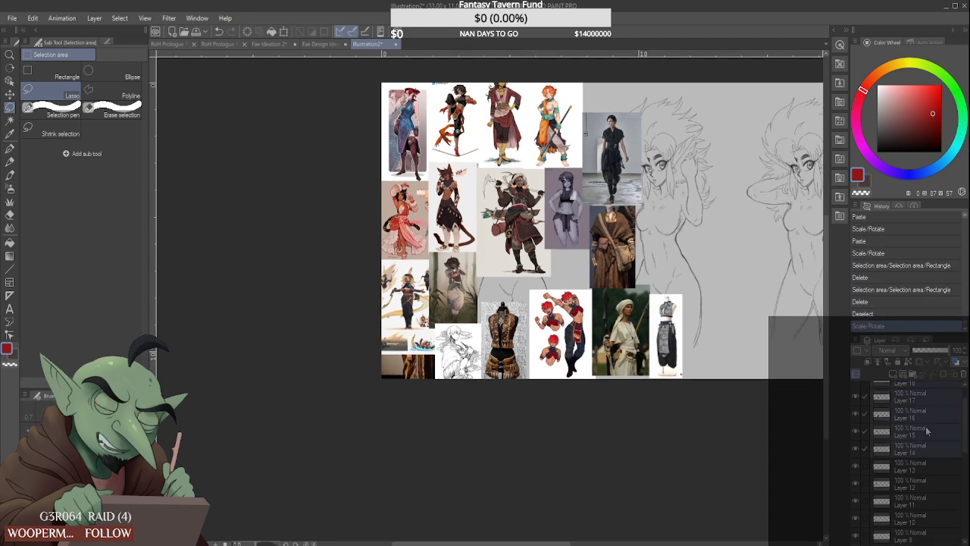
key(shift+alt+e)
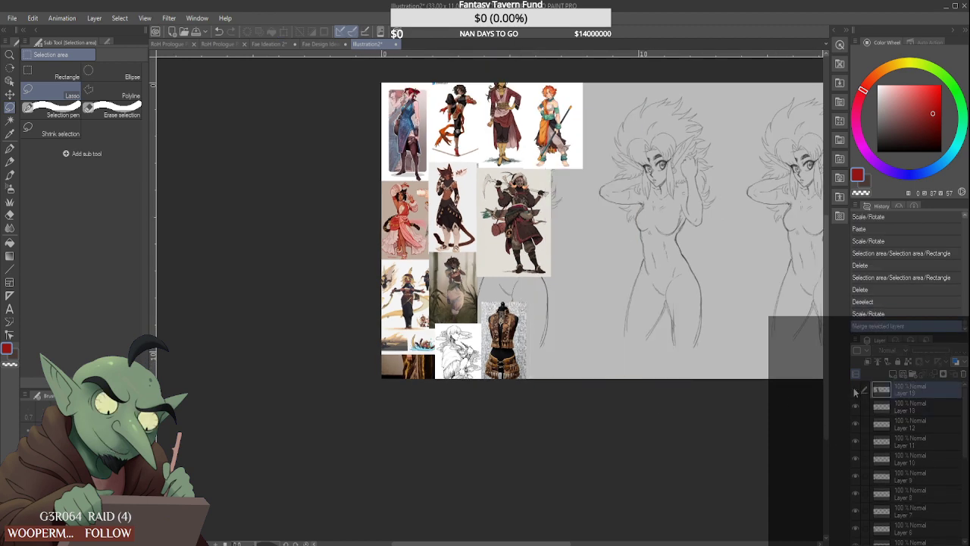
shift+click(934, 489)
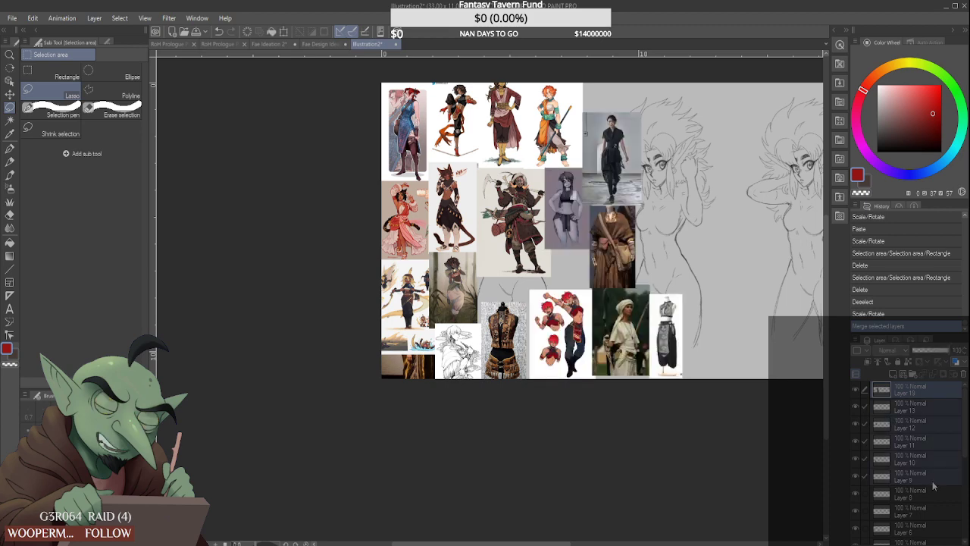
key(shift+alt+e)
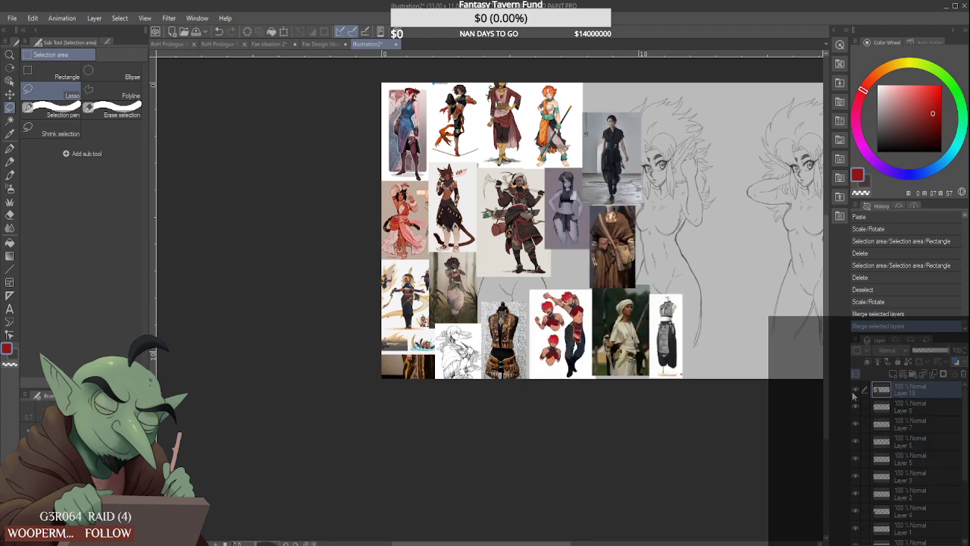
shift+click(919, 460)
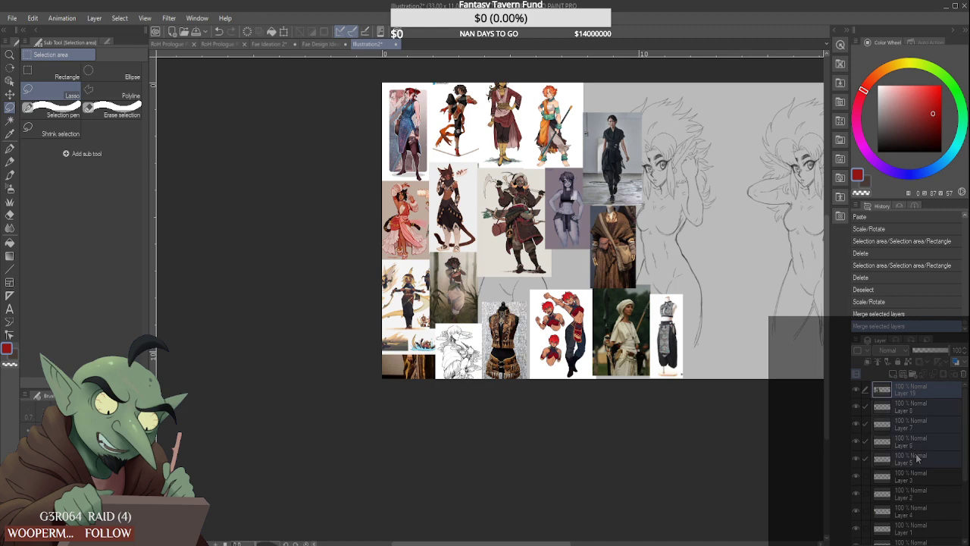
key(shift+alt+e)
Check the merged reference layer by toggling its visibility, and merge Layer 3 and Layer 2 into it as well
click(857, 396)
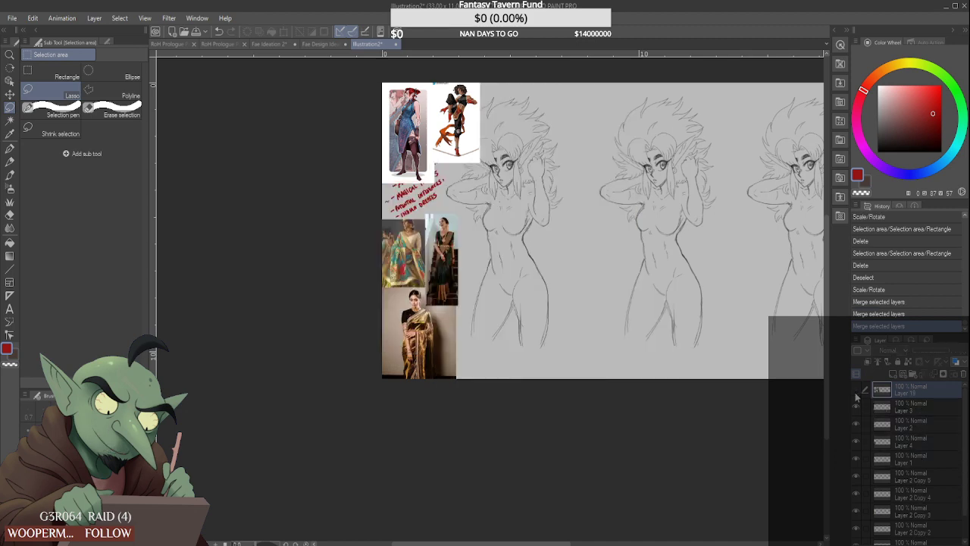
click(857, 390)
click(857, 390)
click(857, 391)
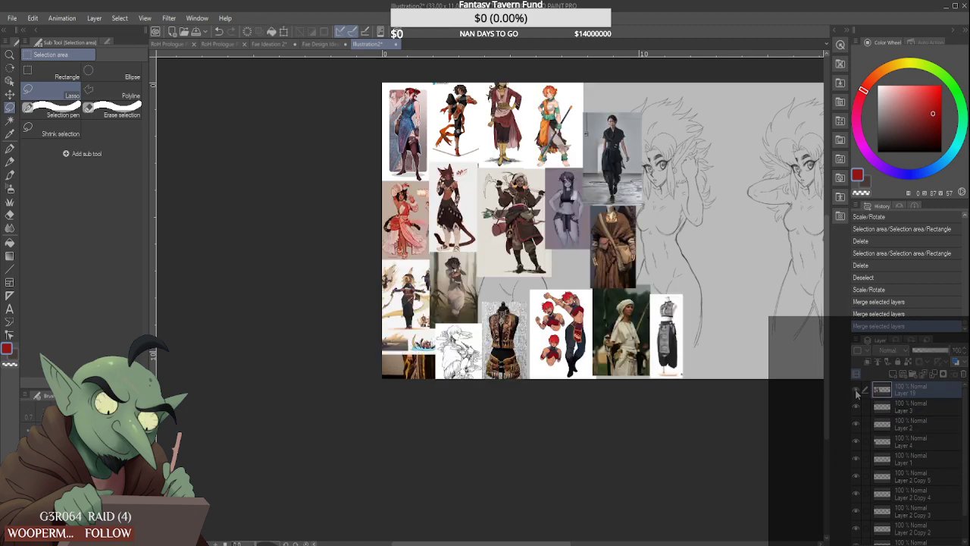
shift+click(910, 419)
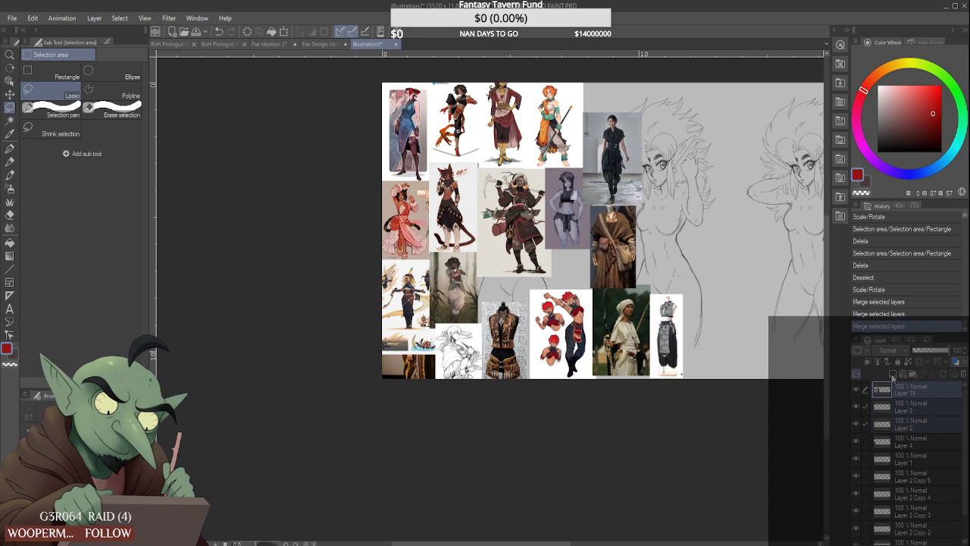
key(shift+alt+e)
click(857, 390)
click(857, 390)
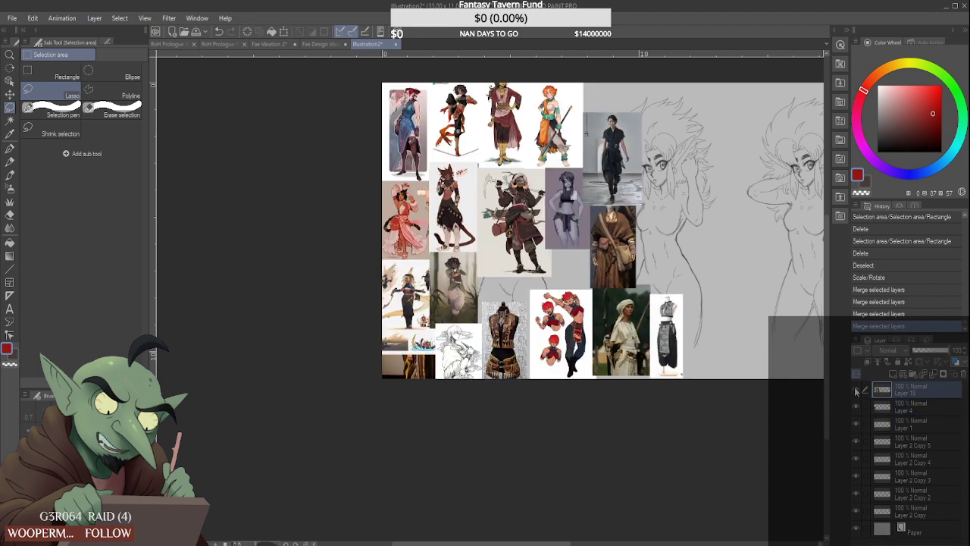
Hide Layer 4 and move the merged reference collage sideways to uncover the red notes and the first figure sketch
scroll(459, 254, down, 2)
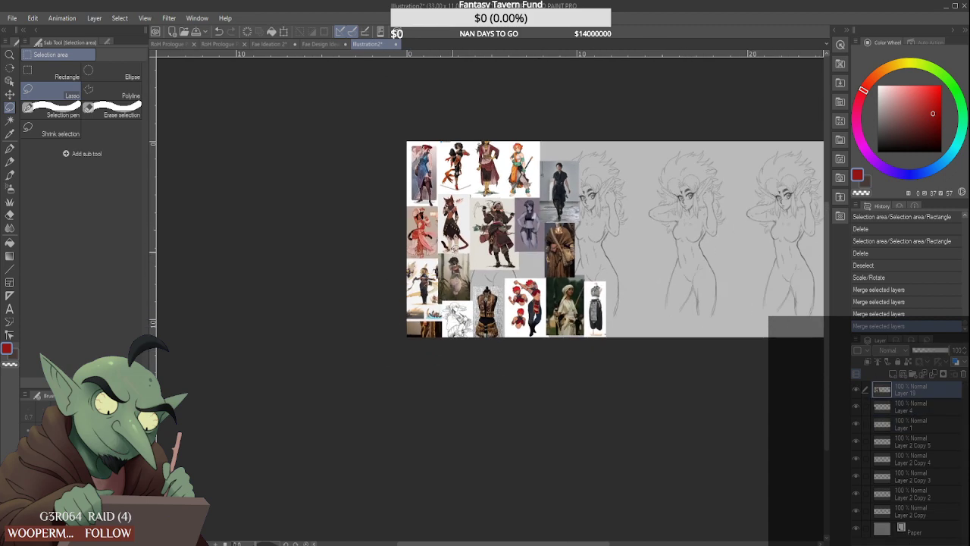
scroll(438, 227, up, 1)
scroll(436, 226, down, 1)
scroll(437, 226, up, 1)
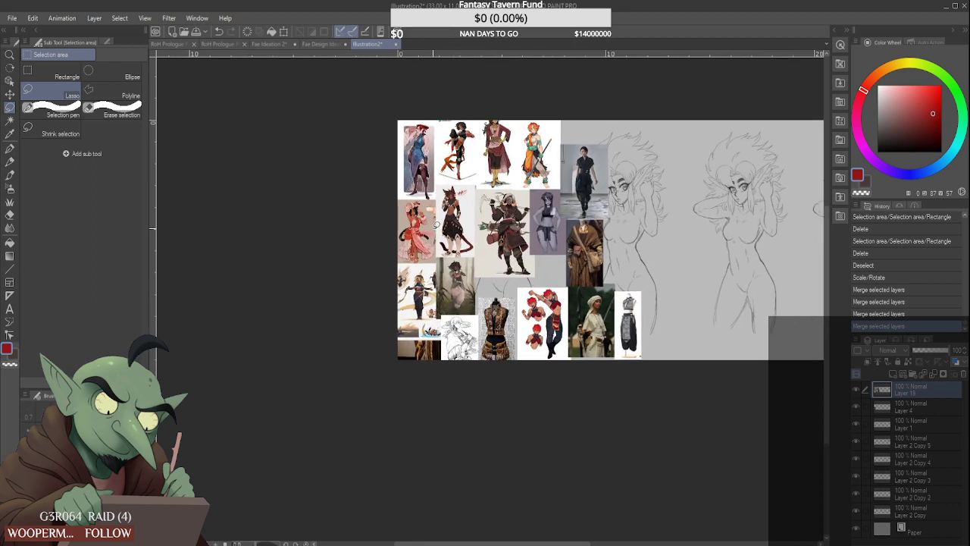
click(856, 409)
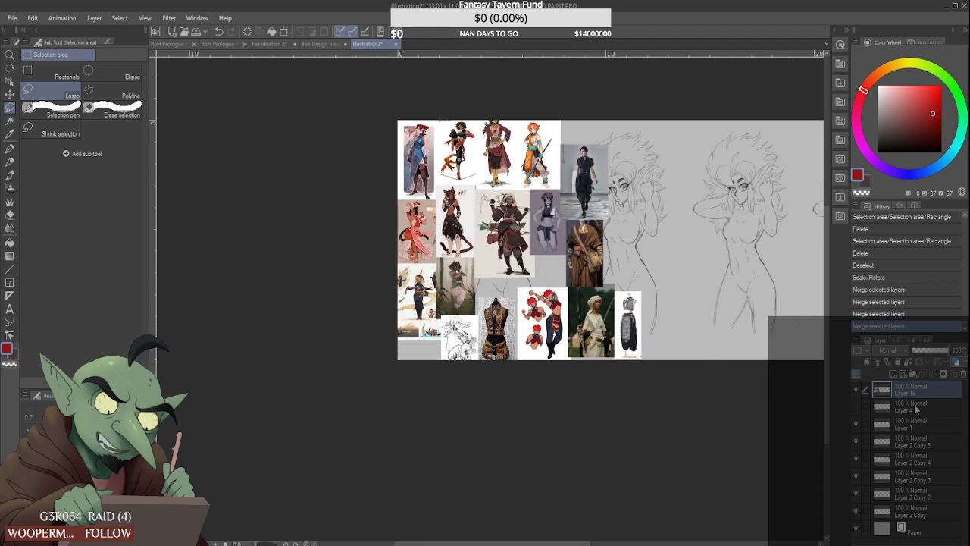
key(ctrl+t)
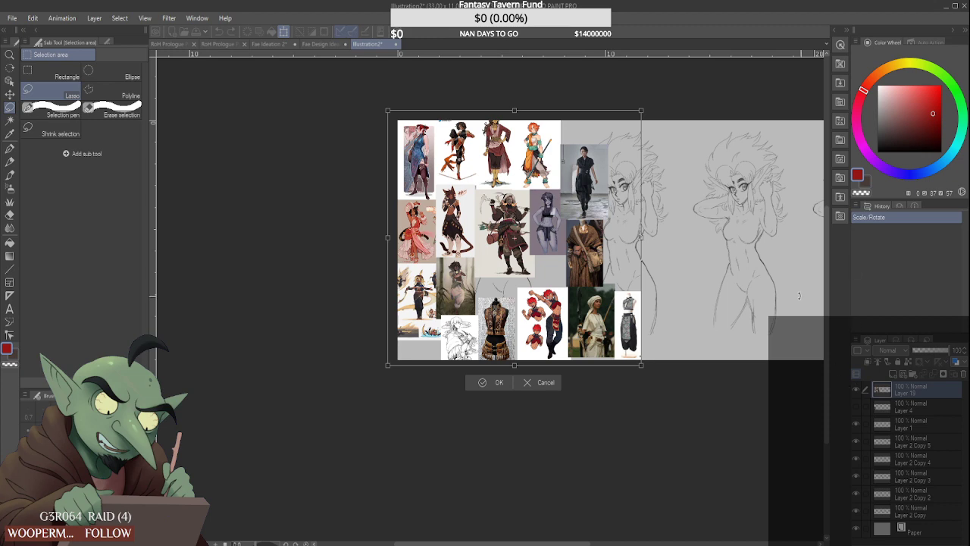
mouse_move(655, 294)
mouse_down()
mouse_move(778, 296)
mouse_move(734, 295)
mouse_up()
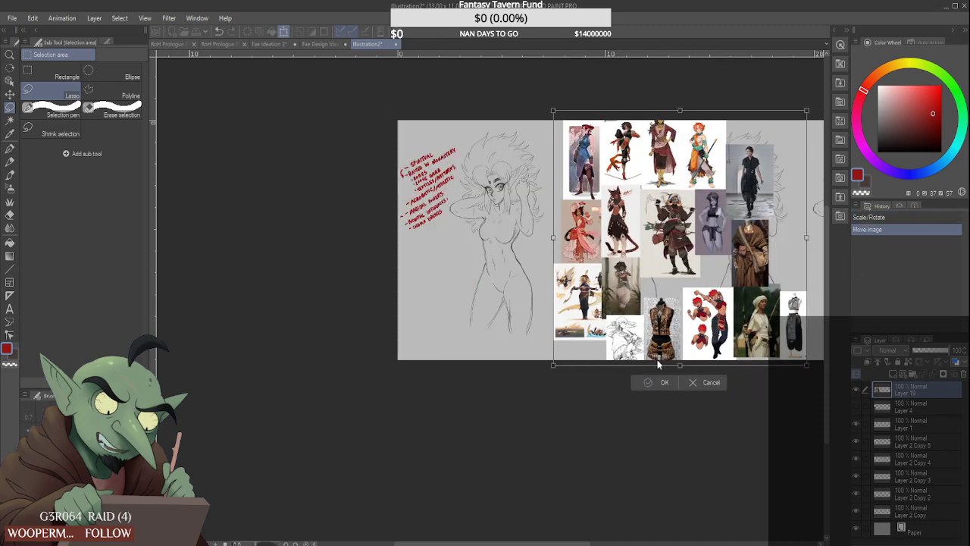
click(656, 383)
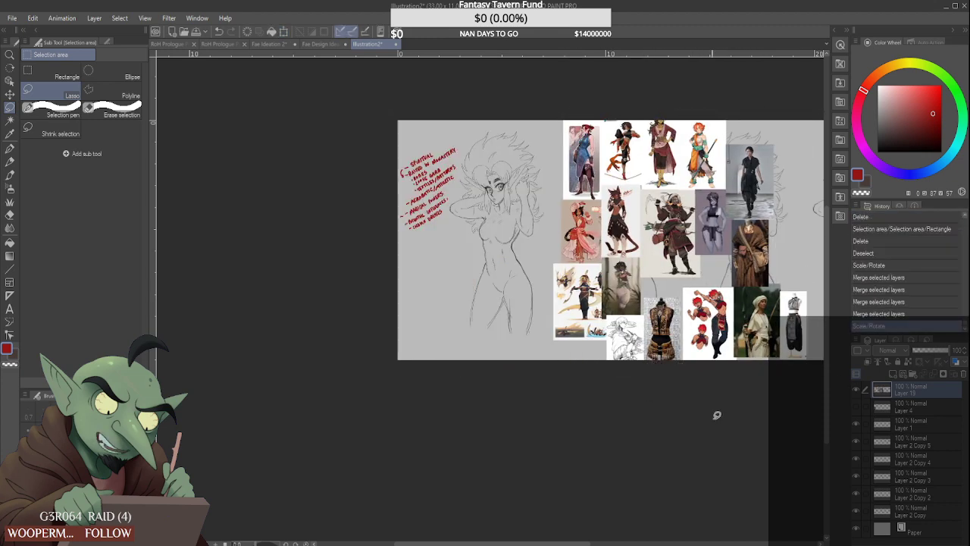
On Layer 1, write the red note "- MOUNTAIN" below "INDIAN DRESSES" with the Cel brush
click(857, 424)
click(857, 423)
click(927, 431)
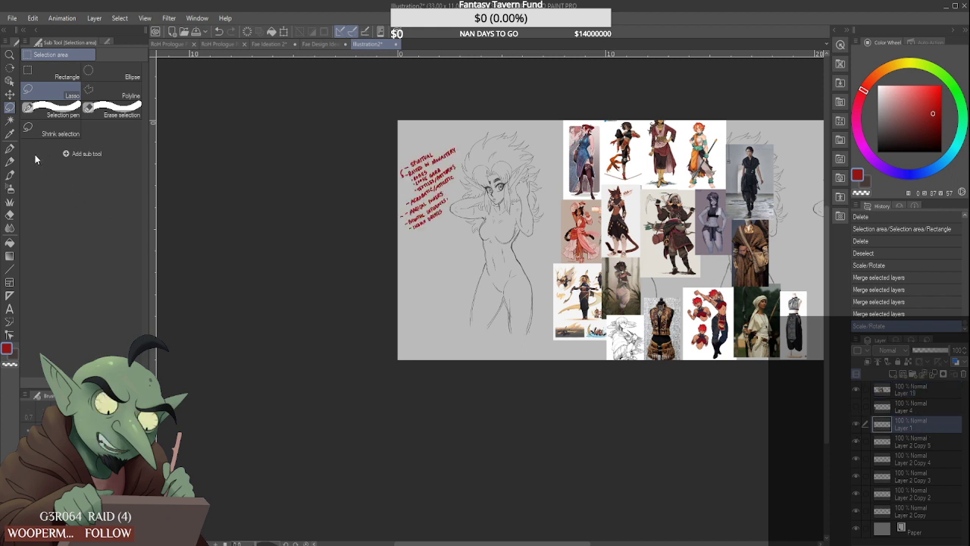
click(10, 161)
key(b)
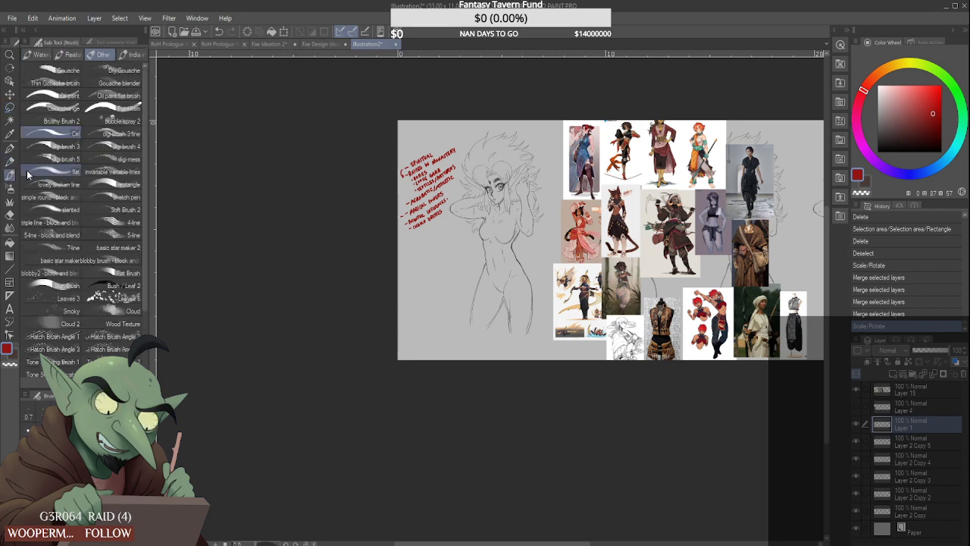
scroll(402, 224, up, 6)
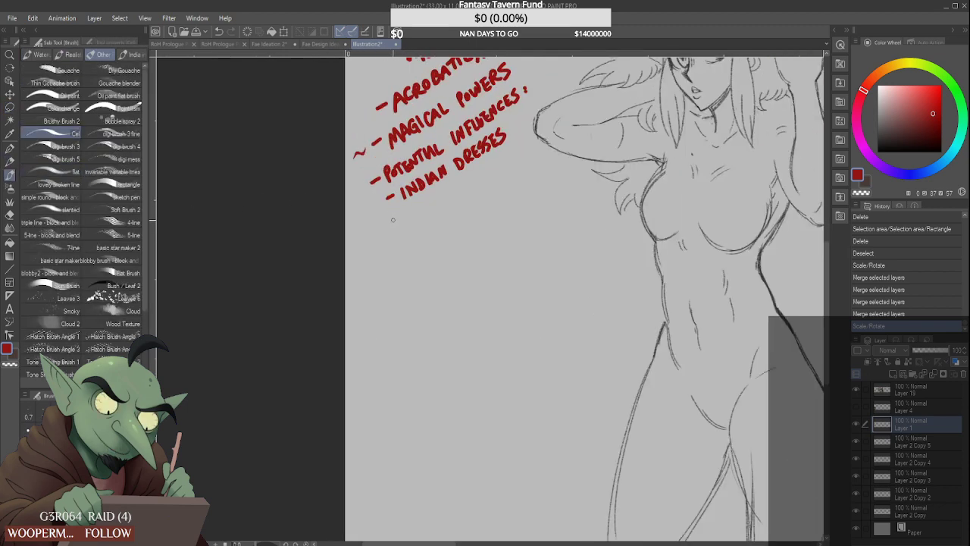
mouse_move(385, 223)
mouse_down()
mouse_move(408, 218)
mouse_move(414, 227)
mouse_move(433, 206)
mouse_move(437, 217)
mouse_move(452, 191)
mouse_move(460, 199)
mouse_move(481, 190)
mouse_up()
scroll(403, 218, up, 2)
scroll(477, 182, down, 6)
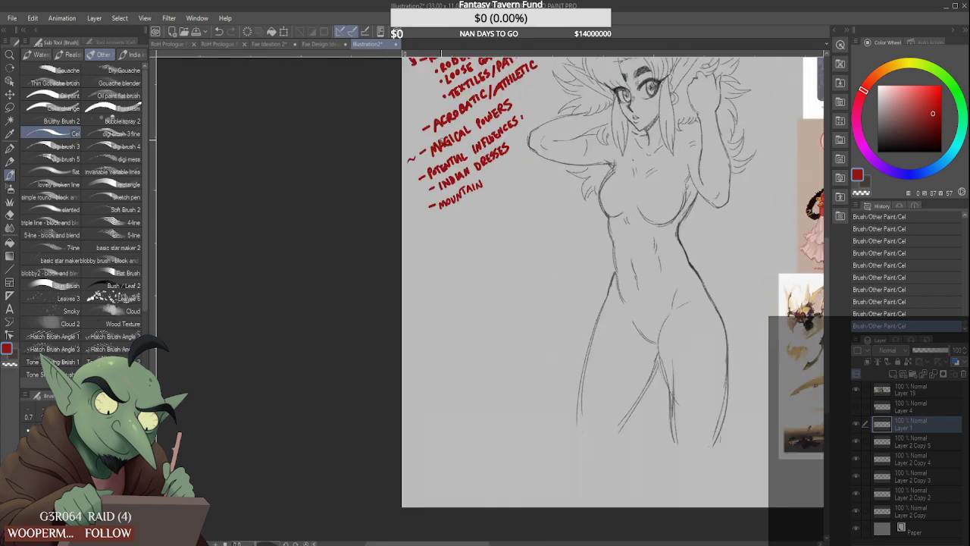
Draw a long curved arrow from the "RAISED IN MONASTERY" note to the mountain note, and extend that note to "MOUNTAINS"
scroll(416, 101, up, 5)
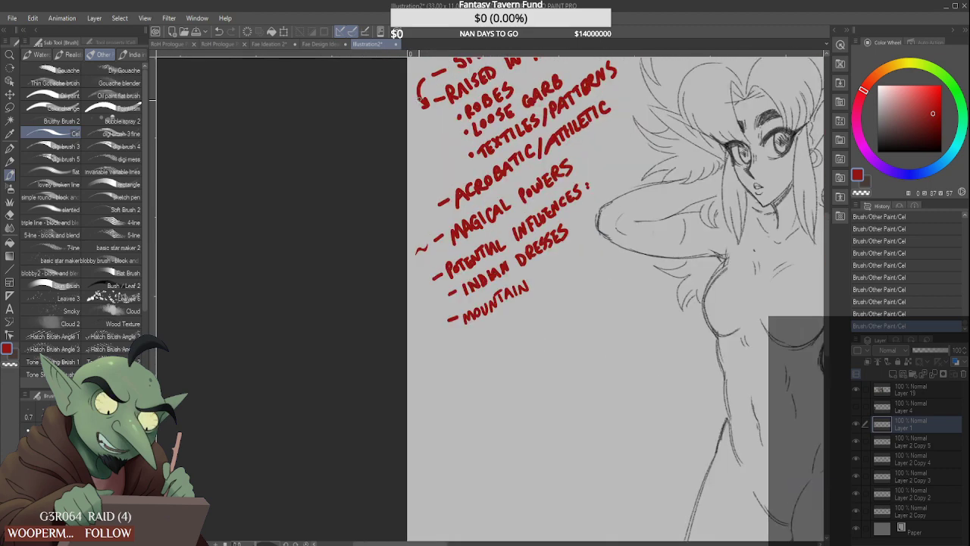
drag(422, 99, 409, 126)
key(ctrl+z)
mouse_move(420, 98)
mouse_down()
mouse_move(416, 126)
mouse_move(425, 201)
mouse_move(412, 253)
mouse_move(414, 284)
mouse_move(437, 318)
mouse_up()
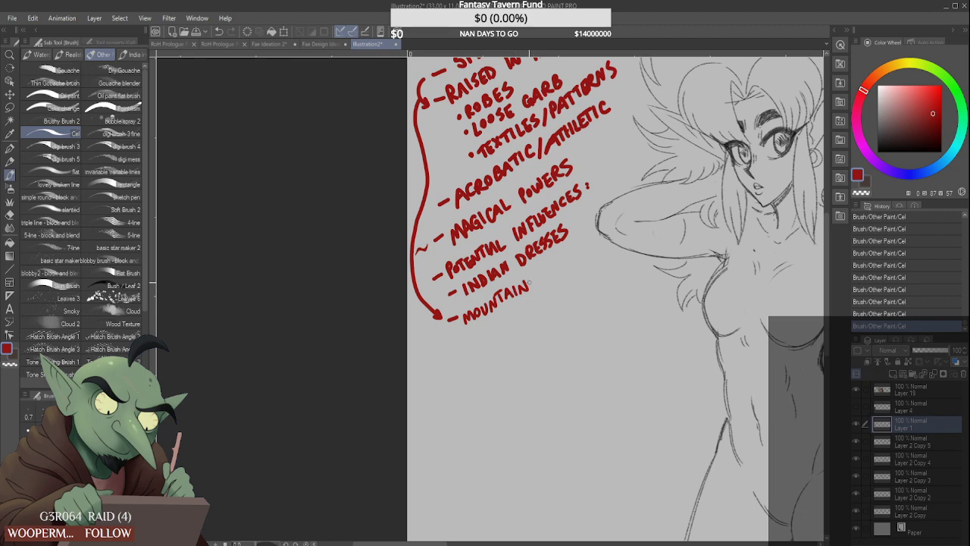
scroll(530, 282, up, 1)
drag(539, 274, 534, 286)
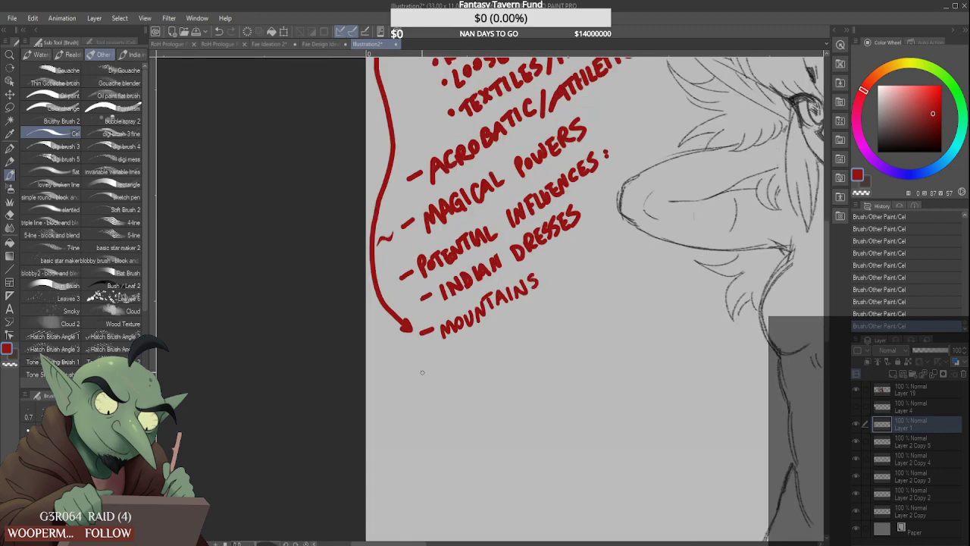
Write the red note "- HAS TO OFTEN TIMES" below "MOUNTAINS" with the Cel brush
drag(432, 369, 428, 371)
scroll(429, 369, down, 2)
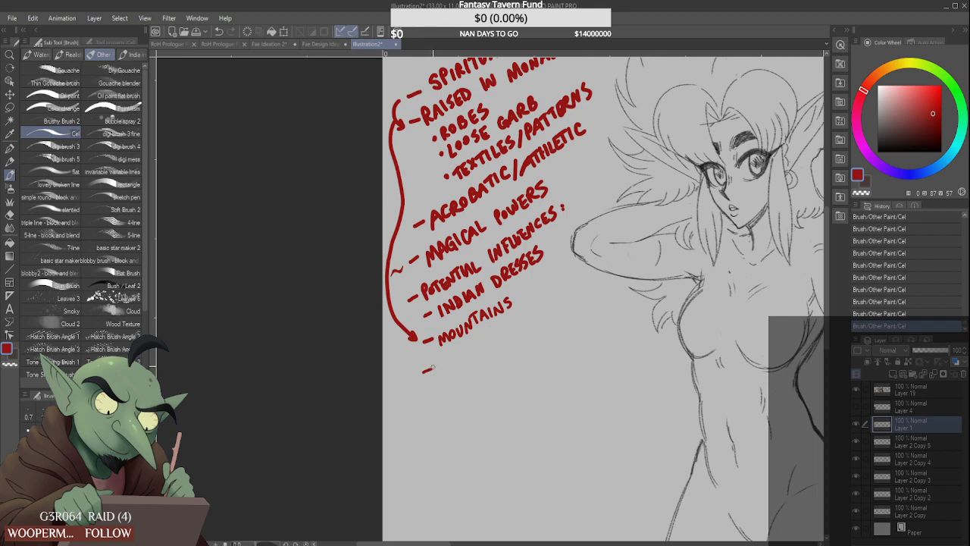
key(ctrl+z)
scroll(451, 345, up, 2)
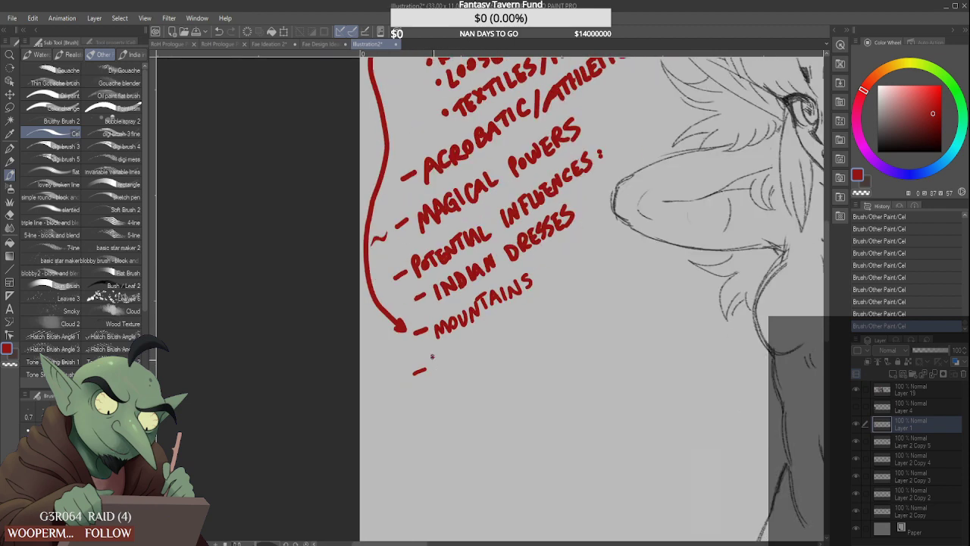
drag(433, 355, 434, 375)
mouse_move(445, 349)
mouse_down()
mouse_move(443, 369)
mouse_move(446, 361)
mouse_up()
mouse_move(442, 365)
mouse_down()
mouse_move(448, 348)
mouse_move(456, 362)
mouse_move(484, 334)
mouse_up()
mouse_move(479, 335)
mouse_down()
mouse_move(479, 350)
mouse_move(487, 331)
mouse_move(508, 323)
mouse_move(516, 330)
mouse_up()
drag(516, 315, 526, 321)
mouse_move(520, 311)
mouse_down()
mouse_move(530, 306)
mouse_move(536, 317)
mouse_move(565, 284)
mouse_up()
drag(558, 288, 565, 299)
drag(565, 293, 571, 290)
mouse_move(570, 283)
mouse_down()
mouse_move(572, 297)
mouse_move(591, 294)
mouse_move(597, 274)
mouse_move(599, 283)
mouse_up()
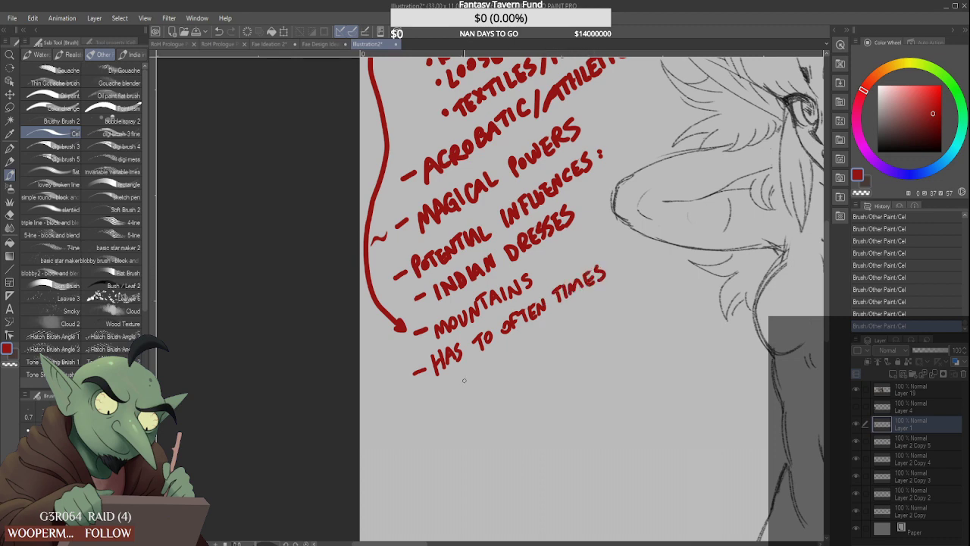
Continue the note on a second line with "CONCEAL HER EARS/" in red
drag(434, 388, 436, 398)
mouse_move(434, 388)
mouse_down()
mouse_move(438, 398)
mouse_move(454, 383)
mouse_up()
mouse_move(453, 383)
mouse_down()
mouse_move(479, 383)
mouse_move(491, 362)
mouse_move(516, 361)
mouse_up()
drag(522, 343, 527, 352)
mouse_move(529, 341)
mouse_down()
mouse_move(532, 351)
mouse_move(540, 340)
mouse_move(548, 356)
mouse_up()
mouse_move(556, 318)
mouse_down()
mouse_move(559, 328)
mouse_move(564, 310)
mouse_move(569, 318)
mouse_up()
mouse_move(567, 325)
mouse_down()
mouse_move(573, 308)
mouse_move(579, 319)
mouse_up()
mouse_move(576, 317)
mouse_down()
mouse_move(579, 306)
mouse_move(607, 308)
mouse_up()
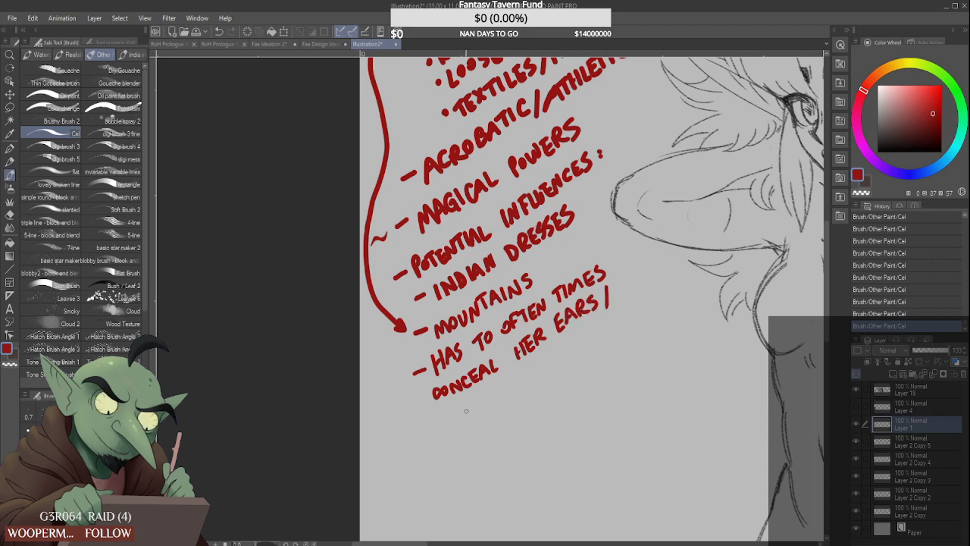
Finish the concealment note by writing "IDENTITY" on a third line
mouse_move(458, 404)
mouse_down()
mouse_move(460, 420)
mouse_move(470, 413)
mouse_up()
drag(452, 409, 472, 413)
mouse_move(465, 403)
mouse_down()
mouse_move(475, 399)
mouse_move(472, 413)
mouse_up()
drag(480, 394, 489, 398)
mouse_move(479, 394)
mouse_down()
mouse_move(489, 387)
mouse_move(493, 401)
mouse_up()
mouse_move(490, 390)
mouse_down()
mouse_move(499, 398)
mouse_move(496, 384)
mouse_up()
mouse_move(501, 382)
mouse_down()
mouse_move(504, 393)
mouse_move(519, 366)
mouse_up()
drag(514, 367, 525, 364)
drag(521, 371, 526, 385)
Undo the last brush stroke and write the smaller bullet "• HEADDRESS" beneath "IDENTITY"
scroll(426, 425, down, 8)
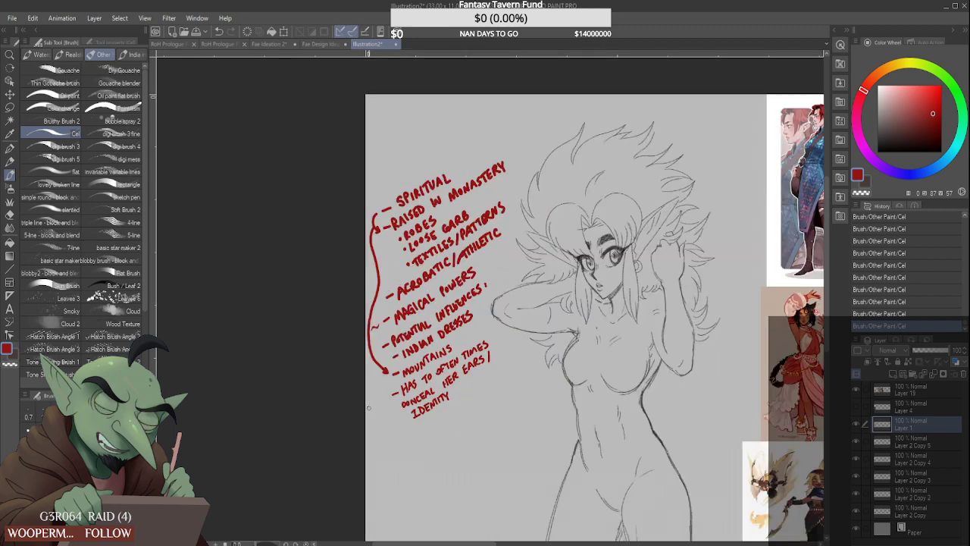
scroll(429, 440, up, 3)
scroll(318, 459, up, 5)
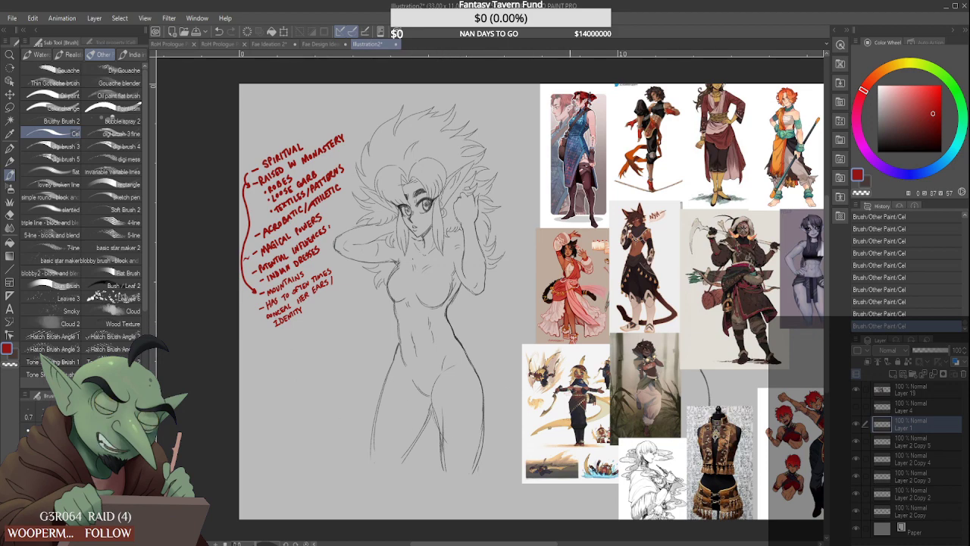
scroll(574, 390, down, 2)
scroll(734, 414, up, 4)
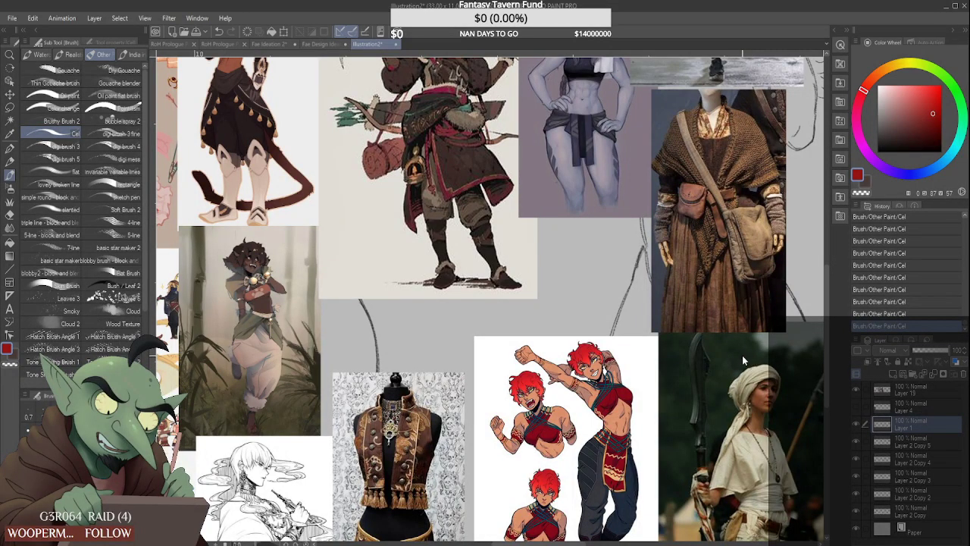
key(ctrl+z)
scroll(742, 355, down, 5)
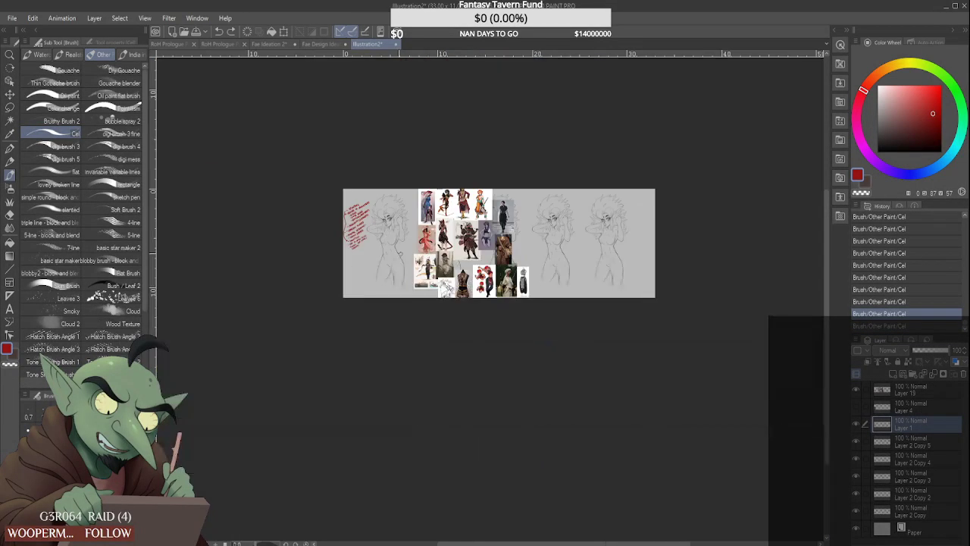
scroll(299, 263, up, 8)
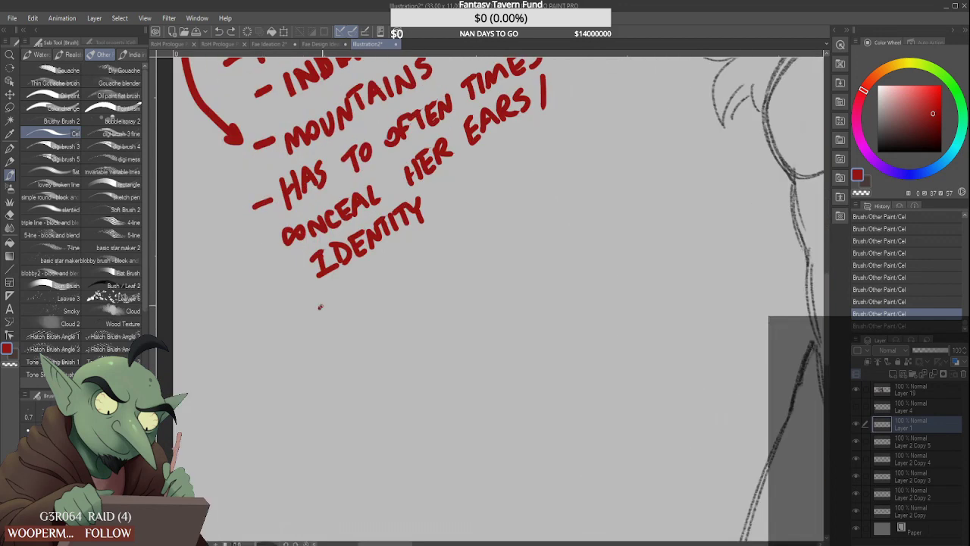
drag(321, 307, 340, 310)
drag(343, 290, 345, 296)
drag(349, 290, 355, 291)
mouse_move(349, 288)
mouse_down()
mouse_move(356, 283)
mouse_move(356, 300)
mouse_up()
mouse_move(355, 282)
mouse_down()
mouse_move(377, 285)
mouse_move(400, 260)
mouse_move(405, 267)
mouse_up()
mouse_move(407, 250)
mouse_down()
mouse_move(409, 261)
mouse_move(419, 246)
mouse_up()
drag(409, 256, 418, 256)
drag(433, 232, 429, 248)
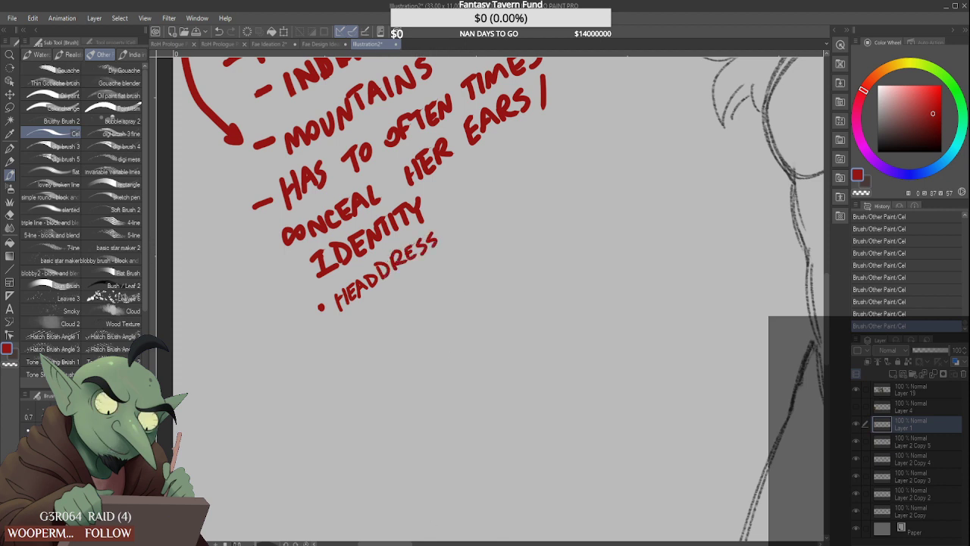
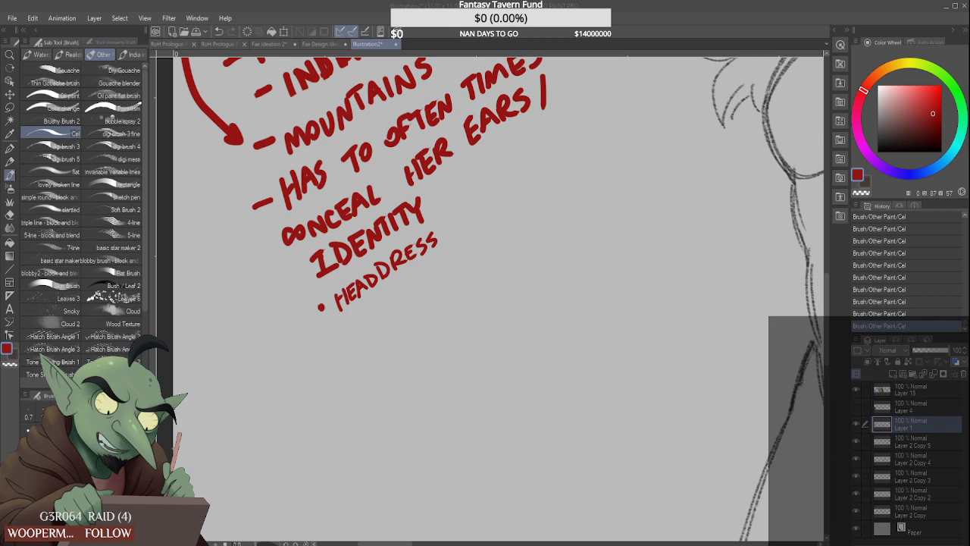
Extend the "HEADDRESS" bullet with "/COWL" in small red lettering
scroll(480, 313, down, 3)
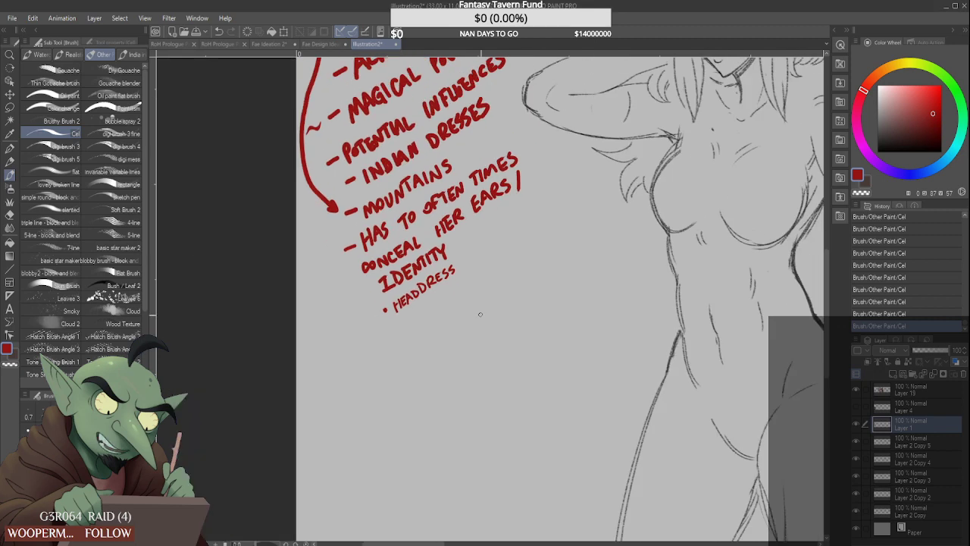
scroll(480, 314, up, 2)
scroll(445, 285, up, 3)
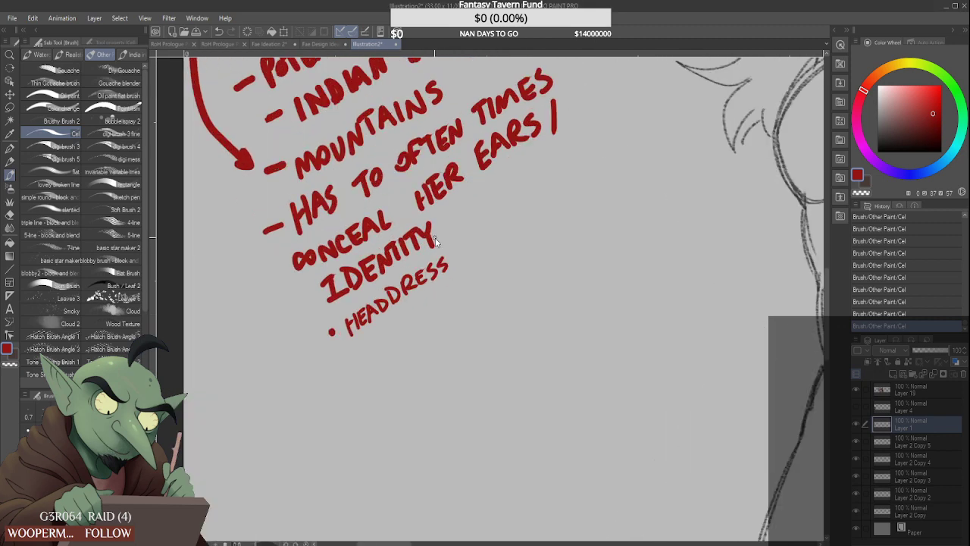
drag(479, 243, 468, 306)
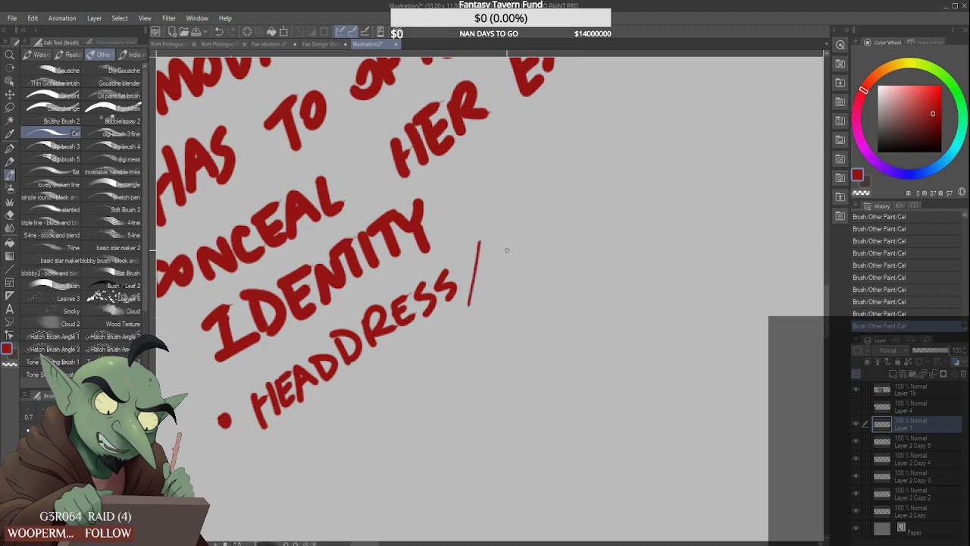
scroll(501, 257, down, 2)
mouse_move(503, 251)
mouse_down()
mouse_move(505, 258)
mouse_move(529, 237)
mouse_move(547, 241)
mouse_up()
scroll(550, 263, down, 2)
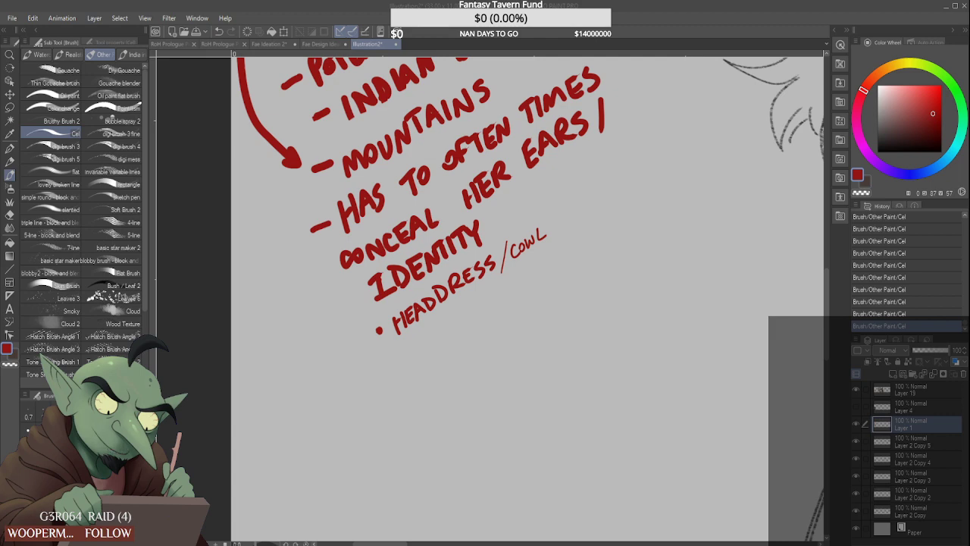
Review the whole note list beside the first figure and check Layer 1 by toggling its visibility
scroll(447, 348, down, 6)
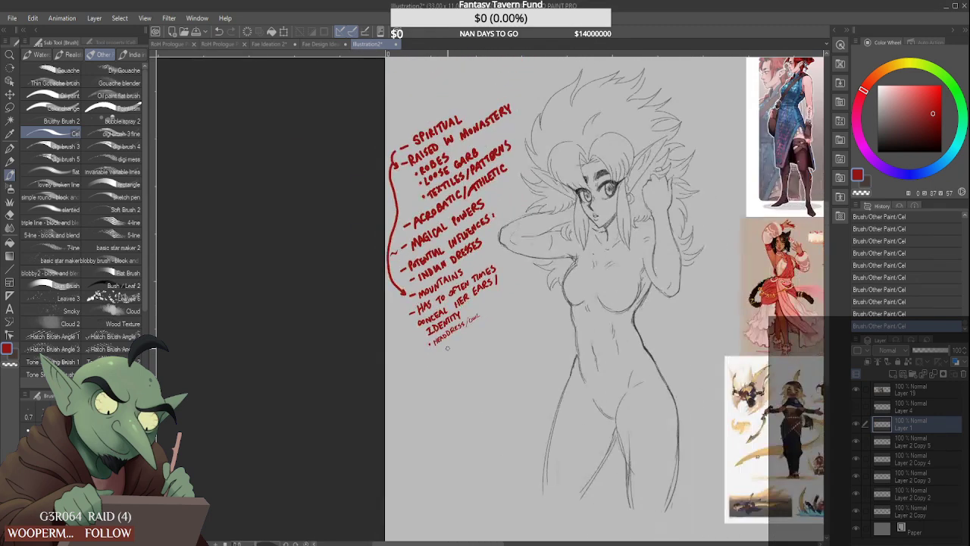
scroll(482, 328, down, 5)
scroll(720, 372, up, 4)
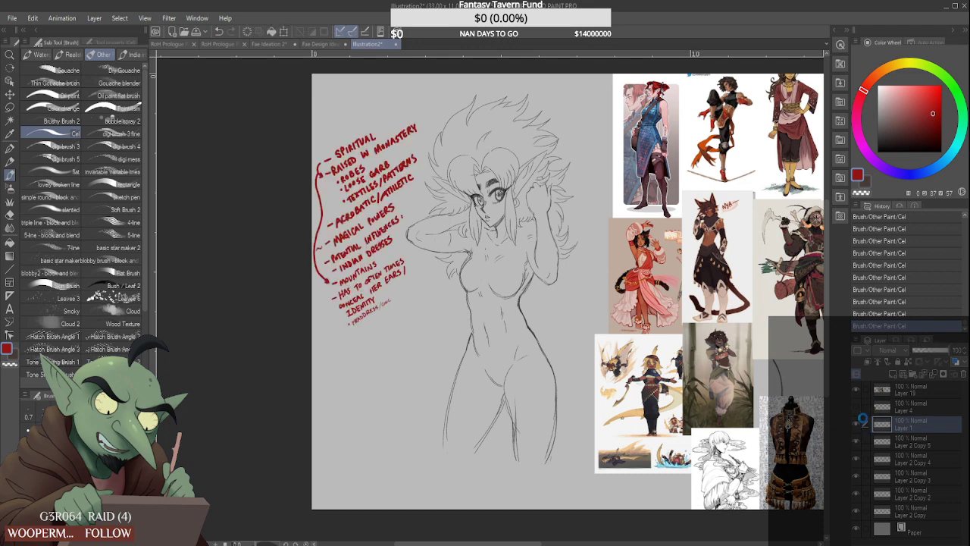
click(857, 426)
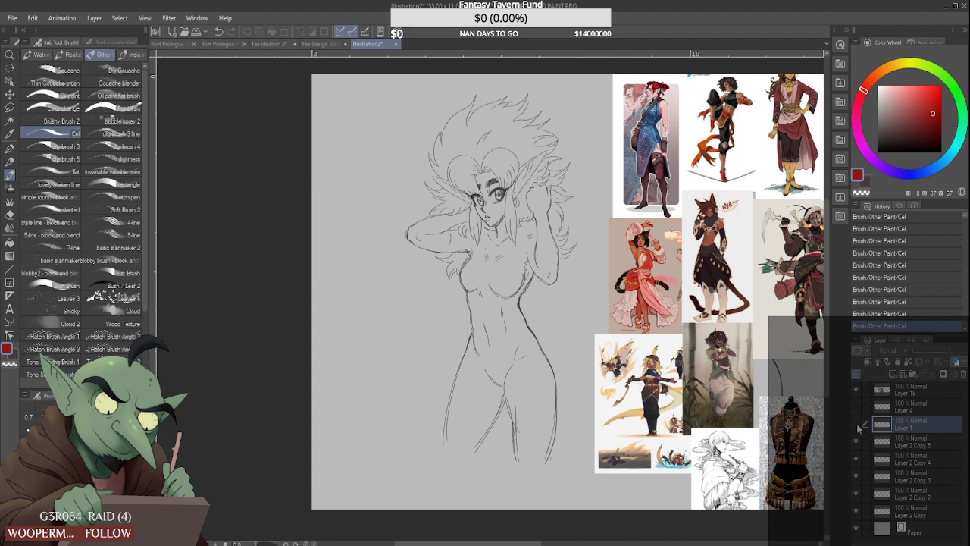
click(857, 426)
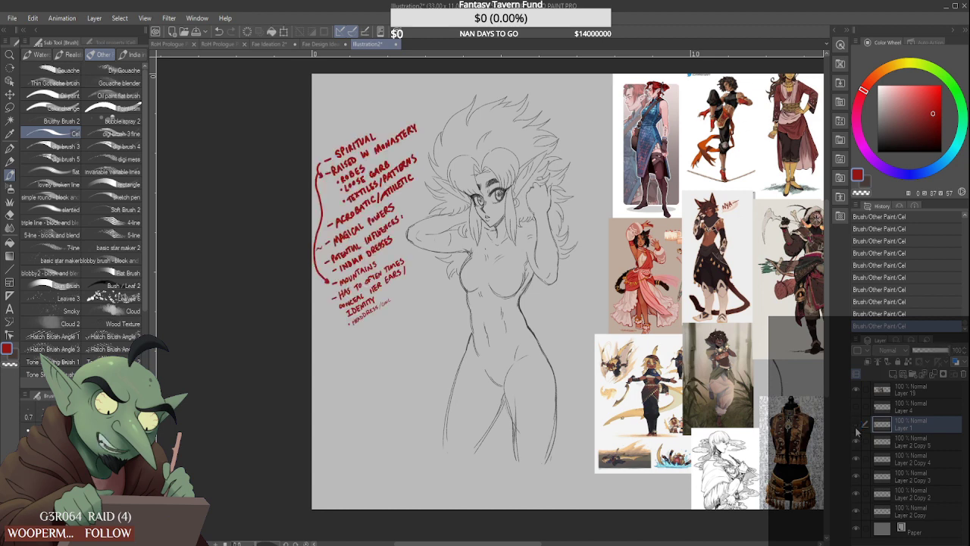
click(857, 426)
click(857, 426)
Identify the first figure sketch's layer by toggling visibility and move Layer 2 Copy directly beneath Layer 1
click(856, 493)
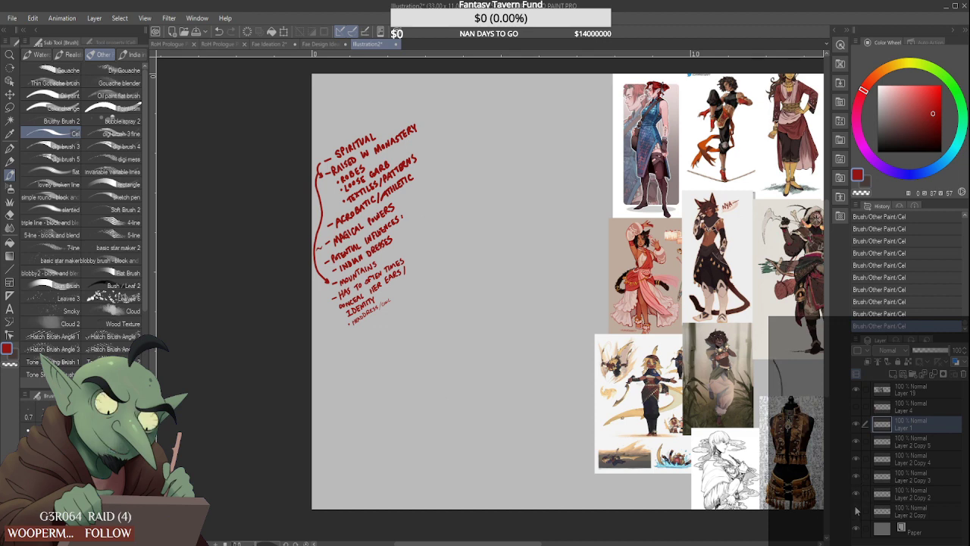
click(857, 494)
click(929, 515)
mouse_move(940, 516)
mouse_down()
mouse_move(902, 455)
mouse_move(864, 444)
mouse_up()
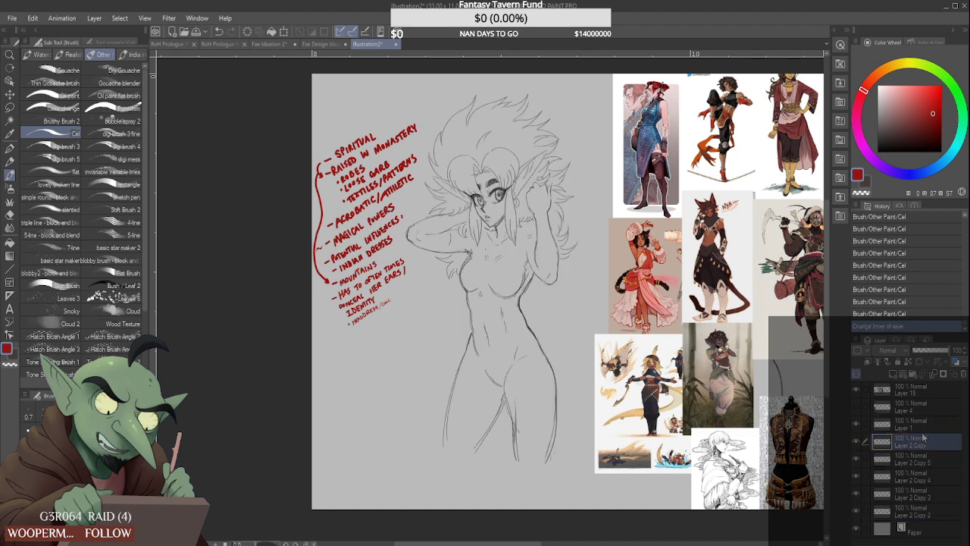
click(857, 444)
Set the drawing colour to black, switch to the MB Legendary Lineart pencil, and check Layer 1 by toggling its visibility
click(877, 152)
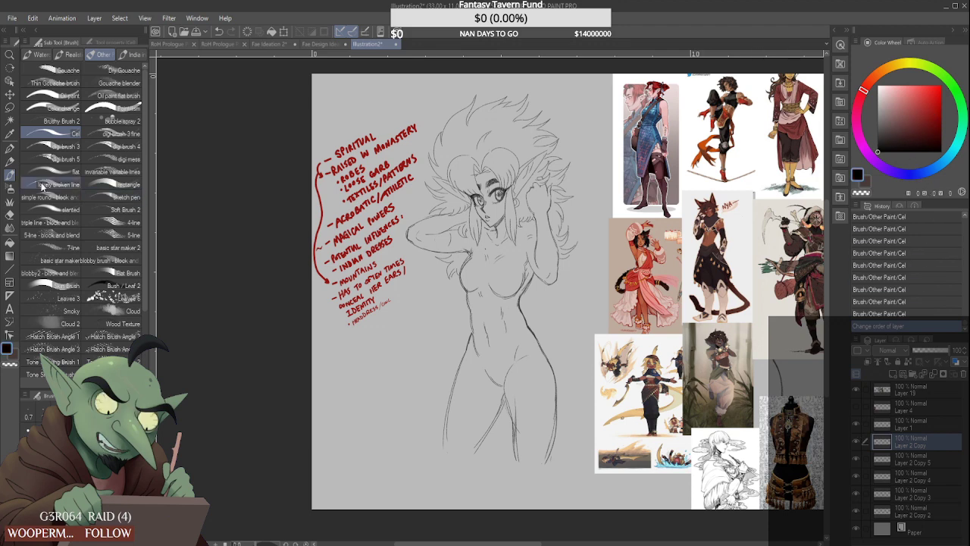
key(p)
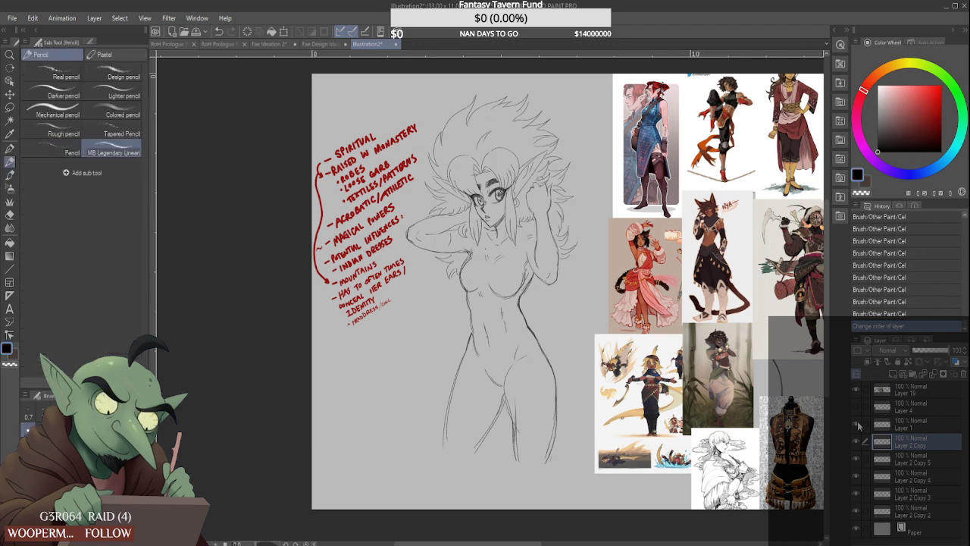
click(857, 425)
click(856, 425)
Compare the notes and first figure sketch with the full costume reference collage
scroll(491, 334, down, 4)
scroll(515, 320, up, 5)
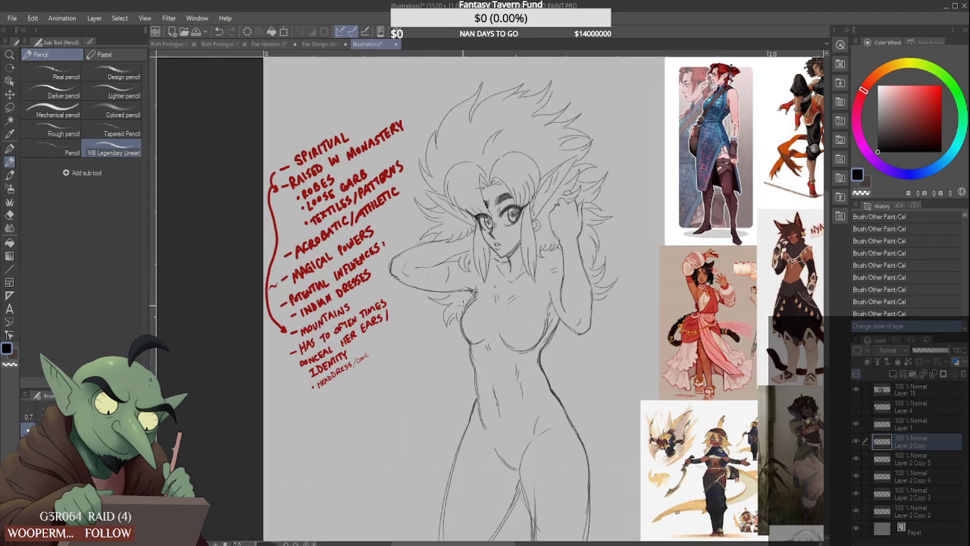
scroll(458, 303, down, 3)
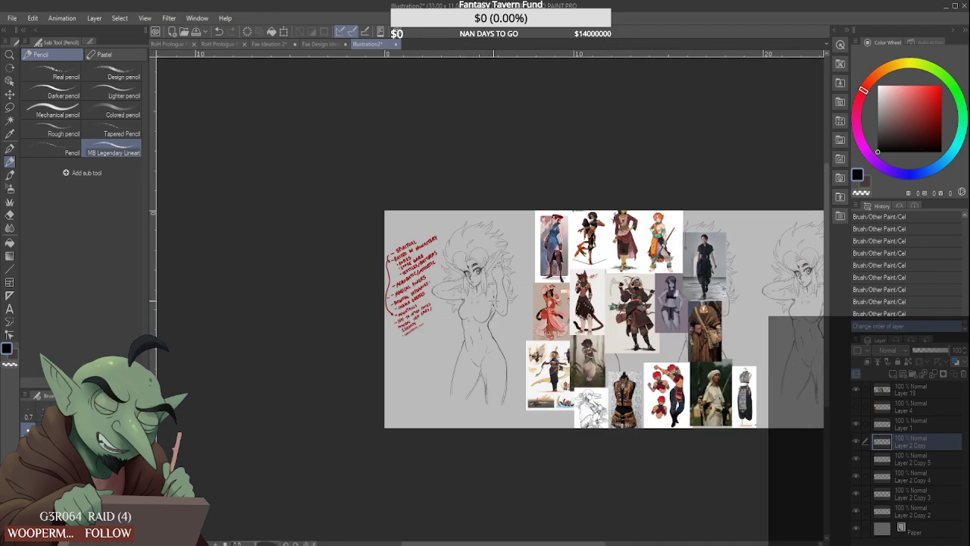
scroll(480, 307, up, 3)
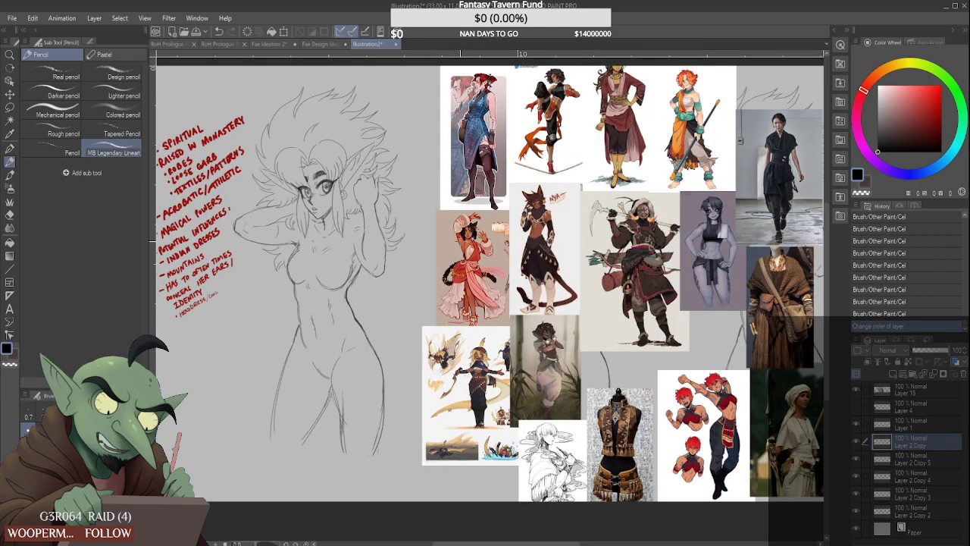
scroll(455, 266, down, 3)
scroll(447, 326, up, 2)
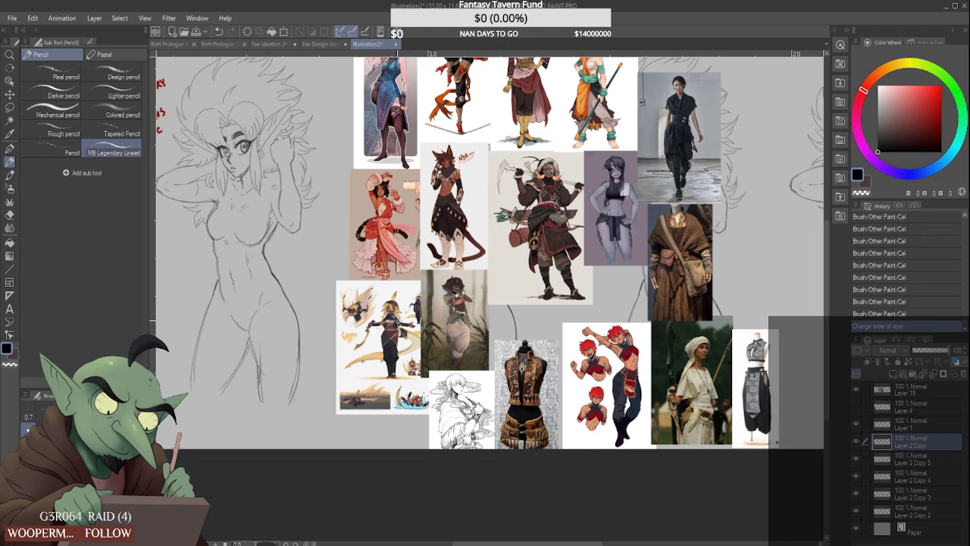
Review the outfit silhouettes in Fae Design Ideation and the figure sketches in Fae Ideation 2, ending back in the Illustration2 document
click(314, 46)
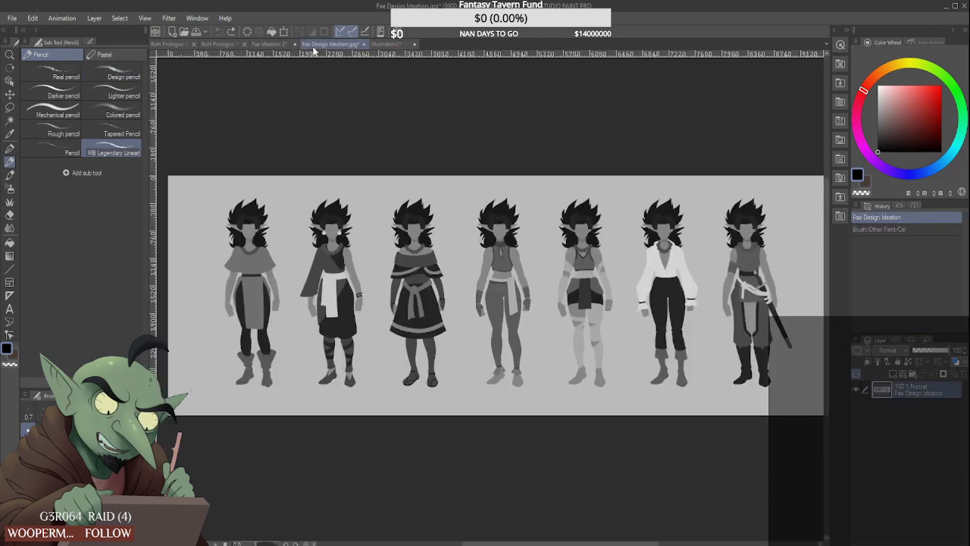
scroll(326, 221, down, 1)
scroll(474, 274, up, 1)
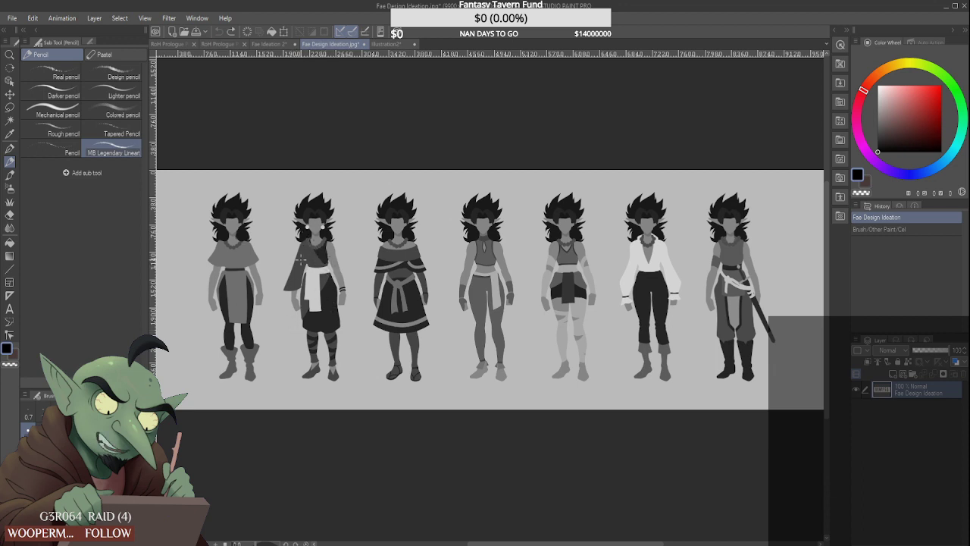
click(173, 46)
click(328, 46)
click(279, 45)
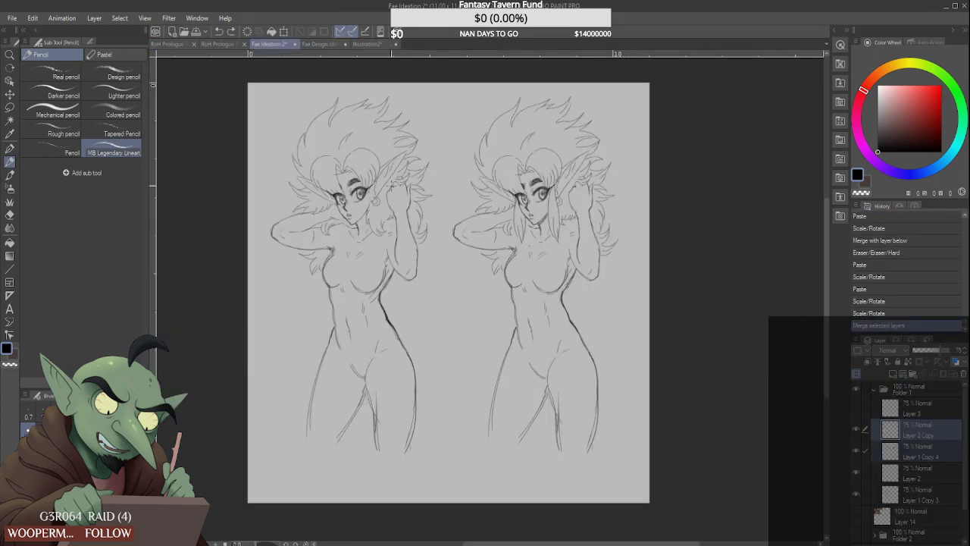
click(322, 43)
click(392, 45)
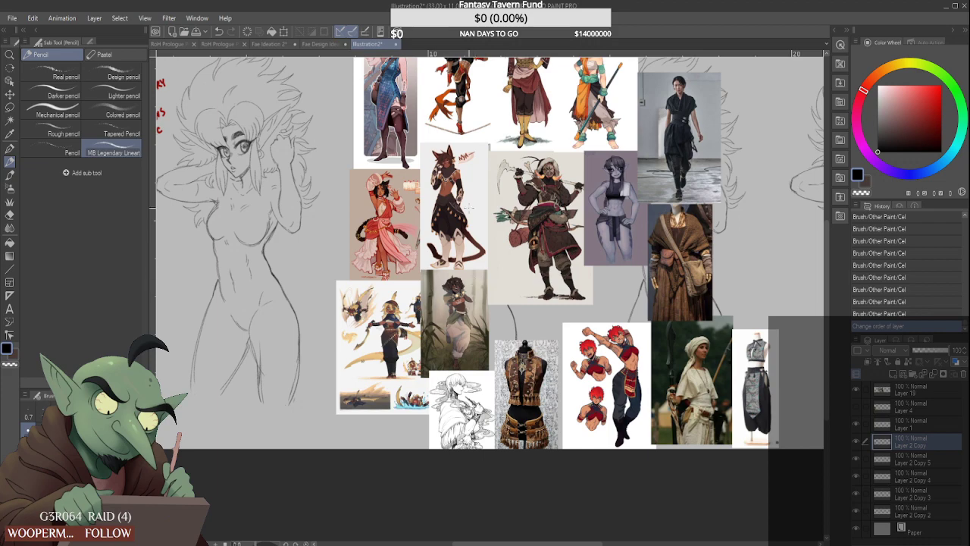
Examine the individual outfits in the costume reference collage up close
scroll(469, 208, down, 1)
scroll(444, 209, up, 6)
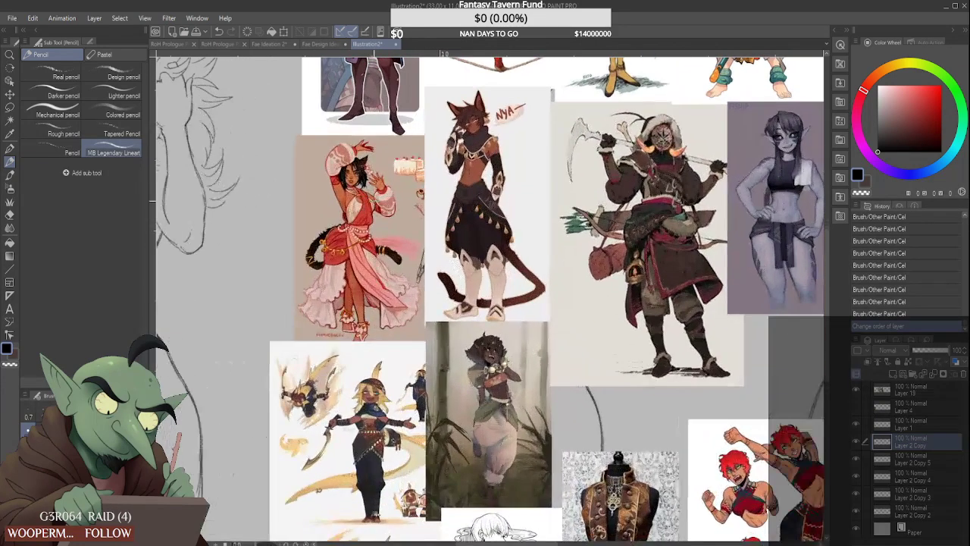
scroll(387, 202, up, 2)
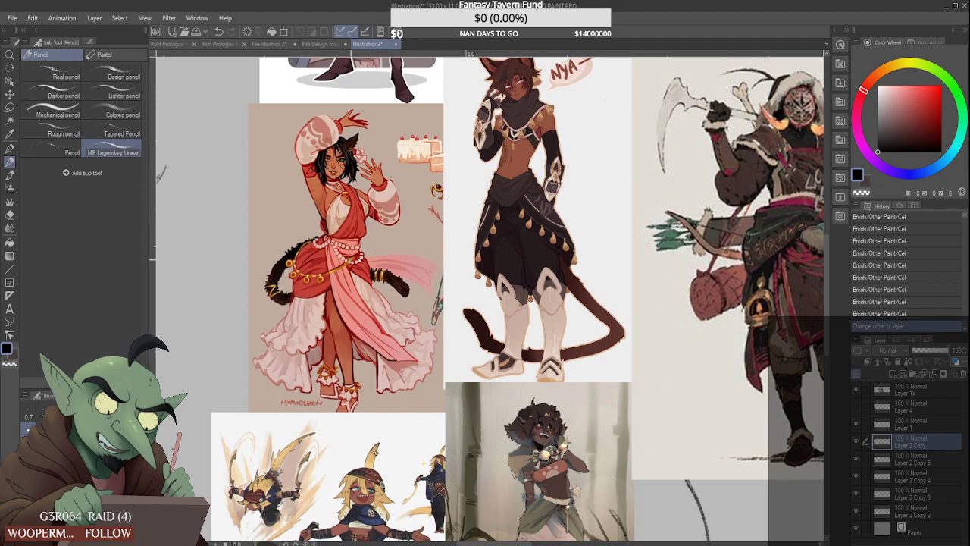
scroll(319, 270, down, 5)
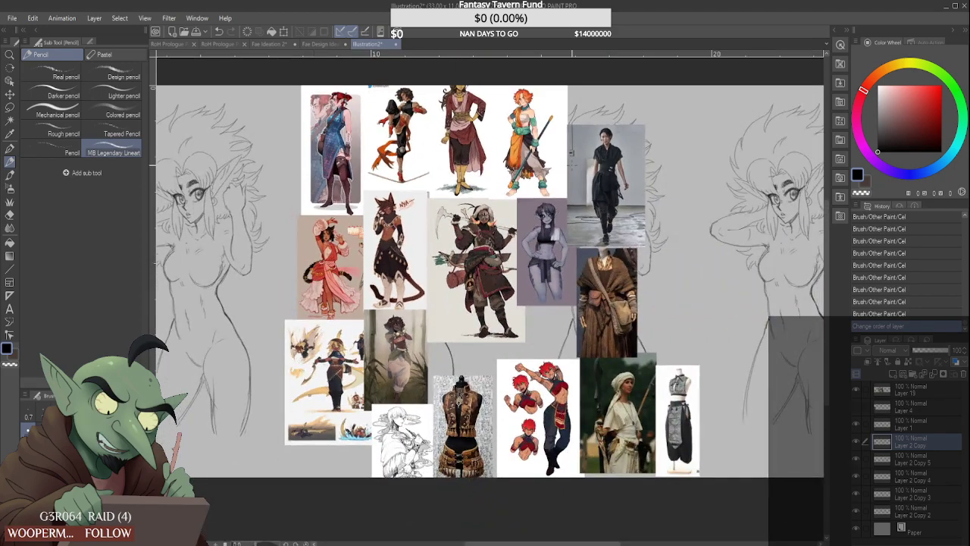
scroll(523, 110, up, 5)
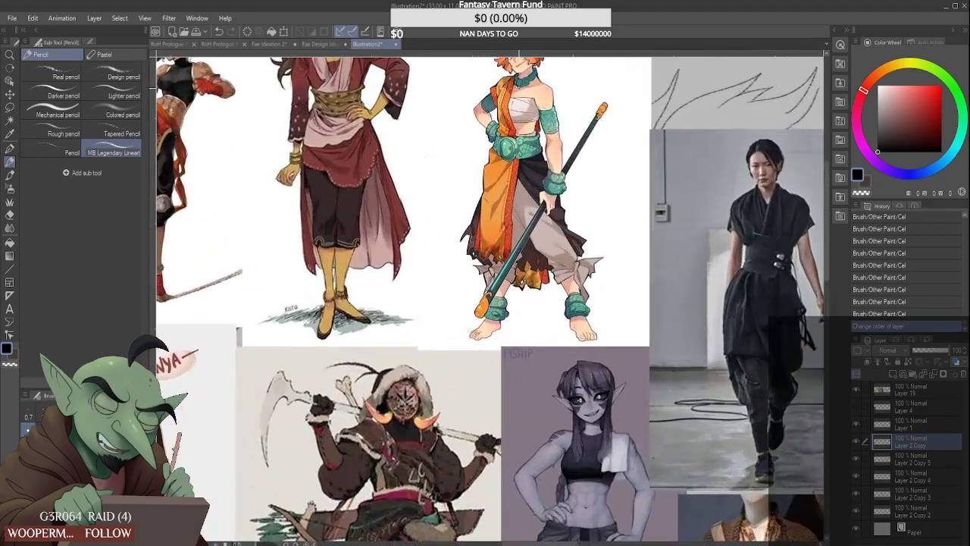
Study the outfits in the costume collage against the first figure and notes, and check Layer 2 Copy by toggling its visibility
scroll(500, 68, up, 3)
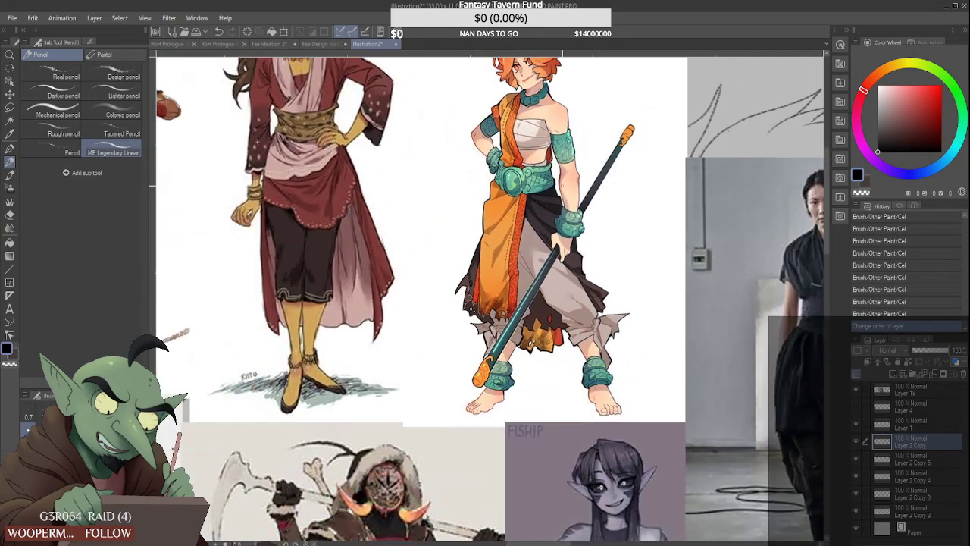
scroll(543, 64, down, 1)
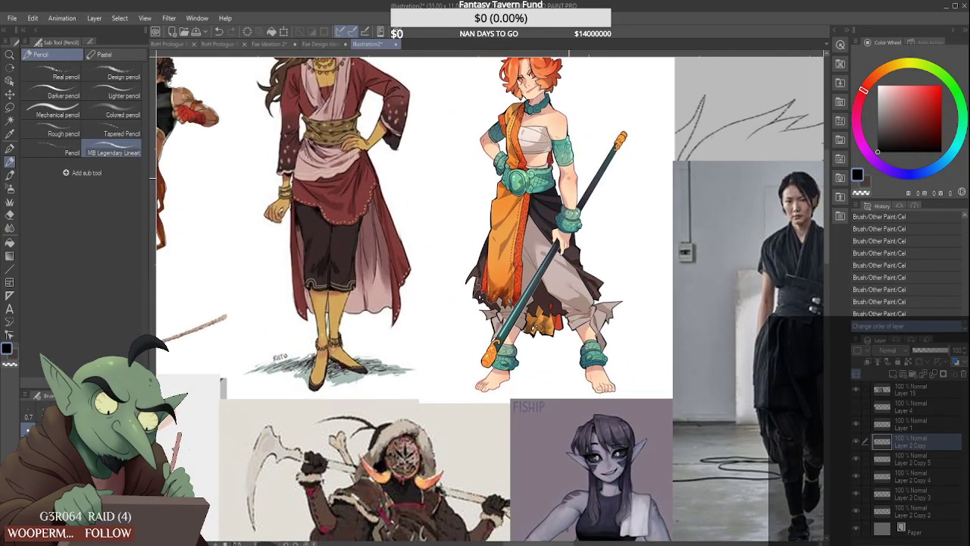
scroll(489, 299, down, 9)
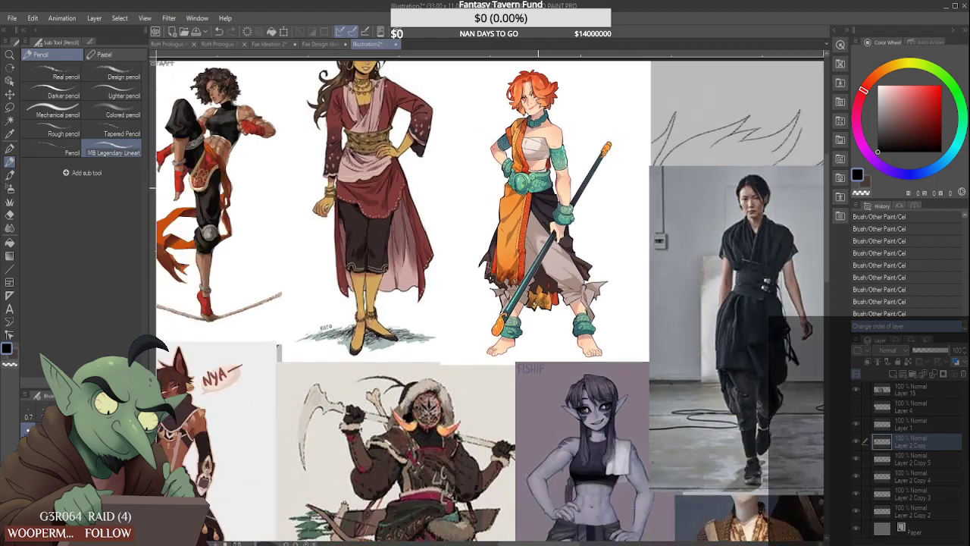
scroll(489, 299, up, 6)
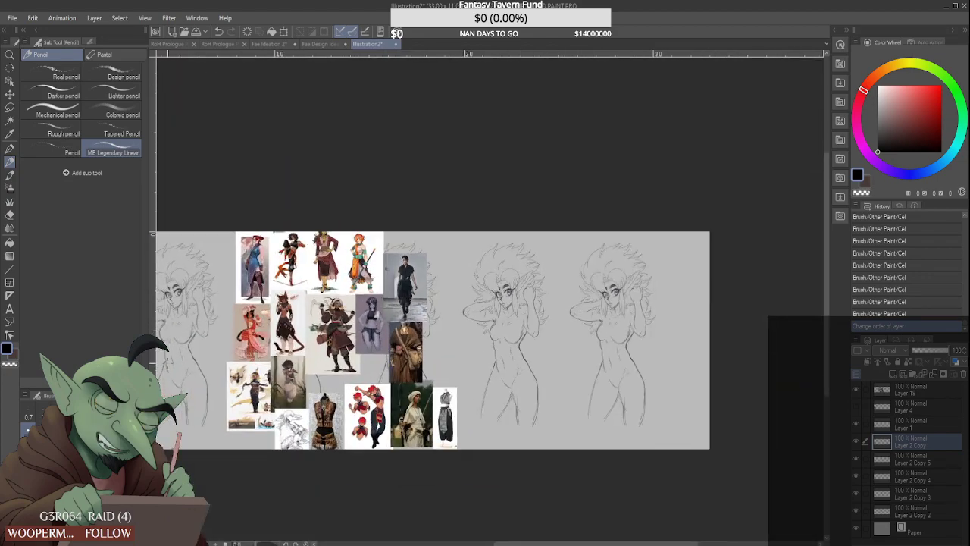
scroll(489, 299, down, 3)
scroll(203, 434, up, 4)
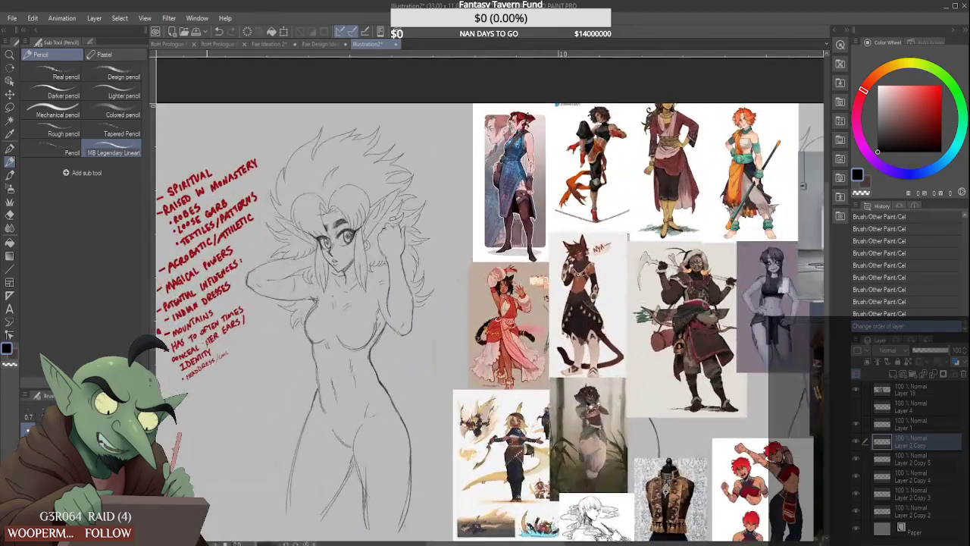
scroll(203, 434, down, 4)
scroll(203, 434, up, 3)
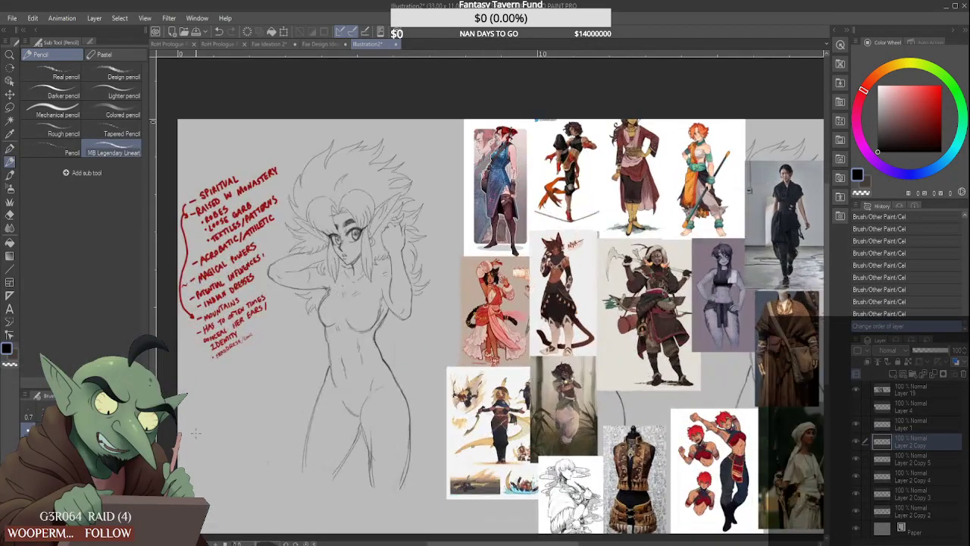
click(857, 440)
click(857, 441)
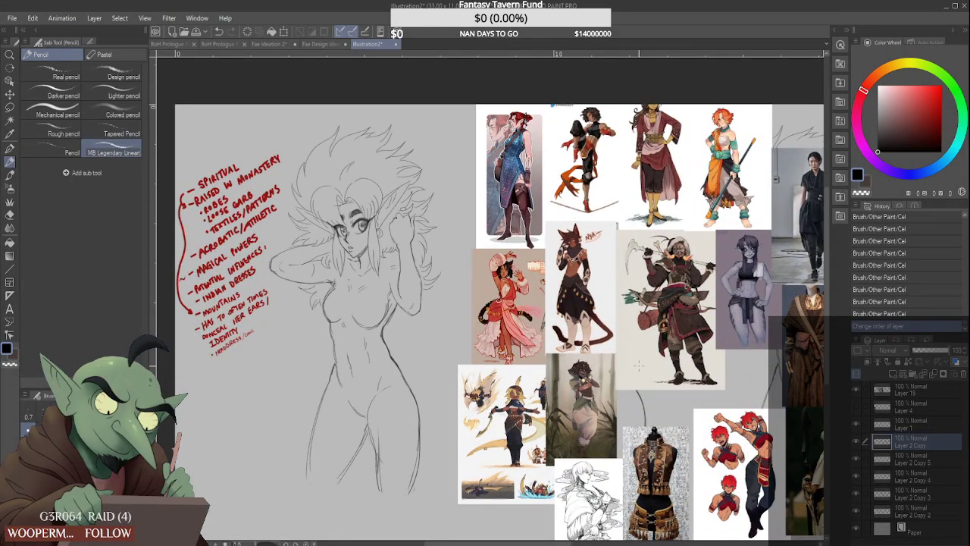
scroll(342, 322, up, 3)
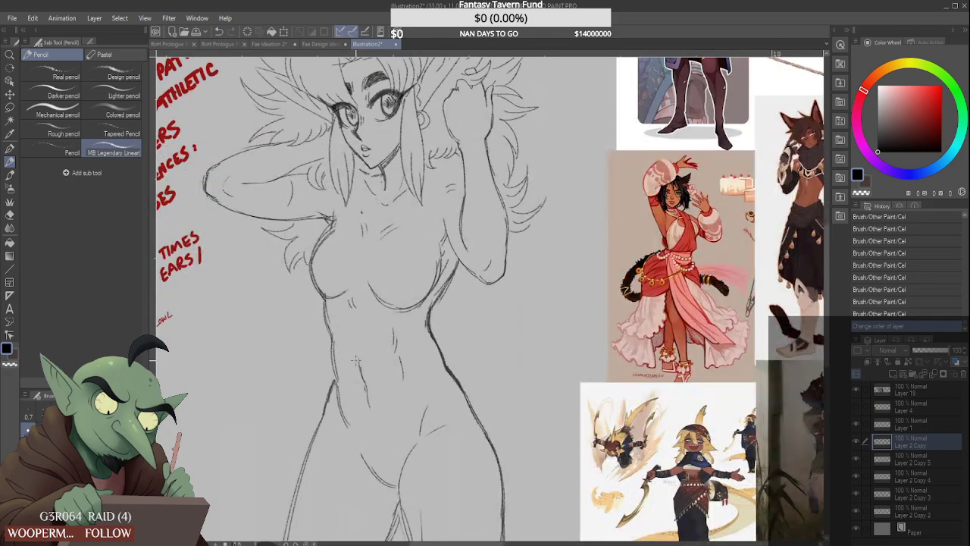
drag(327, 332, 425, 340)
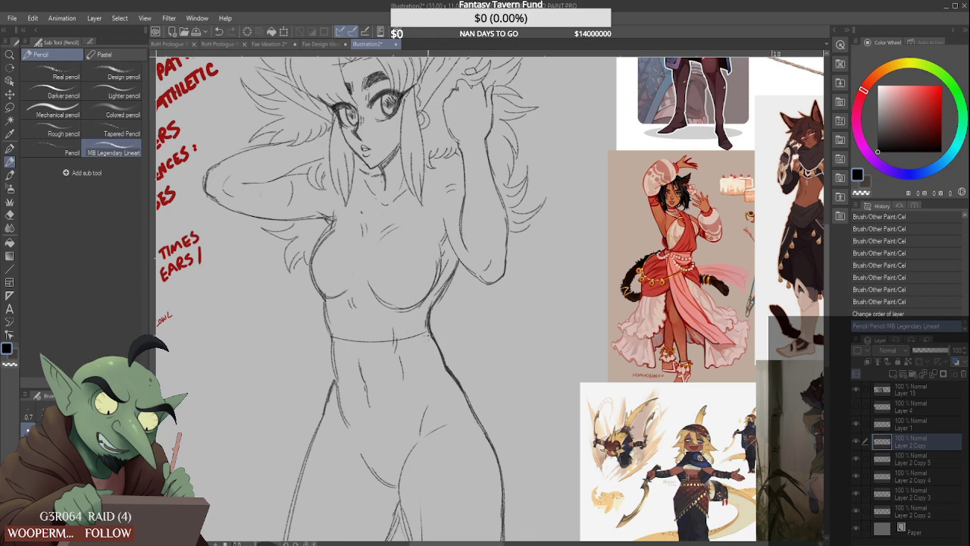
drag(328, 336, 327, 373)
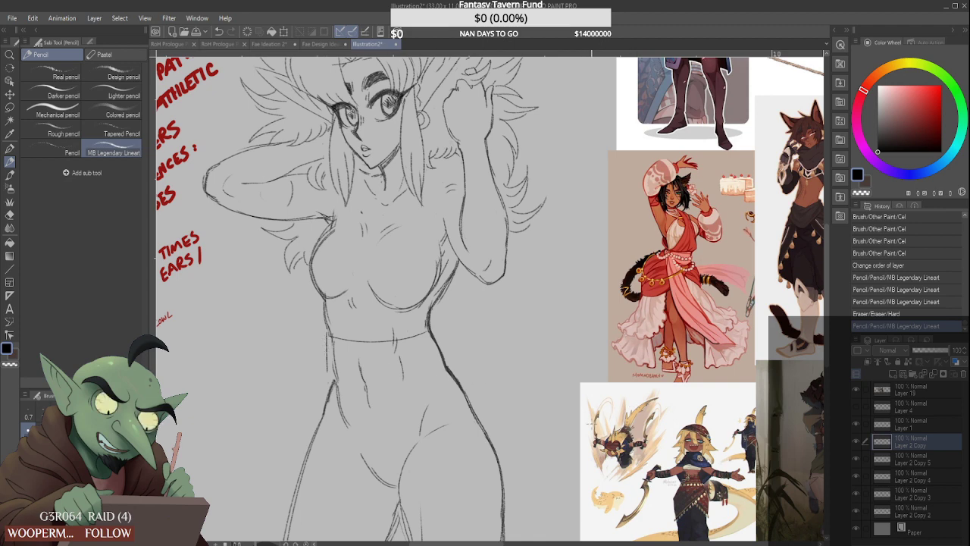
key(ctrl+z)
key(ctrl+z)
key(ctrl+z)
key(ctrl+z)
key(ctrl+z)
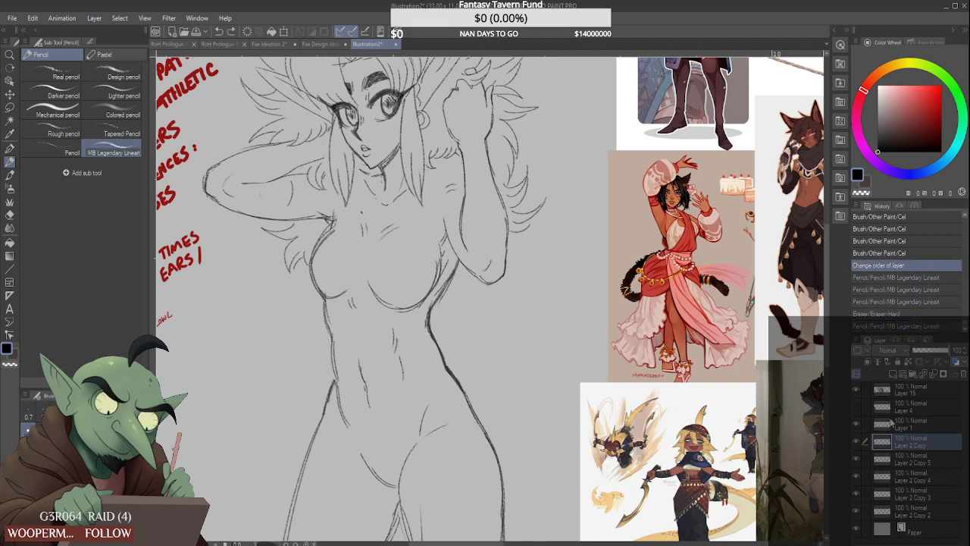
Add a new raster layer and sketch the curved upper edge of a waist sash with bumpy fabric contours at both sides
click(895, 374)
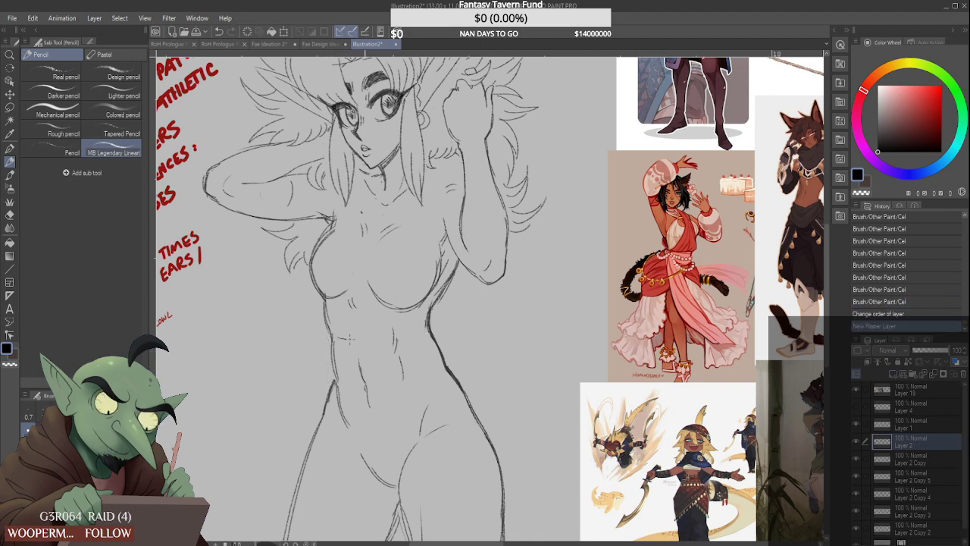
drag(351, 339, 465, 331)
key(ctrl+z)
key(ctrl+z)
mouse_move(326, 332)
mouse_down()
mouse_move(439, 326)
mouse_move(341, 335)
mouse_move(446, 338)
mouse_up()
key(ctrl+z)
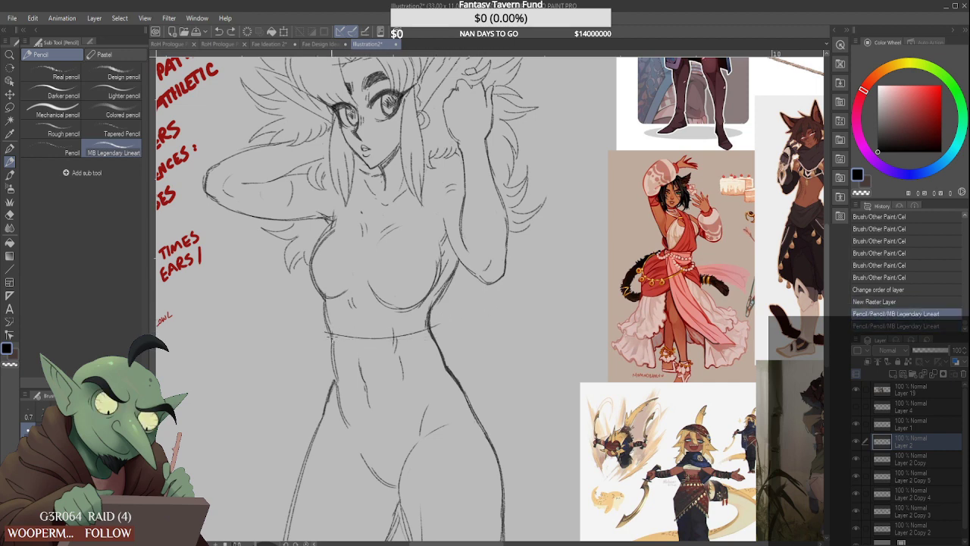
key(ctrl+y)
drag(326, 332, 322, 353)
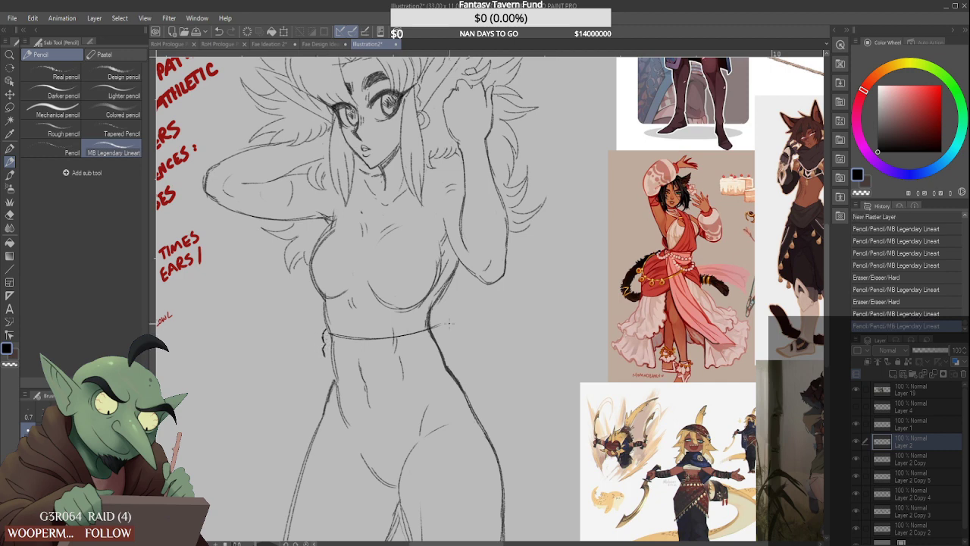
mouse_move(430, 323)
mouse_down()
mouse_move(449, 367)
mouse_move(441, 343)
mouse_move(434, 354)
mouse_move(447, 367)
mouse_move(434, 350)
mouse_up()
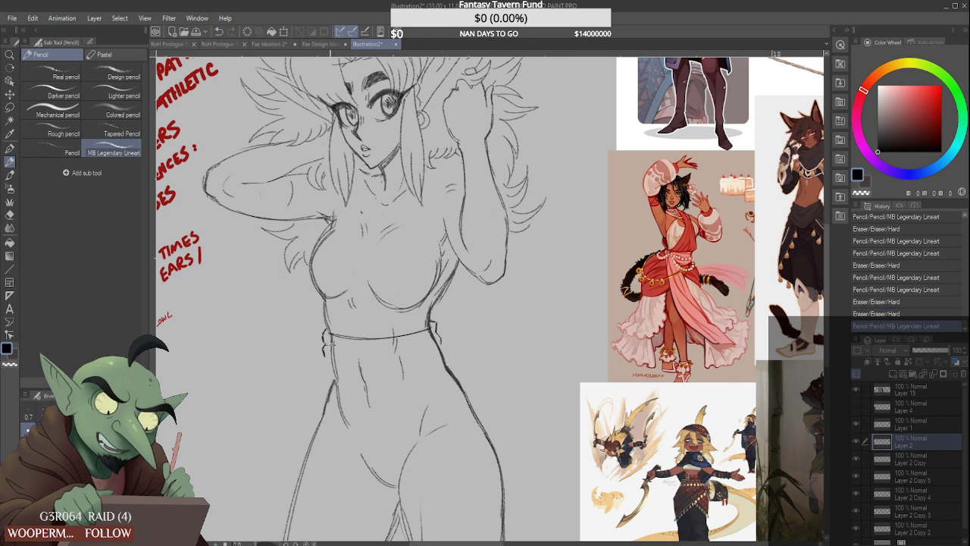
Sketch the sash's inner fold lines, its curved lower edge across the hips, and the remaining side contours
drag(330, 348, 426, 345)
key(ctrl+z)
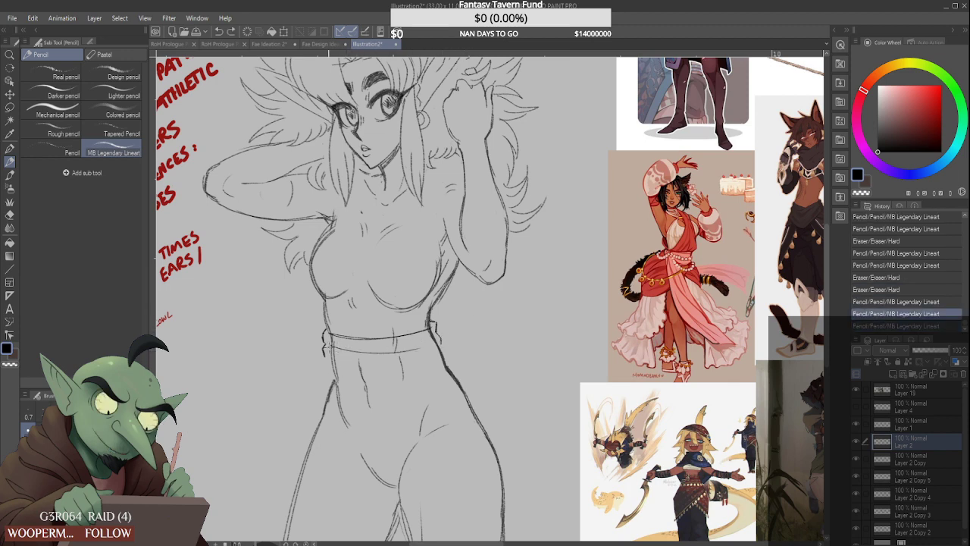
drag(332, 347, 417, 350)
key(ctrl+z)
mouse_move(332, 347)
mouse_down()
mouse_move(425, 347)
mouse_move(372, 371)
mouse_move(325, 367)
mouse_move(322, 379)
mouse_move(404, 382)
mouse_up()
key(ctrl+z)
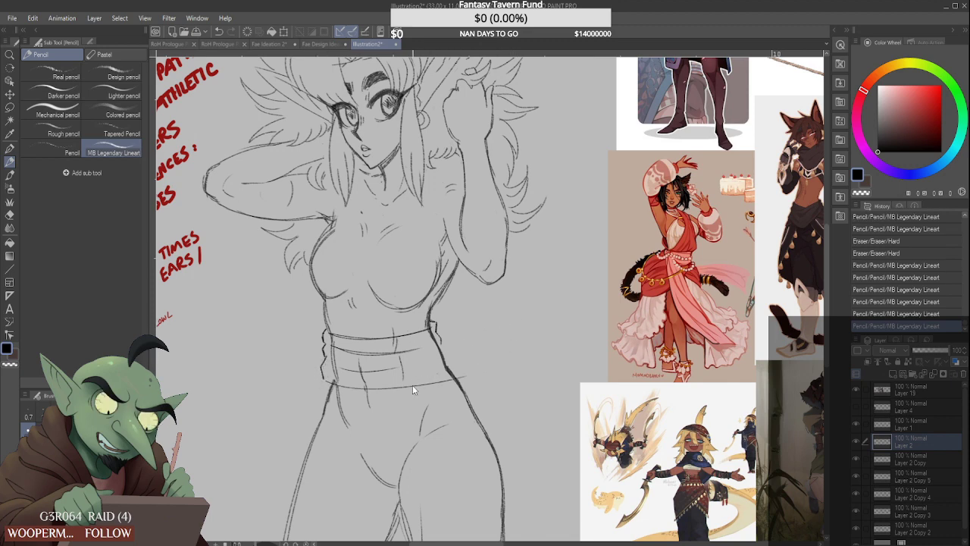
key(ctrl+z)
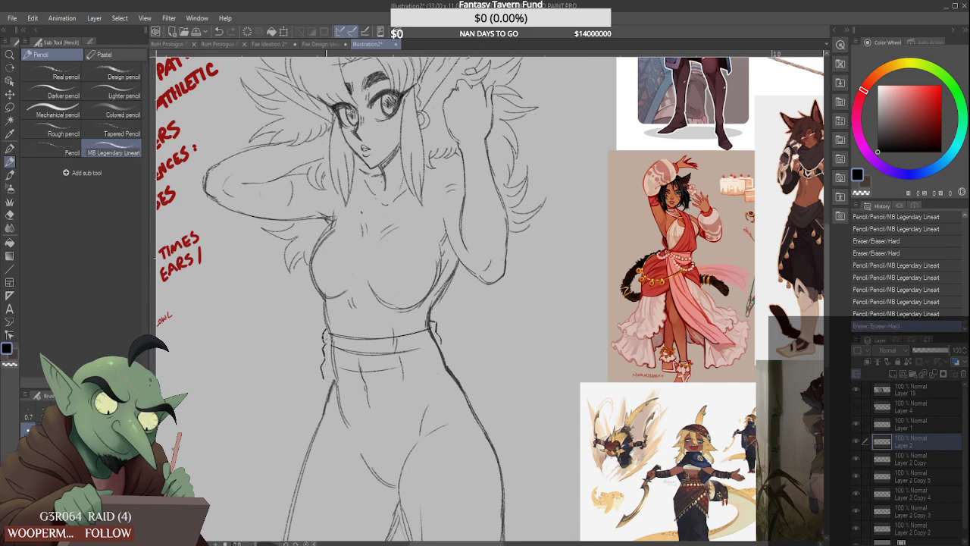
drag(326, 345, 324, 365)
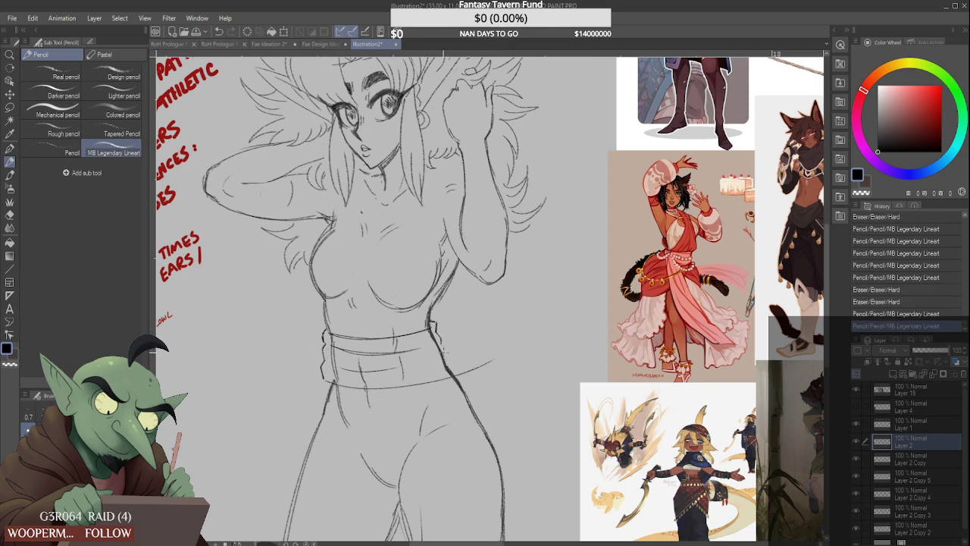
drag(444, 346, 455, 378)
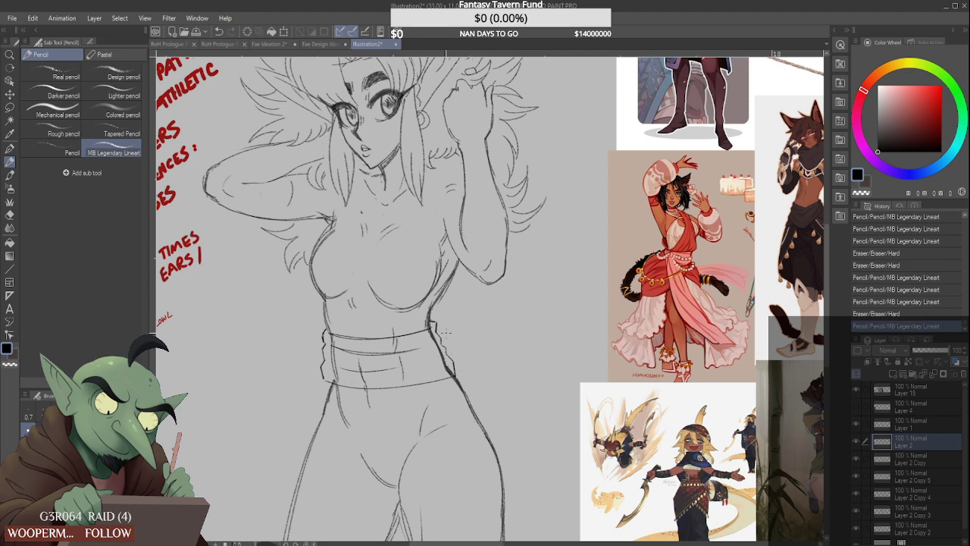
Refine the bumpy contour on the left side of the waist sash by erasing and redrawing its folds
scroll(323, 333, up, 3)
drag(312, 339, 312, 372)
drag(317, 321, 301, 347)
scroll(347, 281, down, 5)
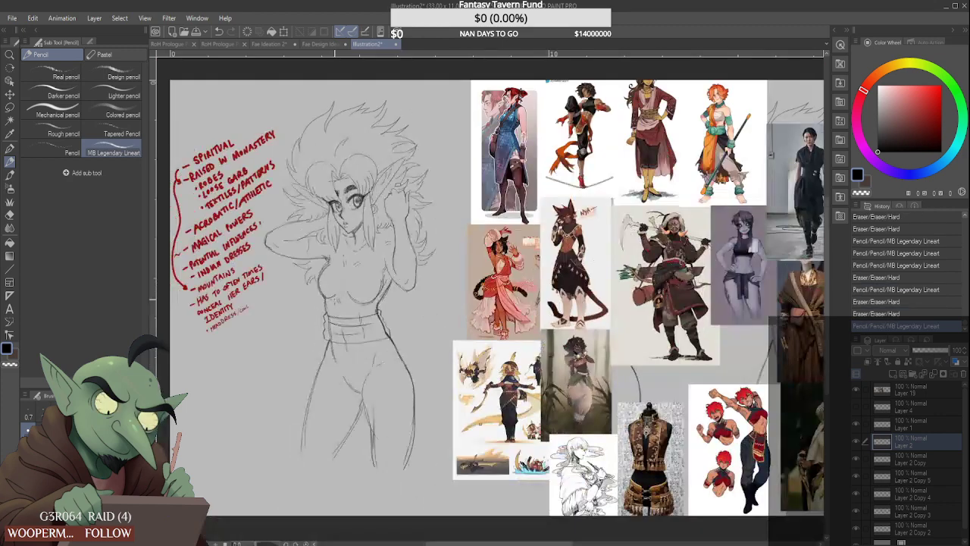
scroll(346, 282, down, 3)
scroll(346, 282, up, 8)
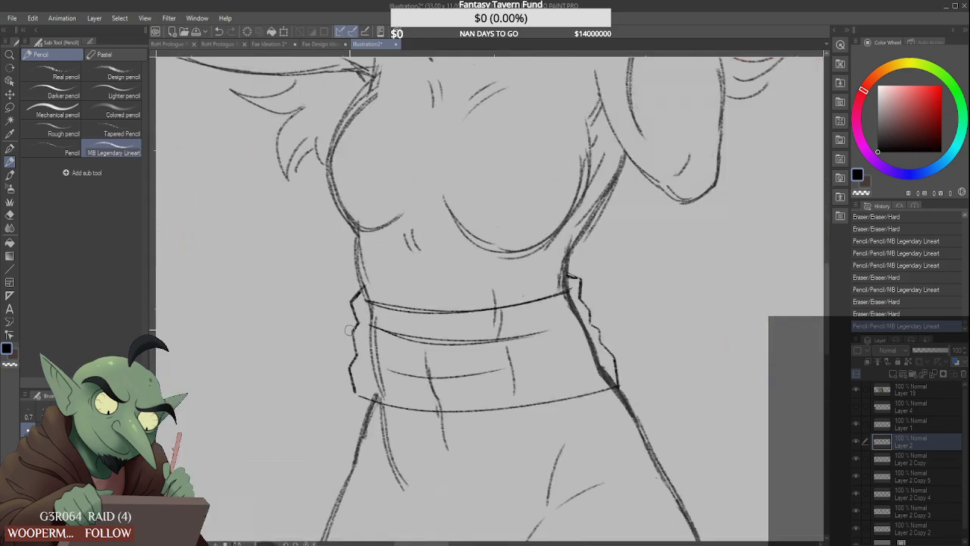
mouse_move(336, 303)
mouse_down()
mouse_move(325, 329)
mouse_move(353, 295)
mouse_up()
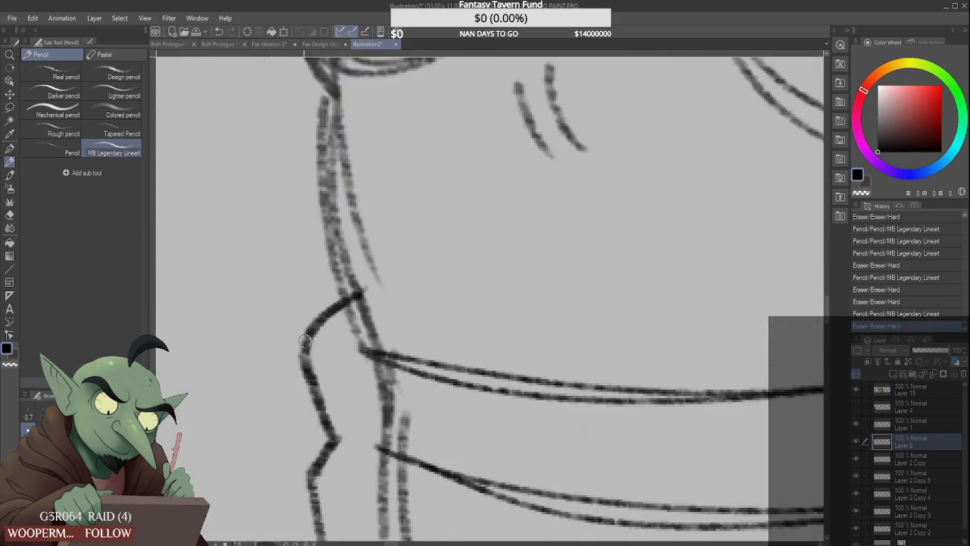
scroll(349, 302, down, 6)
scroll(343, 305, down, 2)
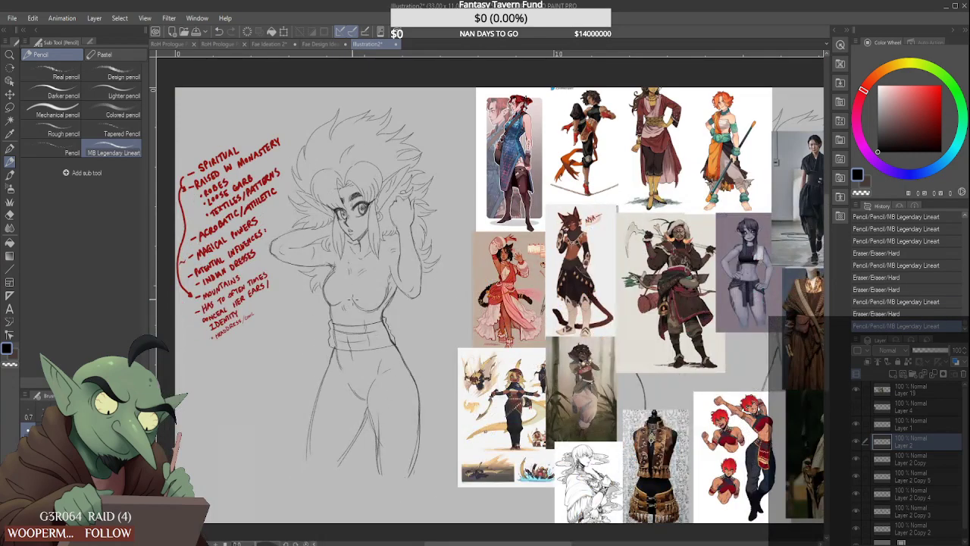
Compare the sash sketch with the costume collage and the outfit silhouettes in Fae Design Ideation, ending back in Illustration2
scroll(561, 331, down, 2)
scroll(673, 320, up, 2)
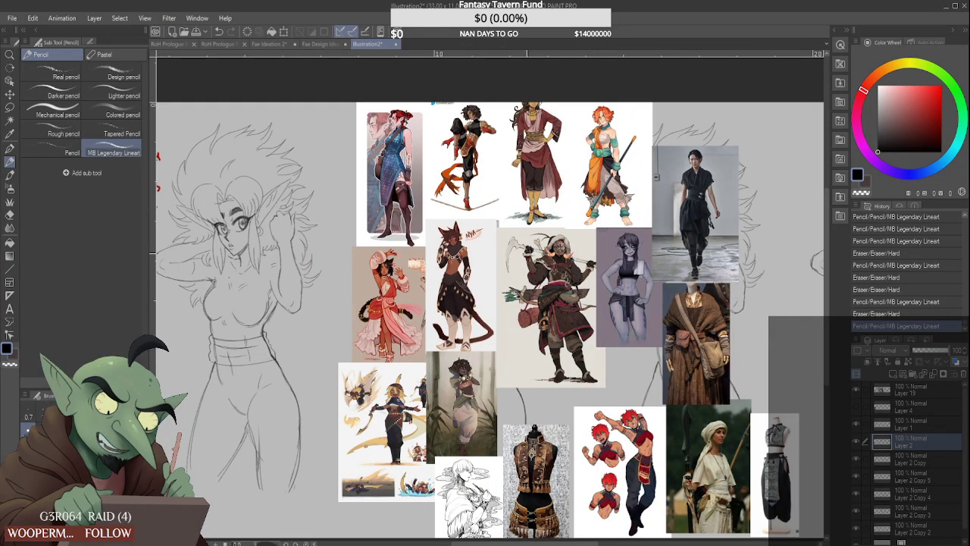
click(323, 45)
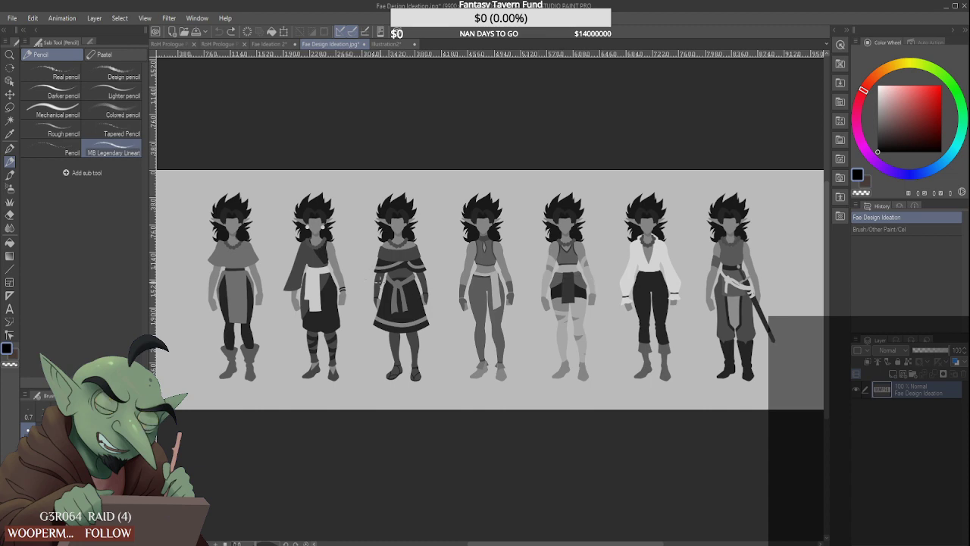
click(385, 45)
scroll(303, 366, down, 4)
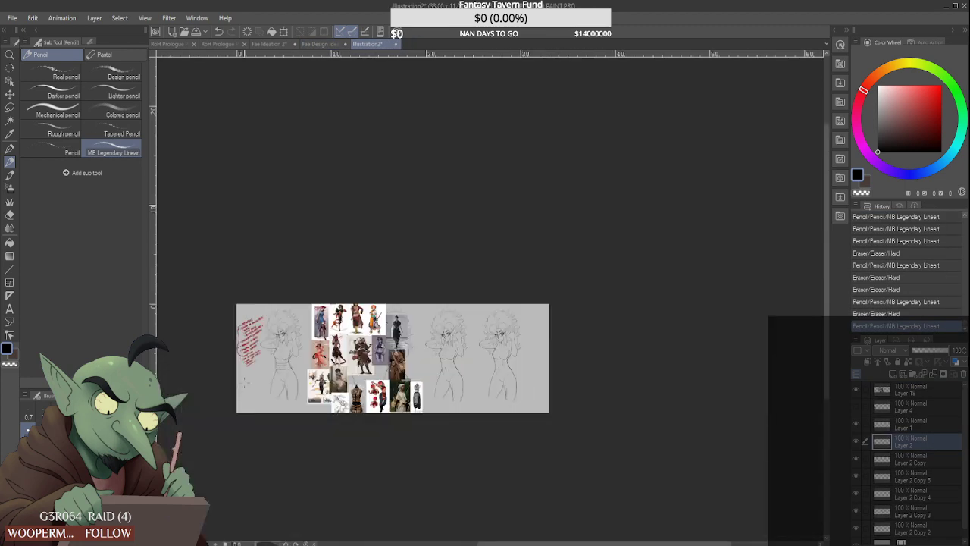
scroll(296, 372, up, 4)
scroll(241, 376, down, 5)
scroll(246, 346, up, 6)
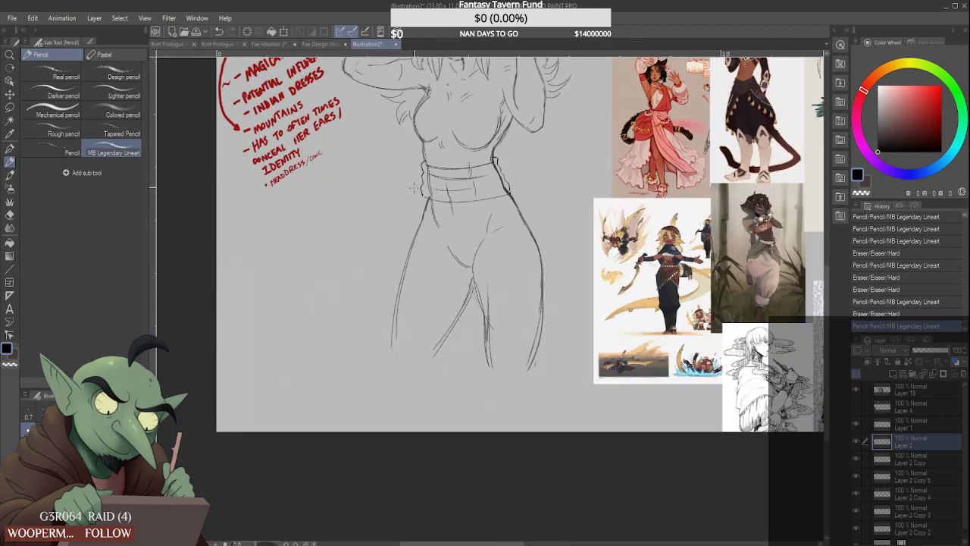
Sketch a long cloth tail flowing from the sash's lower left corner down beside the thigh, with an inner fold and hem
scroll(414, 187, up, 2)
drag(422, 196, 324, 402)
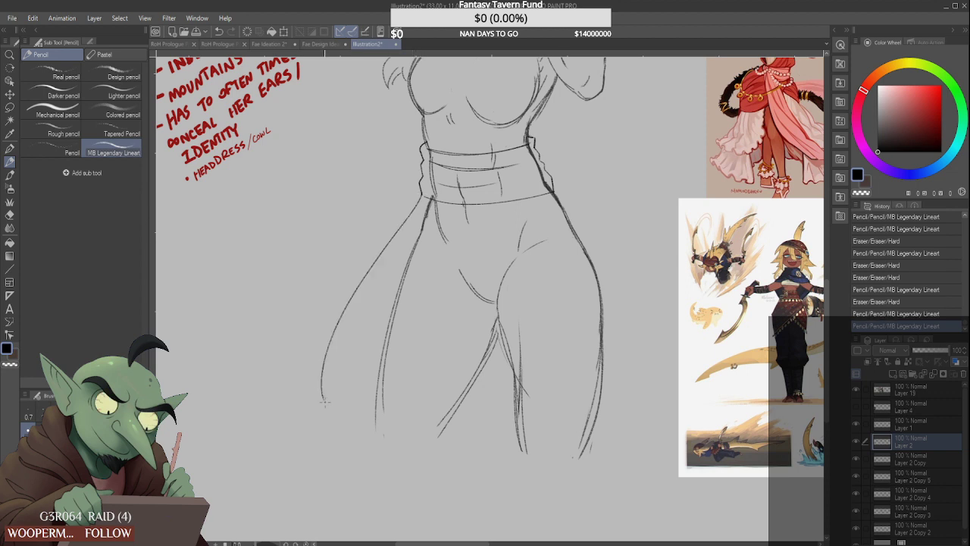
mouse_move(425, 196)
mouse_down()
mouse_move(365, 265)
mouse_move(312, 398)
mouse_move(317, 413)
mouse_up()
mouse_move(317, 397)
mouse_down()
mouse_move(364, 361)
mouse_move(397, 272)
mouse_move(414, 258)
mouse_up()
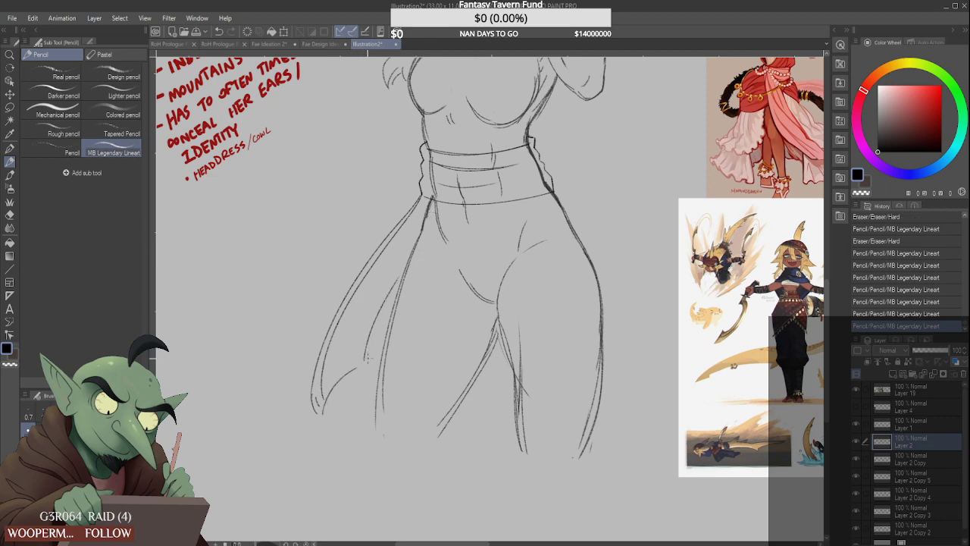
drag(368, 358, 365, 364)
Erase the rough lines at the sash's lower left corner where the cloth tail joins it
scroll(424, 244, down, 4)
key(ctrl+plus)
key(ctrl+plus)
key(ctrl+plus)
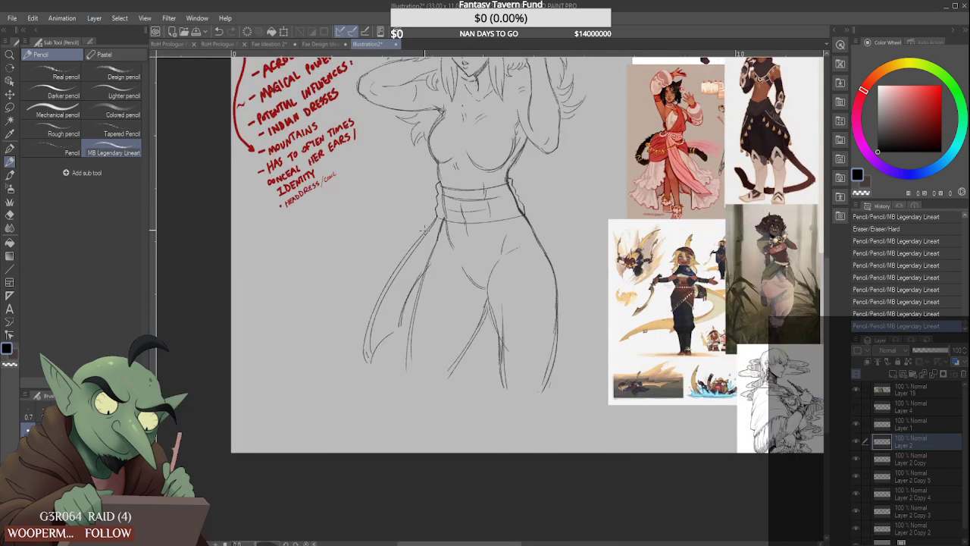
scroll(437, 217, up, 4)
drag(435, 188, 434, 217)
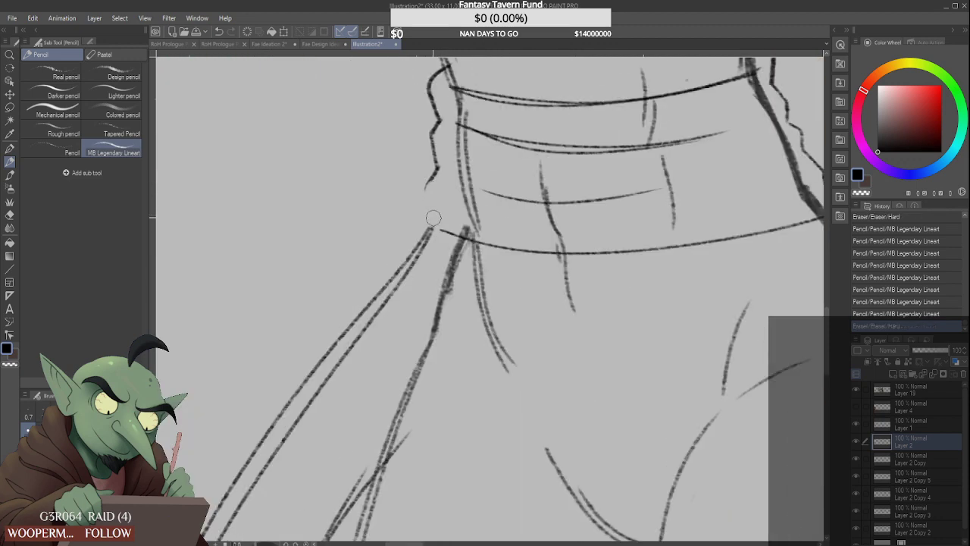
Redraw the sash's lower left corner, sketch a second cloth tail sweeping outward behind the first, and clean up where they overlap
mouse_move(431, 179)
mouse_down()
mouse_move(426, 217)
mouse_move(439, 228)
mouse_move(261, 357)
mouse_move(228, 412)
mouse_move(270, 352)
mouse_up()
key(ctrl+minus)
key(ctrl+minus)
key(ctrl+minus)
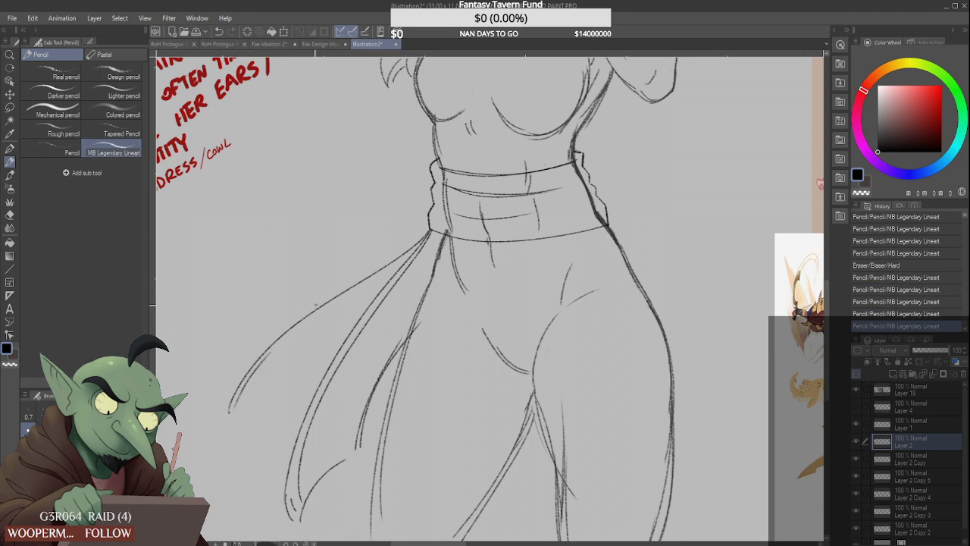
drag(231, 416, 333, 367)
scroll(346, 336, down, 5)
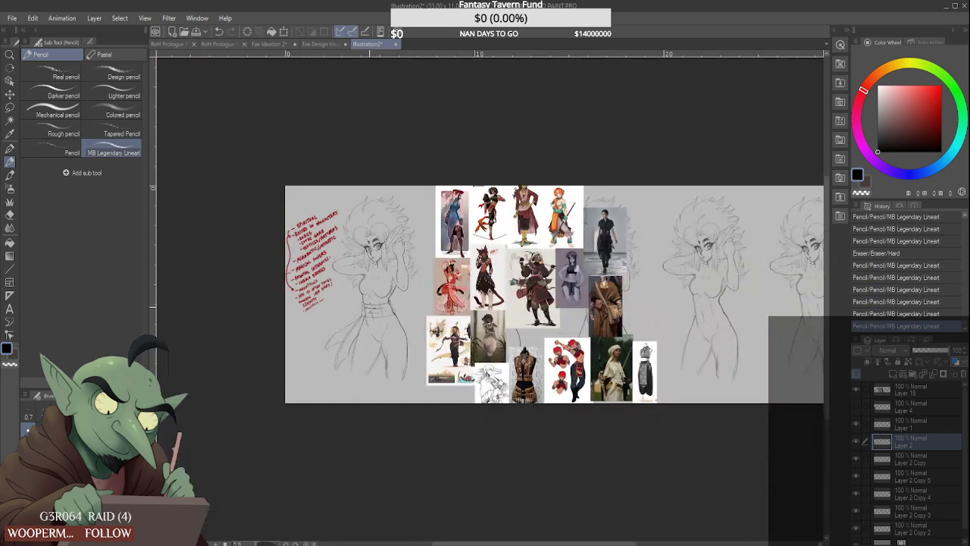
scroll(349, 336, up, 6)
mouse_move(304, 389)
mouse_down()
mouse_move(297, 371)
mouse_move(284, 385)
mouse_move(296, 370)
mouse_up()
scroll(358, 322, down, 5)
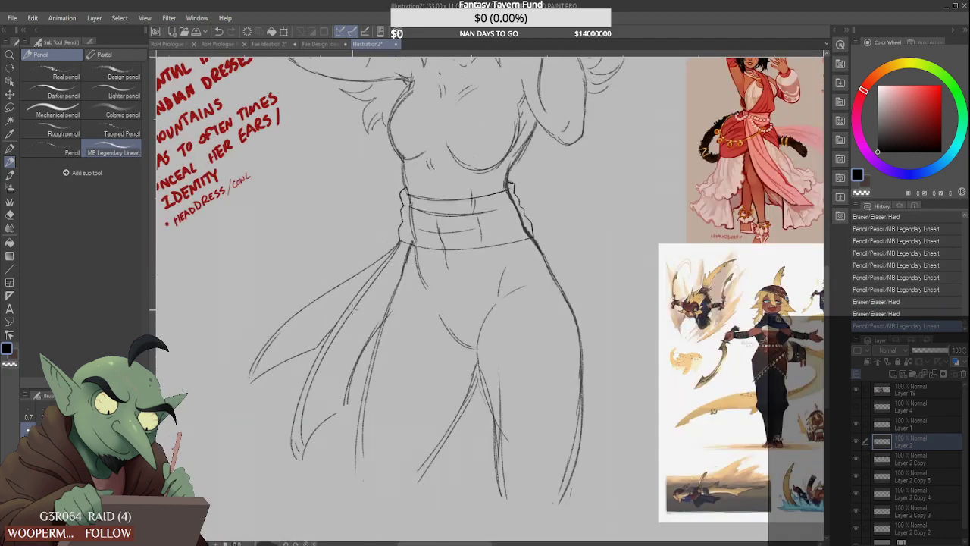
Refine the tip of the sash's lower left corner where the two cloth tails attach, giving it a slightly rounded edge
key(ctrl+plus)
key(ctrl+plus)
key(ctrl+plus)
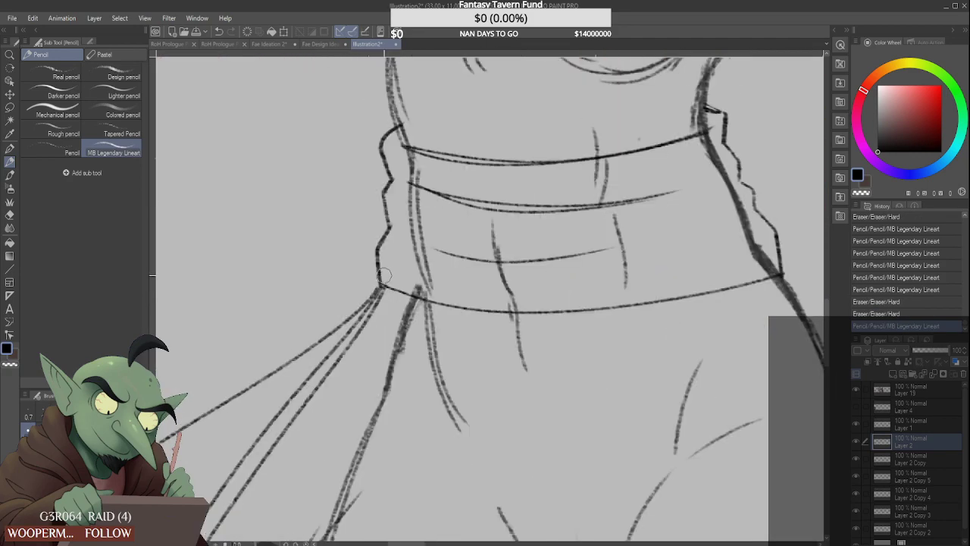
drag(383, 284, 383, 288)
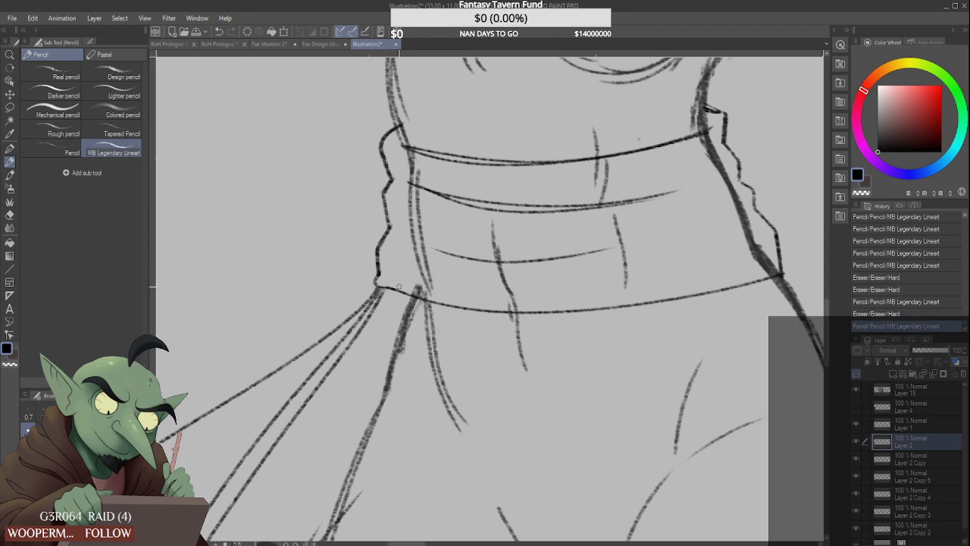
key(ctrl+minus)
key(ctrl+minus)
key(ctrl+minus)
key(ctrl+minus)
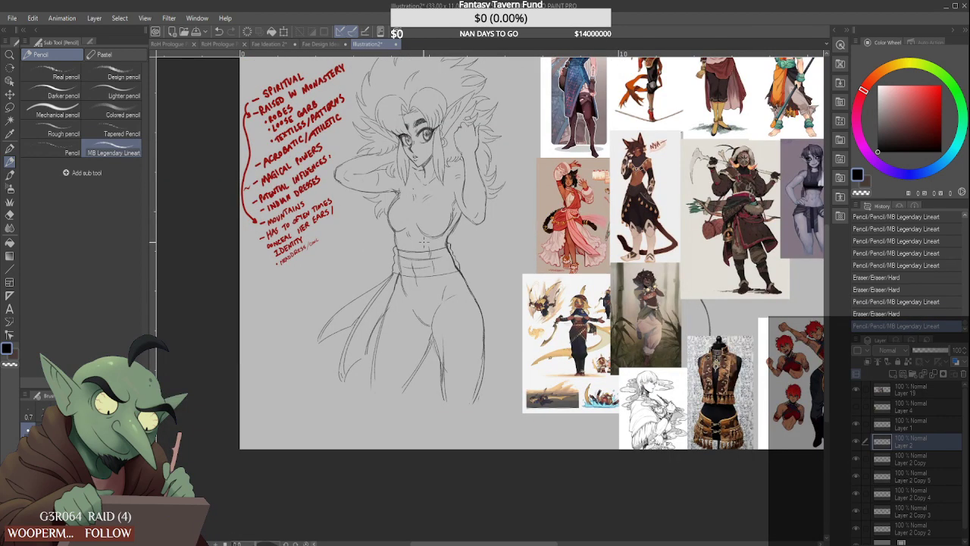
key(ctrl+minus)
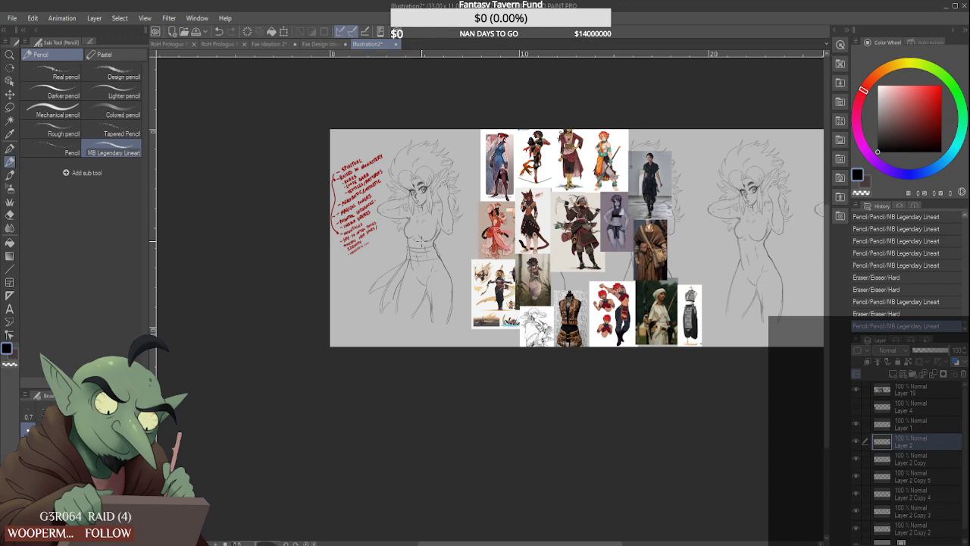
Erase the body lines showing through the sash on Layer 2 Copy, check the sash layer's visibility, and return to Layer 2
scroll(420, 241, up, 5)
click(921, 459)
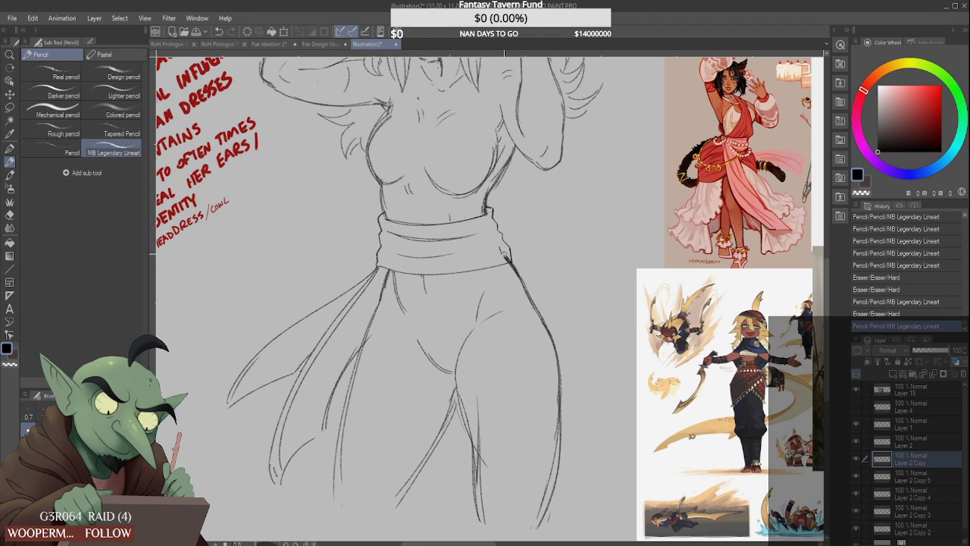
drag(504, 258, 508, 257)
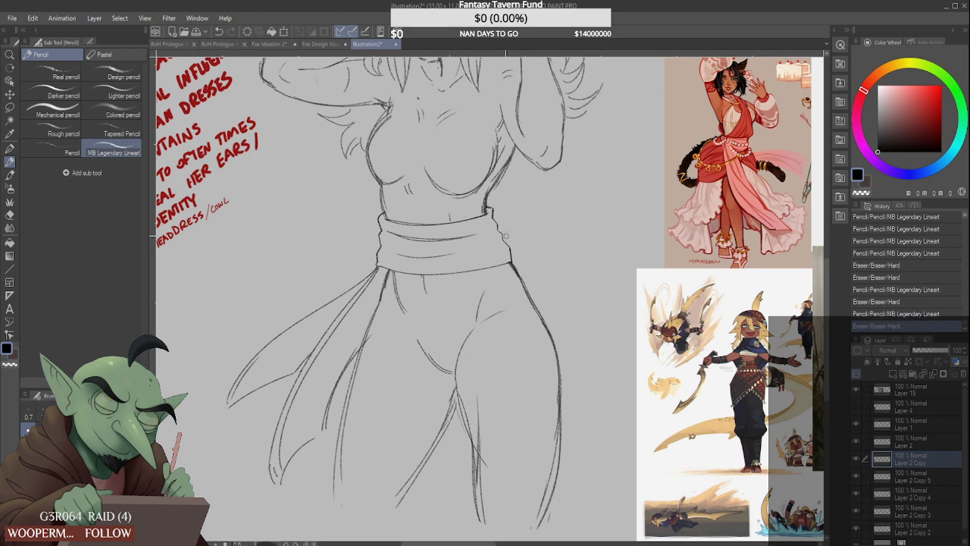
scroll(485, 226, down, 4)
scroll(483, 169, up, 3)
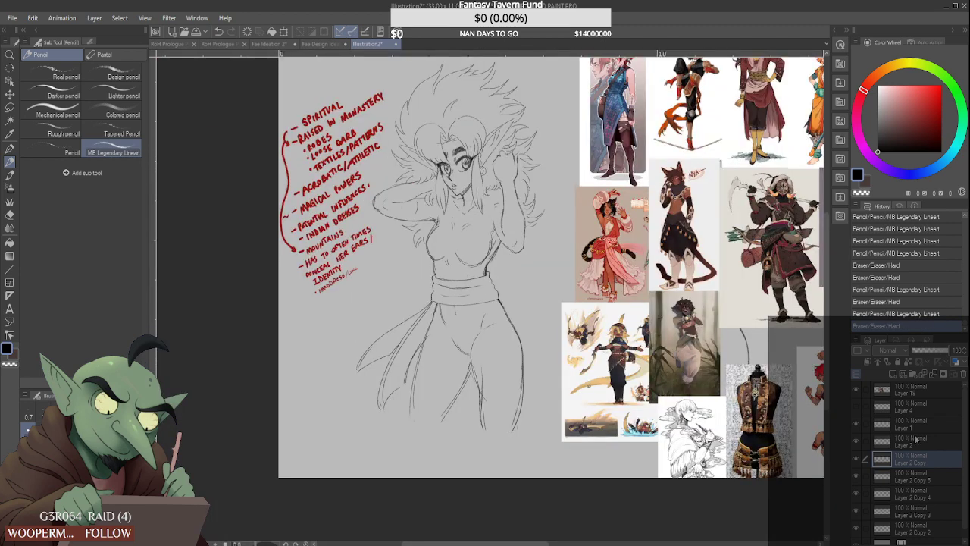
click(916, 441)
click(857, 442)
click(857, 441)
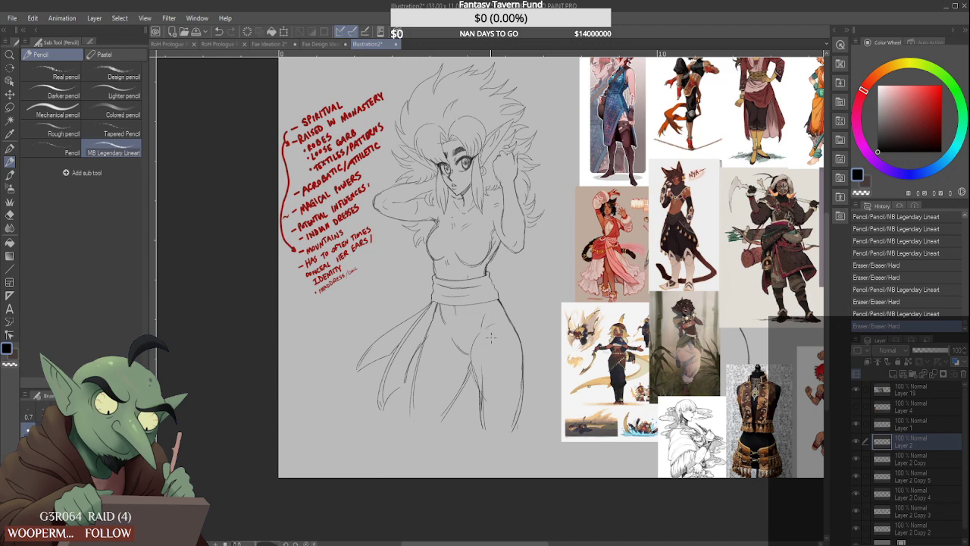
Study the outfits in the reference collage, including the orange-haired staff fighter and the red draped dress, against the sash sketch
scroll(486, 362, down, 2)
scroll(566, 307, up, 2)
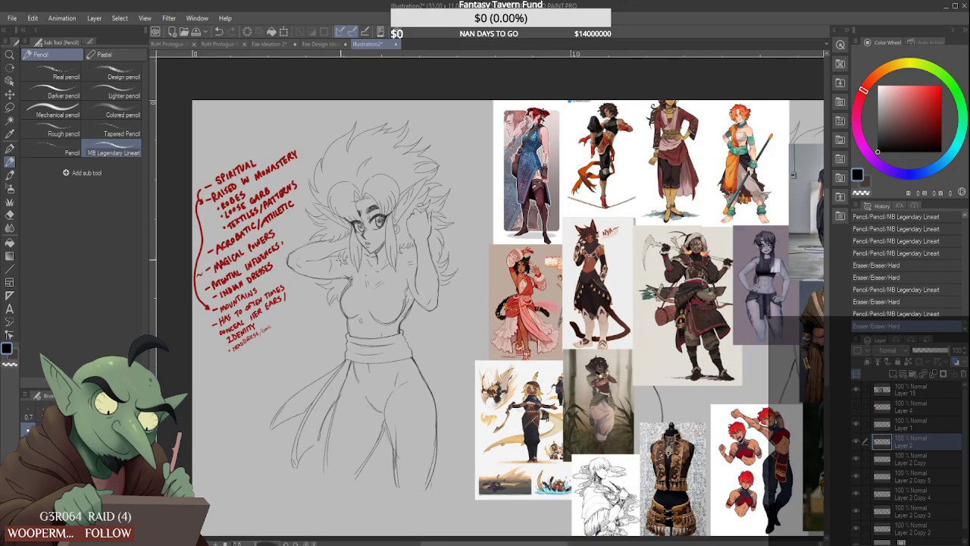
scroll(388, 307, up, 1)
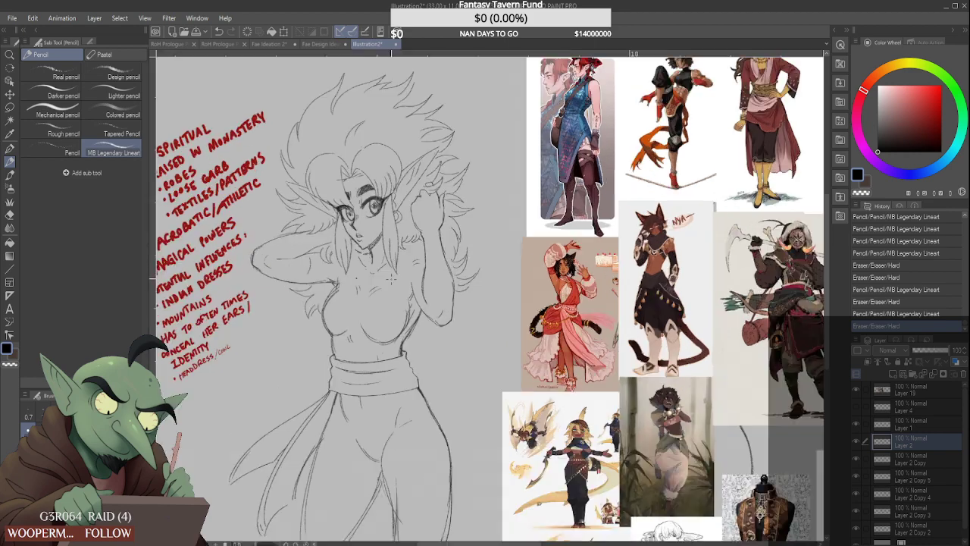
scroll(336, 425, up, 3)
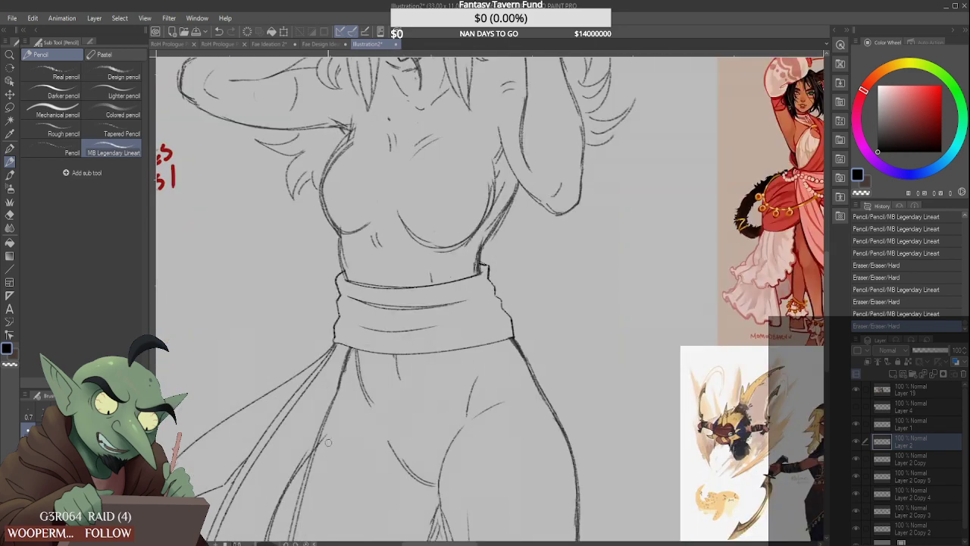
scroll(318, 451, down, 4)
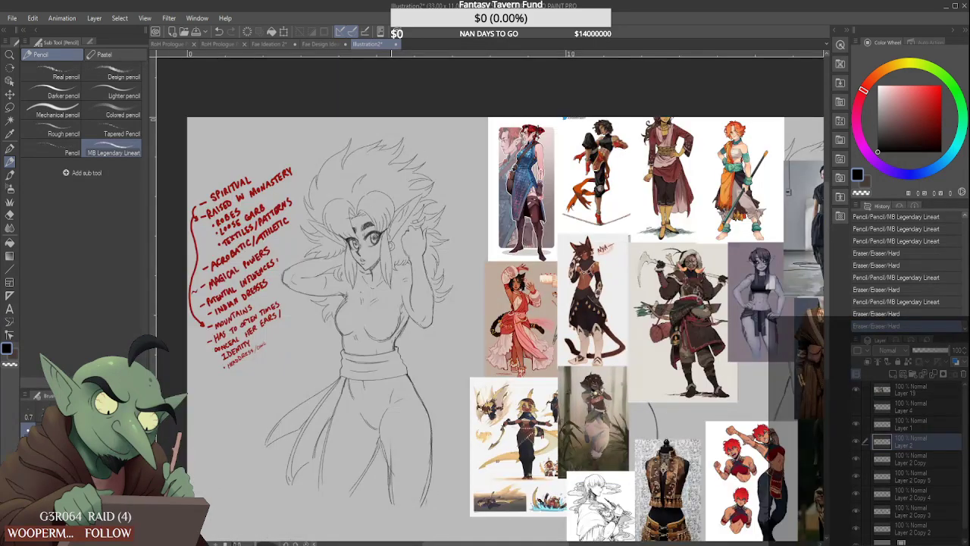
scroll(372, 302, up, 1)
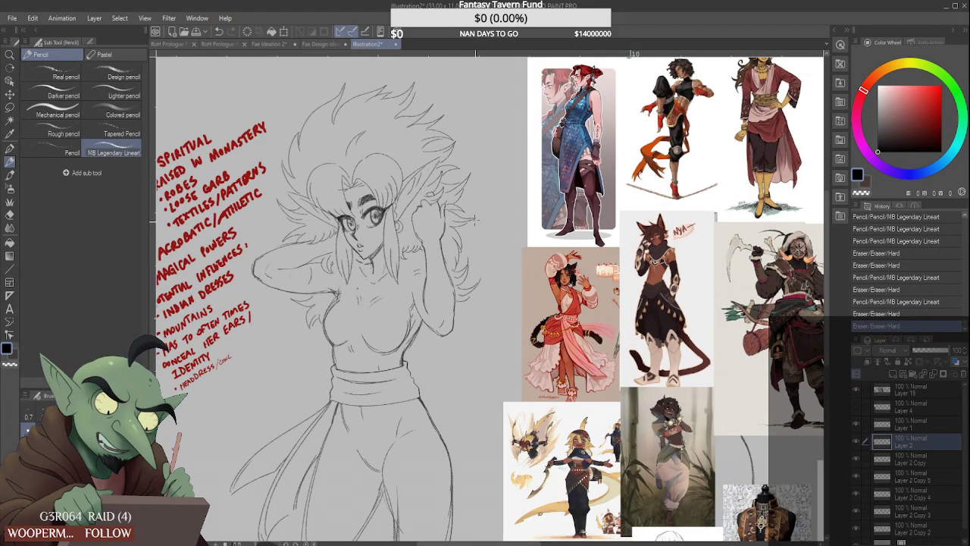
scroll(509, 353, down, 1)
scroll(705, 220, down, 2)
scroll(755, 292, up, 2)
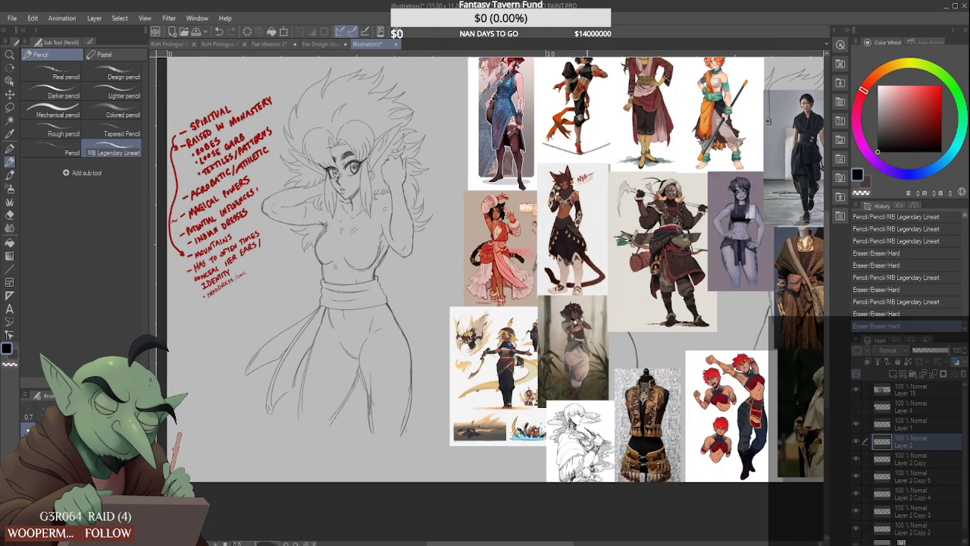
scroll(602, 327, down, 2)
scroll(725, 293, up, 2)
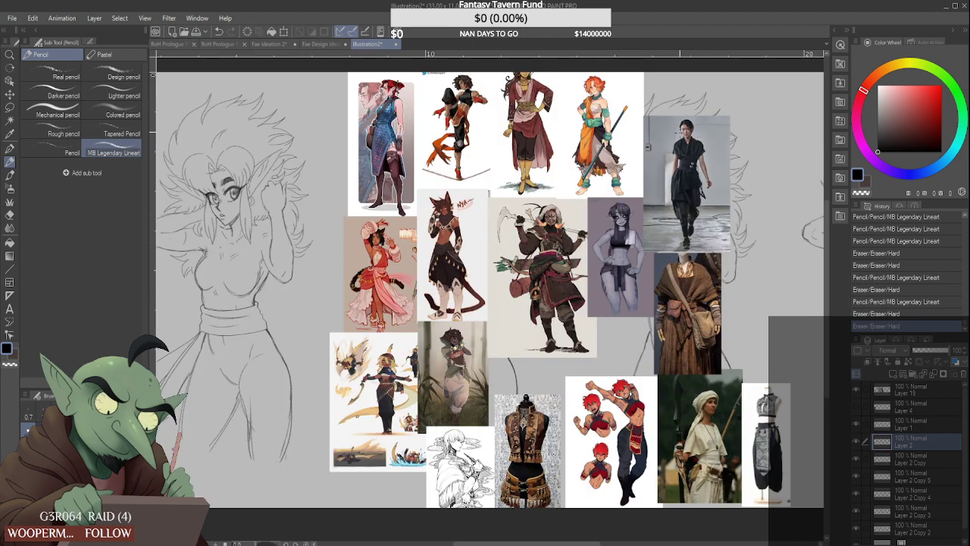
scroll(592, 100, up, 3)
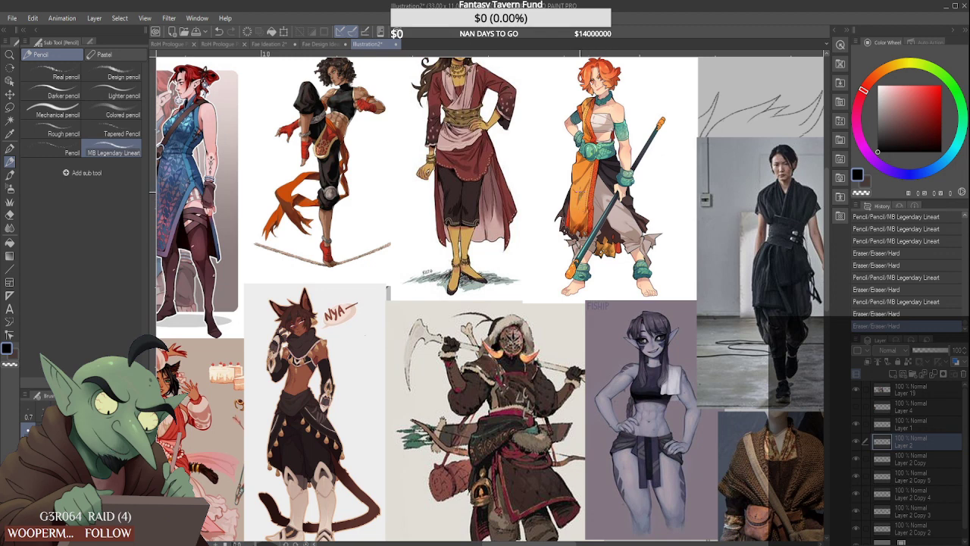
scroll(580, 190, down, 4)
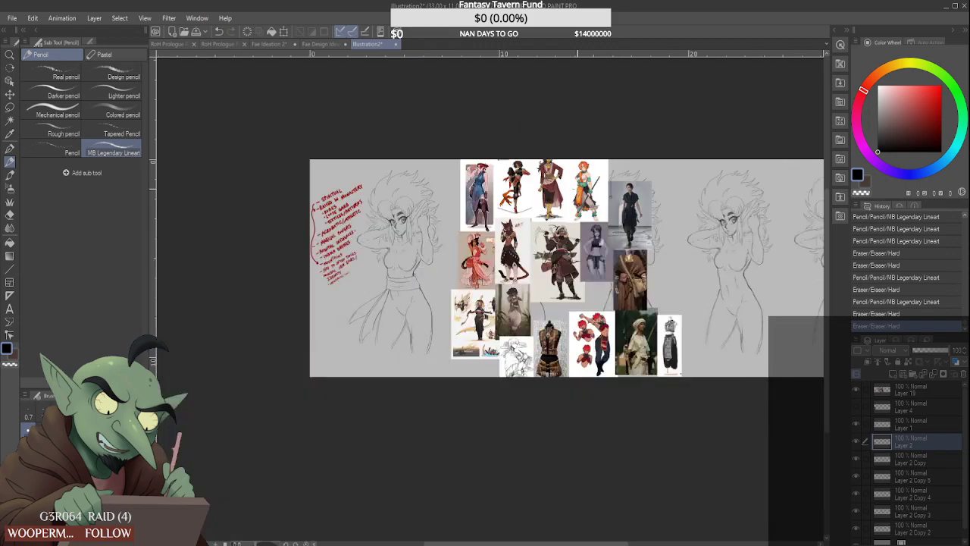
scroll(581, 190, up, 2)
scroll(581, 190, up, 3)
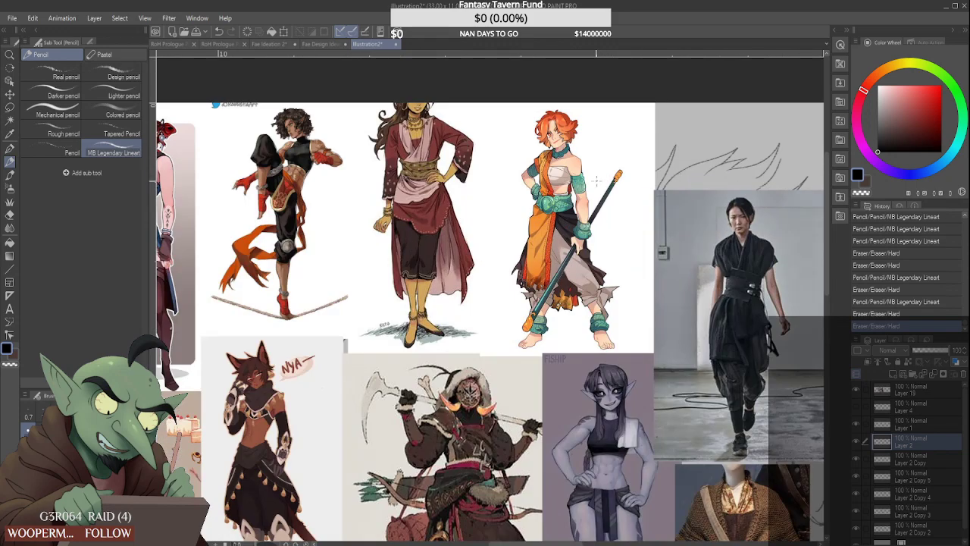
scroll(598, 179, up, 1)
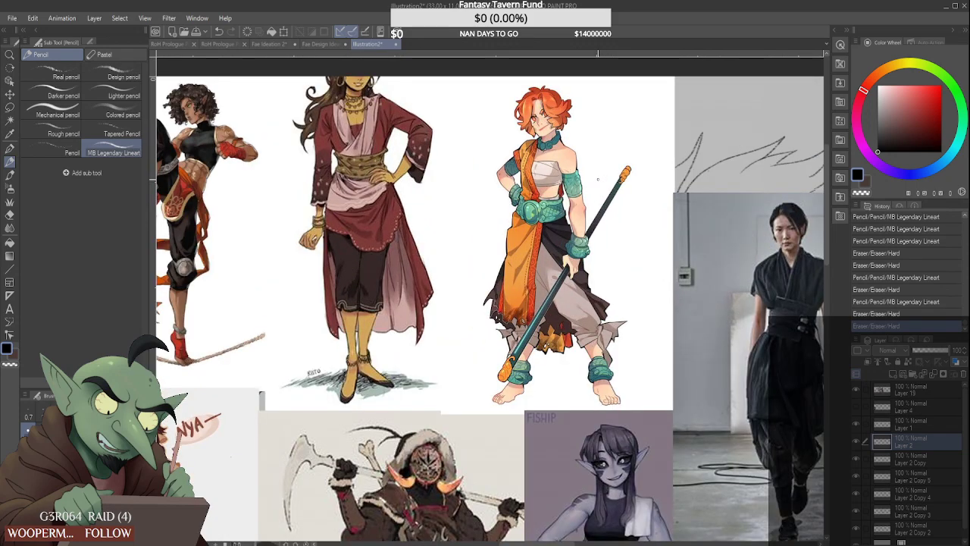
scroll(597, 179, down, 4)
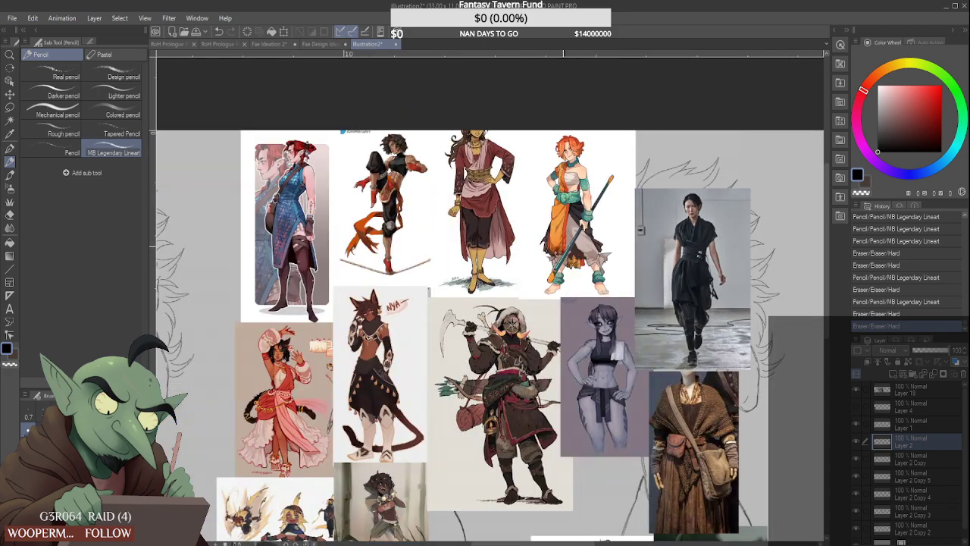
scroll(247, 345, down, 6)
scroll(241, 349, up, 9)
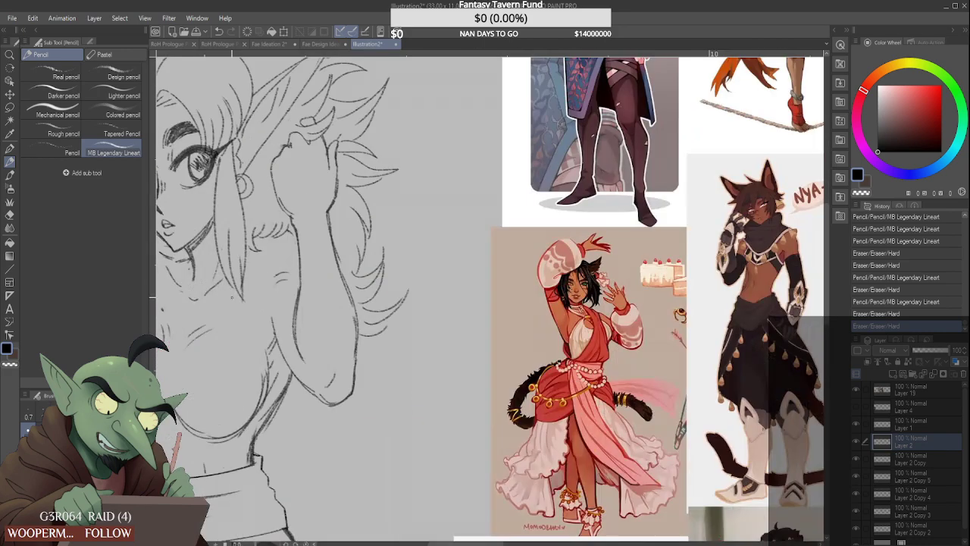
scroll(225, 289, down, 2)
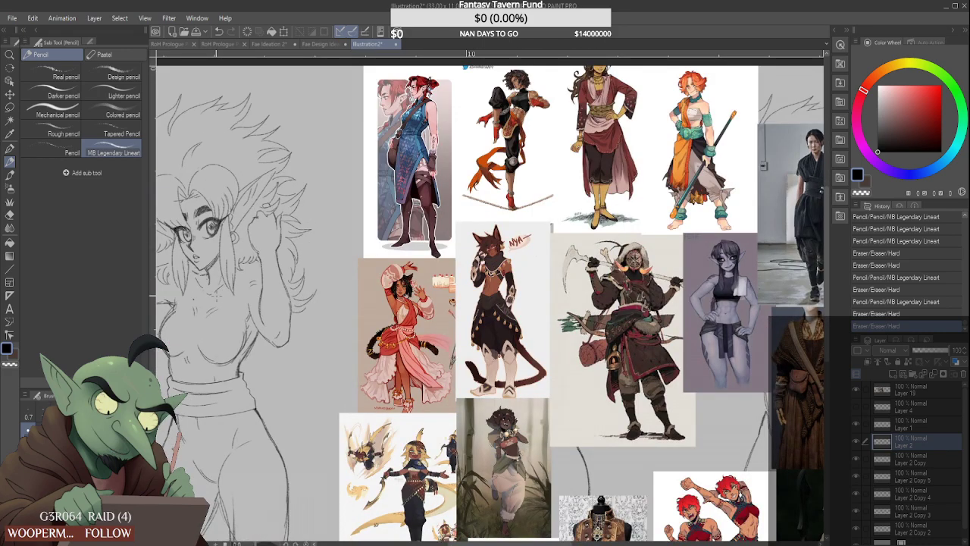
Sketch the diagonal edge of a wrap top running from the collarbone down between the breasts to the sash, reworking its curve
mouse_move(225, 284)
mouse_down()
mouse_move(198, 357)
mouse_move(226, 404)
mouse_move(199, 406)
mouse_move(213, 379)
mouse_move(197, 408)
mouse_up()
scroll(205, 331, down, 3)
scroll(200, 334, up, 5)
drag(214, 371, 201, 401)
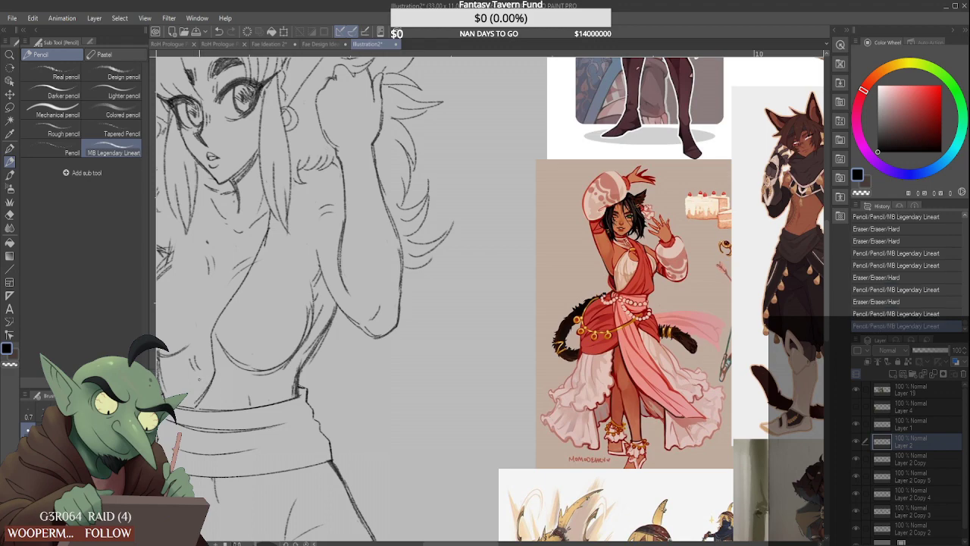
scroll(219, 328, down, 3)
scroll(226, 316, down, 1)
scroll(226, 316, up, 4)
drag(205, 354, 255, 270)
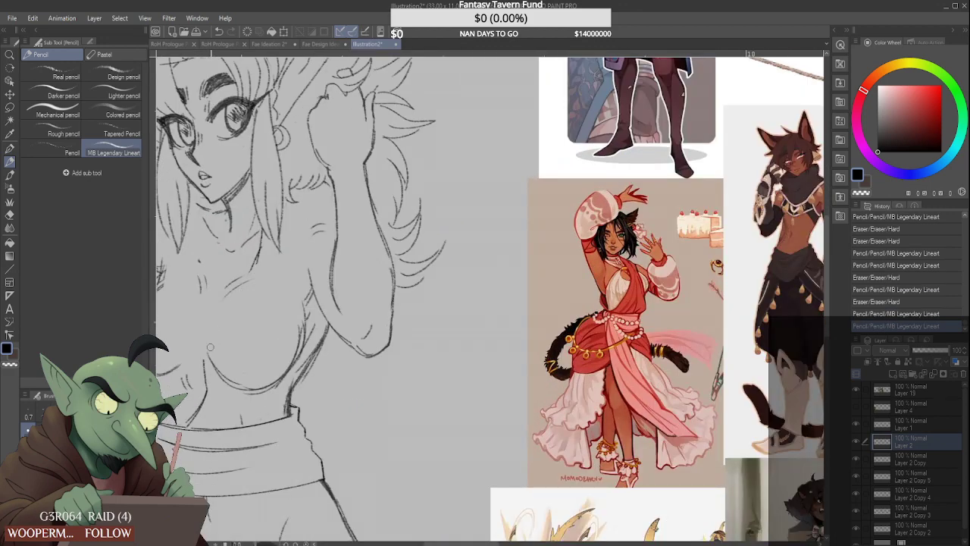
drag(204, 354, 263, 229)
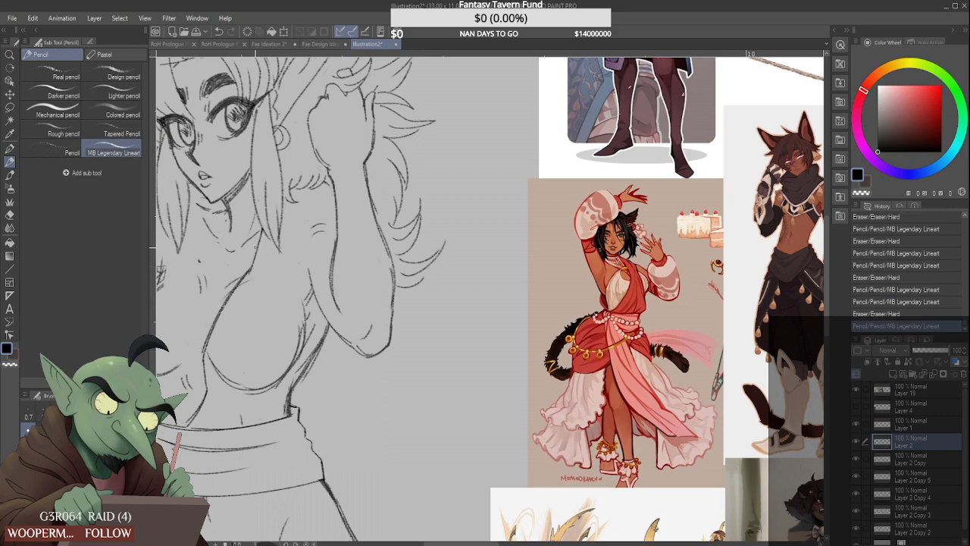
drag(251, 279, 262, 257)
scroll(251, 279, down, 5)
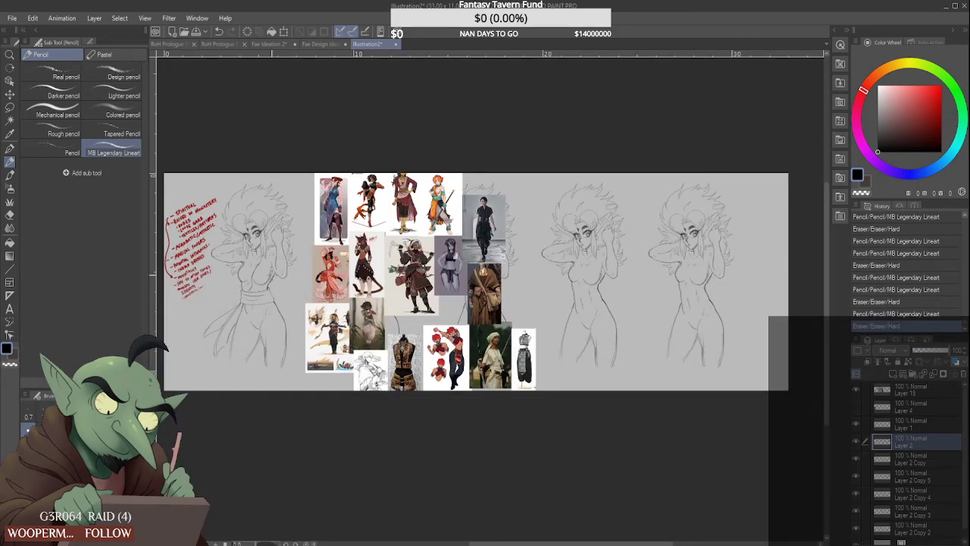
Sketch the wrap top's loose cloth edges and folds at both sides of the waist, just above the sash
scroll(254, 274, up, 5)
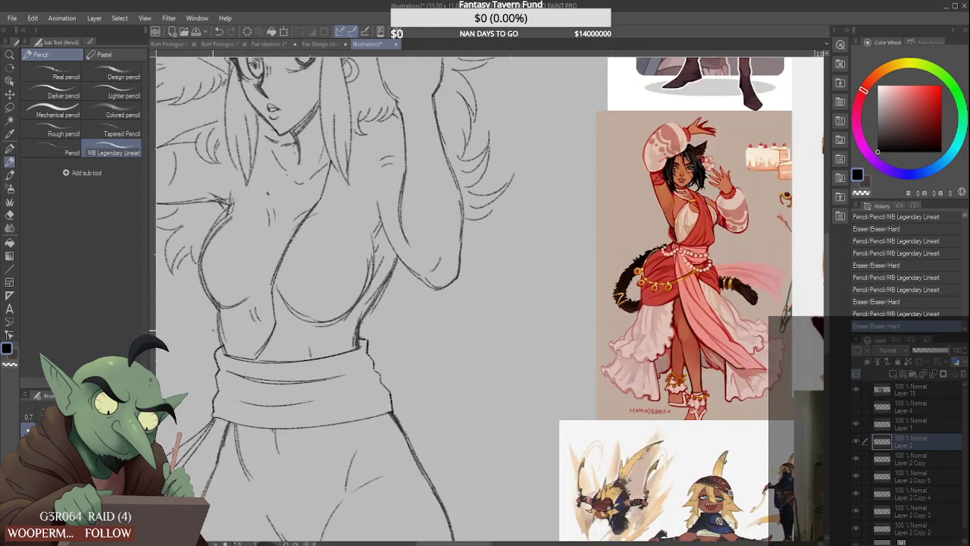
mouse_move(221, 339)
mouse_down()
mouse_move(214, 356)
mouse_move(237, 358)
mouse_up()
scroll(233, 289, down, 3)
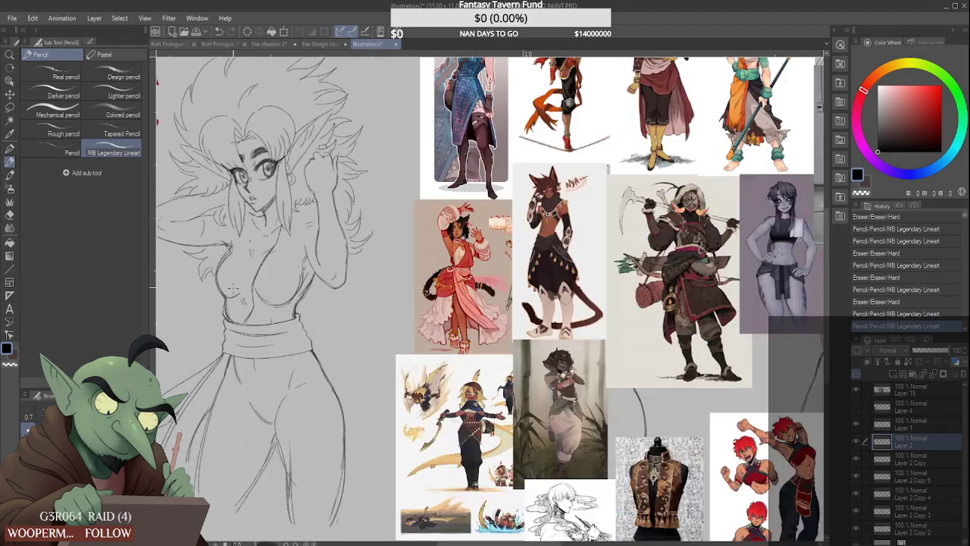
scroll(327, 306, down, 1)
scroll(326, 306, up, 4)
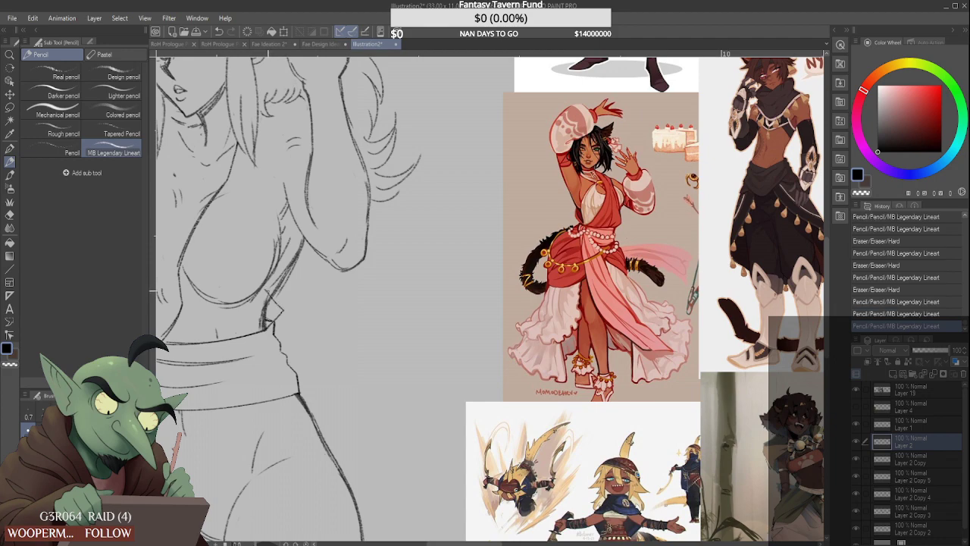
mouse_move(273, 297)
mouse_down()
mouse_move(283, 309)
mouse_move(275, 297)
mouse_move(307, 225)
mouse_move(281, 269)
mouse_up()
scroll(305, 251, down, 3)
scroll(301, 270, up, 3)
mouse_move(308, 224)
mouse_down()
mouse_move(276, 276)
mouse_move(221, 305)
mouse_up()
scroll(282, 277, up, 1)
drag(301, 291, 280, 273)
scroll(282, 274, down, 6)
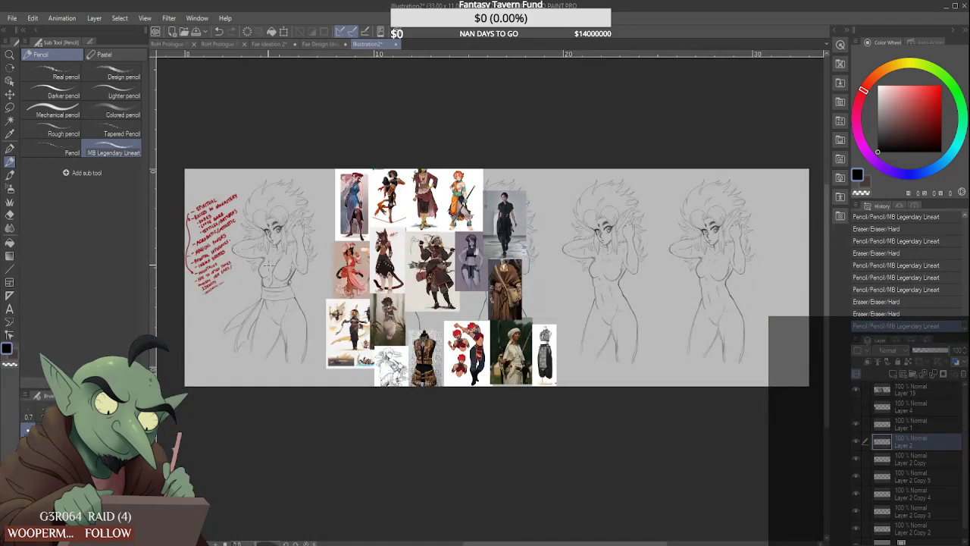
Erase the body lines on Layer 2 Copy that show through the wrap top around the breast, underarm and side
scroll(250, 272, up, 4)
click(934, 461)
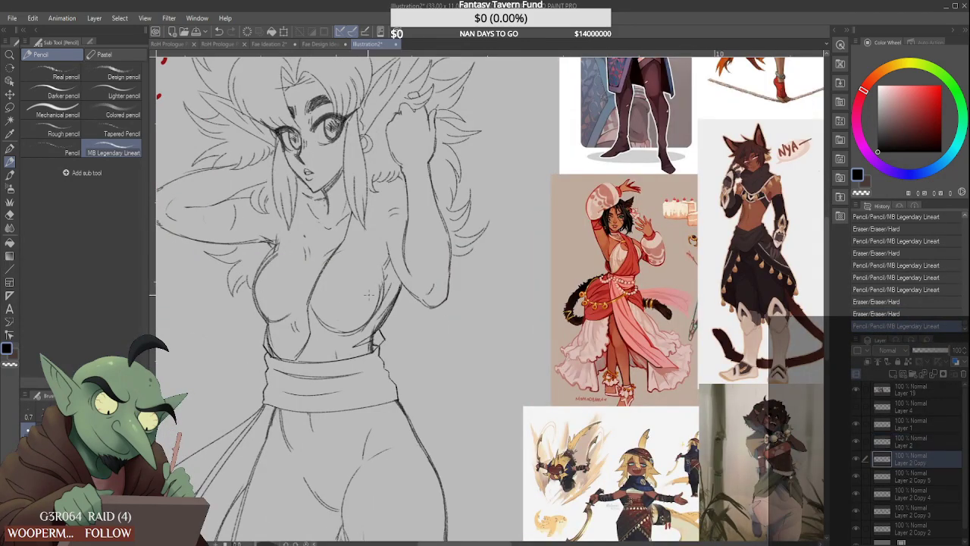
mouse_move(322, 306)
mouse_down()
mouse_move(324, 324)
mouse_move(312, 306)
mouse_up()
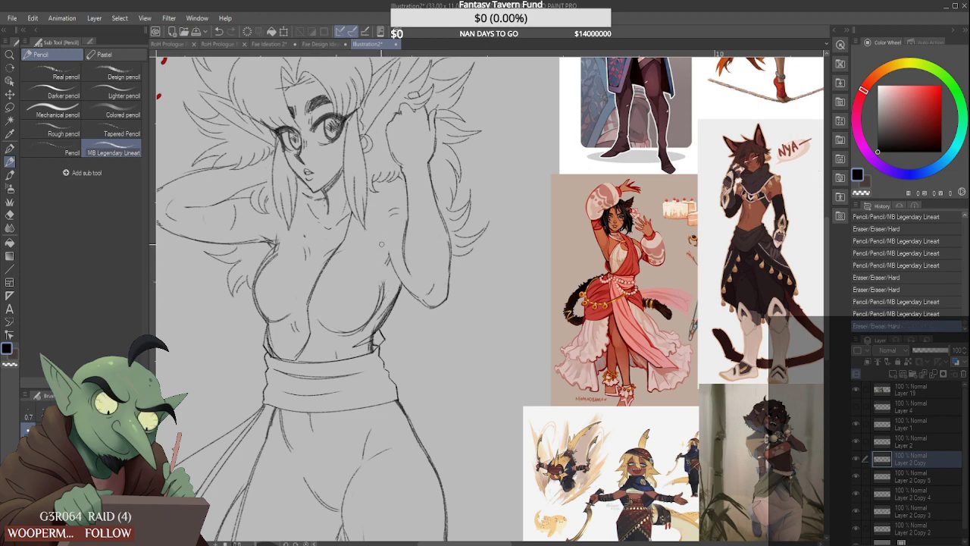
drag(387, 239, 384, 231)
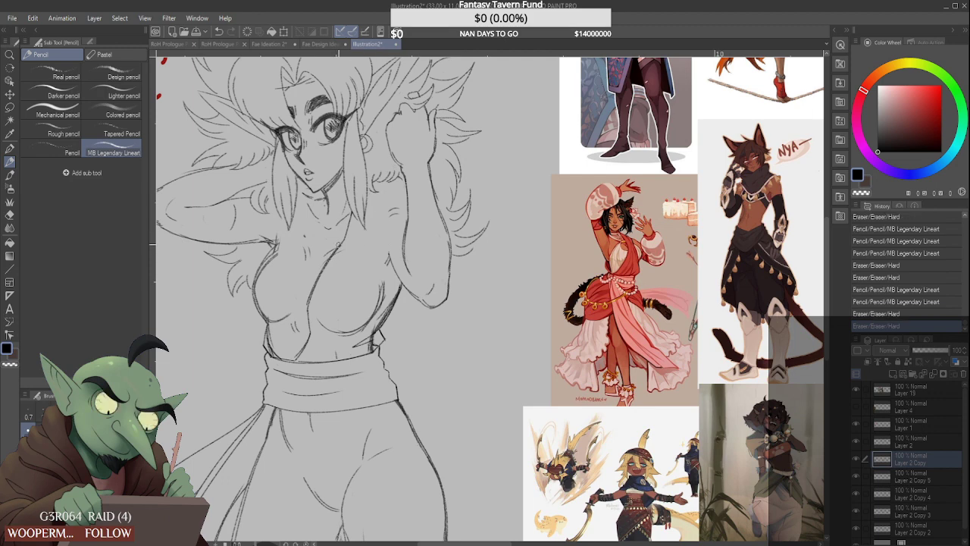
drag(317, 318, 329, 351)
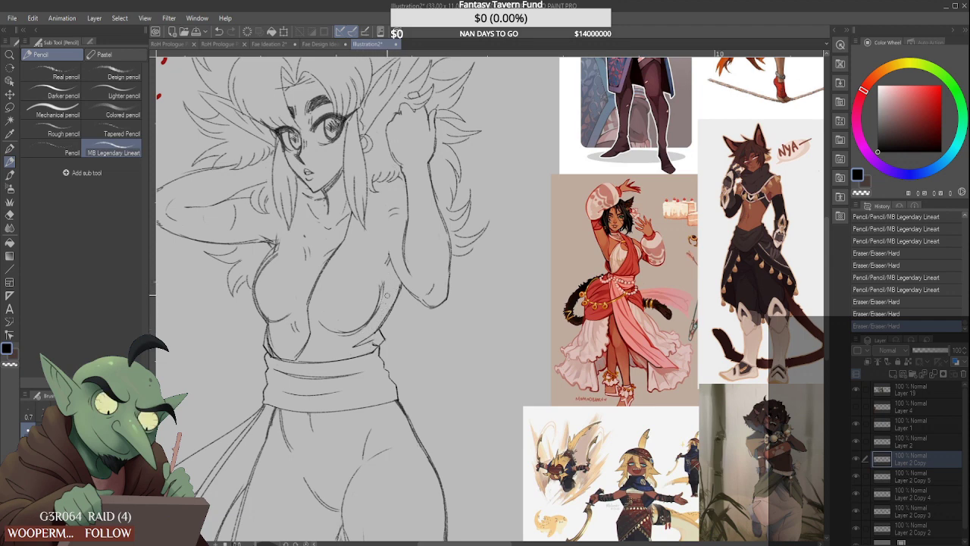
drag(397, 290, 393, 311)
scroll(394, 310, down, 5)
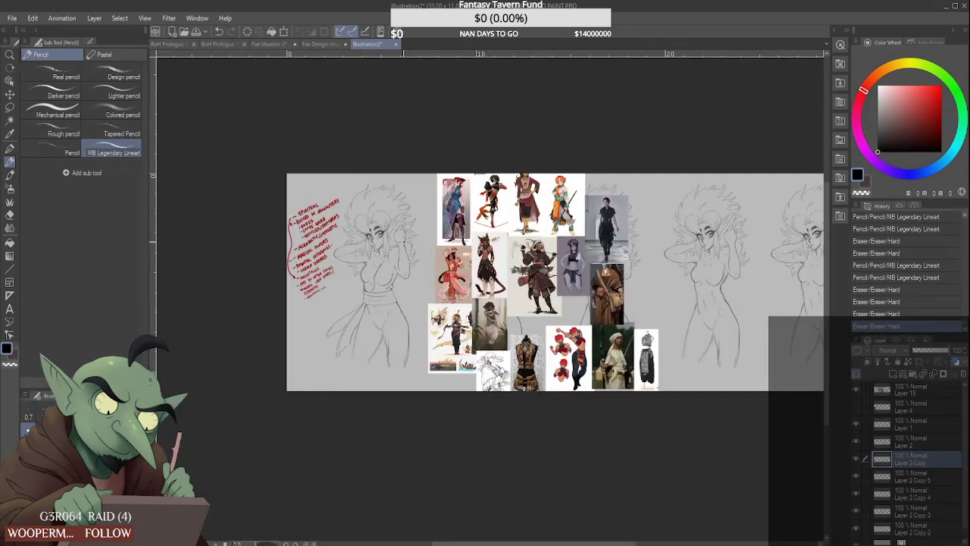
Select Layer 2 and try a line for the top's cloth beside the raised arm's armpit, then undo the strokes
click(893, 448)
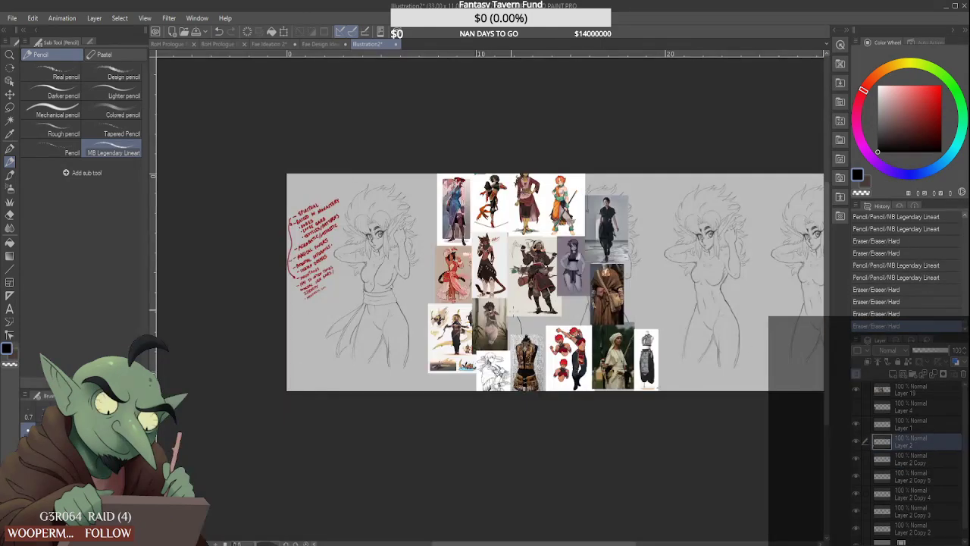
scroll(410, 164, up, 5)
mouse_move(374, 191)
mouse_down()
mouse_move(404, 270)
mouse_move(413, 269)
mouse_up()
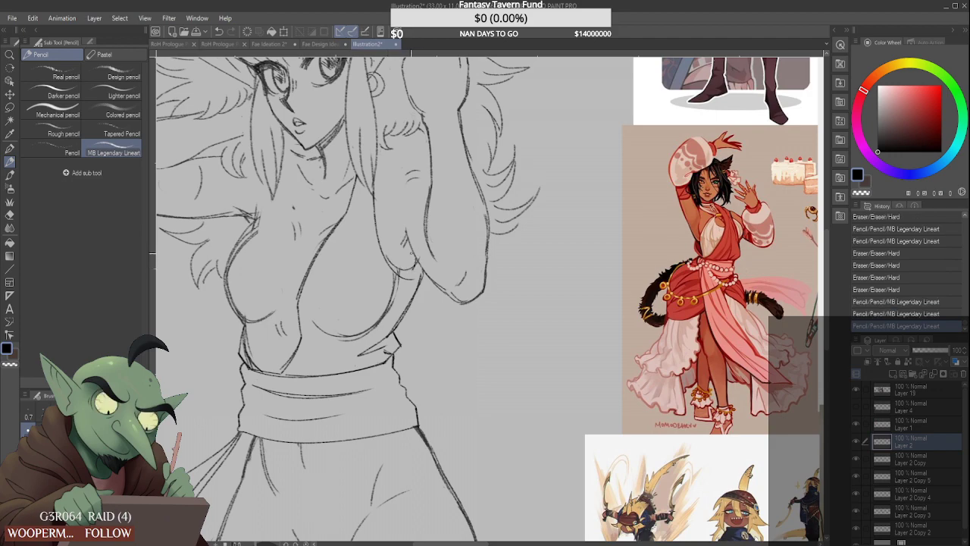
scroll(410, 254, down, 5)
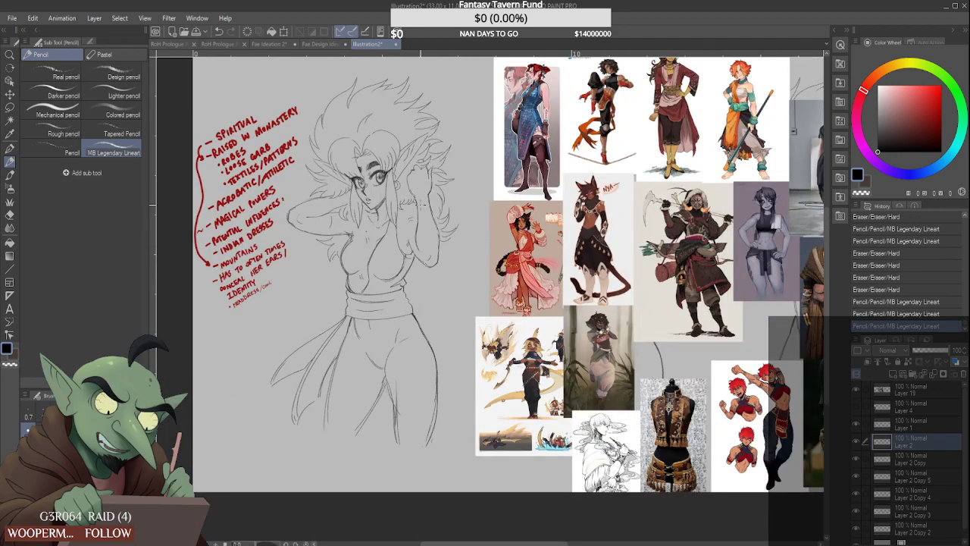
scroll(405, 223, up, 1)
key(ctrl+z)
key(ctrl+z)
key(ctrl+z)
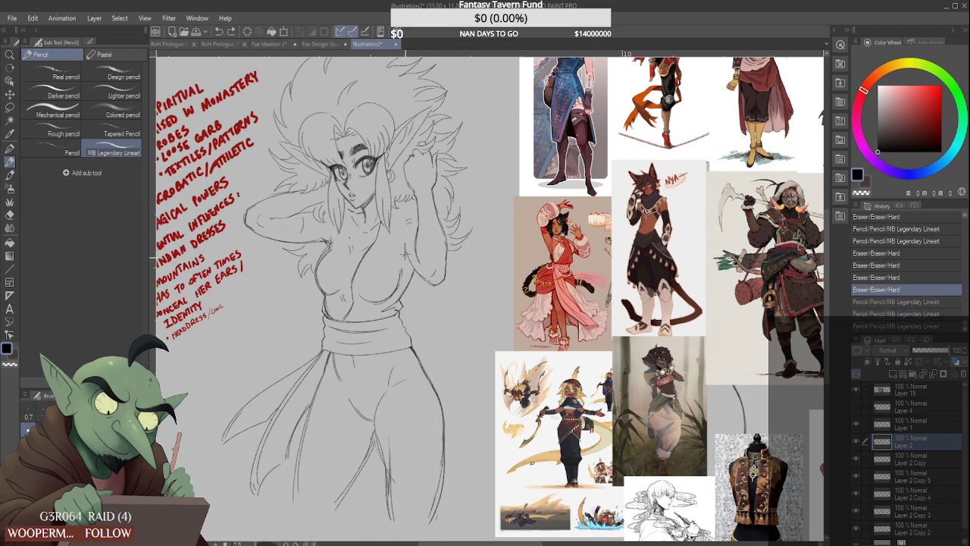
Sketch a loose sleeve opening curving from the shoulder past the armpit and under the raised arm's elbow, reworking the strokes
drag(407, 260, 413, 271)
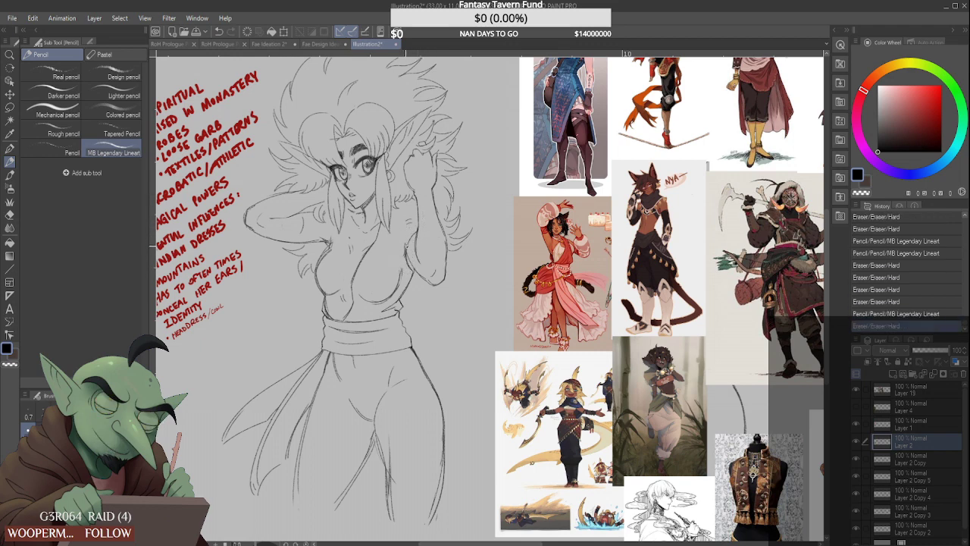
drag(405, 238, 407, 262)
mouse_move(407, 258)
mouse_down()
mouse_move(410, 267)
mouse_move(419, 219)
mouse_move(402, 247)
mouse_move(418, 277)
mouse_move(410, 282)
mouse_up()
key(ctrl+z)
key(ctrl+z)
key(ctrl+z)
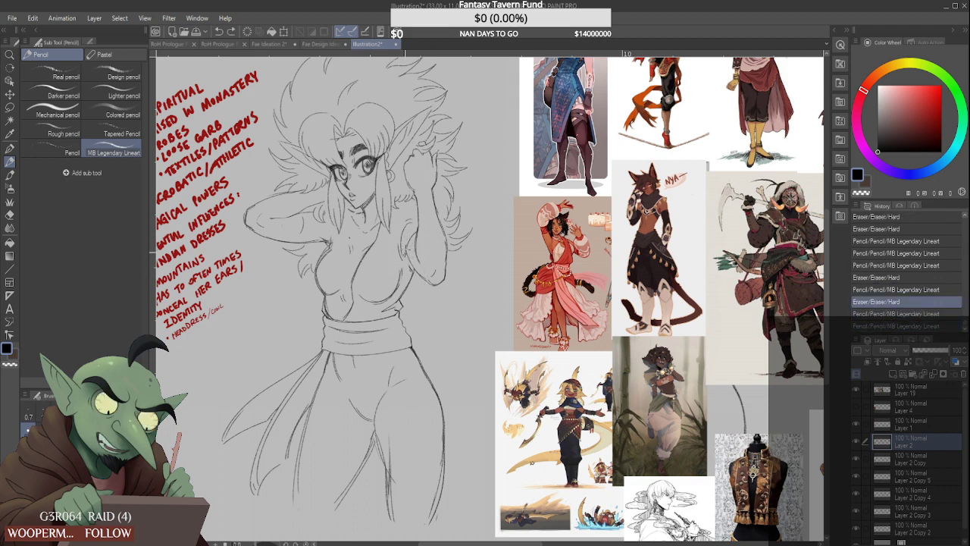
key(ctrl+y)
mouse_move(401, 242)
mouse_down()
mouse_move(417, 279)
mouse_move(434, 277)
mouse_up()
scroll(416, 261, up, 3)
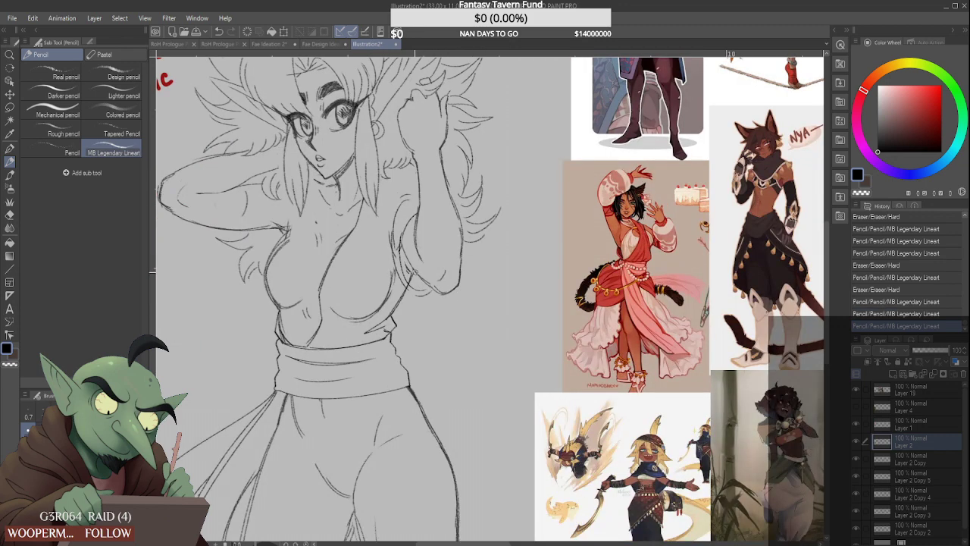
mouse_move(408, 285)
mouse_down()
mouse_move(405, 263)
mouse_move(404, 293)
mouse_move(417, 303)
mouse_up()
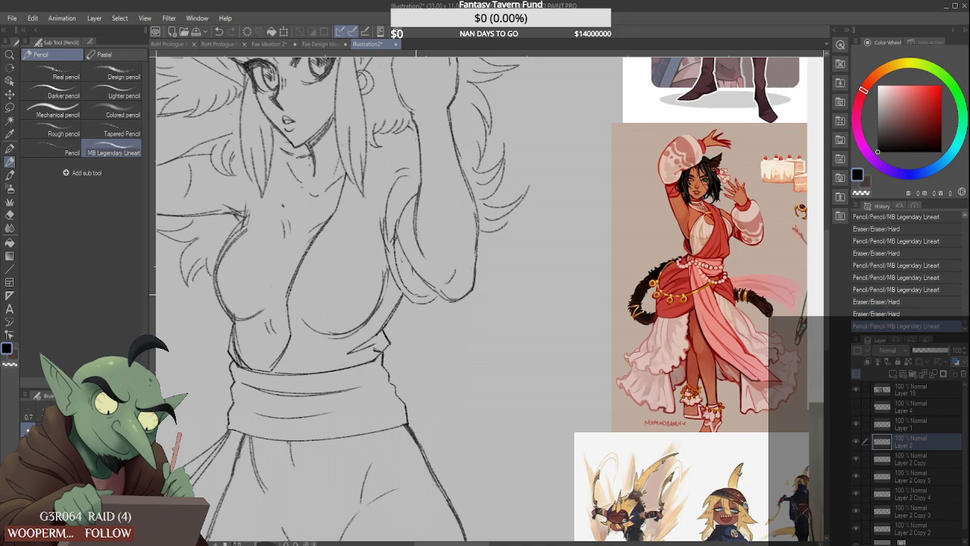
Compare the sleeve sketch with the outfits in the reference collage
scroll(417, 296, down, 5)
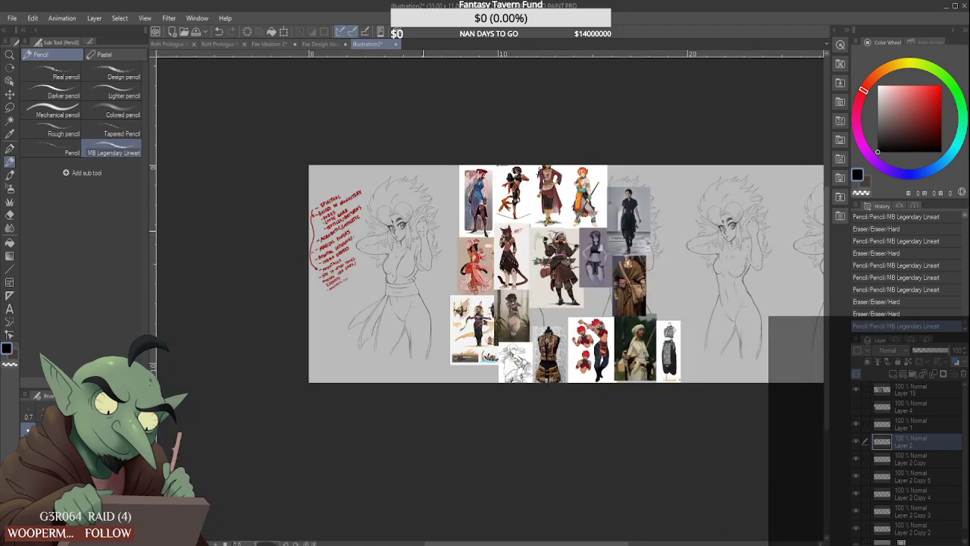
scroll(425, 238, up, 3)
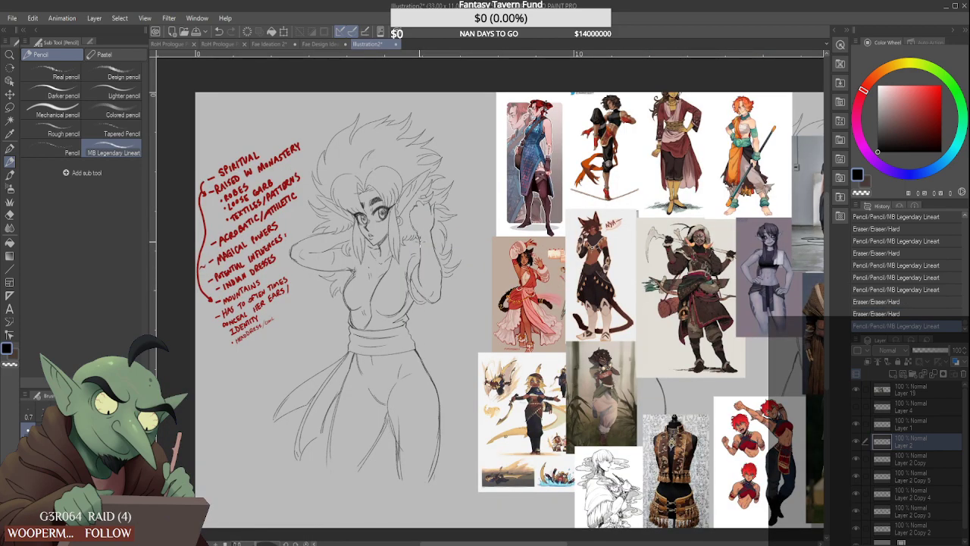
scroll(420, 244, down, 5)
scroll(418, 249, up, 5)
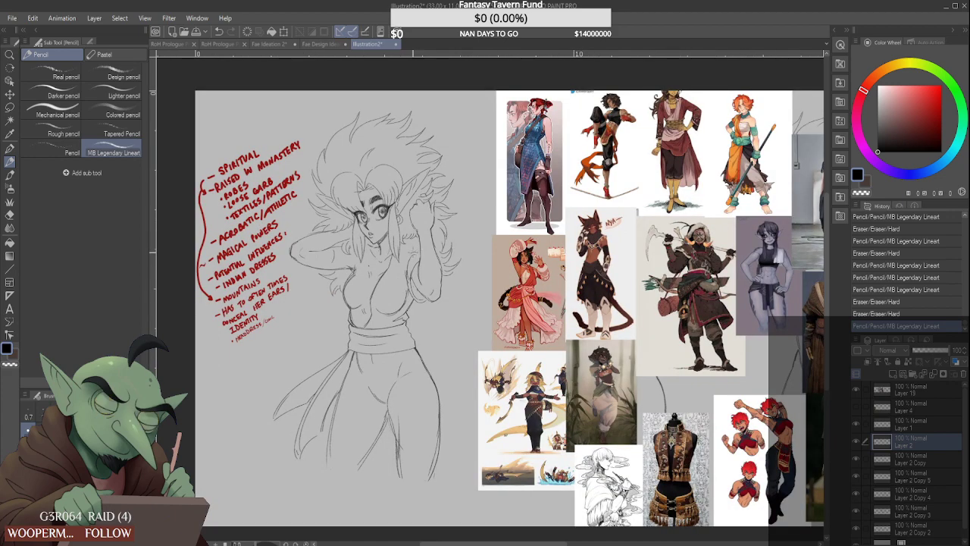
scroll(486, 355, down, 2)
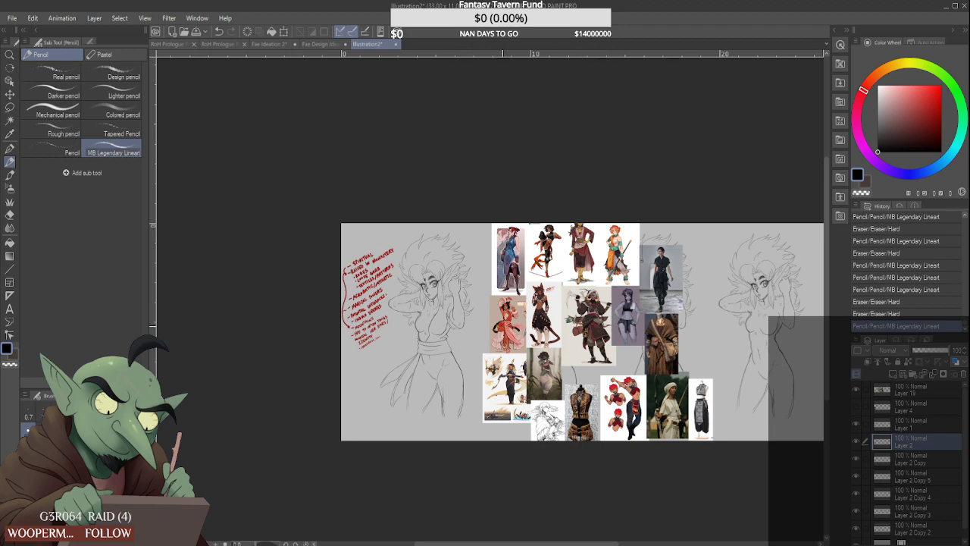
scroll(636, 354, up, 2)
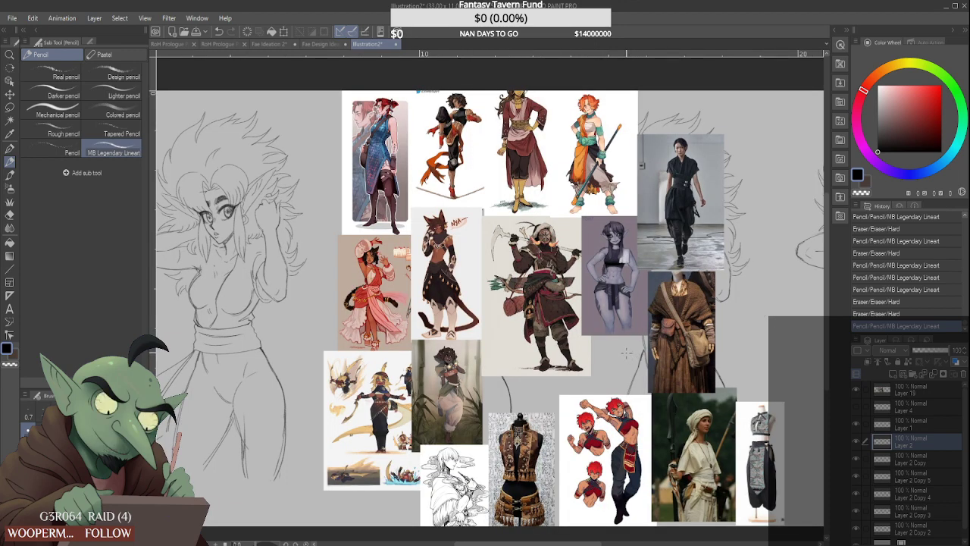
scroll(626, 354, down, 2)
scroll(458, 320, up, 4)
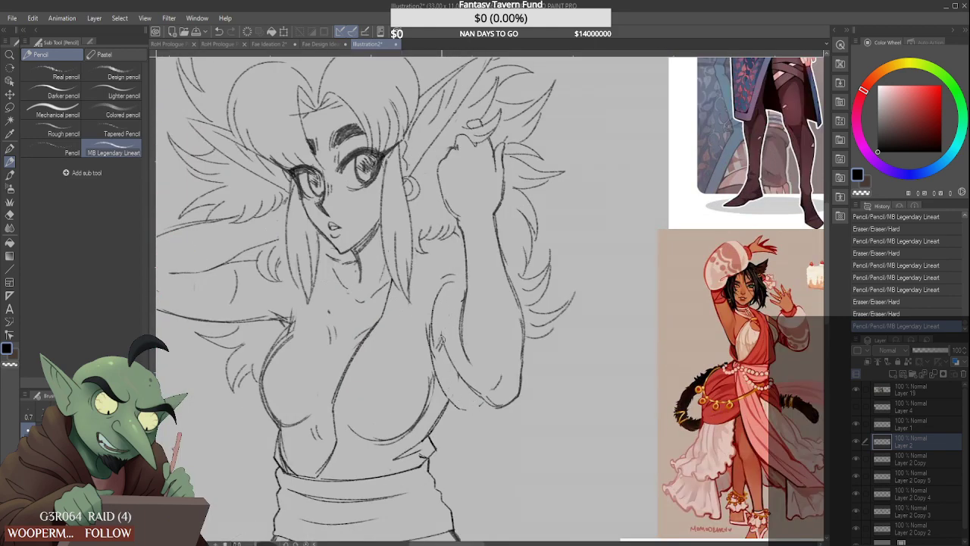
Replace the short curve under the elbow with a long sleeve drape hanging from the raised arm towards a point beside the waist
drag(467, 400, 483, 407)
drag(463, 319, 467, 384)
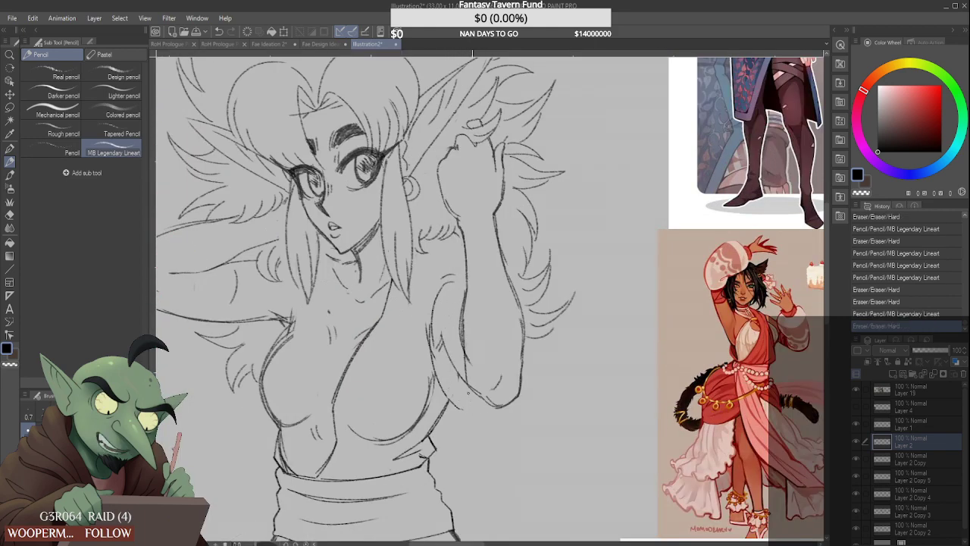
drag(461, 317, 495, 480)
drag(527, 390, 512, 452)
drag(440, 365, 474, 456)
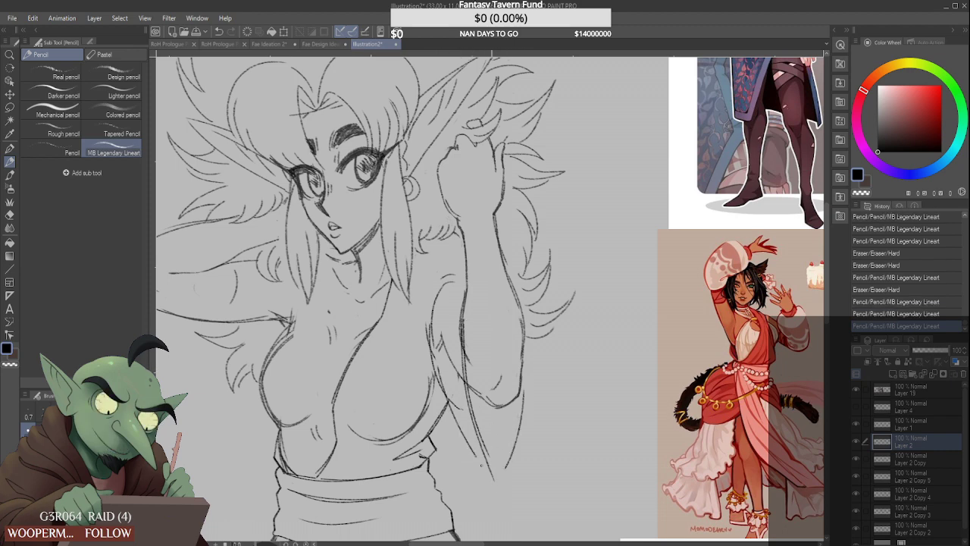
Erase the side line overlapping the sleeve drape and redraw the drape's inner edge beside the breast
drag(455, 401, 463, 409)
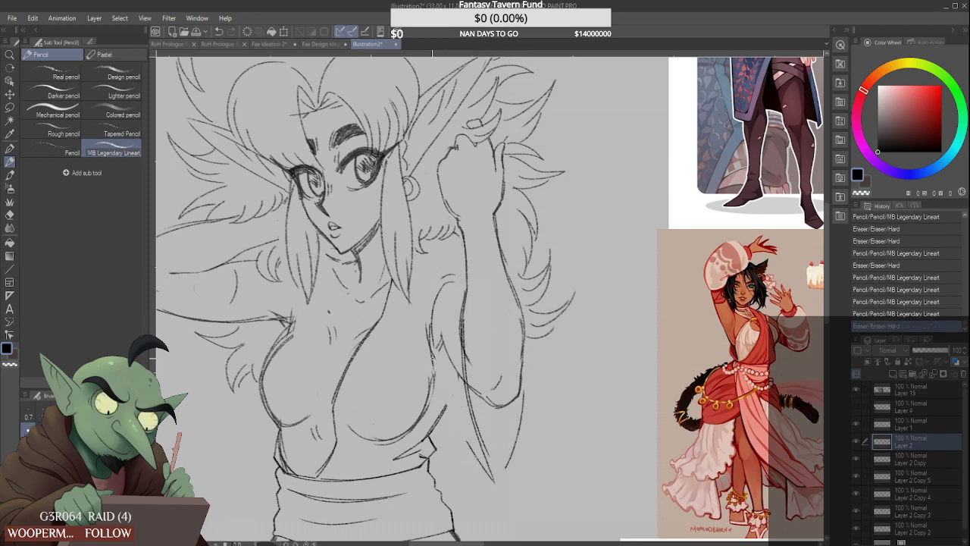
drag(432, 355, 440, 384)
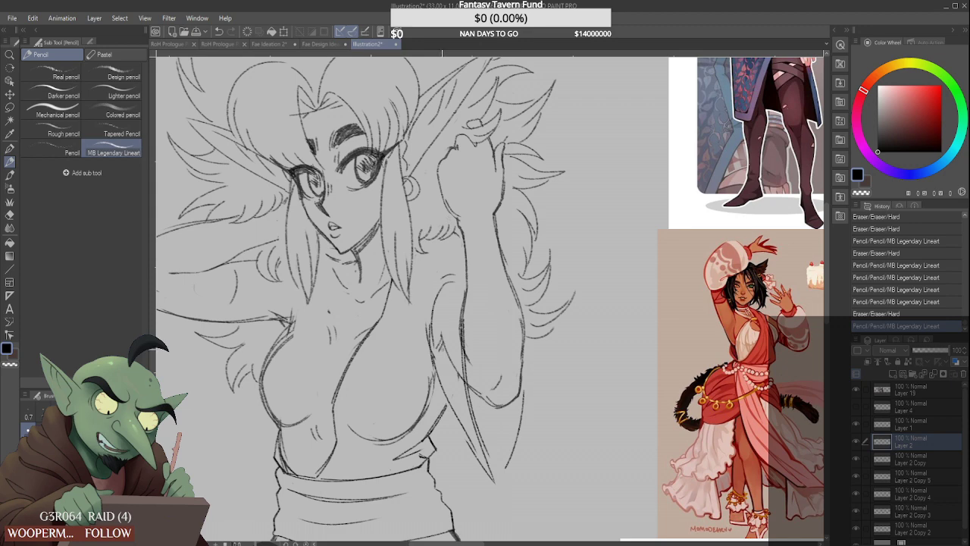
key(ctrl+z)
drag(433, 352, 467, 441)
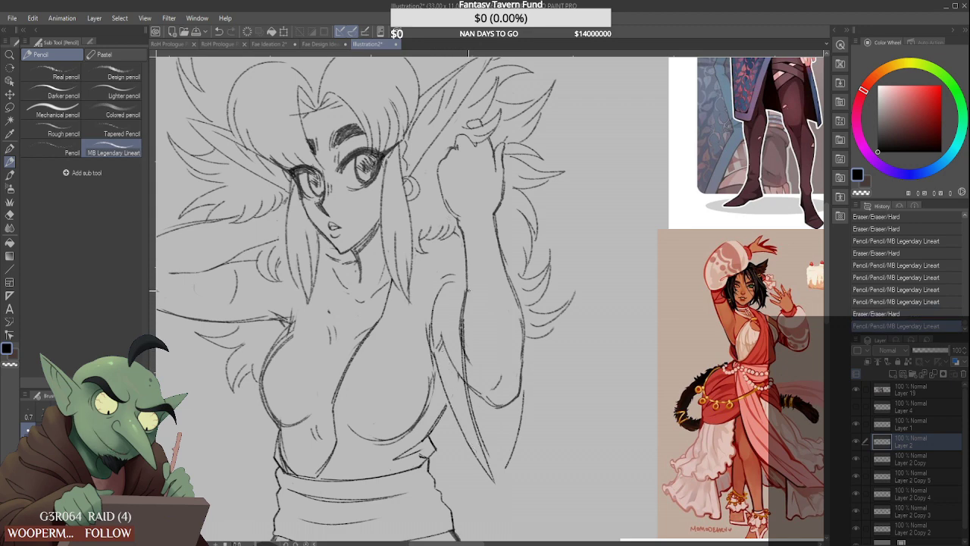
Sketch the sleeve's inner fold and shoulder creases, and close the drape's hanging tip below the elbow
drag(468, 289, 455, 323)
mouse_move(459, 273)
mouse_down()
mouse_move(465, 288)
mouse_move(447, 264)
mouse_up()
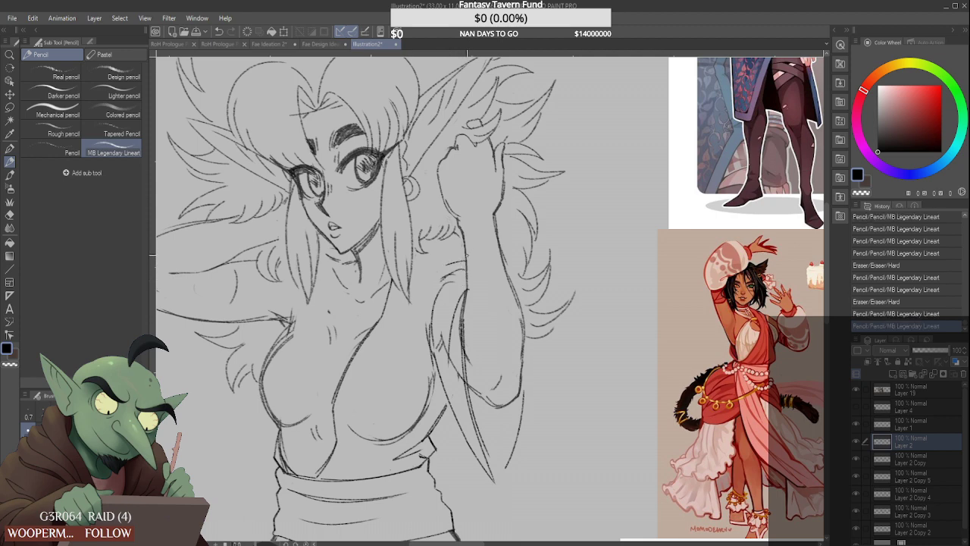
scroll(466, 256, down, 5)
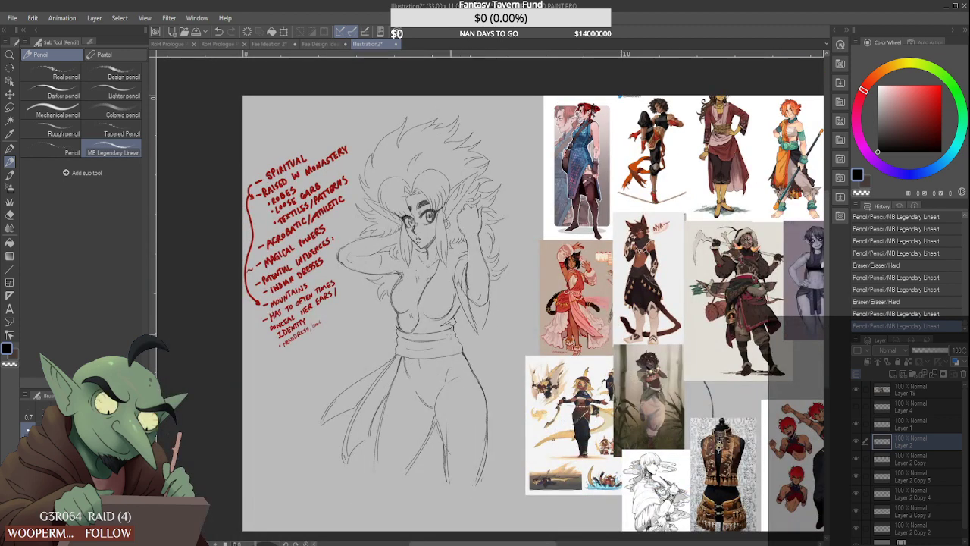
scroll(470, 326, up, 4)
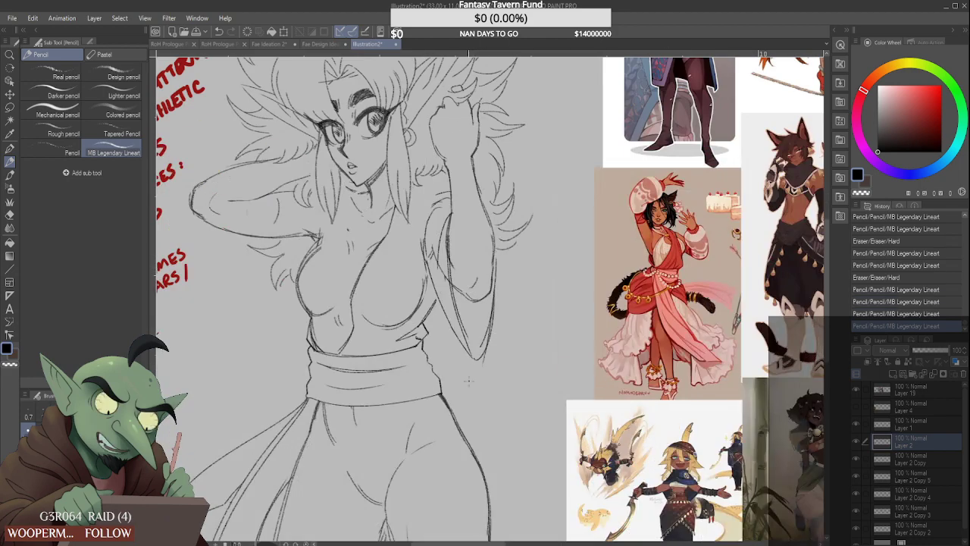
scroll(570, 325, down, 4)
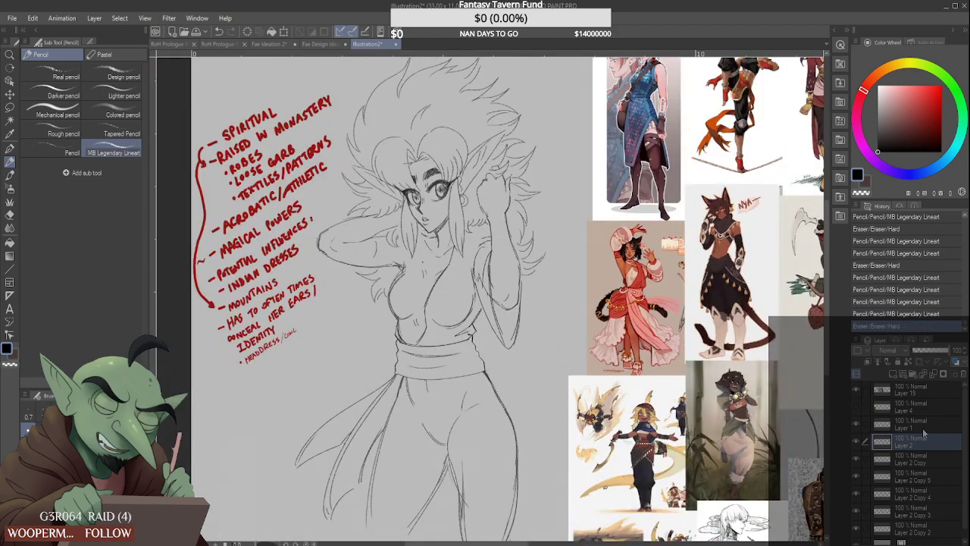
Check which sketch lines belong to Layer 1, Layer 2 and Layer 2 Copy
click(858, 426)
click(863, 425)
drag(857, 459, 858, 439)
drag(858, 458, 858, 424)
click(859, 459)
click(858, 459)
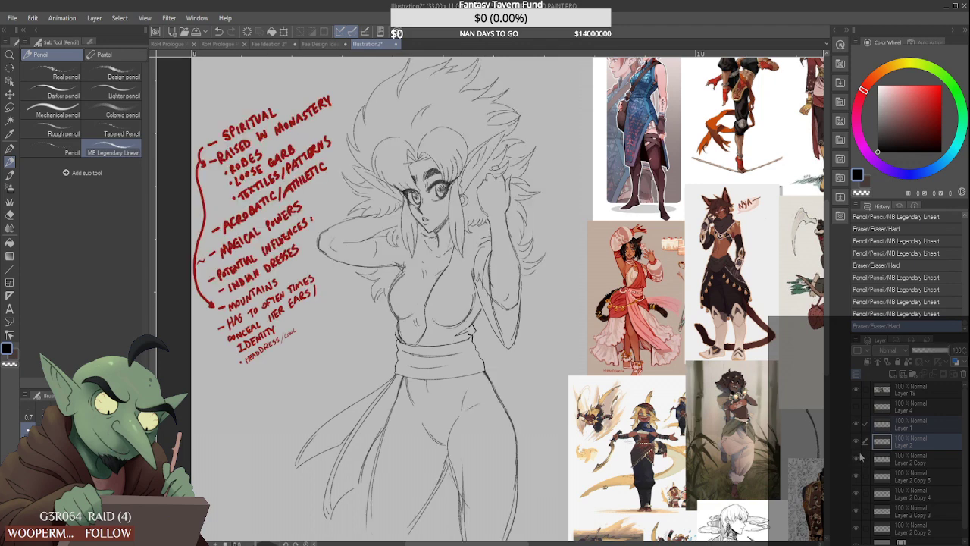
On Layer 2 Copy, darken the raised arm's inner line within the sleeve opening and erase stray body lines around it
click(873, 458)
scroll(500, 285, up, 2)
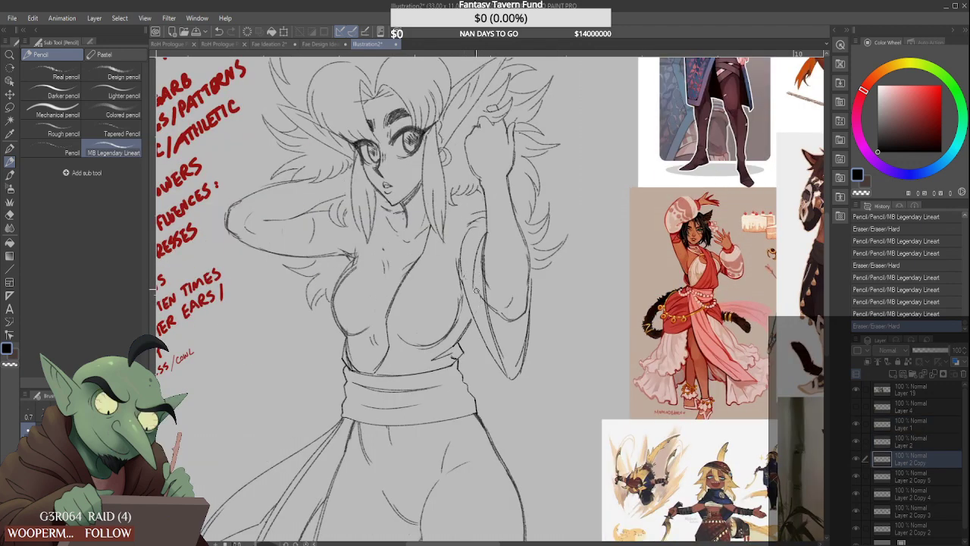
mouse_move(482, 295)
mouse_down()
mouse_move(482, 241)
mouse_move(493, 291)
mouse_up()
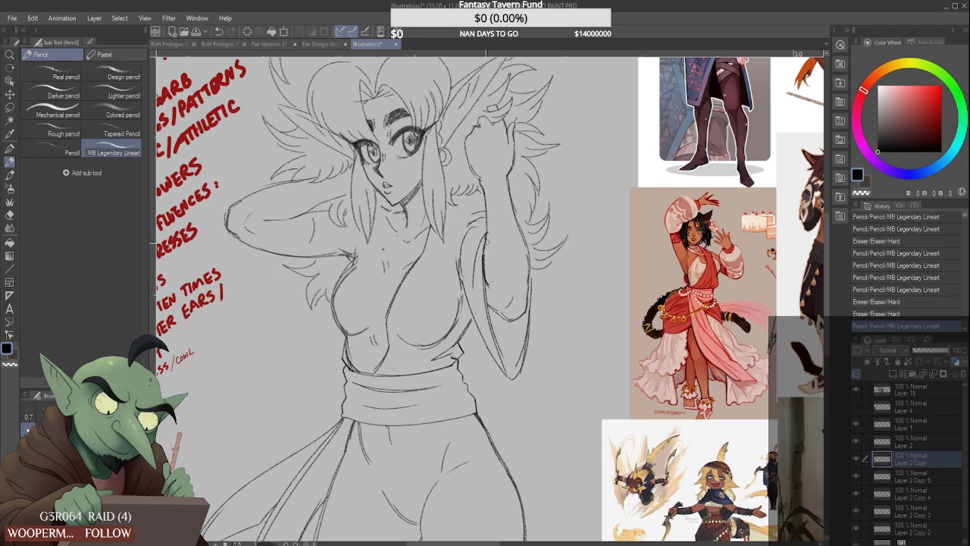
drag(486, 258, 492, 286)
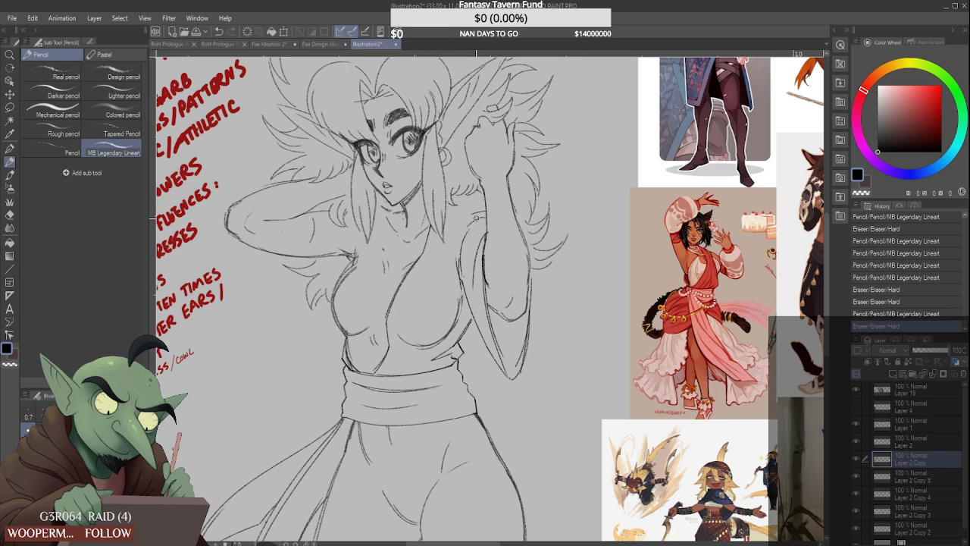
drag(461, 285, 456, 332)
scroll(462, 282, down, 2)
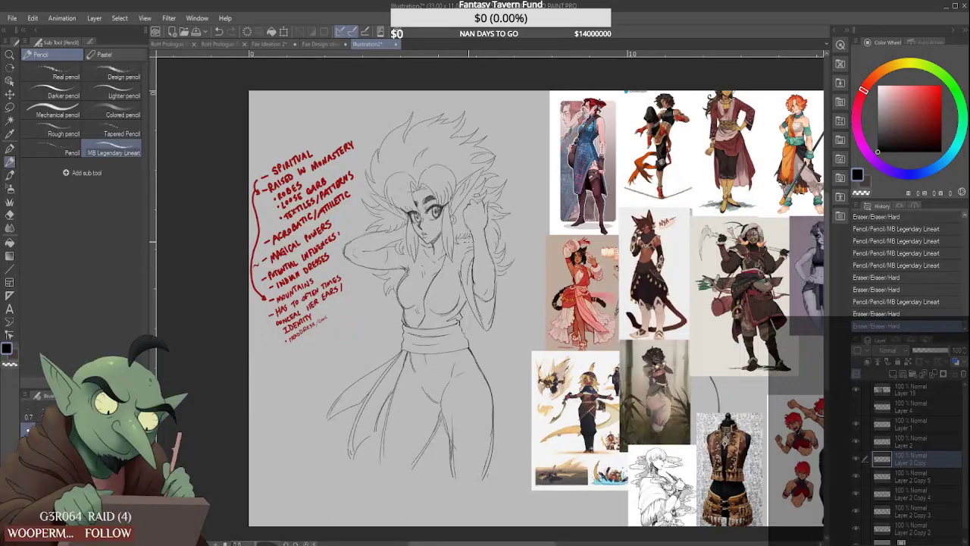
scroll(468, 240, down, 2)
scroll(464, 248, up, 5)
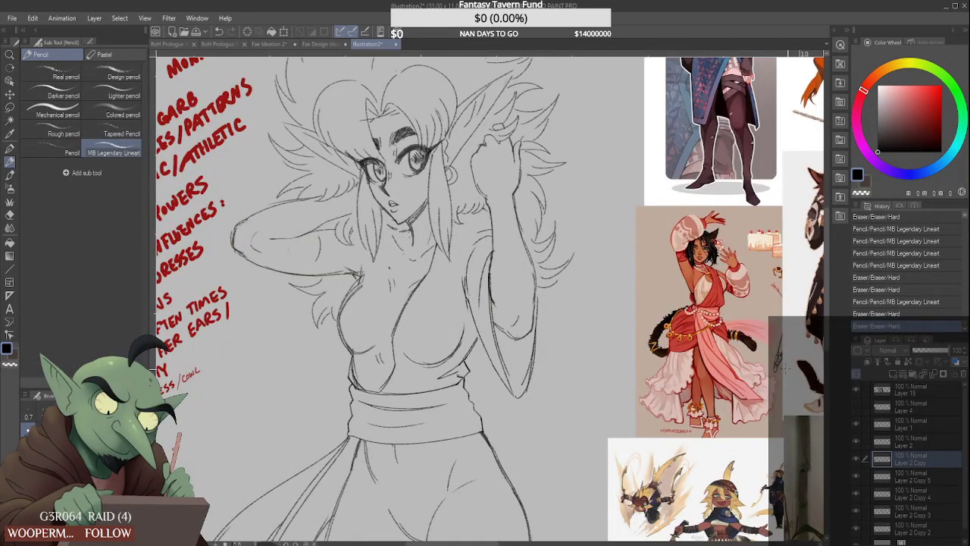
Compare the body sketch and the clothing sketch by hiding and restoring Layer 2 Copy and Layer 2 in turn
click(857, 459)
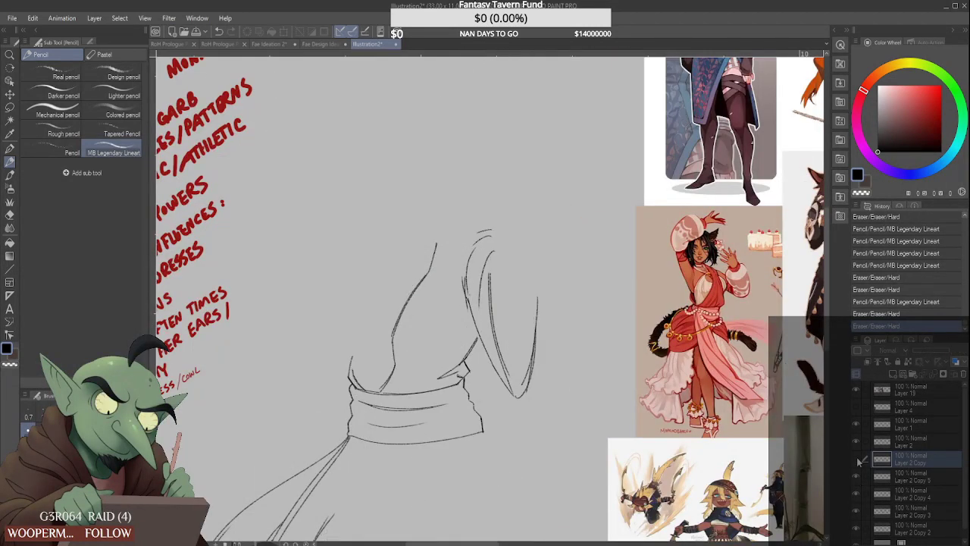
click(856, 459)
click(857, 442)
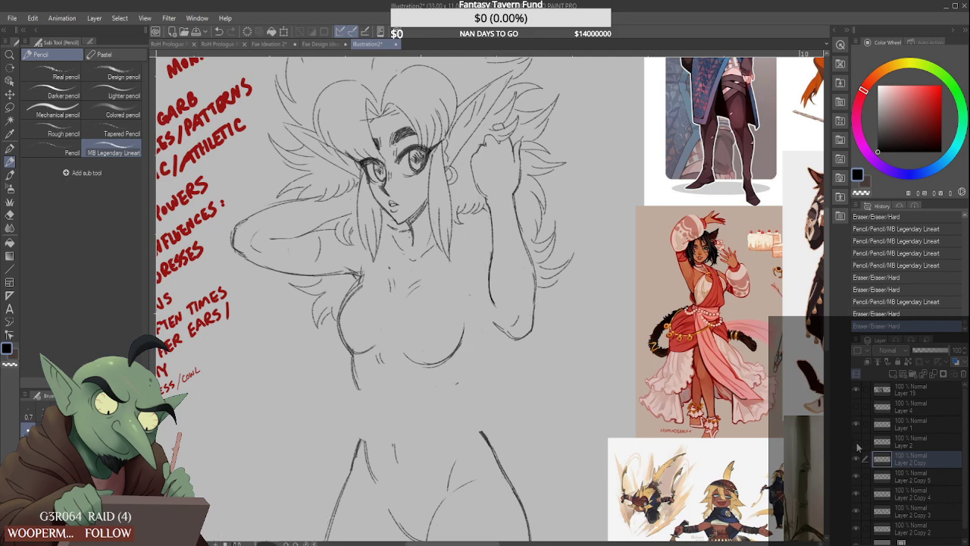
click(856, 442)
On Layer 2, strengthen the wrap top's edge at the collarbone and clean up its cloth folds above the sash
click(906, 442)
scroll(429, 255, up, 1)
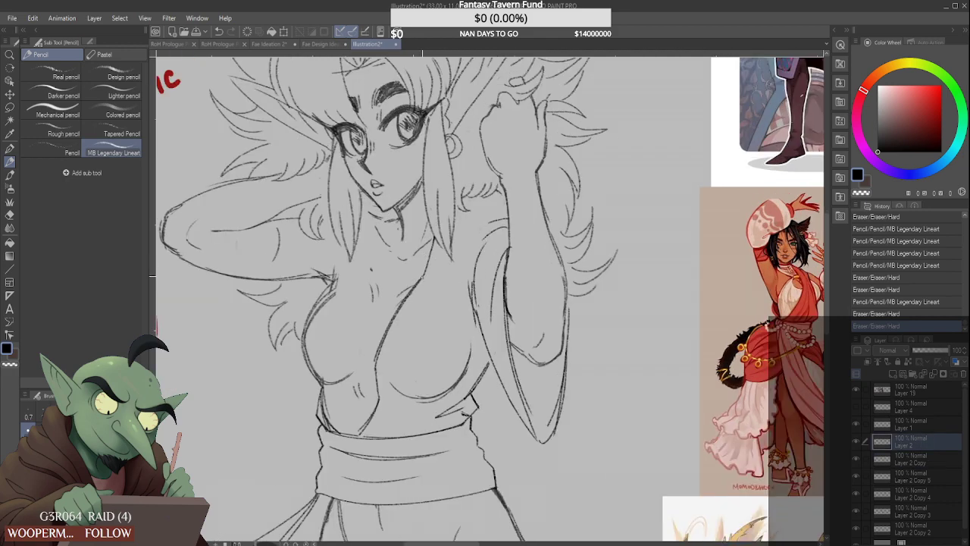
drag(435, 237, 423, 278)
scroll(429, 257, down, 2)
scroll(454, 289, up, 3)
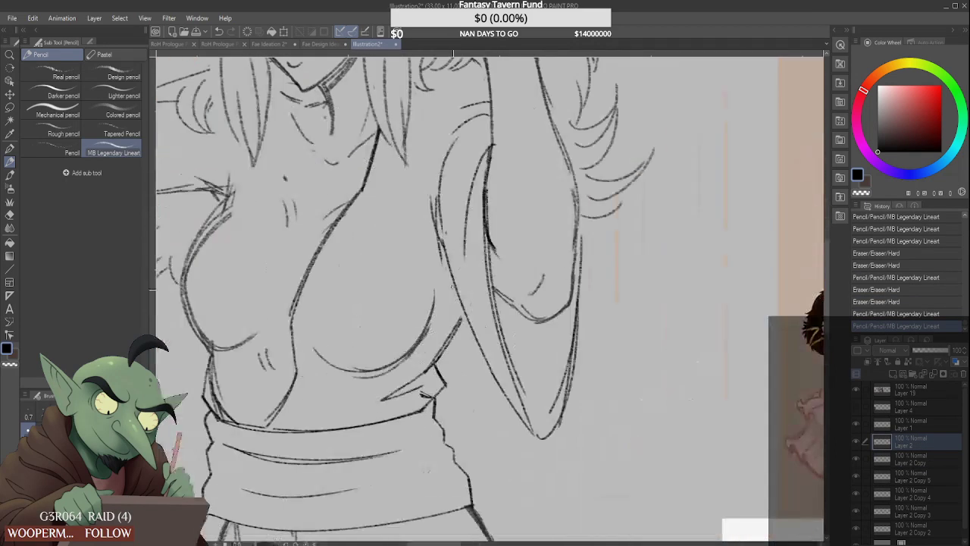
drag(429, 396, 424, 401)
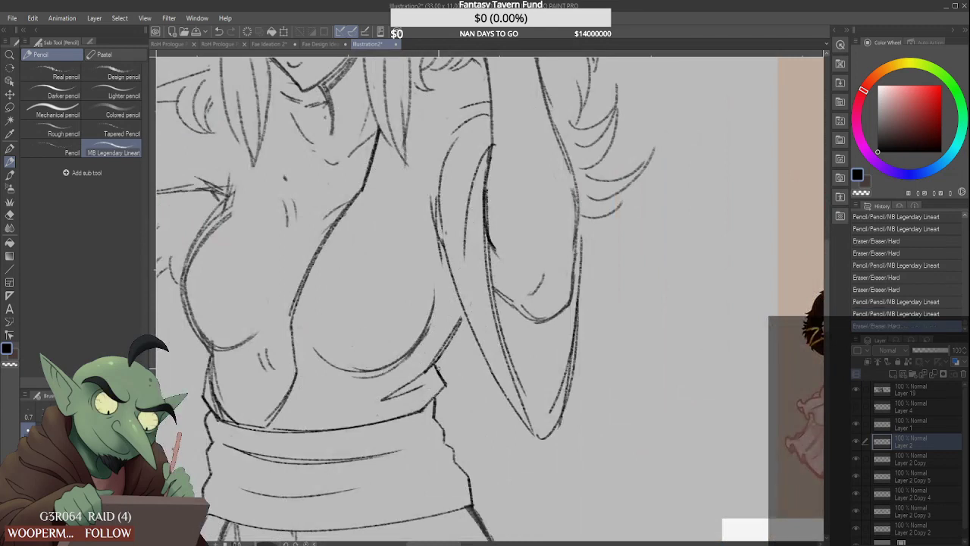
drag(435, 360, 447, 387)
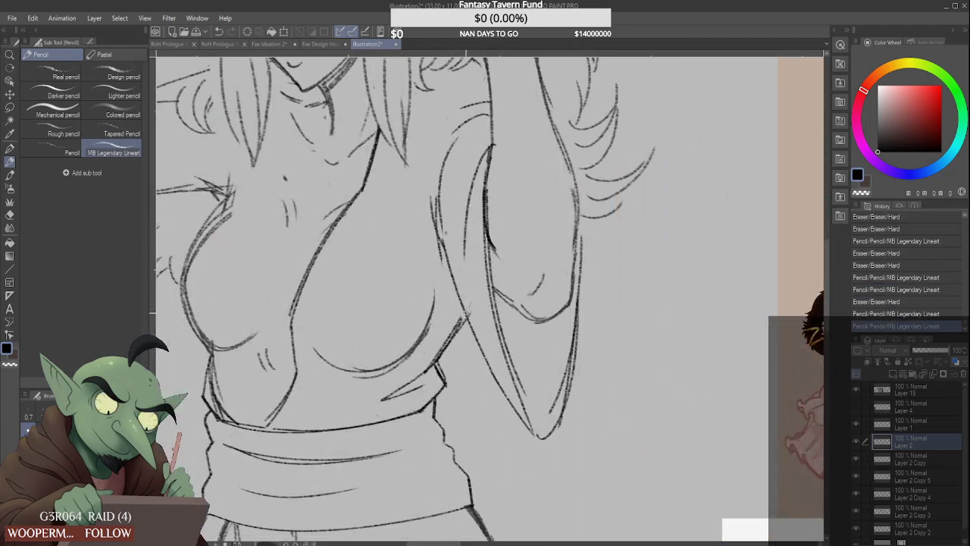
On Layer 2, redraw the wrap top's side edge below the armpit and darken the raised forearm's inner line below the wrist
mouse_move(465, 313)
mouse_down()
mouse_move(459, 321)
mouse_move(464, 315)
mouse_up()
mouse_move(432, 195)
mouse_down()
mouse_move(441, 258)
mouse_move(432, 188)
mouse_move(445, 285)
mouse_move(425, 219)
mouse_move(461, 313)
mouse_up()
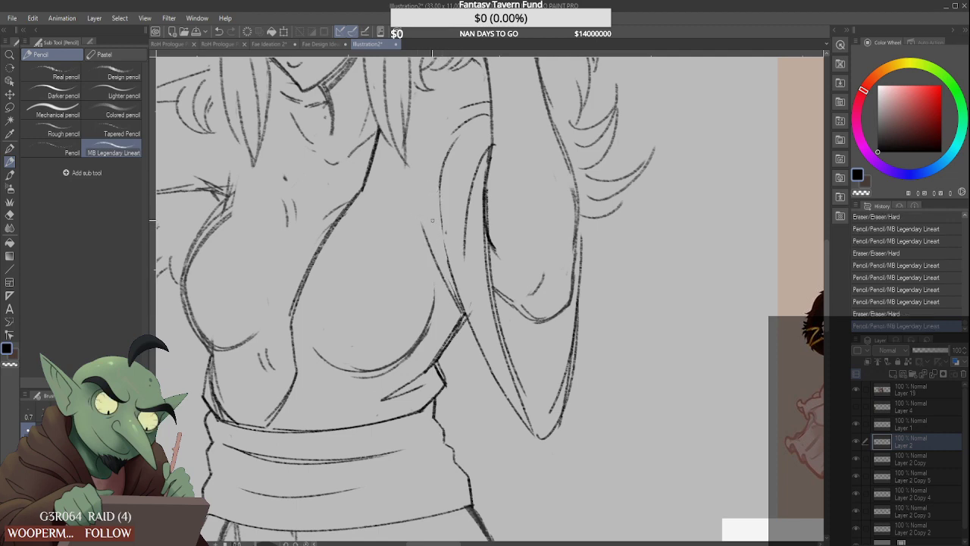
scroll(445, 201, down, 3)
scroll(448, 182, down, 4)
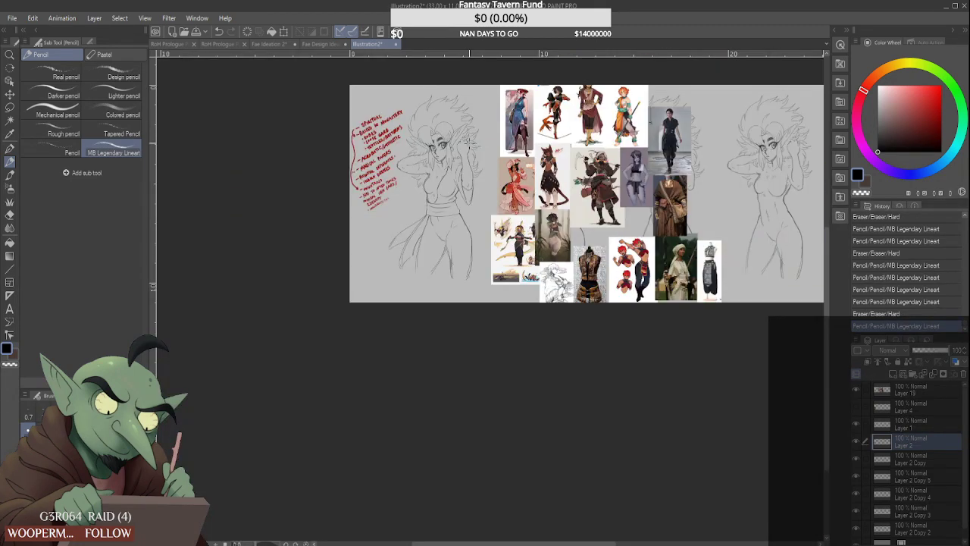
scroll(466, 142, up, 8)
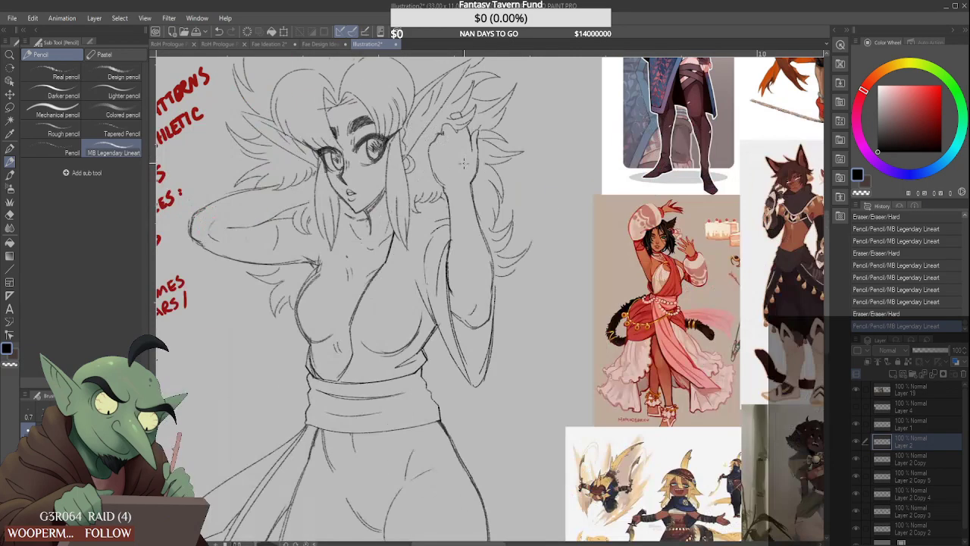
drag(443, 187, 450, 229)
Draw a short curved choker line across the neck just beneath the jaw
scroll(448, 253, down, 6)
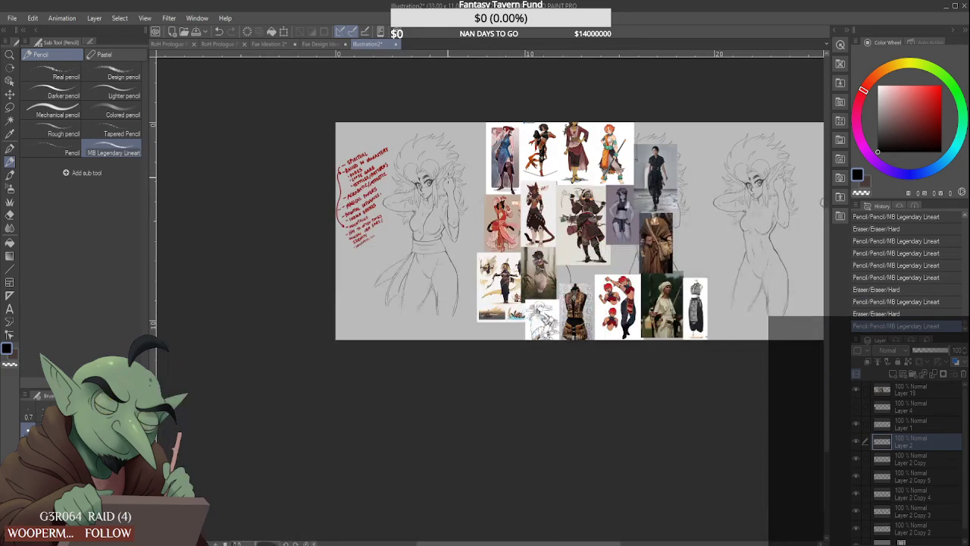
scroll(447, 179, up, 4)
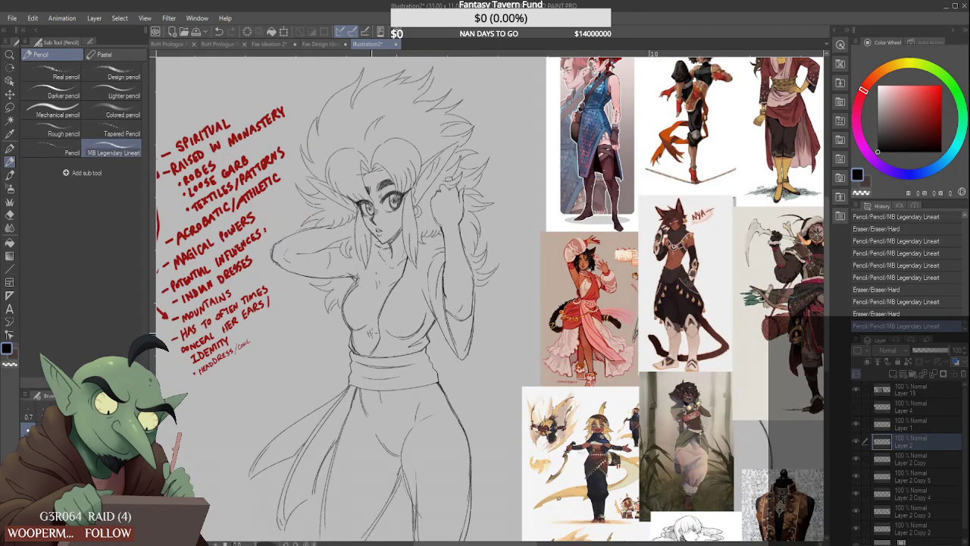
scroll(371, 332, down, 3)
scroll(379, 337, up, 2)
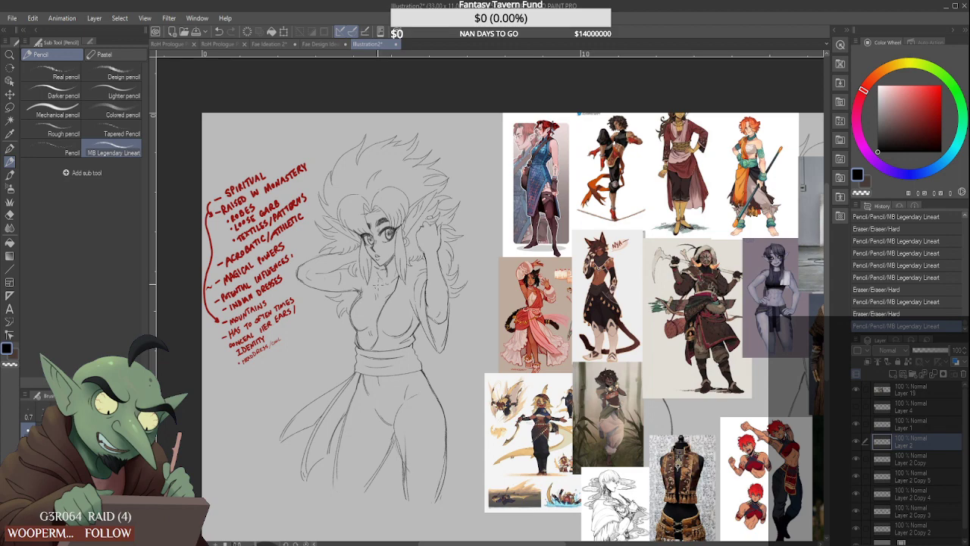
scroll(381, 277, up, 3)
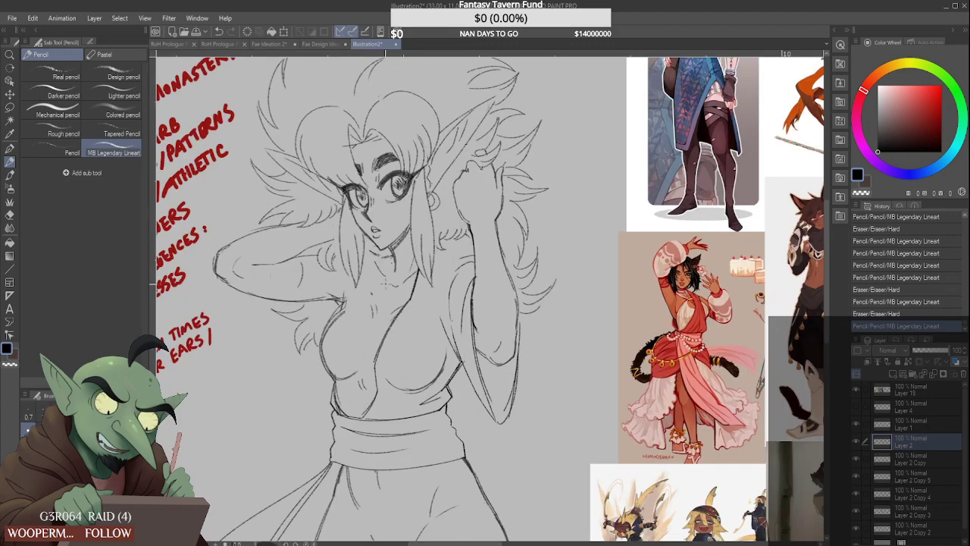
scroll(384, 284, down, 4)
scroll(387, 279, up, 4)
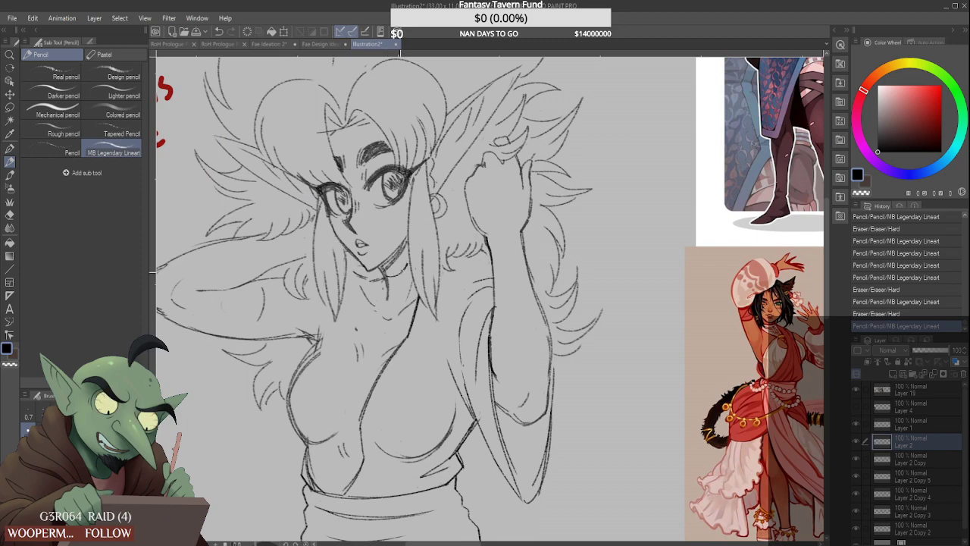
mouse_move(400, 273)
mouse_down()
mouse_move(392, 280)
mouse_move(412, 254)
mouse_move(398, 269)
mouse_move(407, 267)
mouse_up()
Try sketching a necklace of large round beads freehand around the neck, starting beneath the chin
scroll(399, 240, down, 5)
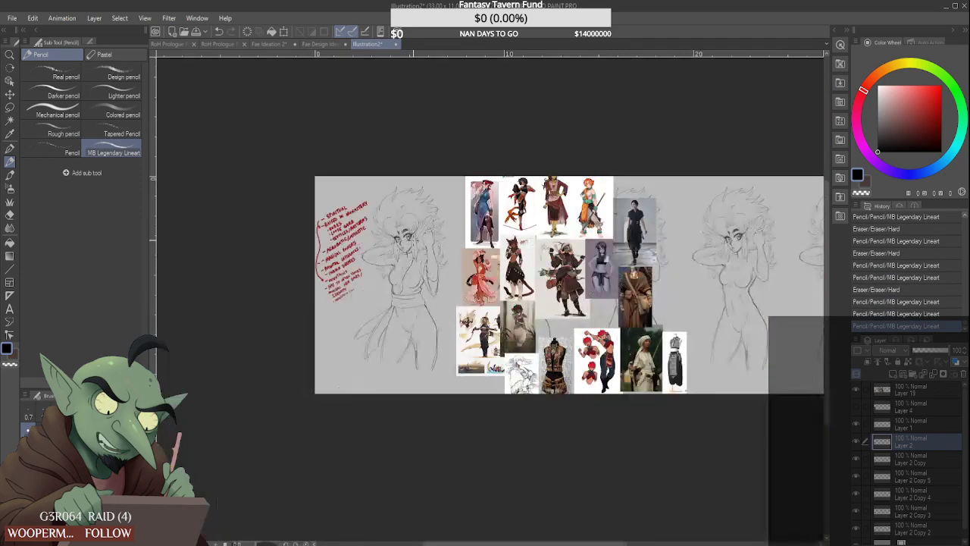
scroll(396, 237, up, 2)
scroll(415, 237, up, 3)
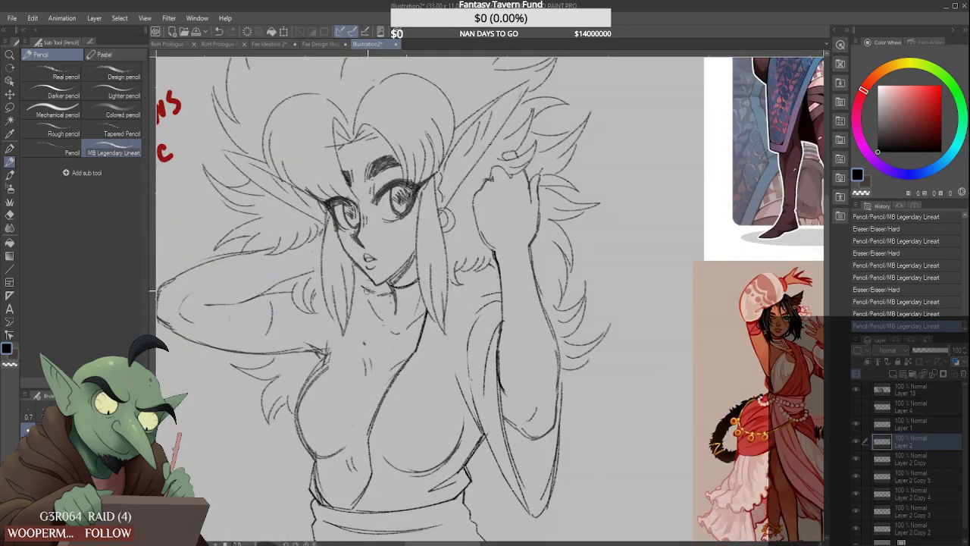
mouse_move(368, 291)
mouse_down()
mouse_move(385, 288)
mouse_move(377, 297)
mouse_up()
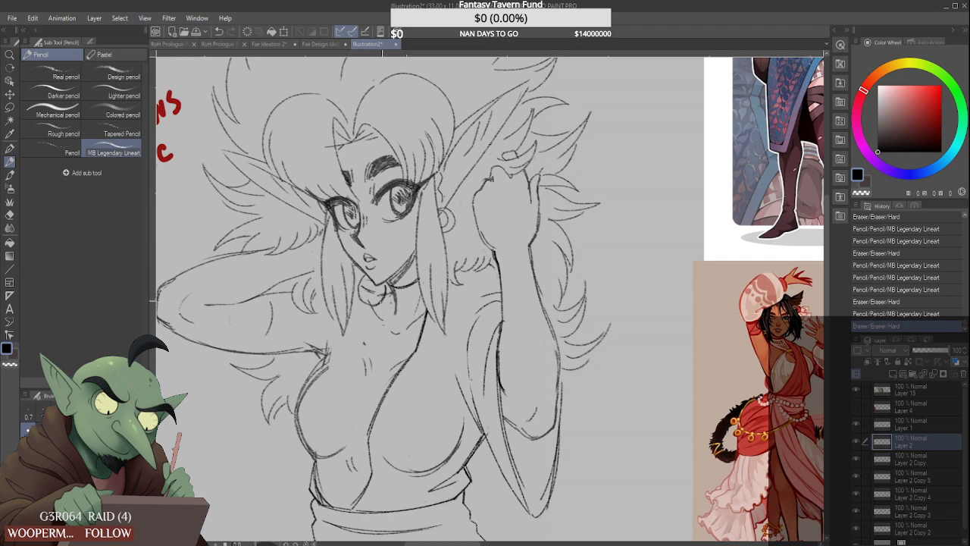
drag(359, 273, 384, 334)
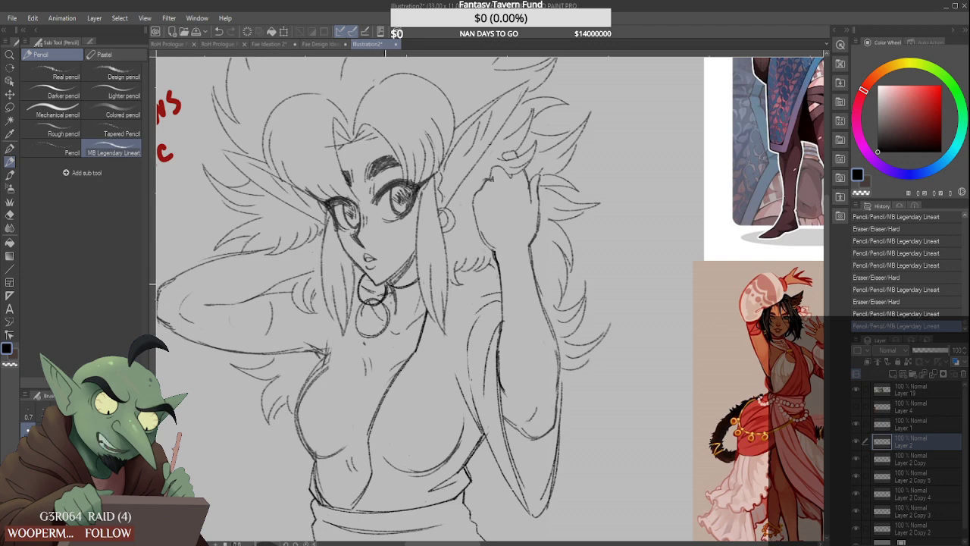
key(ctrl+z)
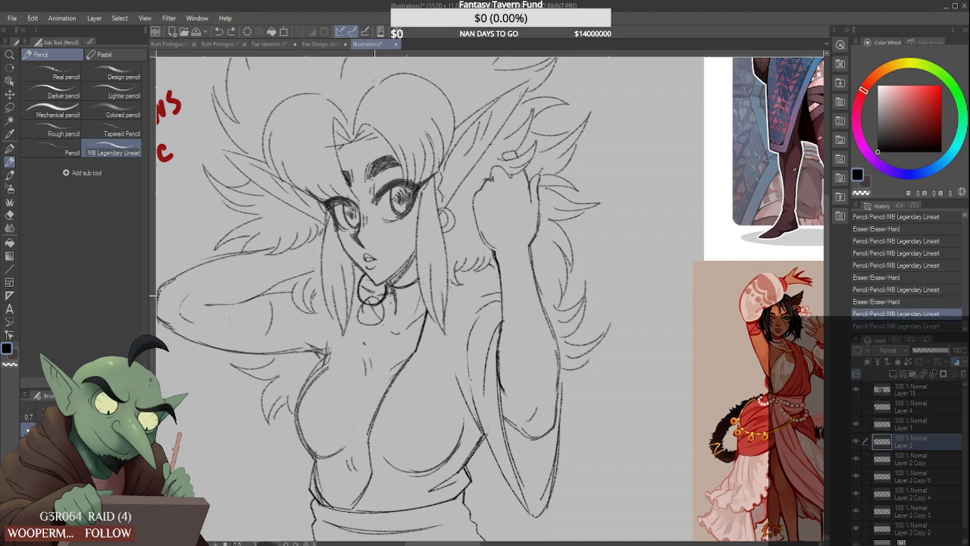
mouse_move(367, 300)
mouse_down()
mouse_move(383, 322)
mouse_move(359, 311)
mouse_move(385, 305)
mouse_move(387, 287)
mouse_move(401, 334)
mouse_move(387, 340)
mouse_move(378, 318)
mouse_move(403, 327)
mouse_move(394, 341)
mouse_move(402, 332)
mouse_move(360, 317)
mouse_move(366, 325)
mouse_move(358, 313)
mouse_move(373, 324)
mouse_move(403, 318)
mouse_move(405, 341)
mouse_move(421, 310)
mouse_move(426, 337)
mouse_move(402, 316)
mouse_up()
key(ctrl+z)
scroll(366, 278, up, 4)
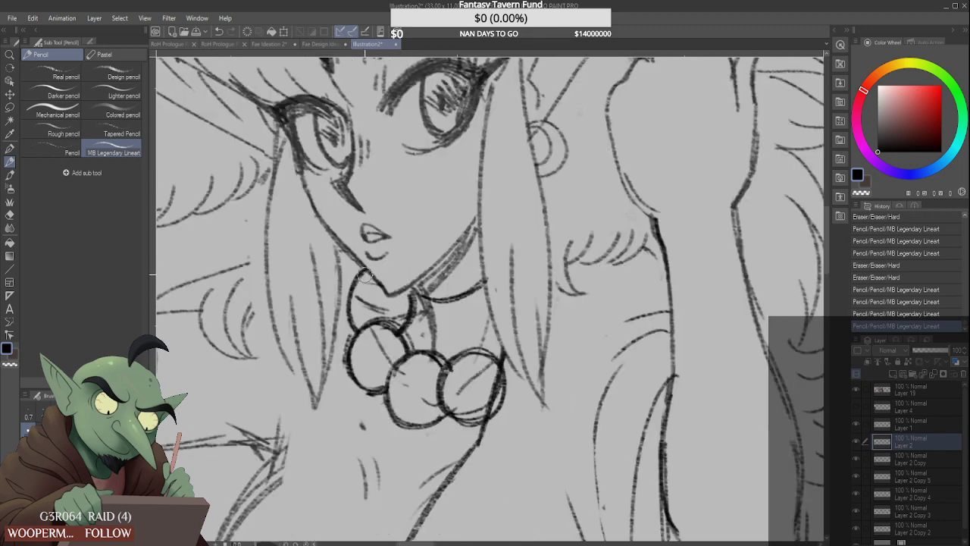
Clean up the outlines of the freehand beads beneath the chin and at the centre of the necklace
mouse_move(369, 267)
mouse_down()
mouse_move(349, 294)
mouse_move(369, 269)
mouse_up()
mouse_move(370, 272)
mouse_down()
mouse_move(349, 304)
mouse_move(358, 296)
mouse_up()
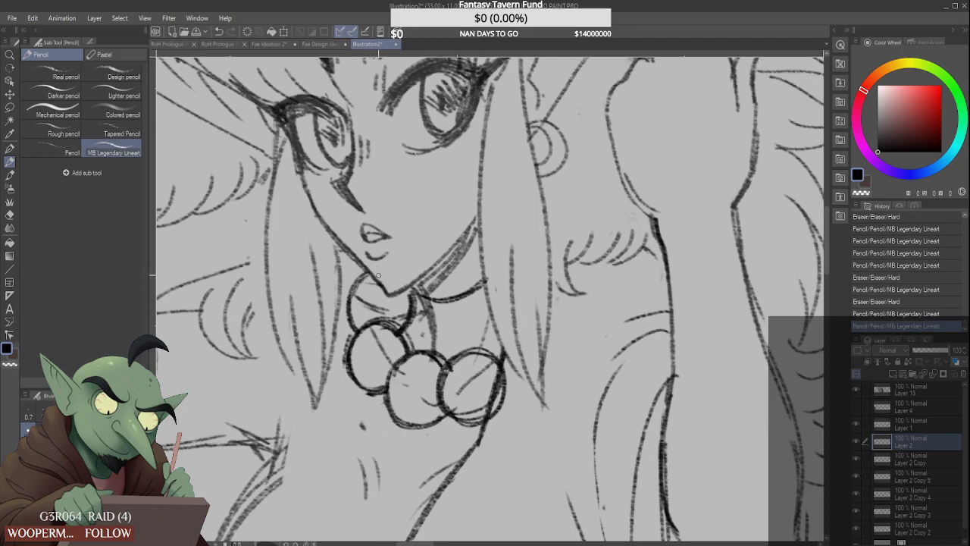
scroll(364, 279, down, 6)
scroll(357, 273, up, 6)
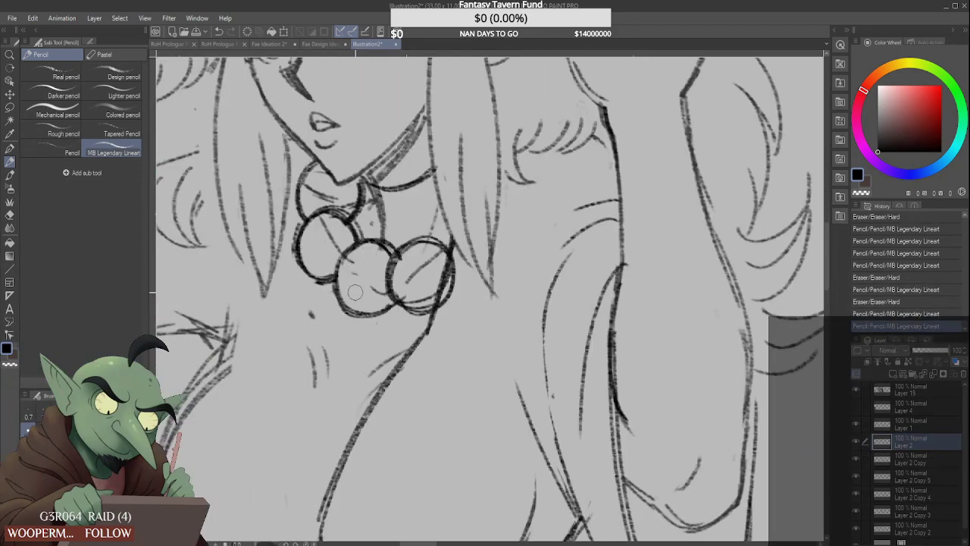
mouse_move(355, 293)
mouse_down()
mouse_move(331, 307)
mouse_move(361, 318)
mouse_up()
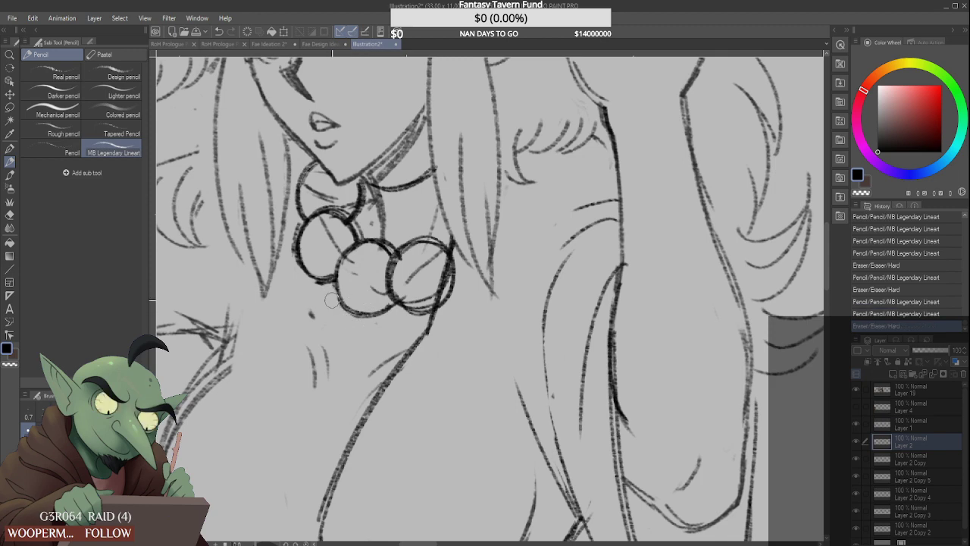
drag(336, 281, 371, 316)
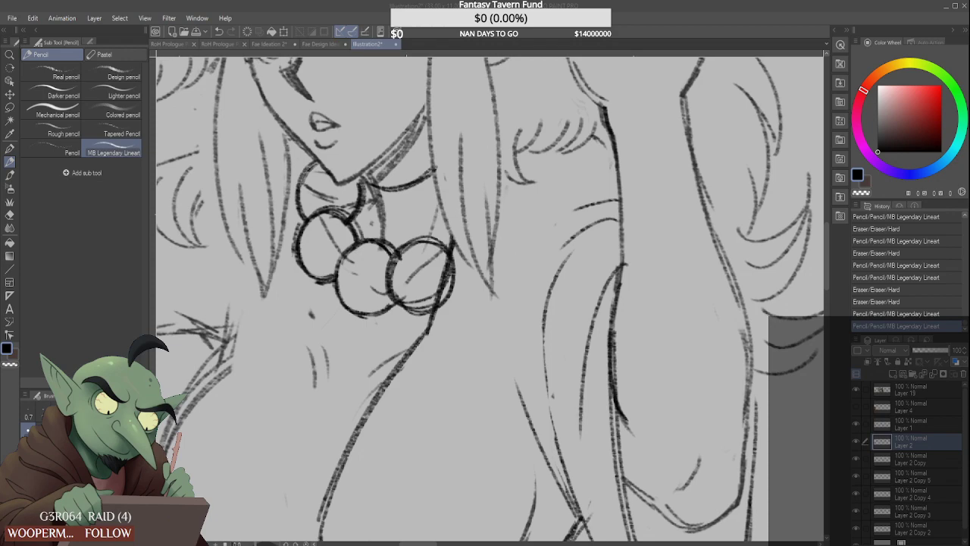
Extend the freehand necklace with two more beads around the long hair lock, erasing the lines that overlap the hair
scroll(435, 261, down, 9)
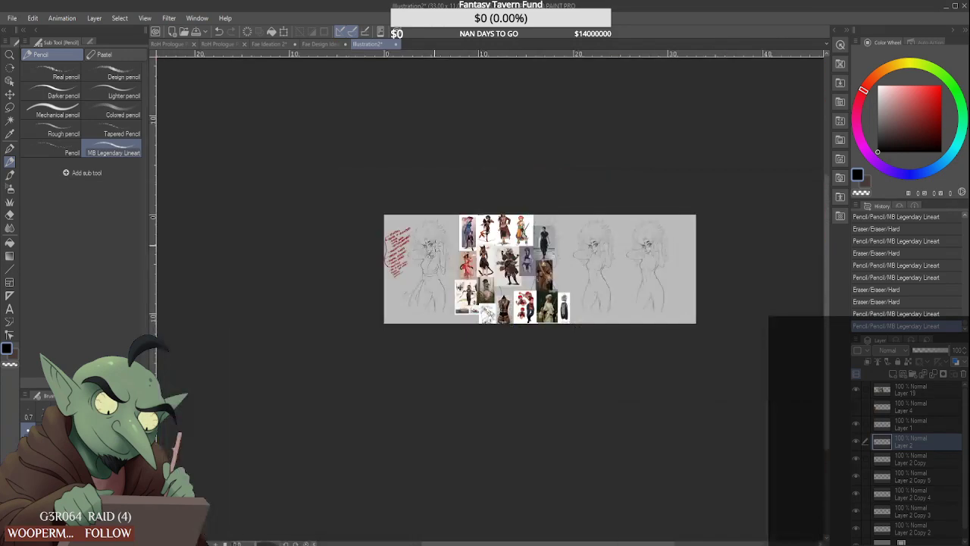
scroll(431, 244, up, 7)
scroll(431, 244, up, 3)
mouse_move(454, 262)
mouse_down()
mouse_move(470, 319)
mouse_move(487, 311)
mouse_move(453, 313)
mouse_up()
mouse_move(458, 279)
mouse_down()
mouse_move(477, 308)
mouse_move(461, 304)
mouse_move(464, 269)
mouse_move(446, 276)
mouse_move(470, 321)
mouse_up()
drag(502, 292, 508, 310)
mouse_move(504, 267)
mouse_down()
mouse_move(508, 302)
mouse_move(506, 288)
mouse_up()
mouse_move(493, 253)
mouse_down()
mouse_move(497, 247)
mouse_move(498, 266)
mouse_up()
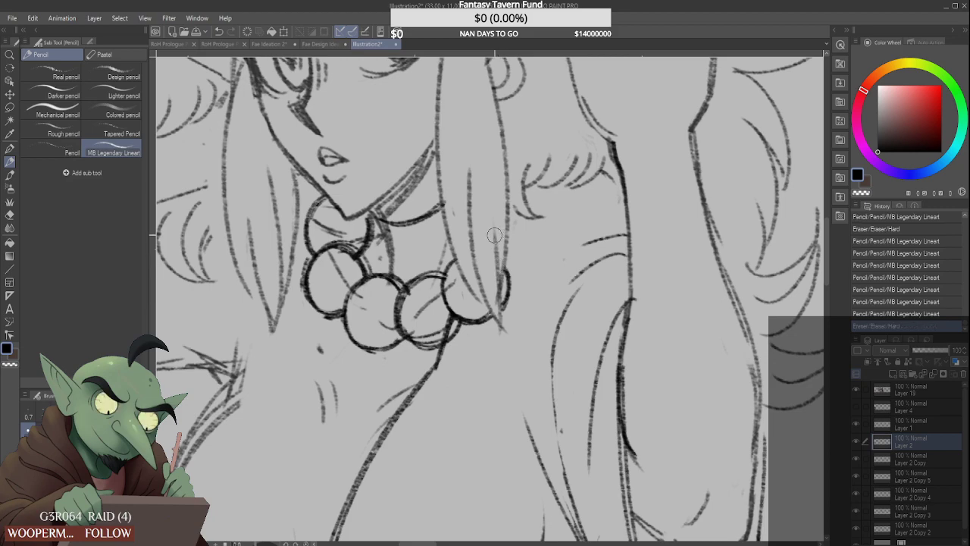
scroll(494, 236, down, 5)
scroll(501, 254, down, 2)
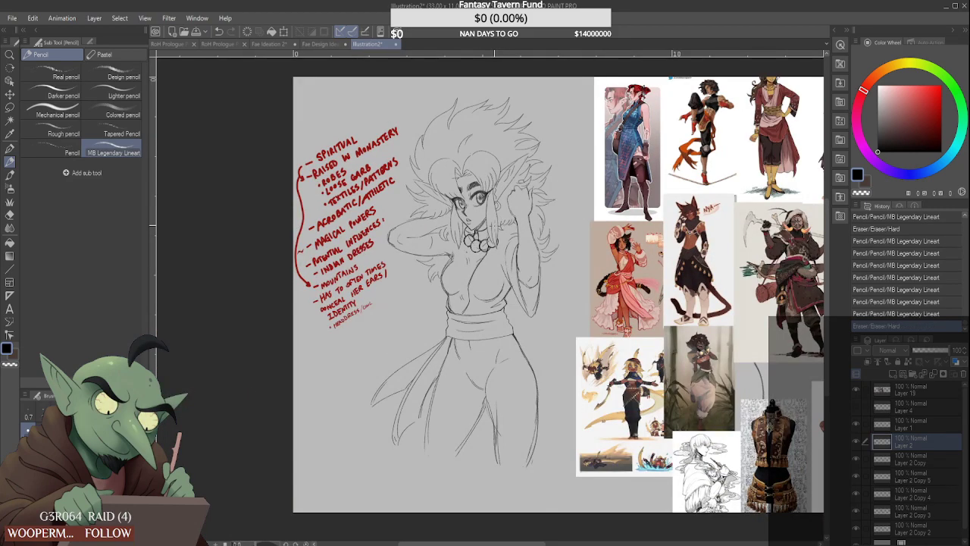
scroll(496, 227, up, 6)
drag(518, 230, 514, 272)
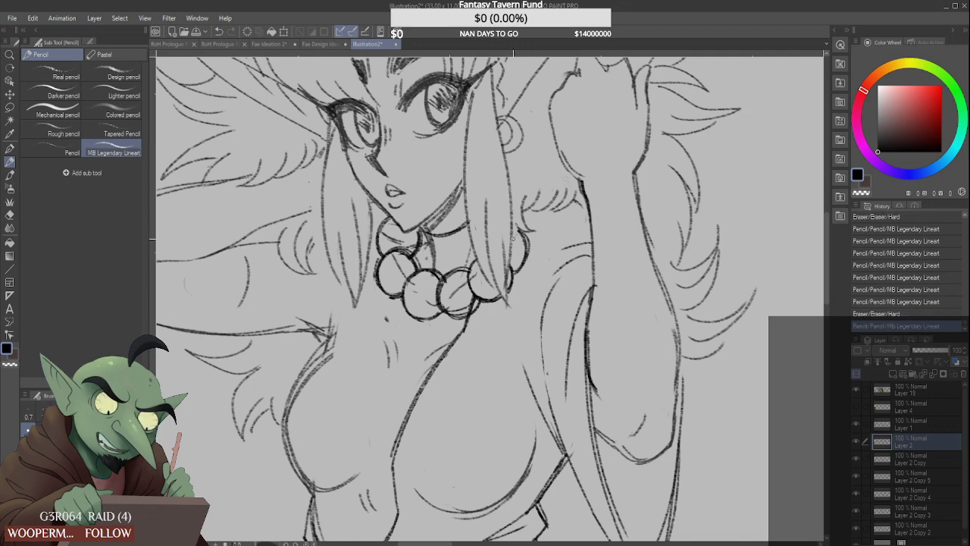
Undo all the freehand necklace beads, stepping the history back to the eraser stroke before them
key(ctrl+z)
key(ctrl+z)
key(ctrl+z)
key(ctrl+z)
key(ctrl+z)
key(ctrl+z)
key(ctrl+z)
key(ctrl+z)
key(ctrl+z)
key(ctrl+z)
key(ctrl+z)
key(ctrl+z)
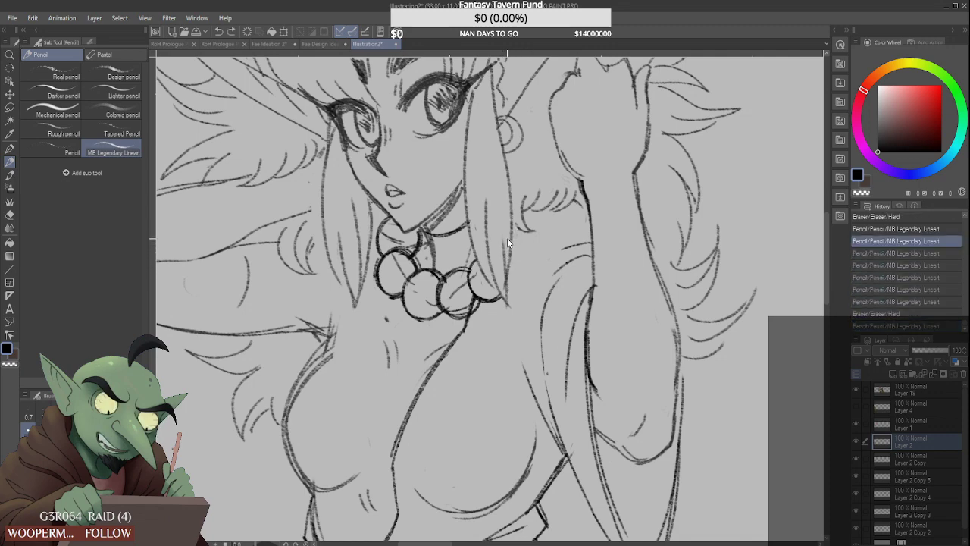
key(ctrl+z)
key(ctrl+z)
key(ctrl+z)
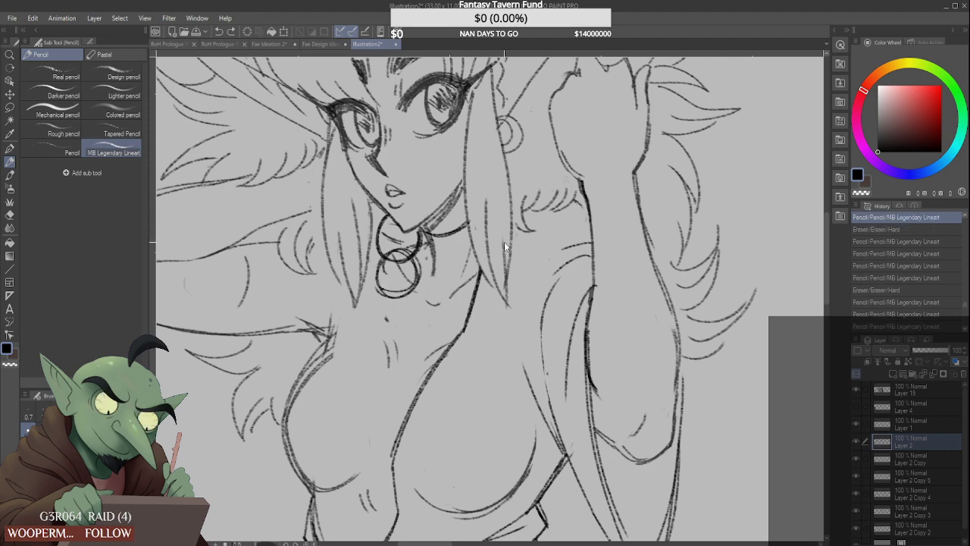
click(898, 231)
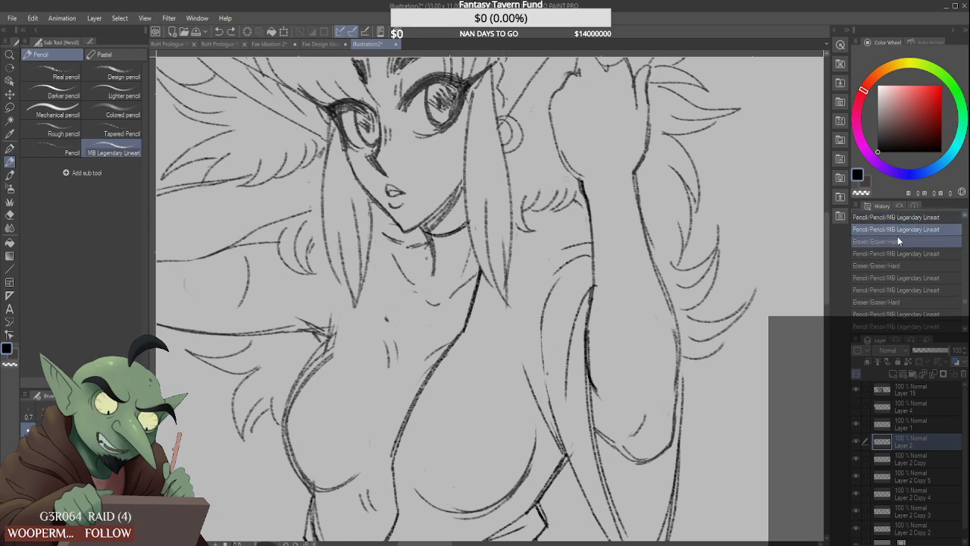
click(897, 238)
click(899, 230)
click(896, 239)
click(895, 251)
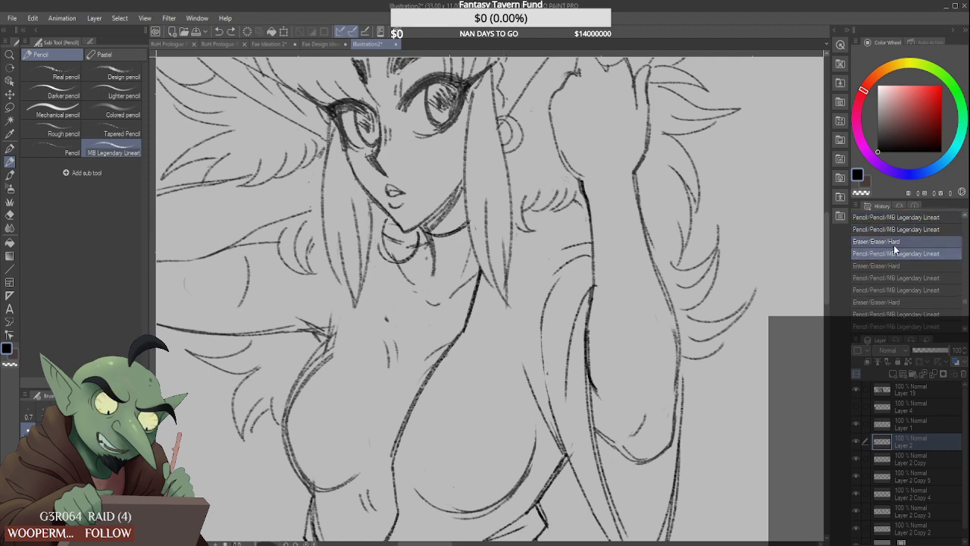
click(896, 241)
Place a small concentric-circle special ruler on Layer 2 at the base of the neck, undoing the extra ruler
click(9, 107)
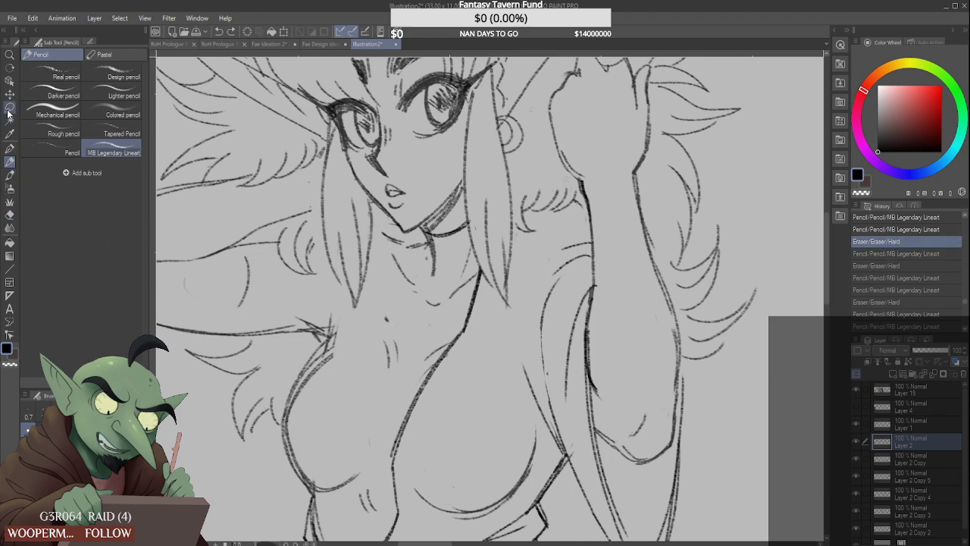
click(9, 297)
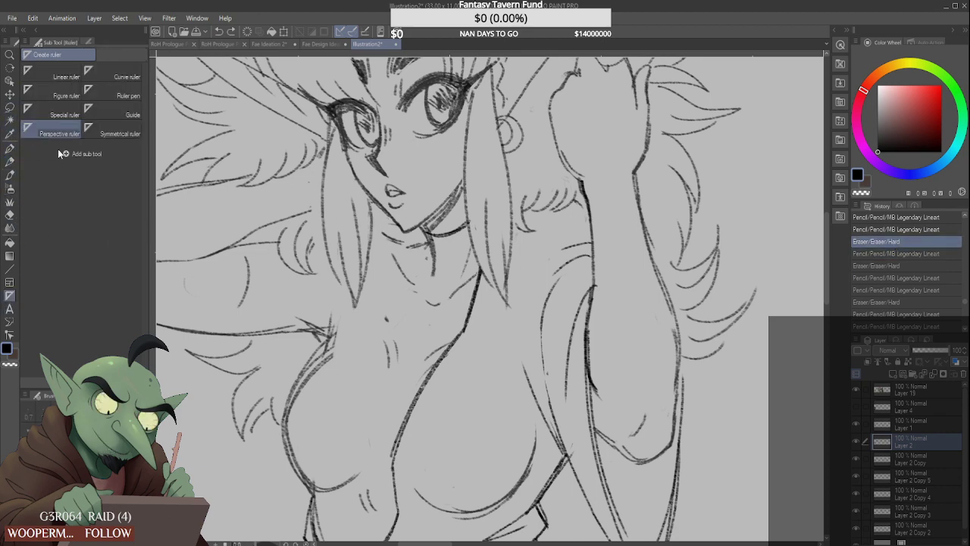
click(53, 110)
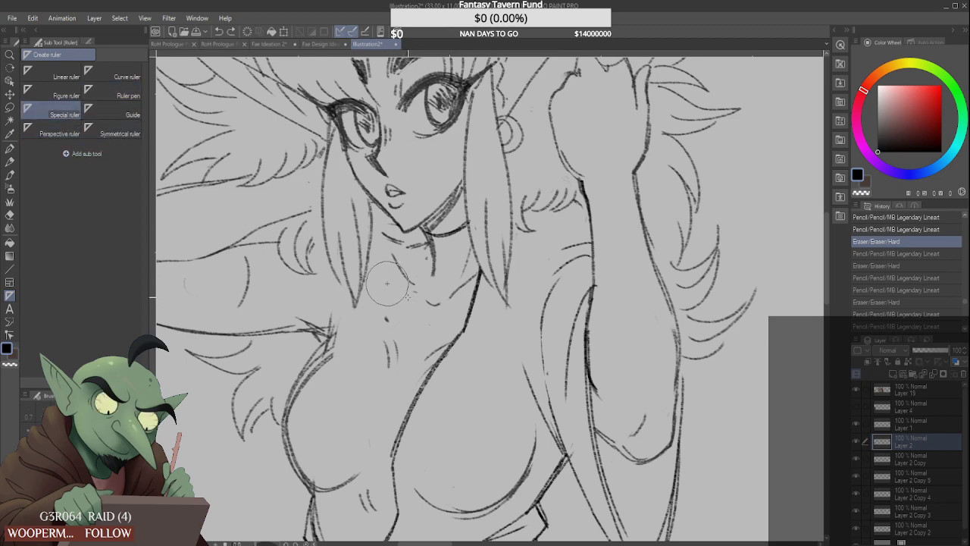
click(408, 296)
drag(371, 270, 391, 245)
key(ctrl+z)
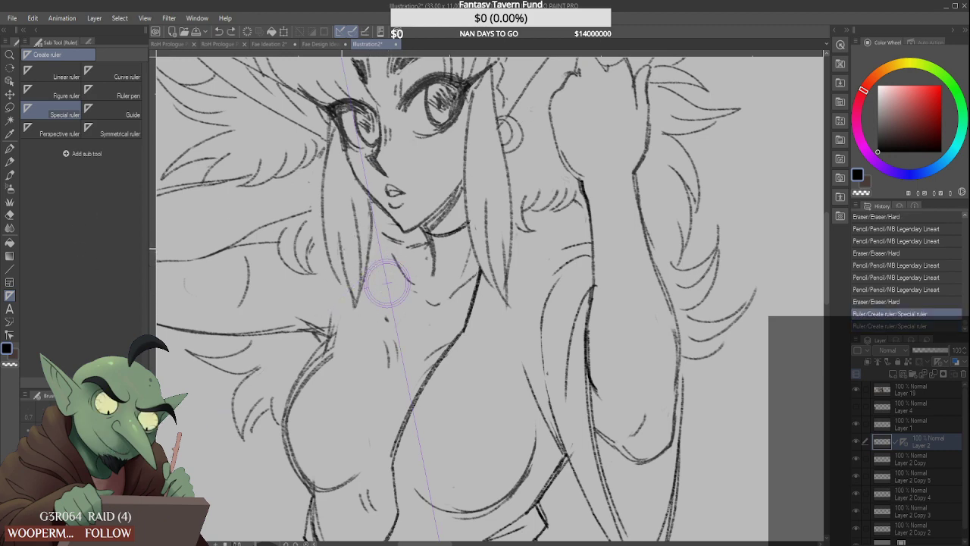
Trace one round bead along the circular ruler with the MB Legendary Lineart pencil, and delete the ruler from Layer 2
key(p)
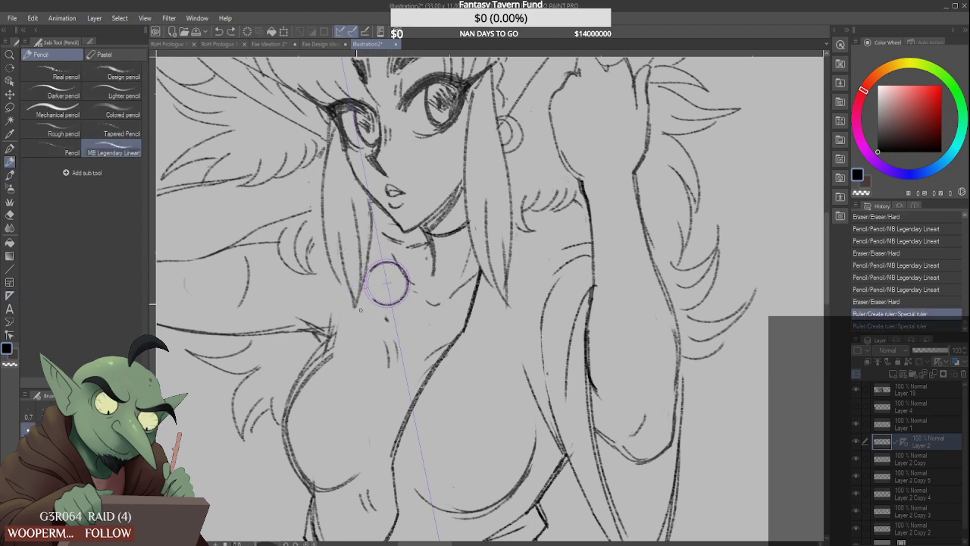
drag(387, 282, 388, 282)
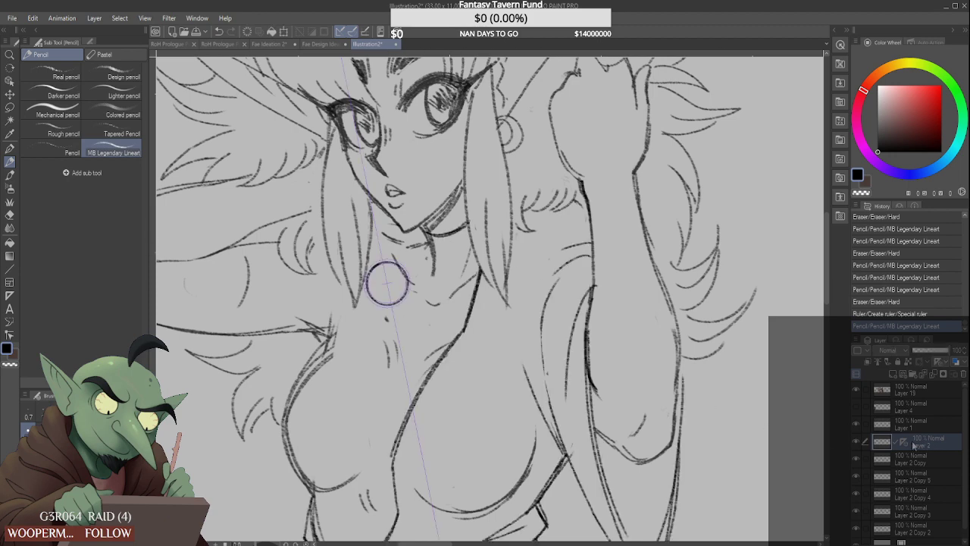
click(886, 347)
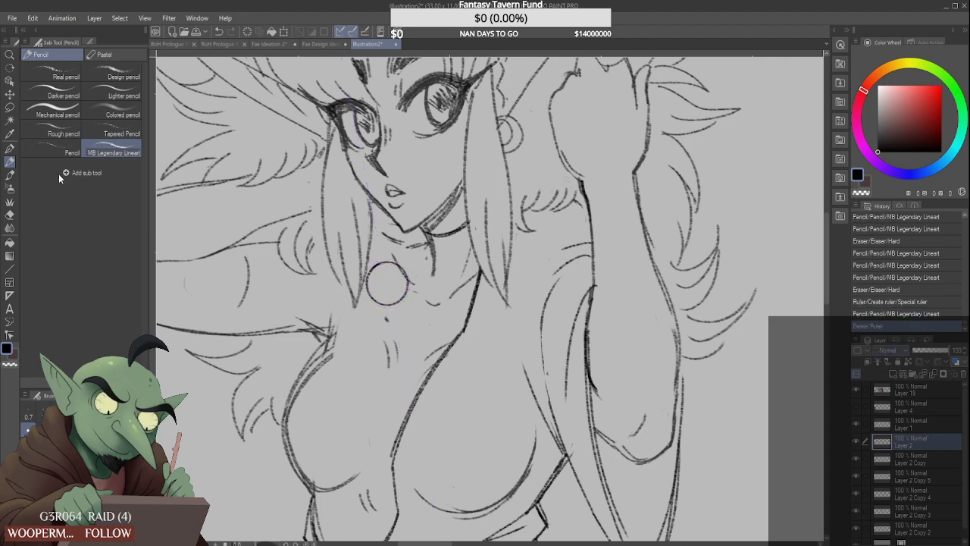
Lasso the round bead on Layer 2 and move it up under the chin, beside the long hair lock
key(m)
mouse_move(354, 299)
mouse_down()
mouse_move(394, 247)
mouse_move(369, 332)
mouse_move(403, 272)
mouse_up()
key(ctrl+t)
click(379, 314)
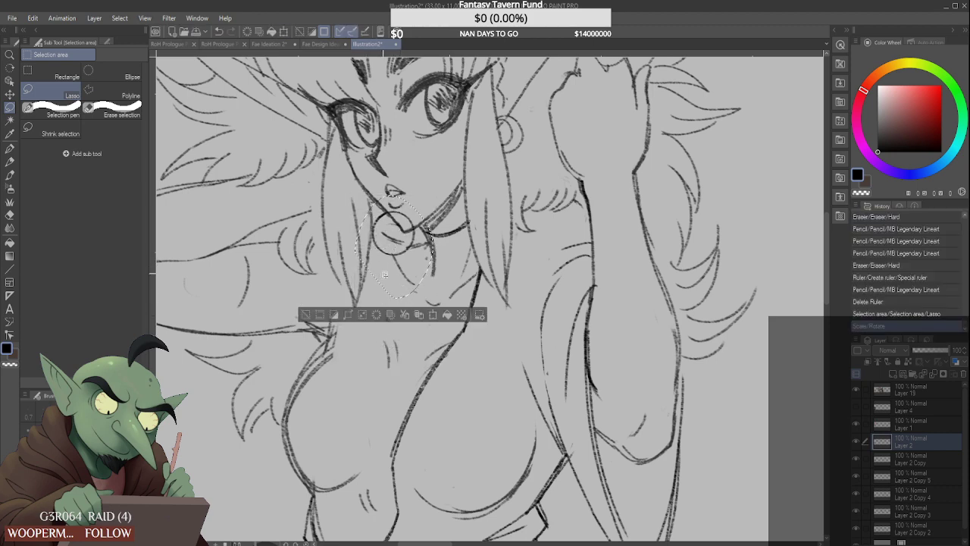
Duplicate the selected bead and place the copy just below the first one to continue the necklace
key(ctrl+c)
key(ctrl+v)
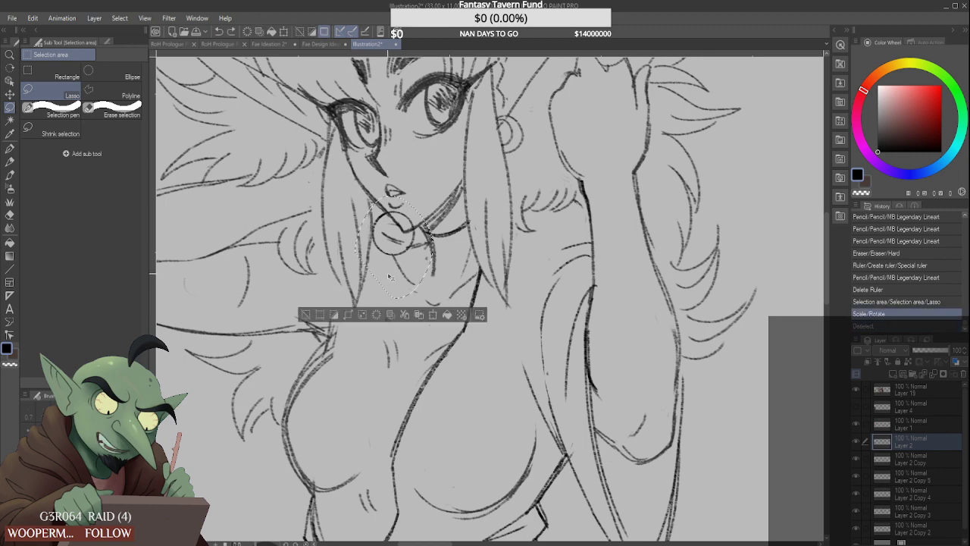
key(ctrl+t)
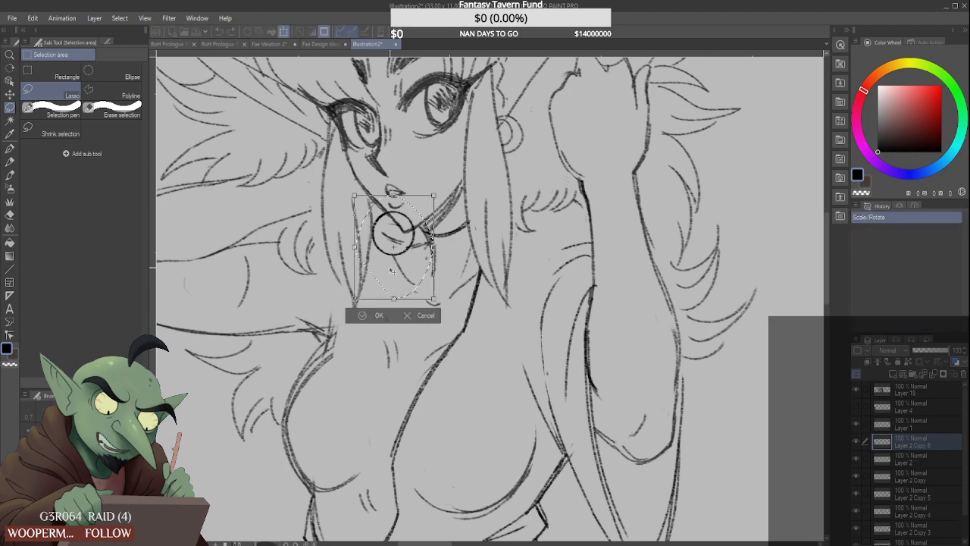
drag(398, 257, 409, 297)
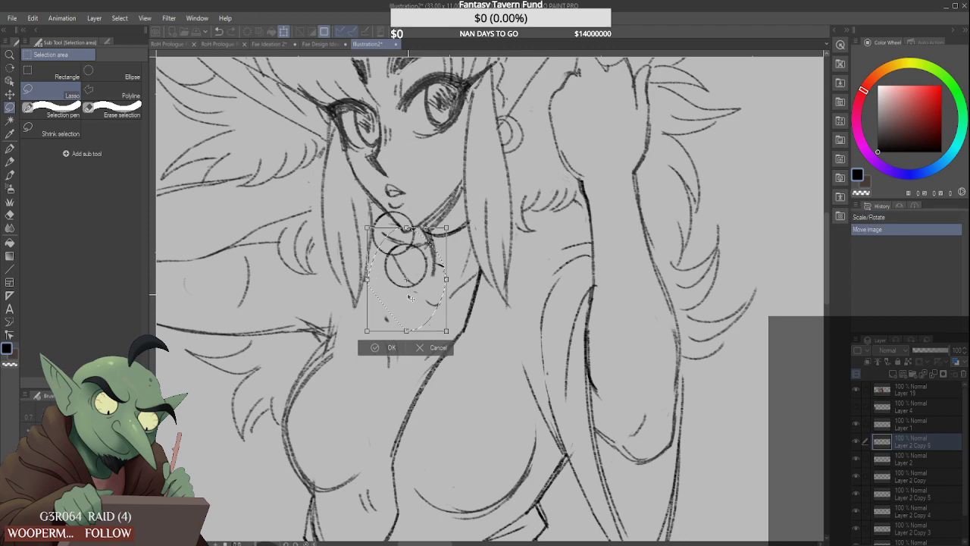
click(384, 347)
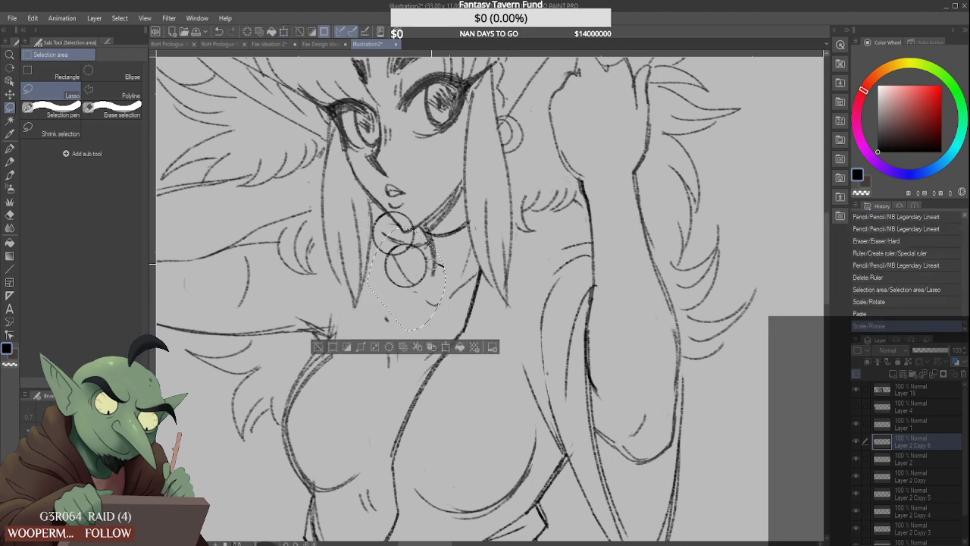
Erase the stray line copied with the second bead, and place a third bead copy diagonally below it on the chest
mouse_move(431, 307)
mouse_down()
mouse_move(436, 254)
mouse_move(437, 316)
mouse_up()
key(ctrl+c)
key(ctrl+v)
key(ctrl+t)
click(408, 387)
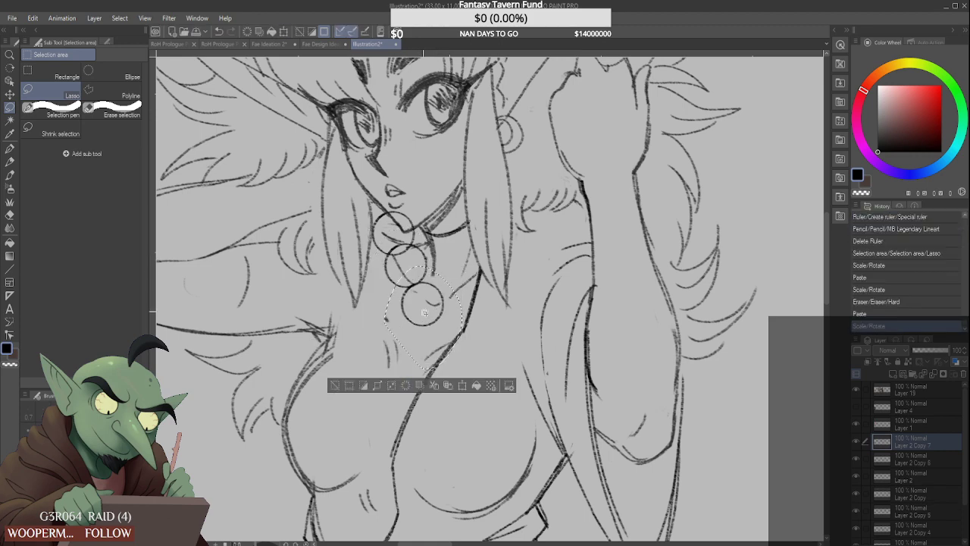
Duplicate the third bead and place the fourth beside it, toward the edge of the wrap top
key(ctrl+c)
key(ctrl+v)
key(ctrl+t)
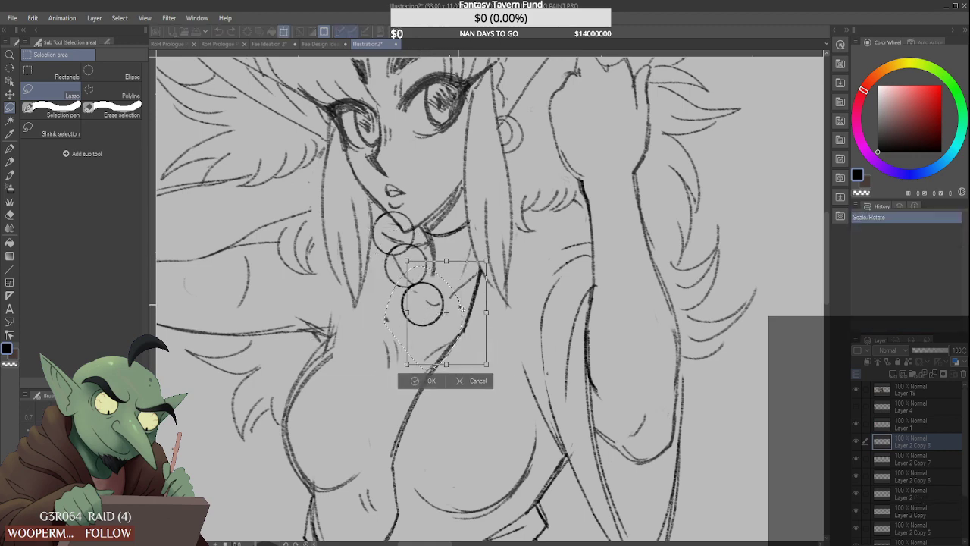
drag(429, 304, 470, 306)
drag(436, 364, 438, 365)
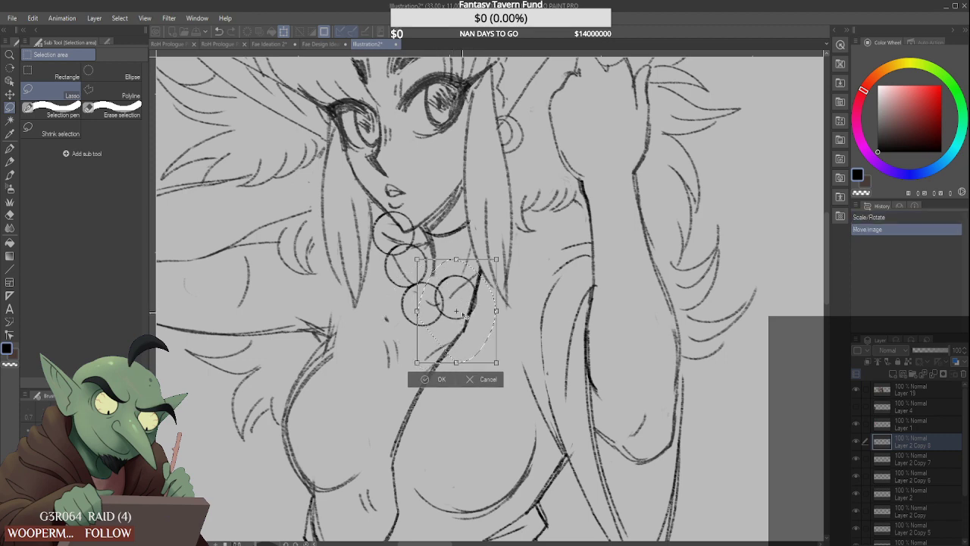
click(436, 379)
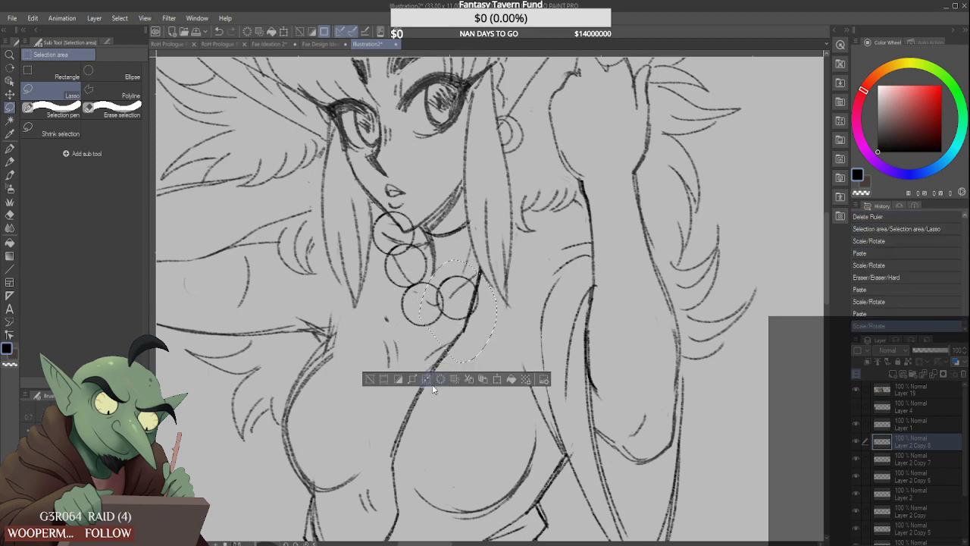
Add two more bead copies curving up over the other long hair lock, and clear the selection
key(ctrl+c)
key(ctrl+v)
key(ctrl+t)
drag(469, 313, 513, 251)
click(467, 354)
key(ctrl+c)
key(ctrl+v)
key(ctrl+t)
click(479, 326)
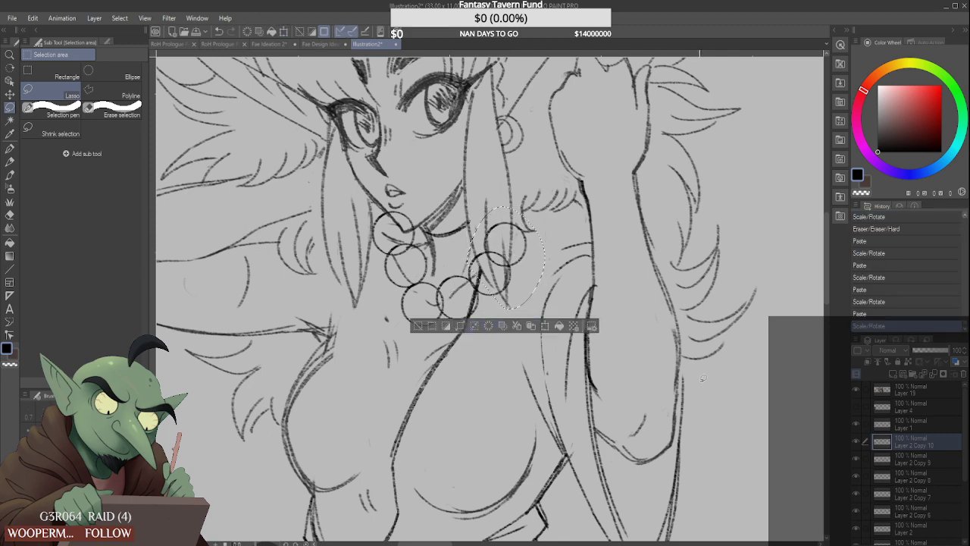
key(ctrl+d)
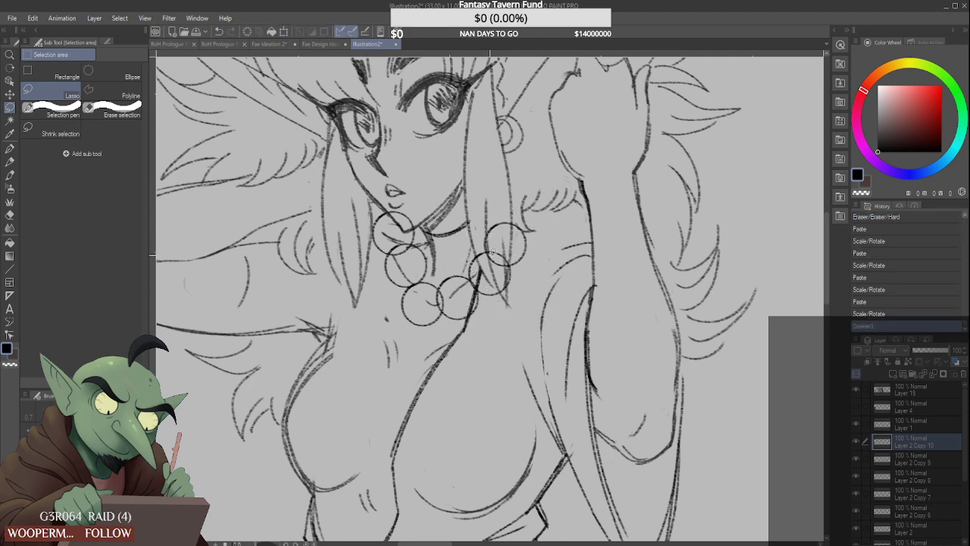
Reposition the second bead on Layer 2 Copy 6 to even out its spacing along the necklace
scroll(492, 252, down, 5)
key(ctrl+plus)
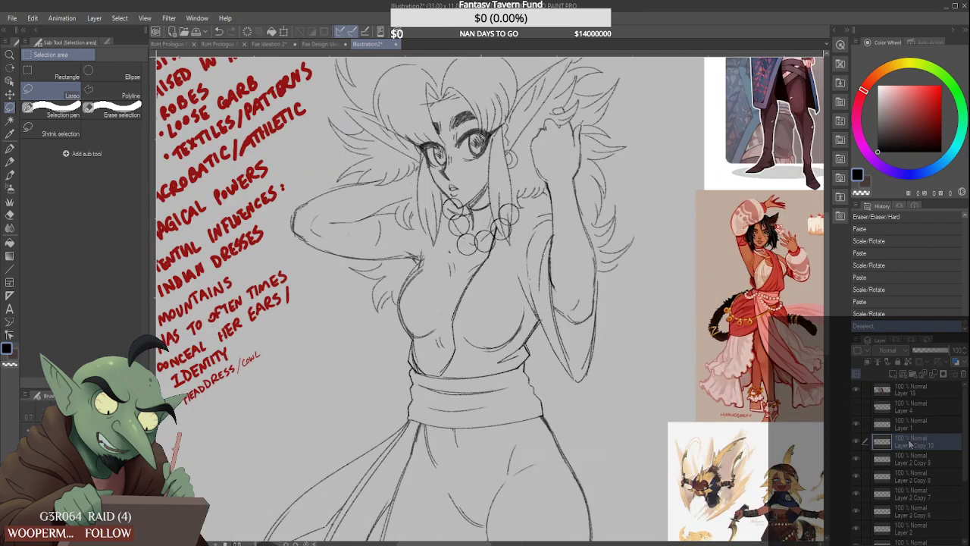
click(916, 460)
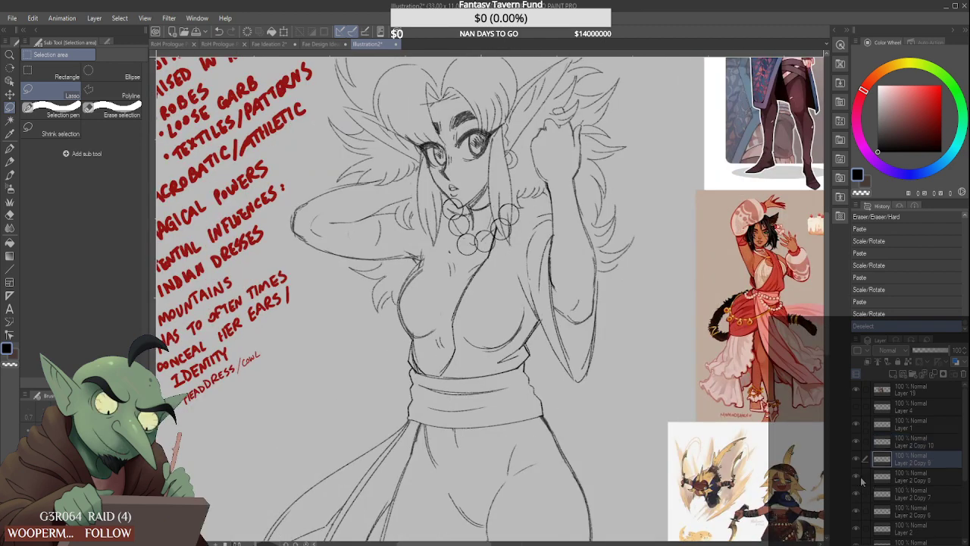
click(907, 510)
key(ctrl+t)
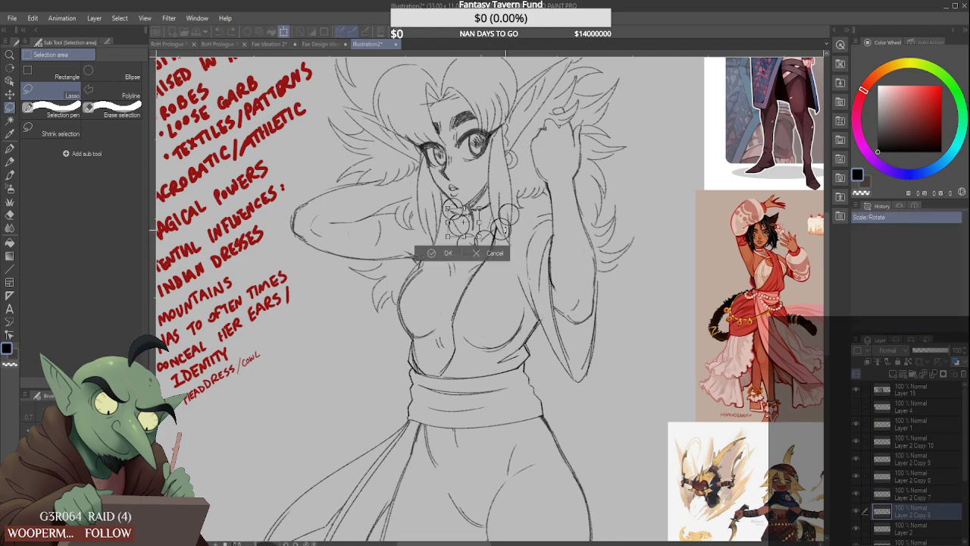
drag(470, 248, 465, 256)
click(444, 261)
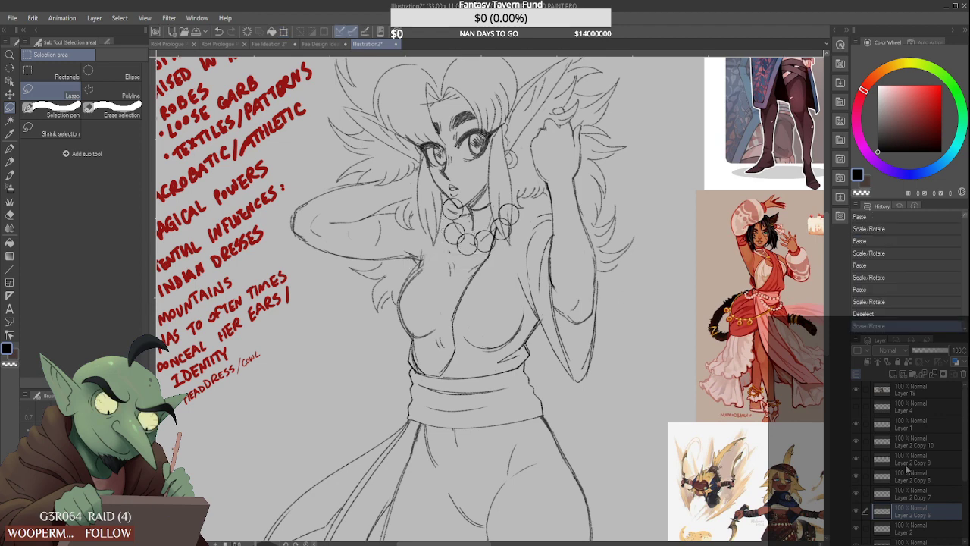
Lasso the topmost bead under the chin on Layer 2
click(926, 533)
key(ctrl+t)
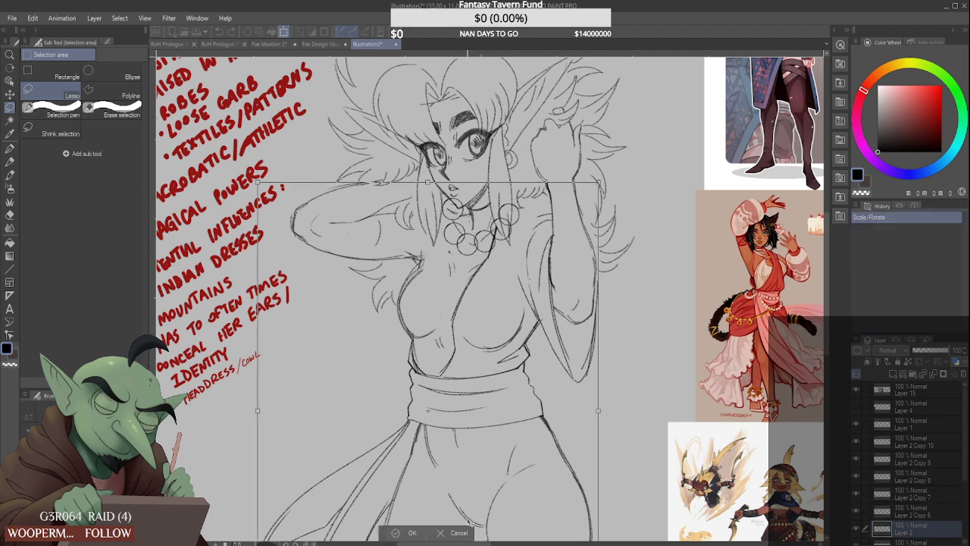
key(Return)
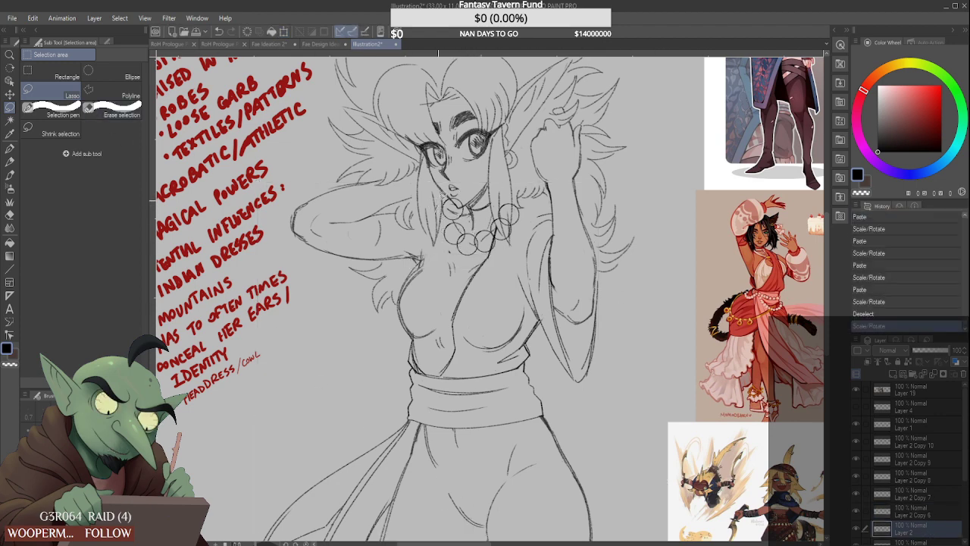
mouse_move(469, 212)
mouse_down()
mouse_move(459, 222)
mouse_move(440, 210)
mouse_up()
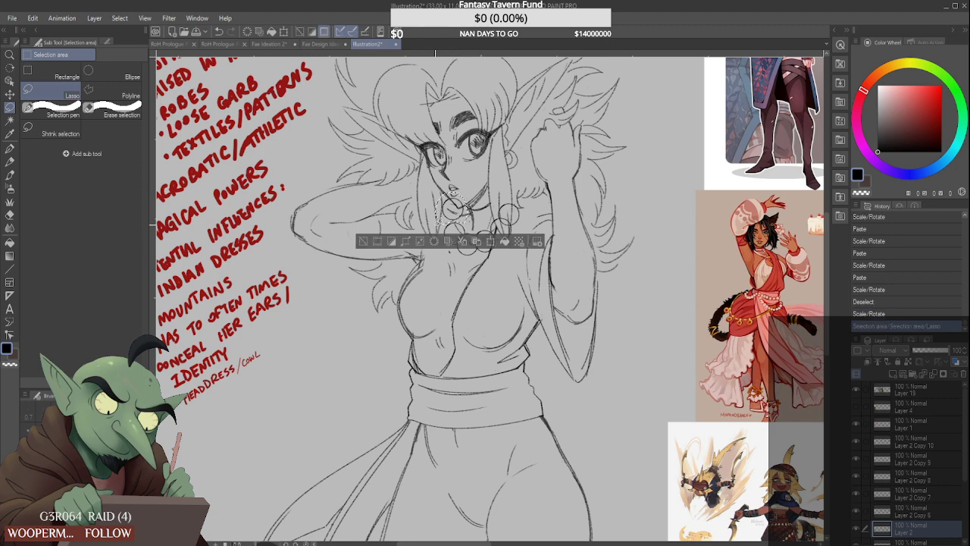
Reposition the lassoed necklace bead and a pasted copy to extend the bead chain up the neck's left side, trim it with the hard eraser and deselect
key(ctrl+t)
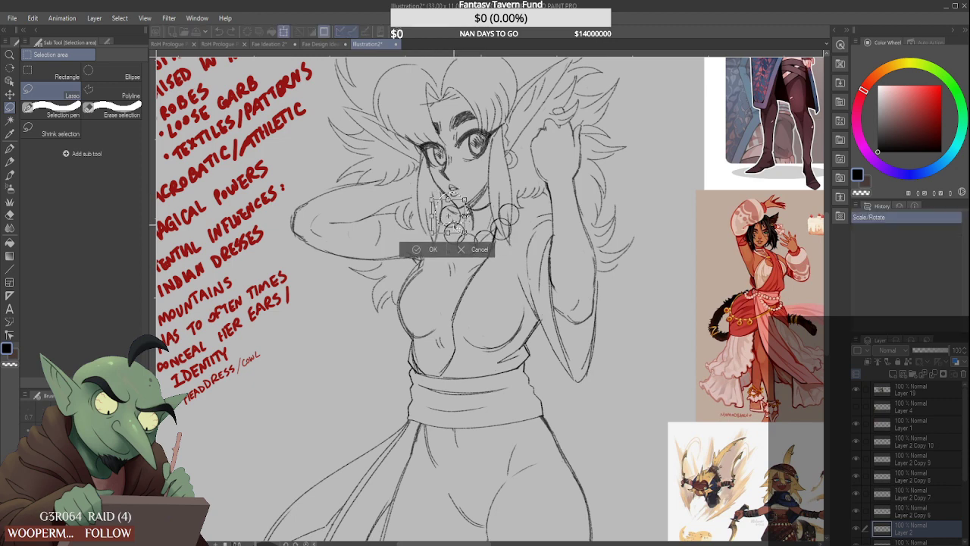
drag(454, 225, 452, 219)
key(ctrl+z)
key(ctrl+z)
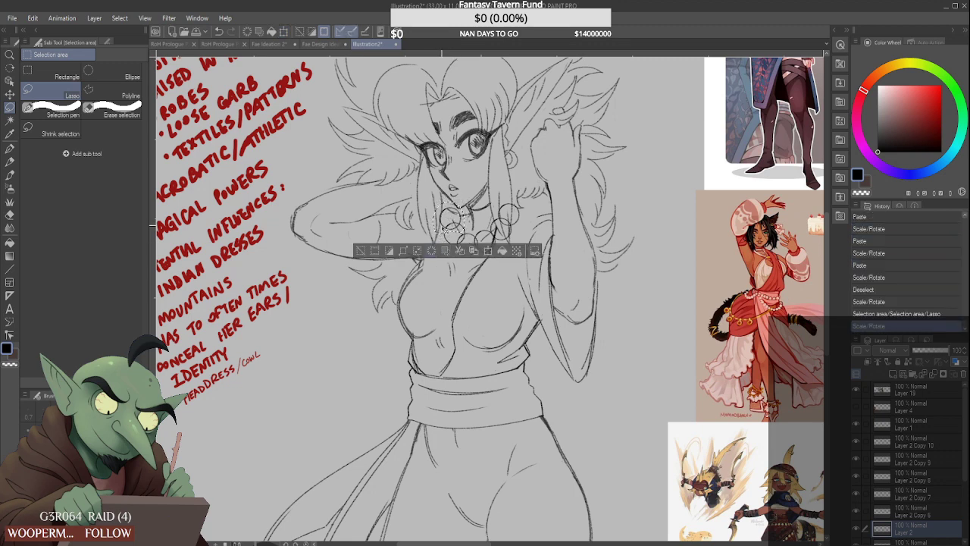
mouse_move(452, 218)
mouse_down()
mouse_move(473, 201)
mouse_move(487, 233)
mouse_up()
click(443, 240)
scroll(455, 201, up, 3)
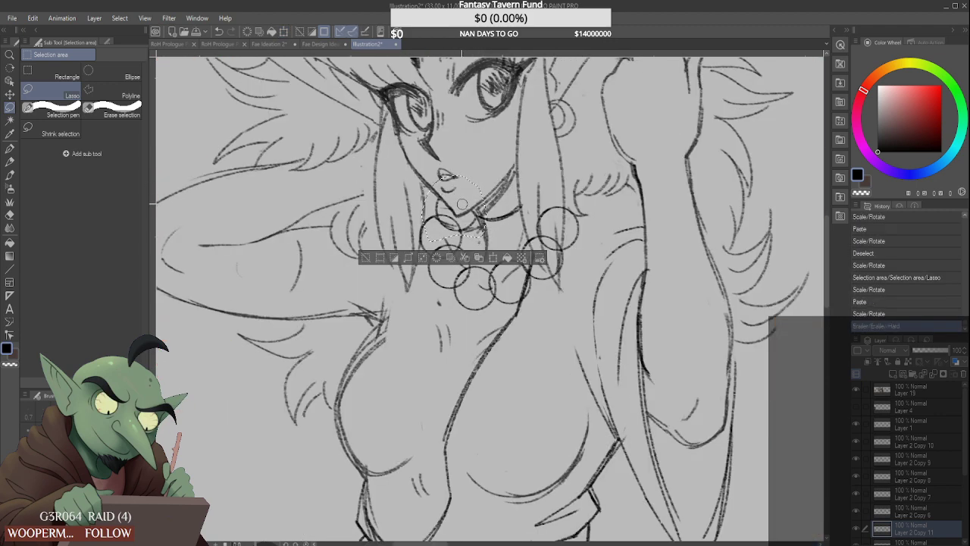
key(ctrl+d)
Touch up Layer 2 Copy 6 with the eraser and merge the bead layers Layer 2 Copy 6 to Copy 11 into one layer
click(909, 507)
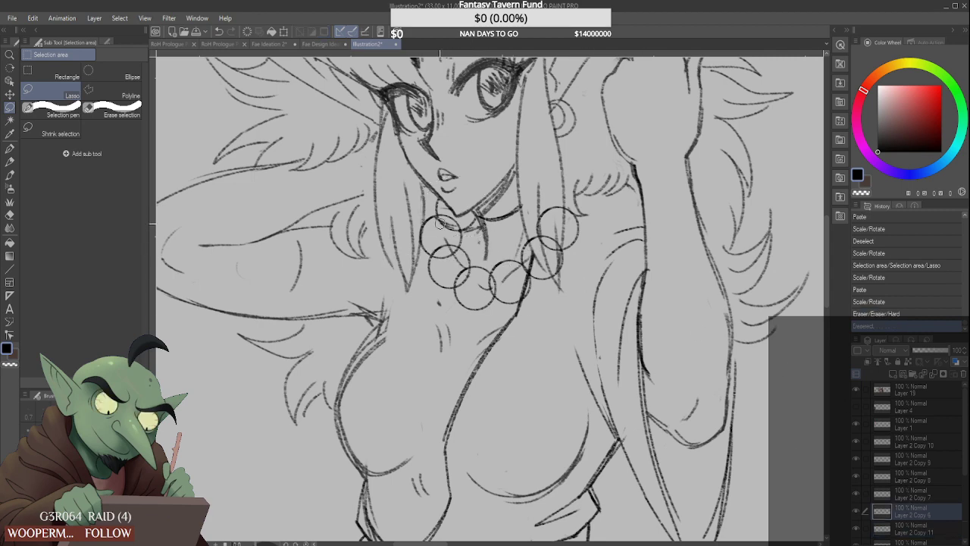
drag(436, 221, 455, 239)
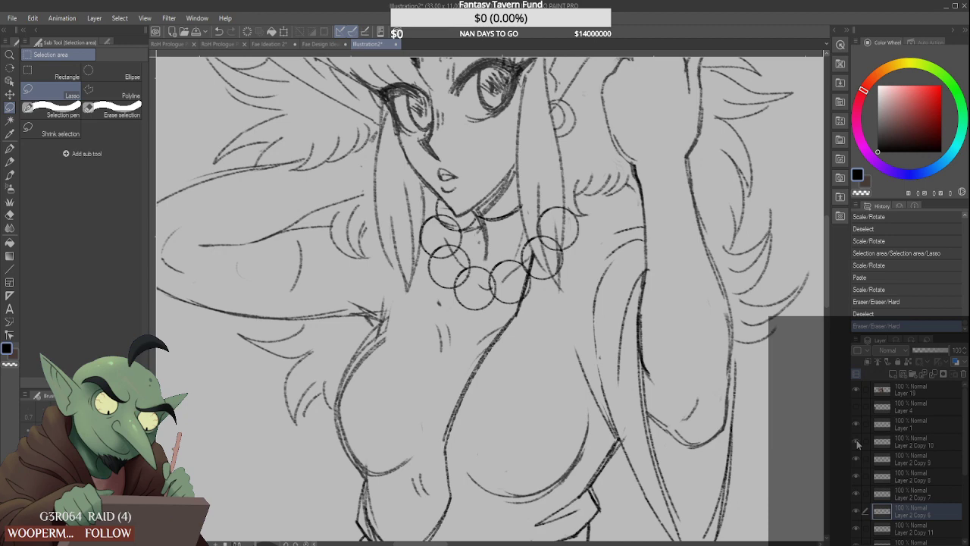
shift+click(925, 446)
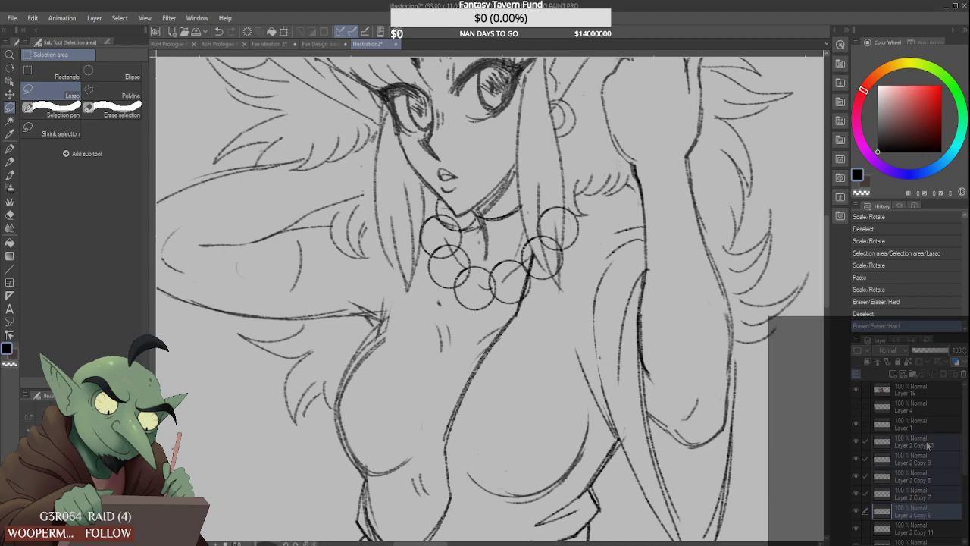
key(shift+alt+e)
click(858, 443)
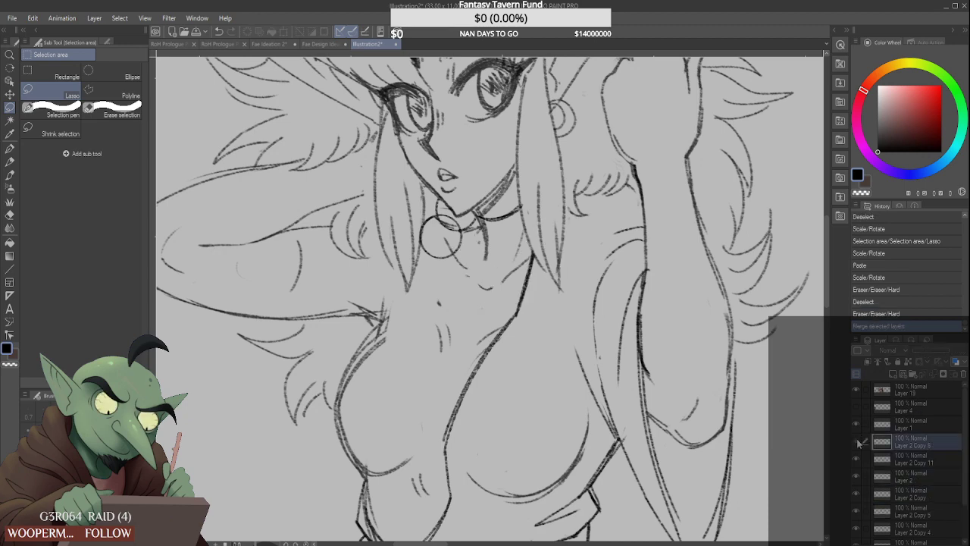
click(858, 443)
click(856, 424)
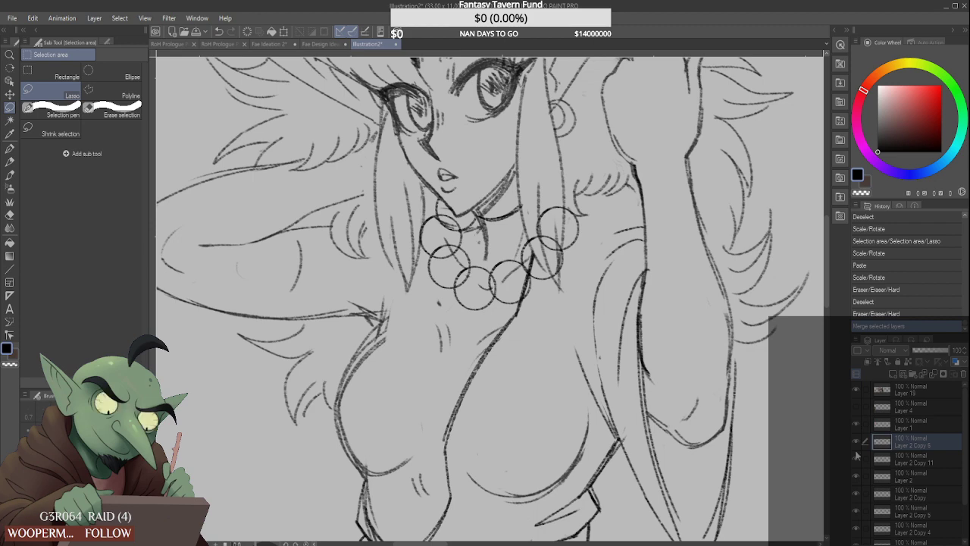
click(858, 462)
key(ctrl+e)
click(856, 443)
click(857, 443)
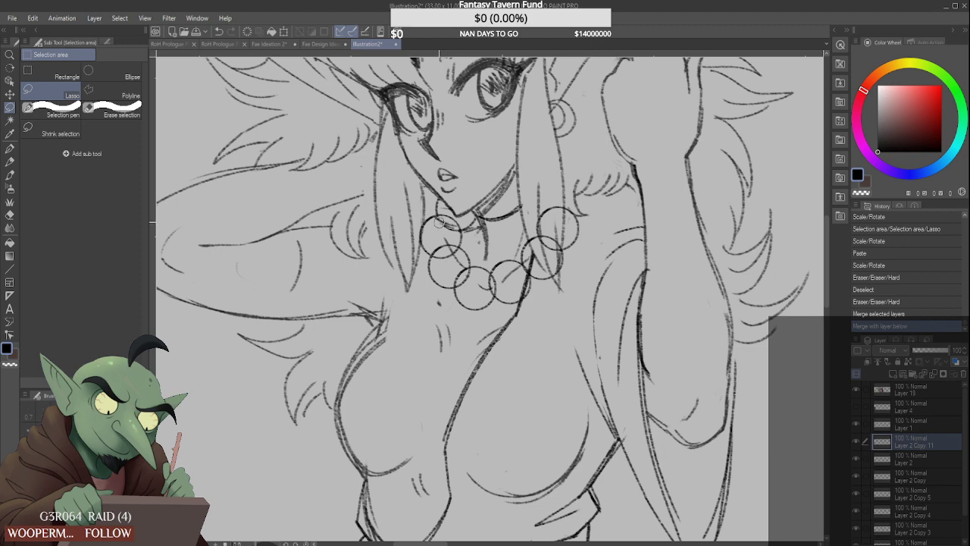
Erase lines inside the lower-left necklace beads on Layer 2 Copy 11, Layer 2 and Layer 2 Copy
mouse_move(450, 230)
mouse_down()
mouse_move(442, 225)
mouse_move(455, 232)
mouse_move(446, 261)
mouse_up()
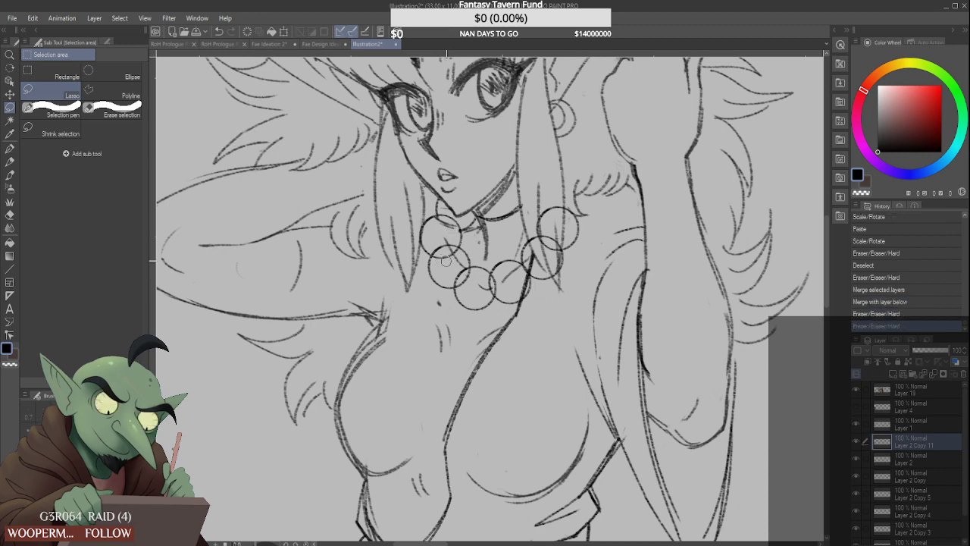
click(931, 463)
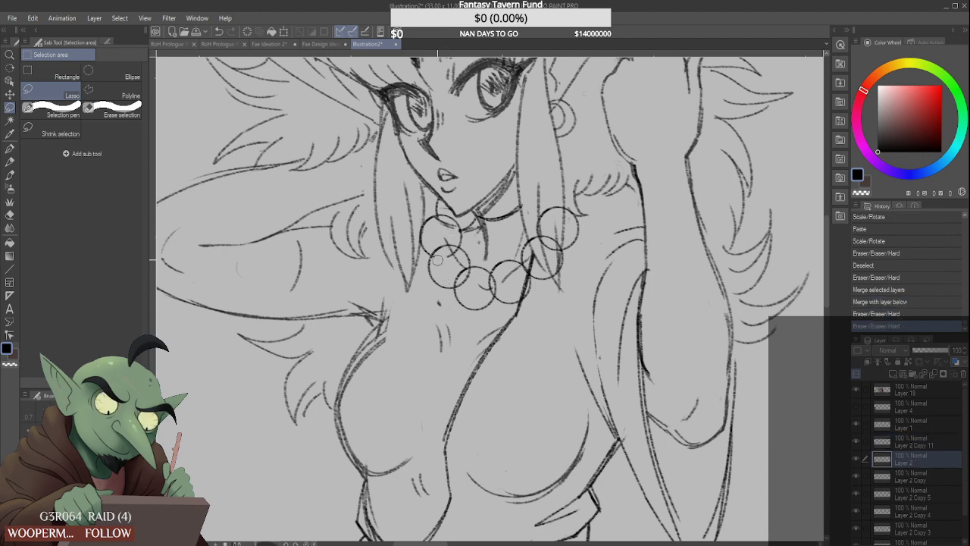
drag(455, 255, 457, 258)
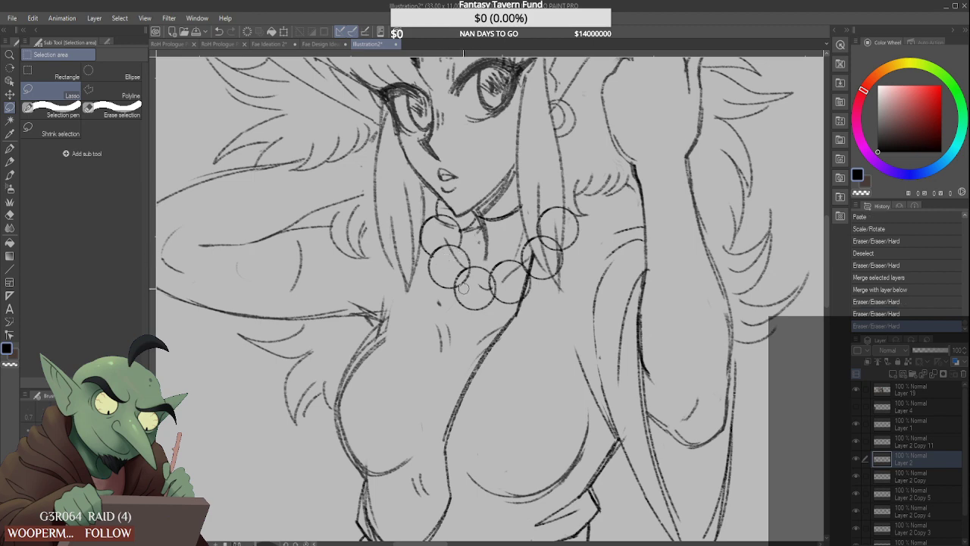
click(461, 283)
click(907, 481)
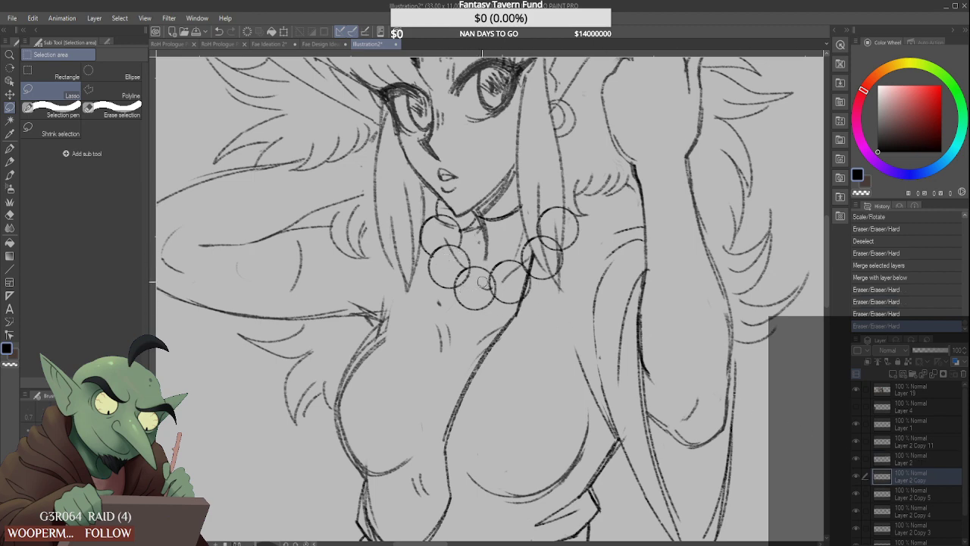
click(460, 287)
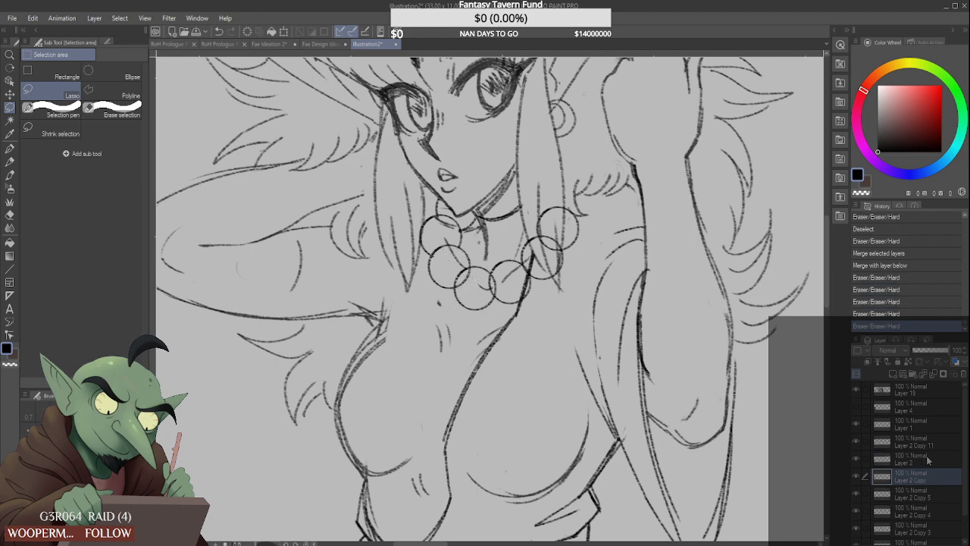
Identify the bead and body sketch layers by toggling their visibility, and merge Layer 2 Copy 11 down into Layer 2
click(858, 478)
click(858, 478)
click(858, 460)
click(858, 460)
click(857, 442)
click(858, 442)
click(932, 444)
click(934, 374)
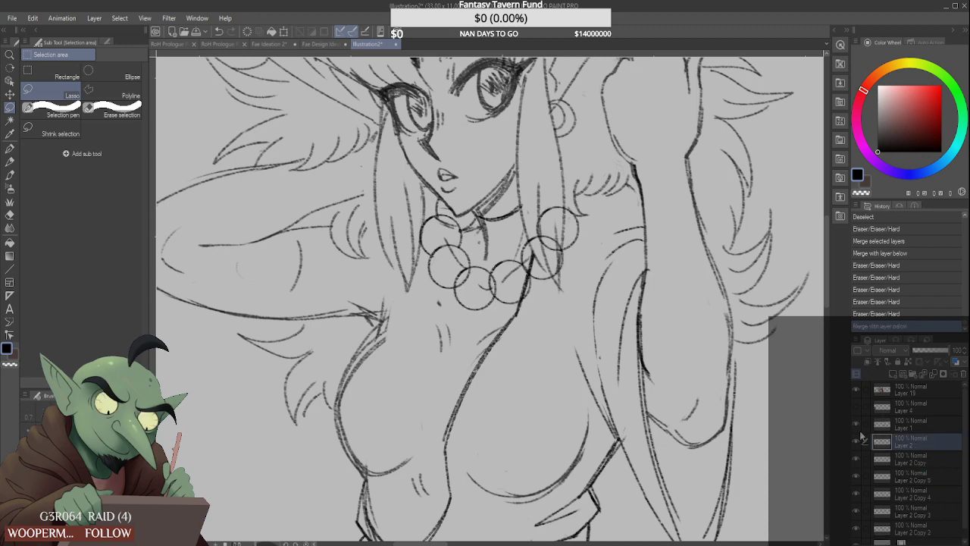
click(858, 442)
click(858, 442)
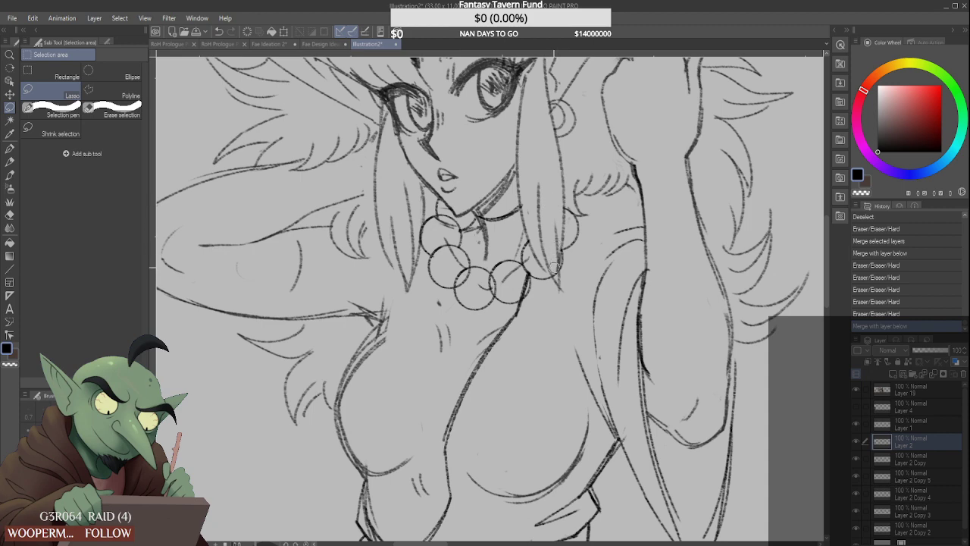
Erase the bead outlines crossing the hair strand and overlapping each other on Layer 2, and clean stray lines inside the beads on Layer 2 Copy
drag(553, 271, 541, 260)
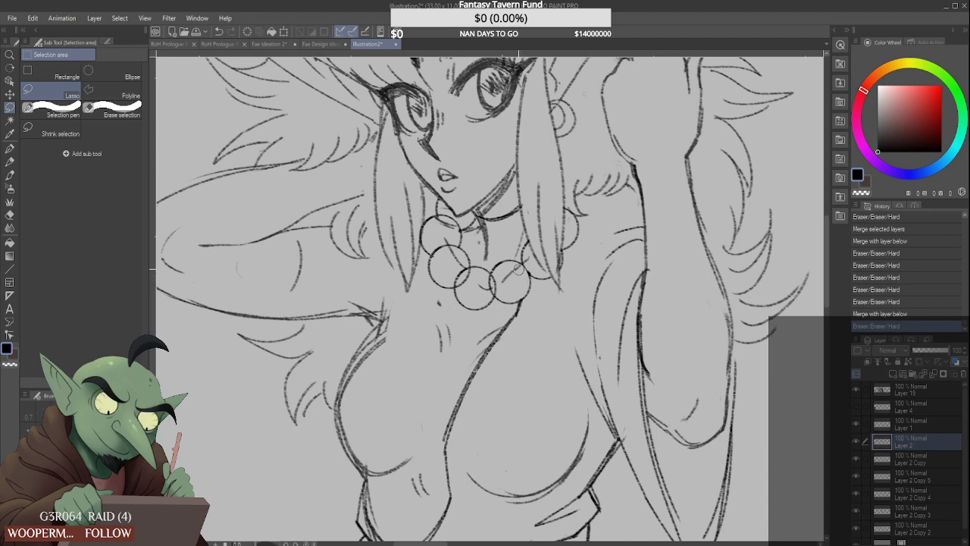
mouse_move(526, 266)
mouse_down()
mouse_move(496, 280)
mouse_move(487, 289)
mouse_move(486, 279)
mouse_move(466, 292)
mouse_up()
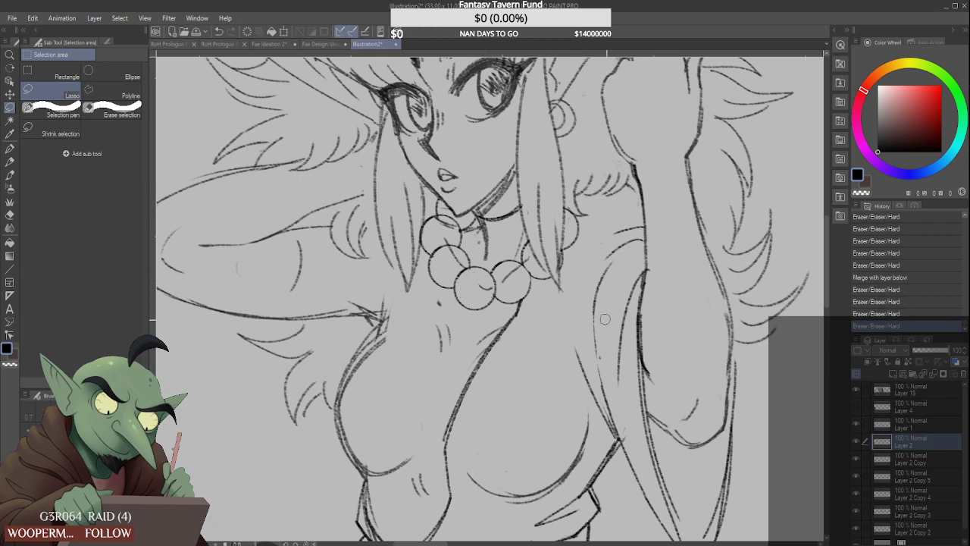
click(934, 464)
click(855, 458)
click(856, 458)
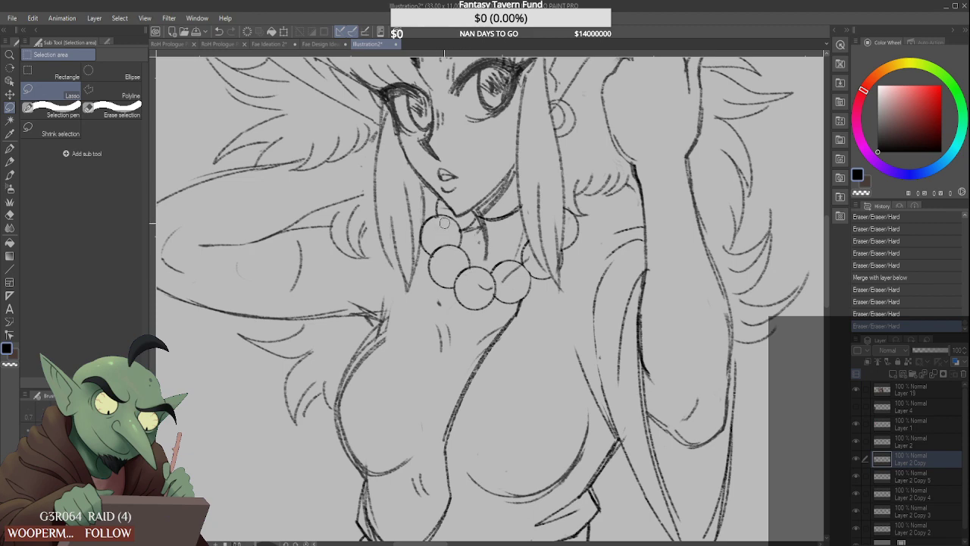
drag(443, 212, 455, 234)
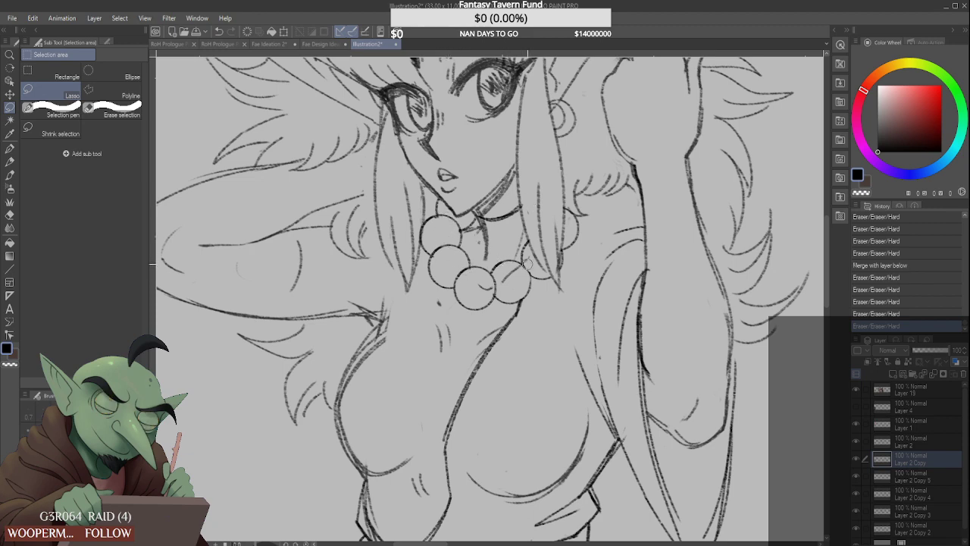
click(480, 285)
scroll(485, 220, down, 4)
key(ctrl+minus)
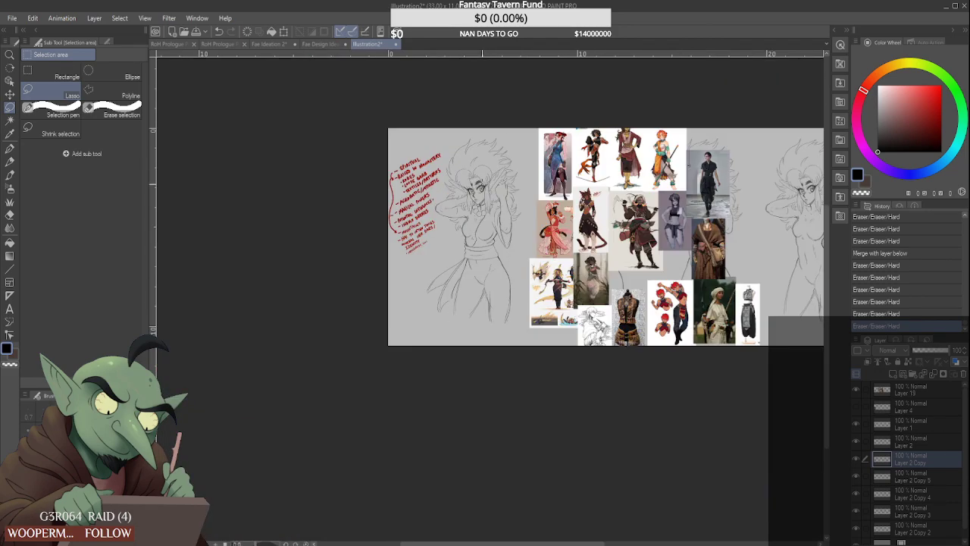
scroll(484, 193, up, 3)
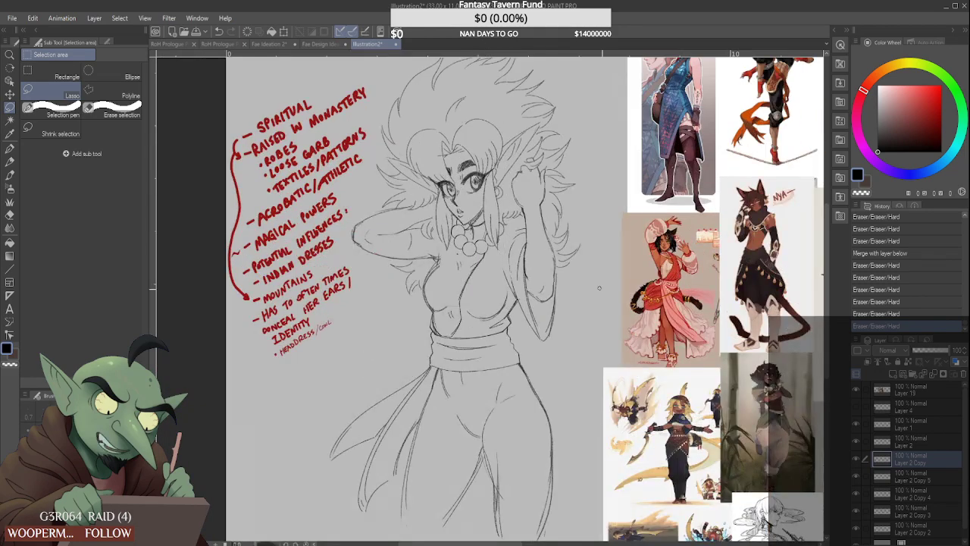
Redraw the waist sash's left edge on Layer 2 with the MB Legendary Lineart pencil, erasing the old contour
click(858, 443)
click(857, 443)
click(902, 442)
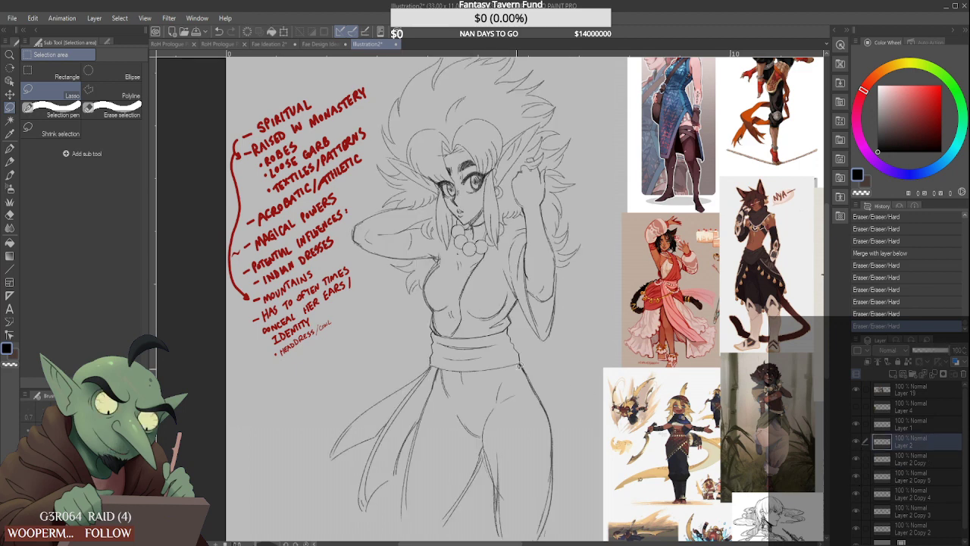
scroll(432, 360, up, 3)
drag(430, 353, 428, 361)
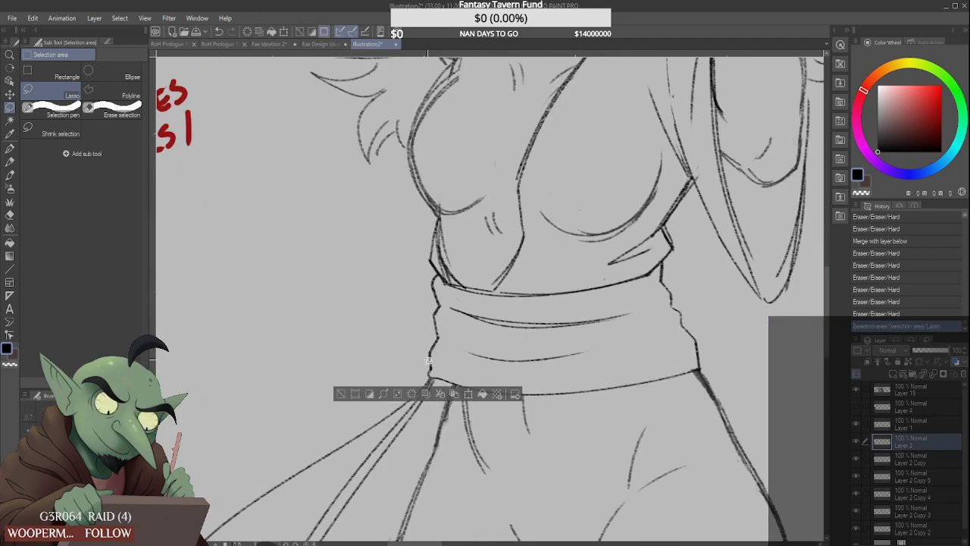
key(ctrl+d)
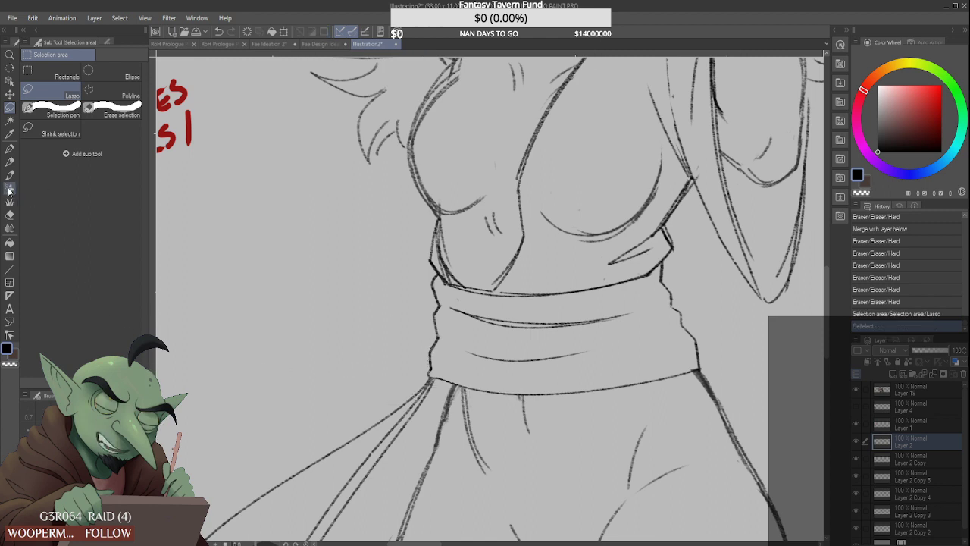
key(p)
drag(428, 367, 428, 353)
drag(439, 311, 434, 347)
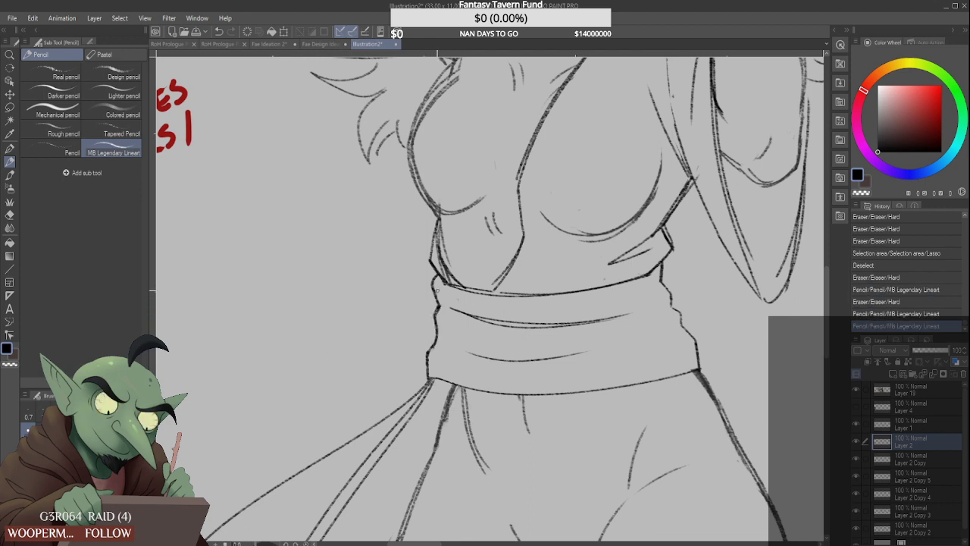
drag(433, 281, 434, 305)
scroll(450, 265, down, 6)
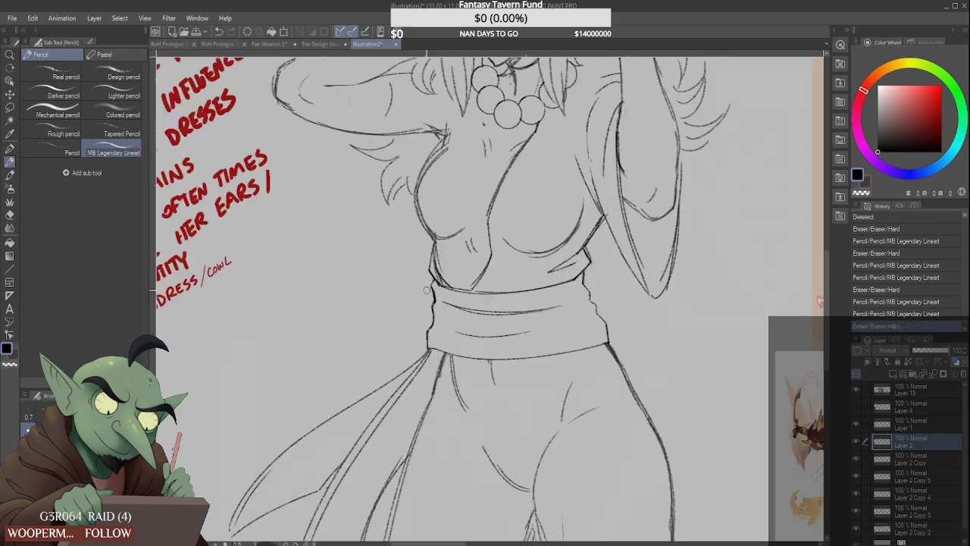
Erase the jagged contour on the waist sash's right side and redraw it with the MB Legendary Lineart pencil
scroll(475, 239, up, 6)
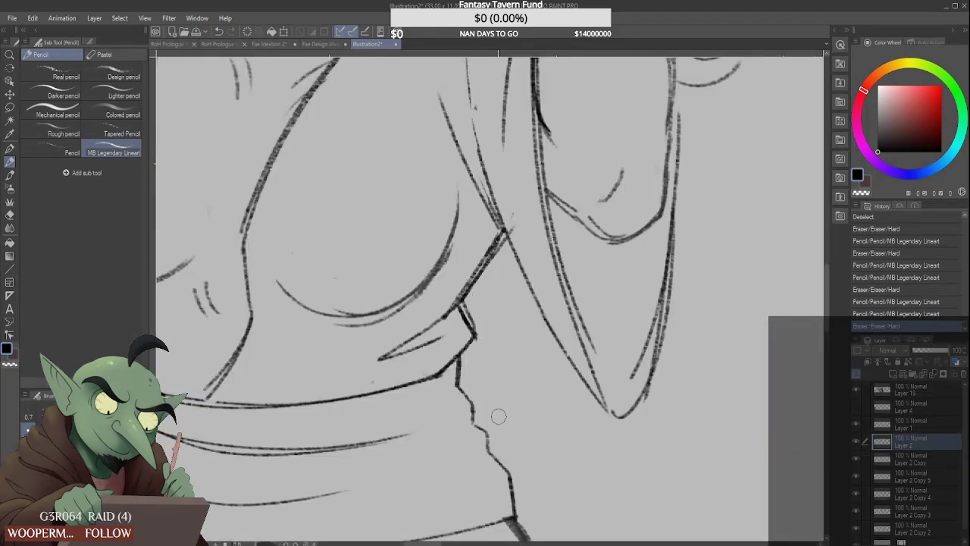
scroll(497, 424, down, 2)
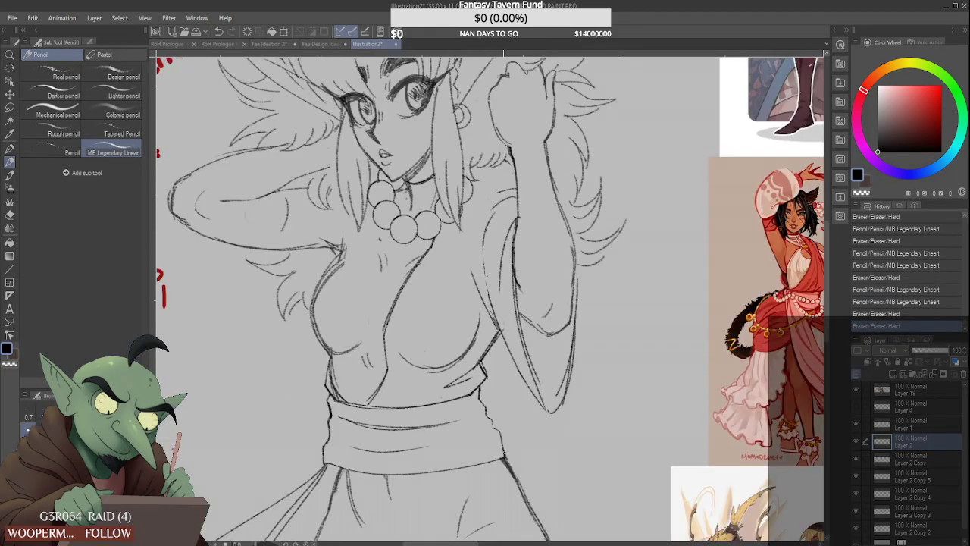
mouse_move(504, 450)
mouse_down()
mouse_move(506, 460)
mouse_move(503, 442)
mouse_up()
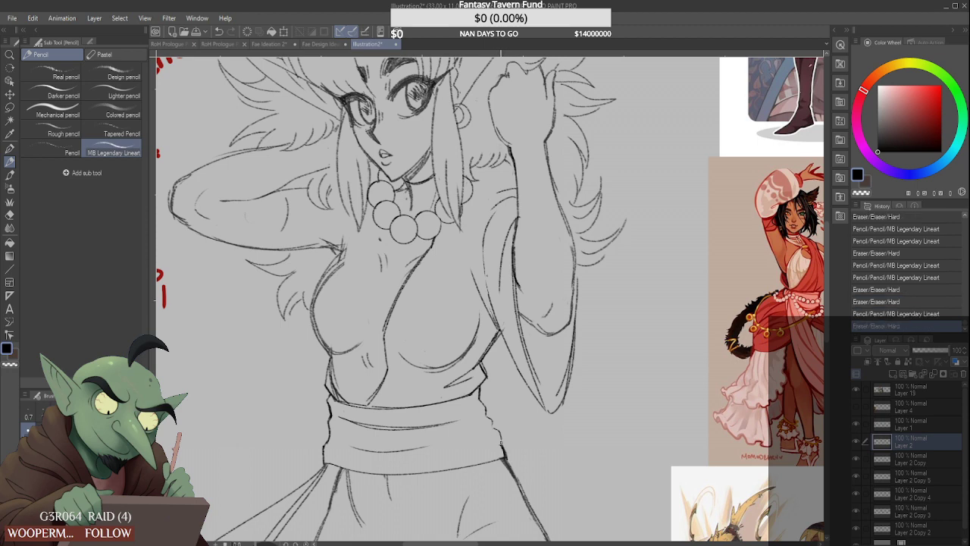
scroll(497, 440, down, 5)
scroll(478, 438, up, 8)
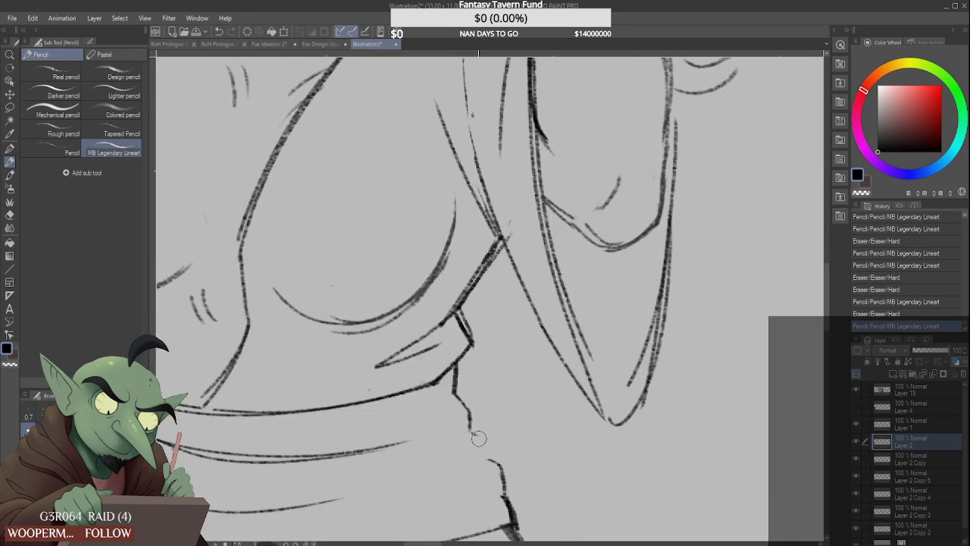
drag(479, 438, 471, 419)
mouse_move(484, 459)
mouse_down()
mouse_move(469, 400)
mouse_move(501, 465)
mouse_up()
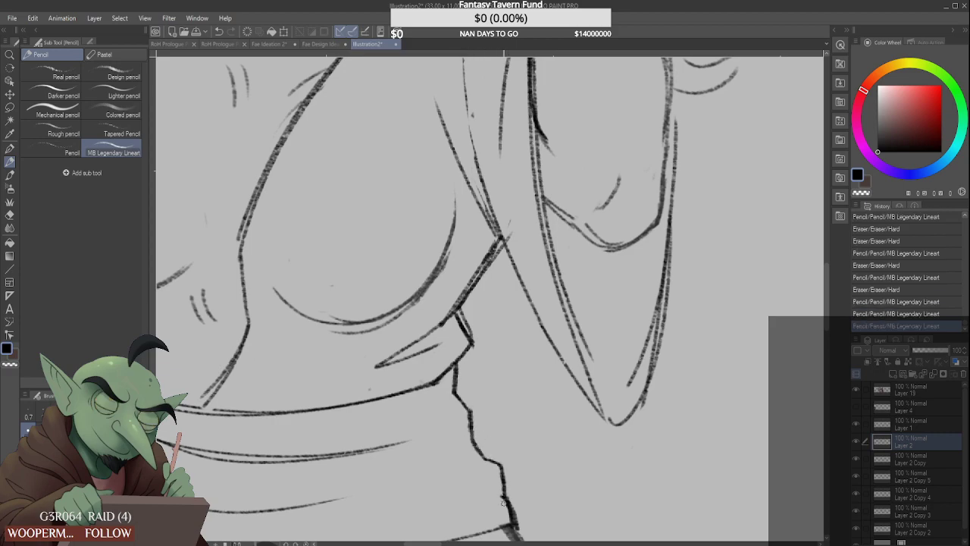
Refine the fold contour midway along the sash's right edge with pencil and hard eraser
scroll(497, 423, down, 5)
scroll(500, 422, up, 5)
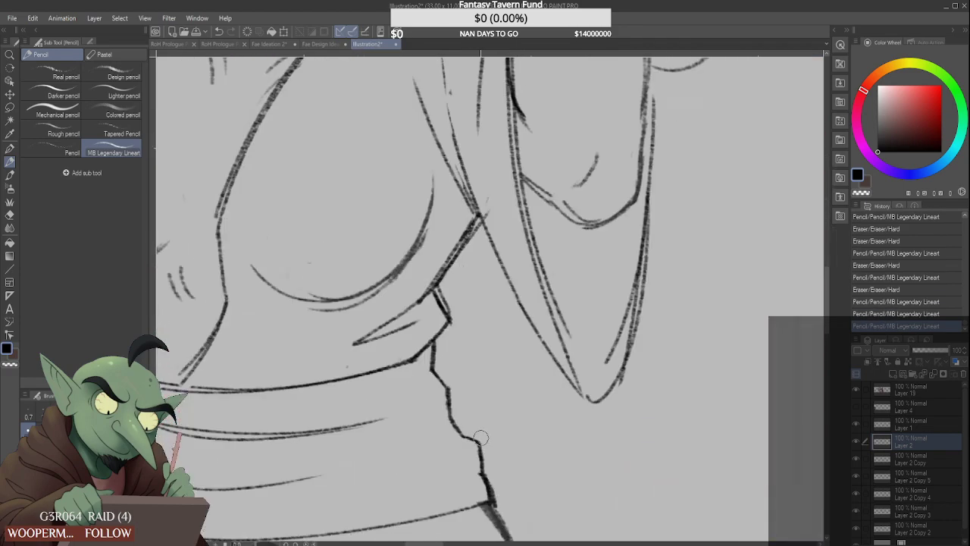
mouse_move(466, 438)
mouse_down()
mouse_move(481, 473)
mouse_move(467, 443)
mouse_move(480, 472)
mouse_move(471, 408)
mouse_move(442, 407)
mouse_up()
scroll(477, 459, down, 5)
scroll(487, 484, up, 5)
scroll(441, 406, down, 5)
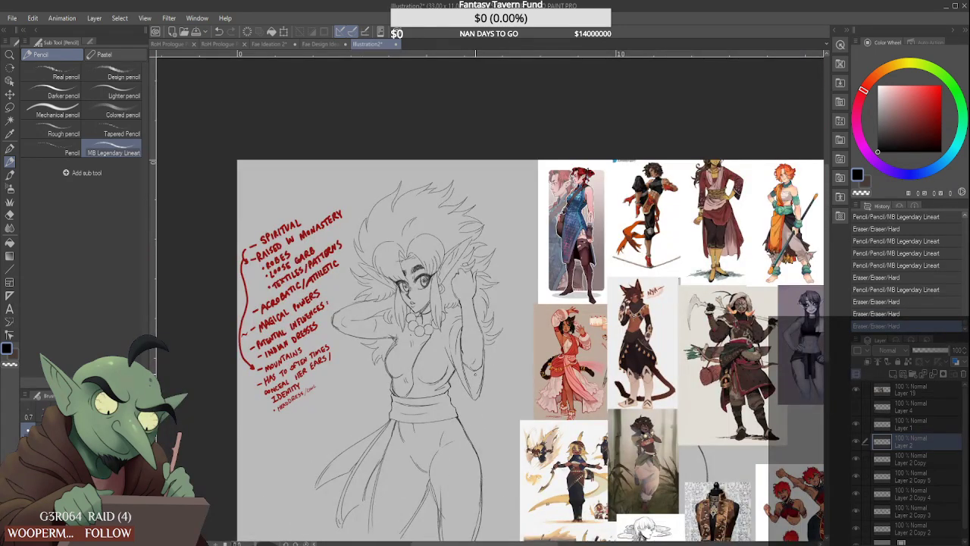
scroll(420, 458, down, 2)
scroll(425, 455, up, 6)
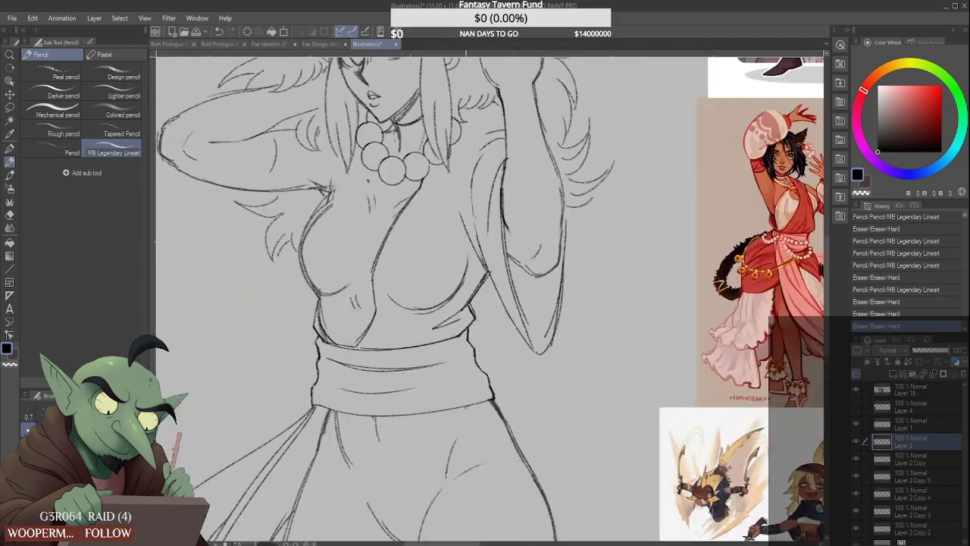
Refine the lower-left corner of the waist sash on Layer 2 with the MB Legendary Lineart pencil and hard eraser
scroll(451, 392, up, 2)
scroll(339, 400, down, 6)
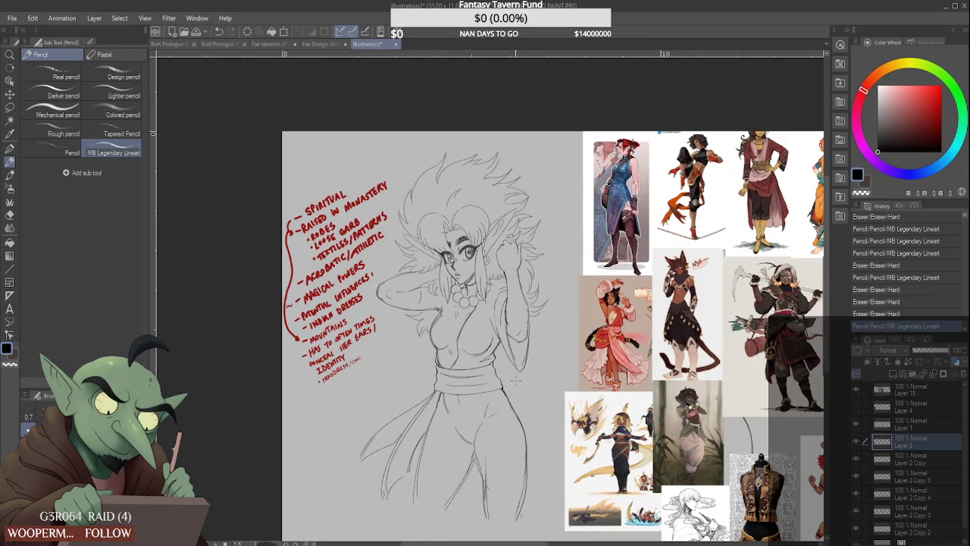
scroll(515, 382, down, 2)
scroll(410, 398, up, 7)
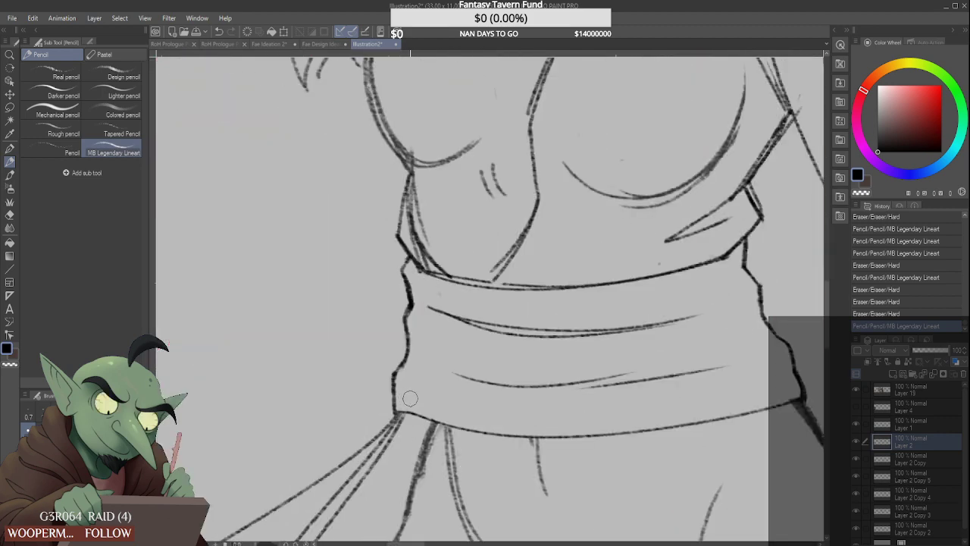
mouse_move(410, 398)
mouse_down()
mouse_move(402, 413)
mouse_move(436, 423)
mouse_move(405, 404)
mouse_move(408, 414)
mouse_move(430, 403)
mouse_move(428, 421)
mouse_move(399, 416)
mouse_move(453, 413)
mouse_up()
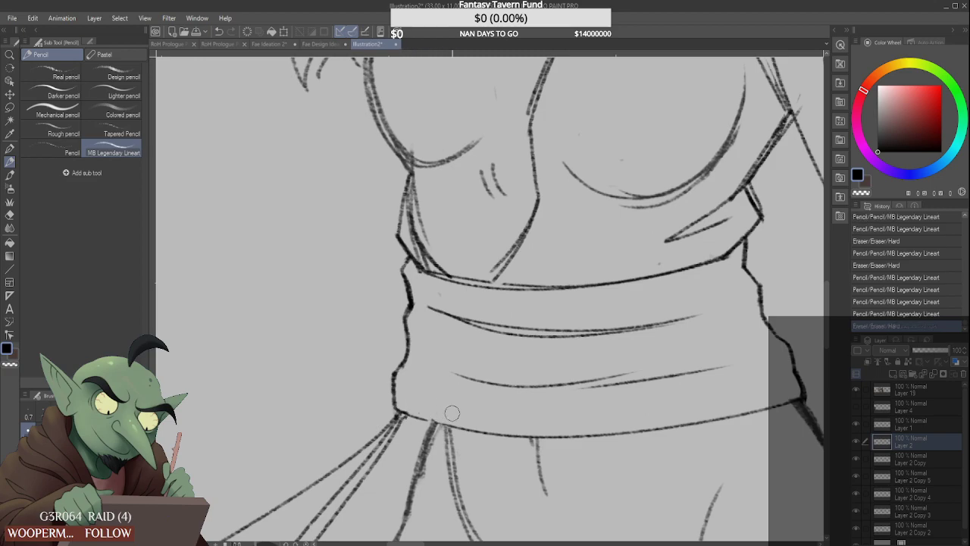
scroll(451, 413, down, 6)
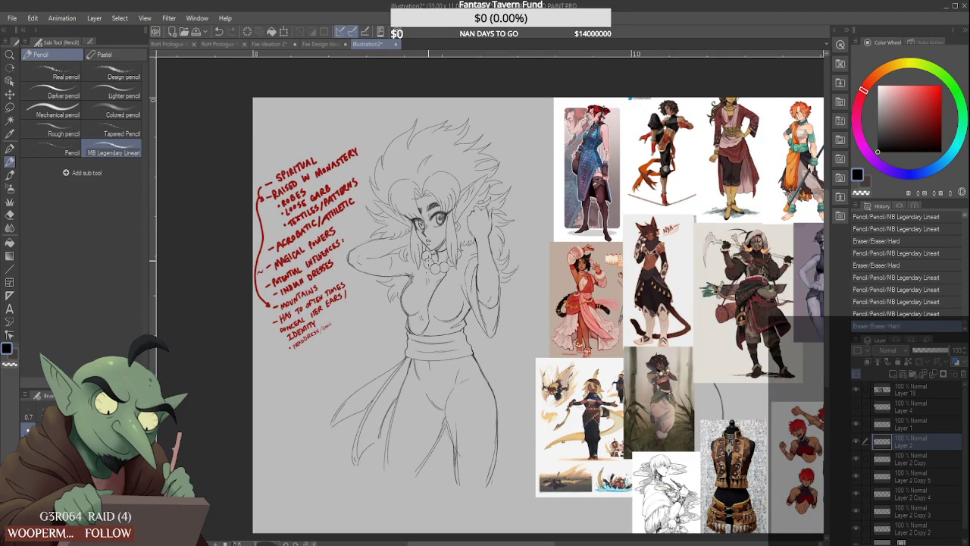
Close the gap at the waist sash's upper-right edge by extending its contour up to the fold above
scroll(455, 326, up, 6)
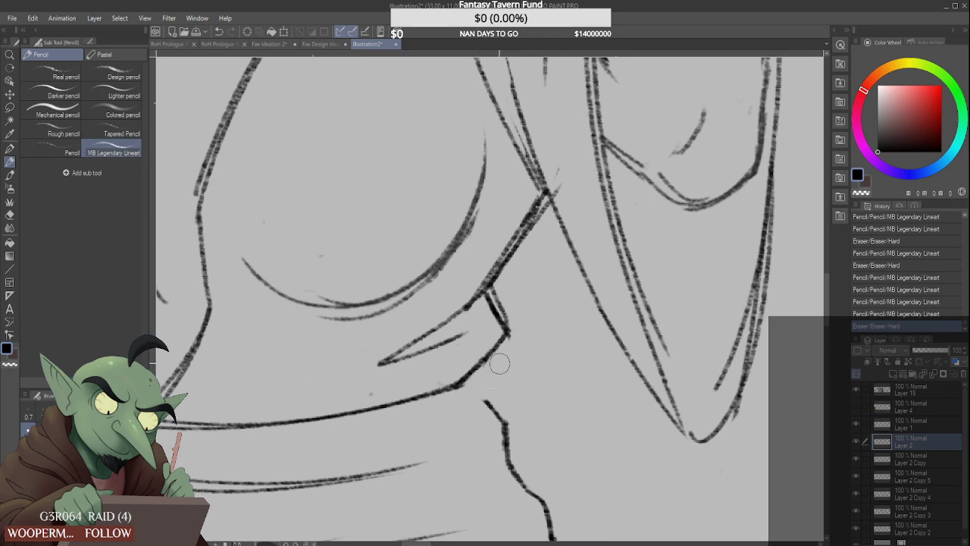
mouse_move(485, 399)
mouse_down()
mouse_move(496, 350)
mouse_move(481, 392)
mouse_move(502, 422)
mouse_up()
scroll(500, 417, down, 6)
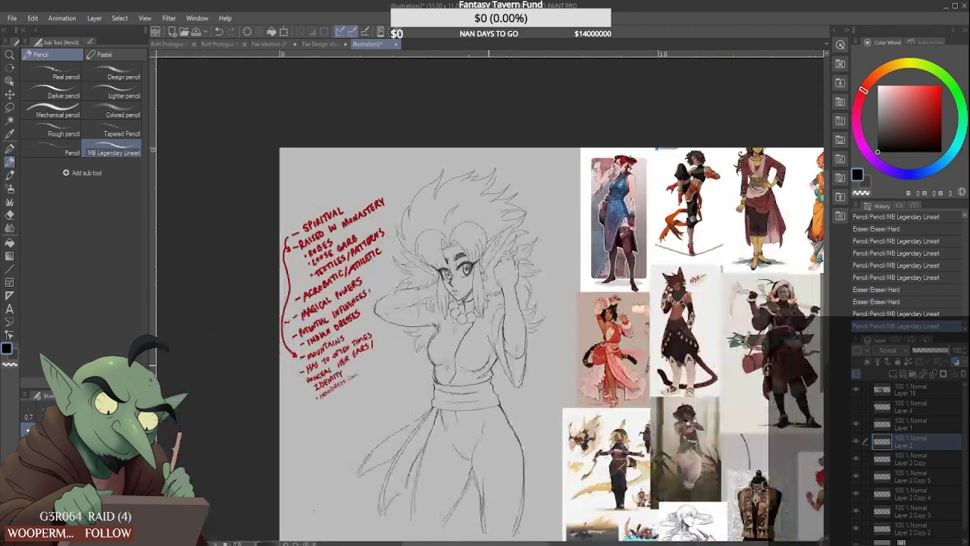
scroll(495, 389, up, 5)
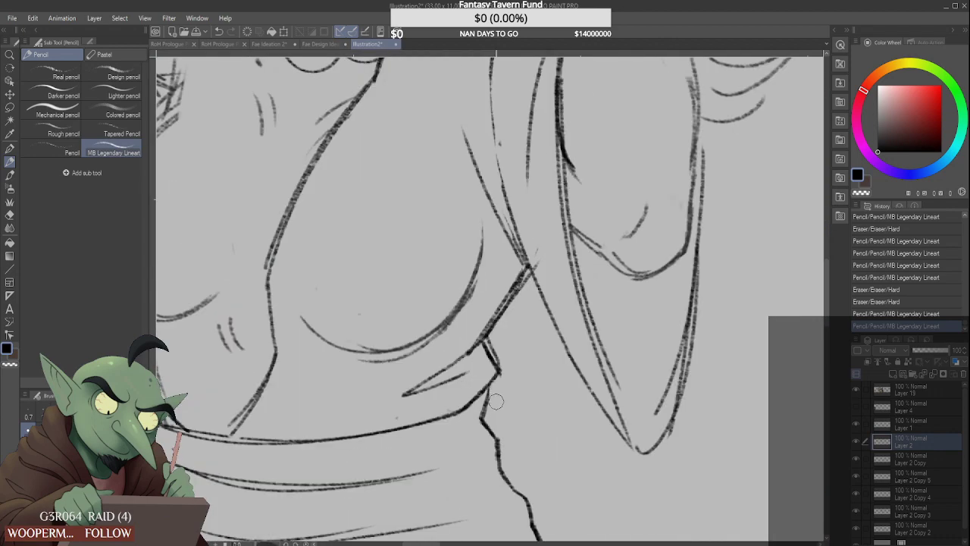
drag(492, 388, 482, 406)
scroll(484, 402, down, 6)
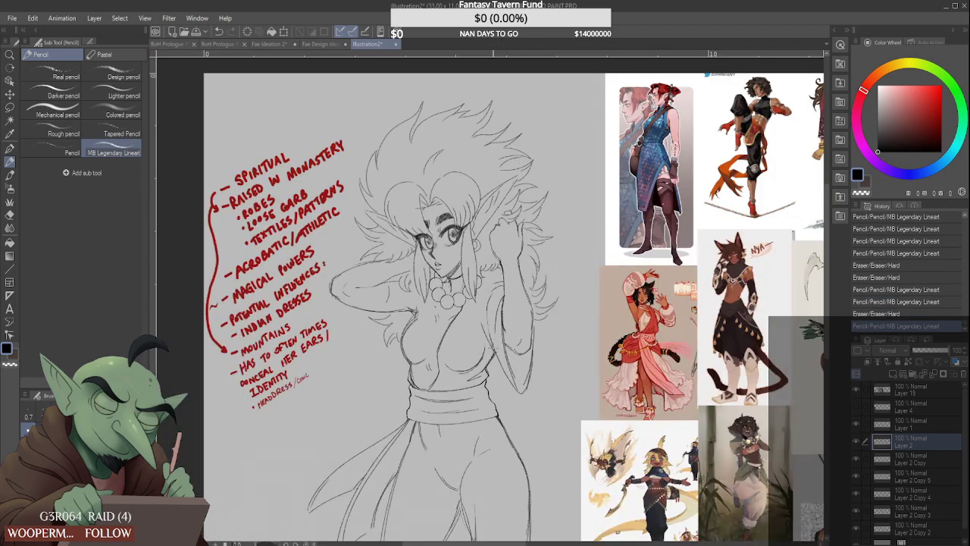
Draw a bold contour along the bodice's left side on Layer 2, from the bead necklace down to below the bust
scroll(485, 342, up, 5)
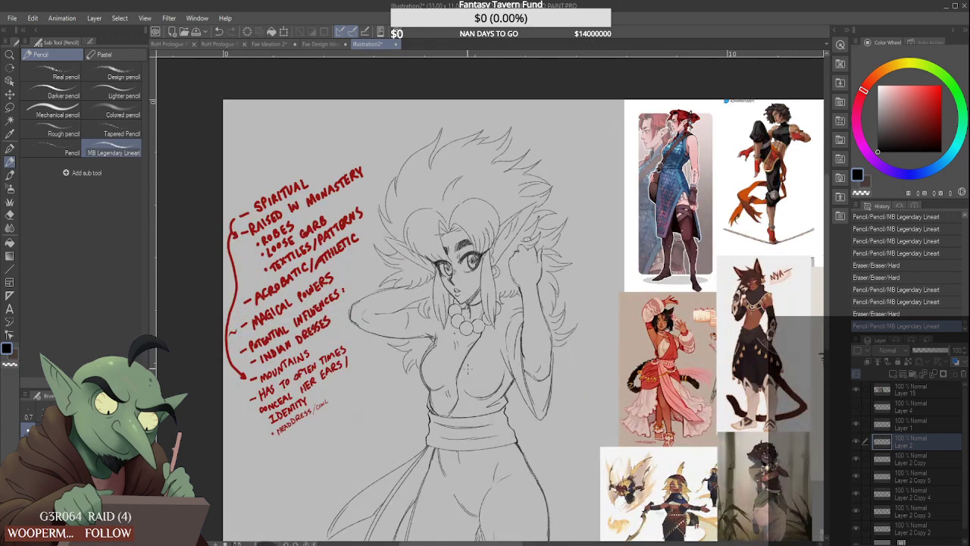
scroll(485, 343, up, 2)
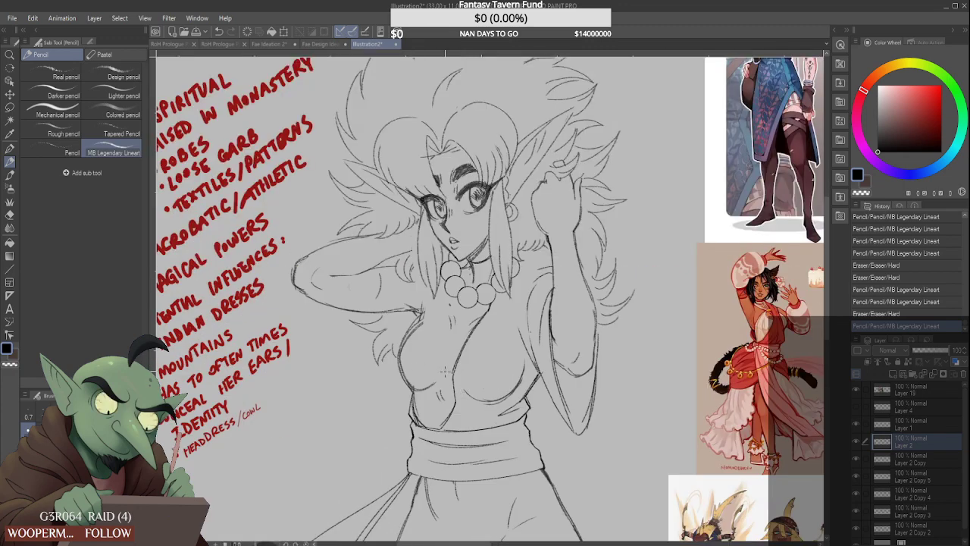
scroll(443, 306, up, 2)
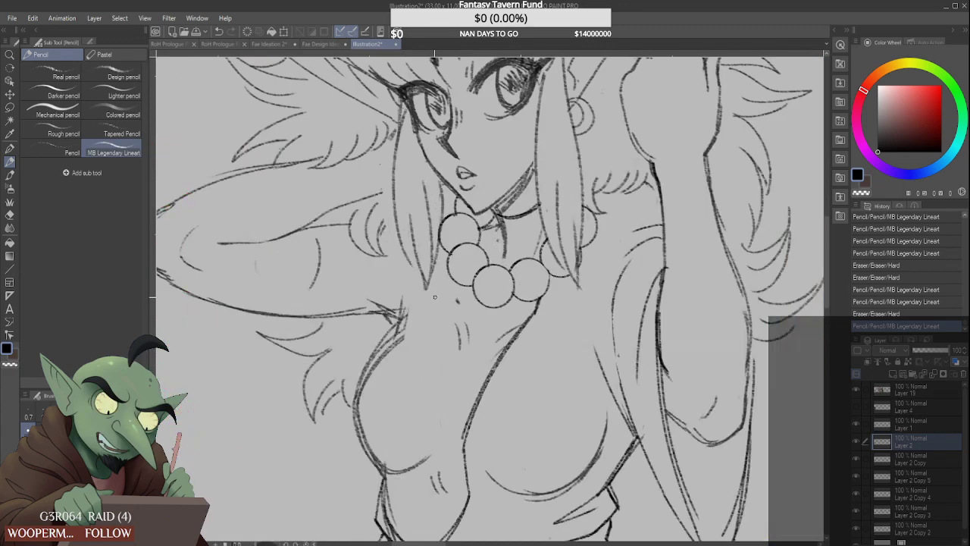
mouse_move(402, 316)
mouse_down()
mouse_move(455, 272)
mouse_move(370, 358)
mouse_up()
mouse_move(376, 347)
mouse_down()
mouse_move(359, 402)
mouse_move(367, 459)
mouse_up()
drag(359, 426, 386, 485)
drag(368, 366, 357, 437)
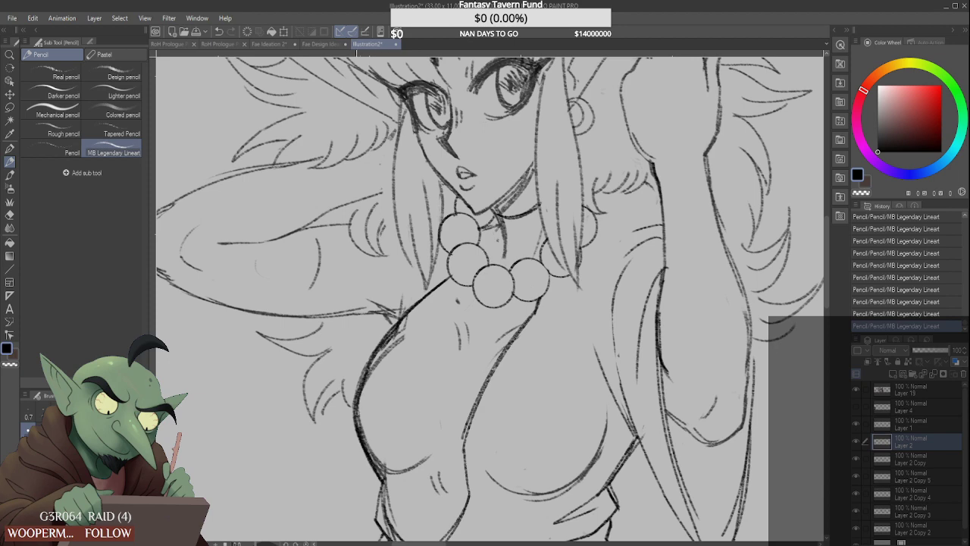
mouse_move(390, 335)
mouse_down()
mouse_move(356, 415)
mouse_move(356, 407)
mouse_up()
drag(371, 365, 417, 307)
scroll(446, 285, down, 4)
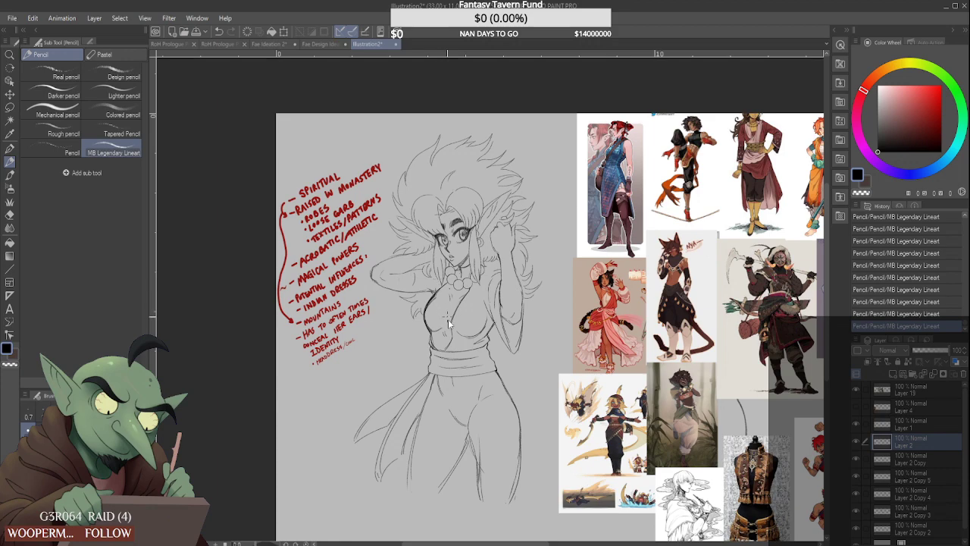
Thicken the lower part of the bodice's left contour where it curves in beneath the bust
scroll(449, 324, up, 4)
drag(366, 341, 387, 359)
drag(357, 314, 403, 358)
key(ctrl+minus)
key(ctrl+minus)
key(ctrl+minus)
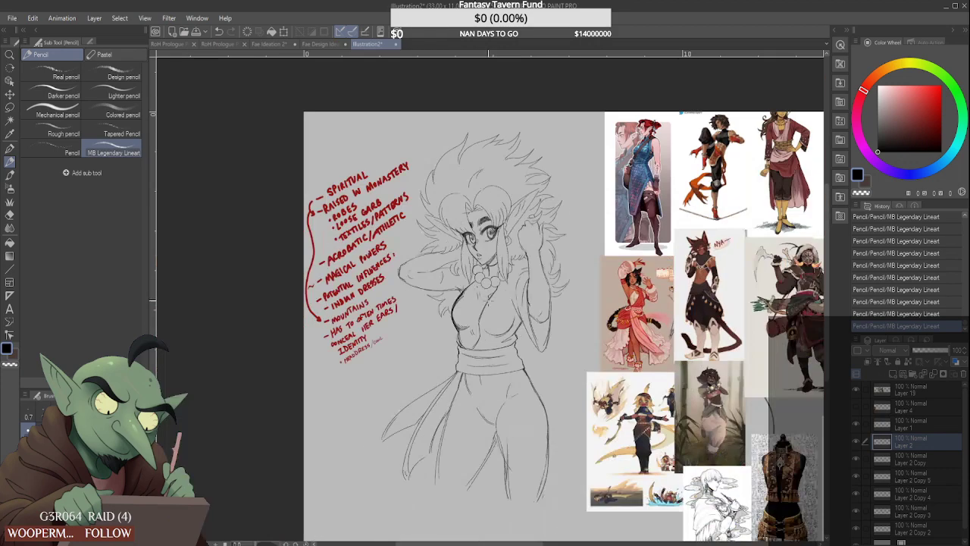
Try short fold strokes beneath the left bust, extending the contour toward the bodice's diagonal overlap edge
key(ctrl+plus)
key(ctrl+plus)
key(ctrl+plus)
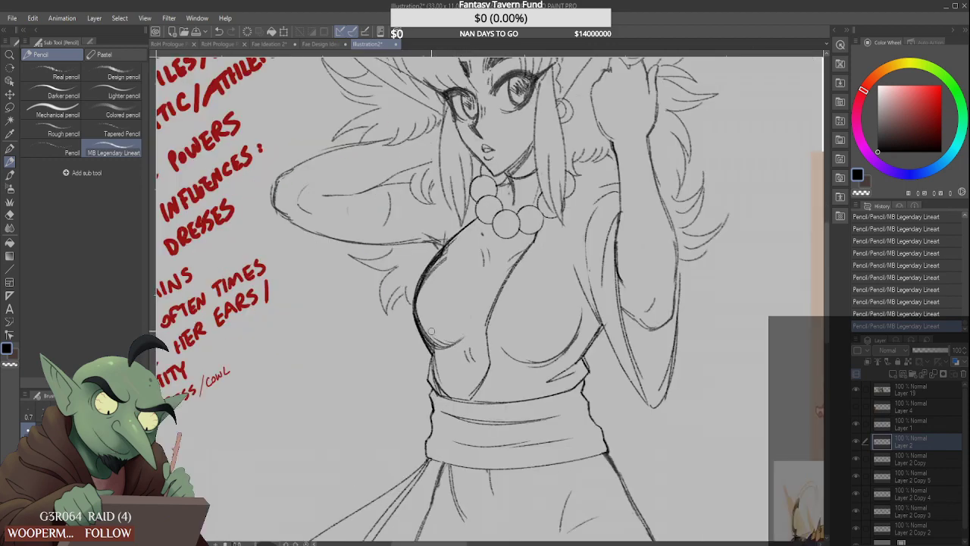
key(ctrl+y)
key(ctrl+y)
key(ctrl+y)
key(ctrl+y)
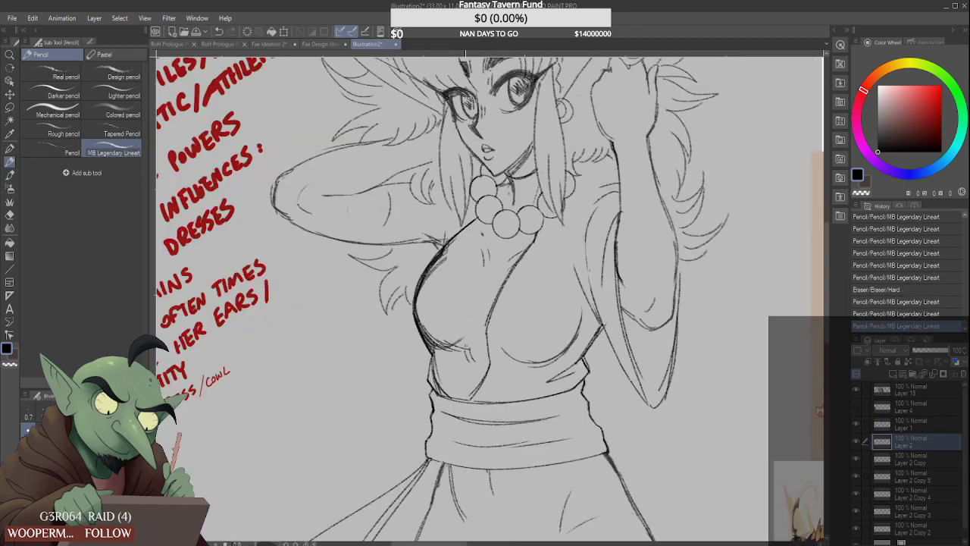
drag(458, 344, 469, 338)
scroll(455, 334, down, 3)
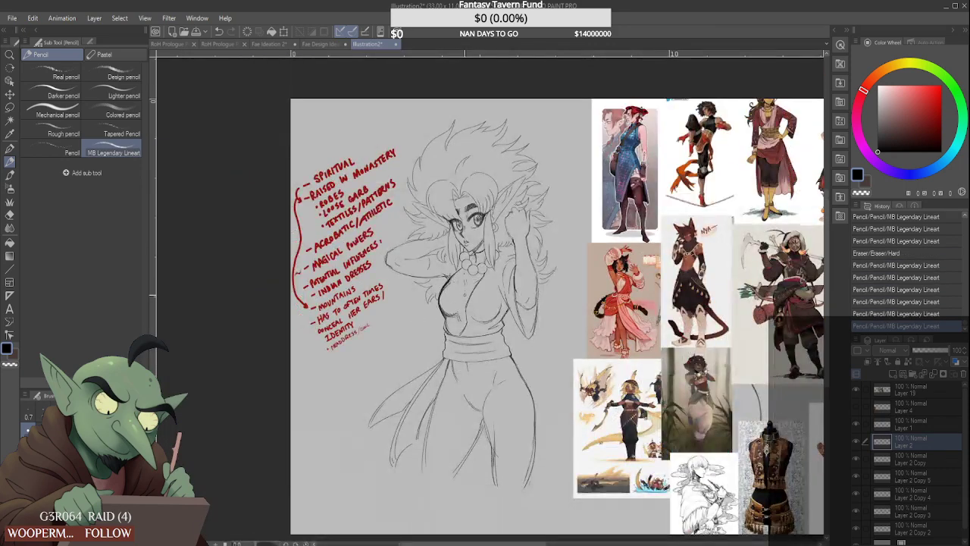
scroll(465, 329, up, 3)
key(ctrl+minus)
key(ctrl+y)
key(ctrl+minus)
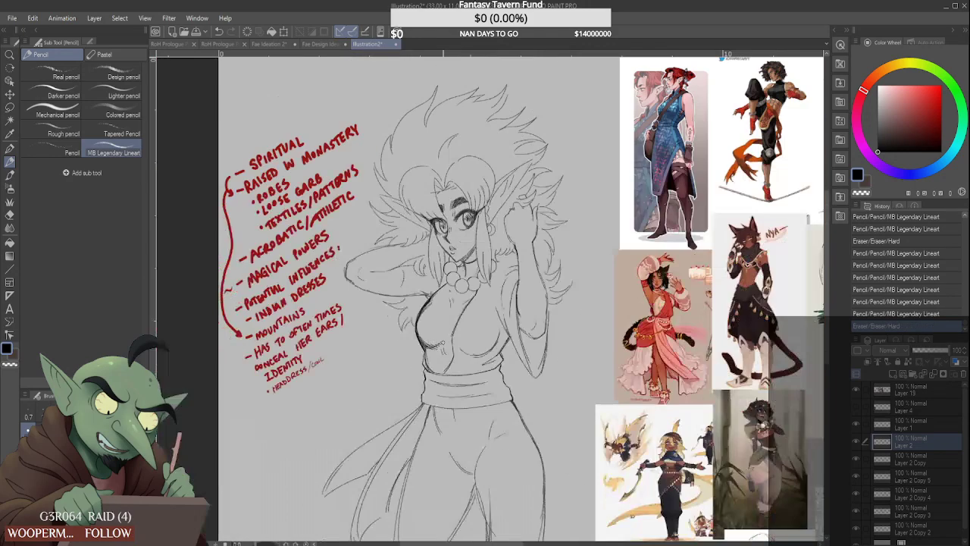
key(ctrl+minus)
scroll(450, 342, up, 4)
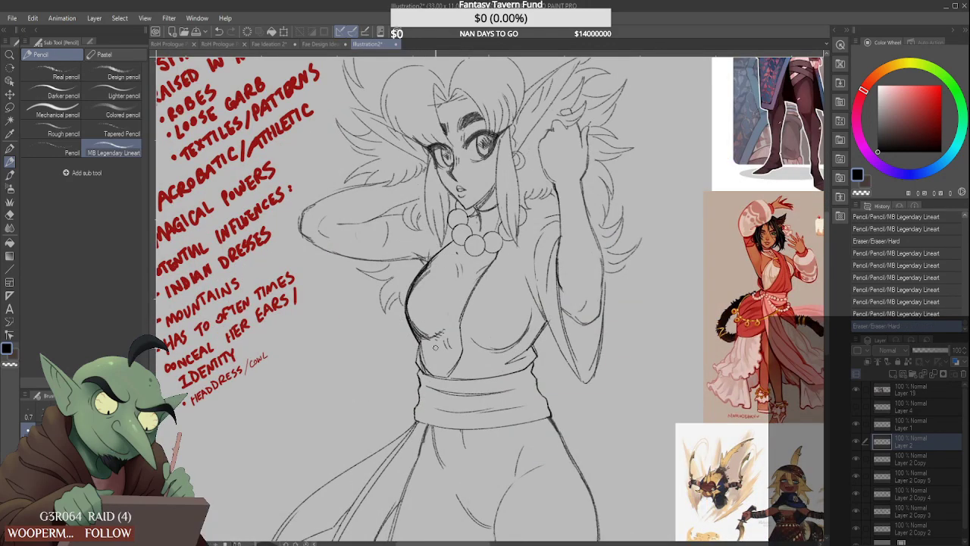
Erase the trial strokes beneath the left bust and darken the torso's left contour down to the sash
mouse_move(435, 337)
mouse_down()
mouse_move(447, 328)
mouse_move(419, 354)
mouse_move(424, 370)
mouse_up()
scroll(427, 357, up, 1)
scroll(413, 312, down, 2)
scroll(422, 302, down, 2)
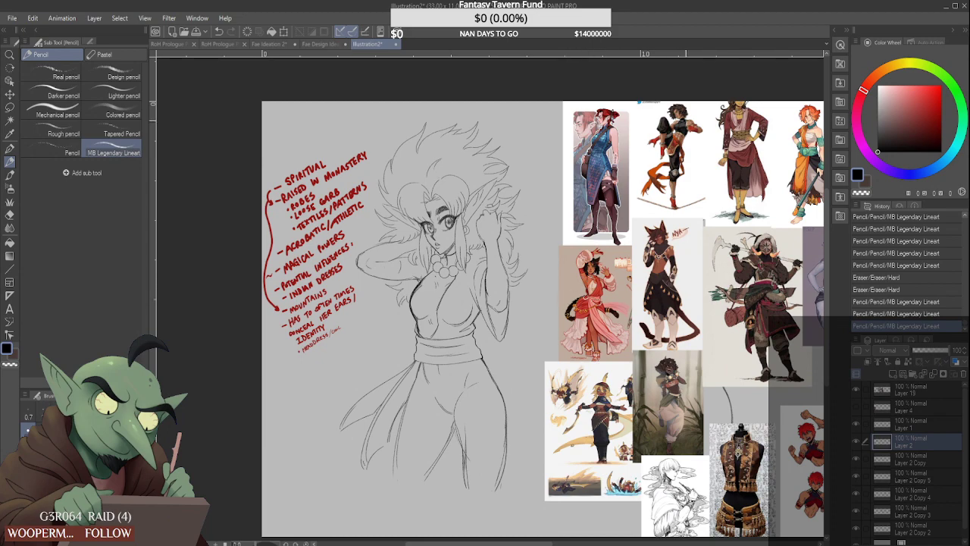
scroll(686, 128, up, 5)
scroll(752, 117, down, 3)
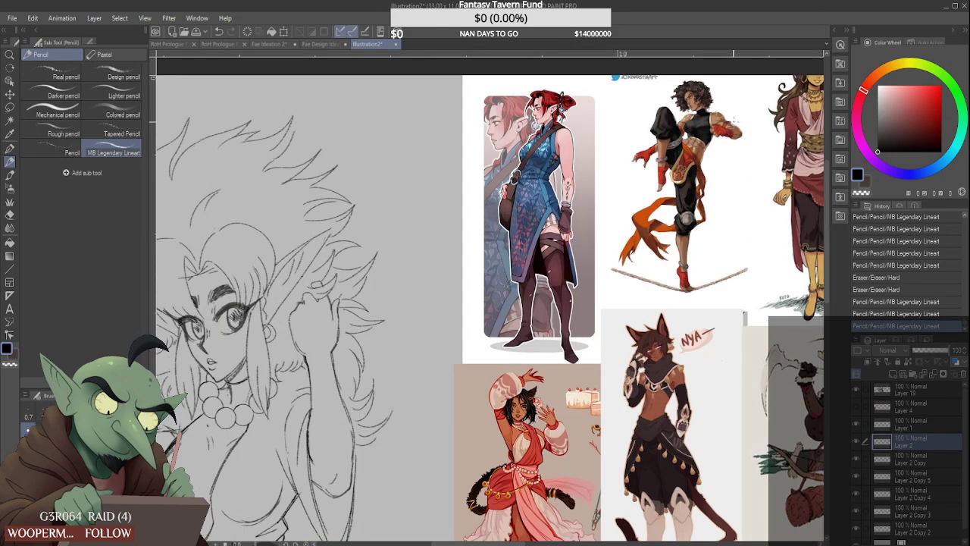
scroll(733, 118, down, 2)
scroll(288, 434, up, 6)
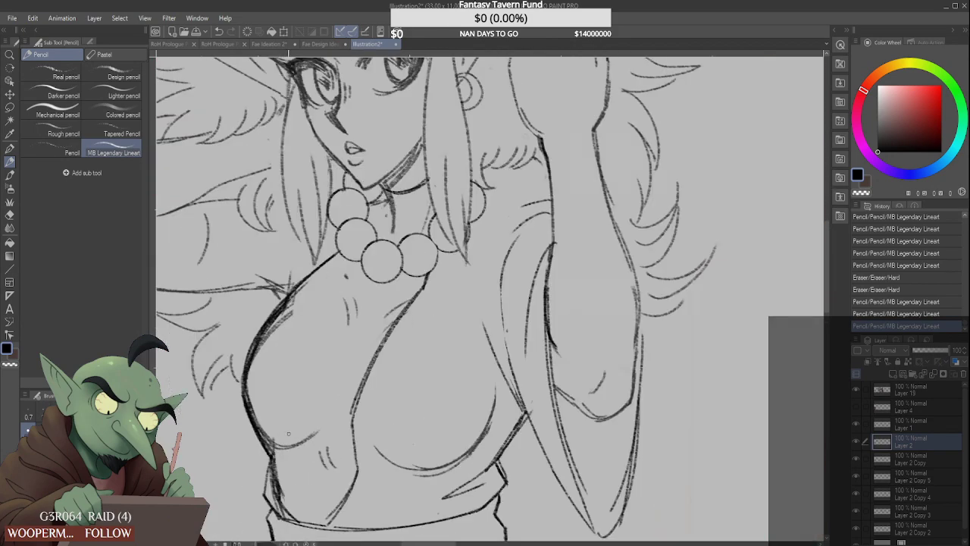
Draw the underbust fold from the left contour across to the bodice's diagonal edge, and add short hatch marks below the necklace
mouse_move(263, 438)
mouse_down()
mouse_move(275, 454)
mouse_move(307, 442)
mouse_move(355, 449)
mouse_up()
scroll(382, 424, down, 4)
scroll(362, 387, up, 3)
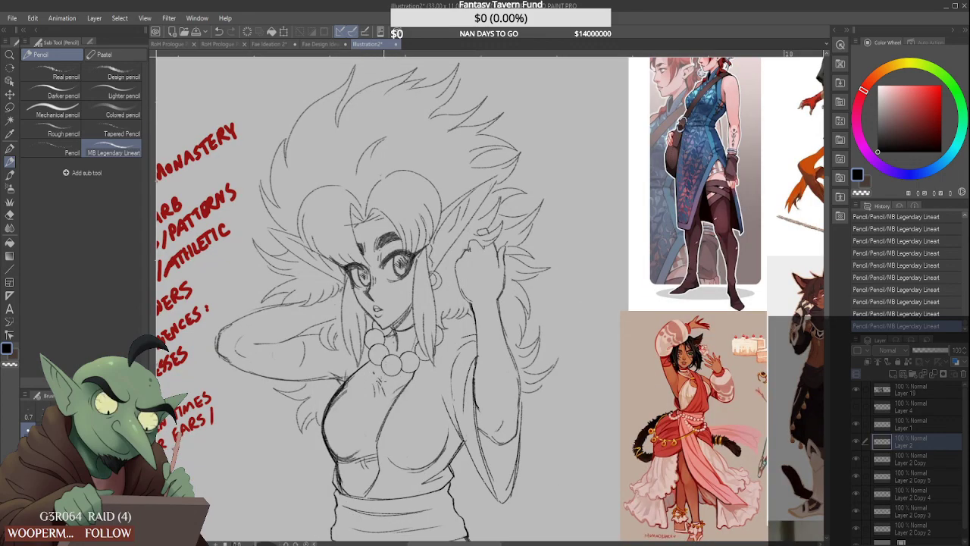
scroll(384, 392, down, 5)
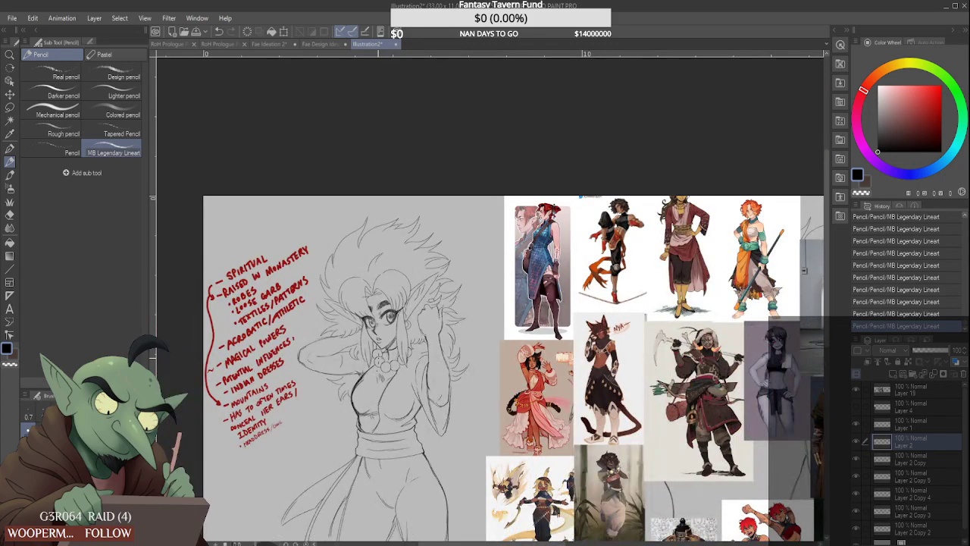
Toggle Layer 2 Copy's visibility, erase its leftover chest marks below the necklace, and darken the neck line above the beads
click(856, 460)
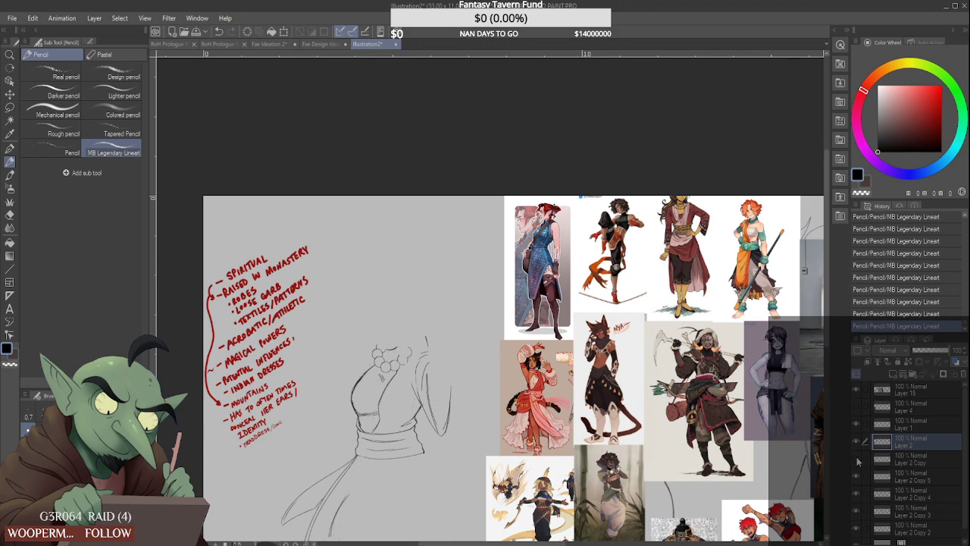
click(857, 459)
click(912, 460)
scroll(379, 398, up, 5)
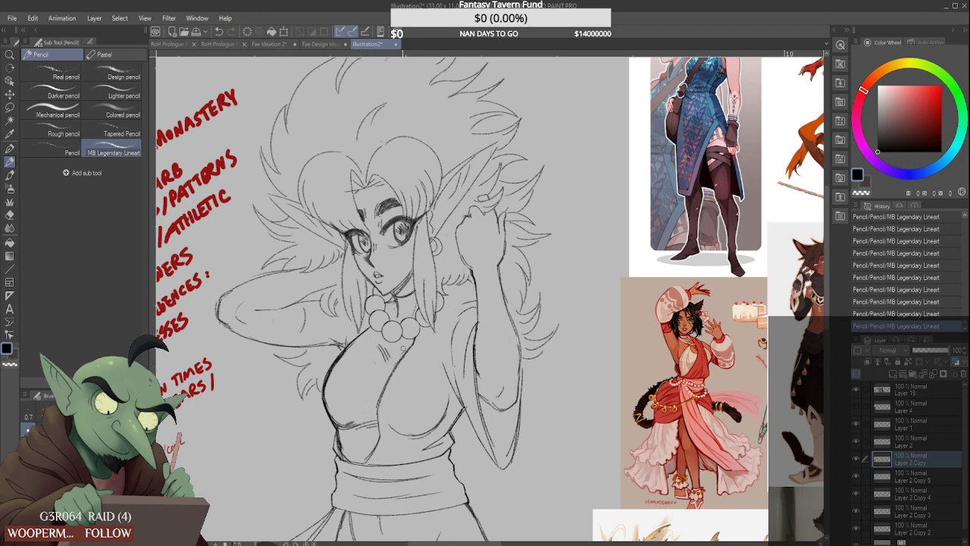
drag(402, 350, 403, 359)
scroll(393, 305, up, 1)
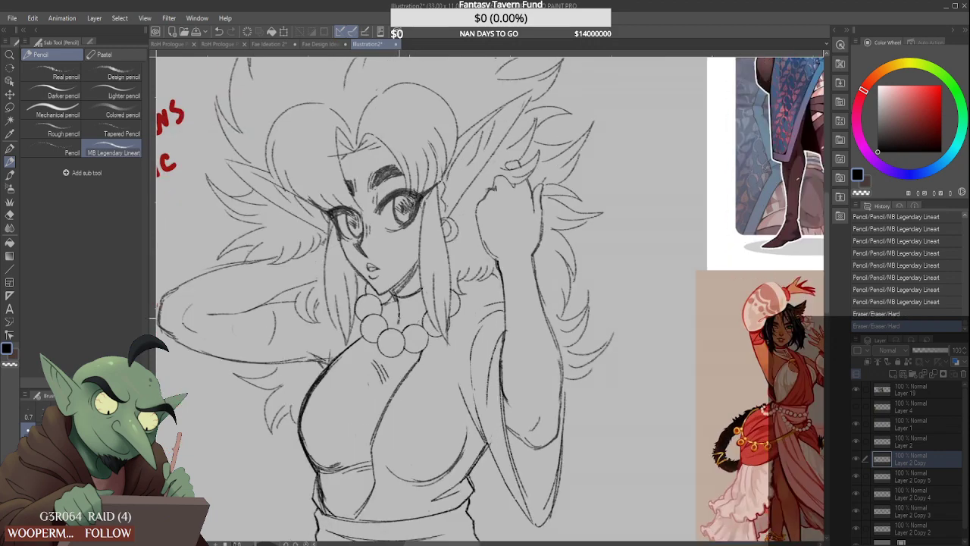
drag(398, 311, 399, 322)
scroll(413, 281, down, 5)
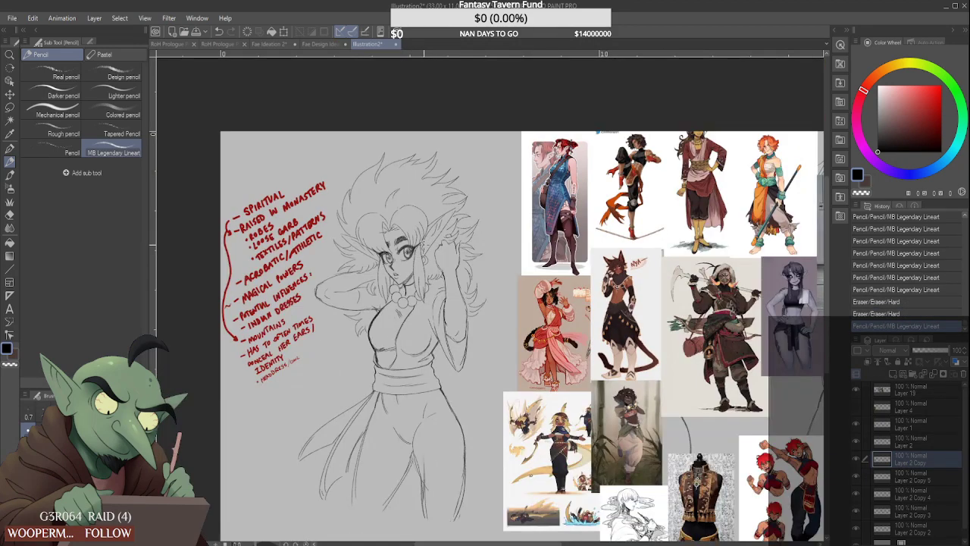
Select Layer 2, erase the upper-left bodice line near the armpit and redraw it up to the bead necklace
scroll(421, 250, down, 2)
scroll(394, 270, up, 3)
click(940, 444)
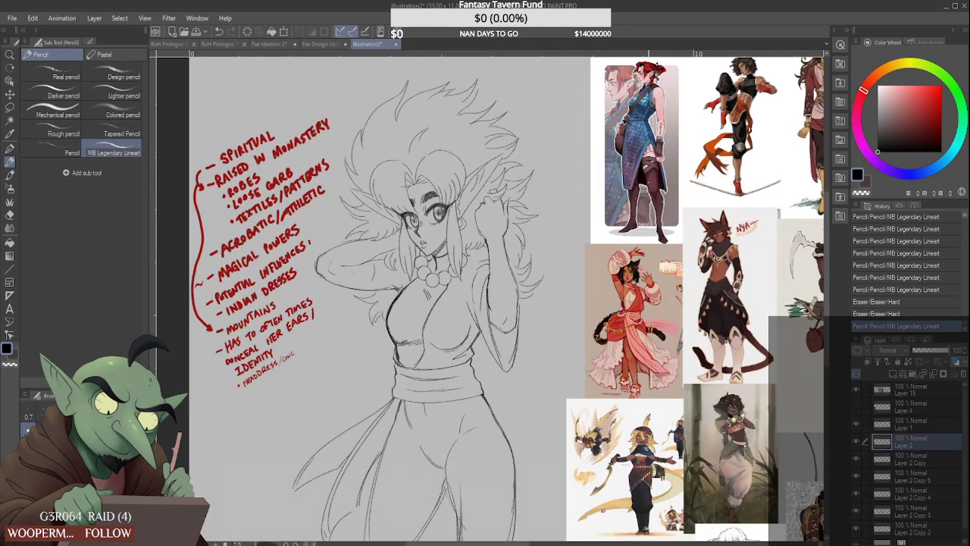
scroll(390, 288, up, 3)
drag(393, 283, 440, 242)
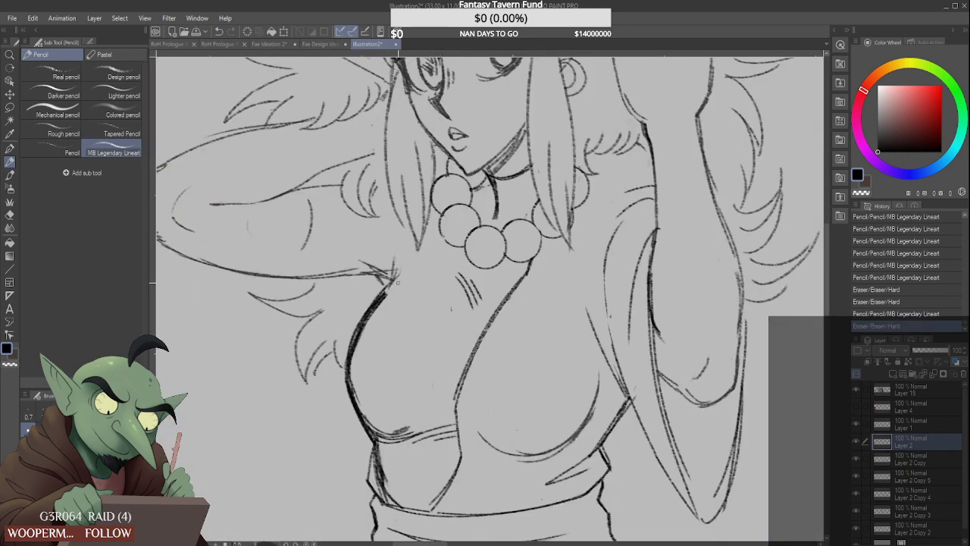
mouse_move(388, 285)
mouse_down()
mouse_move(426, 259)
mouse_move(387, 291)
mouse_up()
drag(440, 224, 430, 251)
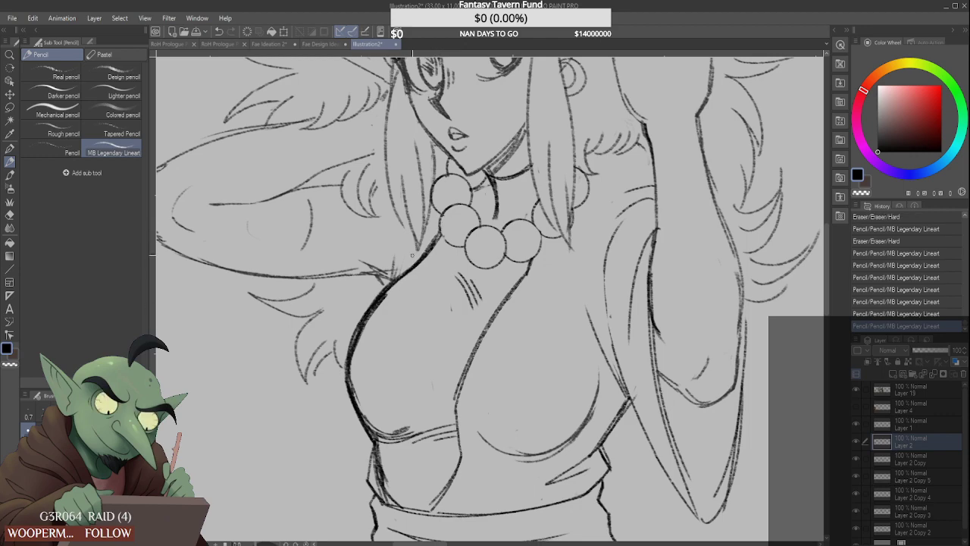
scroll(441, 248, down, 6)
scroll(428, 257, up, 5)
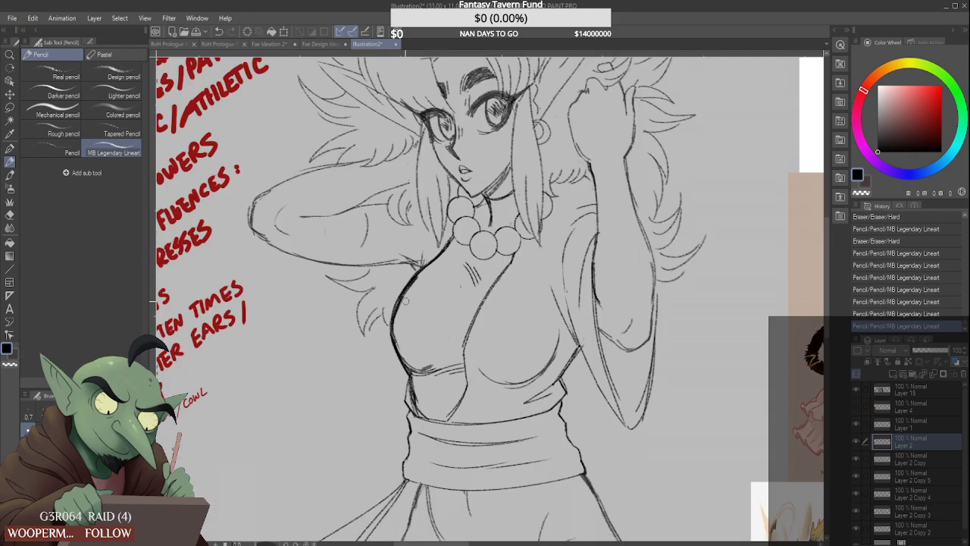
Refine the bodice's left contour and underbust fold on Layer 2 with the MB Legendary Lineart pencil and hard eraser
mouse_move(400, 309)
mouse_down()
mouse_move(395, 347)
mouse_move(398, 286)
mouse_up()
drag(441, 247, 420, 266)
drag(392, 312, 396, 342)
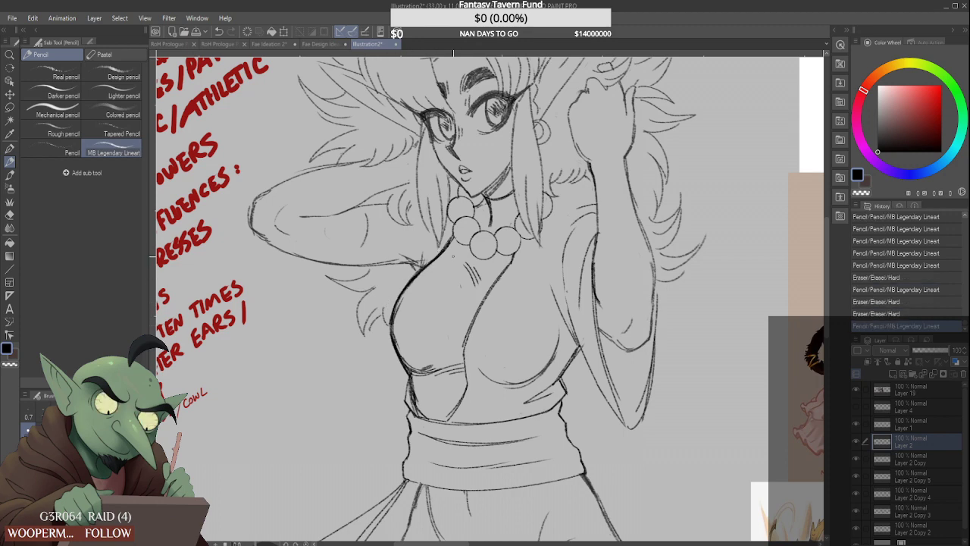
scroll(497, 276, down, 3)
scroll(456, 297, up, 4)
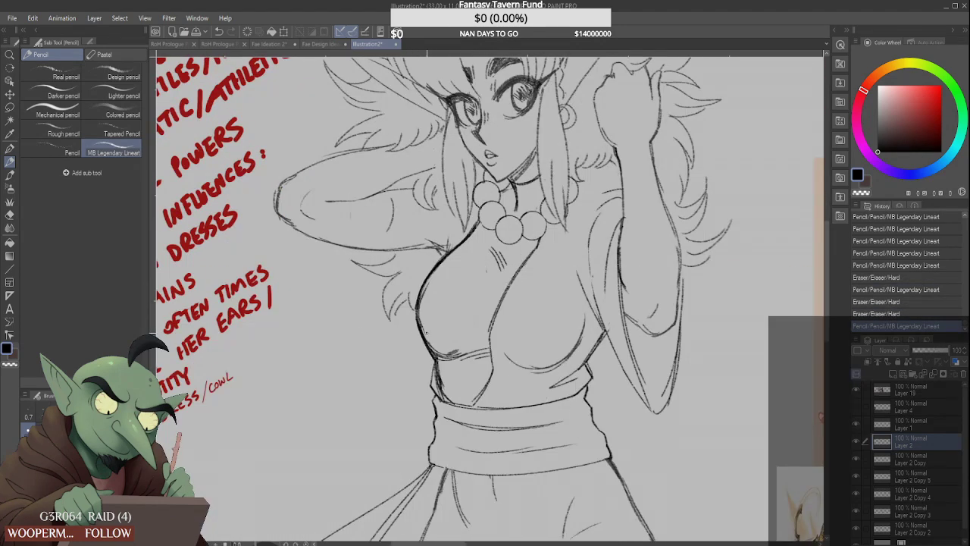
mouse_move(418, 307)
mouse_down()
mouse_move(429, 339)
mouse_move(457, 356)
mouse_up()
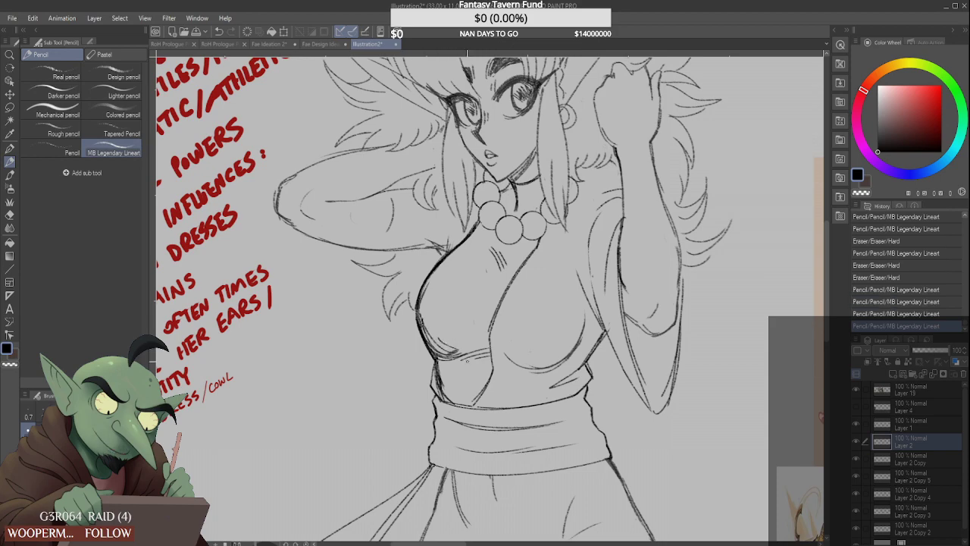
Add dark fold lines across the midriff between the underbust fold and sash, and strengthen the bodice's left contour up to the armpit
scroll(458, 371, down, 4)
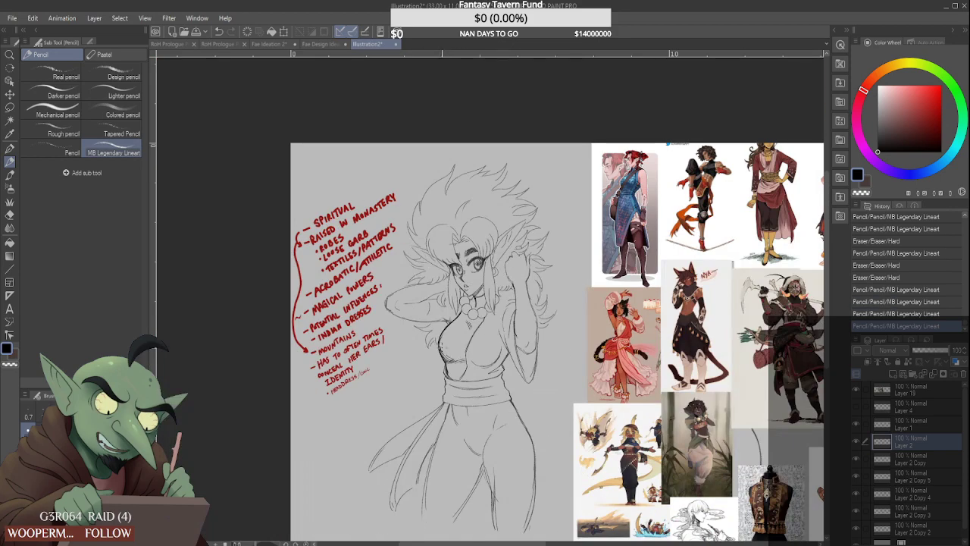
scroll(456, 364, up, 2)
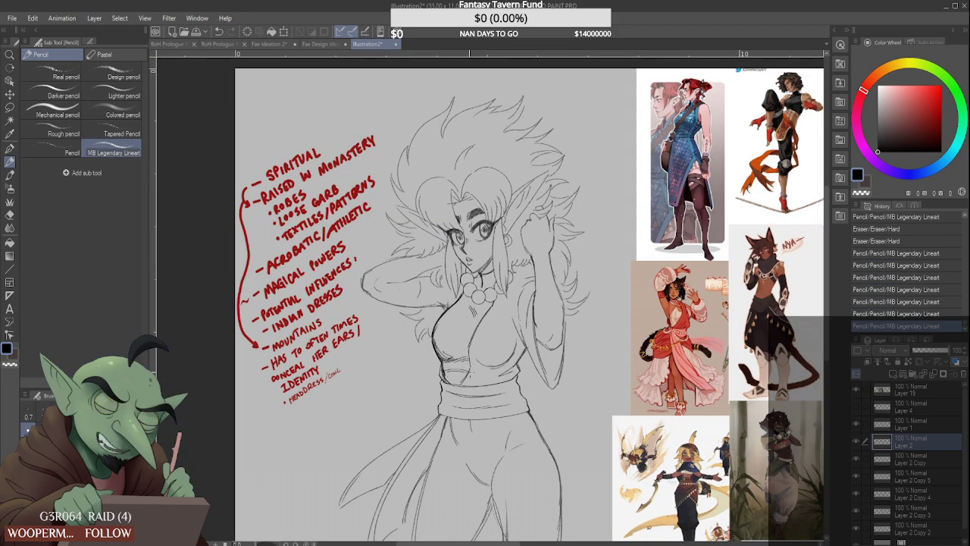
mouse_move(451, 371)
mouse_down()
mouse_move(473, 363)
mouse_move(476, 385)
mouse_up()
scroll(461, 373, up, 4)
scroll(481, 376, up, 2)
scroll(476, 384, down, 2)
scroll(454, 372, up, 2)
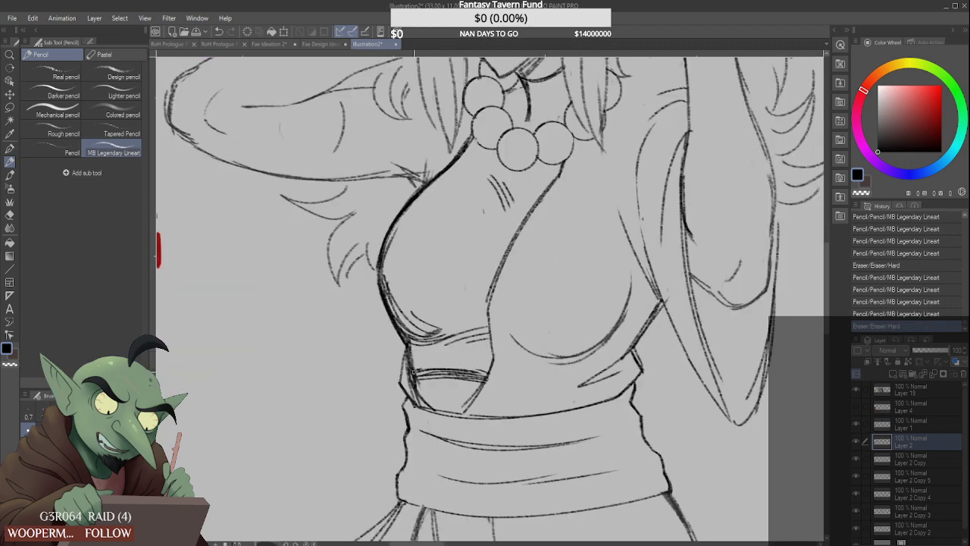
mouse_move(406, 352)
mouse_down()
mouse_move(385, 299)
mouse_move(403, 343)
mouse_up()
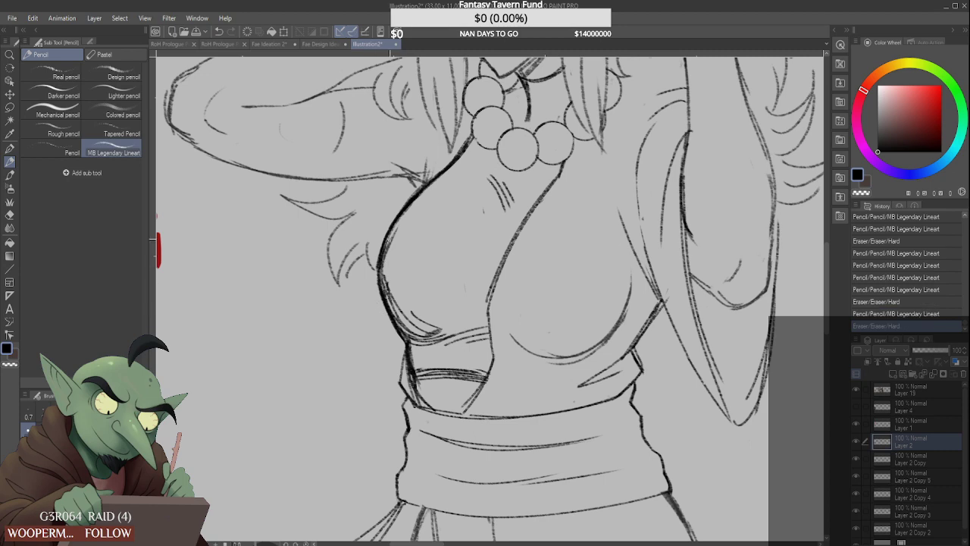
mouse_move(382, 263)
mouse_down()
mouse_move(404, 205)
mouse_move(451, 164)
mouse_up()
scroll(422, 216, down, 4)
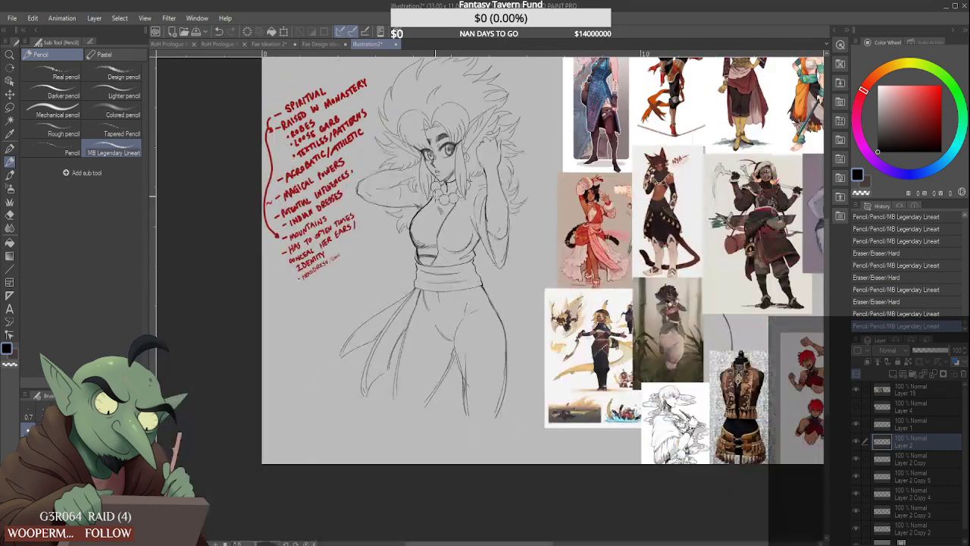
Check the costume lineup in the Fae Design Ideation document and return to the character sketch
scroll(470, 186, down, 2)
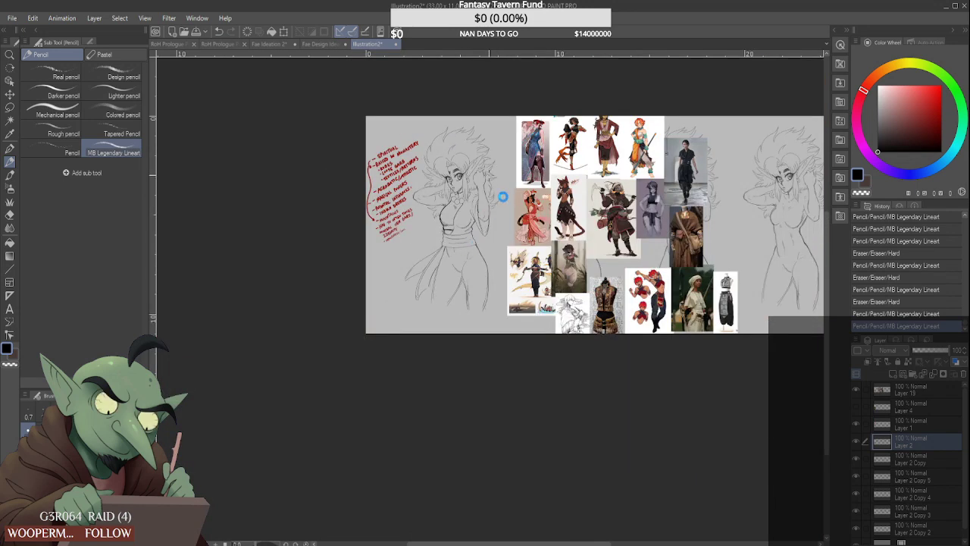
click(328, 43)
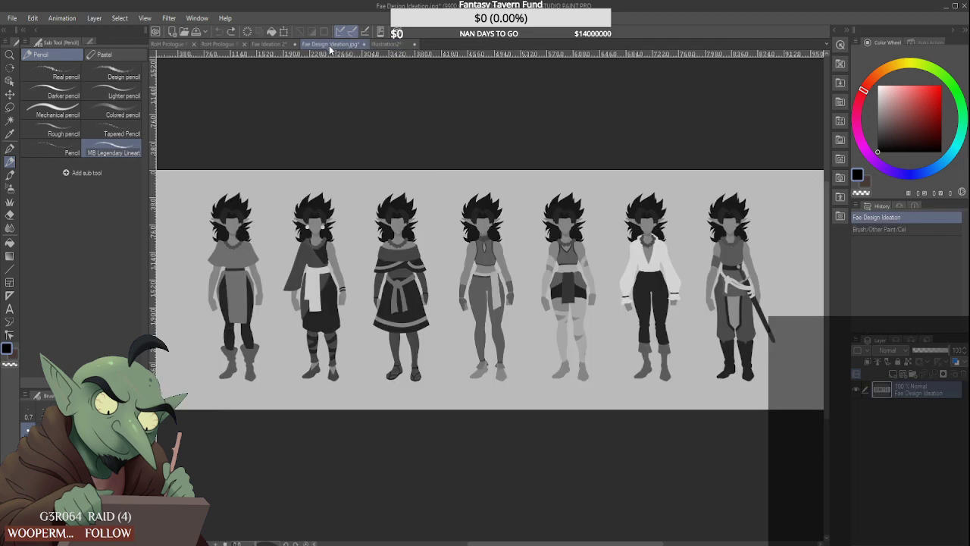
click(385, 43)
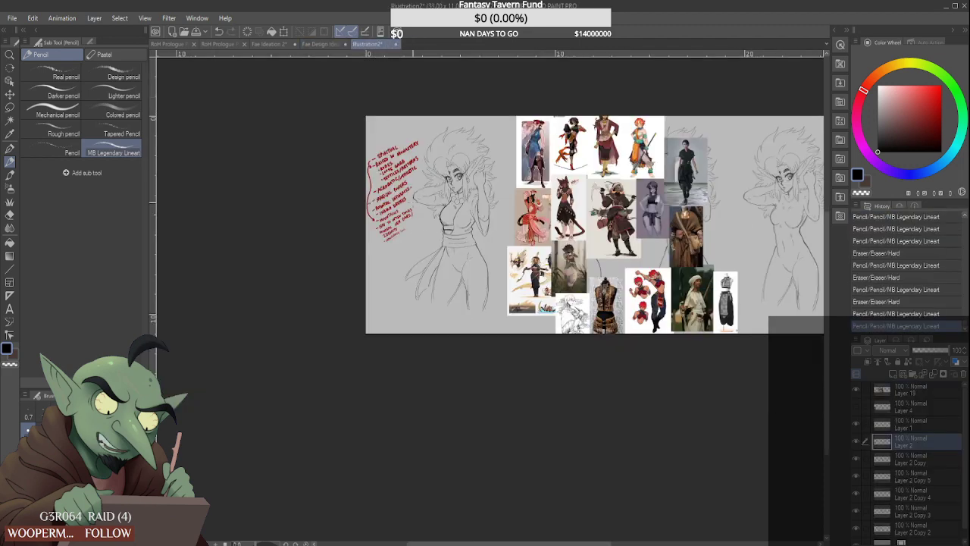
Sketch a wrap skirt panel with a front edge sweeping diagonally across the thighs and an outer edge flaring from the right hip
scroll(462, 216, up, 5)
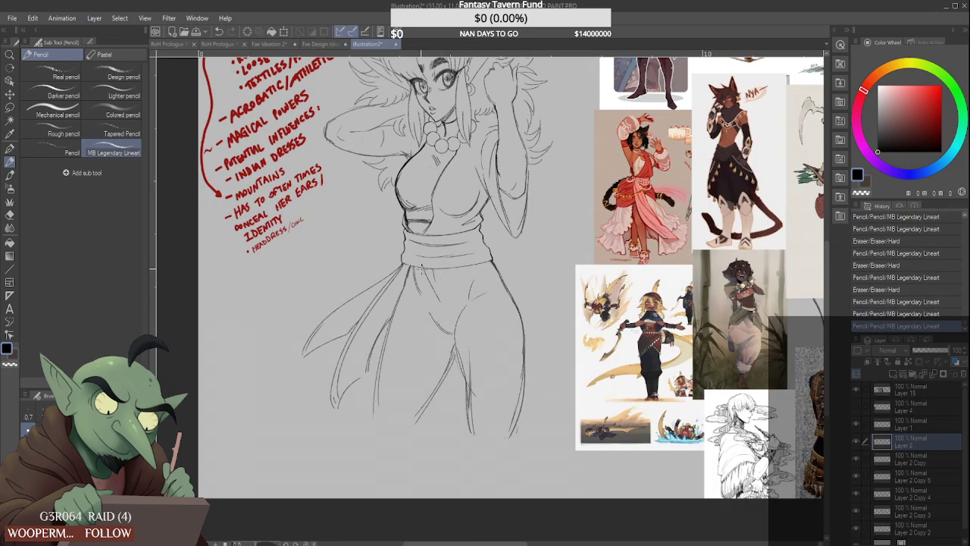
mouse_move(422, 263)
mouse_down()
mouse_move(454, 329)
mouse_move(558, 391)
mouse_up()
mouse_move(491, 265)
mouse_down()
mouse_move(498, 259)
mouse_move(511, 285)
mouse_up()
scroll(500, 262, down, 3)
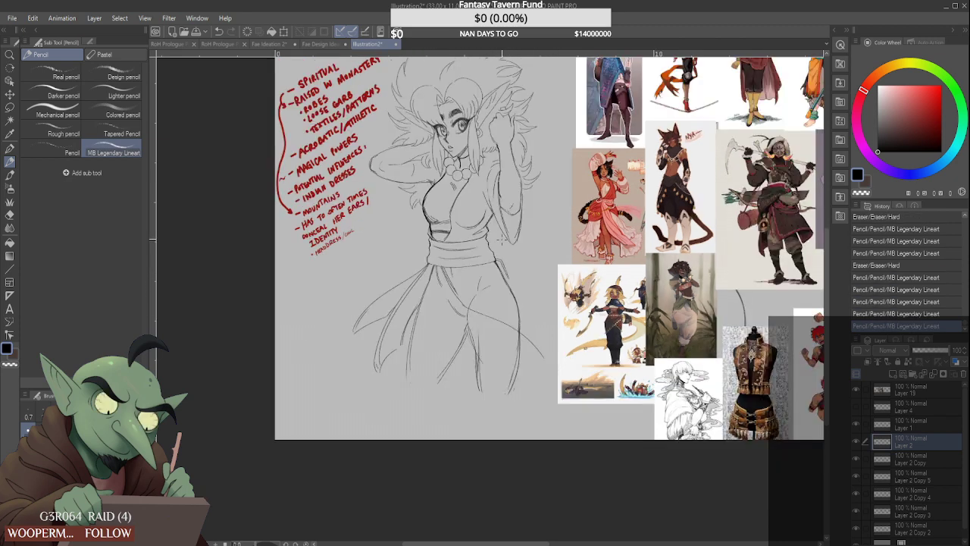
key(ctrl+plus)
key(ctrl+plus)
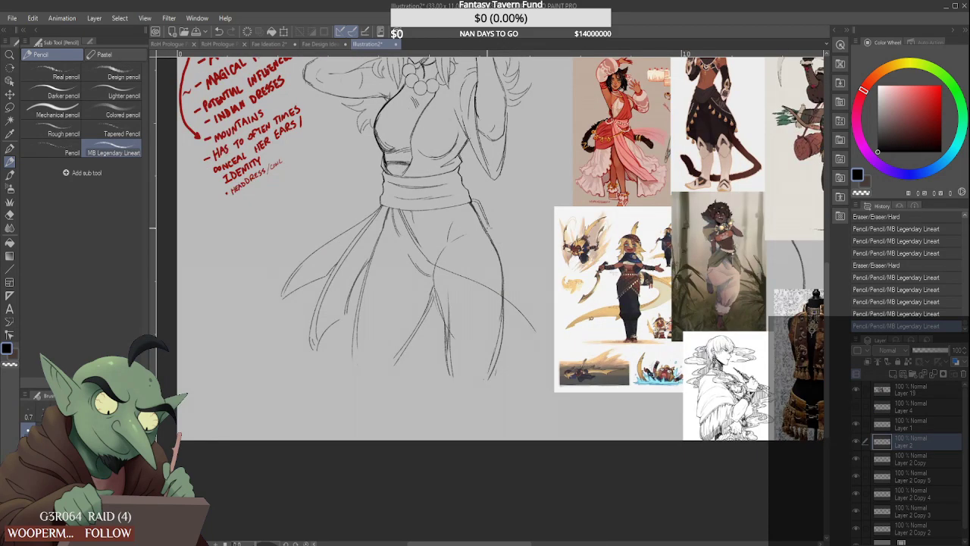
drag(489, 228, 538, 338)
Rework the wrap panel's lower front edge with pencil and hard eraser, extending it down to meet the outer edge in a point
scroll(522, 305, down, 3)
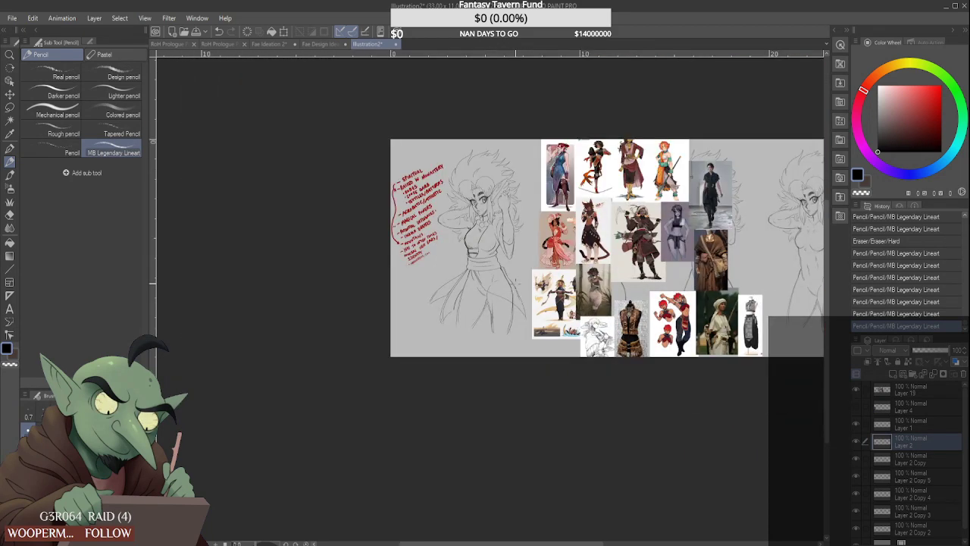
key(ctrl+plus)
key(ctrl+plus)
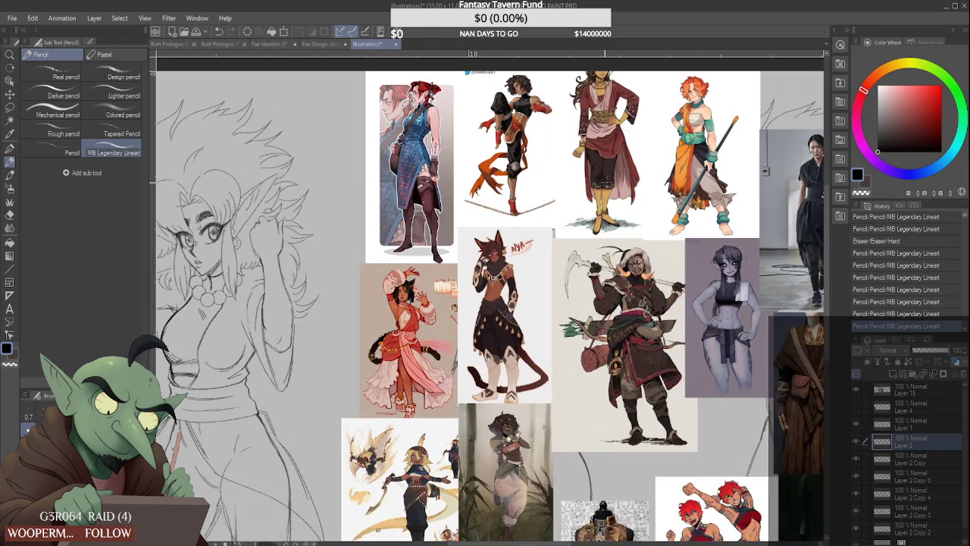
key(ctrl+minus)
key(ctrl+minus)
key(ctrl+plus)
key(ctrl+plus)
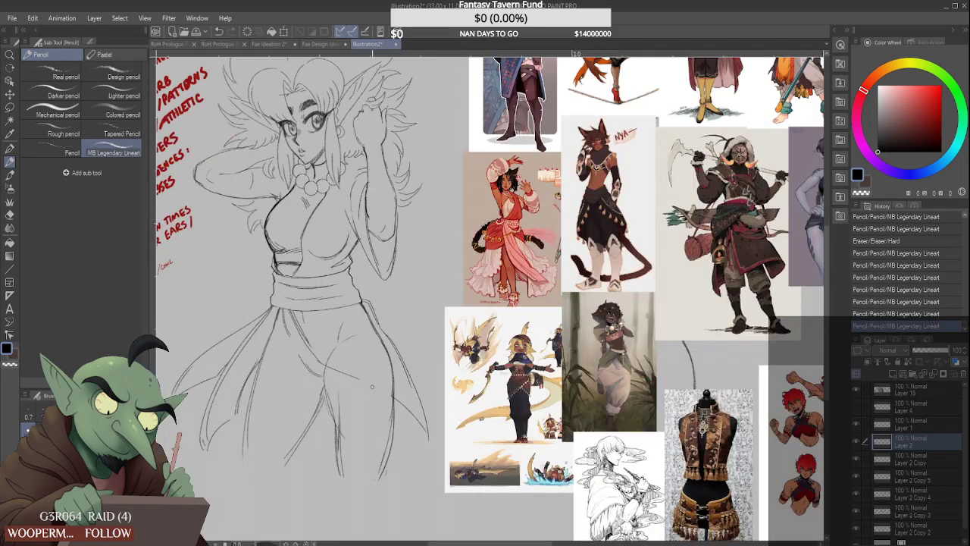
drag(395, 396, 393, 426)
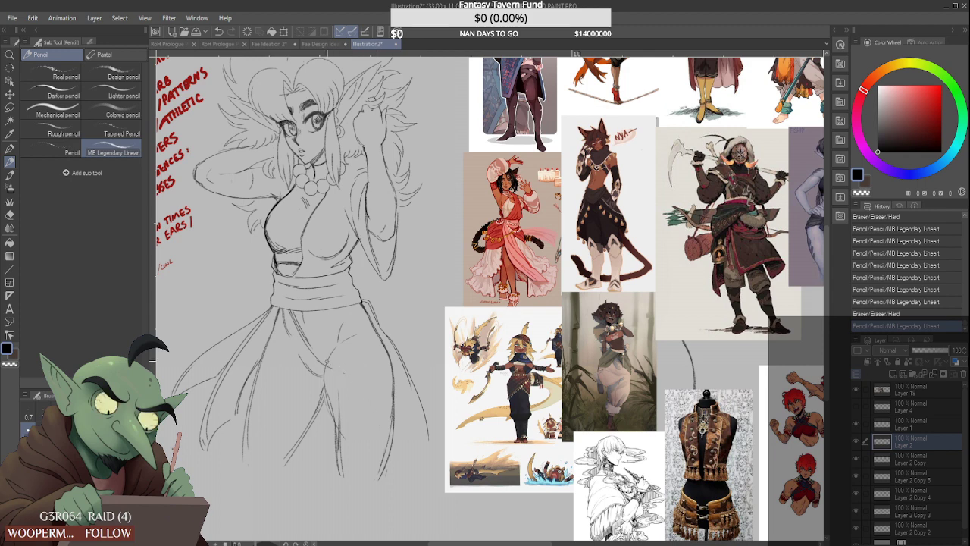
mouse_move(322, 370)
mouse_down()
mouse_move(326, 357)
mouse_move(328, 364)
mouse_up()
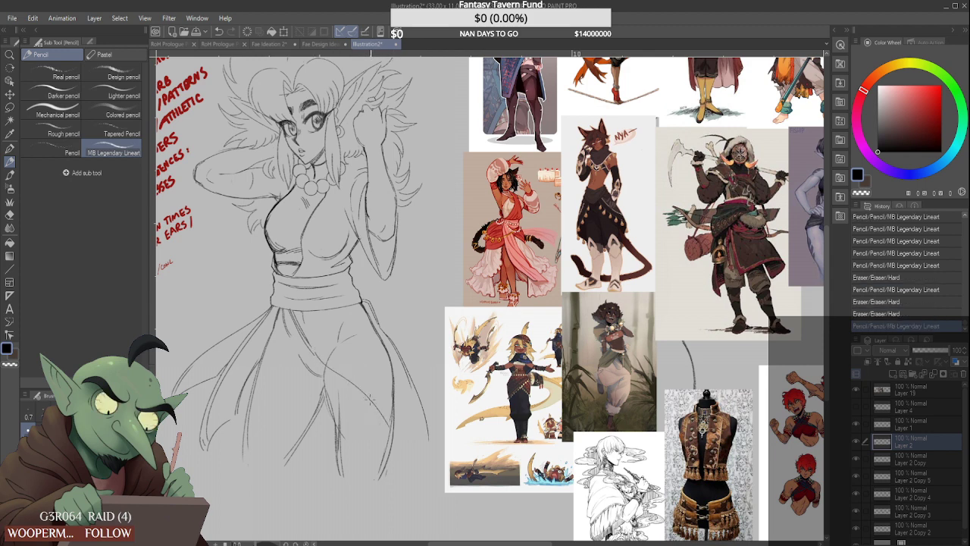
drag(379, 402, 413, 479)
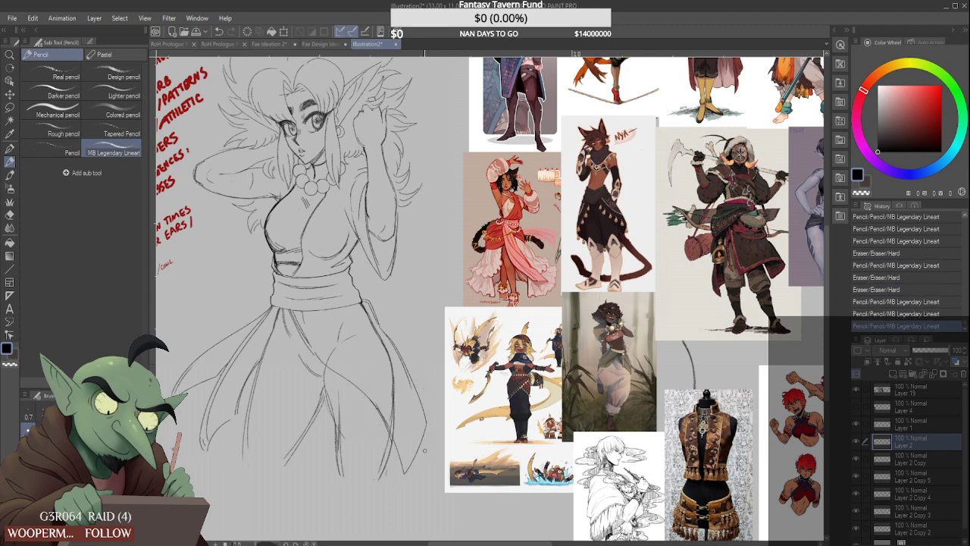
Clean up and darken the wrap panel's outer edge where it leaves the sash at the right hip
scroll(400, 316, down, 5)
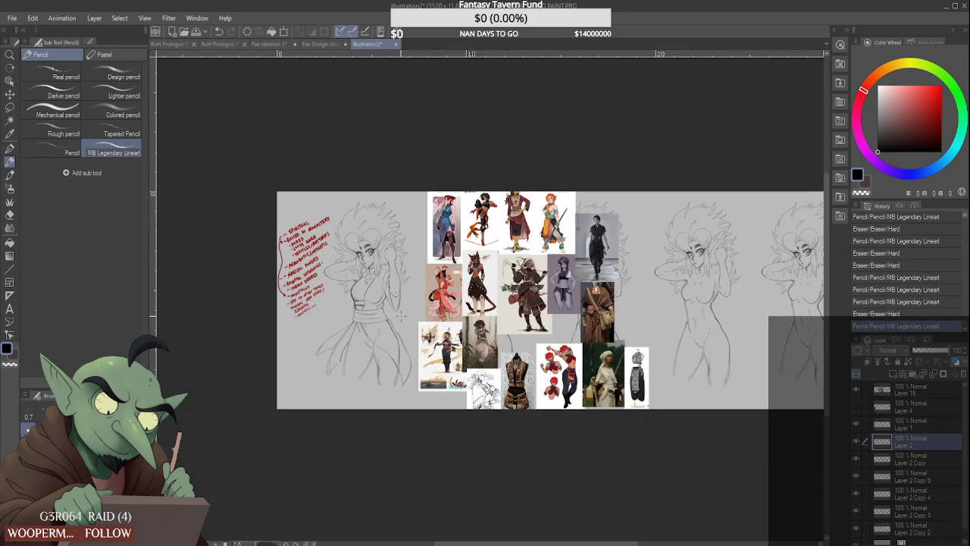
scroll(401, 322, up, 6)
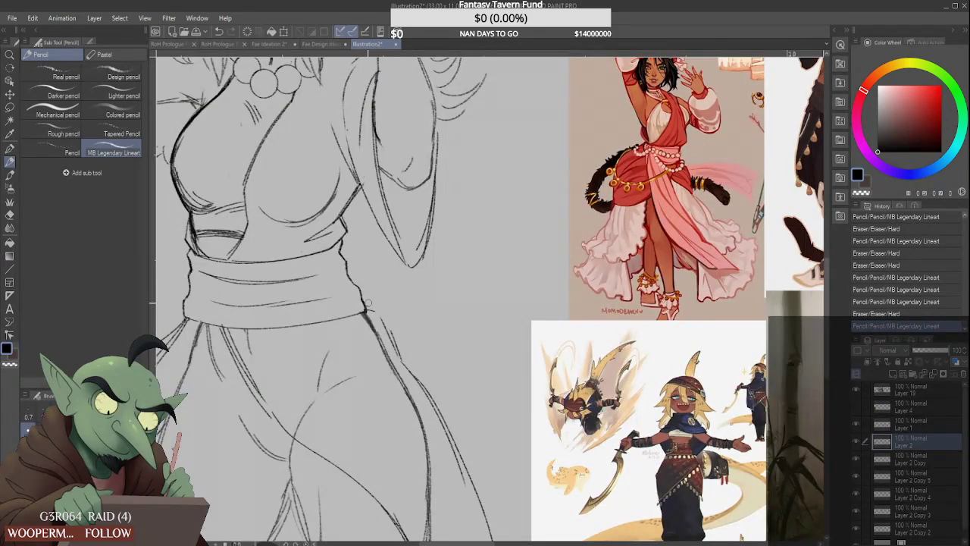
drag(394, 342, 383, 323)
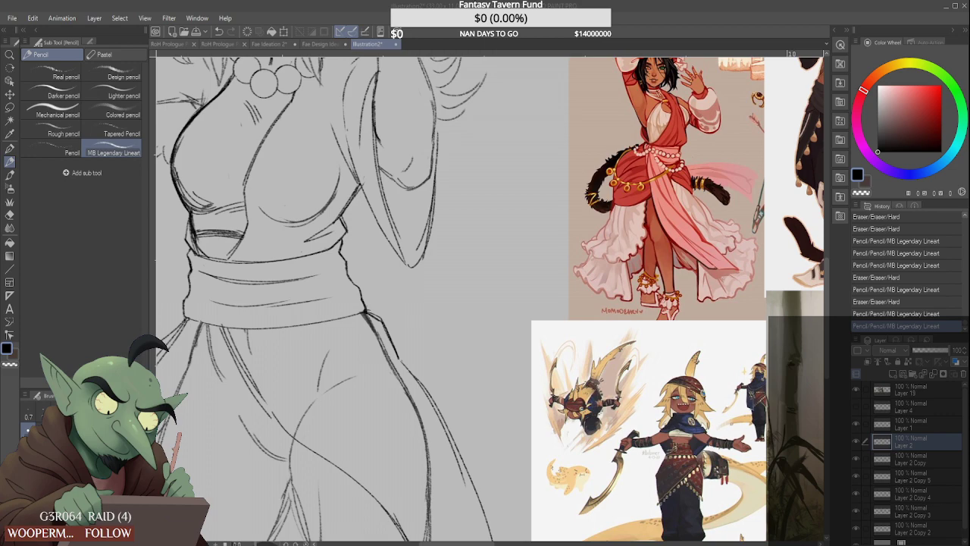
scroll(482, 319, down, 5)
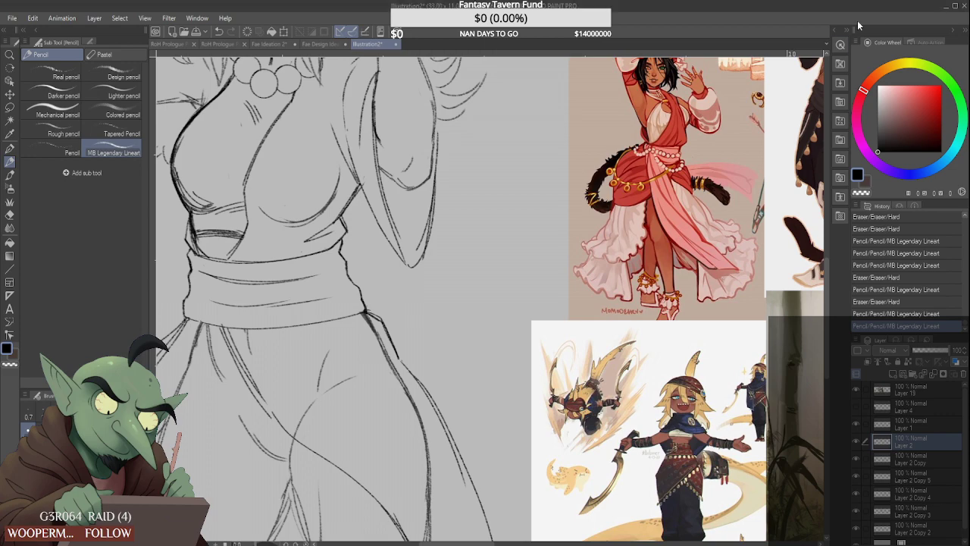
scroll(409, 349, up, 5)
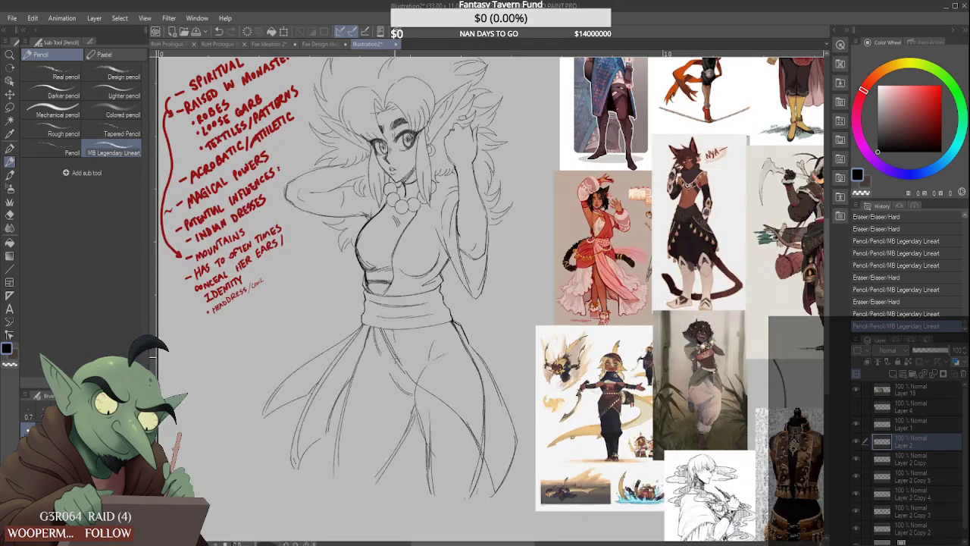
Darken the wrap panel's diagonal front edge from the sash down across the upper thigh with repeated pencil strokes
drag(377, 311, 400, 367)
drag(377, 326, 438, 418)
drag(394, 364, 430, 411)
mouse_move(402, 366)
mouse_down()
mouse_move(460, 433)
mouse_move(444, 421)
mouse_up()
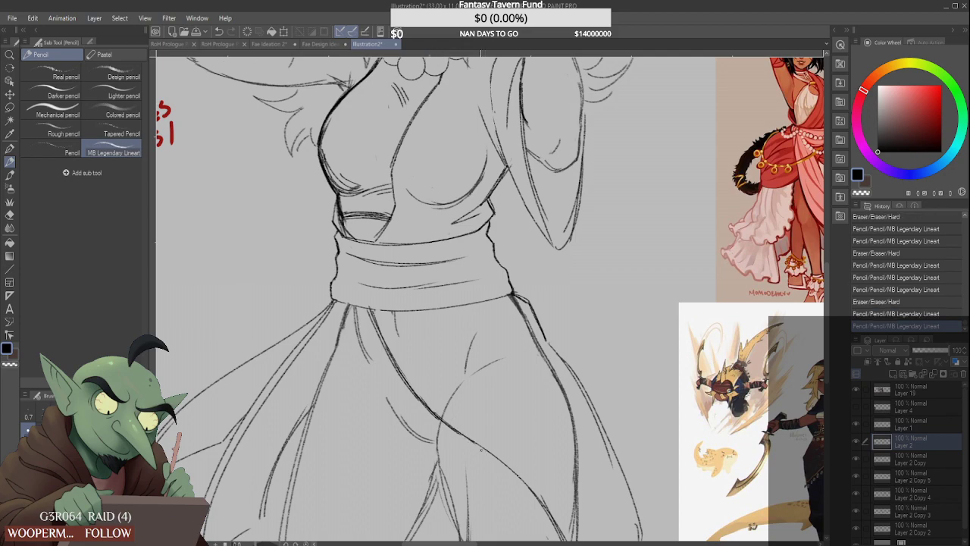
scroll(437, 394, down, 5)
scroll(465, 429, up, 5)
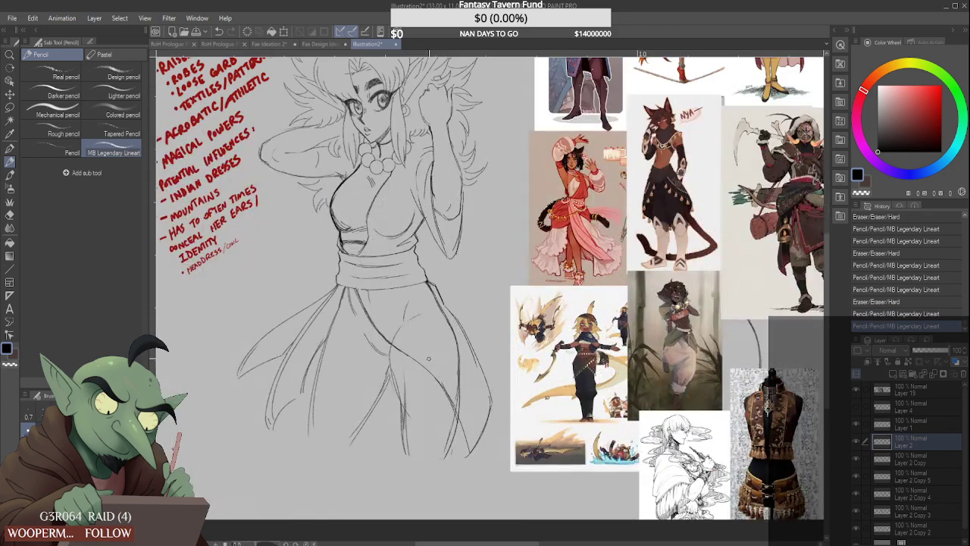
Erase and redraw the wrap panel's lower front edge, and sharpen the pointed corner where it meets the outer edge
drag(458, 422, 447, 435)
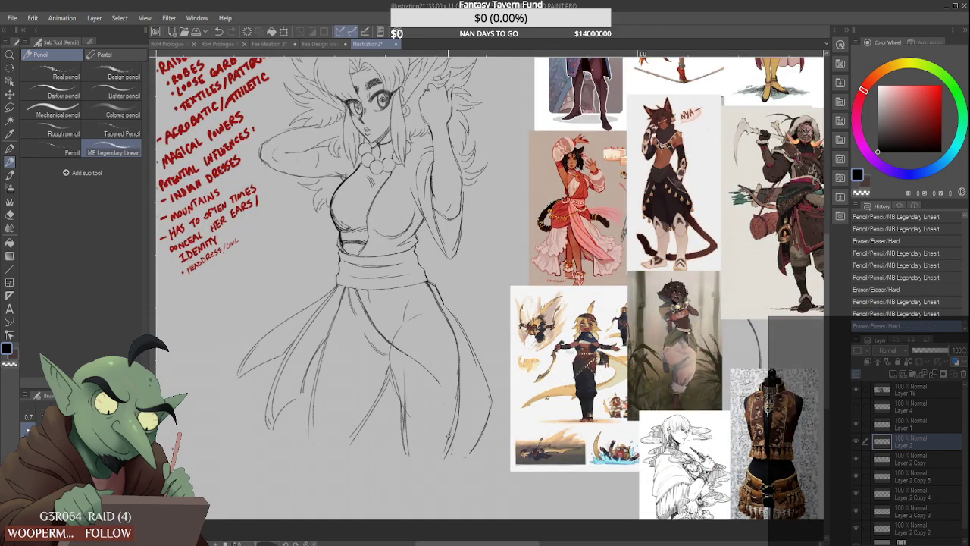
mouse_move(433, 373)
mouse_down()
mouse_move(458, 434)
mouse_move(451, 412)
mouse_up()
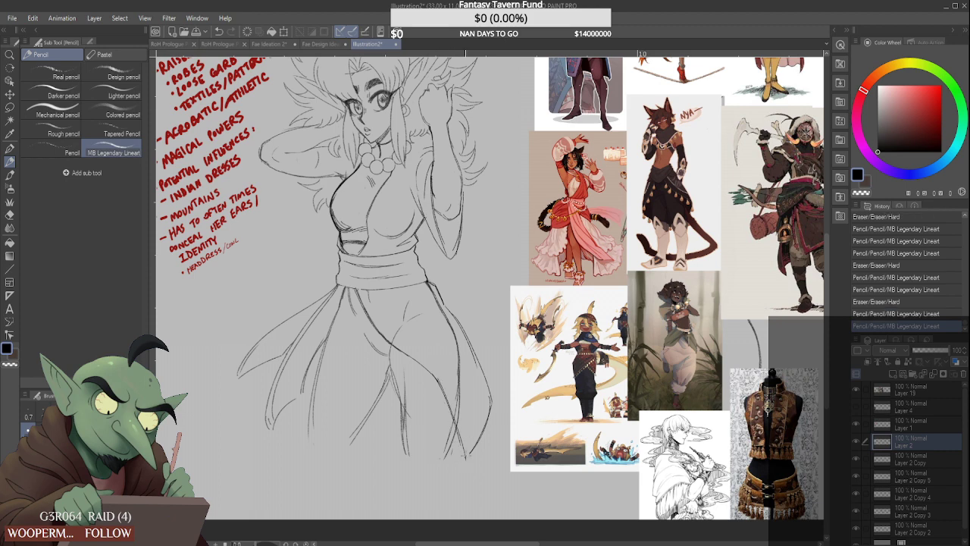
scroll(465, 455, up, 2)
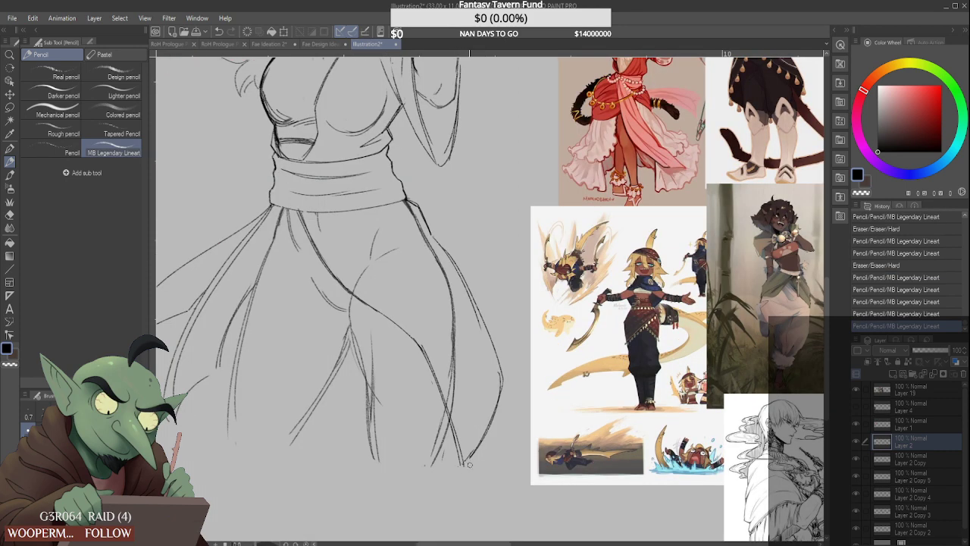
mouse_move(469, 464)
mouse_down()
mouse_move(462, 459)
mouse_move(480, 435)
mouse_up()
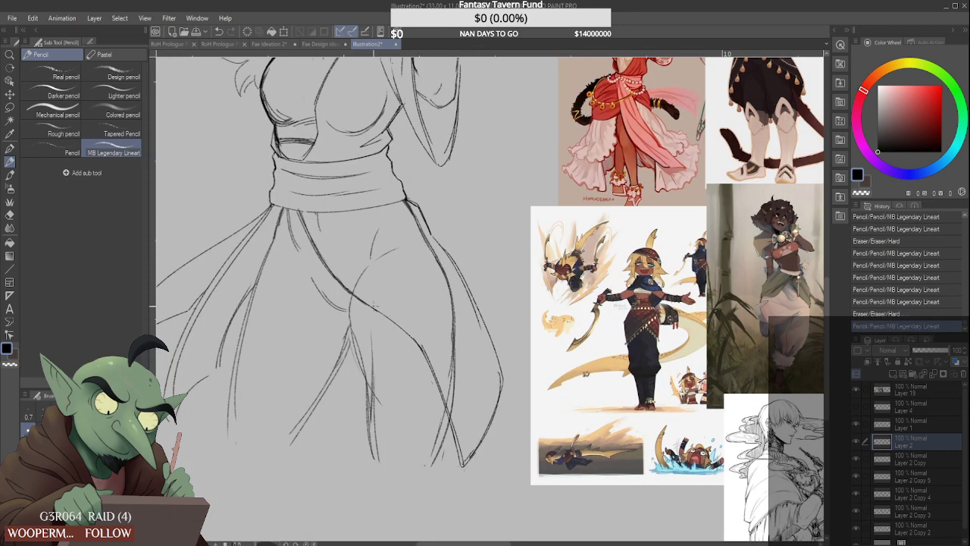
drag(373, 305, 372, 339)
scroll(386, 305, down, 2)
scroll(381, 286, down, 3)
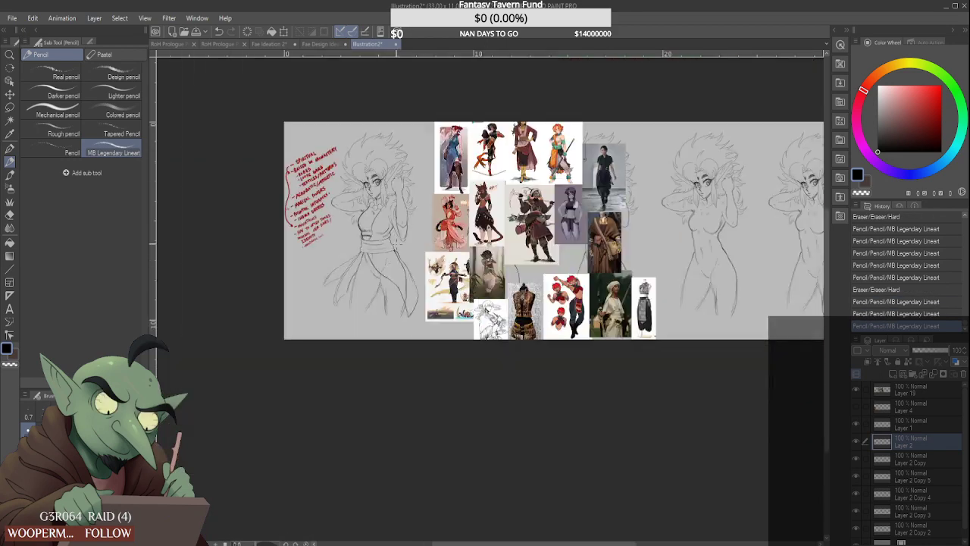
Erase the wrap panel's outer edge below the right hip and redraw it as a smoother curve down to the lower bend
scroll(416, 271, up, 4)
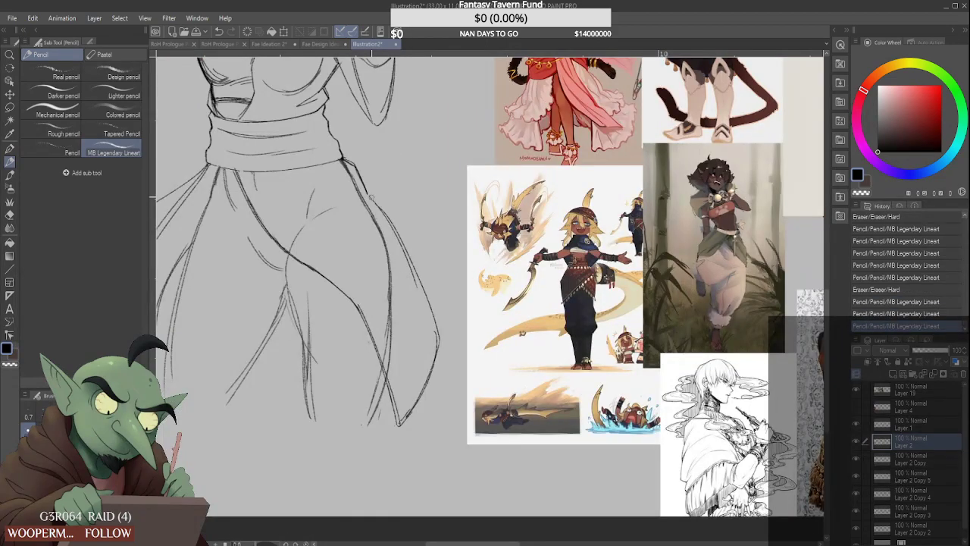
drag(440, 342, 413, 262)
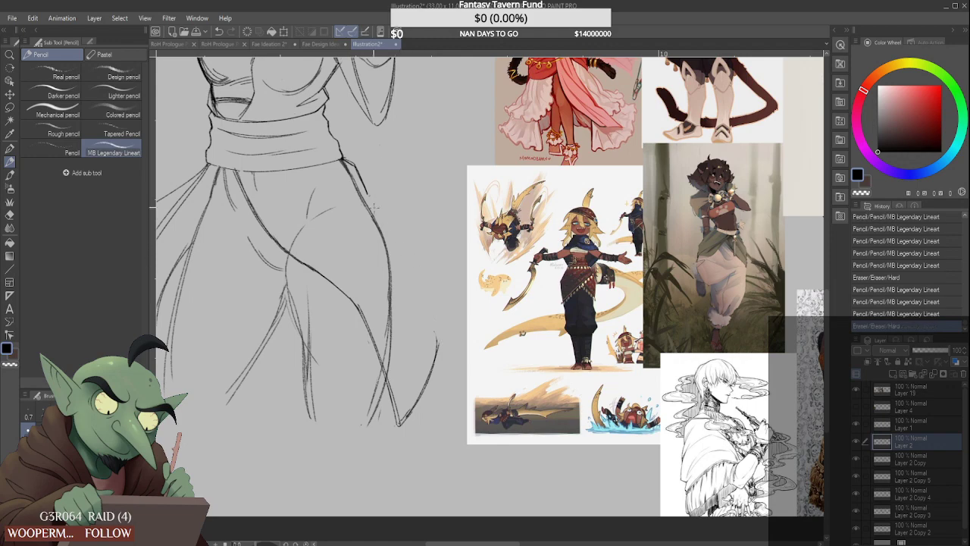
drag(374, 205, 414, 270)
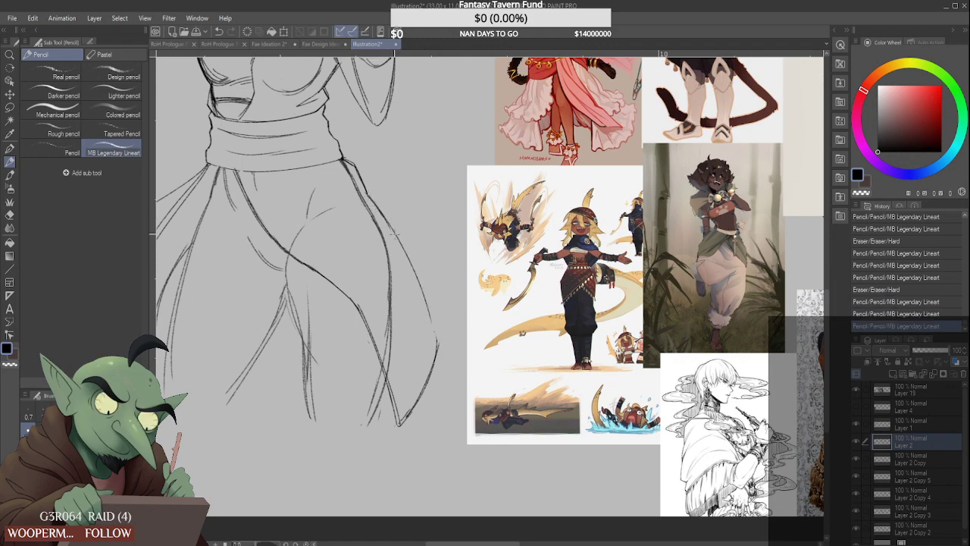
drag(394, 233, 437, 346)
drag(414, 273, 433, 320)
scroll(424, 282, down, 4)
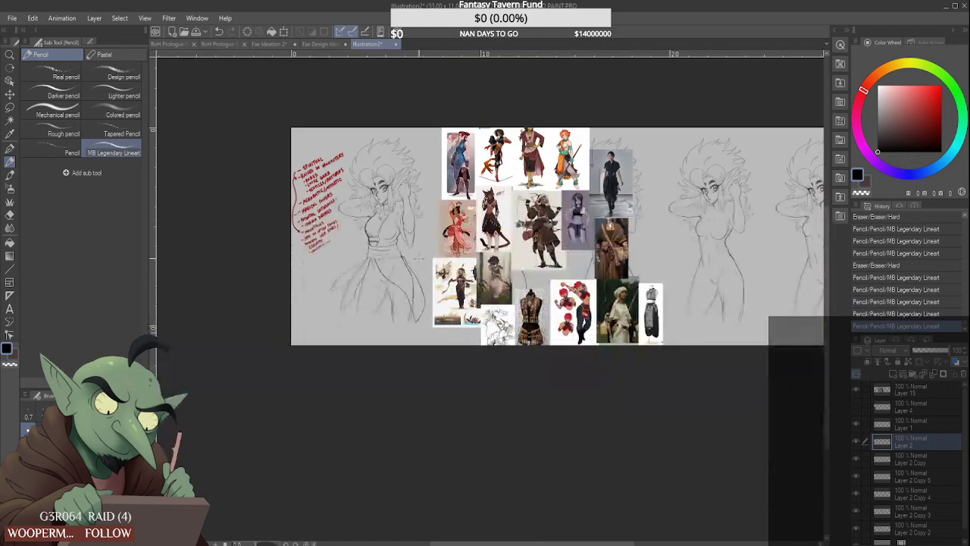
scroll(405, 258, up, 2)
scroll(405, 258, up, 2)
scroll(405, 257, down, 3)
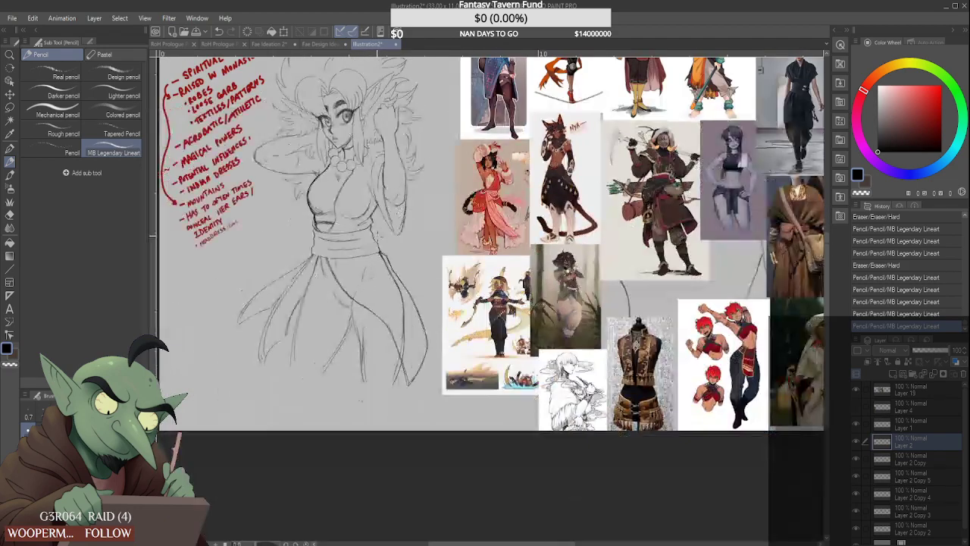
key(ctrl+0)
scroll(345, 178, up, 5)
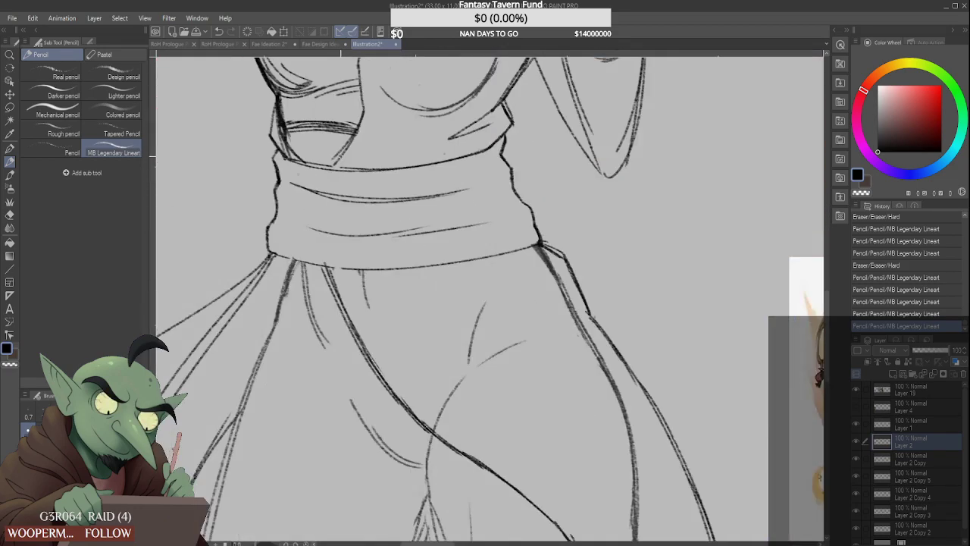
Retrace the sash's upper edge beneath the bodice opening with a pencil stroke
mouse_move(319, 170)
mouse_down()
mouse_move(338, 156)
mouse_move(377, 171)
mouse_move(429, 150)
mouse_up()
scroll(436, 137, down, 5)
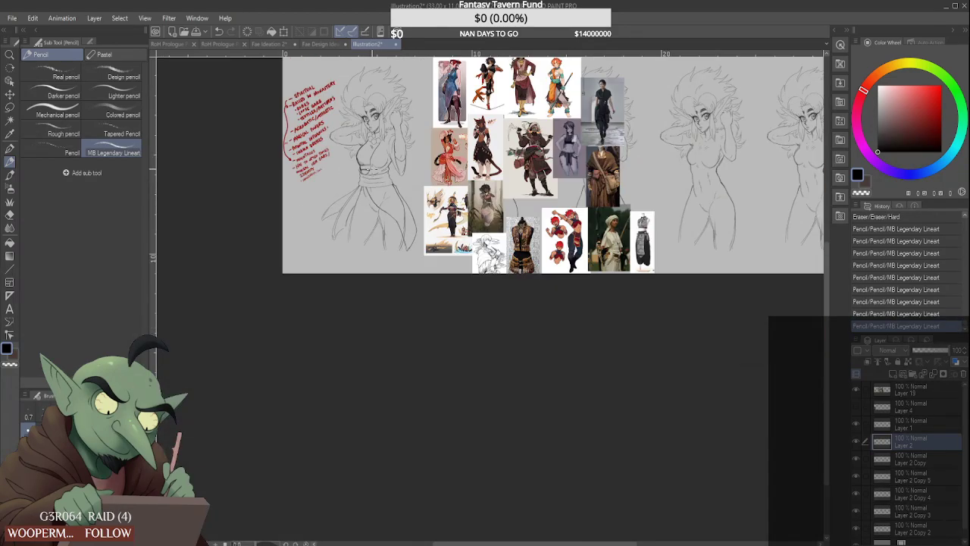
scroll(379, 155, up, 5)
scroll(348, 193, down, 3)
scroll(340, 188, down, 2)
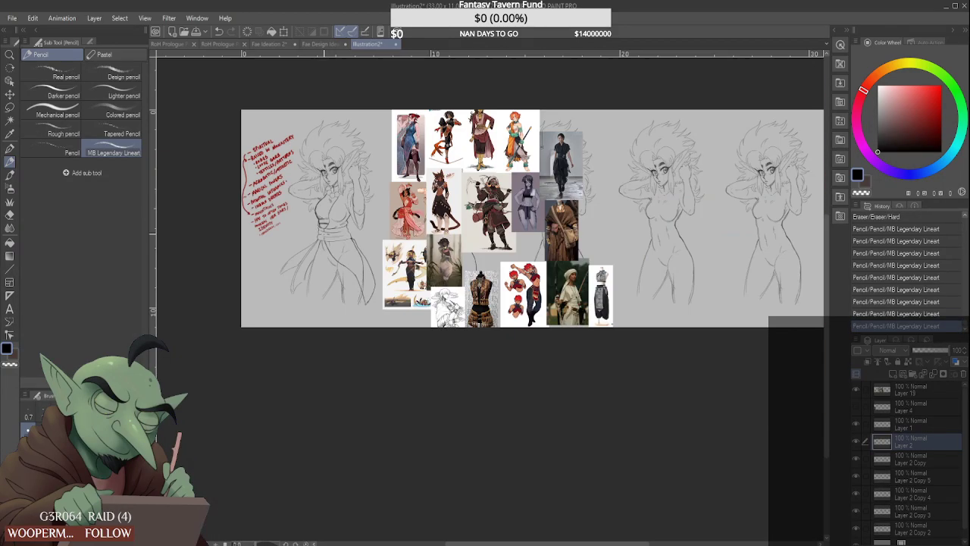
scroll(474, 142, up, 3)
scroll(264, 194, down, 3)
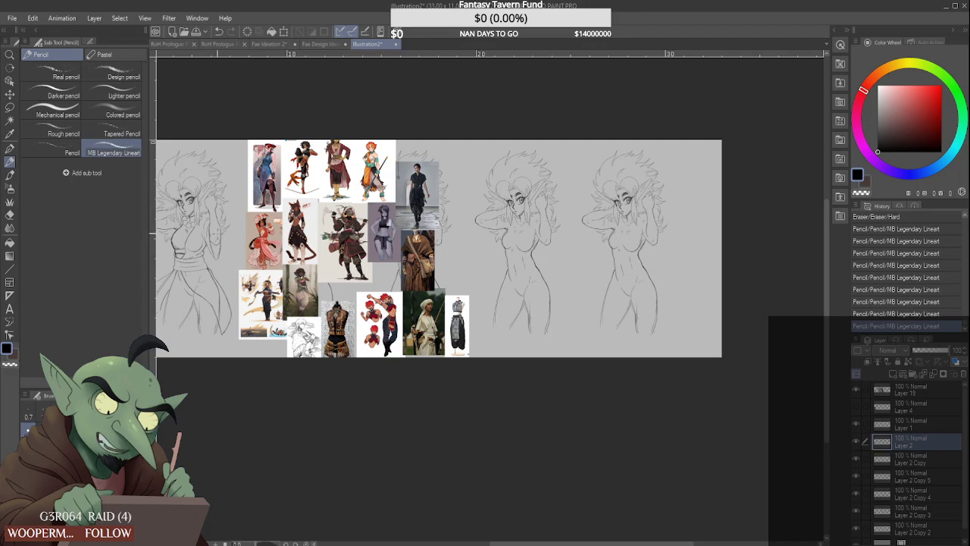
scroll(341, 185, up, 3)
scroll(341, 185, down, 3)
scroll(395, 349, up, 3)
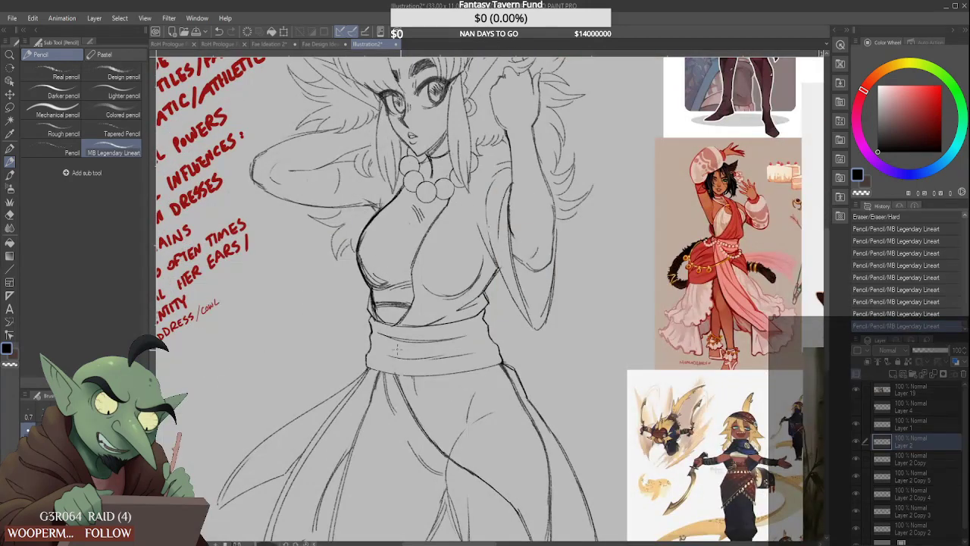
On the Layer 2 Copy layer, erase the rounded under-bust curve on the overlapping bodice panel and redraw it as short fabric folds
click(857, 442)
click(857, 442)
click(872, 460)
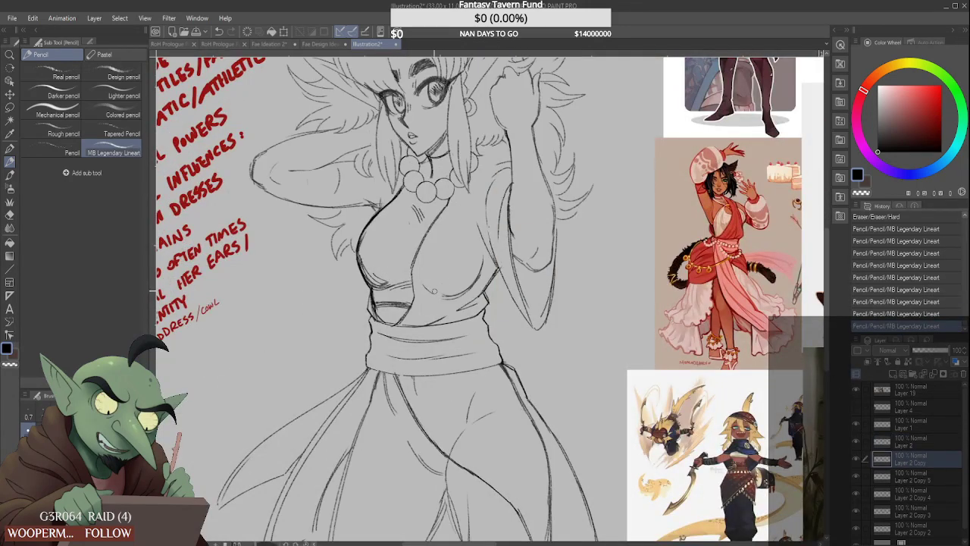
mouse_move(449, 294)
mouse_down()
mouse_move(477, 284)
mouse_move(480, 271)
mouse_move(472, 284)
mouse_move(471, 270)
mouse_move(434, 290)
mouse_move(479, 273)
mouse_up()
click(455, 273)
scroll(466, 266, down, 3)
scroll(461, 270, up, 3)
scroll(438, 287, up, 2)
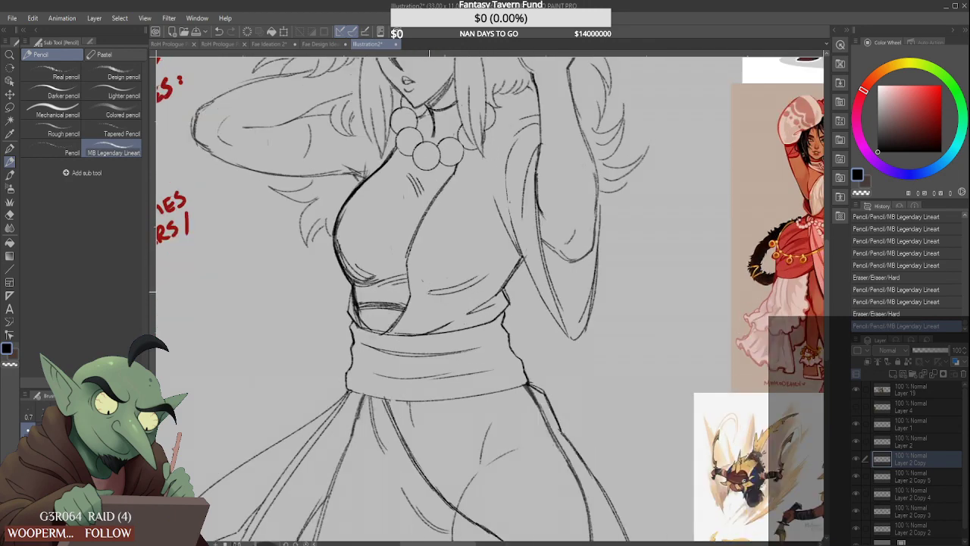
Examine the reworked bodice folds up close and at full-figure size, comparing the drawing with and without the last pencil stroke
scroll(503, 240, down, 5)
scroll(489, 263, up, 4)
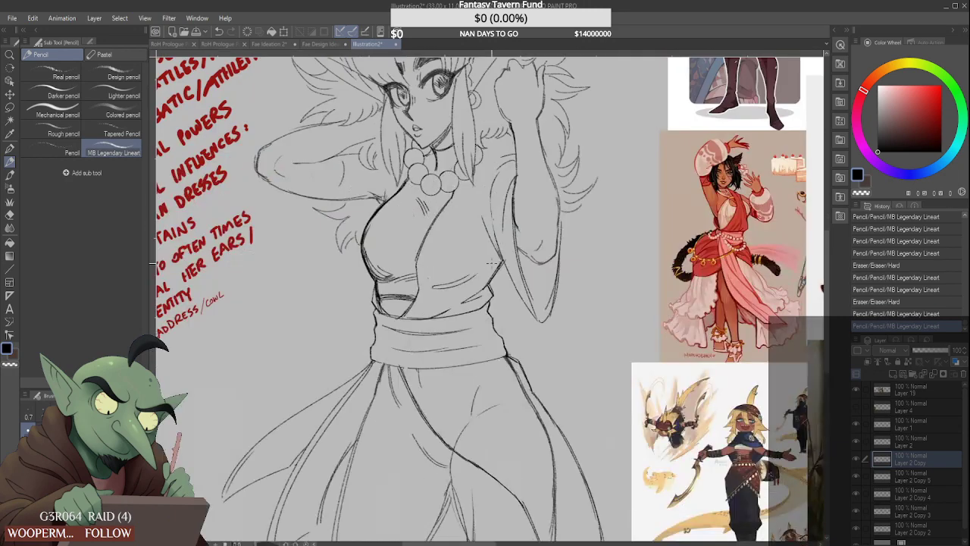
scroll(522, 223, down, 4)
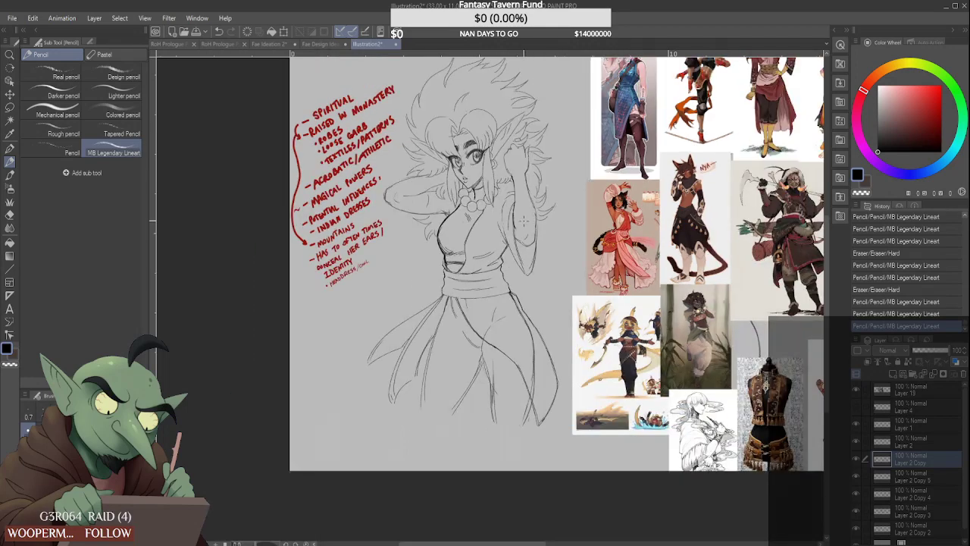
scroll(522, 223, down, 2)
scroll(474, 242, up, 5)
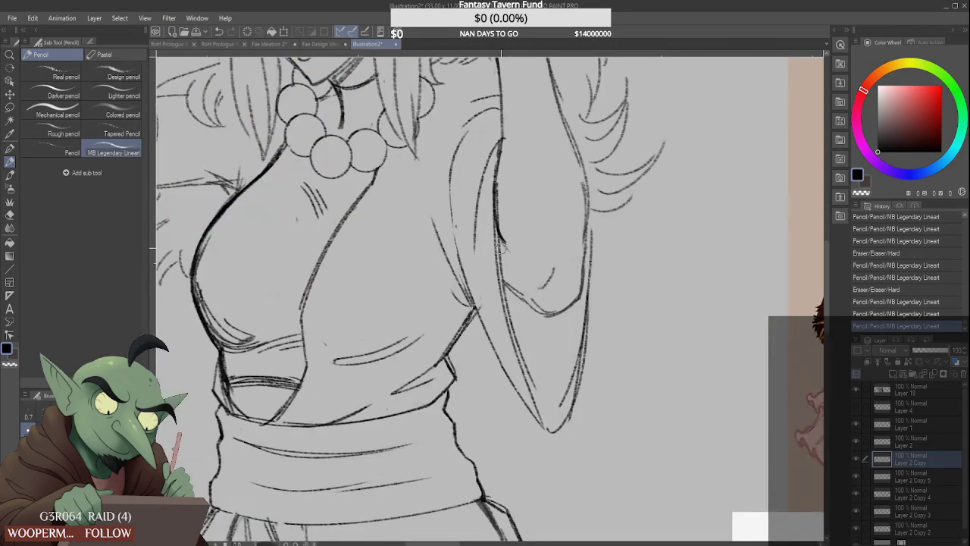
key(ctrl+z)
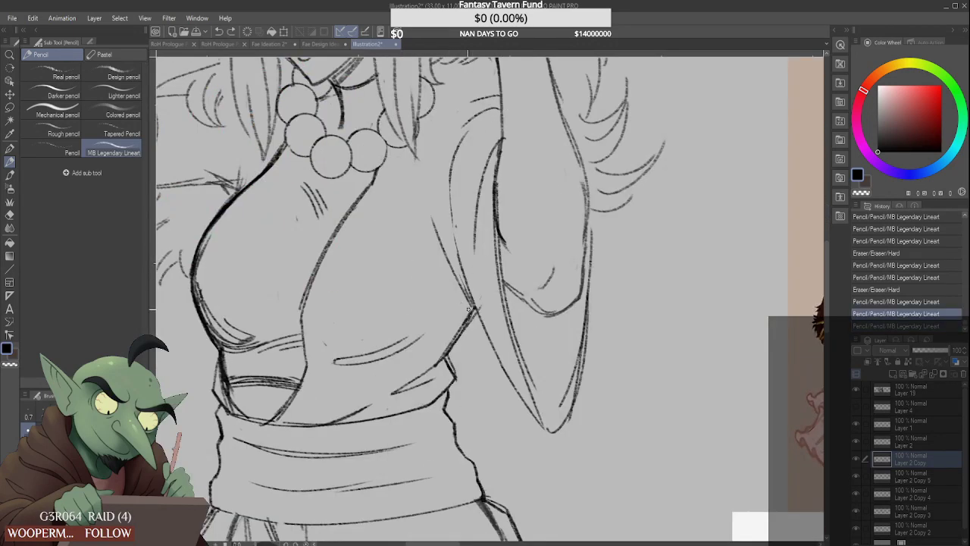
scroll(490, 298, down, 6)
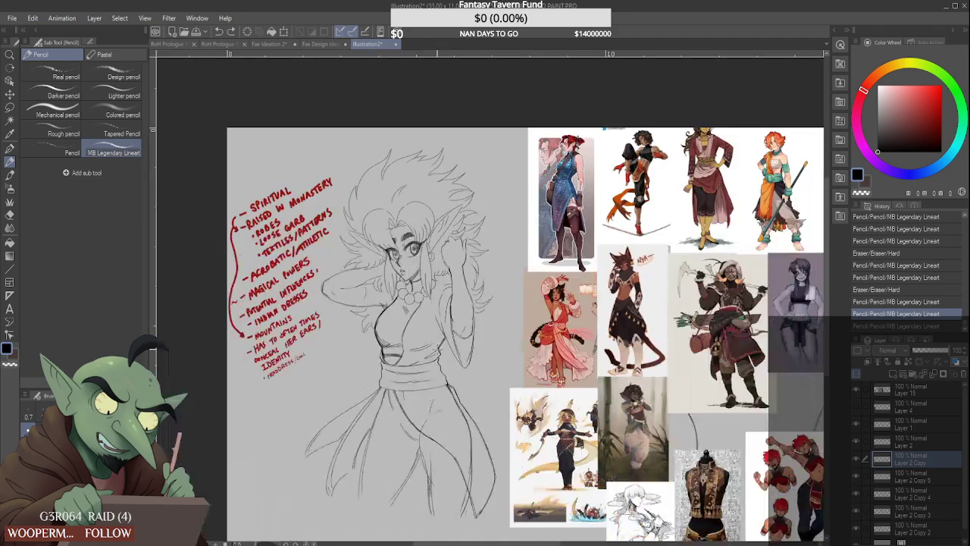
scroll(413, 364, up, 3)
scroll(413, 363, up, 3)
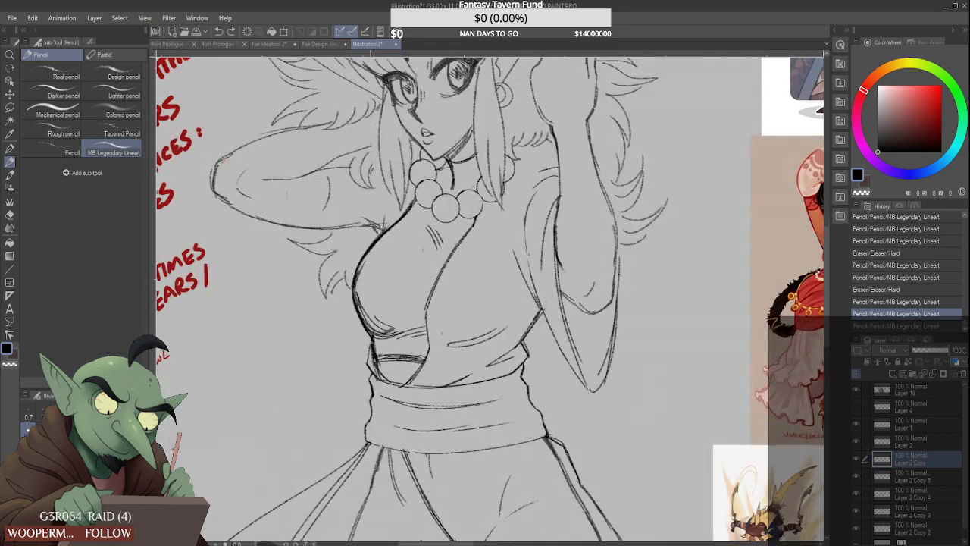
key(ctrl+y)
scroll(379, 356, down, 4)
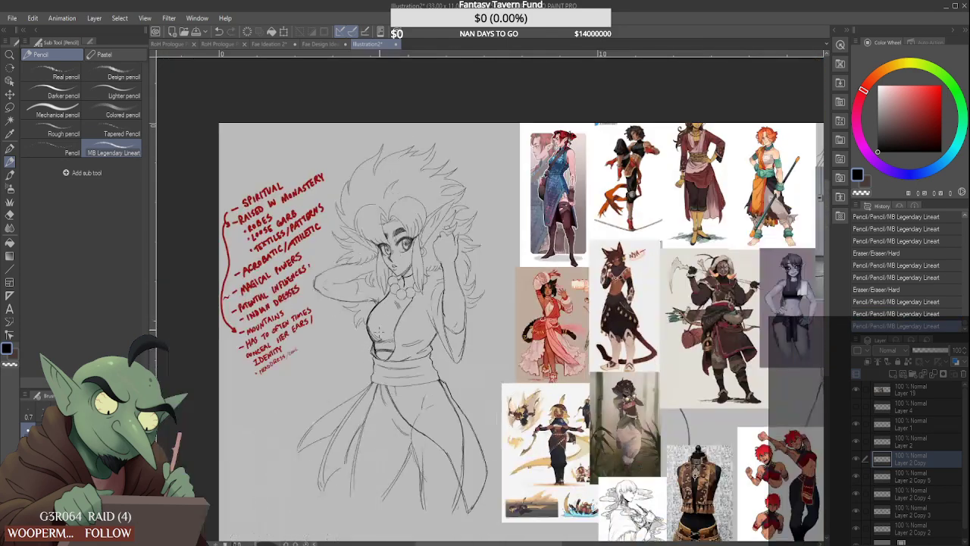
scroll(414, 341, down, 3)
scroll(413, 342, up, 6)
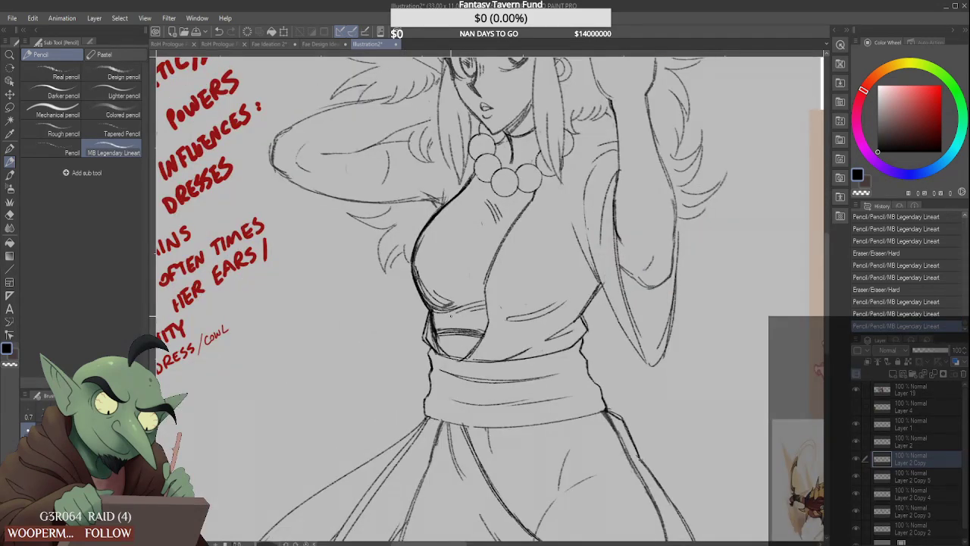
Hatch the under-bust gap of the bodice opening with dense pencil strokes and undo the last few strokes
mouse_move(434, 312)
mouse_down()
mouse_move(484, 324)
mouse_move(480, 305)
mouse_up()
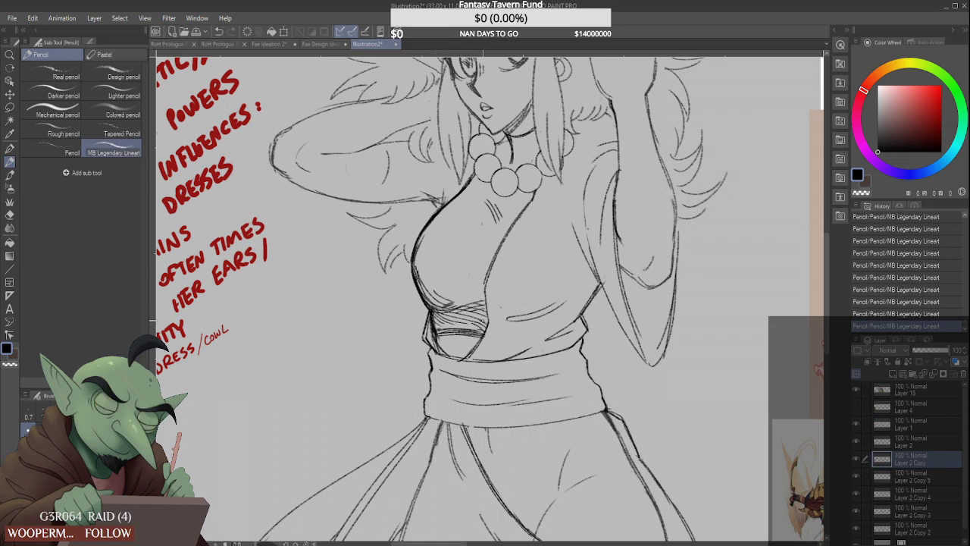
scroll(485, 296, down, 4)
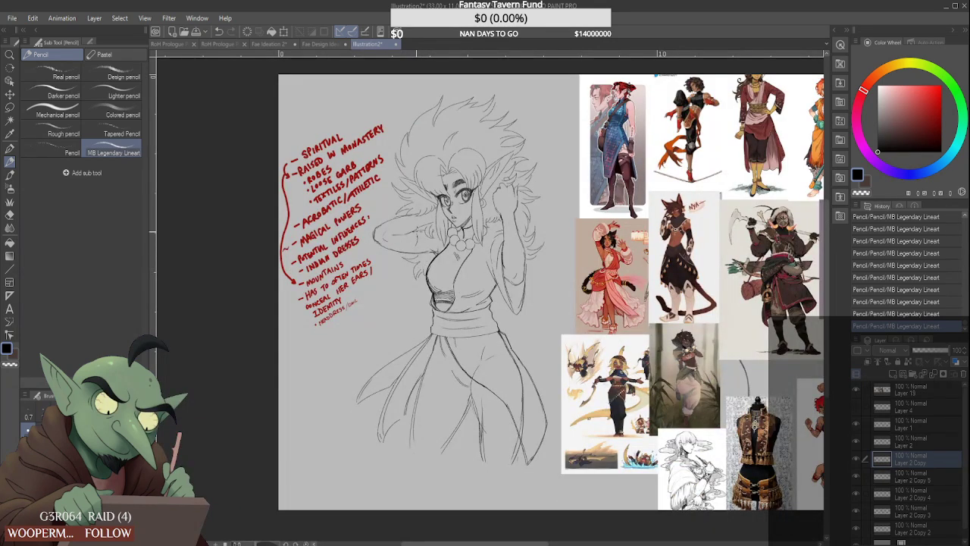
key(ctrl+z)
key(ctrl+z)
key(ctrl+z)
key(ctrl+z)
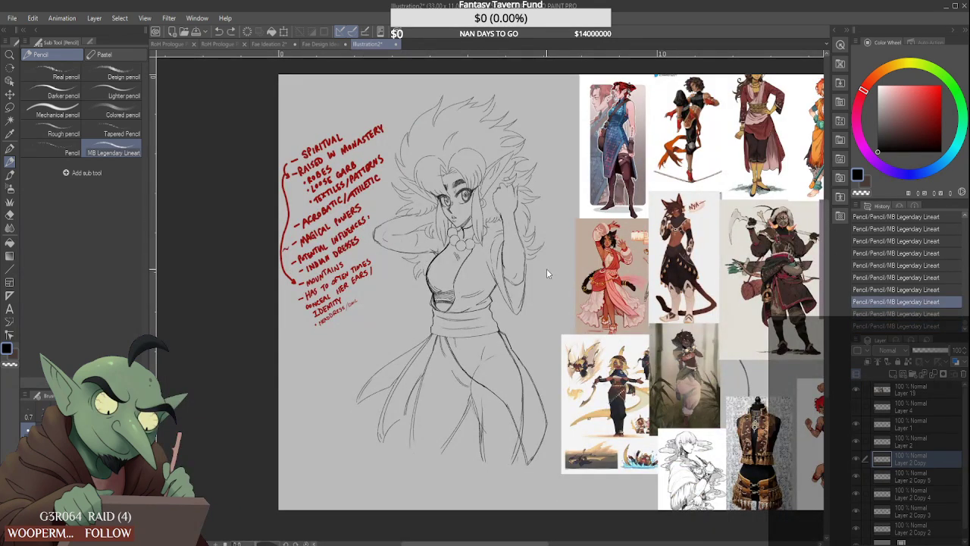
scroll(511, 254, down, 2)
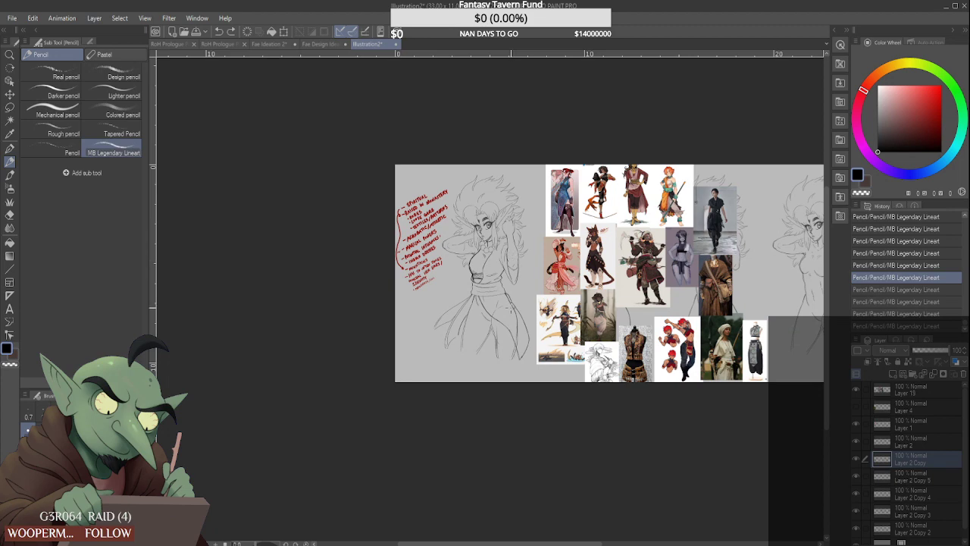
Erase stray marks at the sash's lower corner by the right hip and redraw the short edge there
scroll(503, 281, up, 6)
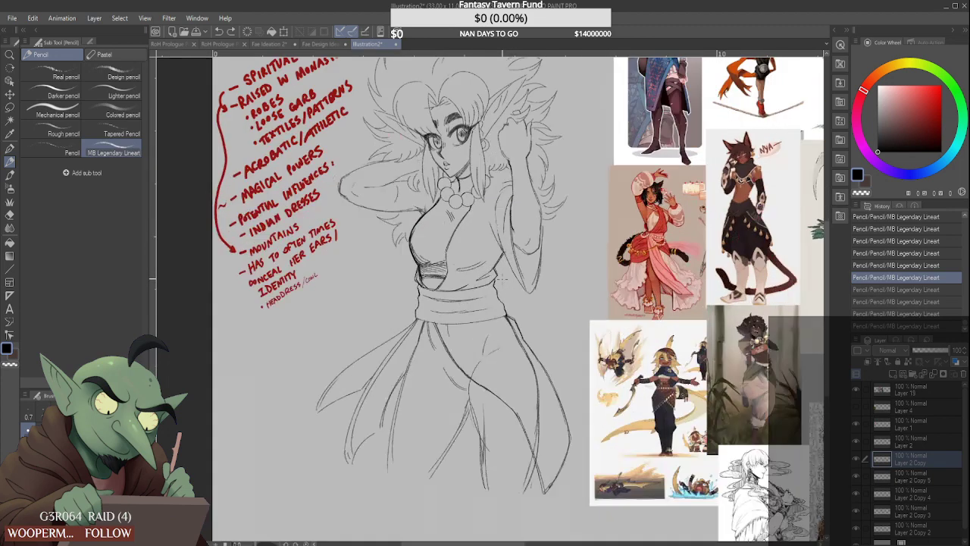
click(508, 332)
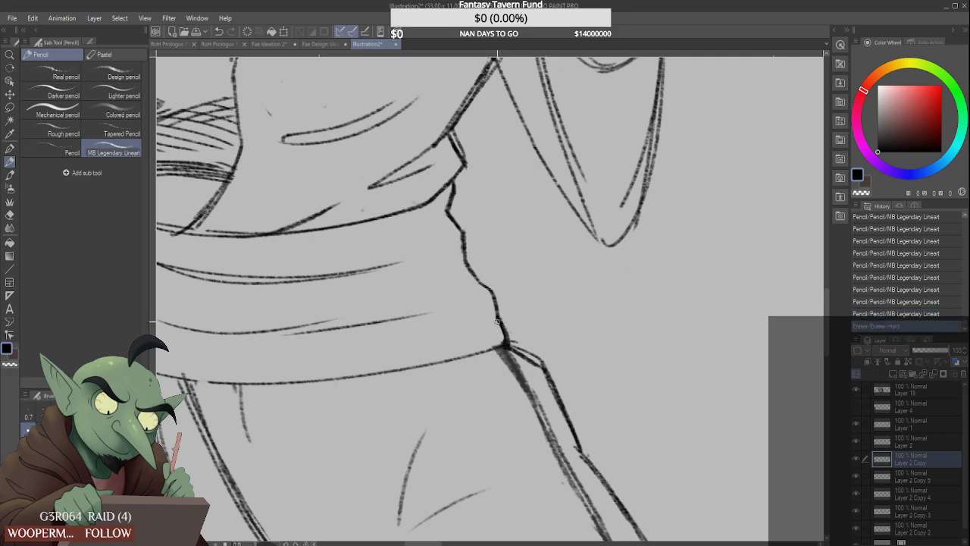
drag(498, 319, 504, 346)
scroll(496, 293, down, 6)
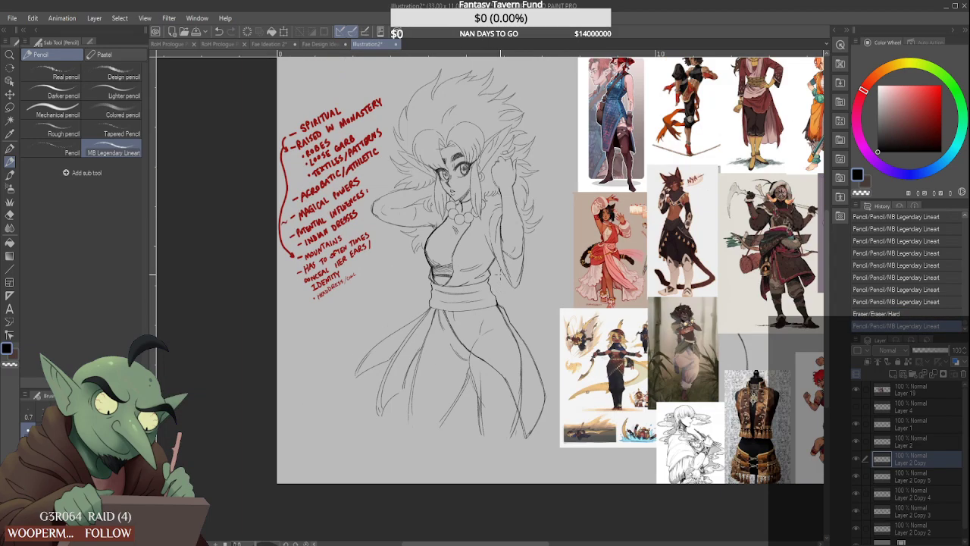
scroll(501, 288, down, 2)
scroll(509, 255, up, 6)
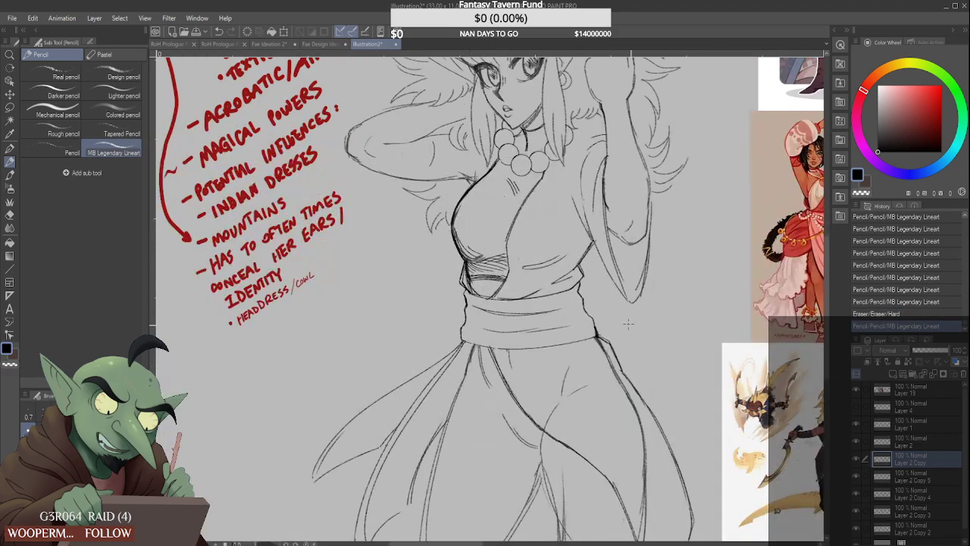
On Layer 2, redraw the sash's wavy left edge as a smoother, darker line from the bodice down to the hip
click(857, 459)
click(856, 459)
click(895, 442)
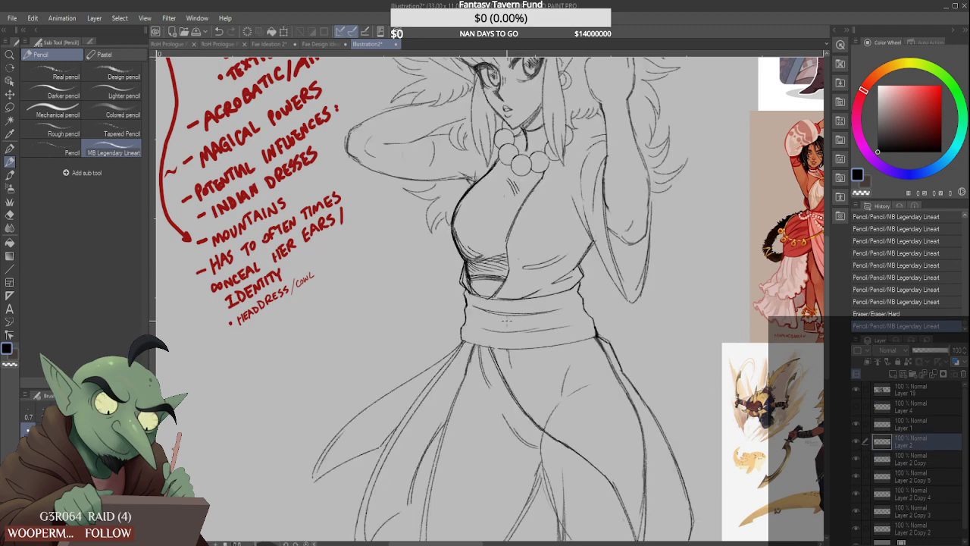
drag(466, 294, 470, 322)
drag(468, 319, 467, 354)
key(ctrl+minus)
key(ctrl+minus)
scroll(535, 285, down, 4)
scroll(532, 285, up, 7)
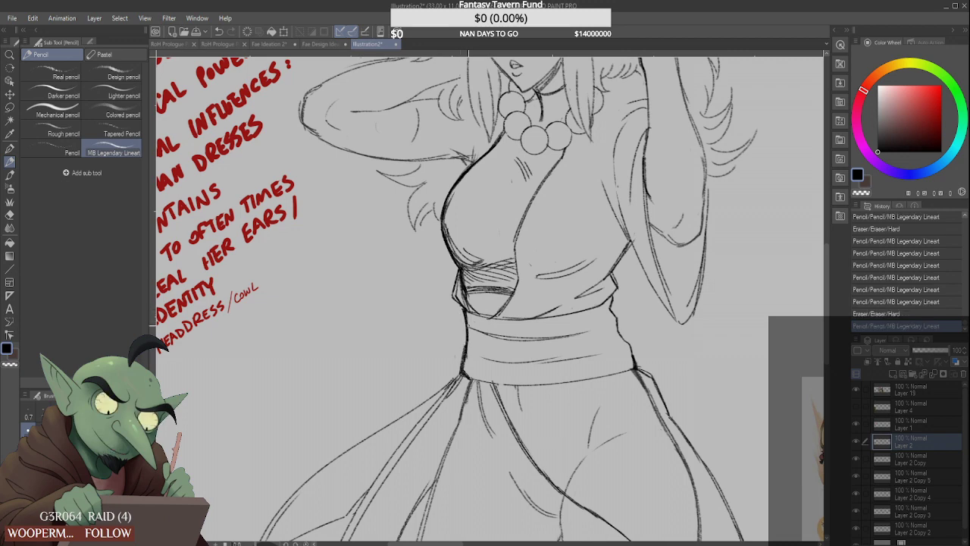
mouse_move(464, 311)
mouse_down()
mouse_move(465, 360)
mouse_move(466, 339)
mouse_up()
scroll(543, 282, down, 4)
Erase the bumps along the sash's right edge and redraw it as a smoother line
scroll(562, 284, up, 3)
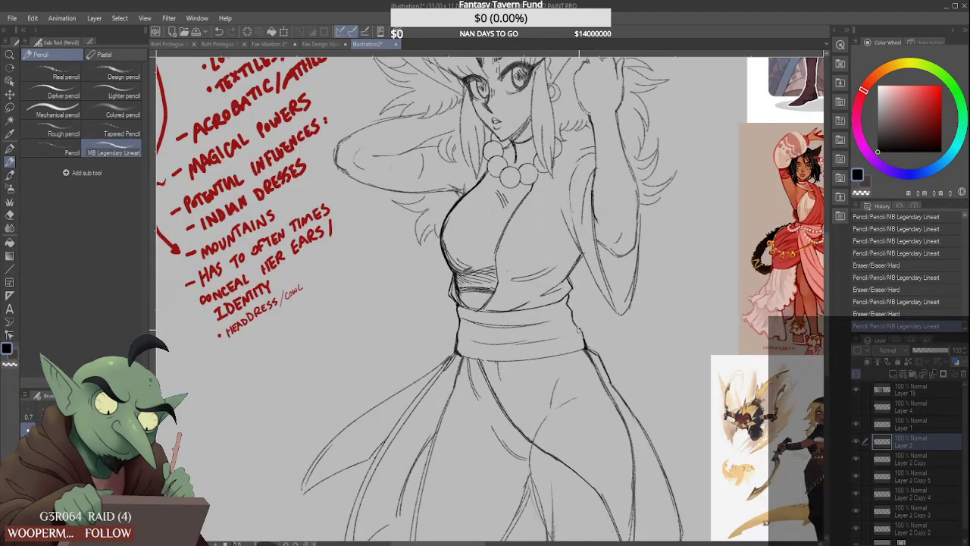
drag(578, 327, 572, 317)
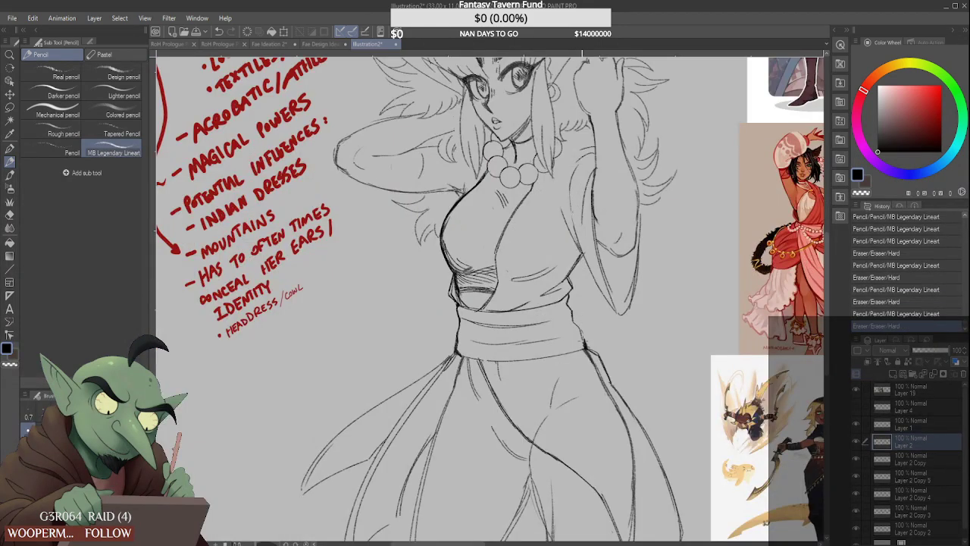
drag(570, 304, 572, 312)
scroll(571, 305, down, 2)
scroll(567, 321, down, 4)
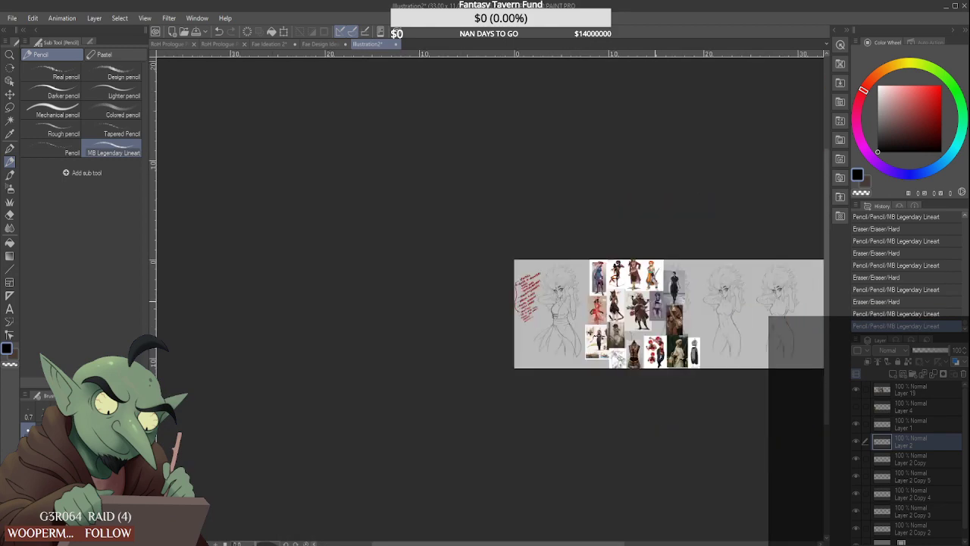
scroll(693, 326, up, 4)
scroll(288, 364, down, 3)
scroll(288, 364, up, 7)
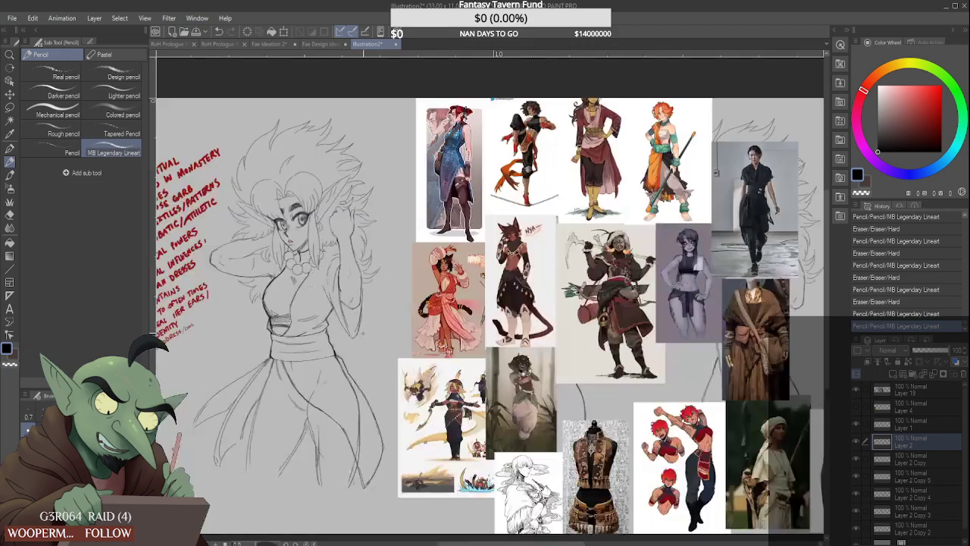
Darken the sash's right edge down to the hip corner with heavier pencil strokes
mouse_move(274, 310)
mouse_down()
mouse_move(295, 379)
mouse_move(277, 324)
mouse_up()
scroll(281, 343, down, 5)
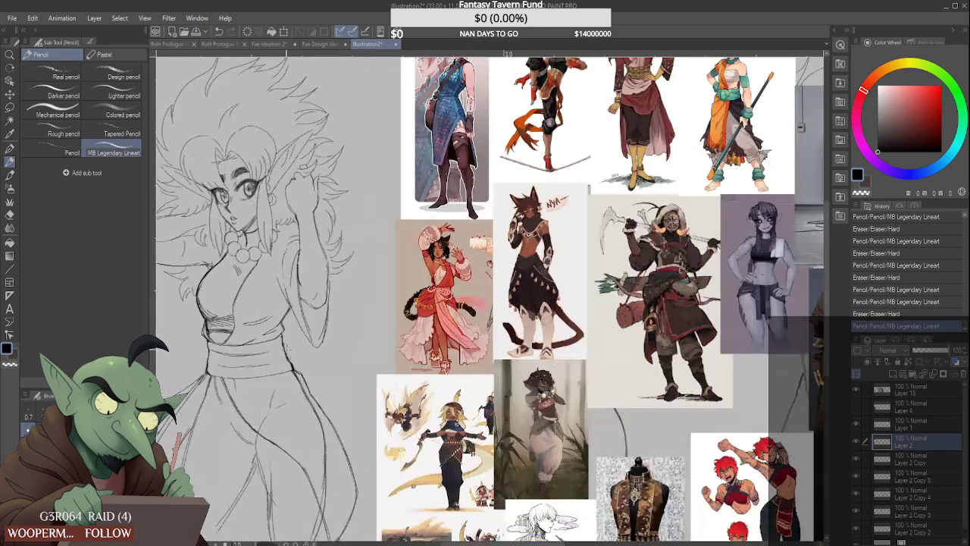
scroll(286, 353, up, 6)
mouse_move(291, 360)
mouse_down()
mouse_move(301, 339)
mouse_move(322, 422)
mouse_up()
drag(307, 354, 313, 376)
scroll(307, 379, down, 5)
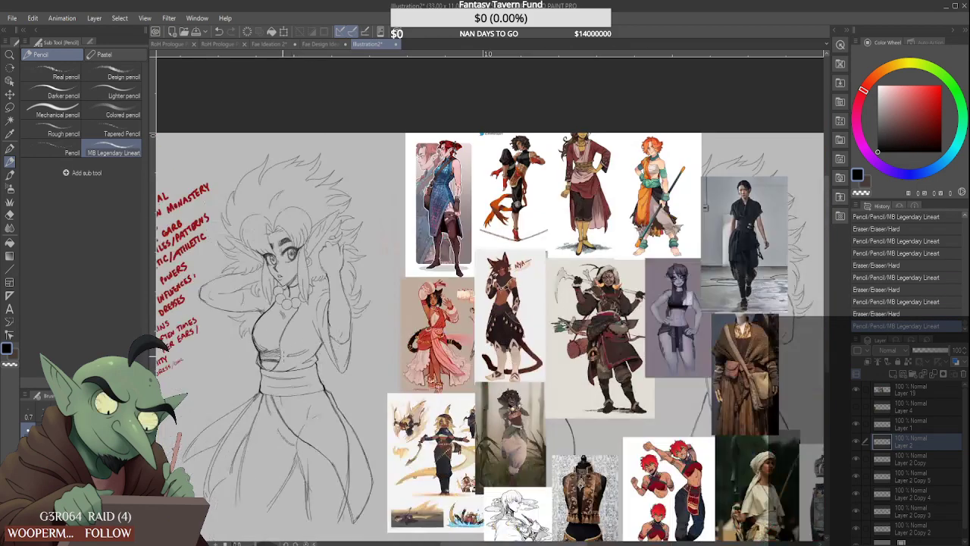
Refine the sash's left edge, trimming the line with the hard eraser down to the hip
scroll(259, 382, up, 5)
mouse_move(251, 374)
mouse_down()
mouse_move(241, 438)
mouse_move(242, 424)
mouse_up()
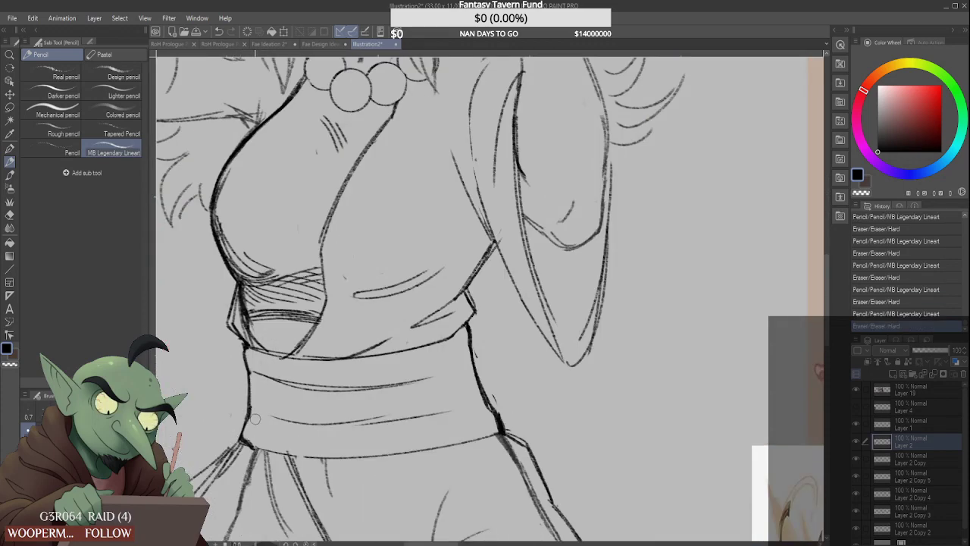
mouse_move(250, 376)
mouse_down()
mouse_move(249, 425)
mouse_move(253, 385)
mouse_move(258, 401)
mouse_up()
scroll(257, 372, down, 4)
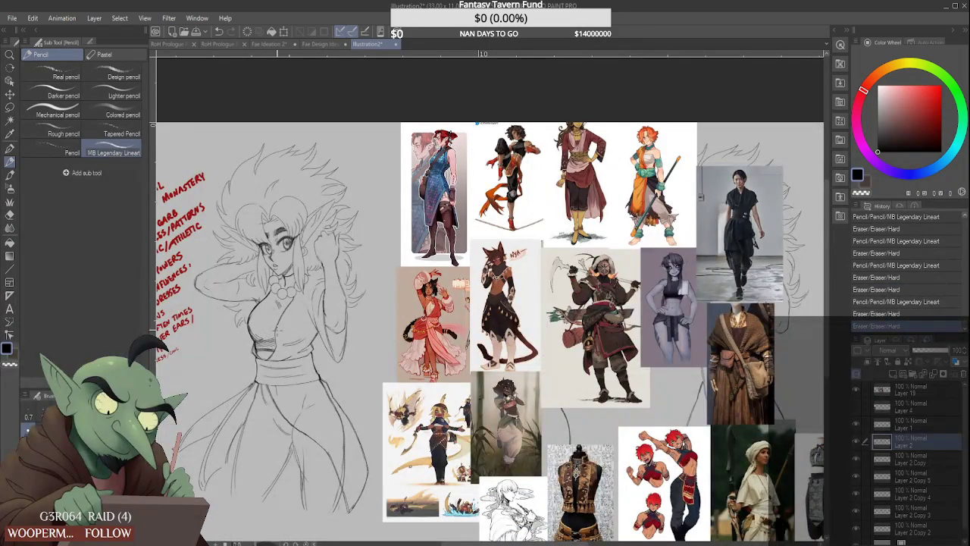
Trim the thickened line of the sash's right edge with the hard eraser, from the hip corner up to the bodice
scroll(317, 361, up, 4)
mouse_move(302, 379)
mouse_down()
mouse_move(291, 327)
mouse_move(303, 388)
mouse_move(286, 339)
mouse_move(311, 396)
mouse_move(296, 345)
mouse_move(314, 390)
mouse_up()
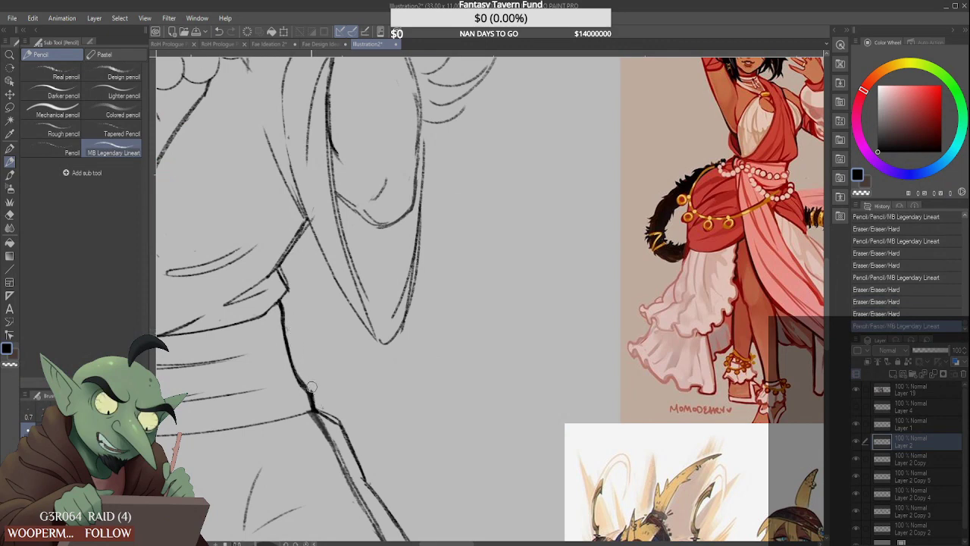
scroll(299, 316, down, 3)
scroll(300, 319, down, 2)
scroll(296, 312, up, 5)
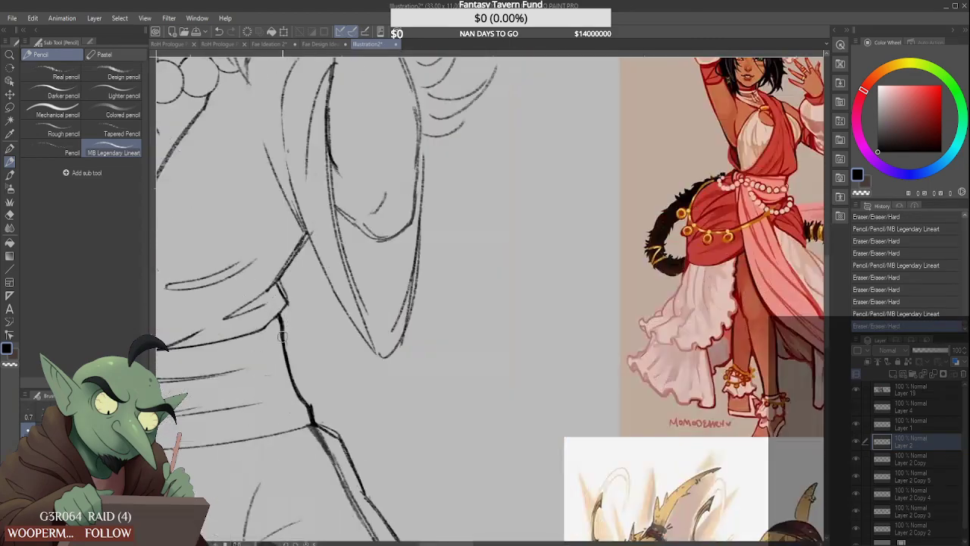
scroll(292, 307, down, 4)
scroll(294, 304, down, 3)
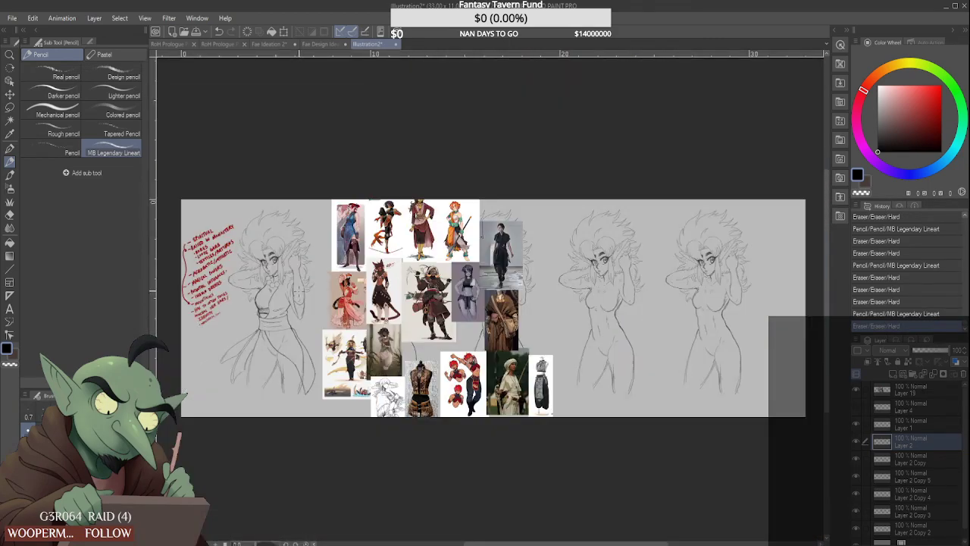
Examine the whole costume sketch against the reference images, the Fae Design Ideation silhouettes and the Fae Ideation 2 poses
scroll(275, 326, up, 5)
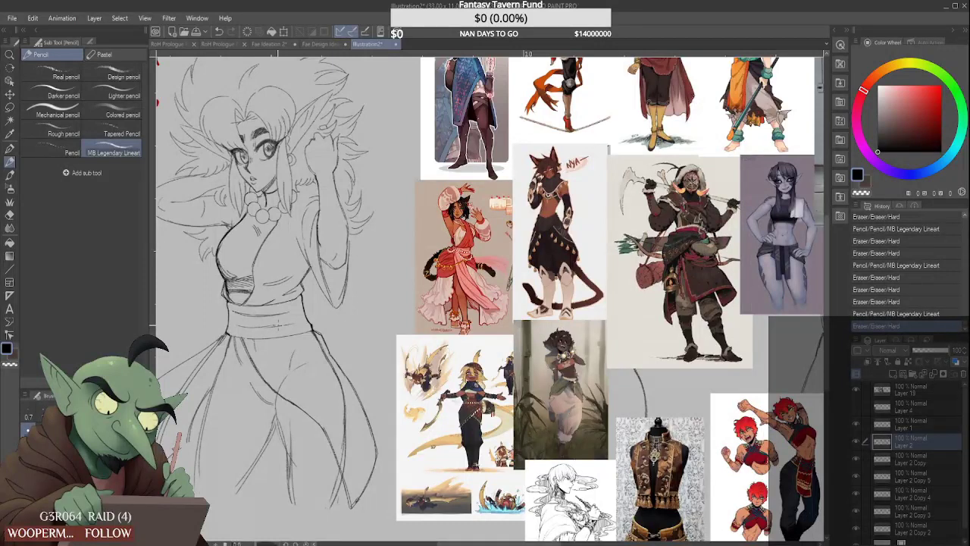
scroll(335, 340, down, 1)
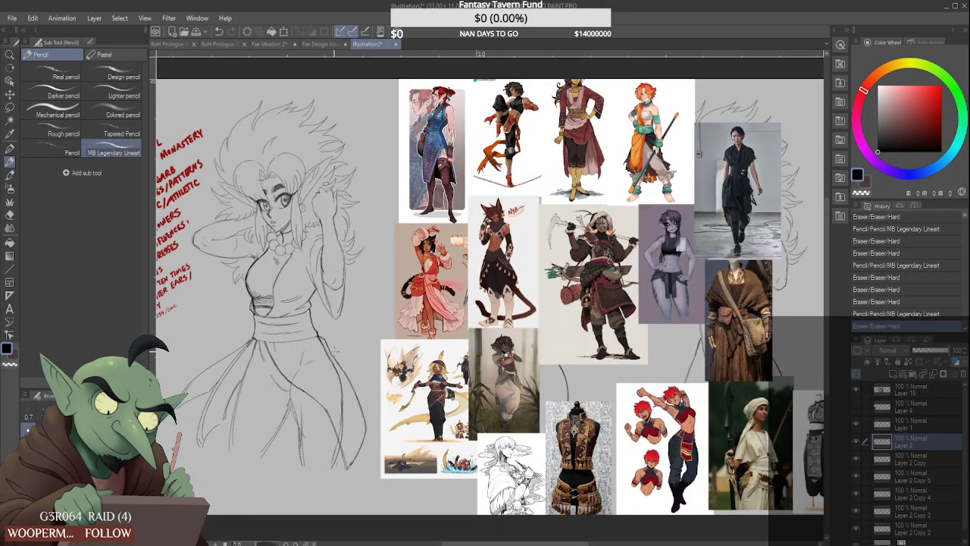
scroll(330, 355, down, 3)
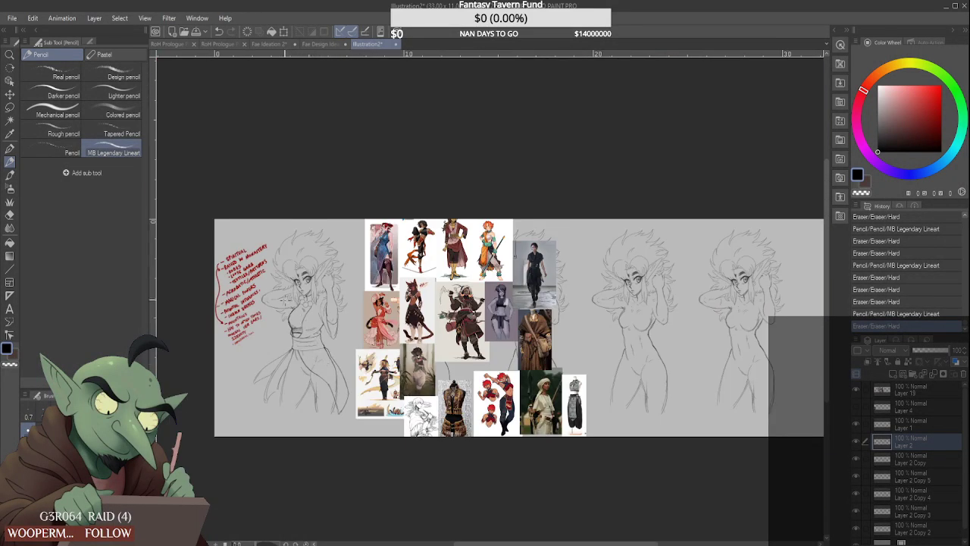
scroll(281, 291, up, 4)
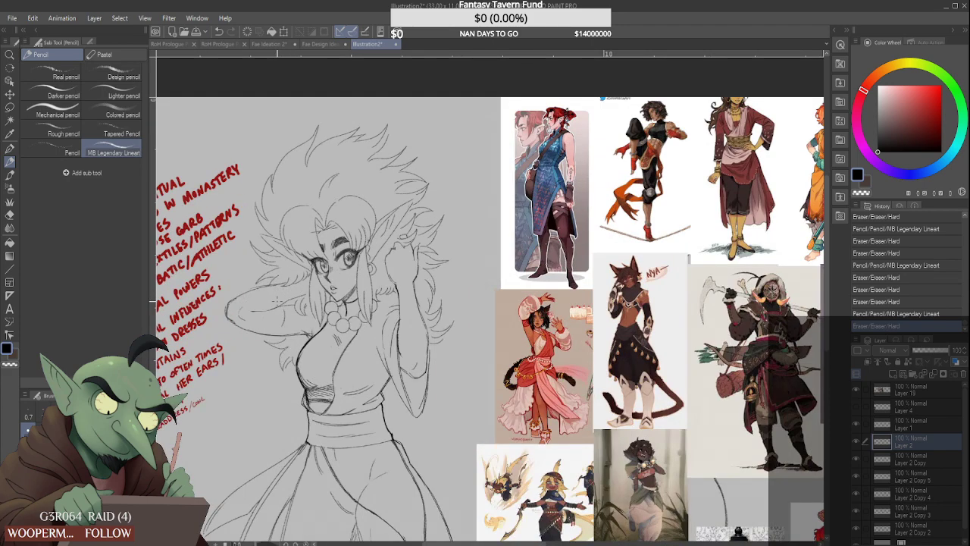
scroll(275, 301, down, 1)
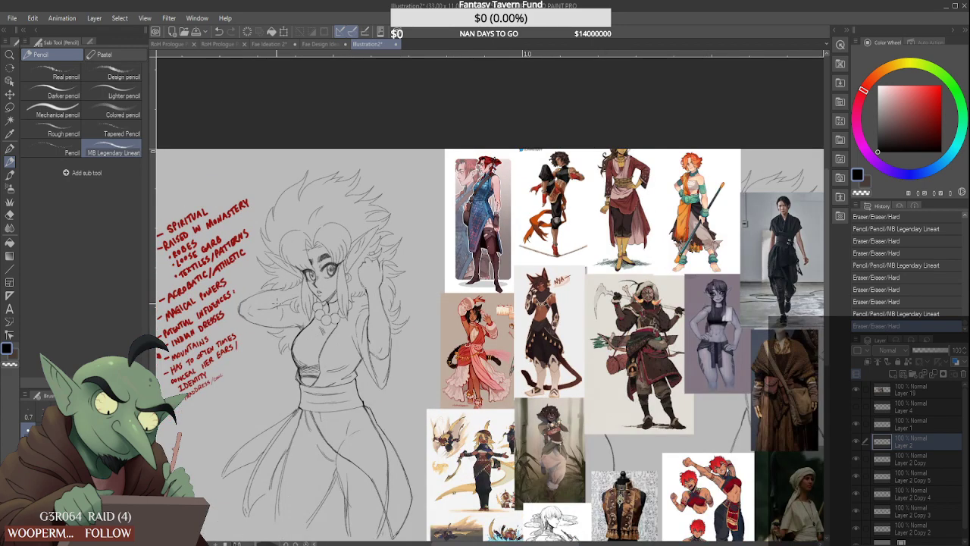
scroll(277, 304, down, 2)
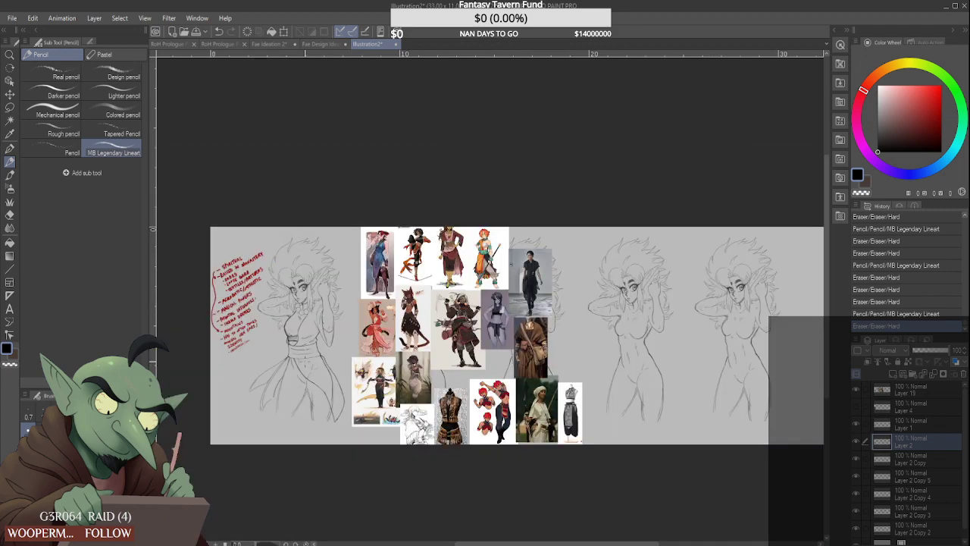
scroll(316, 389, up, 2)
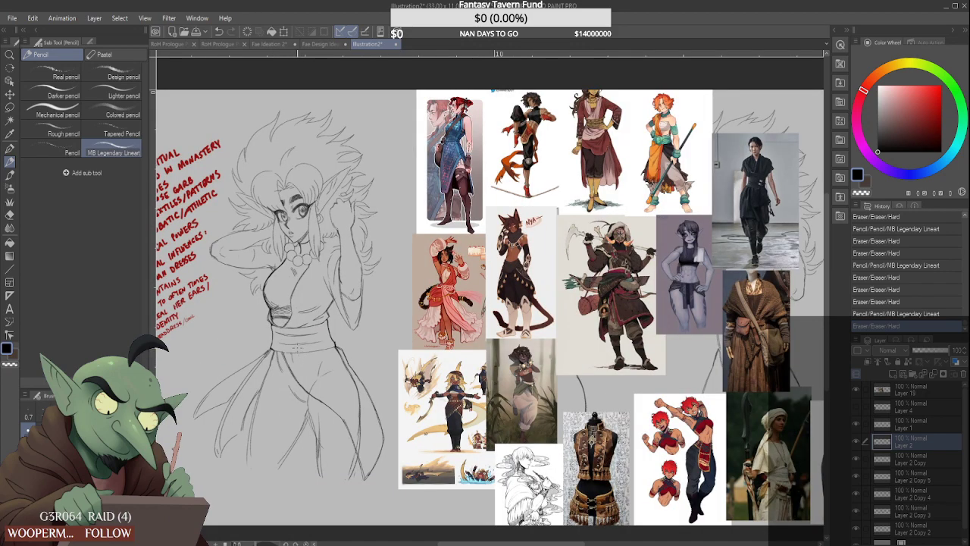
click(330, 44)
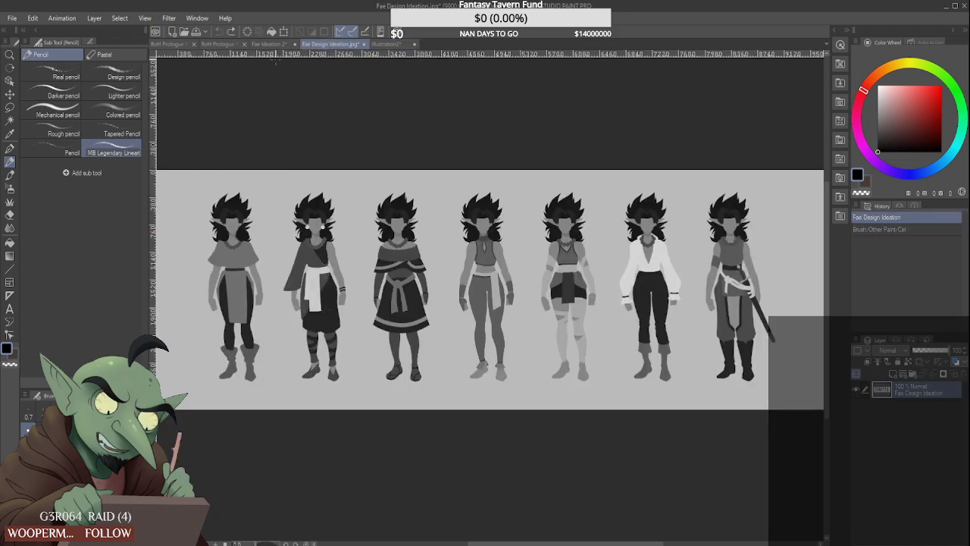
click(264, 42)
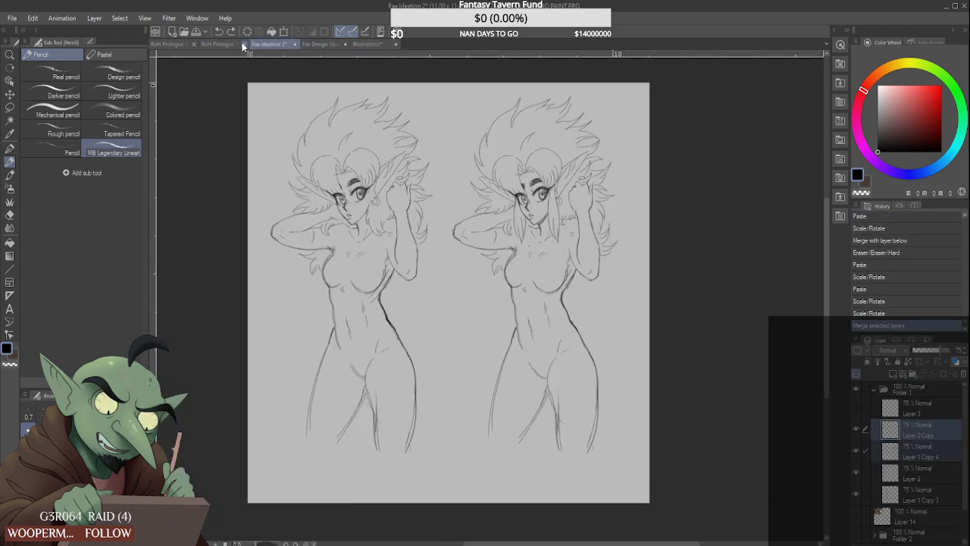
click(370, 44)
Draw two thick dark bands around the forearm of the arm bent behind the head, close to the hair
scroll(261, 240, up, 4)
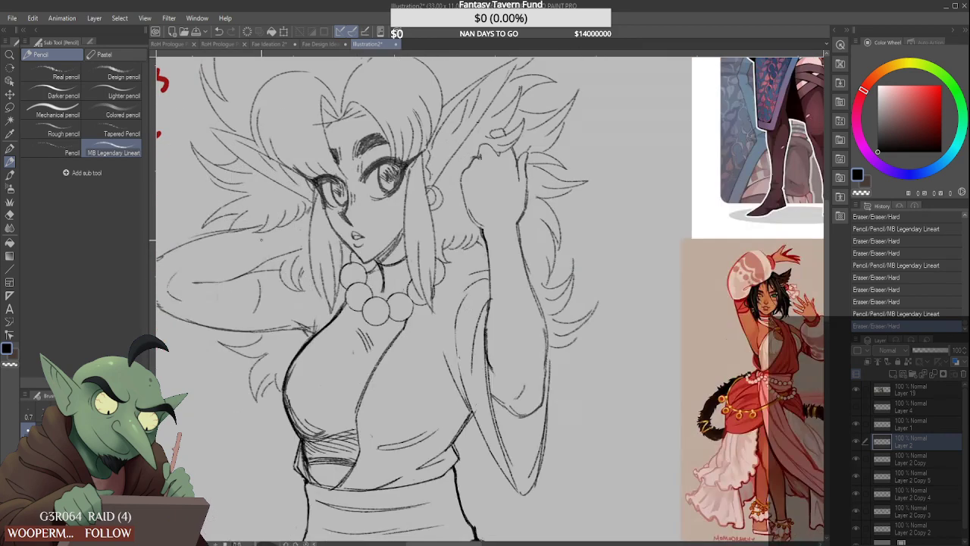
mouse_move(267, 231)
mouse_down()
mouse_move(275, 258)
mouse_move(285, 253)
mouse_move(283, 227)
mouse_up()
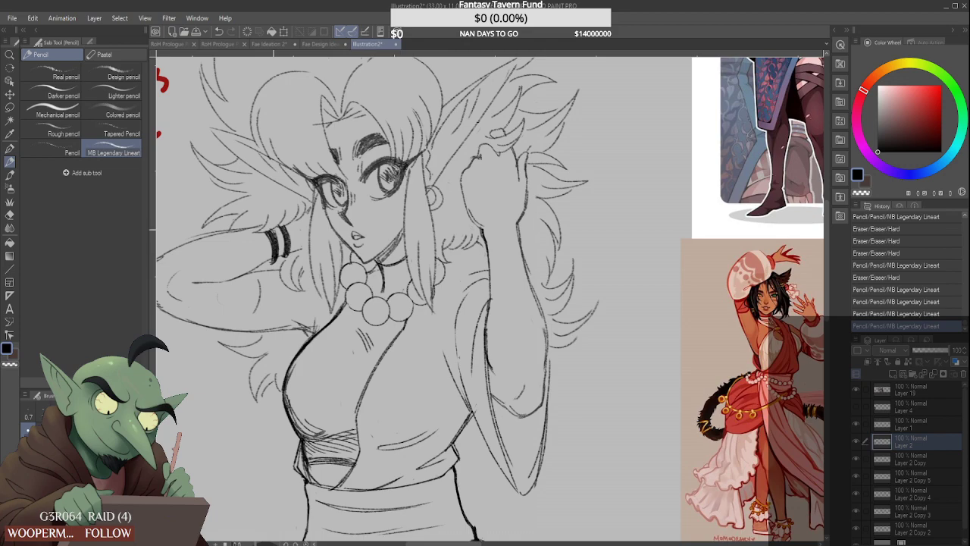
drag(273, 261, 287, 251)
scroll(292, 222, down, 3)
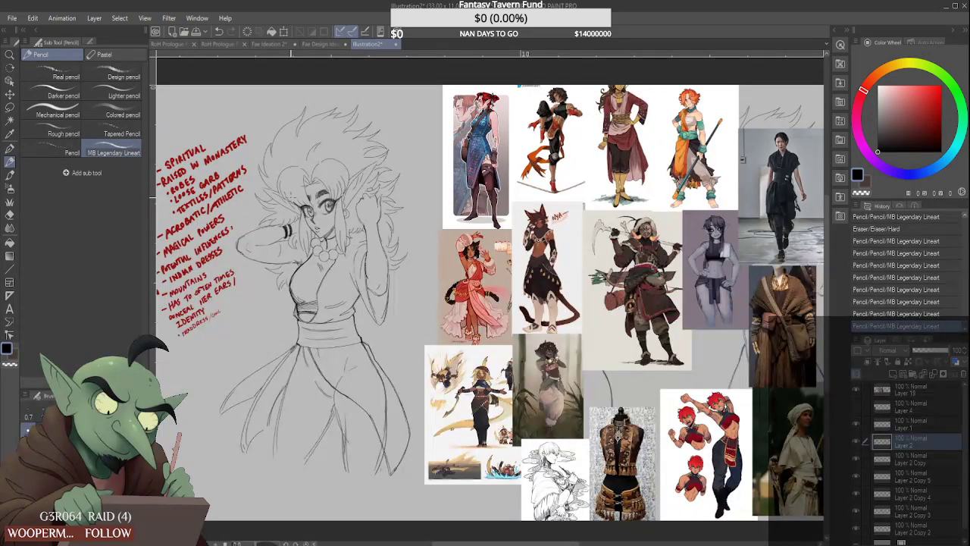
scroll(289, 226, down, 2)
scroll(289, 226, up, 5)
mouse_move(289, 241)
mouse_down()
mouse_move(289, 190)
mouse_move(283, 246)
mouse_up()
Refine the outlines and rounded lower ends of the two forearm bands with pencil strokes and the hard eraser
scroll(283, 221, down, 5)
scroll(283, 221, up, 4)
scroll(284, 224, up, 1)
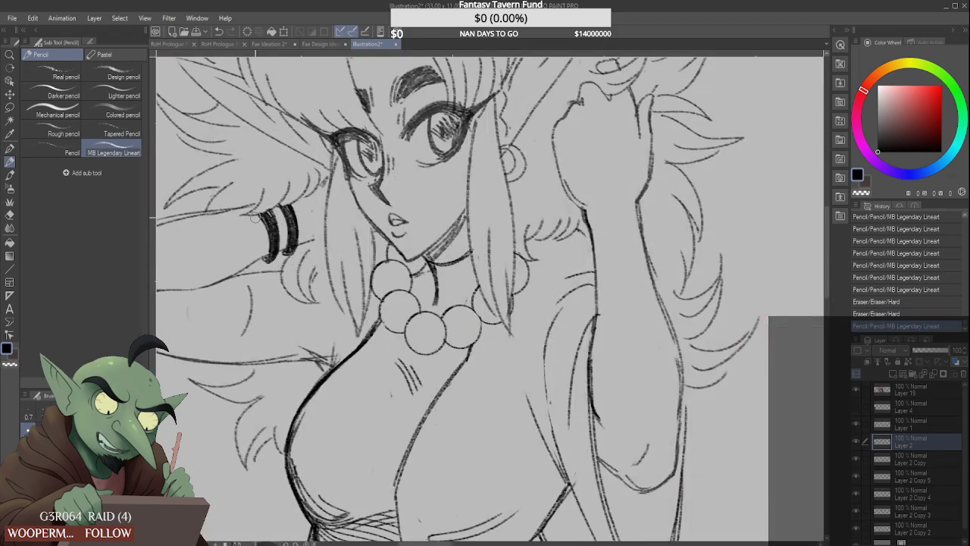
drag(255, 214, 257, 261)
scroll(269, 243, up, 2)
mouse_move(270, 252)
mouse_down()
mouse_move(296, 249)
mouse_move(287, 256)
mouse_up()
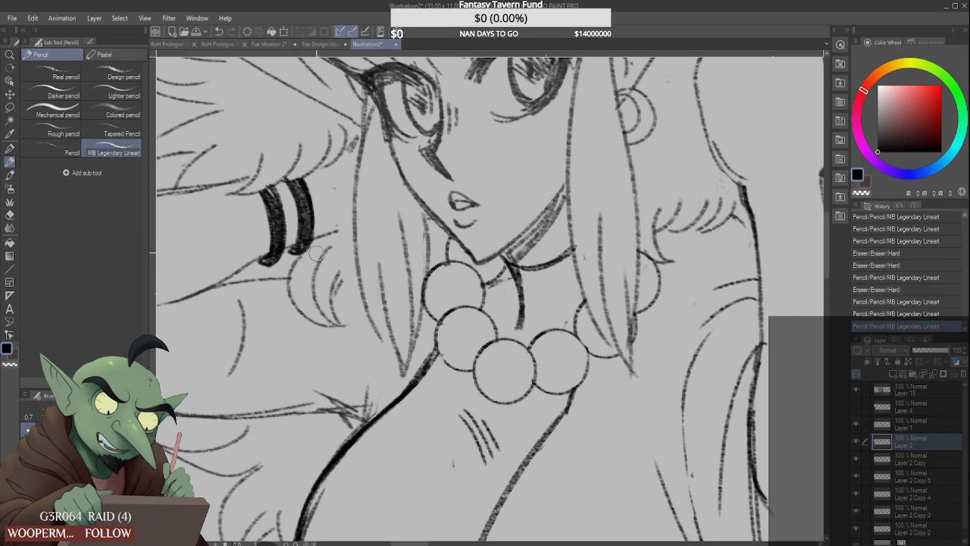
mouse_move(321, 227)
mouse_down()
mouse_move(315, 191)
mouse_move(309, 237)
mouse_up()
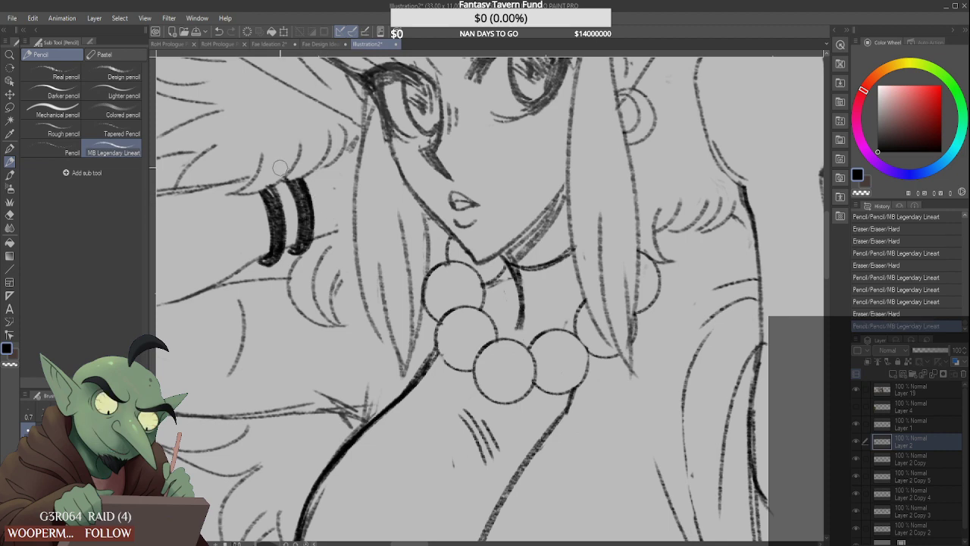
Fill both forearm bands in more solidly with the pencil and erase the overshoot beside the band nearest the hair
mouse_move(278, 174)
mouse_down()
mouse_move(269, 180)
mouse_move(277, 228)
mouse_up()
mouse_move(301, 186)
mouse_down()
mouse_move(306, 224)
mouse_move(298, 185)
mouse_move(300, 248)
mouse_up()
mouse_move(291, 227)
mouse_down()
mouse_move(298, 250)
mouse_move(264, 261)
mouse_up()
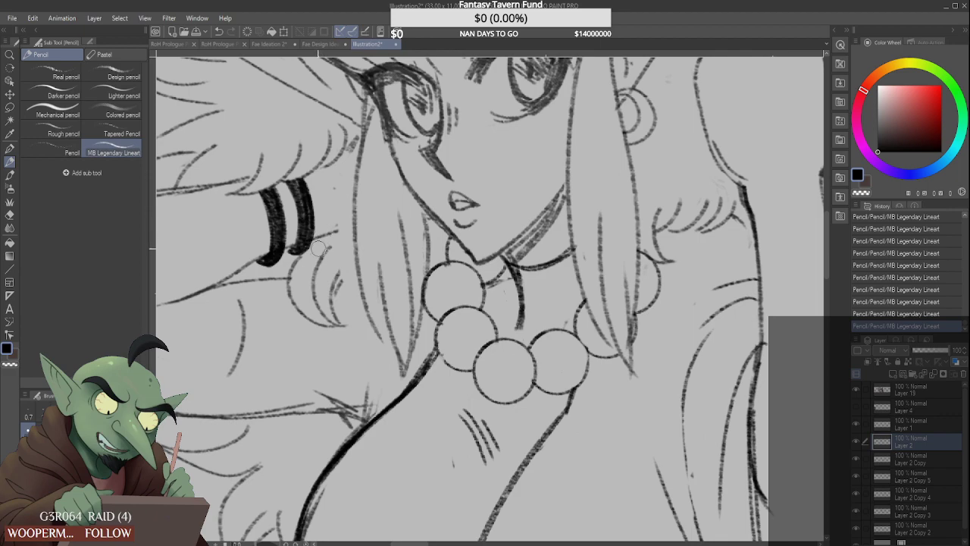
drag(312, 260, 307, 255)
scroll(266, 230, down, 5)
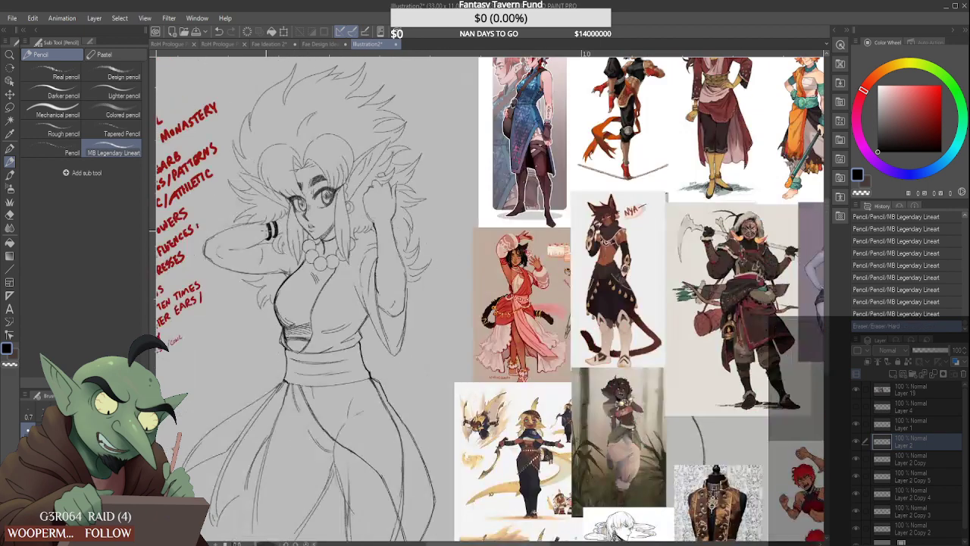
scroll(269, 236, down, 2)
Trim and re-ink the curled lower ends of both forearm bands where they wrap around the arm's underside
scroll(269, 237, up, 8)
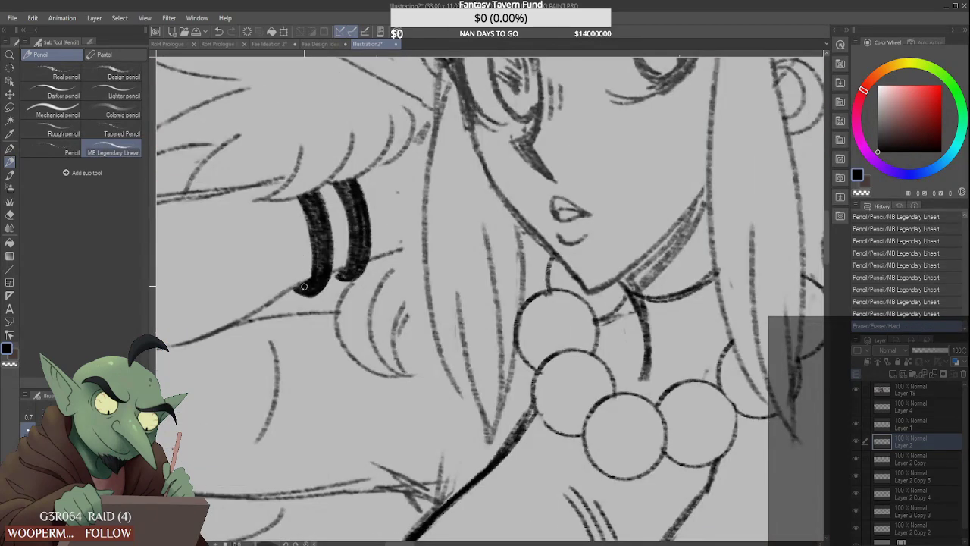
drag(304, 287, 307, 224)
scroll(304, 199, down, 6)
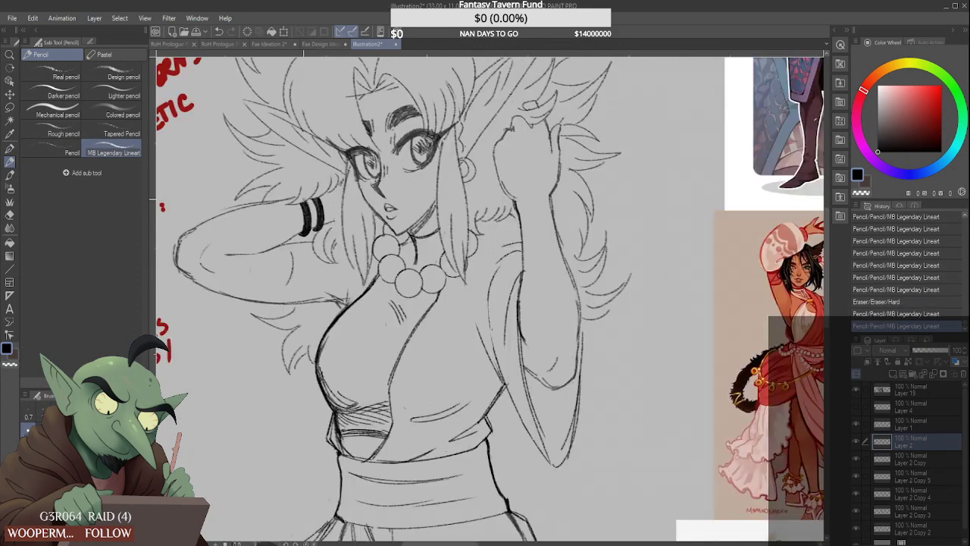
scroll(307, 213, down, 3)
scroll(310, 199, up, 6)
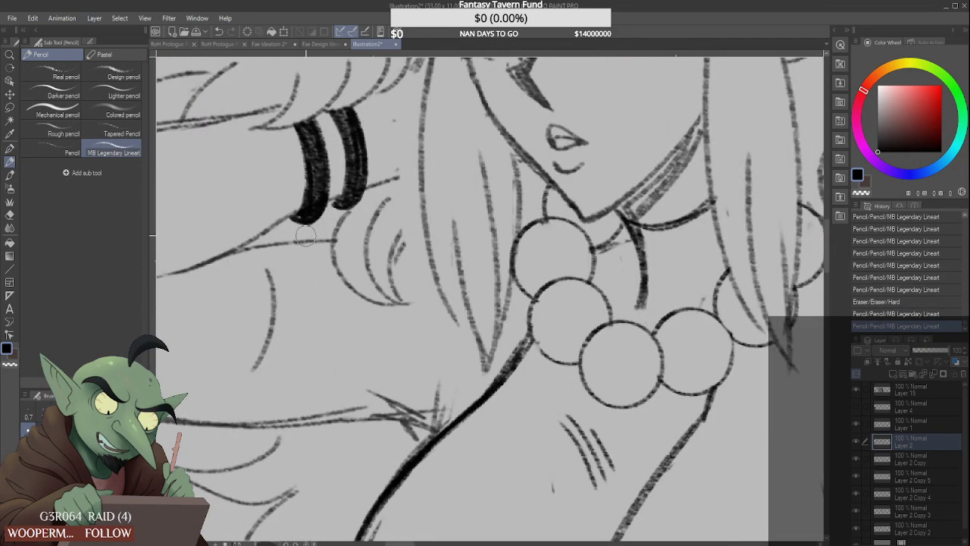
drag(338, 221, 341, 198)
scroll(341, 199, down, 8)
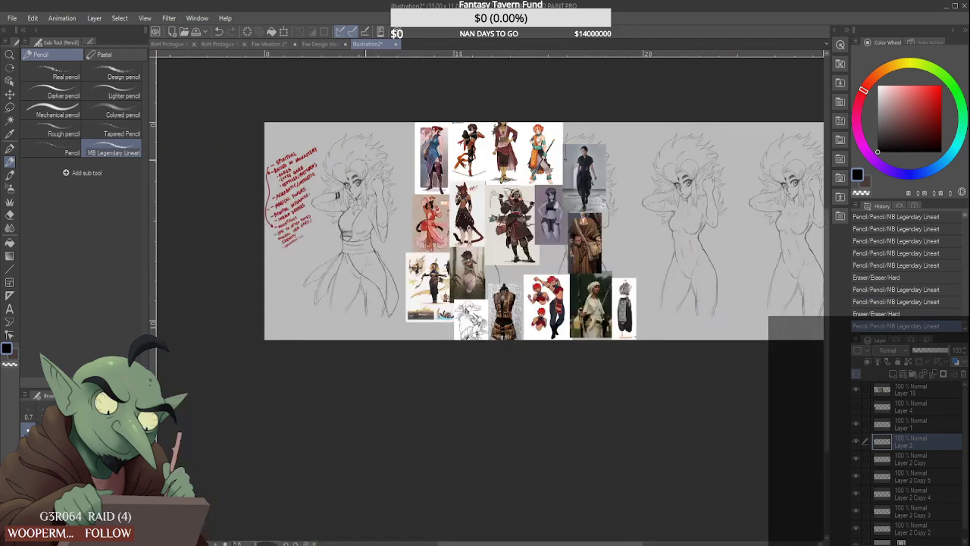
Clean up the pencil marks on the neck above the bead necklace with the hard eraser
scroll(329, 191, up, 4)
scroll(321, 209, down, 4)
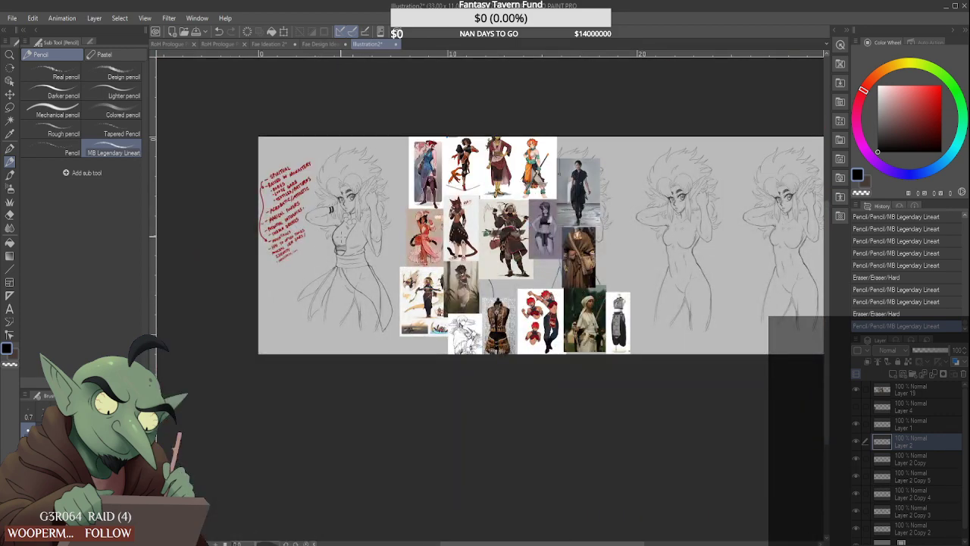
scroll(351, 224, up, 2)
scroll(351, 224, up, 3)
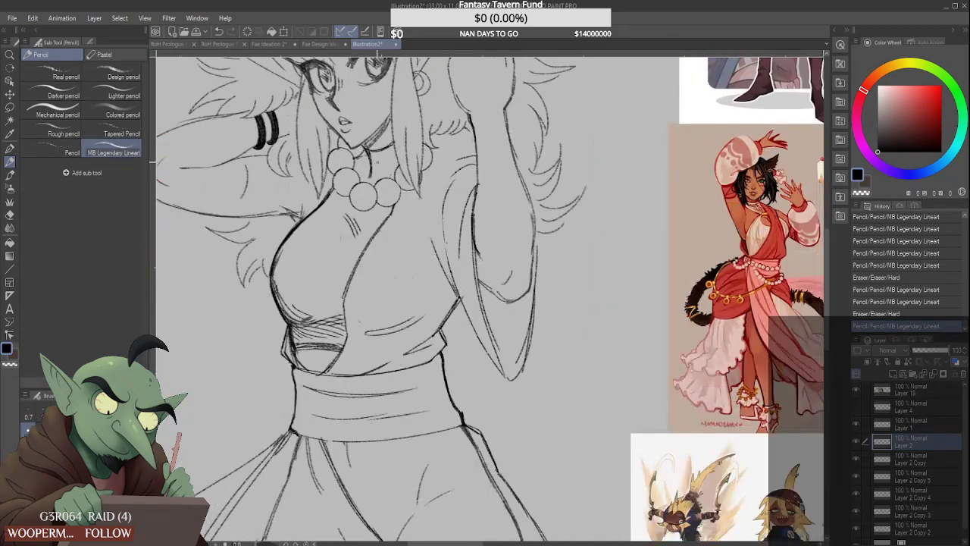
scroll(379, 163, up, 2)
drag(373, 172, 372, 185)
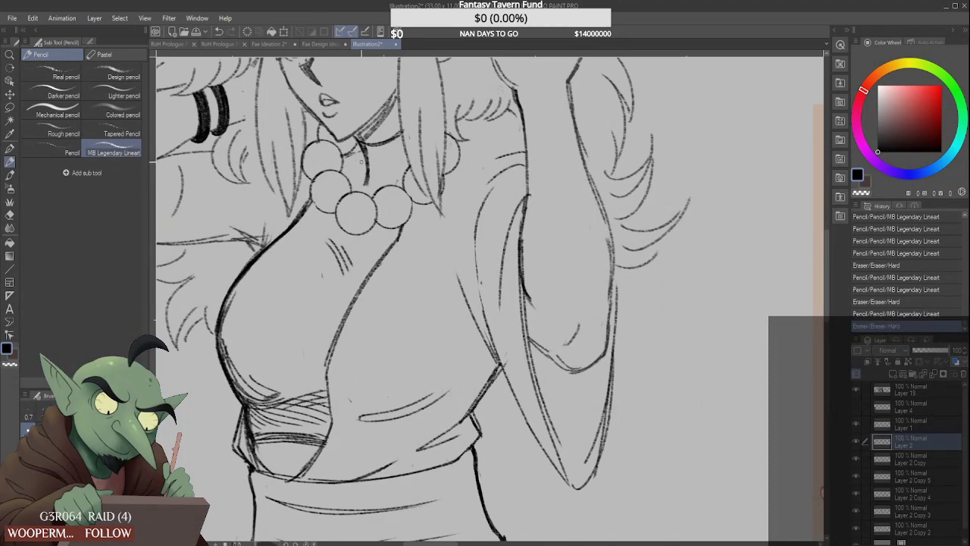
Review the outfit silhouettes in Fae Design Ideation and the base poses in Fae Ideation 2, then return to the Illustration2 document
scroll(346, 160, down, 5)
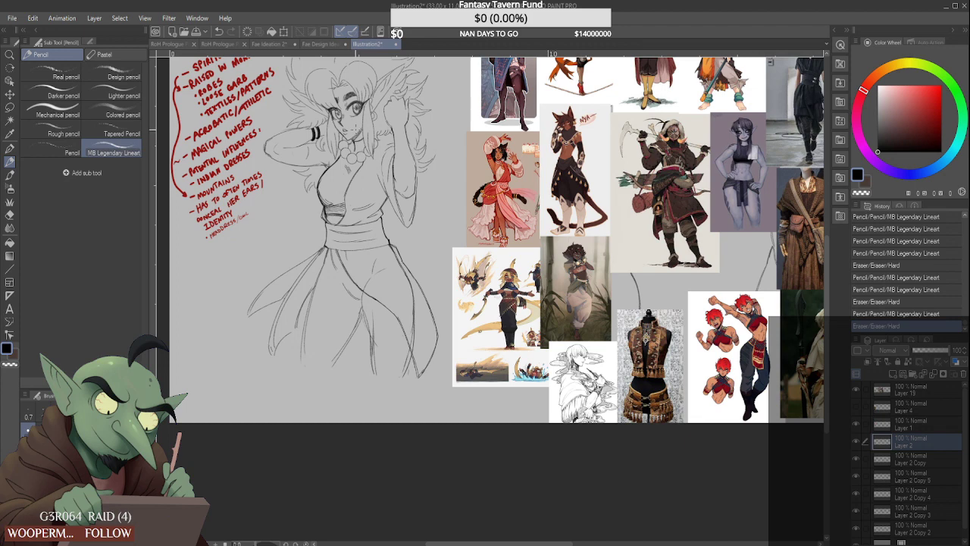
scroll(356, 129, down, 2)
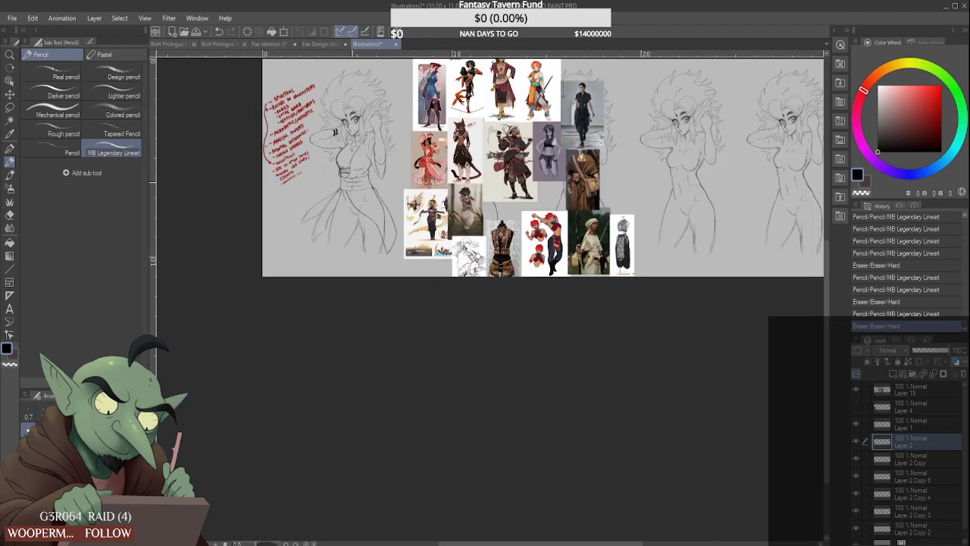
click(319, 43)
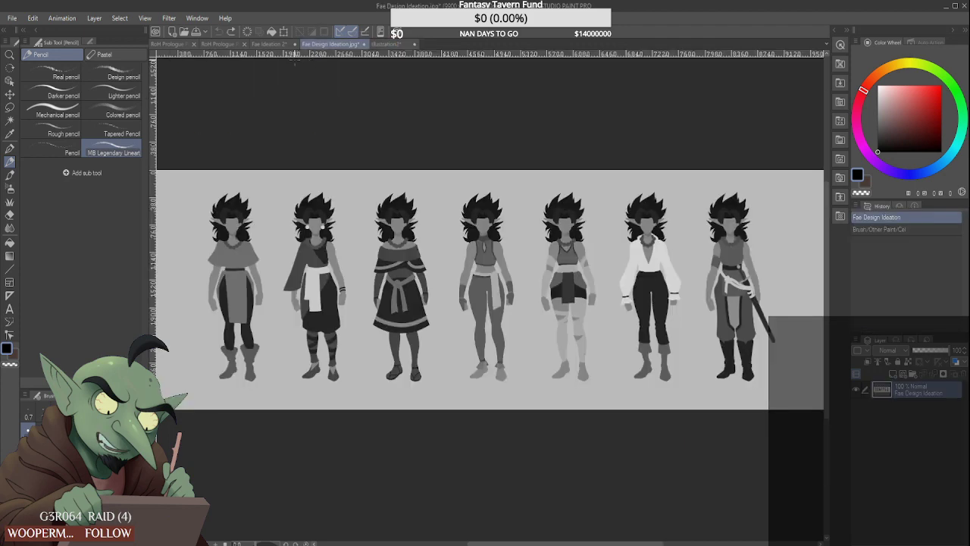
click(279, 45)
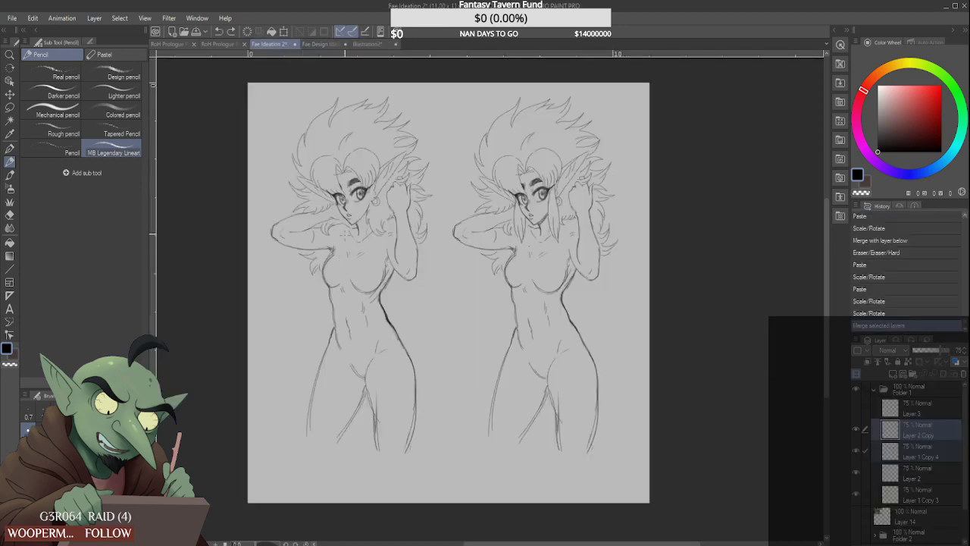
click(368, 43)
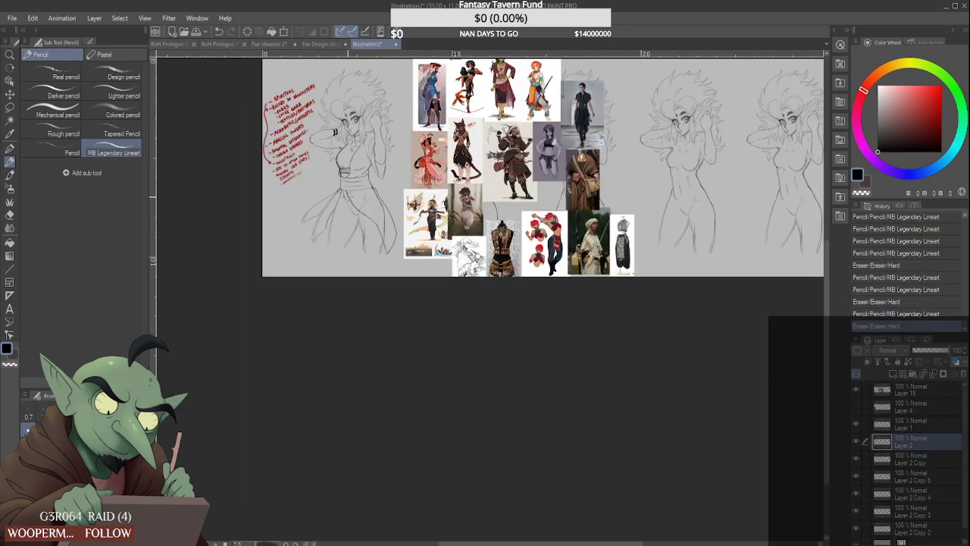
Darken the skirt's left fold line from the sash corner downward and extend it toward the hem with pencil strokes
scroll(334, 132, up, 4)
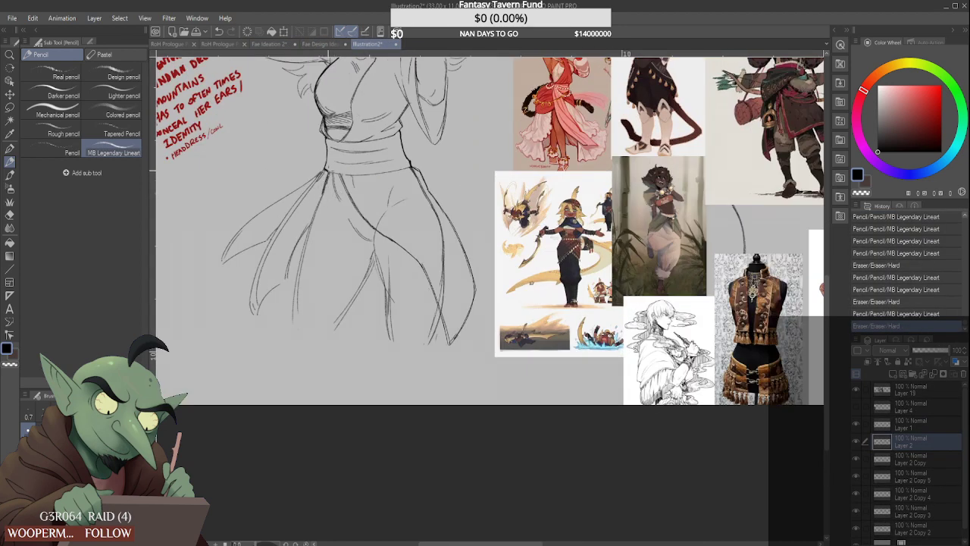
drag(328, 171, 312, 219)
drag(327, 170, 309, 217)
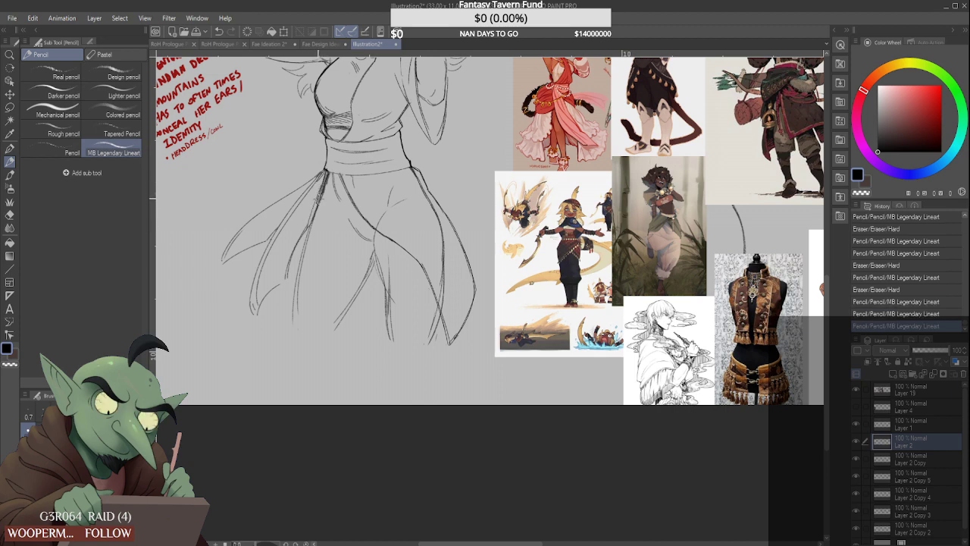
drag(291, 287, 285, 328)
drag(294, 270, 289, 300)
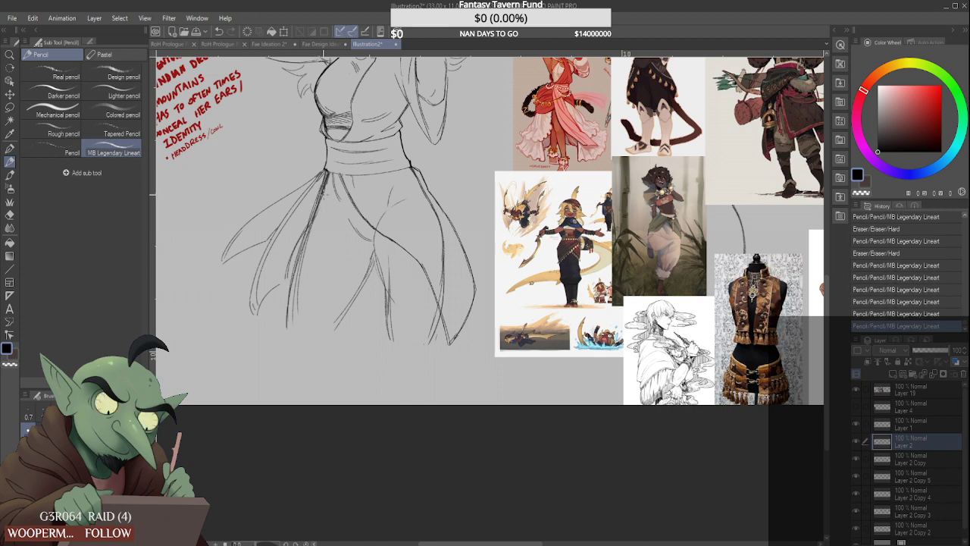
Strengthen the inner leg line below the crotch and add a jagged cloth fold at its lower end
mouse_move(373, 261)
mouse_down()
mouse_move(350, 338)
mouse_move(359, 302)
mouse_up()
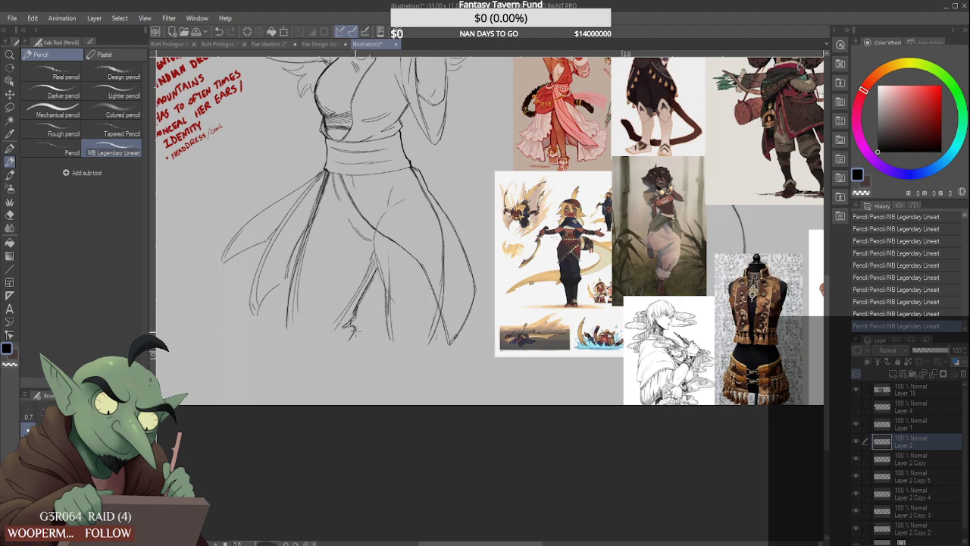
scroll(354, 328, down, 4)
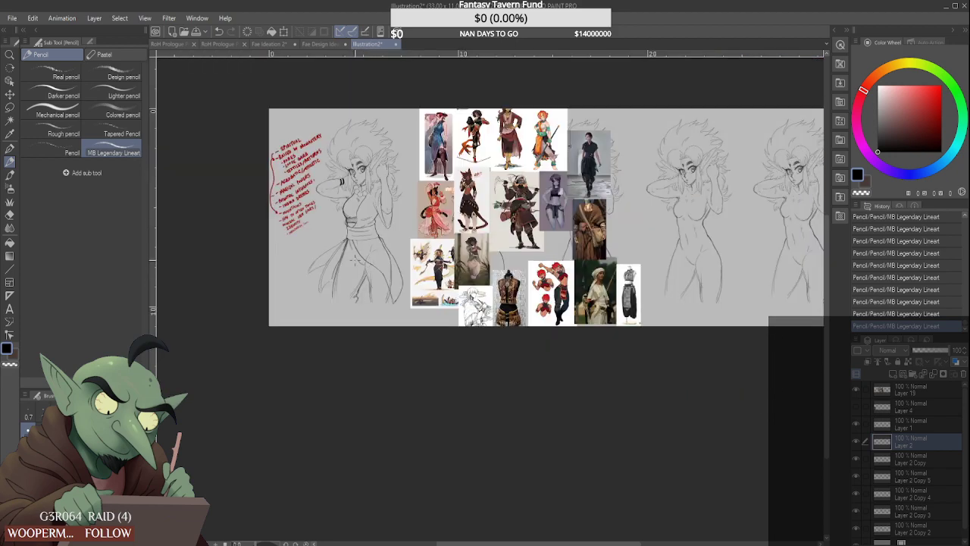
scroll(366, 272, up, 4)
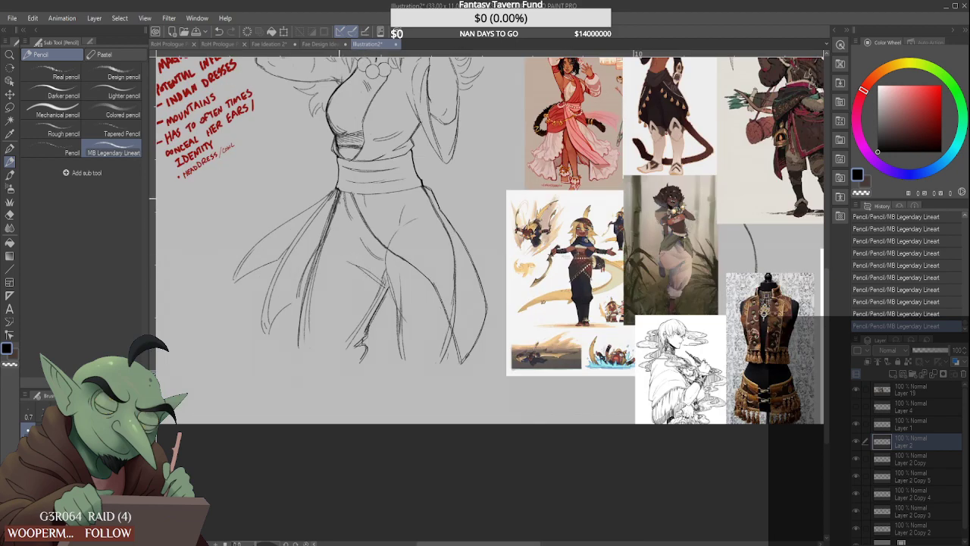
Undo the last two strokes and sketch cloth folds radiating from the crotch across the left thigh
key(ctrl+z)
key(ctrl+z)
mouse_move(386, 259)
mouse_down()
mouse_move(385, 285)
mouse_move(328, 305)
mouse_up()
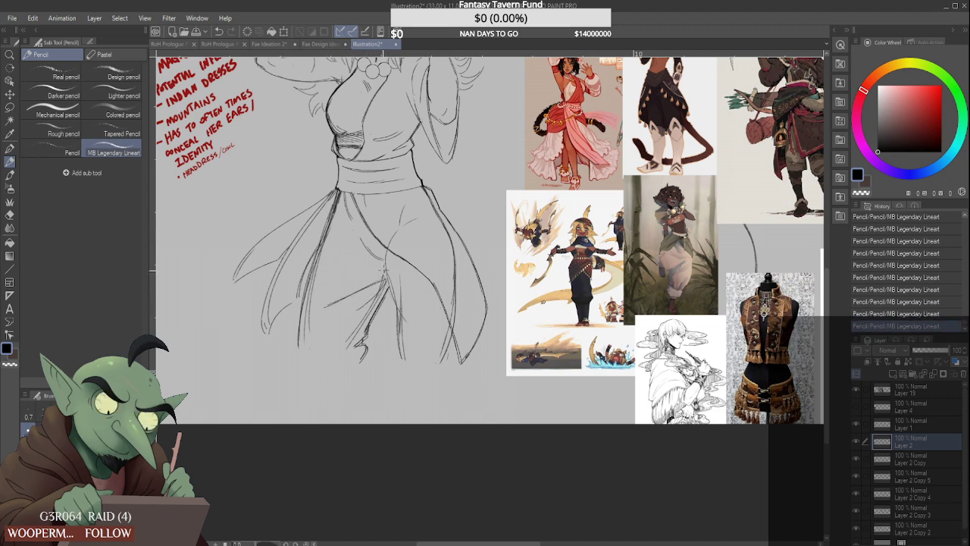
drag(345, 298, 326, 306)
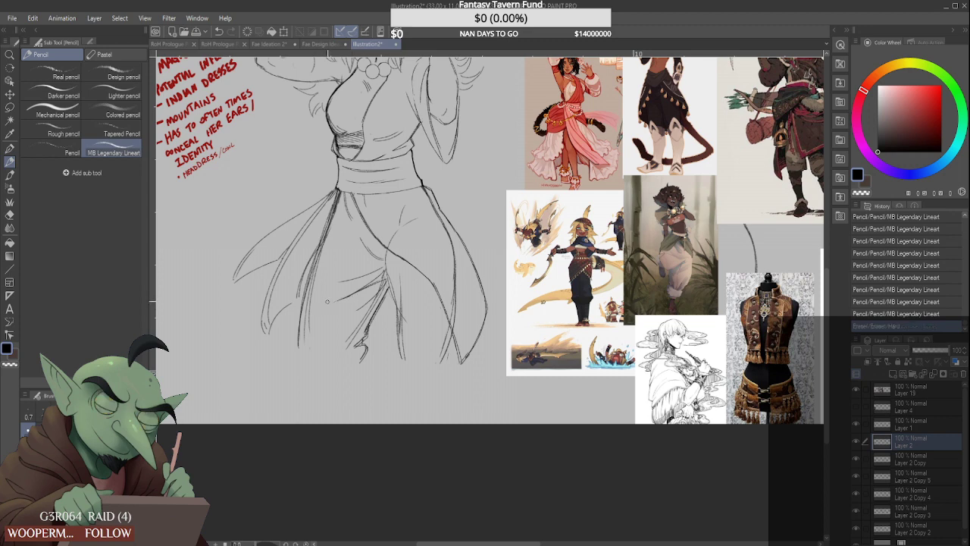
drag(385, 268, 355, 276)
mouse_move(384, 266)
mouse_down()
mouse_move(354, 263)
mouse_move(365, 245)
mouse_move(335, 245)
mouse_move(359, 234)
mouse_move(343, 240)
mouse_move(347, 226)
mouse_up()
scroll(373, 203, down, 3)
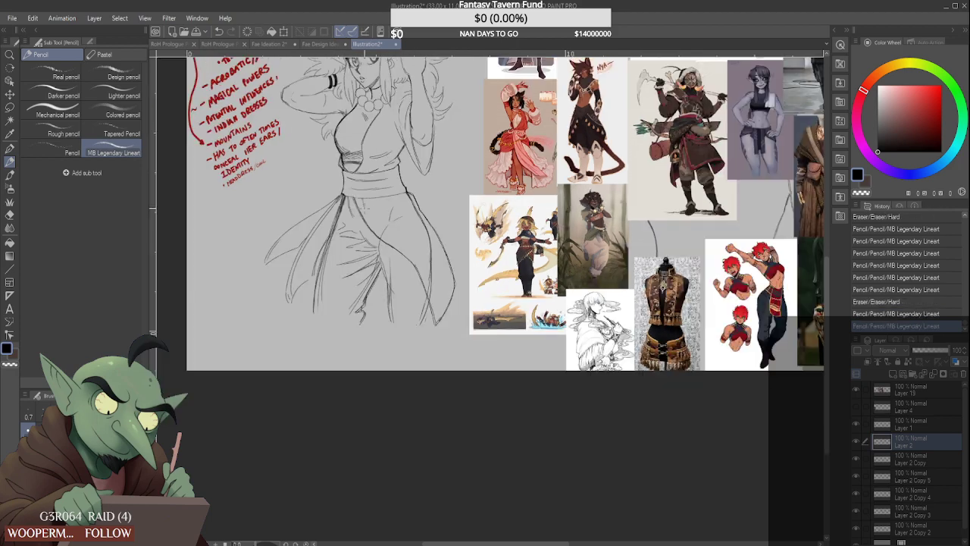
scroll(378, 204, up, 3)
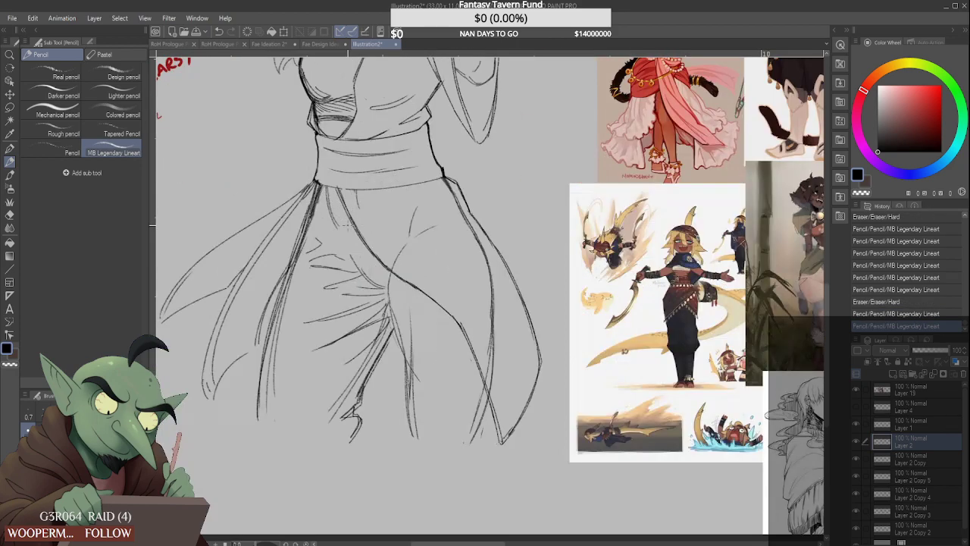
mouse_move(334, 229)
mouse_down()
mouse_move(346, 222)
mouse_move(330, 237)
mouse_up()
scroll(365, 241, down, 2)
scroll(389, 274, up, 2)
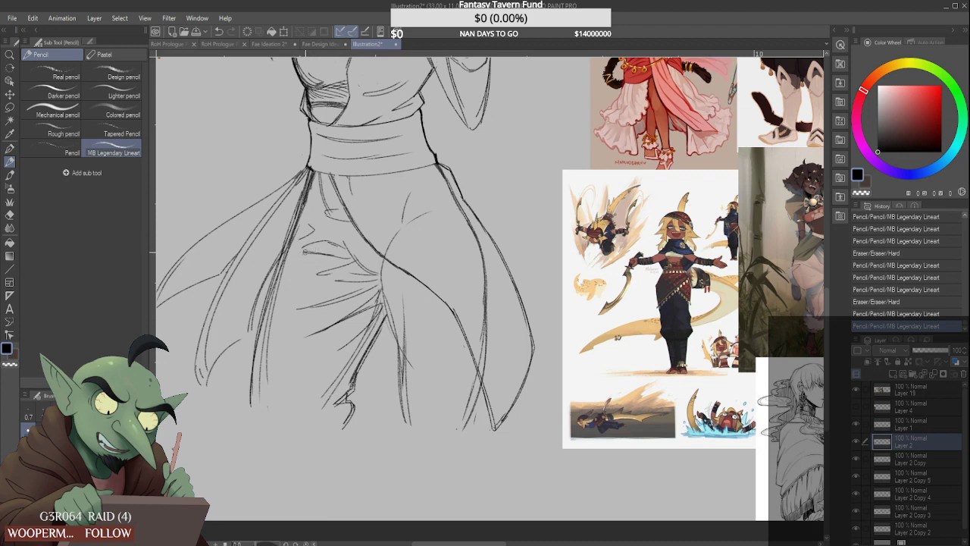
Add folds beside the crotch, strengthen the right trouser leg's inner line, and give its lower end a jagged hem
mouse_move(386, 274)
mouse_down()
mouse_move(382, 287)
mouse_move(392, 286)
mouse_up()
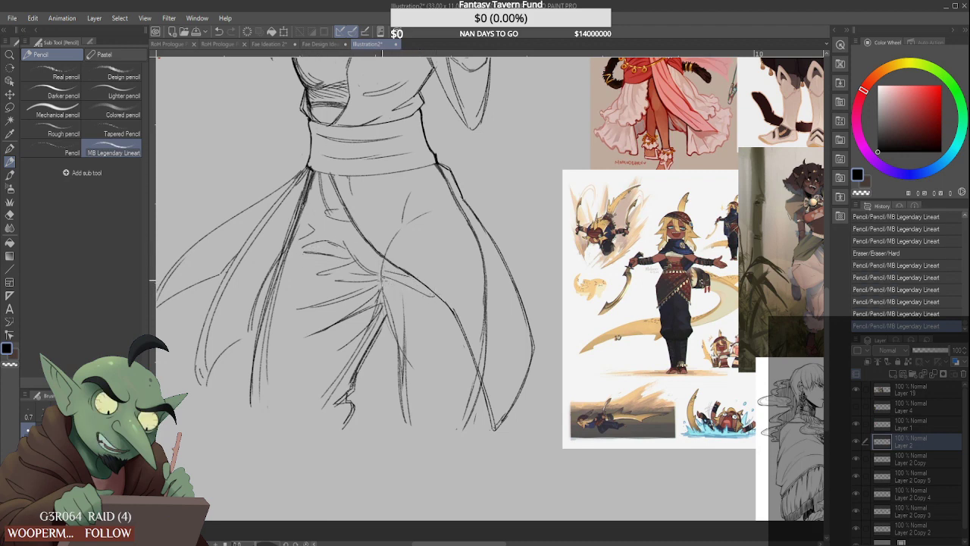
drag(359, 256, 383, 296)
mouse_move(377, 286)
mouse_down()
mouse_move(397, 365)
mouse_move(386, 310)
mouse_up()
mouse_move(381, 302)
mouse_down()
mouse_move(400, 385)
mouse_move(399, 354)
mouse_up()
mouse_move(400, 411)
mouse_down()
mouse_move(423, 419)
mouse_move(395, 434)
mouse_move(434, 424)
mouse_up()
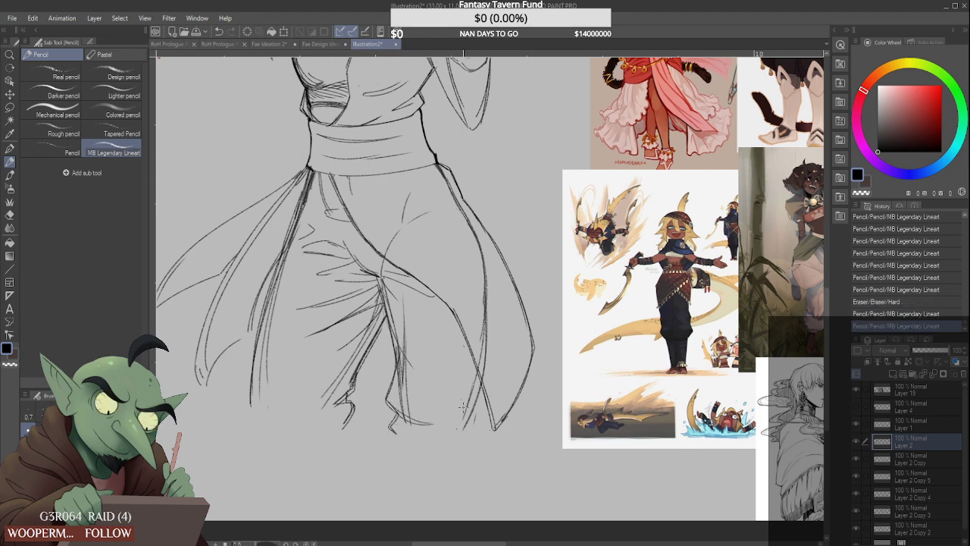
Sketch gathered cloth folds at the outer end of the right trouser leg's hem
mouse_move(483, 393)
mouse_down()
mouse_move(481, 441)
mouse_move(454, 438)
mouse_move(483, 424)
mouse_move(455, 421)
mouse_up()
scroll(456, 399, down, 3)
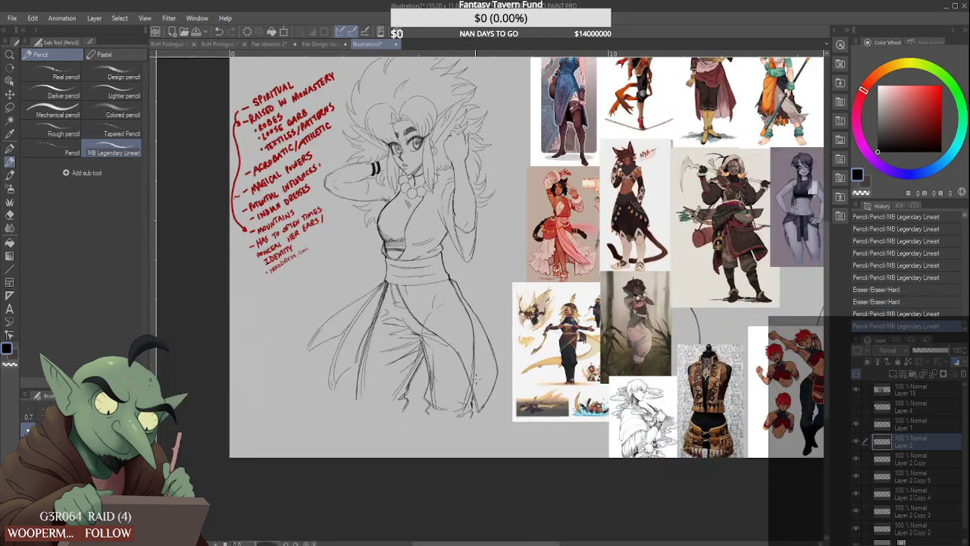
scroll(453, 387, up, 2)
mouse_move(486, 410)
mouse_down()
mouse_move(440, 413)
mouse_move(473, 418)
mouse_move(461, 419)
mouse_up()
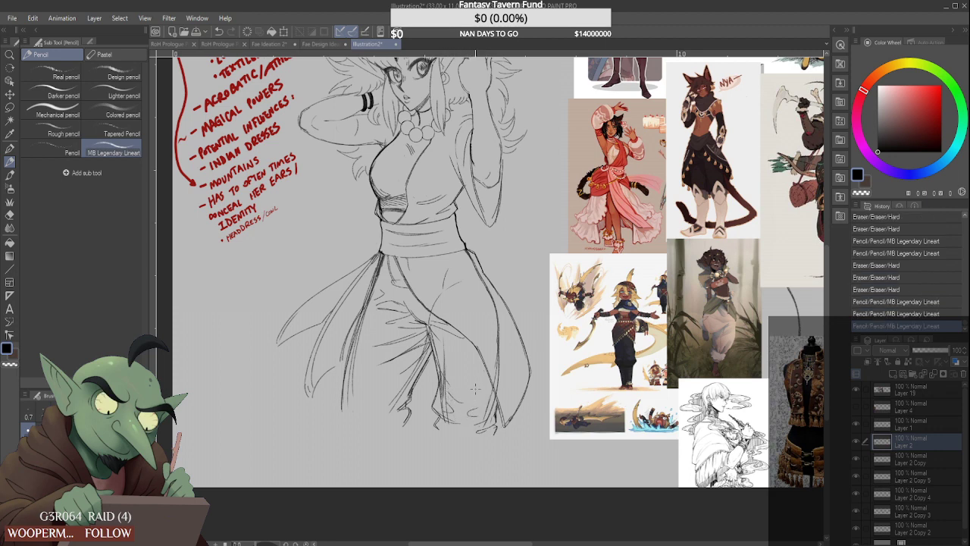
Sketch the curved hem and gathered folds at the lower end of the left trouser leg
scroll(467, 372, down, 3)
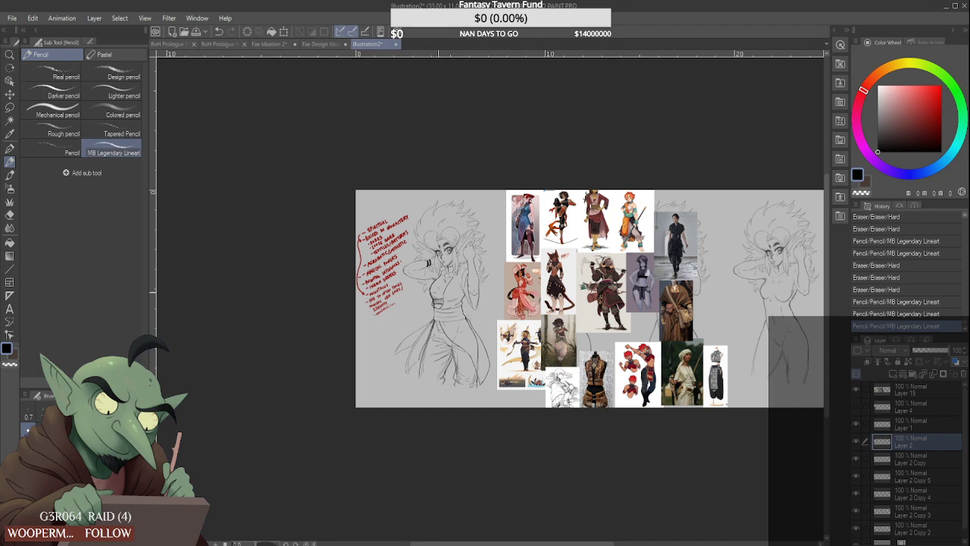
scroll(443, 379, up, 4)
drag(459, 348, 474, 368)
scroll(457, 354, down, 3)
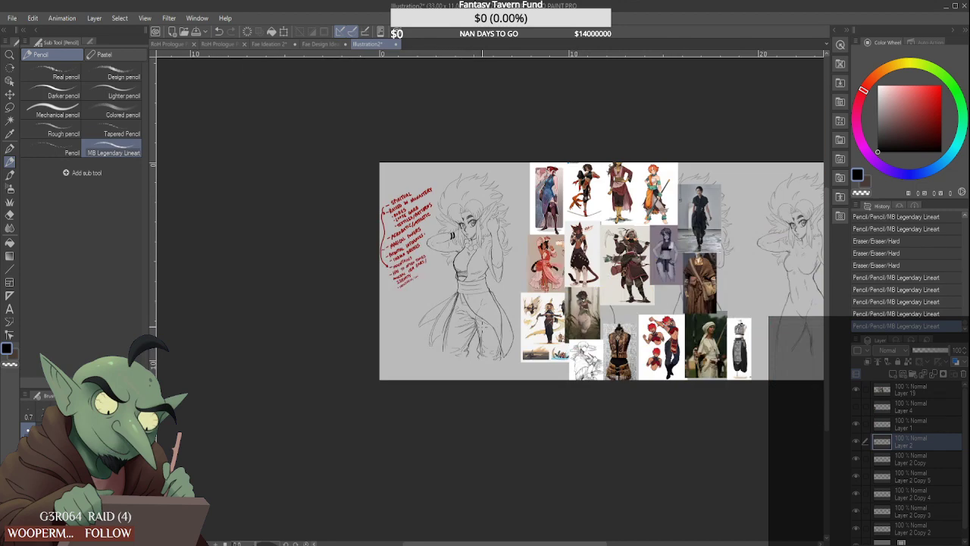
scroll(458, 344, up, 3)
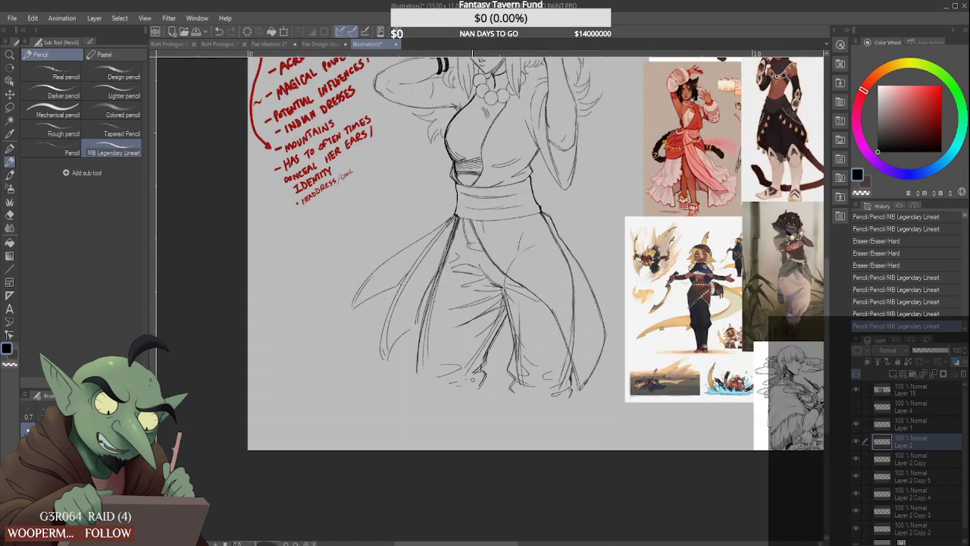
mouse_move(473, 380)
mouse_down()
mouse_move(431, 396)
mouse_move(401, 386)
mouse_move(425, 353)
mouse_move(451, 357)
mouse_up()
scroll(467, 371, up, 3)
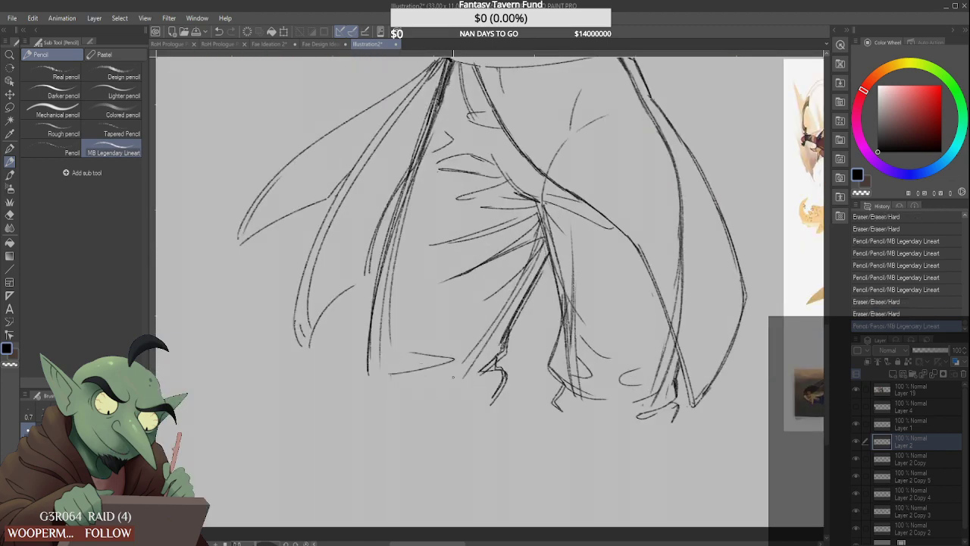
drag(390, 374, 462, 377)
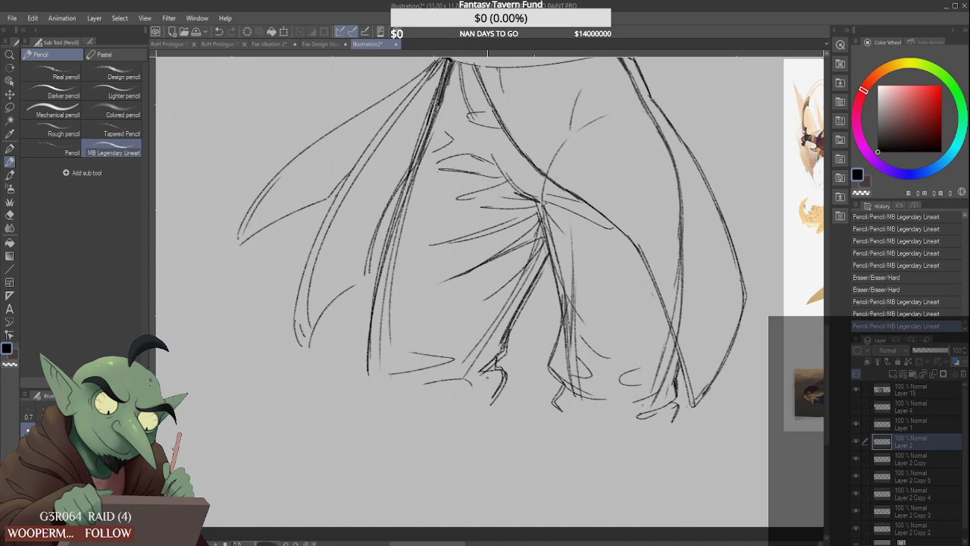
scroll(535, 325, down, 4)
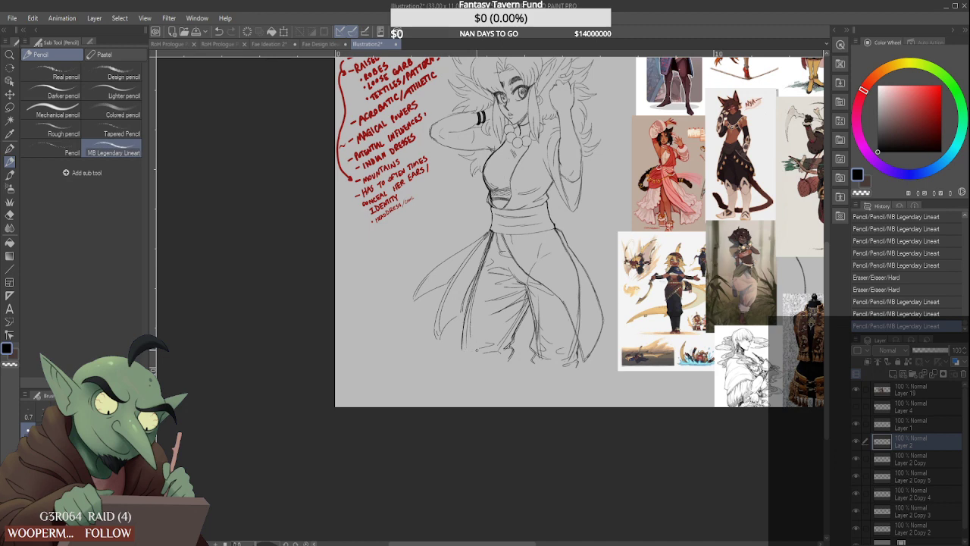
Clean up the left trouser leg's hem with the hard eraser and redraw its fold marks in pencil
scroll(476, 349, down, 2)
scroll(477, 369, up, 2)
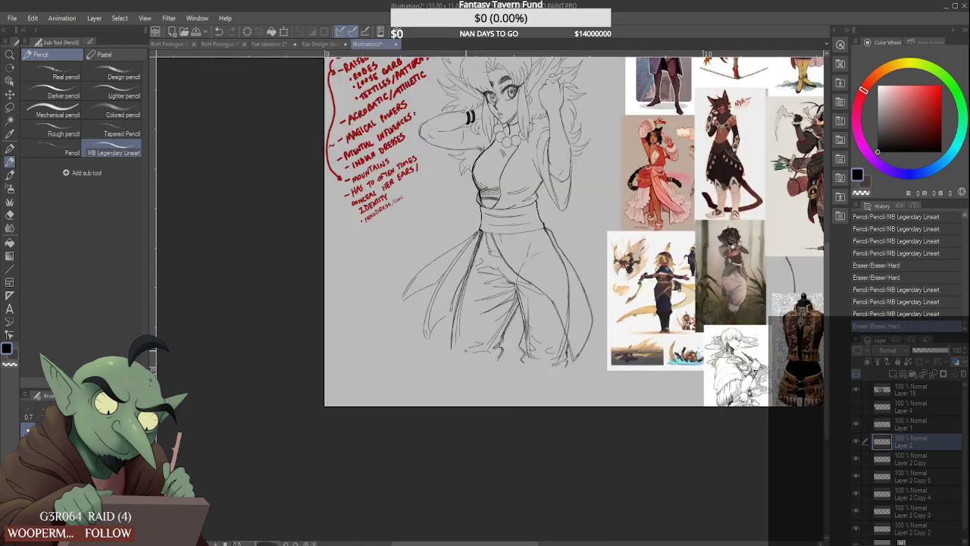
drag(478, 342, 465, 353)
scroll(497, 330, down, 2)
scroll(484, 343, up, 2)
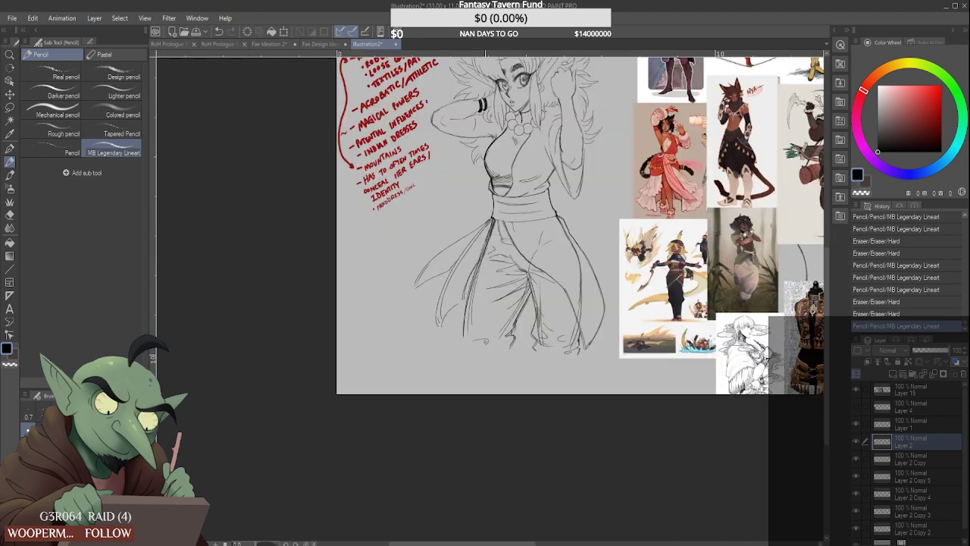
scroll(491, 333, down, 2)
drag(489, 336, 470, 288)
scroll(512, 298, up, 2)
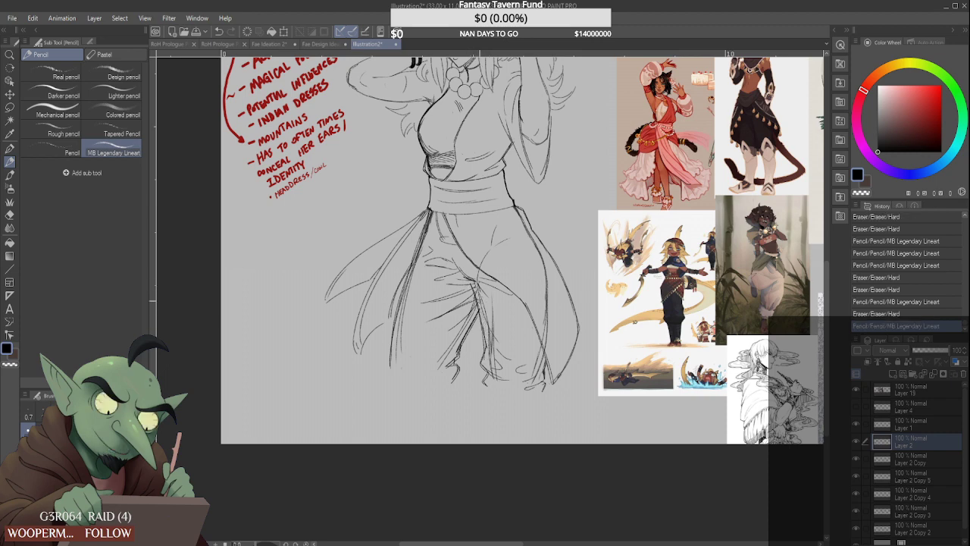
Refine the fold lines meeting at the crotch and erase the stray marks around them
mouse_move(482, 311)
mouse_down()
mouse_move(471, 283)
mouse_move(482, 330)
mouse_up()
drag(470, 279, 480, 303)
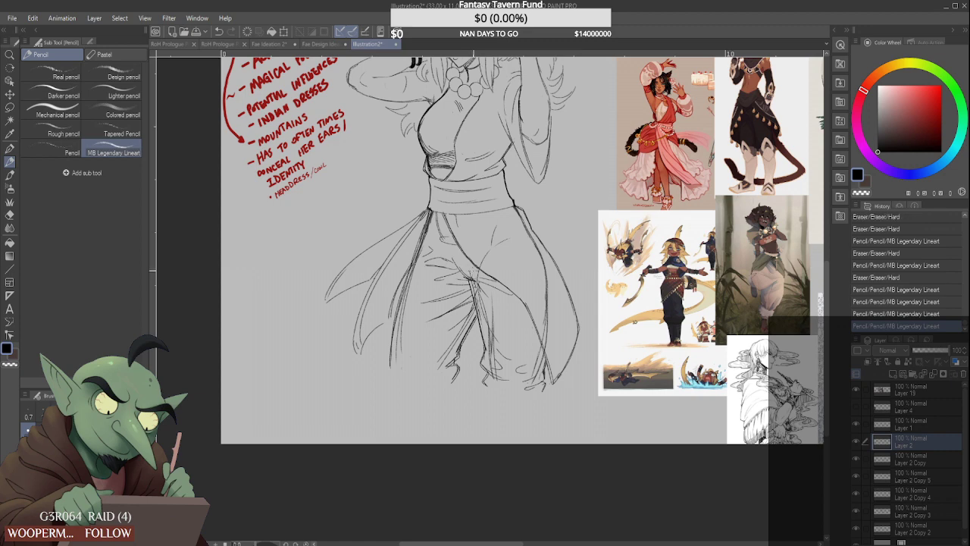
mouse_move(479, 269)
mouse_down()
mouse_move(471, 280)
mouse_move(476, 273)
mouse_up()
mouse_move(471, 273)
mouse_down()
mouse_move(491, 272)
mouse_move(464, 269)
mouse_up()
scroll(464, 270, down, 3)
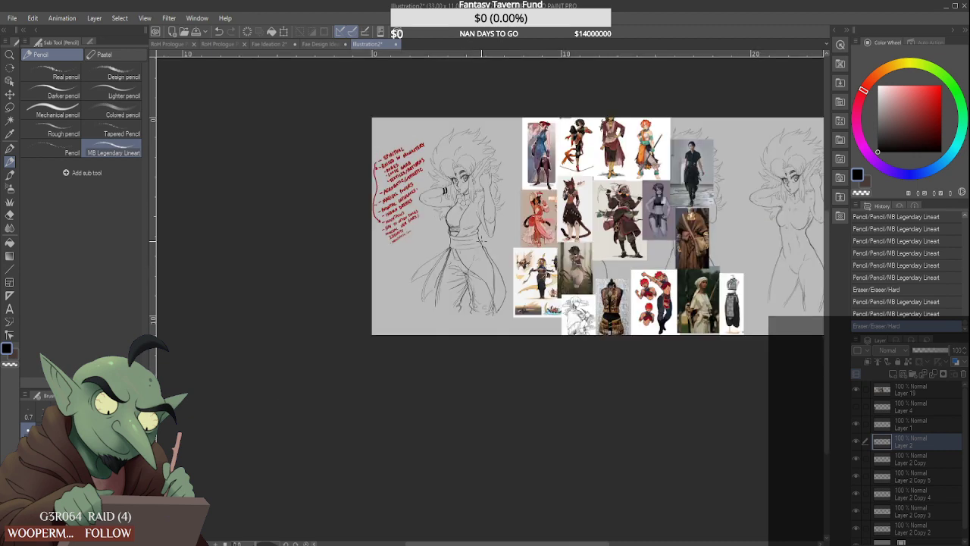
Identify the base body layer by toggling its visibility, select Layer 2 Copy, and clean up the left leg's outer line
click(857, 459)
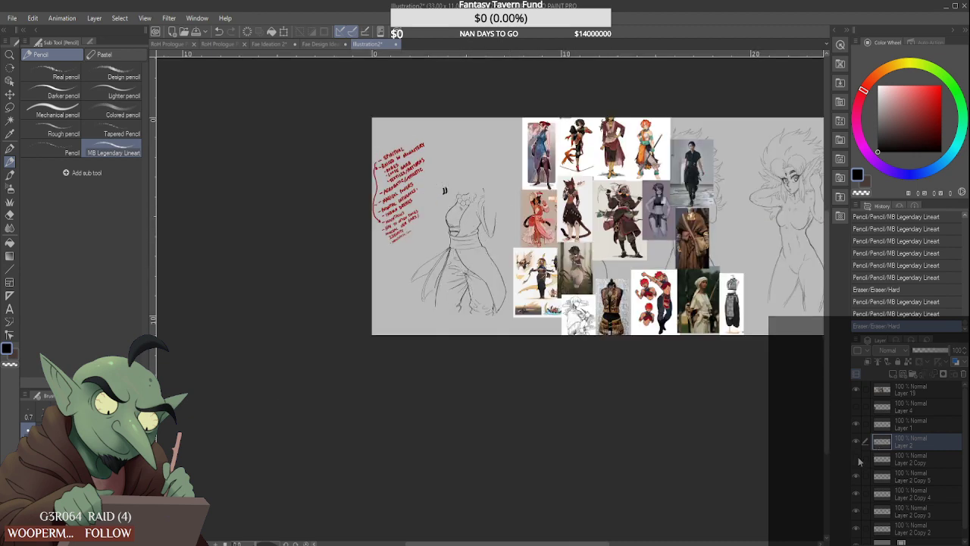
click(857, 460)
click(922, 461)
scroll(449, 277, up, 3)
scroll(449, 277, up, 1)
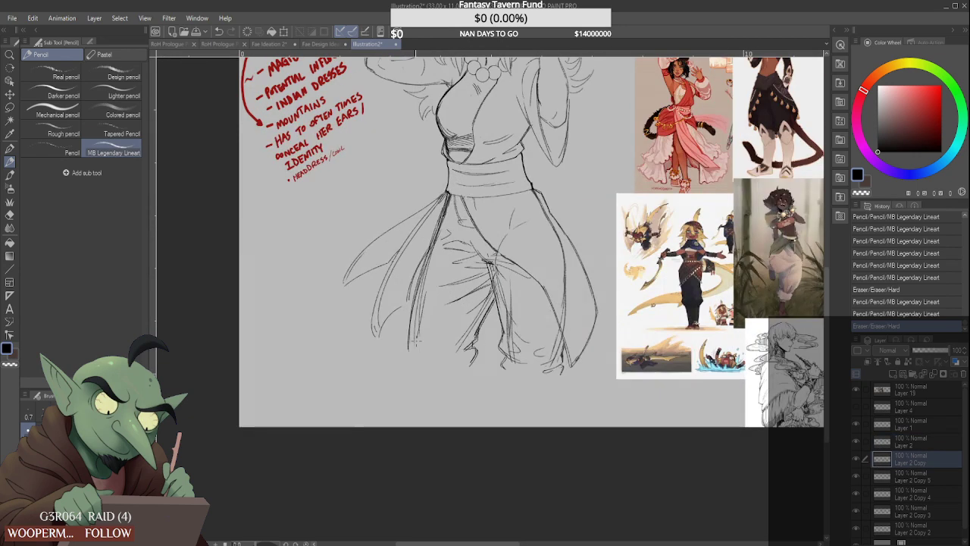
drag(426, 293, 417, 333)
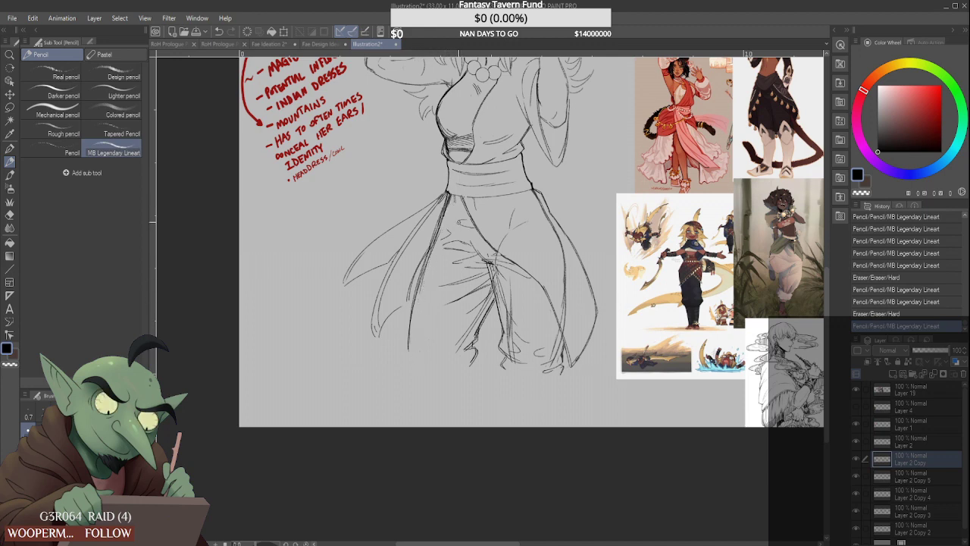
Draw short waistband lines just below the sash at the top of the left trouser leg
drag(455, 199, 473, 207)
scroll(483, 176, down, 3)
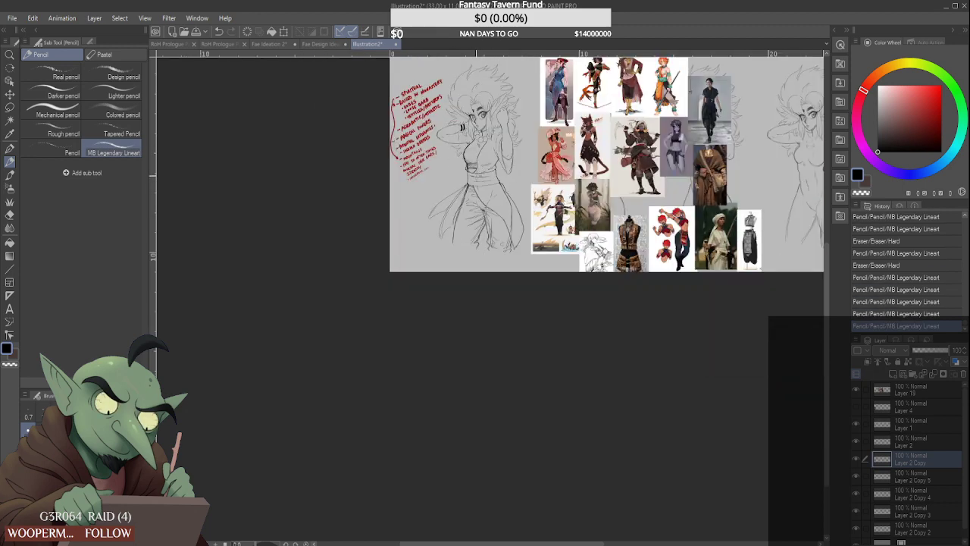
scroll(457, 162, up, 3)
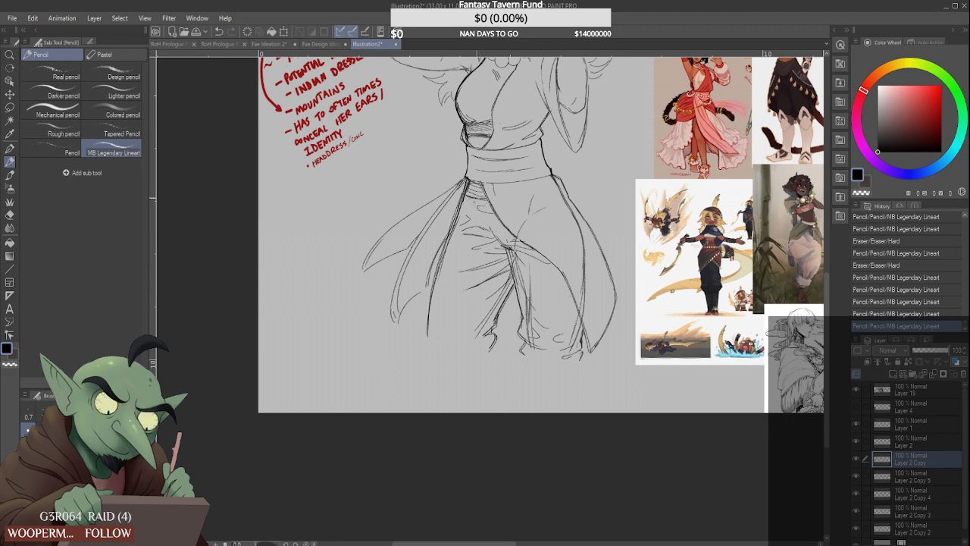
drag(468, 195, 487, 198)
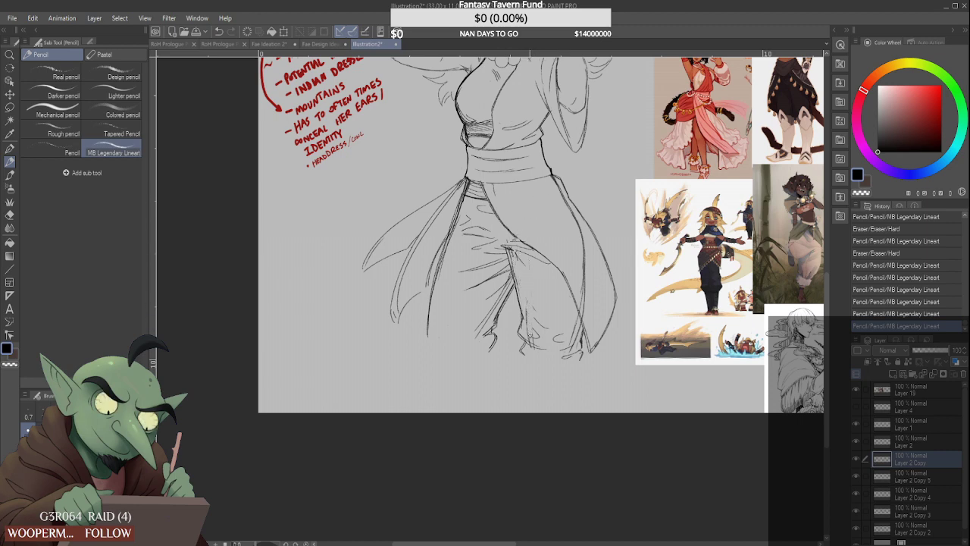
Erase the leftover body lines inside the right trouser leg on Layer 2 Copy
drag(532, 349, 533, 341)
scroll(511, 278, down, 3)
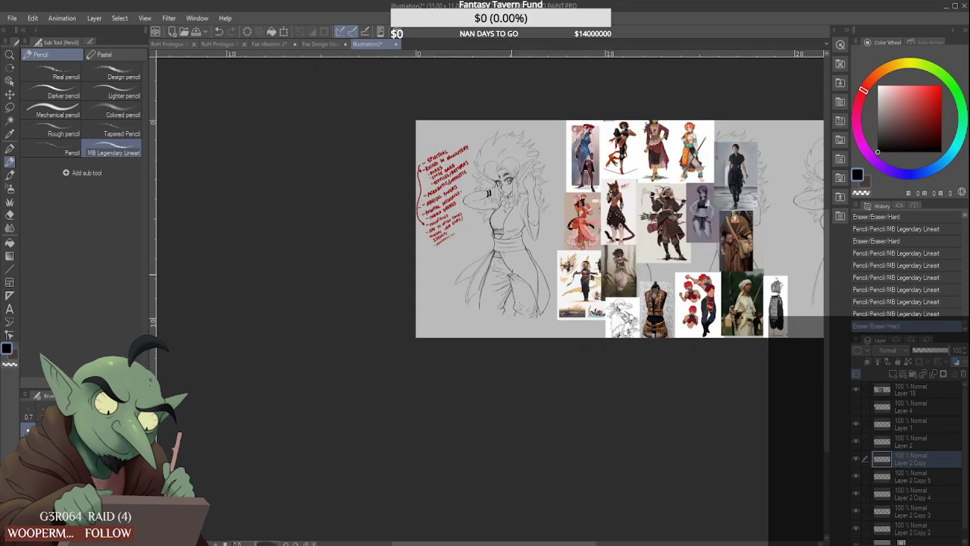
scroll(498, 305, up, 2)
scroll(512, 305, up, 2)
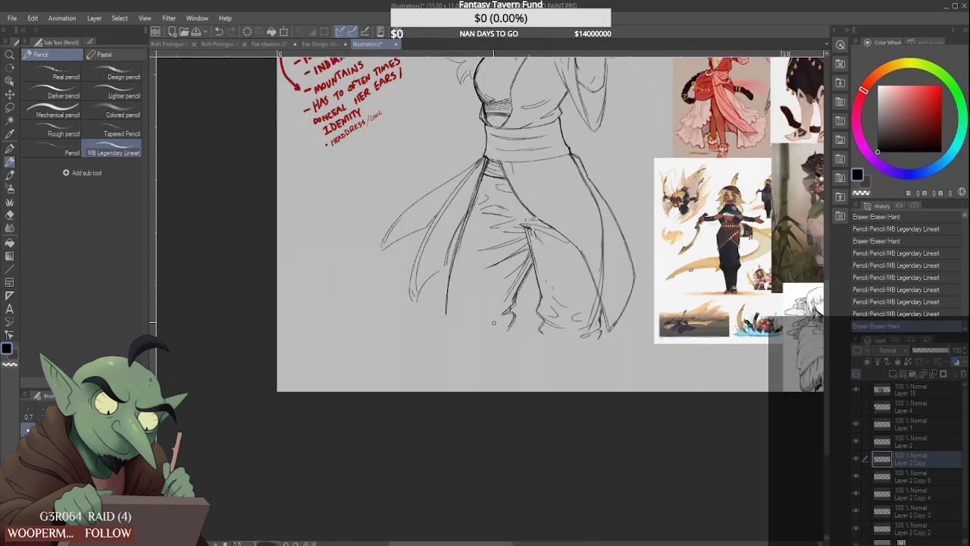
Erase the doubled line along the right hip and outer thigh, and tidy the lines at the crotch
drag(599, 301, 592, 319)
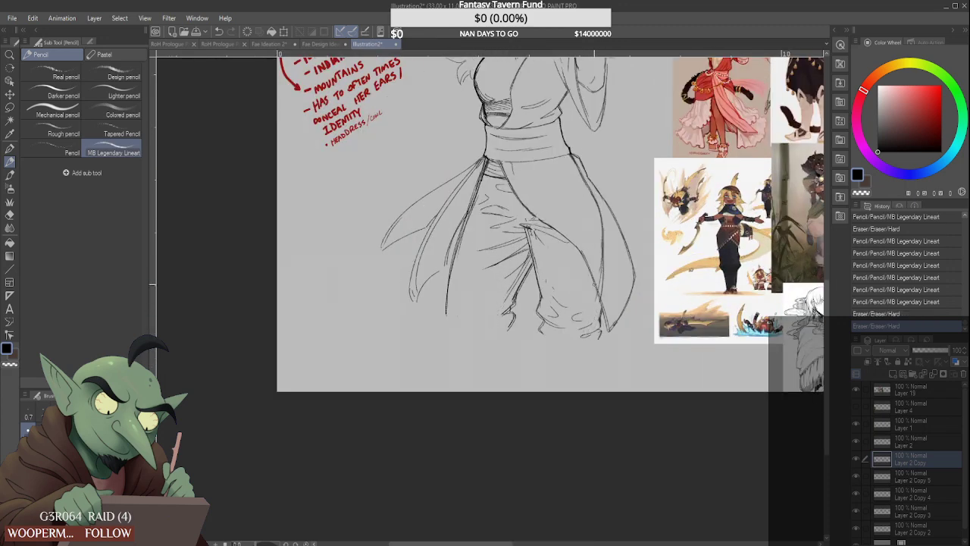
drag(595, 284, 598, 282)
drag(602, 226, 602, 280)
scroll(601, 280, down, 5)
scroll(597, 250, up, 2)
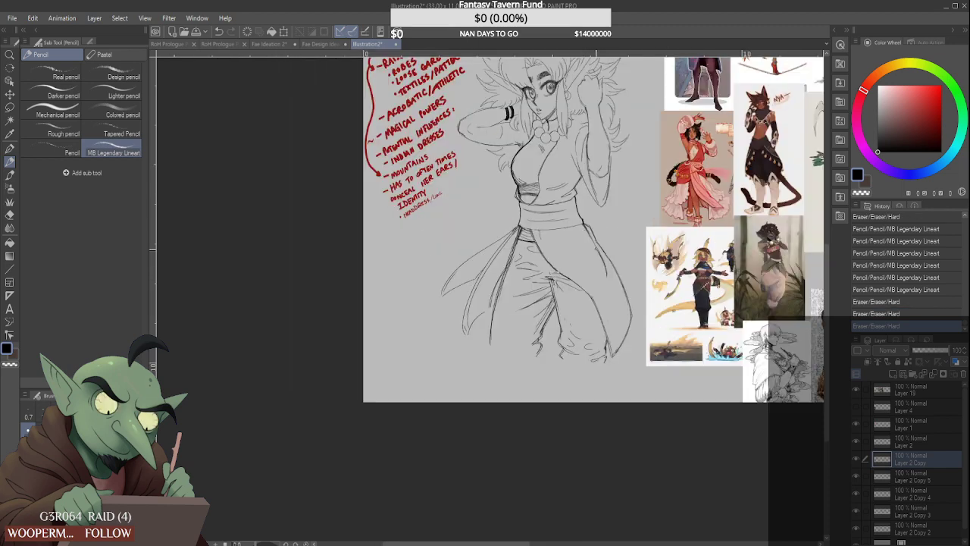
drag(590, 232, 581, 227)
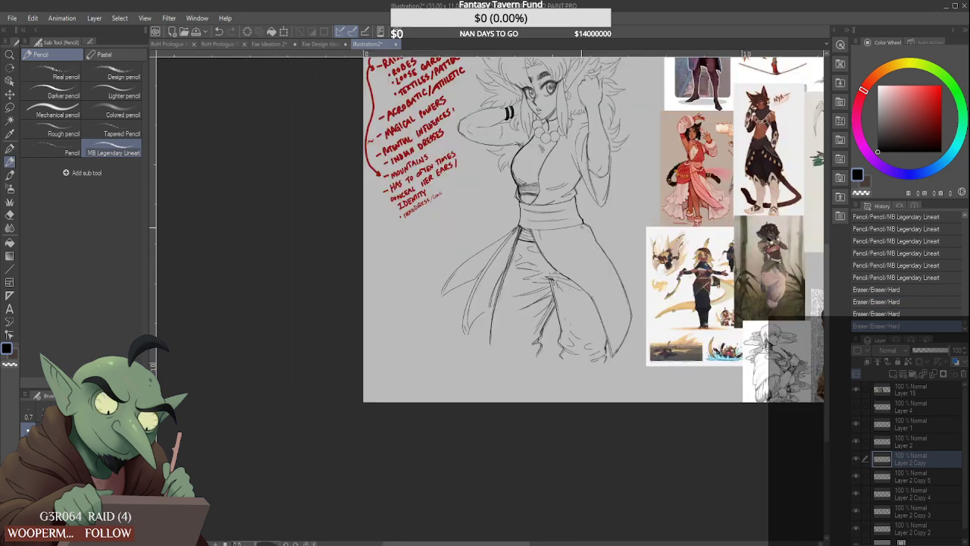
mouse_move(548, 276)
mouse_down()
mouse_move(568, 292)
mouse_move(546, 276)
mouse_move(561, 285)
mouse_move(556, 267)
mouse_up()
Retouch the wrapped skirt's lines below the sash and at the right hip on Layer 2, then reselect Layer 2 Copy
click(927, 445)
scroll(557, 294, up, 1)
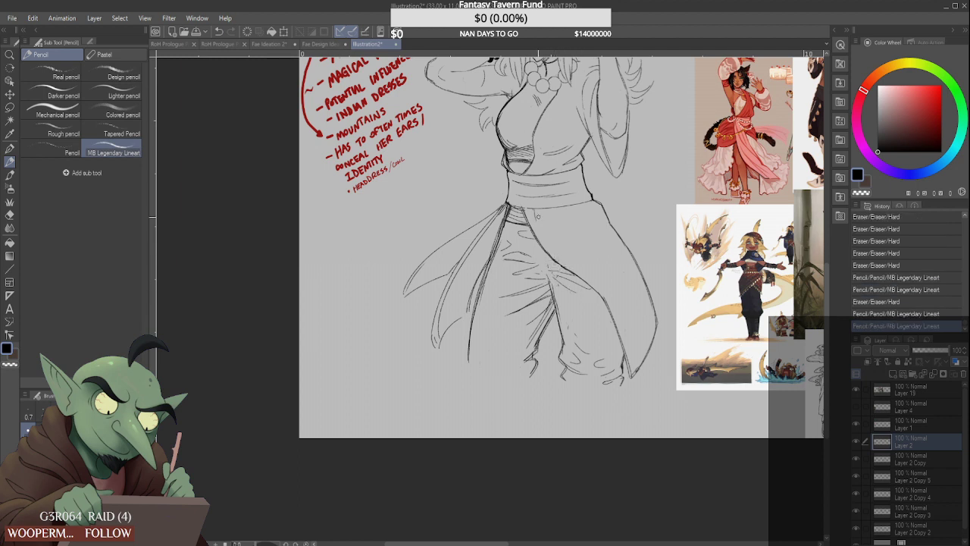
drag(538, 215, 539, 225)
drag(601, 205, 604, 208)
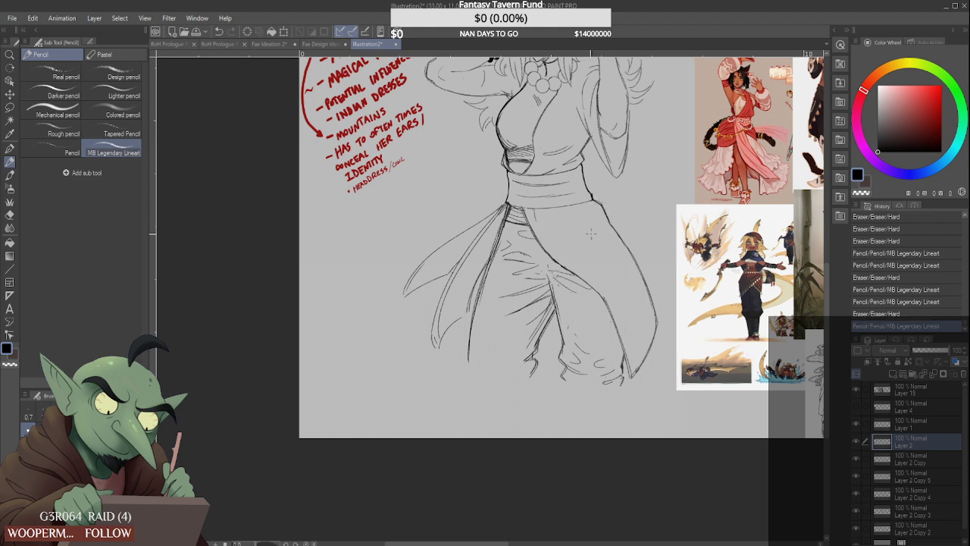
drag(543, 209, 562, 219)
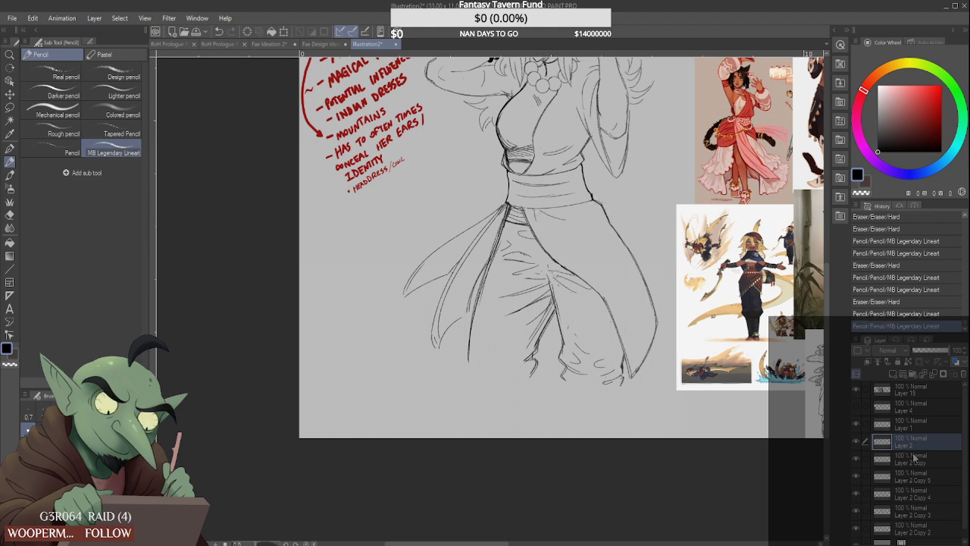
click(909, 460)
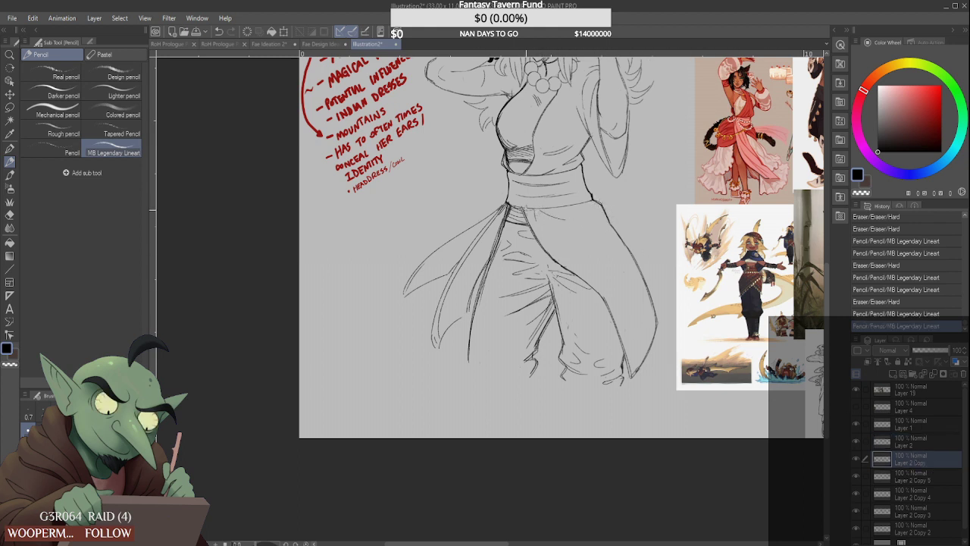
Erase the stray line below the sash on Layer 2 Copy, and draw short fold lines under the sash on Layer 2
drag(534, 216, 561, 228)
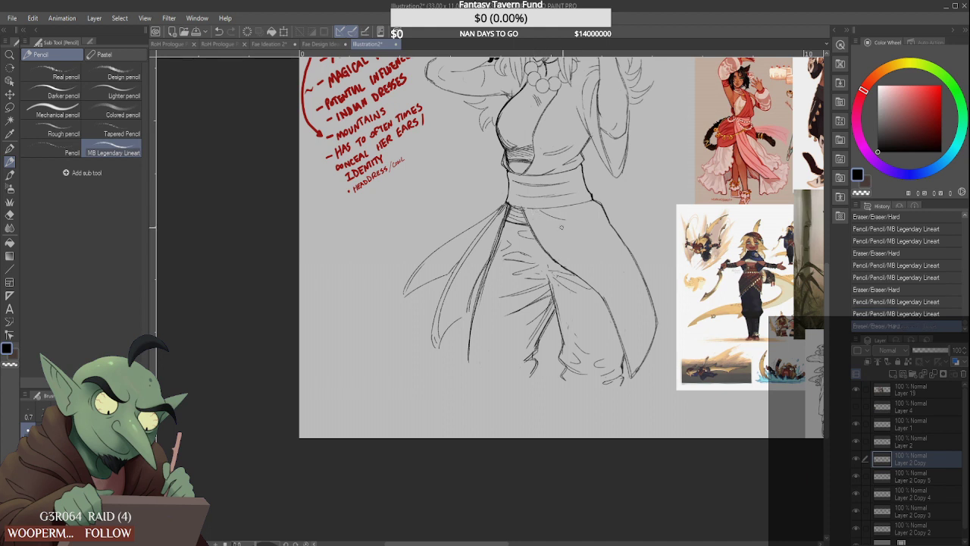
click(930, 443)
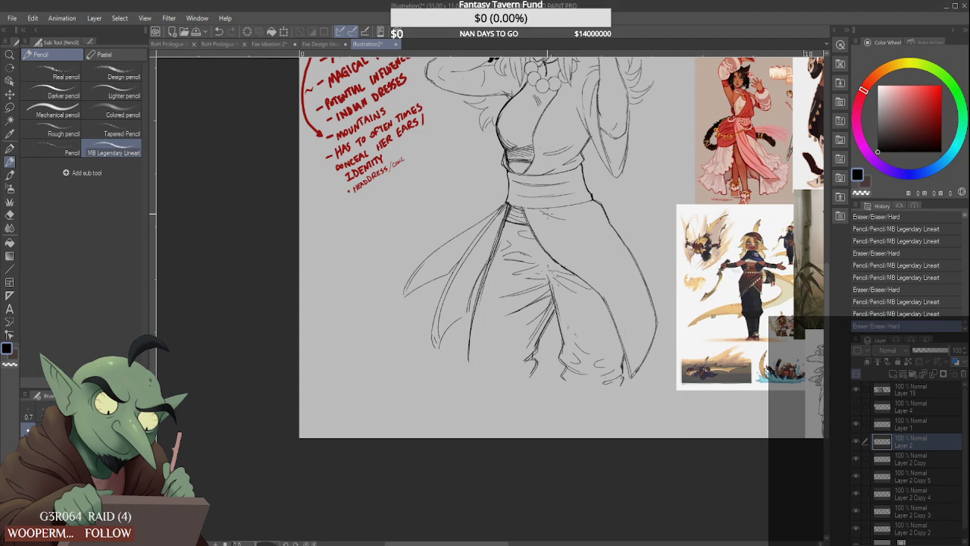
drag(576, 210, 584, 210)
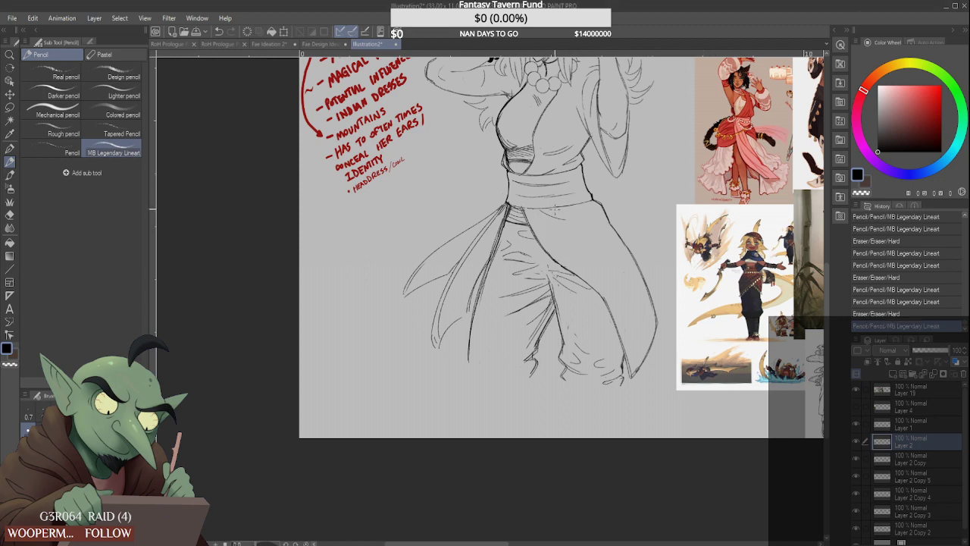
scroll(583, 164, down, 3)
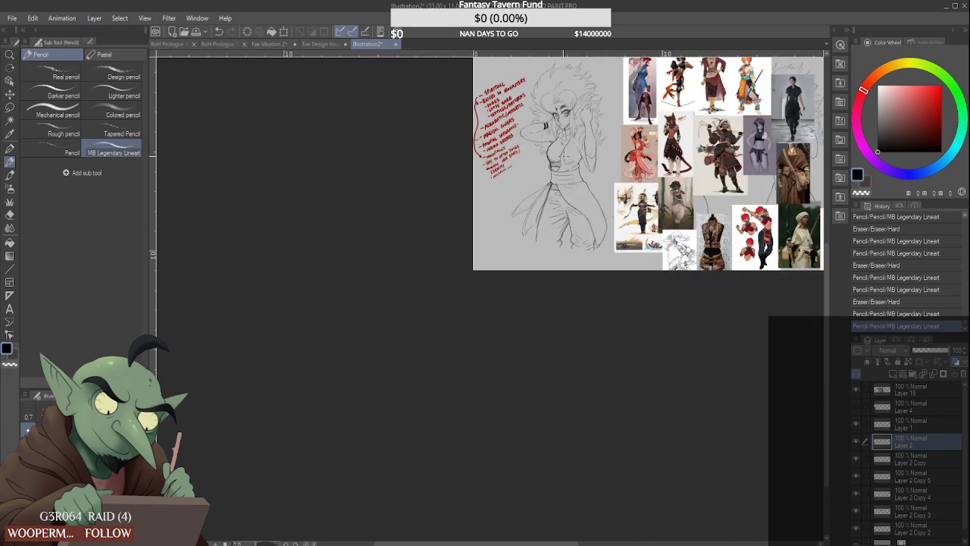
scroll(567, 156, up, 5)
mouse_move(540, 206)
mouse_down()
mouse_move(491, 251)
mouse_move(514, 232)
mouse_up()
scroll(500, 236, down, 3)
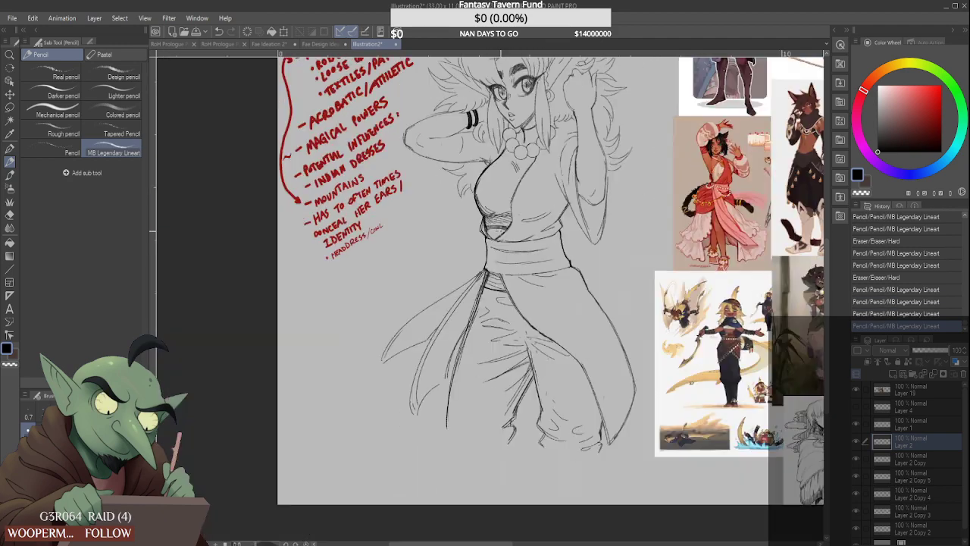
scroll(498, 231, down, 4)
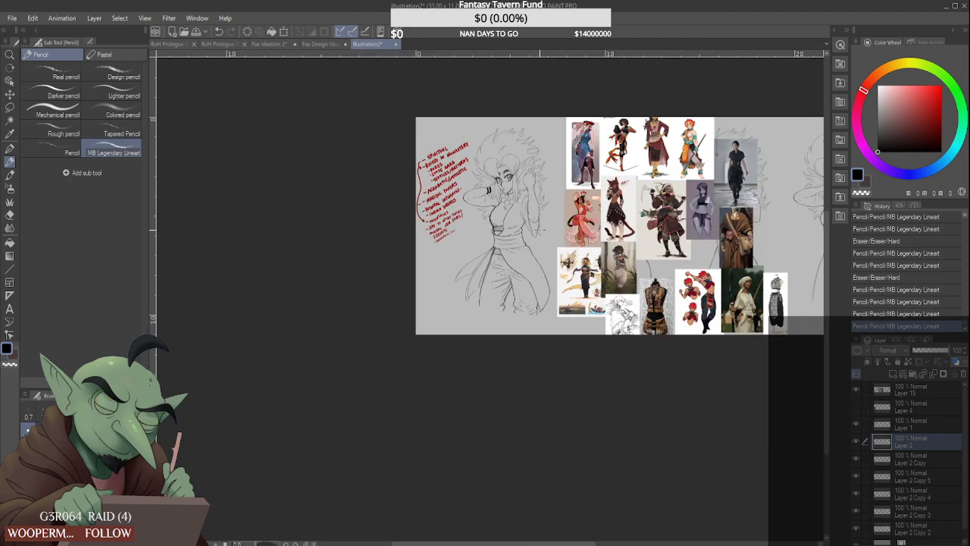
Strengthen the wrapped skirt's outer edge along the right hip and thigh, and touch up the top's side near the raised arm
scroll(540, 243, up, 4)
mouse_move(537, 249)
mouse_down()
mouse_move(564, 306)
mouse_move(560, 296)
mouse_up()
drag(540, 244, 561, 307)
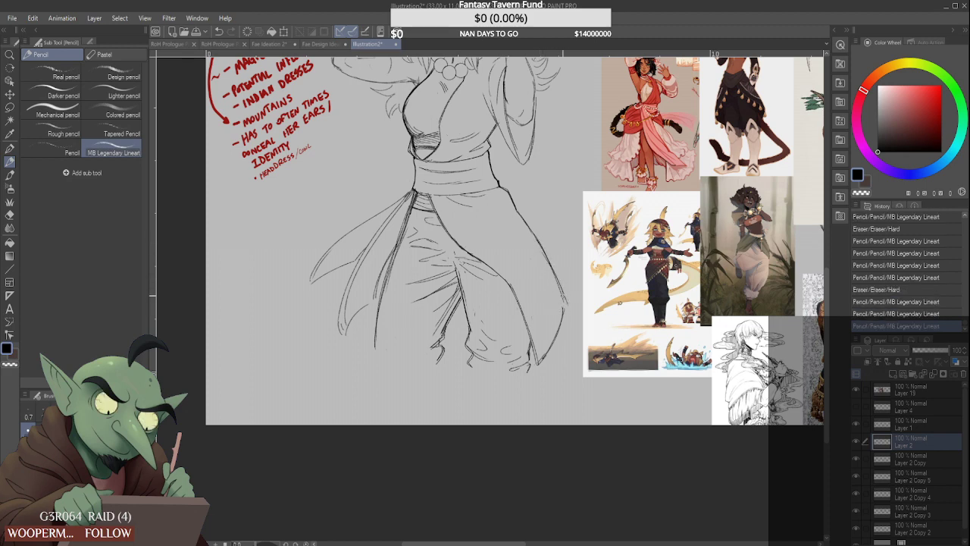
drag(548, 271, 562, 302)
drag(543, 255, 563, 314)
scroll(521, 271, down, 4)
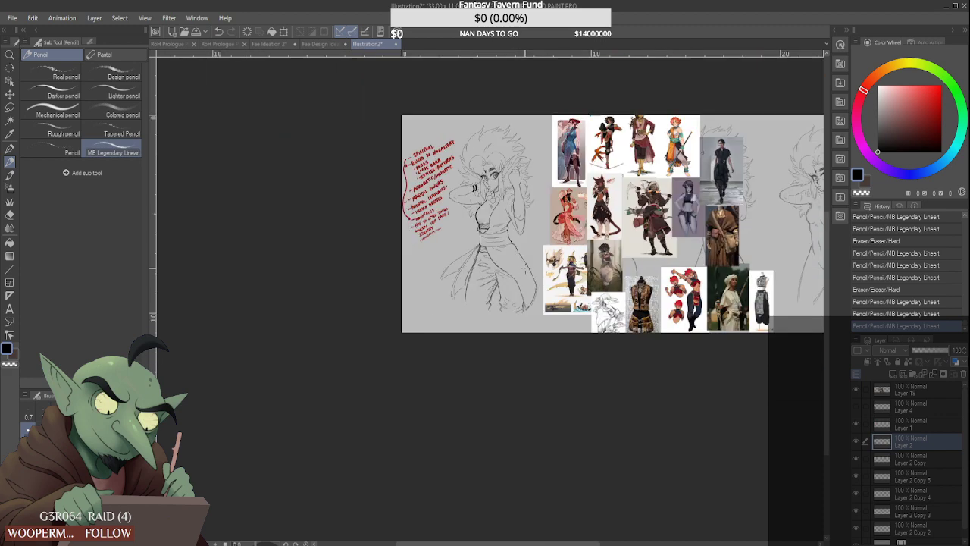
scroll(515, 227, up, 3)
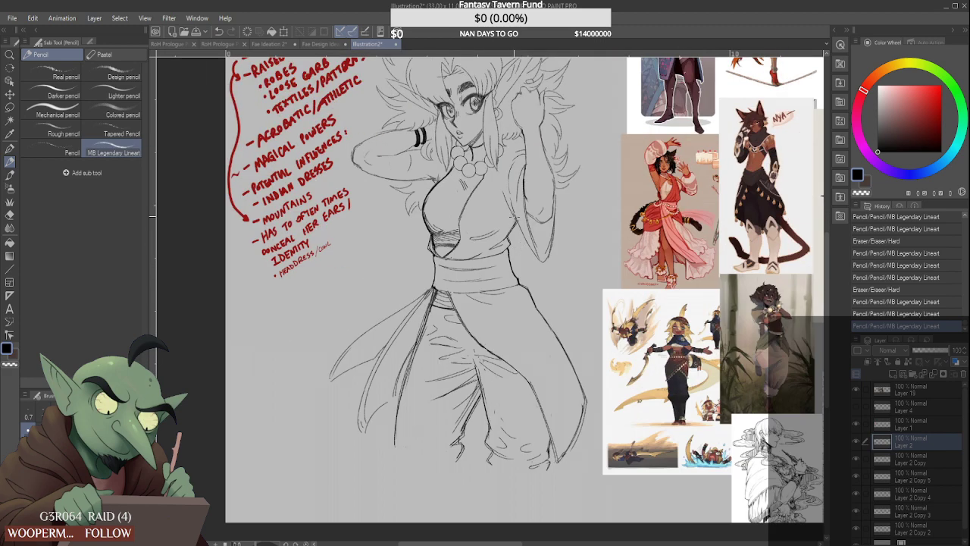
drag(515, 217, 520, 210)
scroll(536, 226, down, 2)
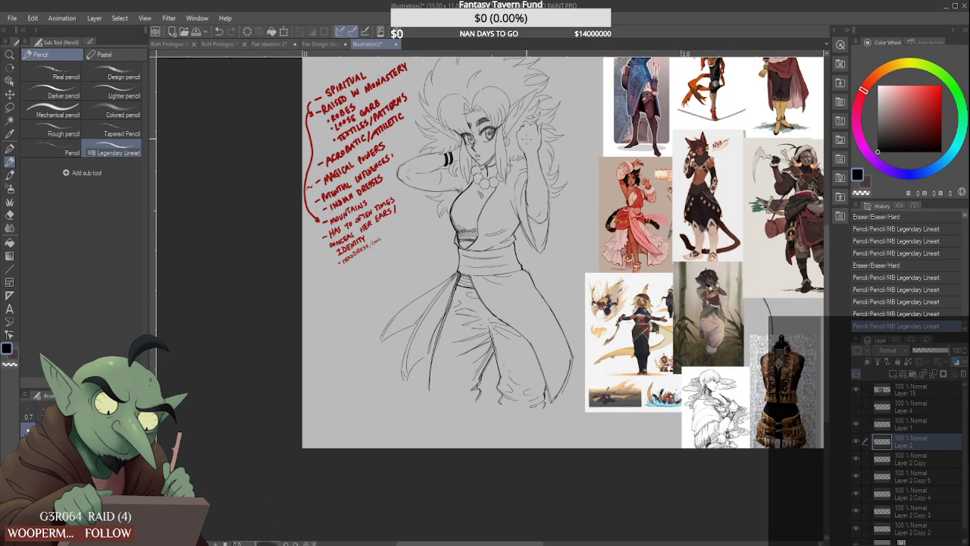
scroll(527, 139, down, 2)
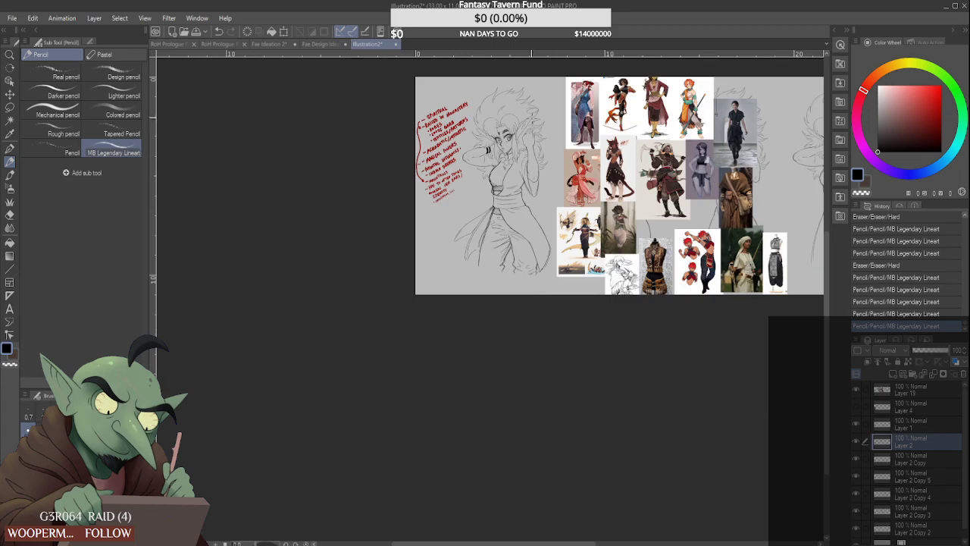
Retouch the black armbands and redraw the arm line running from below the bands to the hair
scroll(520, 129, up, 4)
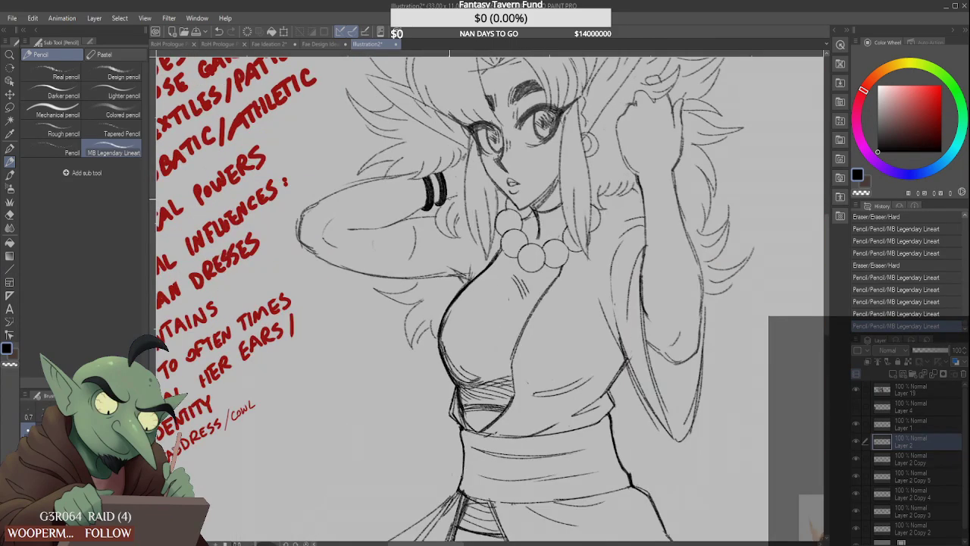
scroll(444, 203, up, 1)
drag(441, 193, 436, 204)
drag(441, 153, 444, 163)
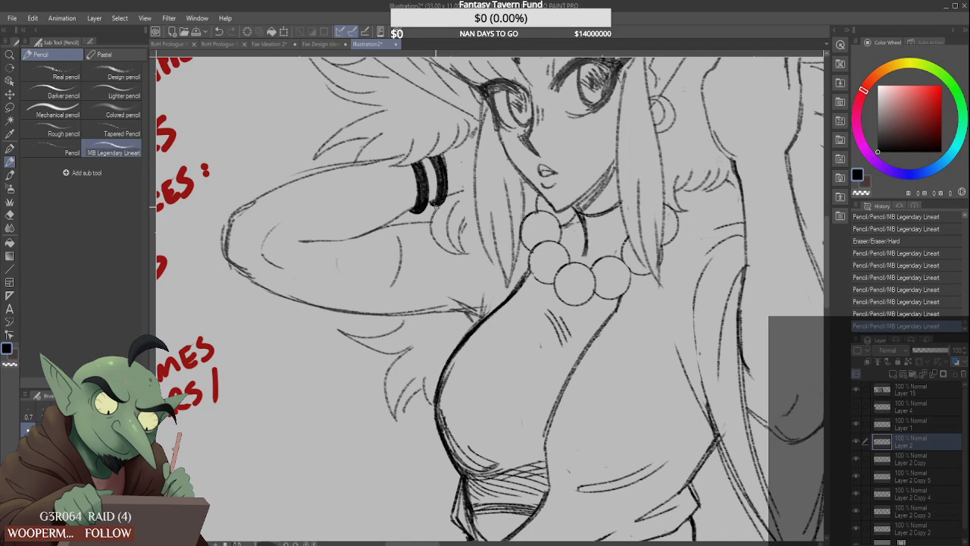
scroll(436, 182, down, 4)
scroll(445, 169, up, 4)
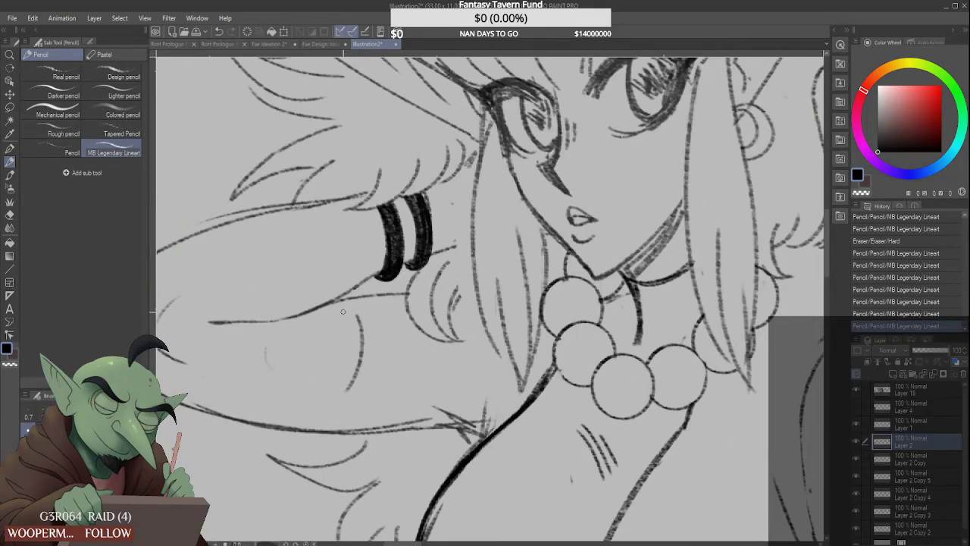
drag(338, 302, 412, 294)
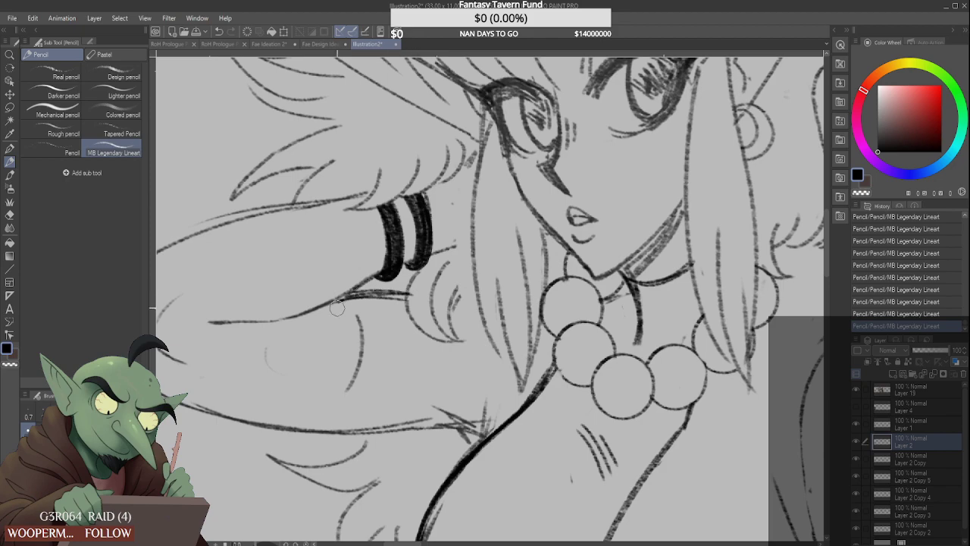
mouse_move(337, 309)
mouse_down()
mouse_move(396, 304)
mouse_move(406, 292)
mouse_up()
scroll(496, 224, down, 5)
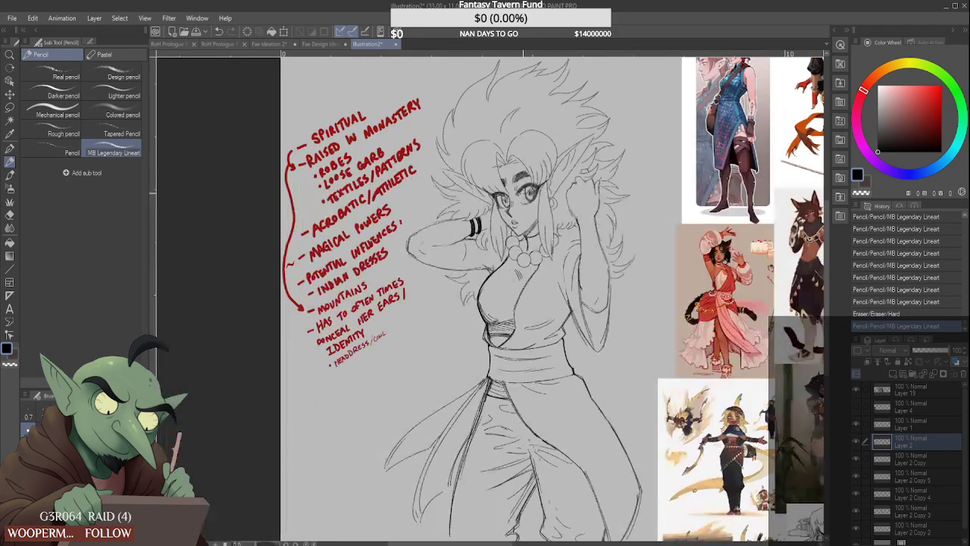
scroll(523, 192, down, 1)
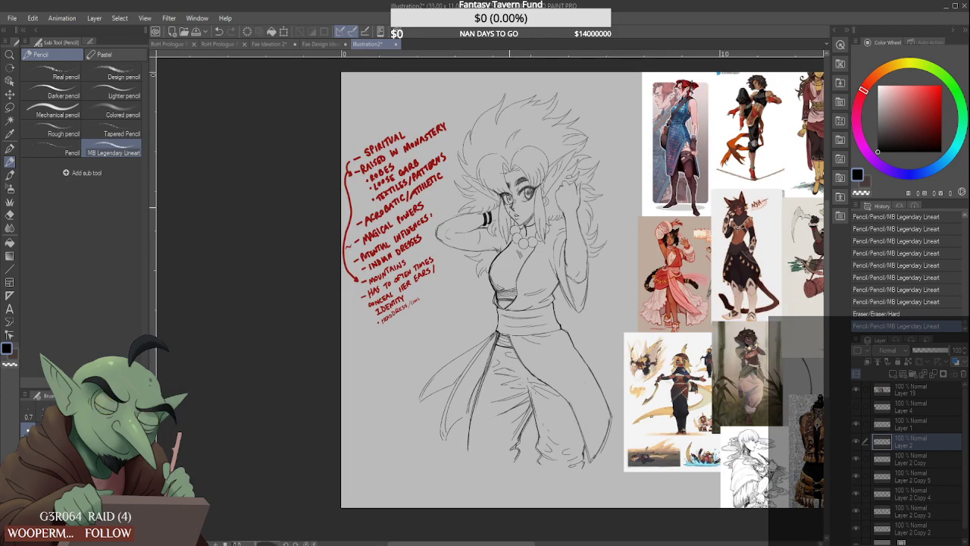
key(ctrl+minus)
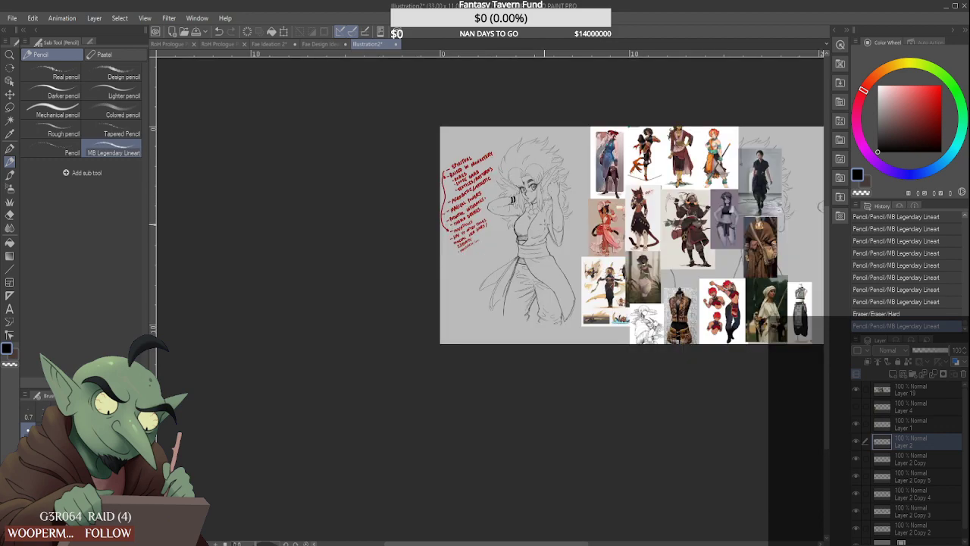
Draw curved hem lines closing the bottom of the right trouser leg
scroll(544, 226, up, 3)
scroll(530, 236, down, 1)
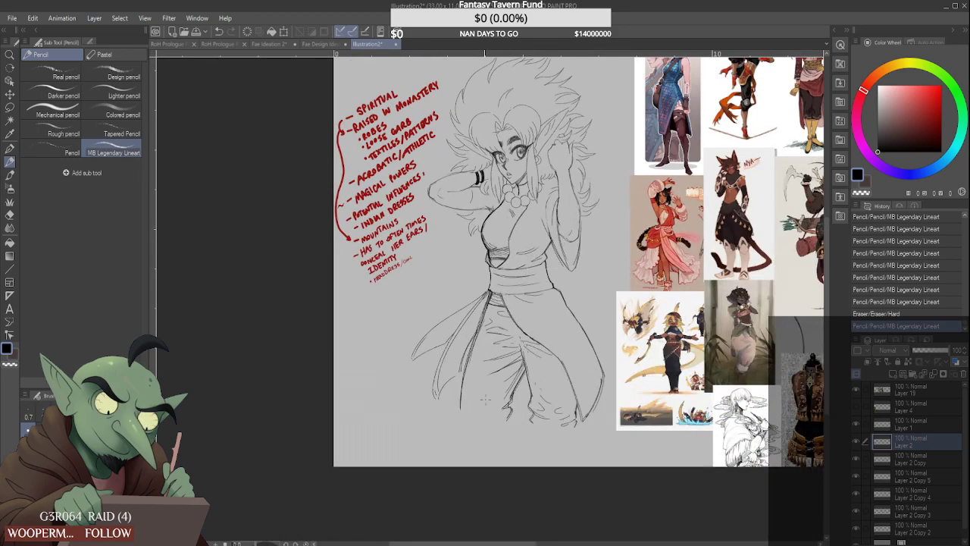
scroll(474, 407, up, 1)
drag(564, 442, 609, 429)
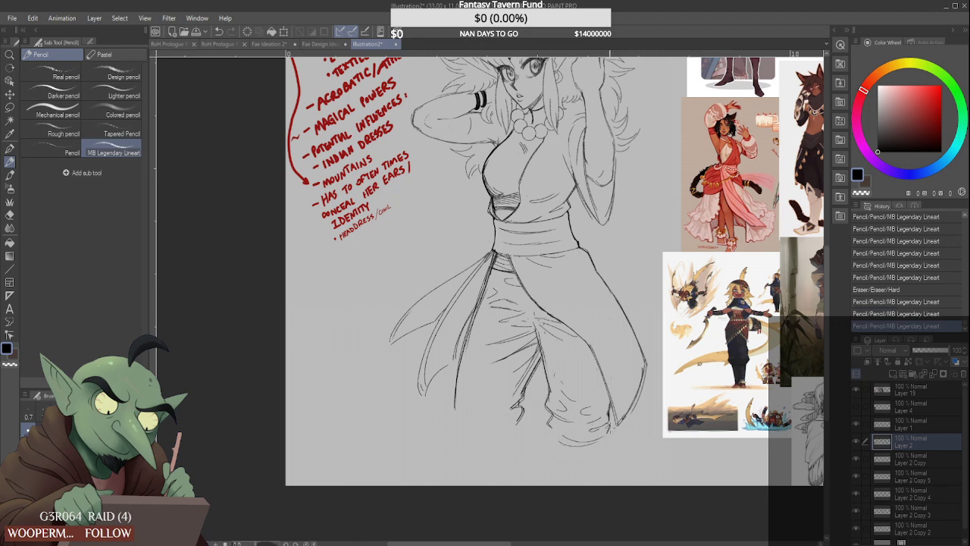
scroll(606, 425, down, 2)
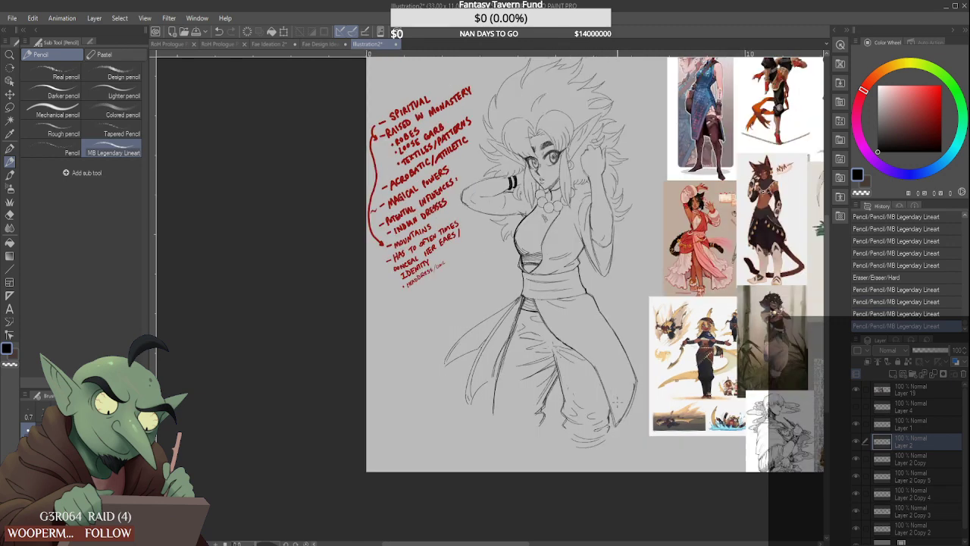
scroll(619, 399, down, 2)
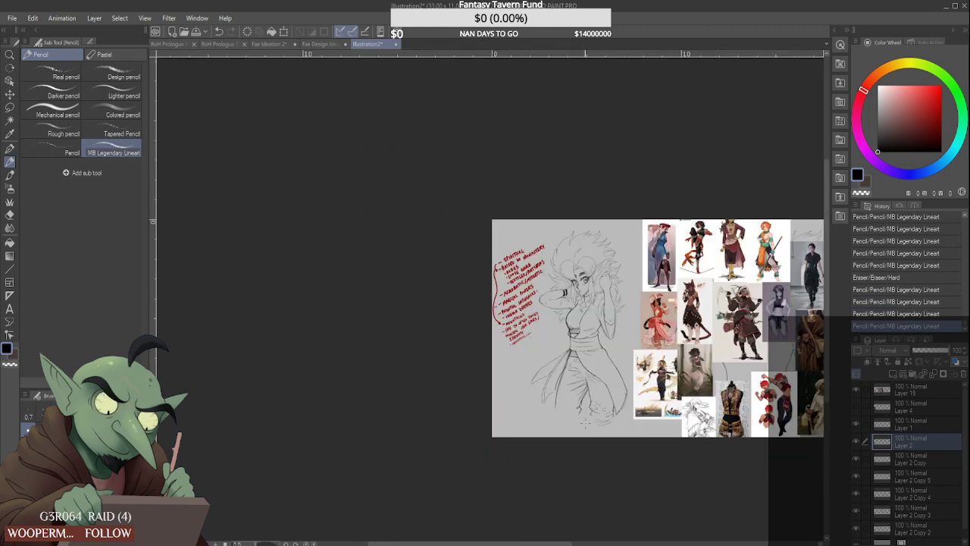
Draw a gathered, curved hem across the bottom of the left trouser leg
scroll(585, 424, up, 3)
mouse_move(545, 399)
mouse_down()
mouse_move(569, 402)
mouse_move(544, 411)
mouse_move(567, 411)
mouse_move(554, 404)
mouse_move(568, 390)
mouse_move(532, 396)
mouse_move(582, 410)
mouse_up()
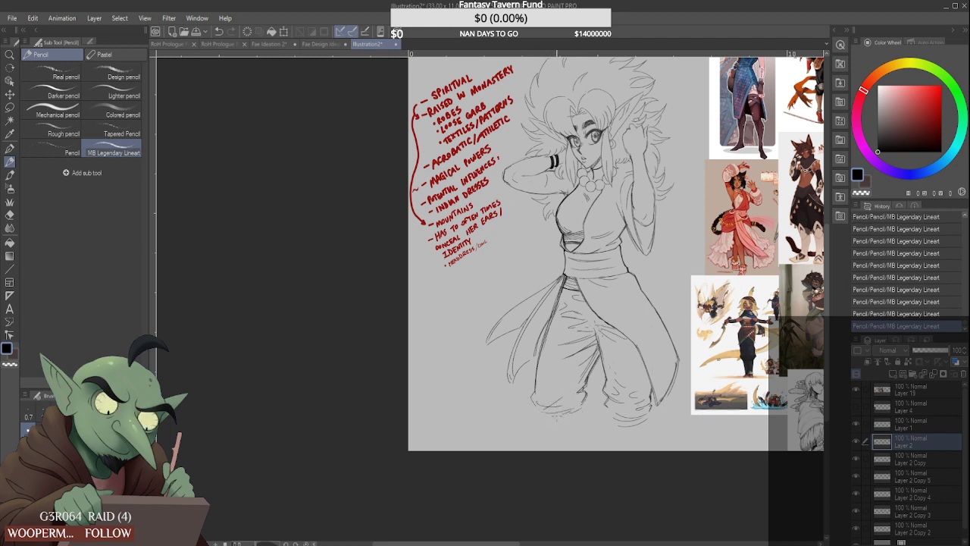
scroll(534, 408, down, 4)
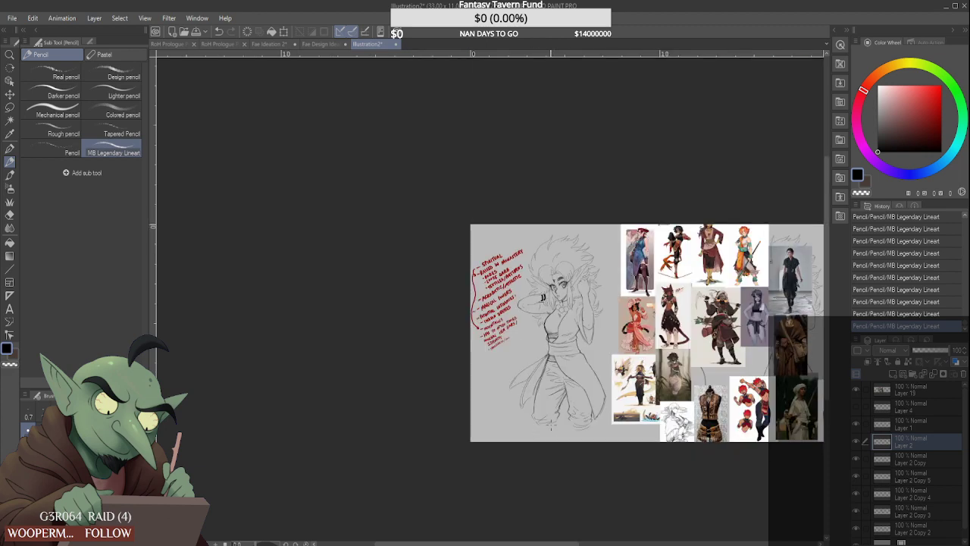
scroll(551, 426, up, 4)
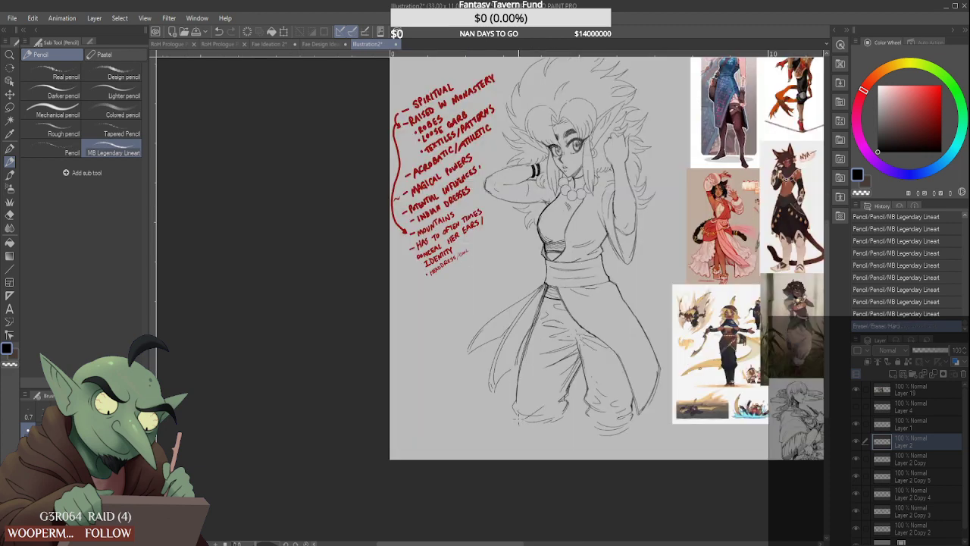
scroll(538, 415, down, 4)
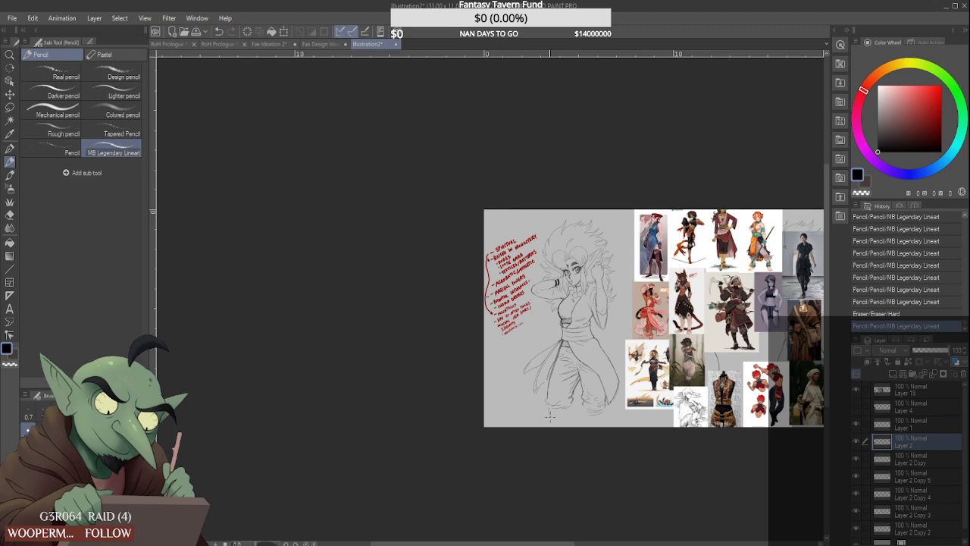
Rework the outer corner of the left trouser leg's hem and erase the stray strokes beneath it
scroll(550, 417, up, 4)
mouse_move(547, 402)
mouse_down()
mouse_move(550, 410)
mouse_move(540, 391)
mouse_move(534, 426)
mouse_up()
scroll(540, 397, down, 1)
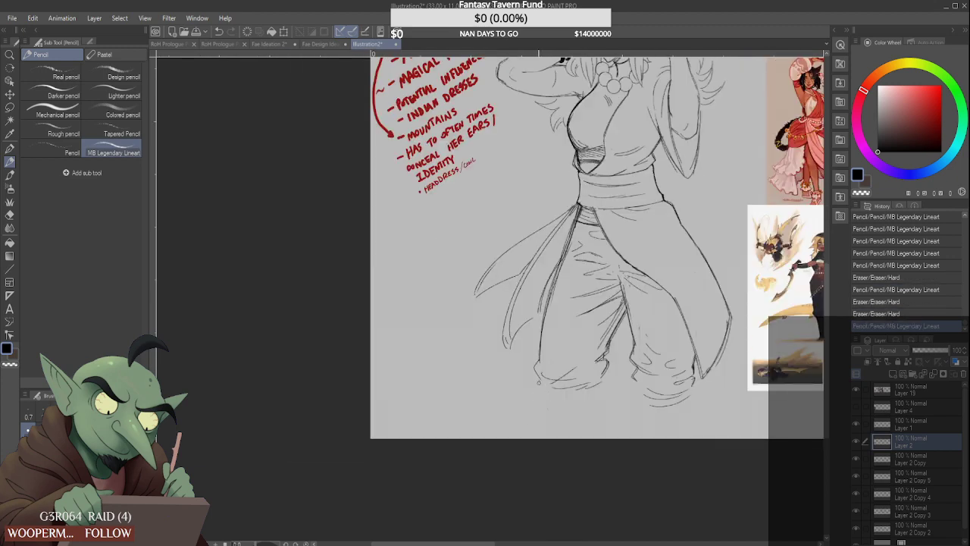
drag(539, 383, 536, 411)
scroll(539, 402, down, 3)
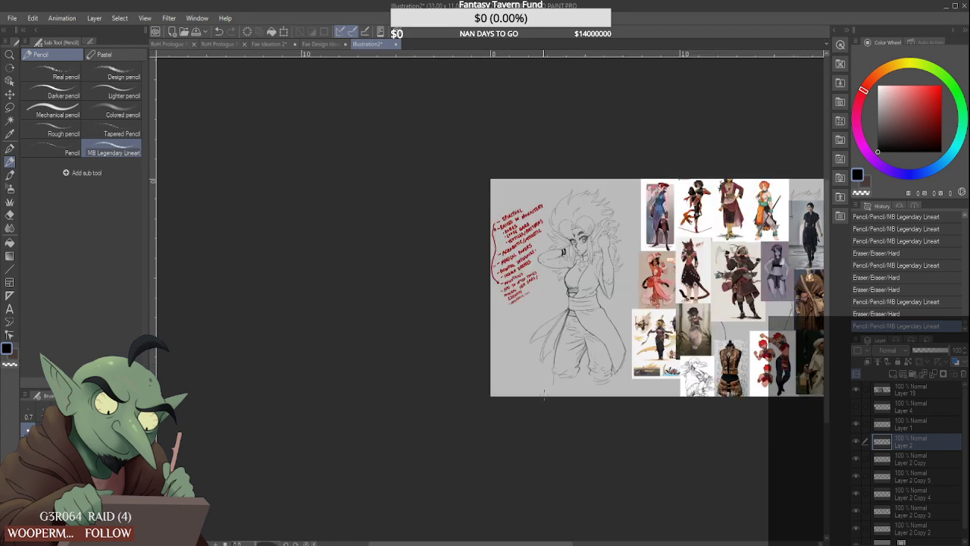
scroll(539, 407, up, 5)
click(535, 401)
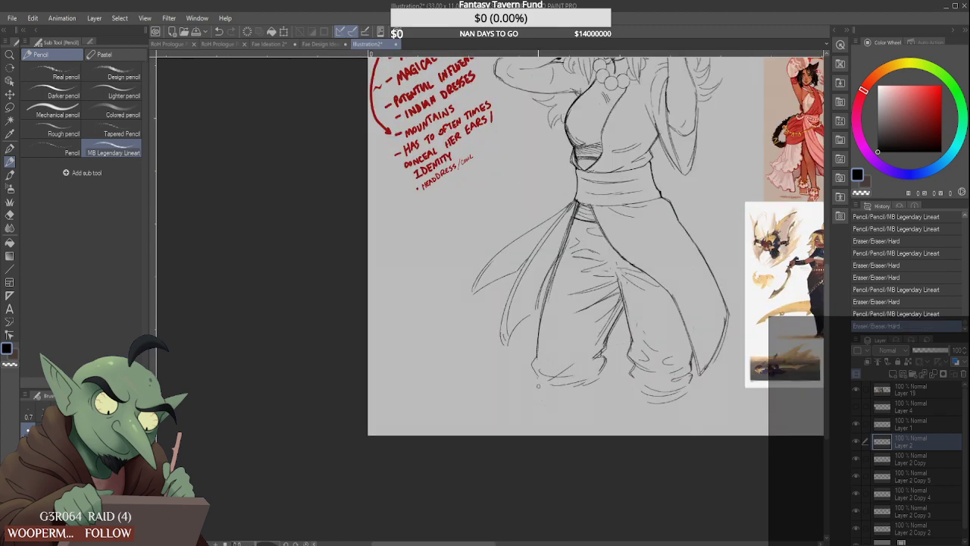
scroll(535, 402, down, 5)
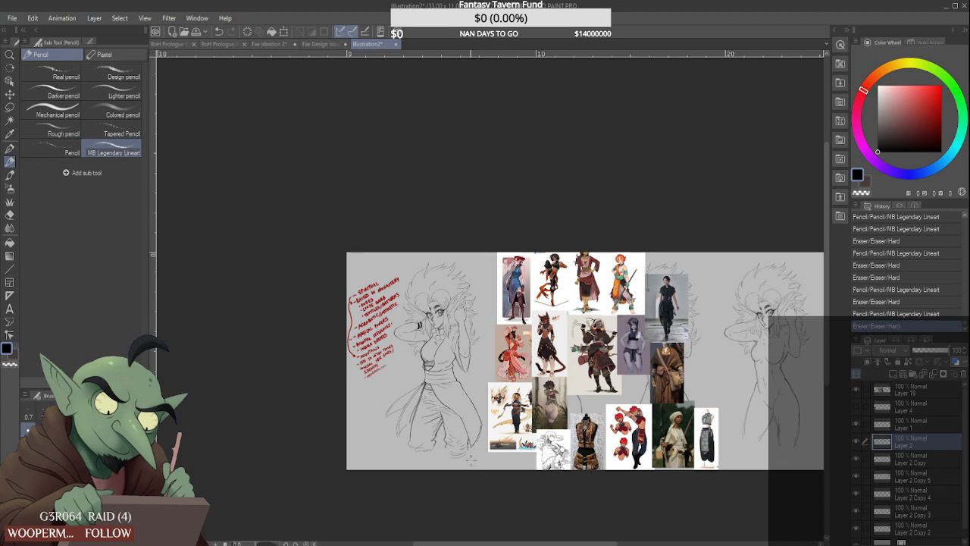
Erase the extra inner line at the right trouser leg's hem and touch up the fabric above it
scroll(470, 459, up, 5)
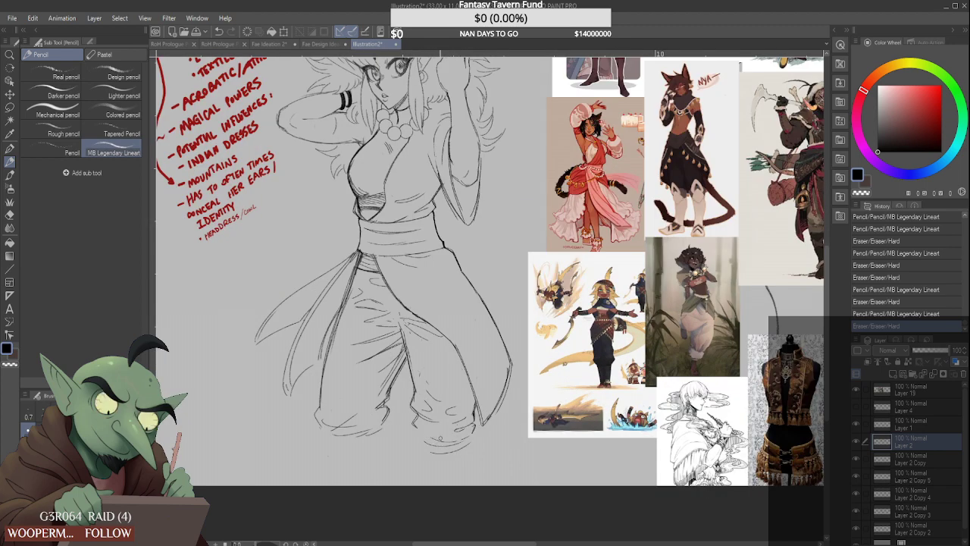
drag(432, 439, 455, 439)
drag(423, 365, 426, 366)
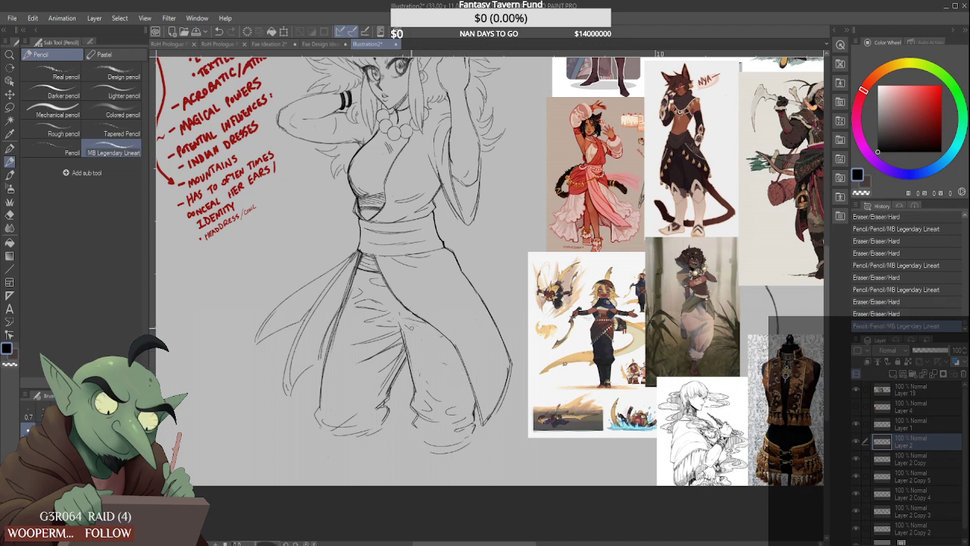
Draw fold lines across the right trouser leg's upper thigh and down toward its hem
drag(412, 328, 413, 327)
drag(401, 322, 455, 334)
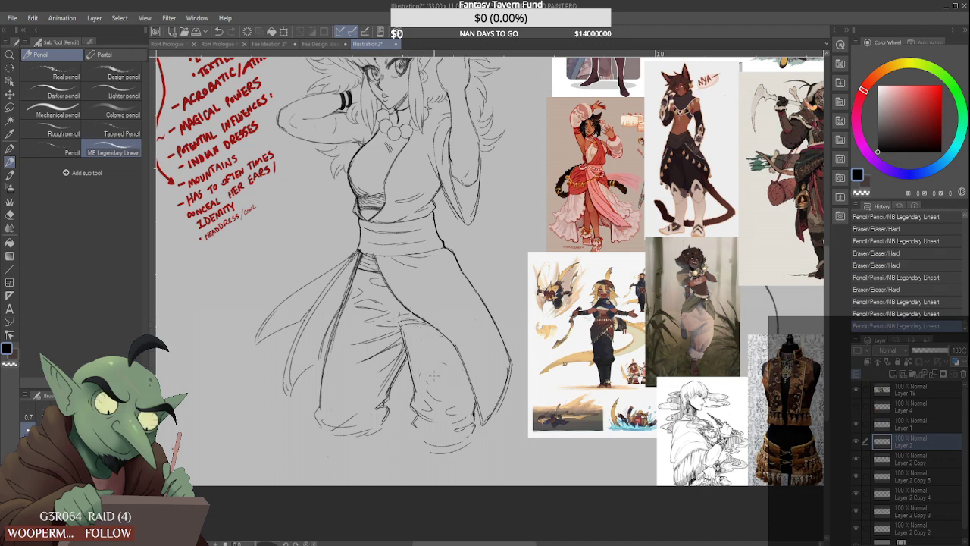
mouse_move(440, 404)
mouse_down()
mouse_move(443, 444)
mouse_move(449, 420)
mouse_move(437, 424)
mouse_move(439, 451)
mouse_up()
scroll(480, 392, down, 1)
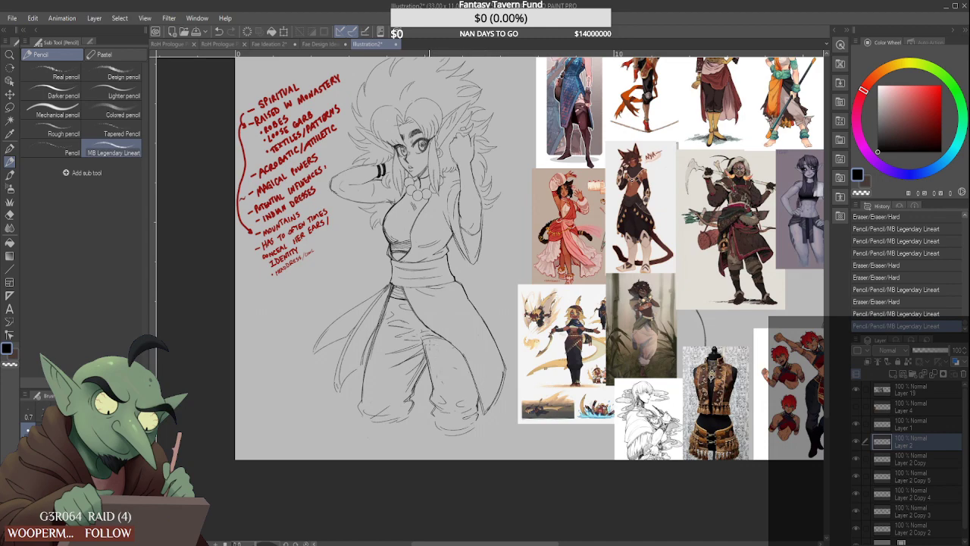
drag(427, 343, 434, 355)
scroll(437, 335, down, 2)
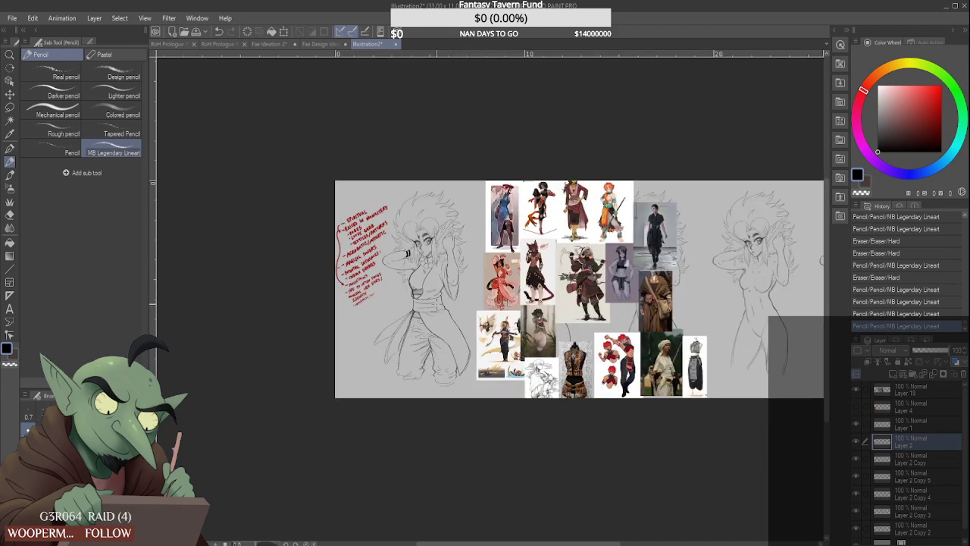
Draw short fold lines on the upper part of the left trouser leg, then undo the last two changes
scroll(432, 319, up, 3)
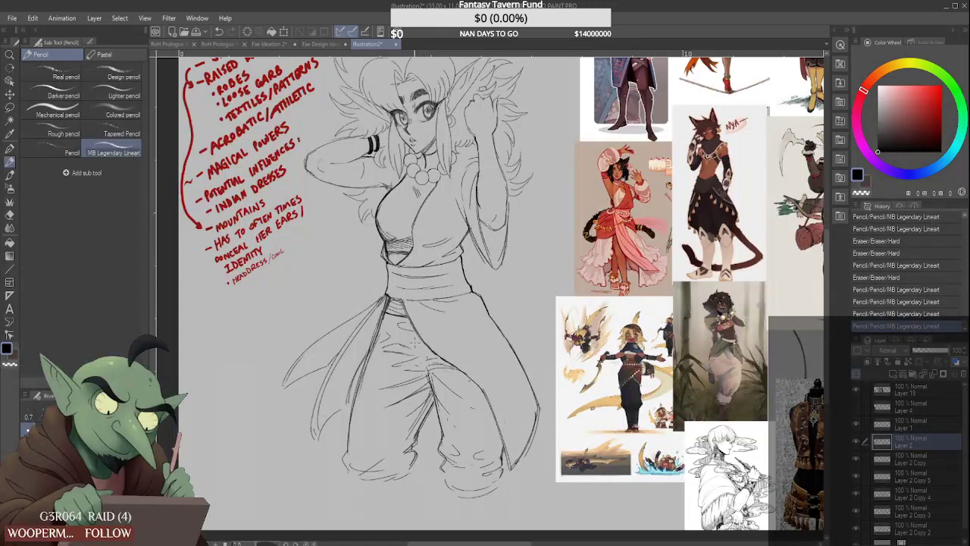
drag(433, 343, 383, 338)
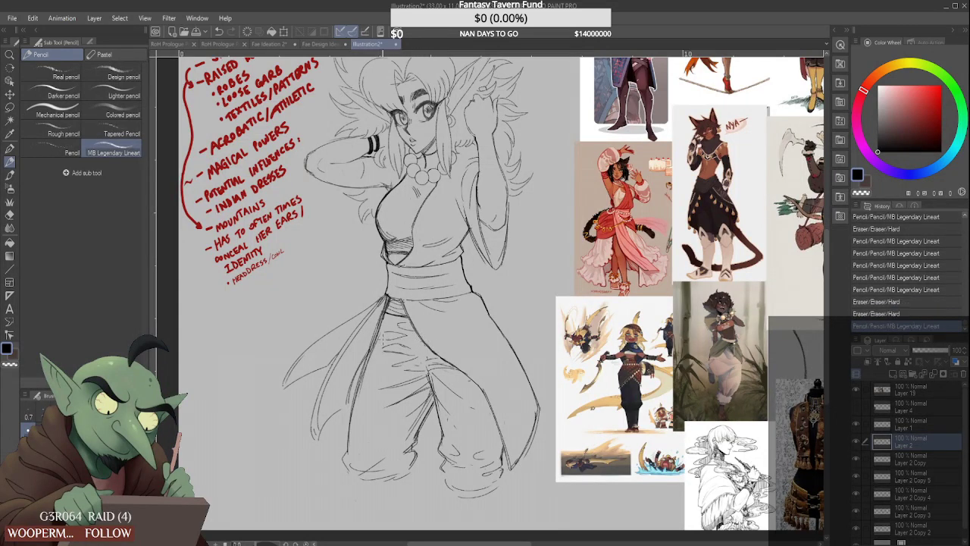
scroll(432, 348, down, 2)
scroll(432, 349, down, 2)
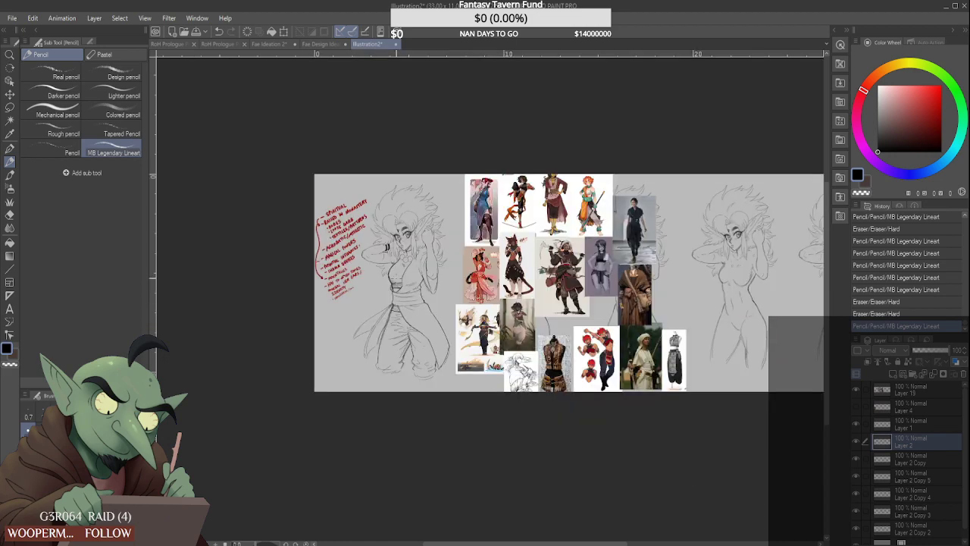
key(ctrl+z)
key(ctrl+z)
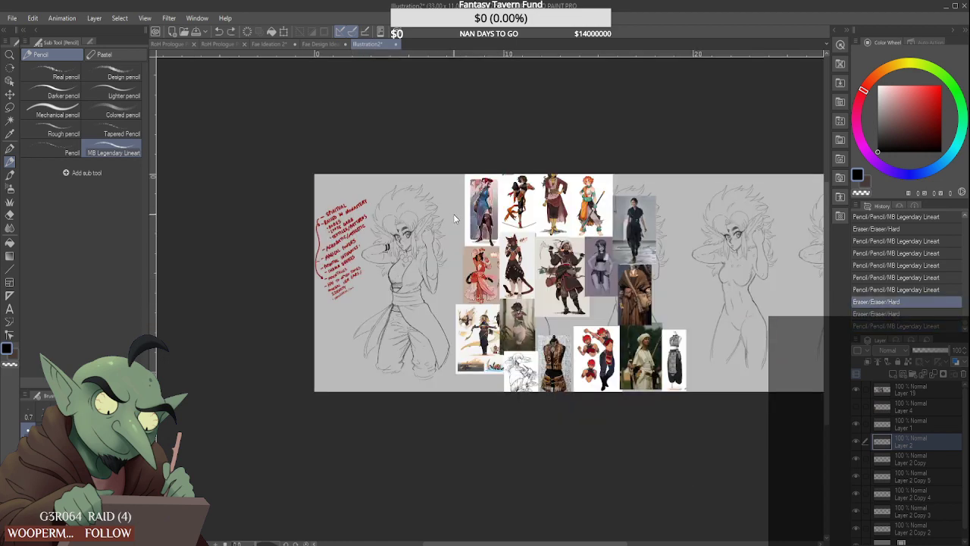
Draw crease lines across the upper thighs, radiating from the trousers' crotch toward the wrapped skirt's edge
scroll(395, 317, up, 4)
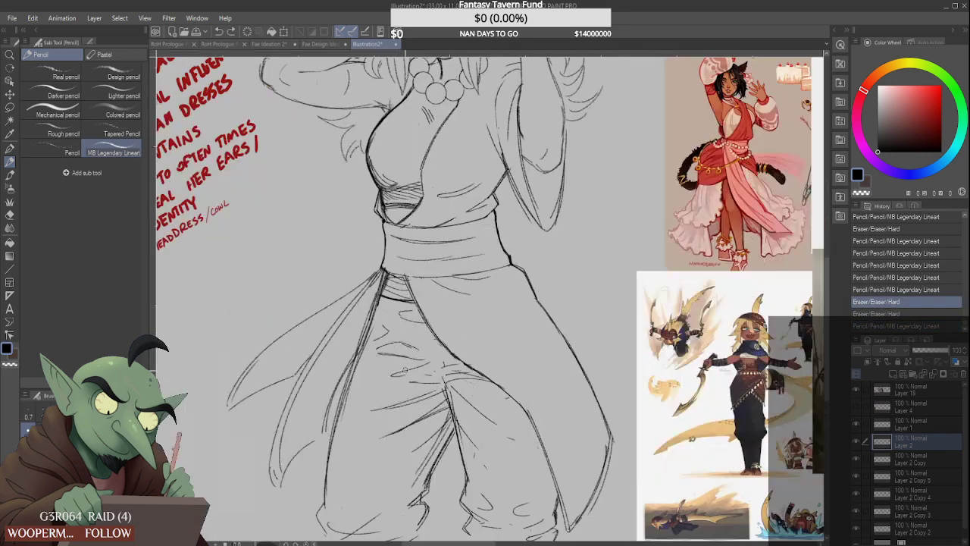
mouse_move(374, 378)
mouse_down()
mouse_move(410, 370)
mouse_move(369, 383)
mouse_move(429, 395)
mouse_move(419, 398)
mouse_move(402, 391)
mouse_move(473, 374)
mouse_up()
scroll(364, 381, down, 4)
scroll(414, 366, up, 5)
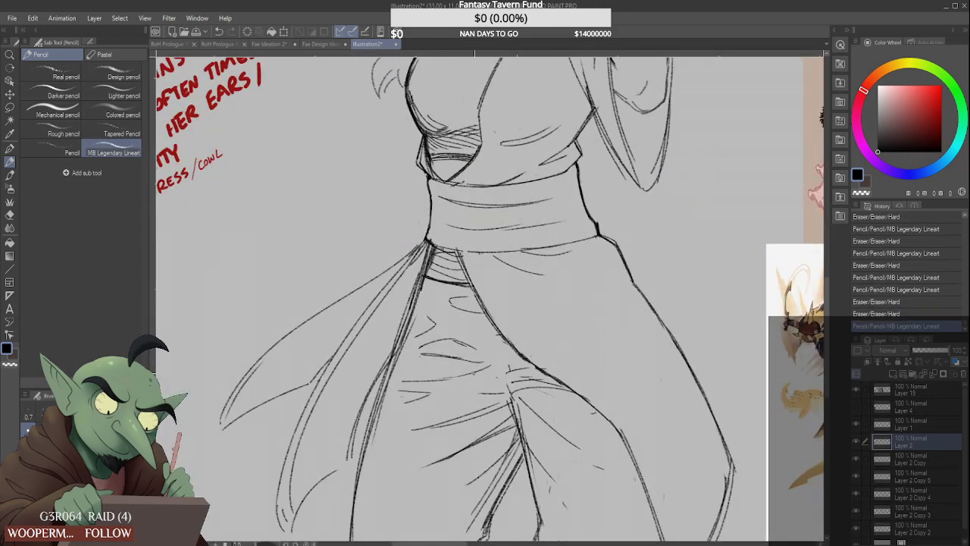
Clean up the creases around the crotch by erasing stray marks and redrawing the fold beneath the skirt's edge
mouse_move(421, 403)
mouse_down()
mouse_move(405, 405)
mouse_move(393, 389)
mouse_up()
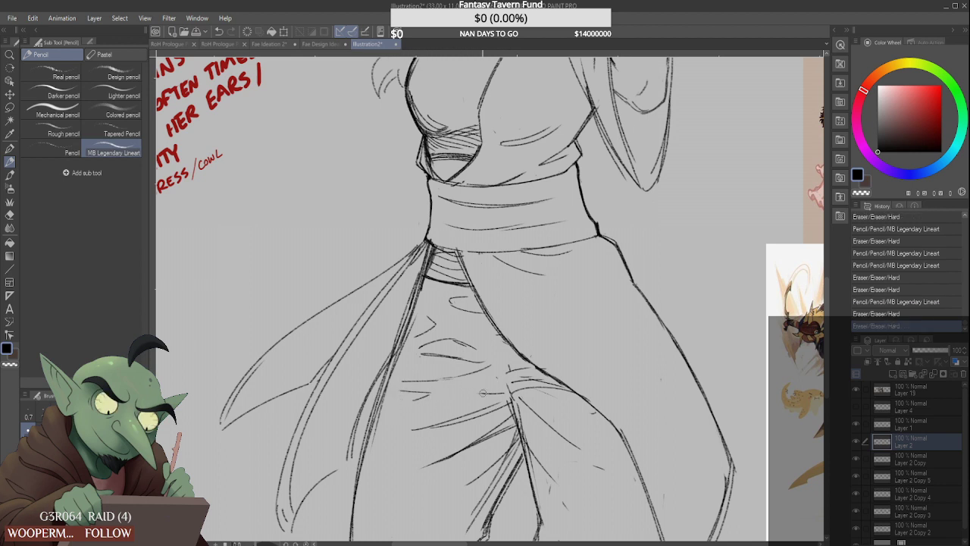
mouse_move(483, 393)
mouse_down()
mouse_move(505, 393)
mouse_move(505, 383)
mouse_up()
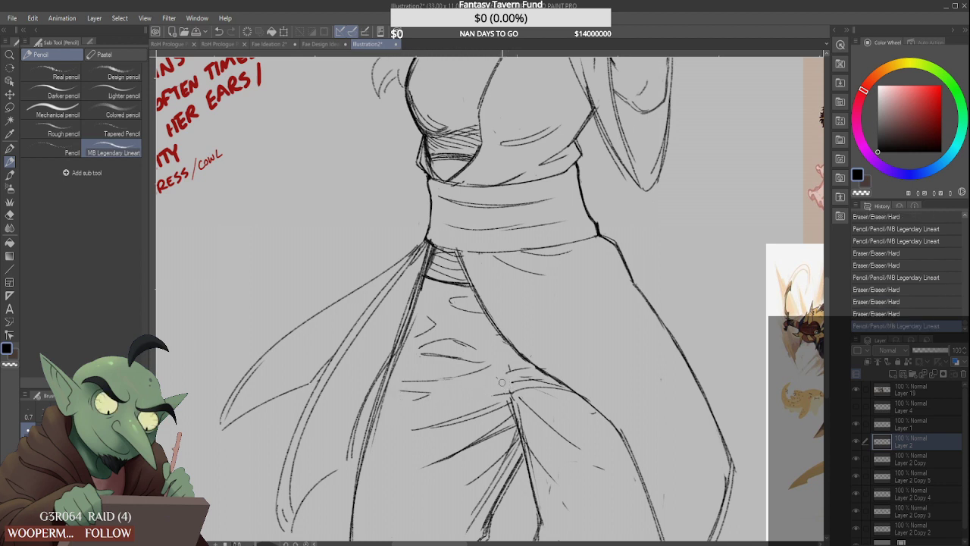
drag(504, 379, 523, 368)
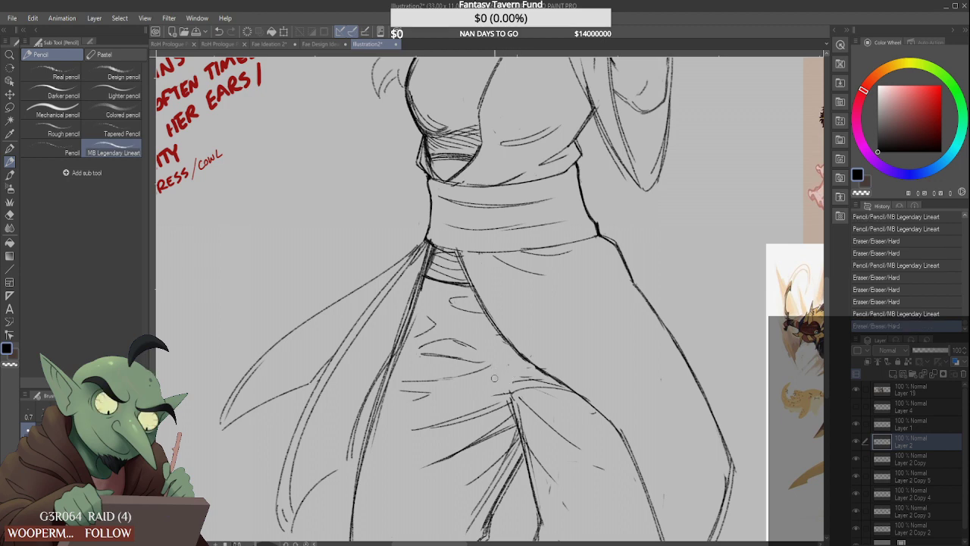
scroll(542, 366, down, 4)
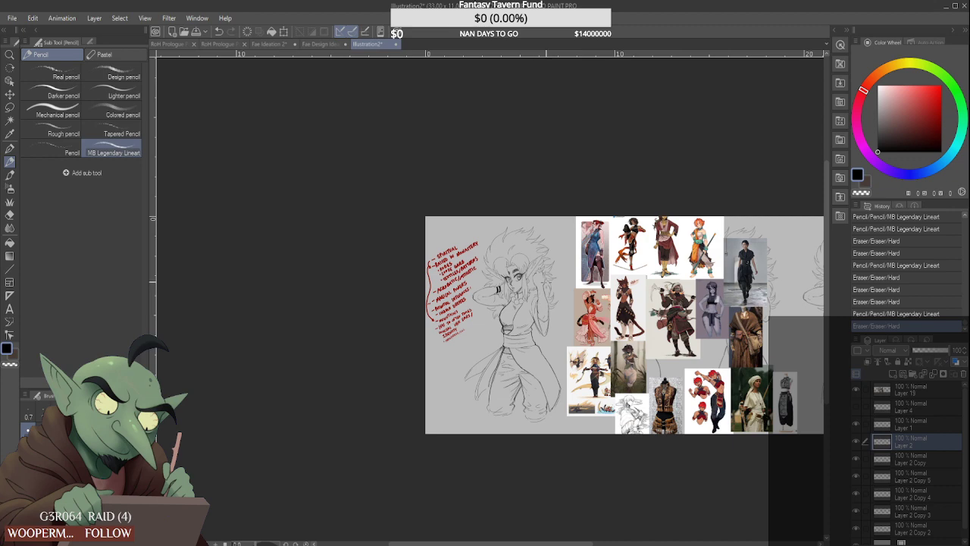
Rework the lower right edge of the wrapped top where it meets the waist sash, erasing and redrawing lines
scroll(546, 333, up, 4)
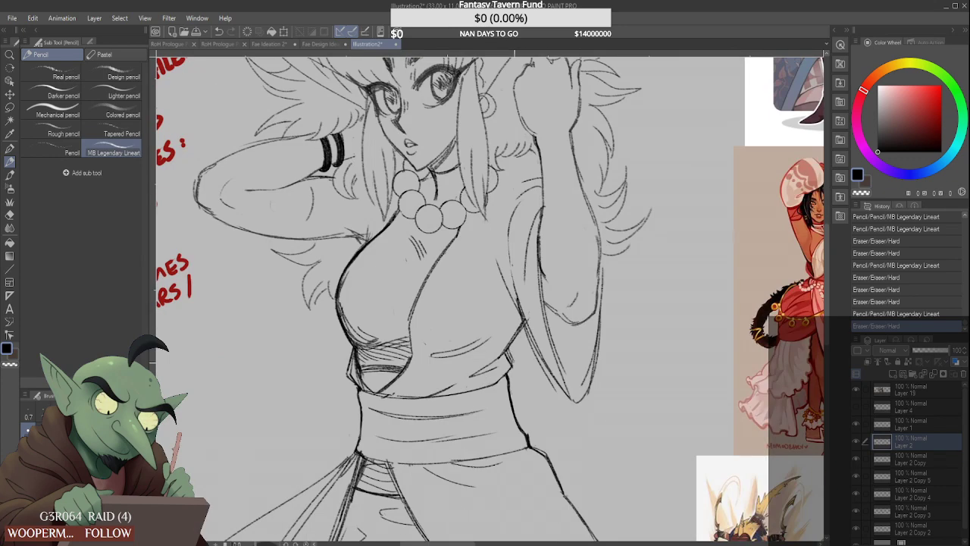
mouse_move(517, 366)
mouse_down()
mouse_move(507, 376)
mouse_move(511, 357)
mouse_move(508, 377)
mouse_move(485, 374)
mouse_move(487, 392)
mouse_up()
scroll(506, 355, down, 5)
scroll(500, 354, up, 4)
scroll(546, 257, down, 6)
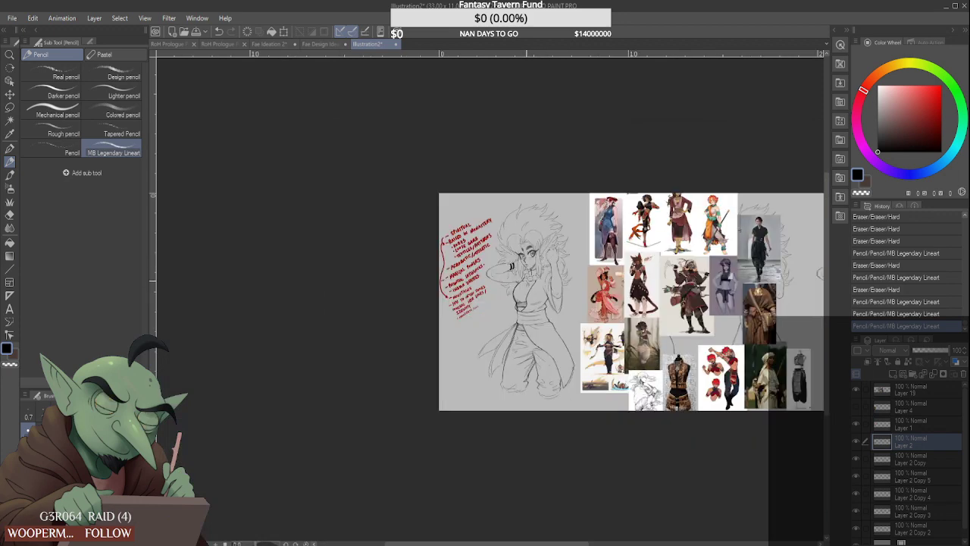
scroll(529, 282, up, 3)
scroll(537, 245, up, 1)
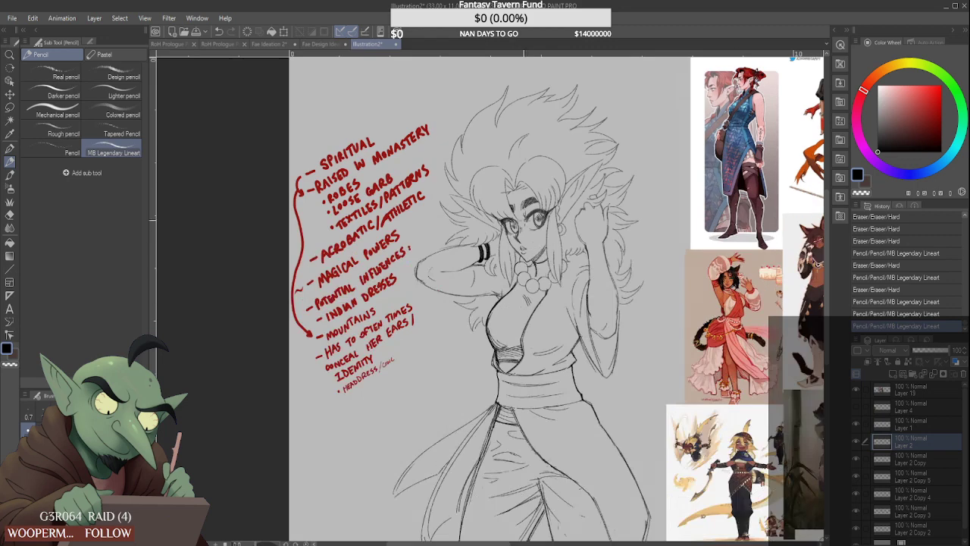
Add a new raster layer directly above Layer 2 Copy 5, beneath the character's line art
click(876, 111)
click(856, 460)
click(856, 459)
click(900, 475)
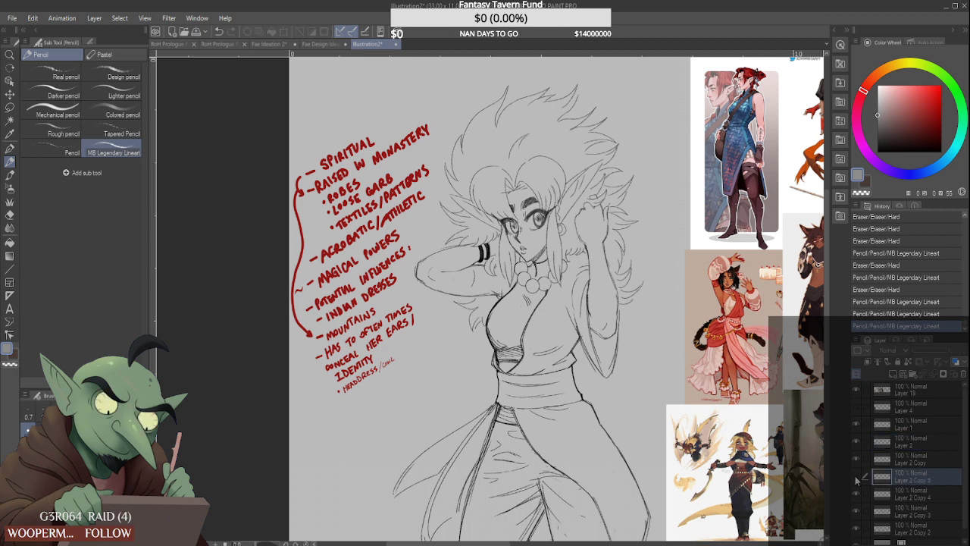
click(894, 376)
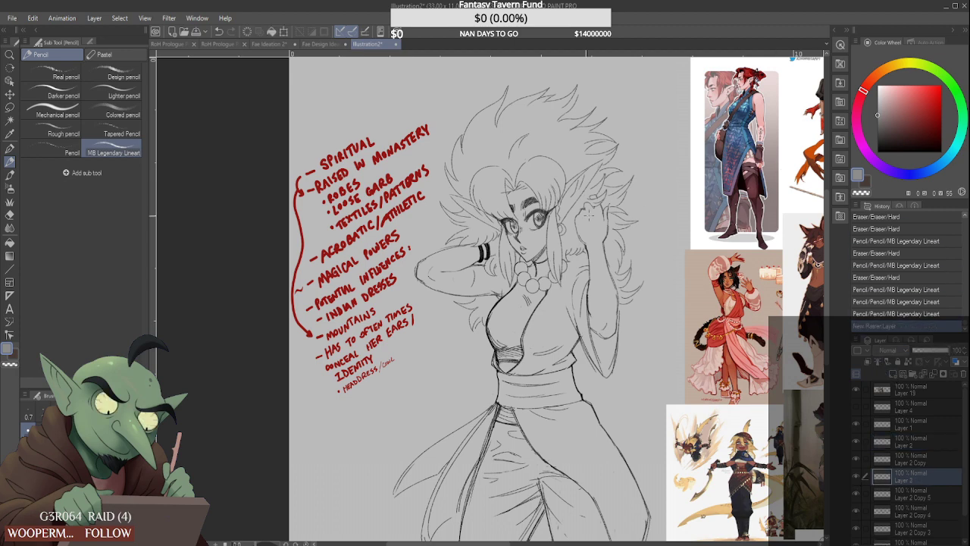
Paint the inner top and its high collar a flat dark grey with the Cel brush
click(10, 174)
mouse_move(509, 334)
mouse_down()
mouse_move(491, 345)
mouse_move(519, 358)
mouse_move(503, 360)
mouse_move(506, 344)
mouse_move(494, 335)
mouse_move(508, 334)
mouse_move(504, 320)
mouse_move(491, 327)
mouse_move(517, 298)
mouse_move(496, 313)
mouse_move(492, 331)
mouse_move(509, 308)
mouse_move(517, 351)
mouse_move(525, 317)
mouse_move(514, 344)
mouse_move(521, 302)
mouse_move(507, 302)
mouse_move(518, 302)
mouse_move(523, 282)
mouse_move(533, 302)
mouse_up()
click(884, 114)
click(878, 132)
scroll(514, 294, up, 3)
mouse_move(532, 289)
mouse_down()
mouse_move(552, 302)
mouse_move(561, 293)
mouse_move(560, 303)
mouse_move(544, 278)
mouse_move(547, 241)
mouse_up()
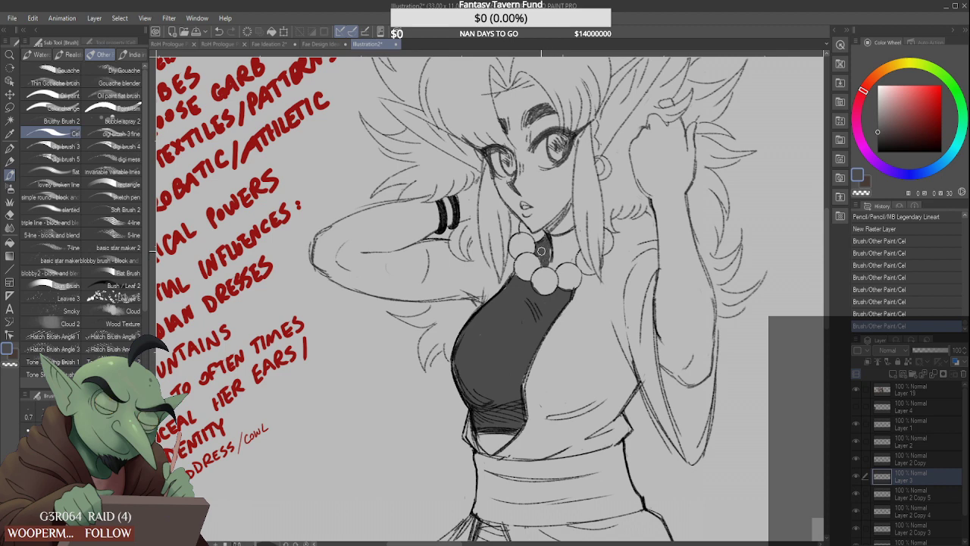
mouse_move(541, 251)
mouse_down()
mouse_move(566, 258)
mouse_move(574, 235)
mouse_move(559, 251)
mouse_move(556, 237)
mouse_up()
scroll(556, 237, down, 5)
scroll(555, 208, up, 1)
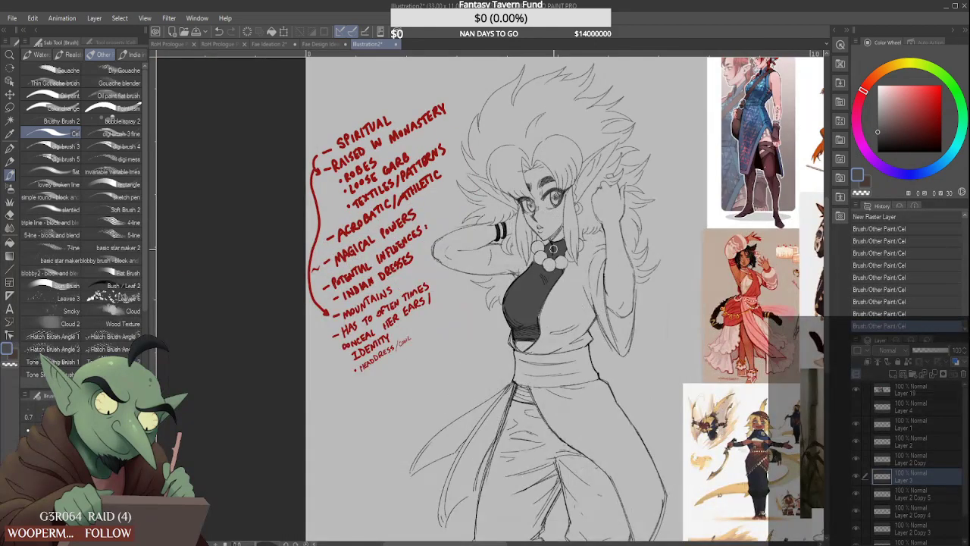
Fill the left trouser leg with the same dark grey from the waist down to the hem
scroll(537, 395, down, 1)
mouse_move(524, 429)
mouse_down()
mouse_move(495, 522)
mouse_move(521, 416)
mouse_up()
mouse_move(503, 457)
mouse_down()
mouse_move(518, 408)
mouse_move(533, 407)
mouse_move(548, 461)
mouse_move(556, 455)
mouse_move(533, 508)
mouse_move(535, 530)
mouse_move(493, 520)
mouse_move(513, 529)
mouse_move(520, 519)
mouse_move(508, 512)
mouse_move(528, 516)
mouse_move(510, 486)
mouse_move(523, 444)
mouse_move(525, 514)
mouse_move(536, 488)
mouse_move(530, 450)
mouse_move(528, 503)
mouse_move(528, 420)
mouse_move(538, 468)
mouse_move(536, 422)
mouse_move(550, 443)
mouse_up()
scroll(546, 426, down, 5)
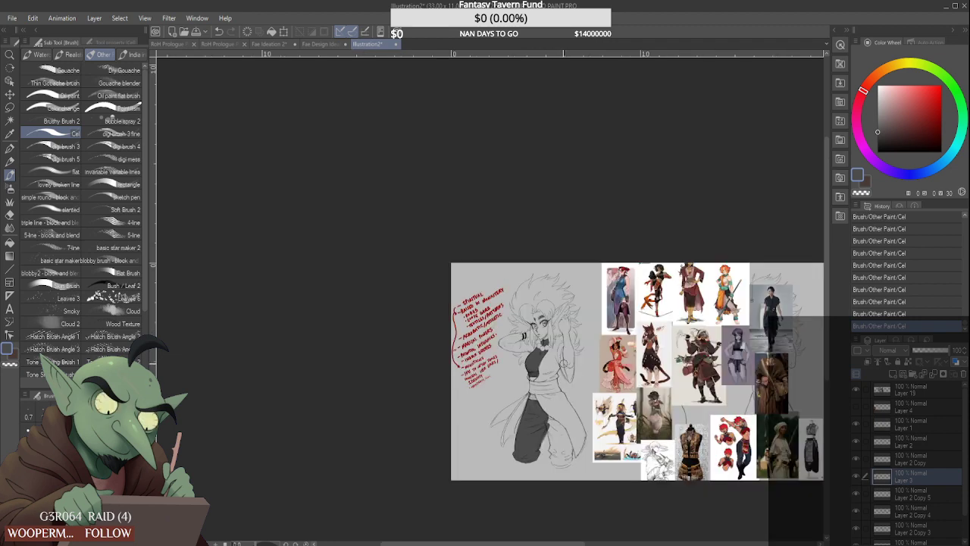
Paint the right trouser leg dark grey down to its gathered hem, keeping the colour inside the outline
scroll(559, 458, up, 5)
mouse_move(521, 312)
mouse_down()
mouse_move(538, 364)
mouse_move(526, 326)
mouse_move(534, 382)
mouse_move(543, 371)
mouse_move(554, 388)
mouse_move(524, 297)
mouse_move(561, 332)
mouse_move(569, 380)
mouse_move(569, 360)
mouse_move(566, 382)
mouse_move(542, 390)
mouse_move(533, 381)
mouse_move(551, 396)
mouse_move(572, 382)
mouse_move(548, 368)
mouse_move(544, 340)
mouse_move(564, 376)
mouse_move(533, 311)
mouse_move(564, 351)
mouse_up()
scroll(521, 286, down, 2)
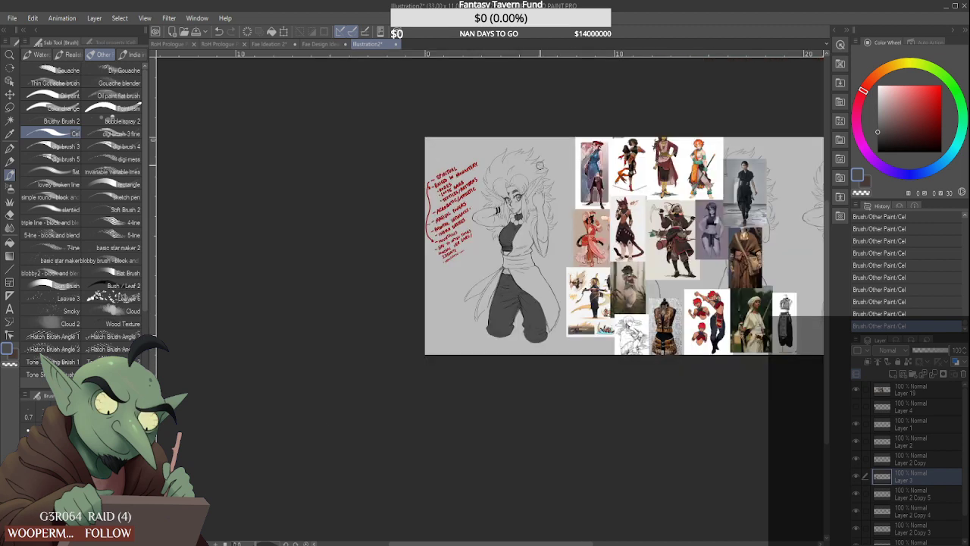
scroll(511, 331, up, 3)
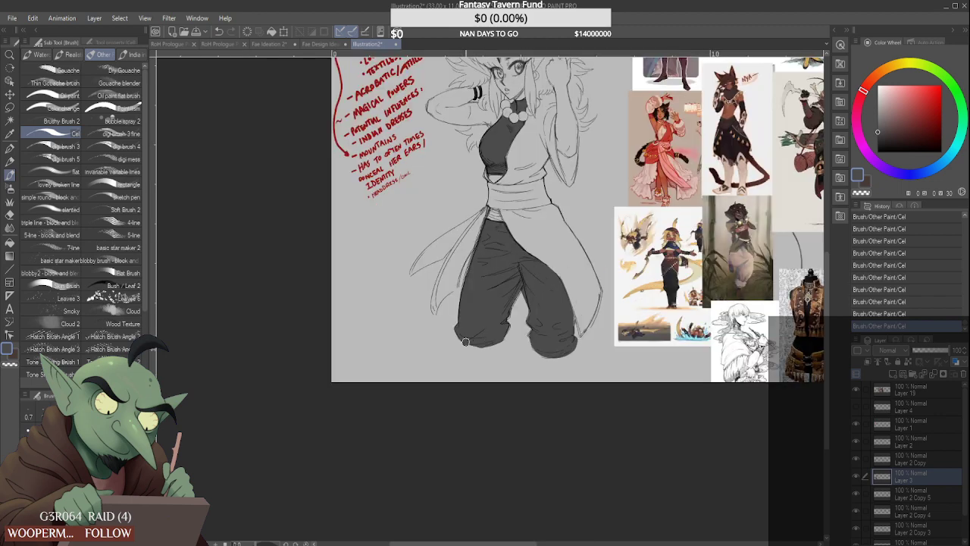
scroll(503, 307, down, 2)
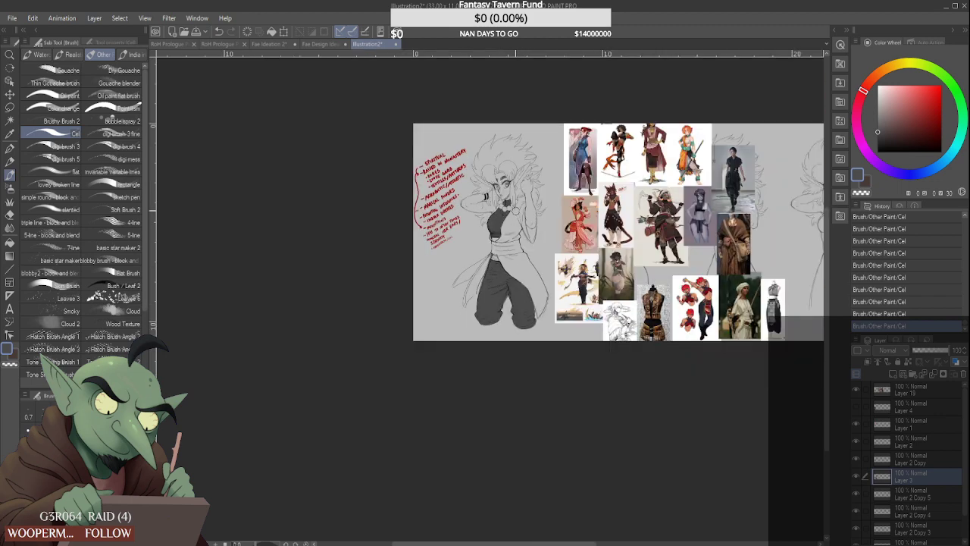
scroll(503, 184, up, 2)
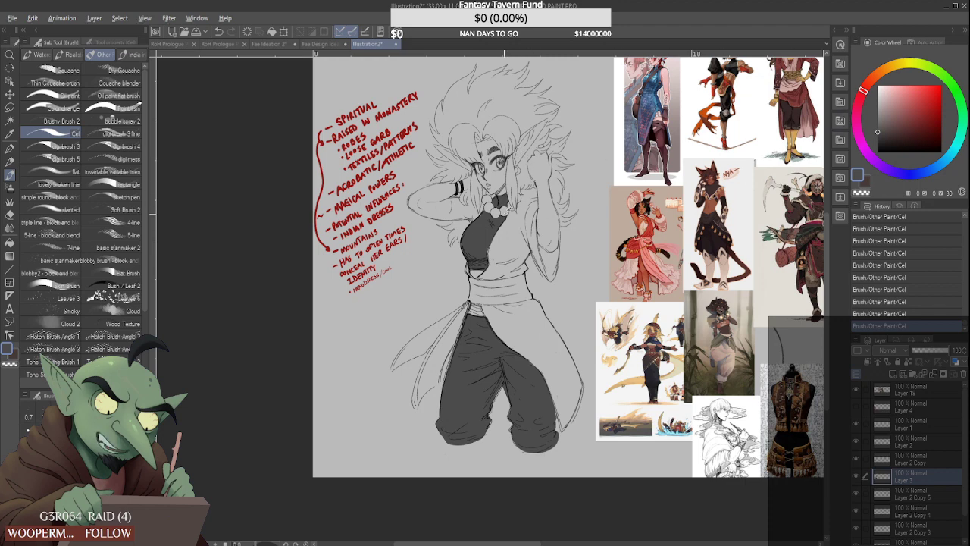
Paint all the round beads of the necklace a flat medium grey
click(878, 104)
click(877, 108)
scroll(498, 223, up, 1)
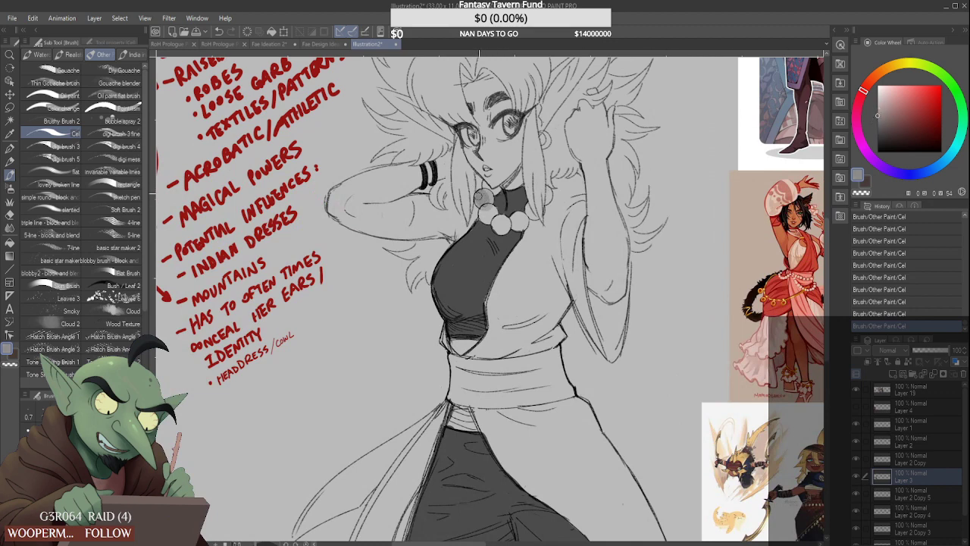
scroll(485, 188, up, 1)
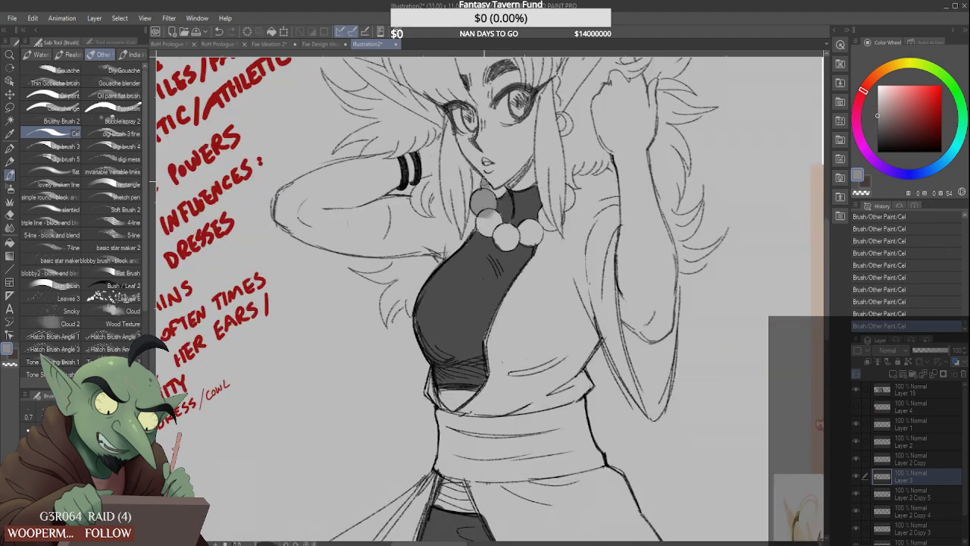
mouse_move(481, 206)
mouse_down()
mouse_move(488, 229)
mouse_move(490, 215)
mouse_move(491, 232)
mouse_move(481, 222)
mouse_move(506, 236)
mouse_move(496, 234)
mouse_move(502, 248)
mouse_move(510, 227)
mouse_move(505, 239)
mouse_move(515, 240)
mouse_move(510, 225)
mouse_move(512, 243)
mouse_move(535, 226)
mouse_move(546, 224)
mouse_up()
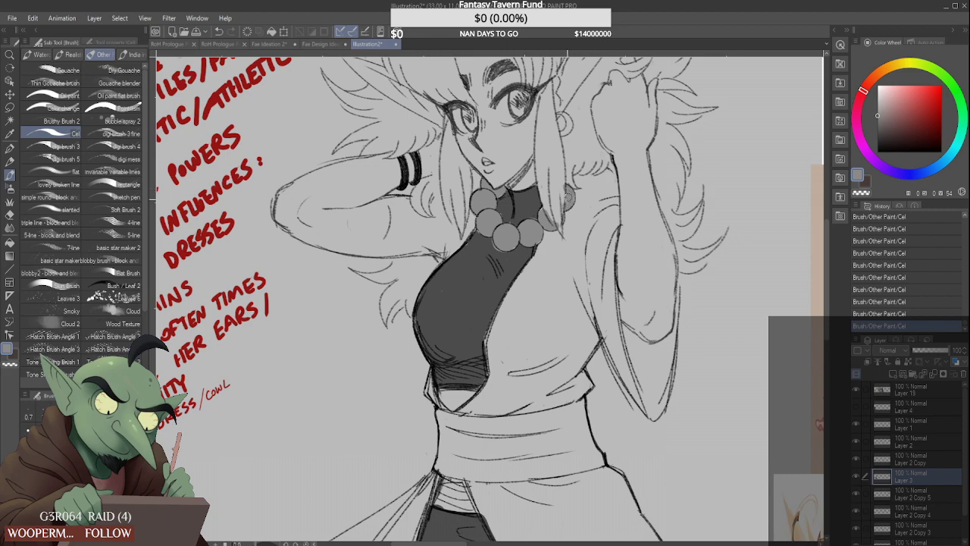
scroll(568, 199, down, 4)
scroll(540, 137, up, 2)
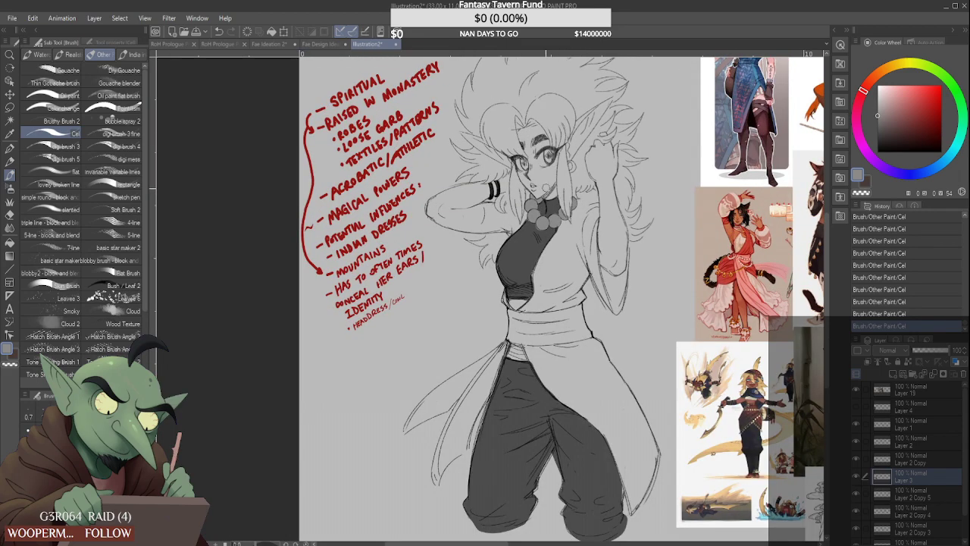
Sample the elf's skin colour from Fae and Blair Sketch.jpg, close that picture, and desaturate the colour to a medium grey
alt+click(553, 165)
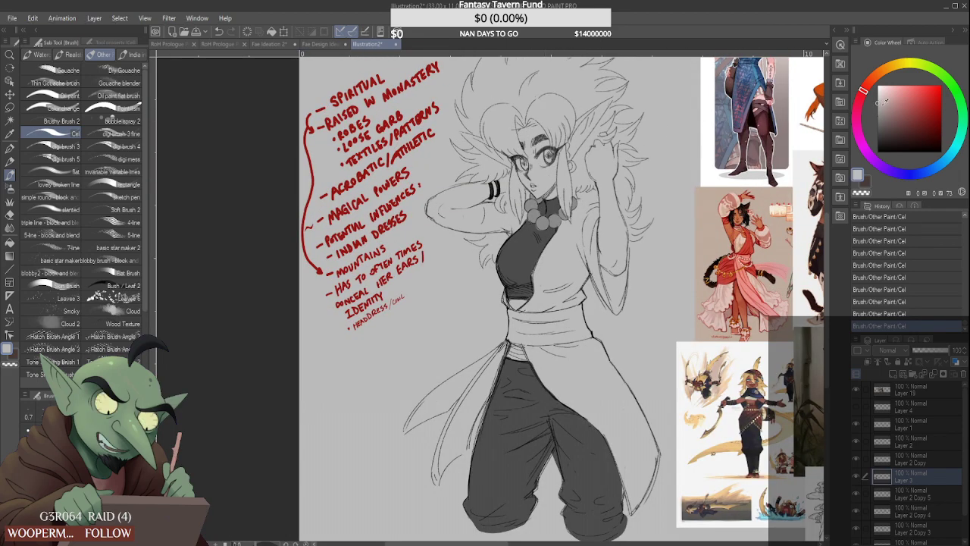
drag(880, 104, 878, 114)
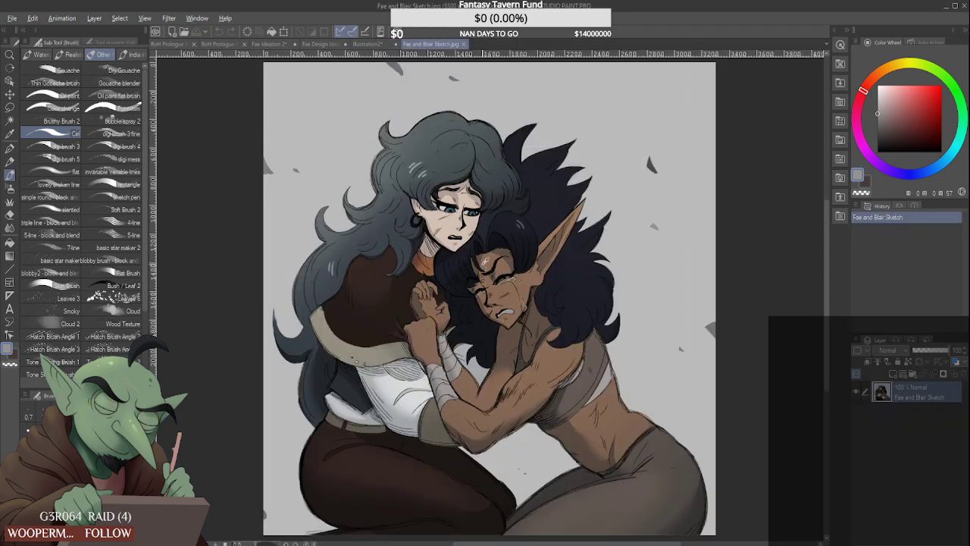
alt+click(514, 298)
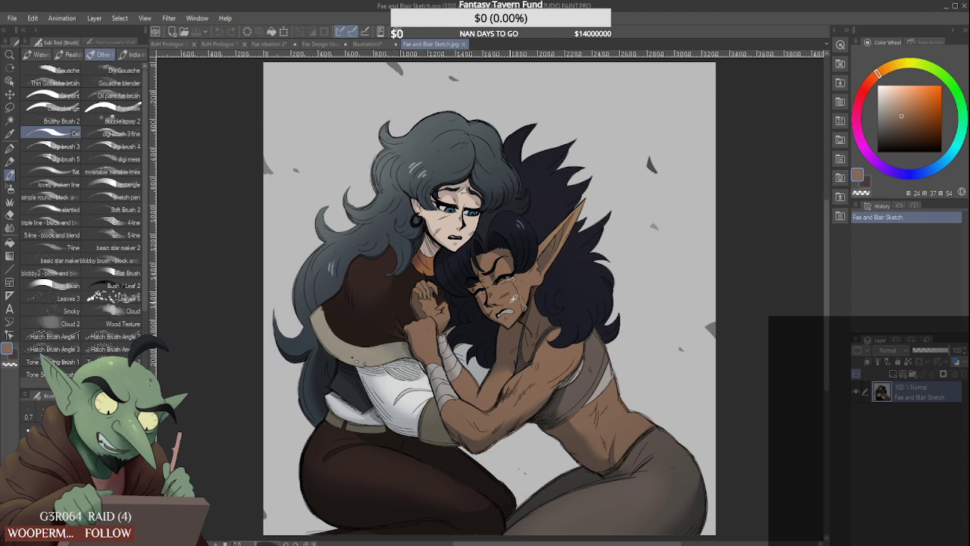
click(464, 44)
drag(897, 114, 882, 114)
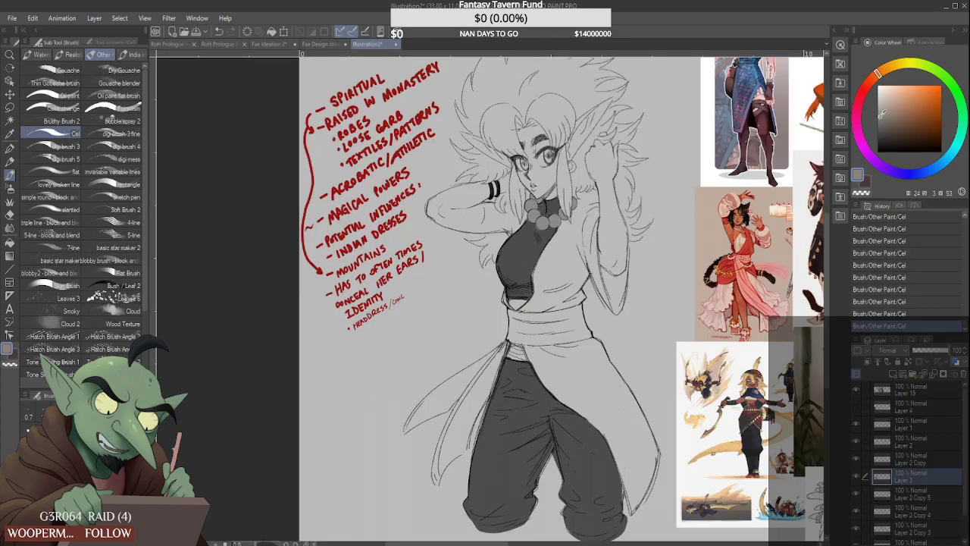
Paint the bent left arm with the grey skin tone, from the shoulder around the elbow to the hair
mouse_move(459, 210)
mouse_down()
mouse_move(434, 205)
mouse_move(444, 194)
mouse_move(435, 206)
mouse_move(482, 194)
mouse_move(464, 206)
mouse_move(484, 193)
mouse_move(470, 188)
mouse_move(506, 178)
mouse_up()
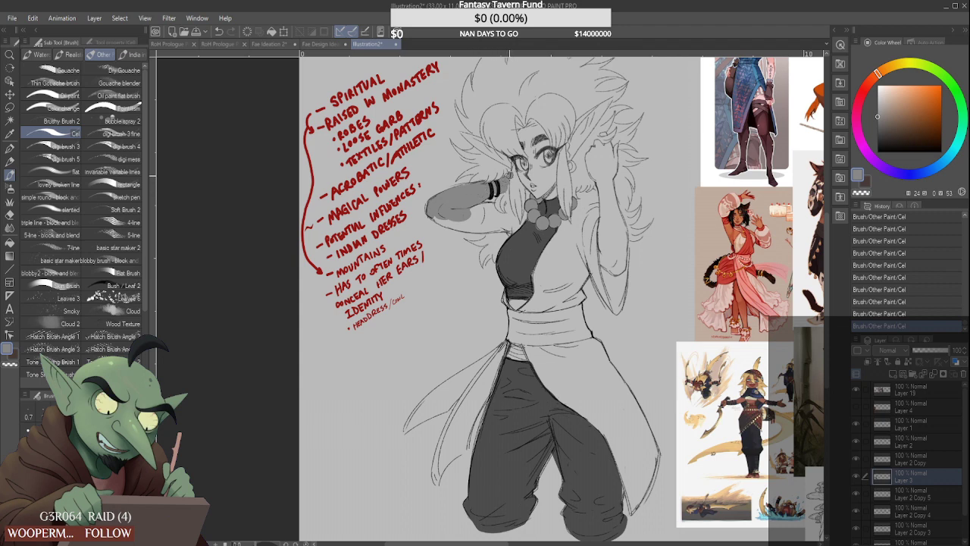
mouse_move(429, 219)
mouse_down()
mouse_move(502, 224)
mouse_move(473, 212)
mouse_move(511, 207)
mouse_move(466, 226)
mouse_move(500, 229)
mouse_move(512, 218)
mouse_move(506, 240)
mouse_move(528, 215)
mouse_up()
scroll(517, 218, up, 1)
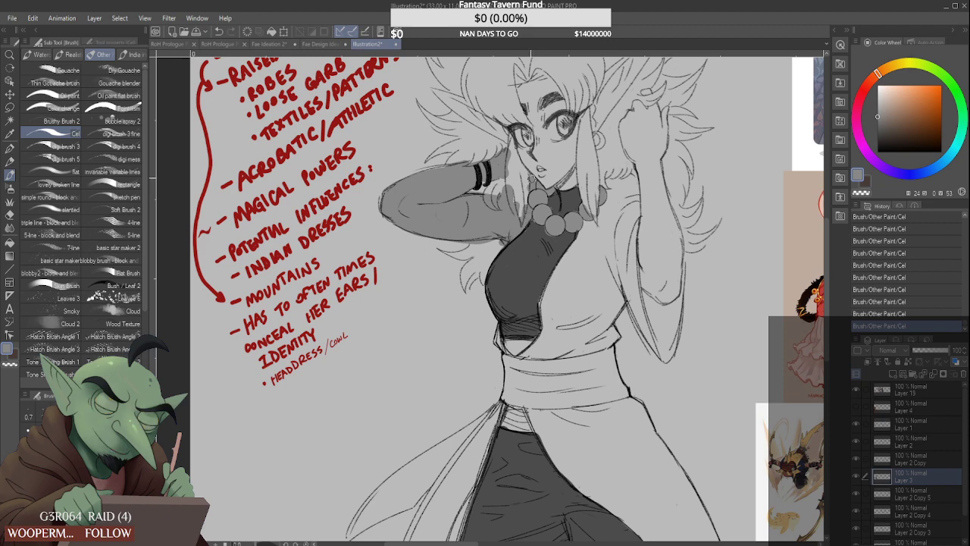
scroll(538, 142, down, 1)
scroll(536, 144, up, 1)
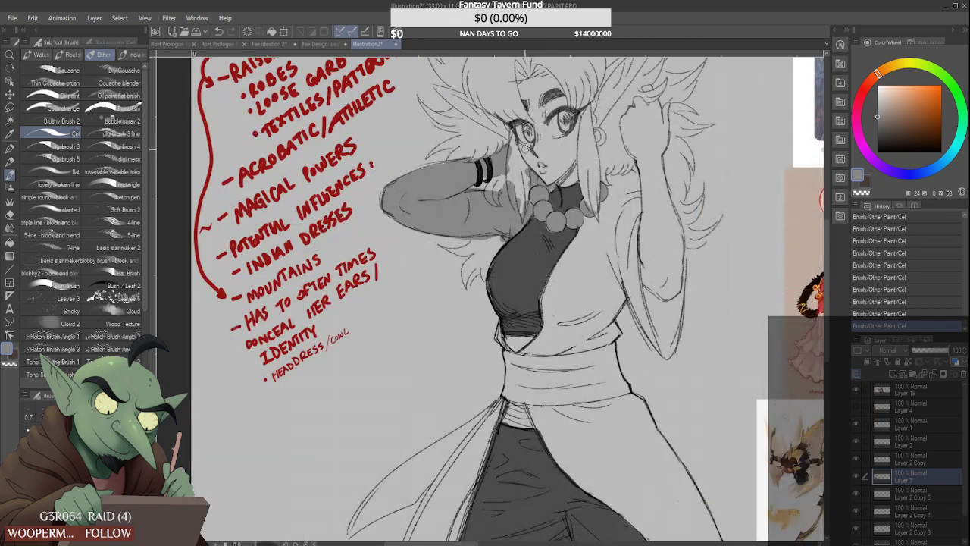
Paint the face and neck with the grey skin tone, filling forehead, cheeks and chin while keeping the eyes light
mouse_move(524, 149)
mouse_down()
mouse_move(551, 163)
mouse_move(536, 147)
mouse_move(540, 114)
mouse_move(523, 76)
mouse_move(548, 98)
mouse_move(557, 126)
mouse_move(548, 91)
mouse_move(558, 114)
mouse_move(522, 78)
mouse_move(548, 95)
mouse_up()
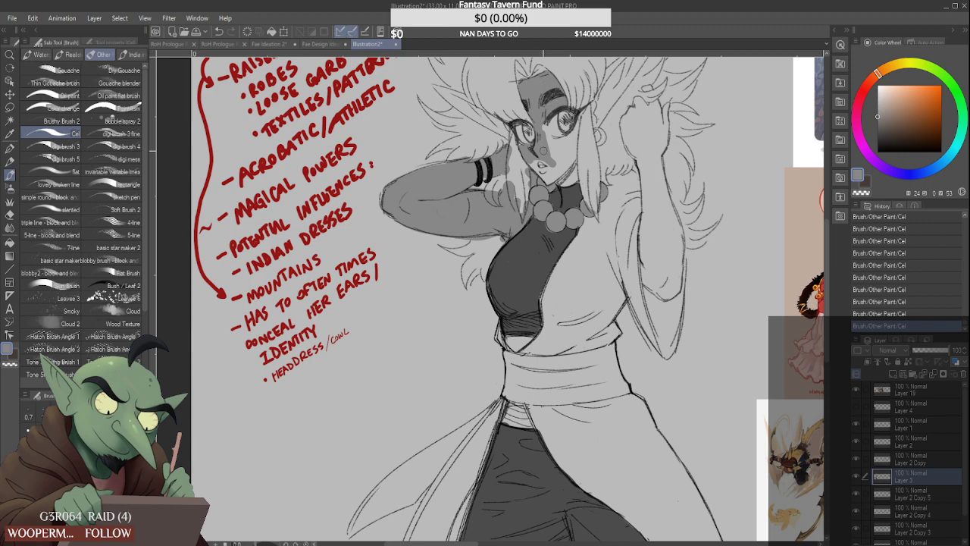
drag(540, 156, 557, 170)
scroll(541, 160, up, 2)
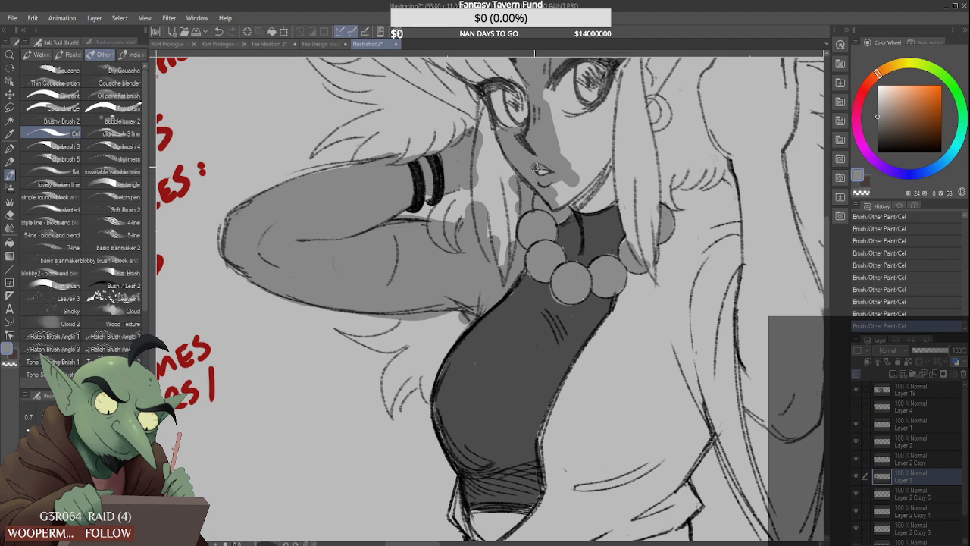
scroll(565, 189, down, 2)
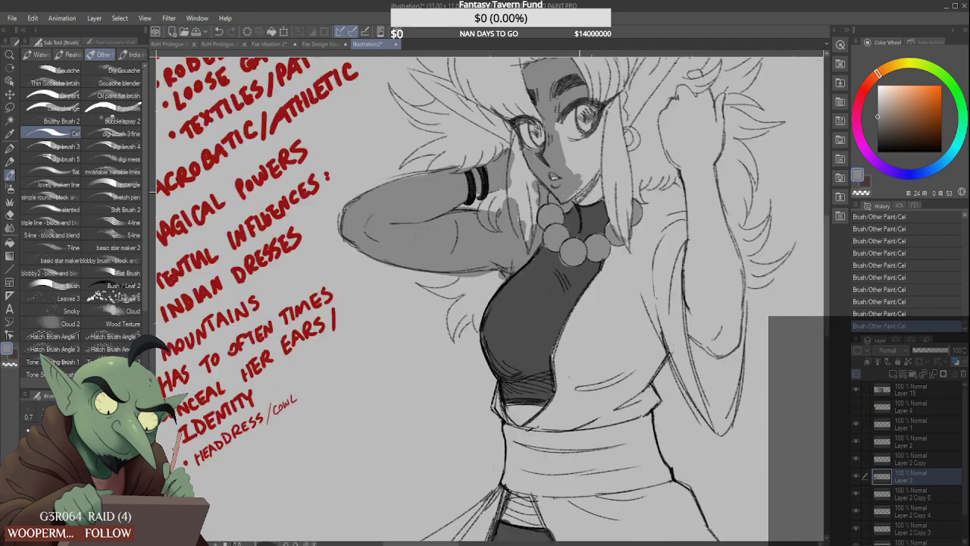
drag(585, 200, 582, 196)
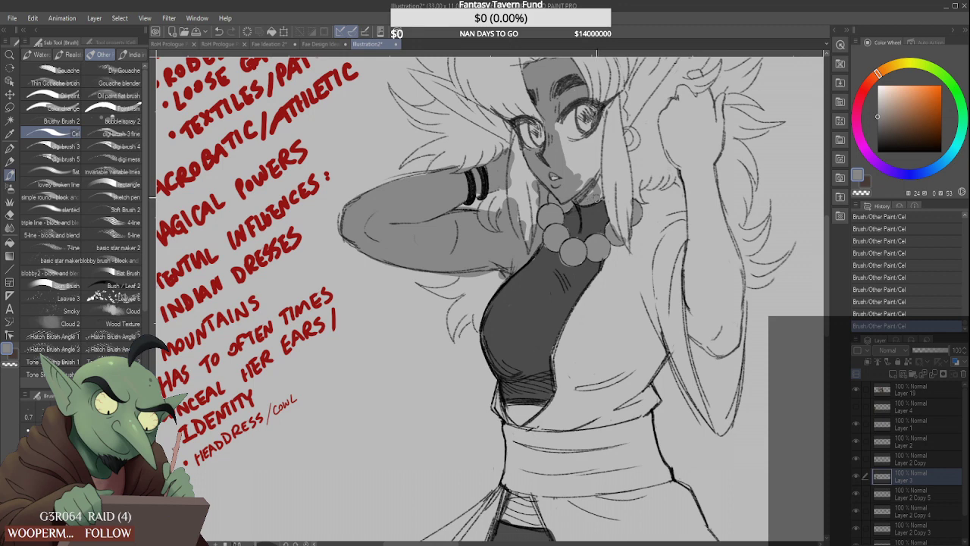
drag(599, 162, 600, 189)
drag(562, 128, 585, 182)
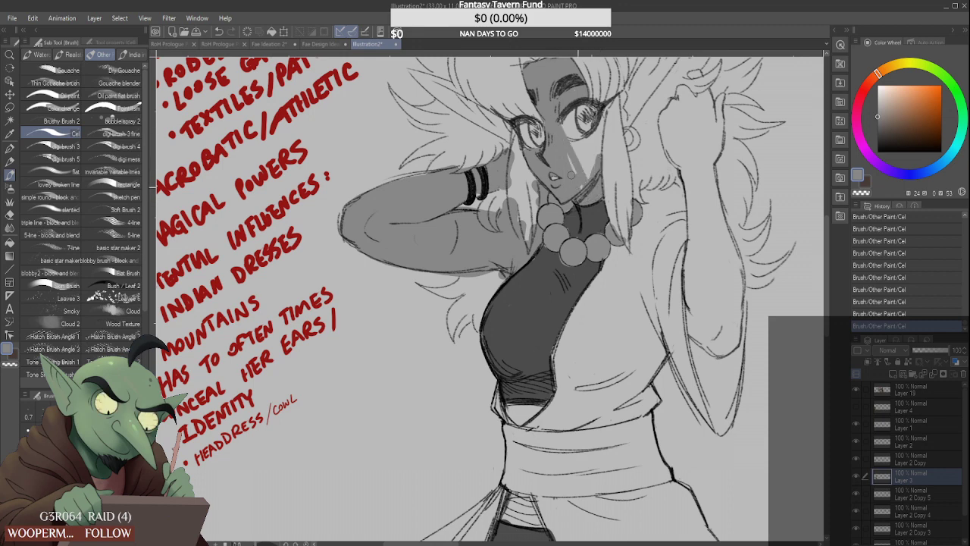
mouse_move(562, 144)
mouse_down()
mouse_move(603, 131)
mouse_move(581, 158)
mouse_move(570, 143)
mouse_move(587, 166)
mouse_move(598, 152)
mouse_move(583, 132)
mouse_move(565, 132)
mouse_move(583, 131)
mouse_move(566, 138)
mouse_move(563, 108)
mouse_up()
scroll(583, 134, up, 2)
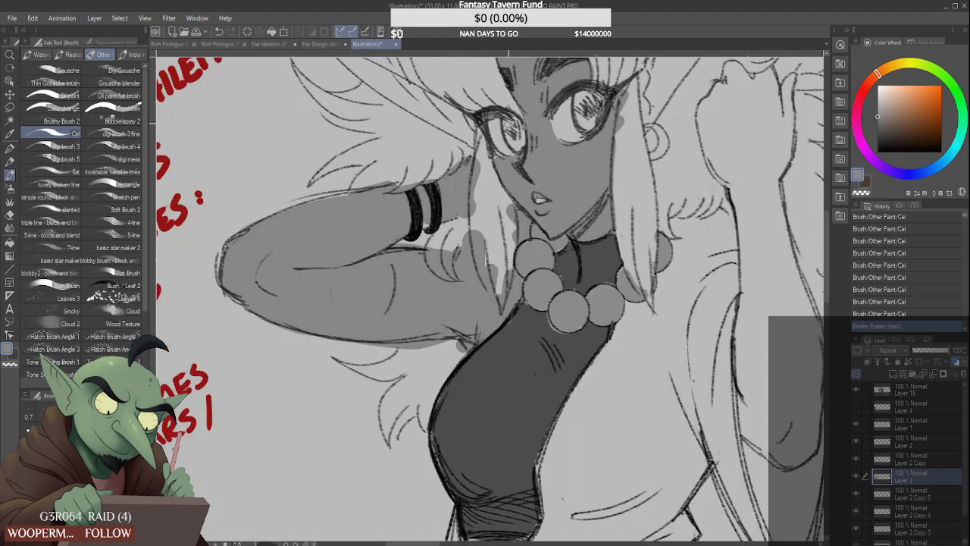
mouse_move(507, 126)
mouse_down()
mouse_move(518, 131)
mouse_move(517, 120)
mouse_move(520, 135)
mouse_up()
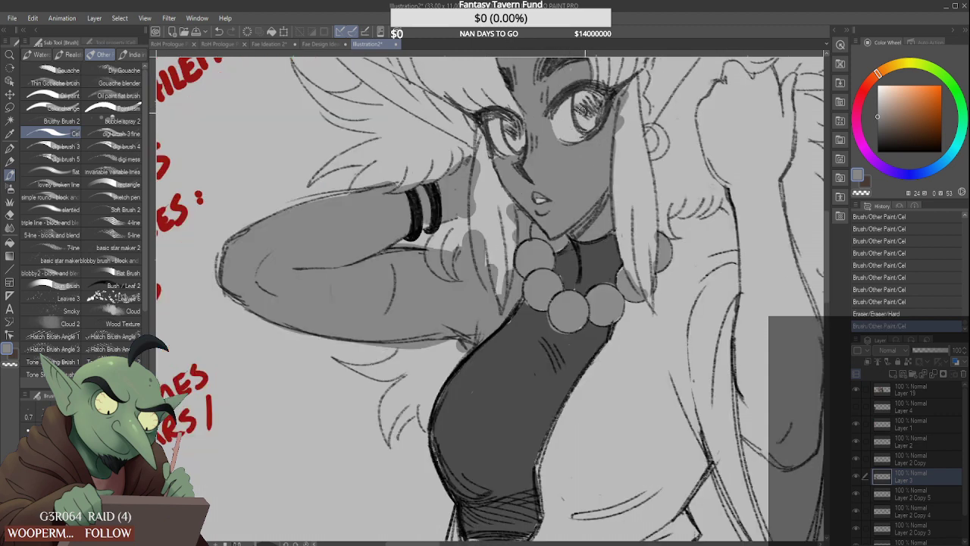
drag(585, 113, 597, 101)
Paint the raised arm and fist with the grey skin tone and erase the overspill along its outline
scroll(592, 107, down, 3)
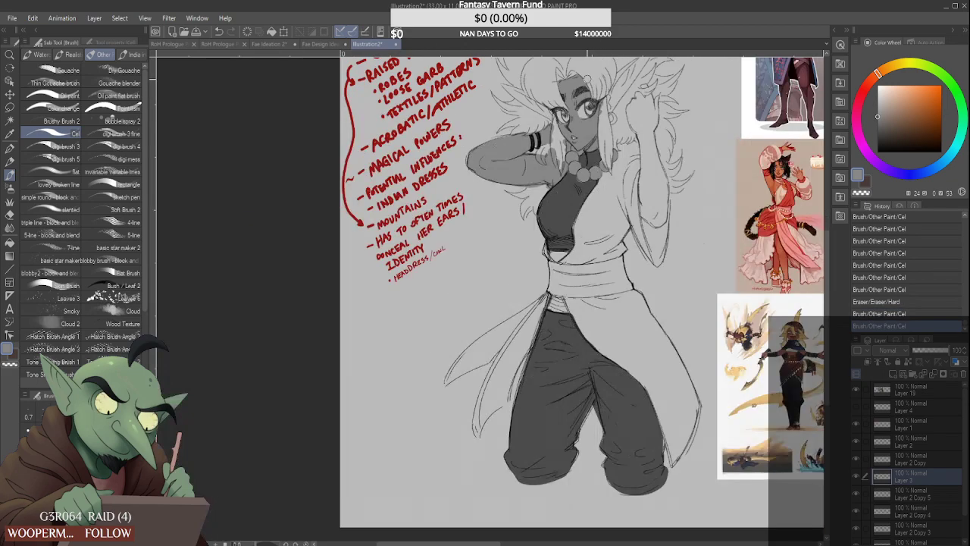
scroll(583, 99, down, 2)
scroll(596, 115, up, 5)
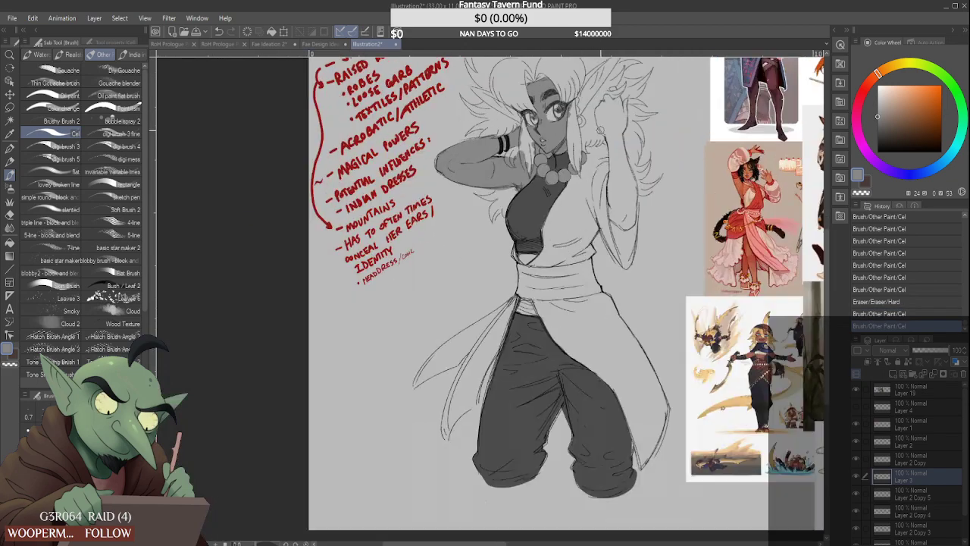
mouse_move(610, 195)
mouse_down()
mouse_move(615, 176)
mouse_move(627, 182)
mouse_move(631, 213)
mouse_move(634, 174)
mouse_move(631, 221)
mouse_move(603, 101)
mouse_move(622, 146)
mouse_move(620, 119)
mouse_move(623, 127)
mouse_move(617, 162)
mouse_up()
scroll(622, 114, up, 2)
scroll(612, 142, down, 1)
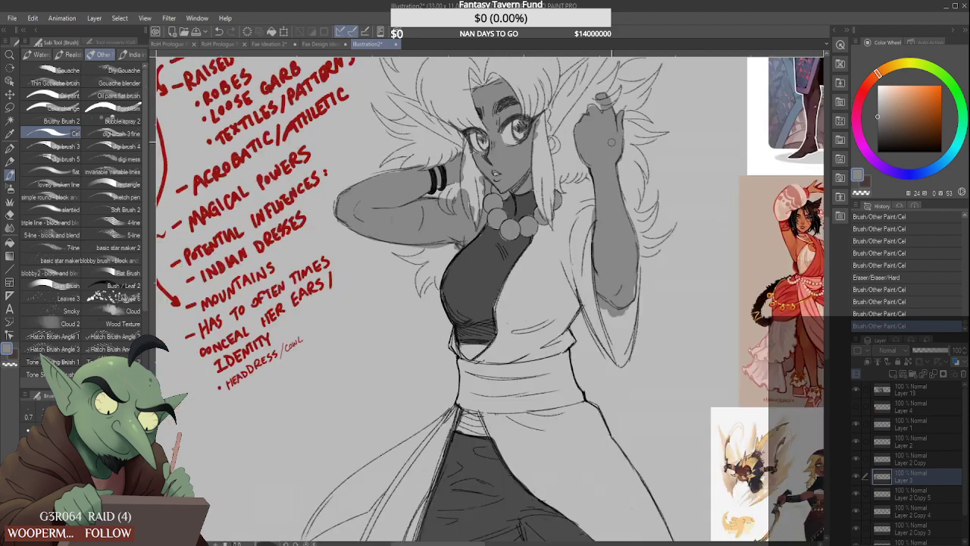
scroll(621, 162, down, 2)
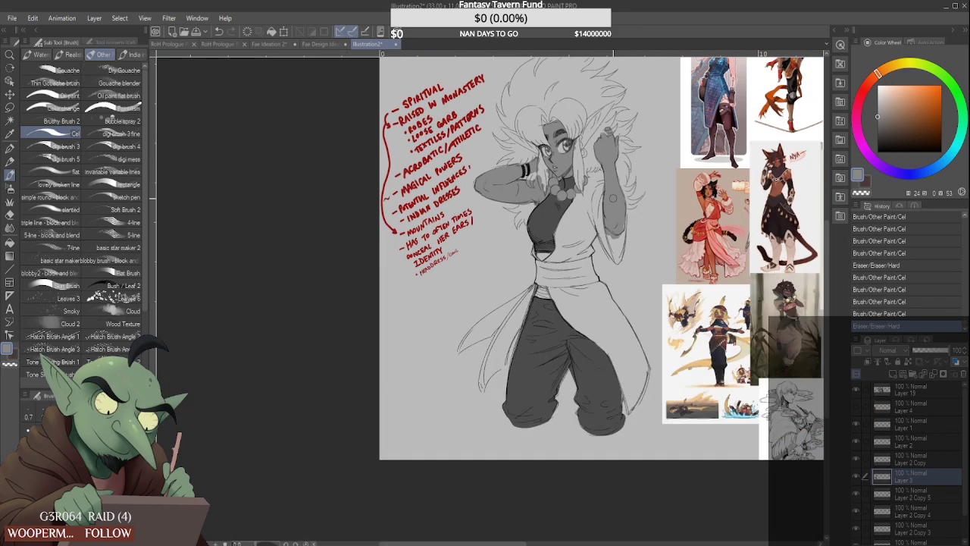
scroll(627, 220, up, 1)
drag(628, 222, 625, 236)
scroll(626, 214, up, 1)
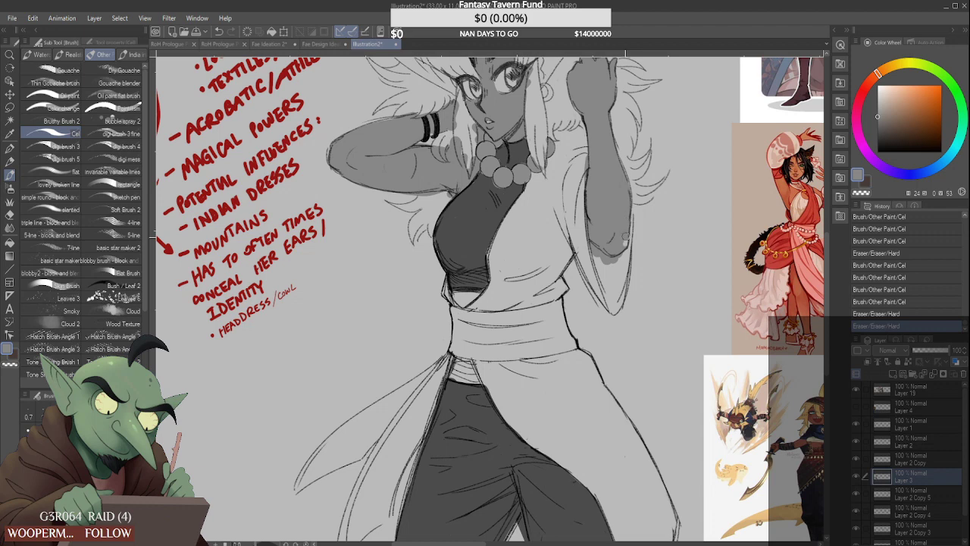
Fill the small patch of bare midriff below the dark top with the grey skin tone
scroll(485, 302, up, 1)
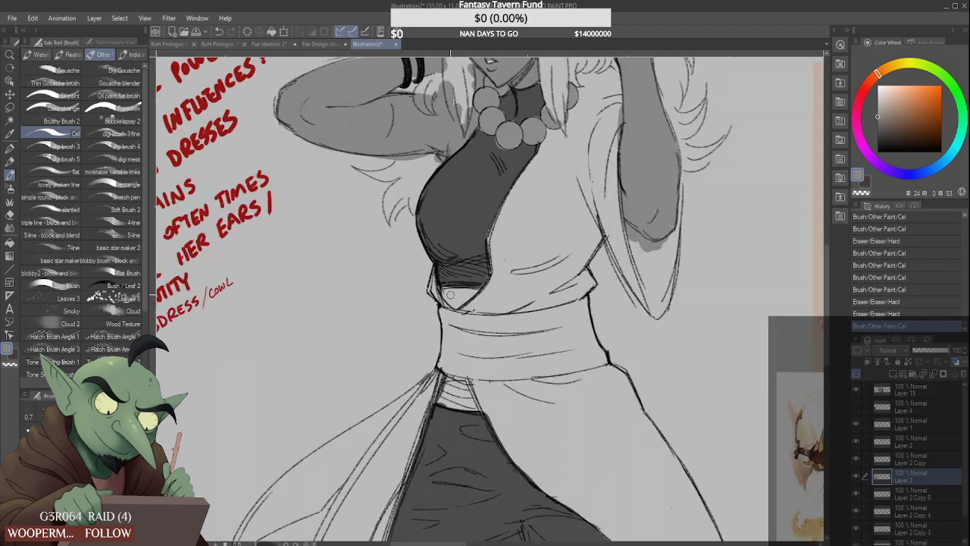
mouse_move(447, 301)
mouse_down()
mouse_move(466, 292)
mouse_move(470, 299)
mouse_move(457, 296)
mouse_up()
scroll(457, 297, down, 5)
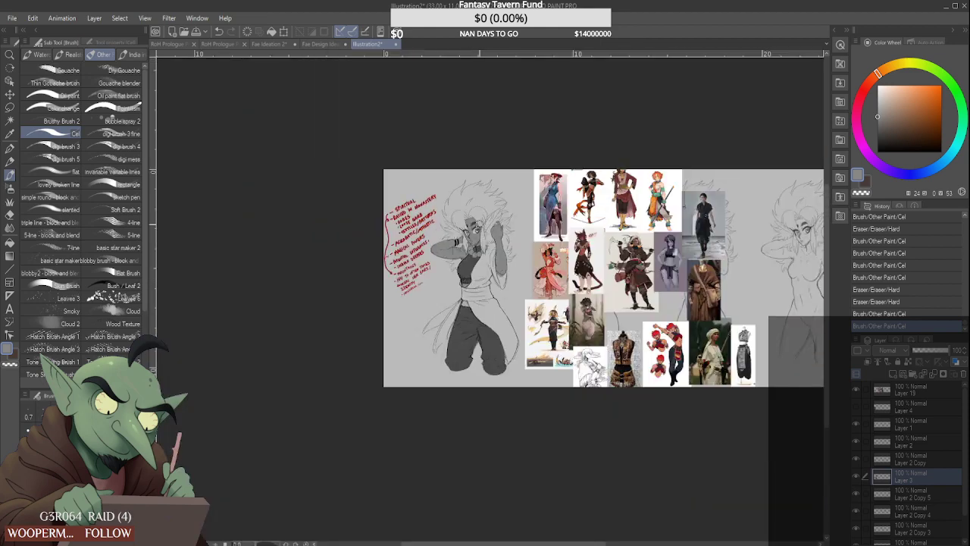
Paint both long pointed ears with the grey skin tone, from their tips to the hair and face
scroll(478, 224, up, 2)
scroll(495, 223, up, 2)
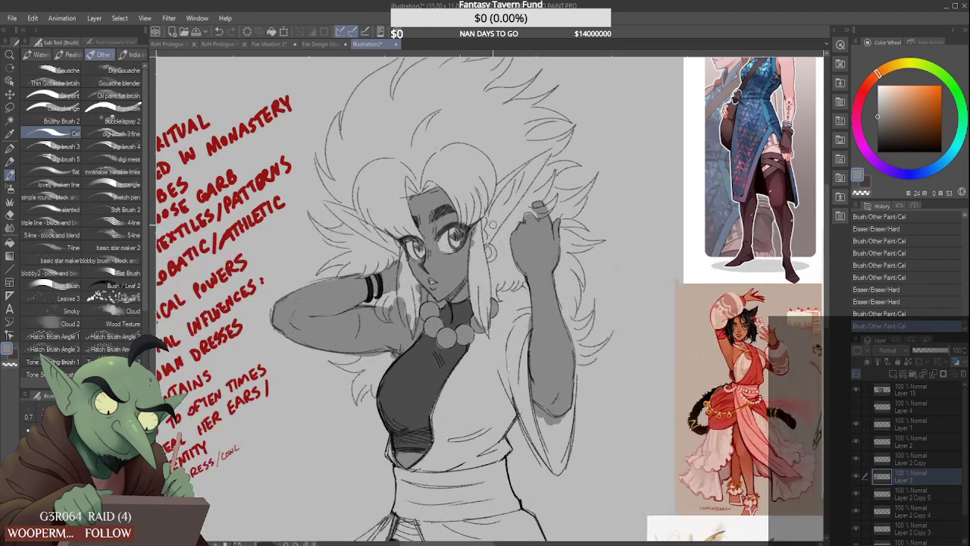
mouse_move(486, 219)
mouse_down()
mouse_move(523, 183)
mouse_move(507, 214)
mouse_move(540, 161)
mouse_move(496, 203)
mouse_move(517, 176)
mouse_move(499, 185)
mouse_move(546, 156)
mouse_up()
scroll(325, 204, up, 2)
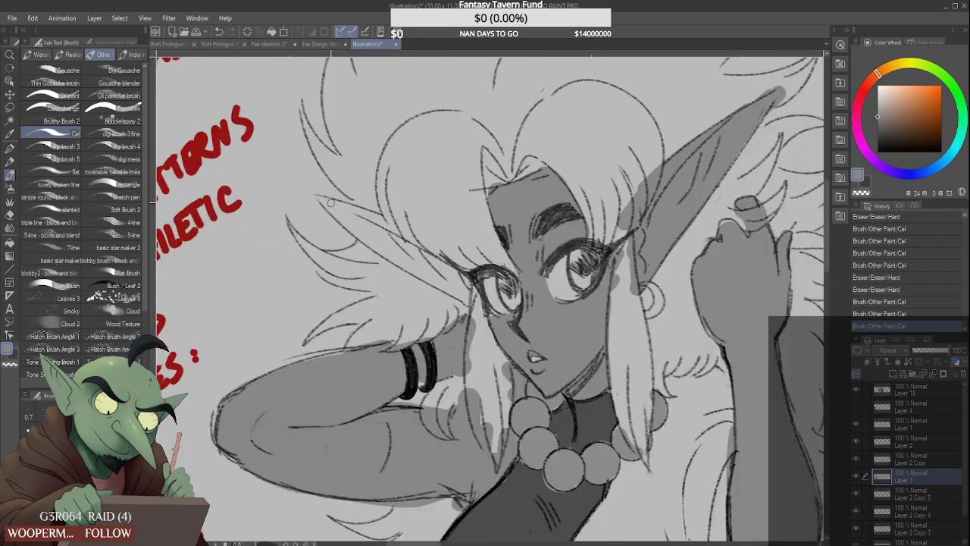
mouse_move(322, 198)
mouse_down()
mouse_move(380, 227)
mouse_move(330, 201)
mouse_move(400, 232)
mouse_up()
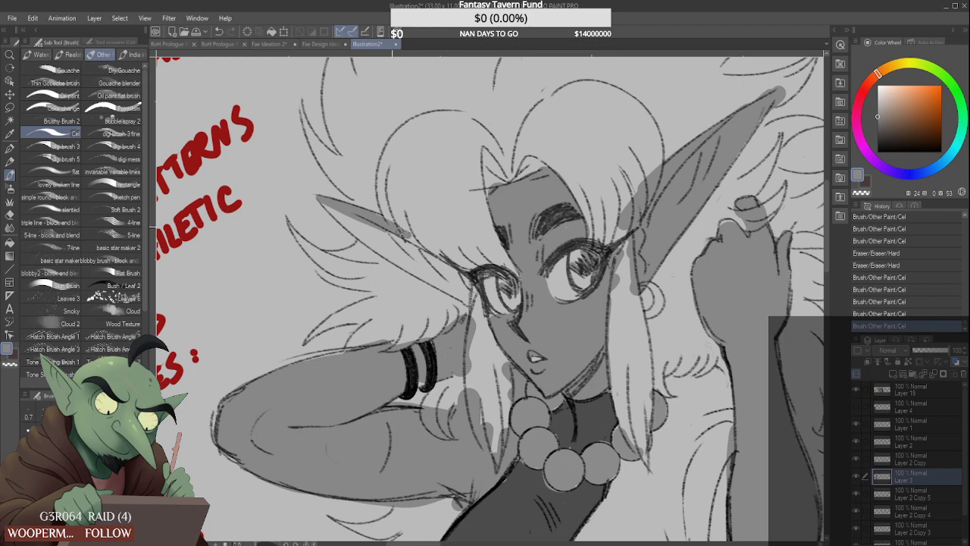
scroll(357, 219, down, 1)
mouse_move(340, 210)
mouse_down()
mouse_move(406, 264)
mouse_move(394, 243)
mouse_move(408, 247)
mouse_move(428, 280)
mouse_move(415, 248)
mouse_move(429, 268)
mouse_up()
scroll(404, 224, down, 2)
scroll(400, 182, down, 2)
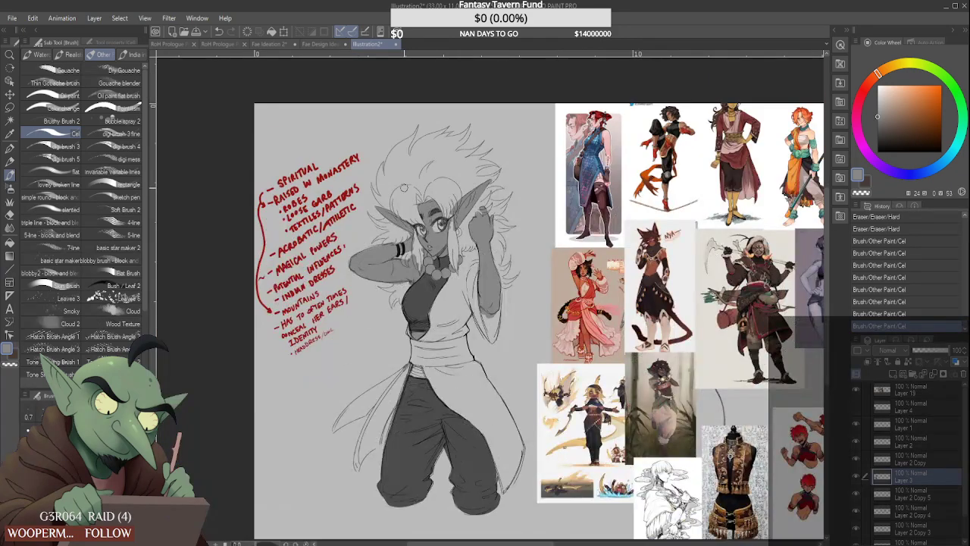
scroll(383, 111, up, 2)
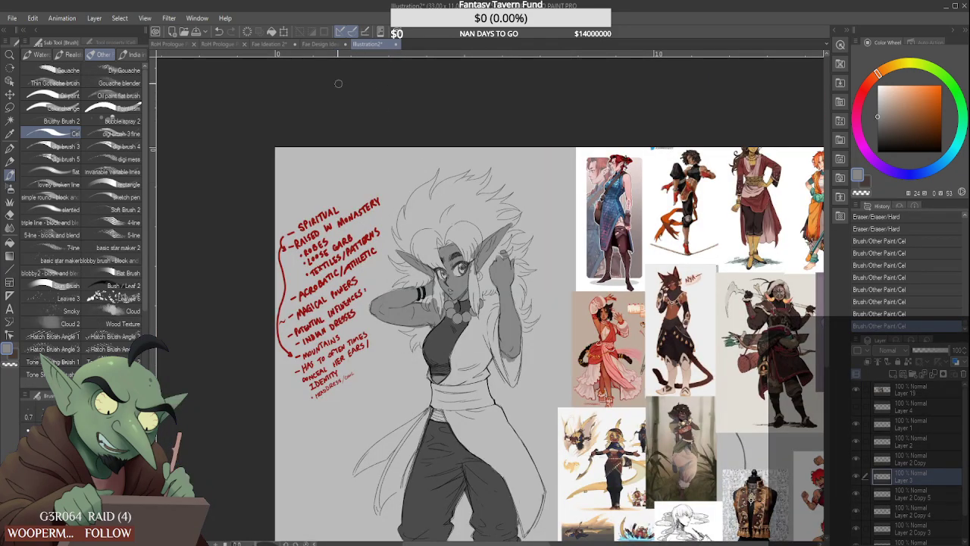
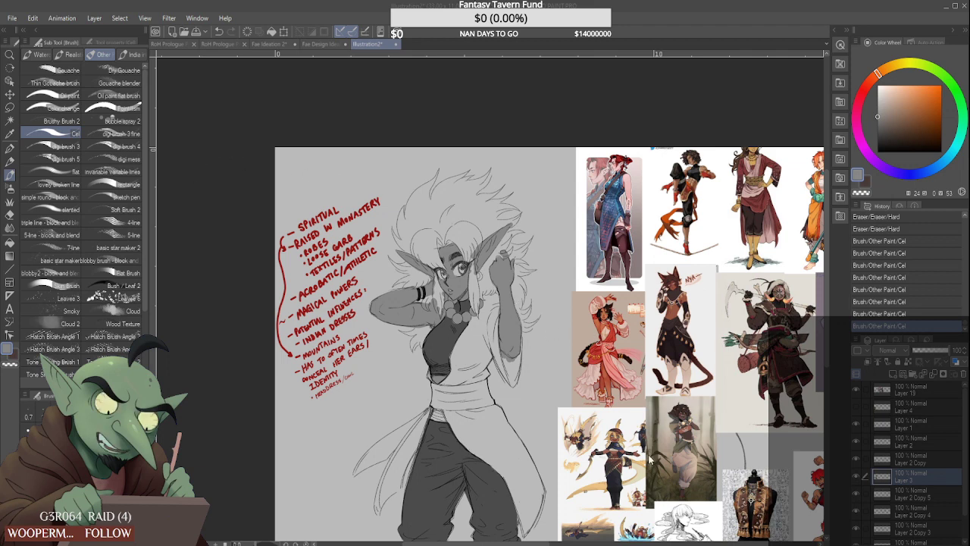
Sample the elf's dark hair colour from Fae and Blair Sketch.jpg, close that picture, and desaturate the colour to near black
click(760, 526)
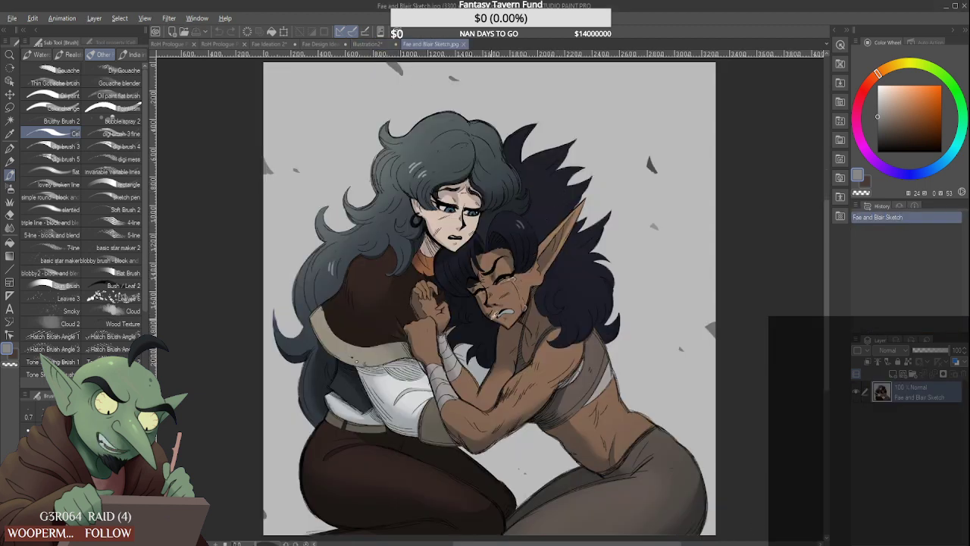
alt+click(484, 319)
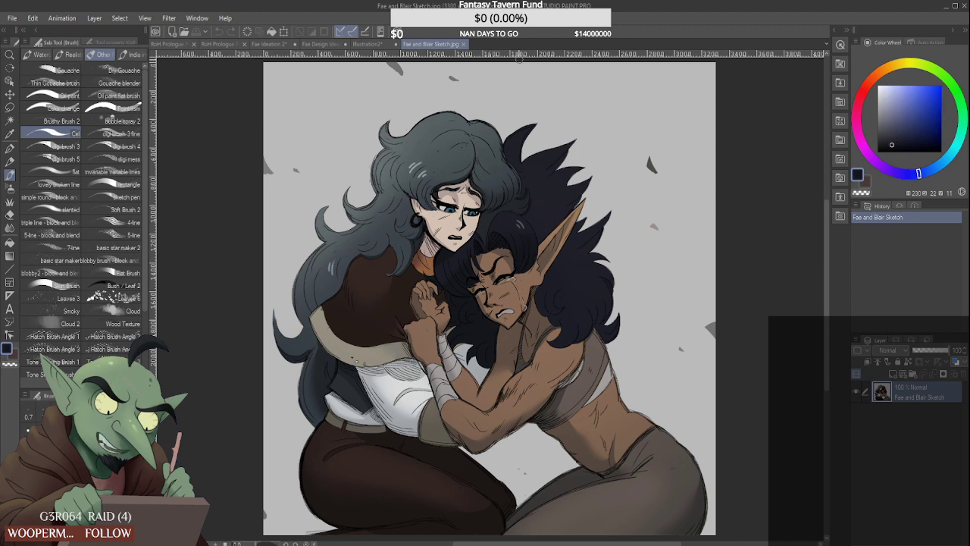
click(463, 44)
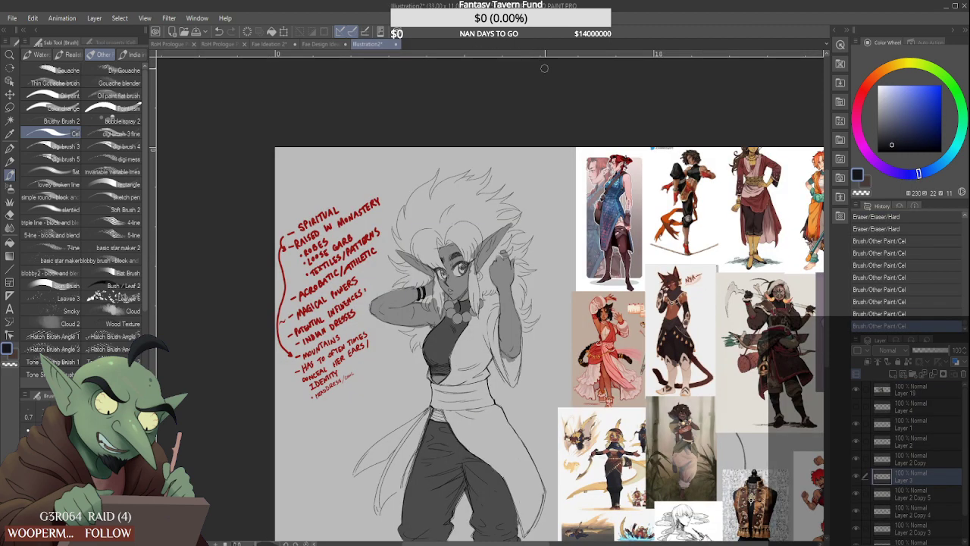
click(877, 144)
Try painting the hair near black over the crown and down the fringe beside the forehead
drag(419, 224, 448, 205)
scroll(450, 229, up, 1)
mouse_move(434, 245)
mouse_down()
mouse_move(471, 214)
mouse_move(506, 243)
mouse_up()
scroll(433, 234, up, 2)
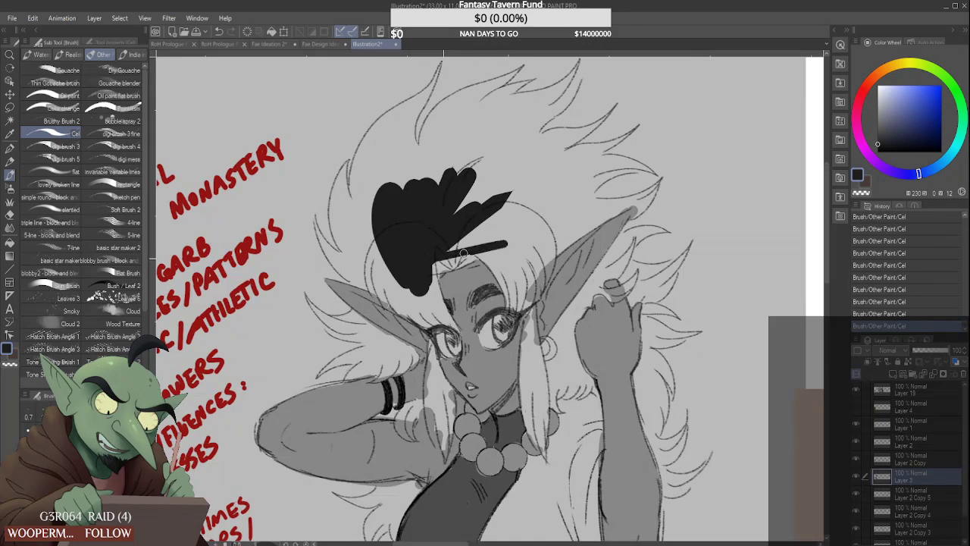
mouse_move(426, 270)
mouse_down()
mouse_move(516, 254)
mouse_move(424, 254)
mouse_move(496, 202)
mouse_up()
scroll(487, 219, down, 2)
scroll(496, 206, down, 3)
scroll(496, 201, up, 4)
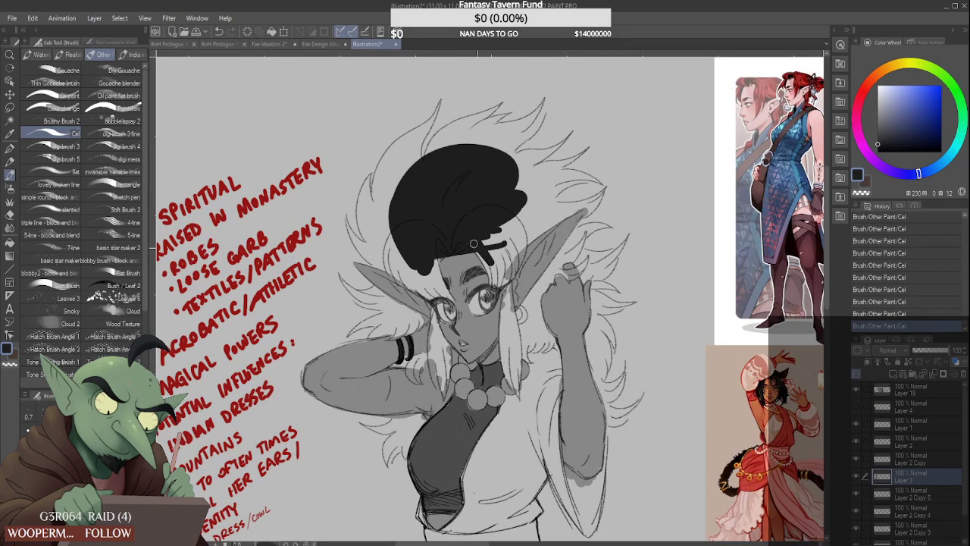
drag(466, 237, 497, 276)
drag(496, 232, 497, 275)
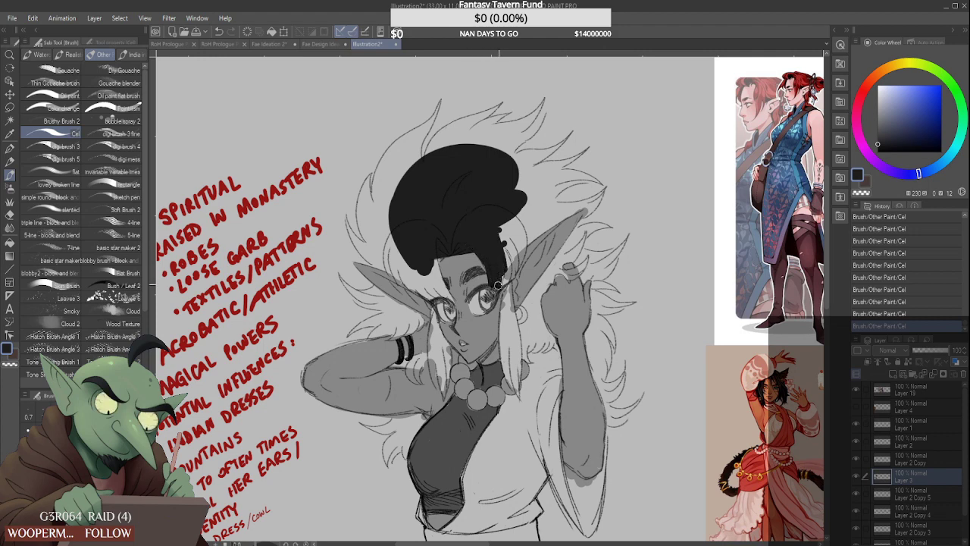
mouse_move(495, 224)
mouse_down()
mouse_move(504, 279)
mouse_move(500, 230)
mouse_move(510, 269)
mouse_move(513, 242)
mouse_move(514, 270)
mouse_move(501, 213)
mouse_move(520, 275)
mouse_up()
scroll(504, 199, down, 6)
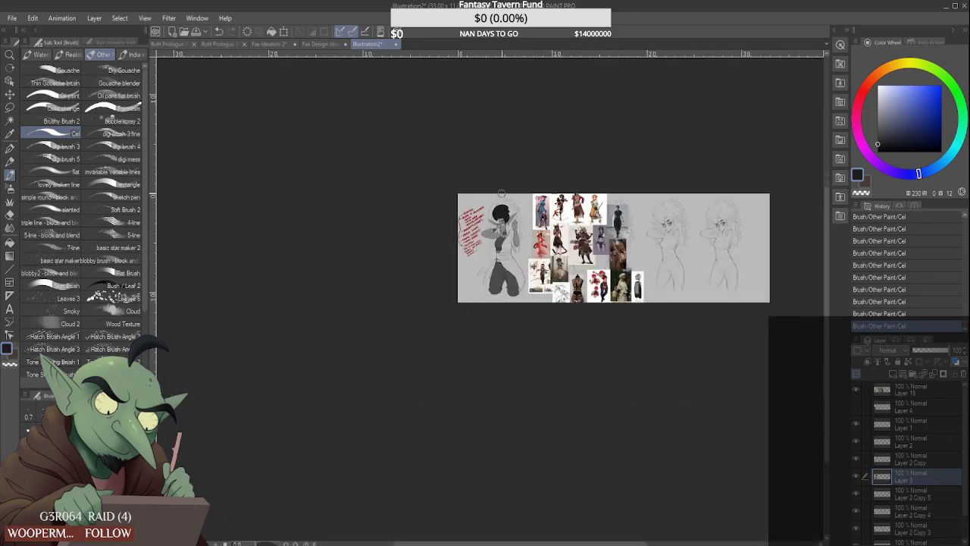
scroll(501, 194, up, 6)
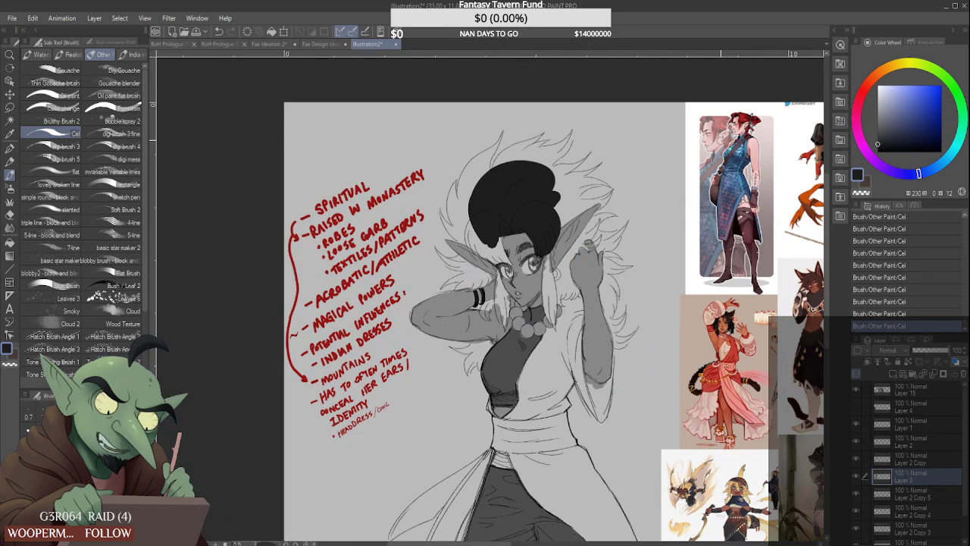
Undo all the near-black strokes on the hair
key(ctrl+z)
key(ctrl+z)
key(ctrl+z)
key(ctrl+z)
key(ctrl+z)
key(ctrl+z)
key(ctrl+z)
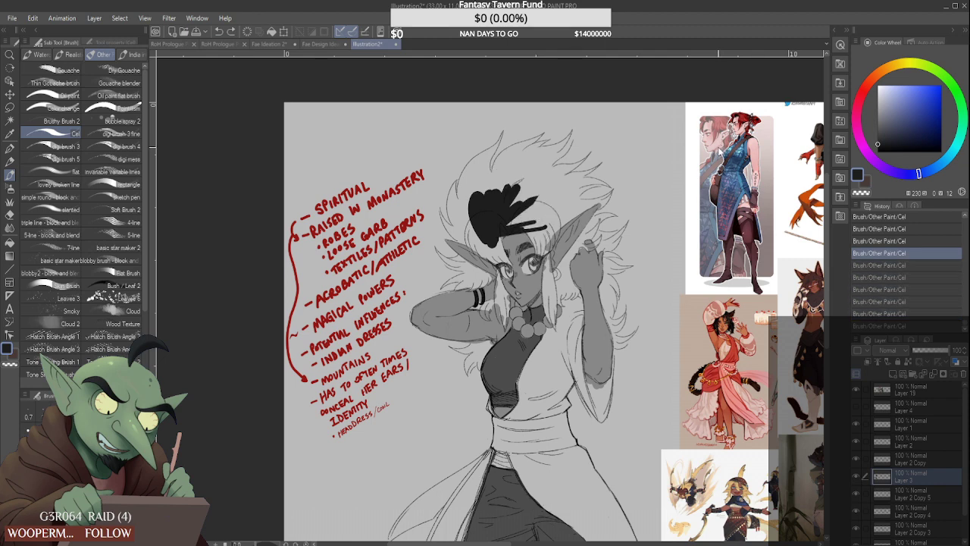
key(ctrl+z)
key(ctrl+z)
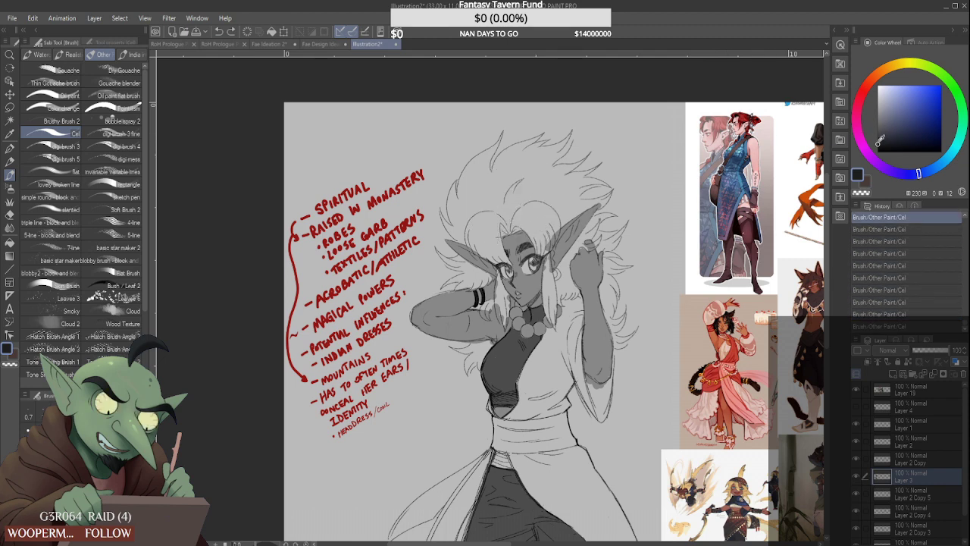
Lighten the hair colour slightly to a dark grey and paint the crown and the fringe above the eyes
drag(880, 141, 880, 137)
mouse_move(528, 187)
mouse_down()
mouse_move(501, 216)
mouse_move(537, 210)
mouse_up()
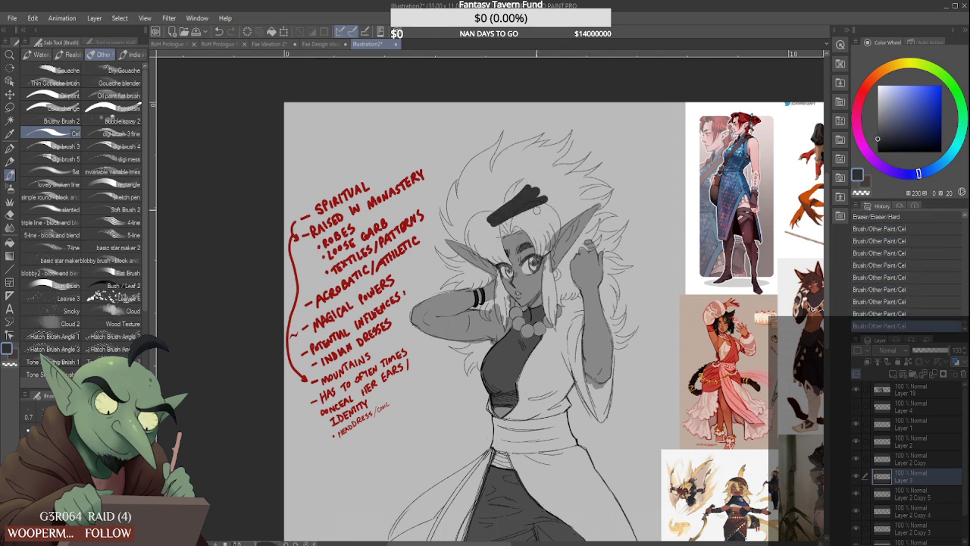
mouse_move(490, 232)
mouse_down()
mouse_move(558, 210)
mouse_move(546, 218)
mouse_move(564, 215)
mouse_move(485, 223)
mouse_move(481, 212)
mouse_move(503, 187)
mouse_move(530, 258)
mouse_up()
scroll(516, 169, down, 1)
scroll(522, 188, up, 2)
mouse_move(521, 214)
mouse_down()
mouse_move(540, 255)
mouse_move(552, 255)
mouse_up()
drag(549, 207, 558, 249)
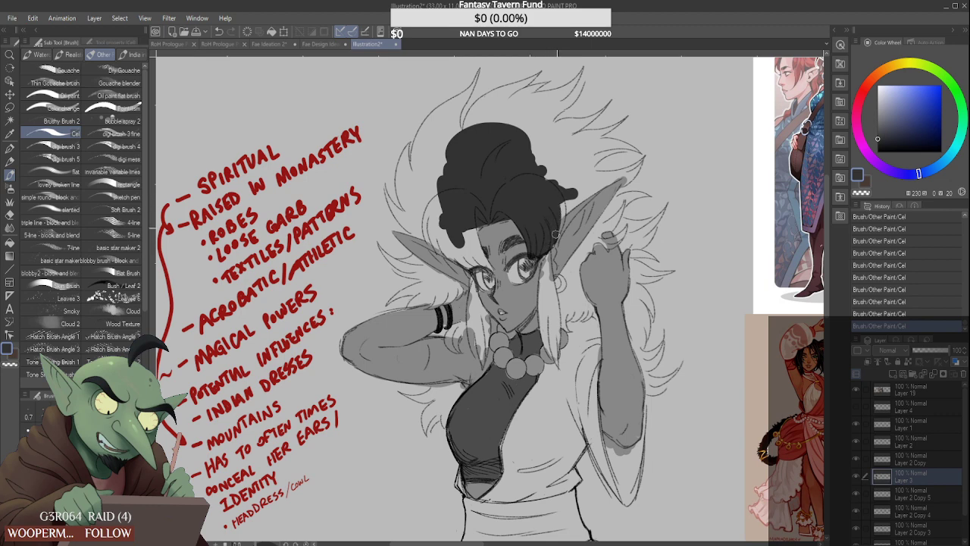
drag(559, 202, 539, 307)
Paint the long hair lock beside the earring dark grey, from the temple down to its tip over the beads
scroll(553, 241, up, 1)
drag(543, 256, 547, 314)
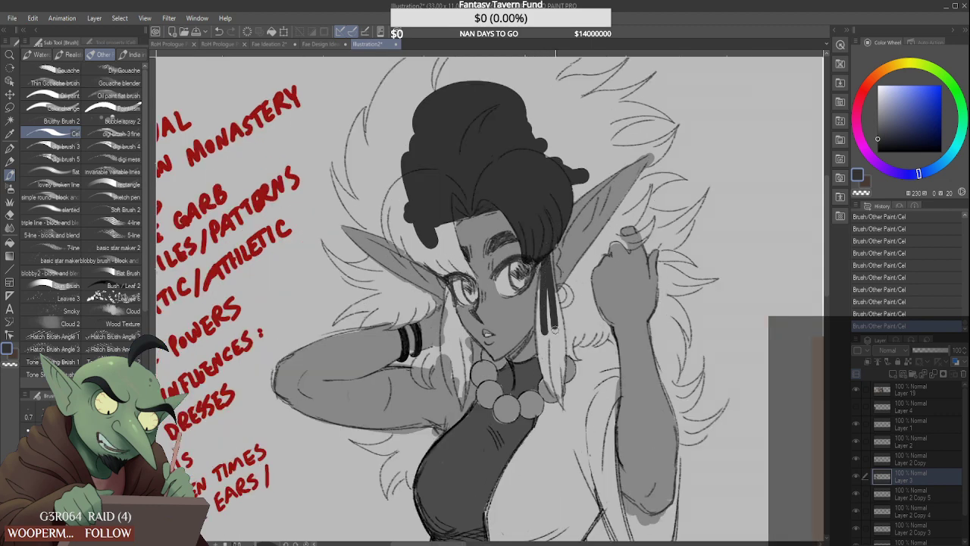
drag(553, 277, 561, 346)
mouse_move(540, 262)
mouse_down()
mouse_move(543, 356)
mouse_move(556, 388)
mouse_up()
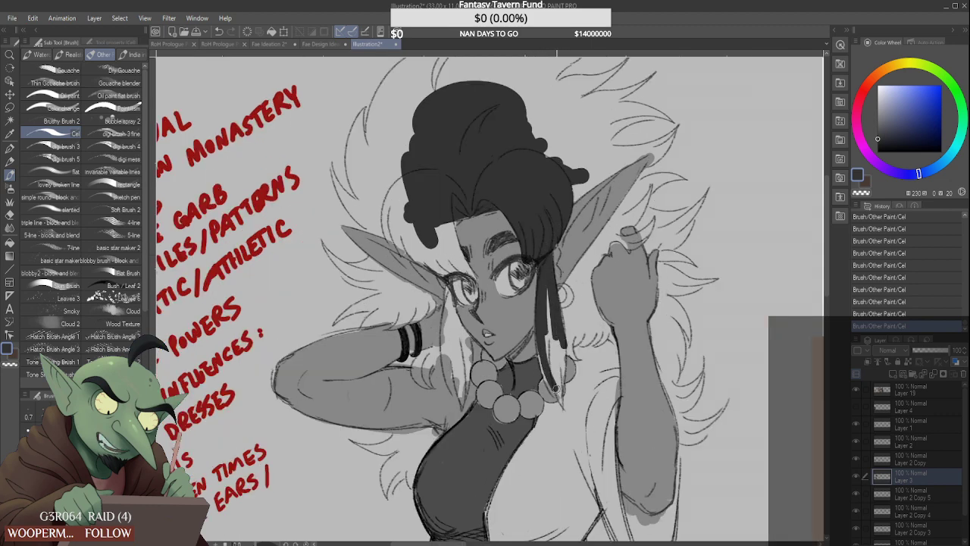
drag(543, 288, 553, 388)
mouse_move(550, 306)
mouse_down()
mouse_move(555, 368)
mouse_move(555, 298)
mouse_move(560, 395)
mouse_up()
scroll(556, 375, up, 1)
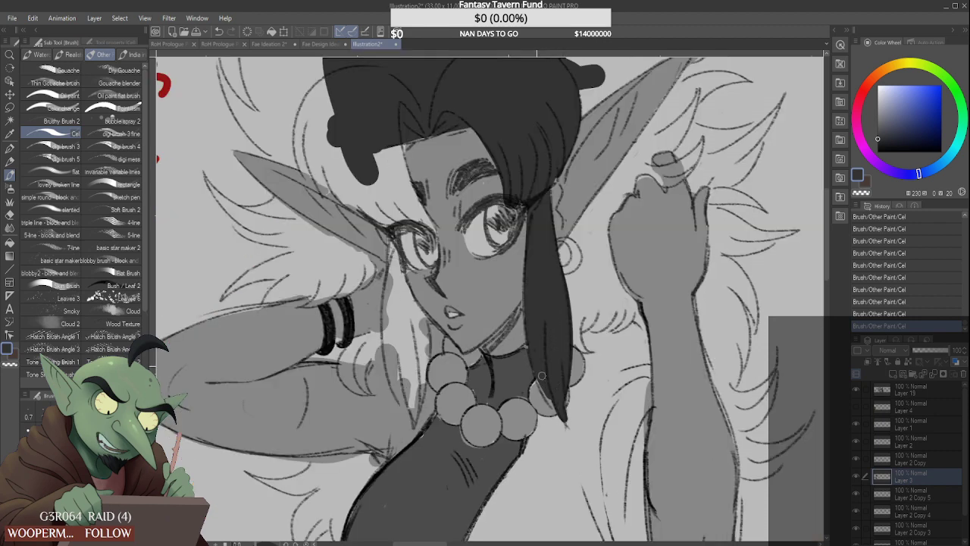
Finish the lock beside the earring and paint the matching lock on the other side of the face dark grey down to its tip
drag(538, 362, 553, 403)
mouse_move(387, 232)
mouse_down()
mouse_move(388, 267)
mouse_move(390, 236)
mouse_move(405, 291)
mouse_up()
drag(398, 281, 413, 325)
drag(391, 247, 417, 312)
drag(410, 305, 424, 329)
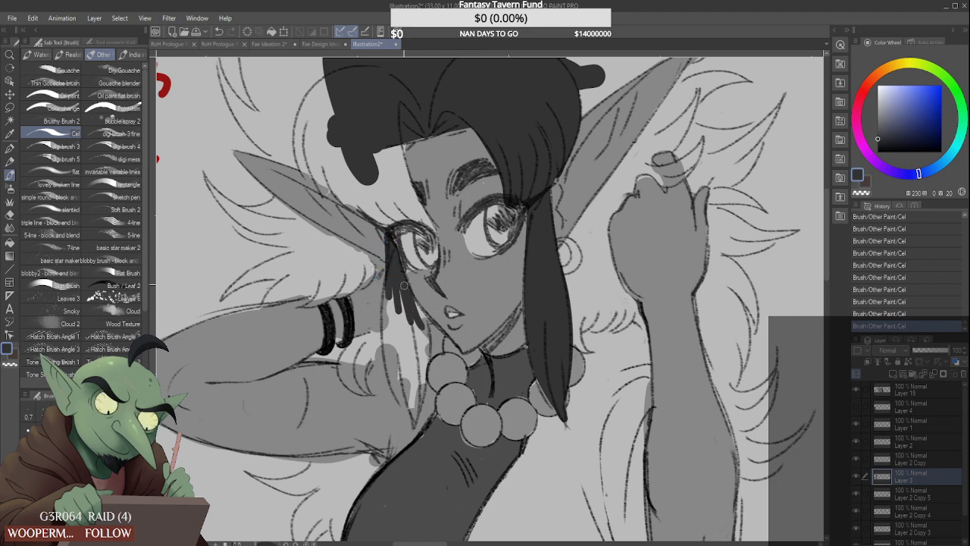
mouse_move(404, 285)
mouse_down()
mouse_move(425, 320)
mouse_move(427, 388)
mouse_up()
mouse_move(390, 277)
mouse_down()
mouse_move(403, 399)
mouse_move(385, 376)
mouse_up()
mouse_move(391, 296)
mouse_down()
mouse_move(414, 407)
mouse_move(390, 301)
mouse_move(410, 400)
mouse_move(396, 287)
mouse_move(418, 408)
mouse_up()
drag(414, 326, 422, 417)
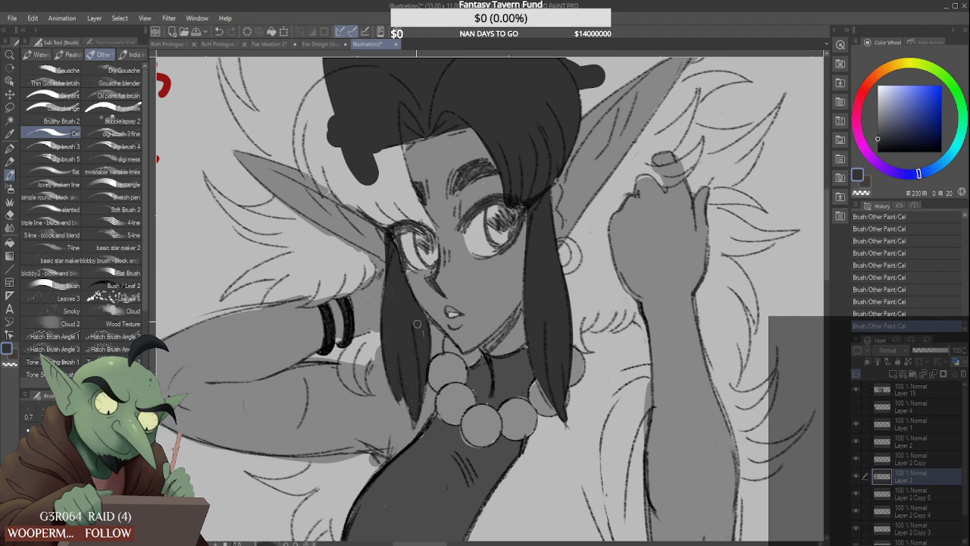
Fill the small hair curl behind the bent arm, just below the two arm bands, with dark grey
mouse_move(345, 350)
mouse_down()
mouse_move(347, 386)
mouse_move(363, 393)
mouse_move(357, 347)
mouse_move(369, 393)
mouse_up()
mouse_move(372, 343)
mouse_down()
mouse_move(360, 373)
mouse_move(362, 352)
mouse_move(355, 361)
mouse_up()
mouse_move(344, 352)
mouse_down()
mouse_move(325, 357)
mouse_move(368, 339)
mouse_up()
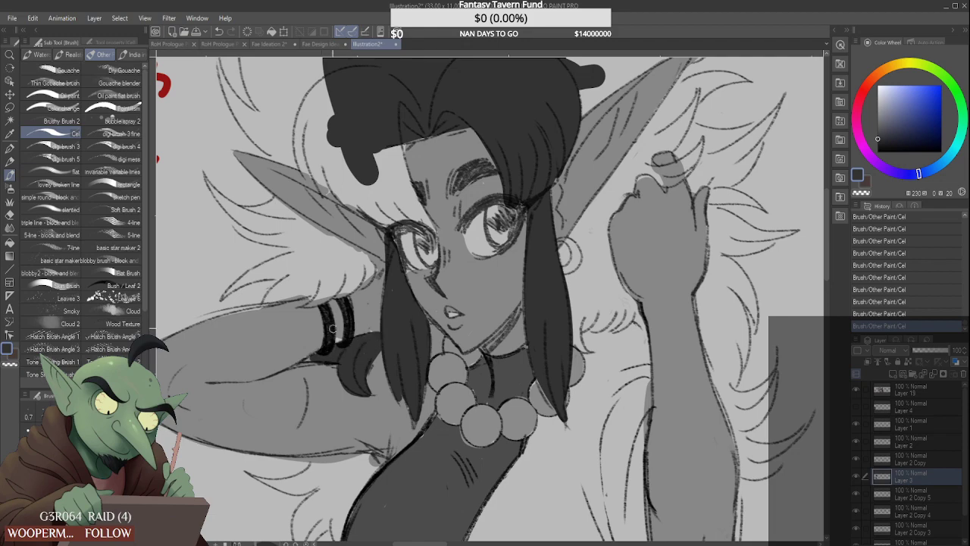
Fill the remaining light area of the crown and fringe above the bent arm's side of the face with dark grey
scroll(334, 311, down, 6)
scroll(339, 267, up, 4)
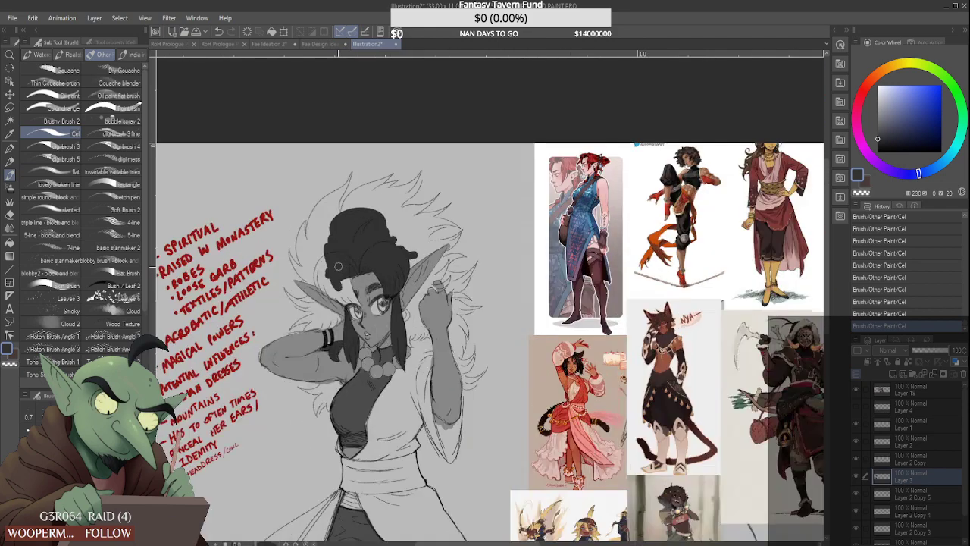
drag(319, 275, 325, 293)
mouse_move(328, 252)
mouse_down()
mouse_move(317, 279)
mouse_move(349, 305)
mouse_move(343, 277)
mouse_up()
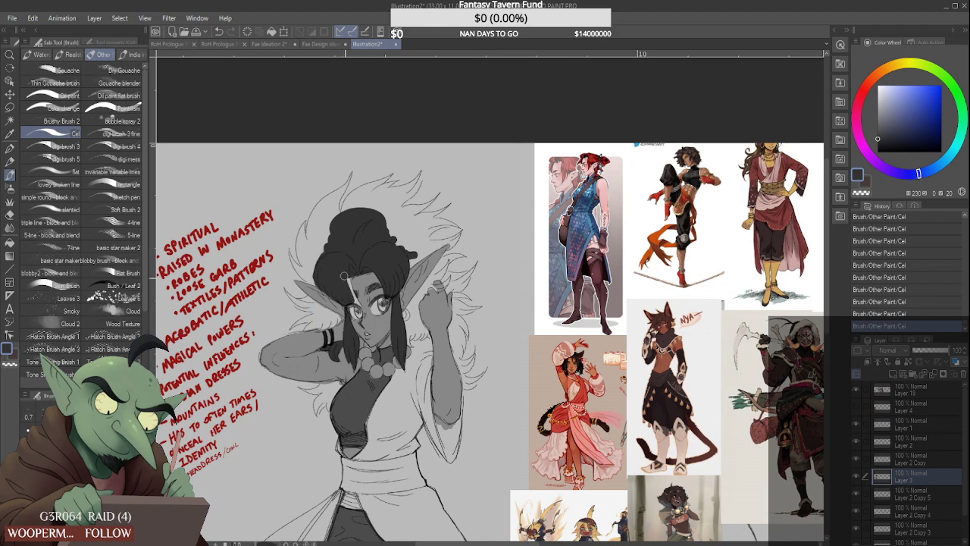
Paint pointed dark grey hair spikes above the ear on the bent-arm side and fill the upper hair mass between both ears
scroll(345, 276, up, 2)
scroll(343, 301, down, 4)
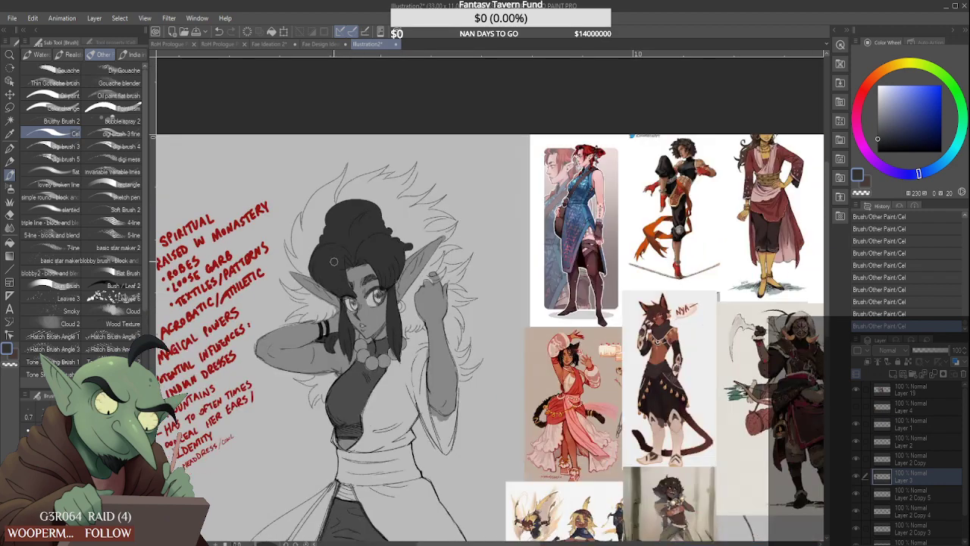
scroll(306, 252, up, 3)
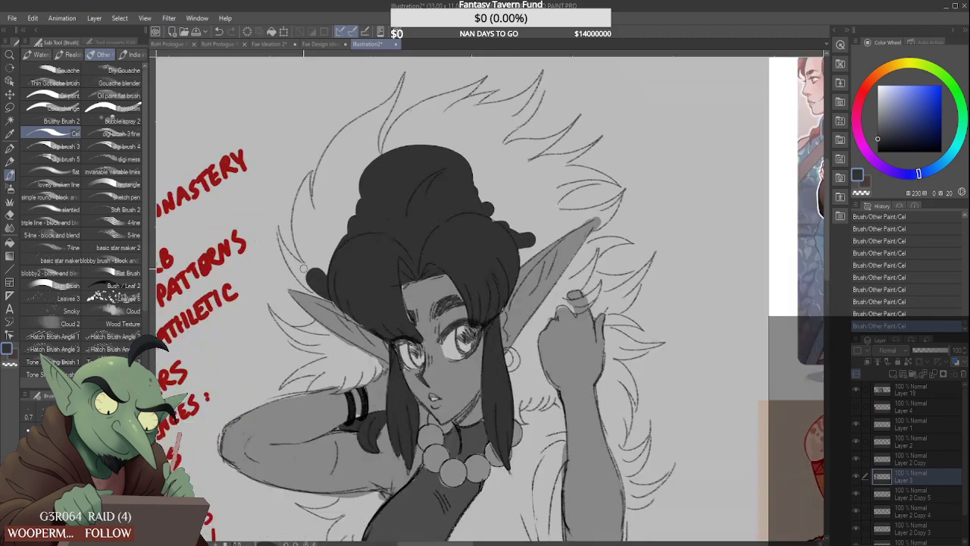
scroll(285, 251, up, 1)
mouse_move(275, 225)
mouse_down()
mouse_move(316, 279)
mouse_move(281, 244)
mouse_move(288, 261)
mouse_move(329, 312)
mouse_up()
drag(284, 256, 351, 319)
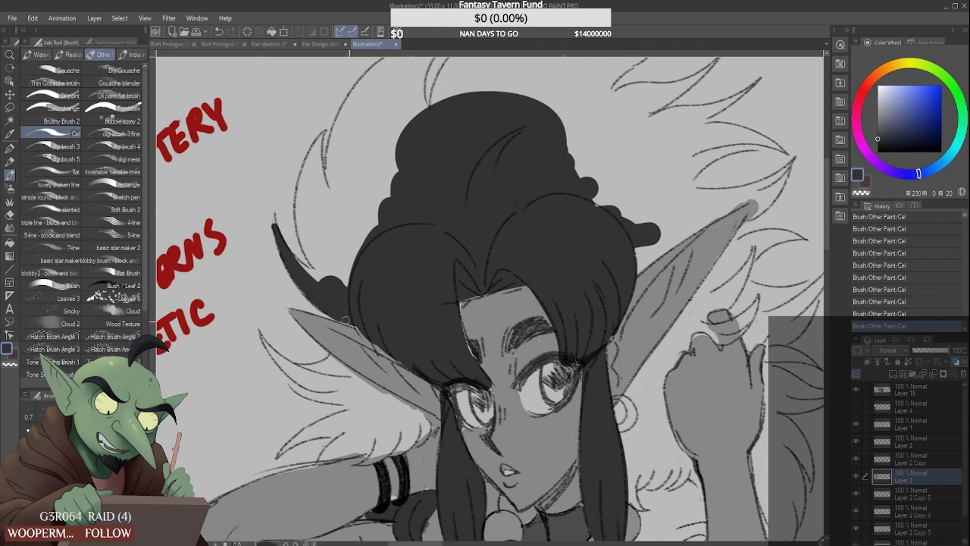
mouse_move(288, 260)
mouse_down()
mouse_move(345, 285)
mouse_move(307, 268)
mouse_move(336, 291)
mouse_move(310, 242)
mouse_move(319, 247)
mouse_move(326, 225)
mouse_move(377, 215)
mouse_move(414, 237)
mouse_move(410, 231)
mouse_move(421, 255)
mouse_move(436, 246)
mouse_move(416, 261)
mouse_move(444, 239)
mouse_move(400, 214)
mouse_move(418, 229)
mouse_move(433, 241)
mouse_move(406, 207)
mouse_move(426, 227)
mouse_up()
scroll(314, 259, down, 3)
mouse_move(415, 210)
mouse_down()
mouse_move(380, 194)
mouse_move(361, 198)
mouse_up()
scroll(366, 203, down, 3)
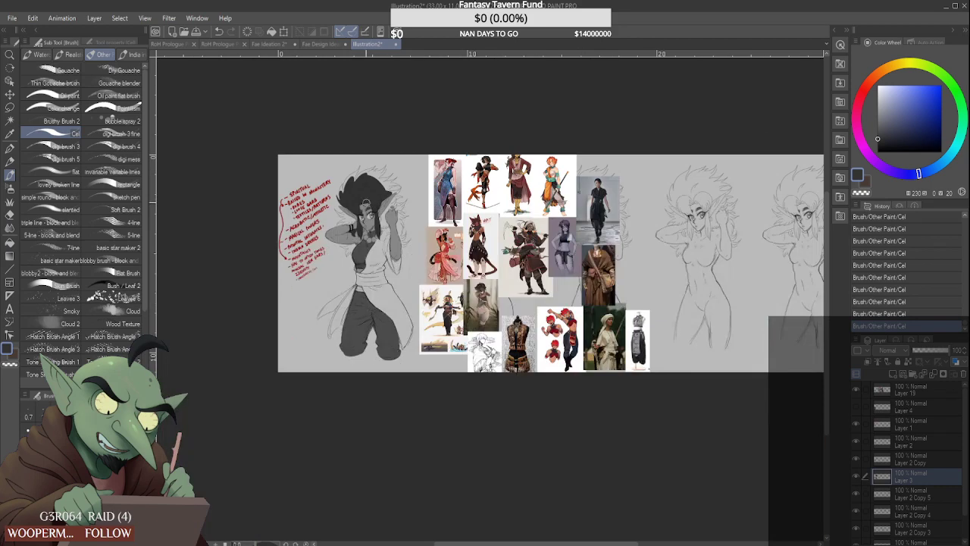
Paint the hair along the lower edge of the bent-arm-side ear and the tuft above the arm bands dark grey
scroll(365, 203, up, 6)
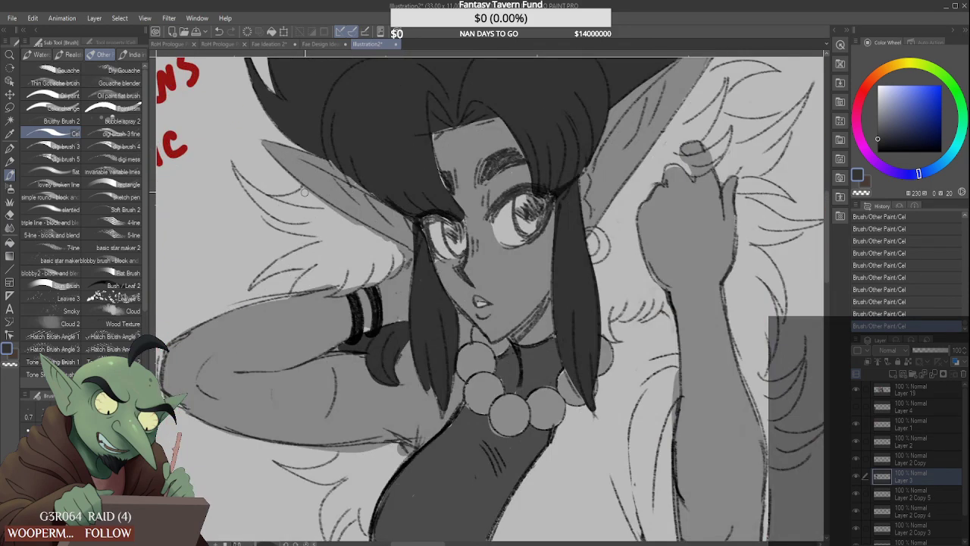
drag(302, 189, 387, 242)
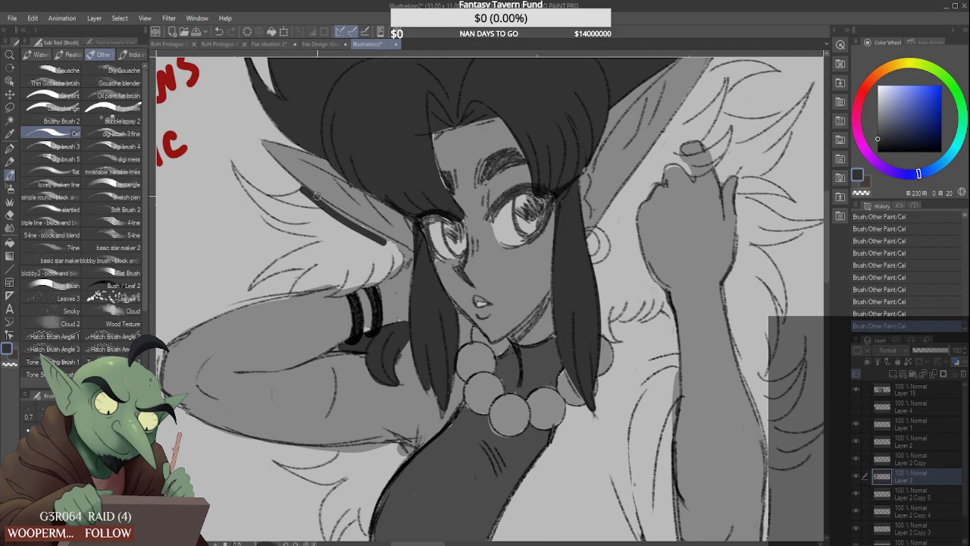
drag(317, 196, 409, 254)
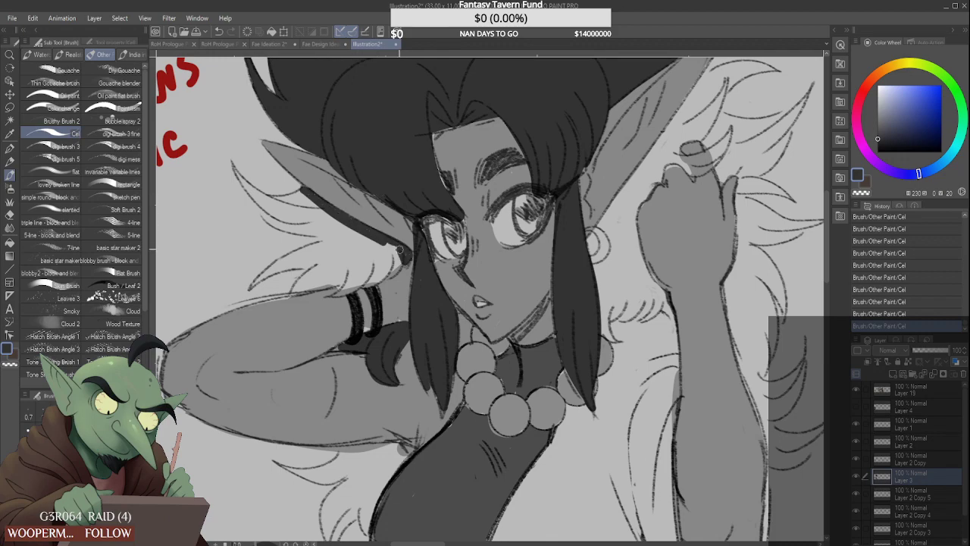
scroll(331, 232, down, 4)
scroll(339, 248, up, 3)
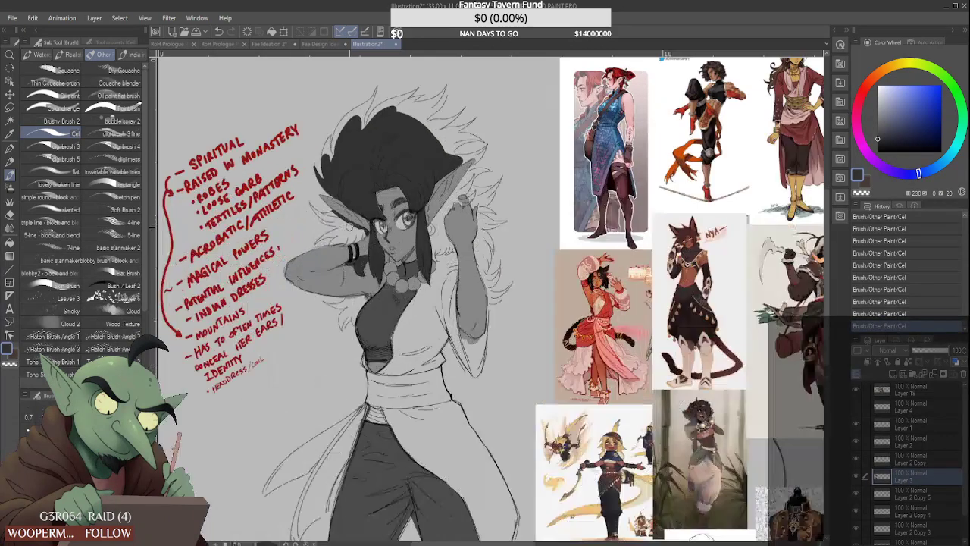
scroll(339, 248, up, 2)
mouse_move(319, 253)
mouse_down()
mouse_move(347, 236)
mouse_move(317, 253)
mouse_move(360, 243)
mouse_move(328, 250)
mouse_move(362, 232)
mouse_move(344, 239)
mouse_move(362, 240)
mouse_move(338, 265)
mouse_move(370, 240)
mouse_move(346, 258)
mouse_move(385, 223)
mouse_up()
scroll(352, 246, up, 2)
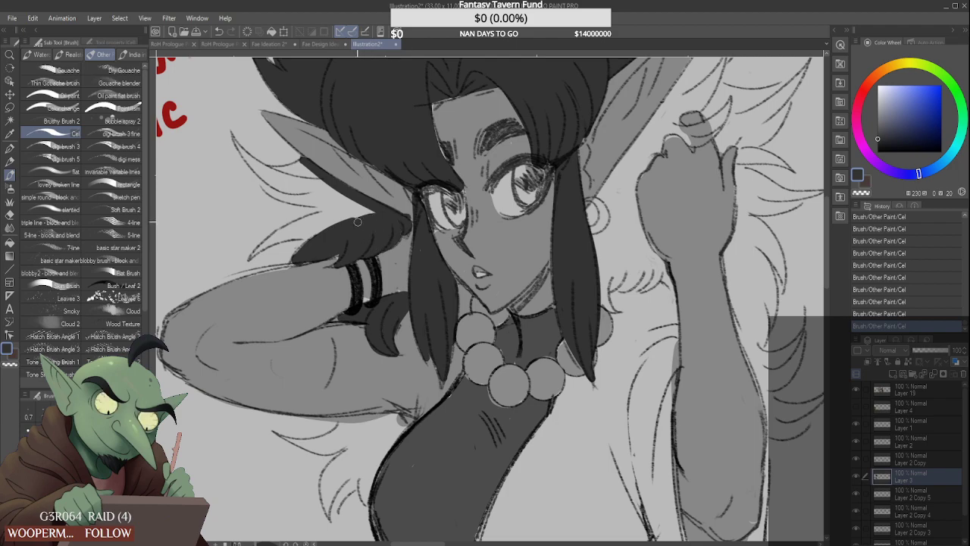
Extend the hair tuft over the bent arm out to its pointed tip and fill the gaps between its strands
scroll(405, 182, down, 3)
scroll(350, 186, up, 3)
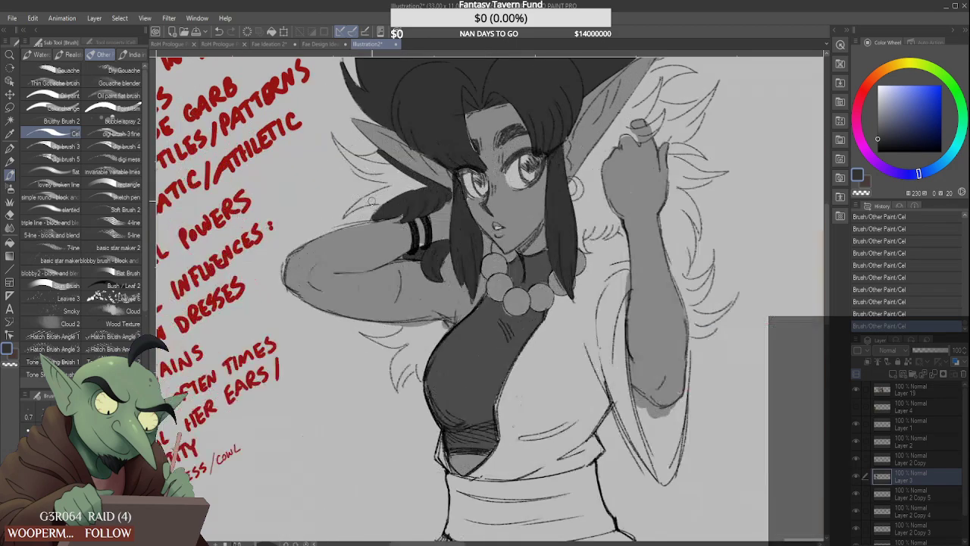
drag(311, 232, 442, 203)
mouse_move(317, 221)
mouse_down()
mouse_move(456, 170)
mouse_move(315, 220)
mouse_move(420, 176)
mouse_up()
scroll(419, 178, down, 2)
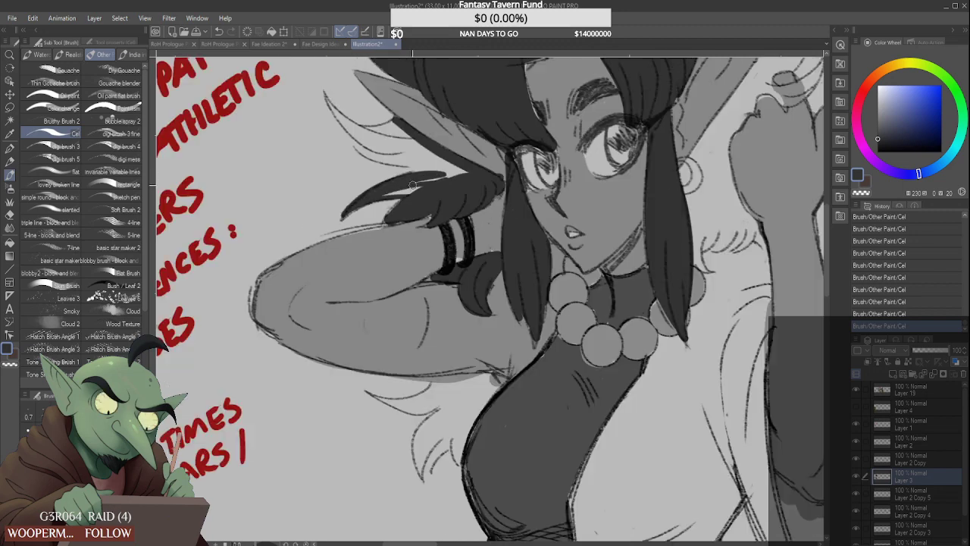
drag(422, 182, 465, 173)
Paint the upper pointed hair tuft below the ear on the bent-arm side dark grey, filling it up to the curved sketch line
drag(332, 114, 399, 169)
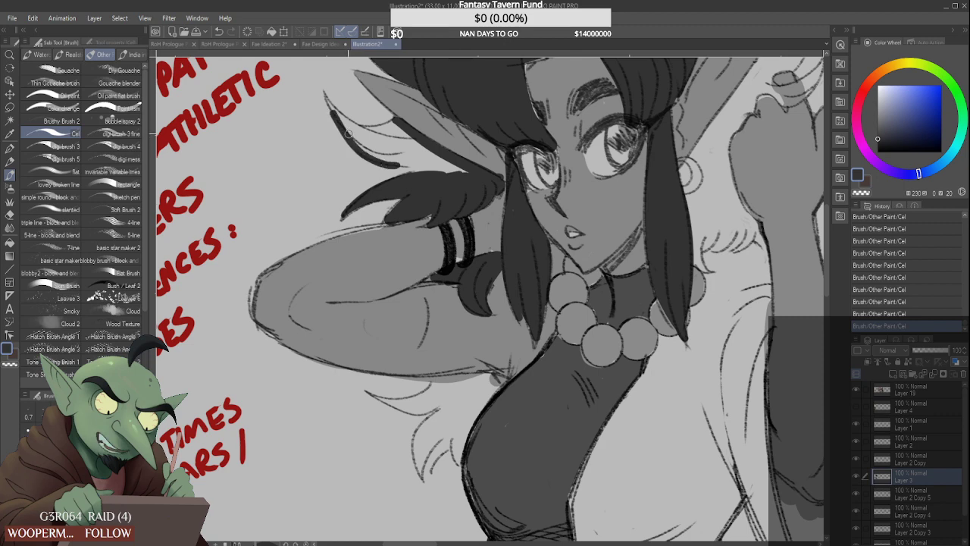
drag(346, 131, 428, 174)
drag(370, 145, 452, 170)
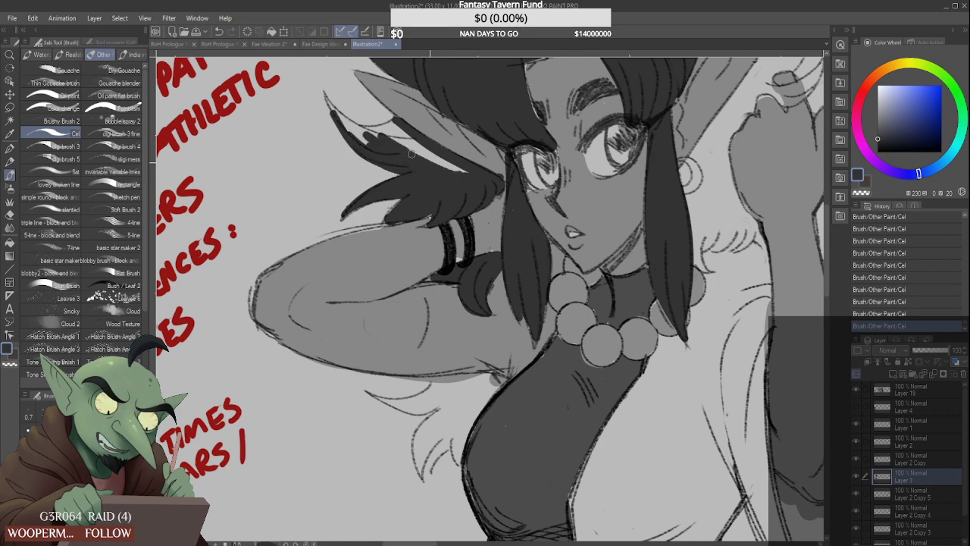
drag(392, 133, 455, 175)
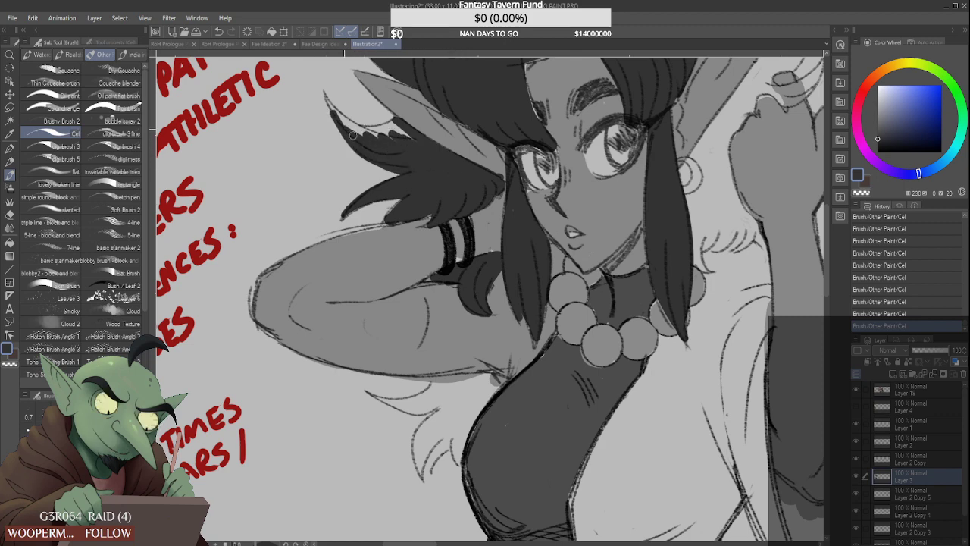
scroll(333, 114, down, 1)
scroll(333, 114, up, 2)
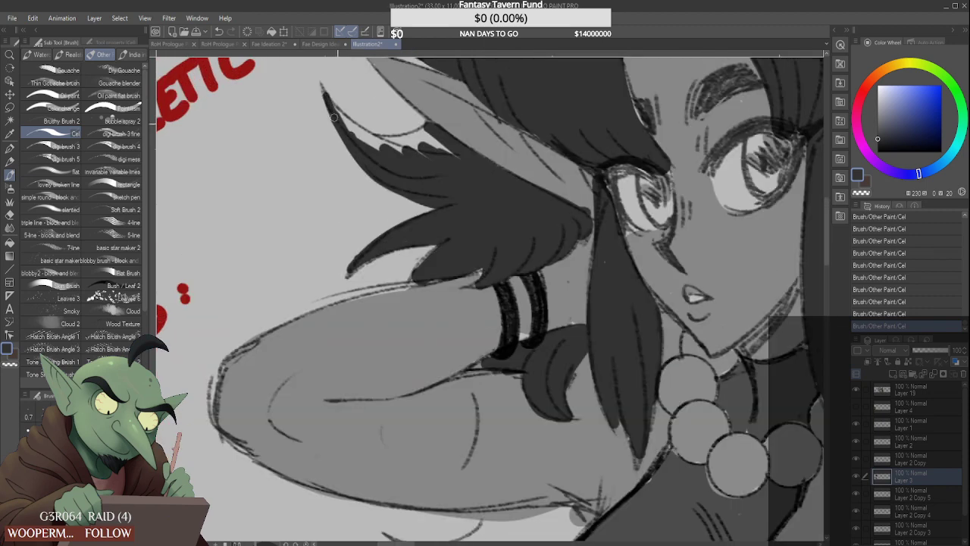
mouse_move(334, 117)
mouse_down()
mouse_move(402, 154)
mouse_move(380, 151)
mouse_move(420, 154)
mouse_move(426, 128)
mouse_move(457, 156)
mouse_move(432, 137)
mouse_up()
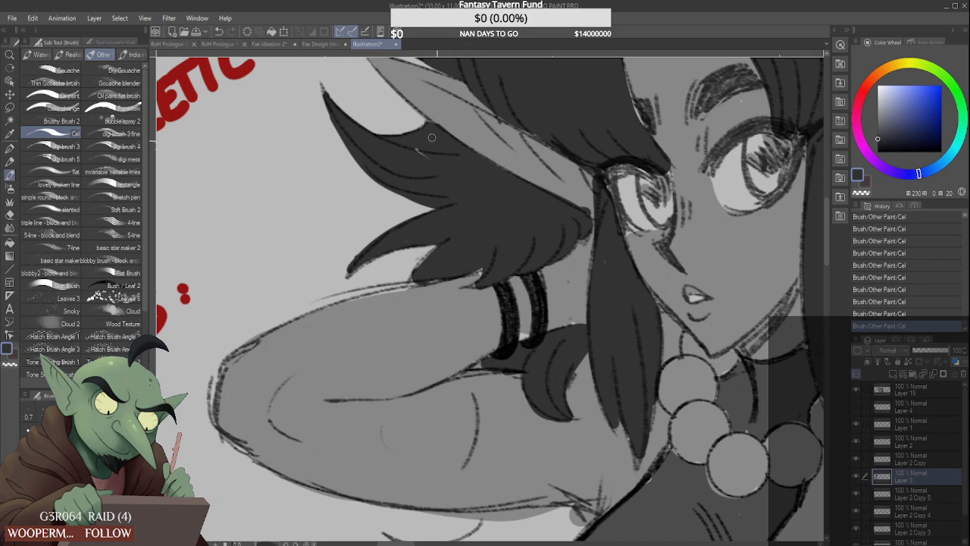
scroll(436, 162, down, 5)
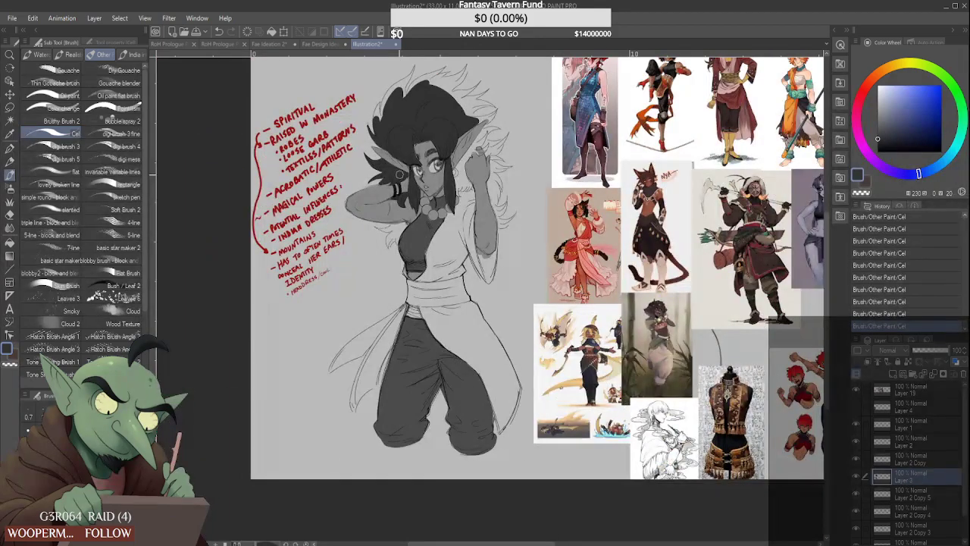
Paint dark grey hair around the hoop earring and between the ear and the raised hand
scroll(452, 170, up, 5)
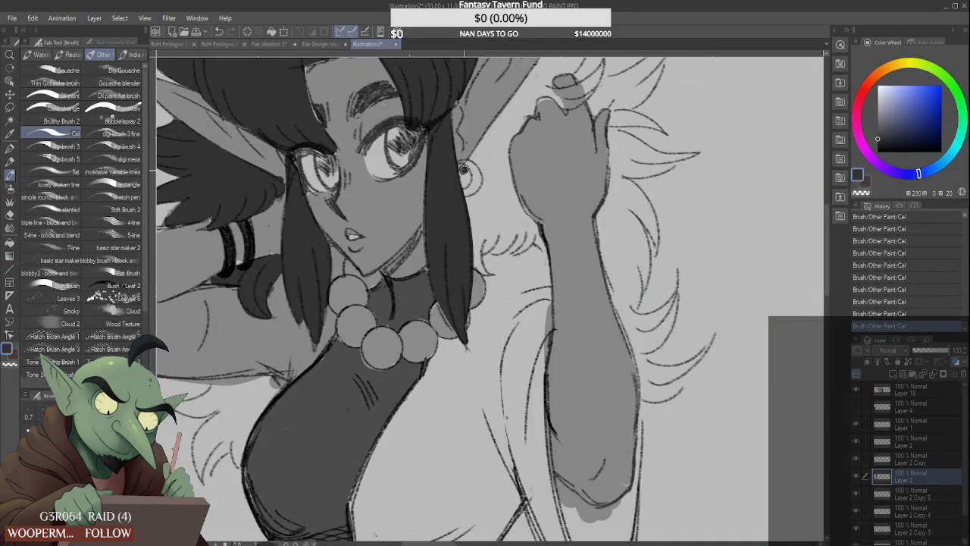
mouse_move(472, 185)
mouse_down()
mouse_move(480, 188)
mouse_move(519, 111)
mouse_move(485, 163)
mouse_move(512, 122)
mouse_up()
mouse_move(536, 85)
mouse_down()
mouse_move(502, 120)
mouse_move(532, 79)
mouse_move(523, 90)
mouse_up()
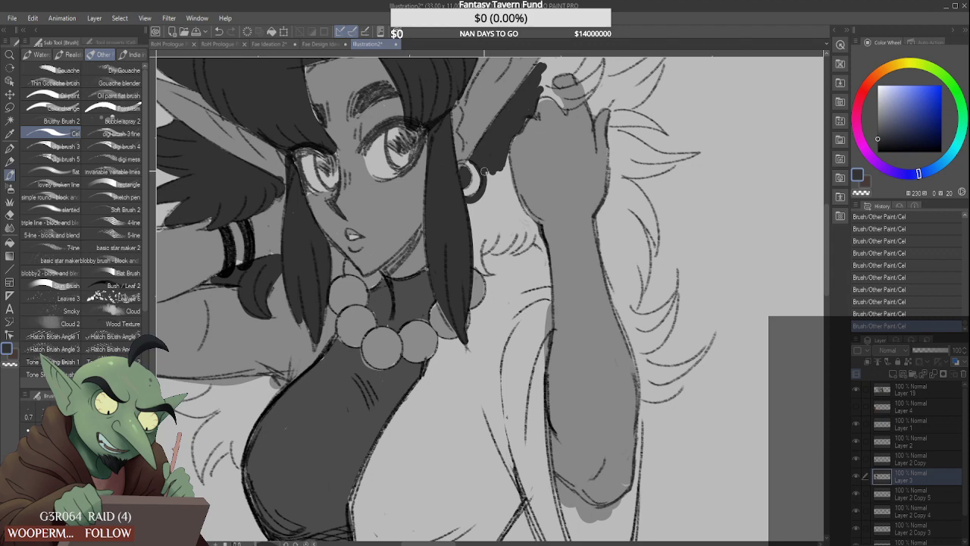
drag(483, 171, 481, 204)
Erase the dark paint spilling over the hoop earring and tidy the hair around it
key(e)
scroll(479, 176, up, 2)
drag(469, 160, 479, 183)
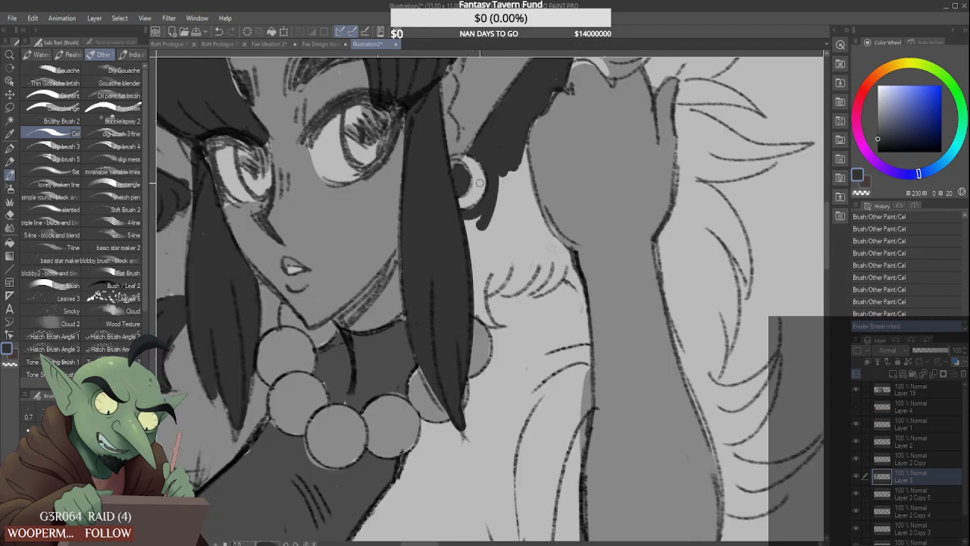
mouse_move(467, 218)
mouse_down()
mouse_move(486, 227)
mouse_move(484, 237)
mouse_up()
Fill the hair between the earring and the raised wrist with dark grey down to its jagged lower edge
scroll(479, 222, down, 1)
scroll(485, 246, up, 1)
drag(473, 285, 482, 306)
mouse_move(491, 237)
mouse_down()
mouse_move(490, 309)
mouse_move(508, 228)
mouse_move(500, 187)
mouse_move(497, 256)
mouse_move(520, 236)
mouse_move(504, 260)
mouse_move(512, 162)
mouse_move(532, 241)
mouse_move(516, 263)
mouse_move(540, 247)
mouse_move(524, 258)
mouse_move(553, 274)
mouse_move(544, 255)
mouse_up()
scroll(493, 243, down, 2)
scroll(546, 247, up, 1)
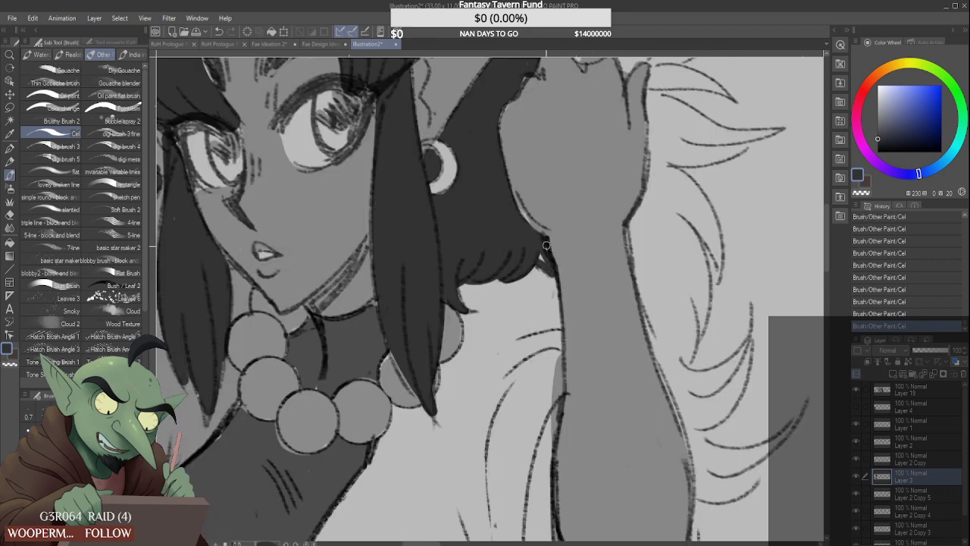
Paint the curved hair strand lying across the raised fingers dark grey and join it to the hair behind the ear
scroll(546, 245, down, 4)
scroll(517, 193, up, 5)
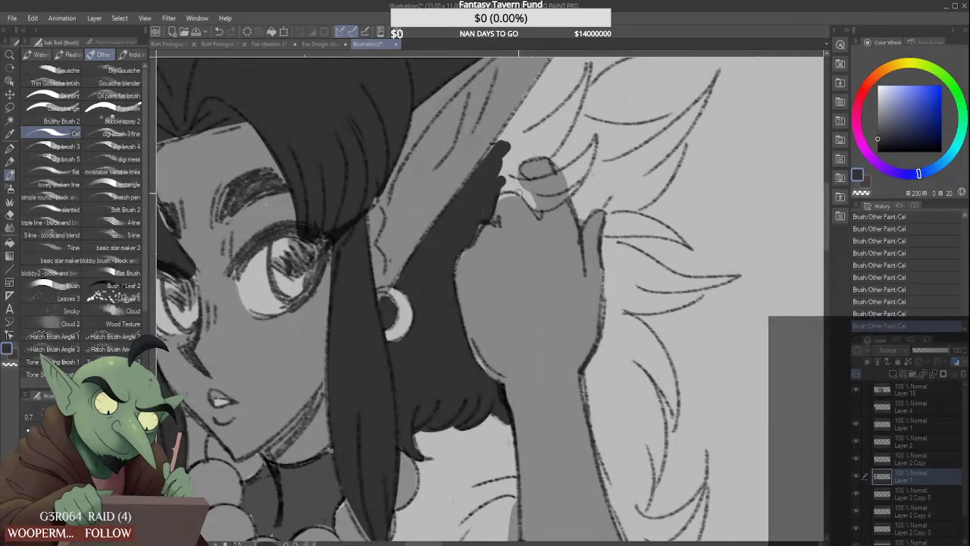
mouse_move(518, 193)
mouse_down()
mouse_move(506, 185)
mouse_move(526, 191)
mouse_move(500, 175)
mouse_move(573, 188)
mouse_move(584, 176)
mouse_move(523, 187)
mouse_move(586, 163)
mouse_move(592, 146)
mouse_move(559, 179)
mouse_move(513, 171)
mouse_up()
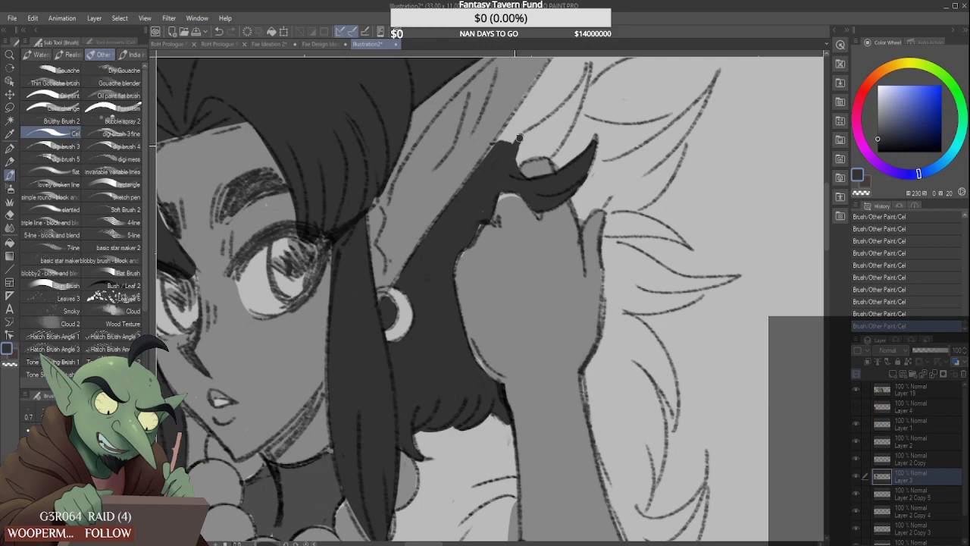
mouse_move(519, 138)
mouse_down()
mouse_move(475, 175)
mouse_move(541, 100)
mouse_move(444, 241)
mouse_move(489, 176)
mouse_move(467, 210)
mouse_move(512, 169)
mouse_move(551, 169)
mouse_up()
Paint the pointed hair tuft beneath the ear tip above the raised hand dark grey, shaping it to a sharp end
scroll(500, 151, down, 3)
scroll(504, 148, up, 4)
scroll(490, 173, up, 2)
scroll(473, 216, down, 2)
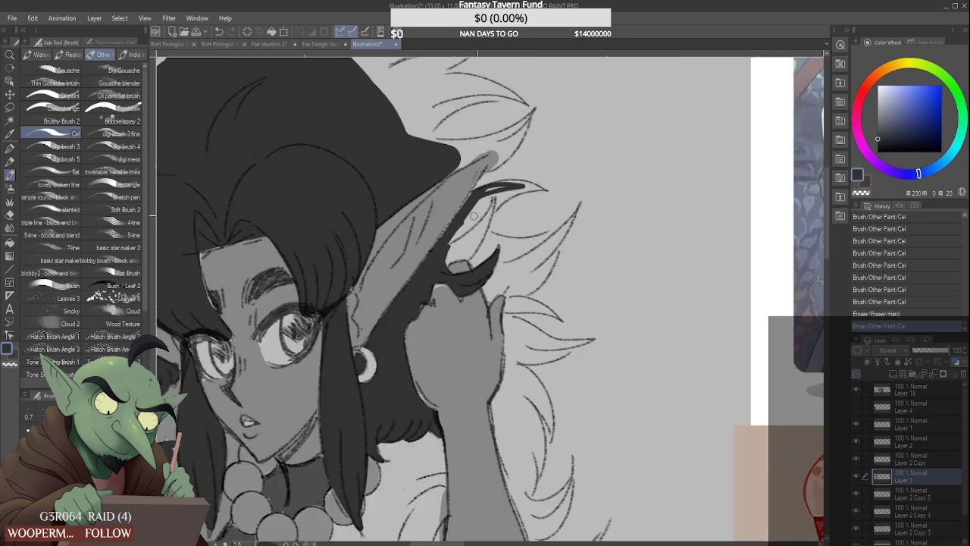
mouse_move(479, 194)
mouse_down()
mouse_move(522, 185)
mouse_move(454, 241)
mouse_move(488, 197)
mouse_move(465, 217)
mouse_move(467, 234)
mouse_move(442, 269)
mouse_move(462, 245)
mouse_move(448, 261)
mouse_move(481, 246)
mouse_move(447, 260)
mouse_move(481, 251)
mouse_move(469, 253)
mouse_move(476, 273)
mouse_move(473, 234)
mouse_move(477, 267)
mouse_move(464, 242)
mouse_move(486, 206)
mouse_move(480, 231)
mouse_move(517, 194)
mouse_move(470, 207)
mouse_move(515, 184)
mouse_up()
scroll(515, 184, up, 1)
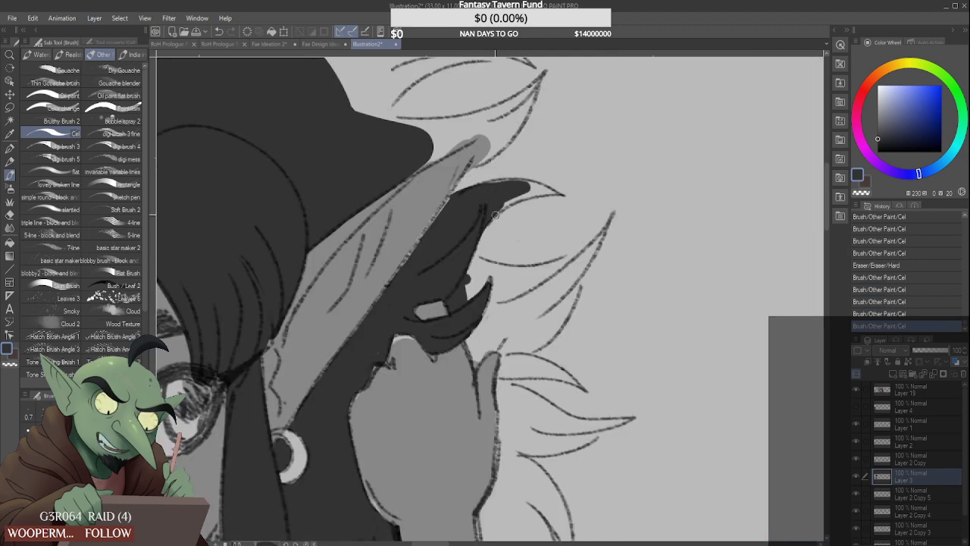
drag(479, 225, 562, 197)
mouse_move(485, 188)
mouse_down()
mouse_move(567, 199)
mouse_move(521, 194)
mouse_move(541, 189)
mouse_move(518, 214)
mouse_move(568, 200)
mouse_up()
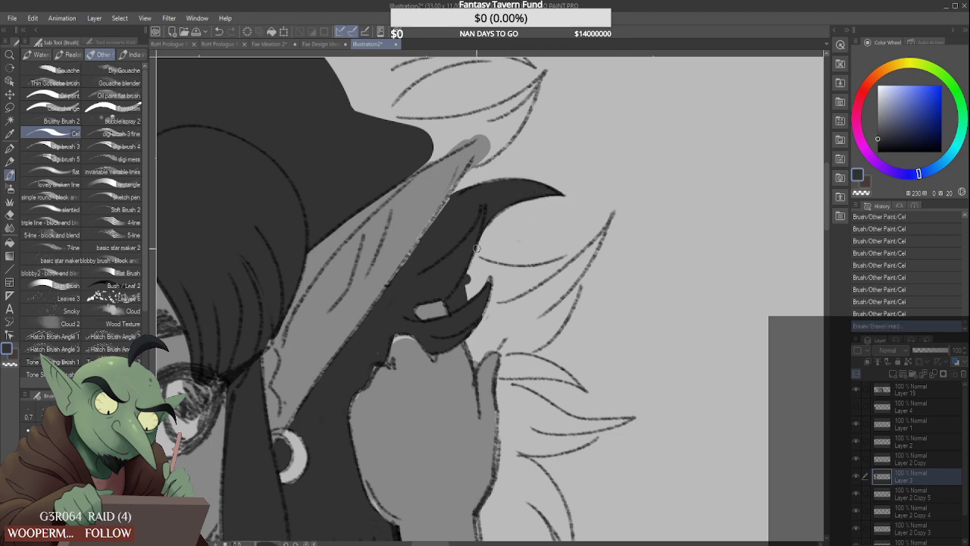
Paint dark grey hair behind the raised fingertips and fill the gap between the fingers and the outer finger
scroll(462, 285, down, 1)
mouse_move(469, 274)
mouse_down()
mouse_move(458, 293)
mouse_move(480, 306)
mouse_move(462, 349)
mouse_move(497, 317)
mouse_up()
scroll(473, 292, up, 1)
scroll(471, 317, down, 1)
scroll(469, 288, down, 1)
scroll(476, 304, up, 2)
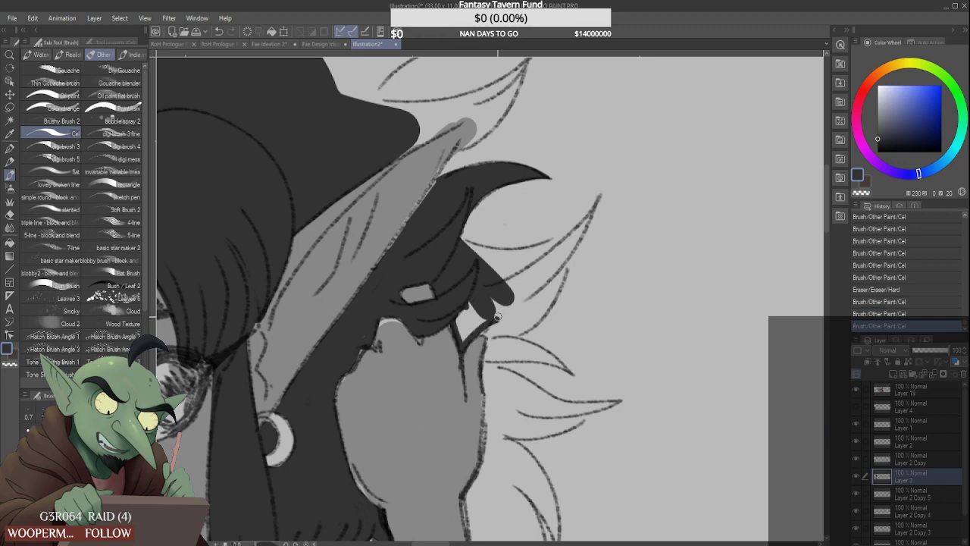
mouse_move(462, 346)
mouse_down()
mouse_move(460, 315)
mouse_move(469, 304)
mouse_up()
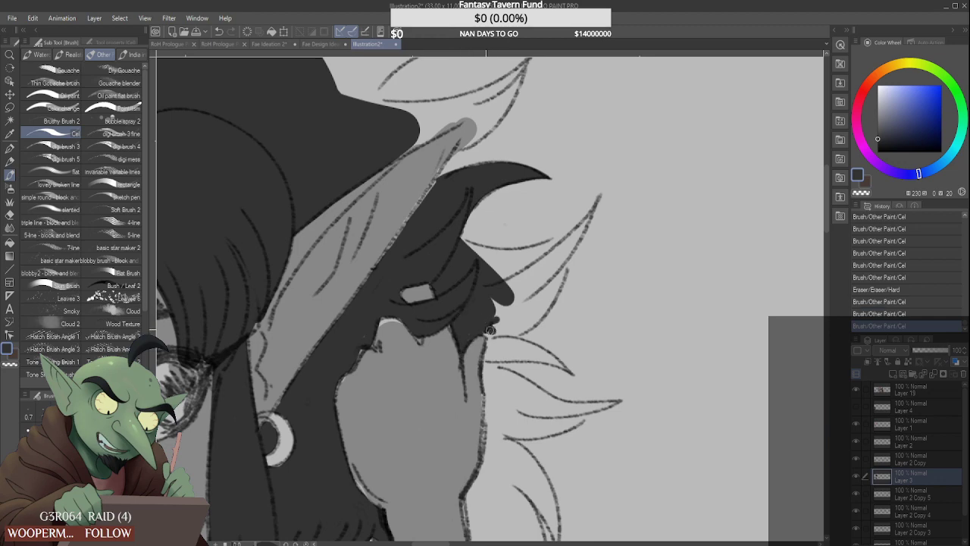
Paint a dark grey strip of hair along the outer edge of the raised hand down towards the wrist
scroll(489, 331, down, 2)
scroll(490, 331, up, 2)
mouse_move(495, 334)
mouse_down()
mouse_move(491, 438)
mouse_move(497, 366)
mouse_up()
scroll(495, 353, down, 1)
scroll(494, 347, down, 1)
scroll(492, 414, up, 1)
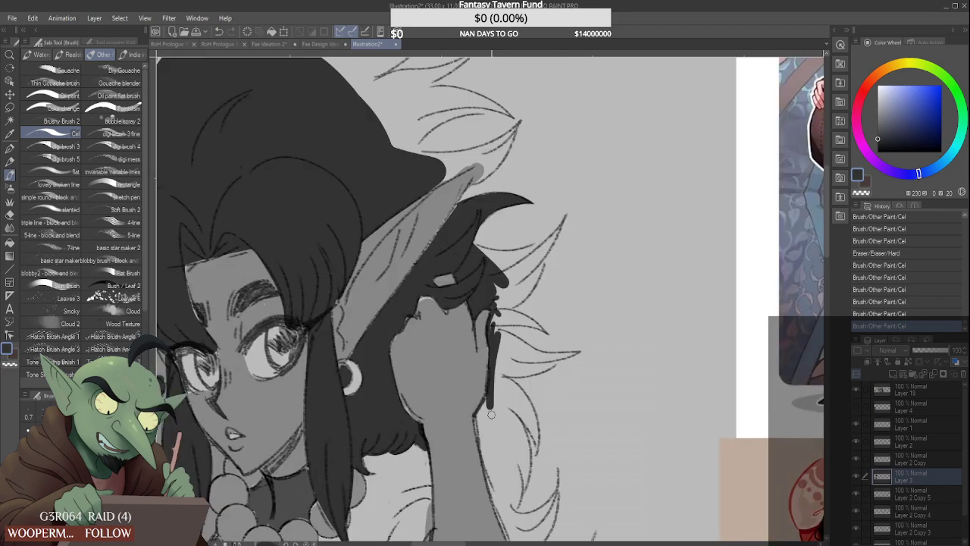
scroll(491, 414, down, 3)
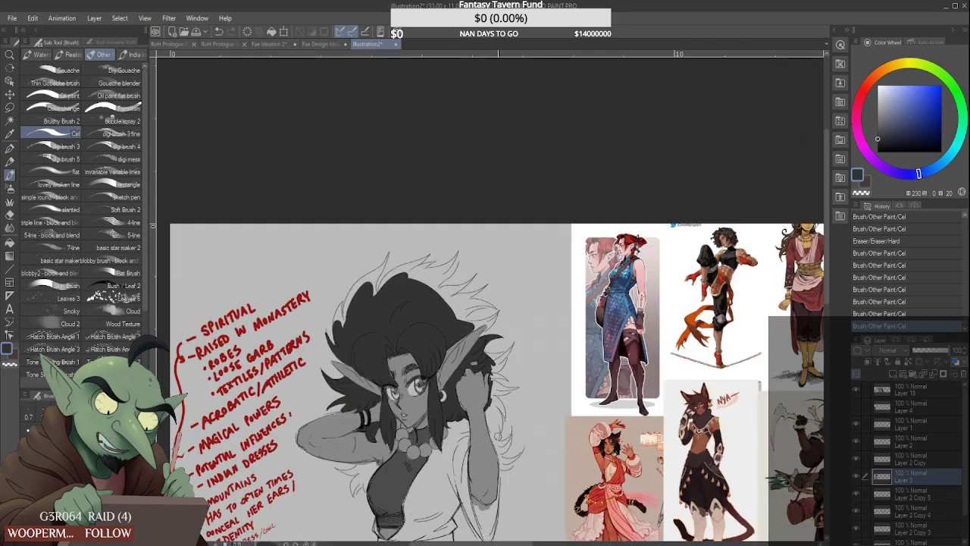
Paint the curved hair lock beside the raised wrist dark grey, filling it down to its pointed tip
scroll(485, 409, up, 2)
mouse_move(484, 404)
mouse_down()
mouse_move(498, 442)
mouse_move(503, 415)
mouse_move(491, 396)
mouse_move(504, 418)
mouse_move(492, 368)
mouse_move(514, 397)
mouse_up()
scroll(490, 398, up, 1)
scroll(503, 396, up, 2)
drag(488, 348, 524, 432)
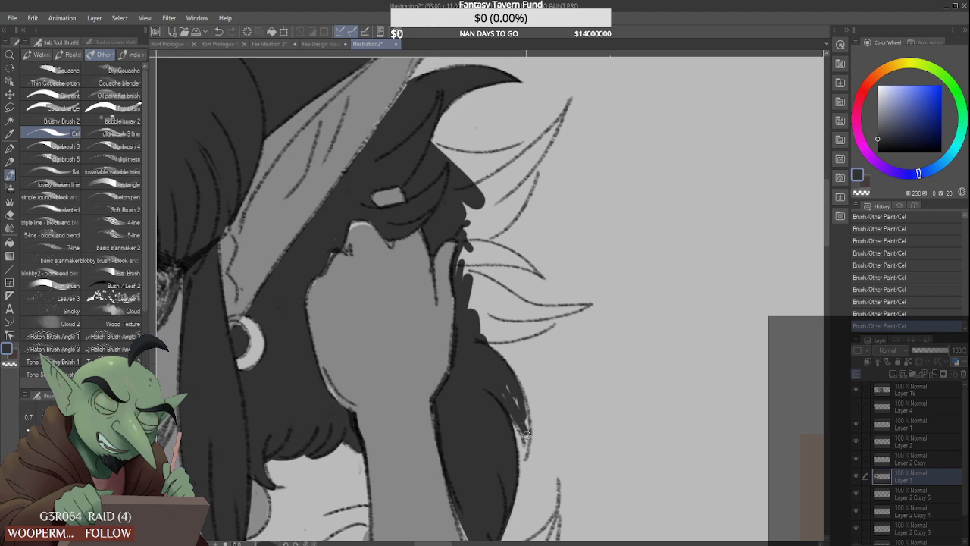
mouse_move(502, 379)
mouse_down()
mouse_move(526, 434)
mouse_move(515, 381)
mouse_move(527, 428)
mouse_move(508, 395)
mouse_move(526, 435)
mouse_move(499, 395)
mouse_move(526, 447)
mouse_up()
scroll(526, 435, up, 1)
drag(510, 407, 529, 460)
scroll(485, 358, down, 1)
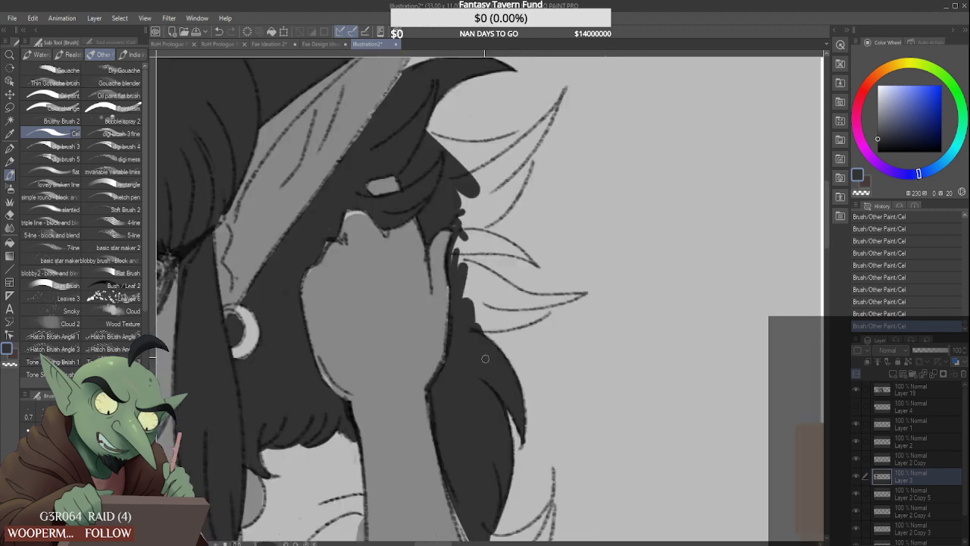
Fill the small curved hair spike beside the raised outer finger with dark grey, following the sketch to a sharp tip
scroll(485, 359, down, 3)
scroll(470, 292, up, 3)
mouse_move(468, 296)
mouse_down()
mouse_move(499, 307)
mouse_move(469, 289)
mouse_move(466, 302)
mouse_move(486, 280)
mouse_move(473, 277)
mouse_move(485, 298)
mouse_move(506, 298)
mouse_move(475, 303)
mouse_move(531, 304)
mouse_move(474, 278)
mouse_move(539, 303)
mouse_up()
scroll(487, 285, down, 1)
scroll(500, 304, up, 1)
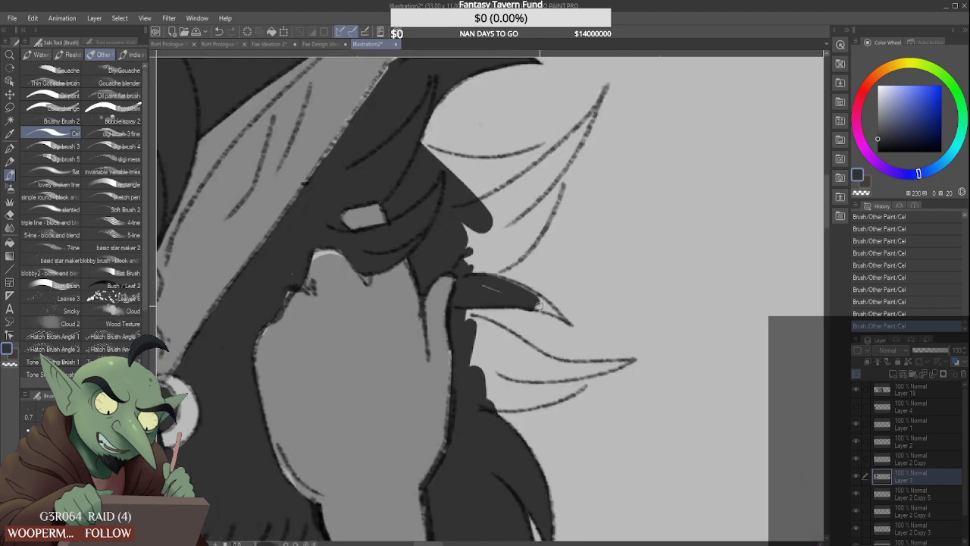
drag(478, 280, 547, 306)
mouse_move(487, 288)
mouse_down()
mouse_move(566, 319)
mouse_move(563, 305)
mouse_move(587, 327)
mouse_up()
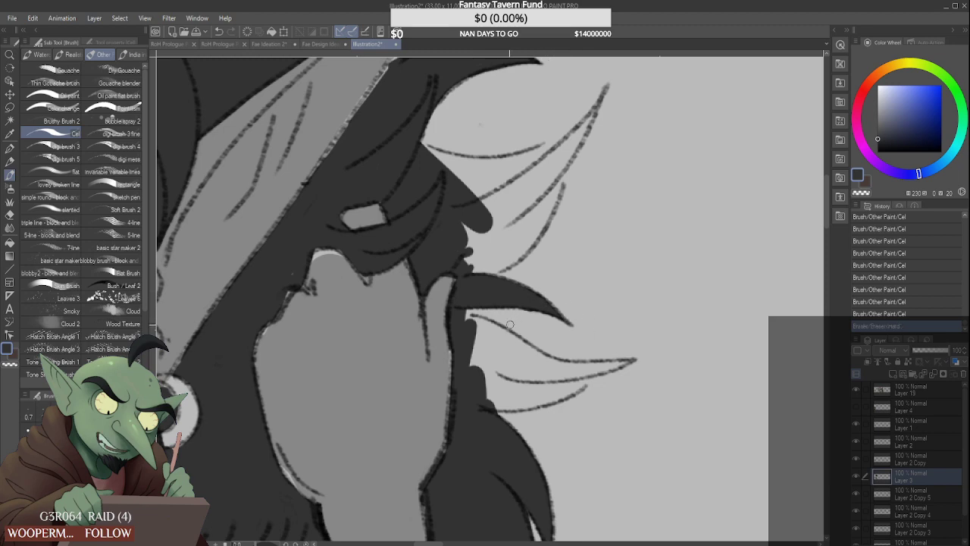
Paint the wider hair spike just below the small curved one dark grey, out to its long pointed tip
scroll(504, 329, down, 1)
mouse_move(473, 316)
mouse_down()
mouse_move(542, 359)
mouse_move(480, 331)
mouse_move(509, 356)
mouse_move(496, 359)
mouse_move(553, 360)
mouse_move(504, 346)
mouse_move(564, 359)
mouse_move(506, 344)
mouse_move(561, 360)
mouse_move(530, 361)
mouse_move(585, 354)
mouse_up()
scroll(492, 347, down, 2)
scroll(501, 366, up, 2)
scroll(551, 361, up, 2)
mouse_move(587, 352)
mouse_down()
mouse_move(537, 353)
mouse_move(587, 351)
mouse_move(568, 358)
mouse_move(583, 354)
mouse_move(561, 349)
mouse_up()
drag(491, 336, 518, 346)
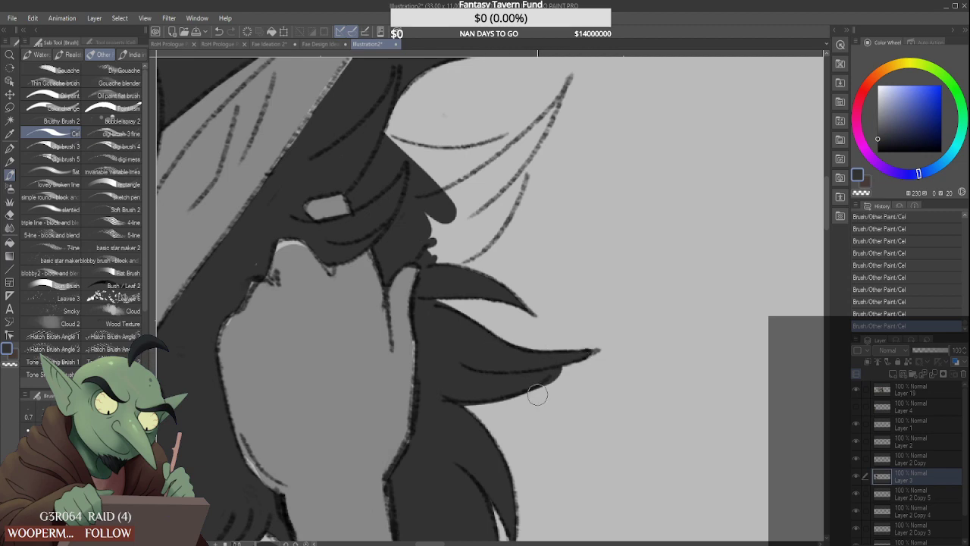
Fill the large upswept hair spike above the raised fingers with dark grey and clean its edges to a sharp tip
scroll(553, 375, down, 2)
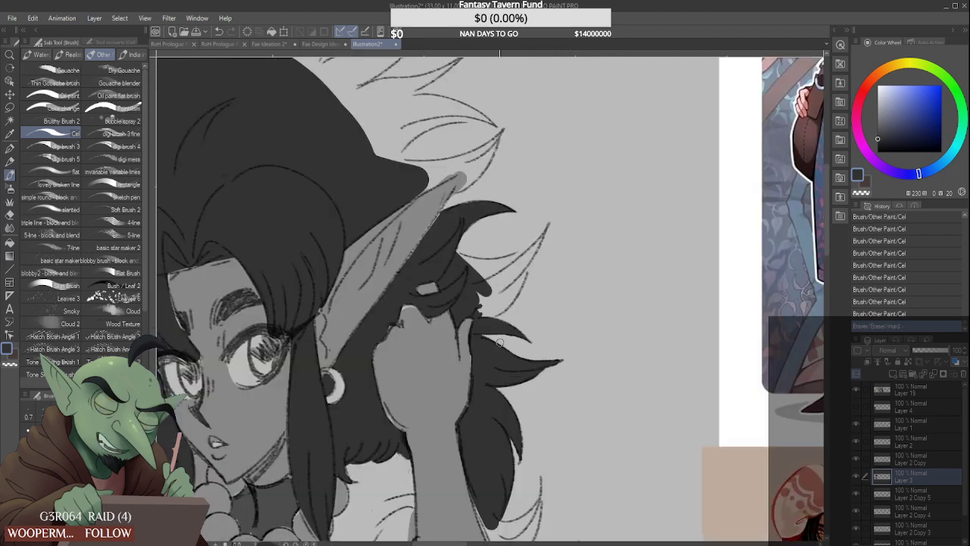
scroll(489, 273, up, 1)
scroll(479, 296, down, 1)
mouse_move(478, 296)
mouse_down()
mouse_move(478, 329)
mouse_move(520, 280)
mouse_move(509, 303)
mouse_move(521, 273)
mouse_move(495, 313)
mouse_move(520, 273)
mouse_up()
mouse_move(479, 299)
mouse_down()
mouse_move(478, 276)
mouse_move(510, 281)
mouse_move(467, 280)
mouse_move(491, 271)
mouse_move(450, 261)
mouse_move(568, 259)
mouse_up()
scroll(468, 280, up, 2)
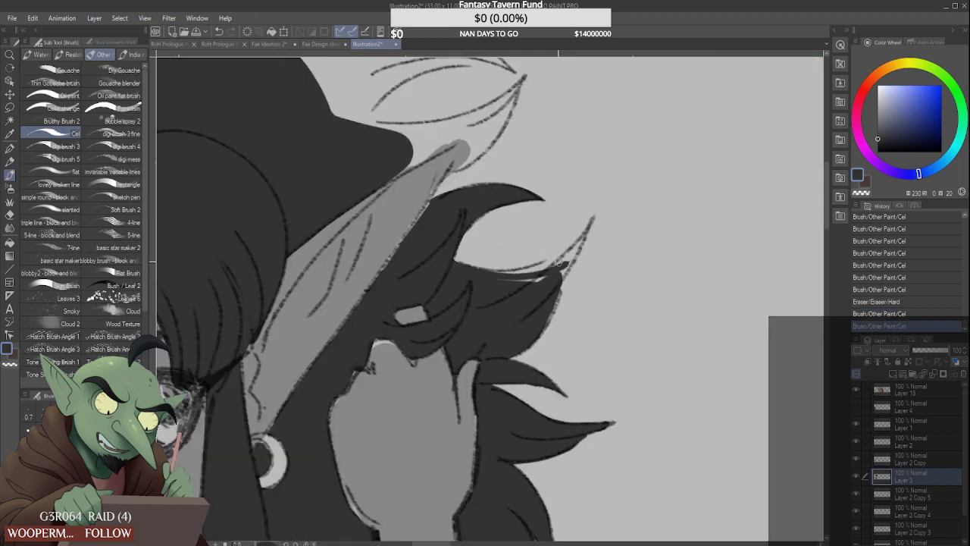
drag(491, 274, 570, 250)
drag(480, 259, 571, 247)
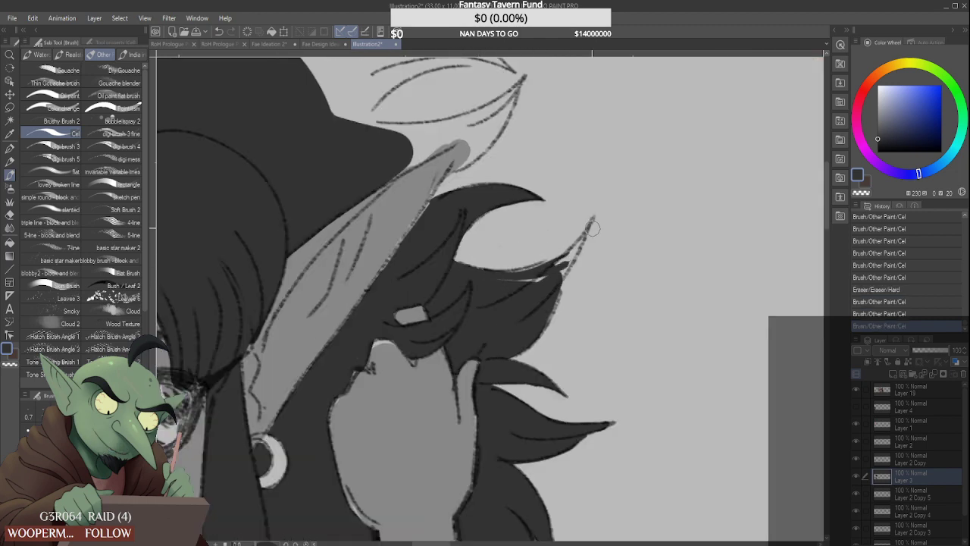
mouse_move(496, 278)
mouse_down()
mouse_move(571, 250)
mouse_move(548, 274)
mouse_move(575, 244)
mouse_move(552, 289)
mouse_move(584, 231)
mouse_move(560, 244)
mouse_move(585, 211)
mouse_up()
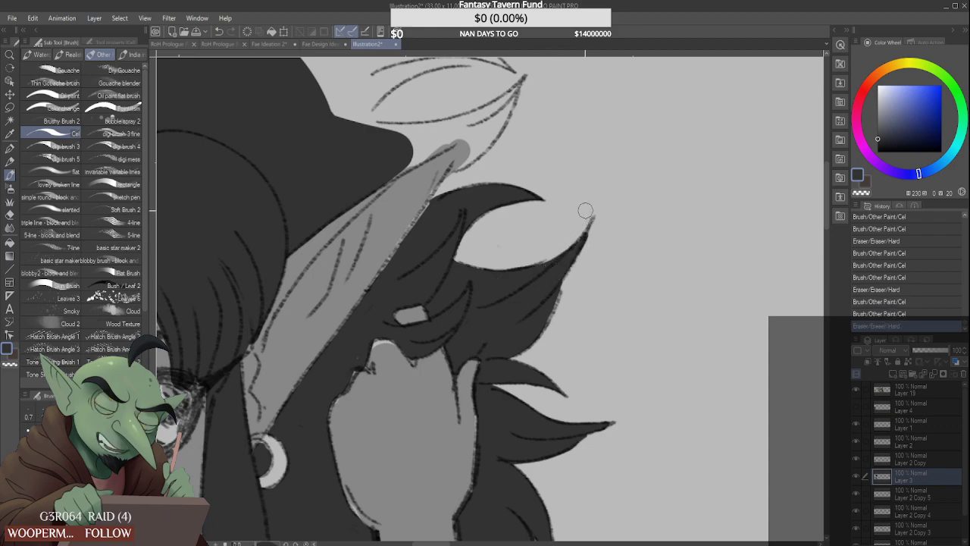
Extend the dark hair down behind the raised forearm and fill the upper outward-curling lock with the Cel brush
scroll(559, 235, down, 6)
scroll(554, 281, up, 5)
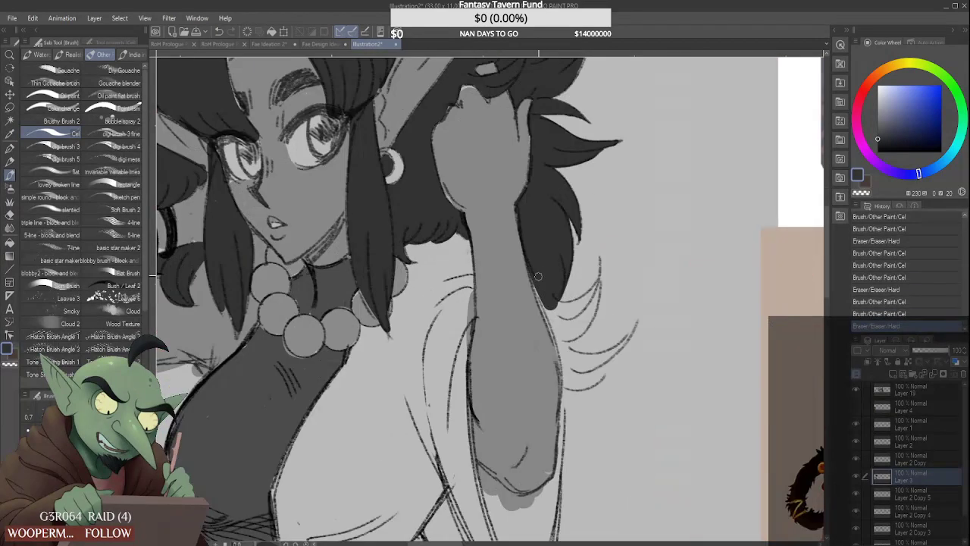
mouse_move(532, 277)
mouse_down()
mouse_move(561, 355)
mouse_move(564, 340)
mouse_up()
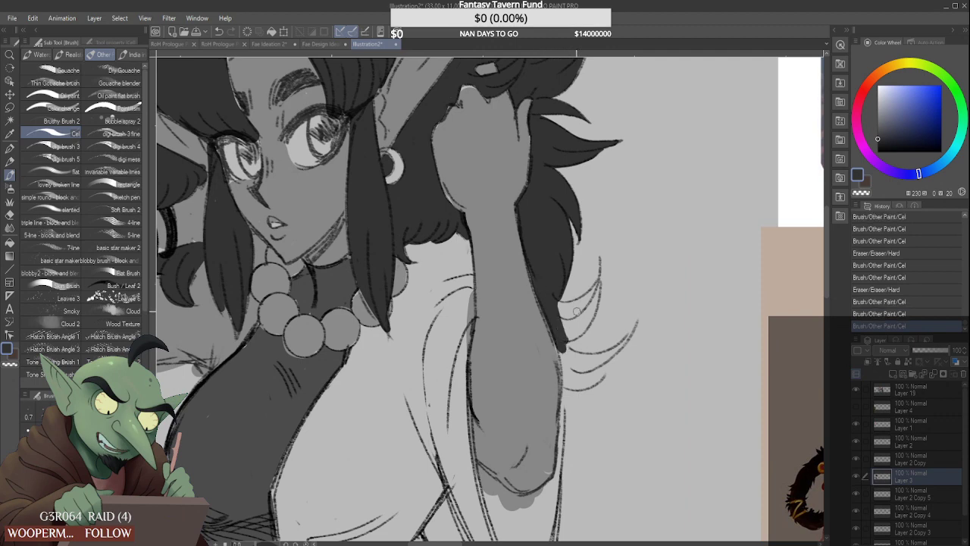
scroll(570, 313, up, 3)
drag(548, 293, 589, 295)
mouse_move(565, 296)
mouse_down()
mouse_move(609, 273)
mouse_move(560, 346)
mouse_move(586, 342)
mouse_move(602, 312)
mouse_move(574, 346)
mouse_move(562, 343)
mouse_move(572, 330)
mouse_move(548, 302)
mouse_move(601, 291)
mouse_move(560, 349)
mouse_move(556, 315)
mouse_move(576, 314)
mouse_move(550, 347)
mouse_move(557, 401)
mouse_up()
Fill the lower curled hair lock beside the raised forearm out to its sketched tip, and clean its outer edge with the hard eraser
drag(548, 351, 557, 414)
mouse_move(562, 356)
mouse_down()
mouse_move(599, 379)
mouse_move(554, 366)
mouse_move(607, 391)
mouse_up()
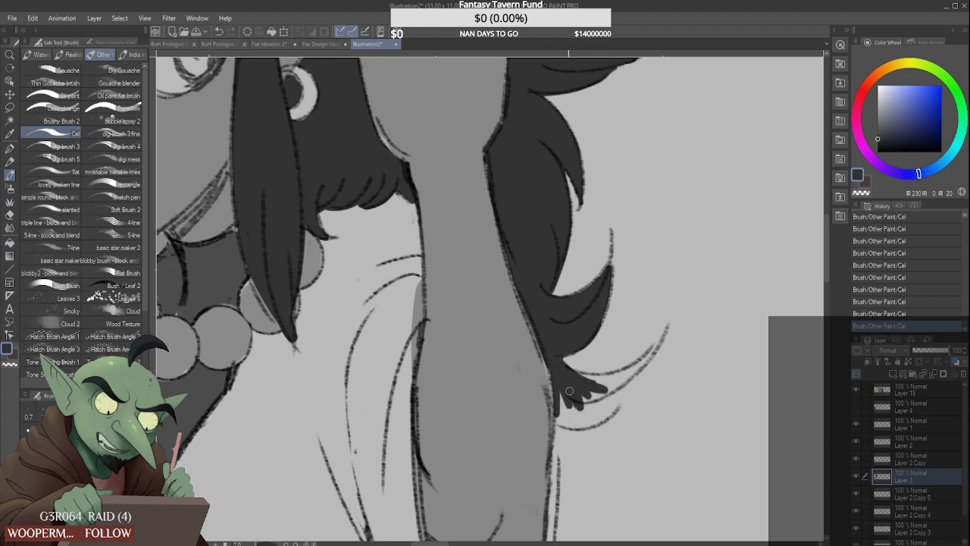
drag(560, 423, 621, 379)
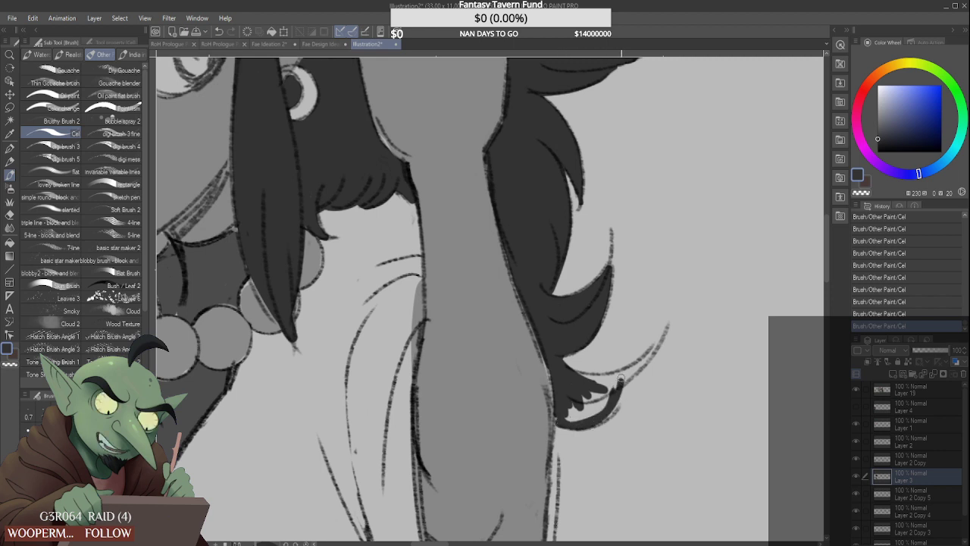
mouse_move(600, 417)
mouse_down()
mouse_move(629, 376)
mouse_move(580, 416)
mouse_move(588, 416)
mouse_move(564, 422)
mouse_up()
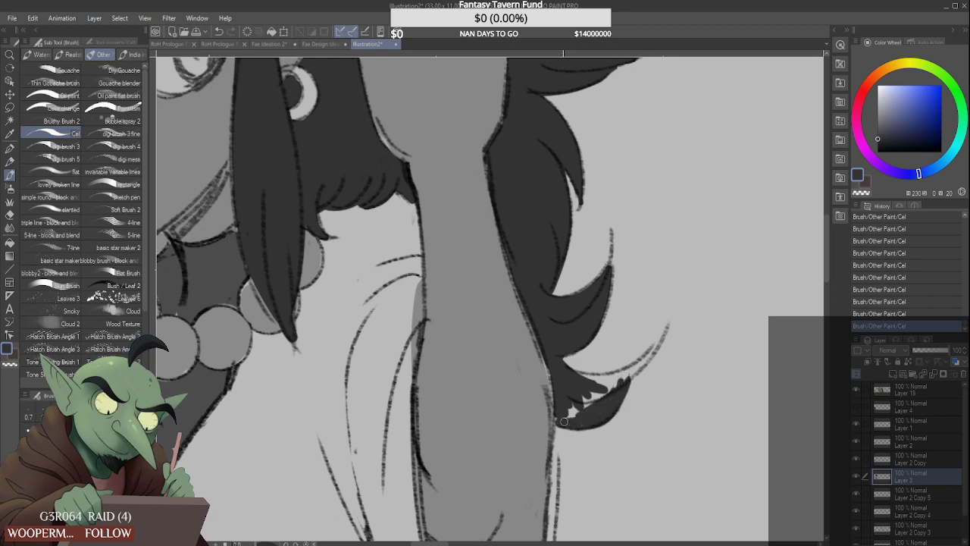
mouse_move(618, 387)
mouse_down()
mouse_move(568, 412)
mouse_move(599, 390)
mouse_move(570, 376)
mouse_move(621, 377)
mouse_up()
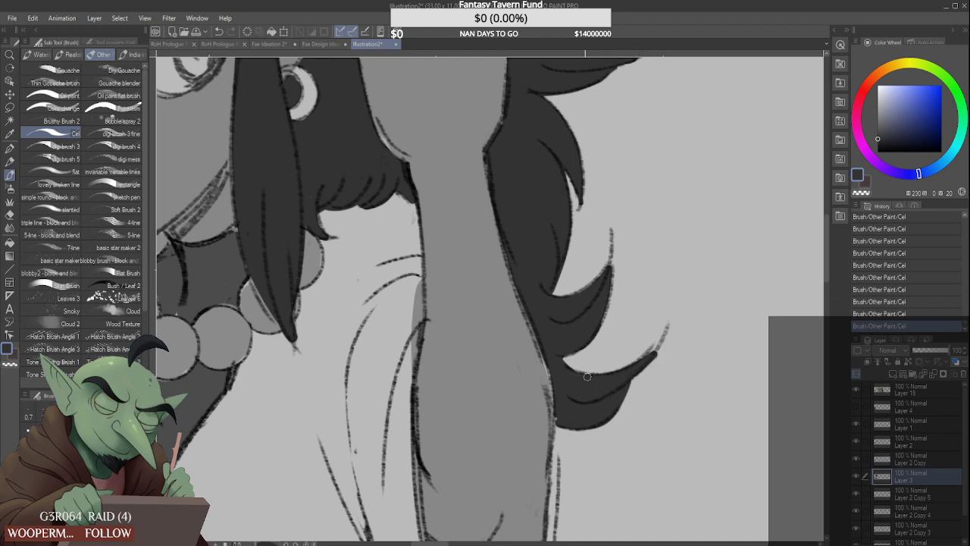
drag(631, 369, 672, 315)
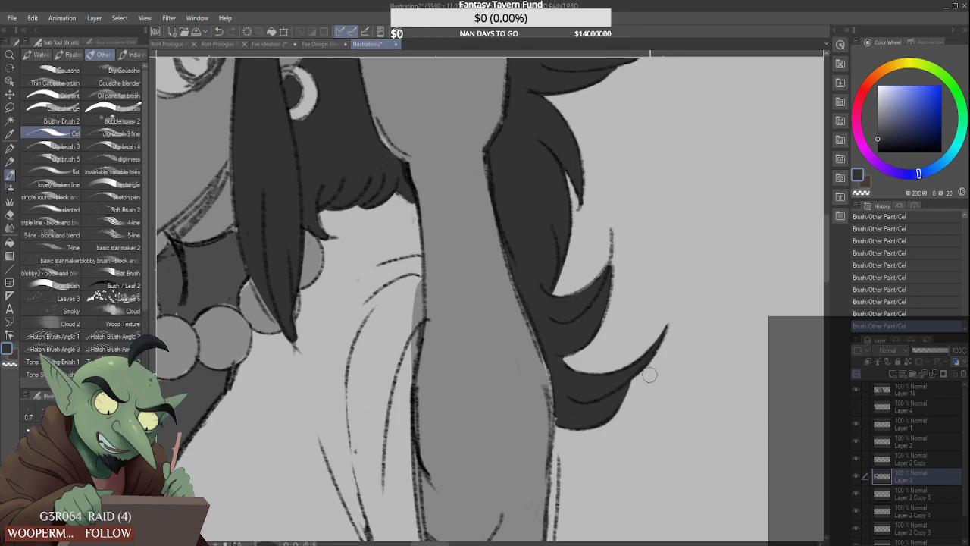
drag(650, 374, 674, 314)
scroll(608, 287, down, 5)
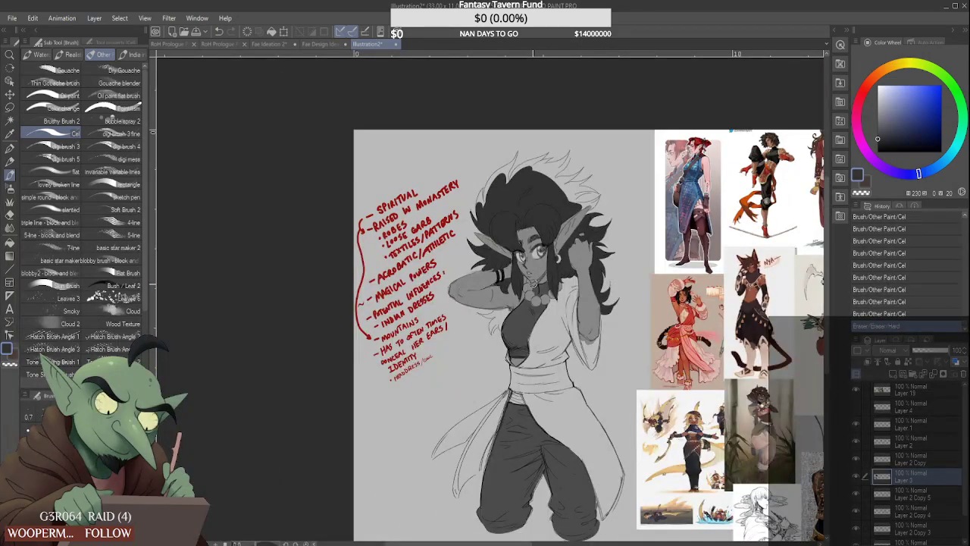
Paint the dark hair mass hanging below the bent arm beside the chest, ending in downward-pointing tips
scroll(489, 323, up, 5)
mouse_move(527, 303)
mouse_down()
mouse_move(505, 316)
mouse_move(493, 370)
mouse_move(522, 304)
mouse_move(495, 384)
mouse_move(525, 314)
mouse_up()
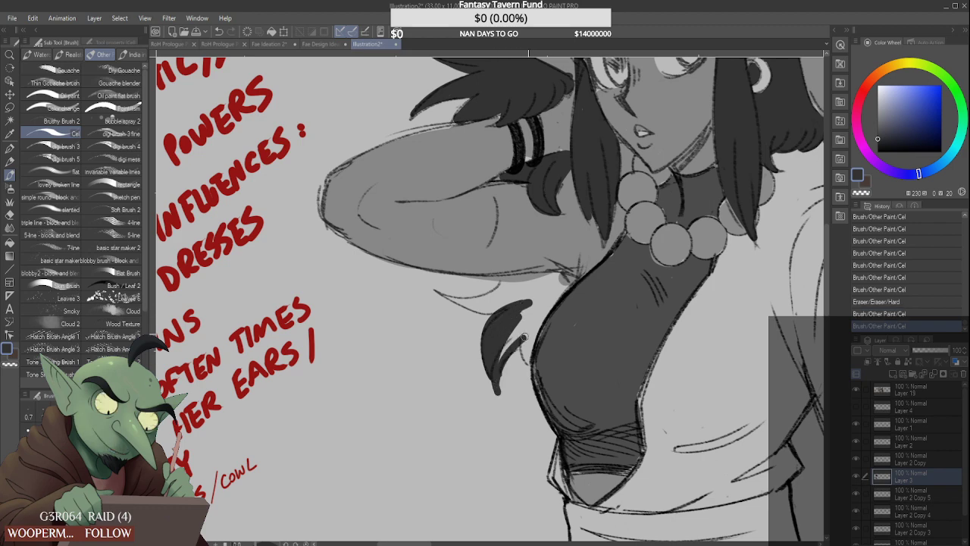
mouse_move(499, 362)
mouse_down()
mouse_move(534, 311)
mouse_move(497, 391)
mouse_move(544, 296)
mouse_move(576, 267)
mouse_move(501, 300)
mouse_move(502, 313)
mouse_move(554, 289)
mouse_up()
scroll(501, 288, up, 1)
scroll(531, 288, down, 2)
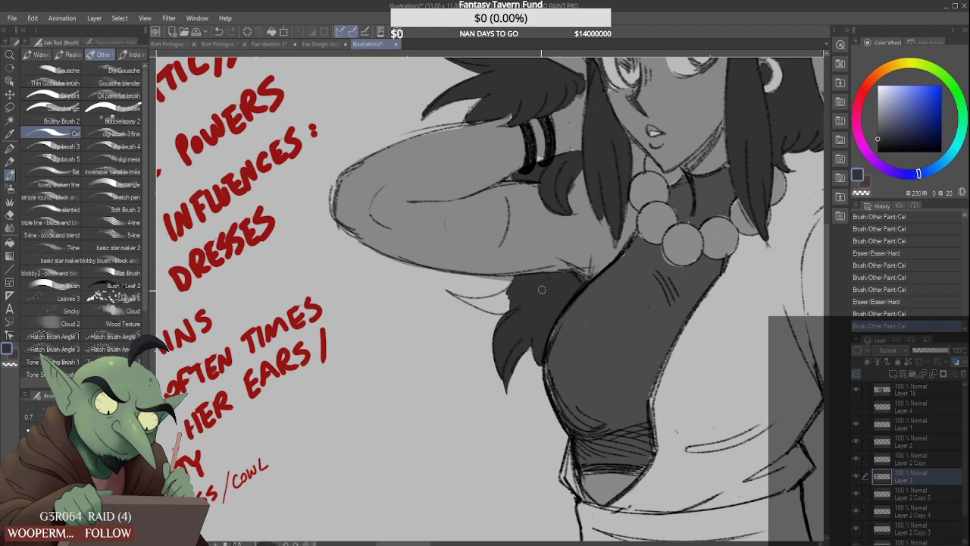
Fill the pointed sideways hair lock sketched beneath the bent upper arm with the dark hair tone
scroll(535, 281, up, 3)
drag(436, 290, 539, 297)
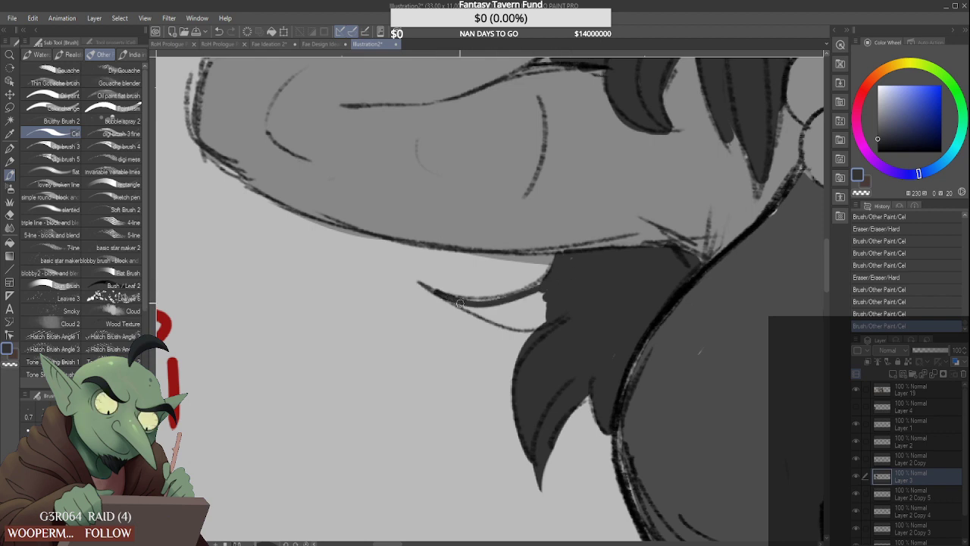
drag(459, 303, 519, 298)
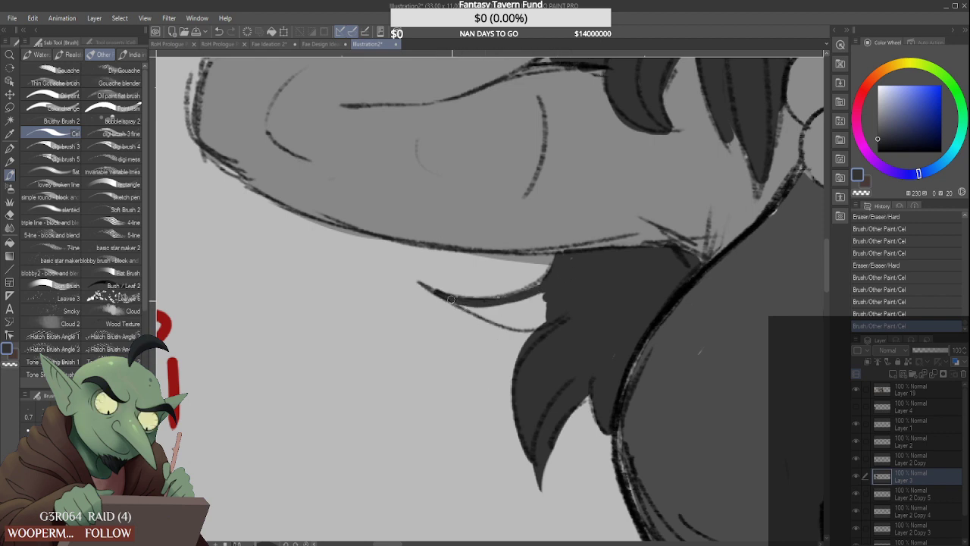
mouse_move(451, 300)
mouse_down()
mouse_move(531, 331)
mouse_move(546, 324)
mouse_up()
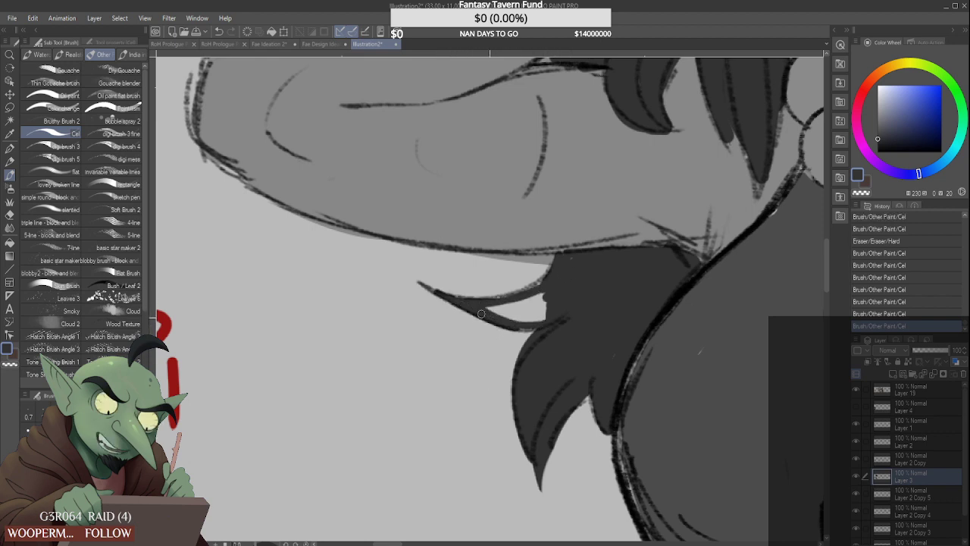
mouse_move(479, 312)
mouse_down()
mouse_move(543, 327)
mouse_move(543, 306)
mouse_move(531, 308)
mouse_move(547, 296)
mouse_move(553, 267)
mouse_move(538, 282)
mouse_up()
scroll(591, 327, down, 8)
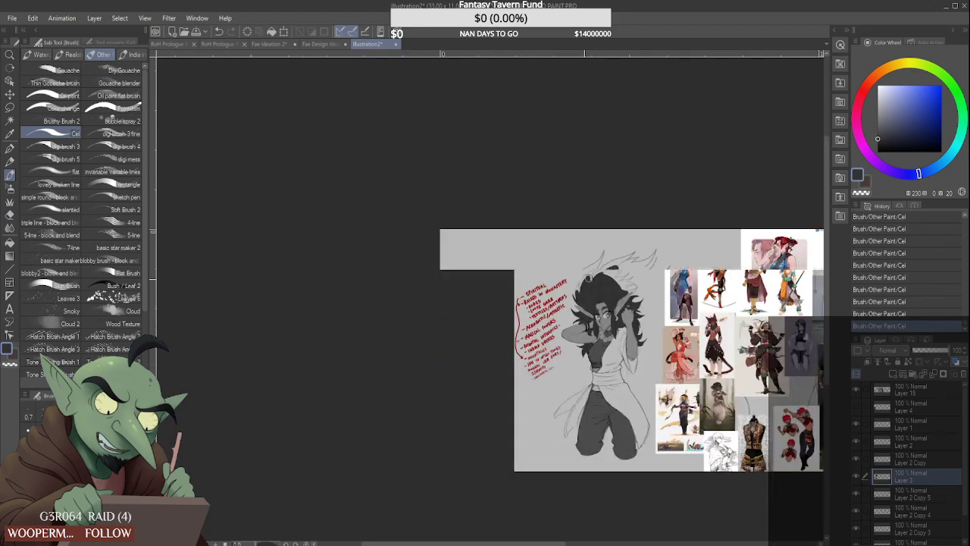
Fill the small upward hair spike on the left side of the head along its sketch lines
scroll(544, 307, up, 6)
drag(546, 341, 567, 280)
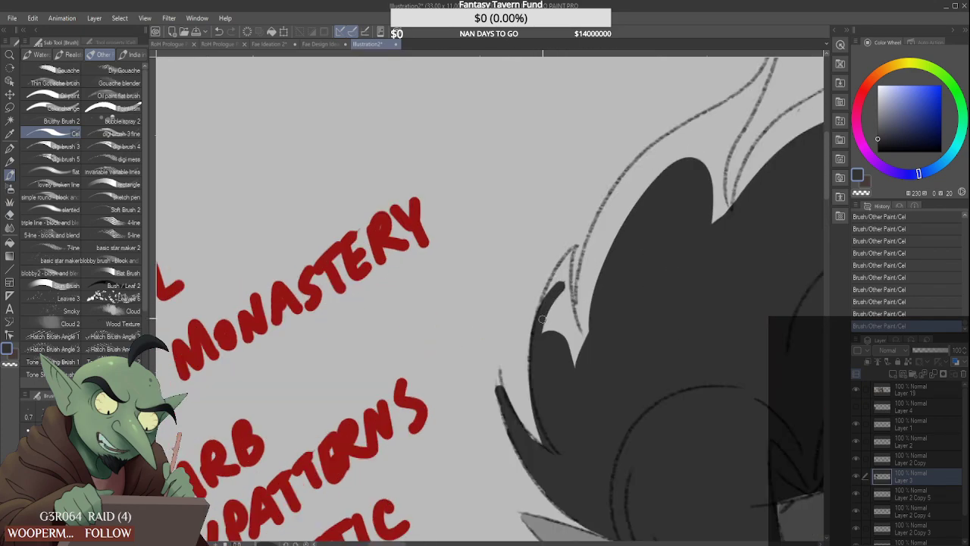
mouse_move(542, 319)
mouse_down()
mouse_move(567, 255)
mouse_move(543, 302)
mouse_up()
drag(570, 253, 579, 356)
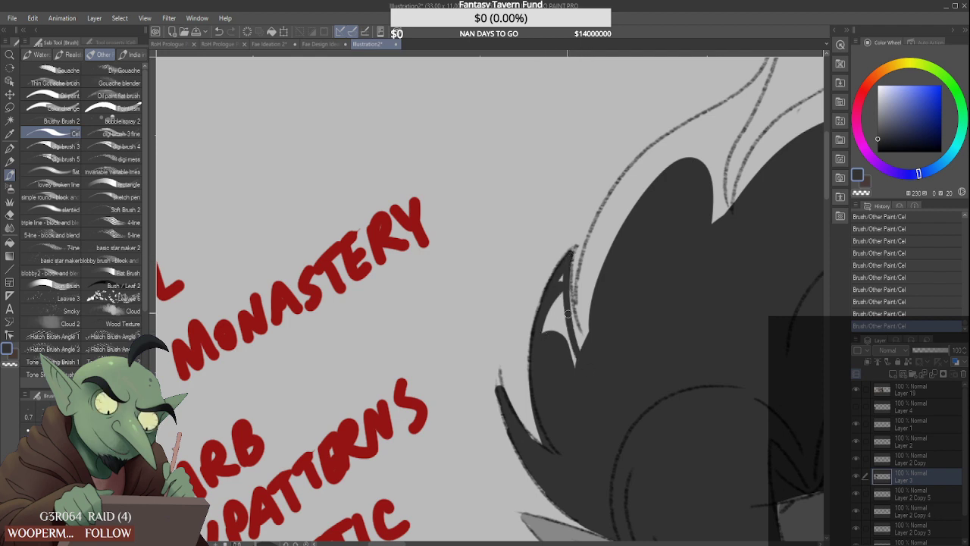
drag(567, 272, 582, 350)
drag(568, 263, 570, 364)
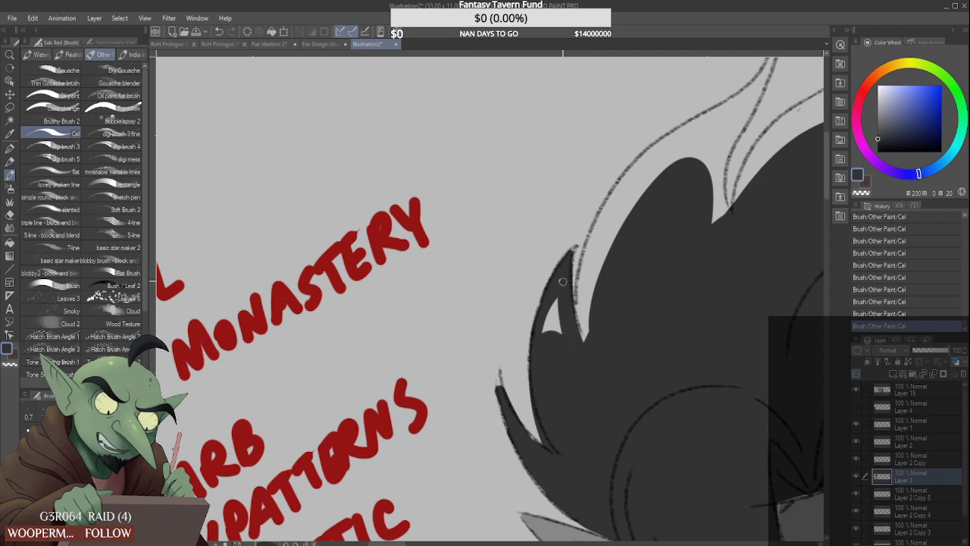
drag(559, 300, 553, 338)
Fill the tall curved hair spike at the upper left of the head up to its tip, cleaning its outer edge
drag(611, 216, 587, 333)
mouse_move(628, 201)
mouse_down()
mouse_move(583, 310)
mouse_move(588, 322)
mouse_move(588, 313)
mouse_up()
mouse_move(666, 144)
mouse_down()
mouse_move(584, 261)
mouse_move(598, 229)
mouse_up()
mouse_move(677, 140)
mouse_down()
mouse_move(610, 213)
mouse_move(625, 198)
mouse_up()
scroll(572, 212, down, 5)
scroll(605, 182, up, 3)
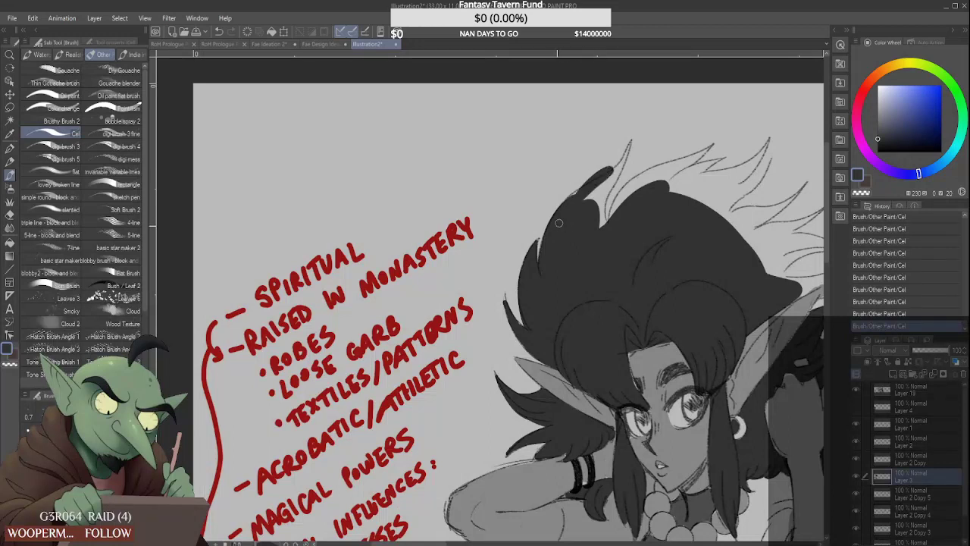
scroll(598, 185, up, 2)
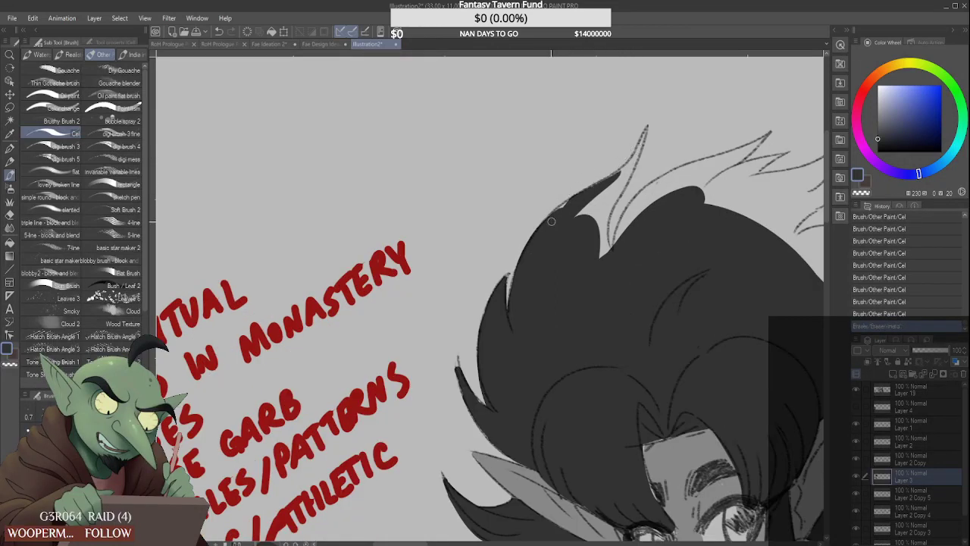
mouse_move(551, 221)
mouse_down()
mouse_move(574, 196)
mouse_move(580, 215)
mouse_move(604, 227)
mouse_move(612, 264)
mouse_up()
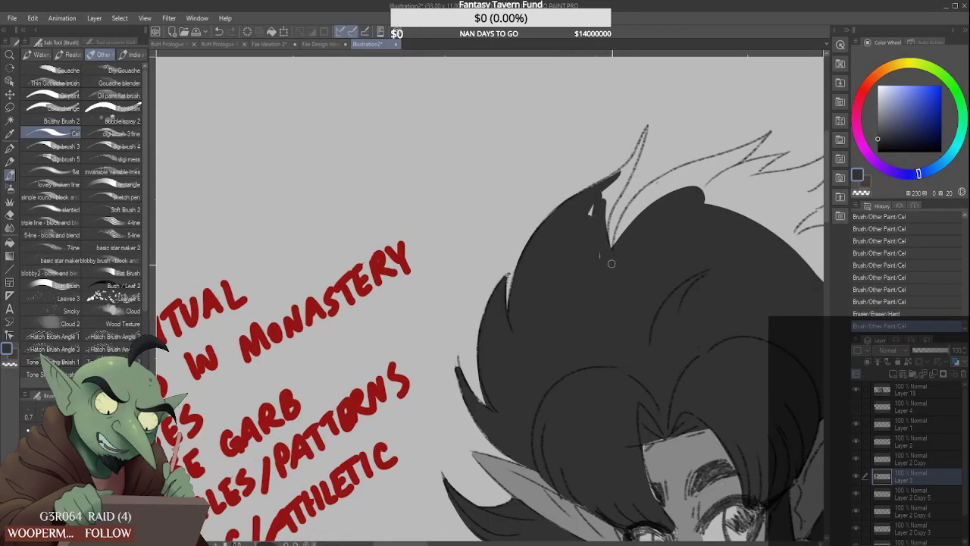
drag(614, 184, 652, 118)
scroll(623, 178, up, 2)
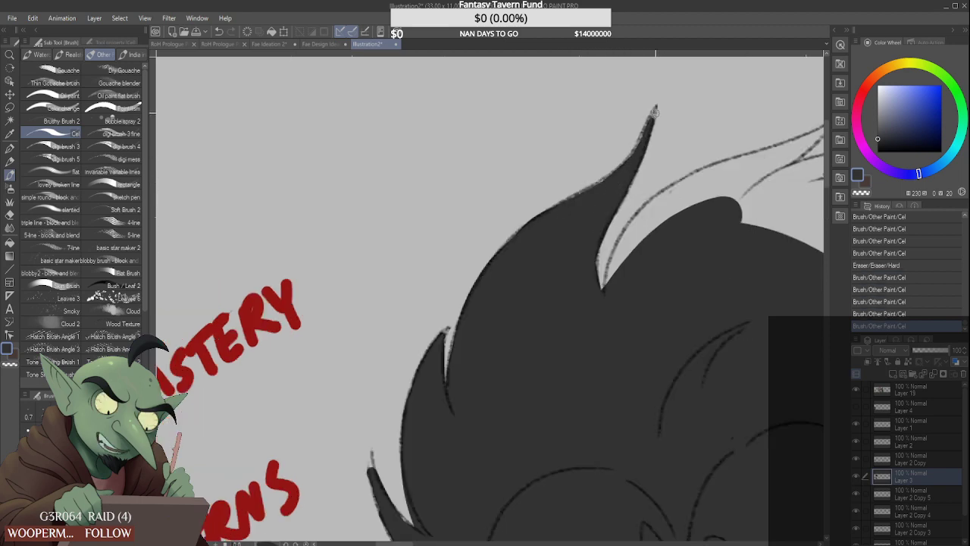
Fill the next swept hair lock across the crown, right of the tall spike, following its sketched contour
scroll(657, 110, down, 2)
drag(616, 251, 698, 182)
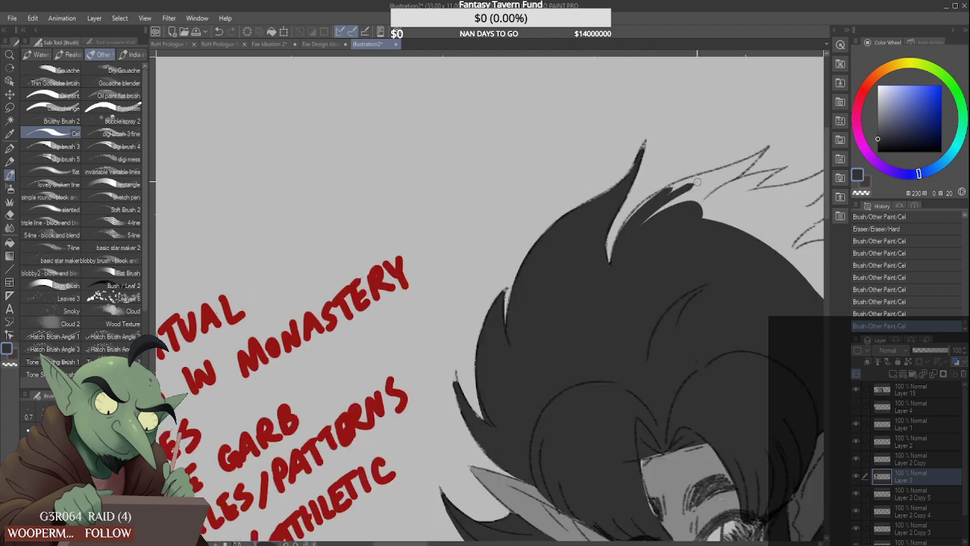
drag(621, 239, 718, 174)
mouse_move(648, 219)
mouse_down()
mouse_move(739, 171)
mouse_move(699, 202)
mouse_move(718, 196)
mouse_up()
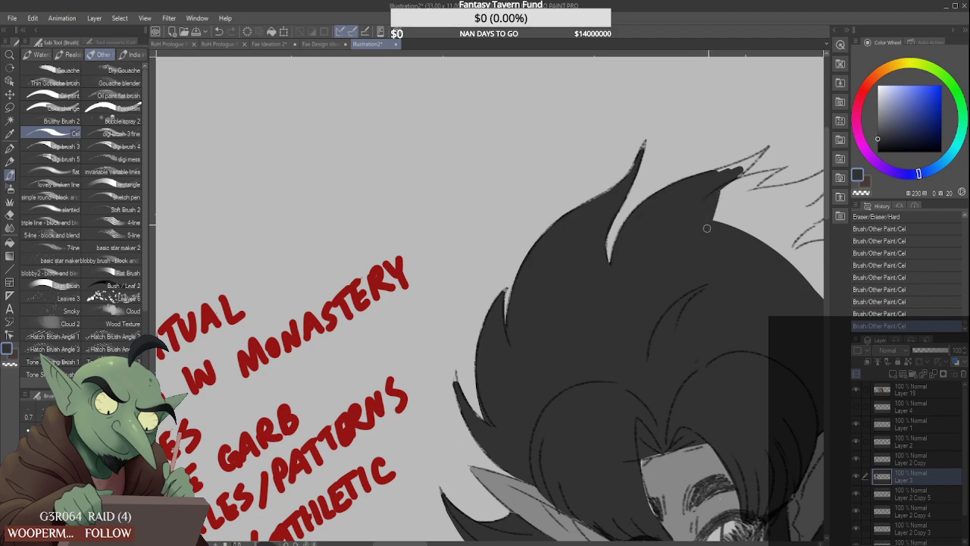
scroll(706, 219, down, 3)
scroll(679, 227, up, 4)
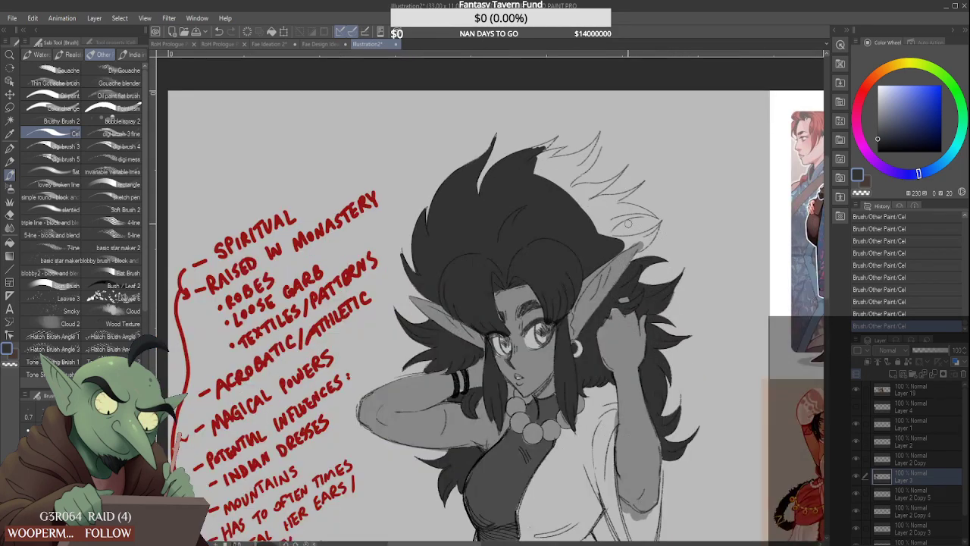
Fill the pointed hair lock above the ear on the raised-hand side and start blocking in the lock above it
mouse_move(599, 271)
mouse_down()
mouse_move(671, 236)
mouse_move(653, 263)
mouse_move(716, 177)
mouse_move(696, 194)
mouse_up()
scroll(651, 256, up, 1)
scroll(650, 257, up, 1)
scroll(694, 213, down, 1)
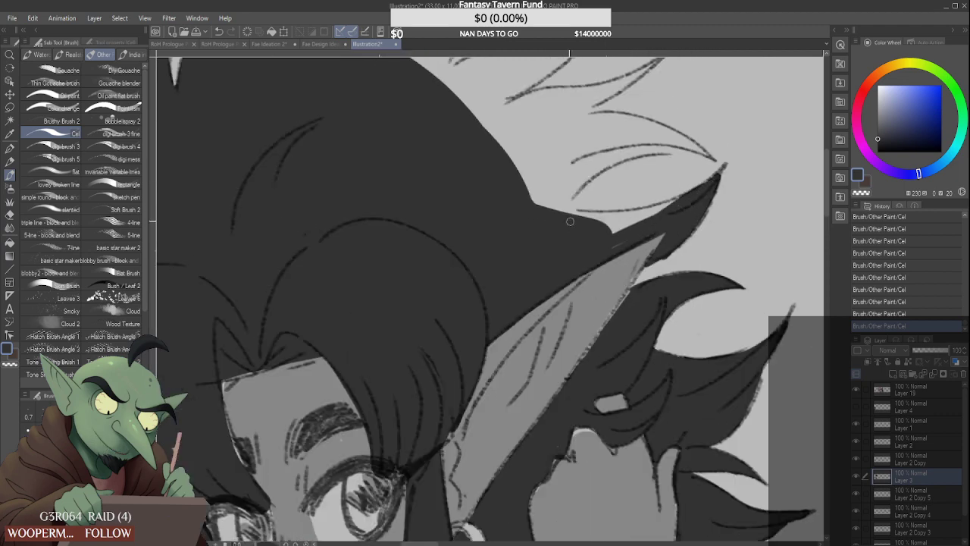
drag(560, 214, 680, 199)
drag(588, 219, 658, 212)
drag(562, 225, 638, 226)
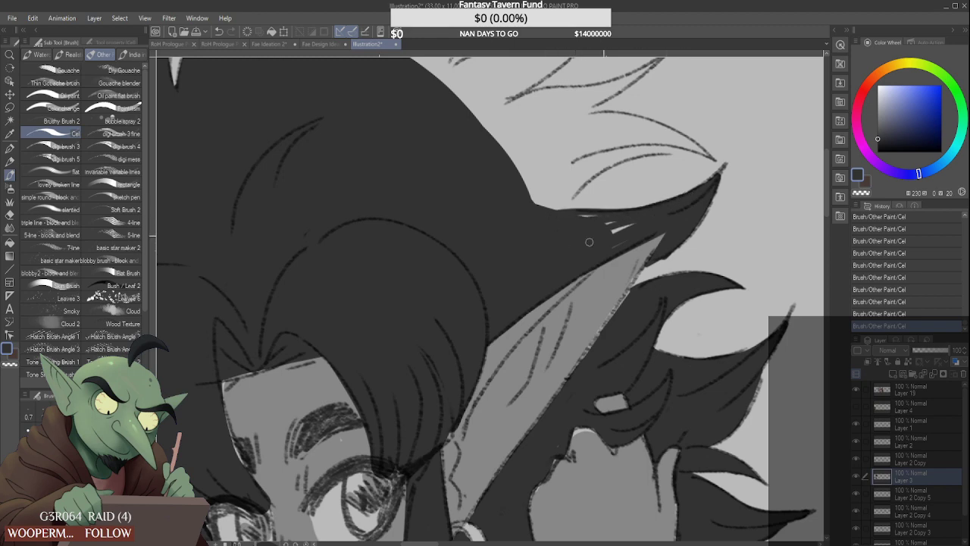
scroll(592, 218, down, 1)
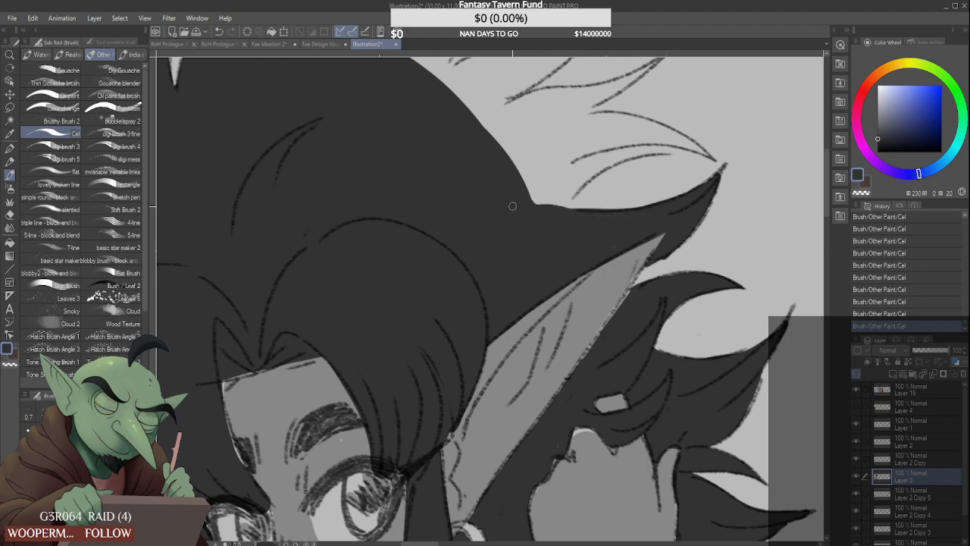
scroll(558, 219, down, 2)
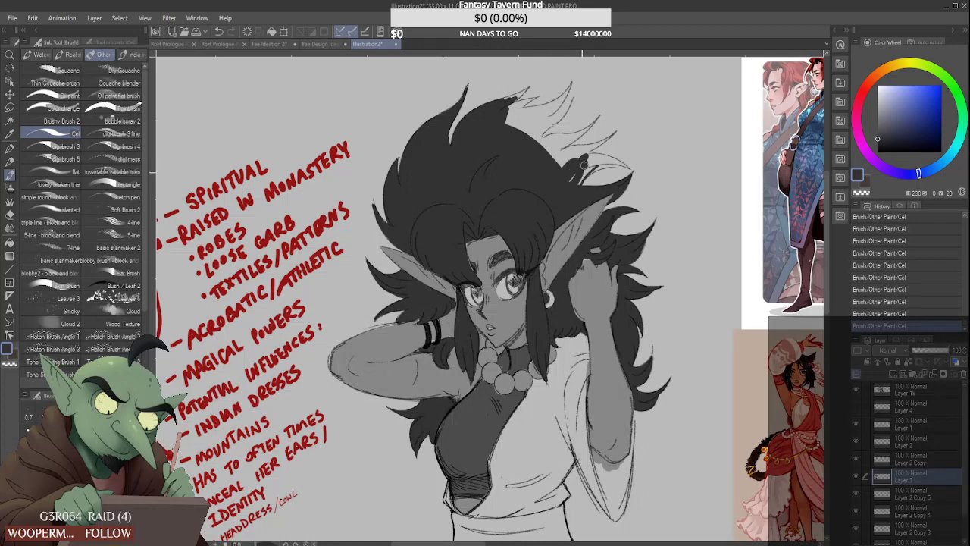
scroll(583, 174, down, 4)
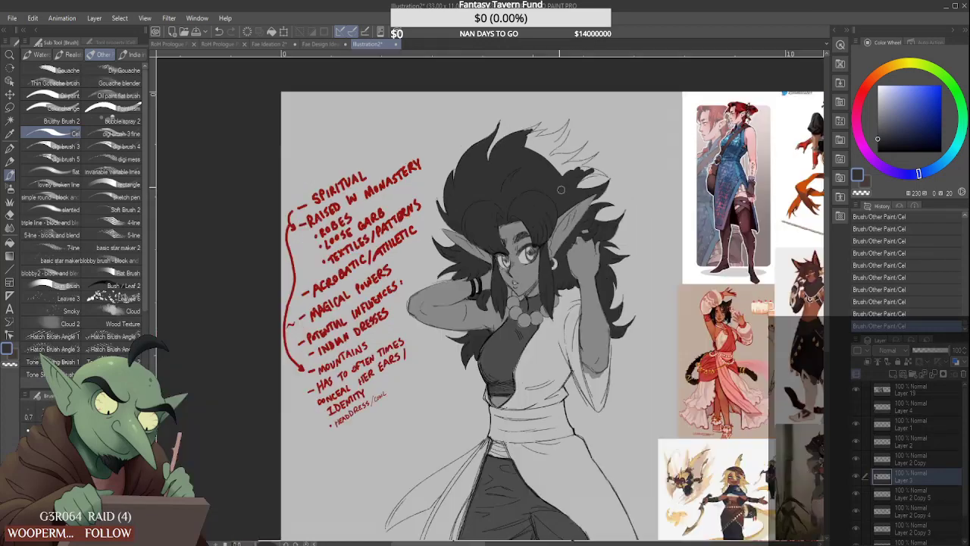
Fill both eyebrows with the solid dark tone using the Cel brush
scroll(563, 149, up, 3)
scroll(545, 186, up, 3)
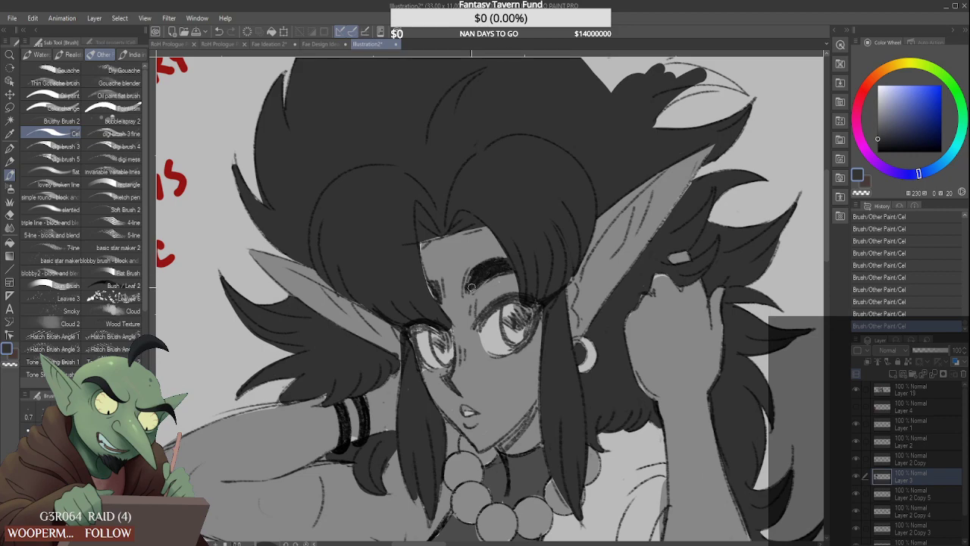
drag(425, 287, 436, 294)
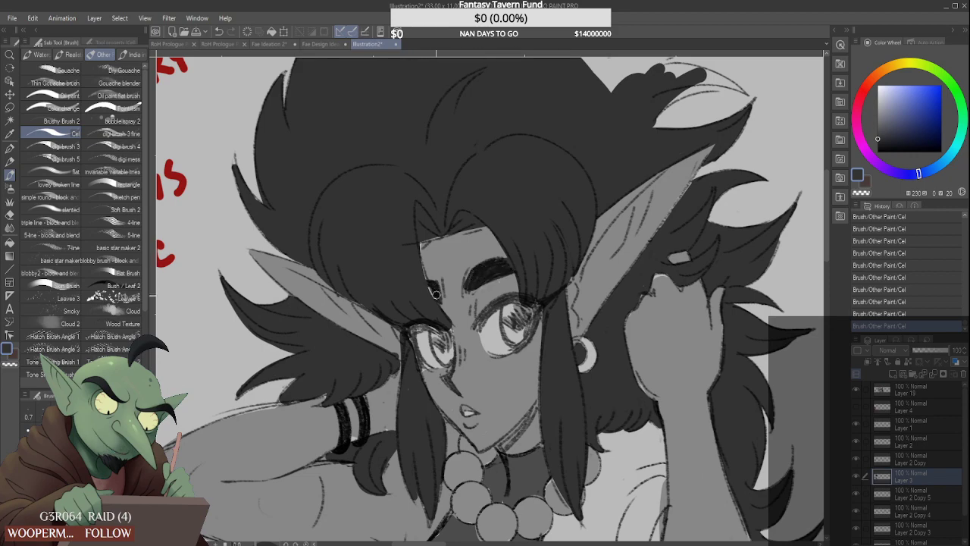
Darken the upper lash lines and eye outlines of both eyes with the Cel brush
scroll(458, 279, down, 5)
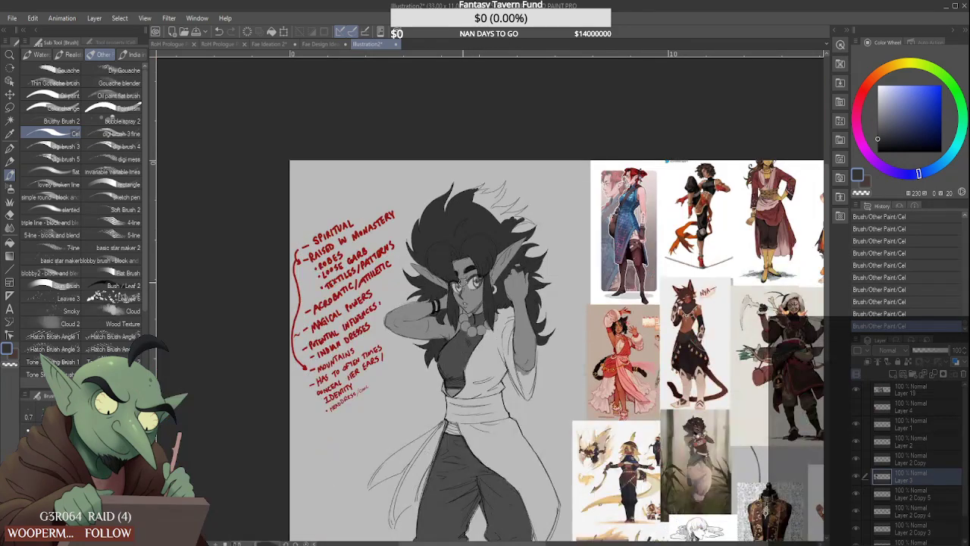
scroll(477, 268, up, 5)
drag(472, 277, 513, 250)
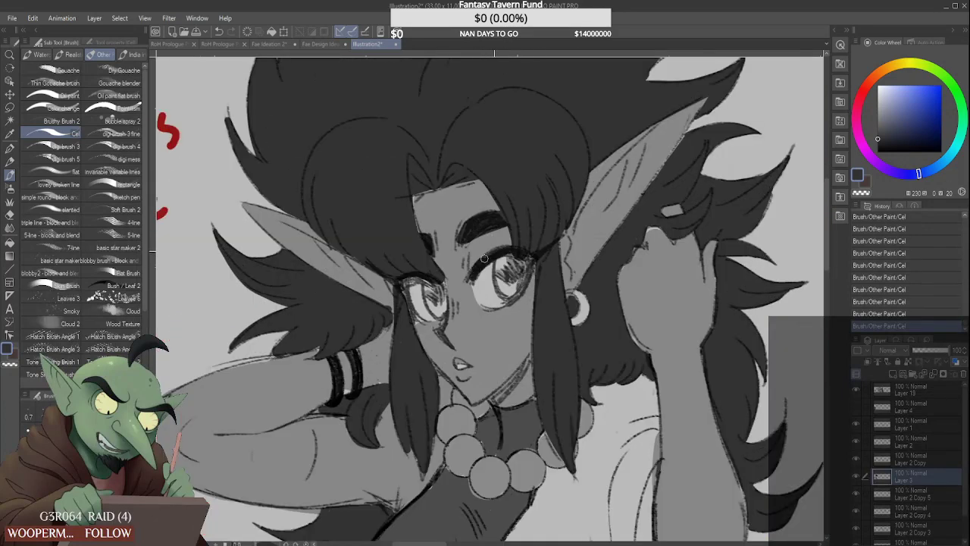
mouse_move(422, 277)
mouse_down()
mouse_move(400, 287)
mouse_move(422, 325)
mouse_up()
scroll(512, 294, up, 2)
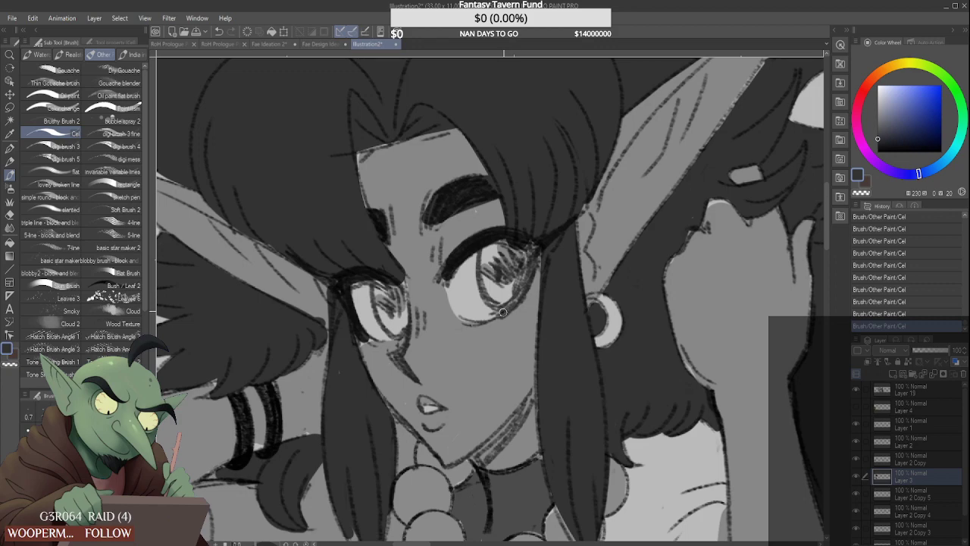
scroll(515, 272, down, 1)
scroll(532, 241, down, 3)
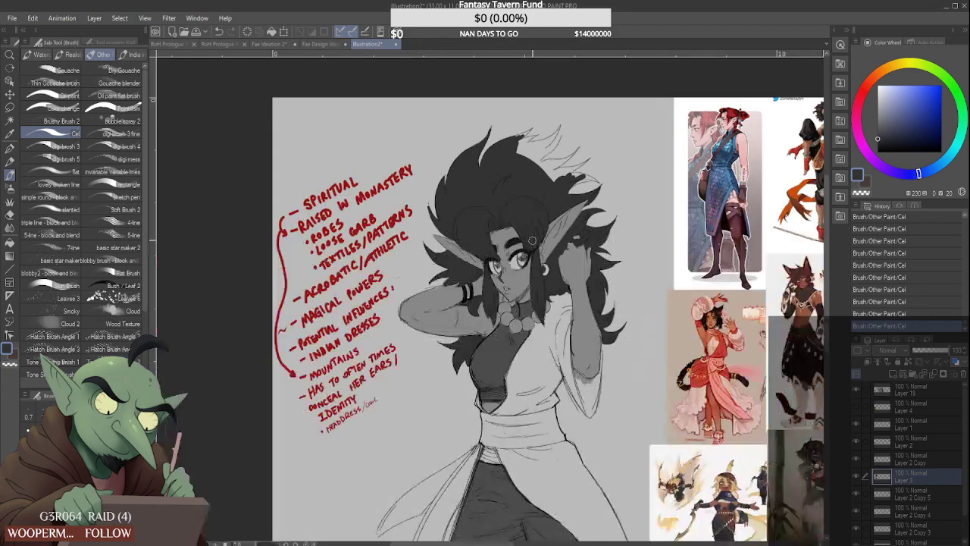
Fill the forked lock tips at the back of the crown with the dark hair tone, following their sketched points
scroll(532, 241, down, 3)
scroll(543, 168, up, 2)
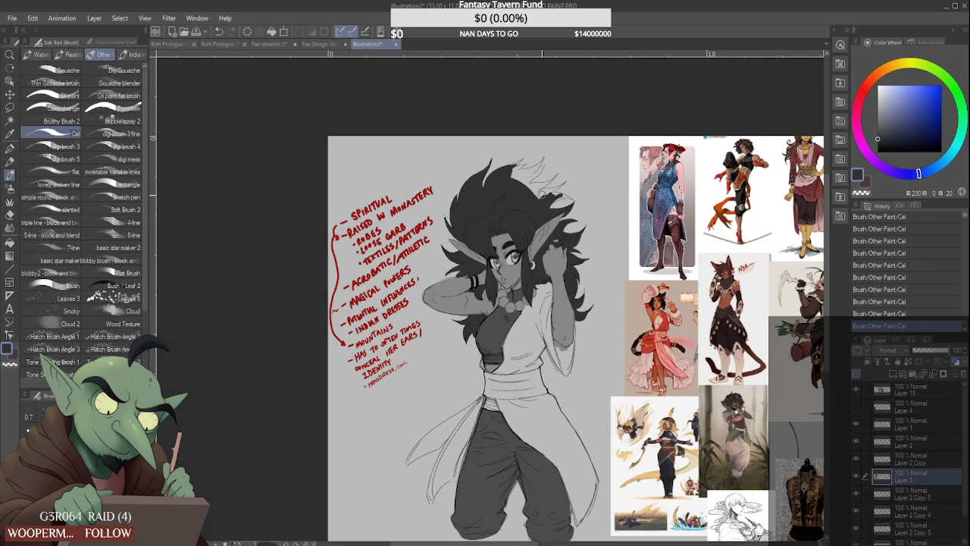
scroll(534, 191, up, 2)
drag(491, 161, 519, 177)
scroll(486, 140, up, 3)
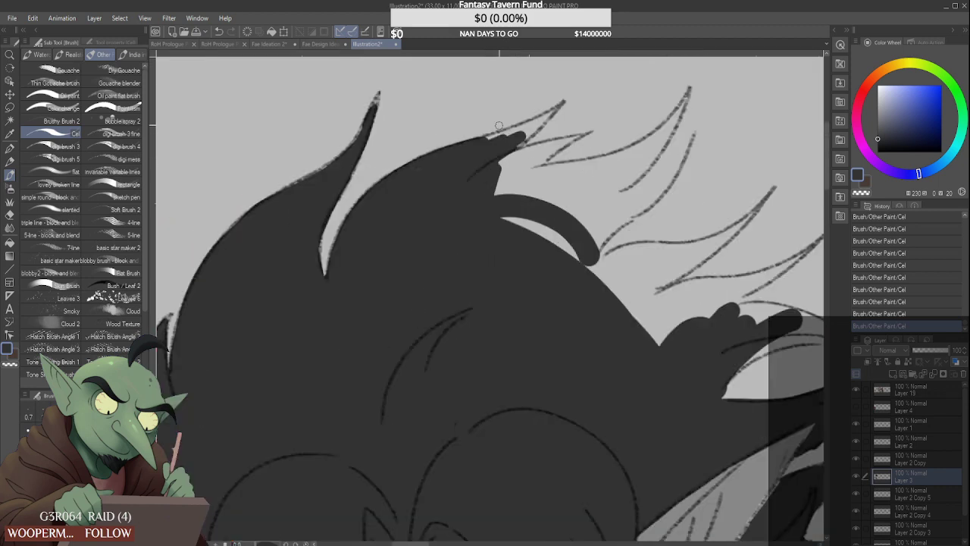
drag(485, 138, 535, 123)
mouse_move(496, 160)
mouse_down()
mouse_move(547, 117)
mouse_move(515, 161)
mouse_move(495, 166)
mouse_move(574, 137)
mouse_up()
drag(574, 138, 518, 193)
mouse_move(555, 150)
mouse_down()
mouse_move(506, 176)
mouse_move(494, 172)
mouse_move(529, 159)
mouse_move(515, 173)
mouse_move(516, 195)
mouse_move(532, 195)
mouse_move(521, 208)
mouse_move(554, 214)
mouse_up()
scroll(511, 189, down, 5)
scroll(544, 198, down, 4)
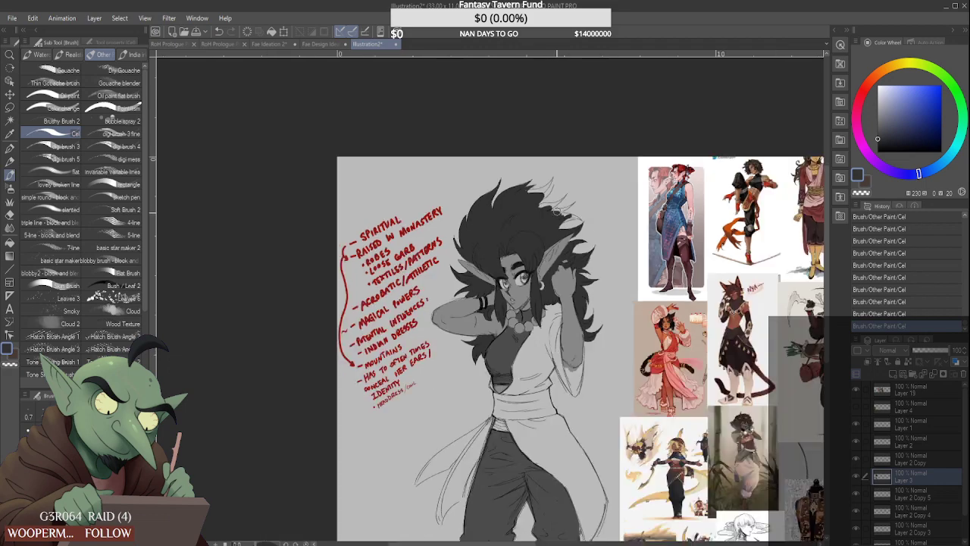
Fill the curved pointed lock just above the raised-hand-side ear out to its sketched tip with the dark hair tone
scroll(563, 209, up, 8)
scroll(516, 282, up, 1)
mouse_move(513, 282)
mouse_down()
mouse_move(534, 275)
mouse_move(492, 273)
mouse_move(564, 280)
mouse_move(497, 282)
mouse_move(540, 286)
mouse_move(514, 278)
mouse_move(557, 276)
mouse_move(526, 267)
mouse_move(591, 292)
mouse_move(473, 333)
mouse_move(578, 299)
mouse_move(479, 336)
mouse_move(527, 314)
mouse_move(589, 305)
mouse_move(476, 343)
mouse_move(553, 304)
mouse_up()
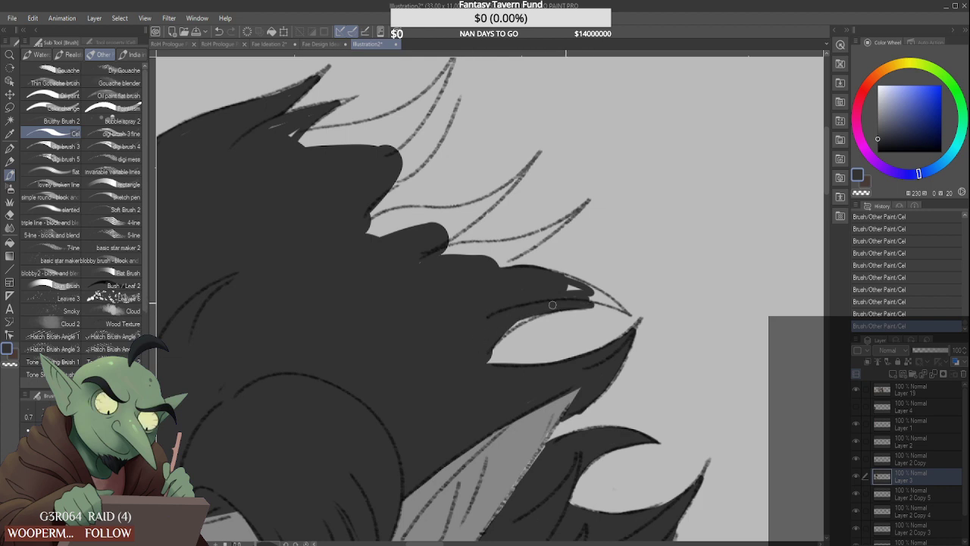
drag(492, 332, 485, 345)
mouse_move(572, 294)
mouse_down()
mouse_move(585, 291)
mouse_move(557, 281)
mouse_move(608, 299)
mouse_up()
scroll(527, 232, down, 2)
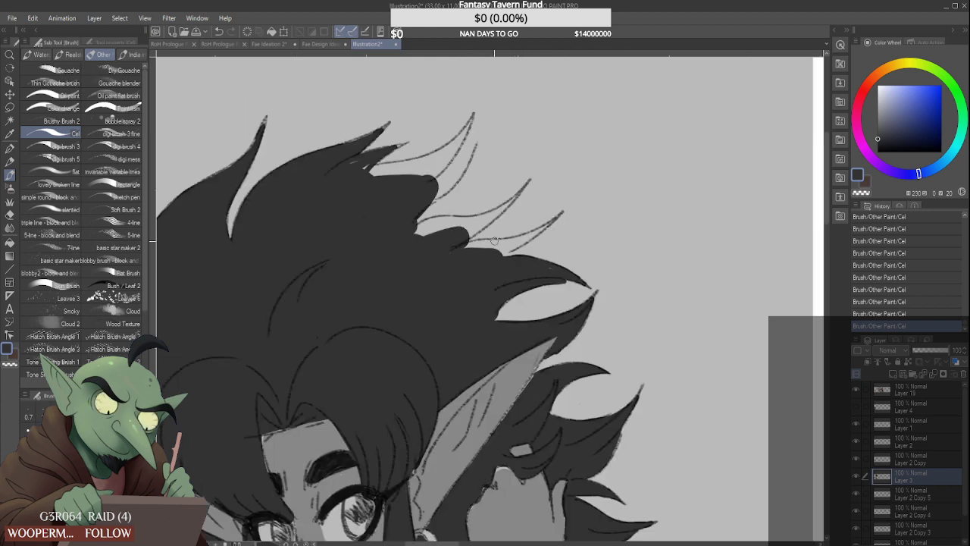
Fill the three remaining swept locks between the crown and the ear, and trim their edges with the Hard eraser
mouse_move(464, 248)
mouse_down()
mouse_move(513, 243)
mouse_move(494, 254)
mouse_move(548, 226)
mouse_move(521, 230)
mouse_move(565, 218)
mouse_move(526, 250)
mouse_up()
mouse_move(415, 239)
mouse_down()
mouse_move(455, 226)
mouse_move(405, 233)
mouse_move(491, 219)
mouse_move(479, 228)
mouse_move(497, 211)
mouse_move(450, 221)
mouse_move(517, 197)
mouse_up()
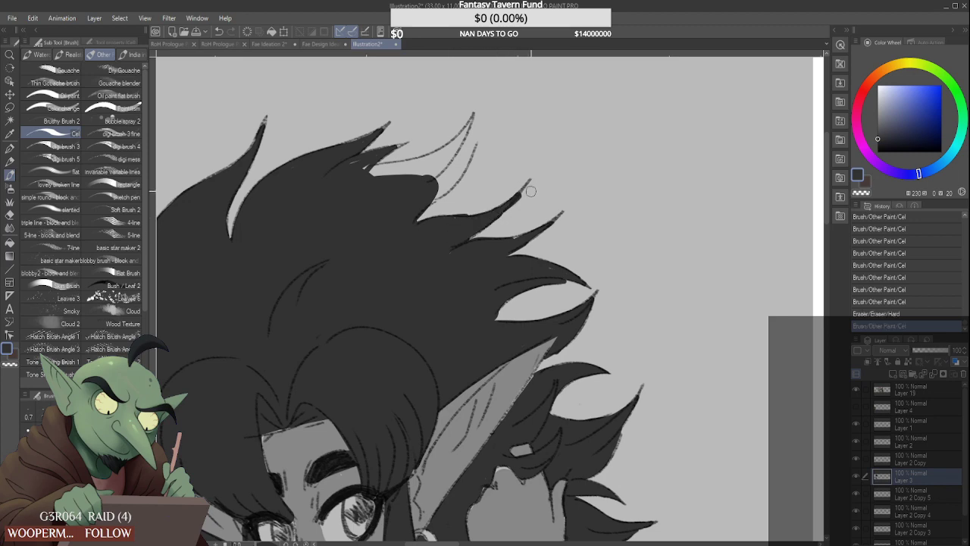
scroll(404, 168, down, 2)
mouse_move(376, 172)
mouse_down()
mouse_move(414, 169)
mouse_move(363, 171)
mouse_move(425, 174)
mouse_move(368, 169)
mouse_move(437, 163)
mouse_move(375, 169)
mouse_move(446, 151)
mouse_move(406, 166)
mouse_move(462, 122)
mouse_move(442, 172)
mouse_move(430, 174)
mouse_move(454, 145)
mouse_up()
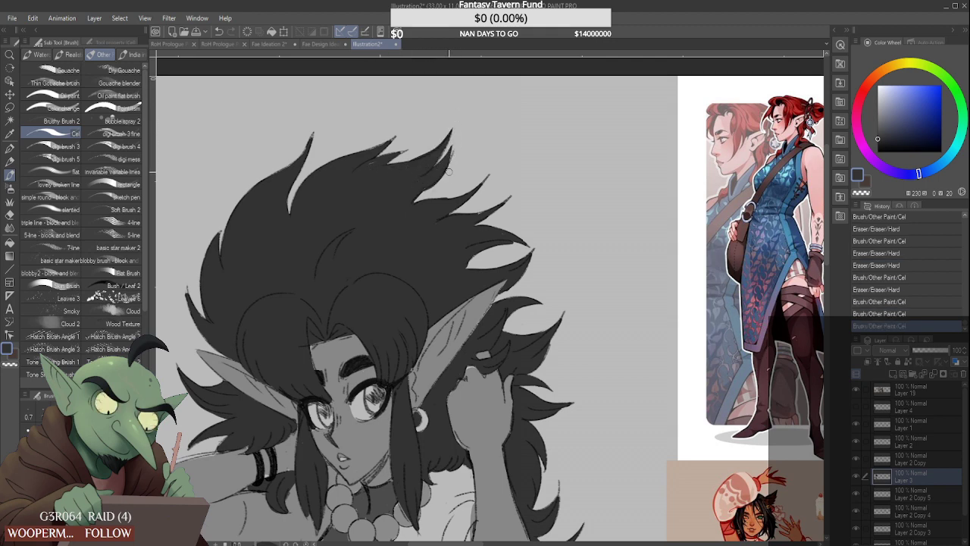
scroll(428, 167, down, 5)
scroll(428, 167, down, 3)
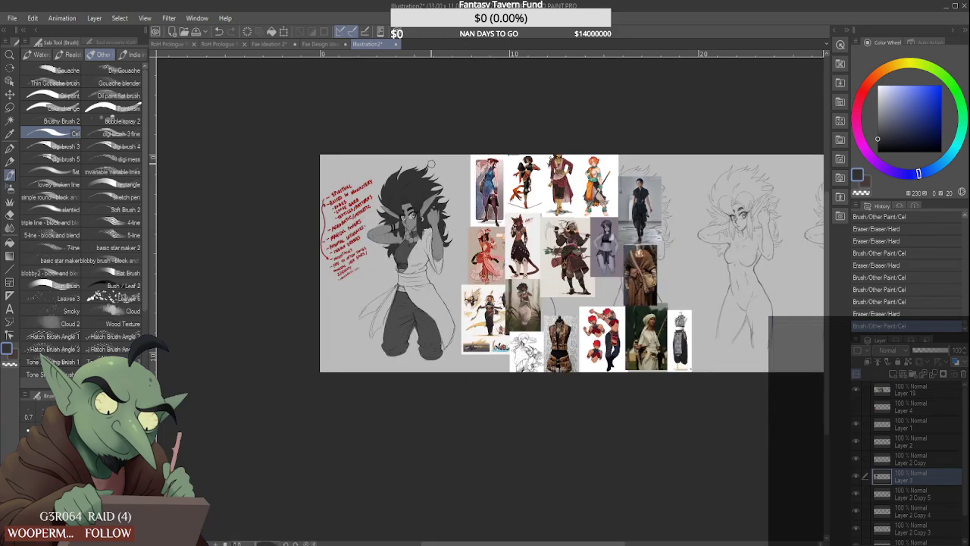
scroll(435, 163, up, 8)
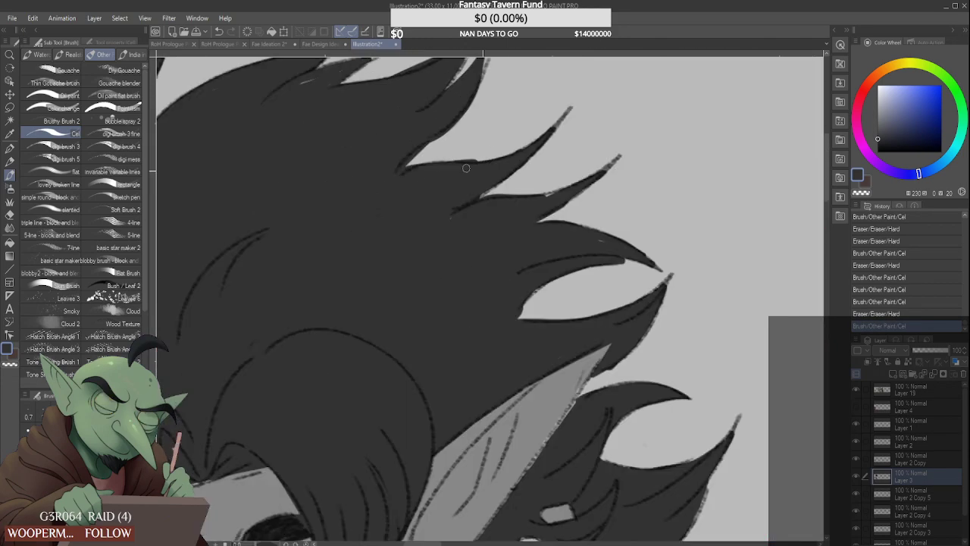
scroll(431, 151, down, 8)
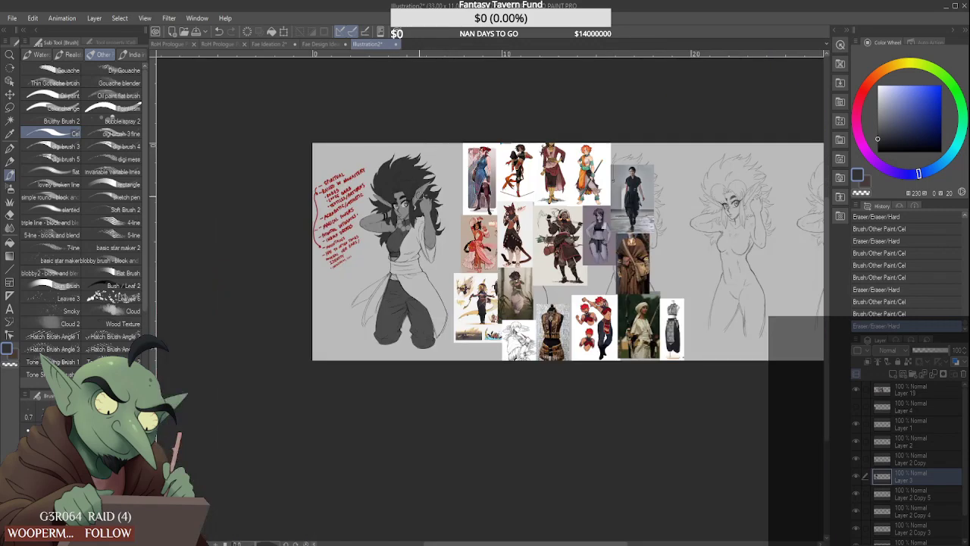
Choose a light grey and fill both hanging sash tails beside the trousers with the Cel brush
scroll(409, 205, up, 4)
scroll(391, 257, down, 4)
scroll(383, 295, up, 4)
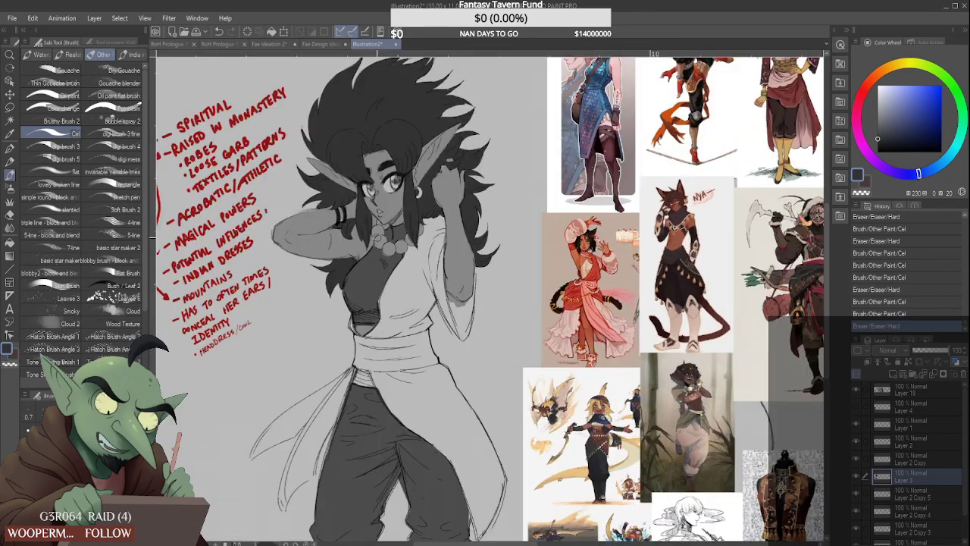
alt+click(391, 332)
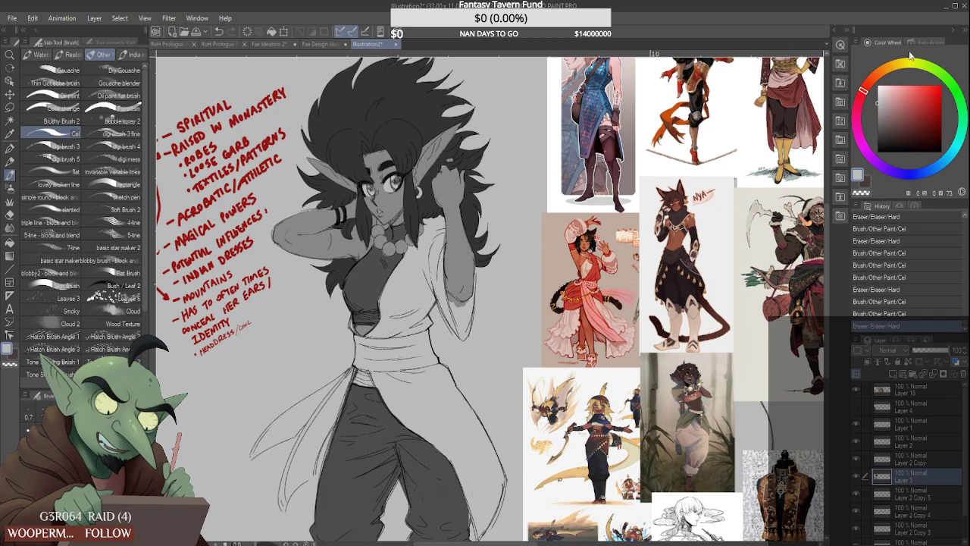
click(878, 96)
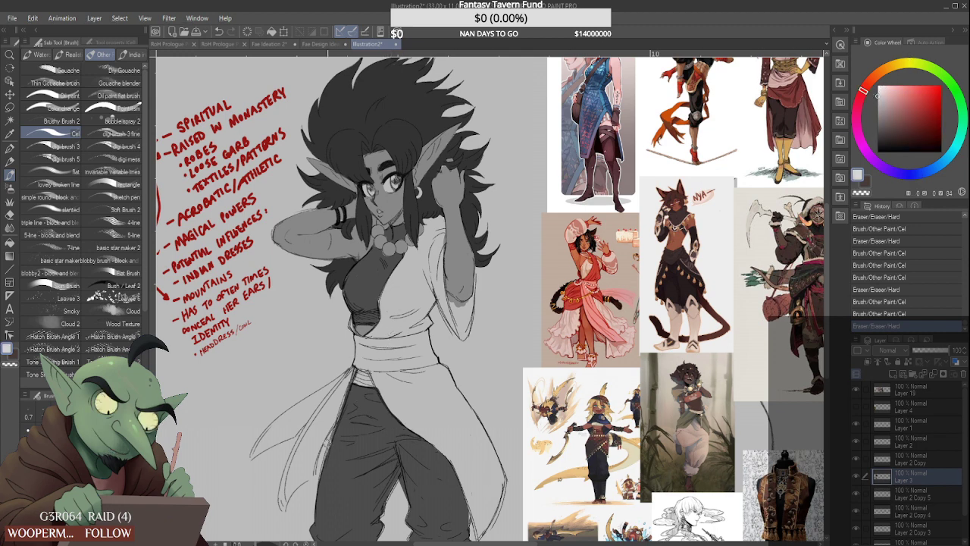
drag(297, 479, 340, 396)
mouse_move(289, 487)
mouse_down()
mouse_move(340, 387)
mouse_move(308, 476)
mouse_move(315, 434)
mouse_move(284, 497)
mouse_up()
mouse_move(276, 441)
mouse_down()
mouse_move(301, 423)
mouse_move(259, 449)
mouse_move(338, 390)
mouse_move(279, 422)
mouse_move(349, 379)
mouse_up()
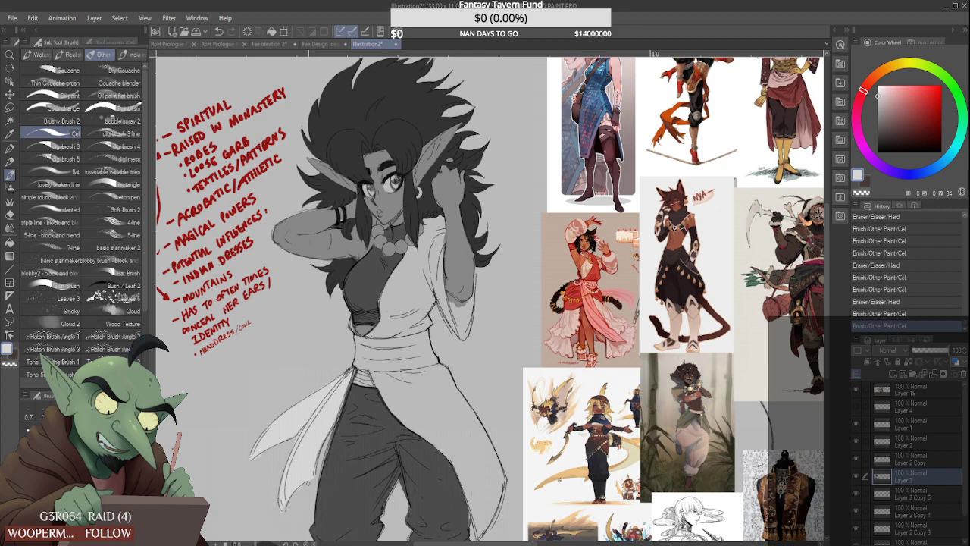
drag(308, 483, 309, 489)
Fill the wide waist wrap with the same light grey and clean its edges with the Hard eraser
scroll(310, 485, down, 3)
scroll(344, 425, up, 2)
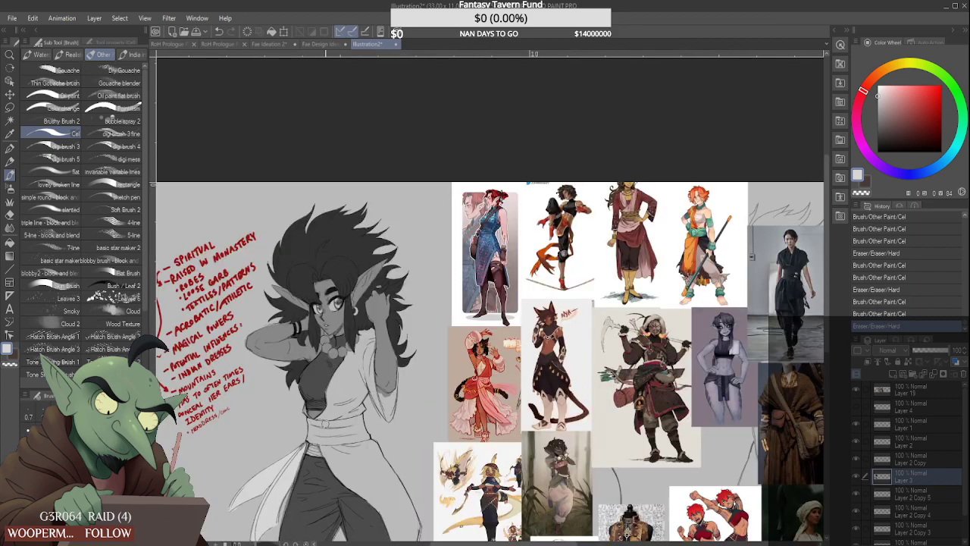
drag(312, 433, 335, 434)
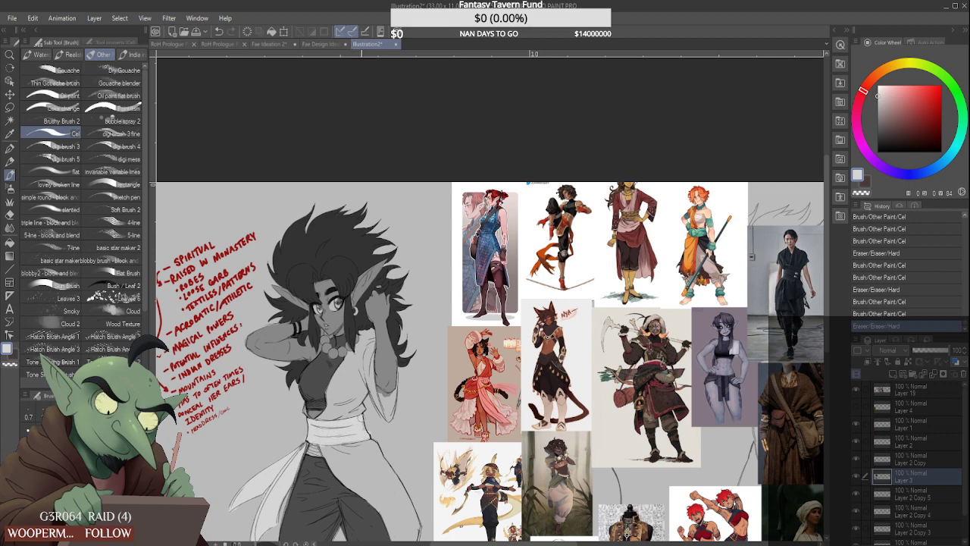
drag(361, 417, 367, 436)
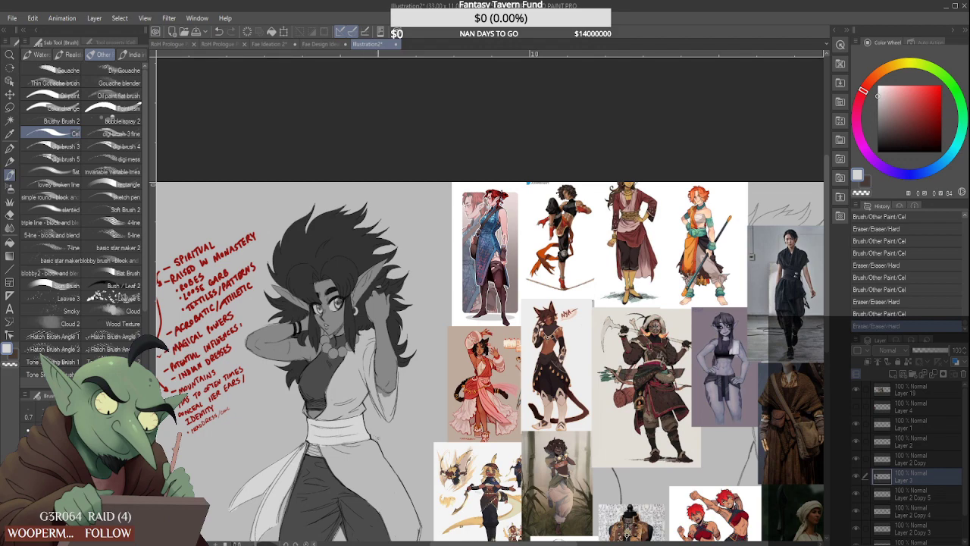
scroll(357, 419, down, 2)
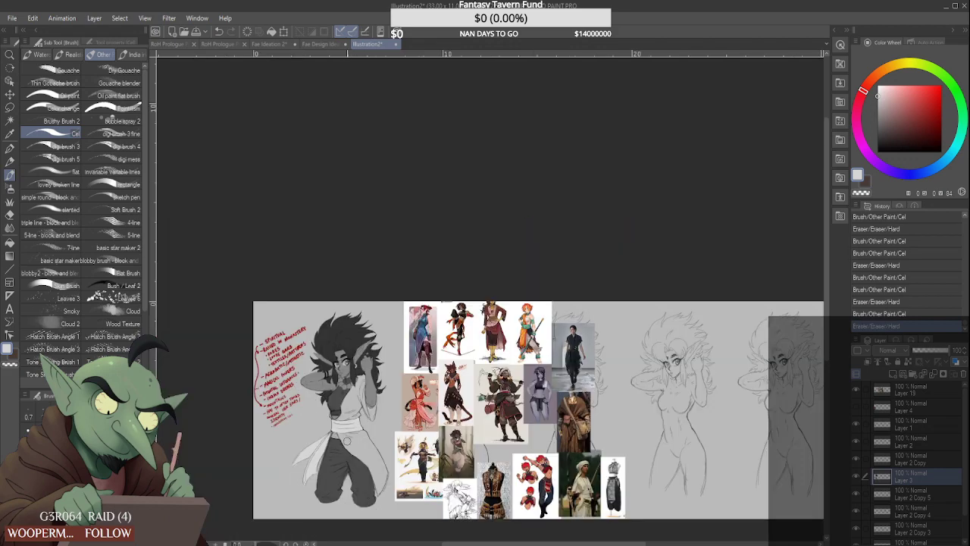
scroll(346, 441, up, 4)
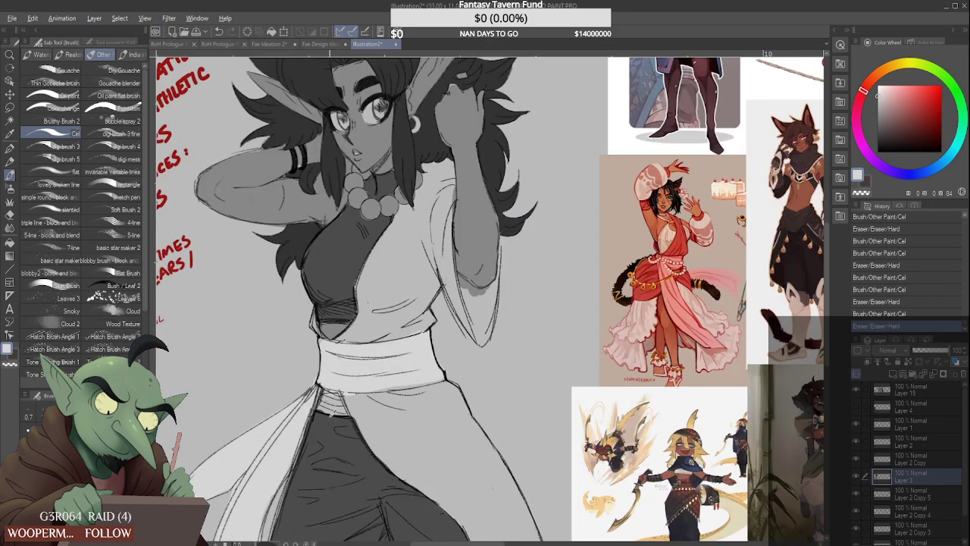
Choose a medium grey and fill the small folded band under the waist wrap, above the trousers
alt+click(337, 407)
drag(884, 97, 878, 113)
mouse_move(317, 400)
mouse_down()
mouse_move(348, 412)
mouse_move(325, 406)
mouse_up()
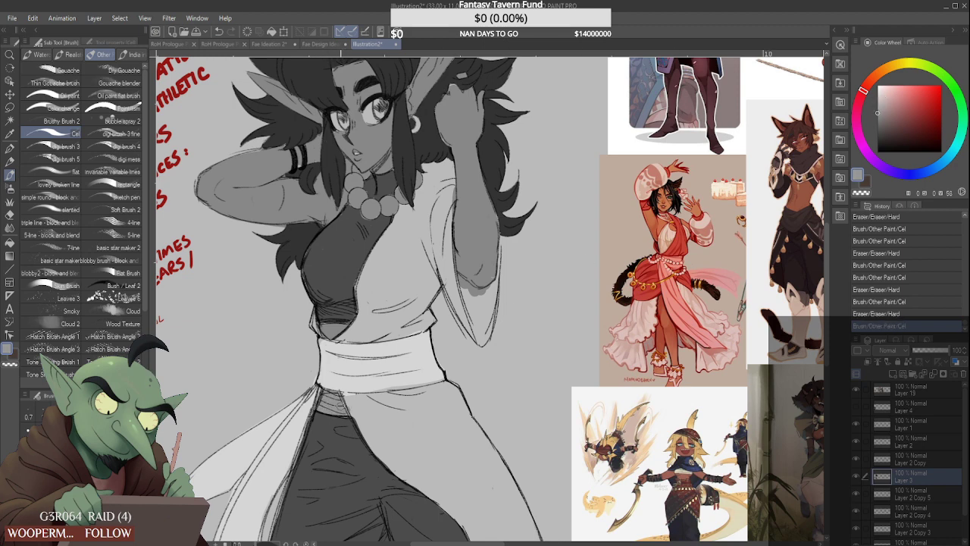
click(350, 406)
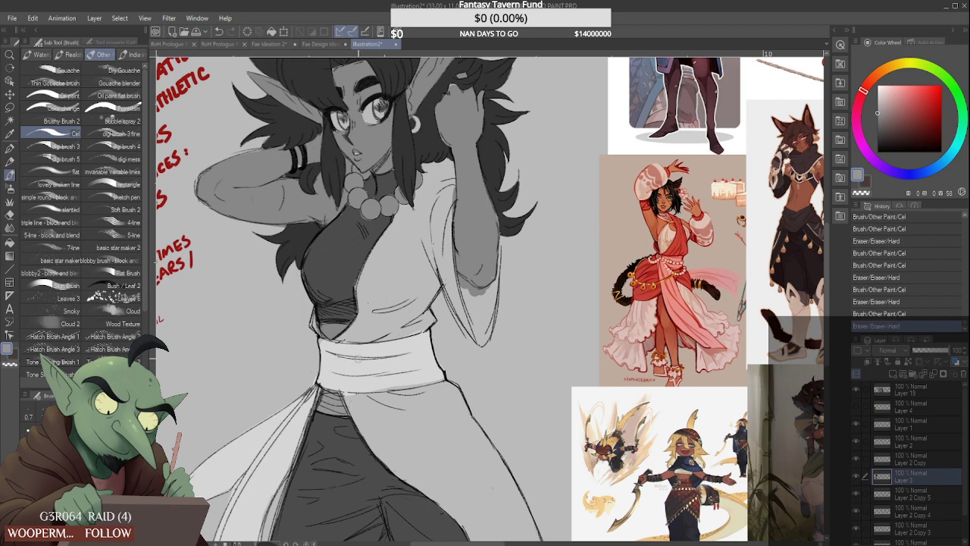
scroll(358, 282, down, 3)
scroll(372, 261, up, 2)
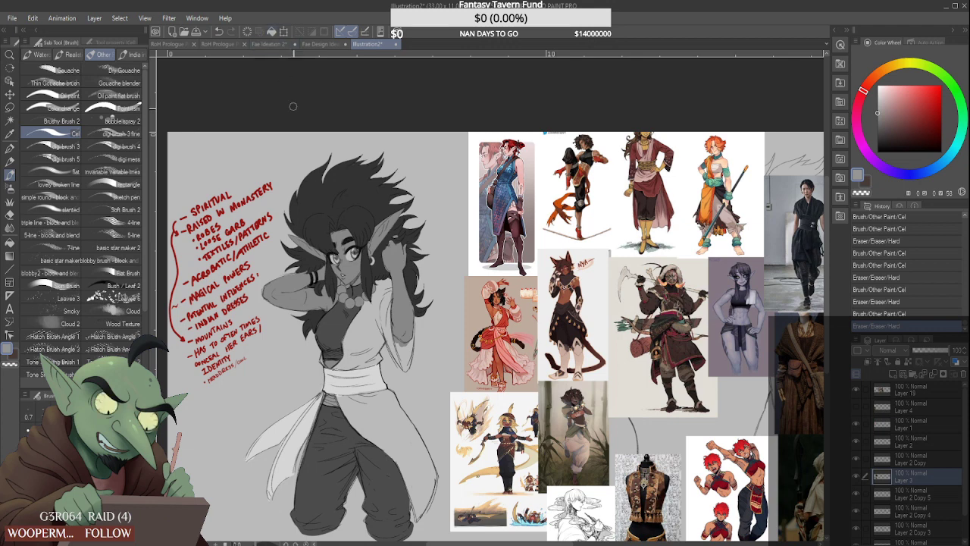
Choose a darker grey and block in the lower part of the robe's side panel draped over the trousers
alt+click(342, 326)
drag(880, 130, 878, 126)
mouse_move(382, 424)
mouse_down()
mouse_move(372, 440)
mouse_move(362, 431)
mouse_move(395, 451)
mouse_up()
click(880, 125)
drag(351, 413, 402, 459)
mouse_move(368, 430)
mouse_down()
mouse_move(405, 466)
mouse_move(365, 411)
mouse_move(410, 458)
mouse_move(424, 452)
mouse_move(437, 481)
mouse_move(416, 507)
mouse_move(426, 511)
mouse_move(421, 469)
mouse_move(431, 487)
mouse_move(434, 477)
mouse_move(430, 506)
mouse_up()
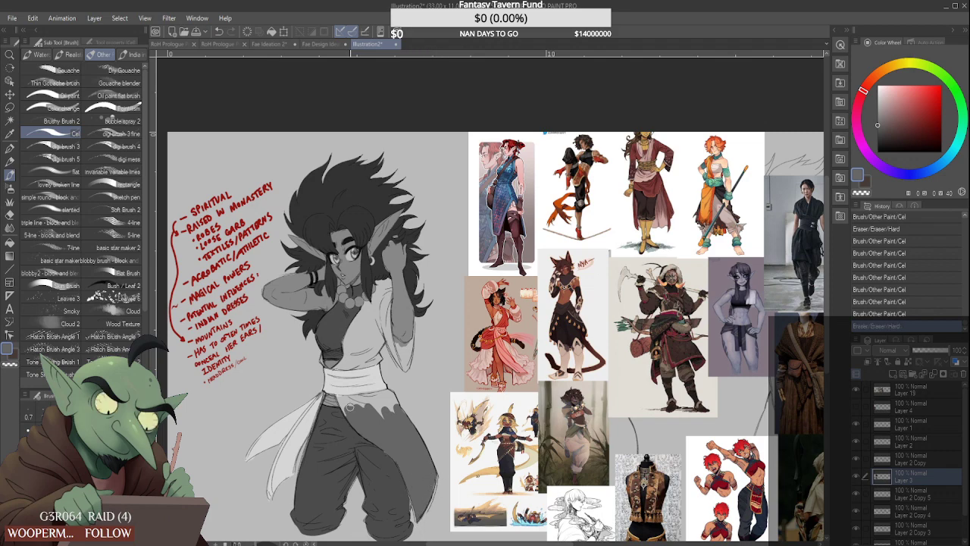
Fill the upper part of the draped side panel up to the lower edge of the waist wrap
scroll(351, 394, up, 2)
mouse_move(354, 415)
mouse_down()
mouse_move(348, 440)
mouse_move(326, 404)
mouse_move(371, 408)
mouse_move(324, 399)
mouse_move(388, 415)
mouse_move(359, 422)
mouse_move(417, 425)
mouse_up()
drag(350, 405, 434, 391)
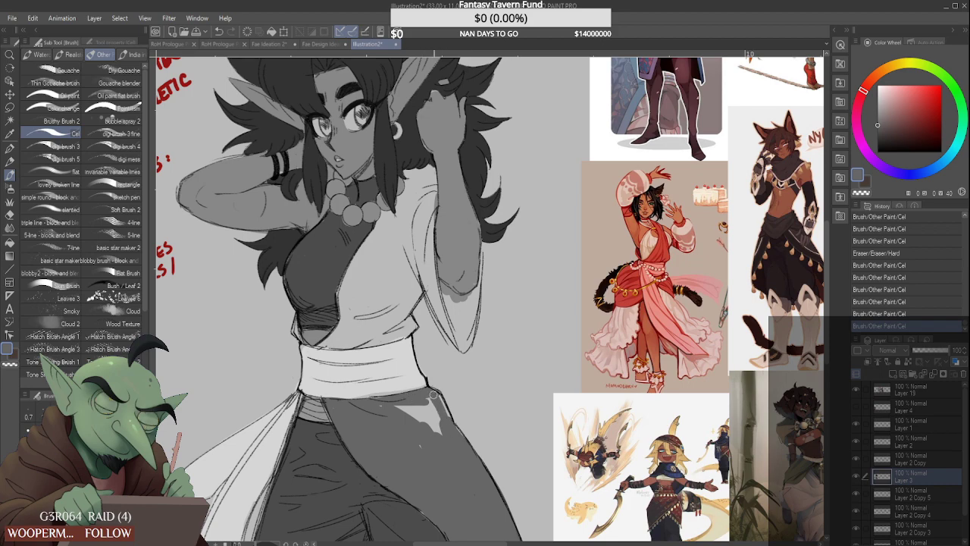
scroll(433, 402, down, 2)
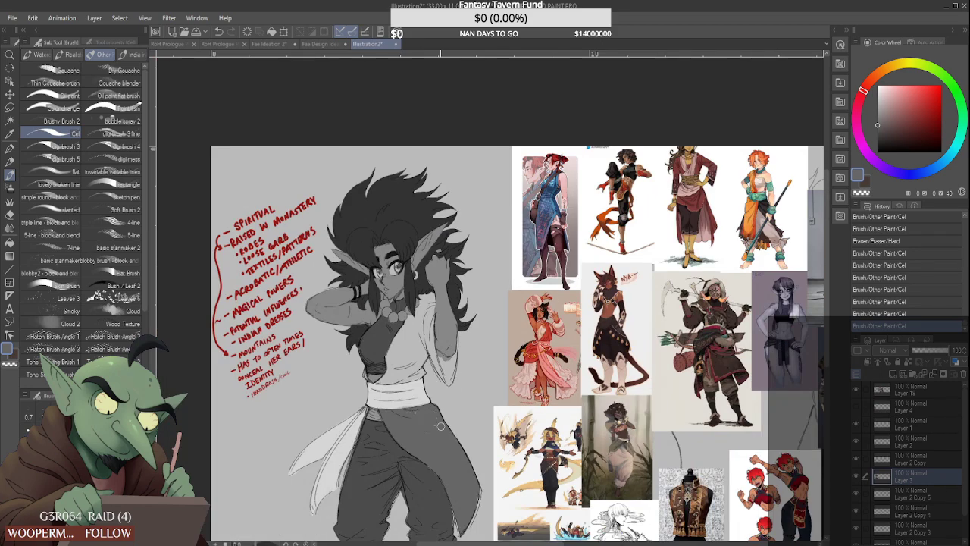
scroll(374, 342, down, 2)
scroll(401, 276, down, 2)
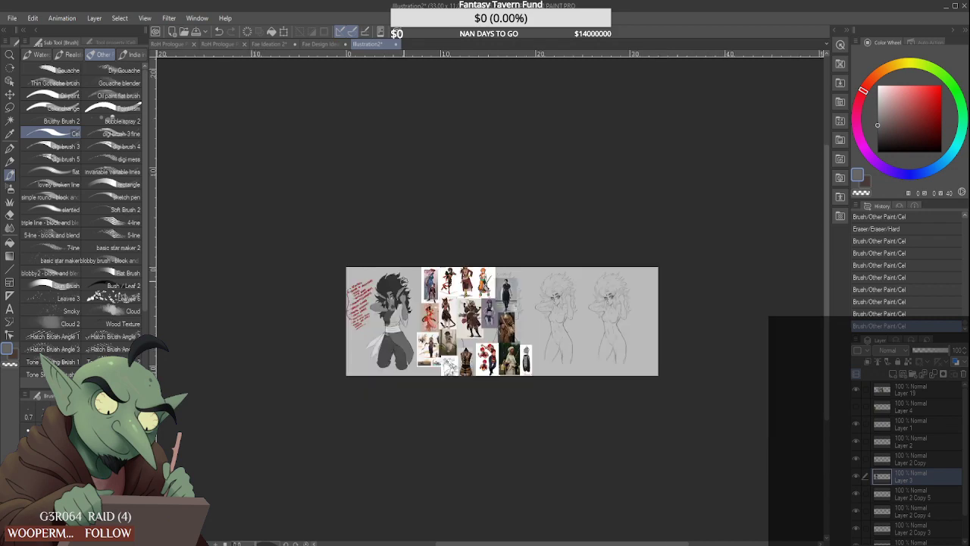
Block in the robe top's diagonal neckline edge and its hanging sleeve with the same dark grey
scroll(387, 333, up, 6)
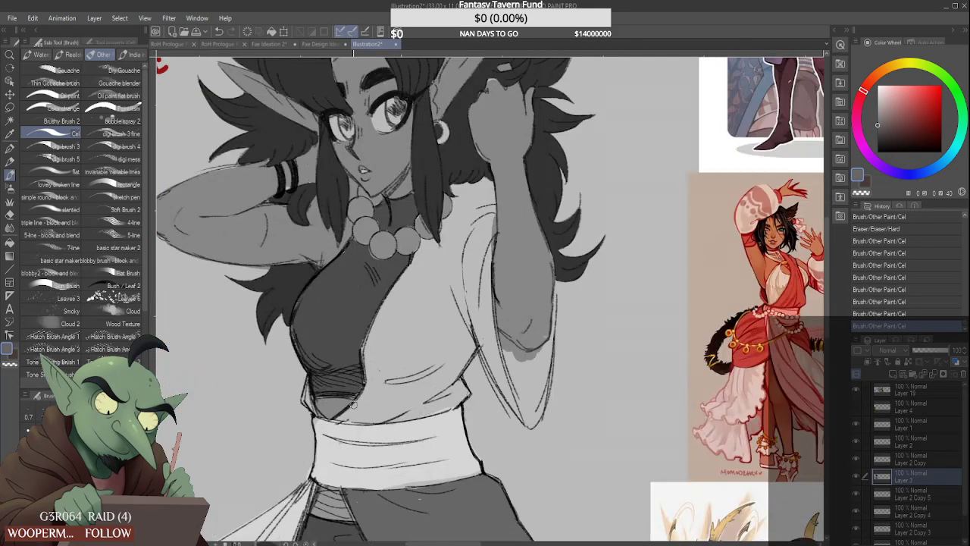
mouse_move(354, 405)
mouse_down()
mouse_move(377, 373)
mouse_move(349, 412)
mouse_move(365, 395)
mouse_move(368, 327)
mouse_move(368, 377)
mouse_move(397, 299)
mouse_up()
drag(369, 339, 428, 252)
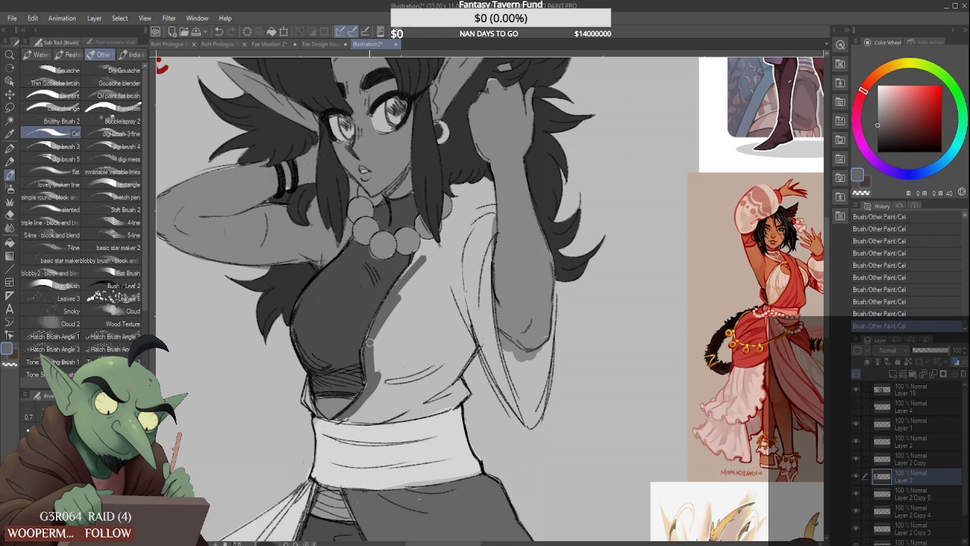
drag(369, 343, 420, 259)
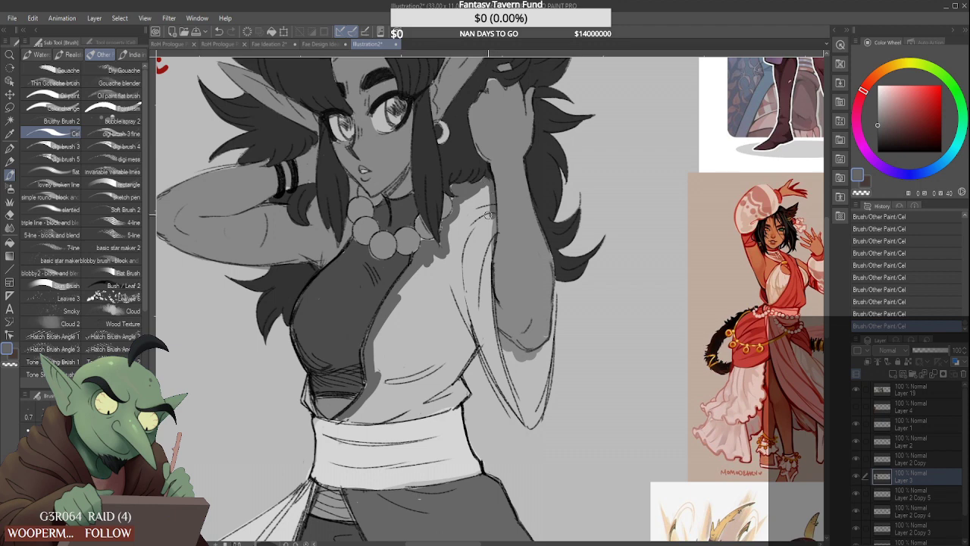
scroll(483, 182, down, 2)
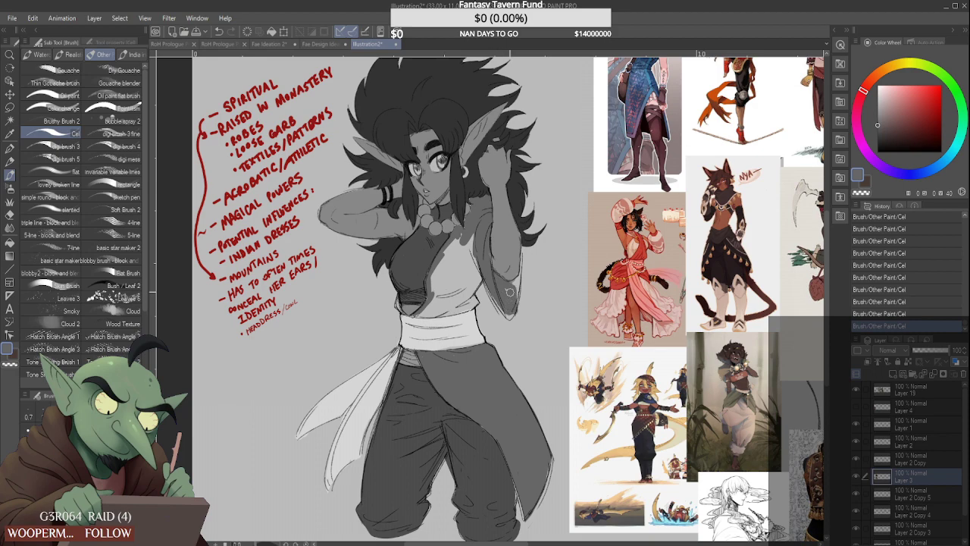
scroll(500, 292, up, 1)
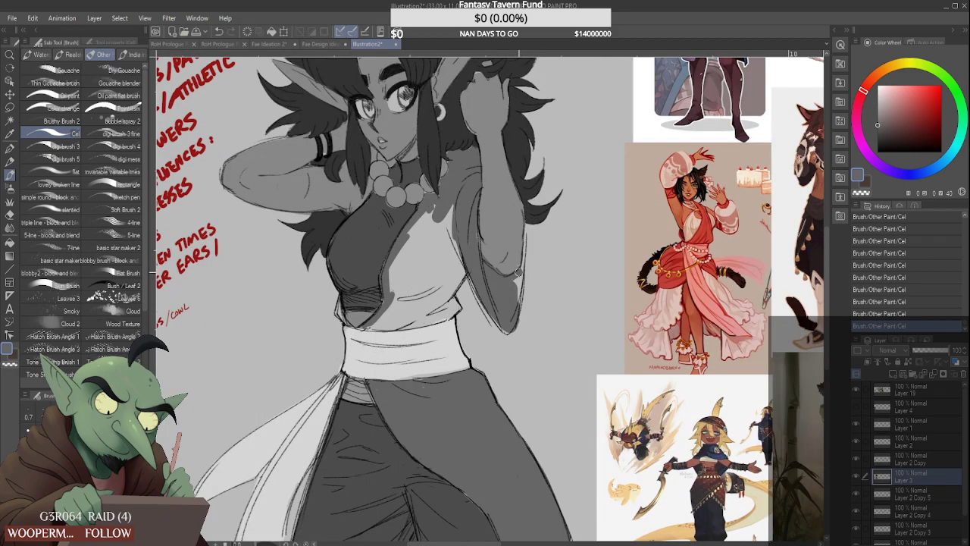
scroll(516, 281, up, 3)
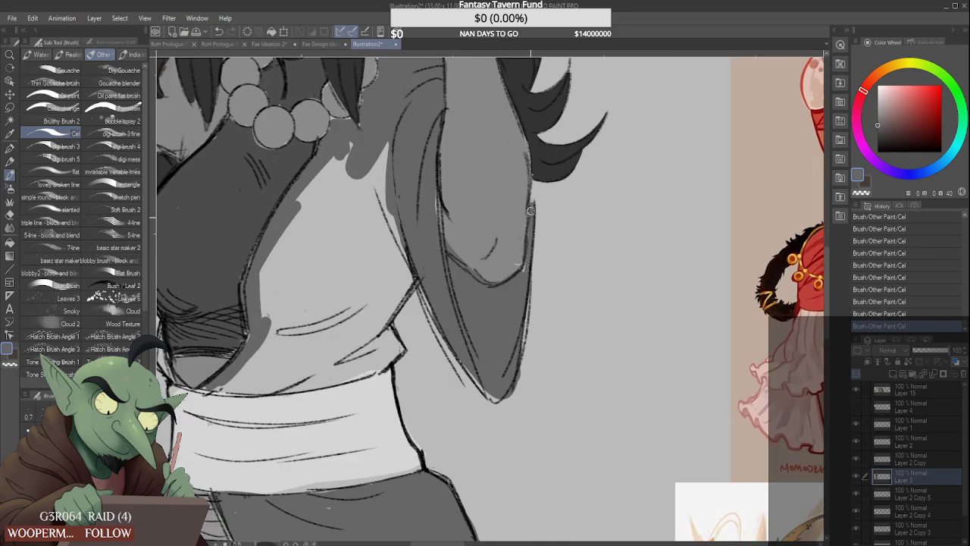
Fill the robe top's remaining front panel with dark grey, down to the upper edge of the waist wrap
scroll(523, 266, down, 2)
scroll(507, 271, down, 2)
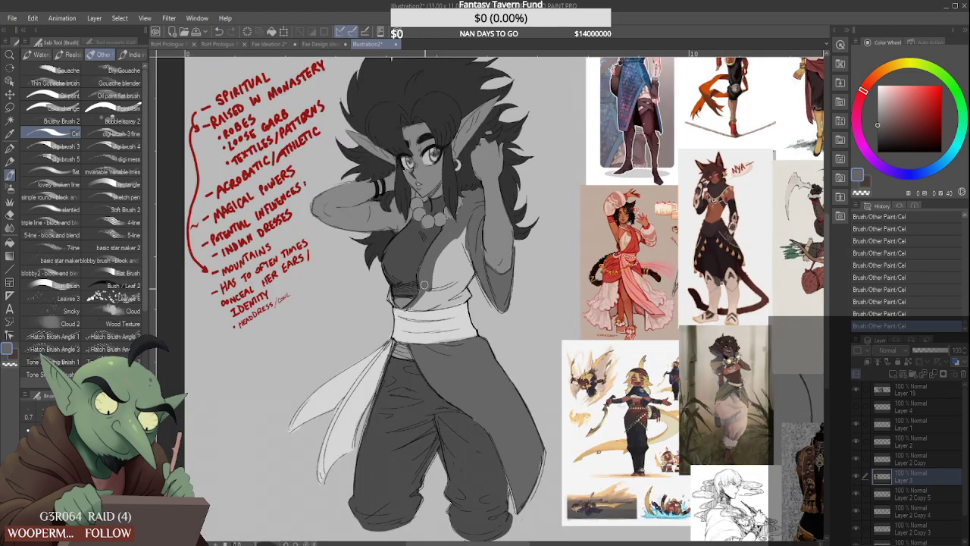
mouse_move(455, 235)
mouse_down()
mouse_move(458, 283)
mouse_move(476, 269)
mouse_up()
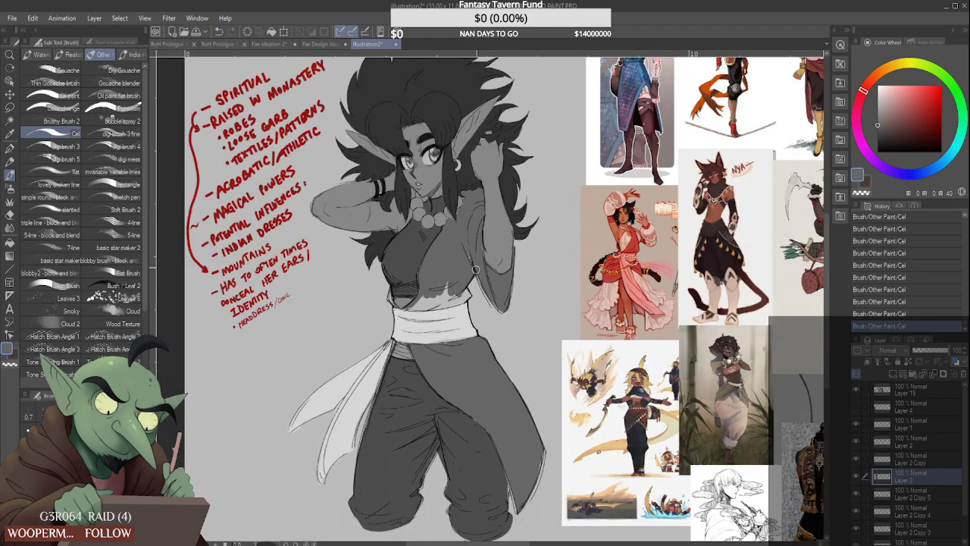
scroll(470, 260, up, 3)
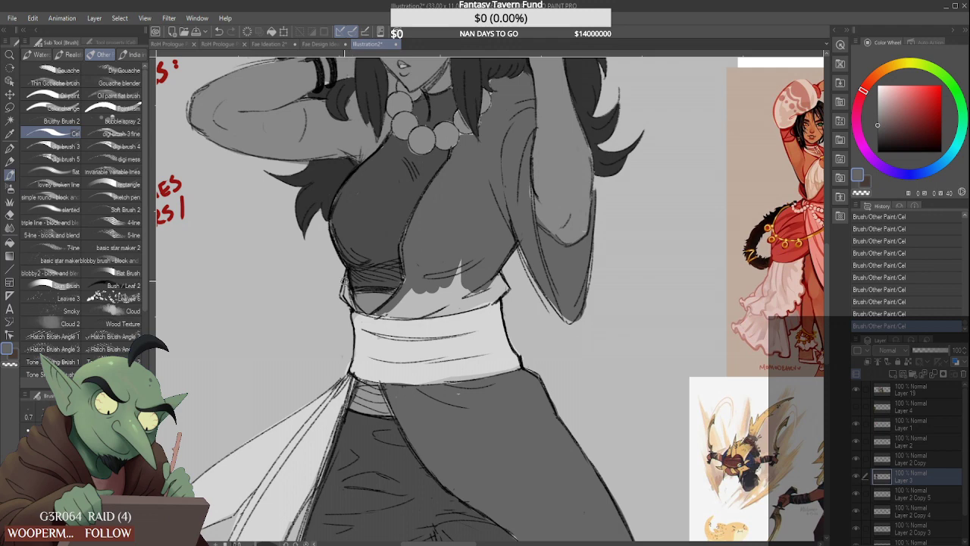
mouse_move(383, 311)
mouse_down()
mouse_move(480, 296)
mouse_move(399, 310)
mouse_move(438, 269)
mouse_move(473, 282)
mouse_up()
scroll(449, 270, down, 3)
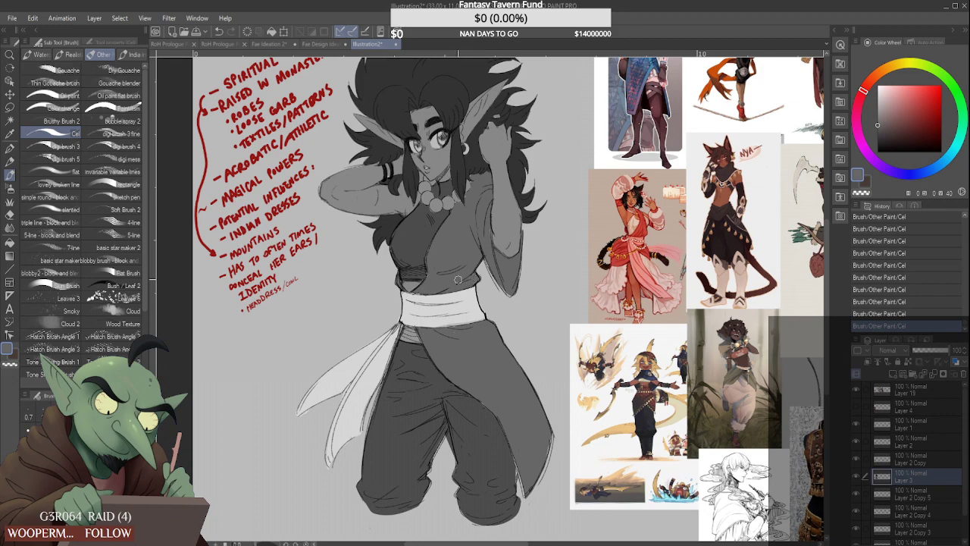
Erase the fill spilling past the outline at the robe top's hem corner, just above the waist wrap
scroll(457, 280, up, 2)
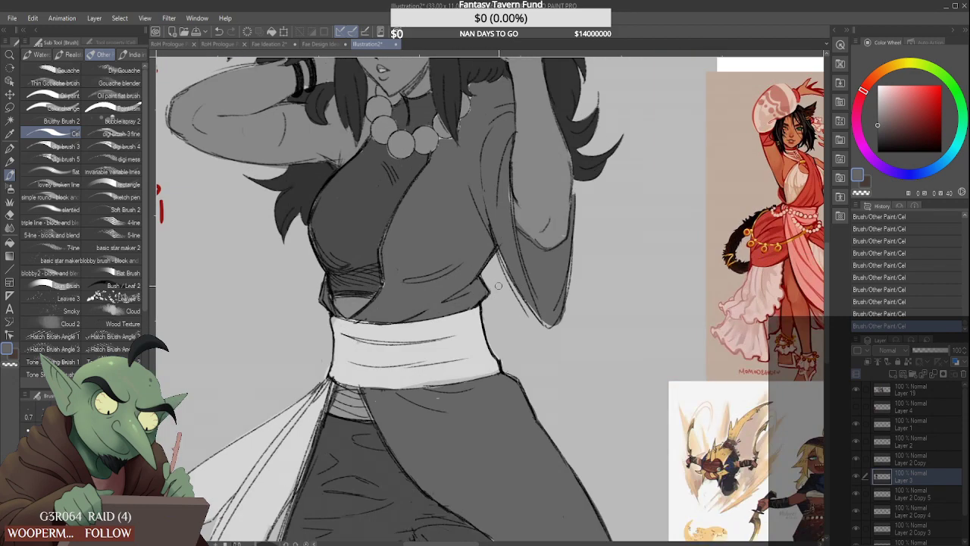
drag(487, 293, 481, 300)
scroll(485, 295, down, 4)
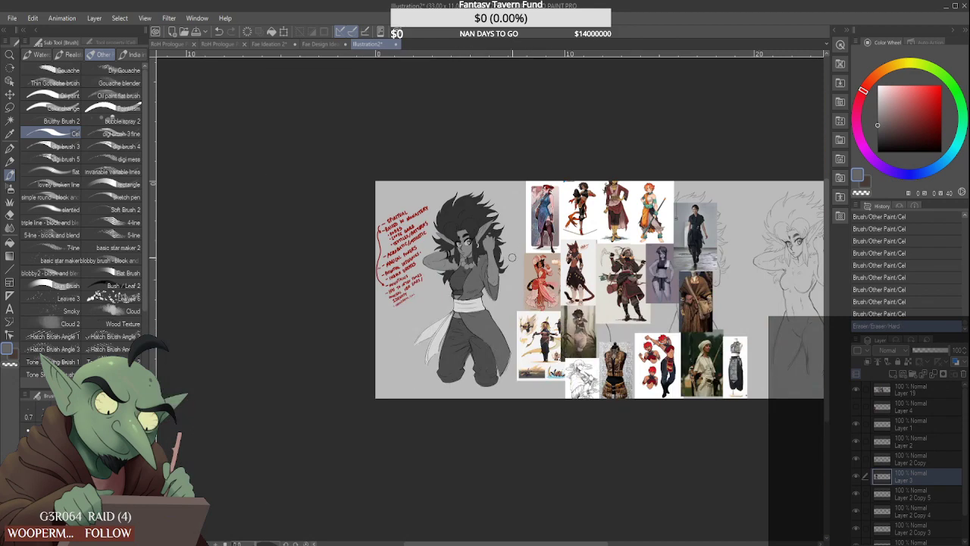
Choose a light grey and paint highlights on the round beads of the necklace
scroll(450, 242, up, 5)
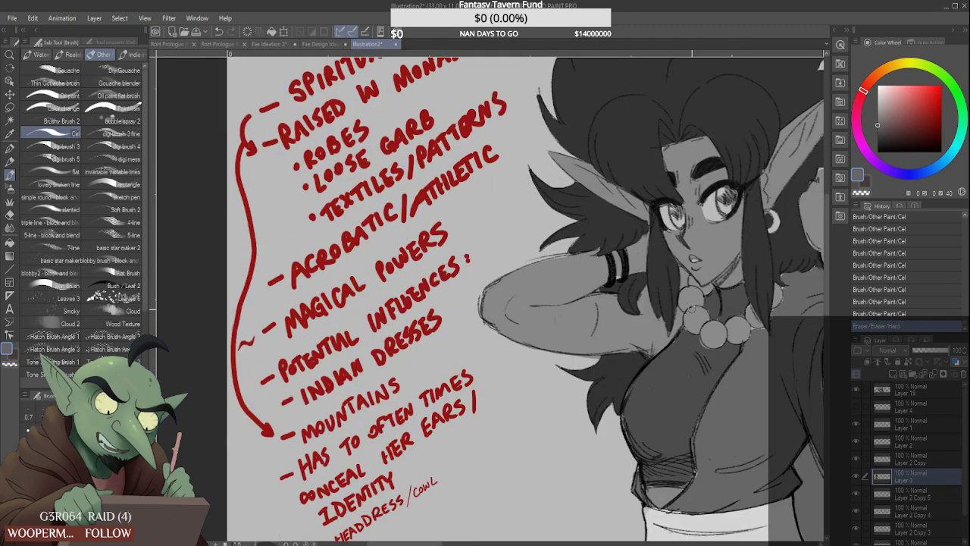
click(879, 108)
scroll(712, 327, up, 2)
mouse_move(703, 325)
mouse_down()
mouse_move(711, 330)
mouse_move(699, 296)
mouse_move(680, 307)
mouse_move(689, 275)
mouse_up()
scroll(672, 305, down, 4)
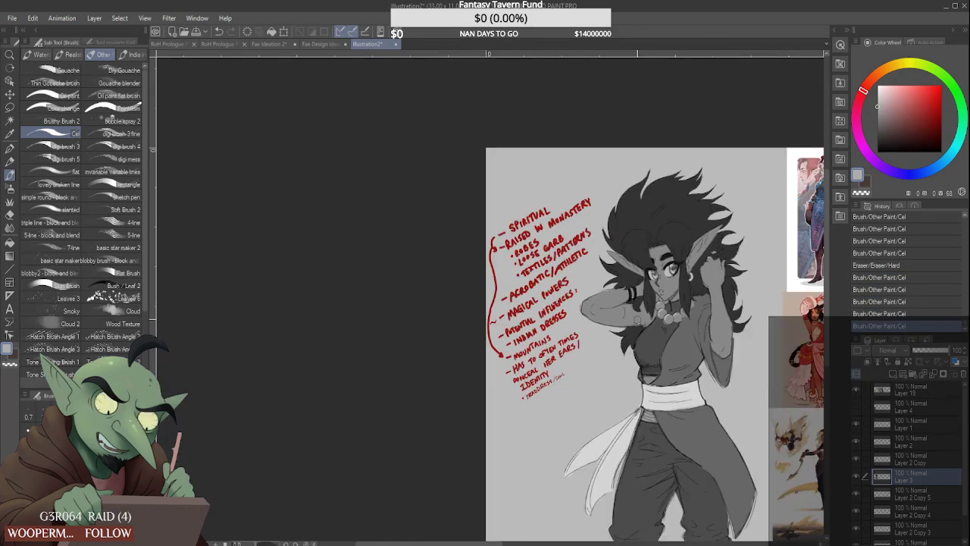
scroll(705, 320, down, 2)
scroll(705, 322, up, 2)
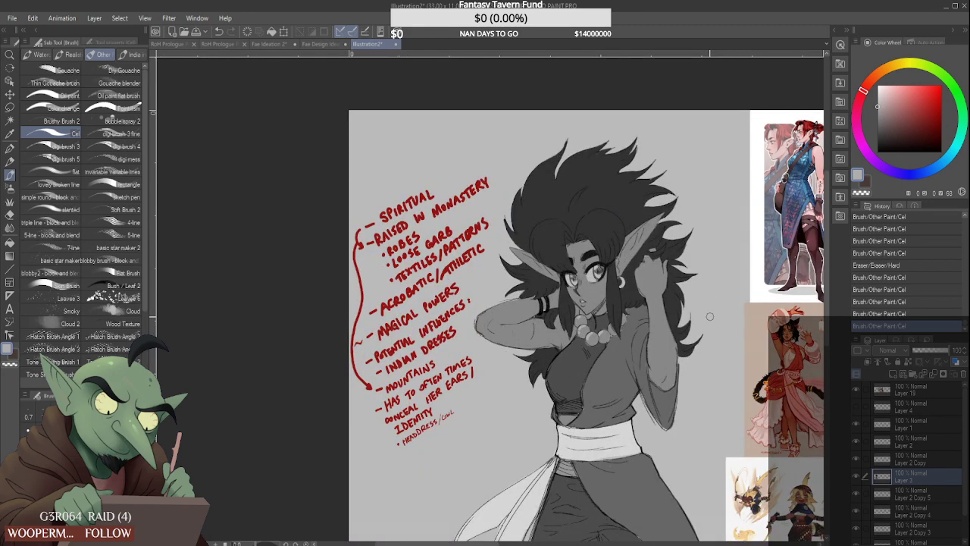
scroll(707, 318, down, 2)
Choose a lighter grey and brighten the character's eyes with it, undoing the first stroke
scroll(757, 315, up, 5)
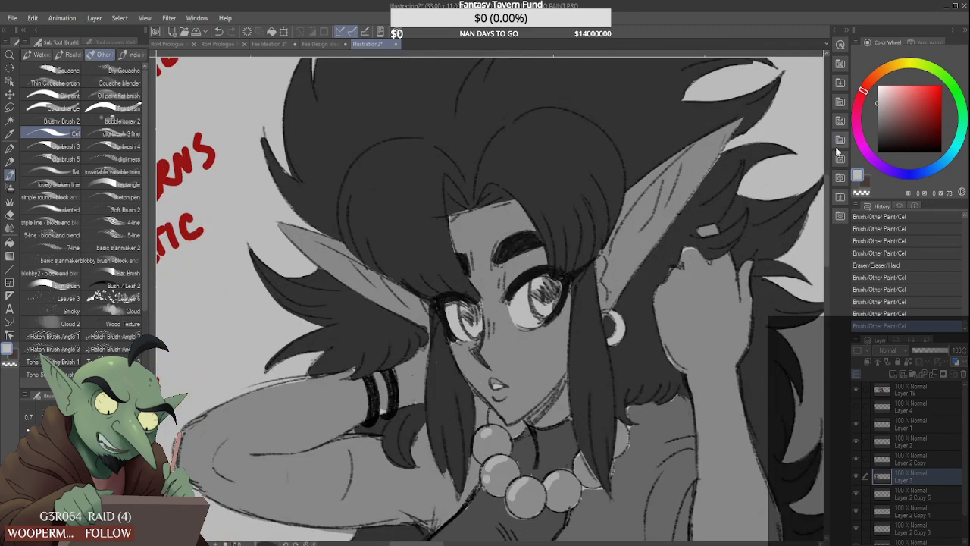
click(877, 97)
mouse_move(517, 296)
mouse_down()
mouse_move(540, 297)
mouse_move(543, 307)
mouse_move(554, 285)
mouse_up()
key(ctrl+z)
mouse_move(523, 320)
mouse_down()
mouse_move(535, 325)
mouse_move(514, 302)
mouse_move(513, 311)
mouse_up()
mouse_move(450, 310)
mouse_down()
mouse_move(461, 337)
mouse_move(453, 307)
mouse_move(459, 332)
mouse_move(467, 313)
mouse_move(481, 321)
mouse_move(448, 307)
mouse_move(520, 293)
mouse_up()
alt+click(465, 318)
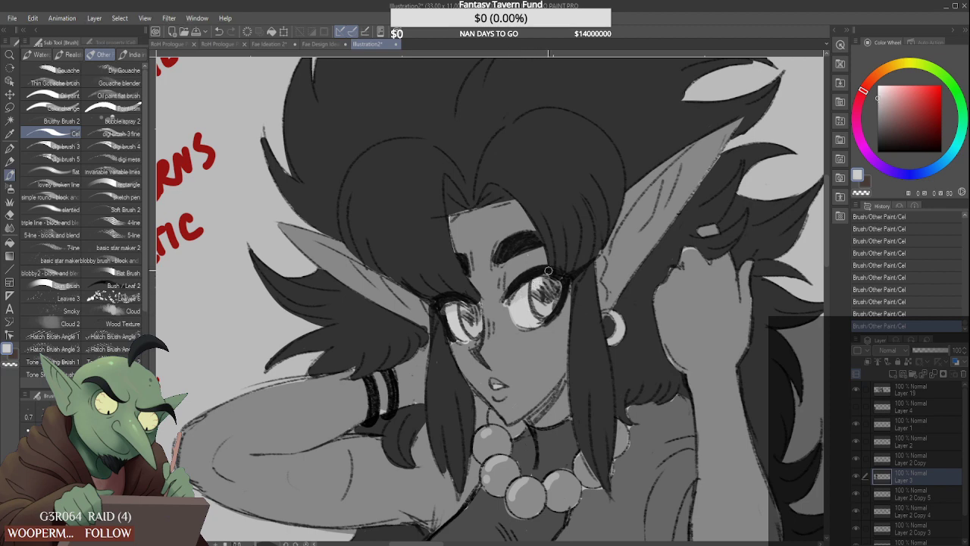
scroll(501, 283, down, 6)
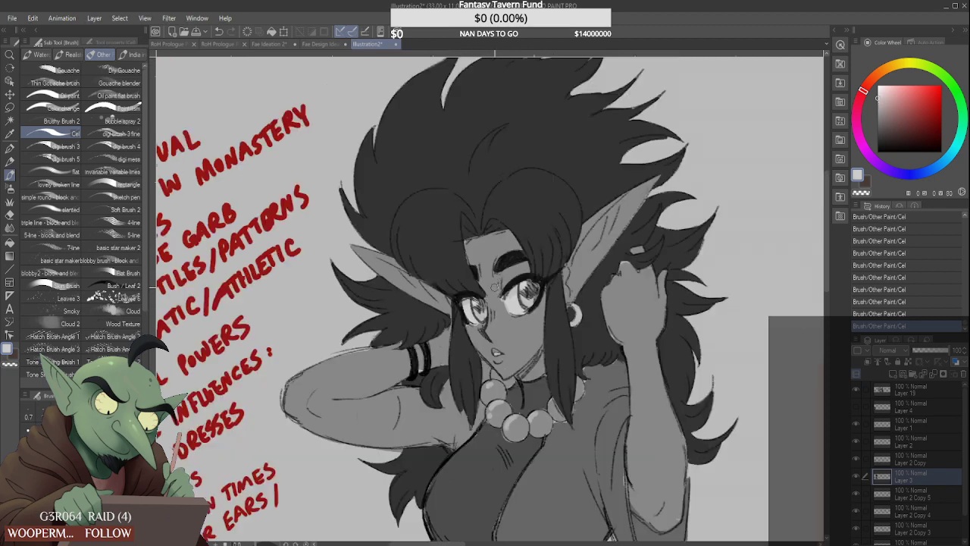
scroll(501, 300, up, 6)
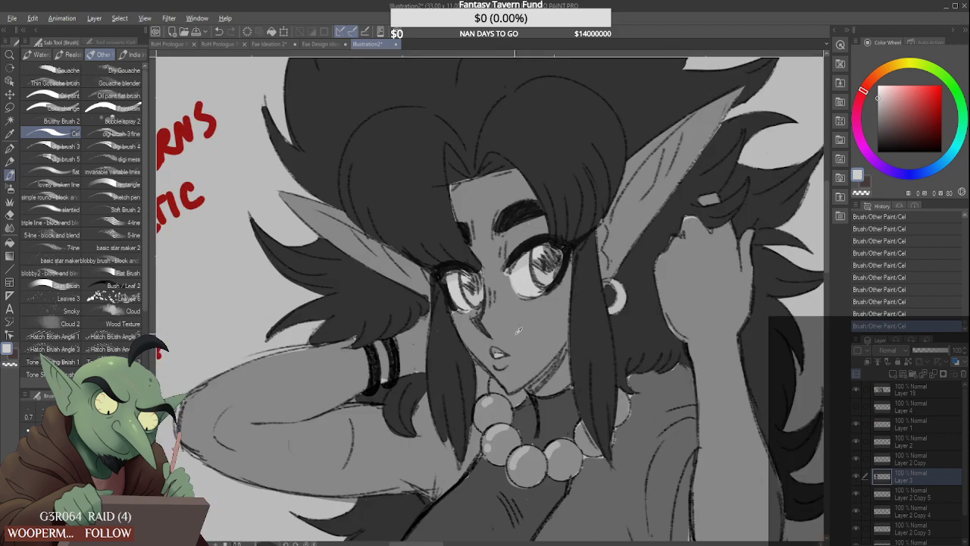
Choose a darker grey and fill the lips with it
click(877, 116)
click(878, 122)
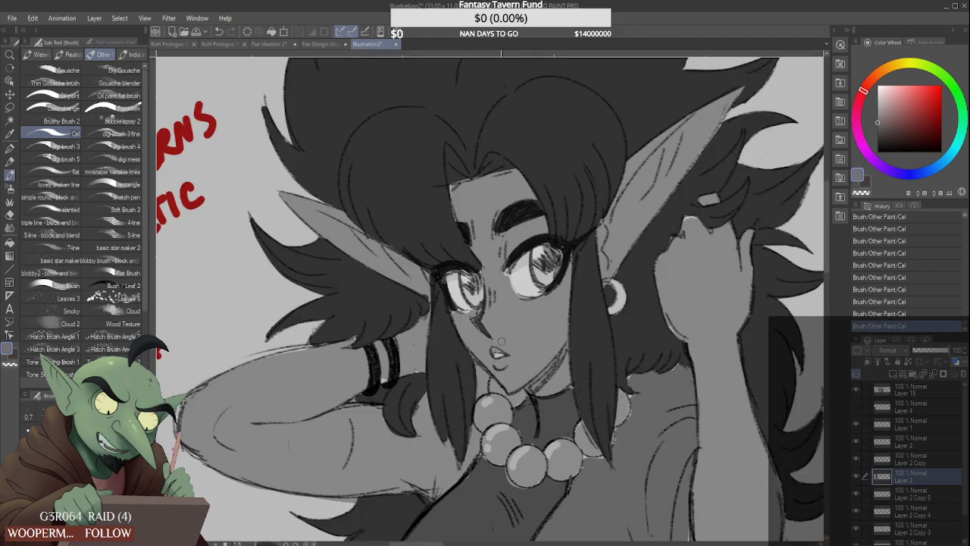
scroll(491, 347, up, 3)
mouse_move(486, 351)
mouse_down()
mouse_move(502, 348)
mouse_move(507, 383)
mouse_move(500, 373)
mouse_move(515, 370)
mouse_up()
scroll(499, 367, down, 5)
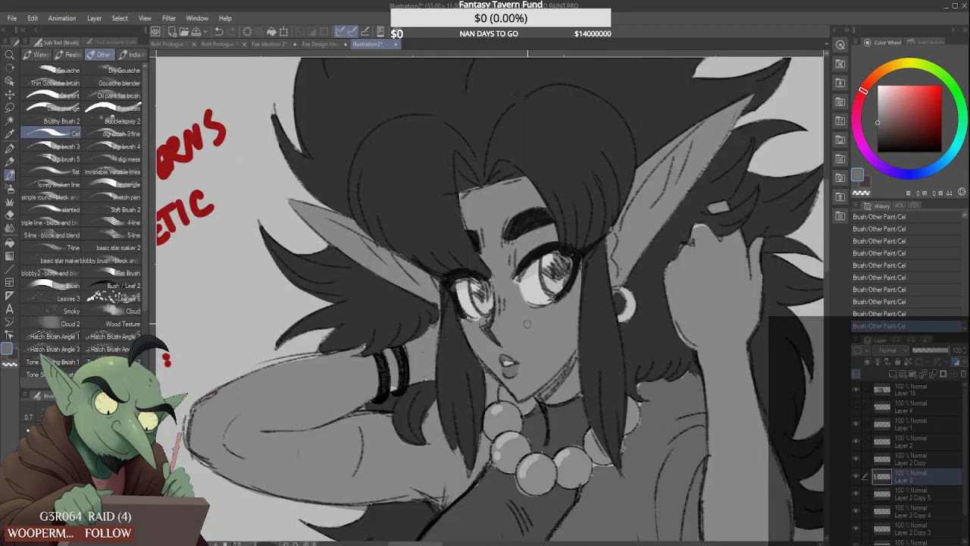
scroll(538, 285, up, 3)
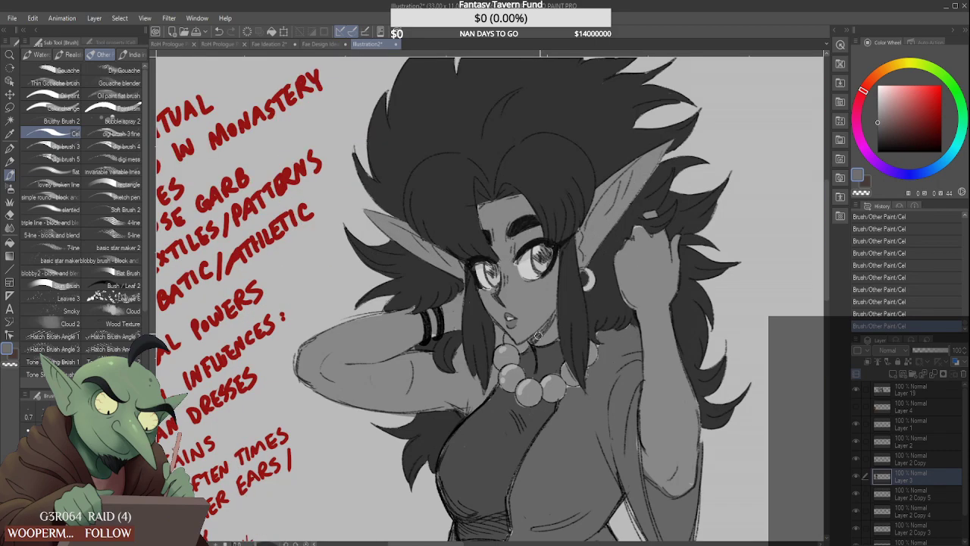
scroll(535, 337, up, 3)
scroll(546, 326, down, 6)
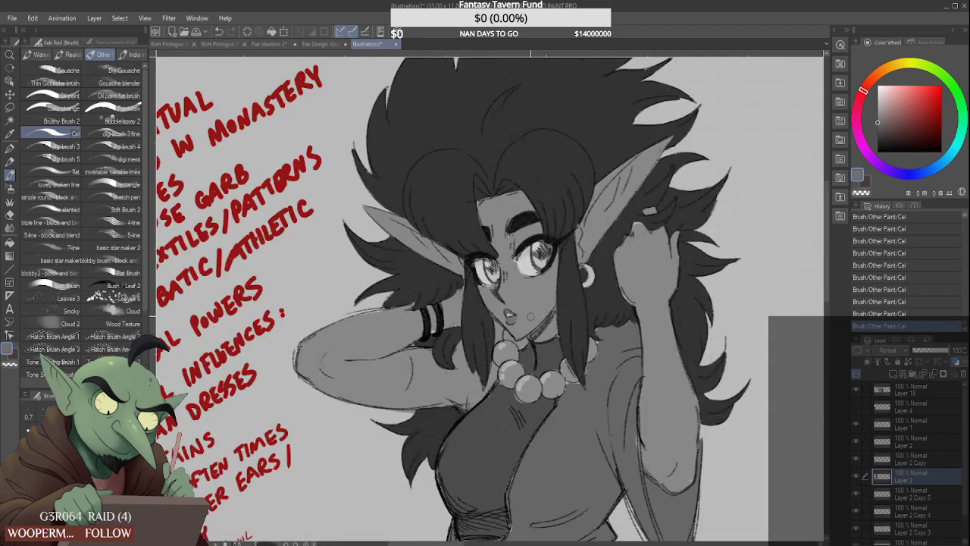
scroll(368, 403, up, 6)
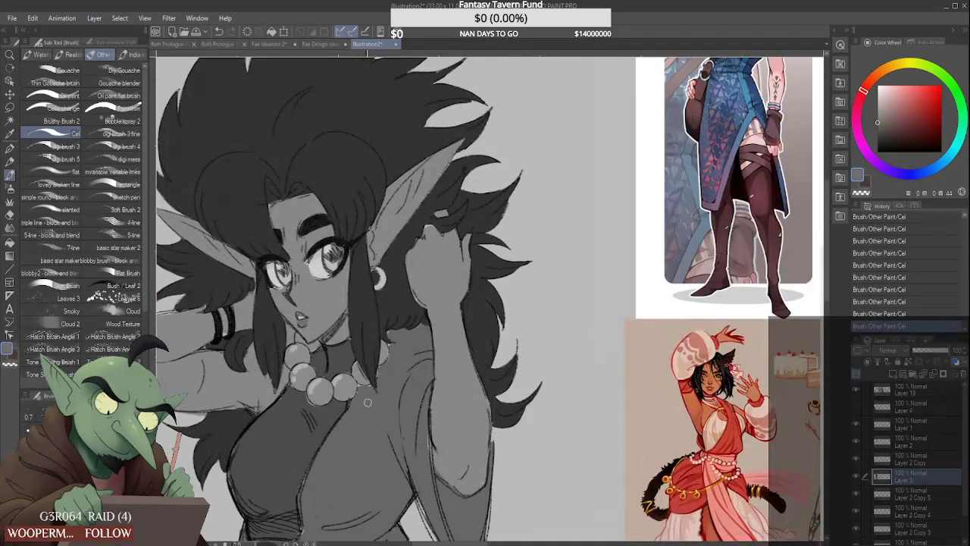
Sample a dark grey beside the necklace and paint shadows along the lower sides of the beads
alt+click(351, 384)
scroll(347, 395, up, 3)
drag(347, 395, 362, 377)
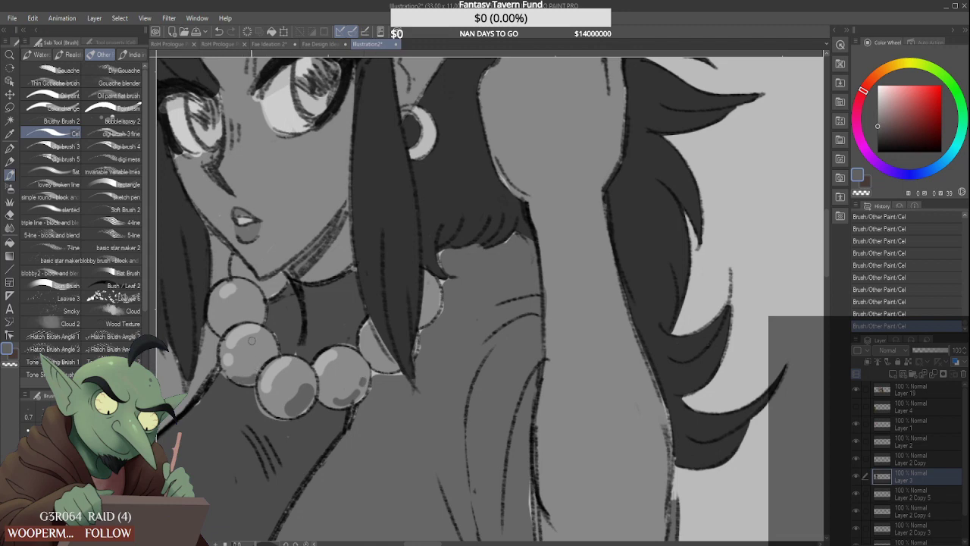
mouse_move(222, 333)
mouse_down()
mouse_move(259, 319)
mouse_move(264, 294)
mouse_up()
scroll(265, 295, down, 5)
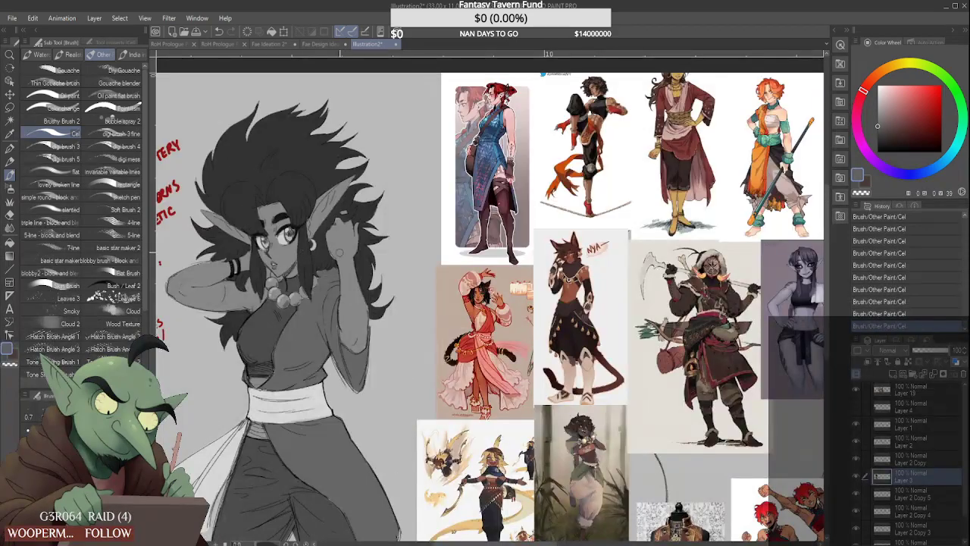
scroll(339, 301, up, 5)
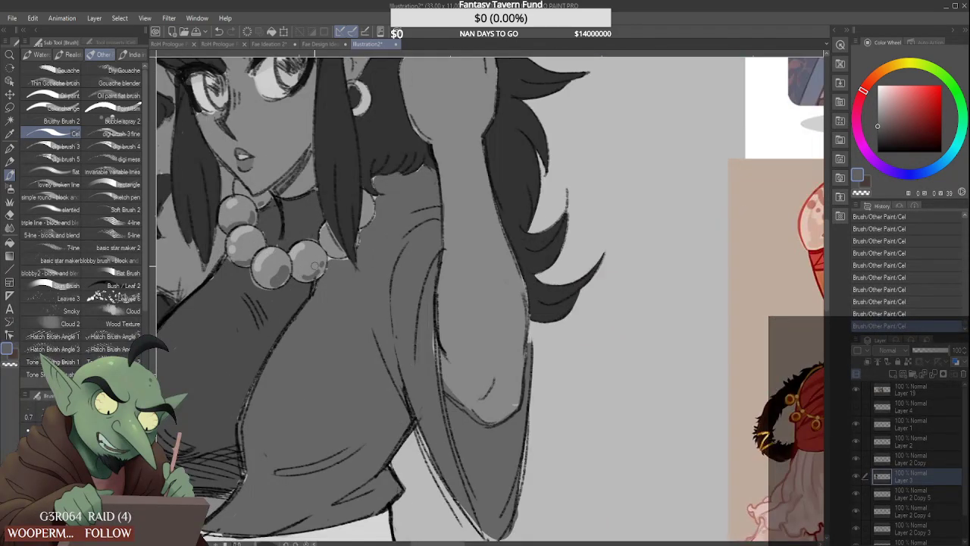
Refine the bead shading with a lighter mid grey and erase the excess paint around the necklace
drag(275, 270, 279, 262)
scroll(319, 254, down, 2)
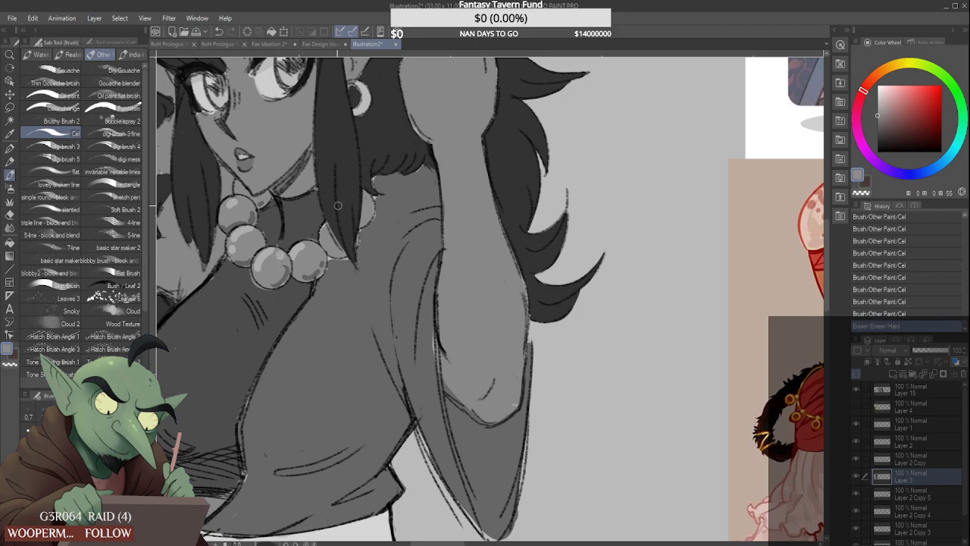
scroll(311, 227, down, 2)
scroll(305, 216, up, 2)
scroll(304, 215, up, 3)
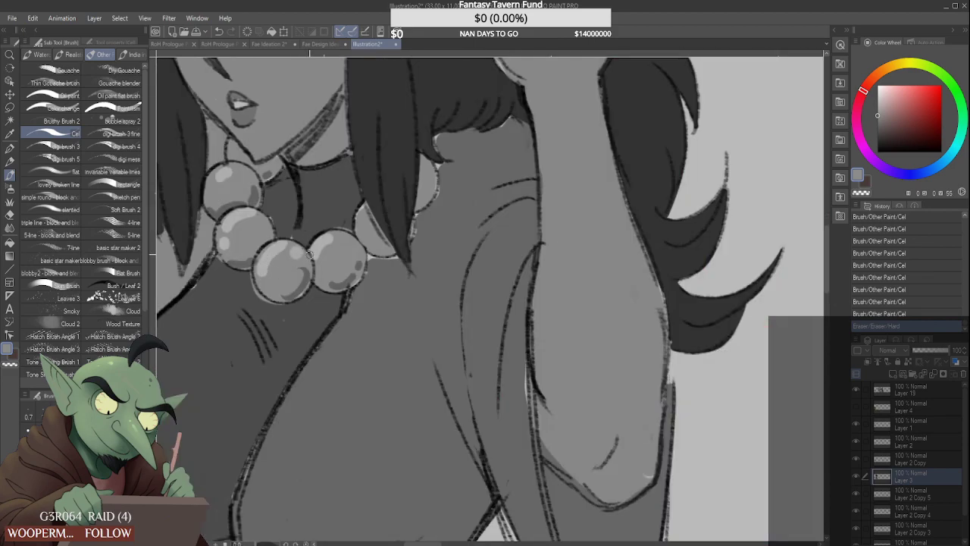
drag(302, 269, 296, 279)
scroll(288, 273, down, 3)
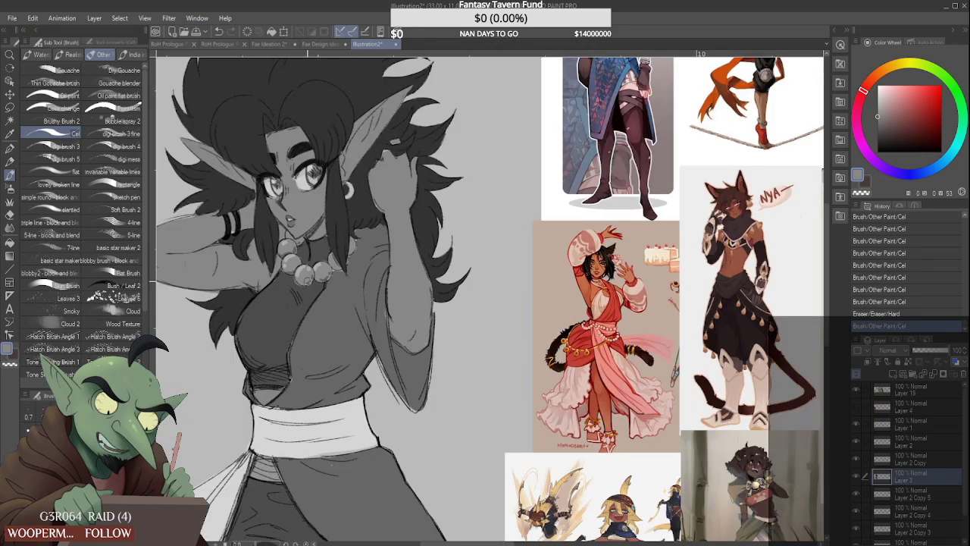
Sample the dark red of the handwritten notes as the drawing colour
scroll(377, 352, down, 5)
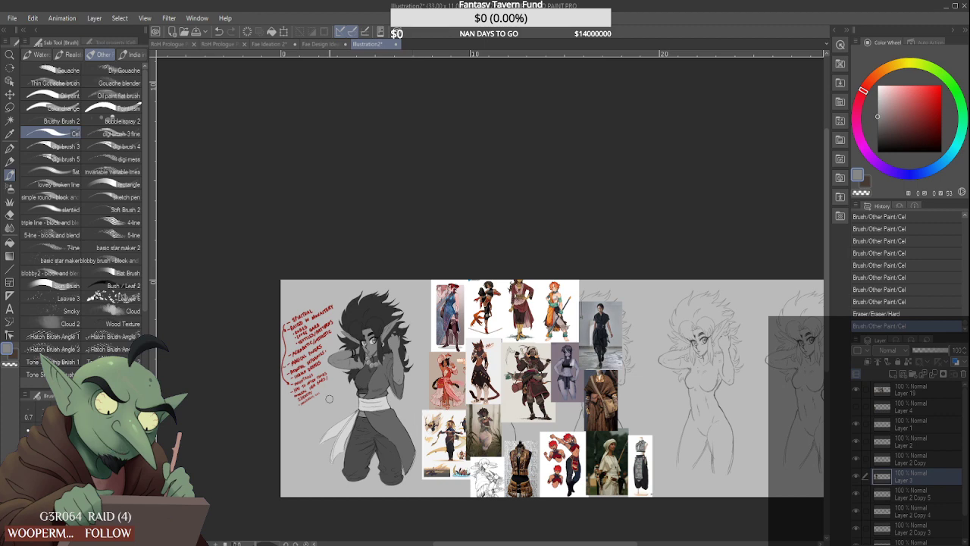
scroll(354, 459, up, 3)
scroll(350, 455, down, 3)
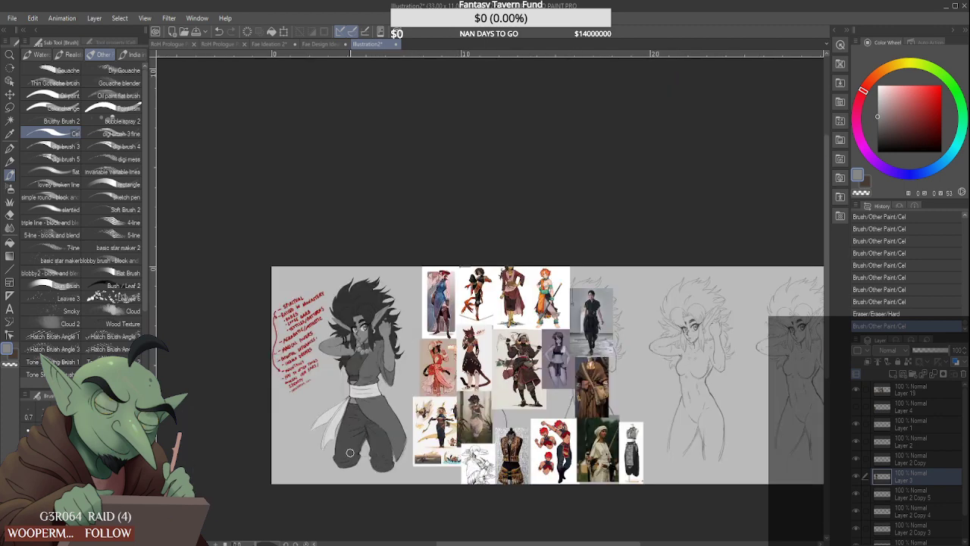
scroll(351, 453, up, 3)
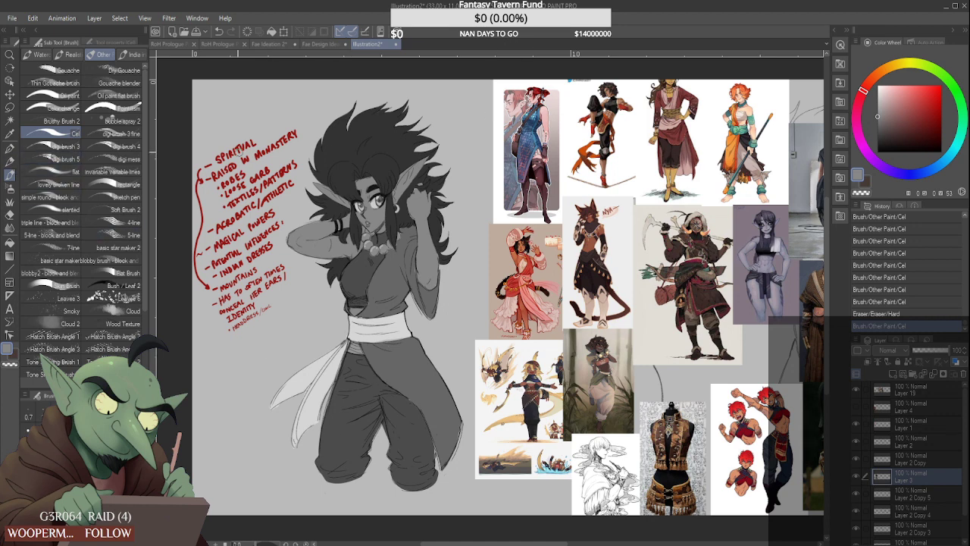
scroll(229, 176, up, 3)
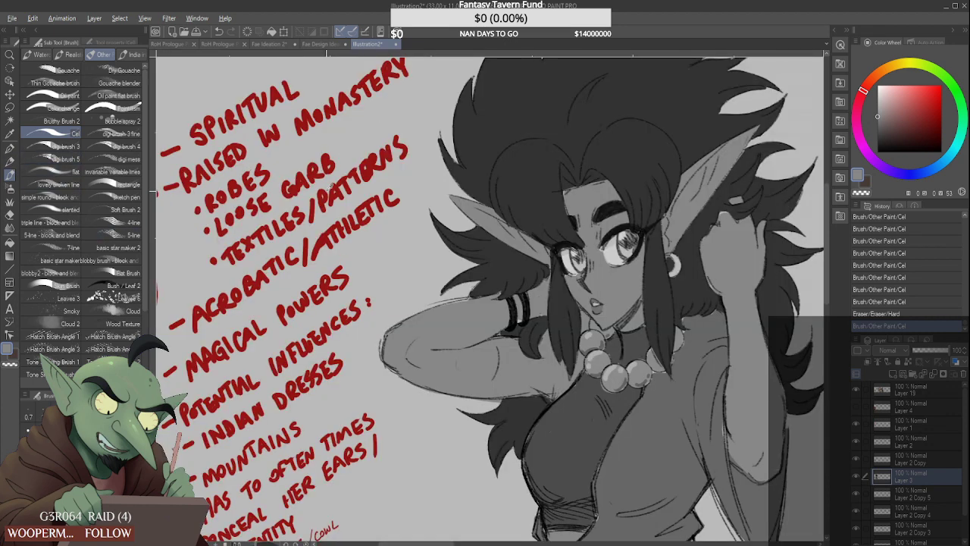
alt+click(324, 191)
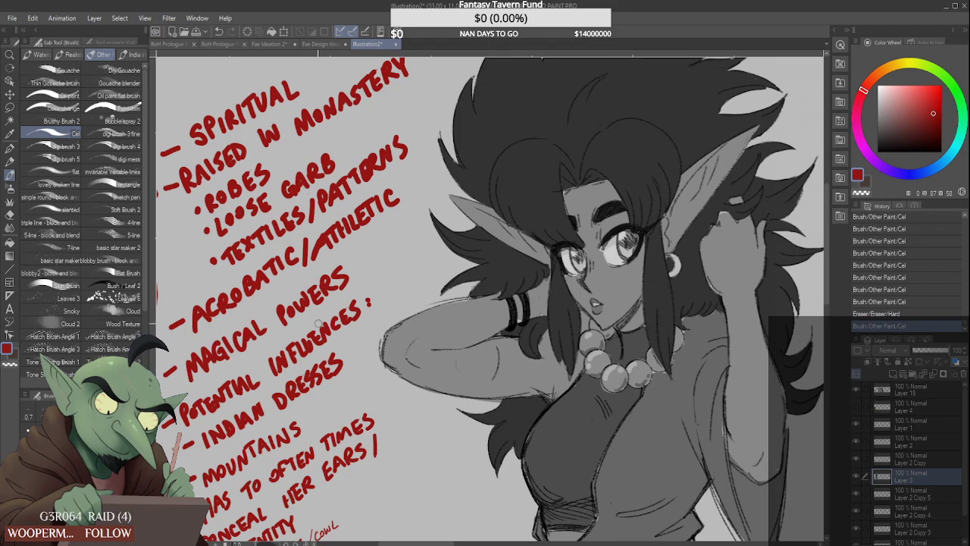
Look at the outfit line-up in the Fae Design Ideation document and return to the illustration
scroll(318, 319, down, 6)
scroll(331, 395, up, 2)
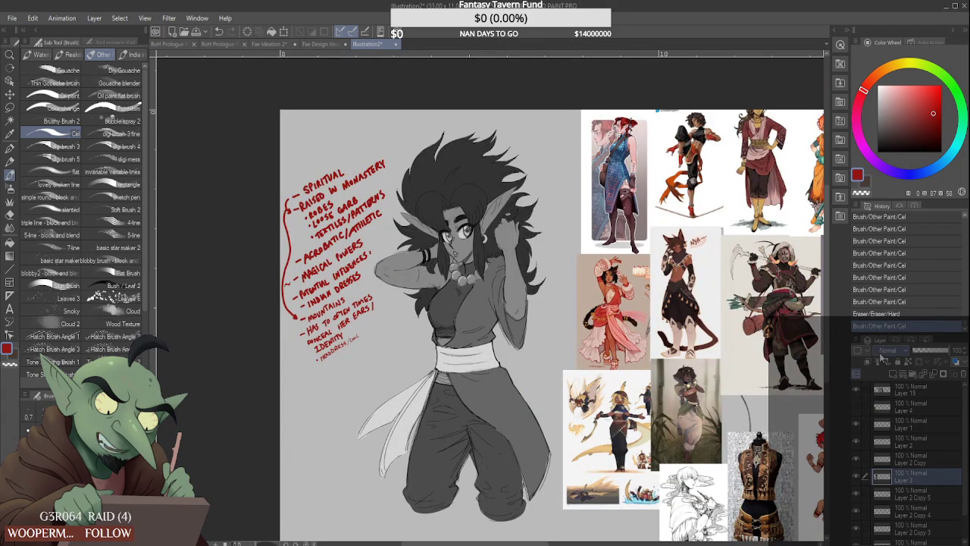
click(332, 43)
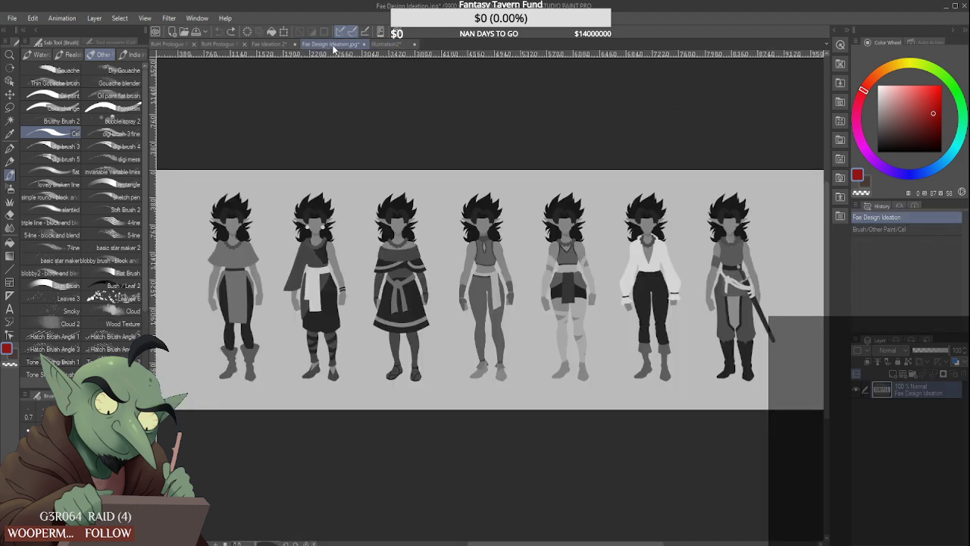
click(383, 43)
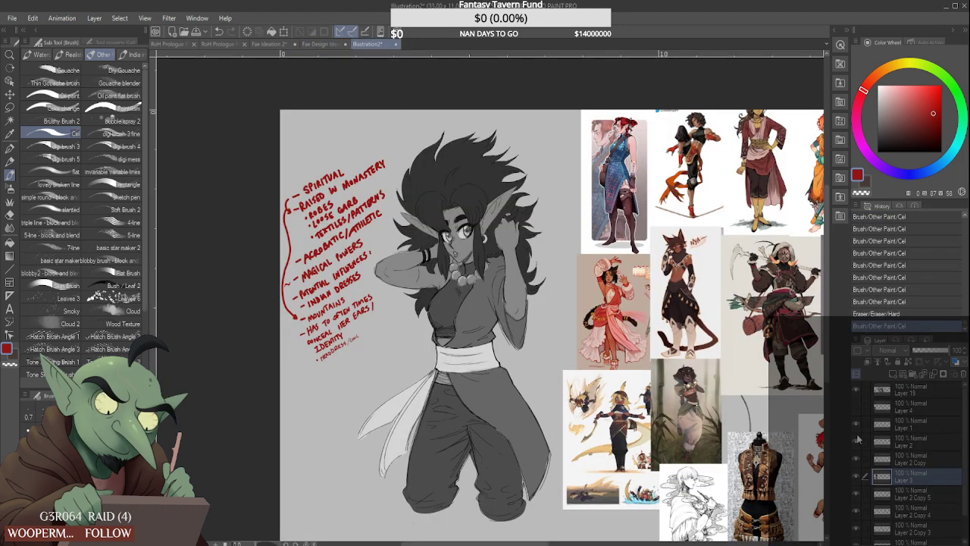
Check what the layers above the flats contain by hiding and reshowing them, and make Layer 1 active
click(857, 459)
click(857, 459)
click(857, 448)
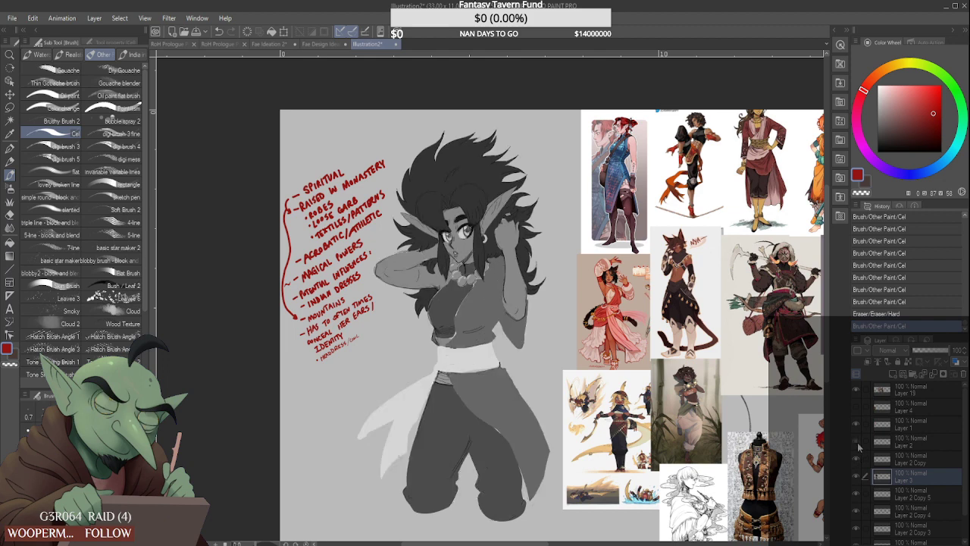
click(857, 448)
click(856, 425)
click(856, 426)
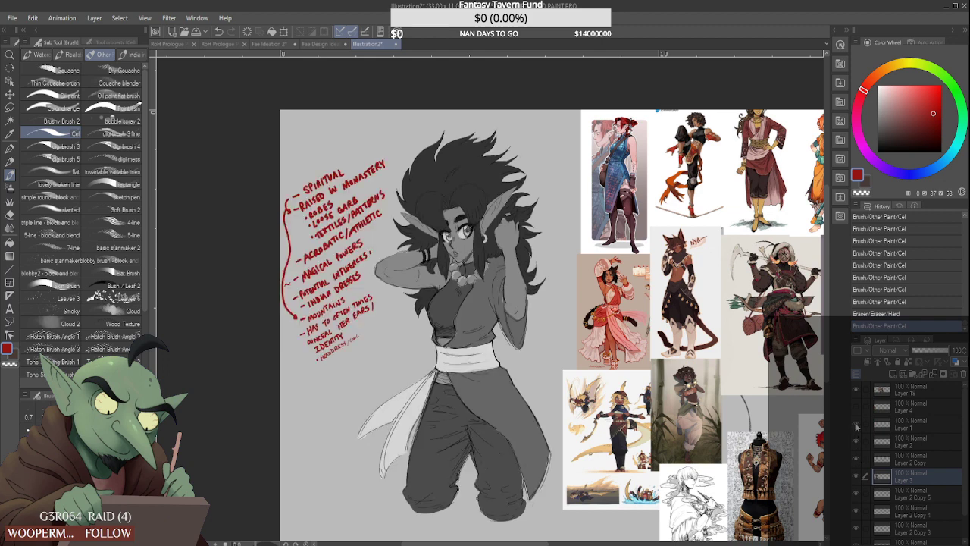
click(909, 420)
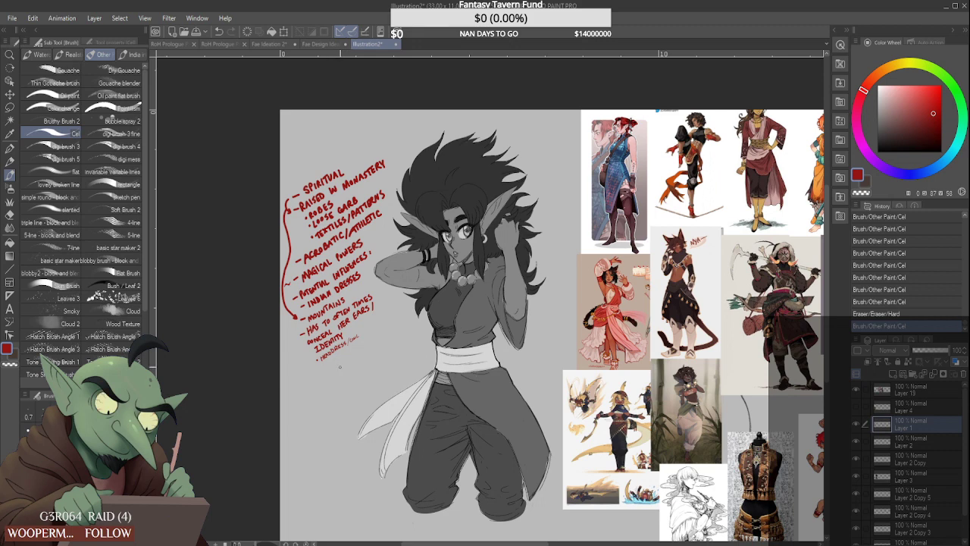
Add a new raster layer above Layer 2 and rename Layer 1 as General Outline
click(935, 446)
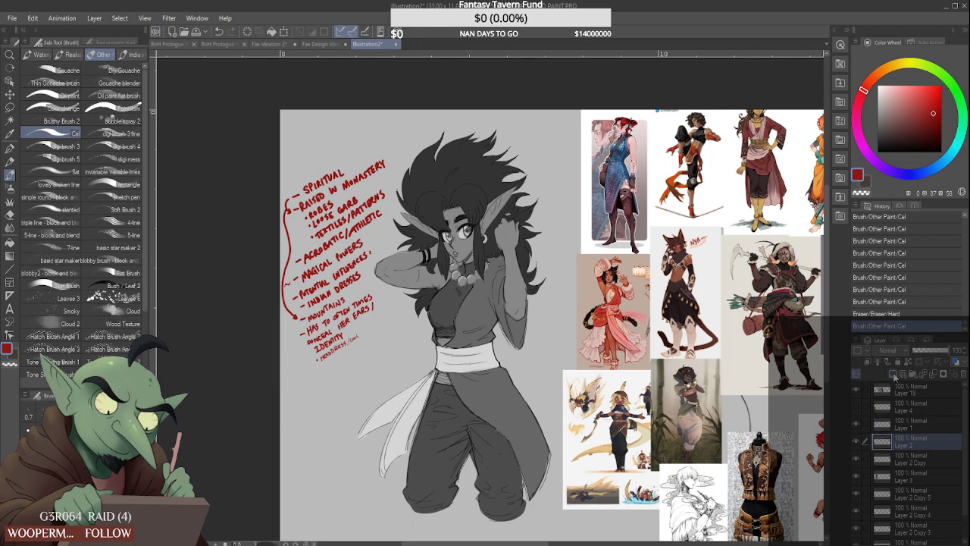
click(893, 374)
click(929, 427)
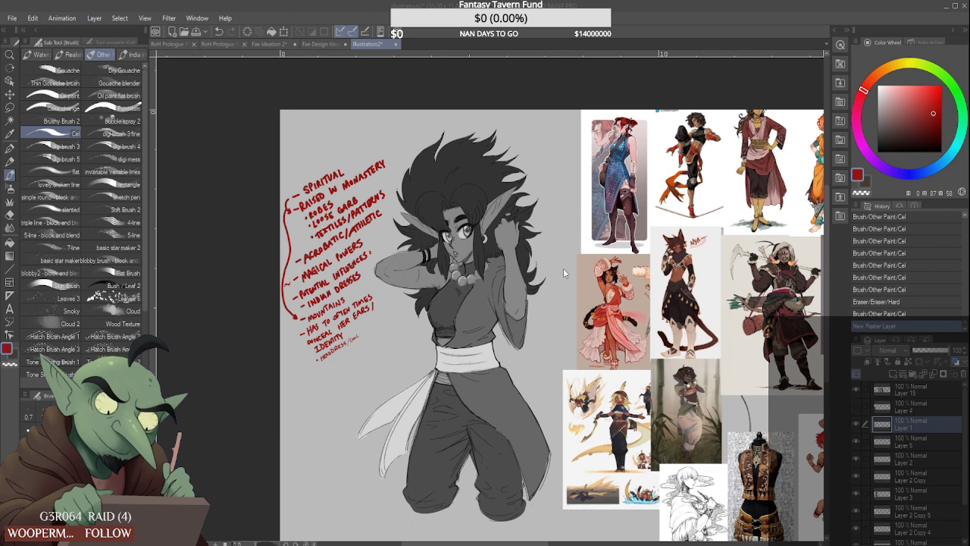
text(General Outline)
key(Return)
Rename the new raster layer as Pros and Cons and hide the General Outline layer's handwritten notes
click(933, 445)
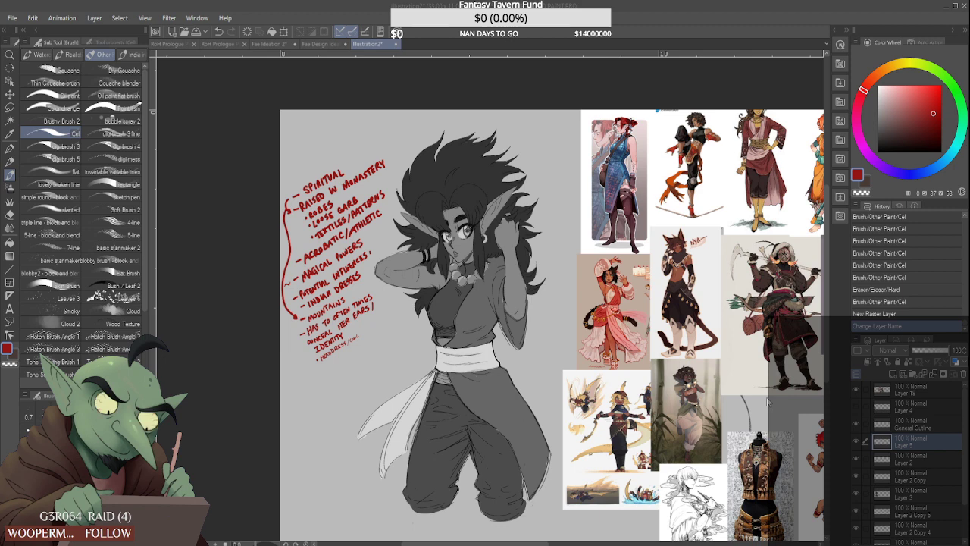
key(Return)
scroll(332, 392, up, 2)
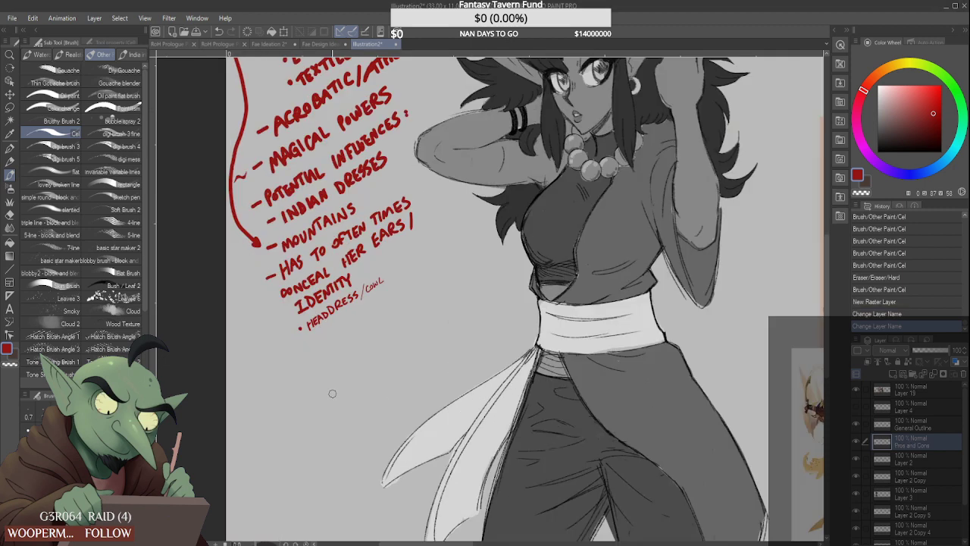
scroll(295, 383, up, 1)
scroll(292, 381, down, 2)
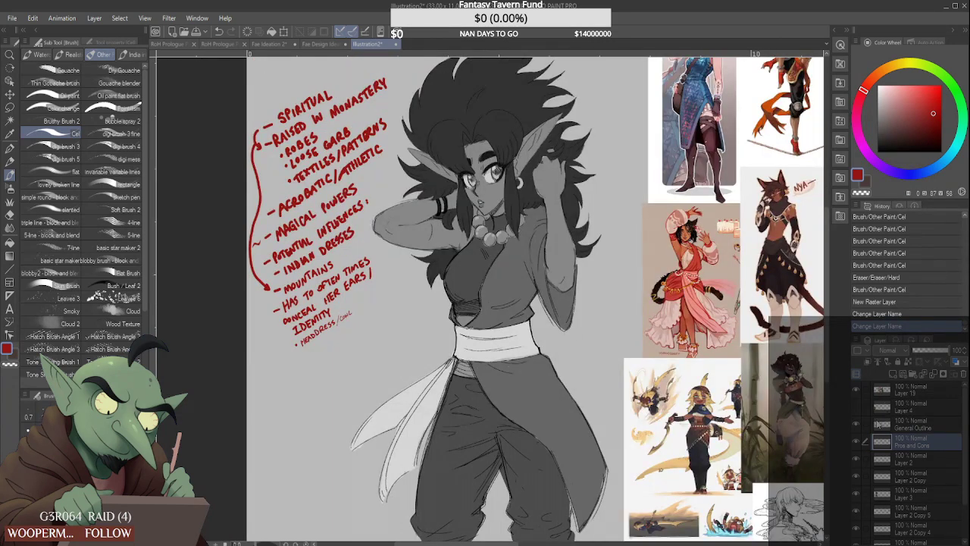
click(858, 423)
Handwrite the heading "Pros:" in red on the blank area beside the character's bent elbow and underline it
scroll(302, 231, up, 3)
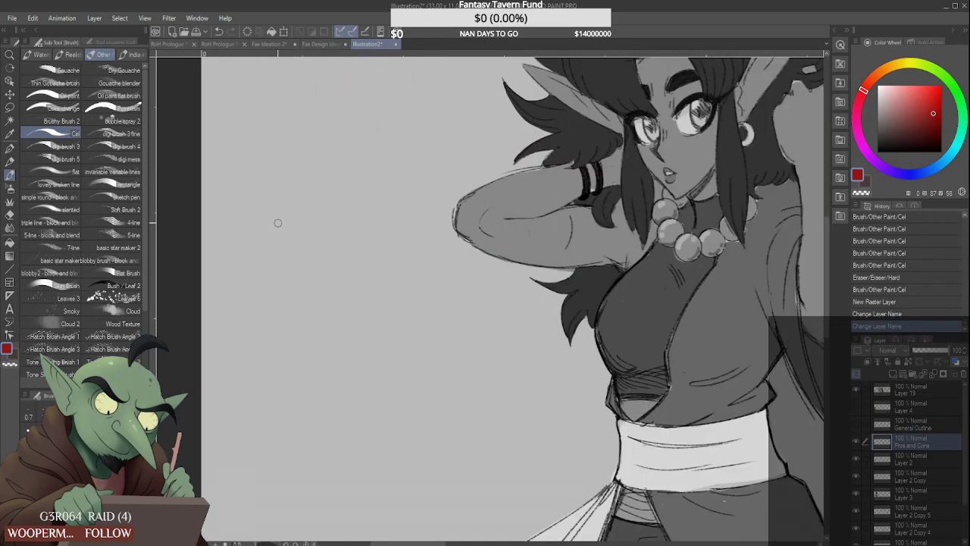
mouse_move(240, 232)
mouse_down()
mouse_move(249, 217)
mouse_move(243, 233)
mouse_move(269, 228)
mouse_move(290, 202)
mouse_move(287, 219)
mouse_up()
scroll(253, 232, up, 1)
click(322, 172)
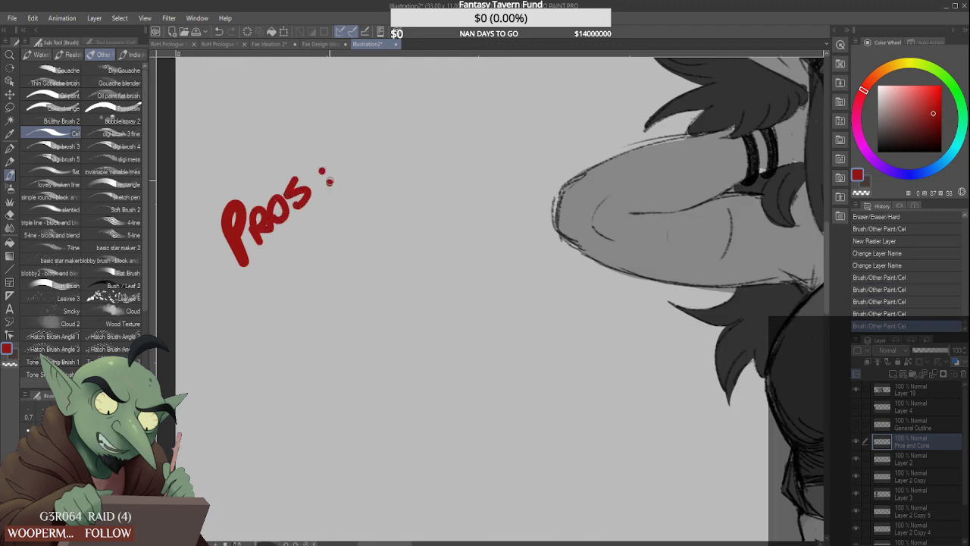
click(330, 181)
drag(224, 295, 385, 182)
Handwrite the first bullet under the Pros heading: "Dark values for pants + undershirt"
scroll(345, 220, down, 3)
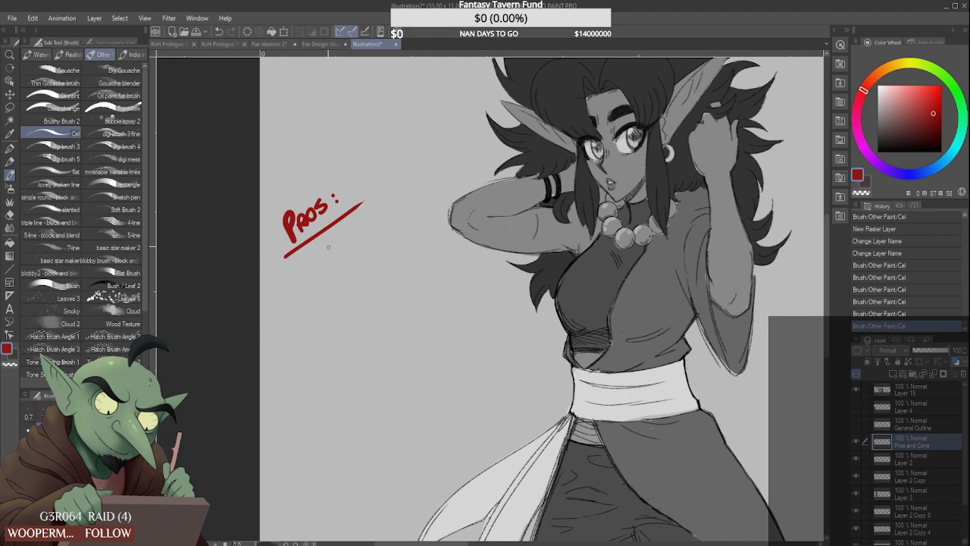
scroll(281, 274, down, 4)
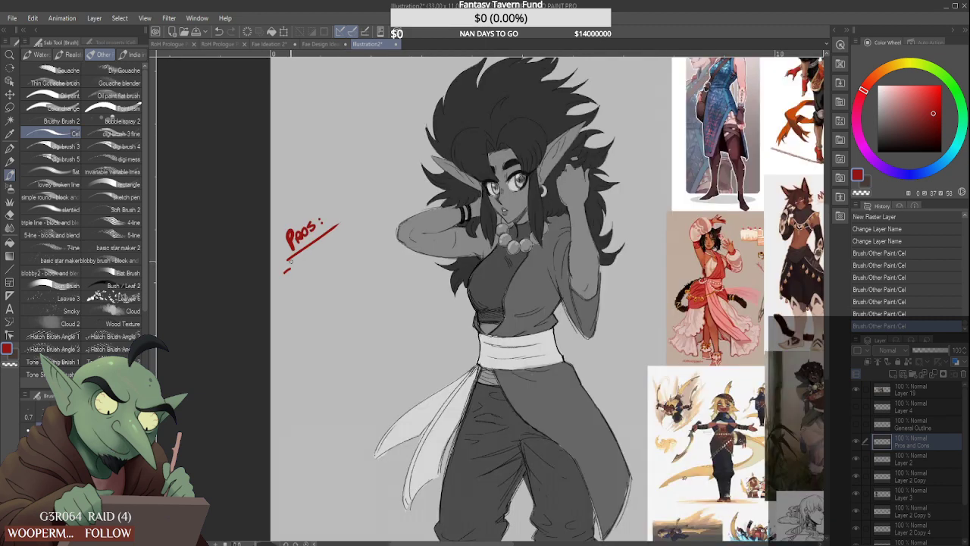
scroll(288, 265, up, 5)
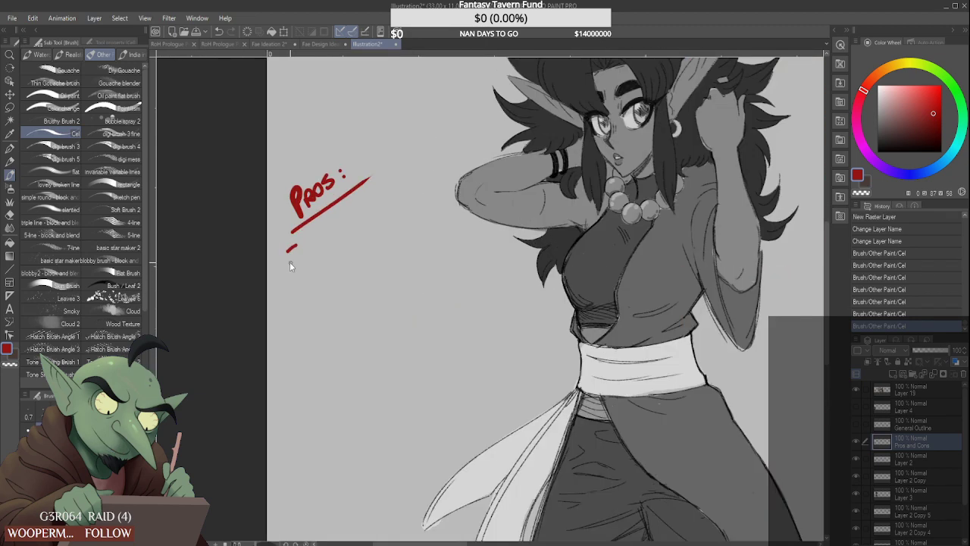
scroll(310, 230, up, 1)
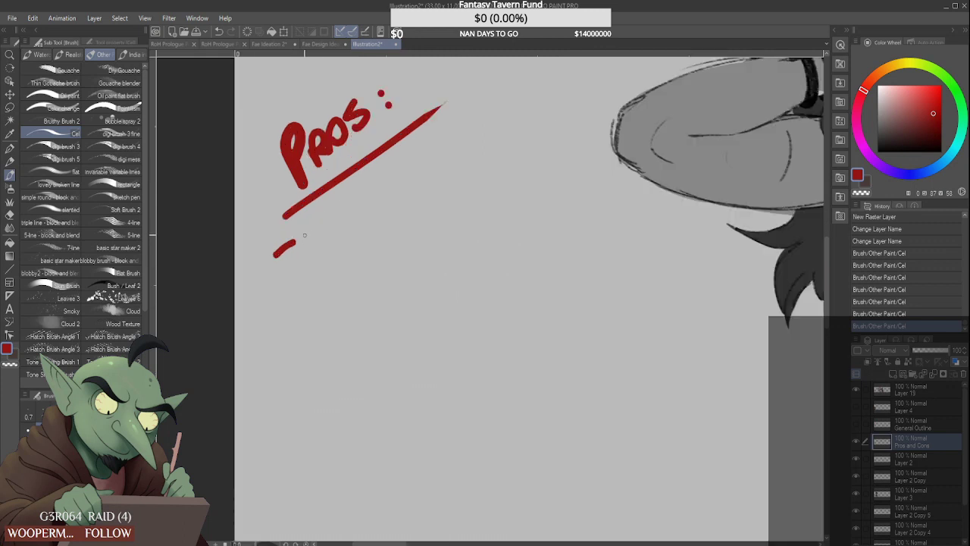
mouse_move(303, 231)
mouse_down()
mouse_move(304, 253)
mouse_move(327, 238)
mouse_up()
drag(316, 234, 330, 230)
drag(325, 214, 353, 217)
mouse_move(357, 183)
mouse_down()
mouse_move(383, 193)
mouse_move(403, 178)
mouse_up()
drag(405, 160, 415, 167)
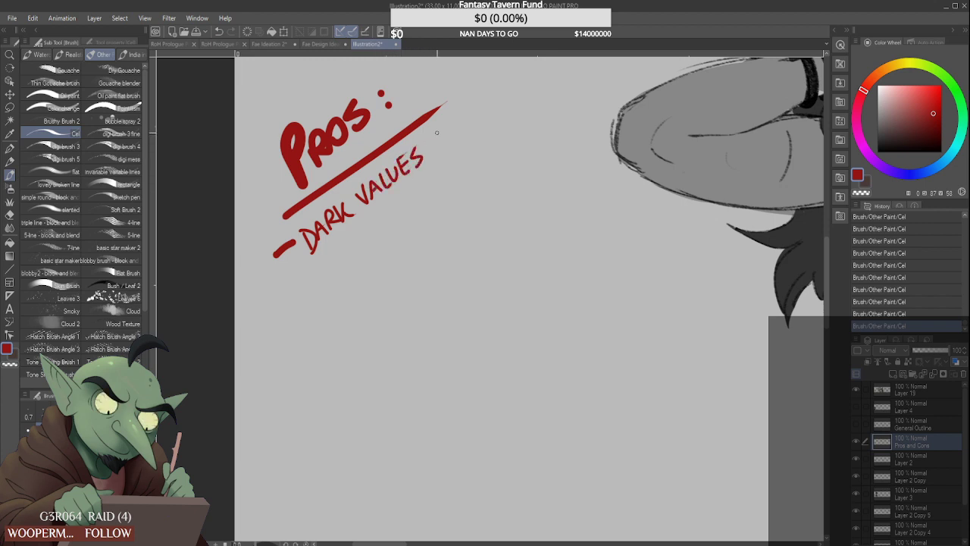
drag(437, 129, 440, 150)
mouse_move(435, 129)
mouse_down()
mouse_move(447, 124)
mouse_move(445, 136)
mouse_up()
mouse_move(454, 129)
mouse_down()
mouse_move(452, 138)
mouse_move(463, 113)
mouse_move(477, 122)
mouse_up()
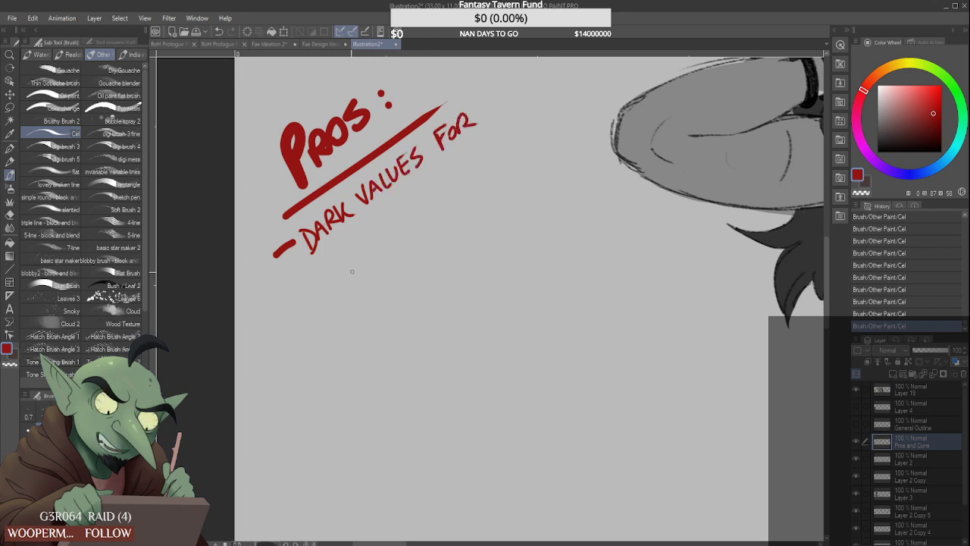
mouse_move(302, 272)
mouse_down()
mouse_move(324, 285)
mouse_move(333, 262)
mouse_move(347, 263)
mouse_up()
mouse_move(364, 231)
mouse_down()
mouse_move(363, 240)
mouse_move(407, 205)
mouse_move(414, 214)
mouse_move(436, 182)
mouse_move(489, 149)
mouse_up()
drag(492, 141, 507, 121)
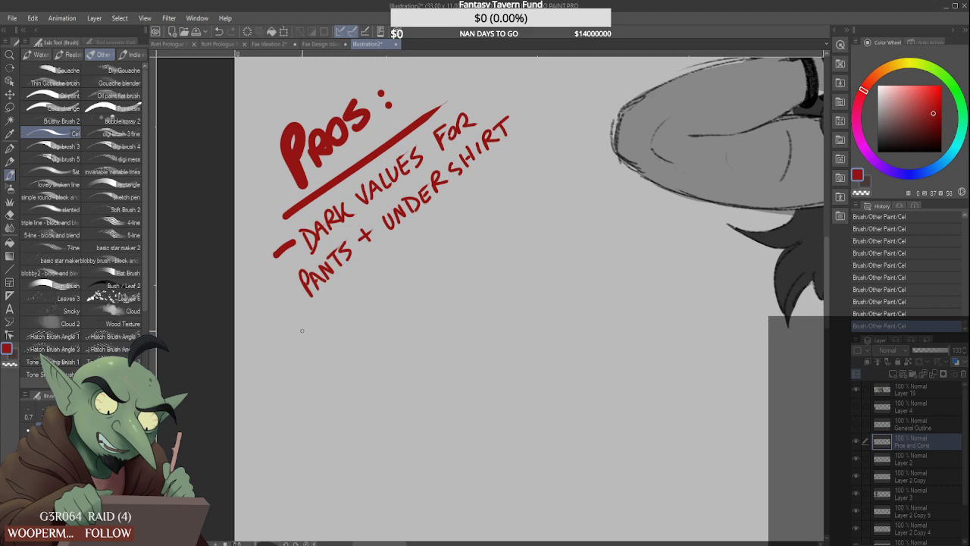
scroll(301, 332, down, 2)
scroll(304, 335, down, 2)
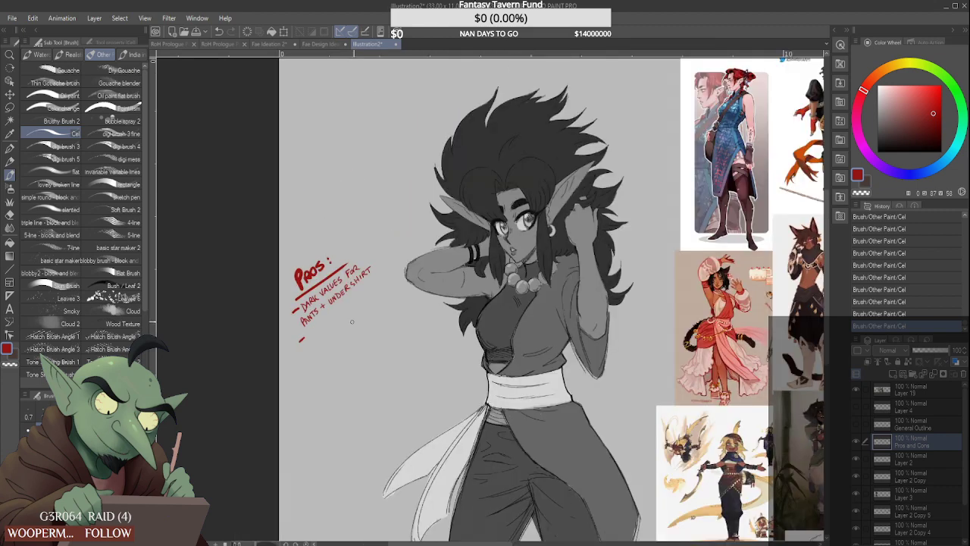
mouse_move(447, 362)
mouse_down()
mouse_move(465, 358)
mouse_move(465, 444)
mouse_up()
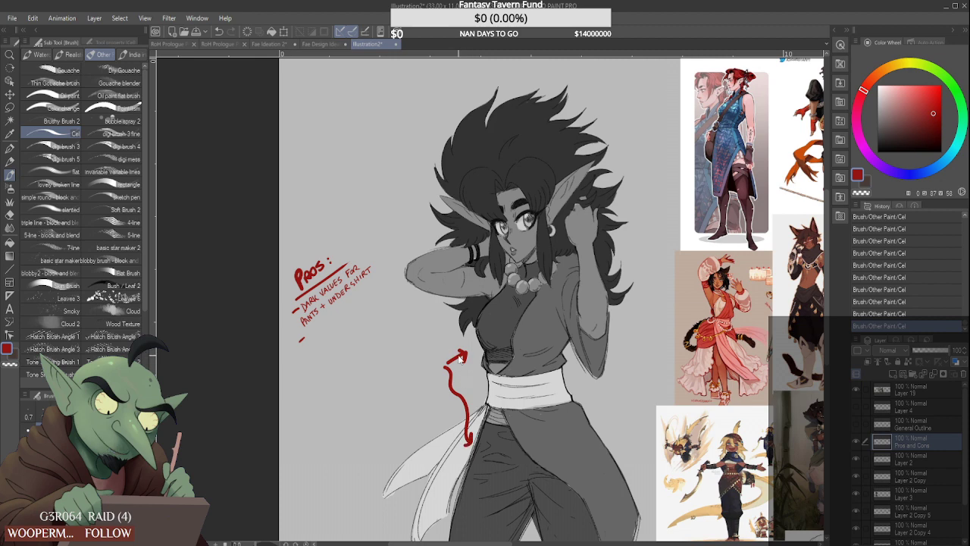
key(ctrl+z)
key(ctrl+z)
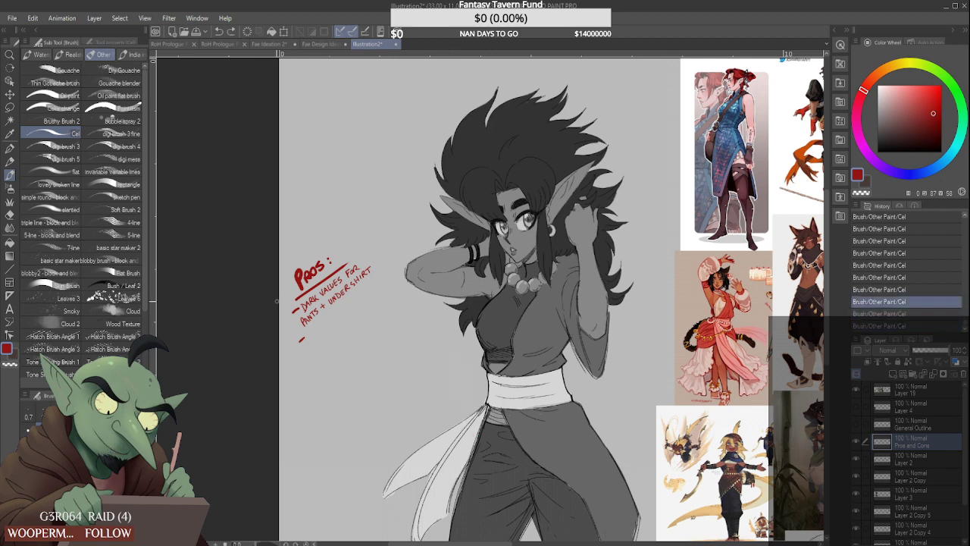
Handwrite "Necklace" as the second bullet of the Pros list and add a third bullet dash beneath it
scroll(288, 311, up, 3)
mouse_move(362, 382)
mouse_down()
mouse_move(384, 362)
mouse_move(413, 349)
mouse_up()
mouse_move(407, 327)
mouse_down()
mouse_move(415, 341)
mouse_move(423, 317)
mouse_up()
drag(423, 317, 430, 334)
drag(448, 300, 445, 317)
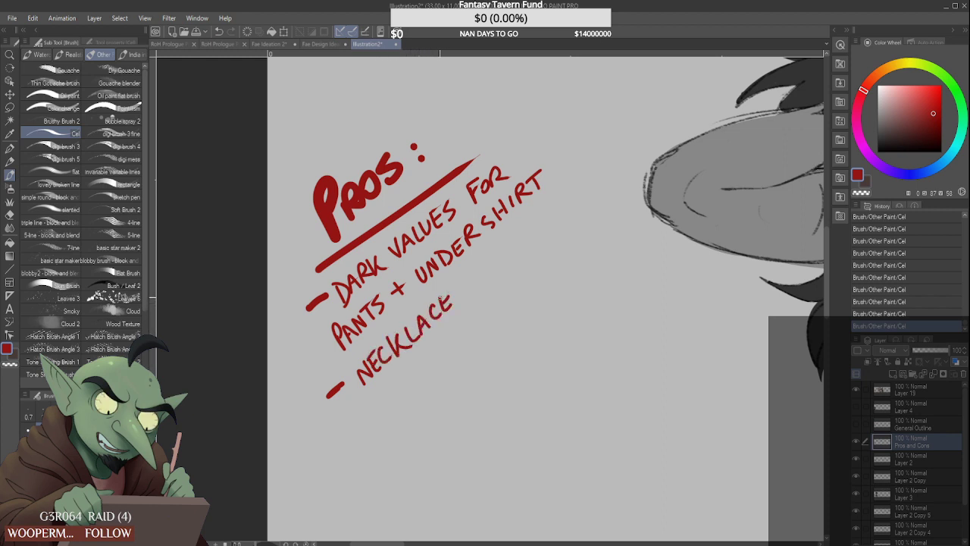
mouse_move(339, 436)
mouse_down()
mouse_move(358, 422)
mouse_move(362, 428)
mouse_up()
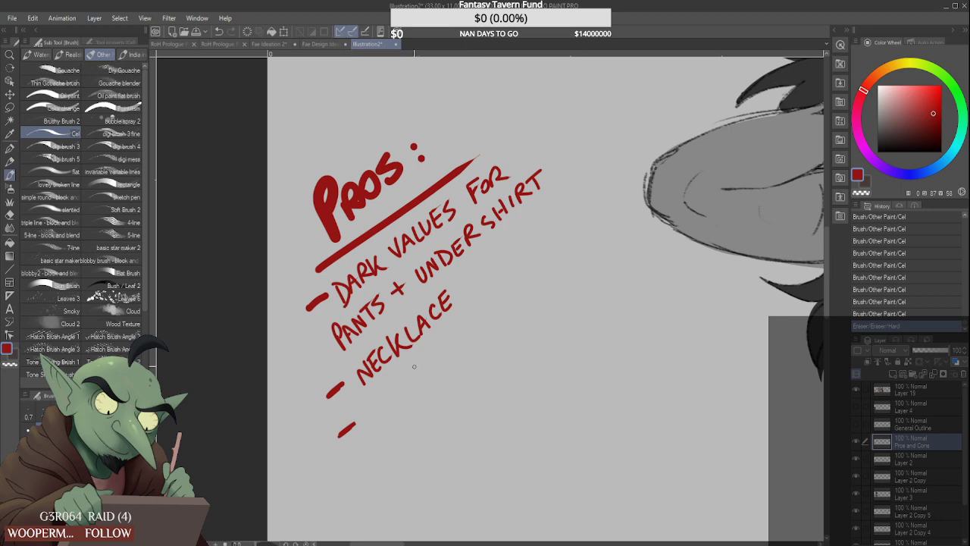
Handwrite the underlined heading "Cons:" below the Pros list and add its first bullet dash
scroll(414, 366, down, 2)
scroll(424, 383, down, 1)
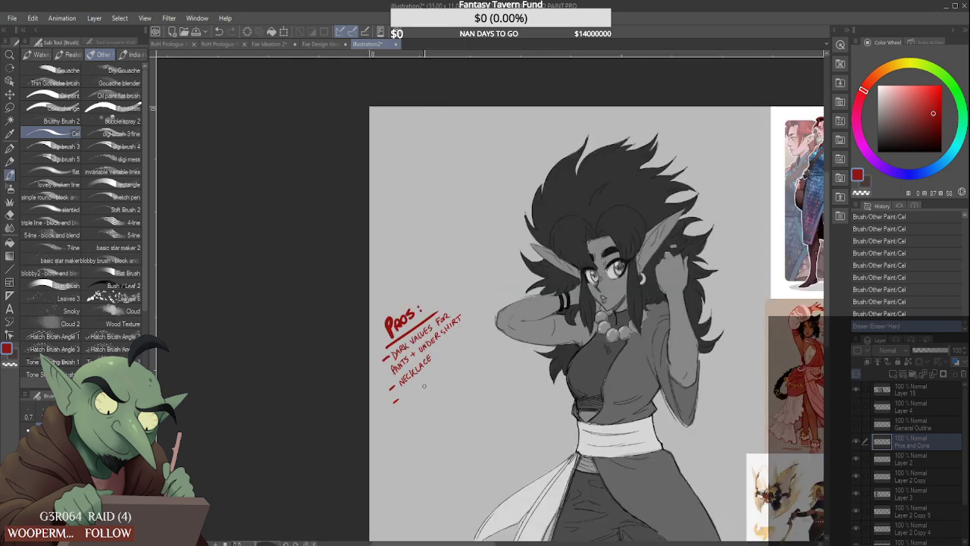
scroll(424, 386, down, 1)
scroll(420, 419, down, 1)
scroll(417, 413, up, 3)
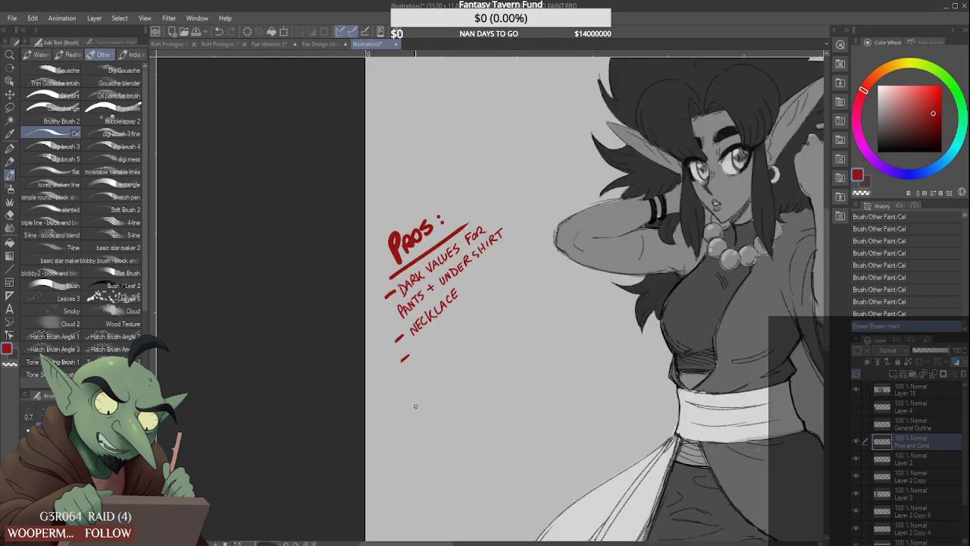
drag(418, 414, 417, 431)
mouse_move(426, 411)
mouse_down()
mouse_move(442, 406)
mouse_move(443, 420)
mouse_up()
click(457, 393)
click(458, 403)
drag(403, 446, 480, 398)
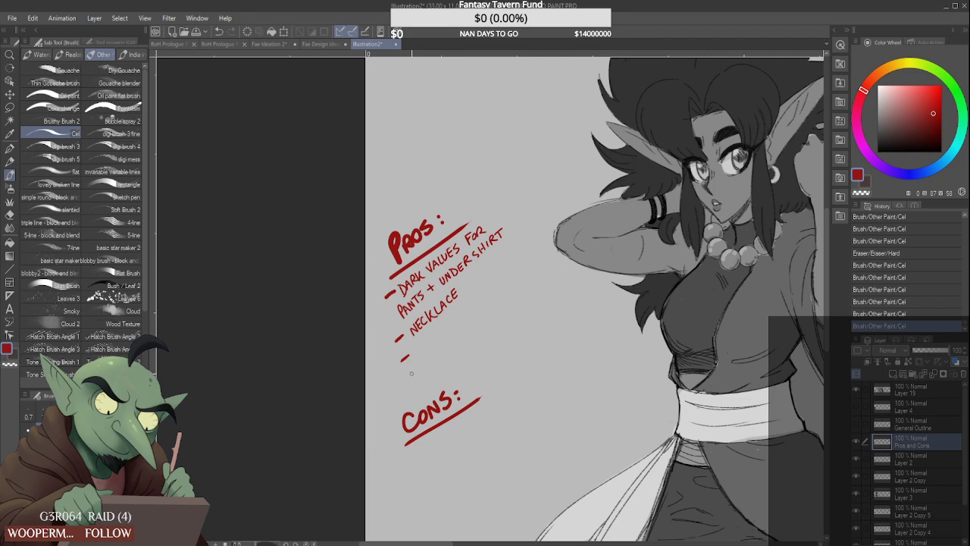
scroll(432, 351, down, 2)
scroll(421, 422, up, 2)
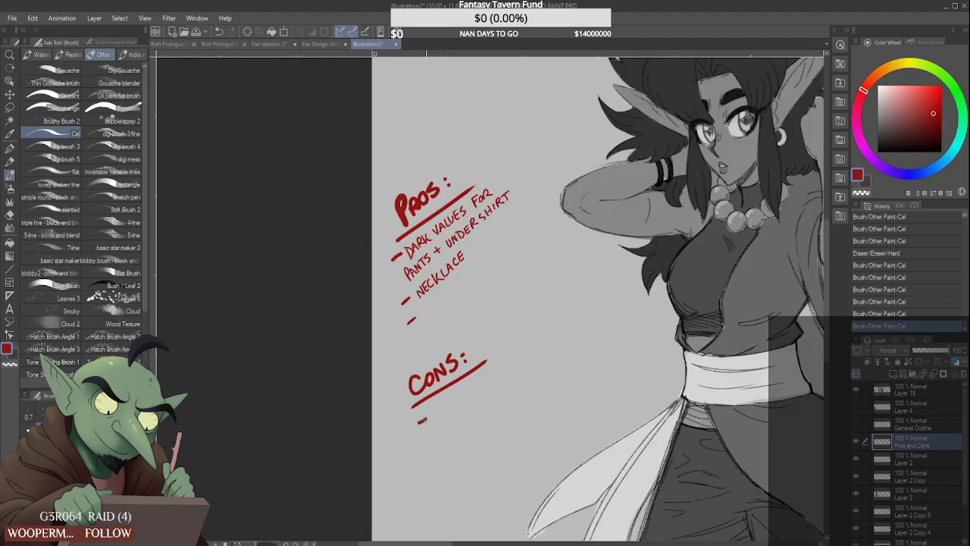
scroll(422, 420, down, 3)
scroll(427, 346, up, 2)
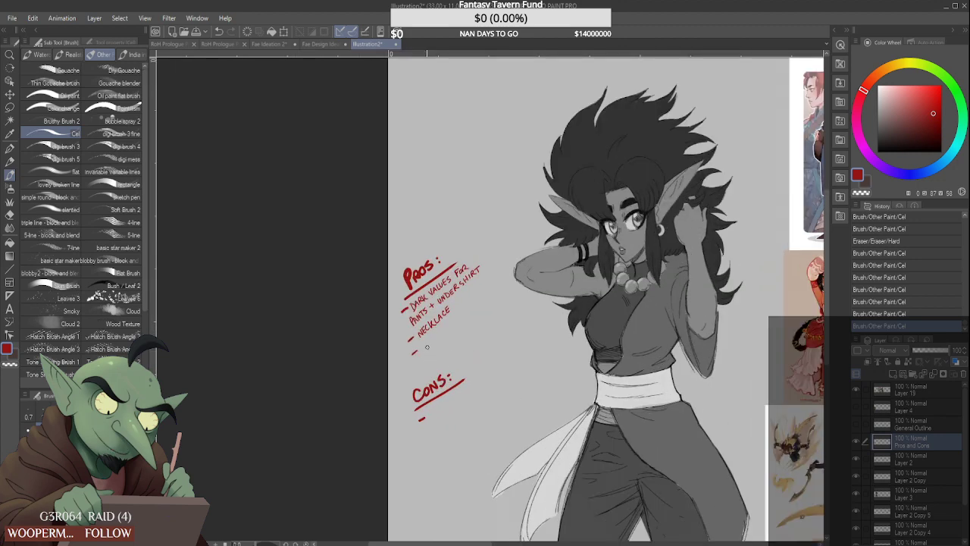
scroll(427, 346, up, 3)
mouse_move(415, 339)
mouse_down()
mouse_move(415, 359)
mouse_move(434, 332)
mouse_move(464, 320)
mouse_up()
mouse_move(473, 299)
mouse_down()
mouse_move(474, 314)
mouse_move(471, 307)
mouse_up()
drag(482, 290, 485, 307)
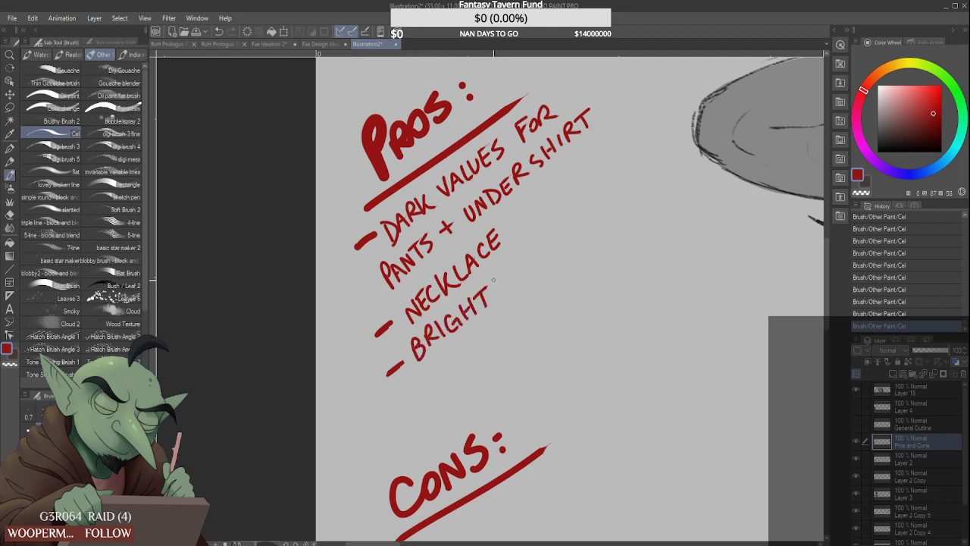
drag(499, 275, 526, 277)
drag(517, 274, 524, 273)
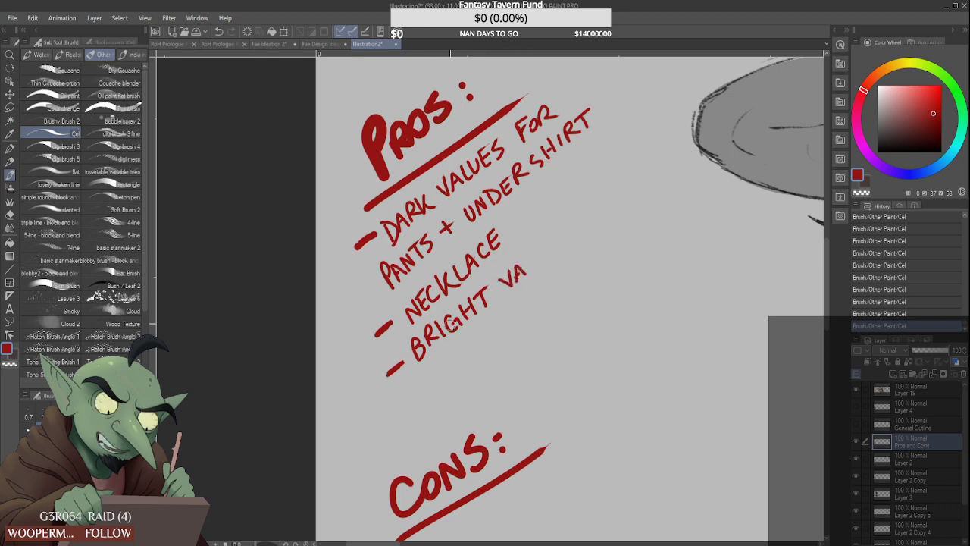
key(ctrl+z)
key(ctrl+z)
key(ctrl+z)
key(ctrl+z)
key(ctrl+z)
key(ctrl+z)
key(ctrl+z)
key(ctrl+z)
key(ctrl+z)
key(ctrl+z)
key(ctrl+z)
key(ctrl+z)
key(ctrl+z)
key(ctrl+z)
key(ctrl+z)
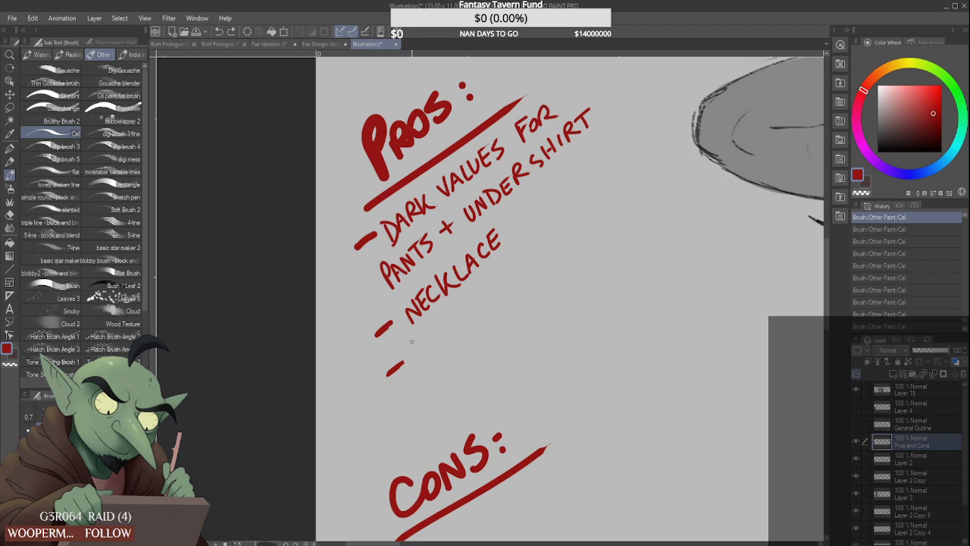
Handwrite "Light value waist-piece" at the third bullet of the Pros list
drag(413, 338, 422, 351)
mouse_move(427, 336)
mouse_down()
mouse_move(425, 348)
mouse_move(444, 347)
mouse_move(449, 334)
mouse_up()
drag(448, 327, 455, 324)
drag(454, 316, 456, 329)
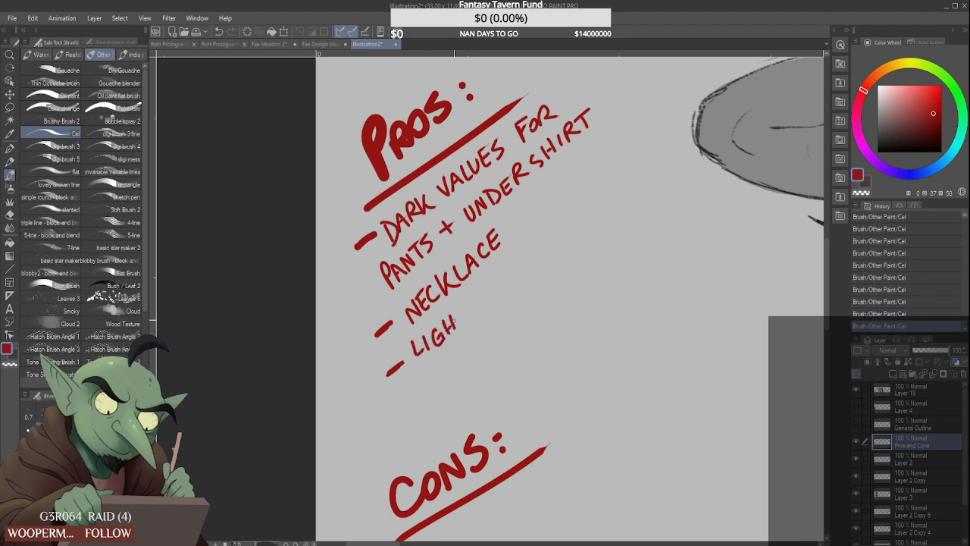
drag(478, 291, 499, 292)
mouse_move(502, 284)
mouse_down()
mouse_move(512, 291)
mouse_move(520, 267)
mouse_move(533, 275)
mouse_up()
drag(525, 271, 532, 269)
mouse_move(523, 264)
mouse_down()
mouse_move(564, 237)
mouse_move(573, 241)
mouse_up()
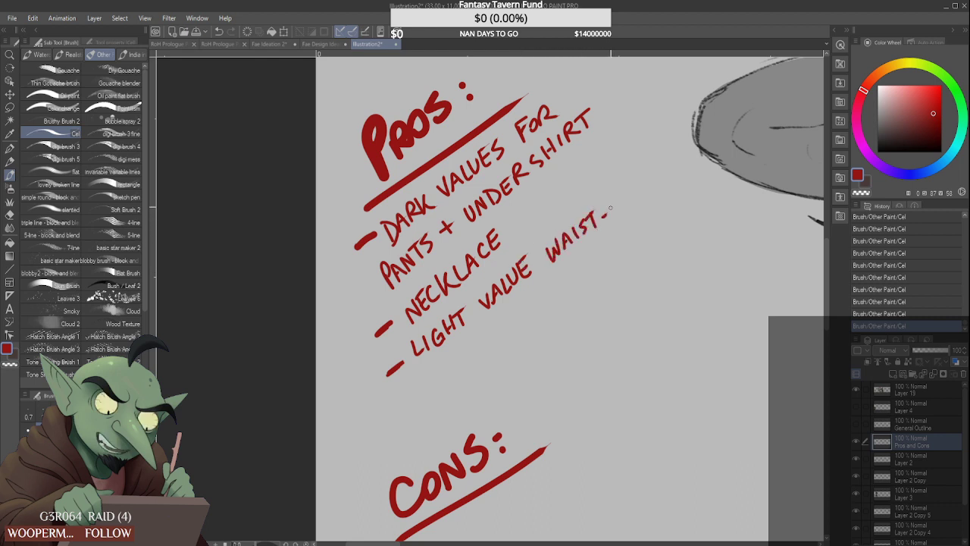
drag(616, 195, 617, 211)
mouse_move(615, 194)
mouse_down()
mouse_move(630, 199)
mouse_move(642, 180)
mouse_up()
mouse_move(658, 170)
mouse_down()
mouse_move(654, 182)
mouse_move(661, 179)
mouse_up()
drag(658, 163, 671, 158)
drag(659, 170, 668, 167)
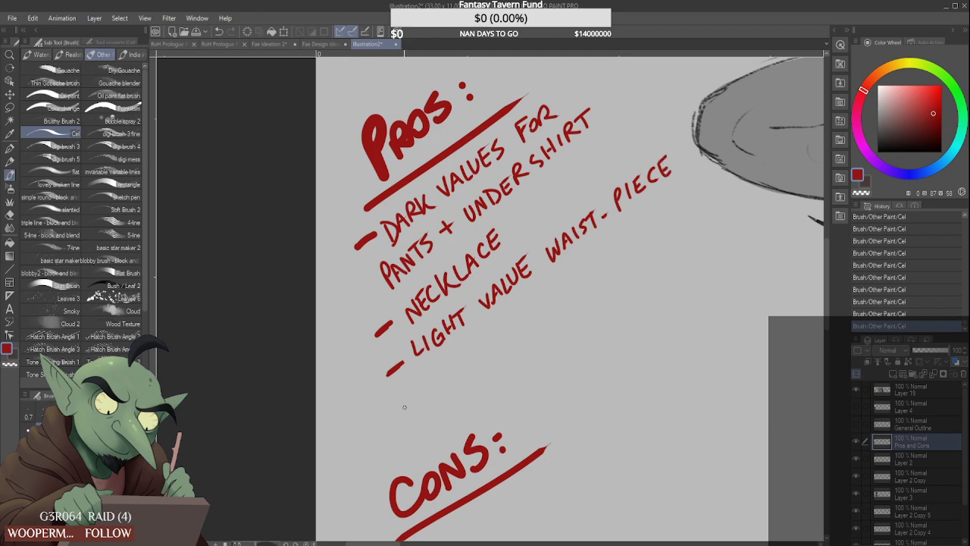
scroll(404, 408, down, 5)
scroll(447, 374, down, 2)
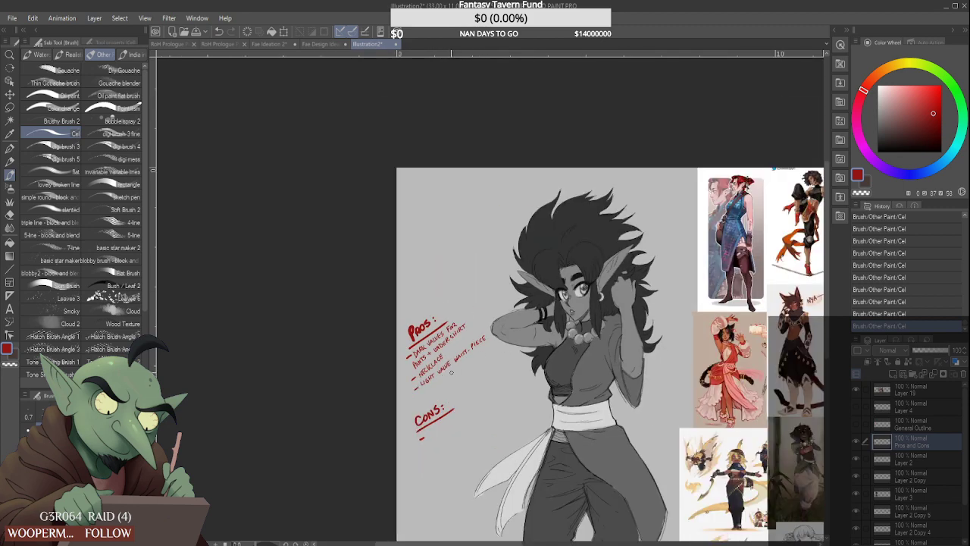
scroll(449, 385, down, 2)
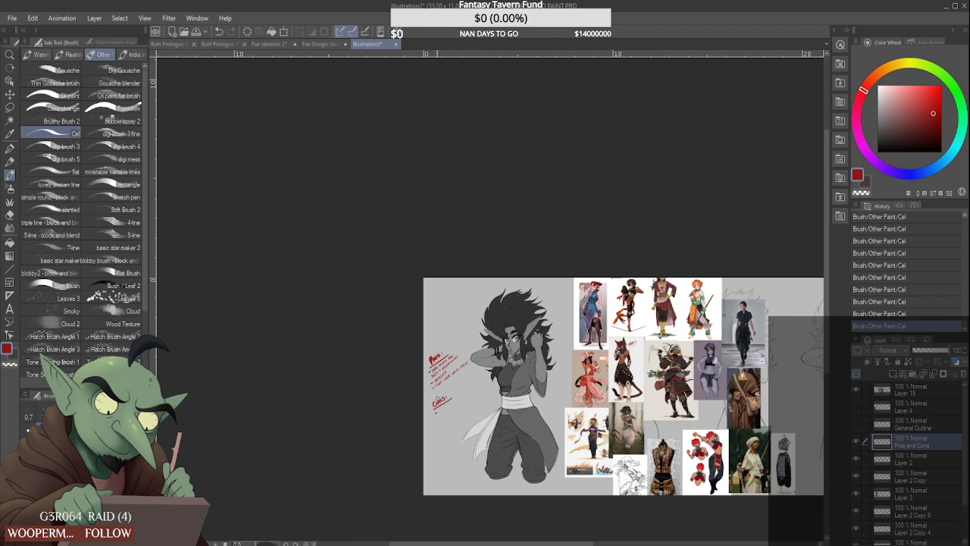
scroll(429, 387, up, 3)
scroll(429, 386, down, 3)
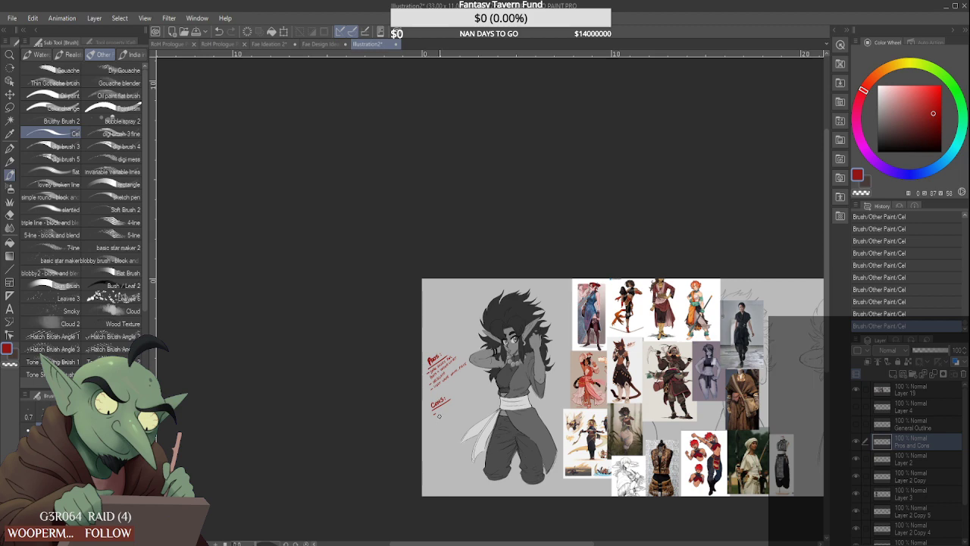
scroll(439, 412, up, 3)
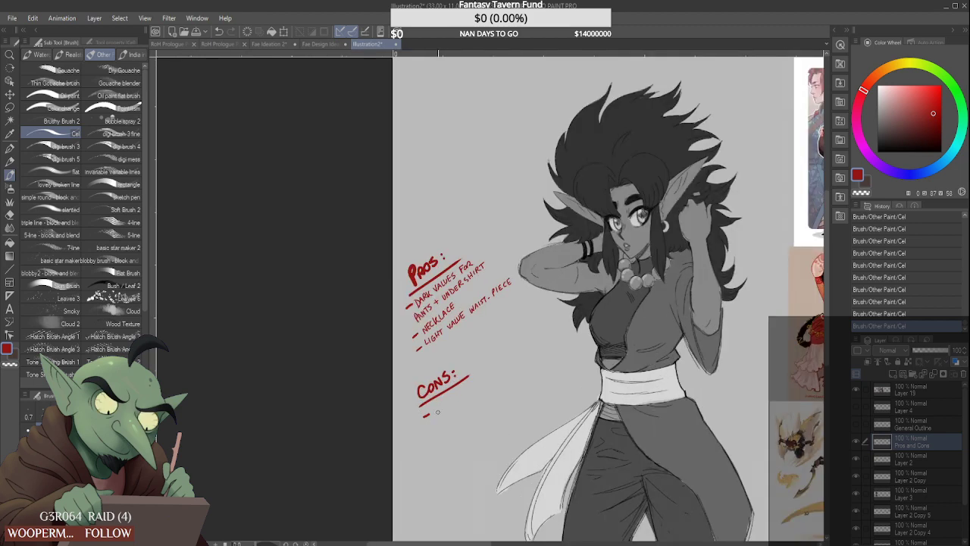
scroll(438, 412, down, 4)
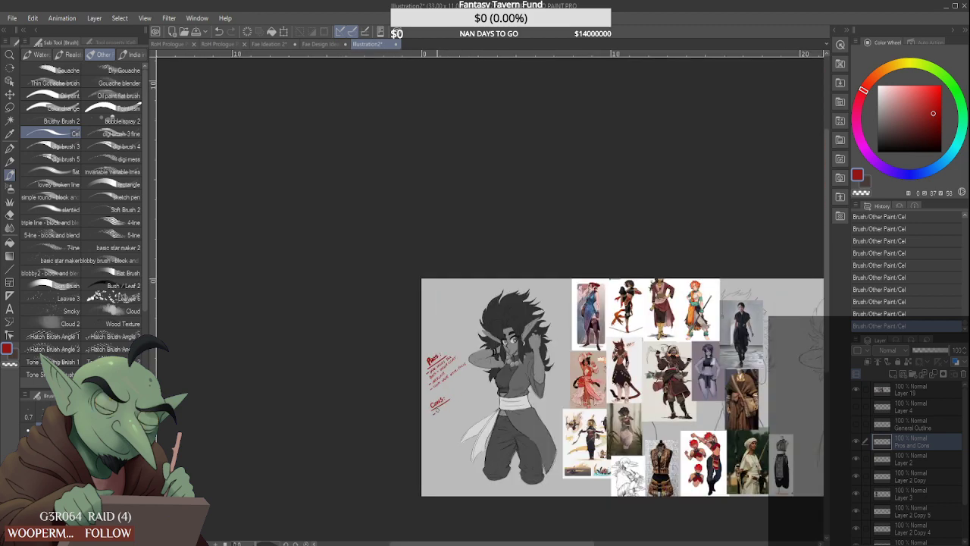
Handwrite "Midriff" at the first bullet under the Cons heading
scroll(432, 380, up, 6)
scroll(432, 383, down, 4)
scroll(437, 450, up, 4)
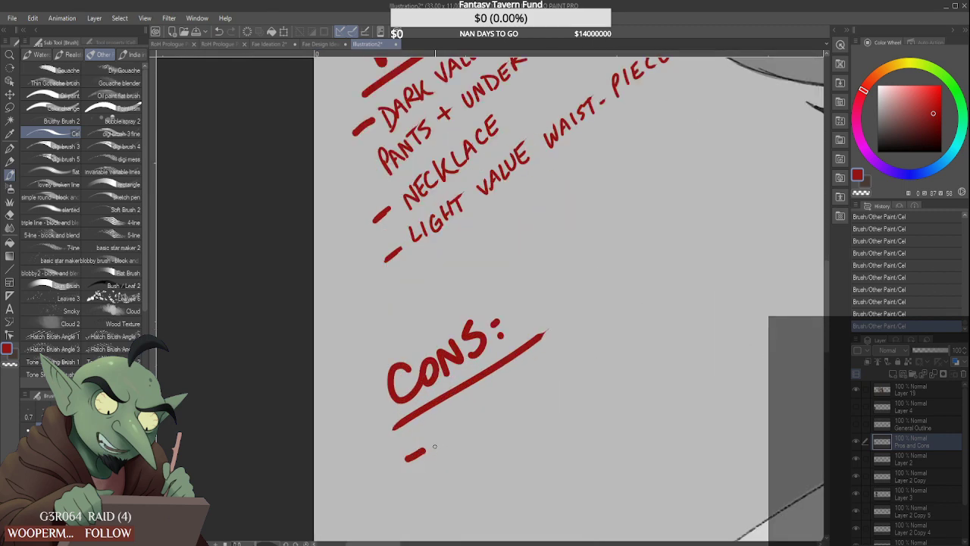
mouse_move(436, 457)
mouse_down()
mouse_move(438, 430)
mouse_move(465, 435)
mouse_up()
mouse_move(460, 418)
mouse_down()
mouse_move(465, 435)
mouse_move(480, 428)
mouse_up()
drag(475, 414, 490, 418)
mouse_move(491, 402)
mouse_down()
mouse_move(497, 414)
mouse_move(506, 408)
mouse_move(508, 383)
mouse_up()
drag(503, 394, 519, 380)
drag(510, 379, 523, 374)
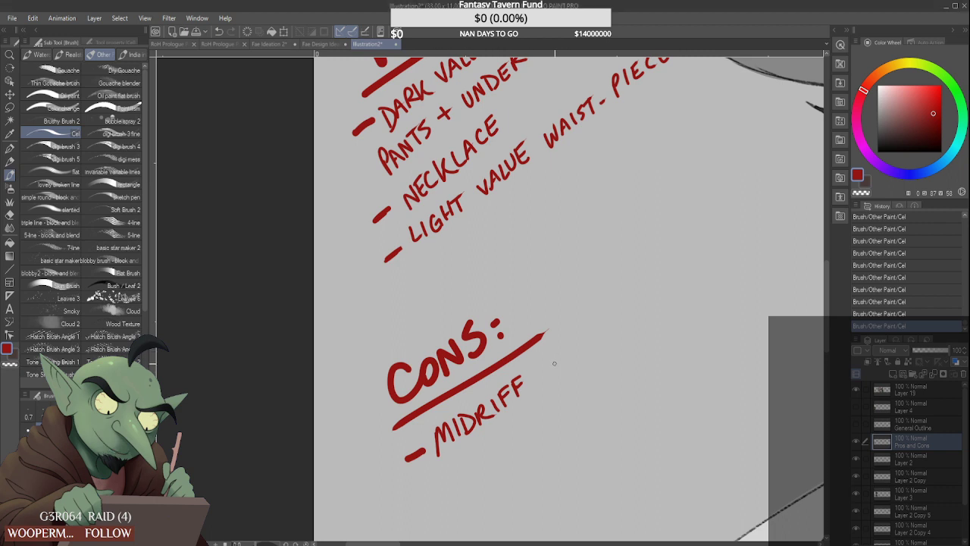
Extend the Midriff bullet with the handwritten words "in this context", placing "context" on a second line
mouse_move(555, 359)
mouse_down()
mouse_move(552, 375)
mouse_move(568, 353)
mouse_move(583, 353)
mouse_move(595, 331)
mouse_up()
mouse_move(597, 329)
mouse_down()
mouse_move(595, 348)
mouse_move(609, 333)
mouse_up()
mouse_move(607, 321)
mouse_down()
mouse_move(609, 345)
mouse_move(618, 327)
mouse_up()
drag(627, 315, 617, 332)
mouse_move(459, 458)
mouse_down()
mouse_move(459, 472)
mouse_move(491, 440)
mouse_up()
mouse_move(486, 442)
mouse_down()
mouse_move(485, 457)
mouse_move(501, 432)
mouse_up()
mouse_move(501, 426)
mouse_down()
mouse_move(511, 445)
mouse_move(517, 436)
mouse_up()
drag(518, 420, 523, 432)
drag(512, 422, 660, 377)
scroll(516, 411, down, 4)
scroll(591, 349, up, 2)
drag(659, 378, 641, 386)
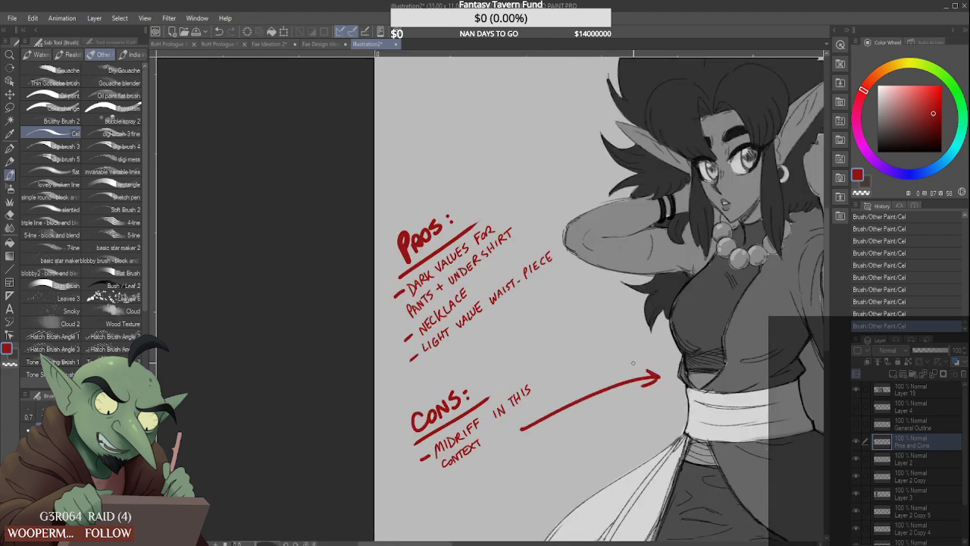
key(ctrl+z)
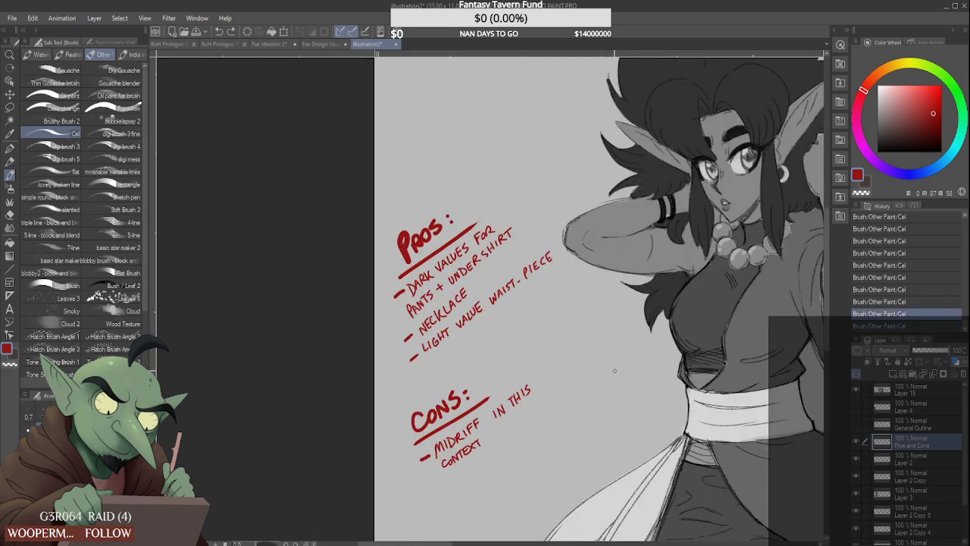
Add a second bullet dash under Cons, and check the General Outline notes with the Pros and Cons layer temporarily hidden
drag(432, 491, 443, 484)
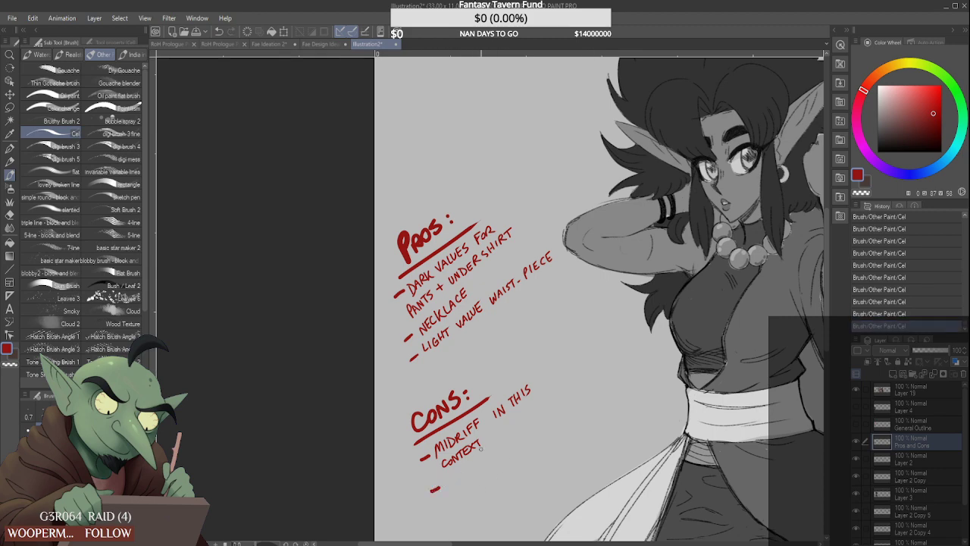
scroll(499, 408, down, 2)
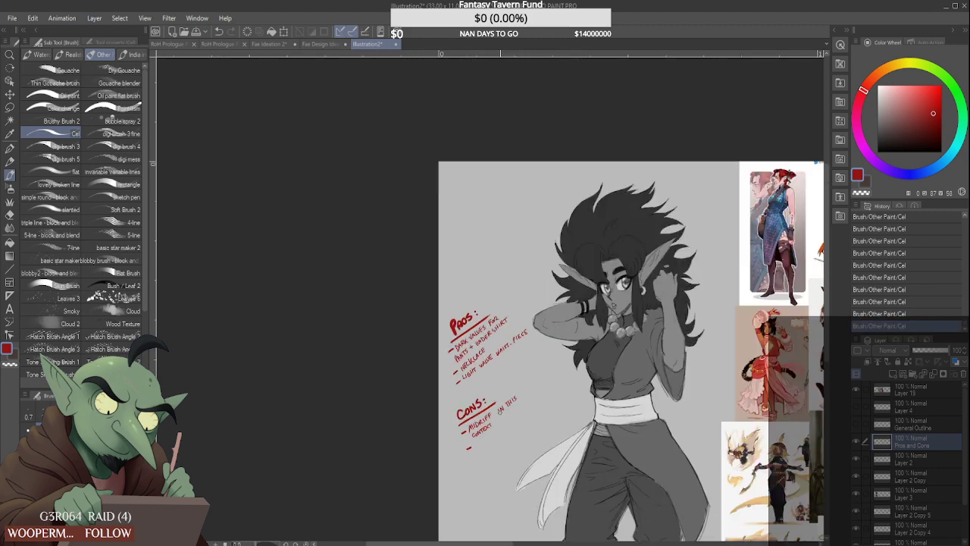
click(857, 424)
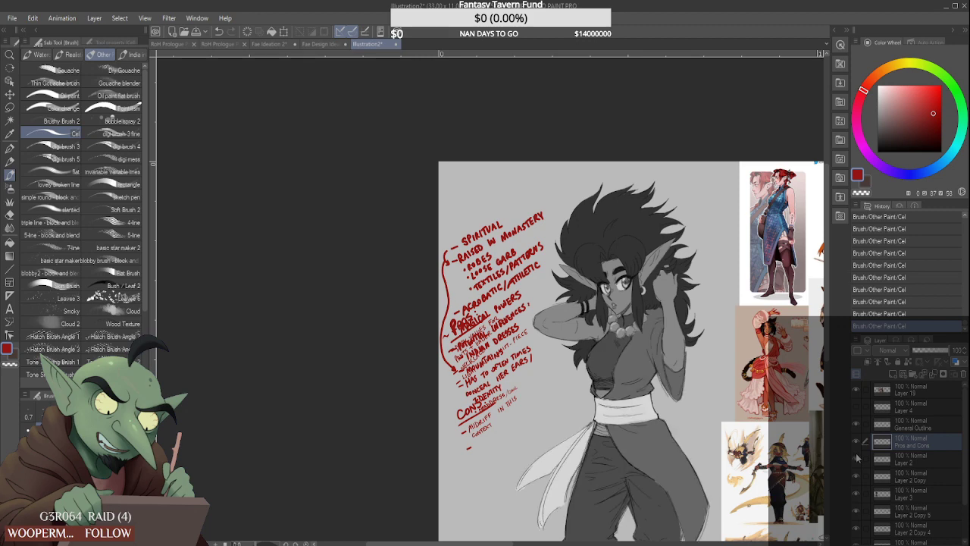
click(856, 441)
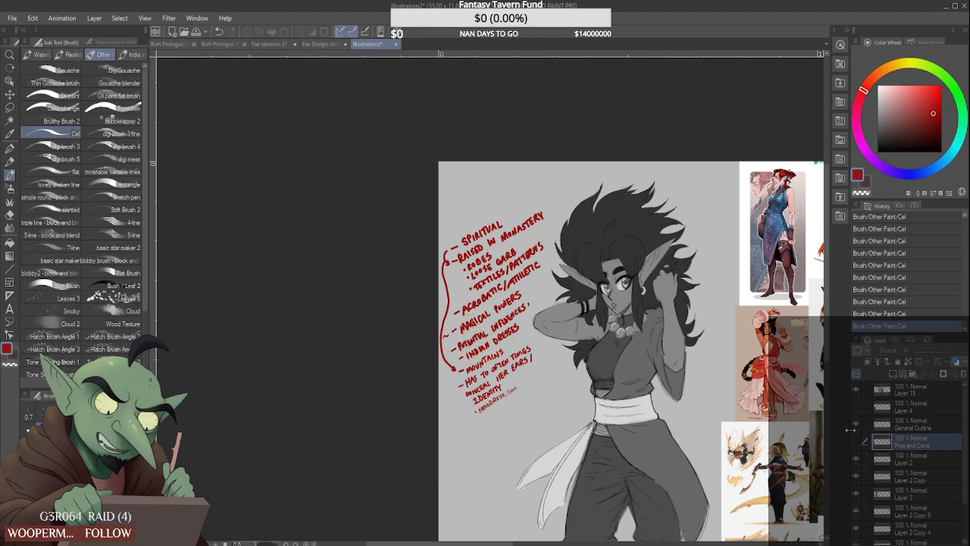
click(857, 410)
click(857, 410)
click(859, 425)
click(858, 442)
Handwrite "Sleeve on draped portion" at the second bullet of the Cons list
scroll(479, 463, up, 5)
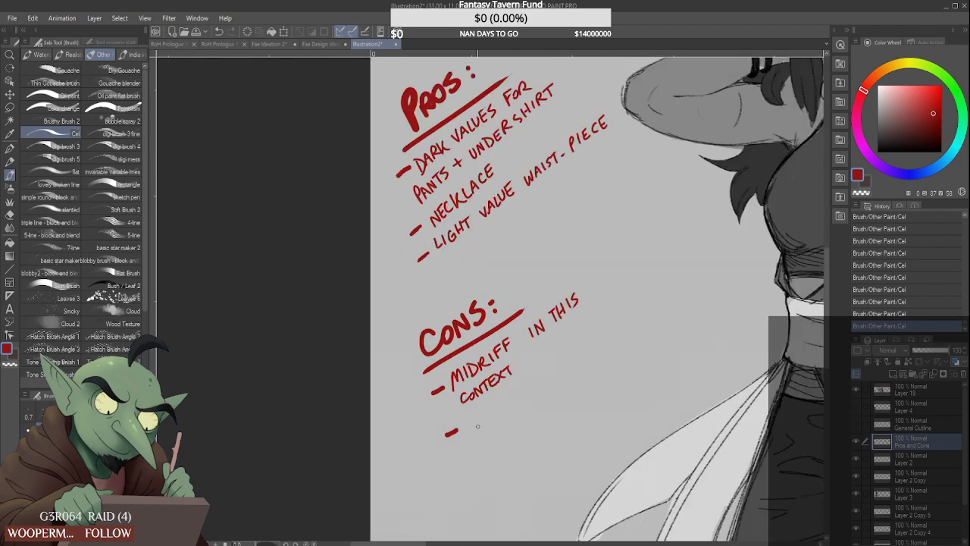
mouse_move(475, 419)
mouse_down()
mouse_move(469, 437)
mouse_move(489, 429)
mouse_move(492, 405)
mouse_move(502, 417)
mouse_move(543, 376)
mouse_move(605, 345)
mouse_move(624, 317)
mouse_move(628, 333)
mouse_up()
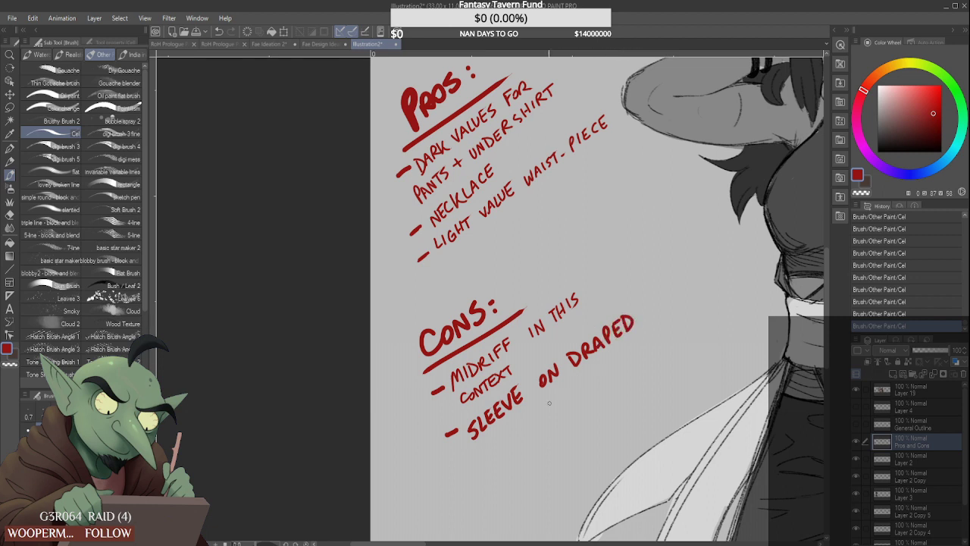
mouse_move(453, 462)
mouse_down()
mouse_move(455, 476)
mouse_move(497, 435)
mouse_up()
drag(492, 437, 493, 454)
mouse_move(500, 434)
mouse_down()
mouse_move(501, 446)
mouse_move(519, 423)
mouse_up()
Add a third Cons bullet reading "Draped portion in general", with a curved arrow leading to it from the sleeve bullet
scroll(488, 468, down, 5)
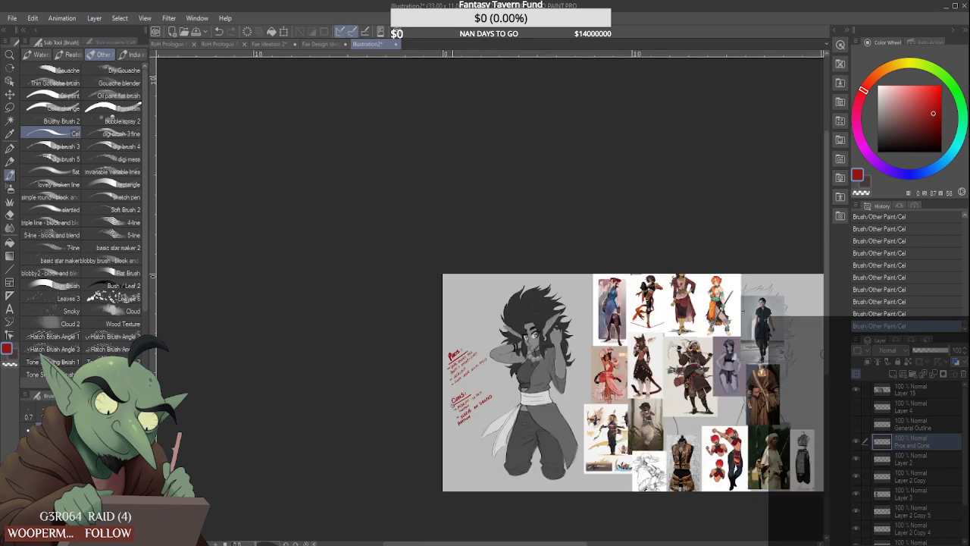
scroll(451, 409, up, 3)
scroll(467, 430, up, 3)
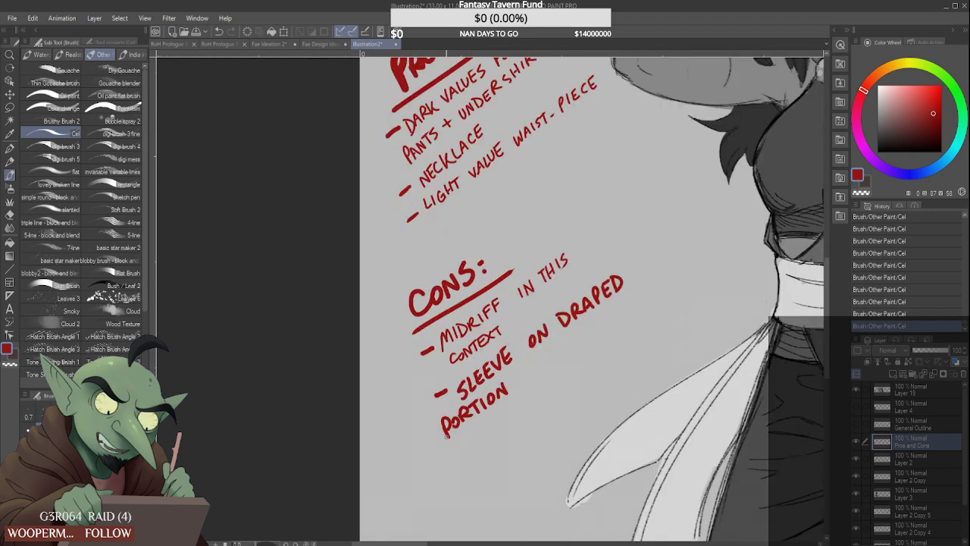
mouse_move(427, 404)
mouse_down()
mouse_move(441, 462)
mouse_move(491, 439)
mouse_move(482, 439)
mouse_move(494, 448)
mouse_move(502, 420)
mouse_move(512, 429)
mouse_move(508, 410)
mouse_move(516, 415)
mouse_move(535, 393)
mouse_move(551, 400)
mouse_move(558, 377)
mouse_move(608, 339)
mouse_up()
mouse_move(611, 350)
mouse_down()
mouse_move(624, 330)
mouse_move(649, 332)
mouse_move(657, 321)
mouse_up()
mouse_move(656, 313)
mouse_down()
mouse_move(661, 325)
mouse_move(667, 303)
mouse_up()
drag(667, 304, 677, 294)
drag(676, 295, 683, 288)
drag(684, 289, 693, 282)
mouse_move(693, 282)
mouse_down()
mouse_move(700, 278)
mouse_move(702, 290)
mouse_up()
mouse_move(699, 290)
mouse_down()
mouse_move(705, 276)
mouse_move(709, 287)
mouse_up()
drag(713, 269, 720, 280)
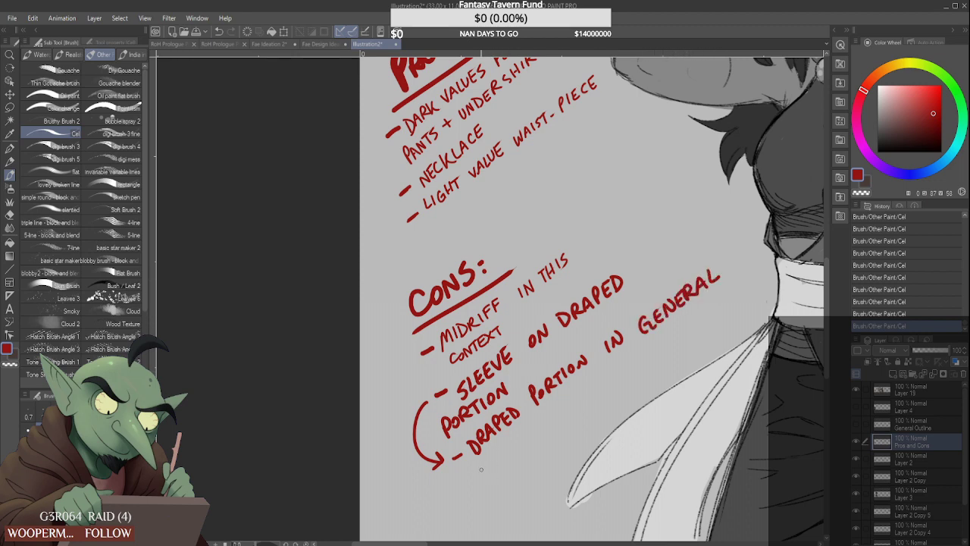
Examine the character outfits in the top row of the reference collage, and undo the latest brush stroke
scroll(481, 469, down, 4)
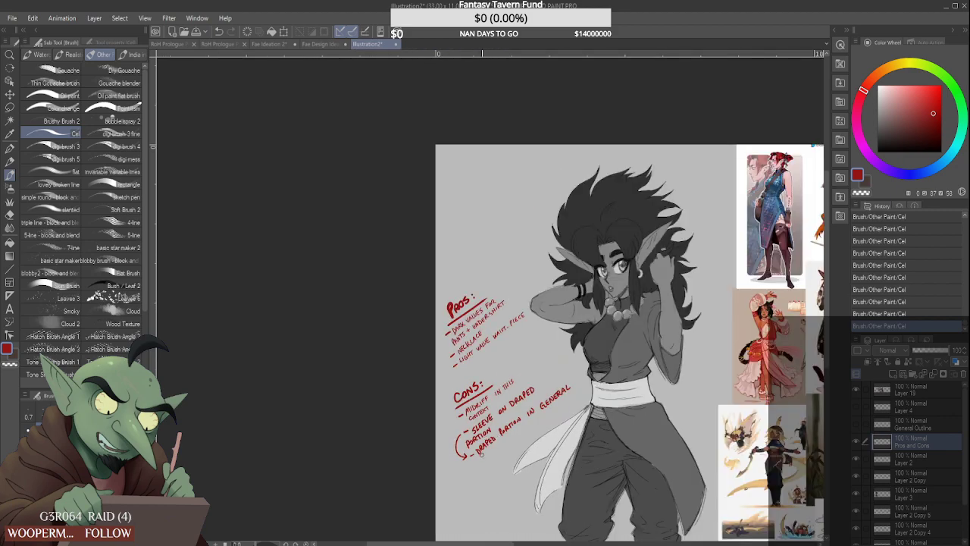
scroll(480, 453, down, 2)
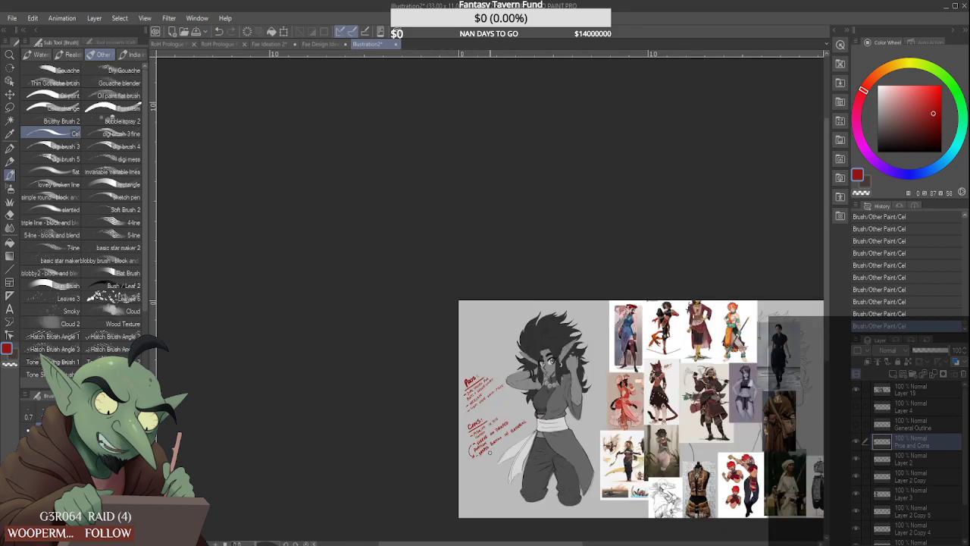
scroll(654, 328, up, 5)
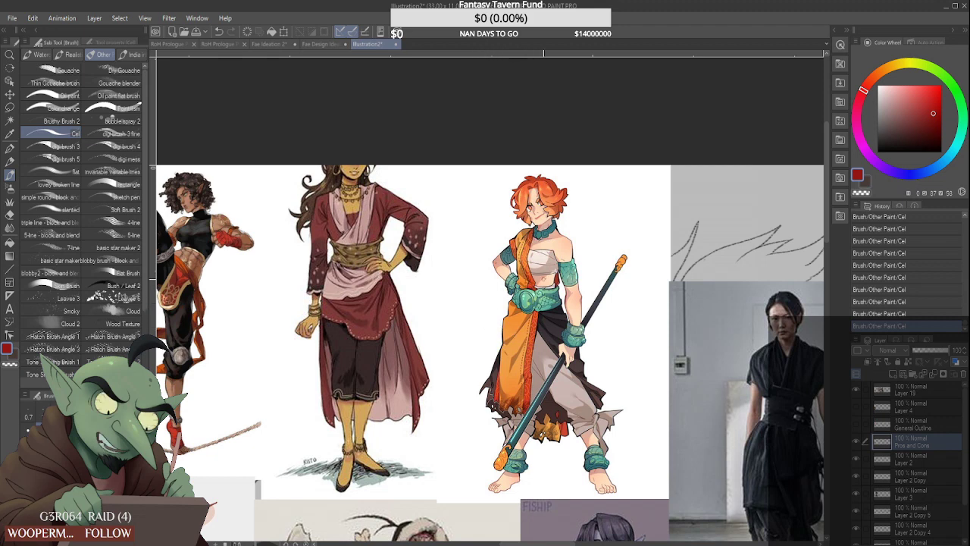
key(ctrl+z)
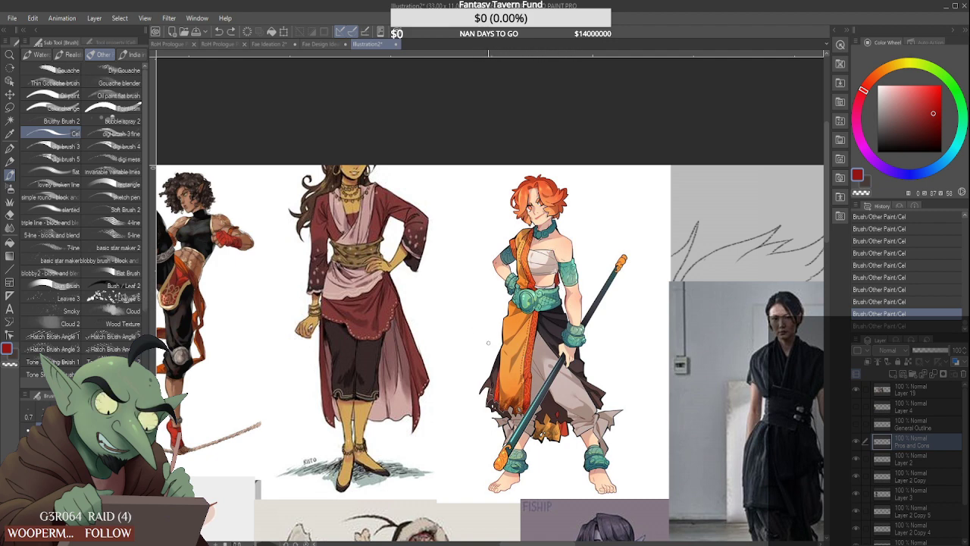
scroll(489, 343, down, 5)
scroll(471, 433, up, 3)
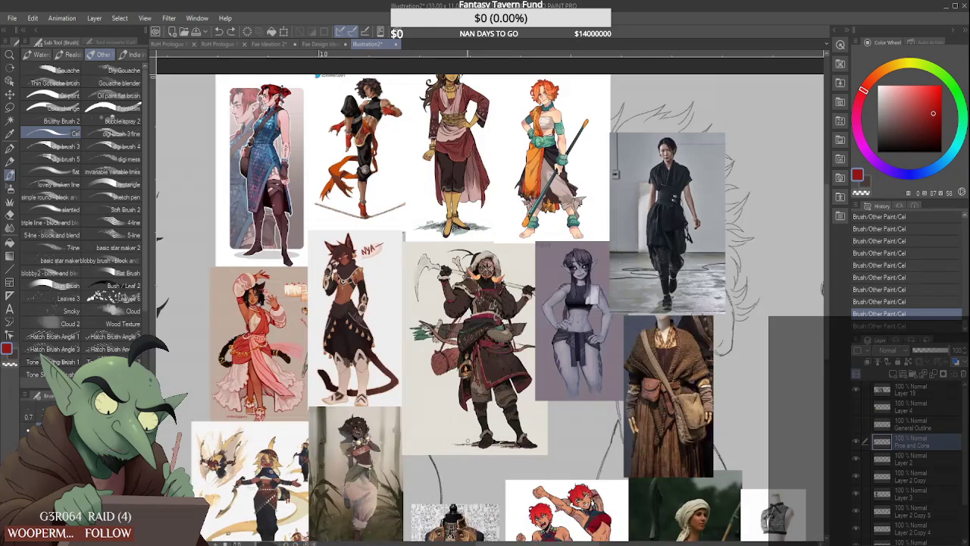
scroll(434, 357, down, 1)
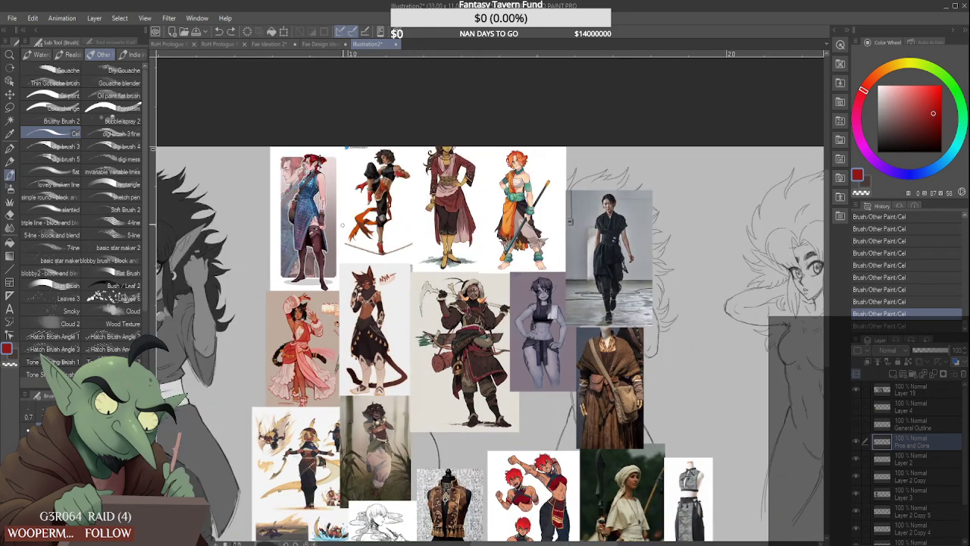
scroll(342, 225, up, 5)
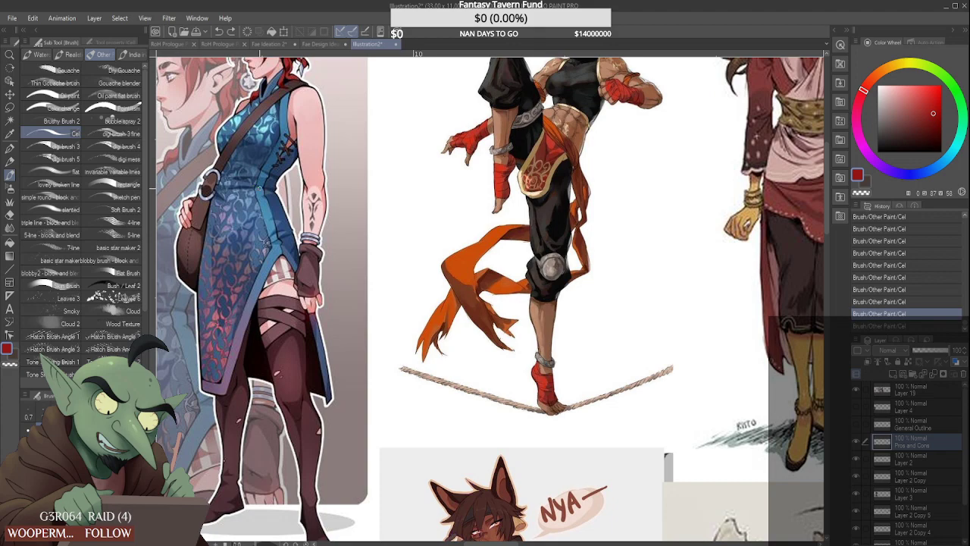
scroll(513, 174, down, 2)
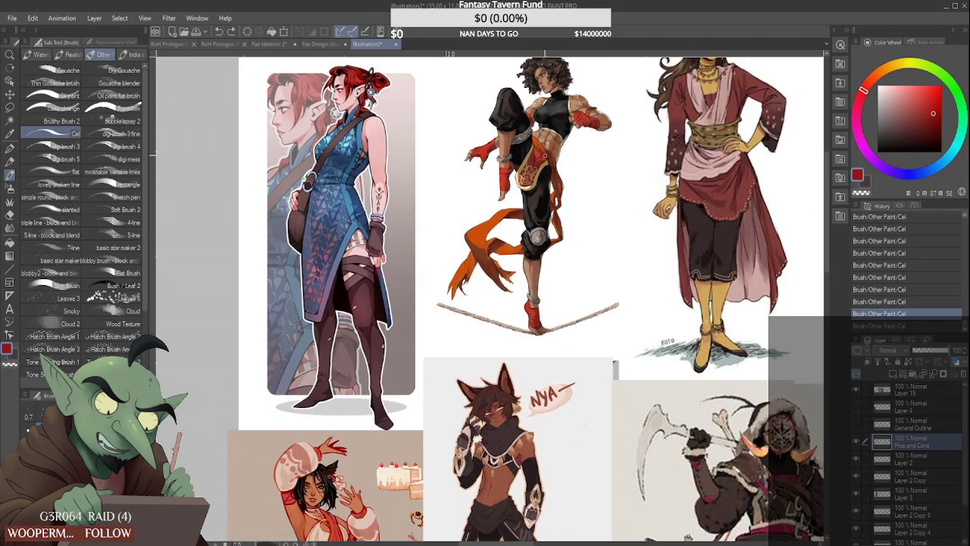
scroll(543, 155, down, 6)
scroll(493, 398, up, 3)
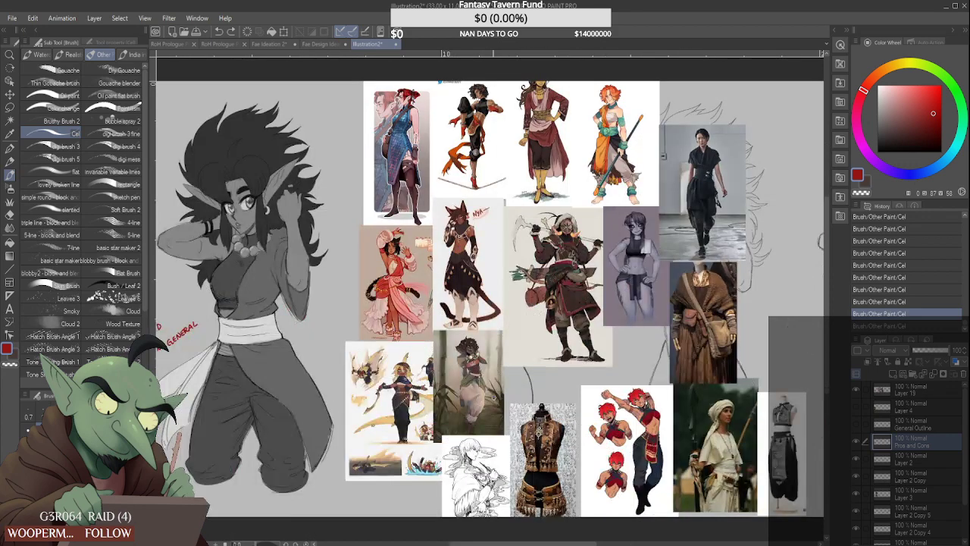
Examine the outfits and waist garments in the lower rows of the reference collage, and compare them with the grayscale sketch
scroll(364, 377, up, 5)
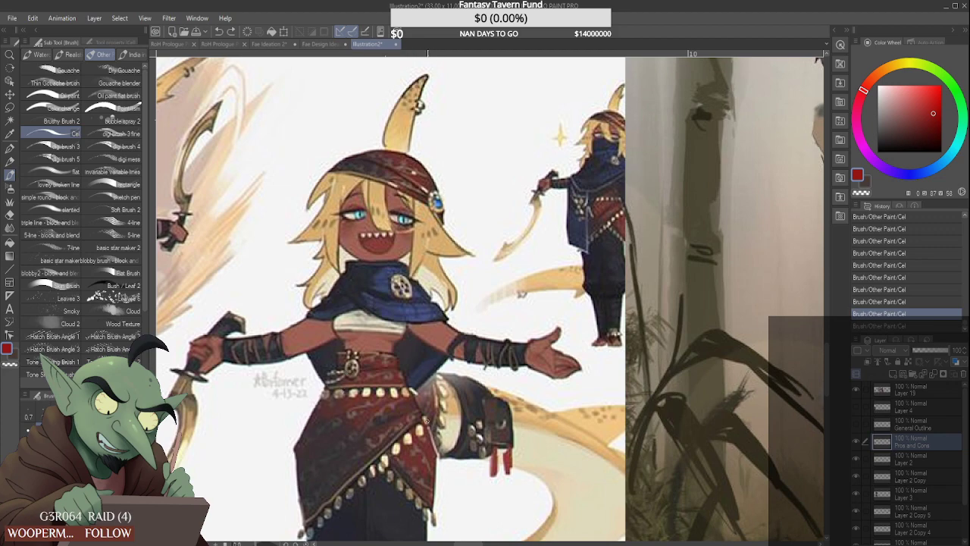
scroll(364, 453, down, 5)
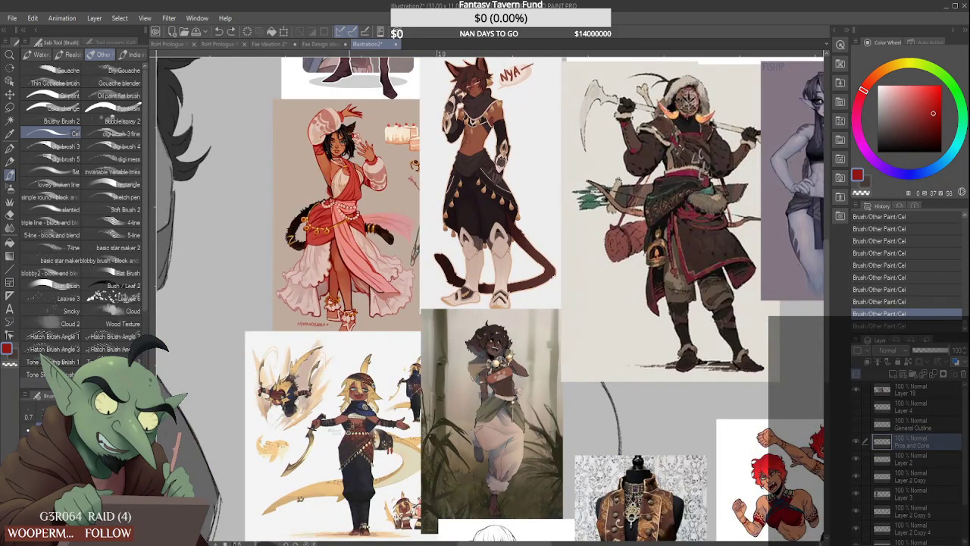
scroll(356, 451, down, 2)
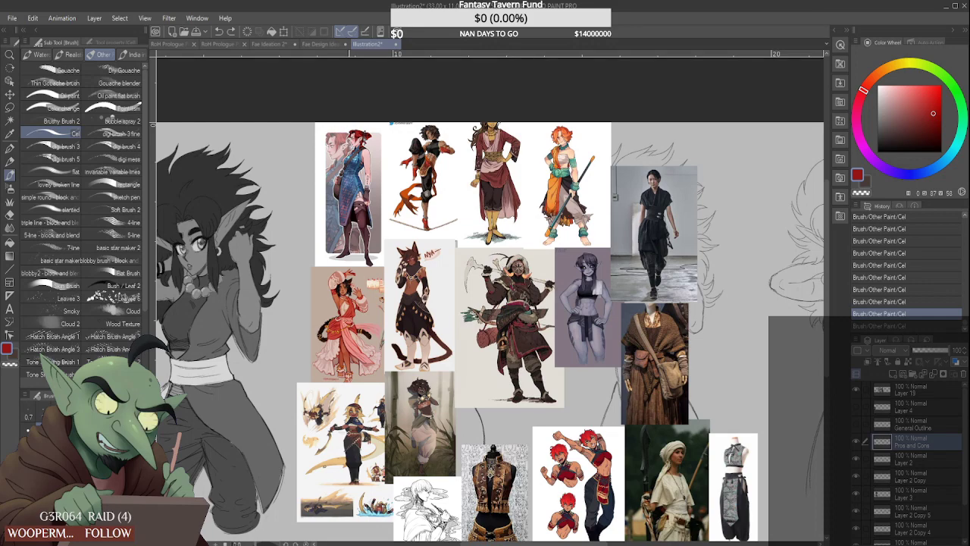
scroll(417, 422, up, 6)
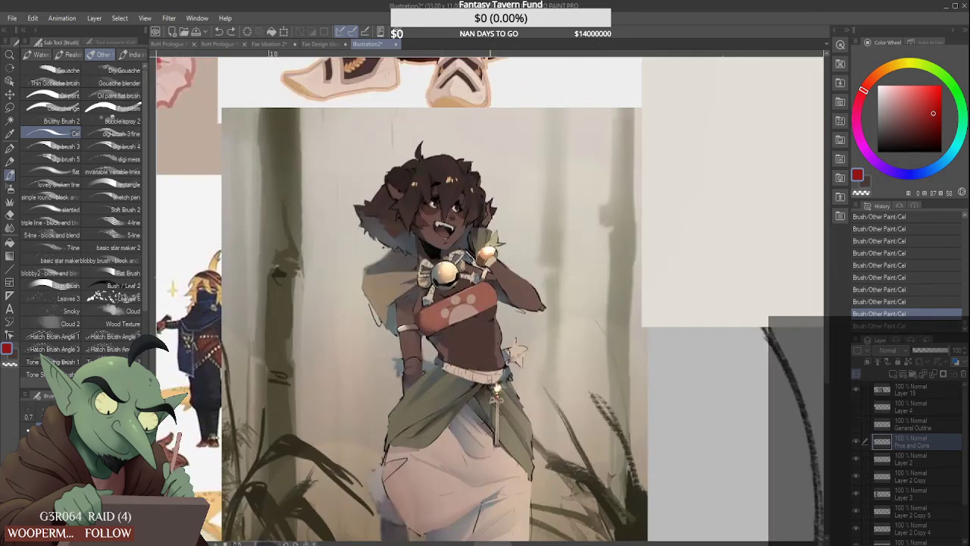
scroll(439, 379, down, 4)
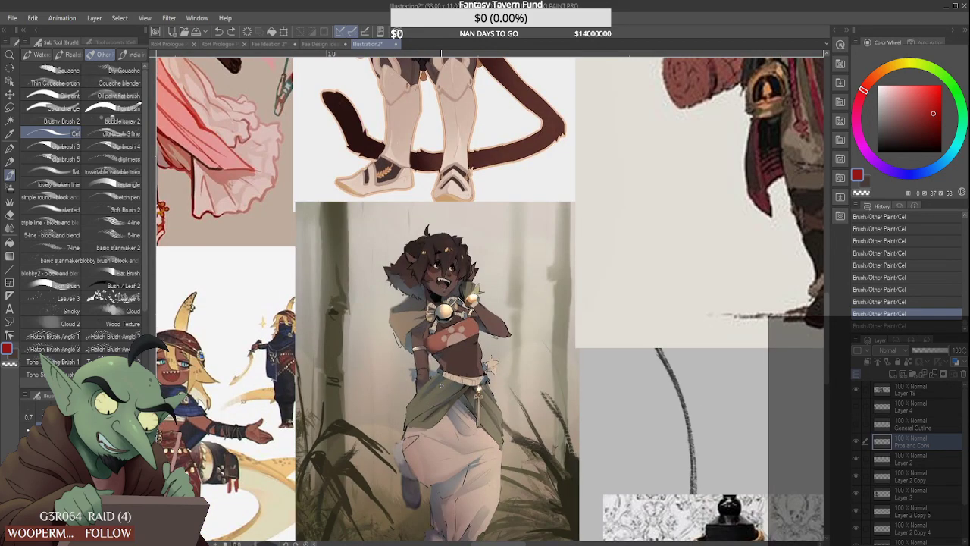
scroll(431, 352, down, 2)
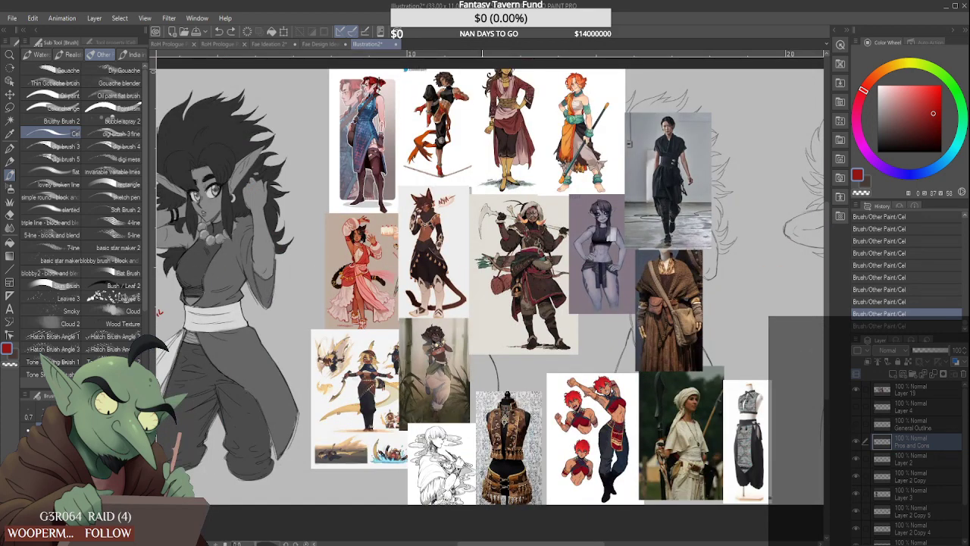
scroll(509, 489, up, 3)
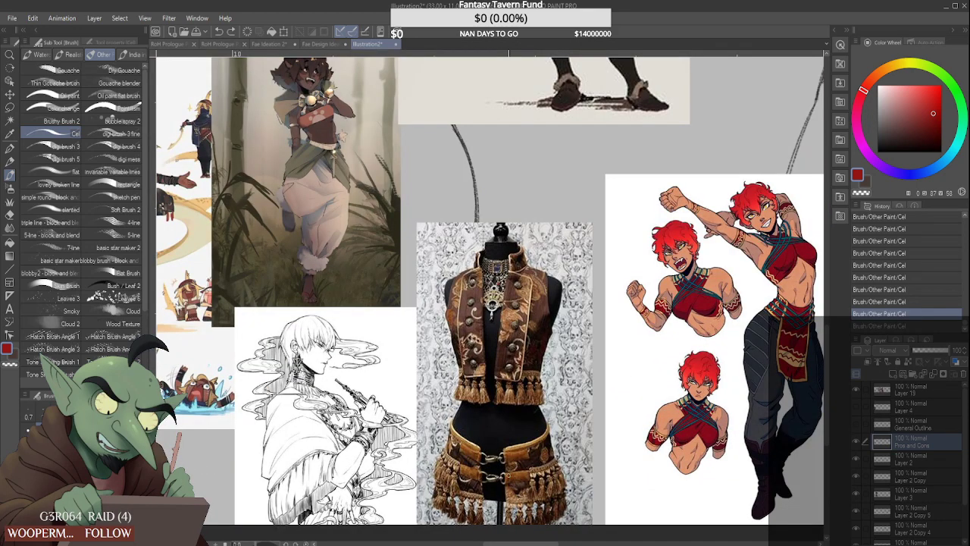
scroll(492, 353, down, 4)
scroll(492, 353, up, 3)
scroll(491, 353, down, 1)
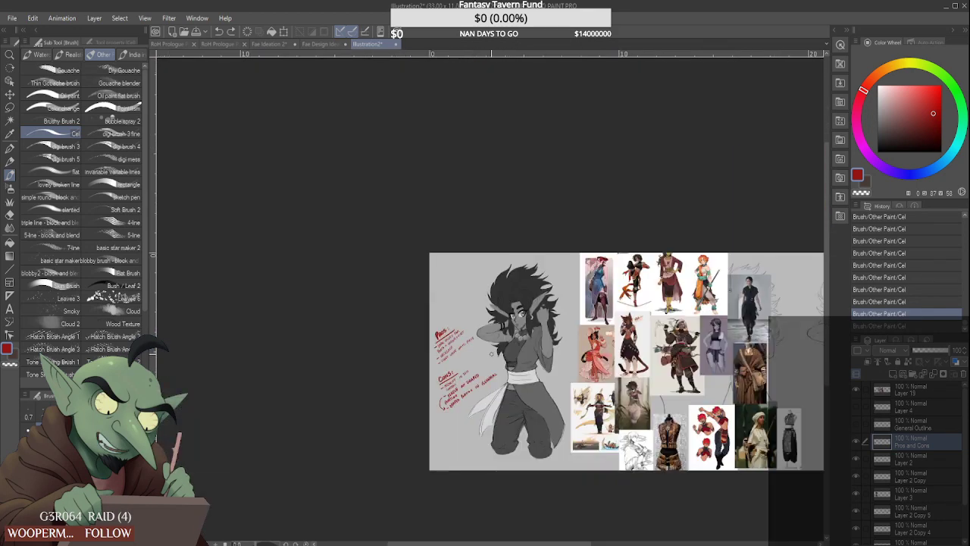
scroll(493, 410, up, 3)
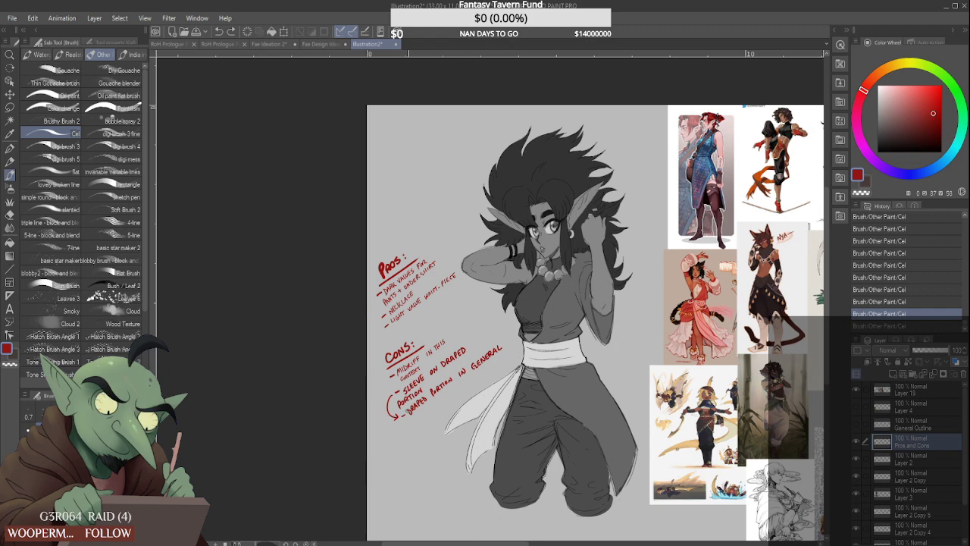
Add a fourth bullet dash to the Cons list and handwrite "Shape language of" beside it
scroll(413, 410, up, 3)
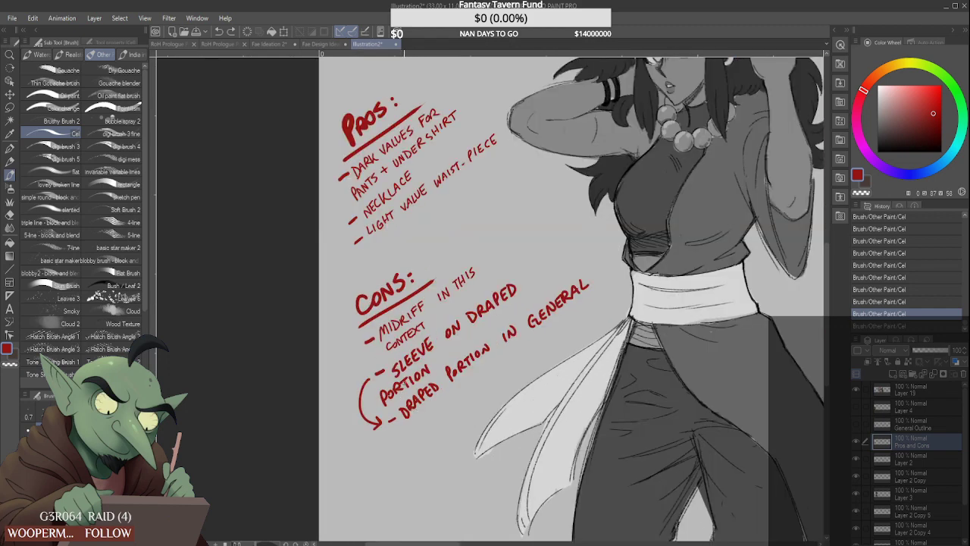
scroll(411, 449, up, 2)
drag(387, 435, 441, 408)
drag(432, 408, 446, 404)
mouse_move(438, 393)
mouse_down()
mouse_move(460, 394)
mouse_move(454, 384)
mouse_up()
mouse_move(450, 393)
mouse_down()
mouse_move(479, 387)
mouse_move(497, 350)
mouse_move(506, 356)
mouse_move(519, 340)
mouse_up()
mouse_move(522, 332)
mouse_down()
mouse_move(523, 346)
mouse_move(537, 337)
mouse_up()
mouse_move(547, 320)
mouse_down()
mouse_move(543, 331)
mouse_move(574, 313)
mouse_up()
click(564, 312)
drag(570, 302, 578, 303)
Complete the fourth Cons bullet with the handwritten word "waist-piece"
mouse_move(588, 291)
mouse_down()
mouse_move(614, 283)
mouse_move(641, 255)
mouse_up()
mouse_move(634, 258)
mouse_down()
mouse_move(632, 272)
mouse_move(644, 257)
mouse_up()
mouse_move(649, 245)
mouse_down()
mouse_move(646, 262)
mouse_move(650, 255)
mouse_up()
mouse_move(657, 242)
mouse_down()
mouse_move(655, 254)
mouse_move(663, 238)
mouse_up()
mouse_move(673, 231)
mouse_down()
mouse_move(670, 246)
mouse_move(682, 231)
mouse_up()
drag(673, 230, 679, 225)
scroll(567, 302, down, 3)
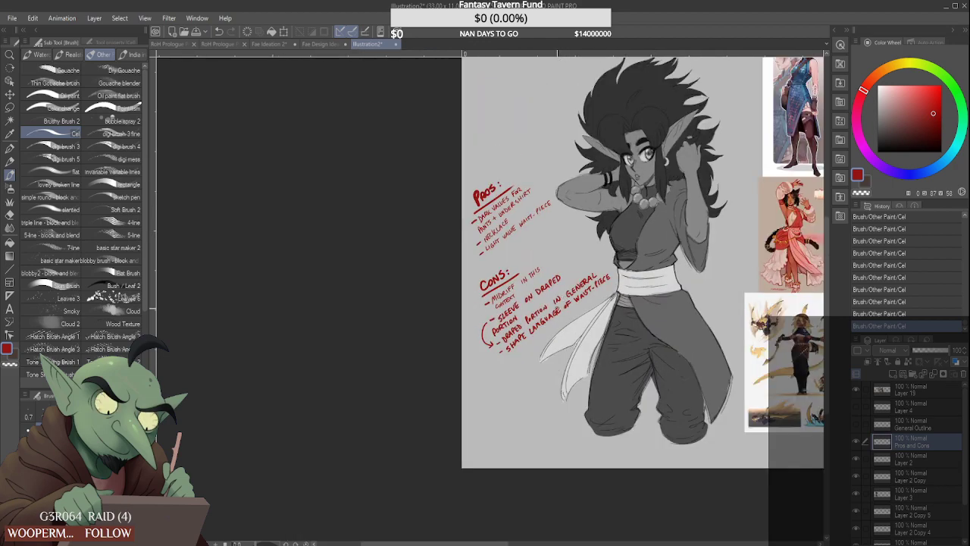
key(ctrl+minus)
scroll(572, 294, up, 2)
scroll(494, 358, up, 2)
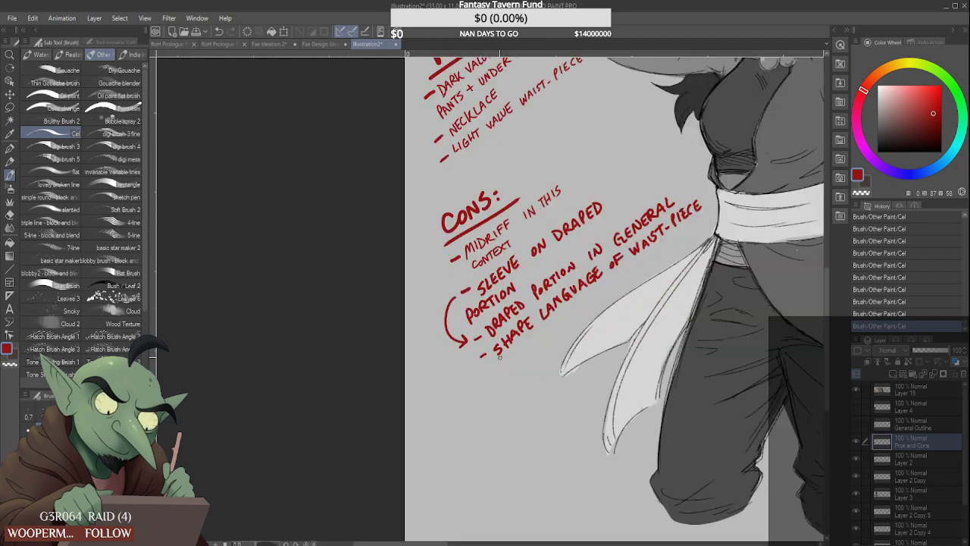
scroll(500, 356, up, 1)
scroll(494, 354, down, 3)
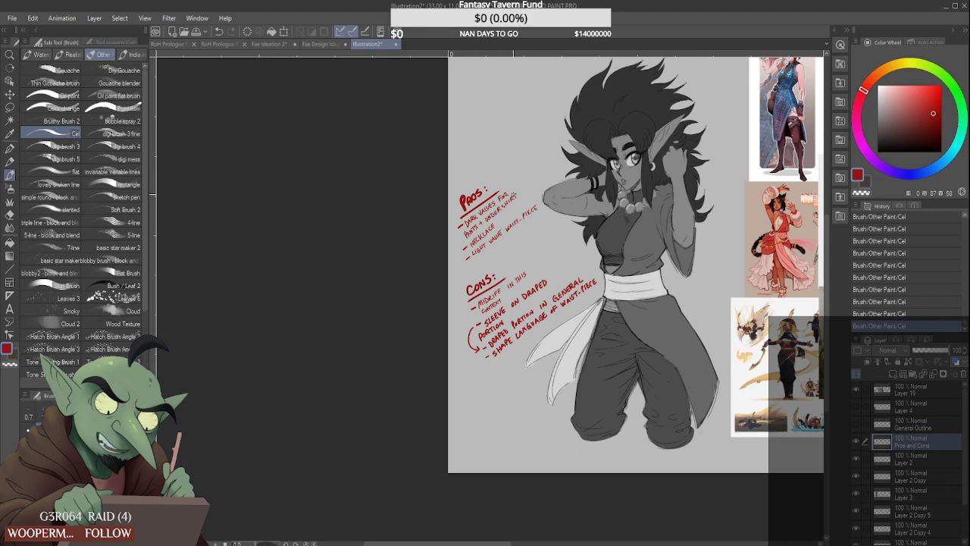
Hide the outfit reference collage layer so that the grayscale design and the two body sketches are exposed
scroll(514, 195, down, 2)
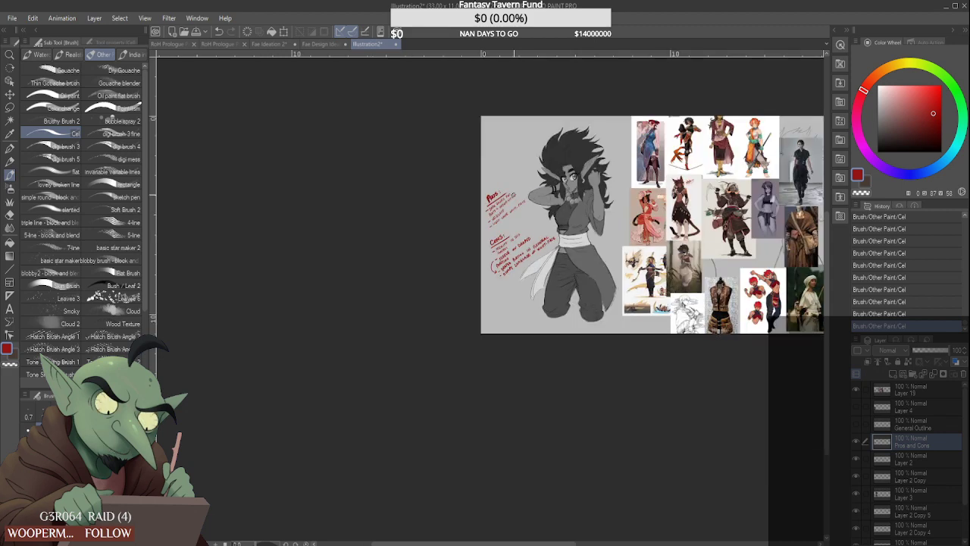
scroll(566, 234, down, 2)
scroll(583, 220, up, 2)
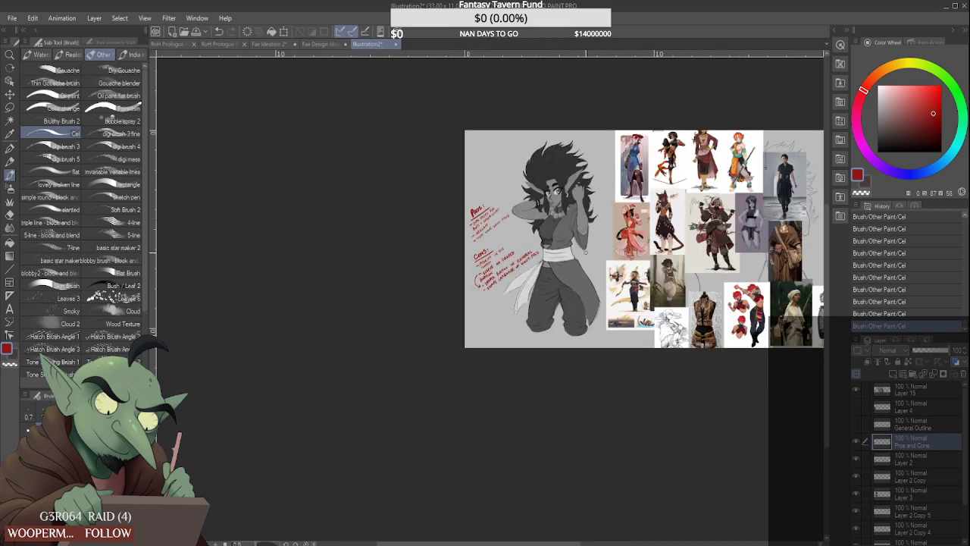
click(856, 495)
click(857, 496)
click(856, 389)
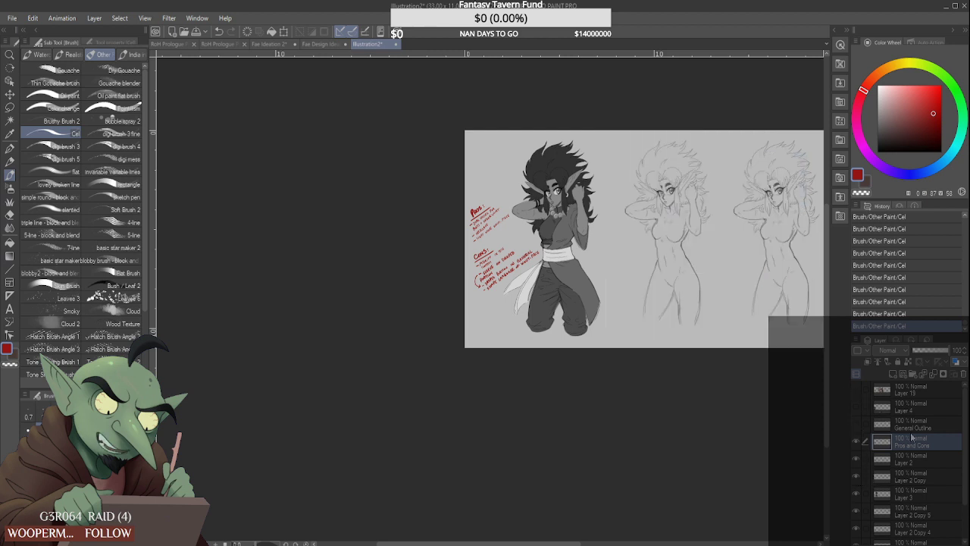
Scale down Layer 2, Layer 2 Copy and Layer 3 together and reposition the grayscale figure higher, between the notes and the body sketch
click(899, 467)
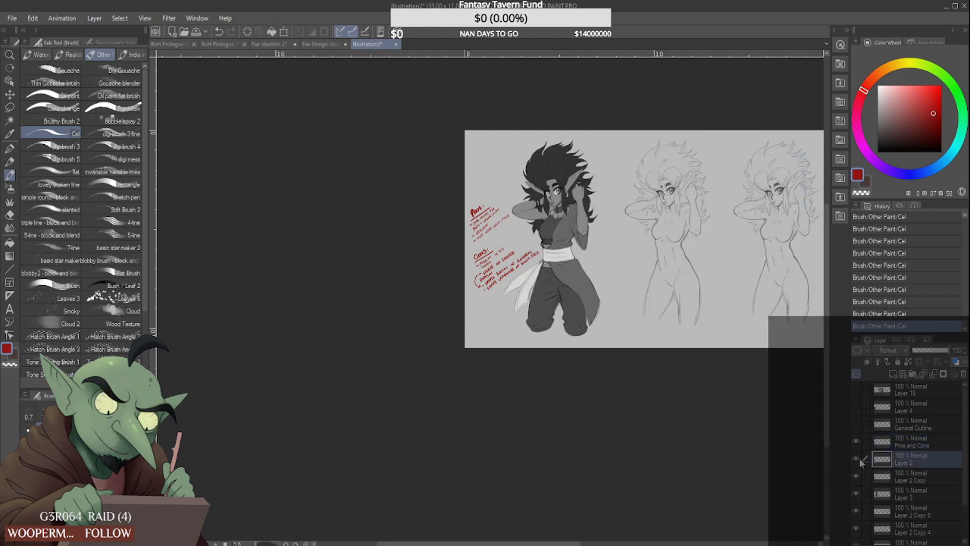
click(856, 494)
key(ctrl+t)
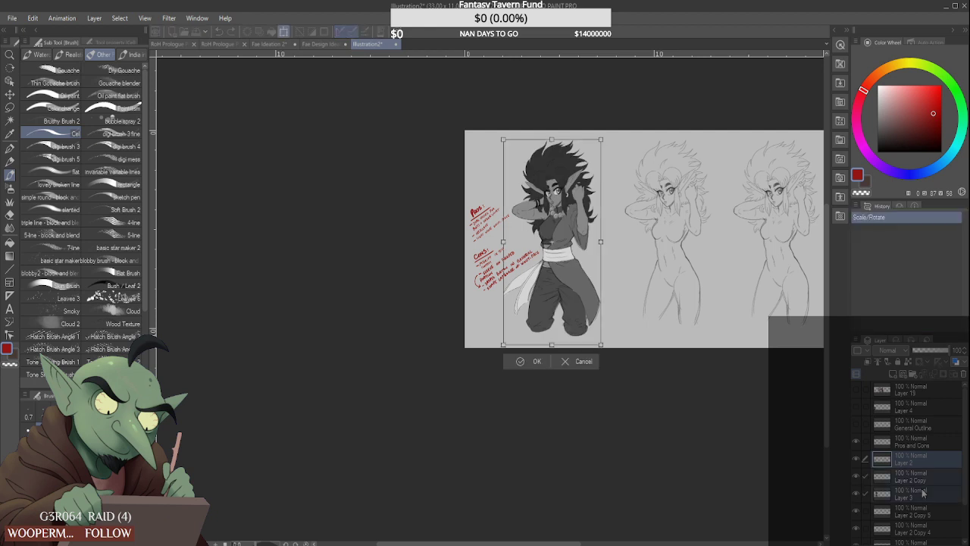
drag(599, 343, 584, 312)
drag(560, 294, 595, 283)
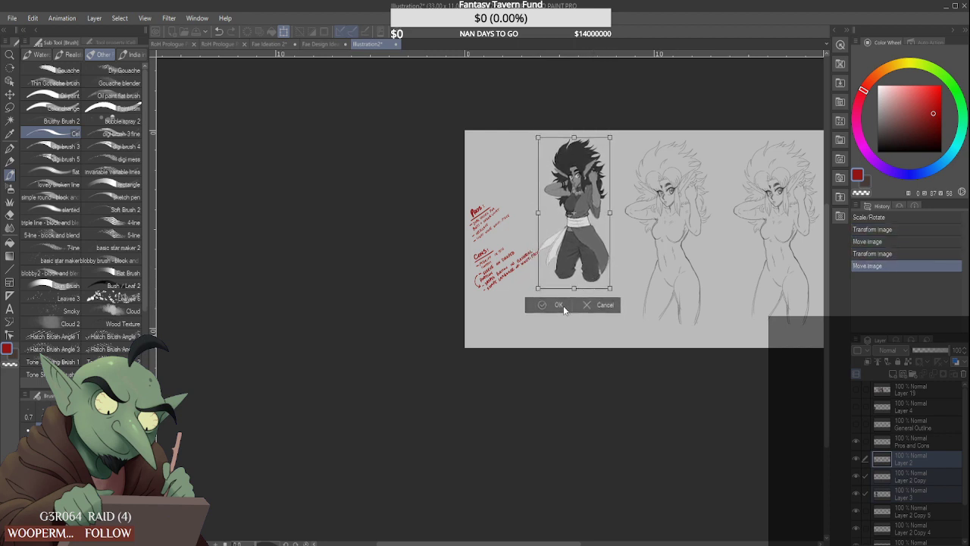
click(559, 304)
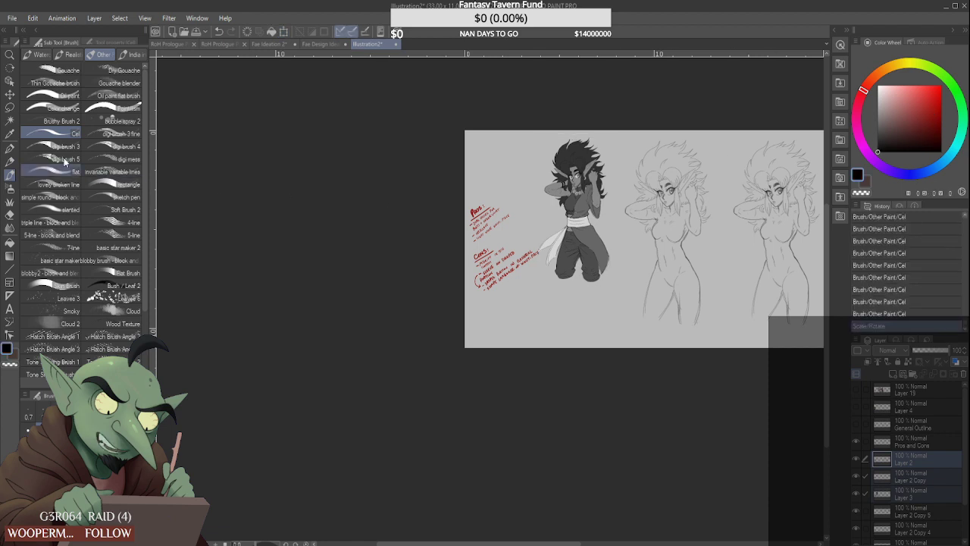
With the MB Legendary Lineart pencil on Layer 2, sketch both contours of the viewer's-left lower leg below the rolled pants
click(11, 162)
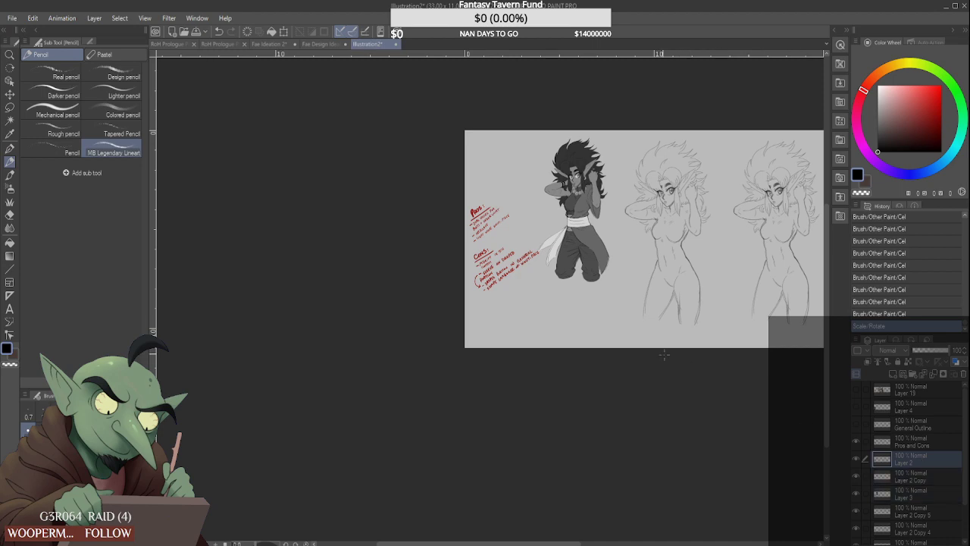
scroll(558, 266, up, 5)
drag(471, 231, 469, 289)
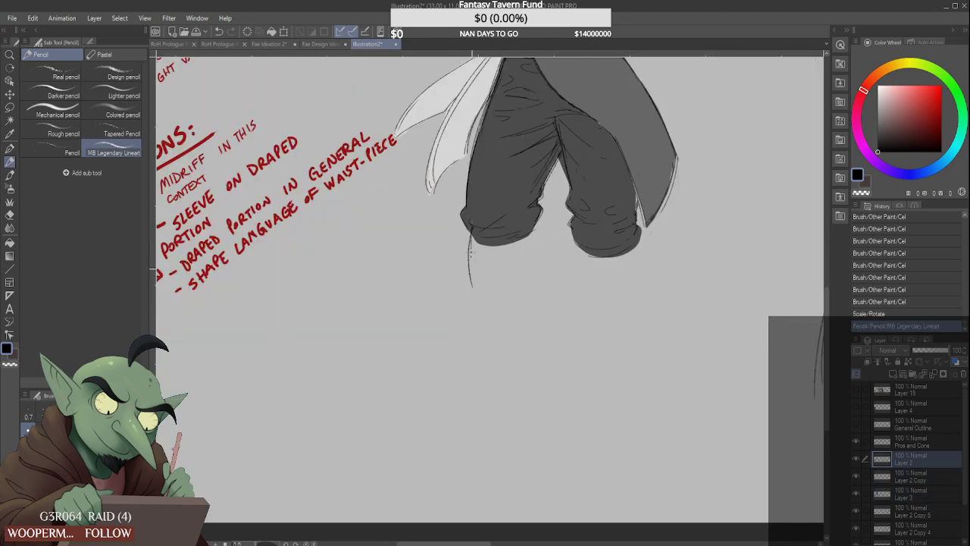
drag(470, 249, 465, 388)
scroll(461, 351, down, 5)
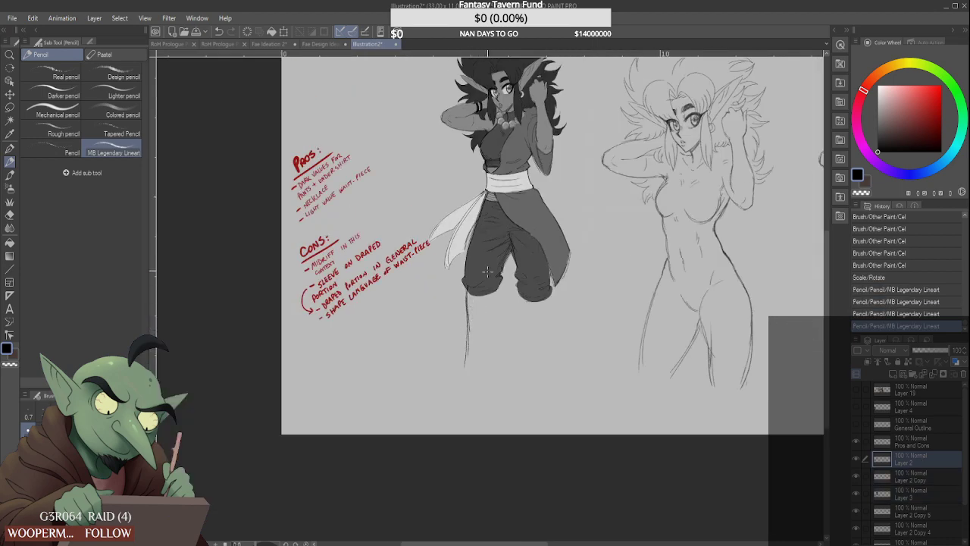
scroll(486, 311, up, 2)
drag(489, 302, 473, 386)
drag(548, 334, 534, 348)
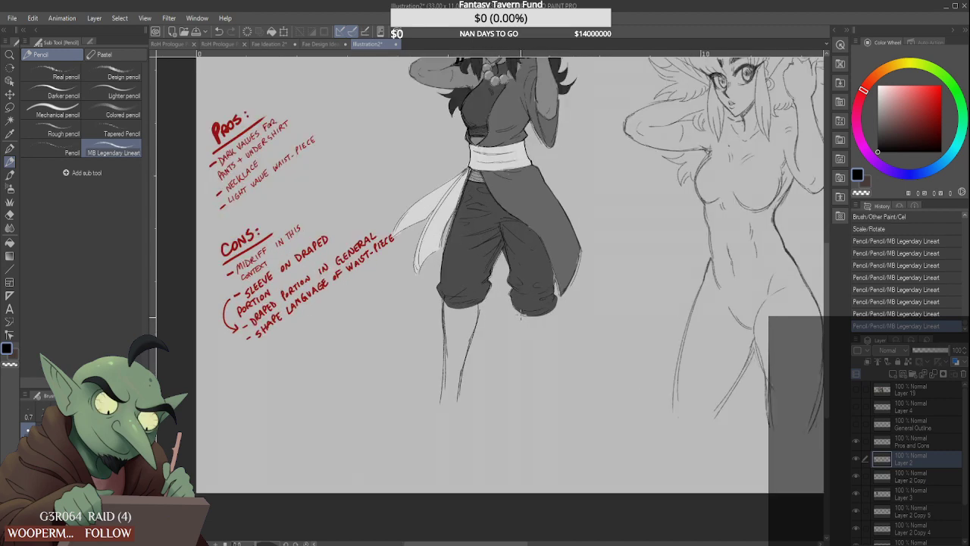
Sketch the inner and outer contours of the viewer's-right lower leg below its pant cuff
drag(521, 314, 547, 411)
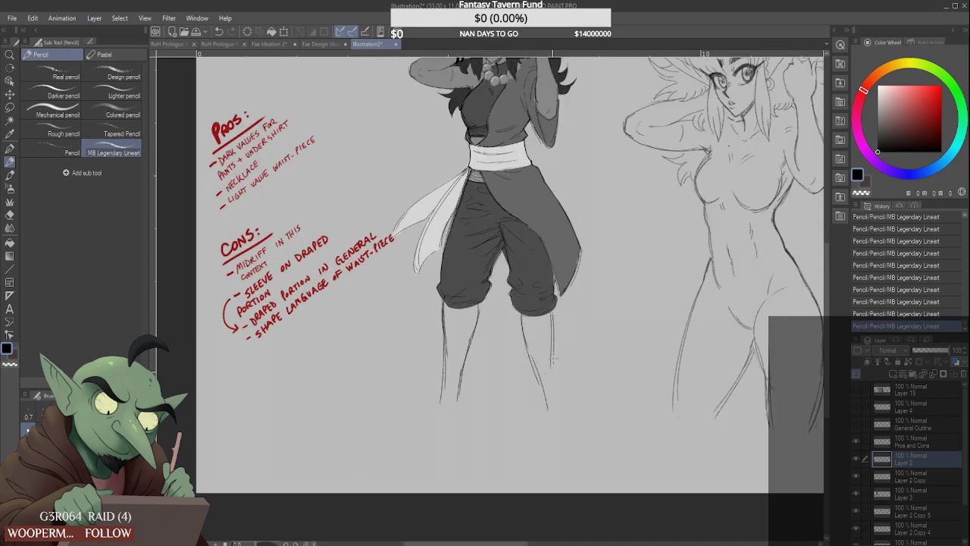
scroll(532, 336, down, 2)
scroll(531, 356, up, 2)
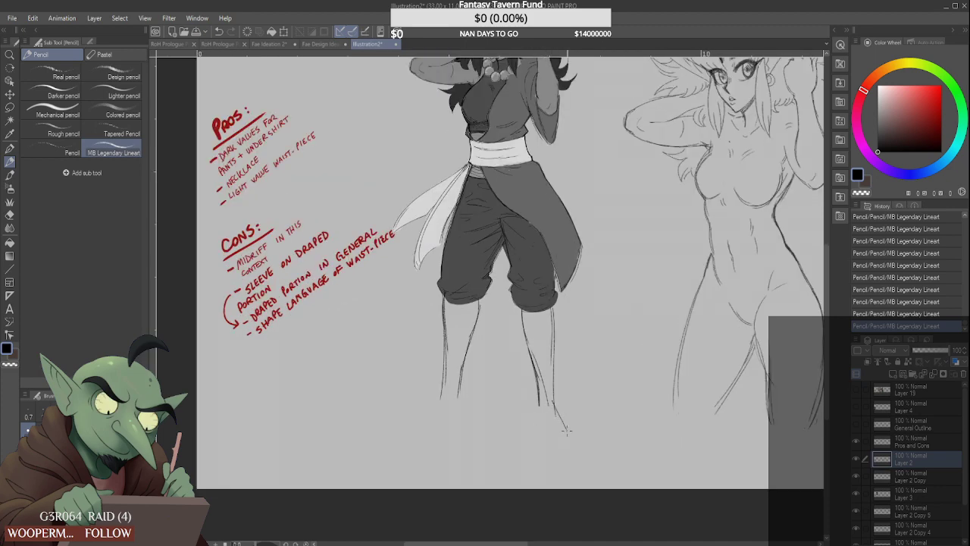
Rough in a foot at the end of the viewer's-right leg and rework the outer calf line
drag(549, 392, 567, 433)
scroll(565, 439, down, 2)
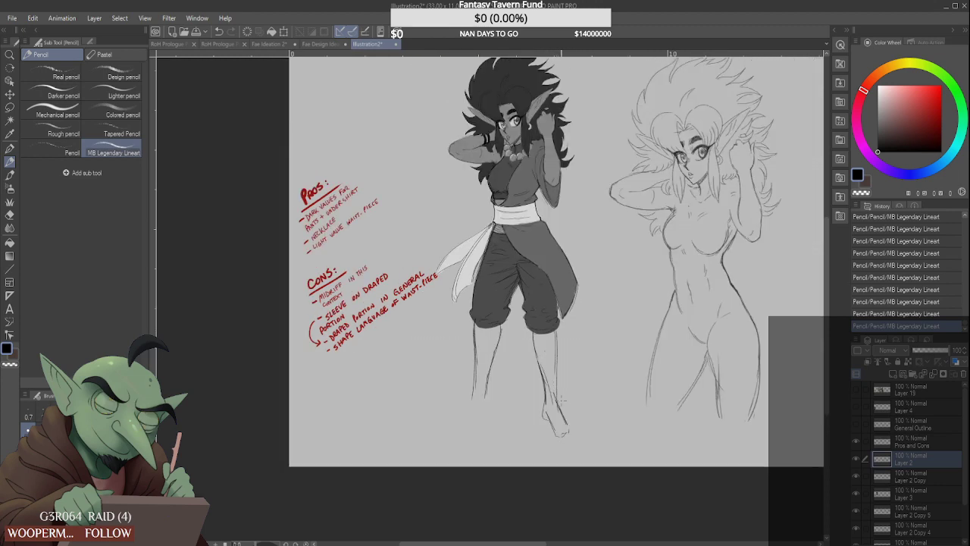
scroll(540, 344, up, 2)
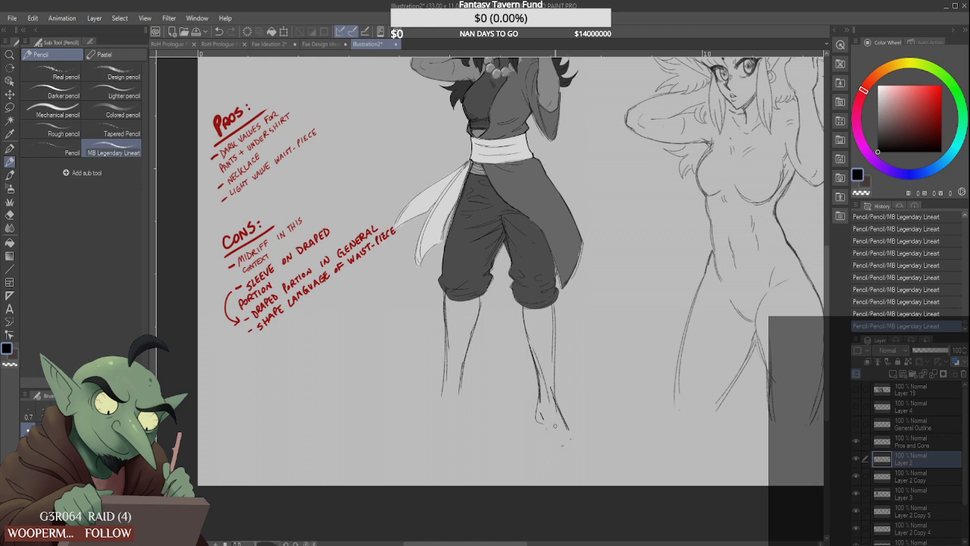
mouse_move(539, 420)
mouse_down()
mouse_move(567, 438)
mouse_move(565, 423)
mouse_up()
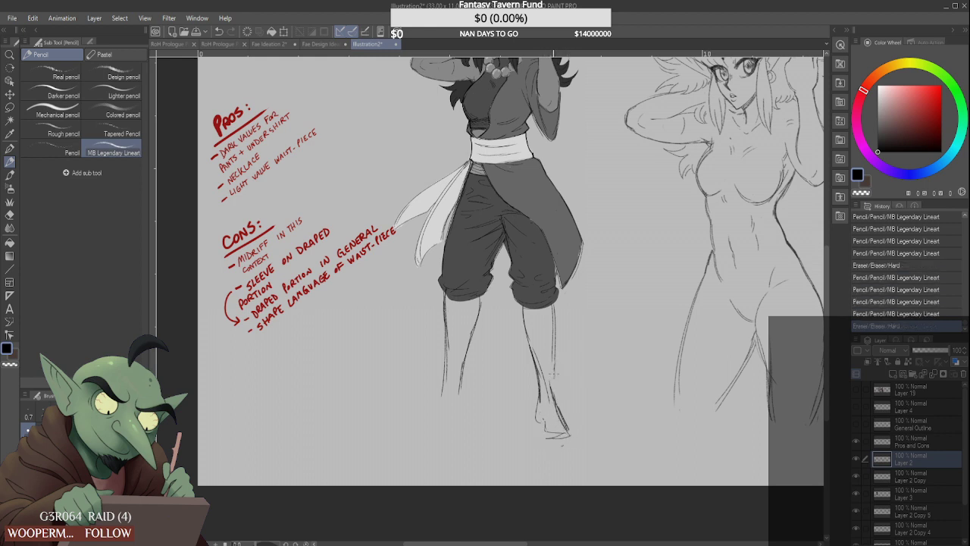
drag(555, 357, 556, 401)
drag(554, 311, 557, 393)
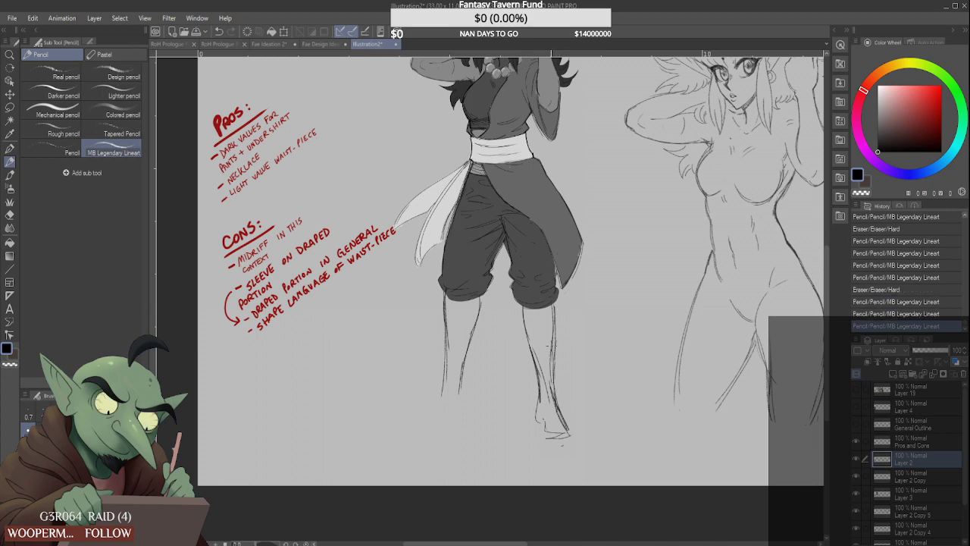
Erase the rough foot and ankle lines of the viewer's-right leg, keeping the calf contours
scroll(557, 326, down, 3)
scroll(549, 320, up, 3)
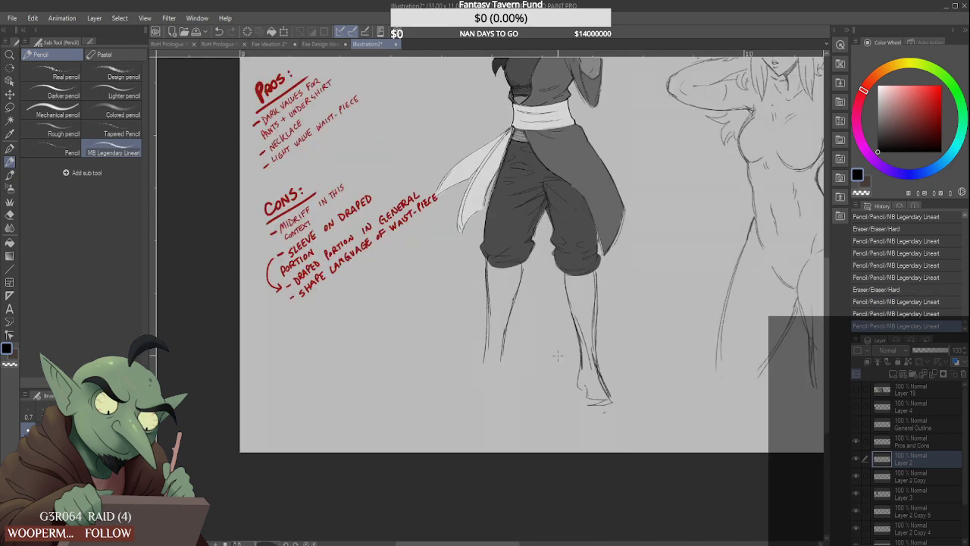
mouse_move(585, 402)
mouse_down()
mouse_move(586, 388)
mouse_move(594, 401)
mouse_up()
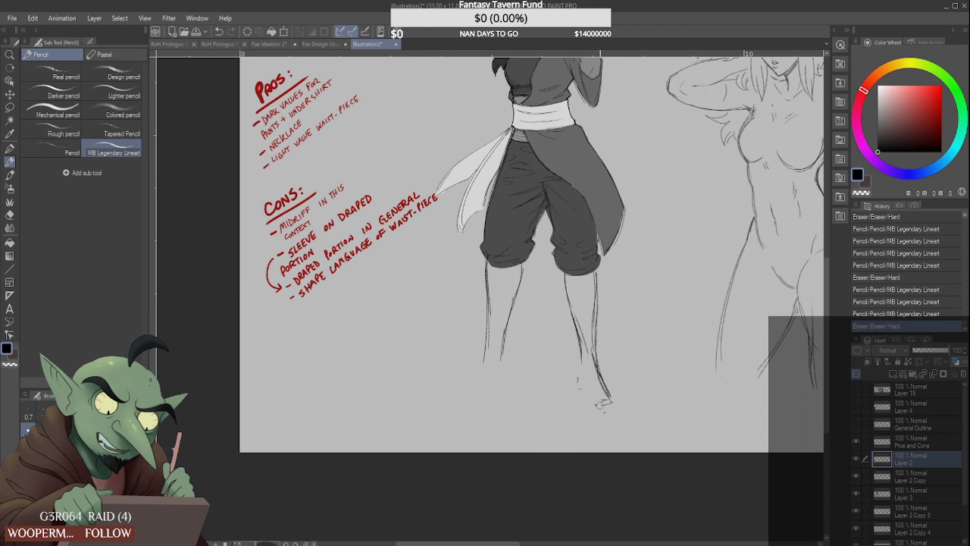
mouse_move(600, 404)
mouse_down()
mouse_move(580, 314)
mouse_move(589, 394)
mouse_move(581, 358)
mouse_up()
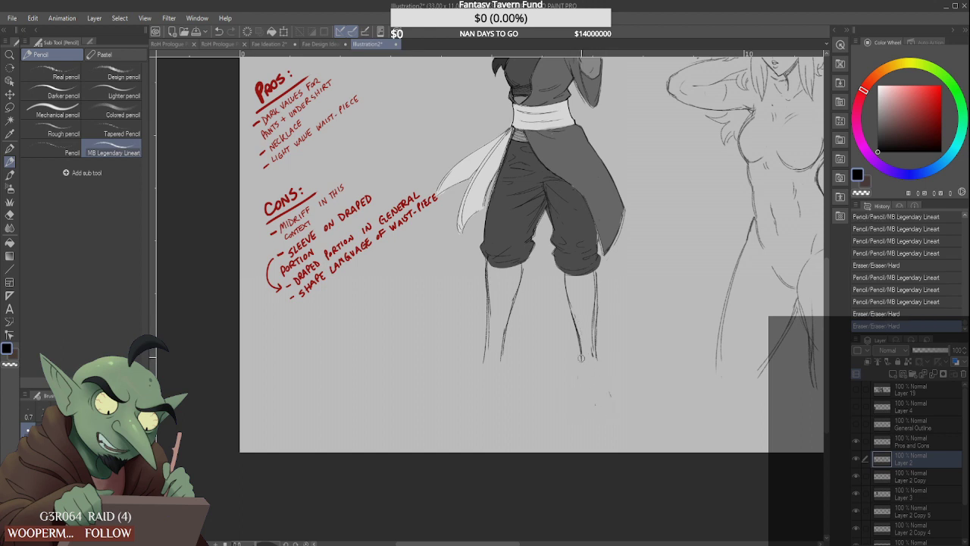
Redraw the inner calf, ankle and a forward-facing foot on the viewer's-right leg
scroll(581, 358, up, 2)
drag(573, 315, 582, 338)
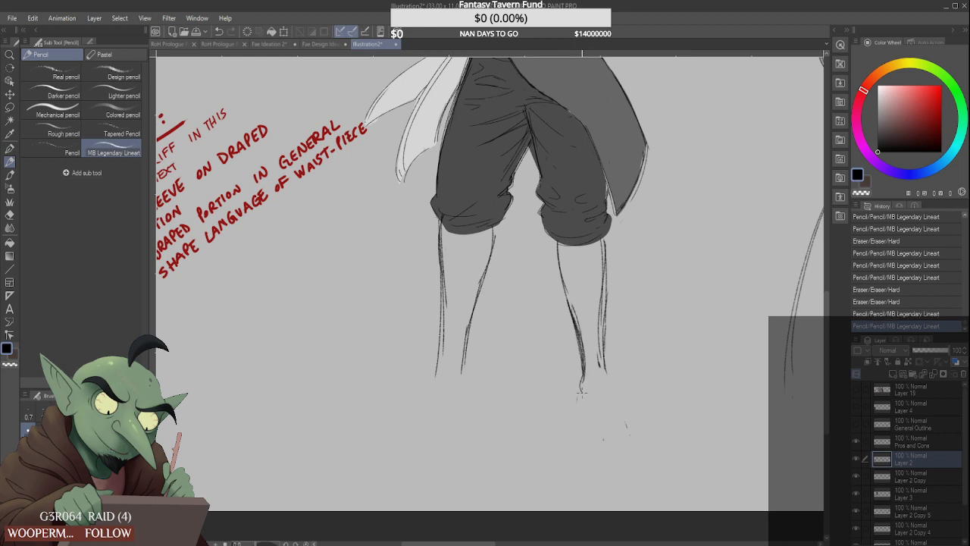
mouse_move(582, 391)
mouse_down()
mouse_move(578, 429)
mouse_move(611, 424)
mouse_move(607, 437)
mouse_up()
drag(607, 387, 623, 434)
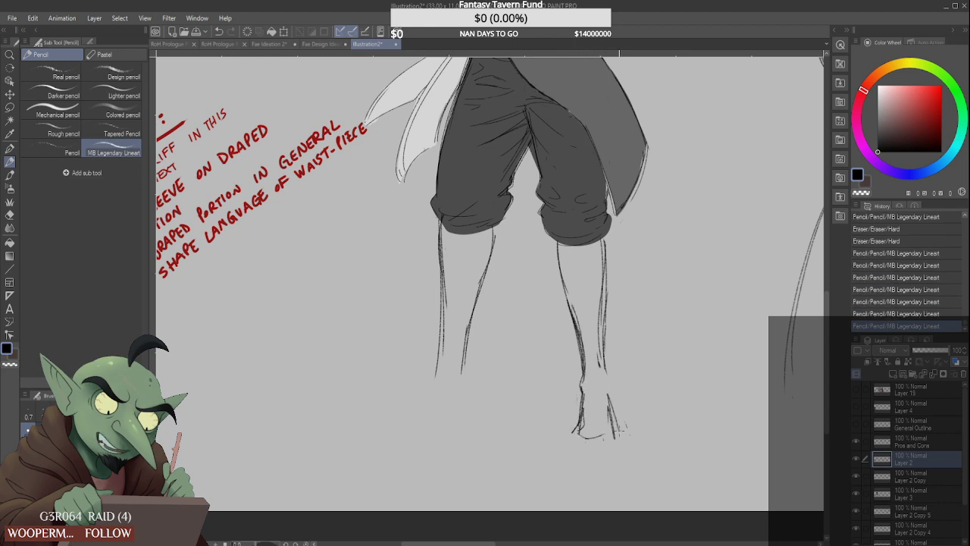
drag(608, 389, 611, 402)
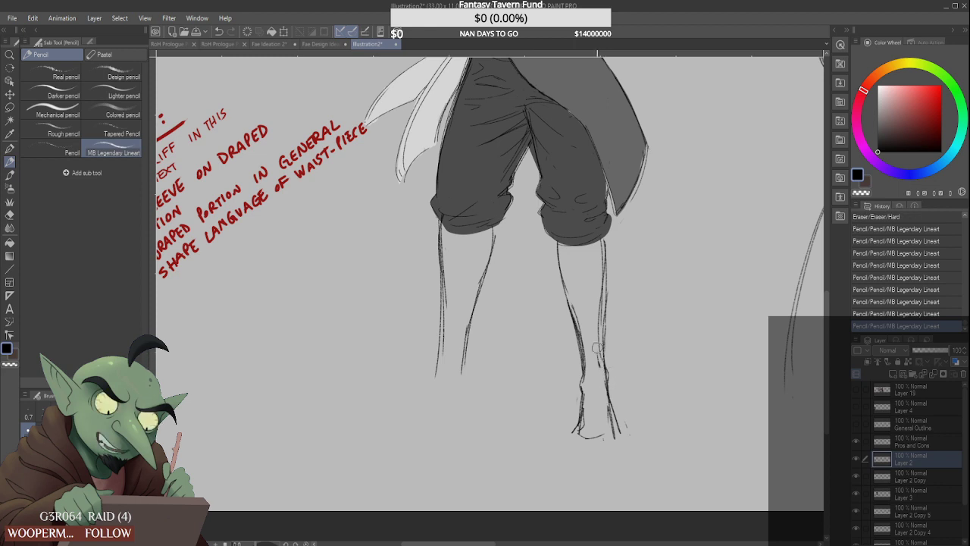
Clean up the outer shin and ankle of the viewer's-right leg and close the contour of its foot
mouse_move(597, 348)
mouse_down()
mouse_move(601, 386)
mouse_move(605, 357)
mouse_up()
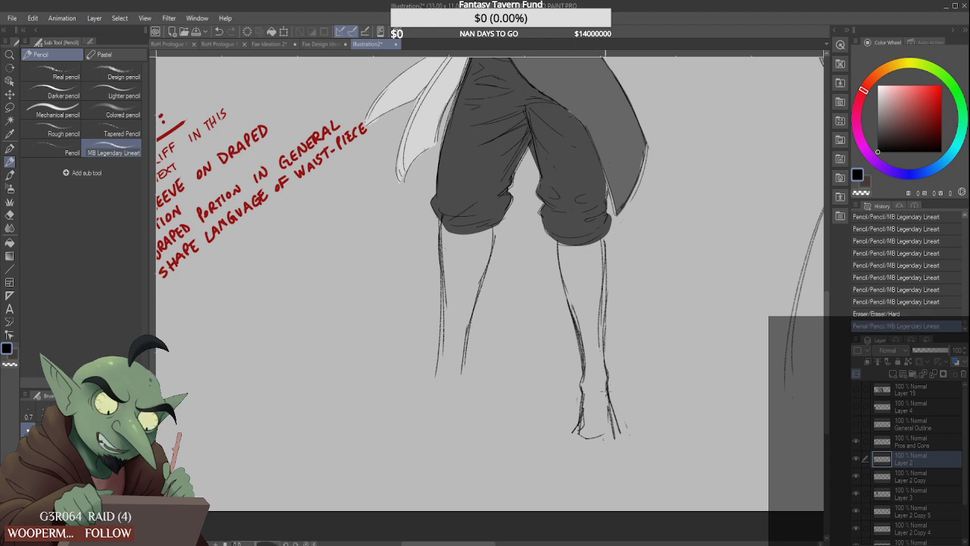
click(629, 436)
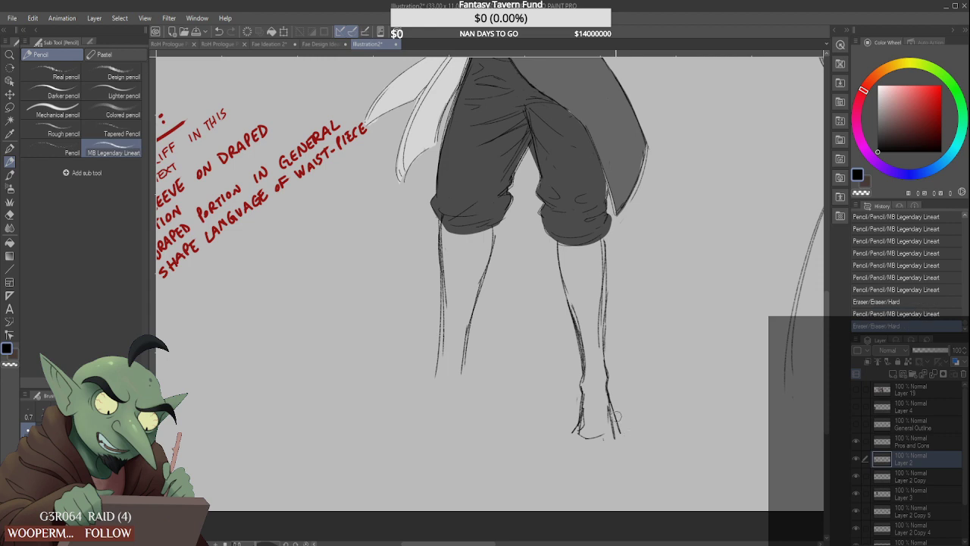
mouse_move(608, 404)
mouse_down()
mouse_move(614, 428)
mouse_move(584, 440)
mouse_move(623, 429)
mouse_move(611, 402)
mouse_up()
drag(607, 395, 620, 428)
drag(611, 435, 618, 436)
scroll(565, 332, down, 4)
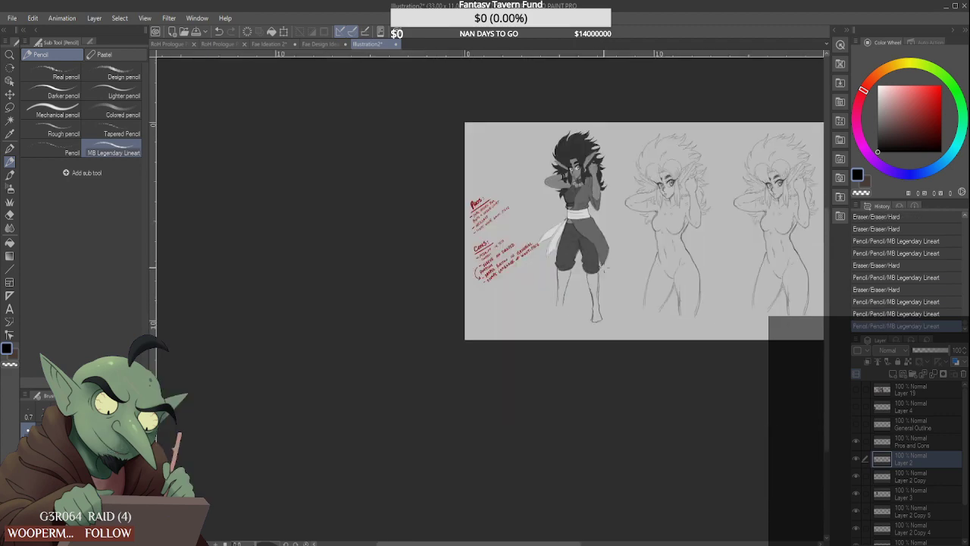
Erase both lower leg contours beneath the viewer's-left pant cuff
scroll(567, 283, up, 3)
drag(565, 294, 569, 301)
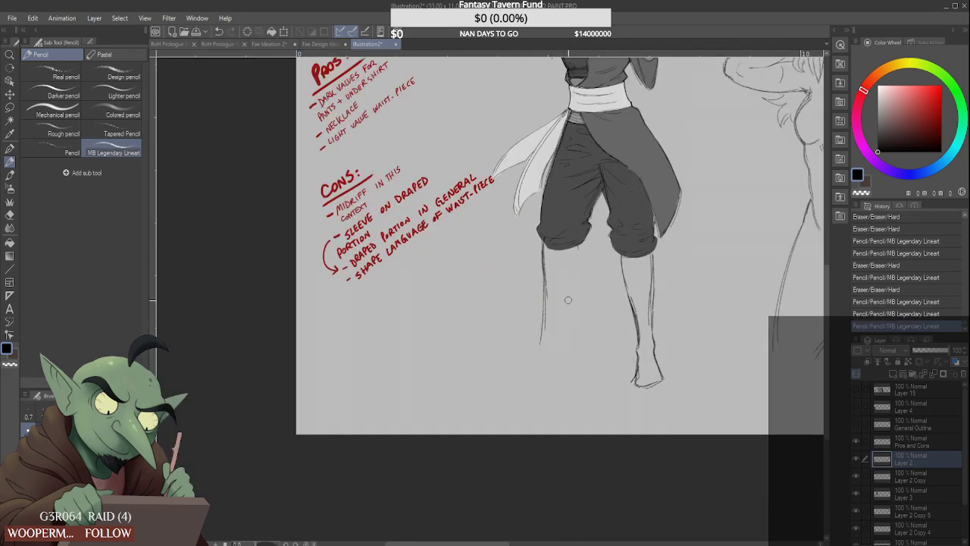
drag(546, 260, 544, 332)
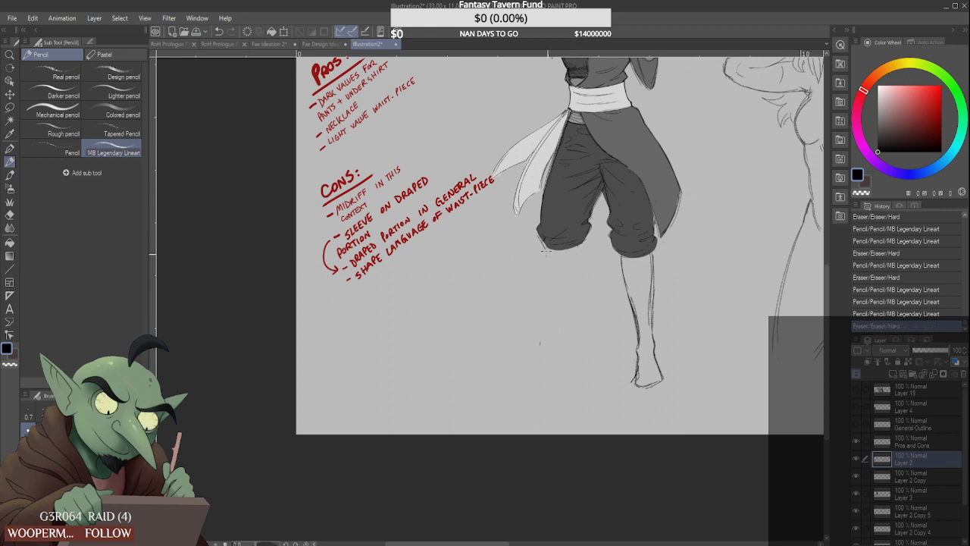
Sketch angular boot tops beneath both pant cuffs and refine the calf line and pointed foot of the viewer's-right boot
mouse_move(537, 228)
mouse_down()
mouse_move(546, 255)
mouse_move(612, 255)
mouse_move(618, 231)
mouse_move(620, 259)
mouse_move(654, 256)
mouse_move(648, 330)
mouse_up()
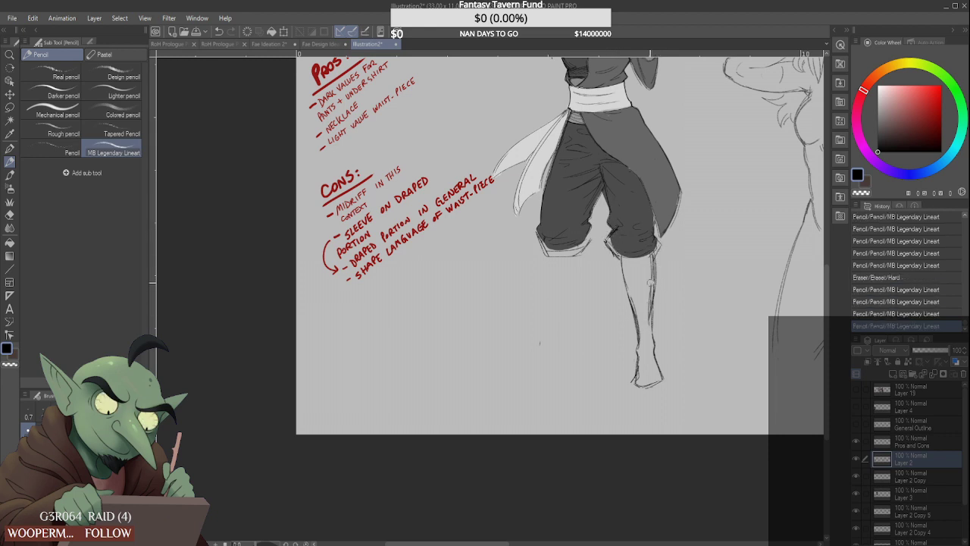
drag(650, 280, 652, 344)
mouse_move(652, 303)
mouse_down()
mouse_move(653, 355)
mouse_move(649, 342)
mouse_move(655, 310)
mouse_move(663, 376)
mouse_move(643, 386)
mouse_move(637, 357)
mouse_move(637, 379)
mouse_up()
scroll(642, 336, down, 5)
scroll(652, 343, up, 7)
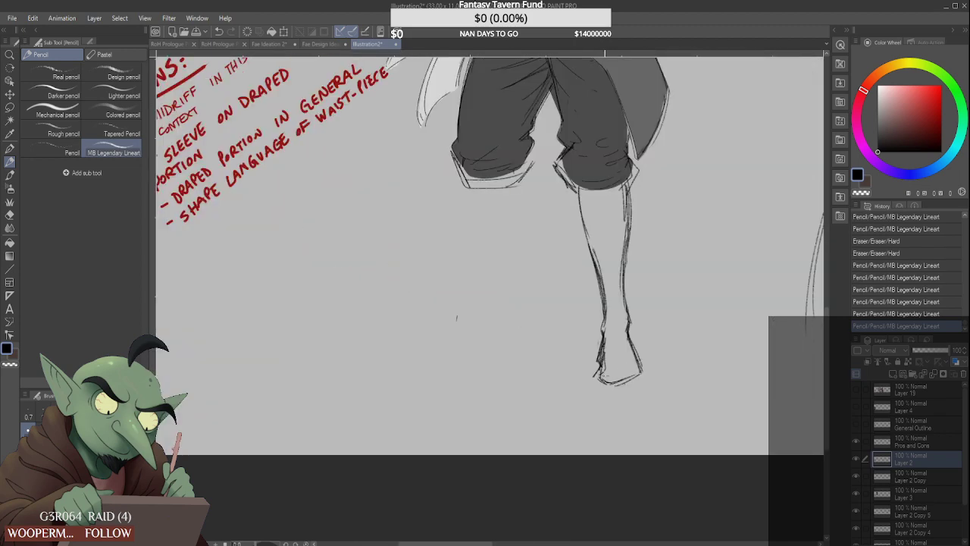
mouse_move(643, 374)
mouse_down()
mouse_move(617, 392)
mouse_move(630, 372)
mouse_move(629, 380)
mouse_move(623, 343)
mouse_up()
scroll(618, 348, down, 4)
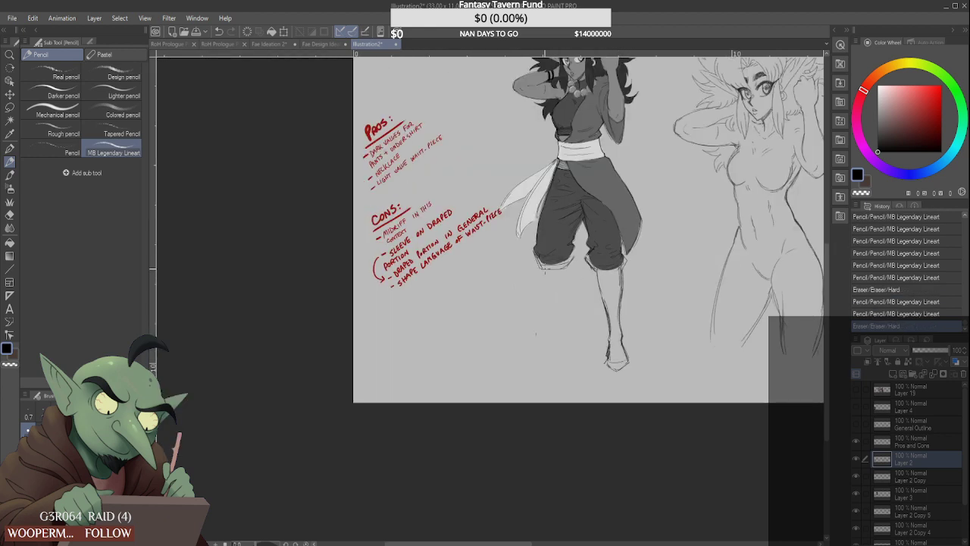
Draw the viewer's-left lower leg angled outward from its boot top, ending in a foot pointing sideways
drag(539, 258, 537, 335)
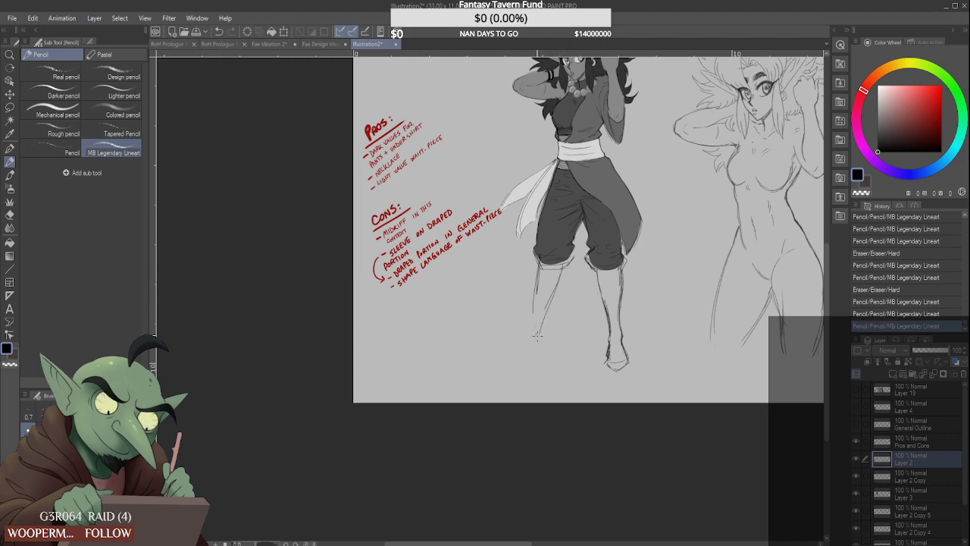
scroll(533, 335, down, 5)
scroll(531, 337, up, 6)
mouse_move(522, 270)
mouse_down()
mouse_move(505, 385)
mouse_move(481, 400)
mouse_move(519, 400)
mouse_move(473, 408)
mouse_move(496, 385)
mouse_move(472, 403)
mouse_up()
drag(512, 366, 507, 381)
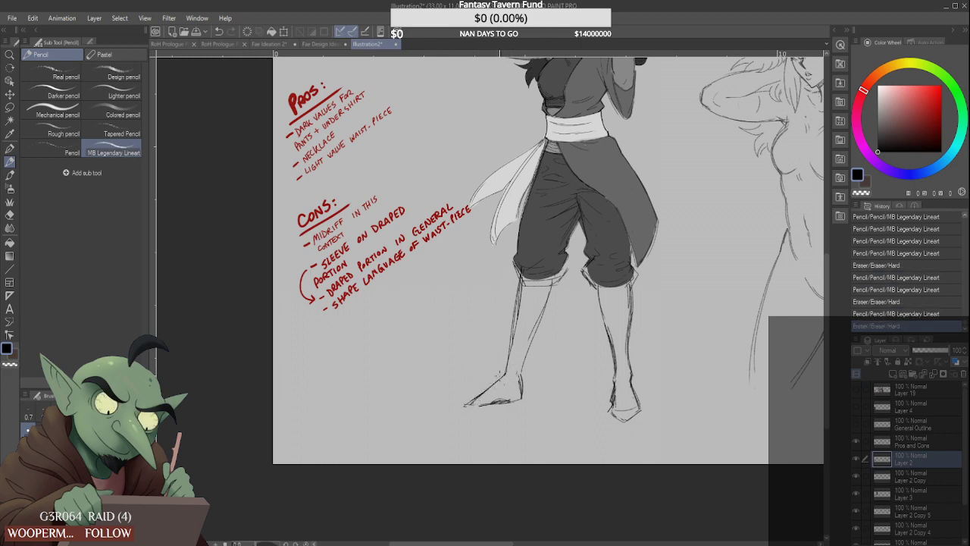
Refine the ankle, heel and instep of the viewer's-left foot and erase its stray construction lines
scroll(481, 408, down, 3)
scroll(499, 385, up, 4)
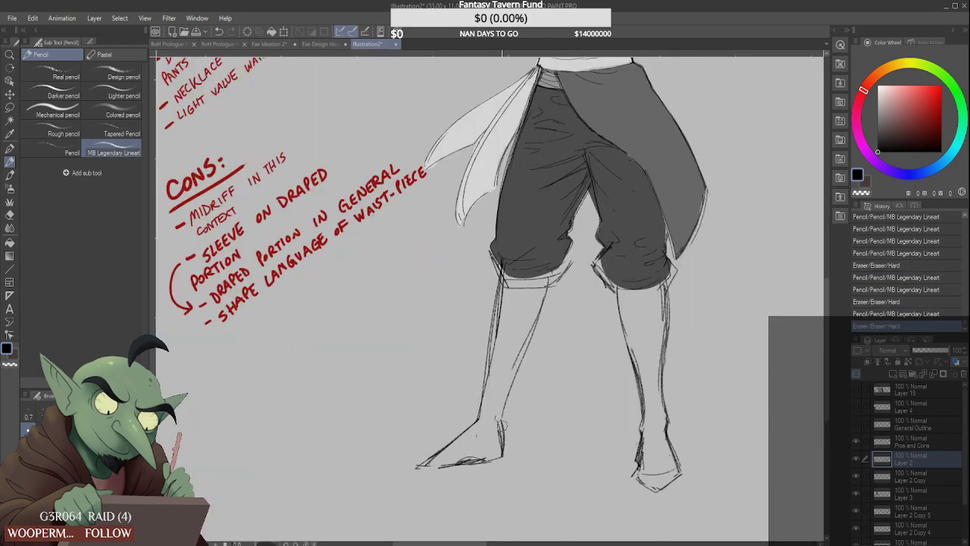
mouse_move(508, 399)
mouse_down()
mouse_move(497, 454)
mouse_move(464, 455)
mouse_move(489, 451)
mouse_move(463, 471)
mouse_move(484, 468)
mouse_move(426, 474)
mouse_move(430, 457)
mouse_move(422, 462)
mouse_move(454, 431)
mouse_up()
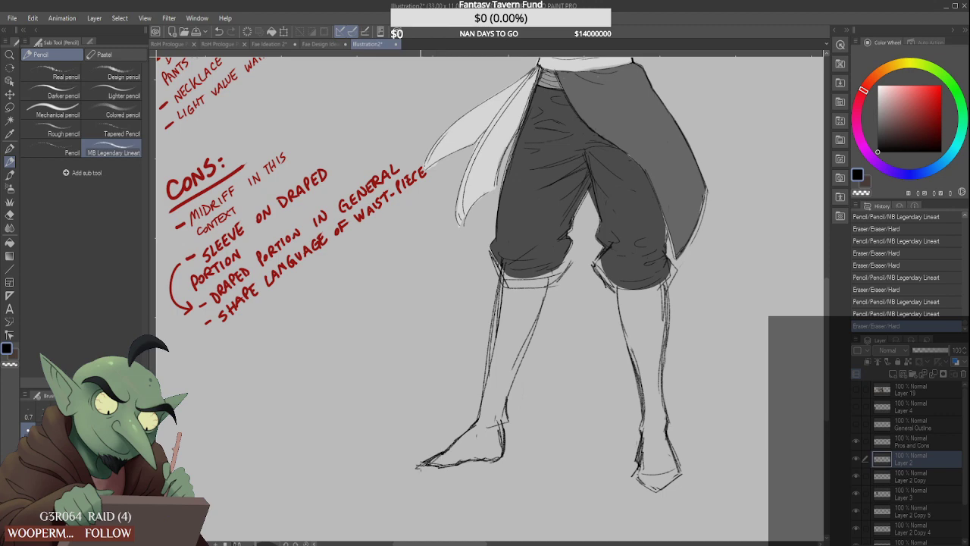
Refine the toe and instep outline of the viewer's-left foot and erase its stray sketch lines
drag(422, 464, 485, 427)
mouse_move(442, 452)
mouse_down()
mouse_move(479, 424)
mouse_move(447, 455)
mouse_move(448, 445)
mouse_up()
scroll(473, 422, down, 2)
scroll(438, 438, up, 2)
scroll(454, 458, up, 2)
mouse_move(457, 446)
mouse_down()
mouse_move(447, 440)
mouse_move(539, 437)
mouse_move(489, 417)
mouse_up()
scroll(508, 368, down, 1)
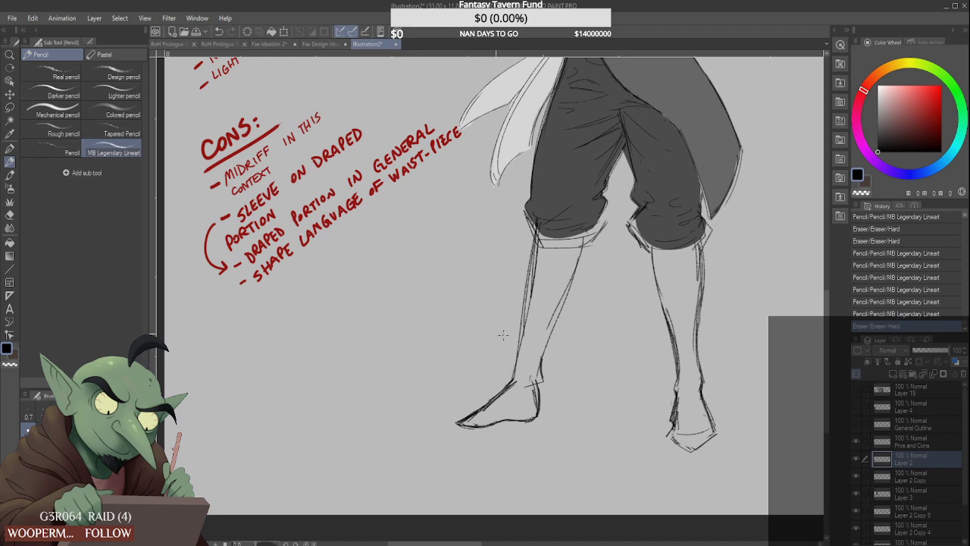
Consult the Fae Design Ideation sheet, draw the shoe's opening line across the viewer's-left foot and trim its overshooting end
click(319, 43)
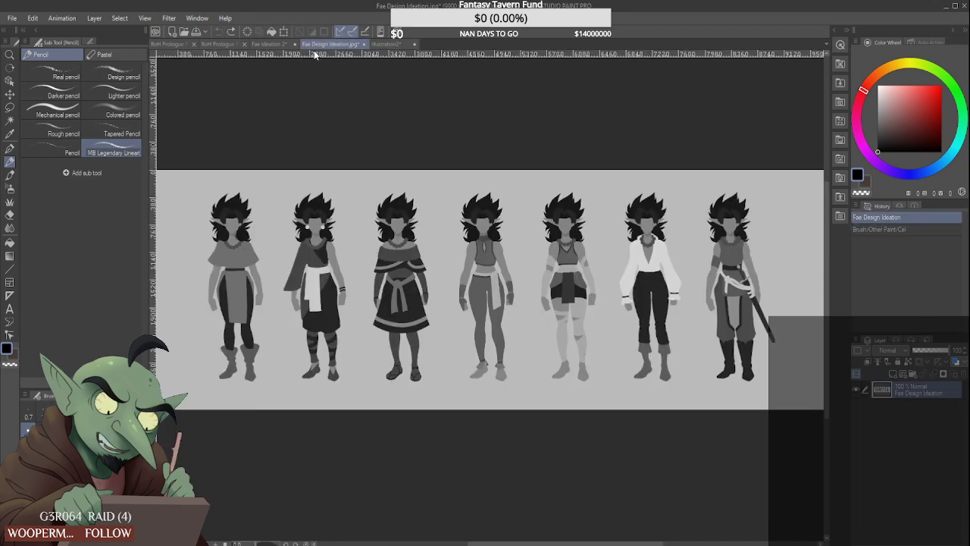
click(386, 43)
scroll(508, 407, up, 1)
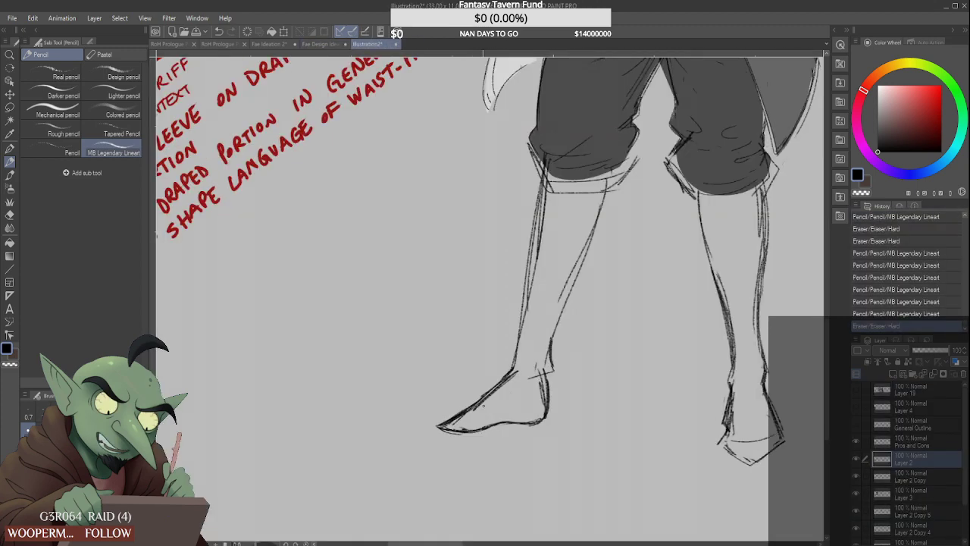
drag(481, 408, 555, 389)
drag(464, 416, 542, 392)
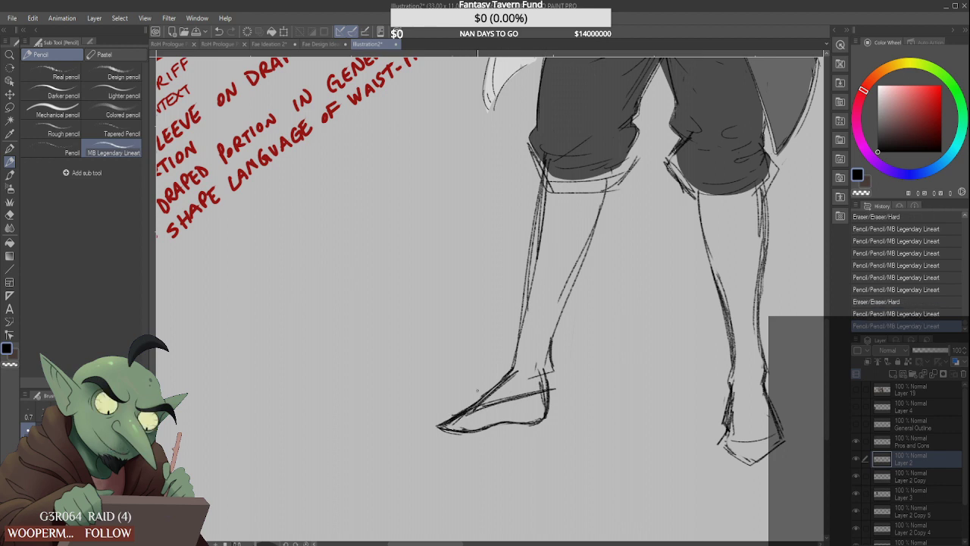
drag(460, 404, 471, 397)
drag(561, 390, 559, 381)
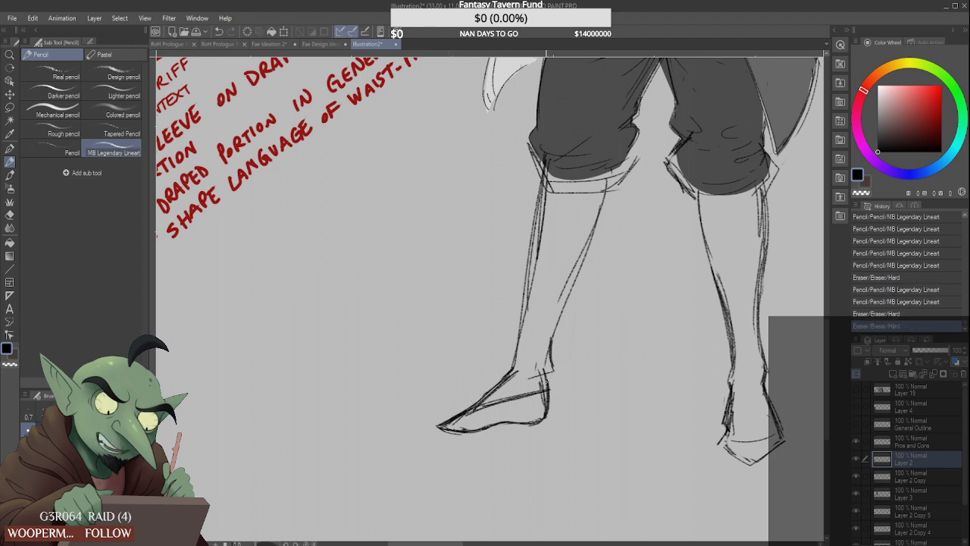
drag(502, 399, 557, 381)
Draw a flared legging hem above the viewer's-left ankle and redraw that shin's outer contour
mouse_move(512, 353)
mouse_down()
mouse_move(520, 341)
mouse_move(495, 357)
mouse_move(523, 376)
mouse_up()
mouse_move(544, 200)
mouse_down()
mouse_move(533, 289)
mouse_move(530, 226)
mouse_up()
mouse_move(538, 183)
mouse_down()
mouse_move(525, 292)
mouse_move(495, 362)
mouse_up()
mouse_move(530, 215)
mouse_down()
mouse_move(526, 282)
mouse_move(545, 290)
mouse_move(548, 267)
mouse_move(541, 306)
mouse_move(529, 310)
mouse_up()
scroll(565, 179, down, 5)
scroll(560, 194, up, 4)
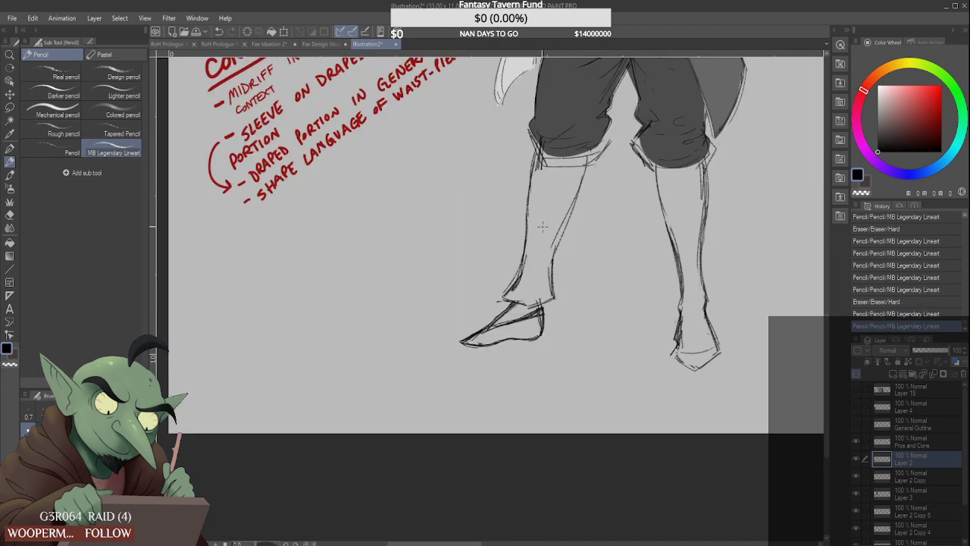
Sketch curved and crisscrossing wrap lines around both shins and flare the viewer's-right legging hem
drag(526, 198, 578, 183)
mouse_move(526, 222)
mouse_down()
mouse_move(578, 200)
mouse_move(552, 246)
mouse_move(562, 232)
mouse_up()
scroll(521, 250, down, 5)
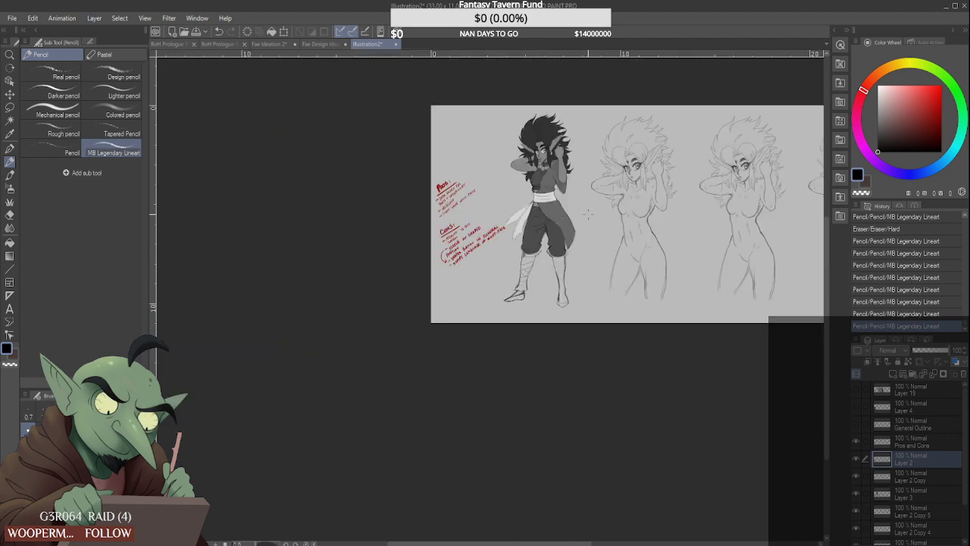
scroll(562, 255, up, 5)
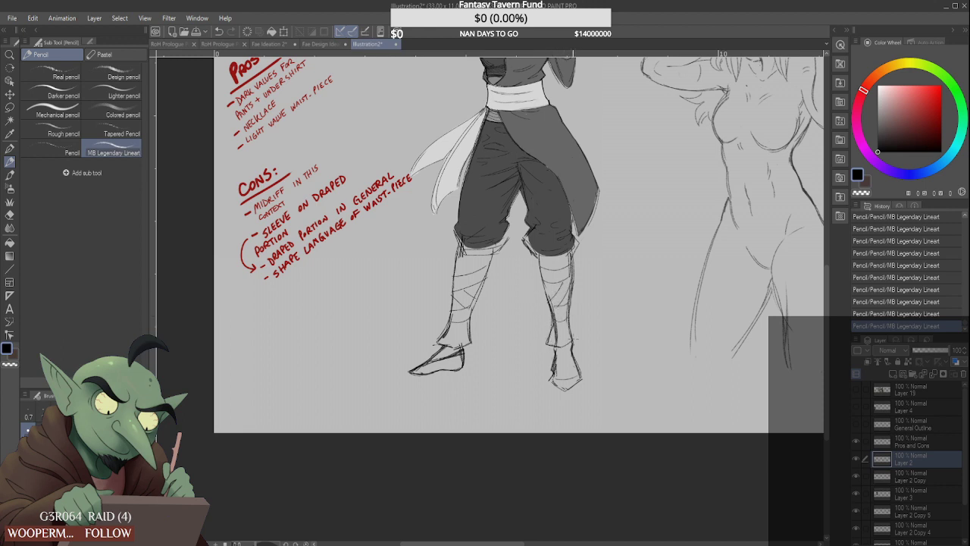
Add a lower wrap line to the viewer's-right shin and draw a V-shaped shoe opening on that foot
scroll(548, 286, up, 3)
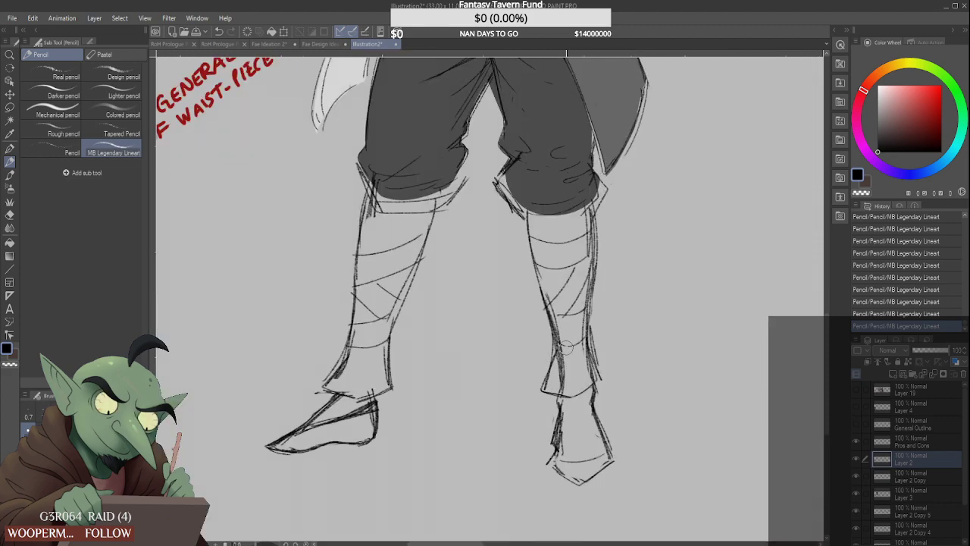
mouse_move(566, 345)
mouse_down()
mouse_move(561, 382)
mouse_move(582, 355)
mouse_move(584, 368)
mouse_up()
drag(560, 401, 583, 445)
drag(584, 445, 587, 438)
drag(593, 406, 583, 443)
scroll(581, 406, down, 3)
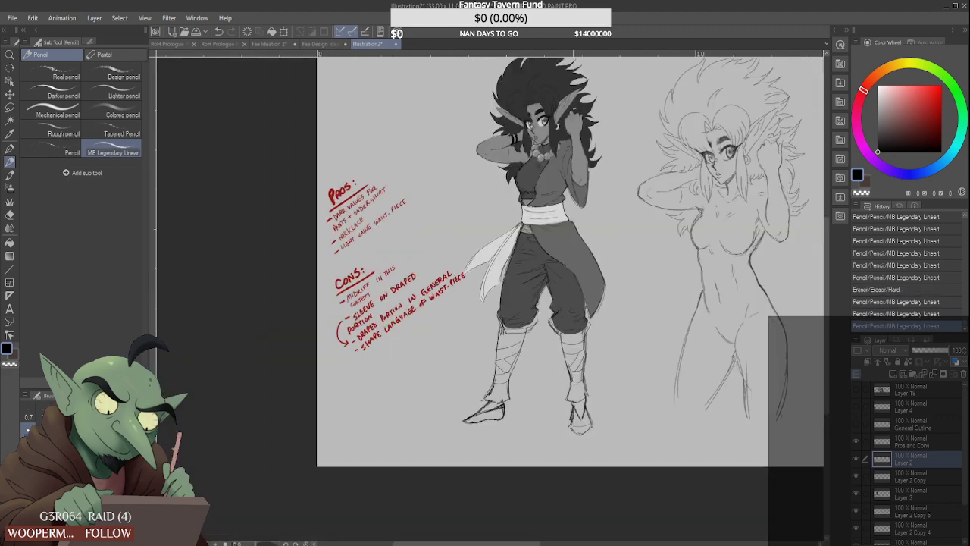
scroll(555, 384, down, 3)
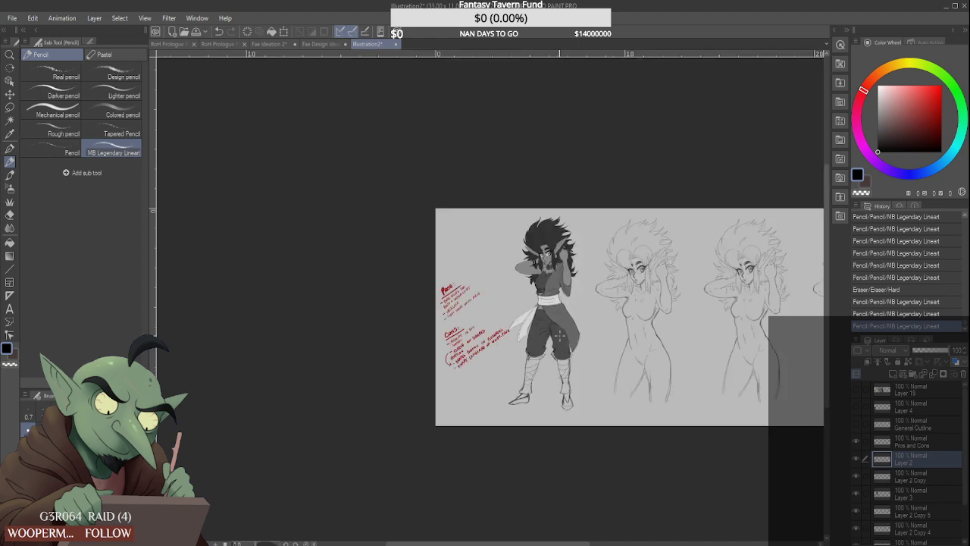
With the Cel brush on Layer 3, extend the pants' dark gray over the lower edges of both cuffs
scroll(557, 335, up, 3)
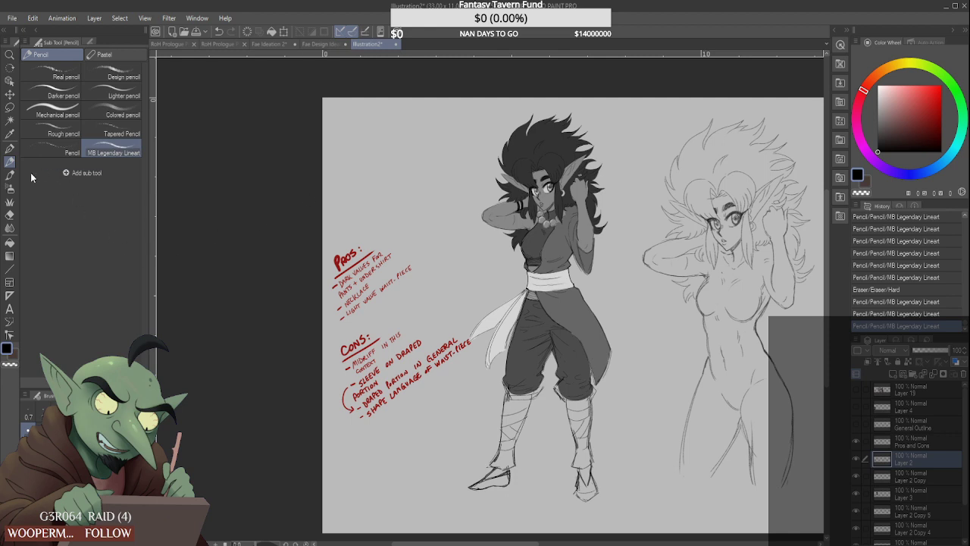
key(b)
key(c)
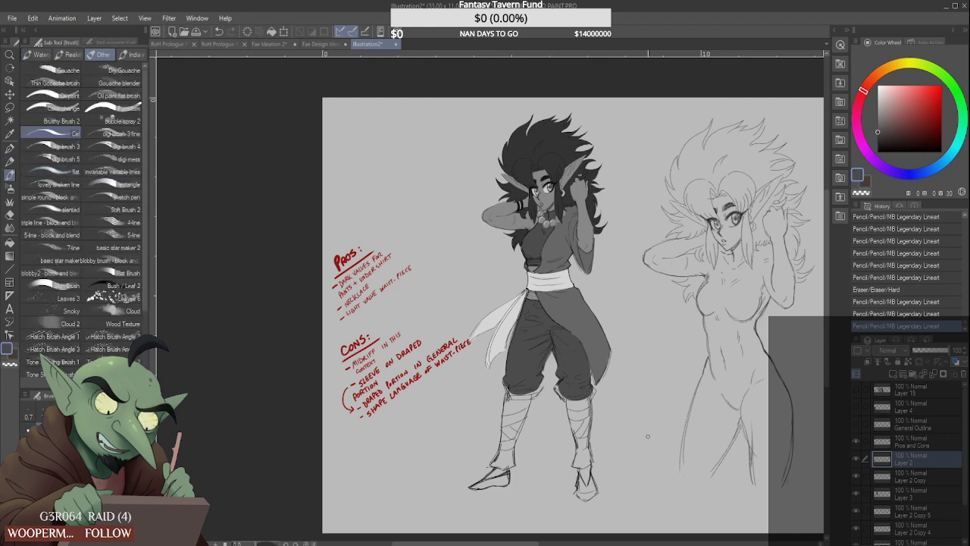
click(918, 501)
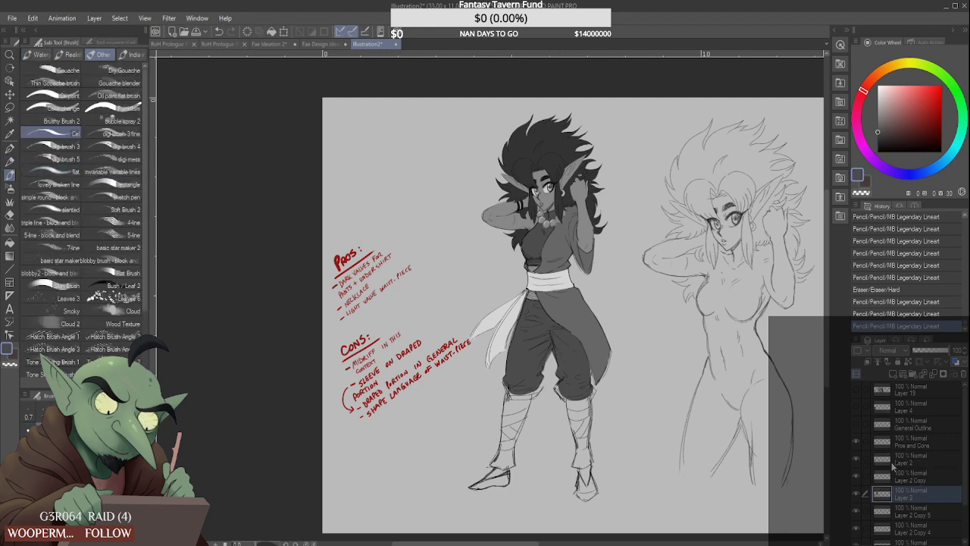
scroll(522, 395, up, 2)
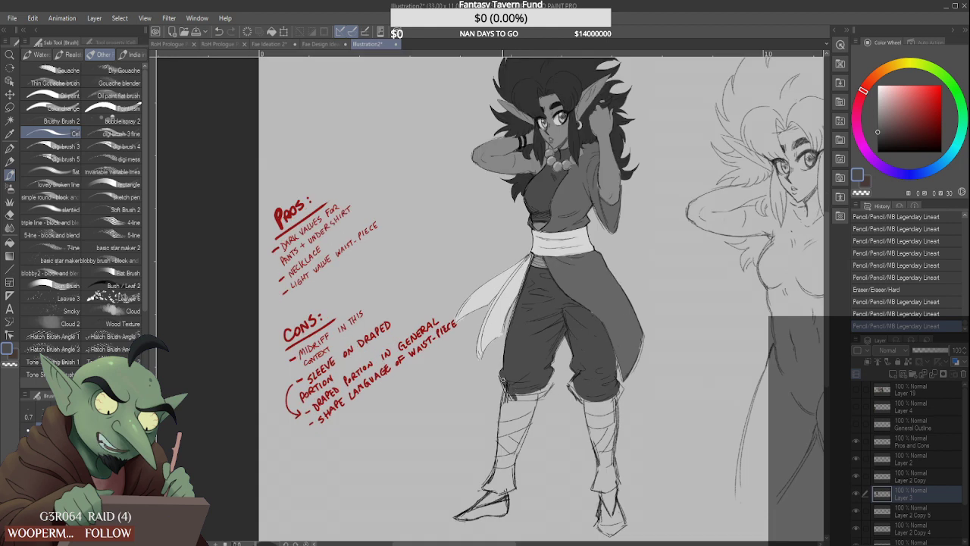
drag(502, 379, 543, 395)
drag(547, 380, 552, 382)
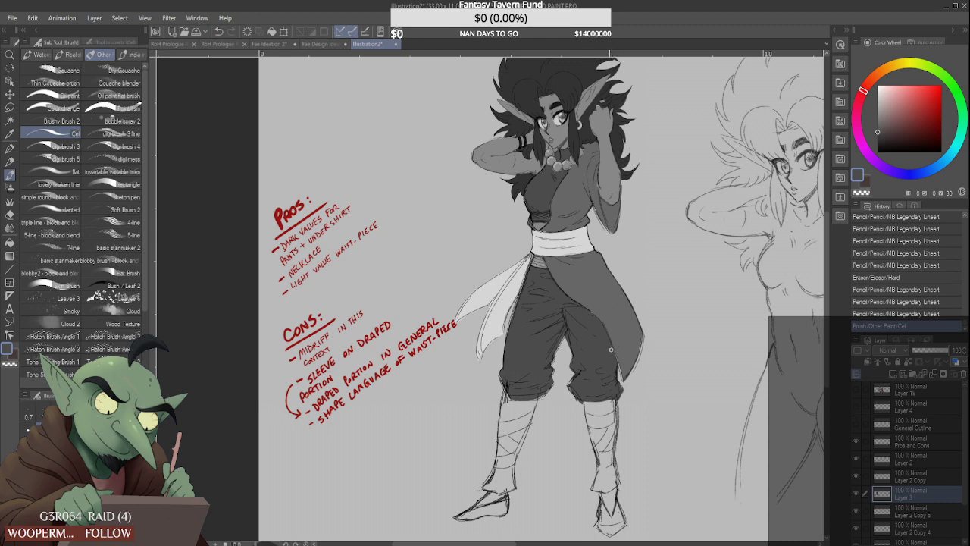
drag(611, 349, 609, 353)
scroll(589, 344, down, 3)
scroll(594, 364, up, 2)
scroll(594, 356, down, 2)
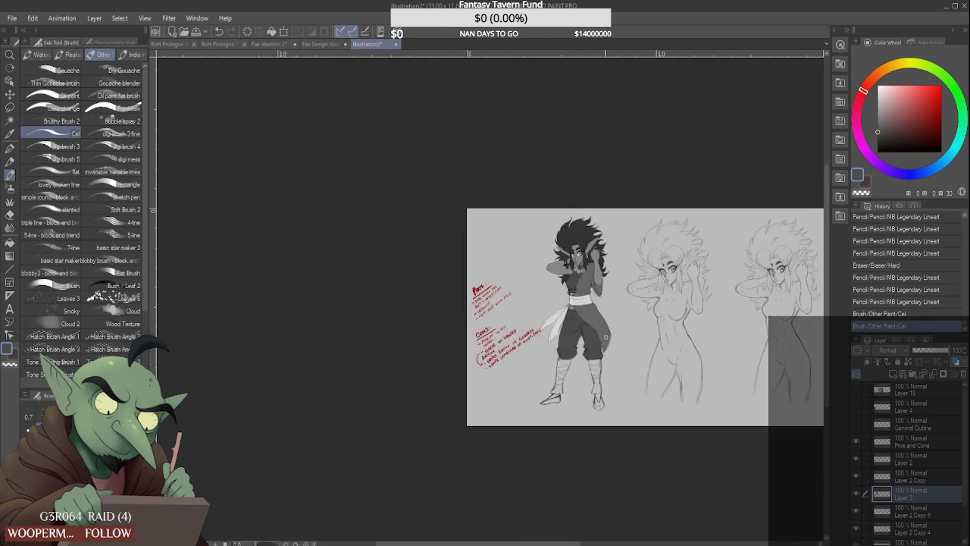
scroll(573, 313, up, 2)
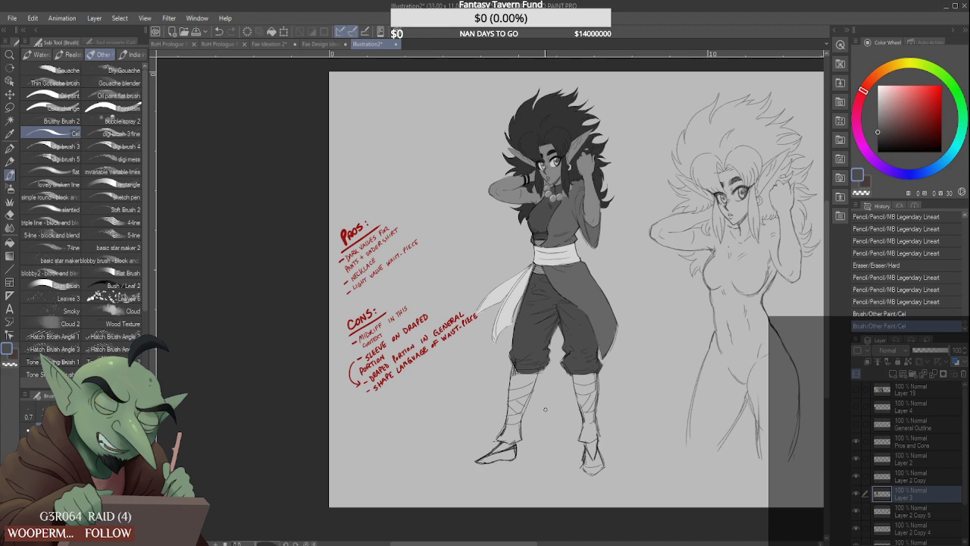
Sample the figure's medium gray skin value and paint the exposed insteps of both feet with it
alt+click(531, 194)
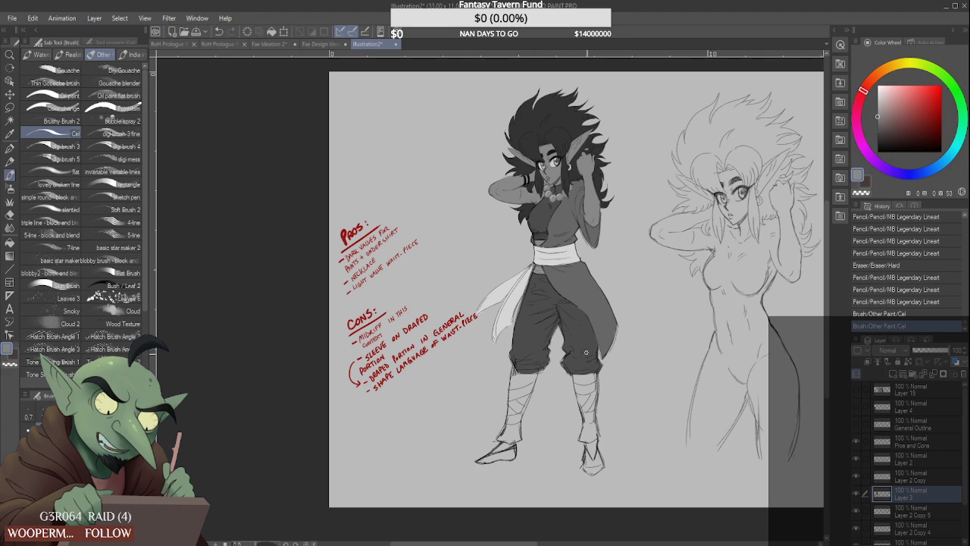
scroll(587, 444, up, 2)
mouse_move(585, 440)
mouse_down()
mouse_move(592, 459)
mouse_move(604, 434)
mouse_move(584, 436)
mouse_move(604, 436)
mouse_move(596, 442)
mouse_up()
scroll(597, 440, down, 4)
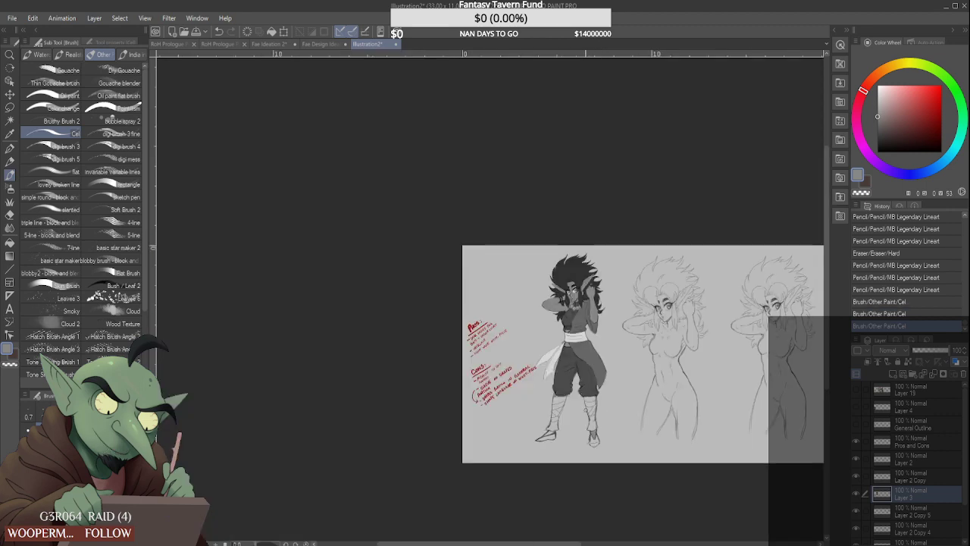
scroll(552, 437, up, 4)
mouse_move(534, 444)
mouse_down()
mouse_move(578, 427)
mouse_move(512, 459)
mouse_move(547, 458)
mouse_move(517, 463)
mouse_move(570, 438)
mouse_move(578, 451)
mouse_move(555, 455)
mouse_move(578, 454)
mouse_move(579, 437)
mouse_up()
Sample the pants' dark gray and fill both pointed shoes around the exposed insteps
alt+click(612, 279)
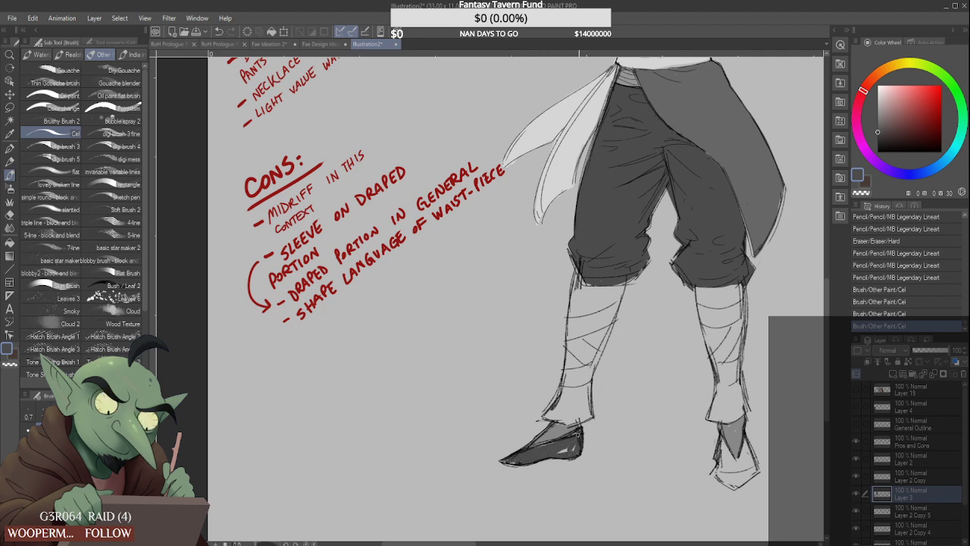
drag(523, 456, 540, 453)
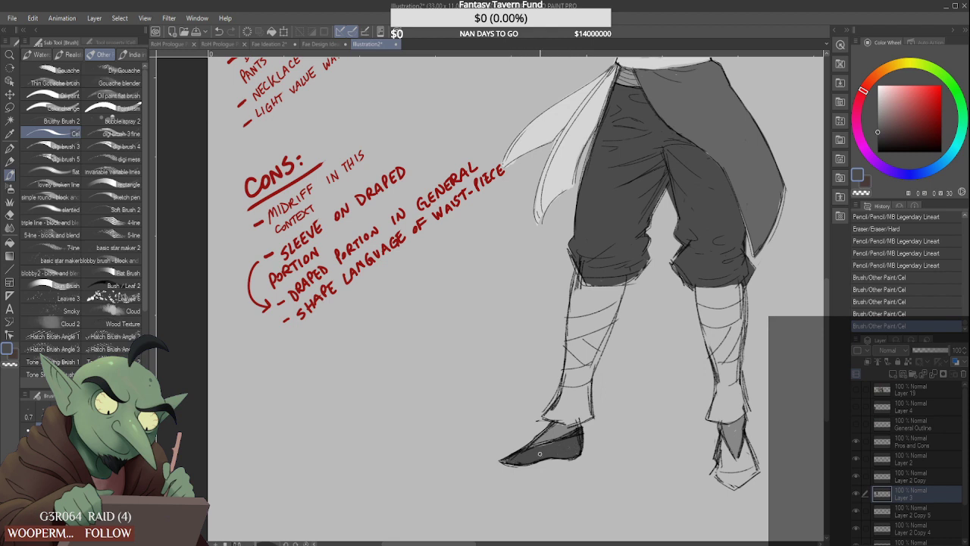
drag(726, 469, 723, 445)
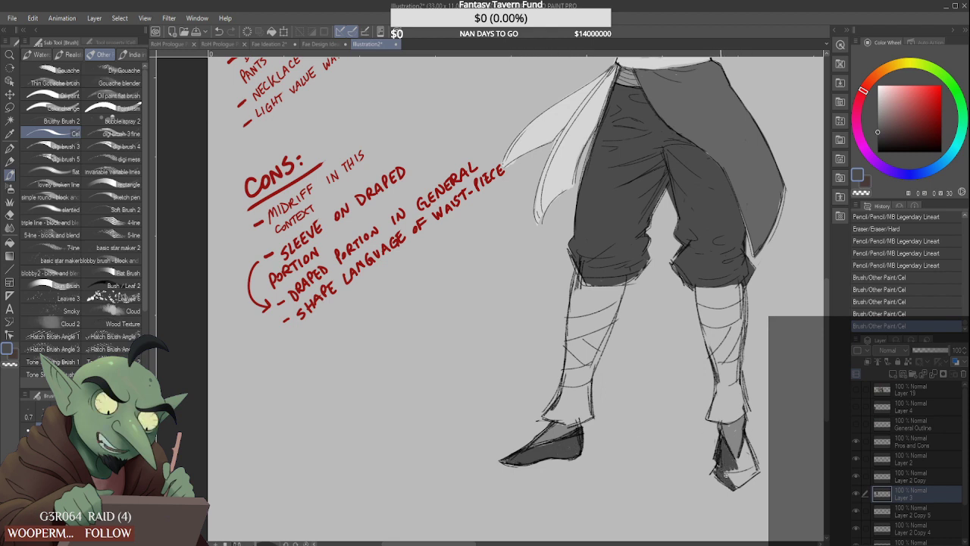
mouse_move(723, 464)
mouse_down()
mouse_move(737, 479)
mouse_move(745, 443)
mouse_move(740, 484)
mouse_move(754, 465)
mouse_move(748, 475)
mouse_up()
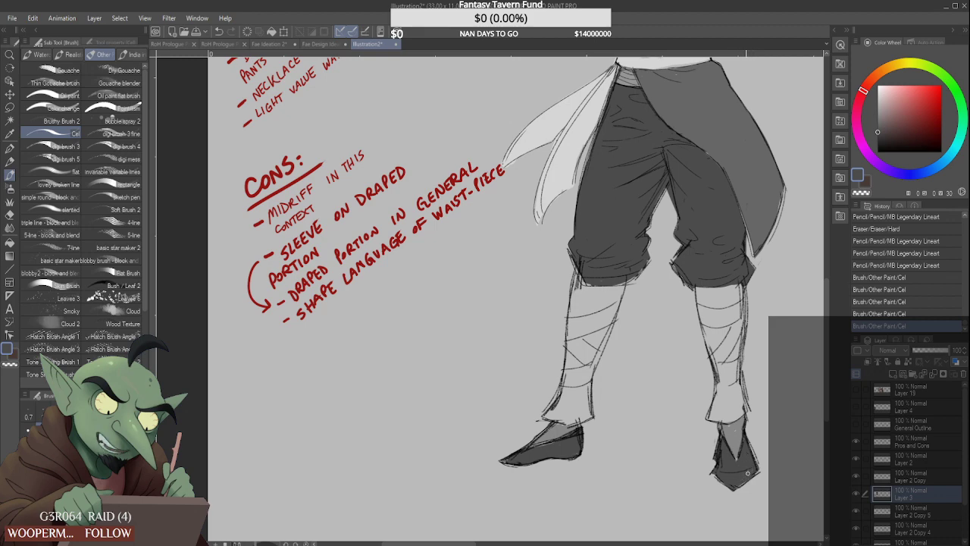
scroll(733, 382, down, 4)
scroll(754, 323, up, 2)
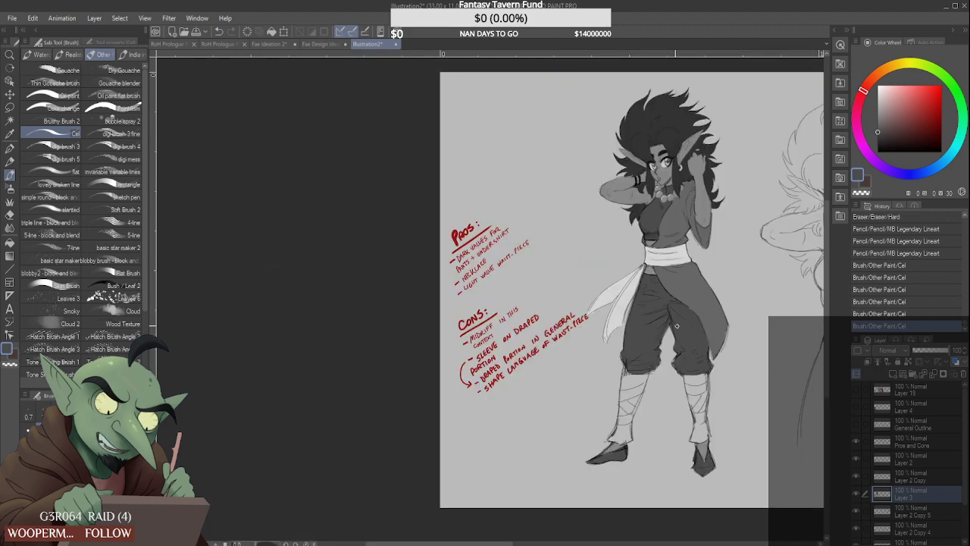
Check the other fae design documents for reference, fill both wrapped leggings with dark gray and clean up their edges
click(332, 46)
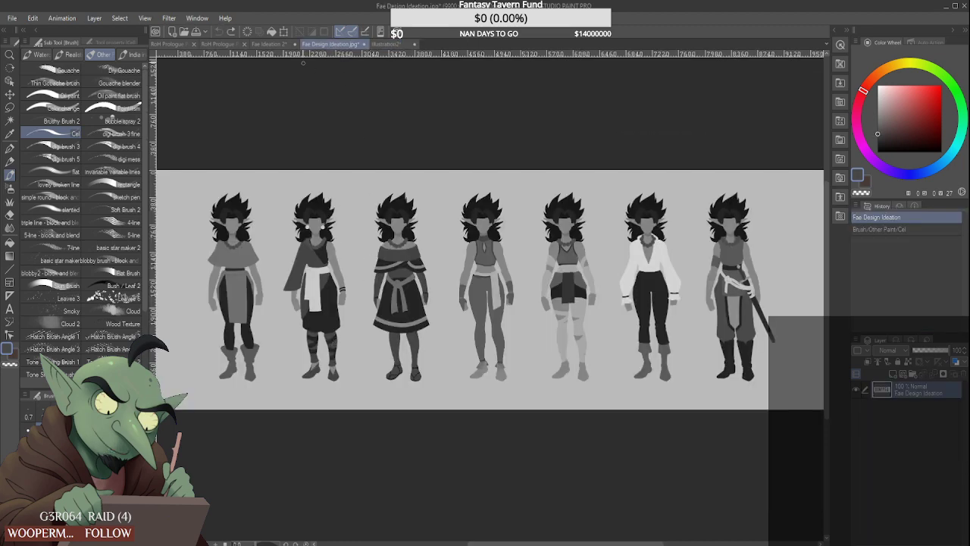
click(282, 46)
click(376, 46)
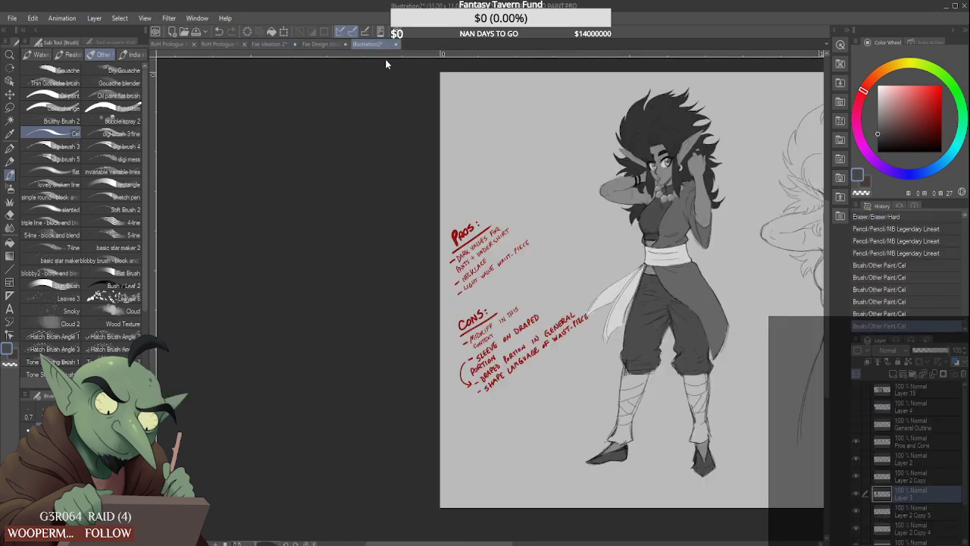
scroll(600, 410, up, 1)
scroll(603, 414, down, 1)
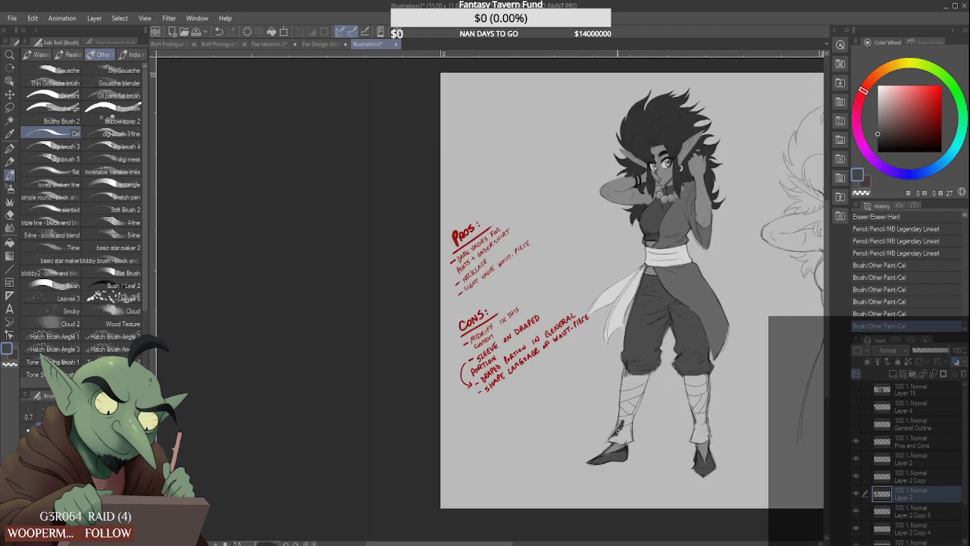
mouse_move(612, 442)
mouse_down()
mouse_move(626, 369)
mouse_move(624, 414)
mouse_move(629, 378)
mouse_move(649, 372)
mouse_move(625, 379)
mouse_move(630, 429)
mouse_move(628, 386)
mouse_up()
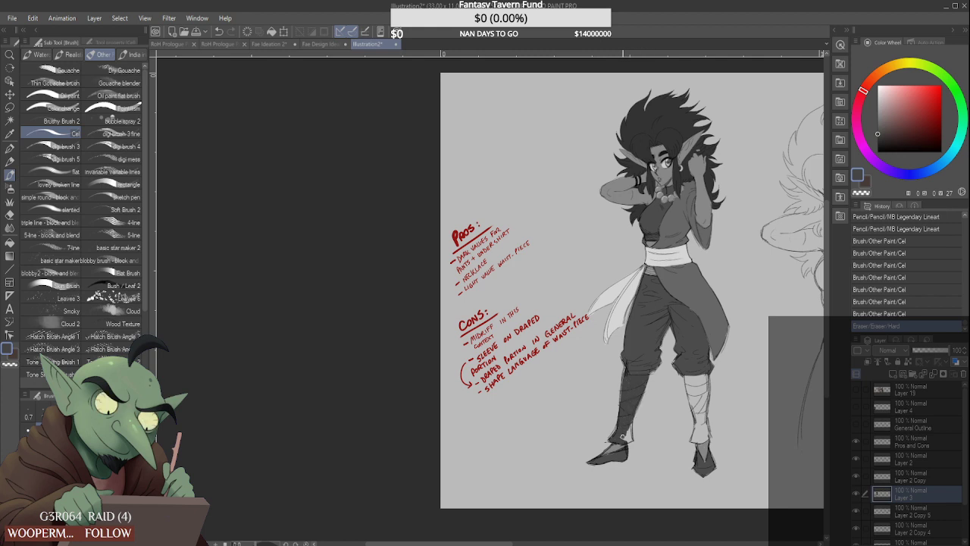
drag(625, 422, 632, 441)
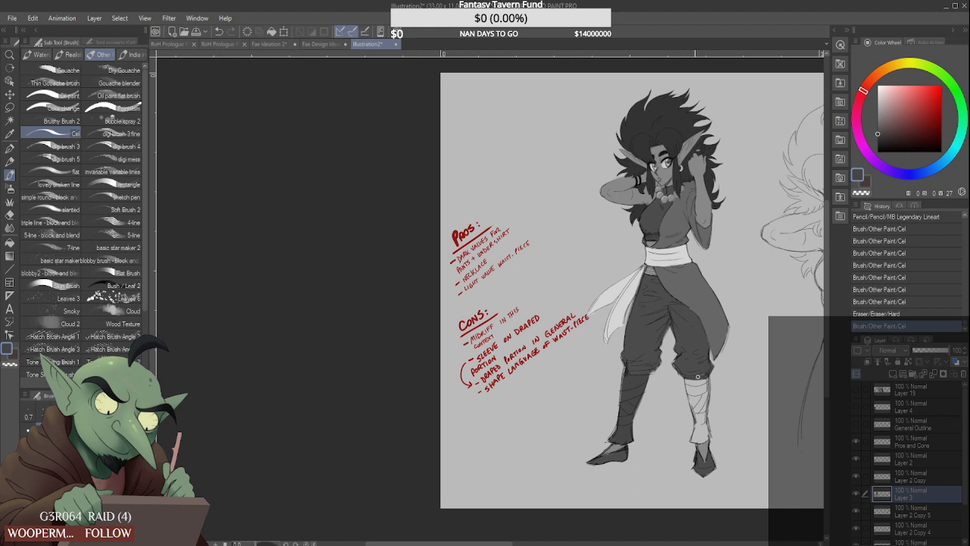
mouse_move(698, 376)
mouse_down()
mouse_move(699, 430)
mouse_move(706, 376)
mouse_move(694, 429)
mouse_move(704, 381)
mouse_move(697, 435)
mouse_move(697, 428)
mouse_move(706, 434)
mouse_move(705, 415)
mouse_move(706, 441)
mouse_up()
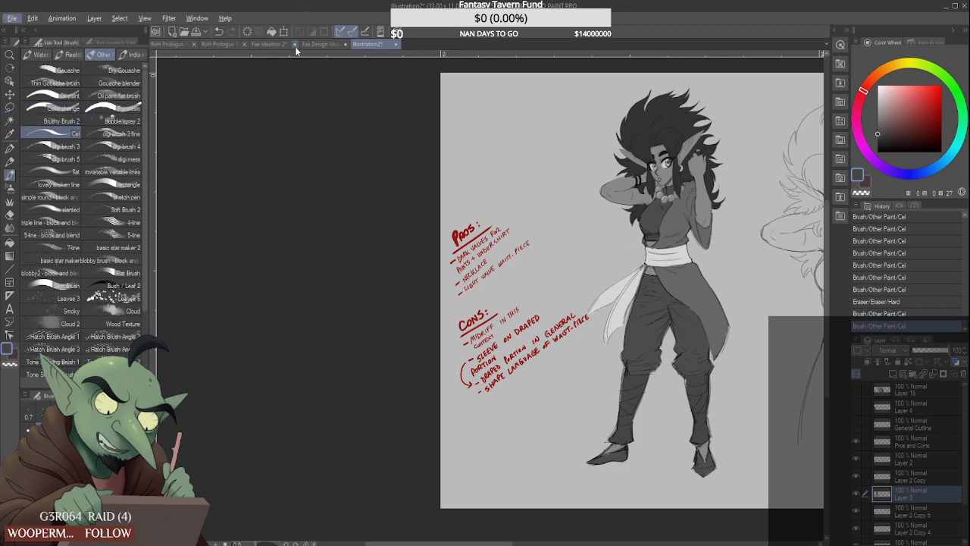
Sample the near-black value from the second outfit in Fae Design Ideation and paint crossing bands on the viewer's-left shin wraps
click(269, 44)
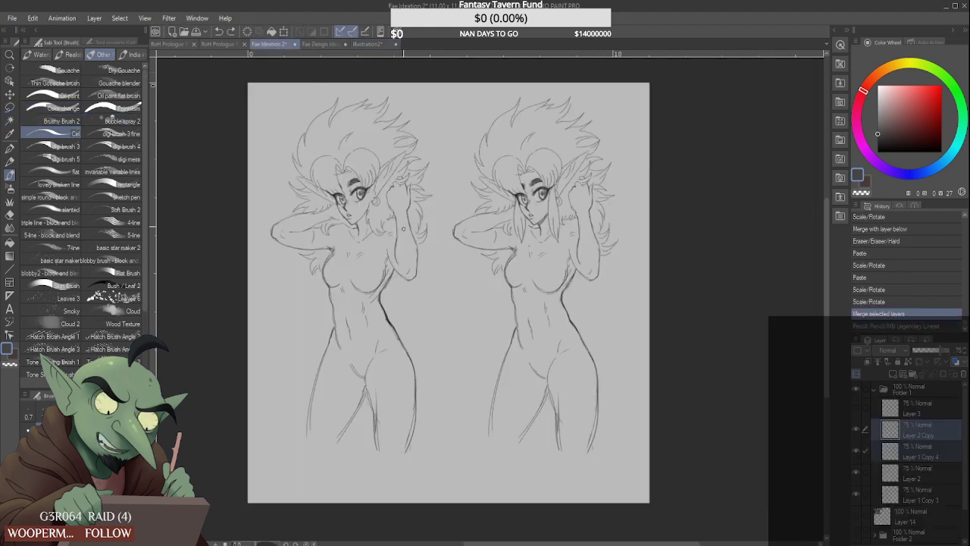
click(332, 42)
alt+click(317, 342)
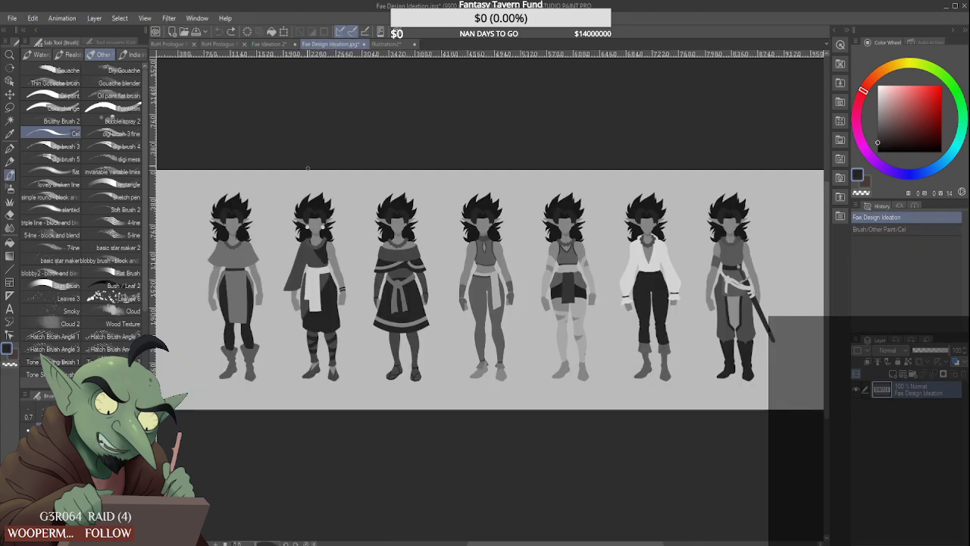
click(272, 43)
click(384, 43)
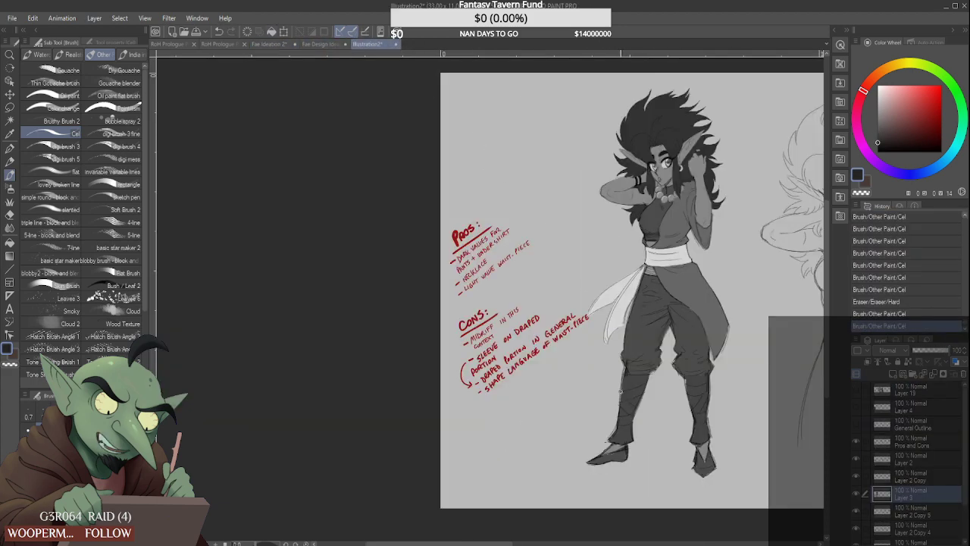
scroll(631, 395, up, 2)
mouse_move(619, 398)
mouse_down()
mouse_move(646, 390)
mouse_move(617, 391)
mouse_move(652, 380)
mouse_move(644, 391)
mouse_move(653, 374)
mouse_move(660, 389)
mouse_move(662, 377)
mouse_move(652, 394)
mouse_move(613, 390)
mouse_move(630, 417)
mouse_move(620, 402)
mouse_move(631, 408)
mouse_move(624, 403)
mouse_move(639, 429)
mouse_up()
scroll(679, 367, down, 4)
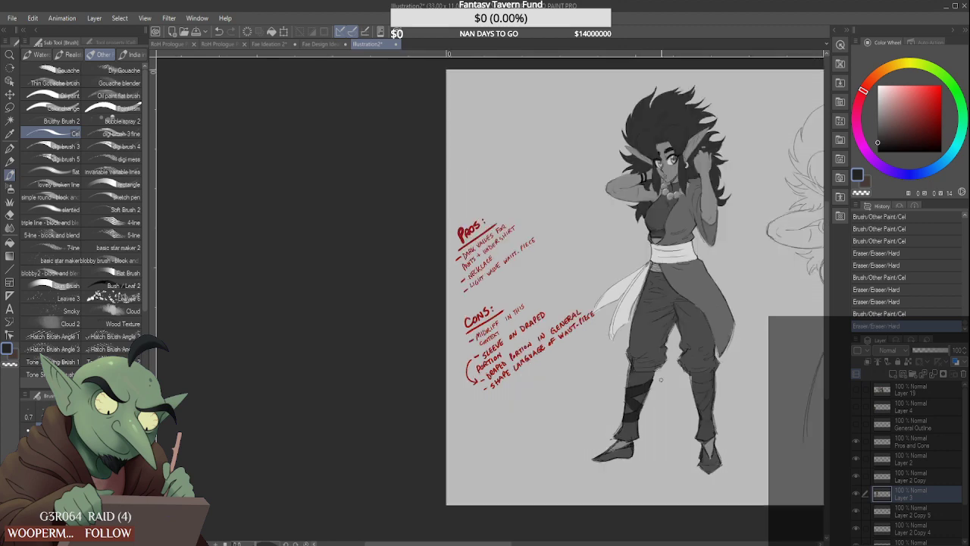
Paint near-black crossing bands on the viewer's-right shin wraps and clean up the band edges on both legs
scroll(704, 361, up, 3)
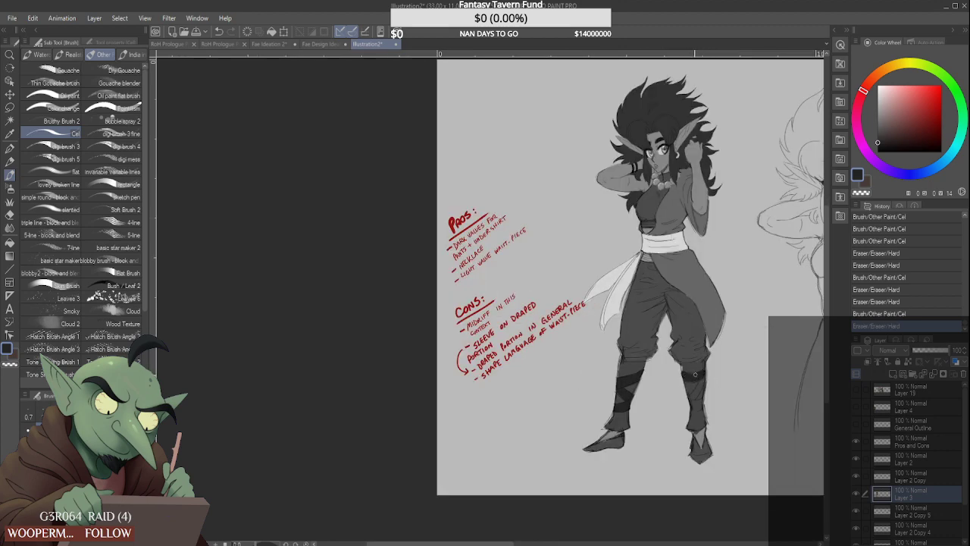
drag(690, 378, 691, 378)
mouse_move(705, 373)
mouse_down()
mouse_move(697, 401)
mouse_move(701, 377)
mouse_move(699, 392)
mouse_move(690, 368)
mouse_move(682, 372)
mouse_up()
scroll(695, 353, down, 4)
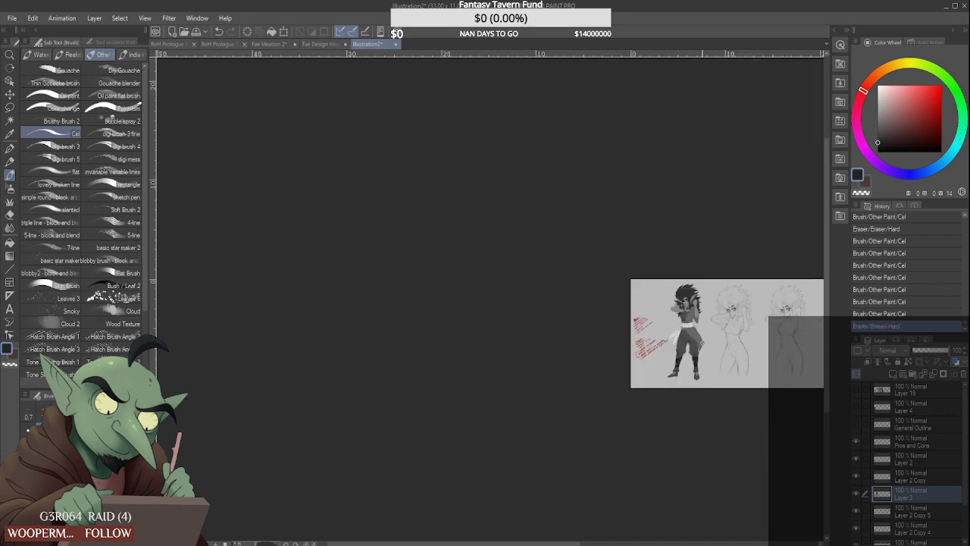
scroll(683, 360, up, 6)
scroll(642, 368, down, 1)
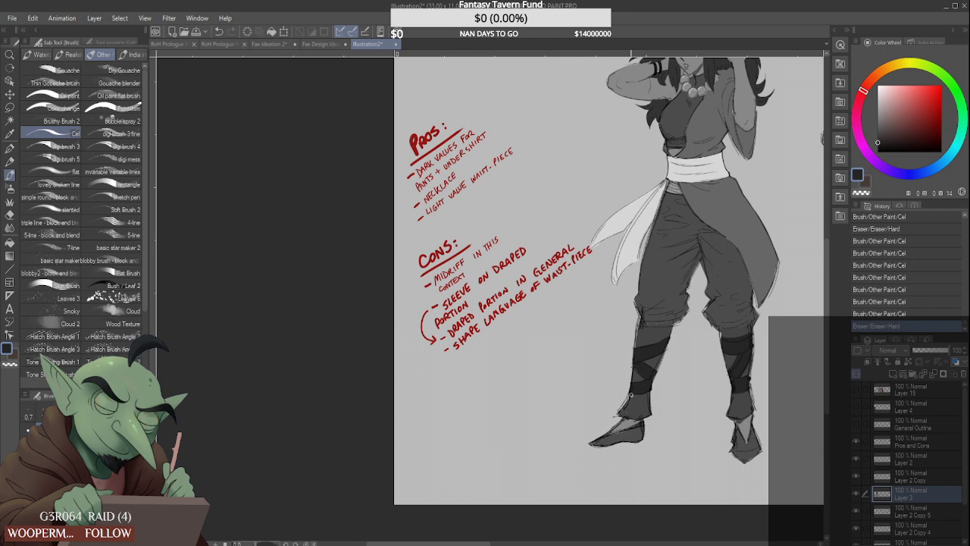
mouse_move(643, 368)
mouse_down()
mouse_move(651, 391)
mouse_move(626, 384)
mouse_up()
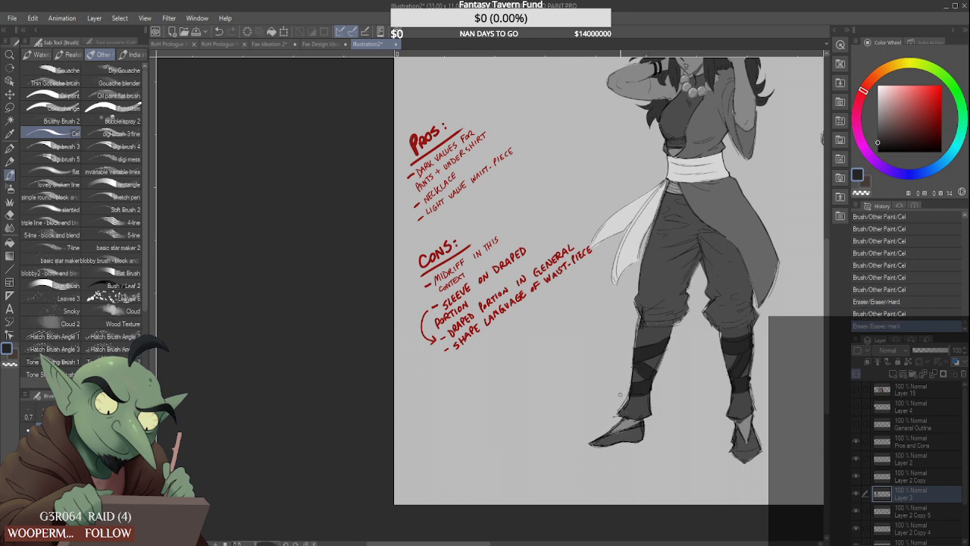
scroll(627, 383, down, 1)
scroll(633, 380, down, 1)
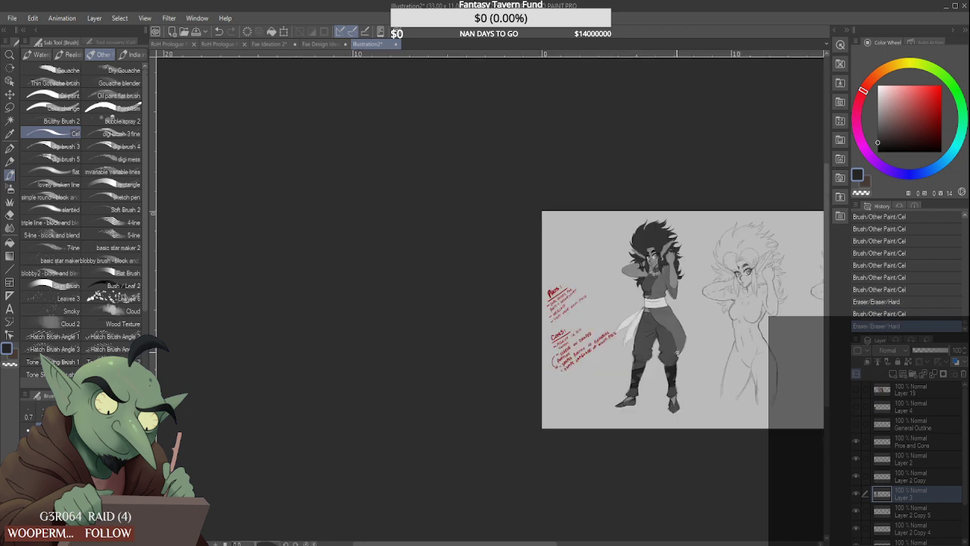
Check Fae Design Ideation for reference, sample the wraps' dark gray and refine the near-black bands on both shins with it
click(273, 45)
click(318, 44)
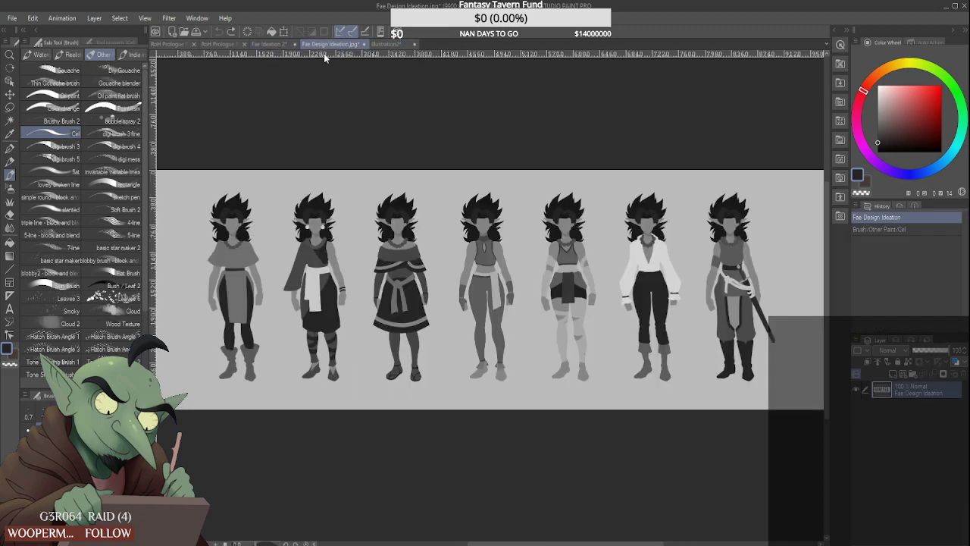
click(386, 44)
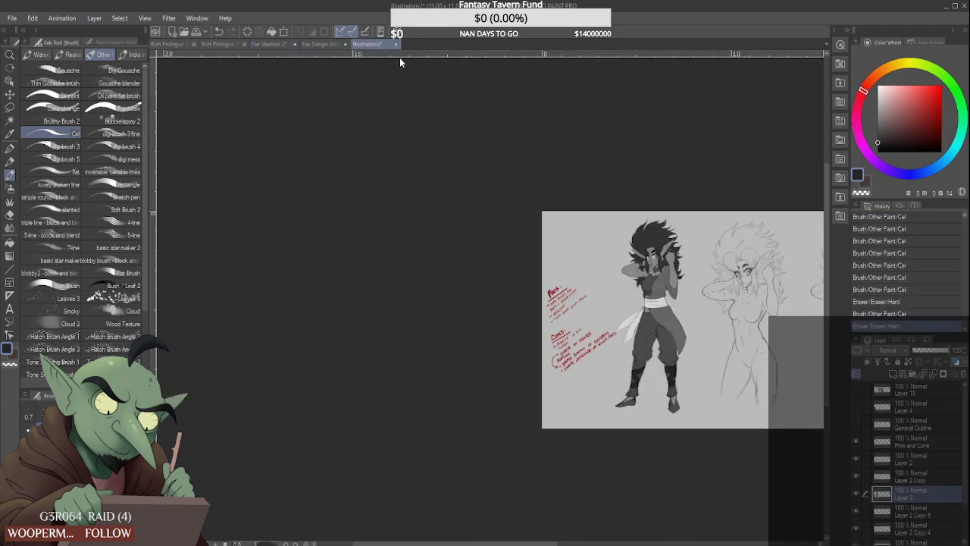
scroll(667, 323, up, 5)
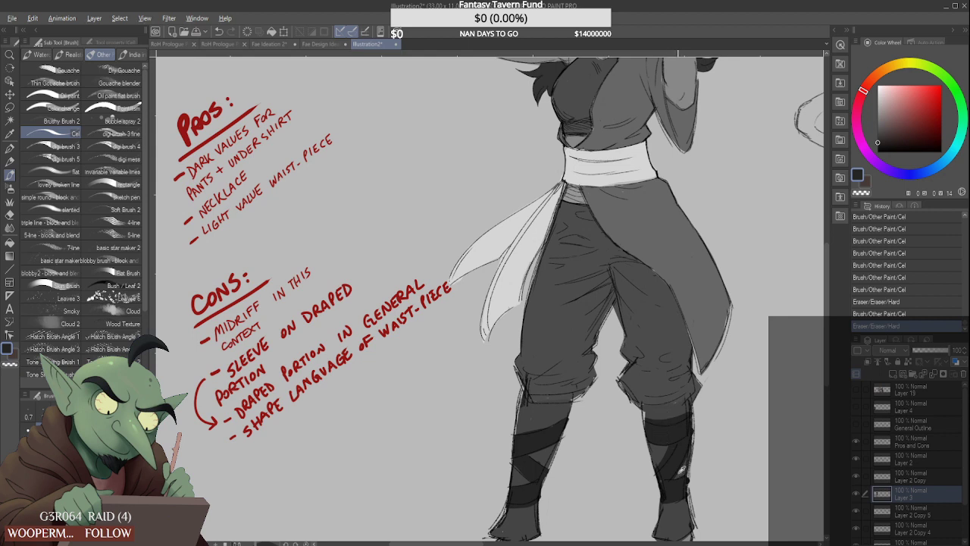
alt+click(681, 470)
drag(646, 421, 691, 415)
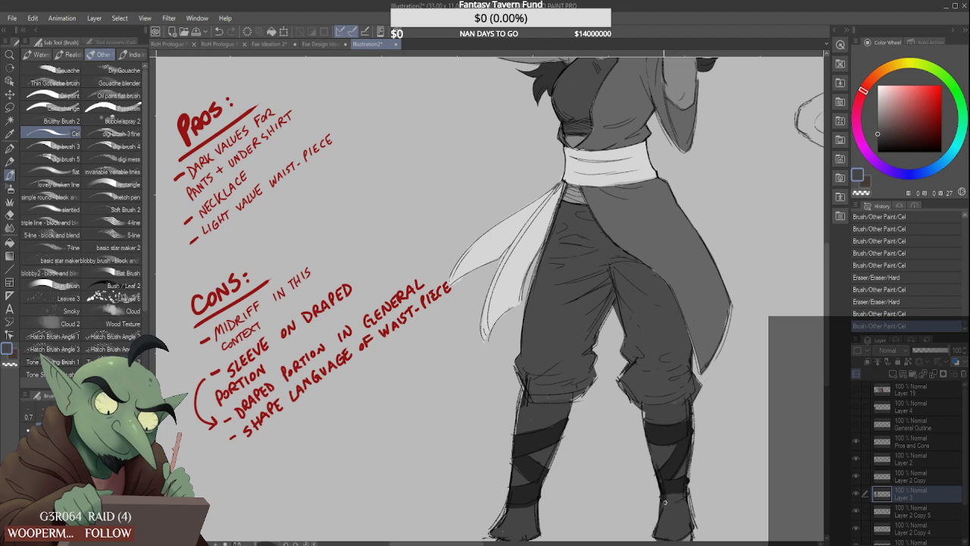
drag(666, 503, 687, 497)
drag(509, 510, 539, 502)
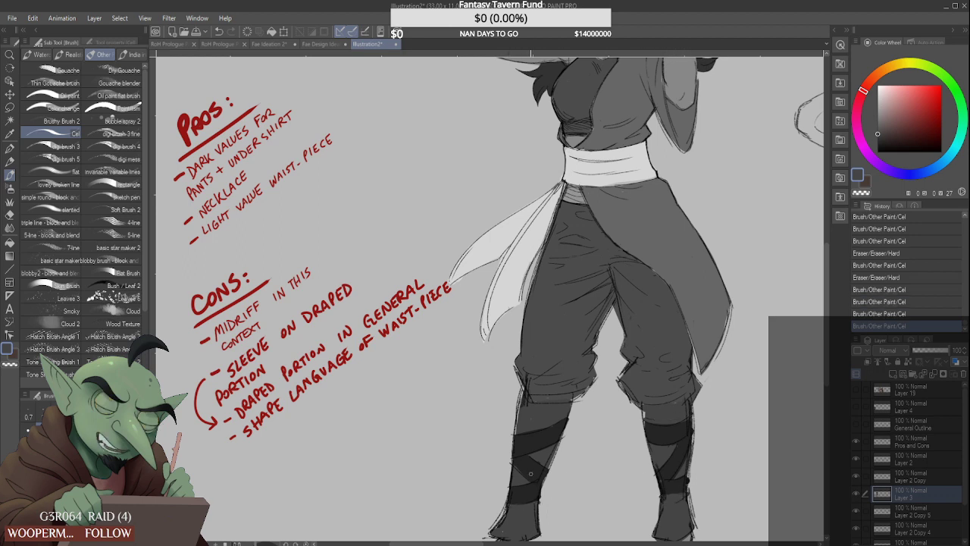
drag(517, 434, 567, 419)
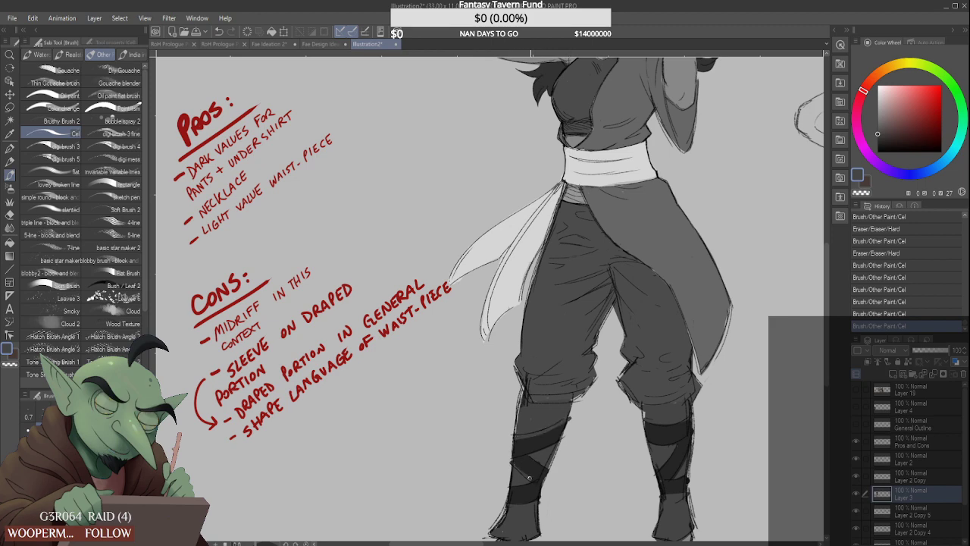
drag(514, 463, 534, 479)
scroll(555, 399, down, 5)
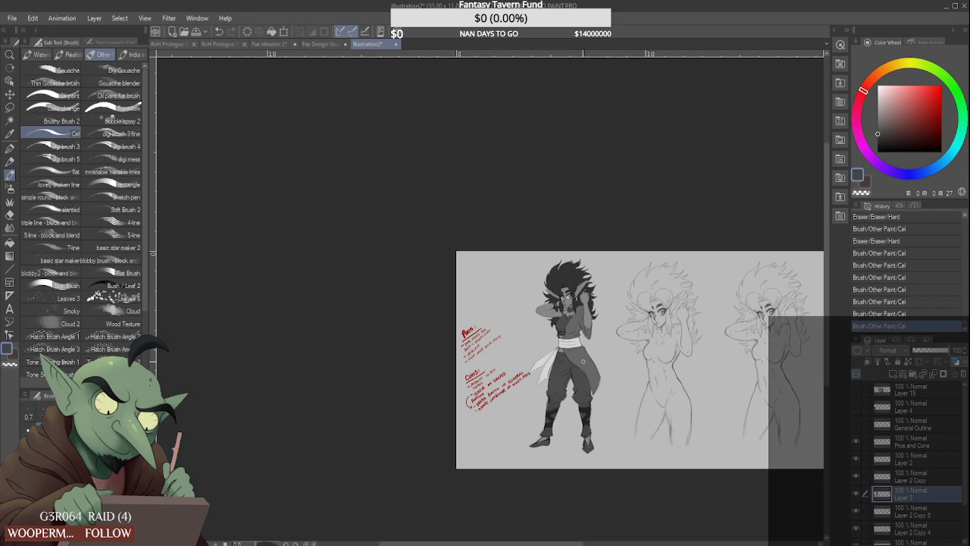
scroll(578, 368, up, 3)
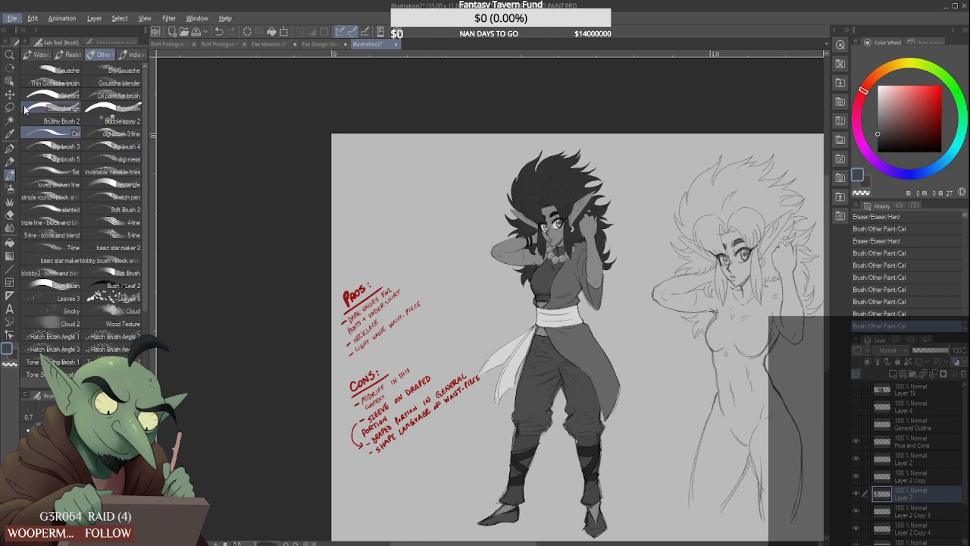
Auto-select the pants, exclude the viewer's-left wrap area with the Lasso, and add the dark undershirt to the selection
key(w)
click(588, 395)
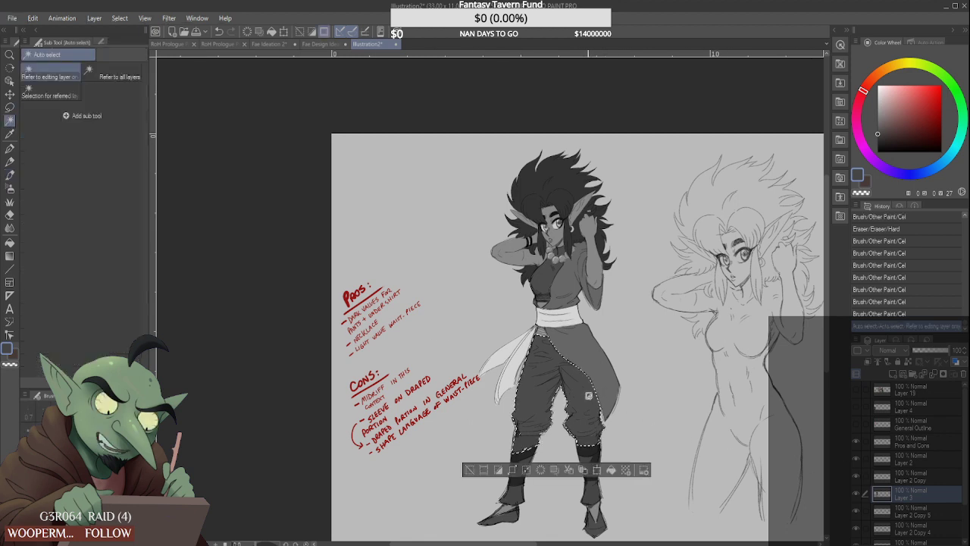
key(m)
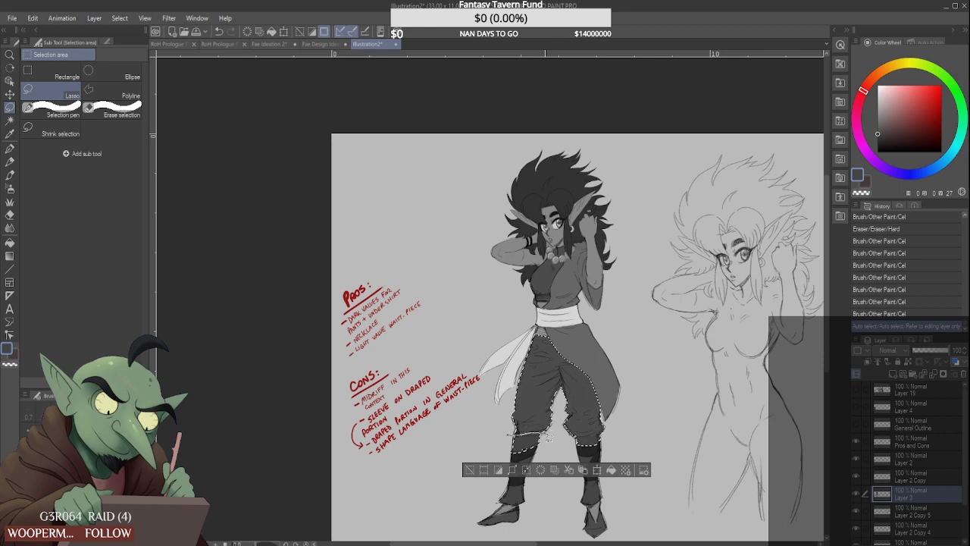
drag(496, 431, 507, 444)
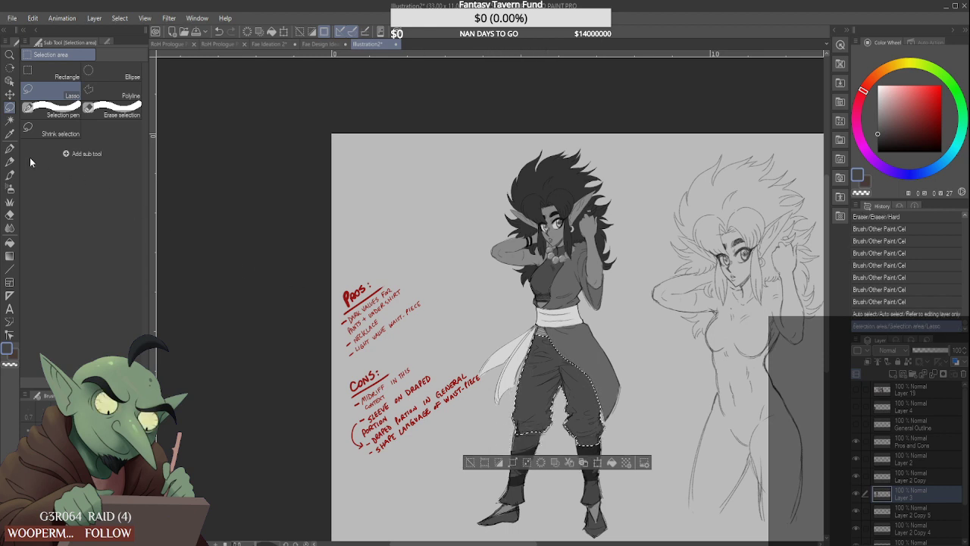
click(10, 120)
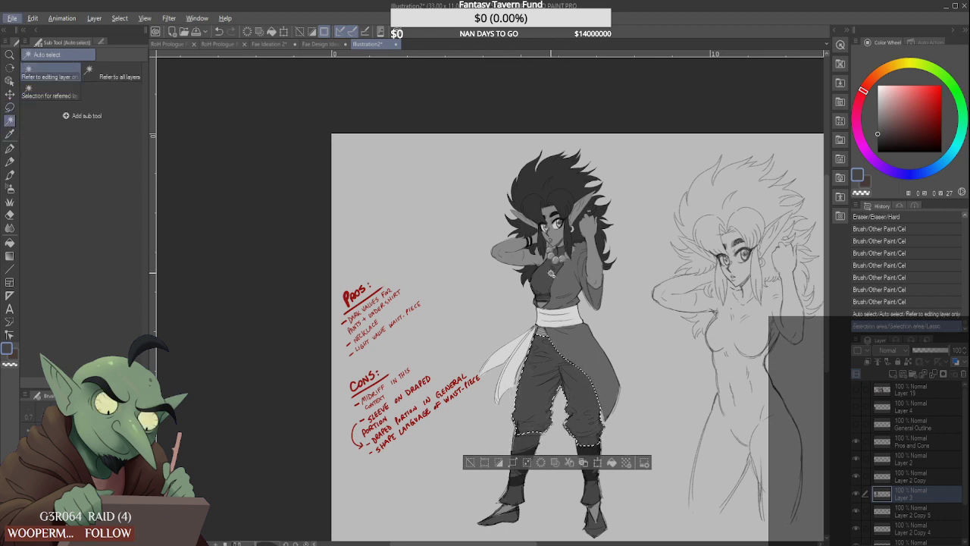
click(550, 273)
click(552, 265)
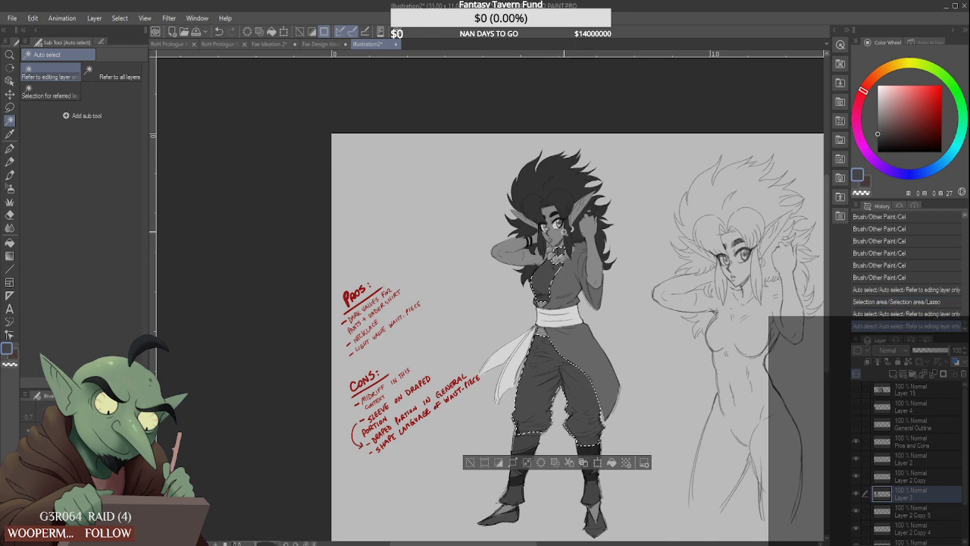
Choose a near-black value, brush it over the selected pants and undershirt, and deselect
click(10, 174)
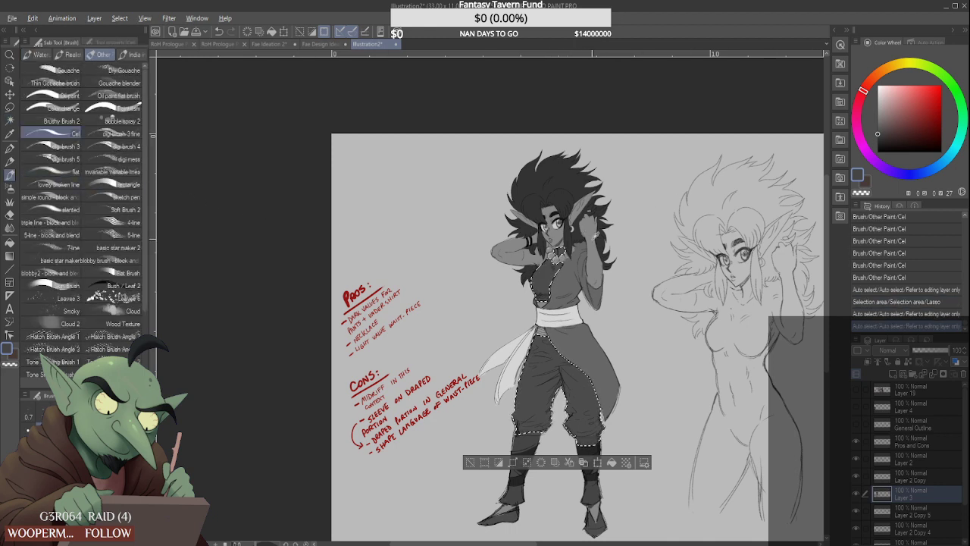
click(880, 141)
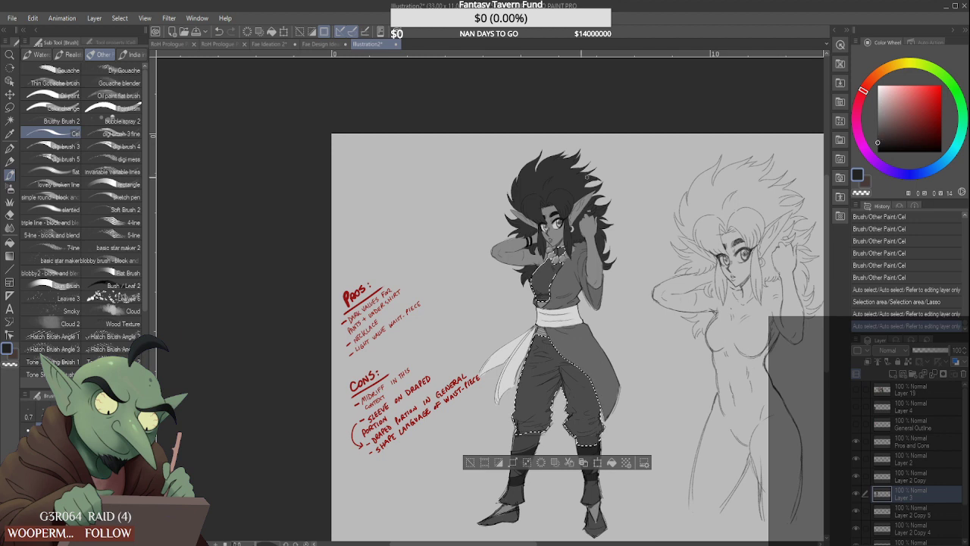
click(10, 243)
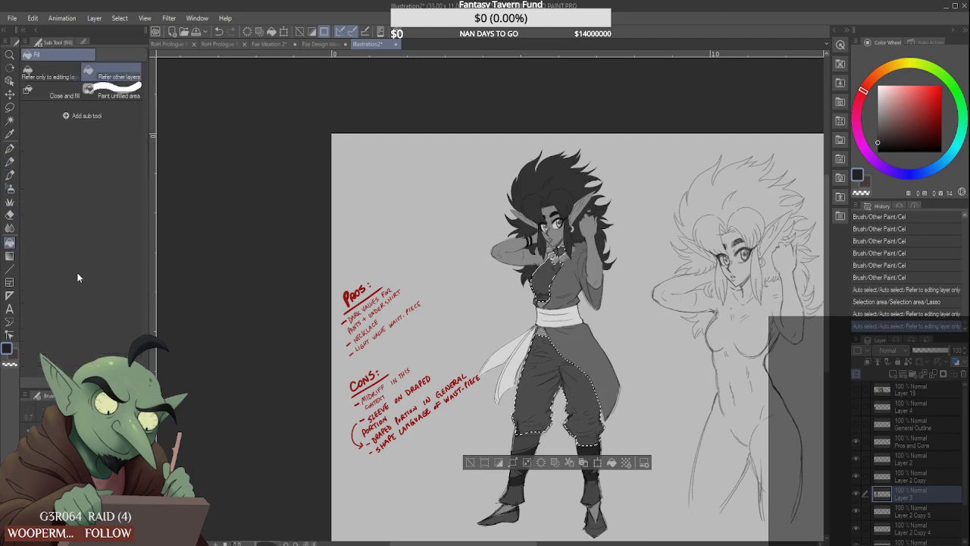
click(531, 395)
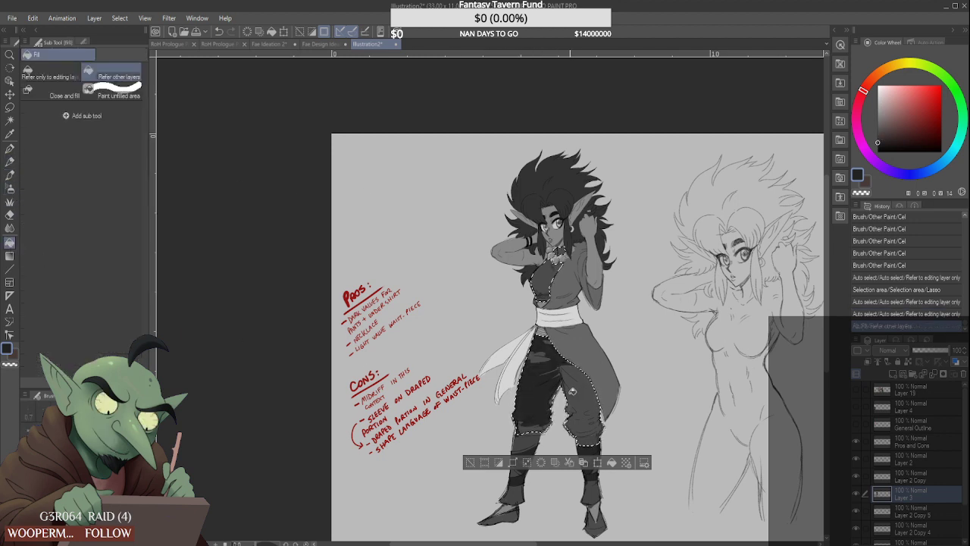
key(ctrl+z)
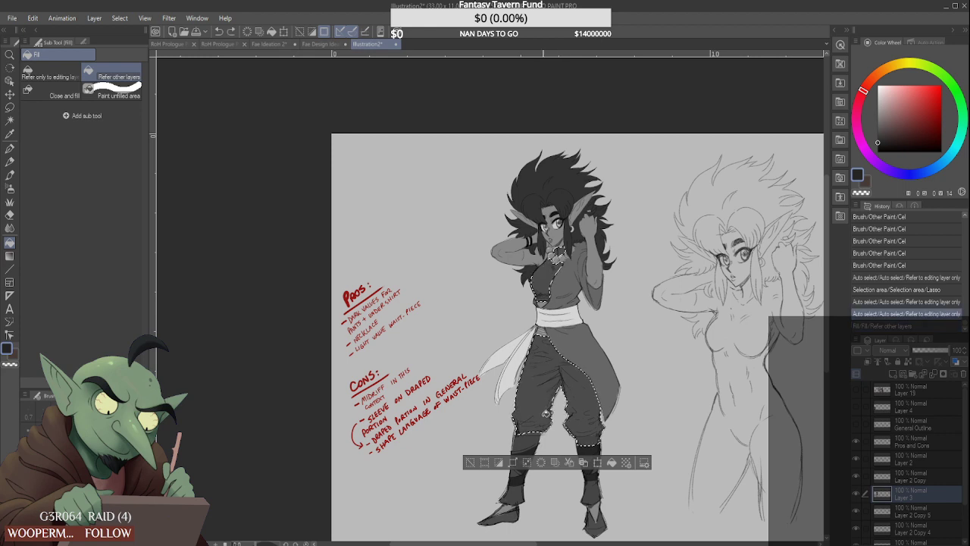
key(b)
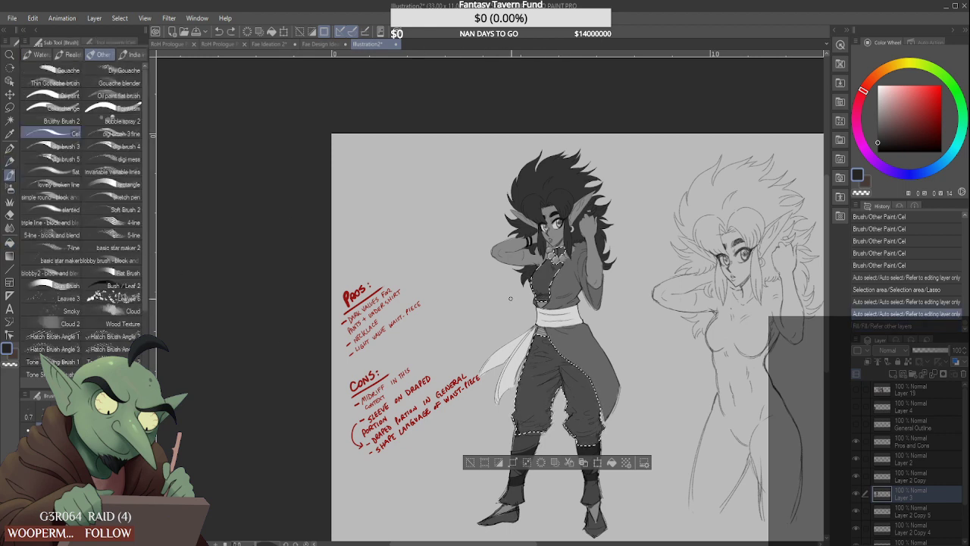
scroll(510, 298, down, 6)
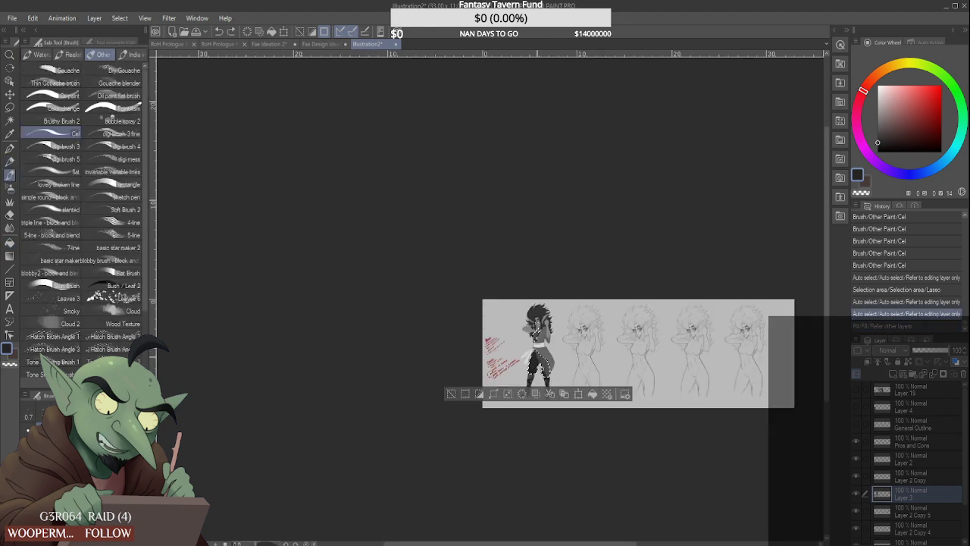
drag(546, 355, 535, 336)
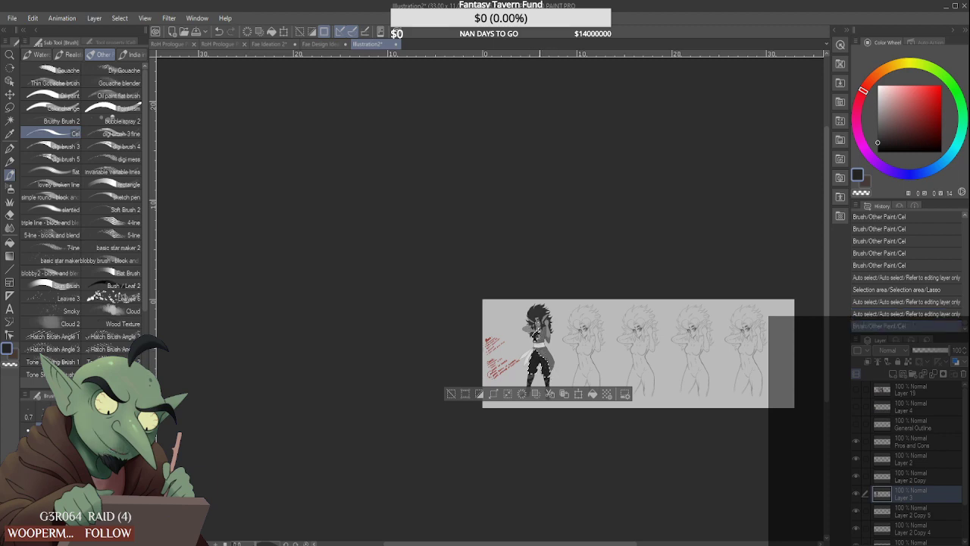
scroll(539, 361, up, 3)
key(ctrl+d)
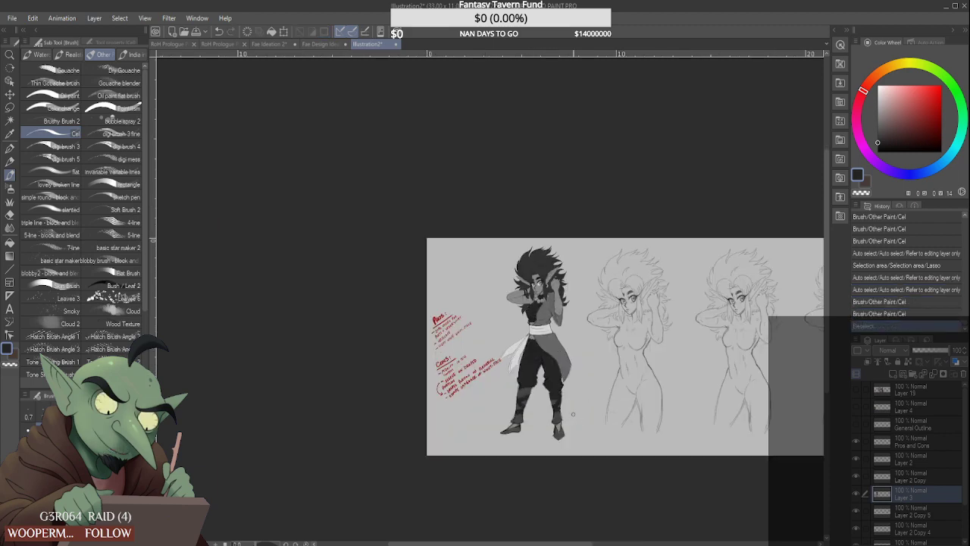
Restore the selection, repaint the wrap top below the viewer's-right knee with the wraps' dark gray, and deselect
scroll(573, 414, up, 4)
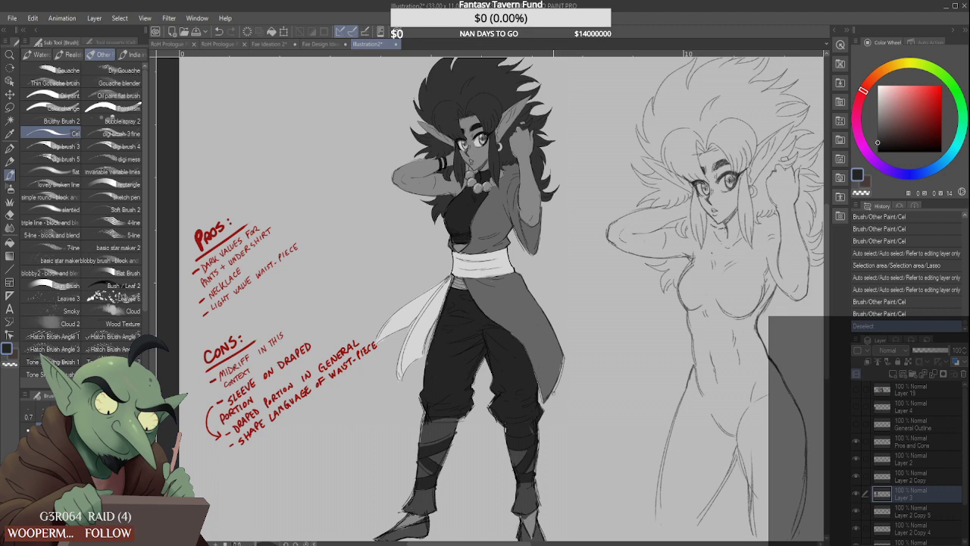
key(ctrl+z)
key(ctrl+z)
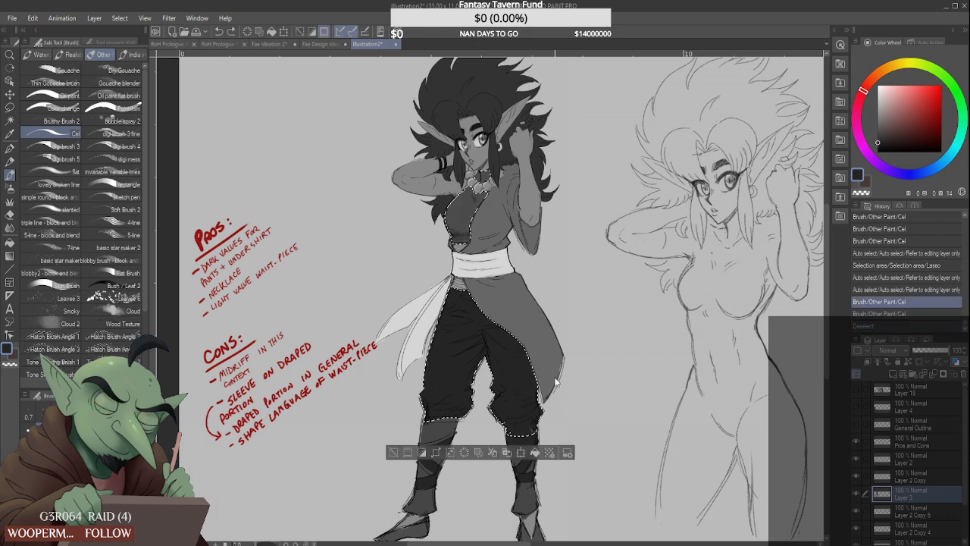
key(ctrl+y)
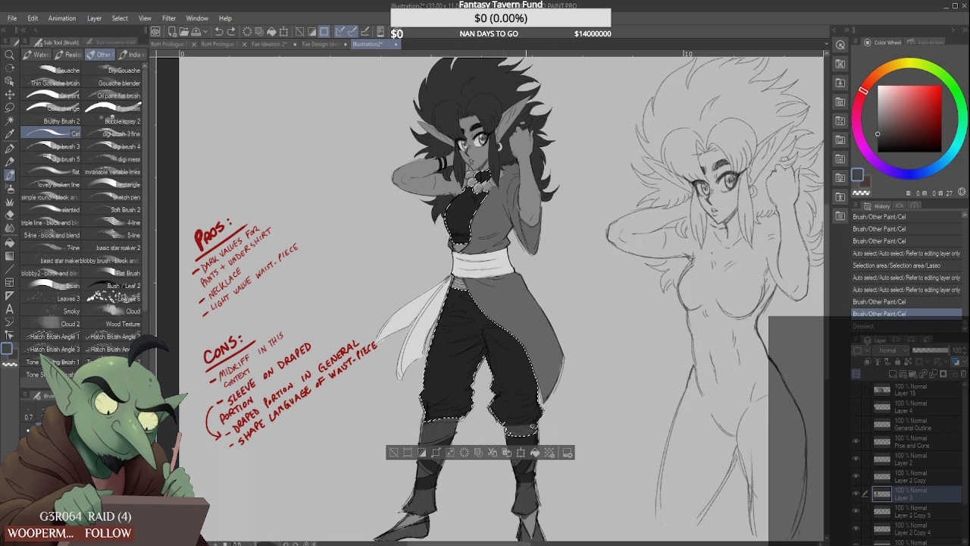
click(507, 338)
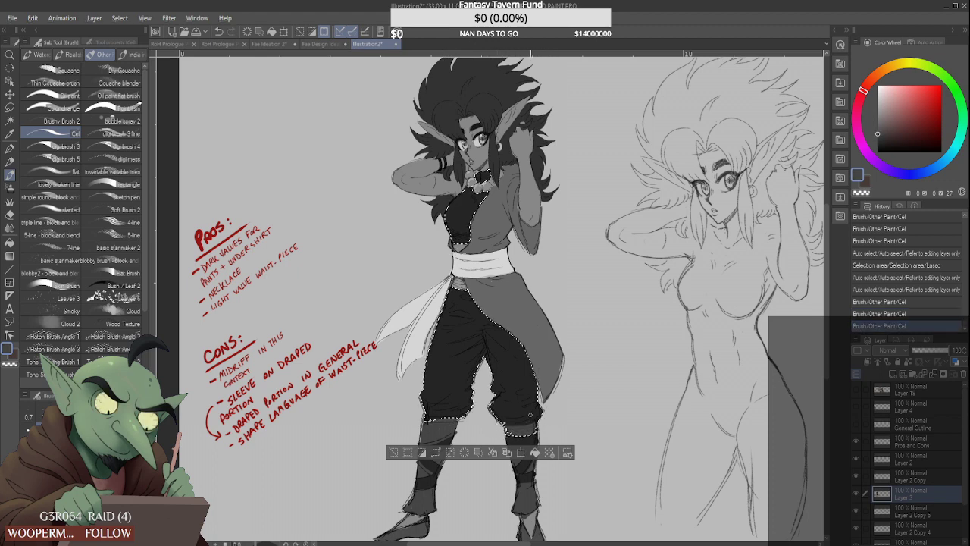
click(535, 454)
scroll(499, 282, down, 4)
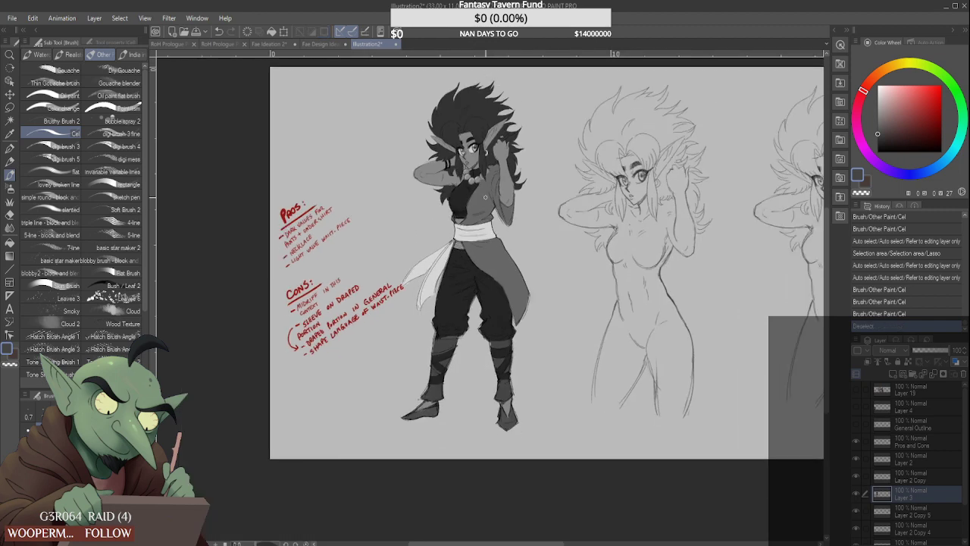
Paint the small strip directly beneath the light waist sash with the same dark gray
scroll(447, 220, up, 5)
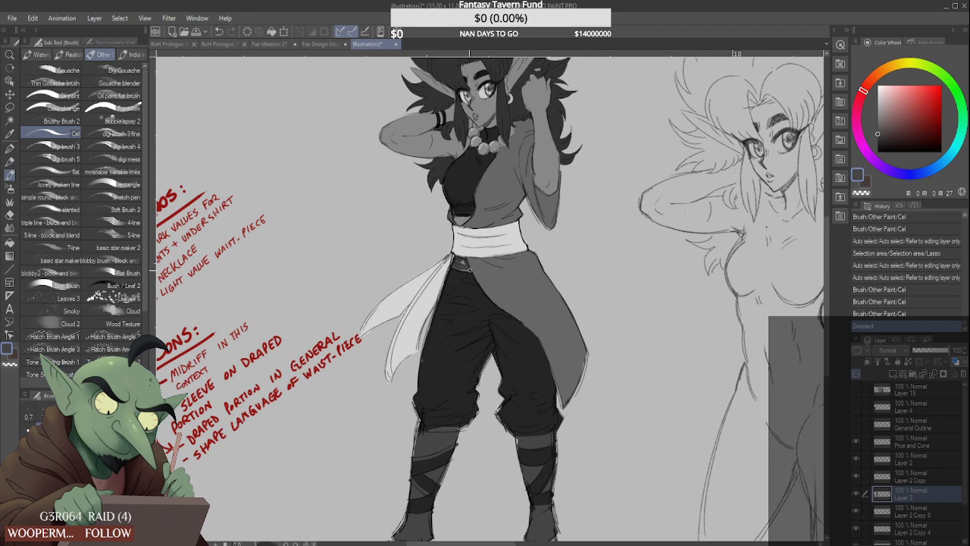
scroll(461, 263, down, 5)
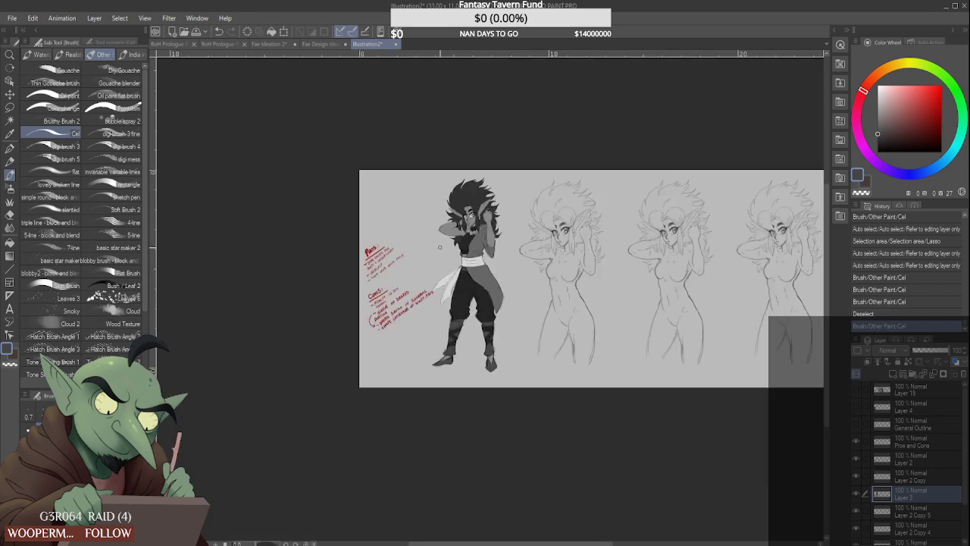
scroll(445, 247, up, 3)
scroll(303, 312, up, 3)
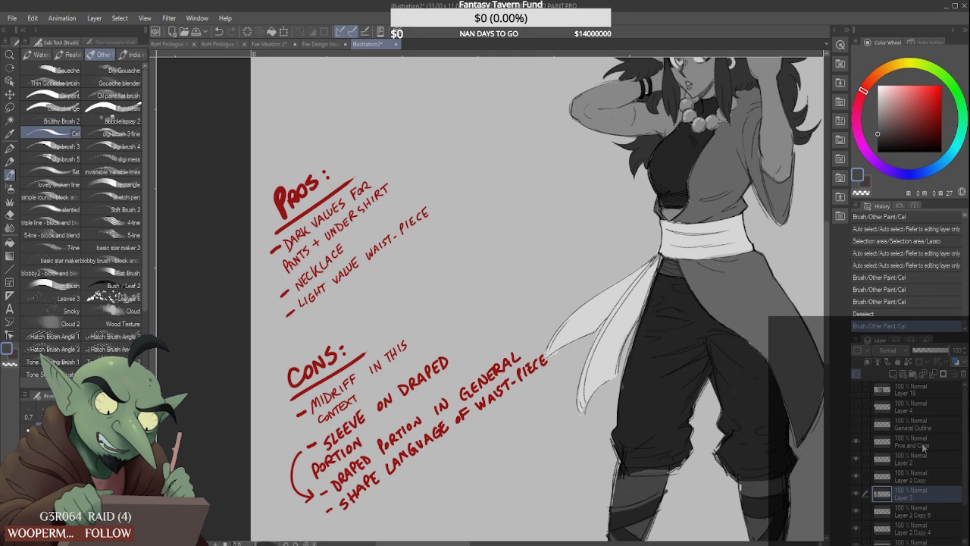
On the Pros and Cons layer, lasso the "Midriff in this context" note, move it out of the Cons list toward the figure, and deselect
click(923, 447)
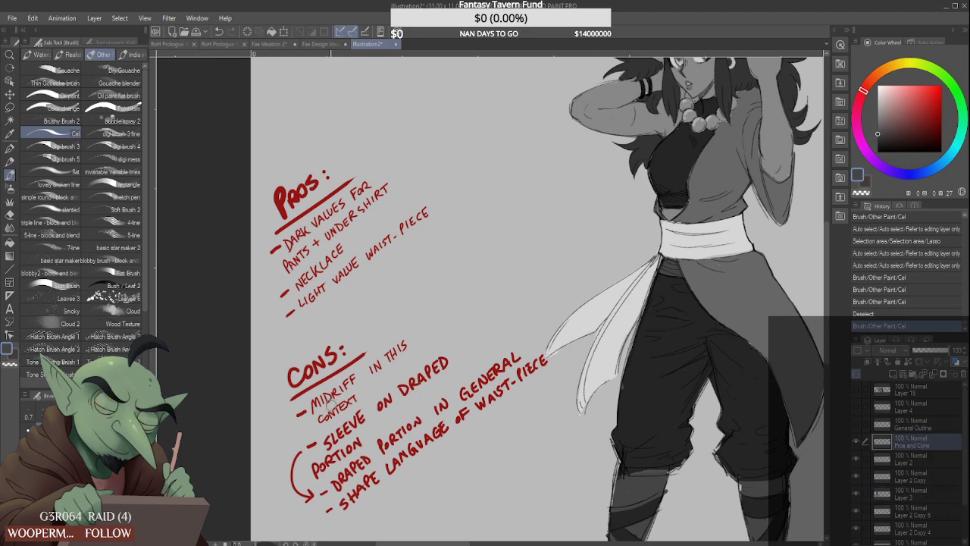
mouse_move(300, 415)
mouse_down()
mouse_move(312, 410)
mouse_move(302, 429)
mouse_move(349, 387)
mouse_up()
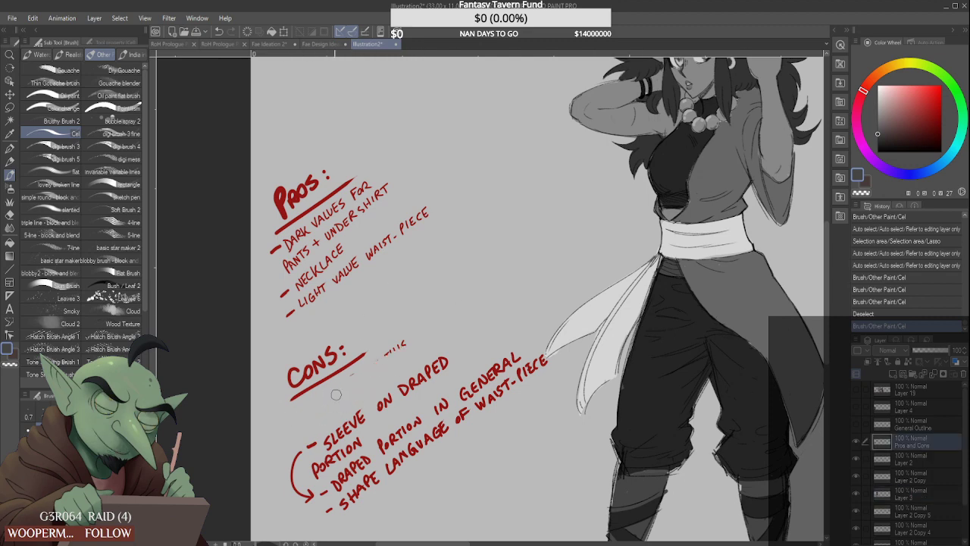
key(ctrl+z)
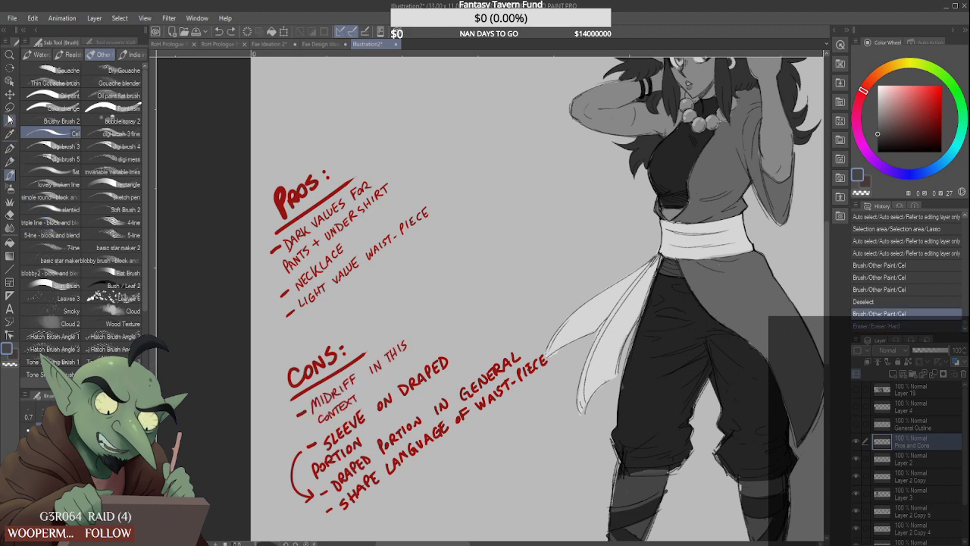
click(9, 107)
mouse_move(306, 419)
mouse_down()
mouse_move(303, 398)
mouse_move(414, 332)
mouse_move(335, 421)
mouse_move(301, 429)
mouse_up()
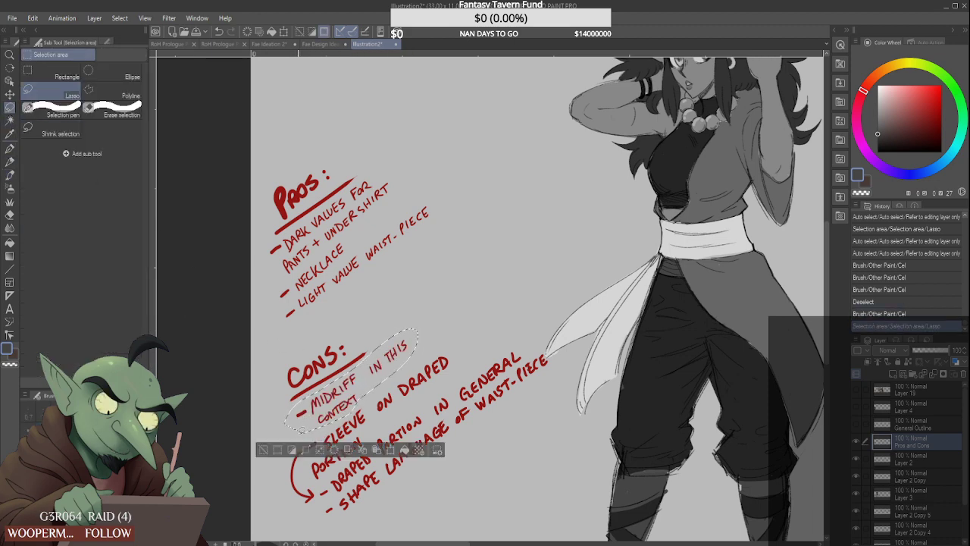
key(ctrl+t)
mouse_move(389, 357)
mouse_down()
mouse_move(492, 266)
mouse_move(505, 273)
mouse_up()
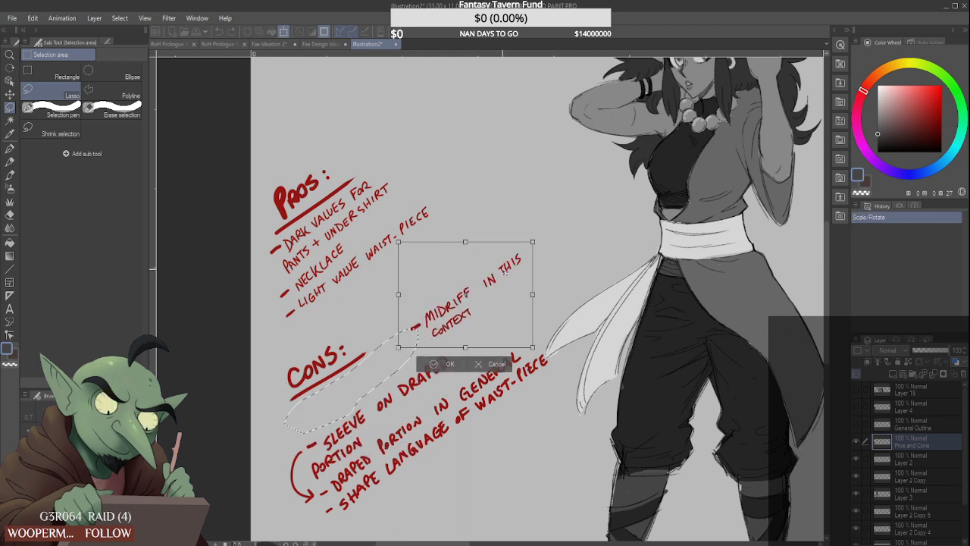
click(442, 365)
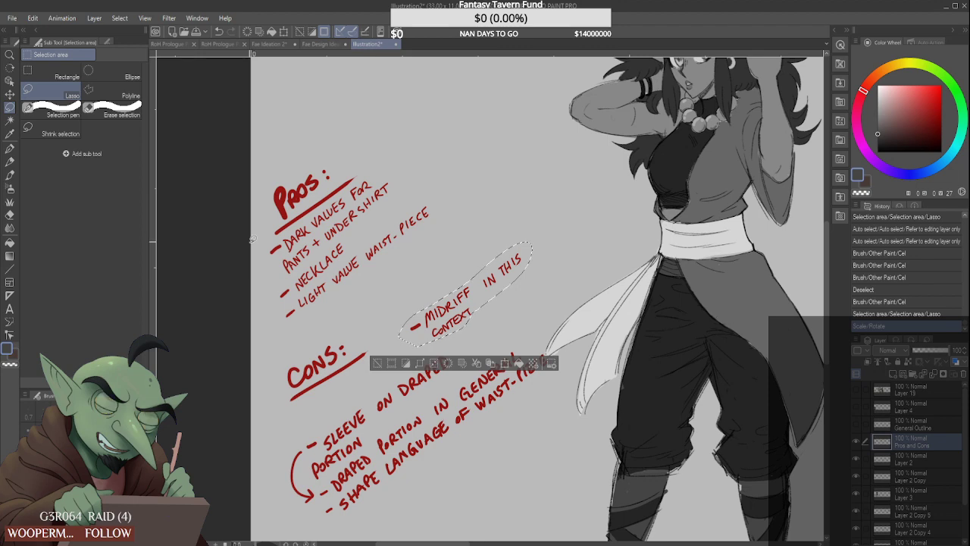
key(ctrl+d)
Sample the notes' red and write an underlined heading "MAYBE:" with the brush above the separated midriff note
key(b)
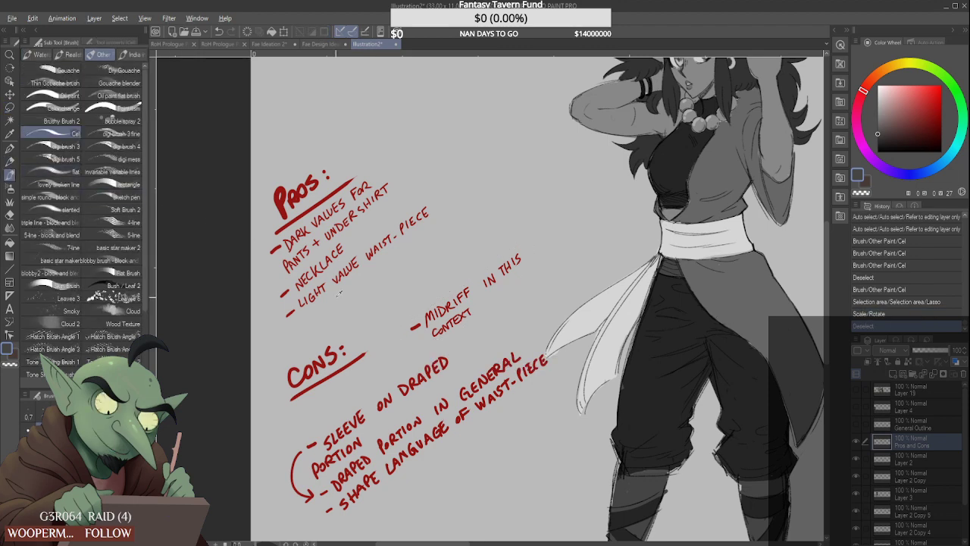
alt+click(356, 359)
scroll(426, 288, up, 2)
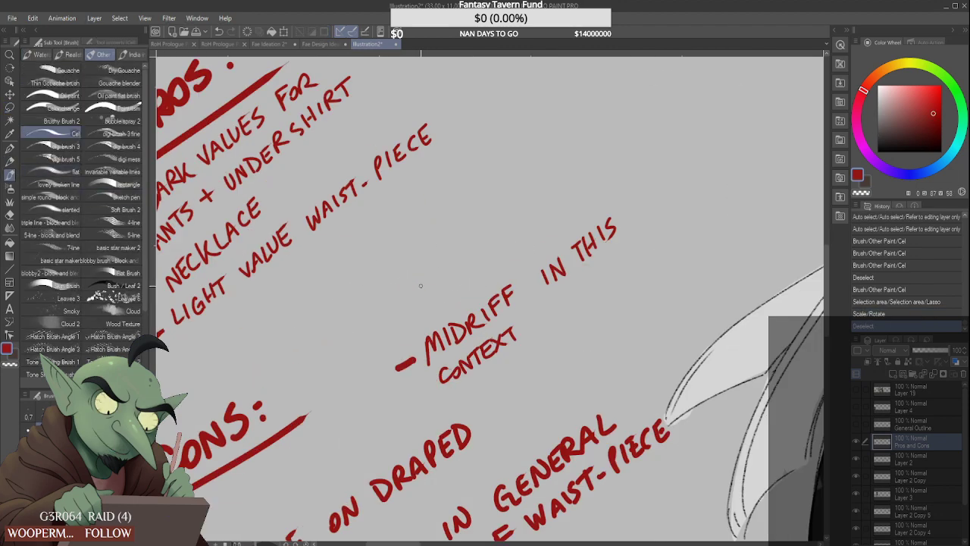
mouse_move(409, 300)
mouse_down()
mouse_move(405, 276)
mouse_move(432, 285)
mouse_move(447, 273)
mouse_move(447, 251)
mouse_up()
mouse_move(453, 238)
mouse_down()
mouse_move(441, 261)
mouse_move(464, 255)
mouse_up()
mouse_move(491, 221)
mouse_down()
mouse_move(496, 239)
mouse_move(491, 215)
mouse_up()
click(504, 202)
click(508, 210)
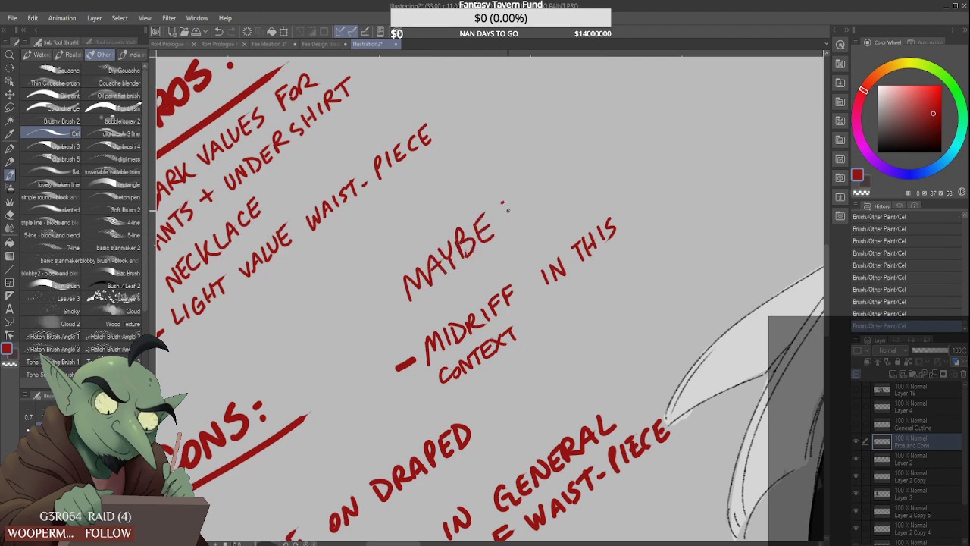
scroll(485, 246, down, 3)
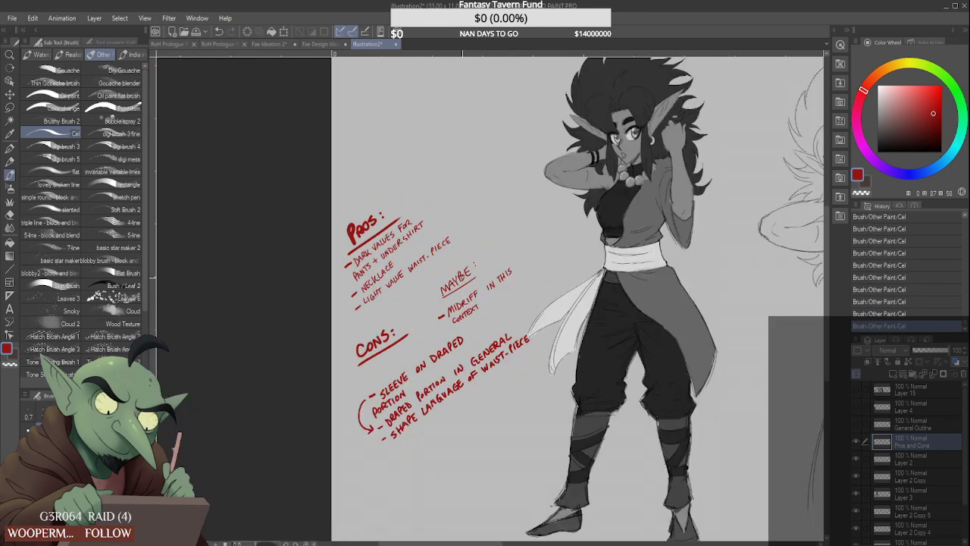
Add a short red bullet dash in the gap beneath the CONS heading
scroll(485, 249, down, 1)
scroll(491, 239, up, 2)
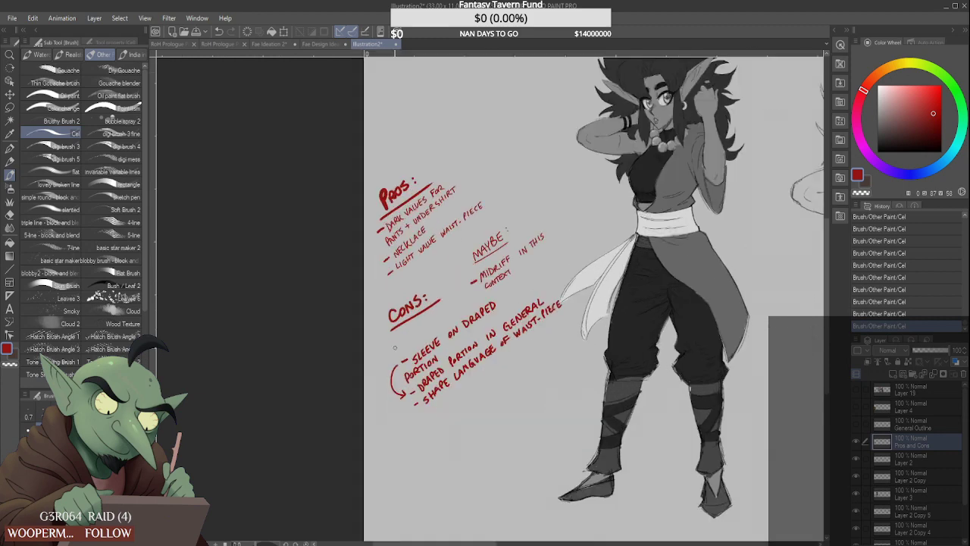
scroll(389, 347, down, 2)
scroll(389, 348, up, 2)
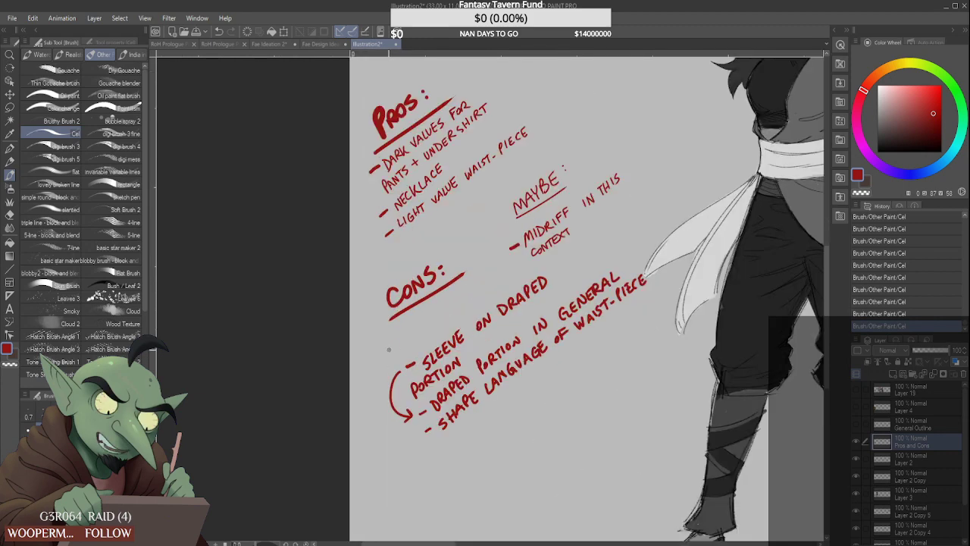
scroll(398, 345, up, 1)
drag(408, 350, 398, 358)
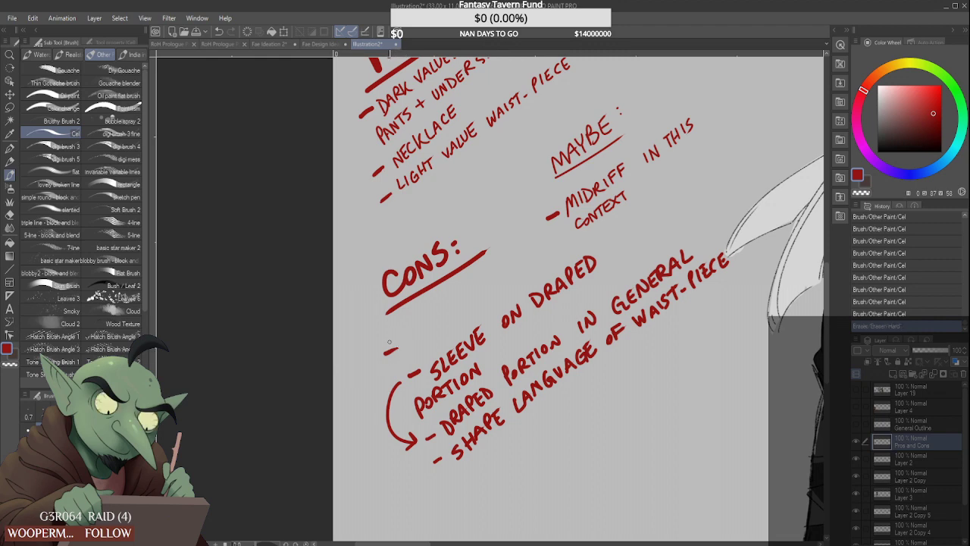
Examine the shaded character both within the full lineup and up close to judge the design's overall read
scroll(388, 342, down, 1)
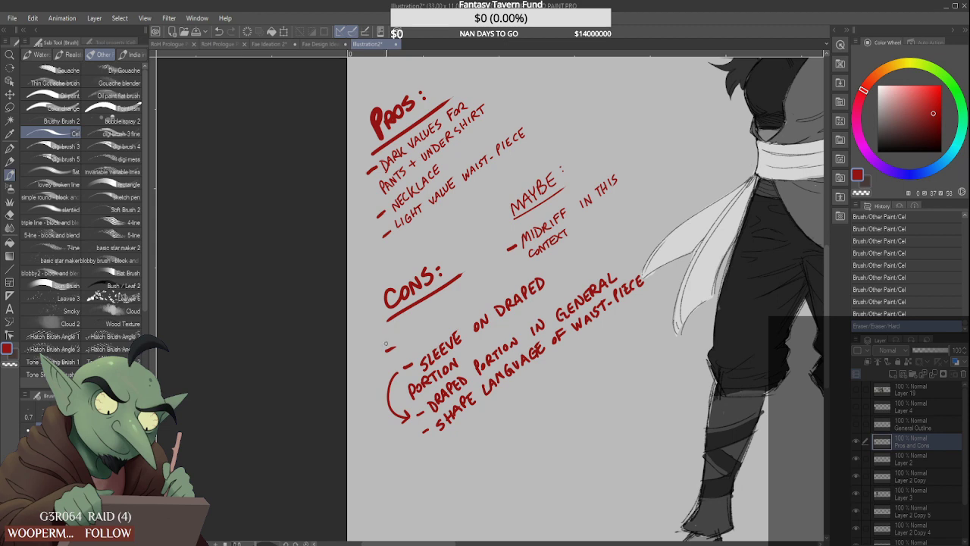
scroll(451, 318, down, 4)
scroll(485, 349, down, 3)
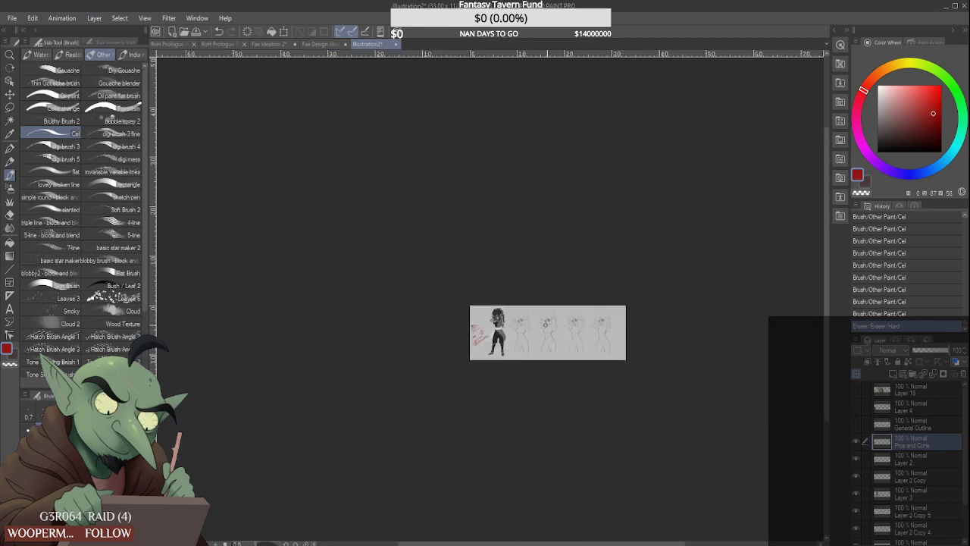
scroll(334, 362, up, 4)
scroll(334, 366, up, 2)
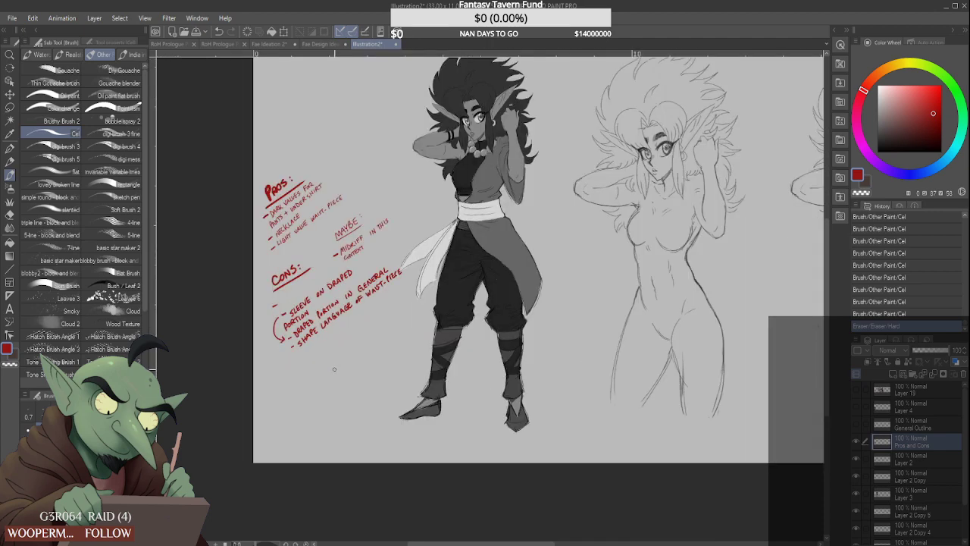
scroll(333, 374, down, 2)
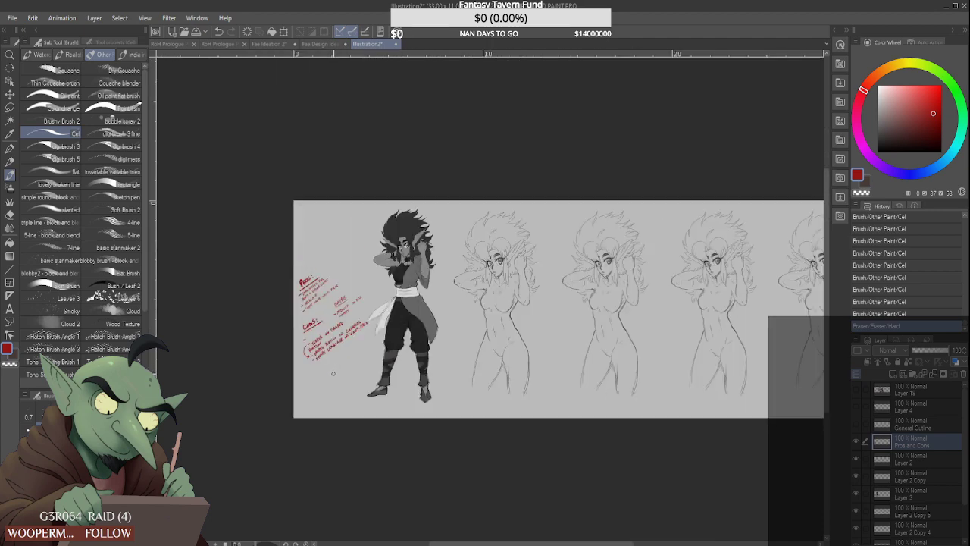
scroll(333, 373, up, 2)
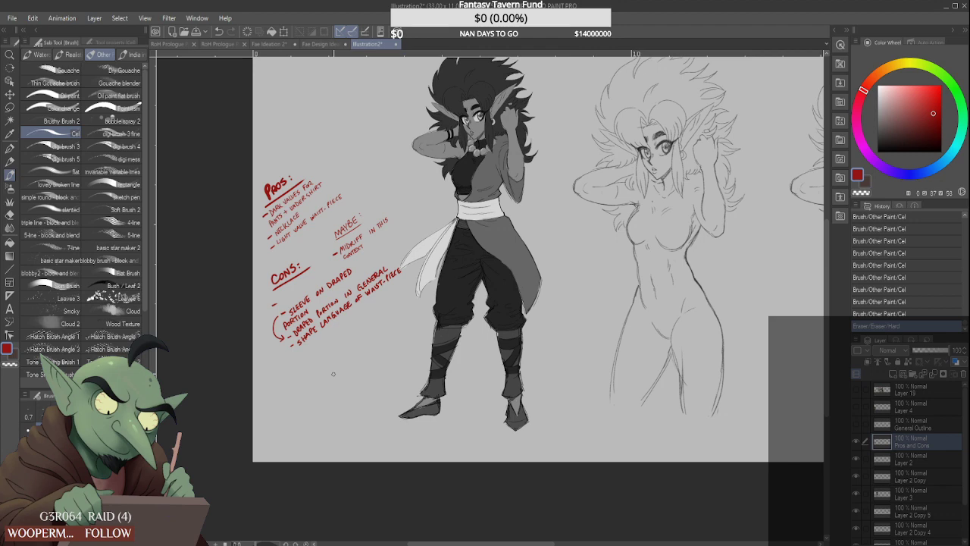
scroll(332, 373, down, 2)
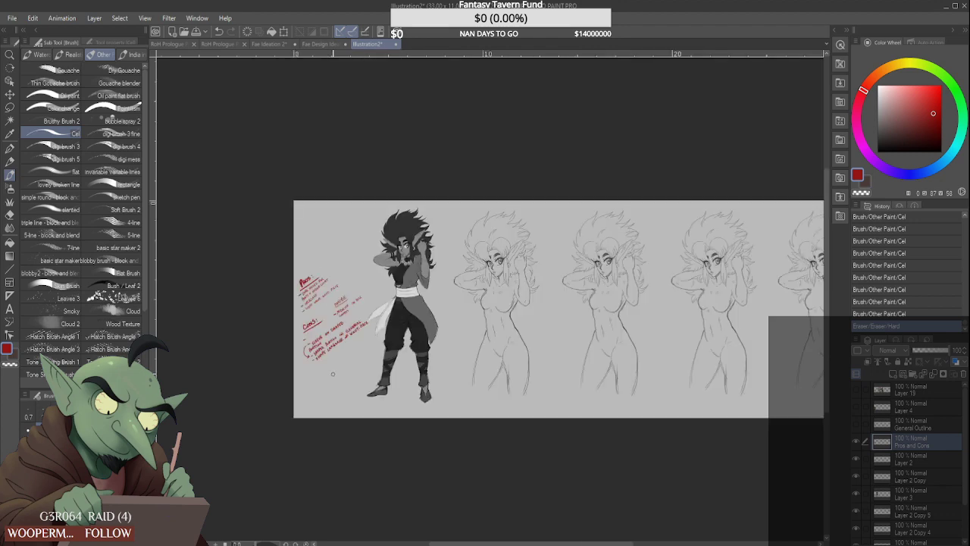
Write "SLIPPERS" in red as a new item at the end of the Pros list
scroll(332, 374, up, 4)
mouse_move(326, 336)
mouse_down()
mouse_move(372, 320)
mouse_move(378, 295)
mouse_up()
mouse_move(377, 296)
mouse_down()
mouse_move(379, 305)
mouse_move(385, 291)
mouse_up()
mouse_move(385, 292)
mouse_down()
mouse_move(393, 303)
mouse_move(402, 279)
mouse_move(415, 291)
mouse_up()
Try red arrowed strokes along the figure's viewer's-left side, toward the hair and down to the foot, and undo them
scroll(410, 319, down, 4)
scroll(435, 402, up, 2)
scroll(434, 402, up, 2)
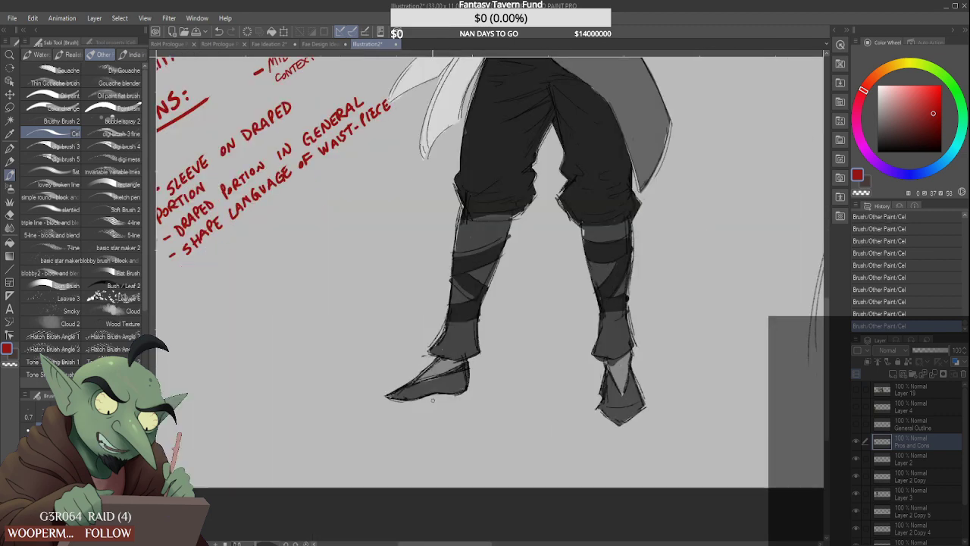
scroll(429, 395, down, 2)
scroll(429, 396, down, 3)
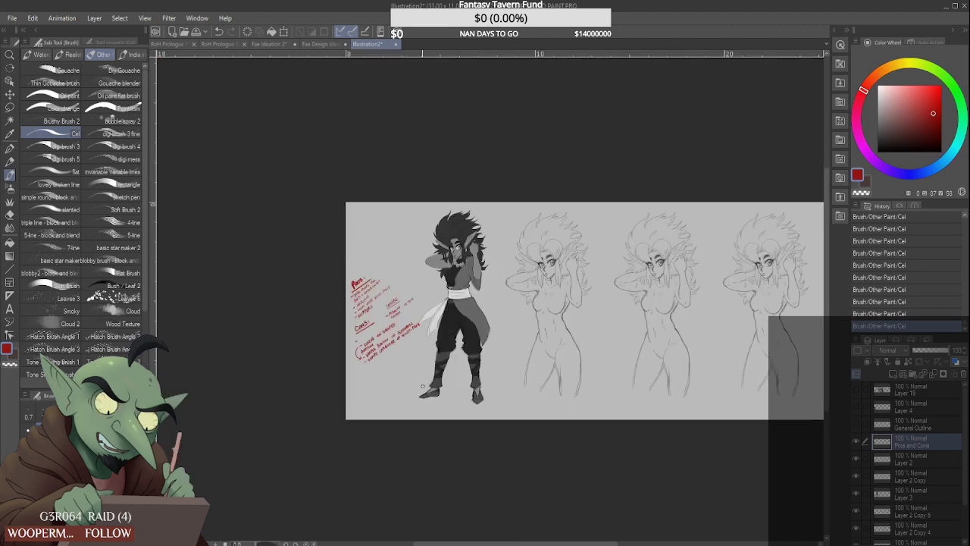
mouse_move(416, 221)
mouse_down()
mouse_move(449, 207)
mouse_move(414, 231)
mouse_move(407, 267)
mouse_move(421, 330)
mouse_move(419, 380)
mouse_up()
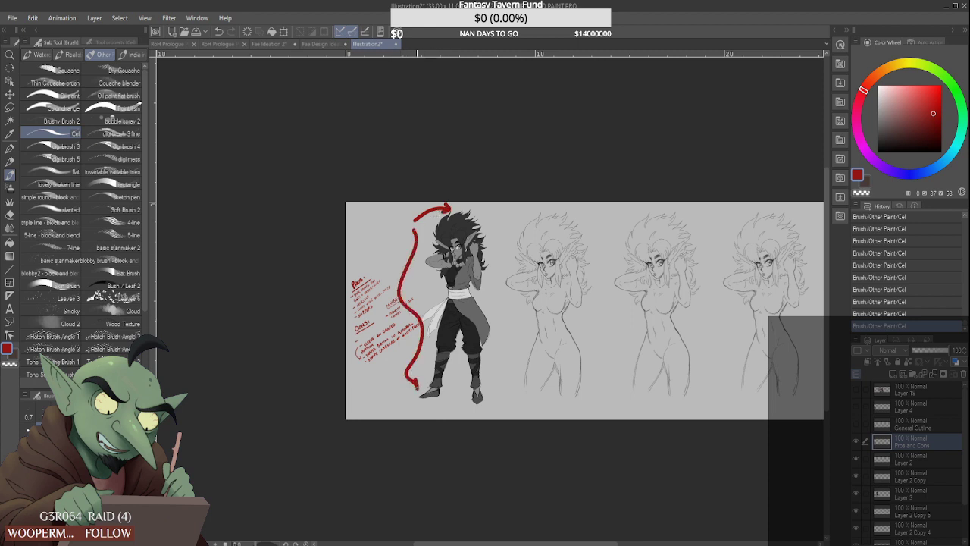
key(ctrl+z)
key(ctrl+z)
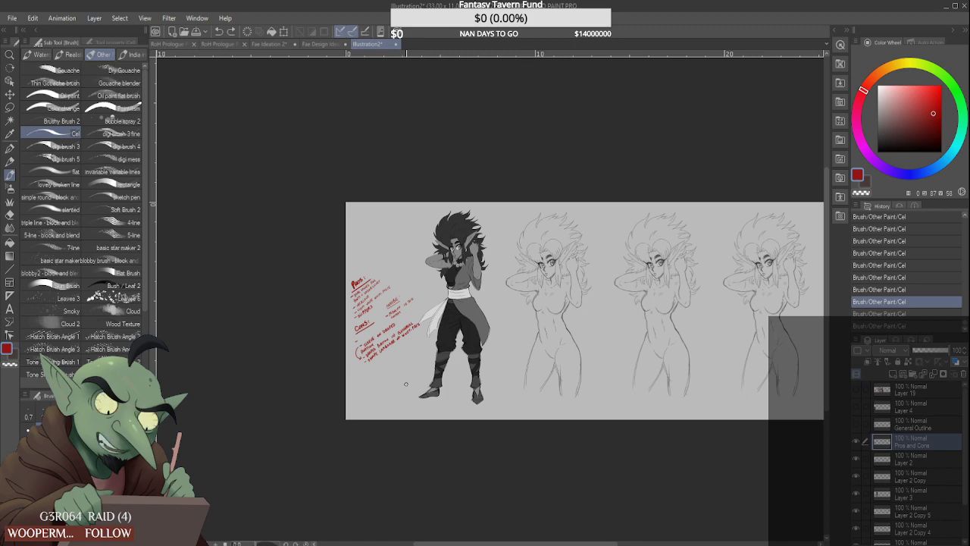
Try a red mark pointing at the viewer's-left slipper and undo it
scroll(459, 402, up, 5)
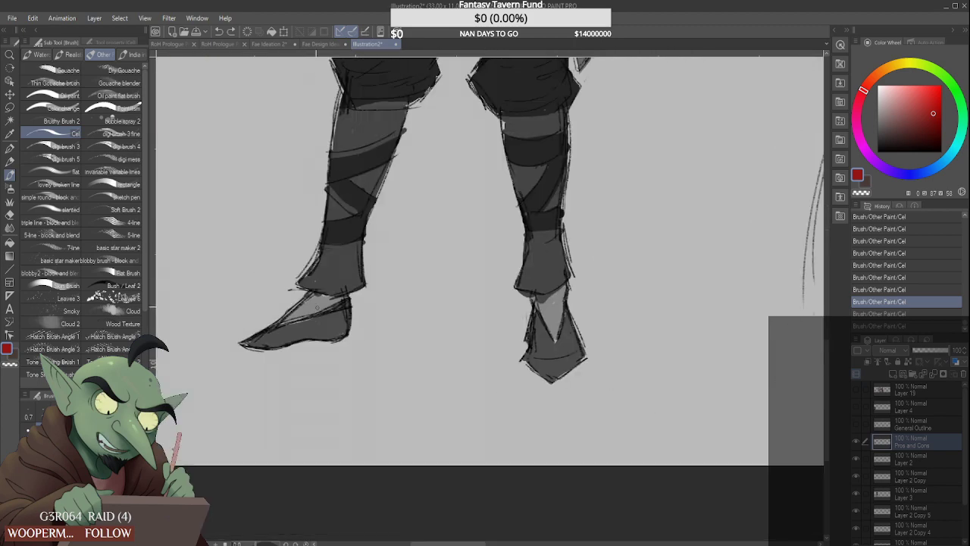
mouse_move(273, 285)
mouse_down()
mouse_move(315, 305)
mouse_move(300, 314)
mouse_up()
scroll(303, 326, down, 5)
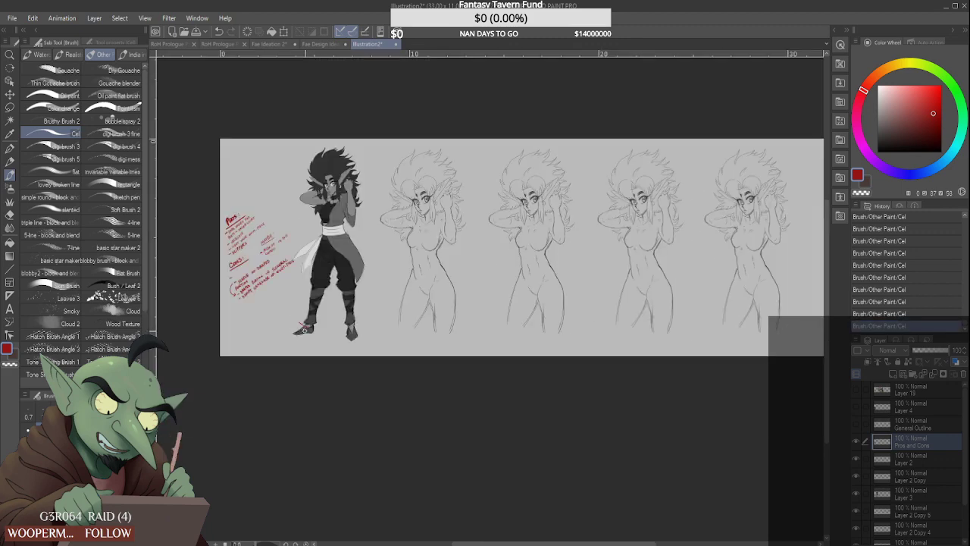
scroll(323, 268, down, 2)
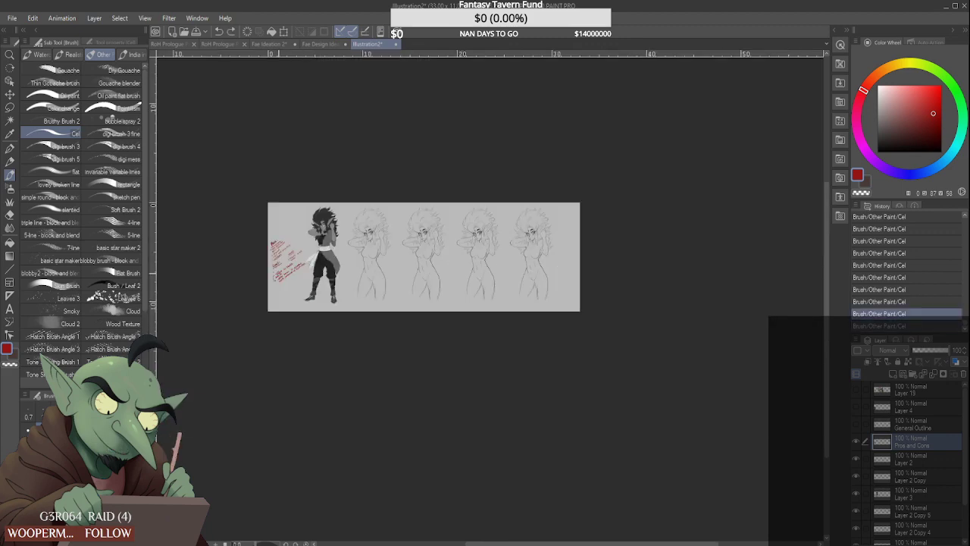
Start another Pros item beside "SLIPPERS" with a red dash and the word "BAGGY"
scroll(280, 276, up, 4)
scroll(302, 262, down, 2)
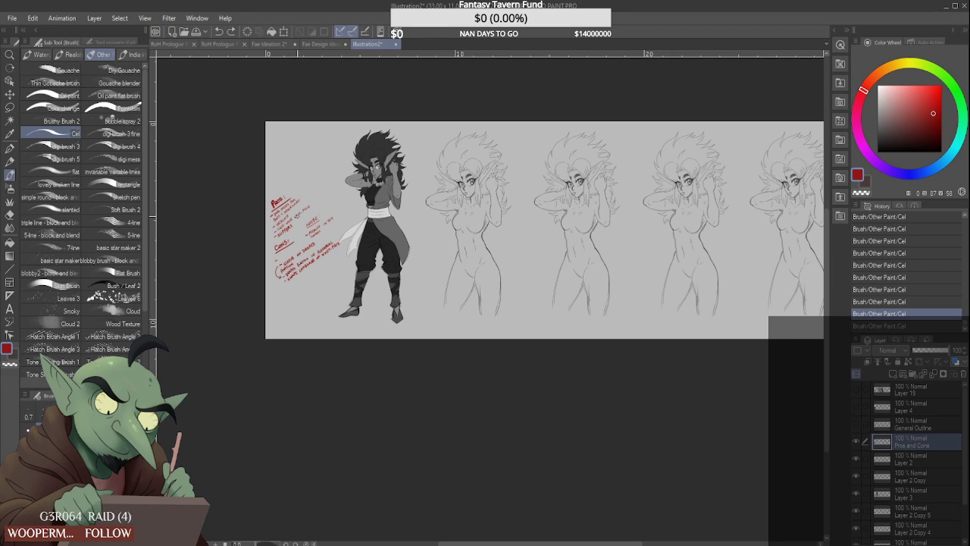
scroll(294, 223, up, 4)
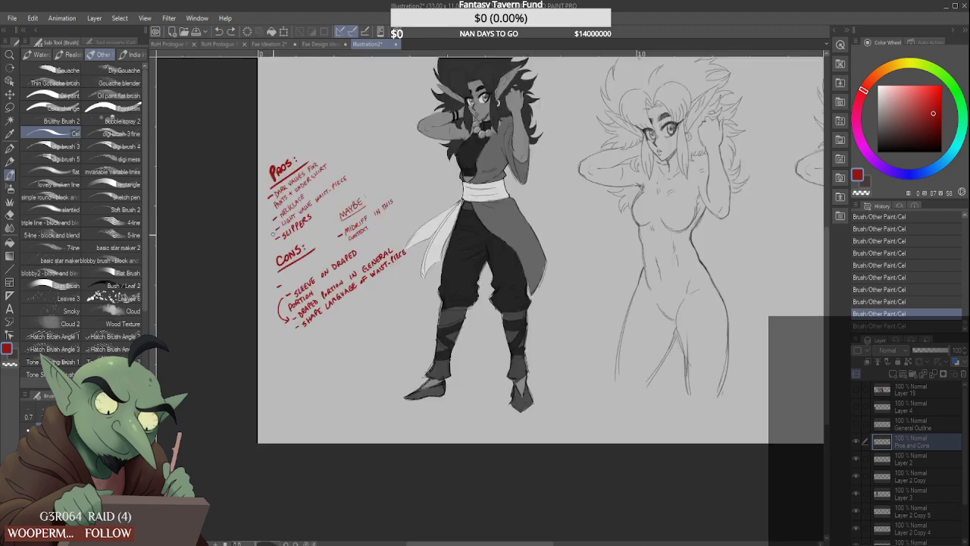
drag(357, 176, 366, 172)
scroll(369, 167, up, 1)
mouse_move(364, 157)
mouse_down()
mouse_move(369, 171)
mouse_move(382, 157)
mouse_up()
drag(388, 142, 389, 157)
mouse_move(387, 154)
mouse_down()
mouse_move(406, 141)
mouse_move(373, 160)
mouse_move(371, 175)
mouse_up()
Continue the baggy item on the same slanted line with "PANTS TUCKED INTO"
scroll(395, 146, down, 2)
scroll(419, 130, up, 3)
drag(391, 129, 390, 151)
mouse_move(392, 129)
mouse_down()
mouse_move(391, 141)
mouse_move(433, 109)
mouse_move(458, 108)
mouse_move(469, 88)
mouse_up()
drag(467, 88, 491, 91)
drag(503, 76, 510, 82)
drag(507, 70, 522, 76)
scroll(494, 112, down, 3)
scroll(494, 113, up, 3)
drag(492, 106, 495, 121)
mouse_move(499, 106)
mouse_down()
mouse_move(500, 119)
mouse_move(507, 114)
mouse_up()
drag(506, 99, 508, 112)
mouse_move(514, 97)
mouse_down()
mouse_move(516, 109)
mouse_move(521, 91)
mouse_up()
drag(520, 91, 516, 94)
Complete the baggy pants item with "FORM-FITTING" and "LEG-WEAR" on two lines beneath "INTO"
drag(464, 152, 465, 168)
mouse_move(464, 151)
mouse_down()
mouse_move(495, 152)
mouse_move(501, 133)
mouse_move(529, 120)
mouse_up()
drag(534, 123, 543, 108)
mouse_move(540, 109)
mouse_down()
mouse_move(541, 119)
mouse_move(557, 91)
mouse_move(563, 106)
mouse_up()
drag(568, 99, 594, 86)
mouse_move(510, 159)
mouse_down()
mouse_move(521, 170)
mouse_move(529, 148)
mouse_up()
mouse_move(541, 144)
mouse_down()
mouse_move(536, 157)
mouse_move(544, 150)
mouse_up()
mouse_move(545, 144)
mouse_down()
mouse_move(581, 120)
mouse_move(570, 127)
mouse_up()
drag(568, 121, 595, 116)
drag(598, 115, 611, 110)
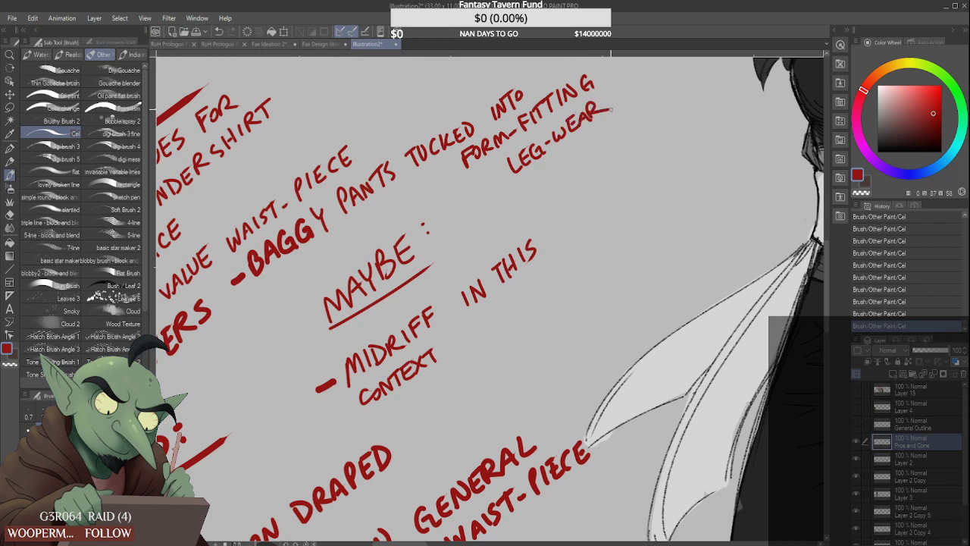
Write "DRAPED PORTION IS" in red beside the empty bullet dash under the CONS heading
scroll(540, 167, down, 6)
scroll(527, 182, up, 3)
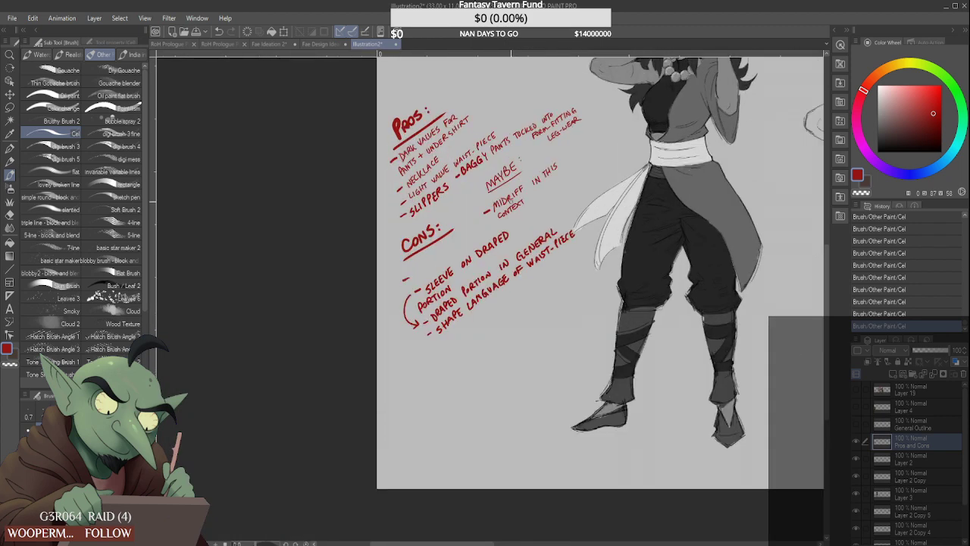
scroll(500, 191, down, 3)
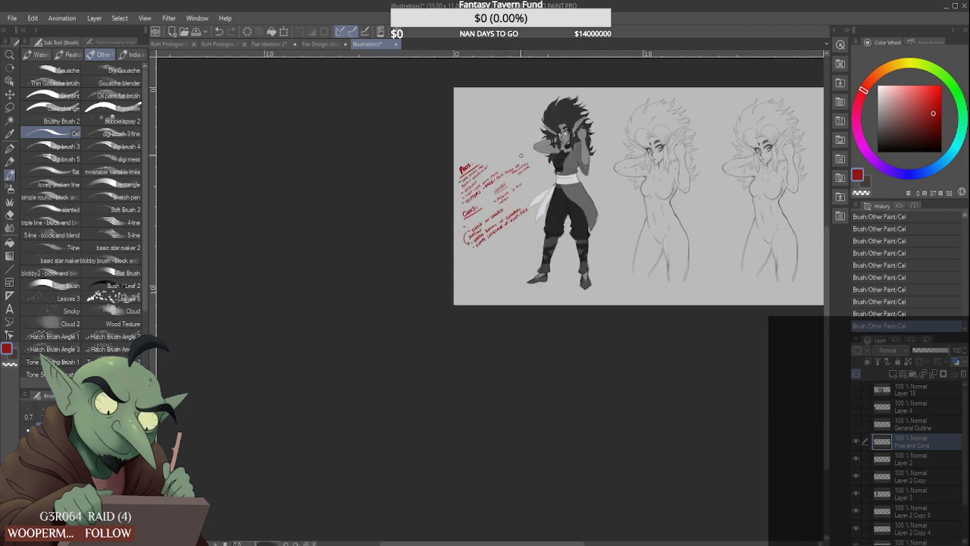
scroll(520, 156, up, 2)
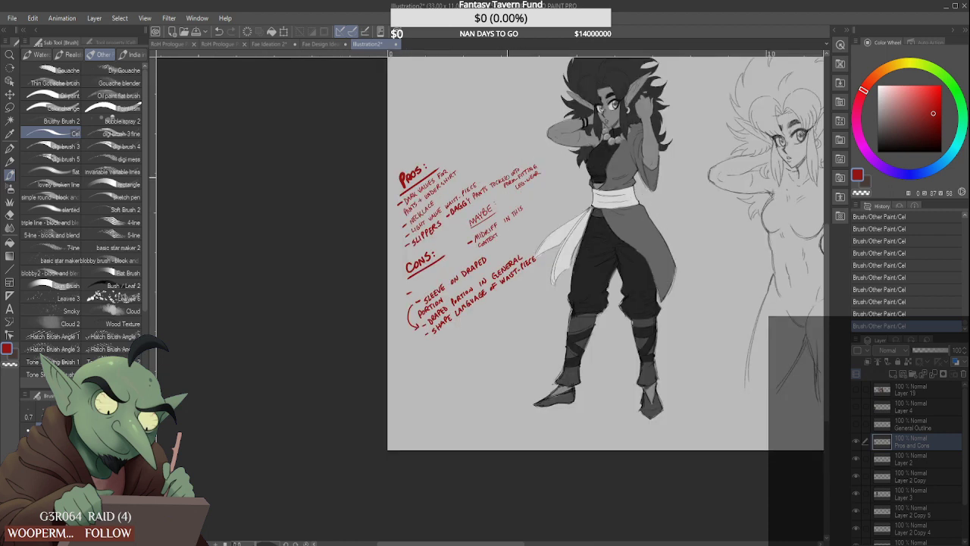
scroll(498, 204, down, 2)
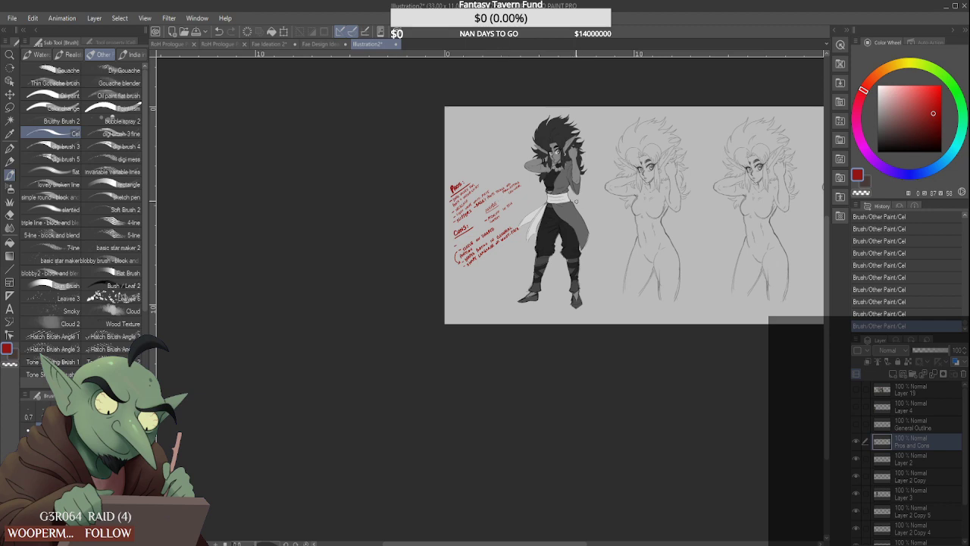
scroll(463, 237, up, 5)
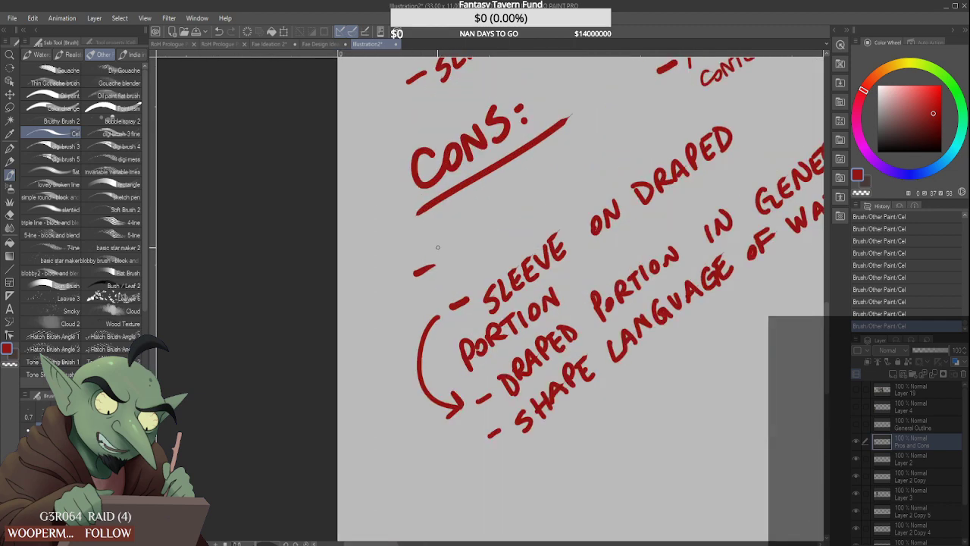
mouse_move(433, 243)
mouse_down()
mouse_move(439, 253)
mouse_move(450, 241)
mouse_up()
drag(444, 227, 463, 231)
drag(455, 230, 467, 230)
mouse_move(460, 217)
mouse_down()
mouse_move(479, 219)
mouse_move(475, 205)
mouse_up()
drag(471, 216, 476, 213)
mouse_move(477, 206)
mouse_down()
mouse_move(481, 216)
mouse_move(503, 204)
mouse_up()
mouse_move(501, 185)
mouse_down()
mouse_move(504, 195)
mouse_move(522, 193)
mouse_up()
mouse_move(520, 174)
mouse_down()
mouse_move(546, 171)
mouse_move(582, 152)
mouse_up()
Write "VISUALLY UNINTEREST" as the draped-portion note's second line and draw a curve from its bullet down to the existing arrow
drag(453, 251, 466, 258)
mouse_move(476, 241)
mouse_down()
mouse_move(470, 255)
mouse_move(490, 230)
mouse_up()
drag(484, 239, 504, 238)
drag(507, 221, 509, 227)
mouse_move(515, 216)
mouse_down()
mouse_move(507, 232)
mouse_move(573, 179)
mouse_up()
mouse_move(567, 181)
mouse_down()
mouse_move(567, 192)
mouse_move(575, 188)
mouse_up()
drag(573, 182, 589, 179)
mouse_move(593, 166)
mouse_down()
mouse_move(590, 179)
mouse_move(618, 147)
mouse_up()
drag(613, 150, 611, 164)
drag(413, 282, 417, 329)
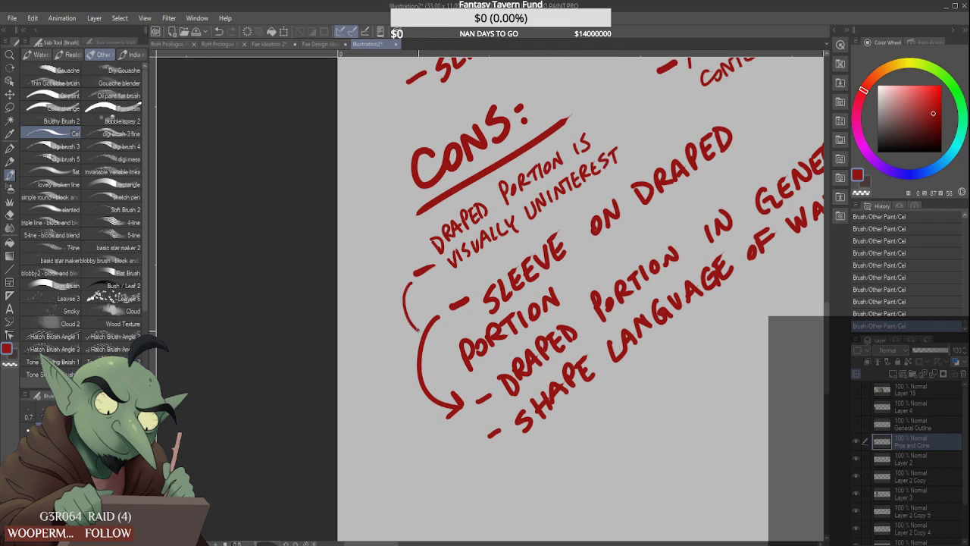
Complete the draped-portion note by adding "ING/EMPTY" after "UNINTEREST", and save the document as Fae Ideation 3
scroll(434, 293, down, 2)
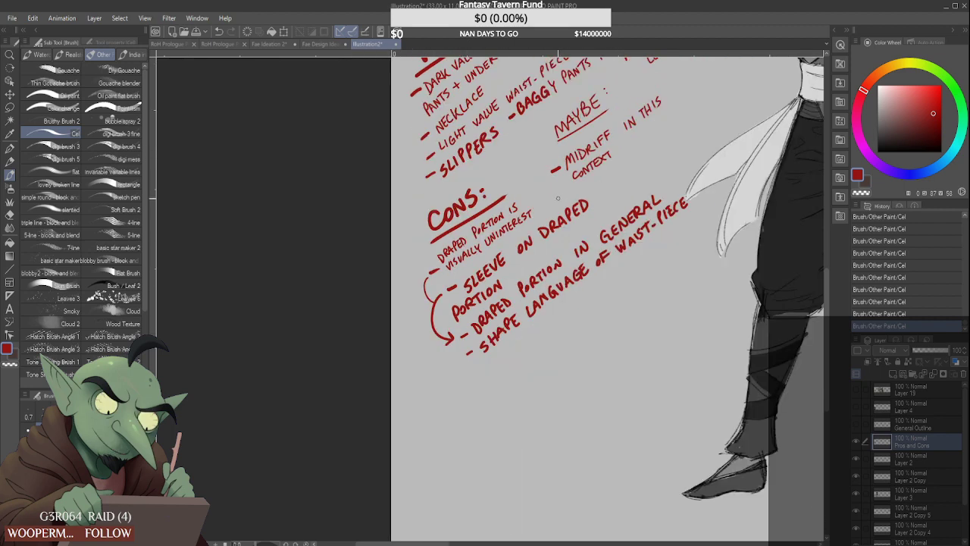
scroll(526, 225, up, 2)
drag(527, 218, 529, 228)
drag(532, 226, 541, 208)
mouse_move(551, 199)
mouse_down()
mouse_move(544, 216)
mouse_move(557, 213)
mouse_up()
click(554, 216)
mouse_move(560, 210)
mouse_down()
mouse_move(590, 175)
mouse_move(597, 182)
mouse_up()
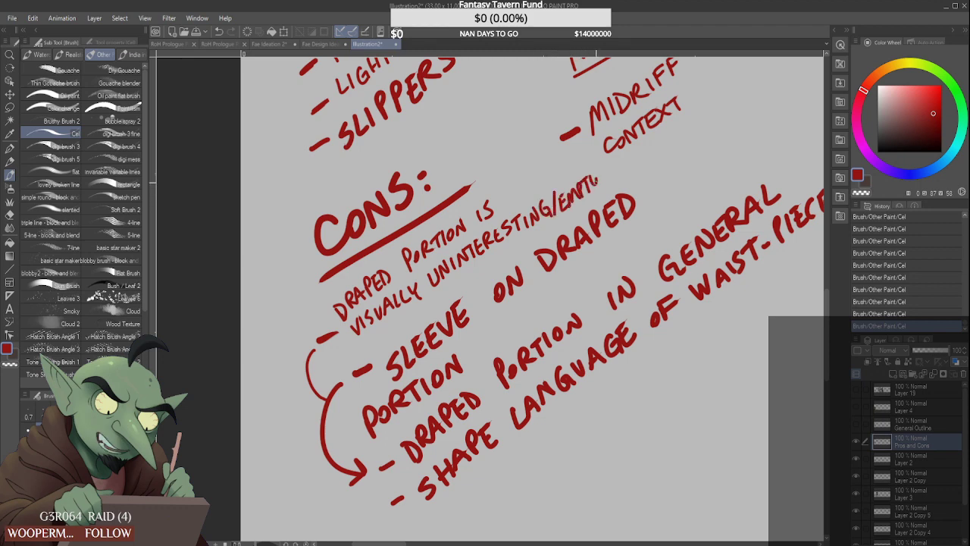
scroll(554, 215, down, 5)
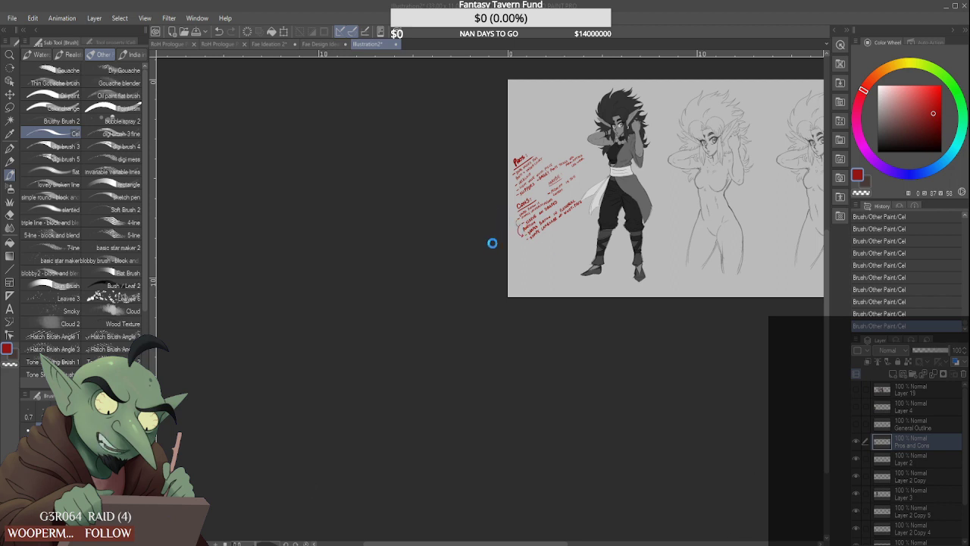
scroll(480, 251, down, 2)
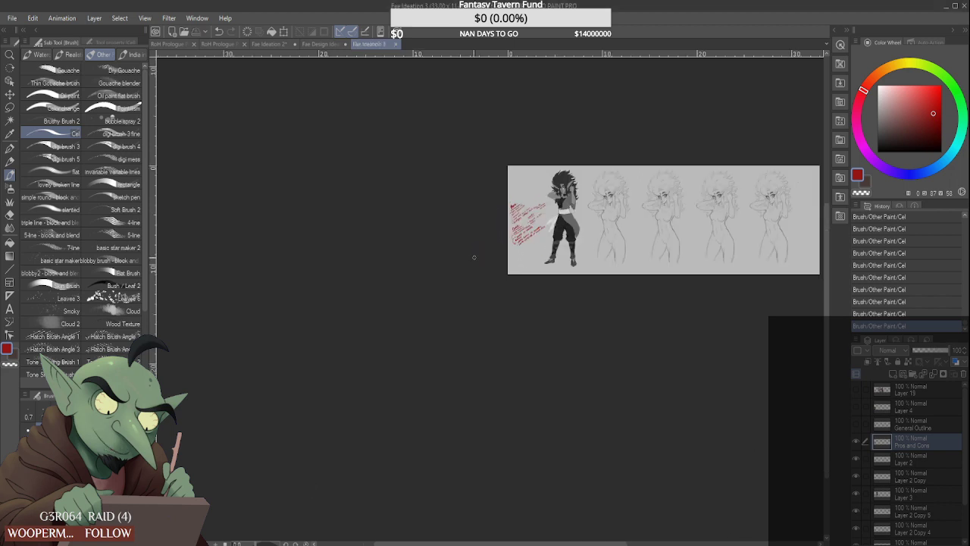
Write a second red item, "- BRACELETS (TOO DARK?)", beside the midriff note under the MAYBE heading
scroll(667, 192, up, 2)
scroll(568, 222, up, 2)
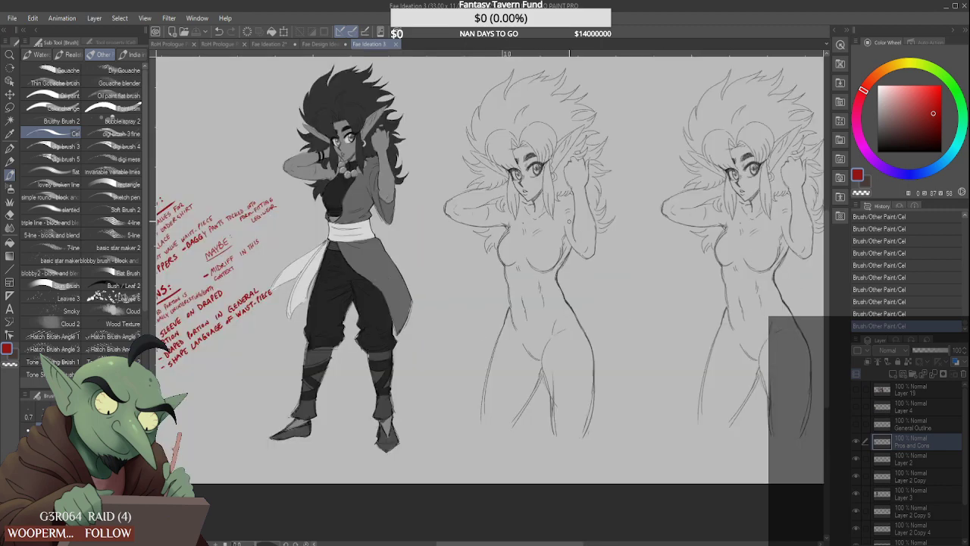
scroll(564, 224, down, 2)
scroll(433, 240, up, 6)
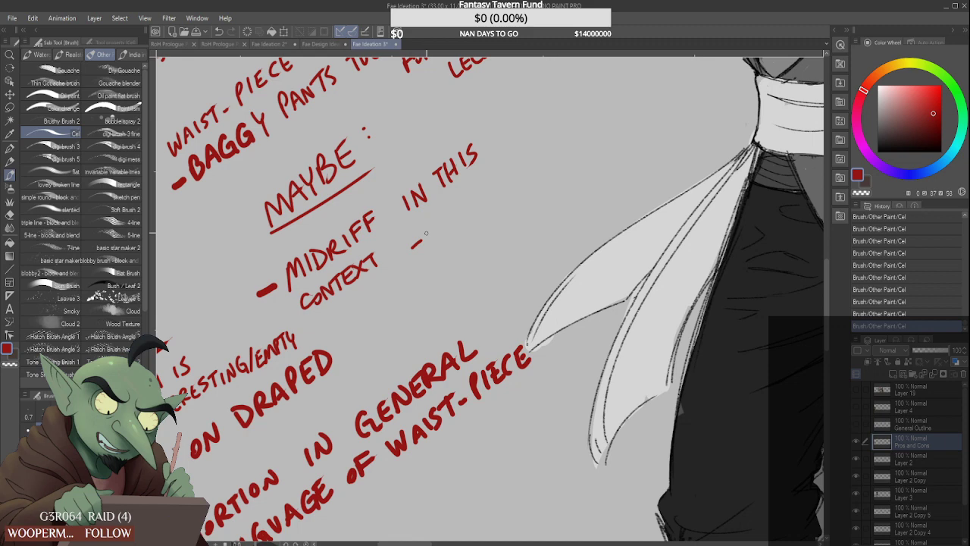
mouse_move(429, 243)
mouse_down()
mouse_move(435, 227)
mouse_move(434, 241)
mouse_move(522, 176)
mouse_move(426, 277)
mouse_move(439, 274)
mouse_up()
drag(432, 259, 446, 257)
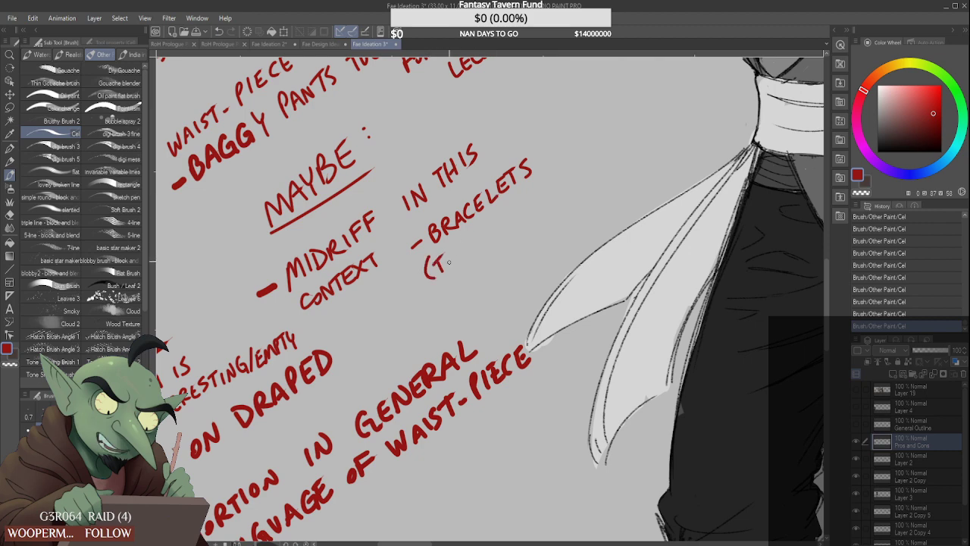
mouse_move(486, 243)
mouse_down()
mouse_move(520, 210)
mouse_move(529, 219)
mouse_up()
mouse_move(529, 197)
mouse_down()
mouse_move(537, 189)
mouse_move(548, 212)
mouse_up()
click(540, 209)
Examine the annotated grayscale character as a whole, alongside the undressed base figures
scroll(476, 282, down, 3)
key(ctrl+minus)
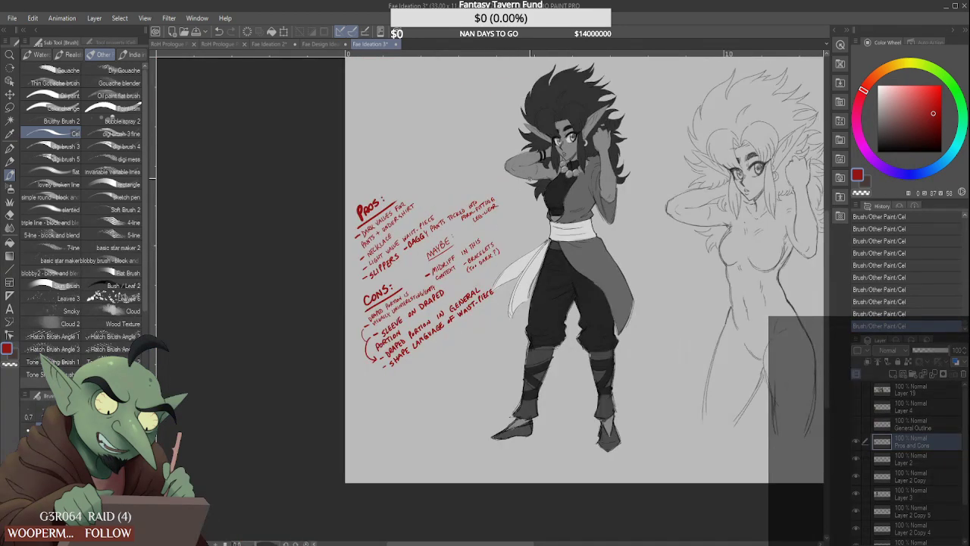
key(ctrl+minus)
key(ctrl+minus)
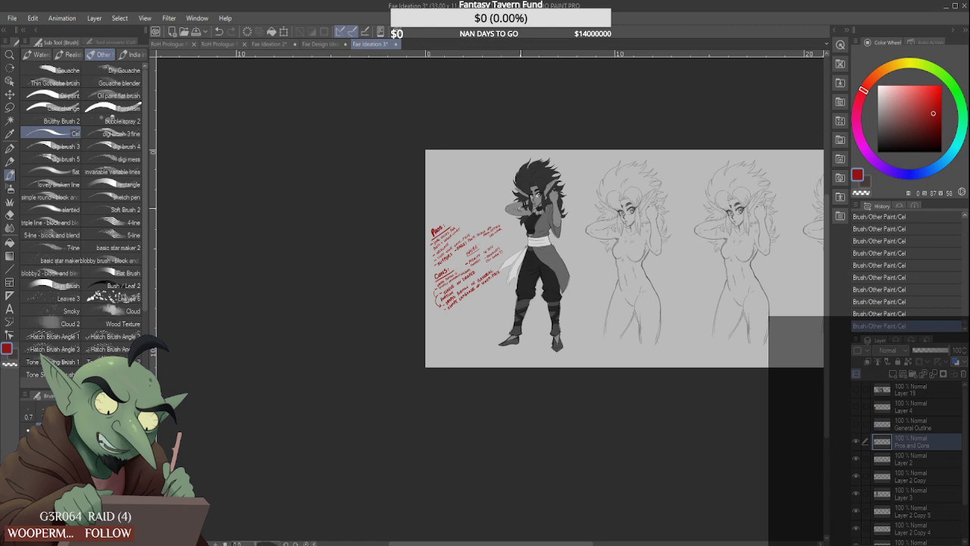
key(ctrl+plus)
key(ctrl+plus)
key(ctrl+plus)
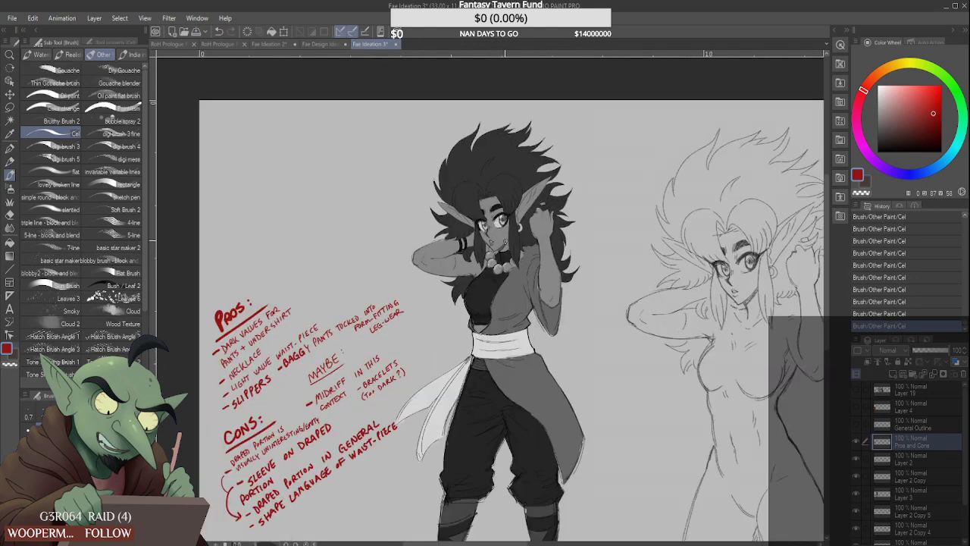
key(ctrl+minus)
key(ctrl+minus)
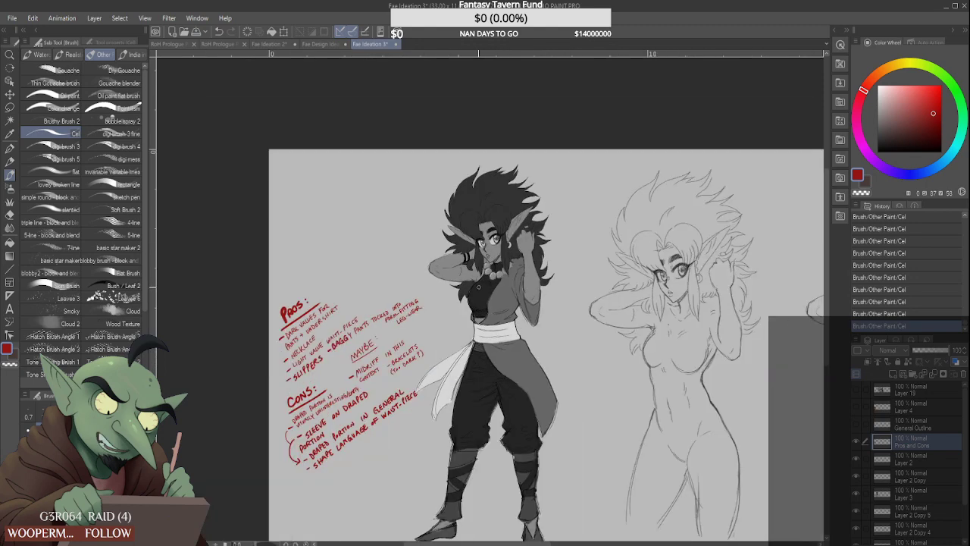
On Layer 3, touch up the gray fills around the undershirt, overlapping top and hanging sleeve with tones sampled from the figure
scroll(456, 385, up, 2)
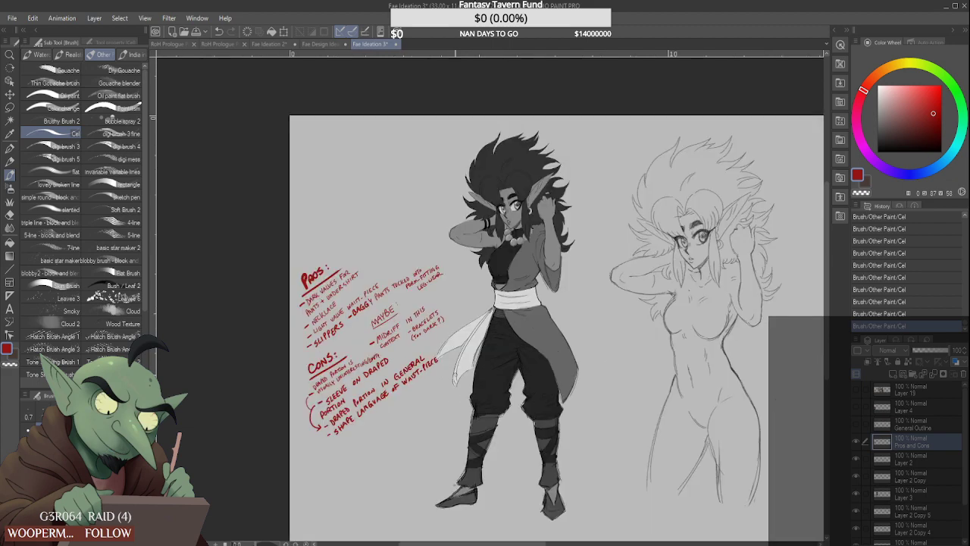
scroll(507, 276, up, 3)
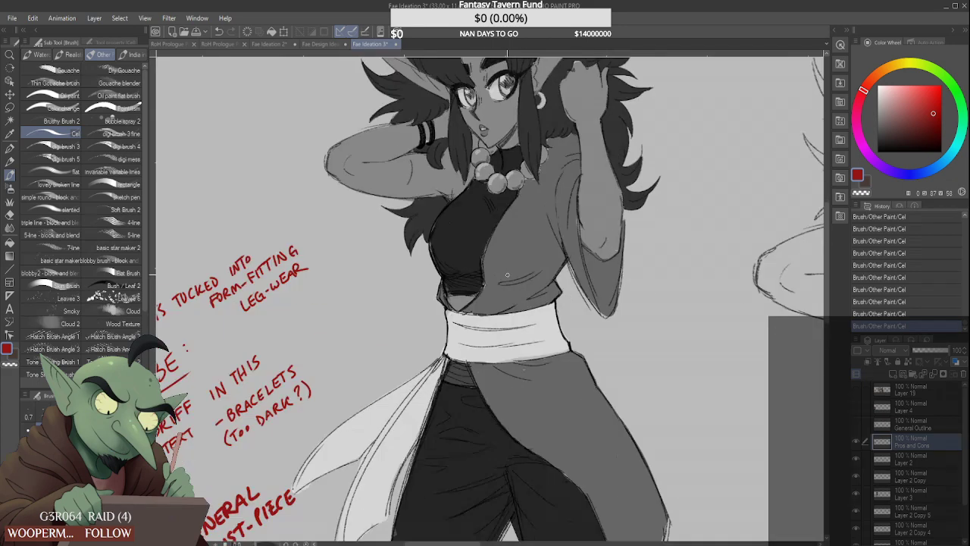
ctrl+shift+click(433, 213)
alt+click(448, 230)
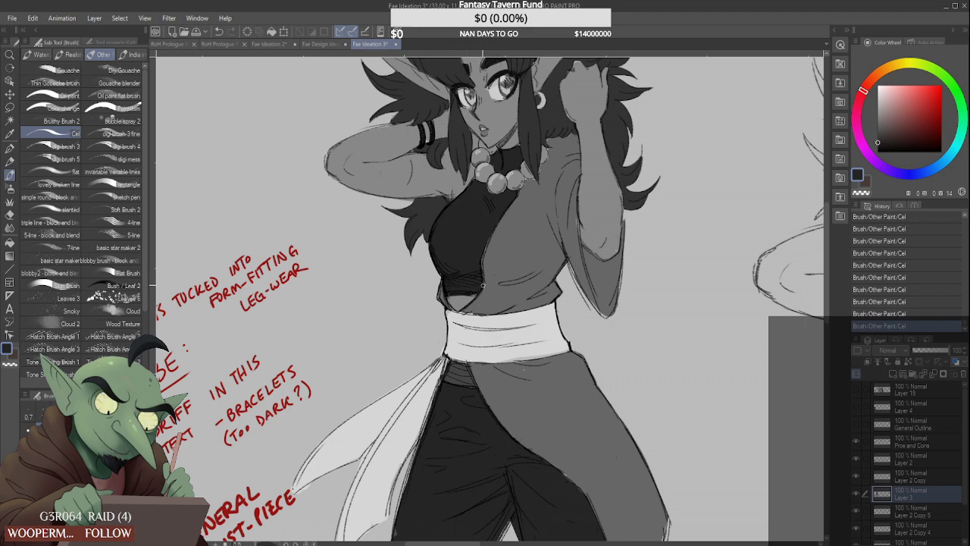
alt+click(544, 176)
alt+click(538, 174)
alt+click(485, 295)
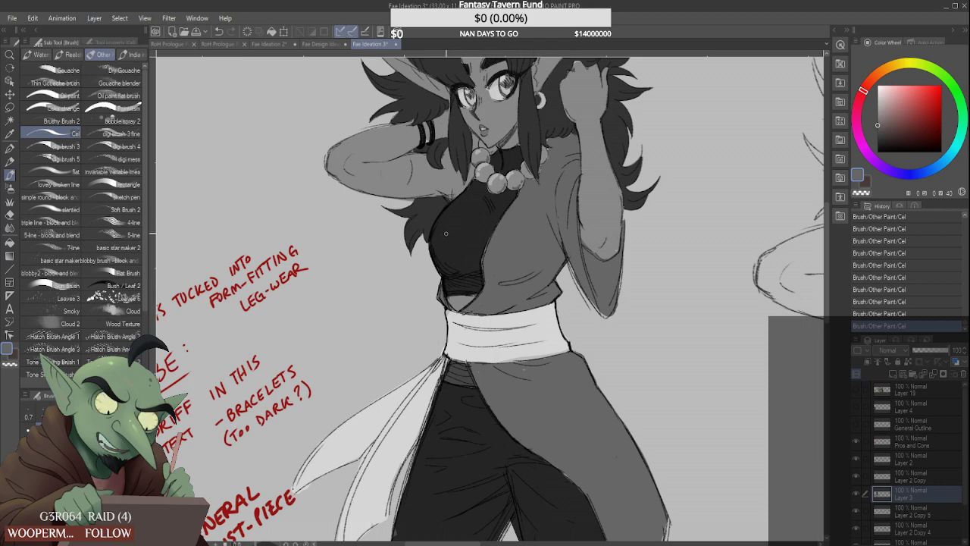
alt+click(440, 127)
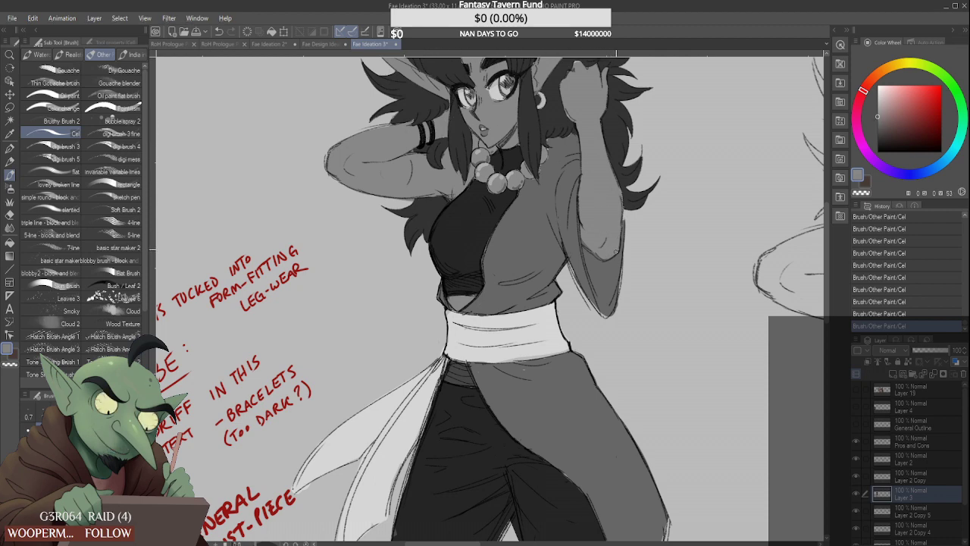
alt+click(607, 307)
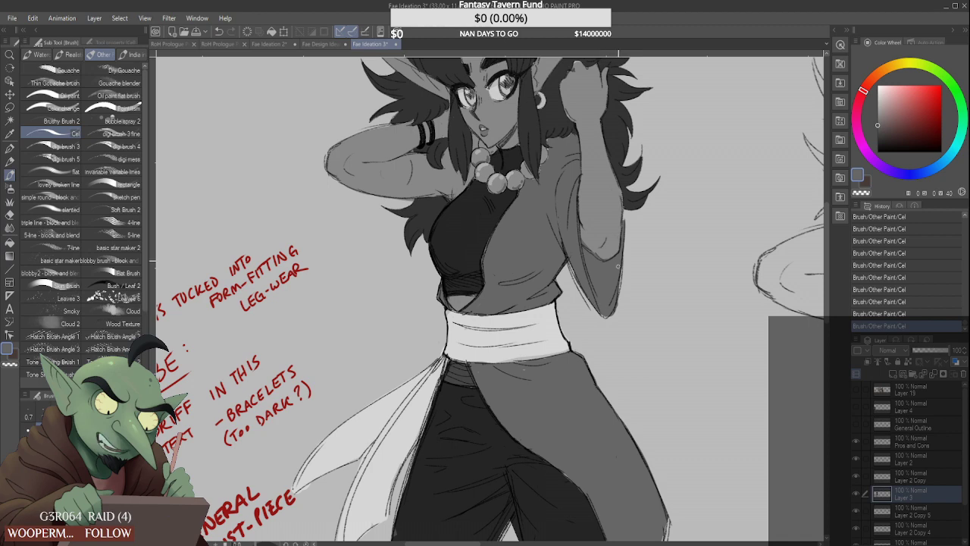
drag(619, 291, 620, 276)
Examine the fills on the character's top up close and compare the full figure against the notes and base sketches
scroll(564, 171, up, 3)
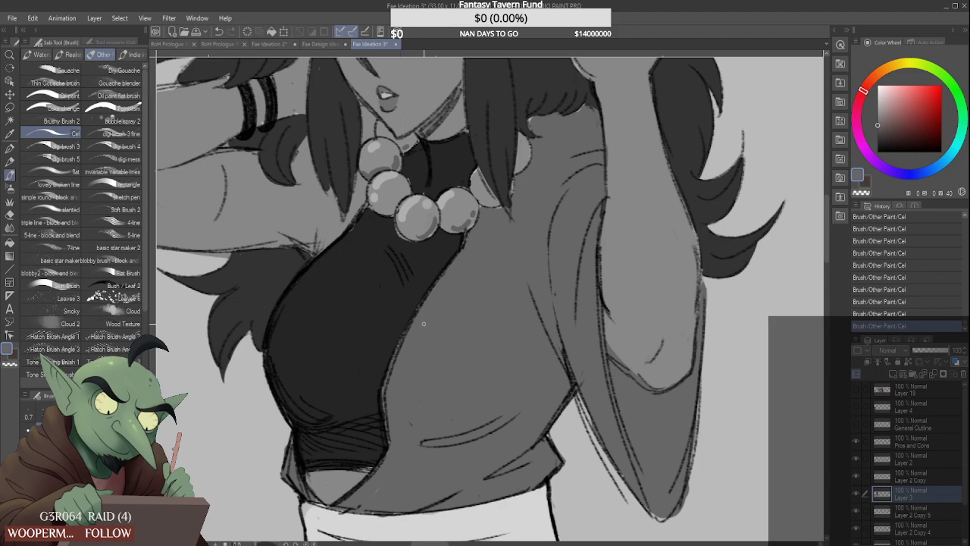
scroll(423, 324, down, 5)
scroll(525, 294, up, 2)
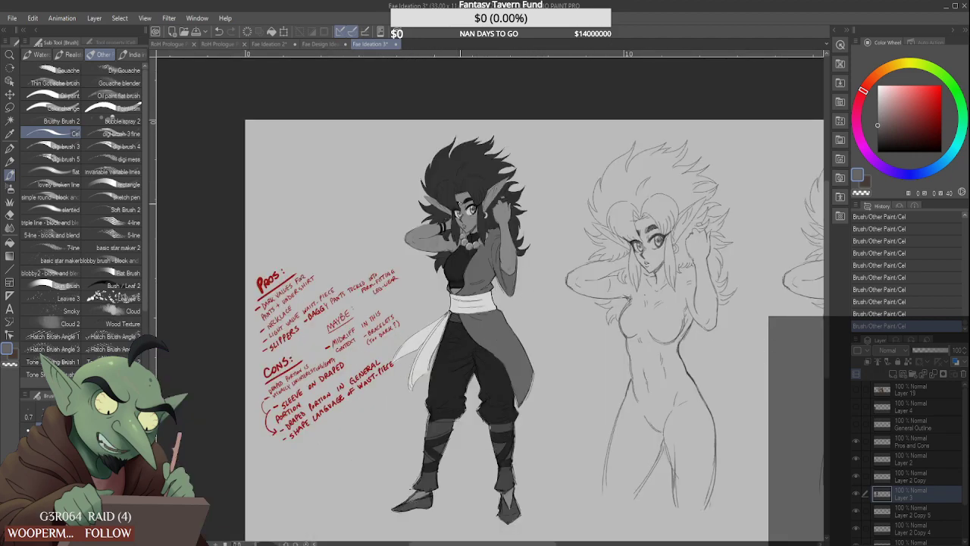
scroll(446, 223, up, 3)
scroll(447, 223, down, 2)
scroll(482, 163, down, 1)
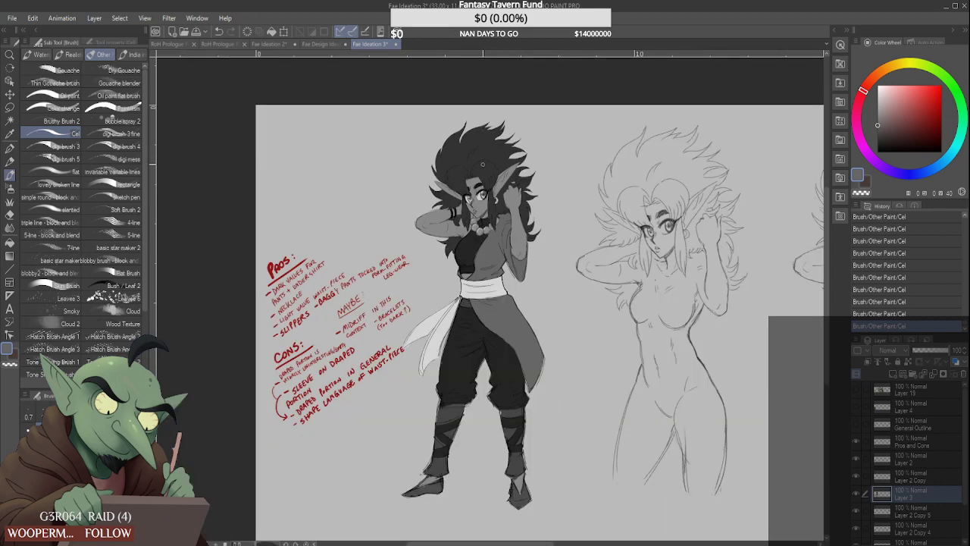
scroll(483, 164, down, 2)
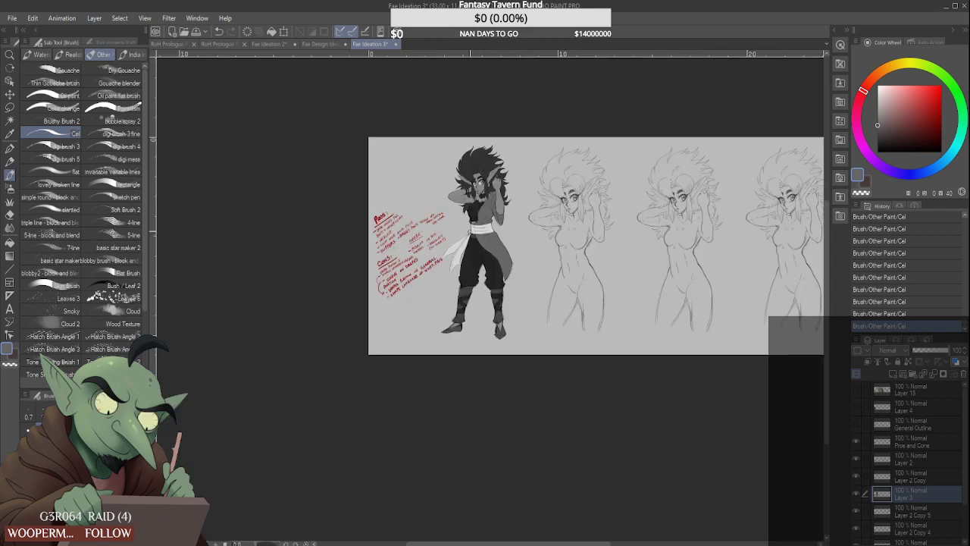
scroll(466, 211, up, 2)
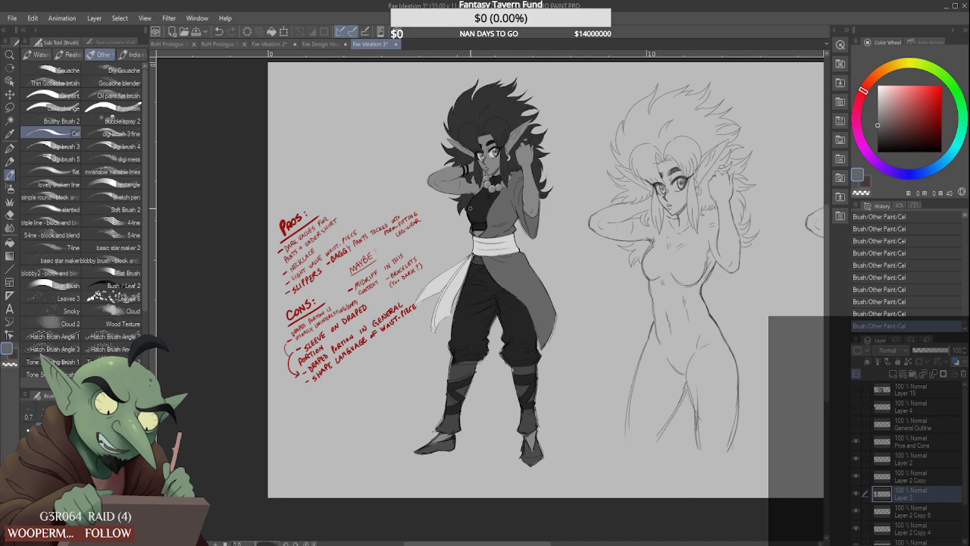
Touch up the leg-wear below the knee and the dark fill along both baggy pant cuffs with sampled grays
scroll(573, 341, up, 3)
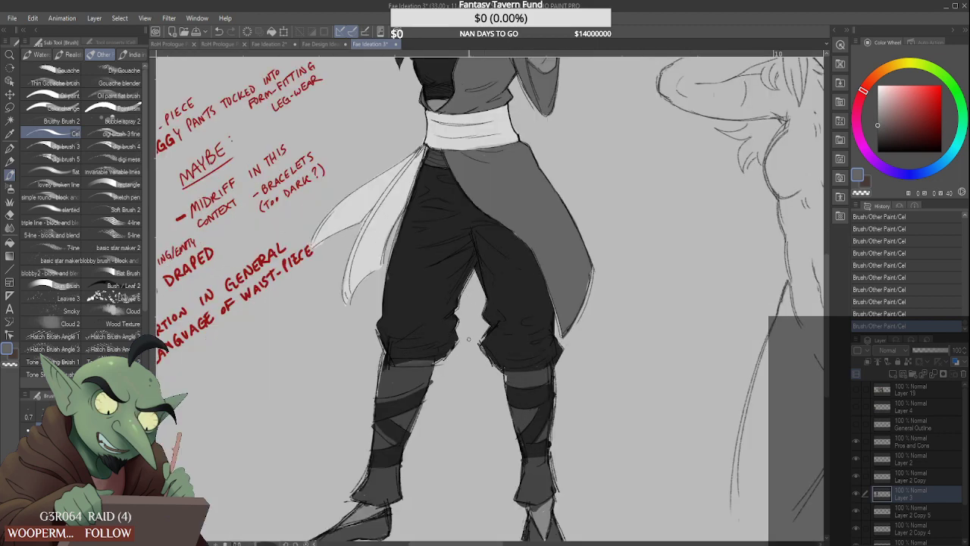
alt+click(523, 378)
drag(522, 376, 507, 381)
alt+click(484, 343)
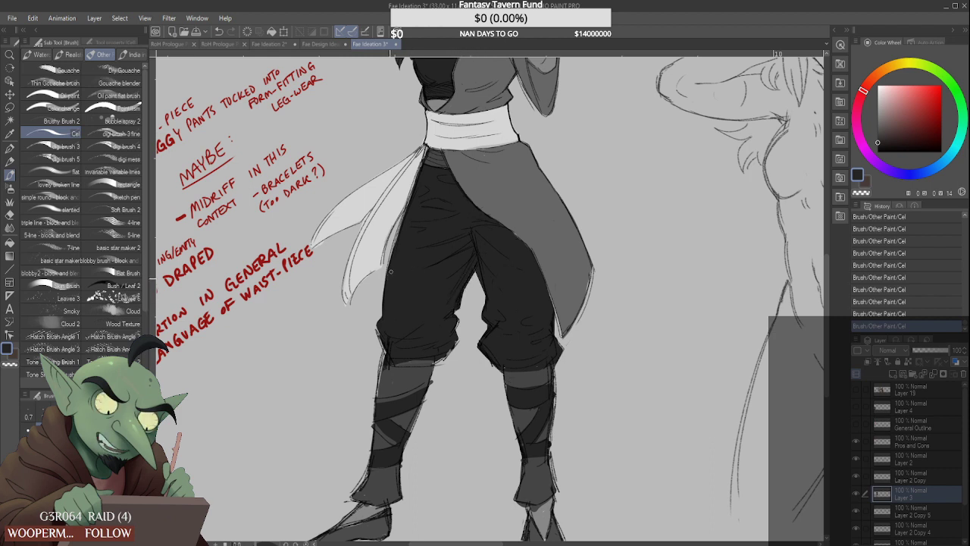
mouse_move(401, 358)
mouse_down()
mouse_move(379, 330)
mouse_move(389, 358)
mouse_move(411, 366)
mouse_move(427, 353)
mouse_move(398, 363)
mouse_move(437, 361)
mouse_move(455, 342)
mouse_move(435, 364)
mouse_move(456, 342)
mouse_up()
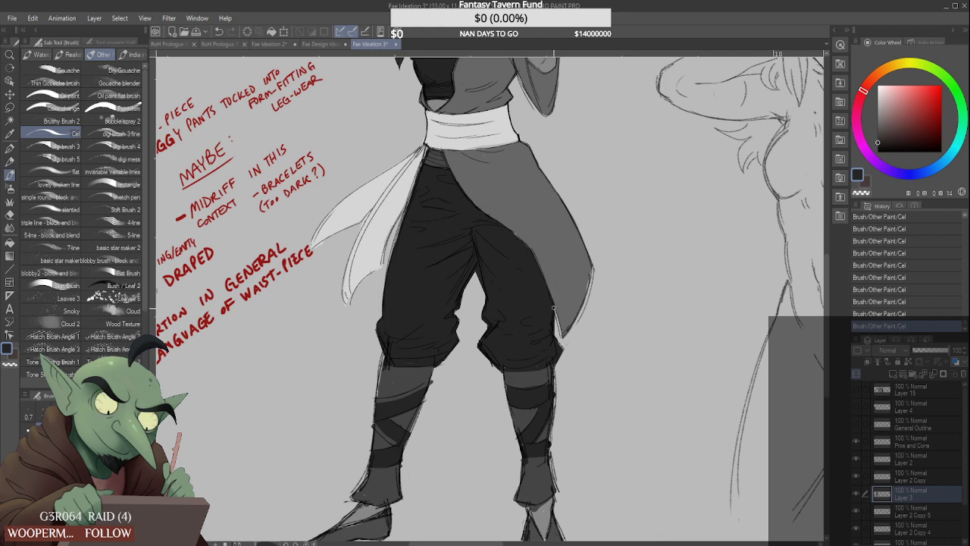
drag(552, 331, 562, 351)
Sample the mid-gray skin tone from the character's face for touching up the fills around the head
scroll(570, 283, down, 4)
scroll(567, 271, up, 2)
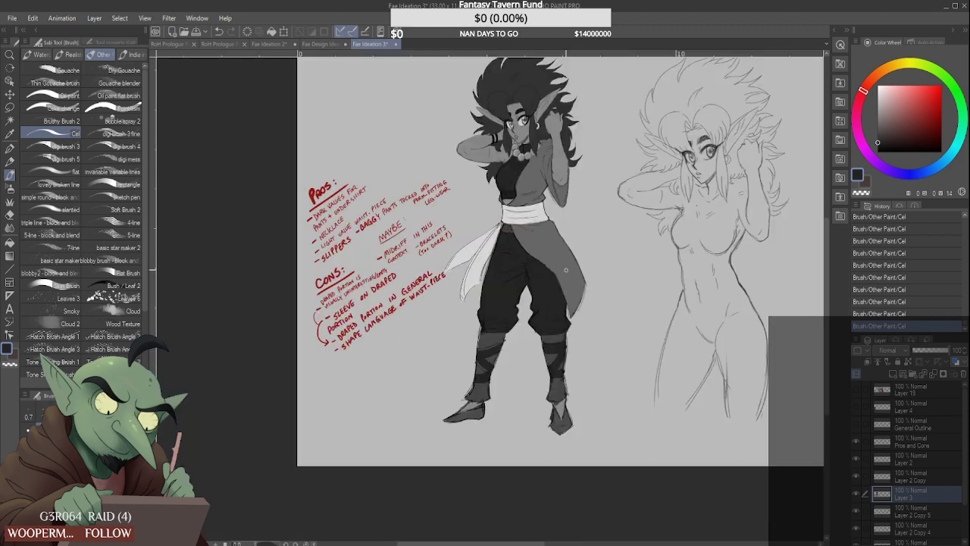
scroll(533, 172, down, 3)
scroll(508, 217, up, 6)
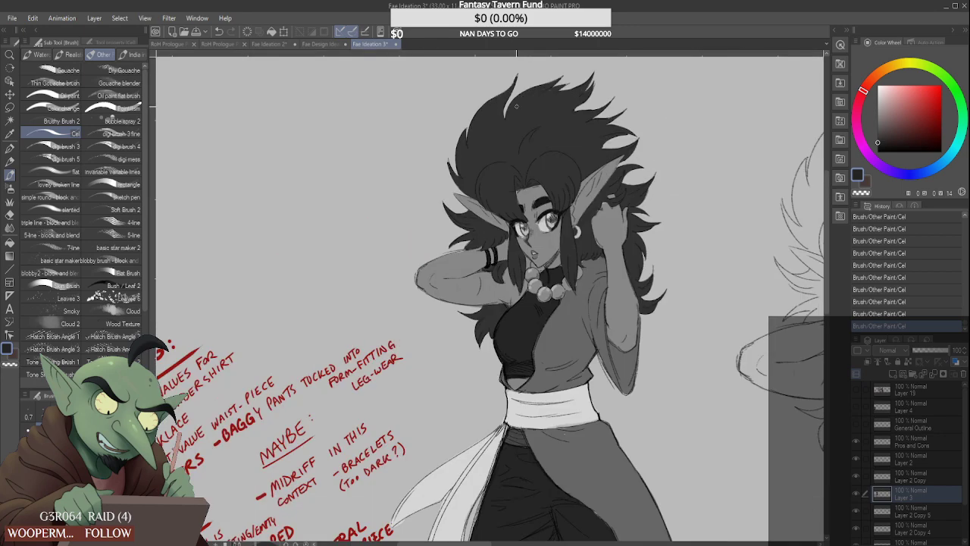
scroll(508, 217, up, 3)
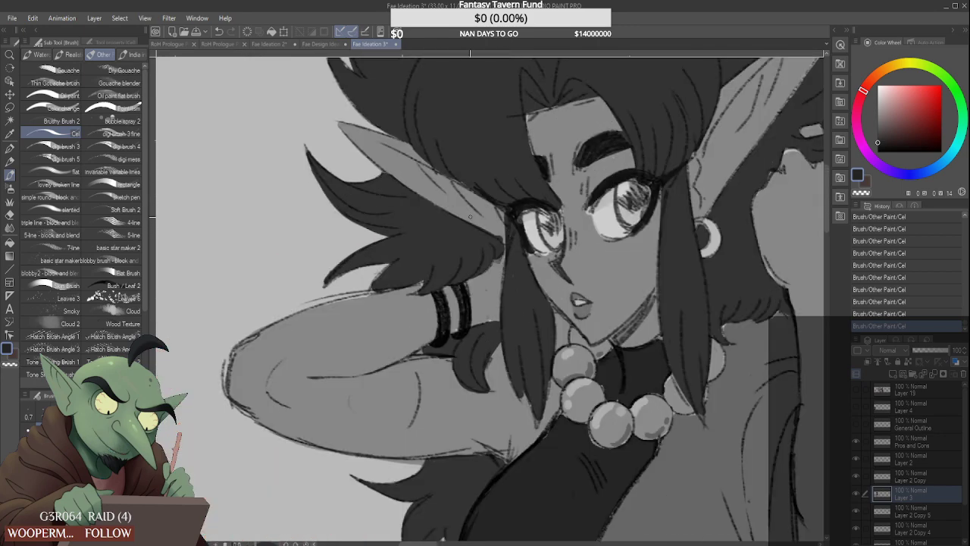
alt+click(554, 280)
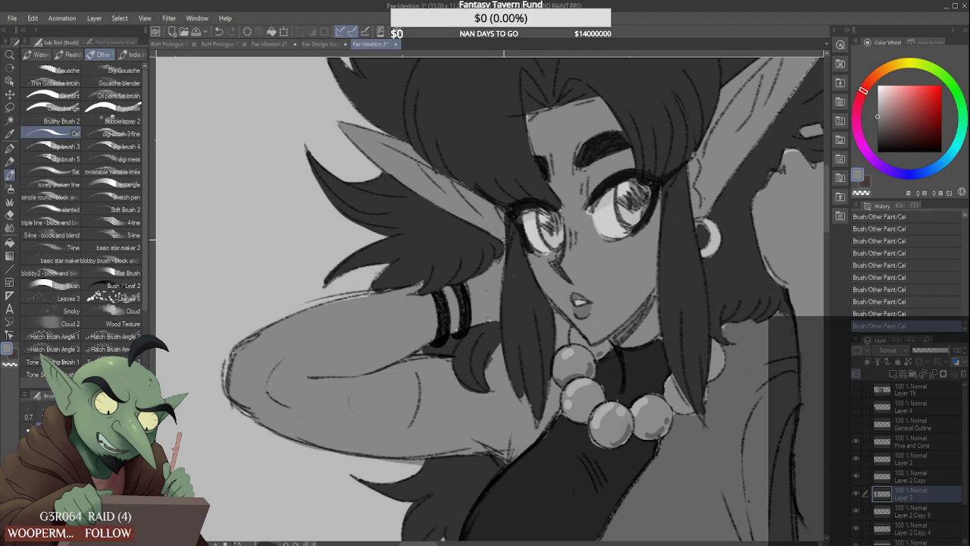
scroll(490, 249, down, 6)
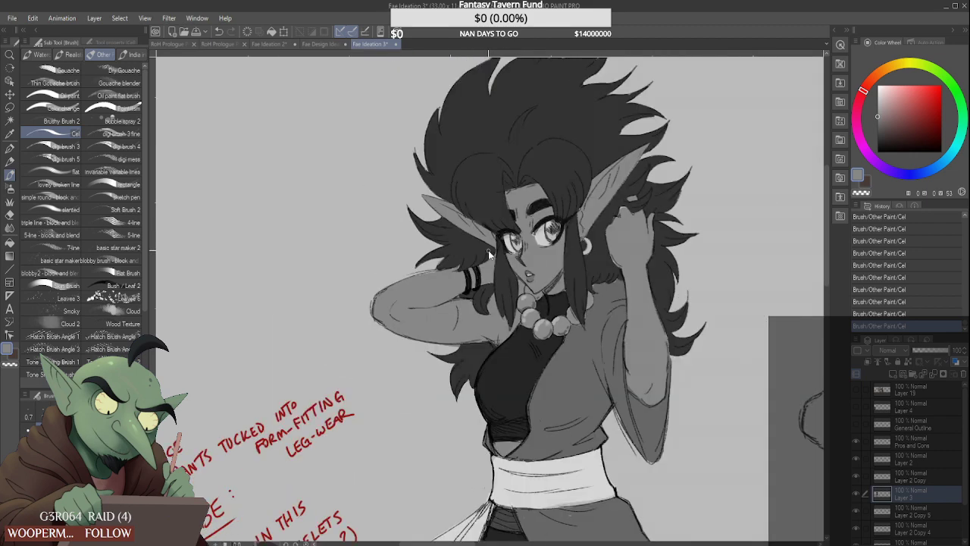
scroll(536, 304, up, 2)
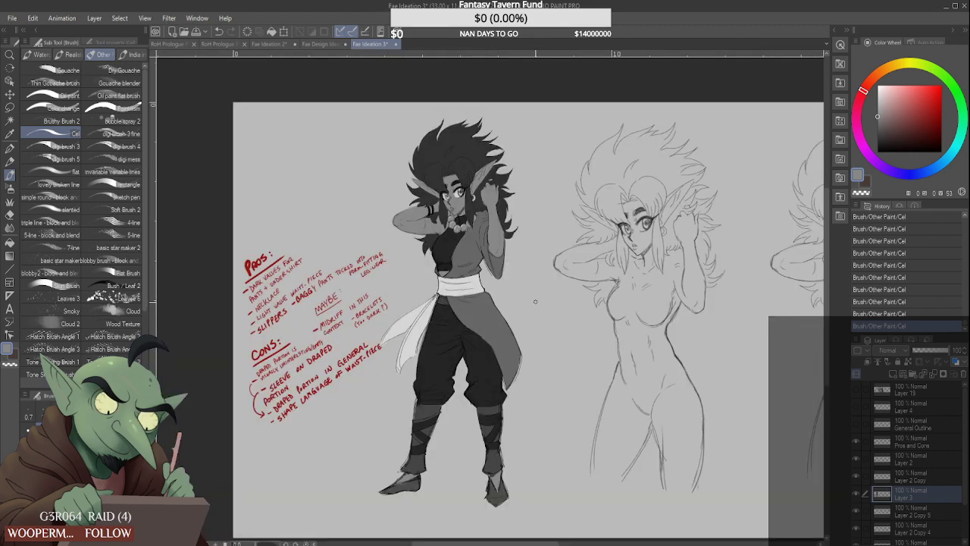
scroll(534, 303, down, 2)
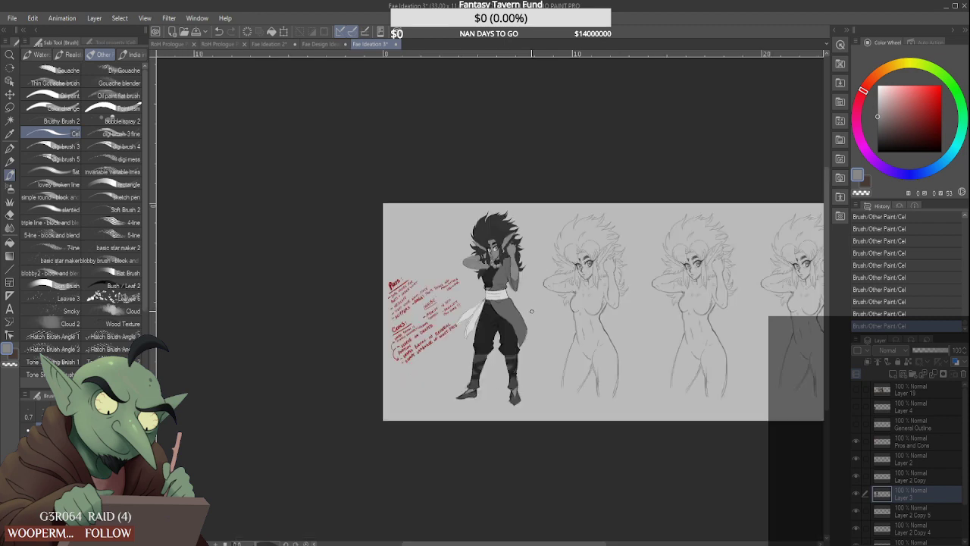
scroll(532, 310, up, 2)
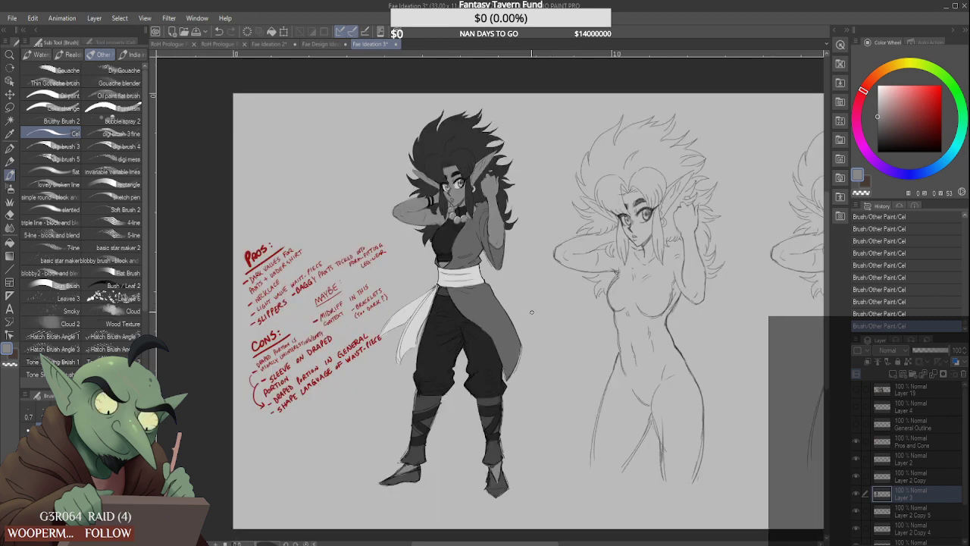
scroll(530, 311, down, 2)
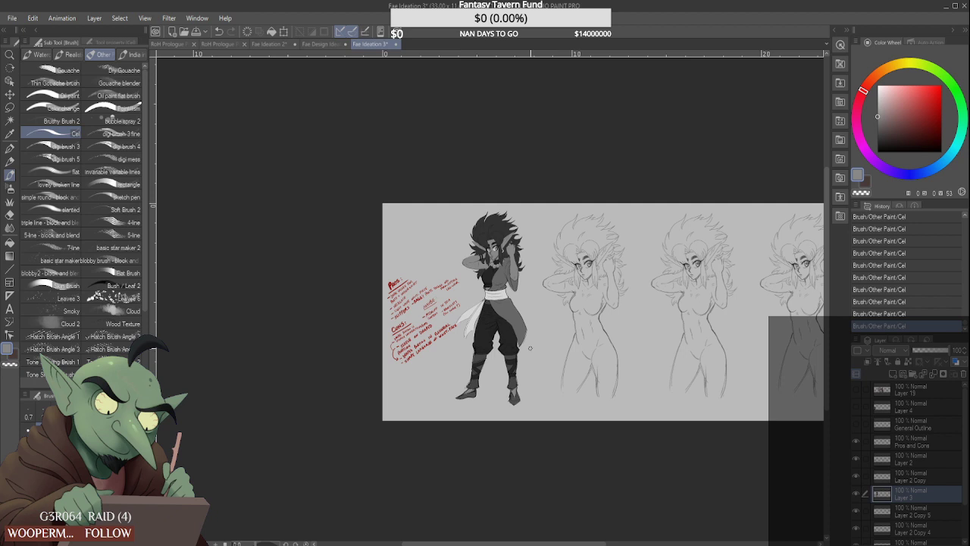
scroll(530, 348, up, 2)
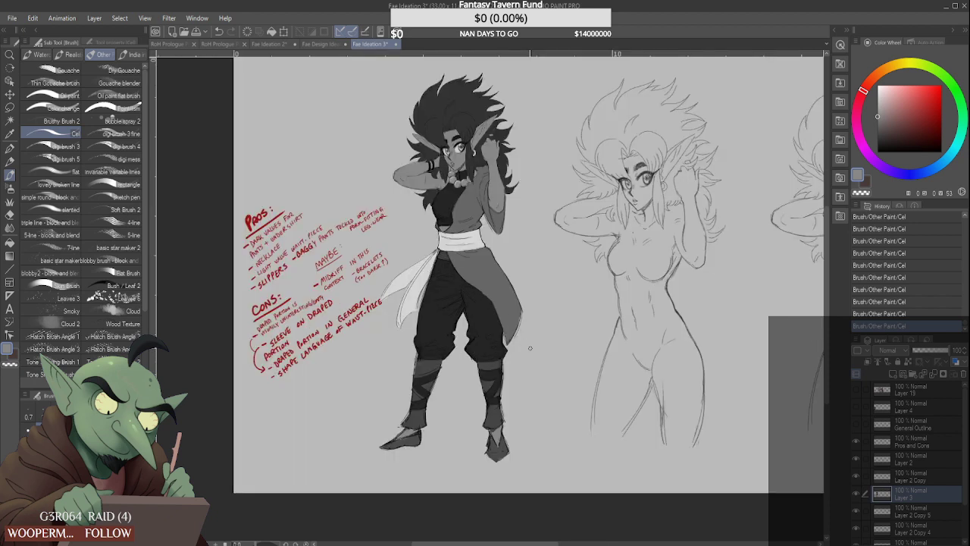
Hand-letter "ORIGIN" in gray in the empty area above the Pros notes, beside the grayscale character's hair
scroll(530, 347, down, 2)
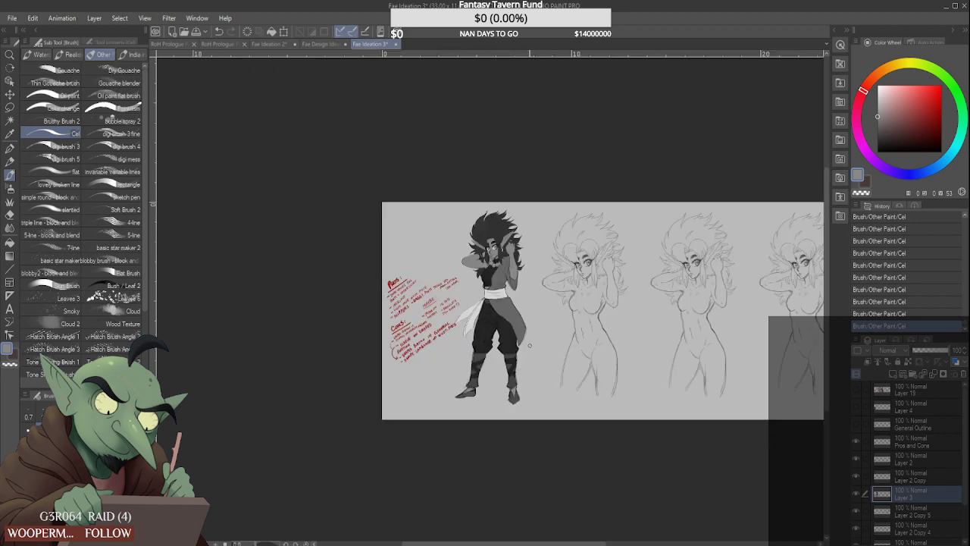
scroll(528, 340, down, 1)
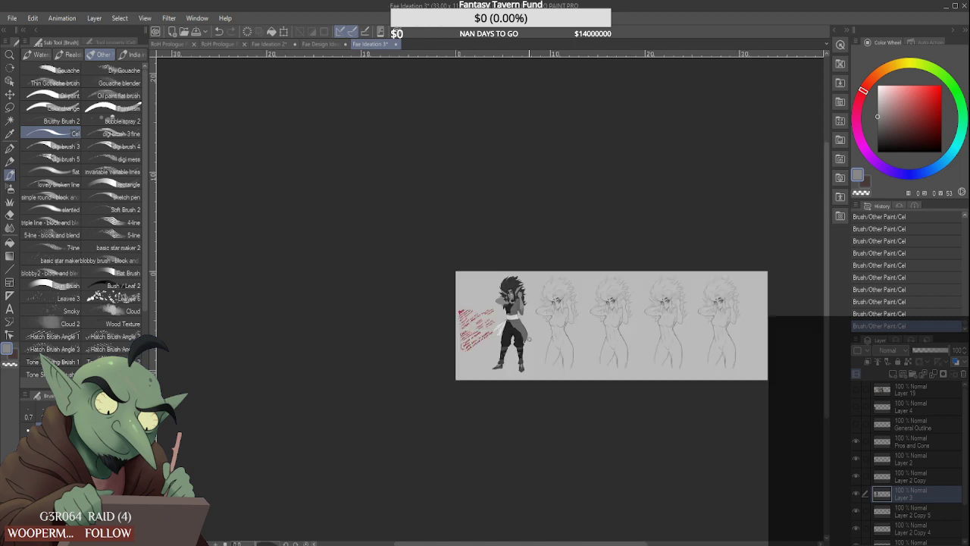
scroll(533, 338, up, 1)
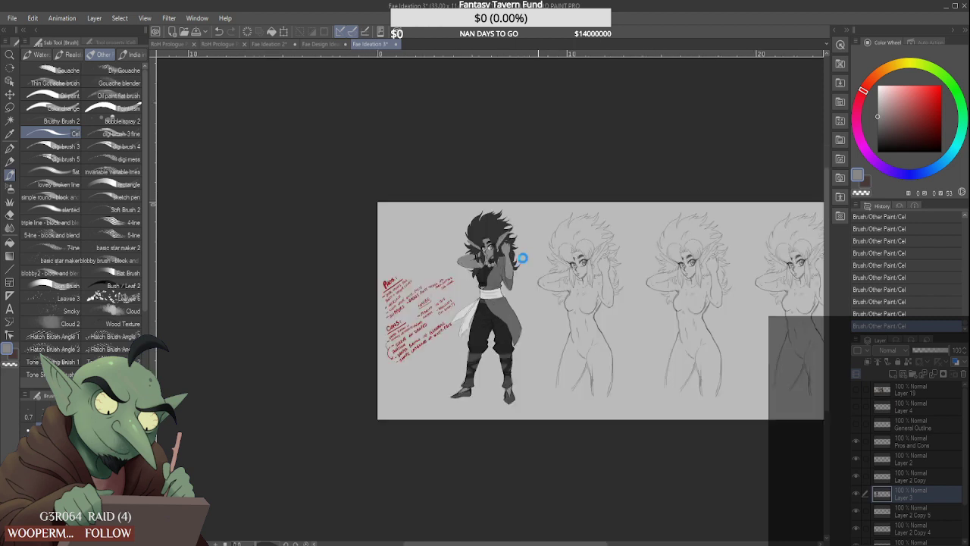
scroll(436, 200, up, 2)
scroll(436, 197, up, 2)
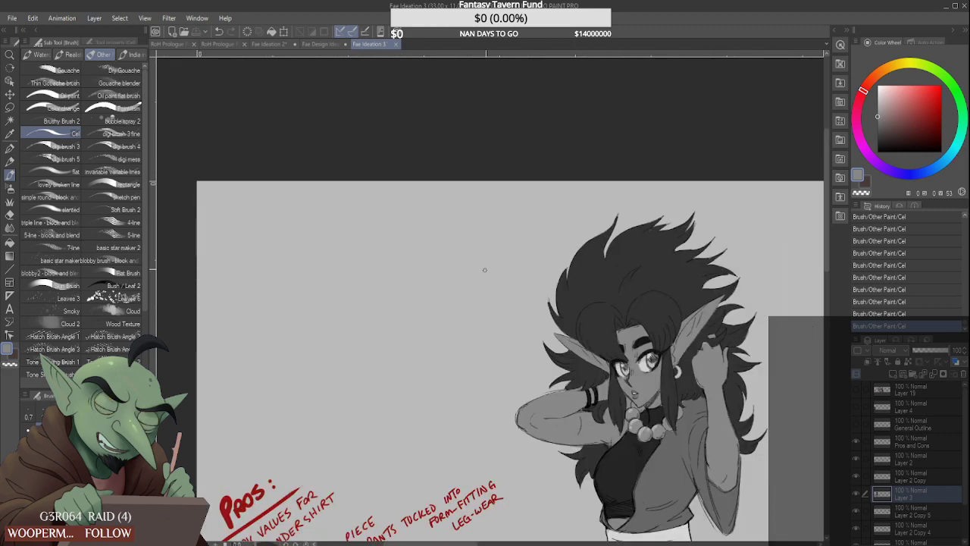
mouse_move(418, 247)
mouse_down()
mouse_move(435, 258)
mouse_move(481, 231)
mouse_up()
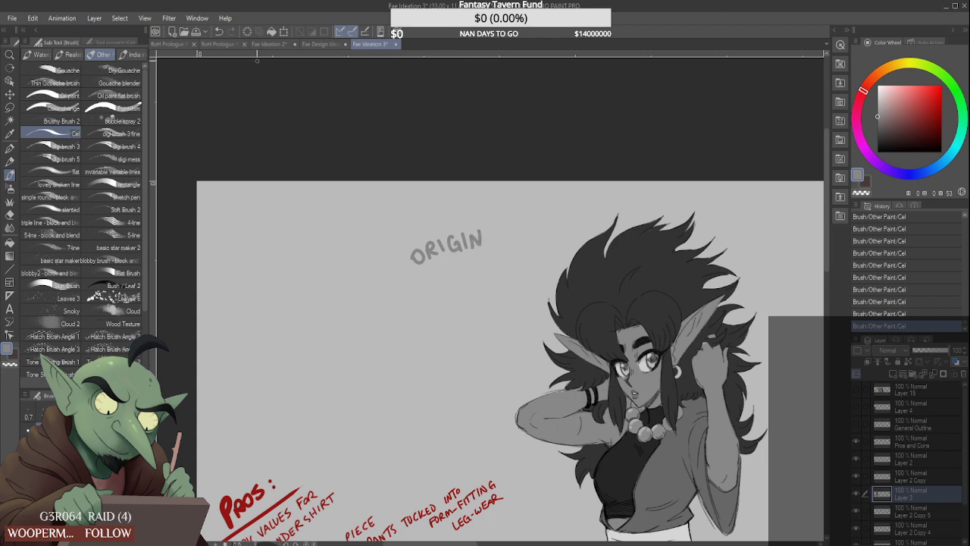
In the Fae Design Ideation document, draw a gray arrow beside the second outfit to point it out, and undo the stroke
click(312, 45)
mouse_move(350, 191)
mouse_down()
mouse_move(348, 225)
mouse_move(342, 216)
mouse_up()
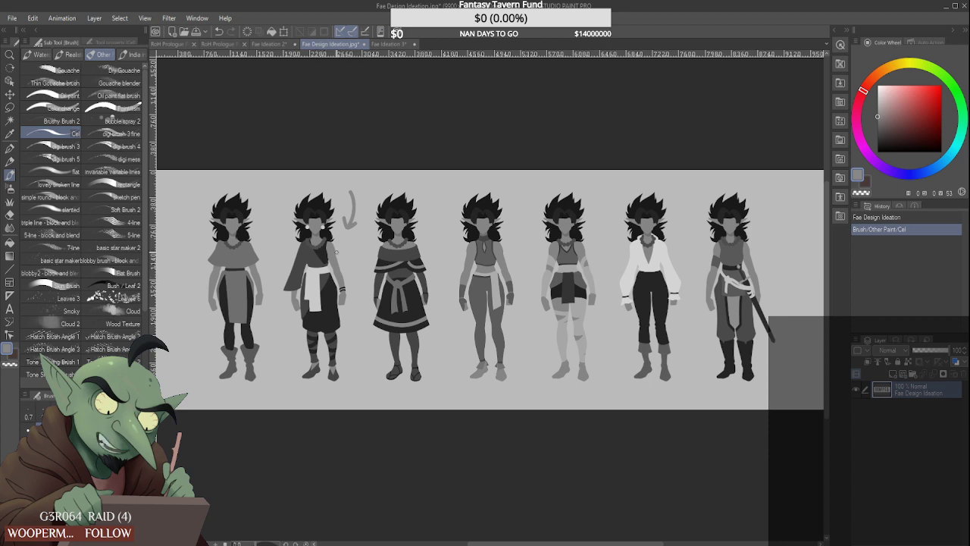
key(ctrl+z)
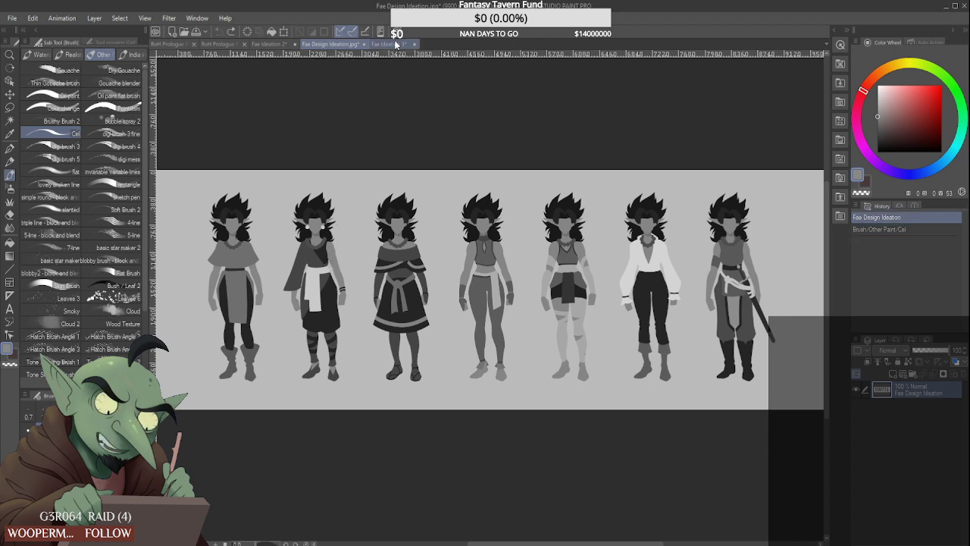
Back in the Fae Ideation 3 document, complete the gray hand-lettered label beside the character's hair so it reads "ORIGINAL BASE:"
click(390, 44)
drag(488, 244, 515, 240)
mouse_move(444, 257)
mouse_down()
mouse_move(443, 279)
mouse_move(469, 269)
mouse_up()
mouse_move(475, 255)
mouse_down()
mouse_move(469, 270)
mouse_move(482, 270)
mouse_up()
drag(483, 269, 484, 259)
drag(478, 254, 485, 251)
click(498, 255)
click(498, 265)
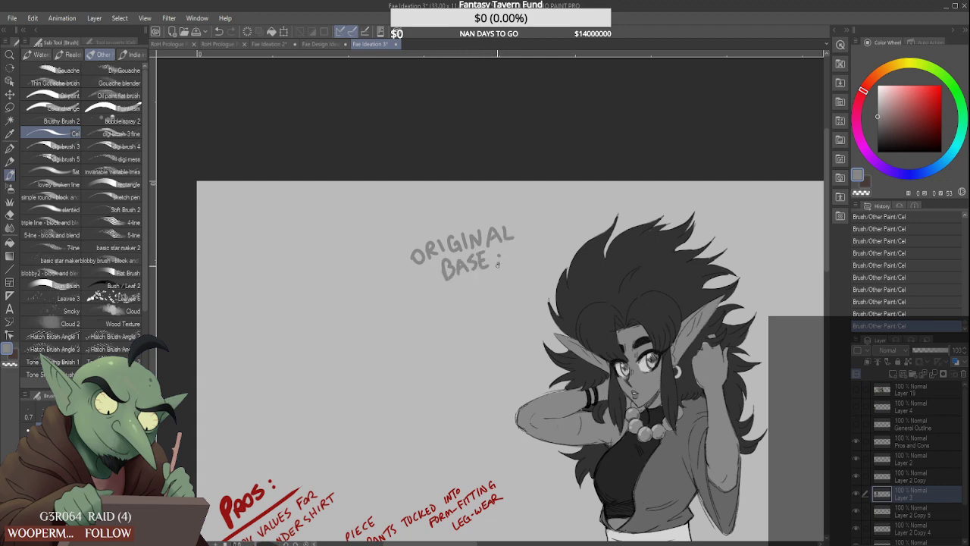
scroll(496, 258, down, 4)
scroll(483, 287, up, 3)
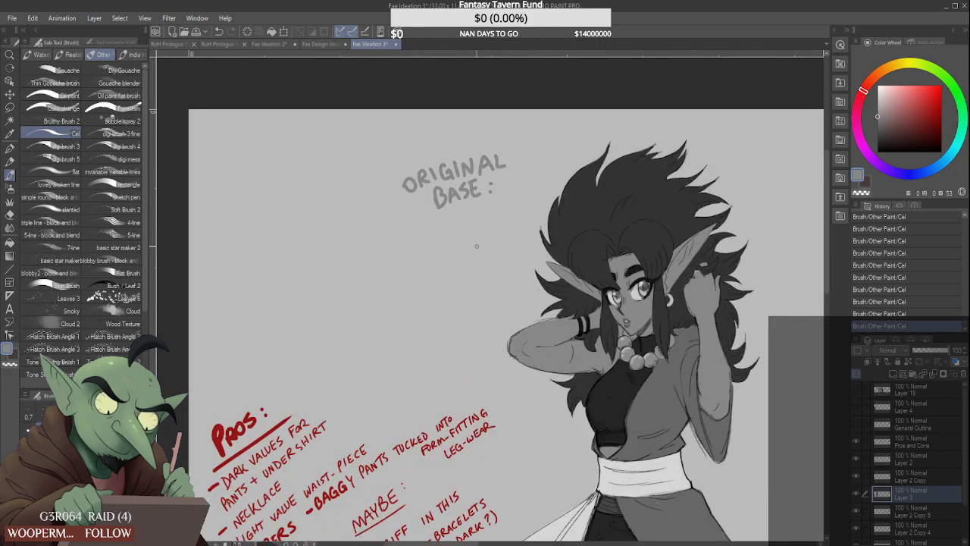
scroll(437, 263, down, 5)
scroll(437, 263, up, 2)
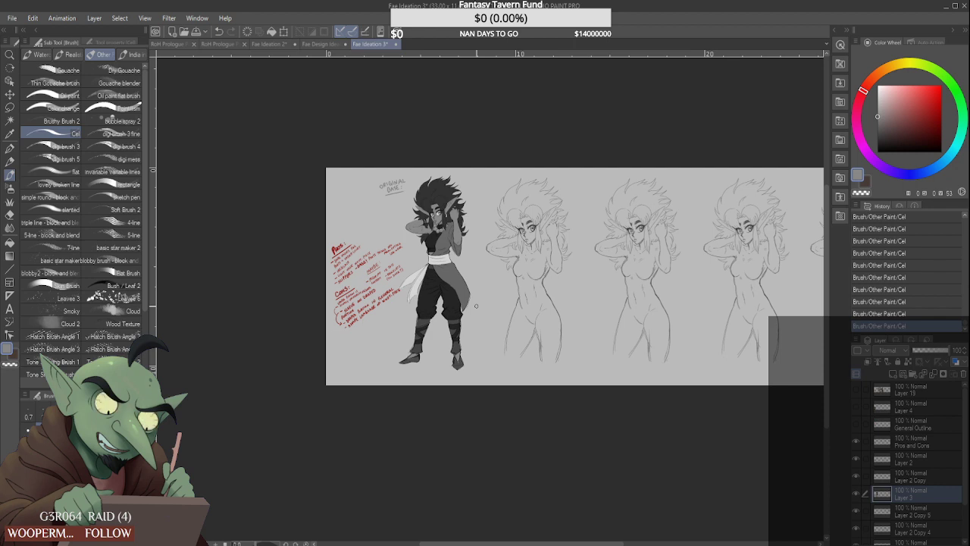
Save the Fae Ideation 3 document
scroll(615, 307, up, 1)
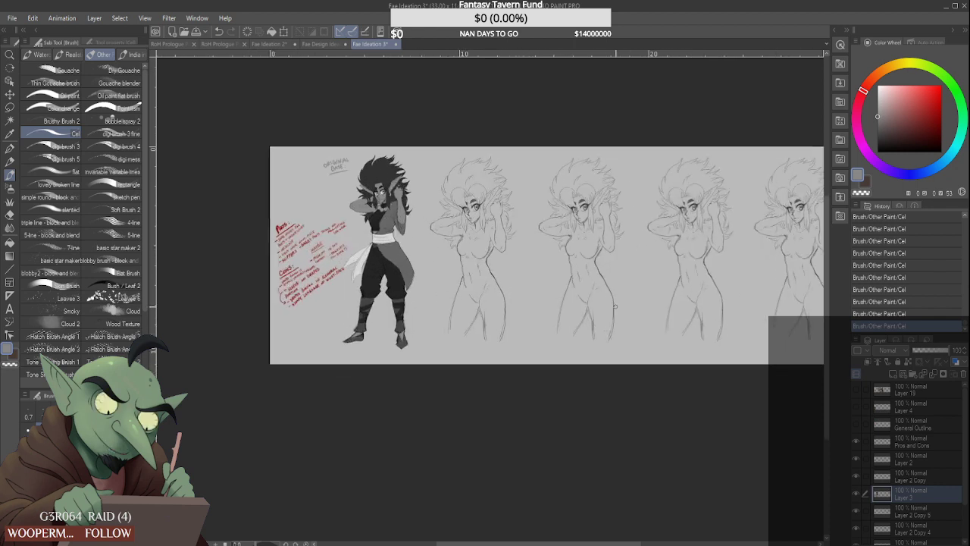
scroll(582, 284, up, 1)
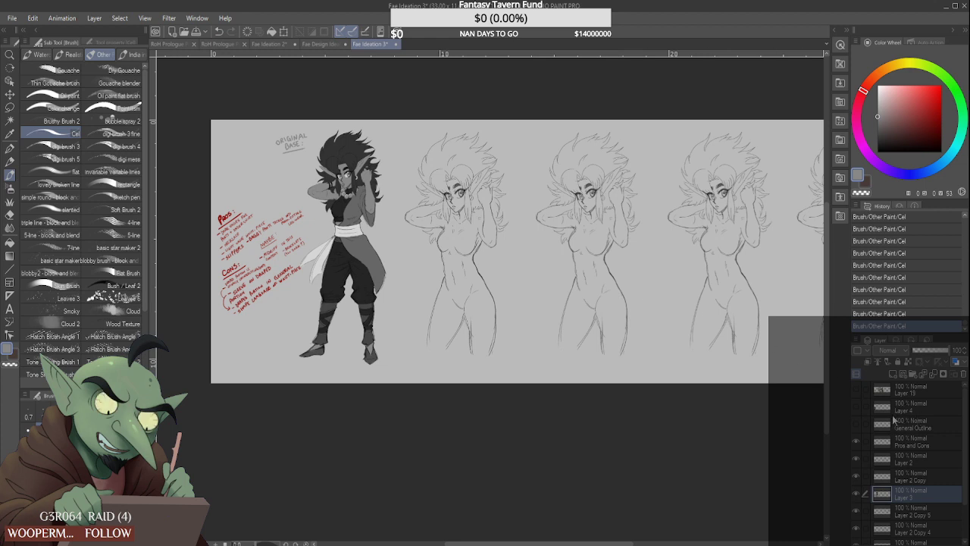
key(ctrl+s)
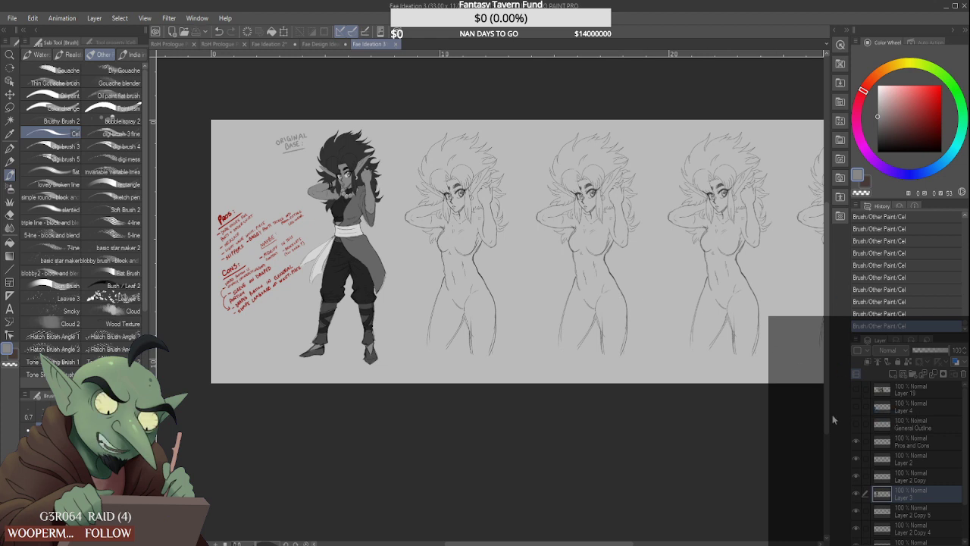
Show the General Outline layer briefly to check how its notes sit against the Pros and Cons notes, and hide it again
click(856, 423)
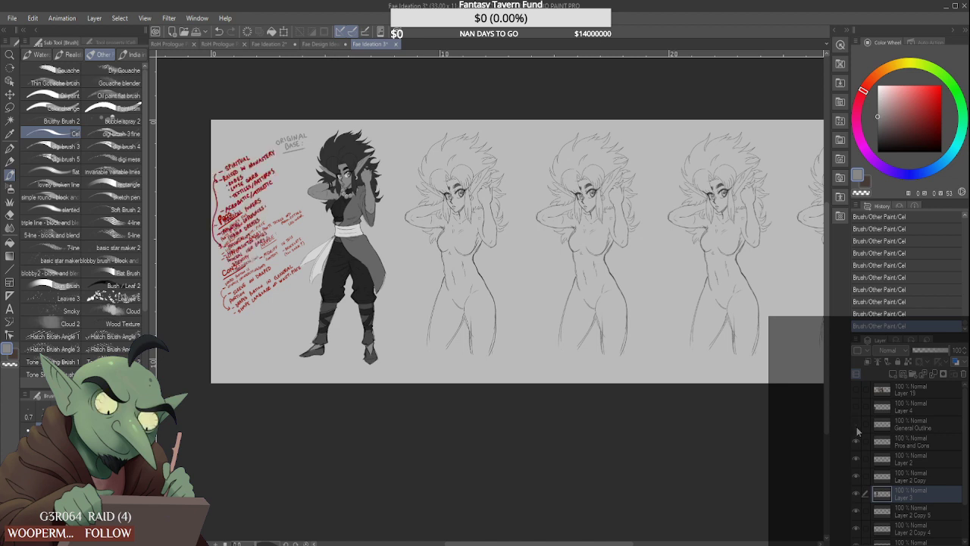
click(857, 429)
click(857, 429)
click(856, 429)
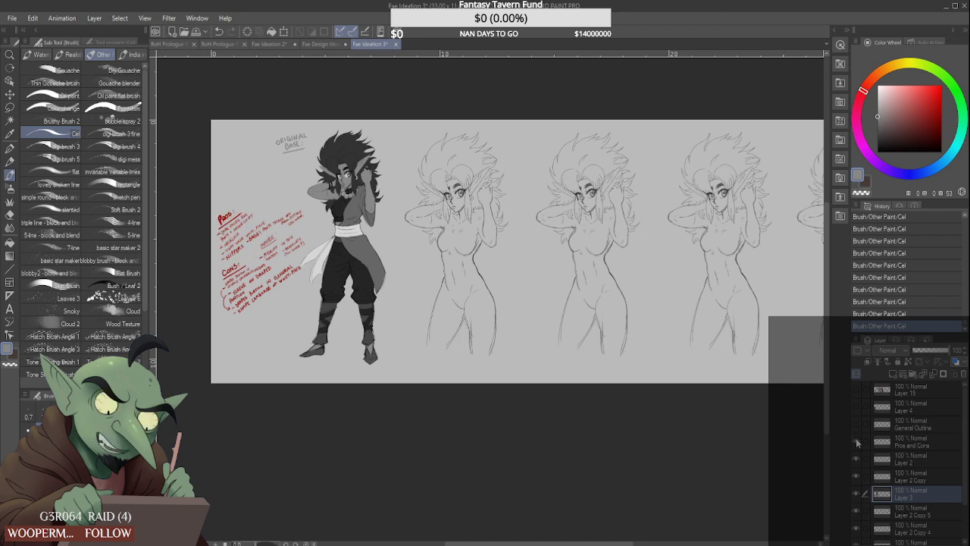
Move the Pros and Cons notes straight down into the lower-left corner of the canvas
click(899, 441)
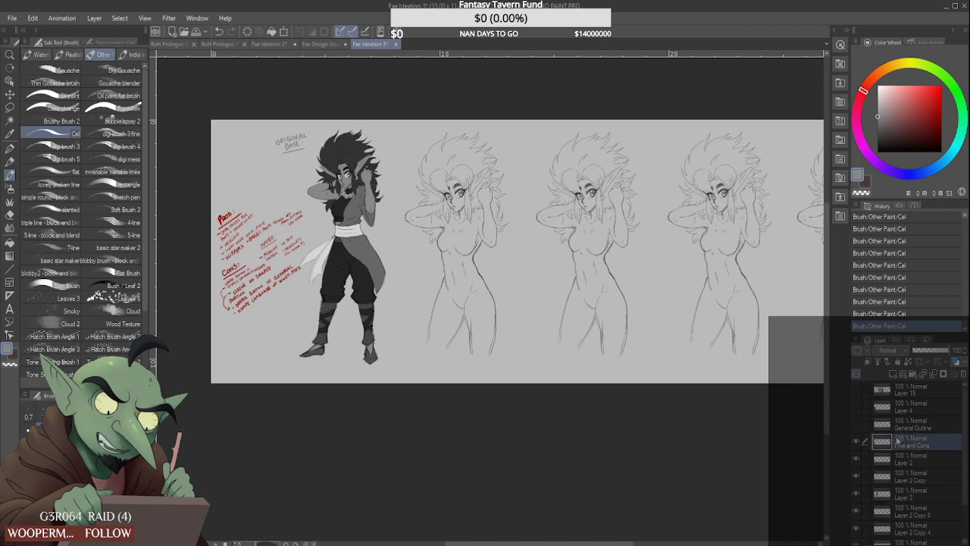
key(ctrl+t)
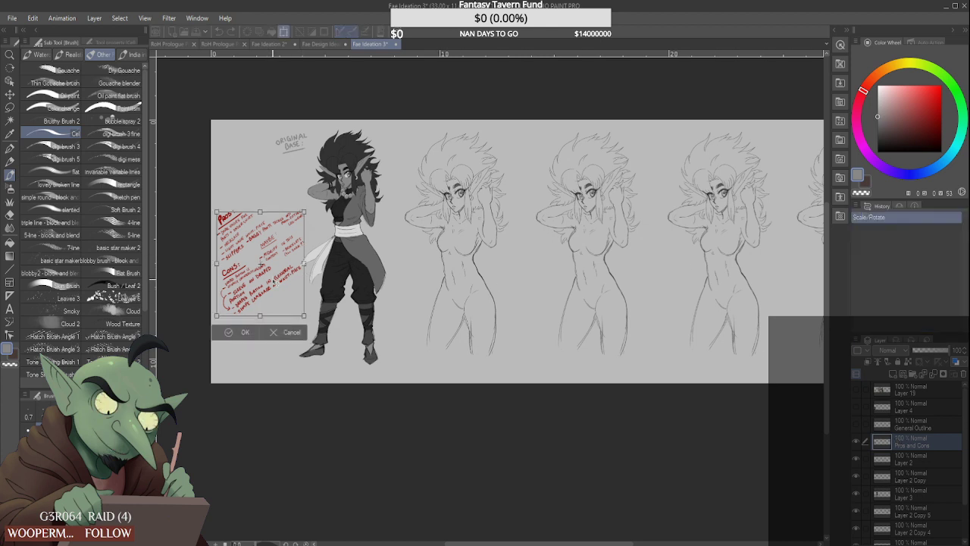
drag(261, 282, 262, 346)
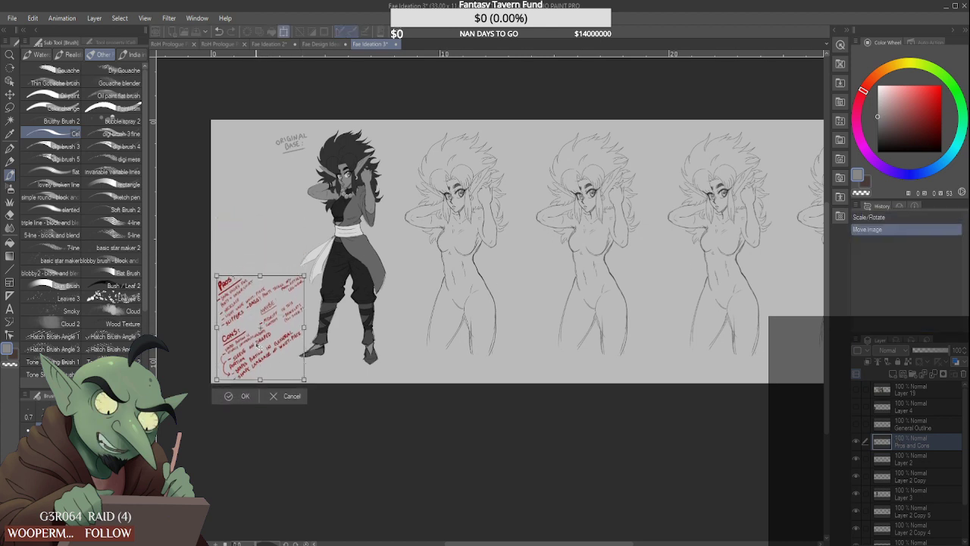
click(240, 396)
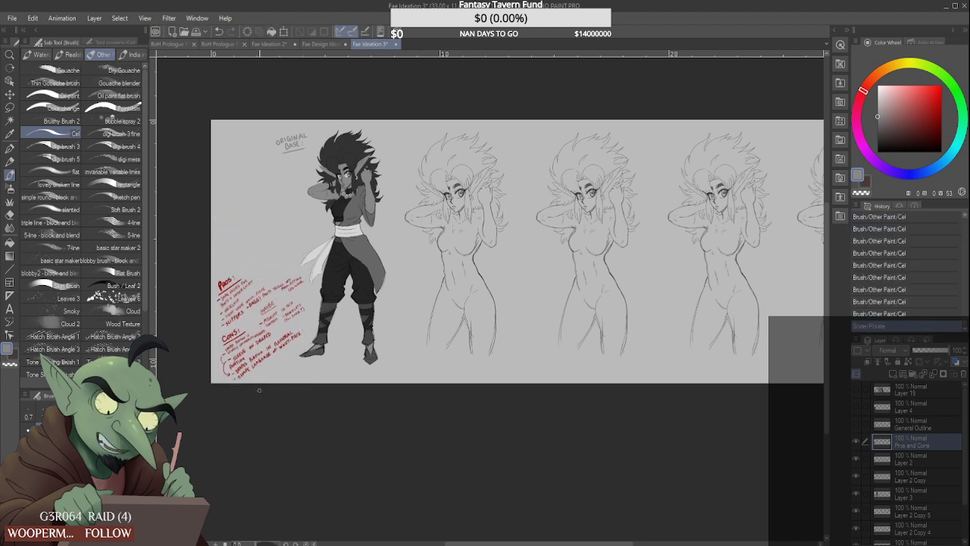
Show the General Outline layer and rotate, resize and move its notes into the space above the Pros and Cons notes
click(856, 425)
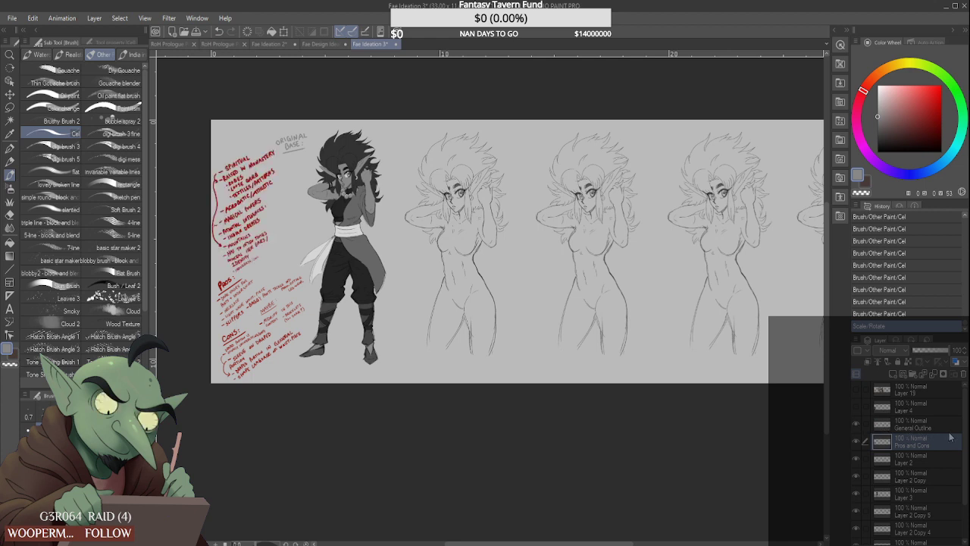
click(943, 428)
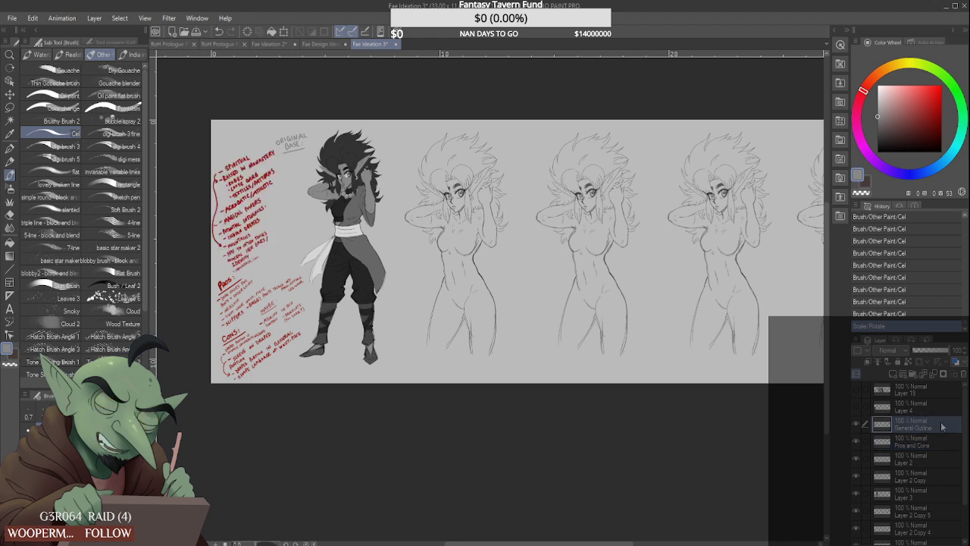
key(ctrl+t)
drag(303, 170, 282, 169)
drag(271, 189, 290, 189)
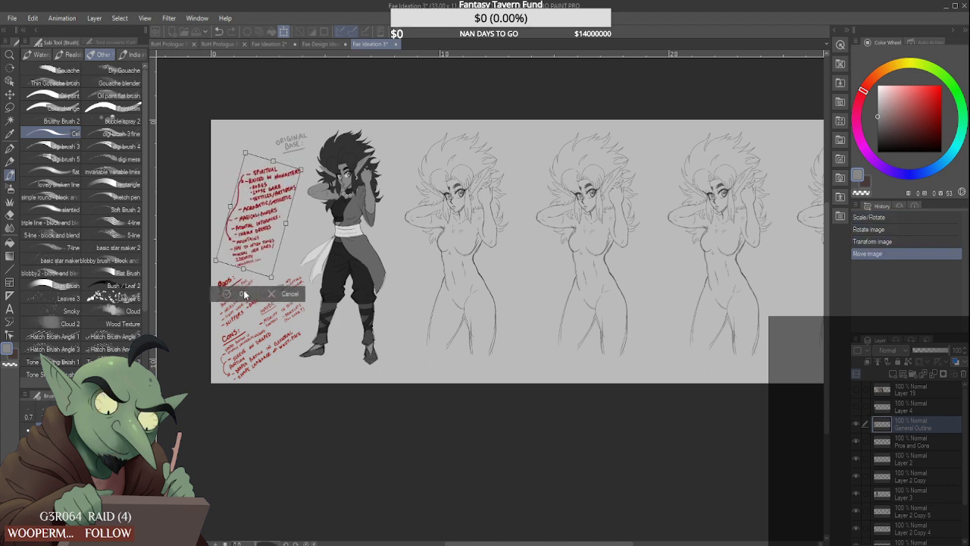
click(243, 295)
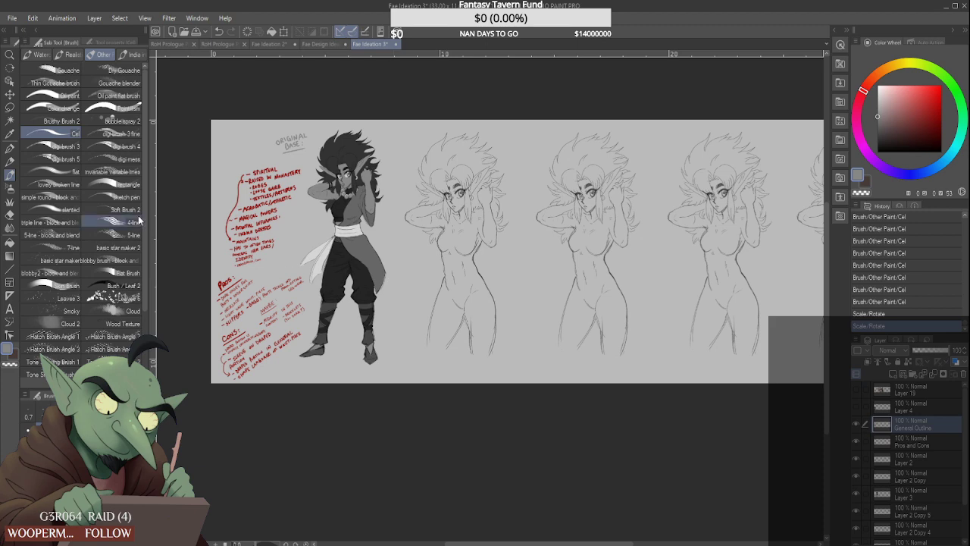
Examine the original base character, its red notes and the row of blank base figures beside it
scroll(232, 168, up, 1)
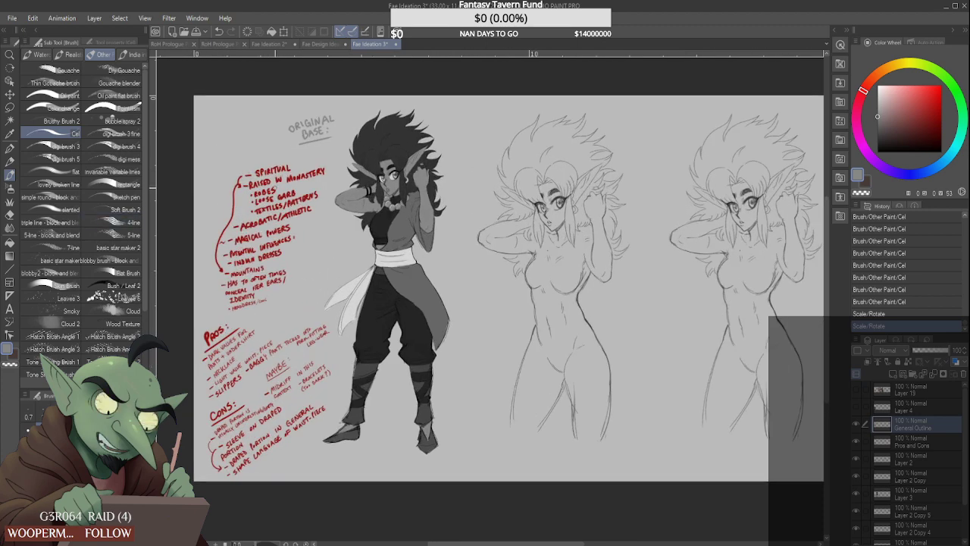
scroll(279, 182, up, 1)
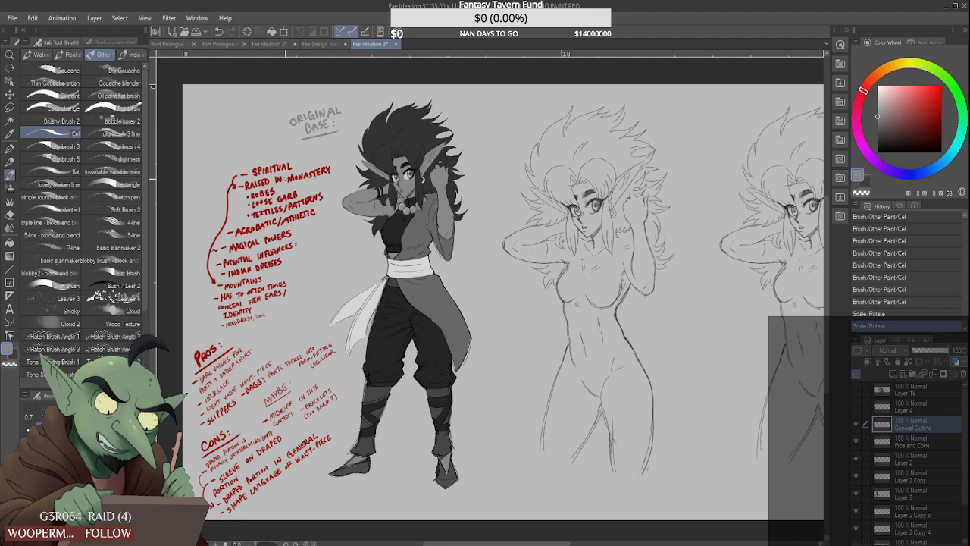
scroll(284, 180, up, 3)
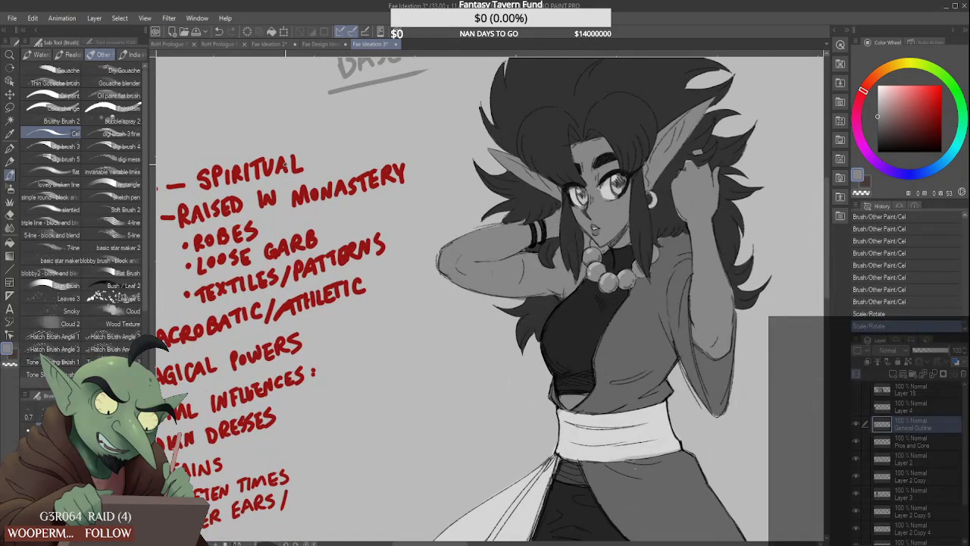
scroll(283, 164, down, 4)
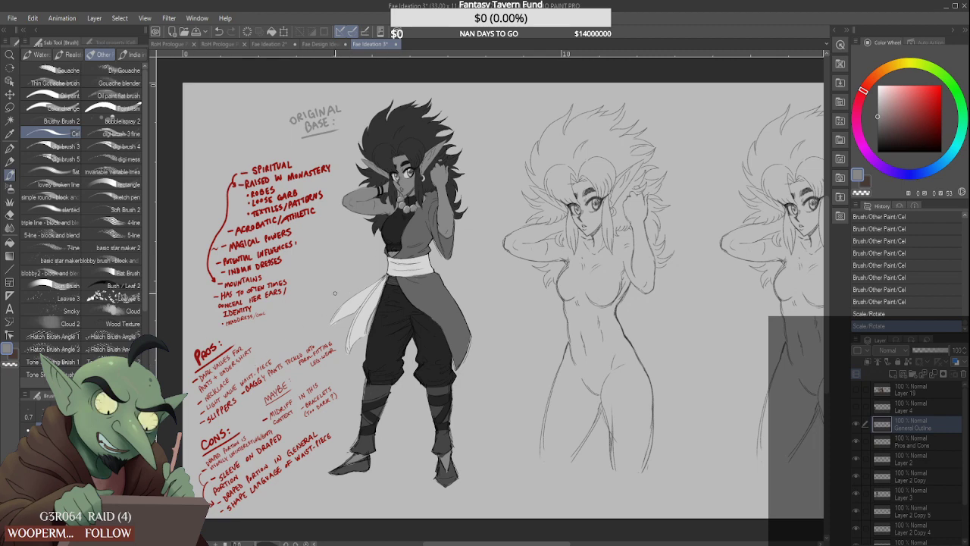
scroll(259, 271, down, 4)
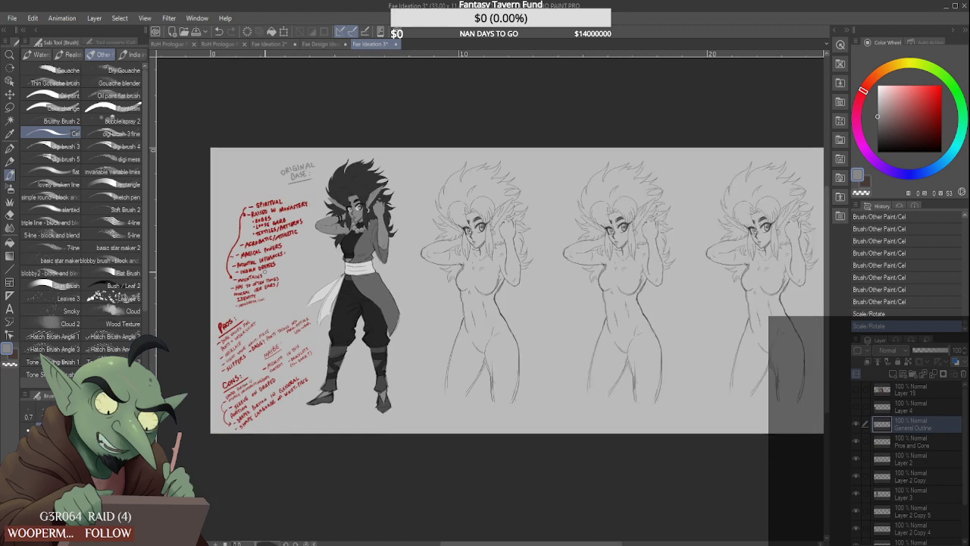
scroll(264, 271, up, 2)
scroll(485, 322, down, 2)
scroll(493, 320, up, 3)
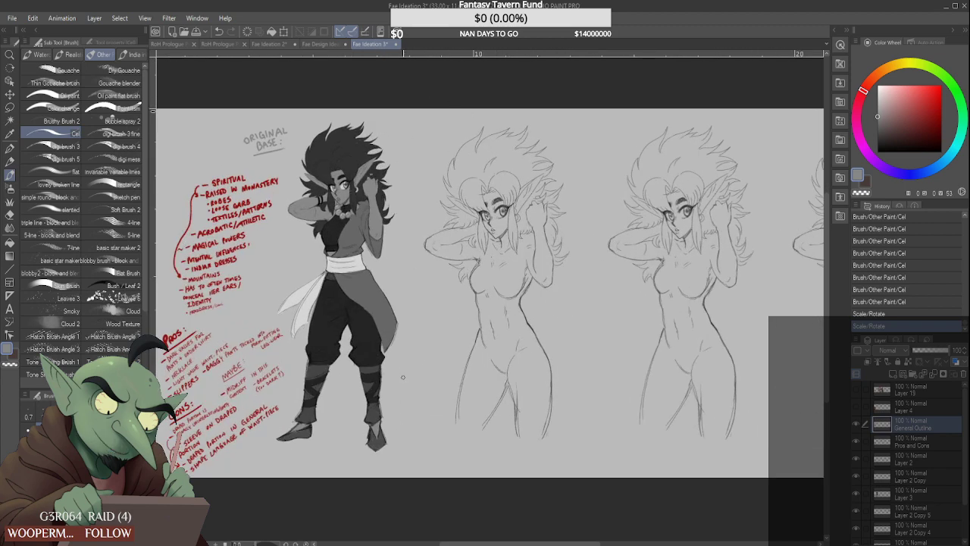
scroll(447, 370, down, 3)
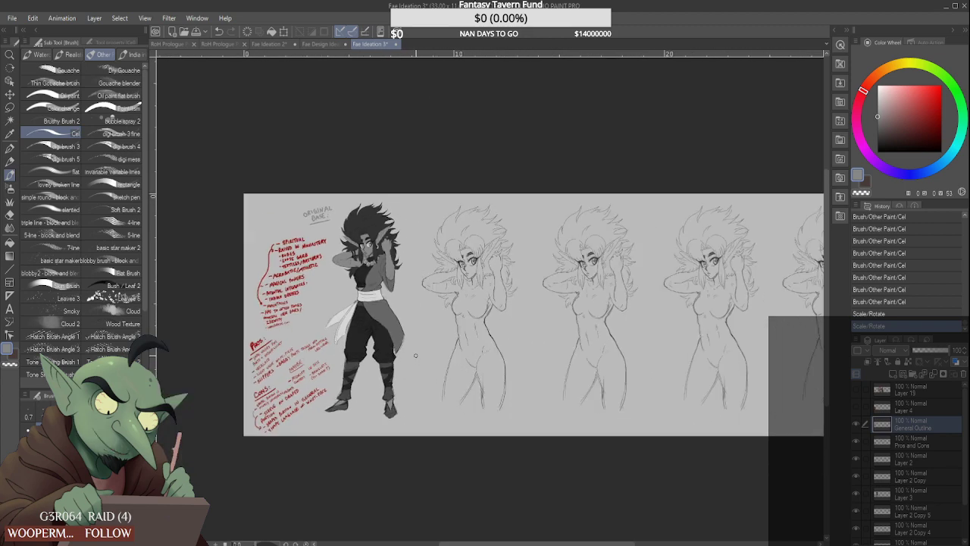
scroll(416, 353, up, 3)
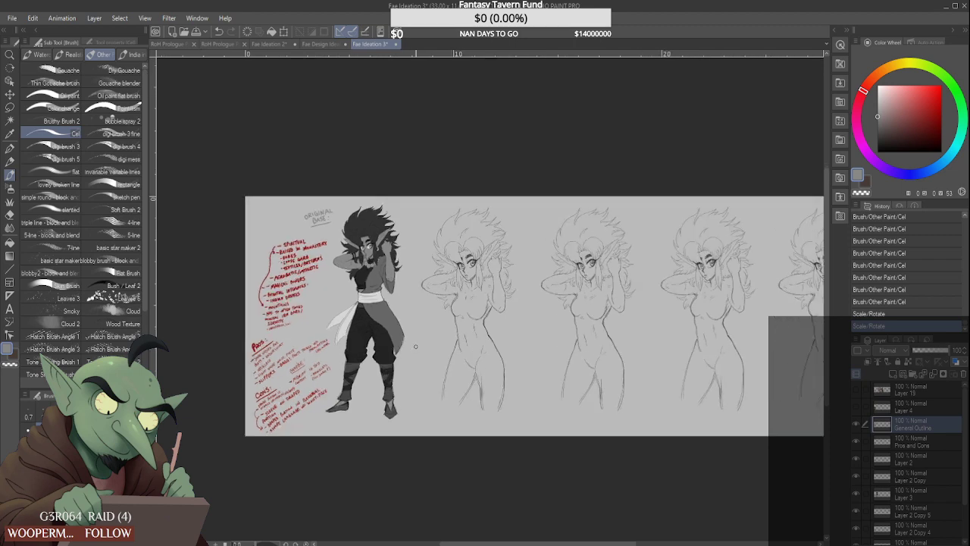
scroll(415, 342, up, 1)
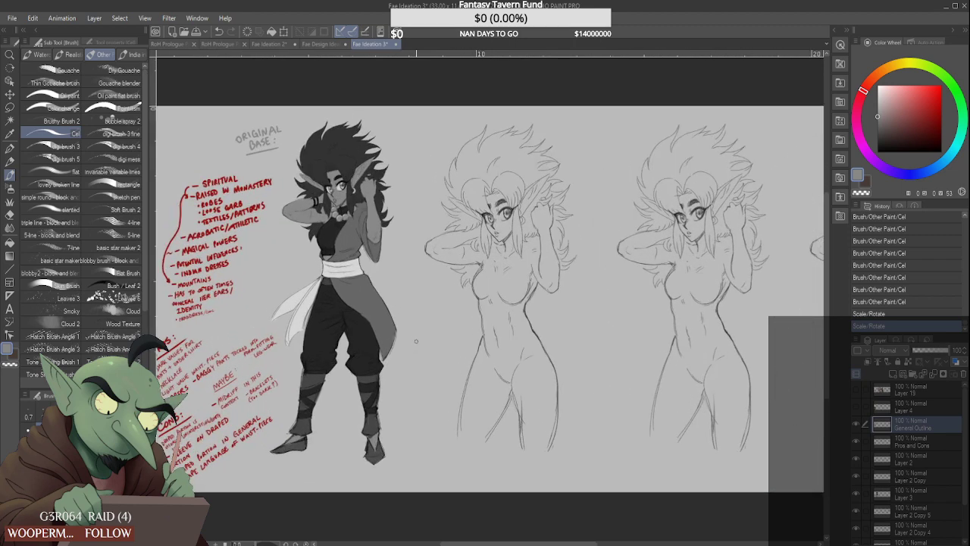
scroll(416, 340, down, 1)
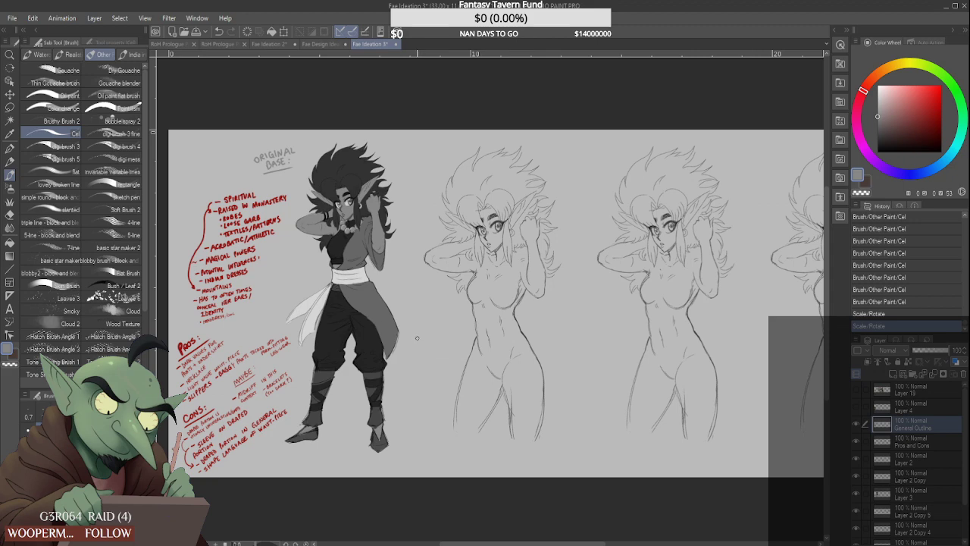
scroll(417, 338, down, 3)
scroll(417, 338, up, 2)
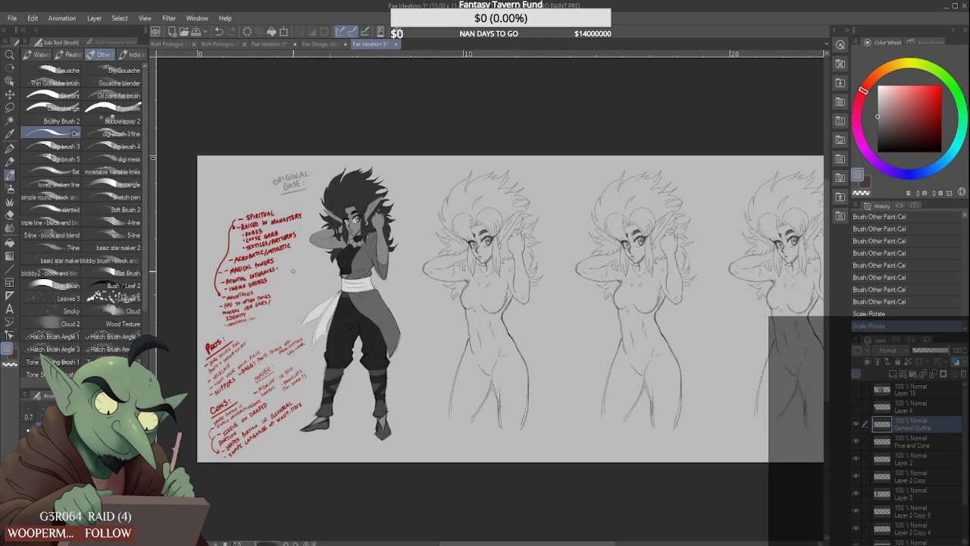
scroll(293, 271, down, 3)
scroll(713, 347, up, 3)
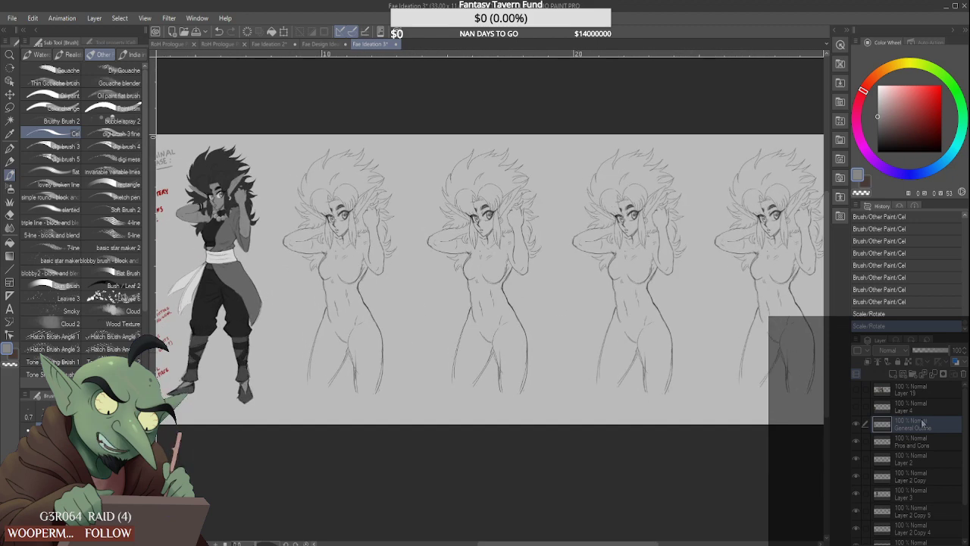
Toggle the visibility of Layer 2, Layer 3, Layer 2 Copy 5 and Layer 2 Copy 4 to identify what each one holds
scroll(923, 423, down, 2)
scroll(637, 368, down, 2)
scroll(623, 373, up, 2)
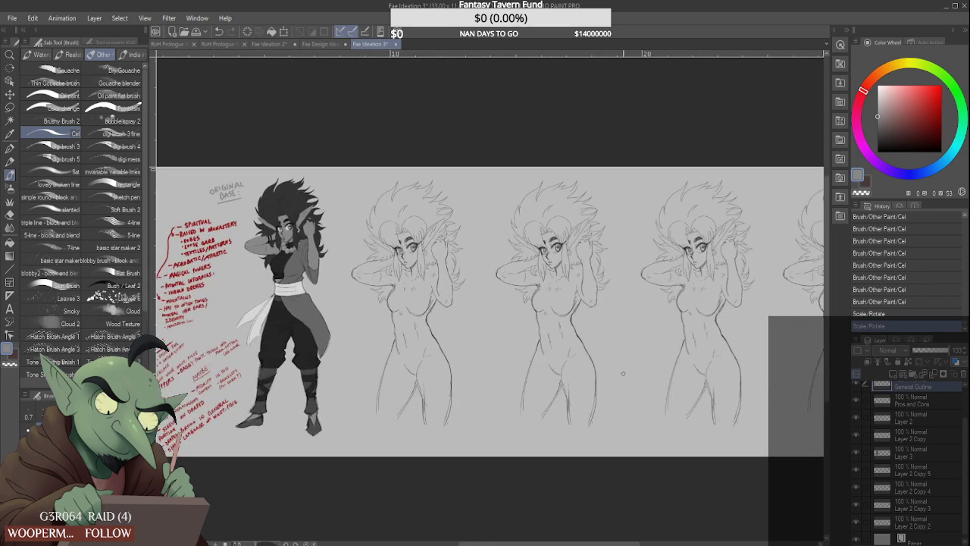
scroll(929, 428, up, 1)
click(921, 447)
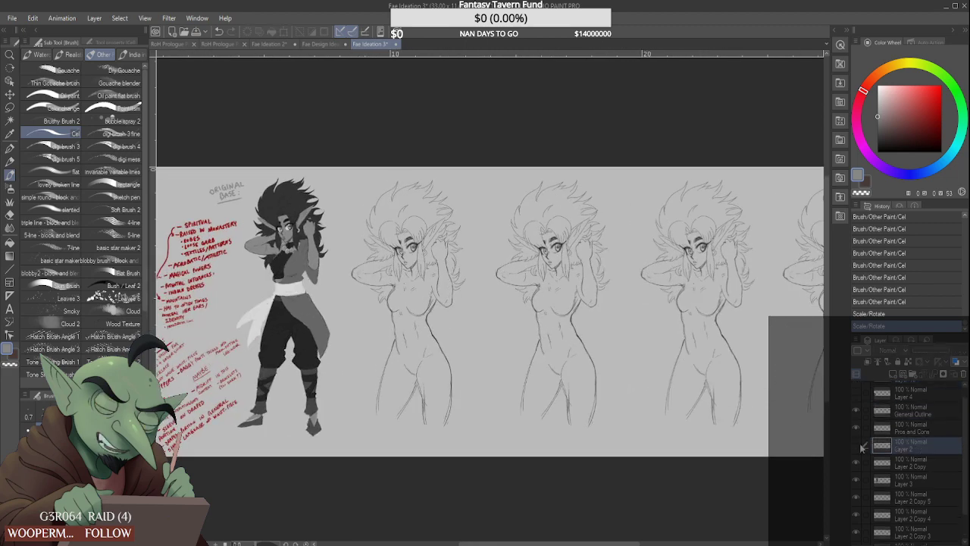
click(859, 446)
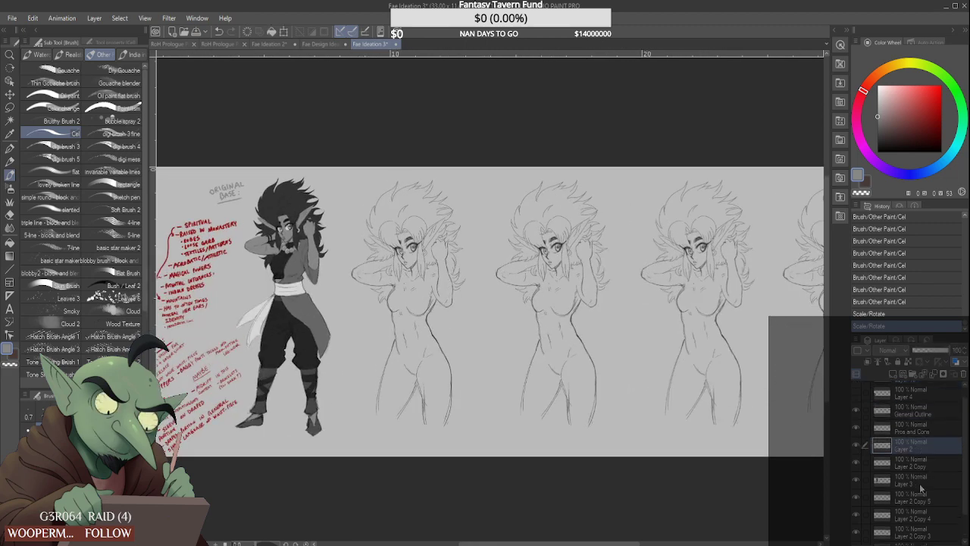
click(921, 483)
click(857, 480)
click(857, 480)
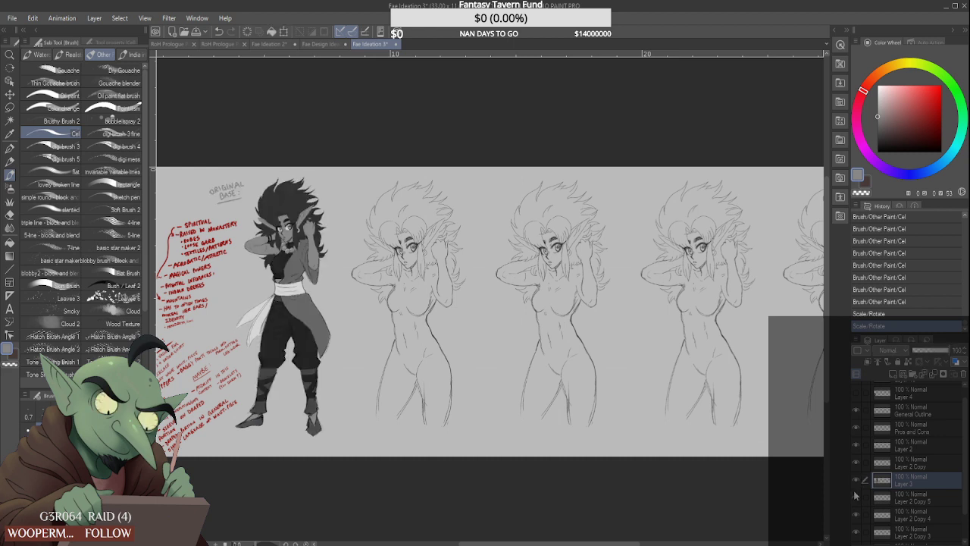
click(856, 498)
click(856, 498)
click(858, 516)
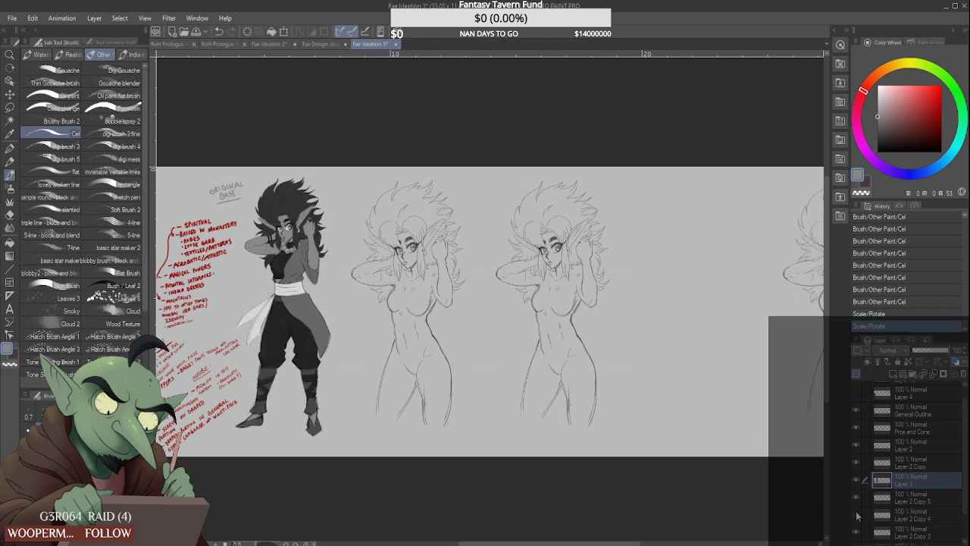
click(858, 515)
Reorder Layer 2 Copy 2 to sit directly beneath Layer 3 and rename it Design 2
scroll(879, 508, down, 1)
click(934, 522)
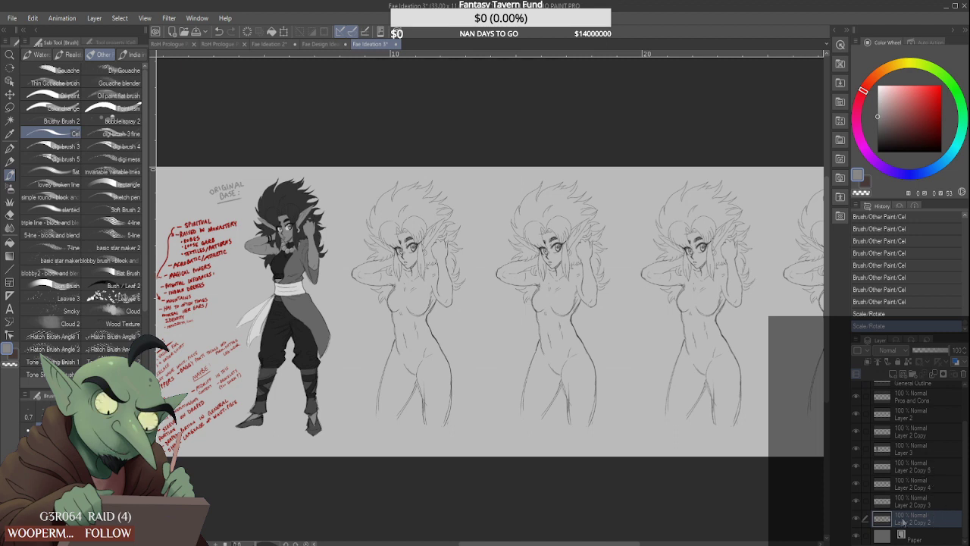
drag(891, 523, 905, 466)
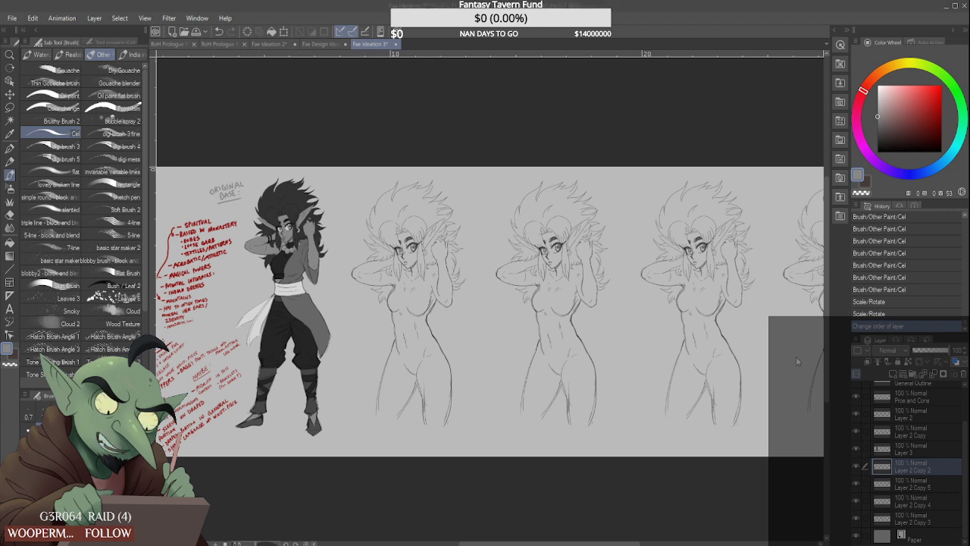
click(566, 273)
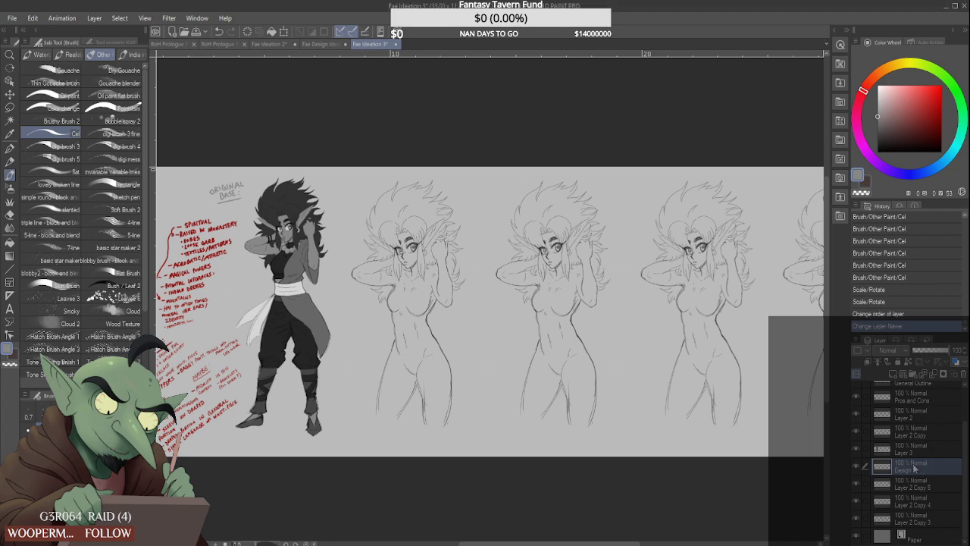
Try to merge Layer 2 Copy down into Layer 3 and check the merged layer by toggling its visibility
scroll(684, 390, down, 1)
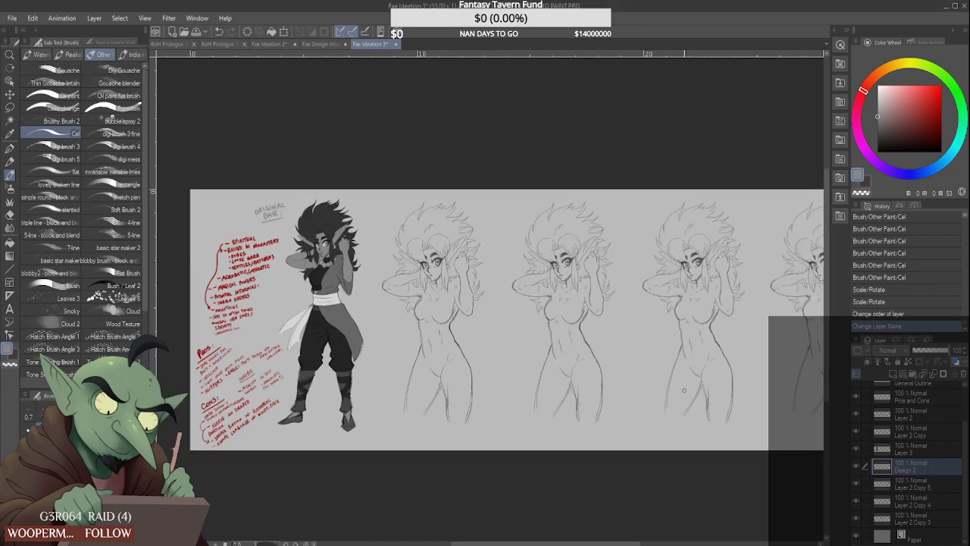
click(856, 414)
click(856, 414)
click(934, 436)
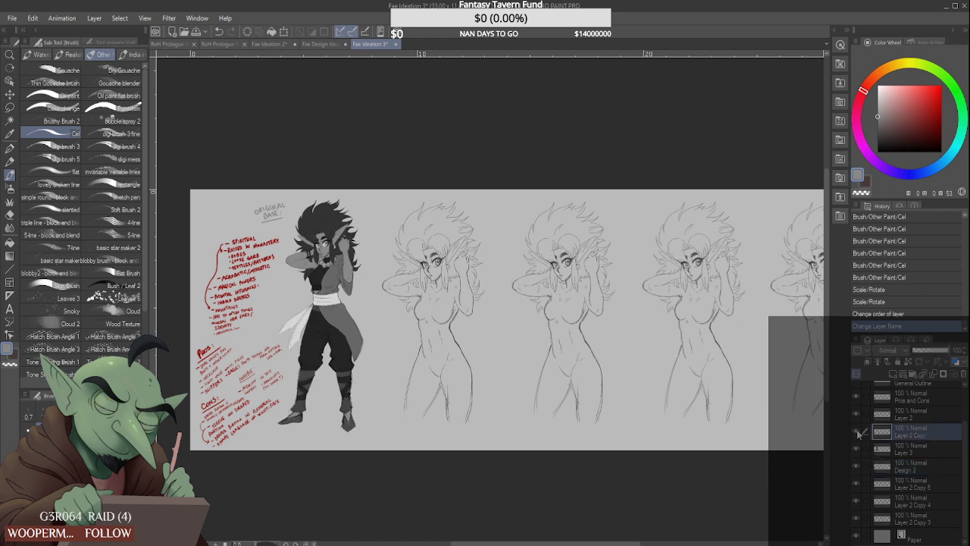
click(922, 370)
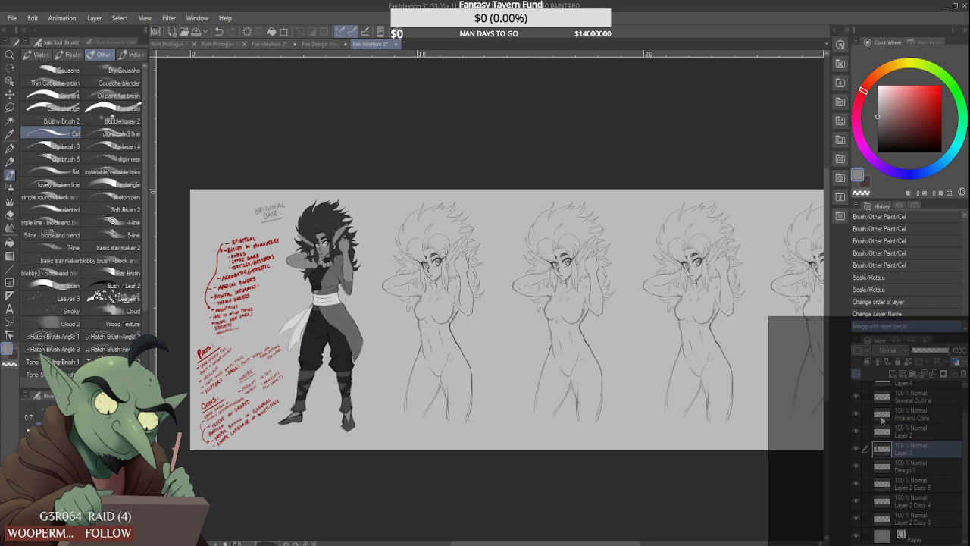
click(857, 450)
click(856, 450)
click(856, 450)
click(856, 451)
key(ctrl+z)
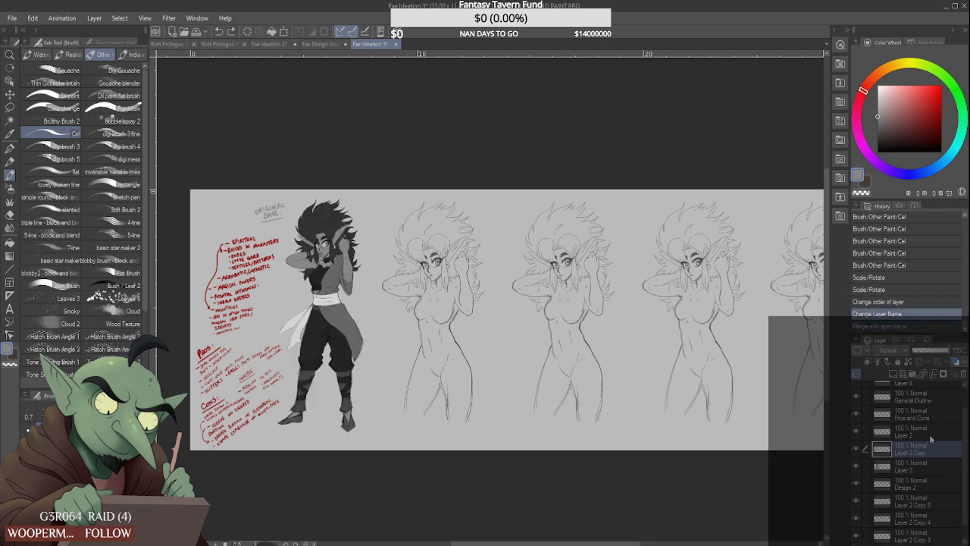
Merge Layer 2 down into Layer 2 Copy and check the merged layer by toggling its visibility
click(872, 429)
key(ctrl+e)
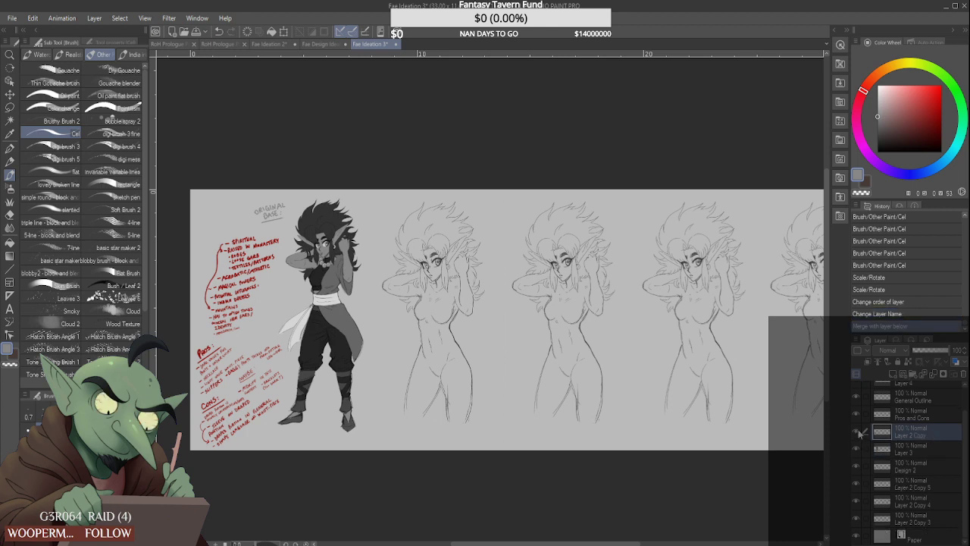
click(858, 431)
click(858, 431)
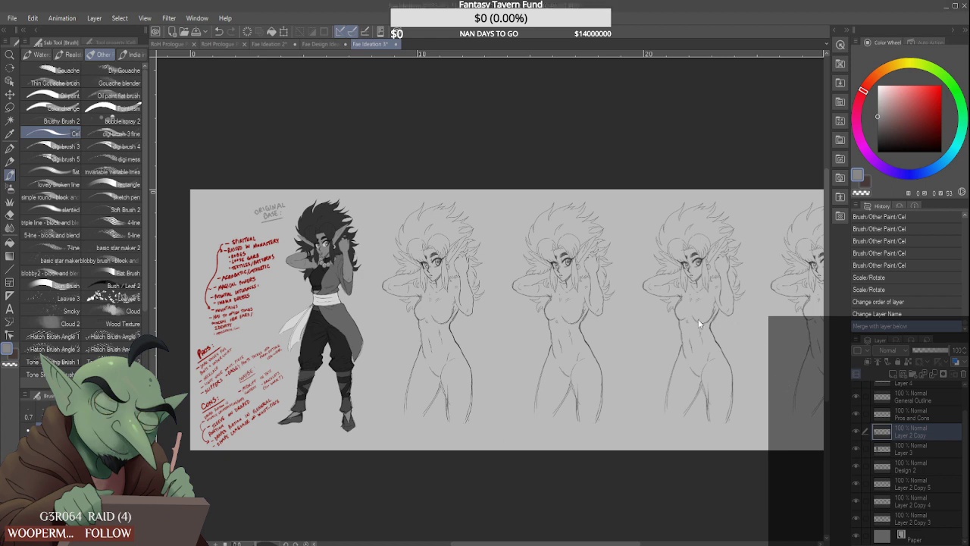
Rename the merged Layer 2 Copy as Design 1 and Layer 3 as Design 1 Values
key(Return)
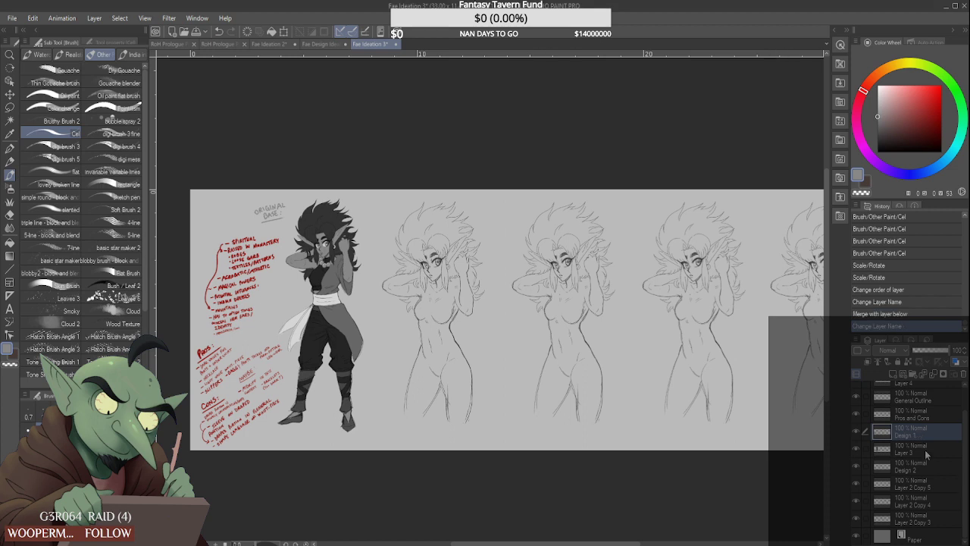
click(924, 450)
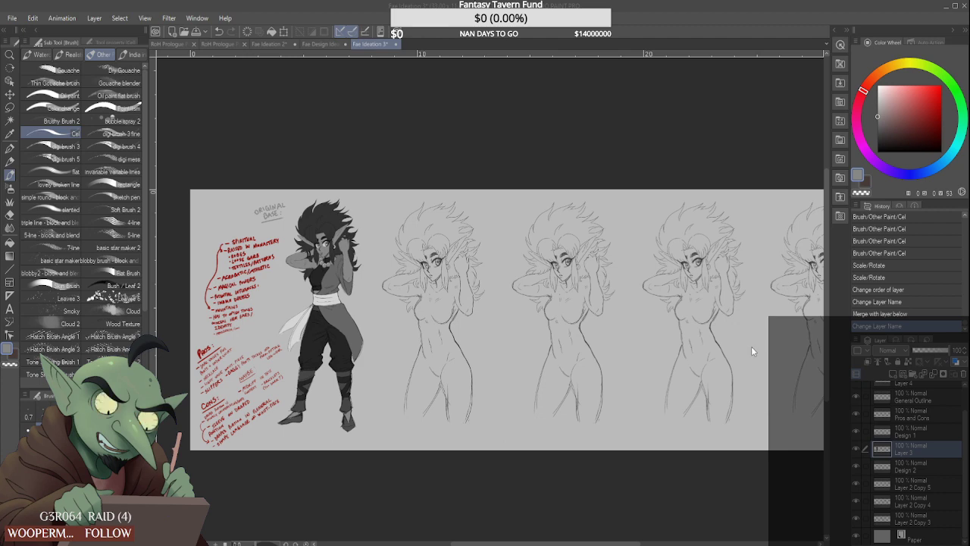
click(482, 286)
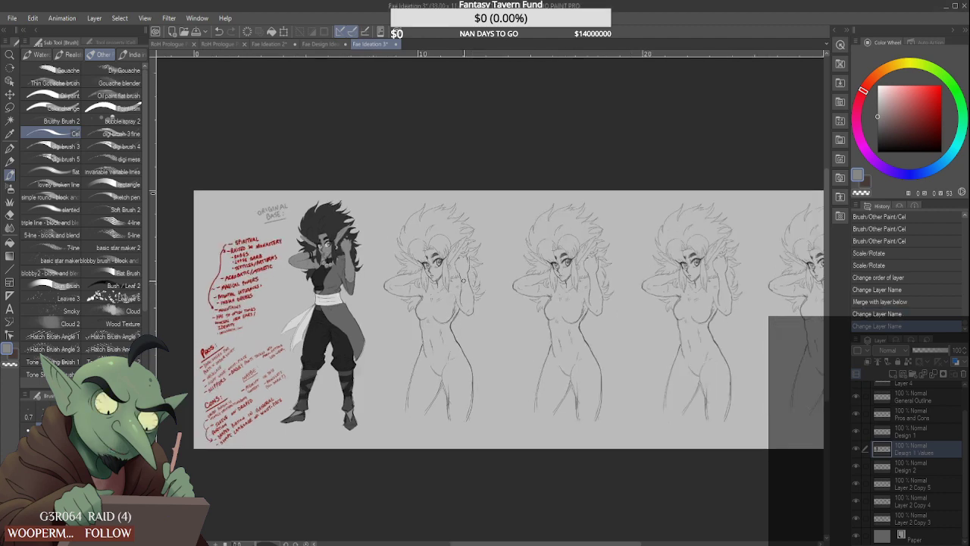
Scale down the blank figure on the Design 2 layer and reposition it beside the original base character
scroll(466, 282, up, 1)
scroll(468, 281, up, 1)
scroll(468, 281, down, 3)
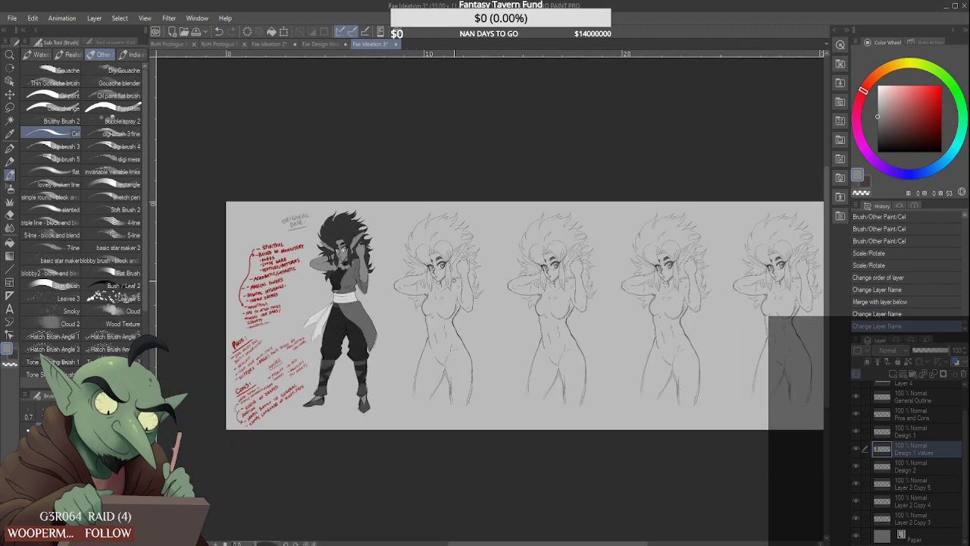
scroll(315, 259, up, 4)
click(880, 466)
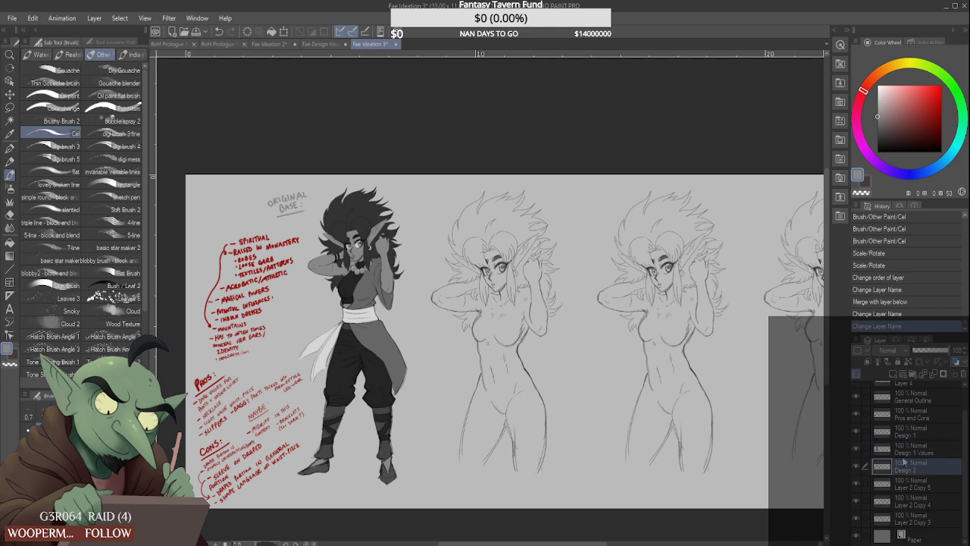
key(ctrl+t)
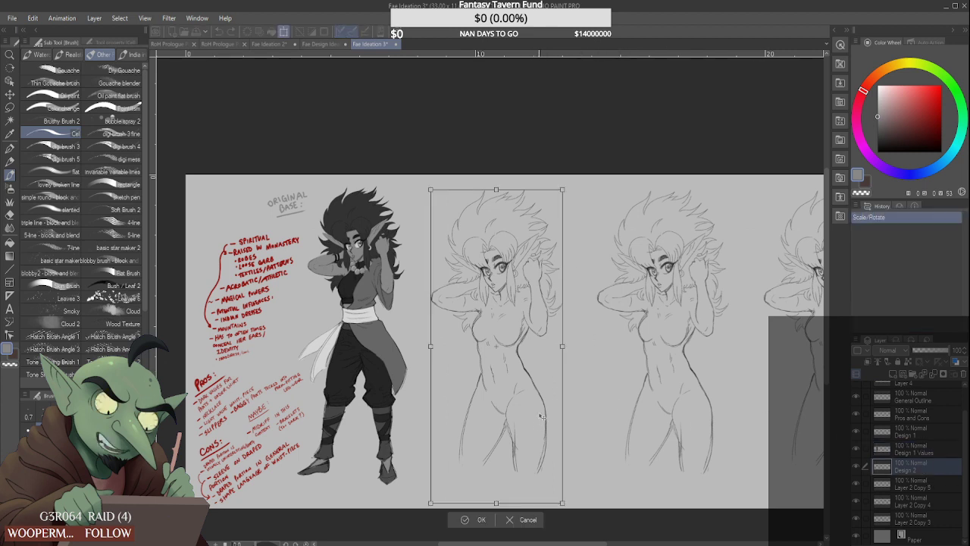
drag(562, 502, 539, 437)
drag(509, 398, 525, 393)
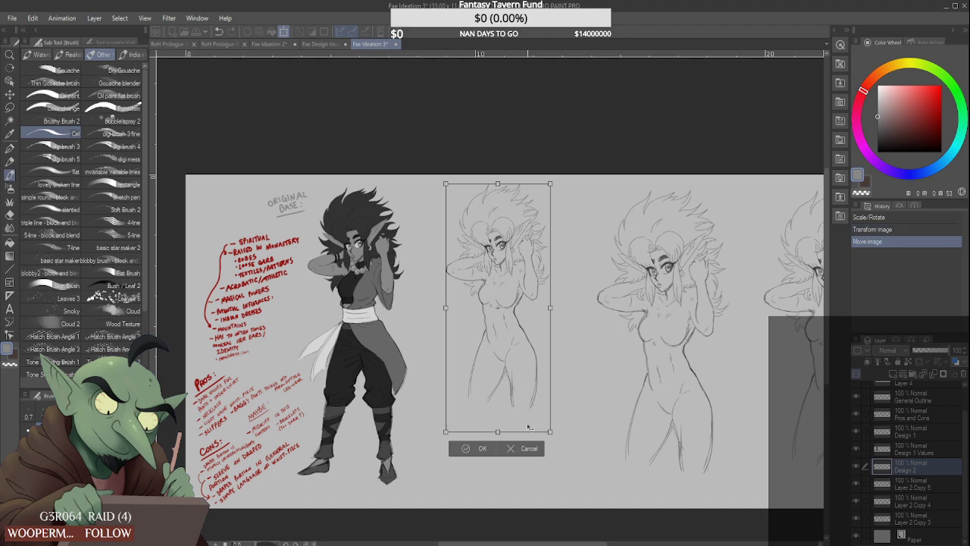
drag(548, 430, 547, 427)
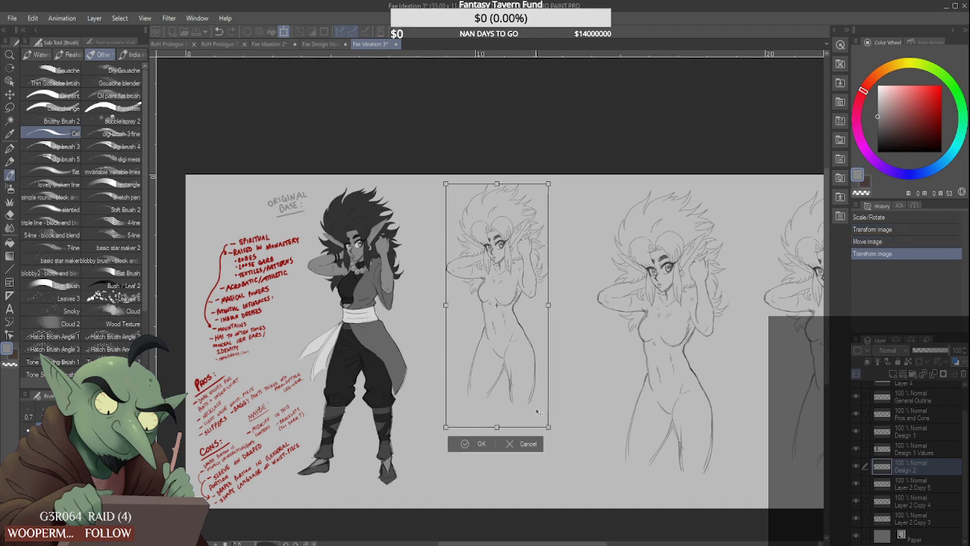
click(489, 445)
Show the Layer 15 reference image collage and move it sideways, clear of the Design 2 figure
scroll(545, 379, down, 2)
scroll(722, 390, up, 1)
scroll(928, 437, up, 1)
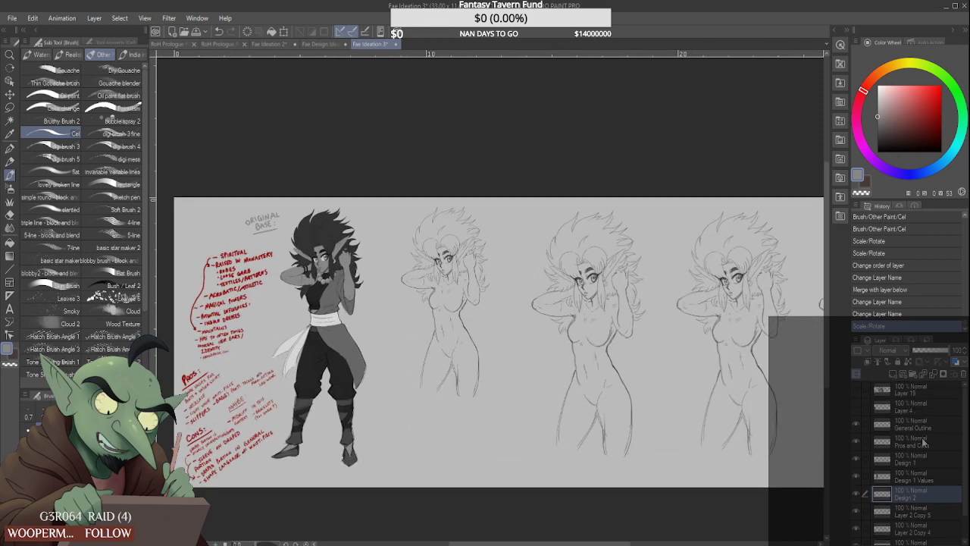
click(910, 391)
click(856, 389)
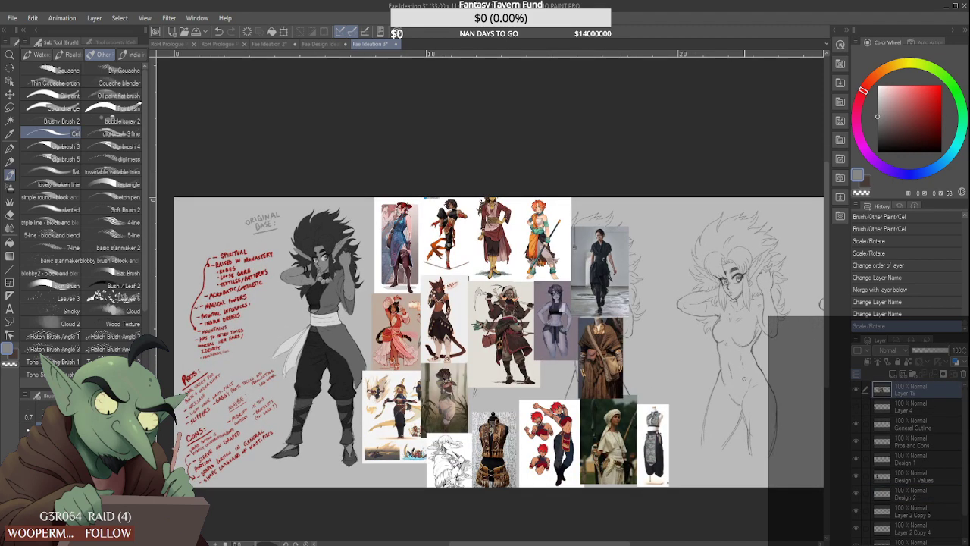
key(ctrl+t)
drag(535, 429, 687, 447)
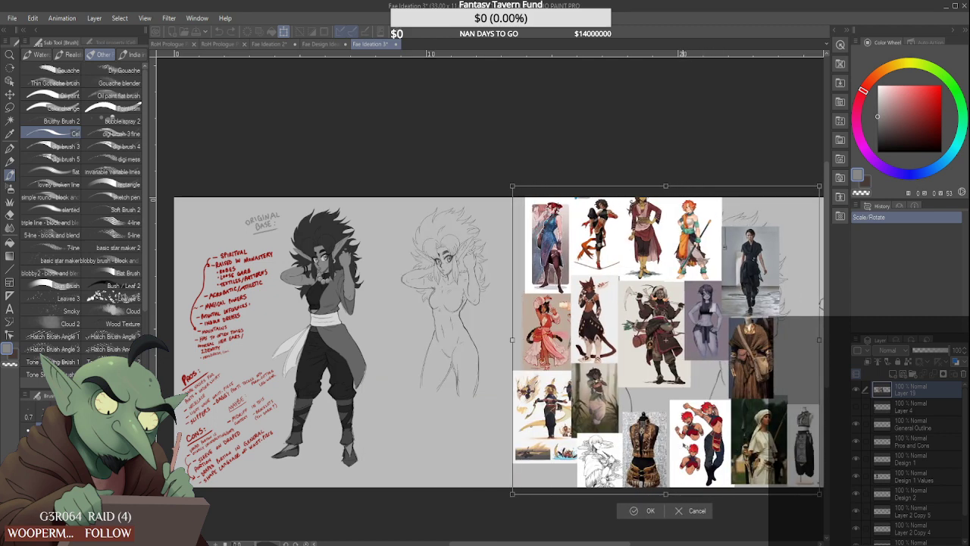
click(643, 511)
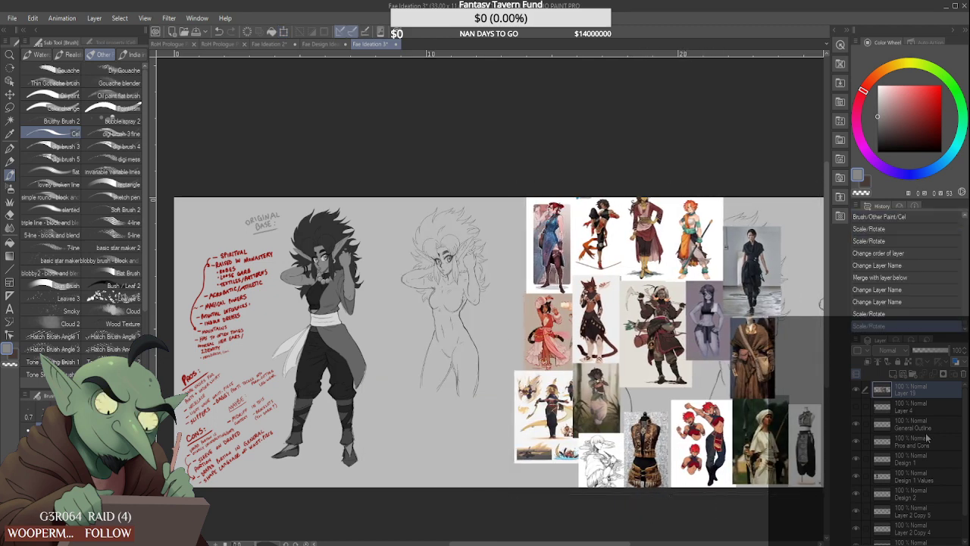
Check what the Design 1 Values layer holds and add a raster layer named Design 2 Clothing directly above Design 2
click(937, 408)
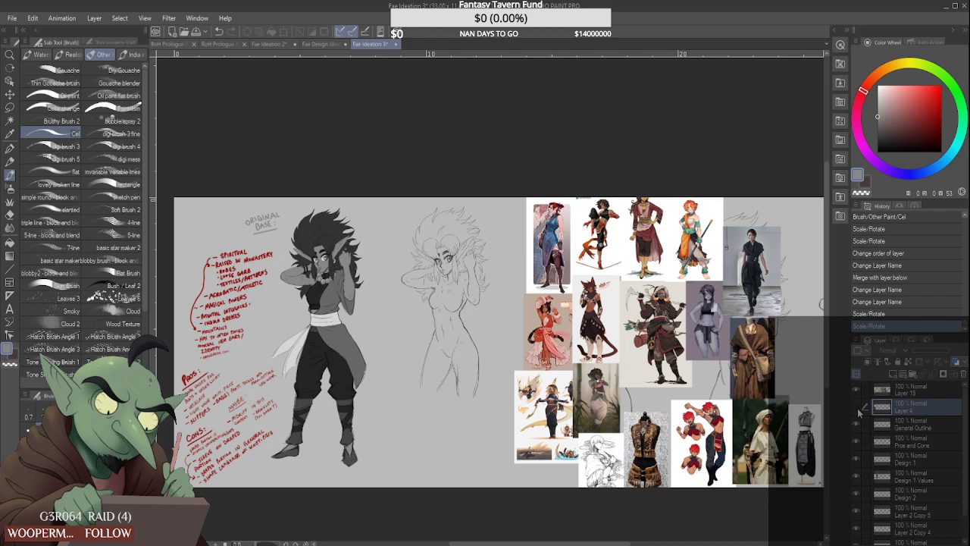
click(946, 462)
click(856, 479)
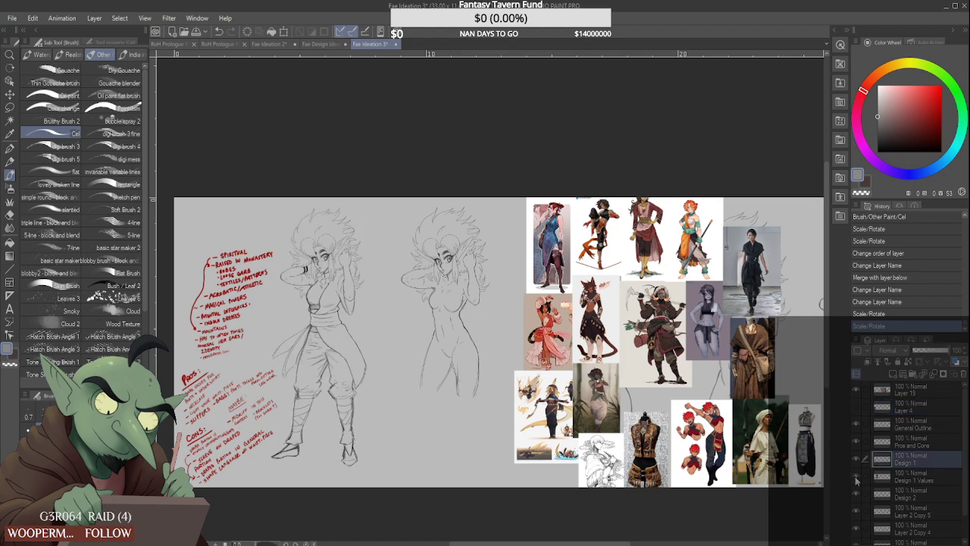
click(857, 480)
click(919, 498)
scroll(477, 288, down, 1)
scroll(477, 289, up, 2)
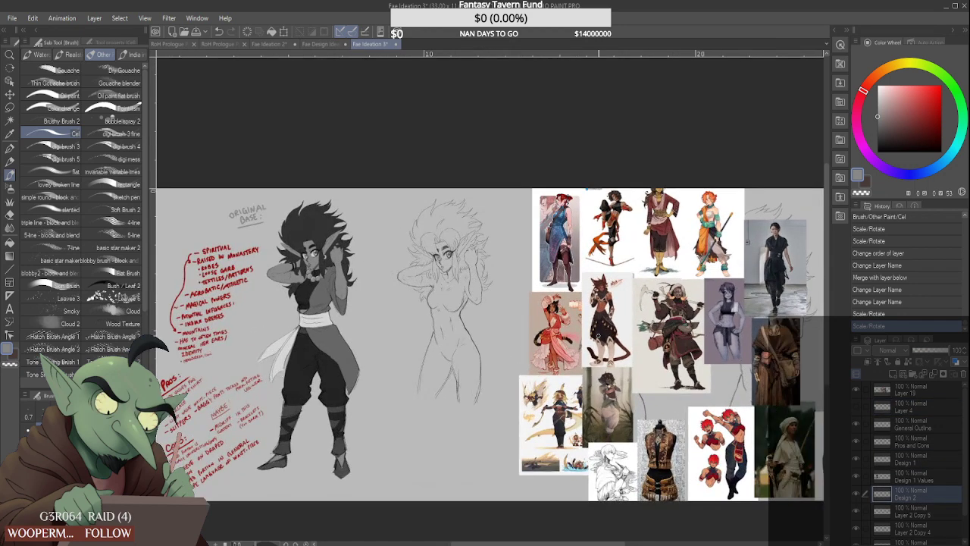
click(893, 374)
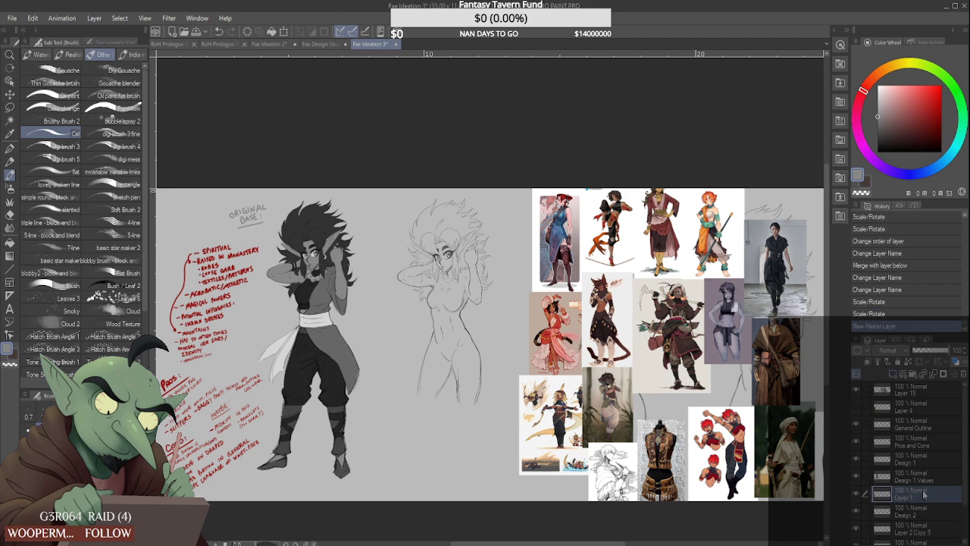
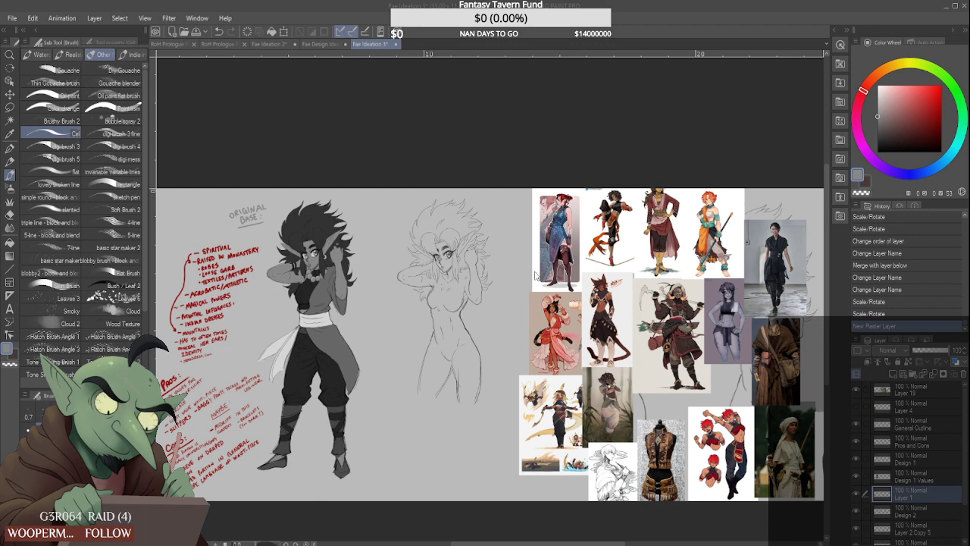
text(Design 2 Clothing)
key(Return)
Set the drawing colour to black, review the original base and its notes, and choose the MB Legendary Lineart pencil
scroll(414, 306, up, 3)
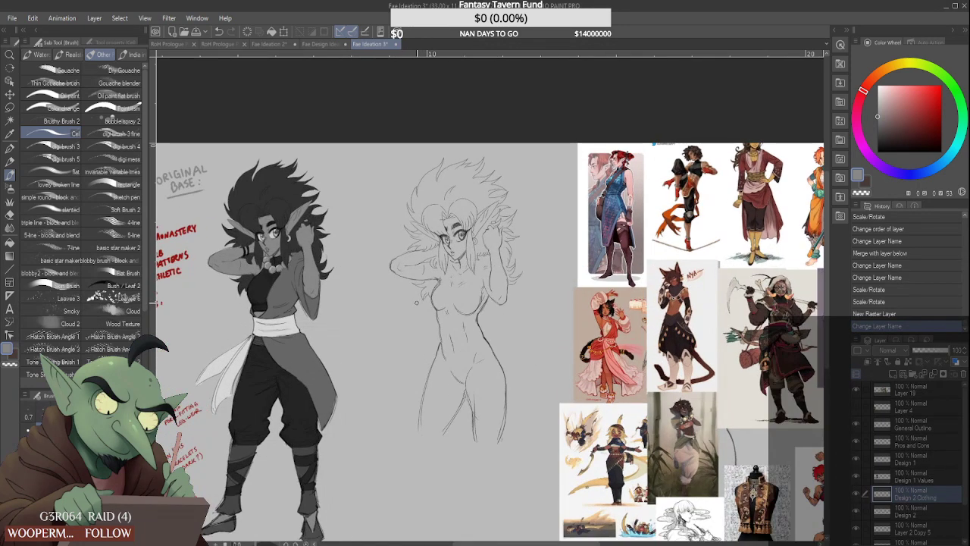
drag(907, 130, 878, 151)
scroll(505, 306, down, 3)
scroll(631, 322, up, 3)
scroll(611, 325, down, 3)
drag(384, 380, 548, 350)
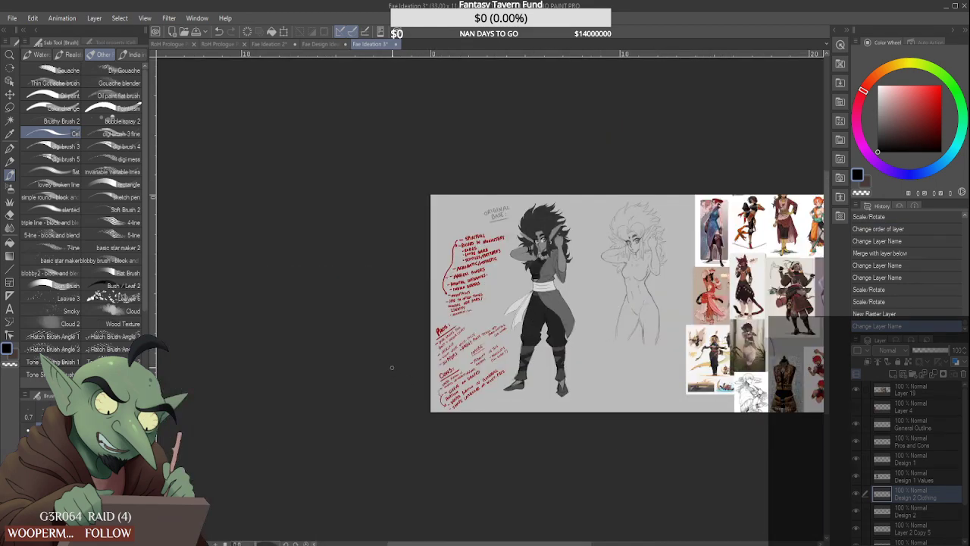
scroll(549, 351, up, 3)
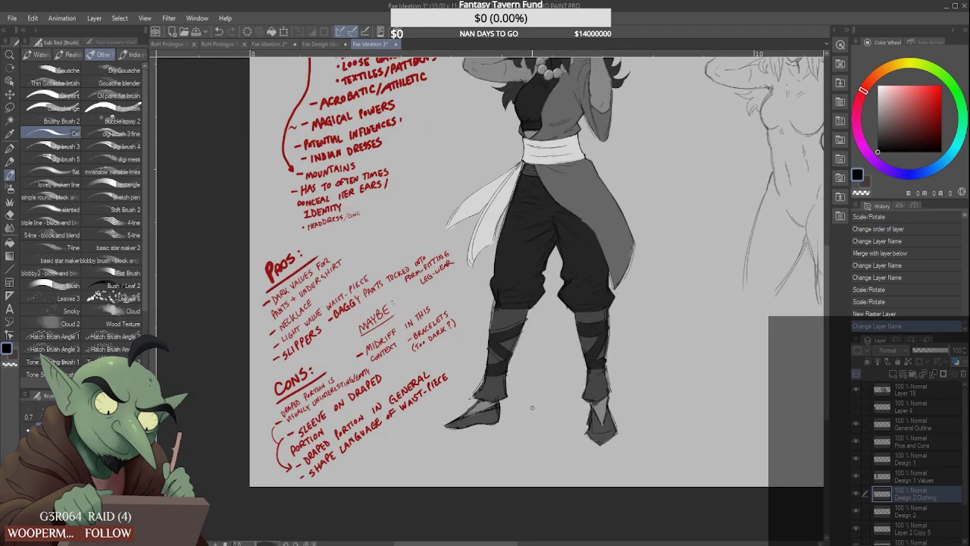
scroll(533, 408, down, 3)
scroll(636, 341, up, 2)
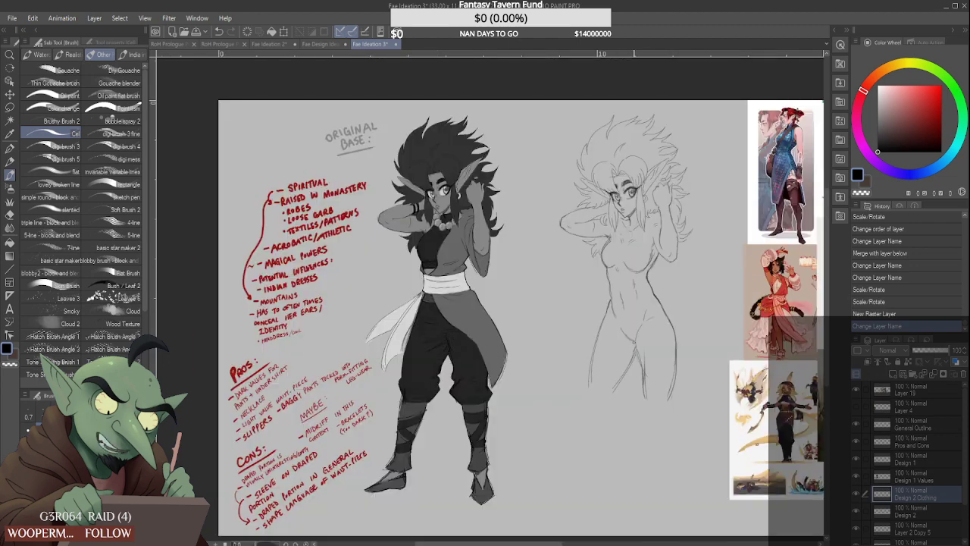
click(10, 162)
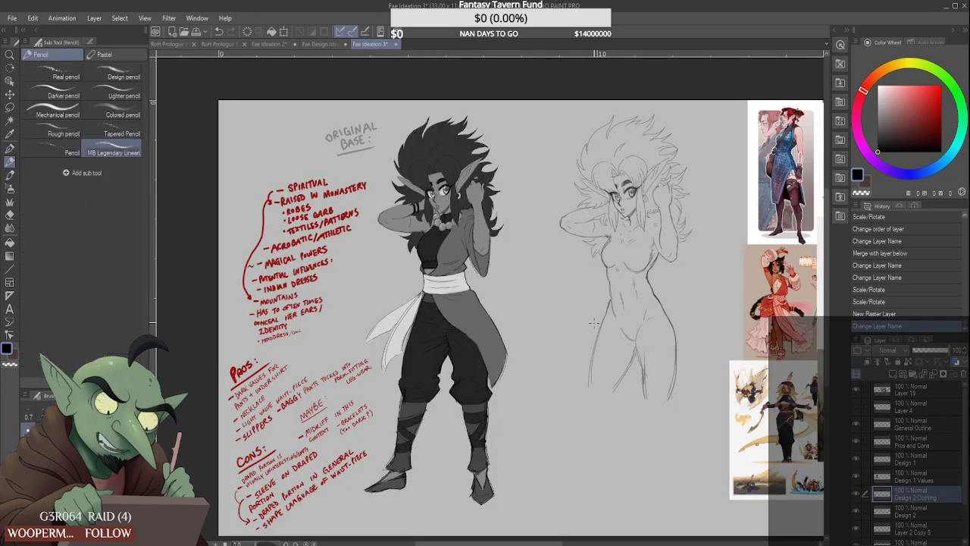
Sketch the left-hand leg of loose knee-length trousers on the Design 2 figure, with fold lines around the hips and crotch
mouse_move(609, 302)
mouse_down()
mouse_move(581, 388)
mouse_move(579, 379)
mouse_move(582, 391)
mouse_move(618, 385)
mouse_up()
drag(621, 382, 618, 400)
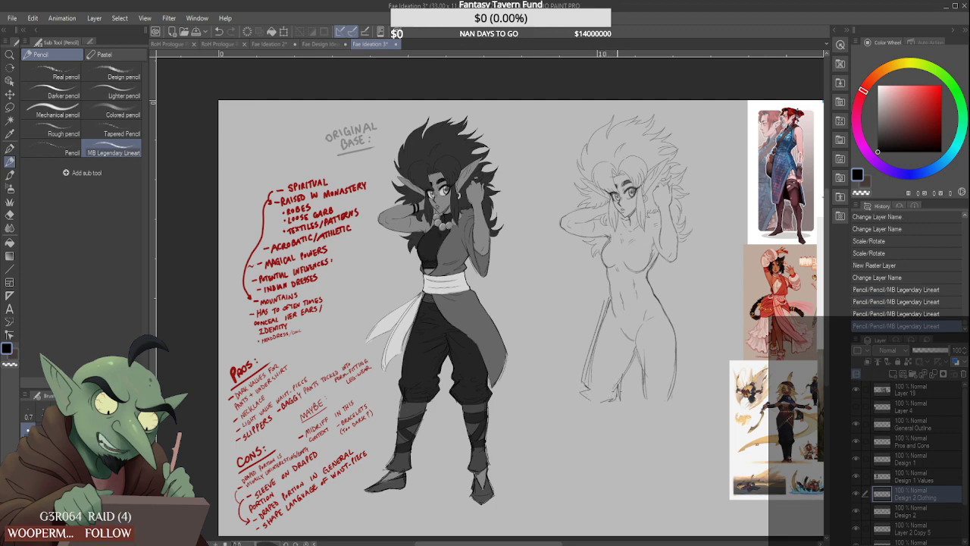
drag(639, 349, 620, 385)
mouse_move(637, 341)
mouse_down()
mouse_move(609, 354)
mouse_move(620, 365)
mouse_move(608, 338)
mouse_move(623, 313)
mouse_up()
mouse_move(635, 340)
mouse_down()
mouse_move(663, 344)
mouse_move(656, 377)
mouse_up()
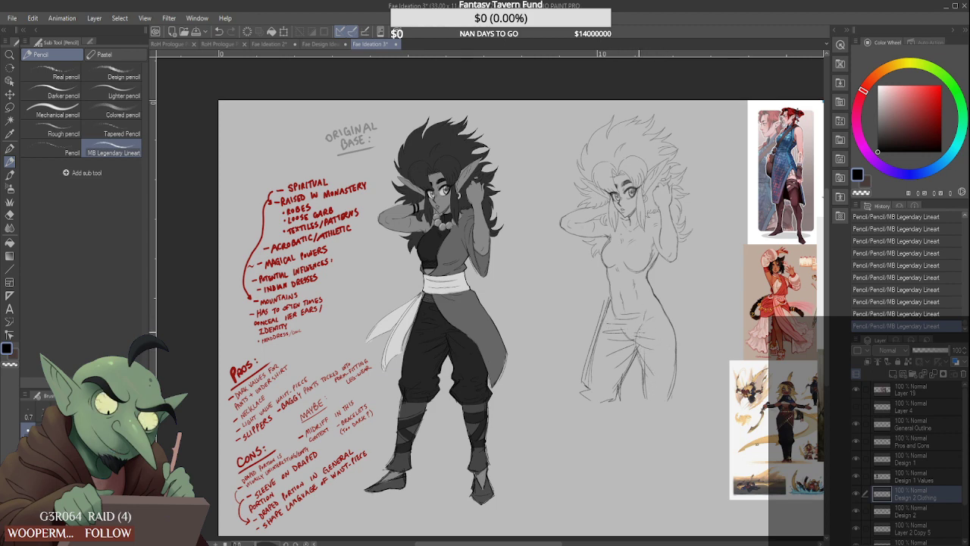
Sketch the right-hand trouser leg on the Design 2 figure, with its inner folds, outer edge and knee-length hem
mouse_move(635, 332)
mouse_down()
mouse_move(656, 318)
mouse_move(644, 400)
mouse_up()
mouse_move(631, 349)
mouse_down()
mouse_move(644, 400)
mouse_move(678, 376)
mouse_up()
drag(676, 338, 680, 392)
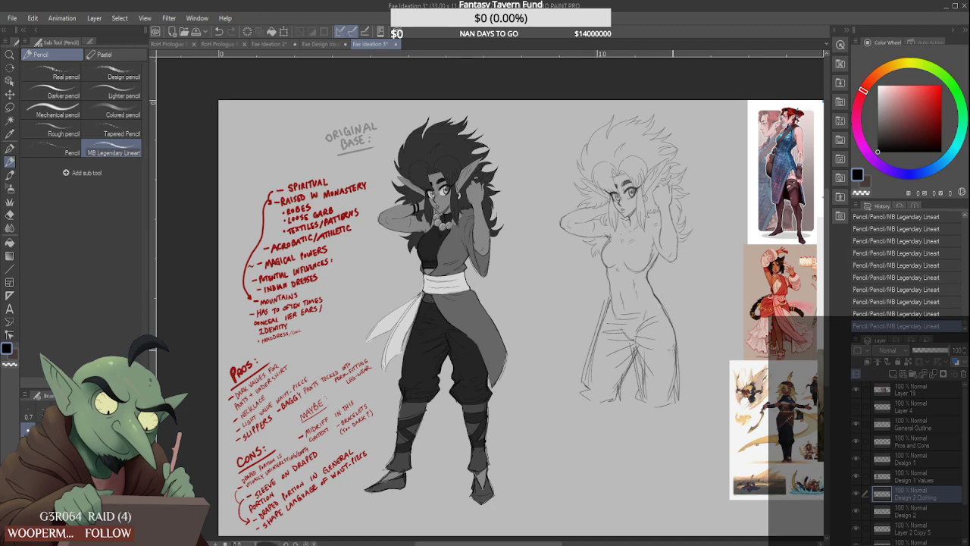
drag(682, 390, 669, 405)
Sketch the lower leg and pointed slipper below the left-hand trouser hem, refining the ankle and foot lines
mouse_move(581, 392)
mouse_down()
mouse_move(600, 381)
mouse_move(582, 409)
mouse_move(575, 459)
mouse_up()
drag(613, 402, 589, 457)
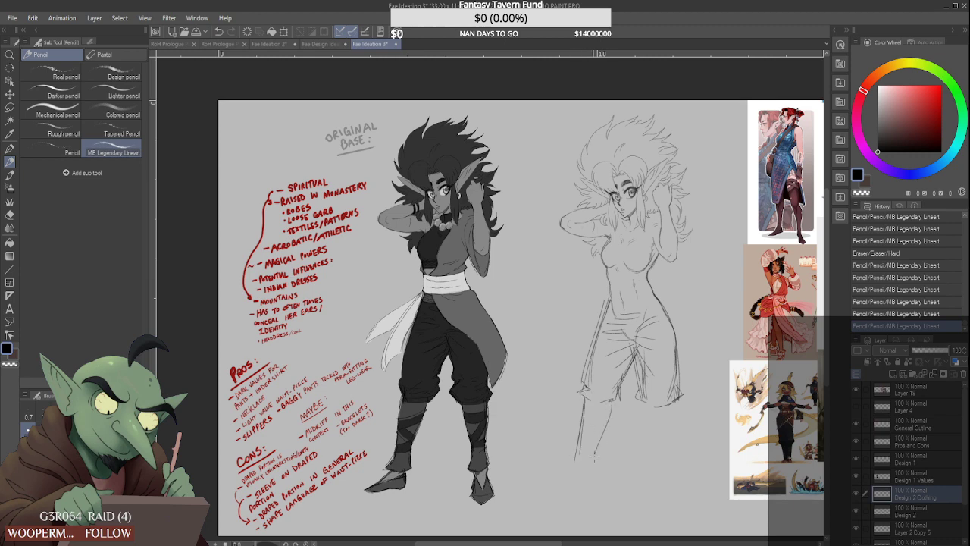
drag(590, 391, 600, 407)
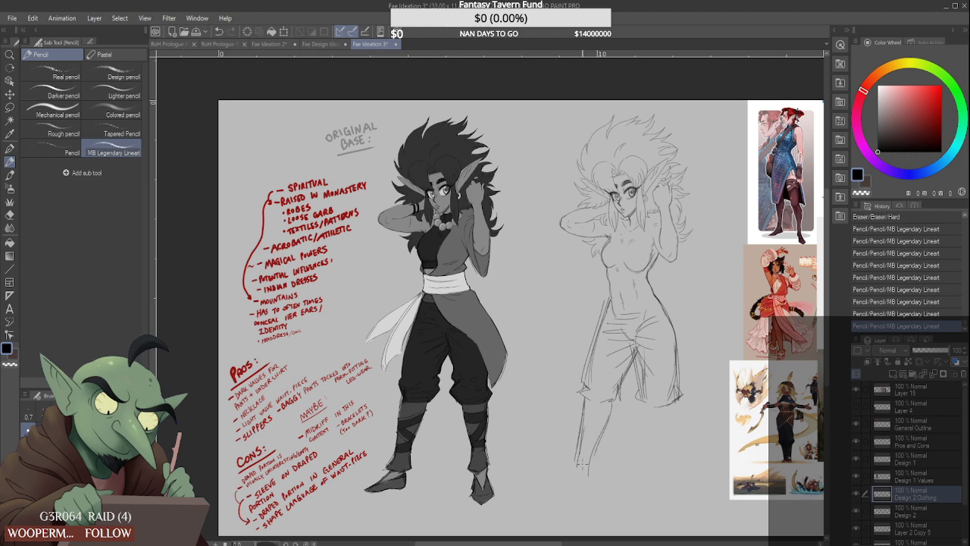
mouse_move(577, 459)
mouse_down()
mouse_move(549, 498)
mouse_move(561, 471)
mouse_move(577, 485)
mouse_move(573, 469)
mouse_move(543, 492)
mouse_move(585, 486)
mouse_move(589, 466)
mouse_up()
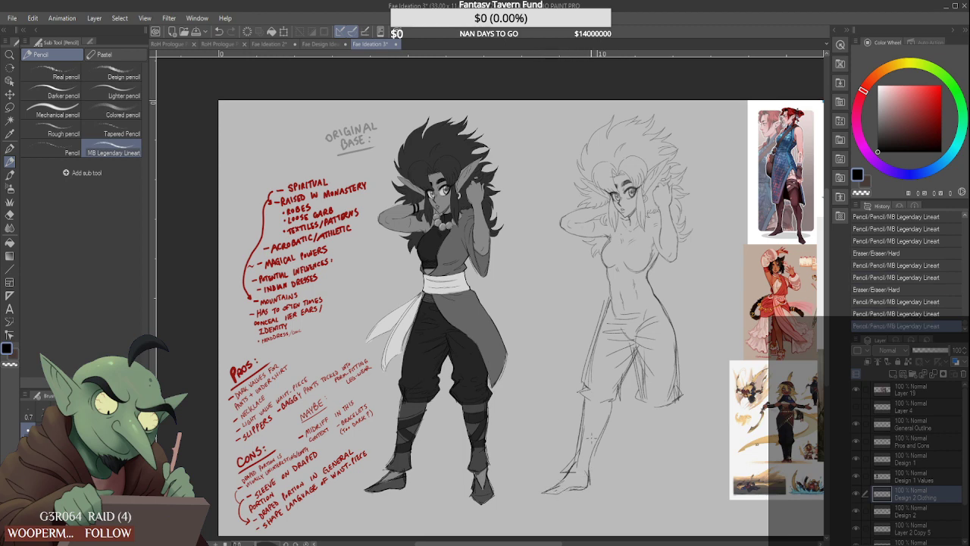
scroll(591, 437, down, 3)
scroll(611, 428, up, 3)
mouse_move(568, 497)
mouse_down()
mouse_move(565, 470)
mouse_move(571, 485)
mouse_up()
mouse_move(582, 440)
mouse_down()
mouse_move(552, 481)
mouse_move(539, 479)
mouse_up()
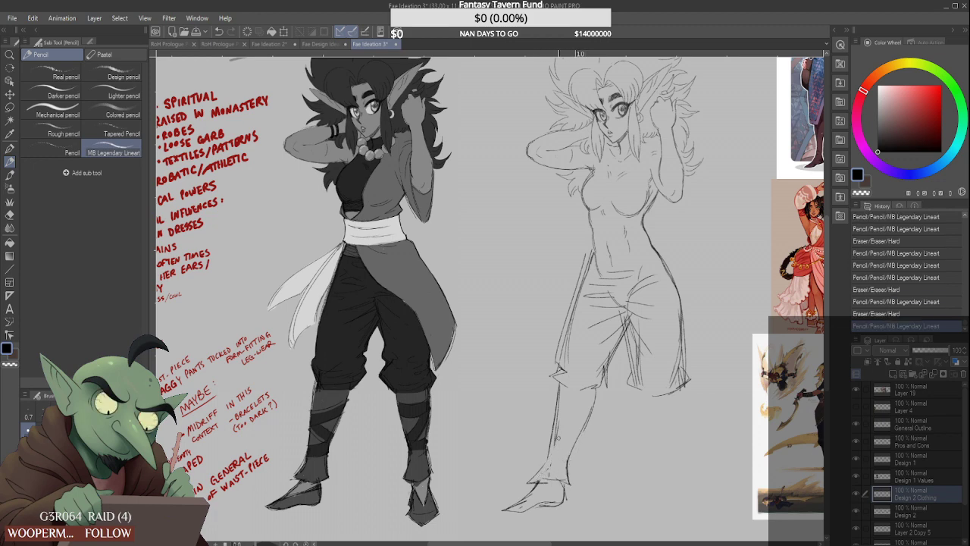
Darken the outer calf and shin lines of the left-hand lower leg on the Design 2 figure
drag(557, 403, 549, 458)
drag(561, 402, 550, 451)
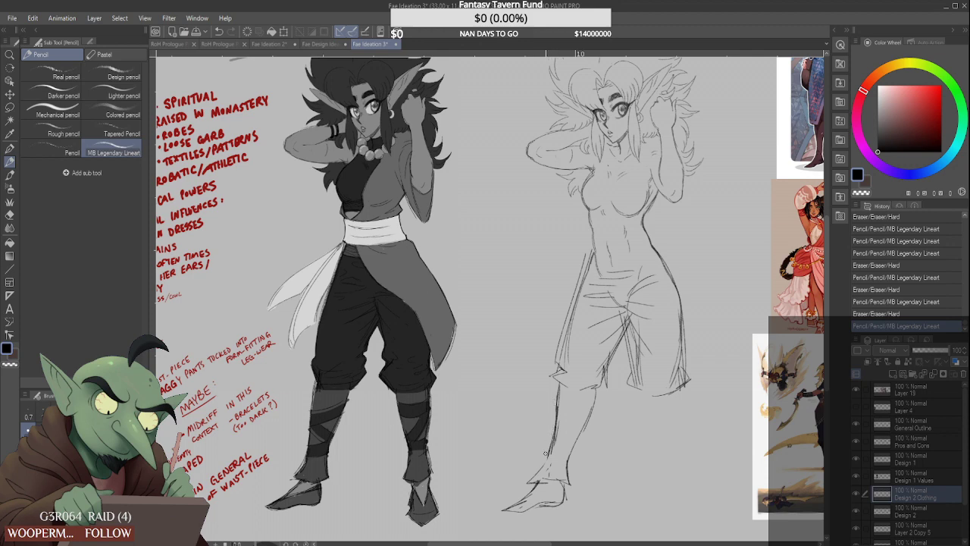
mouse_move(559, 392)
mouse_down()
mouse_move(548, 454)
mouse_move(557, 426)
mouse_move(567, 463)
mouse_up()
Sketch the inner and outer contours of the right-hand lower leg, from the trouser hem down to the ankle
mouse_move(602, 385)
mouse_down()
mouse_move(594, 395)
mouse_move(648, 425)
mouse_up()
drag(641, 386, 671, 484)
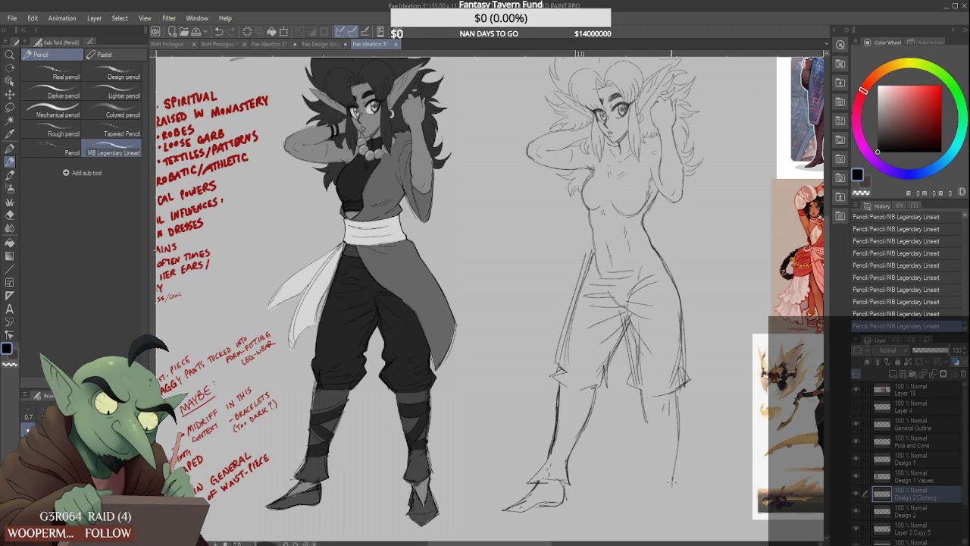
drag(679, 422, 672, 480)
drag(648, 422, 656, 479)
drag(645, 419, 650, 505)
mouse_move(658, 466)
mouse_down()
mouse_move(646, 511)
mouse_move(656, 522)
mouse_move(673, 517)
mouse_up()
drag(676, 442, 673, 487)
mouse_move(686, 417)
mouse_down()
mouse_move(677, 457)
mouse_move(677, 409)
mouse_move(671, 467)
mouse_up()
drag(680, 381, 672, 467)
scroll(666, 471, down, 1)
scroll(670, 455, down, 1)
scroll(669, 467, up, 1)
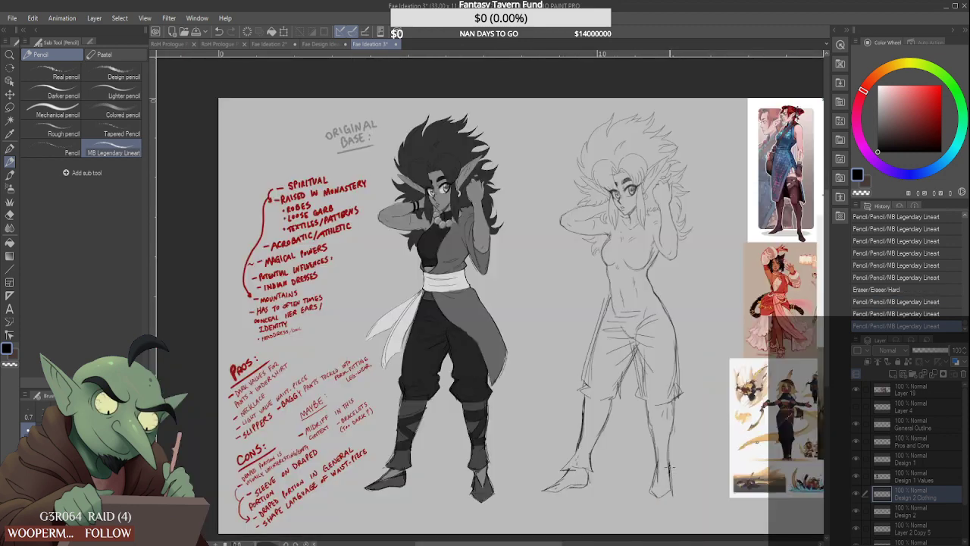
Undo the last strokes on the right-hand lower leg, then sketch its ankle and pointed slipper and rework the calf line under the hem
key(ctrl+z)
key(ctrl+z)
key(ctrl+z)
key(ctrl+z)
key(ctrl+z)
key(ctrl+z)
key(ctrl+z)
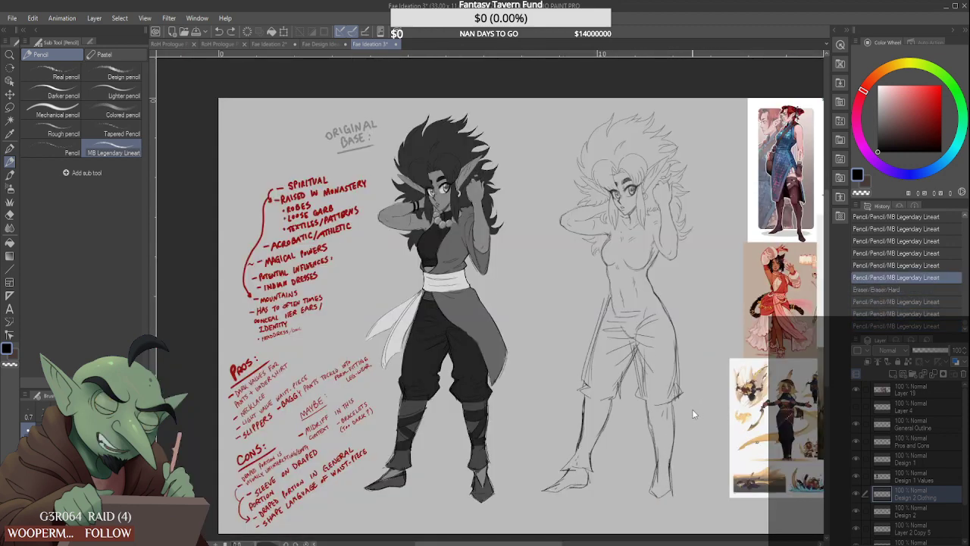
drag(653, 459, 660, 509)
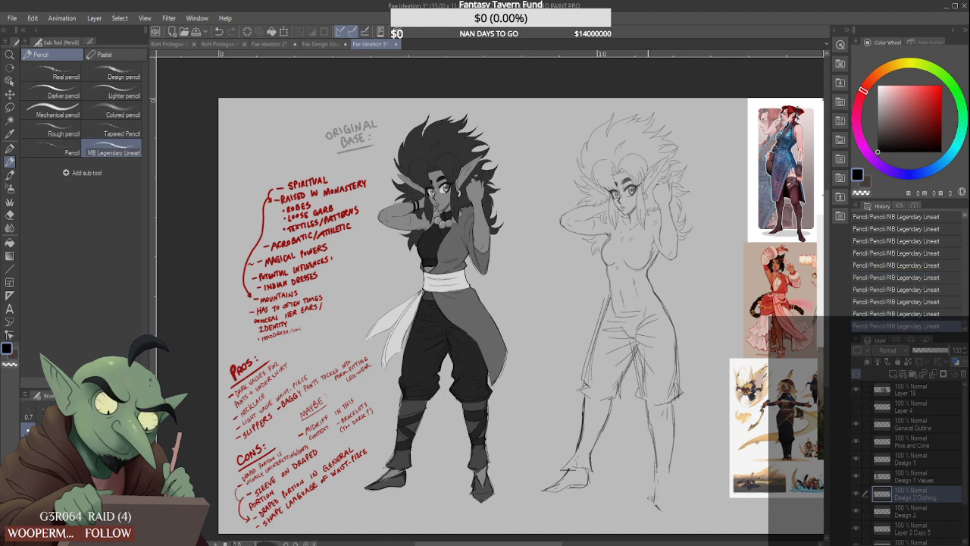
mouse_move(650, 498)
mouse_down()
mouse_move(656, 508)
mouse_move(657, 476)
mouse_move(674, 473)
mouse_move(674, 499)
mouse_move(653, 477)
mouse_move(661, 493)
mouse_move(659, 478)
mouse_move(674, 488)
mouse_up()
drag(674, 419, 669, 467)
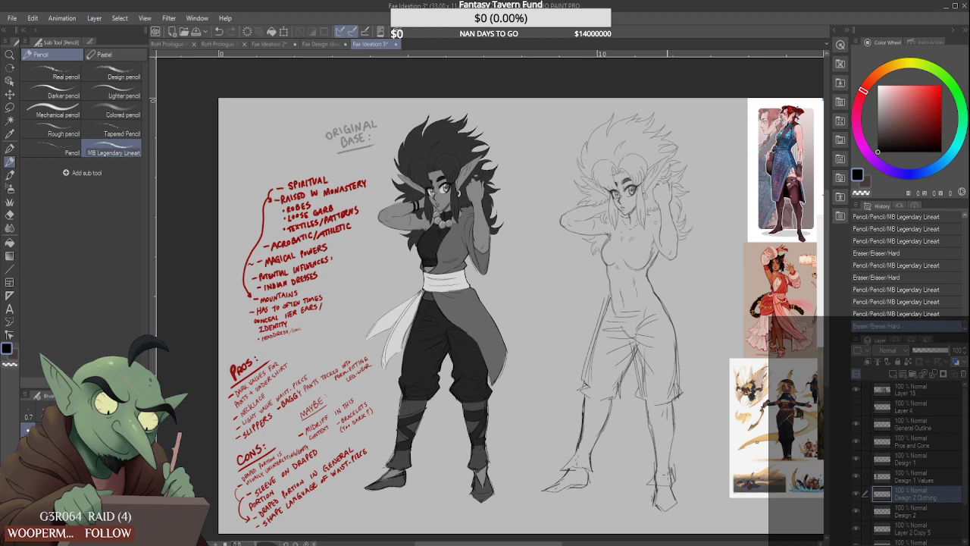
mouse_move(672, 411)
mouse_down()
mouse_move(676, 420)
mouse_move(651, 402)
mouse_move(664, 407)
mouse_up()
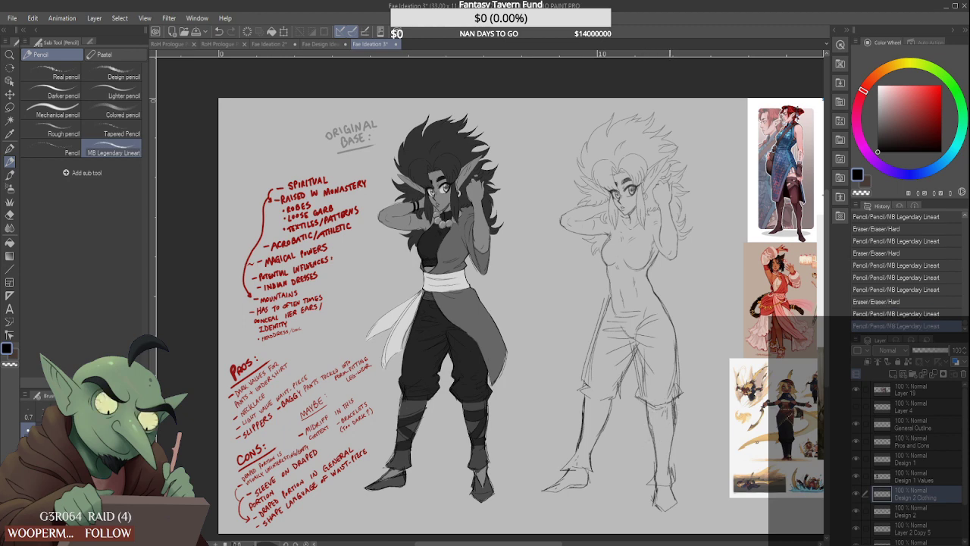
Try curved wrap bands across the left-hand lower leg, from below the trouser hem to the ankle
scroll(615, 413, down, 3)
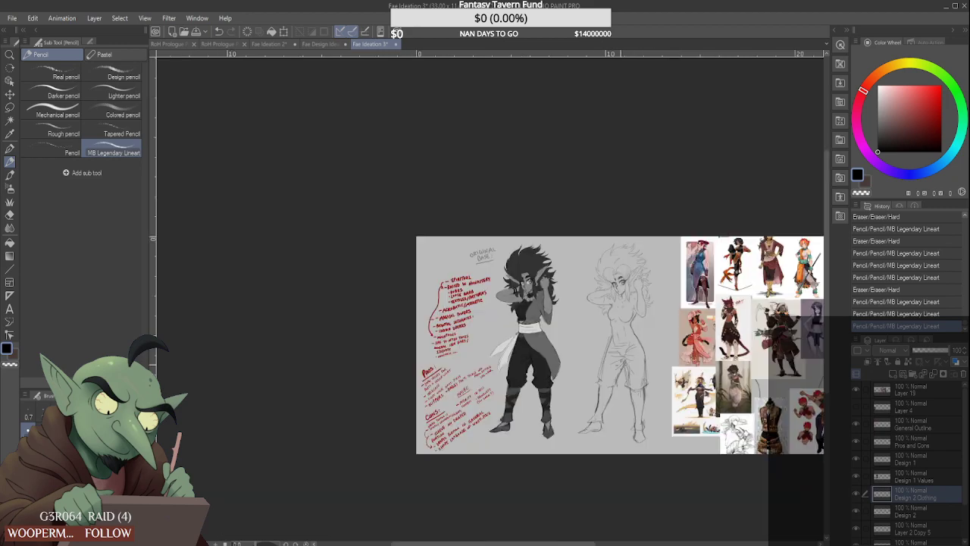
scroll(611, 370, up, 4)
scroll(567, 440, down, 2)
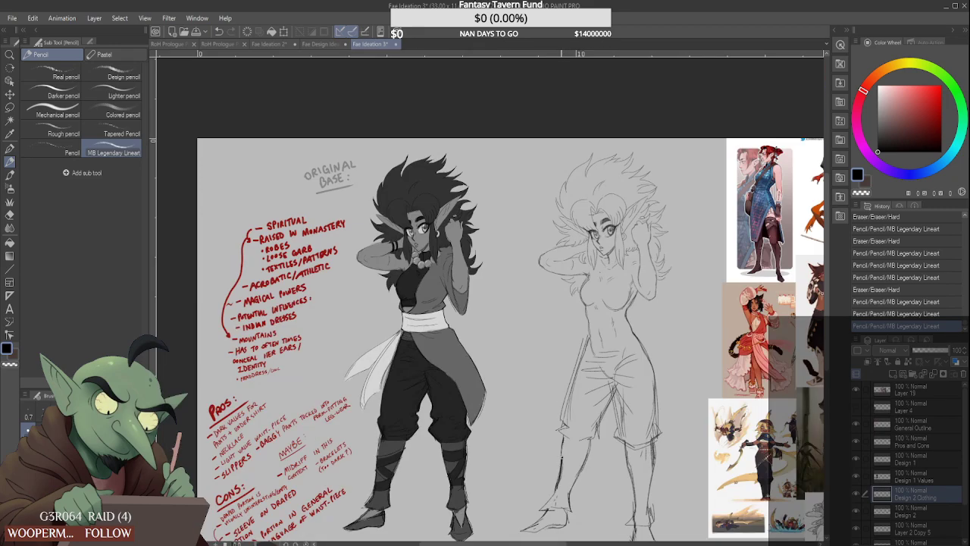
drag(562, 458, 561, 489)
scroll(562, 489, up, 1)
drag(567, 427, 557, 485)
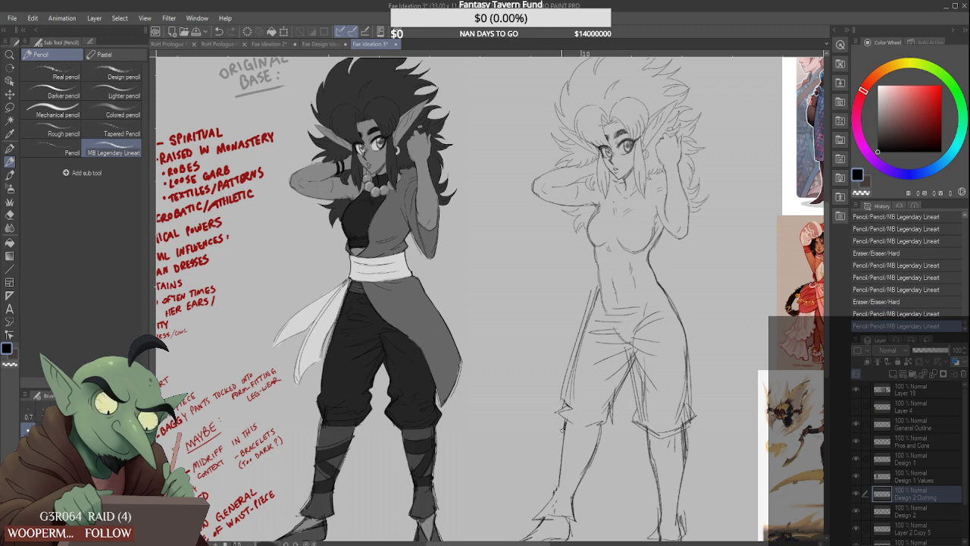
mouse_move(562, 421)
mouse_down()
mouse_move(555, 497)
mouse_move(539, 517)
mouse_move(573, 501)
mouse_move(575, 483)
mouse_move(559, 485)
mouse_move(588, 462)
mouse_move(595, 435)
mouse_move(569, 474)
mouse_move(589, 476)
mouse_up()
scroll(610, 445, down, 1)
scroll(580, 456, up, 2)
drag(571, 444, 595, 459)
scroll(611, 428, down, 2)
scroll(666, 394, down, 1)
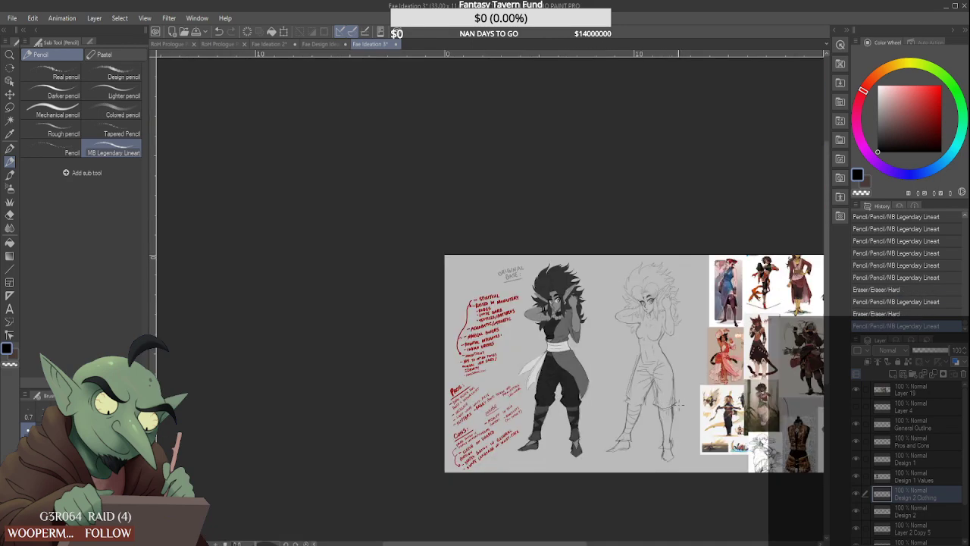
scroll(675, 408, up, 2)
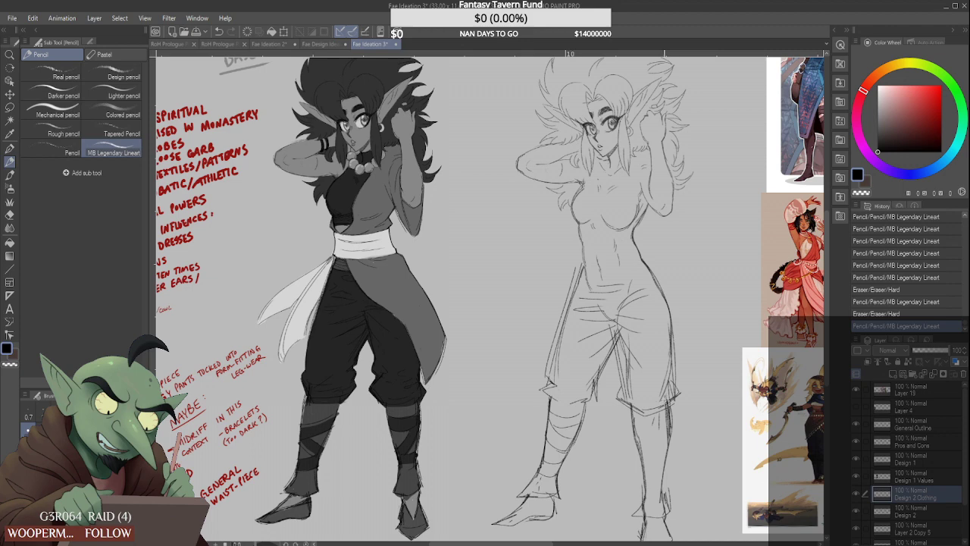
Undo the wrap bands on the left-hand lower leg
key(ctrl+z)
key(ctrl+z)
key(ctrl+z)
key(ctrl+z)
key(ctrl+z)
key(ctrl+z)
key(ctrl+z)
key(ctrl+z)
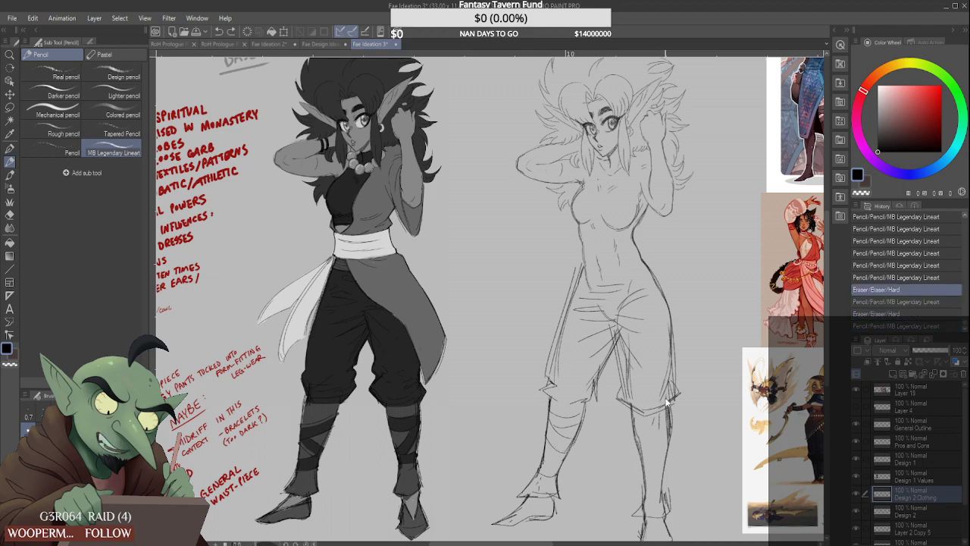
key(ctrl+z)
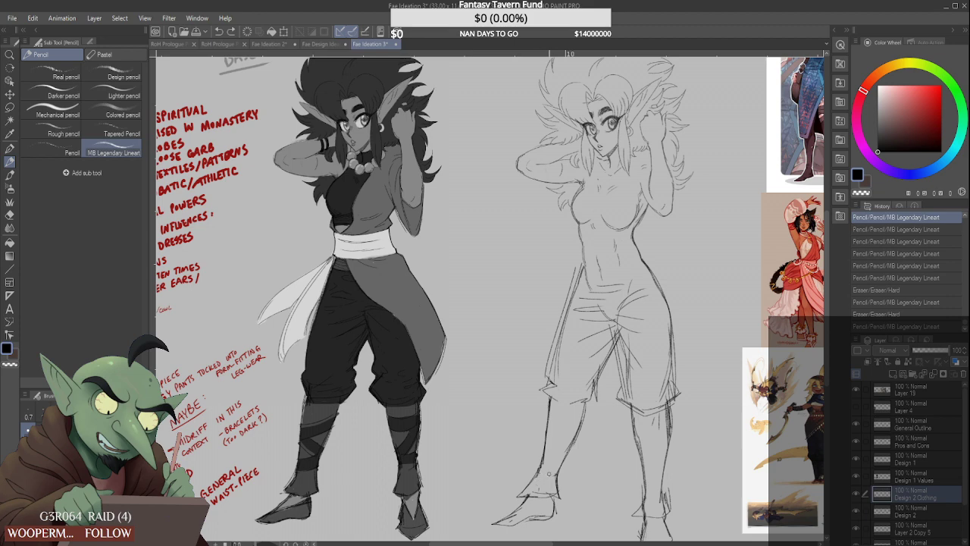
key(ctrl+z)
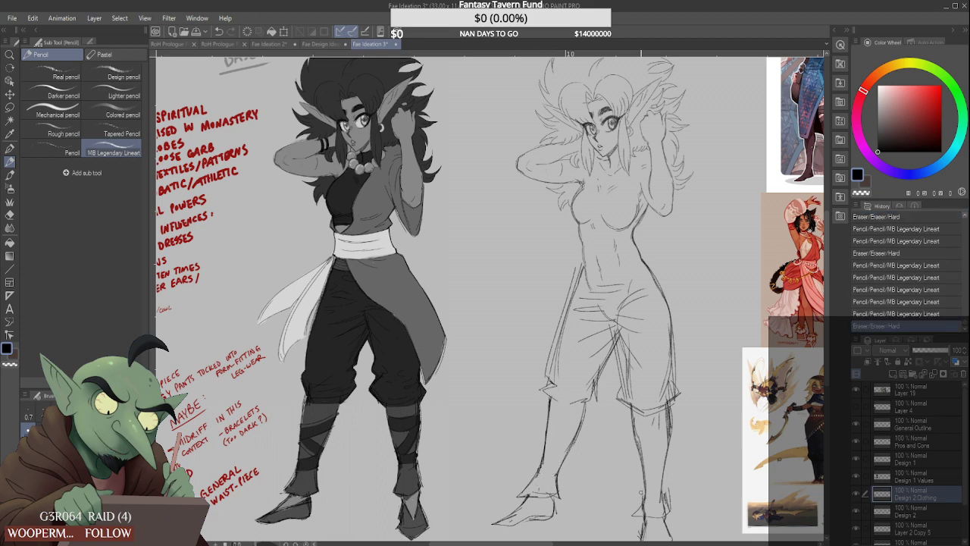
Refine the flared cuff at the right-hand ankle and the calf line just below the trouser hem
mouse_move(641, 493)
mouse_down()
mouse_move(643, 507)
mouse_move(667, 511)
mouse_move(644, 499)
mouse_move(647, 490)
mouse_move(667, 506)
mouse_up()
drag(667, 423, 669, 415)
mouse_move(672, 409)
mouse_down()
mouse_move(668, 447)
mouse_move(660, 426)
mouse_move(670, 411)
mouse_up()
scroll(655, 427, down, 1)
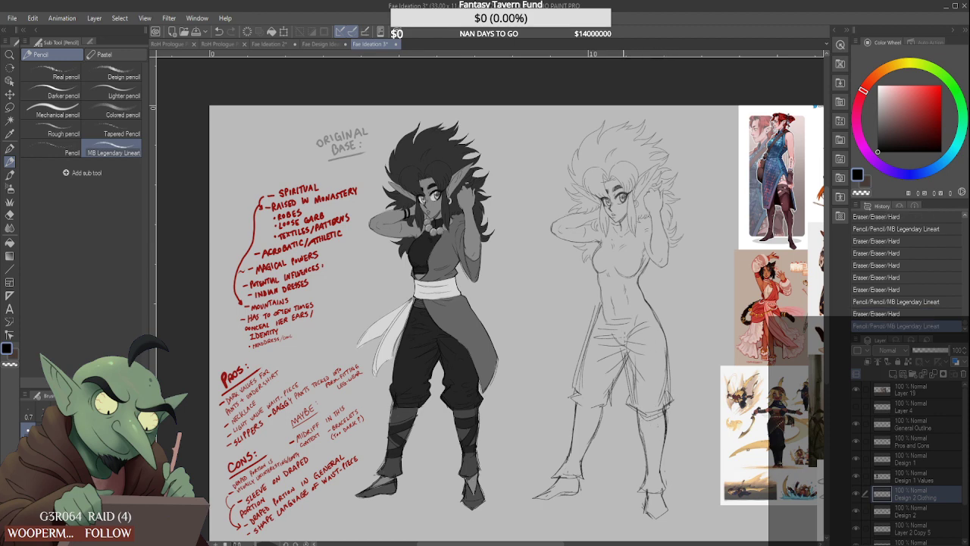
key(ctrl+plus)
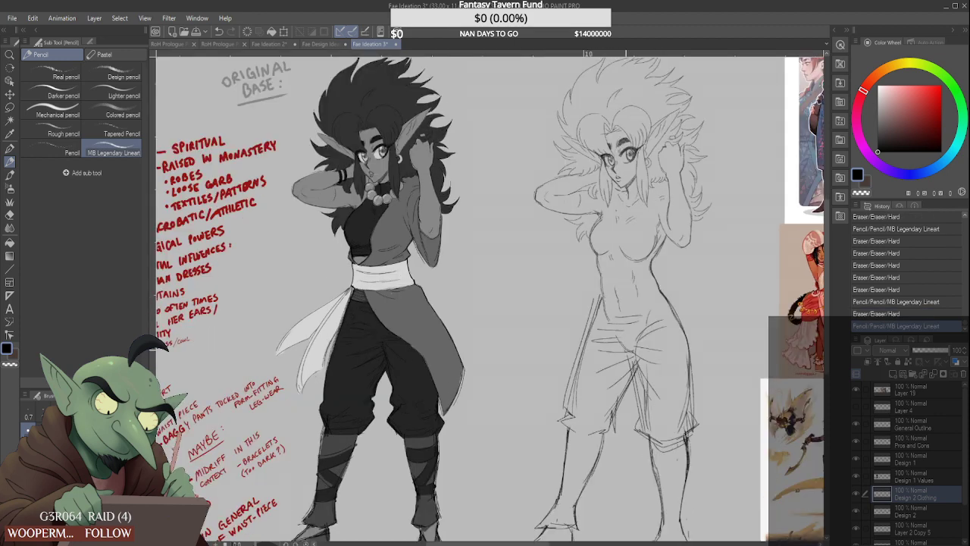
Erase the leftover base-body lines showing through the trouser legs on the Design 2 layer
click(917, 512)
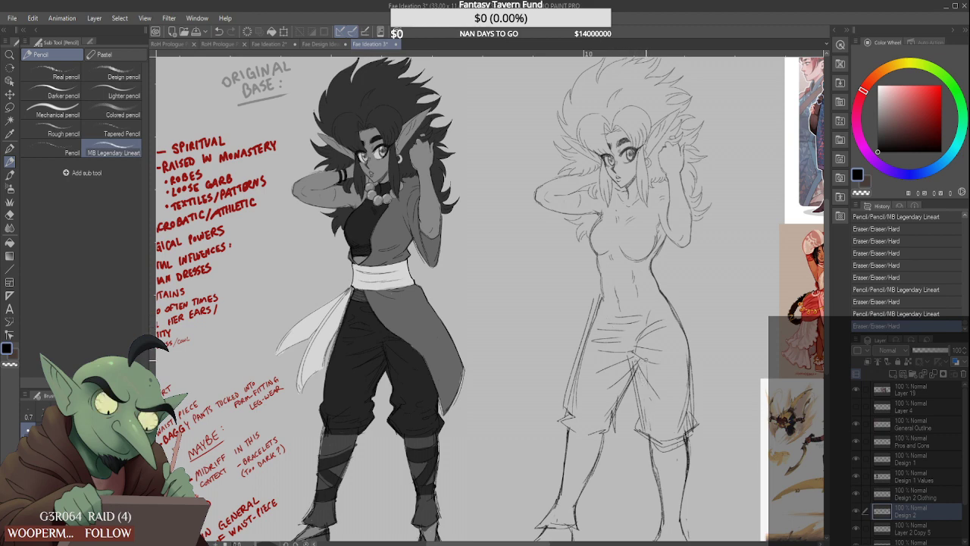
drag(614, 396, 615, 408)
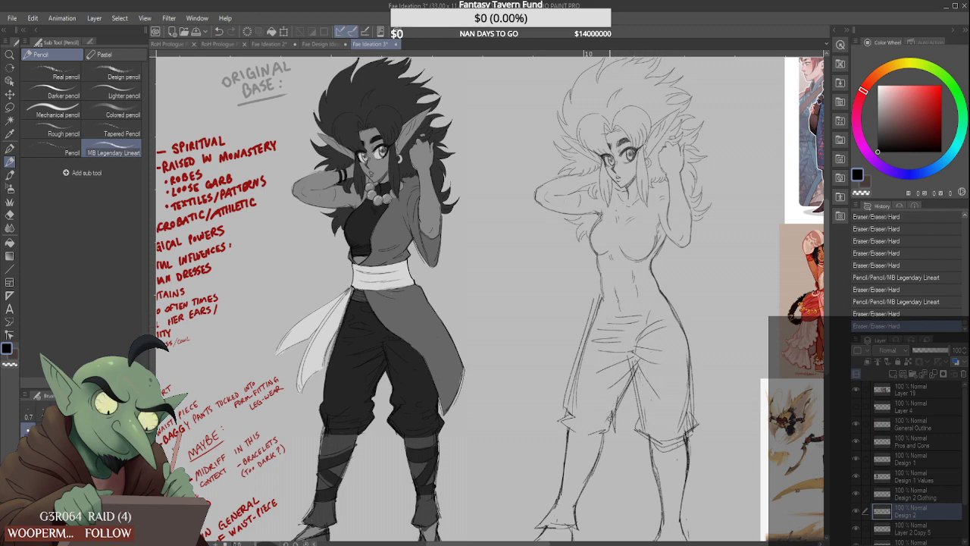
drag(588, 376, 590, 371)
scroll(592, 337, down, 1)
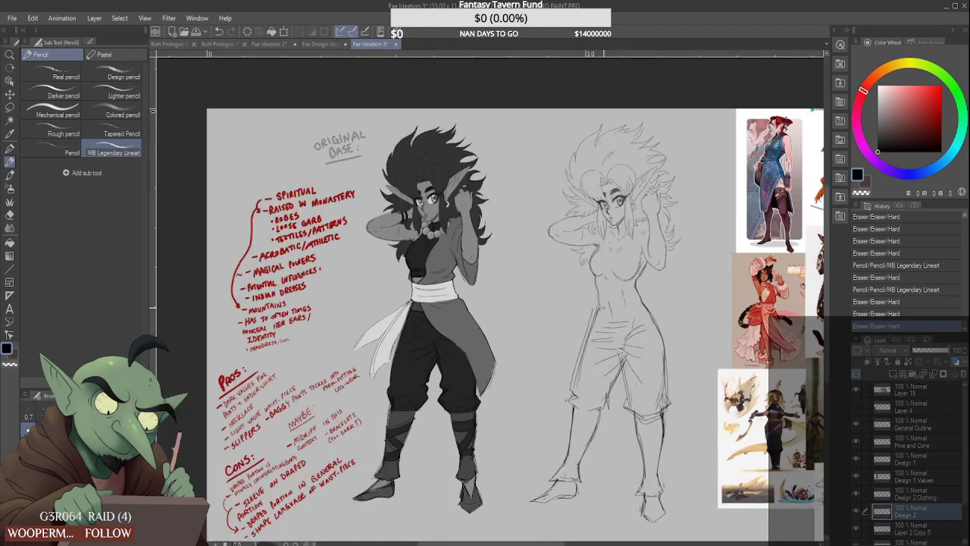
scroll(610, 288, down, 1)
scroll(645, 264, up, 1)
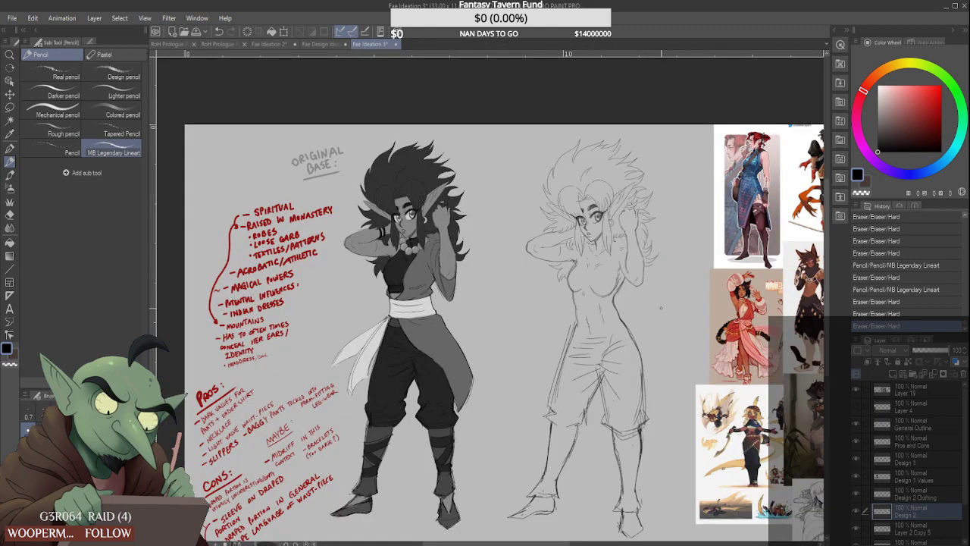
Return to the Design 2 Clothing layer, toggle its visibility to compare with the base, and touch up the waist area
click(894, 497)
click(858, 494)
click(859, 495)
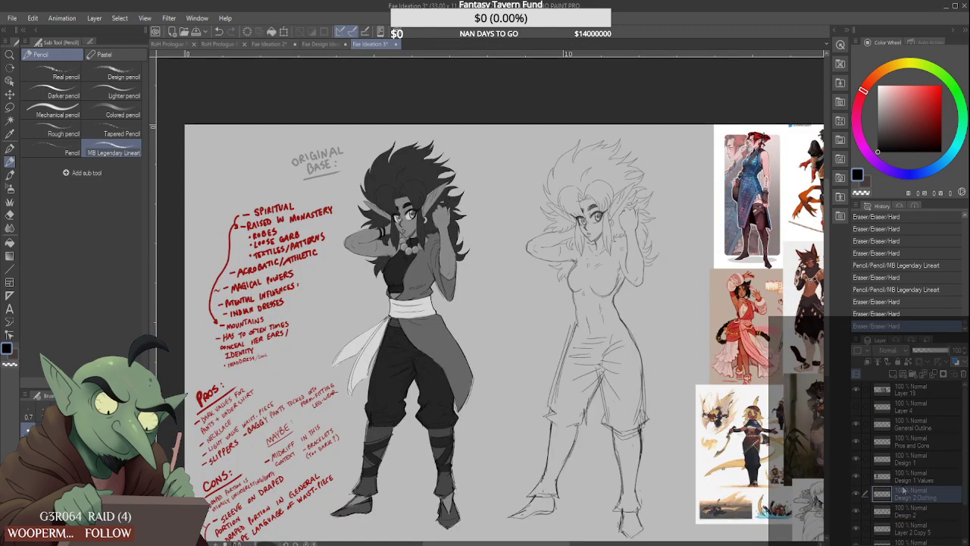
scroll(606, 326, up, 1)
drag(586, 332, 624, 325)
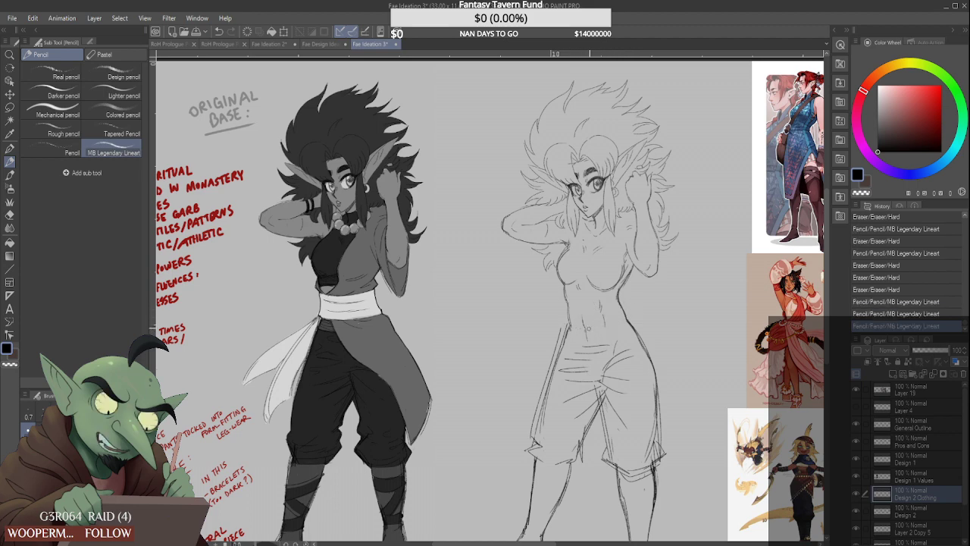
drag(589, 329, 587, 326)
scroll(587, 326, down, 1)
scroll(588, 311, down, 2)
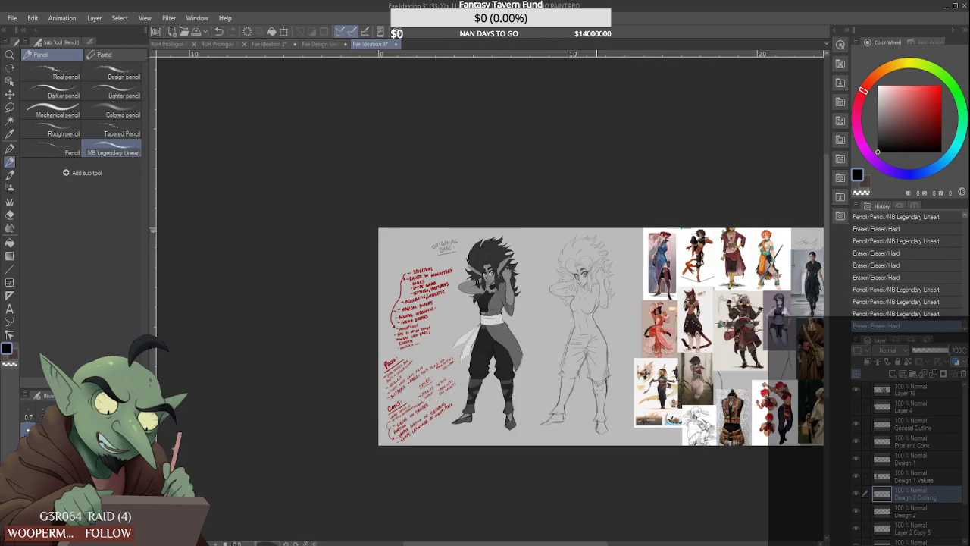
Sketch a V-notched opening on the right-hand slipper and refine the opening and sole lines of the left-hand slipper
scroll(573, 401, up, 4)
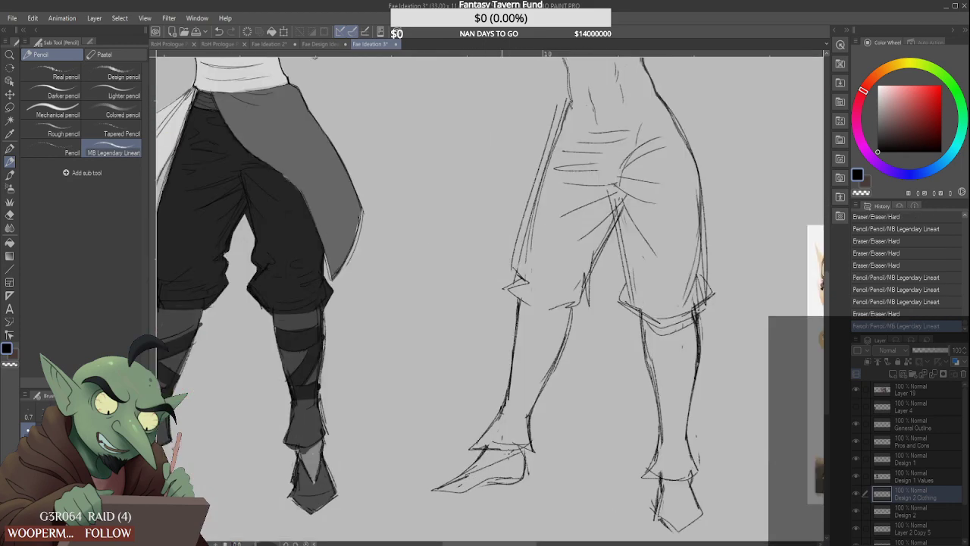
drag(502, 458, 522, 452)
drag(662, 477, 683, 506)
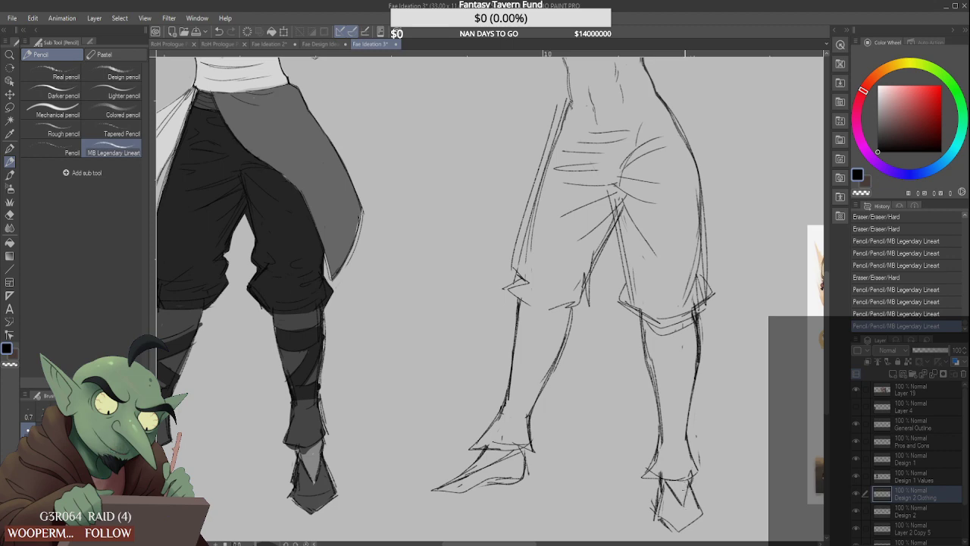
scroll(607, 424, down, 3)
scroll(593, 460, up, 3)
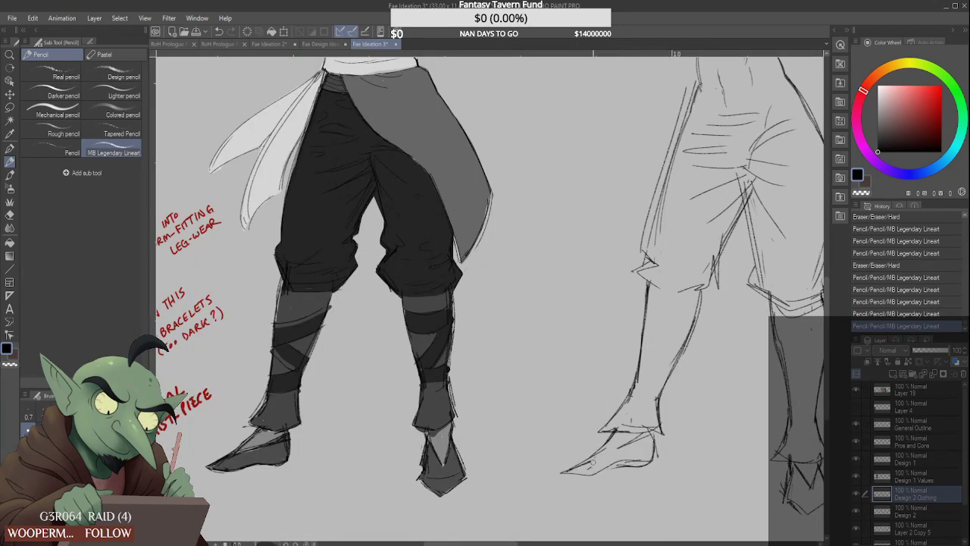
mouse_move(593, 463)
mouse_down()
mouse_move(629, 444)
mouse_move(605, 440)
mouse_move(614, 439)
mouse_up()
mouse_move(565, 471)
mouse_down()
mouse_move(576, 464)
mouse_move(618, 473)
mouse_move(594, 475)
mouse_move(605, 473)
mouse_up()
mouse_move(595, 475)
mouse_down()
mouse_move(656, 459)
mouse_move(668, 469)
mouse_up()
Refine the outlines of both slippers and clean up the flared cuff at the right-hand ankle
scroll(633, 439, down, 4)
scroll(664, 420, up, 4)
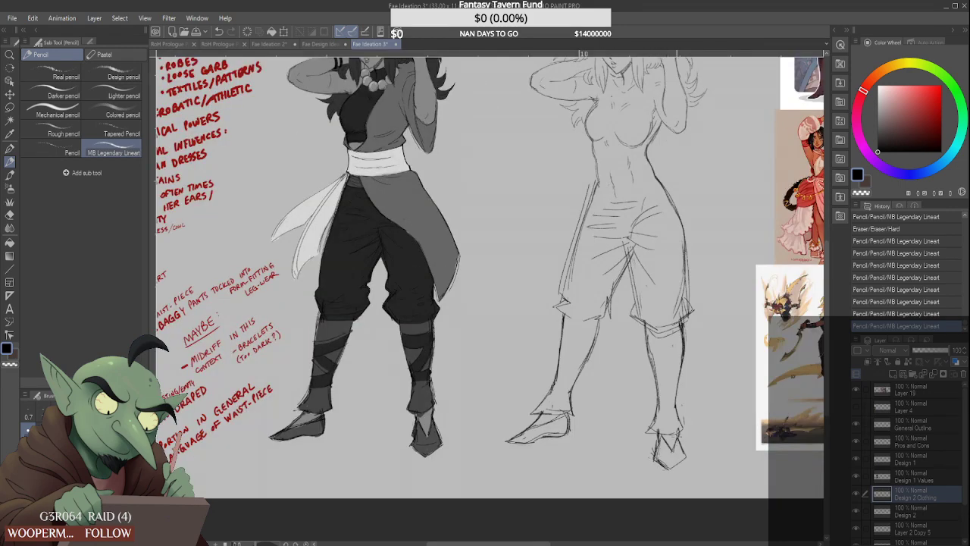
mouse_move(676, 433)
mouse_down()
mouse_move(680, 443)
mouse_move(638, 446)
mouse_move(689, 442)
mouse_up()
scroll(677, 431, down, 2)
scroll(677, 423, up, 4)
mouse_move(627, 447)
mouse_down()
mouse_move(647, 416)
mouse_move(638, 442)
mouse_up()
scroll(665, 416, down, 4)
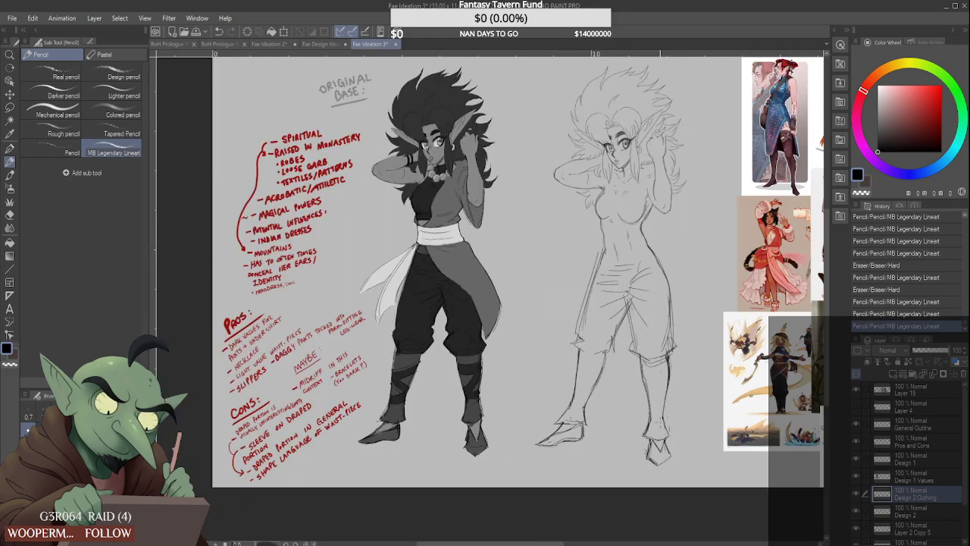
scroll(673, 395, up, 5)
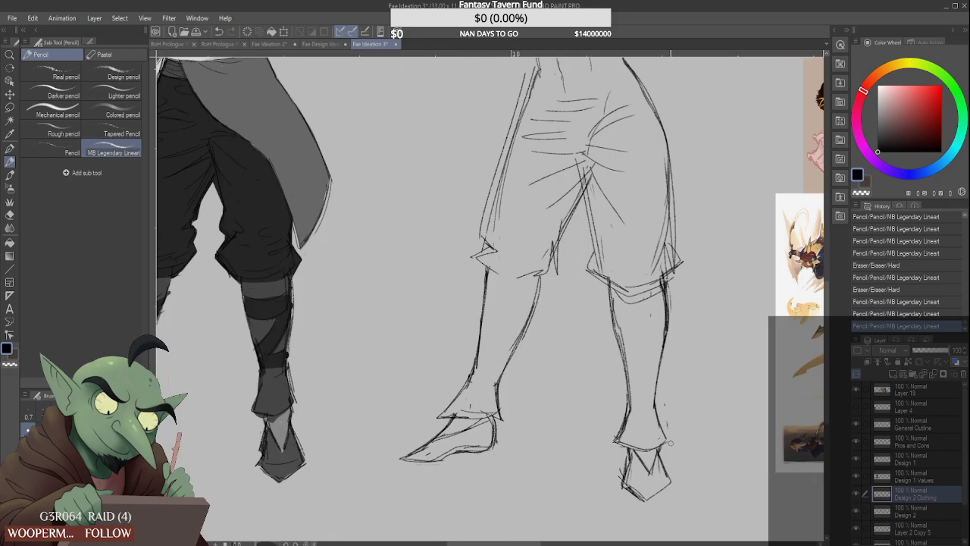
drag(655, 404, 669, 440)
scroll(650, 437, down, 4)
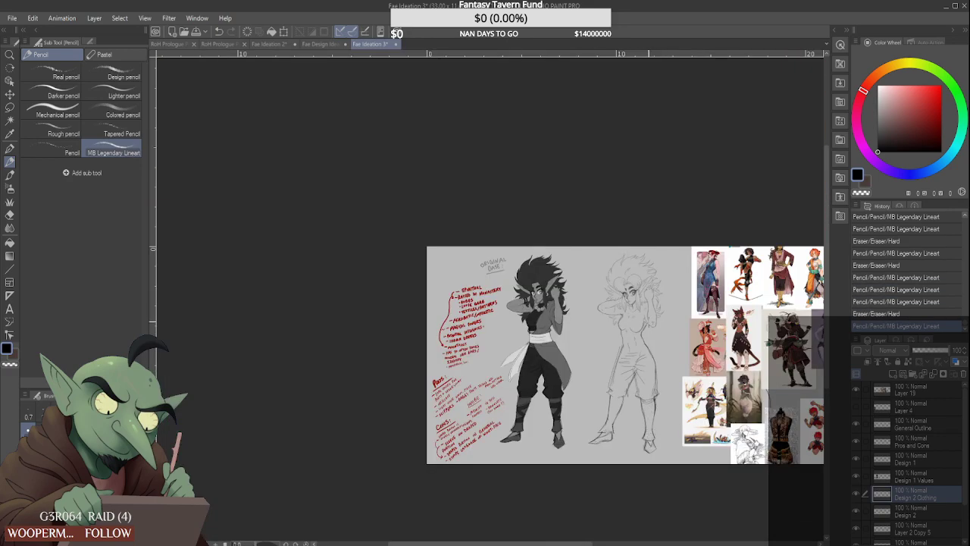
Examine the outfit reference images beside the Design 2 figure for clothing ideas
scroll(646, 305, up, 3)
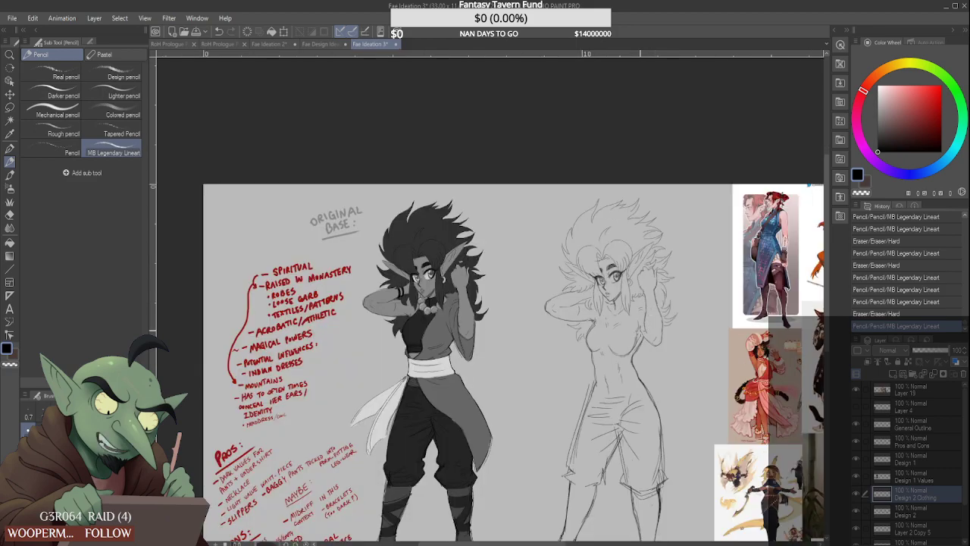
scroll(711, 452, down, 5)
scroll(711, 453, up, 6)
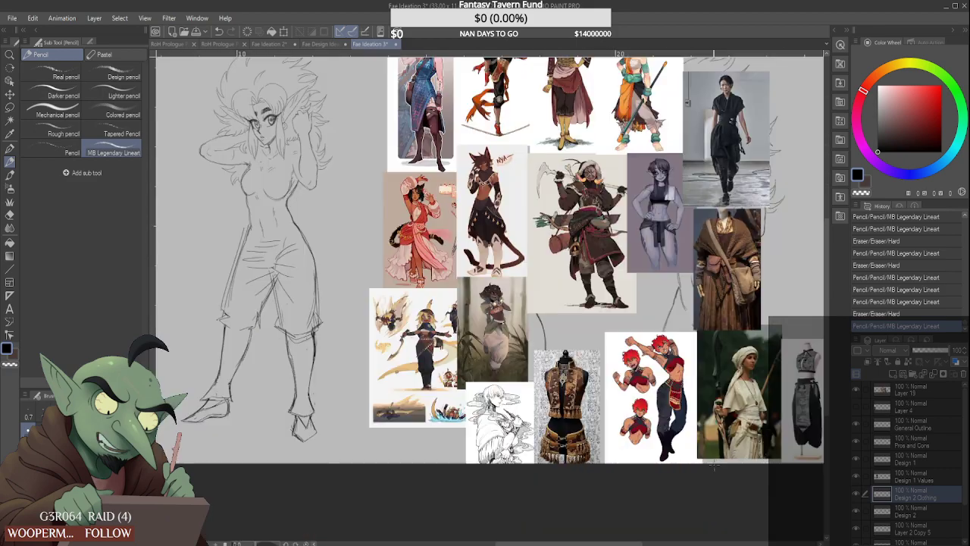
scroll(711, 452, down, 5)
scroll(711, 453, up, 6)
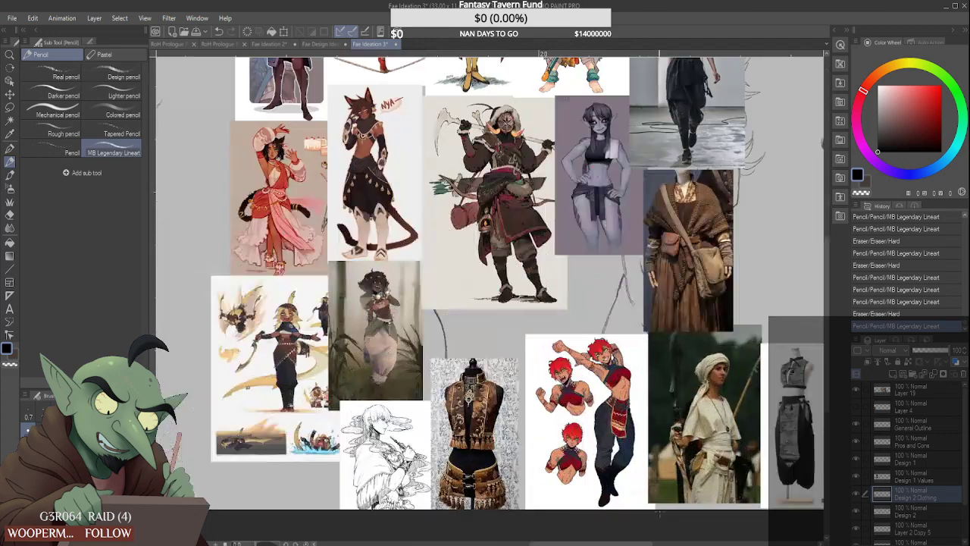
scroll(499, 466, up, 2)
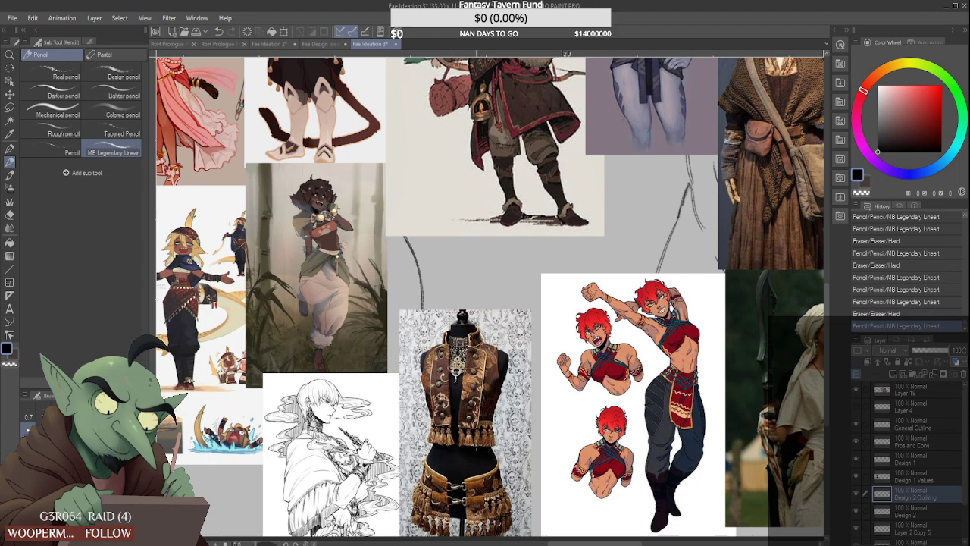
Compare the lower row of outfit references with the loose trousers sketched on the Design 2 figure, undoing the stray pencil mark
scroll(483, 269, down, 2)
scroll(454, 300, up, 2)
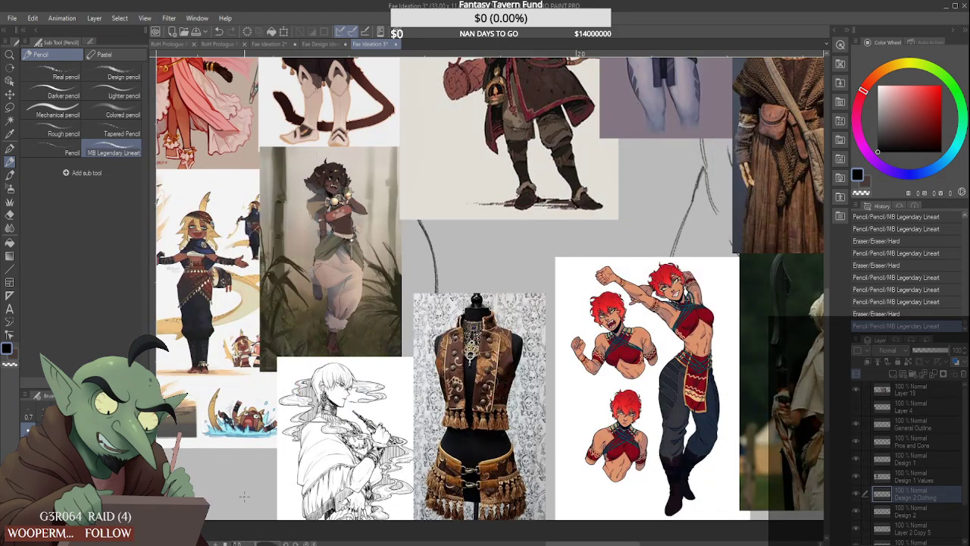
mouse_move(243, 496)
mouse_down()
mouse_move(272, 478)
mouse_move(256, 469)
mouse_up()
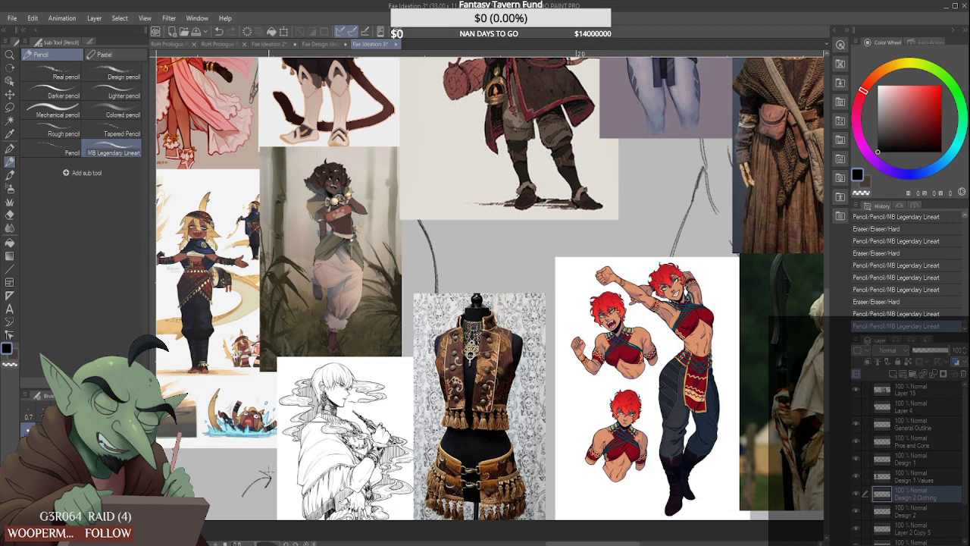
key(ctrl+z)
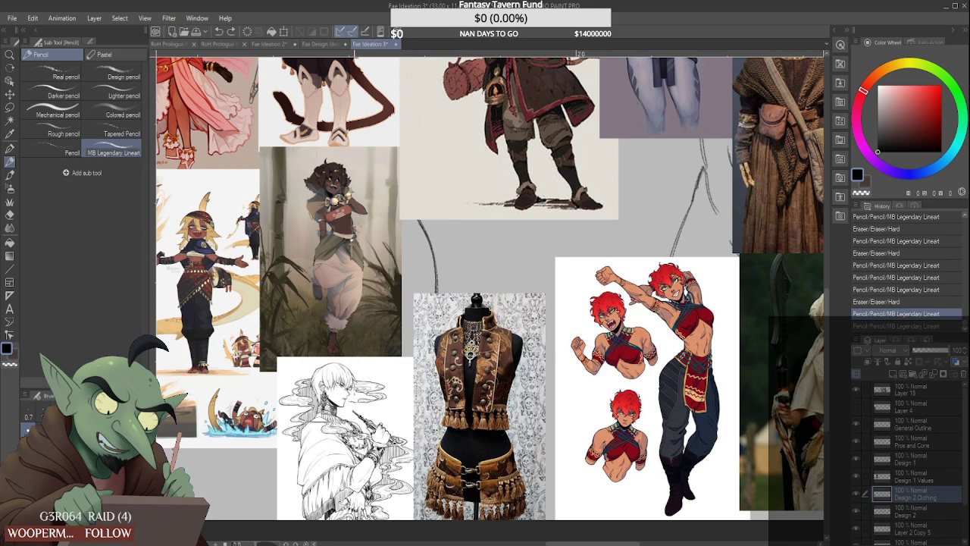
scroll(424, 410, down, 7)
scroll(298, 399, up, 5)
scroll(294, 406, down, 3)
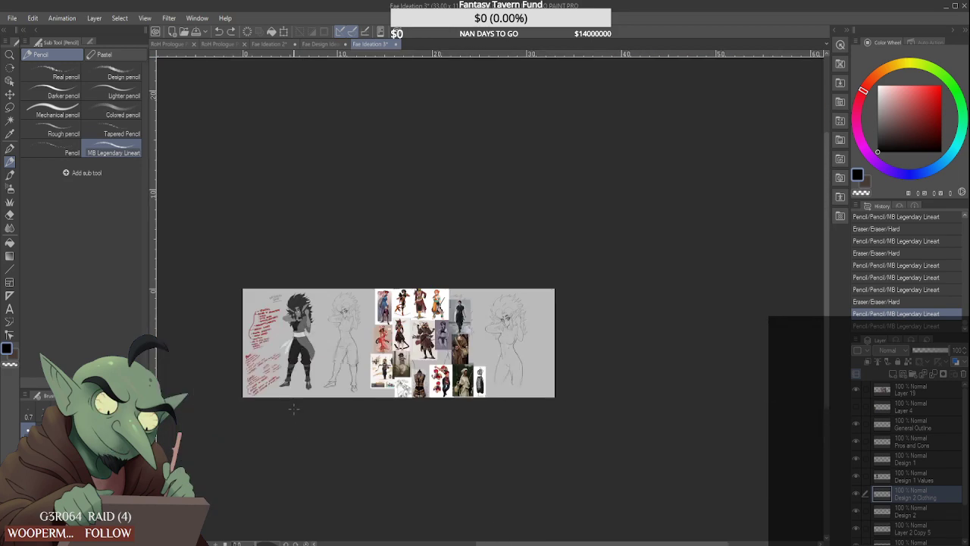
scroll(394, 395, up, 4)
scroll(380, 398, down, 4)
scroll(370, 388, up, 4)
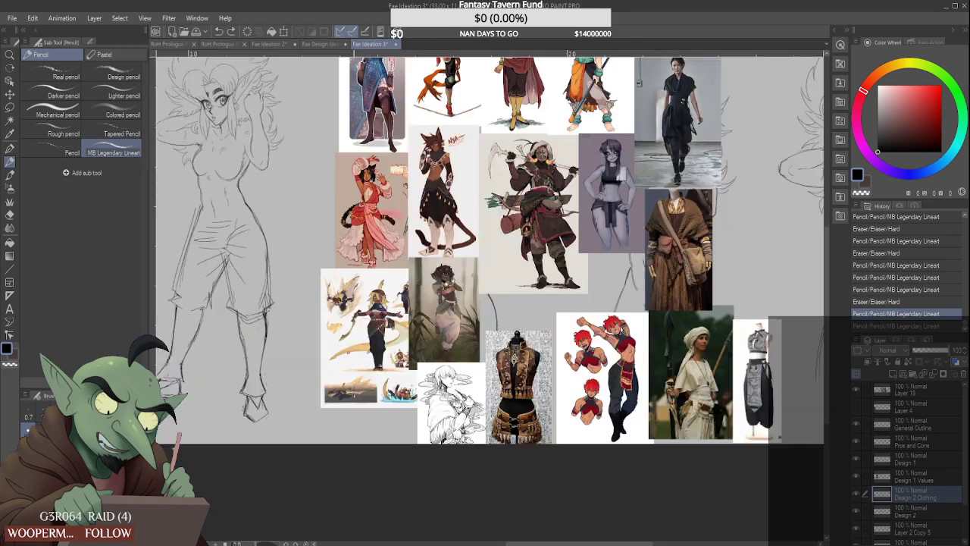
scroll(355, 394, down, 3)
scroll(265, 371, down, 1)
scroll(265, 372, up, 5)
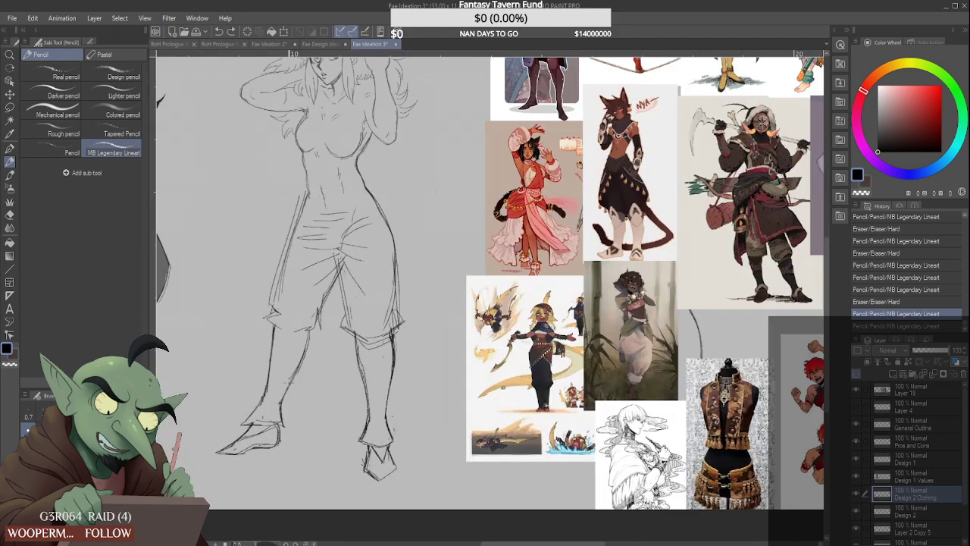
Redraw the inner seams and knee hems of the Design 2 trousers, cleaning up the lines below the crotch
scroll(265, 371, up, 2)
mouse_move(244, 314)
mouse_down()
mouse_move(261, 325)
mouse_move(261, 299)
mouse_up()
mouse_move(271, 232)
mouse_down()
mouse_move(252, 297)
mouse_move(286, 338)
mouse_up()
mouse_move(334, 317)
mouse_down()
mouse_move(322, 329)
mouse_move(331, 333)
mouse_up()
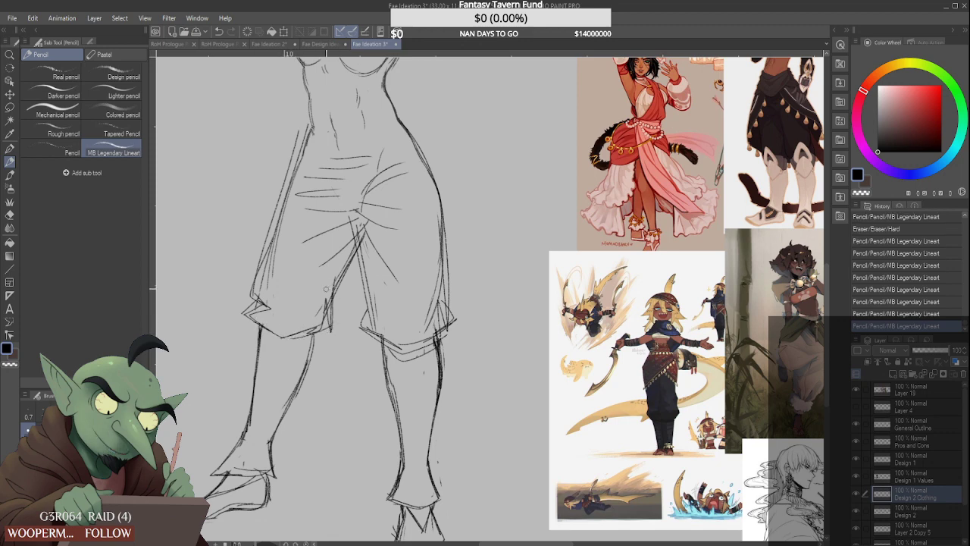
mouse_move(328, 291)
mouse_down()
mouse_move(329, 323)
mouse_move(318, 314)
mouse_move(331, 330)
mouse_up()
drag(363, 235, 334, 293)
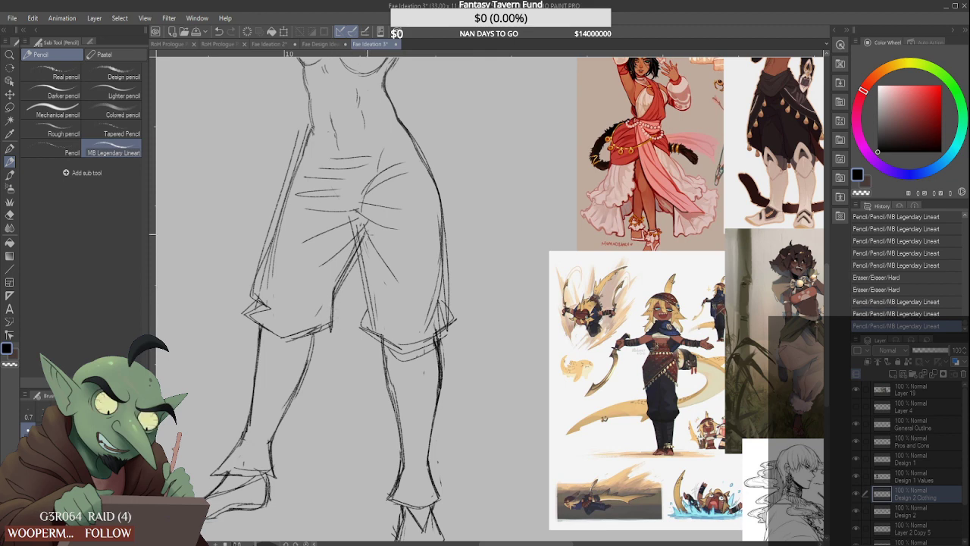
mouse_move(360, 226)
mouse_down()
mouse_move(348, 220)
mouse_move(362, 225)
mouse_up()
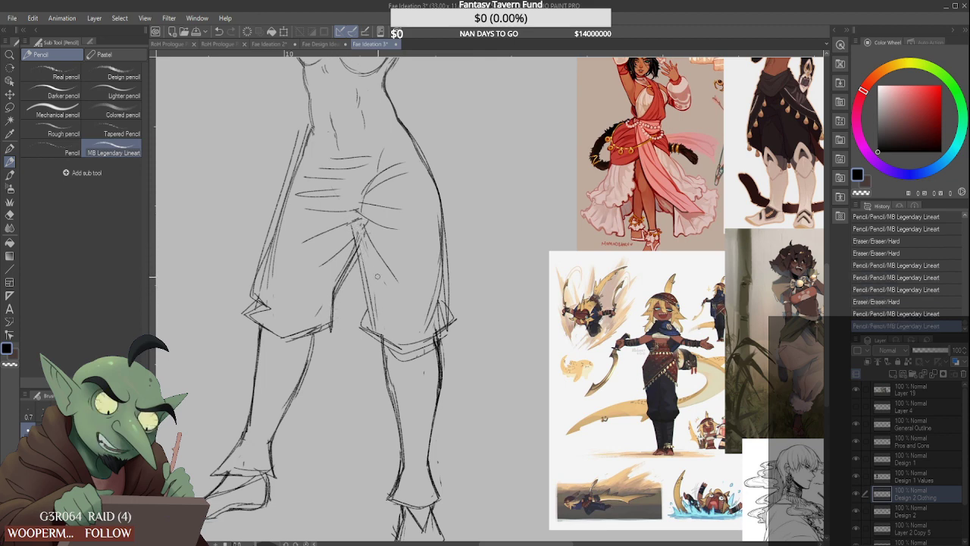
drag(365, 303, 361, 326)
scroll(426, 371, down, 2)
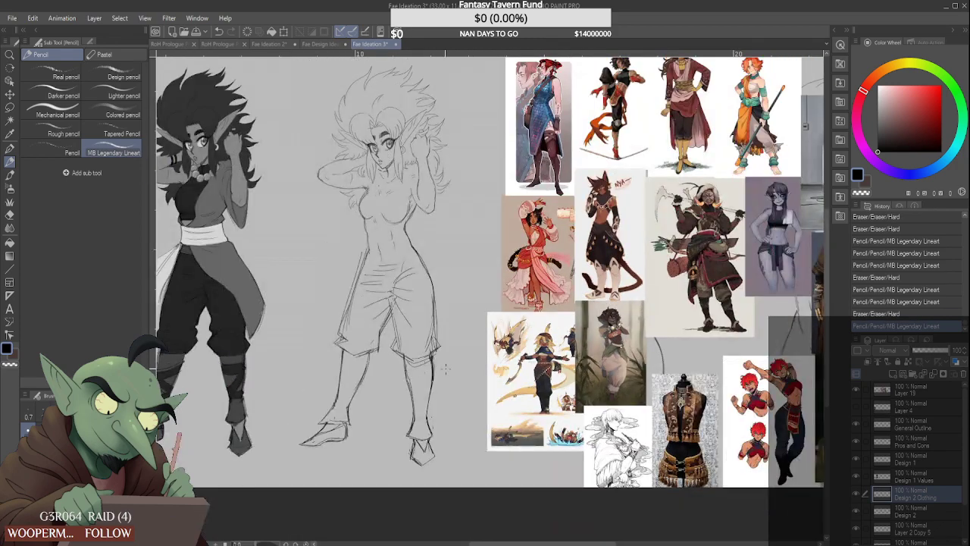
Darken and reshape the outer contour of the left-hand trouser leg from the waist down to the hem
scroll(439, 365, down, 3)
scroll(400, 307, up, 5)
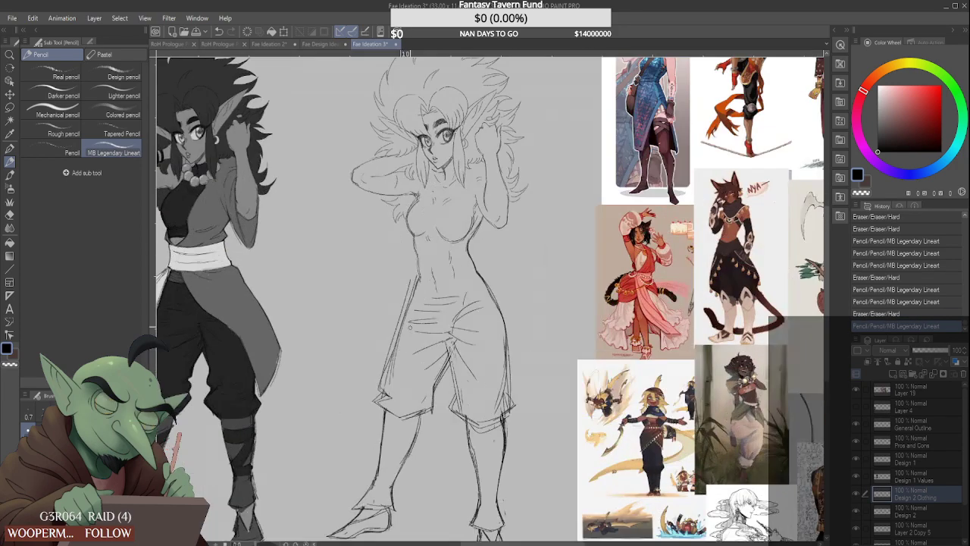
mouse_move(410, 260)
mouse_down()
mouse_move(378, 386)
mouse_move(385, 364)
mouse_up()
mouse_move(407, 279)
mouse_down()
mouse_move(366, 369)
mouse_move(416, 264)
mouse_move(381, 369)
mouse_up()
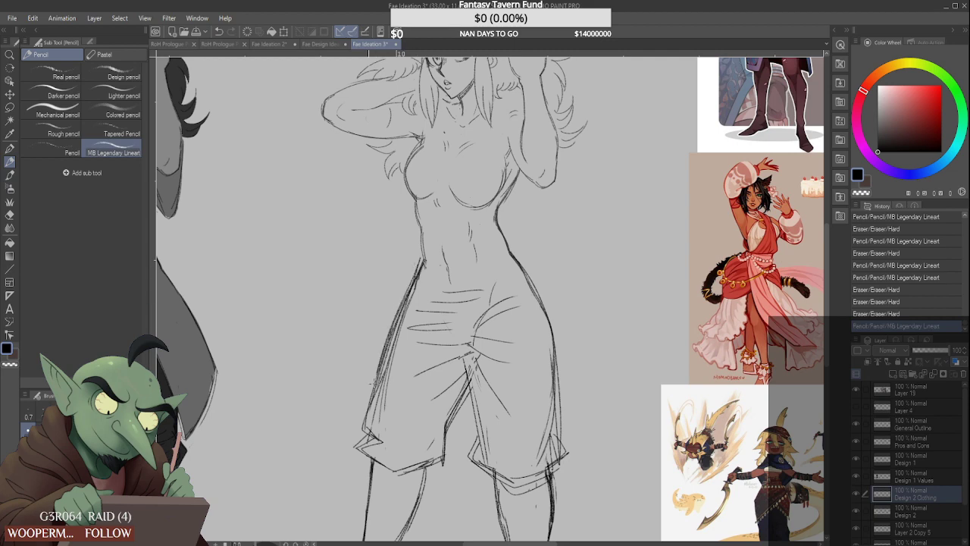
key(ctrl+0)
scroll(440, 338, up, 3)
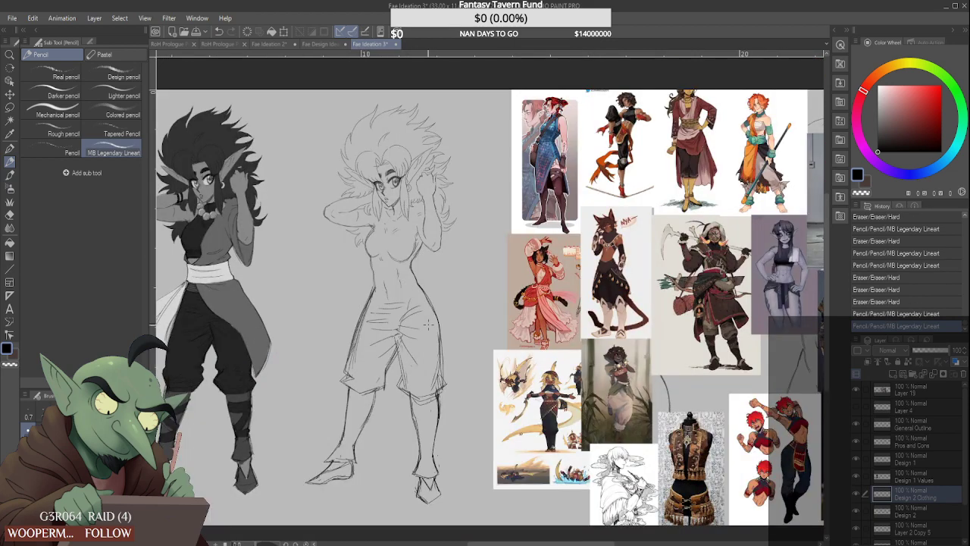
Examine the reference of the red-haired fighter's crossed-cord top and sash, and the orange-robed staff bearer, for upper-body clothing ideas
key(ctrl+0)
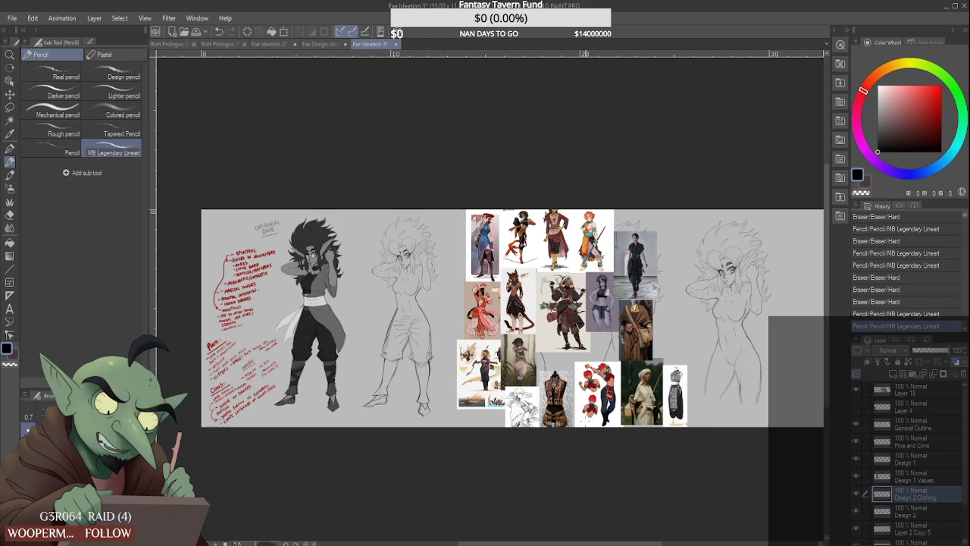
scroll(613, 403, up, 8)
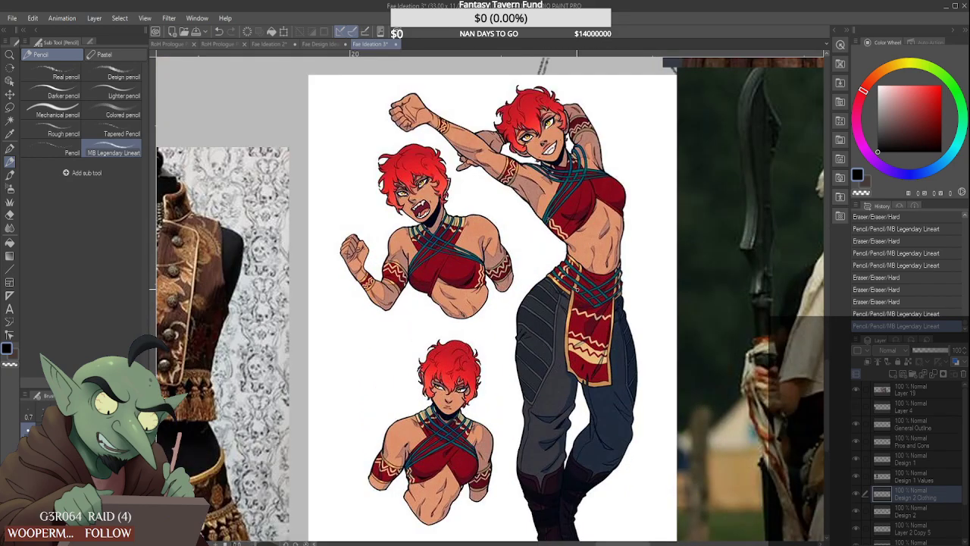
scroll(546, 319, down, 2)
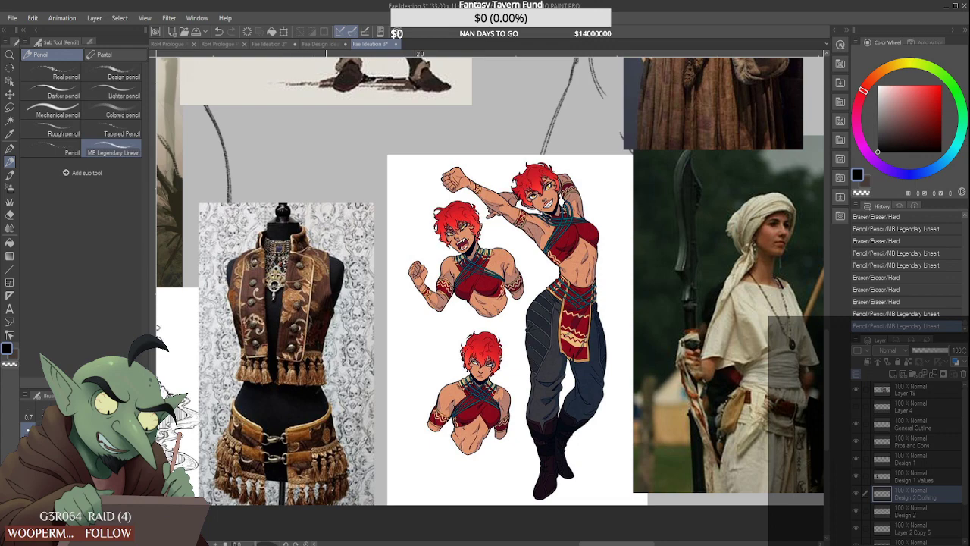
scroll(546, 288, up, 3)
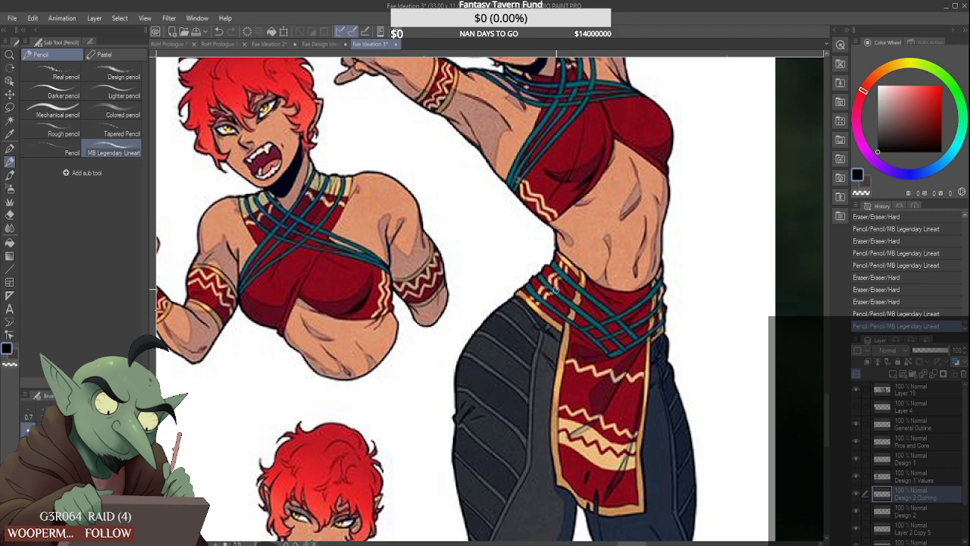
scroll(599, 316, down, 1)
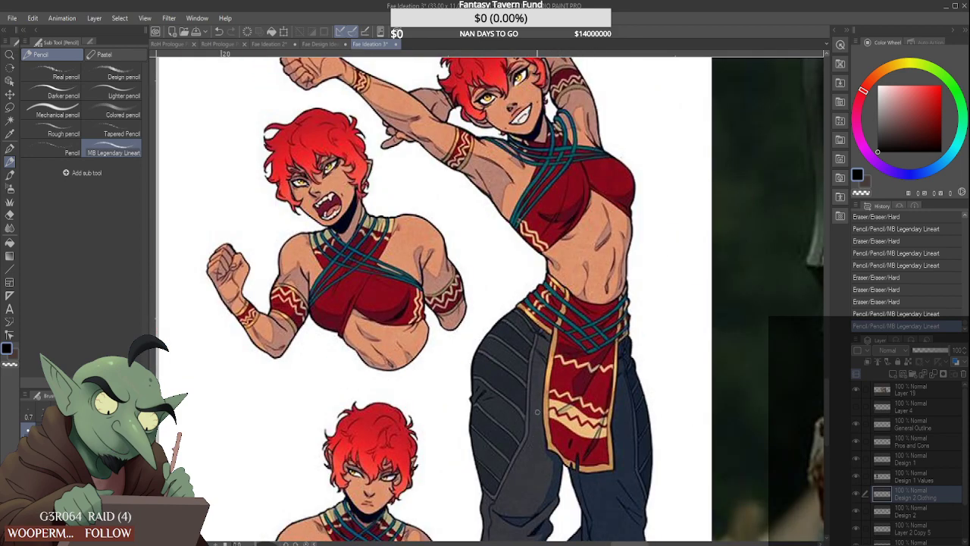
scroll(538, 412, down, 3)
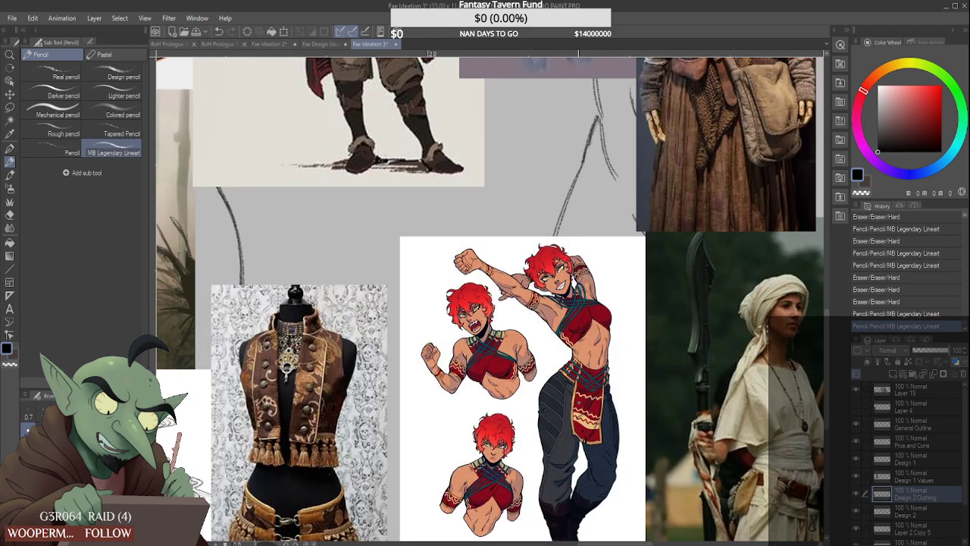
scroll(499, 237, down, 1)
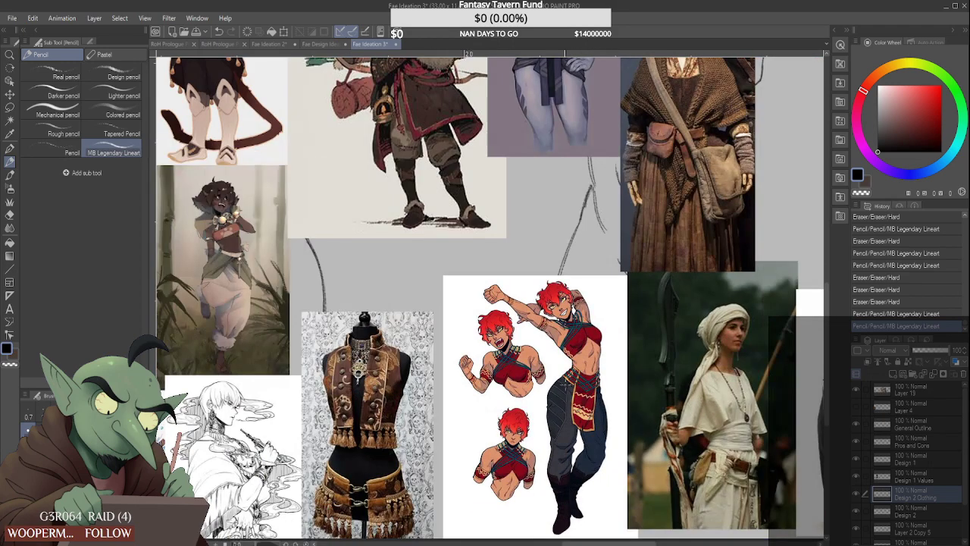
scroll(498, 236, up, 3)
scroll(549, 335, down, 3)
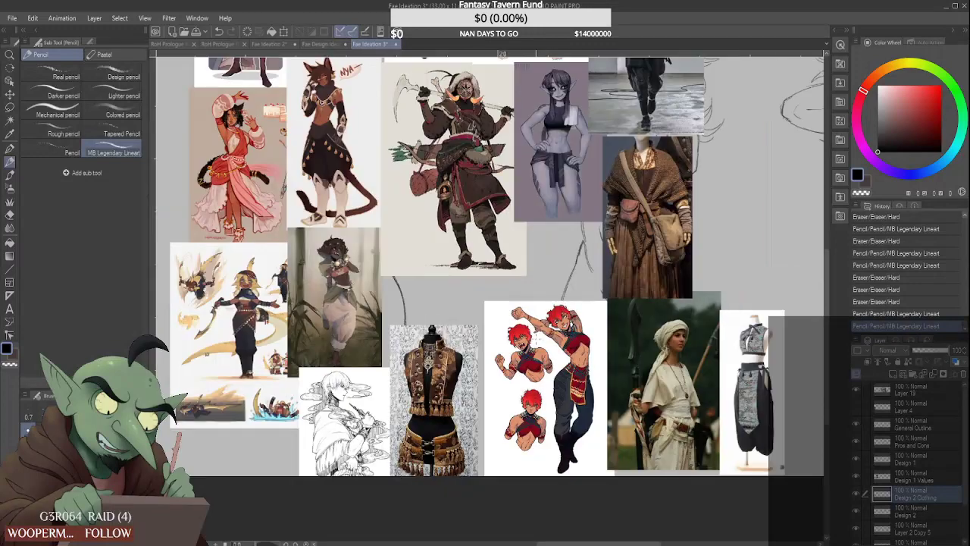
scroll(404, 206, down, 3)
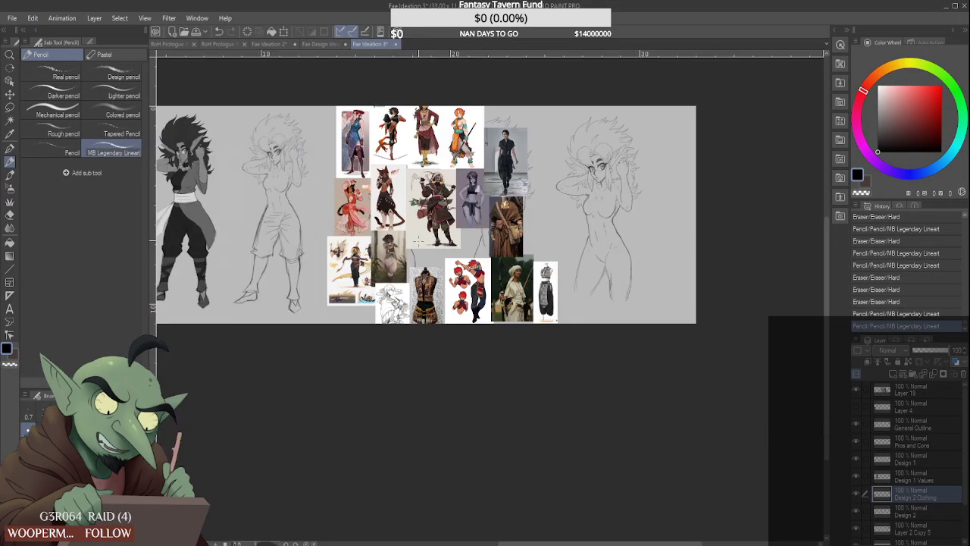
scroll(483, 256, up, 5)
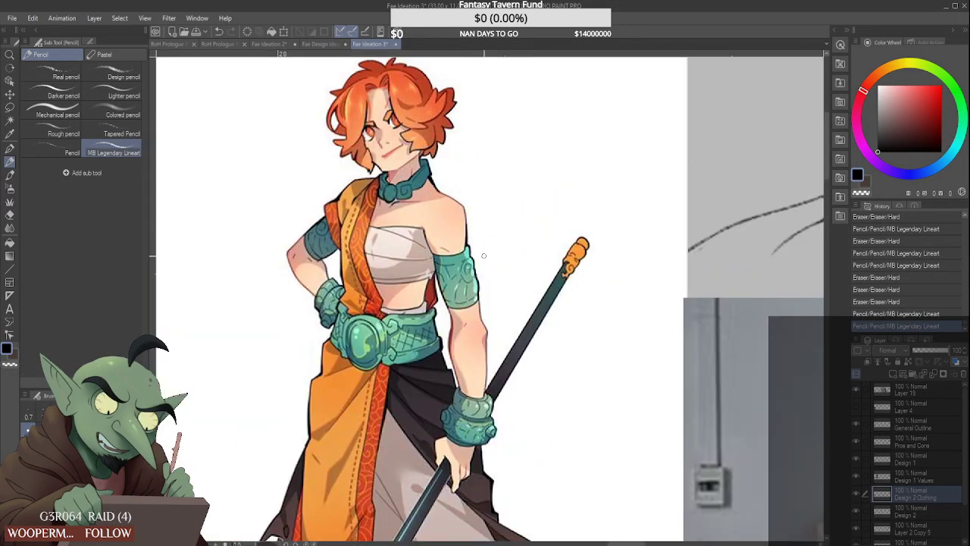
scroll(425, 369, down, 5)
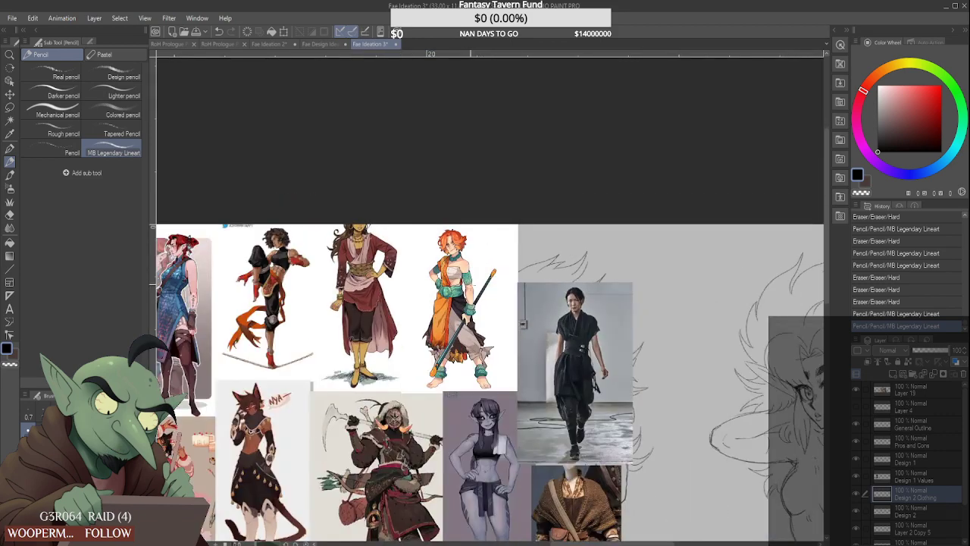
scroll(424, 369, down, 5)
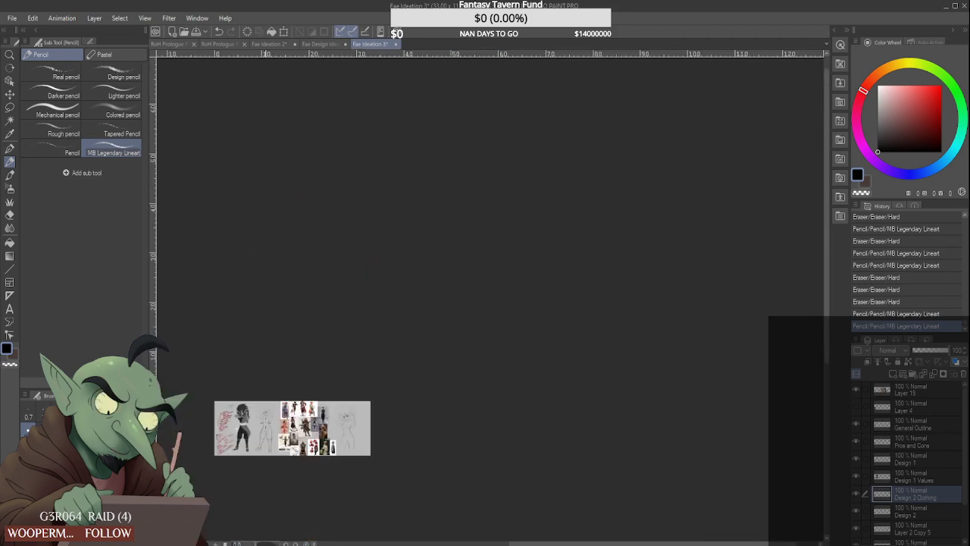
scroll(216, 431, up, 5)
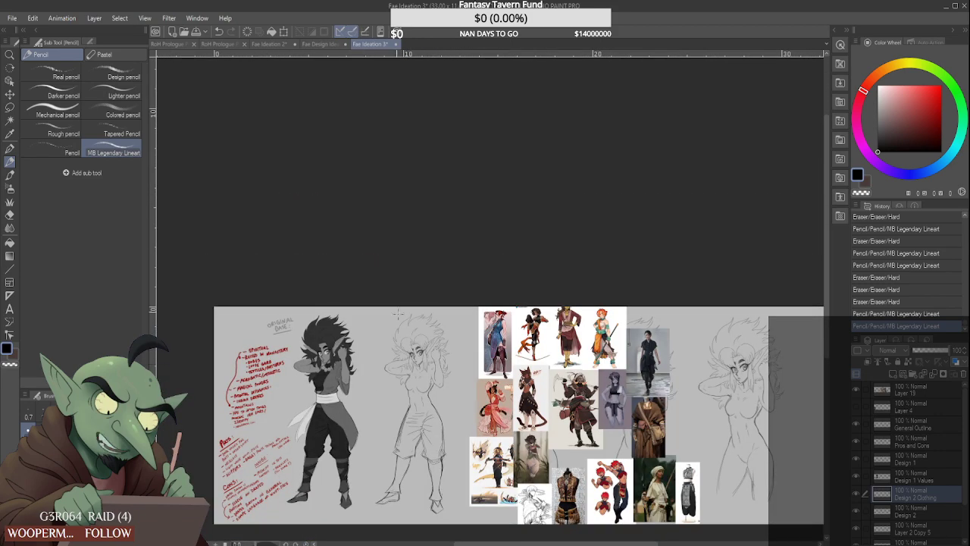
Review the outfit silhouettes in Fae Design Ideation and the figures in Fae Ideation 2, undo the test pencil marks, and return to Fae Ideation 3
click(326, 44)
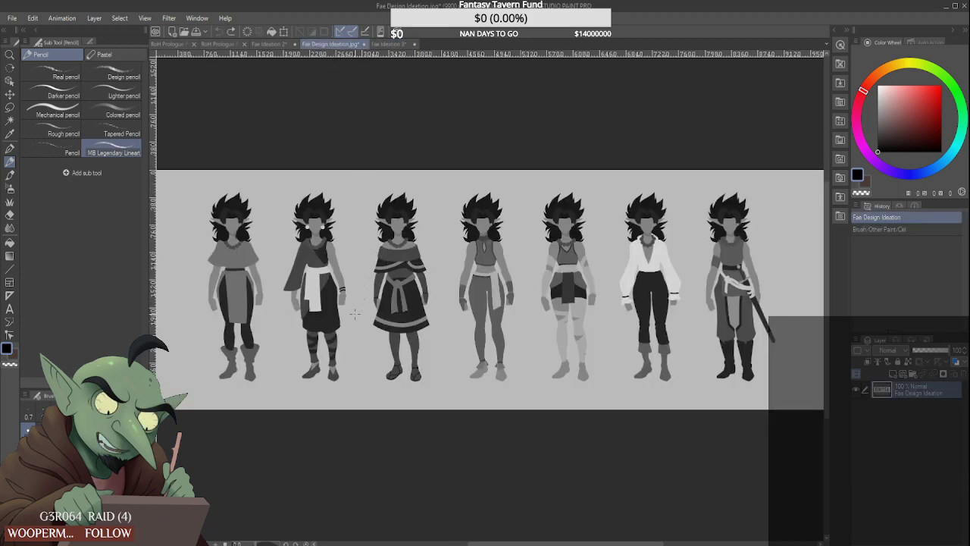
drag(367, 302, 376, 280)
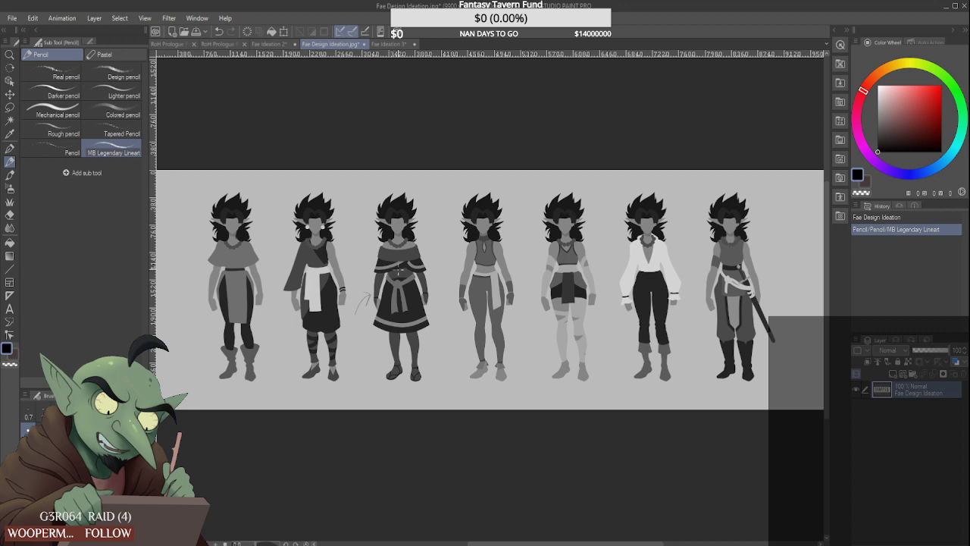
key(ctrl+z)
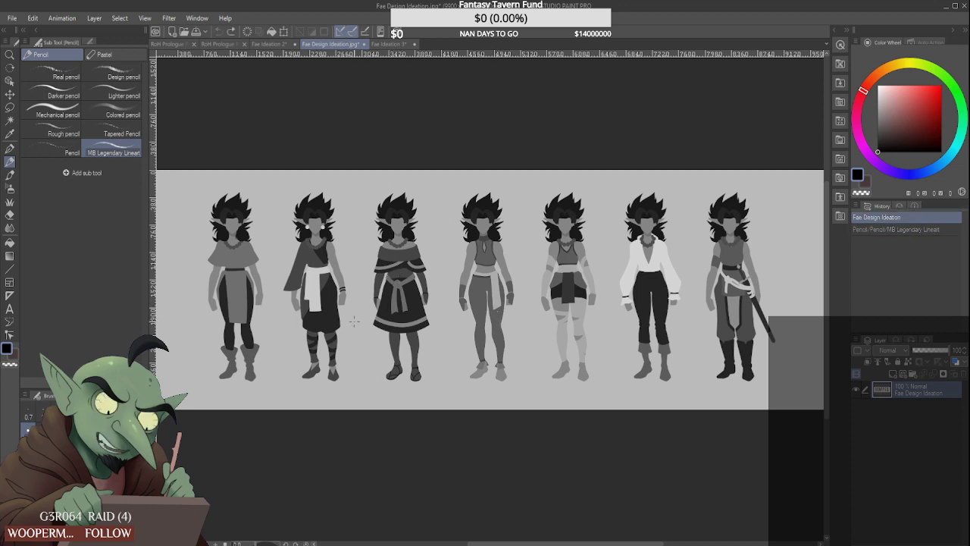
key(ctrl+y)
key(ctrl+z)
key(ctrl+y)
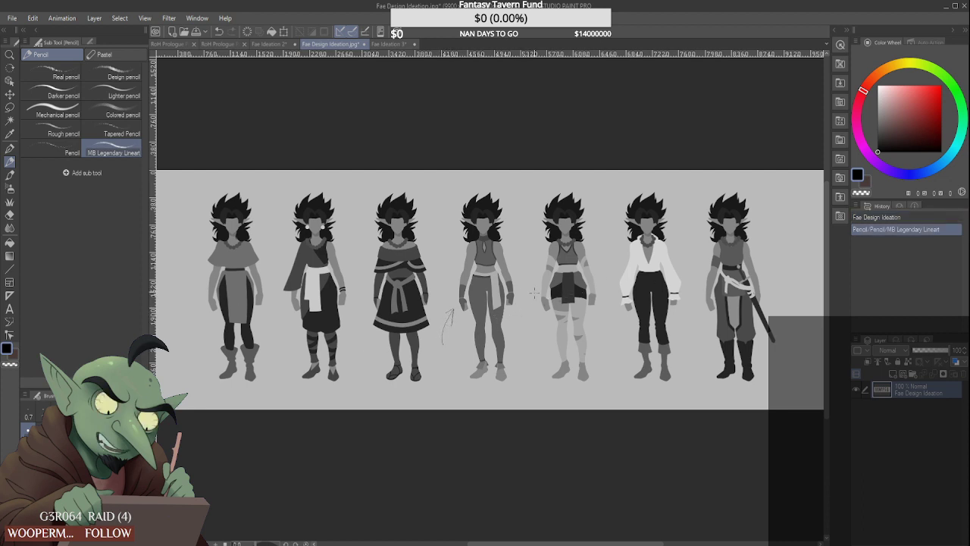
drag(531, 264, 519, 282)
key(ctrl+z)
key(ctrl+z)
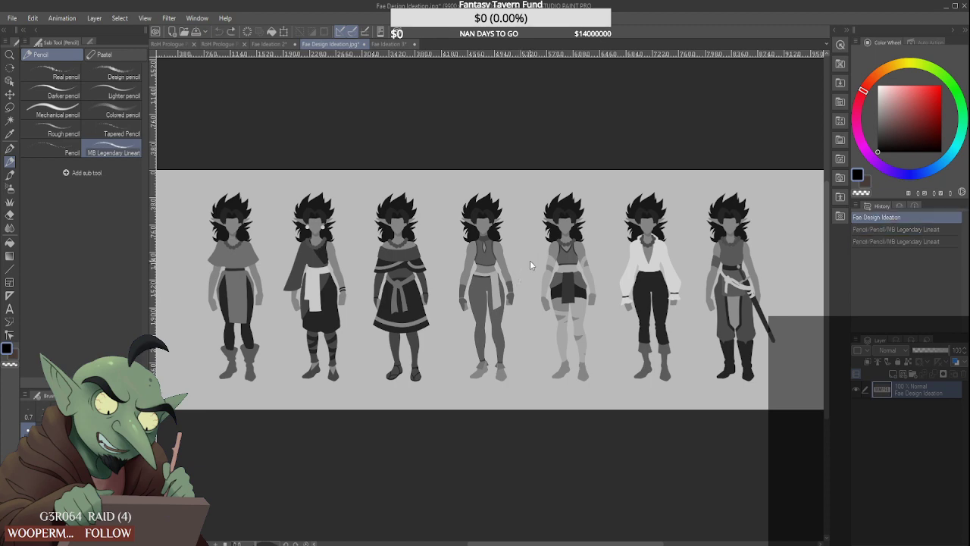
click(270, 44)
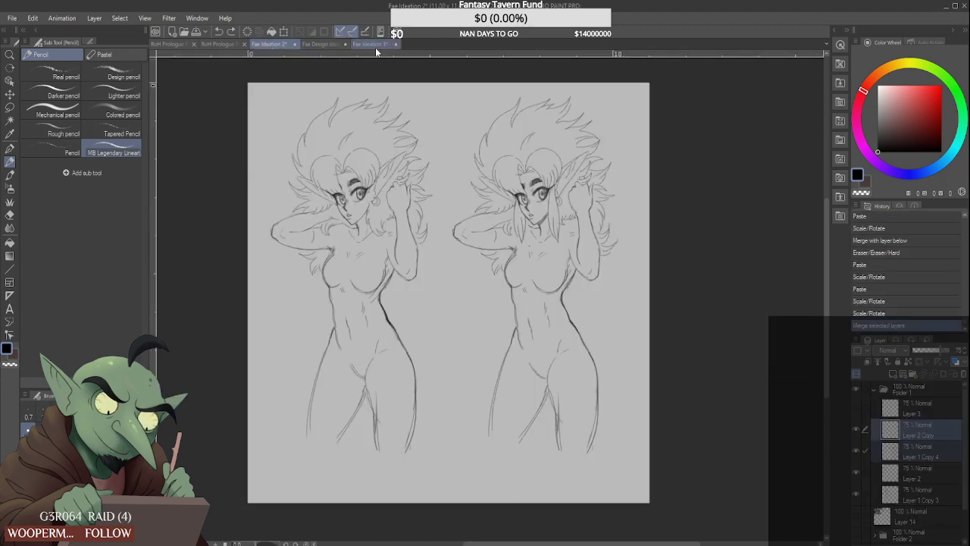
click(376, 44)
Try band lines around the wrist and forearm of the Design 2 figure's right-hand raised arm, and undo them
scroll(428, 352, up, 6)
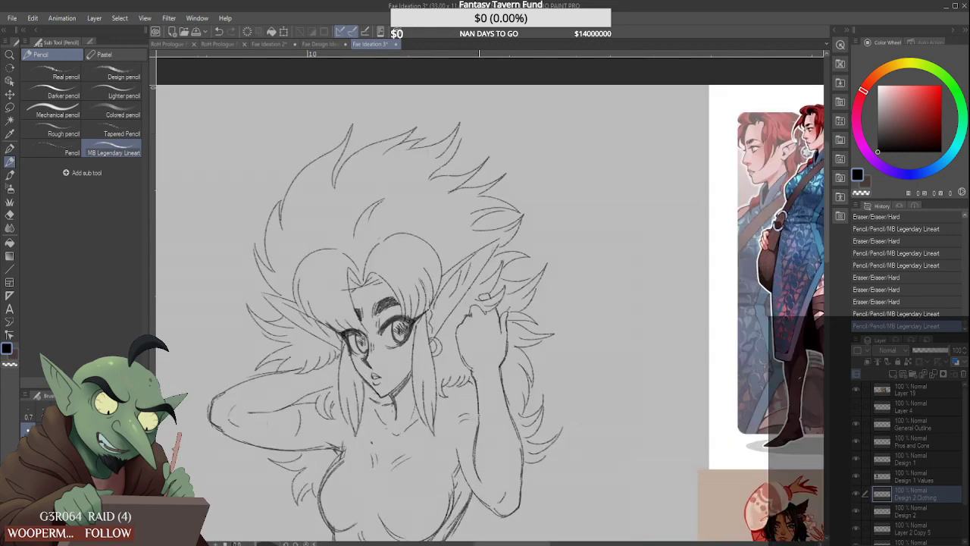
drag(478, 432, 514, 431)
drag(471, 361, 508, 375)
scroll(489, 393, down, 4)
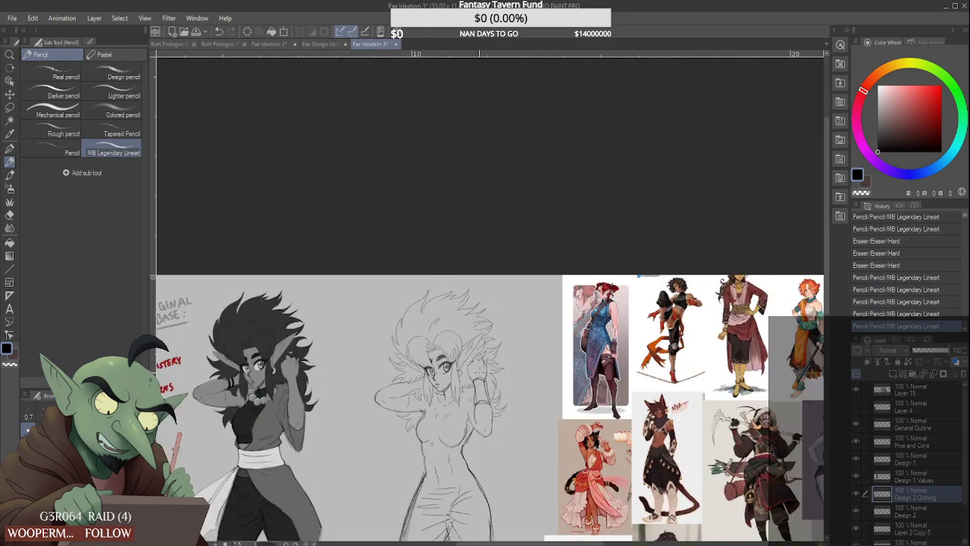
key(ctrl+z)
key(ctrl+z)
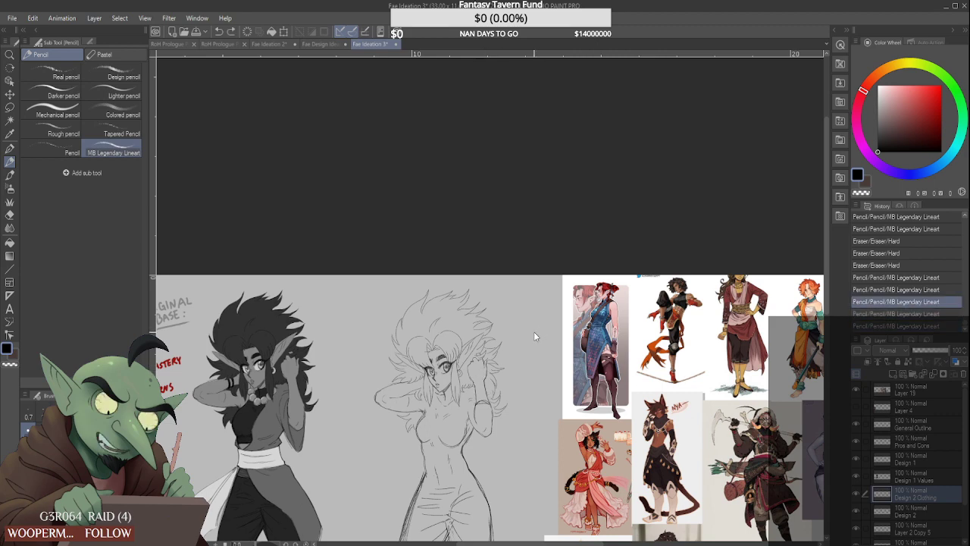
Undo the last pencil mark and examine the red-haired fighter, tightrope dancer and orange-robed staff bearer references for upper-body clothing ideas
key(ctrl+z)
scroll(500, 363, down, 3)
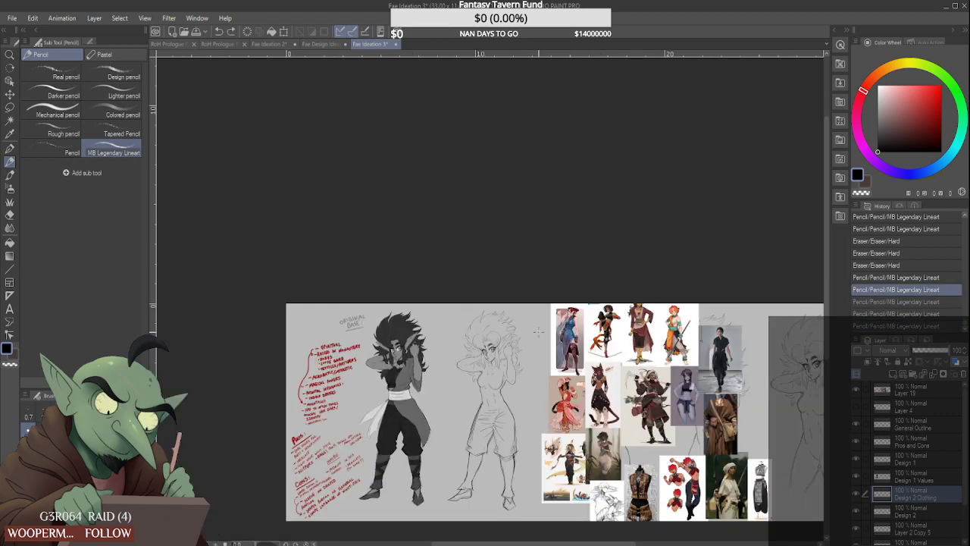
scroll(695, 523, up, 3)
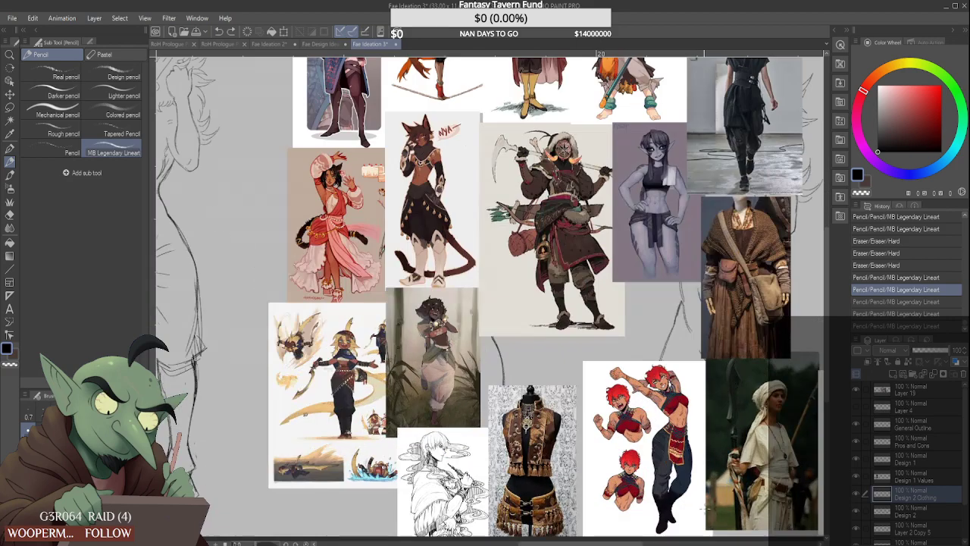
scroll(692, 500, up, 3)
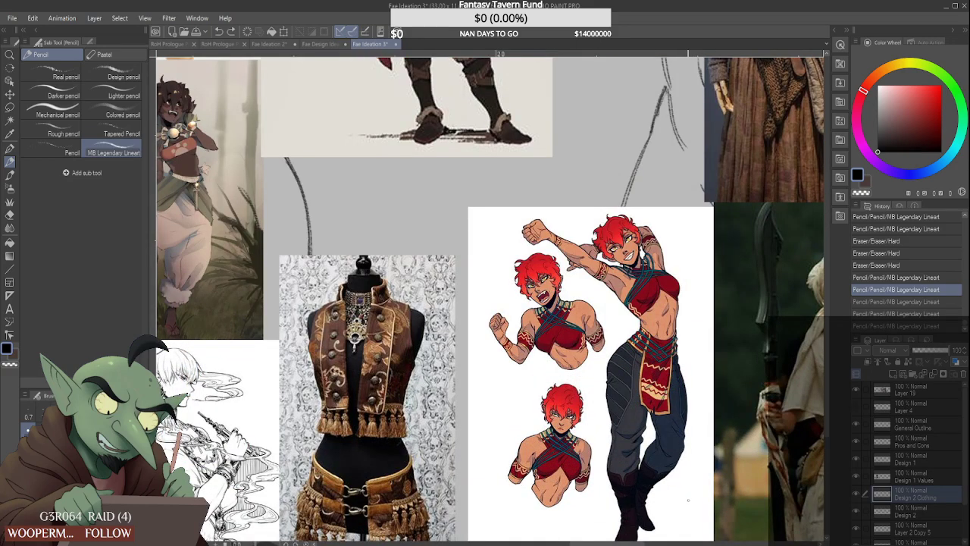
scroll(685, 463, down, 4)
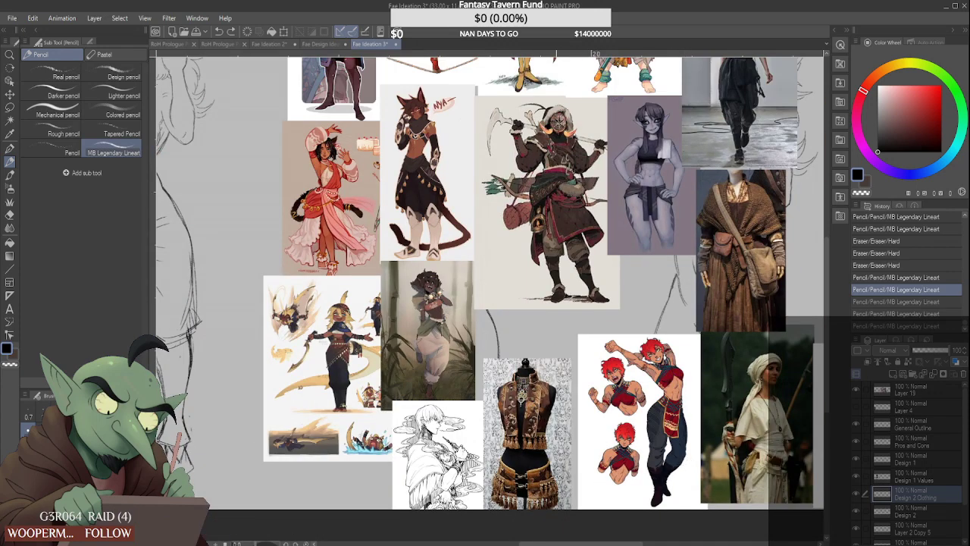
scroll(560, 450, down, 3)
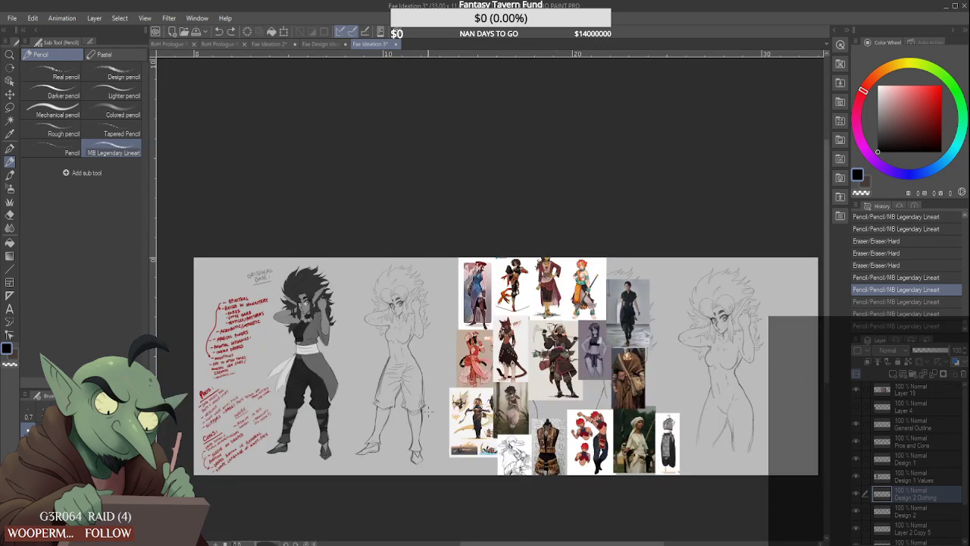
scroll(429, 412, up, 3)
scroll(428, 416, down, 3)
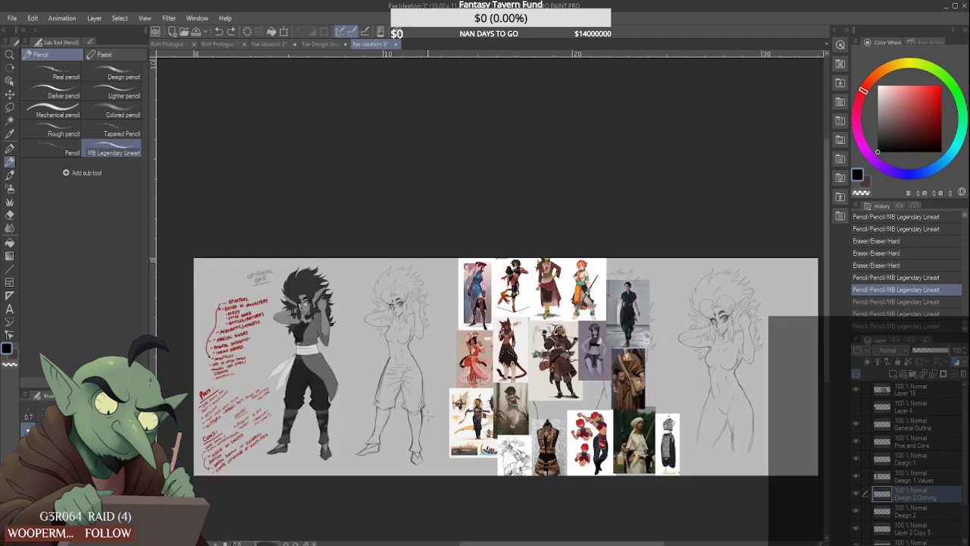
scroll(560, 265, up, 5)
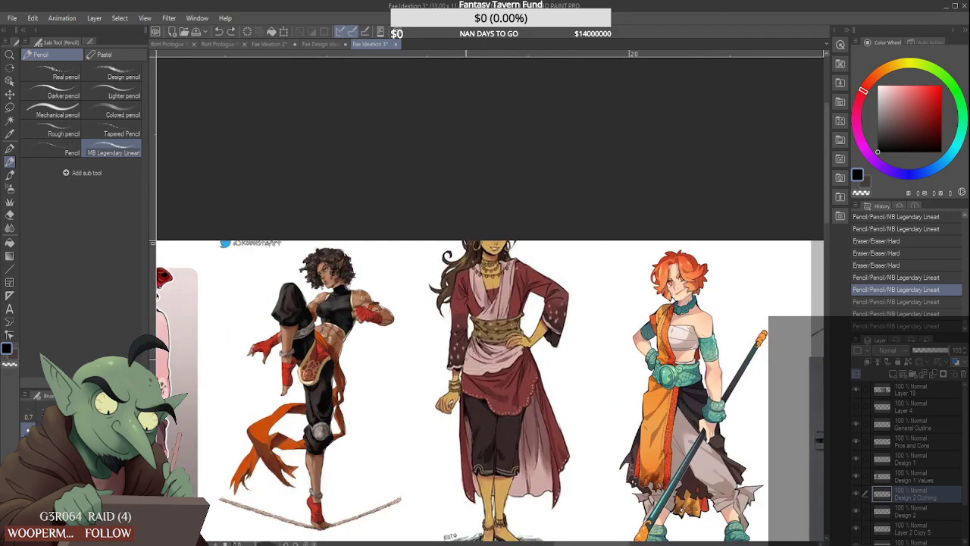
scroll(465, 362, down, 4)
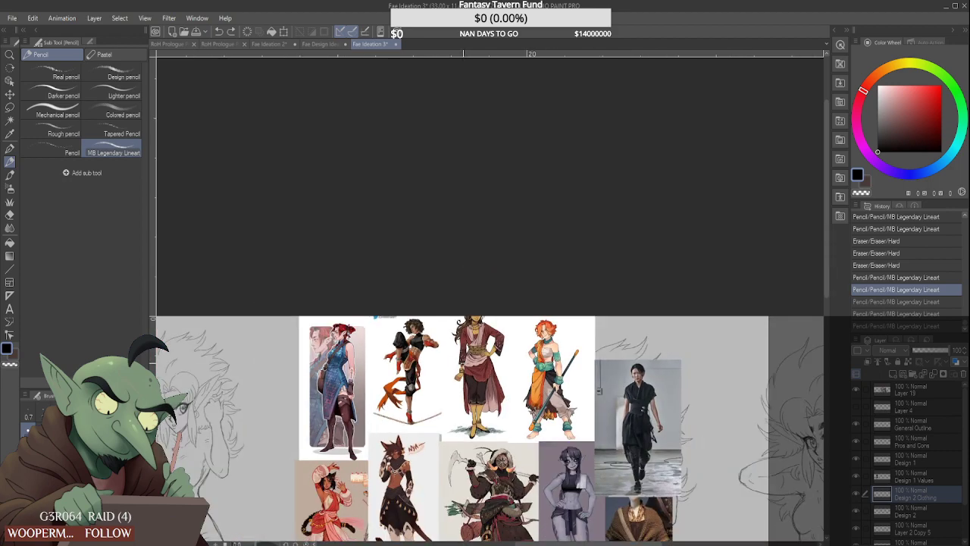
scroll(464, 364, down, 3)
Draw the lower and upper edges of a strapless chest band across the Design 2 figure's torso
scroll(322, 433, up, 5)
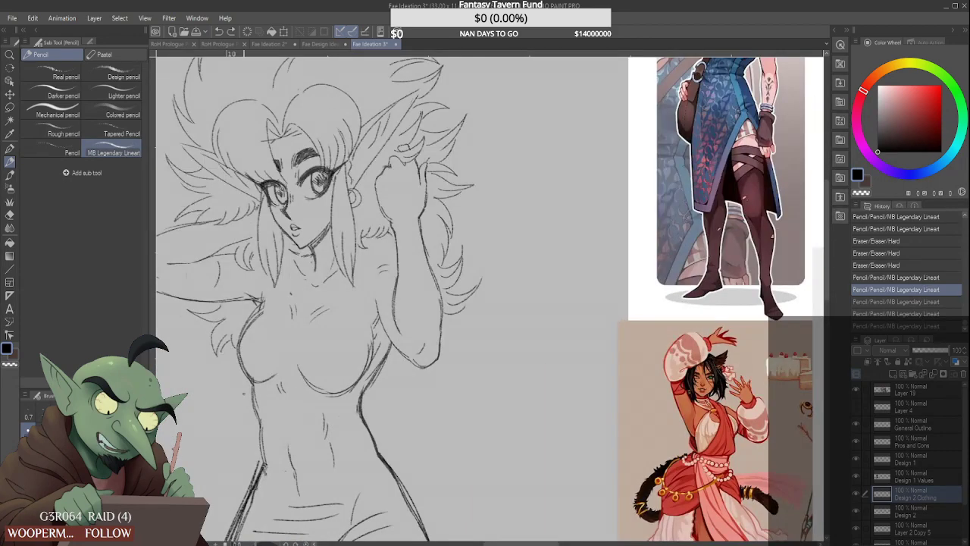
drag(245, 394, 377, 399)
key(ctrl+z)
key(ctrl+z)
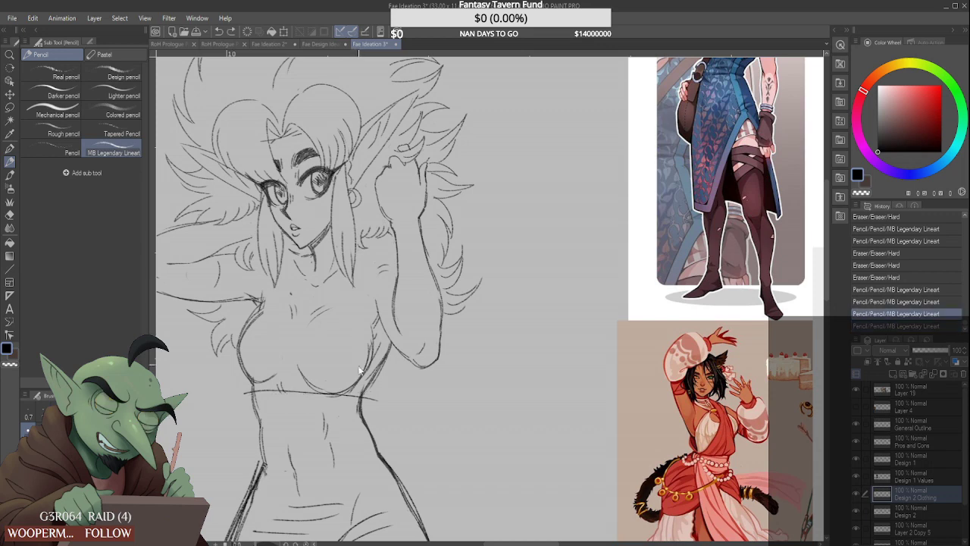
drag(250, 399, 360, 405)
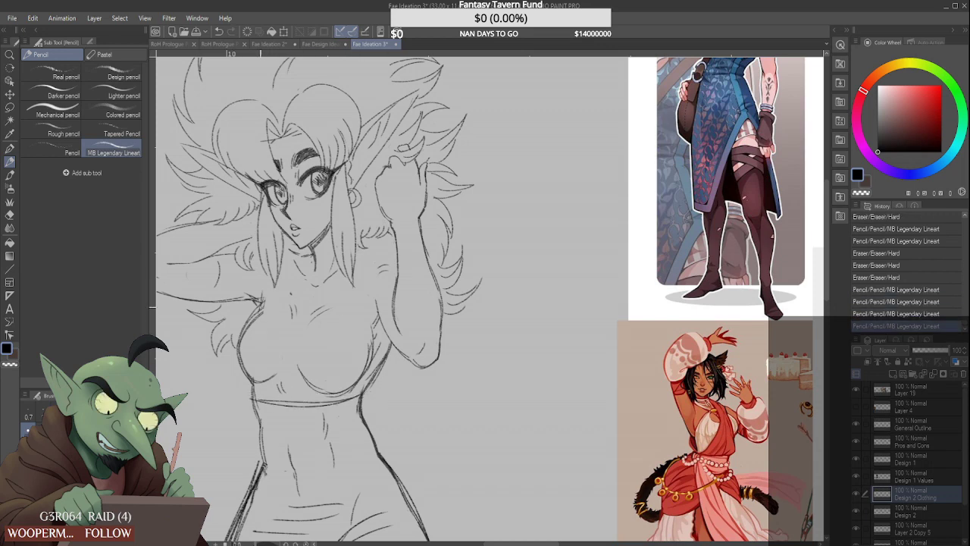
mouse_move(262, 306)
mouse_down()
mouse_move(393, 310)
mouse_move(376, 316)
mouse_up()
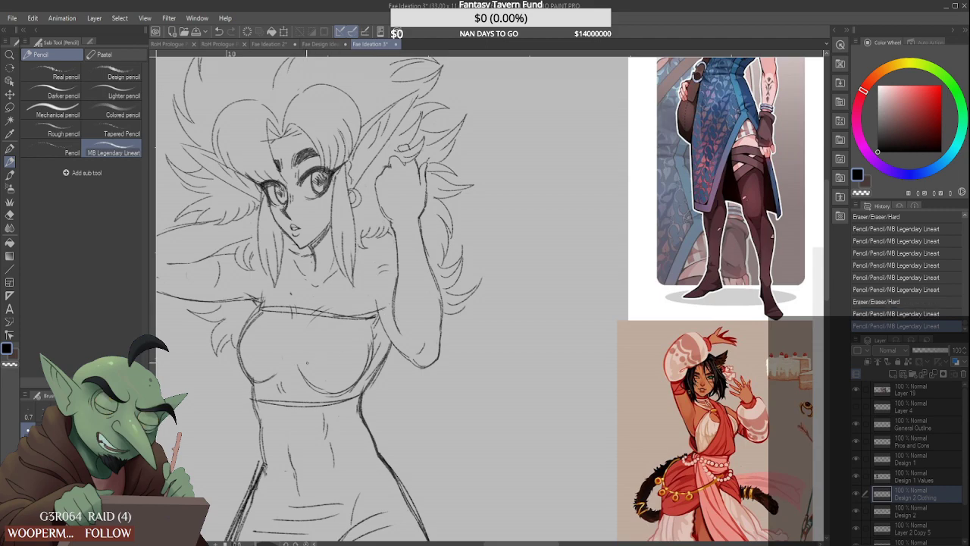
Try diagonal wrap lines crossing the front of the chest band
drag(249, 334, 327, 375)
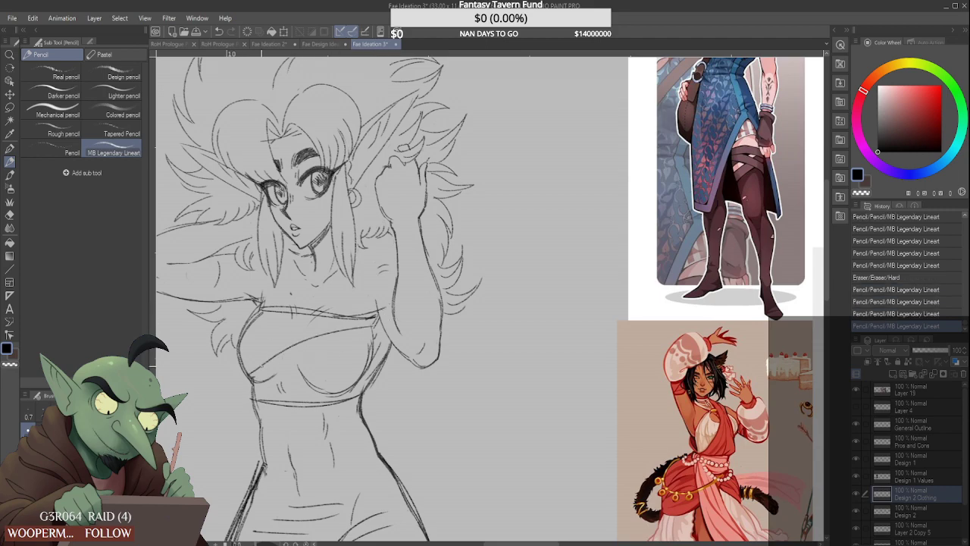
drag(255, 380, 367, 328)
scroll(293, 380, down, 3)
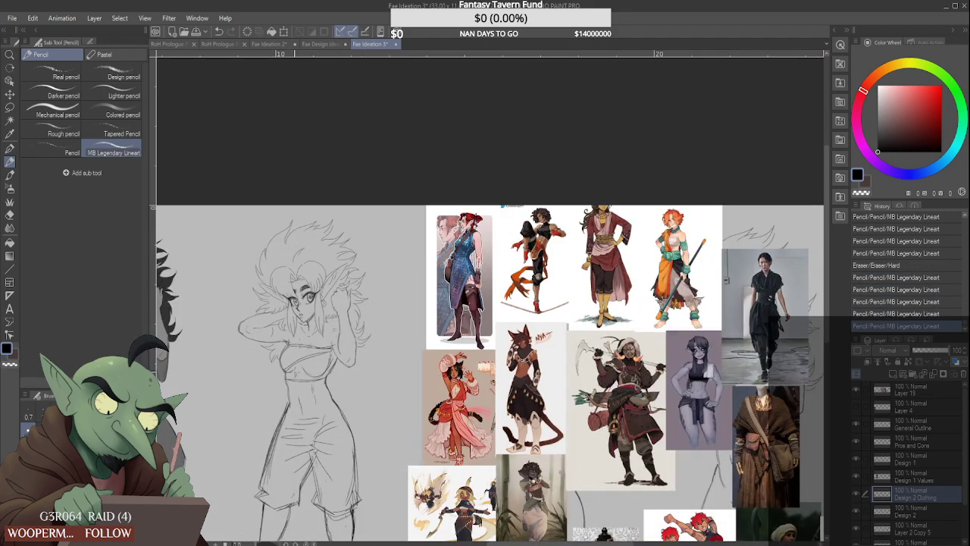
Darken the side contours of the chest band and erase the diagonal wrap lines from its front
scroll(276, 386, up, 3)
mouse_move(277, 364)
mouse_down()
mouse_move(281, 387)
mouse_move(263, 339)
mouse_move(323, 359)
mouse_move(310, 369)
mouse_move(373, 379)
mouse_move(356, 378)
mouse_move(391, 369)
mouse_up()
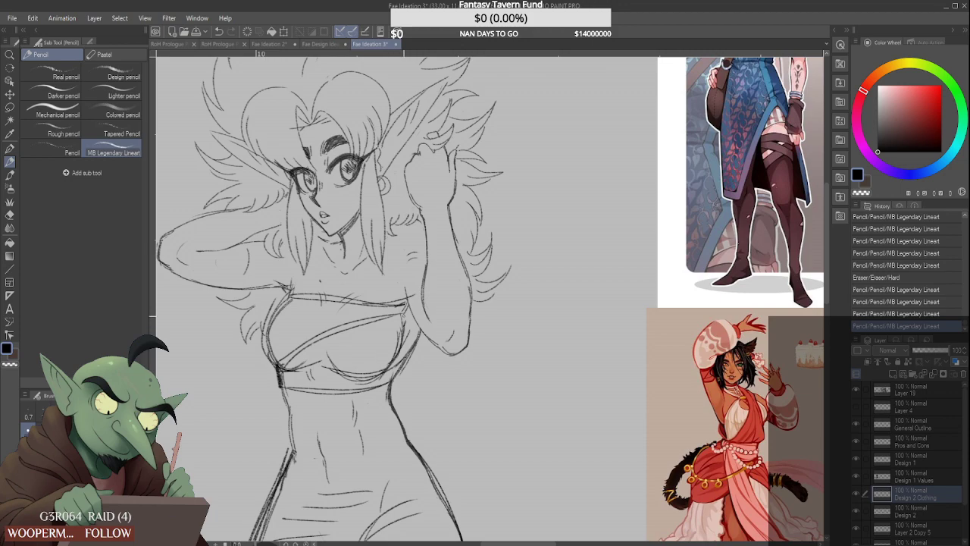
drag(407, 316, 402, 345)
scroll(419, 324, down, 3)
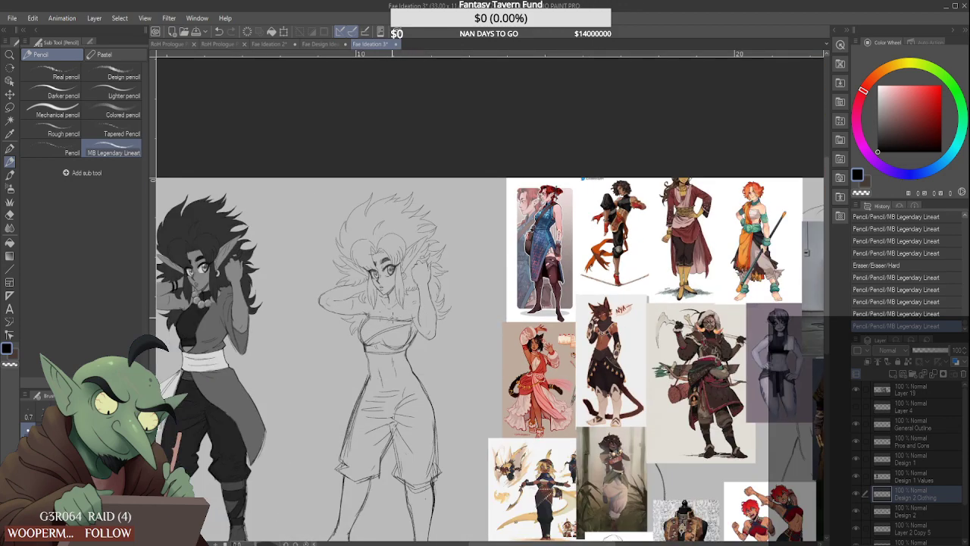
scroll(370, 334, up, 3)
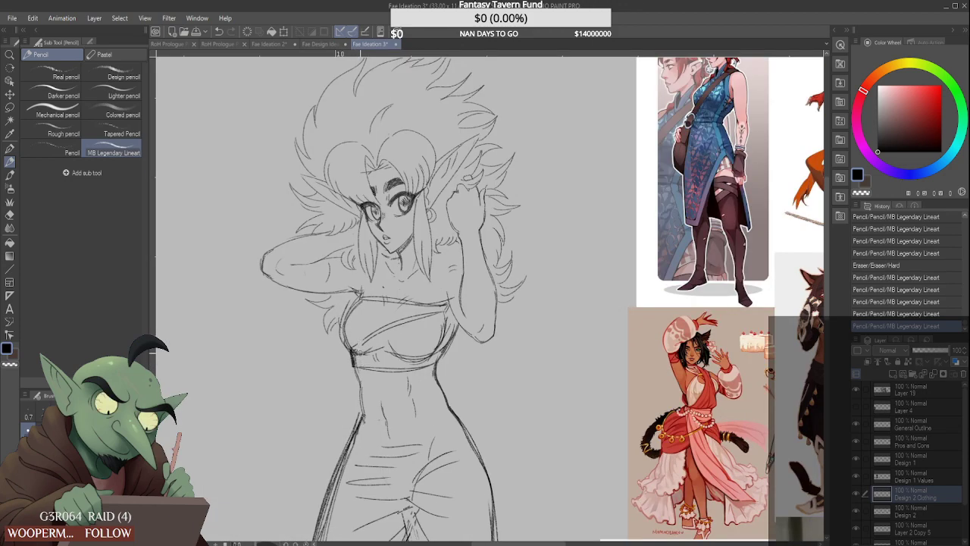
mouse_move(386, 326)
mouse_down()
mouse_move(368, 339)
mouse_move(440, 313)
mouse_move(385, 326)
mouse_move(416, 311)
mouse_move(368, 316)
mouse_up()
scroll(421, 304, down, 2)
scroll(393, 302, up, 2)
scroll(381, 340, down, 2)
scroll(431, 282, down, 2)
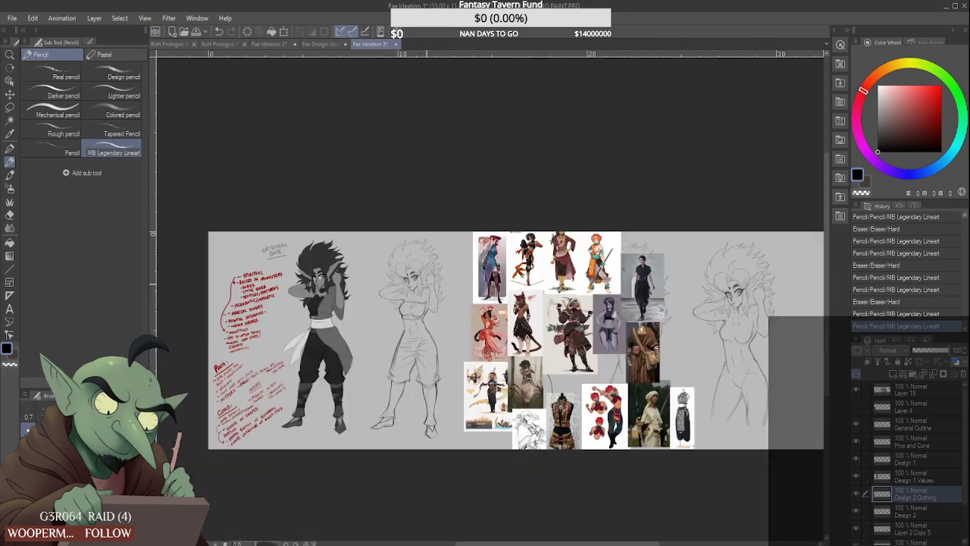
Reinforce the chest band's right-hand side contour and sharpen its upper corner beneath the raised arm
scroll(430, 282, up, 5)
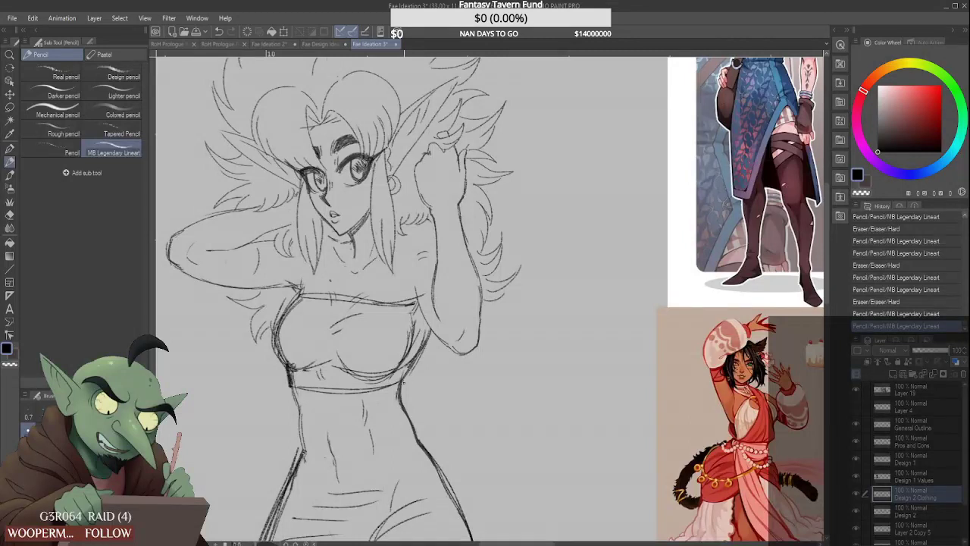
drag(412, 367, 405, 384)
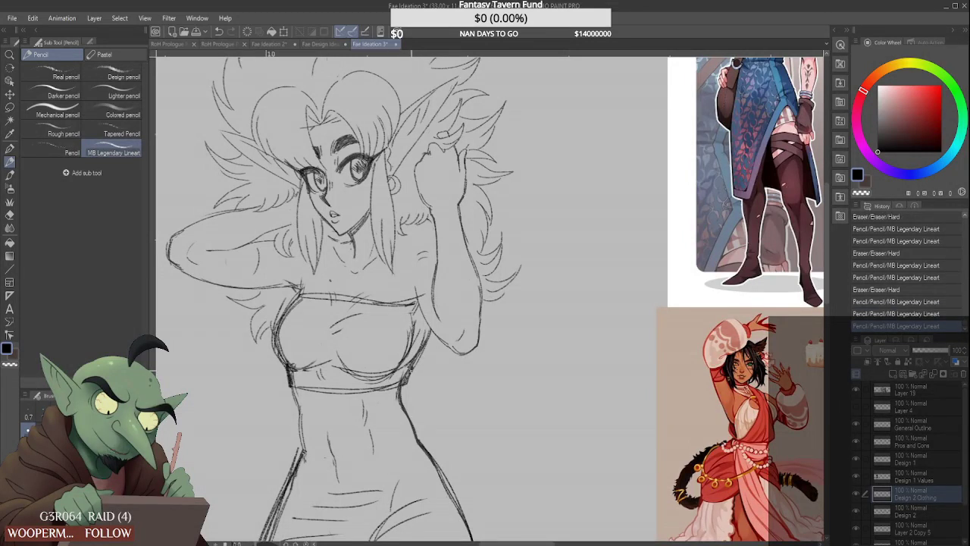
mouse_move(417, 305)
mouse_down()
mouse_move(432, 328)
mouse_move(414, 307)
mouse_move(424, 304)
mouse_up()
Compare the figure on the full sheet with the robed, sashed and crop-top clothing references for further top ideas
scroll(434, 295, down, 4)
scroll(435, 295, down, 1)
scroll(424, 296, up, 3)
scroll(422, 307, down, 4)
scroll(717, 379, down, 2)
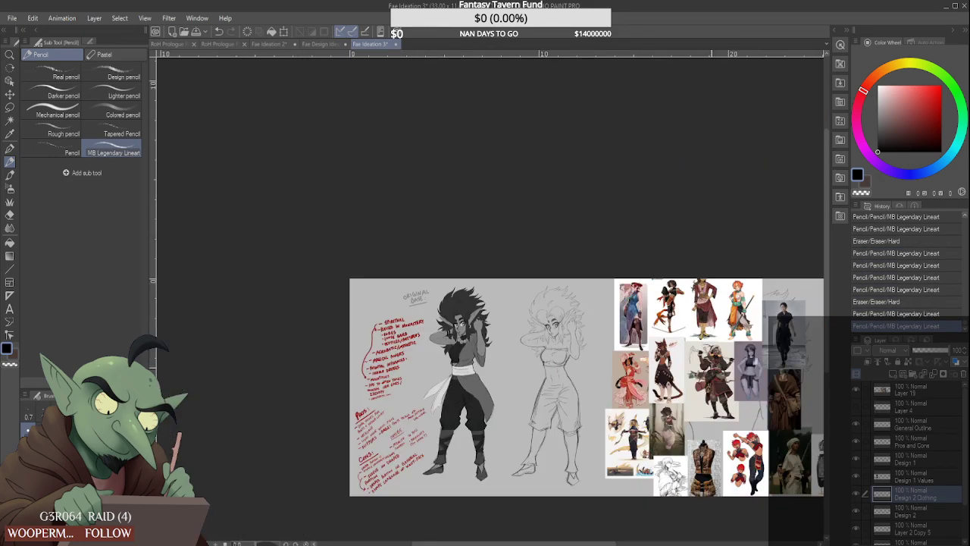
scroll(728, 368, up, 4)
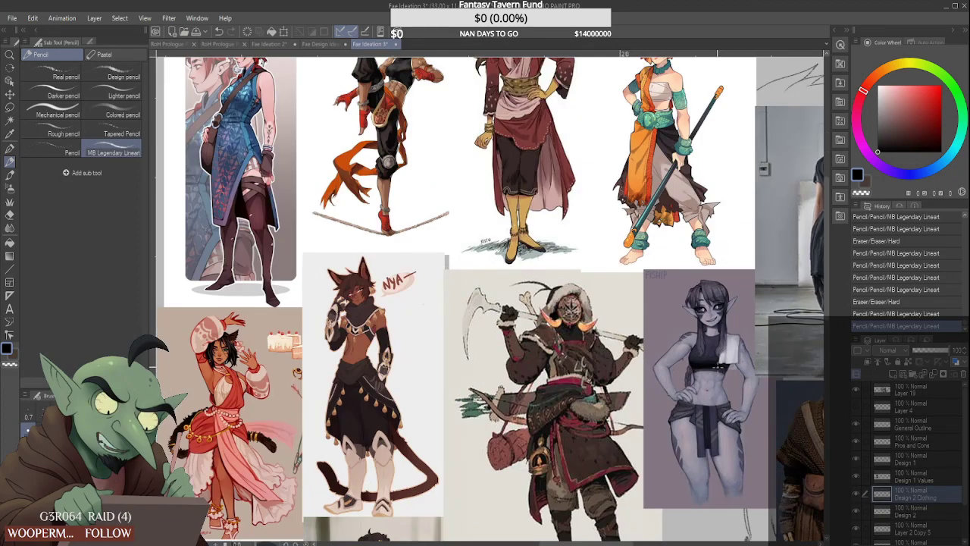
scroll(716, 367, down, 2)
scroll(682, 205, up, 1)
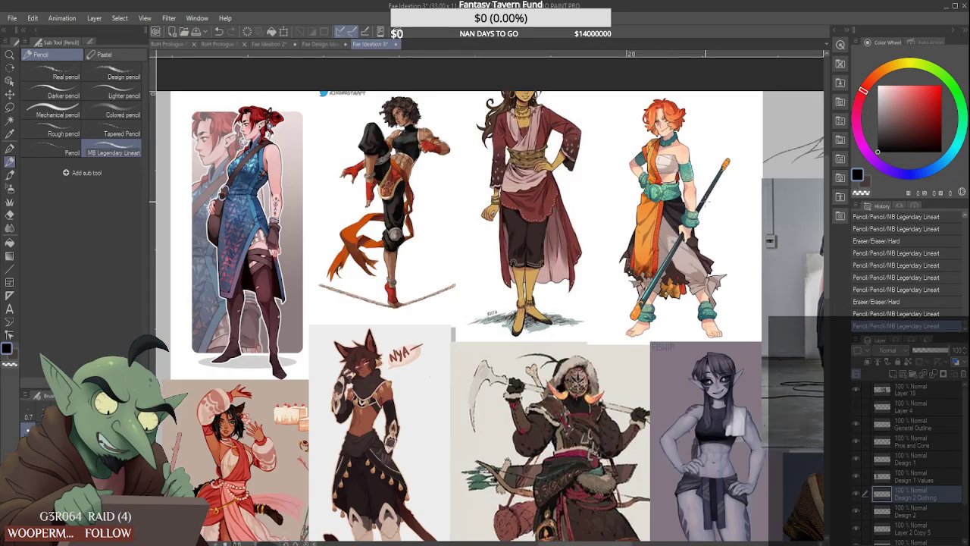
scroll(711, 206, down, 1)
scroll(711, 206, down, 2)
Replace the right-hand half of the chest band with an over-the-shoulder panel, drawing its front edge and side contour
scroll(330, 288, up, 3)
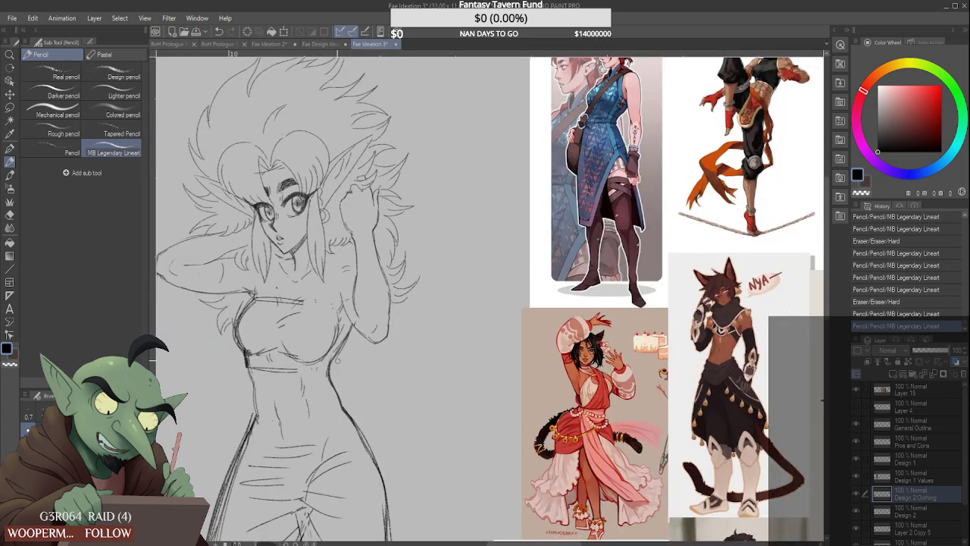
drag(306, 339, 290, 385)
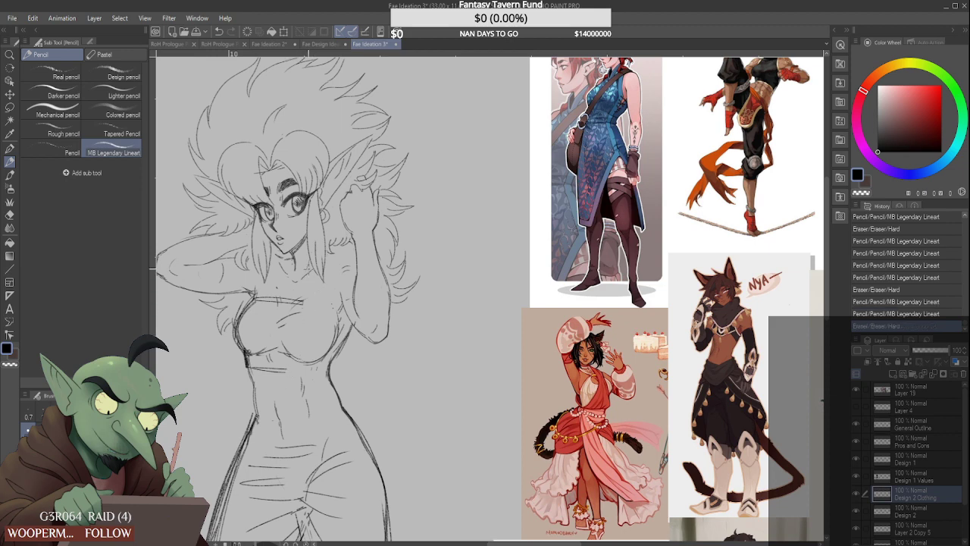
mouse_move(308, 270)
mouse_down()
mouse_move(295, 380)
mouse_move(295, 309)
mouse_up()
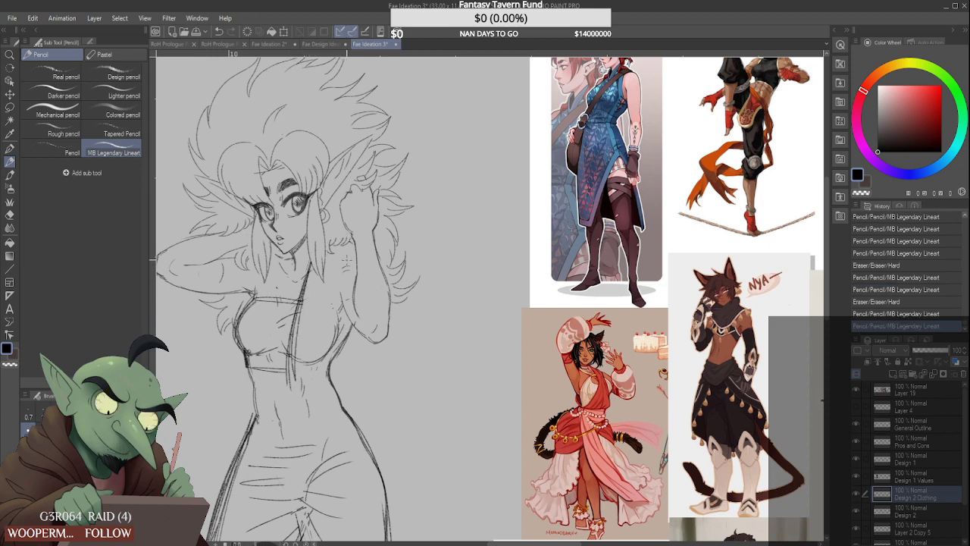
mouse_move(346, 261)
mouse_down()
mouse_move(349, 329)
mouse_move(344, 252)
mouse_move(336, 284)
mouse_move(354, 332)
mouse_move(344, 306)
mouse_move(345, 351)
mouse_move(330, 383)
mouse_up()
scroll(326, 371, down, 2)
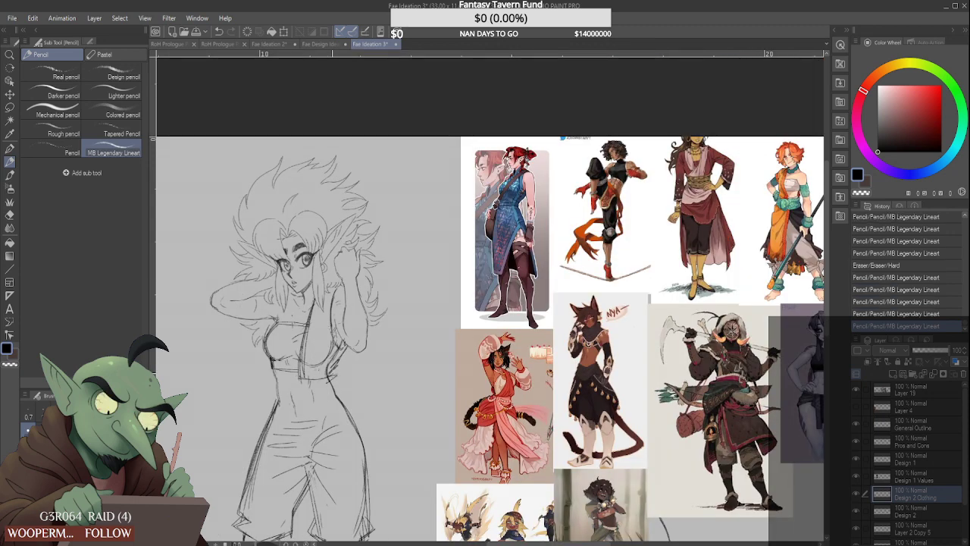
Sketch a fitted waist wrap below the top, with a curved lower edge and short flared panels over the hips
drag(275, 374, 275, 401)
drag(335, 383, 342, 408)
mouse_move(280, 406)
mouse_down()
mouse_move(308, 407)
mouse_move(260, 417)
mouse_up()
mouse_move(296, 407)
mouse_down()
mouse_move(288, 435)
mouse_move(357, 419)
mouse_up()
drag(335, 378, 354, 420)
scroll(315, 349, down, 1)
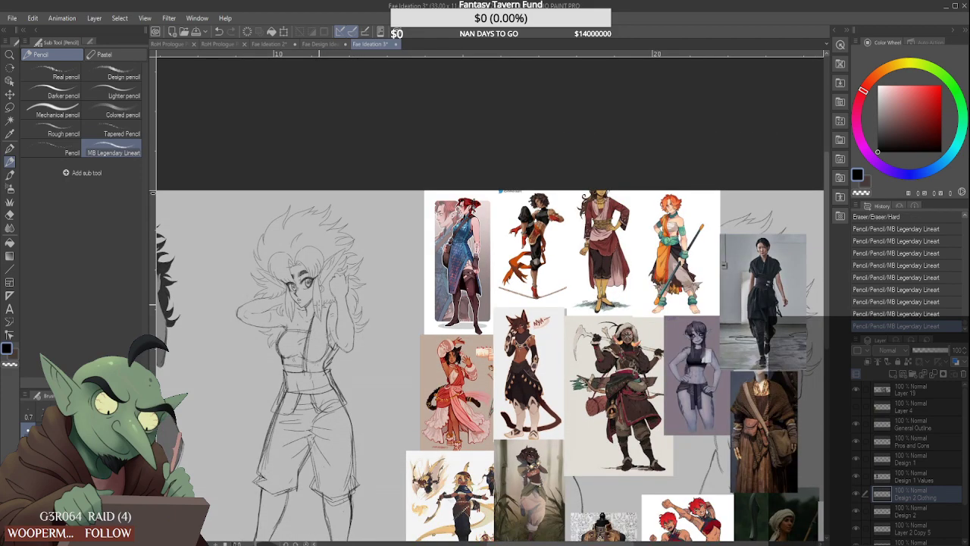
scroll(332, 370, up, 2)
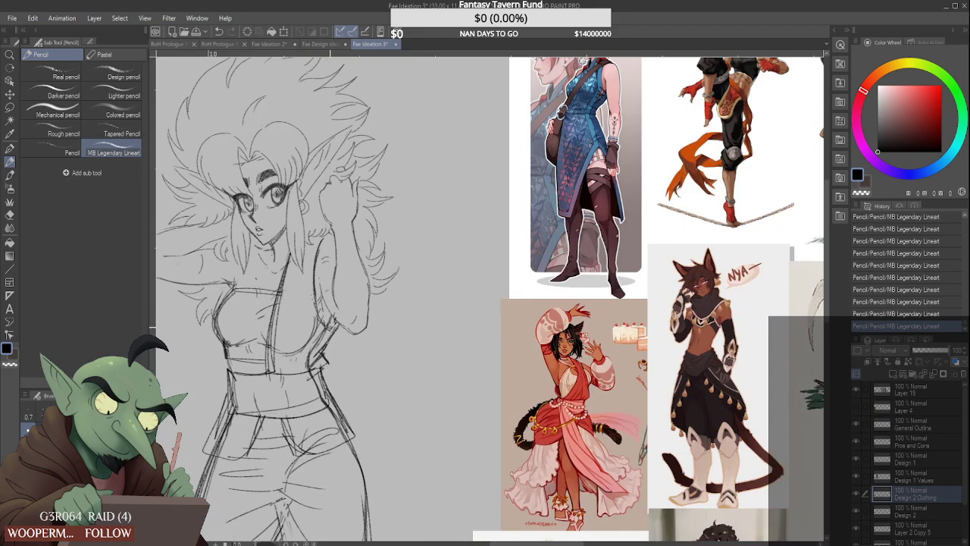
Widen the right-hand trouser contour from the hip, and add pleats and edge lines to the waist wrap and top
scroll(330, 341, down, 1)
scroll(330, 341, down, 1)
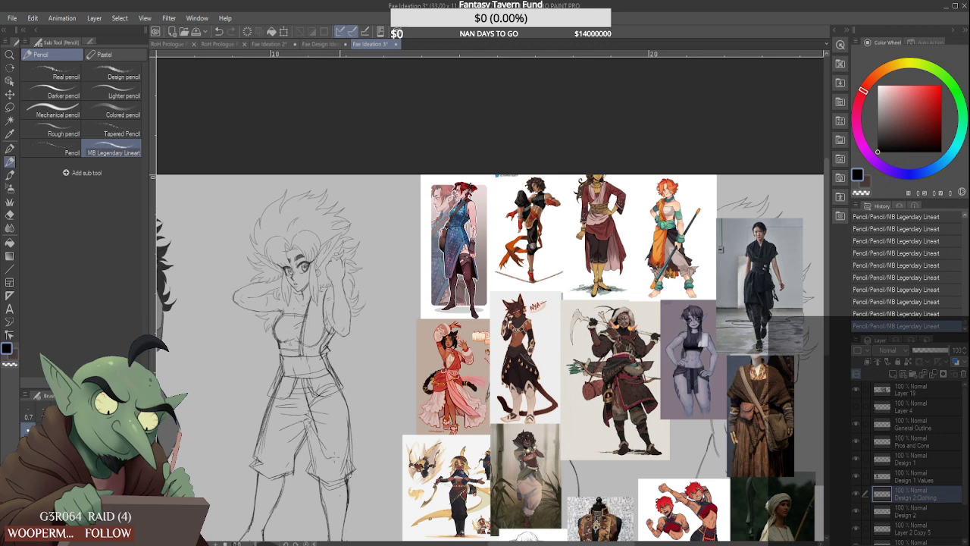
drag(329, 362, 362, 431)
drag(338, 378, 361, 431)
mouse_move(329, 371)
mouse_down()
mouse_move(335, 384)
mouse_move(272, 385)
mouse_up()
mouse_move(280, 374)
mouse_down()
mouse_move(268, 393)
mouse_move(292, 378)
mouse_move(277, 378)
mouse_move(307, 375)
mouse_up()
mouse_move(300, 357)
mouse_down()
mouse_move(299, 376)
mouse_move(286, 381)
mouse_move(299, 356)
mouse_move(302, 368)
mouse_up()
scroll(297, 354, up, 3)
mouse_move(295, 367)
mouse_down()
mouse_move(328, 358)
mouse_move(301, 369)
mouse_move(316, 350)
mouse_up()
drag(317, 349, 341, 330)
scroll(349, 316, down, 3)
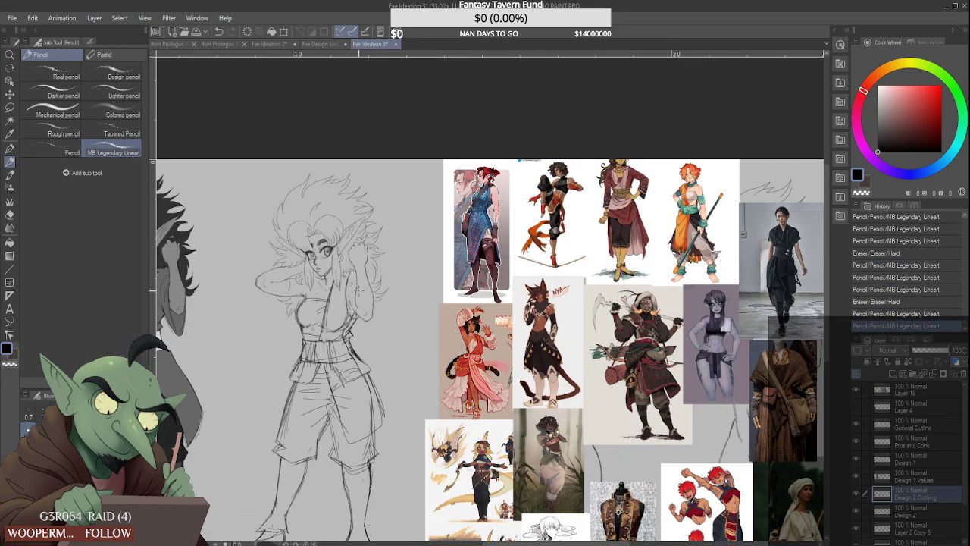
Refine the fold lines inside the right-hand trouser leg above the hem
scroll(387, 272, down, 3)
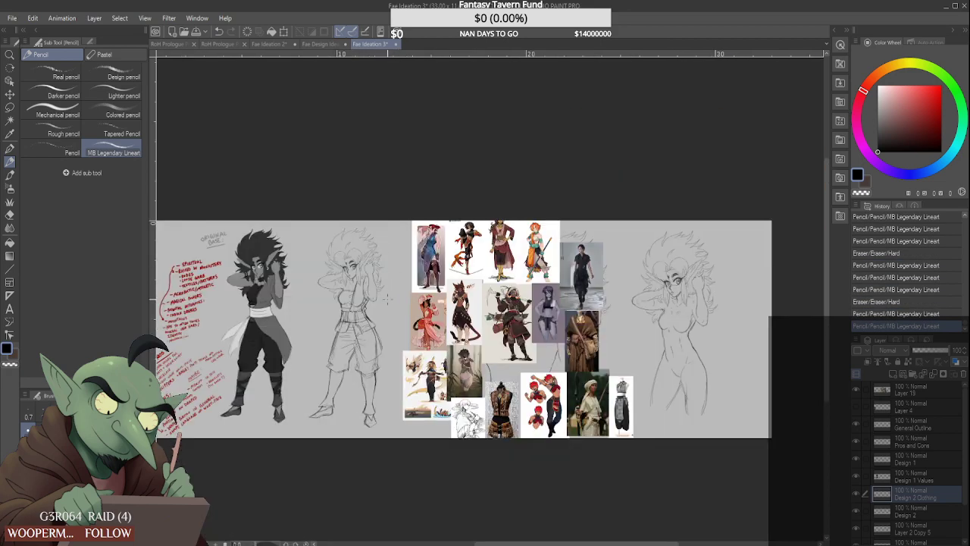
scroll(386, 307, up, 3)
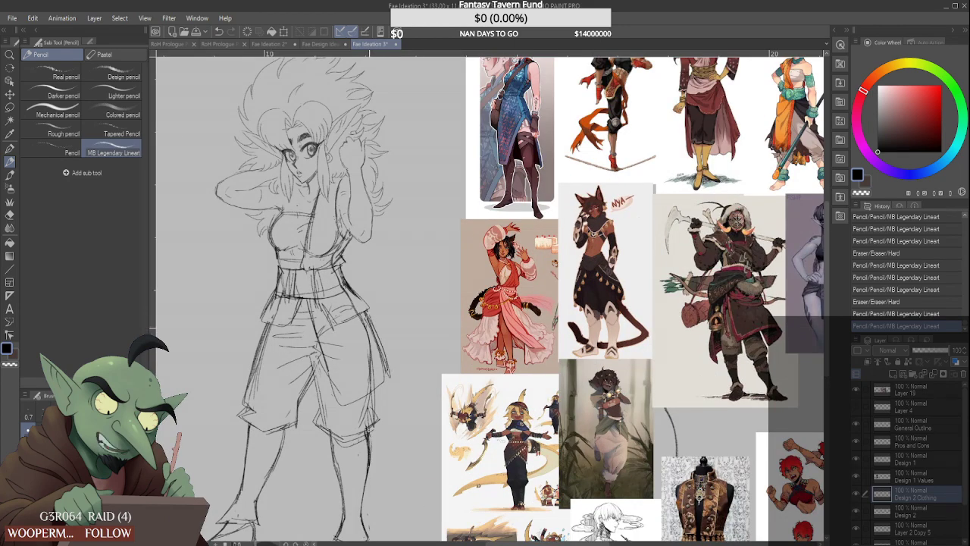
drag(350, 366, 355, 385)
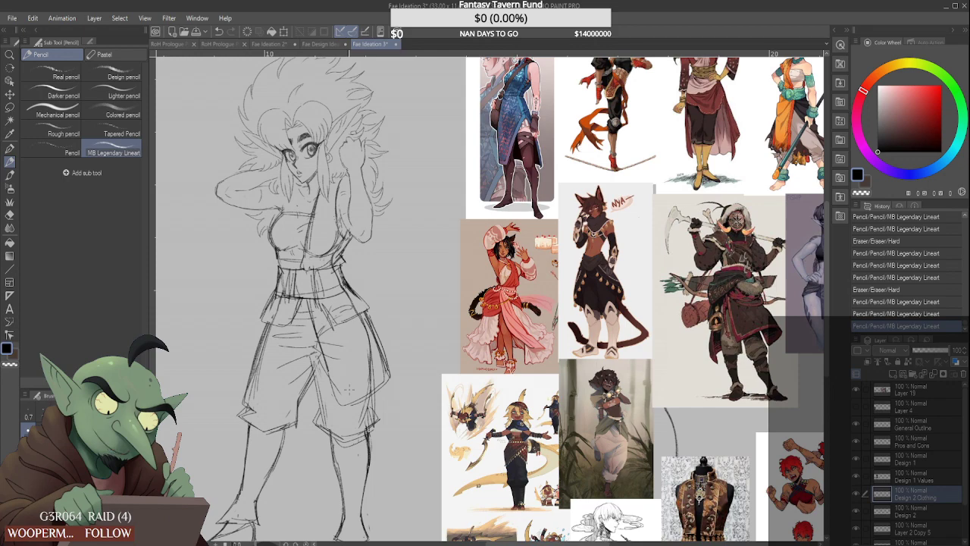
scroll(468, 391, down, 5)
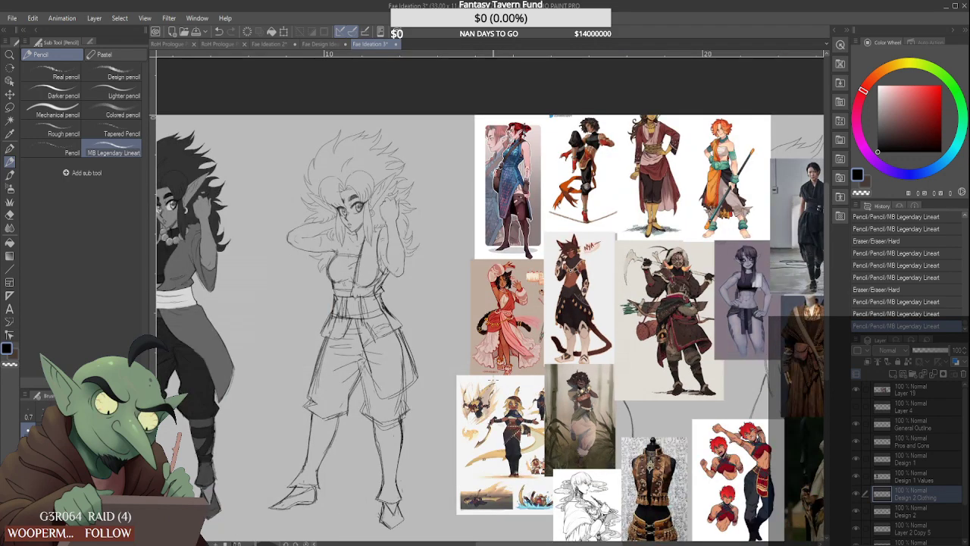
Redraw the long line from the crotch down inside the right-hand trouser leg and add a short line meeting it
scroll(458, 394, up, 5)
mouse_move(401, 335)
mouse_down()
mouse_move(419, 404)
mouse_move(429, 406)
mouse_up()
key(ctrl+z)
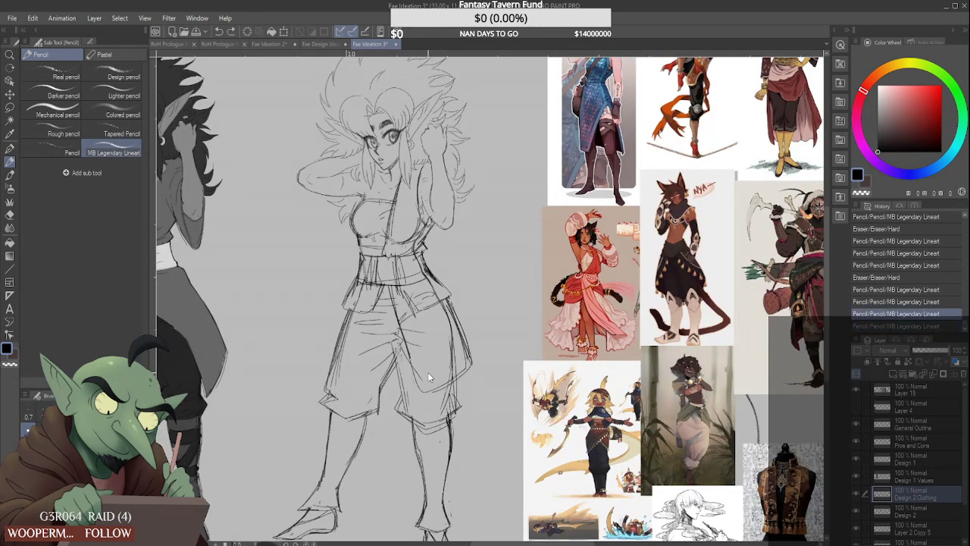
key(ctrl+z)
drag(399, 333, 418, 401)
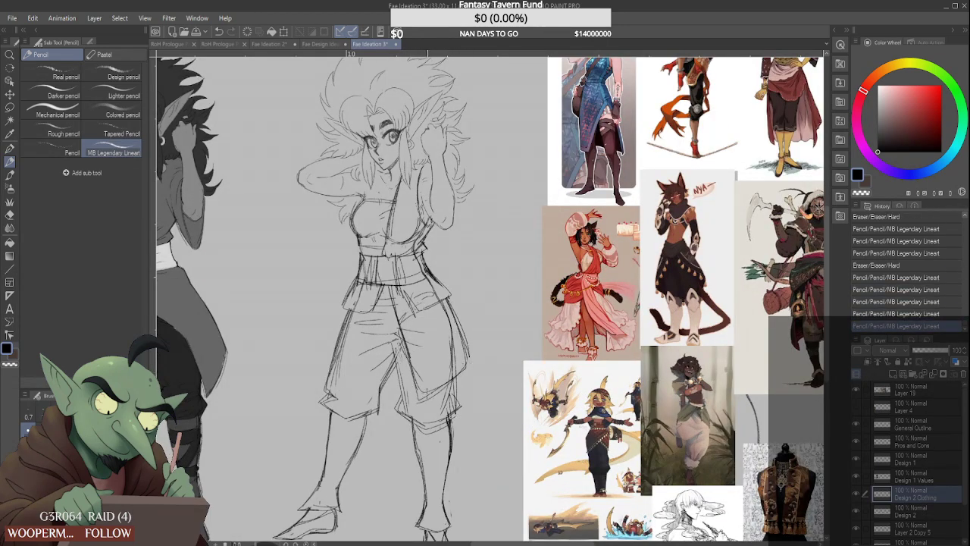
scroll(470, 368, down, 5)
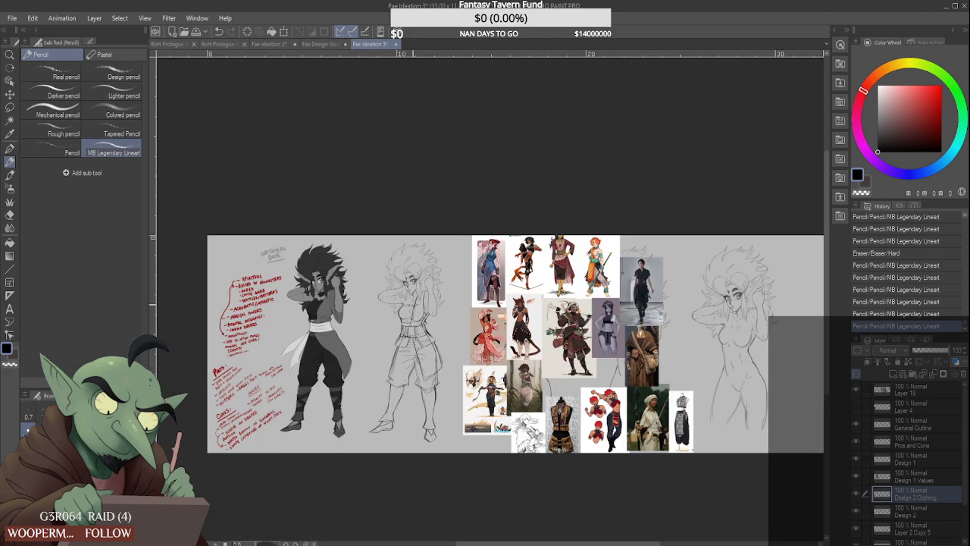
scroll(419, 316, up, 5)
mouse_move(401, 377)
mouse_down()
mouse_move(433, 384)
mouse_move(412, 381)
mouse_move(423, 367)
mouse_up()
scroll(394, 337, down, 5)
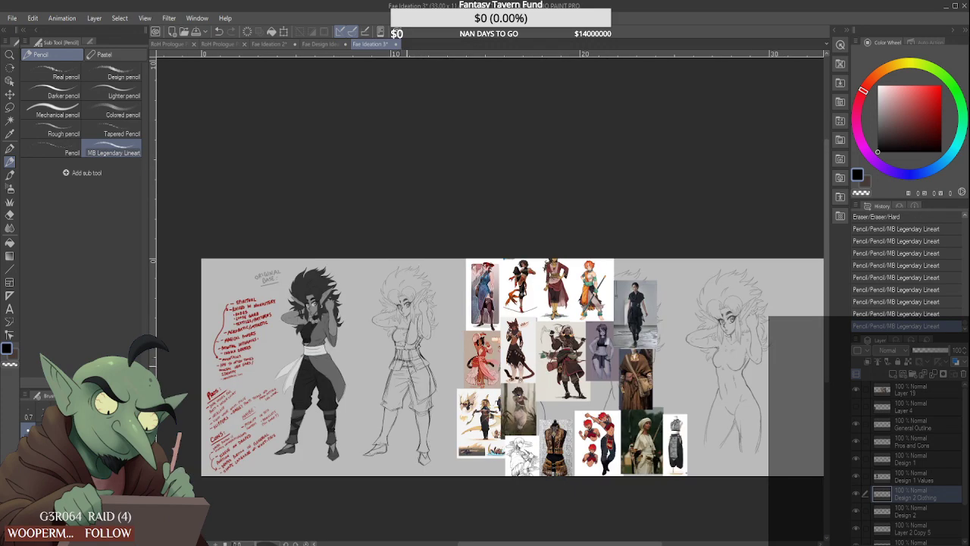
Sketch a rectangular front panel hanging from the waist wrap between the trouser legs, and touch up the outfit's lines
scroll(402, 341, up, 5)
drag(394, 337, 390, 400)
drag(423, 335, 422, 400)
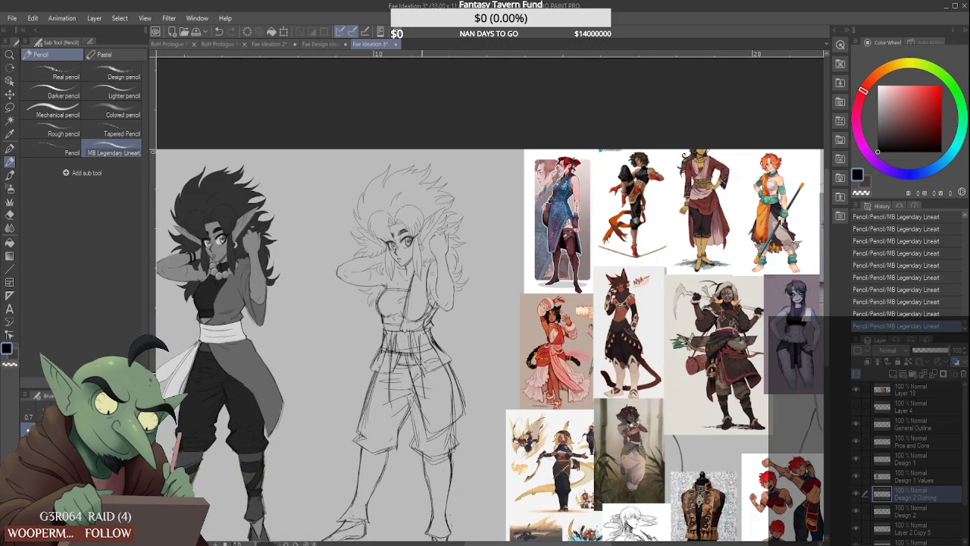
drag(422, 366, 425, 405)
drag(390, 406, 426, 404)
key(c)
mouse_move(394, 362)
mouse_down()
mouse_move(395, 333)
mouse_move(400, 370)
mouse_up()
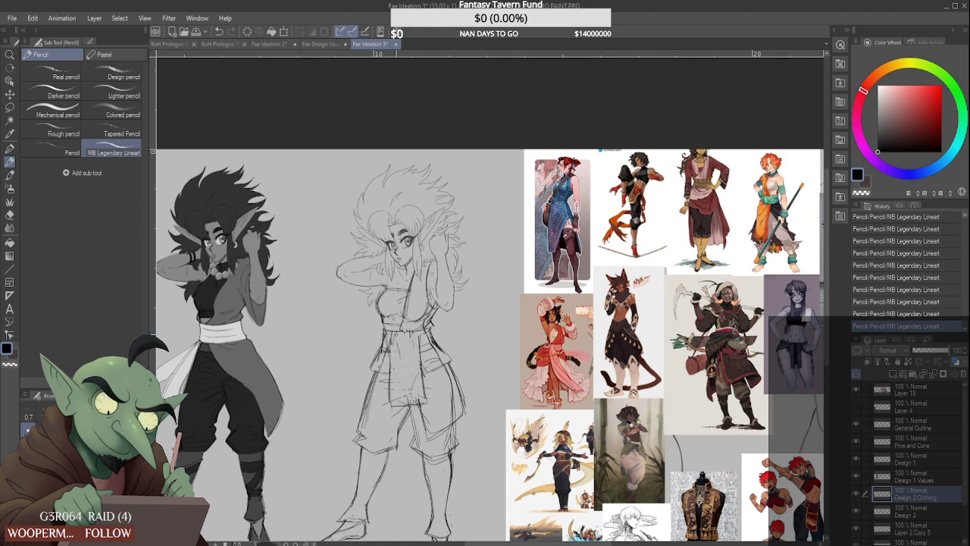
scroll(410, 334, down, 2)
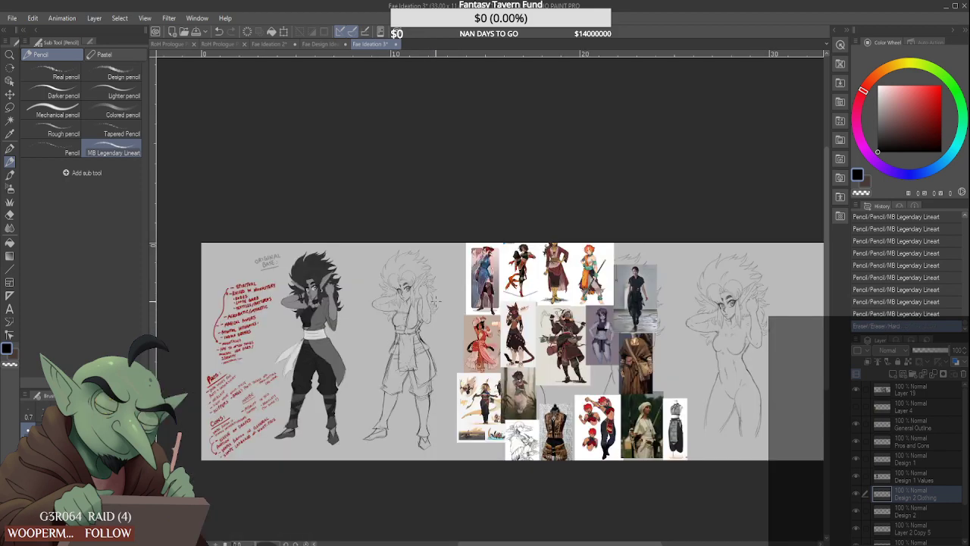
scroll(398, 307, up, 4)
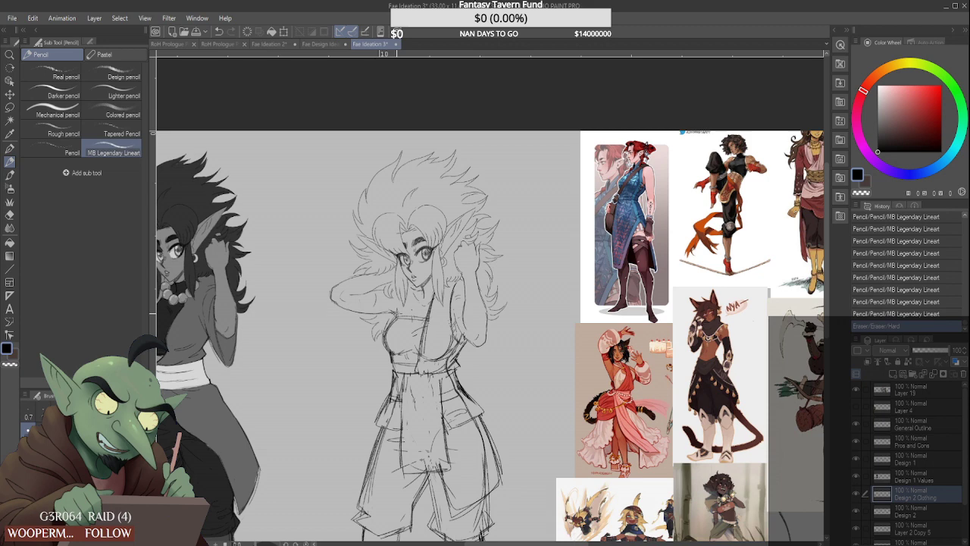
scroll(396, 315, down, 1)
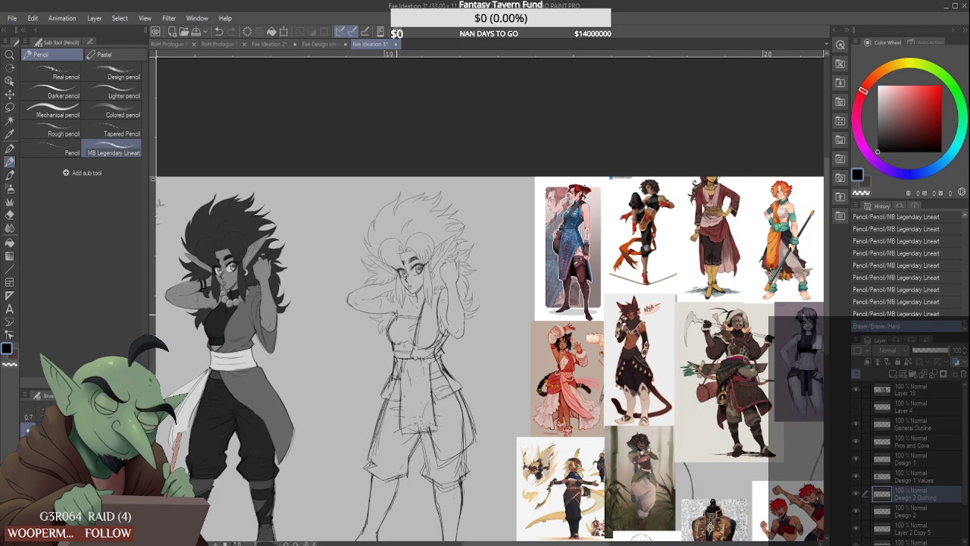
scroll(396, 315, up, 1)
drag(365, 295, 361, 311)
scroll(391, 293, down, 4)
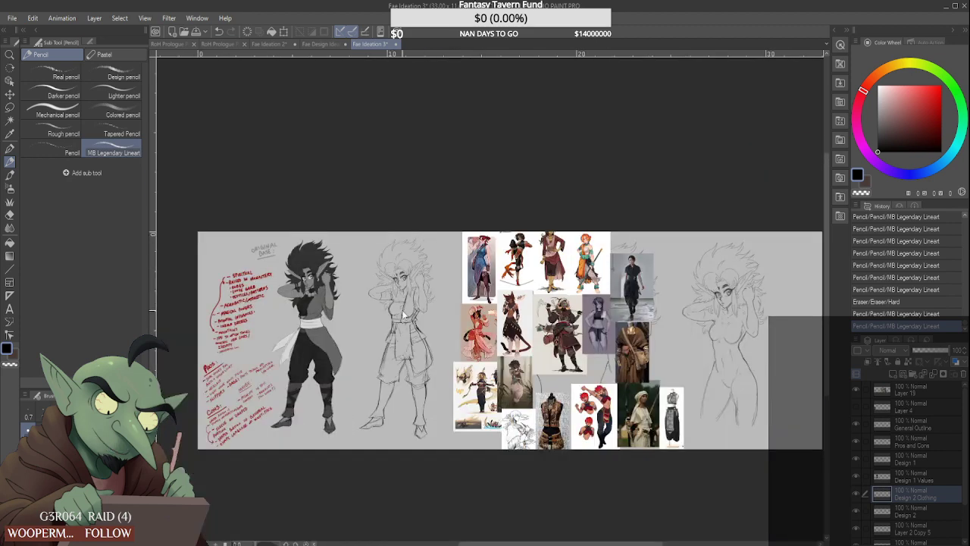
Undo the front panel, waist wrap and top sketches until only the base figure with trousers and slippers remains
key(ctrl+z)
key(ctrl+z)
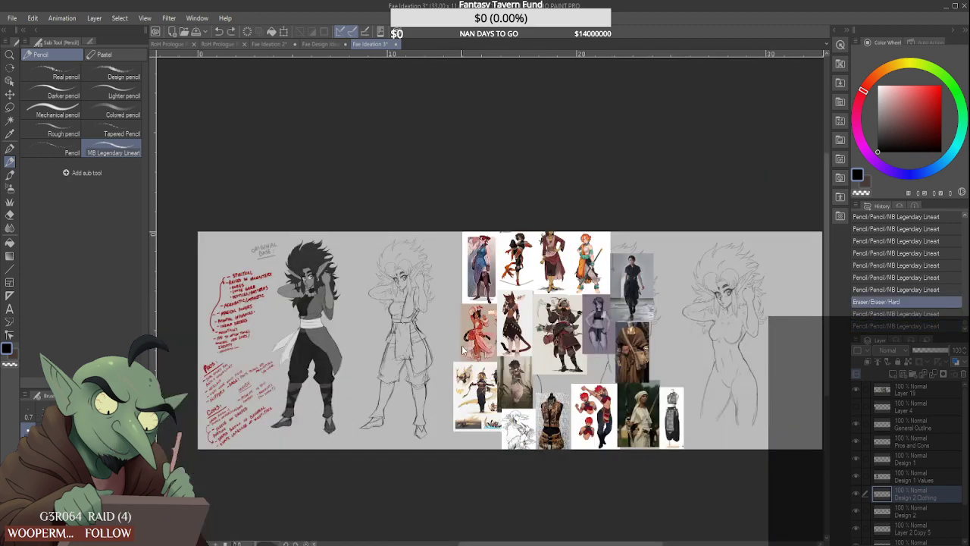
key(ctrl+y)
key(ctrl+y)
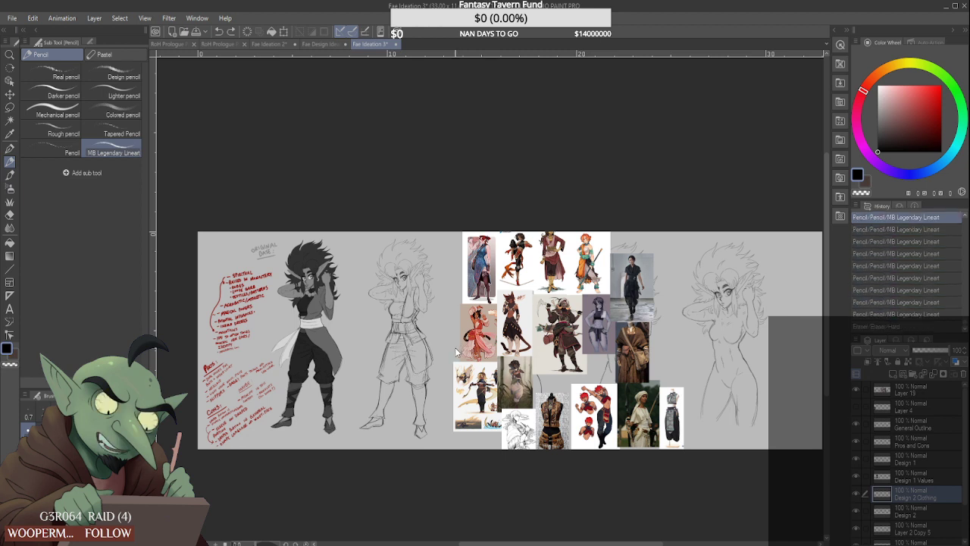
key(ctrl+z)
key(ctrl+z)
key(ctrl+z)
key(ctrl+z)
key(ctrl+z)
key(ctrl+z)
key(ctrl+z)
key(ctrl+z)
key(ctrl+z)
key(ctrl+z)
key(ctrl+z)
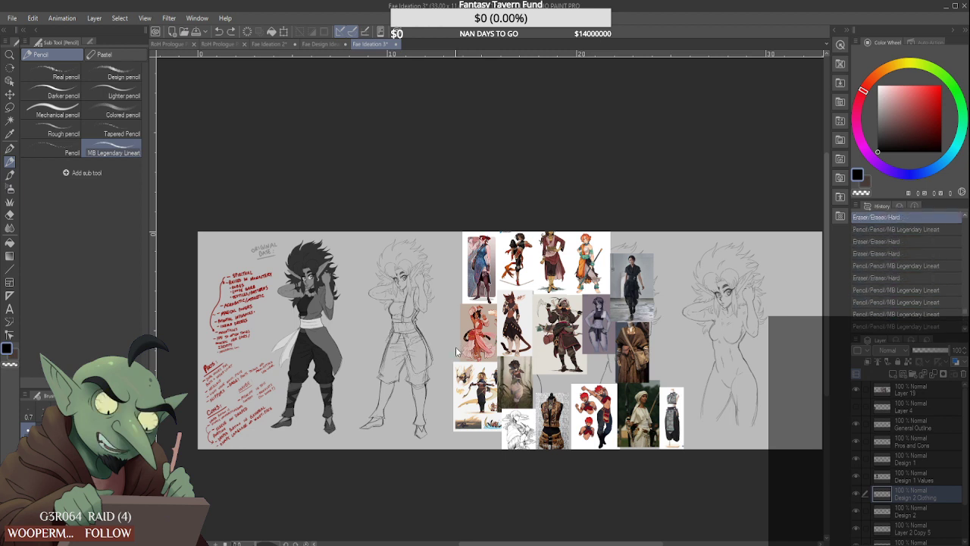
key(ctrl+z)
key(ctrl+z)
key(ctrl+z)
key(ctrl+z)
key(ctrl+z)
key(ctrl+z)
key(ctrl+z)
key(ctrl+z)
key(ctrl+z)
key(ctrl+z)
key(ctrl+z)
key(ctrl+z)
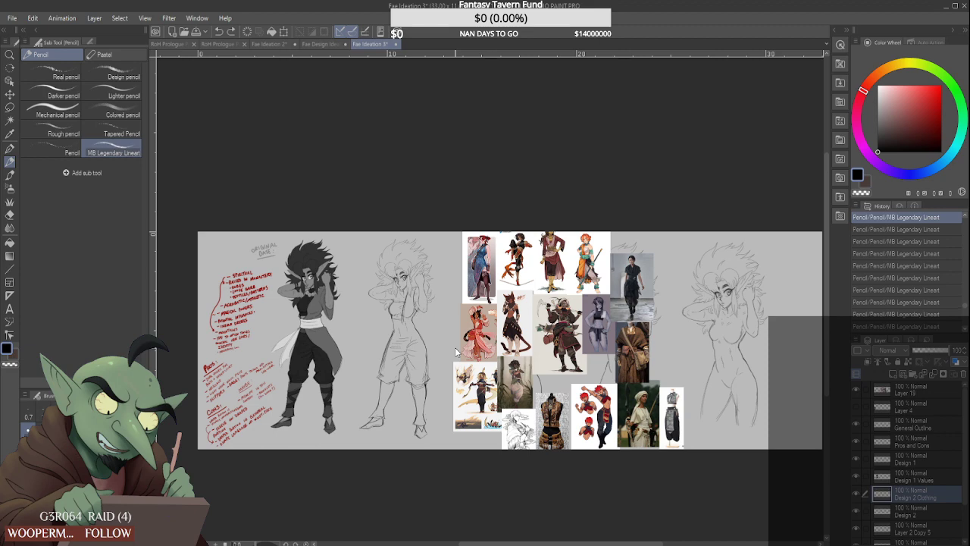
key(ctrl+z)
key(ctrl+z)
key(ctrl+z)
key(ctrl+z)
key(ctrl+z)
key(ctrl+z)
key(ctrl+z)
key(ctrl+z)
key(ctrl+z)
key(ctrl+z)
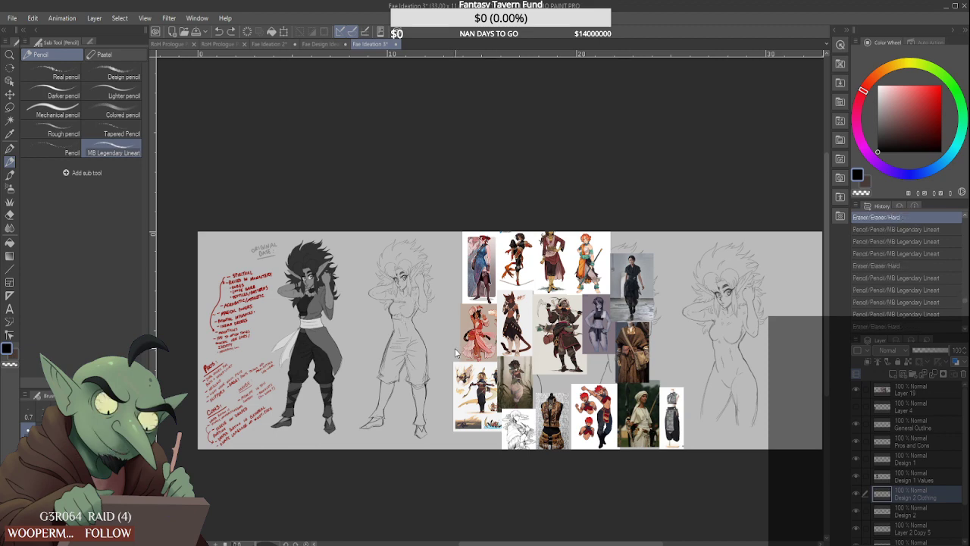
key(ctrl+z)
key(ctrl+z)
key(ctrl+z)
key(ctrl+z)
key(ctrl+z)
key(ctrl+z)
key(ctrl+z)
key(ctrl+z)
key(ctrl+z)
key(ctrl+z)
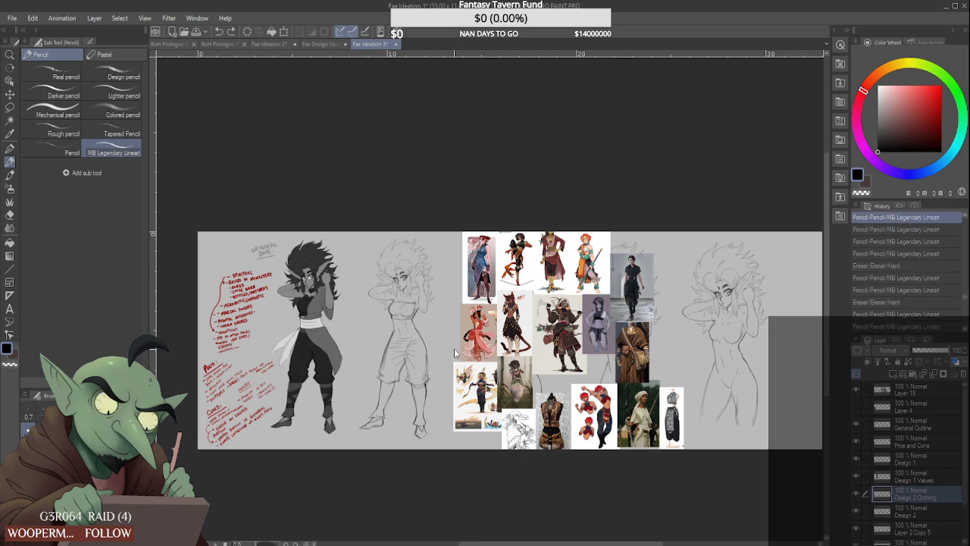
key(ctrl+z)
key(ctrl+z)
key(ctrl+z)
key(ctrl+z)
key(ctrl+z)
key(ctrl+z)
key(ctrl+z)
key(ctrl+z)
key(ctrl+z)
key(ctrl+z)
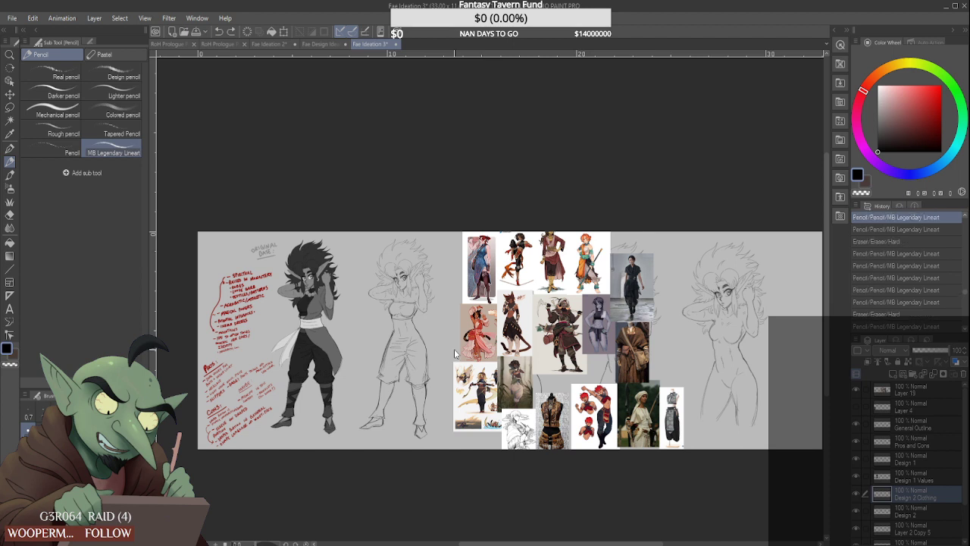
key(ctrl+z)
key(ctrl+z)
key(ctrl+z)
key(ctrl+z)
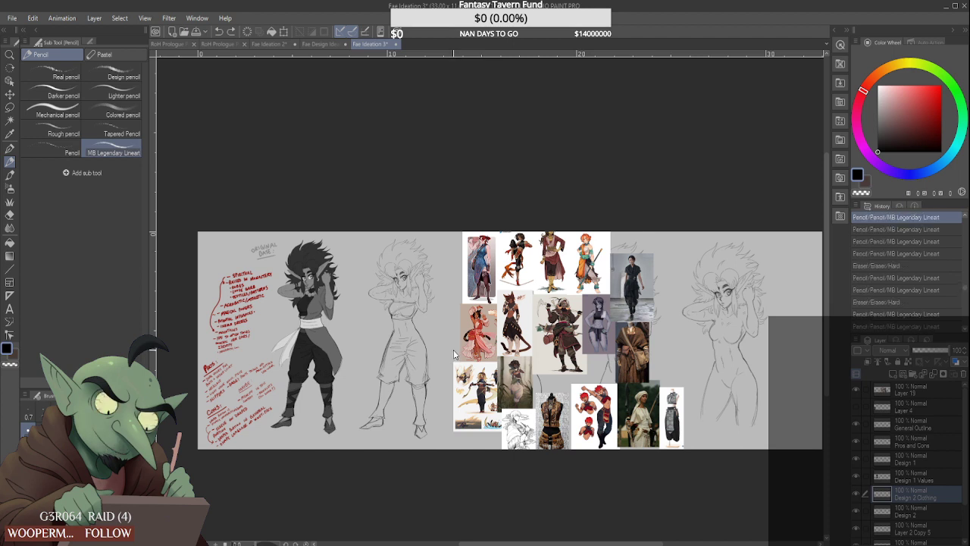
key(ctrl+z)
key(ctrl+z)
key(ctrl+z)
key(ctrl+z)
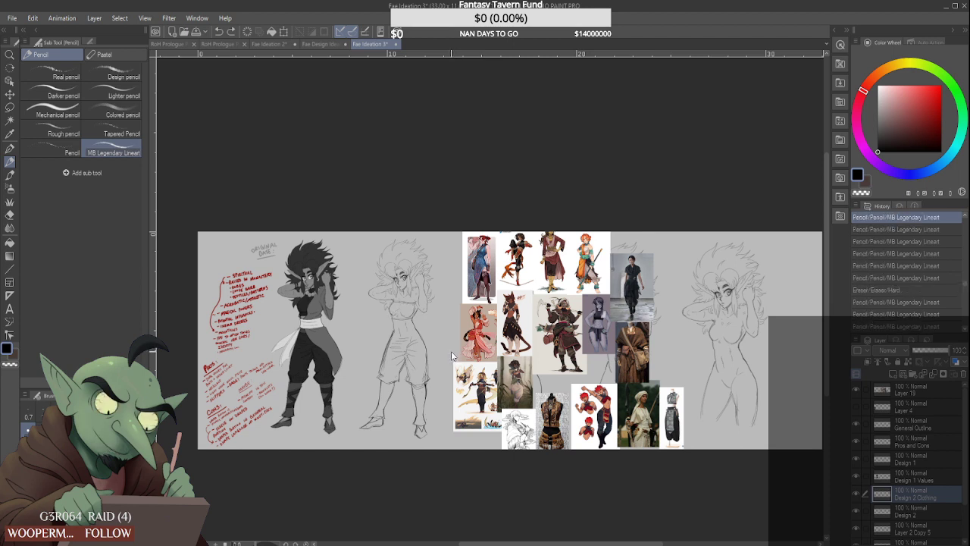
key(ctrl+z)
key(ctrl+z)
key(ctrl+z)
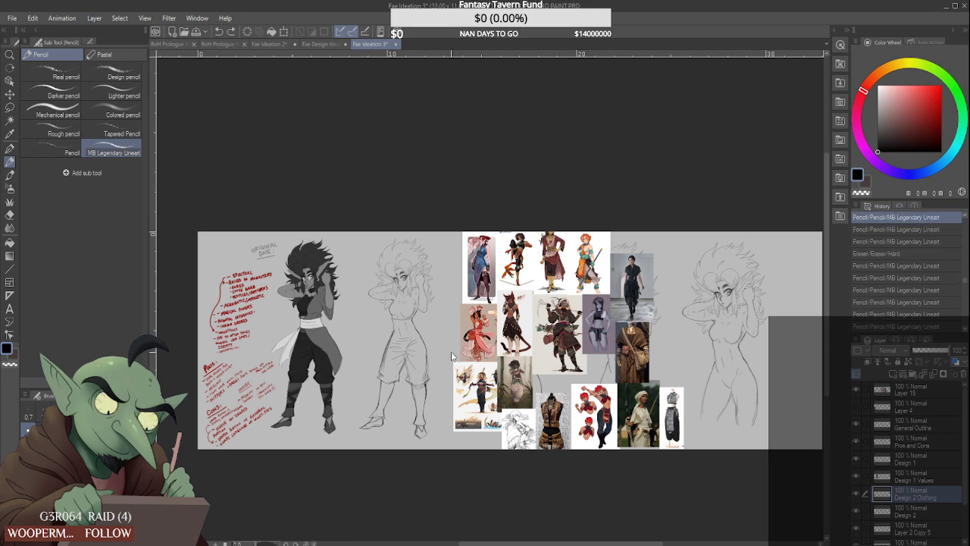
key(ctrl+z)
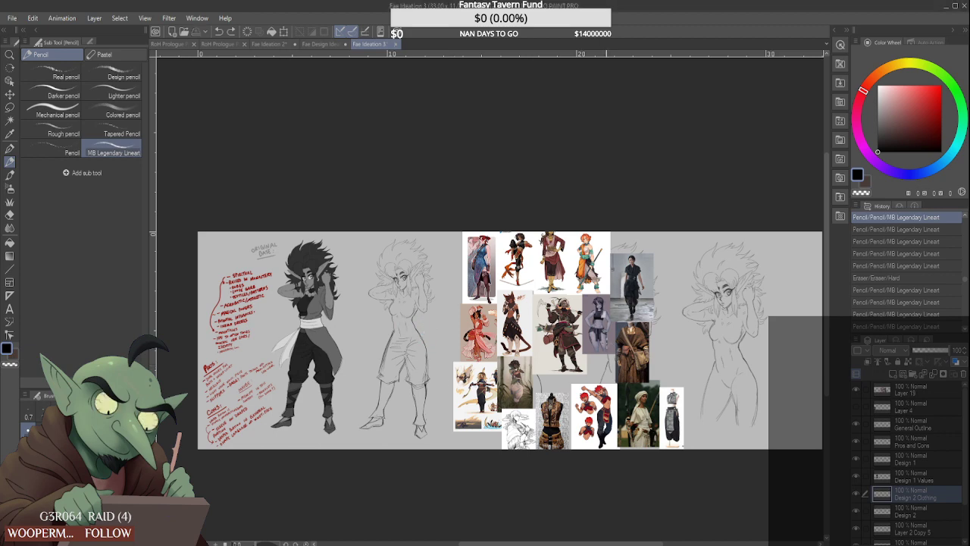
Sketch the sides of a high waistband above the trousers and a flared contour over the left-hand hip
scroll(601, 389, up, 3)
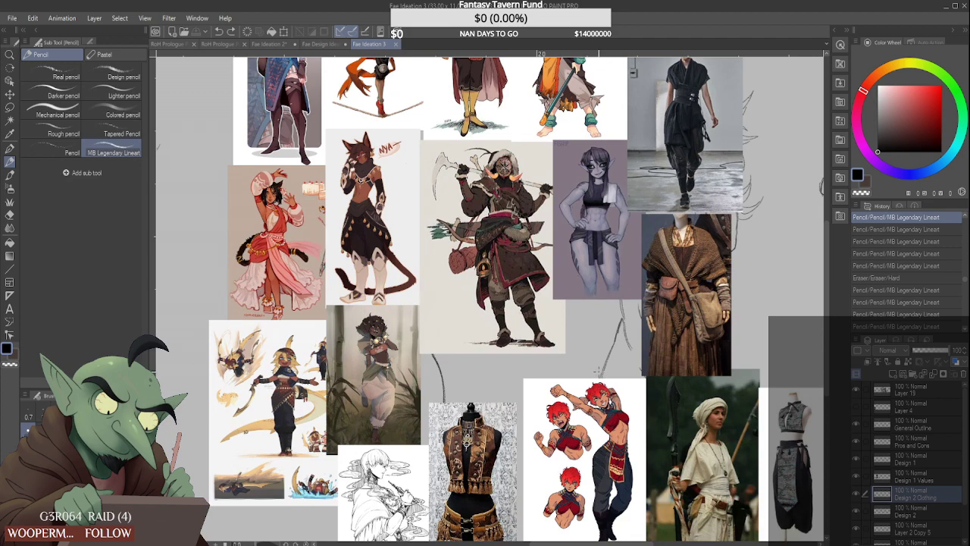
scroll(598, 371, down, 2)
scroll(504, 371, down, 3)
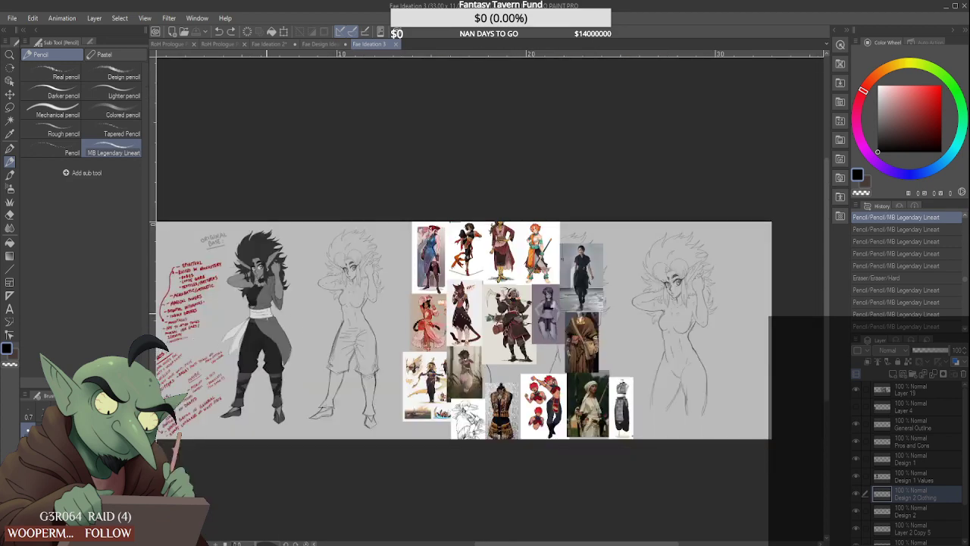
scroll(338, 333, up, 5)
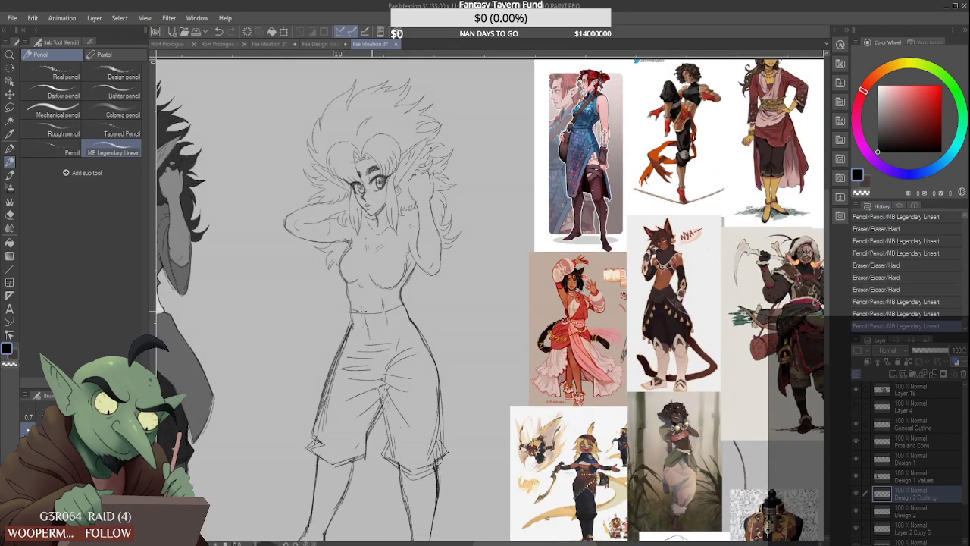
drag(351, 307, 346, 329)
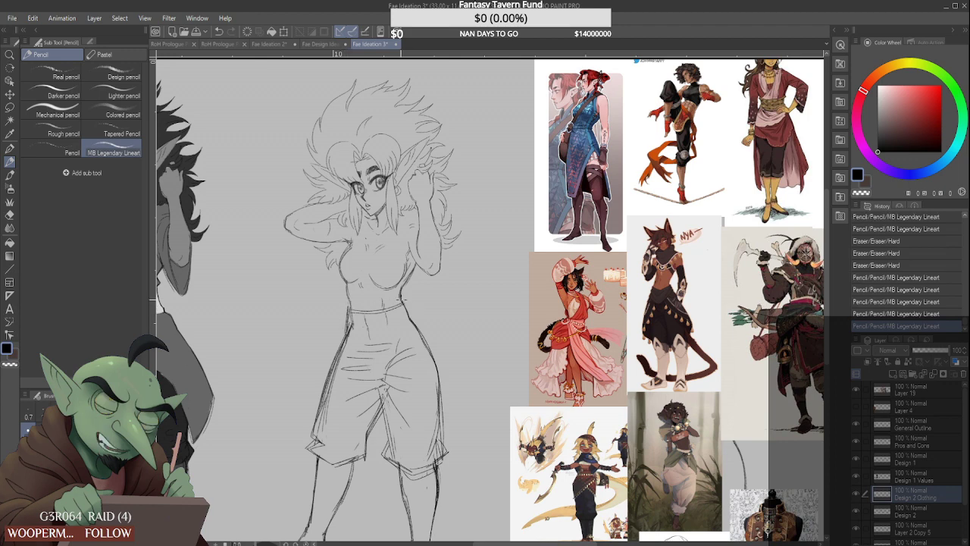
mouse_move(402, 300)
mouse_down()
mouse_move(414, 322)
mouse_move(403, 300)
mouse_move(347, 311)
mouse_move(411, 326)
mouse_move(328, 361)
mouse_move(328, 385)
mouse_up()
scroll(374, 313, down, 5)
scroll(370, 317, up, 5)
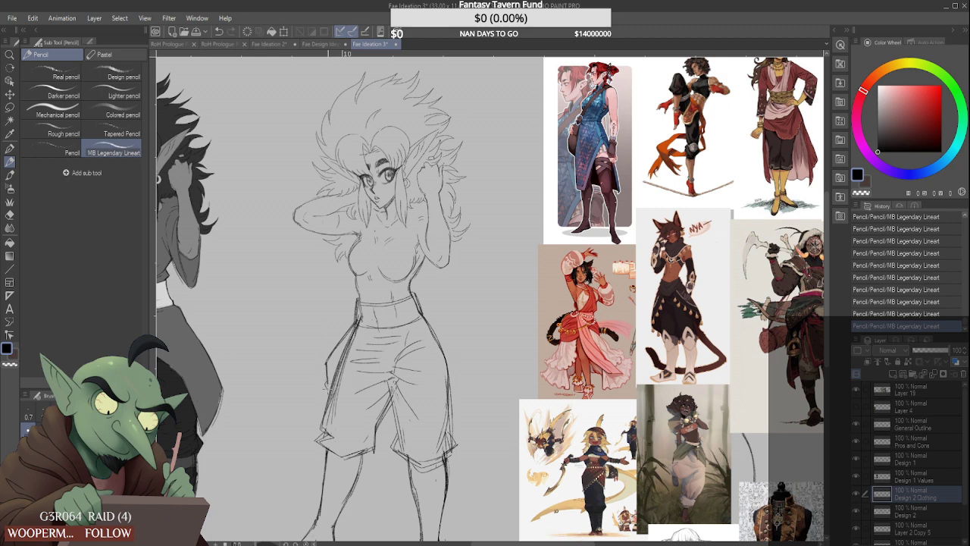
Draw curved drape edges sweeping from the front of the waistband to both hips, with a flared outer contour on the right-hand hip
drag(383, 331, 325, 390)
scroll(351, 341, down, 1)
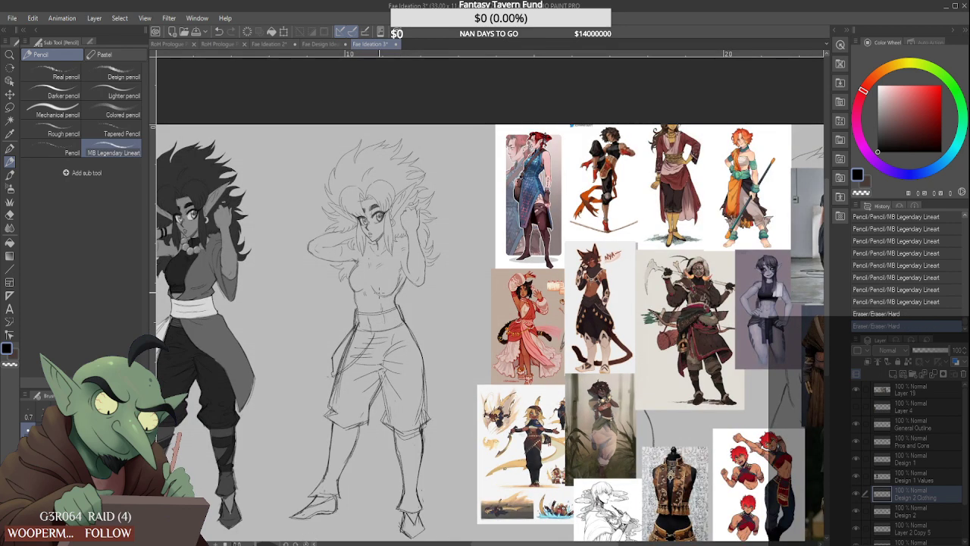
scroll(385, 353, up, 2)
drag(377, 332, 435, 384)
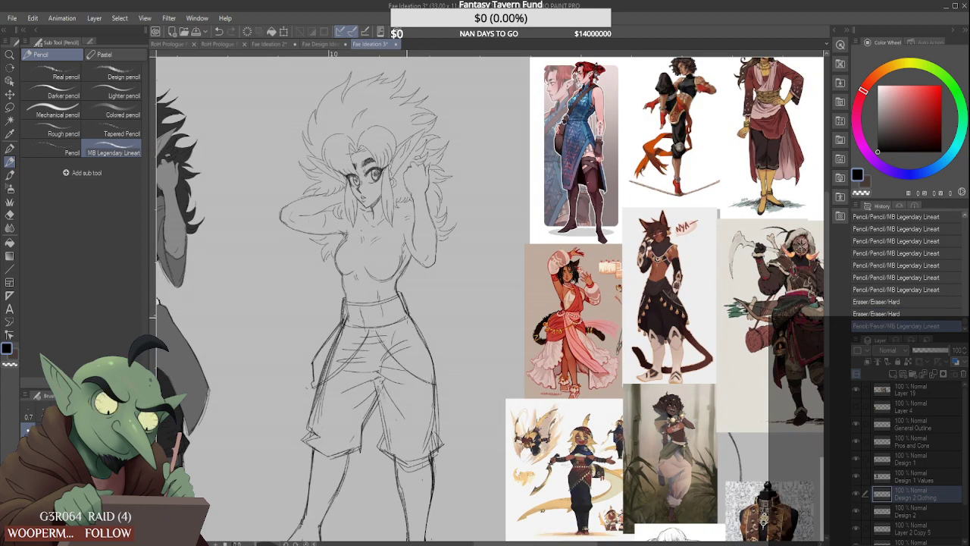
mouse_move(426, 334)
mouse_down()
mouse_move(443, 360)
mouse_move(424, 391)
mouse_up()
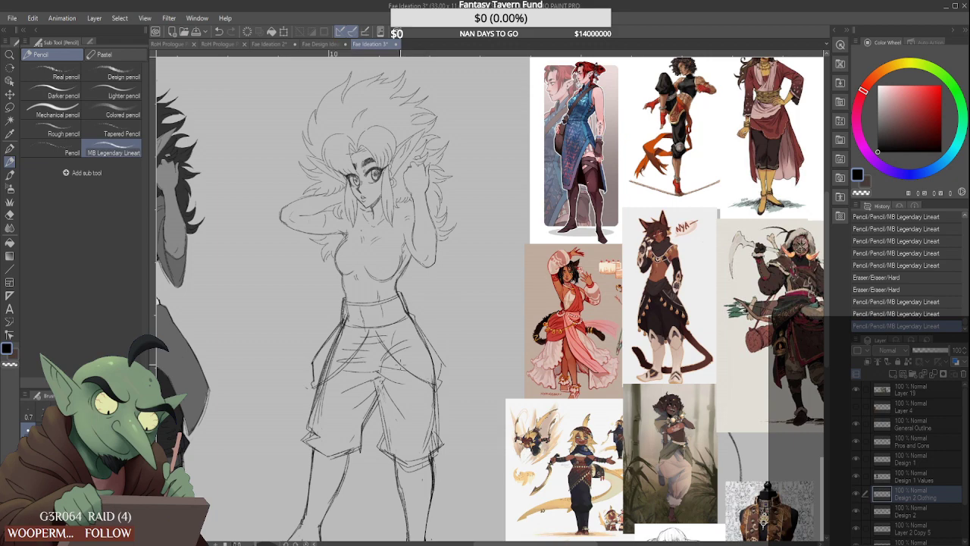
Refine the right-hand hip drape's outer contour and rework the lines of the left-hand hip drape
key(ctrl+minus)
key(ctrl+minus)
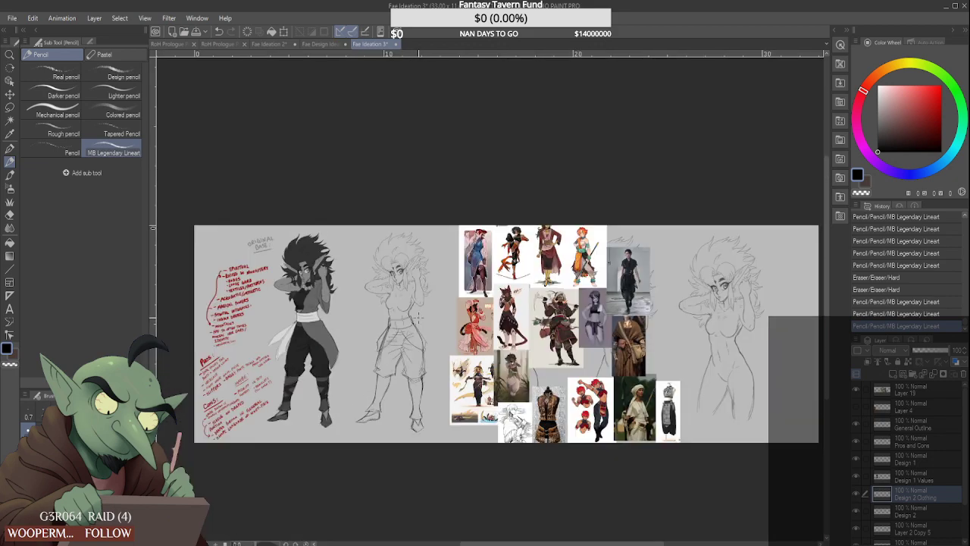
scroll(429, 348, up, 5)
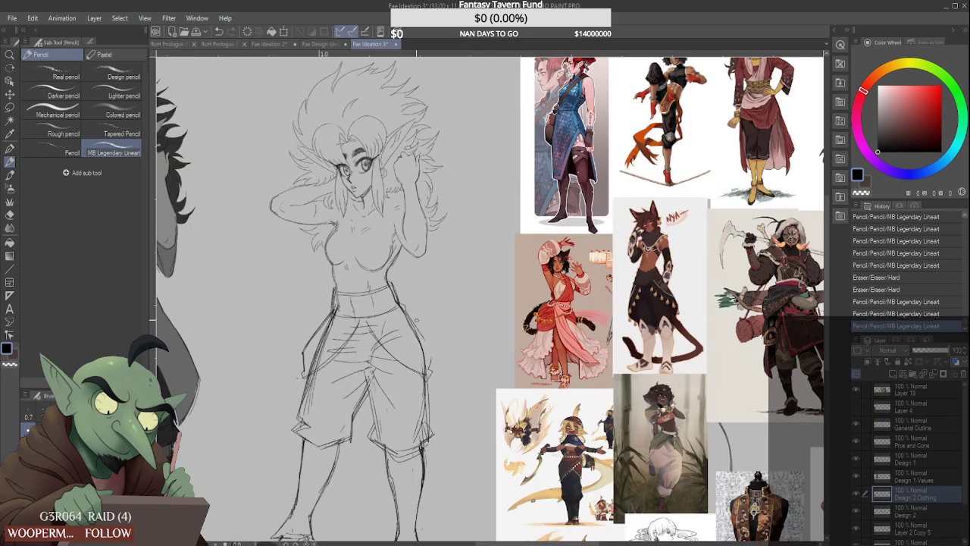
drag(414, 320, 432, 355)
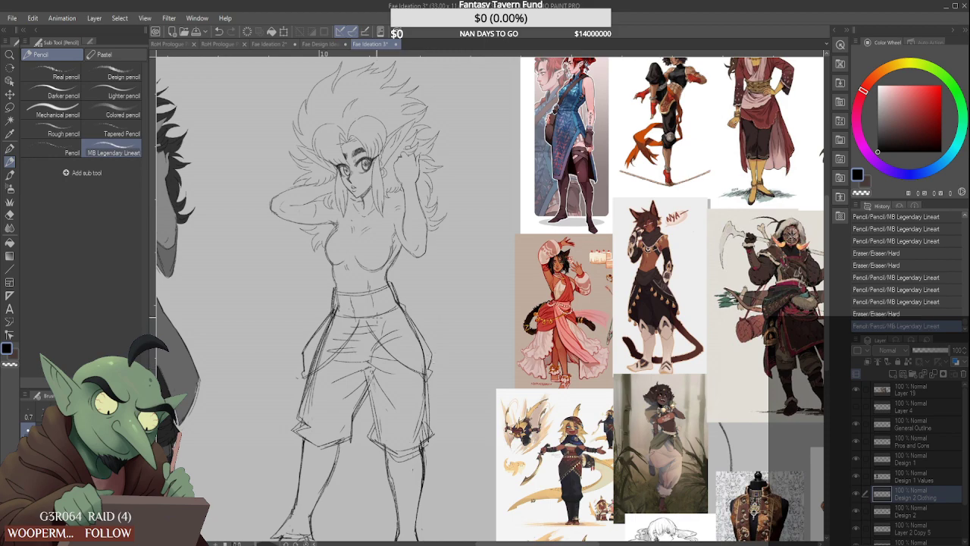
key(ctrl+minus)
key(ctrl+minus)
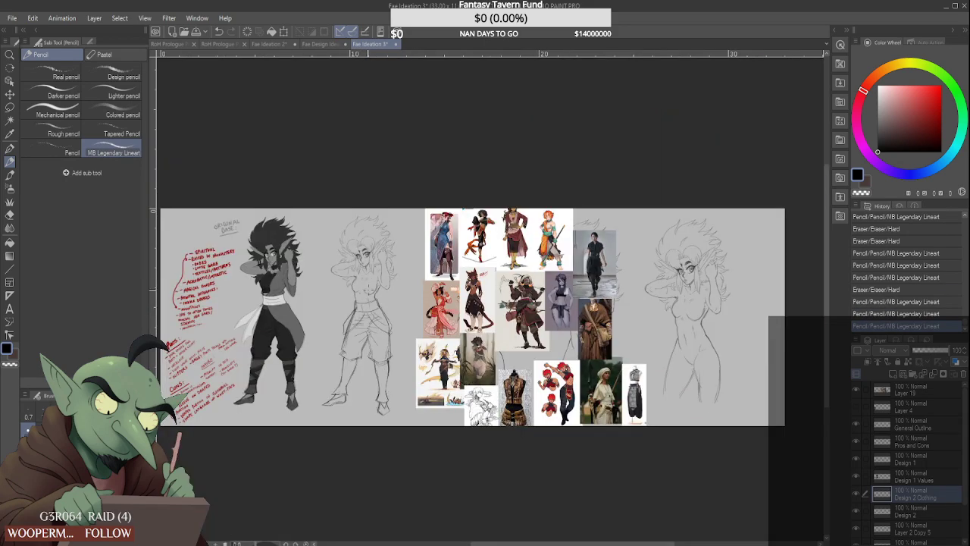
scroll(360, 316, up, 5)
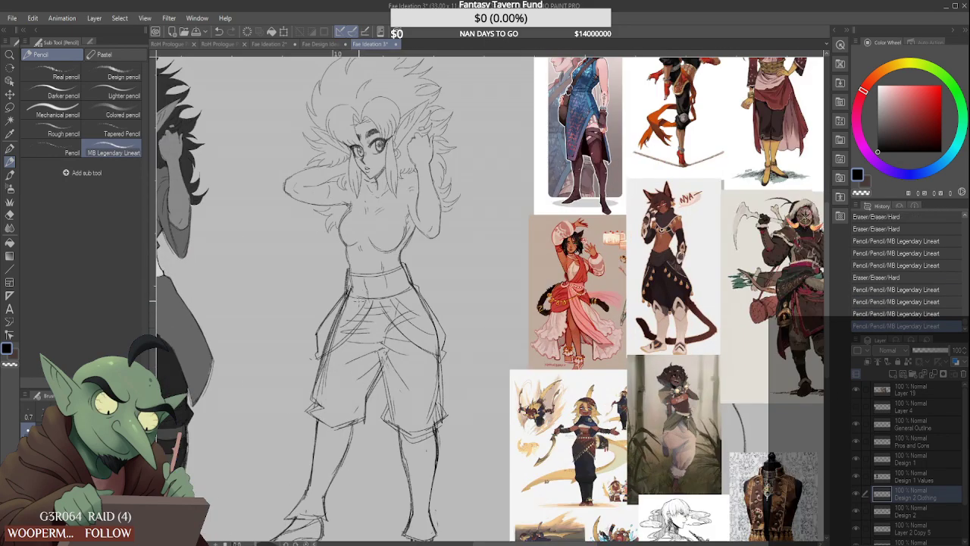
mouse_move(339, 300)
mouse_down()
mouse_move(364, 318)
mouse_move(332, 329)
mouse_move(324, 349)
mouse_move(345, 306)
mouse_move(331, 337)
mouse_up()
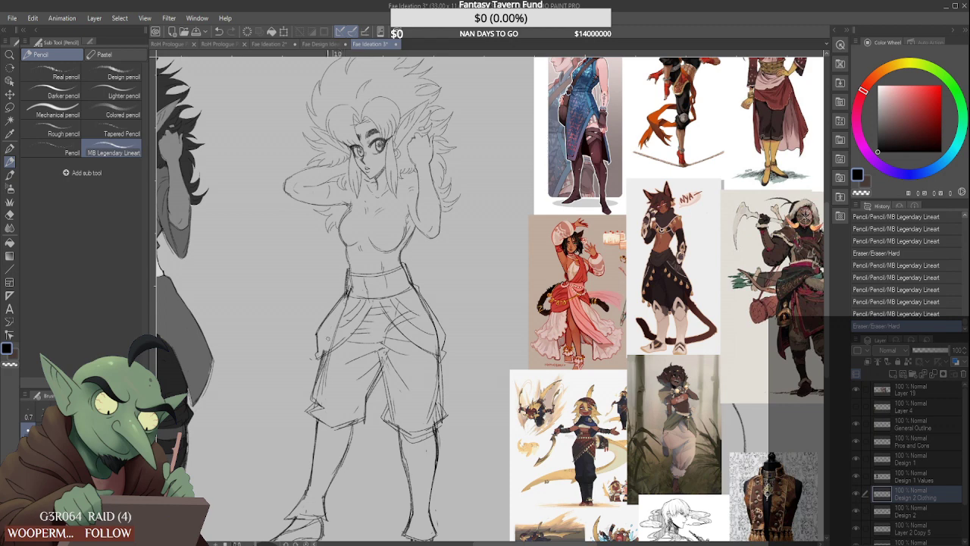
Erase stray lines at the left-hand edge of the waistband and overlapping fold lines inside the right-hand hip drape
drag(334, 285, 343, 297)
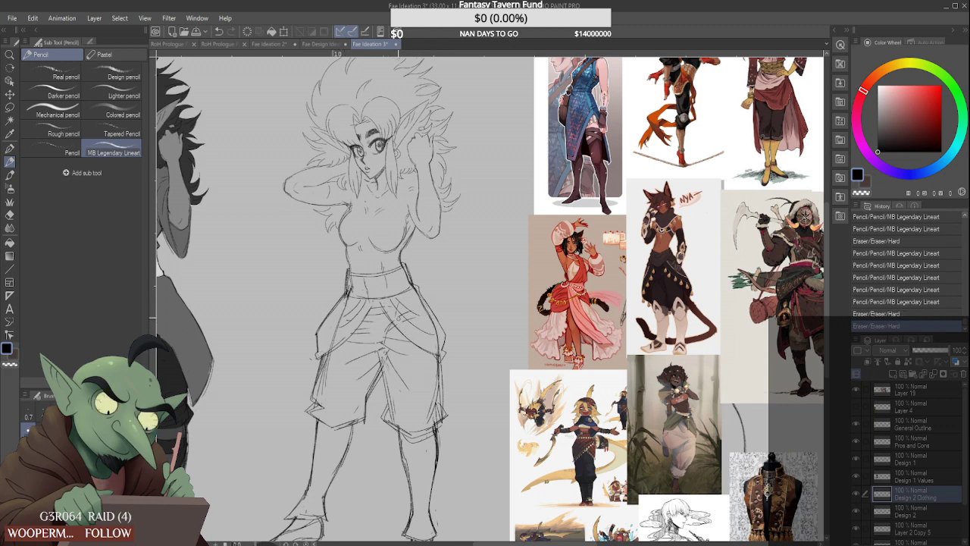
drag(413, 333, 403, 310)
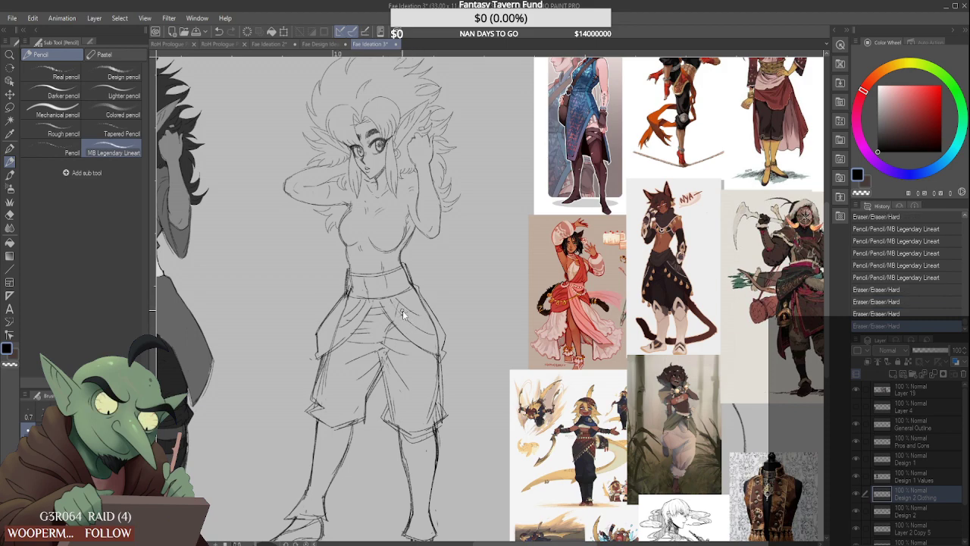
scroll(403, 310, down, 3)
scroll(402, 288, down, 2)
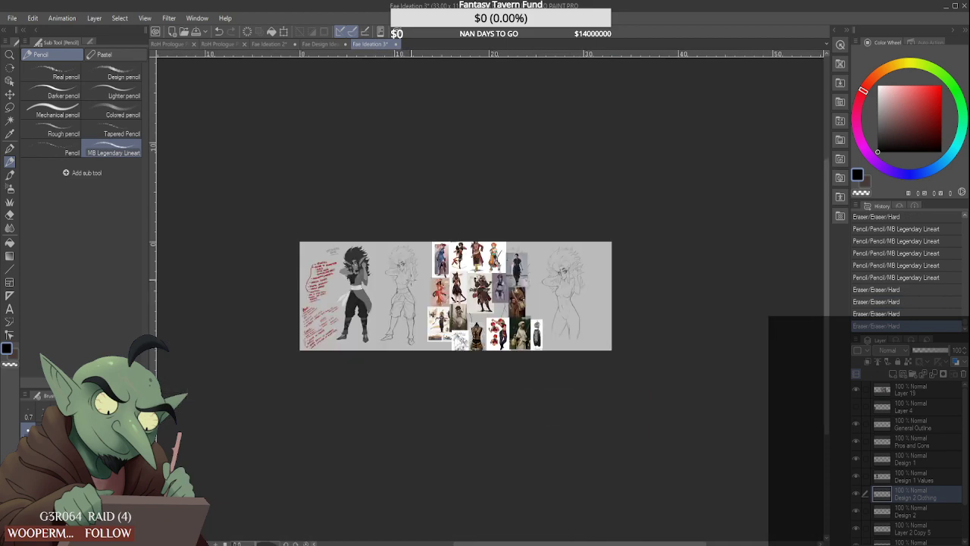
scroll(403, 288, up, 5)
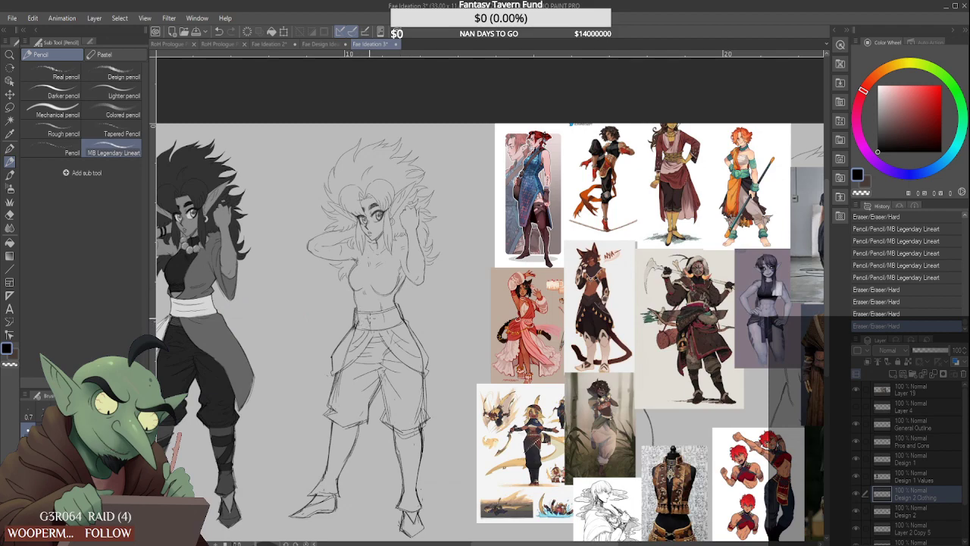
scroll(373, 275, down, 2)
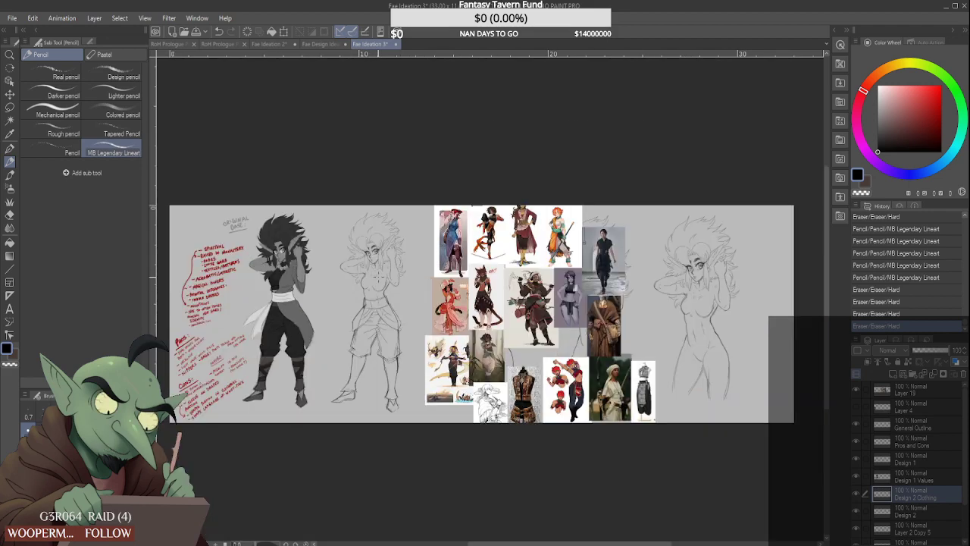
scroll(377, 276, up, 1)
scroll(377, 284, down, 1)
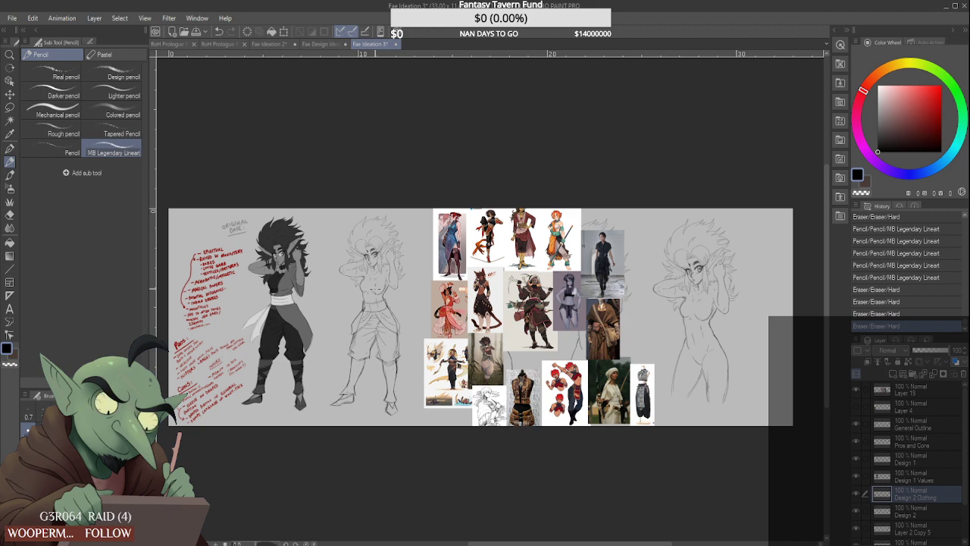
scroll(375, 281, up, 3)
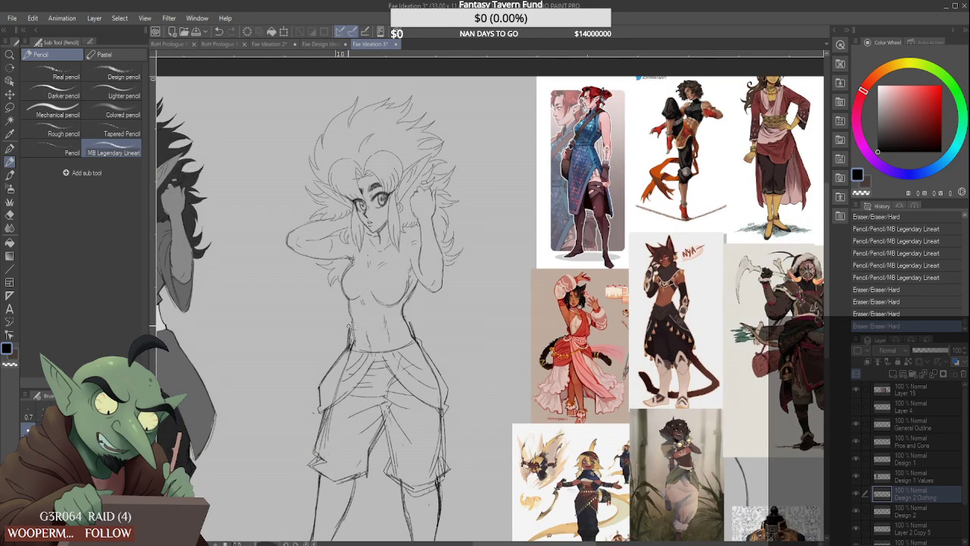
Erase the high waistband above the trousers' waistline, keeping only short side stubs
drag(349, 326, 349, 332)
scroll(350, 327, down, 1)
scroll(644, 322, up, 1)
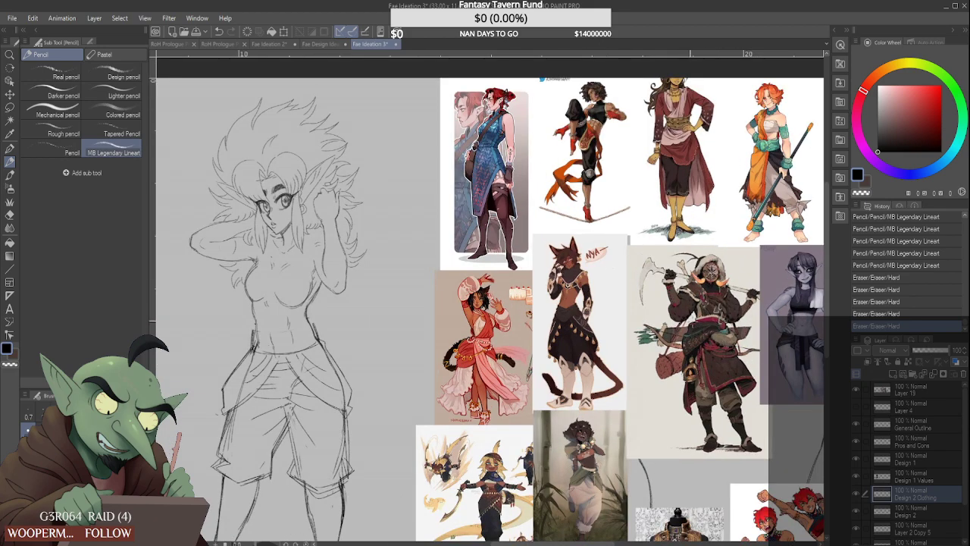
scroll(332, 324, up, 2)
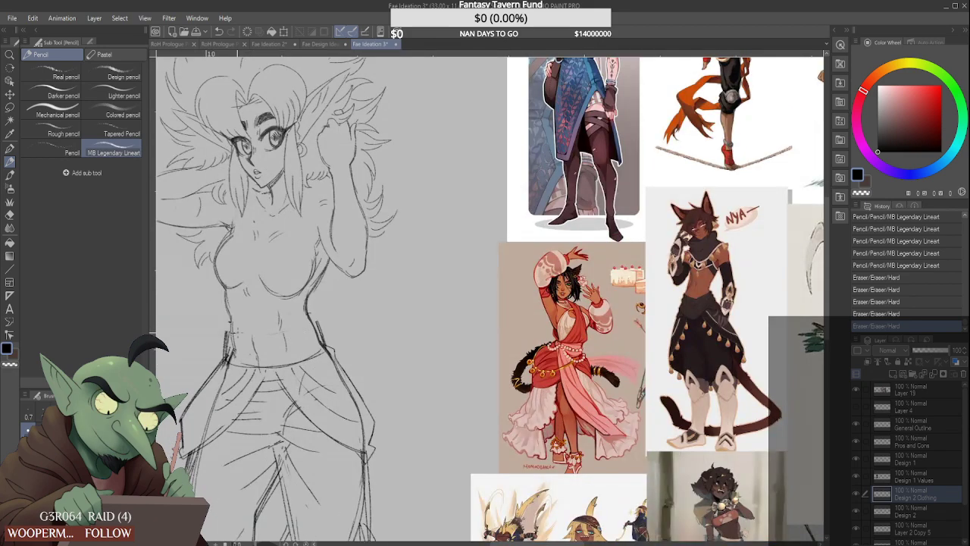
Sketch a ruffled band around the midriff above the trousers, with frilly upper and lower edges and puffed ends
mouse_move(224, 326)
mouse_down()
mouse_move(280, 331)
mouse_move(225, 323)
mouse_move(226, 314)
mouse_move(258, 333)
mouse_move(222, 330)
mouse_move(272, 332)
mouse_move(259, 314)
mouse_move(324, 320)
mouse_up()
scroll(308, 307, down, 2)
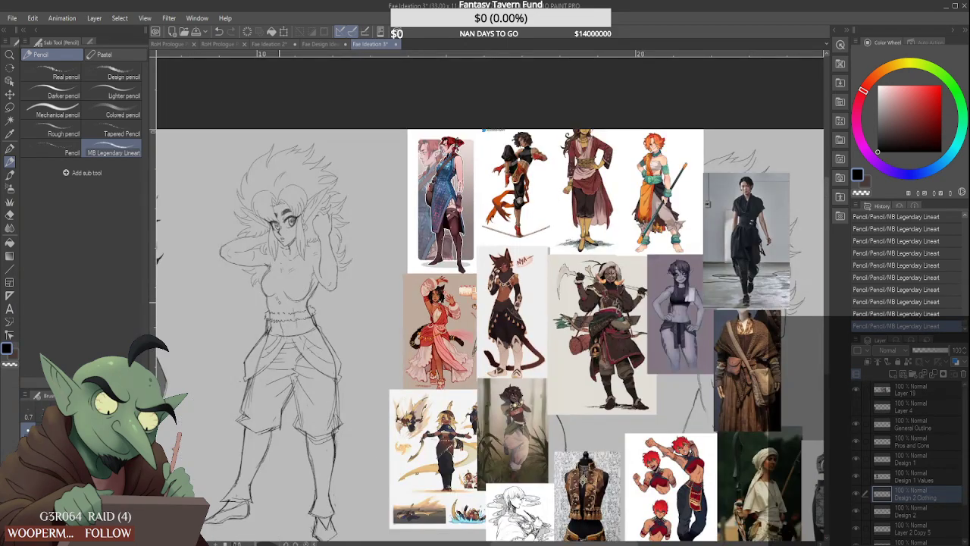
scroll(279, 311, up, 2)
scroll(262, 316, up, 2)
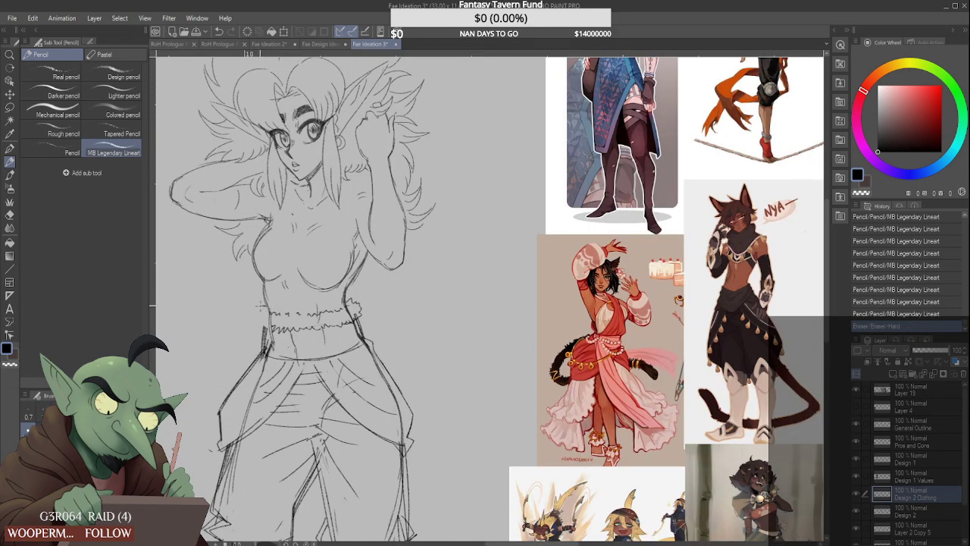
mouse_move(256, 323)
mouse_down()
mouse_move(267, 332)
mouse_move(271, 313)
mouse_up()
scroll(291, 300, down, 2)
scroll(288, 307, up, 2)
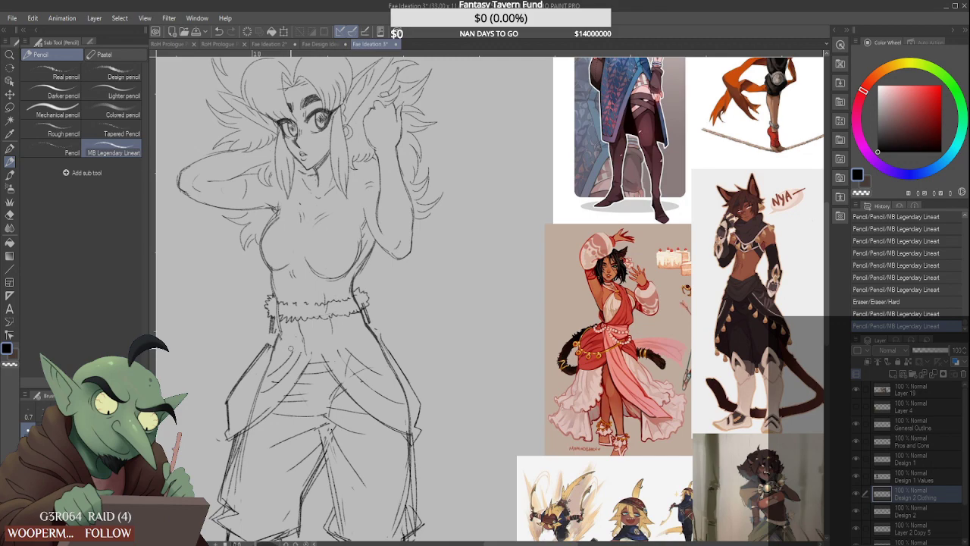
drag(293, 349, 296, 350)
Check the outfit references and add further ruffled rows below the midriff band, down to the trousers' waistline
scroll(286, 353, down, 2)
scroll(609, 348, up, 2)
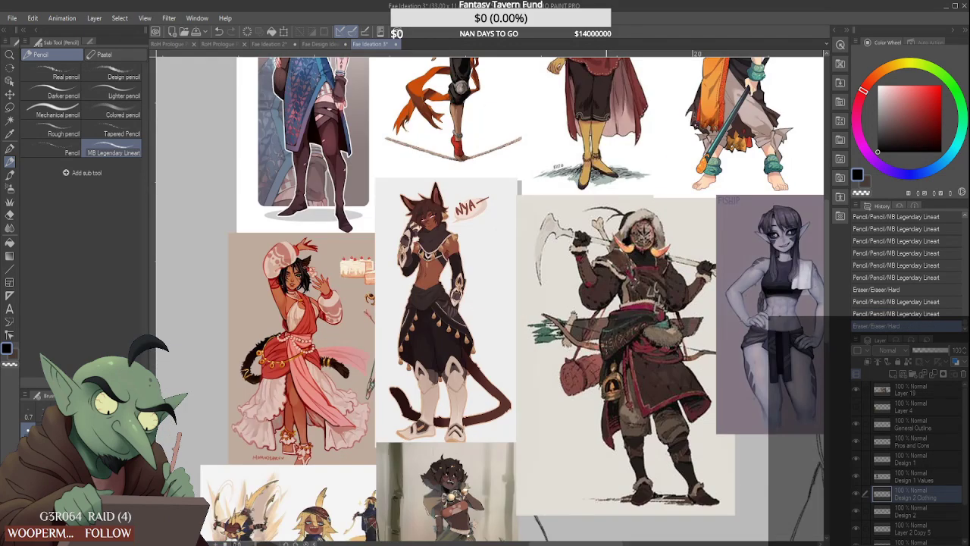
scroll(683, 337, up, 1)
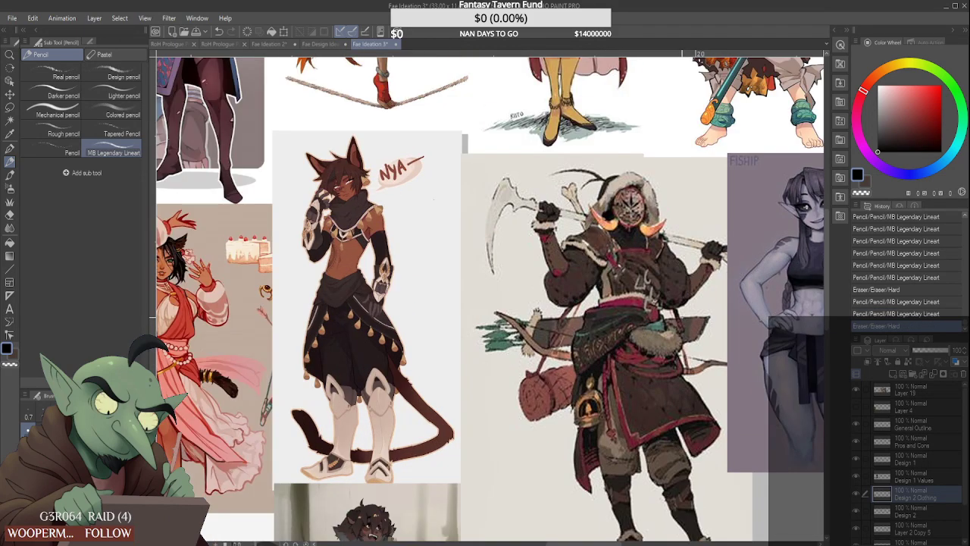
scroll(604, 330, down, 1)
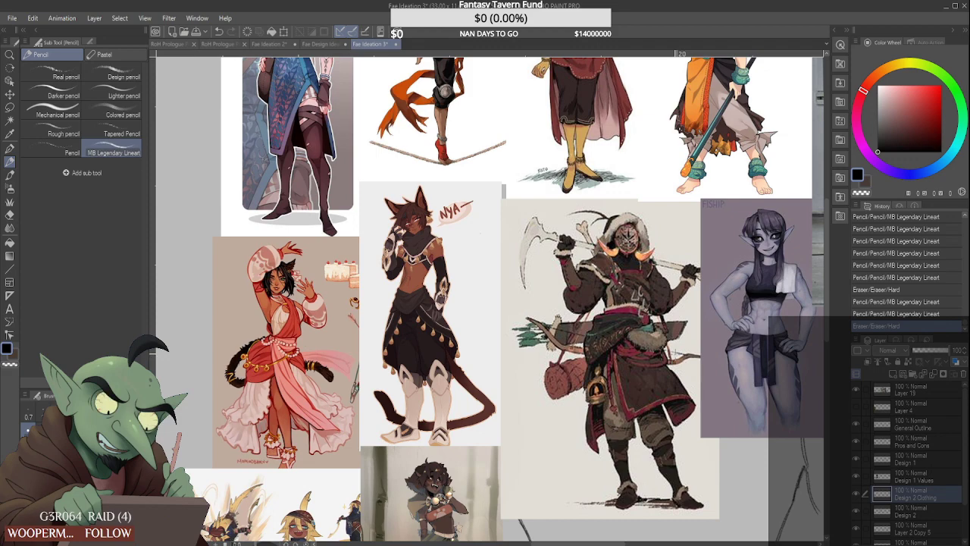
scroll(609, 388, down, 5)
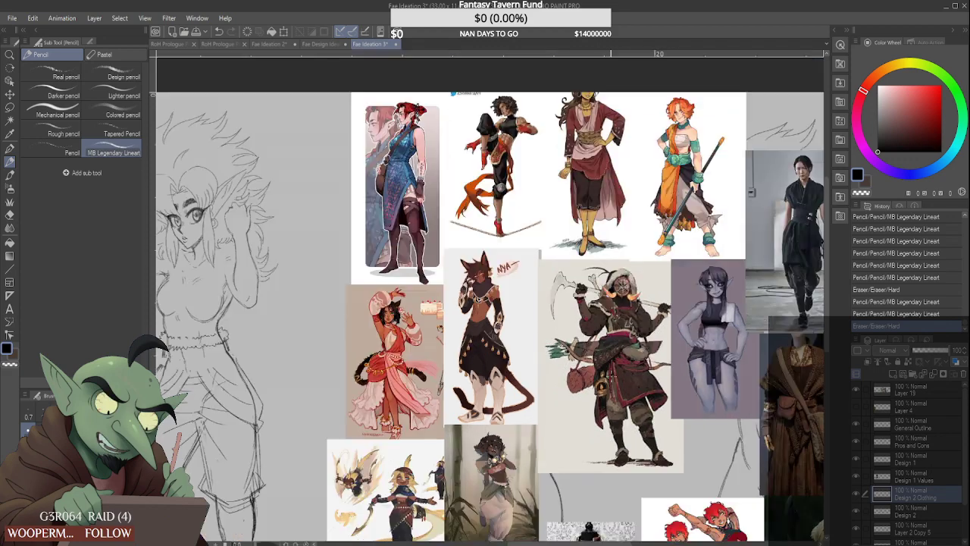
scroll(465, 342, up, 5)
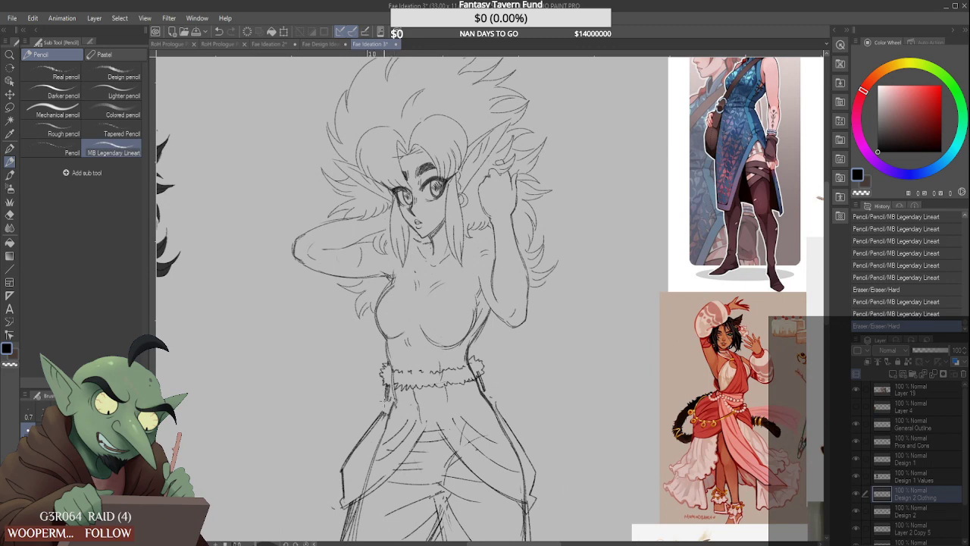
mouse_move(383, 400)
mouse_down()
mouse_move(383, 414)
mouse_move(407, 404)
mouse_move(401, 414)
mouse_move(439, 419)
mouse_move(476, 397)
mouse_move(432, 405)
mouse_move(481, 393)
mouse_up()
drag(446, 420, 481, 409)
mouse_move(482, 413)
mouse_down()
mouse_move(488, 392)
mouse_move(493, 403)
mouse_up()
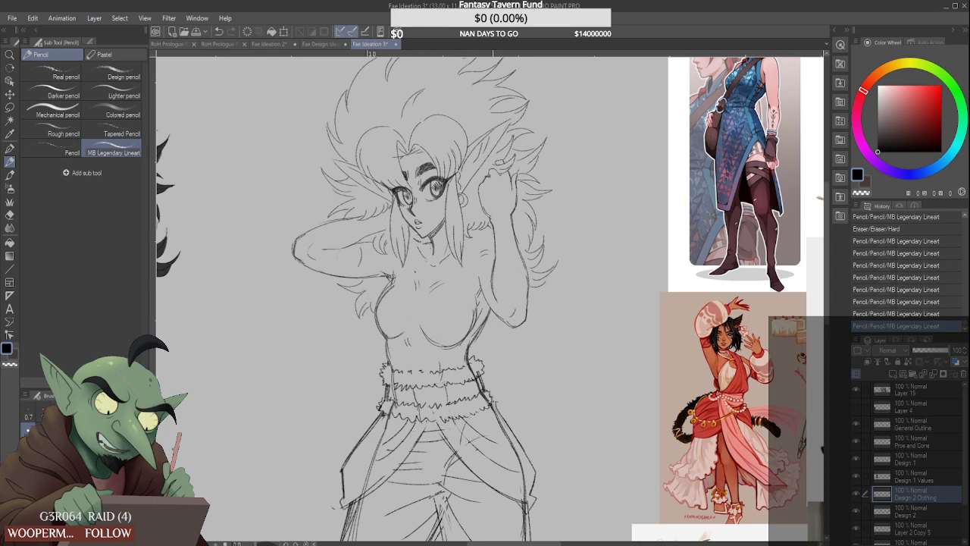
scroll(469, 385, down, 1)
scroll(486, 364, down, 4)
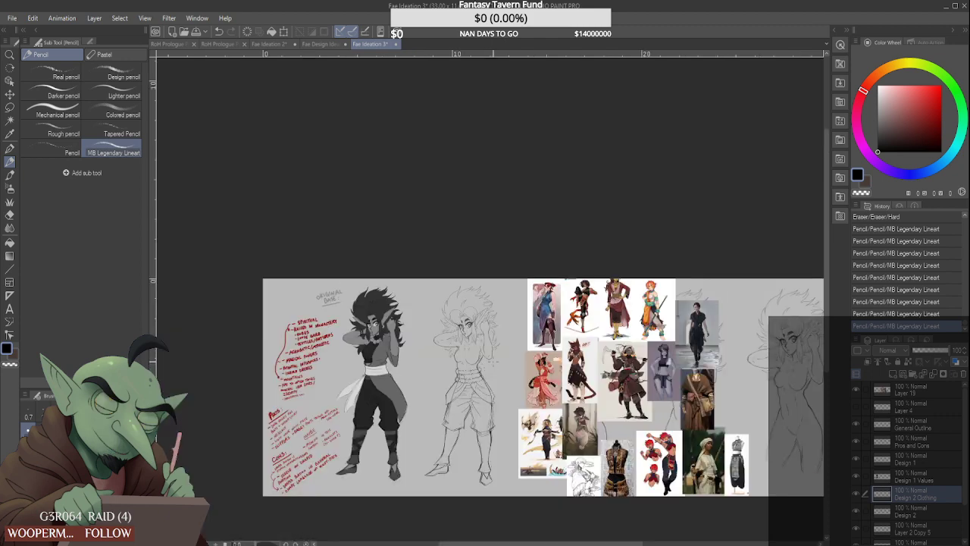
scroll(486, 366, up, 3)
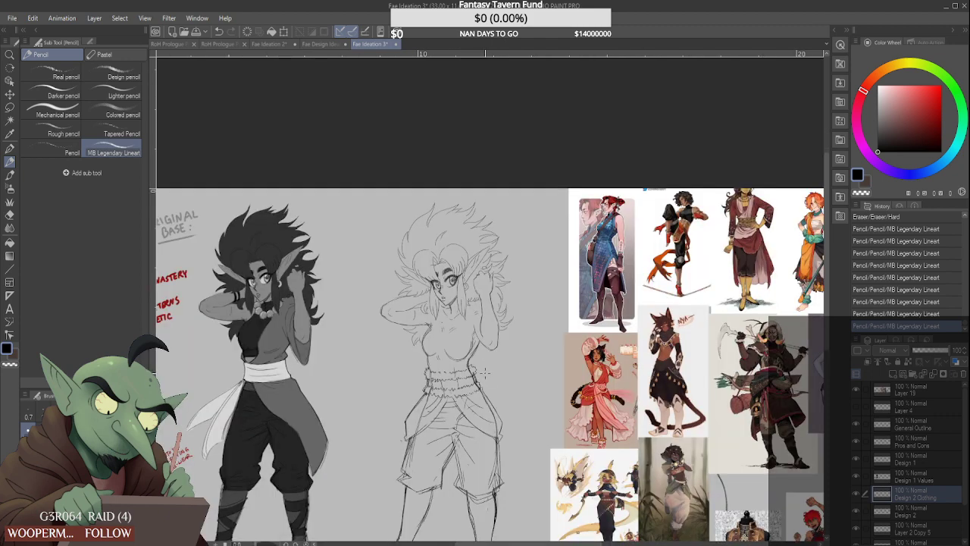
Undo the additional ruffle rows back to the single ruffled band around the midriff
key(ctrl+z)
key(ctrl+z)
key(ctrl+z)
key(ctrl+z)
key(ctrl+z)
key(ctrl+z)
key(ctrl+z)
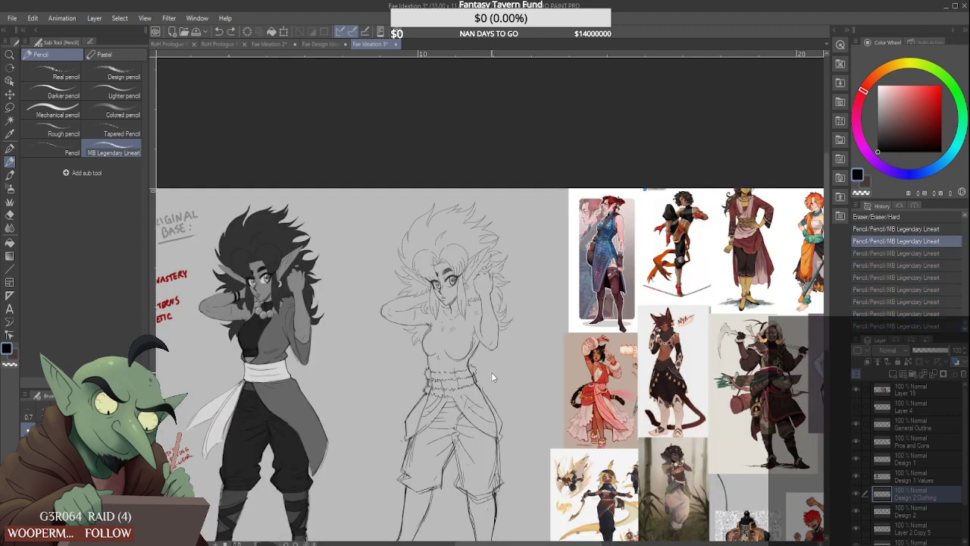
key(ctrl+z)
key(ctrl+z)
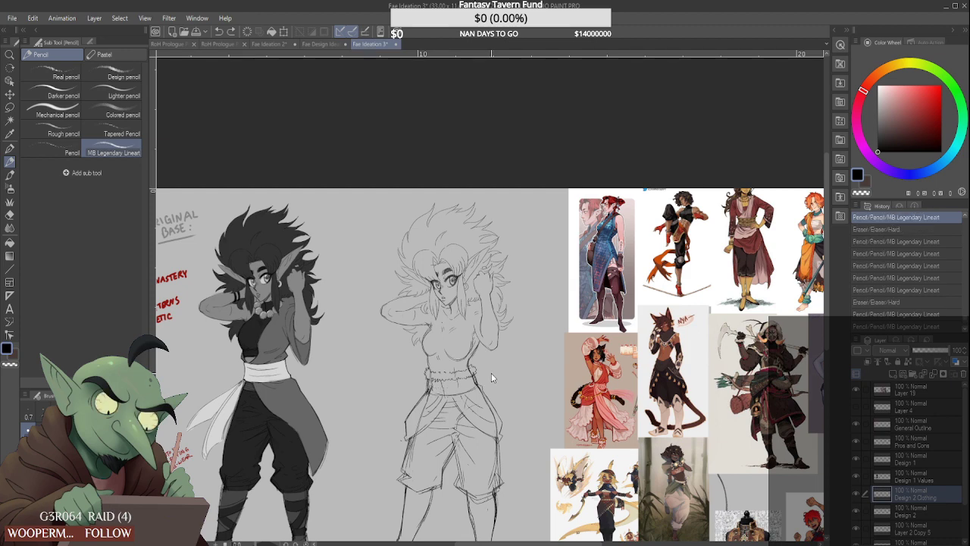
Rework the sides of the waist and erase the ruffled band so the midriff is bare above the trousers
scroll(490, 371, up, 3)
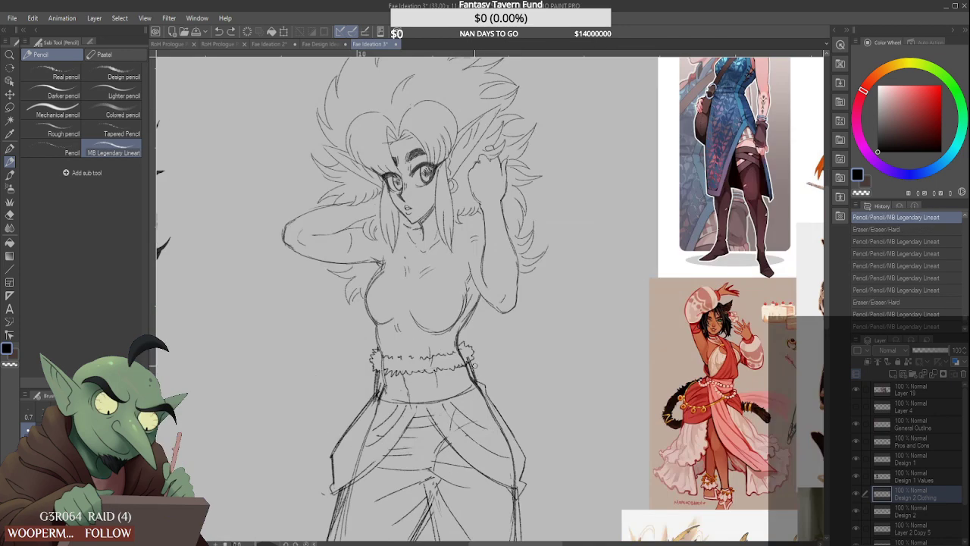
drag(470, 361, 477, 386)
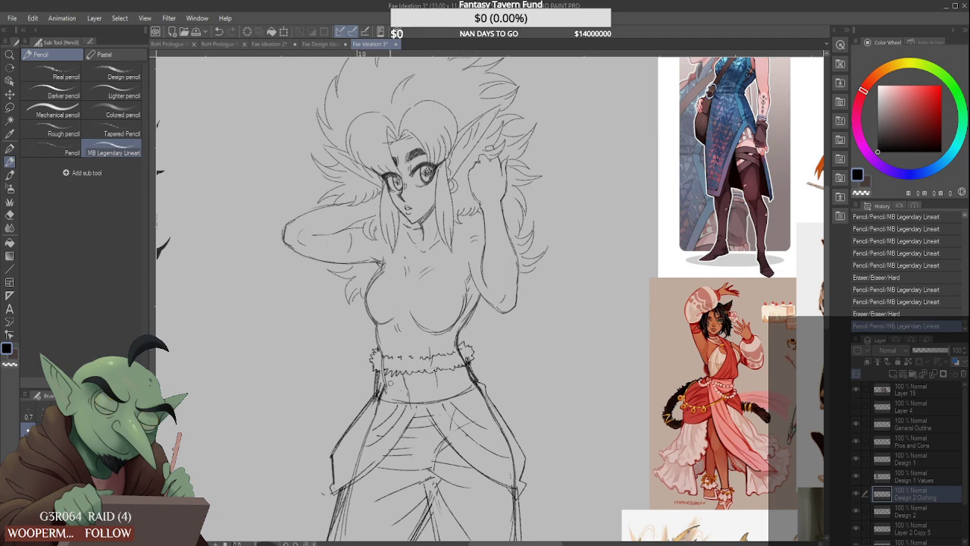
drag(373, 386, 378, 378)
scroll(490, 372, down, 5)
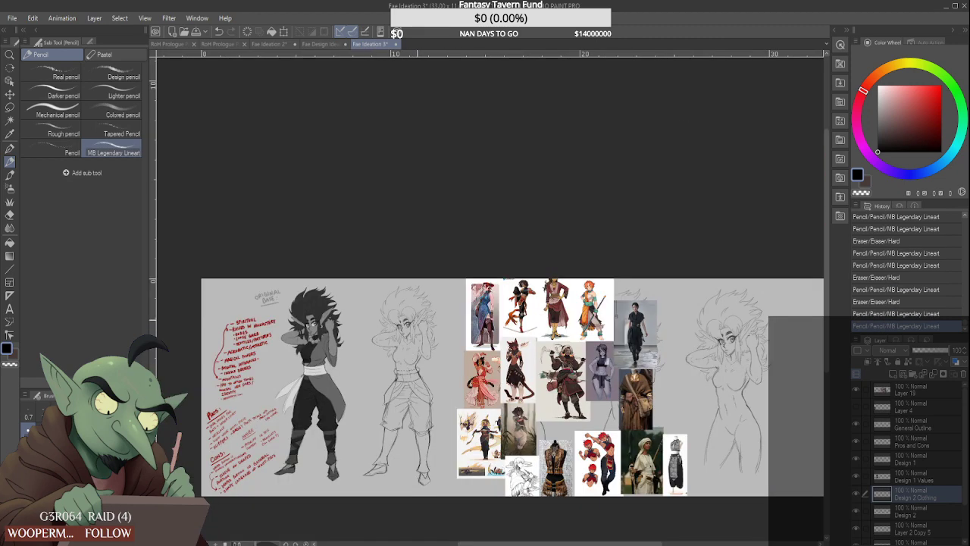
scroll(402, 387, up, 5)
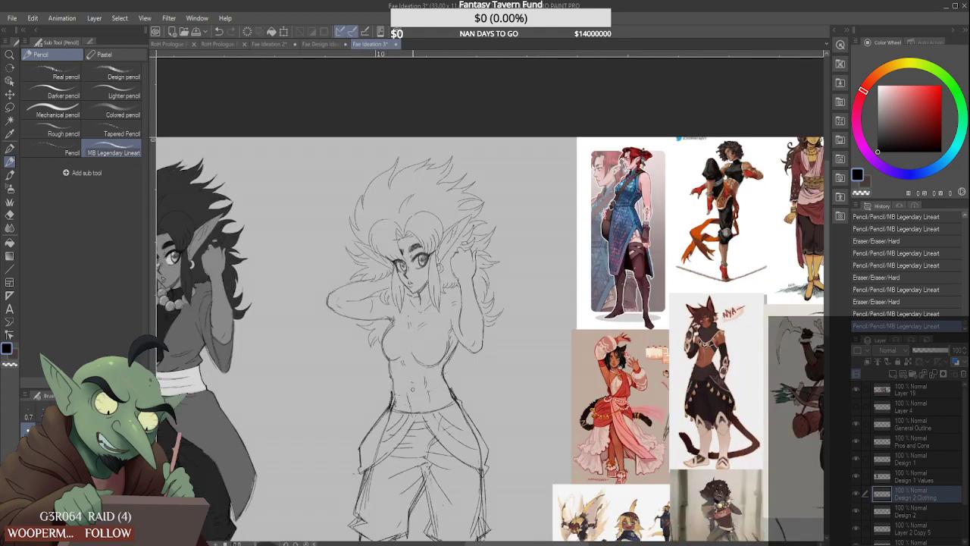
drag(402, 374, 409, 378)
scroll(412, 384, down, 5)
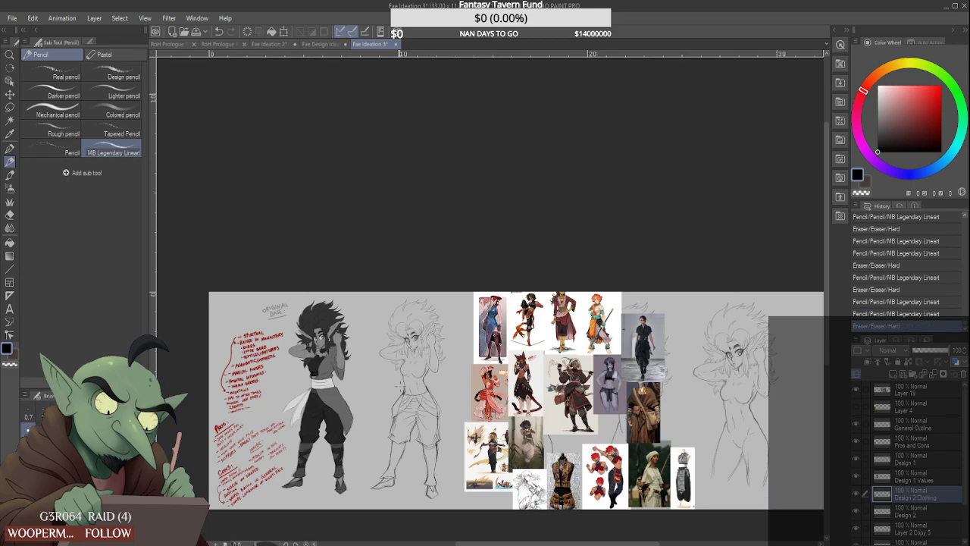
scroll(411, 391, up, 4)
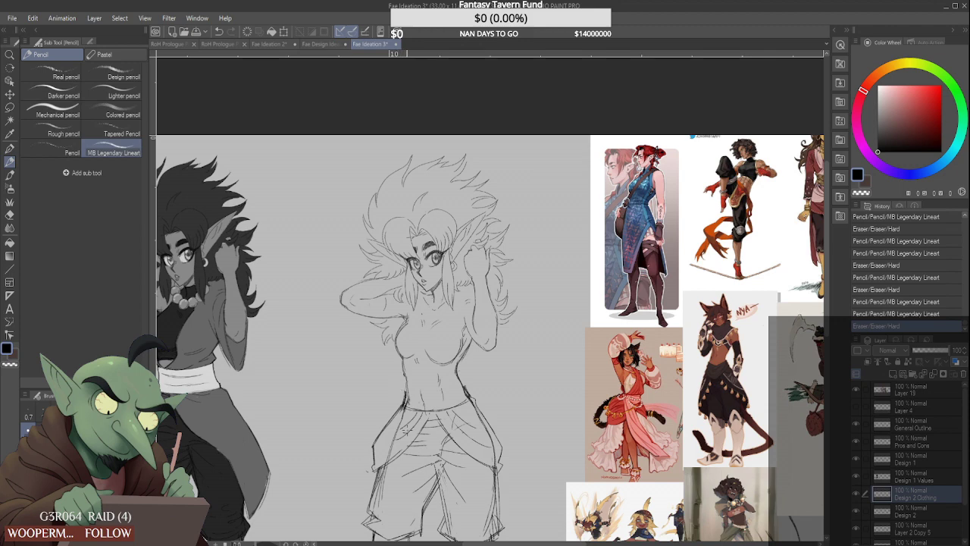
Try sketching elongated oval pendants hanging along the lower edge of the left-hand hip drape
scroll(406, 429, up, 2)
mouse_move(387, 468)
mouse_down()
mouse_move(382, 489)
mouse_move(414, 460)
mouse_move(410, 472)
mouse_up()
drag(420, 433, 429, 440)
scroll(464, 364, down, 4)
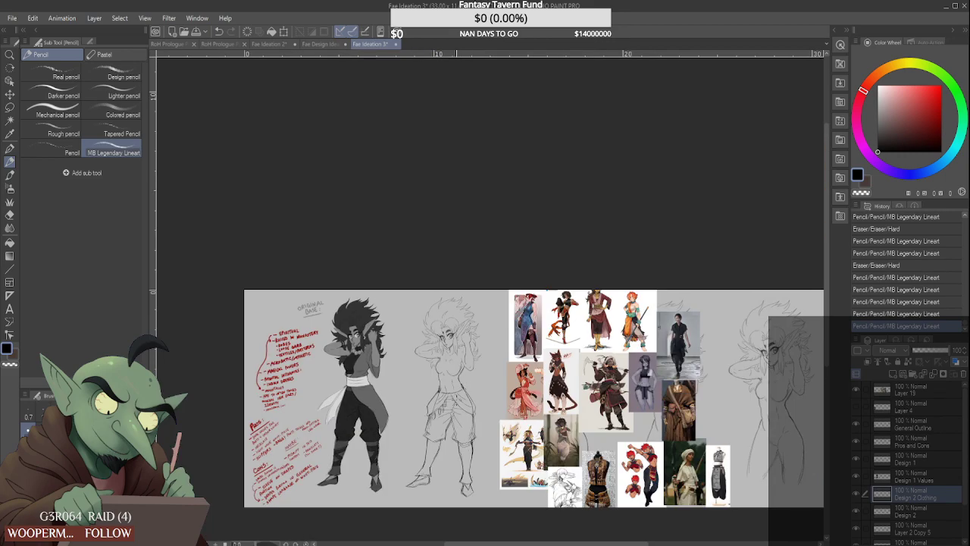
scroll(452, 394, up, 4)
Undo the trial pendants on the left-hand hip drape
key(ctrl+z)
key(ctrl+z)
key(ctrl+z)
key(ctrl+z)
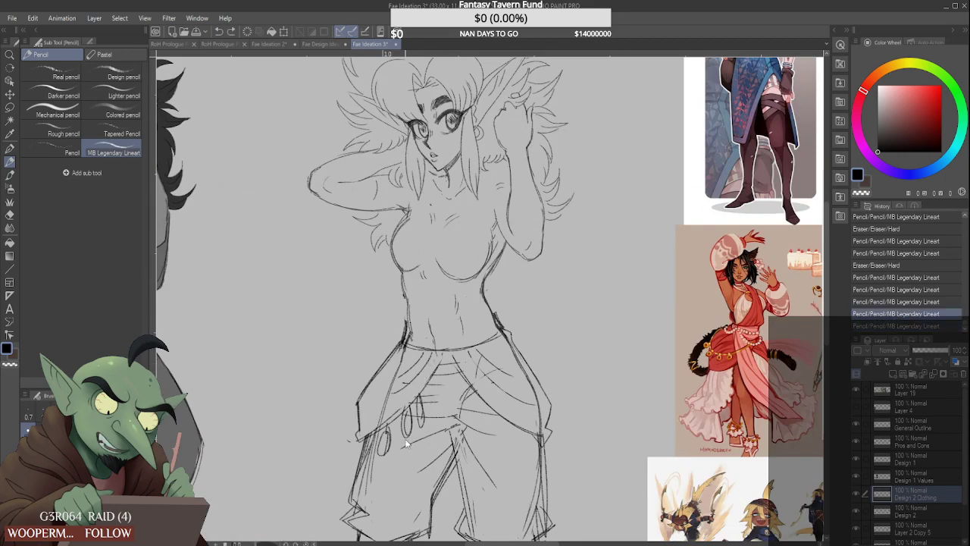
key(ctrl+z)
Draw a row of teardrop pendants hanging from the left-hand hip drape's edge, from the outer hip up towards the front
mouse_move(366, 439)
mouse_down()
mouse_move(361, 466)
mouse_move(360, 449)
mouse_up()
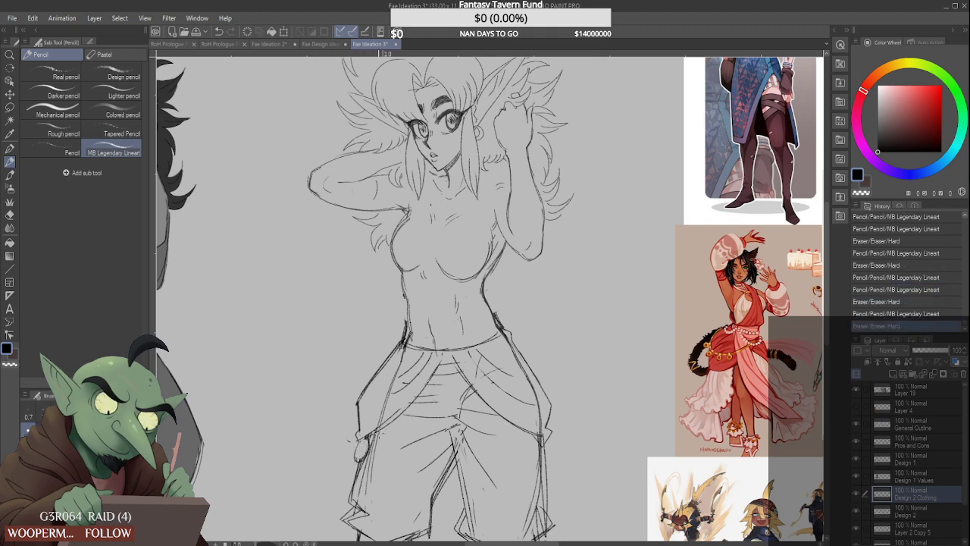
drag(384, 417, 396, 444)
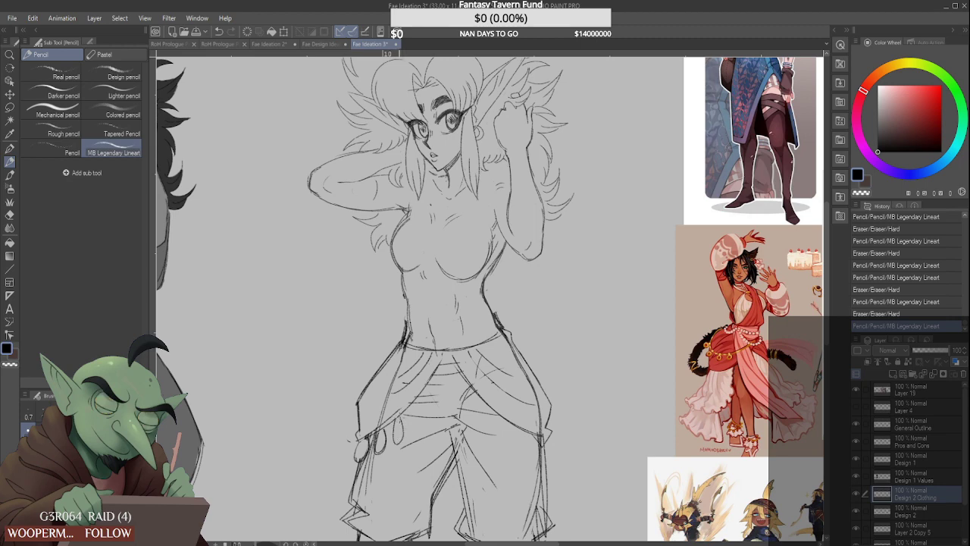
mouse_move(414, 396)
mouse_down()
mouse_move(415, 424)
mouse_move(430, 410)
mouse_move(427, 383)
mouse_move(429, 410)
mouse_move(436, 375)
mouse_move(446, 391)
mouse_up()
key(ctrl+z)
scroll(503, 420, down, 5)
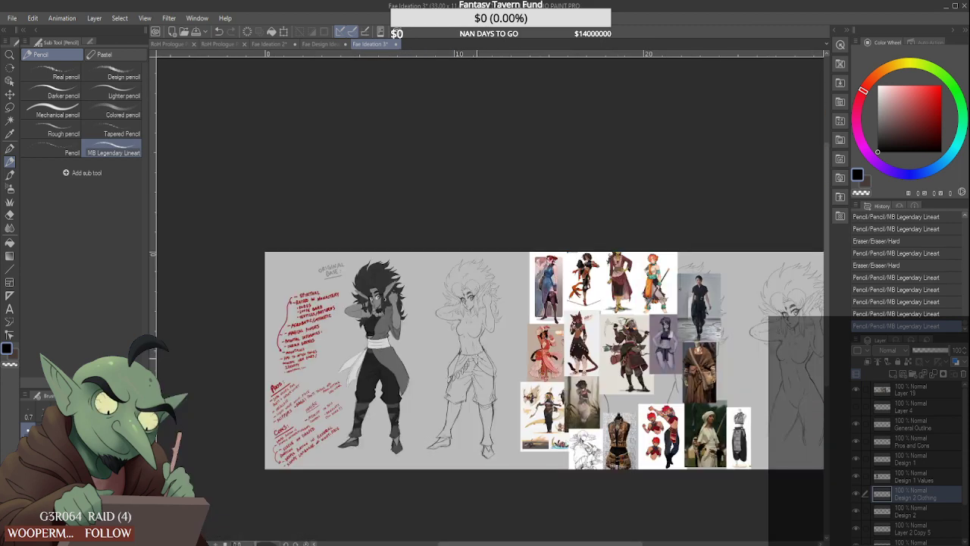
Undo the last pendant stroke and draw a matching row of teardrop pendants along the right-hand hip drape's edge
scroll(479, 360, up, 4)
key(ctrl+z)
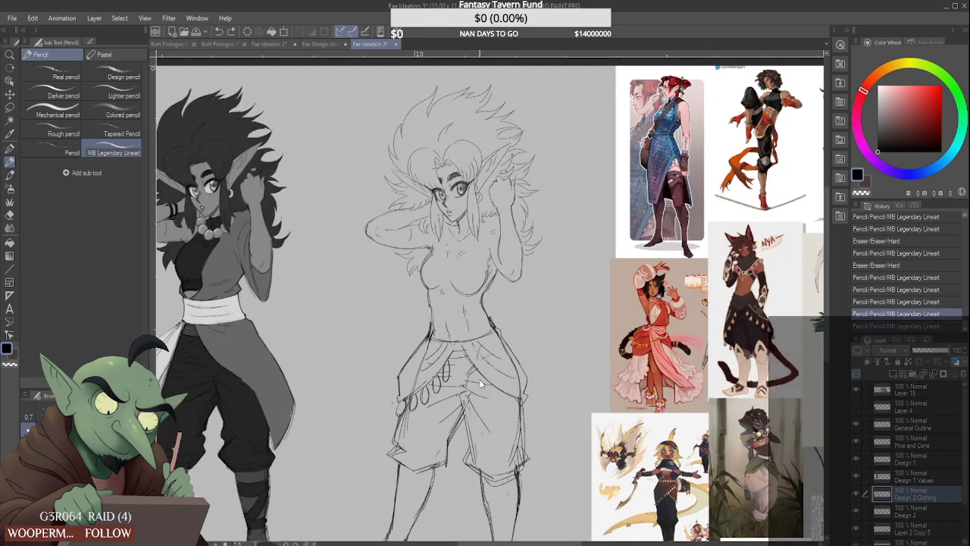
mouse_move(468, 359)
mouse_down()
mouse_move(489, 401)
mouse_move(489, 383)
mouse_move(526, 411)
mouse_up()
scroll(490, 379, down, 1)
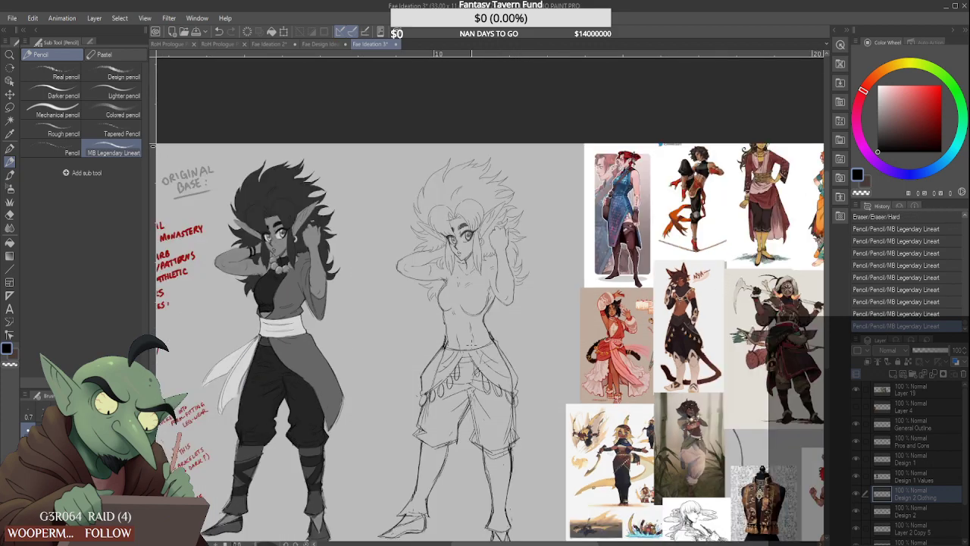
Reinforce the outermost pendant on the left-hand hip drape and erase the stray lines beside it
scroll(447, 399, up, 3)
drag(402, 383, 403, 412)
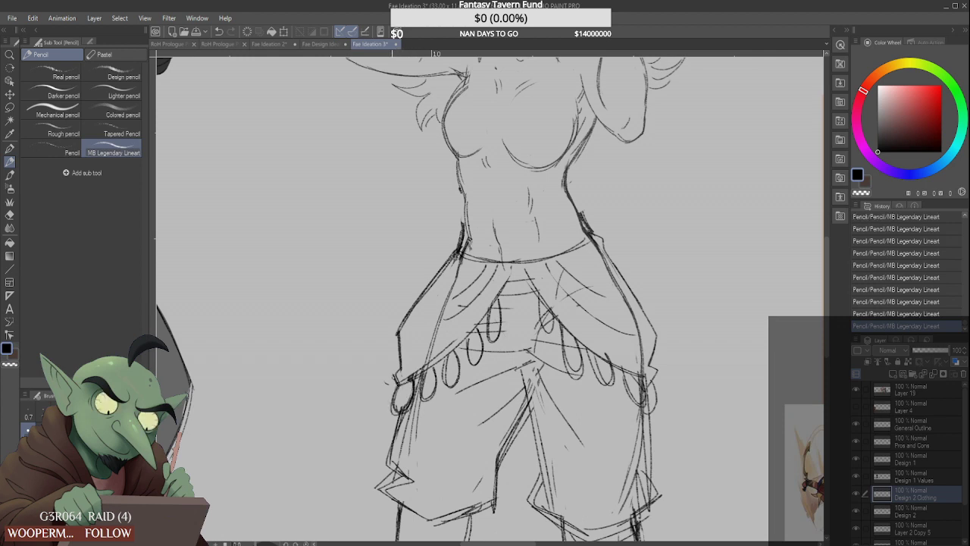
drag(385, 374, 383, 370)
scroll(413, 353, down, 1)
scroll(420, 342, down, 2)
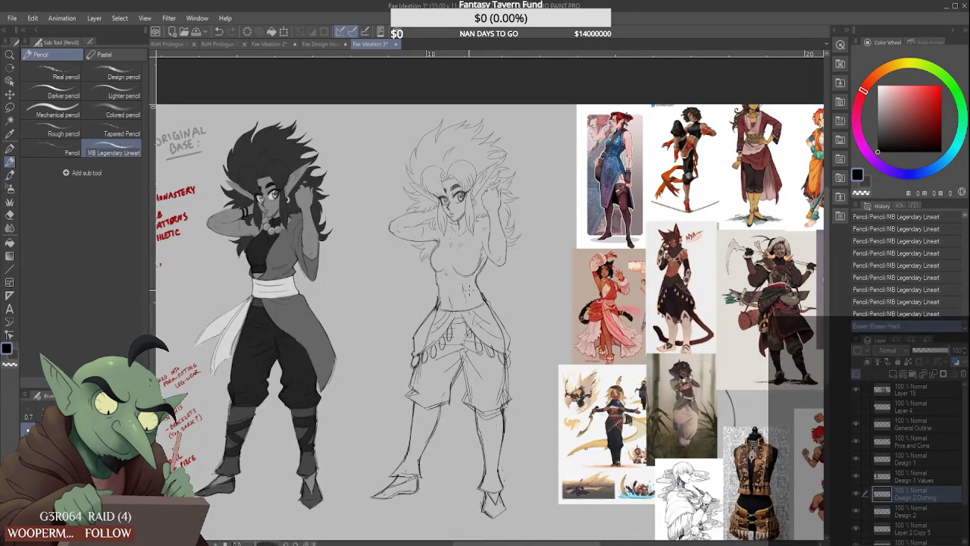
Redraw the trousers' waistband with a small notch at the front centre and clean up the outlines at both hips
scroll(459, 309, up, 3)
drag(457, 314, 452, 314)
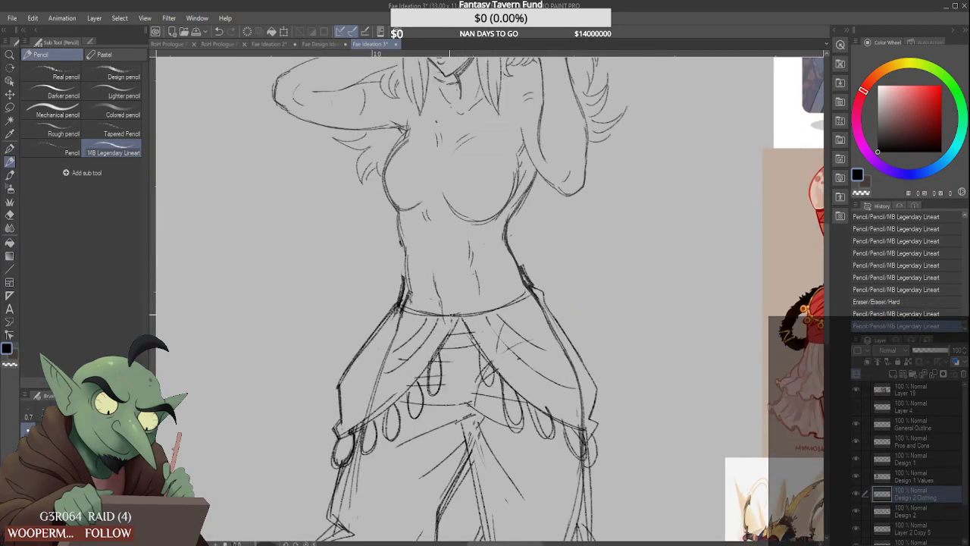
mouse_move(396, 299)
mouse_down()
mouse_move(462, 320)
mouse_move(529, 294)
mouse_move(536, 302)
mouse_move(543, 290)
mouse_move(525, 268)
mouse_move(592, 376)
mouse_move(591, 420)
mouse_move(601, 427)
mouse_up()
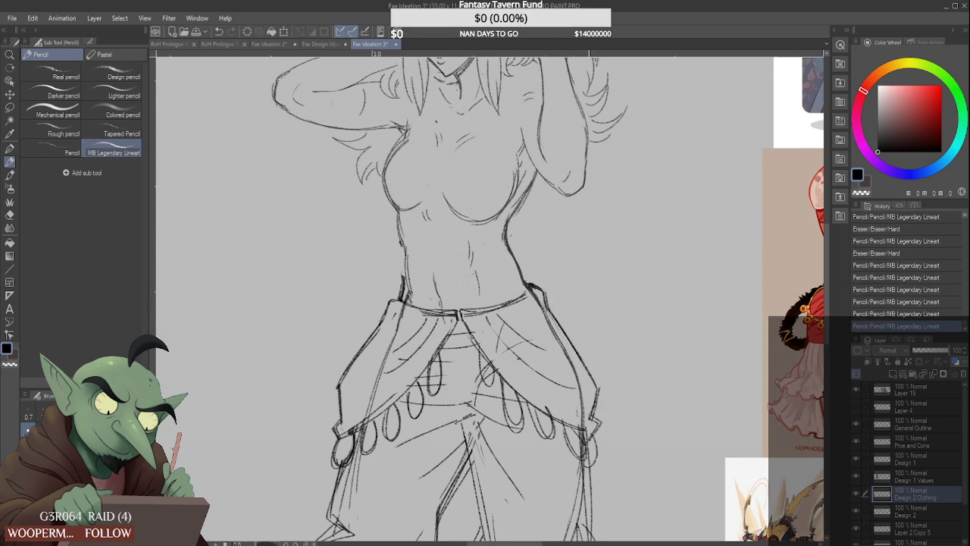
scroll(574, 345, down, 3)
scroll(574, 345, down, 3)
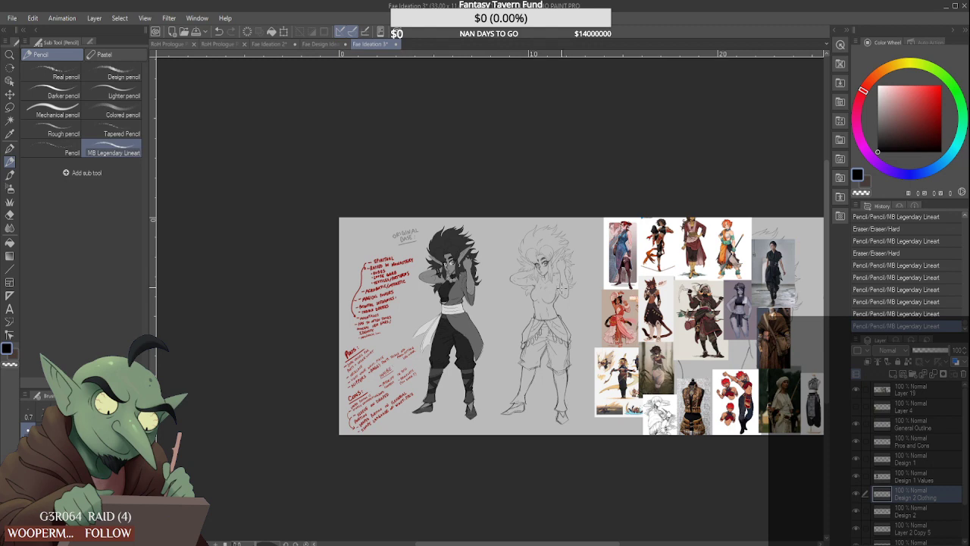
scroll(553, 300, up, 4)
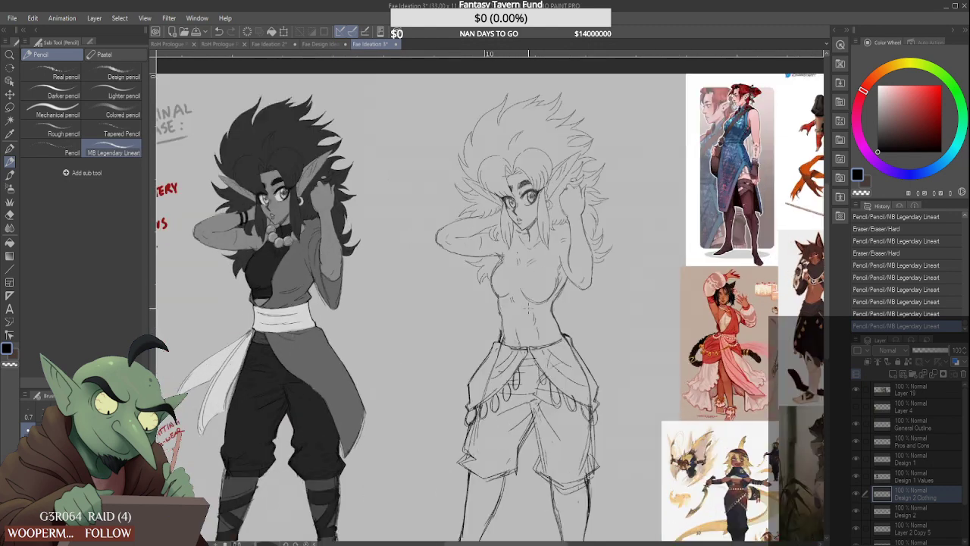
scroll(520, 307, down, 2)
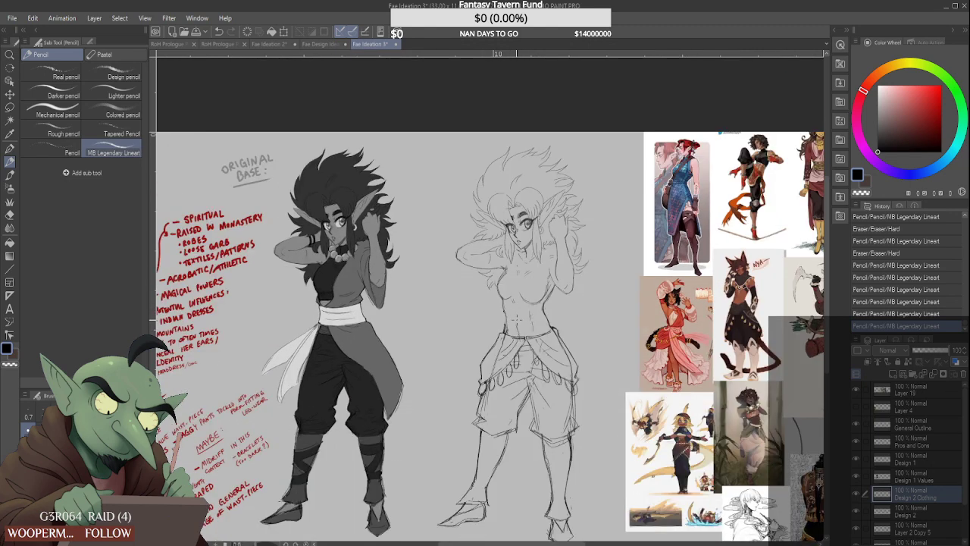
scroll(533, 331, up, 2)
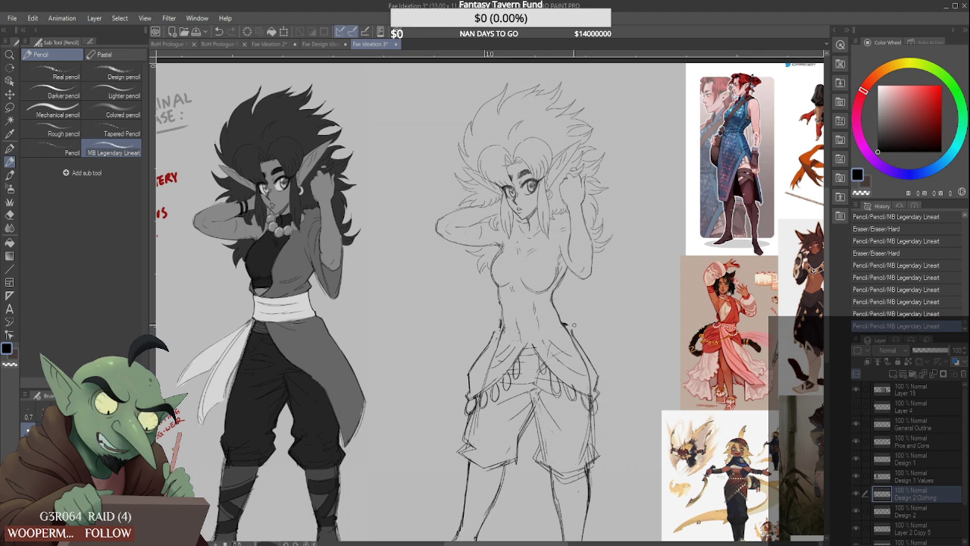
Sketch a wide wrapped sash around the waist, with angular outer edges and crossing lines along its upper part
mouse_move(501, 322)
mouse_down()
mouse_move(493, 347)
mouse_move(500, 332)
mouse_move(492, 342)
mouse_move(562, 324)
mouse_move(564, 306)
mouse_move(564, 329)
mouse_move(564, 319)
mouse_up()
mouse_move(499, 319)
mouse_down()
mouse_move(504, 309)
mouse_move(502, 330)
mouse_move(562, 332)
mouse_up()
scroll(563, 318, up, 2)
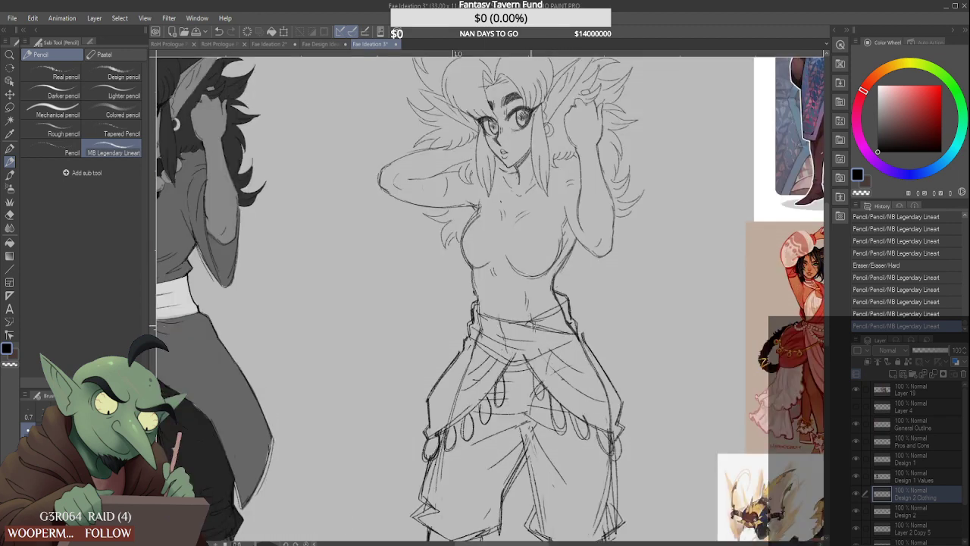
drag(578, 332, 575, 332)
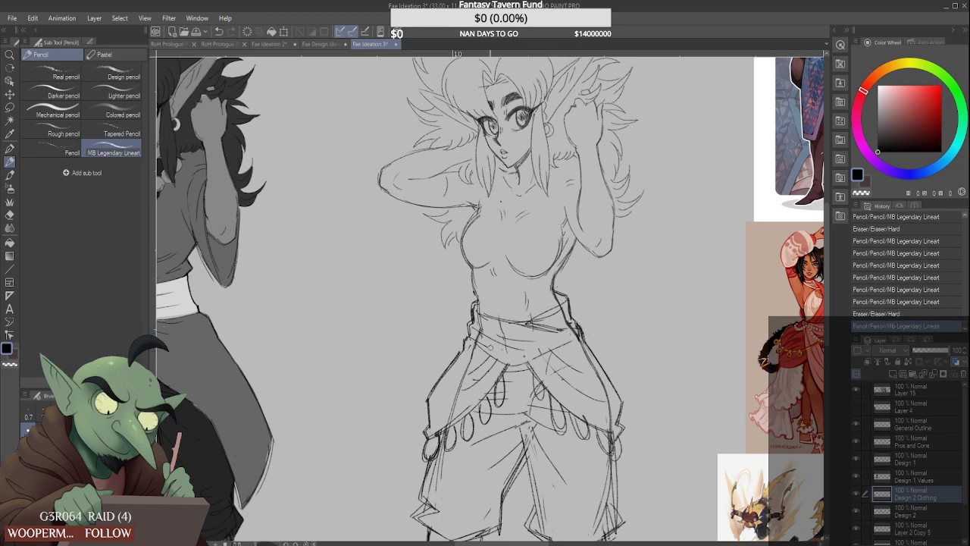
Curve the sash's lower edge across the hips, darken it towards the right-hand hip and erase the overlapping strokes
mouse_move(480, 339)
mouse_down()
mouse_move(472, 310)
mouse_move(584, 336)
mouse_up()
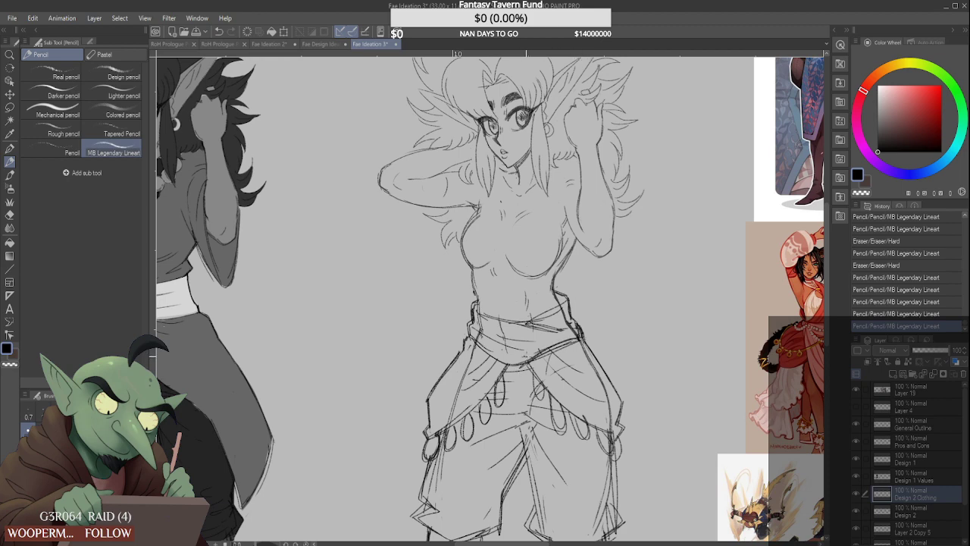
drag(523, 368, 529, 357)
scroll(530, 355, down, 1)
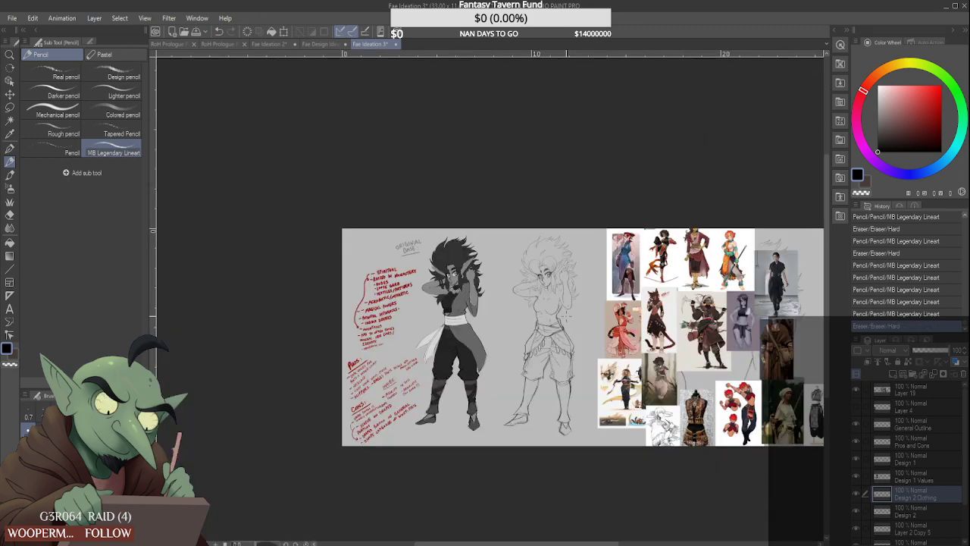
scroll(566, 316, up, 4)
mouse_move(513, 371)
mouse_down()
mouse_move(573, 347)
mouse_move(564, 336)
mouse_move(574, 351)
mouse_up()
scroll(588, 347, down, 1)
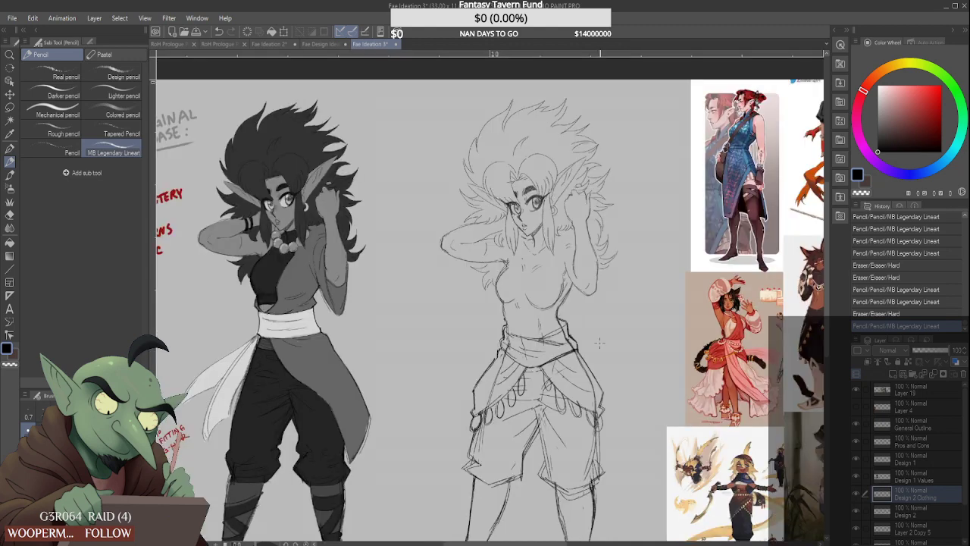
Refine the diagonal overlap across the sash's upper part and clean up its left-hand end
scroll(599, 343, up, 3)
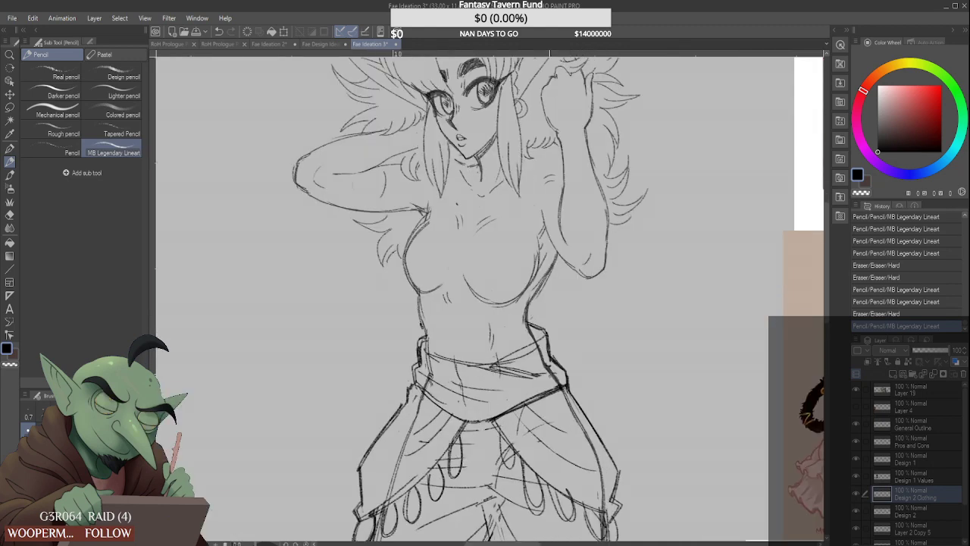
drag(533, 375, 561, 371)
drag(464, 367, 531, 374)
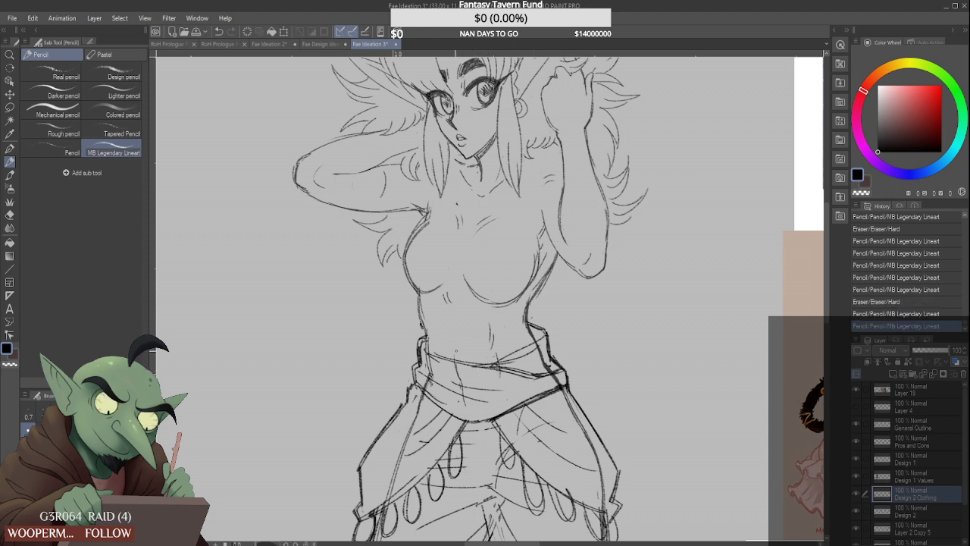
mouse_move(428, 351)
mouse_down()
mouse_move(439, 362)
mouse_move(438, 348)
mouse_move(425, 354)
mouse_up()
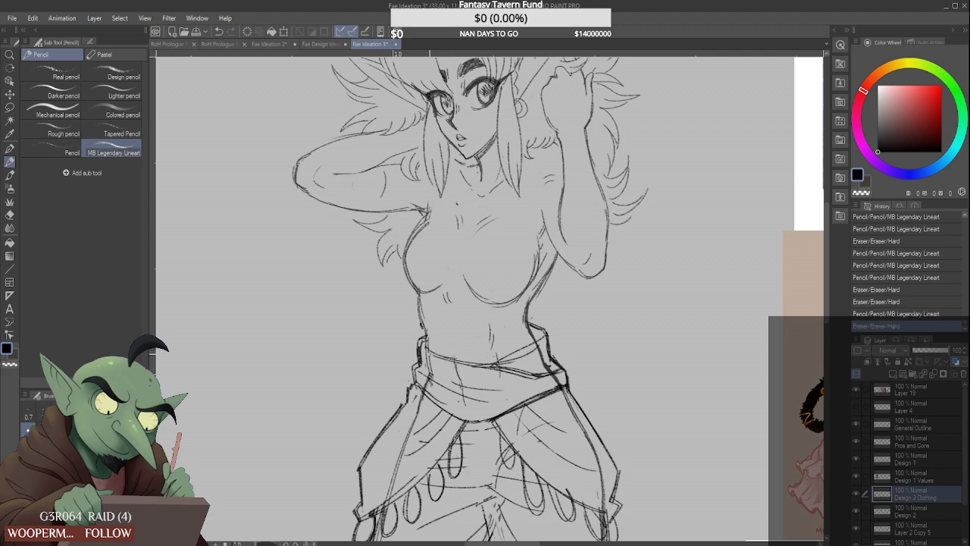
Strengthen the sash's curved upper edge and add fold creases inside the overlap on the right-hand side
scroll(445, 362, down, 1)
scroll(493, 351, up, 2)
mouse_move(517, 370)
mouse_down()
mouse_move(529, 371)
mouse_move(550, 343)
mouse_up()
drag(442, 372, 534, 347)
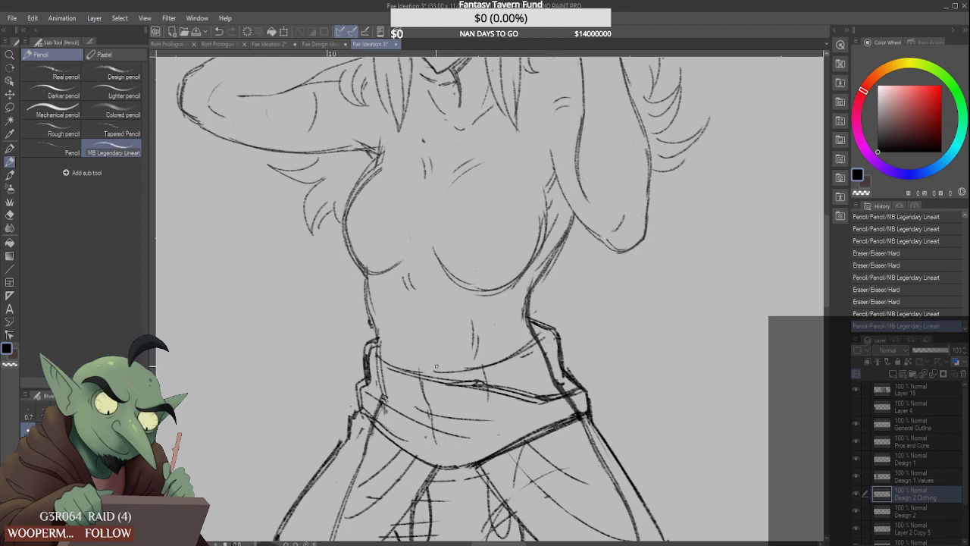
mouse_move(416, 373)
mouse_down()
mouse_move(542, 342)
mouse_move(489, 382)
mouse_move(543, 380)
mouse_up()
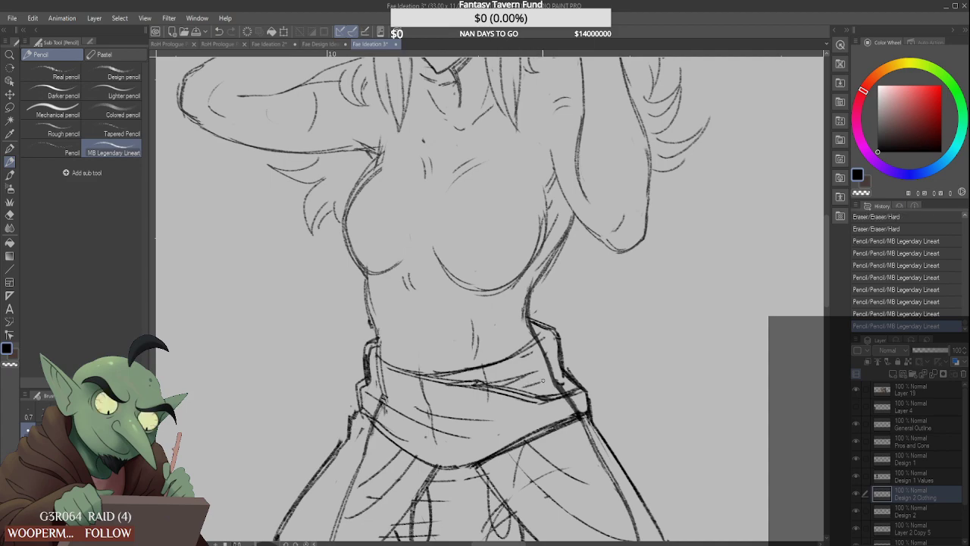
Rework the sash's right-hand outer edge and its upper corner, erasing the excess lines there
scroll(543, 380, down, 5)
scroll(535, 385, up, 4)
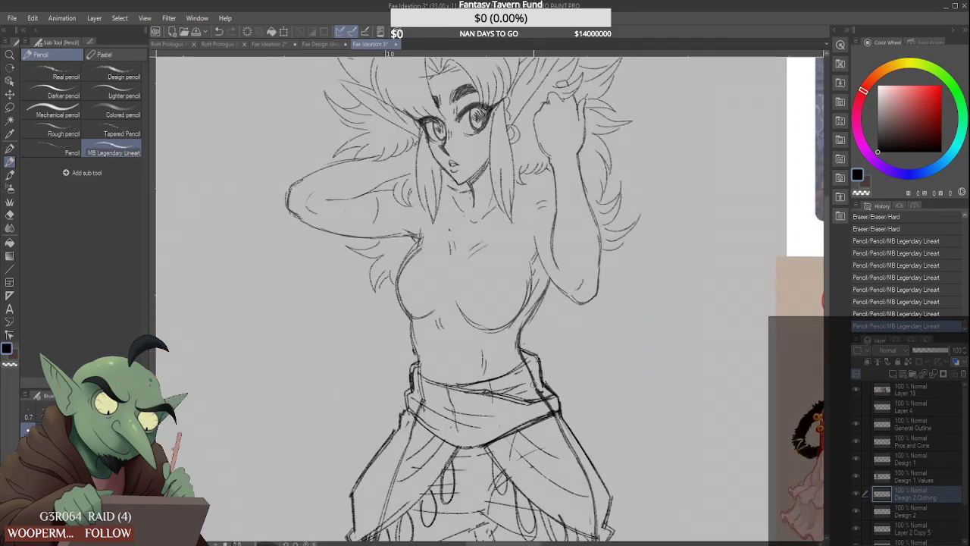
mouse_move(535, 390)
mouse_down()
mouse_move(539, 367)
mouse_move(523, 341)
mouse_move(536, 345)
mouse_up()
scroll(540, 371, up, 2)
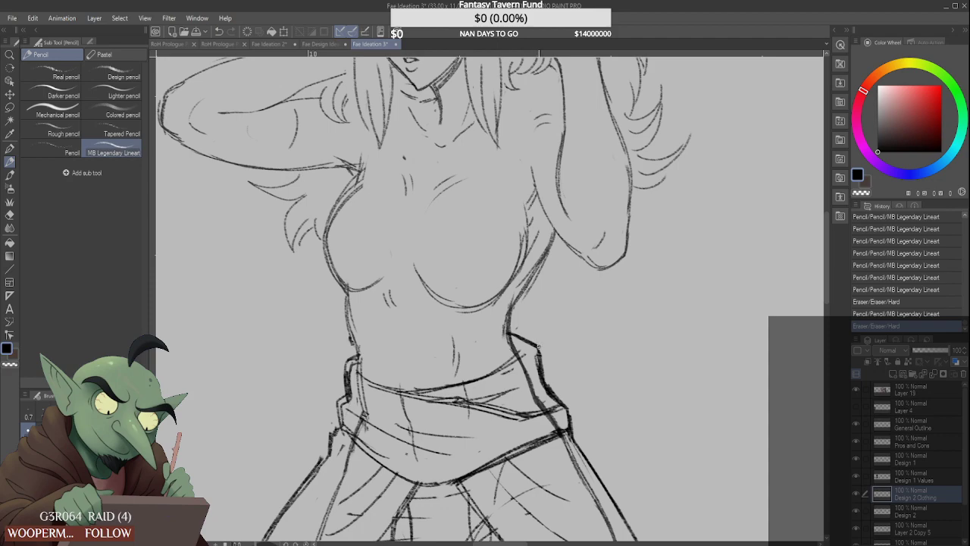
scroll(537, 346, down, 5)
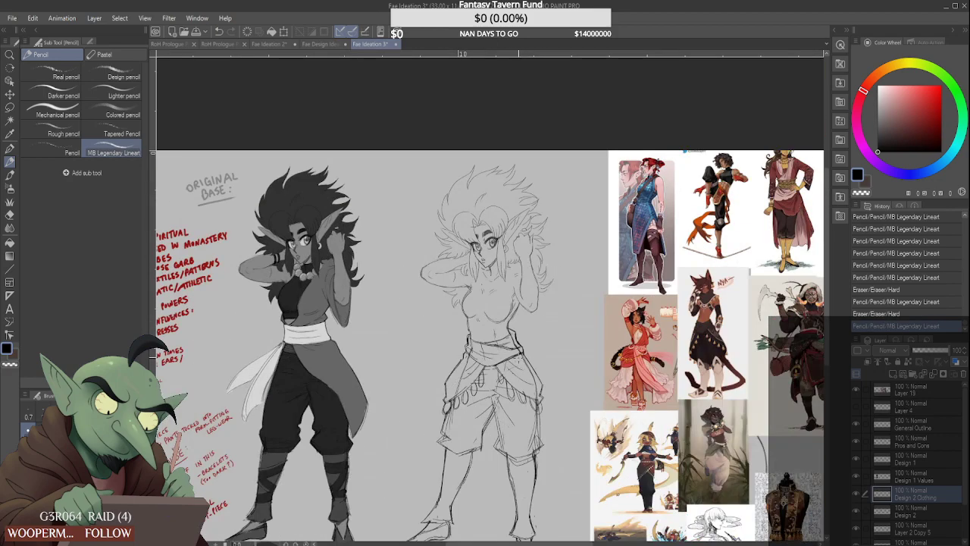
Add and adjust fold creases across the sash and tidy its lower left-hand corner
scroll(469, 332, up, 5)
drag(477, 329, 459, 349)
scroll(464, 337, down, 5)
scroll(490, 327, up, 5)
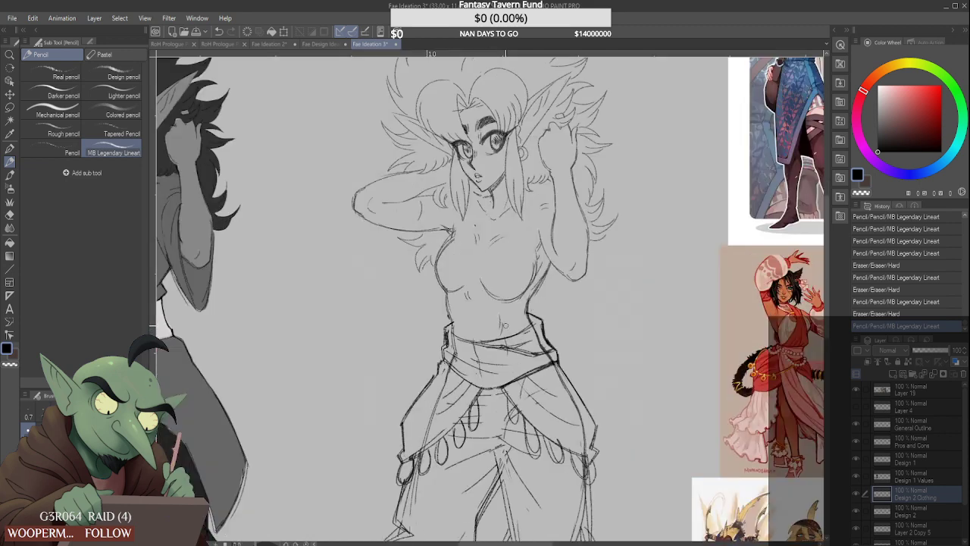
mouse_move(526, 351)
mouse_down()
mouse_move(470, 346)
mouse_move(552, 349)
mouse_up()
mouse_move(479, 342)
mouse_down()
mouse_move(549, 349)
mouse_move(449, 331)
mouse_up()
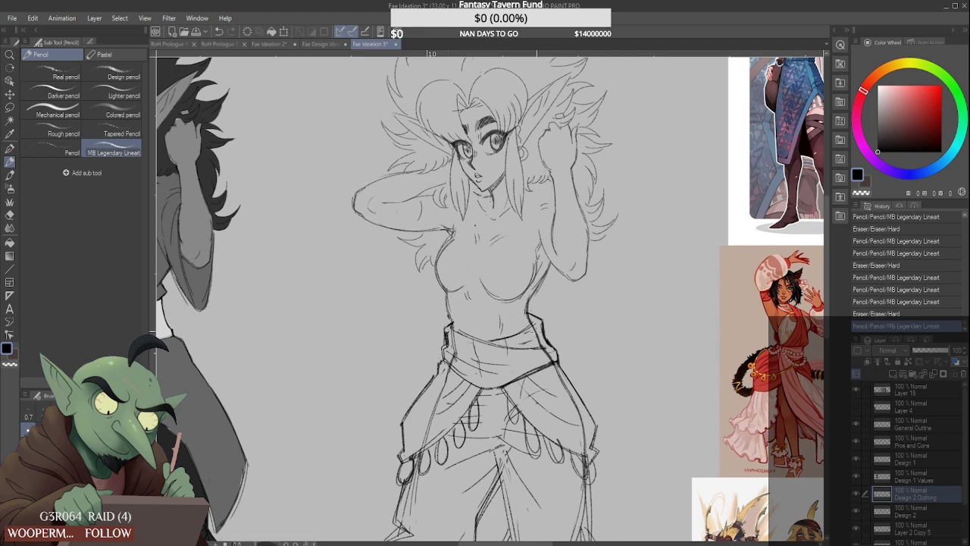
mouse_move(543, 350)
mouse_down()
mouse_move(557, 345)
mouse_move(549, 340)
mouse_up()
scroll(579, 320, down, 4)
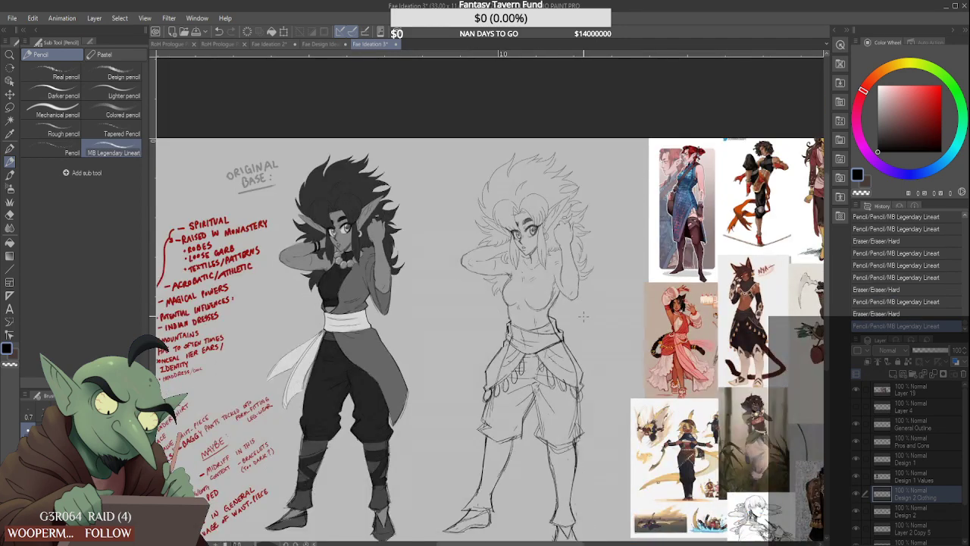
scroll(578, 318, up, 6)
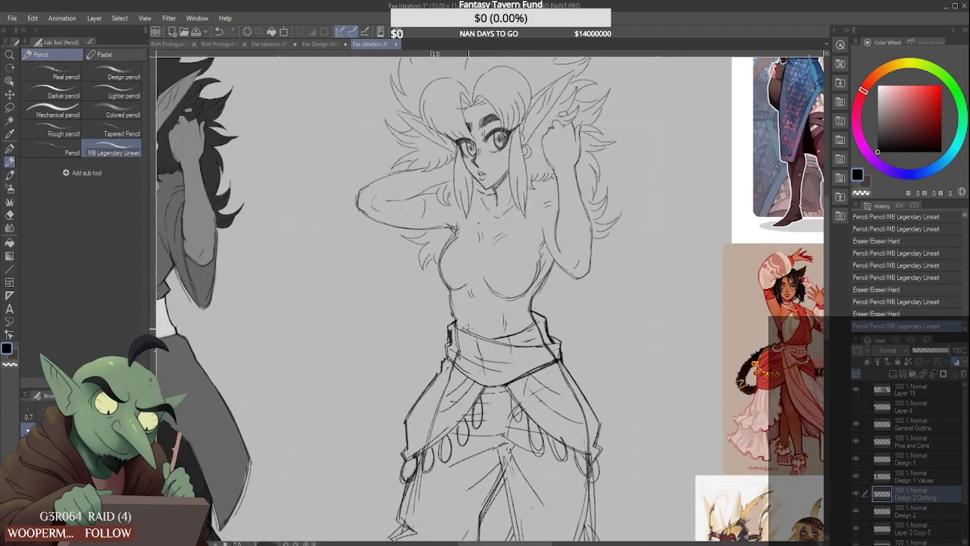
mouse_move(452, 360)
mouse_down()
mouse_move(499, 408)
mouse_move(447, 364)
mouse_up()
scroll(447, 364, down, 6)
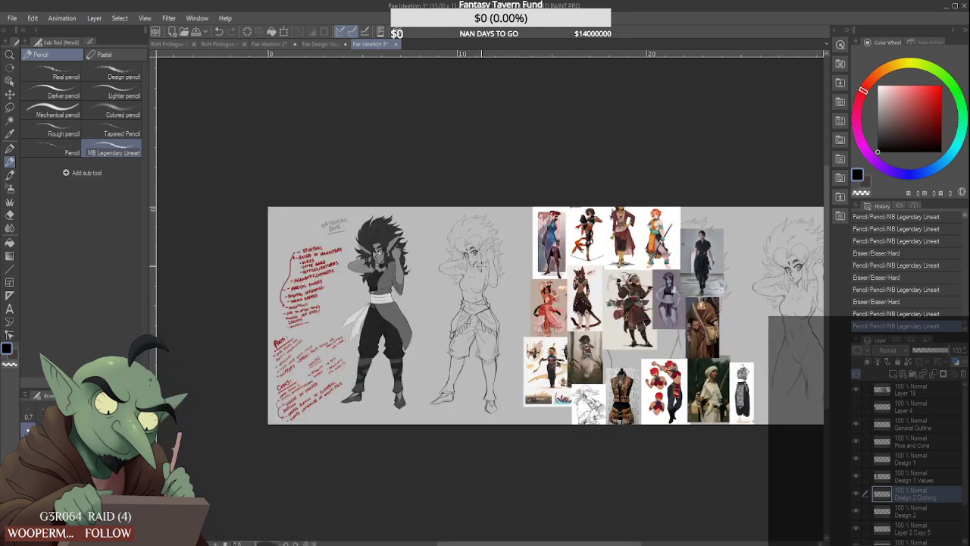
On the Design 2 layer, erase the base figure's lines showing through the sash, hip drapes and trousers
click(910, 512)
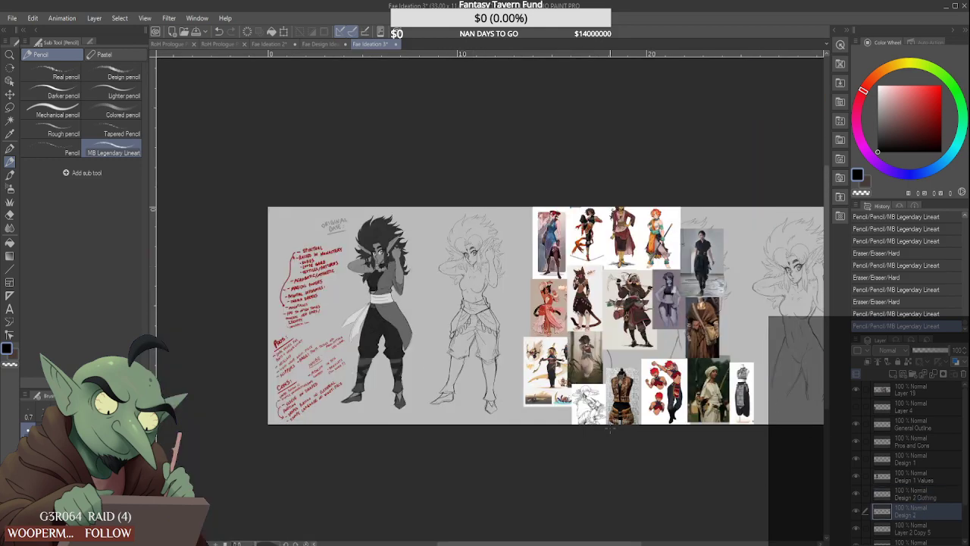
scroll(453, 333, up, 5)
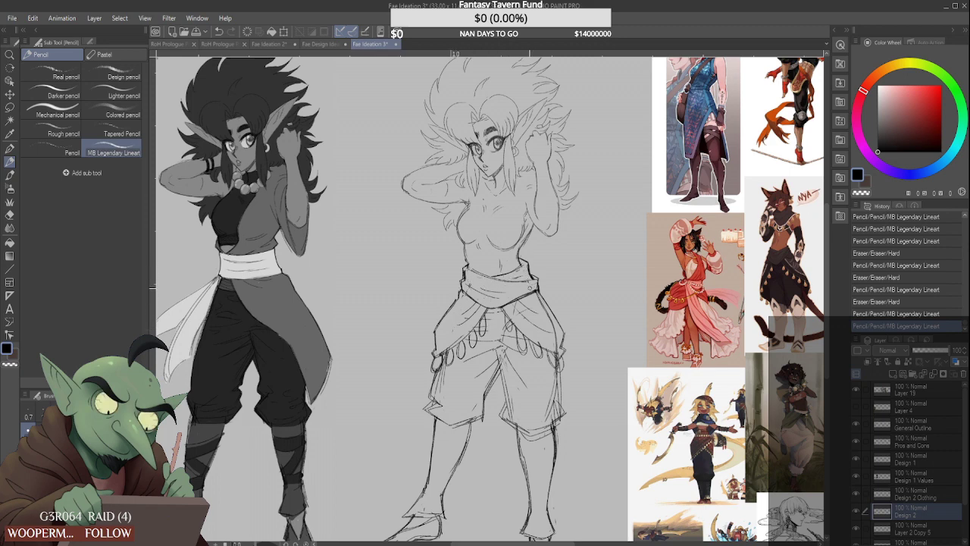
mouse_move(530, 287)
mouse_down()
mouse_move(554, 288)
mouse_move(541, 299)
mouse_up()
drag(556, 331, 556, 350)
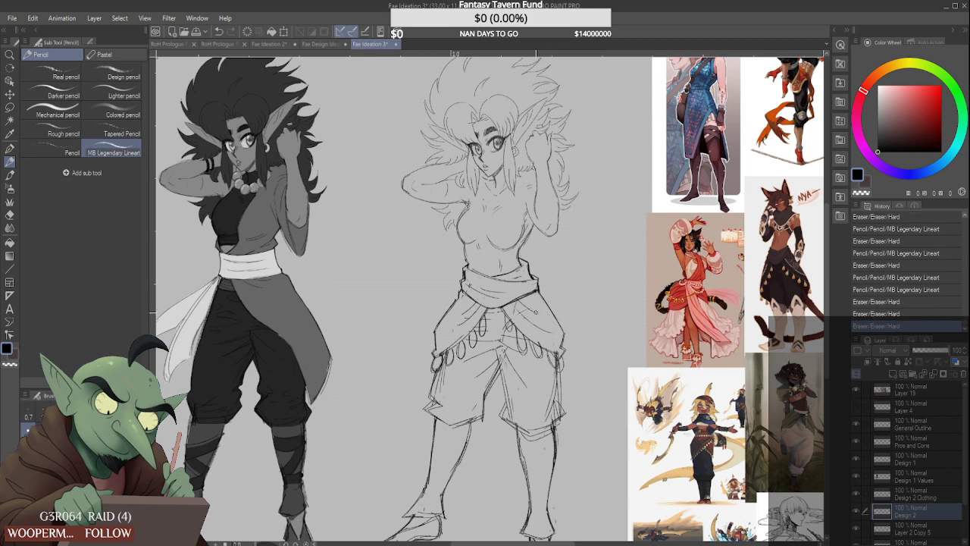
drag(502, 323, 509, 341)
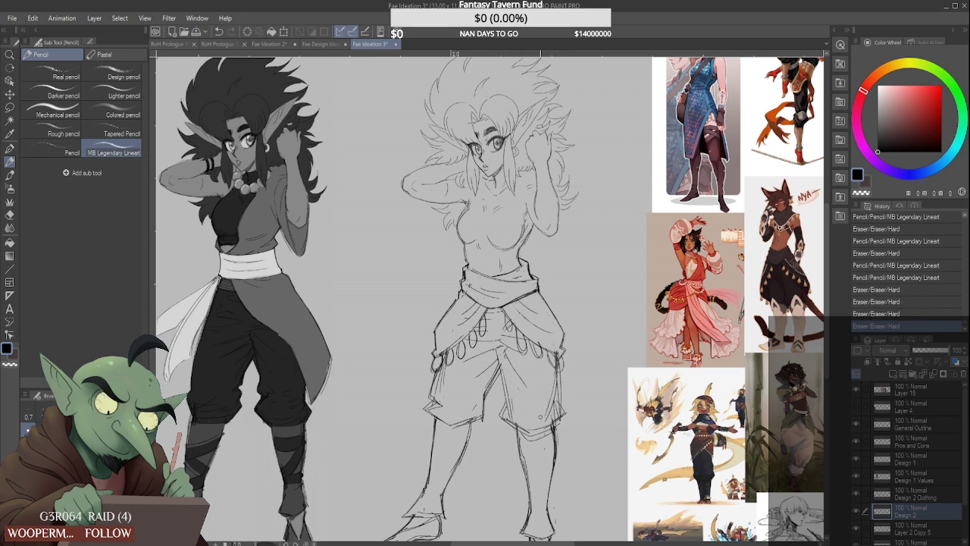
drag(505, 349, 509, 353)
scroll(547, 346, down, 3)
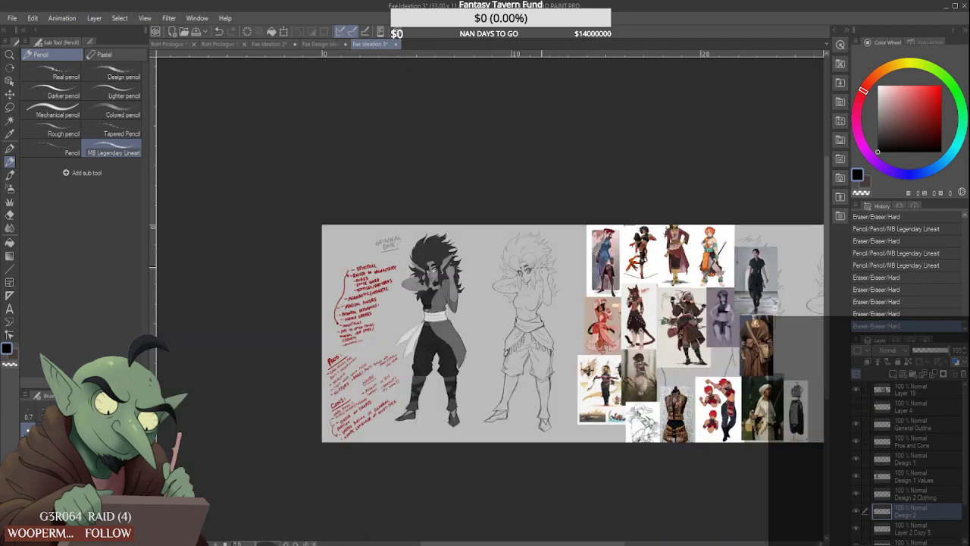
scroll(523, 276, up, 3)
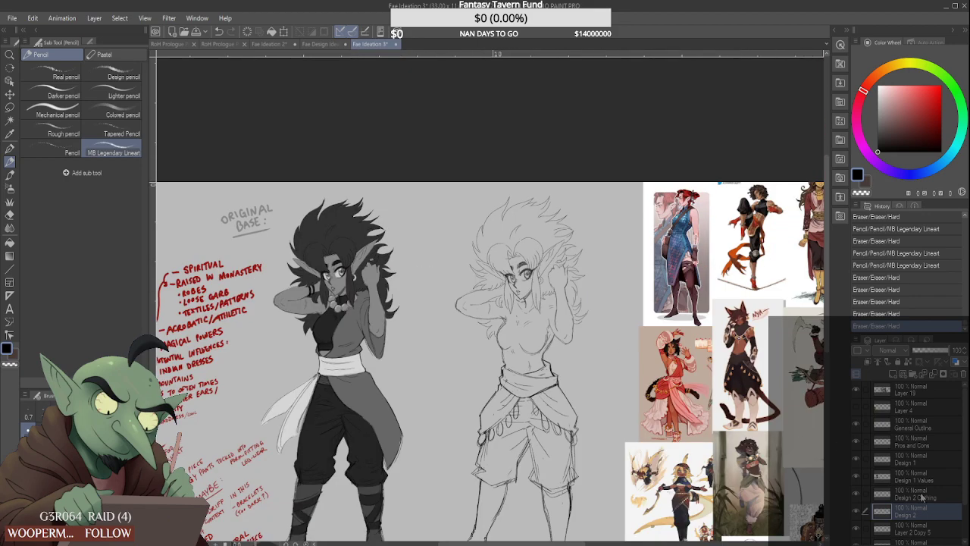
On the Design 2 Clothing layer, sketch a halter top's slanted edge from neck to armpit and a band around the neck
click(913, 497)
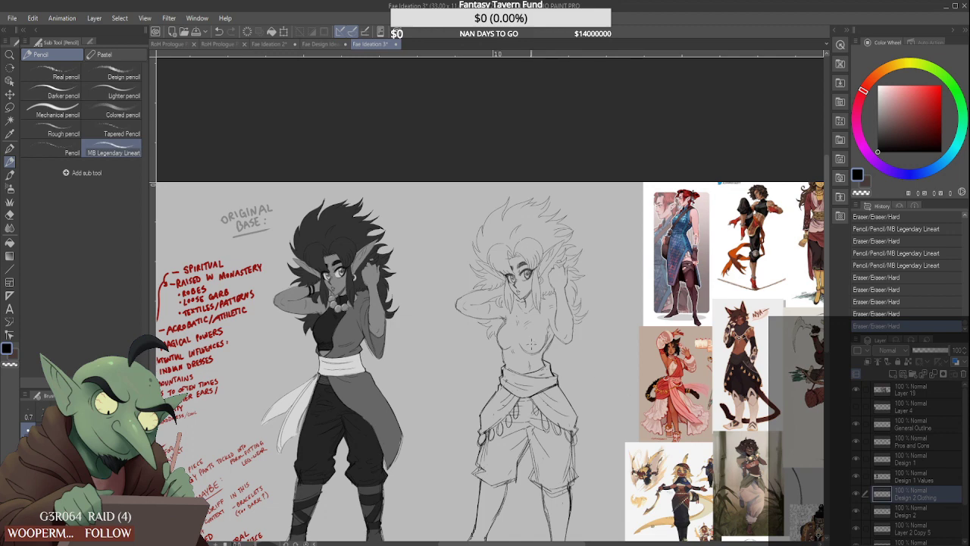
scroll(525, 354, down, 3)
scroll(565, 376, up, 3)
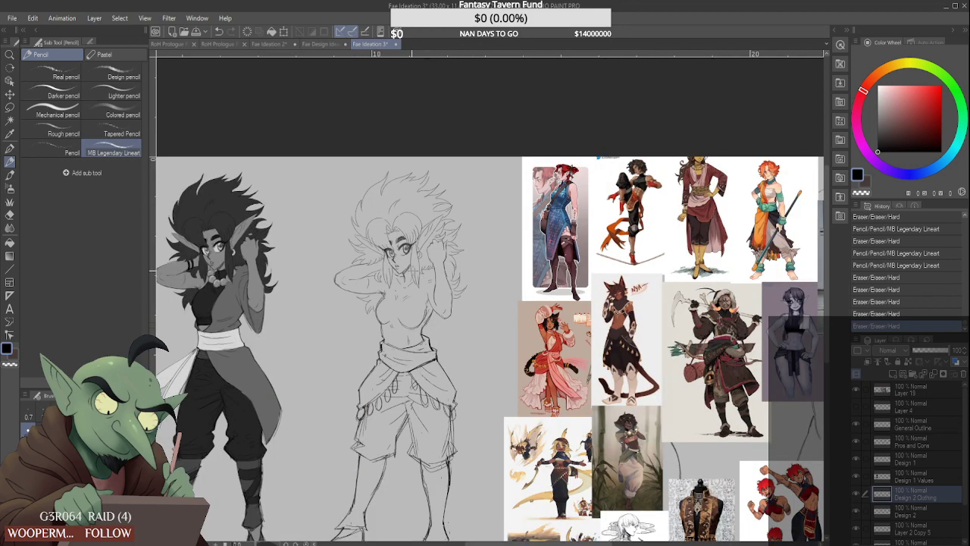
scroll(398, 277, up, 3)
drag(408, 279, 370, 309)
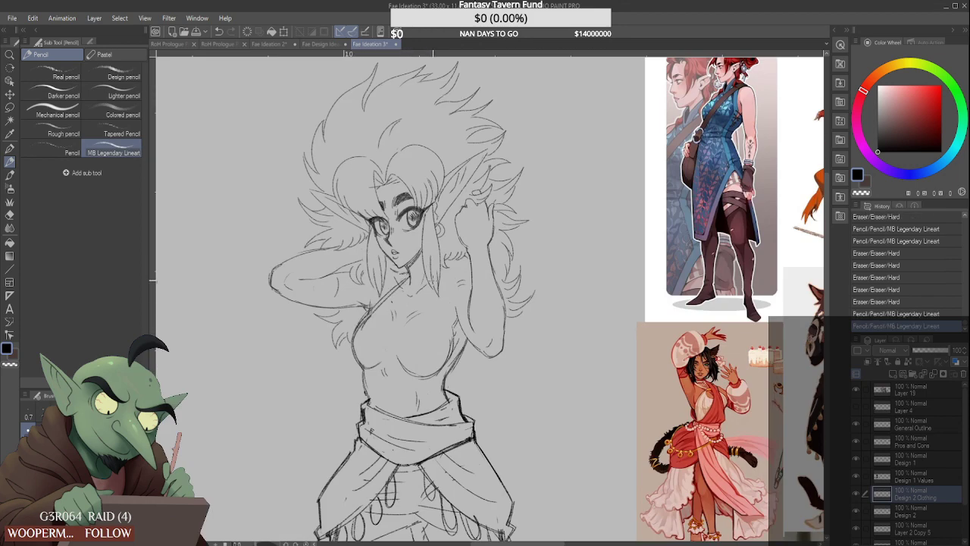
mouse_move(402, 267)
mouse_down()
mouse_move(424, 266)
mouse_move(411, 278)
mouse_move(423, 271)
mouse_move(459, 323)
mouse_up()
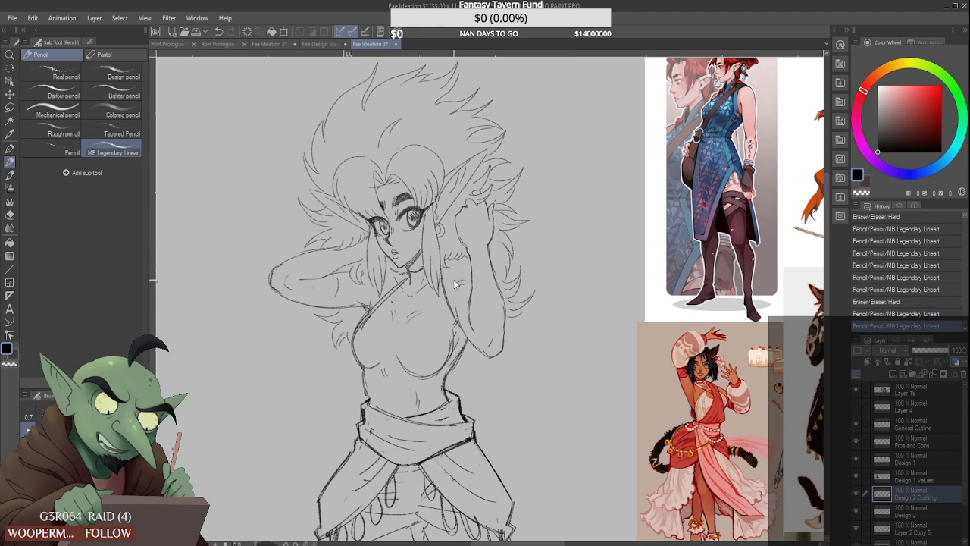
Undo the first halter edge and neckband strokes
key(ctrl+z)
key(ctrl+z)
key(ctrl+z)
key(ctrl+z)
key(ctrl+z)
key(ctrl+z)
key(ctrl+z)
key(ctrl+z)
key(ctrl+z)
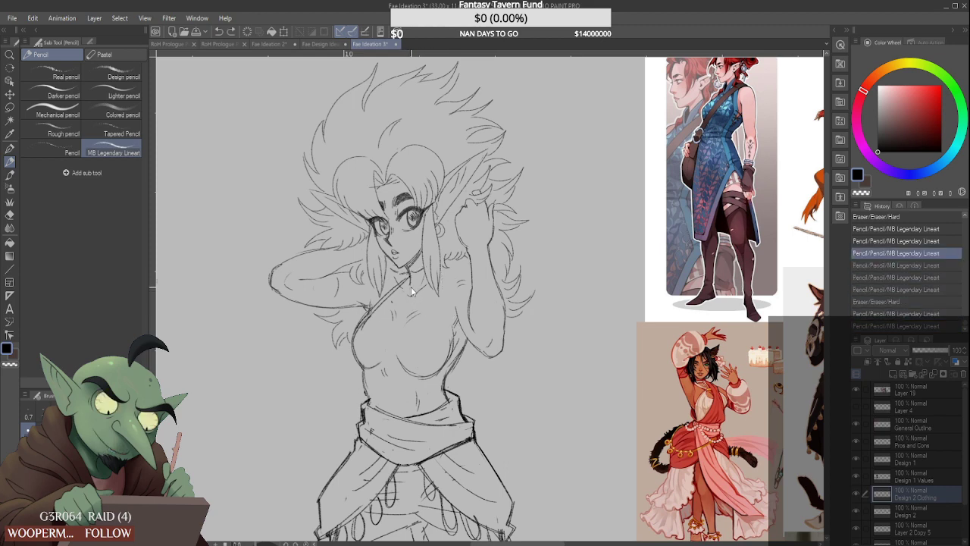
Redraw the halter's left-hand edge from neck to armpit, add the neckband, and start the opposite edge curving toward the other armpit
drag(357, 331, 354, 345)
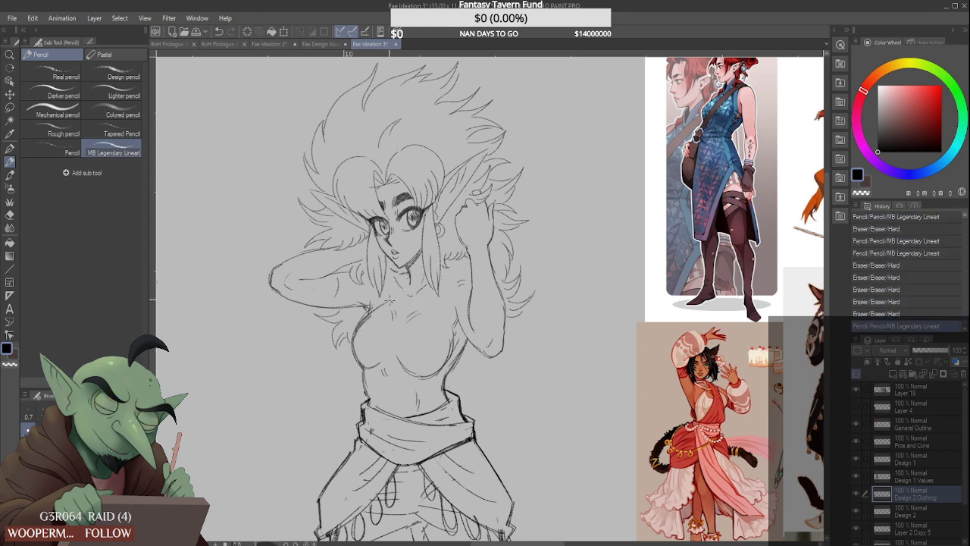
mouse_move(370, 307)
mouse_down()
mouse_move(410, 286)
mouse_move(418, 261)
mouse_up()
key(ctrl+y)
key(ctrl+y)
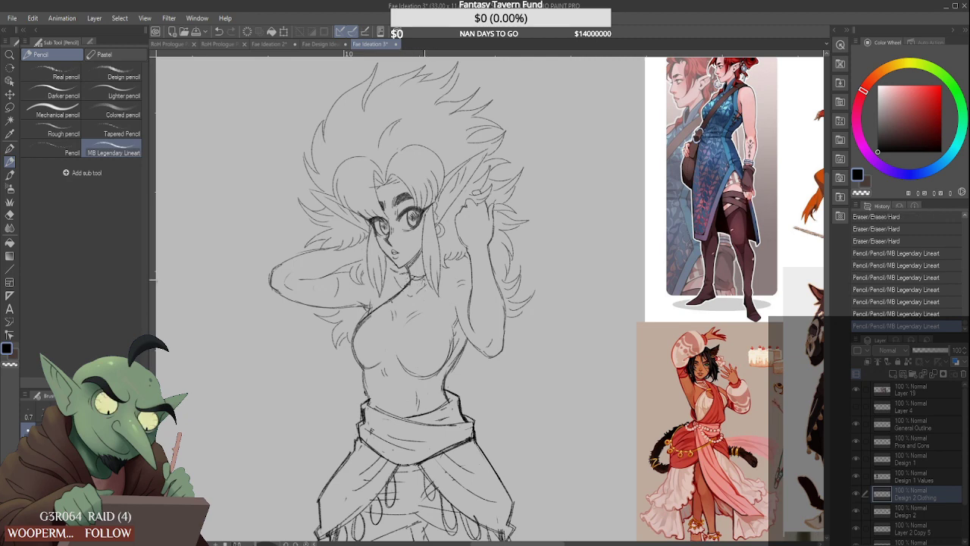
key(ctrl+y)
key(ctrl+y)
key(ctrl+y)
key(ctrl+y)
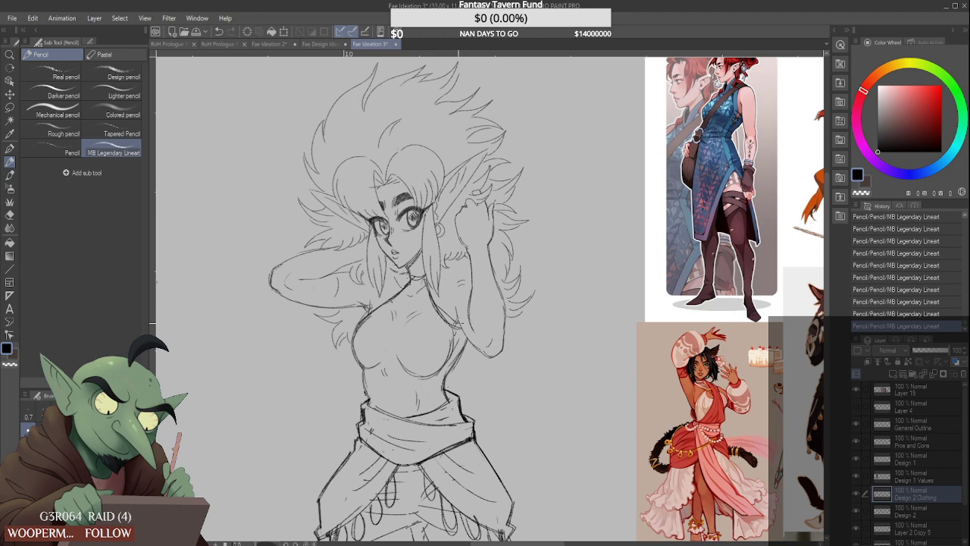
Refine the halter top's right-hand edge from the neckband past the armpit and down the side of the bust
drag(460, 328, 432, 281)
key(ctrl+0)
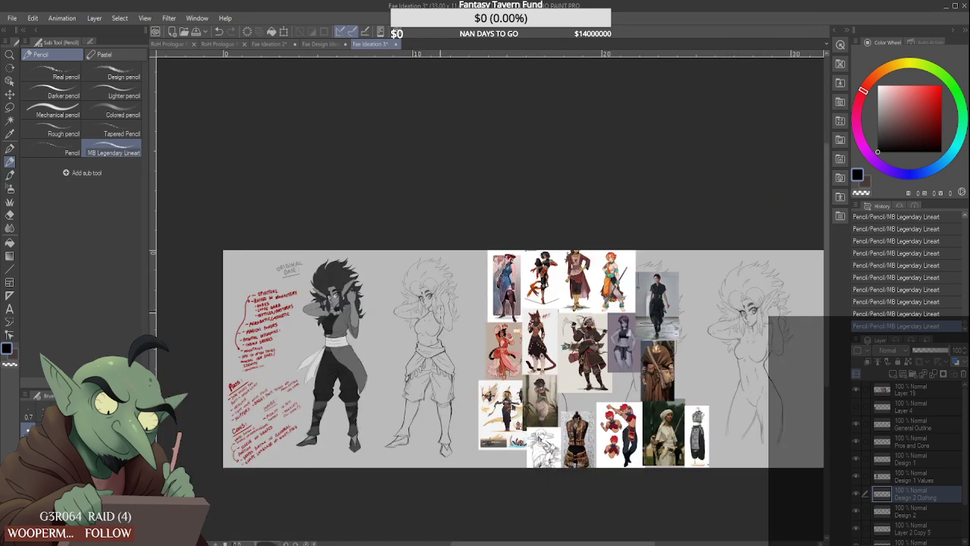
scroll(440, 318, up, 5)
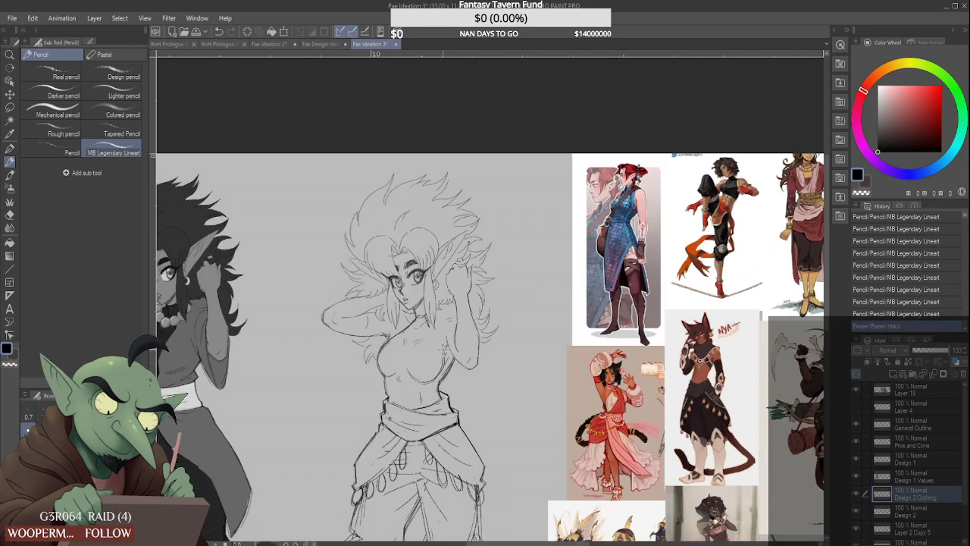
scroll(442, 356, up, 1)
drag(420, 308, 446, 369)
drag(426, 316, 448, 373)
drag(445, 362, 450, 383)
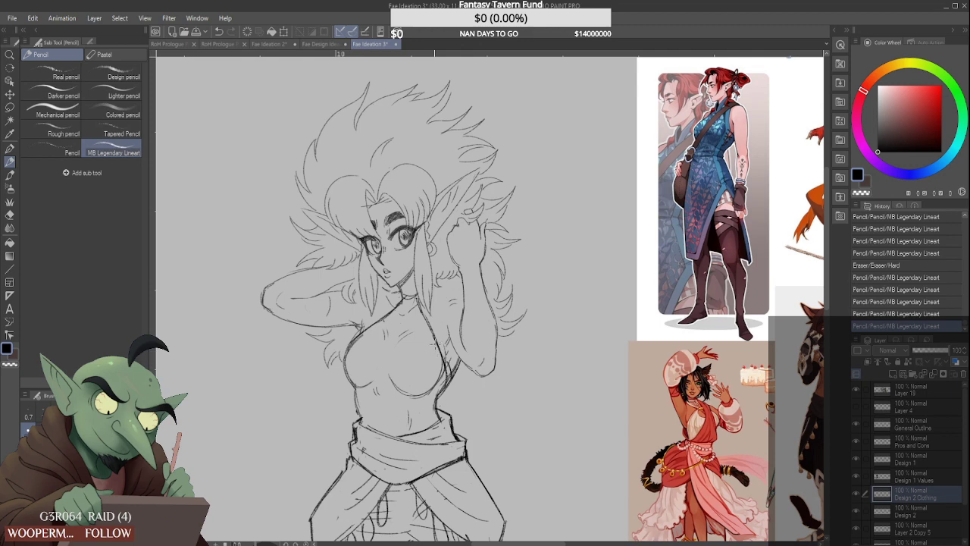
scroll(466, 393, down, 3)
mouse_move(442, 349)
mouse_down()
mouse_move(442, 359)
mouse_move(436, 346)
mouse_up()
scroll(439, 335, up, 2)
mouse_move(436, 311)
mouse_down()
mouse_move(443, 370)
mouse_move(449, 364)
mouse_up()
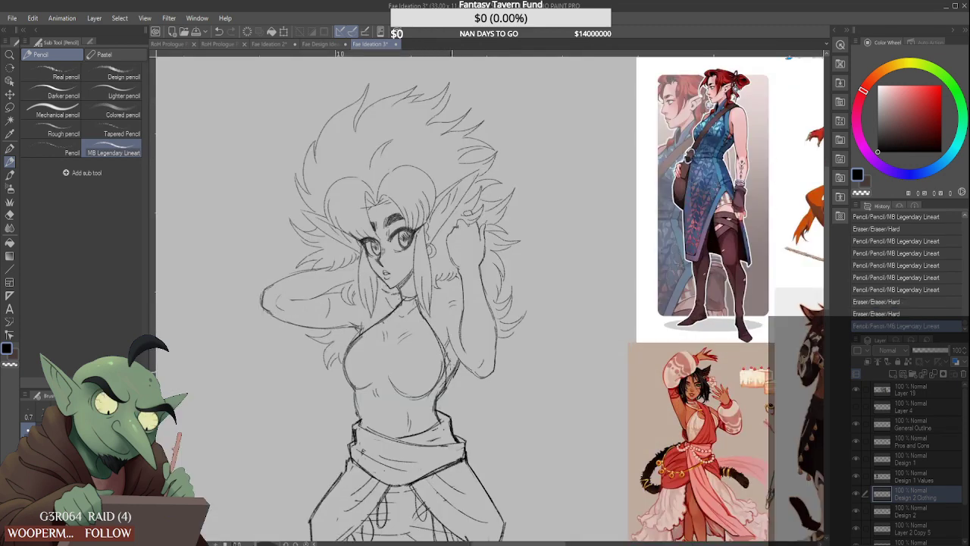
Outline the top's sides and draw a curved double-line band beneath the bust, erasing stray lines
mouse_move(347, 350)
mouse_down()
mouse_move(359, 409)
mouse_move(436, 410)
mouse_move(444, 395)
mouse_up()
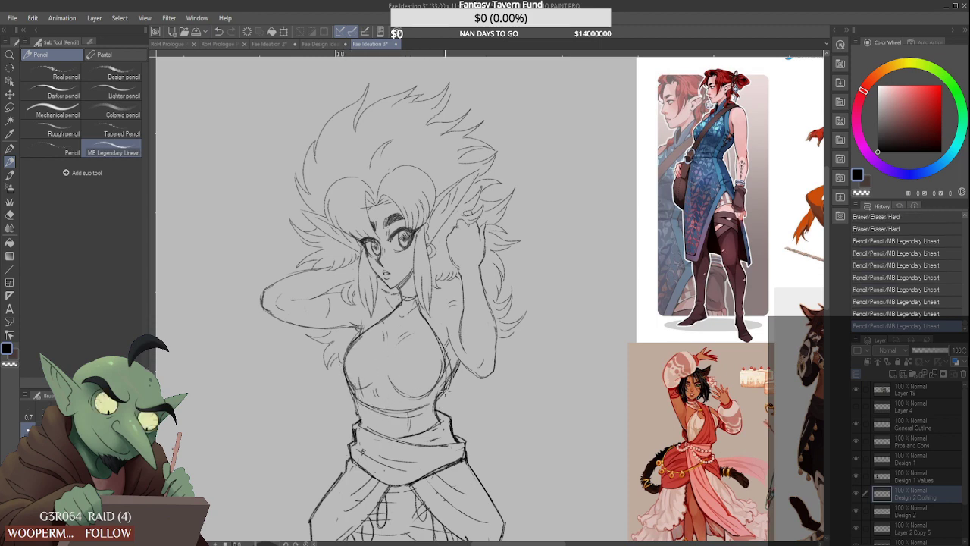
drag(357, 405, 426, 419)
drag(352, 404, 350, 413)
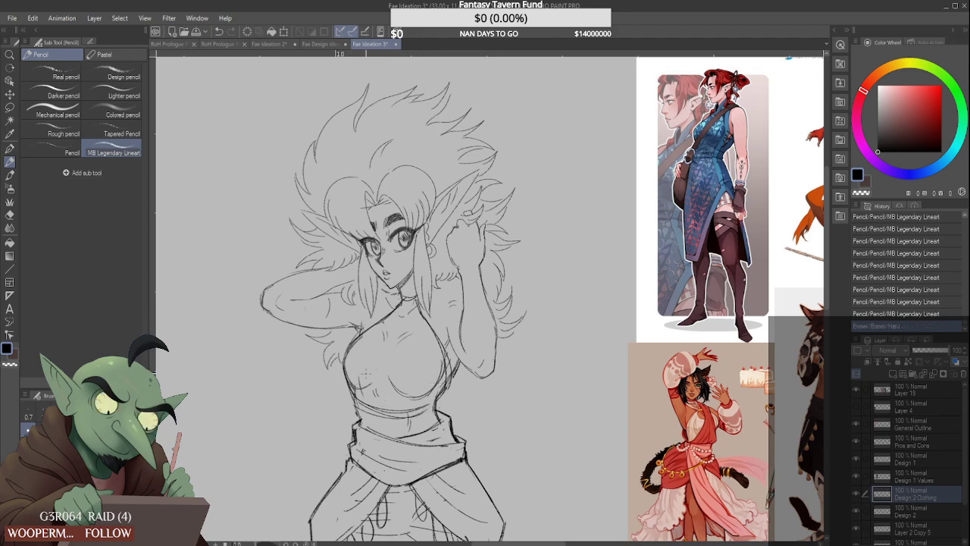
scroll(371, 374, down, 2)
scroll(379, 333, down, 2)
scroll(379, 333, up, 6)
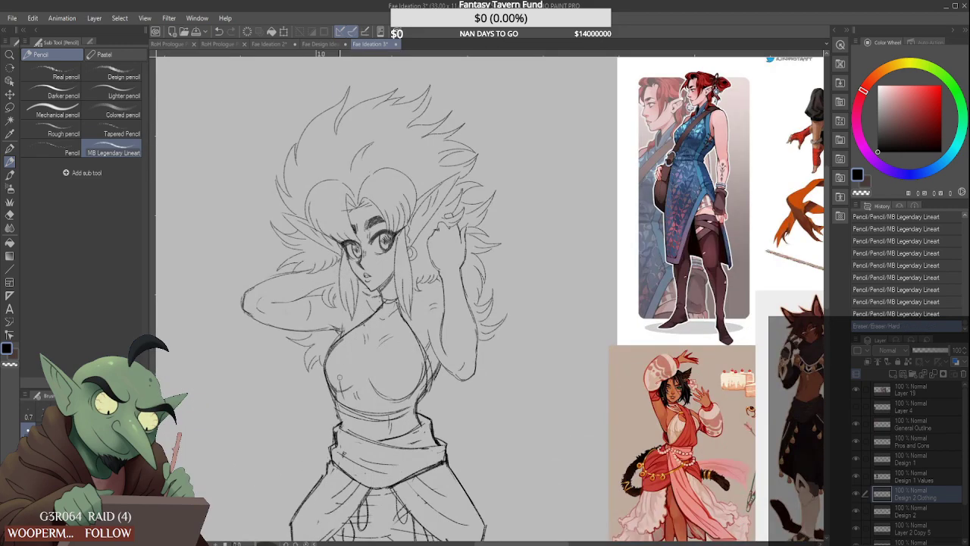
scroll(373, 322, down, 2)
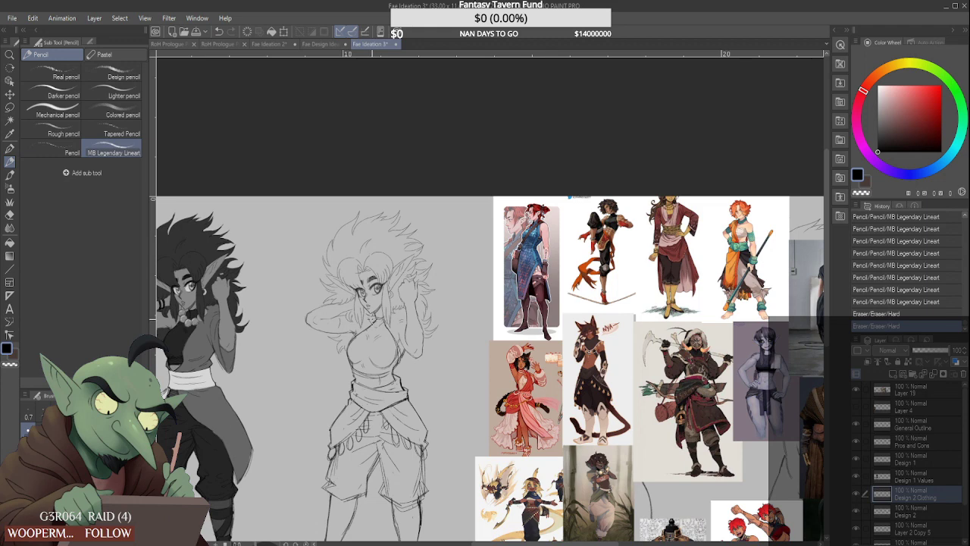
Examine the outfit silhouettes in the Fae Design Ideation document for top ideas, and return to Fae Ideation 3
scroll(366, 324, down, 2)
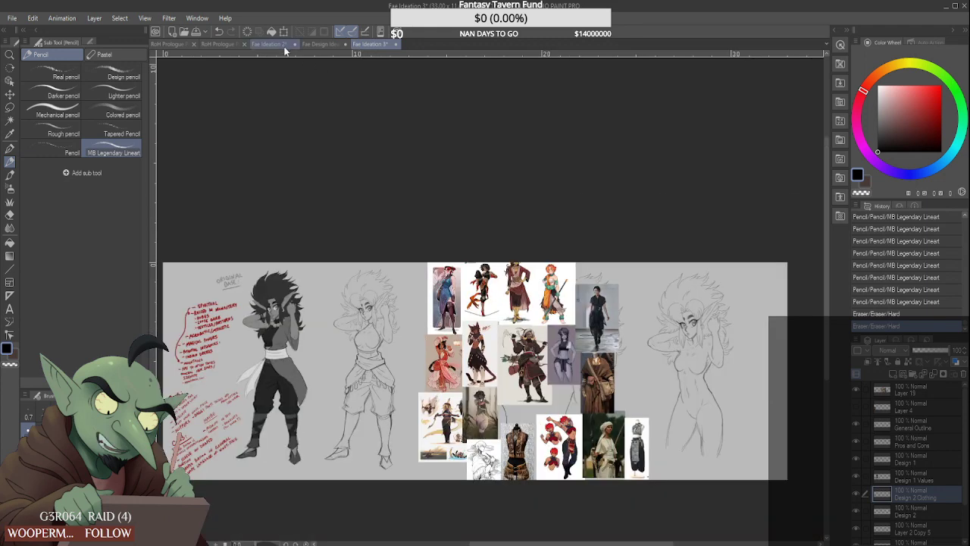
click(321, 45)
scroll(500, 227, up, 3)
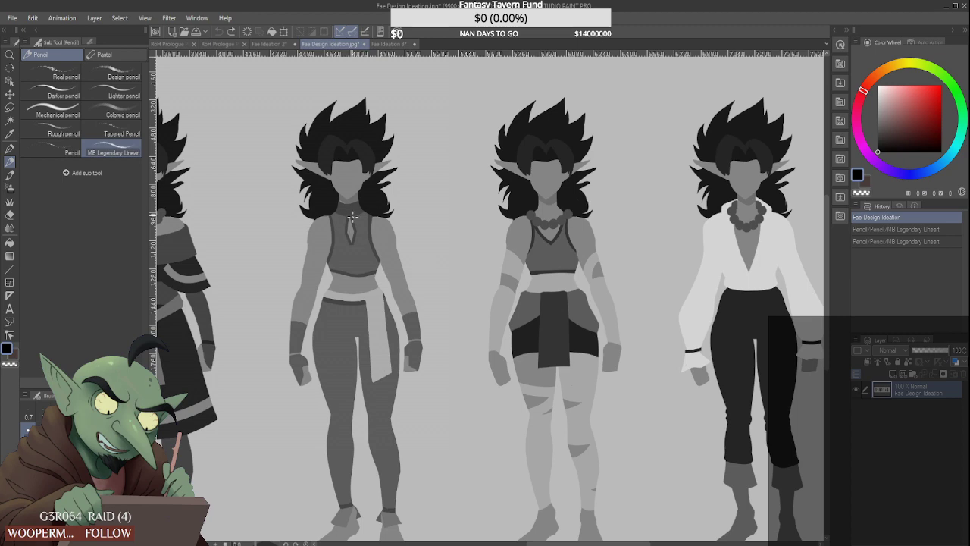
scroll(406, 206, down, 3)
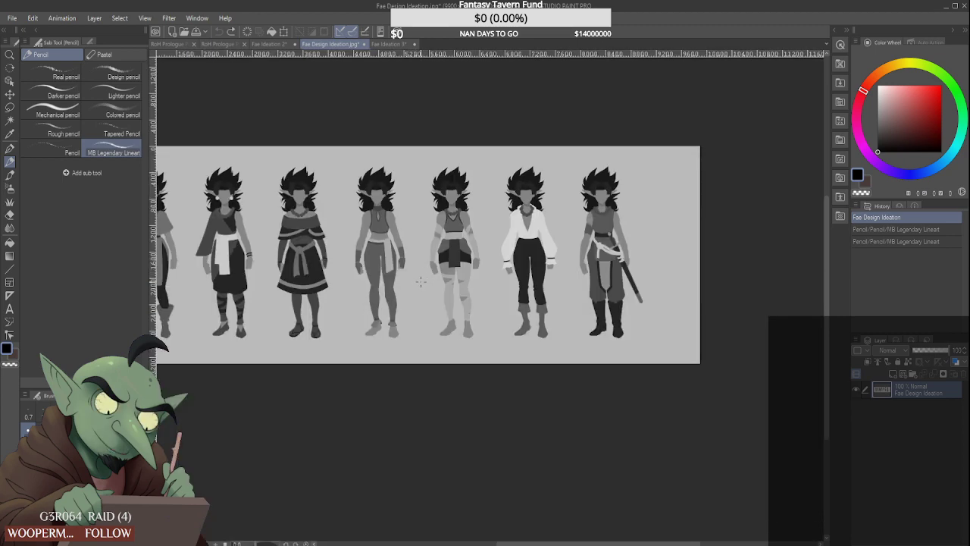
scroll(416, 284, down, 2)
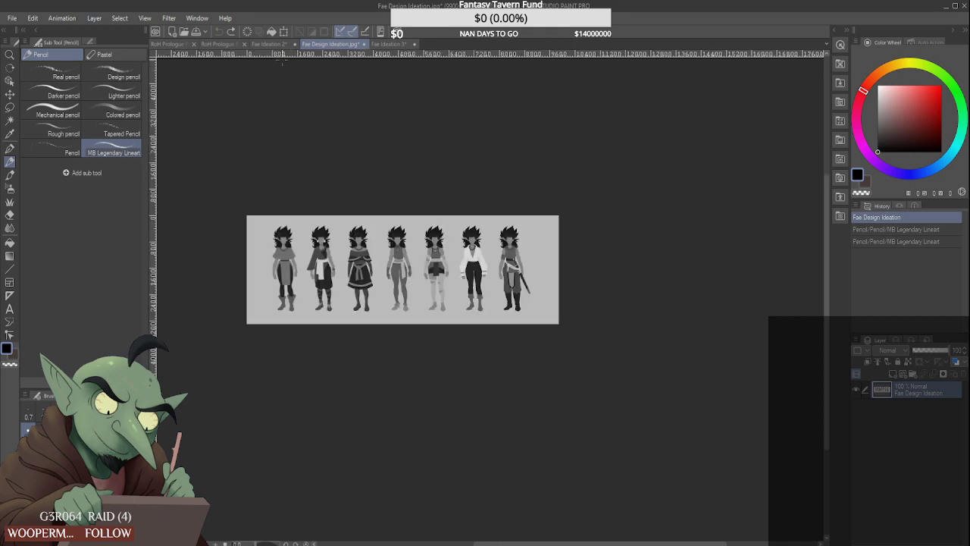
click(383, 44)
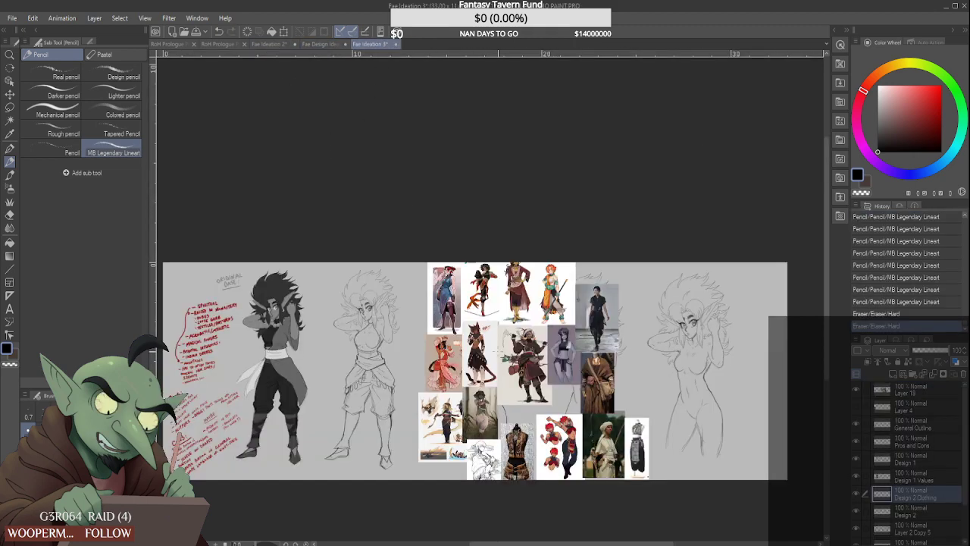
Sketch a teardrop keyhole opening in the halter top just below the neckband
scroll(523, 383, up, 2)
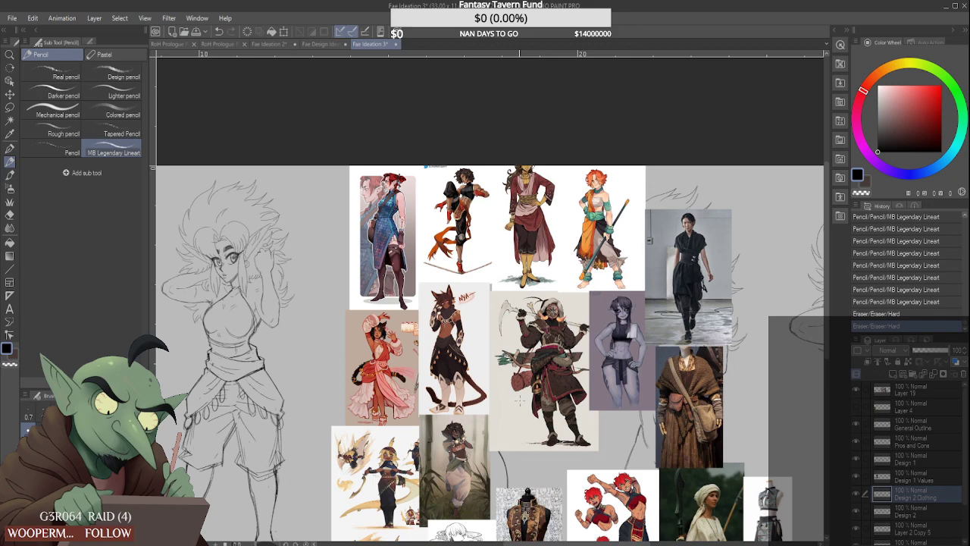
scroll(521, 402, down, 2)
scroll(535, 464, up, 2)
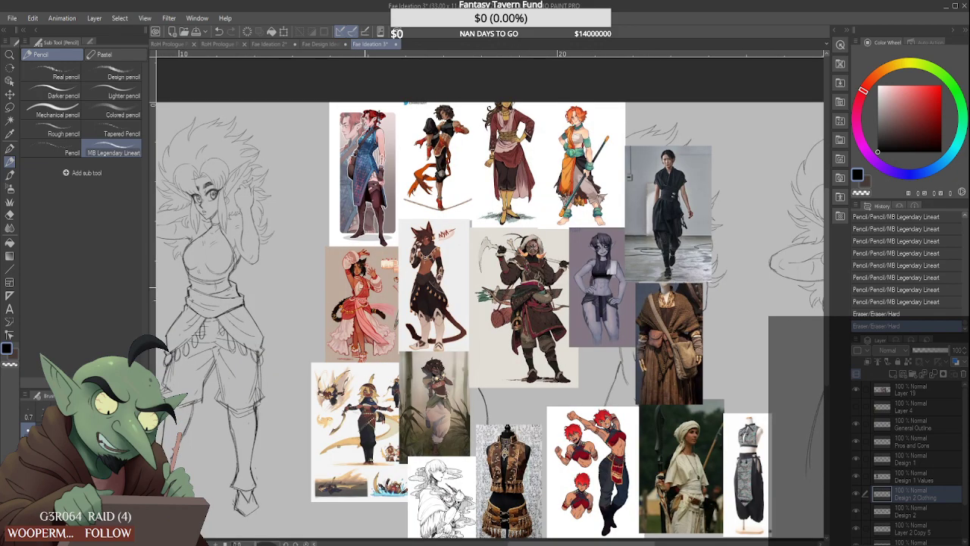
mouse_move(210, 227)
mouse_down()
mouse_move(201, 237)
mouse_move(216, 229)
mouse_move(219, 242)
mouse_up()
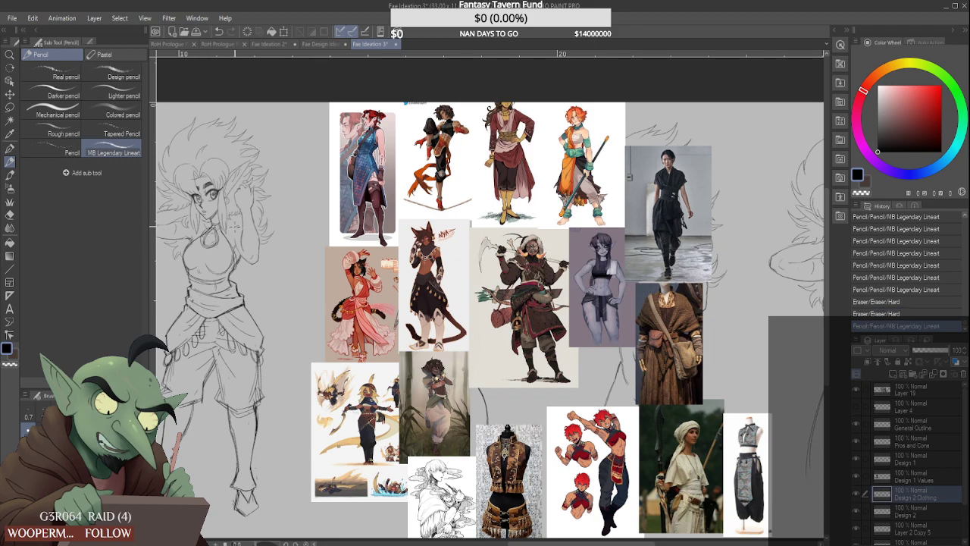
Examine the clothing reference images and compare the second design with the shaded first design
scroll(234, 227, down, 2)
scroll(498, 320, up, 4)
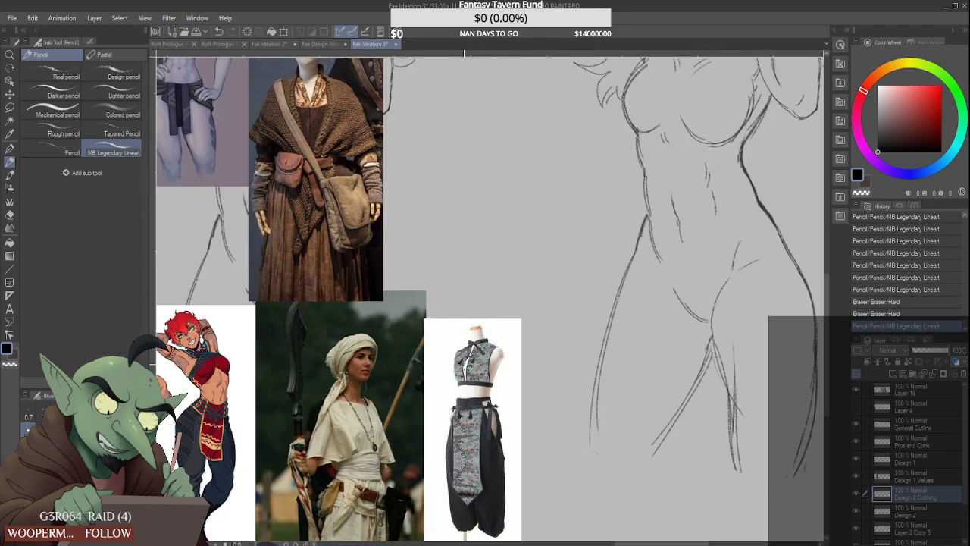
scroll(468, 350, down, 3)
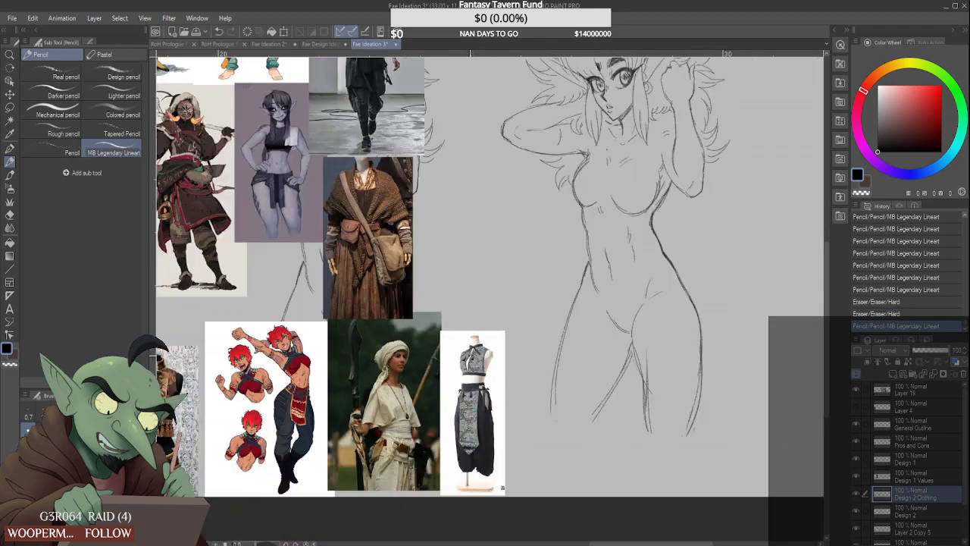
scroll(465, 385, down, 1)
scroll(463, 364, down, 2)
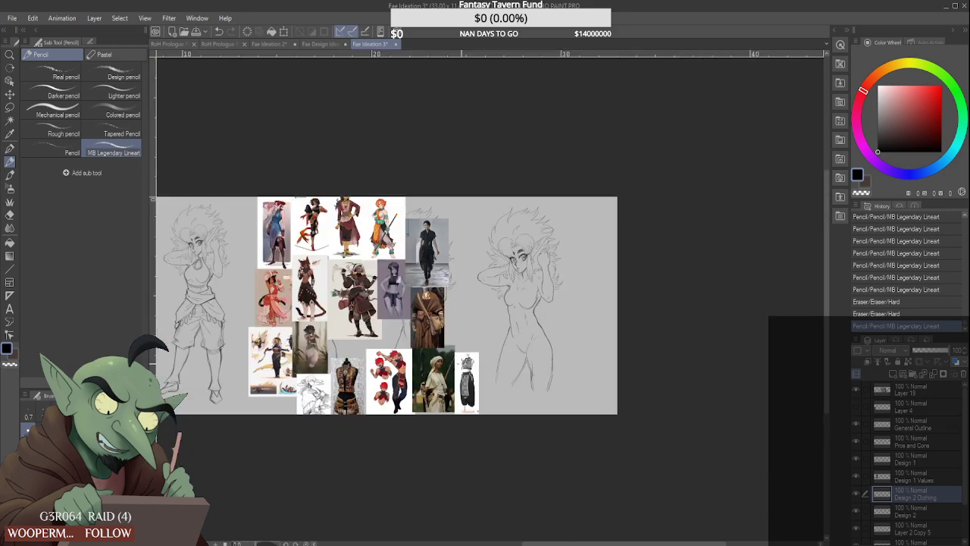
scroll(255, 328, up, 3)
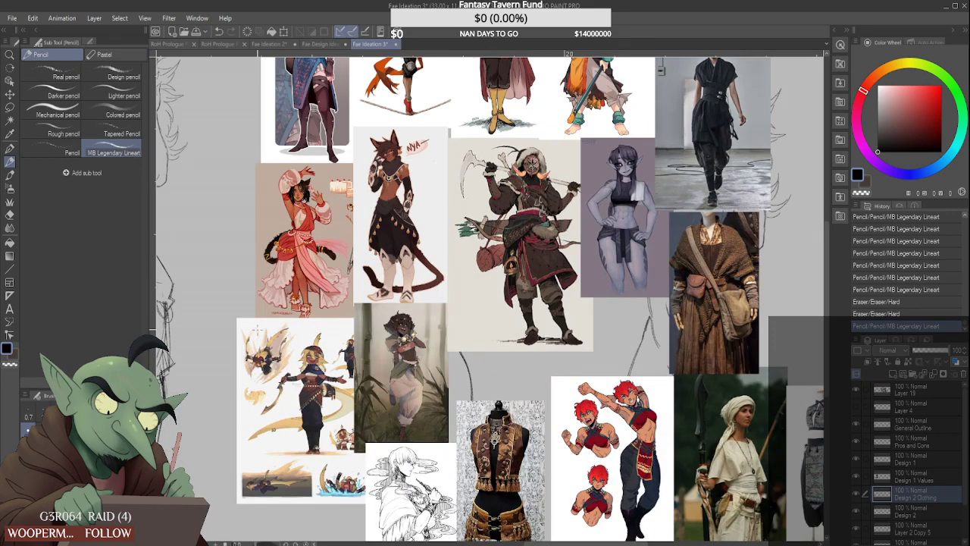
scroll(256, 325, down, 3)
scroll(257, 325, up, 2)
scroll(188, 261, down, 3)
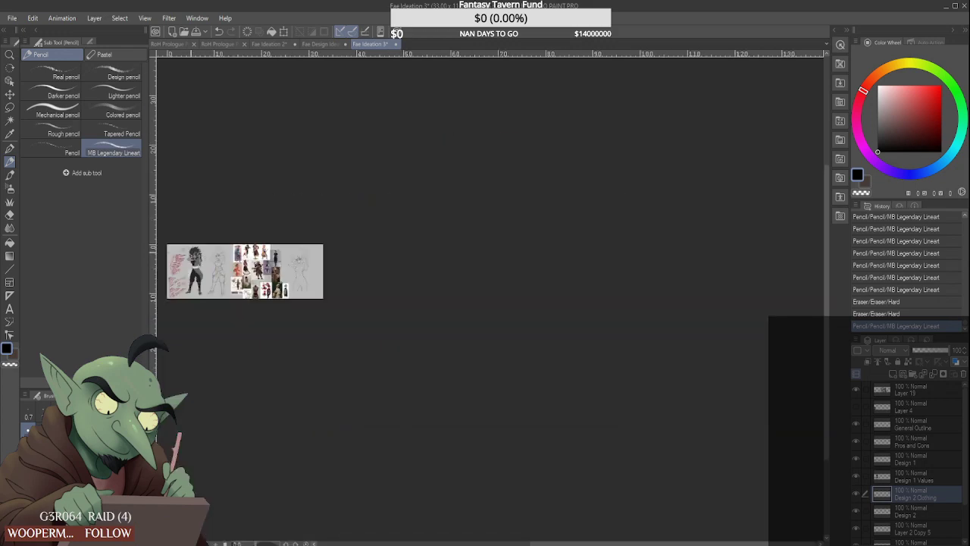
scroll(186, 261, up, 4)
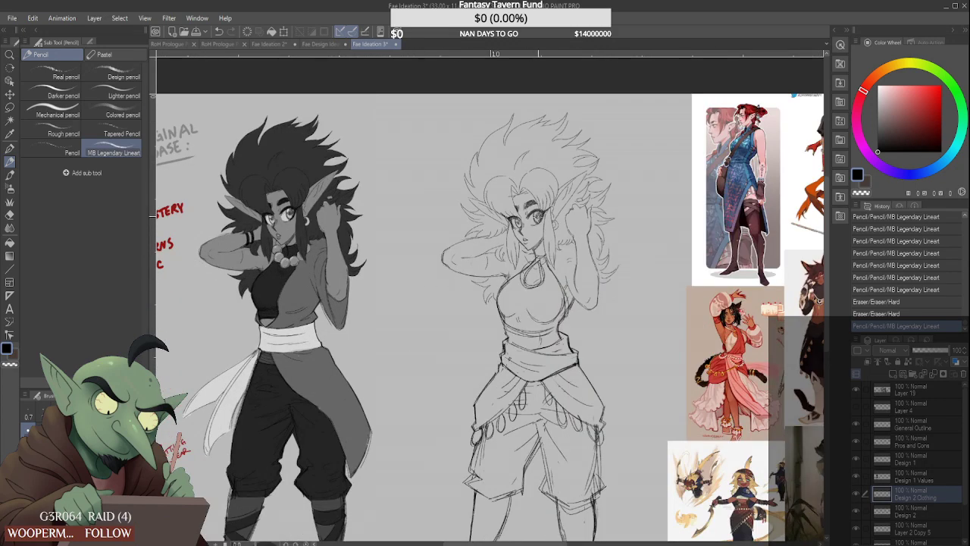
Undo the keyhole opening and darken the halter's neckband with additional pencil strokes
key(ctrl+z)
key(ctrl+z)
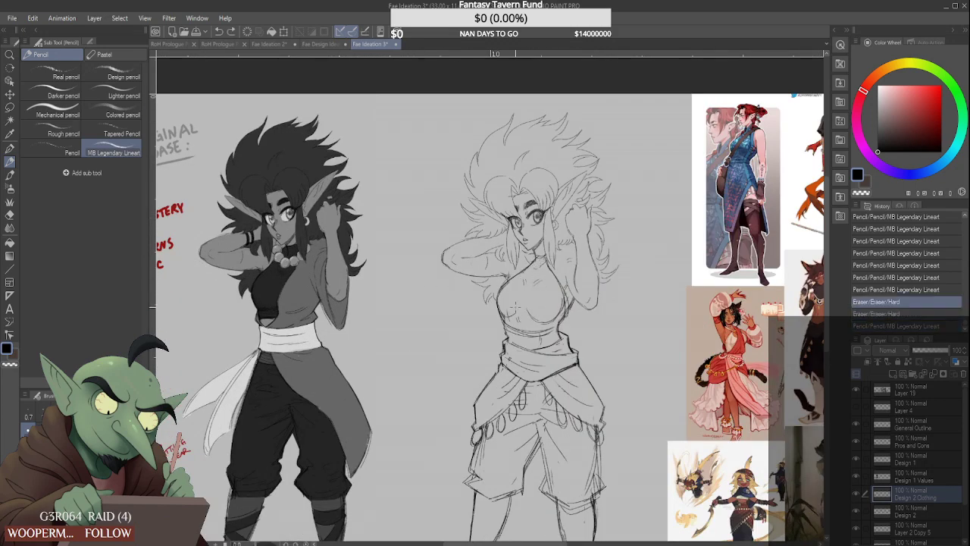
key(ctrl+y)
key(ctrl+y)
key(ctrl+y)
key(ctrl+y)
key(ctrl+y)
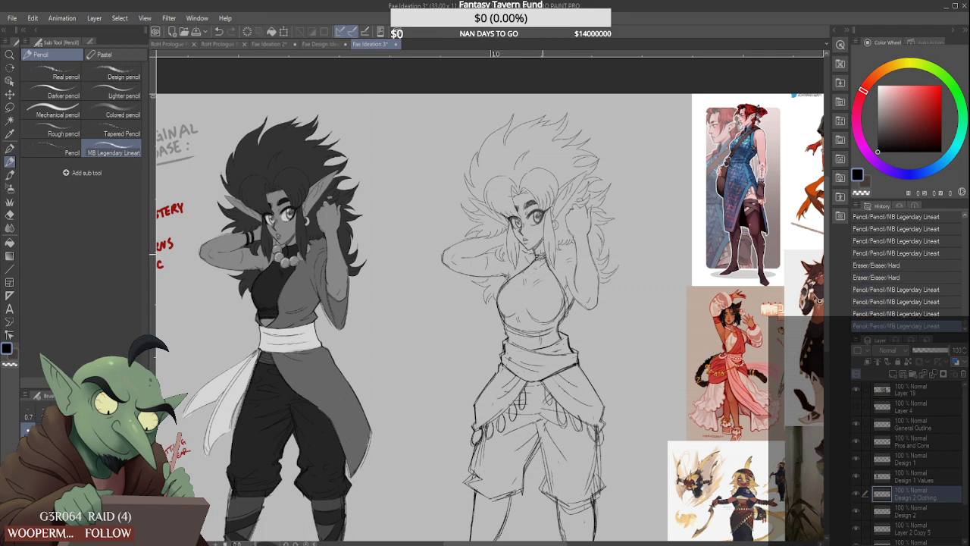
mouse_move(535, 254)
mouse_down()
mouse_move(545, 257)
mouse_move(537, 259)
mouse_up()
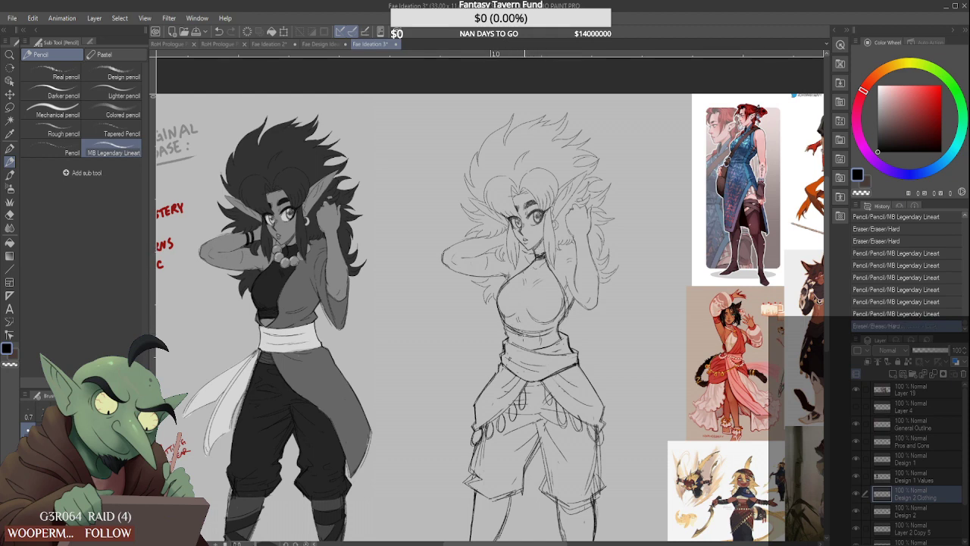
Darken the curved band beneath the bust of the halter top
mouse_move(522, 322)
mouse_down()
mouse_move(507, 335)
mouse_move(557, 334)
mouse_move(520, 334)
mouse_up()
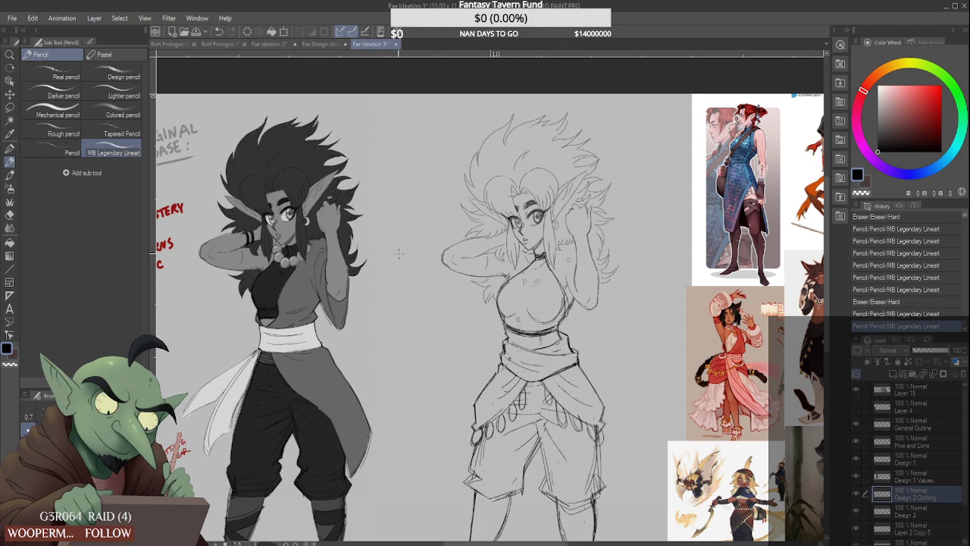
scroll(398, 254, down, 1)
scroll(479, 301, up, 2)
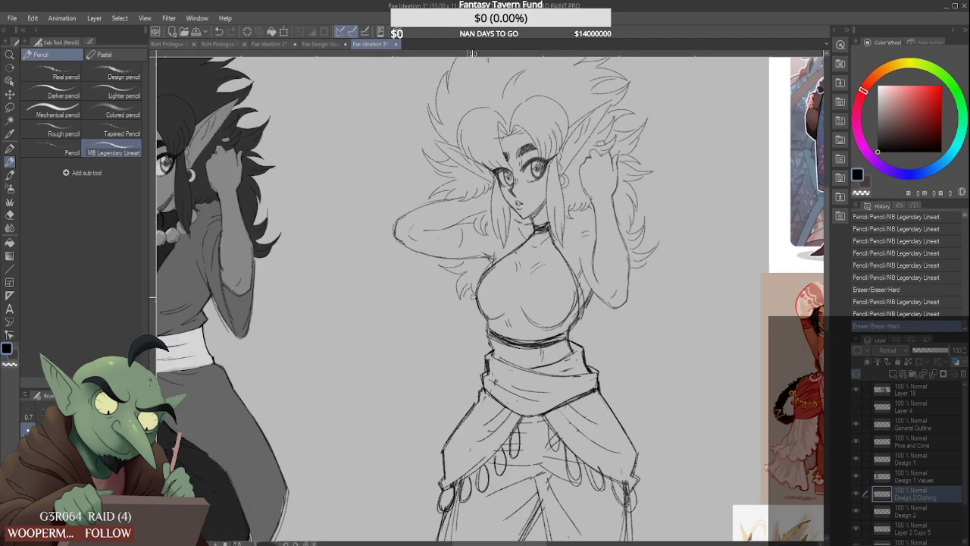
Refine the side contours of the halter top between the bust and the underbust band with pencil strokes
mouse_move(486, 318)
mouse_down()
mouse_move(506, 319)
mouse_move(486, 333)
mouse_move(495, 343)
mouse_up()
scroll(502, 241, down, 5)
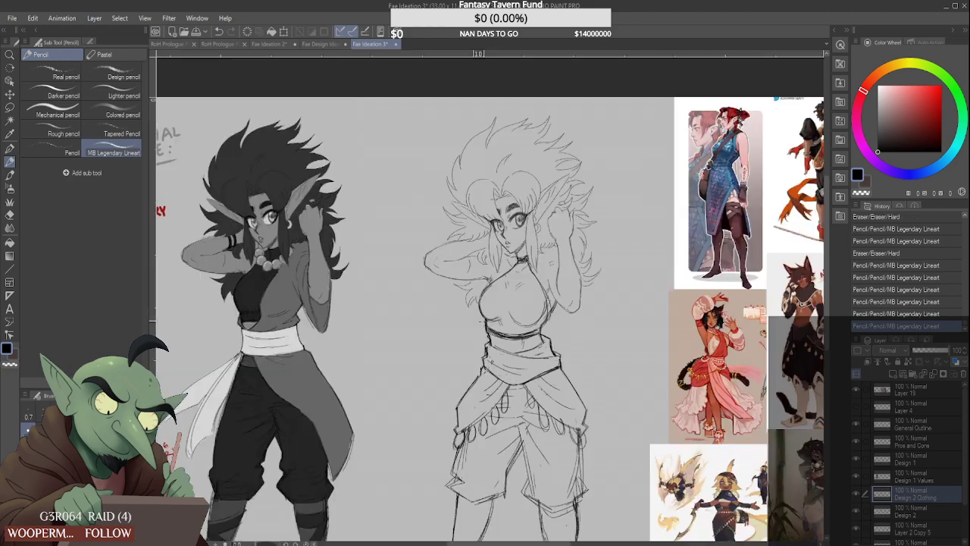
scroll(533, 318, up, 5)
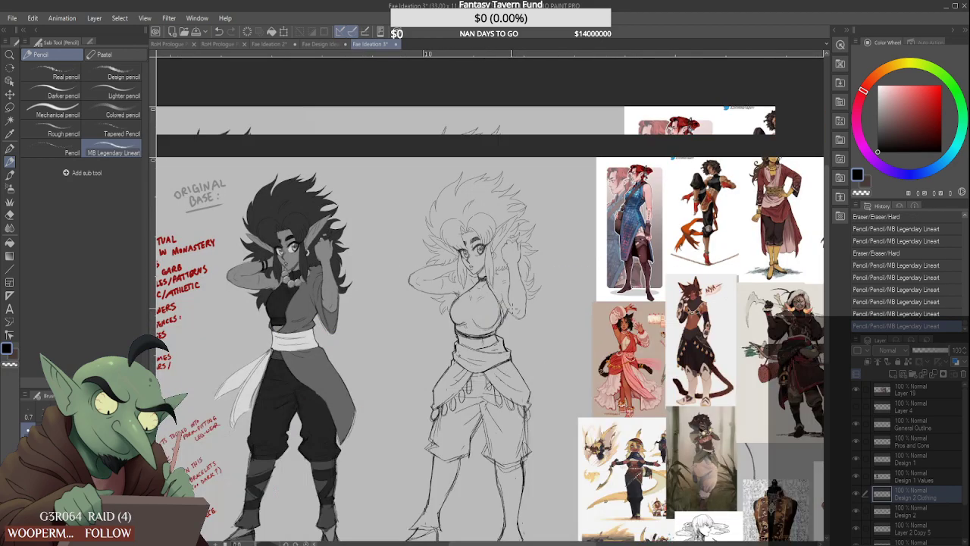
drag(490, 299, 493, 338)
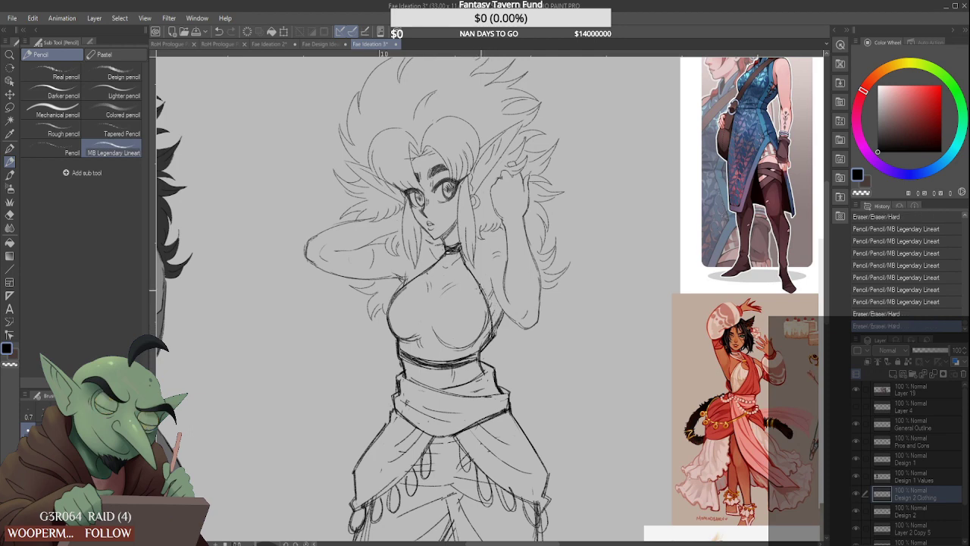
drag(479, 283, 495, 338)
scroll(499, 319, down, 3)
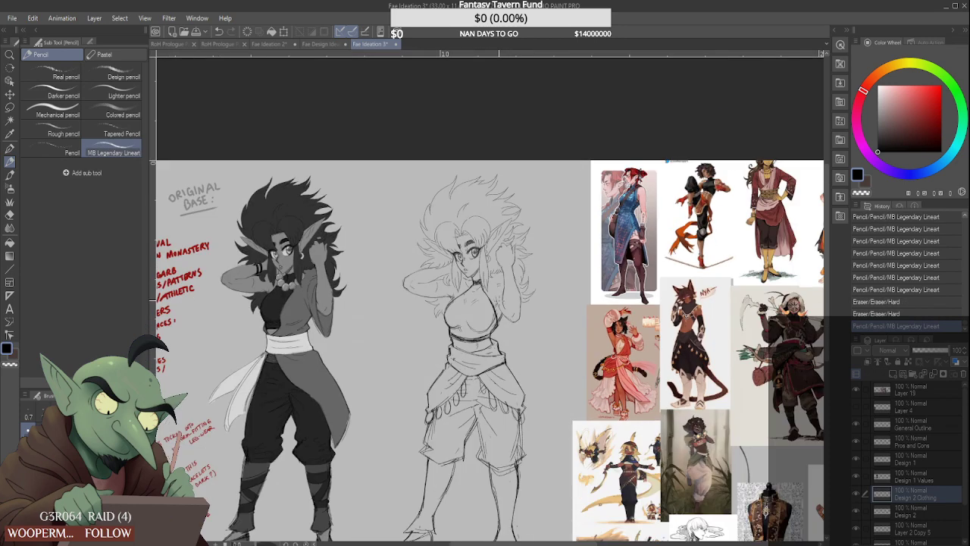
scroll(478, 311, up, 3)
Sketch a long, narrow opening down the centre of the halter top, from the neckband toward the underbust band
drag(478, 257, 452, 333)
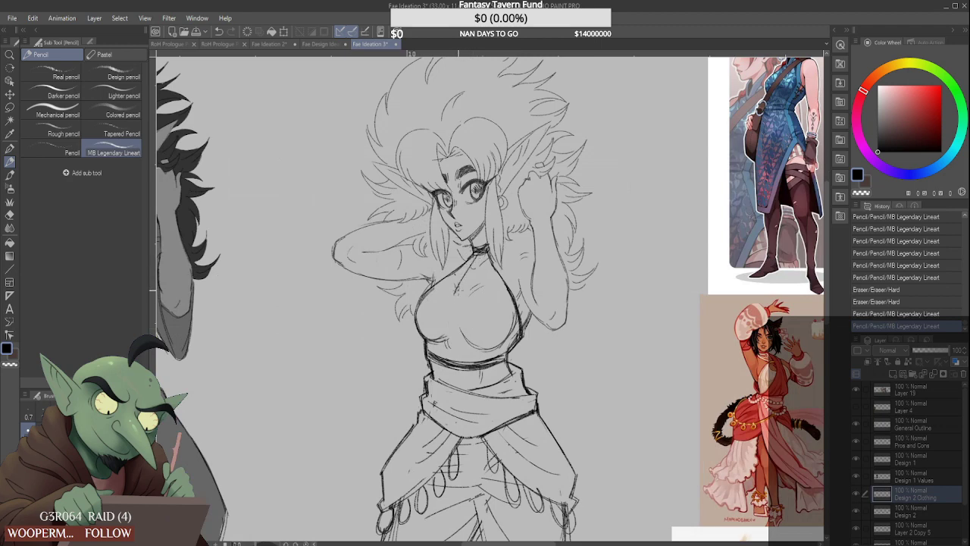
drag(457, 286, 452, 345)
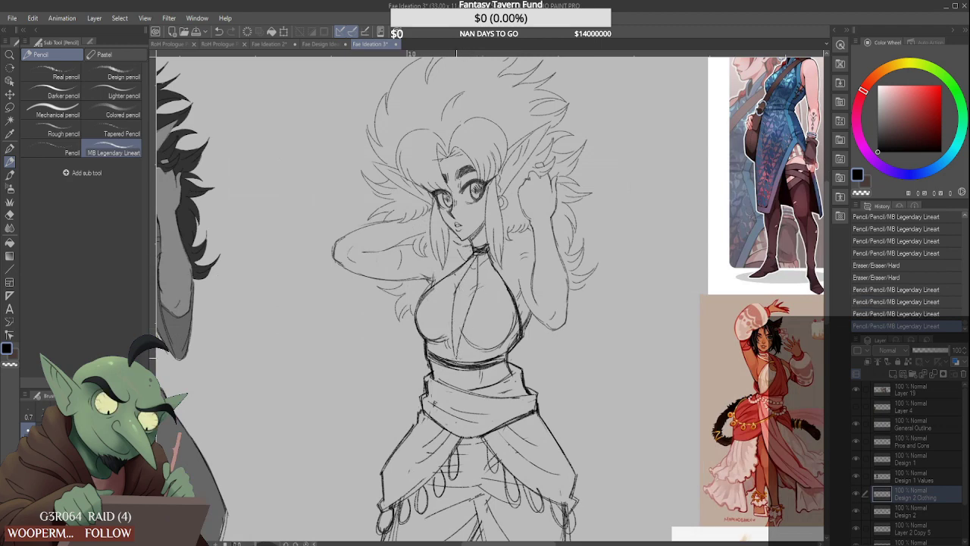
scroll(479, 273, down, 4)
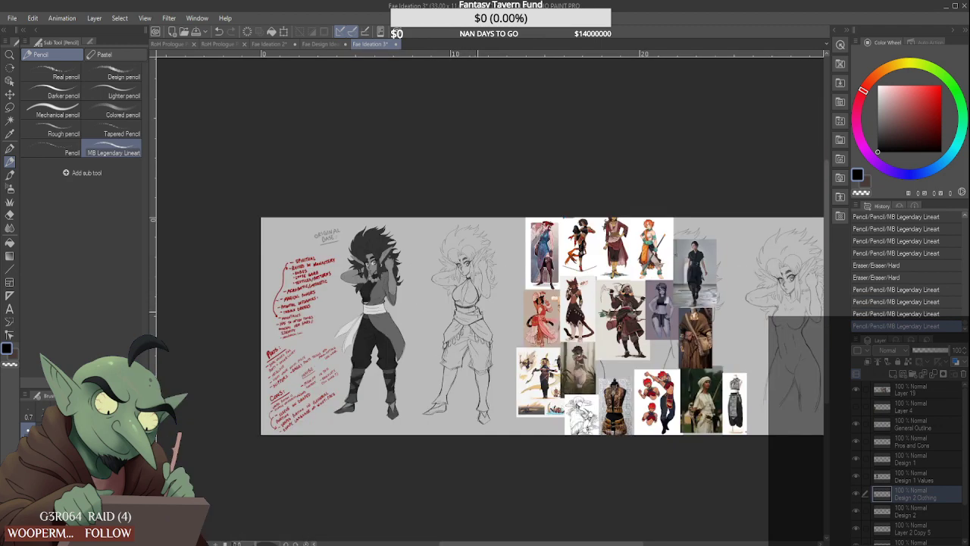
scroll(455, 298, up, 4)
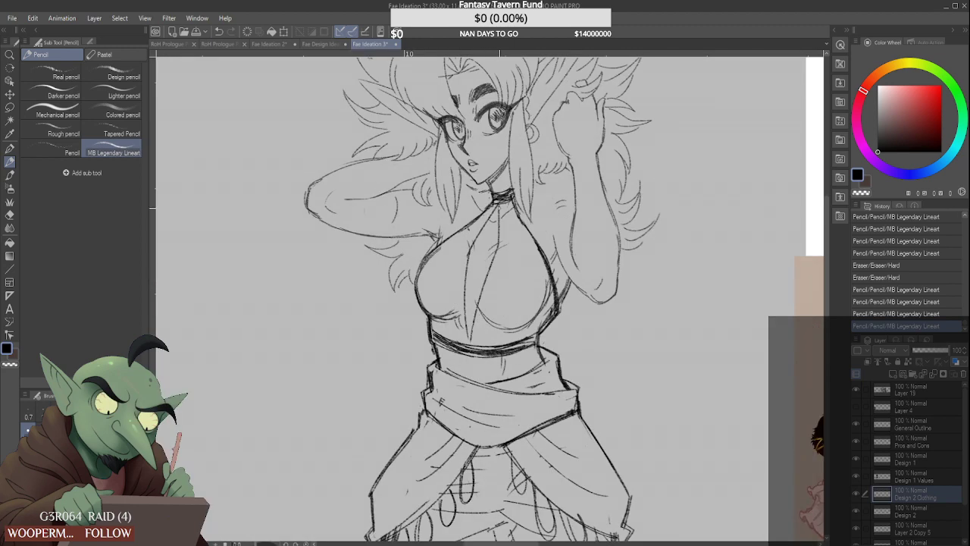
Thicken both edges of the halter's central opening into dark trim lines meeting at the underbust band
mouse_move(500, 208)
mouse_down()
mouse_move(502, 241)
mouse_move(471, 340)
mouse_up()
mouse_move(500, 247)
mouse_down()
mouse_move(474, 344)
mouse_move(480, 309)
mouse_move(473, 326)
mouse_up()
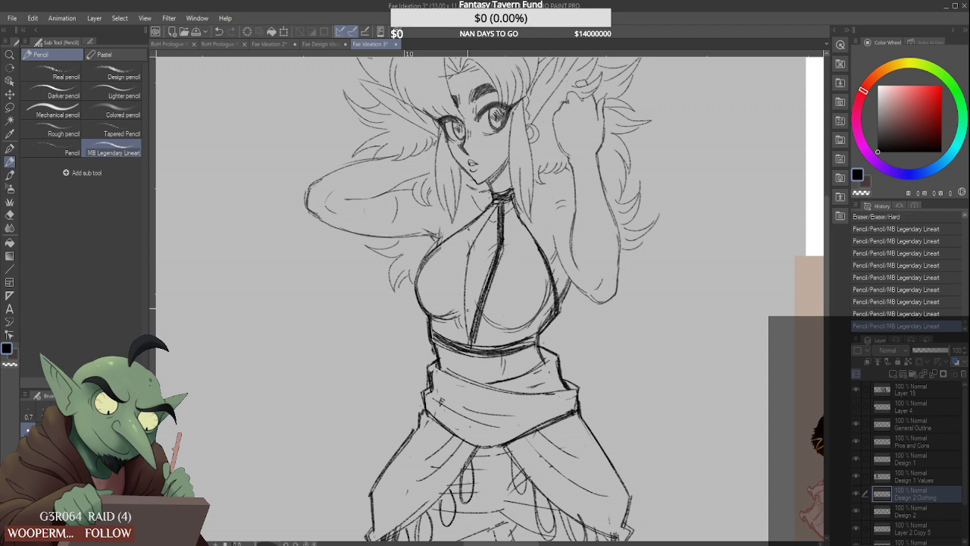
mouse_move(497, 200)
mouse_down()
mouse_move(464, 252)
mouse_move(465, 343)
mouse_move(463, 250)
mouse_move(466, 341)
mouse_up()
drag(464, 289, 469, 351)
drag(466, 247, 462, 264)
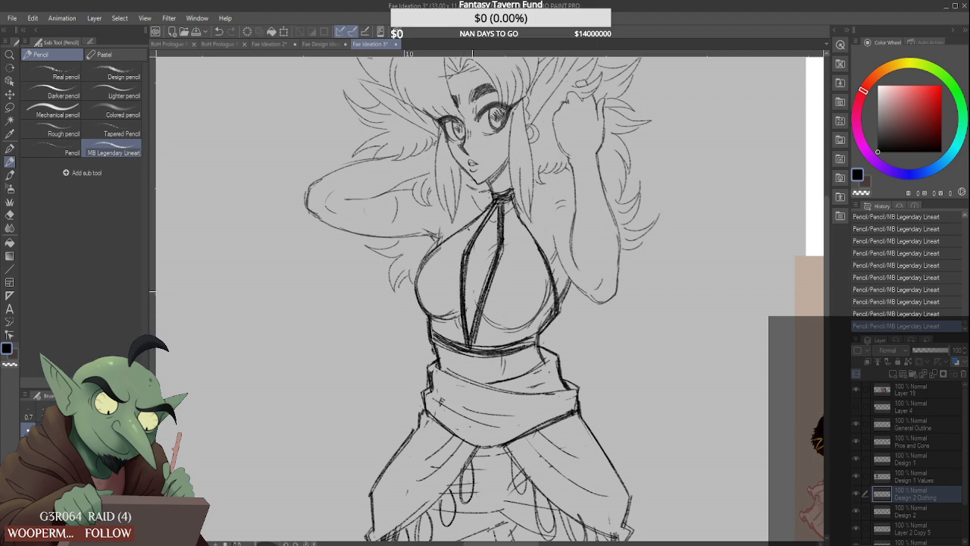
Compare the second design with the shaded first design and with the outfit lineup in the Fae Design Ideation document
scroll(489, 265, down, 6)
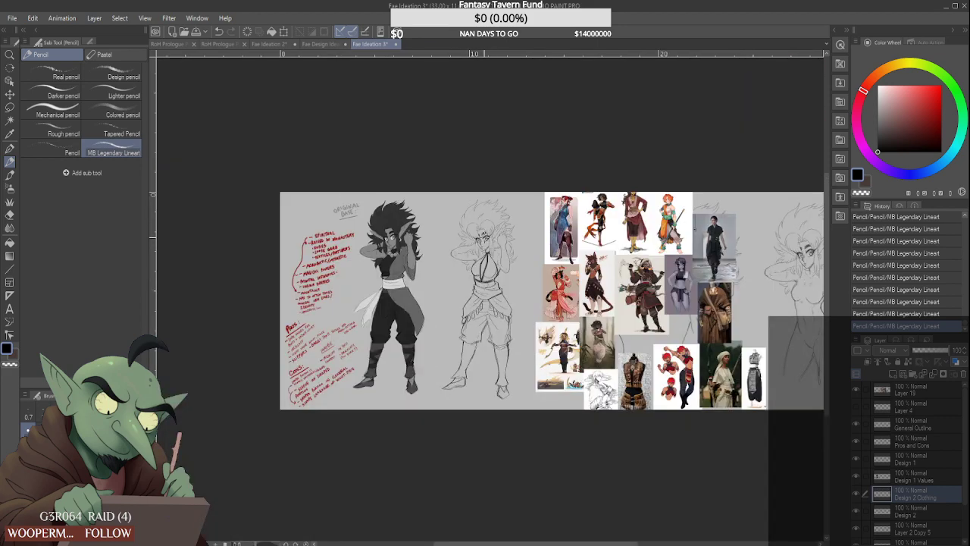
scroll(485, 241, up, 3)
scroll(484, 238, down, 3)
scroll(485, 237, up, 3)
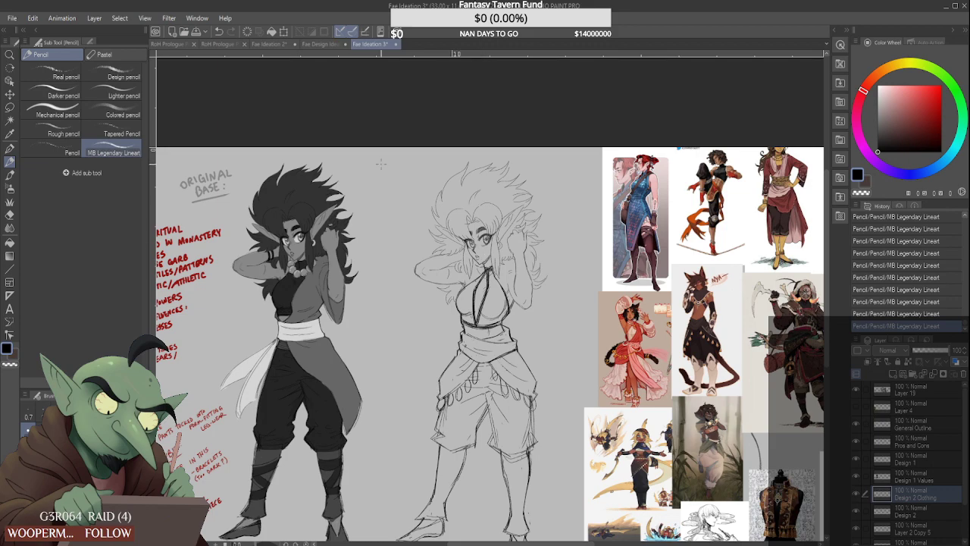
click(328, 44)
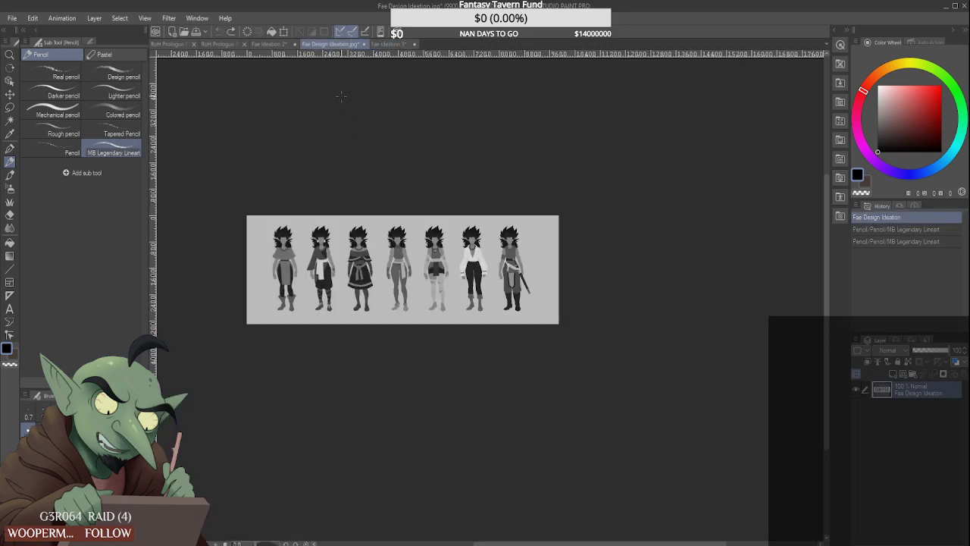
click(388, 44)
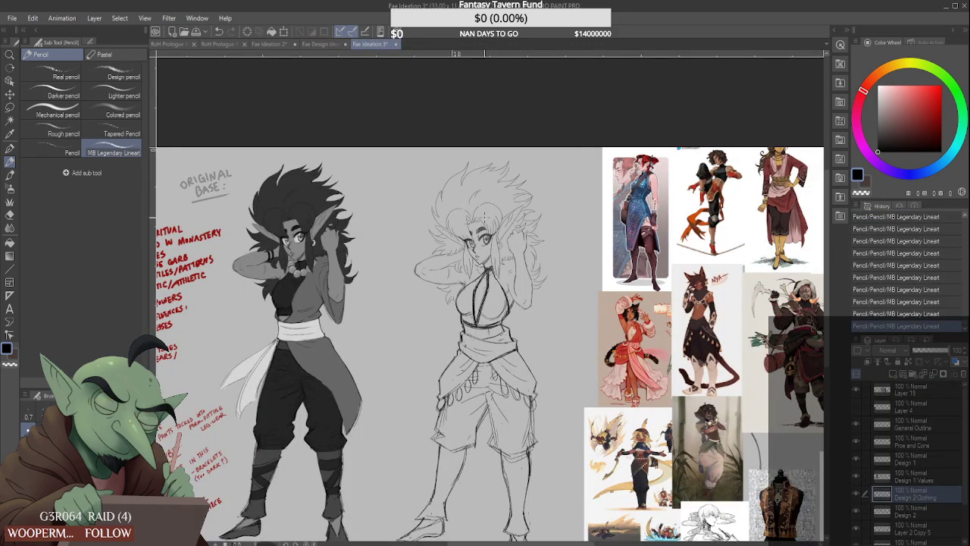
scroll(479, 269, up, 3)
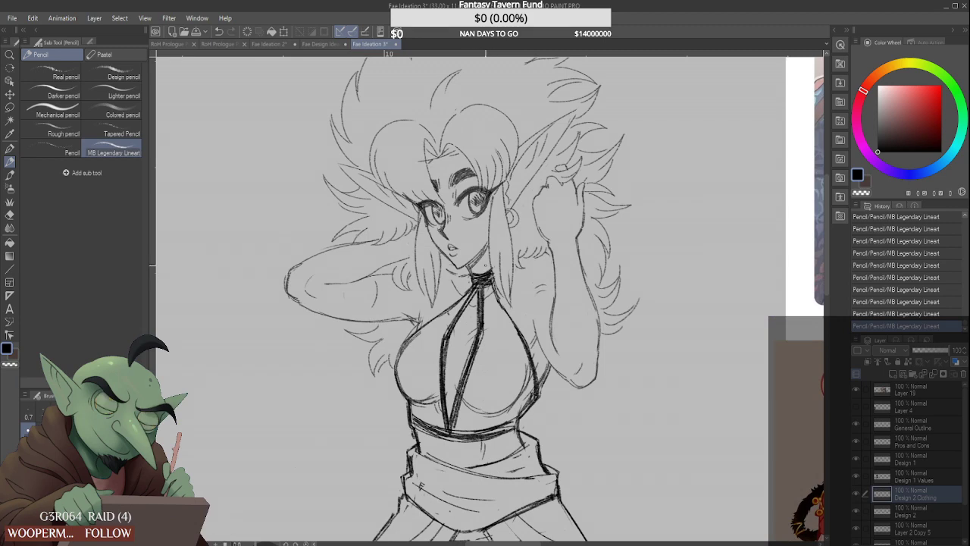
scroll(483, 265, down, 4)
scroll(483, 266, down, 2)
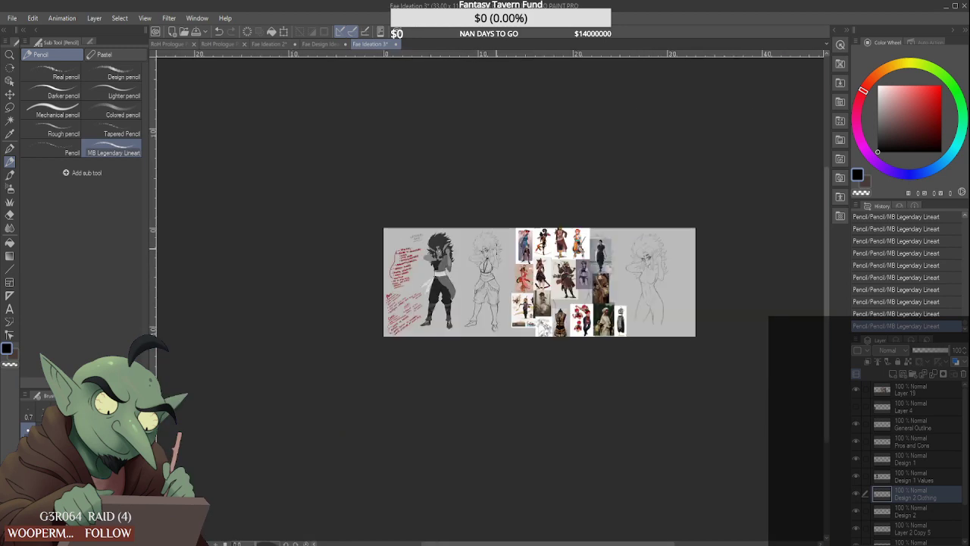
scroll(483, 266, up, 5)
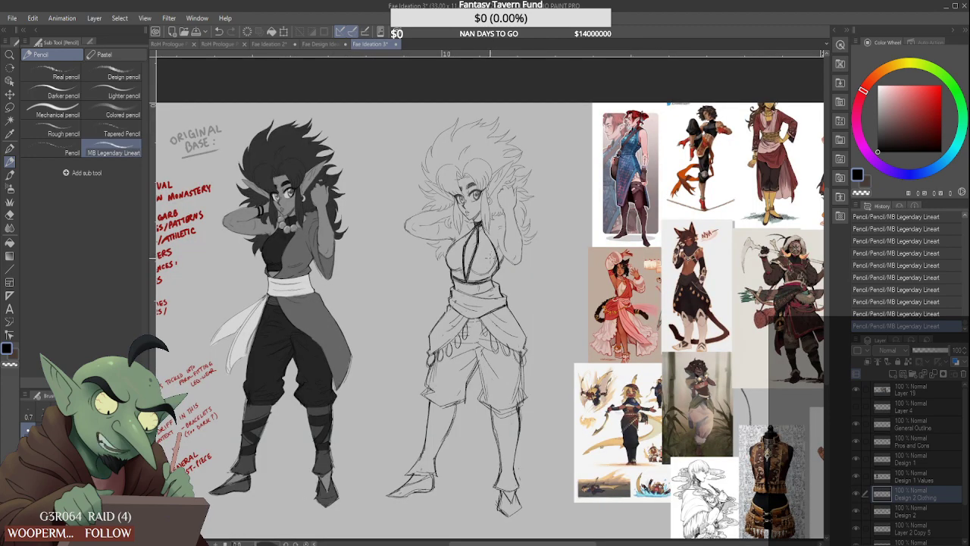
Undo the dark trim and the central opening on the halter top
key(ctrl+z)
key(ctrl+z)
key(ctrl+z)
key(ctrl+z)
key(ctrl+z)
key(ctrl+z)
key(ctrl+z)
key(ctrl+z)
key(ctrl+z)
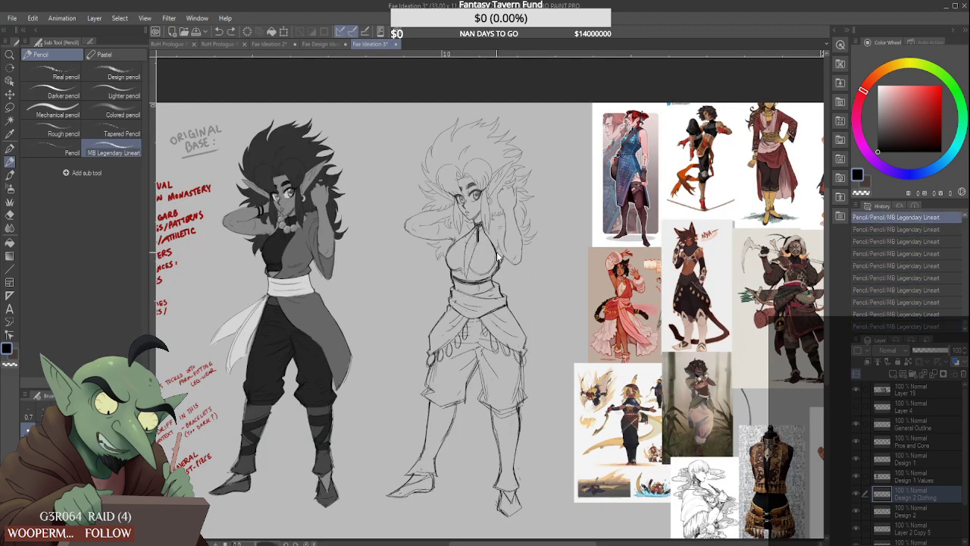
Examine the clothing reference images for alternative top designs, including the red-haired fighter's crossed top and the tasselled vest
scroll(499, 254, down, 2)
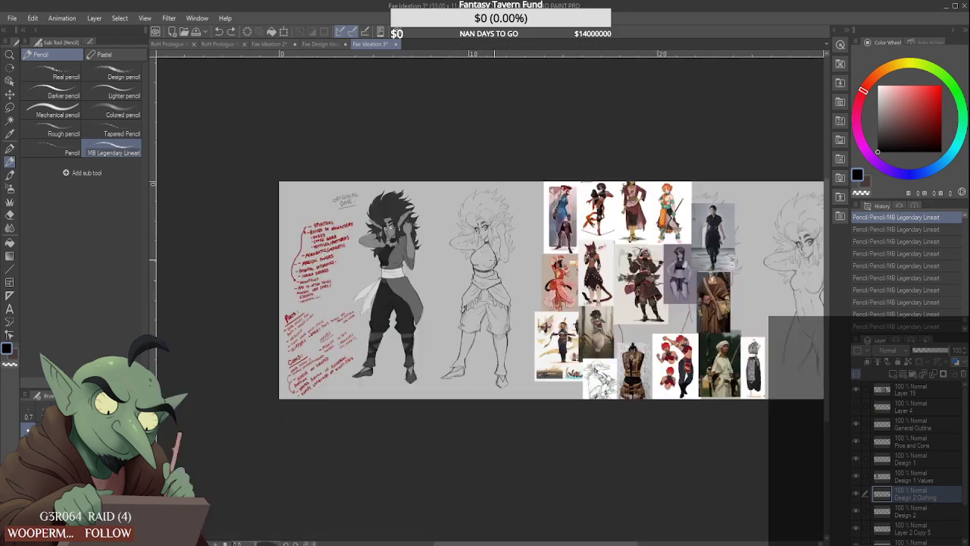
scroll(501, 248, up, 2)
scroll(501, 247, down, 1)
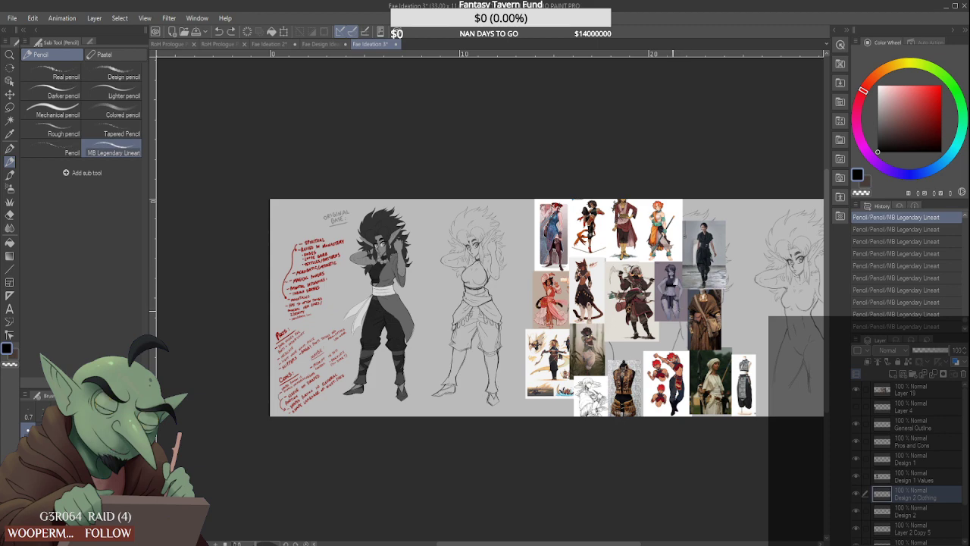
scroll(674, 312, up, 3)
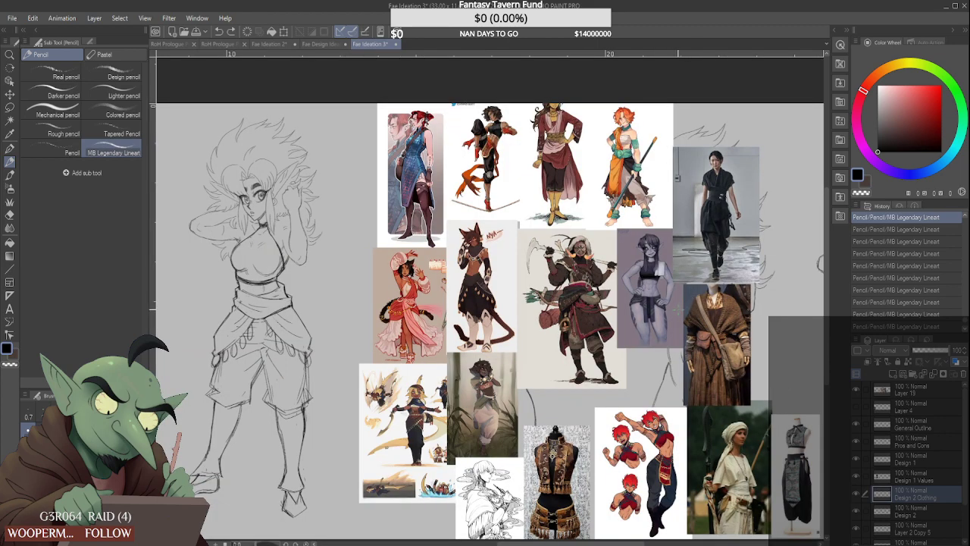
scroll(679, 307, down, 3)
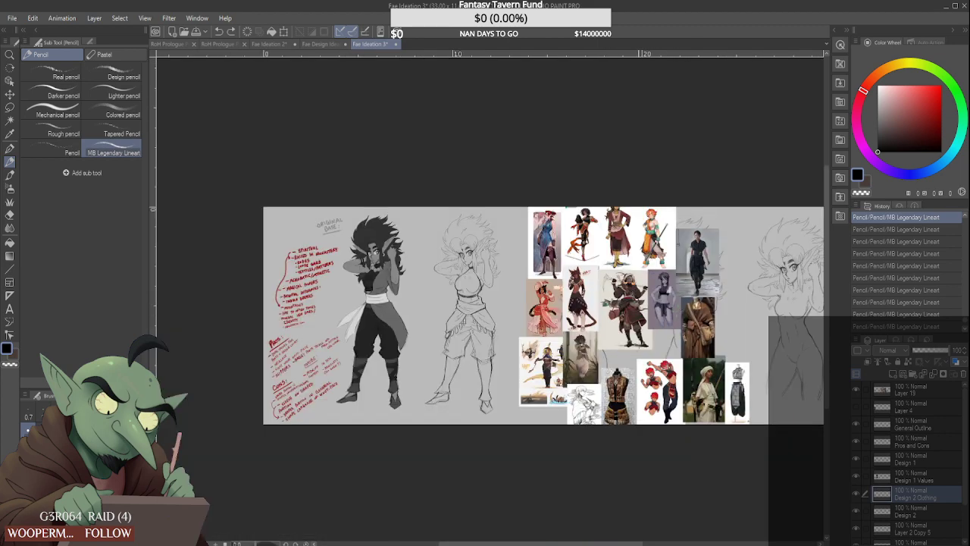
scroll(660, 397, up, 3)
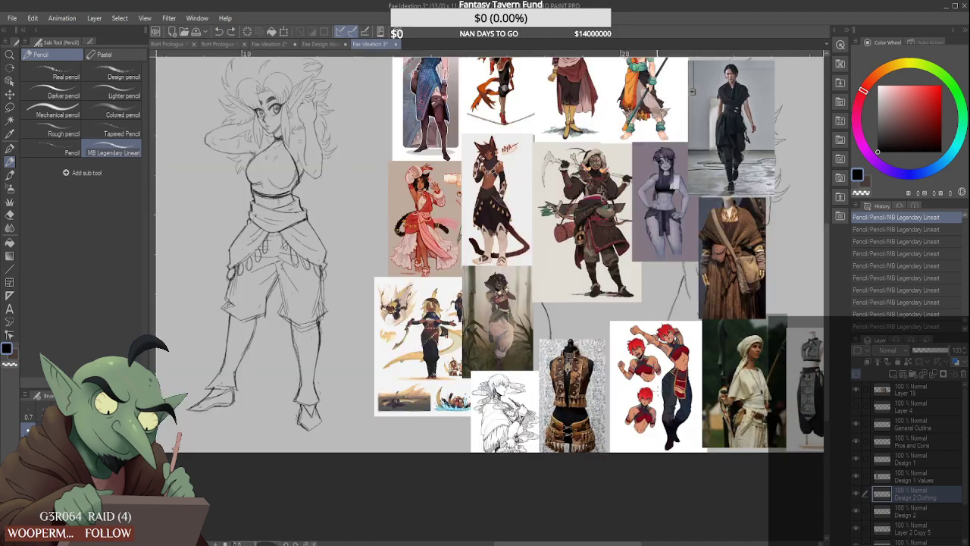
scroll(675, 381, up, 3)
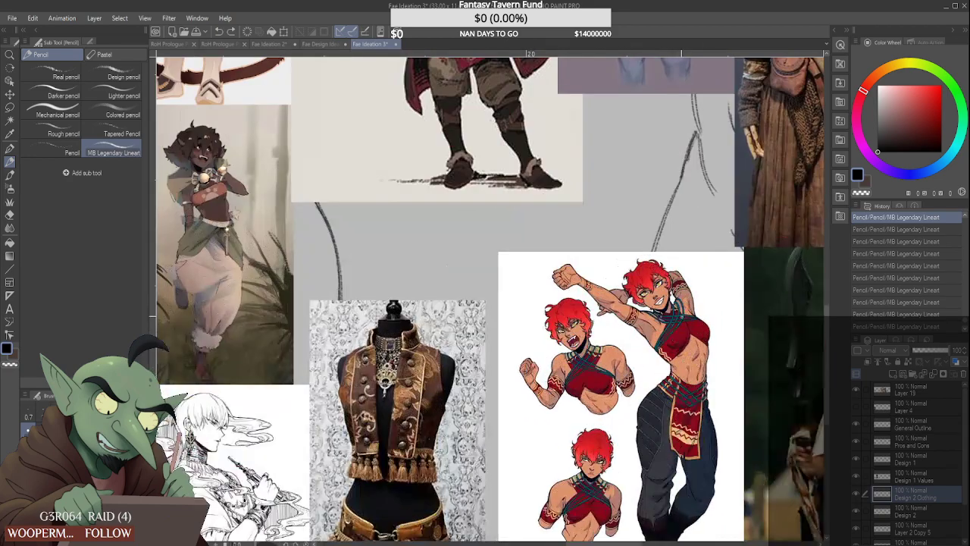
scroll(623, 383, down, 1)
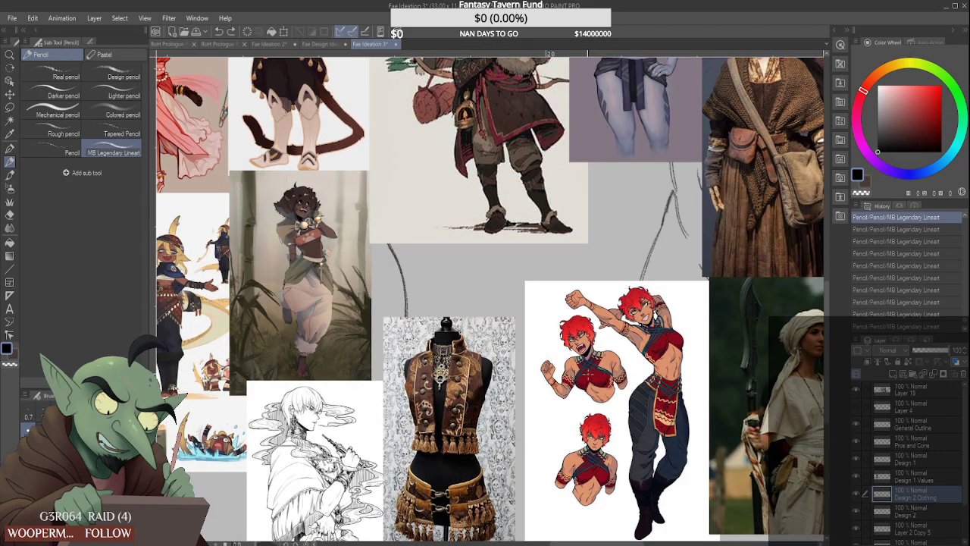
scroll(587, 379, down, 5)
scroll(334, 304, up, 4)
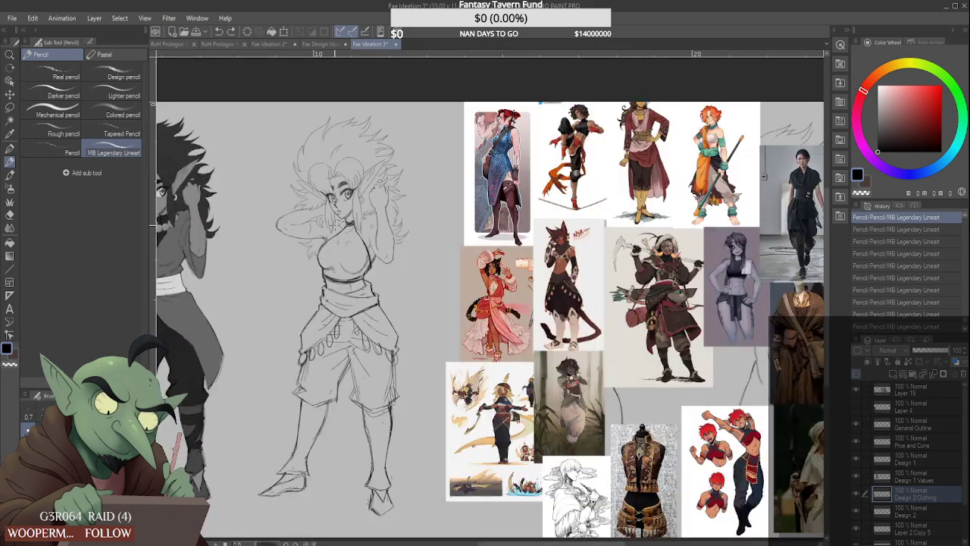
Replace the underbust band with a wrap top, sketching a diagonal edge across the chest and a curve beneath the bust
scroll(331, 230, up, 1)
drag(348, 267, 343, 277)
drag(326, 284, 354, 292)
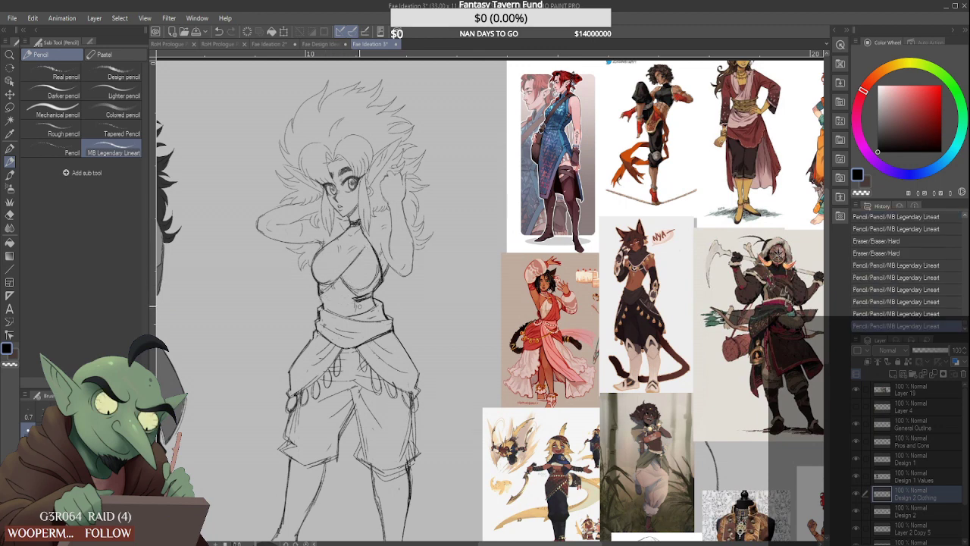
mouse_move(359, 301)
mouse_down()
mouse_move(373, 296)
mouse_move(345, 289)
mouse_move(379, 305)
mouse_up()
Strengthen the wrap top's crossing edge and the contour beneath and beside the bust
scroll(377, 266, down, 1)
scroll(349, 285, up, 3)
mouse_move(333, 273)
mouse_down()
mouse_move(395, 315)
mouse_move(406, 305)
mouse_up()
drag(413, 271, 401, 305)
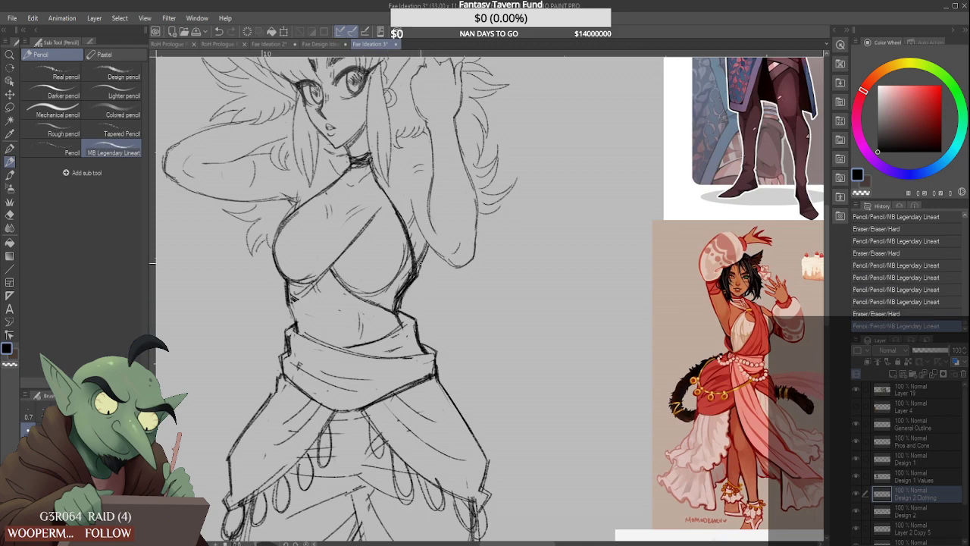
Remove the neckband and extend the wrap top's diagonal edge up over the shoulder as a strap
scroll(398, 264, down, 4)
scroll(354, 234, up, 3)
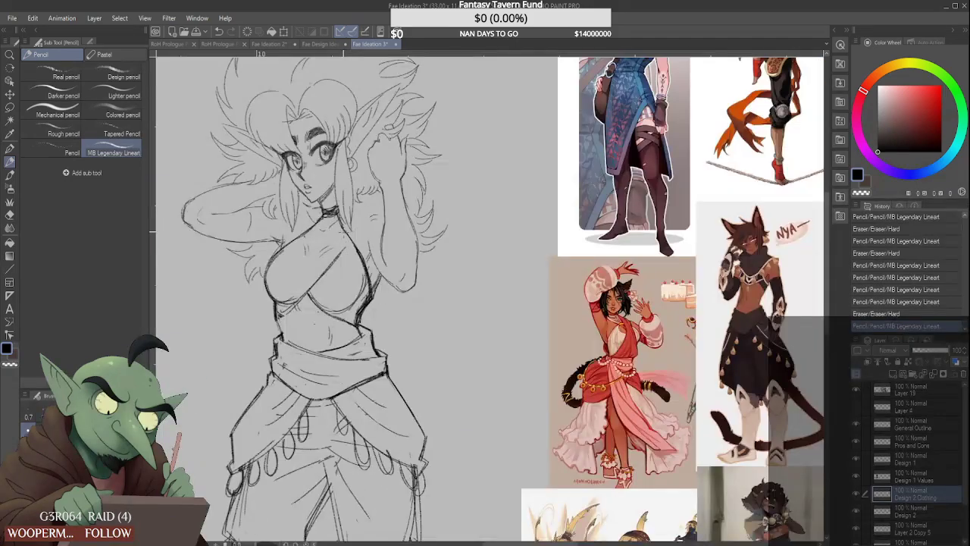
scroll(489, 300, down, 4)
scroll(489, 300, up, 2)
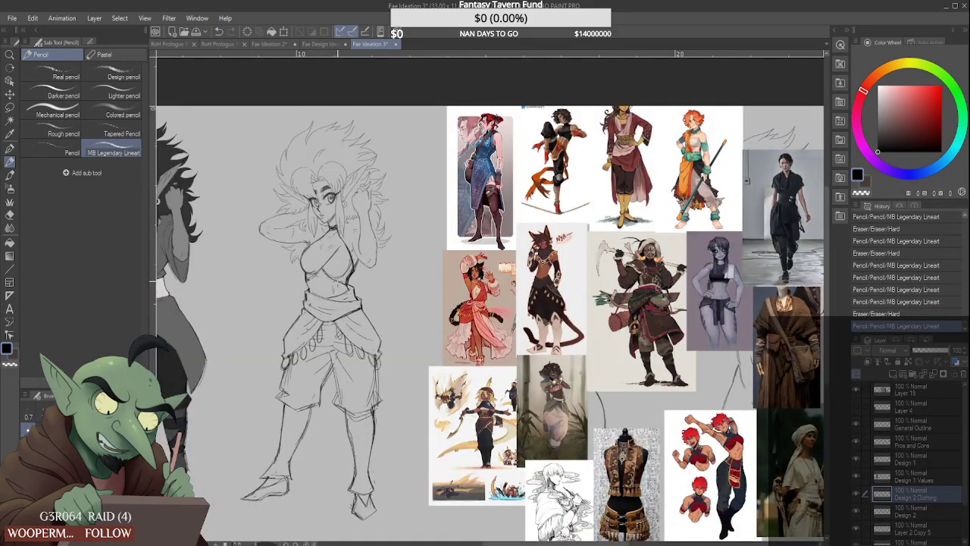
scroll(318, 243, up, 3)
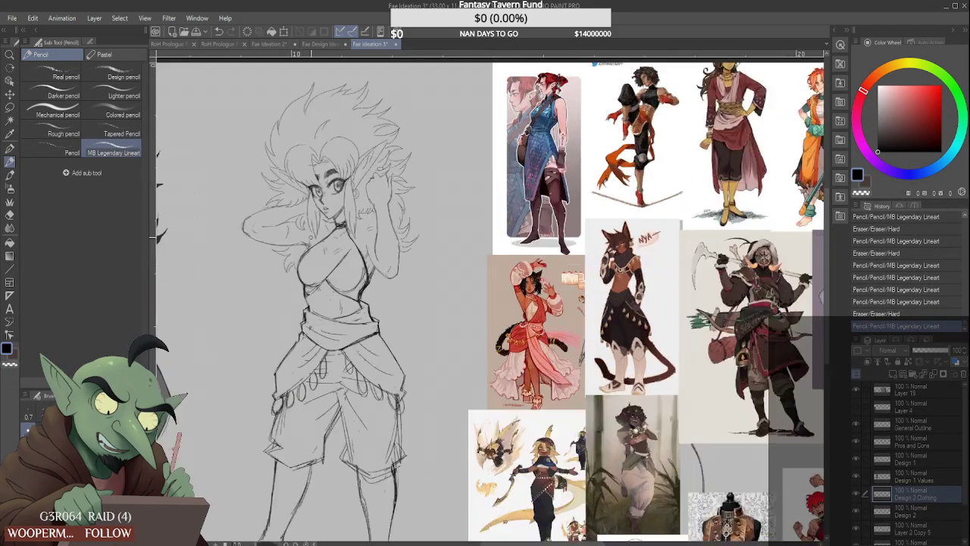
mouse_move(353, 214)
mouse_down()
mouse_move(365, 233)
mouse_move(367, 214)
mouse_up()
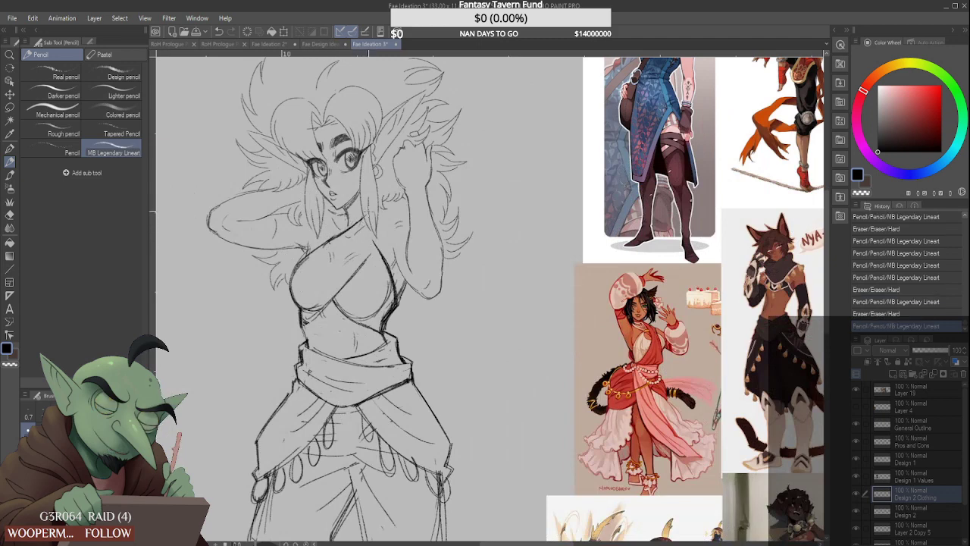
mouse_move(368, 255)
mouse_down()
mouse_move(393, 224)
mouse_move(392, 195)
mouse_move(369, 251)
mouse_up()
mouse_move(389, 206)
mouse_down()
mouse_move(386, 236)
mouse_move(390, 200)
mouse_up()
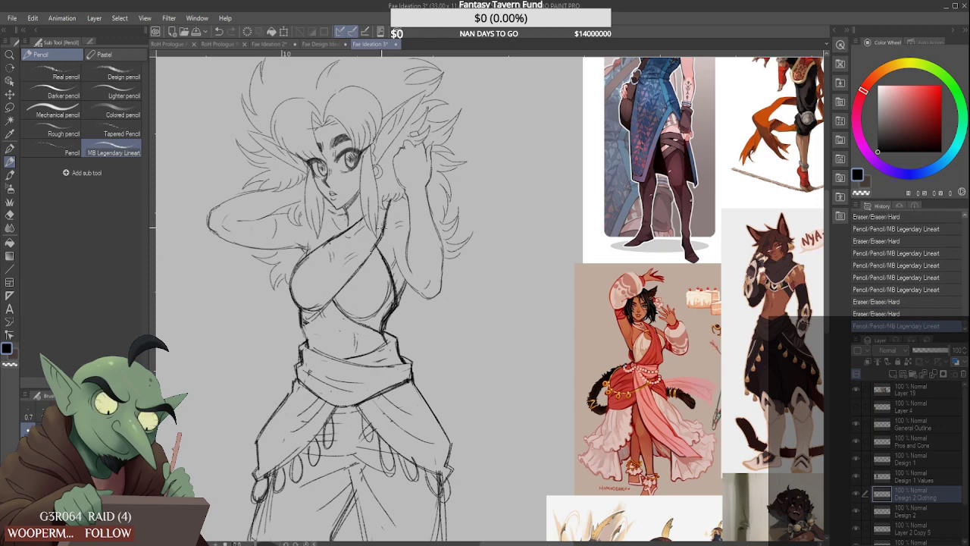
Clean up the shoulder strap lines and rework the diagonal wrap edge from the shoulder to beneath the bust
mouse_move(371, 245)
mouse_down()
mouse_move(393, 201)
mouse_move(377, 245)
mouse_up()
mouse_move(377, 236)
mouse_down()
mouse_move(369, 248)
mouse_move(363, 227)
mouse_move(381, 230)
mouse_move(338, 292)
mouse_move(370, 244)
mouse_up()
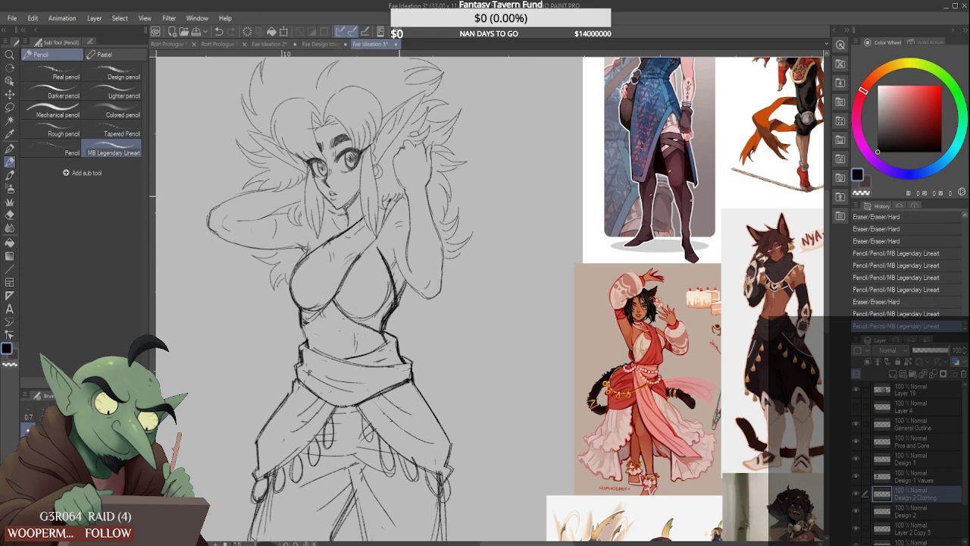
mouse_move(392, 196)
mouse_down()
mouse_move(376, 241)
mouse_move(377, 226)
mouse_move(333, 295)
mouse_up()
drag(360, 254, 334, 296)
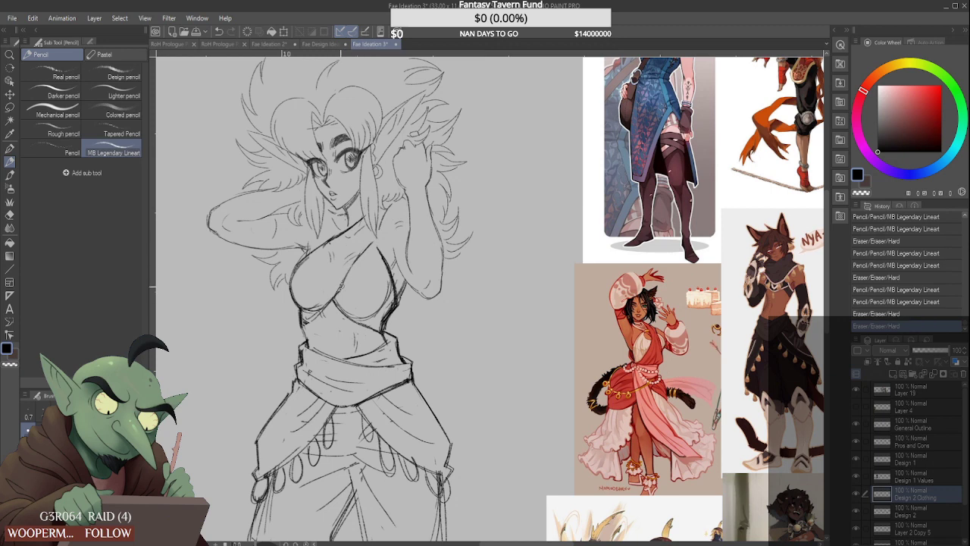
Redraw the wrap top's diagonal edge from the shoulder to beneath the bust and sketch short neckband lines at the throat
drag(364, 251, 310, 323)
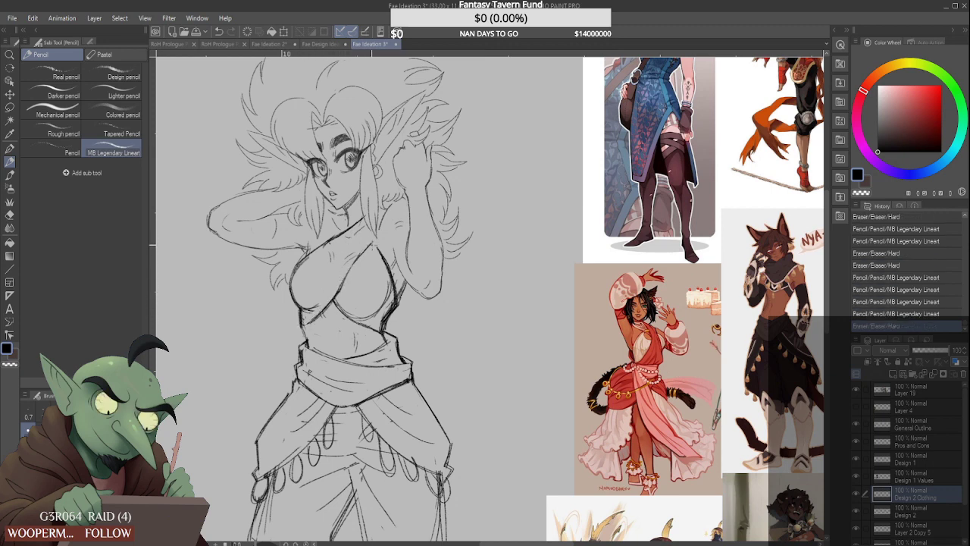
mouse_move(375, 246)
mouse_down()
mouse_move(392, 272)
mouse_move(371, 251)
mouse_up()
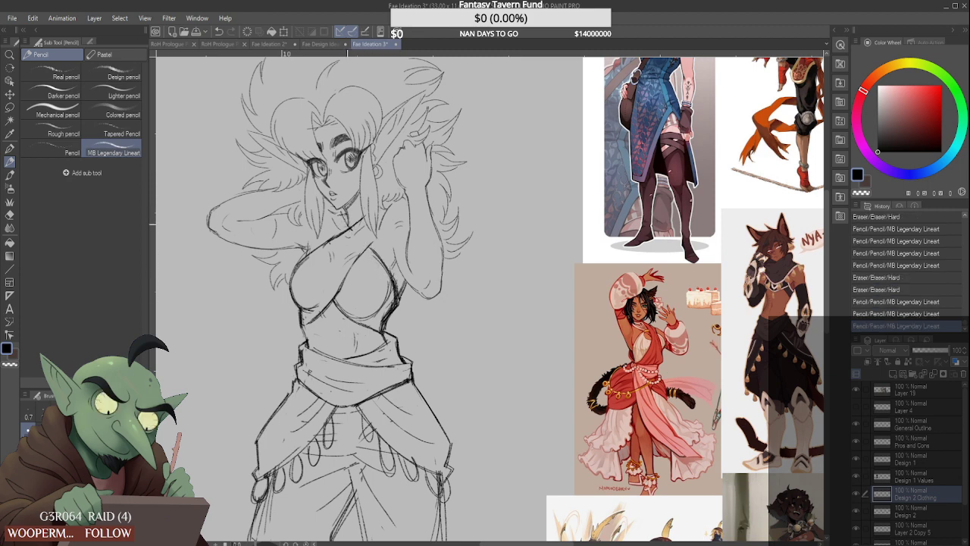
mouse_move(342, 205)
mouse_down()
mouse_move(359, 251)
mouse_move(342, 216)
mouse_move(375, 237)
mouse_up()
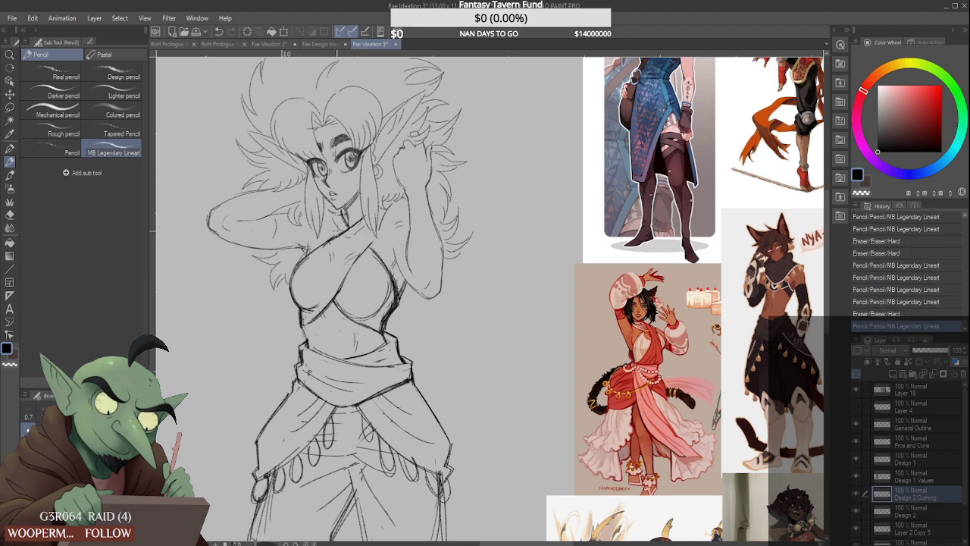
mouse_move(329, 209)
mouse_down()
mouse_move(322, 242)
mouse_move(339, 228)
mouse_move(326, 214)
mouse_up()
Strengthen the wrap top's outer bust contour, upper shoulder edge and diagonal overlap, and tidy the lines beneath the bust
scroll(326, 218, down, 2)
scroll(332, 209, up, 2)
scroll(349, 254, down, 2)
scroll(325, 261, up, 3)
mouse_move(288, 281)
mouse_down()
mouse_move(328, 245)
mouse_move(275, 302)
mouse_up()
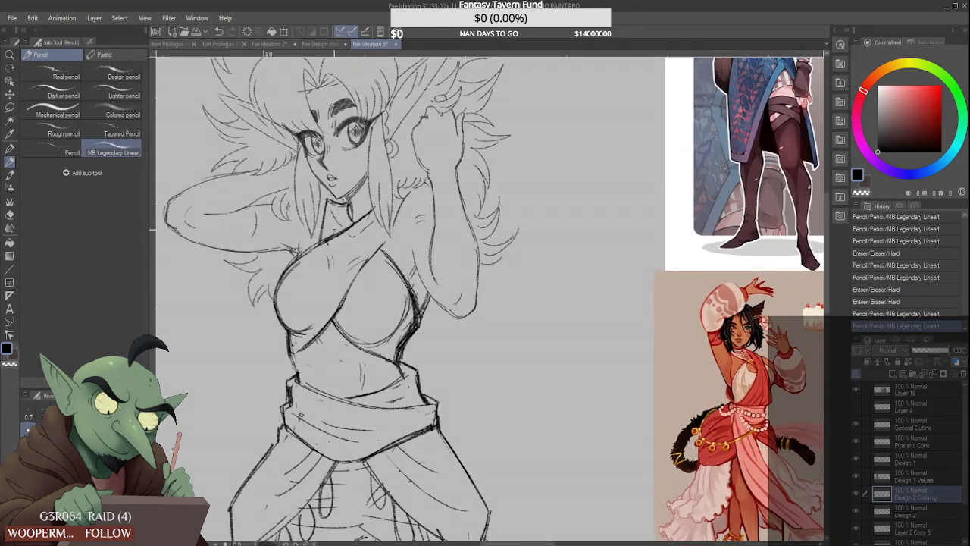
mouse_move(342, 226)
mouse_down()
mouse_move(330, 232)
mouse_move(374, 204)
mouse_move(373, 211)
mouse_up()
mouse_move(377, 250)
mouse_down()
mouse_move(388, 239)
mouse_move(338, 314)
mouse_move(366, 269)
mouse_up()
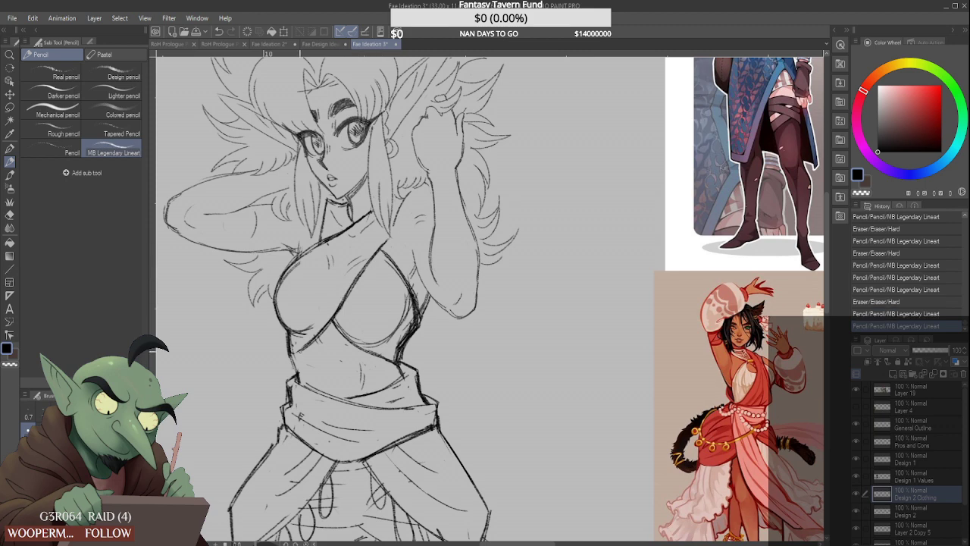
drag(317, 340, 288, 360)
Examine the outfit reference images and compare them with the second design on the sheet
scroll(325, 318, down, 6)
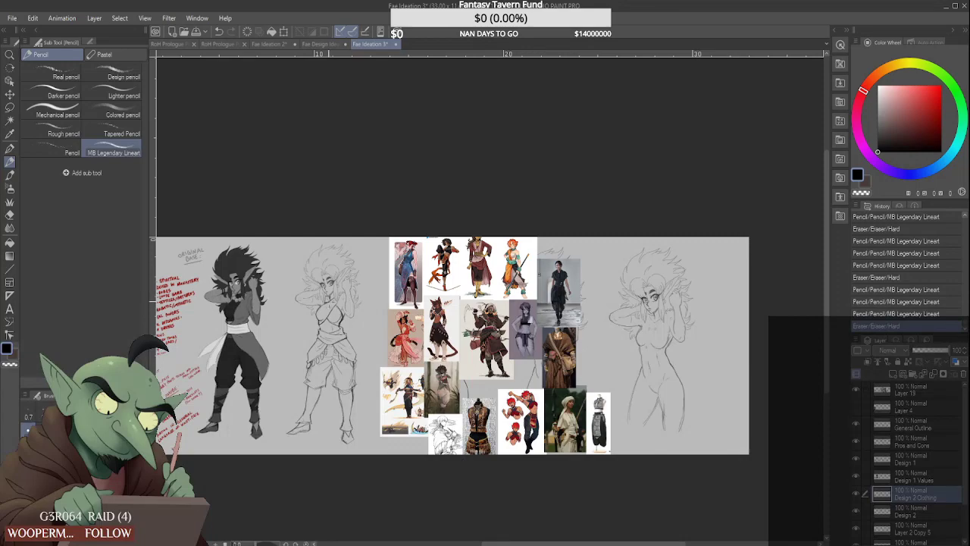
scroll(349, 305, up, 3)
scroll(365, 284, down, 1)
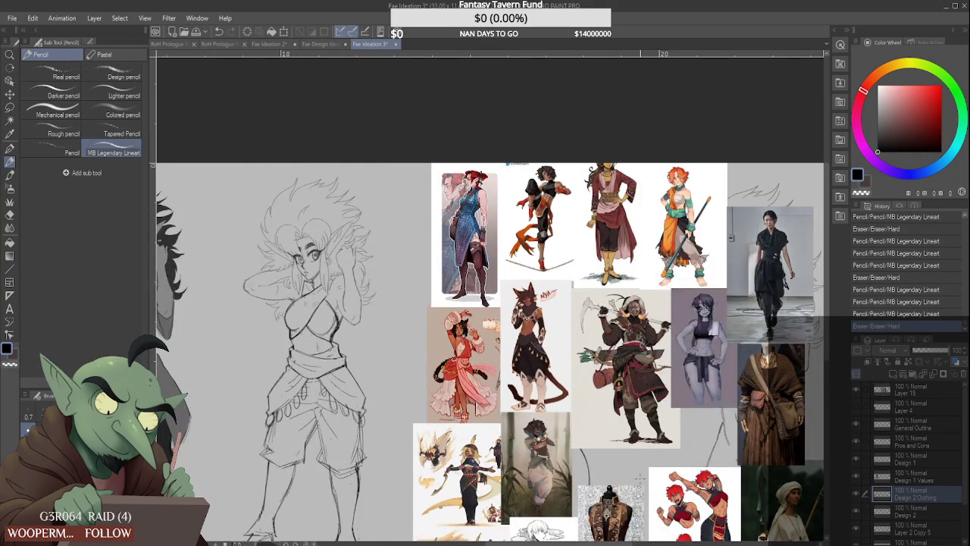
scroll(742, 504, up, 3)
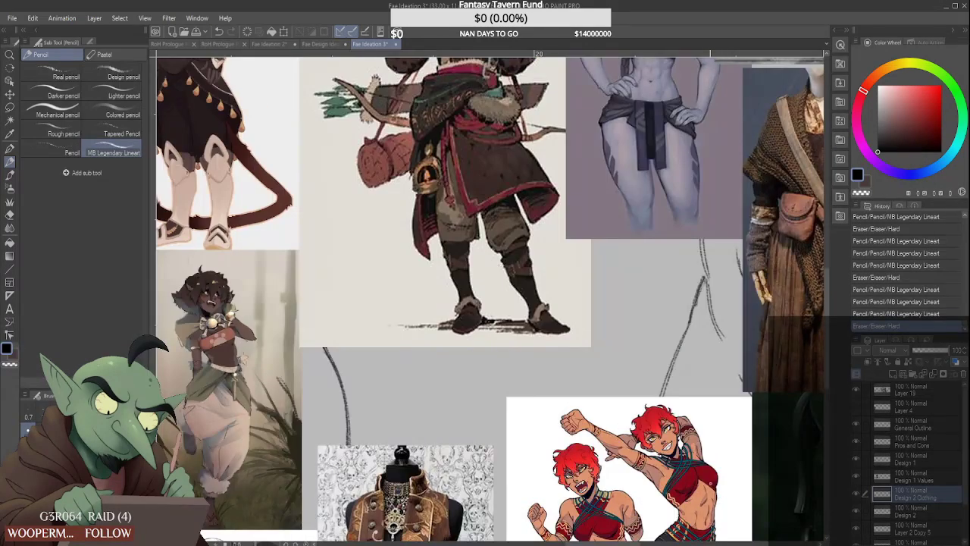
scroll(724, 510, down, 2)
scroll(561, 326, down, 4)
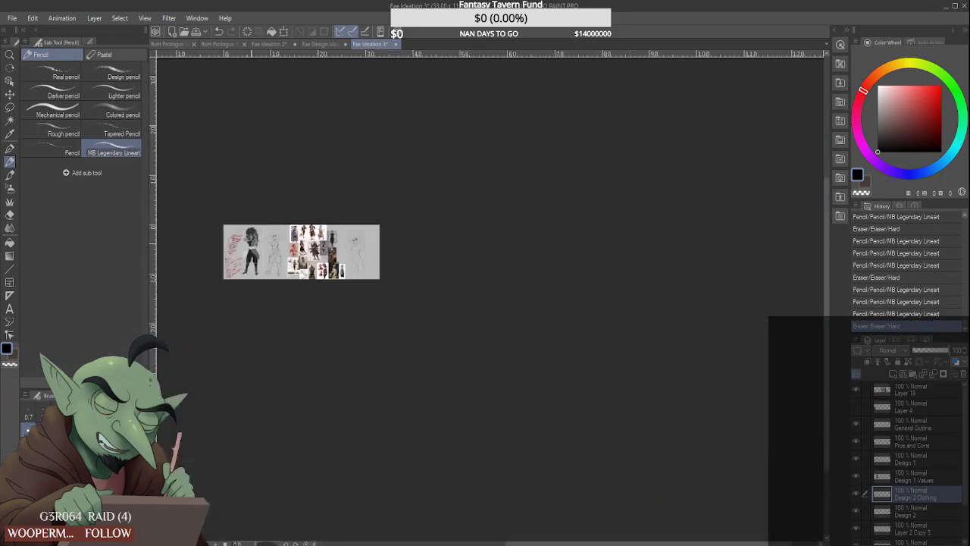
scroll(562, 326, up, 6)
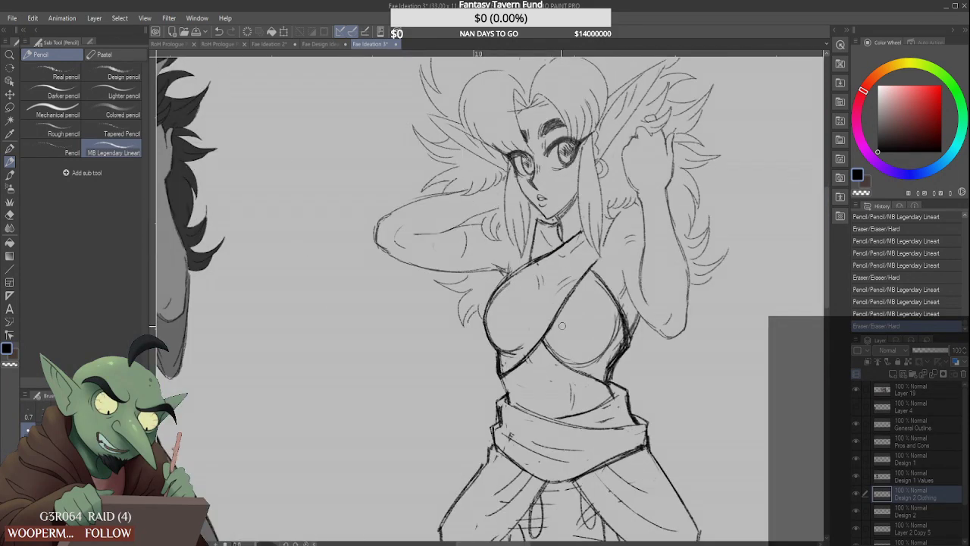
Refine the wrap top's crossing edge between the breasts and check the outfit beside the original base design
drag(550, 333, 589, 275)
scroll(579, 285, down, 1)
scroll(579, 285, up, 1)
scroll(573, 295, down, 5)
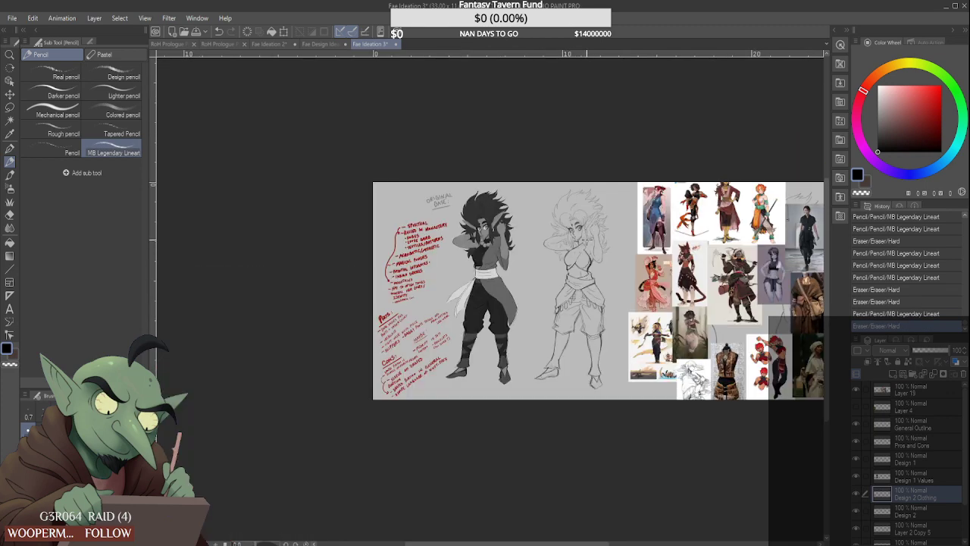
scroll(584, 243, up, 3)
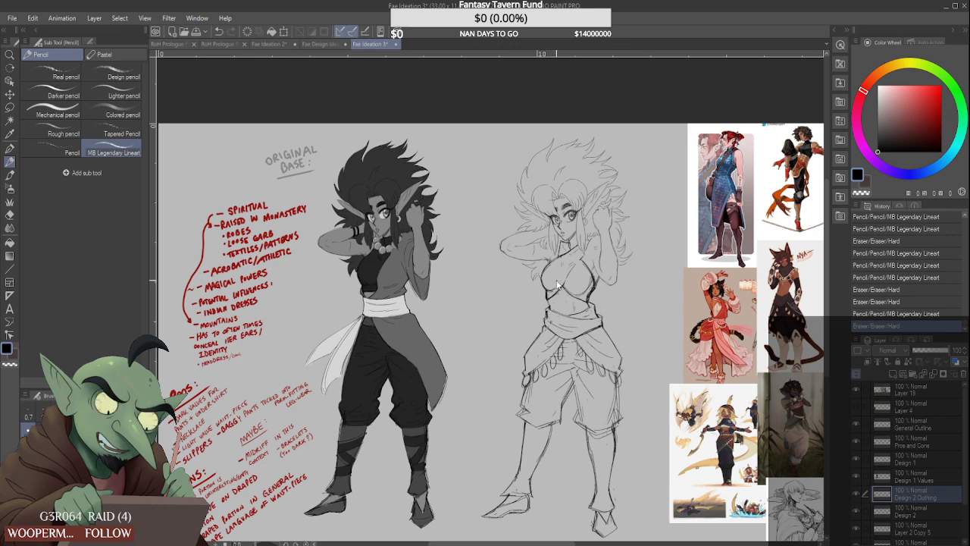
Undo the recent strokes of the second figure's top, stepping back and forth through the history to compare versions
key(ctrl+z)
key(ctrl+z)
key(ctrl+z)
key(ctrl+z)
key(ctrl+z)
key(ctrl+z)
key(ctrl+z)
key(ctrl+z)
key(ctrl+z)
key(ctrl+z)
key(ctrl+z)
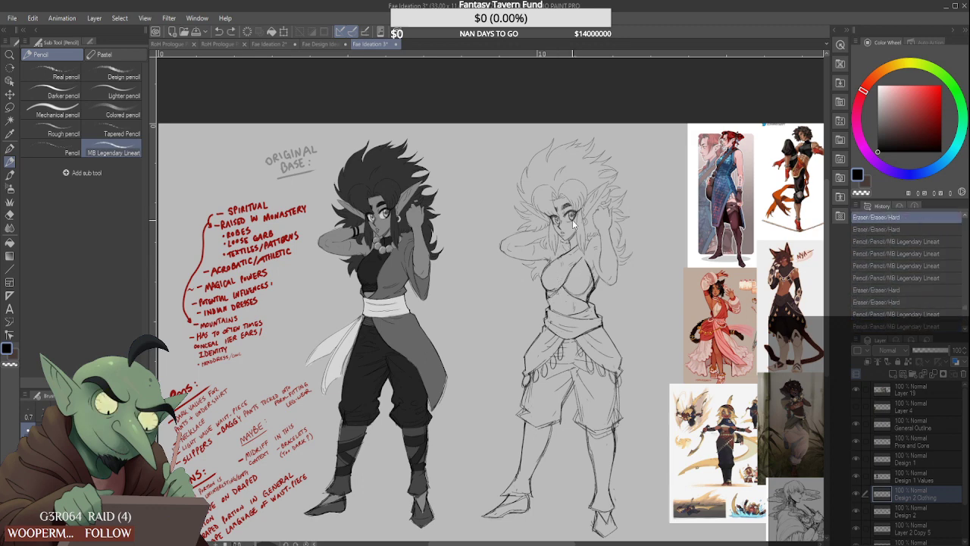
key(ctrl+y)
key(ctrl+y)
key(ctrl+y)
key(ctrl+y)
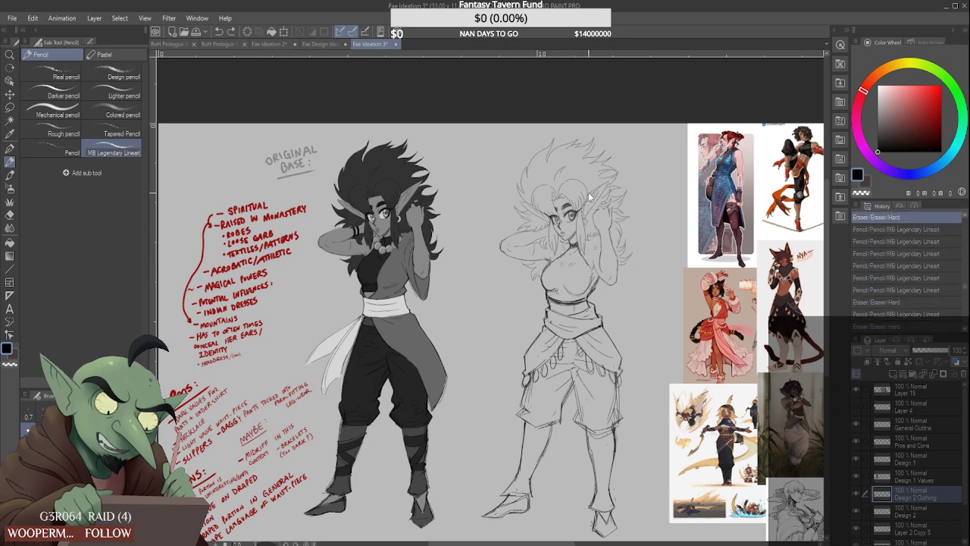
click(910, 229)
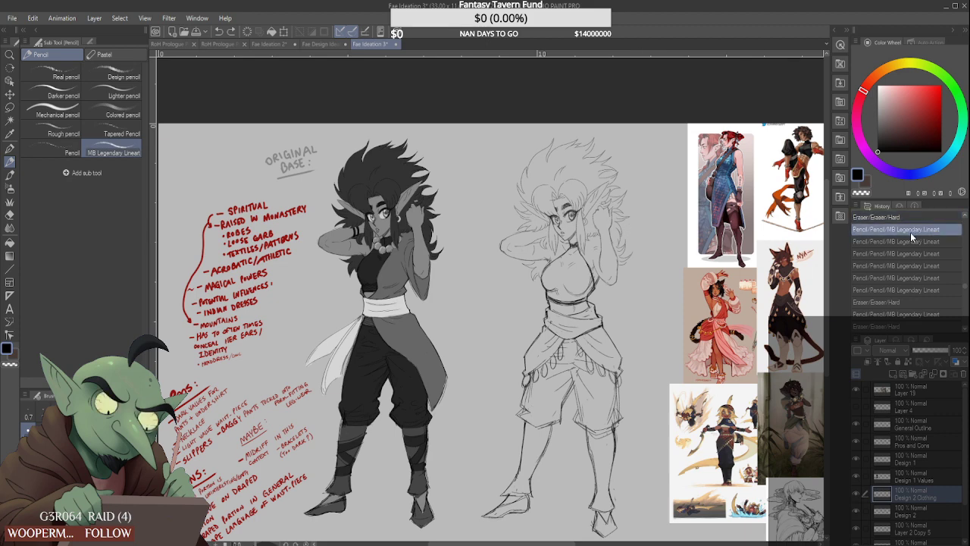
Examine the second figure's bare torso next to the original base and the outfit references
scroll(634, 251, down, 3)
scroll(636, 250, up, 3)
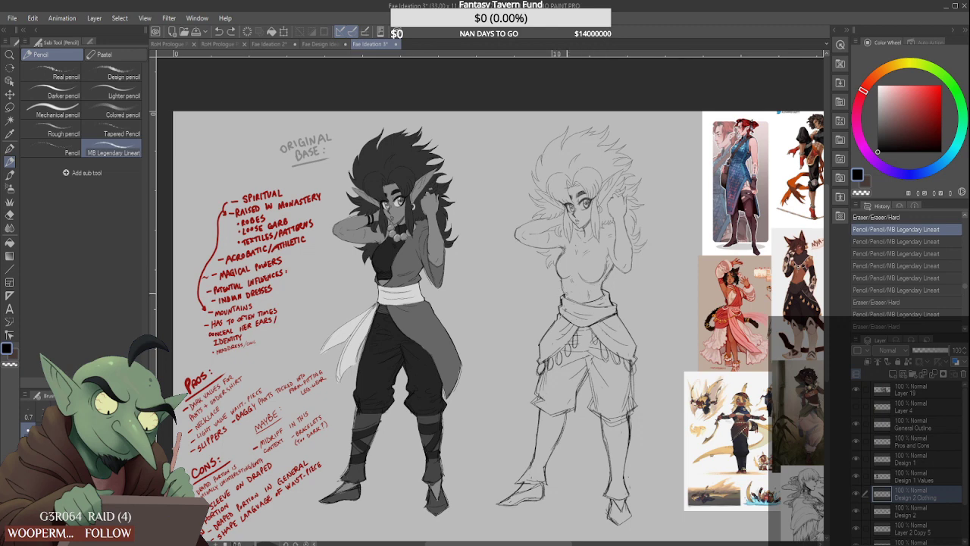
scroll(500, 326, up, 2)
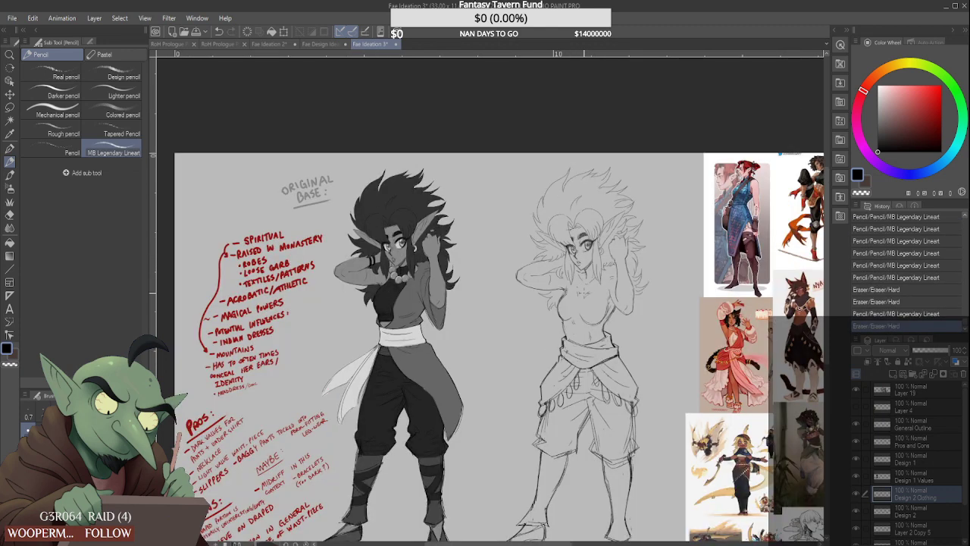
scroll(580, 292, down, 3)
scroll(638, 289, right, 2)
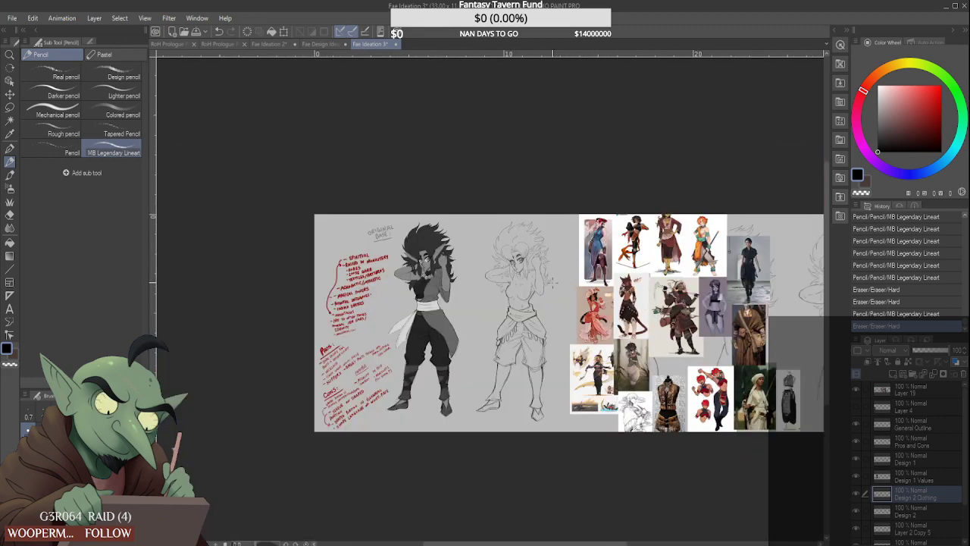
scroll(542, 304, up, 3)
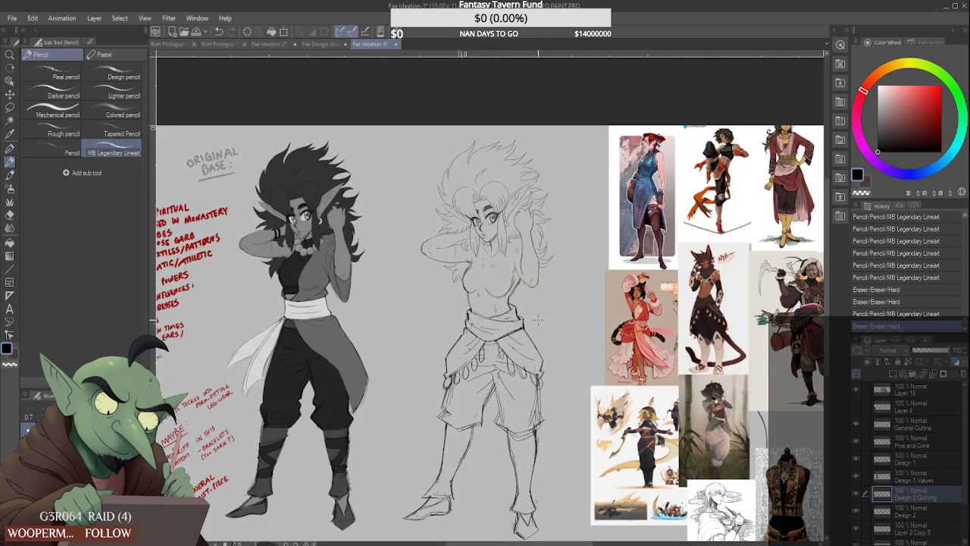
scroll(537, 320, down, 3)
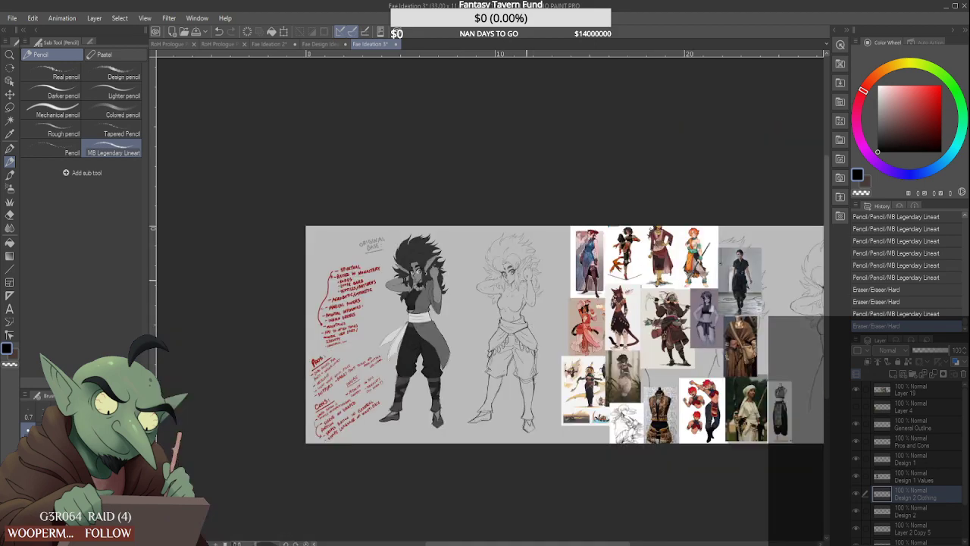
scroll(508, 273, up, 5)
mouse_move(497, 305)
mouse_down()
mouse_move(511, 312)
mouse_move(499, 314)
mouse_move(516, 325)
mouse_move(507, 332)
mouse_move(513, 340)
mouse_move(542, 309)
mouse_up()
scroll(523, 311, down, 3)
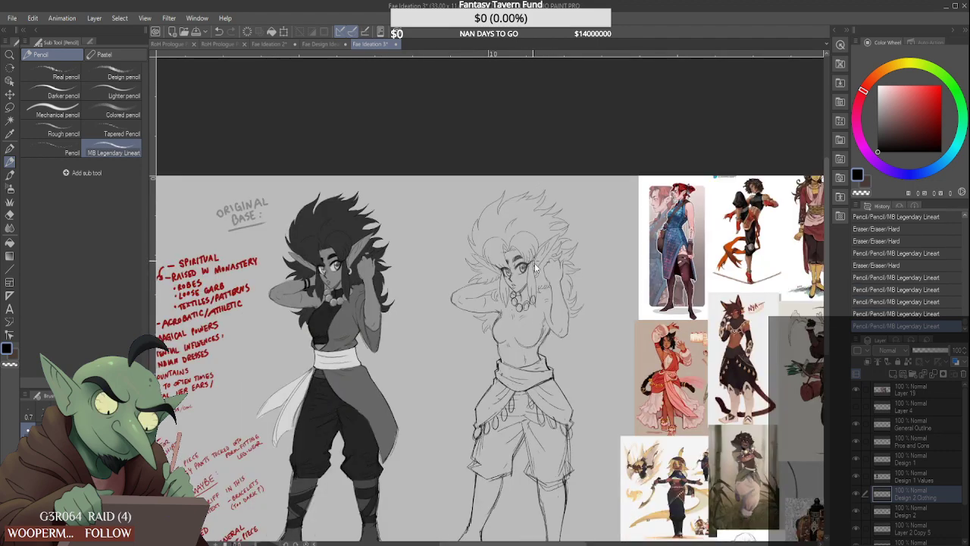
key(ctrl+z)
key(ctrl+z)
key(ctrl+z)
key(ctrl+z)
key(ctrl+z)
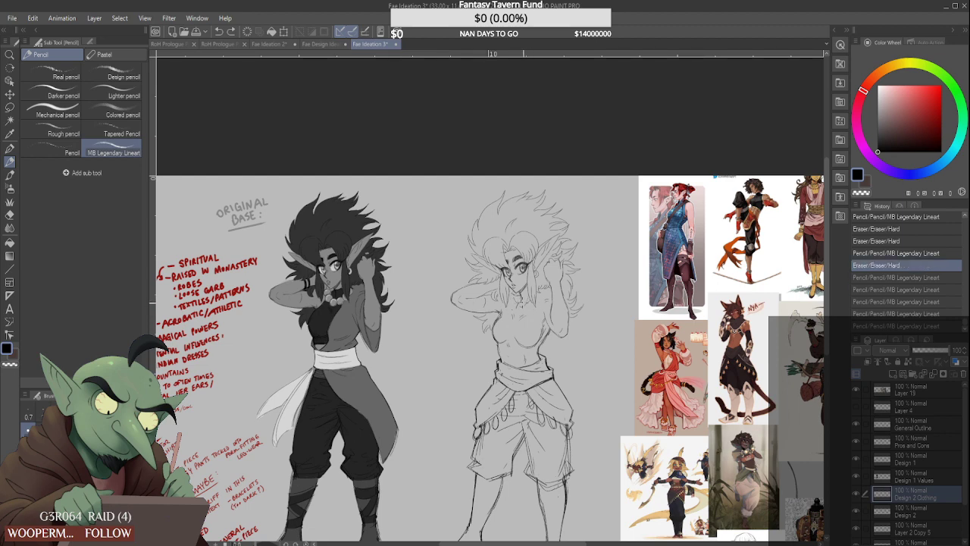
Sketch a necklace of large round beads around the second figure's neck with the MB Legendary Lineart pencil
drag(523, 303, 524, 304)
mouse_move(530, 310)
mouse_down()
mouse_move(512, 302)
mouse_move(520, 288)
mouse_move(529, 303)
mouse_up()
scroll(531, 300, up, 3)
mouse_move(528, 279)
mouse_down()
mouse_move(536, 294)
mouse_move(534, 284)
mouse_move(526, 305)
mouse_move(538, 285)
mouse_move(527, 305)
mouse_move(529, 286)
mouse_move(534, 304)
mouse_move(510, 325)
mouse_move(478, 333)
mouse_move(490, 306)
mouse_move(483, 292)
mouse_move(489, 323)
mouse_move(479, 319)
mouse_up()
scroll(523, 295, down, 1)
scroll(497, 302, up, 2)
scroll(477, 310, down, 4)
scroll(468, 307, up, 3)
scroll(476, 320, down, 1)
scroll(476, 320, up, 1)
scroll(479, 319, down, 4)
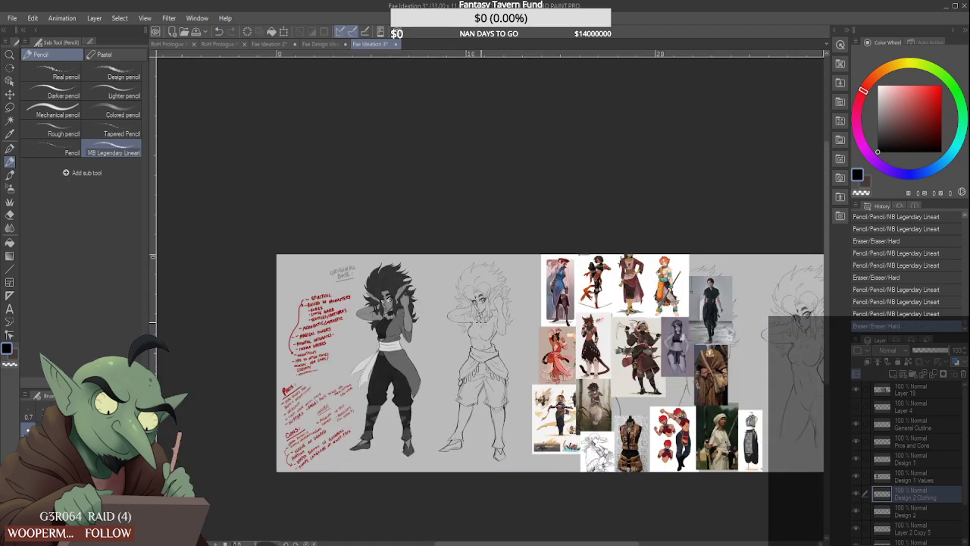
Examine the reference outfits and compare them with the second figure's clothing sketch and the original base
scroll(479, 319, up, 2)
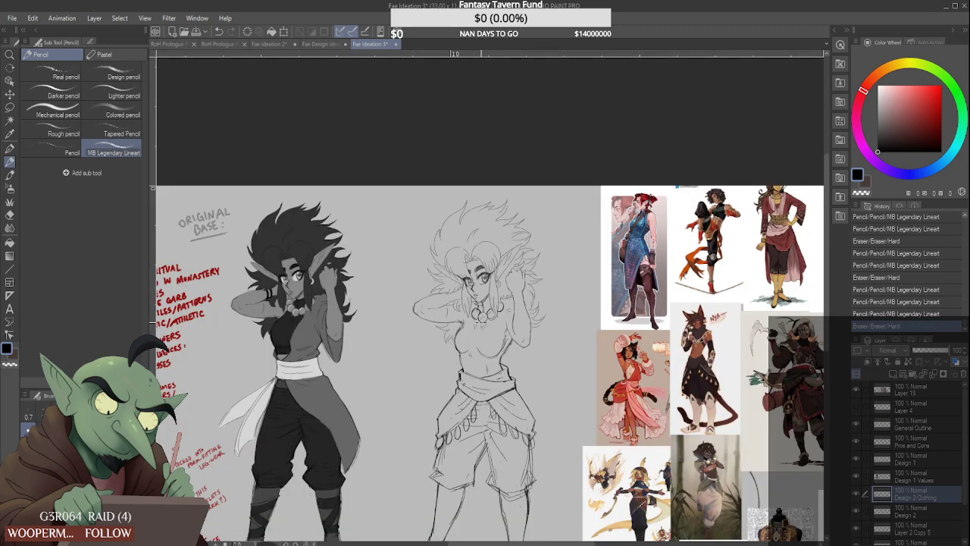
scroll(800, 453, down, 2)
scroll(805, 456, up, 5)
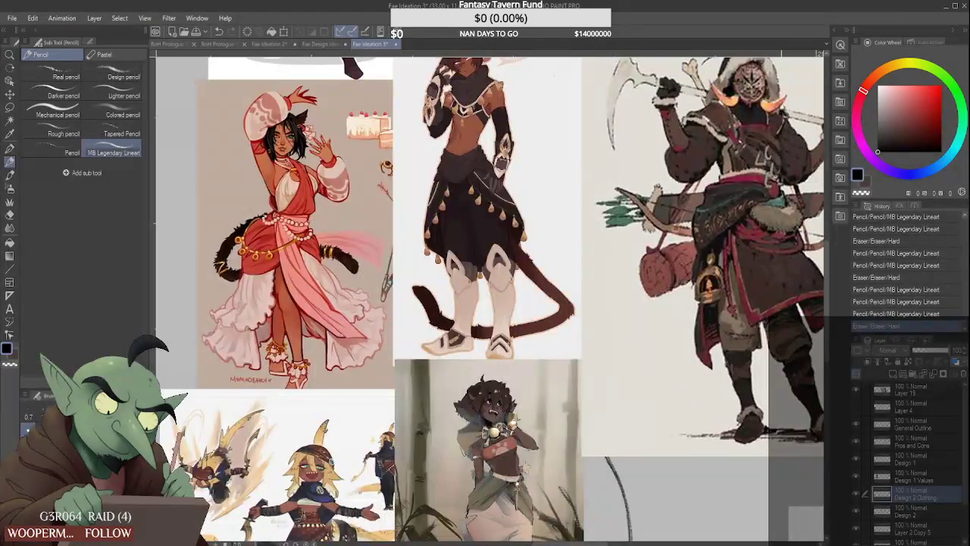
scroll(758, 440, down, 4)
scroll(758, 440, up, 3)
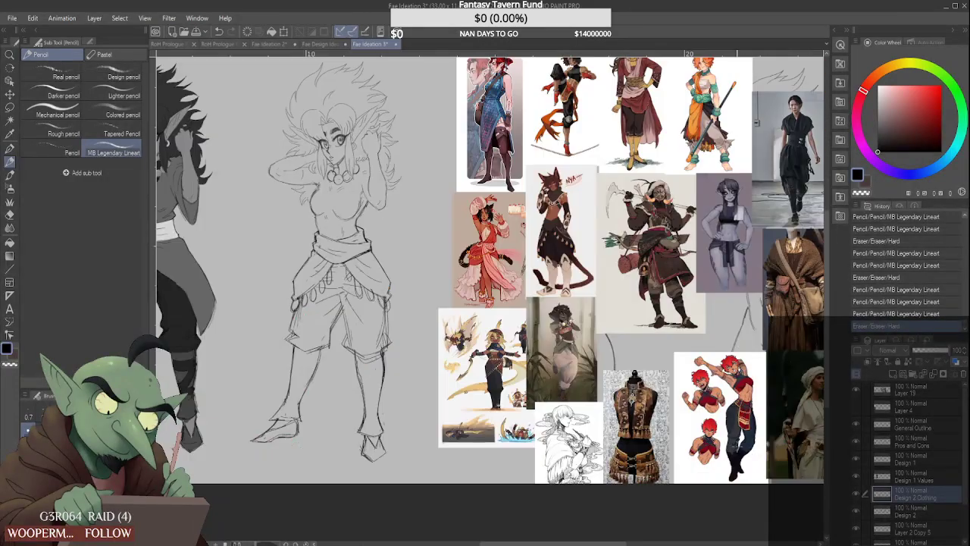
scroll(731, 458, up, 2)
scroll(716, 444, down, 5)
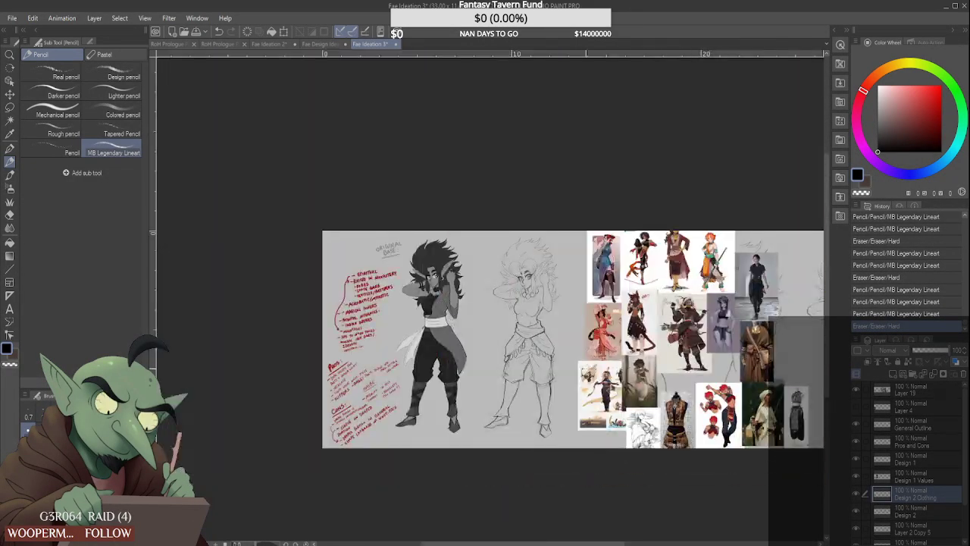
scroll(504, 402, up, 5)
scroll(498, 348, down, 3)
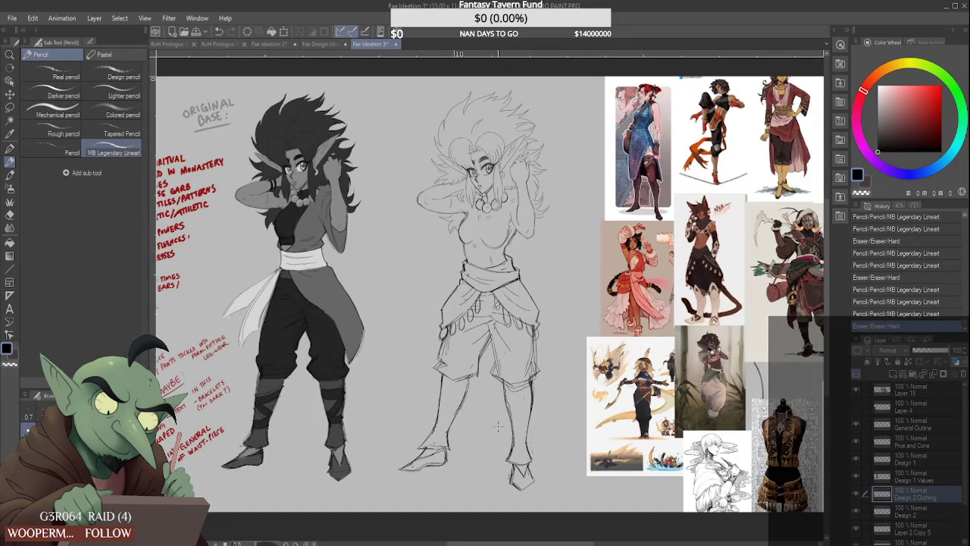
scroll(498, 428, down, 3)
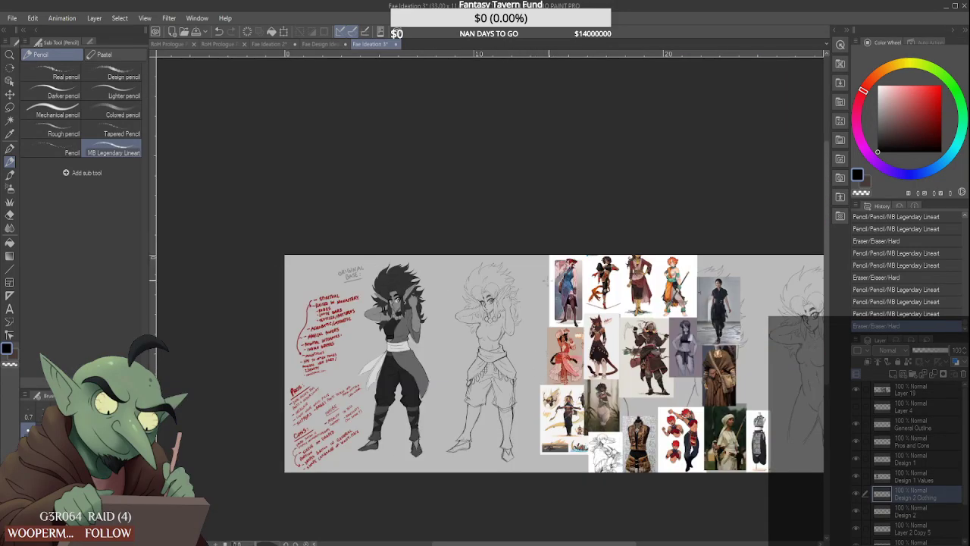
scroll(520, 296, up, 3)
scroll(558, 335, down, 3)
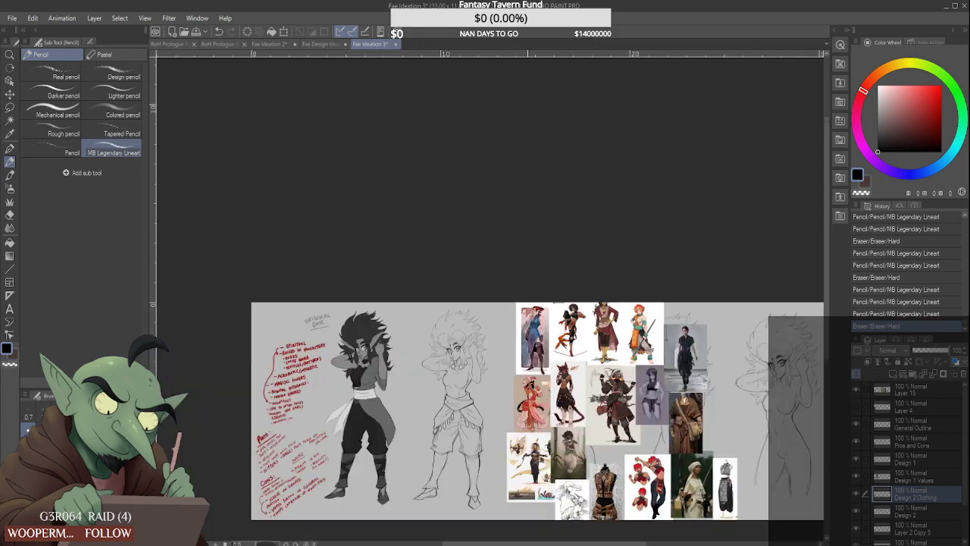
scroll(611, 360, up, 4)
scroll(374, 453, down, 5)
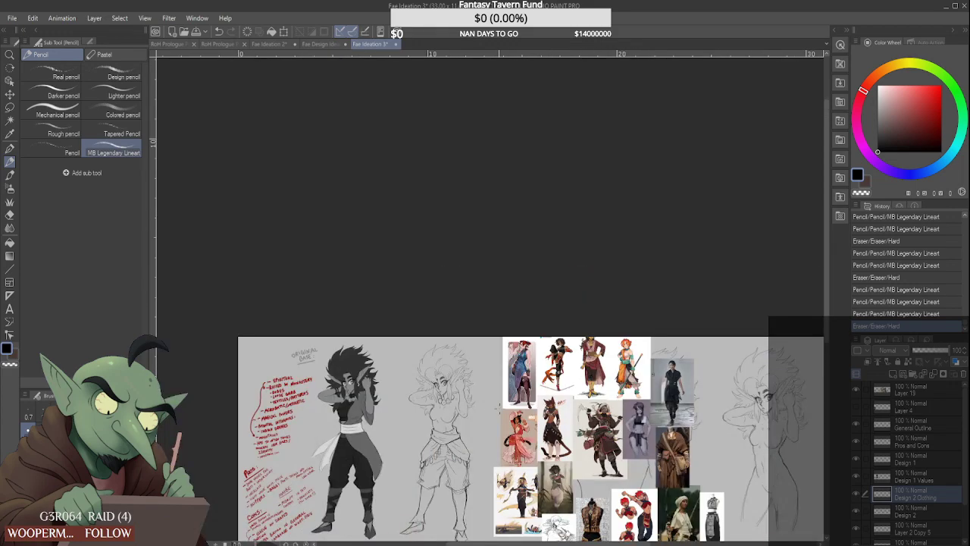
Sketch an anklet band above the second figure's sideways-pointing foot
scroll(374, 453, up, 6)
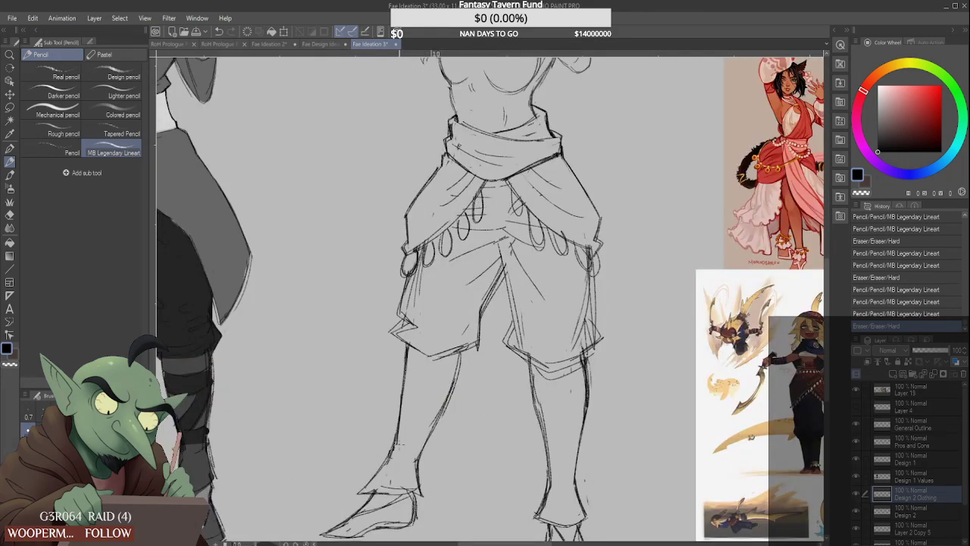
drag(392, 454, 422, 458)
drag(395, 447, 422, 458)
drag(391, 445, 385, 454)
scroll(392, 413, down, 3)
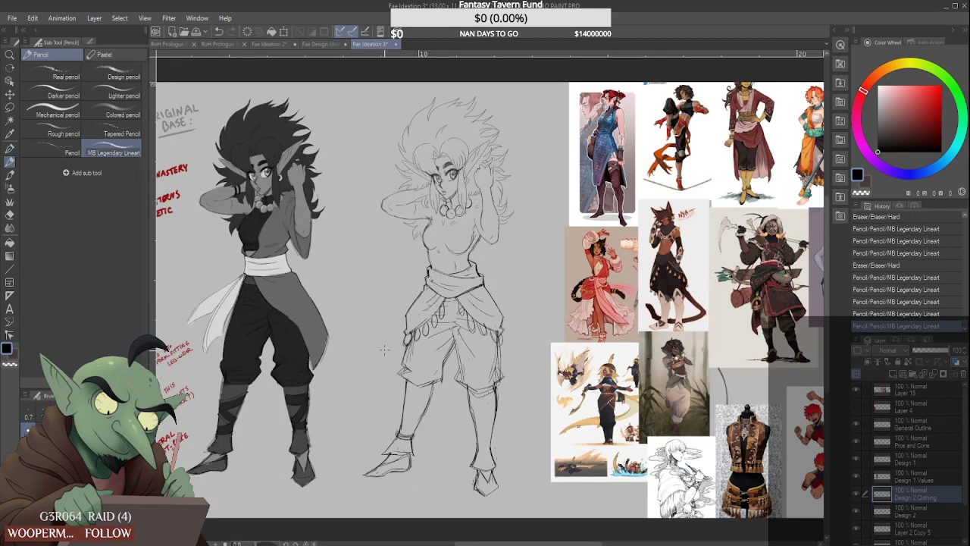
Sketch bracelet bands on the wrist of the second figure's arm that bends behind the head
scroll(508, 450, up, 2)
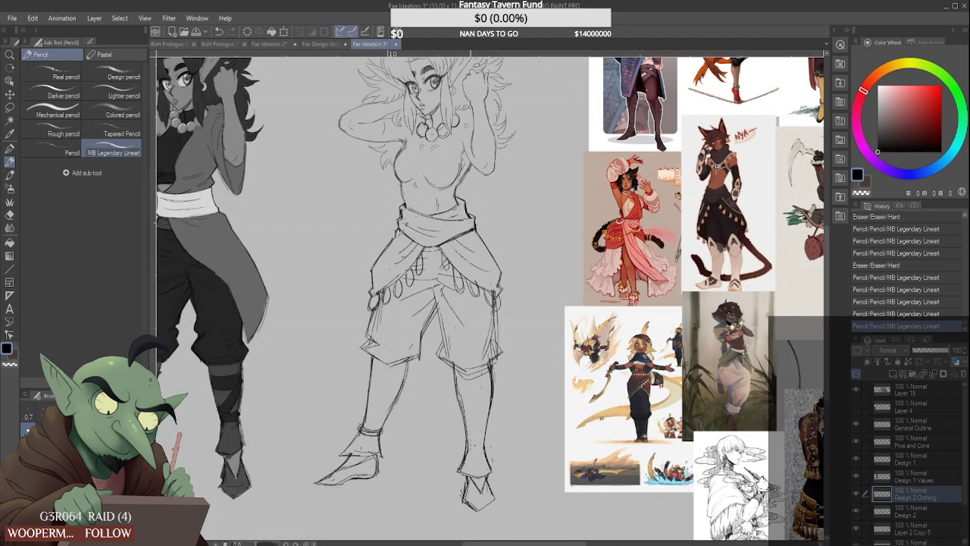
scroll(397, 104, up, 2)
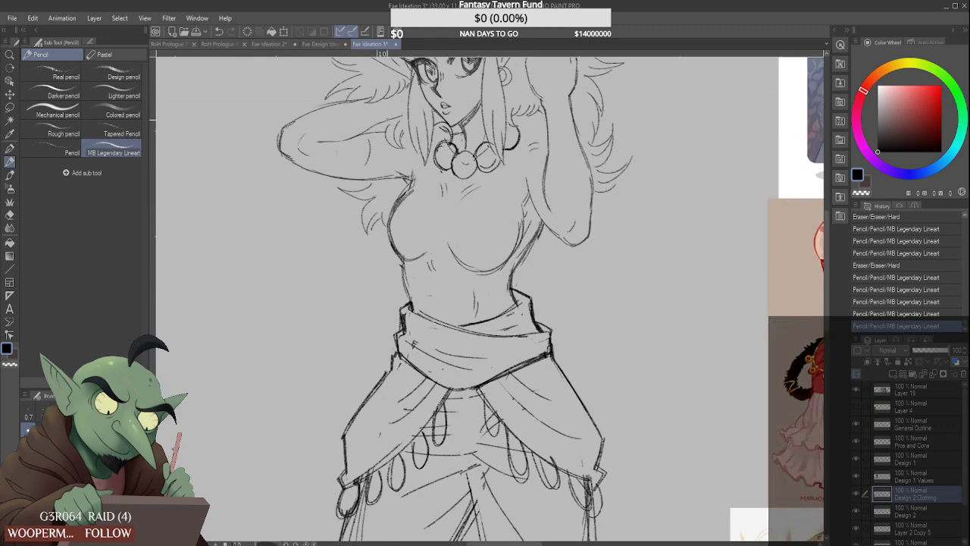
mouse_move(389, 108)
mouse_down()
mouse_move(395, 120)
mouse_move(406, 112)
mouse_up()
scroll(395, 128, down, 3)
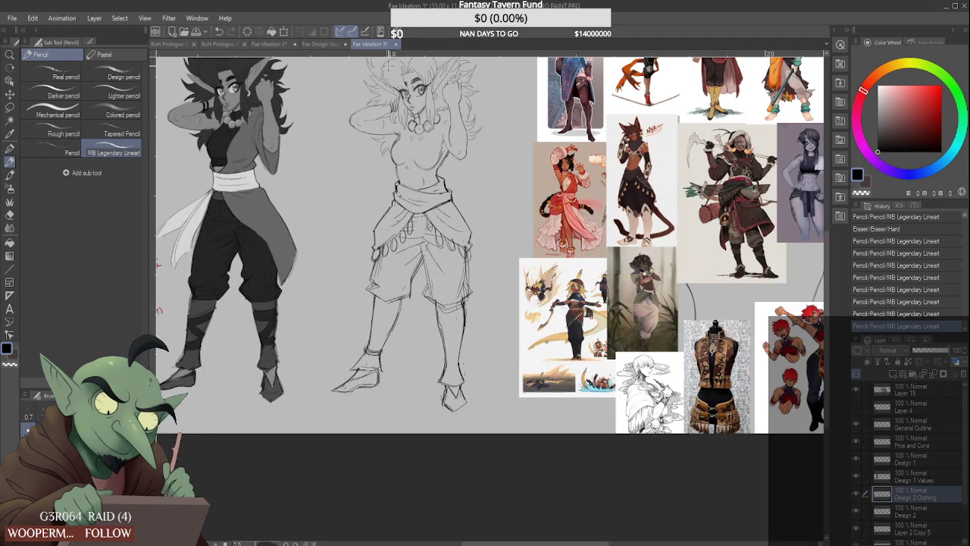
scroll(387, 131, down, 2)
Add a second ring to the anklet above the second figure's sideways-pointing foot
scroll(383, 216, up, 5)
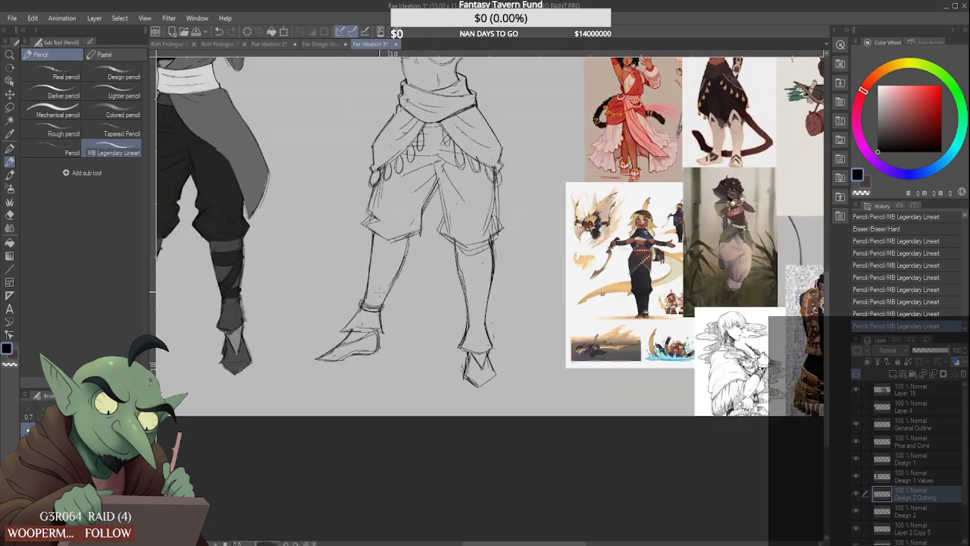
drag(349, 300, 389, 313)
drag(344, 302, 386, 316)
mouse_move(344, 298)
mouse_down()
mouse_move(387, 311)
mouse_move(351, 297)
mouse_up()
mouse_move(349, 303)
mouse_down()
mouse_move(380, 315)
mouse_move(388, 304)
mouse_move(389, 312)
mouse_move(344, 315)
mouse_move(382, 321)
mouse_move(375, 314)
mouse_up()
scroll(349, 263, down, 6)
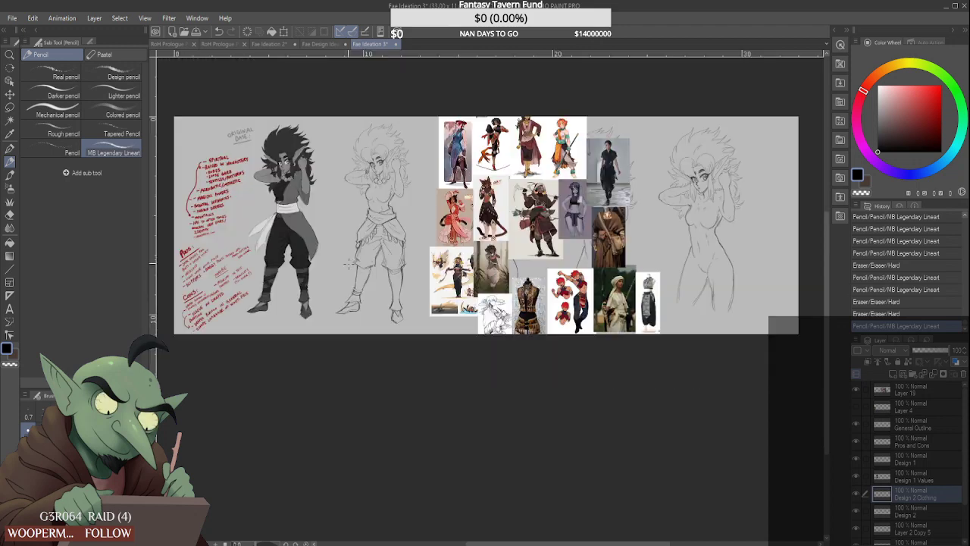
Sketch a matching double-ring anklet above the second figure's forward-facing foot
scroll(385, 288, up, 5)
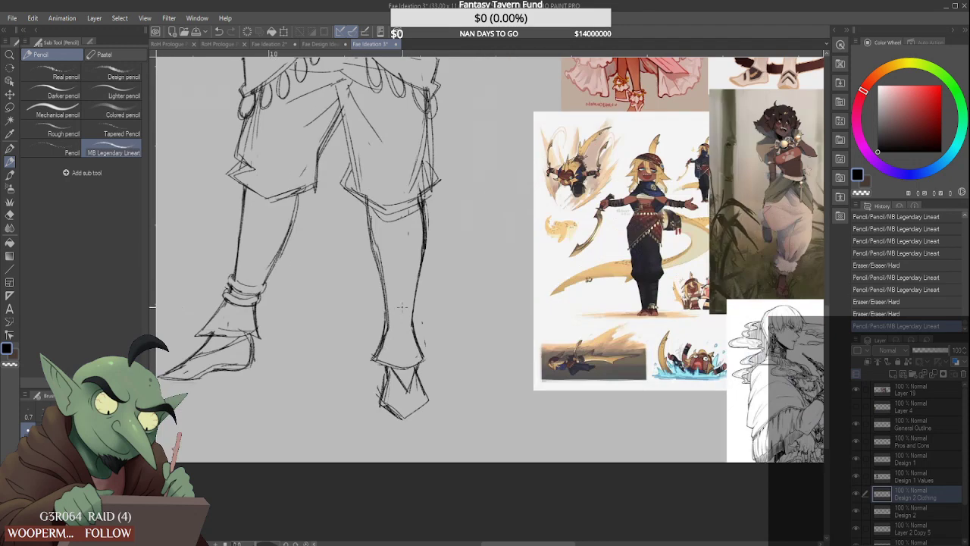
mouse_move(385, 326)
mouse_down()
mouse_move(415, 329)
mouse_move(388, 330)
mouse_move(413, 324)
mouse_move(385, 326)
mouse_move(384, 316)
mouse_up()
mouse_move(384, 310)
mouse_down()
mouse_move(413, 323)
mouse_move(388, 317)
mouse_move(427, 312)
mouse_up()
scroll(396, 309, down, 1)
scroll(396, 310, up, 2)
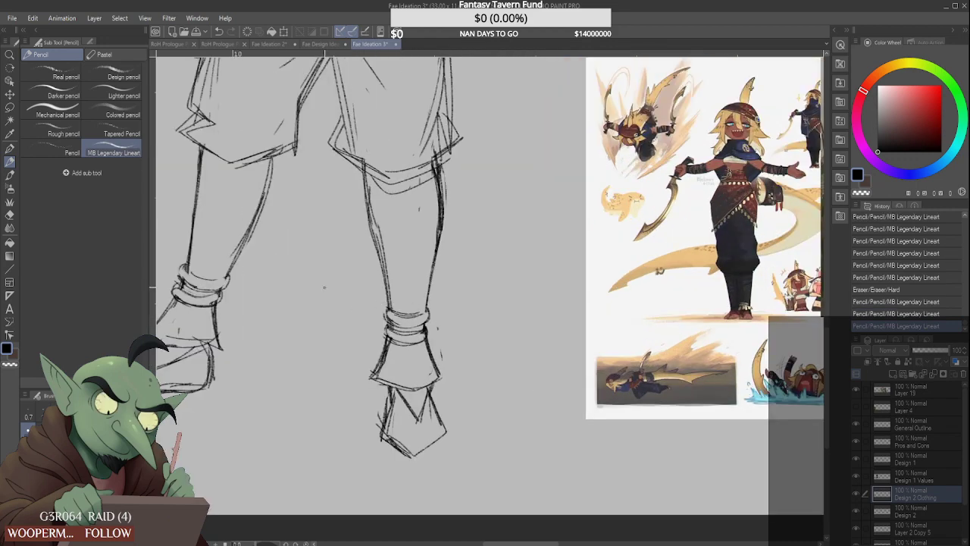
scroll(325, 287, down, 6)
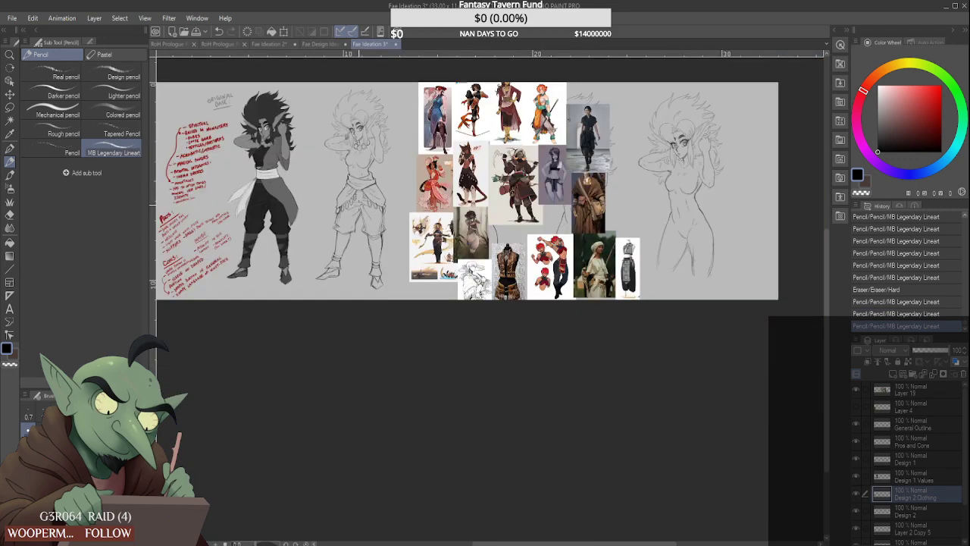
Refine the bracelet lines on the second figure's wrist behind the head
scroll(350, 148, down, 1)
scroll(350, 148, up, 3)
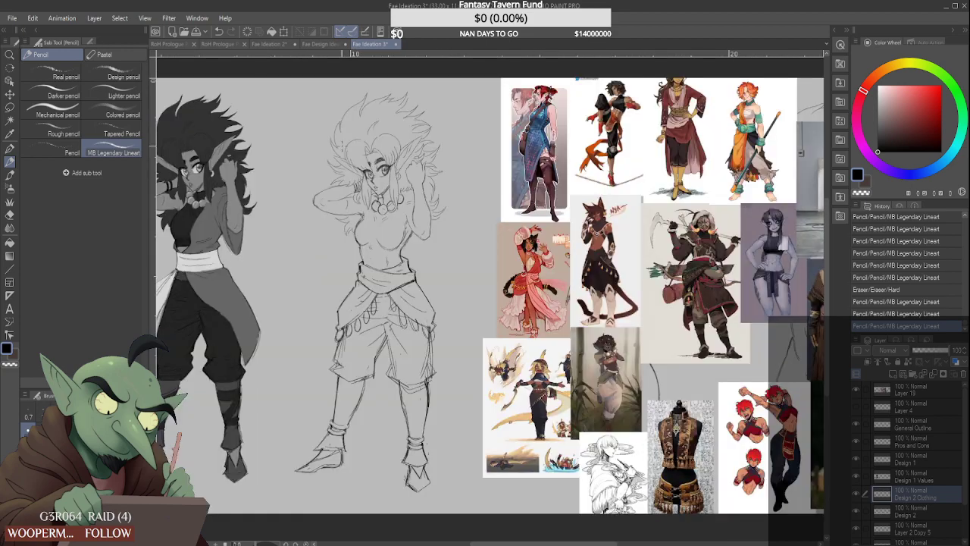
scroll(347, 186, up, 3)
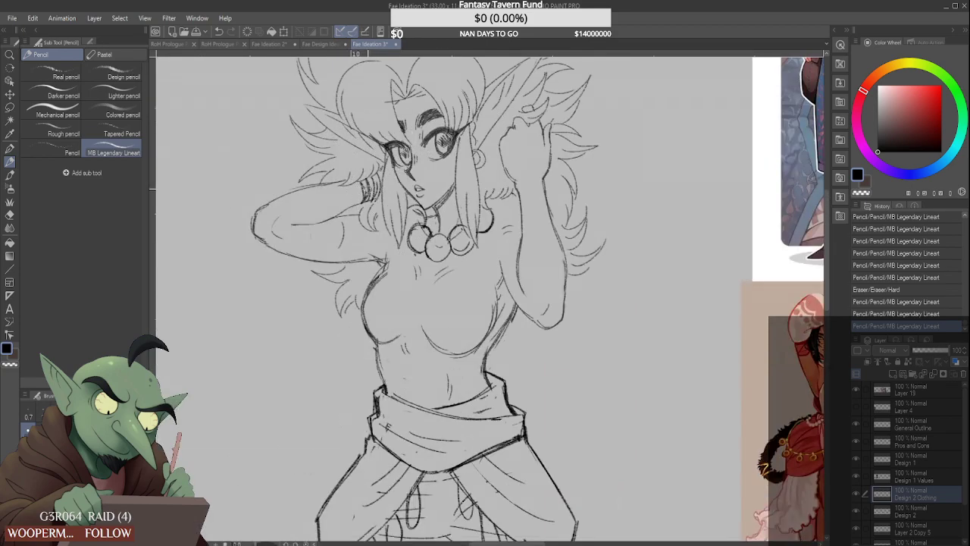
mouse_move(367, 187)
mouse_down()
mouse_move(362, 204)
mouse_move(379, 182)
mouse_move(373, 204)
mouse_move(371, 187)
mouse_up()
scroll(365, 172, down, 3)
scroll(364, 171, up, 4)
mouse_move(366, 159)
mouse_down()
mouse_move(370, 188)
mouse_move(370, 170)
mouse_up()
scroll(362, 163, down, 4)
scroll(364, 161, up, 5)
scroll(366, 167, down, 5)
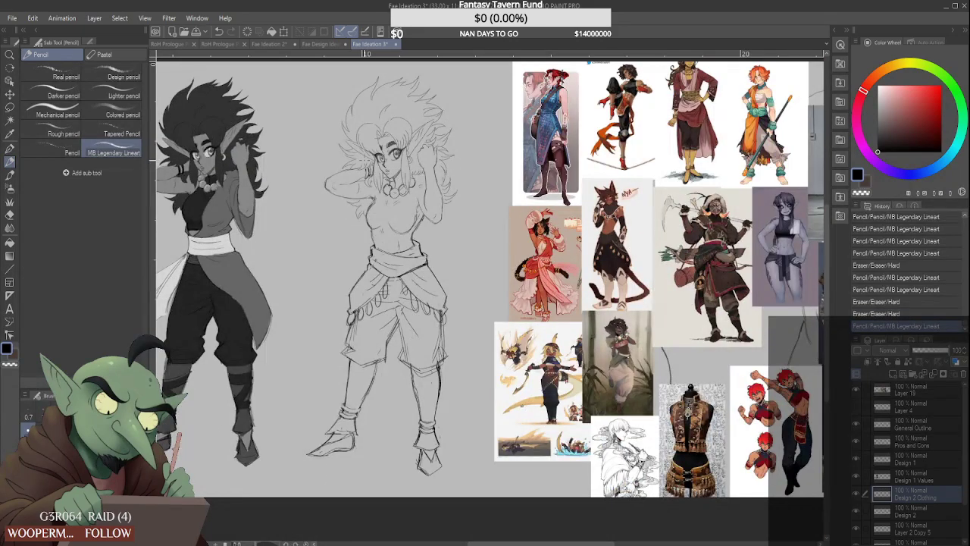
scroll(364, 162, down, 3)
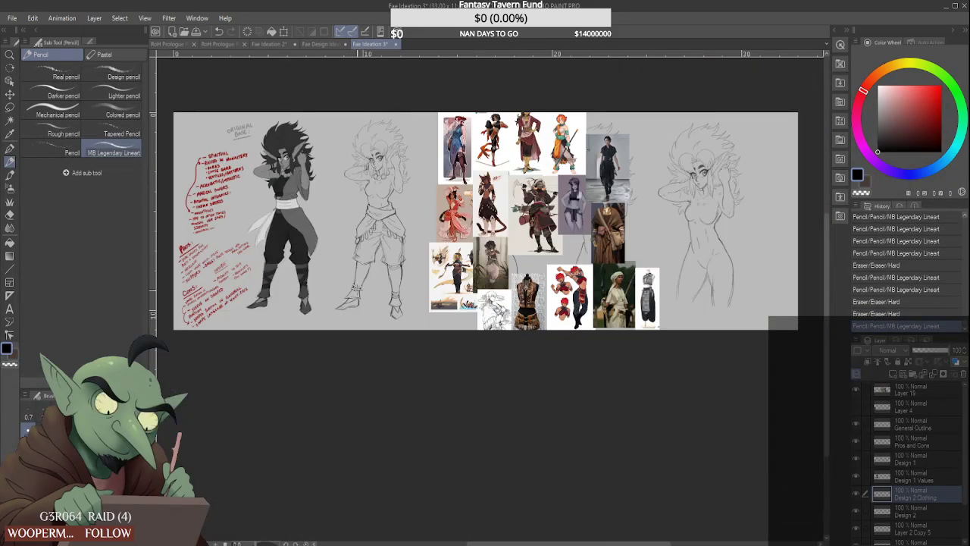
Touch up the outline of the second figure's waist wrap where its folded side edge meets the hip
scroll(415, 188, up, 8)
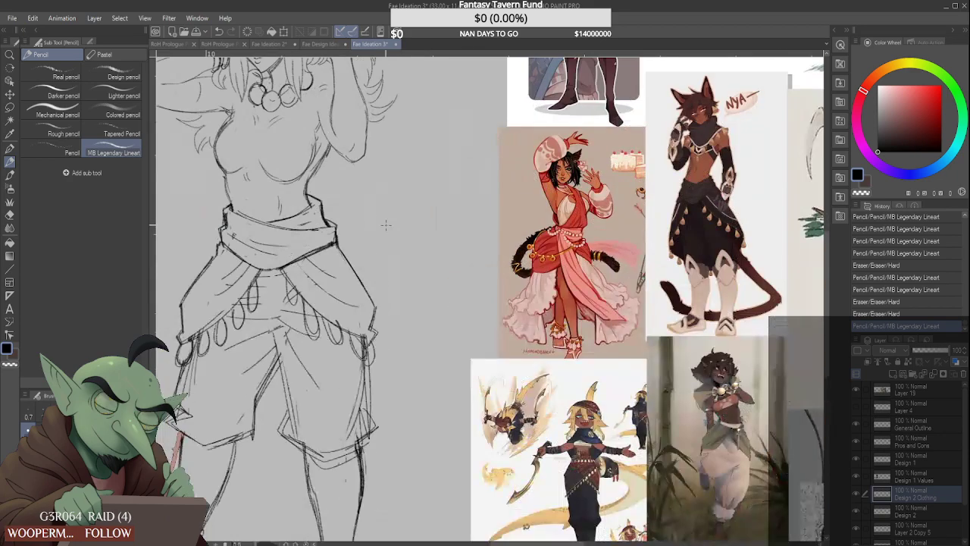
drag(329, 228, 331, 229)
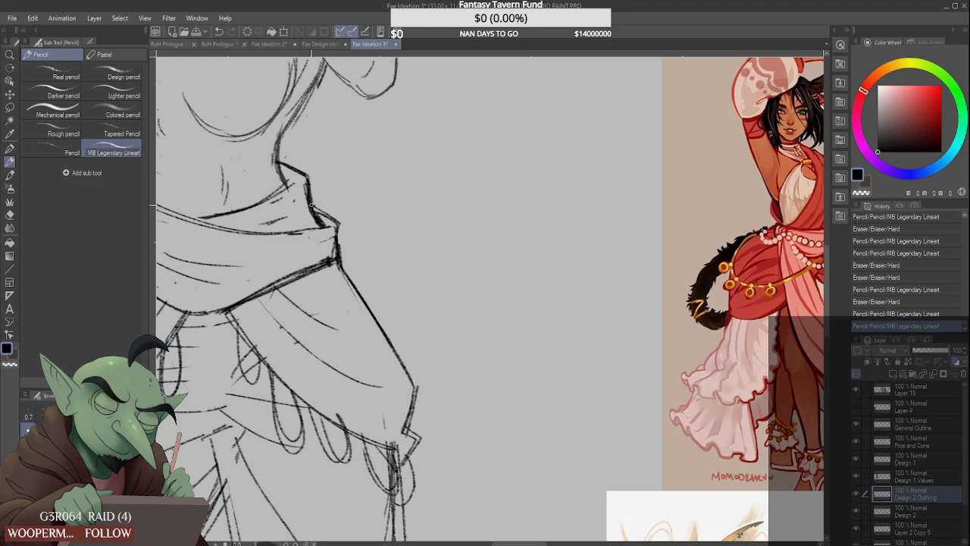
scroll(311, 205, down, 7)
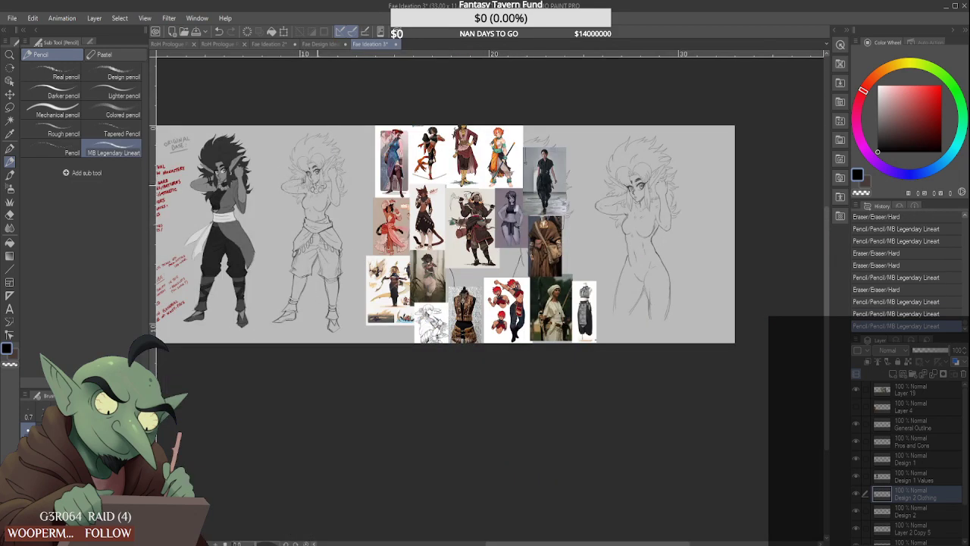
Look at the earlier outfit variations in the Fae Design Ideation document, then return to the Fae Ideation 3 canvas
scroll(316, 189, up, 5)
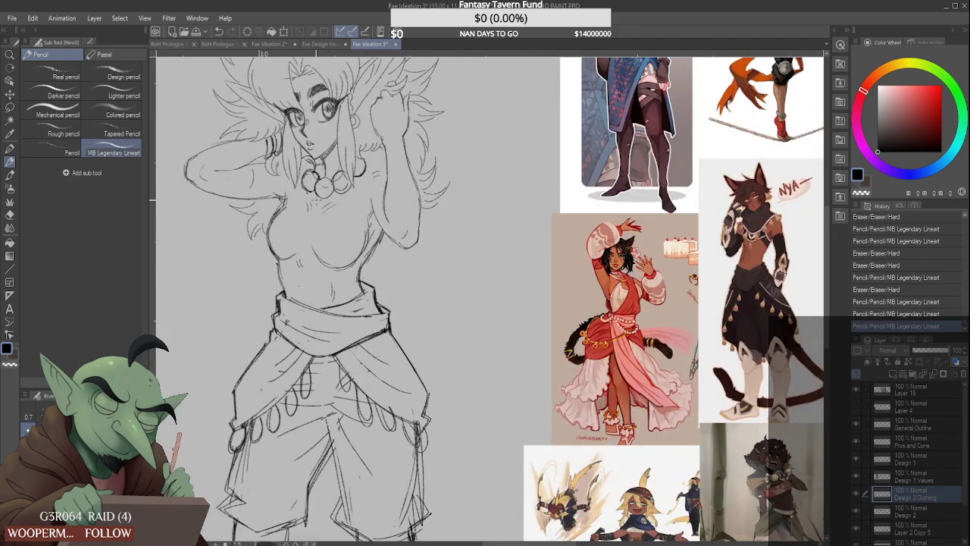
click(318, 43)
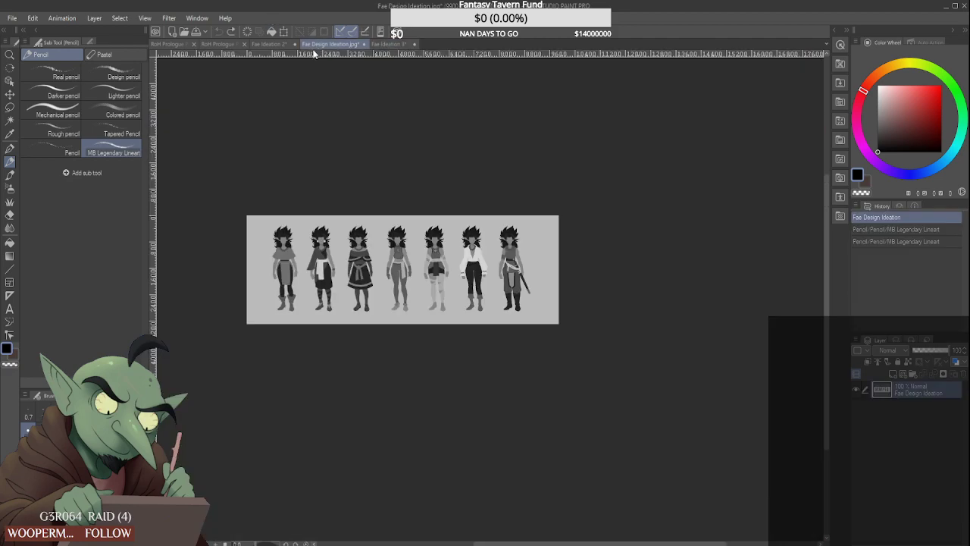
click(386, 44)
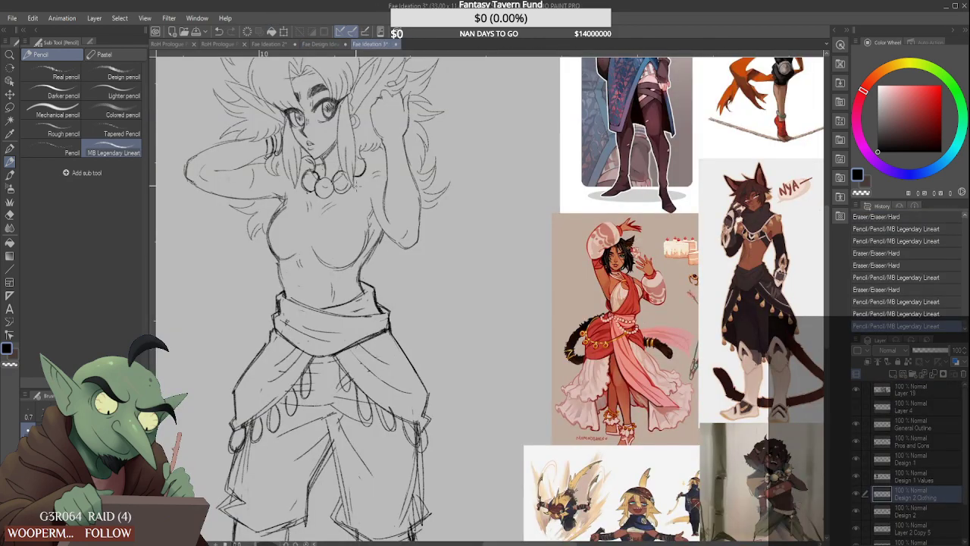
Sketch the dipped neckline of a sleeveless top beneath the second figure's bead necklace
mouse_move(310, 190)
mouse_down()
mouse_move(319, 213)
mouse_move(348, 183)
mouse_move(285, 203)
mouse_move(292, 193)
mouse_up()
mouse_move(305, 157)
mouse_down()
mouse_move(284, 204)
mouse_move(307, 158)
mouse_move(315, 182)
mouse_move(335, 168)
mouse_move(385, 189)
mouse_up()
scroll(307, 158, down, 2)
scroll(303, 193, up, 3)
scroll(332, 166, down, 2)
scroll(374, 174, up, 2)
Sketch the sleeveless top's shoulder strap and armhole on the side of the raised arm, and tidy the neckline
drag(378, 170, 390, 223)
drag(389, 190, 402, 220)
drag(410, 215, 395, 220)
mouse_move(378, 155)
mouse_down()
mouse_move(389, 203)
mouse_move(378, 168)
mouse_move(363, 193)
mouse_move(379, 183)
mouse_move(355, 193)
mouse_move(383, 174)
mouse_up()
scroll(376, 165, down, 5)
scroll(367, 164, up, 5)
drag(356, 193, 386, 171)
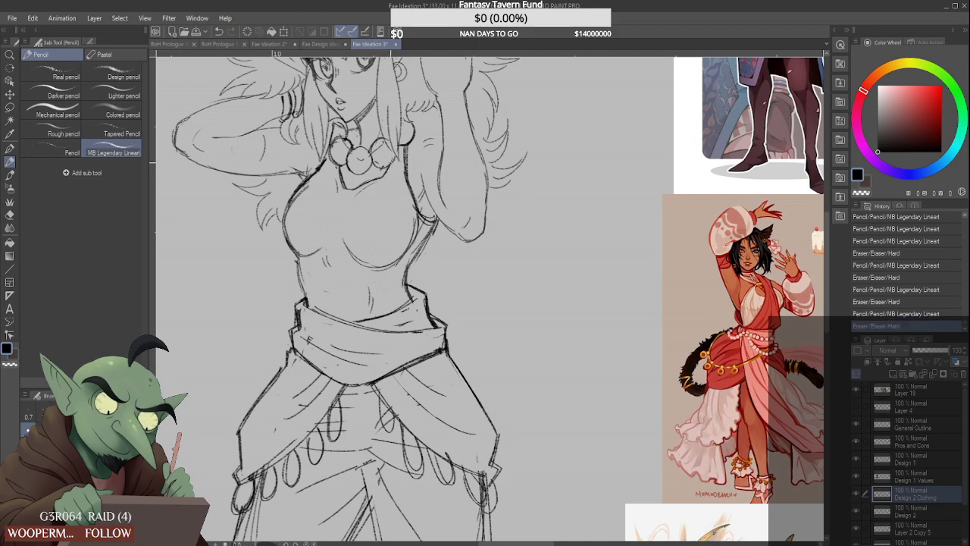
Sketch the cropped top's curved hem across the second figure's midriff above the waist wrap
scroll(386, 158, down, 1)
scroll(387, 150, down, 2)
scroll(365, 185, up, 2)
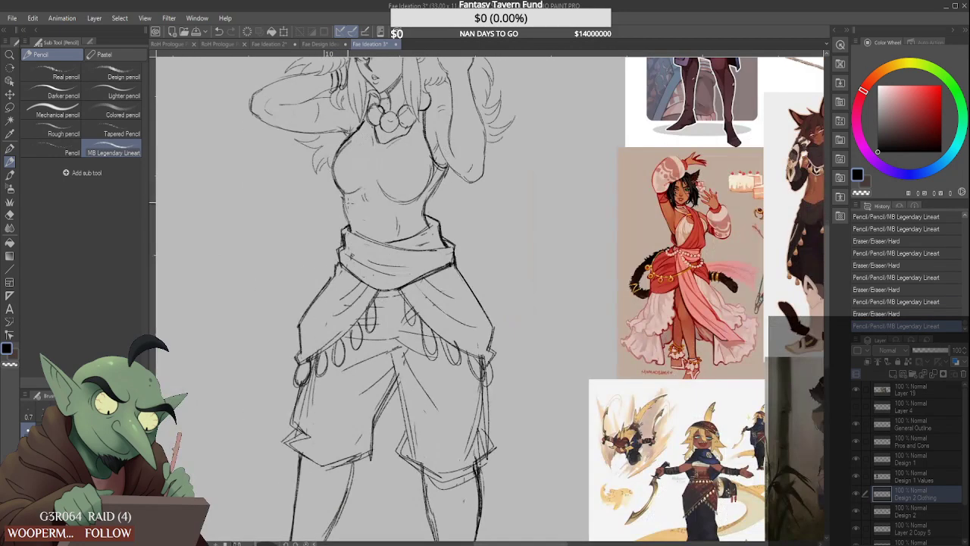
mouse_move(344, 199)
mouse_down()
mouse_move(389, 217)
mouse_move(427, 200)
mouse_move(422, 213)
mouse_move(429, 198)
mouse_up()
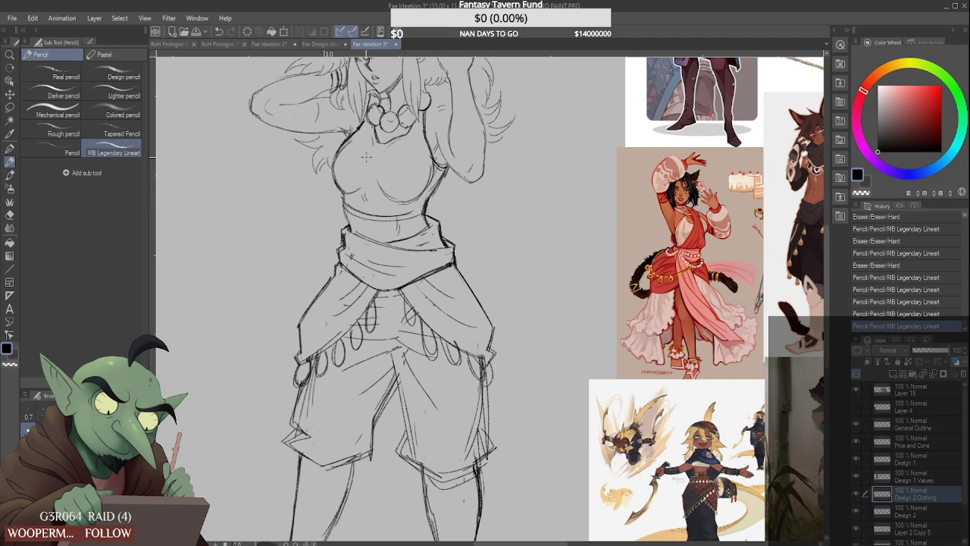
scroll(366, 157, down, 2)
scroll(356, 182, up, 3)
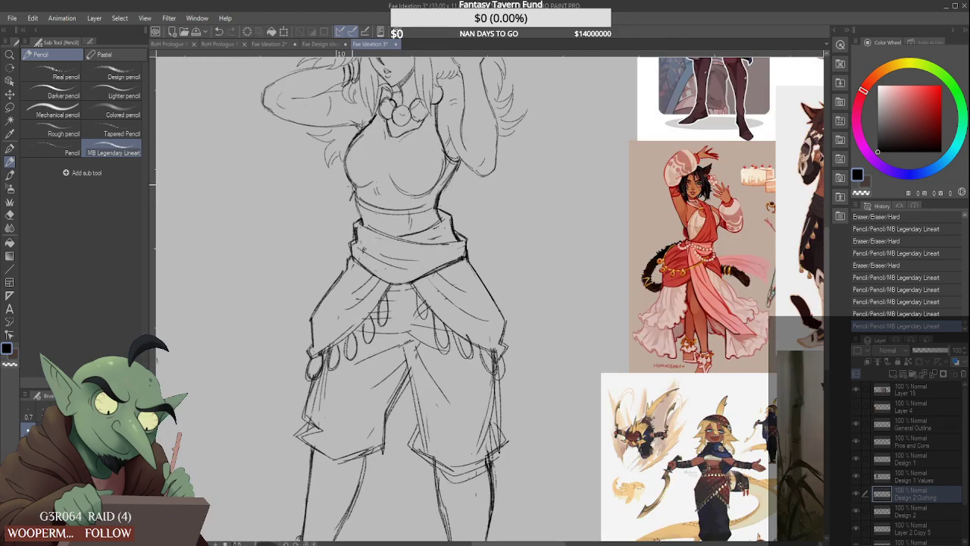
Draw the cropped top's loose side edge below the bust so it flares out and meets the hem
mouse_move(355, 196)
mouse_down()
mouse_move(346, 172)
mouse_move(357, 203)
mouse_up()
scroll(369, 179, down, 3)
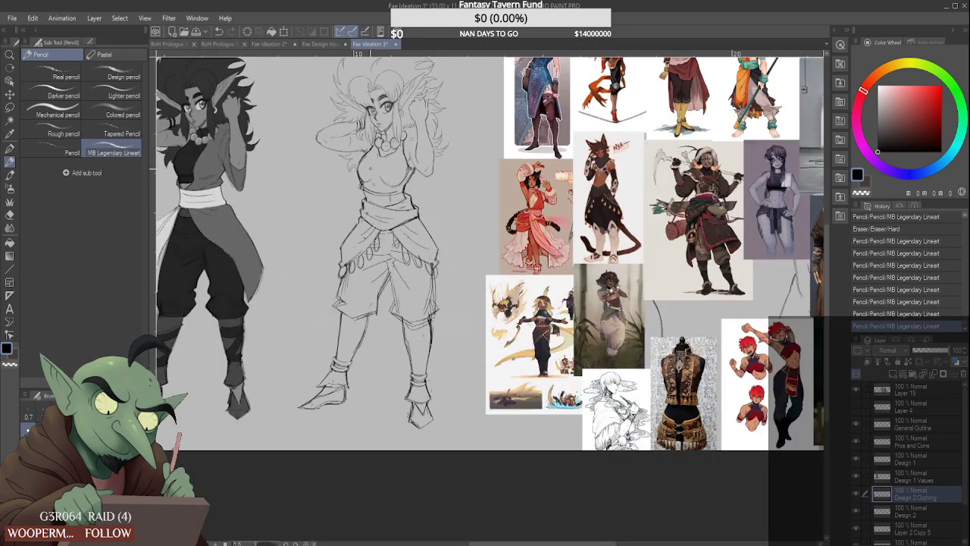
scroll(368, 182, up, 3)
mouse_move(355, 195)
mouse_down()
mouse_move(377, 190)
mouse_move(358, 198)
mouse_move(363, 206)
mouse_move(354, 199)
mouse_move(374, 207)
mouse_up()
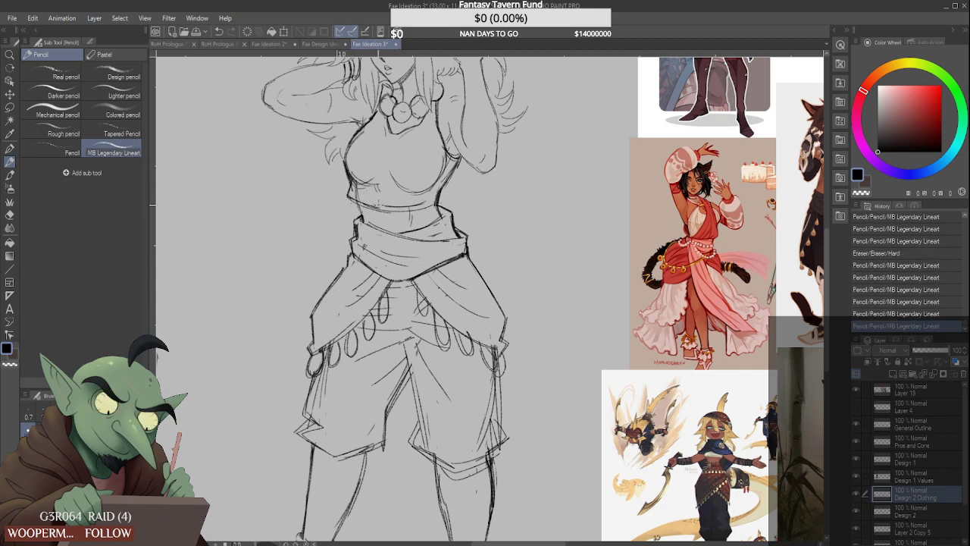
scroll(372, 199, down, 3)
scroll(360, 182, up, 2)
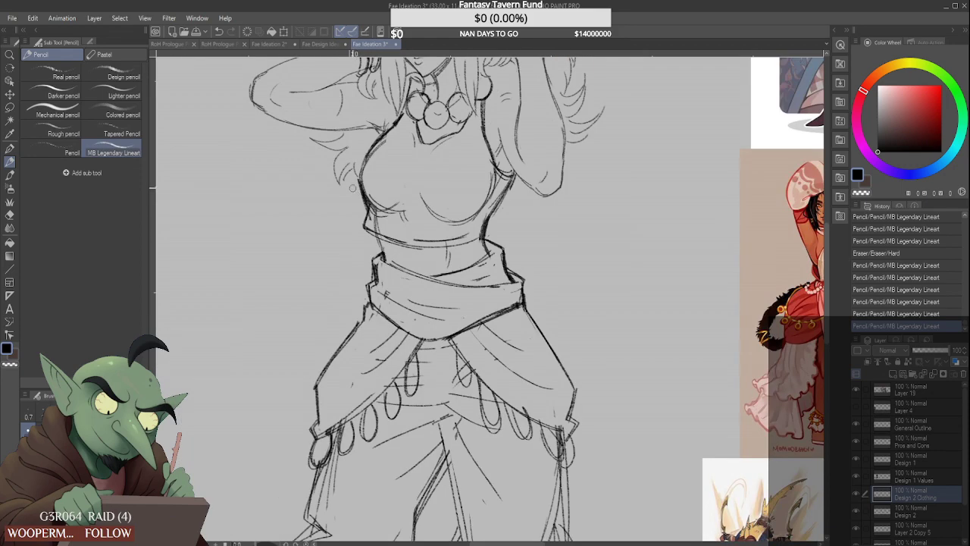
Clean up the flared hem corner and darken the top's opposite side edge at the waist
drag(369, 214, 364, 228)
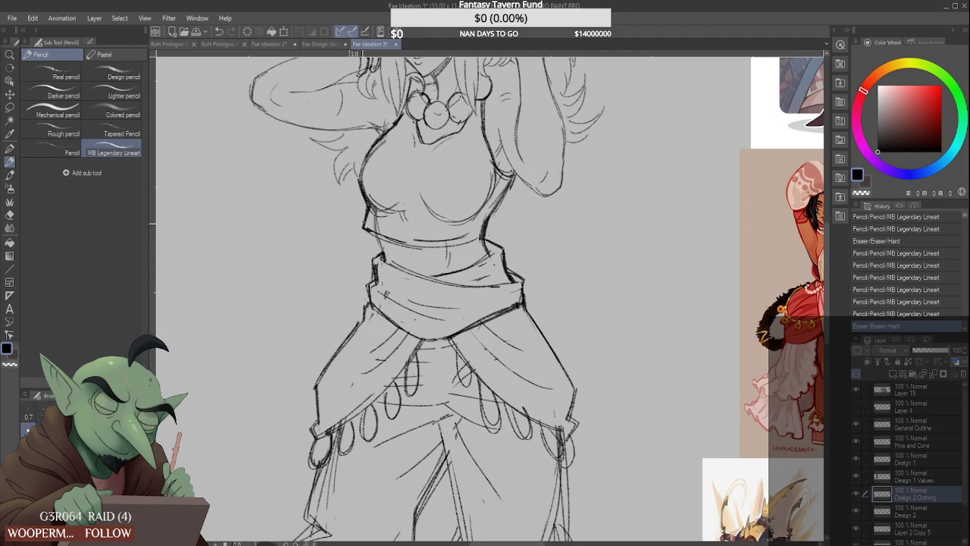
scroll(365, 224, down, 2)
scroll(403, 228, up, 2)
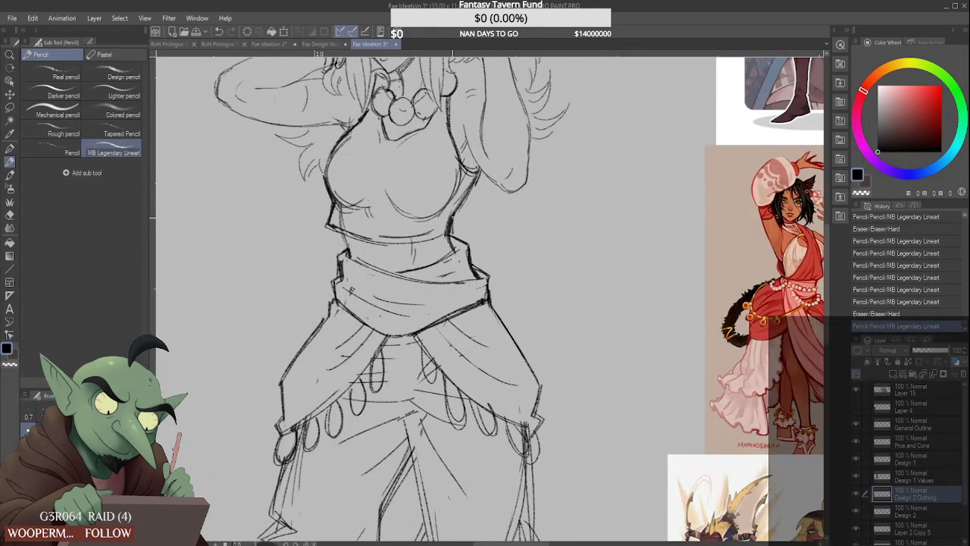
drag(439, 242, 449, 248)
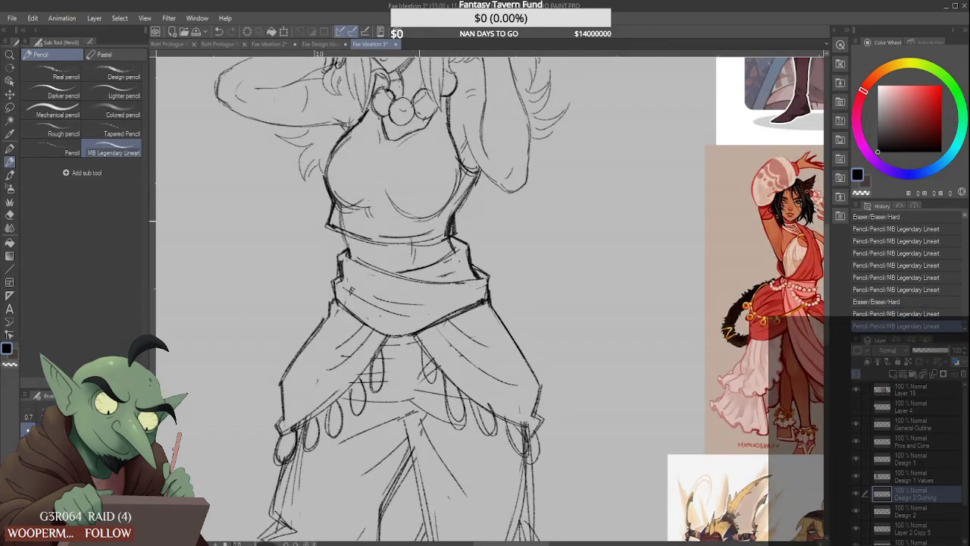
scroll(429, 216, down, 3)
scroll(387, 220, up, 3)
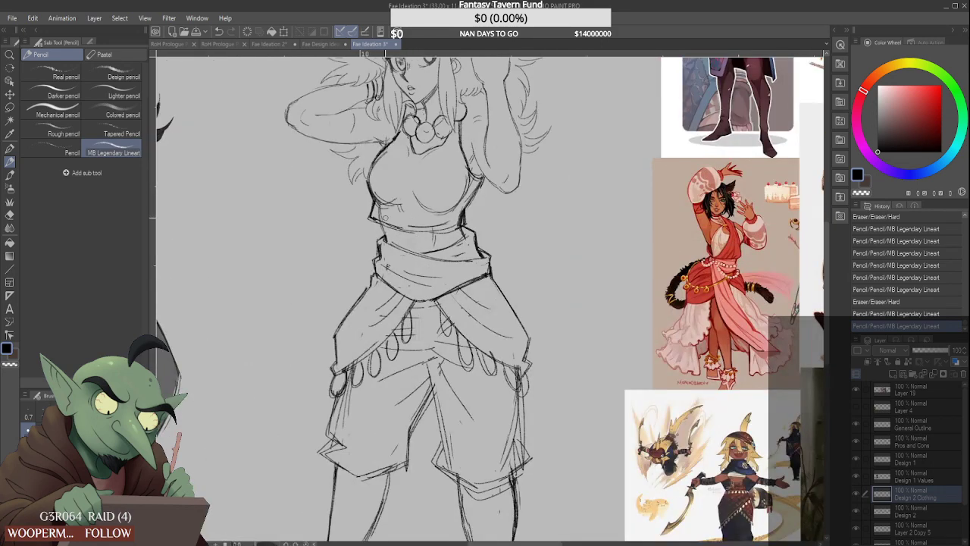
Erase the cropped top's rough hem line and redraw it as a cleaner curve across the midriff
drag(448, 232, 437, 224)
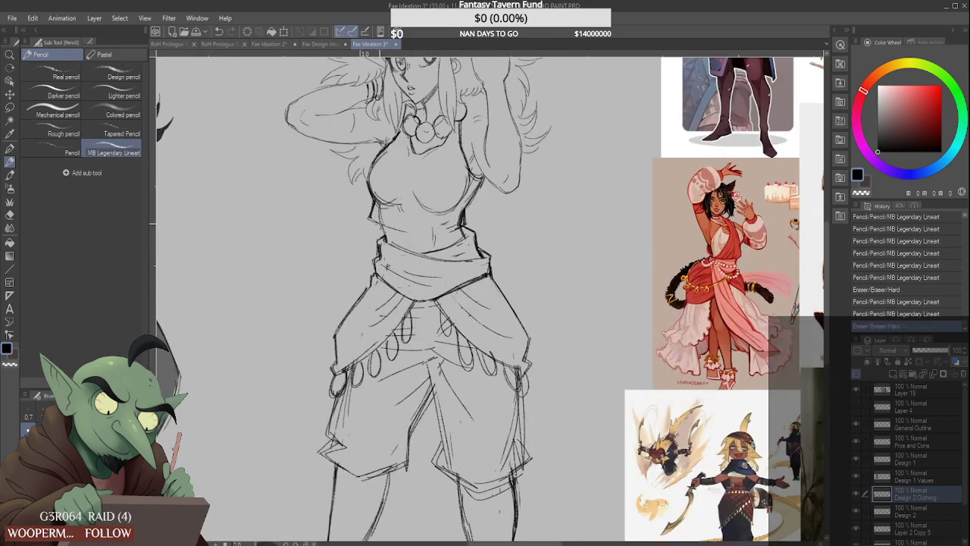
mouse_move(375, 220)
mouse_down()
mouse_move(423, 237)
mouse_move(386, 229)
mouse_up()
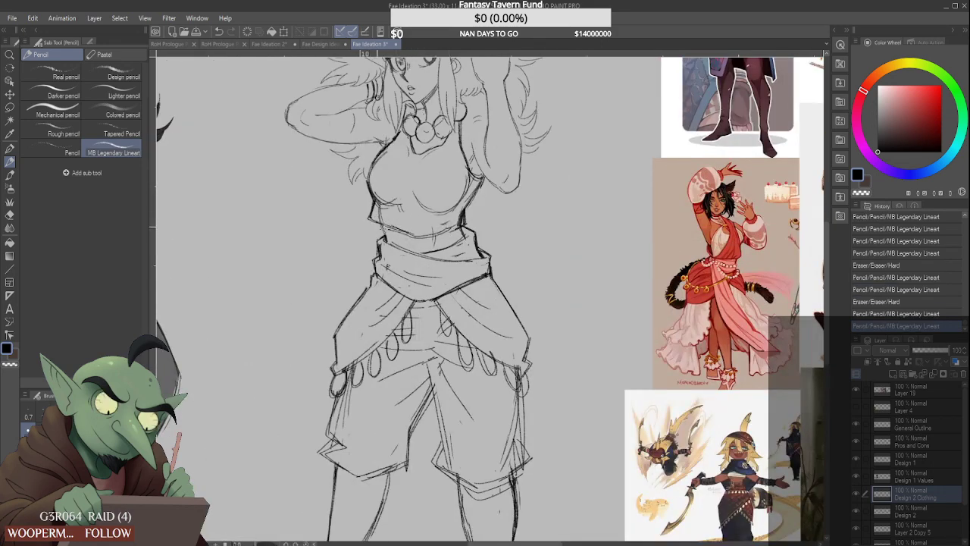
mouse_move(456, 224)
mouse_down()
mouse_move(423, 237)
mouse_move(438, 206)
mouse_up()
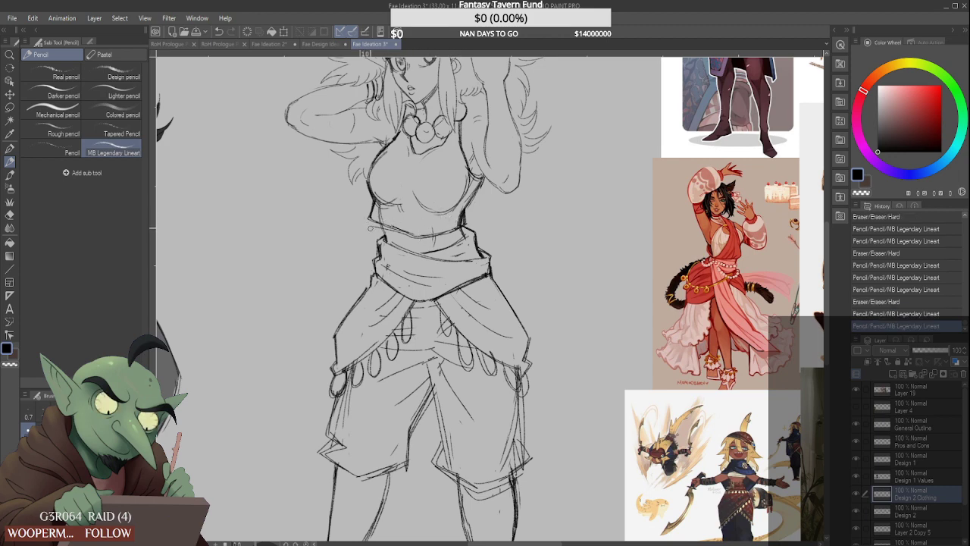
drag(370, 227, 371, 229)
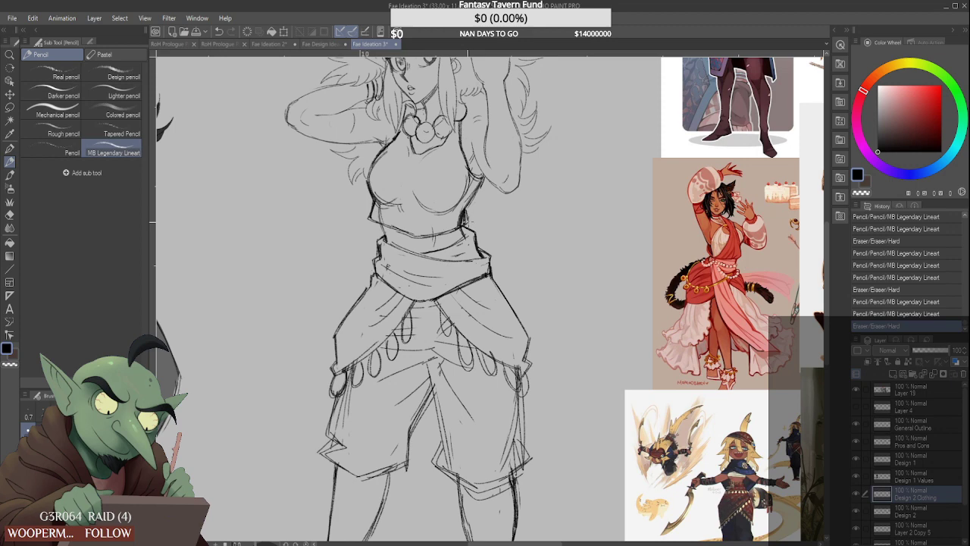
Sketch the top's loose side edge and pointed hem corner below the armhole on the raised-arm side
mouse_move(468, 222)
mouse_down()
mouse_move(467, 213)
mouse_move(468, 222)
mouse_up()
drag(472, 179, 468, 184)
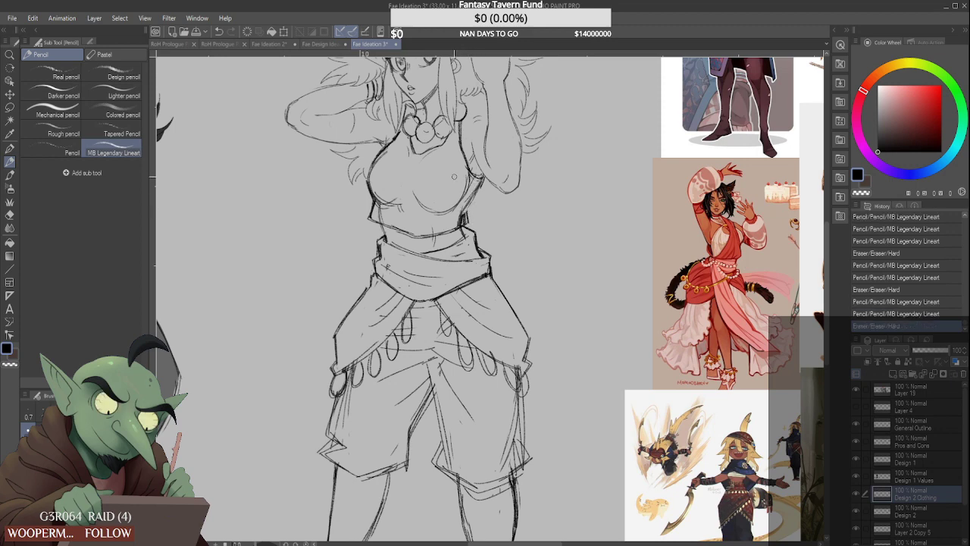
scroll(477, 199, up, 2)
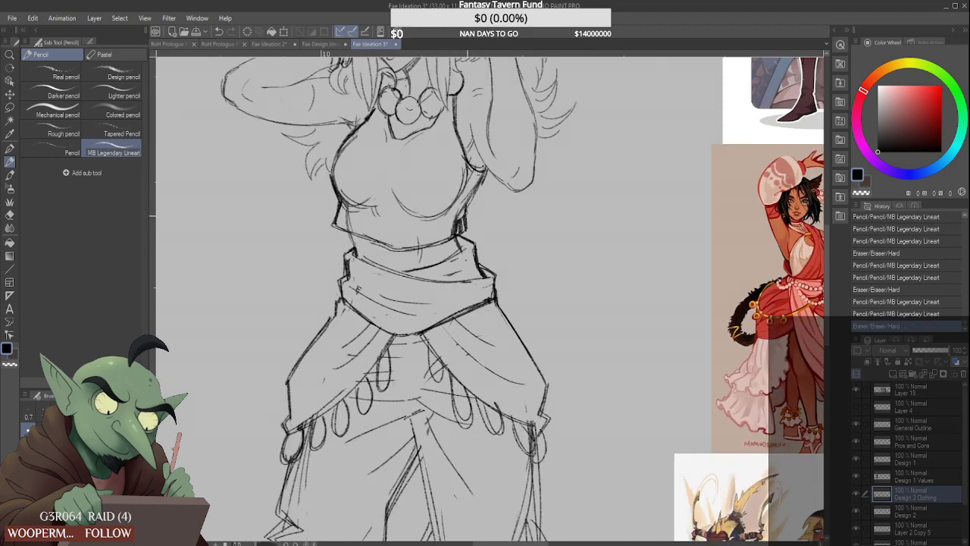
drag(468, 217, 467, 229)
drag(483, 175, 452, 226)
scroll(472, 193, down, 3)
scroll(472, 193, up, 2)
scroll(464, 184, down, 3)
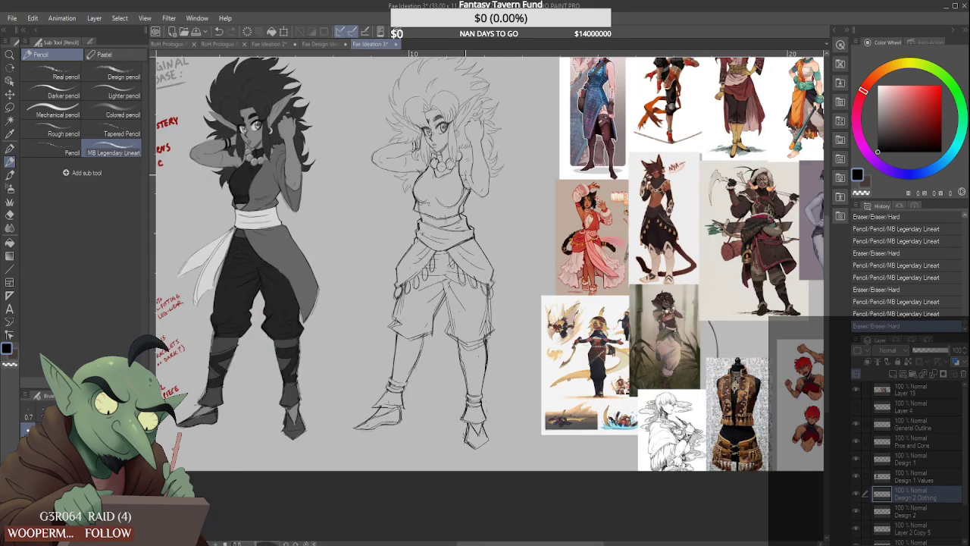
Sketch fabric folds beneath the bust of the cropped top and rework the bust contour lines
scroll(421, 208, up, 3)
mouse_move(429, 215)
mouse_down()
mouse_move(443, 219)
mouse_move(470, 200)
mouse_up()
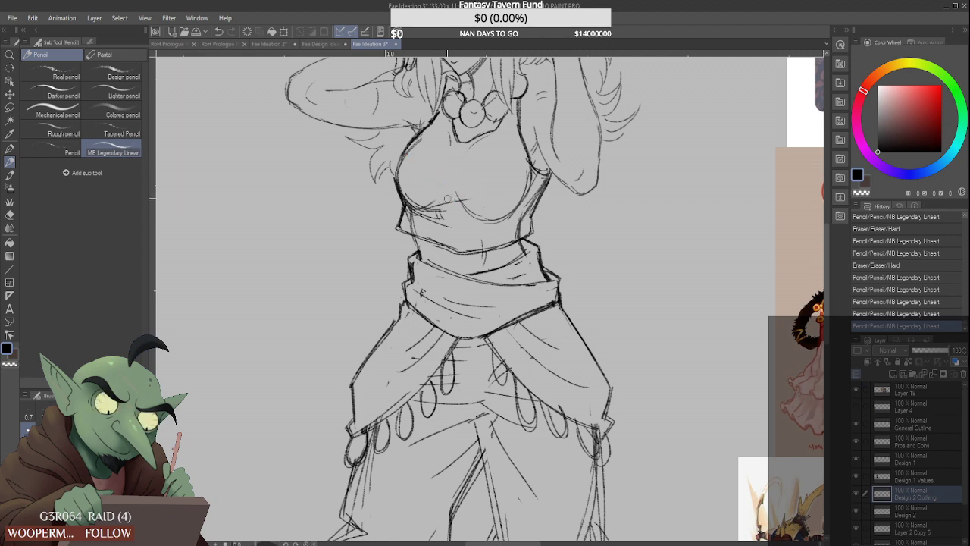
mouse_move(440, 202)
mouse_down()
mouse_move(429, 208)
mouse_move(460, 216)
mouse_move(513, 205)
mouse_move(493, 221)
mouse_up()
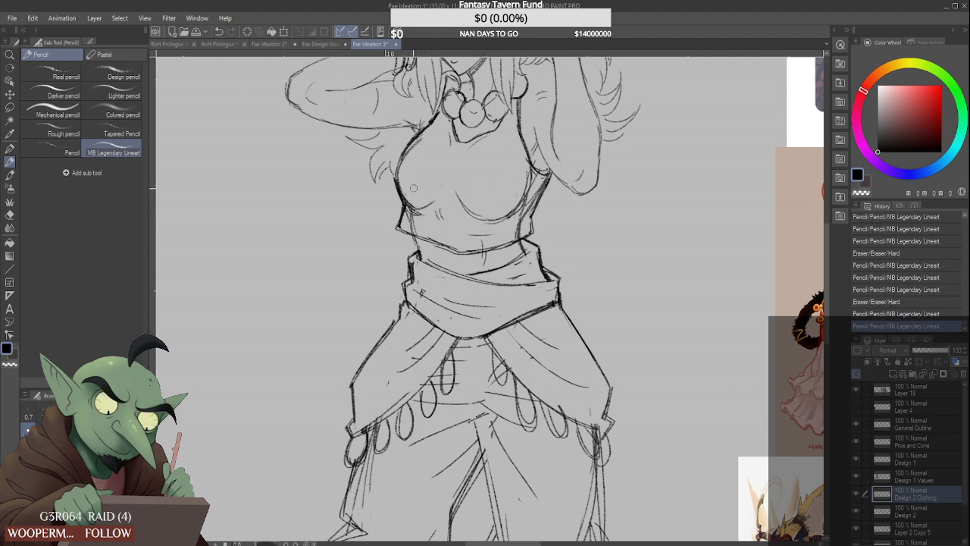
Try further fold strokes across the chest of the cropped top and undo the last four strokes
mouse_move(432, 201)
mouse_down()
mouse_move(439, 216)
mouse_move(426, 213)
mouse_move(457, 202)
mouse_up()
mouse_move(437, 163)
mouse_down()
mouse_move(457, 178)
mouse_move(484, 157)
mouse_move(455, 161)
mouse_move(489, 172)
mouse_move(454, 175)
mouse_move(460, 161)
mouse_up()
key(ctrl+z)
key(ctrl+z)
key(ctrl+z)
key(ctrl+z)
Refine the fabric folds across the chest of the cropped top, erasing excess line while comparing it with the original base
scroll(455, 148, down, 2)
scroll(460, 148, down, 1)
scroll(465, 147, up, 1)
scroll(462, 146, up, 1)
scroll(456, 122, down, 2)
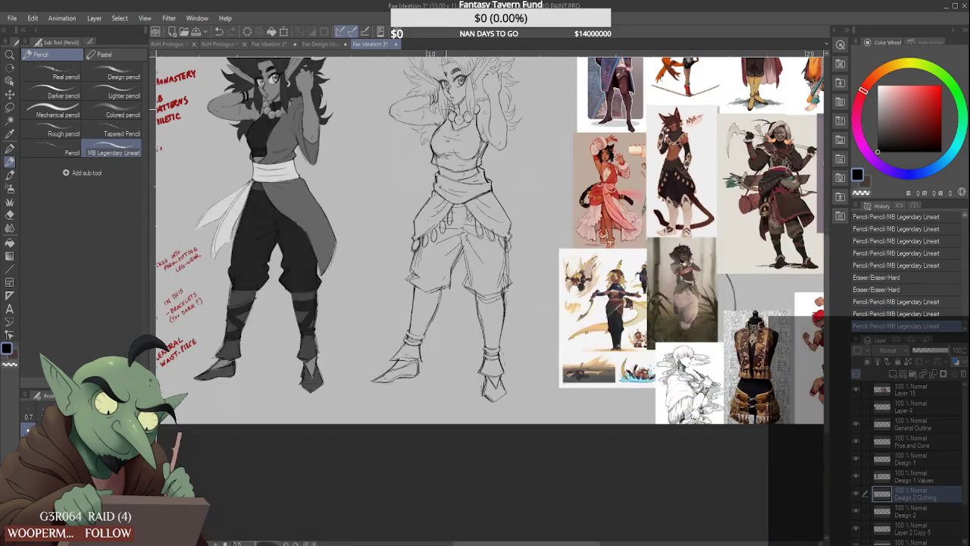
scroll(449, 141, up, 1)
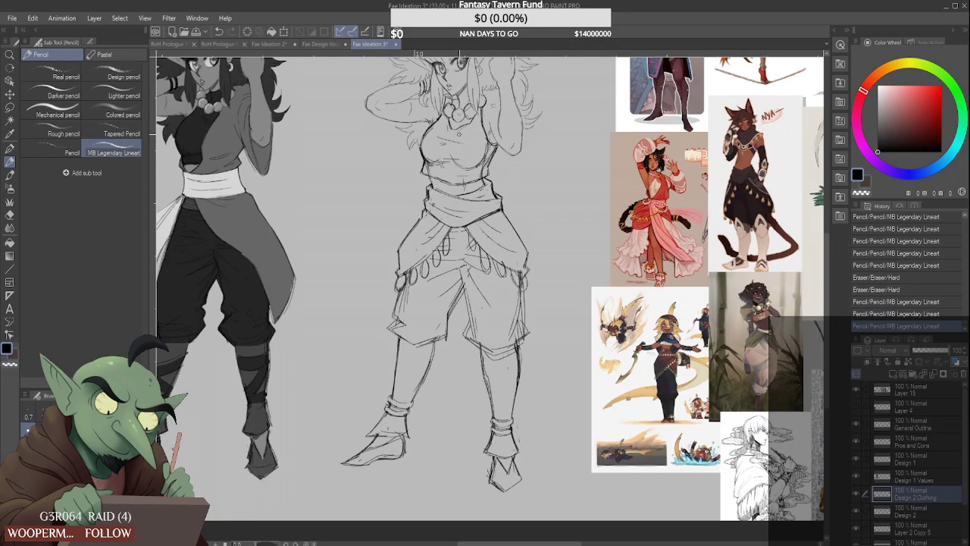
scroll(458, 133, down, 3)
scroll(459, 140, up, 3)
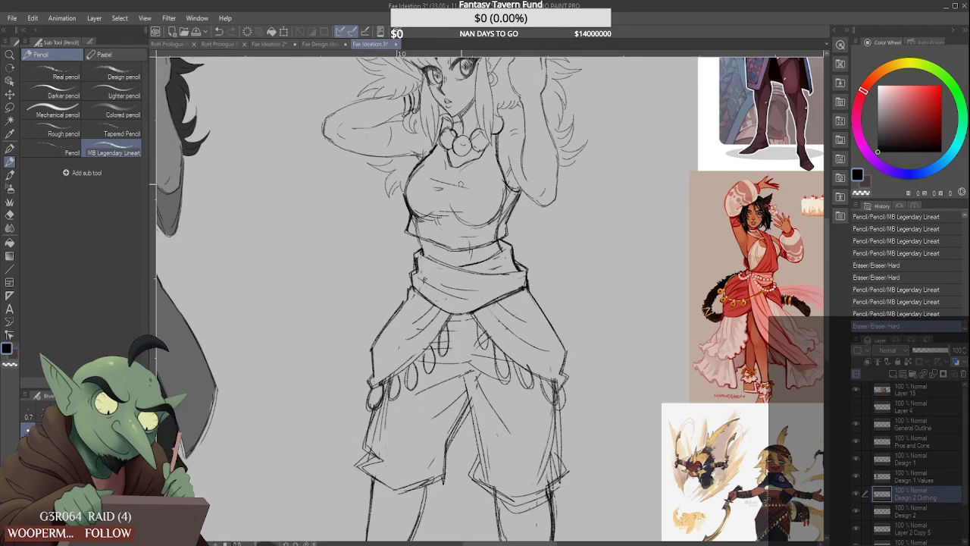
scroll(459, 165, down, 2)
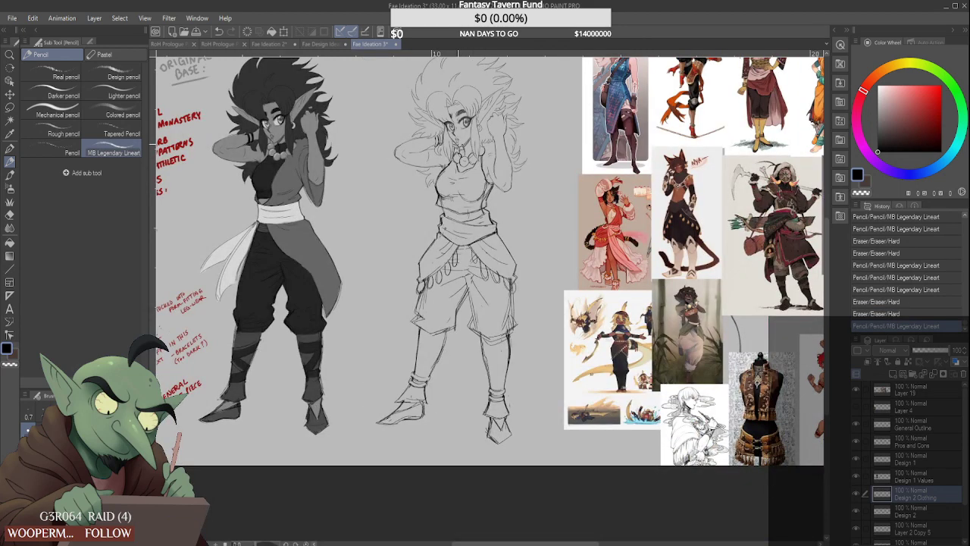
scroll(459, 165, up, 2)
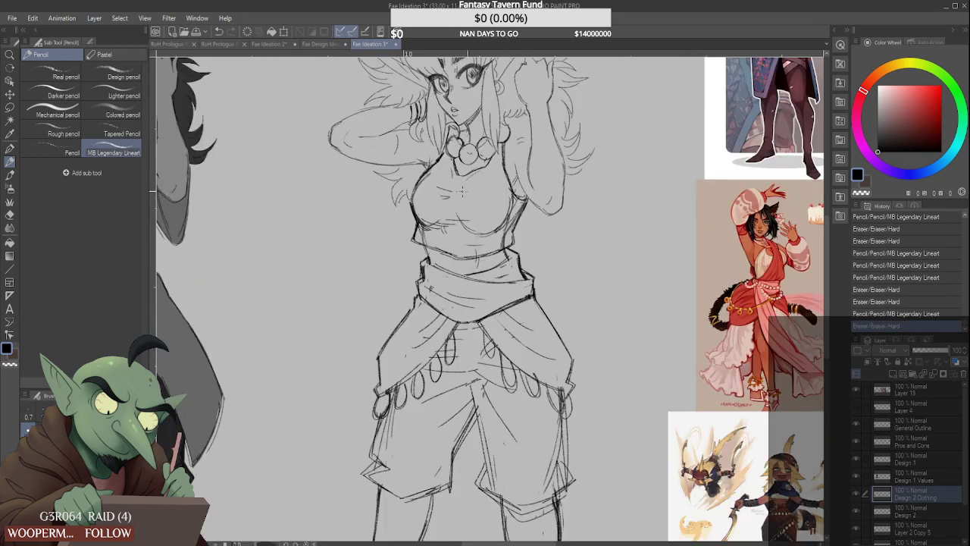
scroll(441, 184, up, 2)
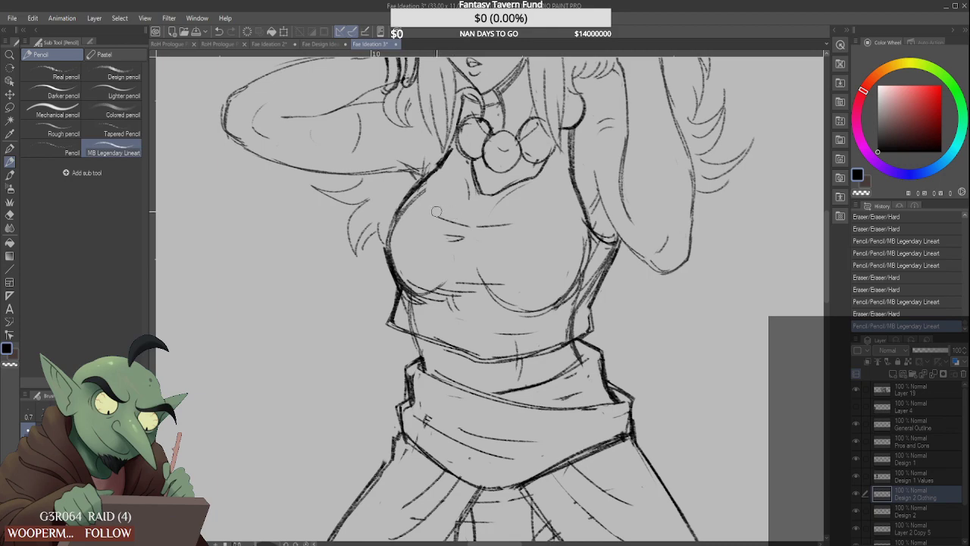
drag(437, 213, 464, 216)
scroll(445, 191, down, 2)
scroll(436, 143, down, 3)
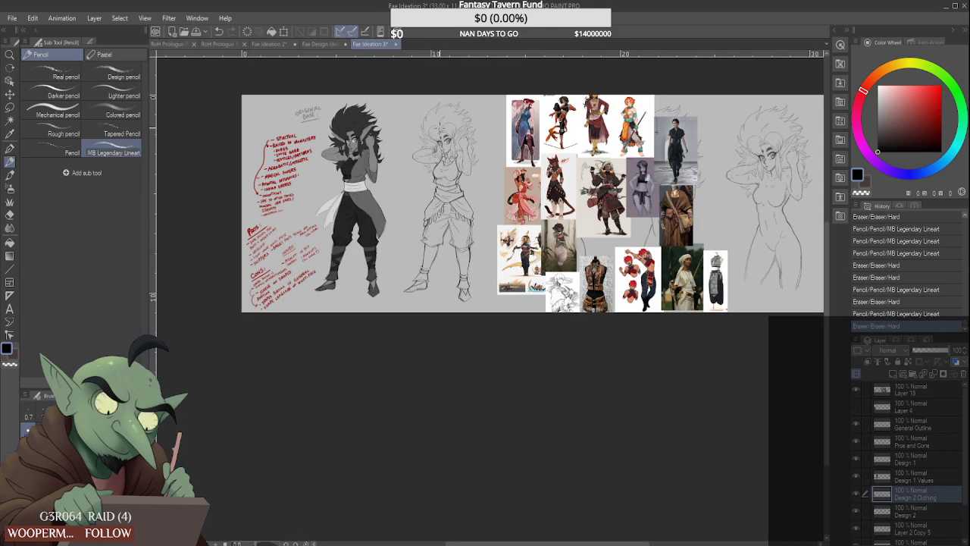
scroll(436, 143, up, 4)
scroll(449, 235, up, 2)
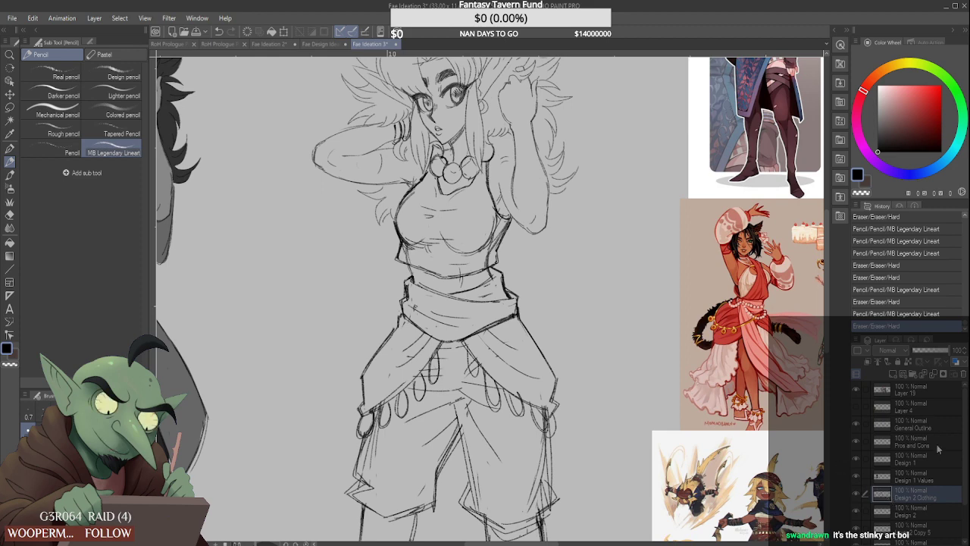
Select the Design 2 layer and toggle its visibility off and on to check the underlying body lines
click(934, 508)
click(857, 510)
click(857, 510)
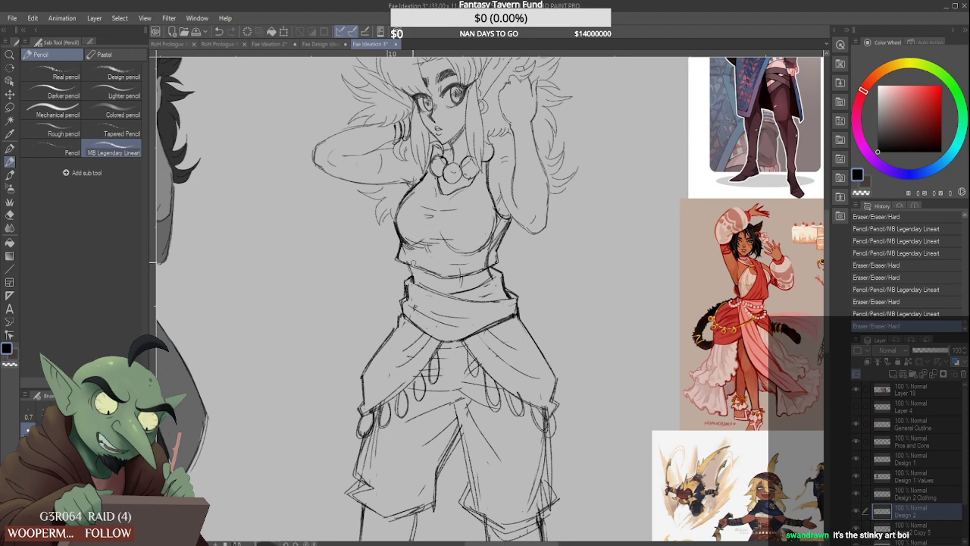
Erase body lines beneath the cropped top on the Design 2 layer, then refine the top's side and hem on Design 2 Clothing
mouse_move(421, 248)
mouse_down()
mouse_move(455, 207)
mouse_move(467, 244)
mouse_move(457, 253)
mouse_move(479, 244)
mouse_up()
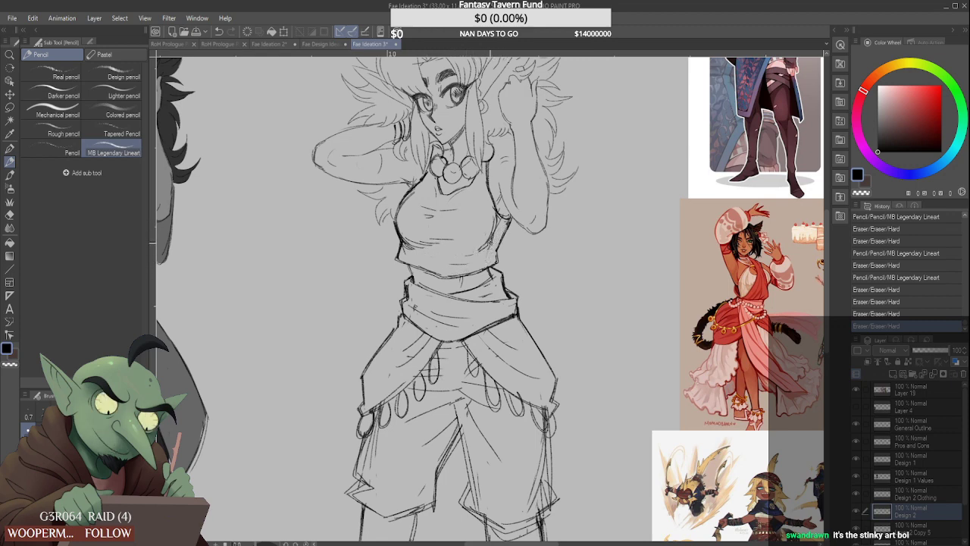
mouse_move(490, 243)
mouse_down()
mouse_move(464, 251)
mouse_move(487, 246)
mouse_move(477, 253)
mouse_move(493, 232)
mouse_move(470, 244)
mouse_up()
click(929, 502)
mouse_move(493, 210)
mouse_down()
mouse_move(498, 220)
mouse_move(479, 237)
mouse_move(492, 241)
mouse_up()
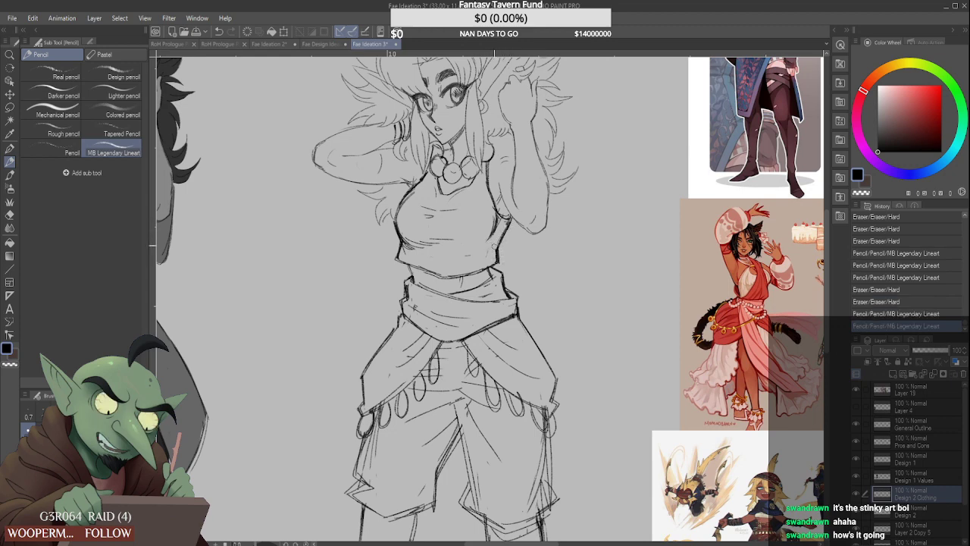
mouse_move(462, 255)
mouse_down()
mouse_move(423, 267)
mouse_move(429, 273)
mouse_move(419, 264)
mouse_move(444, 276)
mouse_move(428, 277)
mouse_up()
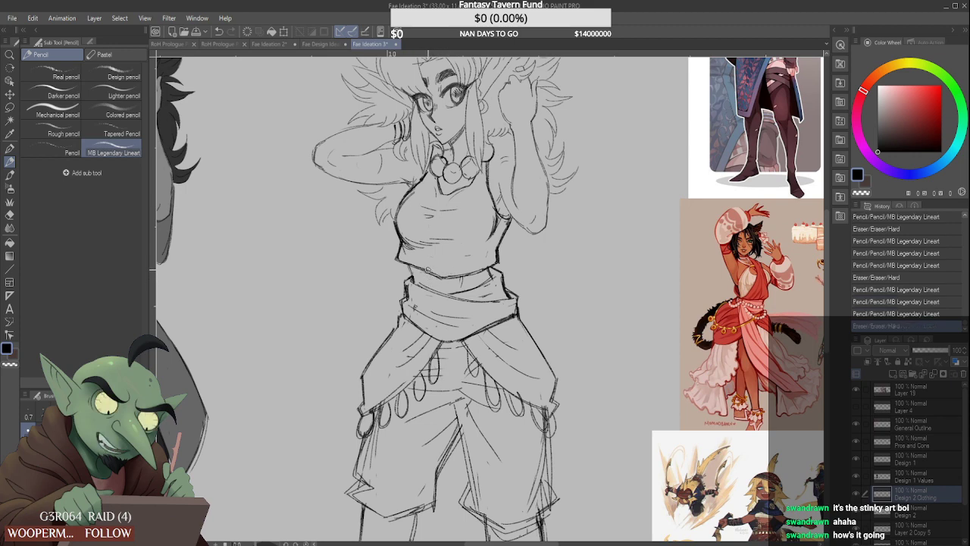
mouse_move(432, 277)
mouse_down()
mouse_move(447, 281)
mouse_move(413, 274)
mouse_move(417, 283)
mouse_up()
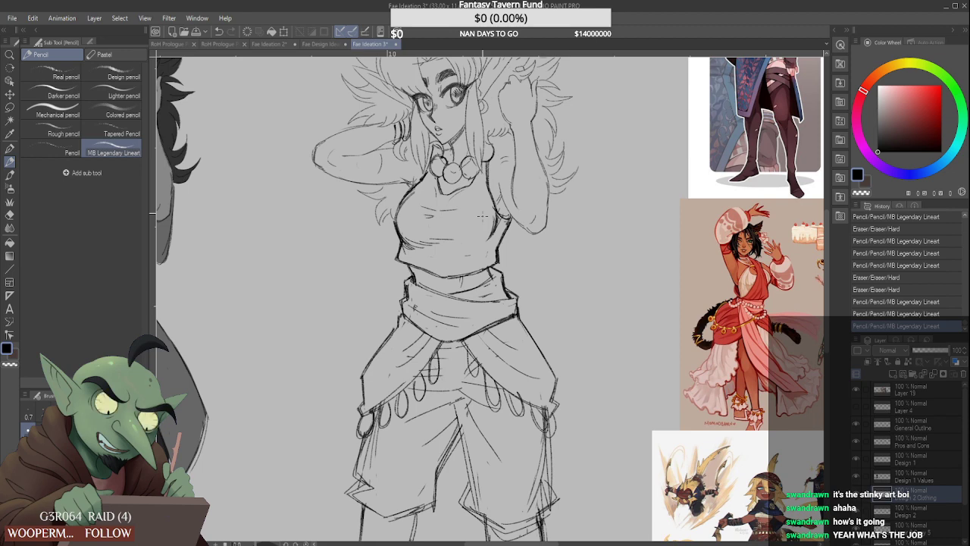
Erase and redraw the outer contours of the draped hip cloth on both sides of the second design
drag(520, 320, 553, 371)
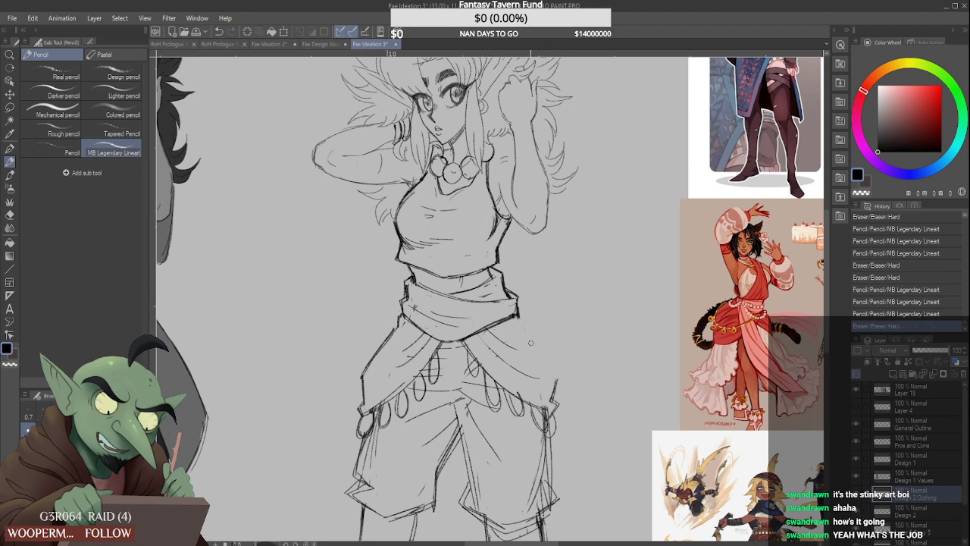
drag(517, 318, 551, 388)
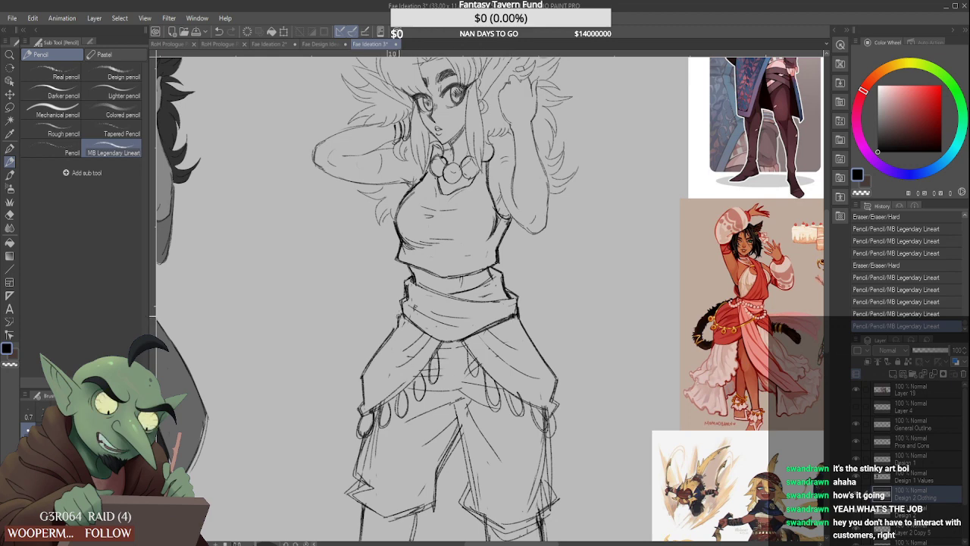
drag(399, 318, 396, 327)
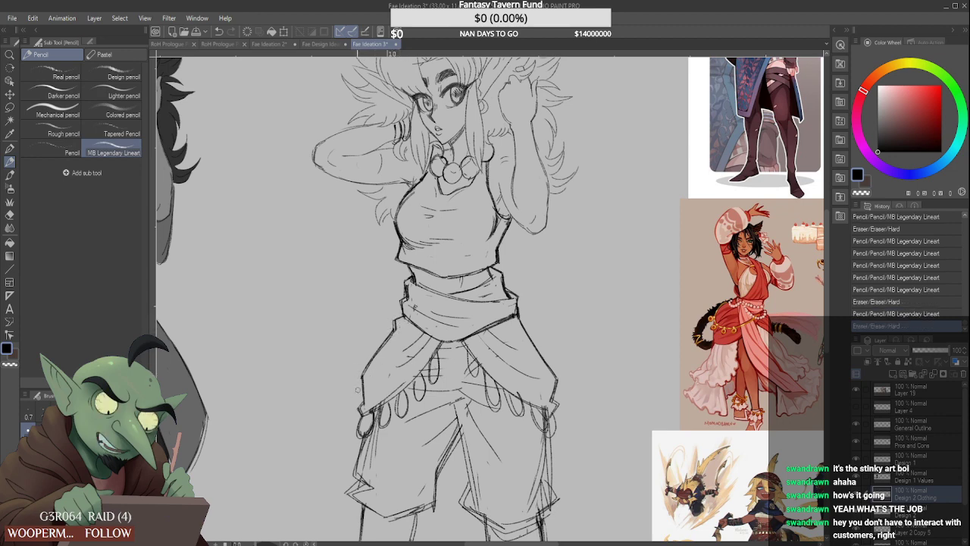
drag(358, 369, 369, 366)
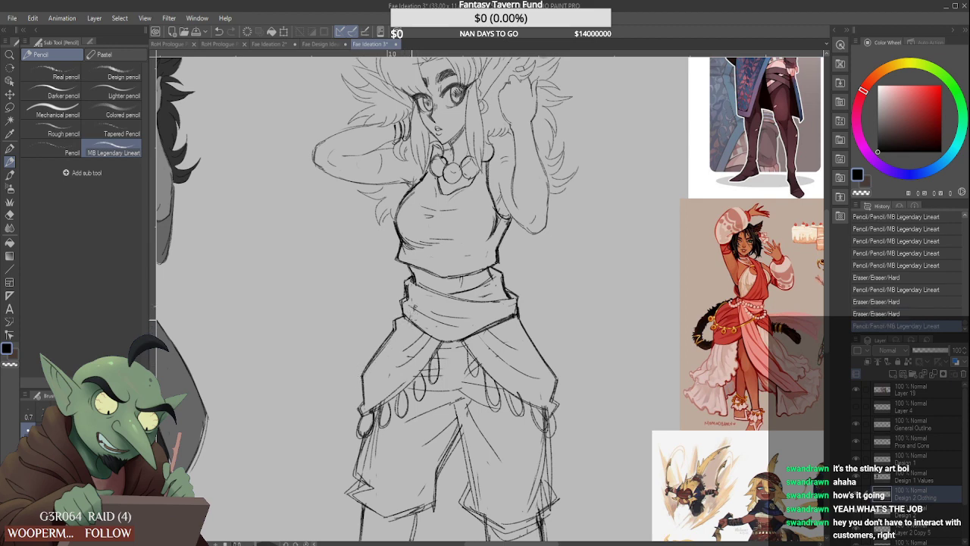
Rework the fold lines and edges of the waist sash on the second design
mouse_move(397, 295)
mouse_down()
mouse_move(415, 316)
mouse_move(420, 298)
mouse_move(441, 307)
mouse_up()
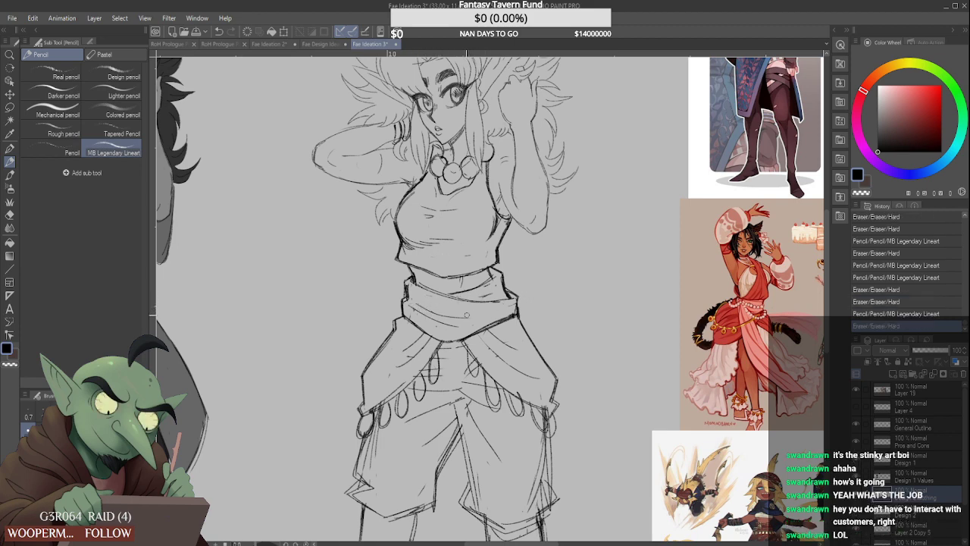
mouse_move(494, 303)
mouse_down()
mouse_move(517, 300)
mouse_move(491, 294)
mouse_move(521, 290)
mouse_move(520, 306)
mouse_up()
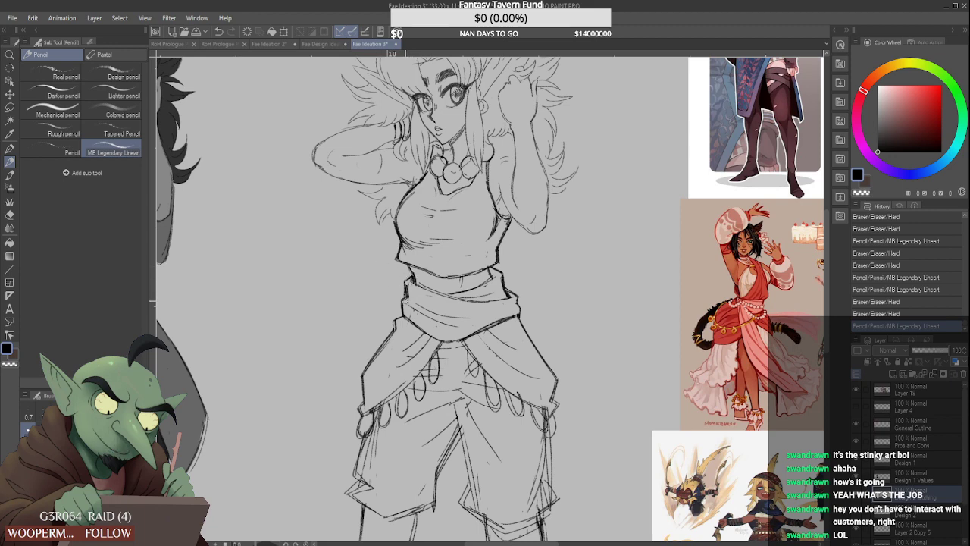
mouse_move(411, 287)
mouse_down()
mouse_move(400, 281)
mouse_move(414, 274)
mouse_up()
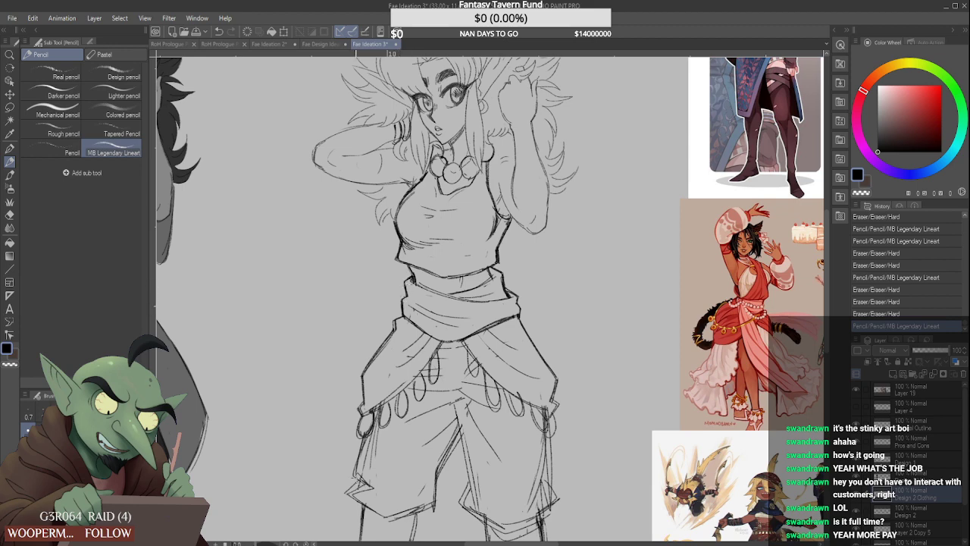
Sketch the outer edge and fabric folds of the baggy trousers on both legs
mouse_move(367, 450)
mouse_down()
mouse_move(351, 474)
mouse_move(373, 486)
mouse_move(358, 480)
mouse_up()
drag(417, 483, 386, 495)
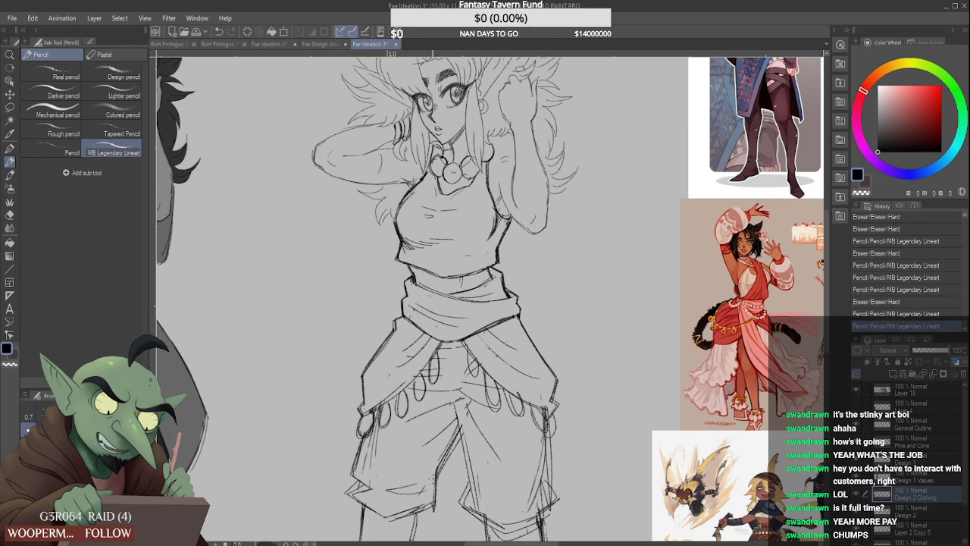
drag(460, 429, 459, 449)
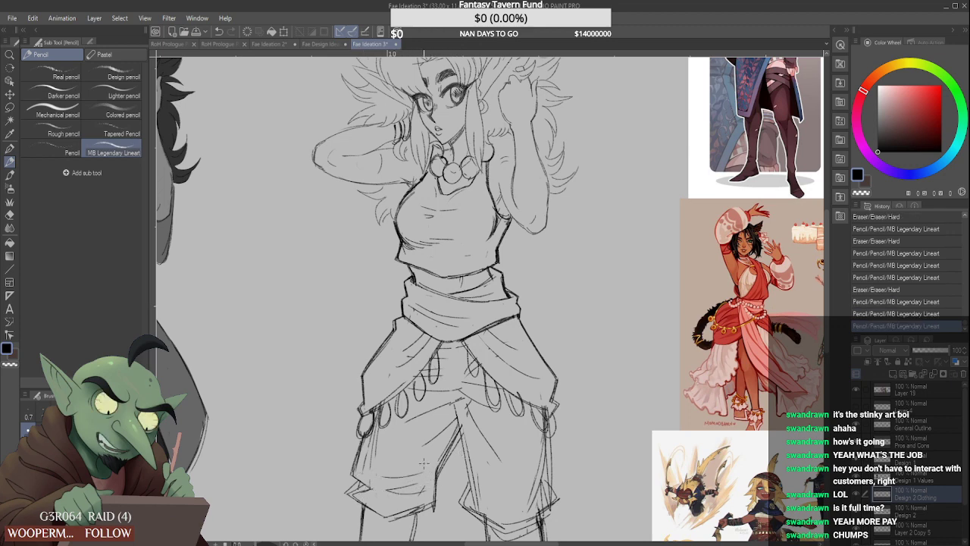
scroll(424, 463, down, 3)
scroll(465, 465, up, 4)
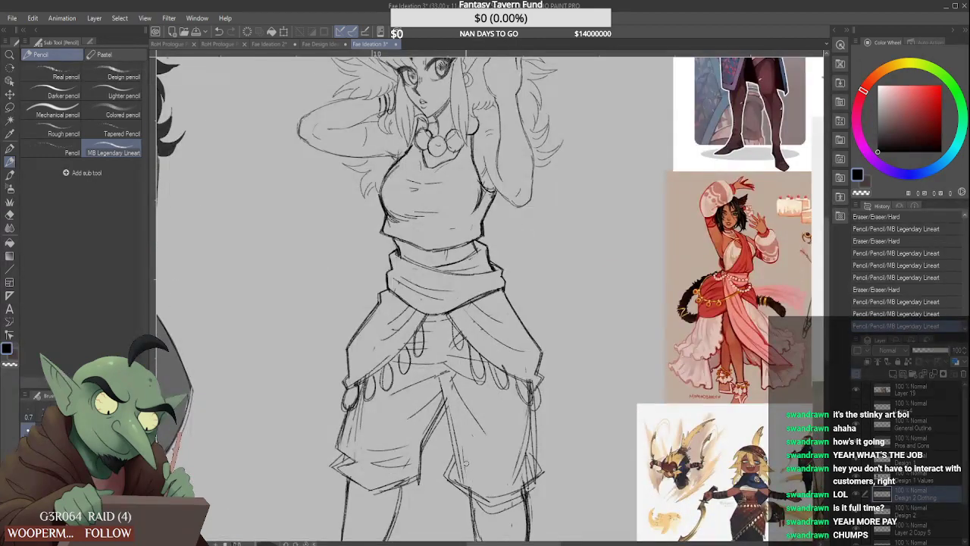
drag(466, 464, 470, 468)
Compare the second design with the original base and sketch diagonal wrap lines around the lower leg with the sideways-pointing foot
scroll(491, 449, down, 1)
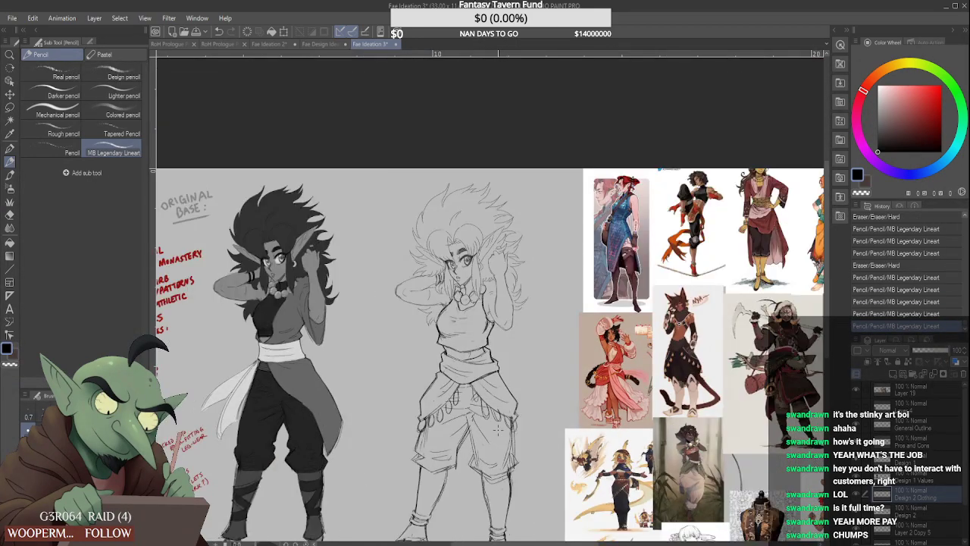
scroll(521, 375, down, 2)
scroll(522, 374, up, 2)
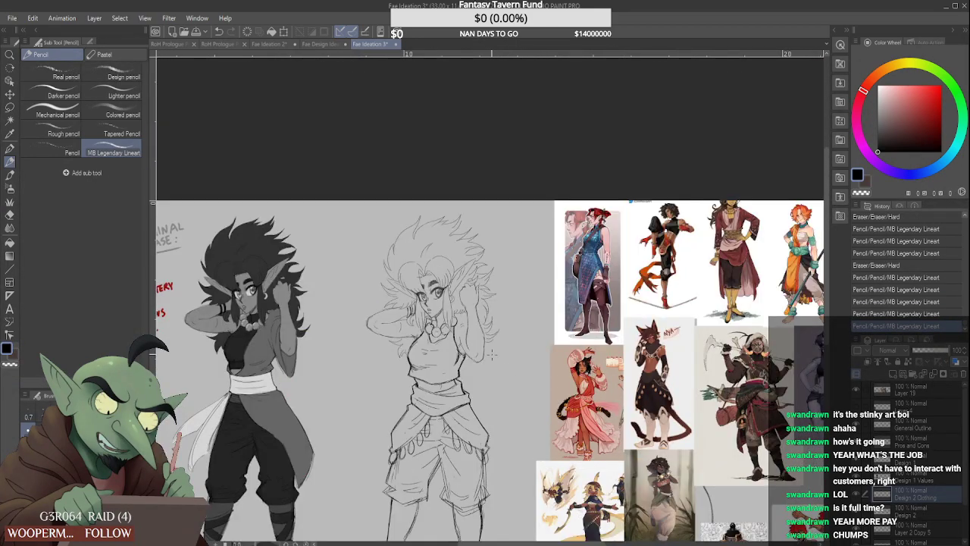
scroll(486, 383, down, 2)
scroll(486, 383, up, 2)
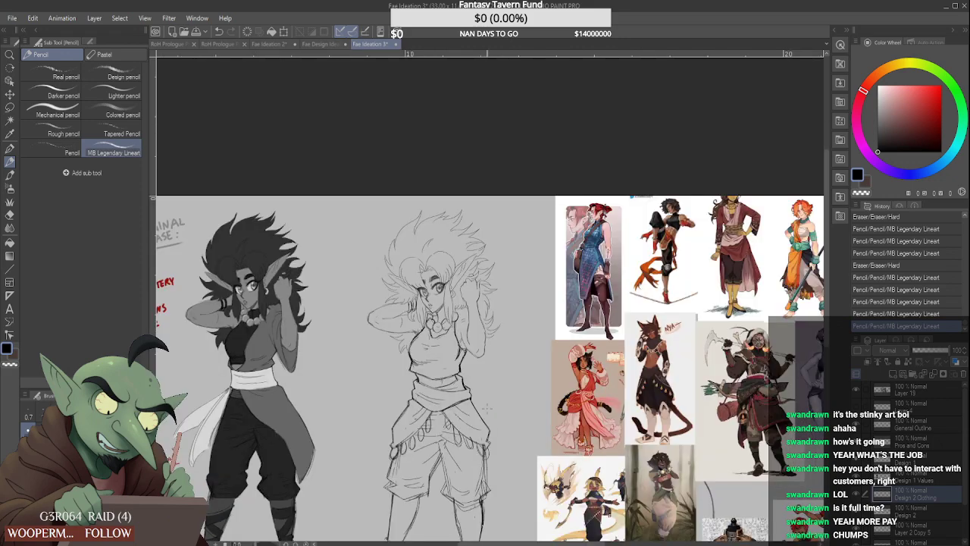
scroll(470, 417, down, 2)
scroll(440, 475, up, 3)
scroll(440, 474, up, 2)
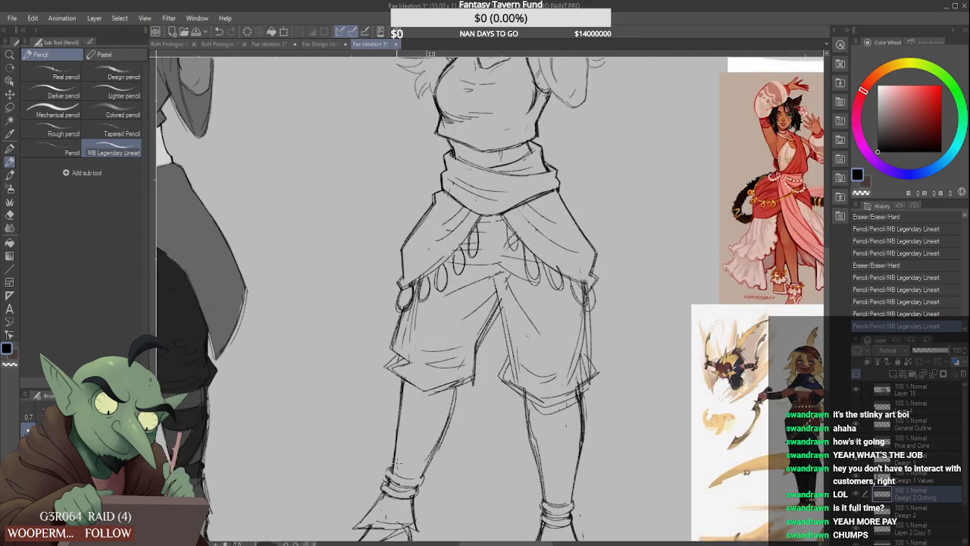
drag(398, 438, 429, 424)
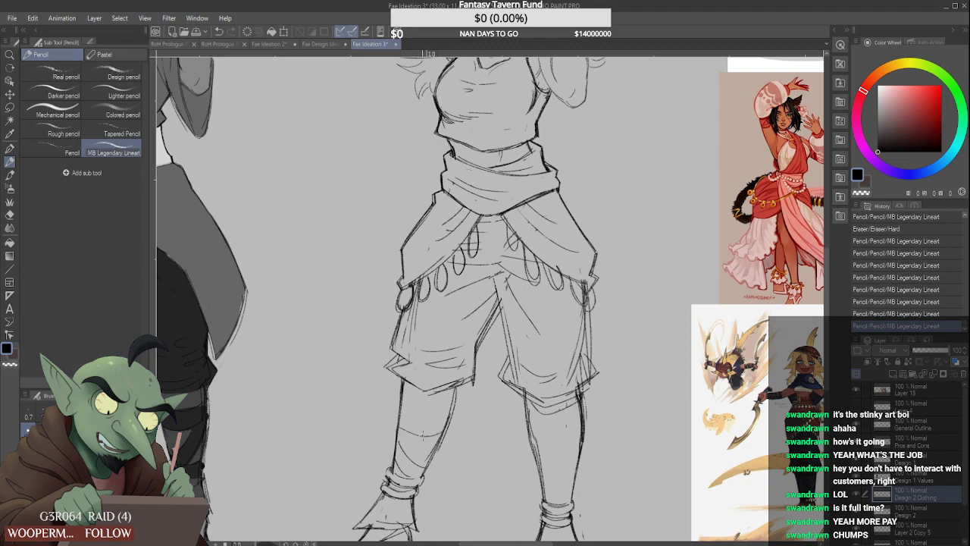
mouse_move(396, 457)
mouse_down()
mouse_move(432, 441)
mouse_move(418, 400)
mouse_up()
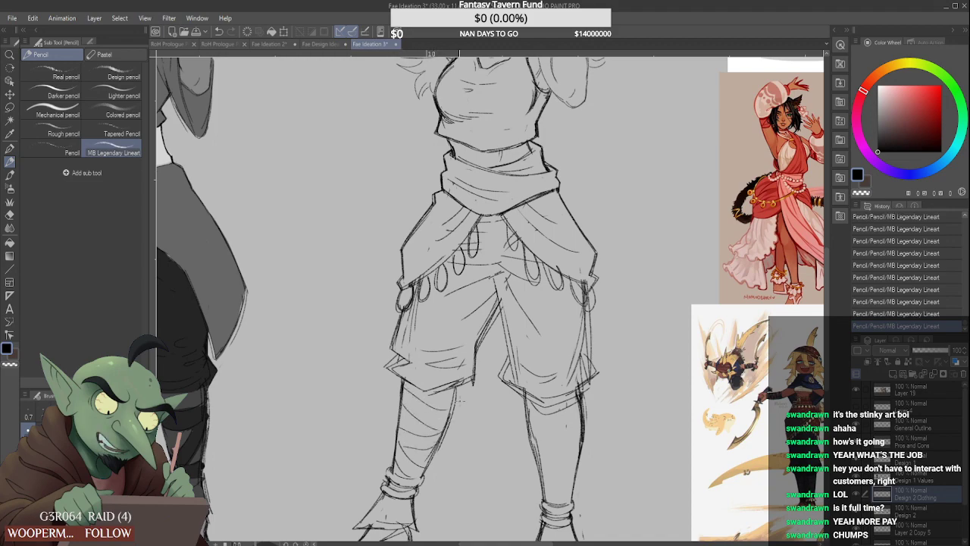
Clean up the other lower leg and sketch matching wrap lines around it
scroll(432, 405, down, 4)
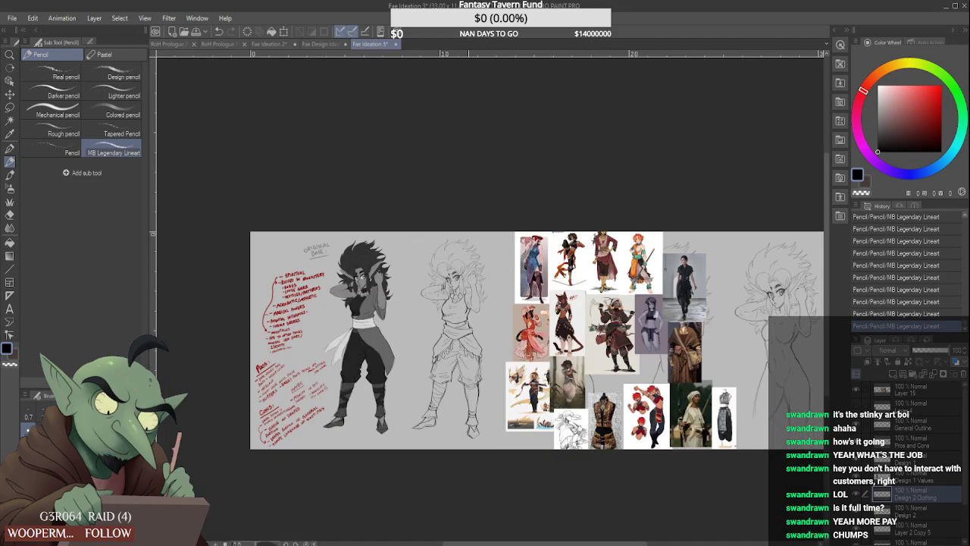
scroll(470, 405, up, 4)
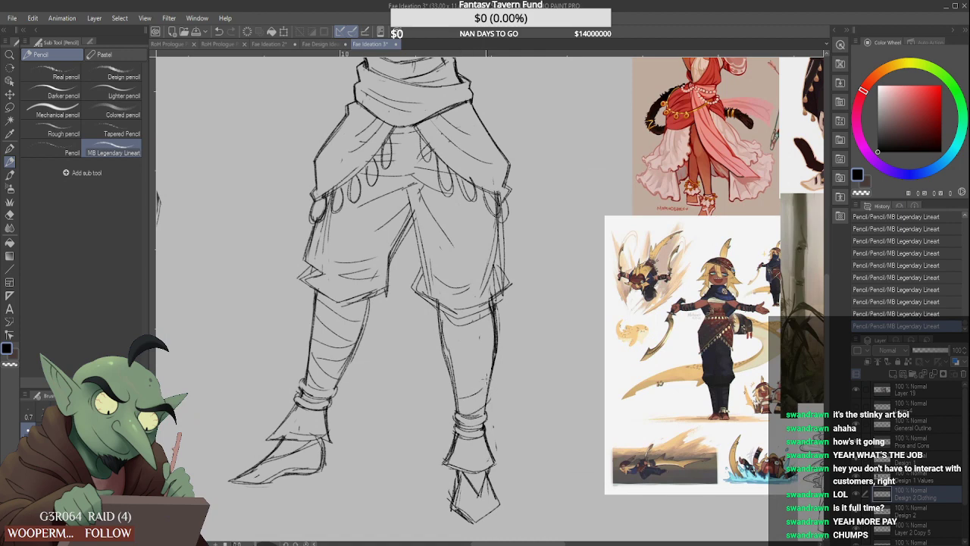
mouse_move(491, 399)
mouse_down()
mouse_move(461, 382)
mouse_move(487, 394)
mouse_up()
mouse_move(453, 364)
mouse_down()
mouse_move(490, 376)
mouse_move(492, 351)
mouse_up()
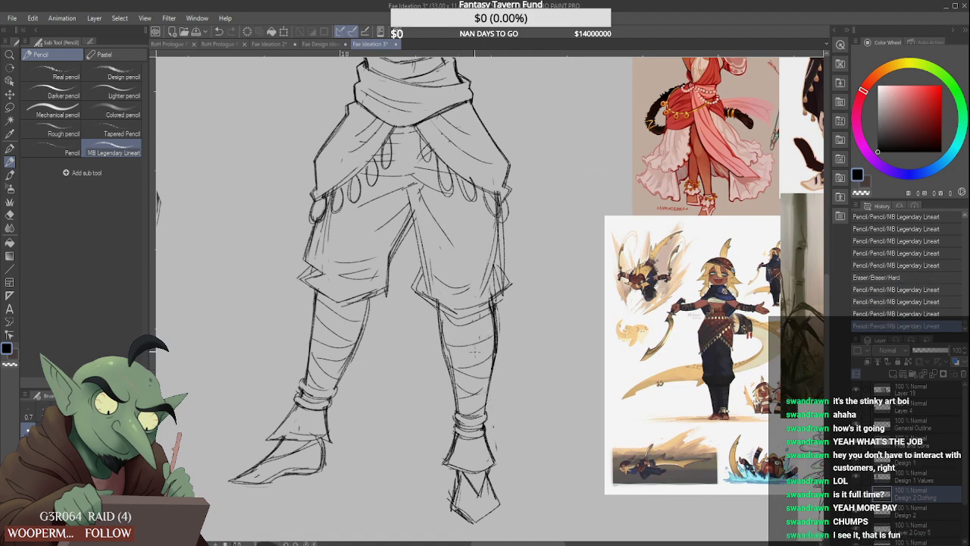
Touch up the second design's outfit lines with the pencil and eraser while checking the figure against the whole sheet
scroll(461, 357, down, 2)
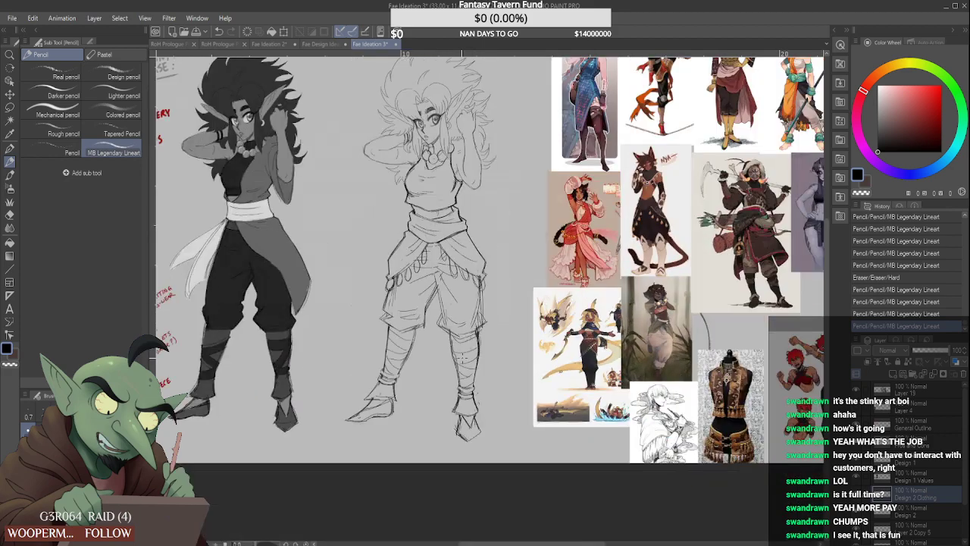
scroll(464, 283, up, 1)
scroll(460, 356, down, 2)
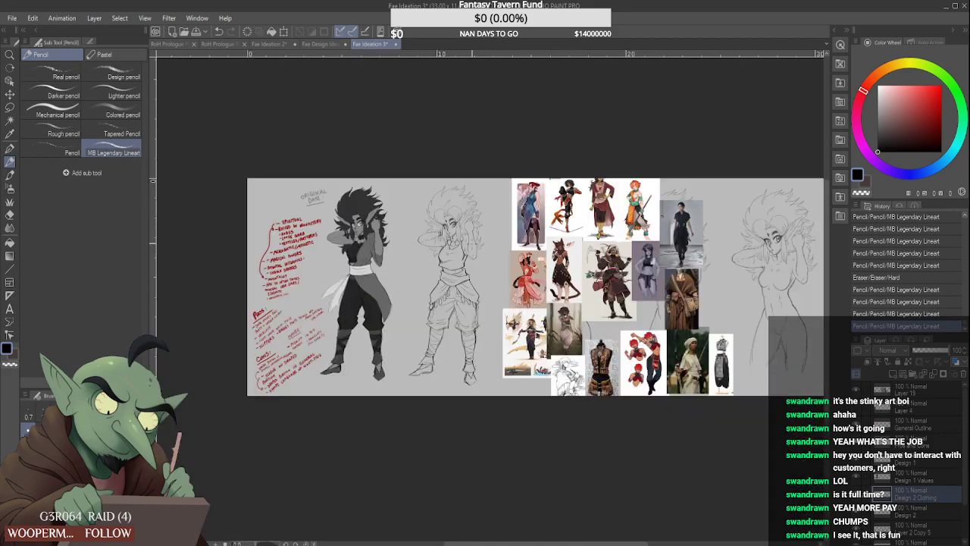
scroll(470, 354, up, 5)
mouse_move(479, 353)
mouse_down()
mouse_move(482, 366)
mouse_move(485, 349)
mouse_move(498, 382)
mouse_up()
scroll(507, 367, down, 5)
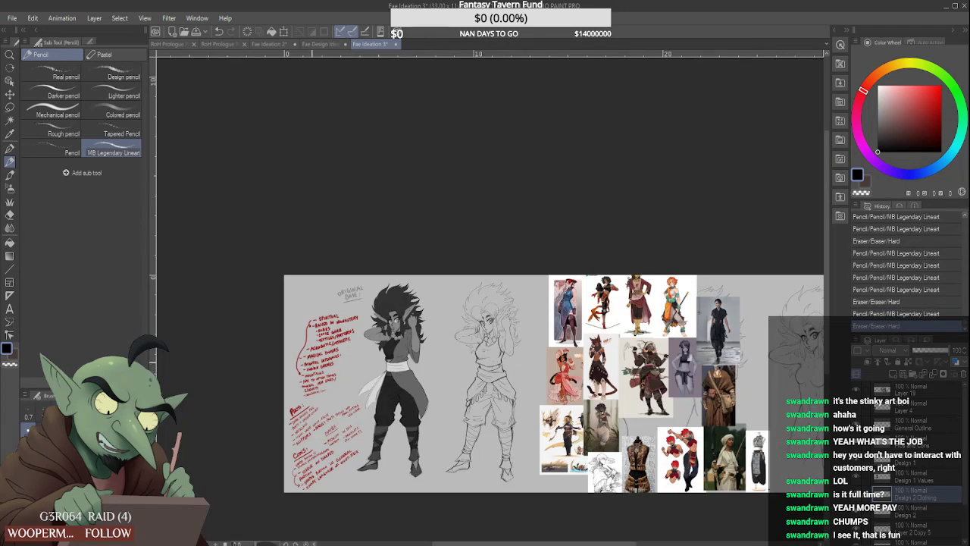
Try a curved bracket stroke beside the red character trait notes and undo it
scroll(319, 470, up, 3)
mouse_move(274, 404)
mouse_down()
mouse_move(283, 260)
mouse_move(333, 239)
mouse_up()
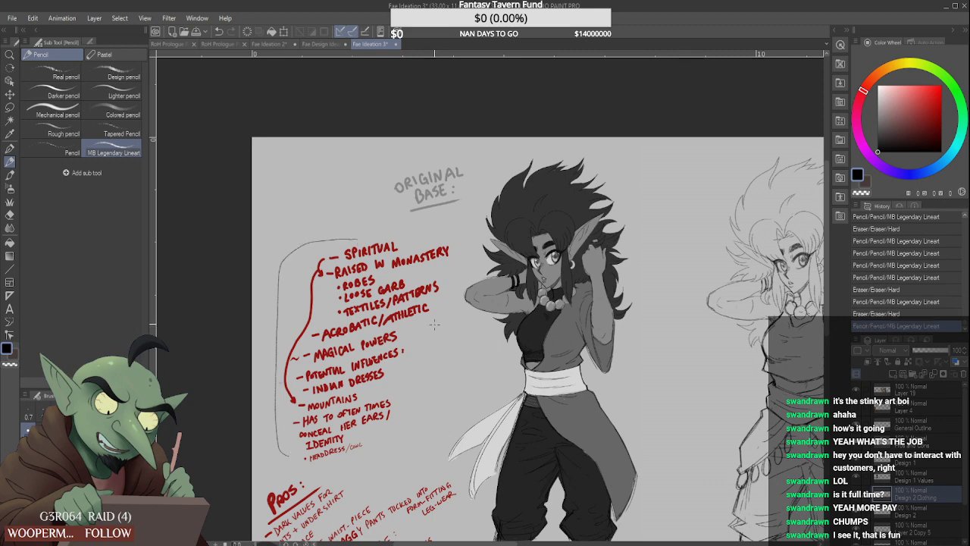
key(ctrl+z)
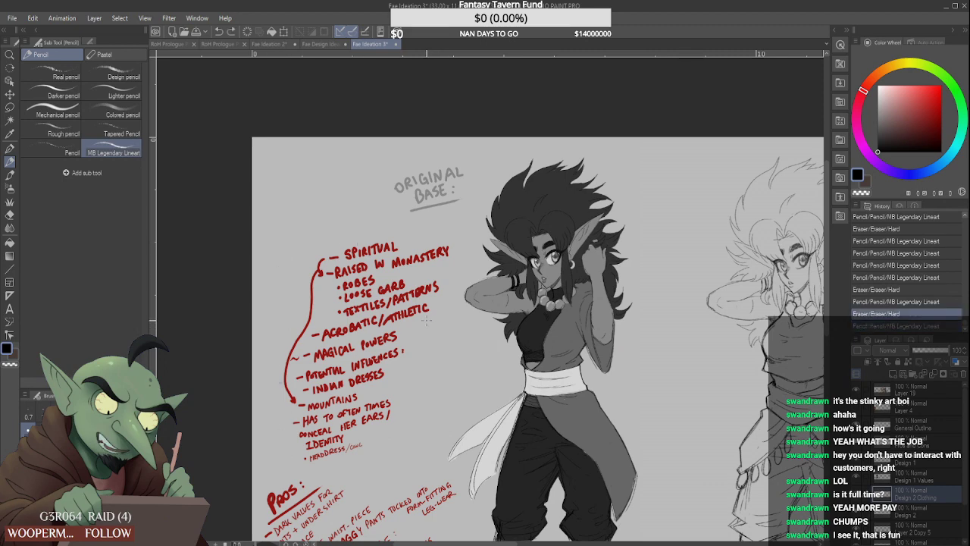
Add a short stroke to the trousers just below the hanging loops of the hip cloth
scroll(372, 355, down, 4)
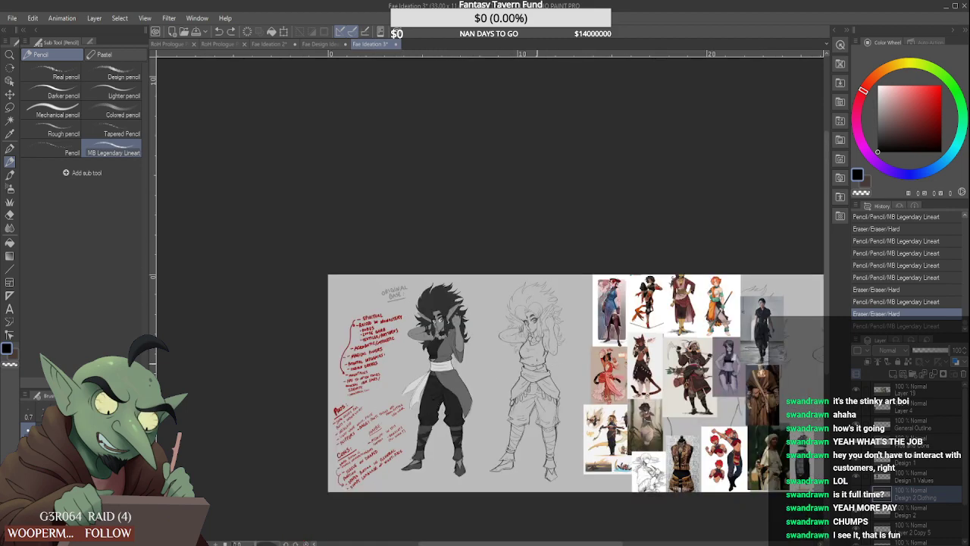
scroll(552, 438, up, 6)
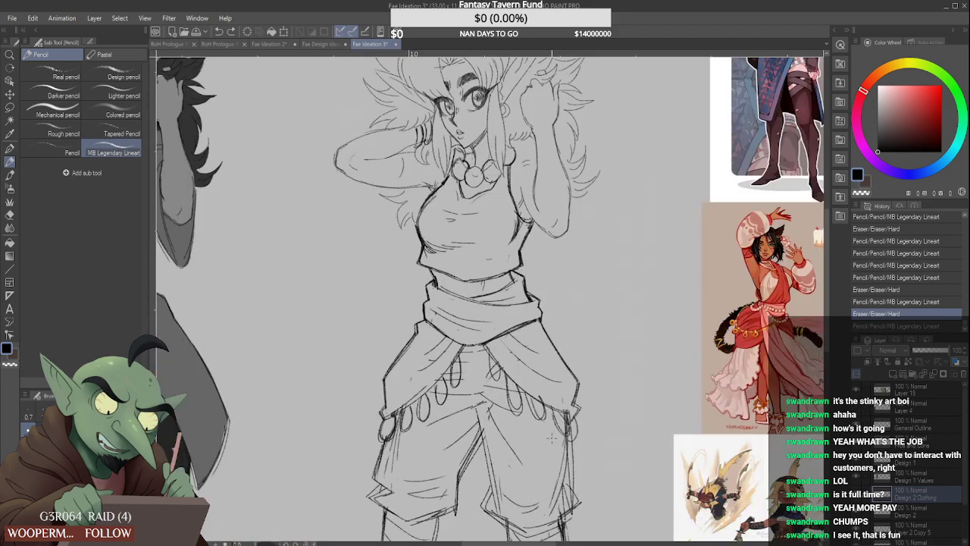
mouse_move(555, 414)
mouse_down()
mouse_move(571, 422)
mouse_move(555, 434)
mouse_up()
scroll(552, 370, down, 6)
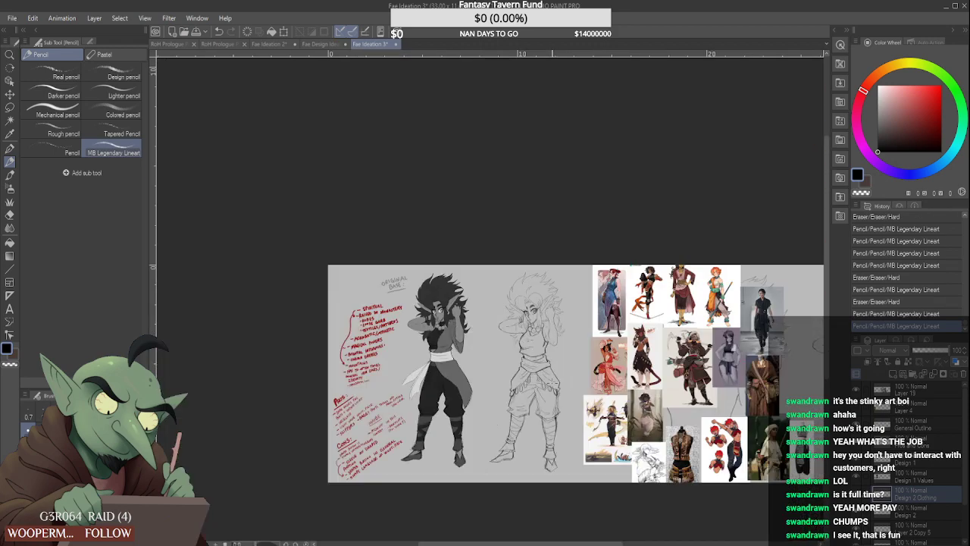
Try a curved arrow pointing at the original base between the two figures and undo its last stroke
scroll(453, 218, down, 2)
scroll(453, 218, up, 6)
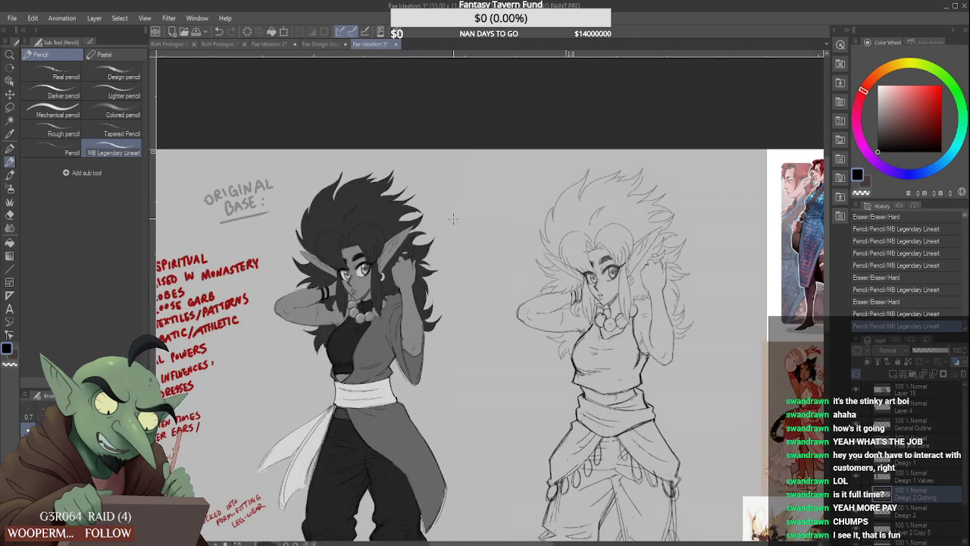
drag(452, 218, 479, 307)
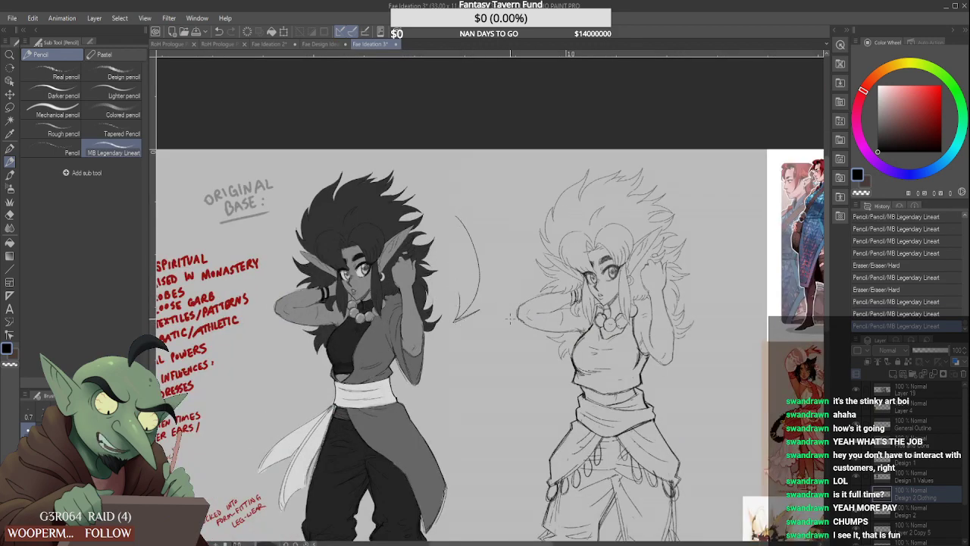
key(ctrl+z)
Switch to the Fae Design Ideation.jpg document and examine its row of outfit silhouettes
click(326, 43)
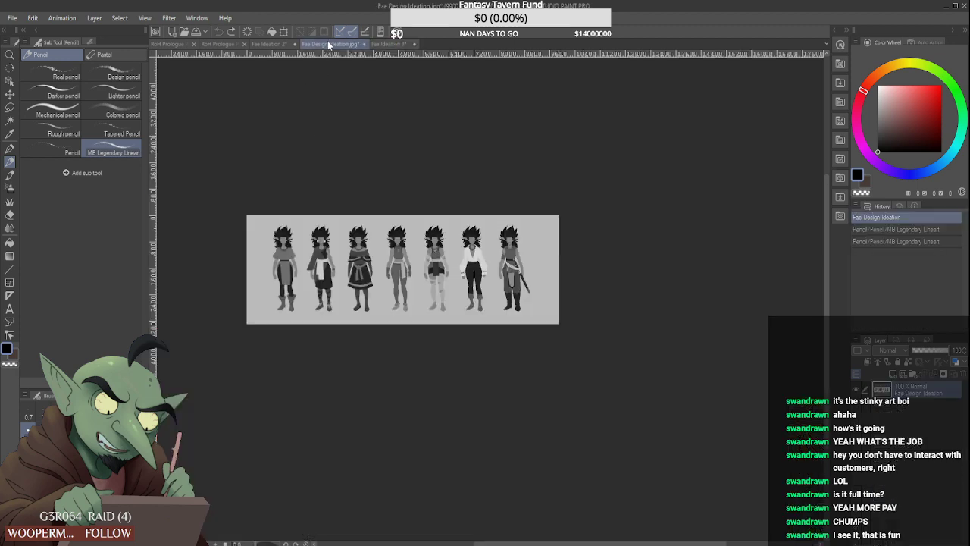
scroll(307, 264, up, 3)
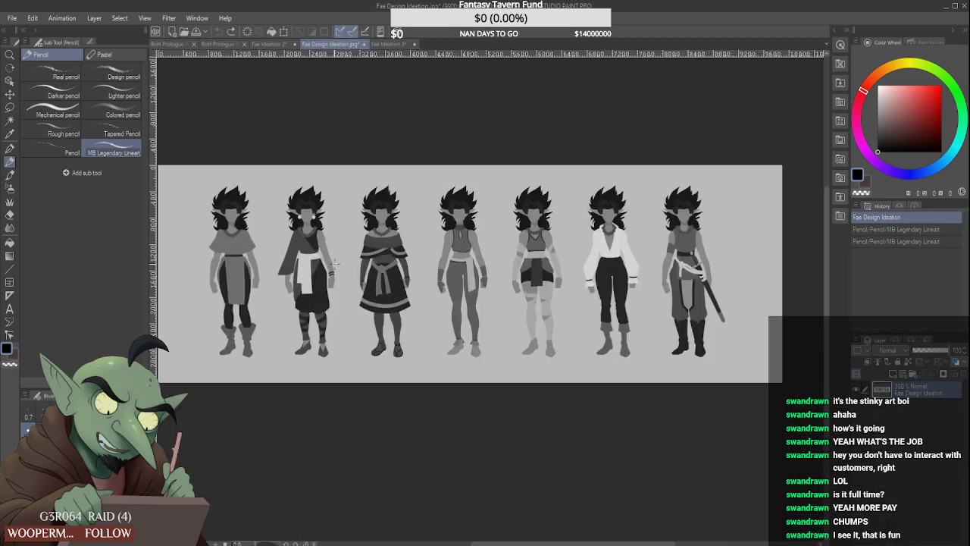
Try a short diagonal stroke beside the second silhouette's hair and undo it
scroll(307, 264, down, 3)
scroll(307, 264, up, 2)
drag(297, 184, 303, 199)
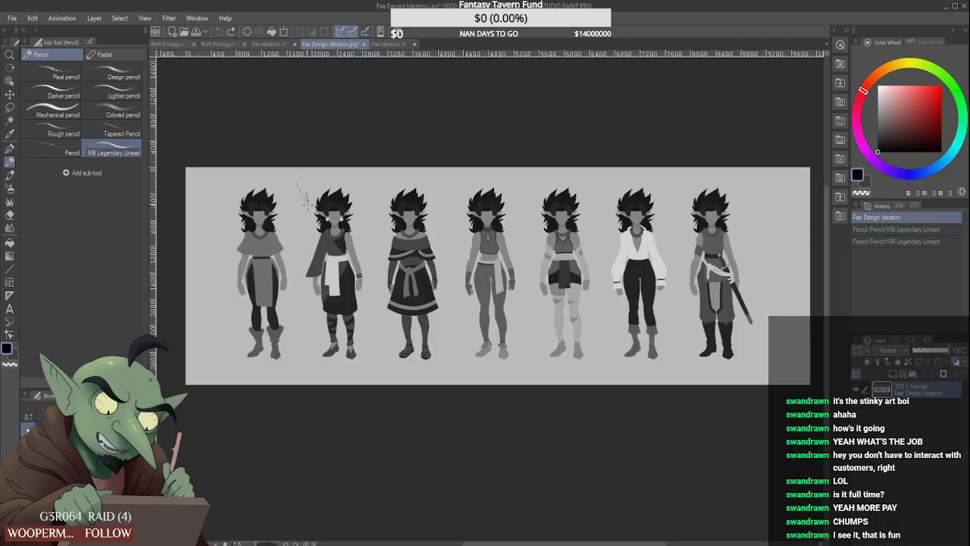
key(ctrl+z)
Switch to the Fae Ideation 3 document and redraw the second design's inner-elbow crease below the wrist bracelets on the bent arm
click(389, 44)
scroll(417, 281, down, 4)
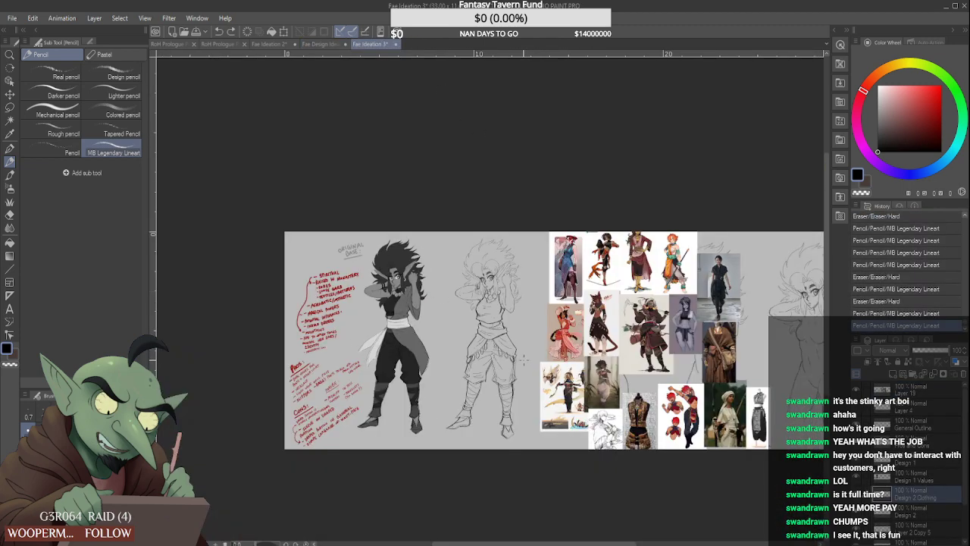
scroll(523, 359, up, 3)
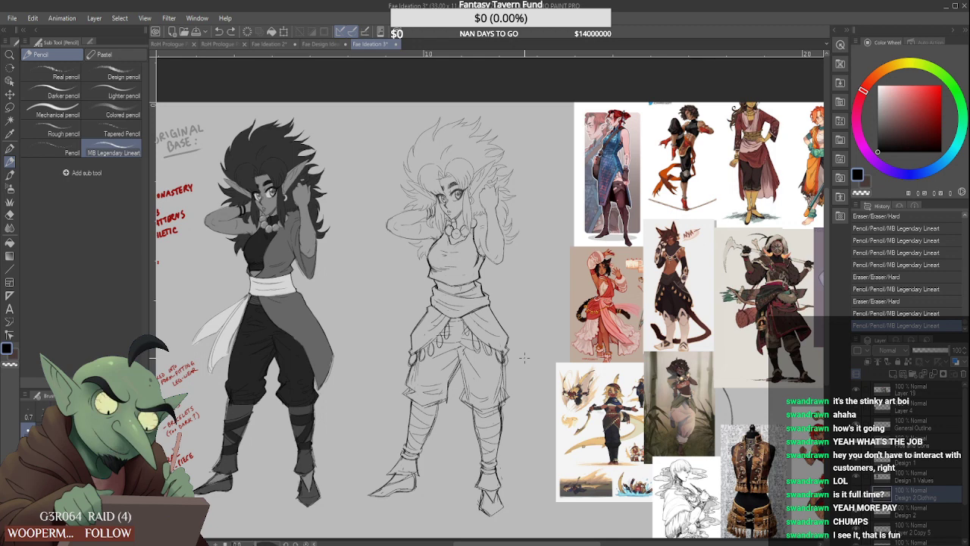
scroll(470, 201, up, 2)
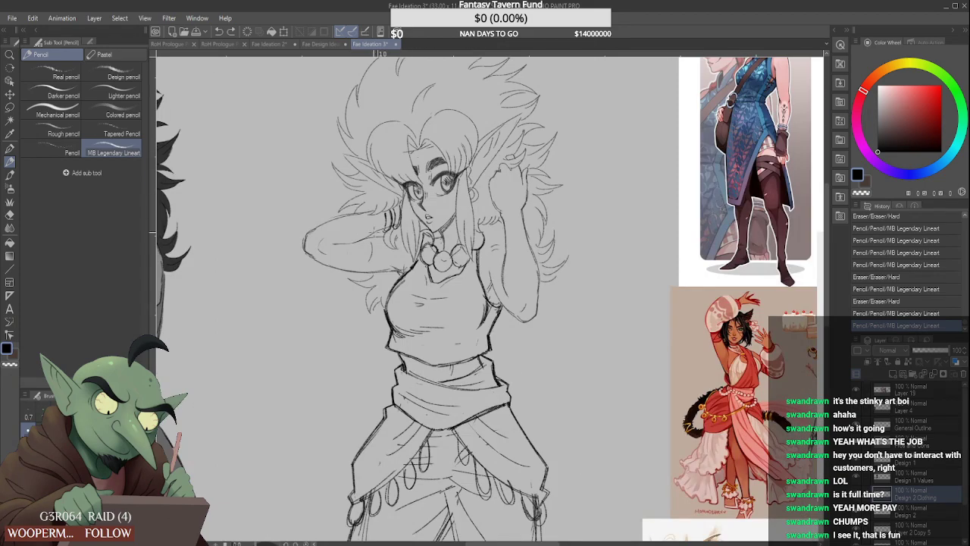
scroll(392, 237, up, 4)
drag(367, 241, 437, 237)
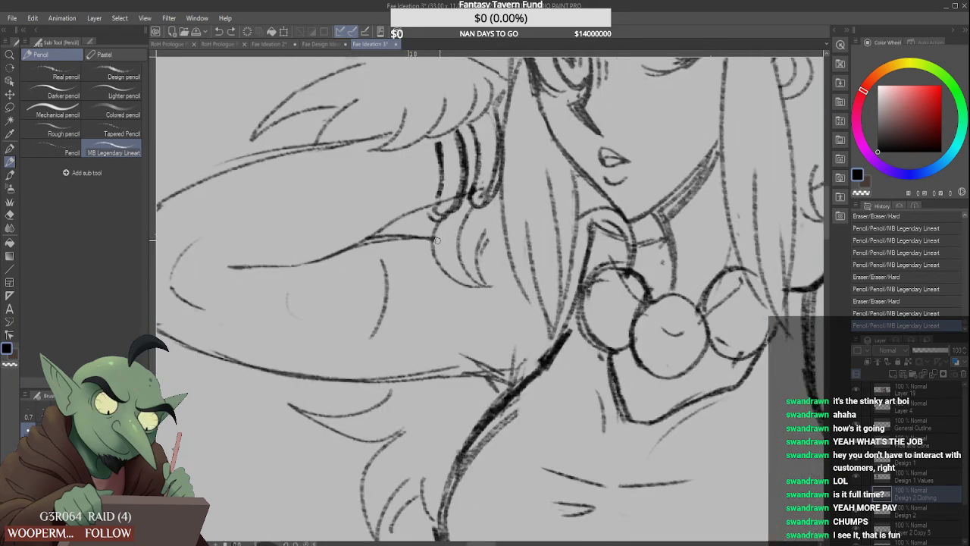
drag(358, 230, 376, 219)
drag(343, 250, 383, 228)
scroll(346, 242, down, 5)
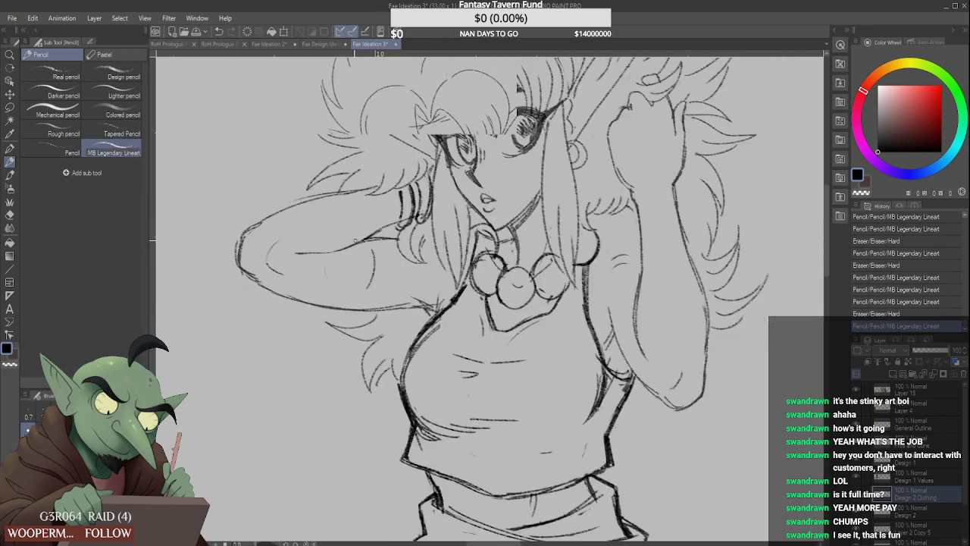
Refine the side contour and underbust fold lines of the second design's cropped top
scroll(346, 241, down, 2)
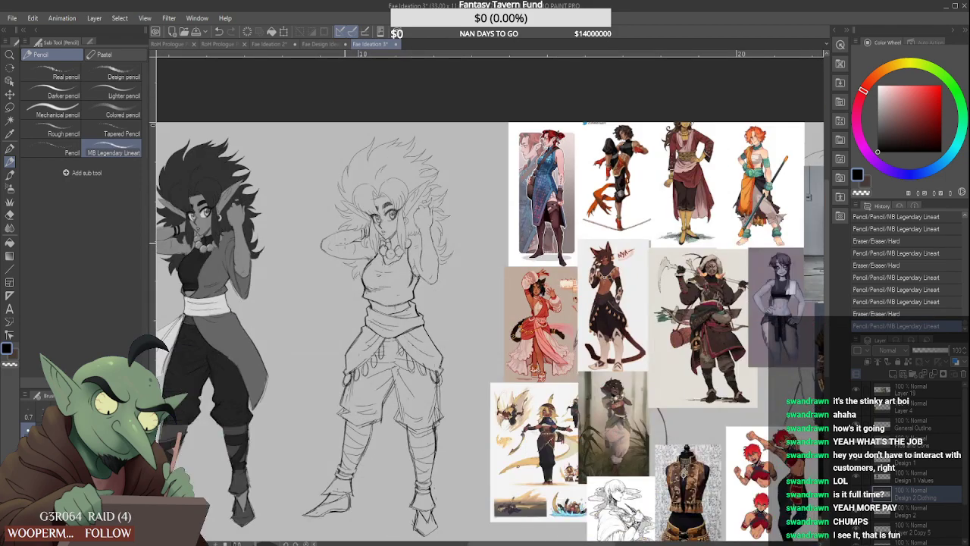
scroll(345, 241, down, 3)
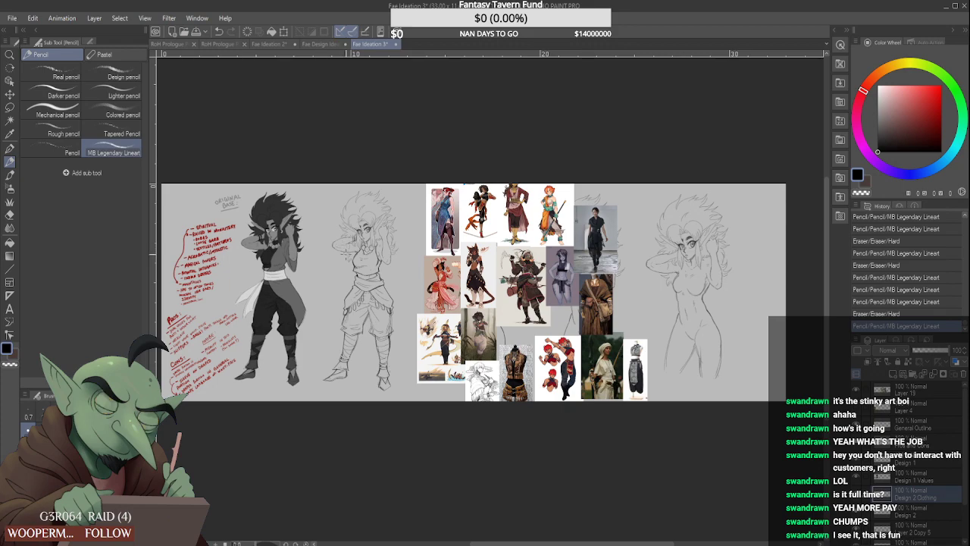
scroll(346, 252, up, 5)
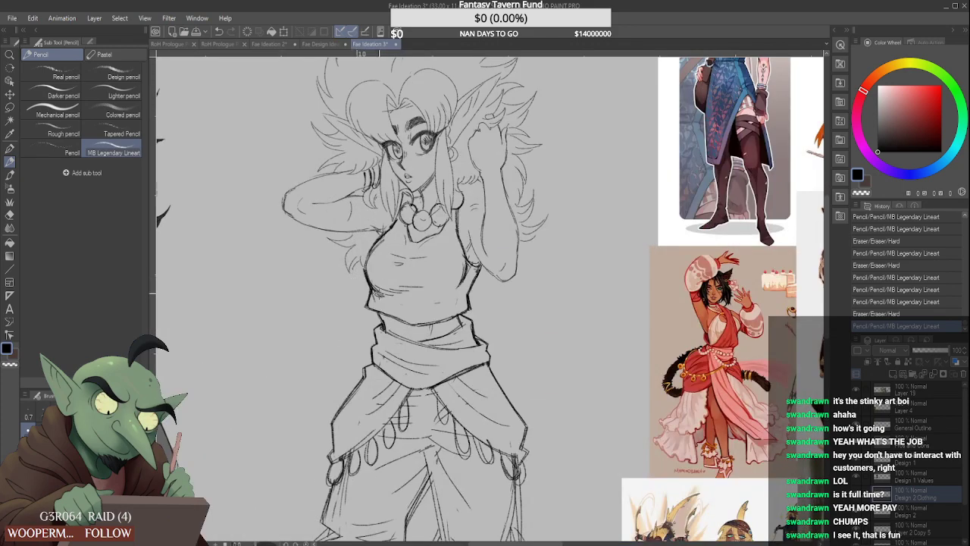
scroll(343, 328, up, 3)
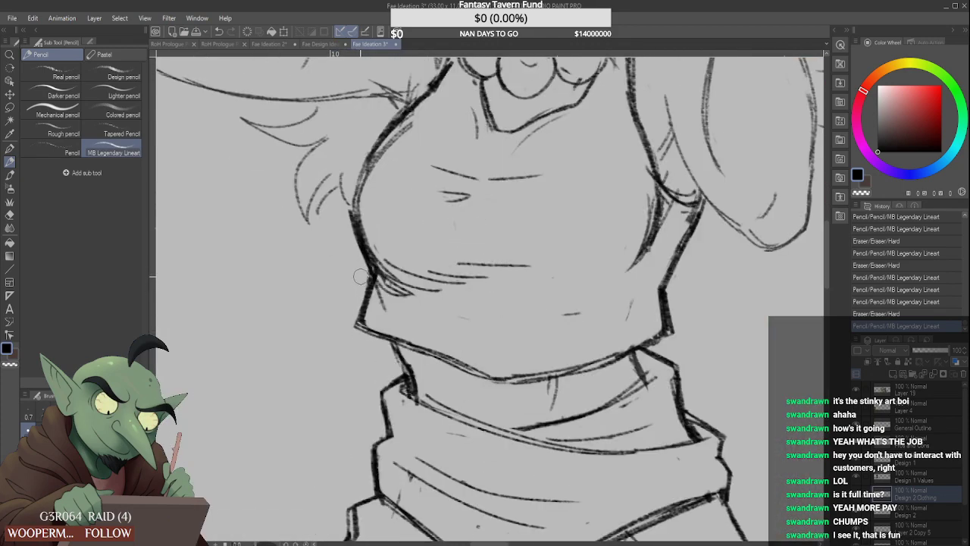
mouse_move(361, 277)
mouse_down()
mouse_move(356, 300)
mouse_move(537, 283)
mouse_up()
scroll(489, 285, down, 4)
scroll(534, 285, up, 1)
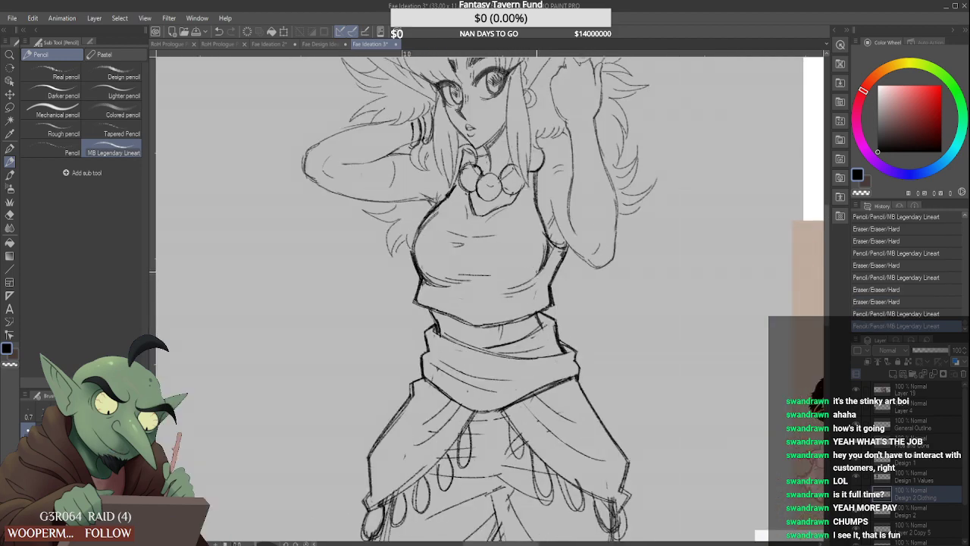
click(493, 301)
scroll(494, 301, down, 3)
scroll(532, 279, up, 3)
Redraw the cropped top's armhole edge beside the raised arm as a cleaner line and erase its stray edges
scroll(541, 243, up, 2)
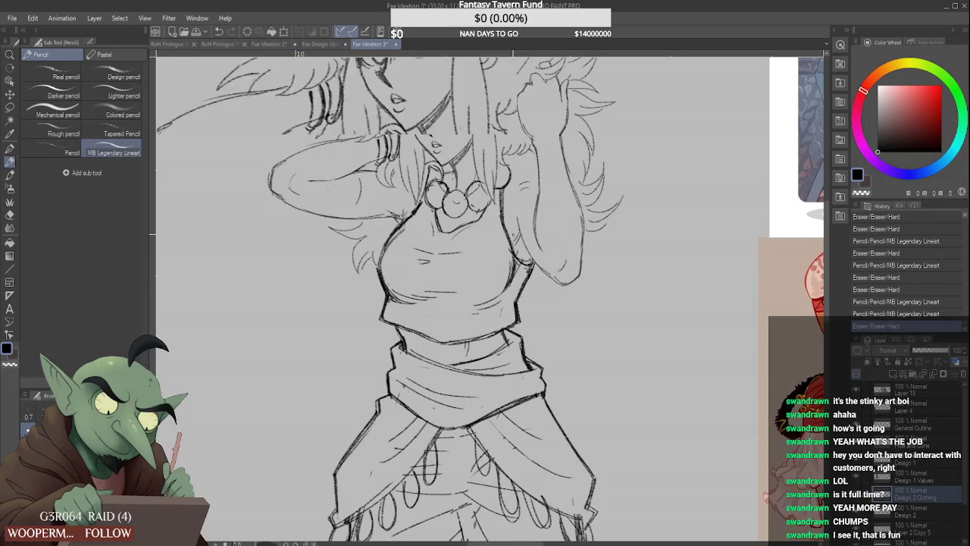
drag(529, 234, 508, 290)
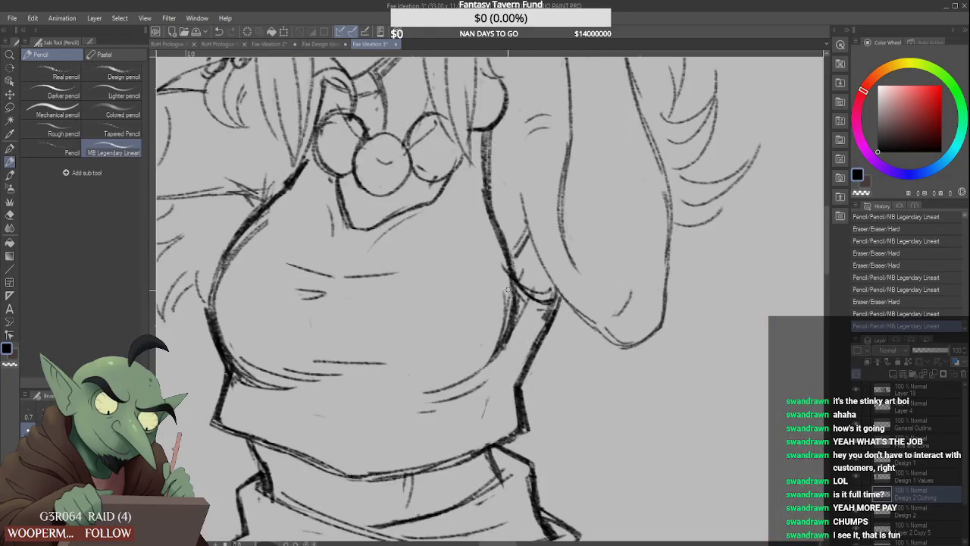
drag(498, 247, 510, 295)
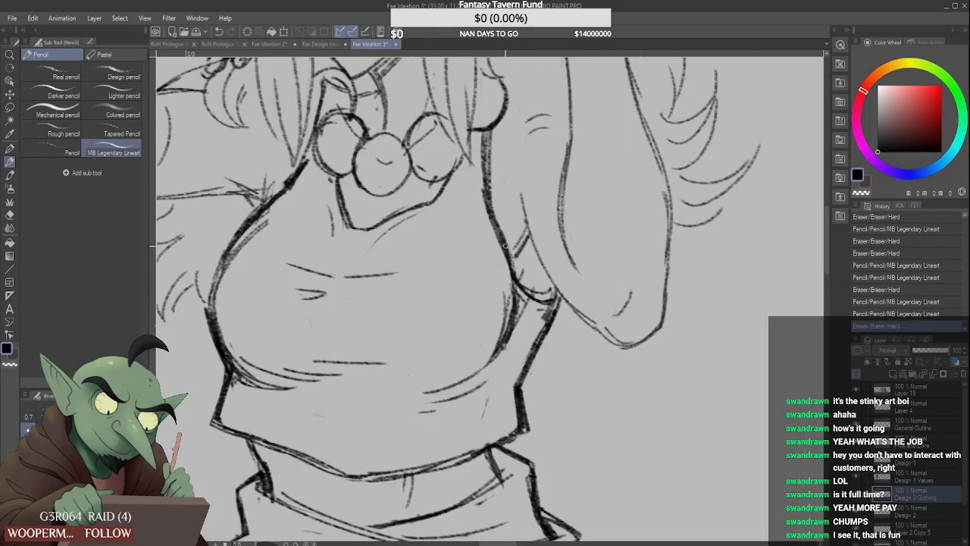
drag(507, 243, 517, 295)
drag(490, 209, 509, 266)
mouse_move(477, 184)
mouse_down()
mouse_move(485, 244)
mouse_move(486, 189)
mouse_up()
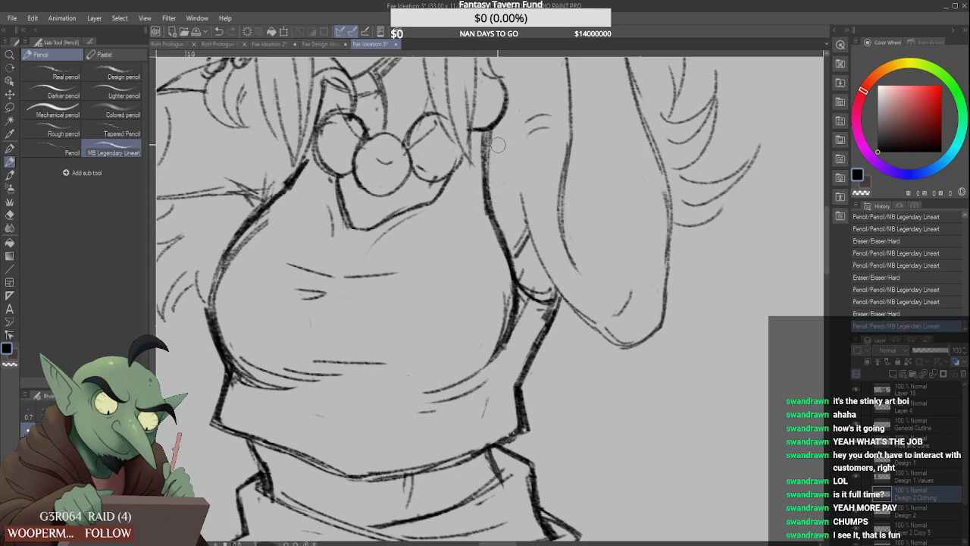
drag(498, 135, 496, 163)
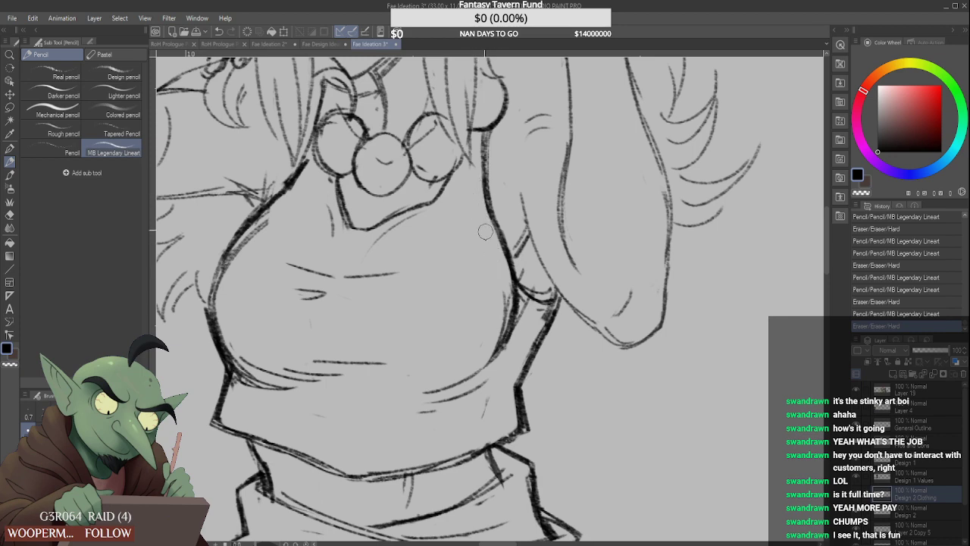
drag(486, 232, 479, 214)
Rework the lines from the armpit to the elbow of the raised arm, undoing a trial armpit stroke
scroll(478, 215, down, 5)
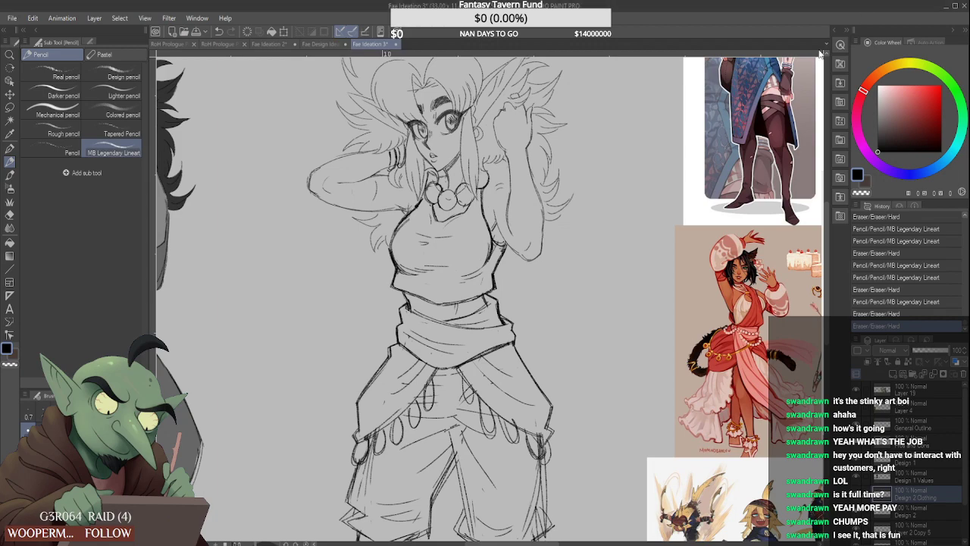
scroll(531, 236, down, 5)
scroll(530, 241, up, 5)
scroll(496, 192, up, 3)
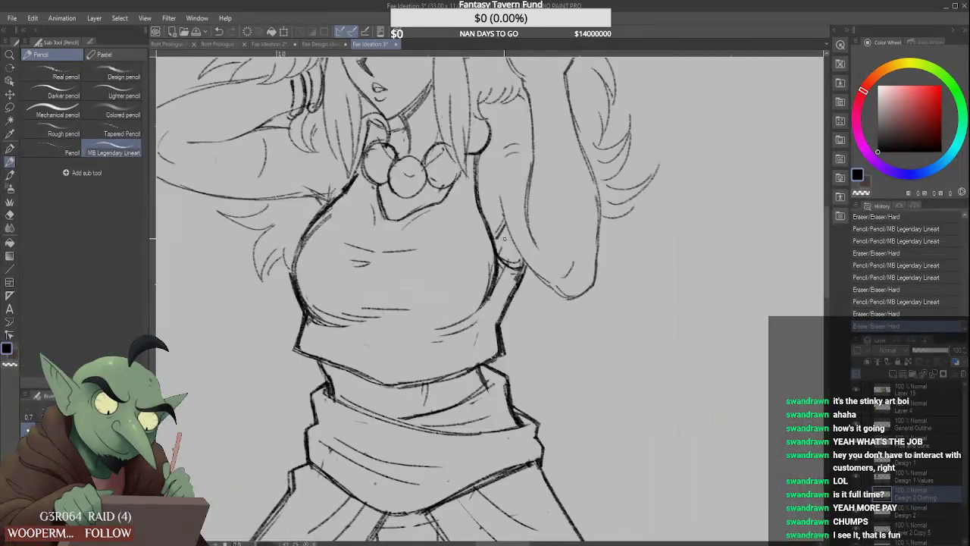
drag(506, 220, 523, 268)
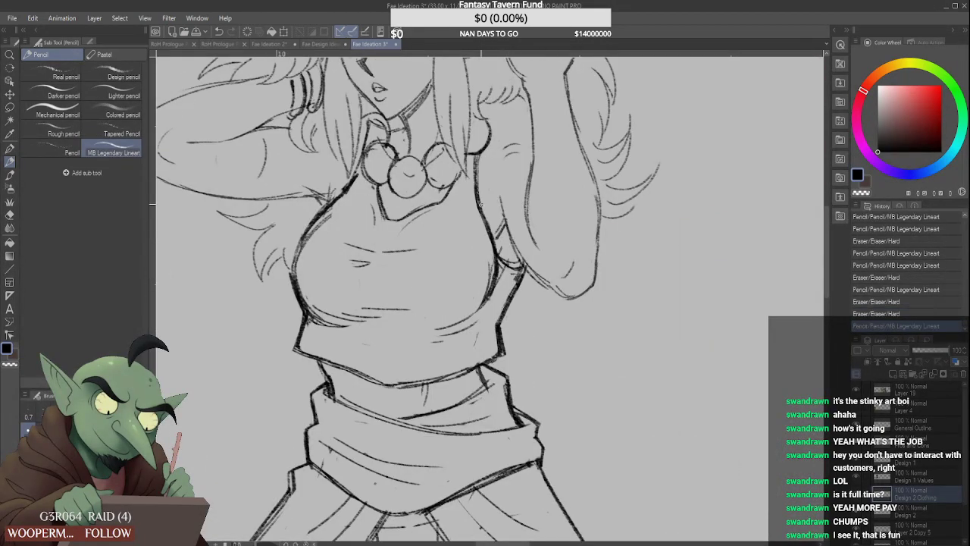
key(ctrl+z)
key(ctrl+y)
key(ctrl+z)
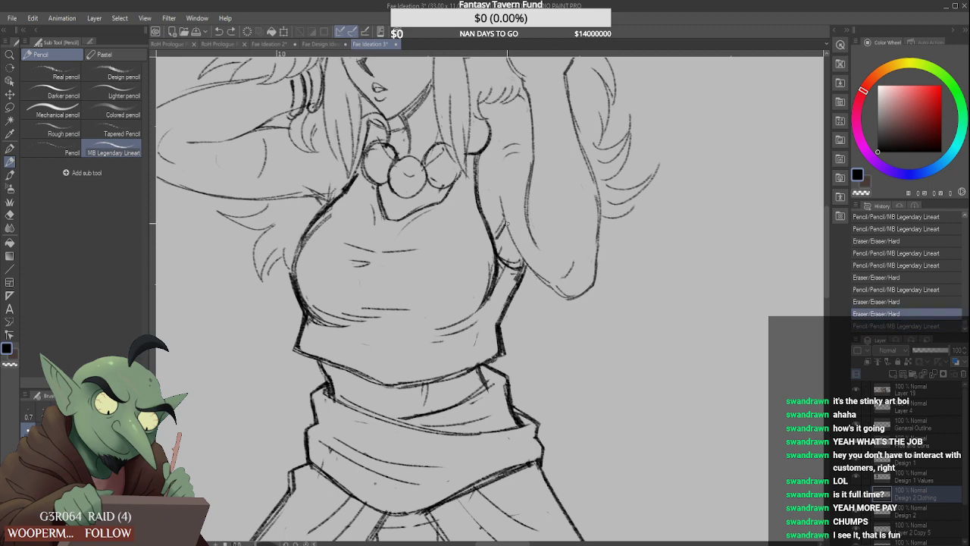
drag(557, 286, 571, 297)
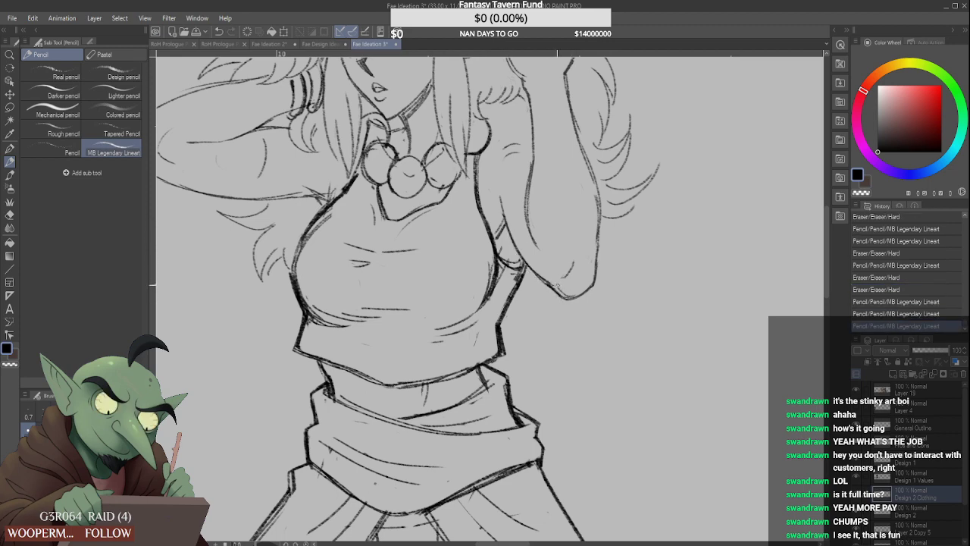
scroll(557, 286, down, 5)
Redraw the cropped top's edge on the bent-arm side, from the bust up past the armpit to the necklace
scroll(455, 303, up, 5)
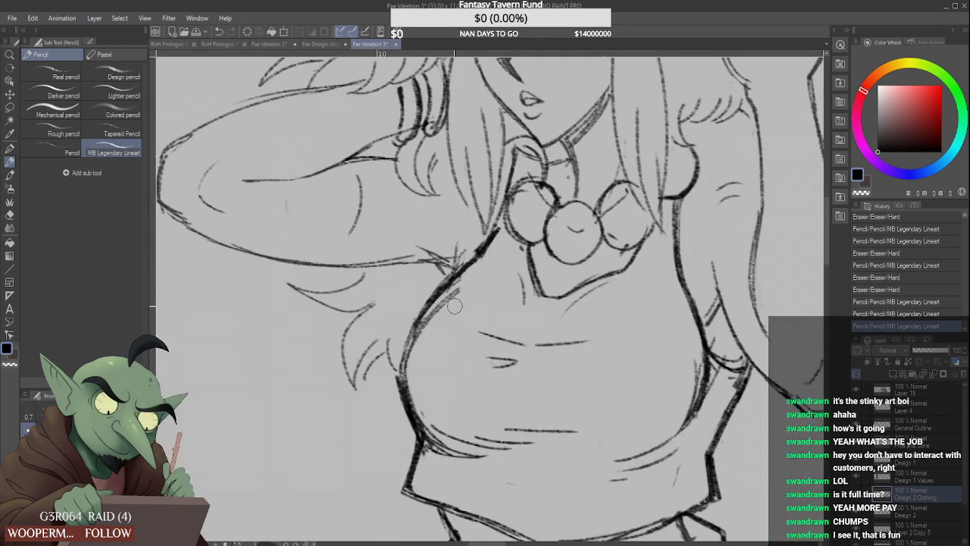
mouse_move(397, 376)
mouse_down()
mouse_move(438, 296)
mouse_move(402, 318)
mouse_up()
mouse_move(469, 258)
mouse_down()
mouse_move(401, 325)
mouse_move(403, 344)
mouse_move(483, 251)
mouse_move(420, 317)
mouse_up()
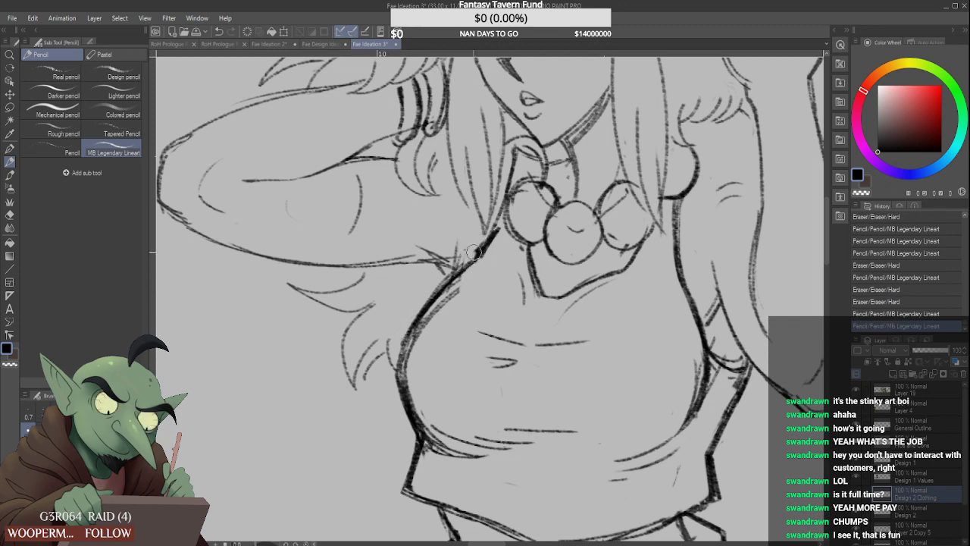
mouse_move(492, 227)
mouse_down()
mouse_move(472, 270)
mouse_move(497, 232)
mouse_up()
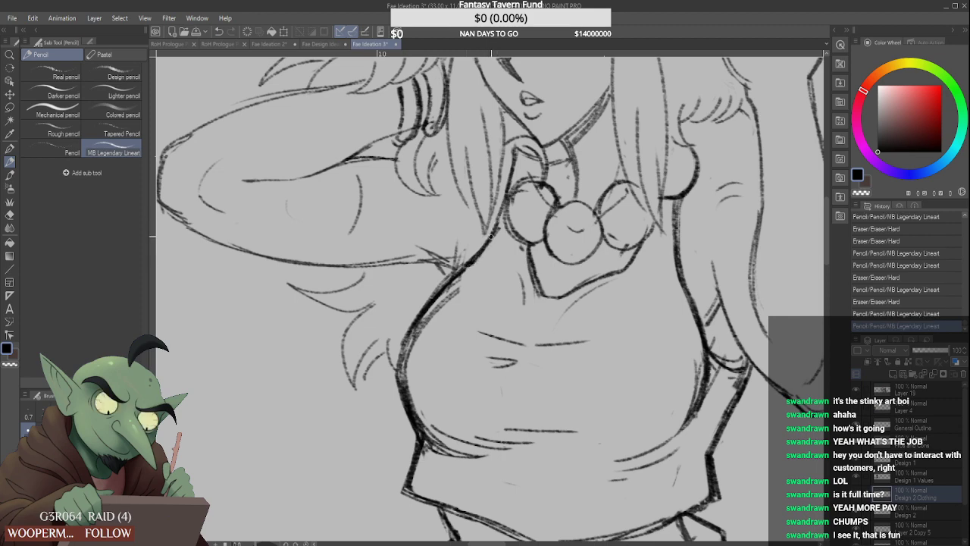
mouse_move(448, 271)
mouse_down()
mouse_move(481, 237)
mouse_move(467, 257)
mouse_up()
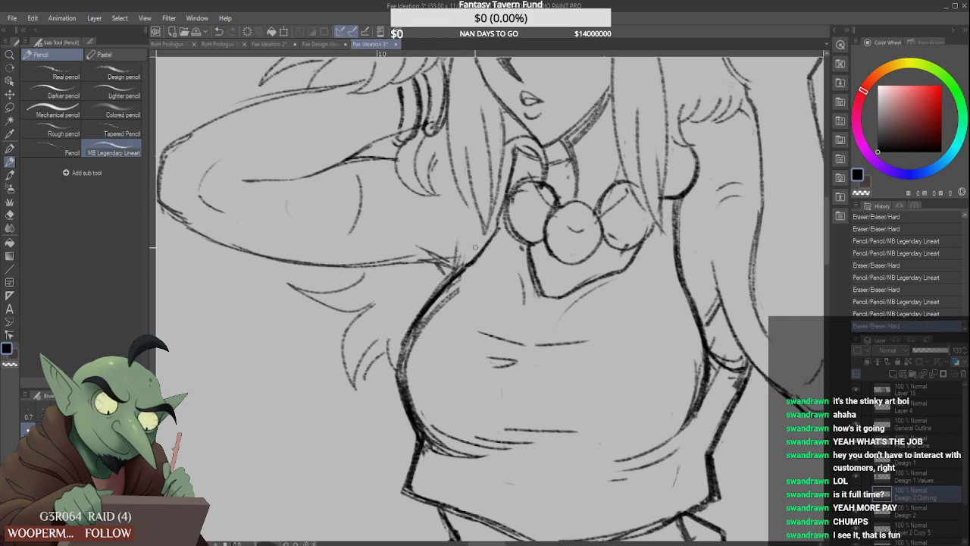
mouse_move(492, 226)
mouse_down()
mouse_move(495, 197)
mouse_move(503, 218)
mouse_move(496, 229)
mouse_move(505, 207)
mouse_move(479, 246)
mouse_up()
drag(508, 199, 498, 226)
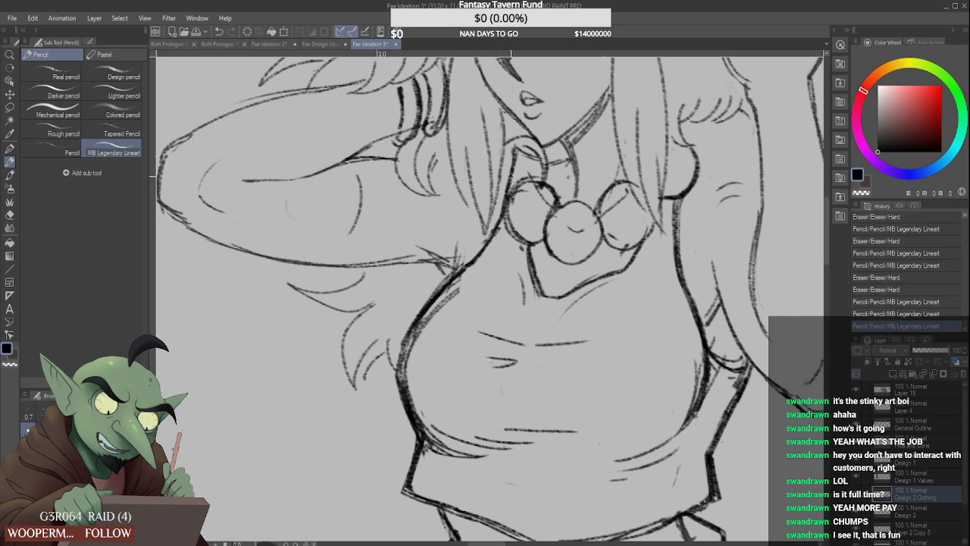
Remove the top's strap line above the necklace and redraw the curved neck line and the bead nearest the bent arm
mouse_move(504, 175)
mouse_down()
mouse_move(512, 144)
mouse_move(531, 176)
mouse_move(522, 141)
mouse_move(531, 186)
mouse_move(520, 160)
mouse_move(496, 184)
mouse_move(506, 194)
mouse_move(509, 185)
mouse_move(498, 188)
mouse_move(514, 187)
mouse_move(505, 185)
mouse_move(510, 148)
mouse_move(520, 155)
mouse_move(526, 143)
mouse_move(509, 133)
mouse_move(534, 165)
mouse_move(518, 142)
mouse_up()
mouse_move(508, 133)
mouse_down()
mouse_move(543, 150)
mouse_move(540, 178)
mouse_up()
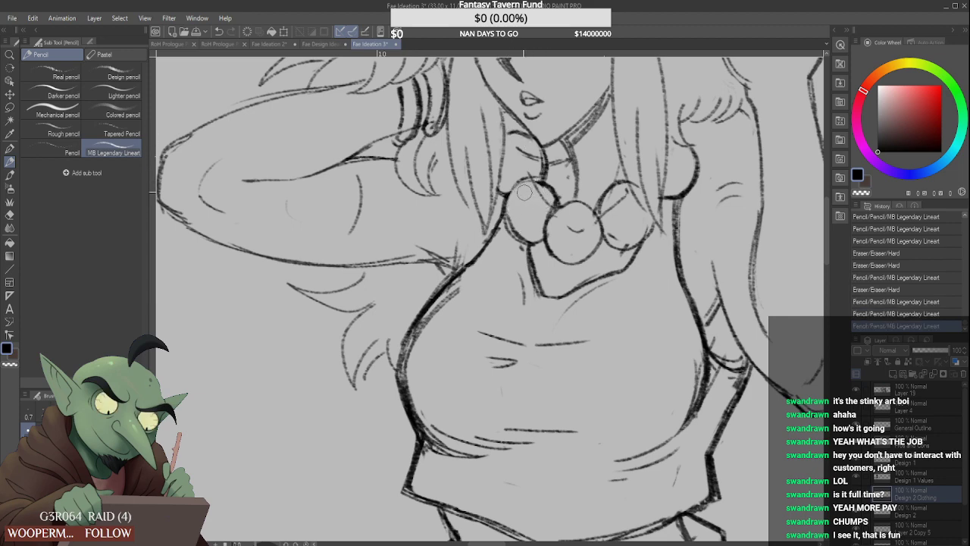
drag(522, 230, 528, 221)
mouse_move(510, 222)
mouse_down()
mouse_move(537, 243)
mouse_move(567, 211)
mouse_move(587, 230)
mouse_move(558, 207)
mouse_move(592, 235)
mouse_move(625, 237)
mouse_move(625, 249)
mouse_move(620, 221)
mouse_up()
scroll(605, 240, down, 3)
scroll(612, 215, up, 2)
scroll(619, 206, down, 5)
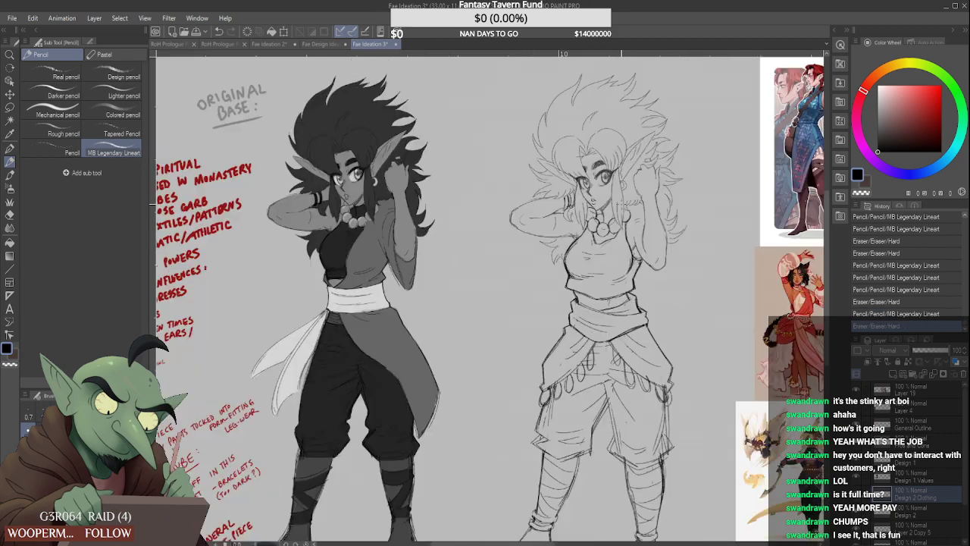
Clean up the outline of the necklace bead nearest the bent arm and retouch the central bead
scroll(560, 244, up, 6)
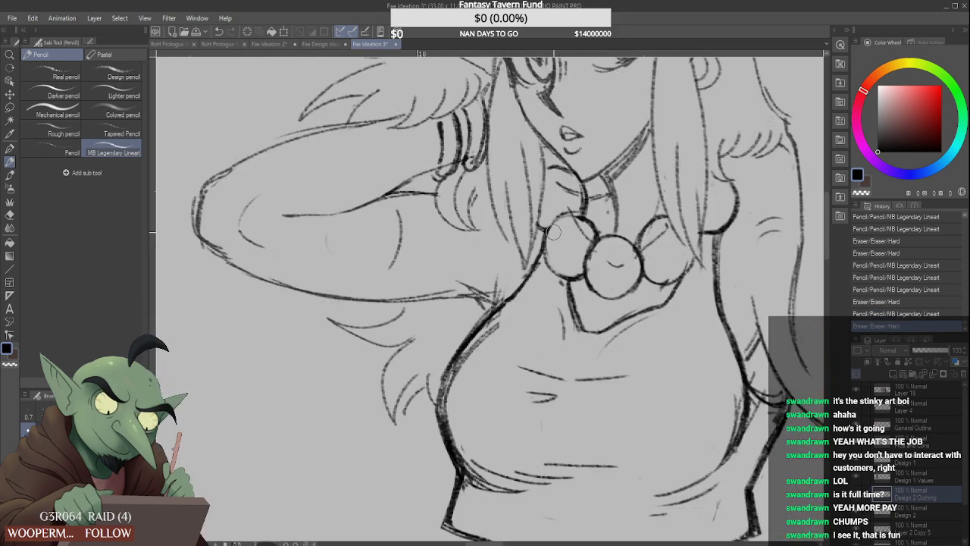
drag(554, 232, 555, 263)
mouse_move(556, 220)
mouse_down()
mouse_move(584, 225)
mouse_move(549, 262)
mouse_move(554, 269)
mouse_move(549, 253)
mouse_move(555, 273)
mouse_move(560, 226)
mouse_up()
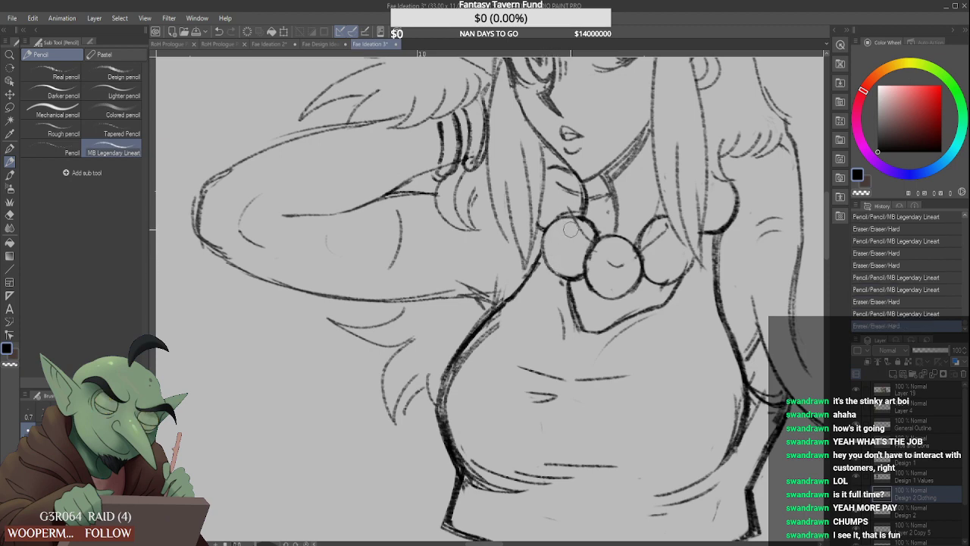
mouse_move(610, 247)
mouse_down()
mouse_move(597, 252)
mouse_move(621, 297)
mouse_up()
scroll(599, 280, down, 8)
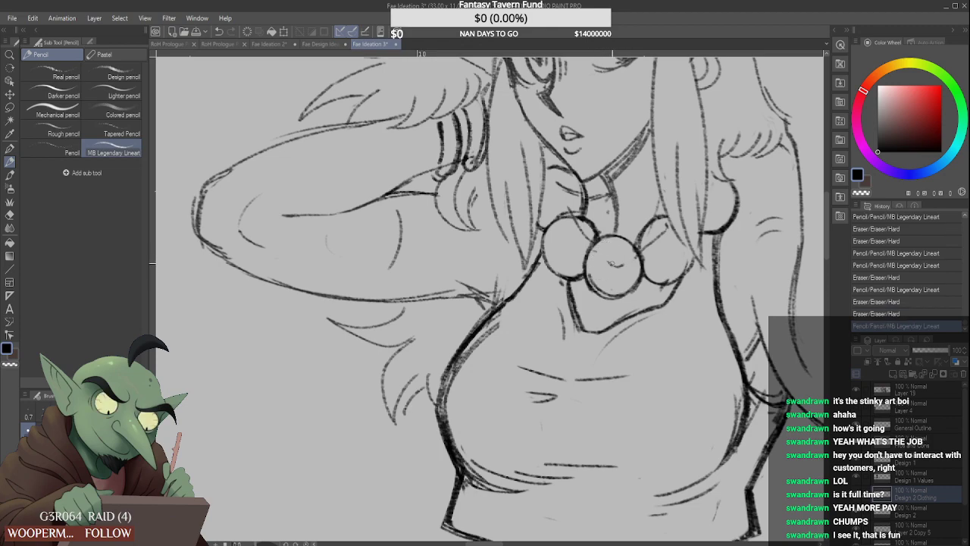
scroll(651, 253, down, 2)
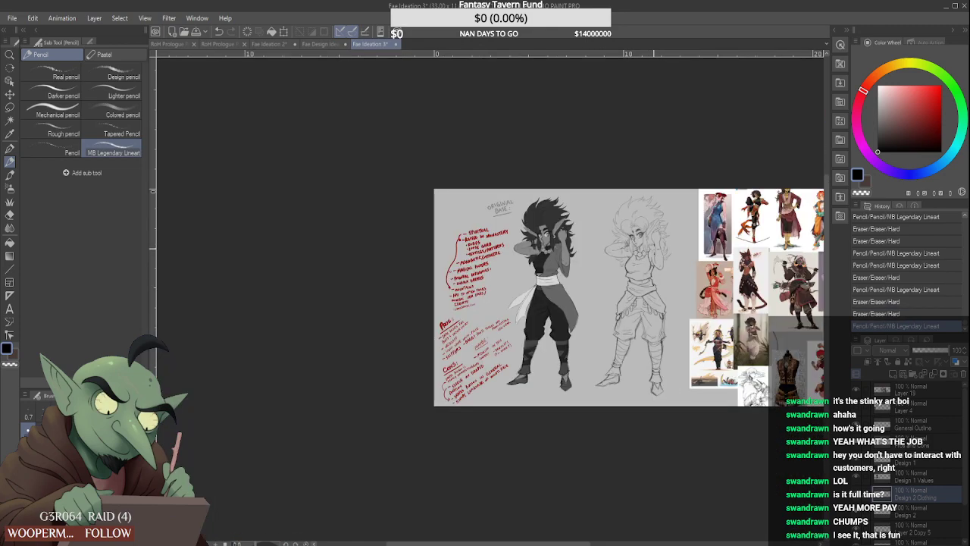
scroll(644, 261, up, 5)
scroll(603, 254, down, 5)
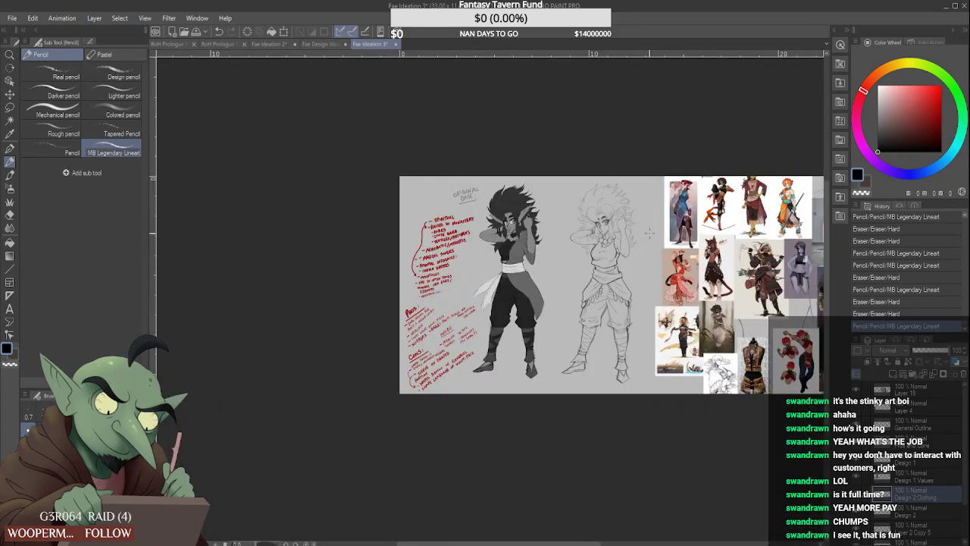
scroll(649, 233, up, 3)
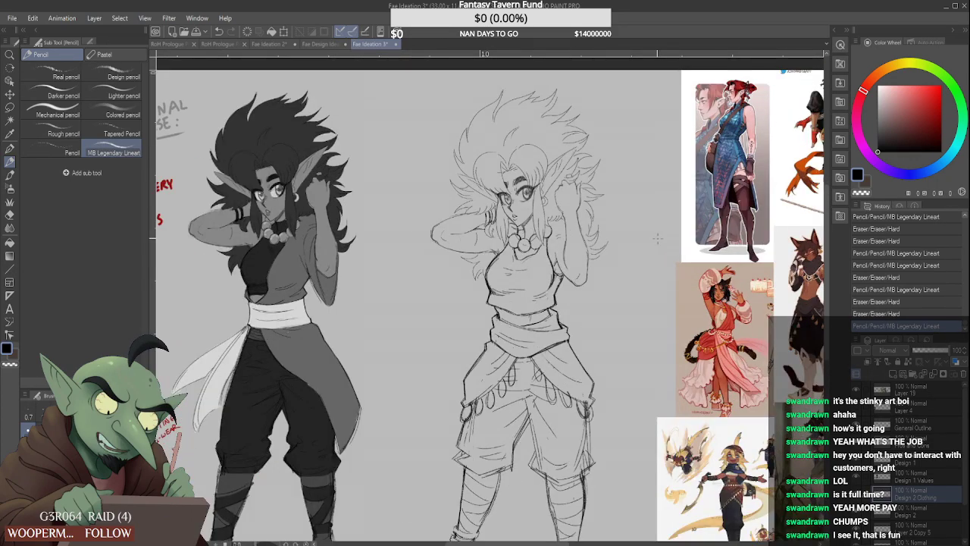
scroll(516, 425, down, 3)
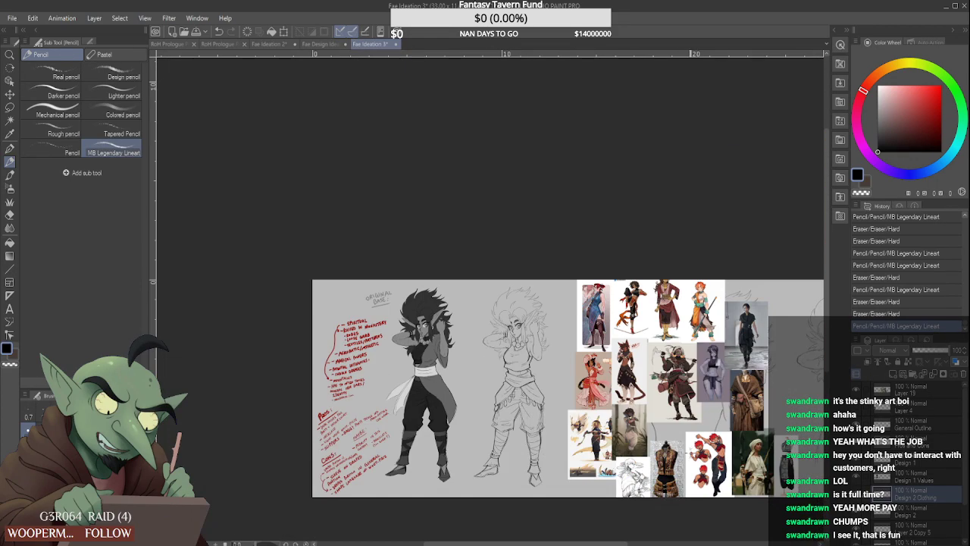
scroll(691, 443, up, 2)
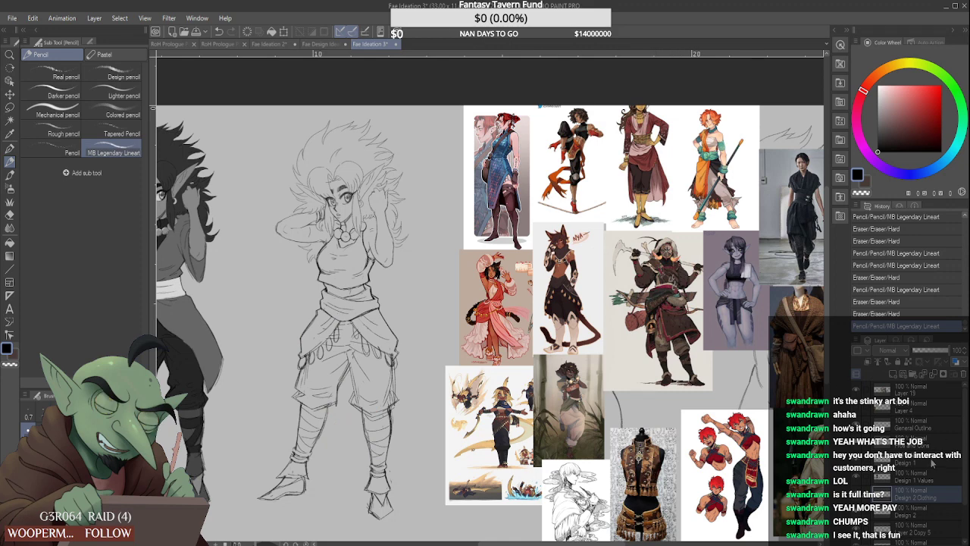
click(946, 392)
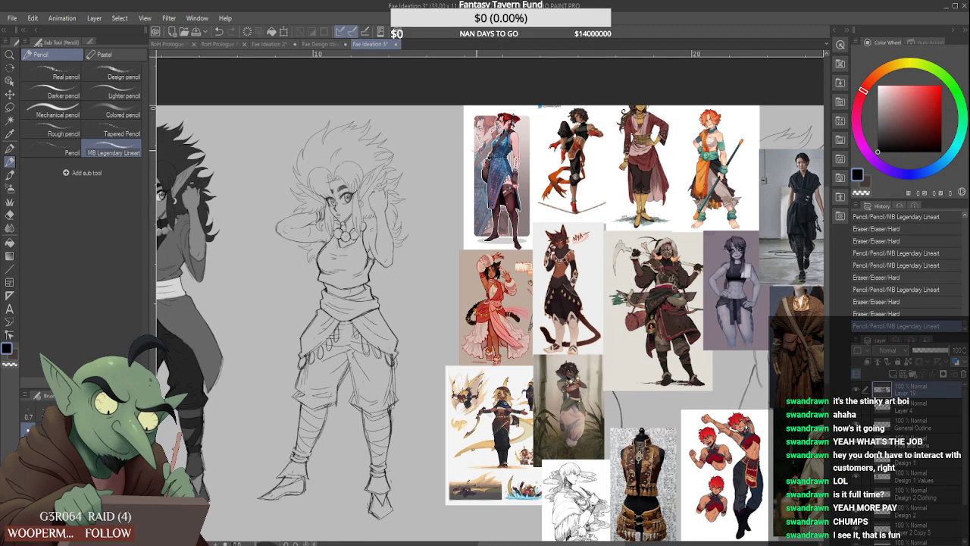
drag(469, 132, 599, 122)
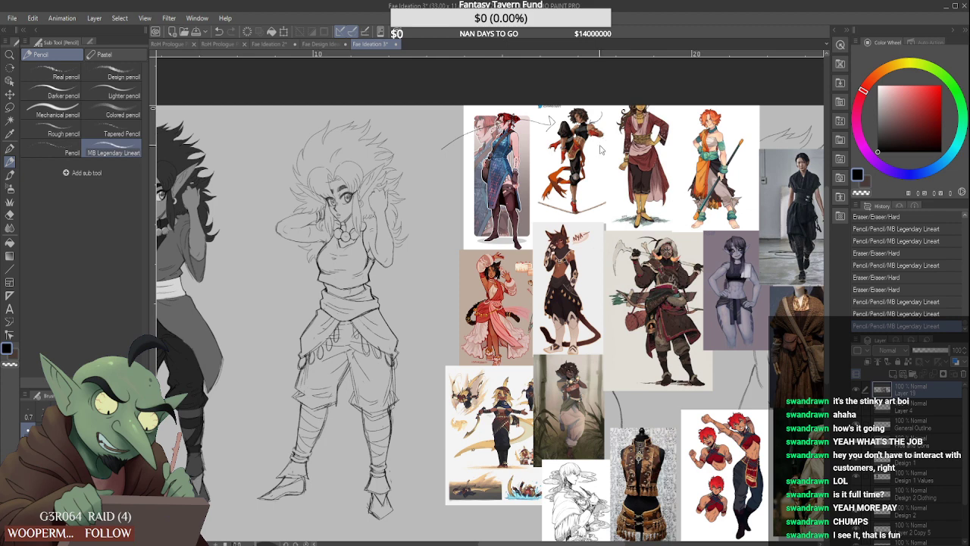
key(ctrl+z)
key(ctrl+z)
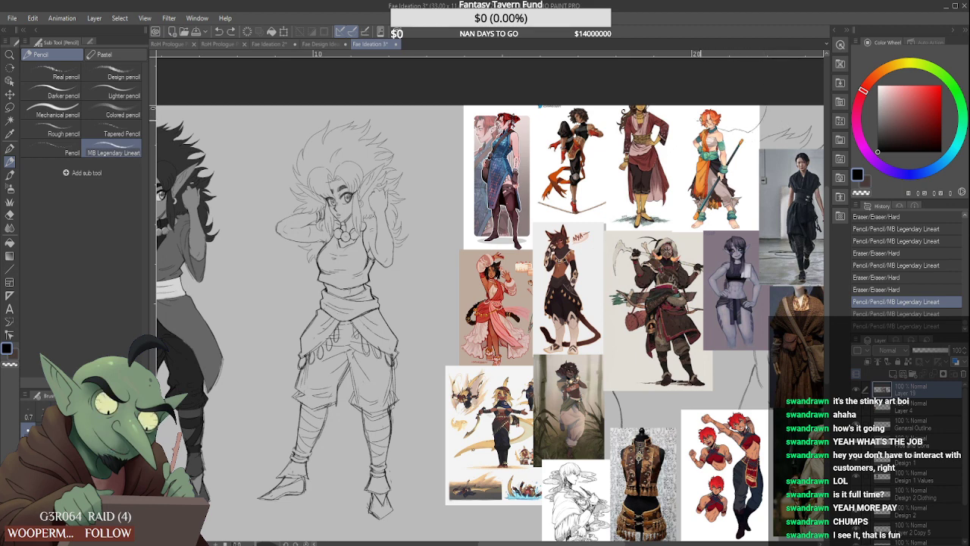
drag(697, 128, 699, 131)
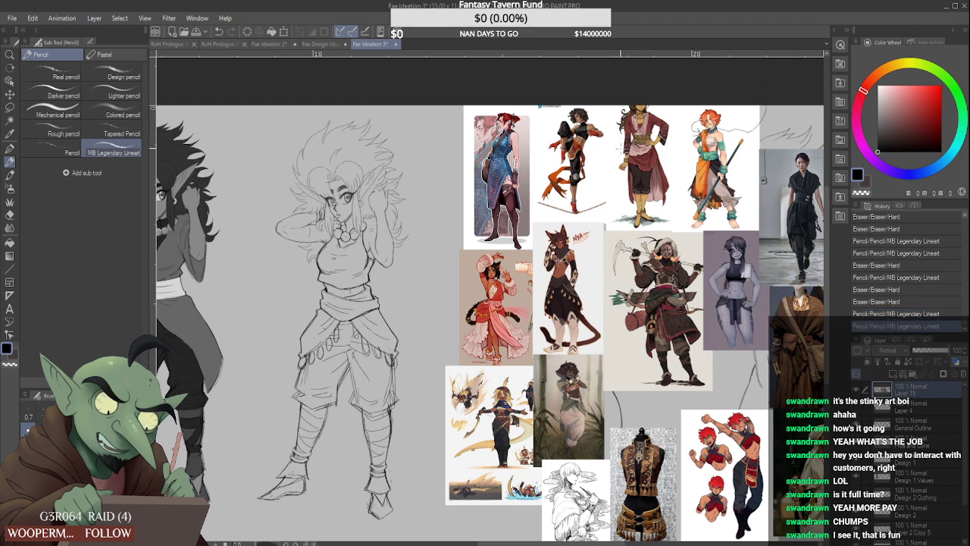
drag(625, 139, 616, 149)
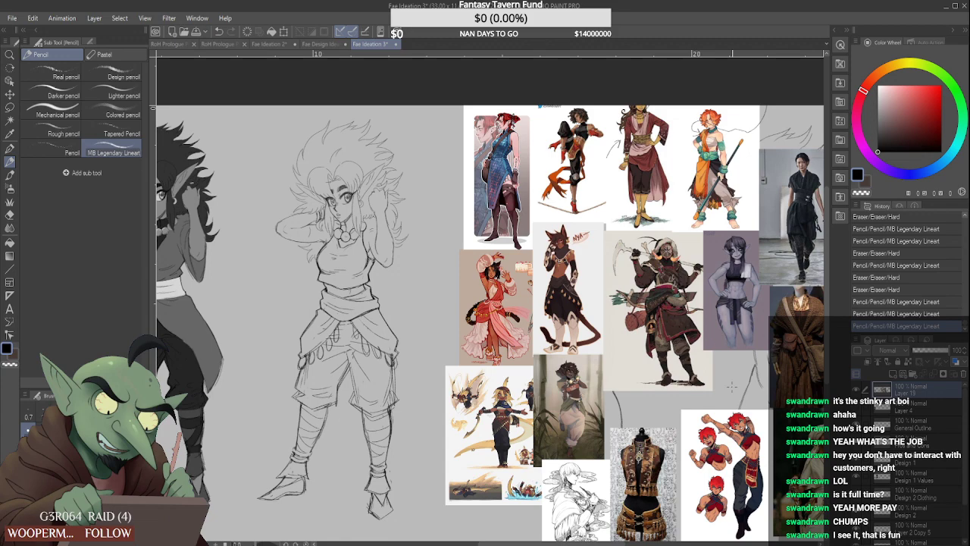
key(ctrl+z)
key(ctrl+z)
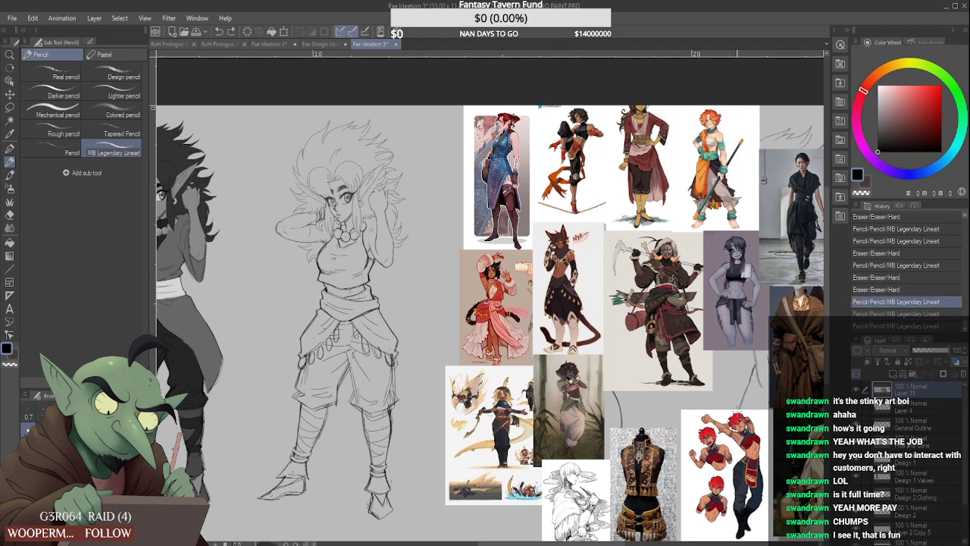
Show the sari reference photos over the red notes, examine their blouses and drapes beside the elf designs, and hide the photos again
scroll(604, 430, down, 3)
click(856, 407)
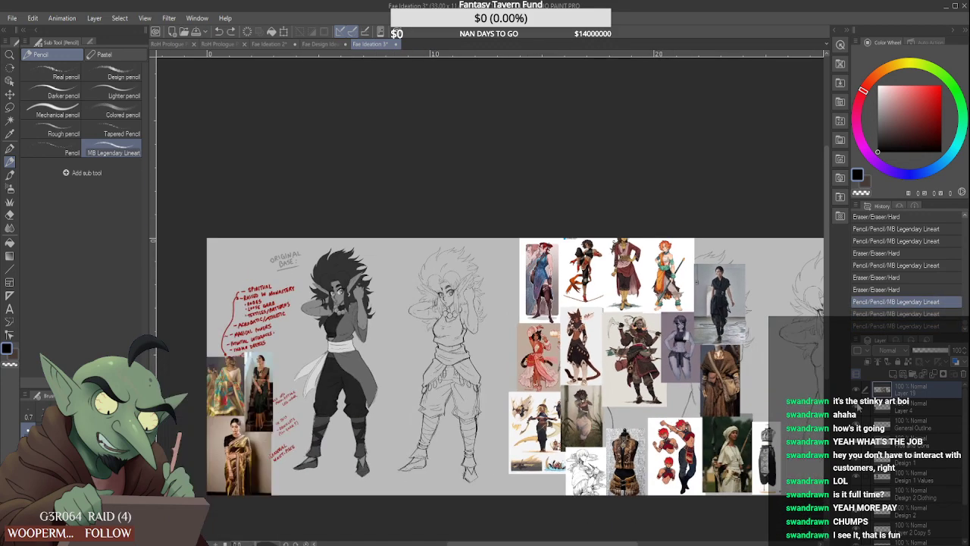
scroll(304, 436, up, 2)
scroll(228, 429, down, 2)
scroll(197, 409, up, 4)
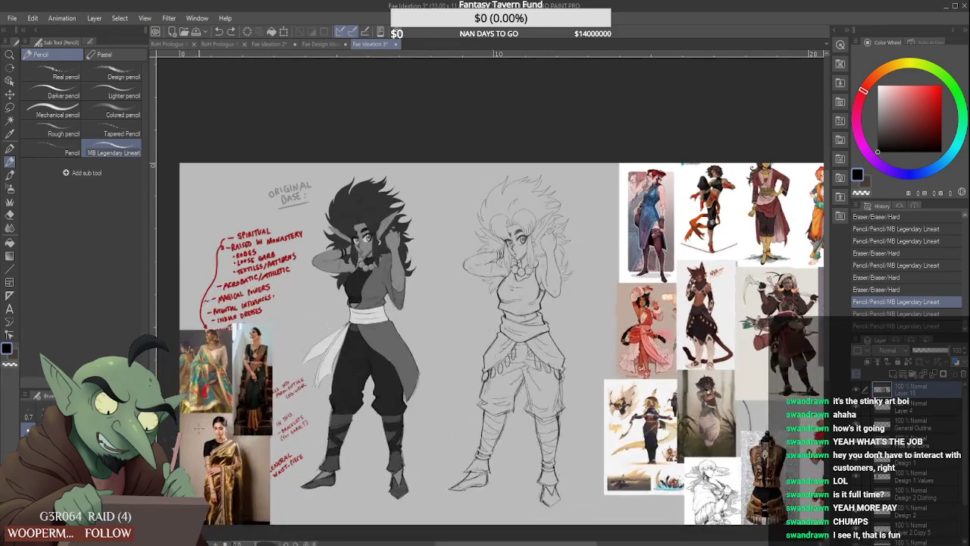
scroll(235, 435, down, 5)
scroll(206, 458, up, 5)
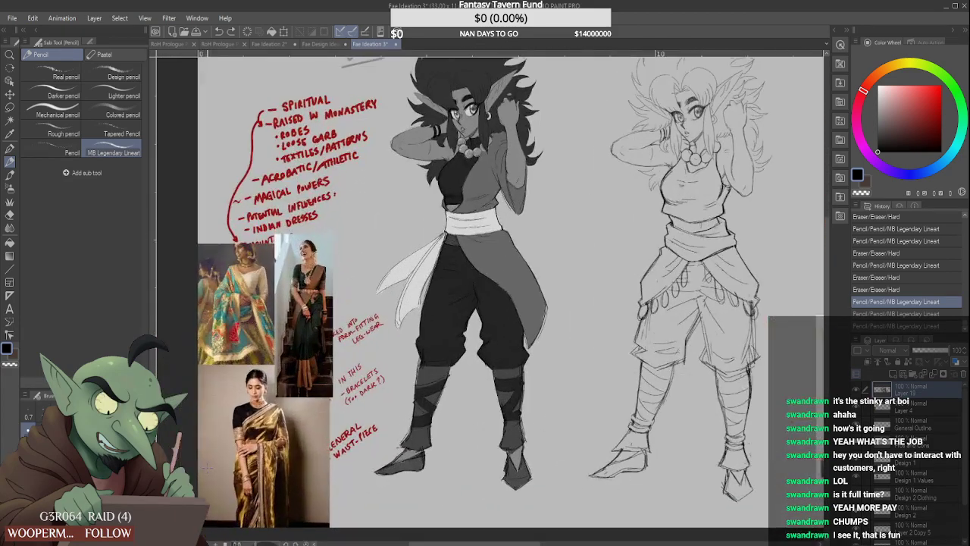
scroll(209, 462, down, 2)
scroll(206, 463, down, 3)
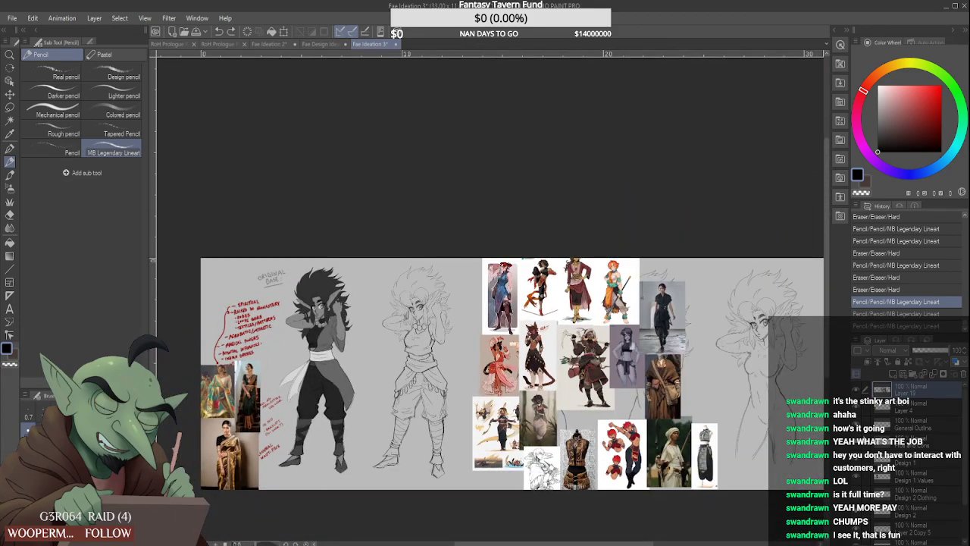
scroll(283, 401, up, 2)
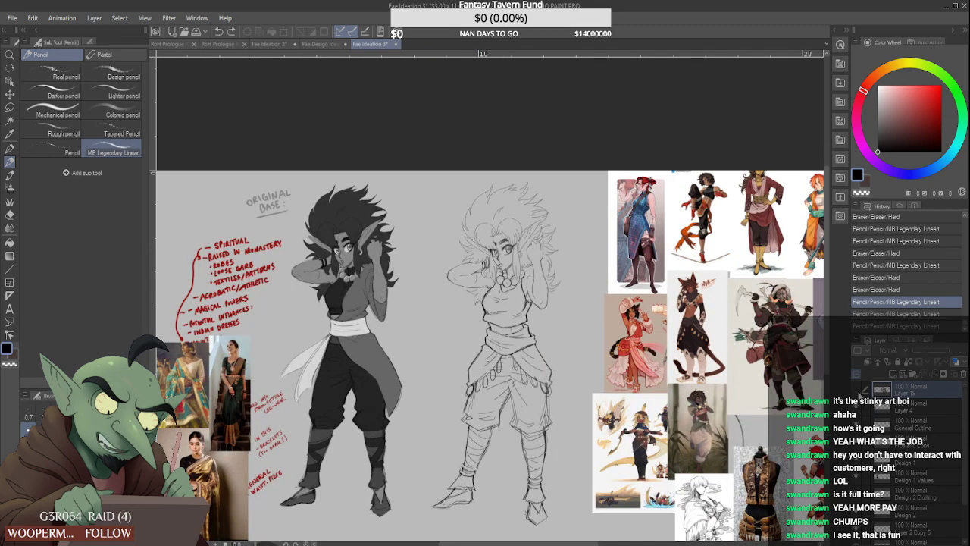
click(860, 394)
click(859, 393)
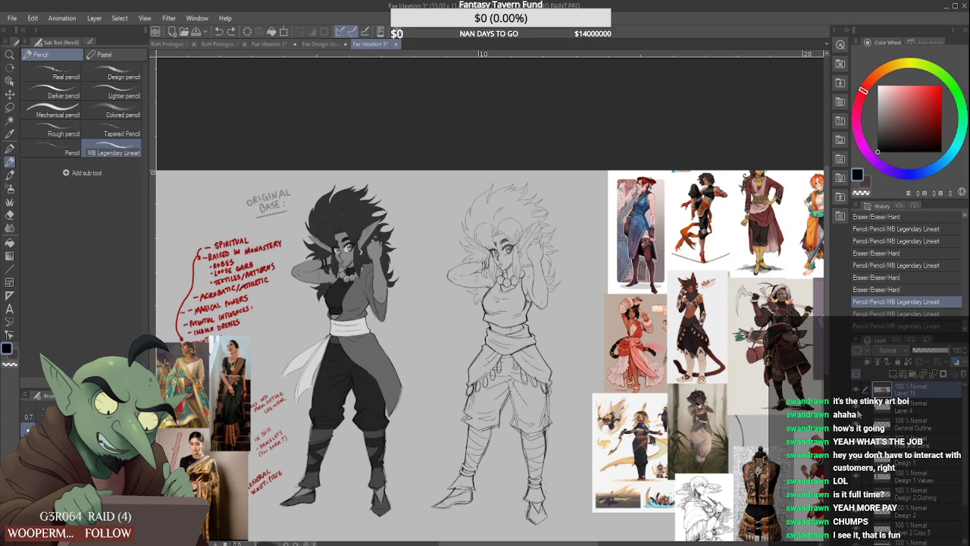
click(858, 414)
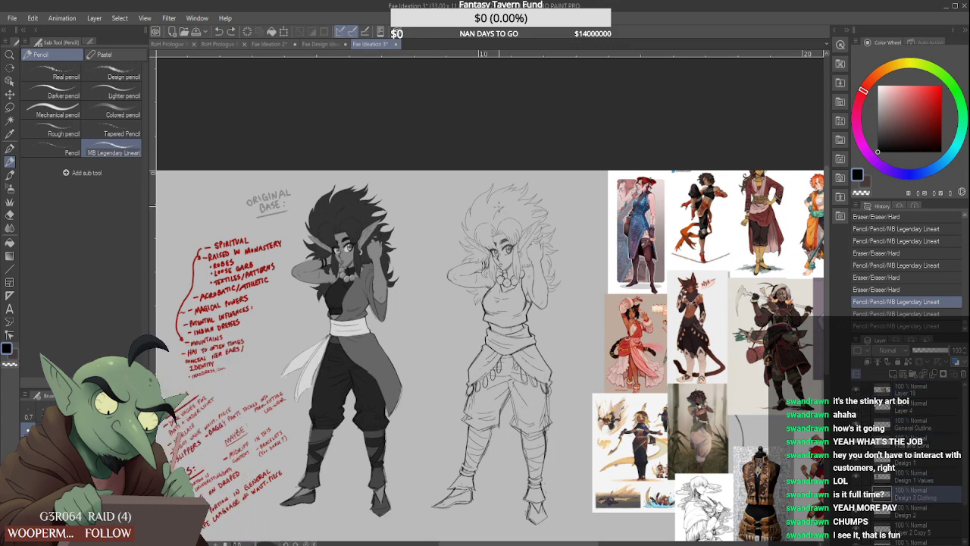
Draw a short sleeve opening across the second elf's bent upper arm and join its underside to the cropped top at the armpit
scroll(499, 240, up, 5)
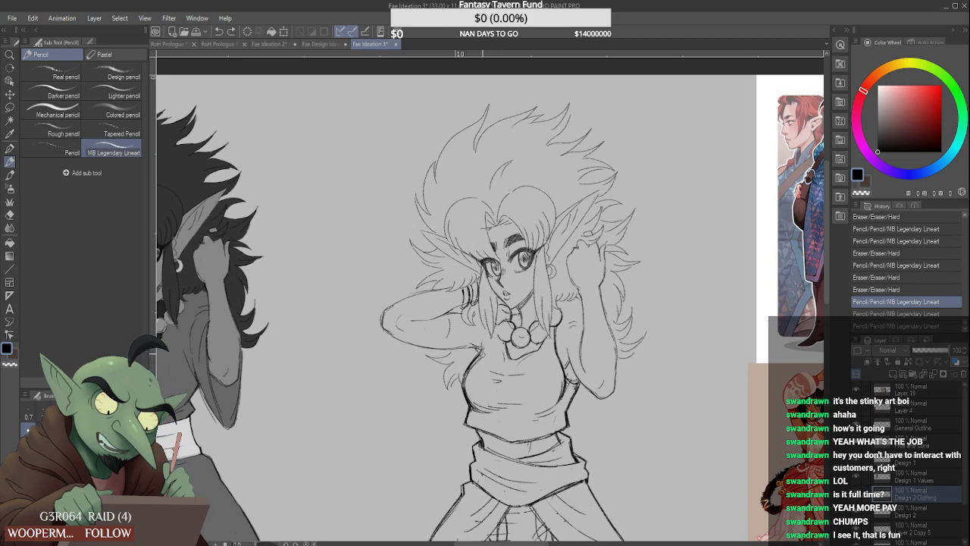
drag(458, 348, 456, 315)
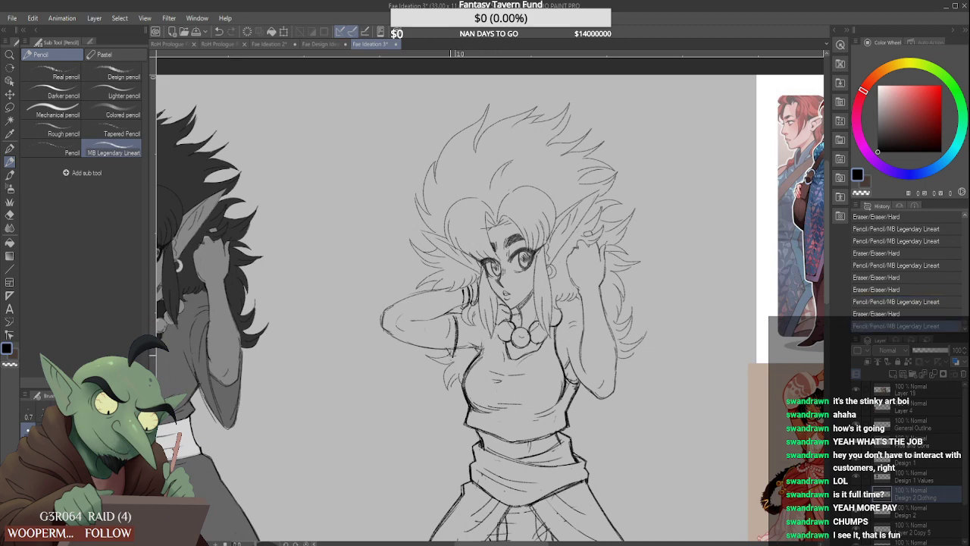
drag(445, 348, 448, 353)
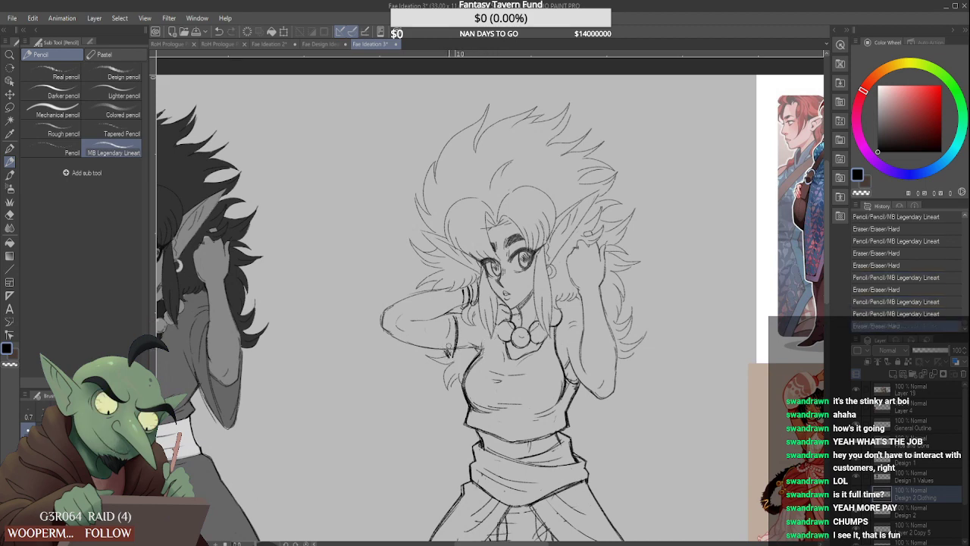
mouse_move(446, 312)
mouse_down()
mouse_move(455, 315)
mouse_move(448, 358)
mouse_up()
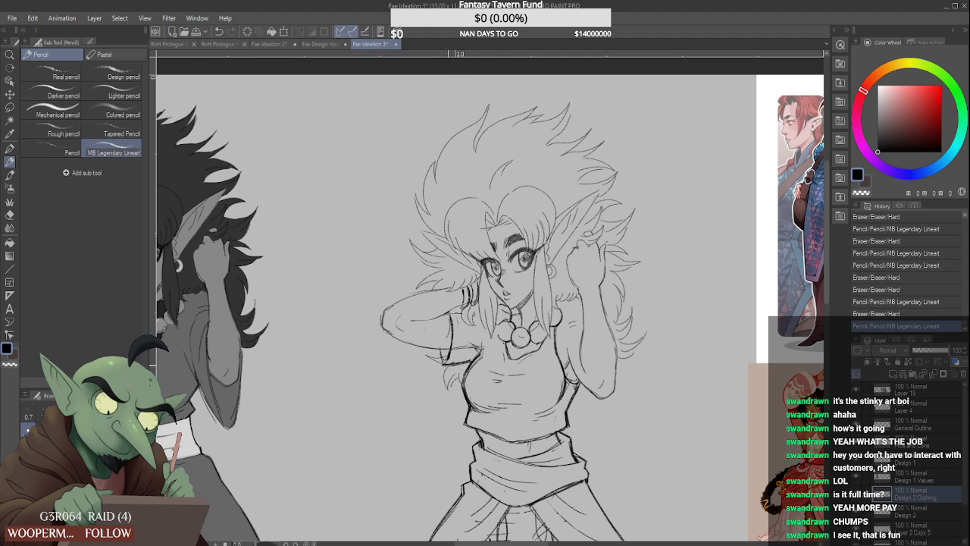
mouse_move(447, 353)
mouse_down()
mouse_move(448, 363)
mouse_move(455, 355)
mouse_up()
drag(452, 317, 450, 345)
mouse_move(451, 340)
mouse_down()
mouse_move(446, 363)
mouse_move(453, 356)
mouse_up()
mouse_move(460, 355)
mouse_down()
mouse_move(479, 351)
mouse_move(435, 351)
mouse_move(454, 361)
mouse_up()
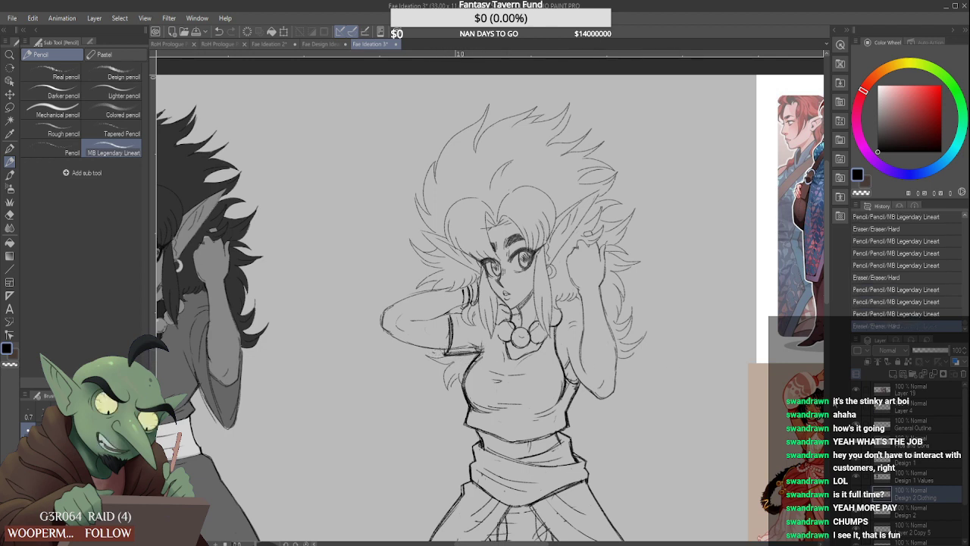
Check the sari photos again, refine the bent arm's sleeve outline and add parallel trim bands across it
scroll(681, 405, down, 4)
drag(450, 487, 520, 443)
scroll(519, 442, up, 5)
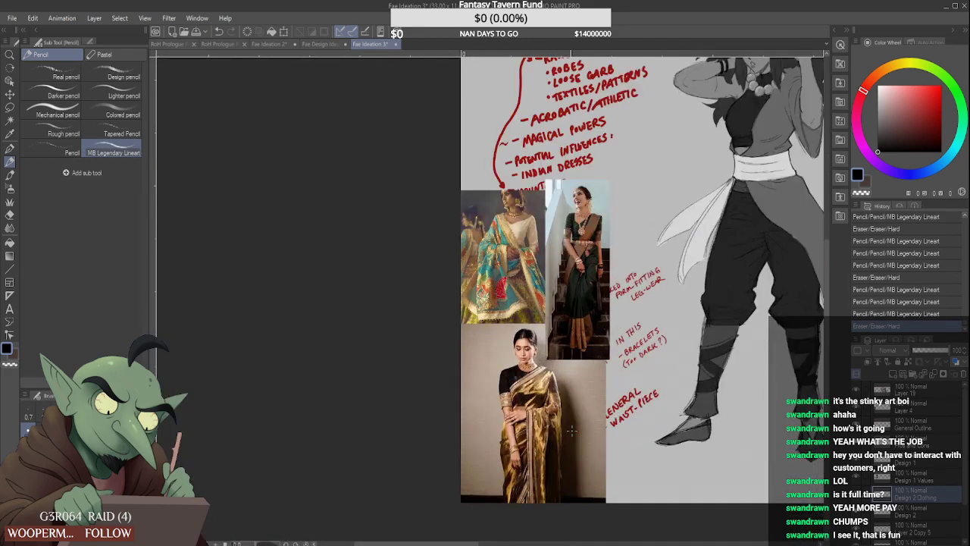
scroll(530, 356, down, 6)
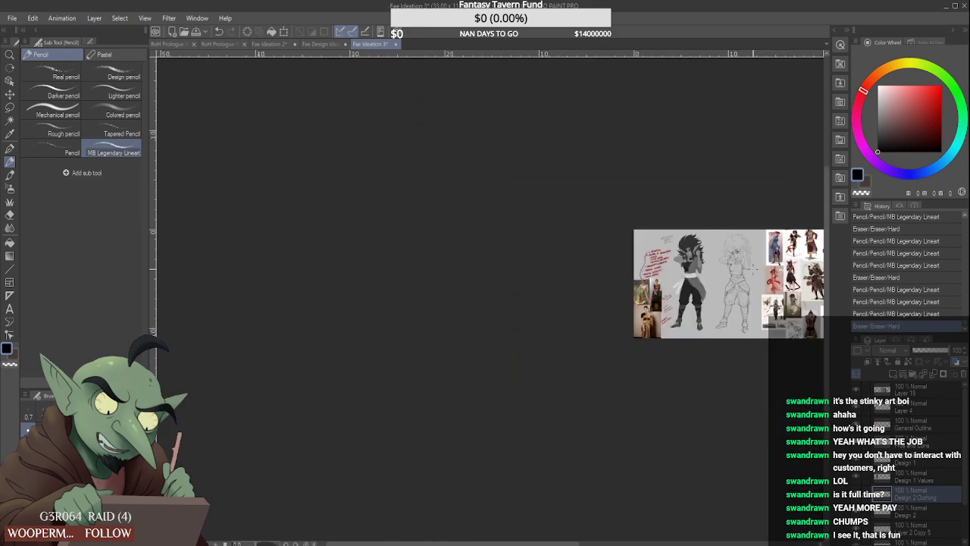
scroll(742, 260, up, 5)
scroll(732, 255, up, 3)
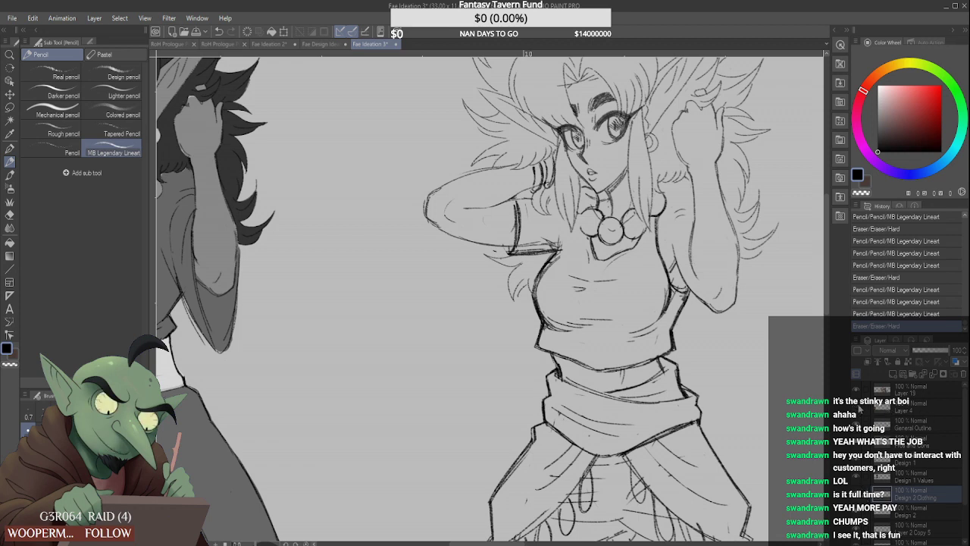
mouse_move(505, 253)
mouse_down()
mouse_move(559, 252)
mouse_move(534, 251)
mouse_up()
drag(524, 194, 533, 194)
drag(540, 190, 539, 201)
drag(518, 249, 556, 249)
drag(544, 213, 546, 244)
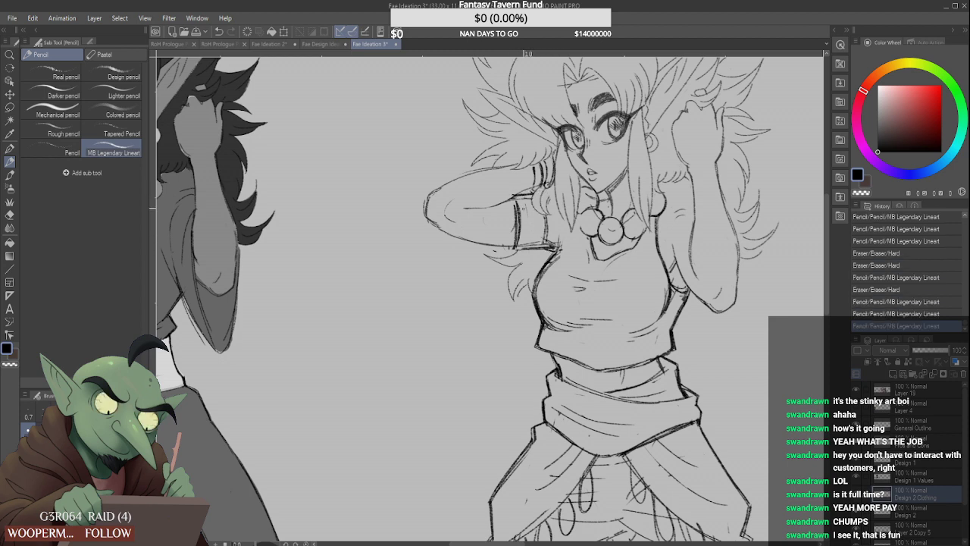
mouse_move(524, 200)
mouse_down()
mouse_move(522, 247)
mouse_move(537, 246)
mouse_up()
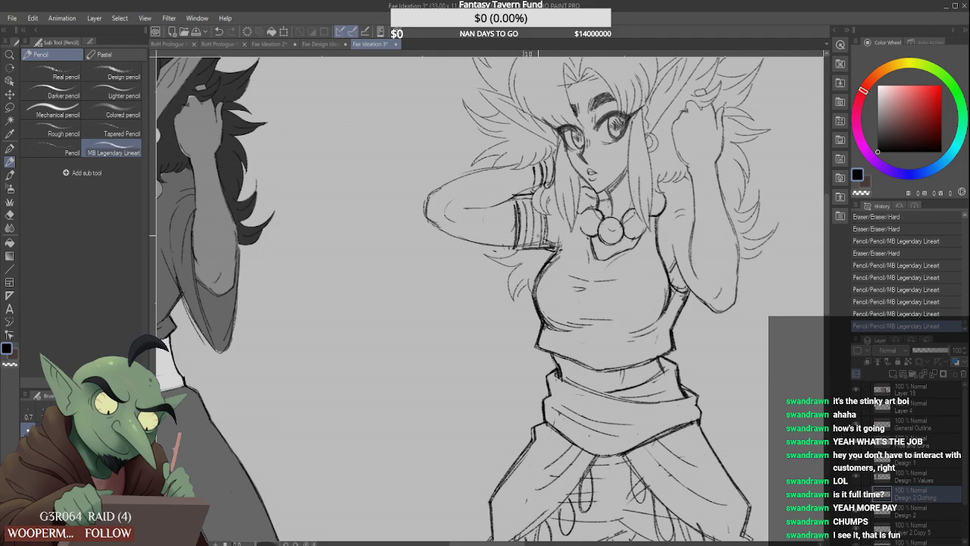
Extend the bent arm's banded sleeve cuff slightly toward the elbow, redrawing its edge lines and cleaning up the underside
scroll(572, 182, down, 5)
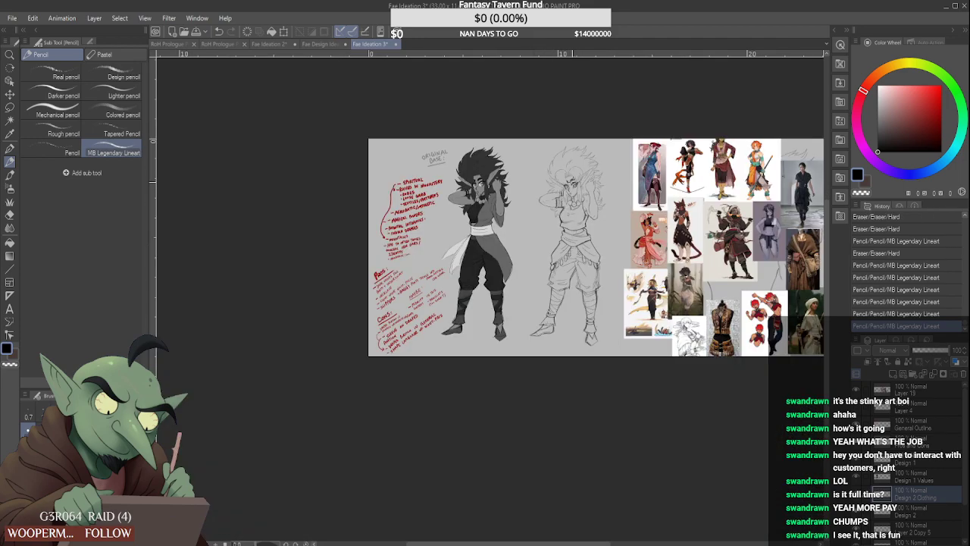
scroll(567, 190, up, 5)
drag(551, 237, 547, 253)
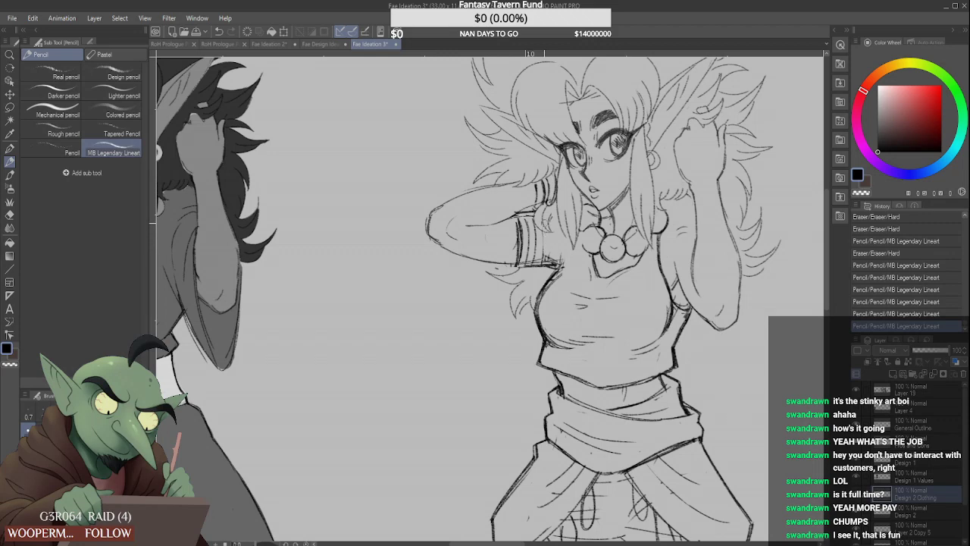
mouse_move(510, 219)
mouse_down()
mouse_move(508, 267)
mouse_move(529, 268)
mouse_up()
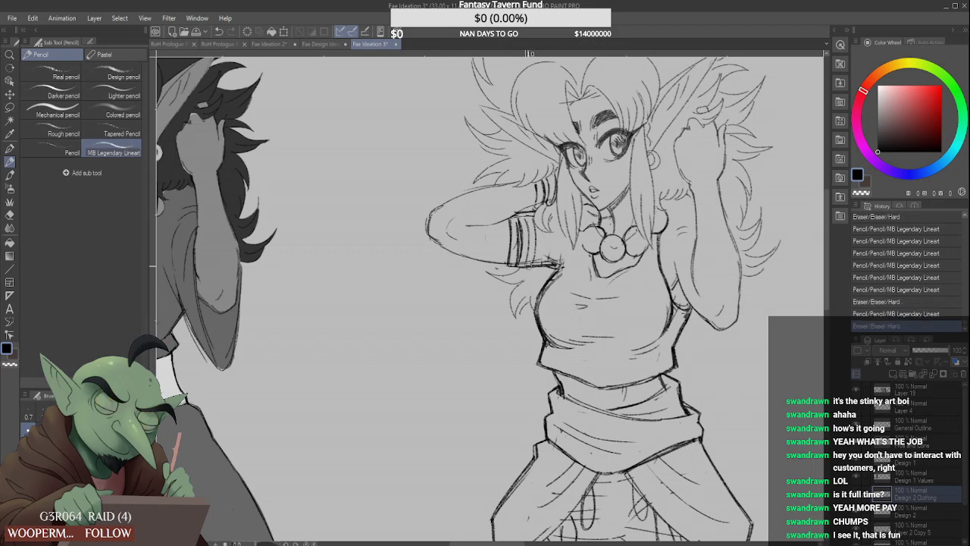
drag(511, 222, 508, 264)
mouse_move(511, 221)
mouse_down()
mouse_move(509, 251)
mouse_move(535, 268)
mouse_move(526, 269)
mouse_up()
scroll(535, 230, down, 4)
scroll(534, 229, down, 2)
scroll(546, 229, up, 4)
mouse_move(524, 285)
mouse_down()
mouse_move(536, 253)
mouse_move(526, 273)
mouse_up()
Add parallel trim lines along the lower hem of the second elf's cropped top
scroll(530, 243, down, 3)
scroll(579, 234, down, 2)
scroll(581, 242, up, 3)
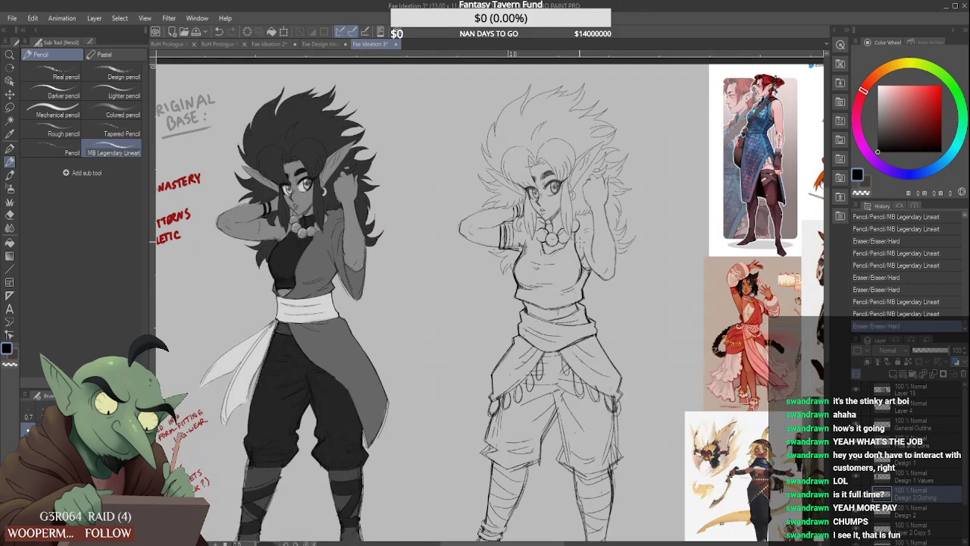
scroll(564, 239, up, 2)
mouse_move(565, 248)
mouse_down()
mouse_move(549, 262)
mouse_move(519, 252)
mouse_move(525, 242)
mouse_move(534, 251)
mouse_up()
scroll(581, 223, down, 5)
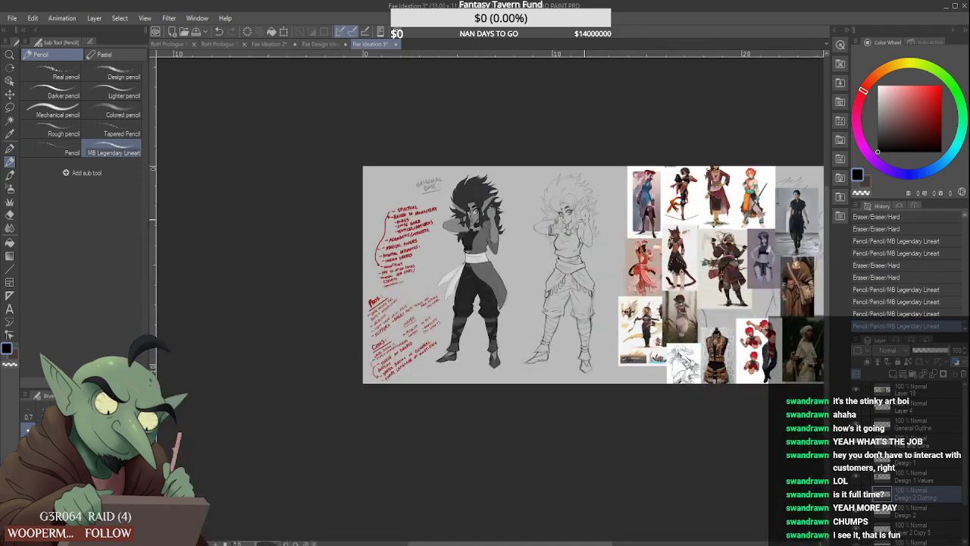
scroll(587, 221, up, 3)
key(ctrl+minus)
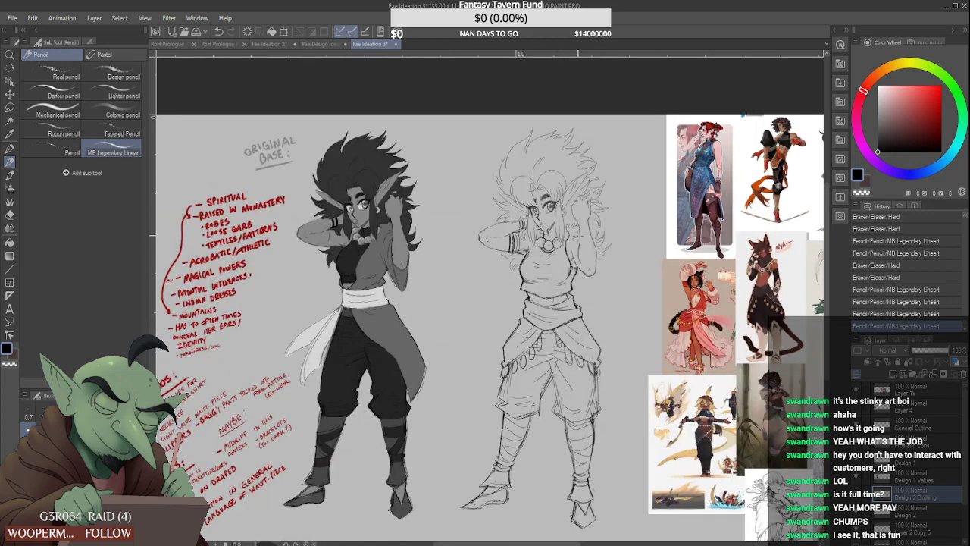
drag(535, 289, 554, 296)
mouse_move(555, 296)
mouse_down()
mouse_move(581, 280)
mouse_move(518, 281)
mouse_move(551, 301)
mouse_up()
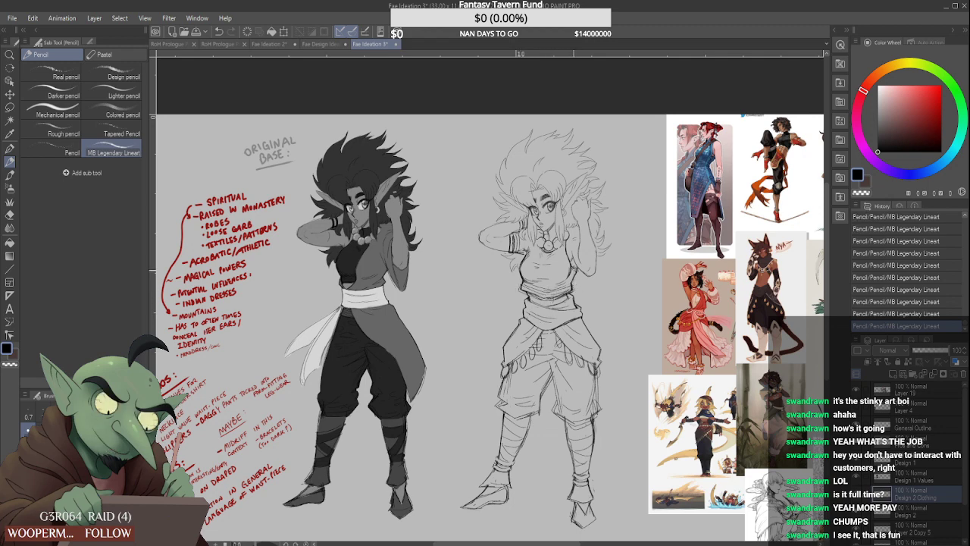
Draw curved sleeve trim lines around the raised arm's shoulder to match the banded sleeve on the bent arm
scroll(571, 263, down, 2)
scroll(578, 250, up, 3)
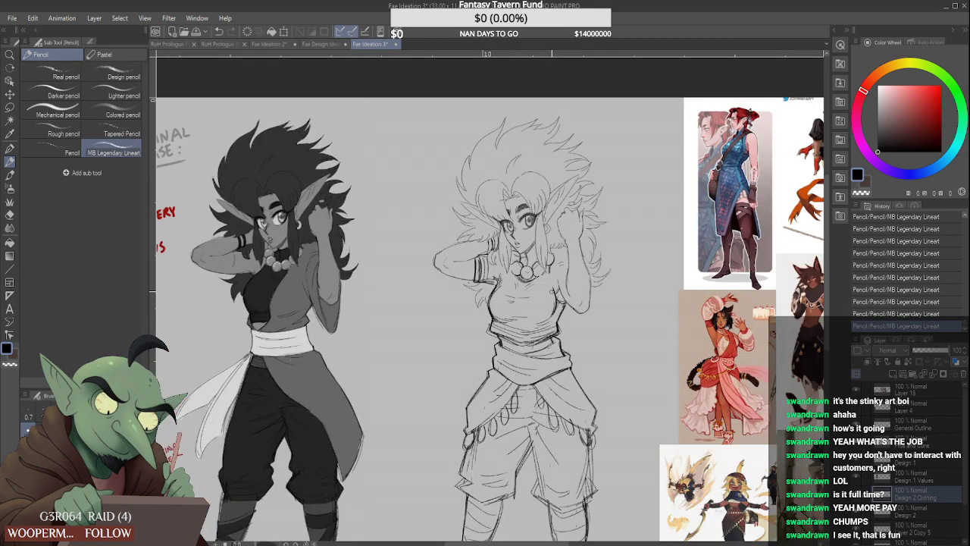
mouse_move(554, 288)
mouse_down()
mouse_move(568, 307)
mouse_move(568, 283)
mouse_move(561, 293)
mouse_up()
scroll(577, 244, down, 2)
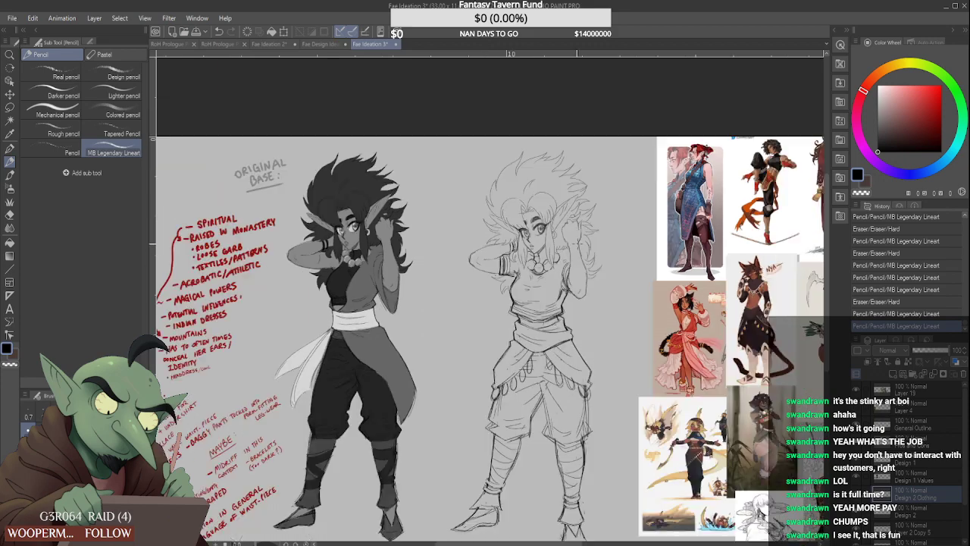
scroll(576, 251, up, 3)
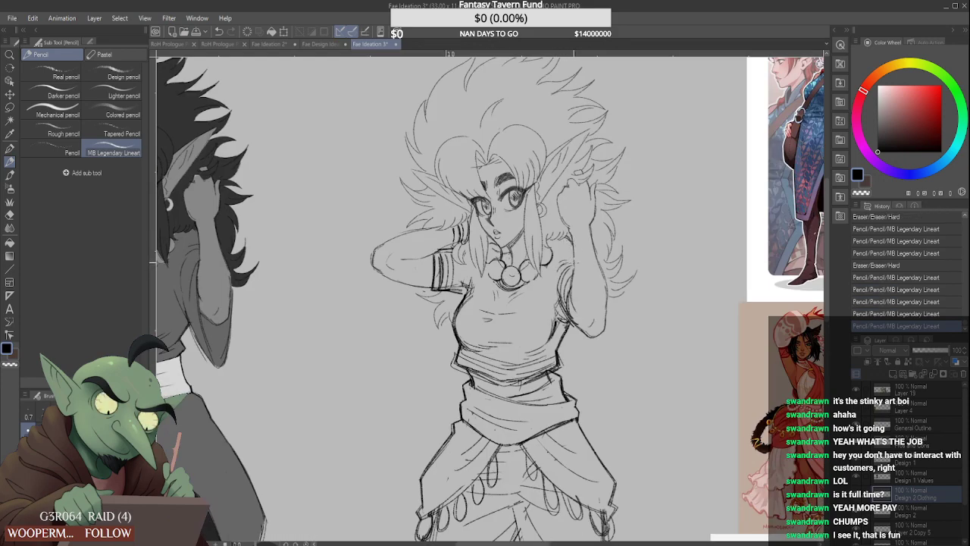
scroll(620, 250, down, 2)
scroll(574, 239, down, 2)
scroll(546, 264, up, 3)
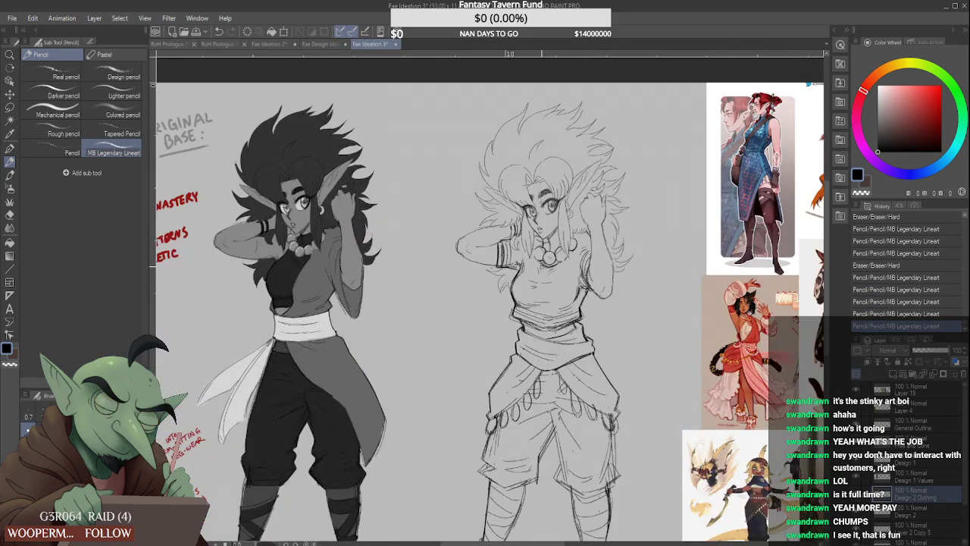
Erase stray marks around the chest and lower hem of the second elf's cropped top, checking the whole figure
scroll(547, 264, up, 2)
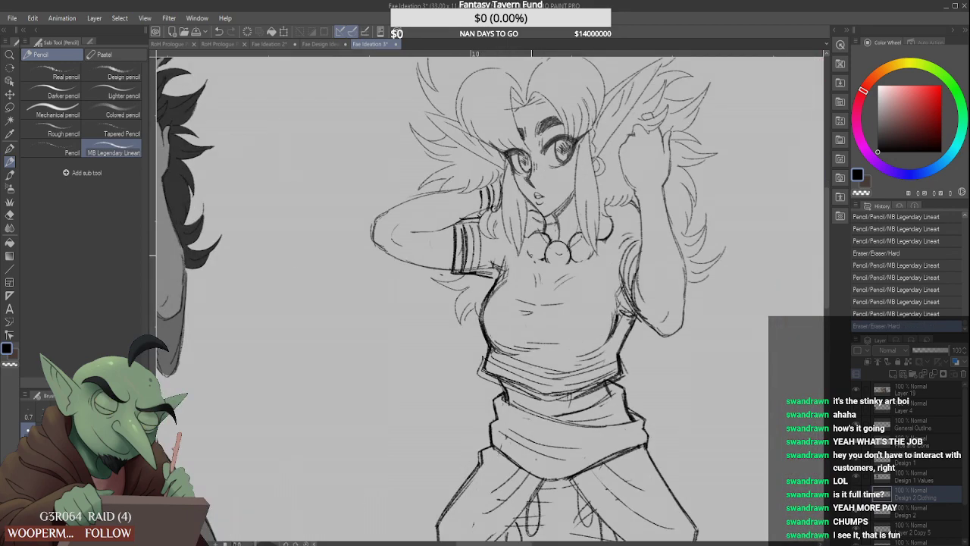
mouse_move(584, 263)
mouse_down()
mouse_move(570, 261)
mouse_move(578, 232)
mouse_move(546, 228)
mouse_move(580, 217)
mouse_move(554, 228)
mouse_up()
scroll(565, 247, down, 3)
scroll(558, 233, up, 3)
scroll(557, 230, down, 3)
scroll(565, 229, up, 3)
scroll(569, 223, down, 5)
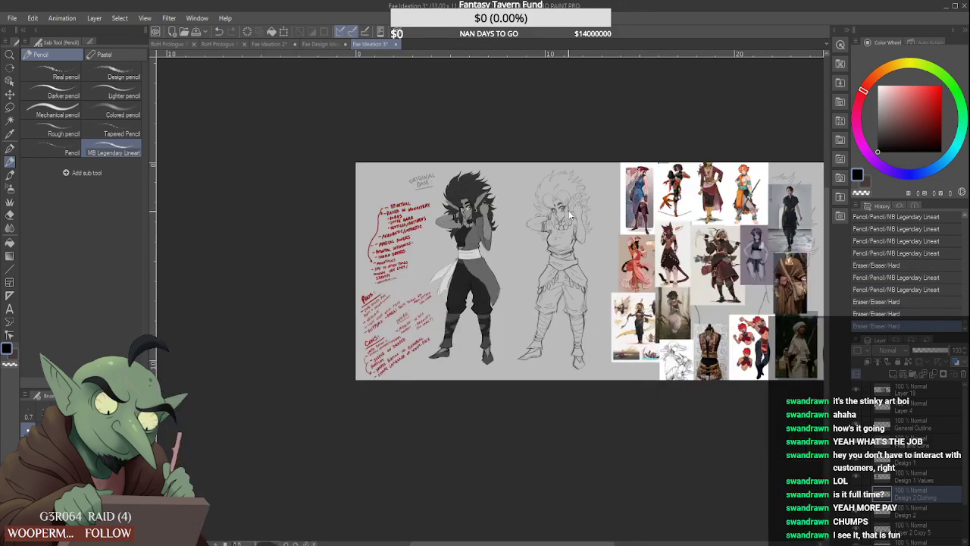
scroll(569, 220, up, 6)
mouse_move(516, 282)
mouse_down()
mouse_move(543, 275)
mouse_move(530, 300)
mouse_move(551, 286)
mouse_up()
Clean up the flared hem corners of the cropped top and redraw its sides running into the waist sash
scroll(552, 287, down, 5)
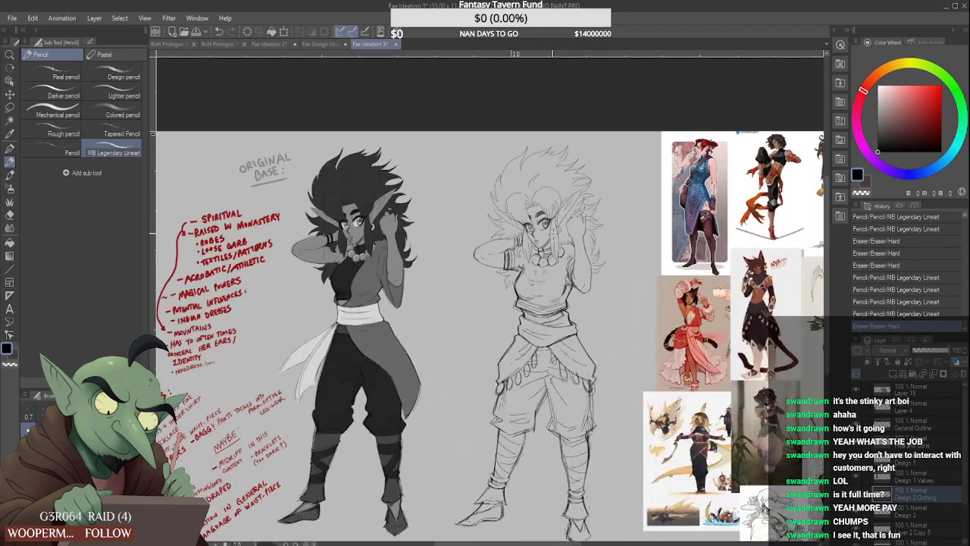
scroll(553, 220, down, 3)
scroll(553, 219, up, 4)
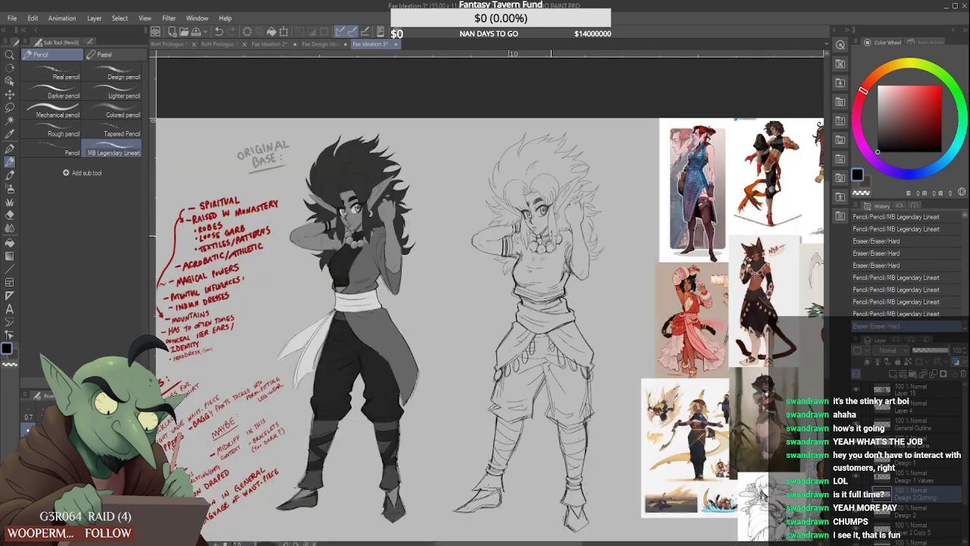
scroll(553, 220, down, 3)
scroll(554, 220, up, 3)
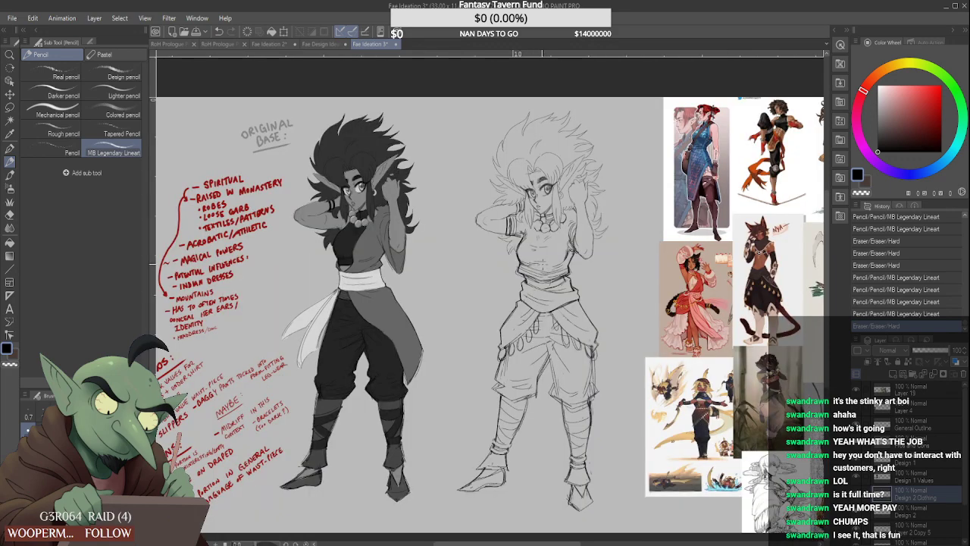
scroll(516, 296, up, 3)
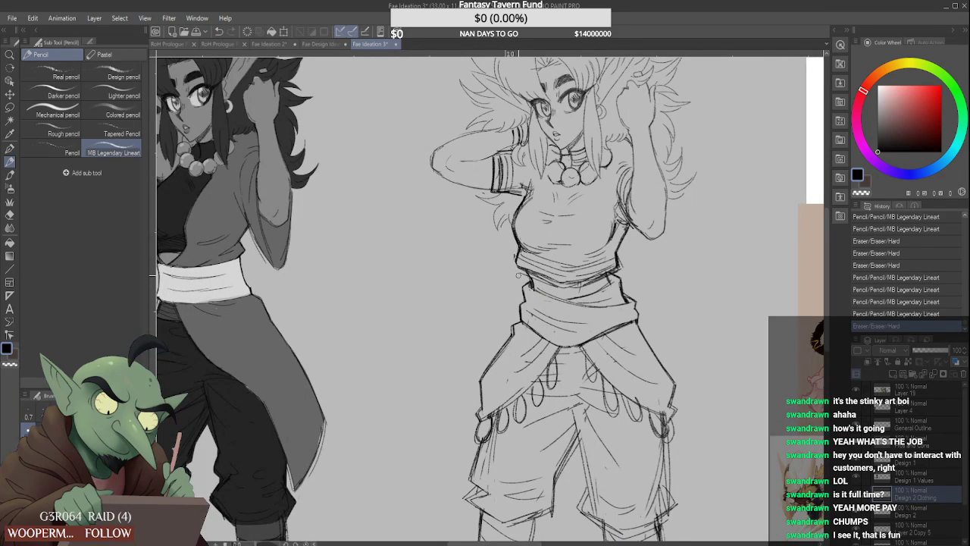
mouse_move(518, 274)
mouse_down()
mouse_move(517, 258)
mouse_move(528, 274)
mouse_up()
mouse_move(621, 256)
mouse_down()
mouse_move(611, 277)
mouse_move(621, 239)
mouse_move(608, 274)
mouse_up()
drag(611, 235, 611, 239)
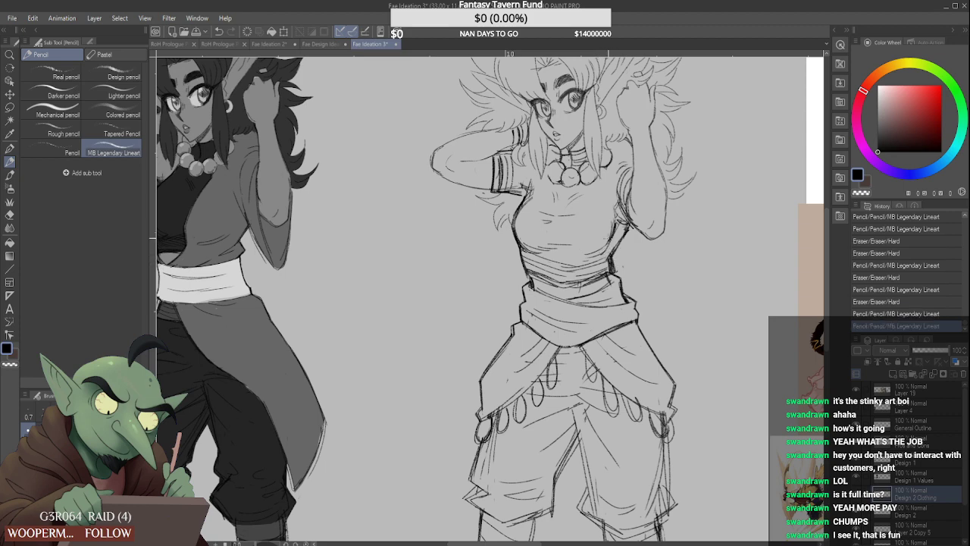
Compare the figure with the original base, remove the top's hem trim lines and redraw its side down to the sash
scroll(624, 222, down, 2)
key(ctrl+minus)
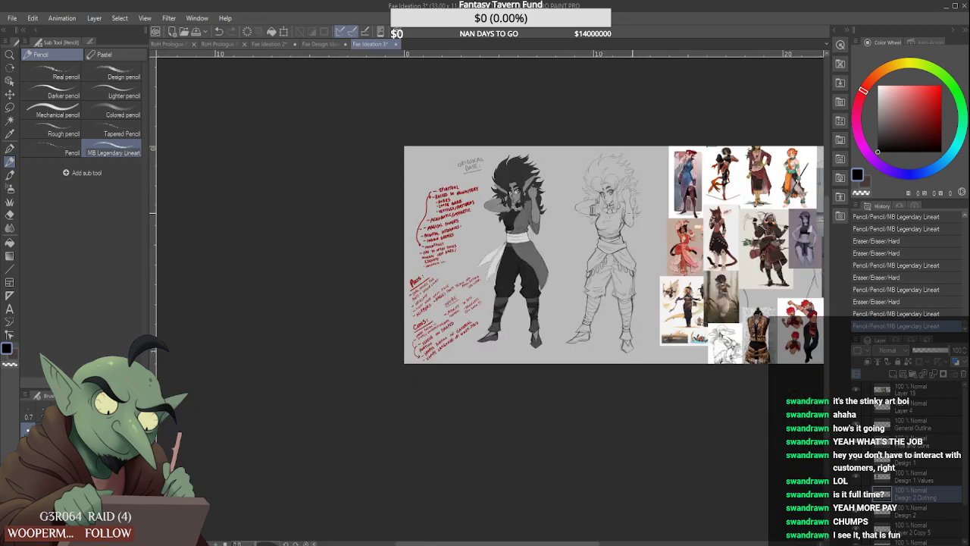
key(ctrl+plus)
key(ctrl+plus)
key(ctrl+minus)
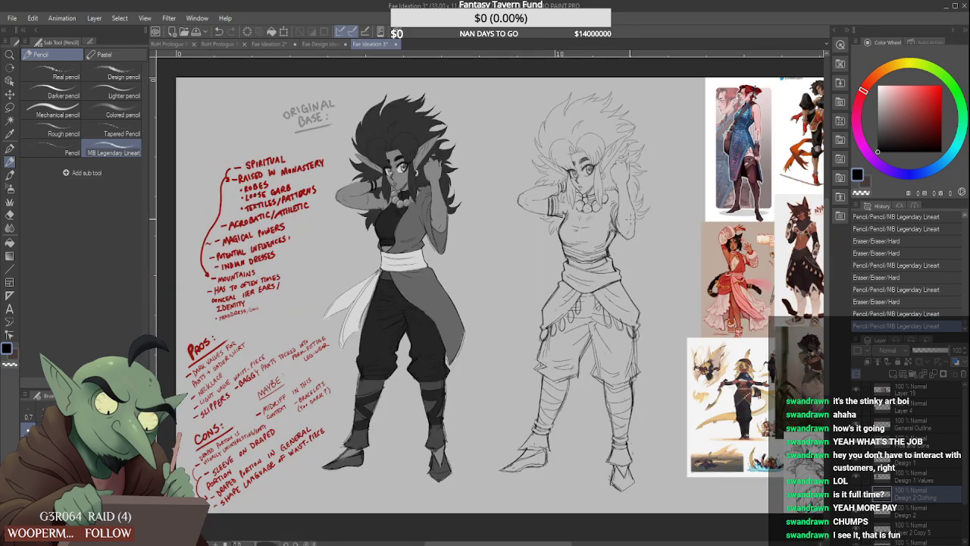
key(ctrl+minus)
key(ctrl+plus)
key(ctrl+plus)
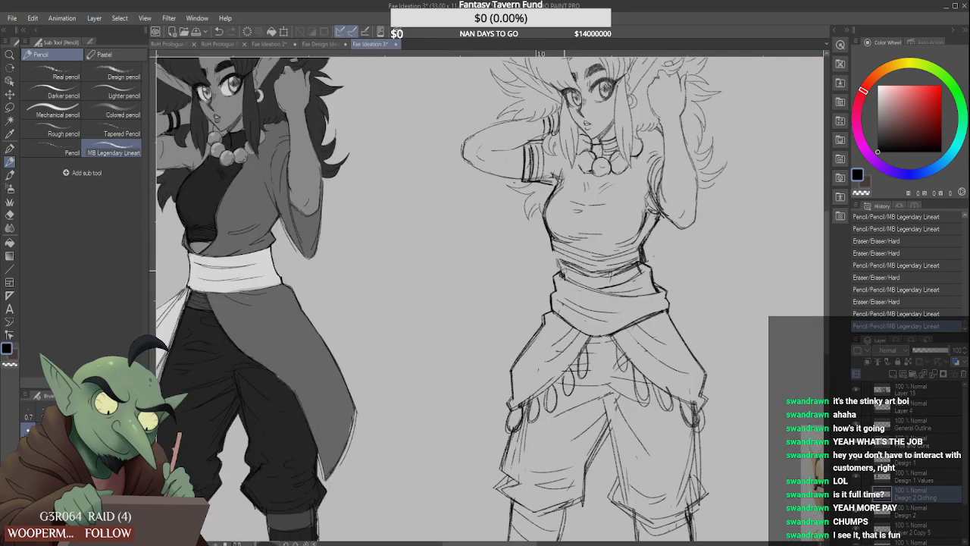
mouse_move(559, 262)
mouse_down()
mouse_move(582, 257)
mouse_move(599, 269)
mouse_move(607, 252)
mouse_move(626, 271)
mouse_move(641, 244)
mouse_move(643, 271)
mouse_move(641, 257)
mouse_up()
drag(643, 249, 637, 268)
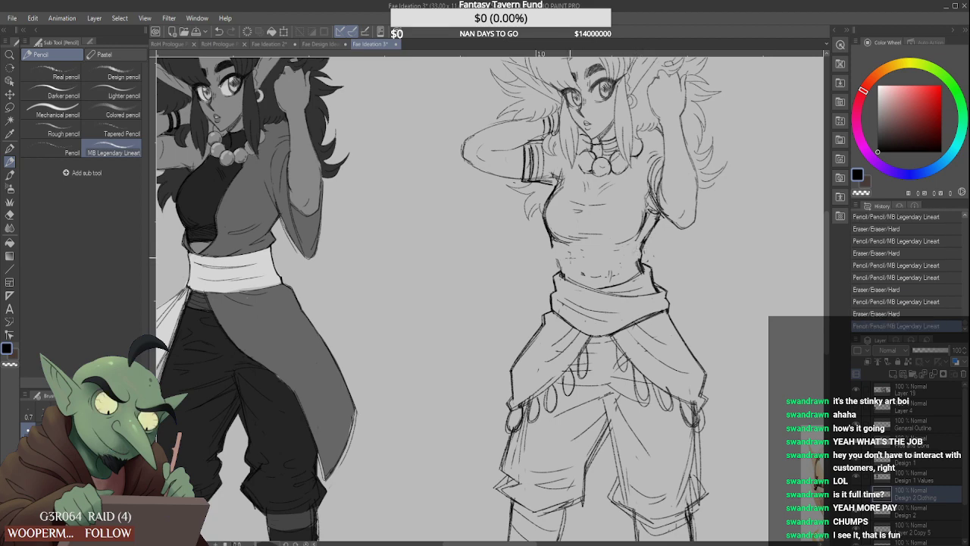
Clear the leftover hem marks from the midriff and sketch light fabric folds above the sash
mouse_move(552, 244)
mouse_down()
mouse_move(563, 279)
mouse_move(560, 259)
mouse_move(562, 274)
mouse_move(605, 276)
mouse_move(611, 243)
mouse_up()
mouse_move(613, 242)
mouse_down()
mouse_move(638, 231)
mouse_move(611, 277)
mouse_up()
mouse_move(609, 270)
mouse_down()
mouse_move(574, 279)
mouse_move(635, 254)
mouse_move(605, 264)
mouse_move(550, 234)
mouse_up()
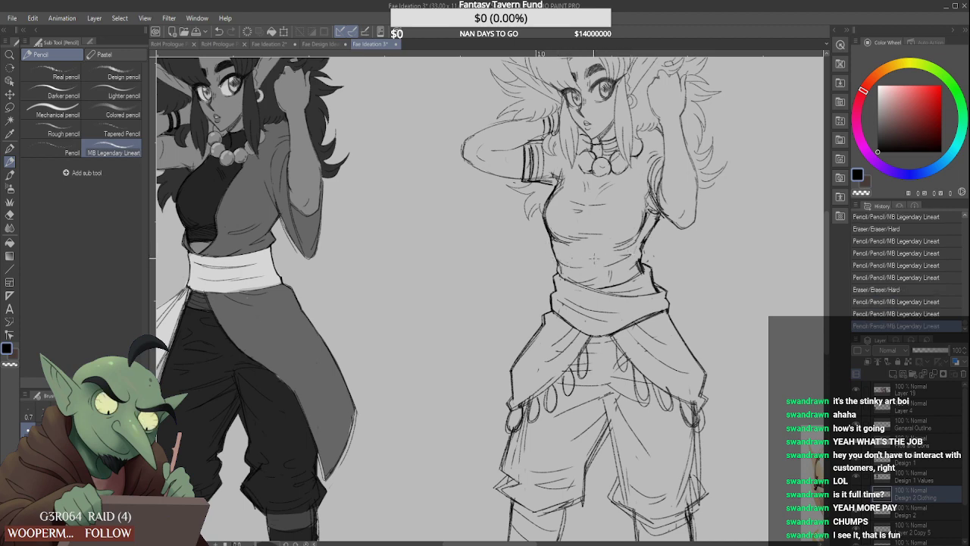
drag(578, 263, 583, 263)
Redraw the top's waist contour below the bent arm, from the bust down to the sash, as a smoother line
scroll(592, 248, down, 2)
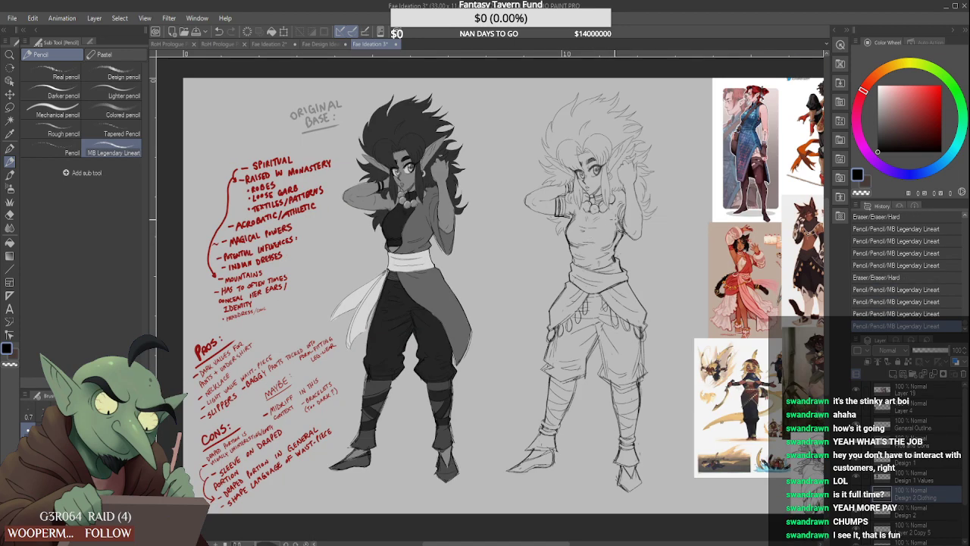
scroll(597, 203, down, 2)
scroll(603, 226, up, 3)
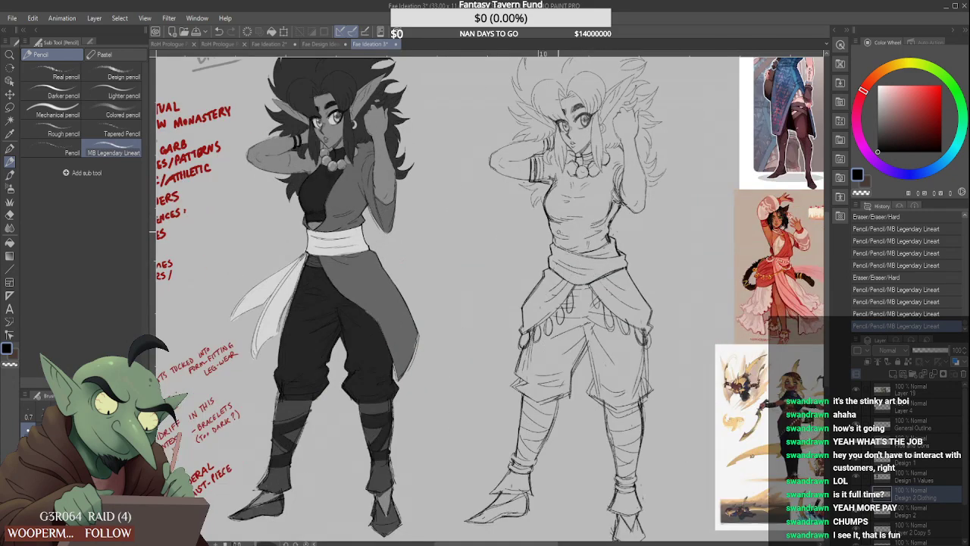
scroll(544, 238, up, 3)
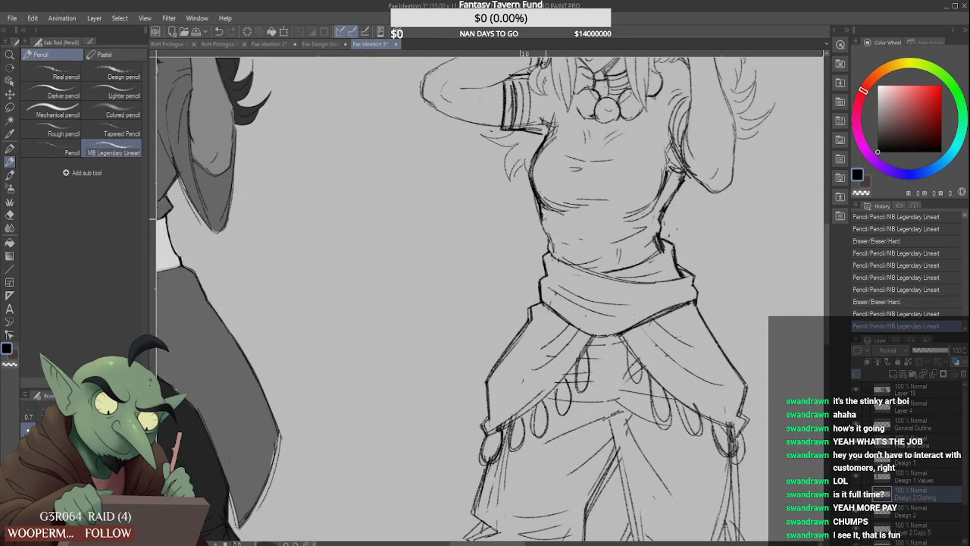
drag(539, 220, 552, 246)
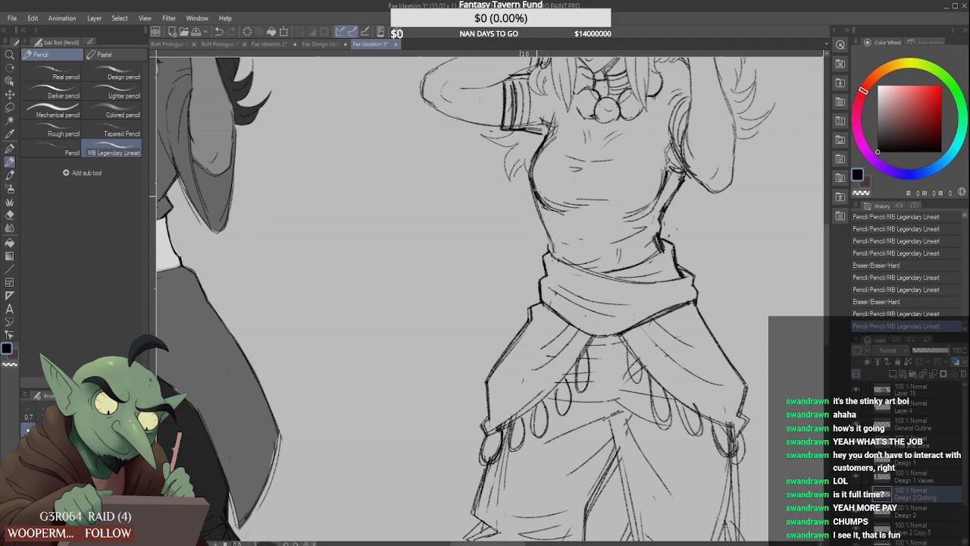
drag(539, 203, 553, 251)
drag(542, 223, 551, 251)
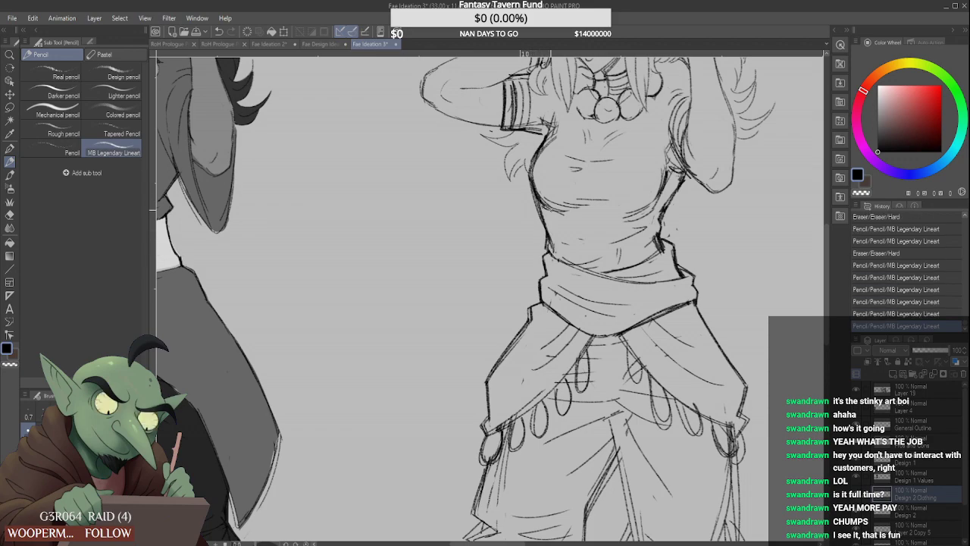
Check the full figure and refine the fold lines across the front of the second elf's top
scroll(554, 197, down, 3)
scroll(495, 261, down, 3)
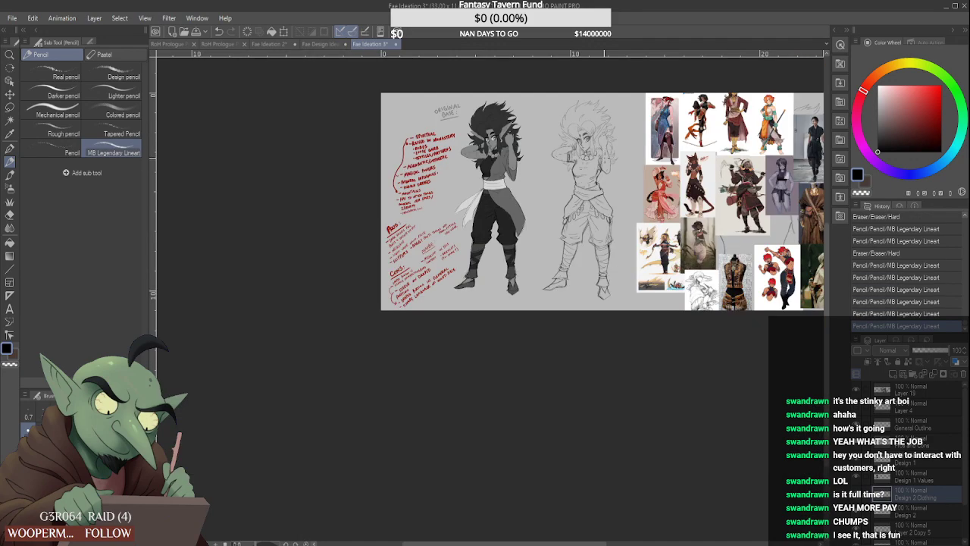
scroll(605, 160, up, 5)
mouse_move(581, 228)
mouse_down()
mouse_move(559, 253)
mouse_move(582, 236)
mouse_move(585, 246)
mouse_move(545, 258)
mouse_up()
scroll(531, 243, up, 2)
scroll(572, 246, down, 1)
scroll(569, 244, up, 1)
scroll(564, 250, down, 3)
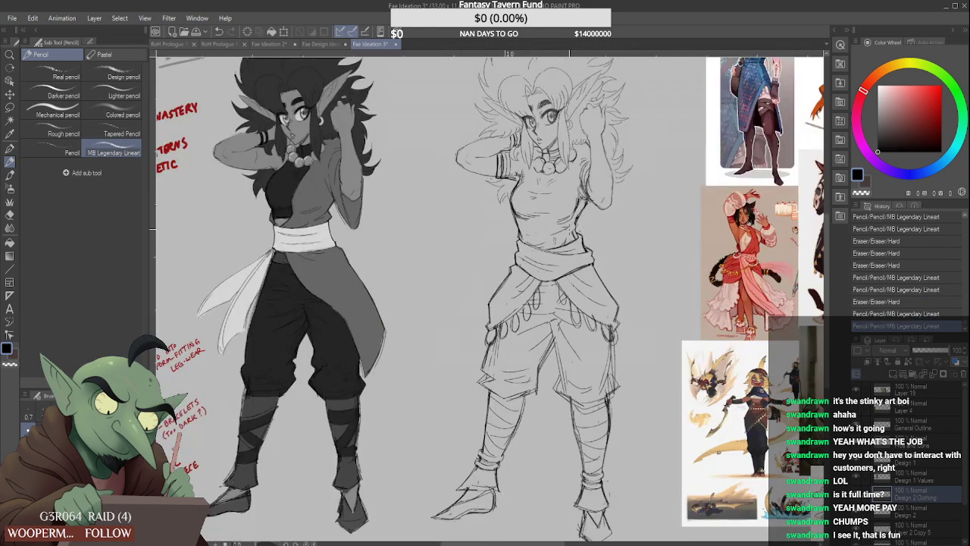
Refine the top's side contour from beneath the raised arm down to the waist sash
scroll(564, 250, up, 2)
mouse_move(550, 221)
mouse_down()
mouse_move(578, 211)
mouse_move(569, 215)
mouse_move(586, 189)
mouse_up()
scroll(585, 189, down, 3)
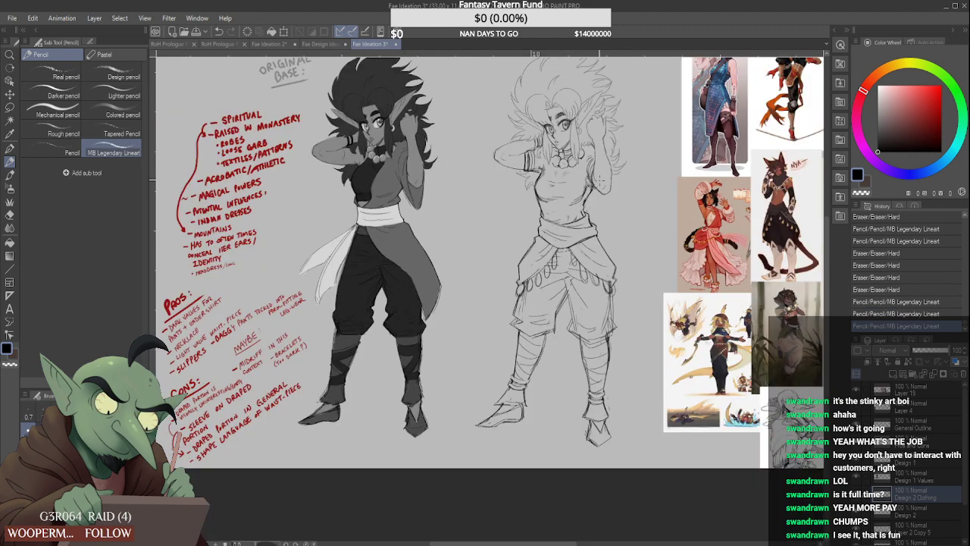
scroll(582, 179, up, 4)
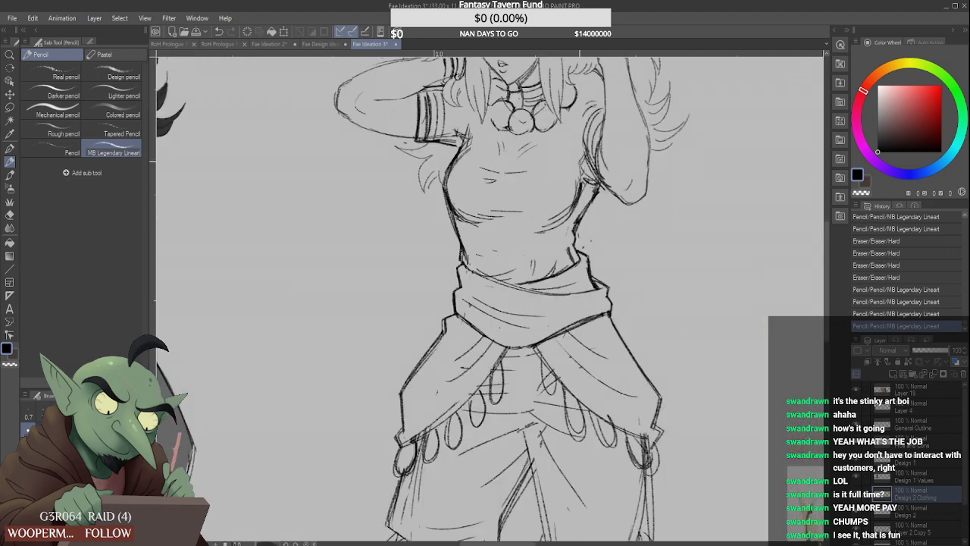
mouse_move(580, 161)
mouse_down()
mouse_move(596, 175)
mouse_move(584, 170)
mouse_move(578, 219)
mouse_up()
mouse_move(599, 187)
mouse_down()
mouse_move(573, 244)
mouse_move(574, 231)
mouse_up()
Check the outfit references and try a diagonal wrap line across the top from the raised-arm shoulder to the waist
scroll(591, 191, down, 4)
scroll(590, 188, down, 2)
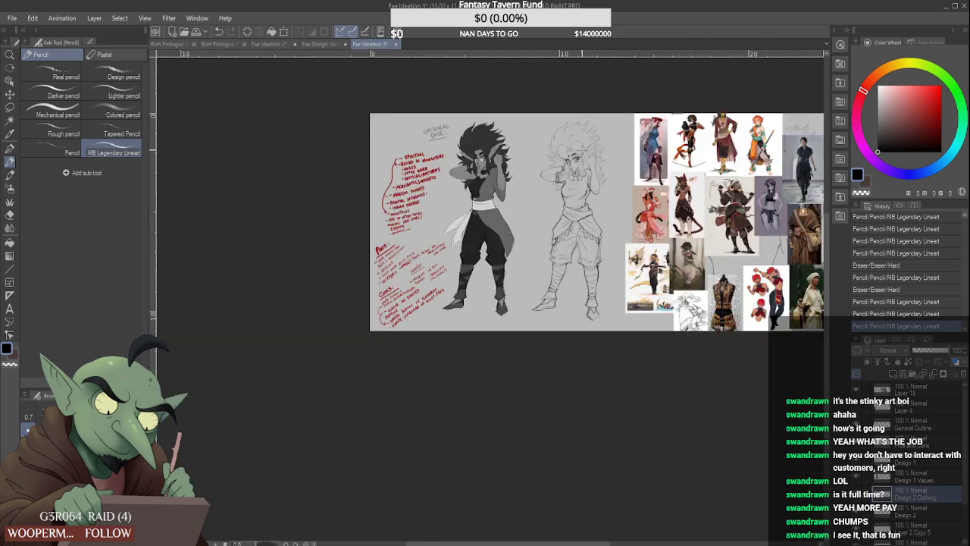
drag(742, 231, 641, 254)
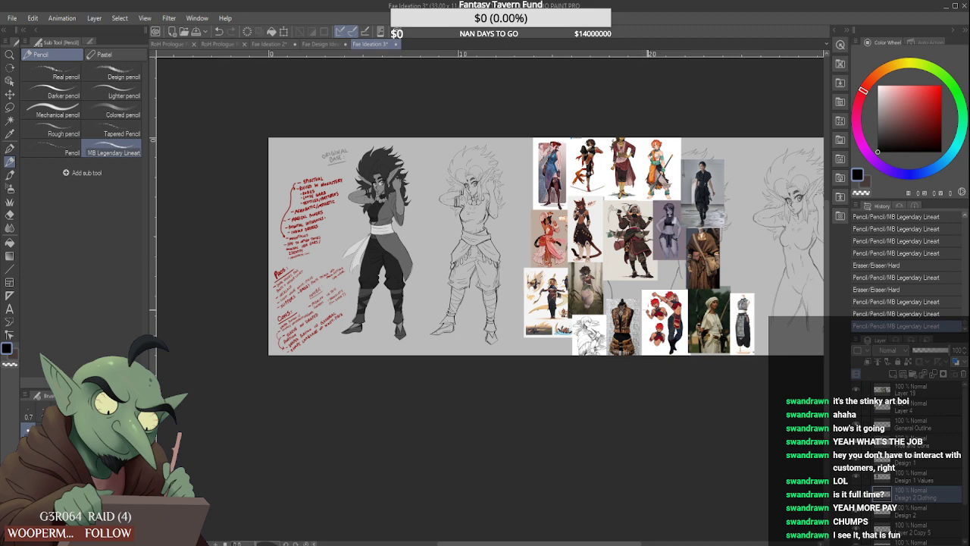
scroll(646, 307, up, 2)
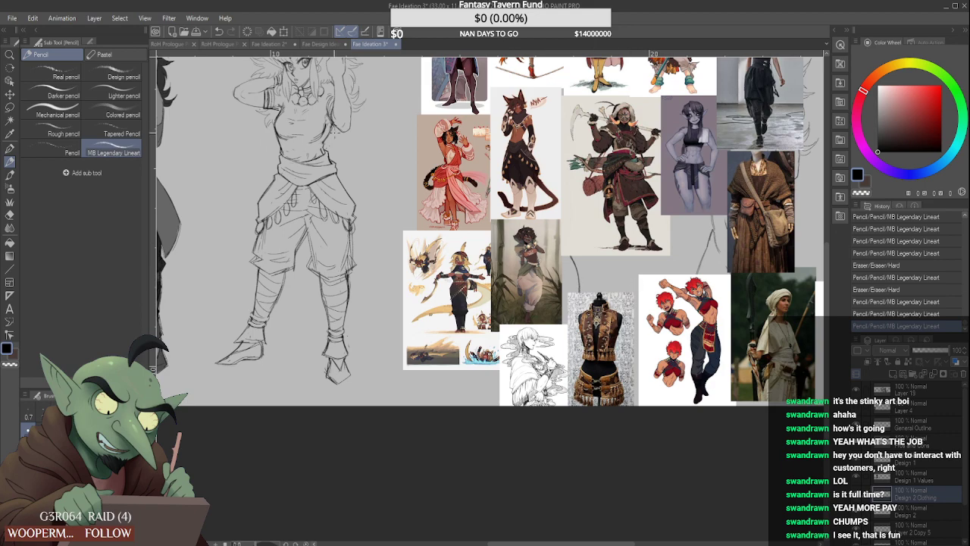
mouse_move(294, 160)
mouse_down()
mouse_move(313, 118)
mouse_move(295, 161)
mouse_up()
scroll(334, 115, down, 4)
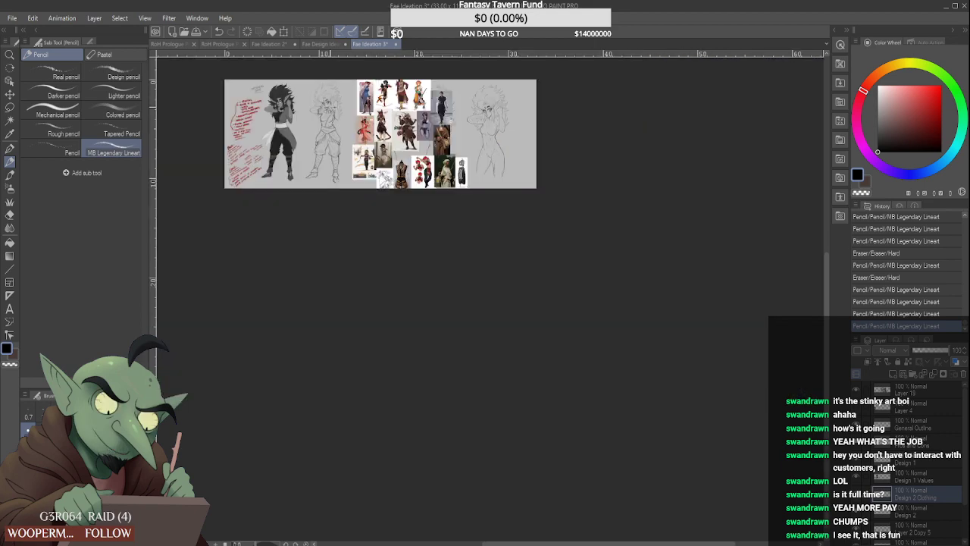
scroll(337, 114, up, 8)
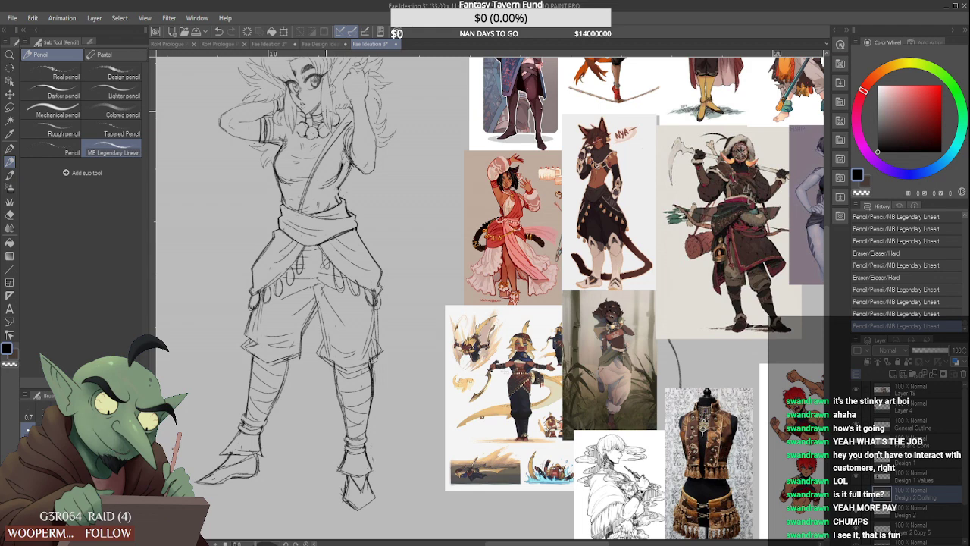
key(ctrl+z)
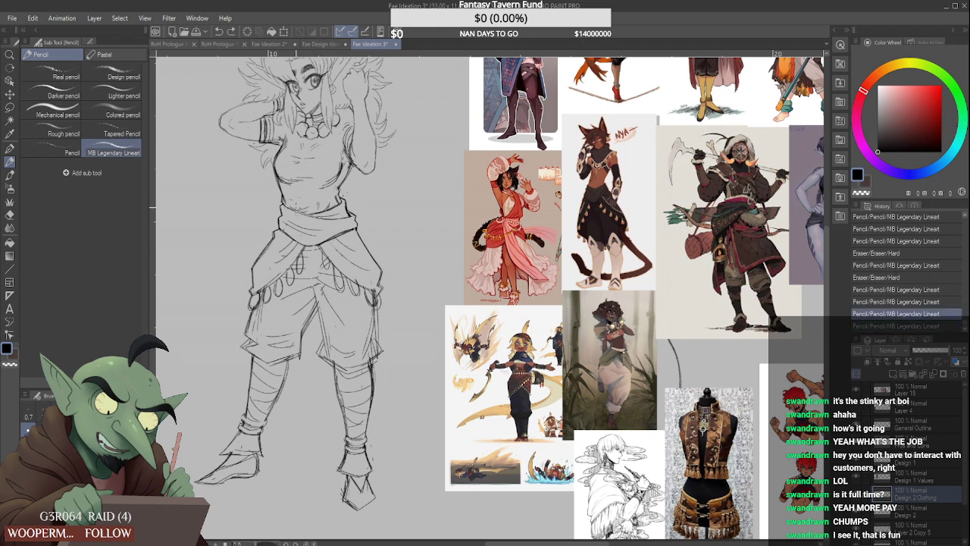
key(ctrl+y)
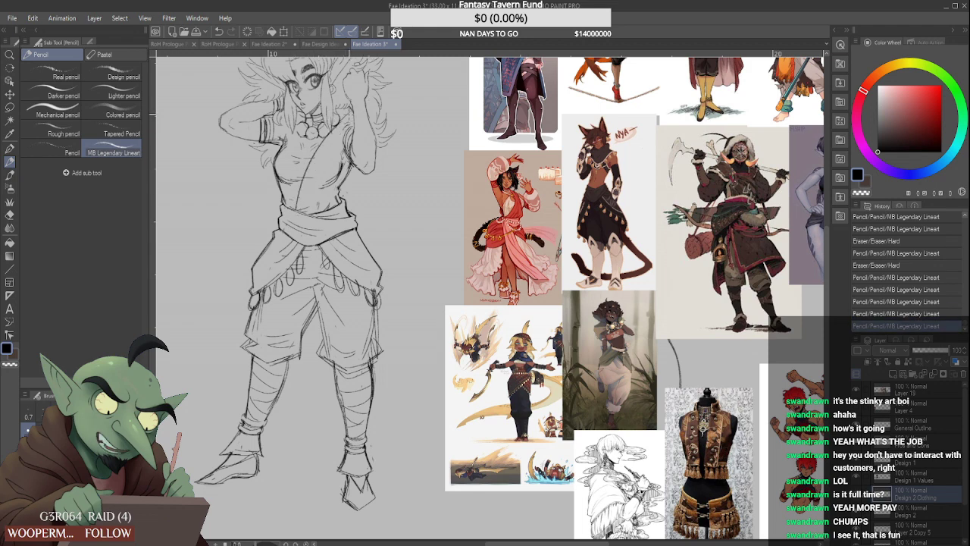
Try another version of the diagonal wrap neckline and undo the line across the top
mouse_move(343, 119)
mouse_down()
mouse_move(333, 131)
mouse_move(338, 116)
mouse_up()
key(ctrl+z)
key(ctrl+z)
key(ctrl+z)
key(ctrl+z)
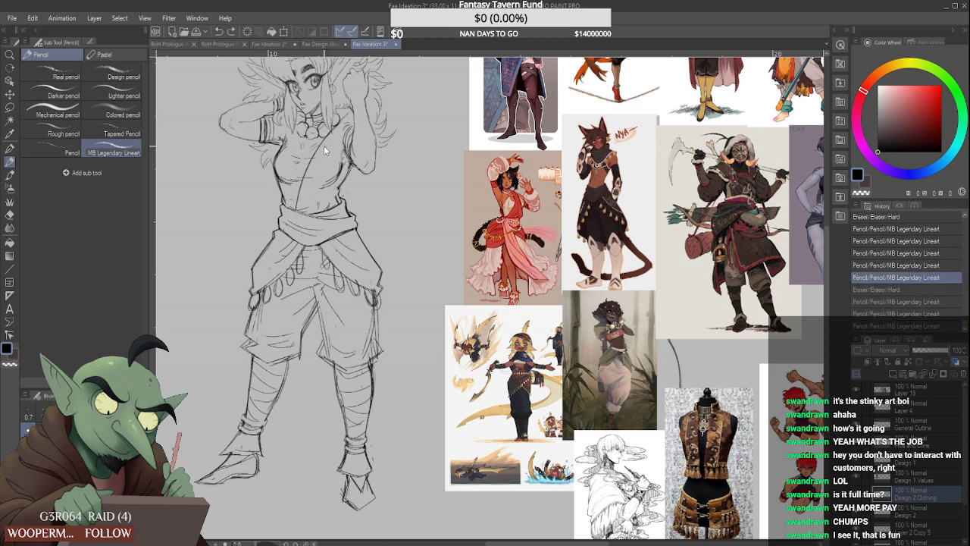
key(ctrl+y)
key(ctrl+y)
key(ctrl+y)
key(ctrl+y)
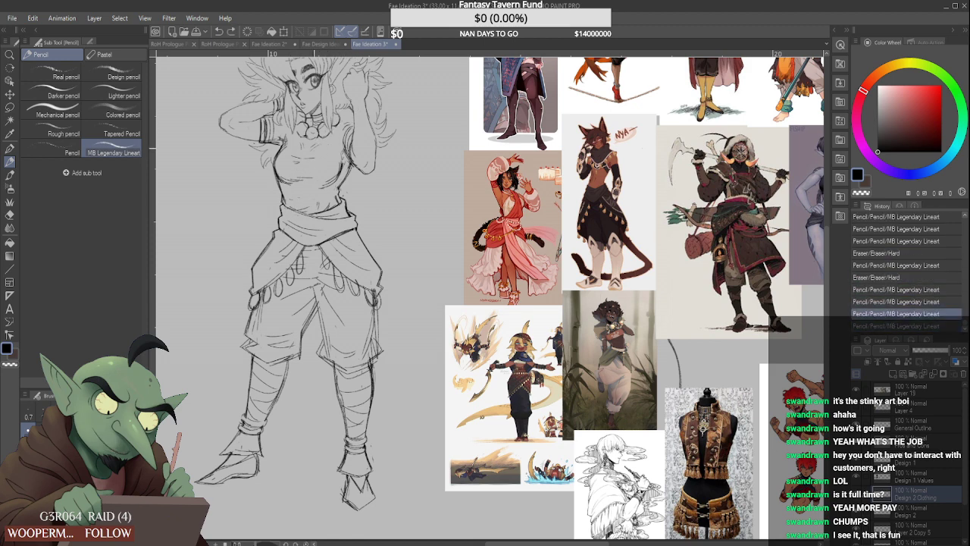
Draw a front opening line on the top, running from the neckline down the center of the torso to the sash
key(ctrl+y)
key(ctrl+y)
key(ctrl+y)
key(ctrl+y)
key(ctrl+y)
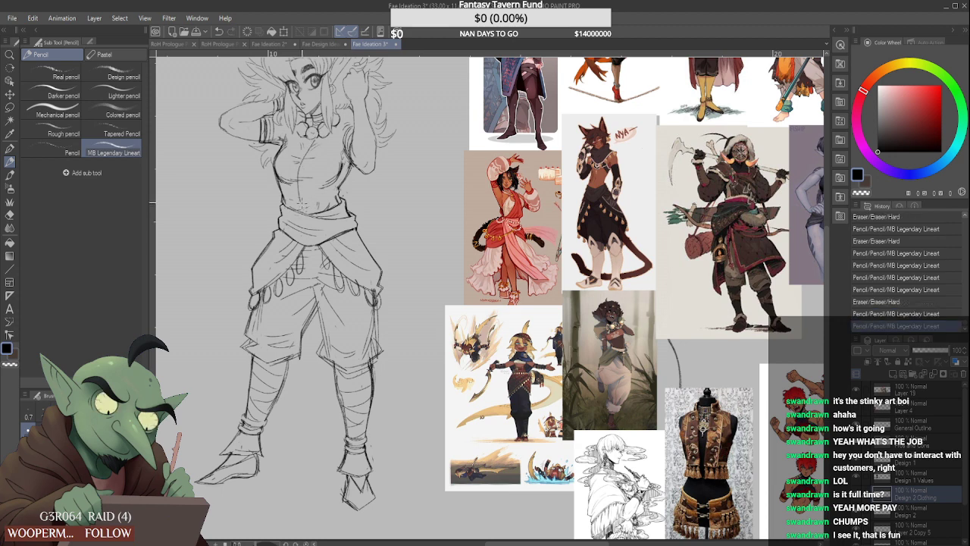
mouse_move(301, 214)
mouse_down()
mouse_move(297, 188)
mouse_move(319, 194)
mouse_move(306, 194)
mouse_move(318, 203)
mouse_move(310, 204)
mouse_up()
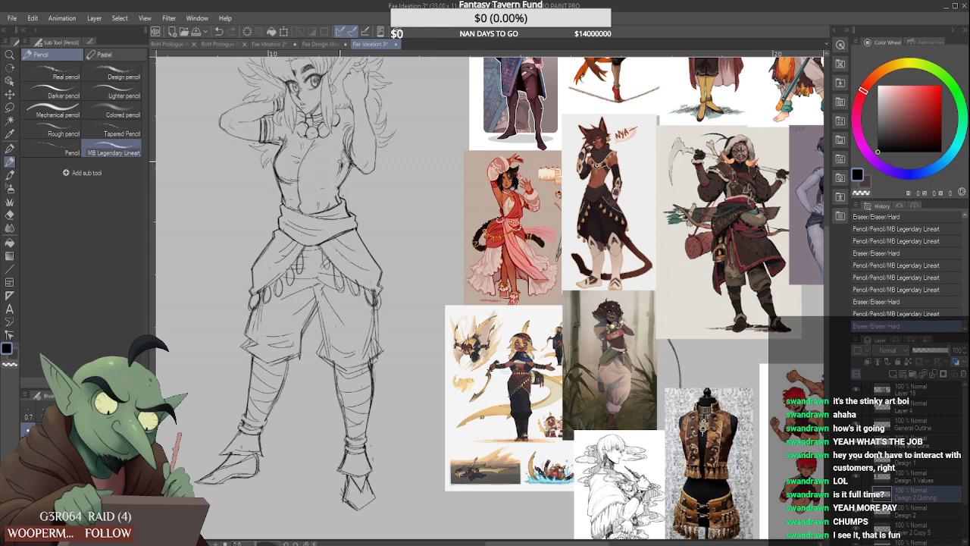
Clean up the folds near the raised arm and redraw the top's armhole edge and side line down to the sash
drag(341, 162, 336, 165)
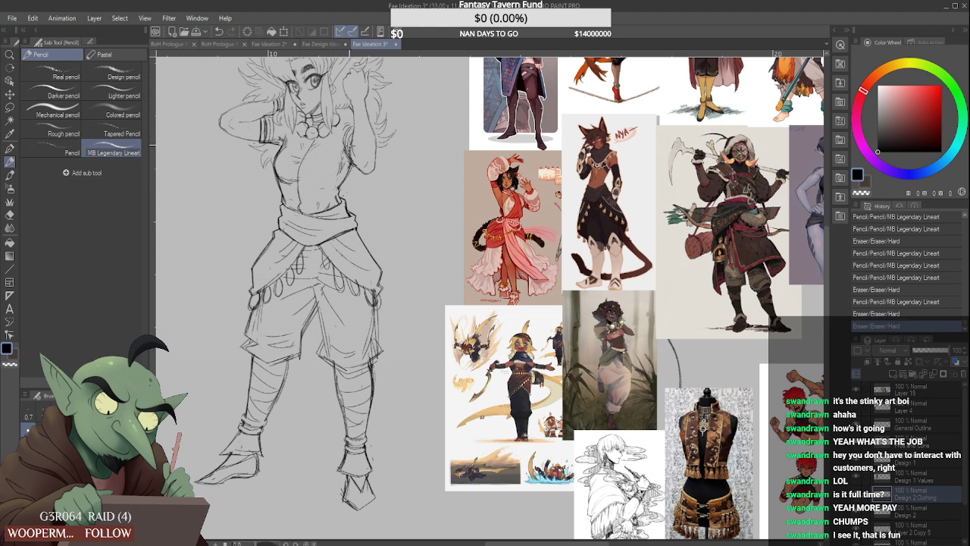
mouse_move(348, 114)
mouse_down()
mouse_move(339, 127)
mouse_move(343, 204)
mouse_up()
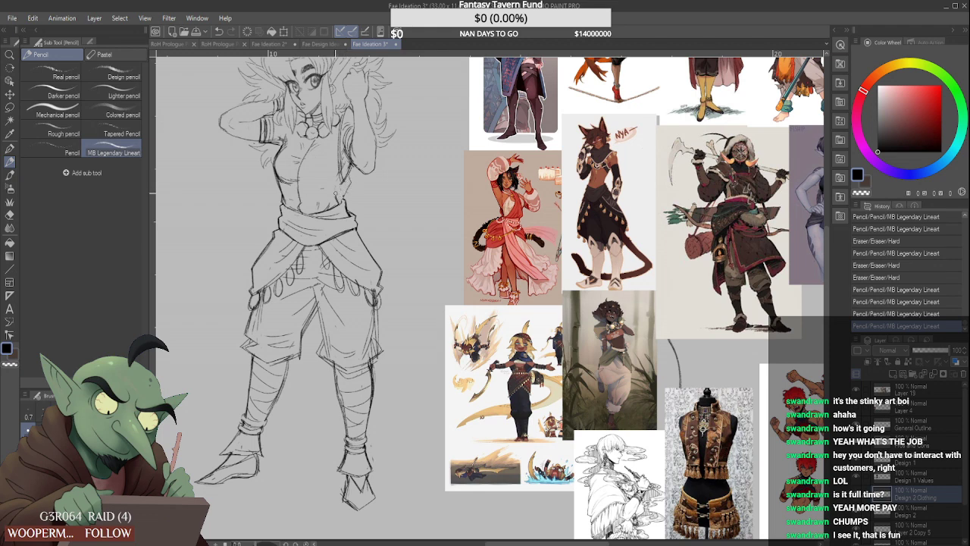
mouse_move(338, 168)
mouse_down()
mouse_move(353, 189)
mouse_move(335, 197)
mouse_move(345, 201)
mouse_up()
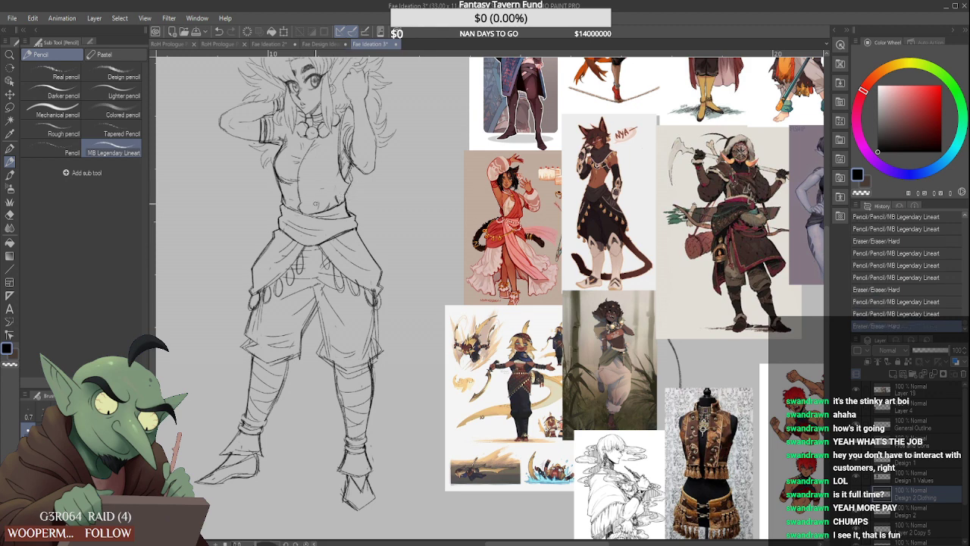
Clean up the navel mark and the small folds of the top just above the sash, then undo the last strokes
drag(319, 201, 298, 205)
mouse_move(300, 165)
mouse_down()
mouse_move(298, 179)
mouse_move(318, 195)
mouse_up()
key(ctrl+z)
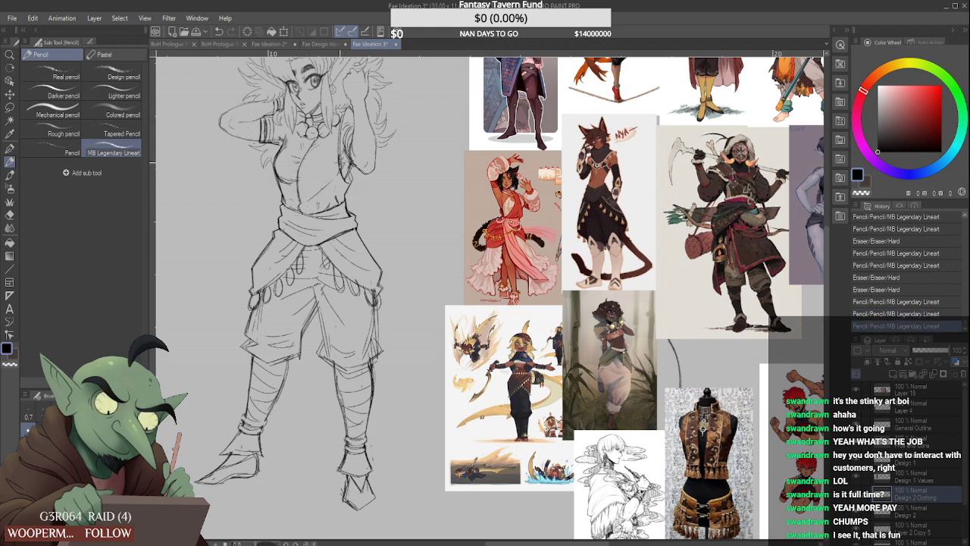
key(ctrl+z)
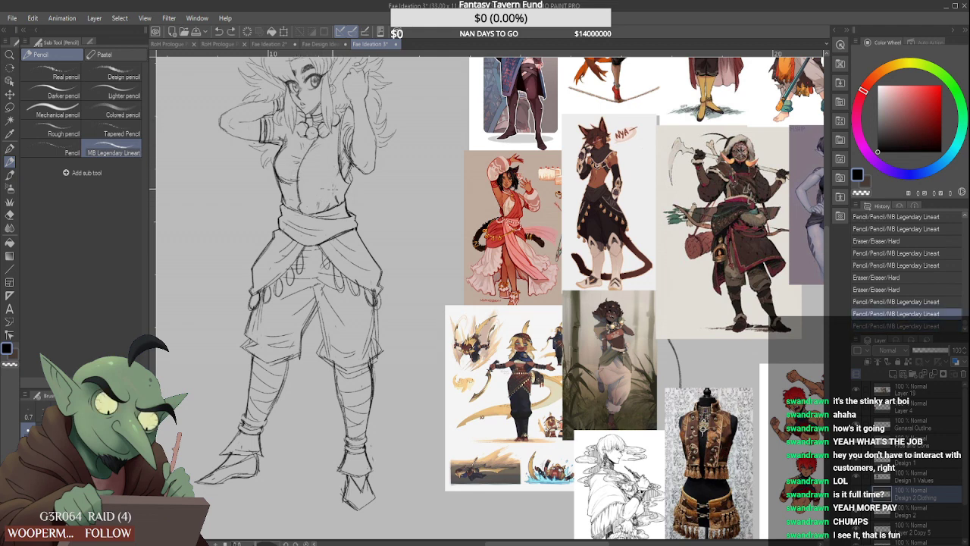
scroll(351, 183, up, 2)
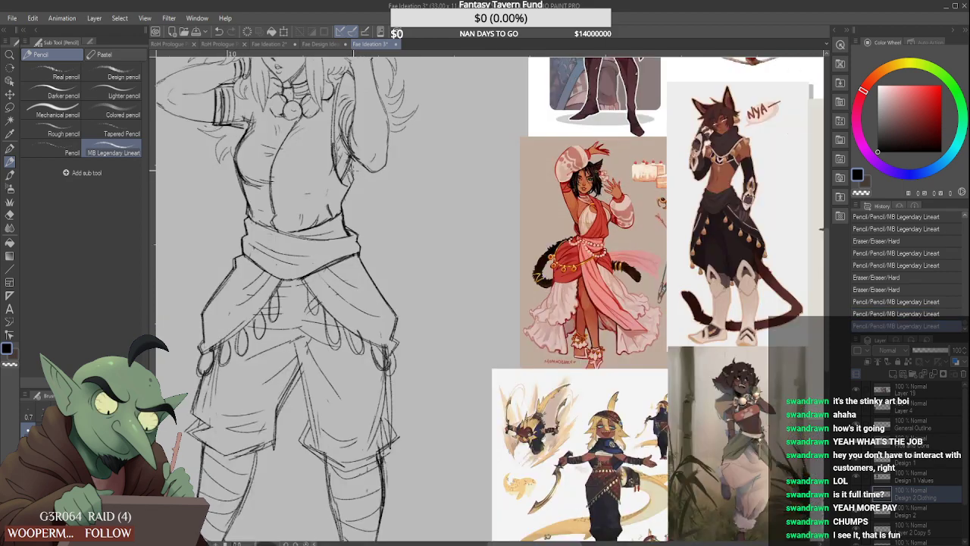
scroll(351, 160, down, 5)
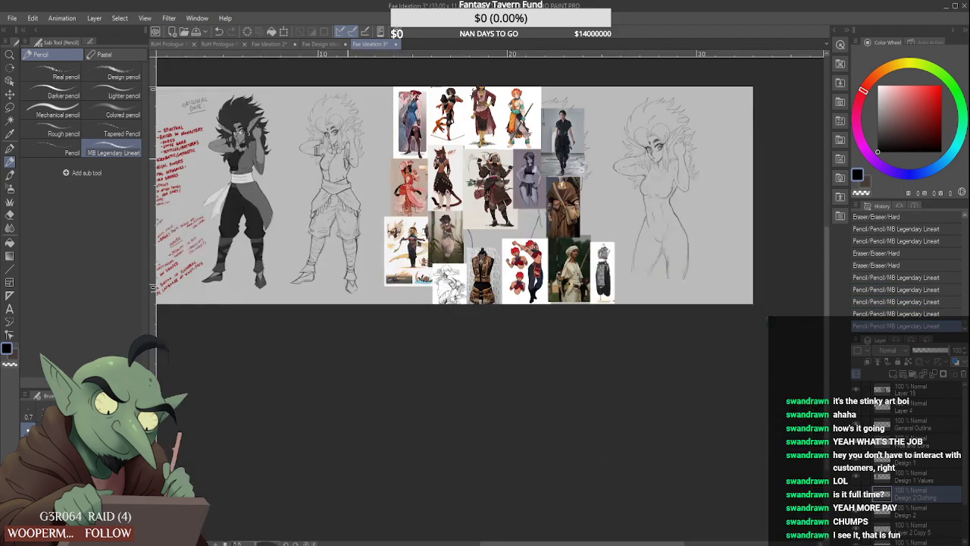
scroll(345, 174, up, 5)
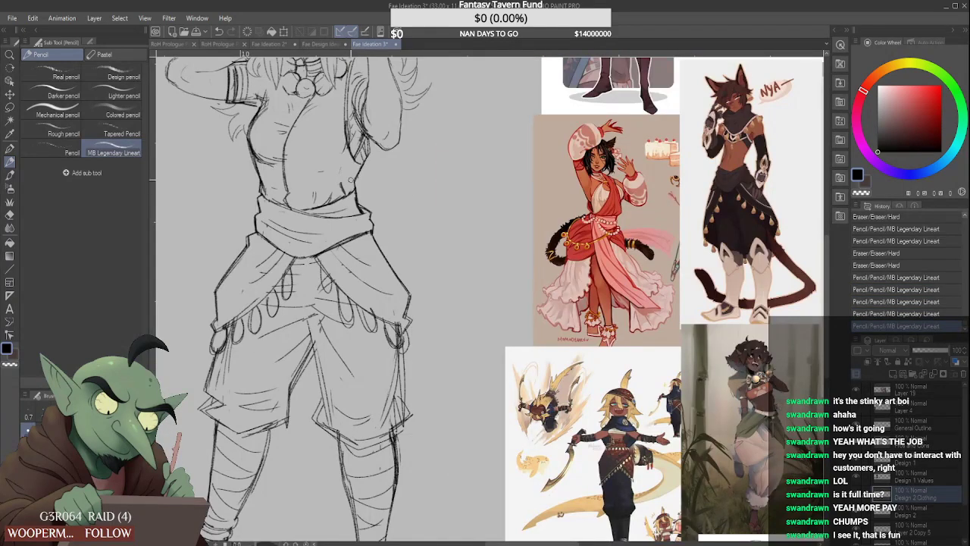
Touch up the side of the top just above the sash beneath the raised arm and check the whole lineup
drag(348, 177, 358, 189)
click(353, 183)
scroll(379, 158, down, 2)
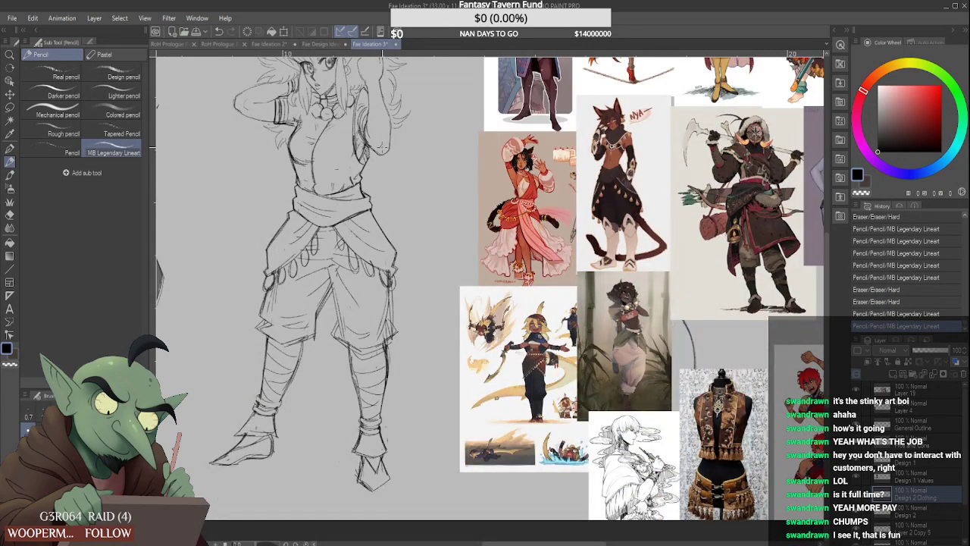
scroll(368, 157, down, 1)
scroll(387, 145, down, 2)
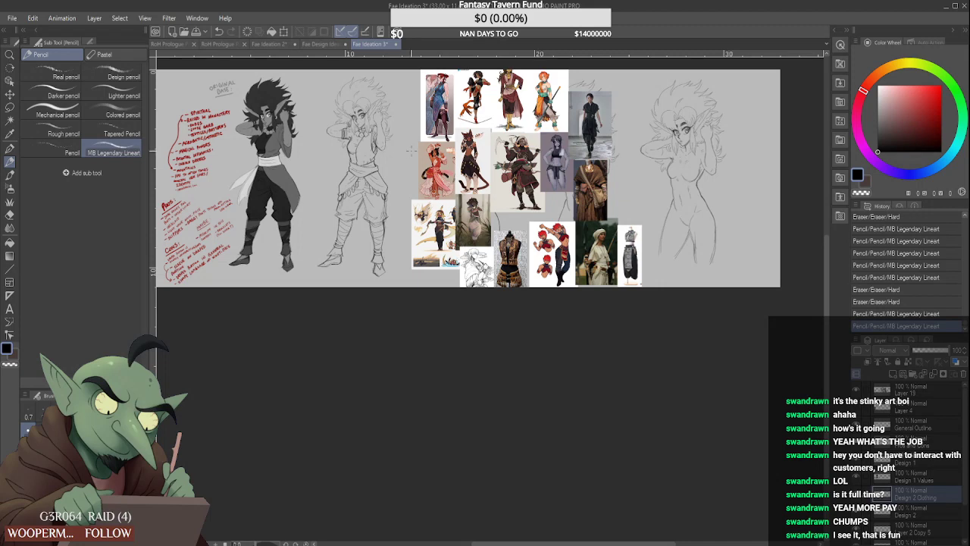
scroll(364, 164, up, 2)
scroll(367, 163, down, 2)
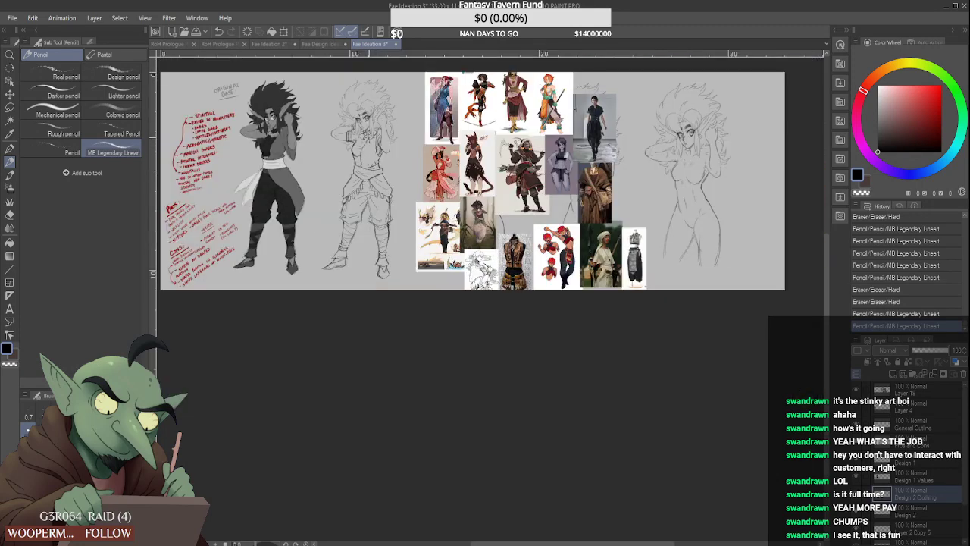
scroll(367, 138, up, 3)
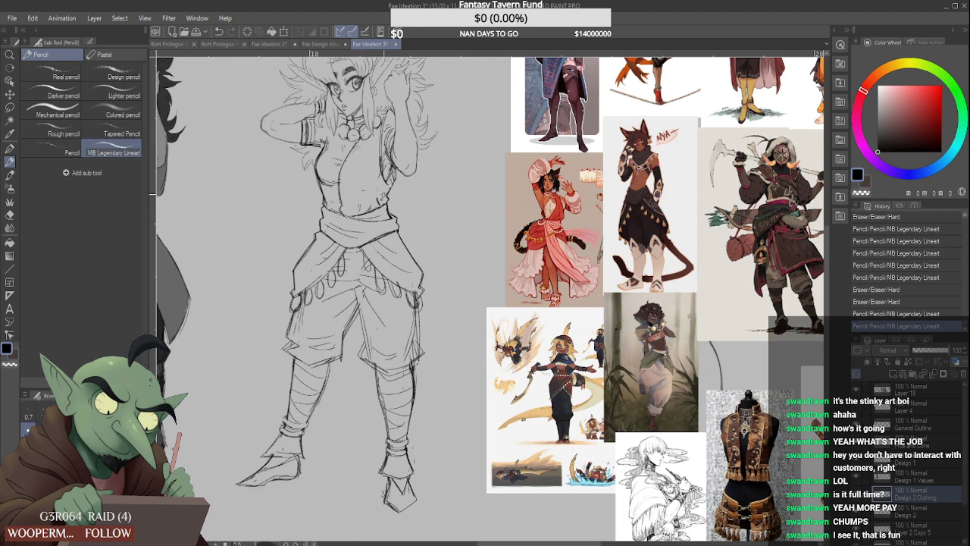
Redraw the top's side edge under the raised arm and outline the back layer running down to the sash
mouse_move(380, 155)
mouse_down()
mouse_move(383, 207)
mouse_move(388, 173)
mouse_up()
scroll(387, 189, up, 1)
drag(386, 207, 387, 176)
scroll(386, 175, down, 1)
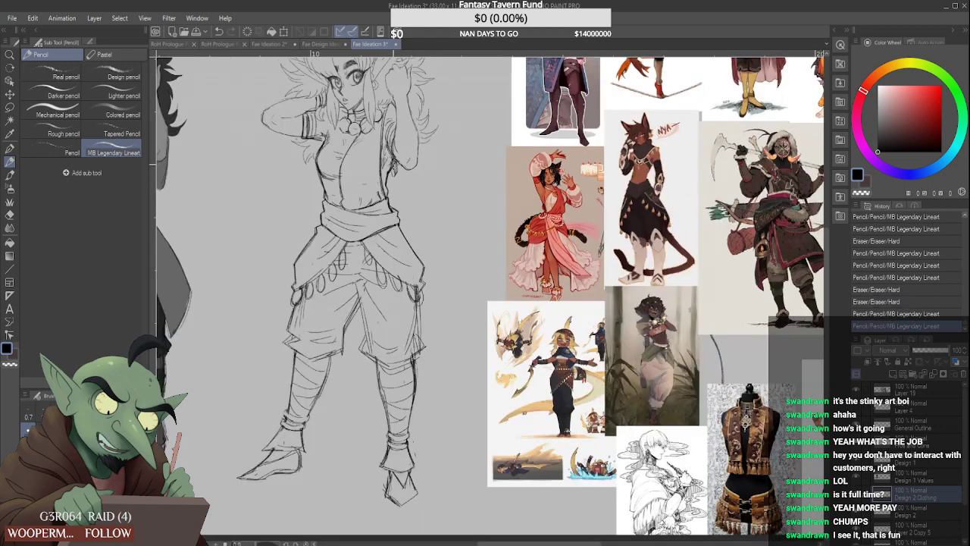
scroll(392, 175, up, 1)
drag(401, 159, 389, 215)
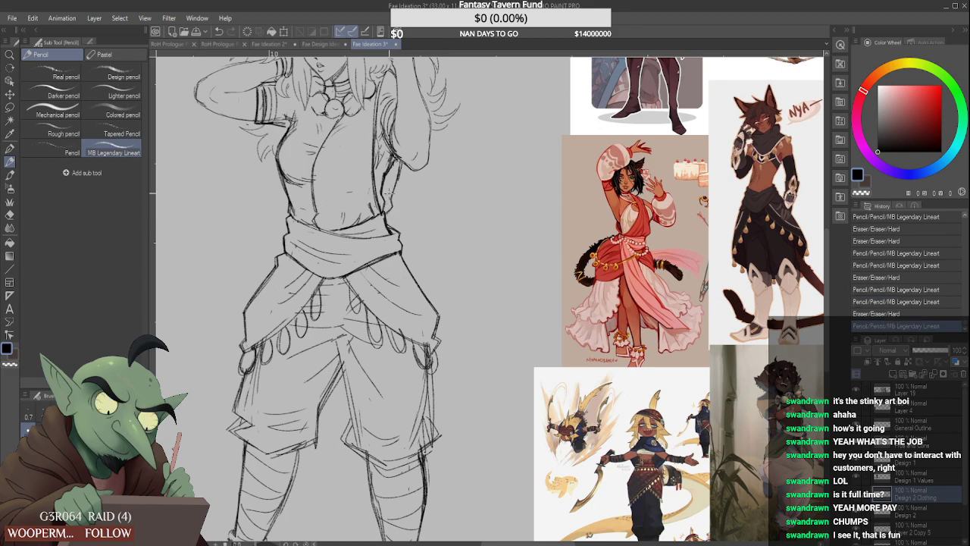
scroll(399, 121, down, 4)
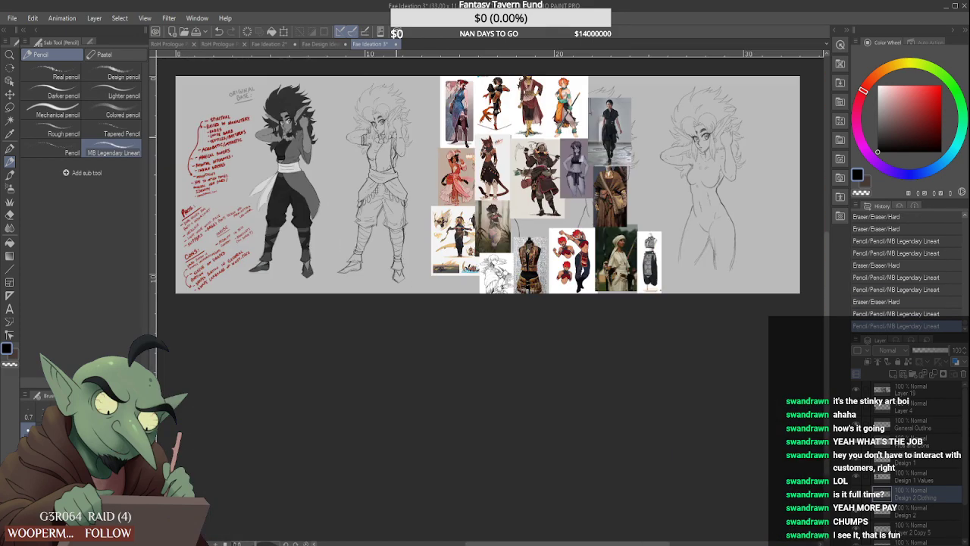
scroll(392, 144, up, 4)
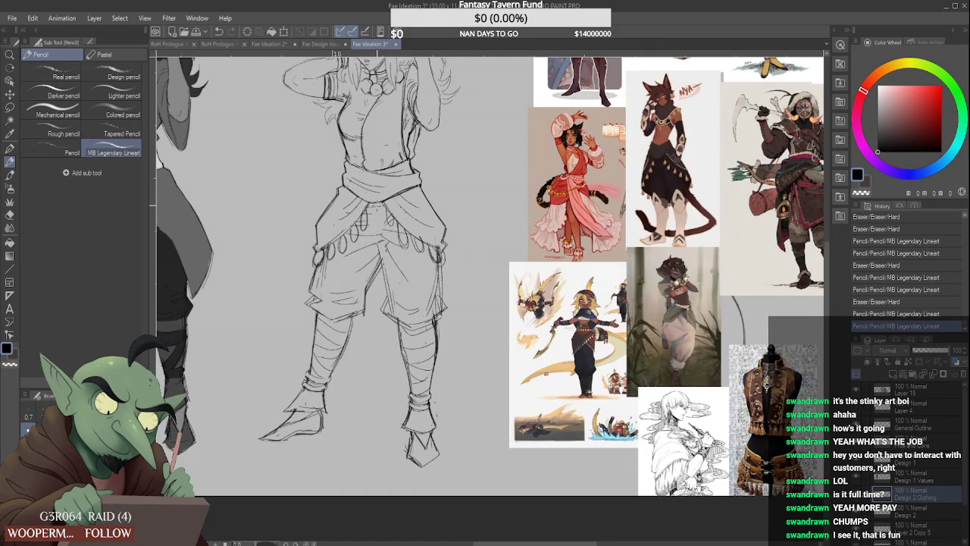
scroll(367, 222, down, 1)
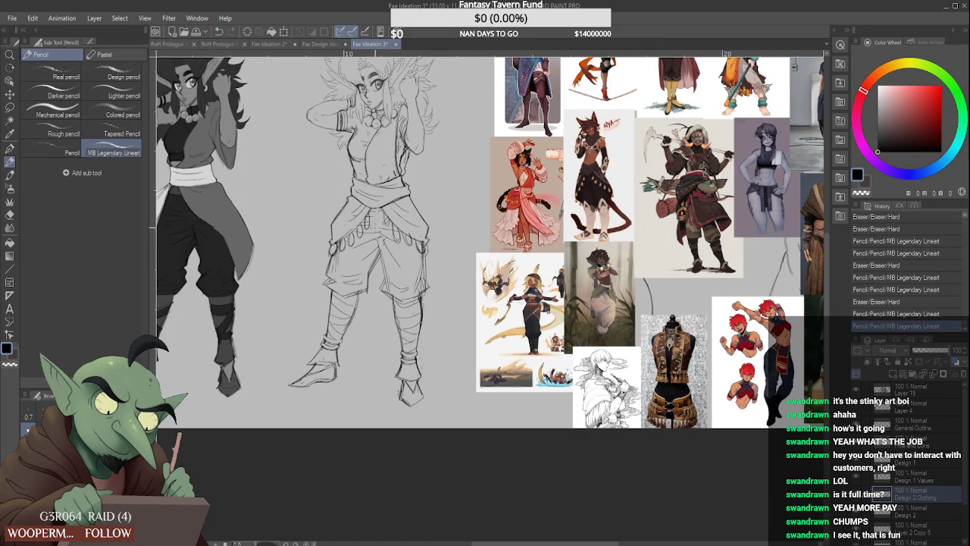
Draw the long vertical edges of a cloth panel hanging from the front of the sash and erase overlapping drape and pants lines
drag(376, 209, 377, 304)
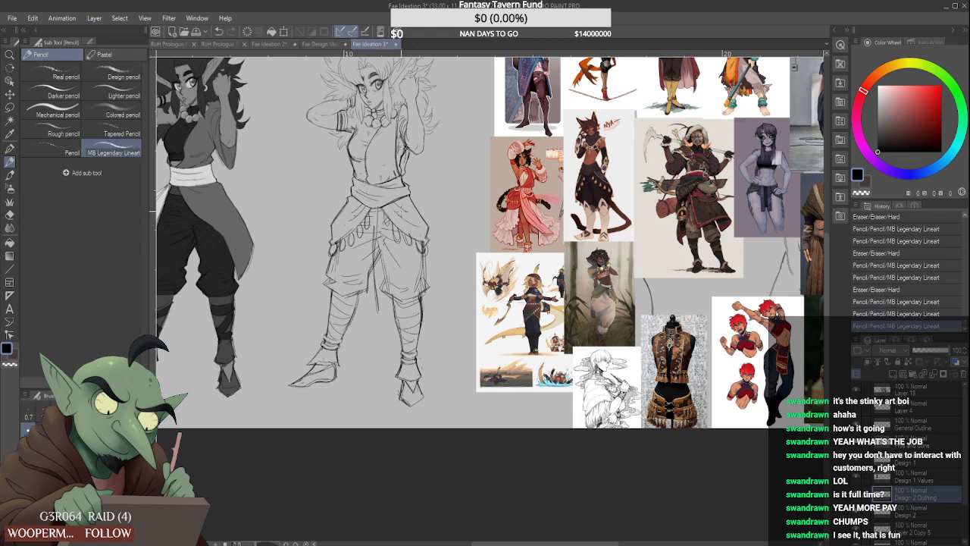
drag(405, 196, 406, 259)
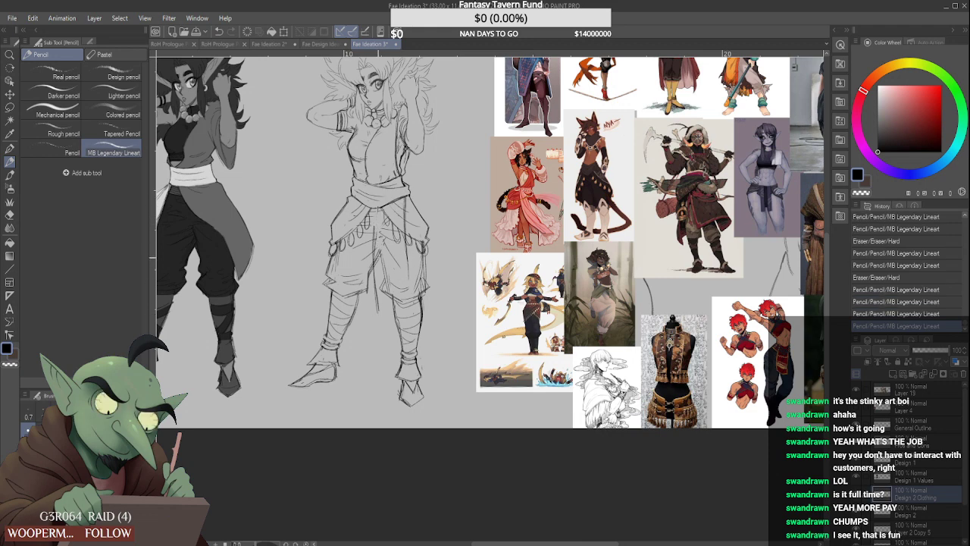
drag(376, 231, 375, 266)
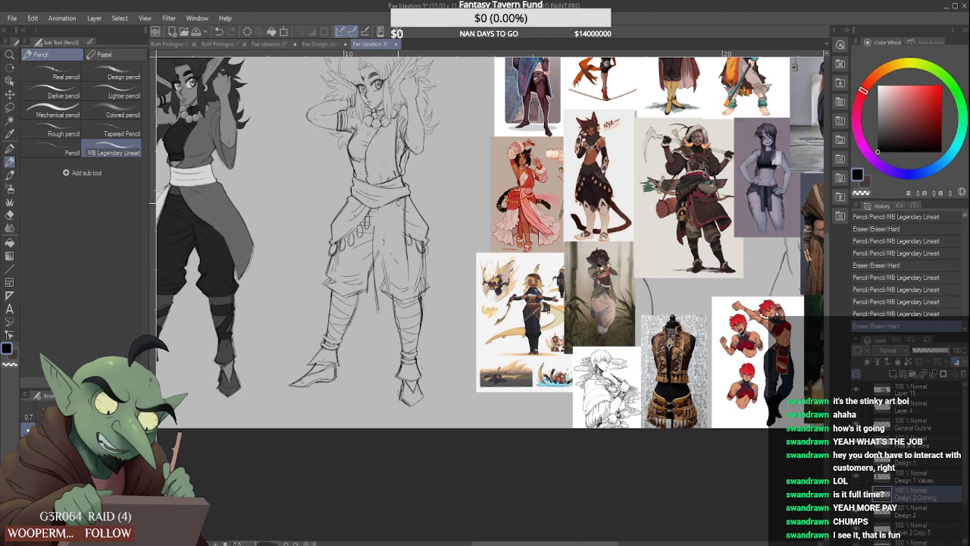
drag(399, 205, 378, 230)
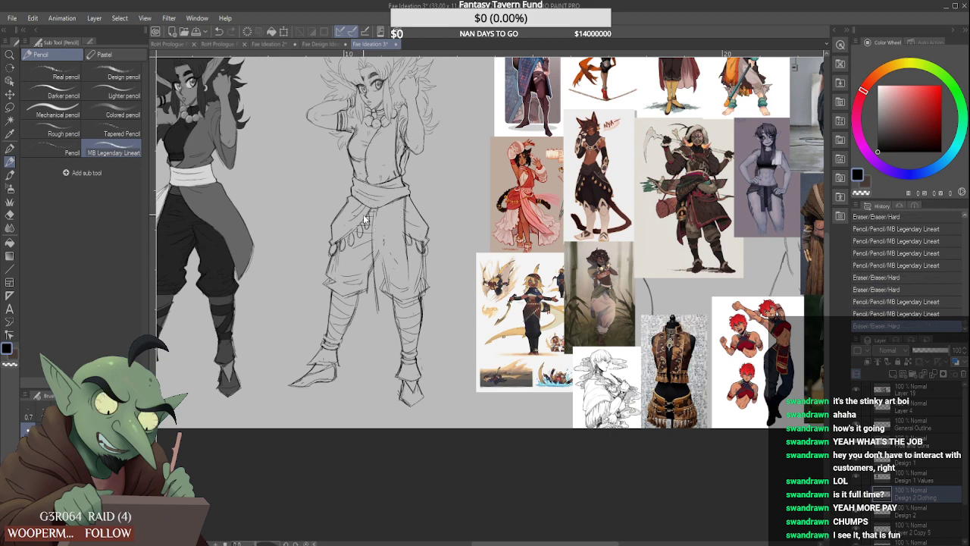
key(ctrl+z)
Close the hanging cloth panel with a slanted, pointed hem and add fold lines along its edge and below the sash
mouse_move(376, 217)
mouse_down()
mouse_move(385, 282)
mouse_move(397, 263)
mouse_move(404, 290)
mouse_move(391, 280)
mouse_move(404, 278)
mouse_up()
mouse_move(378, 311)
mouse_down()
mouse_move(380, 288)
mouse_move(405, 282)
mouse_move(393, 289)
mouse_move(406, 270)
mouse_move(385, 281)
mouse_move(383, 263)
mouse_up()
drag(389, 199, 400, 206)
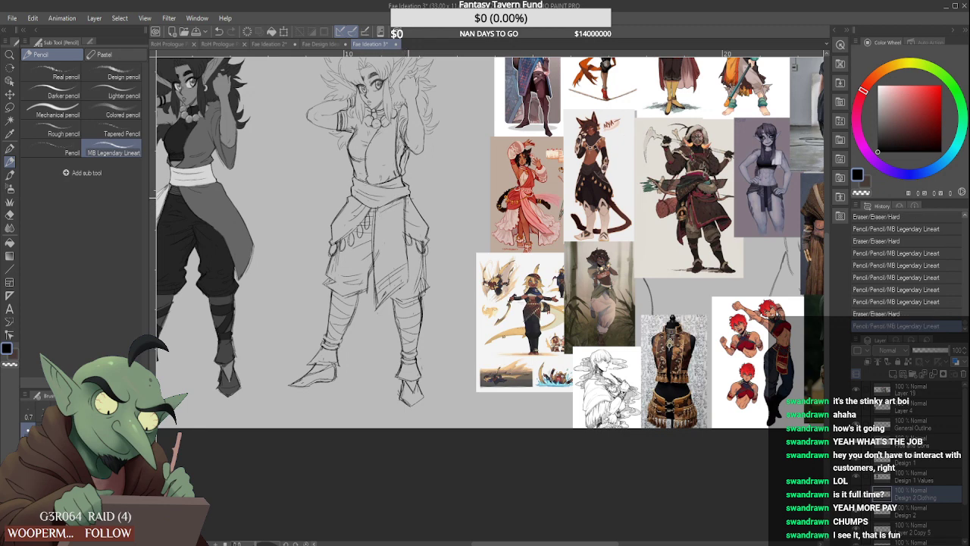
Draw a longer pointed layer of cloth behind the front panel, extending between the legs below its hem
scroll(421, 176, down, 3)
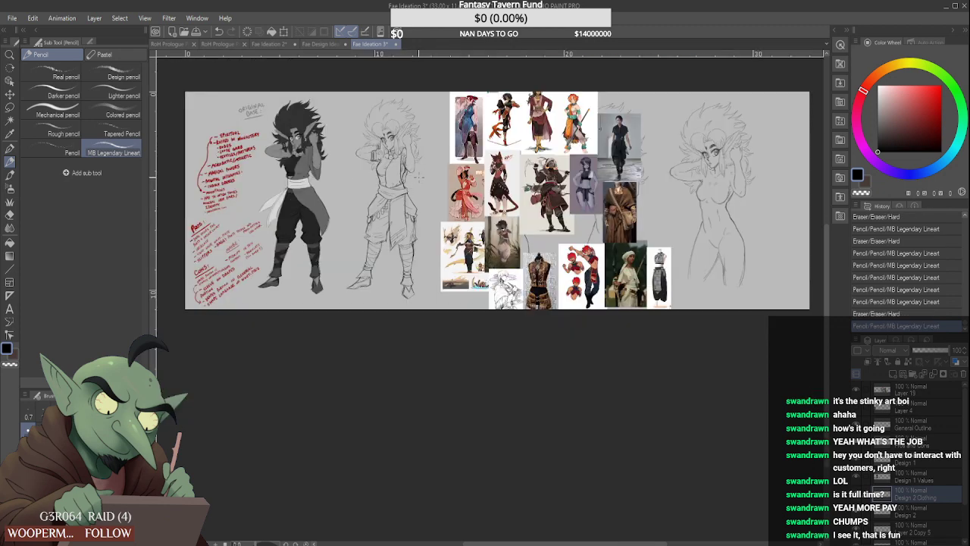
scroll(423, 174, up, 2)
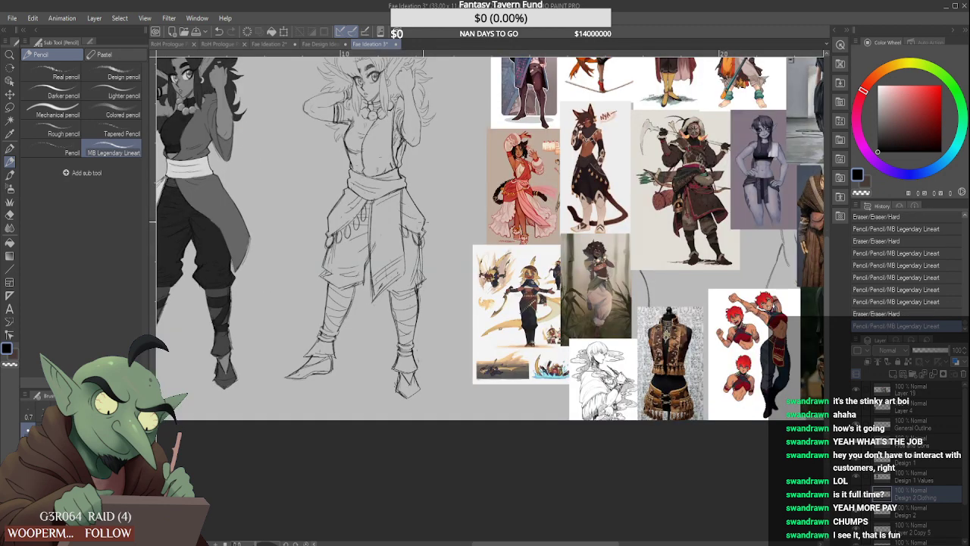
scroll(384, 231, down, 3)
scroll(385, 231, up, 4)
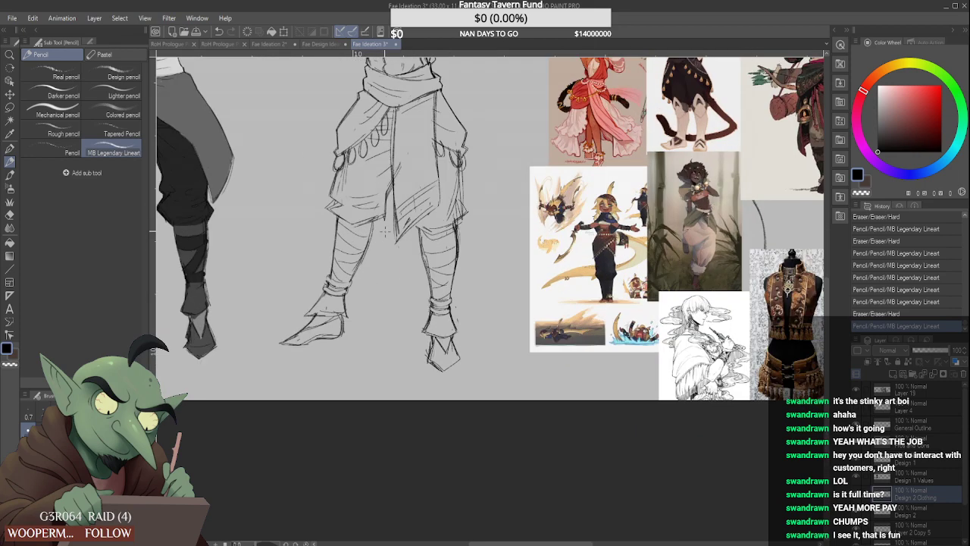
mouse_move(388, 196)
mouse_down()
mouse_move(386, 275)
mouse_move(417, 239)
mouse_up()
scroll(405, 230, down, 3)
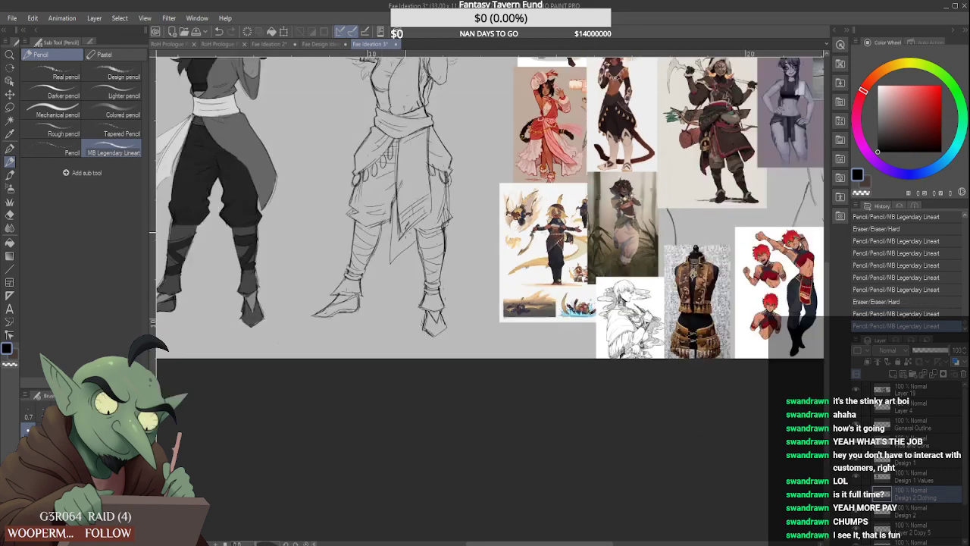
scroll(402, 235, up, 5)
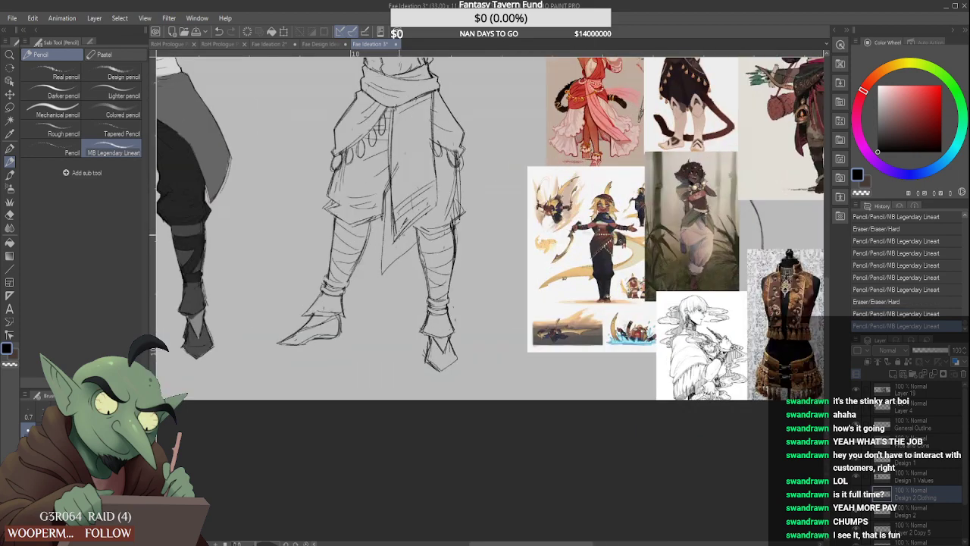
Refine the tip of the rear cloth layer and shade the layer with horizontal hatching
drag(375, 285, 380, 285)
drag(375, 281, 389, 273)
drag(377, 270, 391, 270)
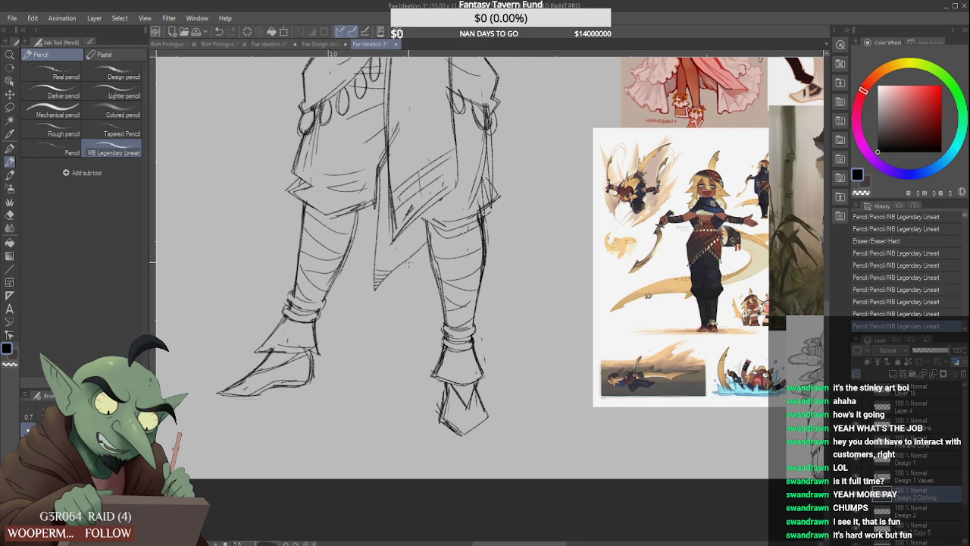
mouse_move(401, 258)
mouse_down()
mouse_move(376, 250)
mouse_move(404, 243)
mouse_up()
mouse_move(420, 229)
mouse_down()
mouse_move(399, 238)
mouse_move(414, 223)
mouse_move(376, 249)
mouse_move(379, 177)
mouse_up()
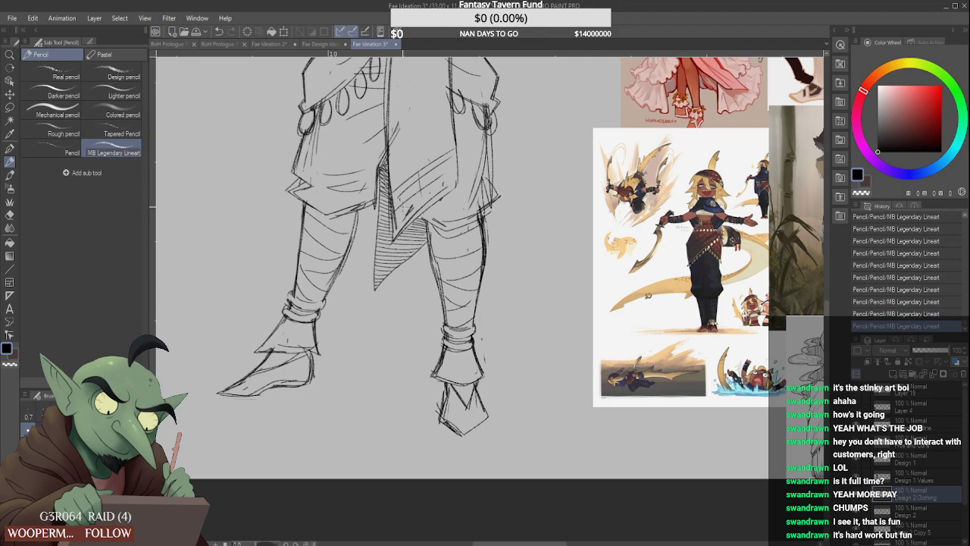
key(ctrl+0)
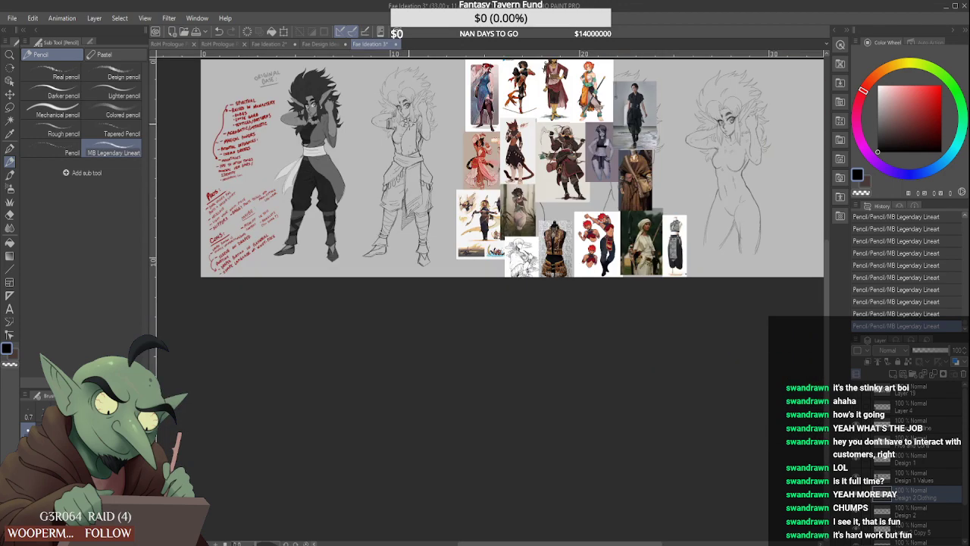
Shade the narrow back layer of the top beneath the raised arm with diagonal hatching
scroll(411, 127, up, 6)
drag(414, 196, 409, 189)
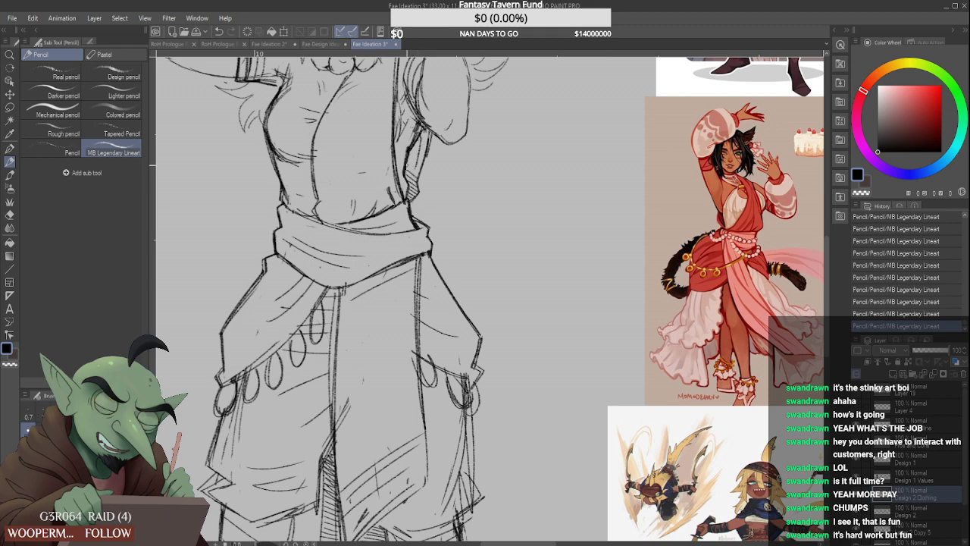
mouse_move(414, 151)
mouse_down()
mouse_move(414, 182)
mouse_move(423, 155)
mouse_up()
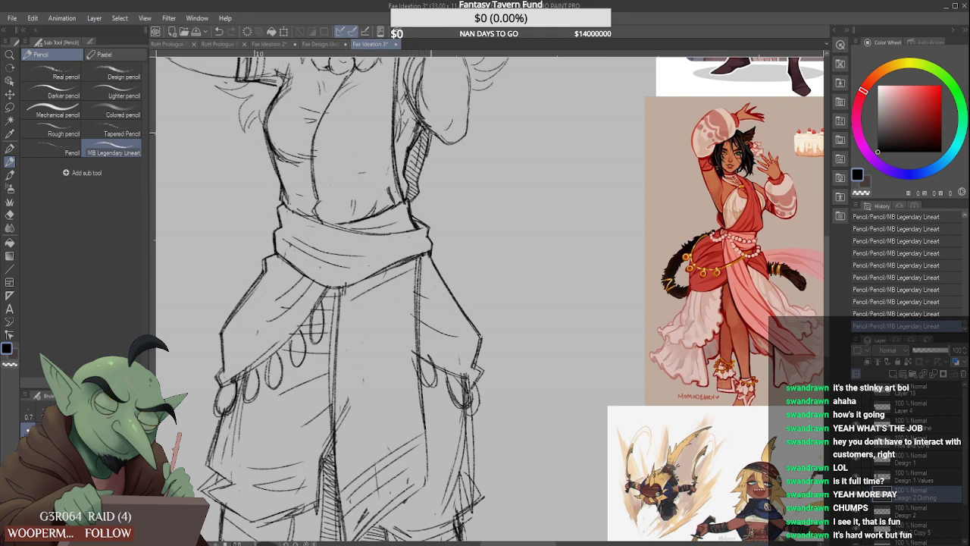
drag(434, 156, 412, 151)
scroll(417, 146, down, 3)
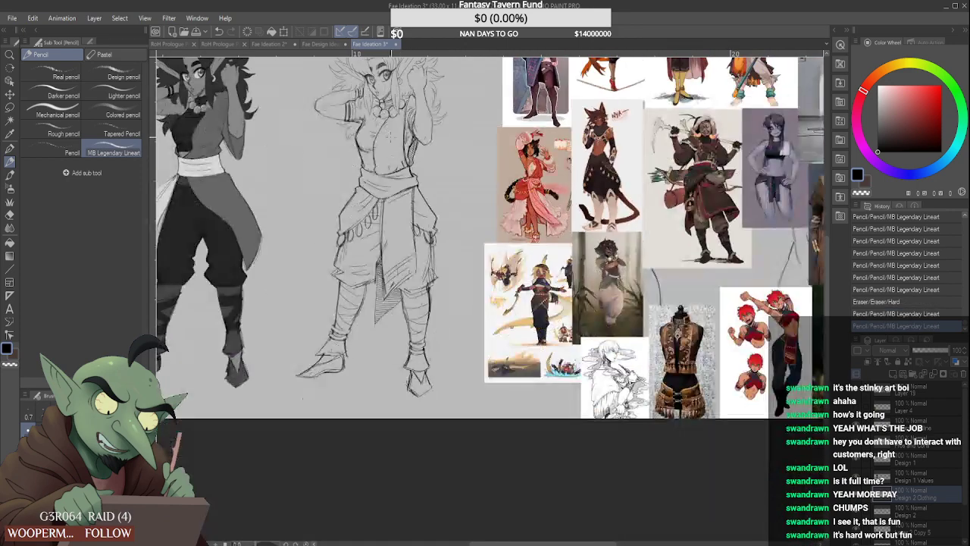
Clean up and darken the sash's upper corner and side outline where it meets the top beneath the raised arm
scroll(416, 158, up, 3)
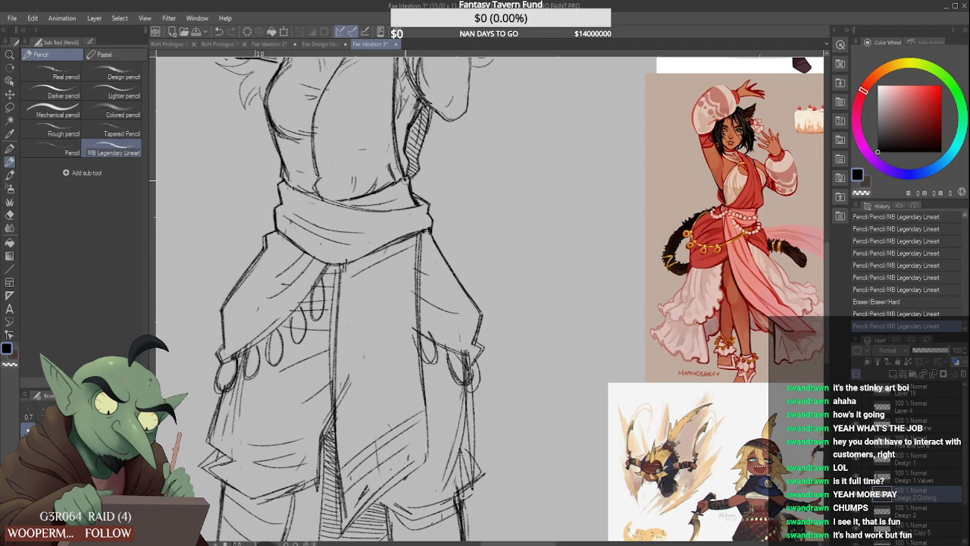
drag(406, 182, 403, 185)
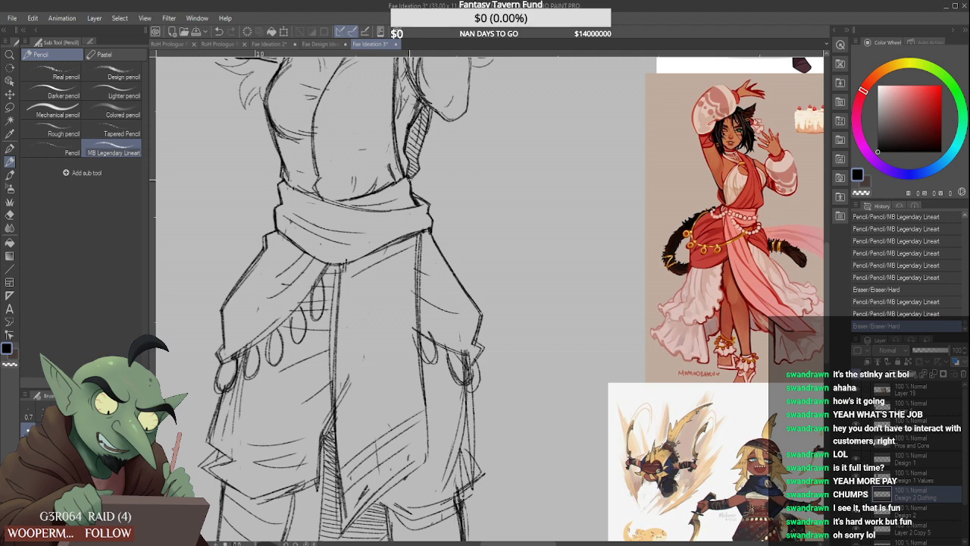
drag(409, 178, 411, 198)
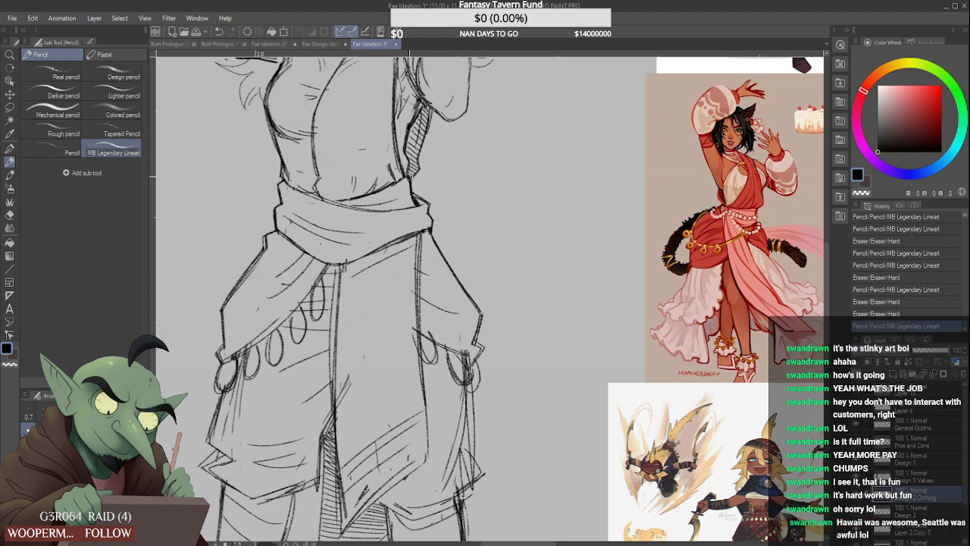
scroll(407, 189, up, 1)
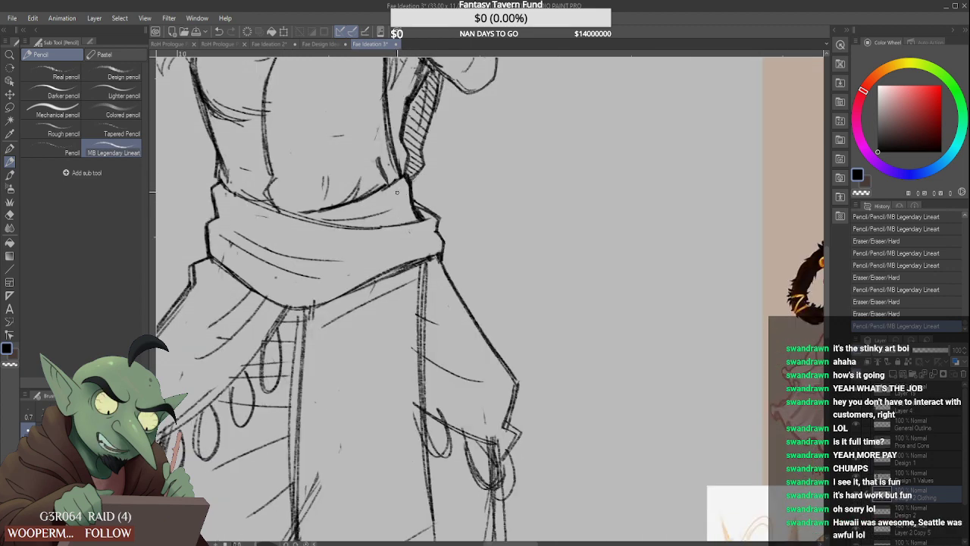
scroll(400, 185, down, 3)
scroll(400, 189, up, 4)
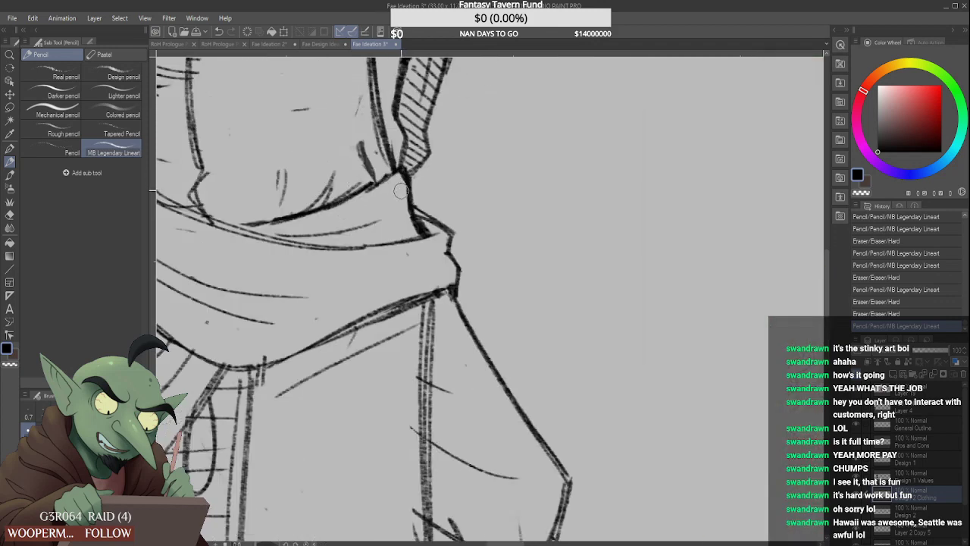
mouse_move(397, 186)
mouse_down()
mouse_move(413, 200)
mouse_move(404, 203)
mouse_move(410, 184)
mouse_move(411, 206)
mouse_move(413, 187)
mouse_up()
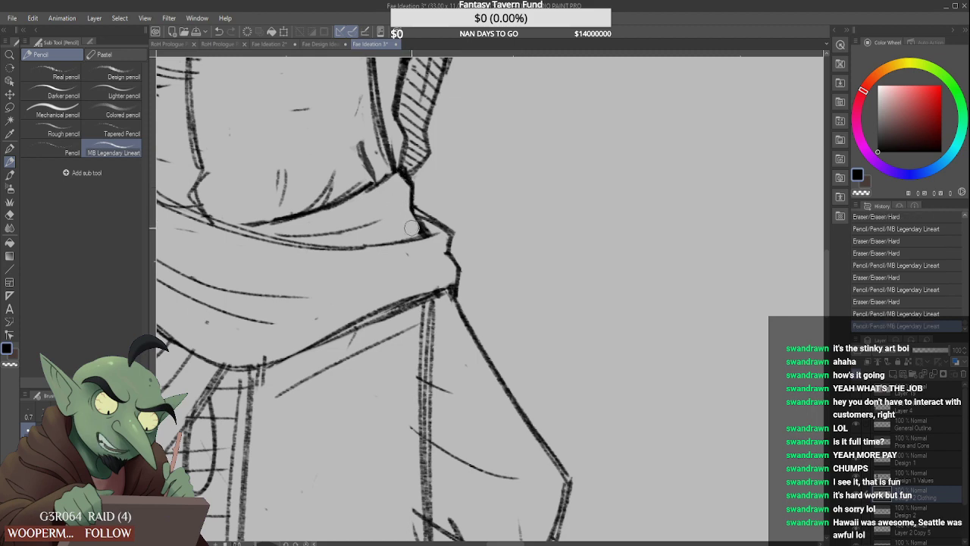
mouse_move(408, 222)
mouse_down()
mouse_move(422, 232)
mouse_move(412, 207)
mouse_up()
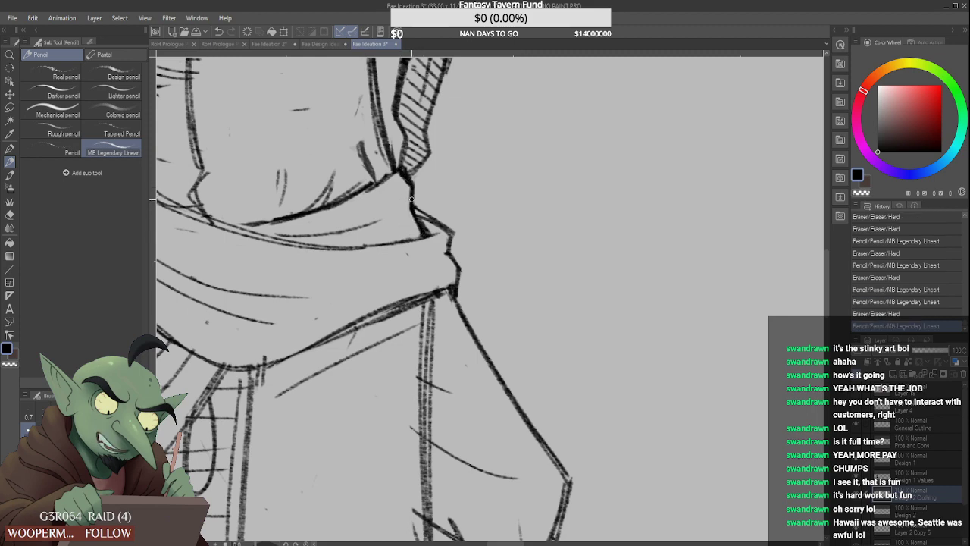
scroll(414, 183, down, 5)
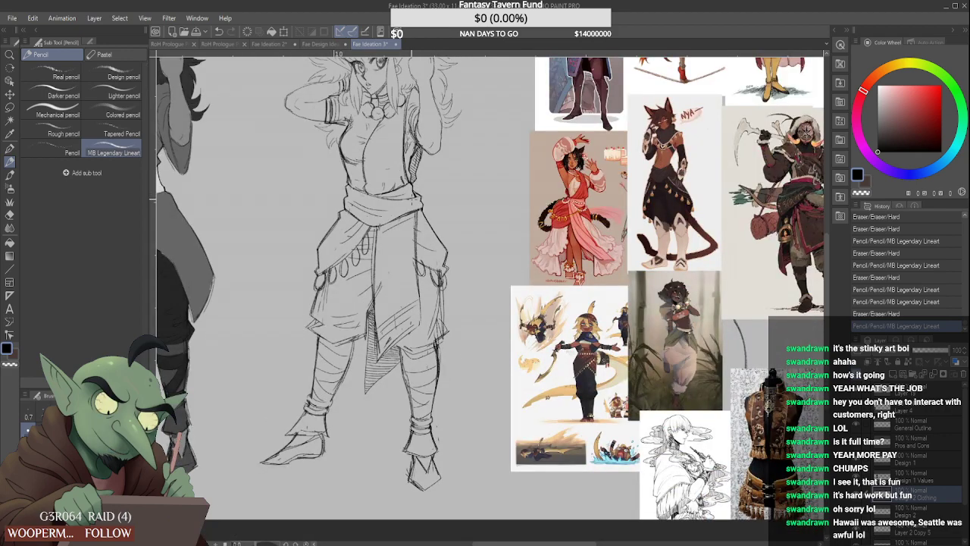
Redraw and thicken the top's side contour from below the chest toward the waist on the bent-arm side
scroll(409, 201, down, 3)
scroll(391, 184, up, 5)
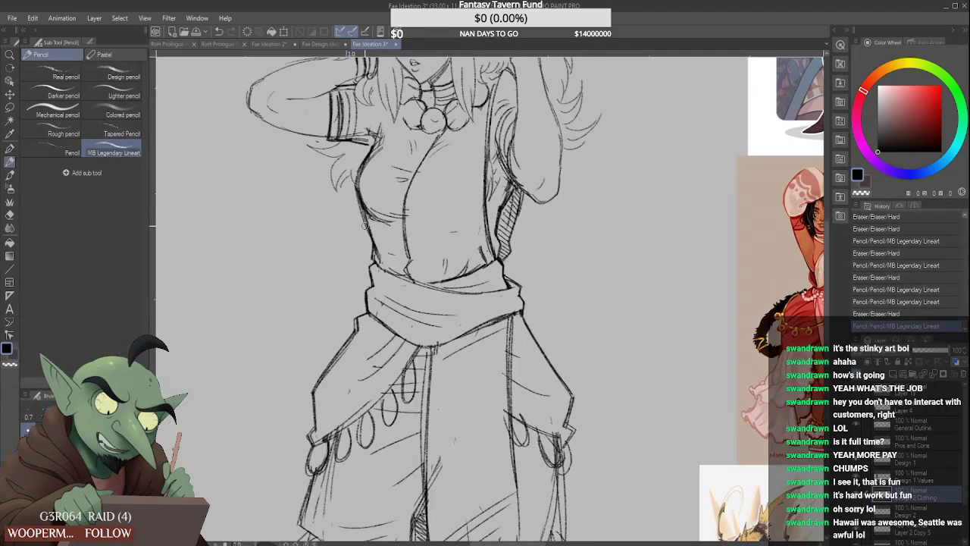
drag(381, 246, 378, 249)
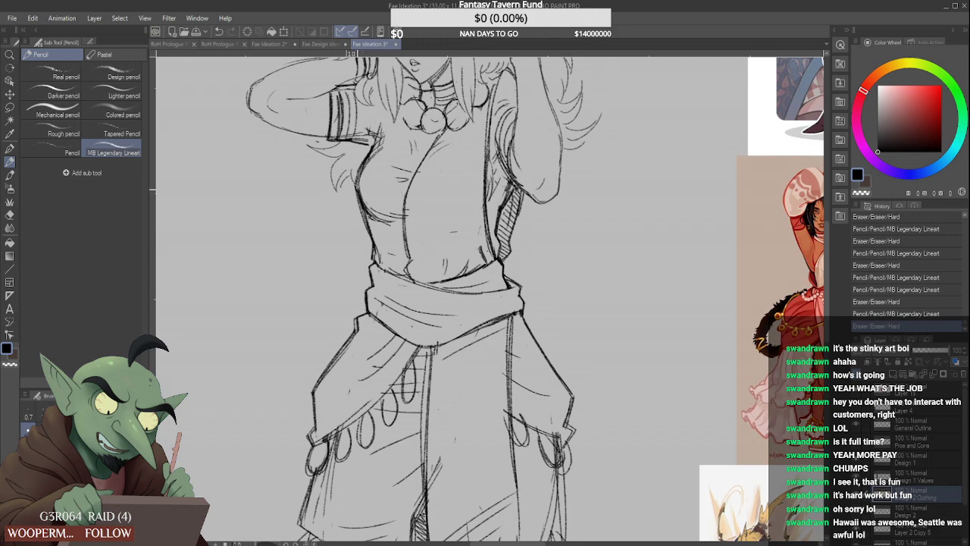
mouse_move(358, 189)
mouse_down()
mouse_move(367, 218)
mouse_move(393, 218)
mouse_move(383, 212)
mouse_up()
scroll(375, 182, down, 3)
scroll(378, 170, up, 3)
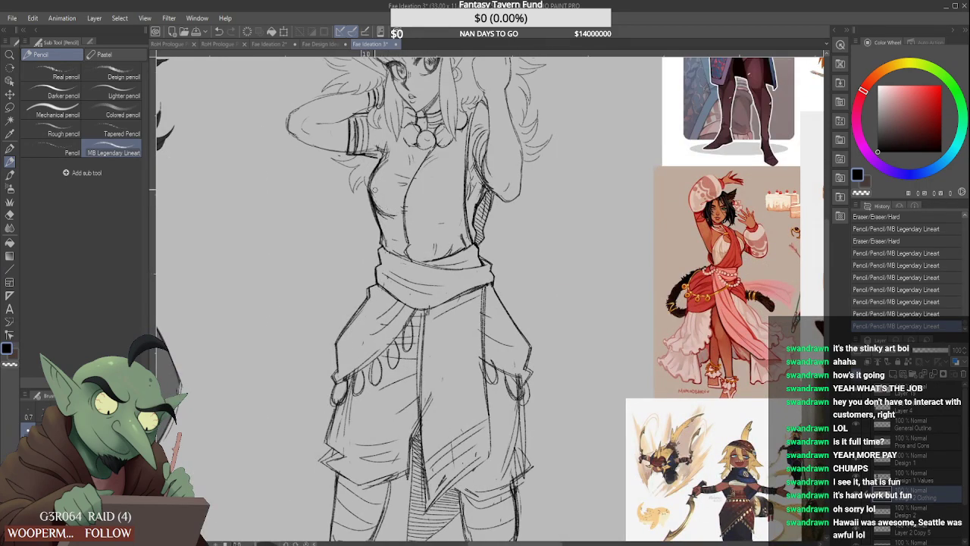
mouse_move(374, 190)
mouse_down()
mouse_move(391, 220)
mouse_move(381, 222)
mouse_up()
scroll(377, 182, down, 3)
scroll(398, 216, up, 3)
scroll(375, 216, up, 2)
scroll(378, 203, down, 3)
scroll(379, 227, down, 2)
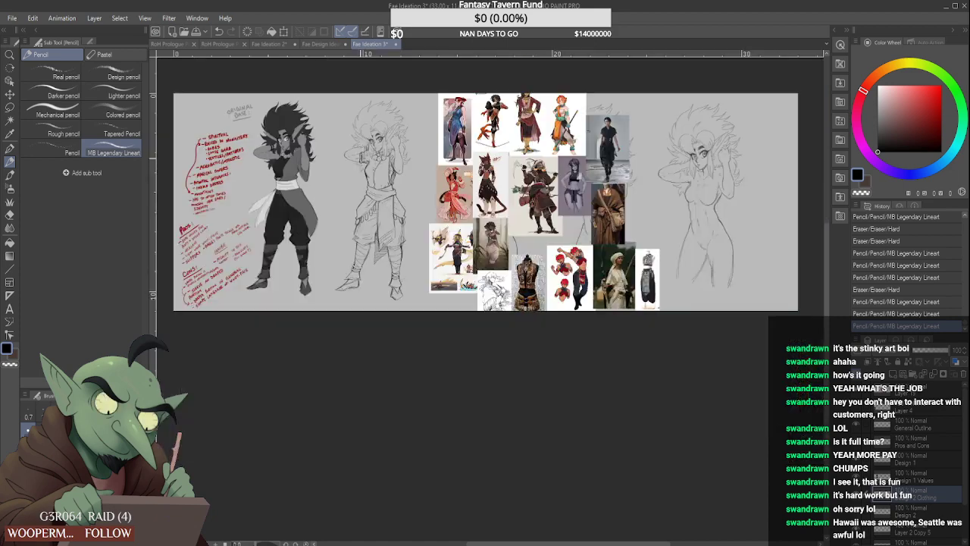
Tidy the junction where the top's side contour tucks into the sash at the waist
scroll(393, 265, up, 5)
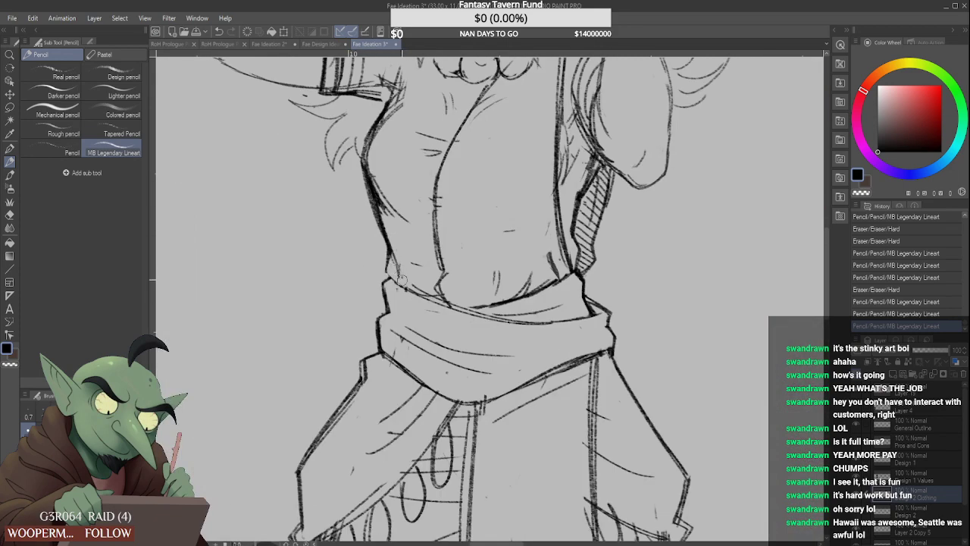
drag(394, 266, 386, 273)
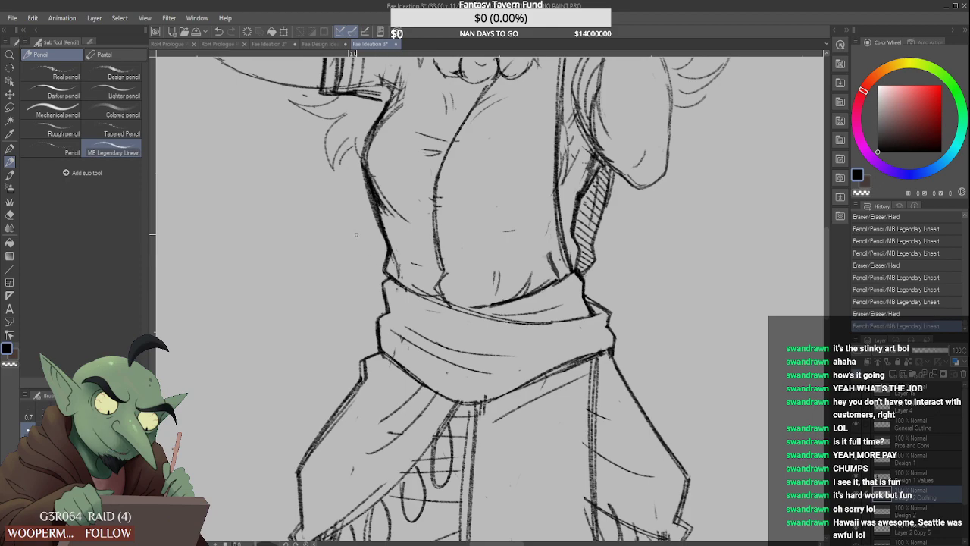
scroll(384, 267, down, 5)
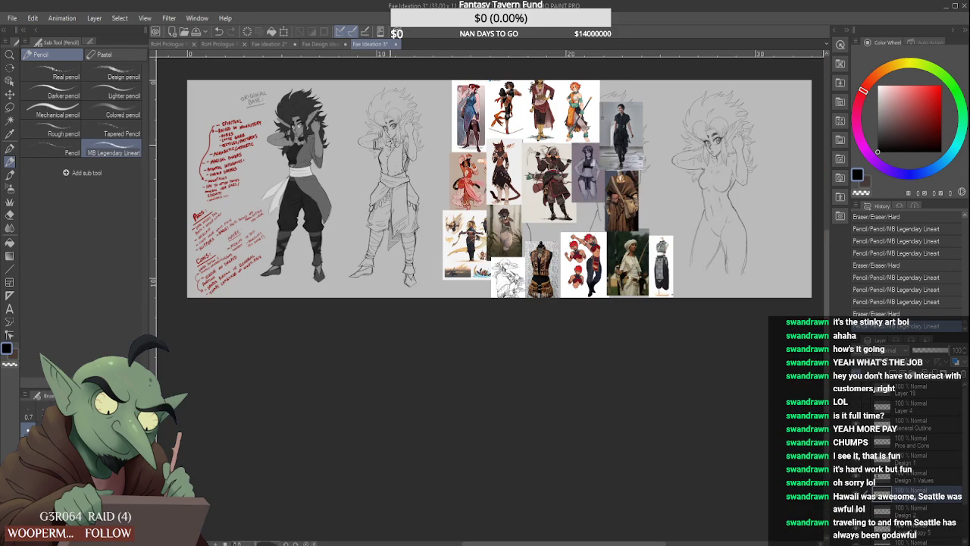
scroll(404, 178, up, 5)
drag(403, 306, 403, 333)
scroll(388, 307, down, 5)
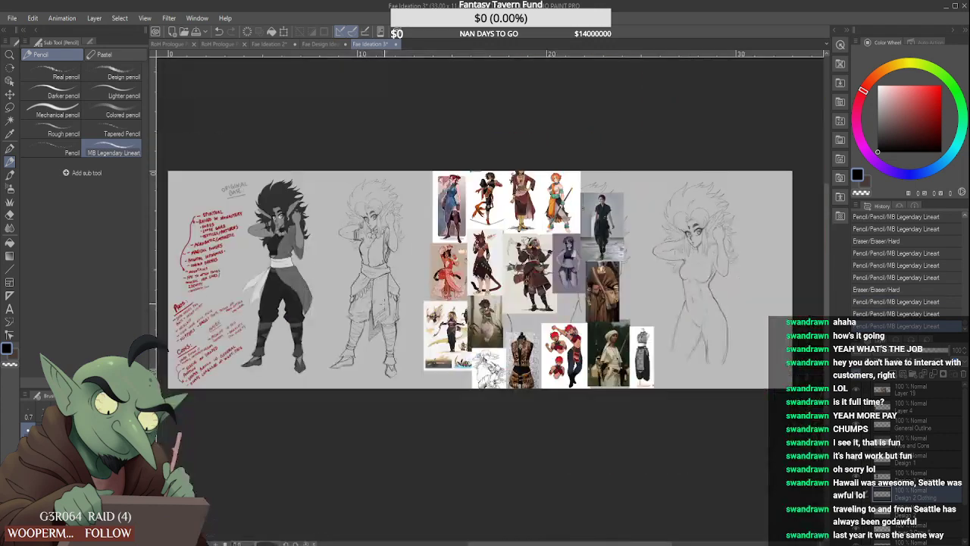
Draw a parallel trim line along the top's diagonal front opening and refine its lower end above the sash
scroll(377, 299, up, 5)
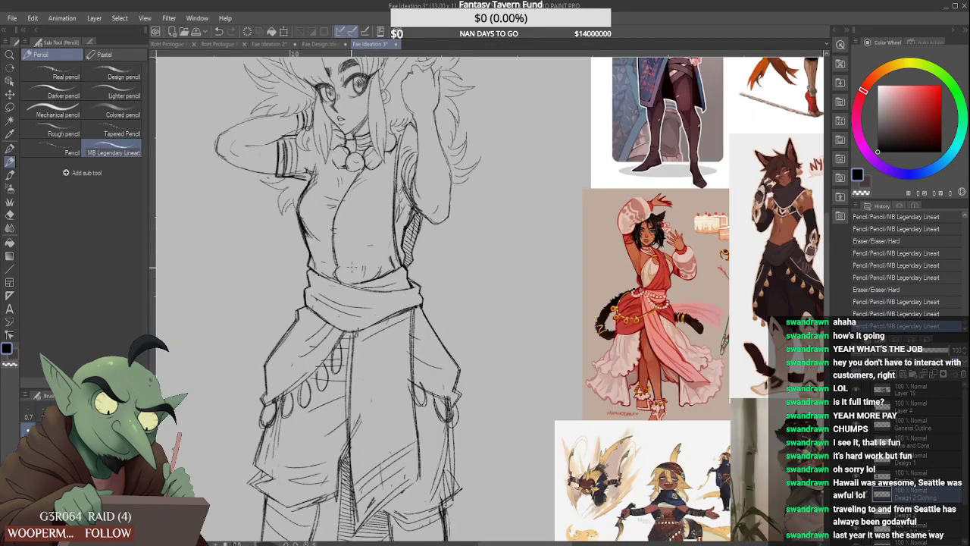
scroll(352, 265, down, 4)
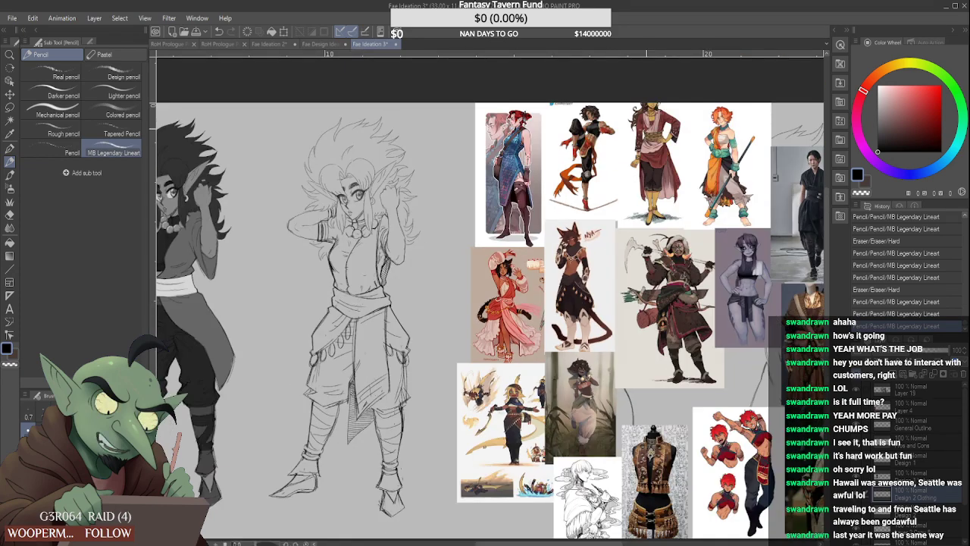
scroll(450, 237, up, 2)
scroll(449, 236, up, 2)
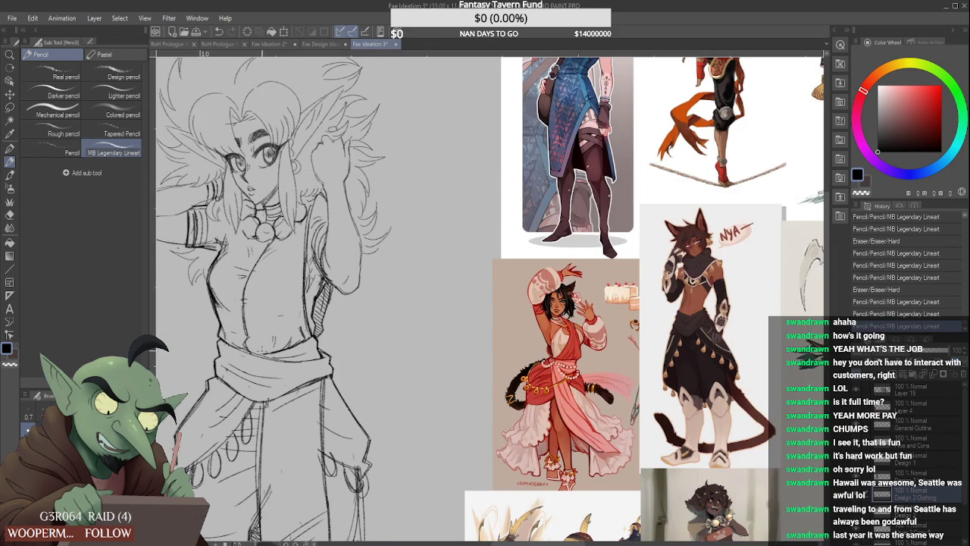
drag(264, 352, 258, 342)
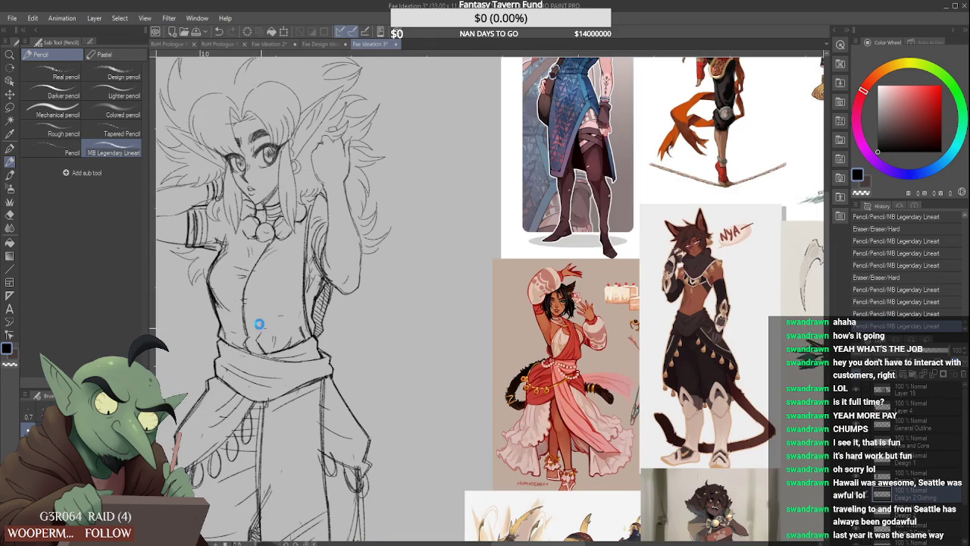
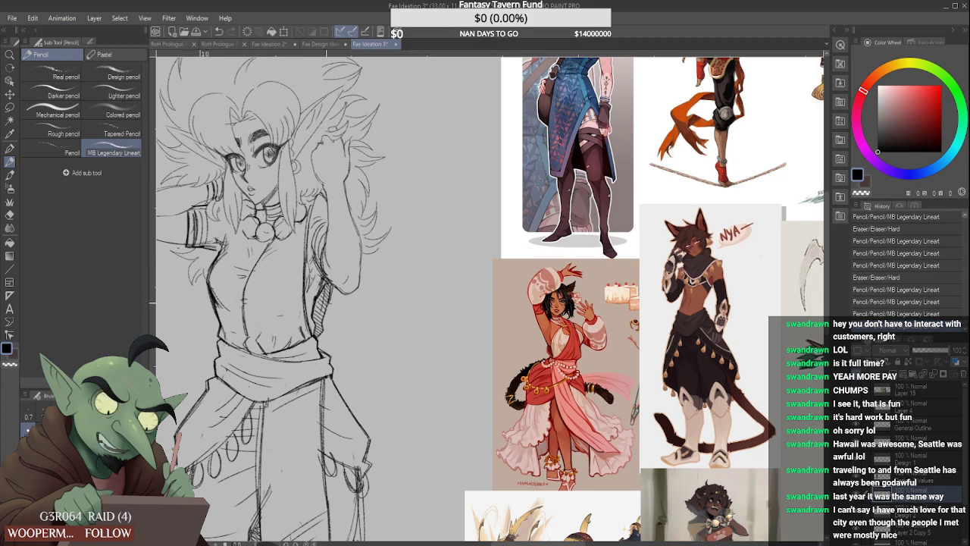
mouse_move(260, 332)
mouse_down()
mouse_move(255, 288)
mouse_move(289, 232)
mouse_up()
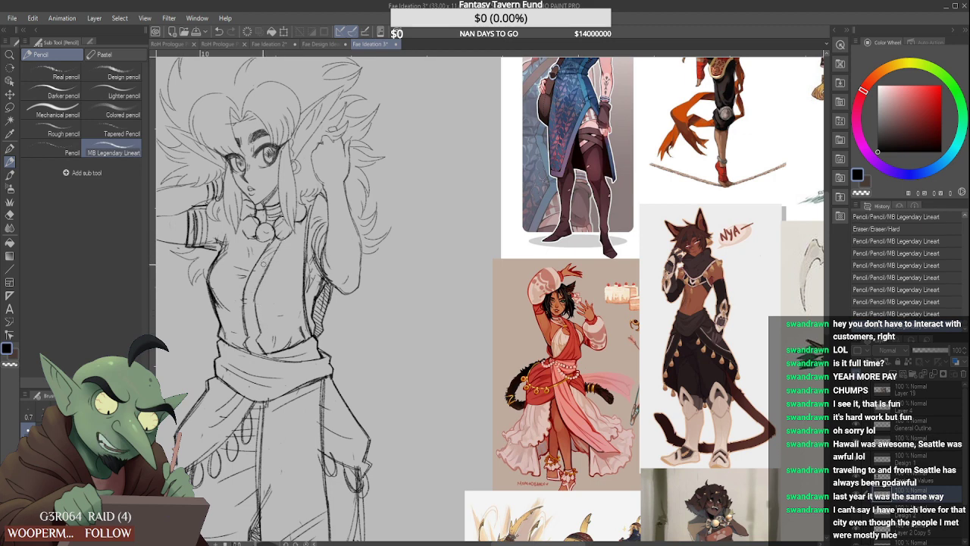
mouse_move(264, 265)
mouse_down()
mouse_move(243, 343)
mouse_move(240, 293)
mouse_up()
scroll(247, 329, up, 1)
drag(246, 333, 248, 260)
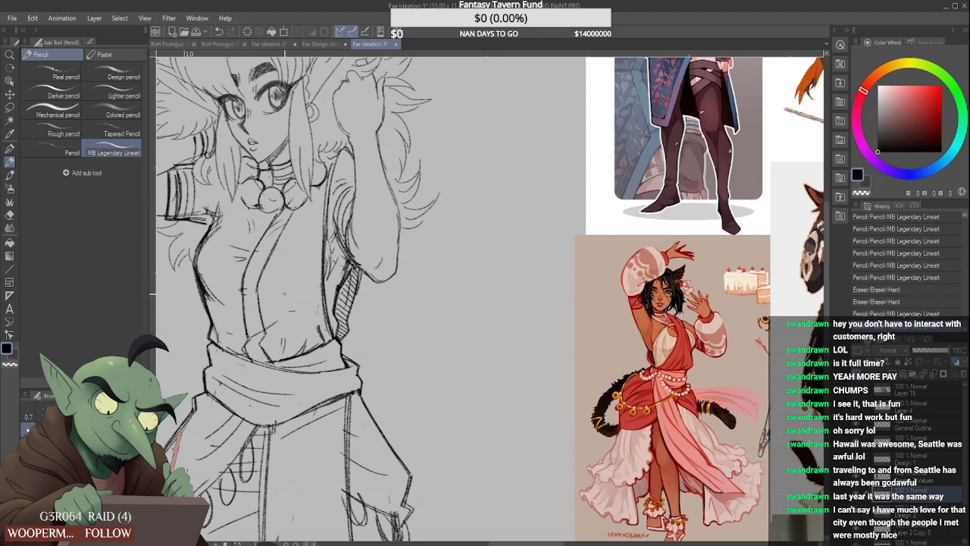
drag(252, 334, 269, 319)
scroll(295, 281, down, 2)
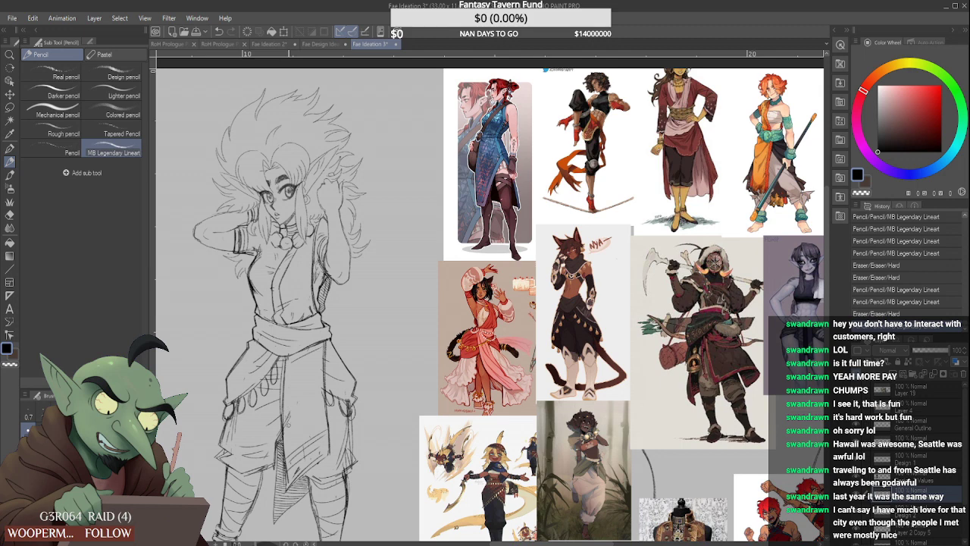
drag(290, 468, 292, 473)
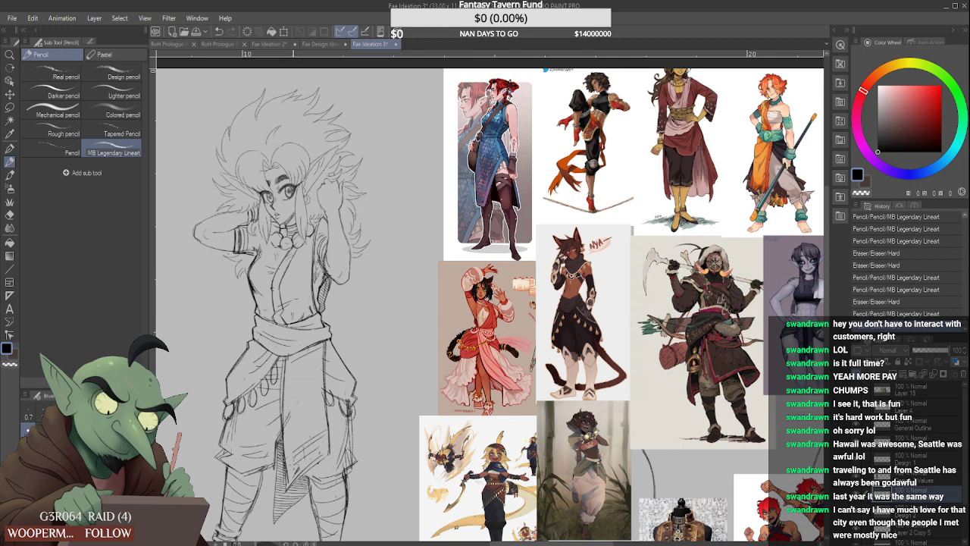
drag(286, 396, 294, 397)
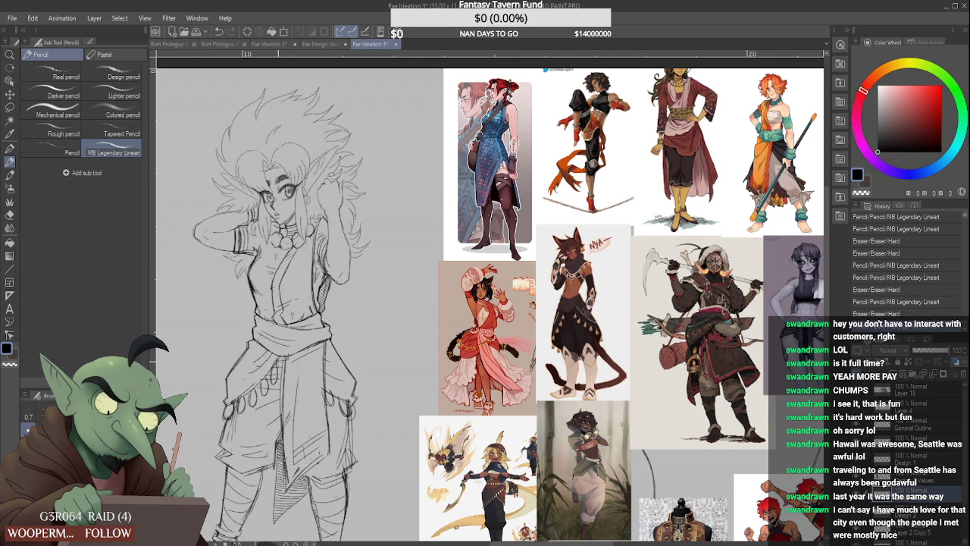
key(ctrl+z)
key(ctrl+z)
key(ctrl+y)
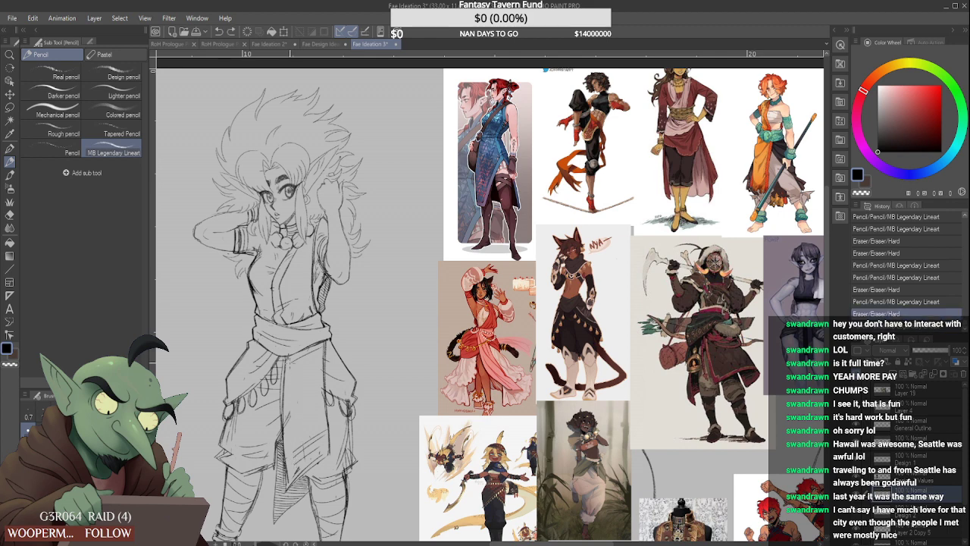
key(ctrl+z)
key(ctrl+z)
Draw a vertical trim line just inside the inner edge of the hanging front panel, starting below the sash, and clean it up
drag(293, 361, 296, 457)
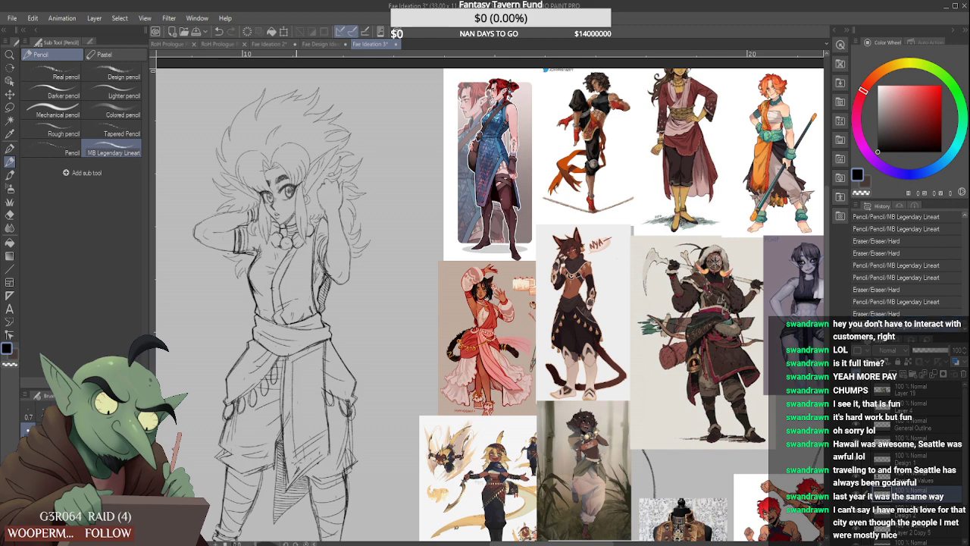
key(ctrl+y)
key(ctrl+z)
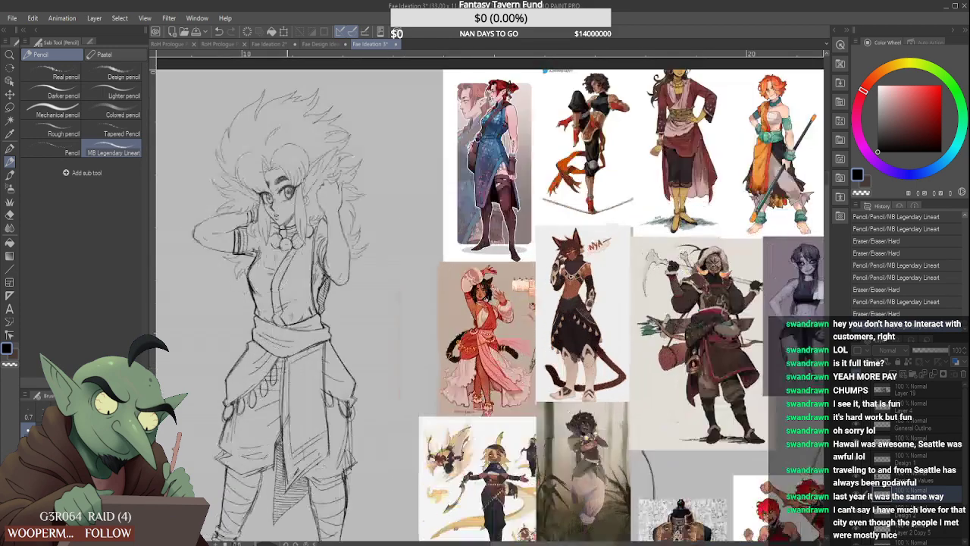
scroll(285, 377, up, 1)
mouse_move(290, 350)
mouse_down()
mouse_move(287, 410)
mouse_move(290, 371)
mouse_move(290, 386)
mouse_up()
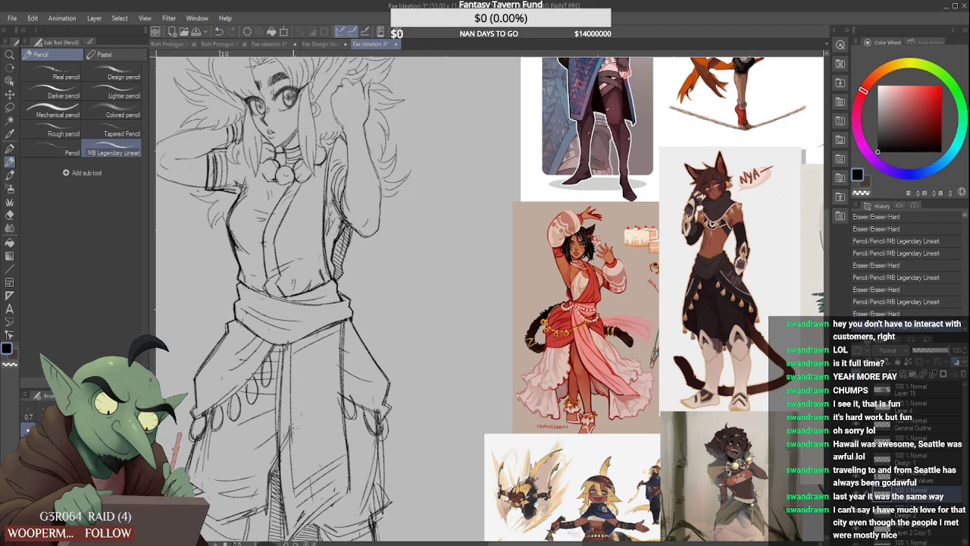
scroll(296, 433, up, 2)
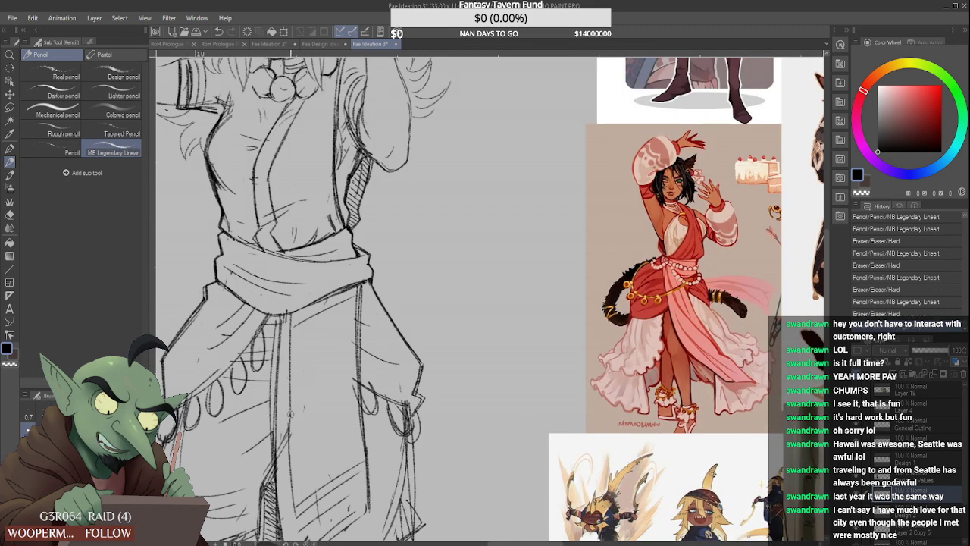
mouse_move(292, 414)
mouse_down()
mouse_move(290, 436)
mouse_move(287, 414)
mouse_up()
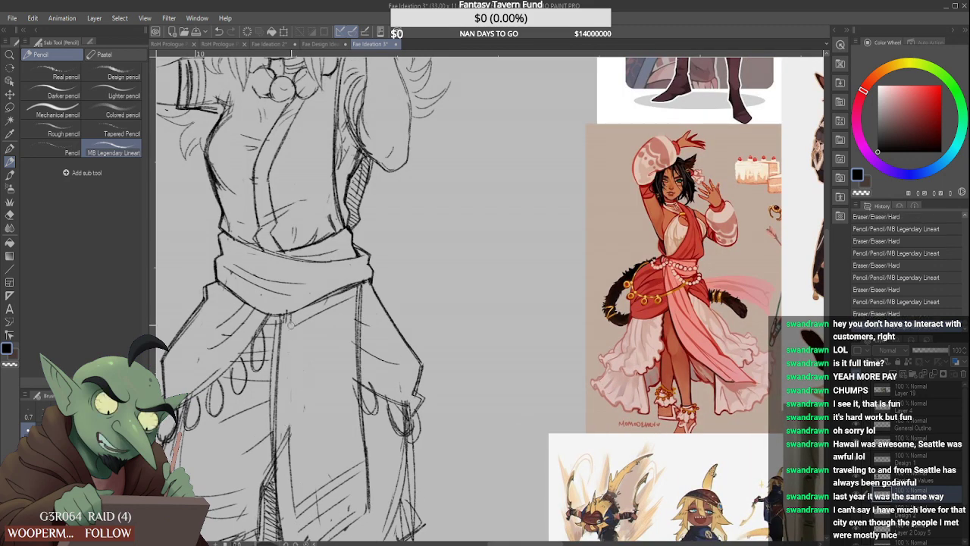
Refine the lower end of the panel's trim line near its pointed tip
scroll(287, 414, down, 5)
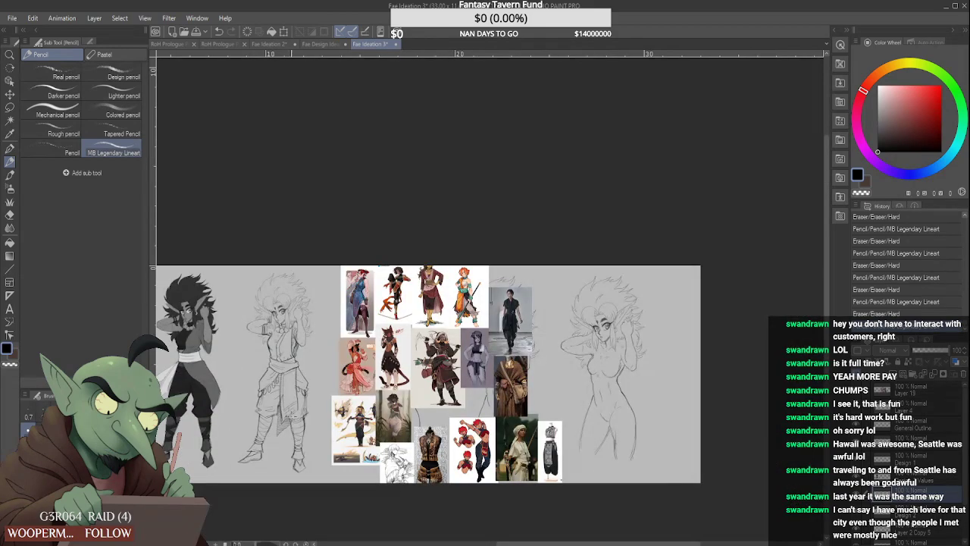
scroll(287, 414, up, 6)
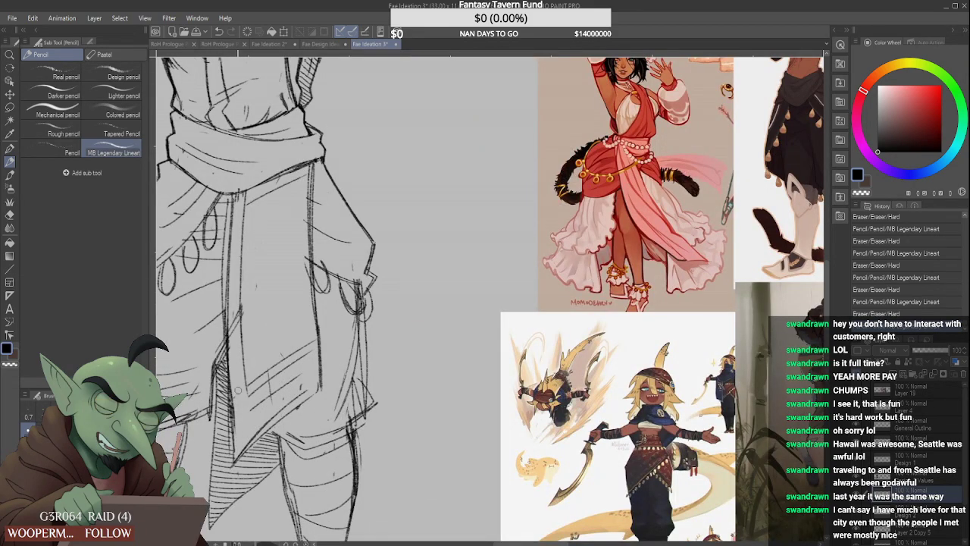
drag(236, 404, 232, 434)
key(ctrl+y)
key(ctrl+y)
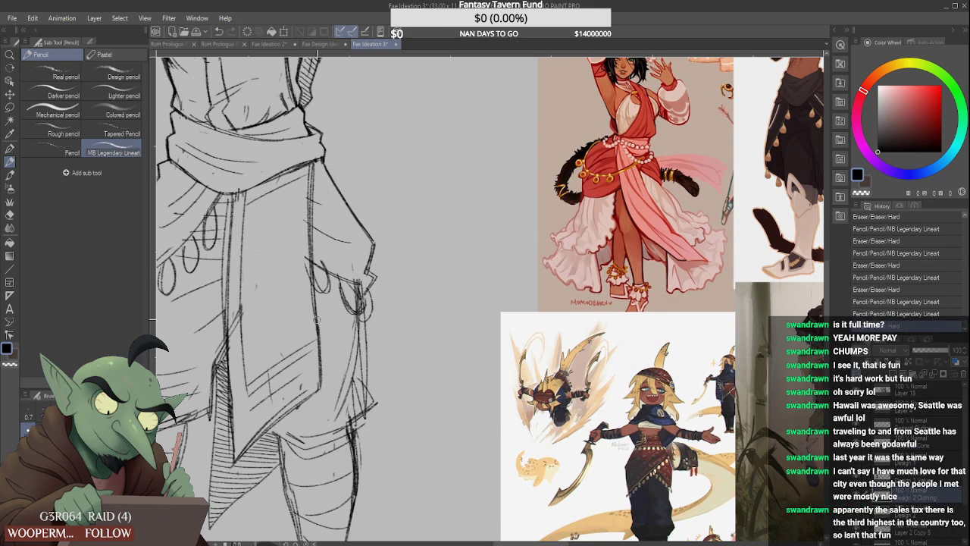
Firm up the outer side and the diagonal lower edge of the hanging front panel
mouse_move(322, 377)
mouse_down()
mouse_move(320, 331)
mouse_move(320, 363)
mouse_up()
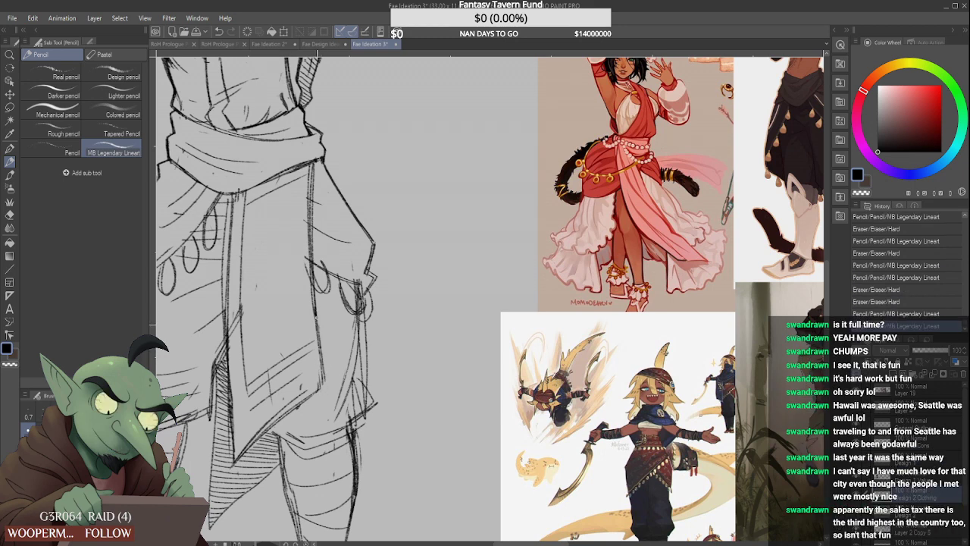
key(ctrl+y)
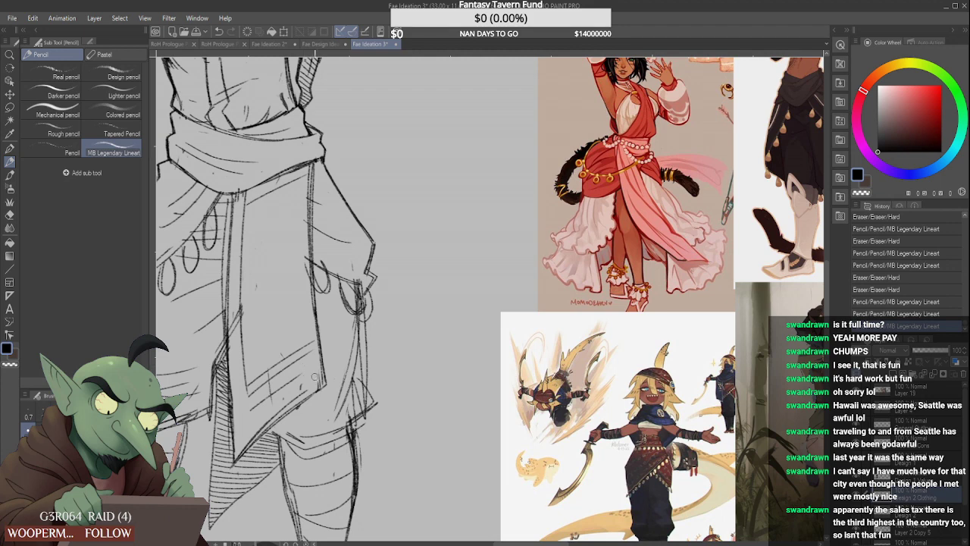
drag(297, 405, 253, 436)
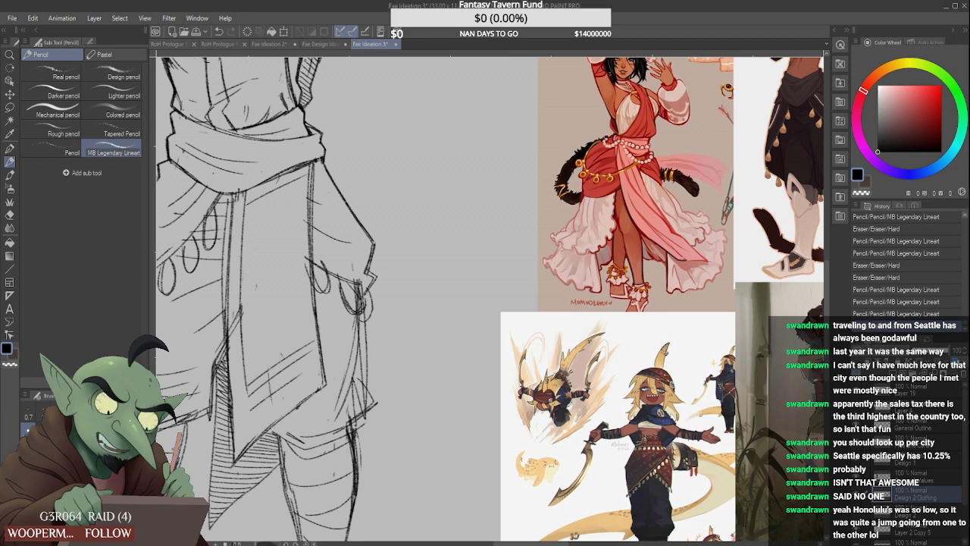
Redraw the flared hem corner and outer side contour of the trouser leg beside the hanging panel
scroll(430, 276, down, 3)
scroll(377, 373, up, 3)
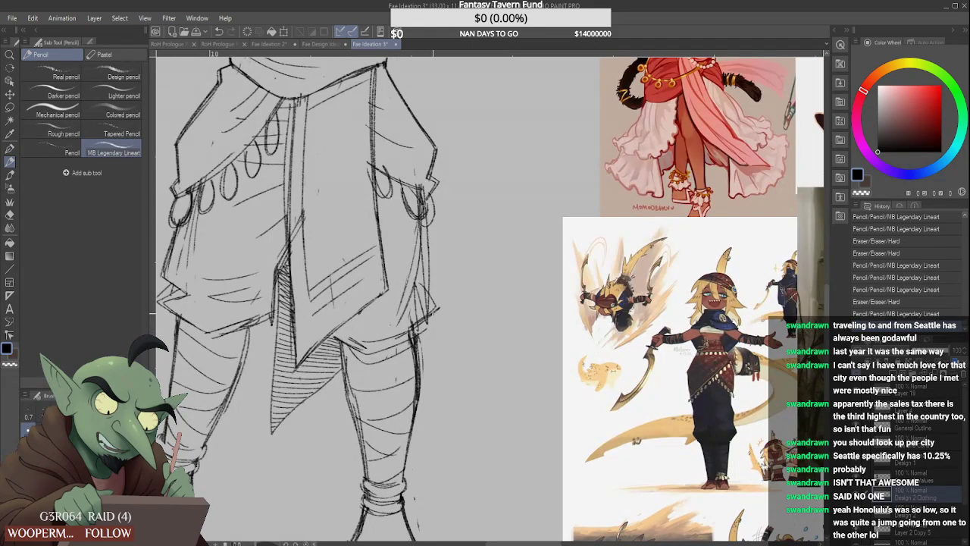
drag(427, 294, 438, 311)
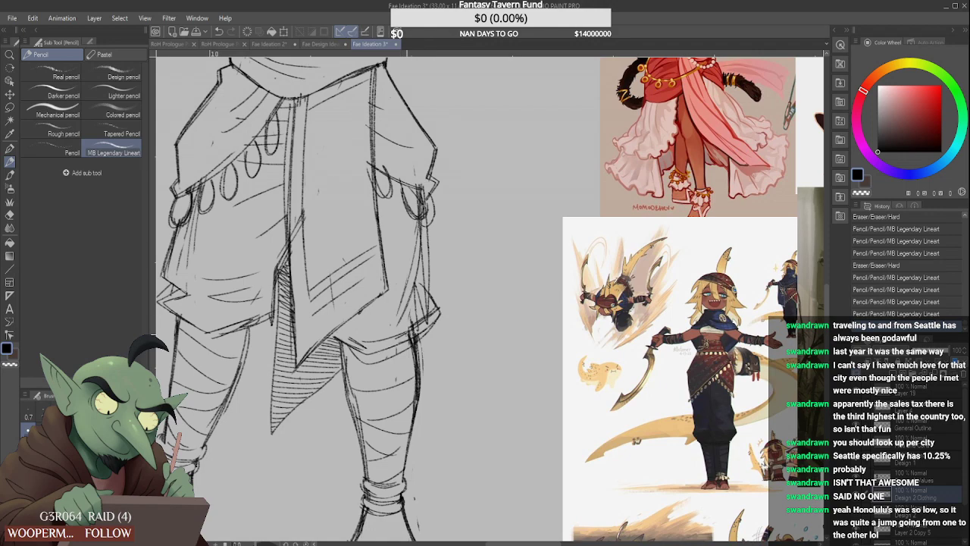
drag(427, 231, 426, 243)
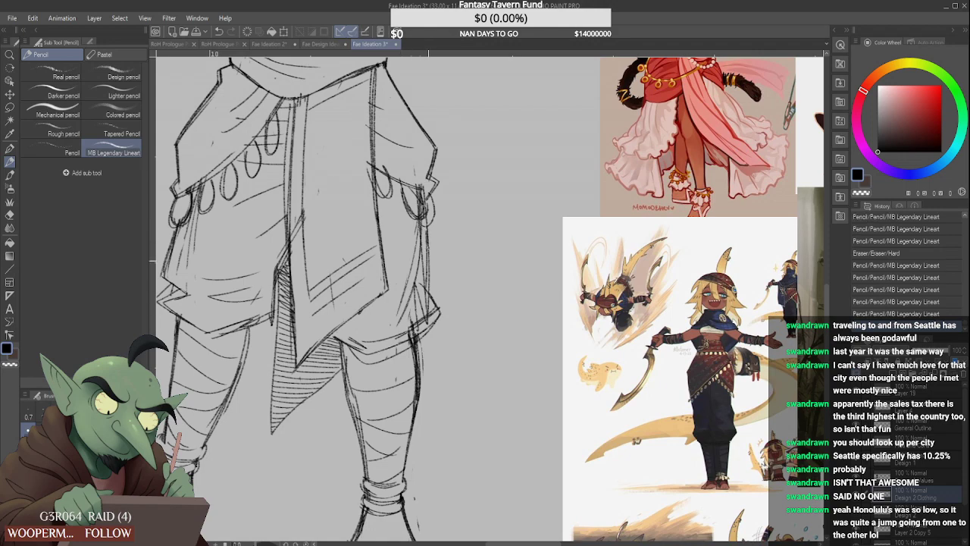
Redraw that trouser leg's hem as a clean curve running out from behind the hanging panel
scroll(429, 294, down, 5)
scroll(417, 312, up, 4)
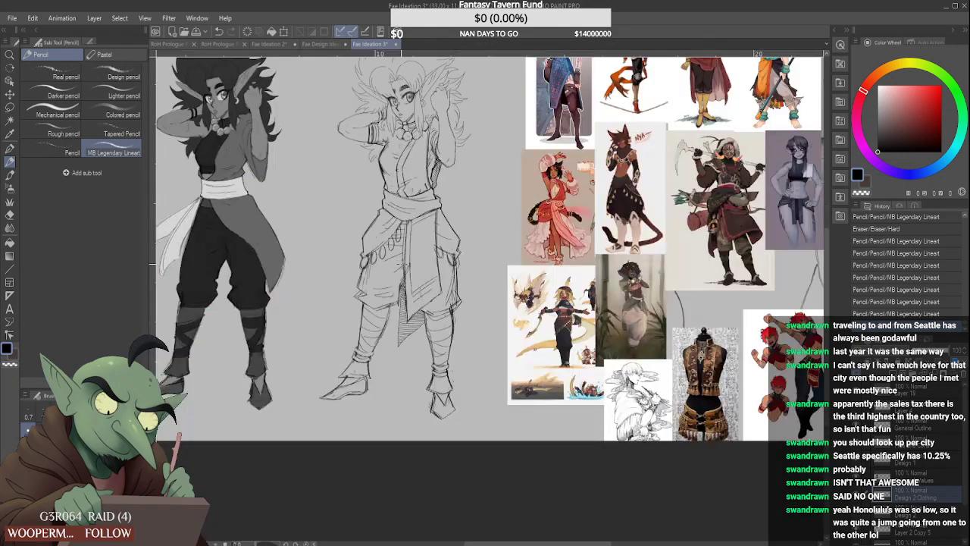
scroll(443, 335, up, 1)
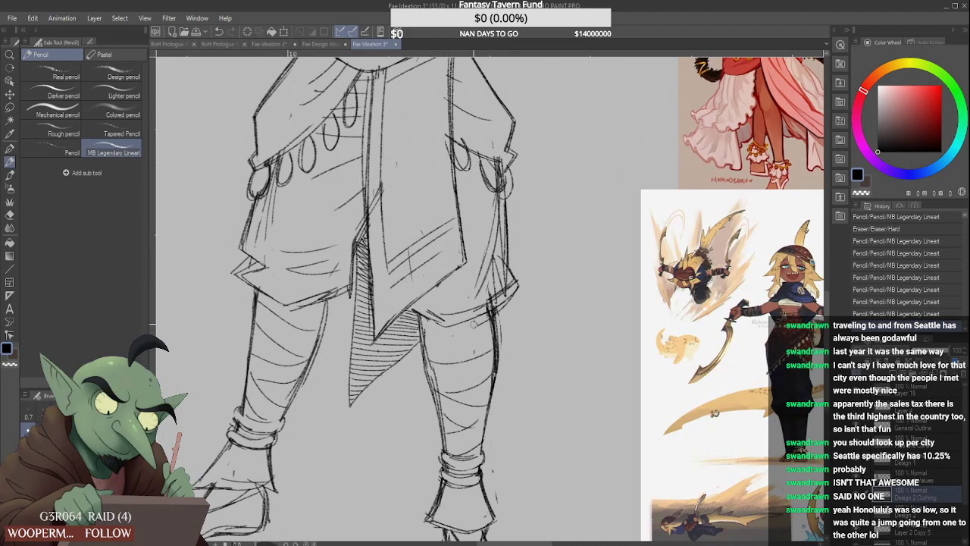
drag(445, 328, 481, 322)
mouse_move(416, 326)
mouse_down()
mouse_move(444, 303)
mouse_move(447, 316)
mouse_move(478, 317)
mouse_move(468, 338)
mouse_up()
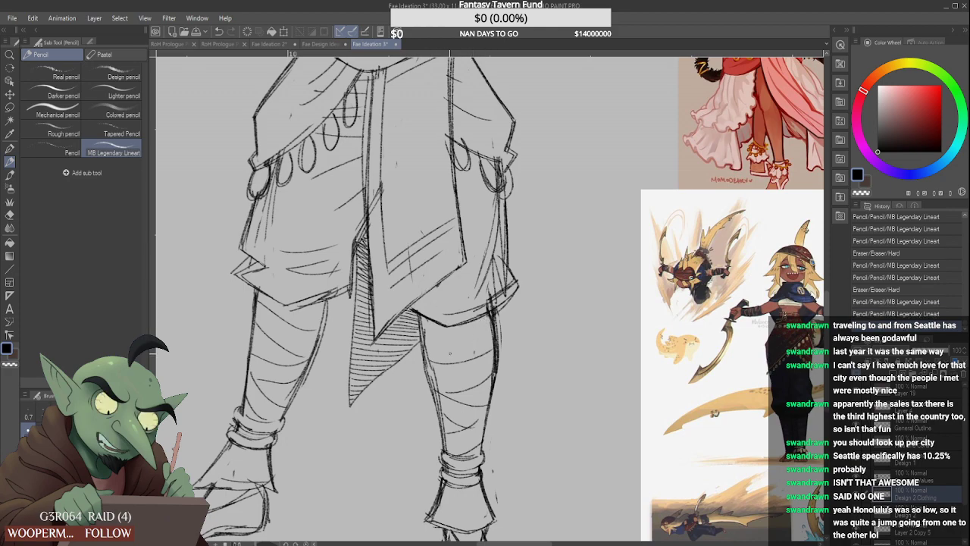
Refine the wrapped shin's outer contour below the trouser hem and clean up stray lines around the hem
scroll(446, 369, down, 2)
scroll(479, 324, up, 2)
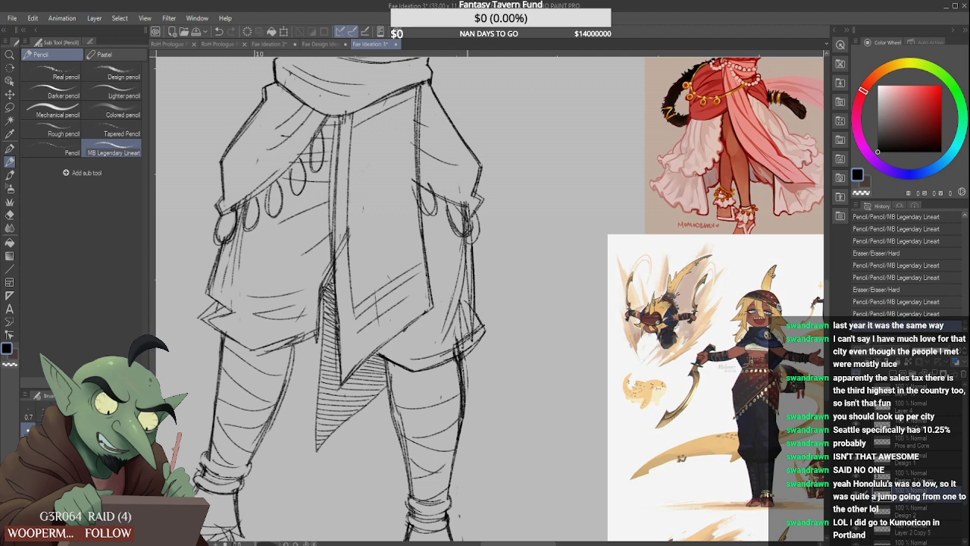
mouse_move(468, 336)
mouse_down()
mouse_move(454, 348)
mouse_move(475, 315)
mouse_move(468, 301)
mouse_move(456, 337)
mouse_move(464, 304)
mouse_move(484, 331)
mouse_move(464, 398)
mouse_up()
drag(462, 361, 461, 425)
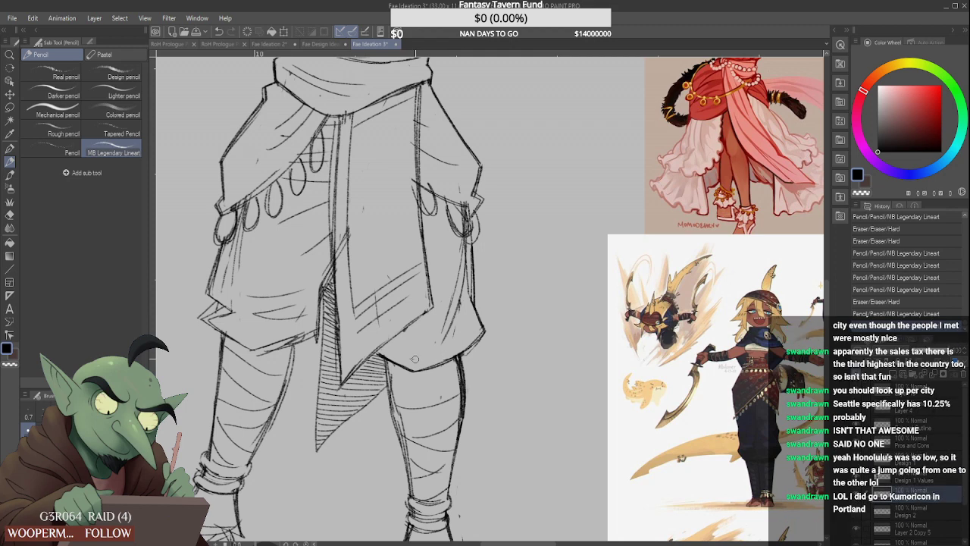
drag(446, 339, 435, 345)
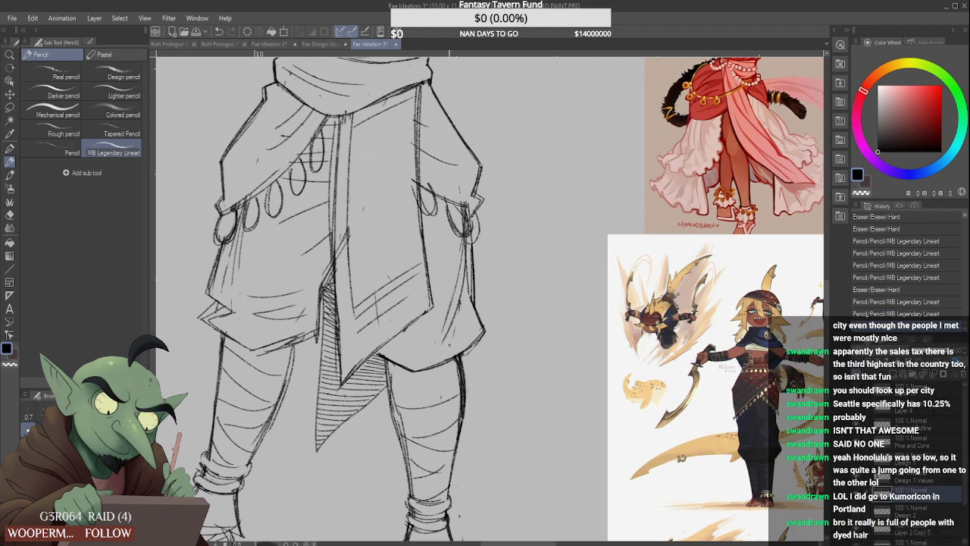
drag(482, 332, 478, 343)
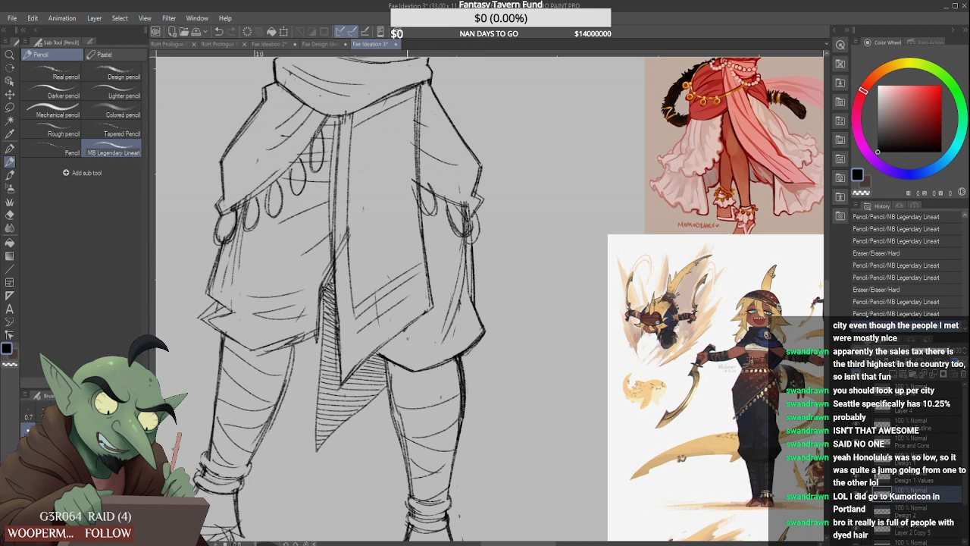
mouse_move(409, 337)
mouse_down()
mouse_move(430, 322)
mouse_move(404, 344)
mouse_up()
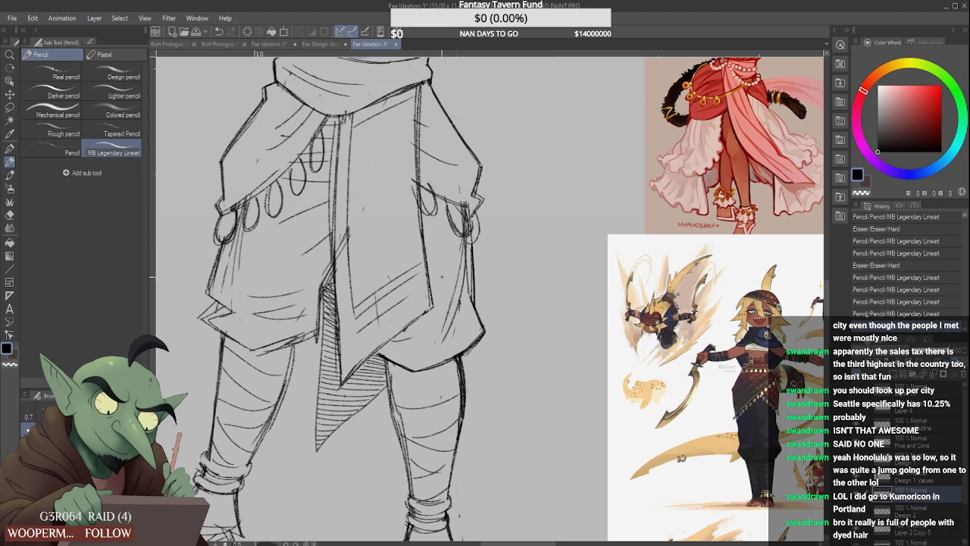
Clean up and darken the hanging panel's diagonal lower edge where it overlaps the trouser leg
scroll(481, 275, down, 1)
scroll(432, 327, up, 2)
drag(429, 326, 403, 334)
drag(352, 364, 436, 311)
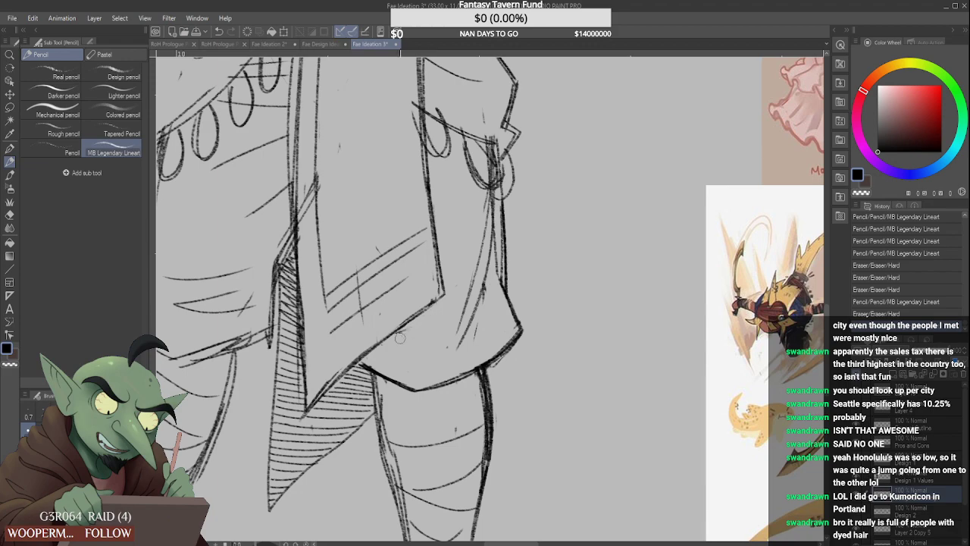
drag(399, 339, 415, 328)
Clean up the pointed corner of the hip drape and the hanging loop over the trouser leg's outer side
scroll(420, 325, down, 2)
scroll(454, 252, up, 4)
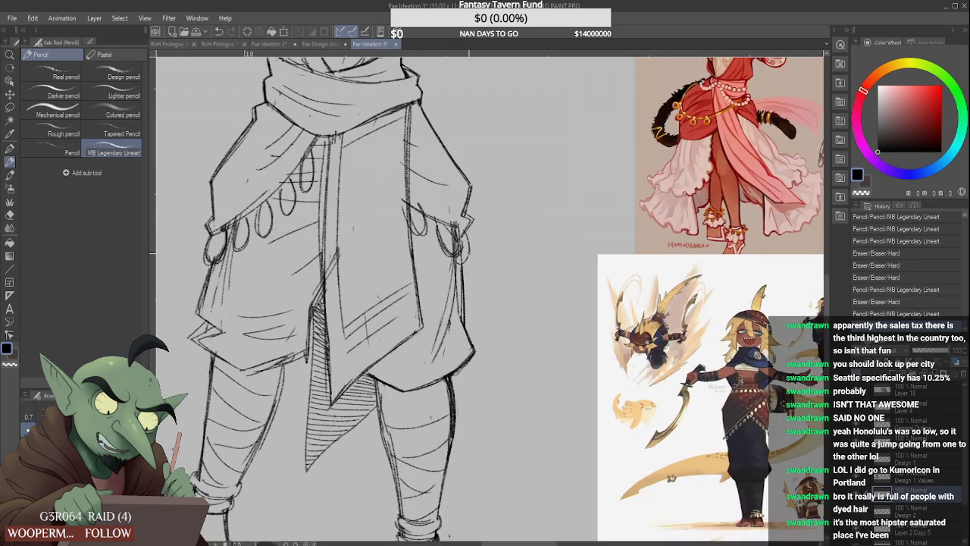
drag(452, 254, 458, 263)
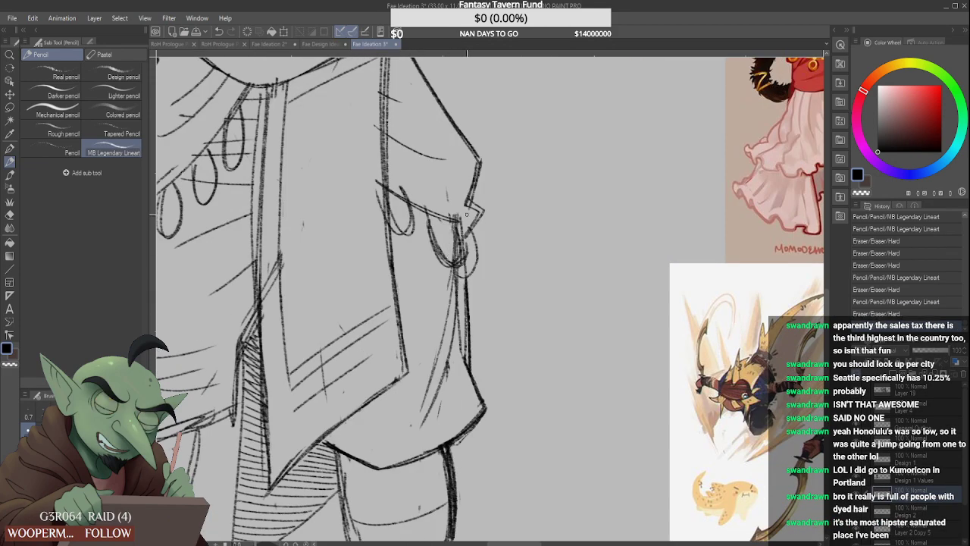
drag(468, 223, 466, 236)
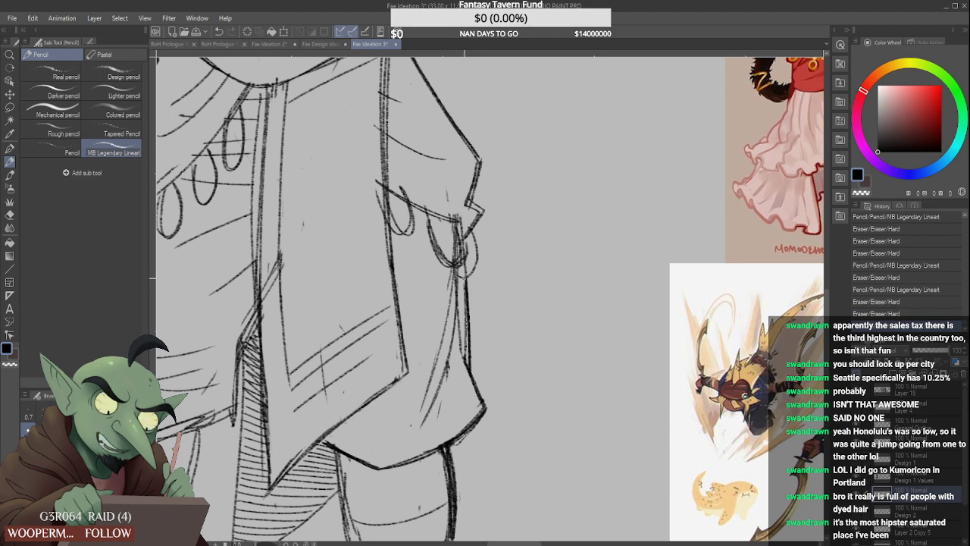
drag(462, 277, 465, 285)
drag(471, 233, 476, 243)
Draw a vertical trim line inside the top's outer side, running from the armhole down to the sash
scroll(460, 265, down, 4)
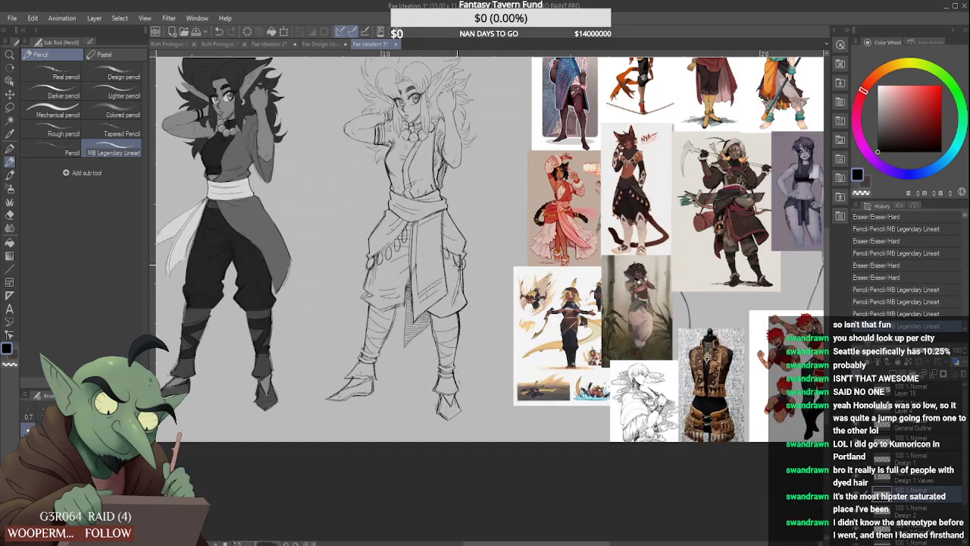
scroll(396, 165, down, 2)
scroll(407, 164, up, 2)
scroll(458, 261, up, 2)
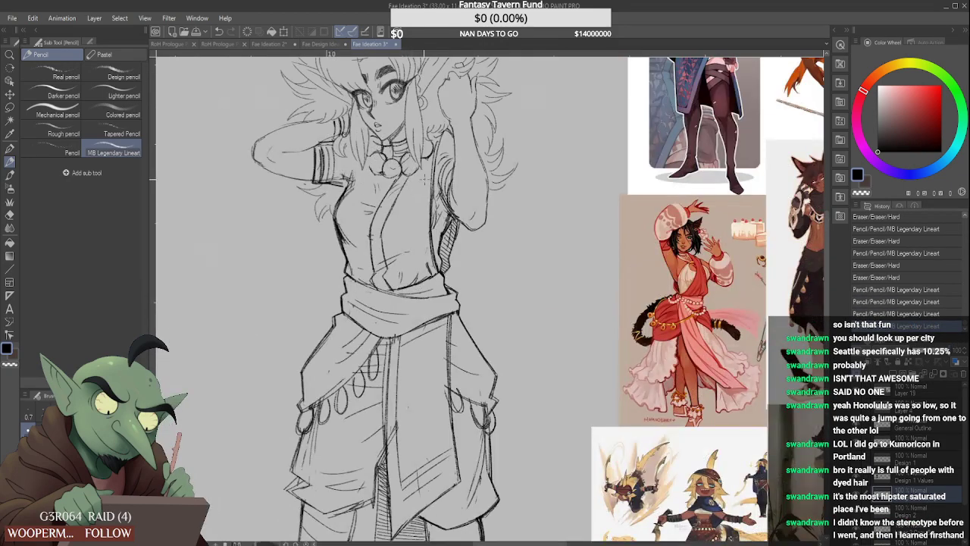
scroll(458, 262, down, 3)
scroll(771, 118, up, 1)
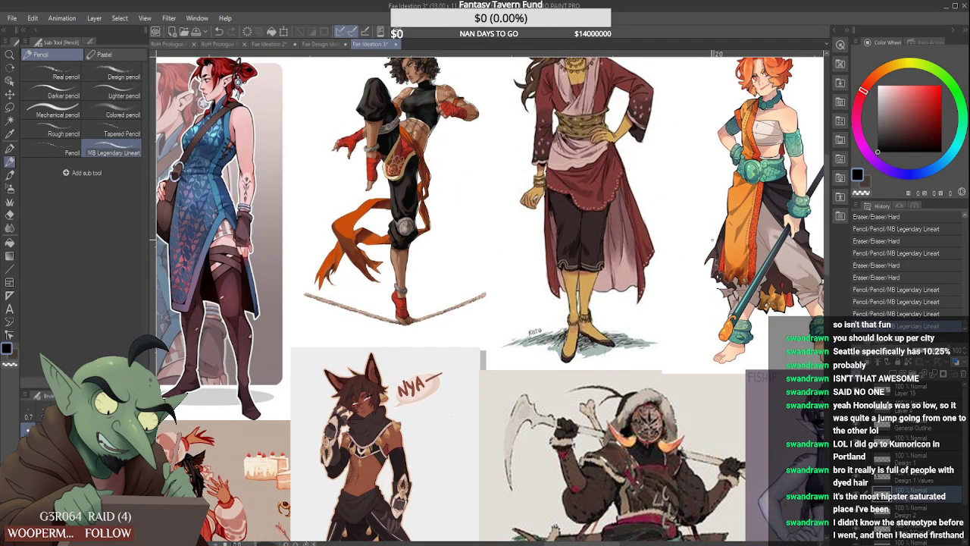
scroll(705, 238, down, 2)
scroll(219, 331, up, 1)
drag(222, 288, 225, 308)
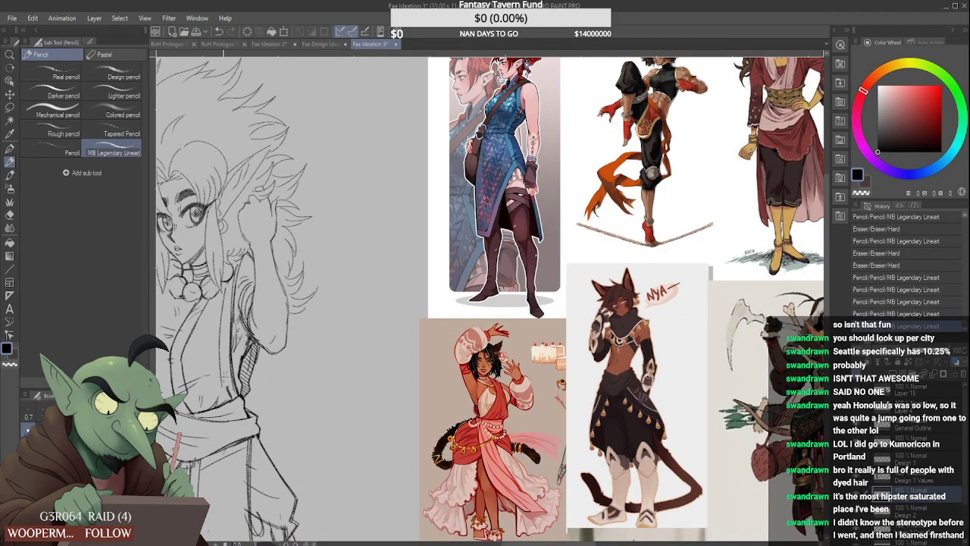
drag(223, 376, 232, 400)
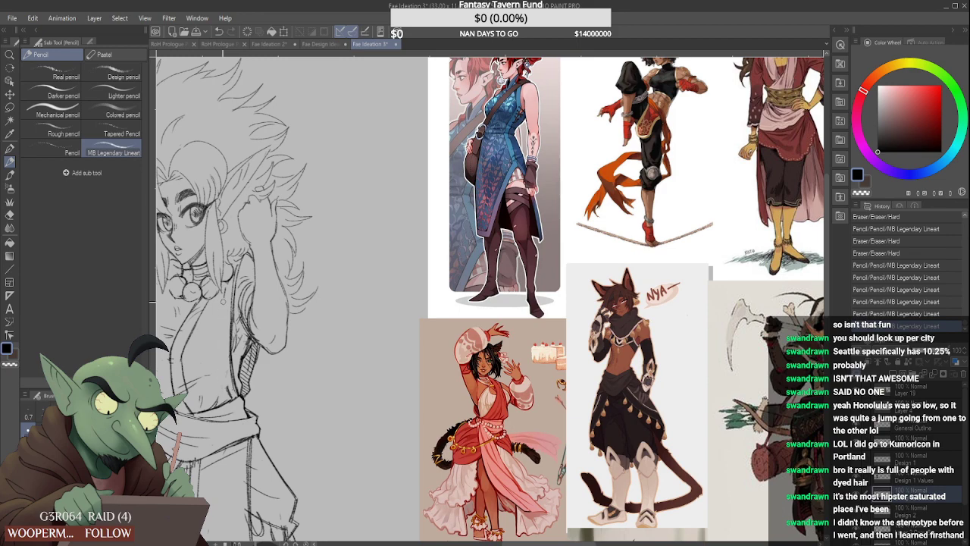
drag(223, 301, 226, 386)
Draw a vertical trim line just inside the hanging front panel's outer edge, from the sash toward its lower border
scroll(228, 391, down, 3)
scroll(203, 504, up, 2)
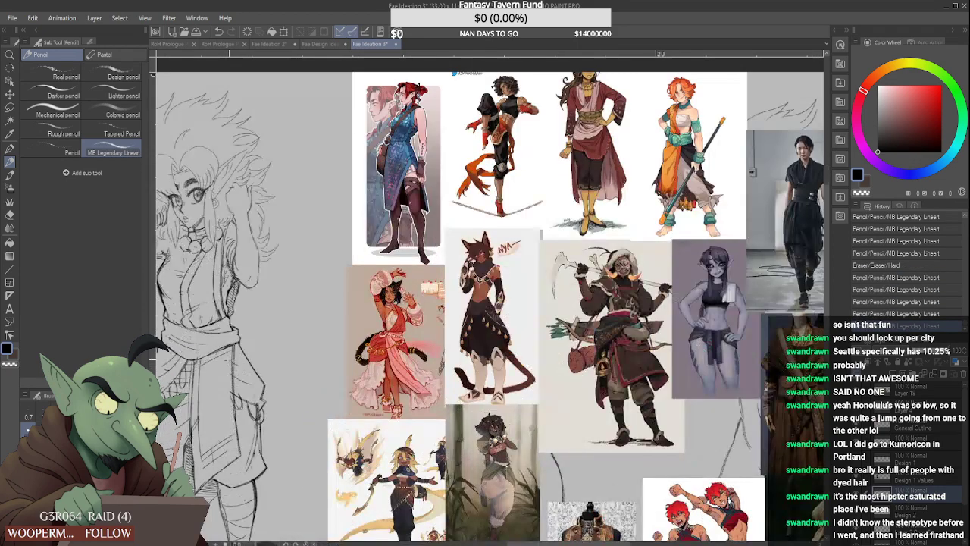
drag(217, 464, 220, 497)
drag(228, 355, 232, 432)
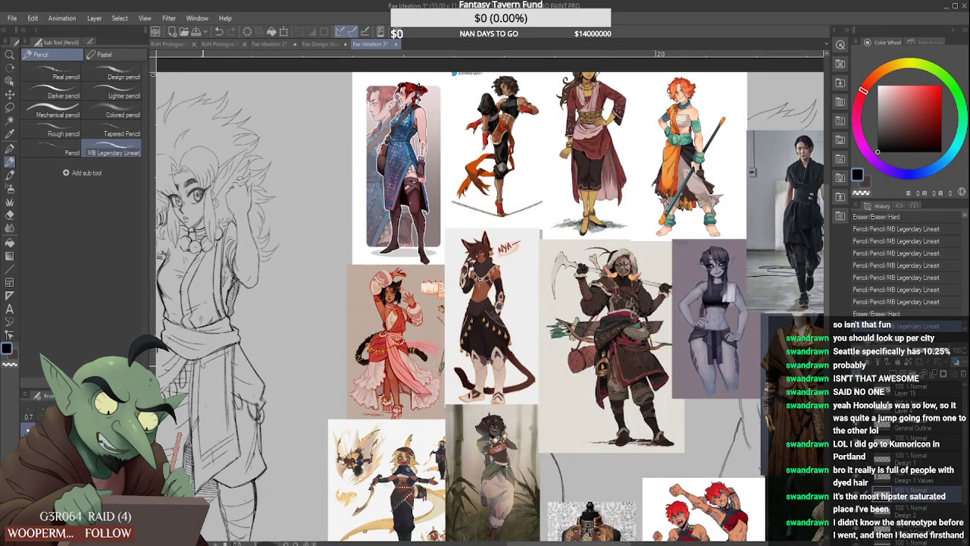
drag(221, 370, 219, 377)
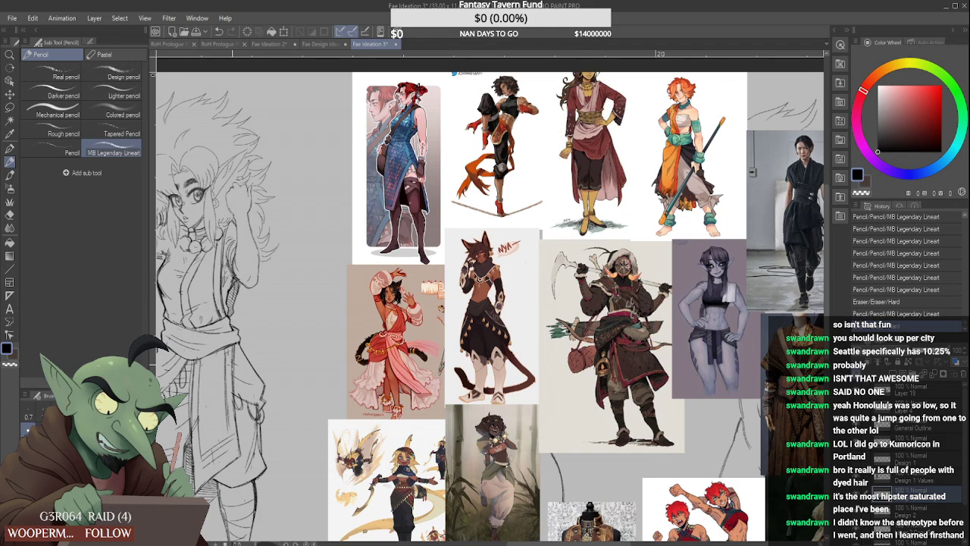
scroll(240, 391, down, 2)
scroll(254, 424, up, 3)
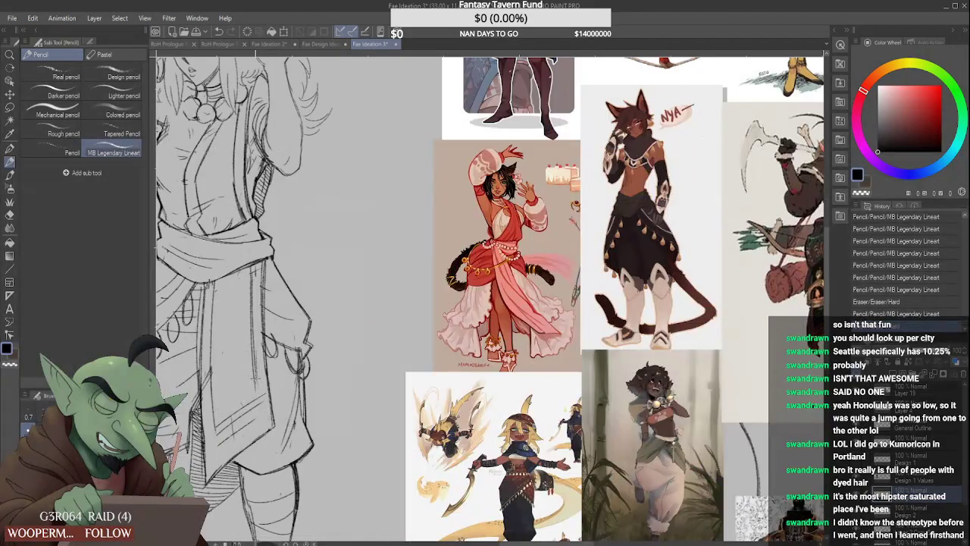
drag(256, 371, 261, 397)
Draw the diagonal trim along the hanging panel's lower edge and join it to the vertical trim lines
scroll(261, 388, down, 2)
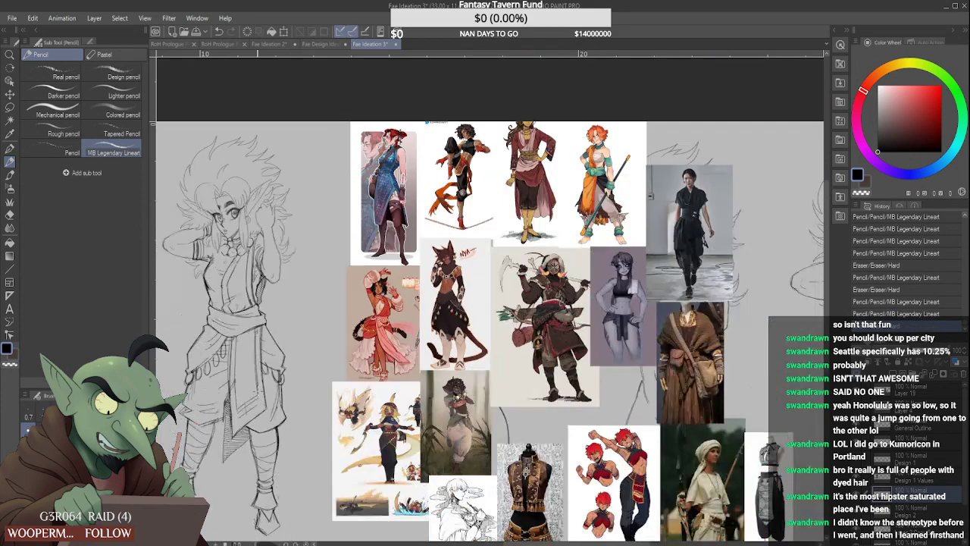
scroll(252, 413, up, 1)
drag(226, 426, 237, 417)
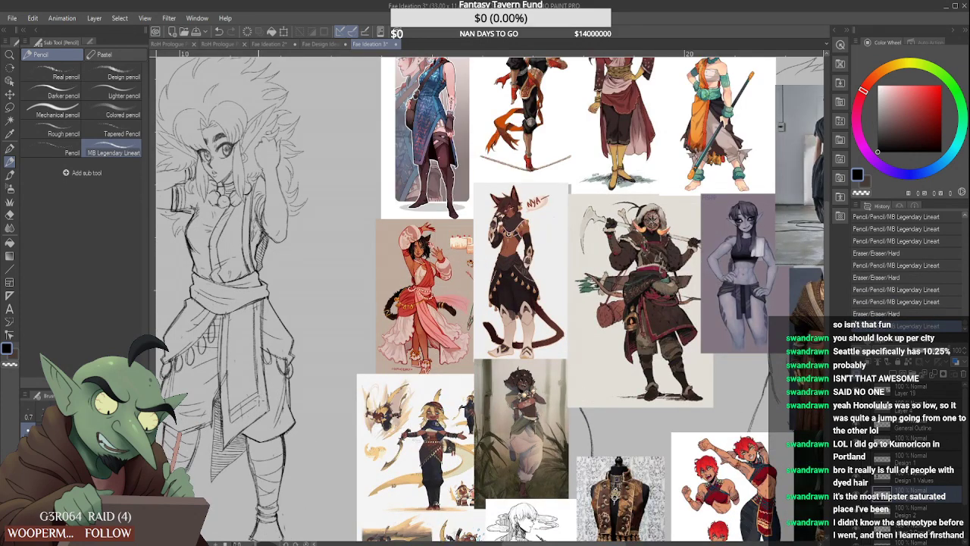
scroll(489, 303, down, 4)
scroll(489, 303, up, 6)
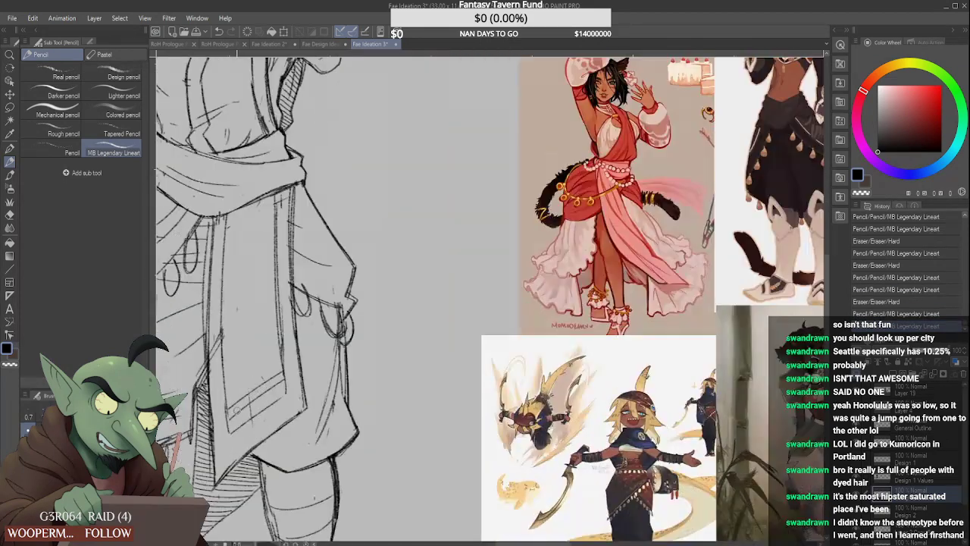
drag(237, 409, 227, 417)
mouse_move(285, 371)
mouse_down()
mouse_move(270, 384)
mouse_move(284, 394)
mouse_move(231, 424)
mouse_move(236, 405)
mouse_move(302, 364)
mouse_up()
drag(217, 436, 230, 425)
Clean up the panel's diagonal lower trim and check it against the full figure
scroll(313, 365, down, 4)
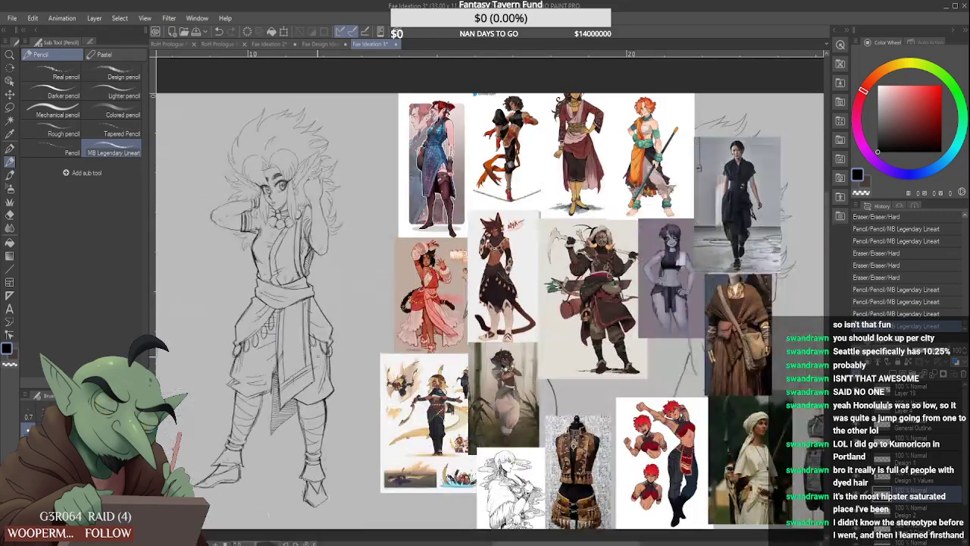
scroll(316, 356, up, 2)
mouse_move(319, 359)
mouse_down()
mouse_move(301, 377)
mouse_move(277, 376)
mouse_move(343, 331)
mouse_up()
scroll(322, 350, down, 2)
scroll(328, 342, down, 2)
scroll(301, 377, up, 5)
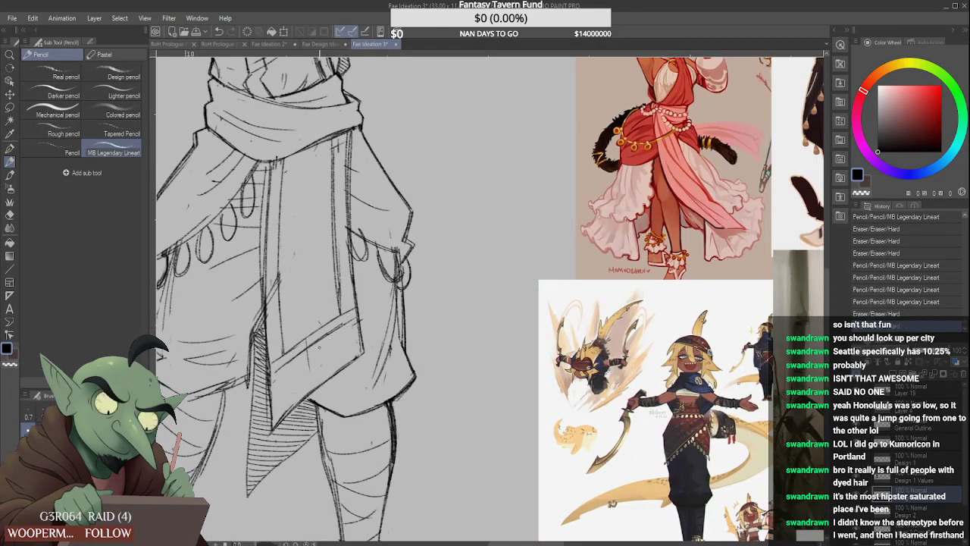
scroll(318, 347, down, 5)
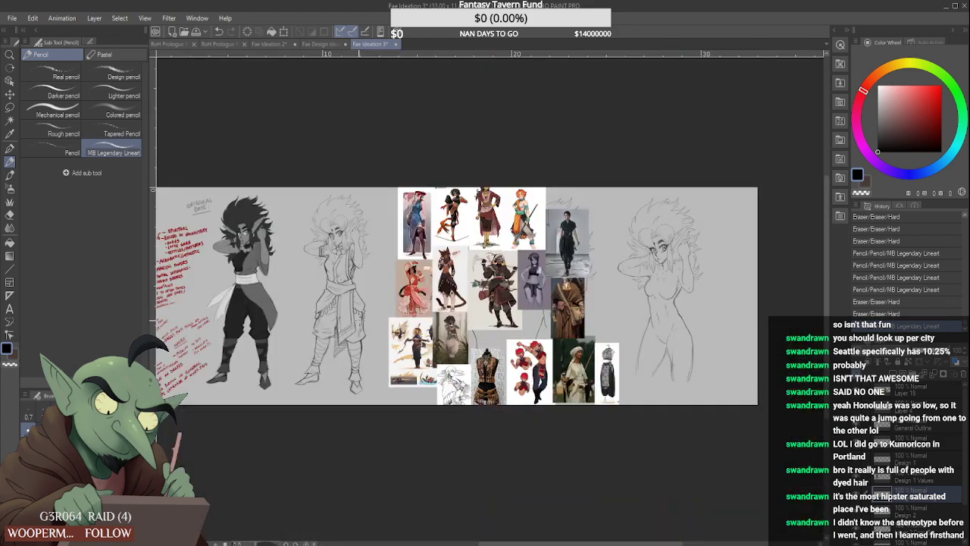
Refine the stripes on the upper-arm band and wristband of the bent arm beside the face
scroll(324, 256, up, 5)
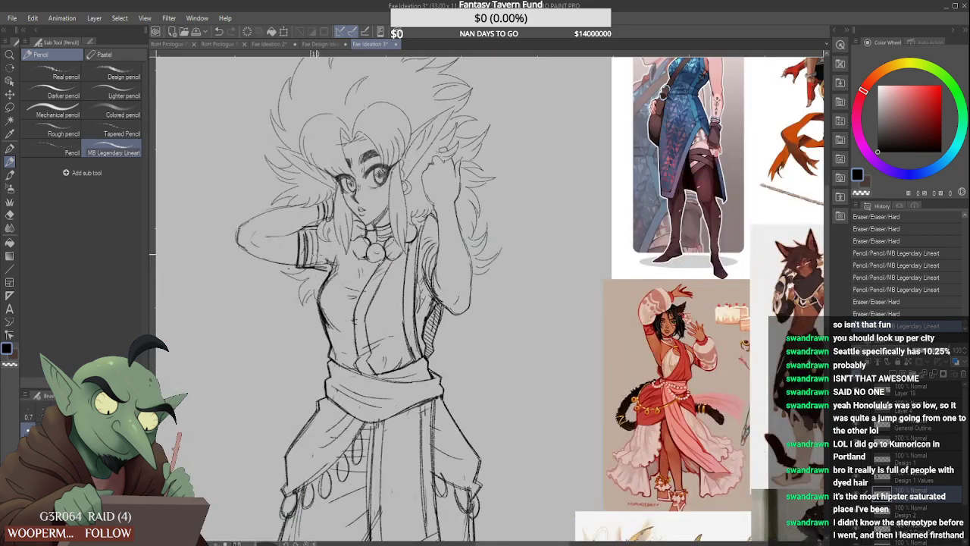
scroll(315, 246, down, 2)
scroll(311, 242, up, 2)
drag(314, 241, 317, 270)
mouse_move(311, 233)
mouse_down()
mouse_move(315, 271)
mouse_move(313, 215)
mouse_move(312, 246)
mouse_move(331, 246)
mouse_move(325, 251)
mouse_up()
scroll(317, 262, down, 2)
scroll(322, 241, up, 3)
scroll(320, 237, up, 2)
drag(330, 214, 331, 247)
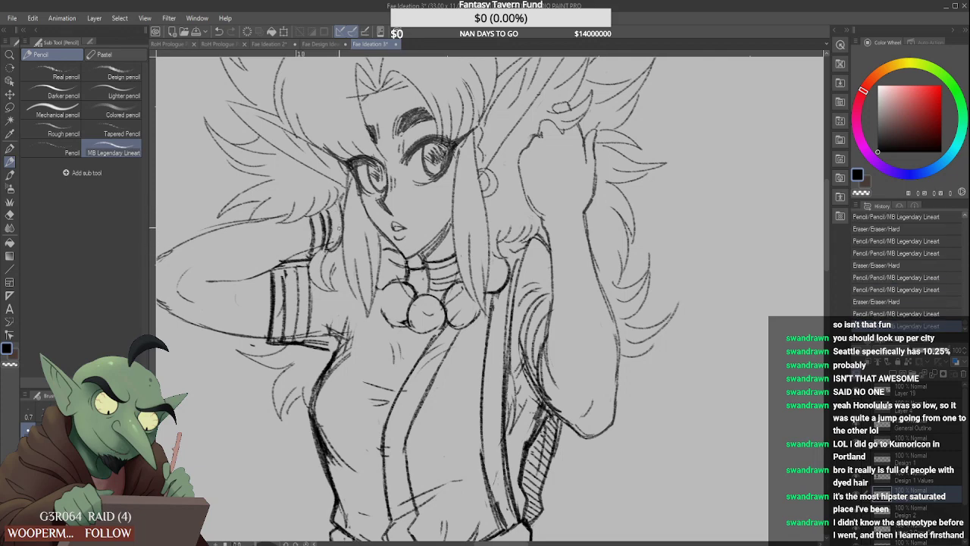
Finish the wristband stripe beside the face and hide the collage of outfit reference images covering the blank figures
drag(326, 206, 333, 238)
scroll(326, 211, down, 5)
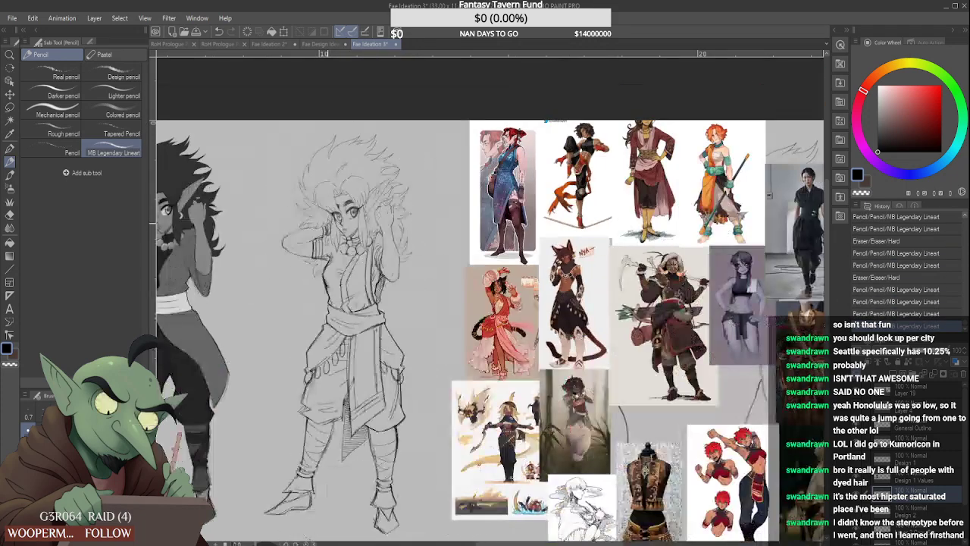
scroll(325, 224, down, 4)
scroll(322, 252, up, 2)
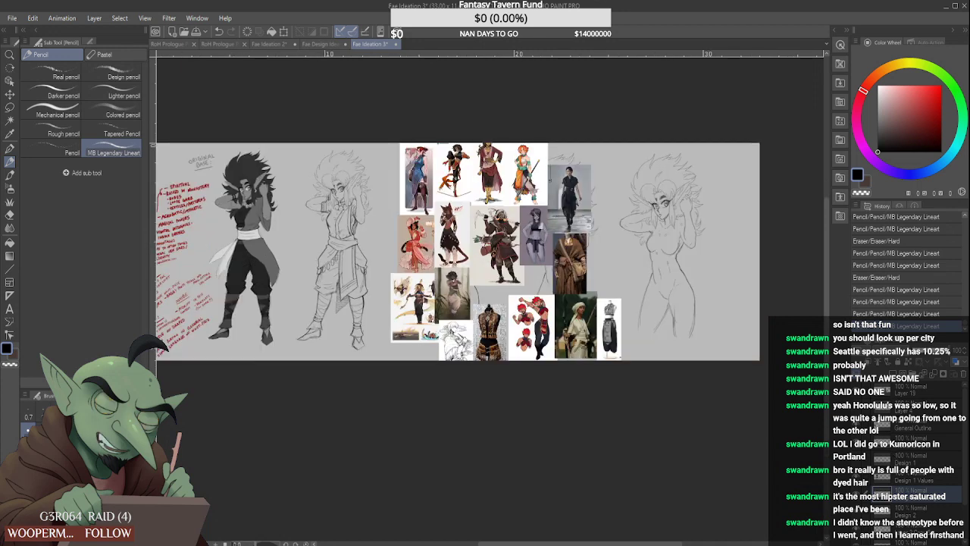
click(858, 392)
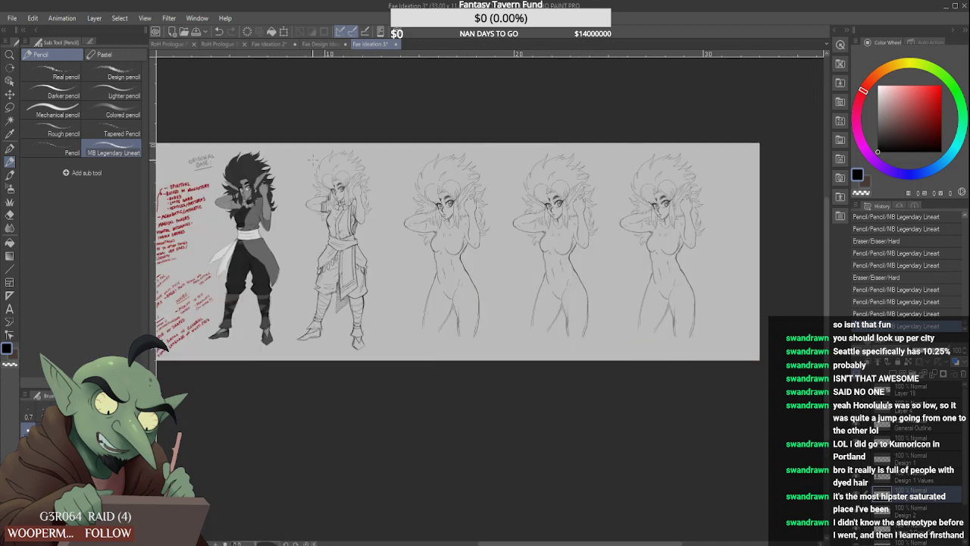
mouse_move(310, 158)
mouse_down()
mouse_move(489, 181)
mouse_move(641, 150)
mouse_move(713, 357)
mouse_up()
mouse_move(607, 389)
mouse_down()
mouse_move(458, 343)
mouse_move(302, 351)
mouse_move(288, 261)
mouse_move(317, 156)
mouse_up()
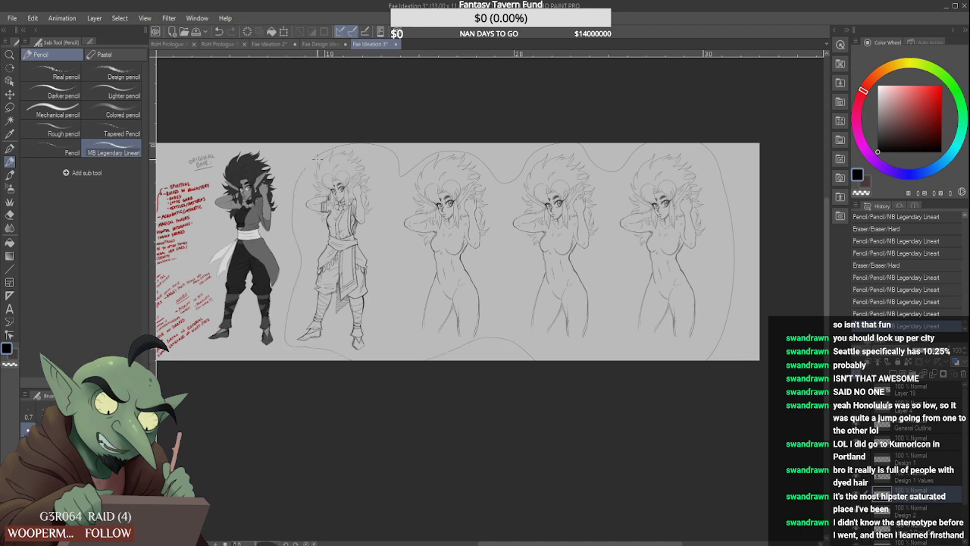
key(ctrl+z)
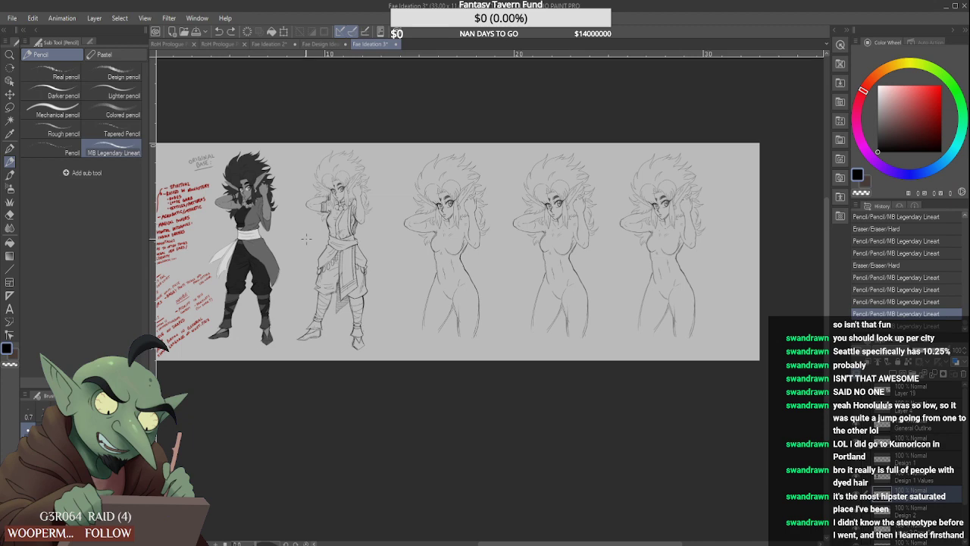
Compare the second design's outfit with the original base and the blank figures, up close and across the whole sheet
scroll(307, 238, up, 3)
scroll(404, 318, down, 3)
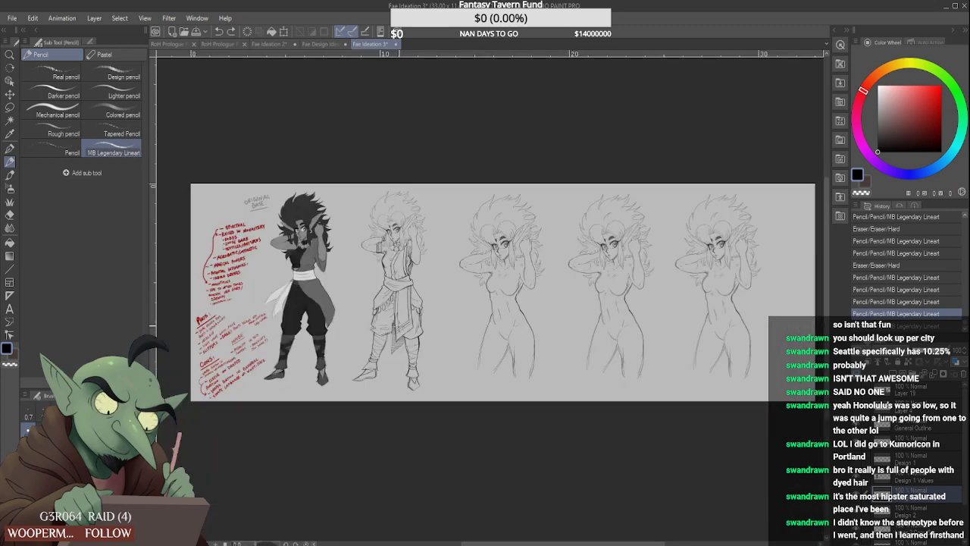
scroll(410, 256, up, 2)
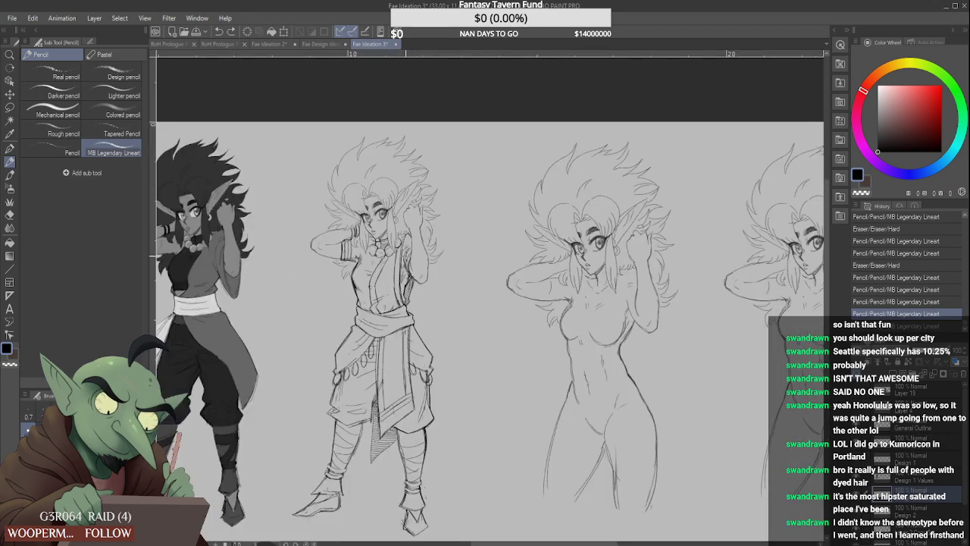
scroll(407, 258, down, 2)
scroll(427, 231, up, 2)
scroll(428, 230, down, 2)
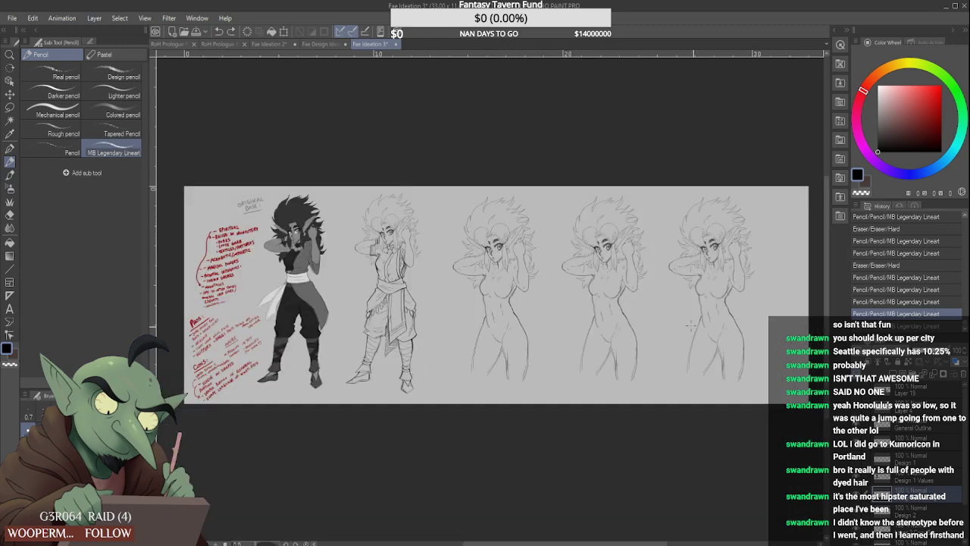
click(858, 409)
click(858, 409)
Draw a striped wristband and a matching forearm band on the second design's raised arm
scroll(447, 243, up, 5)
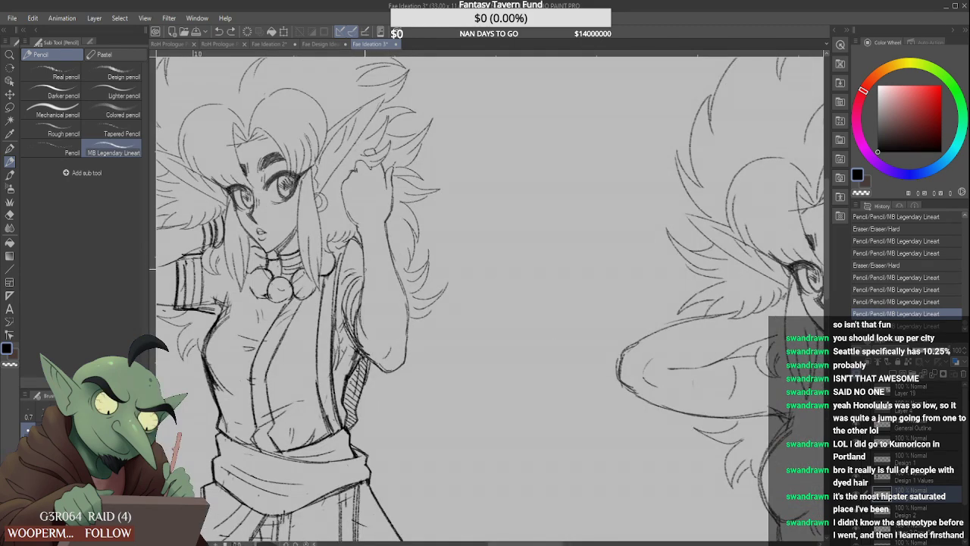
mouse_move(364, 269)
mouse_down()
mouse_move(388, 260)
mouse_move(377, 231)
mouse_move(389, 236)
mouse_up()
scroll(390, 252, down, 3)
scroll(386, 257, up, 1)
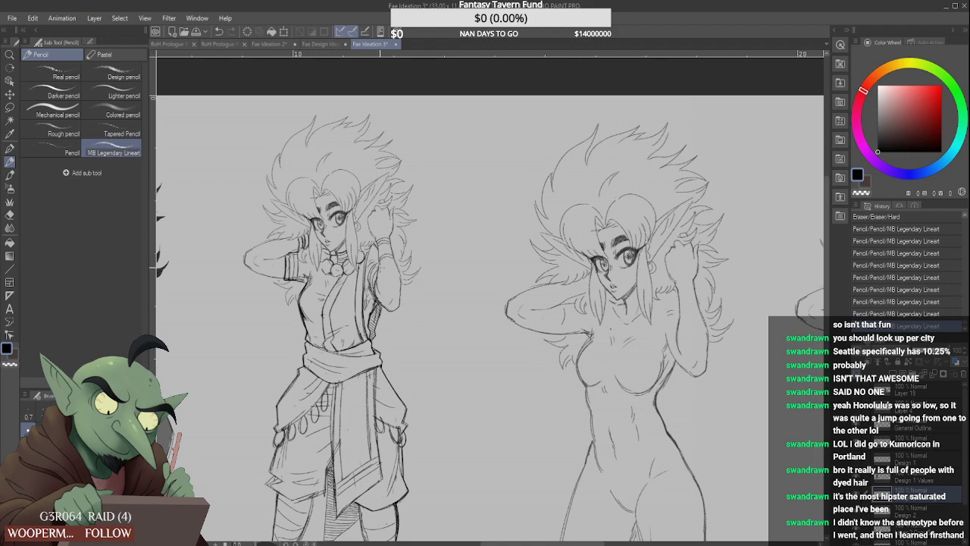
scroll(395, 297, down, 4)
scroll(395, 297, up, 5)
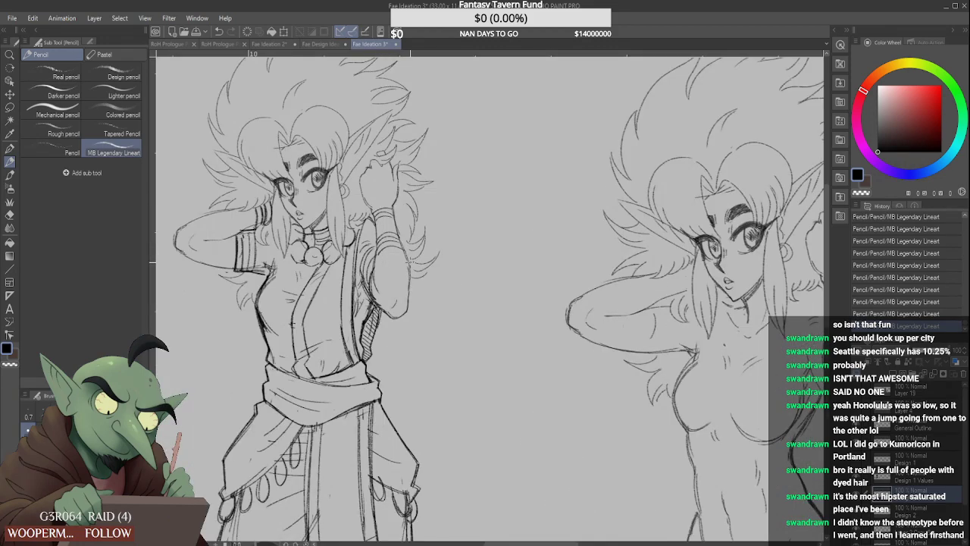
scroll(411, 261, down, 4)
scroll(396, 228, up, 5)
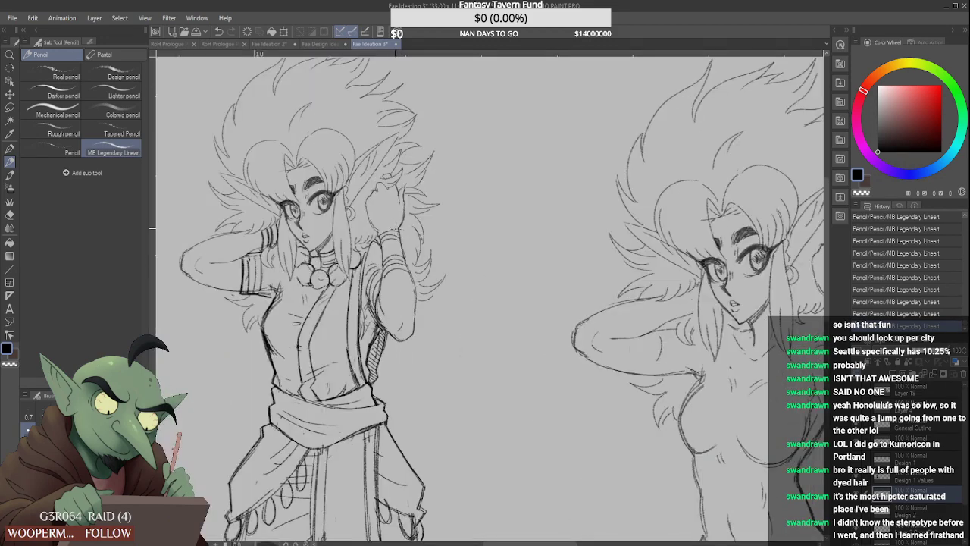
Examine the second design's outfit and arm bands up close and beside the original base on the full sheet
scroll(387, 223, down, 2)
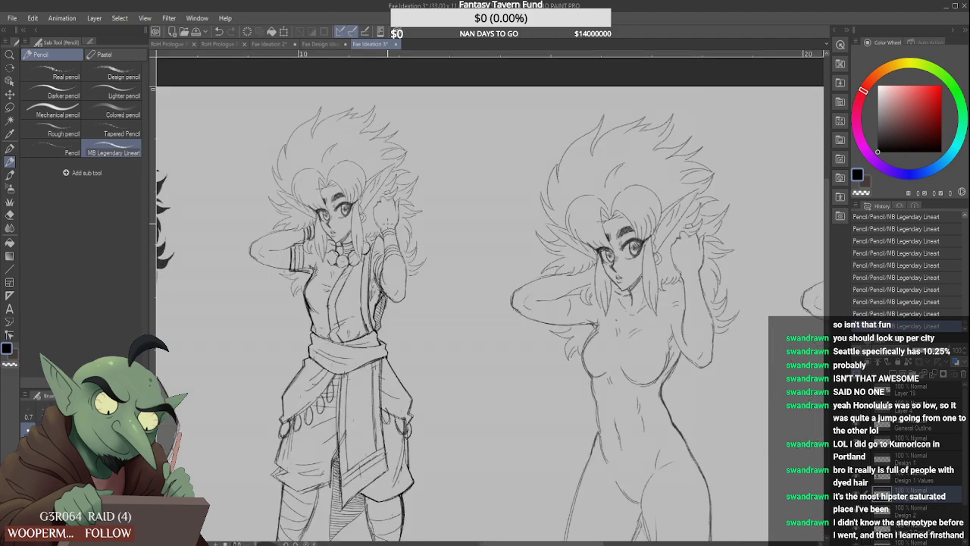
scroll(371, 262, down, 2)
scroll(326, 279, up, 3)
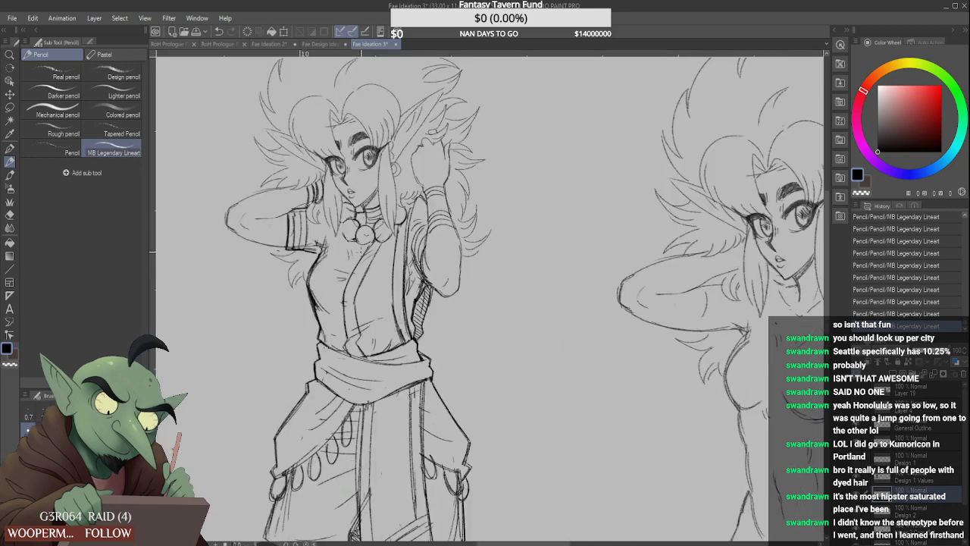
scroll(348, 234, down, 3)
scroll(348, 234, up, 3)
scroll(348, 234, down, 3)
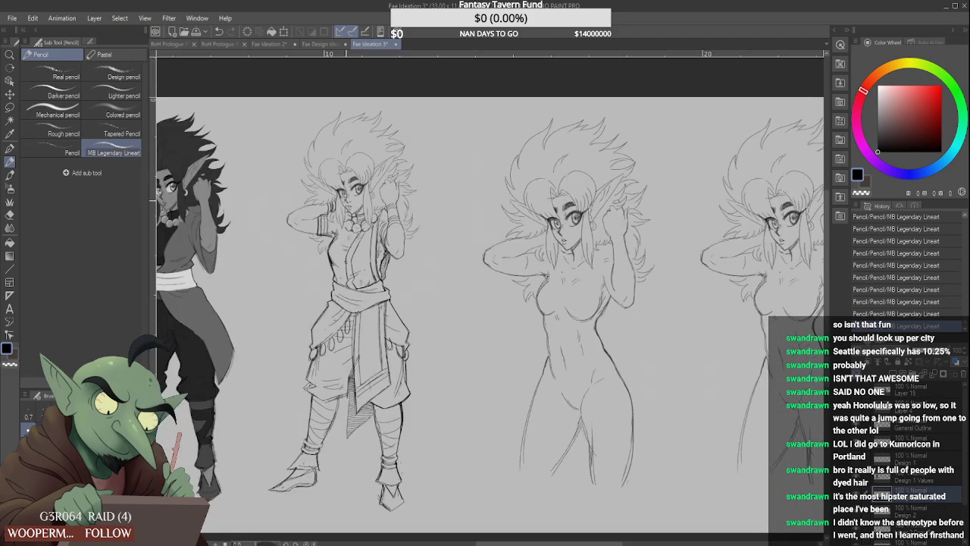
scroll(326, 216, up, 3)
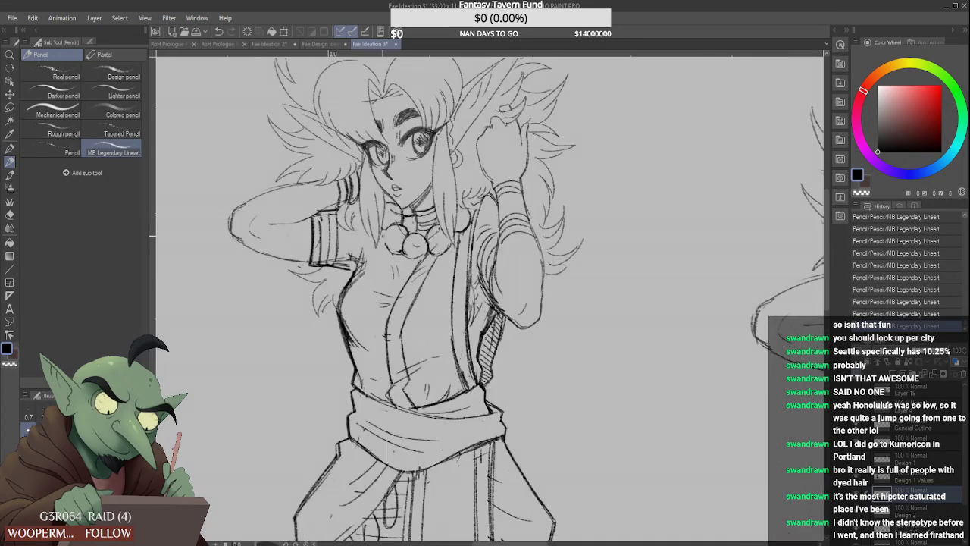
scroll(410, 239, down, 3)
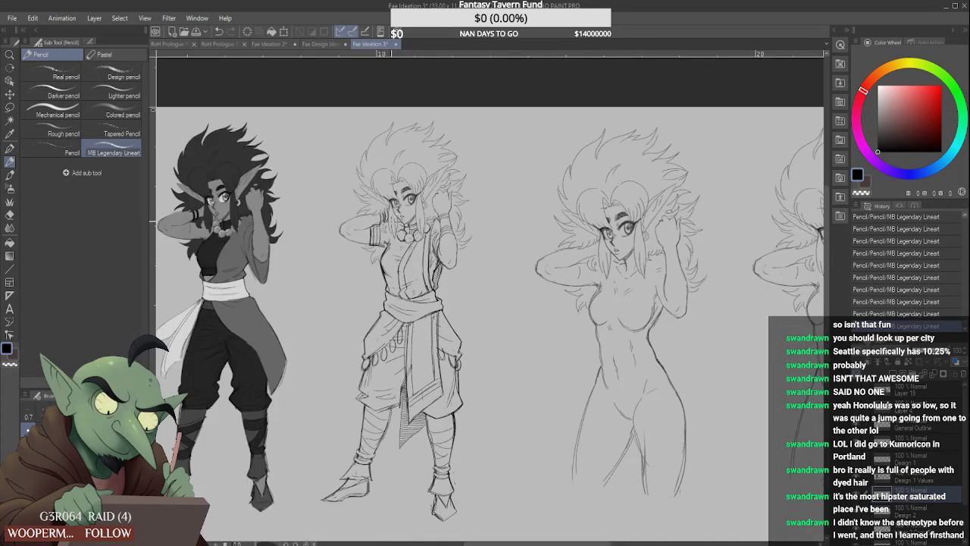
scroll(390, 251, down, 3)
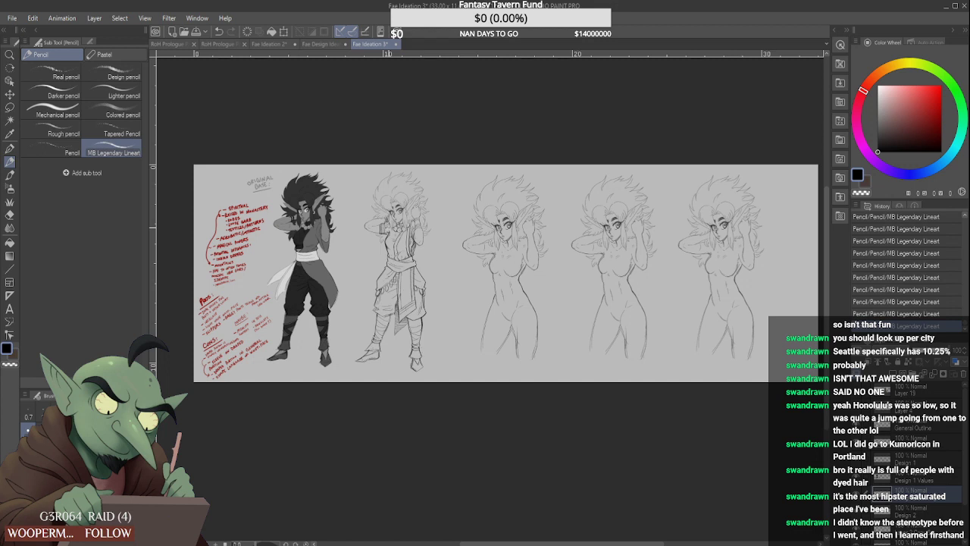
Switch to the Cel brush, sample the grey of the original base's coat and add a new raster layer
click(10, 175)
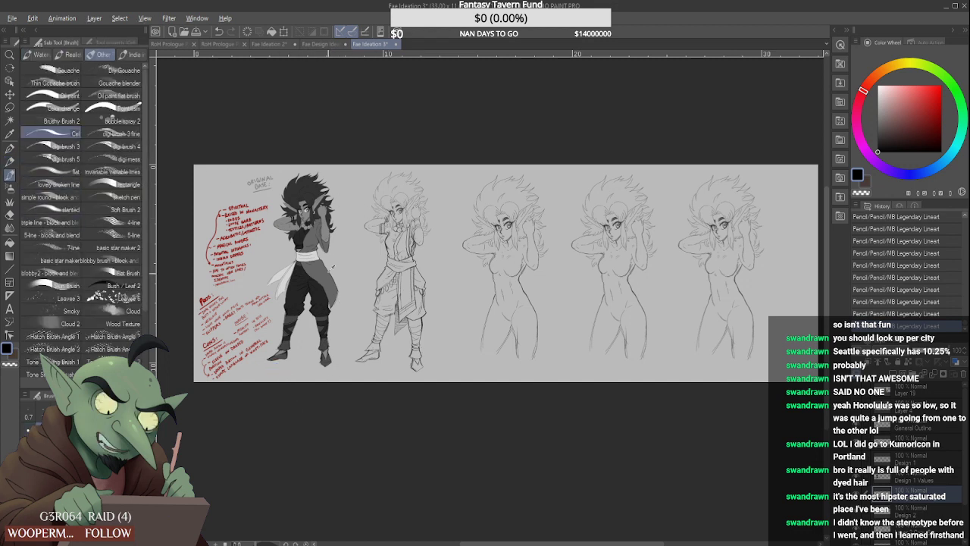
alt+click(342, 288)
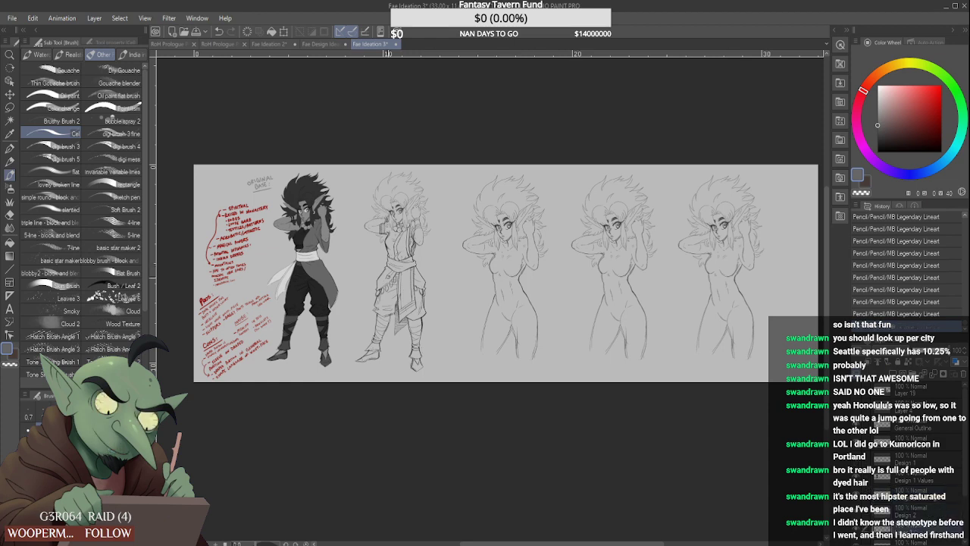
scroll(383, 300, up, 3)
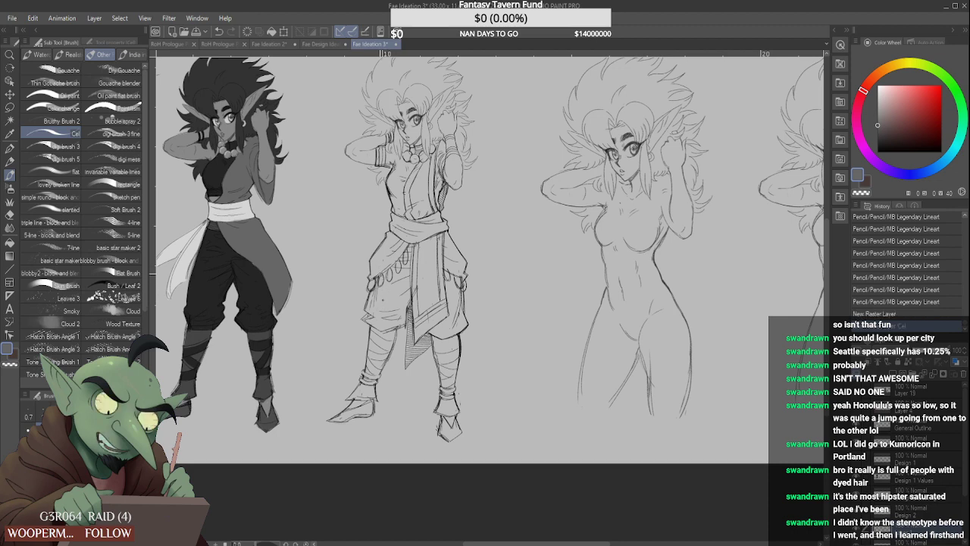
key(ctrl+shift+n)
key(m)
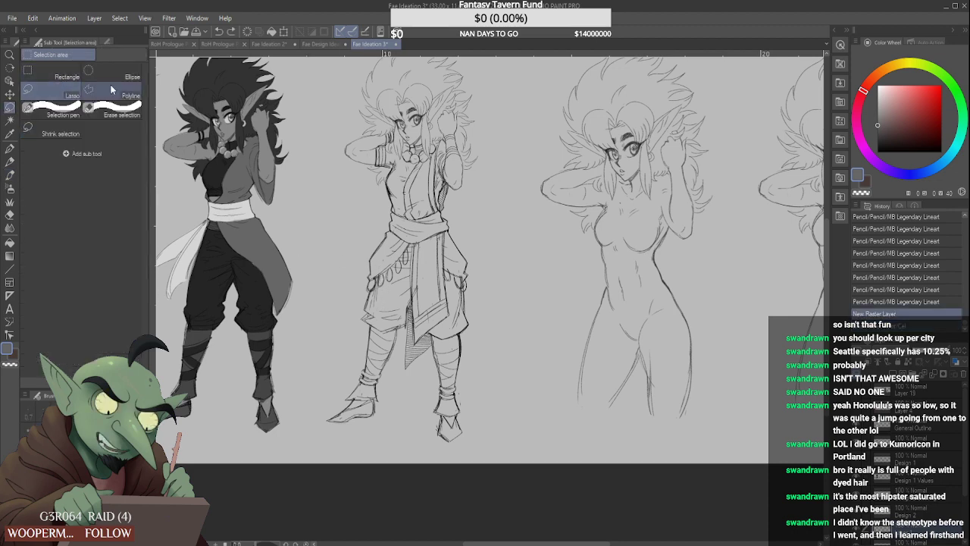
click(110, 87)
scroll(330, 415, up, 1)
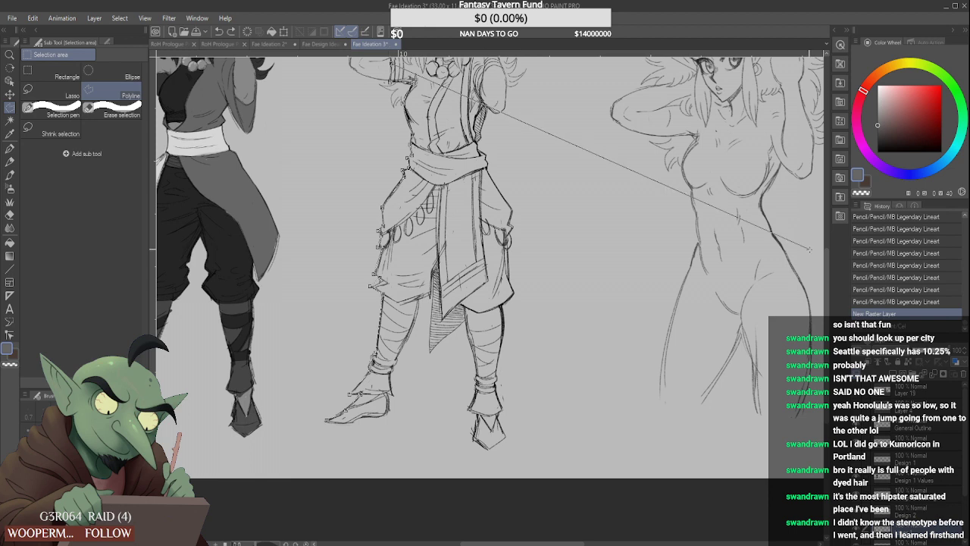
key(Return)
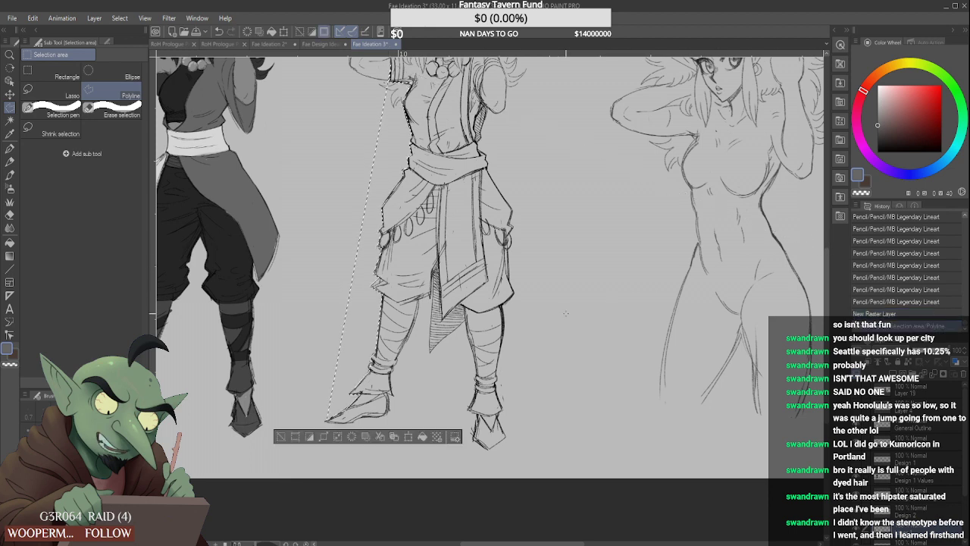
key(ctrl+z)
Lasso the outer silhouette of the second design's whole outfit, including the arm bands, leg wraps and shoes
drag(827, 315, 828, 279)
scroll(724, 292, down, 1)
click(51, 94)
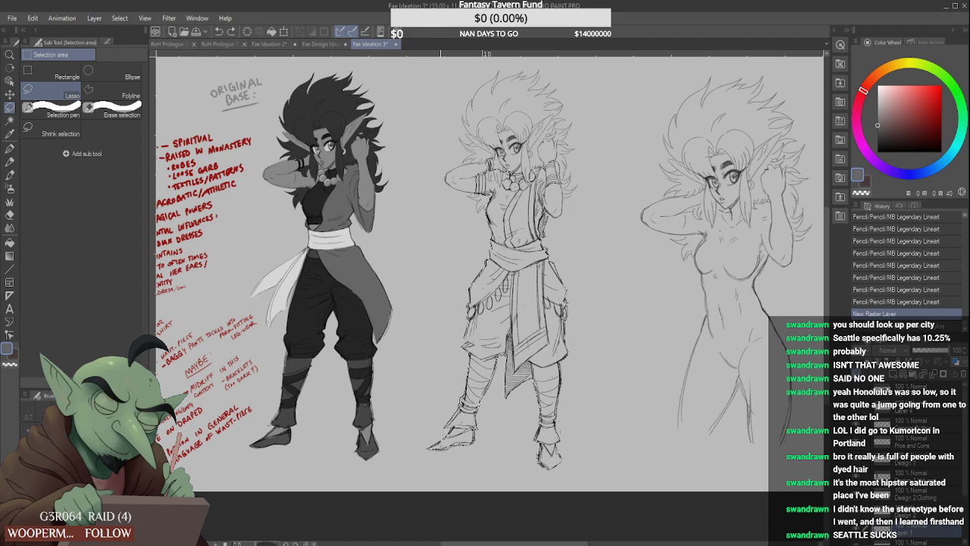
drag(436, 442, 429, 448)
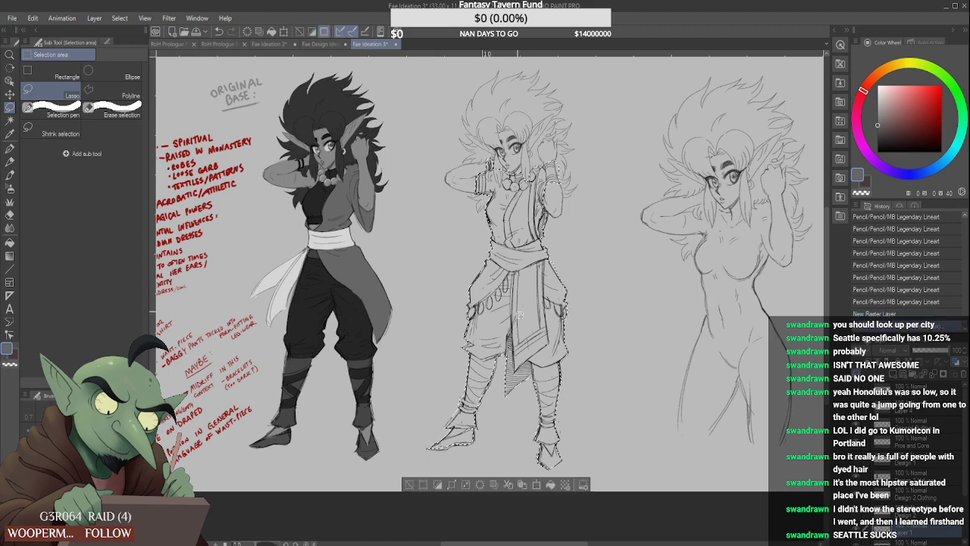
scroll(527, 350, down, 2)
scroll(526, 348, up, 2)
scroll(461, 302, down, 2)
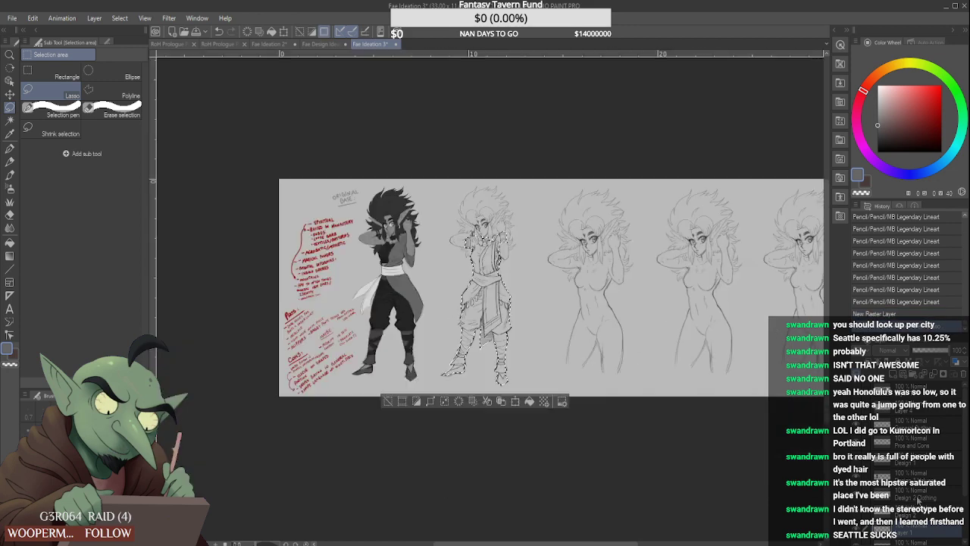
Fill the selected outfit silhouette with the sampled grey using the Cel brush
scroll(488, 285, up, 2)
click(10, 175)
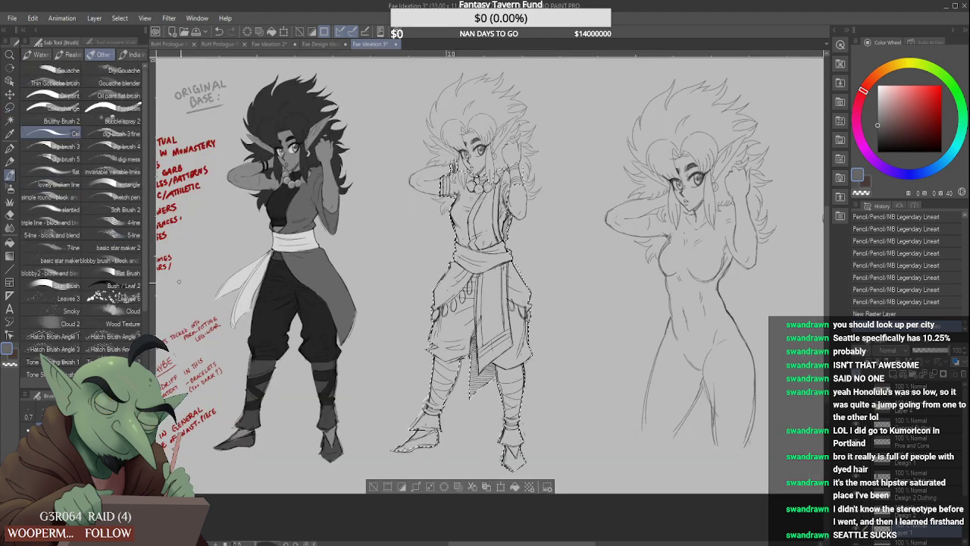
scroll(491, 294, down, 8)
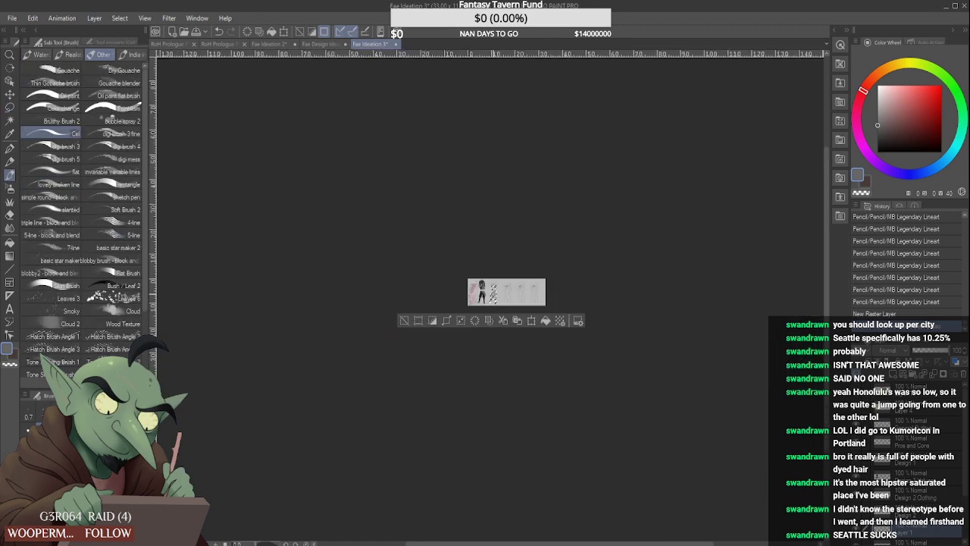
scroll(494, 296, up, 8)
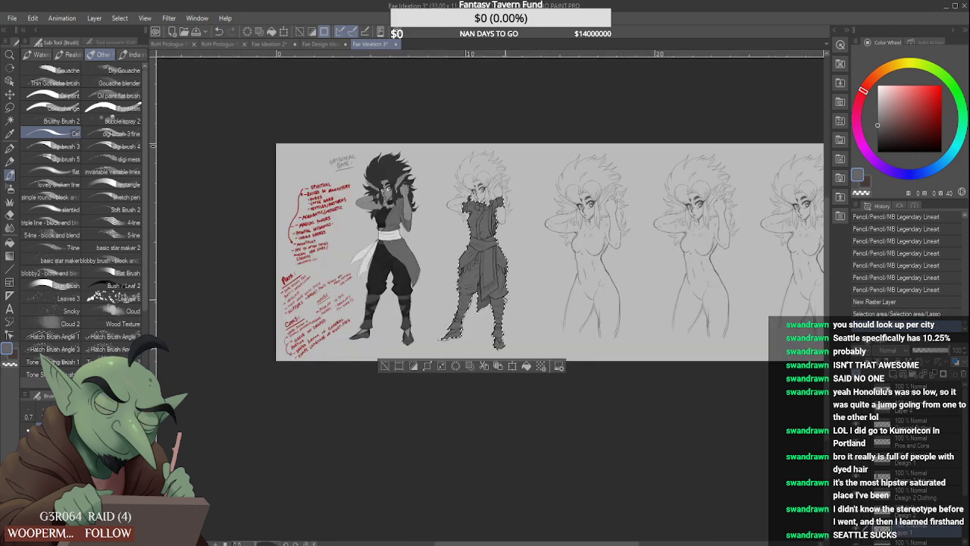
Erase the grey spilling past the raised arm's wristband and touch up the fill around the collar
scroll(498, 215, up, 5)
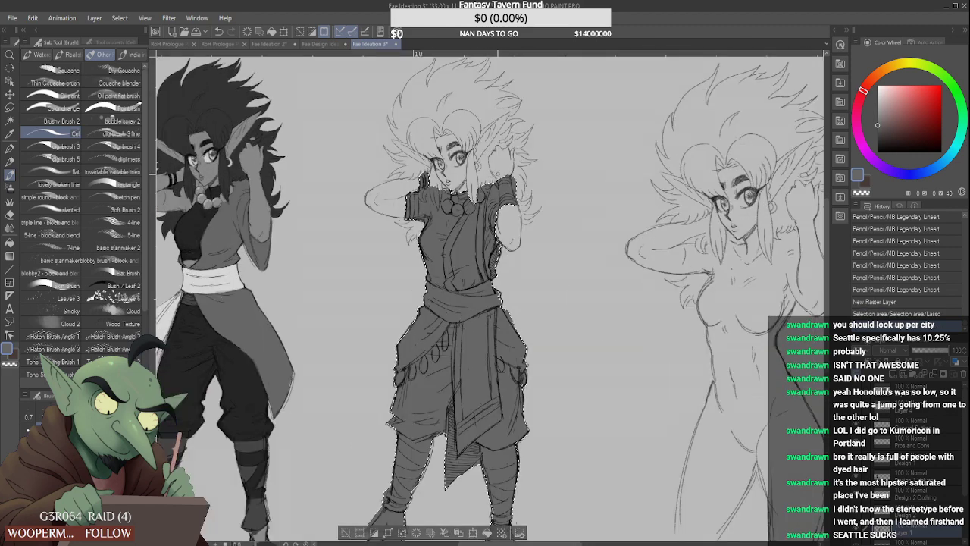
mouse_move(499, 182)
mouse_down()
mouse_move(537, 221)
mouse_move(532, 191)
mouse_up()
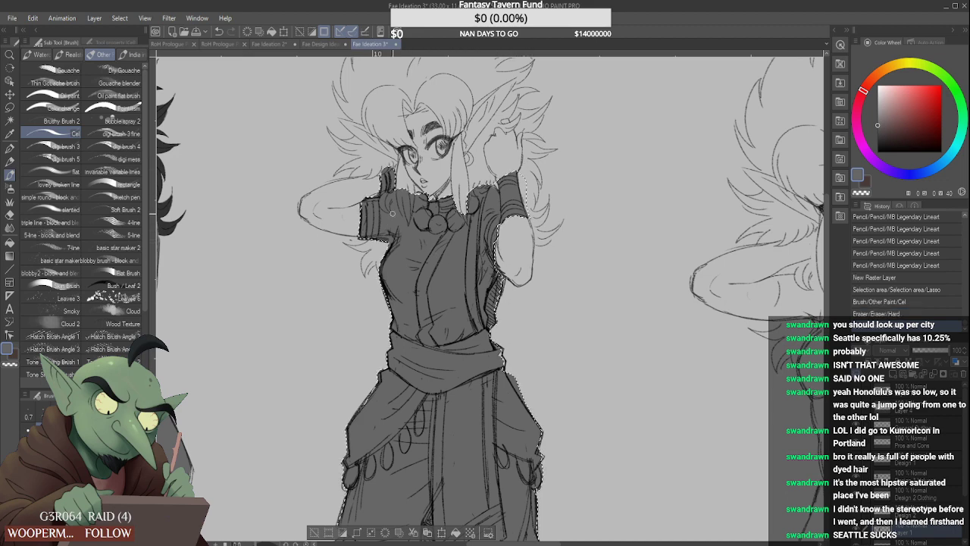
scroll(395, 206, down, 2)
scroll(395, 205, up, 3)
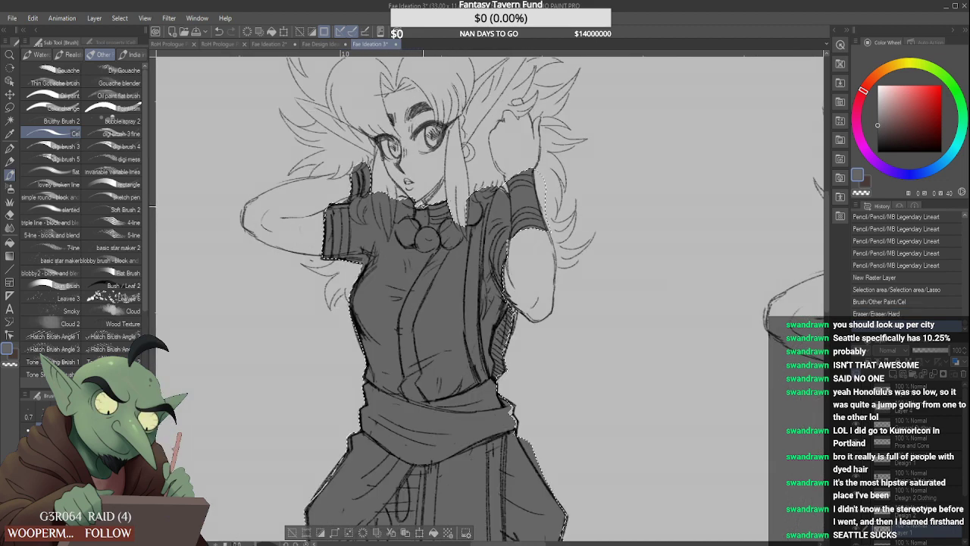
drag(423, 207, 423, 207)
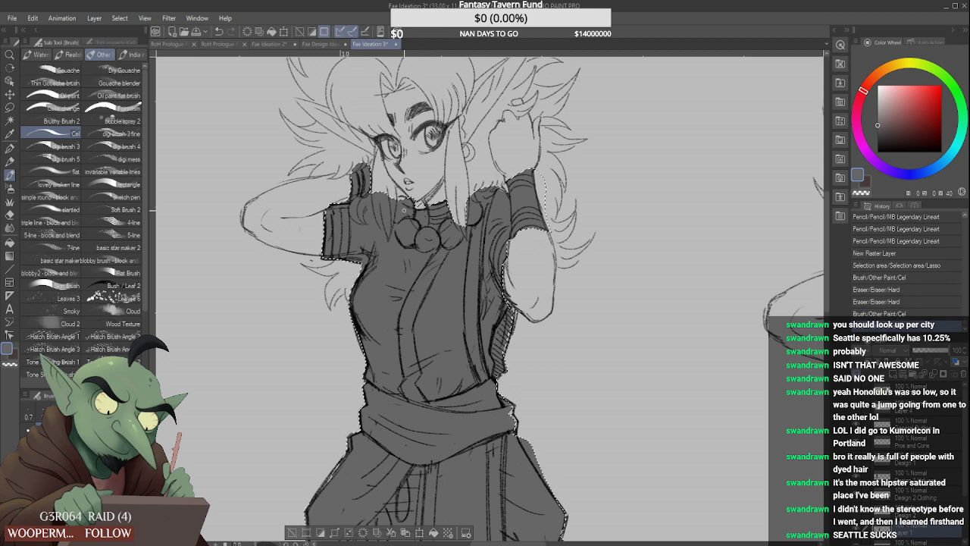
scroll(404, 203, down, 3)
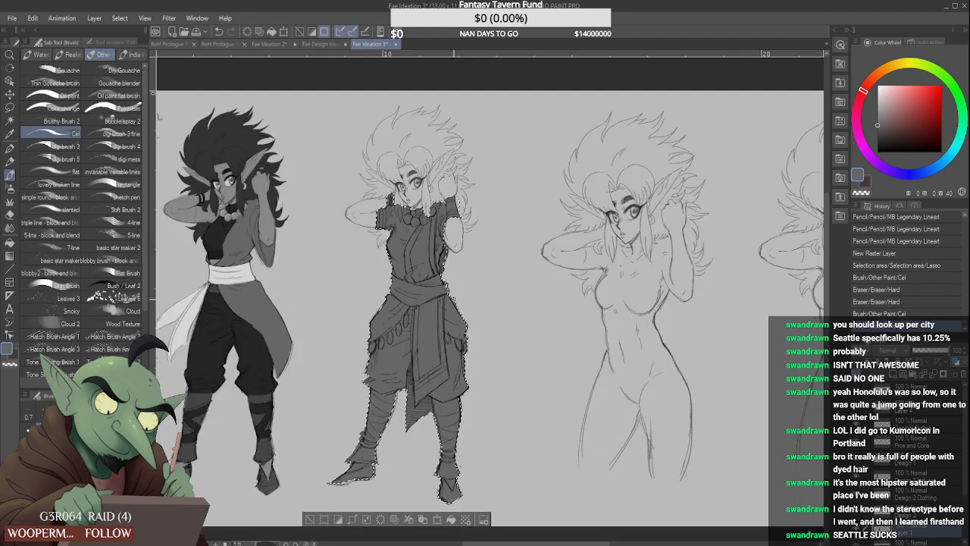
Erase the excess grey beside the second design's waist sash and hip, and clear the outfit selection
scroll(458, 307, up, 3)
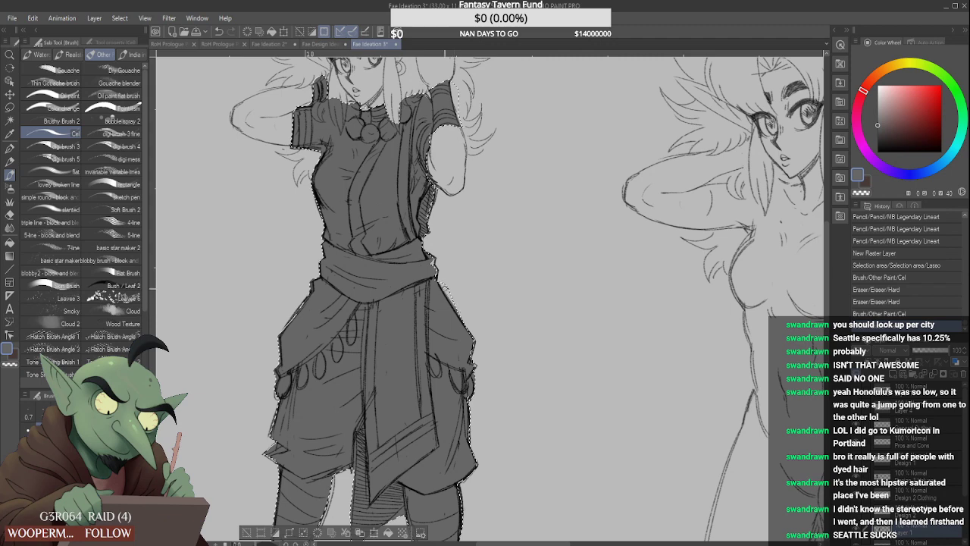
drag(445, 288, 458, 314)
scroll(446, 275, down, 3)
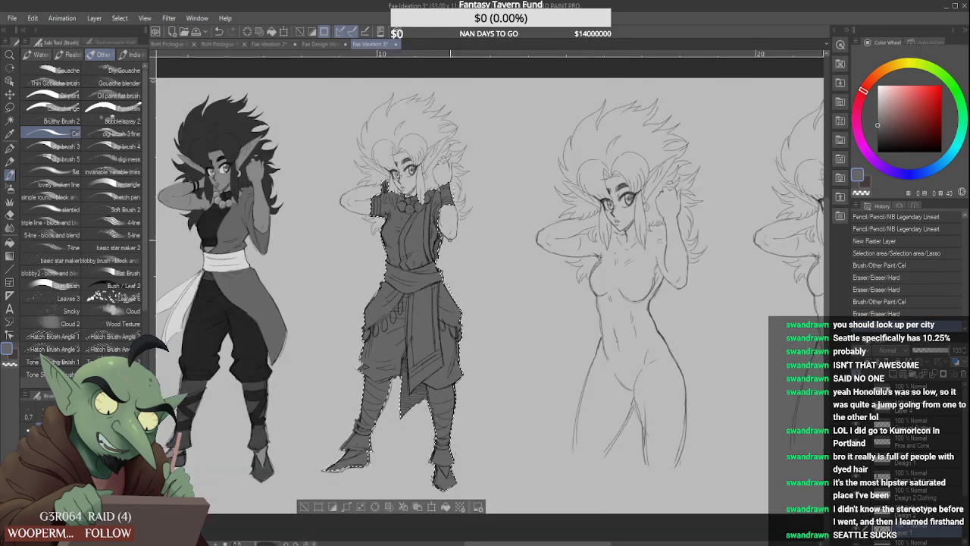
key(ctrl+d)
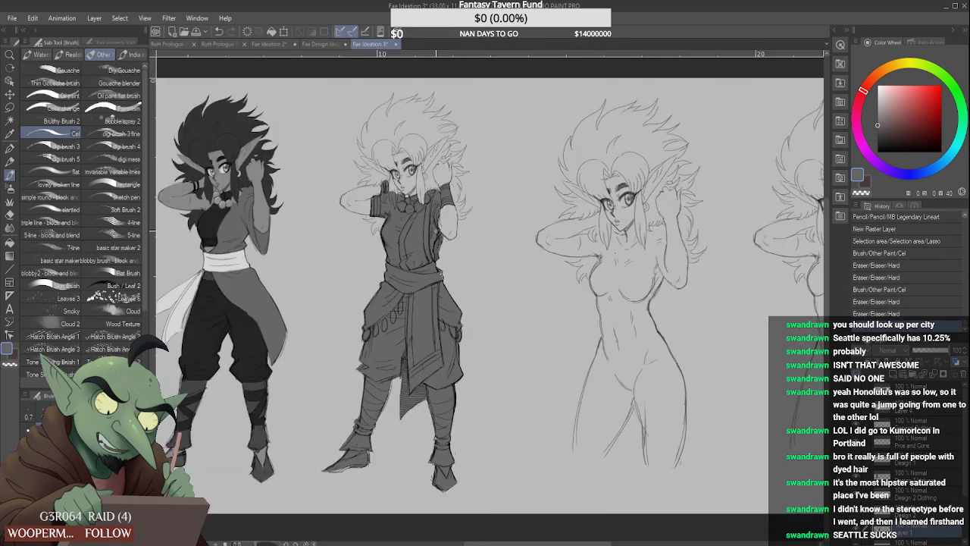
Clean up the grey fill's edges beneath the raised arm, and touch up the sash and the trouser leg with the Cel brush
scroll(441, 232, up, 3)
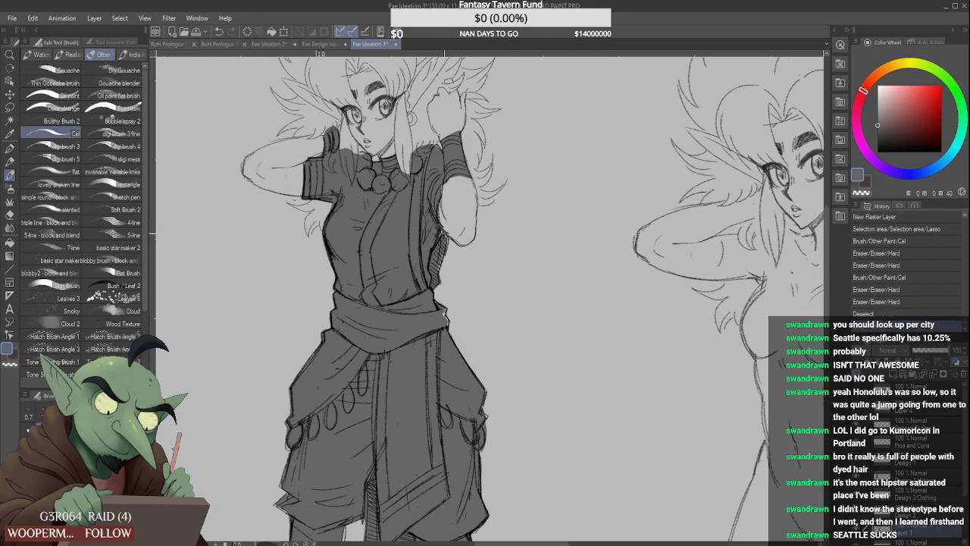
drag(444, 233, 434, 277)
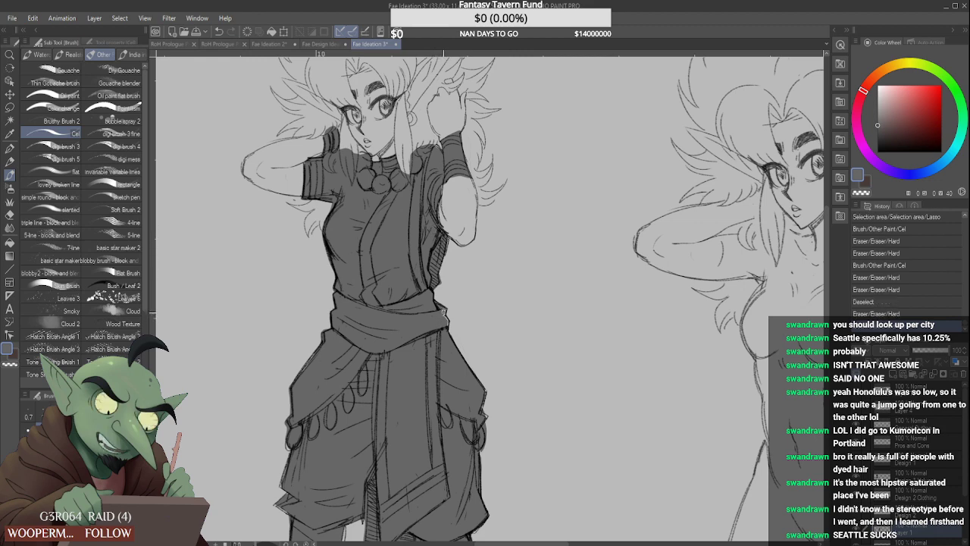
drag(445, 318, 397, 361)
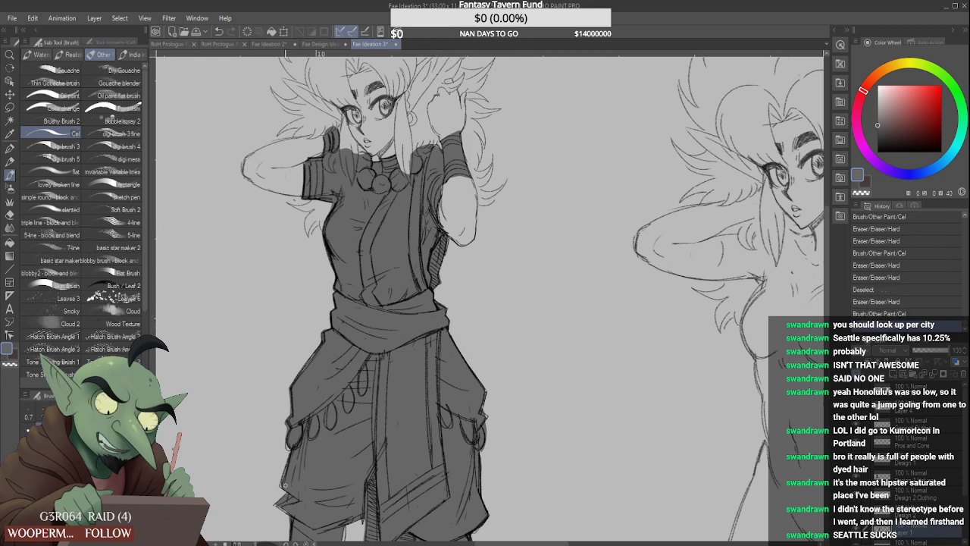
mouse_move(281, 482)
mouse_down()
mouse_move(298, 451)
mouse_move(332, 470)
mouse_up()
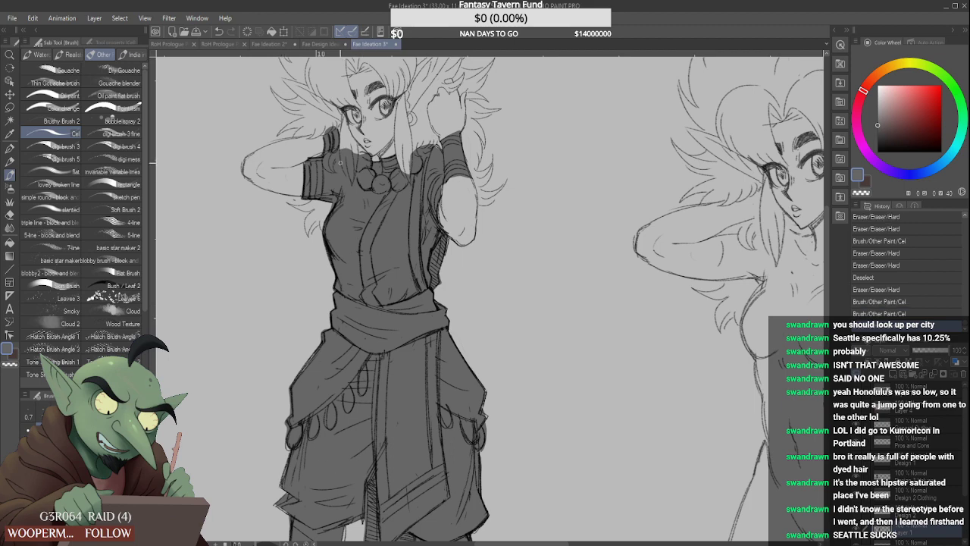
Remove the grey covering the hair locks beside the face and tidy the fill along the collar and shoulders
drag(326, 155, 305, 157)
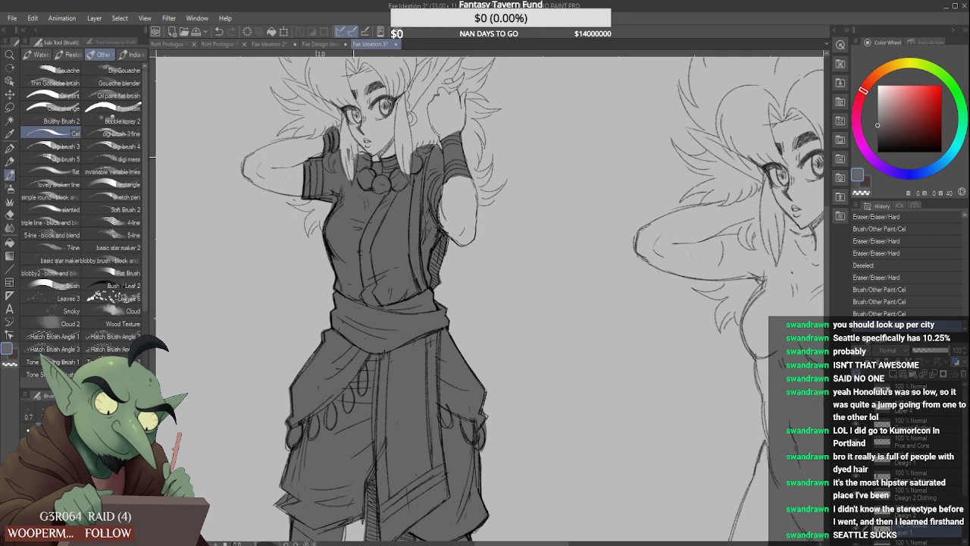
mouse_move(345, 148)
mouse_down()
mouse_move(370, 146)
mouse_move(405, 172)
mouse_move(408, 143)
mouse_up()
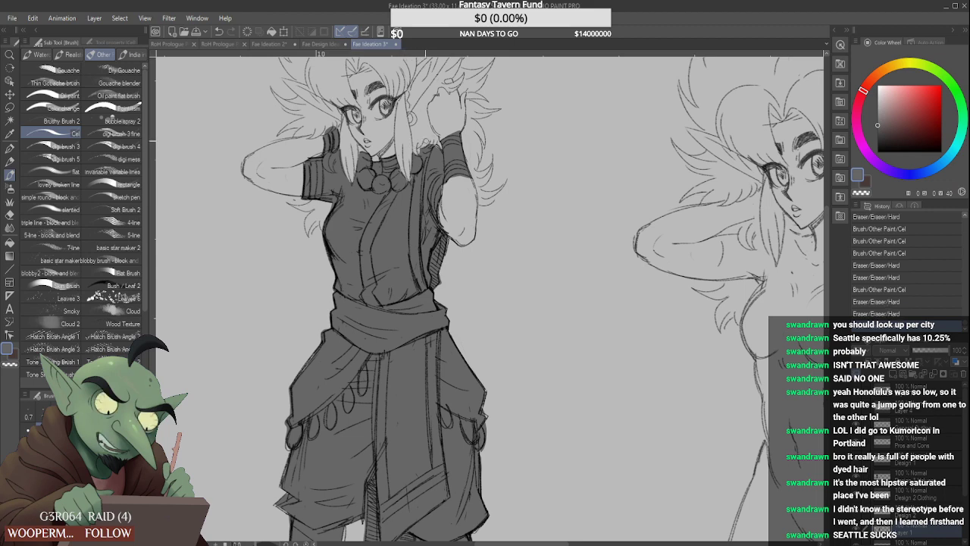
drag(429, 145, 421, 145)
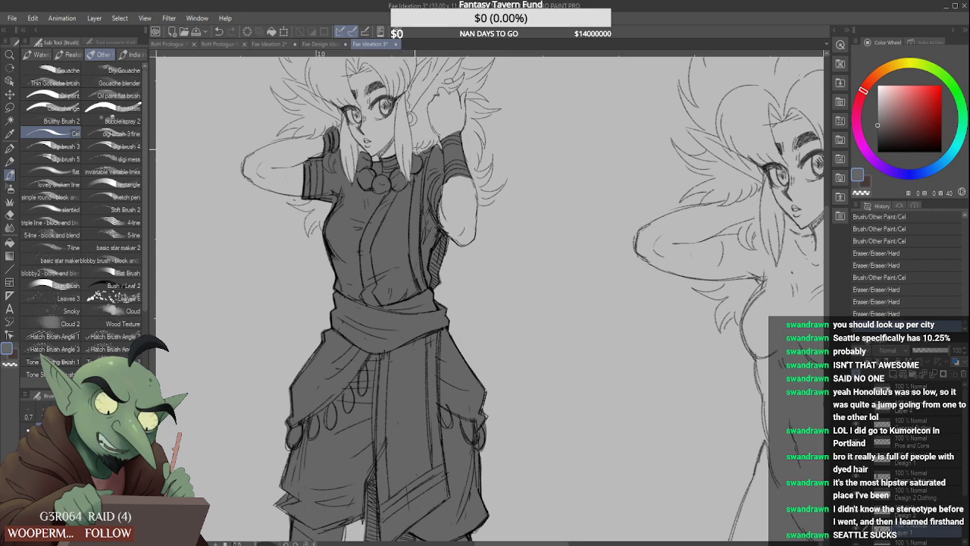
Erase the grey spilling around the raised arm's band and refine the fill along the adjoining sleeve edge
scroll(451, 126, up, 1)
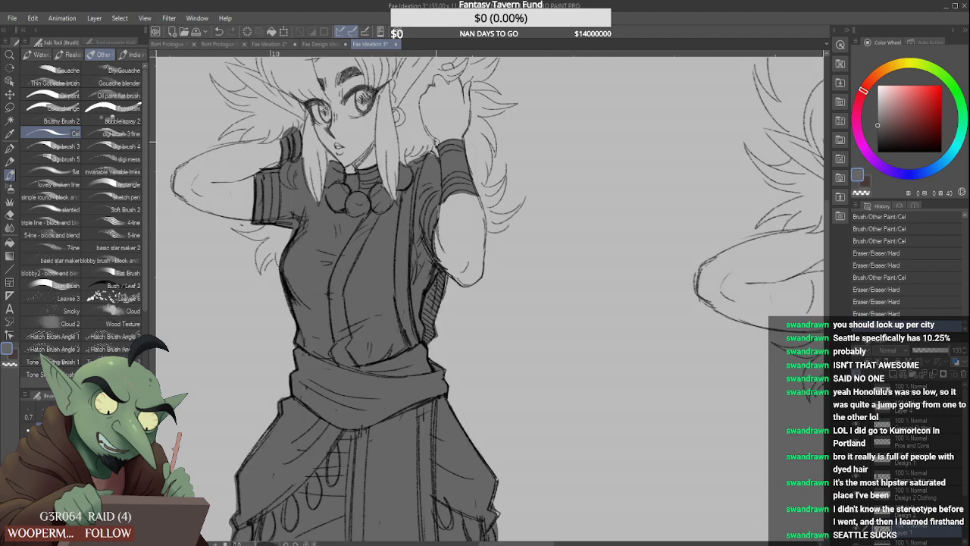
drag(435, 144, 437, 159)
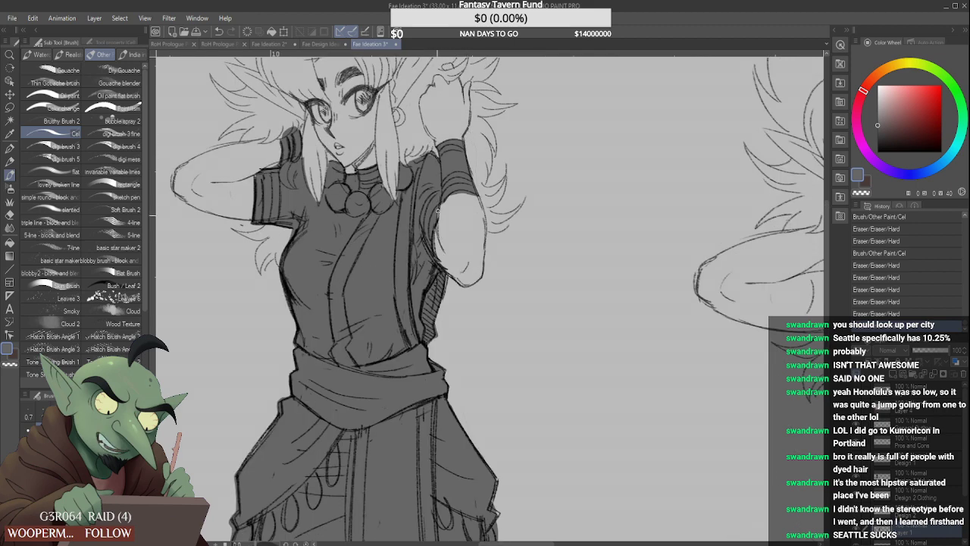
mouse_move(439, 208)
mouse_down()
mouse_move(437, 216)
mouse_move(475, 200)
mouse_up()
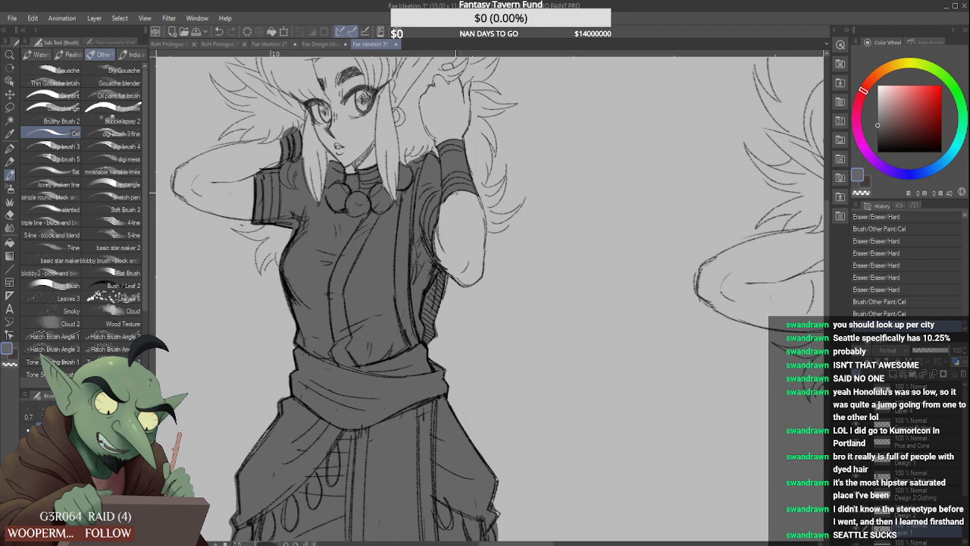
scroll(429, 311, up, 1)
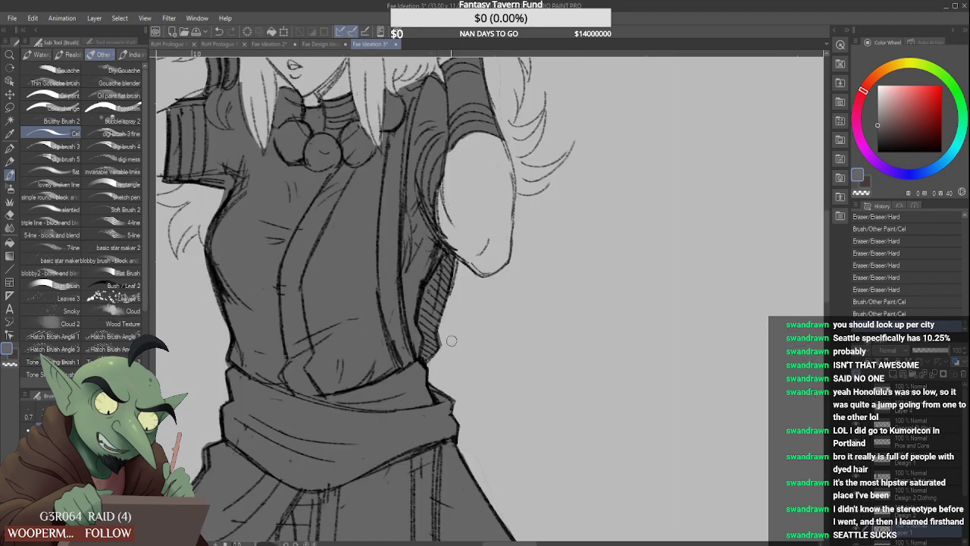
Tidy the grey clothing base along the hatched cloth at the waist and beside the raised arm's elbow with the Cel brush and eraser
drag(442, 341, 448, 324)
mouse_move(456, 260)
mouse_down()
mouse_move(453, 270)
mouse_move(446, 247)
mouse_up()
scroll(442, 242, down, 1)
scroll(436, 221, up, 1)
drag(438, 205, 449, 255)
scroll(437, 246, down, 2)
mouse_move(445, 179)
mouse_down()
mouse_move(439, 220)
mouse_move(460, 212)
mouse_up()
scroll(440, 218, up, 2)
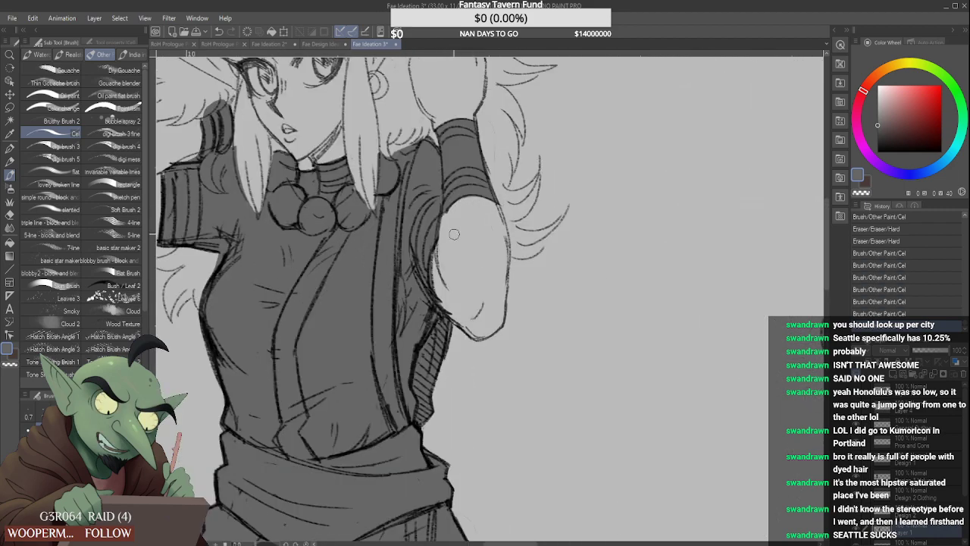
Clean up the grey base around the pointed hip drape and the hanging loops on the right-hand side of the figure
scroll(443, 236, down, 3)
scroll(437, 250, down, 2)
scroll(476, 382, up, 5)
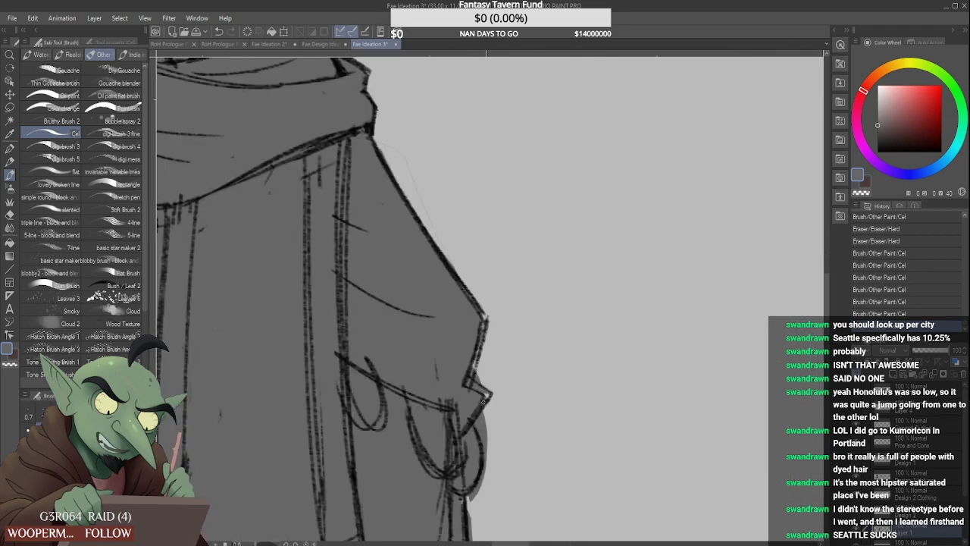
mouse_move(489, 387)
mouse_down()
mouse_move(475, 371)
mouse_move(485, 323)
mouse_move(478, 355)
mouse_move(480, 345)
mouse_up()
scroll(475, 365, down, 2)
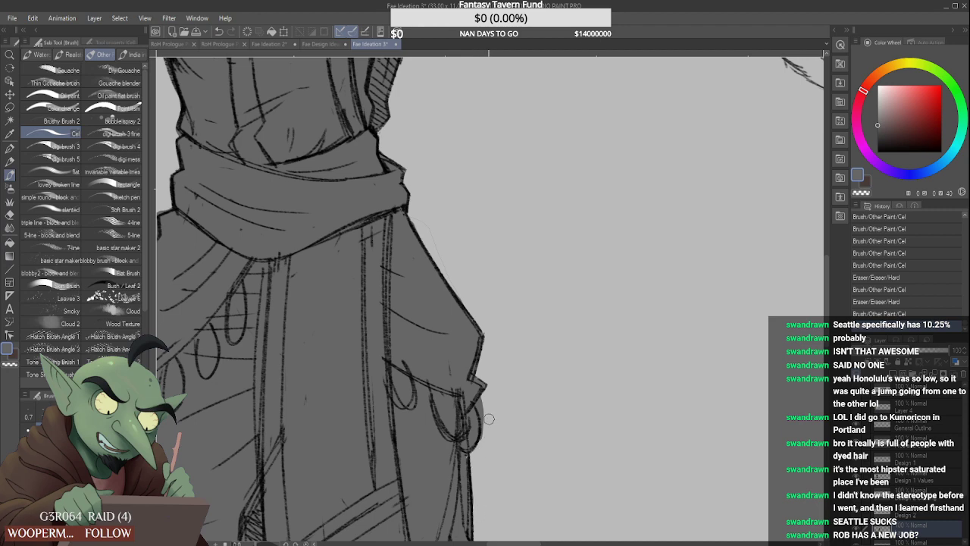
drag(485, 409, 488, 395)
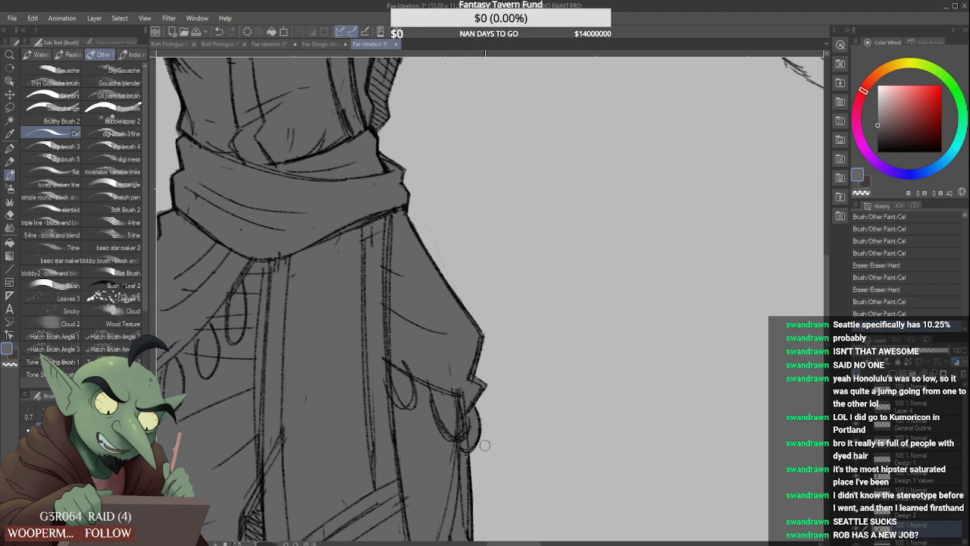
scroll(479, 447, down, 3)
scroll(482, 459, up, 3)
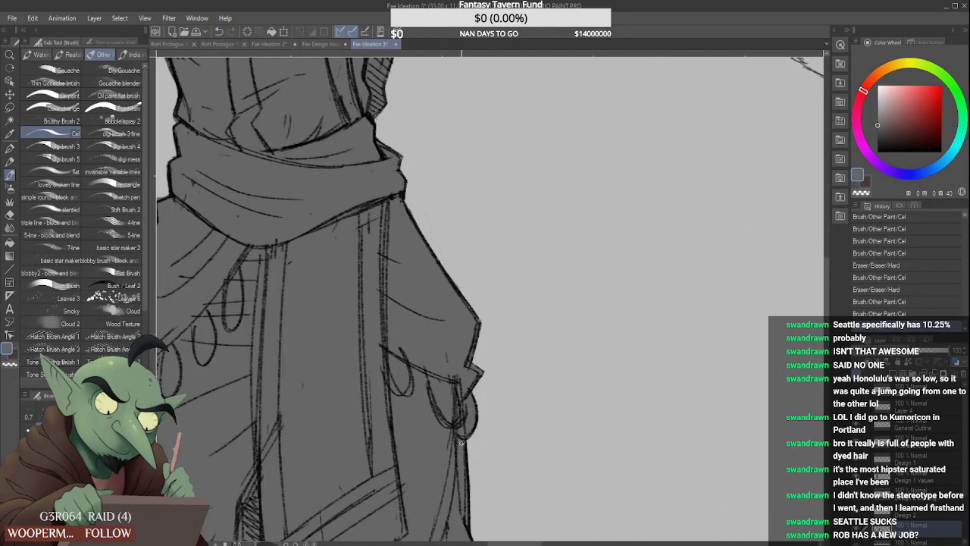
Refine the grey base along the outer edge of the left-hand wrapped shin, up to the trouser hem
scroll(461, 466, down, 6)
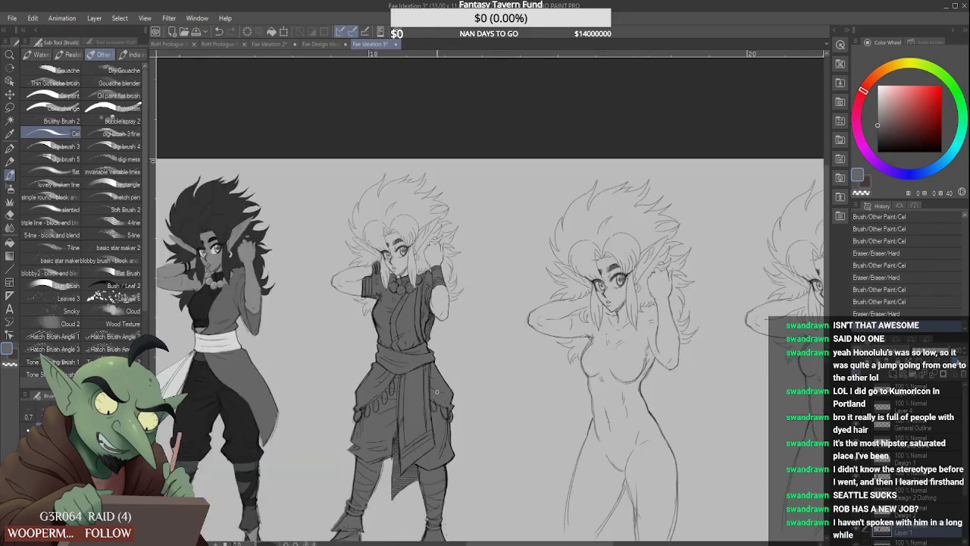
scroll(438, 480, up, 5)
scroll(384, 436, down, 5)
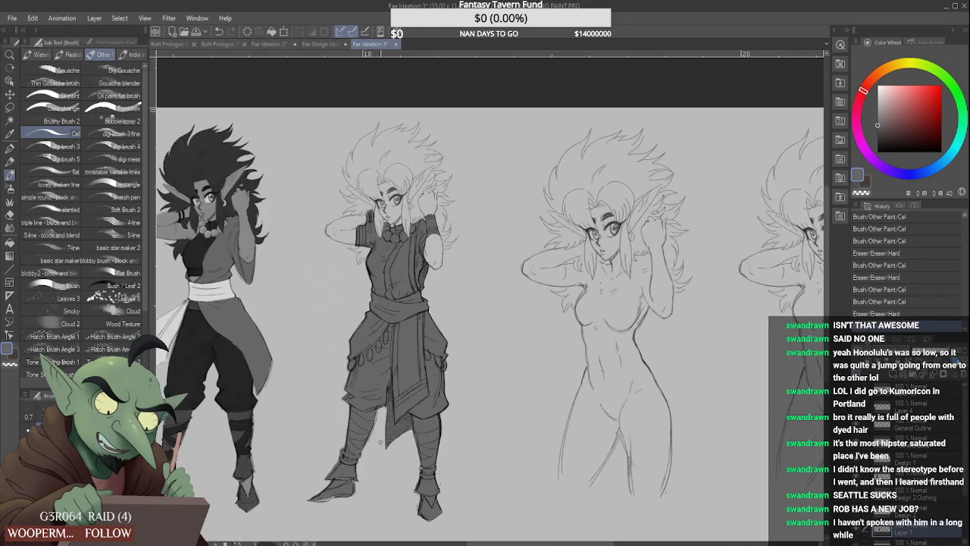
scroll(388, 437, up, 5)
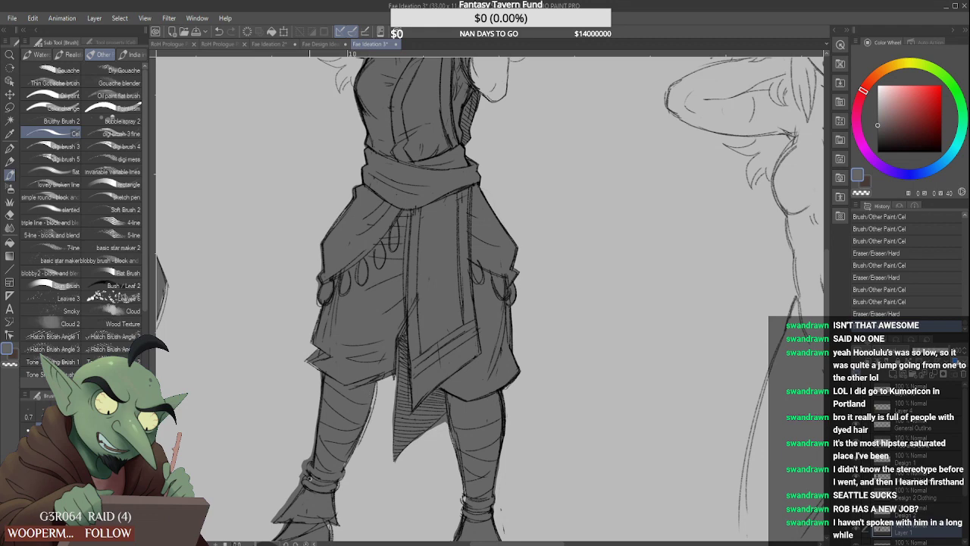
scroll(271, 516, up, 1)
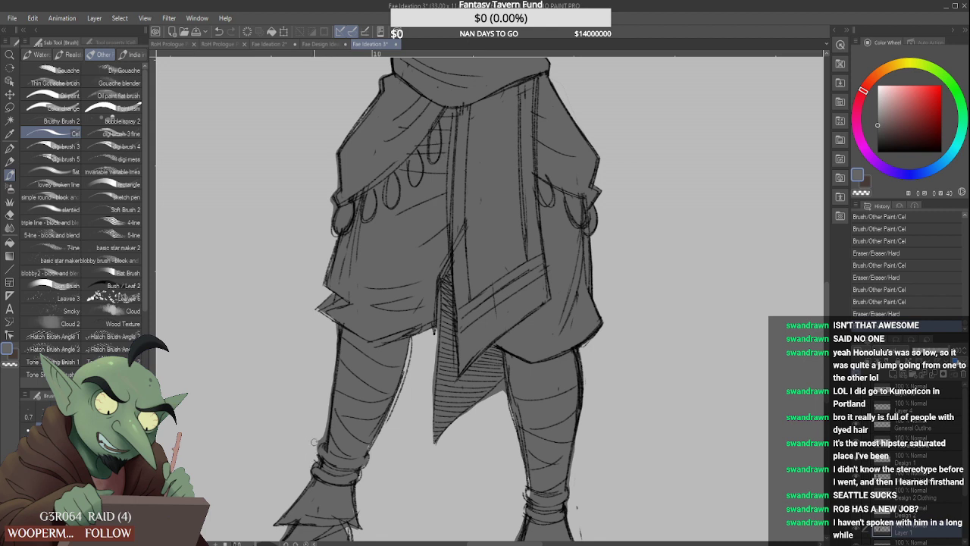
mouse_move(325, 416)
mouse_down()
mouse_move(329, 403)
mouse_move(326, 439)
mouse_move(333, 354)
mouse_up()
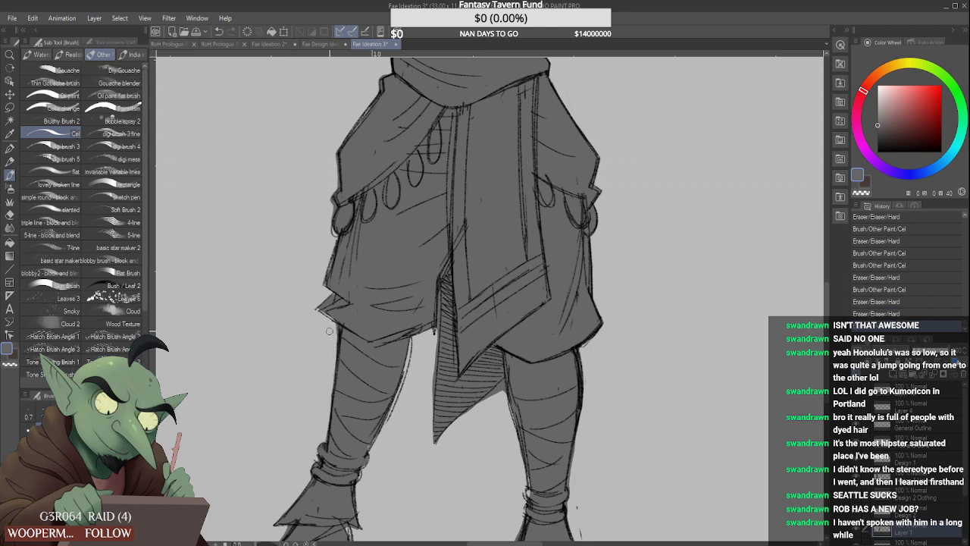
mouse_move(331, 320)
mouse_down()
mouse_move(329, 311)
mouse_move(340, 323)
mouse_up()
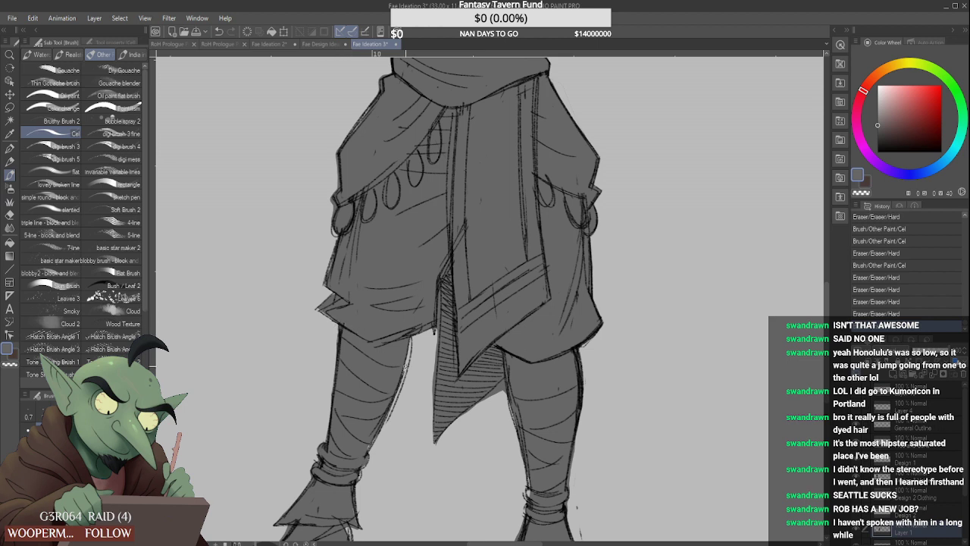
Clean the grey base around the hatched sash tail and open the narrow gap between it and the left-hand trouser leg
drag(502, 392, 458, 426)
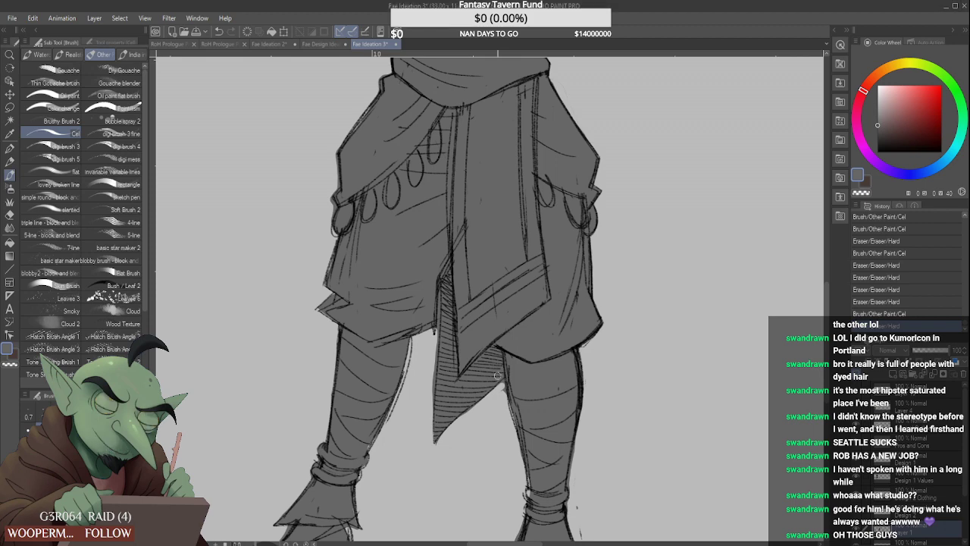
scroll(502, 393, up, 2)
mouse_move(509, 397)
mouse_down()
mouse_move(507, 380)
mouse_move(489, 402)
mouse_up()
drag(401, 305, 387, 450)
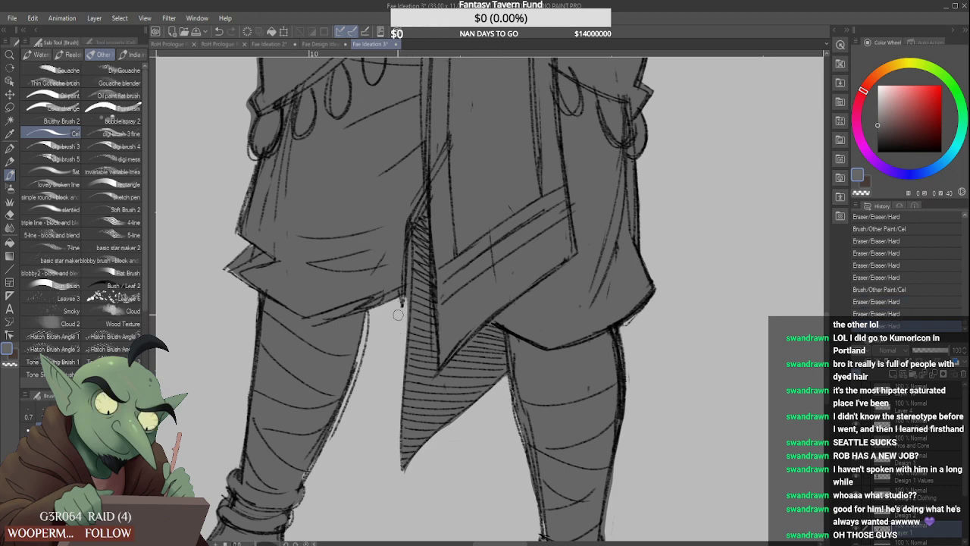
drag(407, 251, 401, 335)
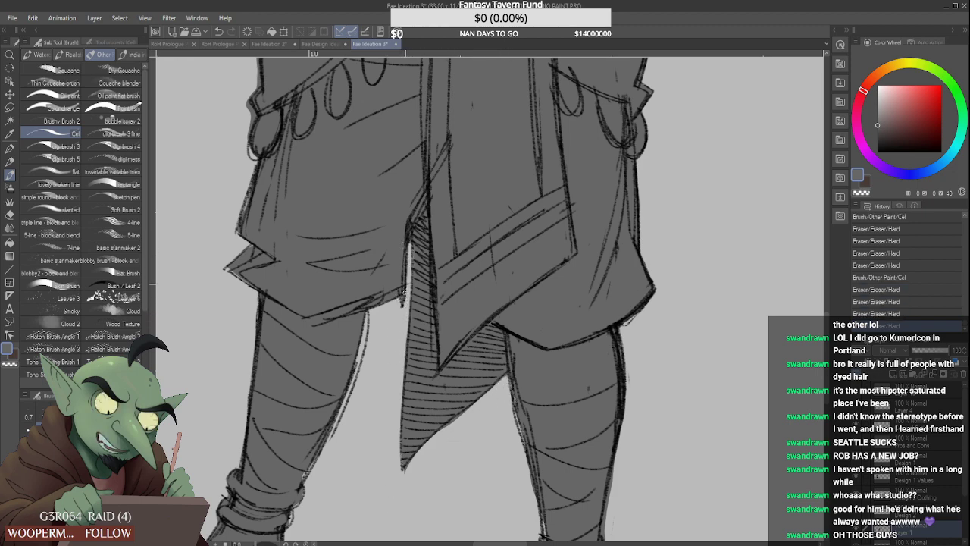
drag(403, 248, 405, 300)
scroll(515, 415, down, 2)
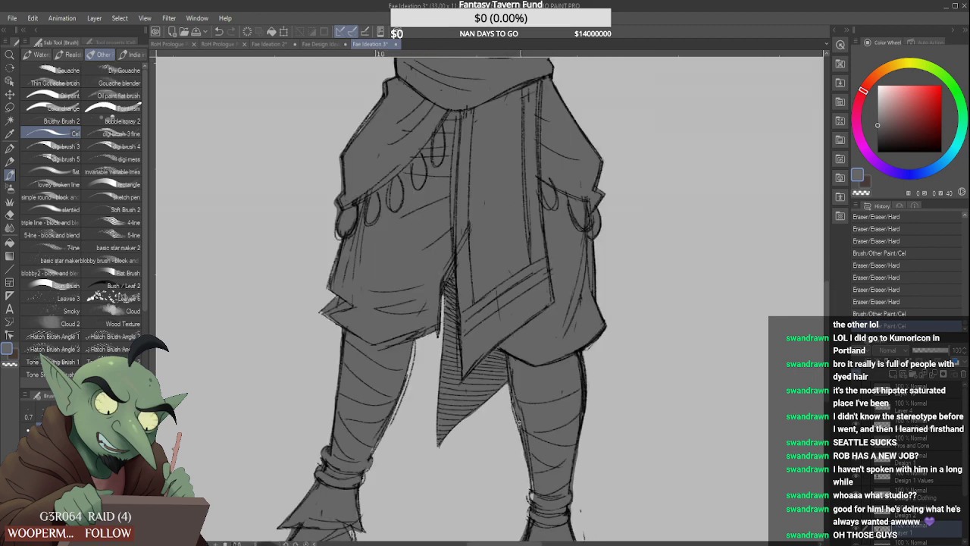
Touch up the grey base around the right-hand leg's ankle wraps, and clean the stray edge beside the boot cuff
scroll(523, 447, down, 3)
scroll(529, 476, up, 4)
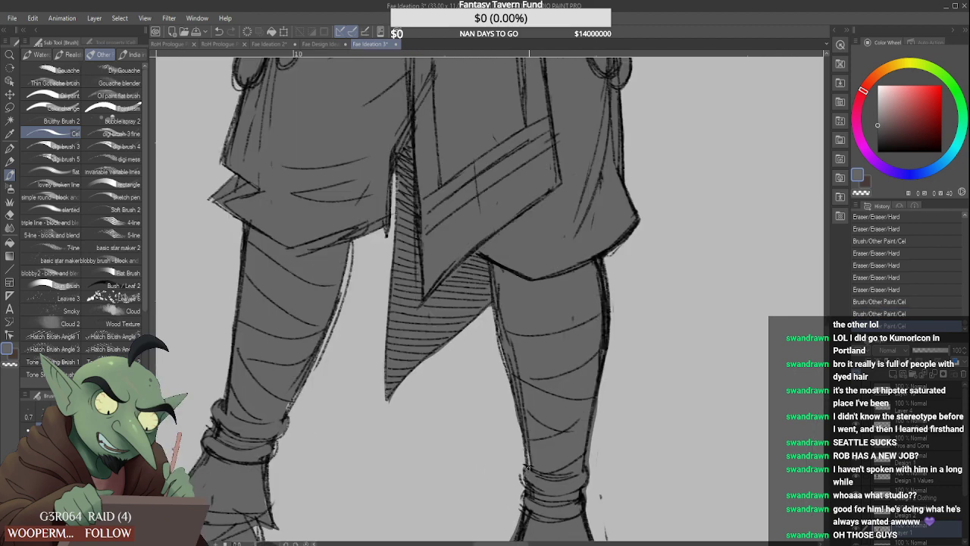
mouse_move(529, 466)
mouse_down()
mouse_move(561, 484)
mouse_move(565, 461)
mouse_up()
scroll(532, 459, down, 2)
scroll(562, 464, up, 1)
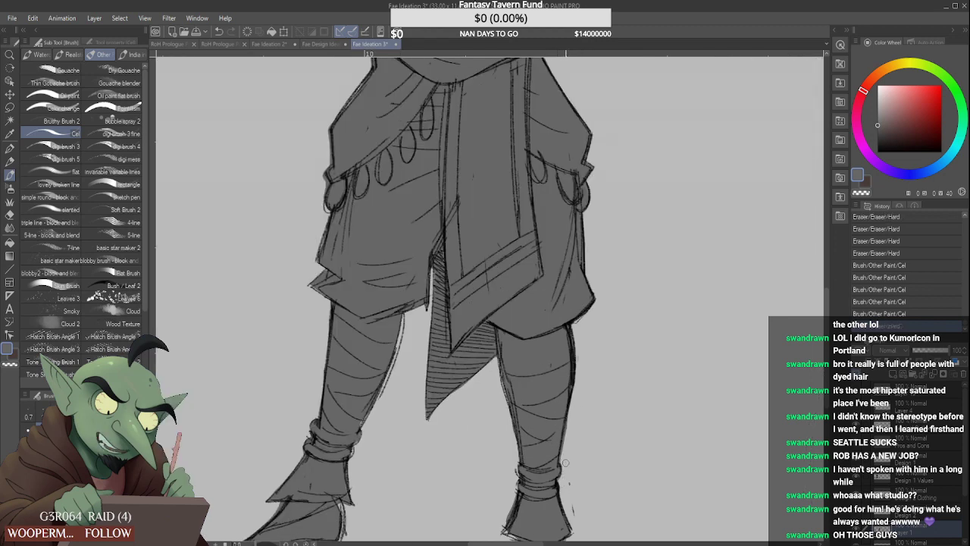
drag(574, 516, 576, 519)
scroll(544, 484, down, 3)
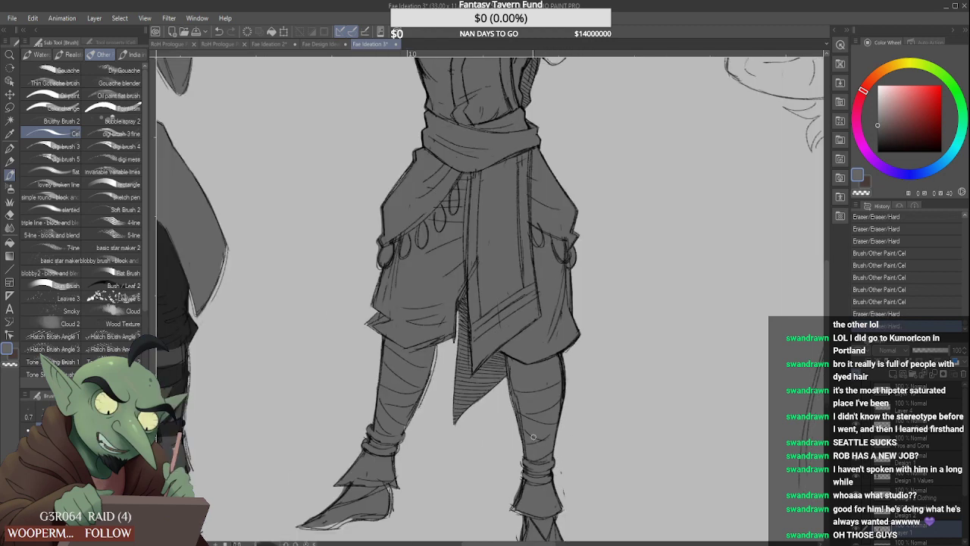
Even out the grey base along both sides of the right-hand boot cuff and its ankle bands
scroll(521, 490, up, 4)
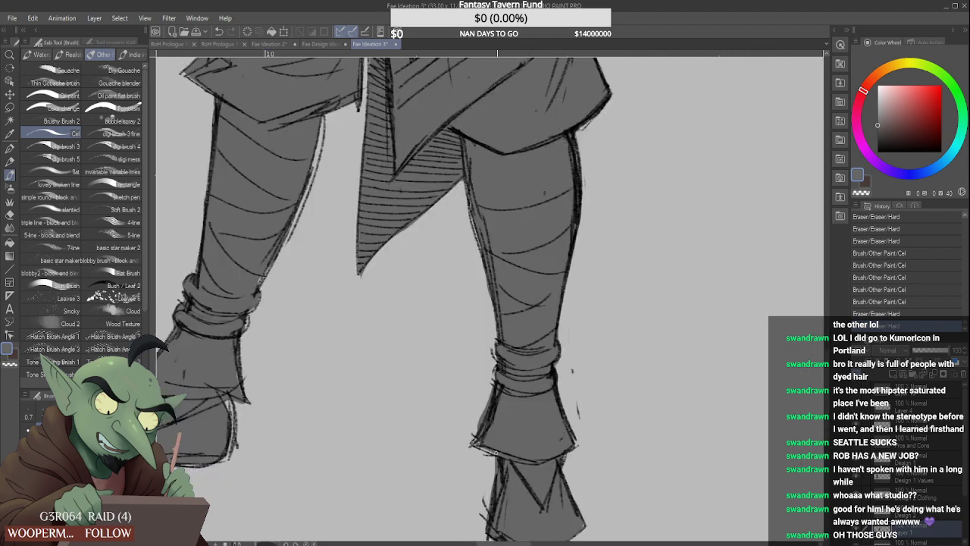
mouse_move(492, 453)
mouse_down()
mouse_move(486, 404)
mouse_move(472, 432)
mouse_move(492, 379)
mouse_up()
drag(489, 360, 496, 390)
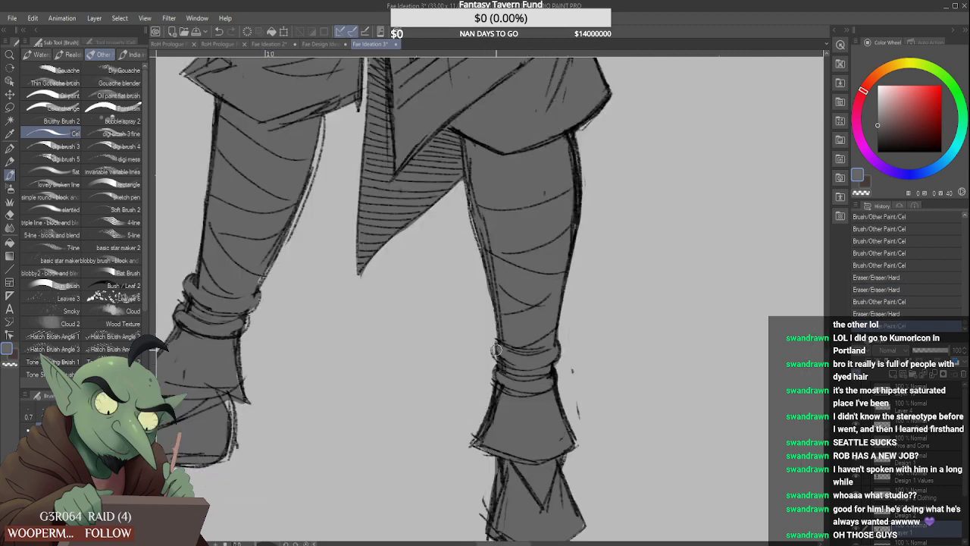
drag(494, 344, 497, 361)
scroll(501, 374, down, 3)
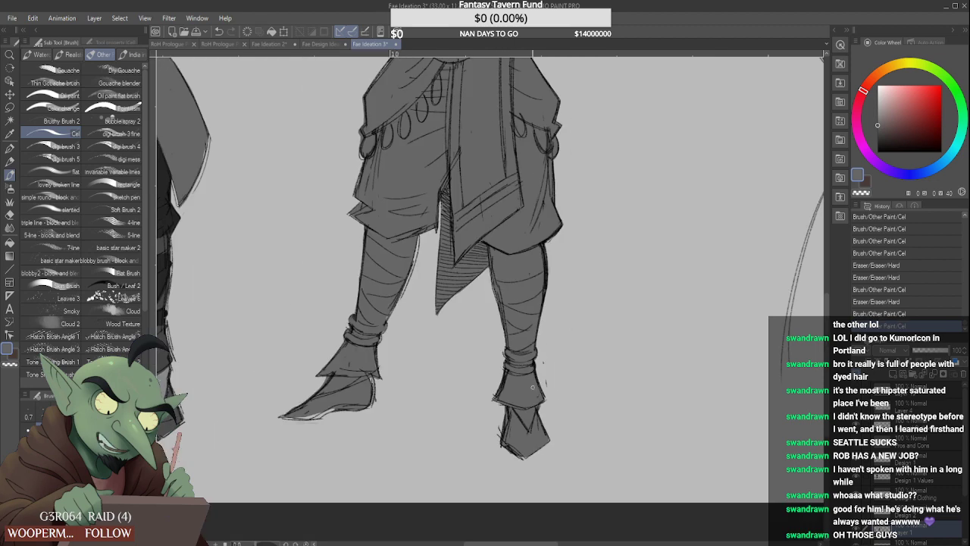
scroll(531, 387, up, 3)
drag(548, 398, 538, 413)
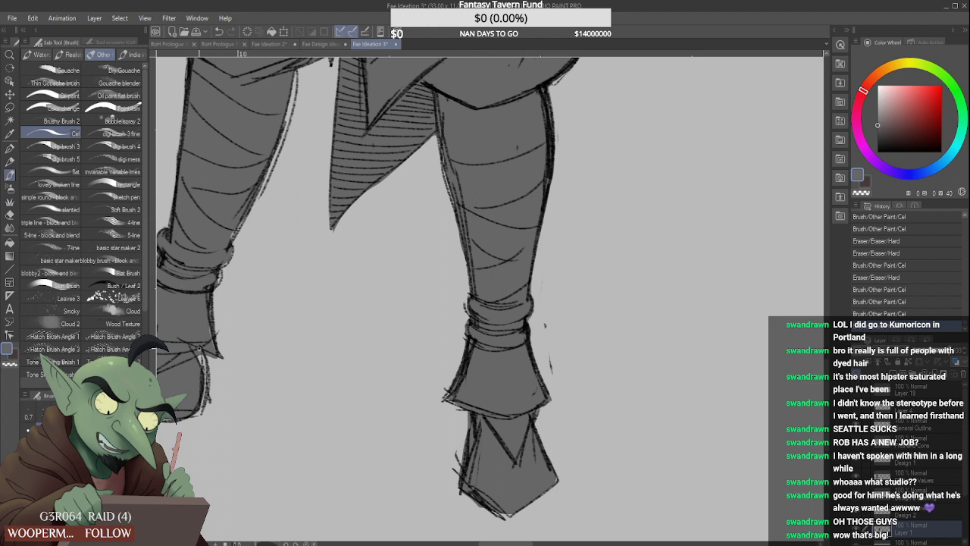
Refine the grey base along the left-hand shoe's heel, the boot cuff and the inner edge of the ankle wraps
drag(204, 392, 196, 412)
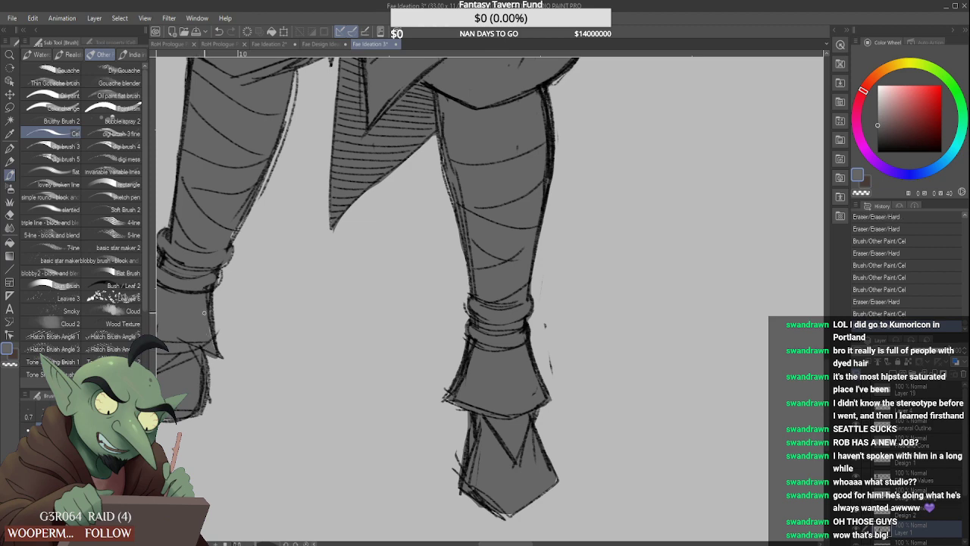
drag(207, 320, 221, 358)
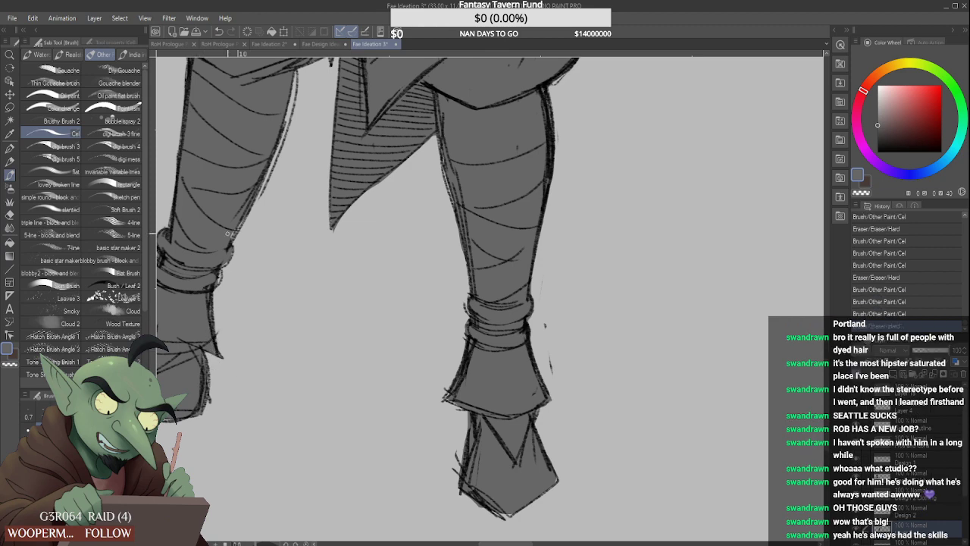
drag(219, 282, 241, 221)
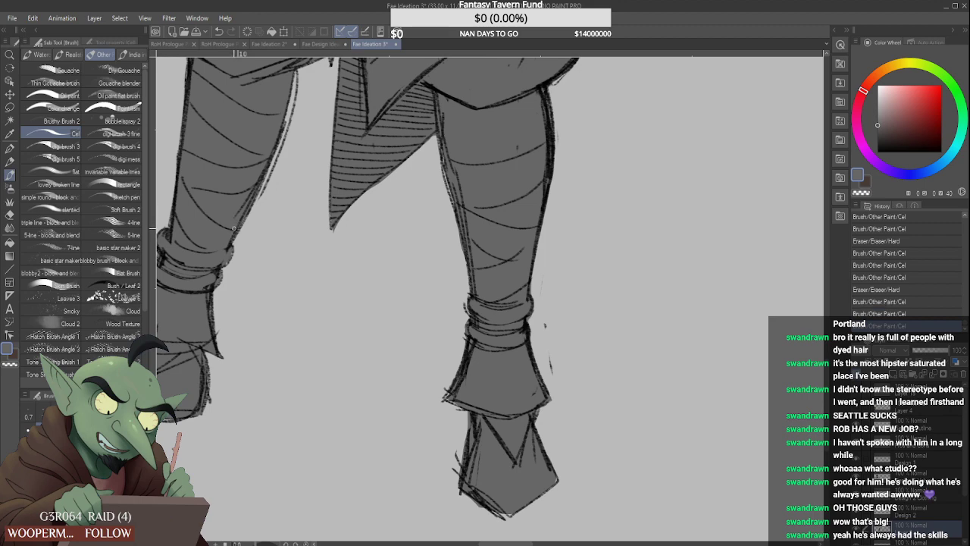
Clean up the grey base along the top and sole of the left-hand pointed shoe
scroll(250, 140, down, 1)
scroll(276, 115, down, 2)
scroll(189, 254, up, 2)
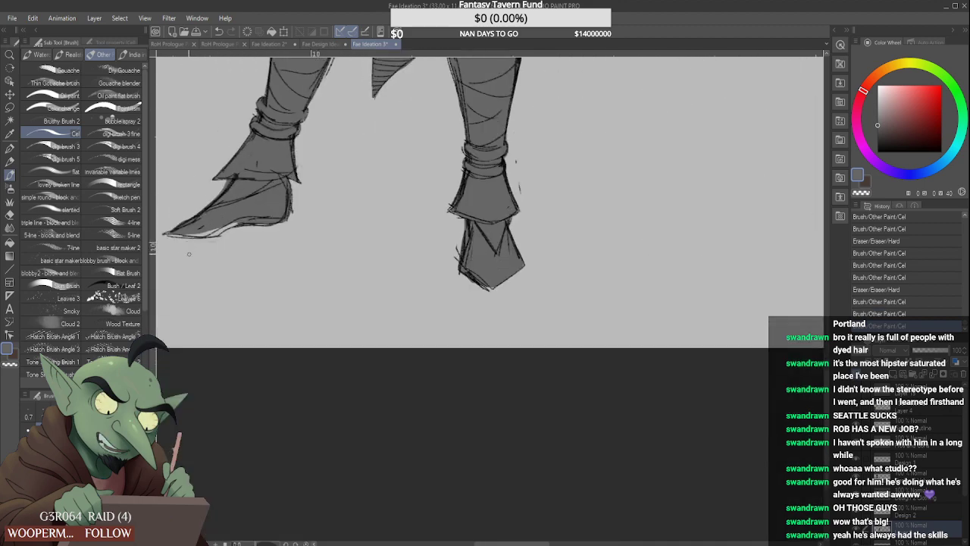
drag(220, 185, 207, 201)
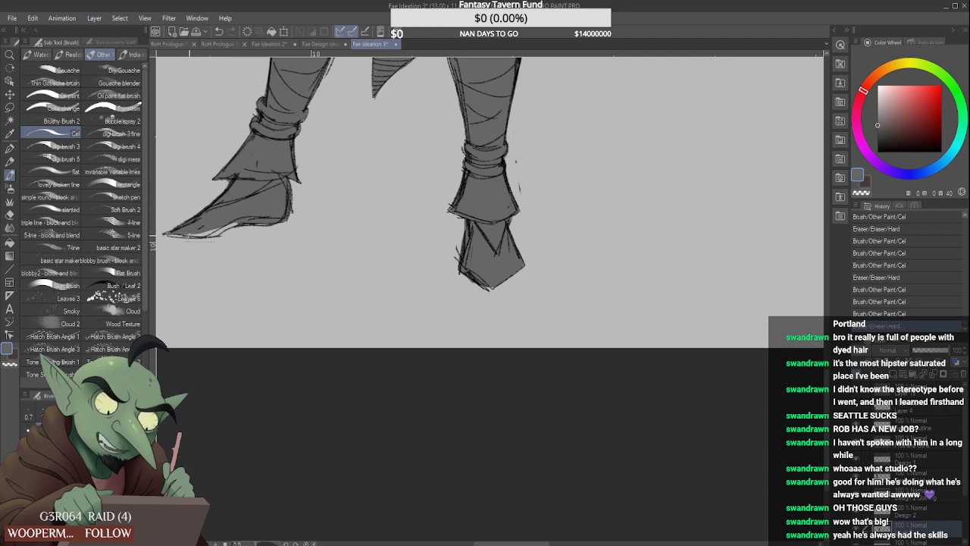
mouse_move(189, 236)
mouse_down()
mouse_move(214, 230)
mouse_move(196, 234)
mouse_move(259, 222)
mouse_up()
scroll(250, 221, down, 5)
scroll(279, 113, up, 2)
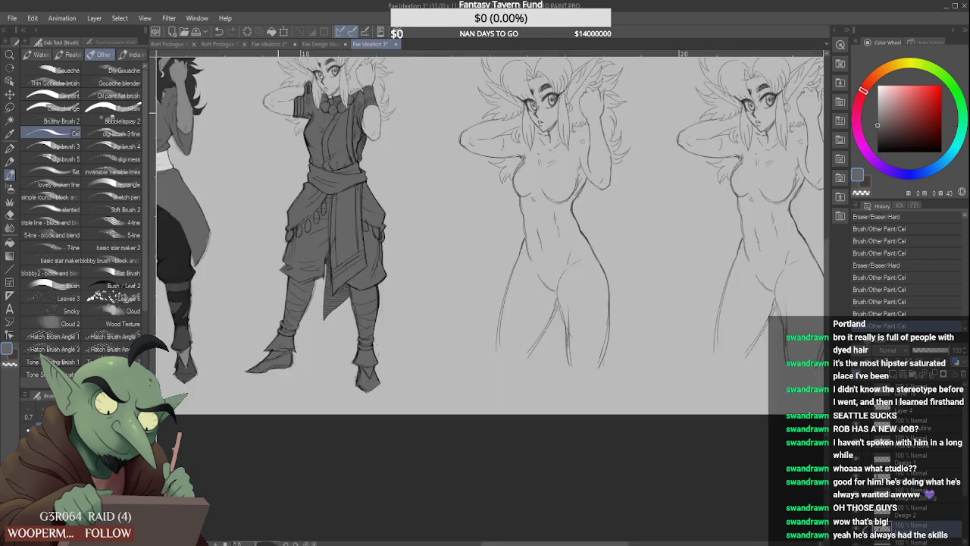
scroll(313, 149, down, 3)
scroll(313, 149, up, 4)
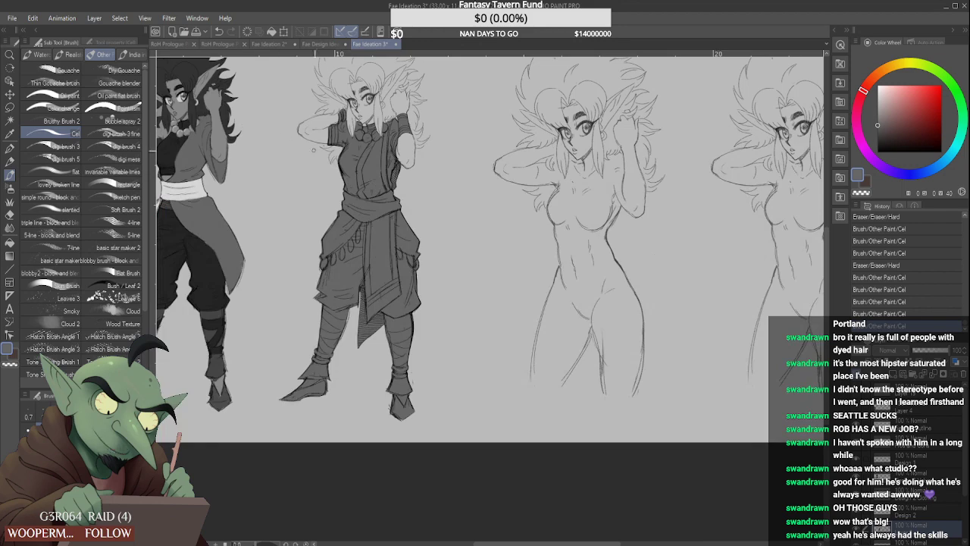
Lock the base layer's transparent pixels and paint the left-hand trouser hem with the near-black sampled from the neighbouring figure's trousers
alt+click(204, 245)
click(912, 364)
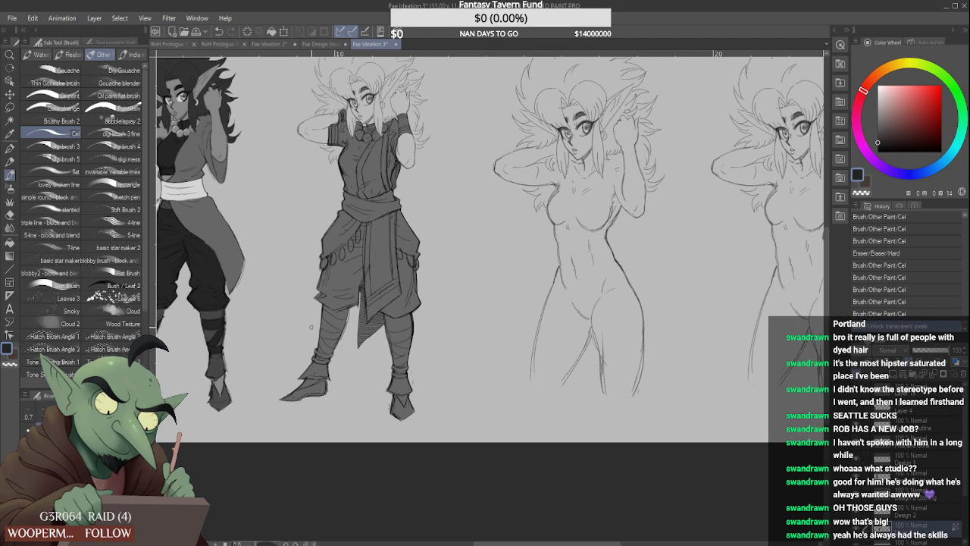
drag(317, 296, 334, 308)
drag(338, 307, 355, 301)
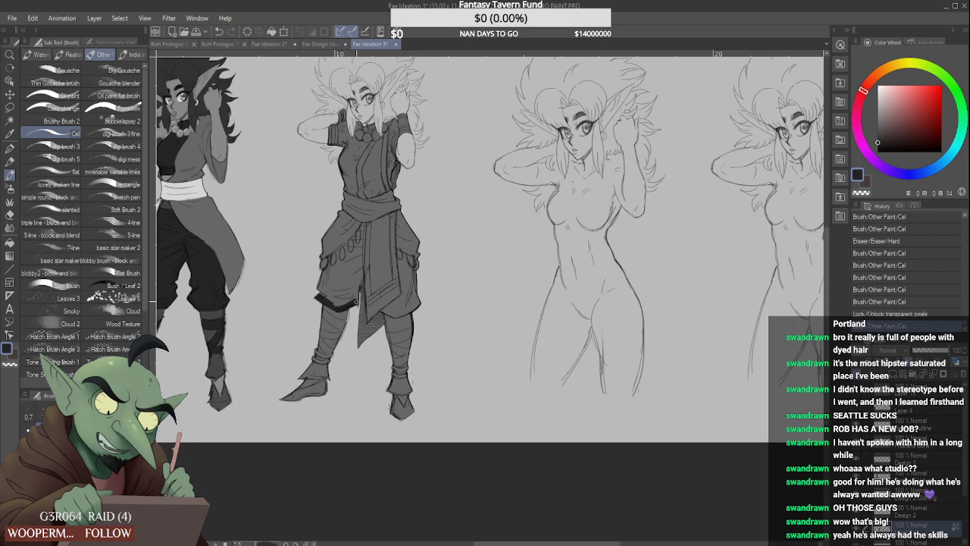
Fill the second figure's left-hand trouser leg with near-black from the hem up to the hanging beads
scroll(342, 301, up, 2)
scroll(326, 291, down, 1)
mouse_move(301, 274)
mouse_down()
mouse_move(321, 291)
mouse_move(300, 268)
mouse_move(332, 286)
mouse_move(339, 271)
mouse_move(338, 297)
mouse_move(350, 260)
mouse_move(352, 287)
mouse_move(363, 200)
mouse_move(355, 229)
mouse_up()
scroll(356, 269, up, 1)
scroll(355, 229, down, 2)
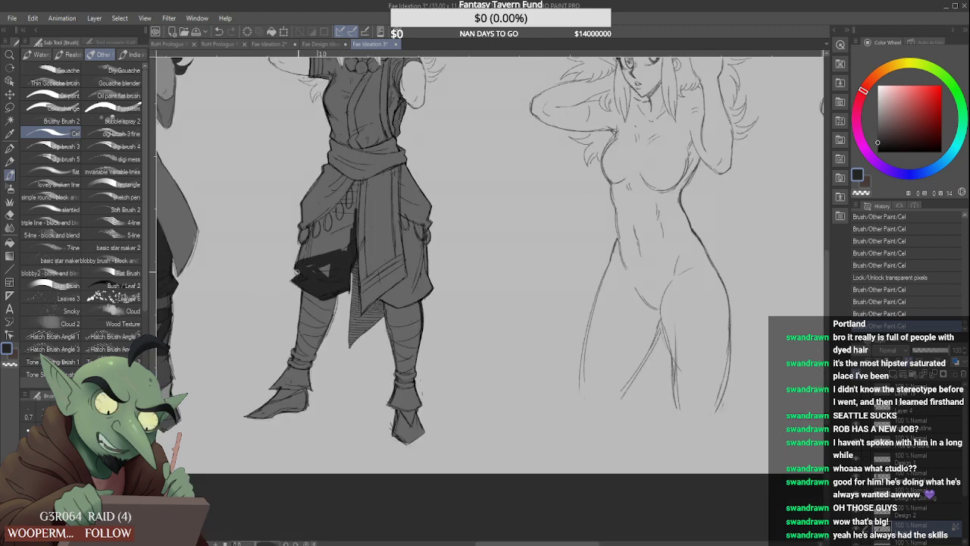
mouse_move(324, 271)
mouse_down()
mouse_move(337, 251)
mouse_move(321, 252)
mouse_move(342, 250)
mouse_move(311, 262)
mouse_move(353, 227)
mouse_move(324, 243)
mouse_move(329, 250)
mouse_move(304, 249)
mouse_move(345, 234)
mouse_move(314, 254)
mouse_move(355, 219)
mouse_move(301, 255)
mouse_move(325, 238)
mouse_up()
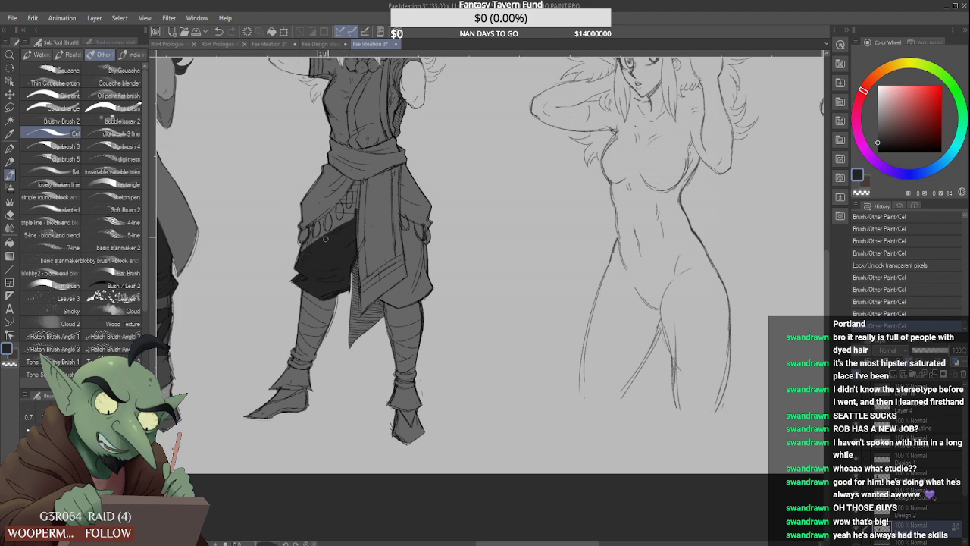
Extend the near-black around the teardrop beads of the left-hand trouser leg and up the narrow strip beside the hanging front panel
scroll(302, 249, up, 2)
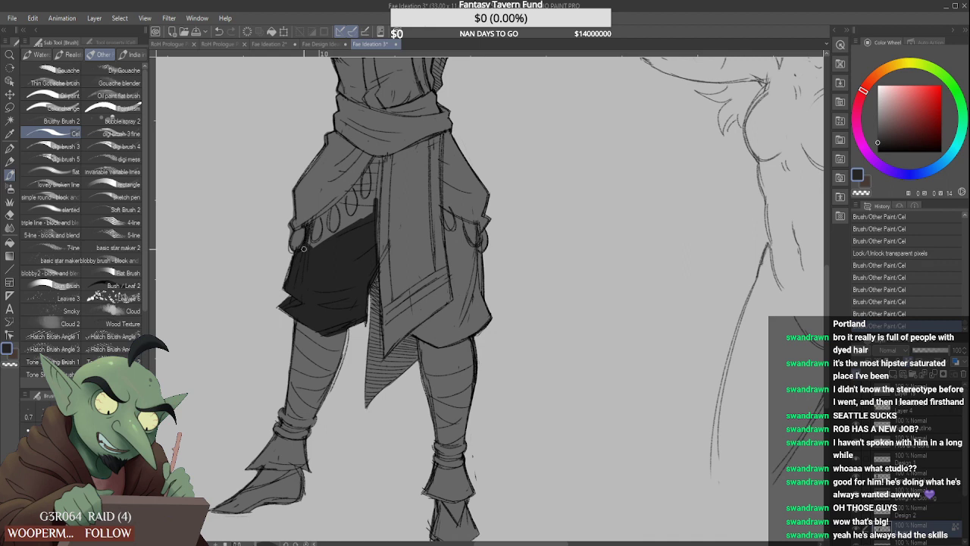
mouse_move(315, 242)
mouse_down()
mouse_move(329, 240)
mouse_move(326, 214)
mouse_move(344, 214)
mouse_up()
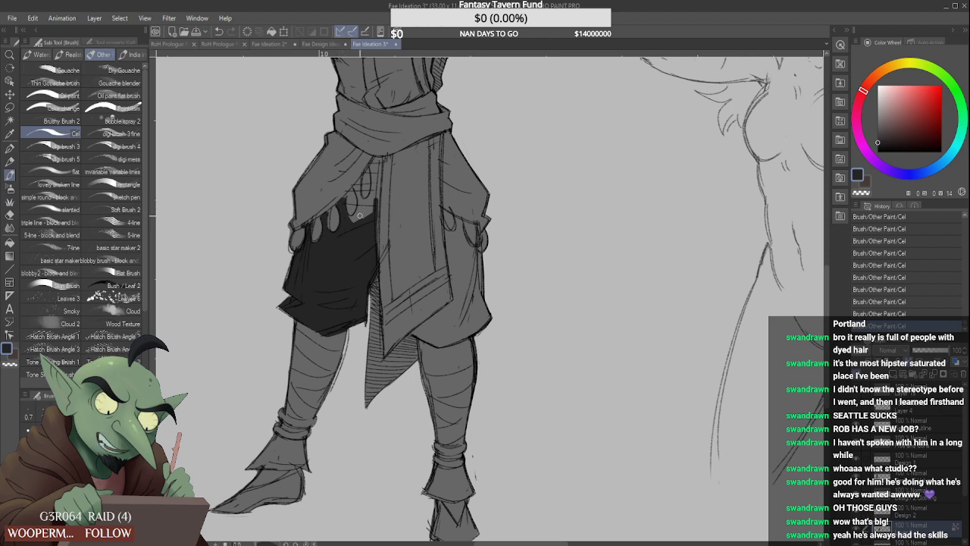
scroll(361, 215, up, 2)
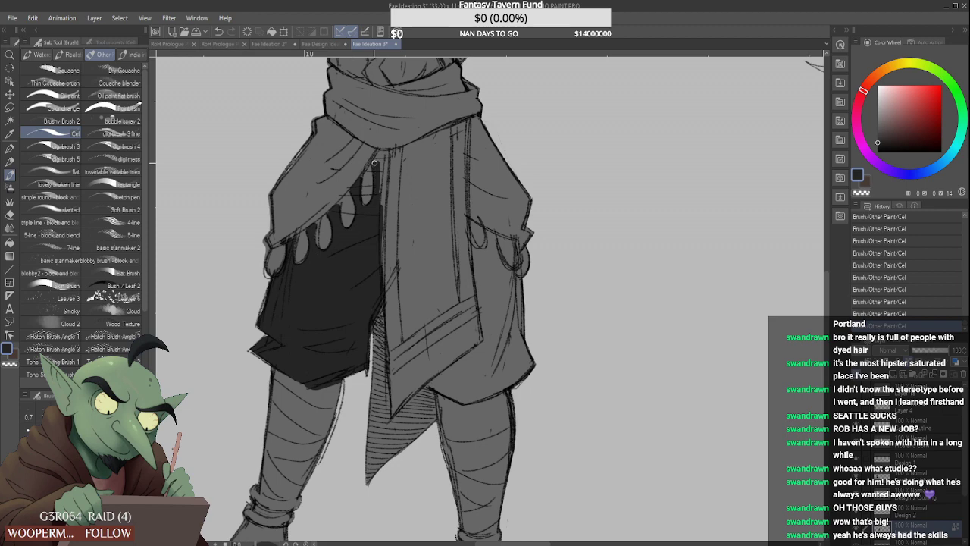
drag(377, 175, 378, 193)
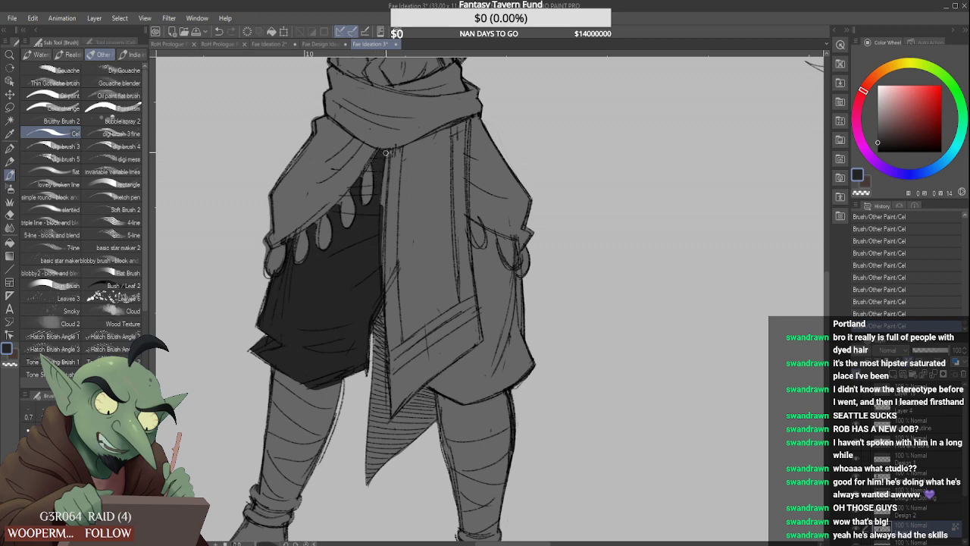
drag(385, 153, 383, 282)
scroll(373, 201, down, 1)
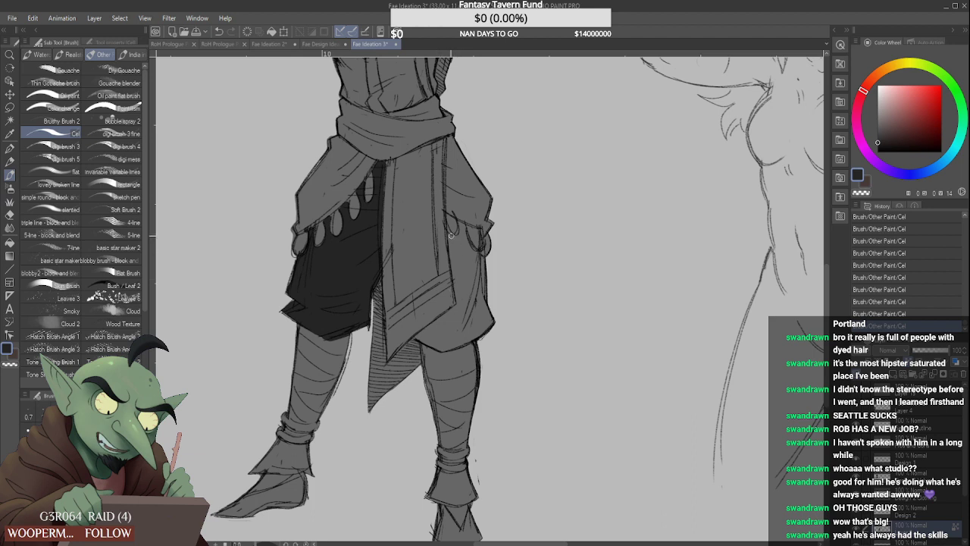
Paint the upper part of the right-hand trouser leg near-black, working around the hanging beads and along both edges
drag(452, 232, 459, 309)
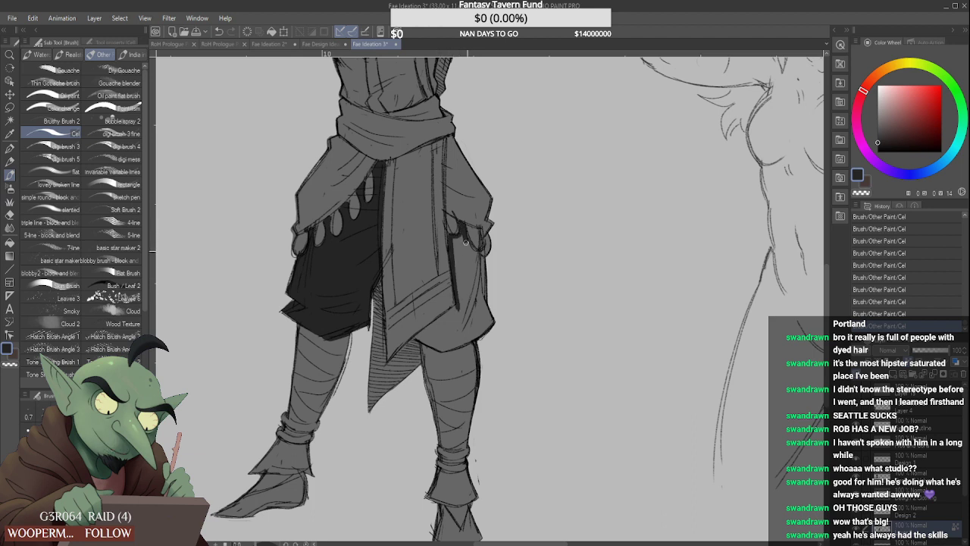
mouse_move(463, 234)
mouse_down()
mouse_move(471, 259)
mouse_move(478, 255)
mouse_move(483, 307)
mouse_up()
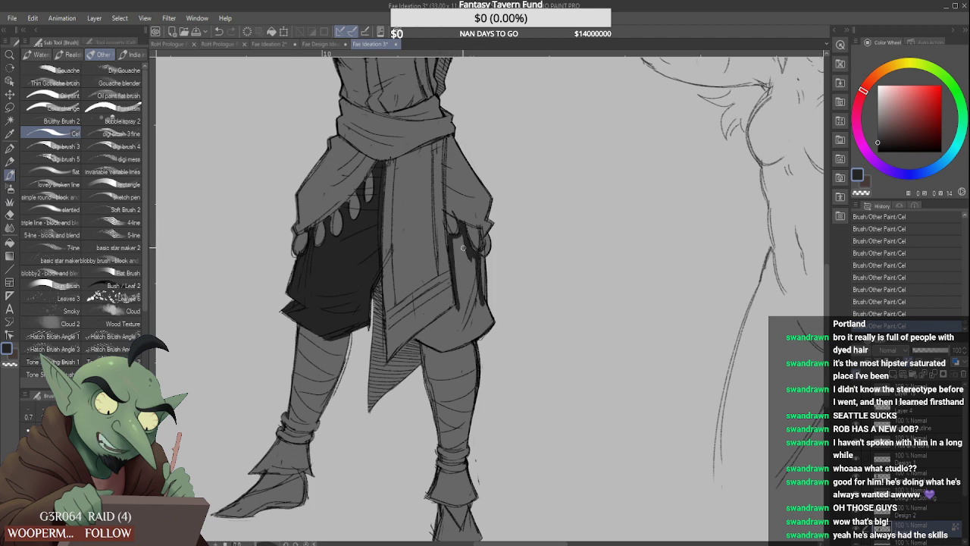
drag(463, 248, 473, 302)
mouse_move(482, 257)
mouse_down()
mouse_move(485, 310)
mouse_move(484, 290)
mouse_up()
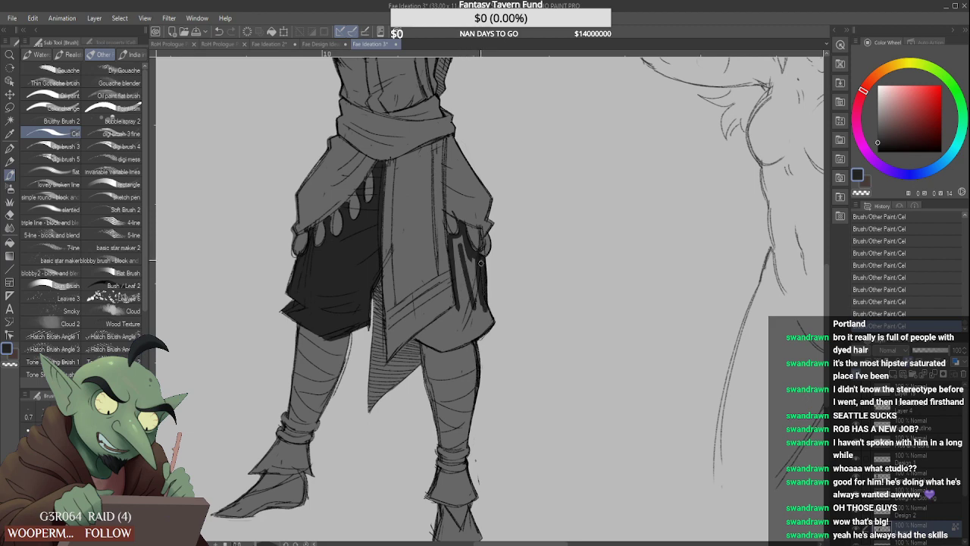
scroll(460, 241, down, 1)
drag(457, 245, 470, 290)
drag(470, 256, 475, 290)
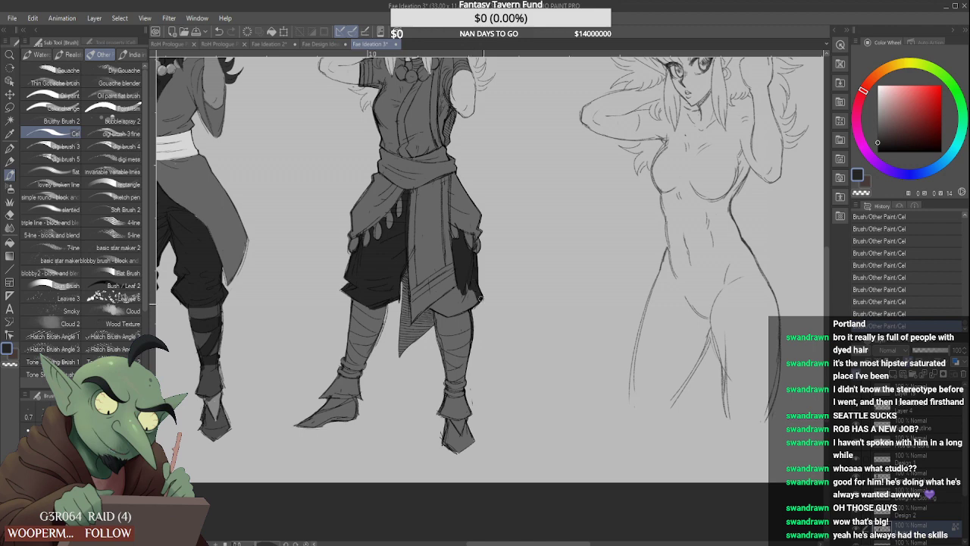
Fill the lower part and hem of the right-hand trouser leg with near-black along the front panel's slanted edge
scroll(443, 311, up, 2)
drag(425, 308, 471, 278)
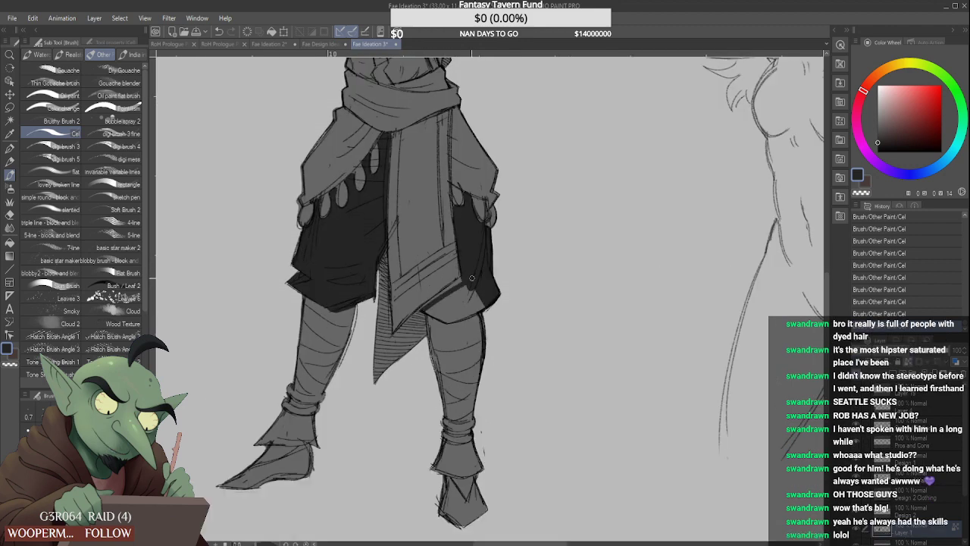
drag(423, 309, 466, 280)
mouse_move(423, 310)
mouse_down()
mouse_move(448, 322)
mouse_move(491, 295)
mouse_up()
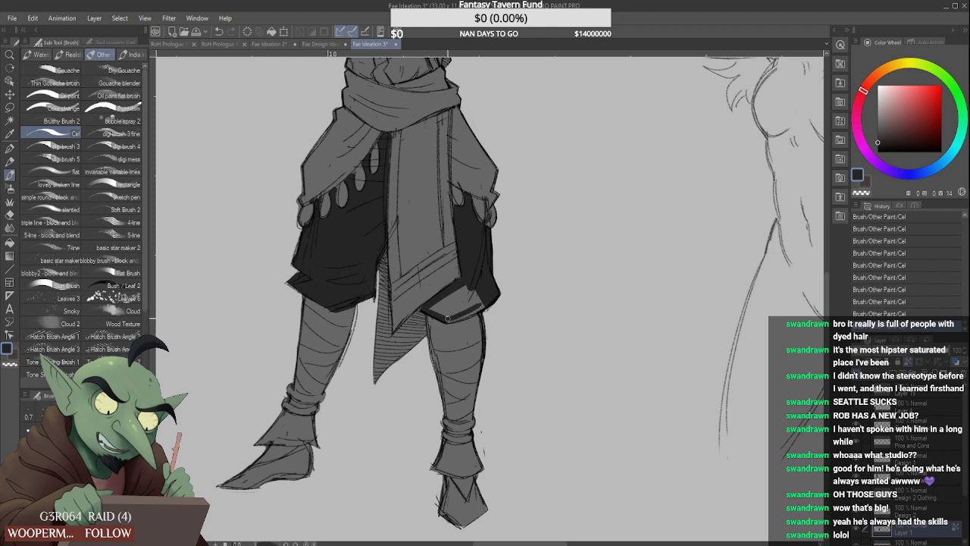
mouse_move(447, 319)
mouse_down()
mouse_move(492, 299)
mouse_move(447, 320)
mouse_move(478, 293)
mouse_move(441, 300)
mouse_move(469, 286)
mouse_move(435, 310)
mouse_move(478, 289)
mouse_move(452, 314)
mouse_up()
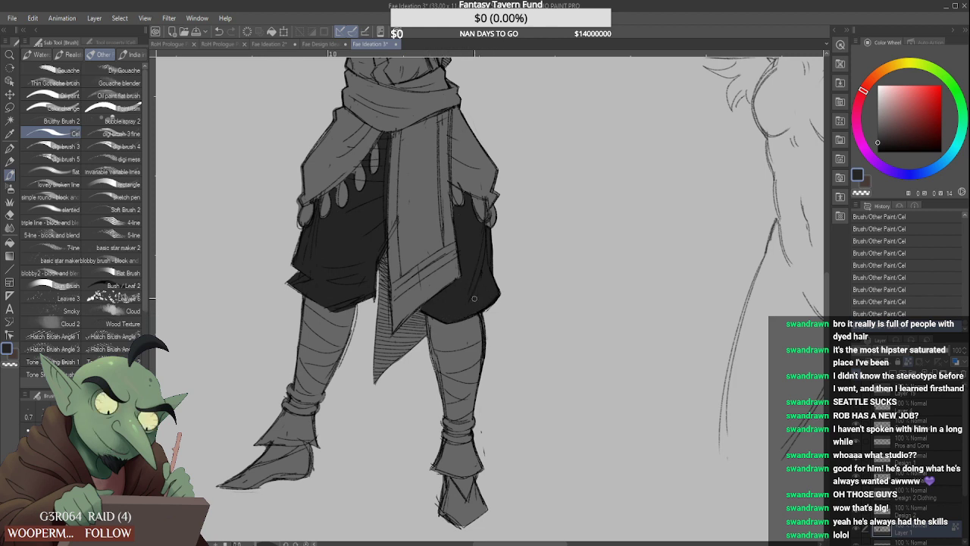
Paint the left-hand side of the undershirt near-black from the waist sash up to the shoulder and along the chest drape
scroll(467, 255, down, 3)
scroll(459, 127, down, 4)
scroll(446, 128, up, 6)
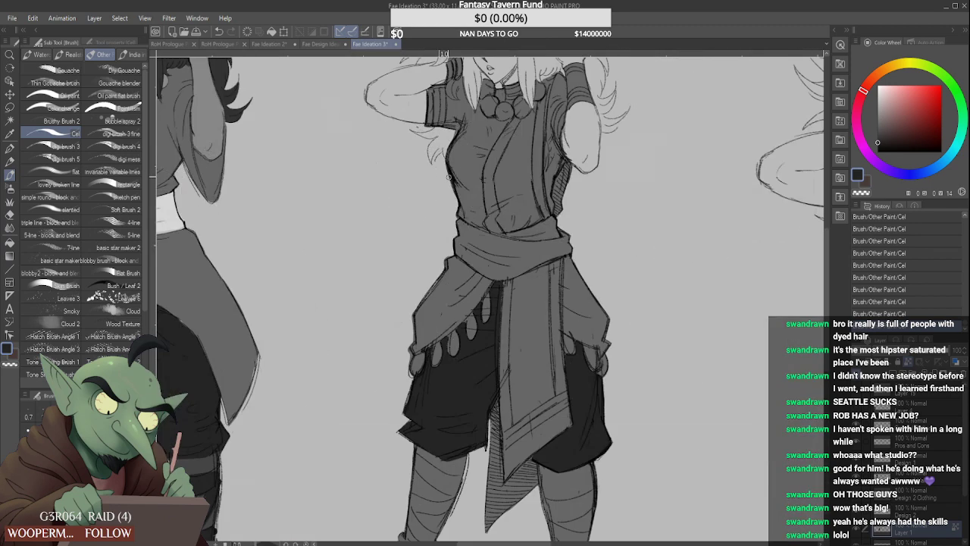
mouse_move(456, 192)
mouse_down()
mouse_move(480, 222)
mouse_move(484, 212)
mouse_move(450, 176)
mouse_move(485, 215)
mouse_move(473, 149)
mouse_move(474, 192)
mouse_move(466, 180)
mouse_move(468, 134)
mouse_move(462, 190)
mouse_move(456, 139)
mouse_move(450, 177)
mouse_move(465, 121)
mouse_move(456, 180)
mouse_move(468, 132)
mouse_move(458, 187)
mouse_up()
mouse_move(445, 121)
mouse_down()
mouse_move(449, 110)
mouse_move(457, 115)
mouse_move(449, 114)
mouse_up()
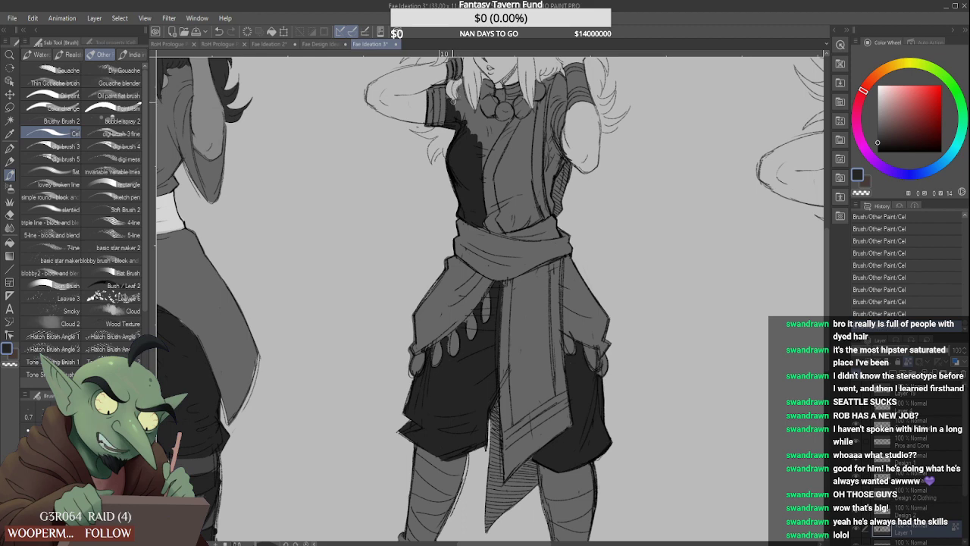
mouse_move(460, 108)
mouse_down()
mouse_move(474, 167)
mouse_move(491, 143)
mouse_move(477, 182)
mouse_move(494, 136)
mouse_move(478, 163)
mouse_move(479, 105)
mouse_move(491, 144)
mouse_move(484, 105)
mouse_move(486, 120)
mouse_move(494, 120)
mouse_move(488, 150)
mouse_move(502, 123)
mouse_move(488, 149)
mouse_up()
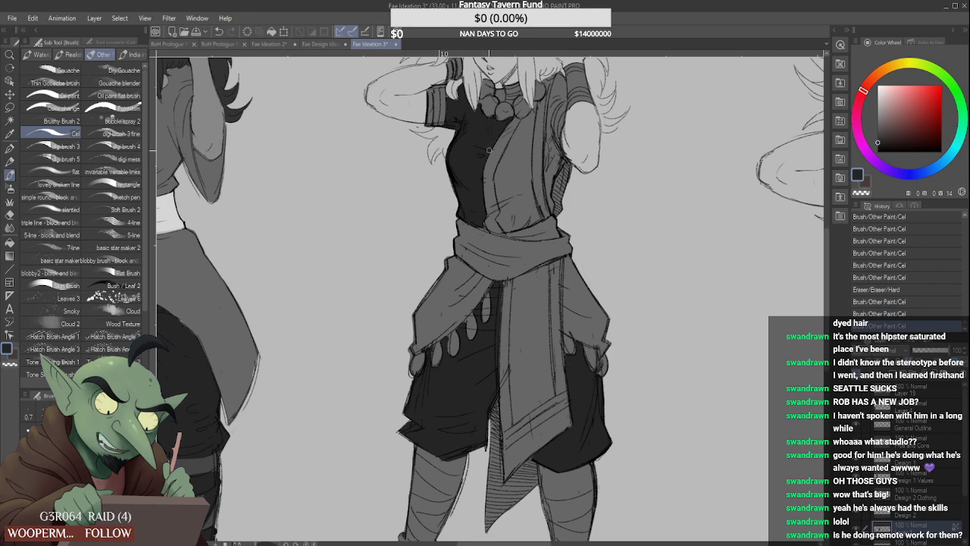
Paint the collar gaps around the necklace and the undershirt's right-hand side near-black, from the waist up to the shoulder
scroll(494, 88, up, 1)
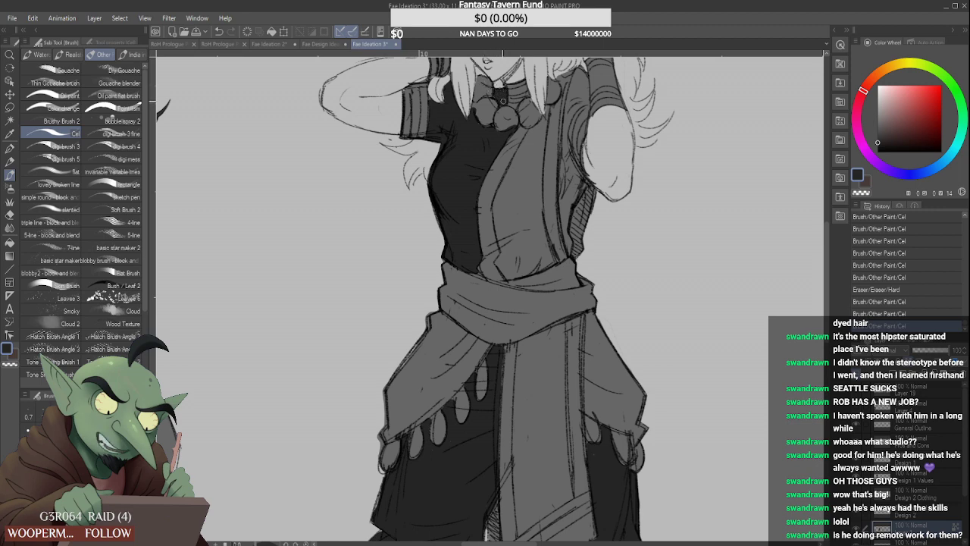
drag(513, 106, 517, 103)
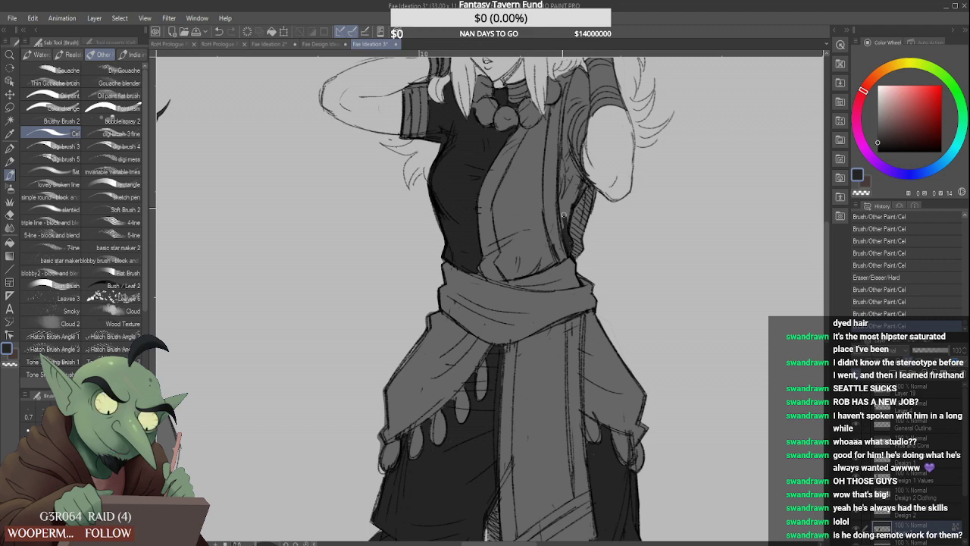
mouse_move(560, 207)
mouse_down()
mouse_move(529, 173)
mouse_move(558, 197)
mouse_move(567, 227)
mouse_move(576, 193)
mouse_move(564, 226)
mouse_up()
drag(580, 188, 565, 212)
mouse_move(576, 133)
mouse_down()
mouse_move(563, 201)
mouse_move(568, 142)
mouse_move(562, 194)
mouse_move(566, 141)
mouse_move(562, 170)
mouse_move(563, 153)
mouse_move(566, 195)
mouse_move(575, 130)
mouse_move(575, 179)
mouse_move(580, 133)
mouse_move(585, 183)
mouse_move(583, 89)
mouse_move(565, 163)
mouse_move(570, 105)
mouse_move(563, 135)
mouse_up()
drag(575, 86, 566, 128)
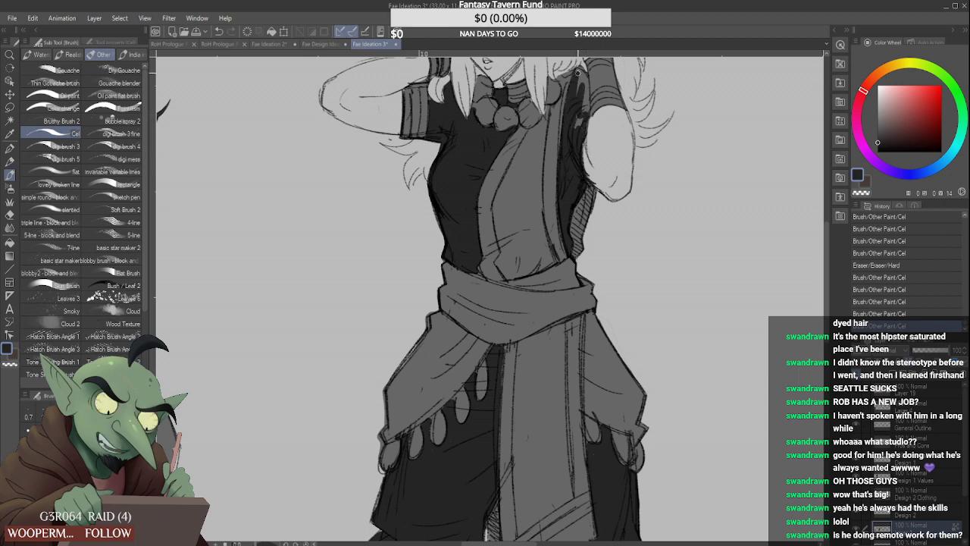
mouse_move(581, 74)
mouse_down()
mouse_move(588, 112)
mouse_move(587, 80)
mouse_move(578, 134)
mouse_move(581, 94)
mouse_up()
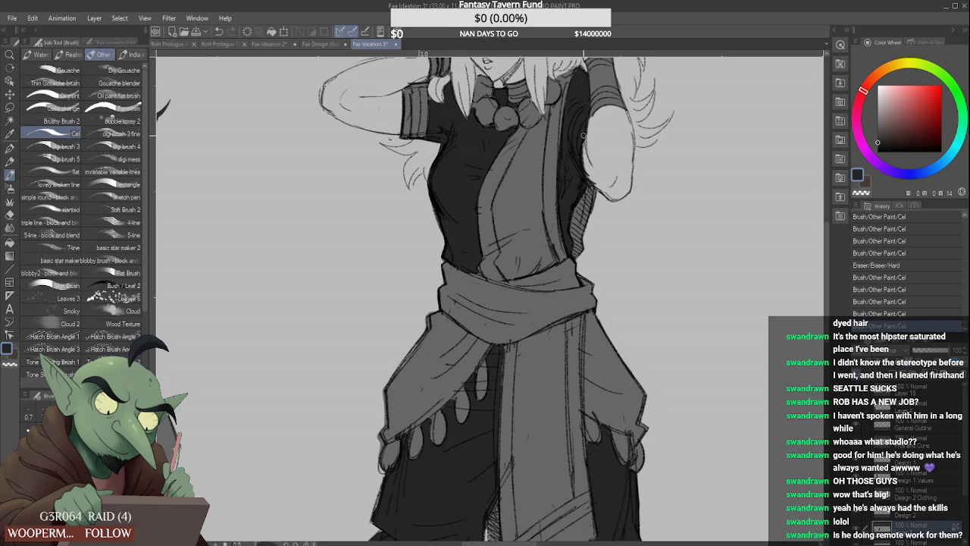
scroll(583, 136, down, 5)
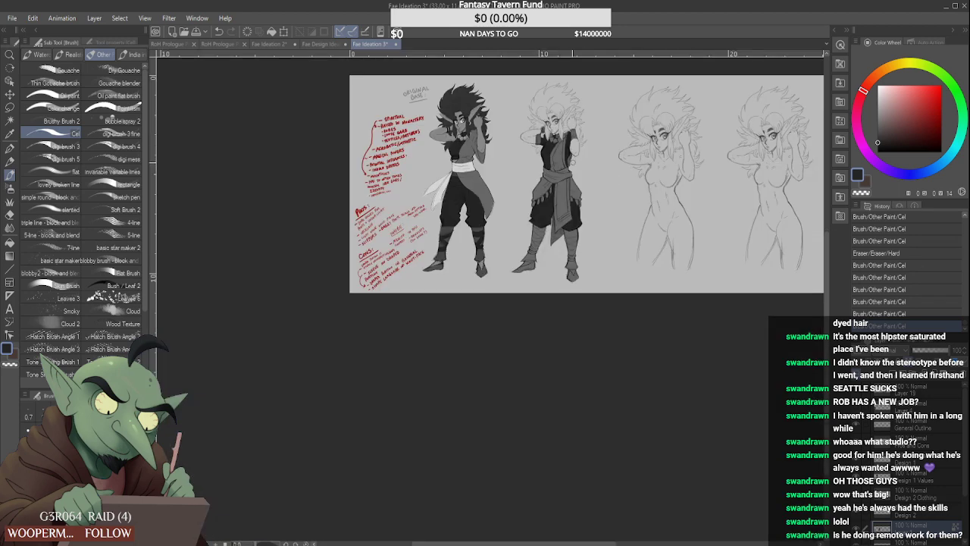
Darken the sampled clothing grey to value 32 and paint the trim band along the right-hand edge of the chest drape
scroll(567, 126, up, 3)
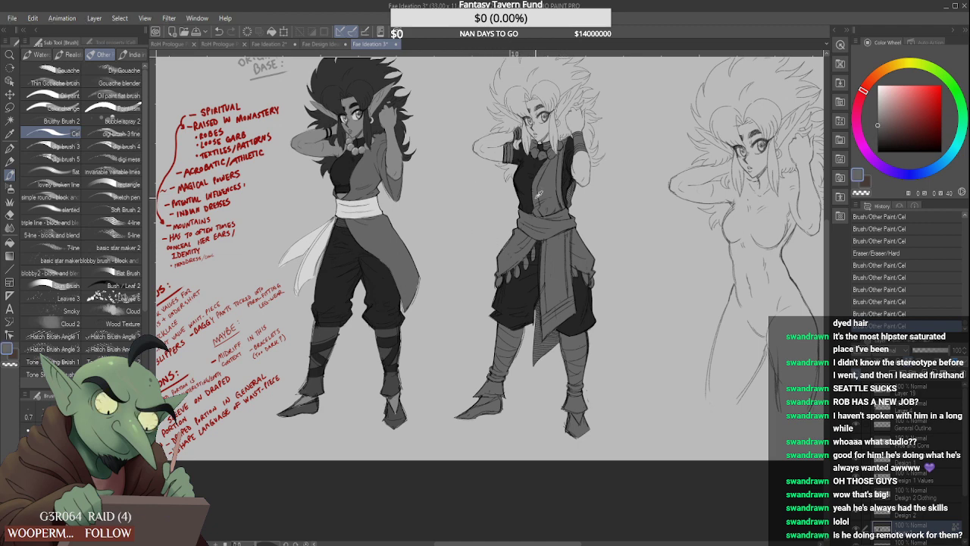
drag(882, 123, 878, 130)
scroll(538, 210, up, 2)
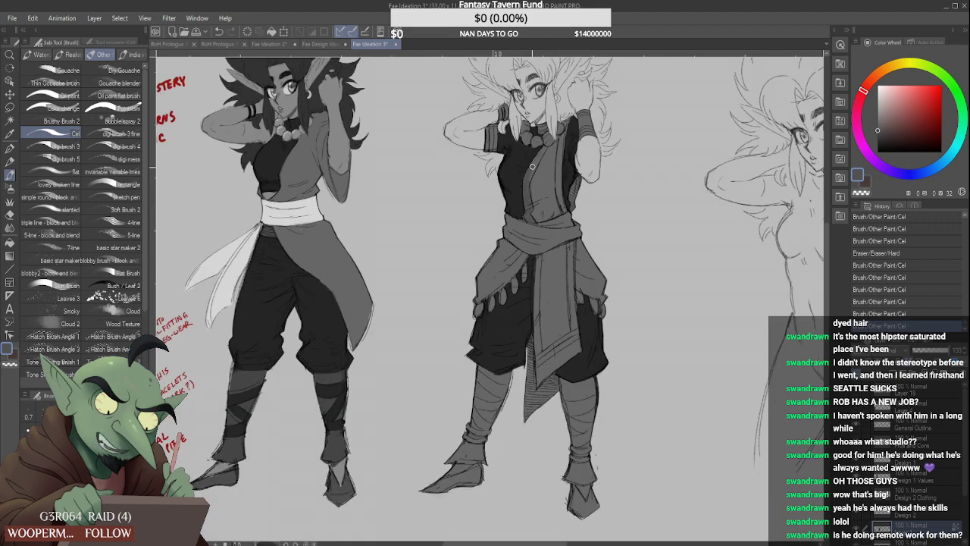
scroll(559, 150, up, 2)
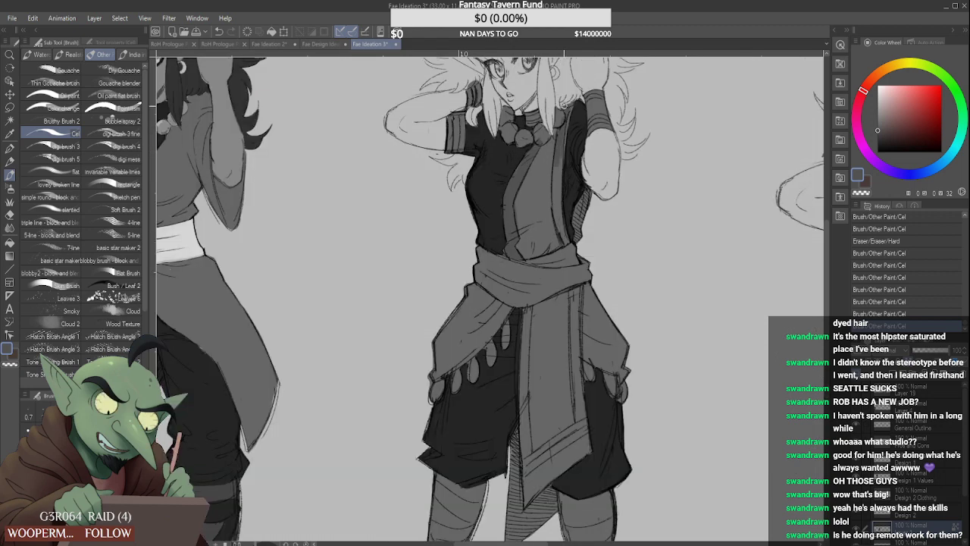
mouse_move(561, 137)
mouse_down()
mouse_move(567, 117)
mouse_move(558, 181)
mouse_move(557, 171)
mouse_move(566, 246)
mouse_up()
drag(559, 193, 562, 219)
drag(561, 173, 560, 201)
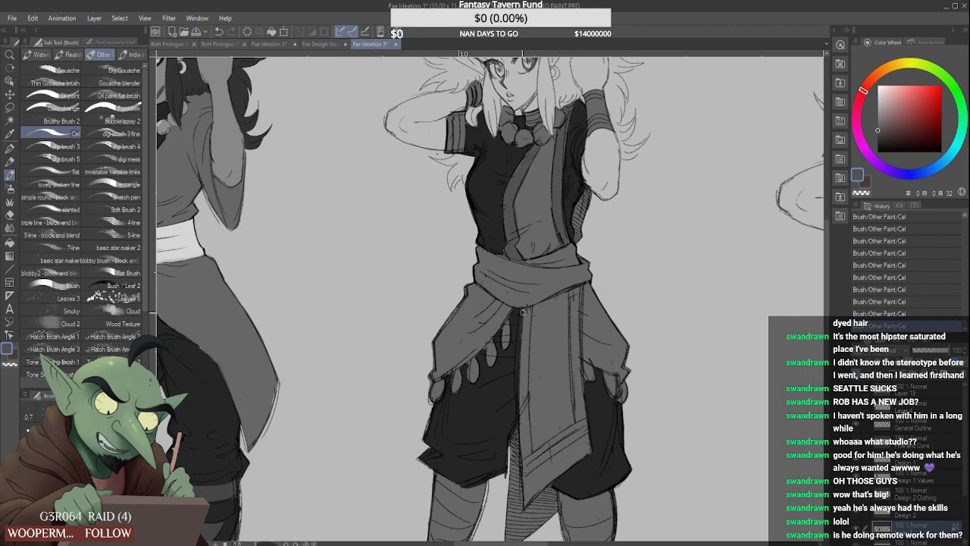
Paint the darker grey trim along the hanging front panel's left-hand edge and slanted bottom border, resampling greys to tidy it
scroll(522, 311, down, 2)
mouse_move(528, 309)
mouse_down()
mouse_move(530, 433)
mouse_move(535, 421)
mouse_up()
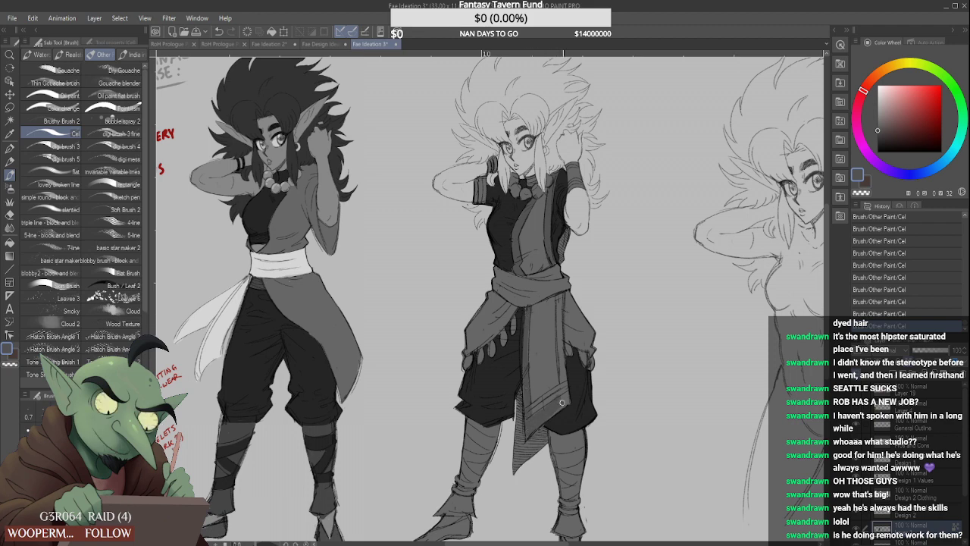
scroll(565, 402, up, 2)
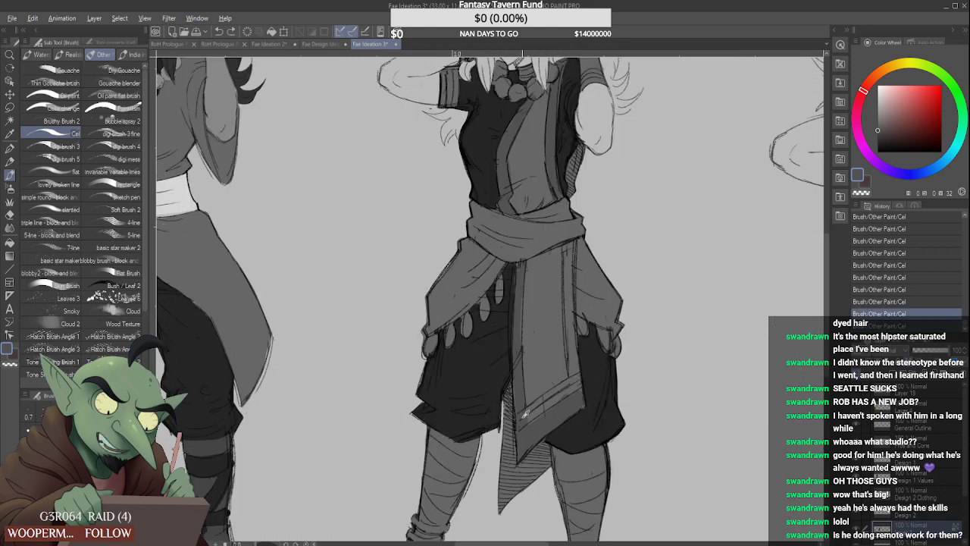
drag(578, 378, 525, 406)
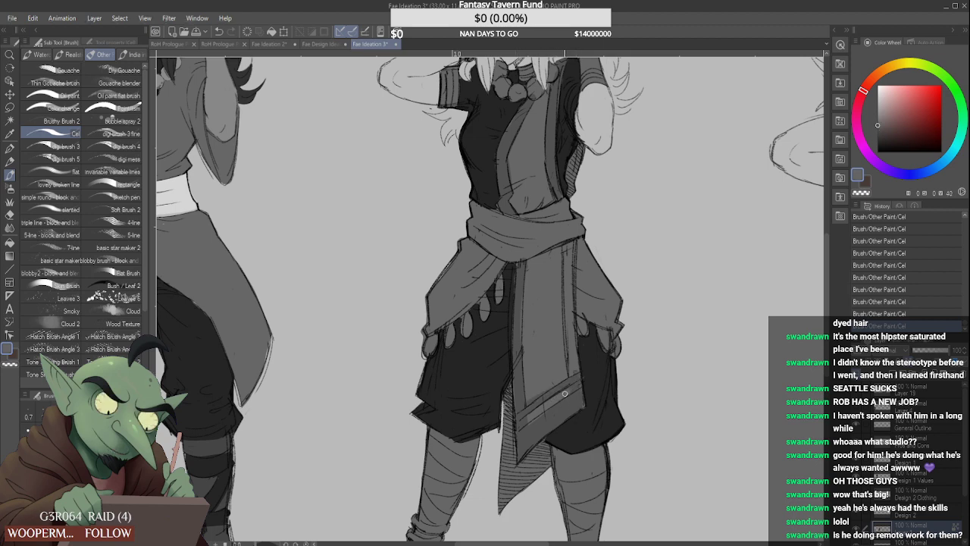
alt+click(579, 374)
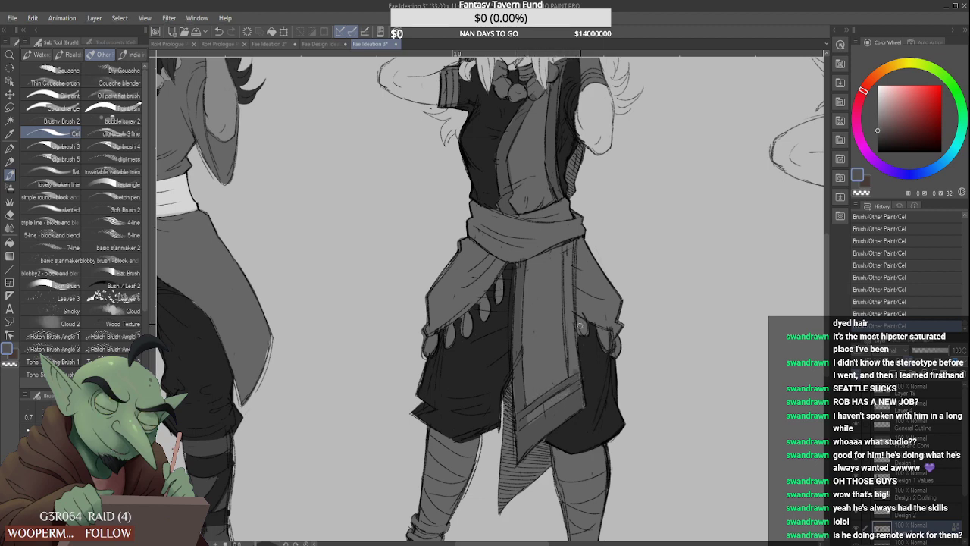
Paint the front panel's right-hand trim strip in the darker grey and touch up the adjoining trouser edge with sampled near-black
drag(566, 245, 570, 376)
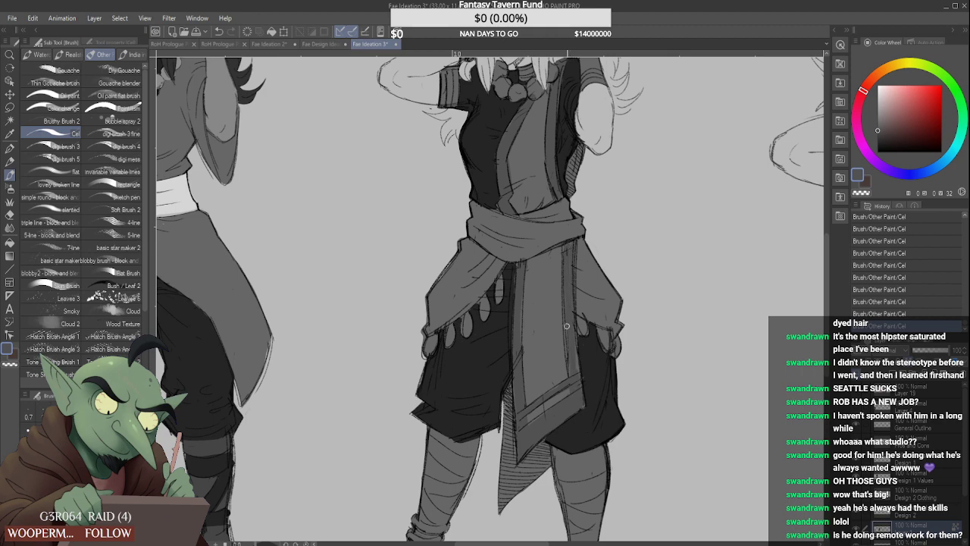
drag(568, 323, 569, 352)
alt+click(580, 390)
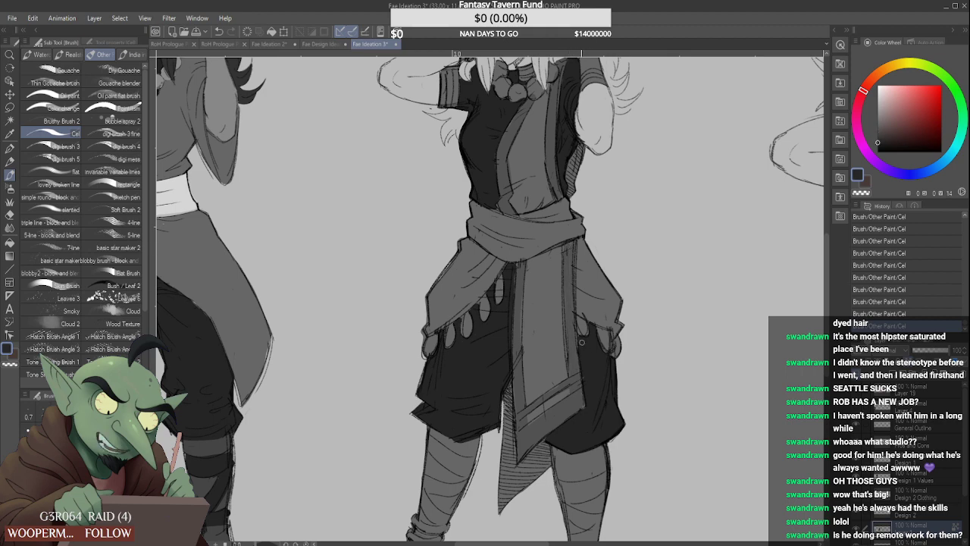
alt+click(531, 430)
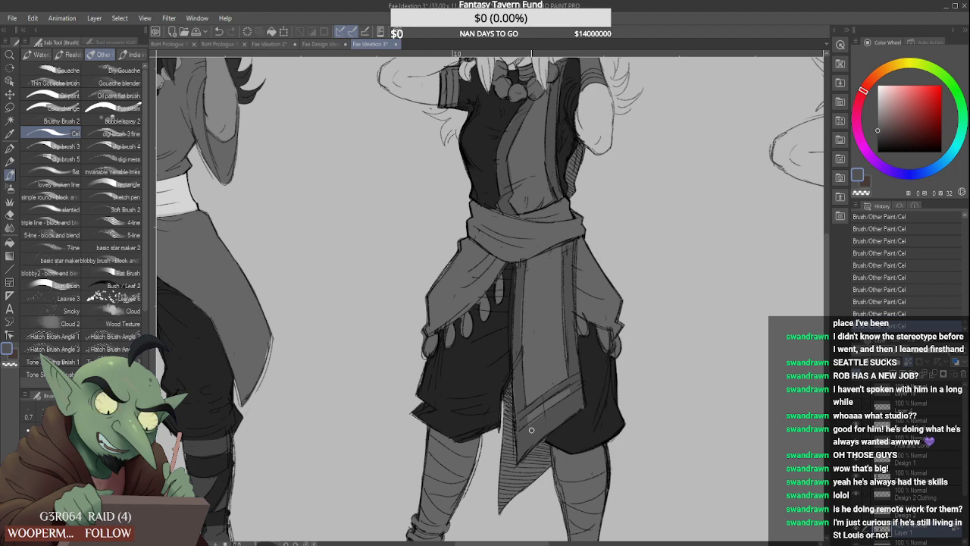
scroll(531, 430, down, 1)
scroll(500, 326, down, 3)
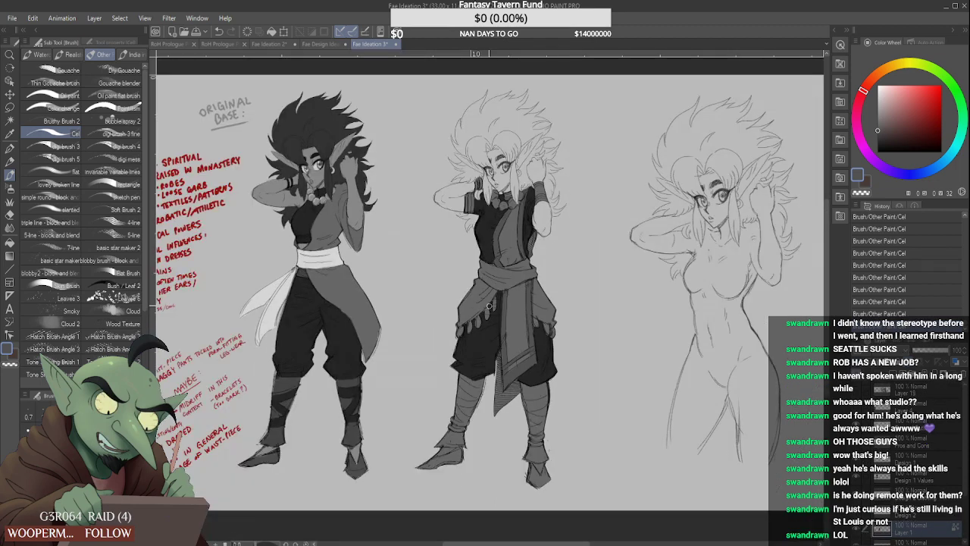
scroll(489, 305, up, 1)
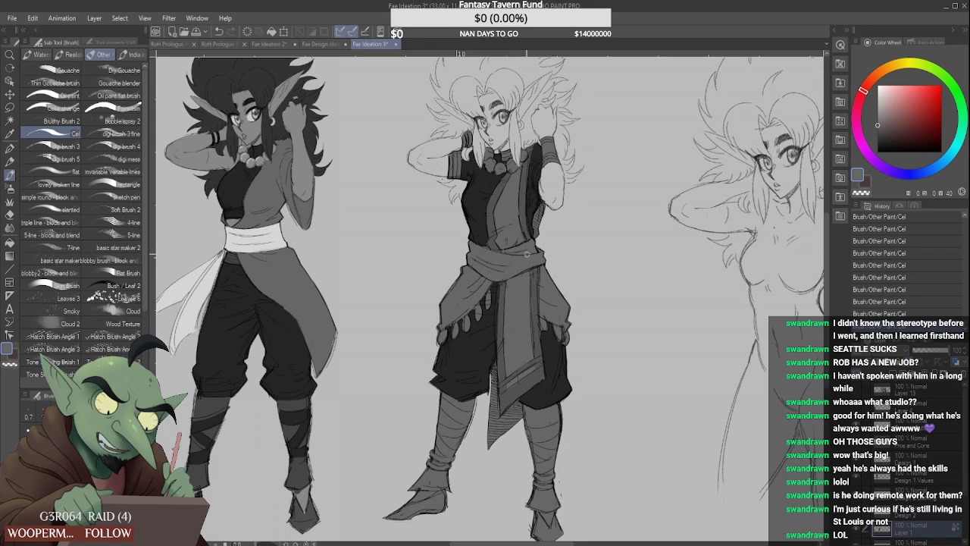
Sample the trim's dark grey at value 32 and paint the pointed cloth hanging behind the front panel
alt+click(540, 373)
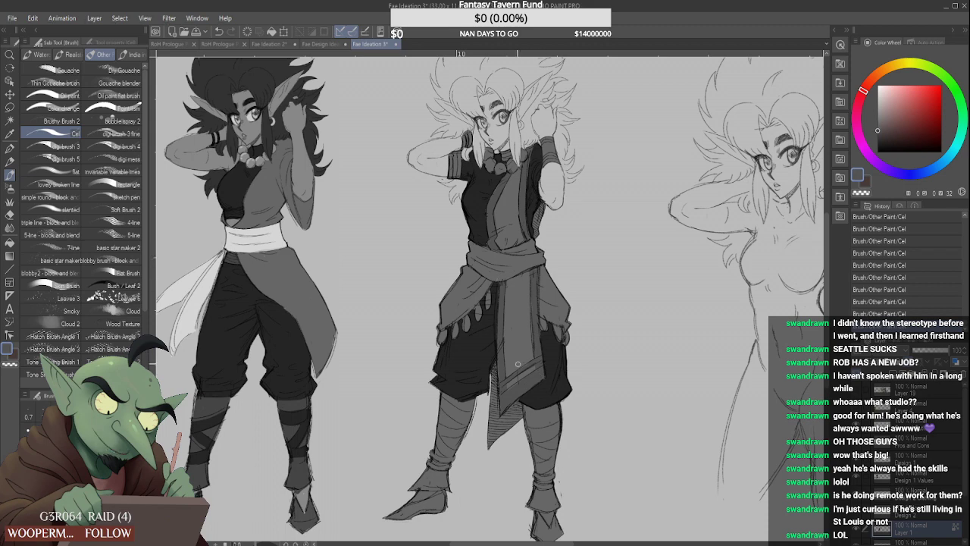
mouse_move(495, 365)
mouse_down()
mouse_move(490, 452)
mouse_move(495, 396)
mouse_move(503, 433)
mouse_move(520, 417)
mouse_up()
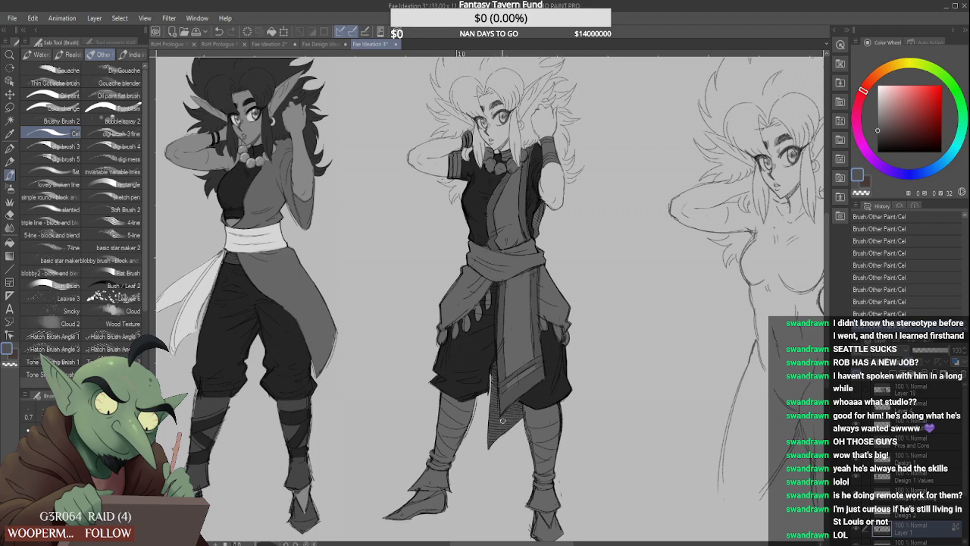
scroll(476, 372, down, 1)
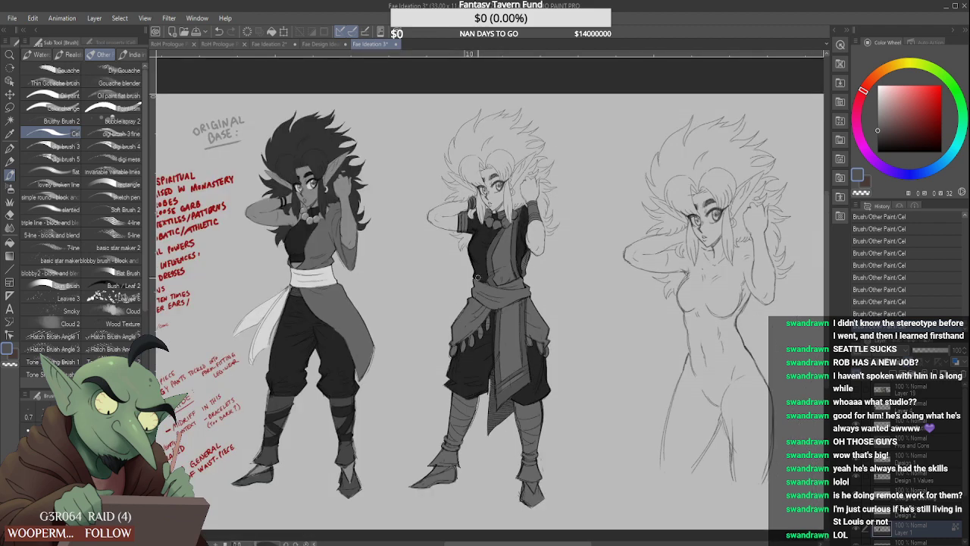
scroll(474, 261, down, 2)
Sample the lighter grey at value 55 from the first character and paint the second character's round necklace beads
scroll(489, 247, up, 3)
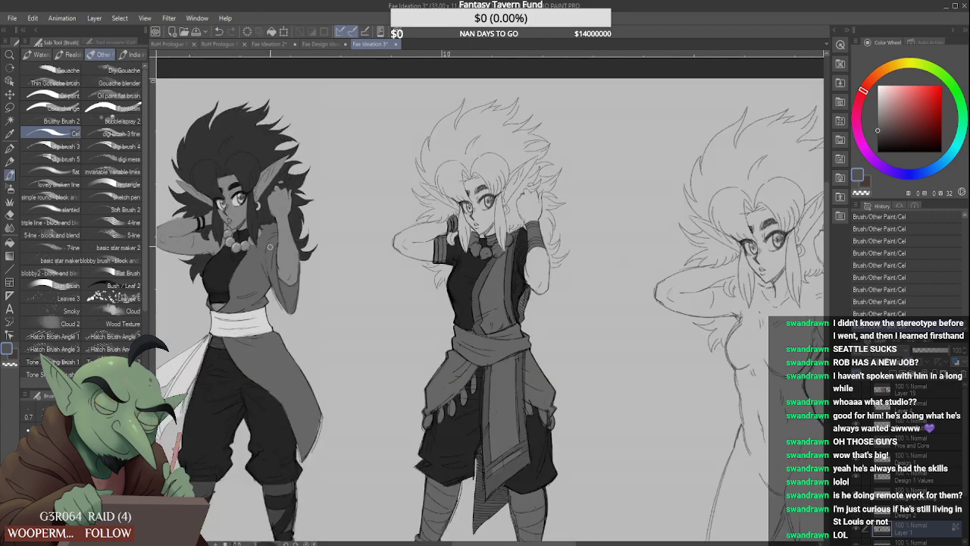
alt+click(250, 239)
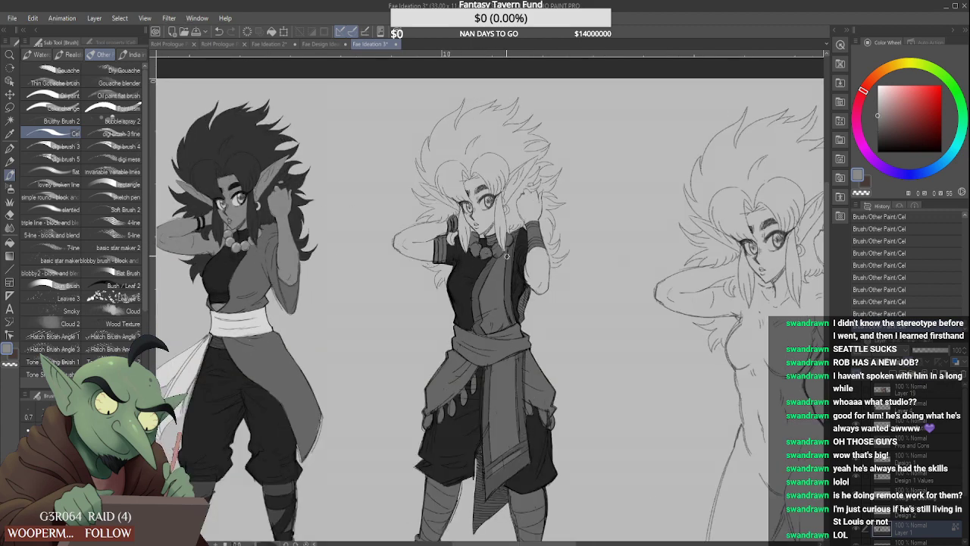
scroll(507, 256, up, 2)
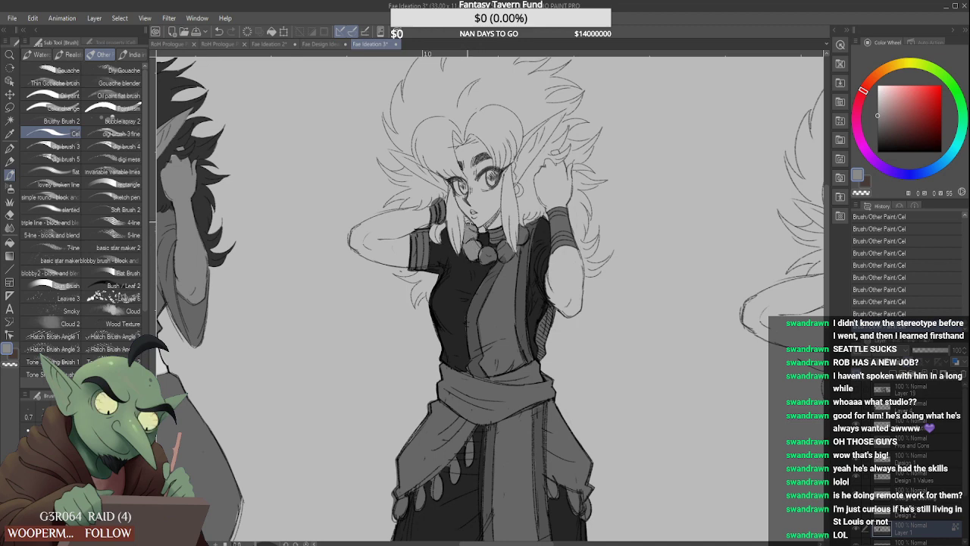
drag(484, 254, 492, 258)
drag(506, 247, 511, 255)
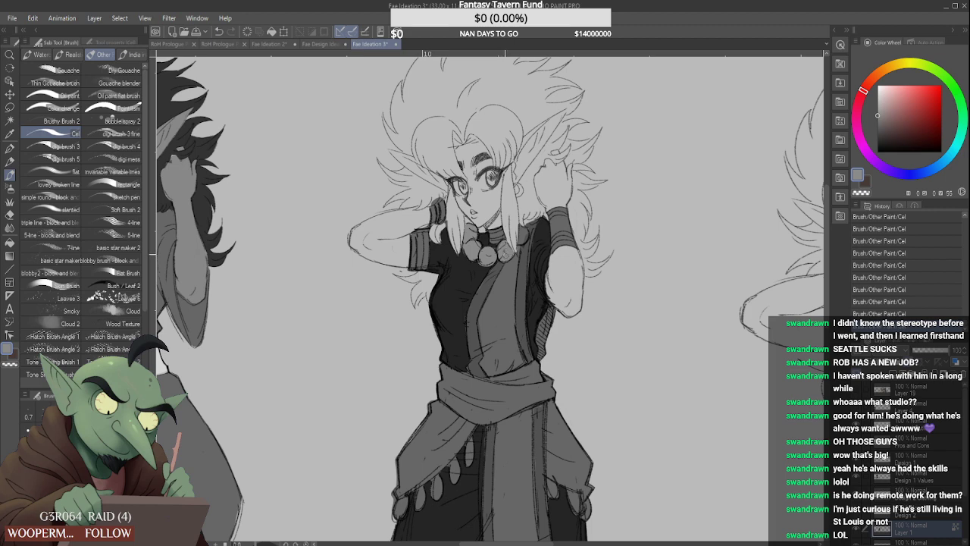
scroll(520, 231, down, 5)
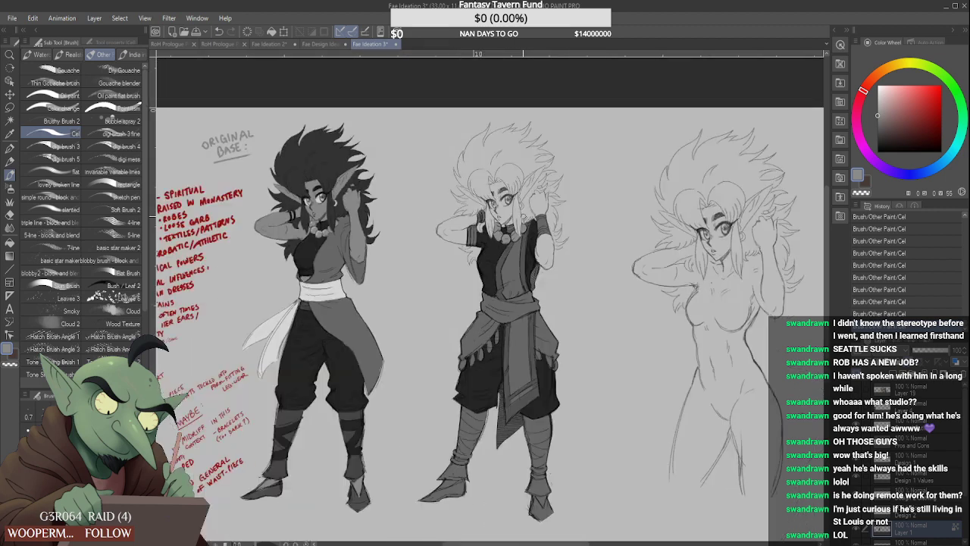
scroll(520, 216, up, 5)
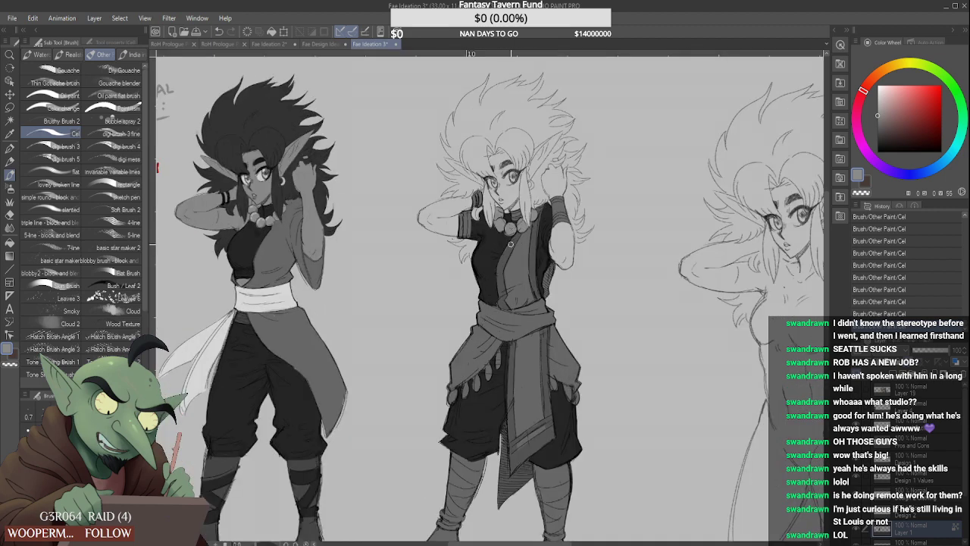
Try painting the waist sash light grey at value 71, based on the first character's sash, and undo the strokes
alt+click(521, 266)
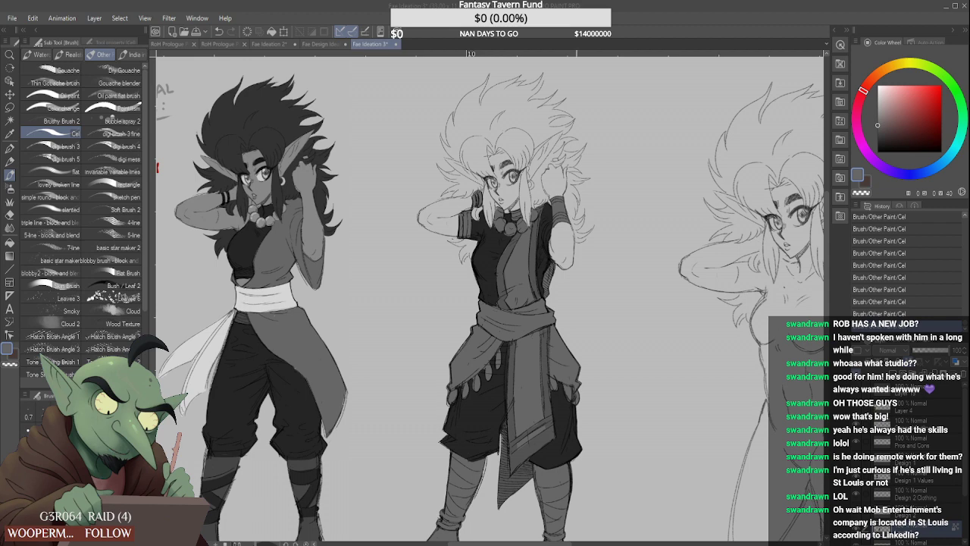
scroll(489, 295, down, 2)
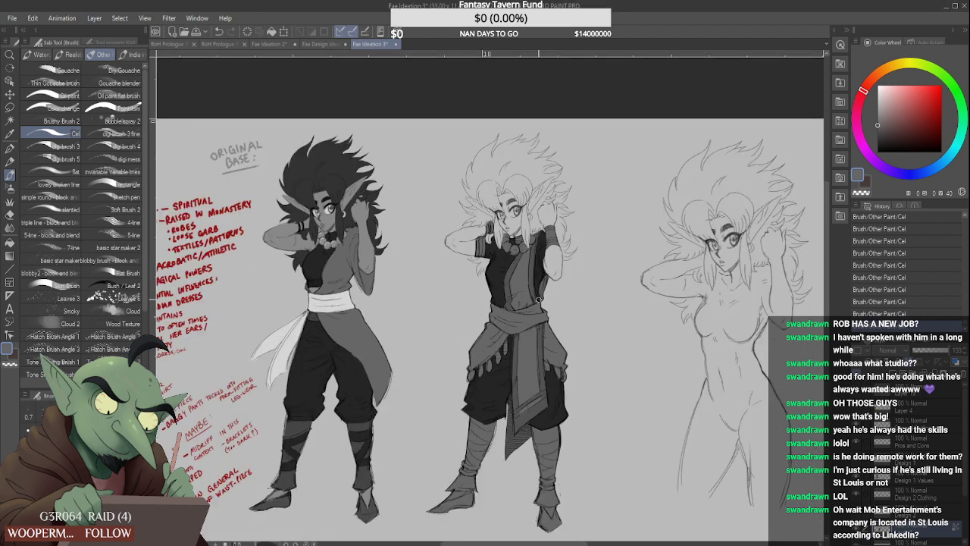
scroll(551, 292, up, 2)
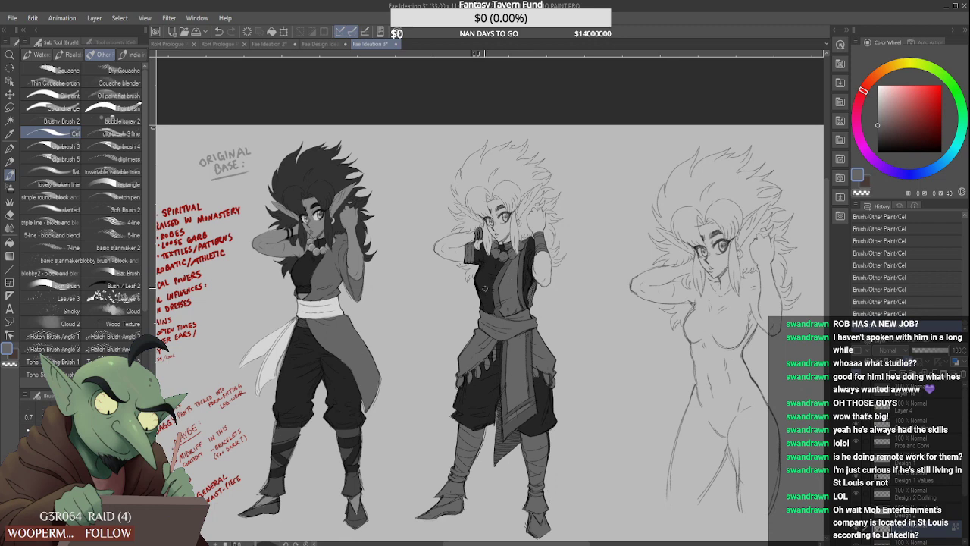
alt+click(320, 312)
alt+click(330, 310)
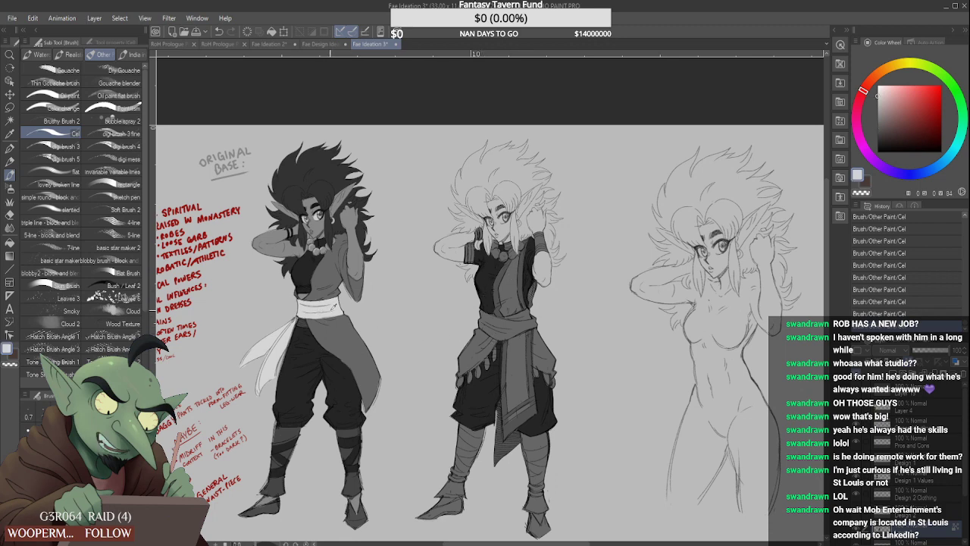
click(877, 98)
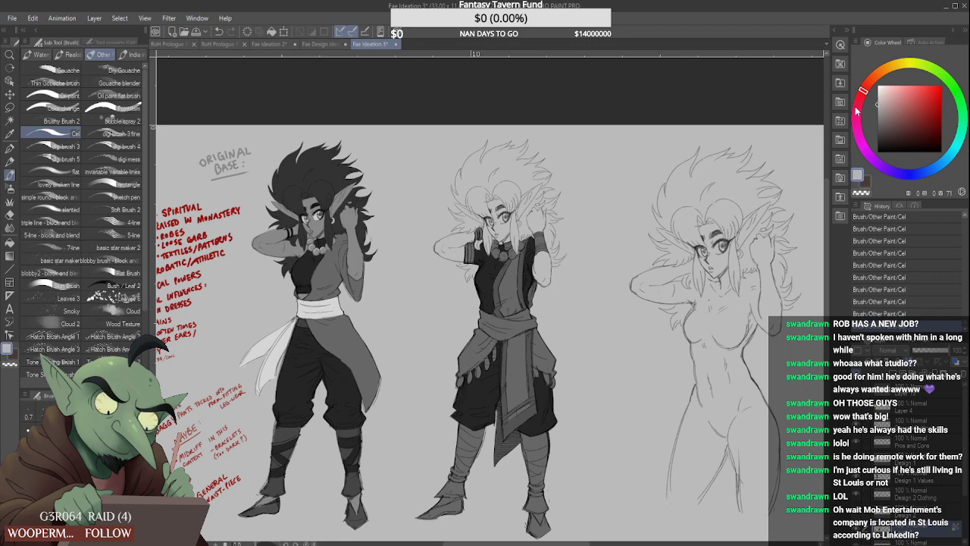
mouse_move(482, 317)
mouse_down()
mouse_move(506, 338)
mouse_move(492, 321)
mouse_move(538, 324)
mouse_move(524, 315)
mouse_up()
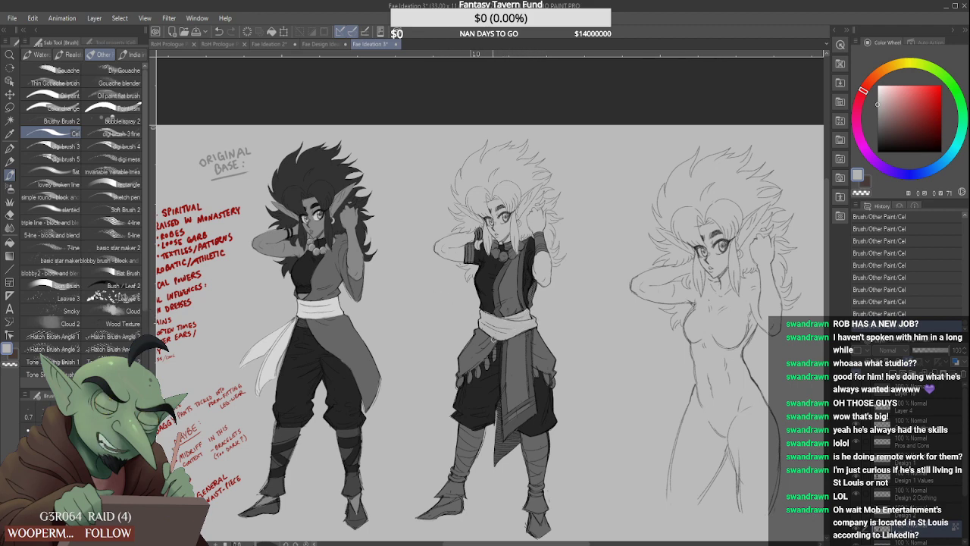
key(ctrl+z)
key(ctrl+z)
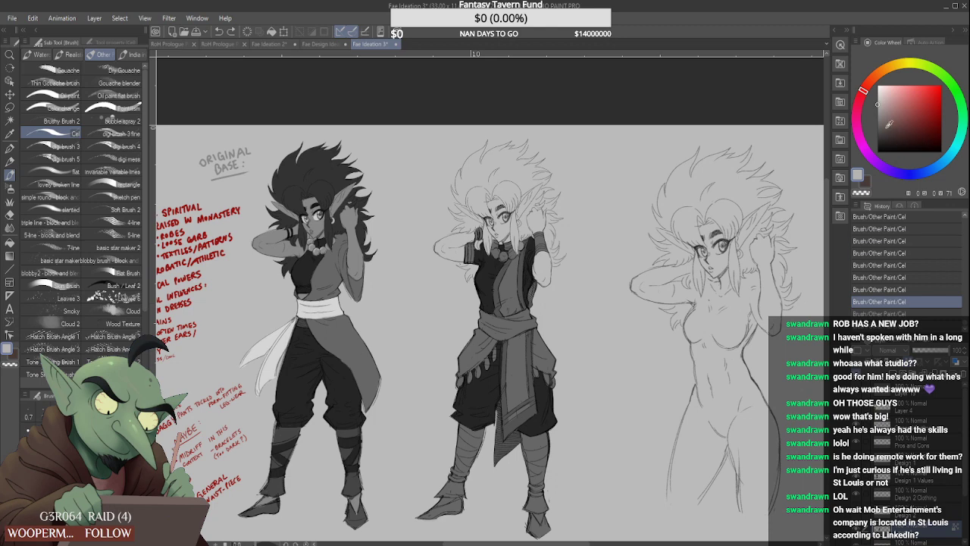
Paint the second character's waist sash in a mid grey at value 50
click(877, 125)
mouse_move(486, 323)
mouse_down()
mouse_move(523, 327)
mouse_move(524, 314)
mouse_up()
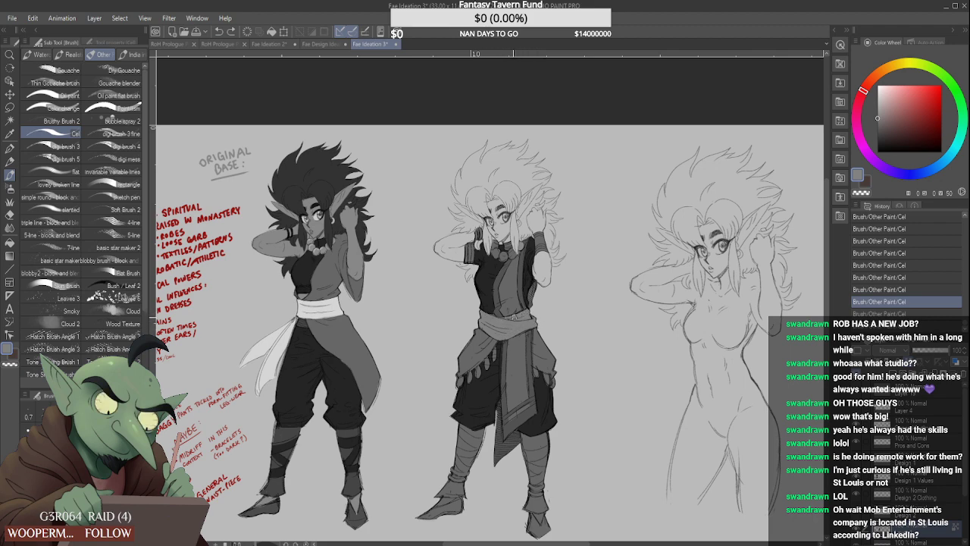
scroll(528, 265, down, 3)
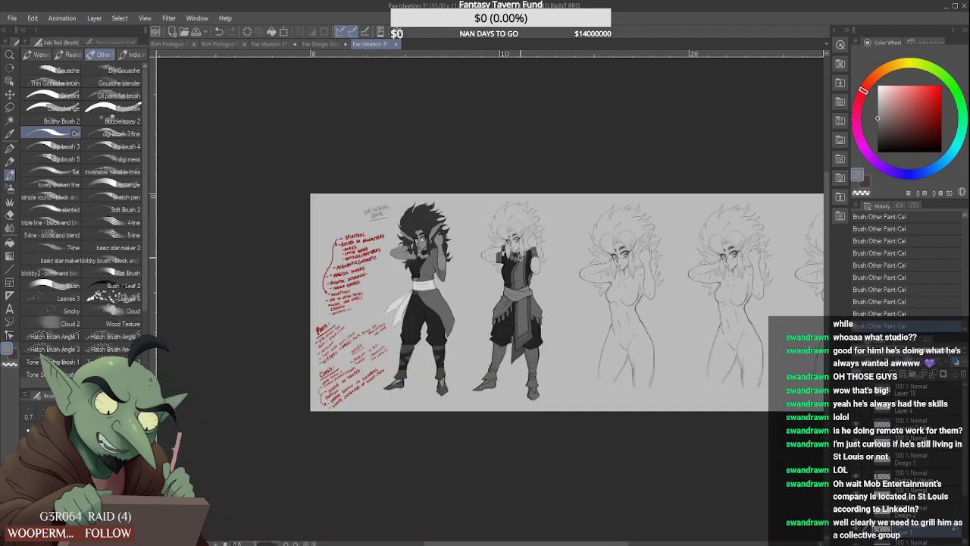
Paint both of the second character's lower legs in dark grey at value 27
scroll(530, 325, up, 3)
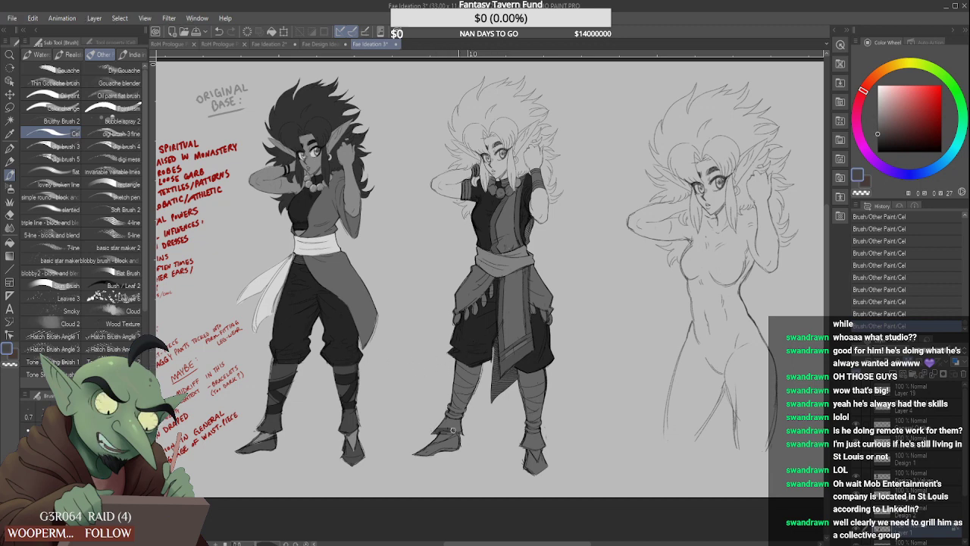
mouse_move(451, 413)
mouse_down()
mouse_move(464, 362)
mouse_move(483, 370)
mouse_move(476, 386)
mouse_up()
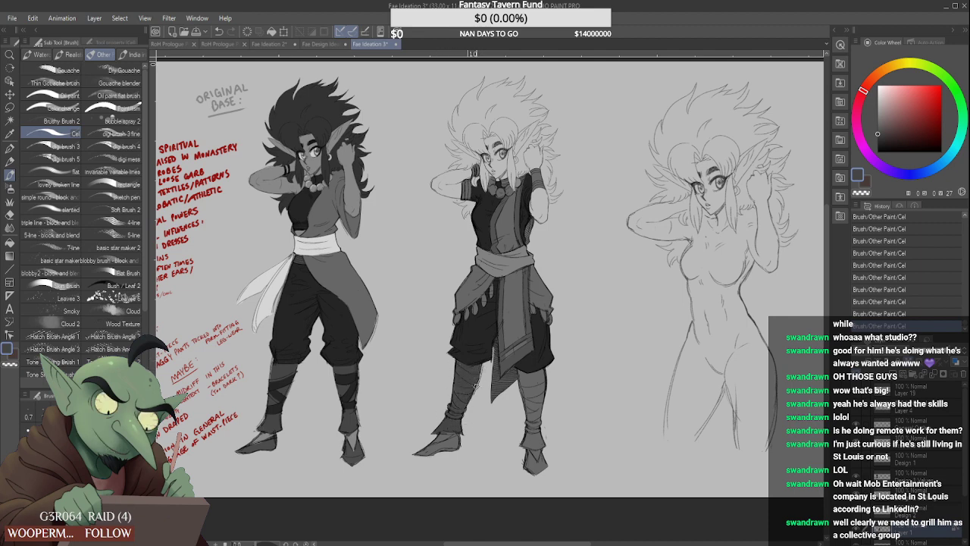
mouse_move(533, 408)
mouse_down()
mouse_move(532, 438)
mouse_move(512, 442)
mouse_move(542, 447)
mouse_move(527, 439)
mouse_move(520, 399)
mouse_move(526, 392)
mouse_move(543, 415)
mouse_move(520, 372)
mouse_move(543, 370)
mouse_up()
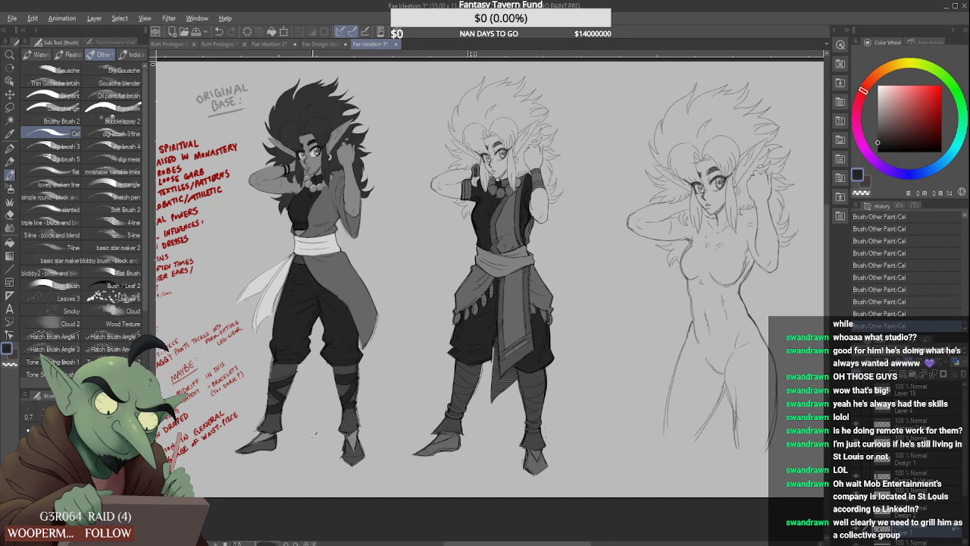
Block in both shoes in dark grey and repaint them near-black with value 14 sampled from the trousers
mouse_move(419, 452)
mouse_down()
mouse_move(465, 445)
mouse_move(462, 433)
mouse_up()
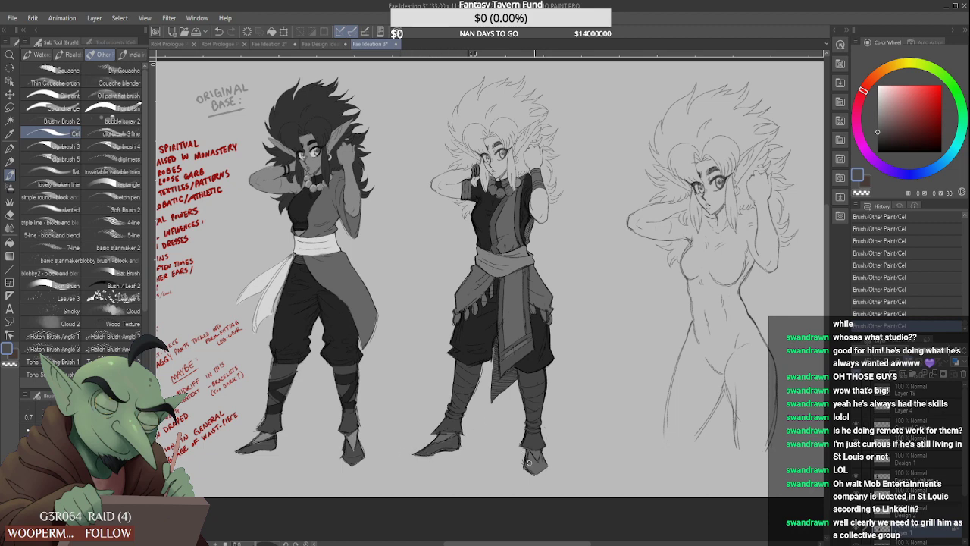
drag(541, 457, 547, 460)
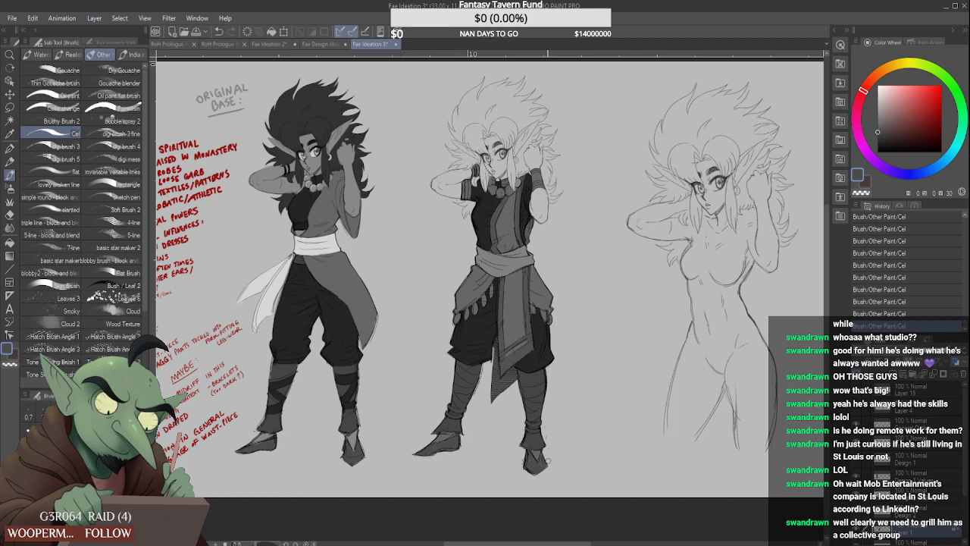
alt+click(472, 354)
drag(420, 454, 457, 442)
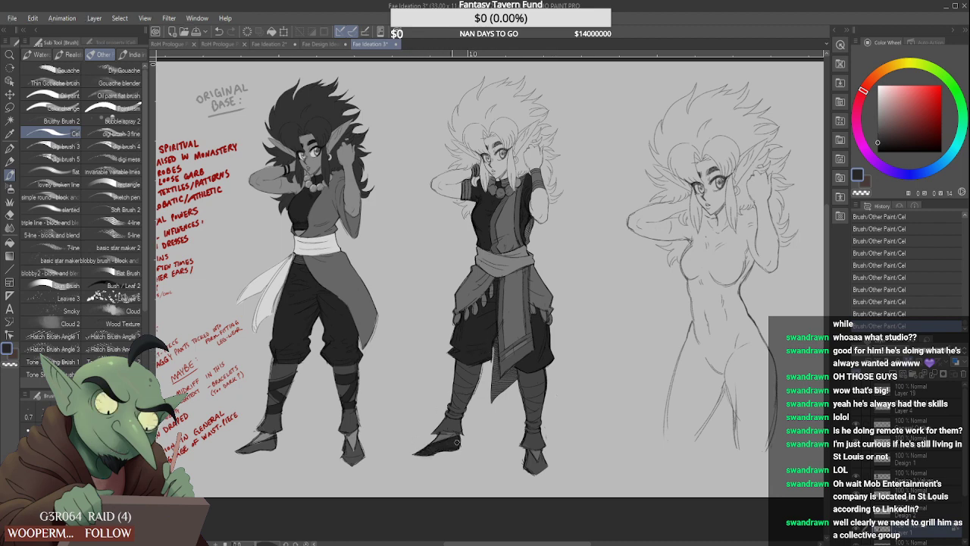
mouse_move(531, 457)
mouse_down()
mouse_move(544, 477)
mouse_move(528, 455)
mouse_move(547, 449)
mouse_move(541, 460)
mouse_up()
scroll(510, 254, down, 3)
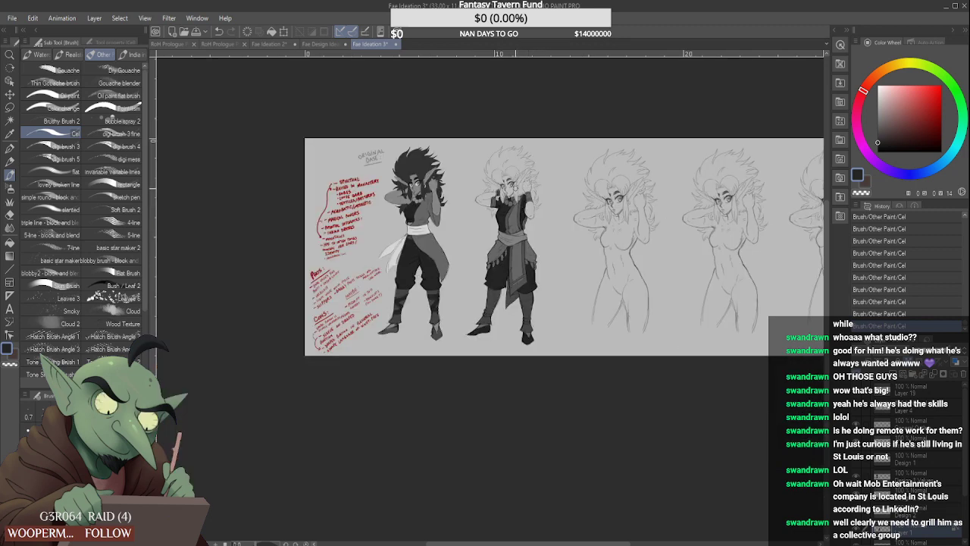
Paint near-black wrap bands at value 14 across both lower legs, between the trouser cuffs and the ankles
scroll(528, 311, up, 3)
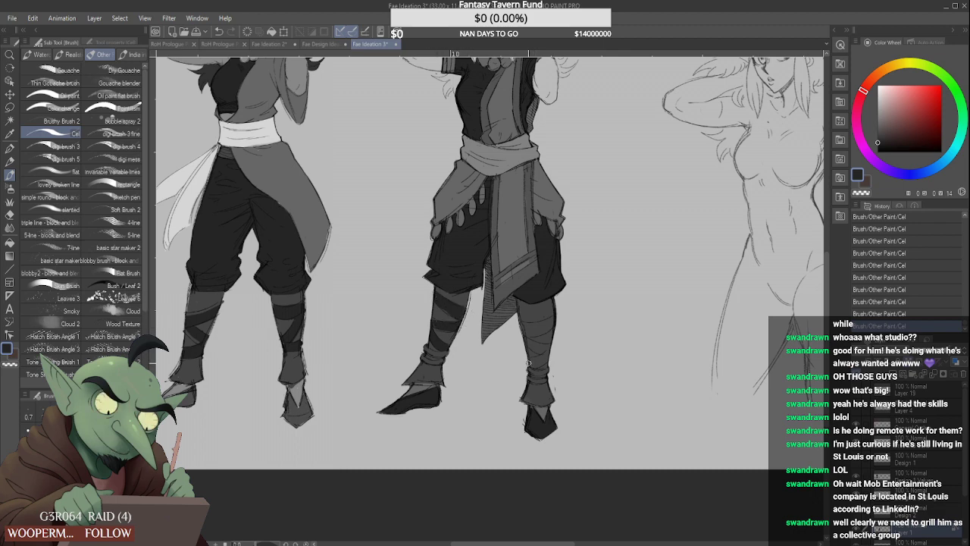
mouse_move(529, 363)
mouse_down()
mouse_move(555, 350)
mouse_move(525, 336)
mouse_move(555, 347)
mouse_move(527, 343)
mouse_move(552, 356)
mouse_move(522, 332)
mouse_move(557, 323)
mouse_move(524, 327)
mouse_move(563, 315)
mouse_move(521, 323)
mouse_up()
scroll(506, 298, down, 3)
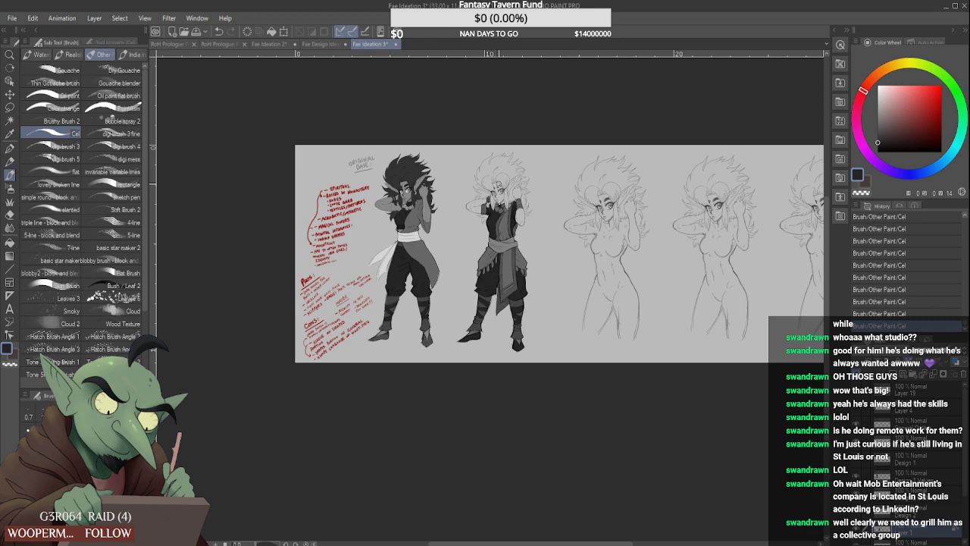
Sample the waist sash's grey and paint the petal-shaped ornaments hanging along both sides of the hip drape
scroll(502, 196, up, 4)
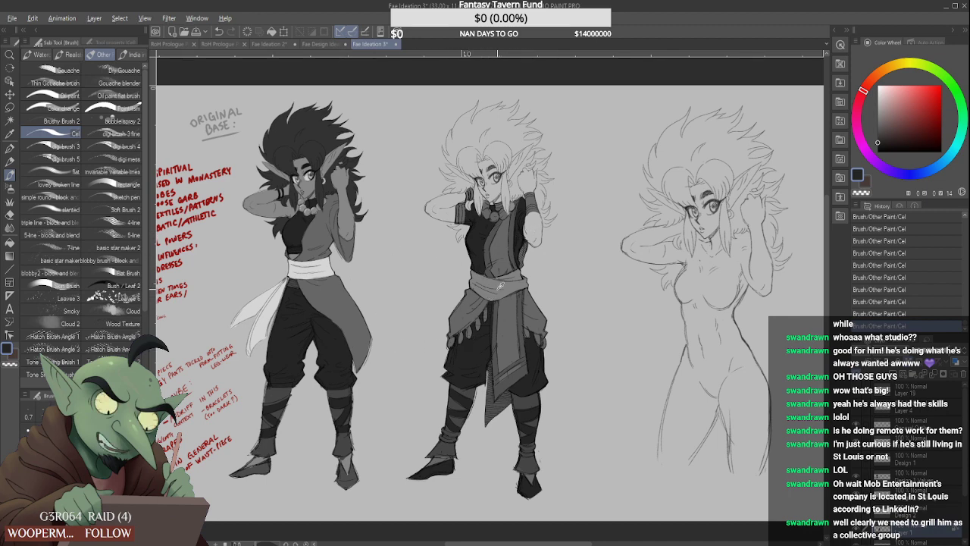
alt+click(501, 286)
scroll(460, 344, up, 2)
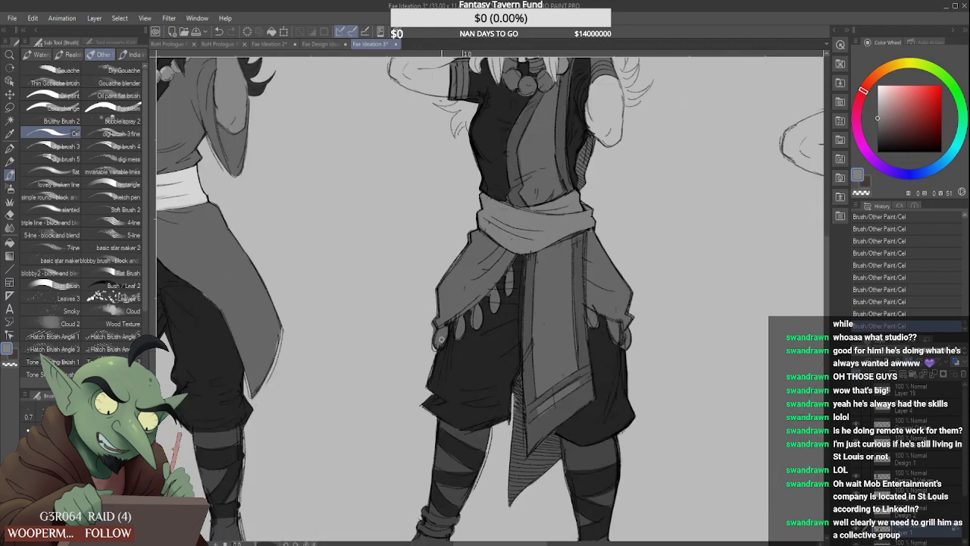
mouse_move(457, 336)
mouse_down()
mouse_move(493, 309)
mouse_move(495, 290)
mouse_up()
drag(495, 290, 497, 307)
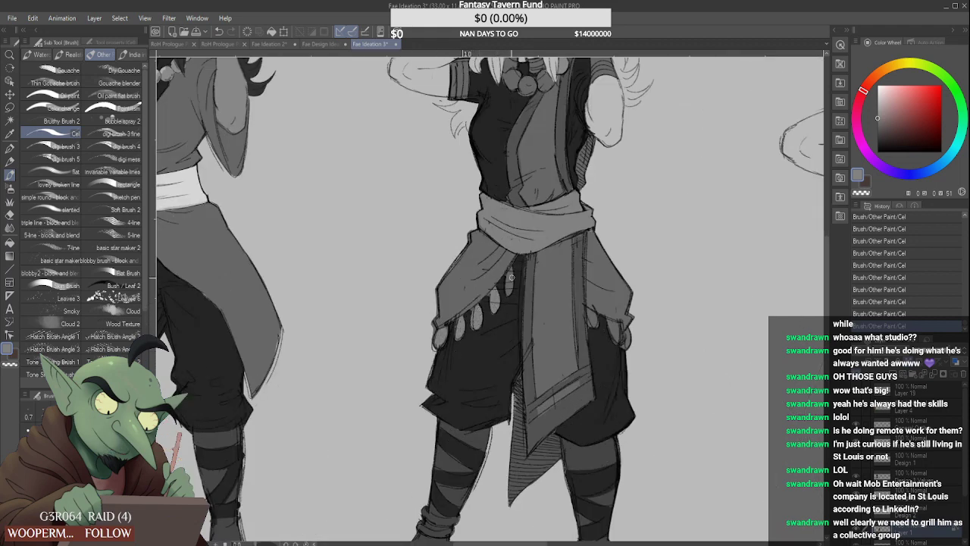
mouse_move(595, 312)
mouse_down()
mouse_move(592, 326)
mouse_move(612, 341)
mouse_move(620, 334)
mouse_up()
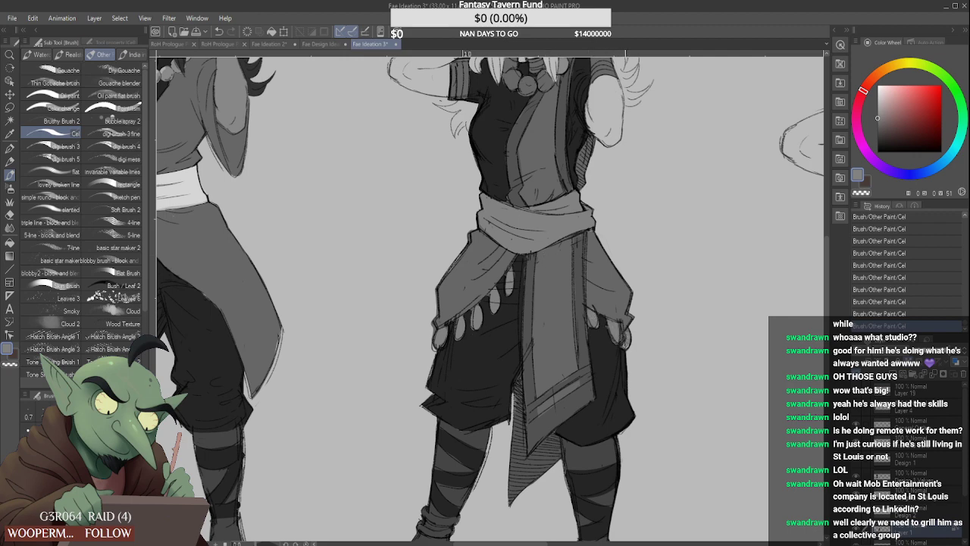
scroll(620, 333, down, 5)
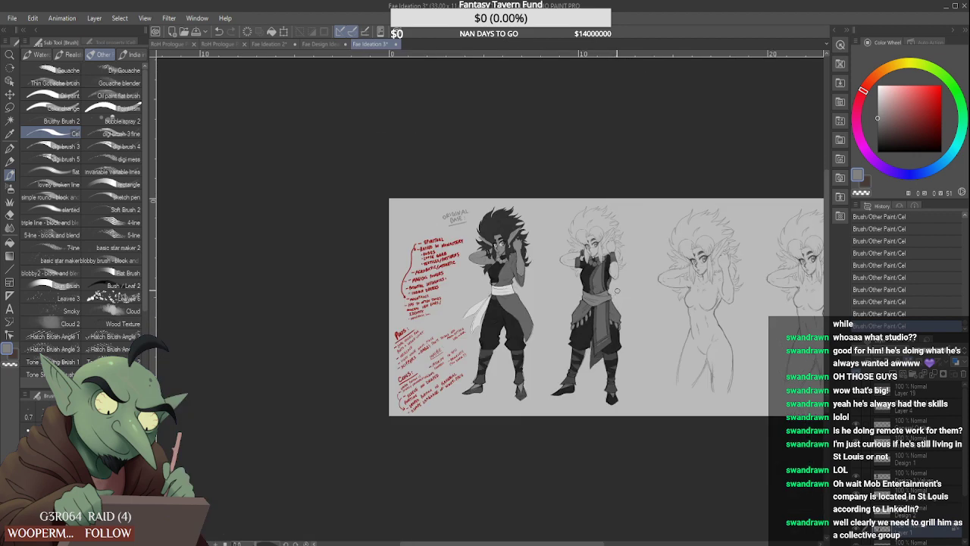
scroll(617, 291, down, 1)
scroll(615, 248, up, 3)
scroll(616, 244, up, 1)
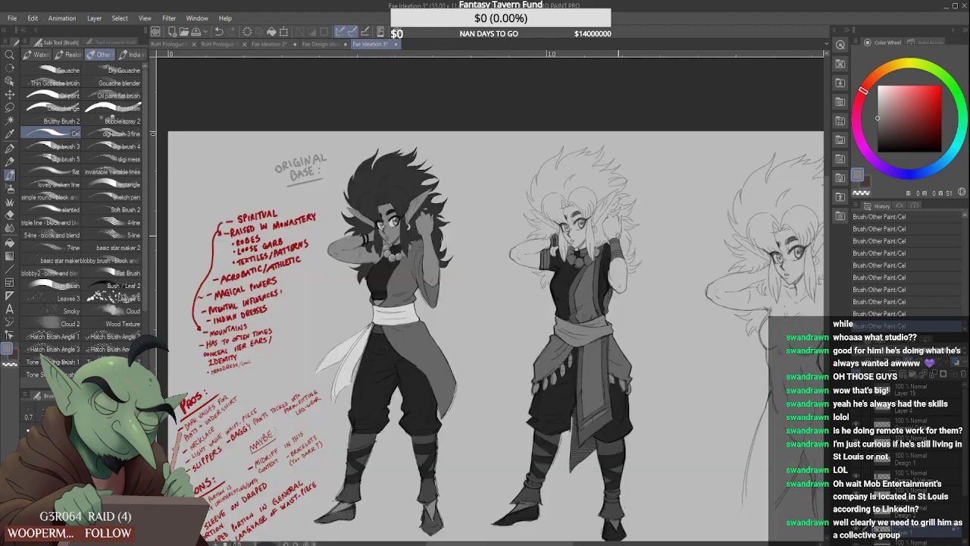
scroll(617, 239, down, 3)
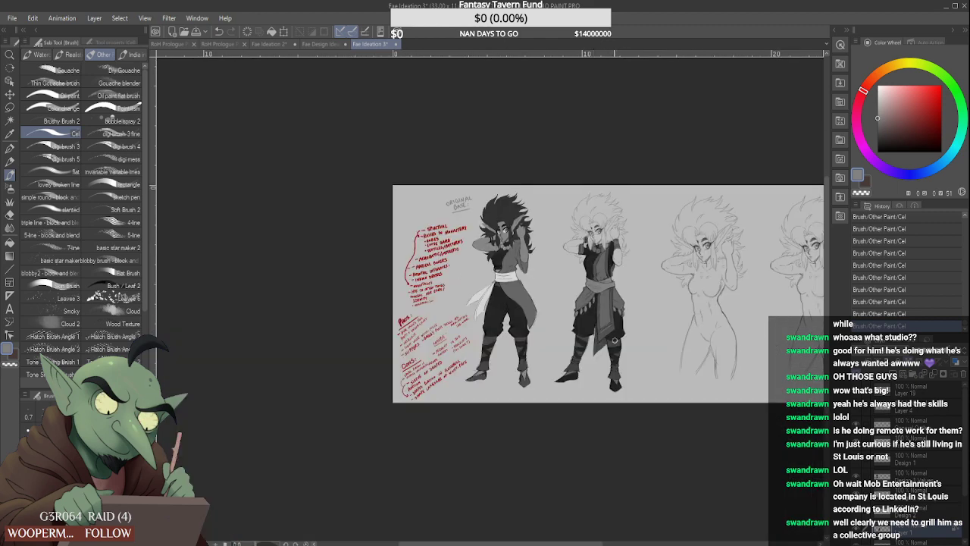
scroll(615, 340, up, 3)
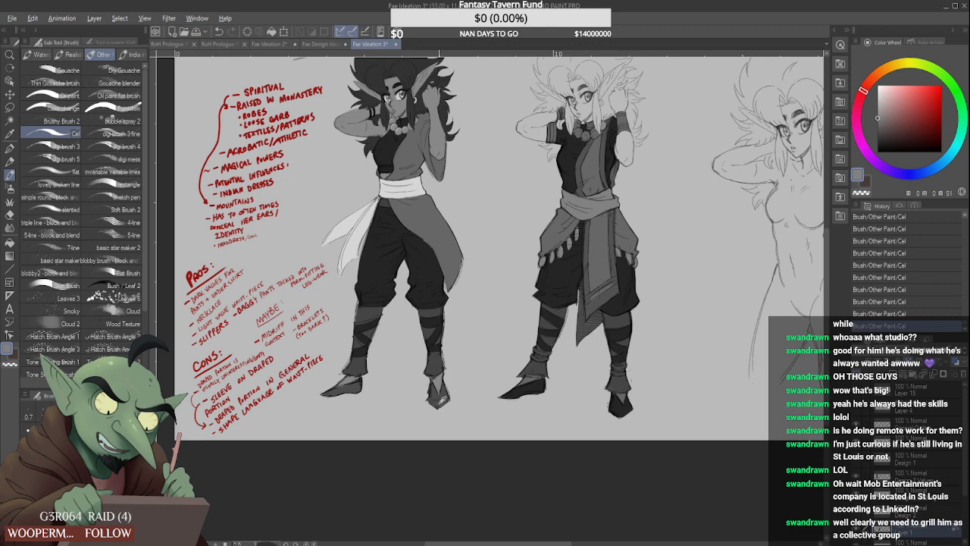
Sample the first character's foot skin tone at value 53 and paint the exposed skin above the second character's shoes
drag(442, 391, 440, 403)
scroll(528, 377, up, 3)
scroll(650, 401, up, 2)
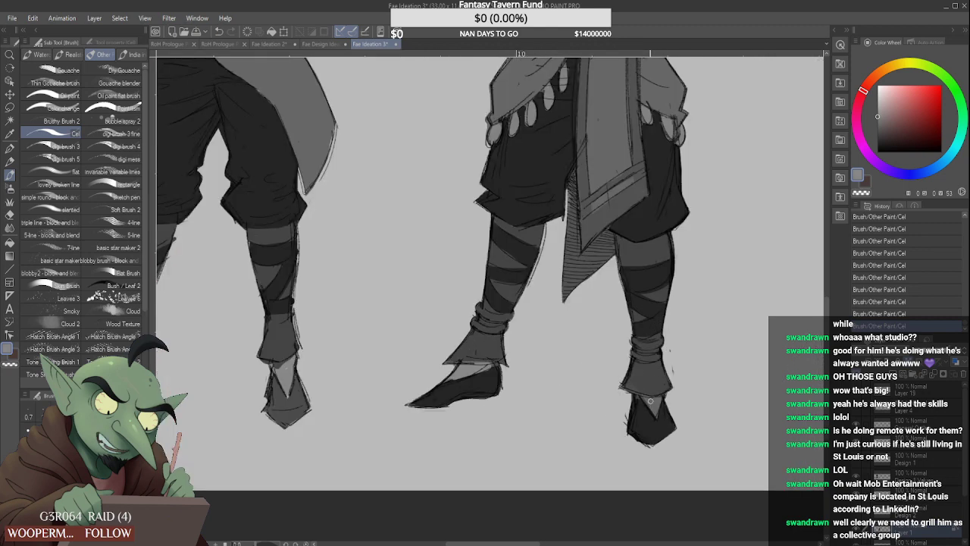
mouse_move(649, 401)
mouse_down()
mouse_move(646, 410)
mouse_move(656, 397)
mouse_up()
scroll(654, 401, down, 5)
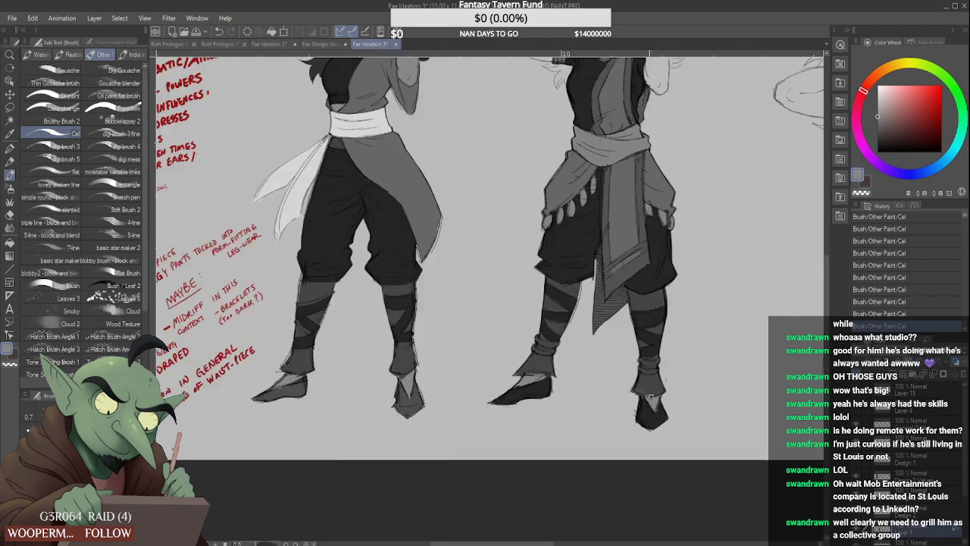
Paint the second character's bent arm beside the short sleeve in the mid-grey skin tone, covering elbow and forearm
scroll(564, 299, up, 5)
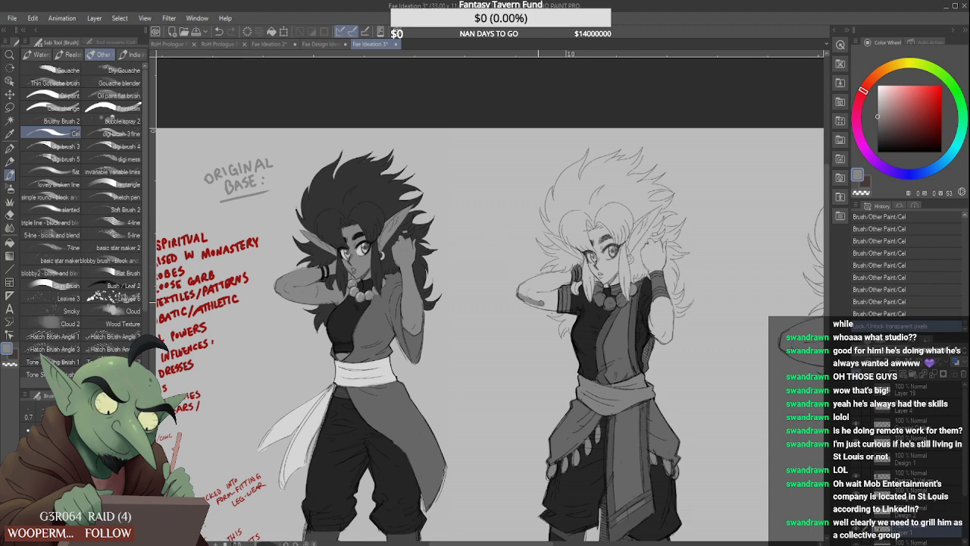
drag(519, 295, 549, 297)
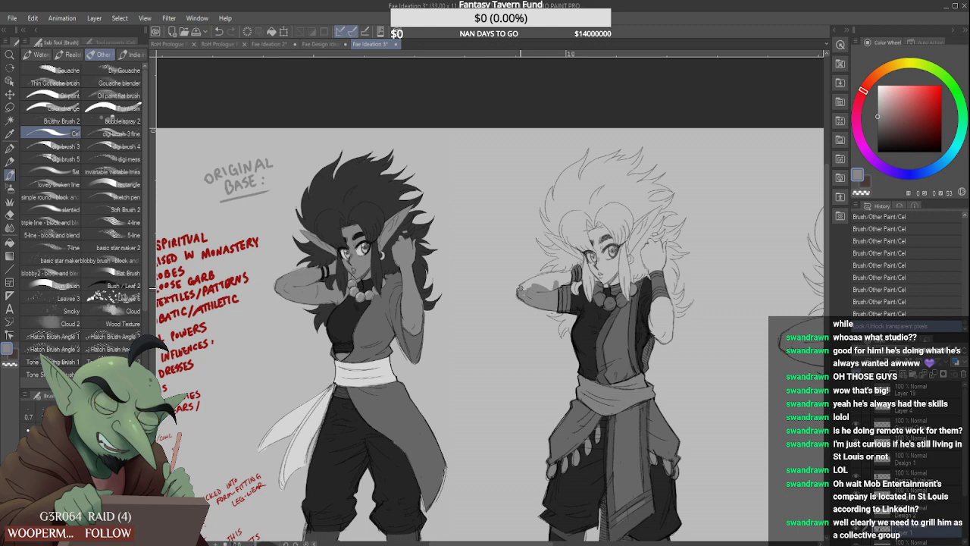
scroll(522, 292, up, 2)
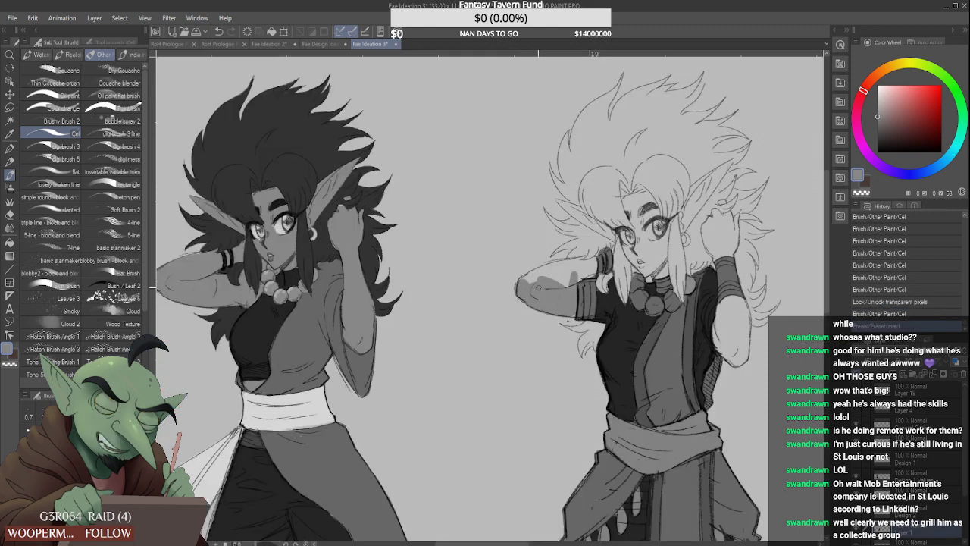
mouse_move(531, 283)
mouse_down()
mouse_move(582, 259)
mouse_move(578, 267)
mouse_move(596, 269)
mouse_move(596, 257)
mouse_move(568, 272)
mouse_up()
scroll(656, 251, down, 3)
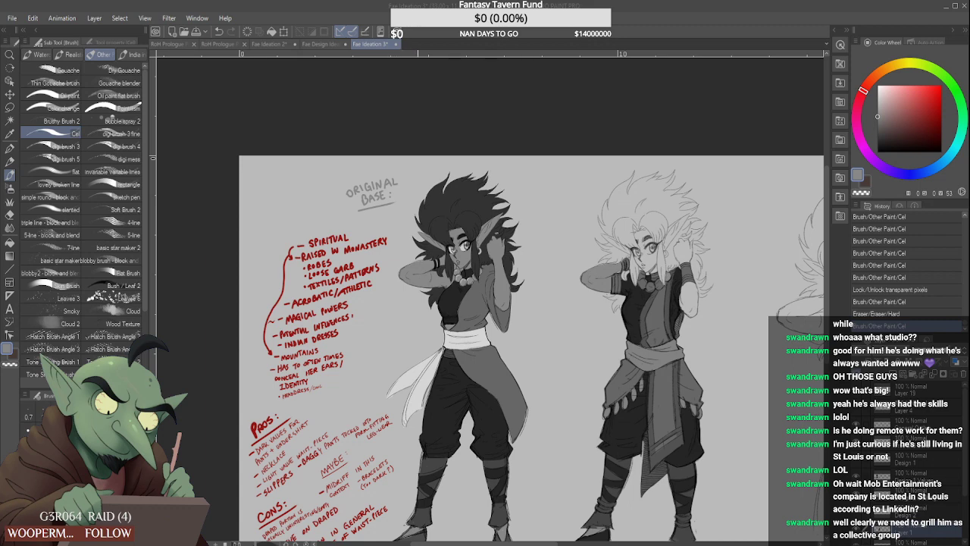
scroll(408, 336, down, 5)
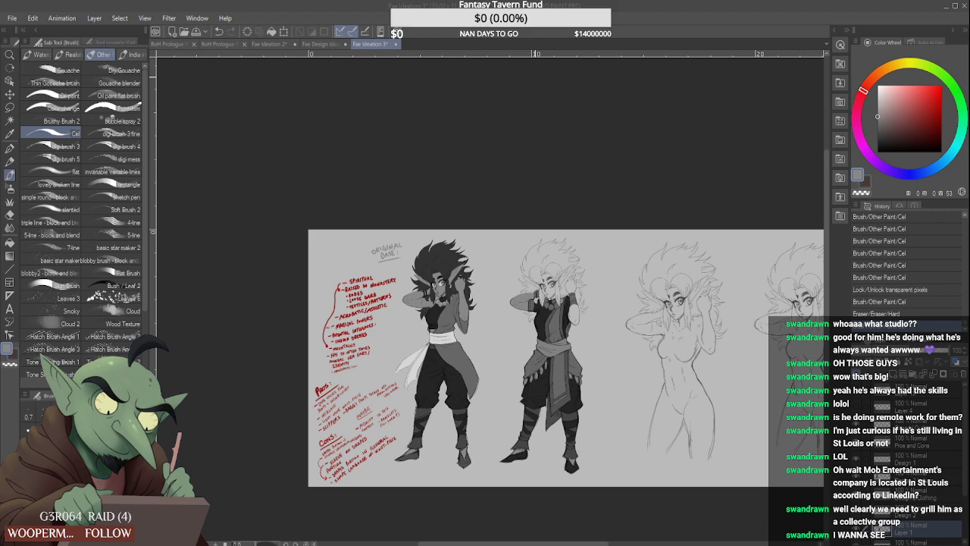
scroll(720, 274, down, 4)
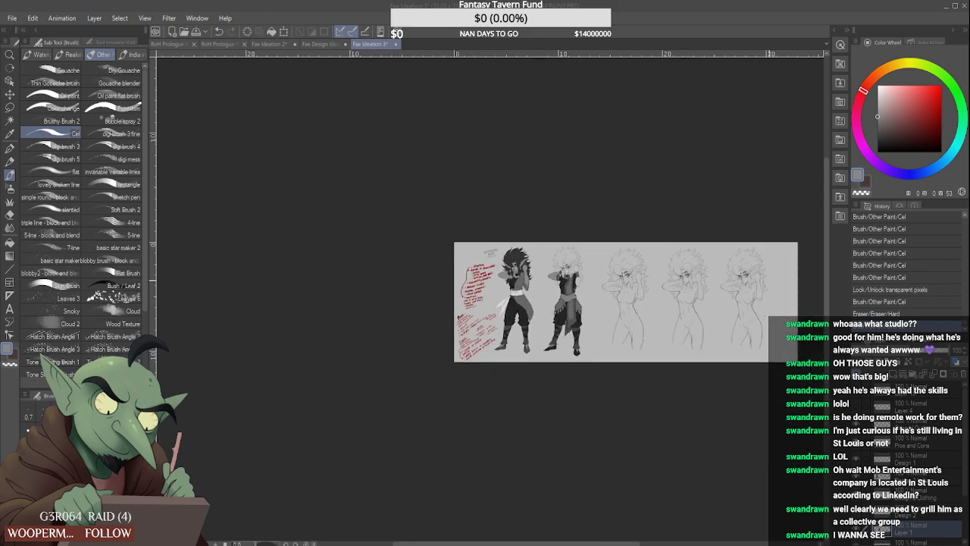
scroll(721, 274, up, 3)
scroll(728, 244, down, 1)
scroll(682, 266, up, 1)
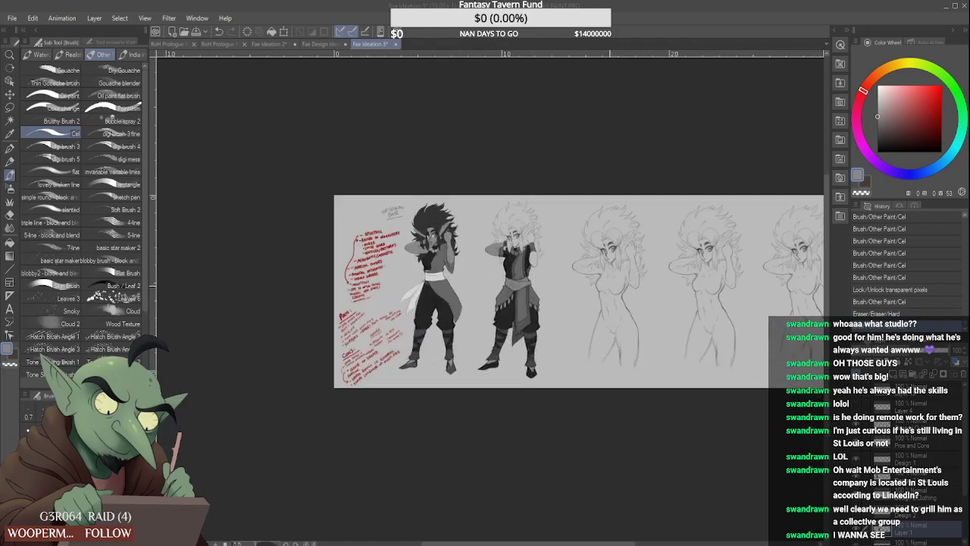
scroll(648, 277, down, 4)
scroll(637, 273, up, 1)
scroll(627, 287, down, 2)
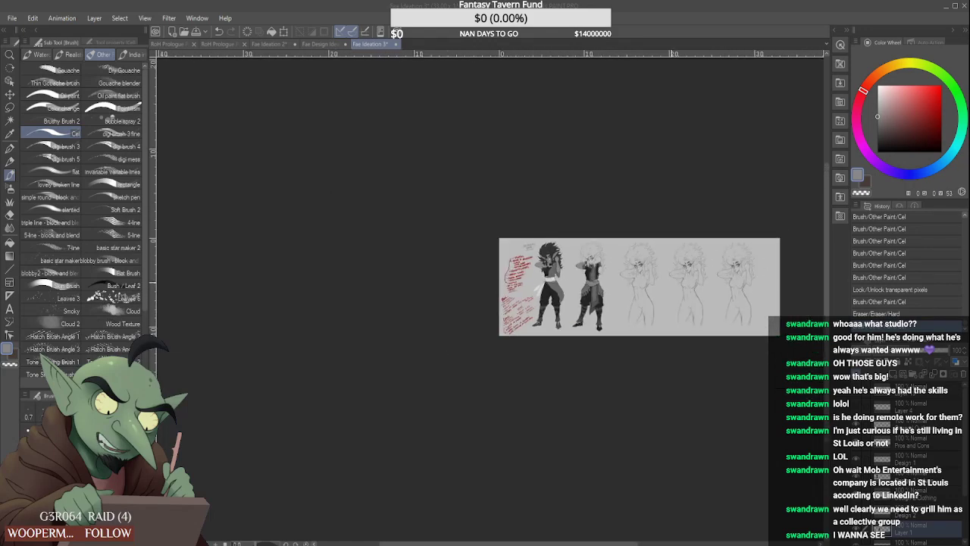
scroll(633, 272, up, 3)
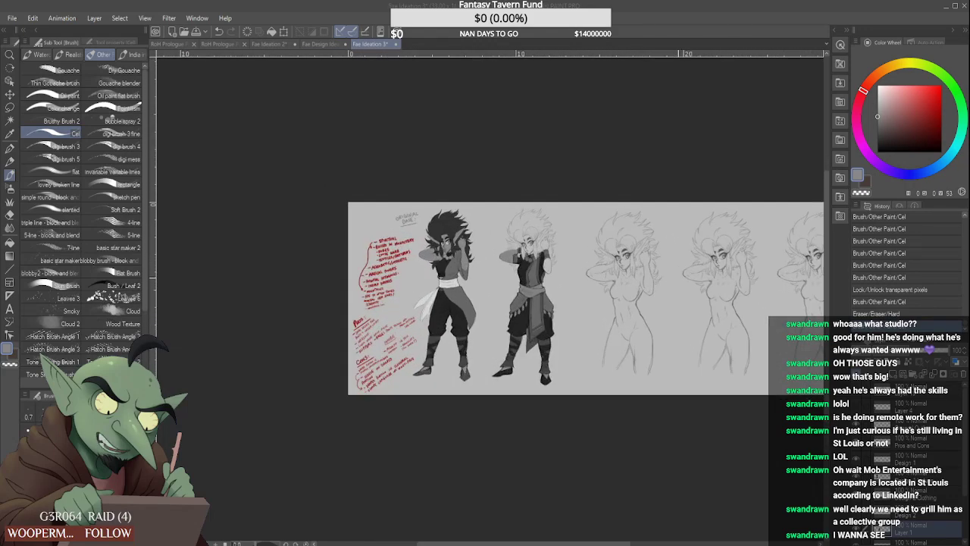
scroll(633, 293, up, 3)
scroll(623, 299, down, 3)
scroll(582, 302, up, 2)
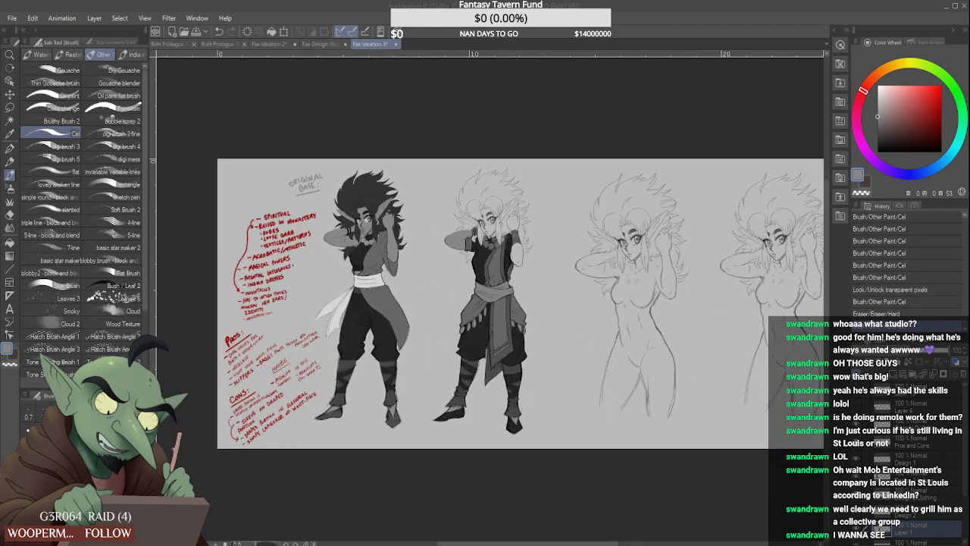
scroll(705, 301, down, 2)
scroll(678, 320, down, 2)
scroll(663, 303, up, 2)
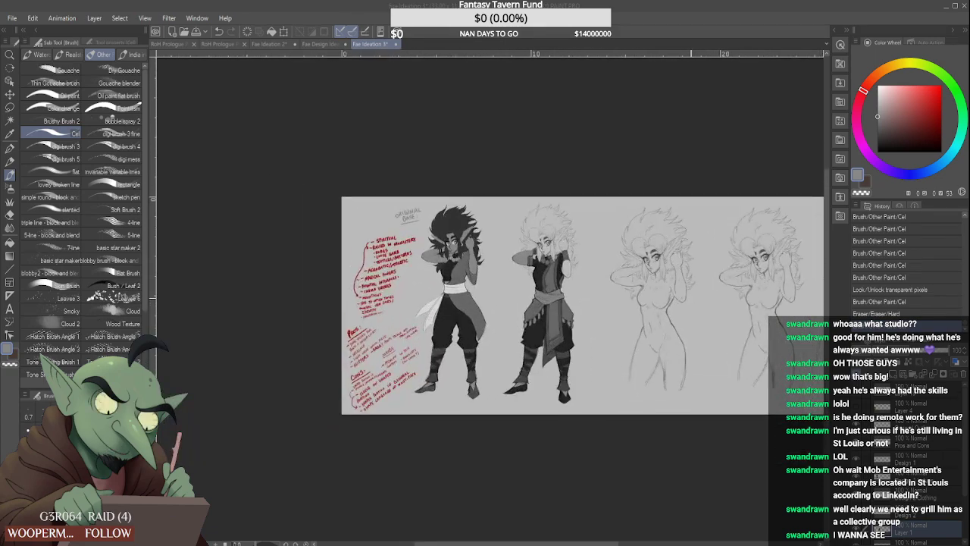
scroll(656, 297, down, 2)
scroll(633, 250, up, 2)
scroll(628, 235, down, 2)
scroll(677, 296, down, 2)
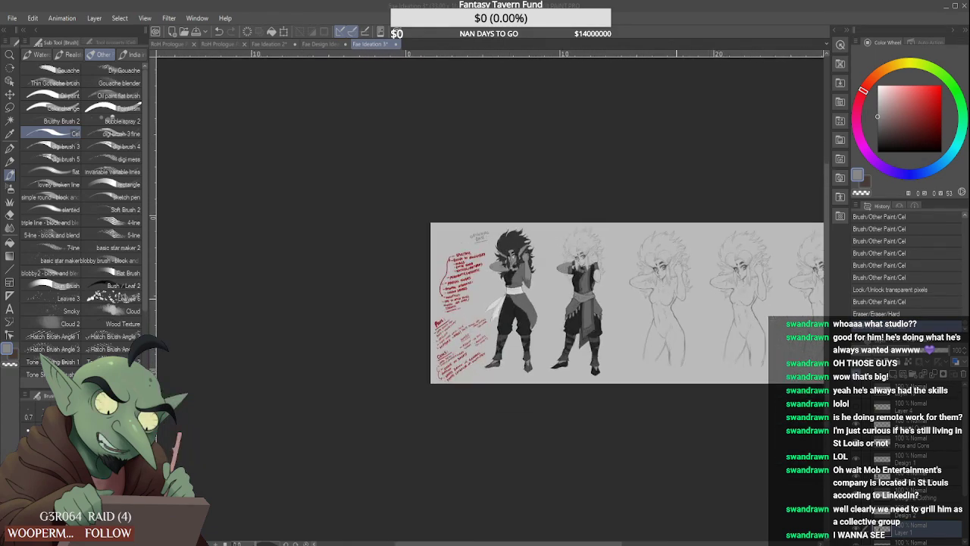
scroll(667, 298, up, 2)
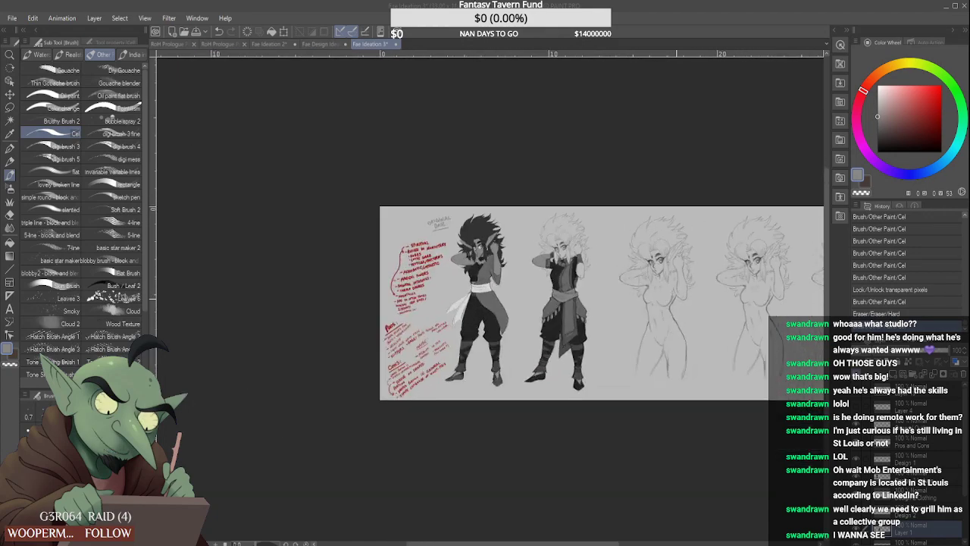
scroll(667, 298, up, 2)
scroll(637, 323, up, 2)
scroll(561, 307, down, 6)
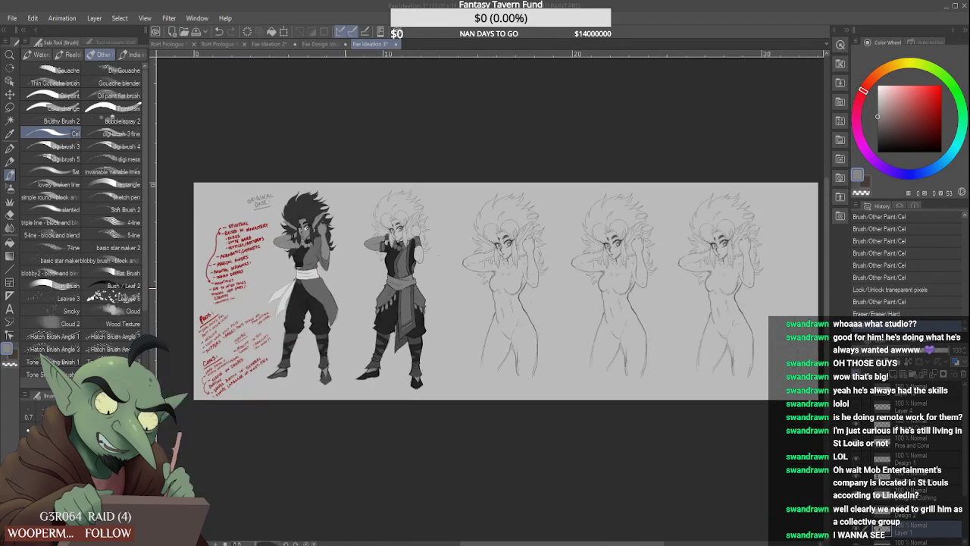
scroll(415, 303, up, 3)
scroll(747, 326, up, 4)
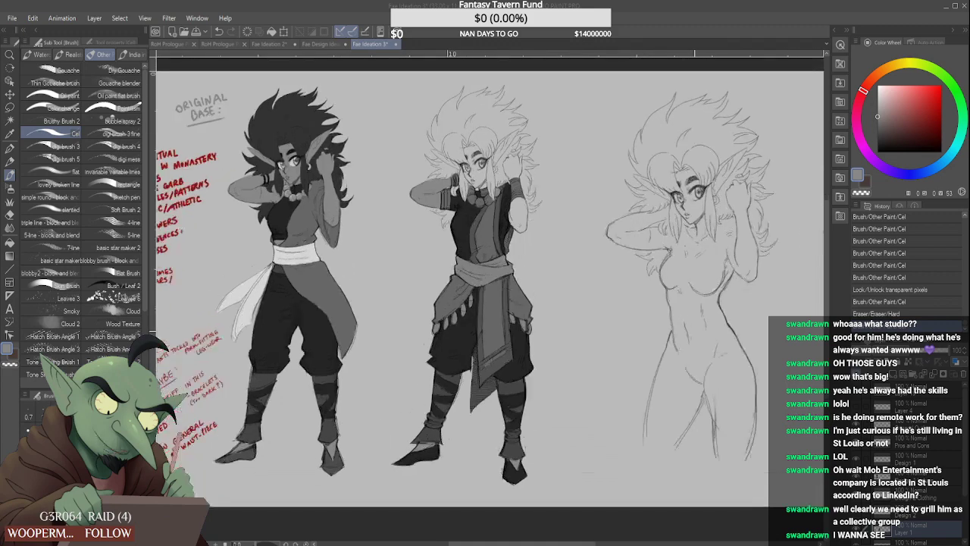
scroll(707, 331, down, 6)
scroll(545, 285, up, 3)
scroll(667, 349, down, 2)
scroll(667, 349, up, 4)
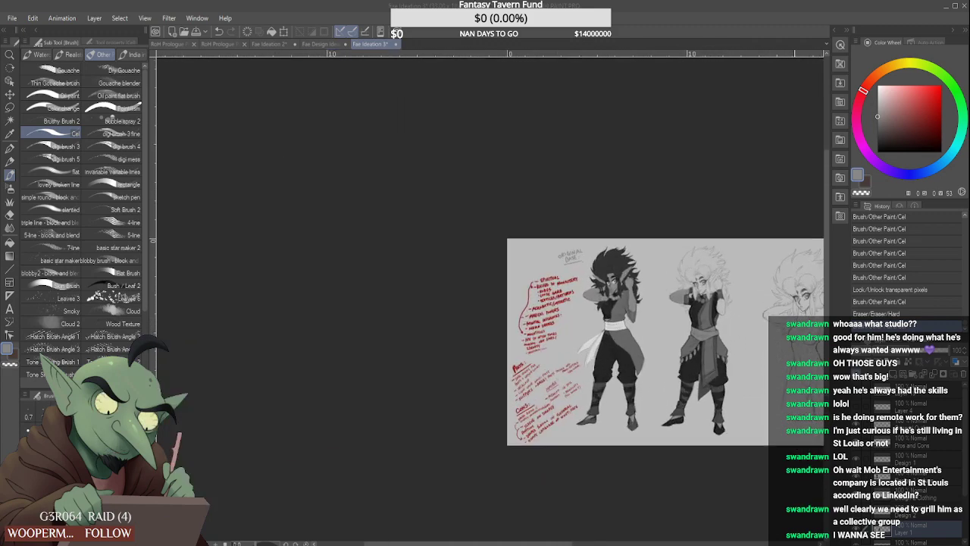
scroll(584, 311, down, 2)
scroll(673, 337, up, 1)
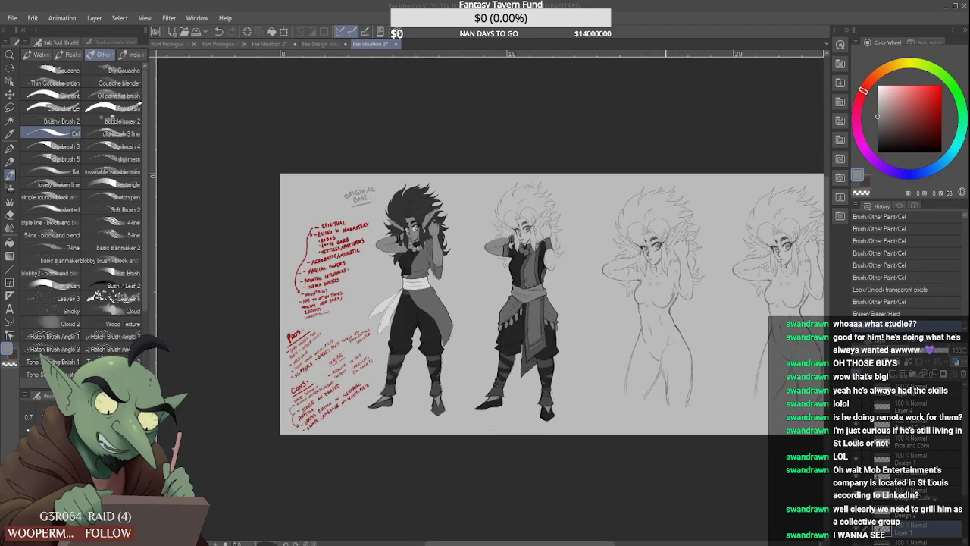
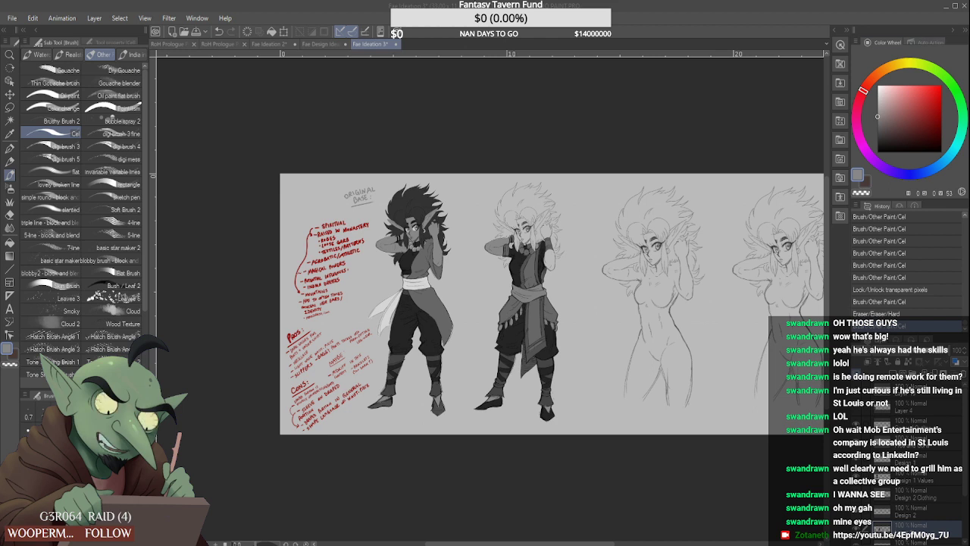
click(902, 9)
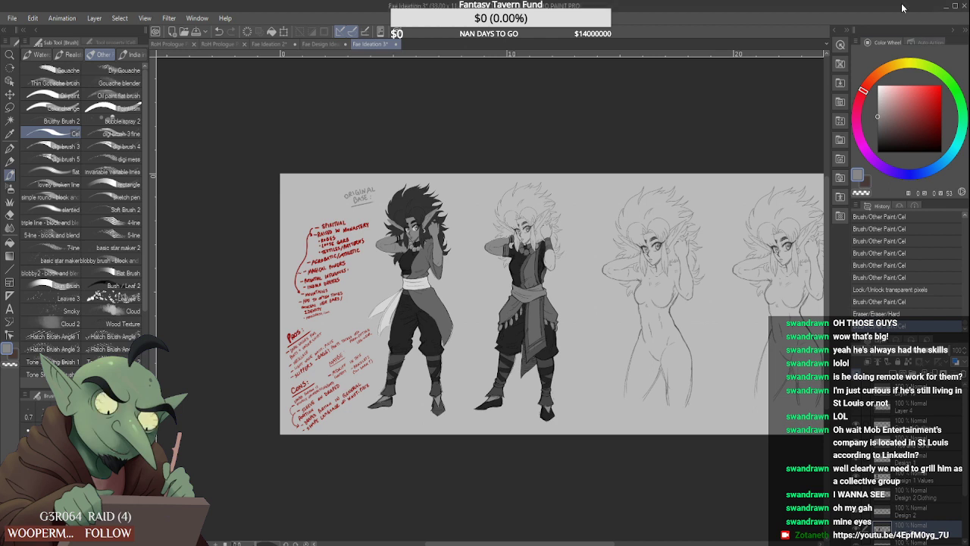
Touch up the bent forearm's upper edge and fill the second character's face and neck with the mid-grey skin tone
scroll(494, 269, up, 5)
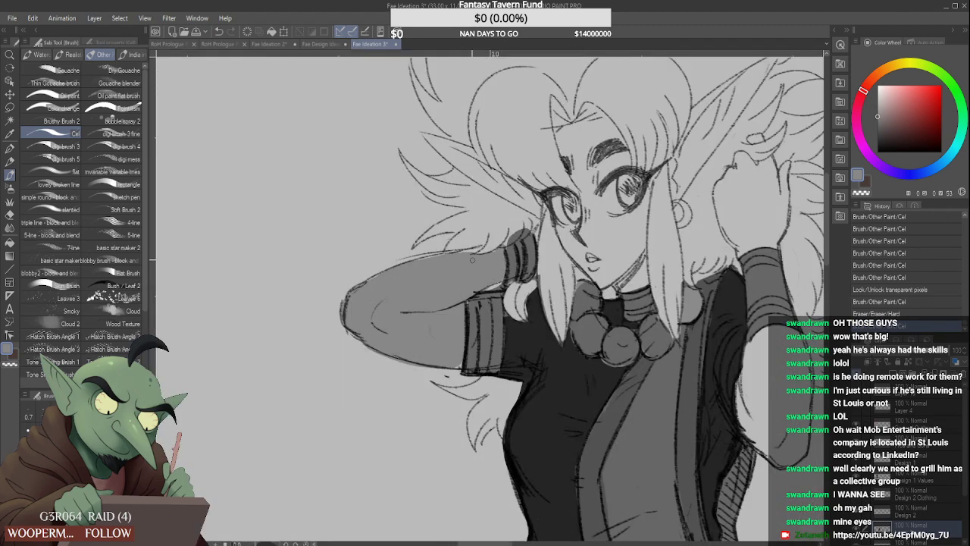
click(476, 249)
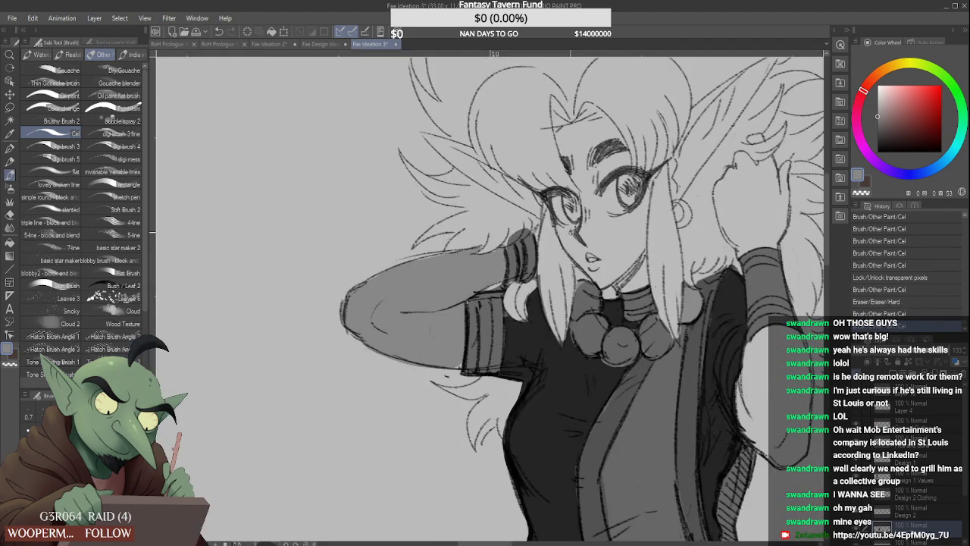
scroll(572, 233, down, 2)
mouse_move(566, 232)
mouse_down()
mouse_move(572, 244)
mouse_move(579, 202)
mouse_up()
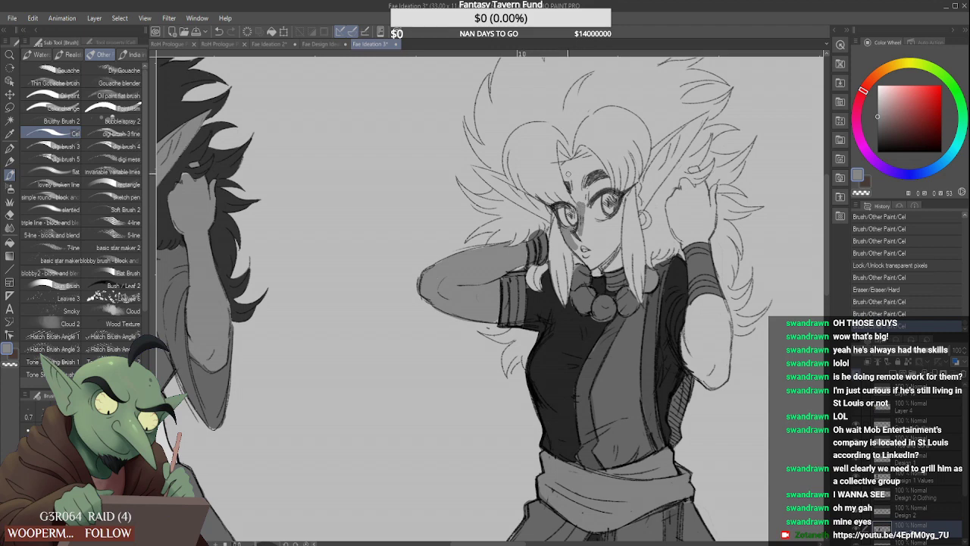
mouse_move(564, 166)
mouse_down()
mouse_move(575, 198)
mouse_move(564, 163)
mouse_move(589, 161)
mouse_move(609, 187)
mouse_move(588, 200)
mouse_move(577, 194)
mouse_move(585, 179)
mouse_move(605, 167)
mouse_move(586, 221)
mouse_up()
mouse_move(587, 208)
mouse_down()
mouse_move(591, 249)
mouse_move(578, 253)
mouse_move(590, 247)
mouse_move(593, 269)
mouse_move(586, 243)
mouse_move(620, 272)
mouse_up()
mouse_move(620, 235)
mouse_down()
mouse_move(620, 267)
mouse_move(608, 246)
mouse_move(601, 262)
mouse_move(595, 230)
mouse_move(609, 244)
mouse_move(612, 230)
mouse_move(613, 247)
mouse_move(618, 216)
mouse_up()
scroll(608, 252, down, 1)
scroll(583, 199, down, 2)
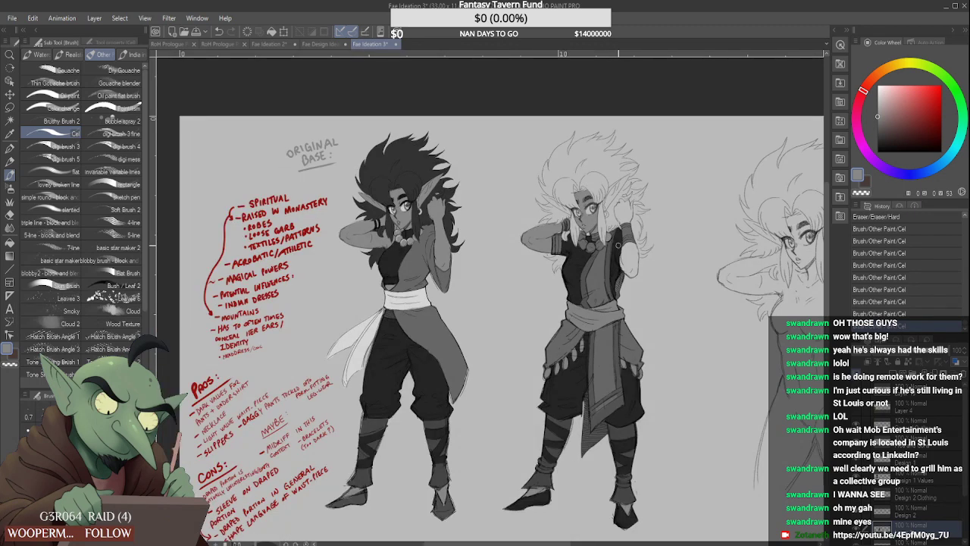
Fill the second character's other raised arm with the skin grey, from below the banded cuff down to the elbow
scroll(619, 244, up, 2)
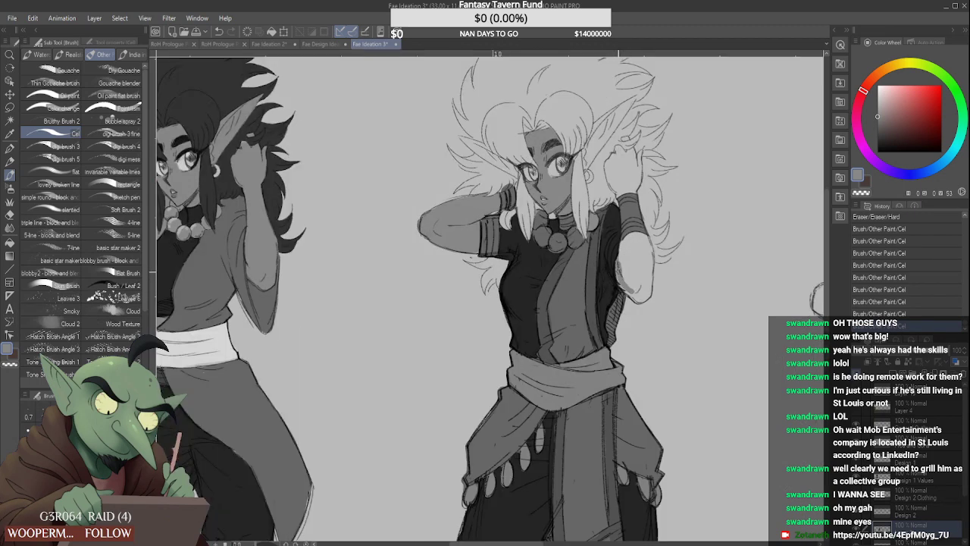
mouse_move(619, 271)
mouse_down()
mouse_move(637, 302)
mouse_move(627, 286)
mouse_up()
mouse_move(620, 245)
mouse_down()
mouse_move(624, 261)
mouse_move(644, 241)
mouse_move(650, 246)
mouse_up()
drag(644, 238, 633, 285)
mouse_move(632, 244)
mouse_down()
mouse_move(637, 295)
mouse_move(648, 296)
mouse_up()
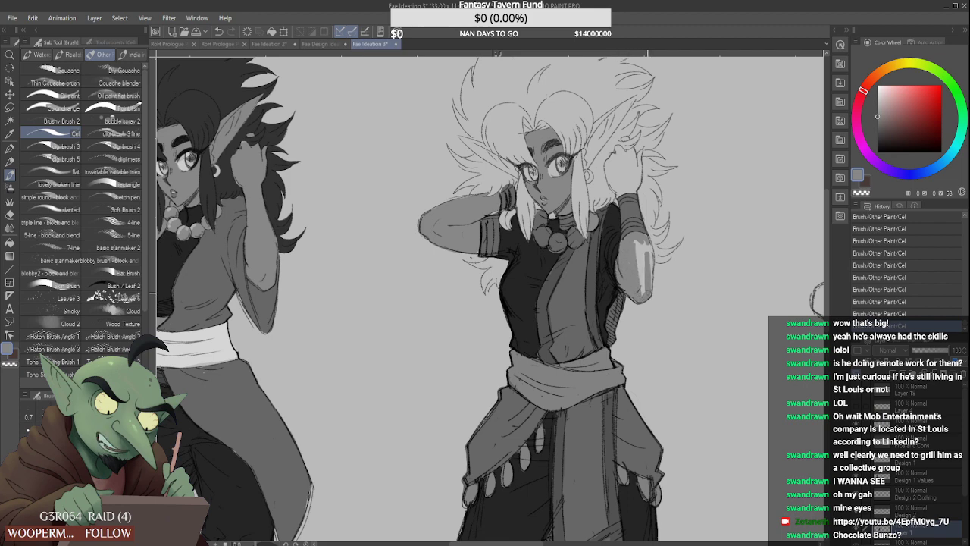
drag(649, 258, 650, 296)
mouse_move(645, 242)
mouse_down()
mouse_move(649, 262)
mouse_move(643, 257)
mouse_up()
drag(637, 238, 645, 290)
drag(637, 294, 640, 257)
Touch up the skin grey around the banded wrist of the arm tucked behind the second character's head
scroll(494, 201, up, 3)
drag(519, 184, 518, 218)
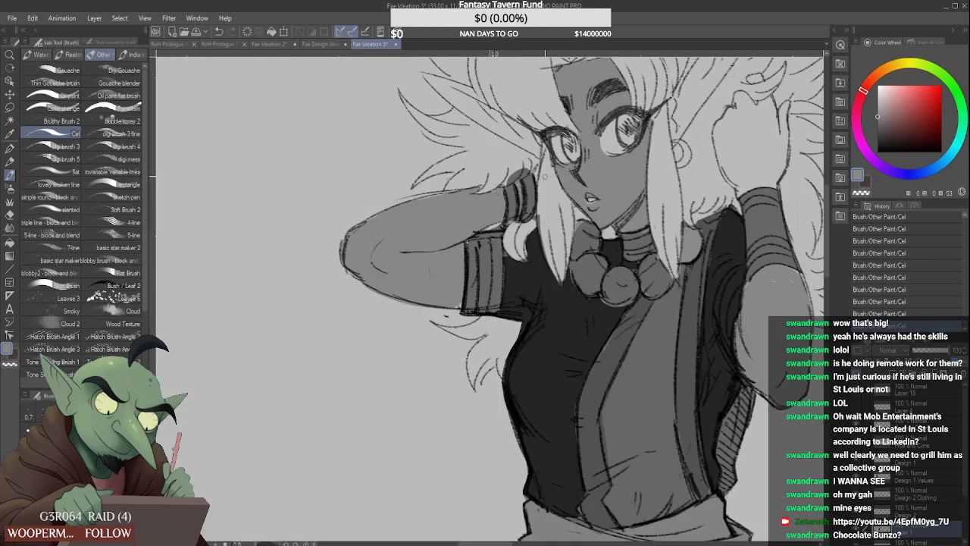
drag(539, 168, 536, 181)
scroll(558, 172, down, 2)
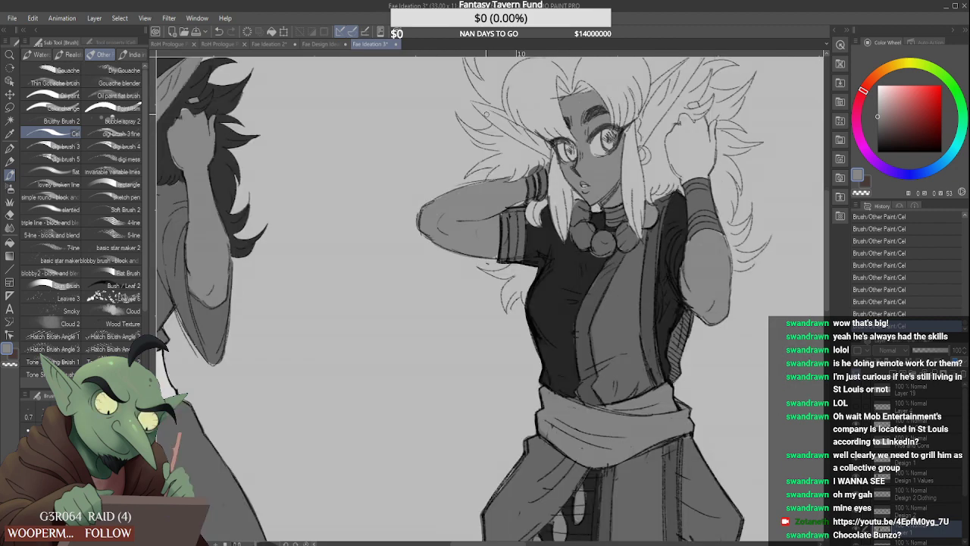
Paint the second character's far pointed ear, on the bent-arm side of the face, in the skin grey
scroll(486, 113, up, 2)
mouse_move(466, 97)
mouse_down()
mouse_move(519, 119)
mouse_move(532, 146)
mouse_move(493, 115)
mouse_move(539, 152)
mouse_up()
drag(509, 114, 553, 161)
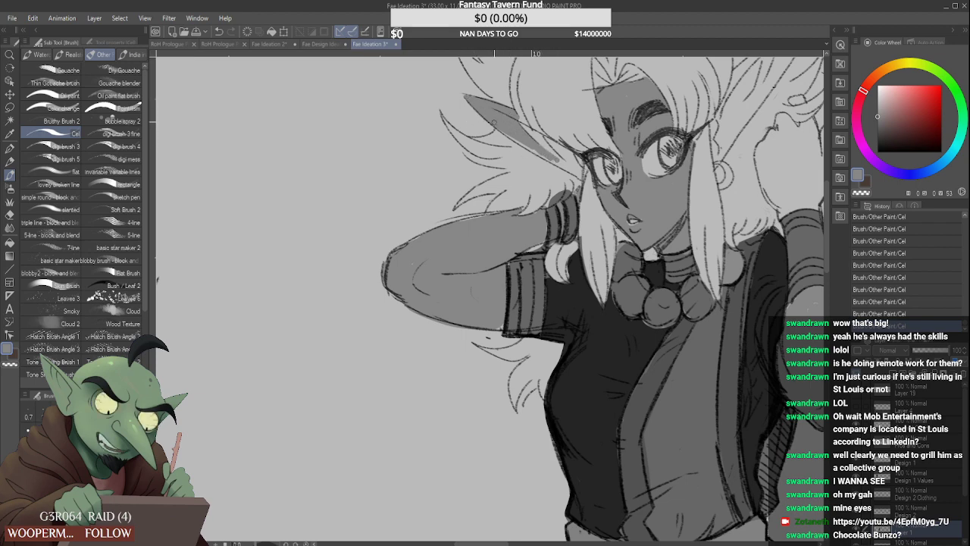
drag(494, 122, 551, 159)
drag(512, 123, 561, 158)
mouse_move(524, 126)
mouse_down()
mouse_move(578, 159)
mouse_move(579, 172)
mouse_move(565, 176)
mouse_move(563, 161)
mouse_move(579, 162)
mouse_up()
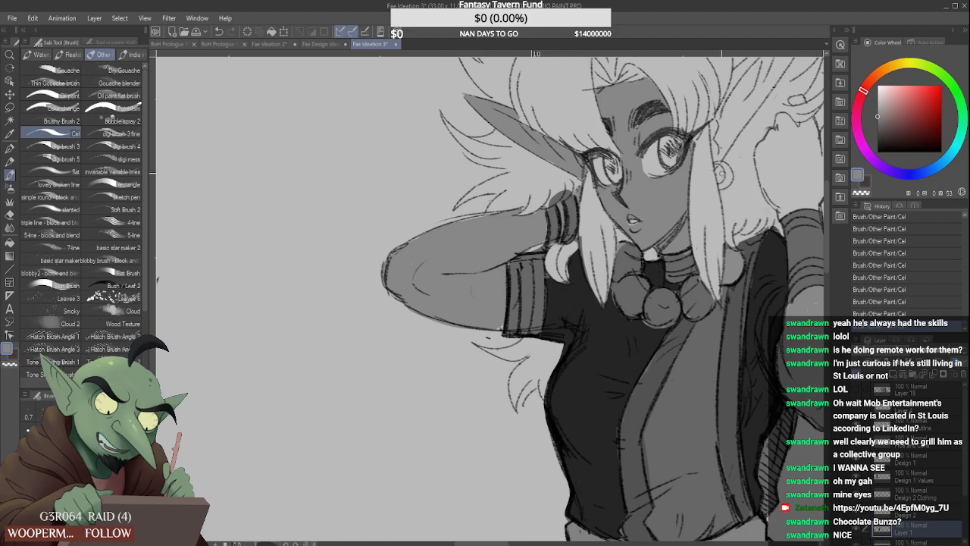
scroll(721, 174, down, 3)
scroll(715, 156, up, 1)
scroll(715, 152, up, 1)
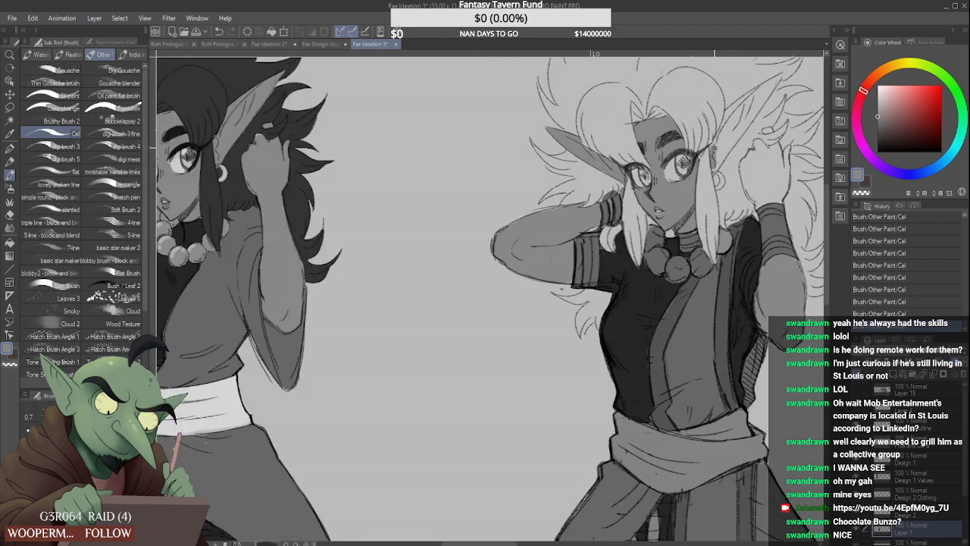
Paint the second character's near pointed ear, beside the raised hand, in the skin grey
mouse_move(716, 148)
mouse_down()
mouse_move(762, 89)
mouse_move(722, 120)
mouse_move(726, 140)
mouse_move(715, 154)
mouse_move(764, 91)
mouse_up()
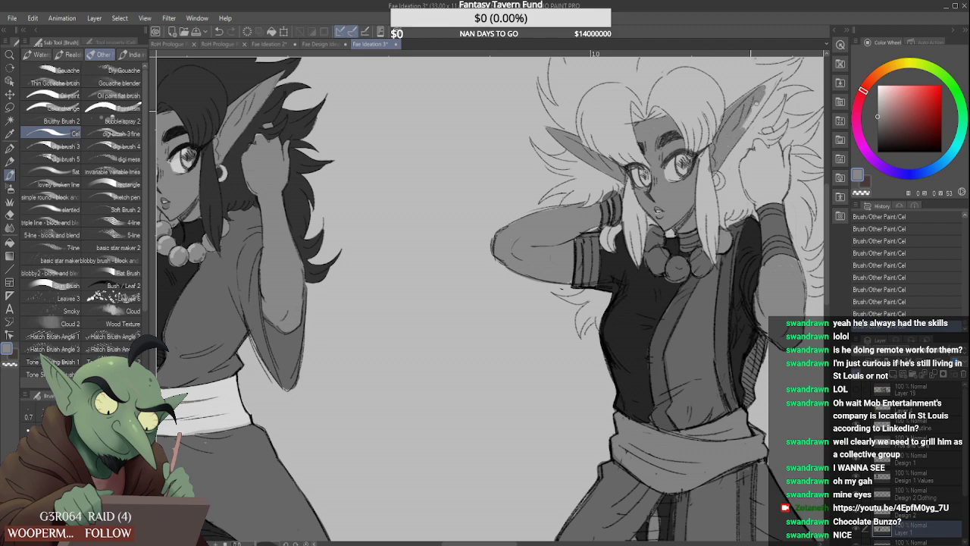
mouse_move(738, 132)
mouse_down()
mouse_move(758, 94)
mouse_move(737, 135)
mouse_move(774, 79)
mouse_move(742, 102)
mouse_up()
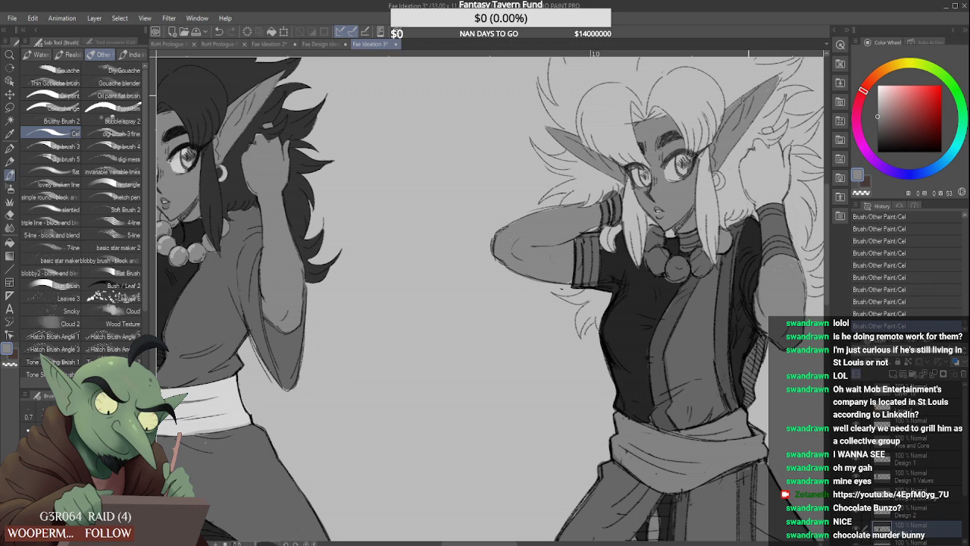
scroll(471, 243, down, 1)
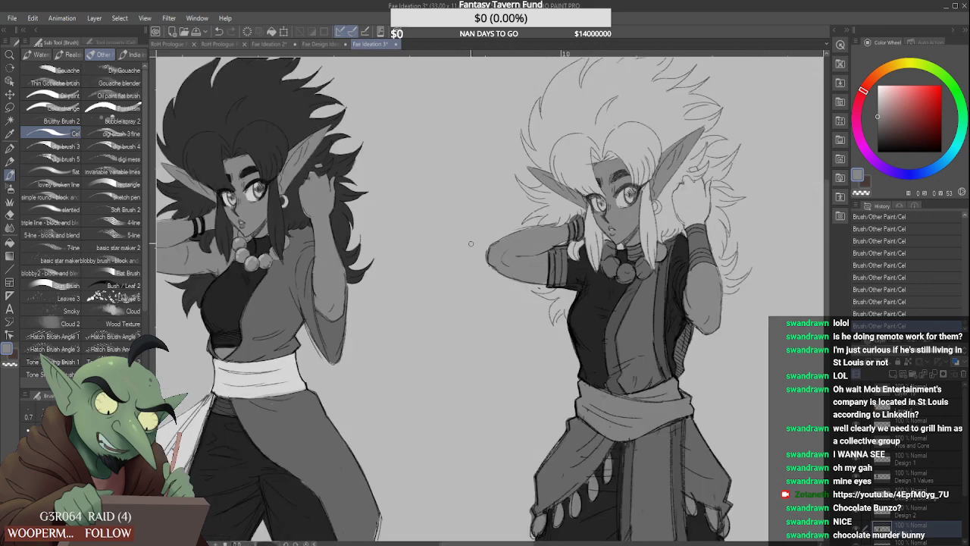
Fill the second character's raised hand with the skin grey, from the wrist above the banded cuff up to the knuckles
scroll(673, 203, up, 2)
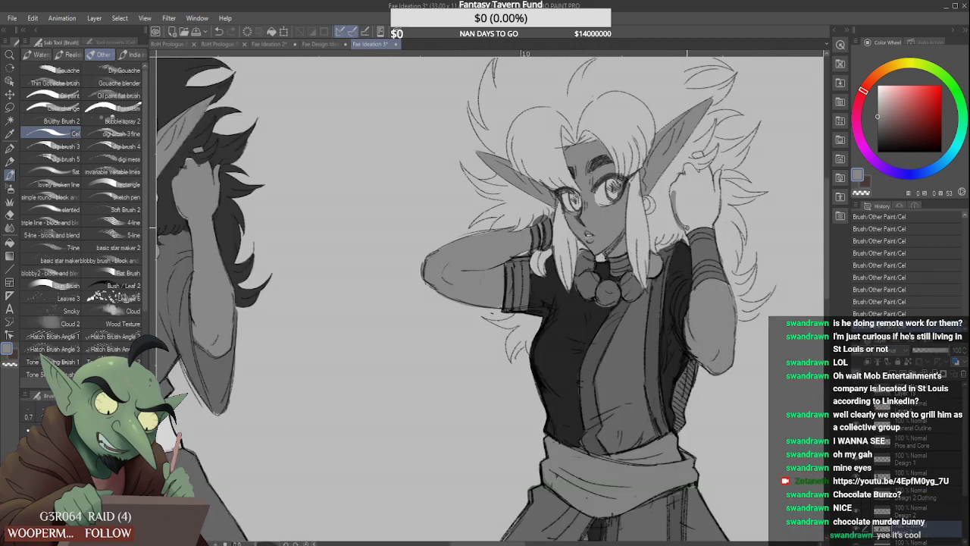
scroll(676, 220, up, 1)
key(ctrl+z)
drag(680, 226, 731, 232)
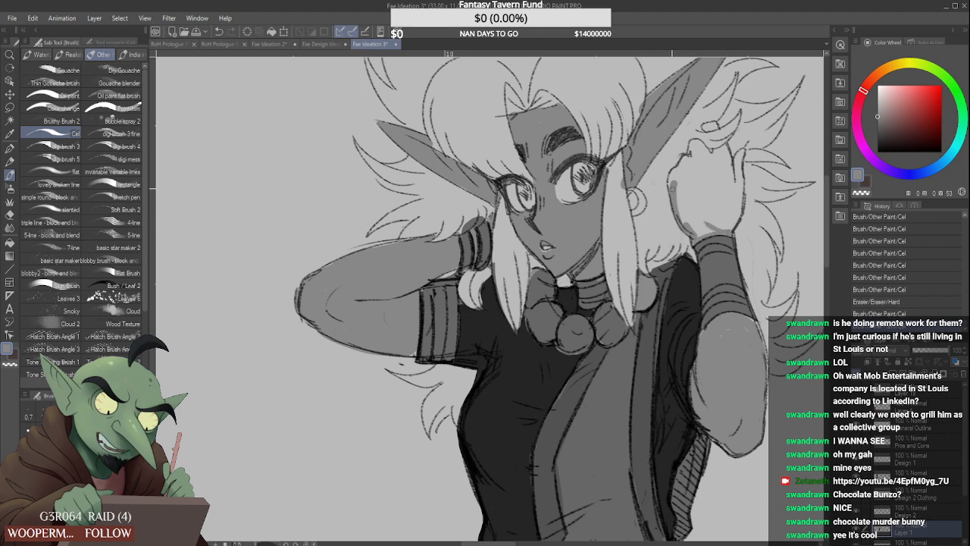
mouse_move(670, 183)
mouse_down()
mouse_move(679, 160)
mouse_move(709, 147)
mouse_move(716, 125)
mouse_move(714, 155)
mouse_move(726, 150)
mouse_move(737, 191)
mouse_move(740, 151)
mouse_move(733, 220)
mouse_up()
scroll(714, 187, down, 1)
mouse_move(704, 162)
mouse_down()
mouse_move(699, 208)
mouse_move(720, 217)
mouse_move(726, 178)
mouse_move(729, 199)
mouse_move(718, 162)
mouse_move(705, 201)
mouse_up()
mouse_move(705, 172)
mouse_down()
mouse_move(709, 208)
mouse_move(703, 178)
mouse_move(722, 208)
mouse_move(706, 173)
mouse_move(722, 204)
mouse_move(721, 165)
mouse_move(688, 196)
mouse_up()
scroll(714, 166, up, 4)
scroll(614, 237, down, 4)
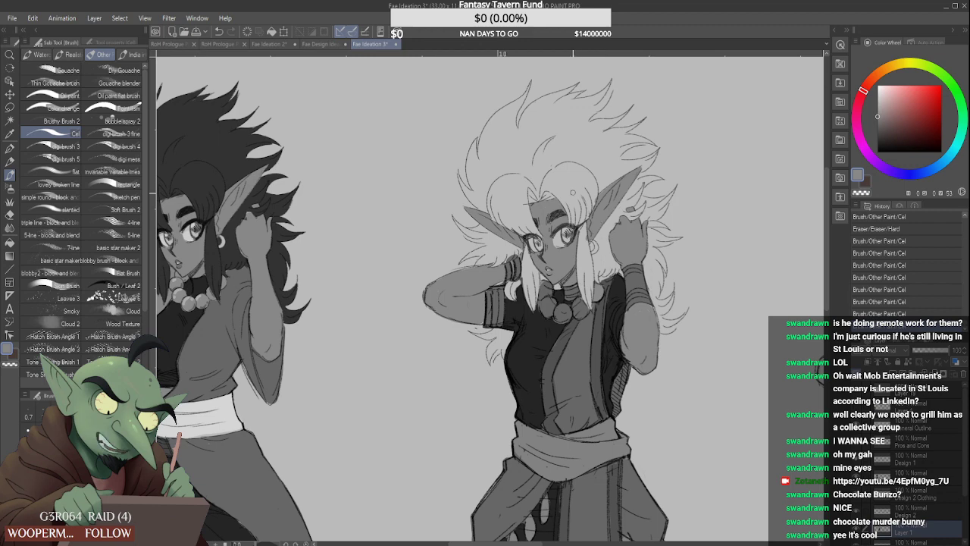
Touch up the skin grey at the base of the second character's near ear
scroll(574, 218, up, 2)
drag(591, 232, 589, 244)
scroll(583, 259, down, 2)
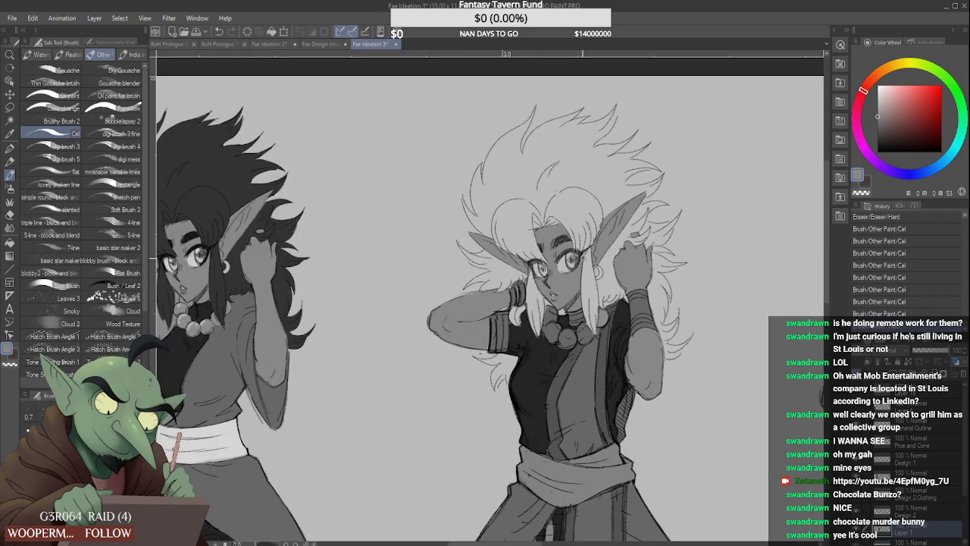
scroll(585, 253, down, 2)
scroll(583, 221, down, 2)
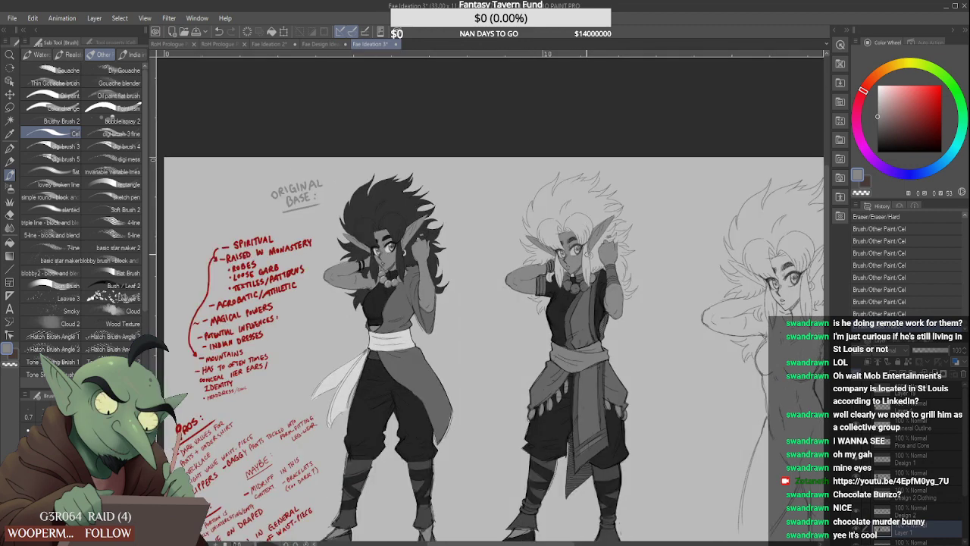
scroll(586, 238, down, 2)
scroll(589, 258, up, 4)
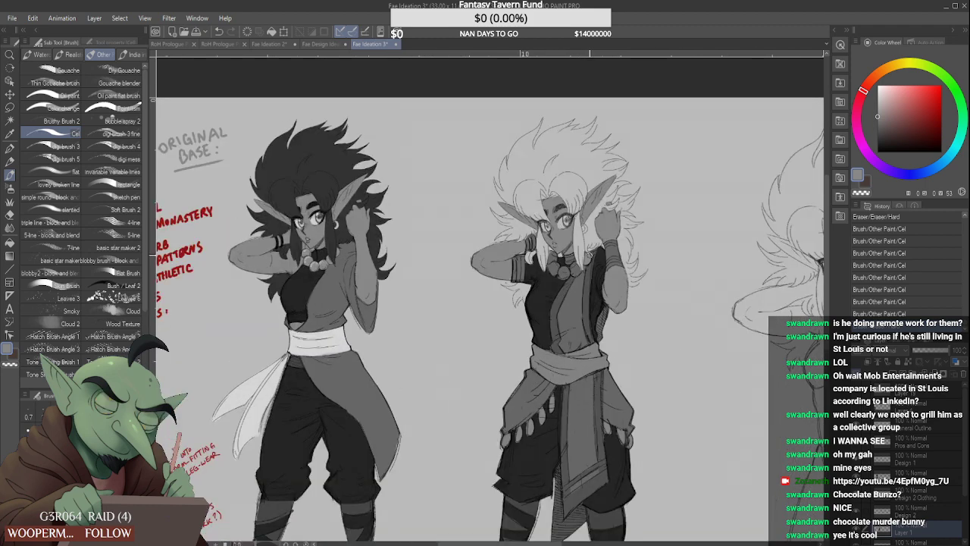
scroll(546, 265, up, 2)
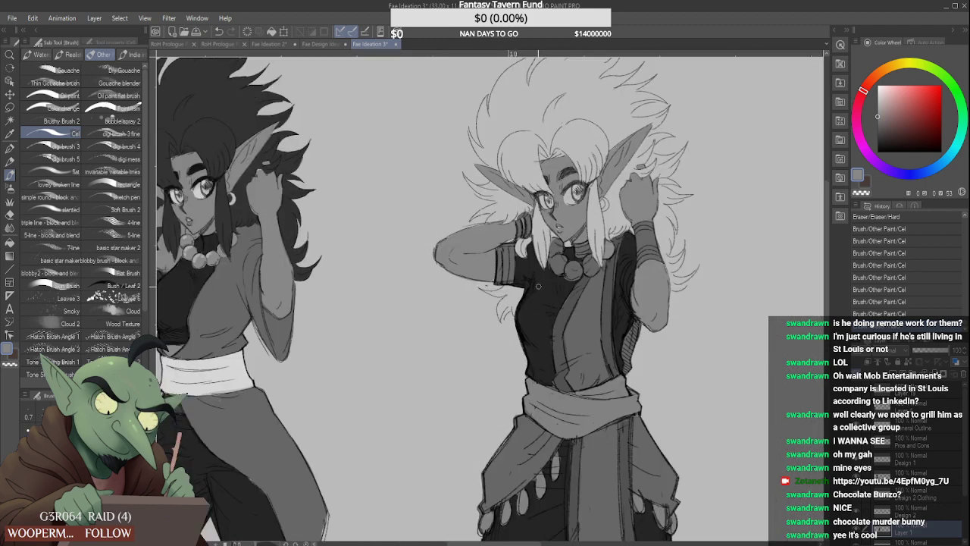
Paint dark stripes on the second character's sleeve band on the bent arm, using the near-black of the top
alt+click(542, 291)
scroll(505, 270, up, 1)
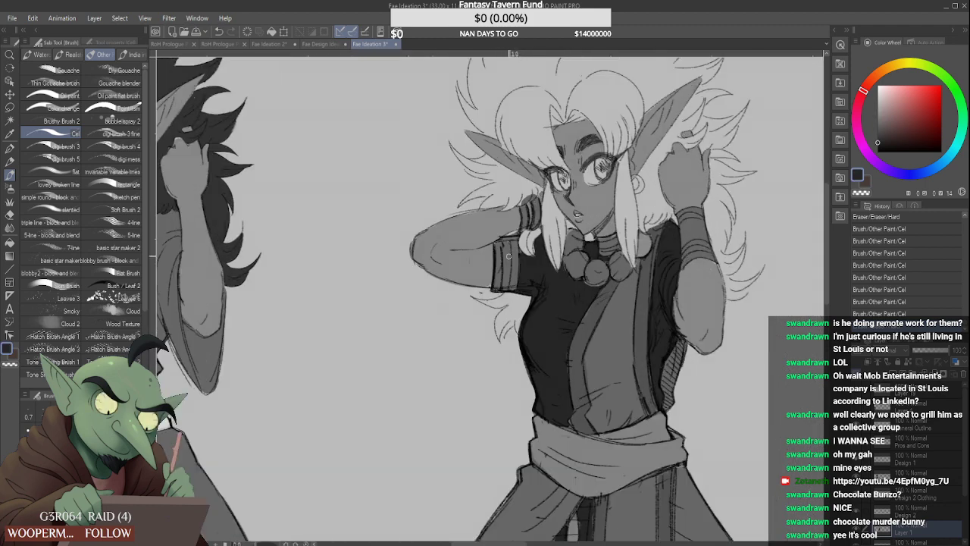
drag(507, 243, 506, 274)
mouse_move(508, 239)
mouse_down()
mouse_move(503, 288)
mouse_move(503, 245)
mouse_up()
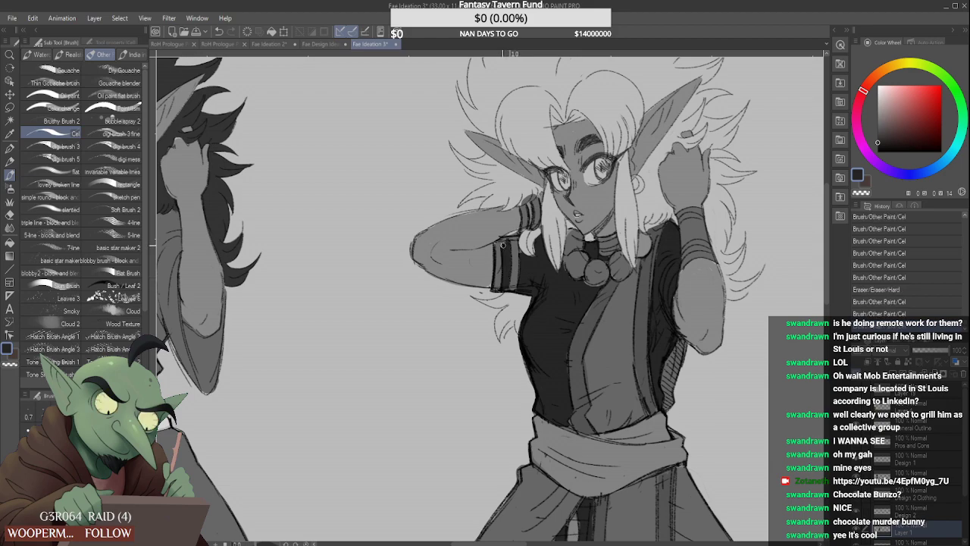
scroll(508, 256, down, 4)
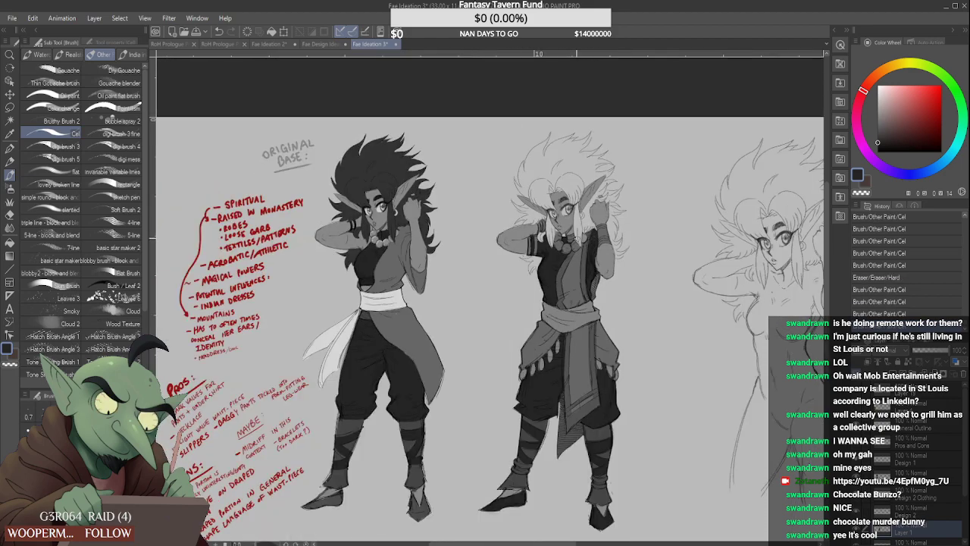
scroll(549, 216, up, 4)
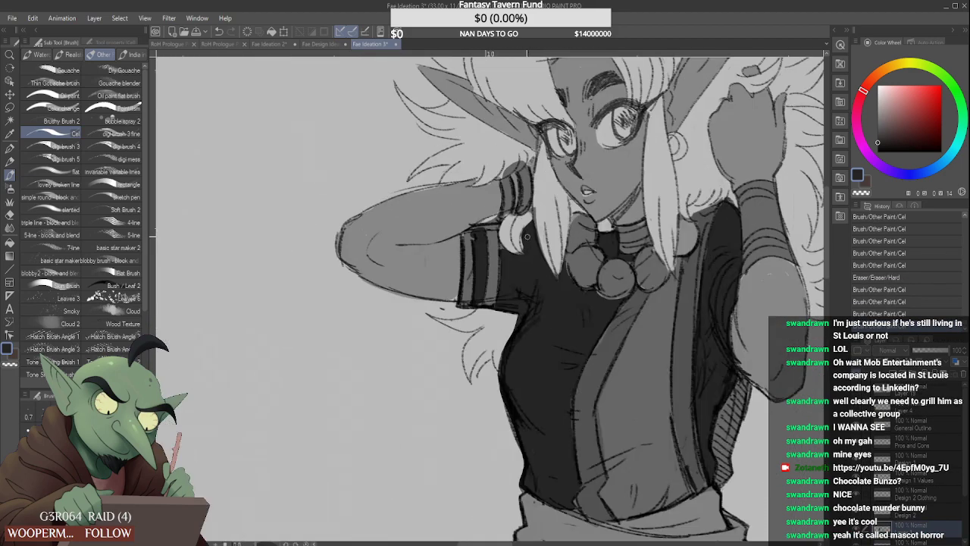
Add a thin mid-grey stripe within the dark band of the bent arm's sleeve, sampling the sleeve trim grey
alt+click(495, 266)
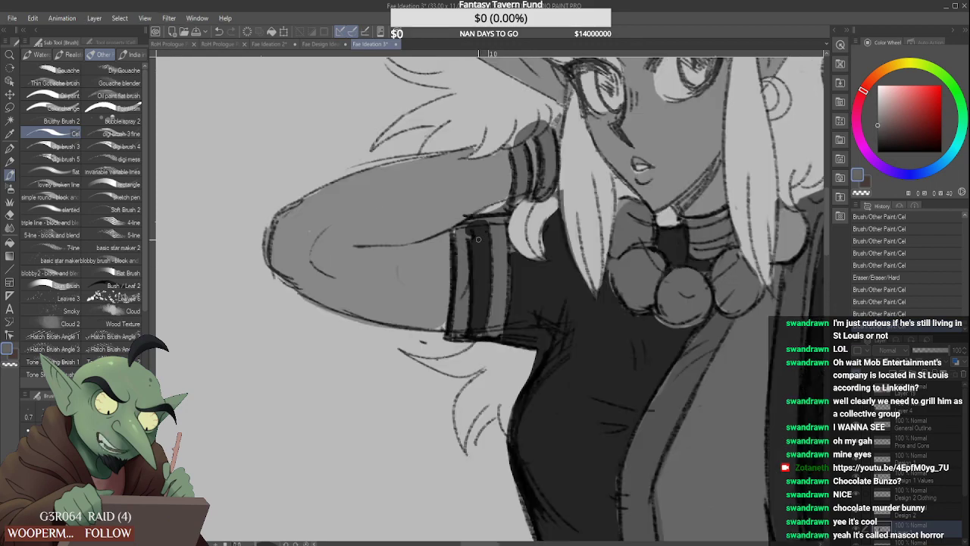
scroll(485, 245, down, 4)
scroll(483, 262, up, 5)
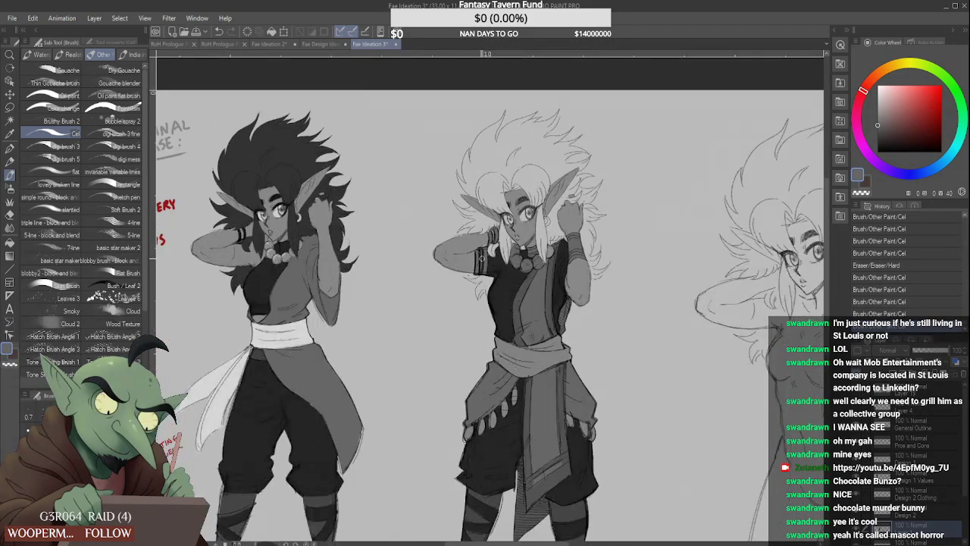
drag(479, 287, 474, 335)
scroll(474, 307, down, 3)
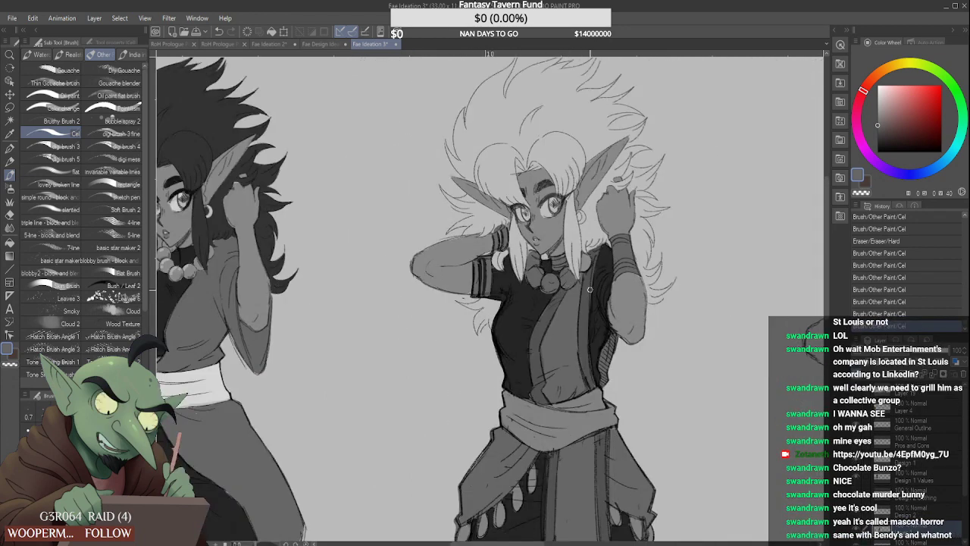
Paint matching mid-grey trim stripes on the dark sleeve opening beside the second character's other raised arm
scroll(606, 303, up, 1)
mouse_move(601, 320)
mouse_down()
mouse_move(621, 253)
mouse_move(599, 262)
mouse_move(592, 306)
mouse_up()
scroll(607, 302, up, 1)
key(ctrl+z)
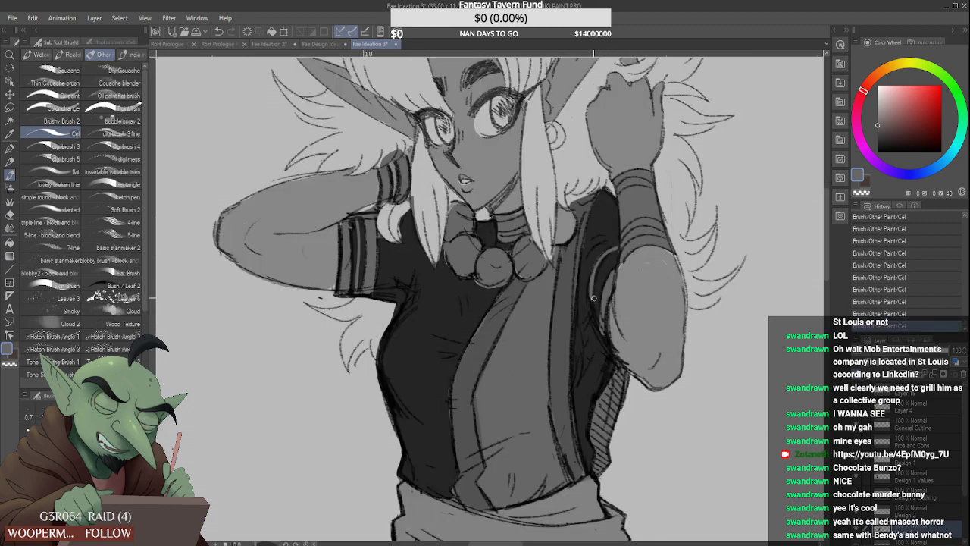
scroll(598, 307, down, 1)
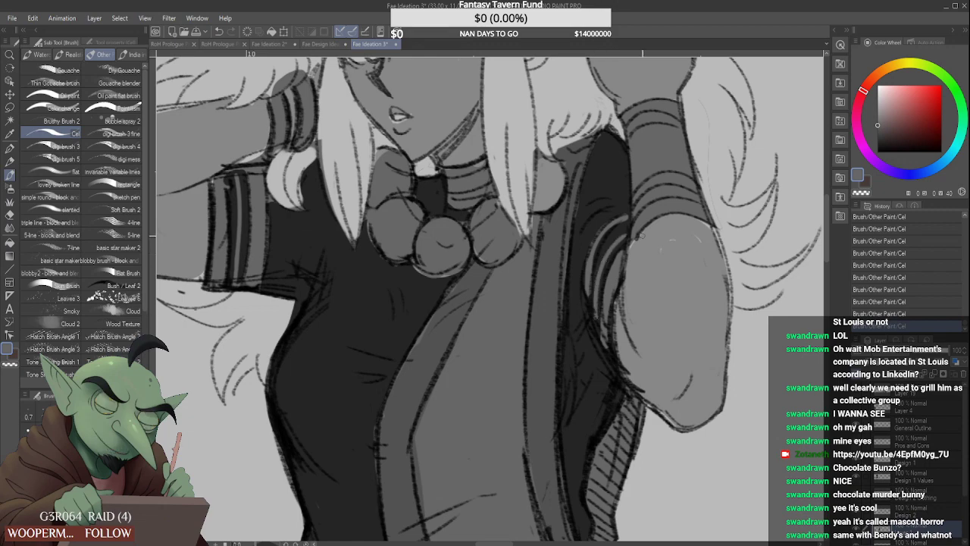
scroll(618, 242, down, 4)
scroll(622, 219, down, 1)
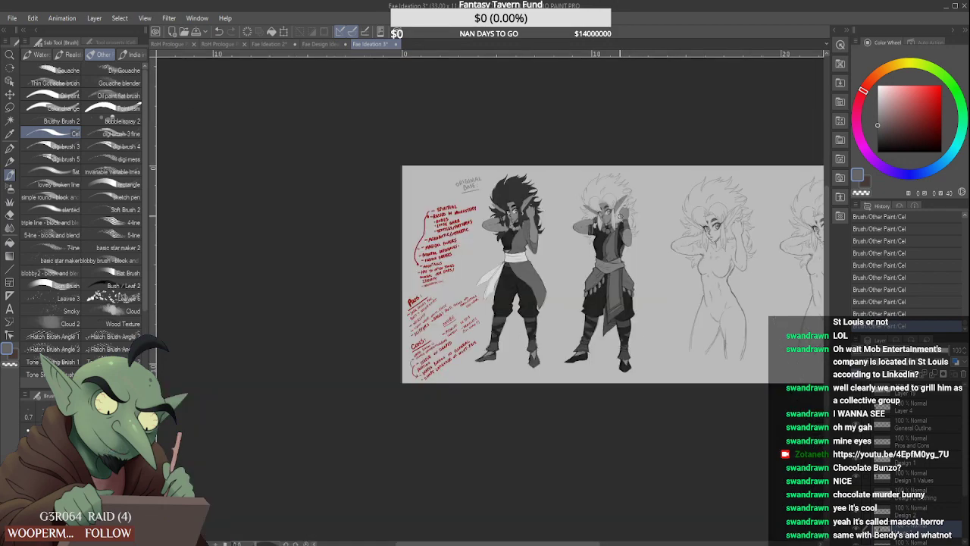
scroll(622, 220, up, 2)
scroll(588, 234, down, 2)
scroll(628, 235, up, 3)
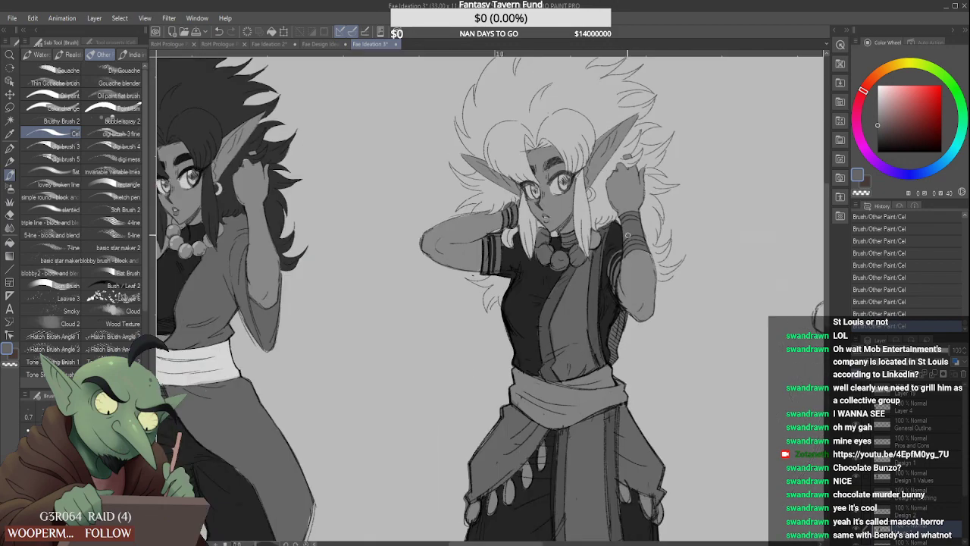
Paint darker grey bands on the raised arm's wrist cuff, using a darker grey sampled from the outfit
alt+click(592, 315)
scroll(629, 230, up, 1)
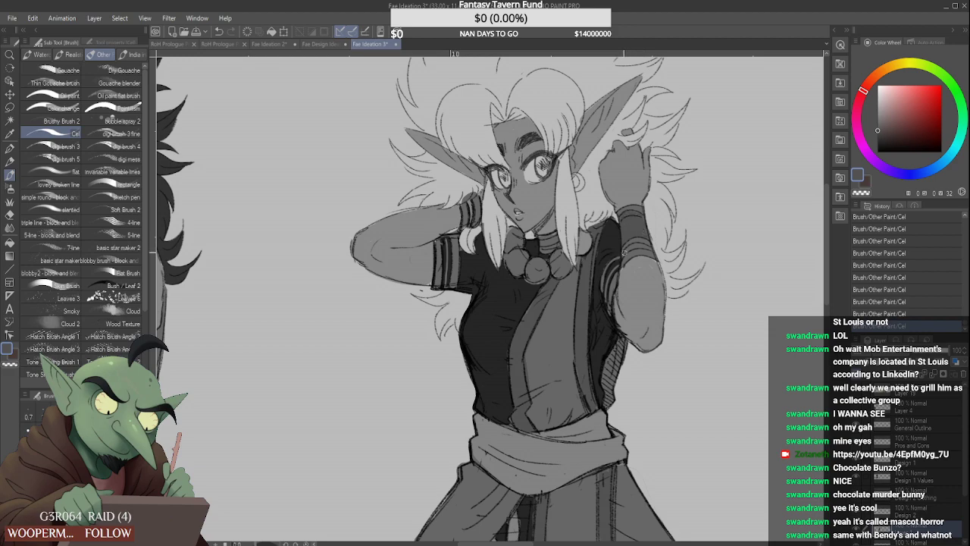
scroll(649, 246, down, 4)
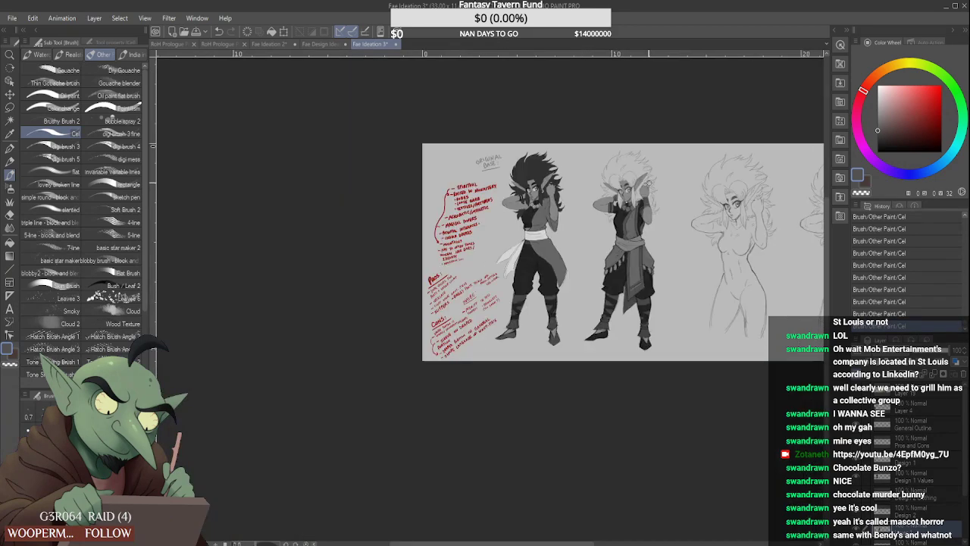
scroll(649, 203, up, 4)
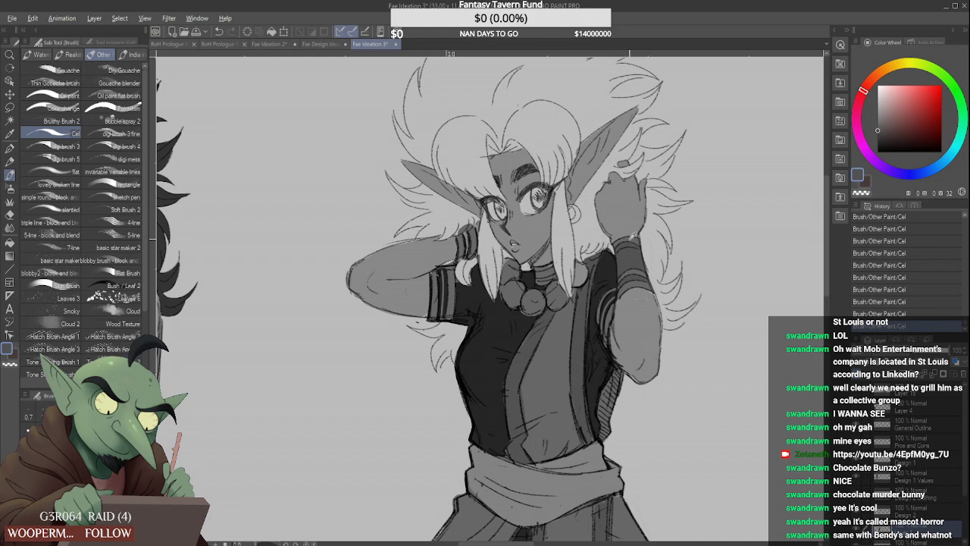
alt+click(634, 236)
Fill the face-framing hair lock on the bent-arm side with the first character's dark hair value, and darken the collar gap
alt+click(166, 218)
scroll(377, 313, down, 3)
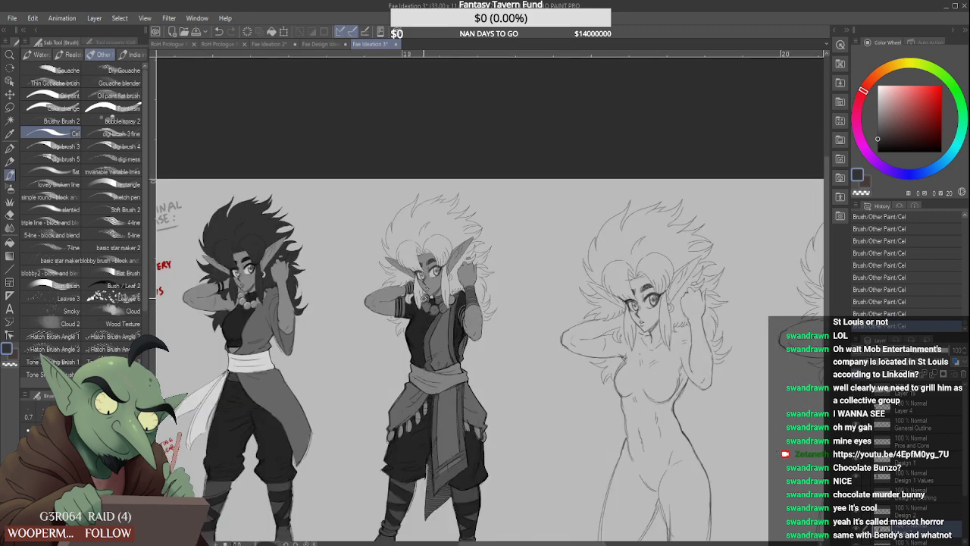
scroll(432, 281, up, 4)
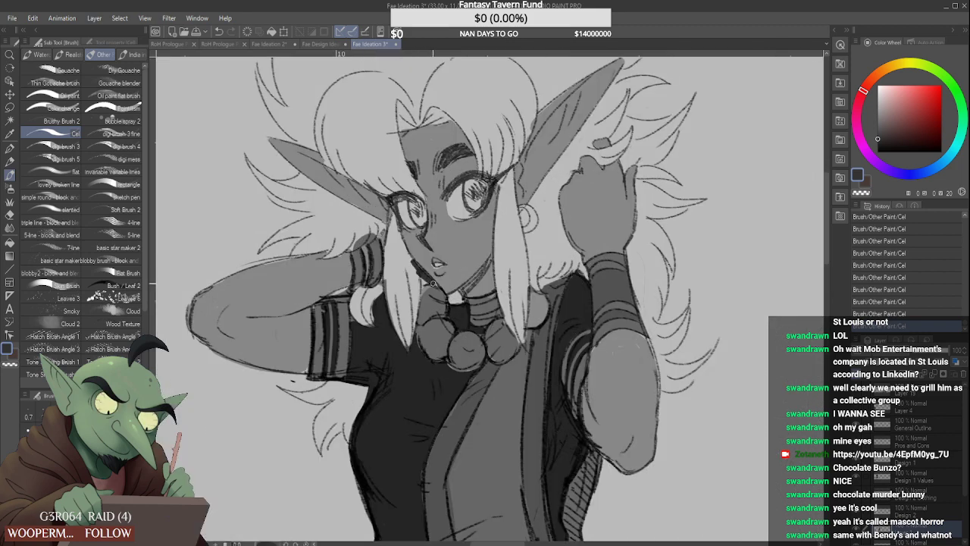
mouse_move(423, 282)
mouse_down()
mouse_move(394, 220)
mouse_move(387, 282)
mouse_move(392, 228)
mouse_move(403, 339)
mouse_move(419, 274)
mouse_up()
drag(419, 275, 414, 326)
scroll(405, 321, down, 2)
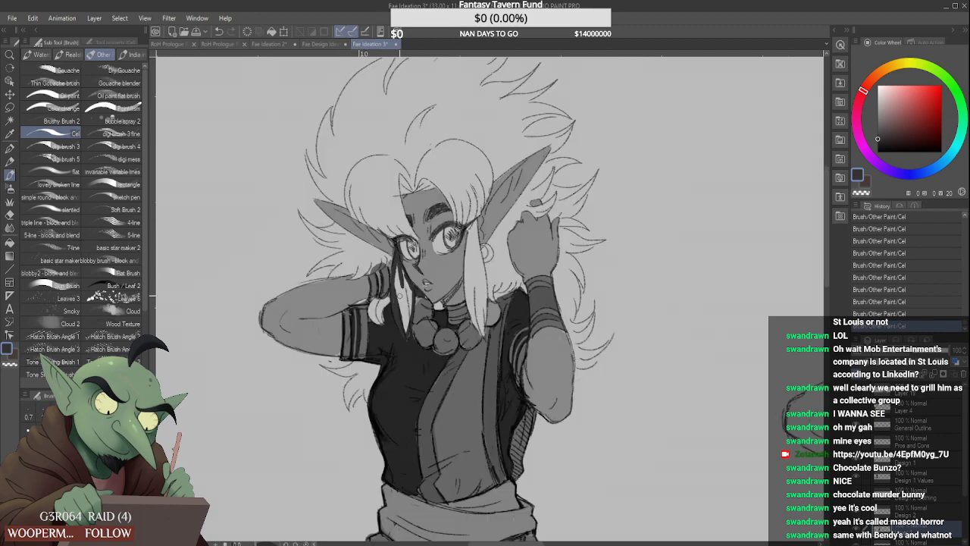
drag(400, 278, 407, 326)
mouse_move(408, 286)
mouse_down()
mouse_move(404, 337)
mouse_move(399, 312)
mouse_up()
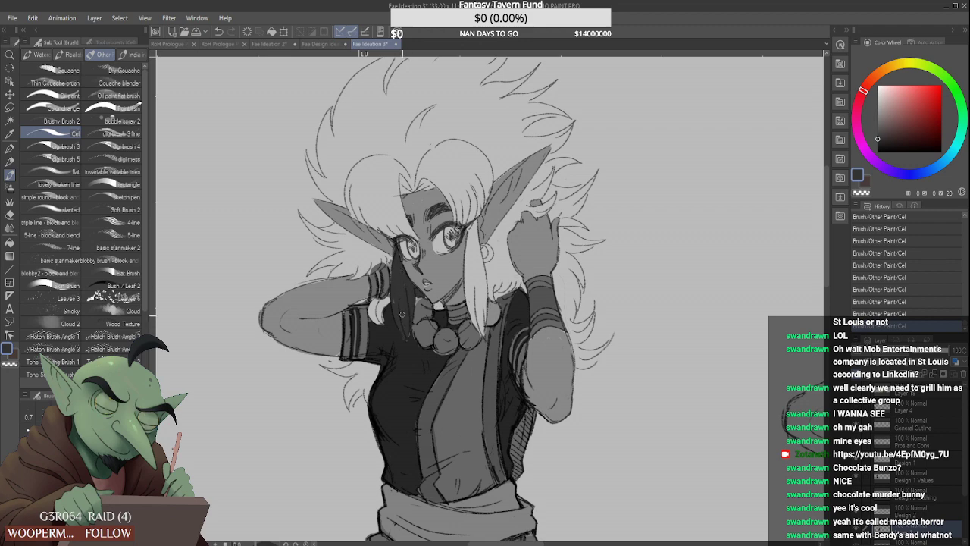
scroll(443, 307, up, 2)
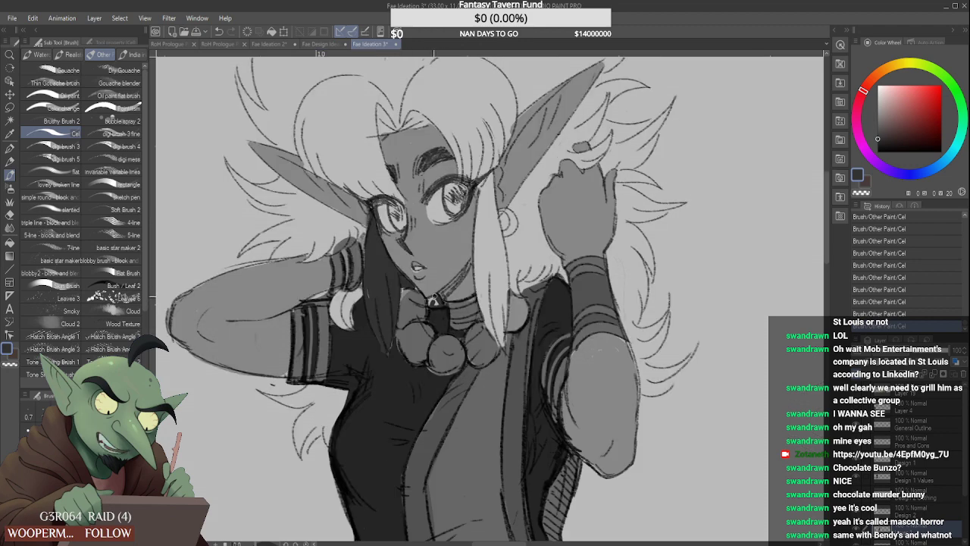
scroll(485, 226, down, 2)
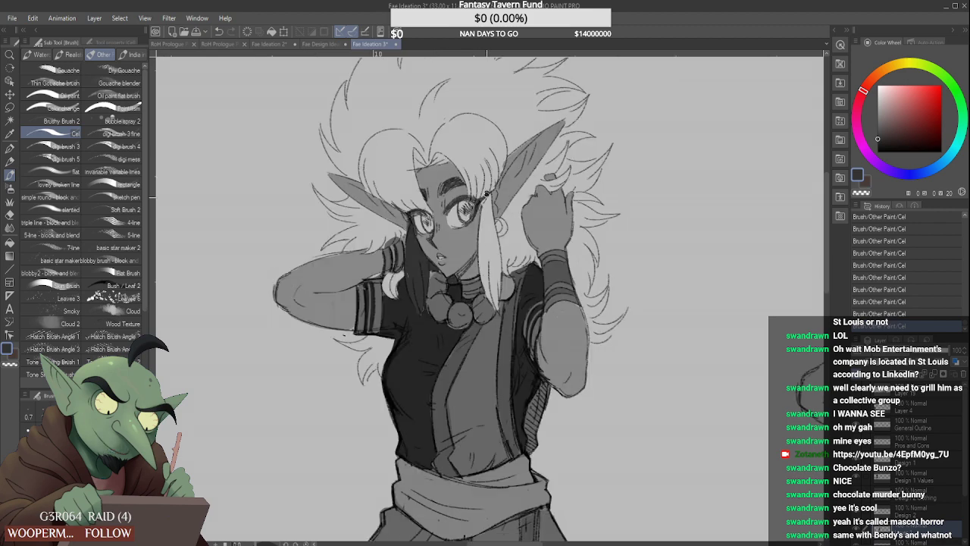
Fill the long face-framing hair lock beside the earring with the dark hair value, from temple to tip
mouse_move(485, 194)
mouse_down()
mouse_move(481, 247)
mouse_move(495, 254)
mouse_up()
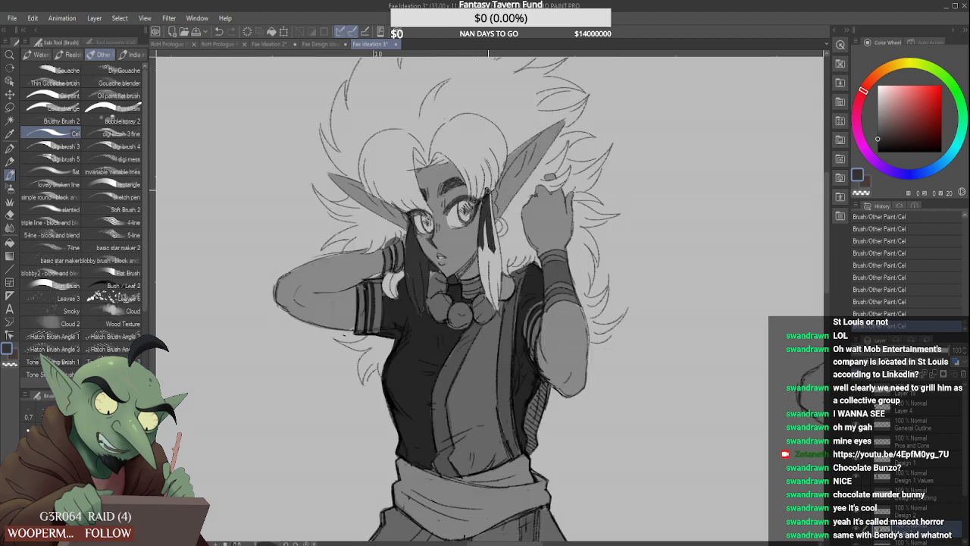
drag(489, 188, 498, 263)
drag(486, 221, 486, 294)
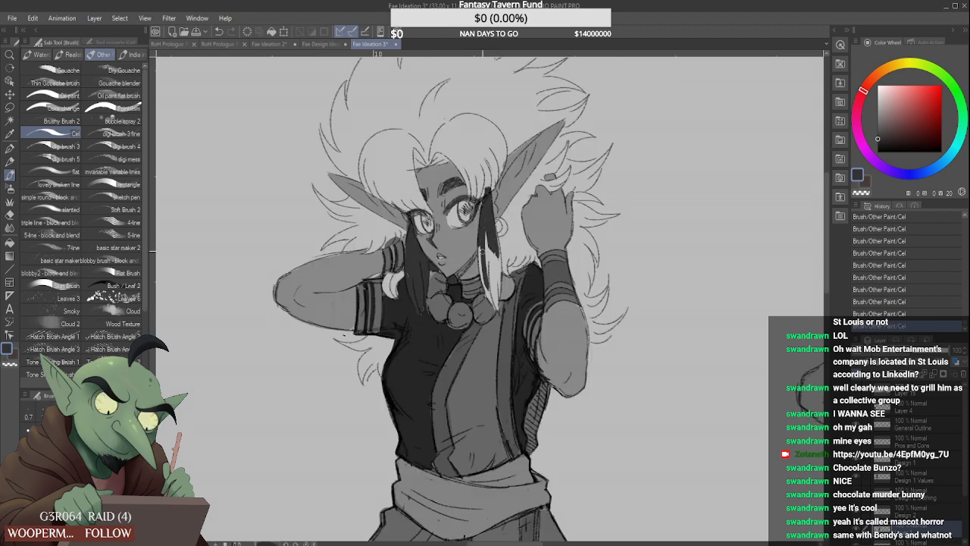
mouse_move(481, 238)
mouse_down()
mouse_move(490, 299)
mouse_move(496, 312)
mouse_move(493, 286)
mouse_move(502, 306)
mouse_up()
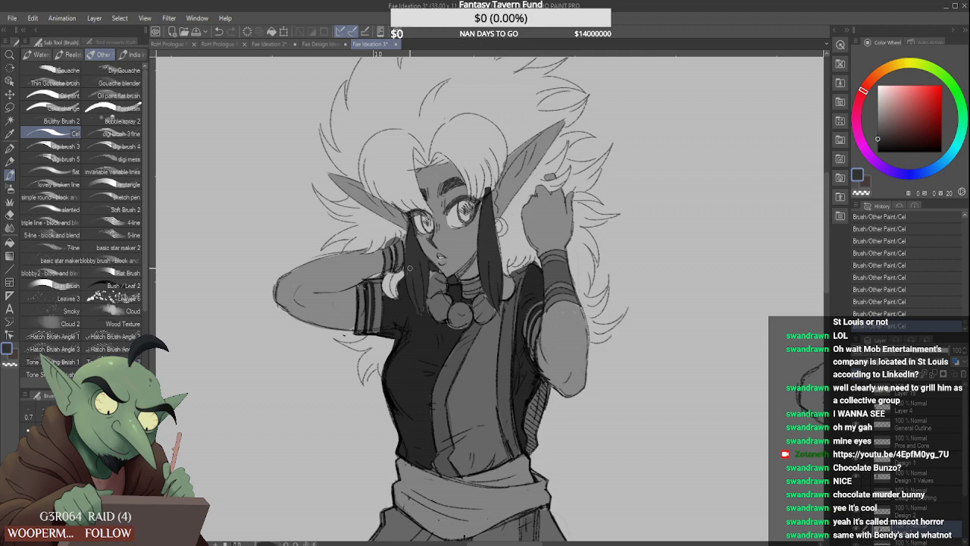
Fill the small hair tuft between the bent arm's wrist and shoulder with the dark hair value
scroll(377, 291, up, 2)
mouse_move(384, 291)
mouse_down()
mouse_move(391, 267)
mouse_move(396, 299)
mouse_move(413, 273)
mouse_up()
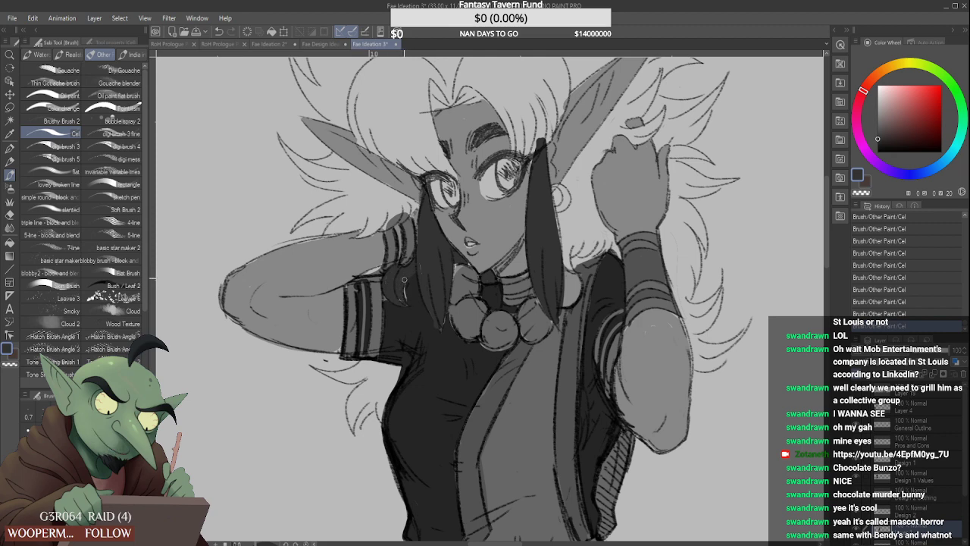
scroll(409, 167, down, 2)
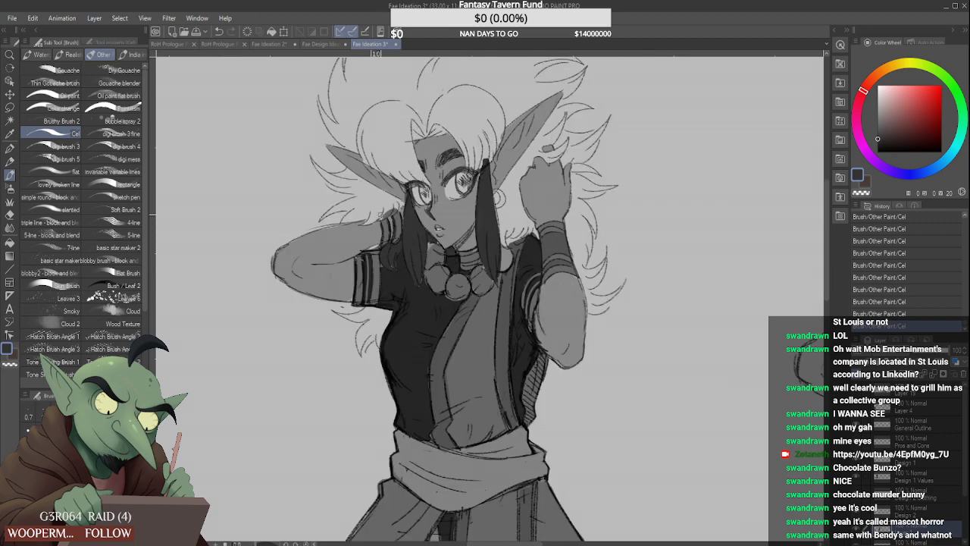
scroll(419, 157, up, 2)
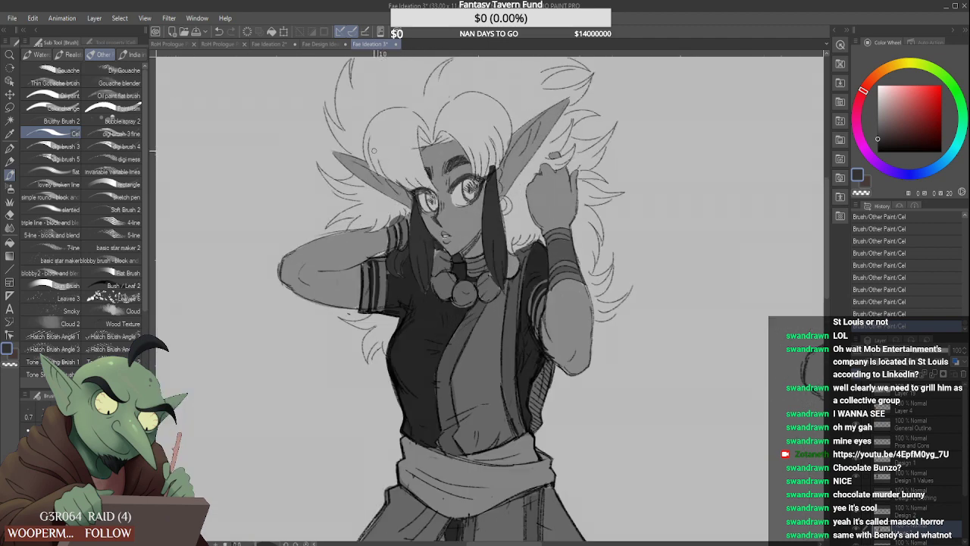
Paint the lower fringe on the bent-arm side and the centre parting above the forehead in the dark hair value
mouse_move(368, 143)
mouse_down()
mouse_move(371, 167)
mouse_move(368, 141)
mouse_move(377, 168)
mouse_move(372, 149)
mouse_move(430, 191)
mouse_up()
mouse_move(412, 155)
mouse_down()
mouse_move(427, 179)
mouse_move(416, 119)
mouse_move(418, 146)
mouse_move(414, 128)
mouse_move(432, 142)
mouse_move(420, 119)
mouse_move(440, 138)
mouse_move(463, 137)
mouse_move(436, 115)
mouse_up()
drag(444, 136, 434, 114)
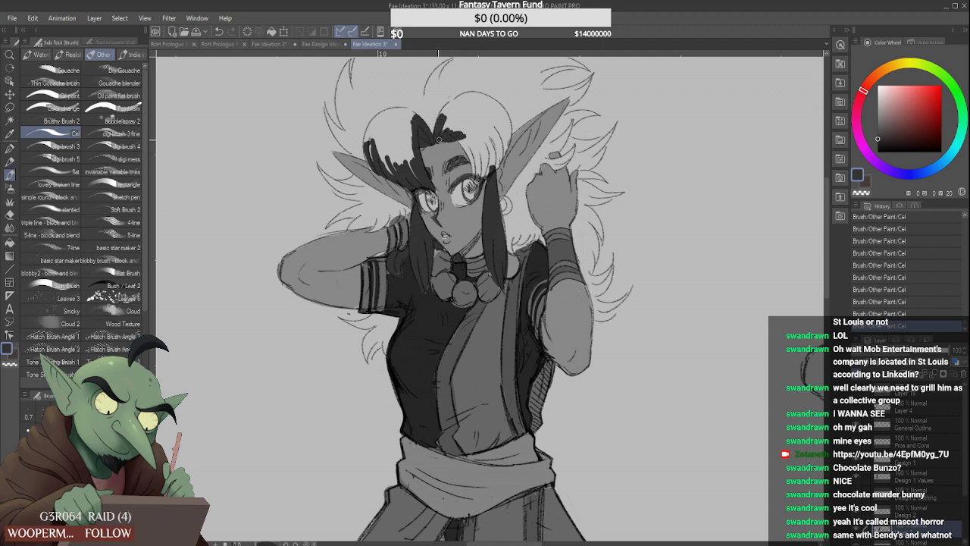
Fill the fringe on the earring side, from the centre parting to the pointed ear, with the dark hair value
mouse_move(441, 126)
mouse_down()
mouse_move(470, 139)
mouse_move(479, 180)
mouse_up()
mouse_move(467, 137)
mouse_down()
mouse_move(490, 182)
mouse_move(490, 141)
mouse_move(500, 164)
mouse_up()
mouse_move(497, 127)
mouse_down()
mouse_move(503, 162)
mouse_move(502, 122)
mouse_move(505, 156)
mouse_up()
mouse_move(506, 151)
mouse_down()
mouse_move(503, 113)
mouse_move(510, 132)
mouse_move(492, 155)
mouse_move(451, 121)
mouse_move(475, 144)
mouse_up()
drag(485, 150, 480, 129)
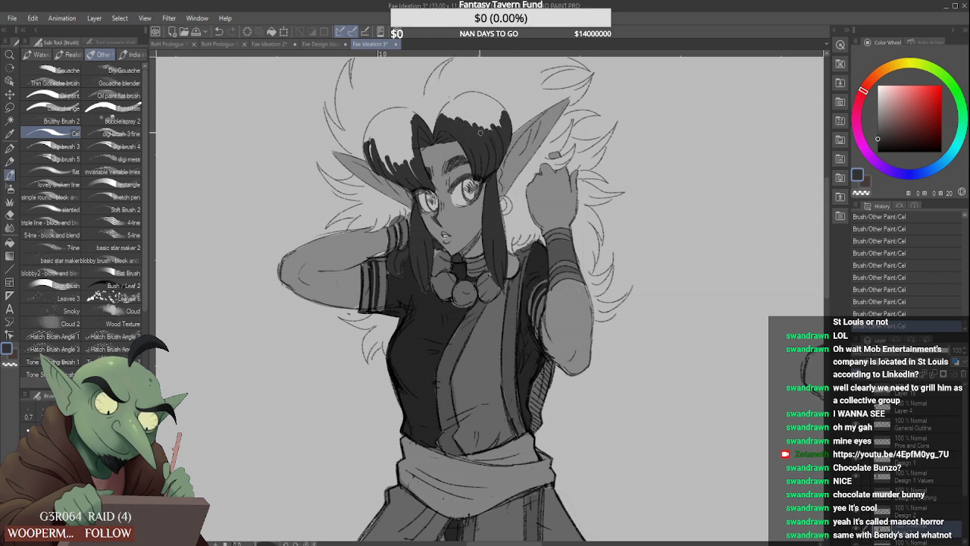
Fill the gaps in the bent-arm side's fringe with the dark hair value and touch up its edges beside the eyes
scroll(480, 132, down, 2)
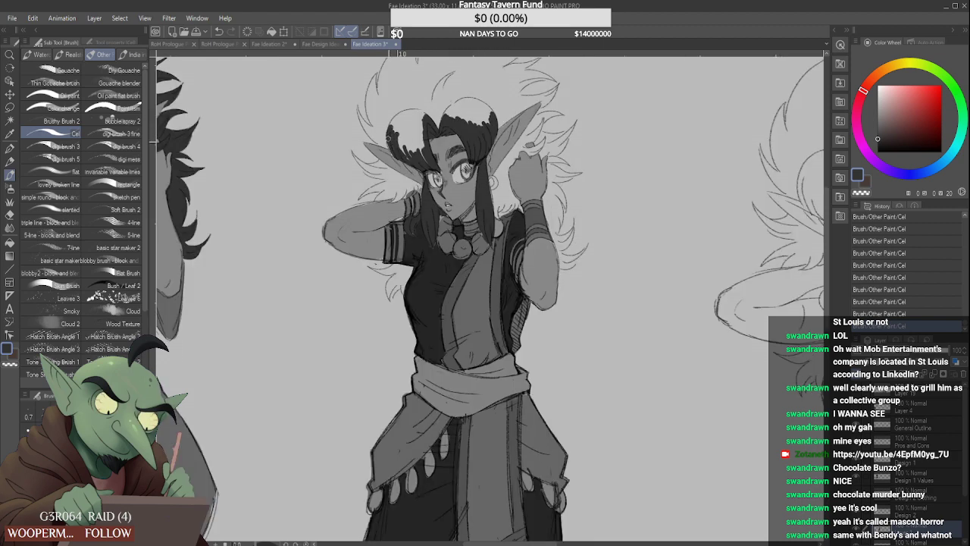
mouse_move(386, 136)
mouse_down()
mouse_move(421, 159)
mouse_move(425, 141)
mouse_move(405, 143)
mouse_up()
scroll(411, 134, down, 3)
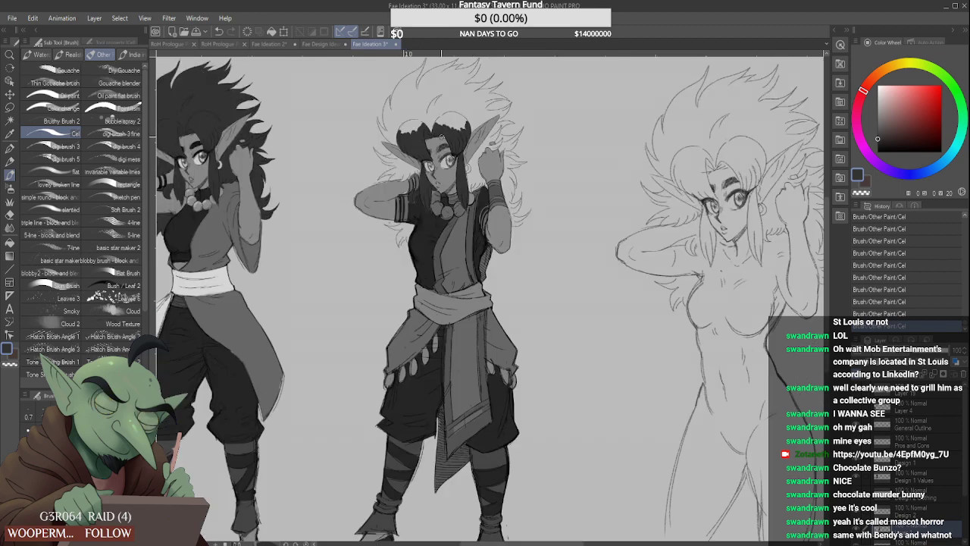
scroll(445, 133, up, 4)
mouse_move(467, 160)
mouse_down()
mouse_move(439, 171)
mouse_move(462, 158)
mouse_move(442, 158)
mouse_move(466, 154)
mouse_move(400, 174)
mouse_move(437, 206)
mouse_move(473, 185)
mouse_move(440, 197)
mouse_move(464, 186)
mouse_move(482, 194)
mouse_move(470, 215)
mouse_up()
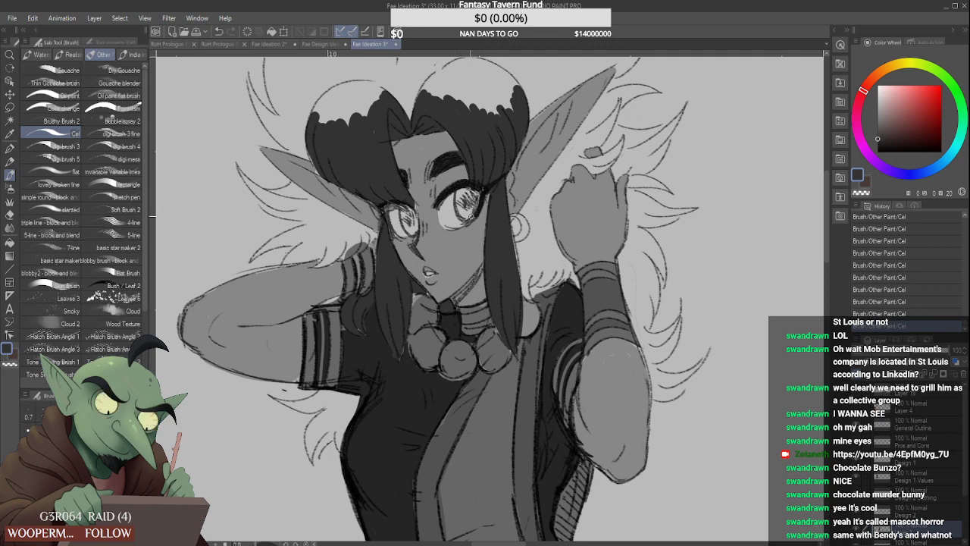
drag(383, 206, 401, 208)
Fill the rest of the rounded front hair lobe on the bent-arm side with the dark hair value
scroll(398, 226, down, 5)
scroll(440, 209, down, 2)
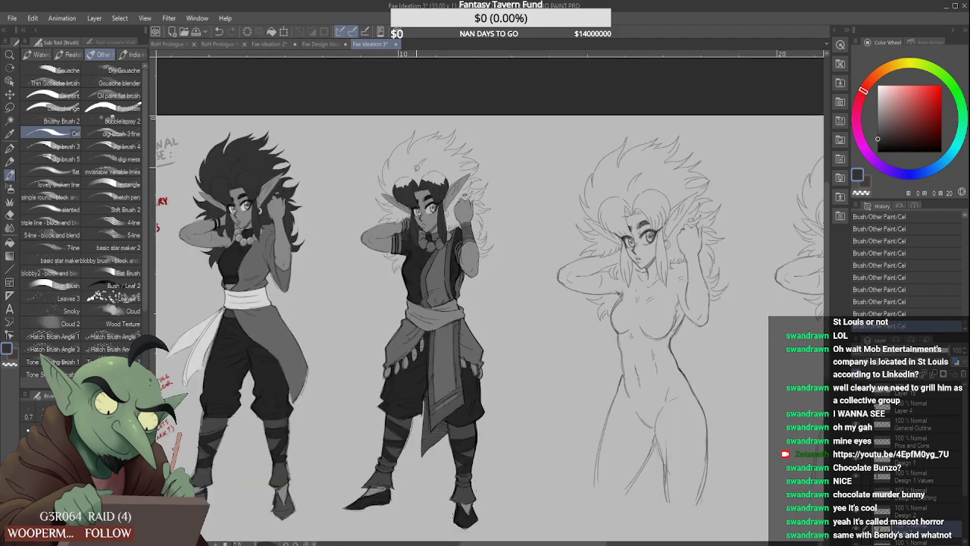
scroll(416, 168, down, 3)
scroll(412, 174, up, 3)
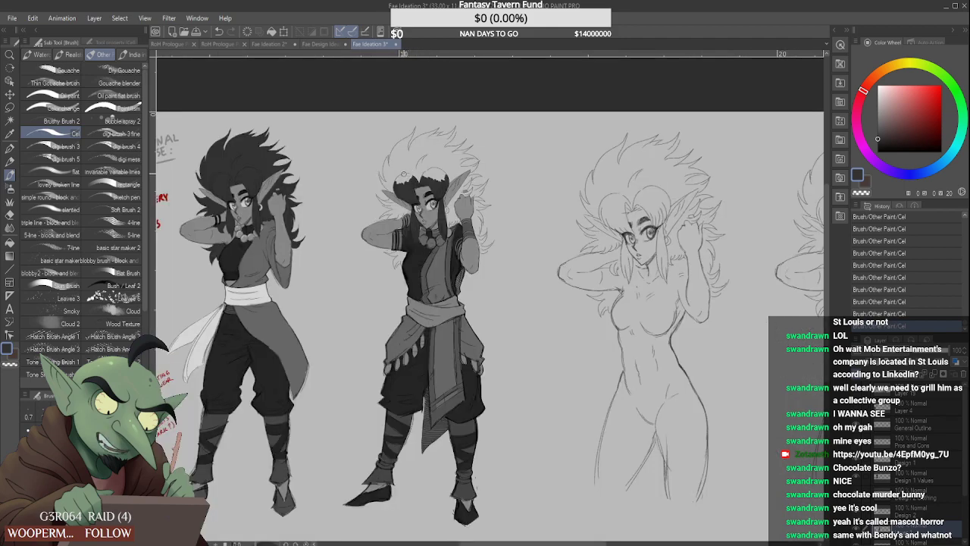
scroll(404, 174, up, 2)
mouse_move(394, 187)
mouse_down()
mouse_move(413, 178)
mouse_move(396, 185)
mouse_up()
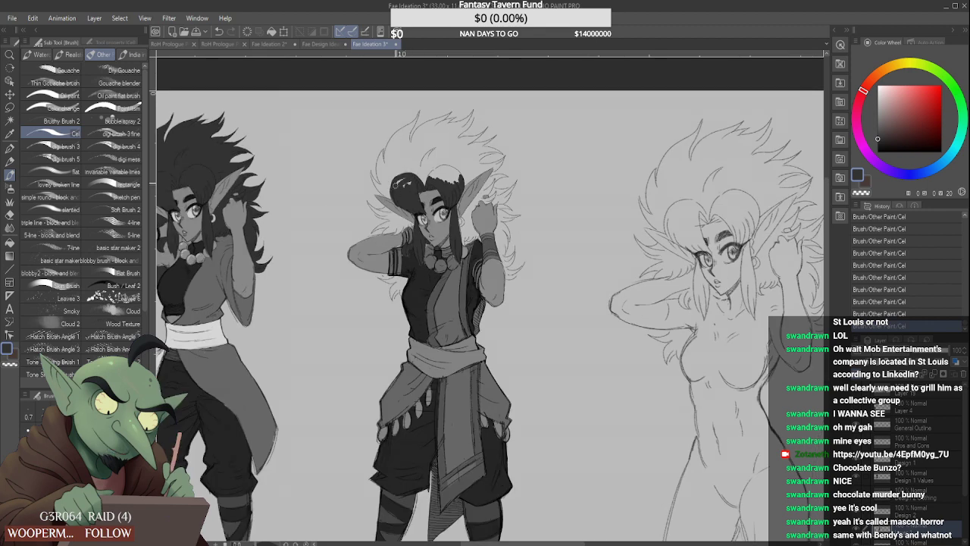
Fill the upper part of the rounded front hair lobe on the earring side with the dark hair value
scroll(406, 184, up, 5)
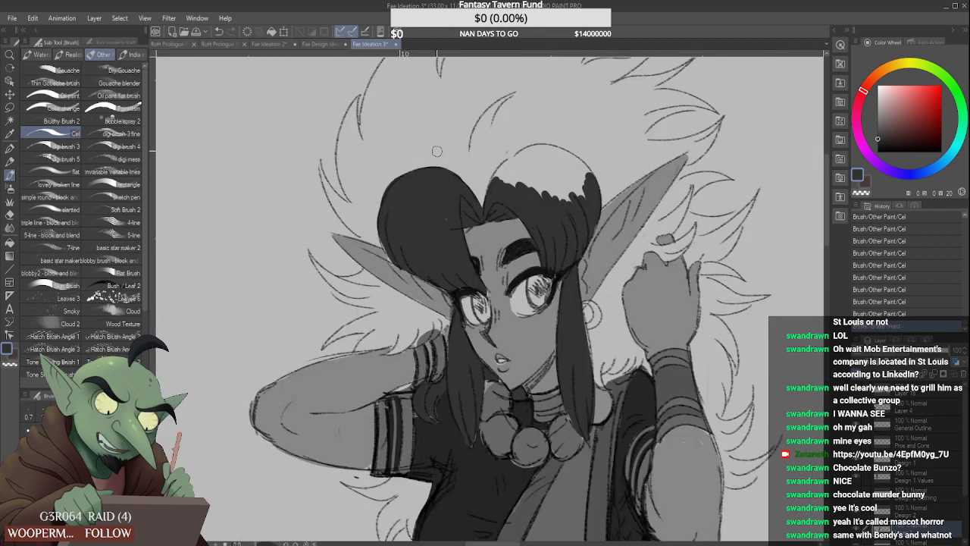
drag(494, 185, 574, 156)
scroll(547, 168, down, 3)
mouse_move(520, 178)
mouse_down()
mouse_move(564, 167)
mouse_move(524, 176)
mouse_move(539, 164)
mouse_move(529, 167)
mouse_move(563, 181)
mouse_up()
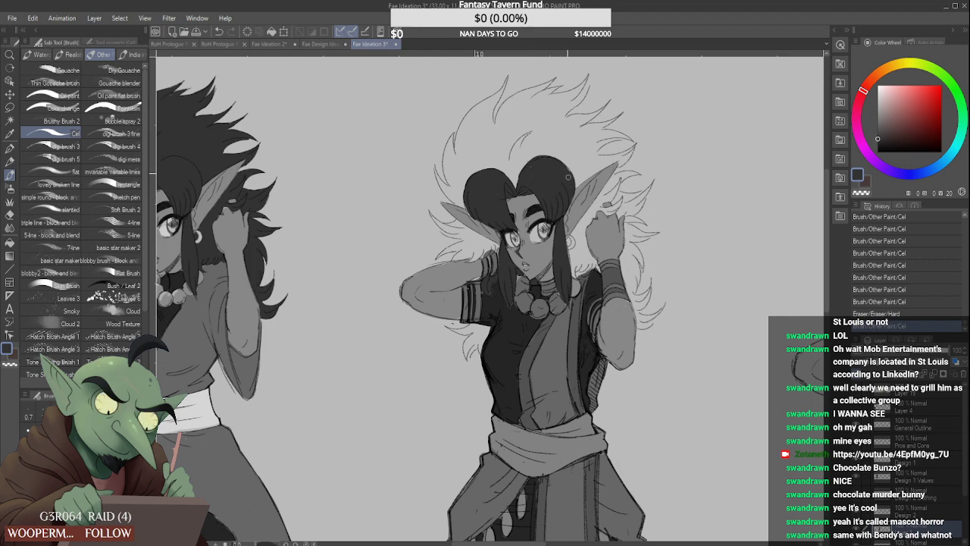
Lasso the spiky hair tuft below the bent arm's sleeve cuff, paint it with the dark hair value, and deselect
scroll(523, 163, down, 3)
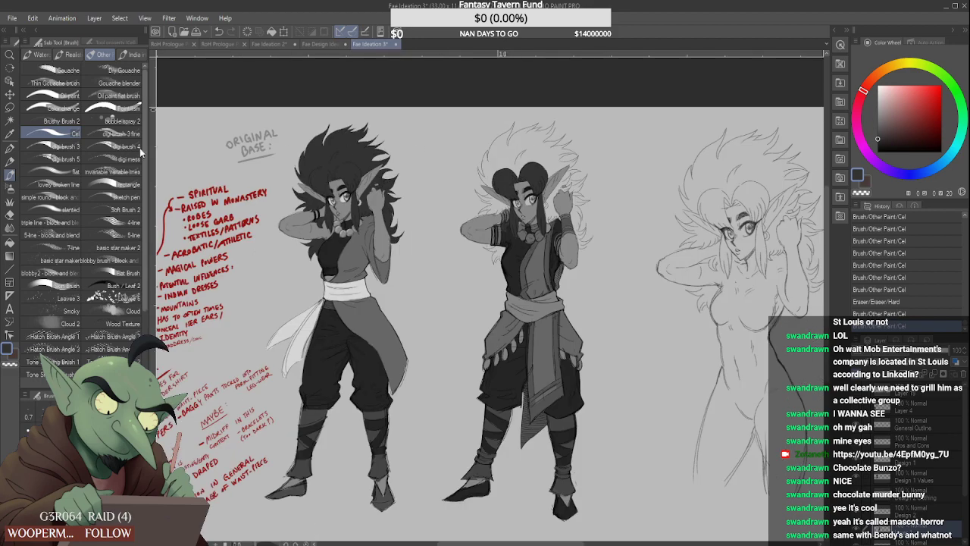
click(10, 107)
scroll(478, 204, up, 5)
scroll(487, 219, down, 3)
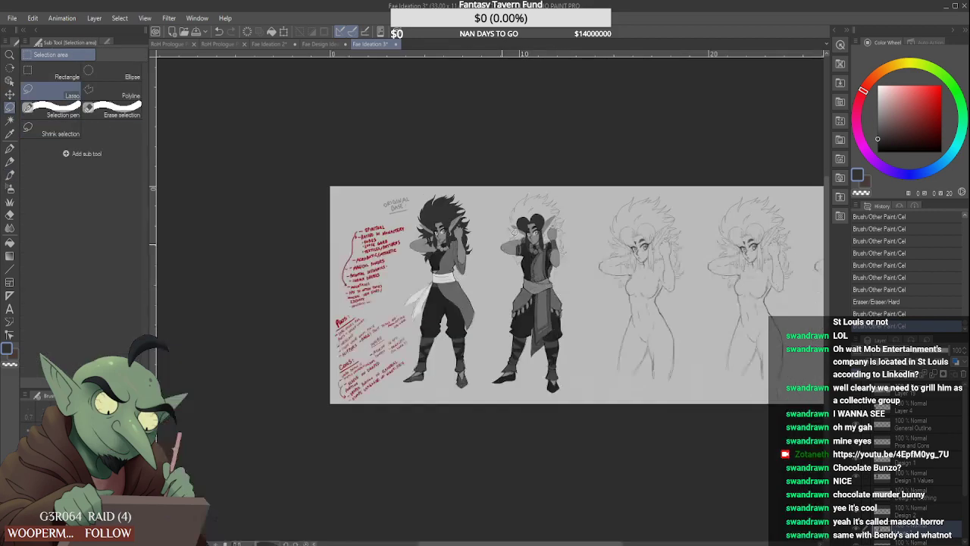
scroll(454, 318, up, 5)
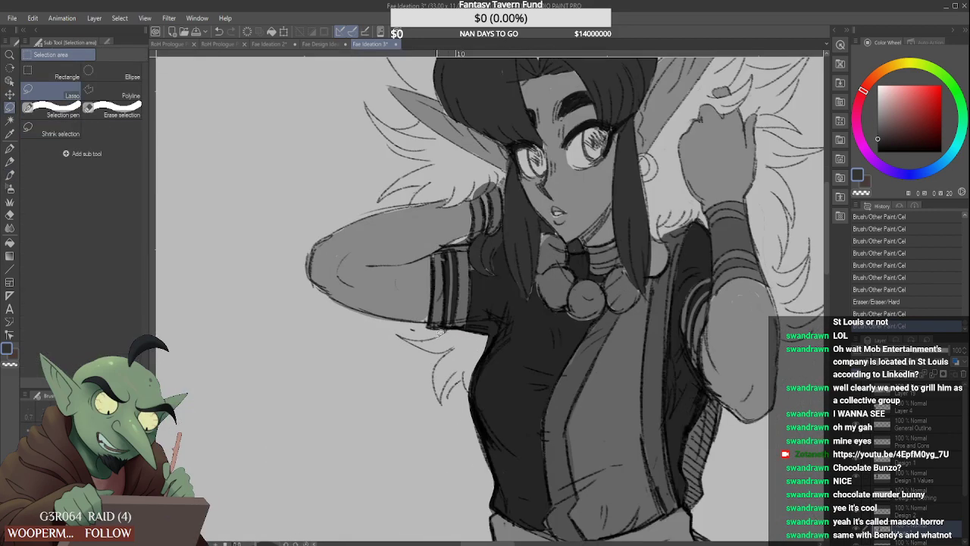
mouse_move(398, 334)
mouse_down()
mouse_move(452, 350)
mouse_move(436, 392)
mouse_move(464, 379)
mouse_move(486, 346)
mouse_move(484, 333)
mouse_move(451, 326)
mouse_up()
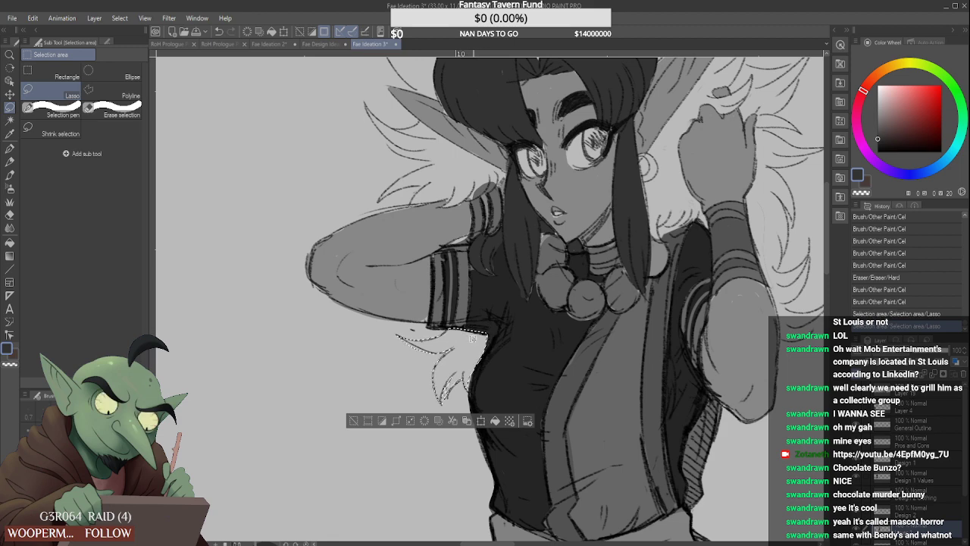
click(10, 176)
scroll(405, 300, down, 2)
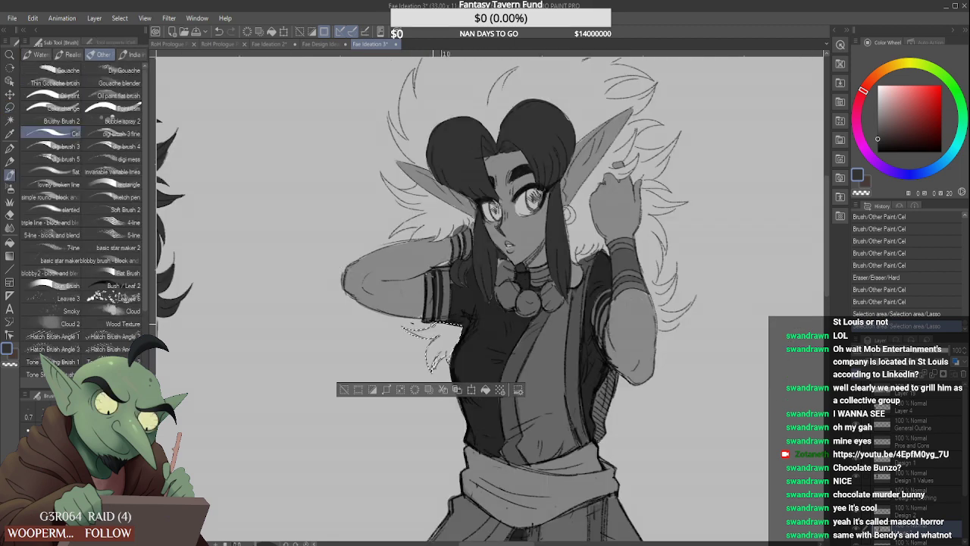
scroll(410, 303, down, 3)
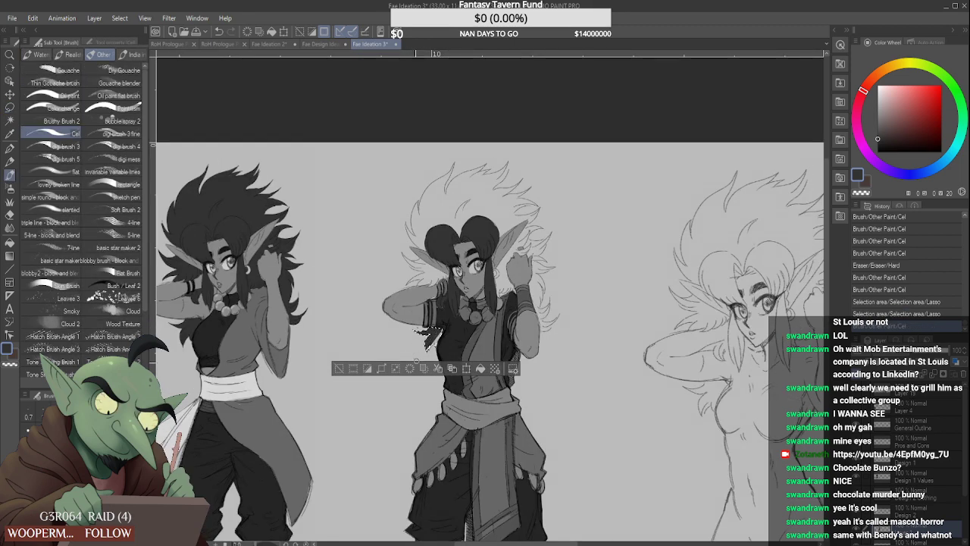
drag(446, 326, 438, 335)
click(10, 108)
click(639, 293)
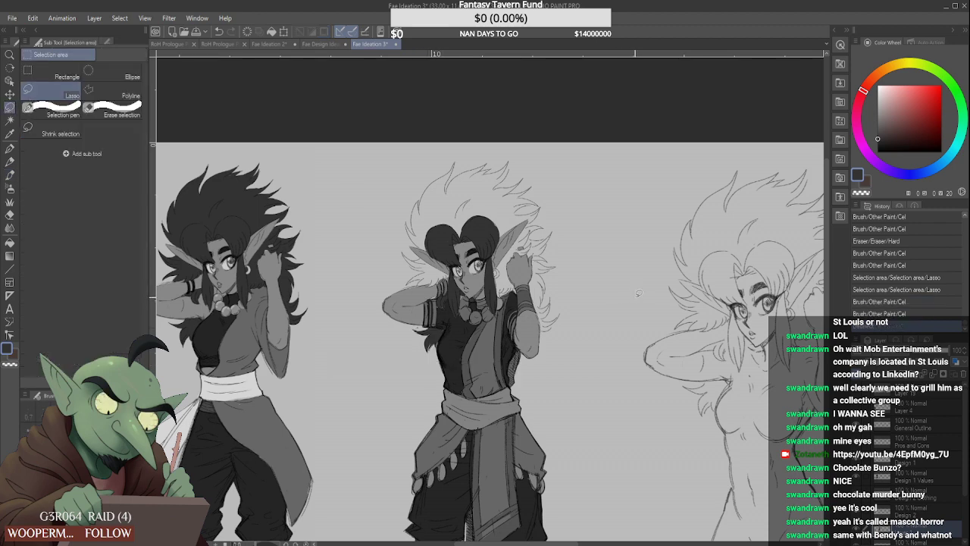
Touch up the join between the hair tuft below the bent arm and the dark top with the Cel brush
scroll(508, 311, up, 3)
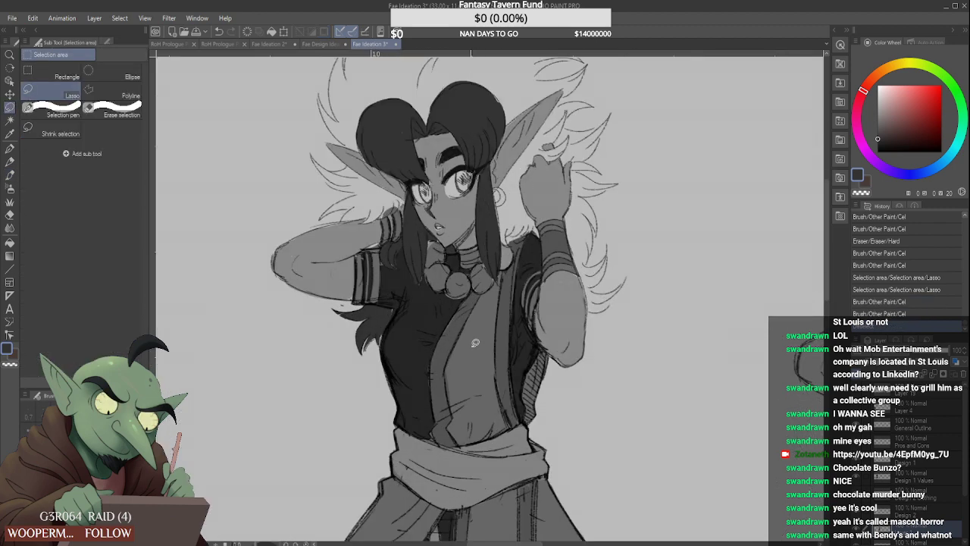
click(10, 174)
scroll(389, 309, up, 3)
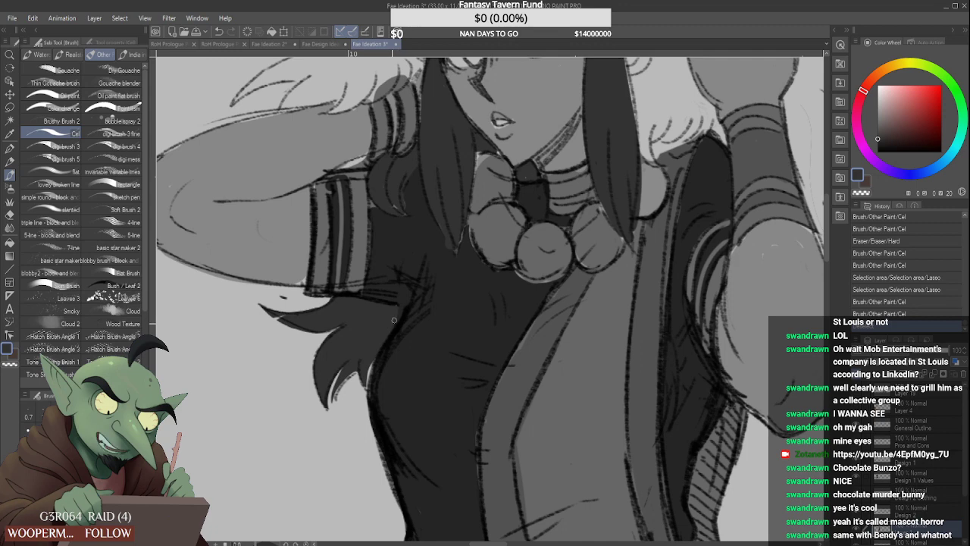
drag(376, 359, 368, 386)
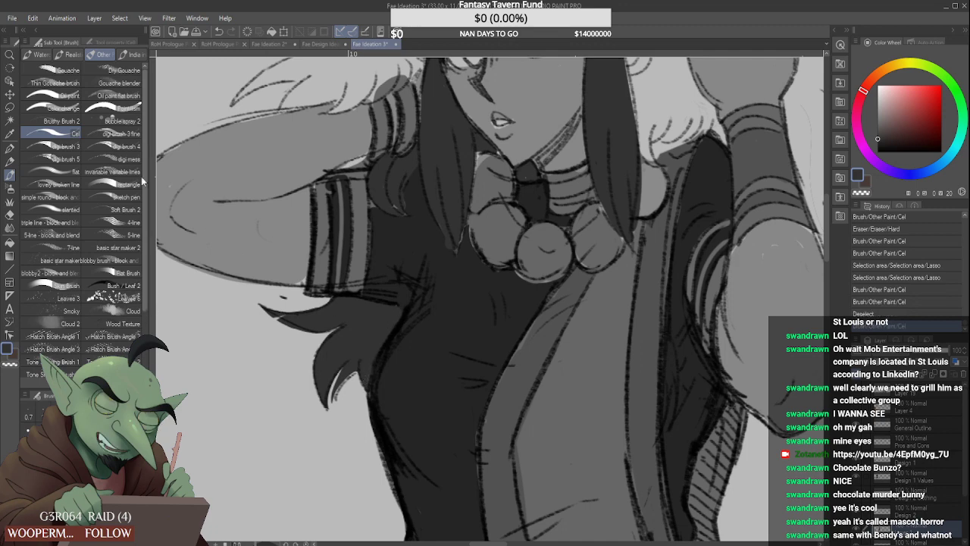
Lasso the spiky outer hair behind the raised forearm, from wrist to elbow, and paint it with the dark hair value
click(10, 107)
drag(312, 260, 265, 261)
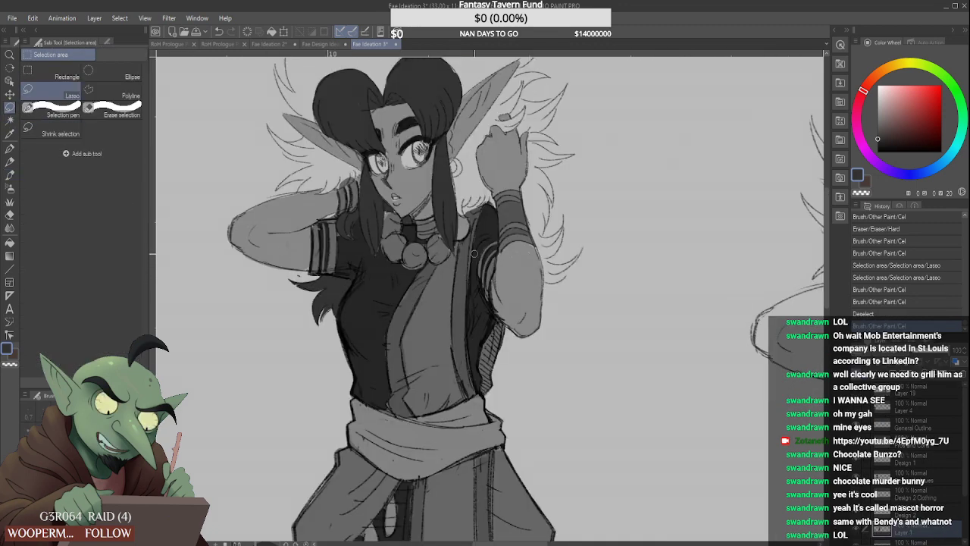
scroll(547, 281, up, 2)
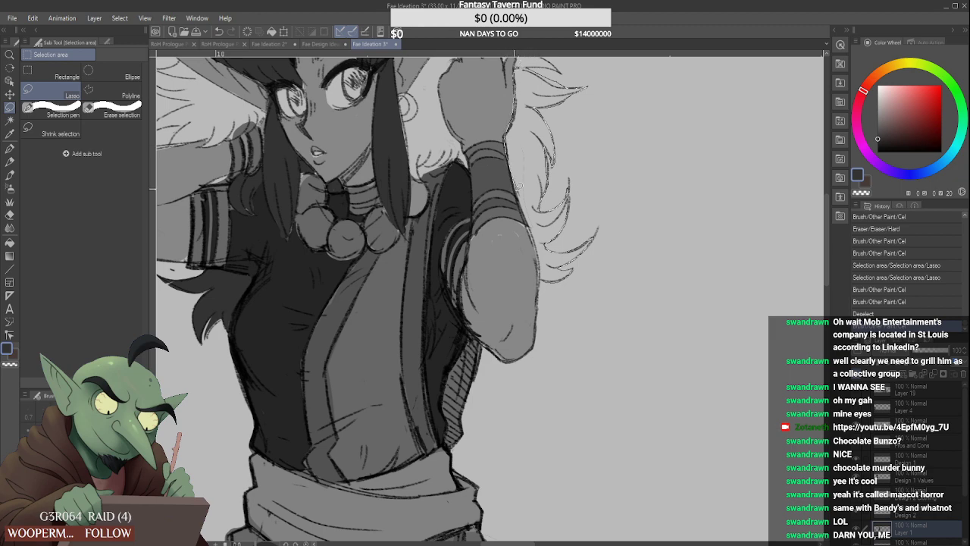
drag(523, 216, 543, 281)
scroll(470, 311, down, 3)
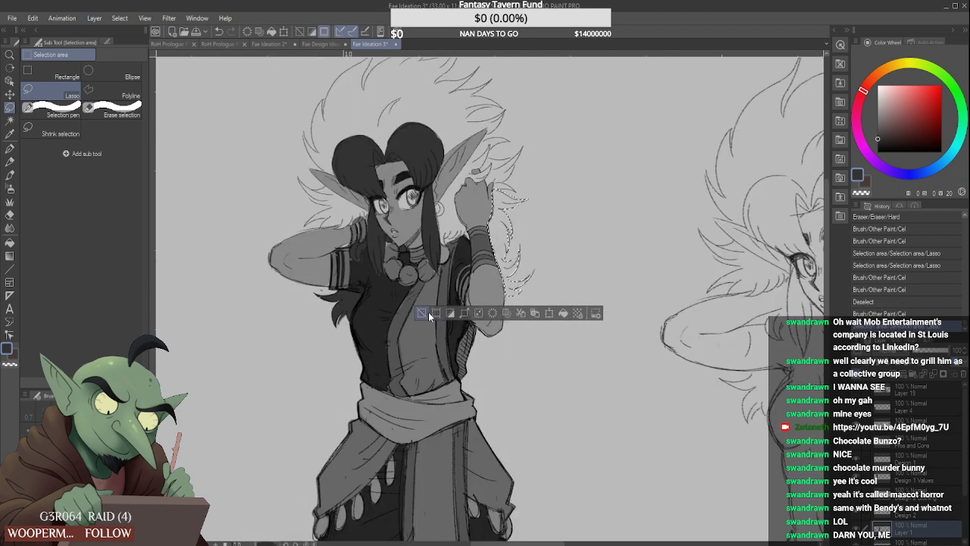
click(10, 175)
scroll(481, 222, down, 1)
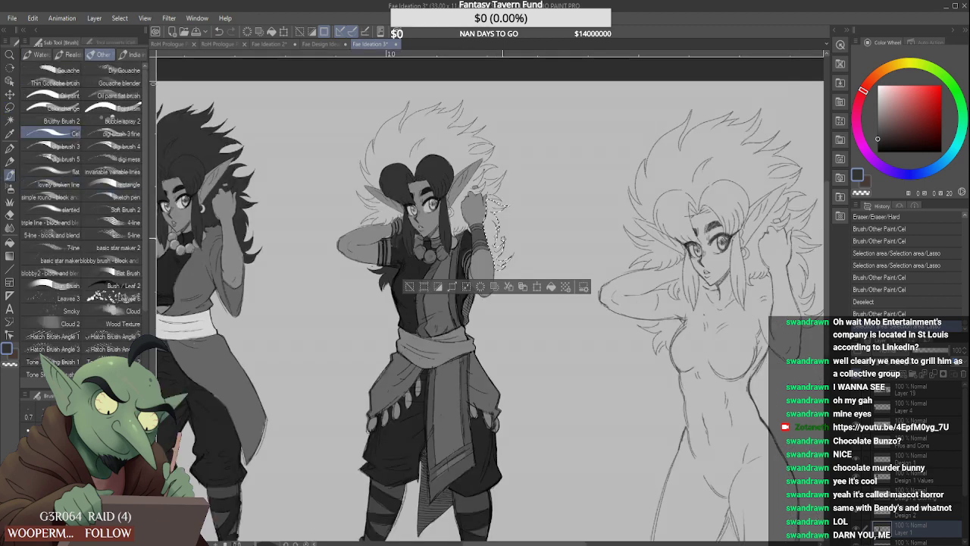
mouse_move(486, 214)
mouse_down()
mouse_move(498, 268)
mouse_move(492, 220)
mouse_move(509, 264)
mouse_up()
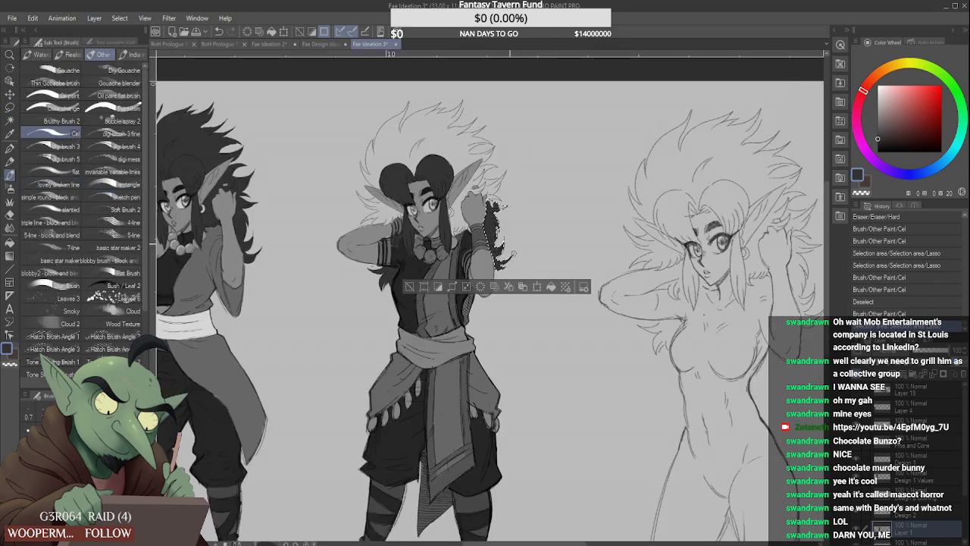
scroll(502, 194, up, 3)
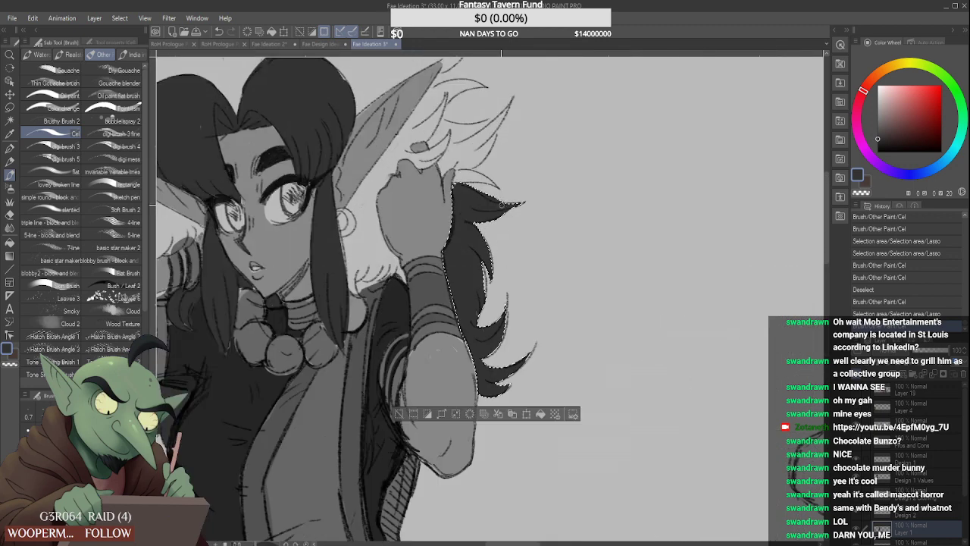
Erase stray dark paint along the upper spike of the hair behind the raised wrist, and clear the selection
click(10, 108)
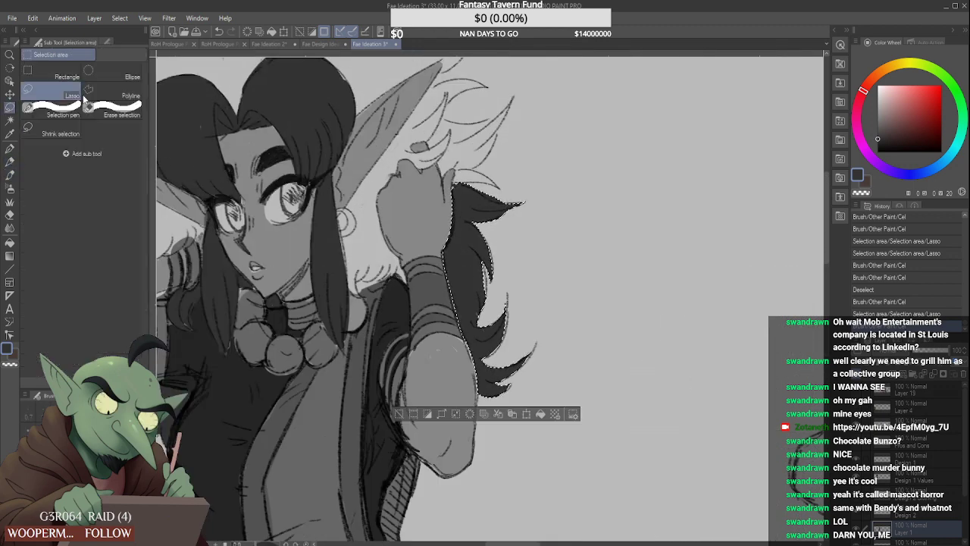
click(532, 144)
drag(479, 185, 505, 197)
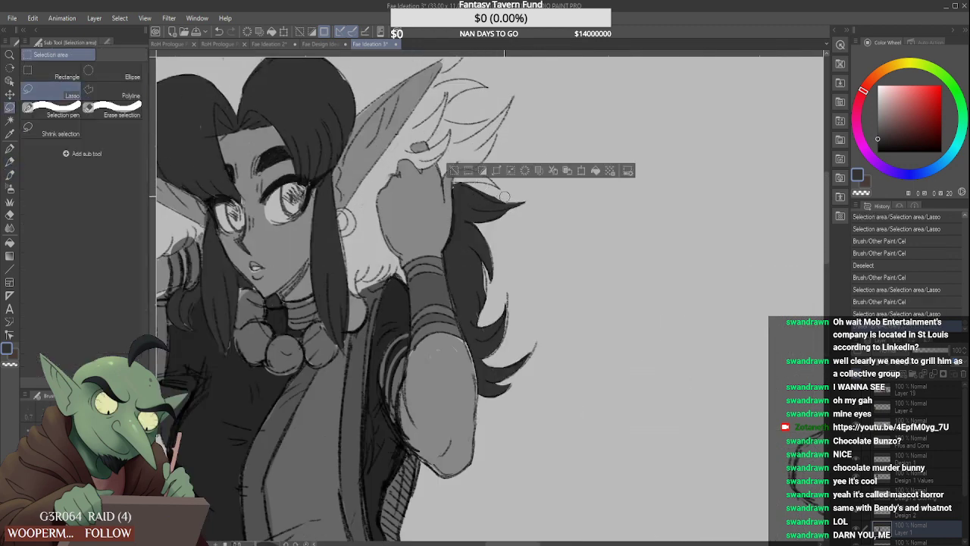
drag(502, 136, 501, 138)
key(ctrl+d)
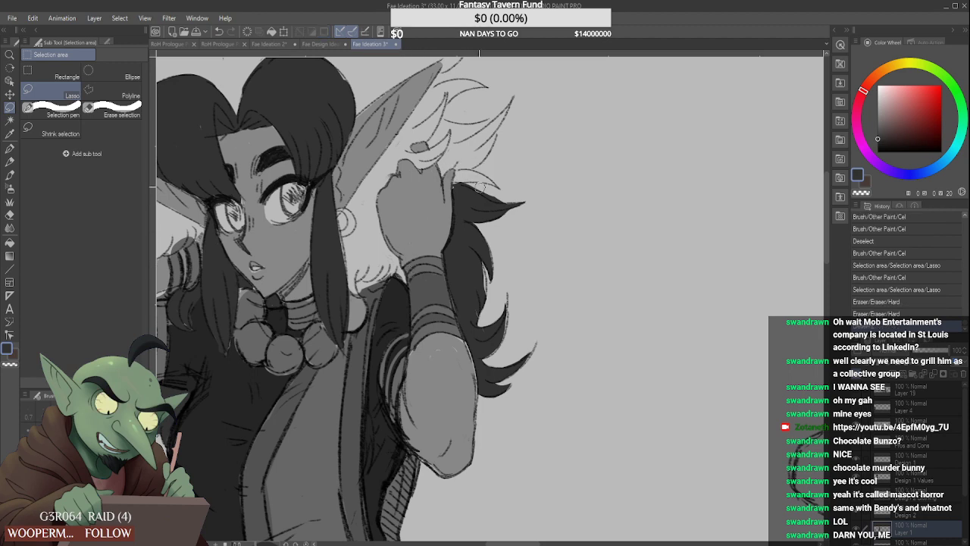
mouse_move(462, 176)
mouse_down()
mouse_move(505, 194)
mouse_move(477, 182)
mouse_move(508, 199)
mouse_up()
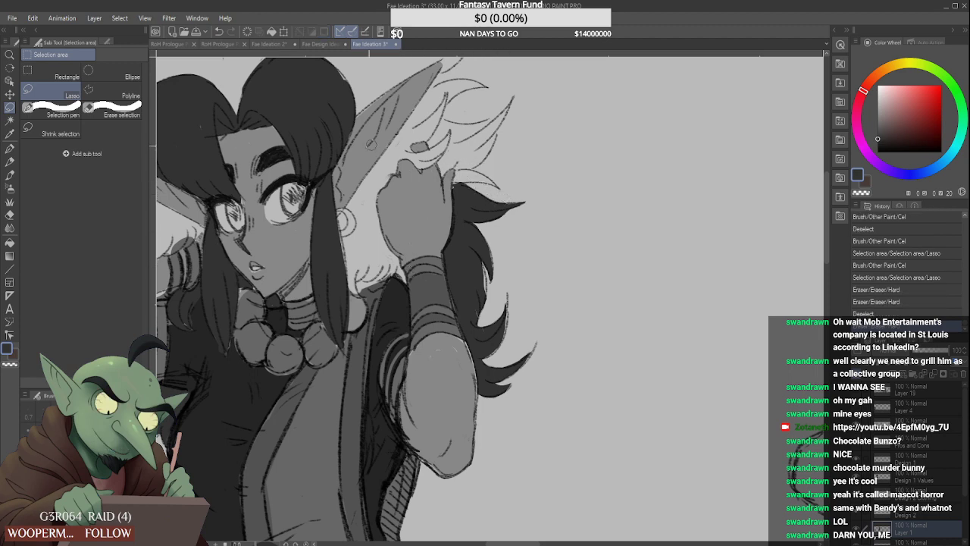
Touch up the inner notches of the outer hair spikes beside the raised forearm with the dark hair value
click(16, 175)
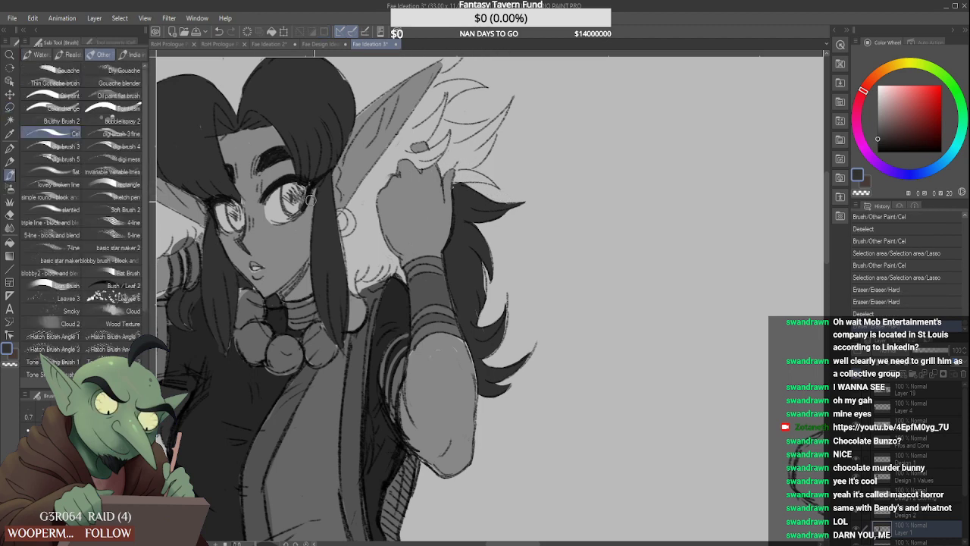
mouse_move(479, 262)
mouse_down()
mouse_move(484, 293)
mouse_move(486, 272)
mouse_up()
drag(504, 328, 498, 335)
scroll(500, 328, down, 4)
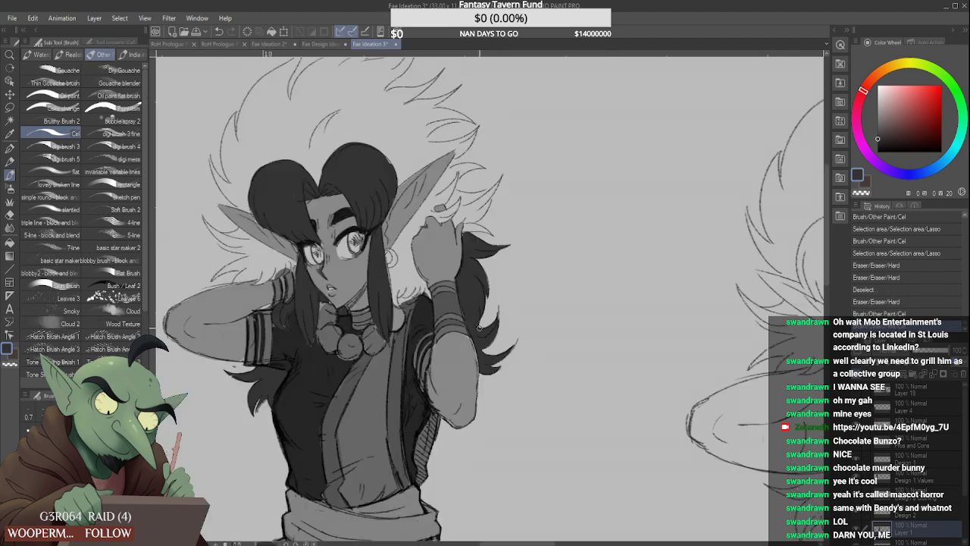
Paint the dark hair value inside and around the hoop earring, up to the base of the ear
scroll(452, 296, up, 3)
scroll(438, 292, up, 4)
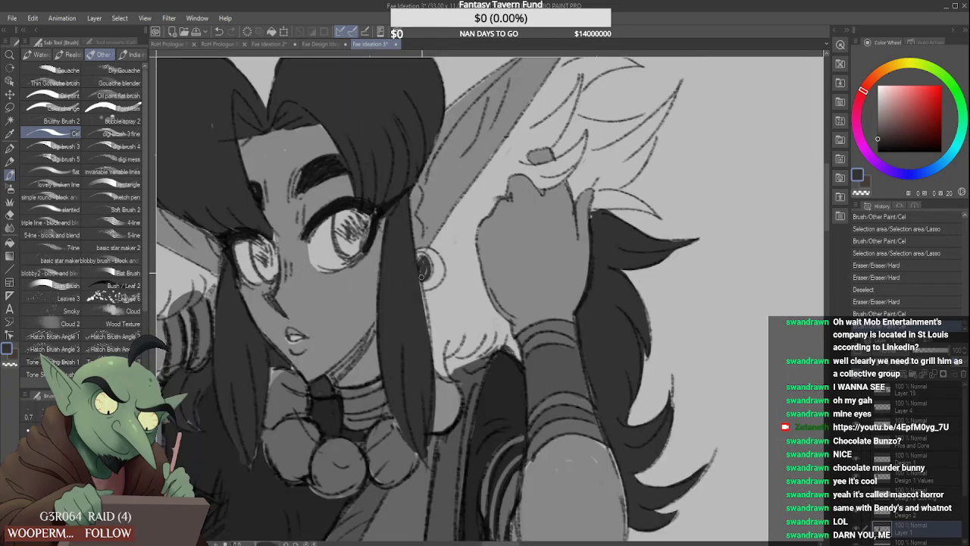
mouse_move(421, 277)
mouse_down()
mouse_move(425, 268)
mouse_move(426, 312)
mouse_move(453, 289)
mouse_move(439, 266)
mouse_move(446, 241)
mouse_up()
scroll(442, 324, down, 2)
scroll(441, 279, up, 2)
scroll(439, 265, down, 2)
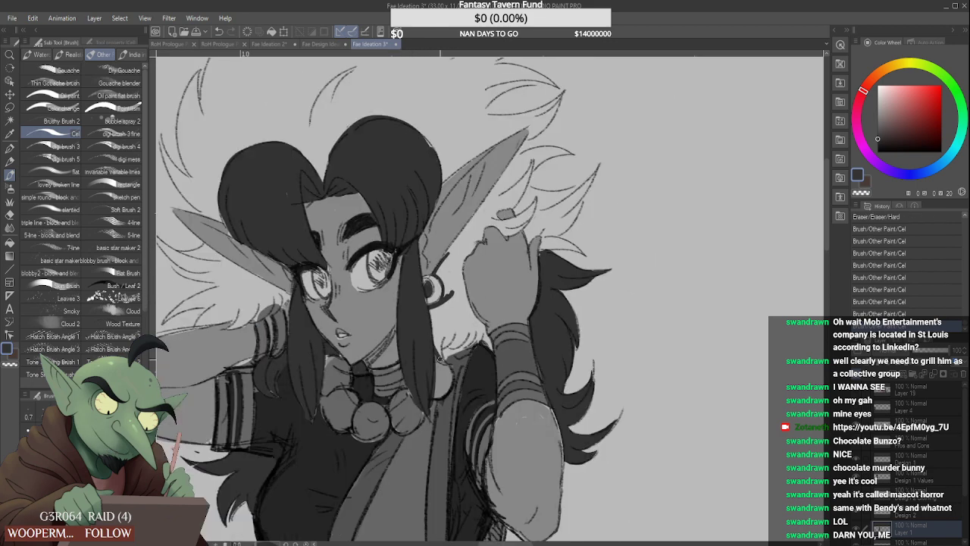
Paint the dark hair value between the hoop earring and the raised wrist, up along the underside of the ear
mouse_move(435, 338)
mouse_down()
mouse_move(448, 299)
mouse_move(434, 330)
mouse_move(424, 318)
mouse_move(451, 299)
mouse_move(435, 311)
mouse_move(444, 337)
mouse_move(468, 325)
mouse_move(445, 328)
mouse_up()
scroll(450, 325, down, 2)
scroll(459, 333, up, 2)
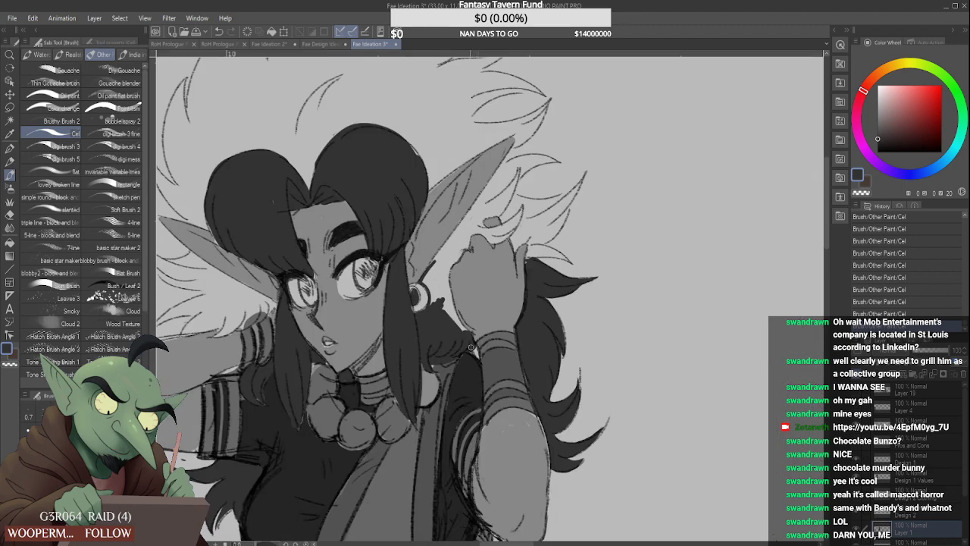
mouse_move(459, 329)
mouse_down()
mouse_move(443, 293)
mouse_move(460, 326)
mouse_up()
mouse_move(425, 279)
mouse_down()
mouse_move(429, 306)
mouse_move(445, 310)
mouse_up()
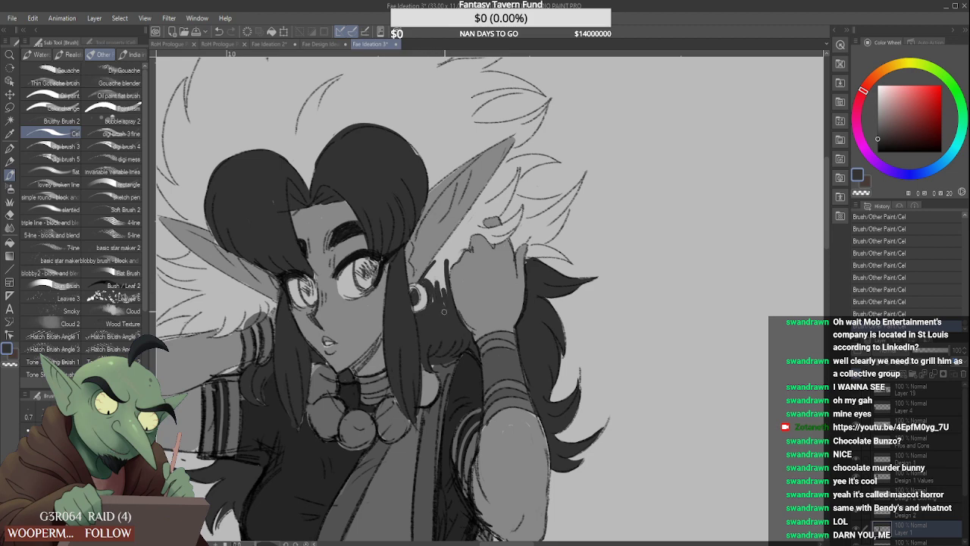
drag(441, 262, 429, 283)
drag(453, 238, 423, 280)
Paint the hair between the large ear and the raised fist, including the lock over the fingers, with the dark hair value
scroll(422, 296, up, 1)
scroll(422, 296, down, 2)
mouse_move(461, 241)
mouse_down()
mouse_move(443, 270)
mouse_move(472, 223)
mouse_move(459, 245)
mouse_up()
scroll(443, 254, up, 1)
mouse_move(514, 160)
mouse_down()
mouse_move(468, 227)
mouse_move(481, 221)
mouse_move(475, 232)
mouse_move(481, 227)
mouse_move(496, 257)
mouse_move(535, 221)
mouse_move(524, 226)
mouse_move(534, 217)
mouse_move(511, 209)
mouse_move(520, 229)
mouse_up()
scroll(485, 232, up, 2)
scroll(523, 232, down, 2)
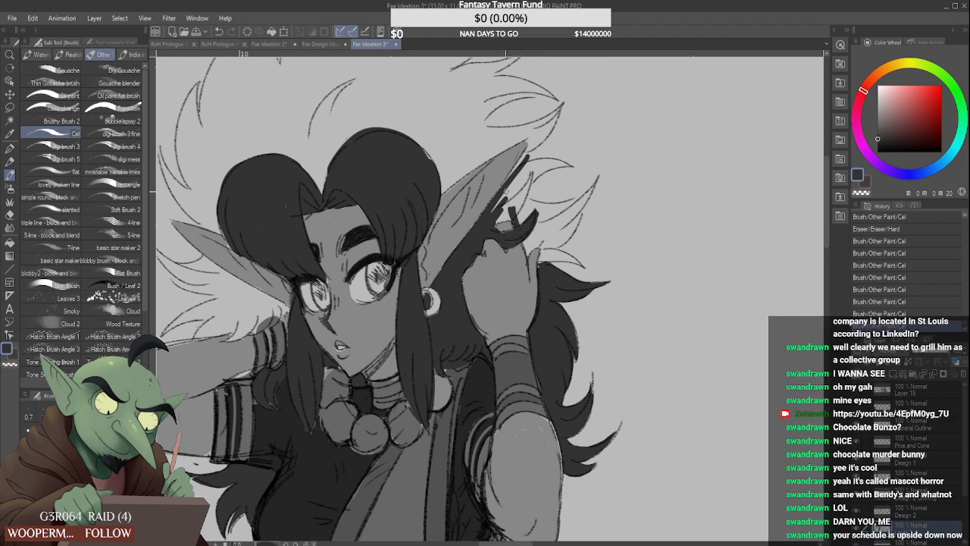
scroll(504, 212, up, 2)
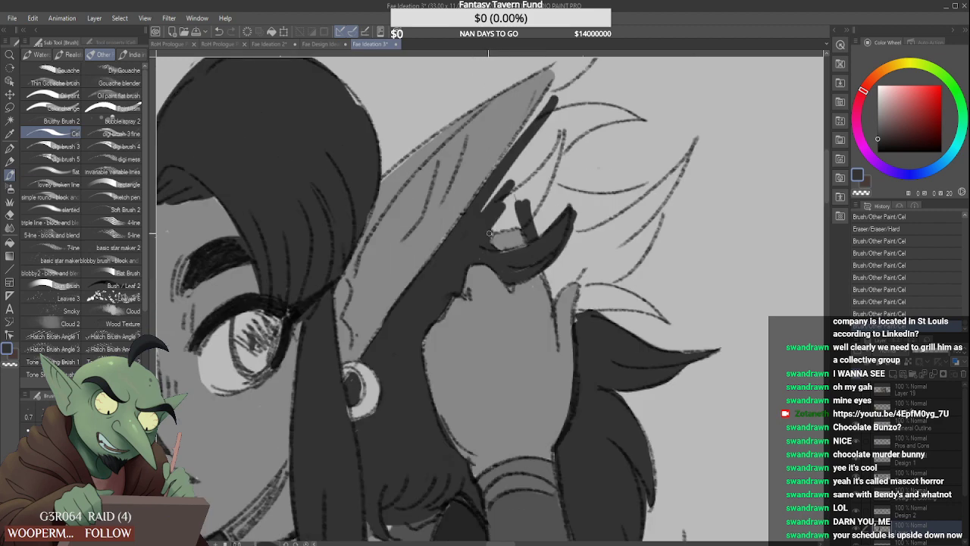
mouse_move(489, 233)
mouse_down()
mouse_move(534, 222)
mouse_move(486, 231)
mouse_move(517, 225)
mouse_move(521, 188)
mouse_move(530, 189)
mouse_move(519, 206)
mouse_move(536, 176)
mouse_move(525, 206)
mouse_move(537, 177)
mouse_move(509, 197)
mouse_up()
Fill the curved hair spike just beyond the tip of the large ear with the dark hair value
scroll(513, 223, down, 2)
drag(535, 145, 502, 199)
scroll(534, 152, up, 2)
mouse_move(534, 151)
mouse_down()
mouse_move(514, 190)
mouse_move(543, 174)
mouse_move(508, 191)
mouse_move(536, 174)
mouse_move(484, 235)
mouse_move(530, 180)
mouse_move(539, 176)
mouse_move(513, 216)
mouse_move(566, 175)
mouse_move(524, 186)
mouse_move(557, 167)
mouse_move(527, 181)
mouse_move(597, 174)
mouse_move(547, 177)
mouse_move(589, 159)
mouse_up()
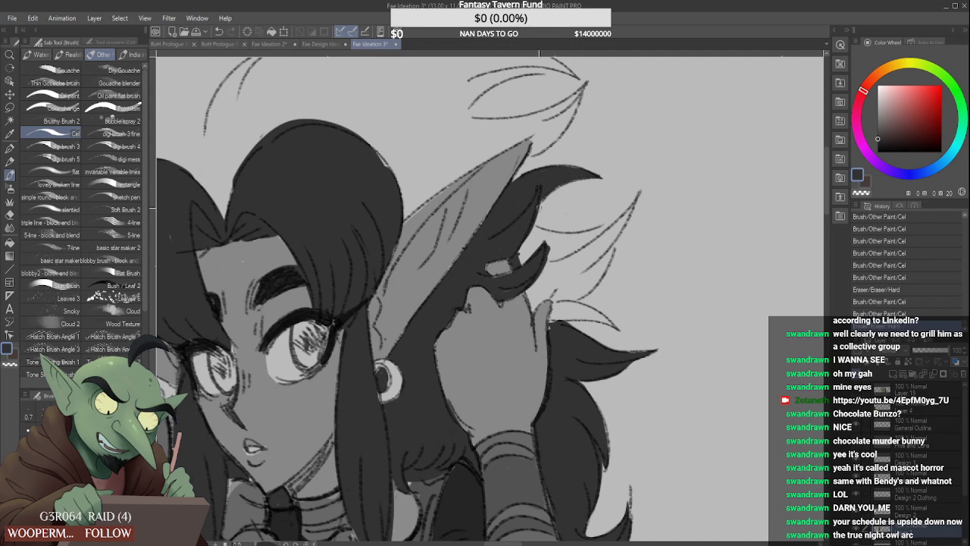
scroll(476, 228, down, 4)
scroll(523, 250, up, 4)
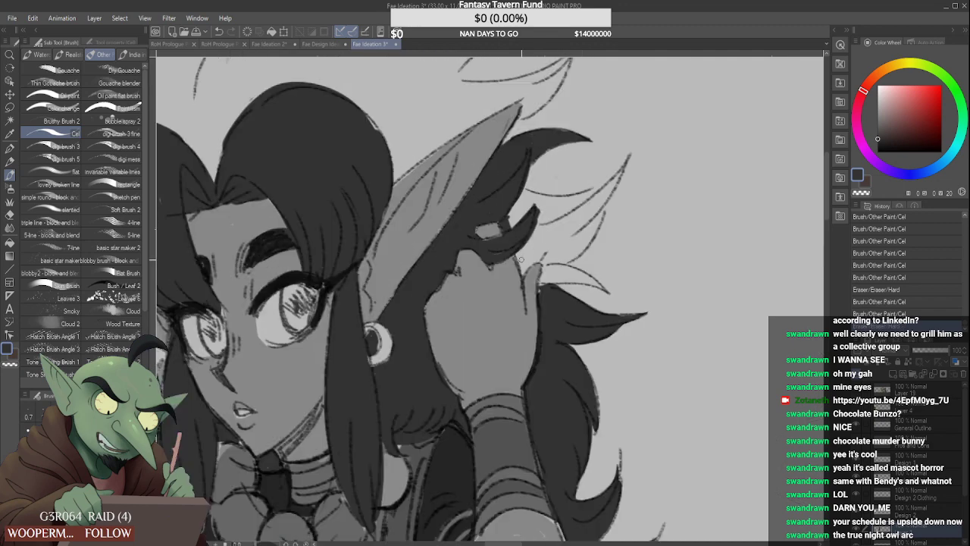
Paint the gap around the raised fingertips and the long hair spike beyond them with the dark hair value
mouse_move(524, 274)
mouse_down()
mouse_move(550, 260)
mouse_move(541, 260)
mouse_move(540, 288)
mouse_up()
scroll(524, 250, down, 3)
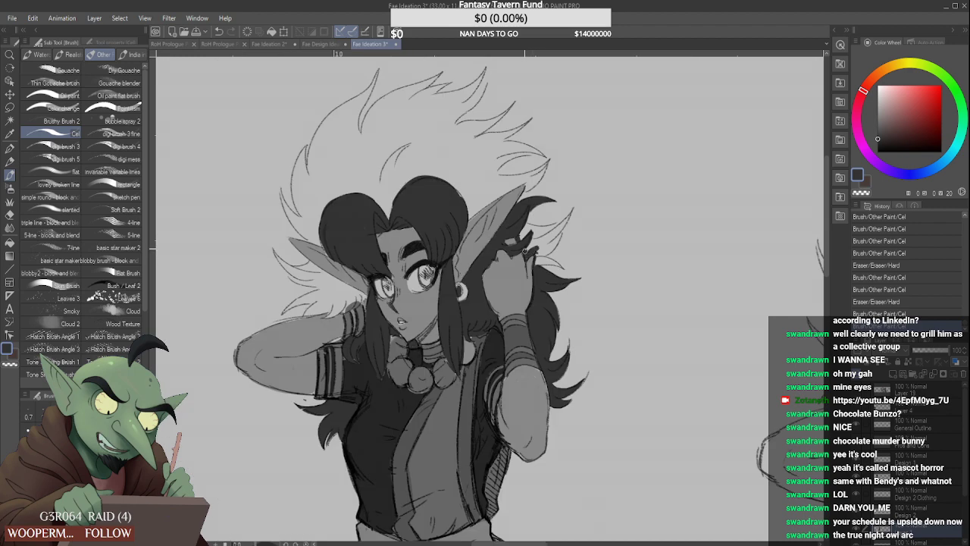
mouse_move(540, 252)
mouse_down()
mouse_move(594, 200)
mouse_move(554, 217)
mouse_move(593, 196)
mouse_move(537, 220)
mouse_move(511, 215)
mouse_move(544, 227)
mouse_move(520, 247)
mouse_move(539, 228)
mouse_move(527, 283)
mouse_move(549, 238)
mouse_up()
scroll(530, 229, up, 3)
scroll(537, 220, down, 3)
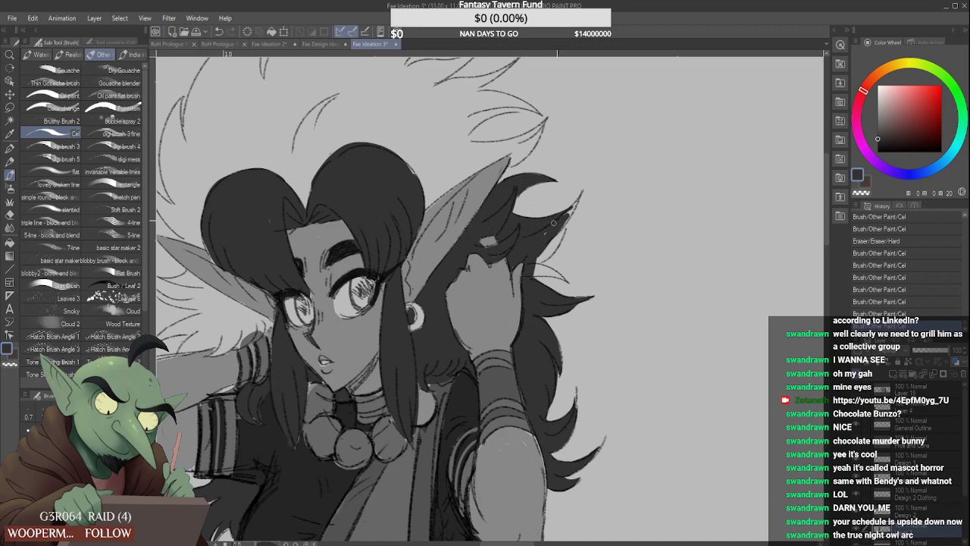
scroll(553, 222, up, 2)
drag(557, 238, 587, 193)
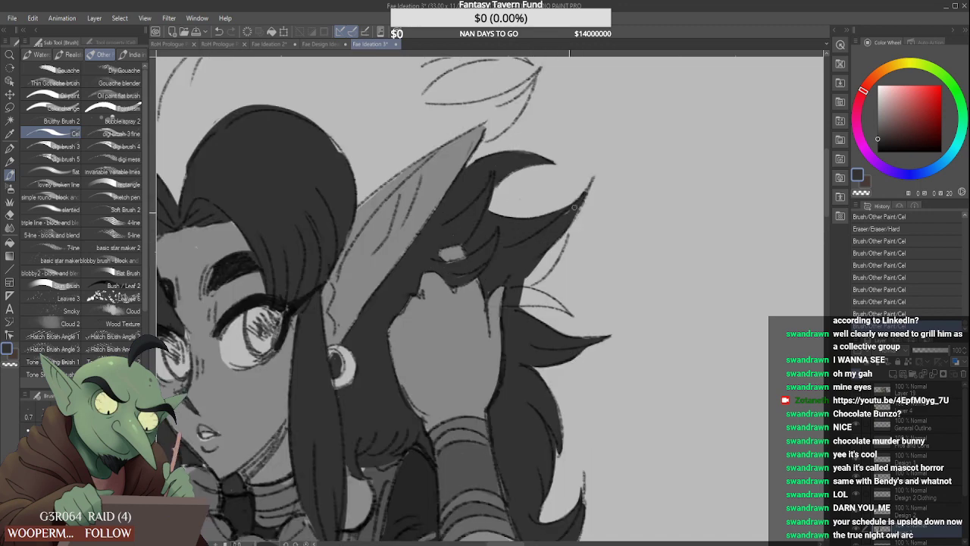
Fill the lower edge of the long spike and the small spike beside the raised hand with the dark hair value
mouse_move(563, 232)
mouse_down()
mouse_move(529, 287)
mouse_move(564, 223)
mouse_move(535, 284)
mouse_move(566, 227)
mouse_move(554, 262)
mouse_move(568, 224)
mouse_move(520, 295)
mouse_move(524, 285)
mouse_move(513, 290)
mouse_move(528, 308)
mouse_move(530, 288)
mouse_move(516, 307)
mouse_move(553, 301)
mouse_move(504, 308)
mouse_move(542, 300)
mouse_move(518, 288)
mouse_move(554, 283)
mouse_move(518, 296)
mouse_move(539, 293)
mouse_move(526, 282)
mouse_move(552, 301)
mouse_move(524, 296)
mouse_move(562, 310)
mouse_move(521, 299)
mouse_up()
drag(521, 299, 552, 305)
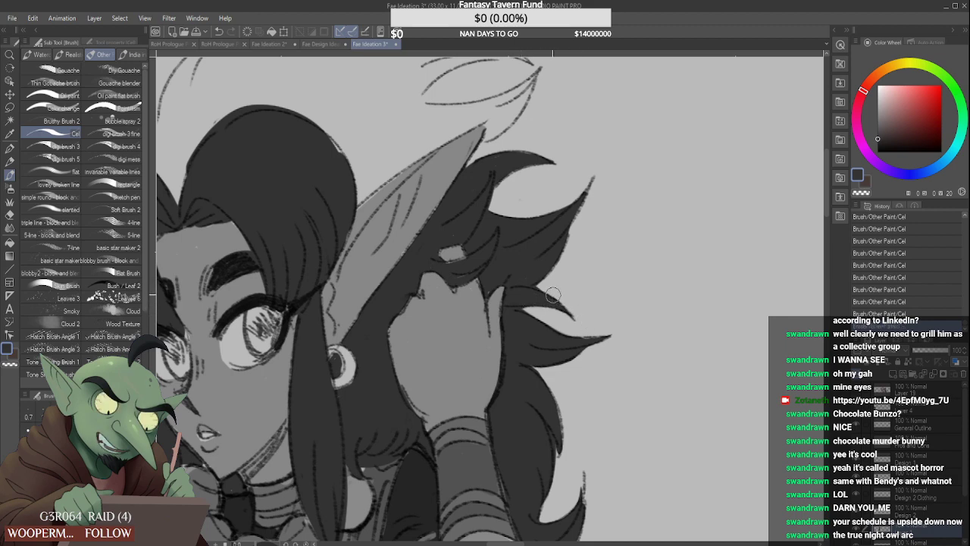
drag(555, 294, 566, 307)
scroll(556, 288, down, 3)
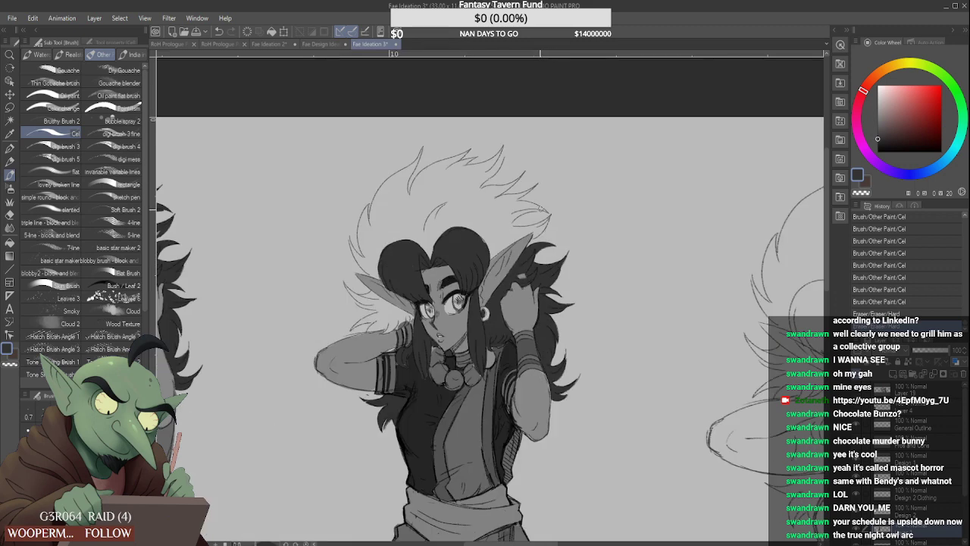
Line the upper hair spike below the smaller ear and the ear's lower edge with the dark hair value
scroll(359, 274, up, 5)
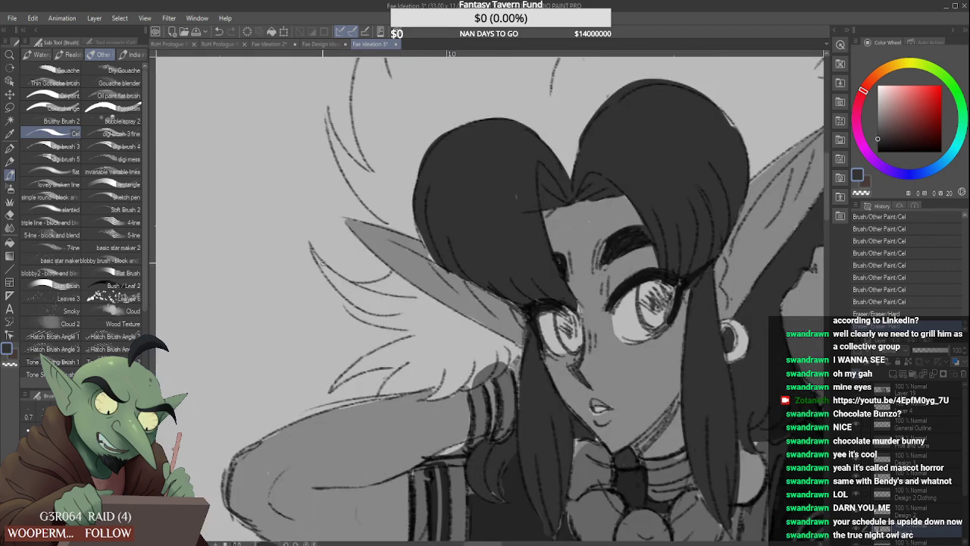
mouse_move(311, 250)
mouse_down()
mouse_move(357, 291)
mouse_move(396, 301)
mouse_move(402, 320)
mouse_up()
mouse_move(329, 272)
mouse_down()
mouse_move(354, 299)
mouse_move(396, 313)
mouse_move(391, 279)
mouse_move(445, 309)
mouse_up()
drag(404, 281, 496, 344)
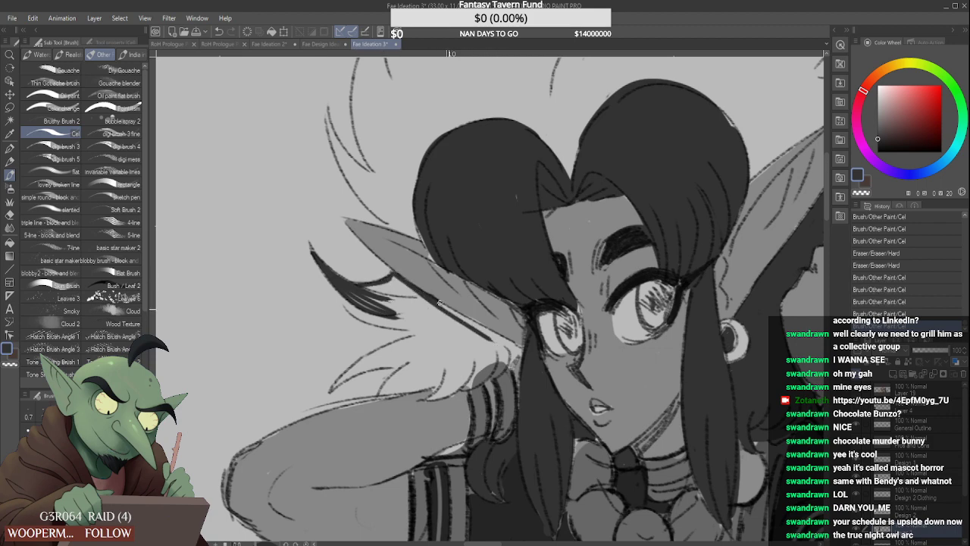
drag(439, 303, 519, 349)
drag(476, 323, 518, 346)
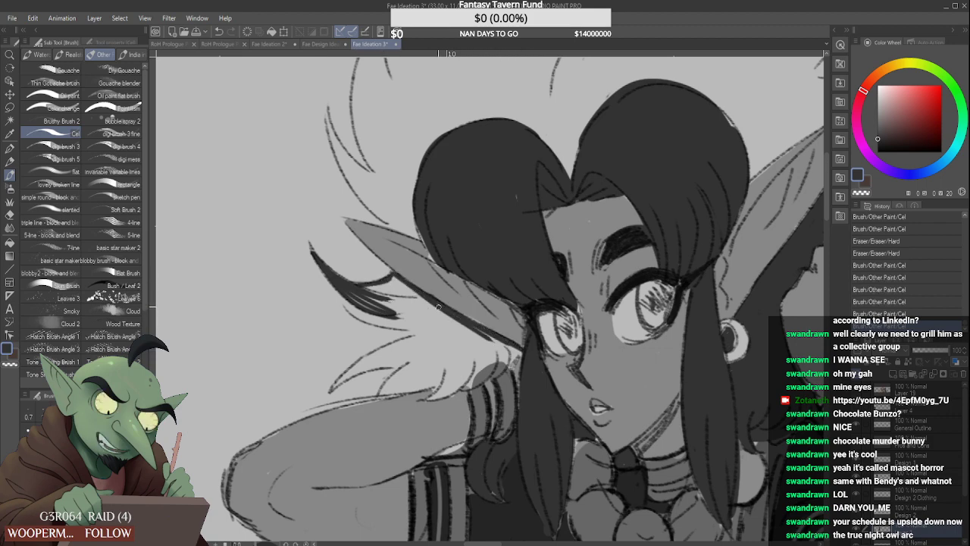
drag(439, 306, 516, 347)
drag(459, 323, 522, 352)
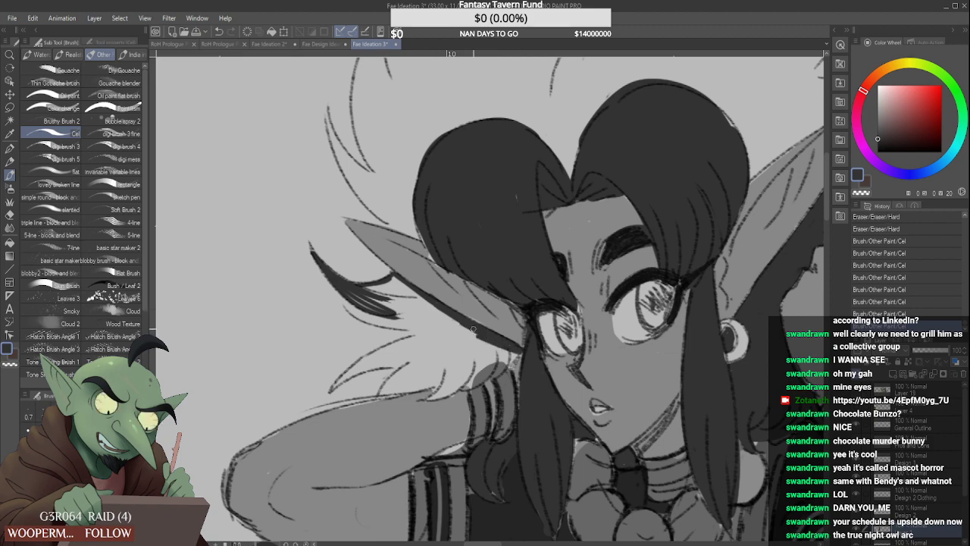
drag(474, 330, 489, 344)
Outline the lower hair spike above the bent arm and fill the upper spike with the dark hair value
drag(332, 385, 458, 347)
drag(338, 382, 429, 367)
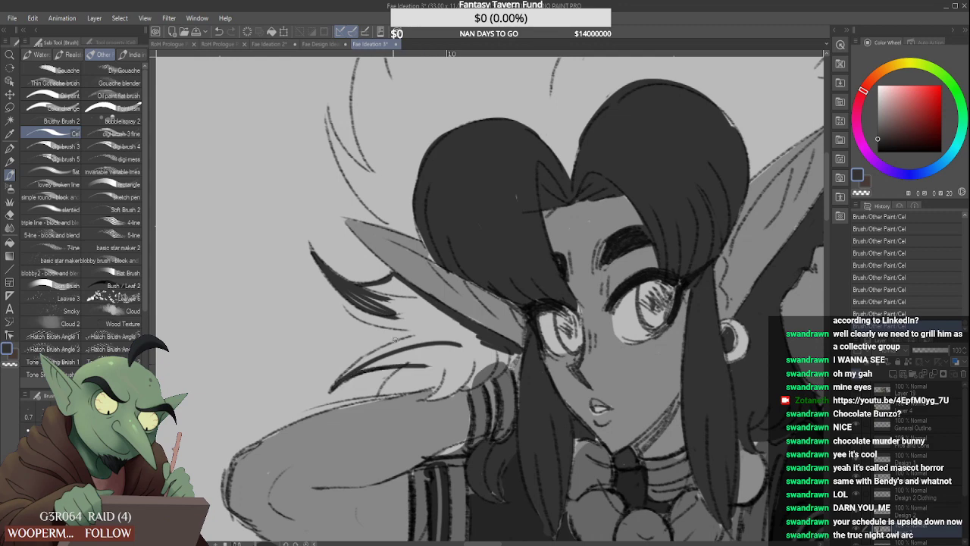
drag(337, 379, 433, 337)
mouse_move(338, 285)
mouse_down()
mouse_move(361, 314)
mouse_move(426, 331)
mouse_up()
drag(351, 295, 409, 322)
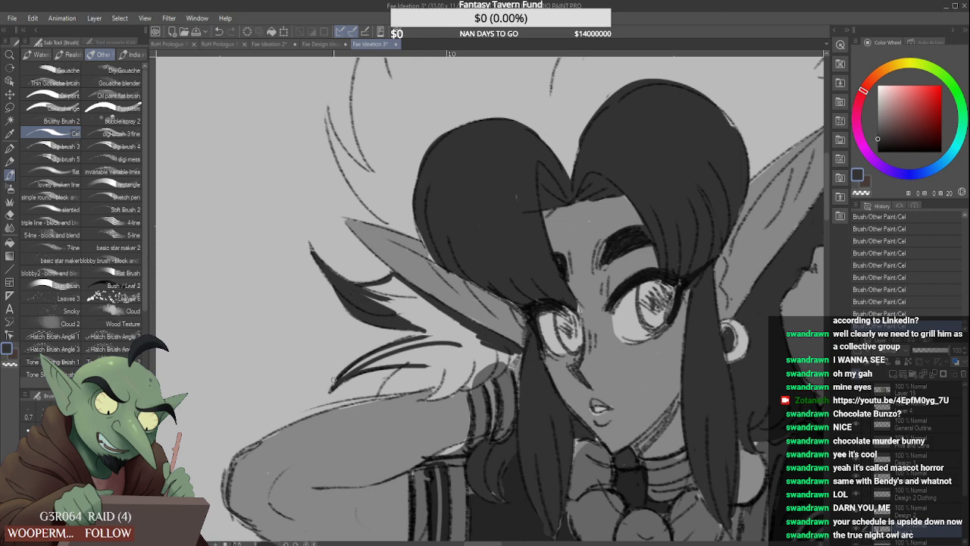
Fill the hair between the two spikes below the smaller ear, up to the ear's edge, with the dark hair value
scroll(335, 382, up, 1)
scroll(432, 313, down, 2)
drag(348, 372, 458, 304)
scroll(400, 337, up, 1)
mouse_move(401, 326)
mouse_down()
mouse_move(459, 304)
mouse_move(432, 317)
mouse_up()
drag(379, 348, 453, 311)
scroll(458, 277, down, 1)
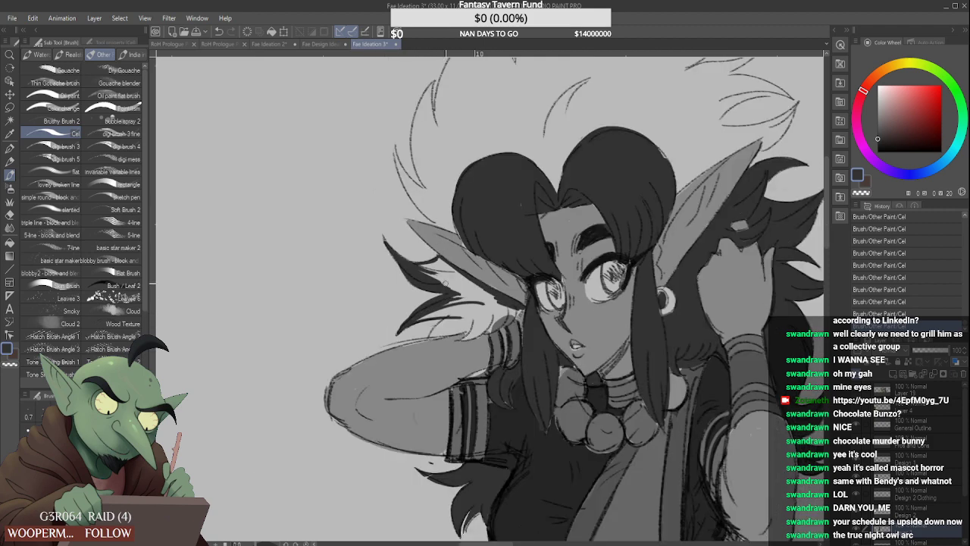
mouse_move(422, 270)
mouse_down()
mouse_move(459, 292)
mouse_move(449, 274)
mouse_up()
mouse_move(420, 267)
mouse_down()
mouse_move(454, 275)
mouse_move(443, 268)
mouse_up()
drag(418, 263, 488, 294)
mouse_move(439, 273)
mouse_down()
mouse_move(485, 306)
mouse_move(526, 313)
mouse_up()
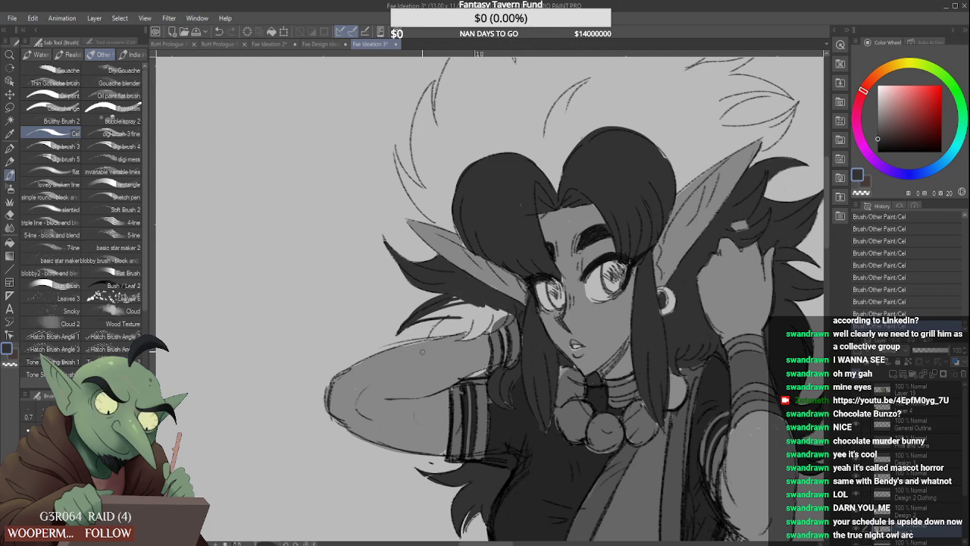
Fill the remaining hair tufts above the bent arm, down to the wrist bands, with the dark hair value
drag(419, 320, 485, 314)
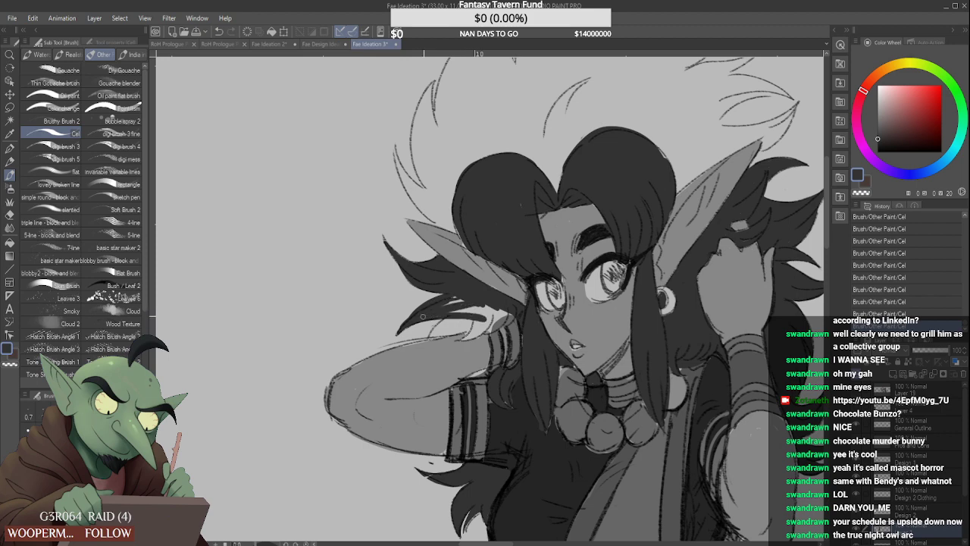
scroll(466, 305, up, 1)
drag(426, 333, 491, 303)
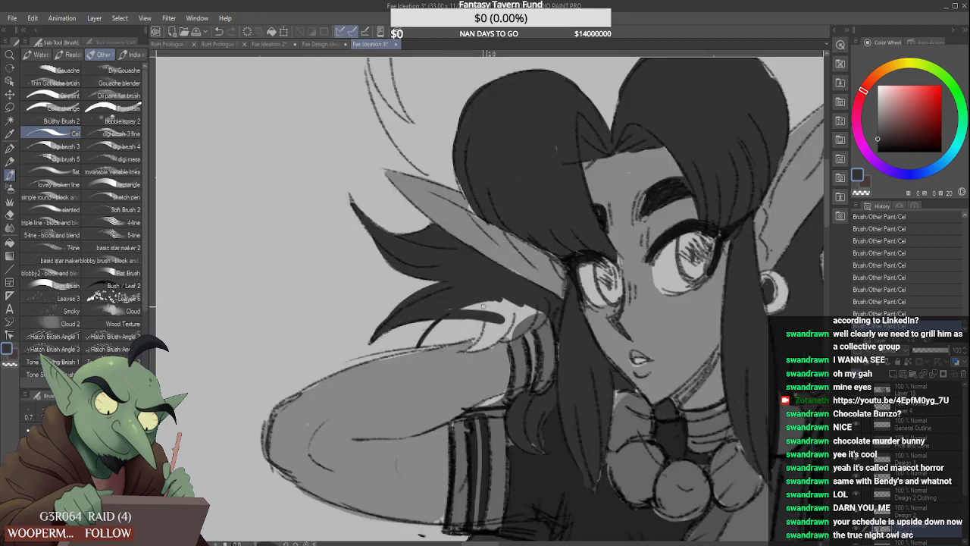
scroll(492, 300, down, 1)
mouse_move(440, 334)
mouse_down()
mouse_move(482, 322)
mouse_move(467, 309)
mouse_move(461, 318)
mouse_move(495, 311)
mouse_up()
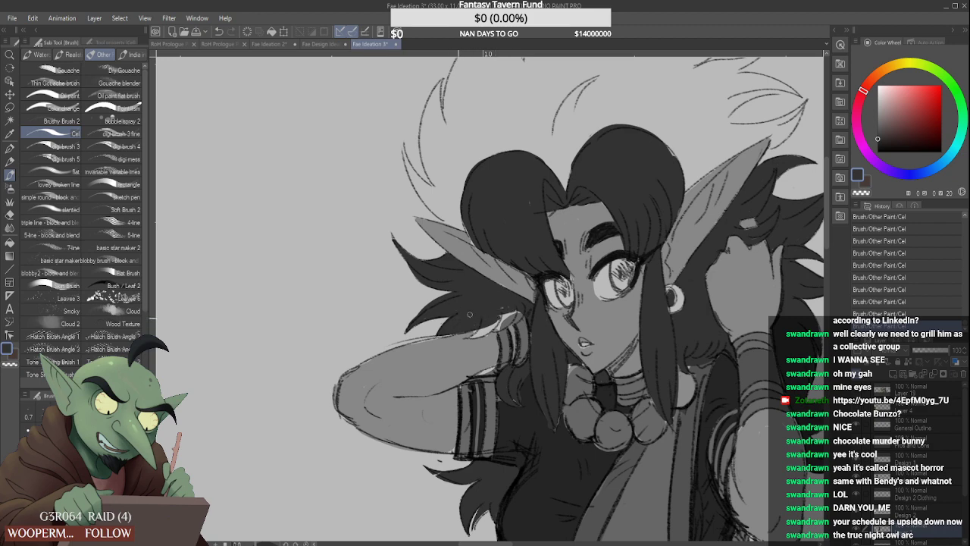
scroll(502, 323, up, 1)
mouse_move(471, 333)
mouse_down()
mouse_move(460, 345)
mouse_move(489, 327)
mouse_move(463, 343)
mouse_up()
mouse_move(501, 309)
mouse_down()
mouse_move(471, 344)
mouse_move(525, 308)
mouse_move(495, 329)
mouse_up()
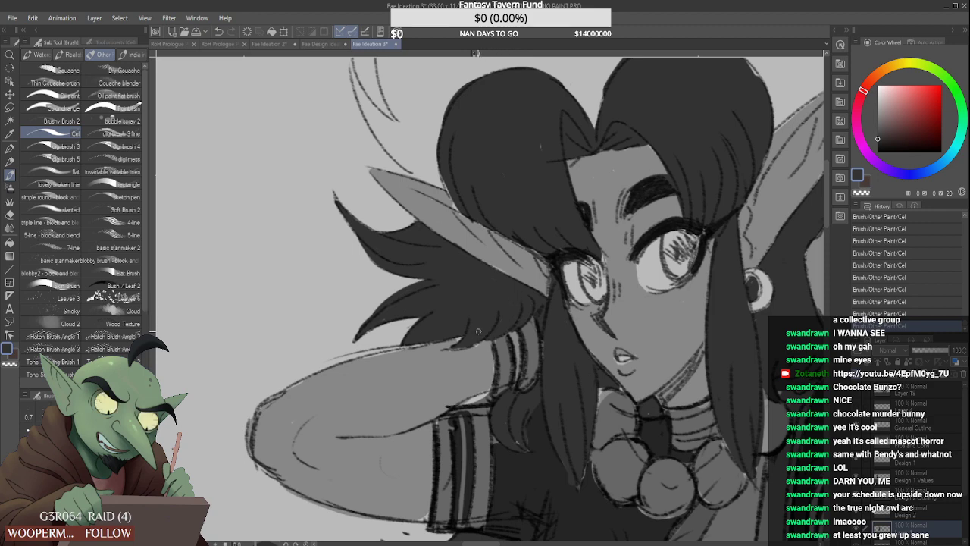
Paint the dark hair value above the smaller ear and along the outer edge of the adjoining bangs
scroll(505, 310, down, 4)
scroll(437, 277, up, 2)
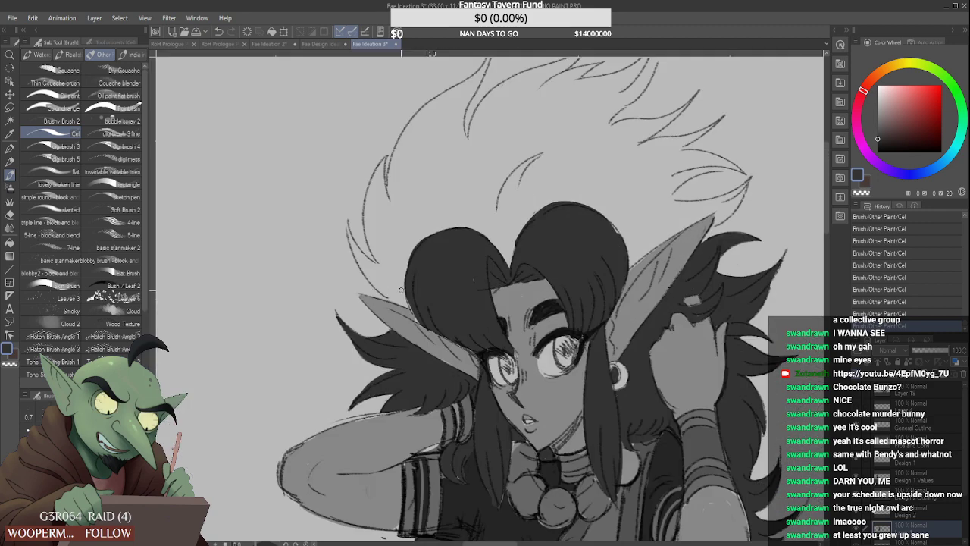
drag(384, 294, 416, 309)
drag(377, 283, 412, 303)
drag(372, 276, 405, 296)
drag(367, 269, 404, 289)
drag(404, 285, 409, 252)
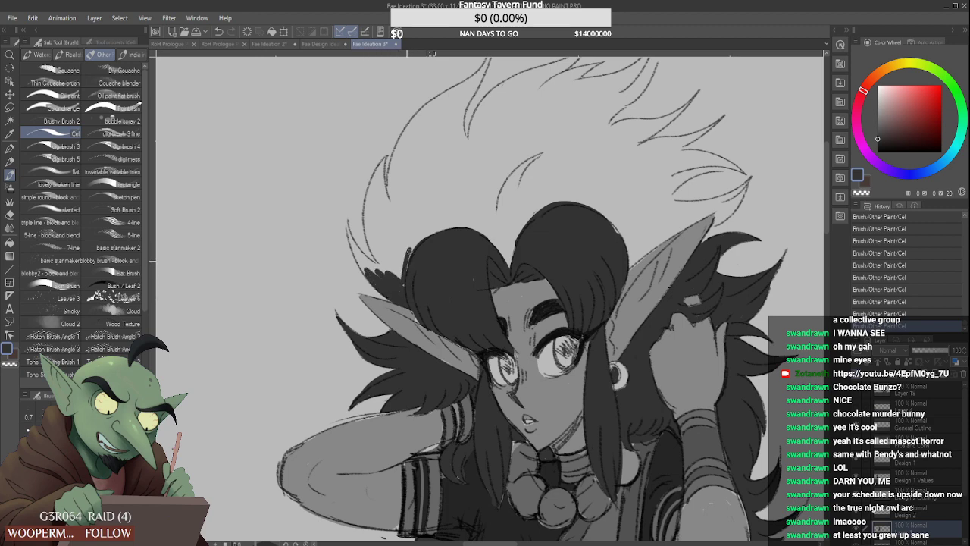
scroll(414, 311, up, 2)
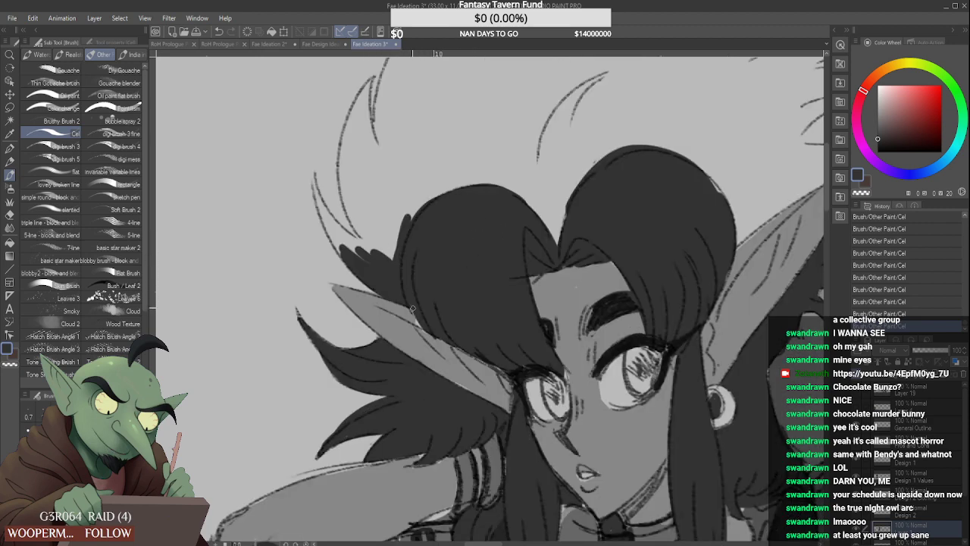
Paint the hair along the upper edge of the large ear and into the spike above its tip with the dark hair value
scroll(406, 250, down, 4)
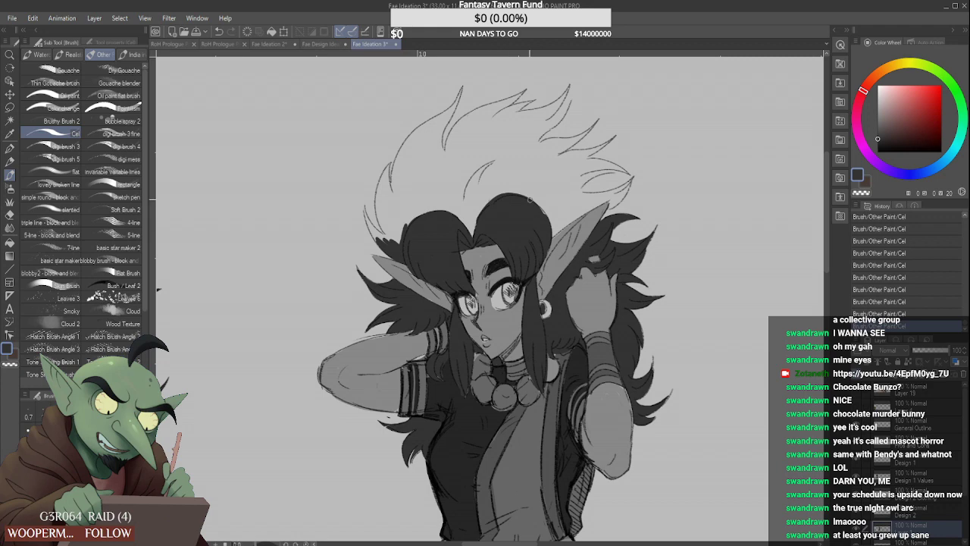
scroll(544, 244, up, 3)
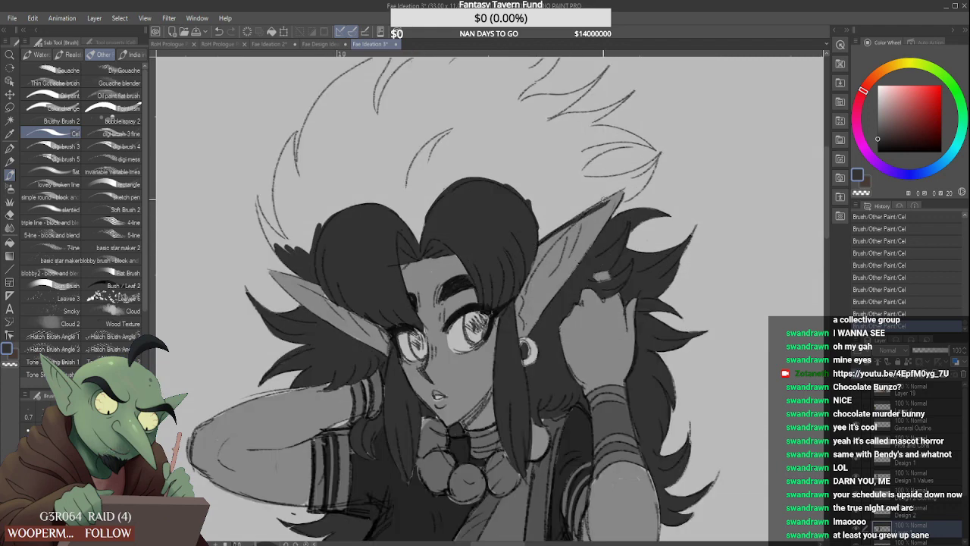
drag(604, 201, 548, 227)
key(ctrl+z)
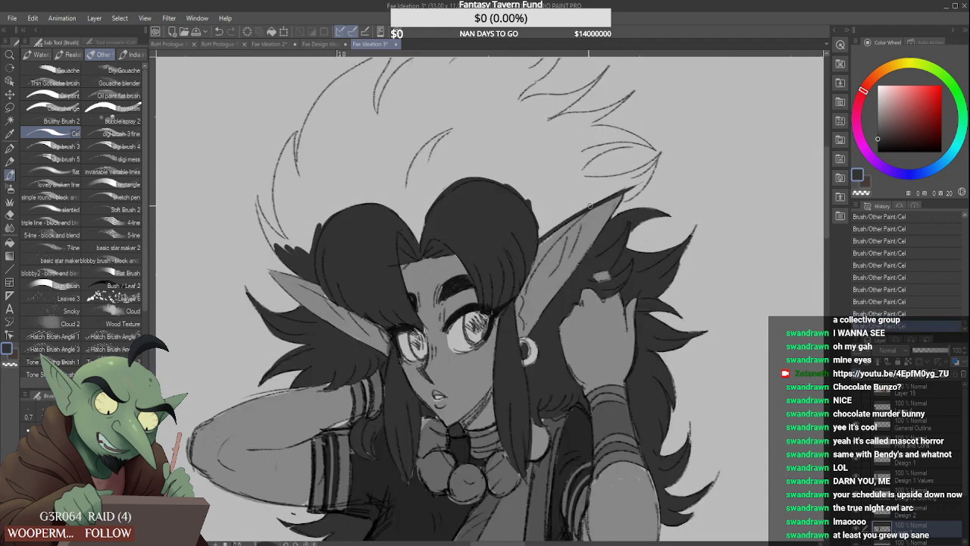
key(ctrl+y)
key(ctrl+z)
mouse_move(539, 238)
mouse_down()
mouse_move(586, 198)
mouse_move(537, 215)
mouse_move(560, 202)
mouse_up()
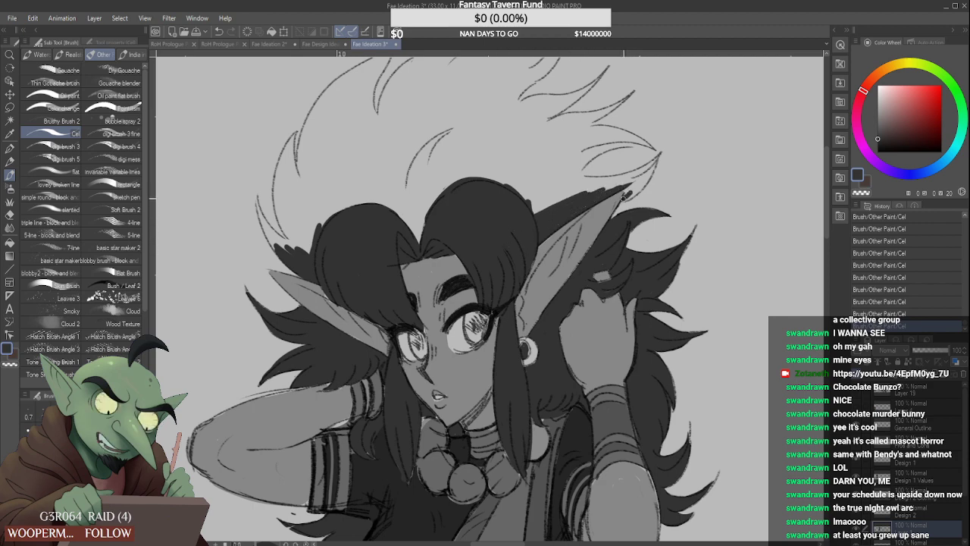
mouse_move(624, 198)
mouse_down()
mouse_move(635, 188)
mouse_move(619, 204)
mouse_up()
mouse_move(653, 168)
mouse_down()
mouse_move(630, 193)
mouse_move(660, 157)
mouse_move(613, 184)
mouse_move(674, 152)
mouse_move(593, 187)
mouse_move(621, 185)
mouse_move(576, 180)
mouse_move(646, 167)
mouse_move(588, 195)
mouse_move(589, 187)
mouse_move(565, 201)
mouse_move(542, 192)
mouse_up()
Fill the lower crown of the hair above both bangs with the dark hair value
scroll(585, 194, down, 2)
scroll(520, 206, down, 1)
mouse_move(484, 215)
mouse_down()
mouse_move(515, 183)
mouse_move(482, 210)
mouse_move(506, 175)
mouse_move(465, 203)
mouse_move(520, 203)
mouse_move(517, 177)
mouse_up()
scroll(494, 200, down, 1)
scroll(519, 194, down, 1)
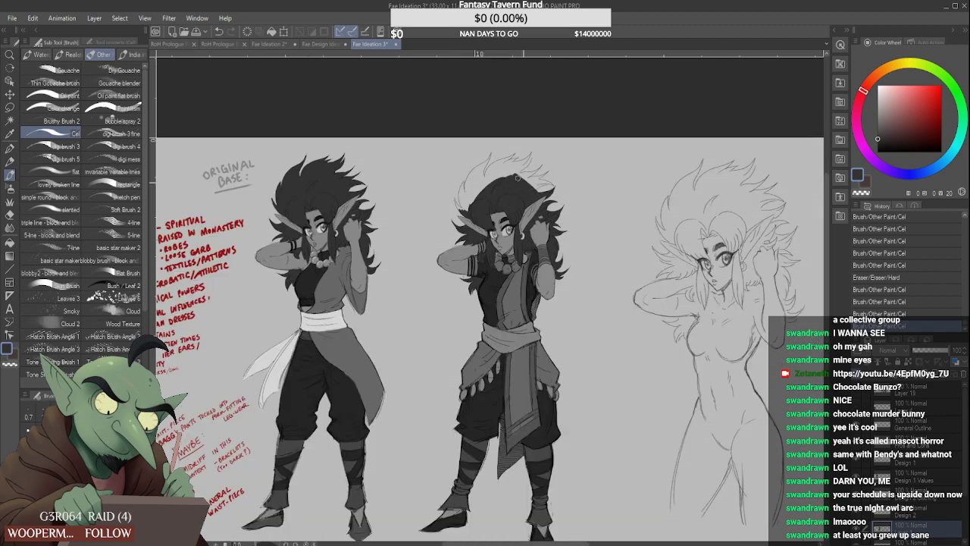
Refine the notch at the base of the hair spike above the large ear to follow the sketched strands
scroll(533, 176, up, 3)
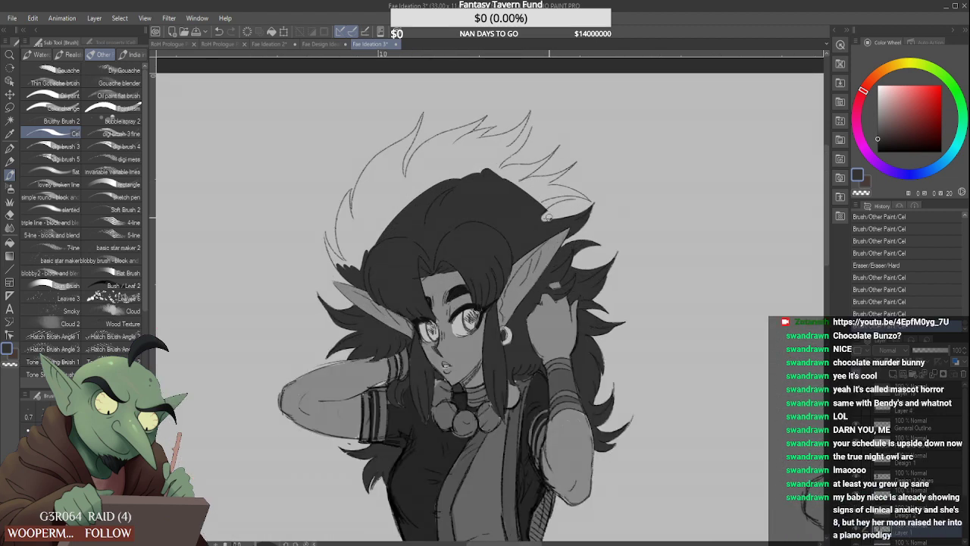
drag(548, 218, 540, 218)
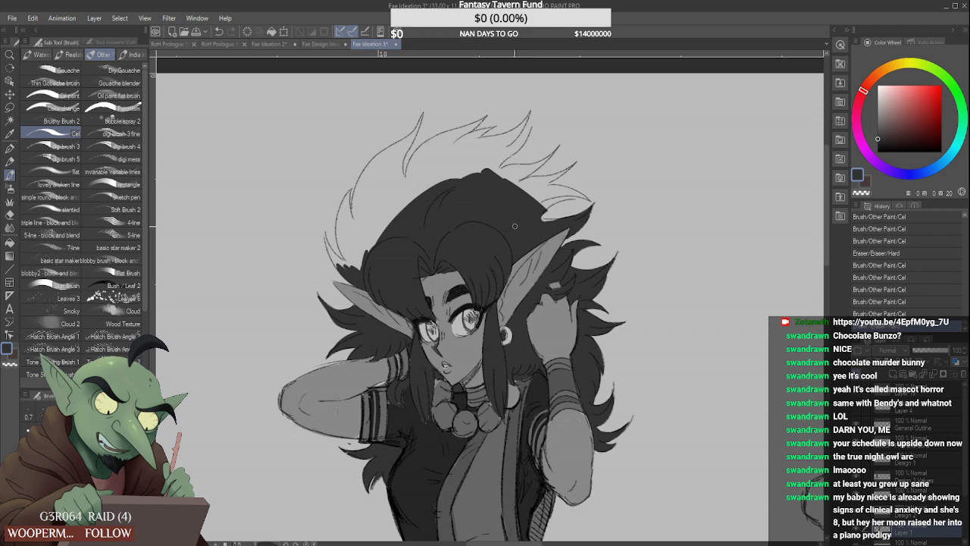
scroll(534, 225, up, 4)
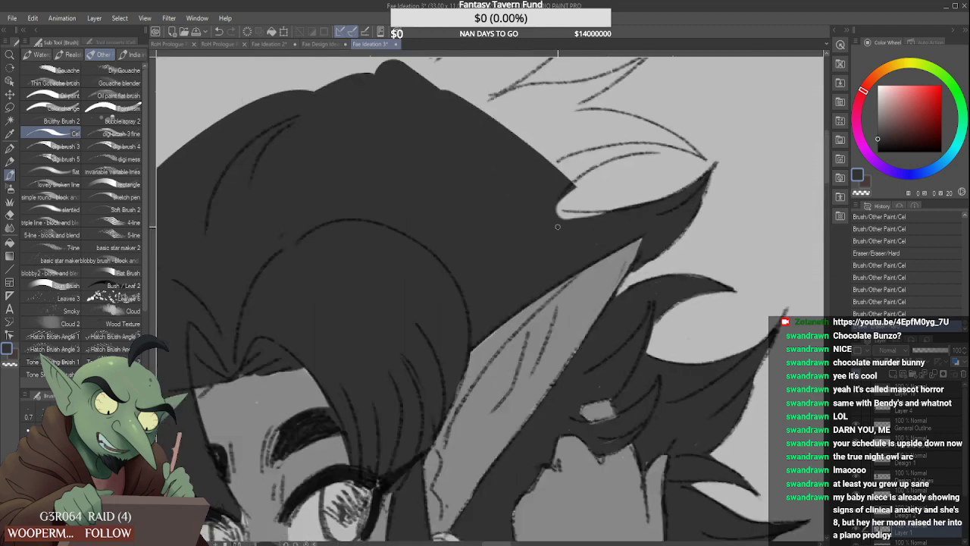
mouse_move(559, 217)
mouse_down()
mouse_move(609, 220)
mouse_move(542, 216)
mouse_move(602, 218)
mouse_move(542, 219)
mouse_move(565, 216)
mouse_up()
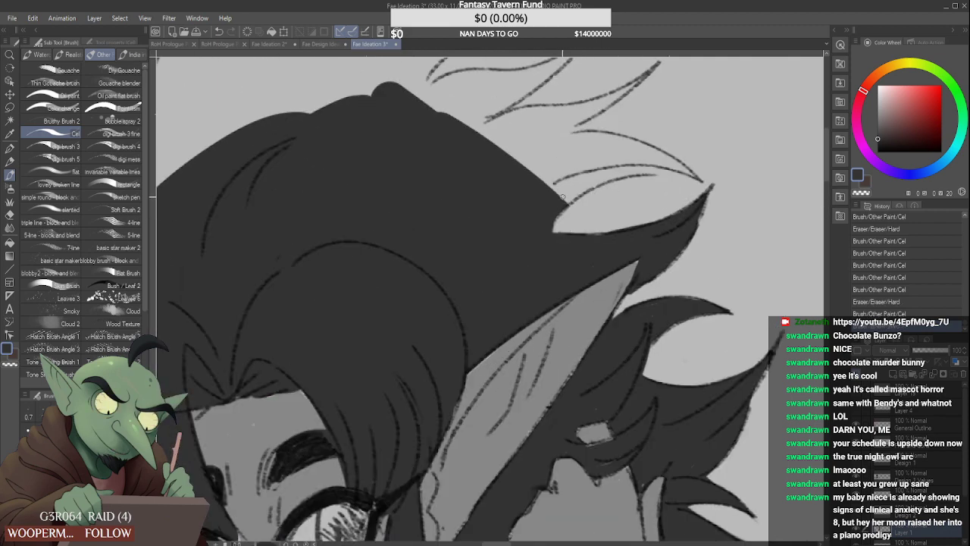
Paint the hair strand just above the notch near the large ear's tip with the dark hair value
scroll(562, 197, down, 5)
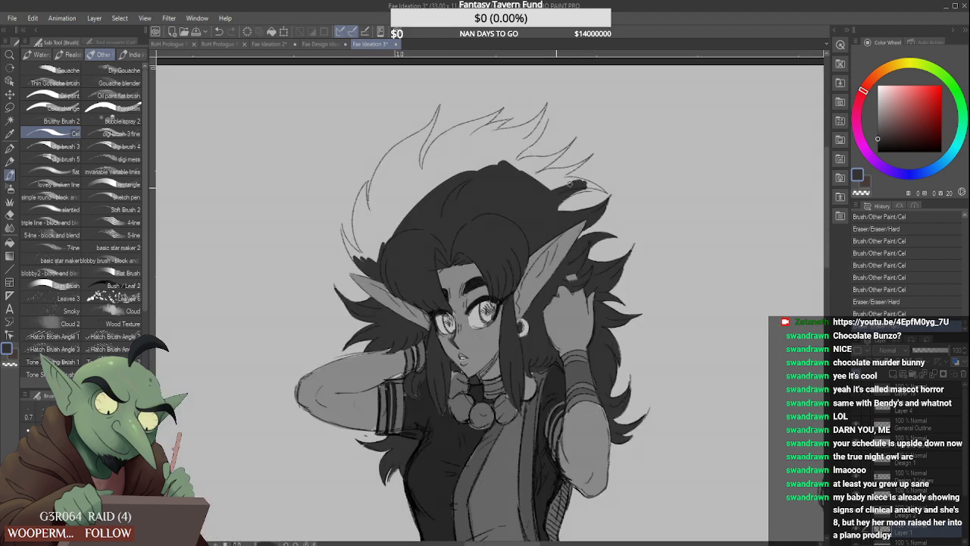
scroll(575, 186, up, 5)
mouse_move(554, 211)
mouse_down()
mouse_move(597, 192)
mouse_move(631, 194)
mouse_up()
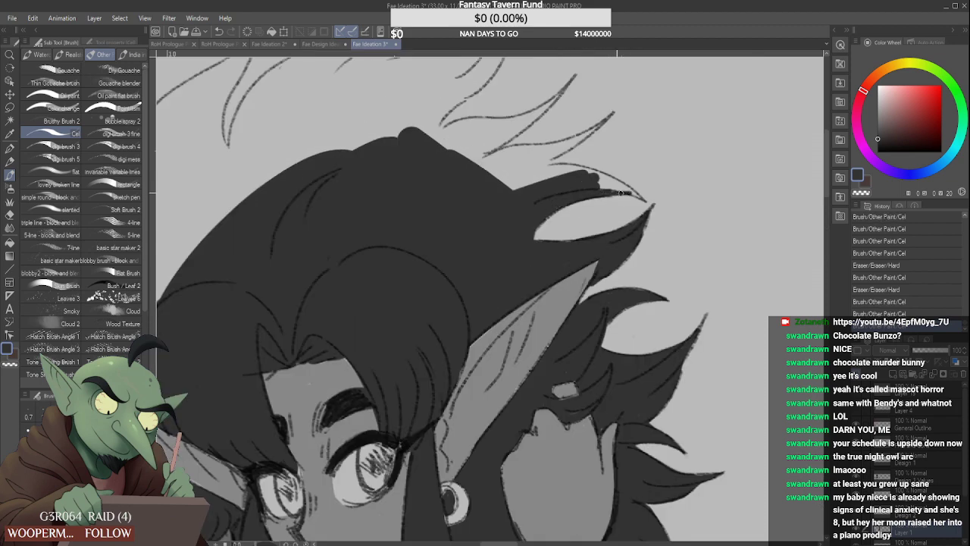
scroll(620, 194, down, 5)
Fill the outermost hair spike above the smaller ear out to its sketched tip with the dark hair value
scroll(416, 244, up, 5)
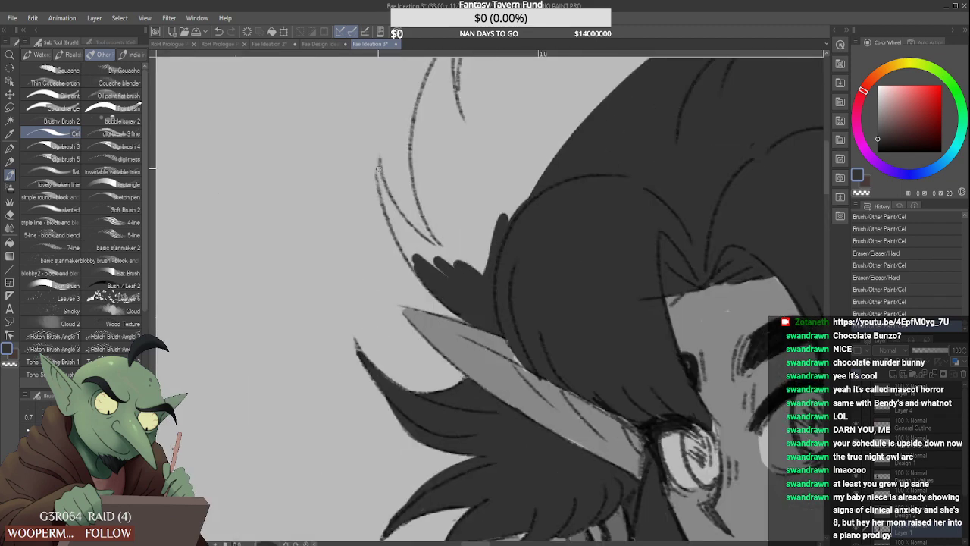
drag(379, 165, 412, 260)
drag(388, 211, 412, 262)
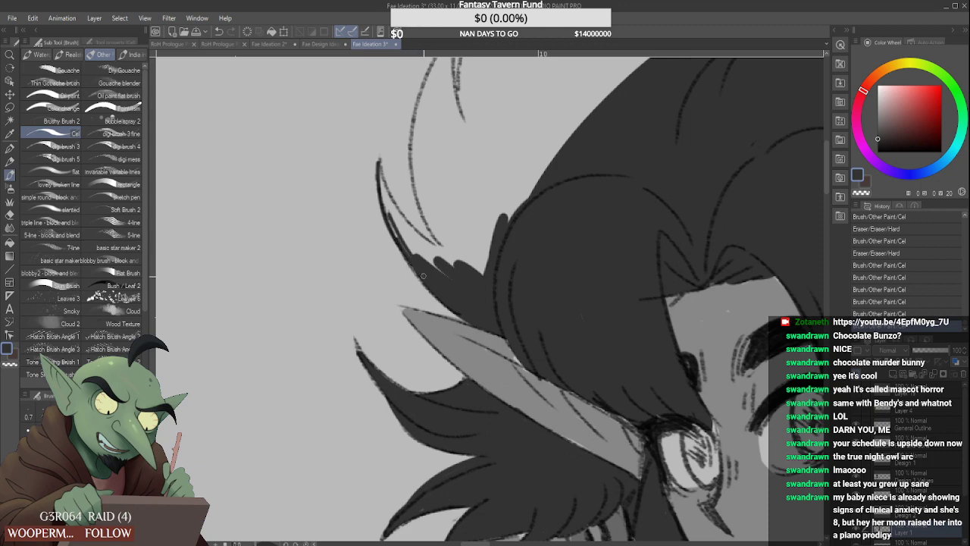
scroll(423, 275, down, 1)
mouse_move(391, 209)
mouse_down()
mouse_move(400, 233)
mouse_move(445, 266)
mouse_up()
mouse_move(398, 216)
mouse_down()
mouse_move(447, 265)
mouse_move(393, 206)
mouse_move(441, 275)
mouse_up()
mouse_move(408, 243)
mouse_down()
mouse_move(433, 271)
mouse_move(406, 233)
mouse_move(446, 273)
mouse_move(445, 218)
mouse_move(439, 236)
mouse_move(460, 203)
mouse_up()
scroll(441, 267, down, 3)
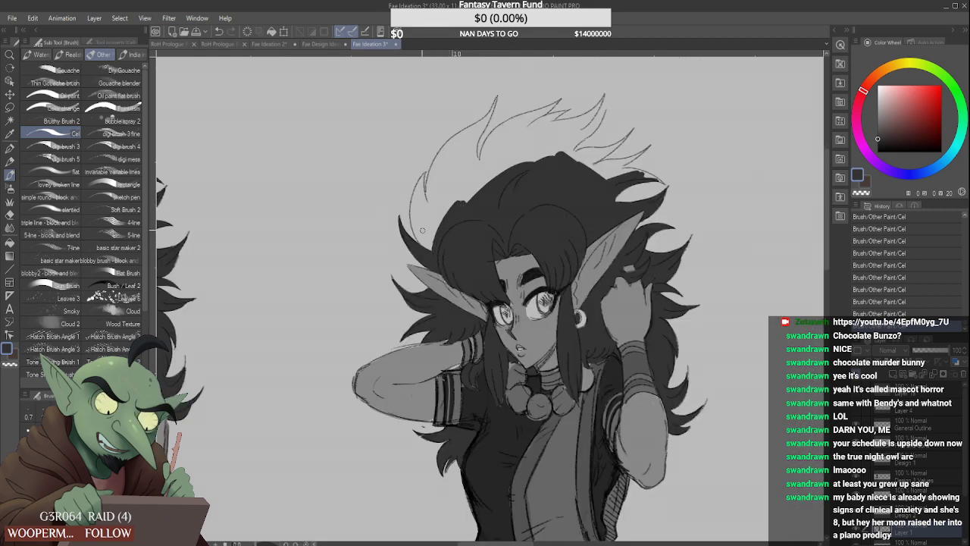
Extend the dark hair value across the upper crown, filling the interior up to the bases of the sketched spikes
scroll(422, 229, down, 2)
mouse_move(437, 251)
mouse_down()
mouse_move(427, 211)
mouse_move(458, 186)
mouse_up()
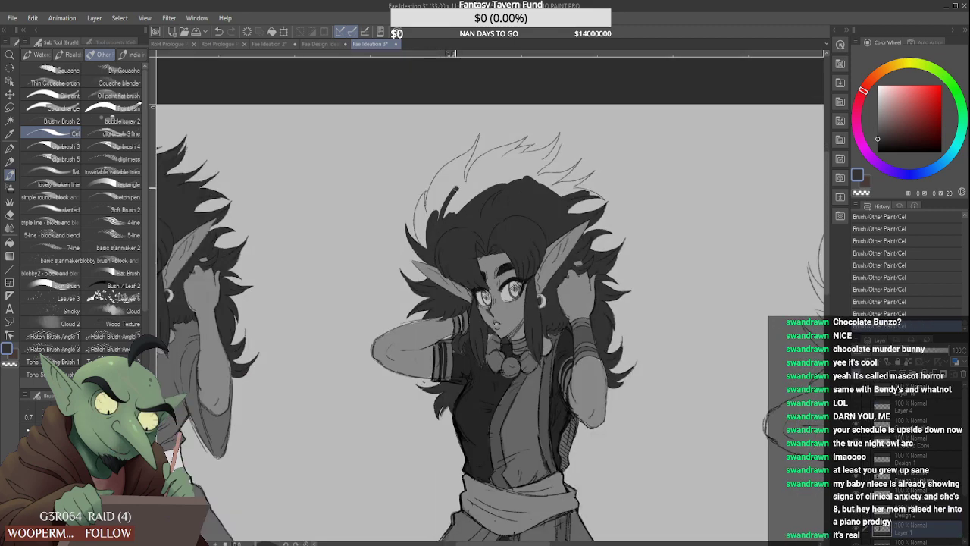
drag(439, 222, 457, 186)
drag(443, 218, 458, 176)
mouse_move(464, 211)
mouse_down()
mouse_move(459, 175)
mouse_move(465, 207)
mouse_move(485, 182)
mouse_move(531, 165)
mouse_move(509, 191)
mouse_up()
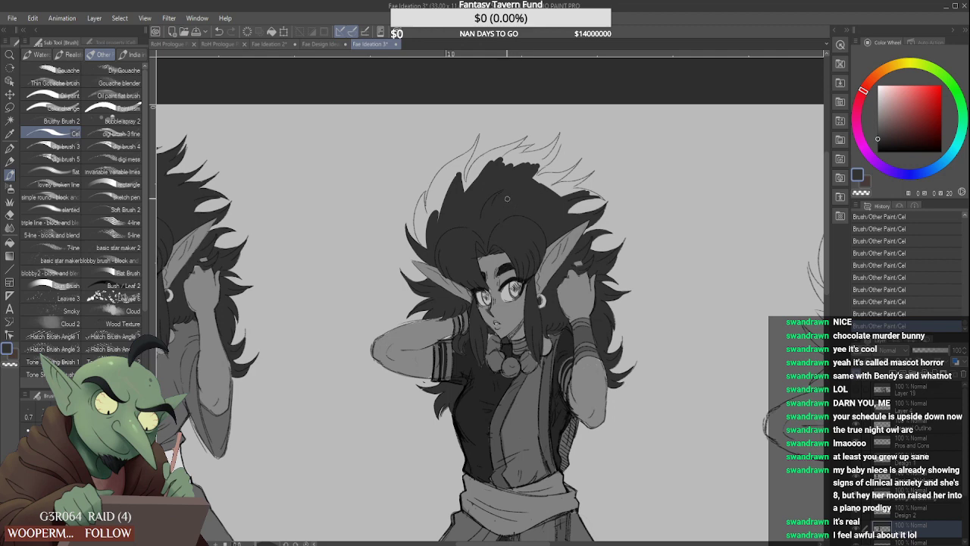
drag(532, 179, 568, 189)
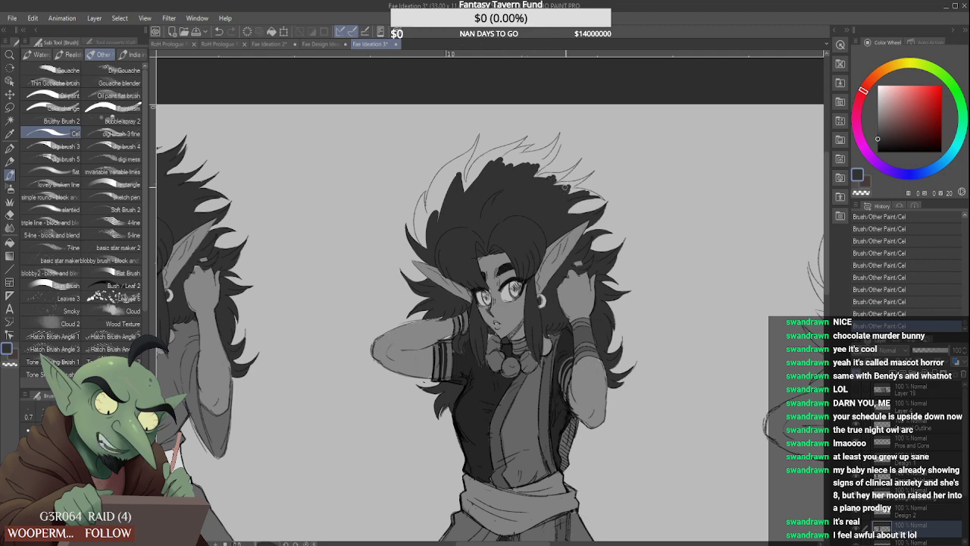
scroll(586, 195, up, 1)
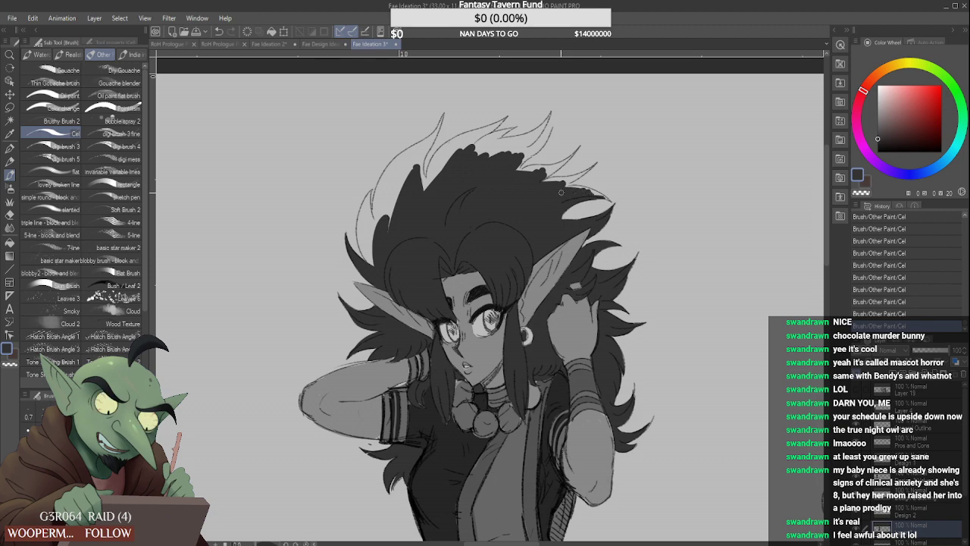
scroll(388, 174, down, 1)
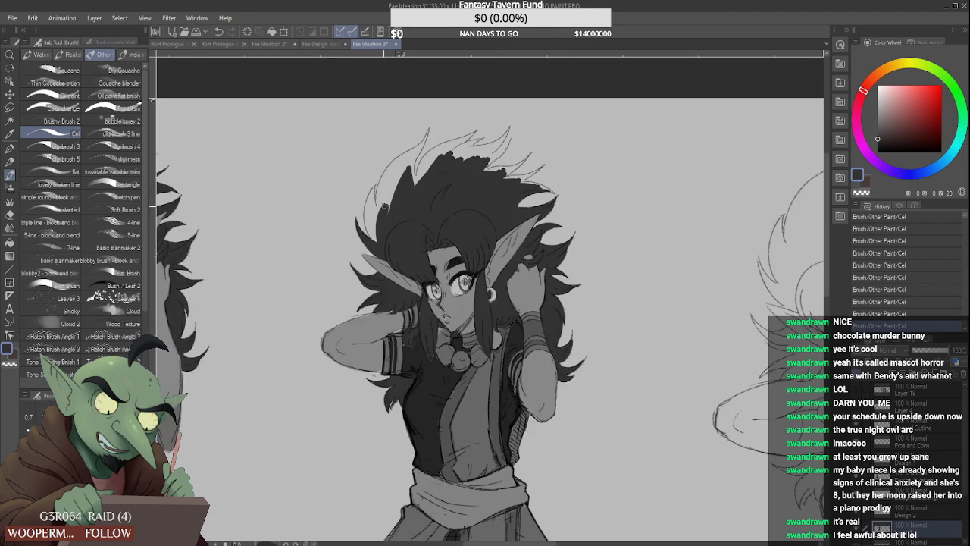
Paint the second hair spike above the smaller ear along its sketched outline with the dark hair value
scroll(379, 216, up, 2)
drag(379, 269, 357, 206)
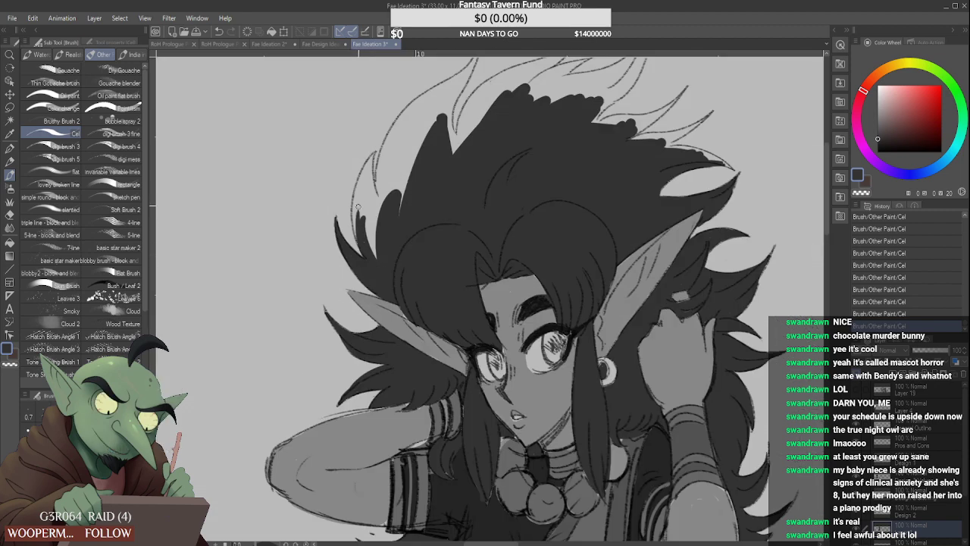
mouse_move(358, 241)
mouse_down()
mouse_move(355, 191)
mouse_move(370, 166)
mouse_up()
scroll(371, 174, up, 1)
mouse_move(350, 218)
mouse_down()
mouse_move(375, 144)
mouse_move(392, 228)
mouse_move(375, 158)
mouse_move(371, 186)
mouse_up()
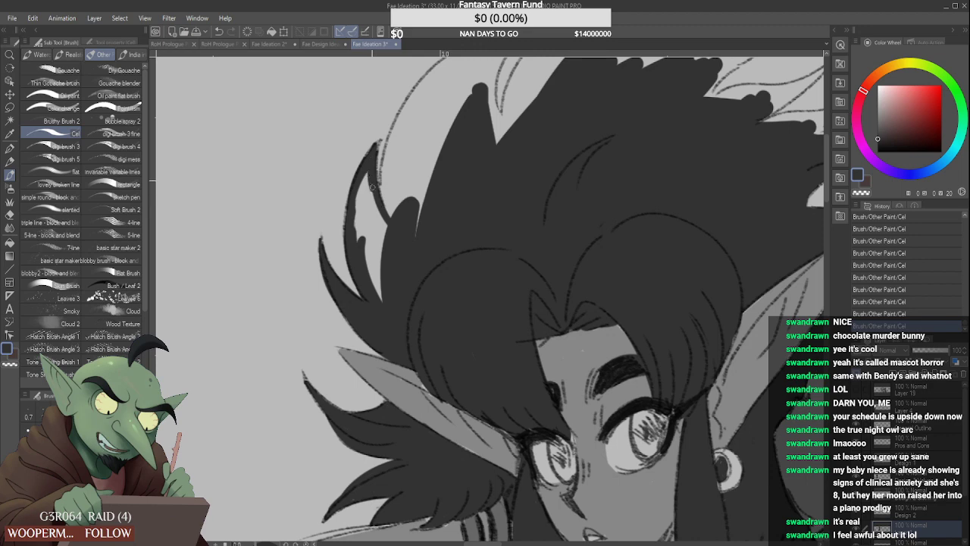
Fill the large swept lock on the smaller ear's side up to its pointed tip with the dark hair value
scroll(364, 152, down, 2)
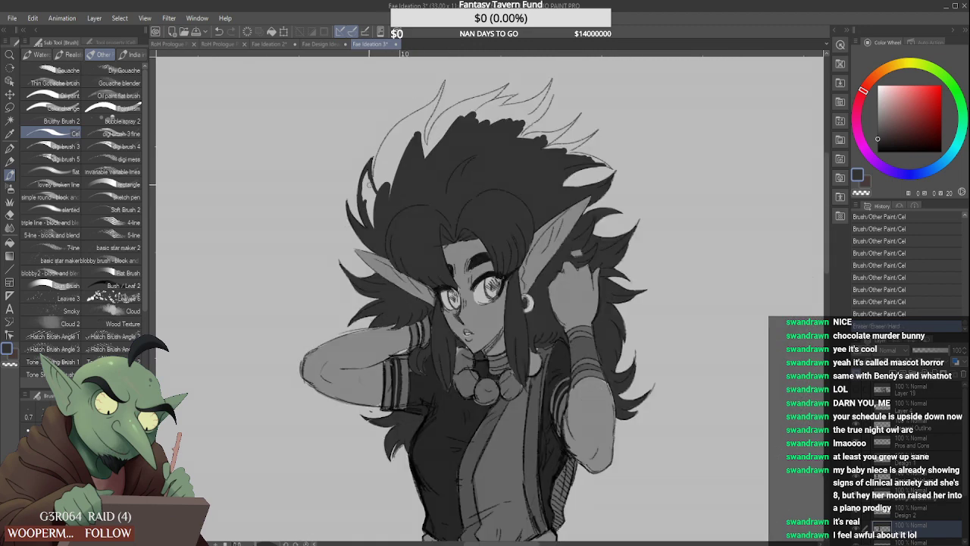
mouse_move(368, 181)
mouse_down()
mouse_move(389, 203)
mouse_move(413, 143)
mouse_move(372, 199)
mouse_move(403, 143)
mouse_move(383, 196)
mouse_move(401, 158)
mouse_move(375, 186)
mouse_move(407, 125)
mouse_move(380, 174)
mouse_move(404, 136)
mouse_move(390, 141)
mouse_move(410, 122)
mouse_move(387, 136)
mouse_move(428, 110)
mouse_up()
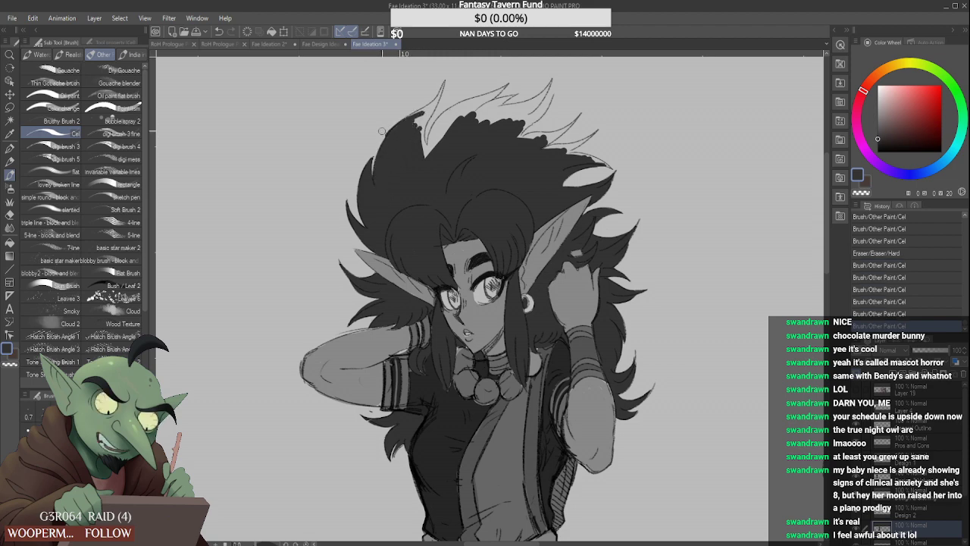
mouse_move(383, 131)
mouse_down()
mouse_move(429, 94)
mouse_move(410, 115)
mouse_move(409, 137)
mouse_move(433, 110)
mouse_move(416, 135)
mouse_move(440, 77)
mouse_up()
scroll(429, 100, up, 1)
mouse_move(403, 109)
mouse_down()
mouse_move(441, 84)
mouse_move(436, 113)
mouse_move(449, 74)
mouse_move(432, 111)
mouse_move(463, 73)
mouse_move(441, 129)
mouse_move(447, 79)
mouse_up()
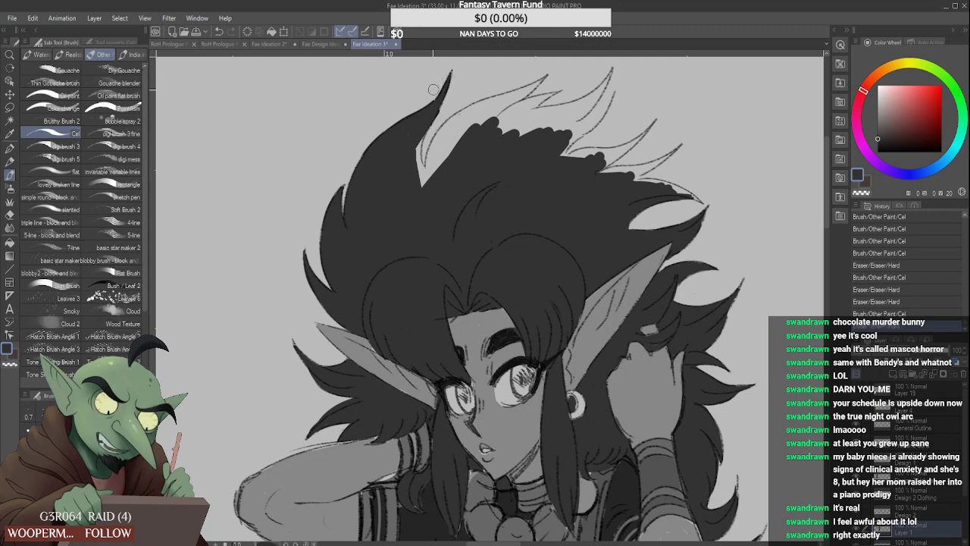
Paint the spikes along the top of the hair out to their sketched tips with the dark hair value
mouse_move(419, 137)
mouse_down()
mouse_move(425, 182)
mouse_move(432, 143)
mouse_move(478, 139)
mouse_move(439, 160)
mouse_move(482, 119)
mouse_move(431, 178)
mouse_move(451, 128)
mouse_move(431, 155)
mouse_move(498, 101)
mouse_move(448, 126)
mouse_move(439, 137)
mouse_move(555, 72)
mouse_move(523, 91)
mouse_move(558, 69)
mouse_up()
mouse_move(526, 99)
mouse_down()
mouse_move(559, 68)
mouse_move(469, 117)
mouse_move(572, 92)
mouse_move(502, 124)
mouse_move(541, 120)
mouse_move(535, 113)
mouse_move(573, 97)
mouse_move(584, 78)
mouse_up()
scroll(504, 123, down, 1)
scroll(562, 102, up, 2)
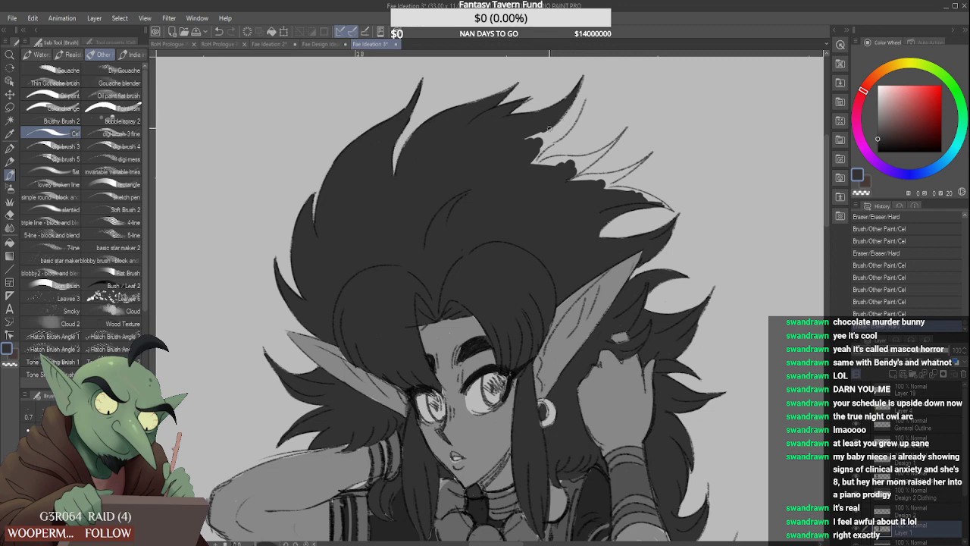
Fill the remaining swept spikes between the top of the hair and the large ear with the dark hair value
mouse_move(536, 135)
mouse_down()
mouse_move(572, 122)
mouse_move(591, 85)
mouse_move(585, 117)
mouse_move(567, 122)
mouse_move(575, 118)
mouse_move(537, 158)
mouse_move(537, 138)
mouse_move(559, 129)
mouse_move(525, 170)
mouse_move(584, 160)
mouse_up()
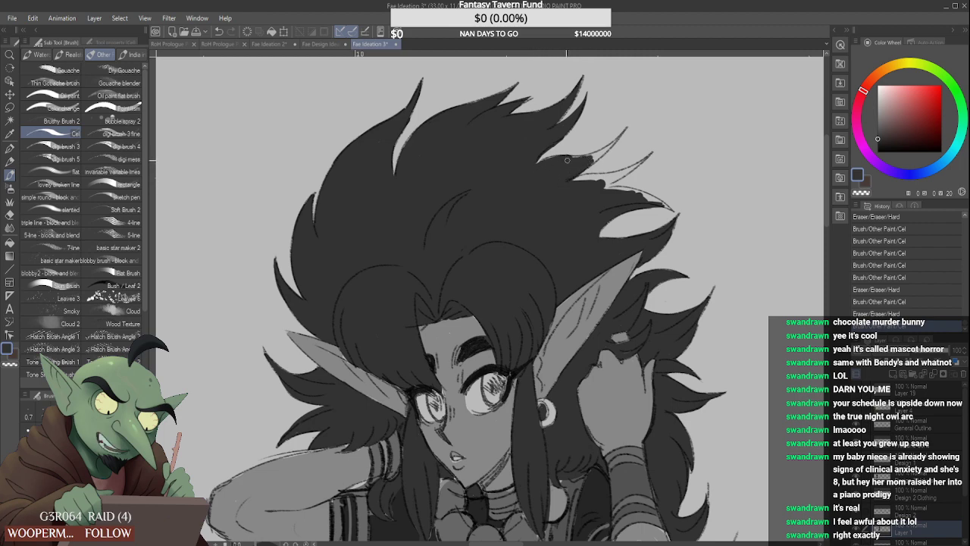
drag(584, 163, 623, 132)
mouse_move(573, 179)
mouse_down()
mouse_move(629, 171)
mouse_move(644, 159)
mouse_move(618, 191)
mouse_move(684, 212)
mouse_move(672, 216)
mouse_up()
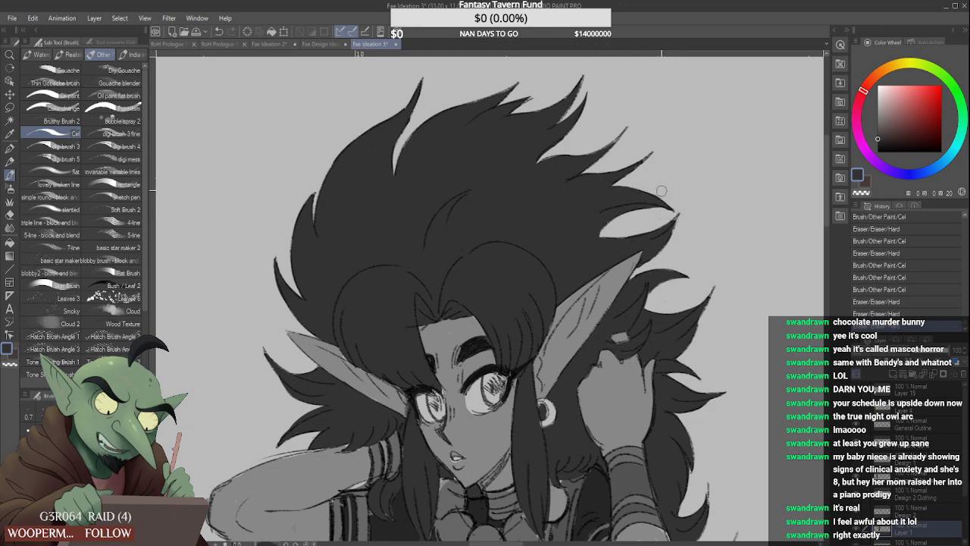
Touch up the dark hair value along the lower edge of the bangs and around the eye beside the smaller ear
scroll(662, 191, down, 5)
scroll(622, 219, up, 3)
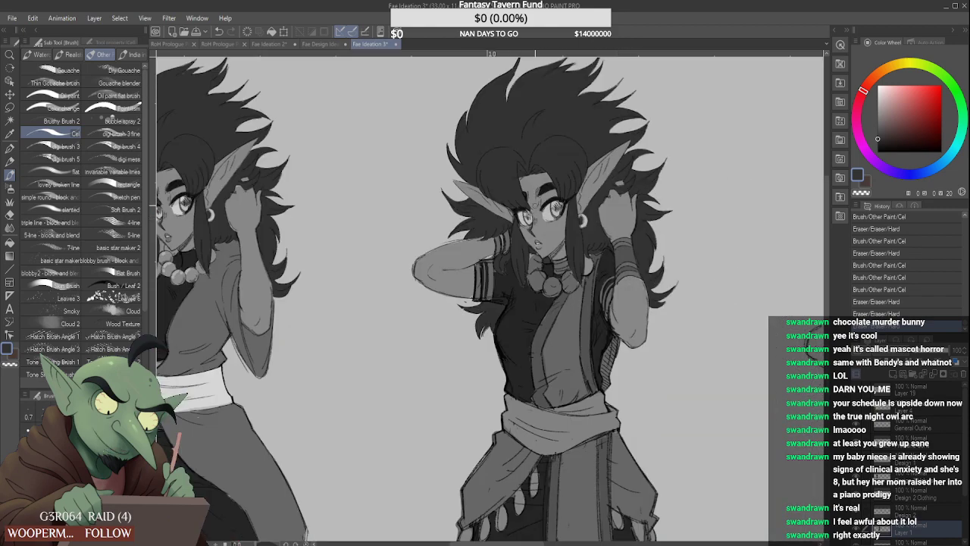
scroll(528, 207, up, 3)
drag(490, 209, 491, 230)
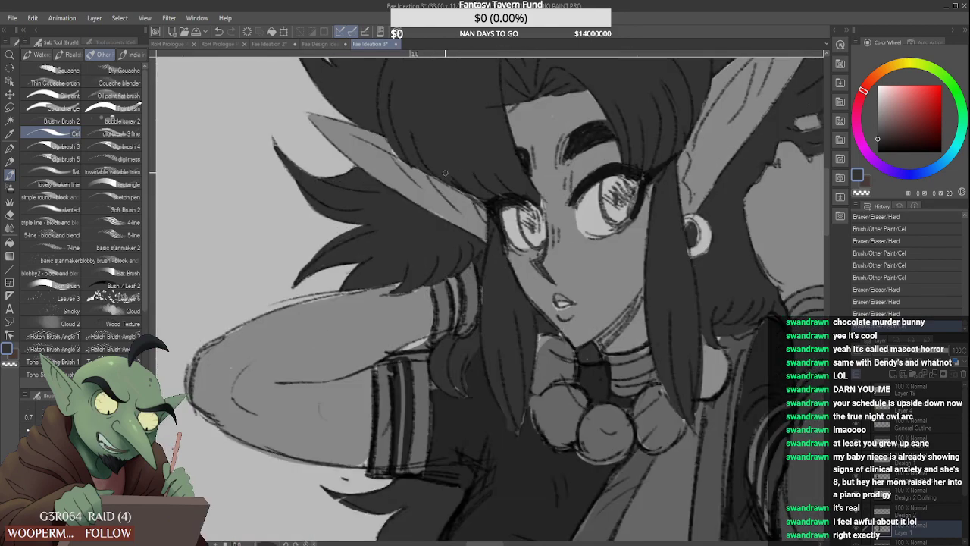
mouse_move(444, 172)
mouse_down()
mouse_move(470, 194)
mouse_move(535, 200)
mouse_up()
drag(531, 194, 540, 198)
Touch up the inner end of the eyebrow above the larger eye with the dark hair value
scroll(557, 138, down, 1)
scroll(558, 138, down, 2)
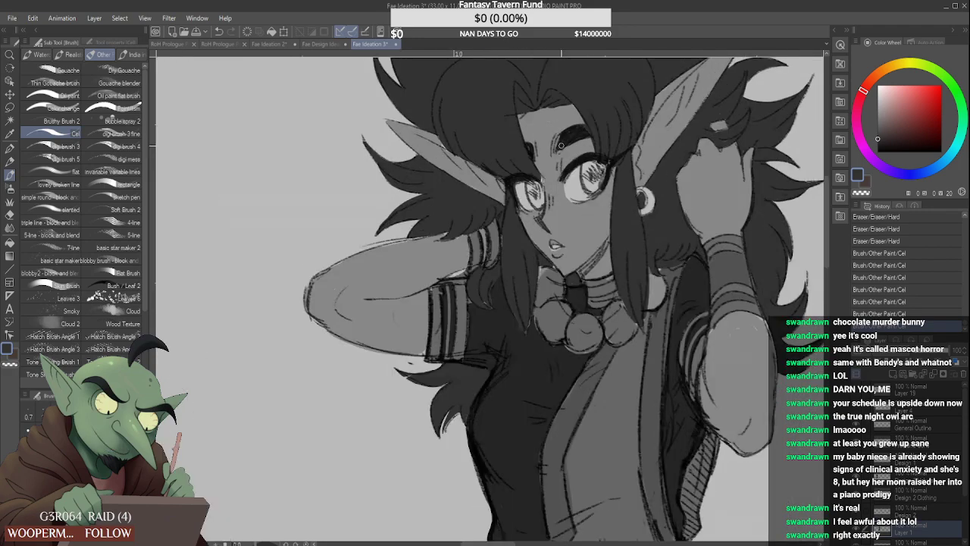
drag(561, 152, 559, 135)
scroll(579, 128, down, 2)
scroll(590, 140, up, 3)
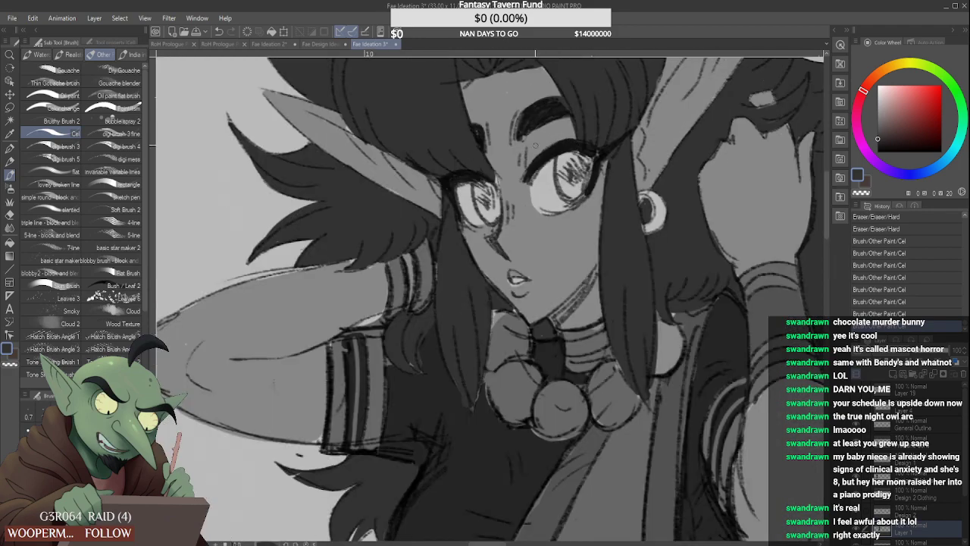
scroll(485, 152, down, 5)
scroll(227, 137, up, 2)
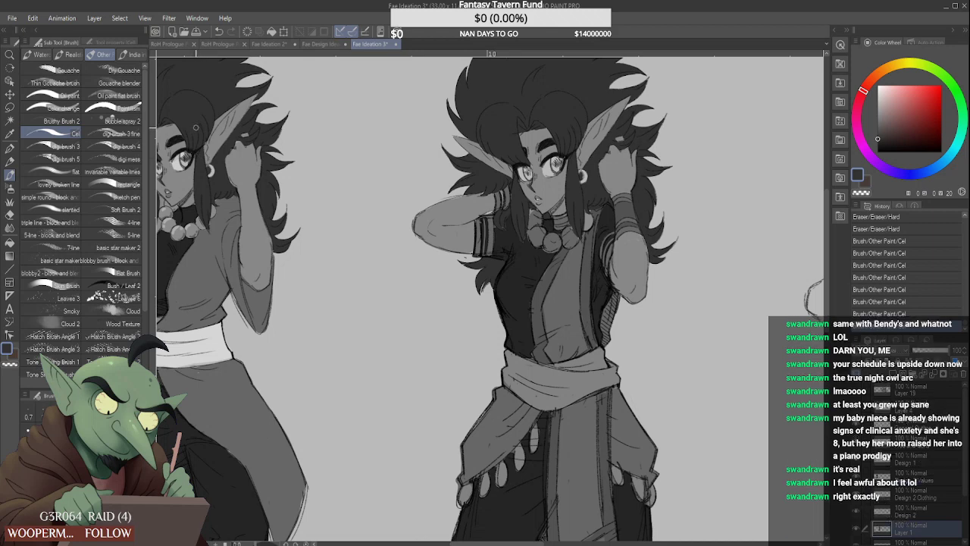
Sample the grey from the first character's eye and shade the second character's larger eye with it
key(x)
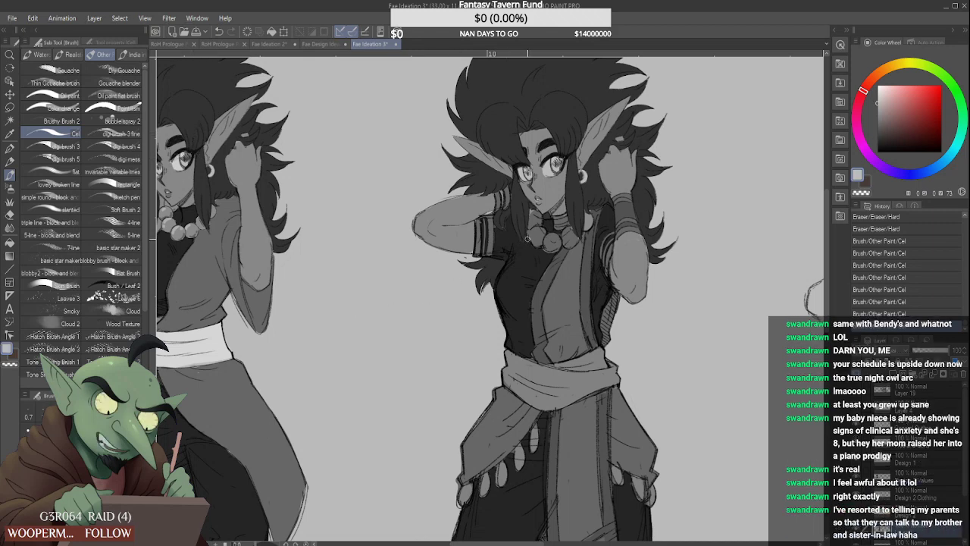
scroll(333, 167, down, 1)
scroll(198, 154, up, 5)
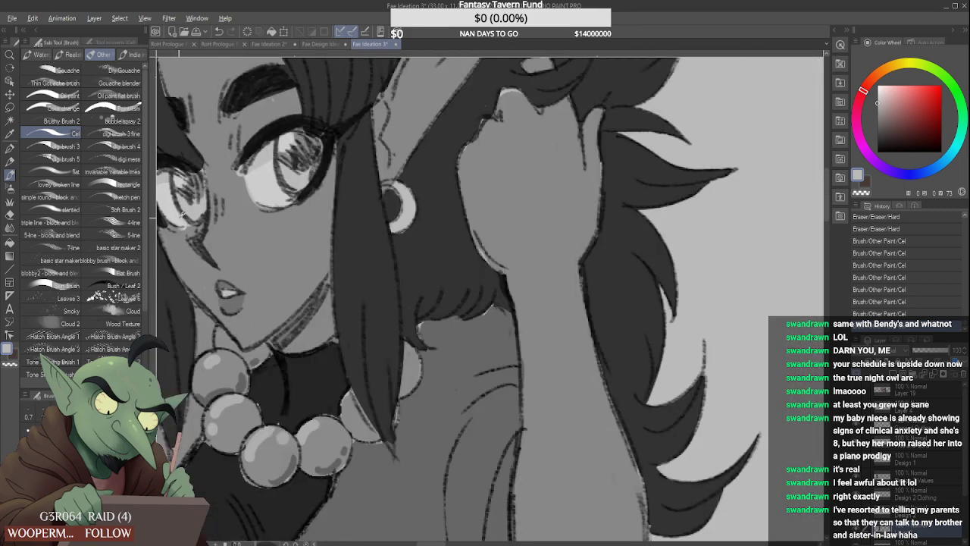
alt+click(197, 188)
scroll(241, 339, down, 4)
scroll(751, 266, up, 4)
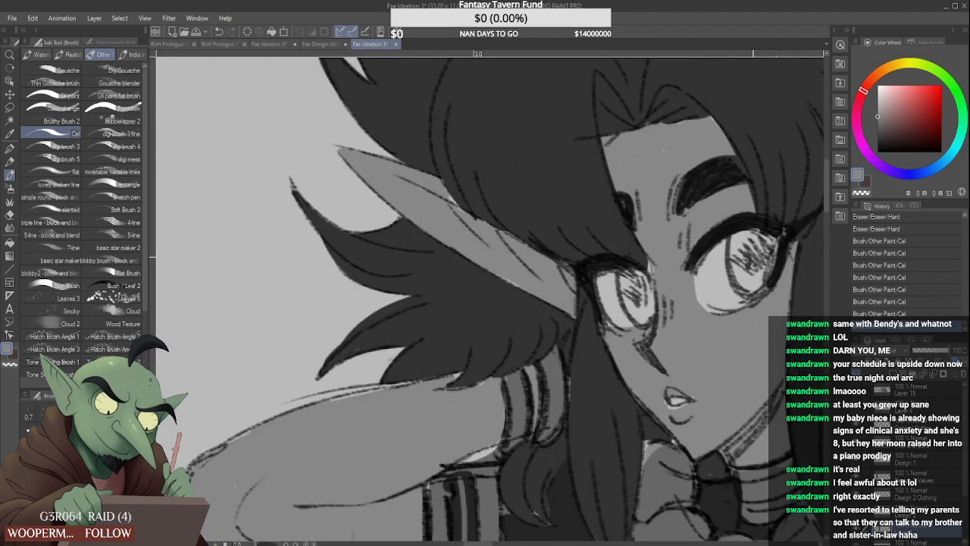
drag(744, 241, 762, 259)
scroll(751, 255, down, 4)
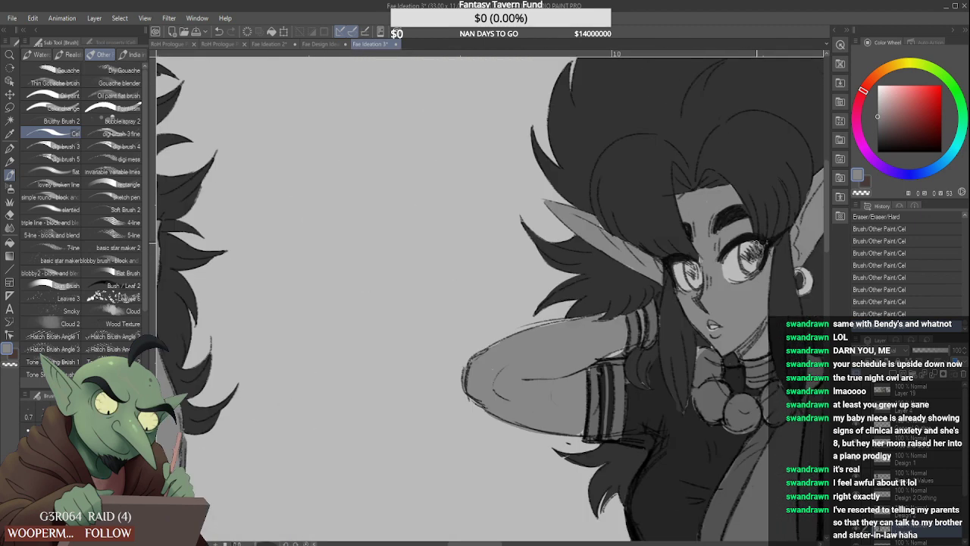
drag(748, 258, 767, 254)
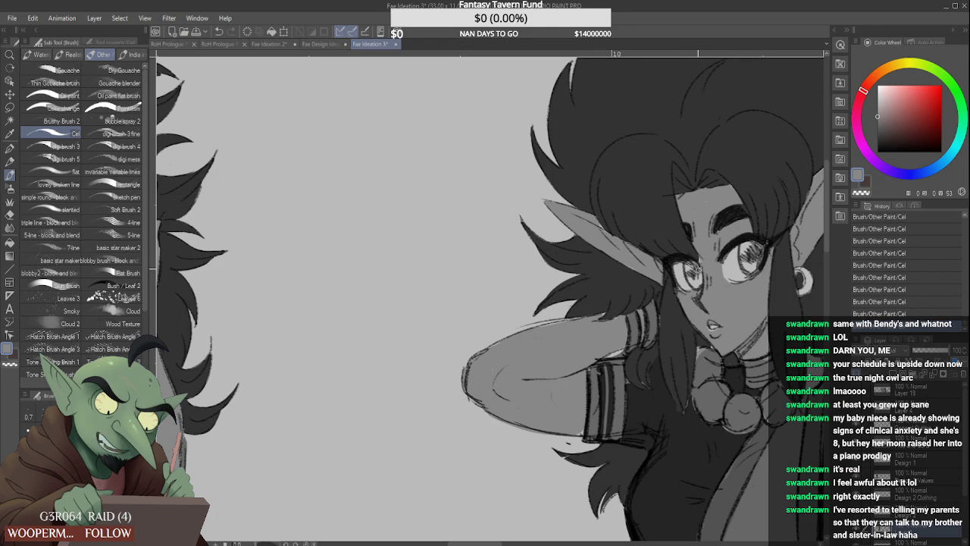
Sample the light value of the first character's necklace beads and paint it onto the second character's beads
scroll(698, 256, down, 4)
scroll(752, 269, down, 2)
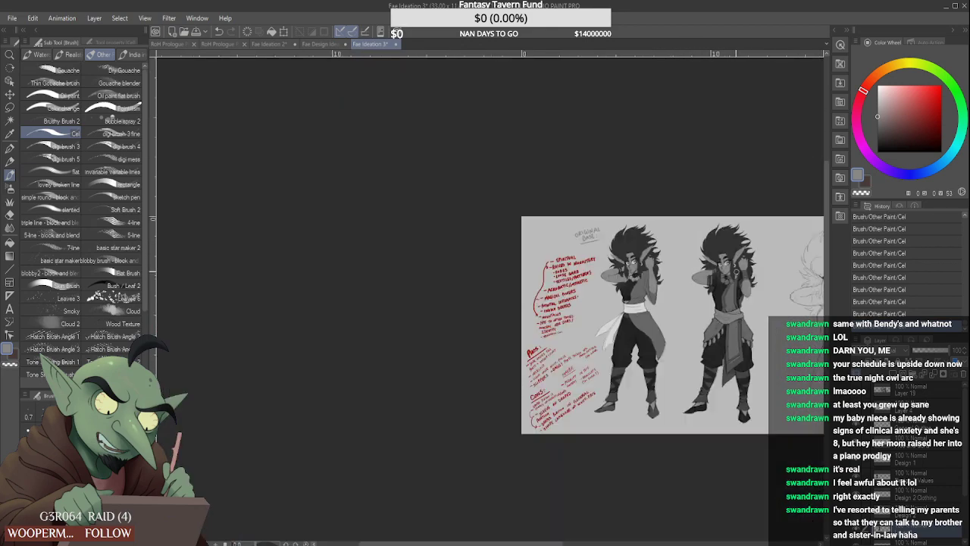
scroll(734, 278, up, 5)
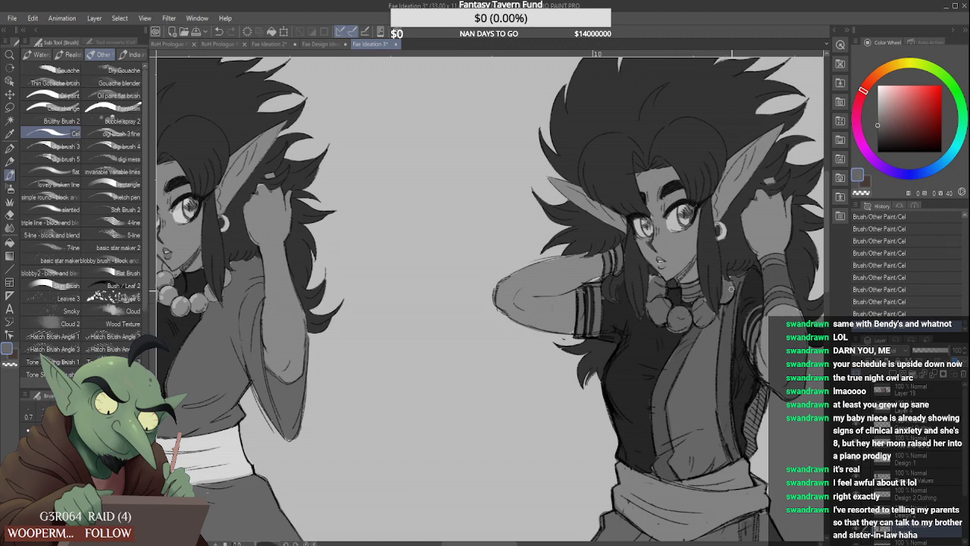
alt+click(177, 302)
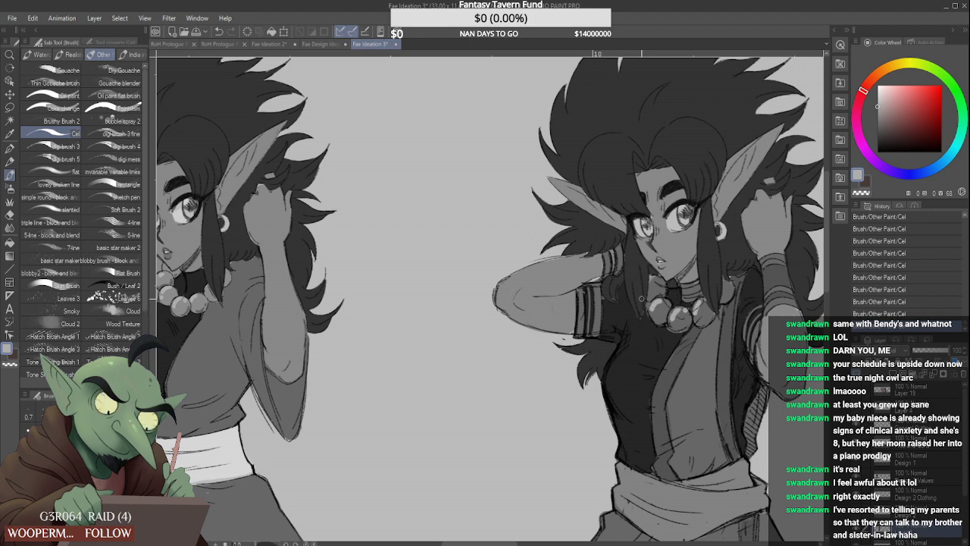
scroll(640, 301, down, 5)
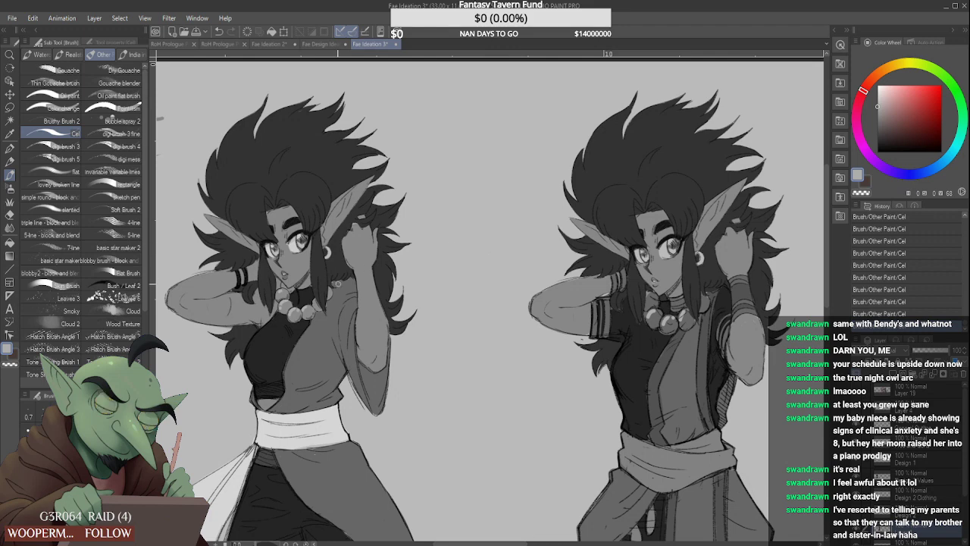
Sample a grey from the second character's necklace beads and darken it to 0 saturation and a value of 29
alt+click(675, 326)
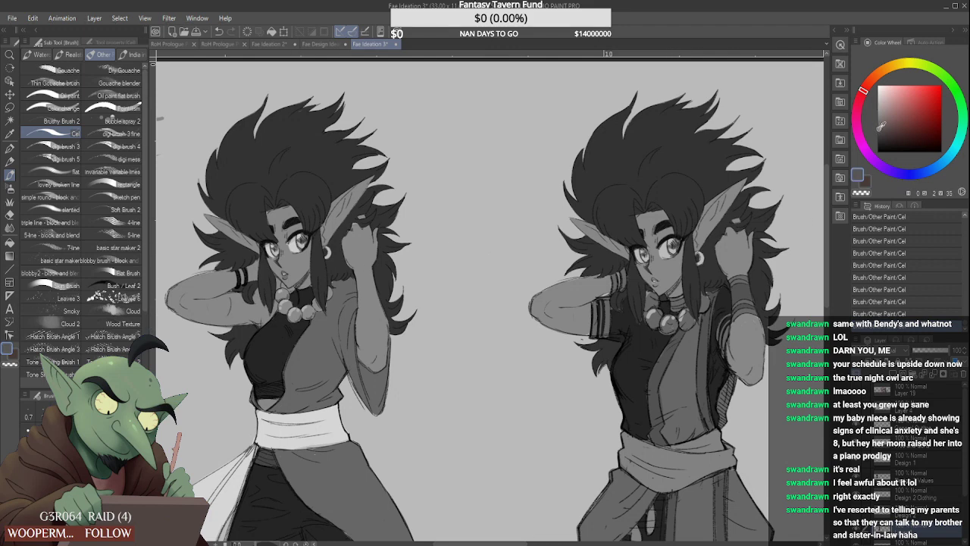
click(878, 132)
scroll(650, 260, up, 2)
scroll(650, 306, up, 2)
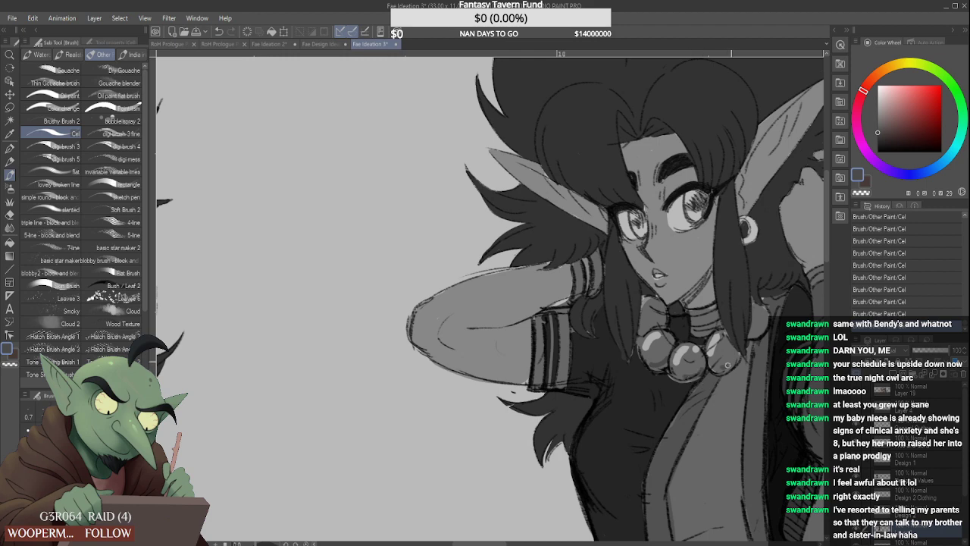
scroll(759, 322, down, 5)
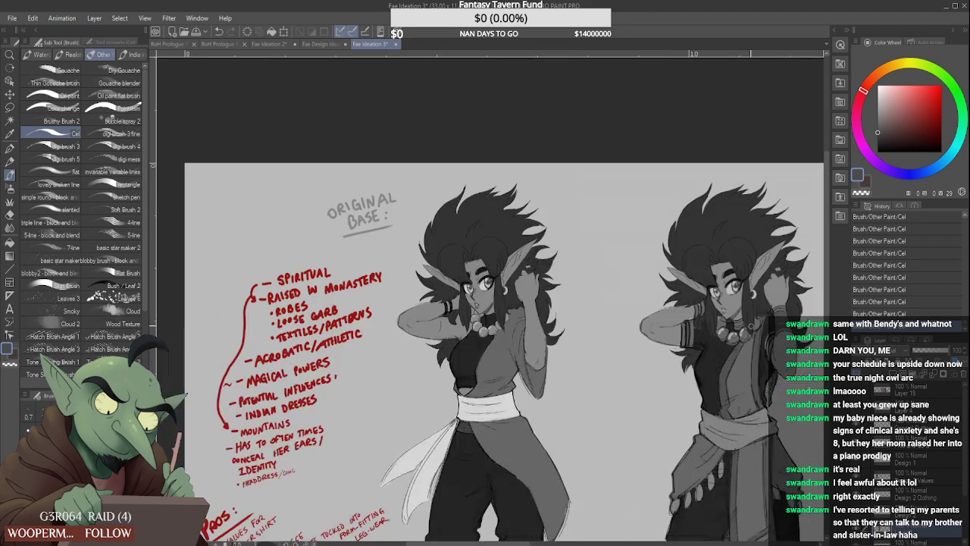
Touch up the second character's choker above the beads with a sampled value of 14, and resample the hair value of 20
scroll(717, 318, up, 3)
alt+click(714, 324)
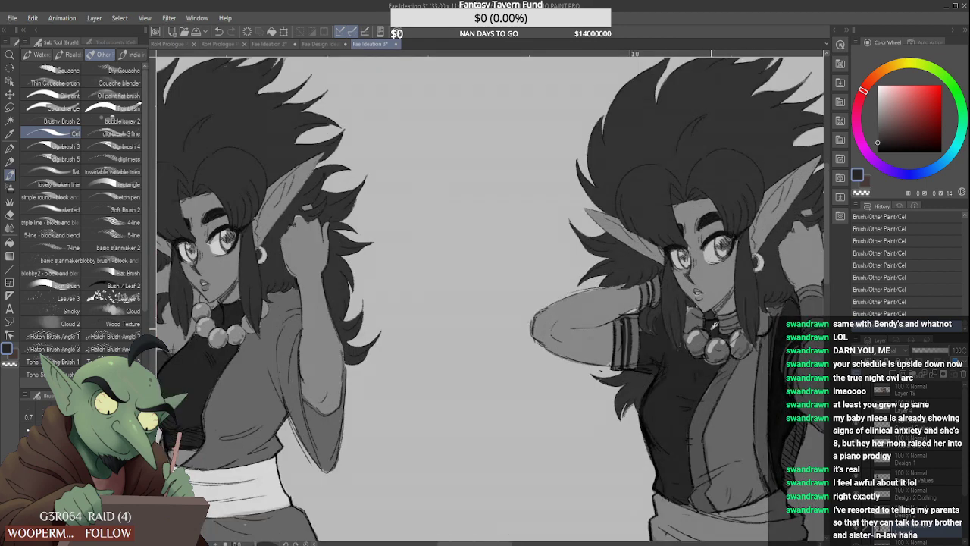
drag(722, 321, 730, 321)
alt+click(745, 307)
drag(569, 321, 568, 321)
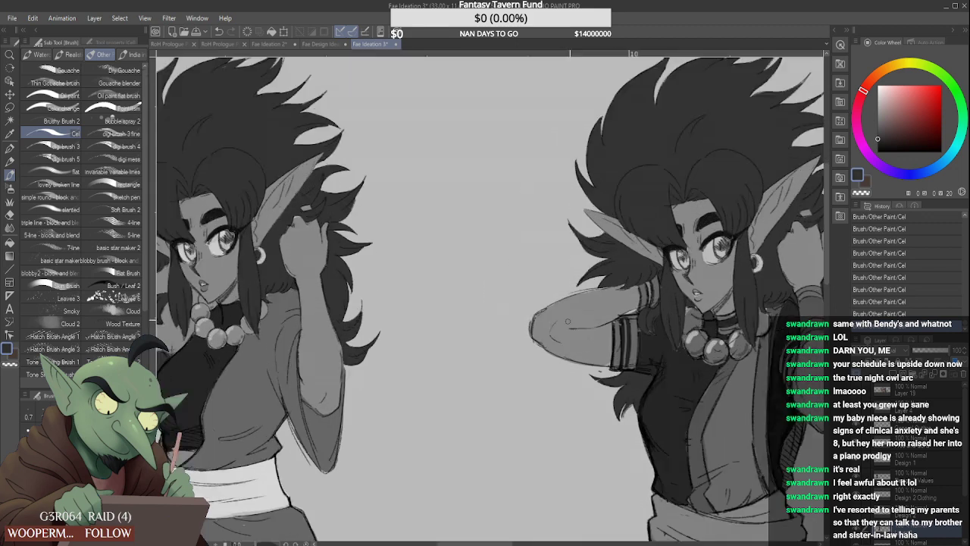
scroll(604, 311, down, 4)
scroll(699, 429, up, 1)
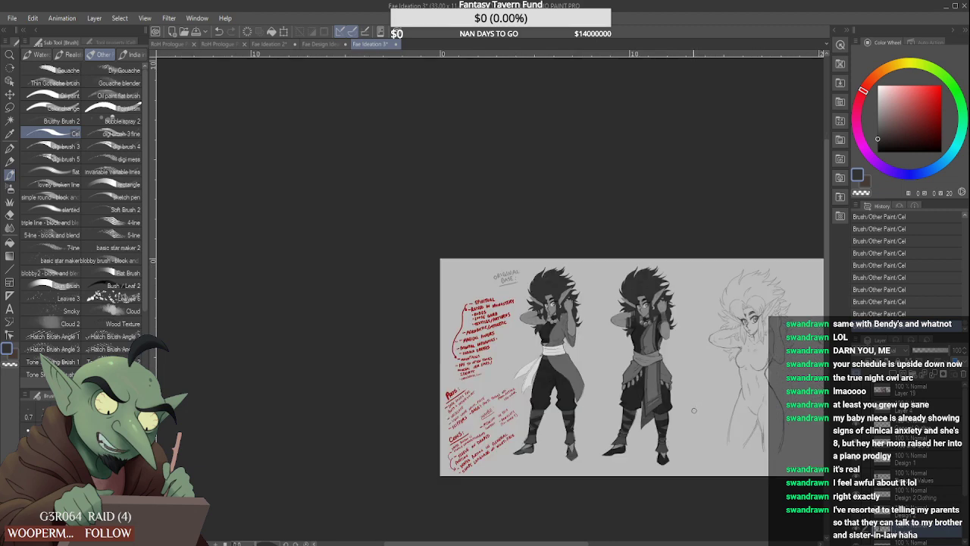
scroll(697, 406, up, 3)
scroll(697, 406, up, 1)
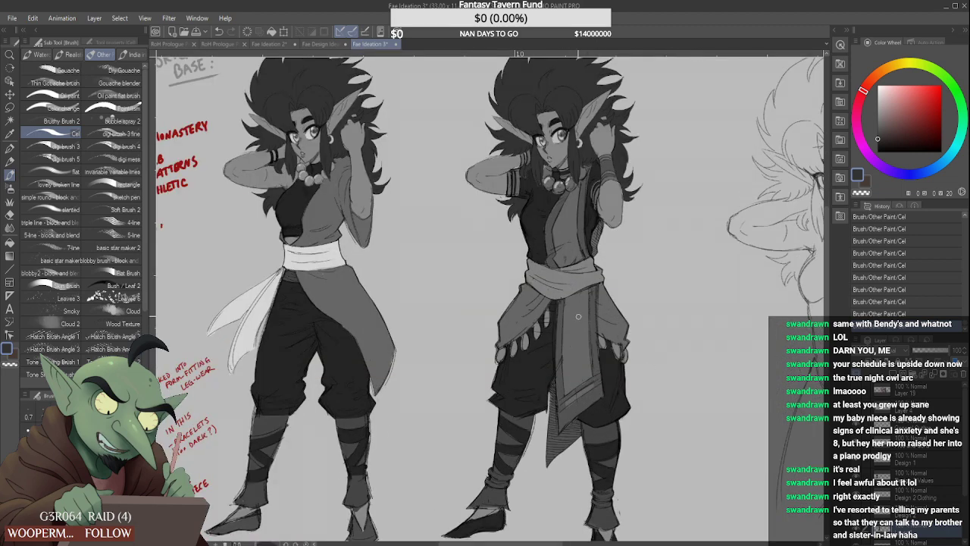
scroll(578, 317, down, 1)
scroll(583, 189, up, 1)
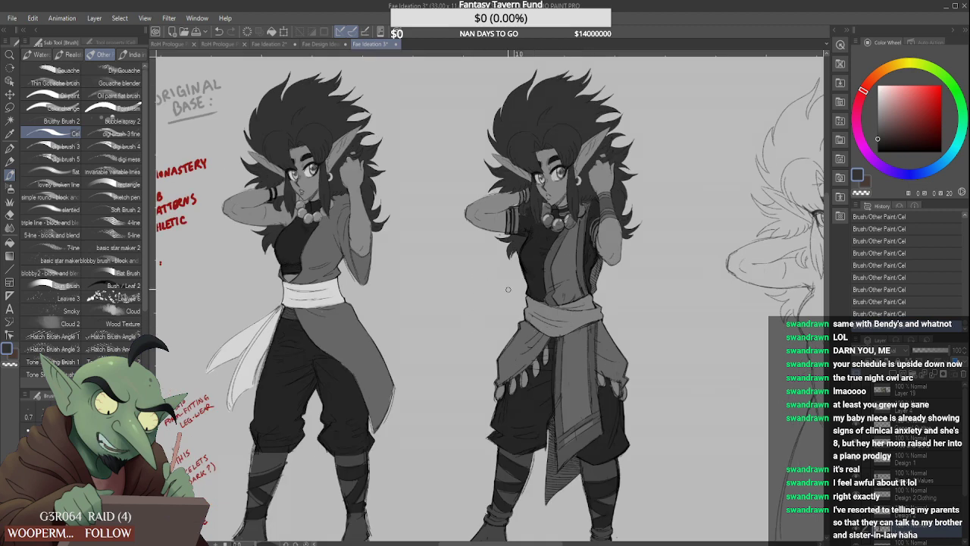
mouse_move(508, 288)
mouse_down()
mouse_move(483, 316)
mouse_move(473, 318)
mouse_move(485, 377)
mouse_up()
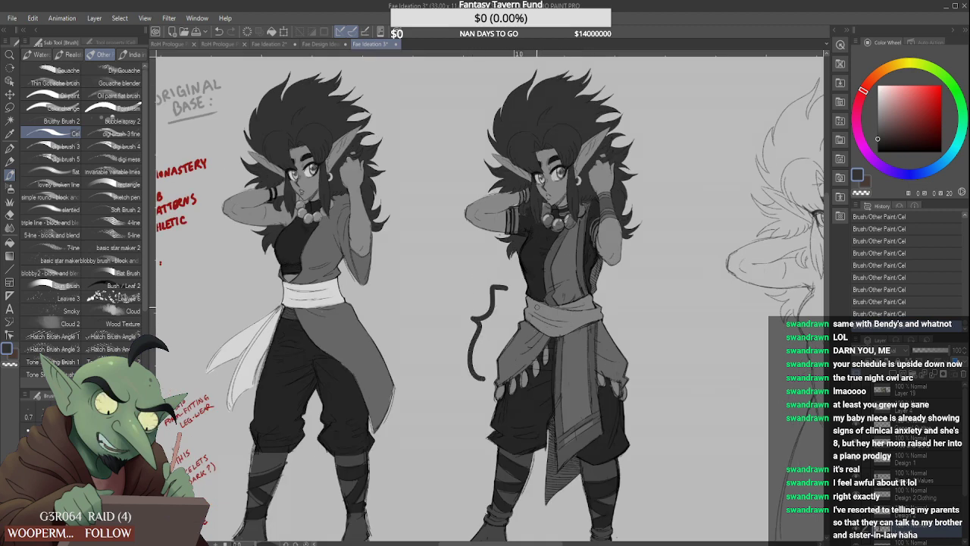
key(ctrl+z)
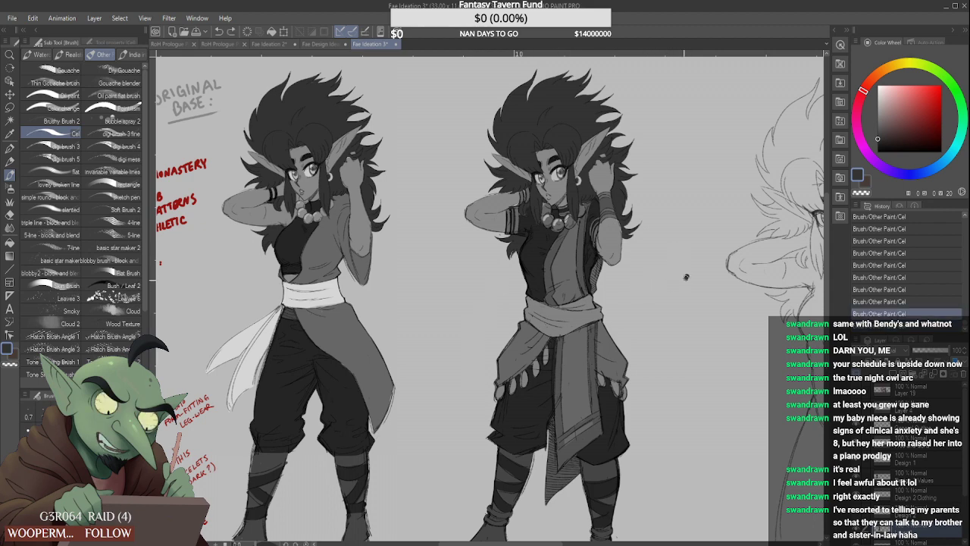
drag(688, 277, 625, 283)
key(ctrl+z)
key(ctrl+z)
mouse_move(440, 306)
mouse_down()
mouse_move(345, 263)
mouse_move(412, 244)
mouse_move(377, 177)
mouse_up()
mouse_move(369, 275)
mouse_down()
mouse_move(435, 386)
mouse_move(388, 406)
mouse_up()
key(ctrl+z)
drag(442, 270, 371, 293)
drag(403, 262, 396, 323)
drag(438, 252, 472, 279)
mouse_move(433, 312)
mouse_down()
mouse_move(488, 320)
mouse_move(447, 319)
mouse_up()
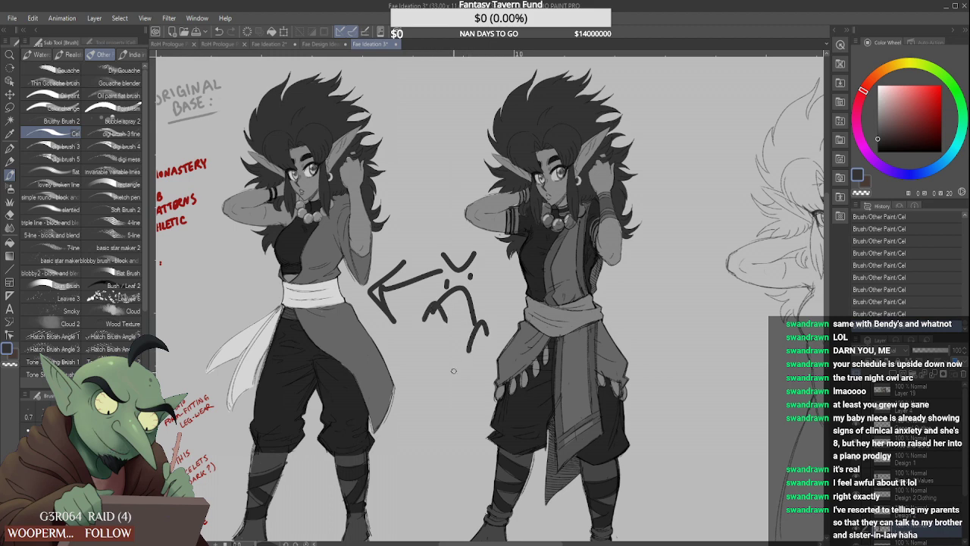
key(ctrl+z)
key(ctrl+z)
key(ctrl+z)
key(ctrl+z)
key(ctrl+z)
key(ctrl+z)
key(ctrl+z)
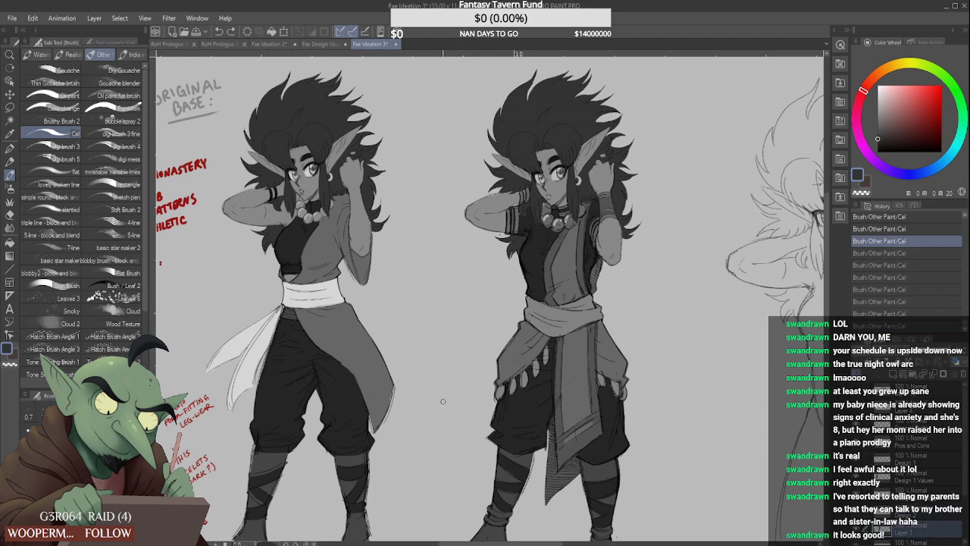
Compare the values and outfit shapes of the two shaded characters with each other and with the pros and cons notes
scroll(421, 373, down, 3)
scroll(531, 369, up, 2)
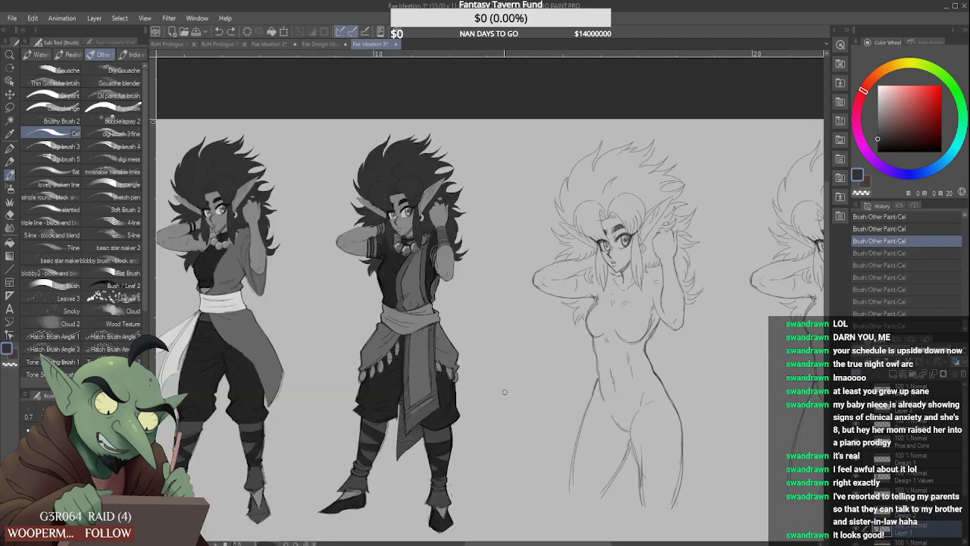
scroll(505, 392, down, 2)
scroll(422, 458, up, 2)
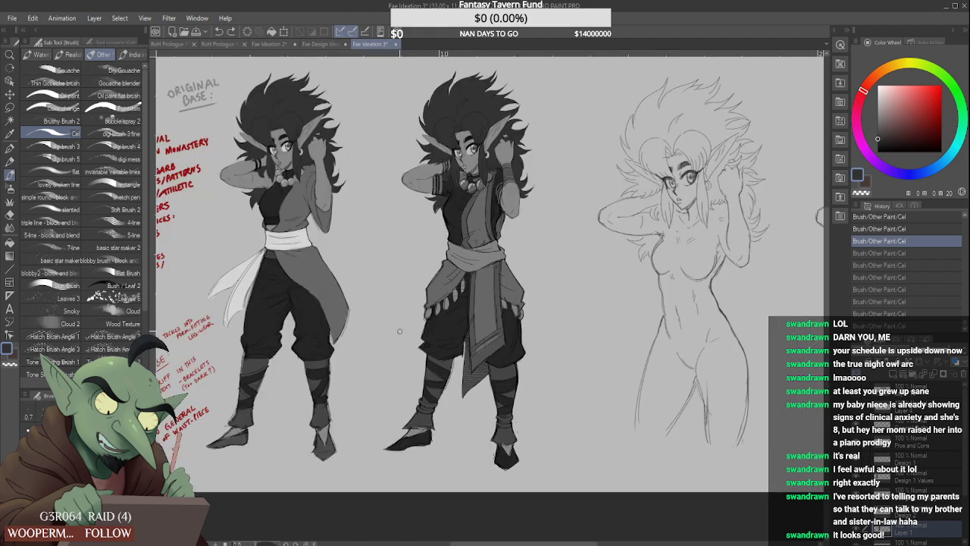
drag(402, 323, 379, 433)
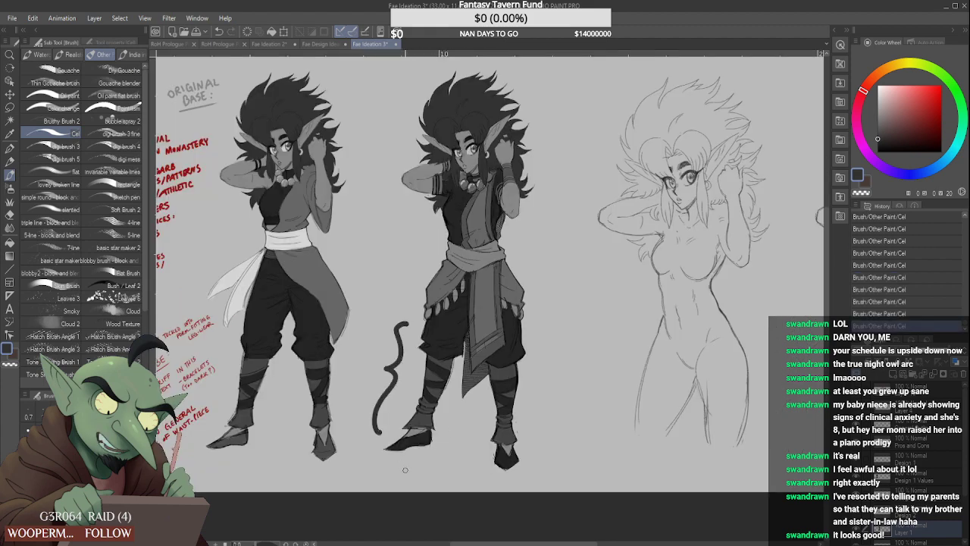
mouse_move(405, 468)
mouse_down()
mouse_move(412, 457)
mouse_move(400, 458)
mouse_up()
key(ctrl+z)
key(ctrl+z)
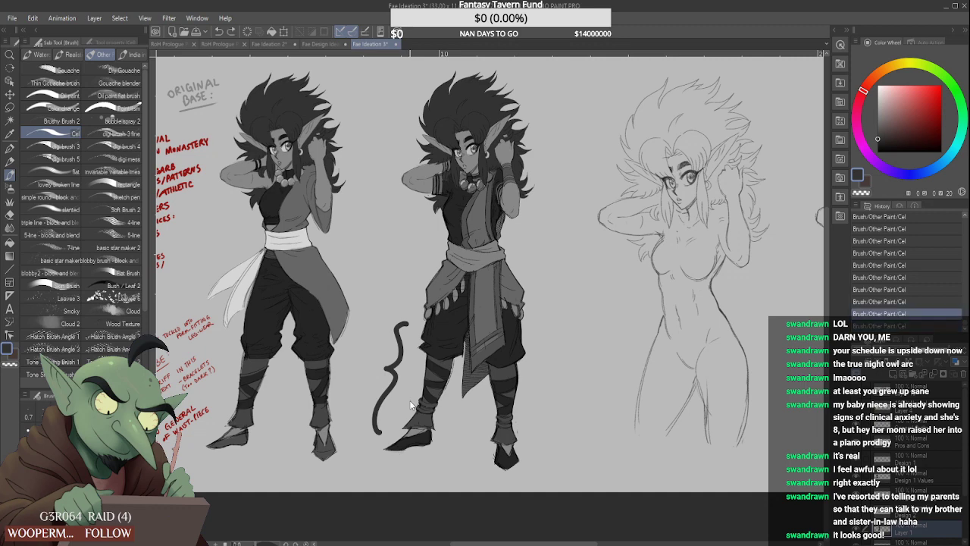
scroll(474, 384, down, 3)
scroll(241, 247, up, 3)
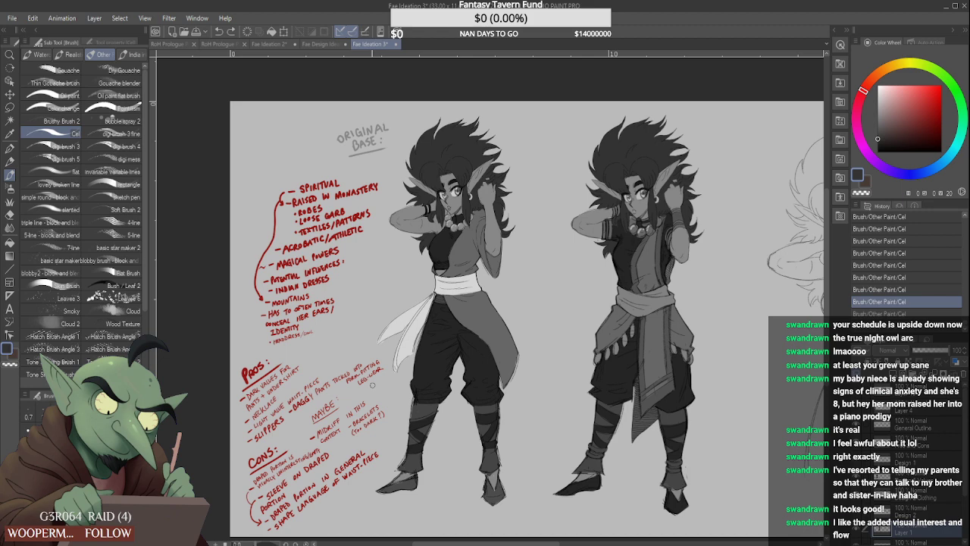
scroll(372, 384, down, 3)
scroll(661, 371, up, 4)
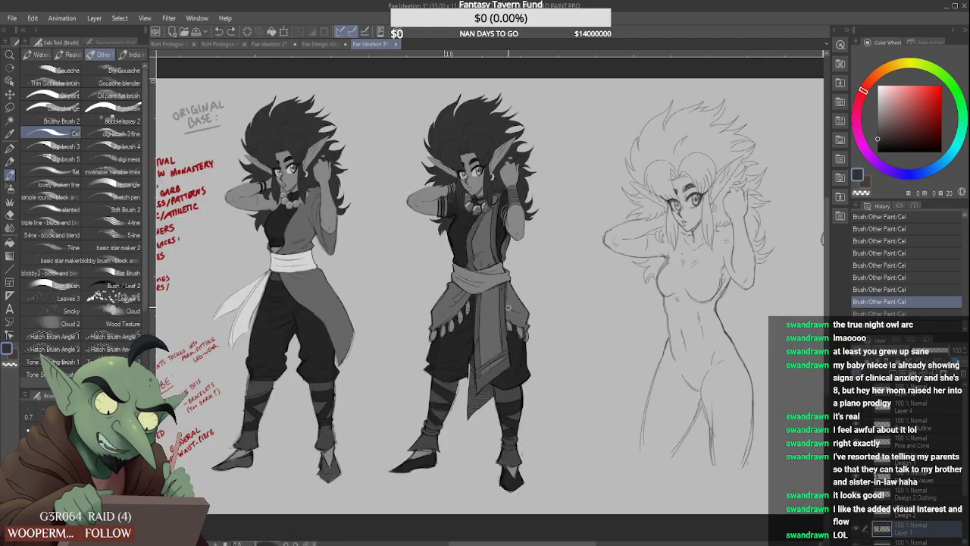
drag(570, 283, 536, 241)
drag(537, 241, 553, 243)
drag(387, 294, 351, 252)
mouse_move(357, 271)
mouse_down()
mouse_move(351, 251)
mouse_move(366, 256)
mouse_up()
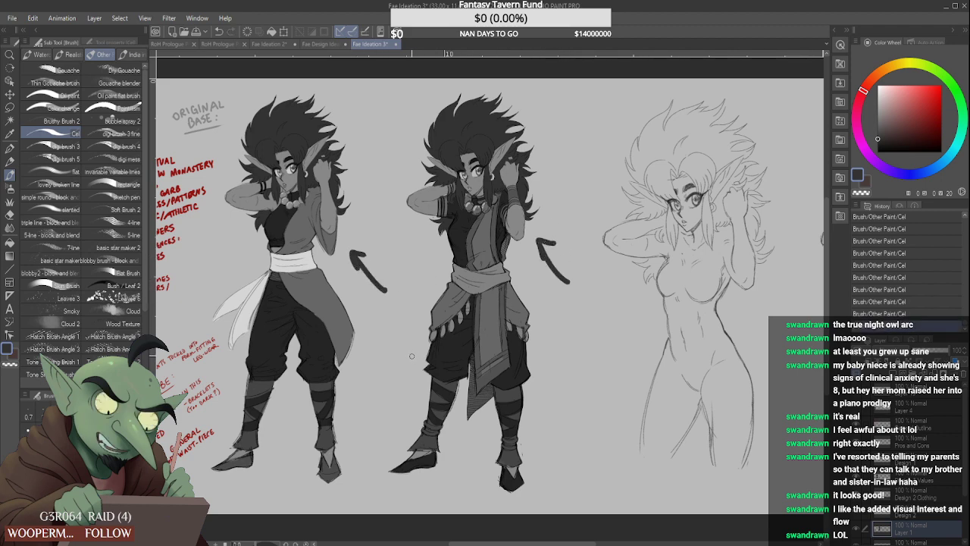
key(ctrl+z)
key(ctrl+z)
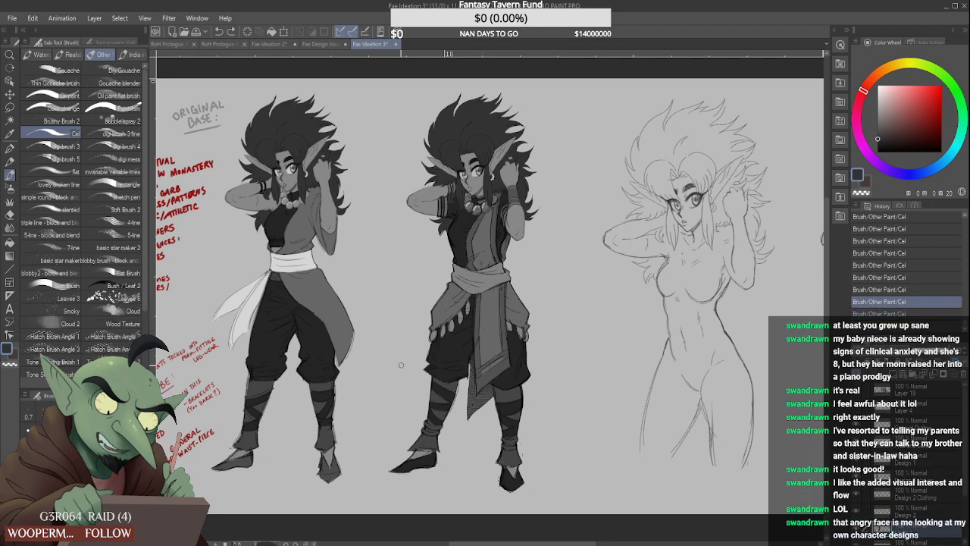
scroll(547, 268, up, 2)
mouse_move(533, 232)
mouse_down()
mouse_move(538, 243)
mouse_move(568, 215)
mouse_up()
drag(541, 268, 542, 279)
drag(566, 258, 568, 263)
drag(541, 343, 541, 304)
mouse_move(546, 303)
mouse_down()
mouse_move(577, 323)
mouse_move(521, 301)
mouse_move(541, 320)
mouse_up()
mouse_move(594, 221)
mouse_down()
mouse_move(617, 215)
mouse_move(600, 222)
mouse_move(617, 238)
mouse_move(596, 246)
mouse_up()
scroll(589, 312, down, 2)
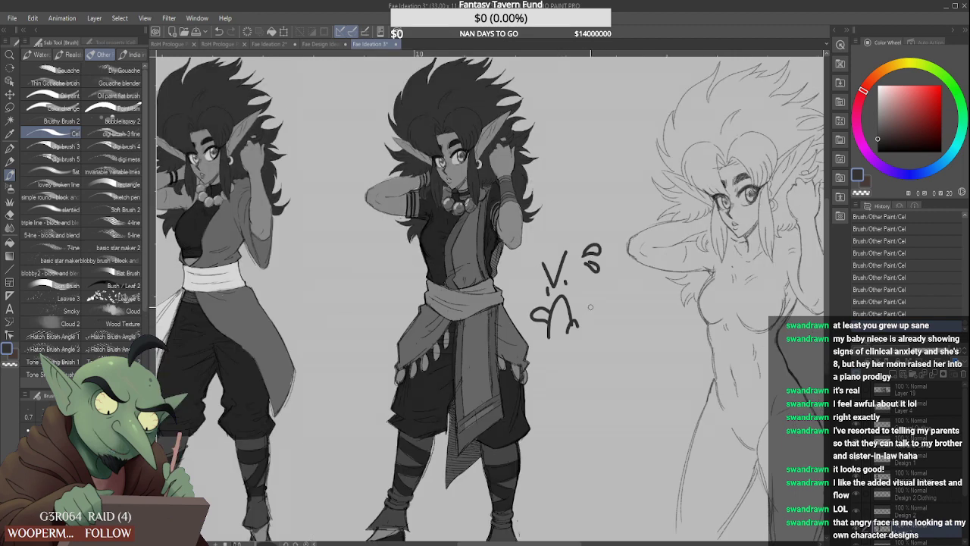
key(ctrl+z)
key(ctrl+z)
key(ctrl+z)
key(ctrl+z)
key(ctrl+z)
key(ctrl+z)
key(ctrl+z)
key(ctrl+z)
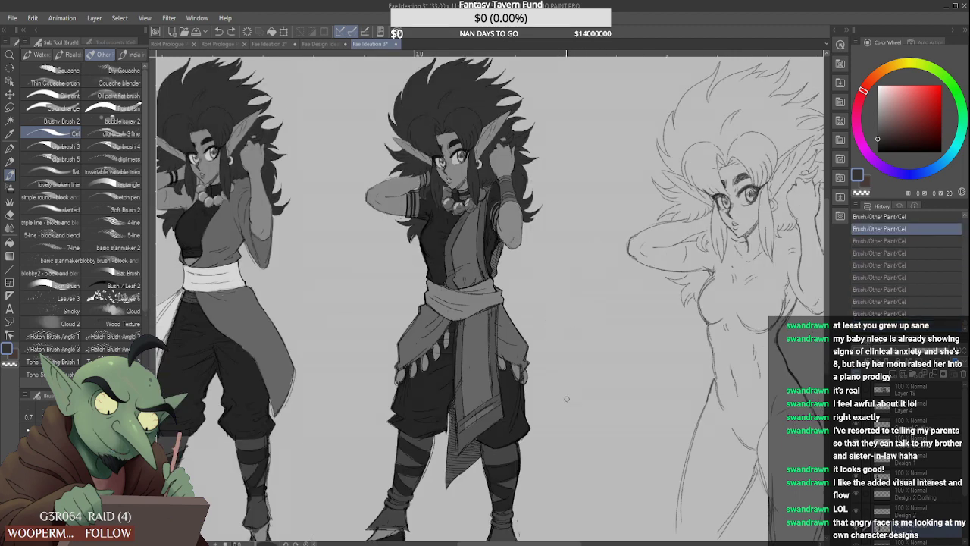
Look over the character lineup, check the Fae Design Ideation document, and switch to the Fae Ideation 2 document
scroll(562, 325, down, 3)
scroll(557, 250, up, 3)
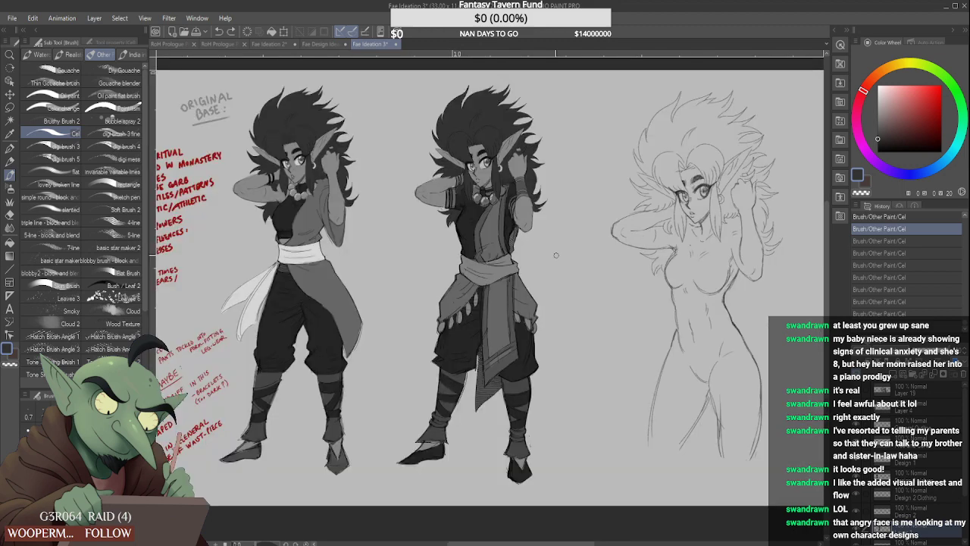
scroll(555, 255, down, 2)
scroll(378, 160, up, 2)
scroll(595, 180, down, 2)
scroll(695, 158, down, 4)
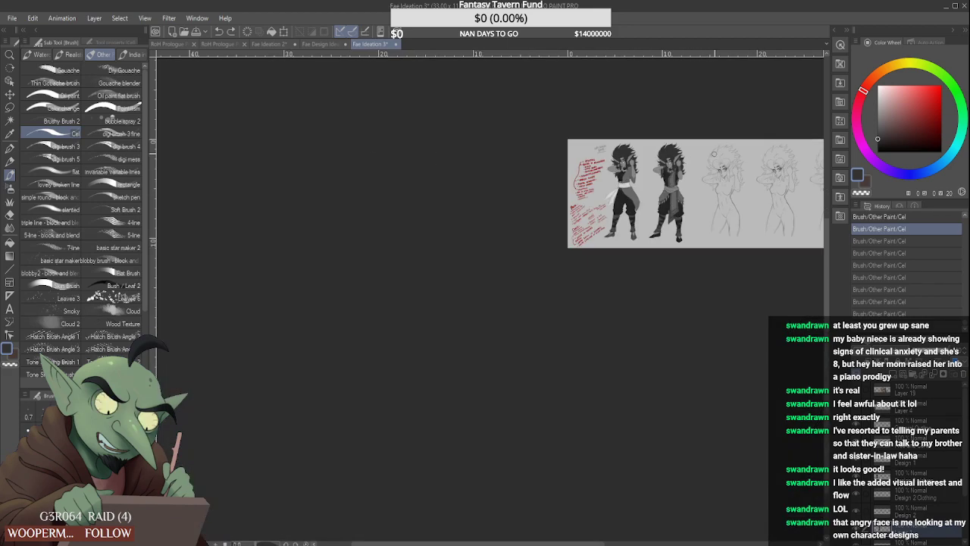
scroll(767, 149, up, 2)
click(329, 43)
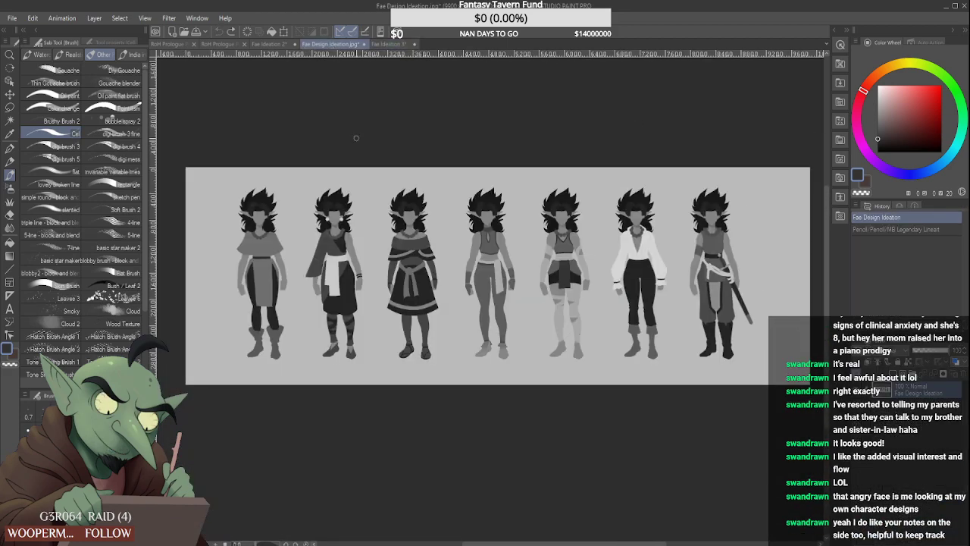
click(271, 43)
scroll(400, 233, up, 1)
scroll(498, 184, up, 2)
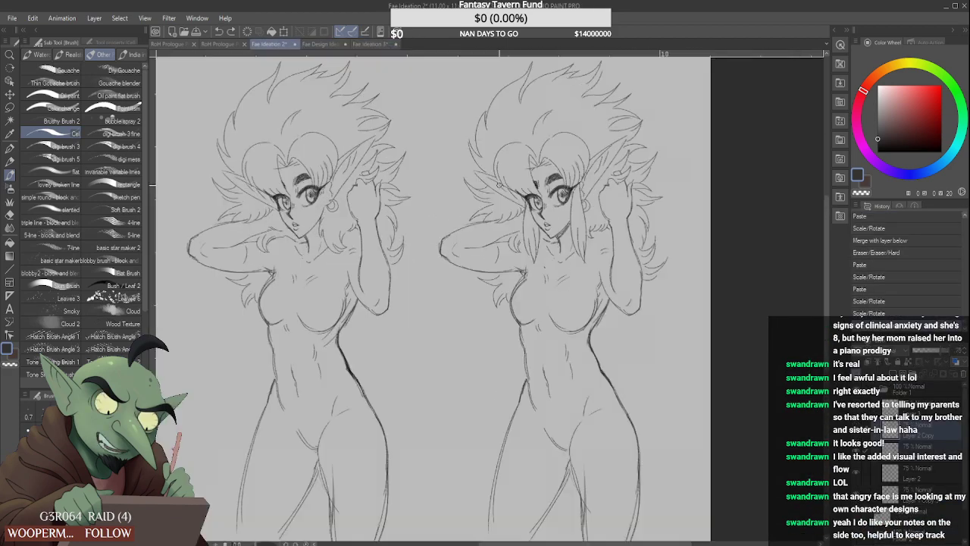
mouse_move(189, 398)
mouse_down()
mouse_move(239, 255)
mouse_move(275, 247)
mouse_up()
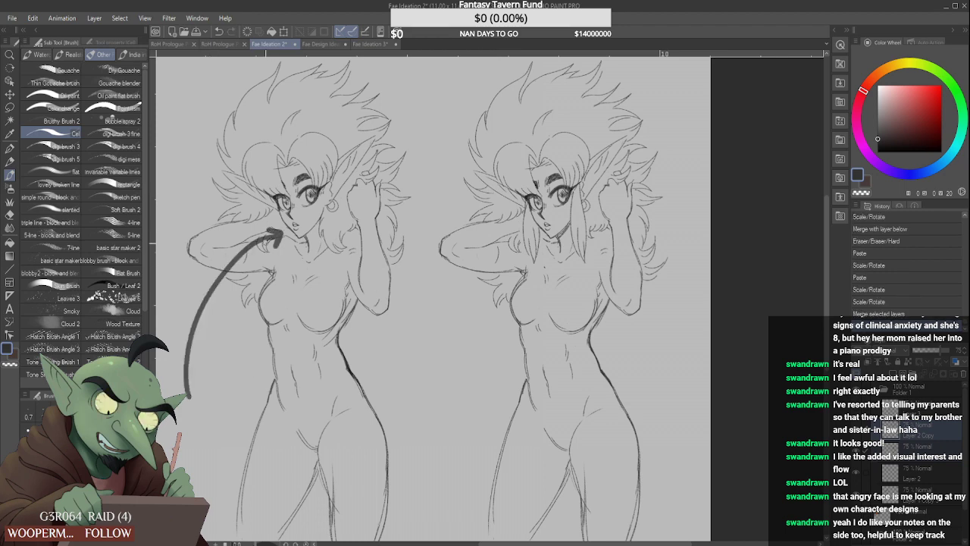
drag(326, 182, 322, 205)
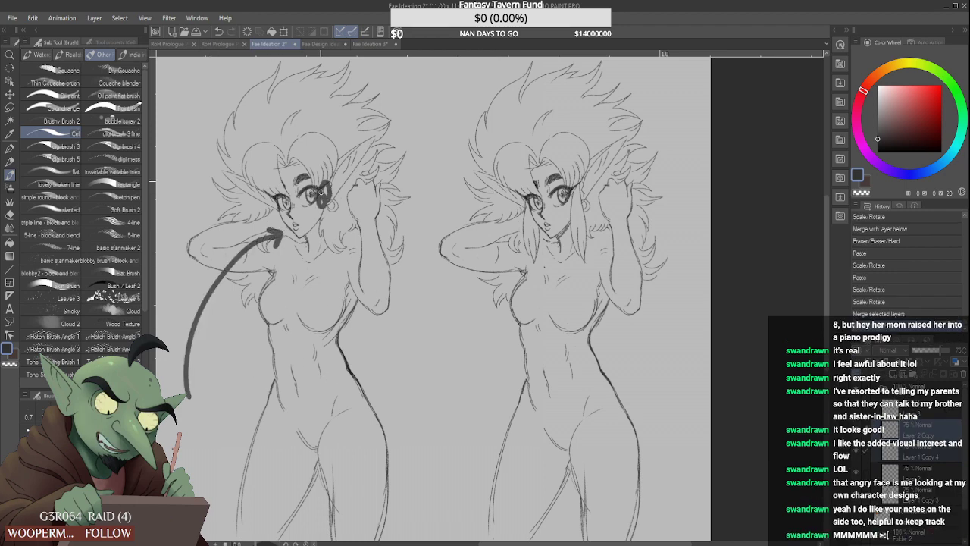
key(ctrl+z)
key(ctrl+z)
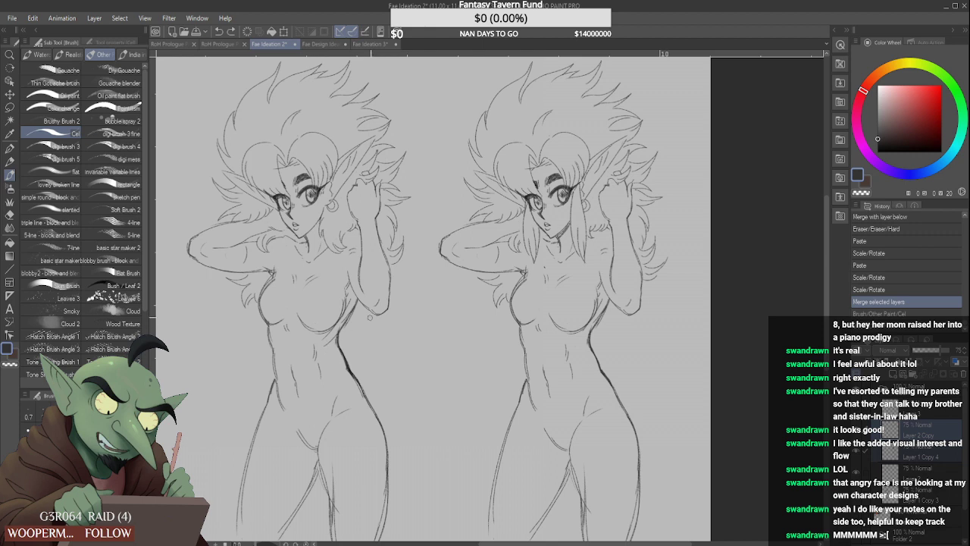
mouse_move(427, 408)
mouse_down()
mouse_move(453, 275)
mouse_move(502, 250)
mouse_up()
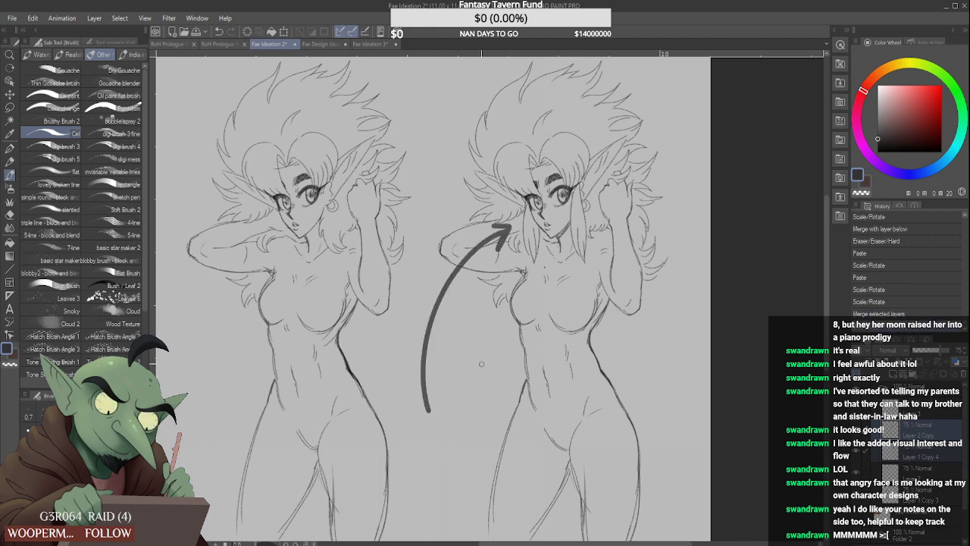
key(ctrl+z)
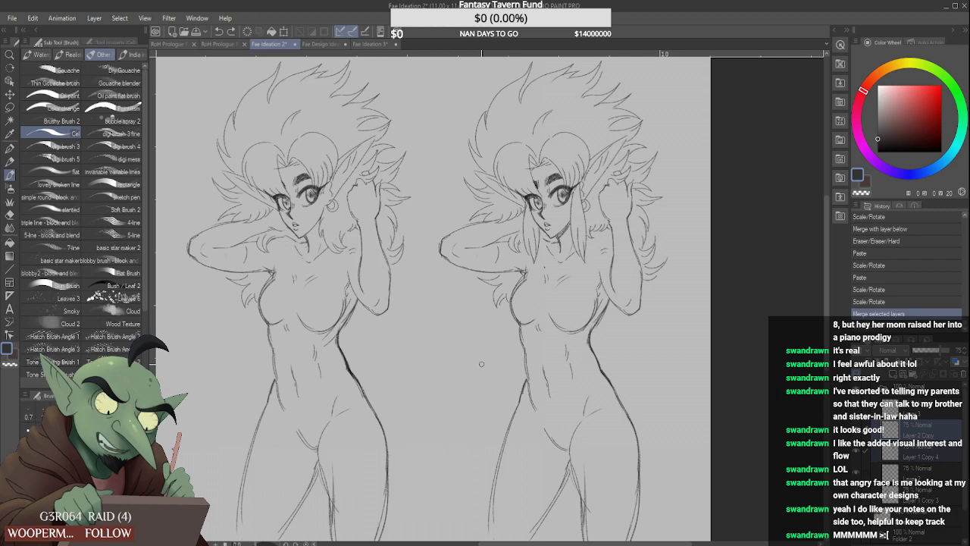
Hide Folder 1, show the Folder 2 sketches and the Layer 14 anime reference images, and examine the references up close
drag(550, 233, 543, 237)
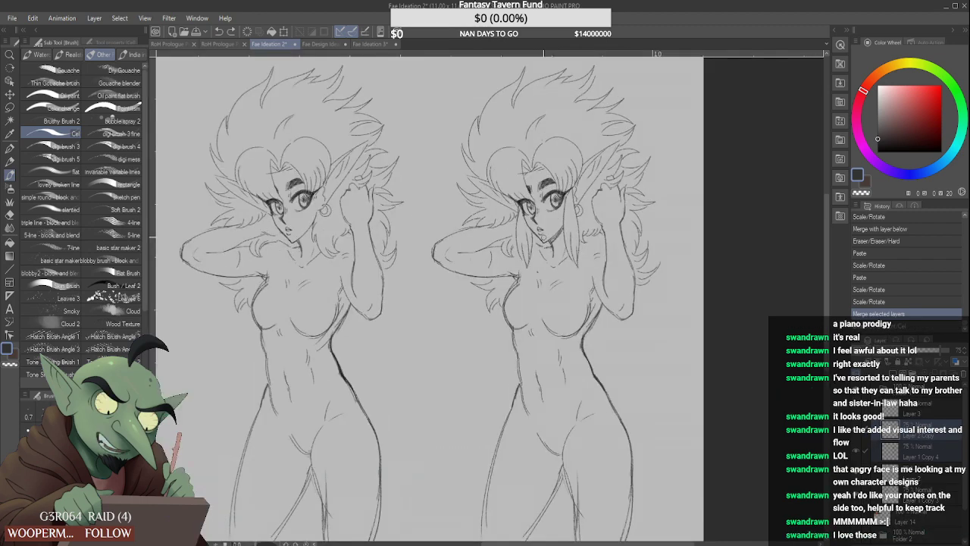
scroll(535, 273, down, 2)
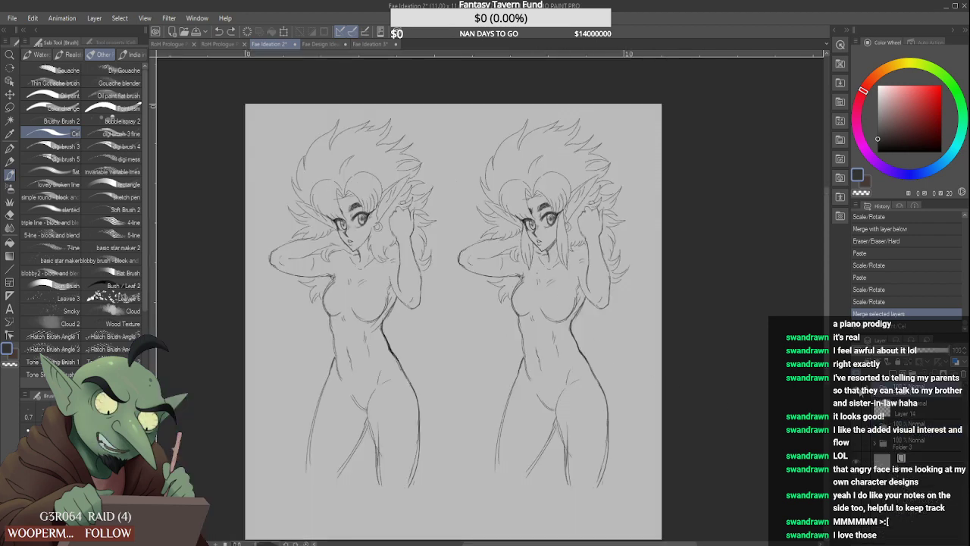
click(859, 391)
click(858, 427)
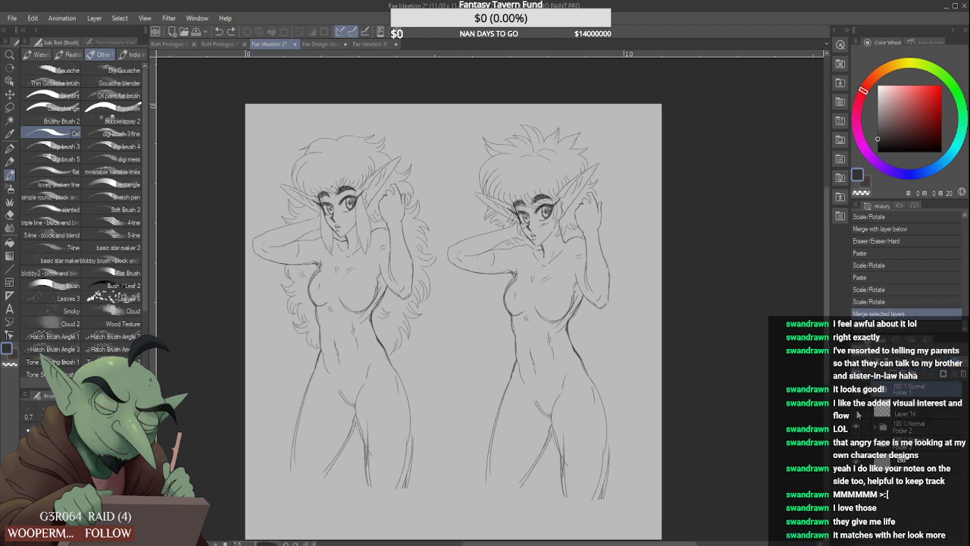
click(860, 411)
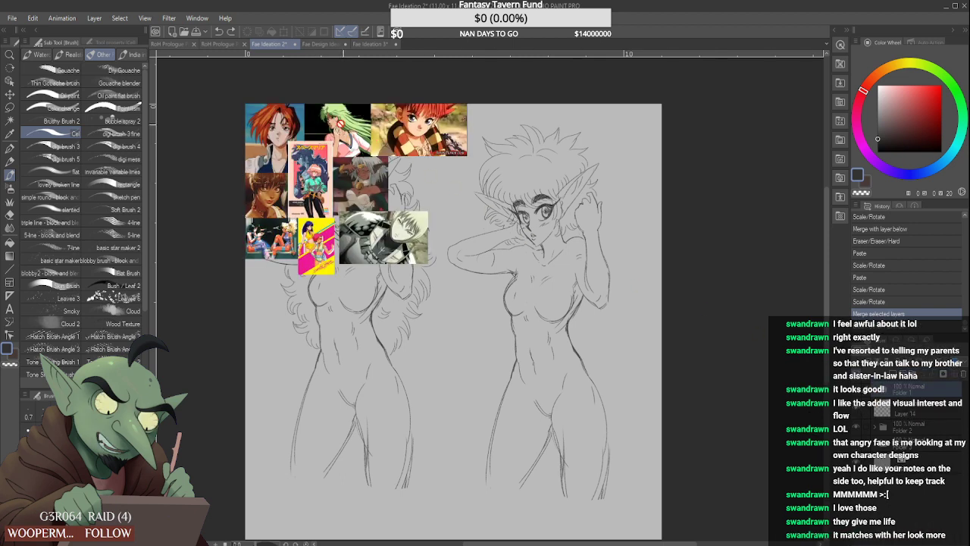
scroll(317, 130, up, 3)
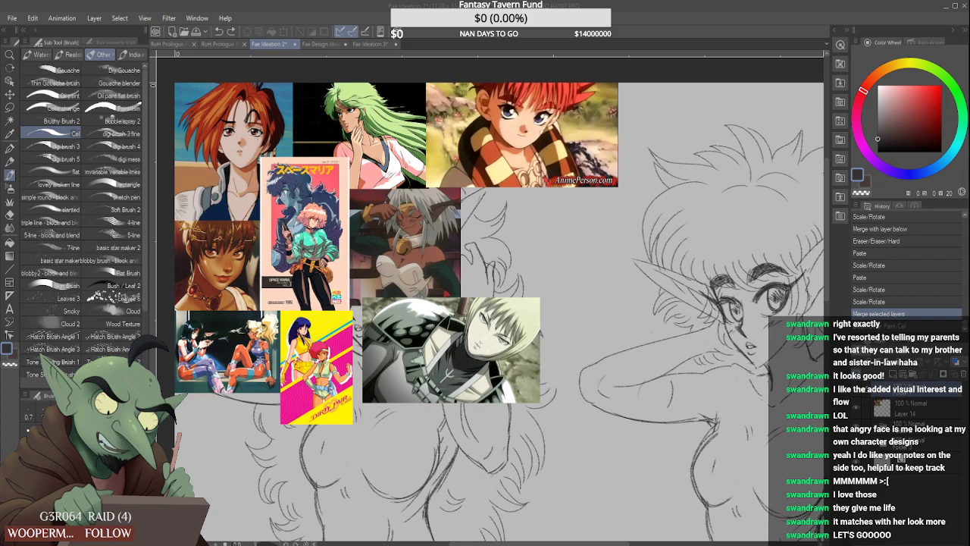
scroll(447, 335, down, 2)
scroll(428, 287, up, 3)
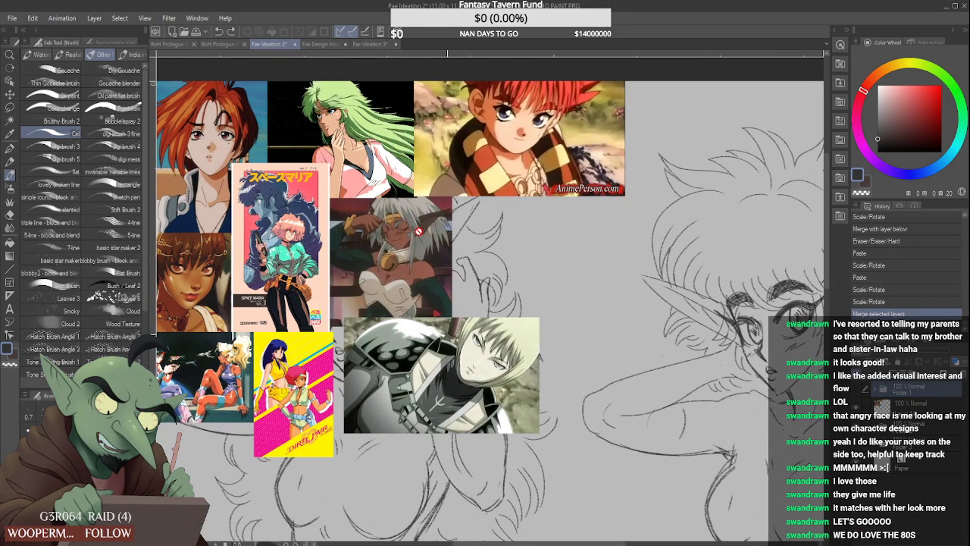
scroll(419, 231, down, 4)
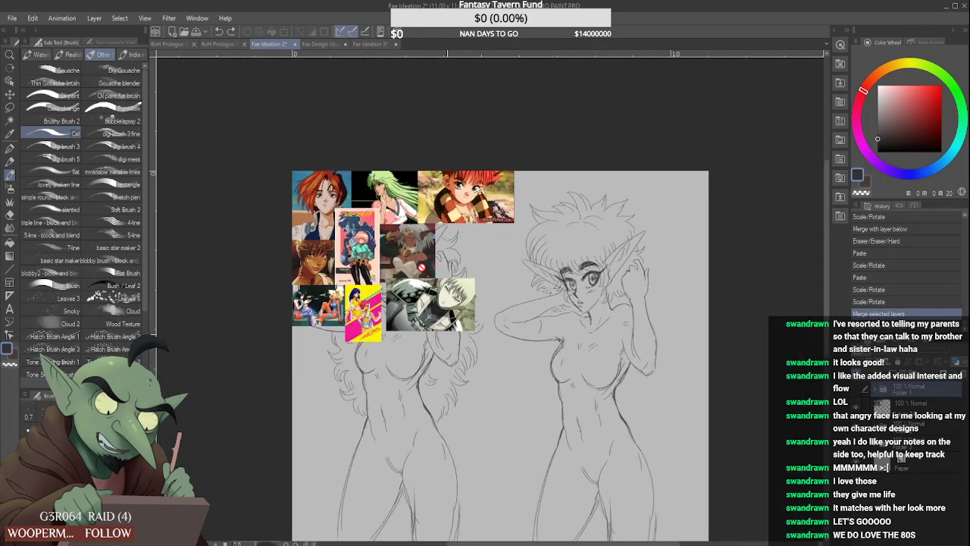
Hide the Layer 14 anime reference images and look over the two hair sketches beneath them
scroll(477, 396, up, 1)
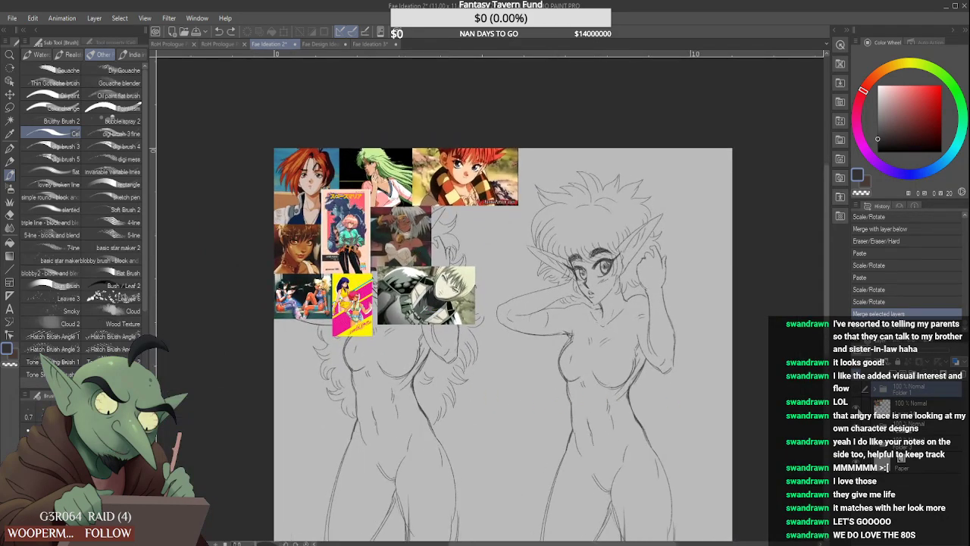
click(857, 408)
scroll(606, 348, down, 6)
scroll(606, 429, up, 5)
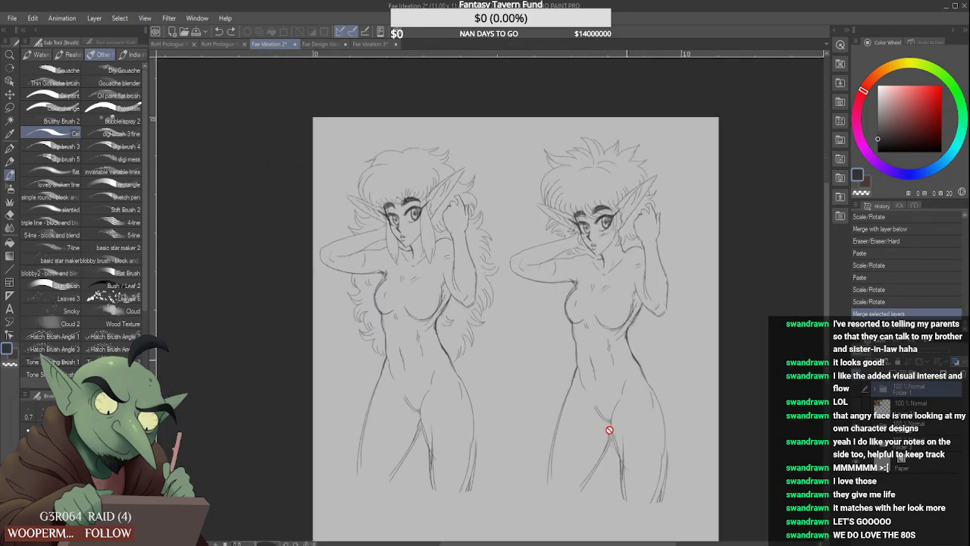
Select Layer 1 Copy inside Folder 2 and draw an arrow pointing at the first sketch's long curly hair
click(923, 432)
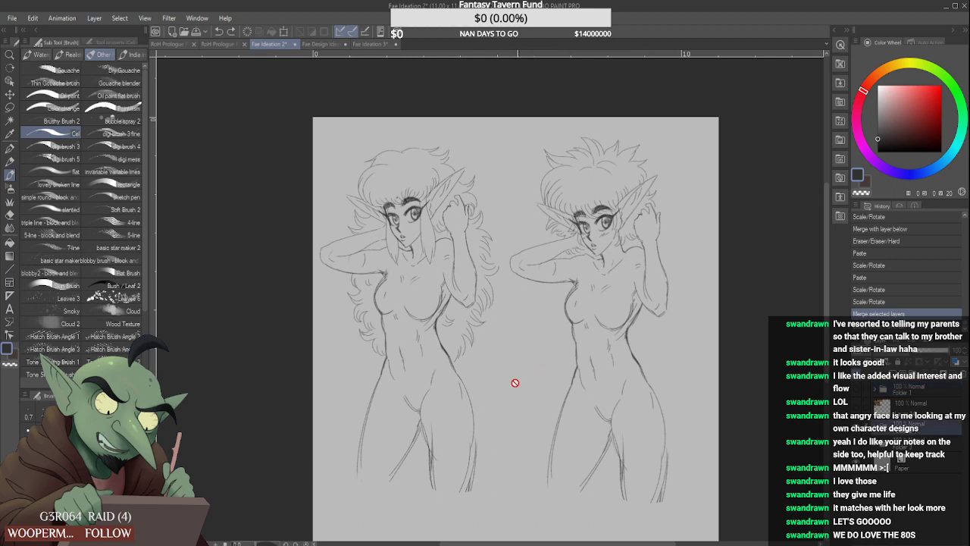
click(877, 430)
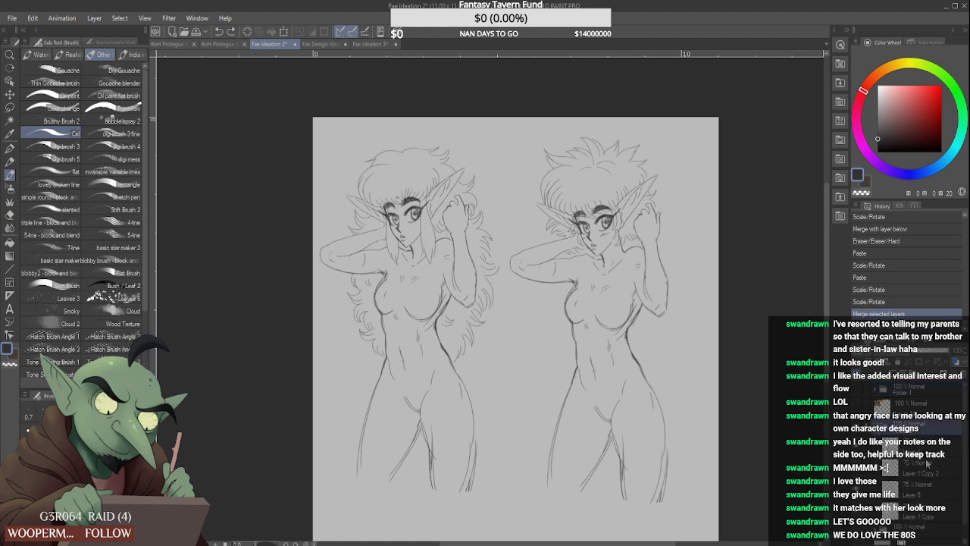
click(934, 508)
mouse_move(518, 396)
mouse_down()
mouse_move(491, 356)
mouse_move(511, 362)
mouse_up()
mouse_move(490, 355)
mouse_down()
mouse_move(487, 368)
mouse_move(495, 369)
mouse_up()
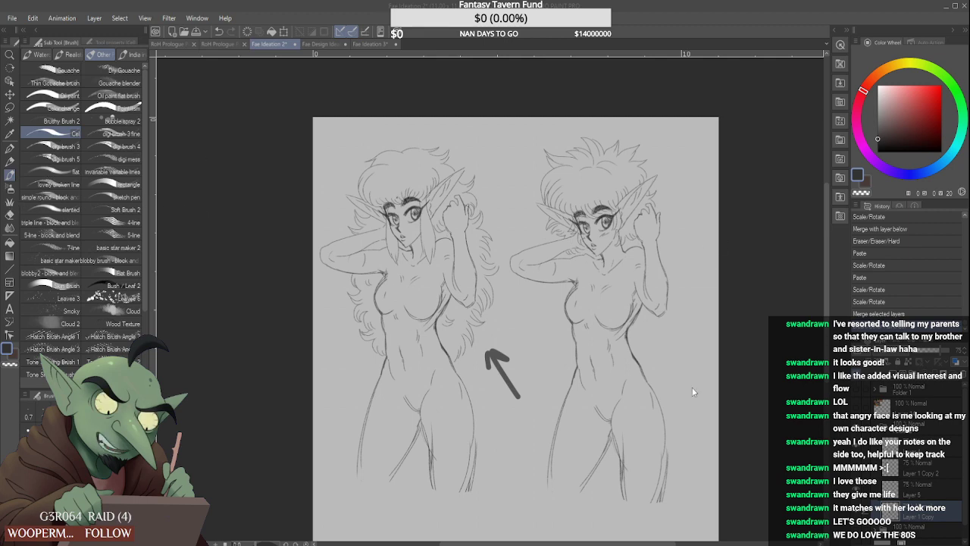
View the character's long hair in Blair Sketch 2.jpg, close that image, and return to the Fae Ideation 2 document
double_click(631, 310)
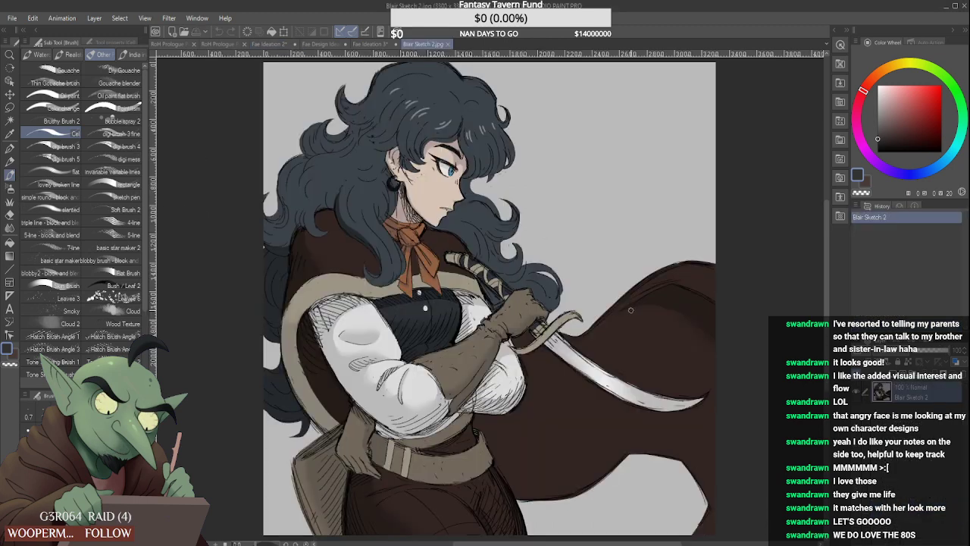
click(452, 45)
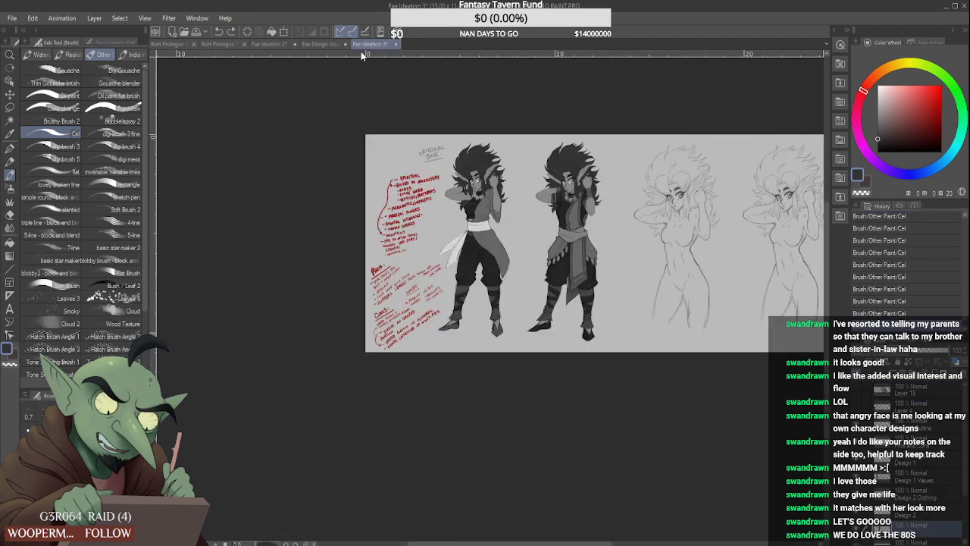
click(335, 46)
click(259, 44)
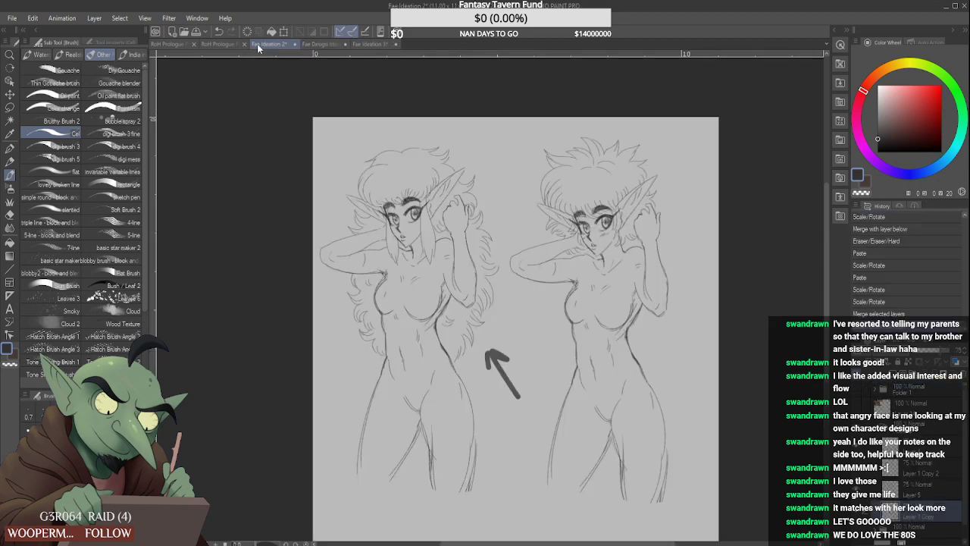
Undo the arrow beside the long-haired sketch, and swap the visible sketches from Folder 2 to Folder 3
key(ctrl+z)
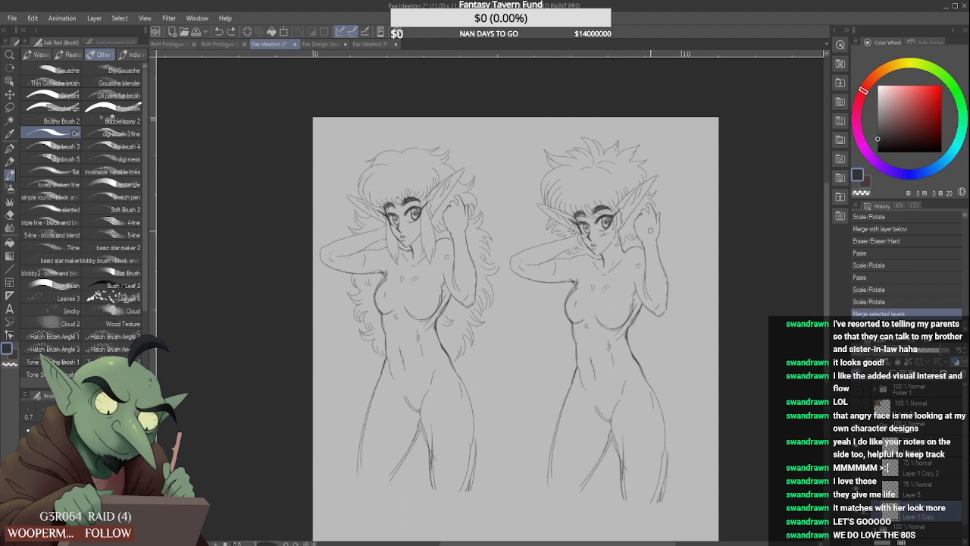
scroll(655, 235, down, 3)
scroll(693, 338, up, 2)
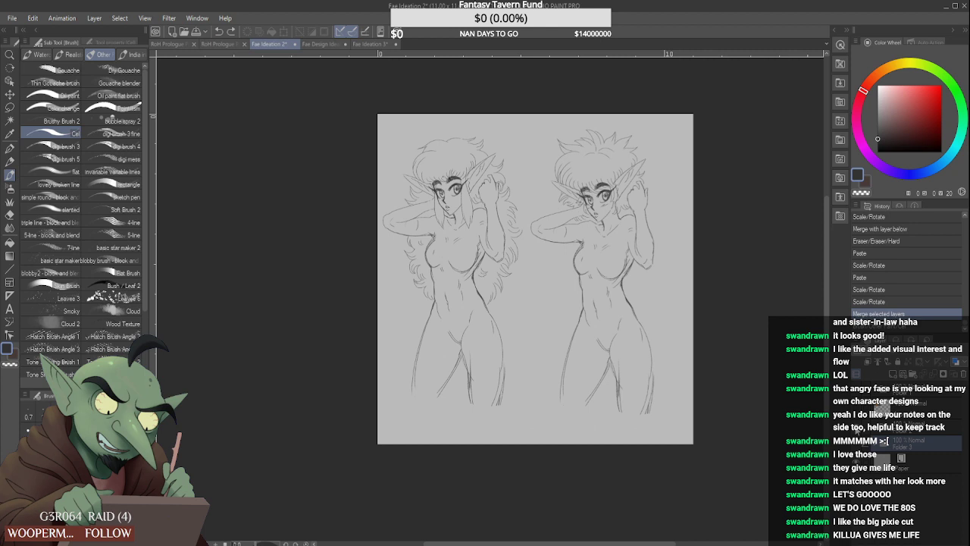
click(857, 428)
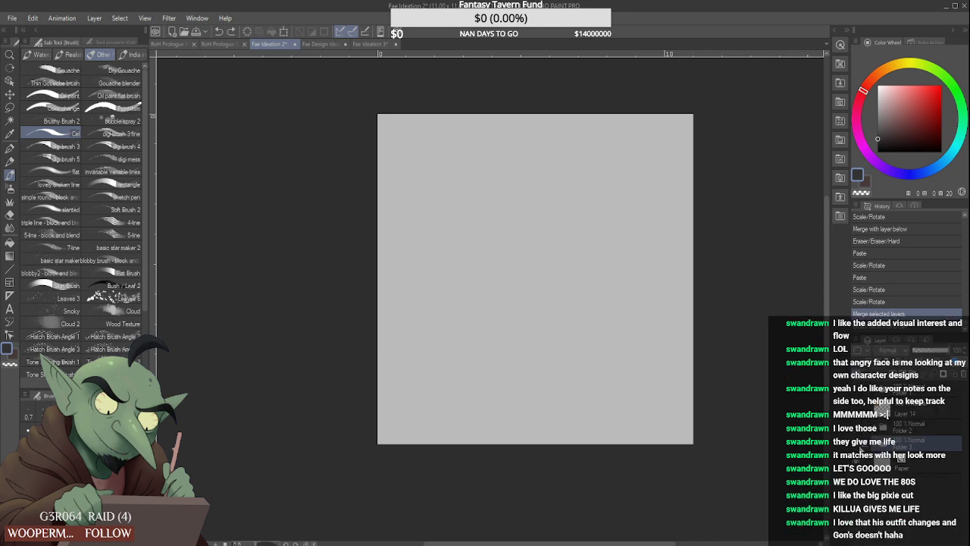
click(859, 446)
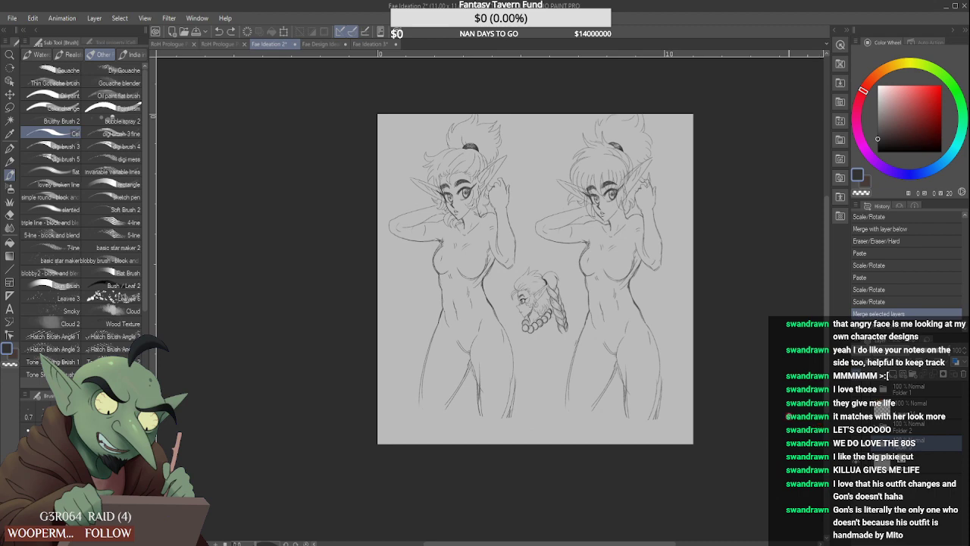
Examine the Folder 3 updo sketches and the small braided profile head, both up close and as a whole
scroll(557, 303, up, 5)
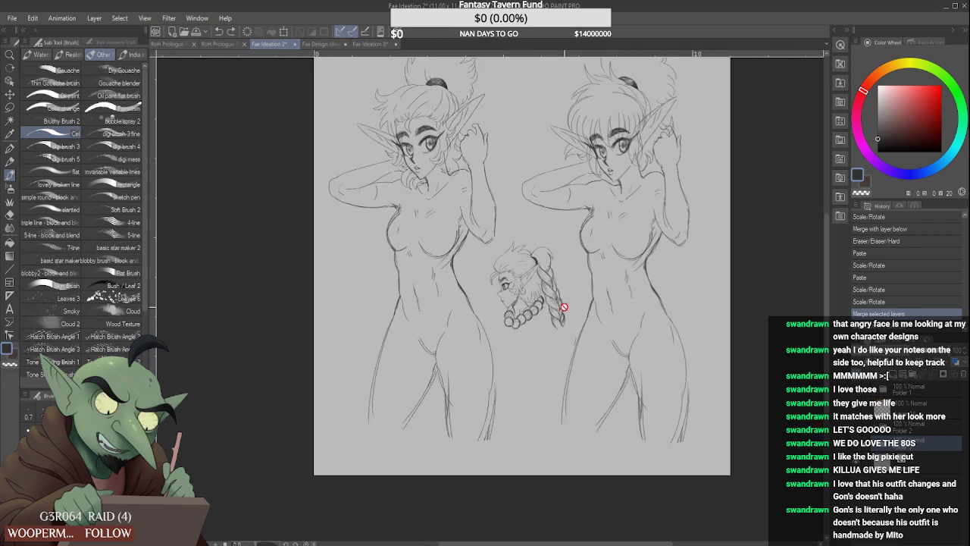
scroll(553, 308, down, 8)
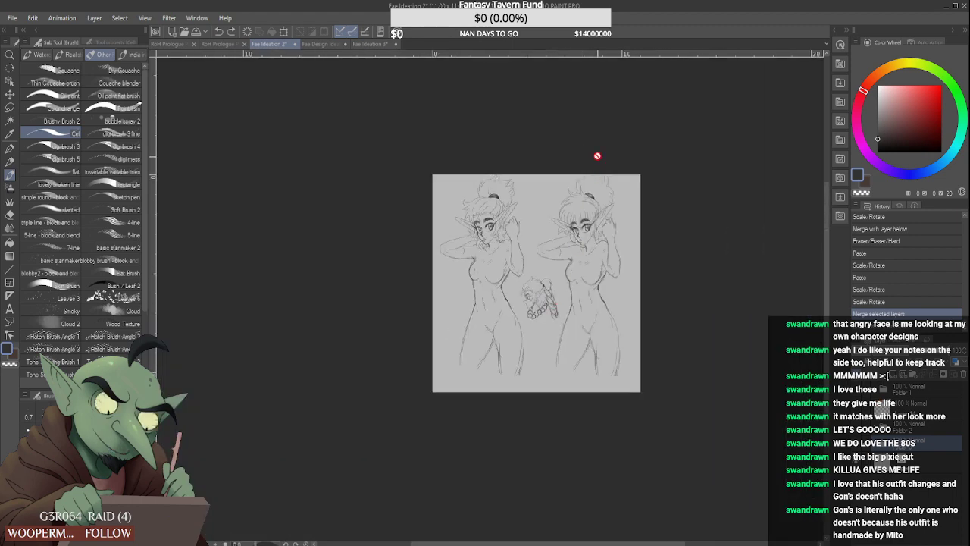
scroll(550, 246, up, 3)
scroll(524, 275, up, 1)
scroll(526, 276, up, 1)
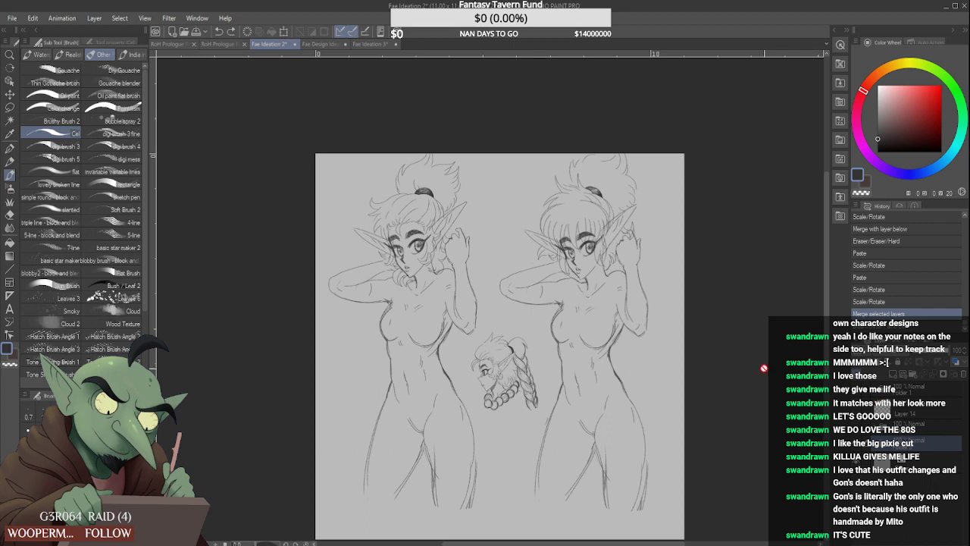
scroll(754, 363, down, 1)
scroll(745, 365, down, 1)
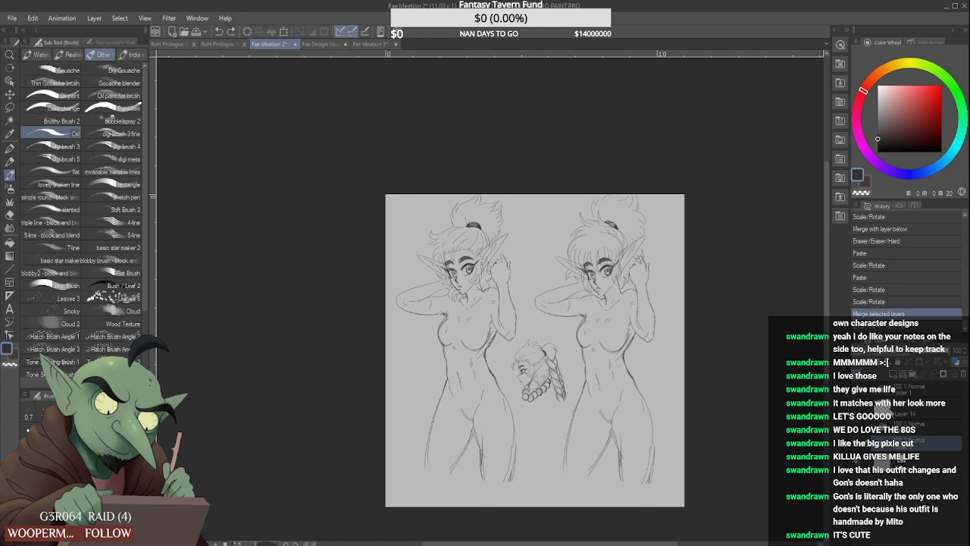
Hide the Folder 3 updo sketches and show the Folder 1 big-hair sketches in their place
click(858, 445)
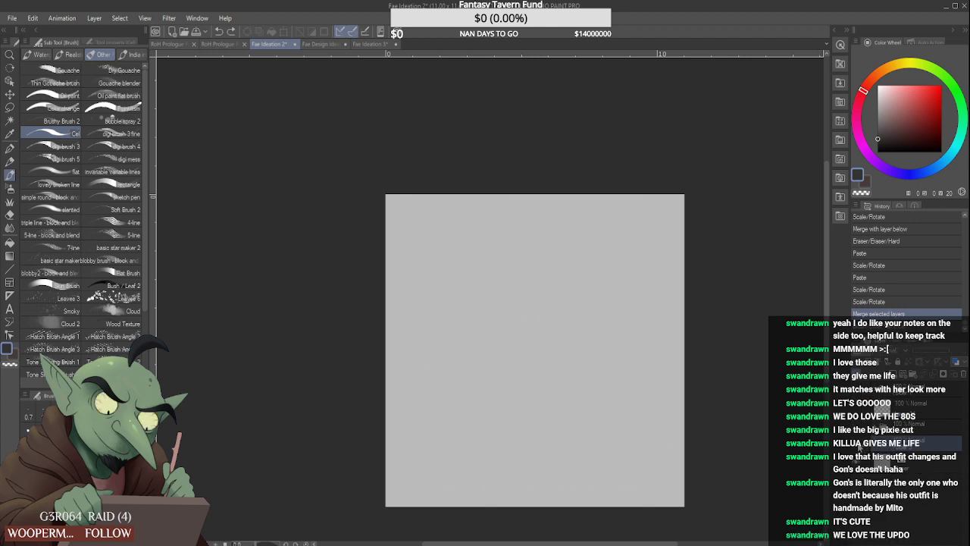
click(859, 446)
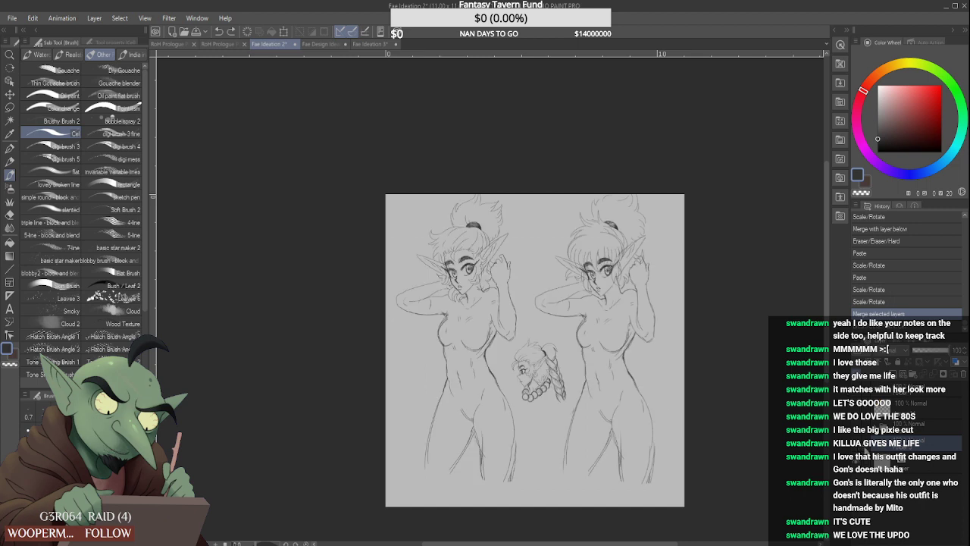
click(859, 446)
click(857, 396)
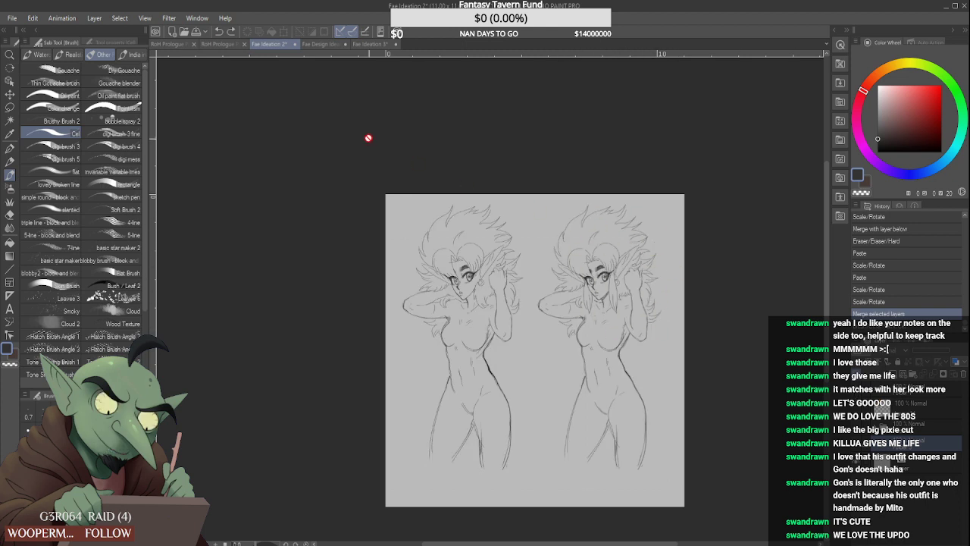
Glance at the Fae Design Ideation lineup, return to the Fae Ideation 3 document, save it, and look over its characters
click(326, 45)
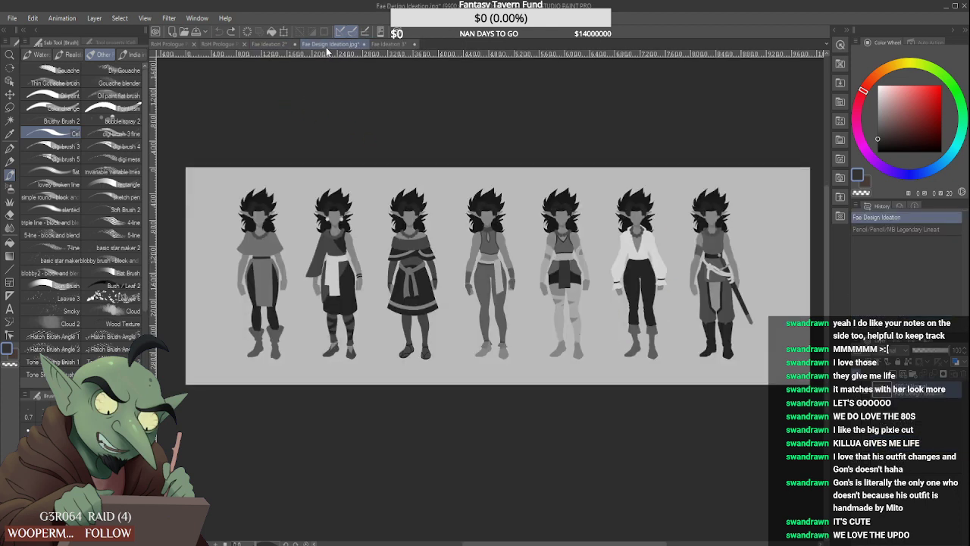
click(396, 45)
scroll(631, 217, up, 2)
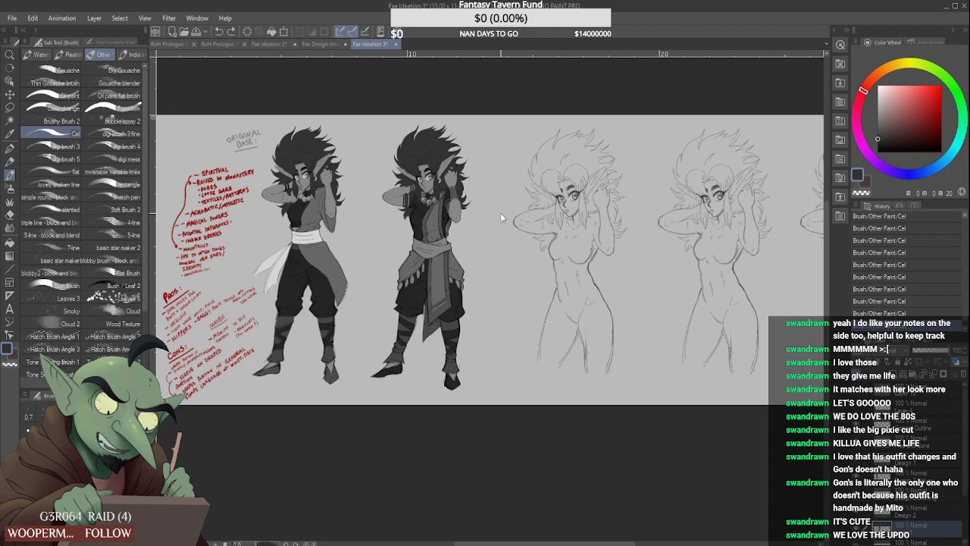
key(ctrl+s)
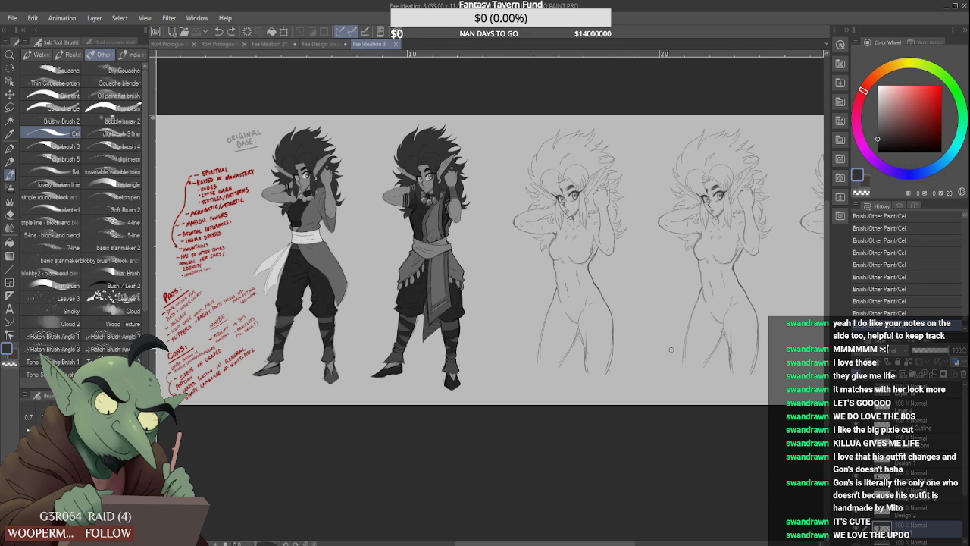
scroll(552, 302, down, 3)
scroll(610, 271, up, 3)
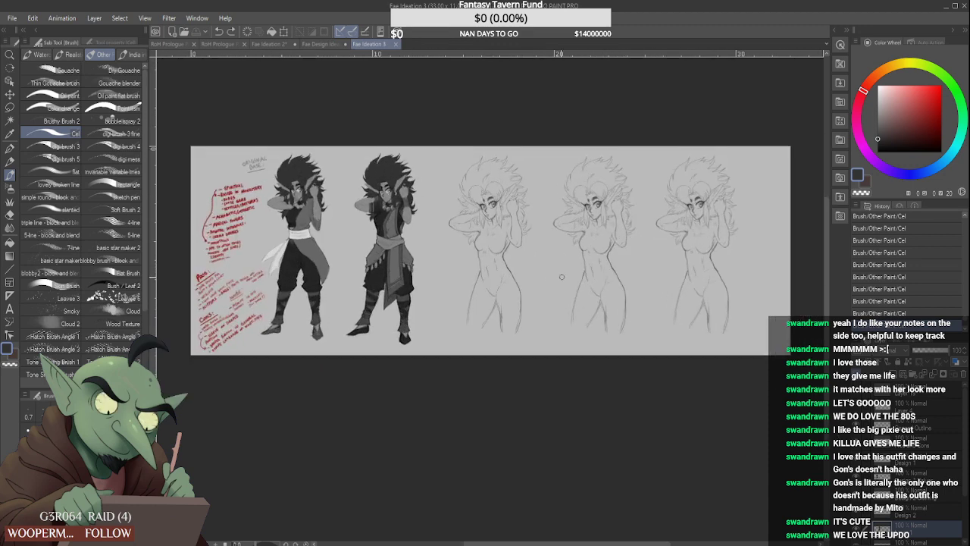
scroll(532, 276, up, 1)
scroll(510, 275, down, 1)
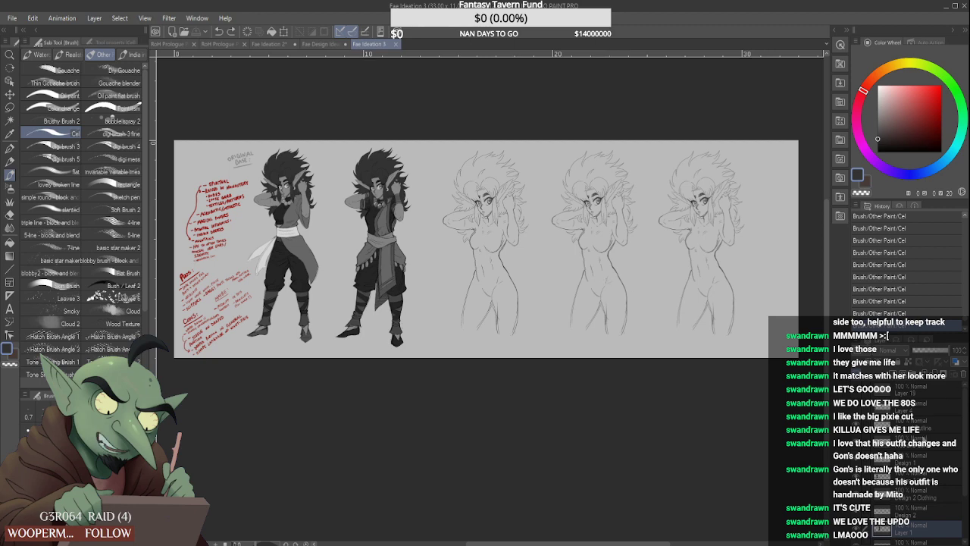
Show the Layer 15 outfit reference images, compare them with the second shaded character, and hide them again
click(857, 392)
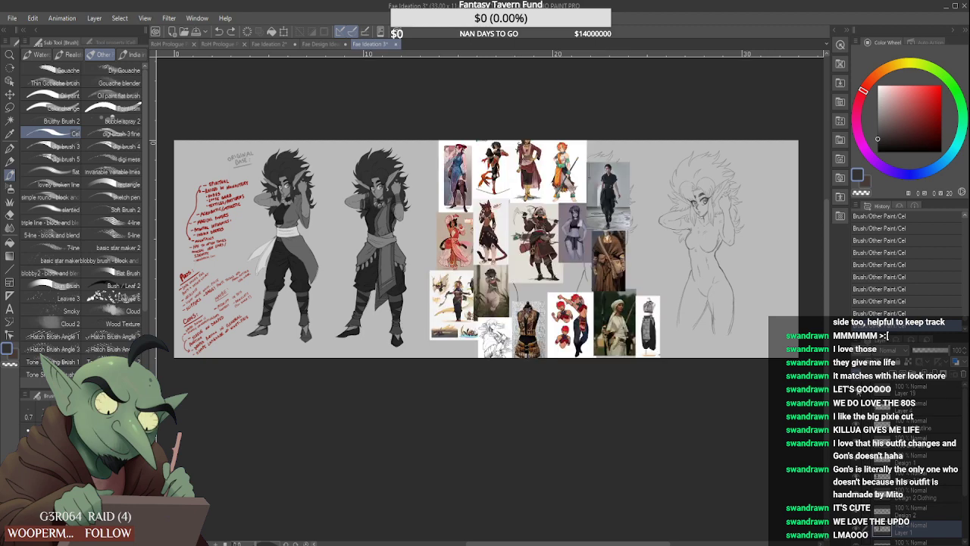
scroll(614, 287, up, 2)
scroll(543, 280, down, 5)
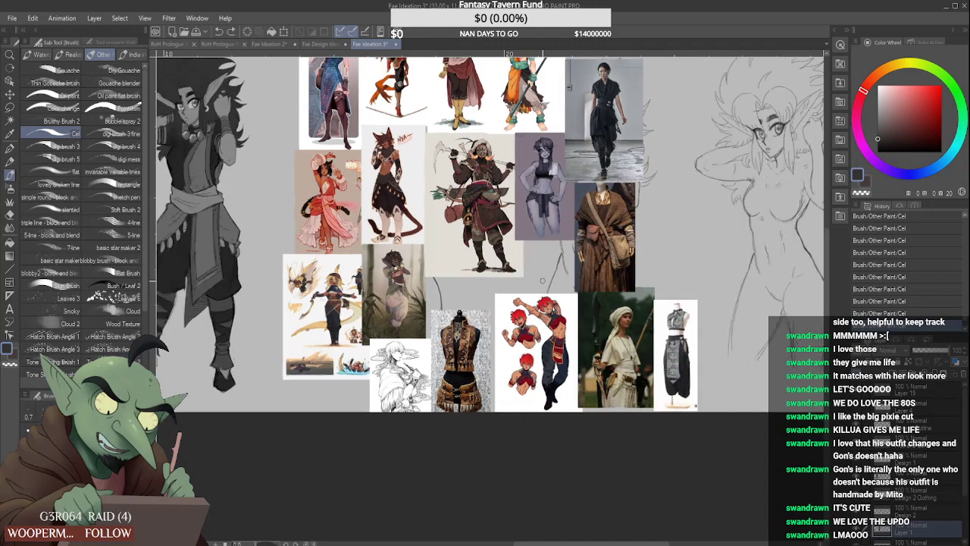
scroll(497, 186, up, 3)
scroll(497, 186, up, 1)
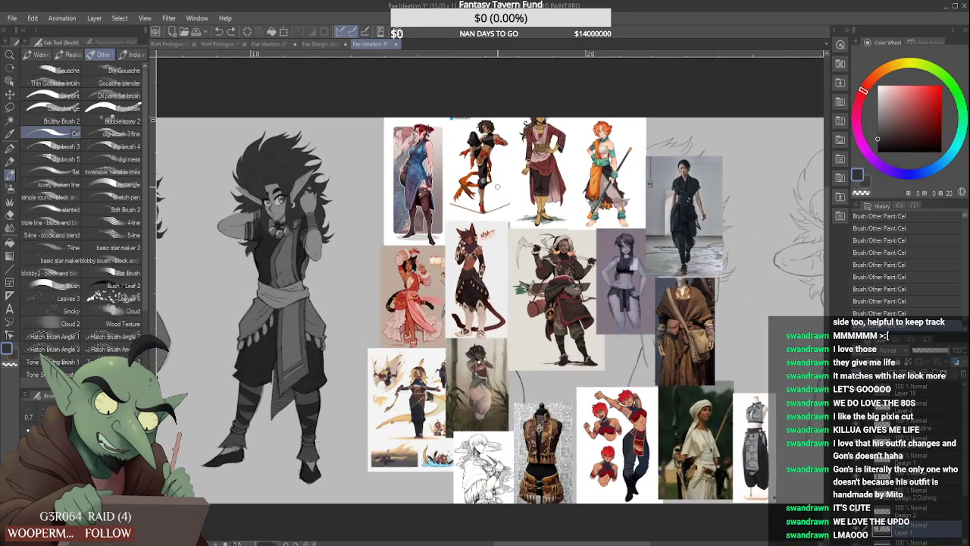
scroll(521, 205, down, 1)
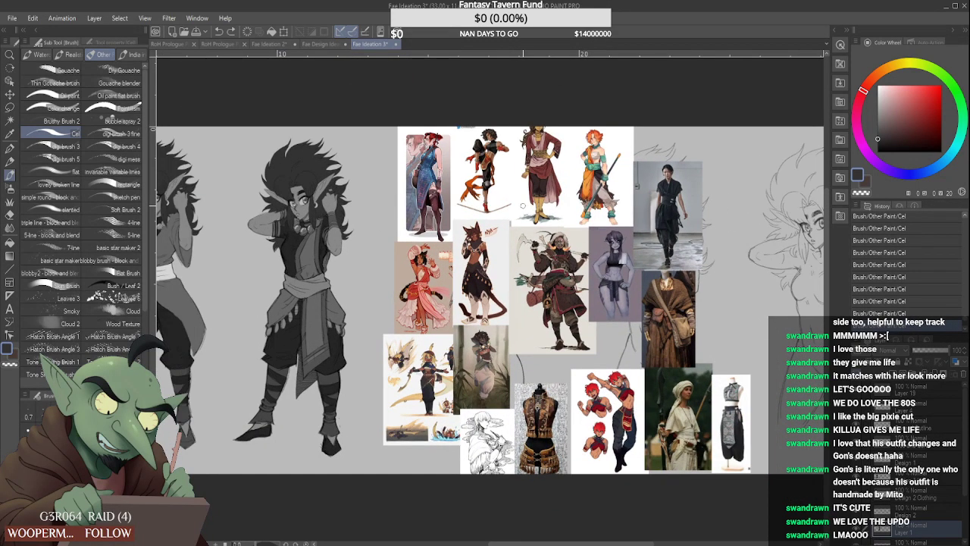
click(856, 394)
Compare the two shaded character designs with each other, the red notes, and the unclothed base sketches
scroll(511, 293, down, 2)
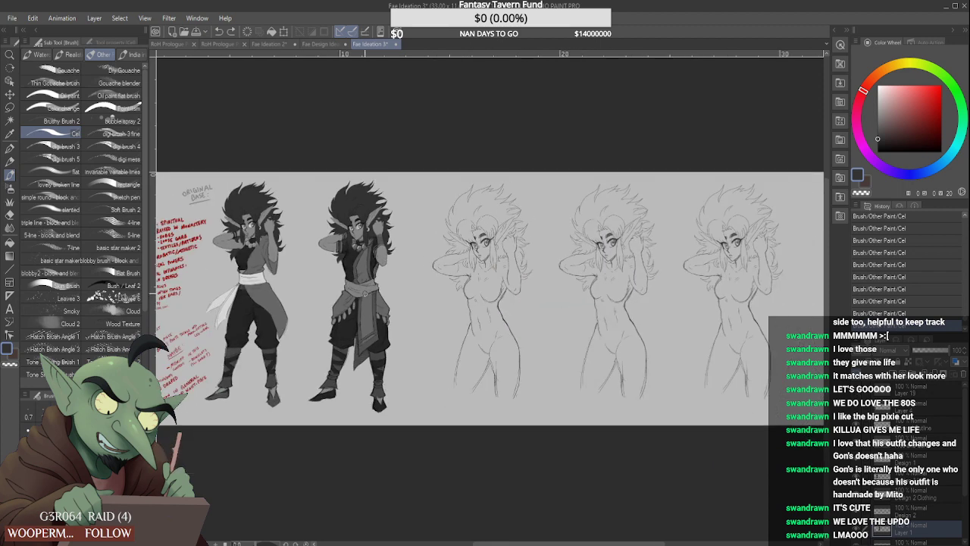
scroll(338, 281, up, 1)
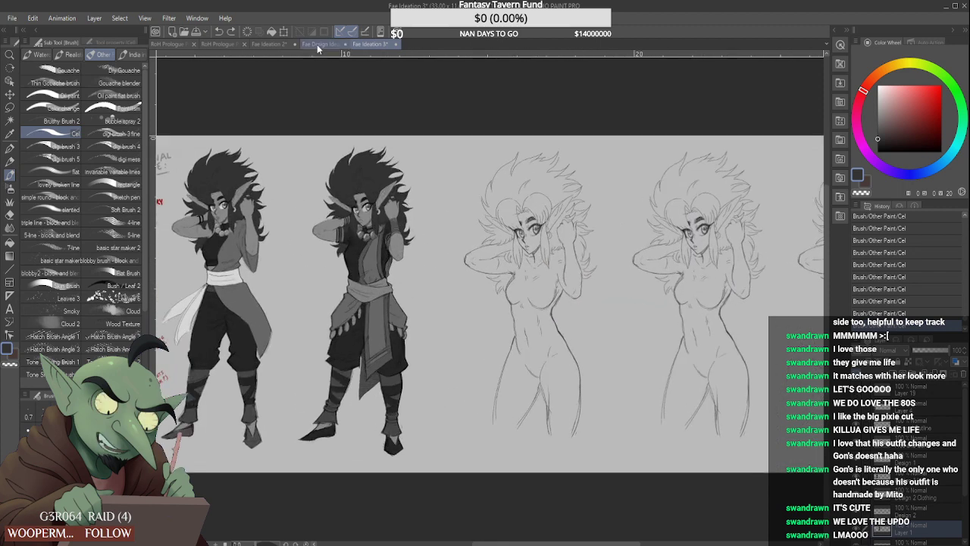
scroll(323, 254, down, 1)
scroll(322, 253, down, 1)
scroll(216, 192, up, 2)
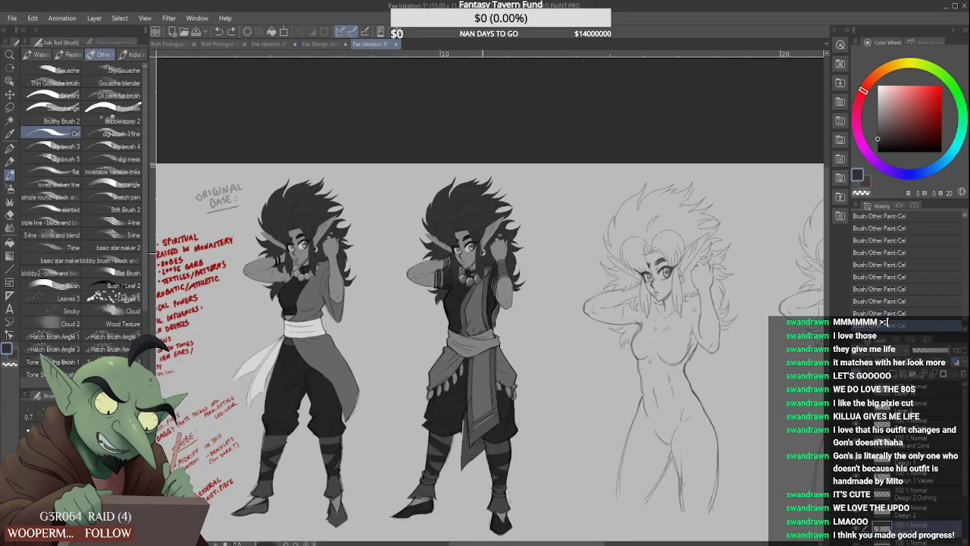
scroll(458, 247, down, 3)
scroll(705, 294, up, 3)
In Fae Design Ideation, mark the third, sixth and seventh figures with arrows and bracket the fourth and fifth figures
click(323, 46)
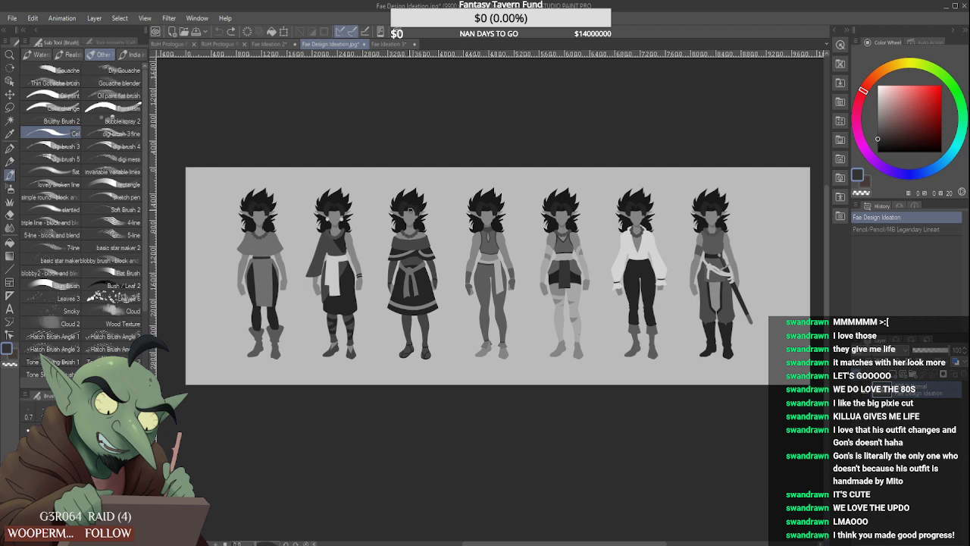
drag(373, 174, 387, 196)
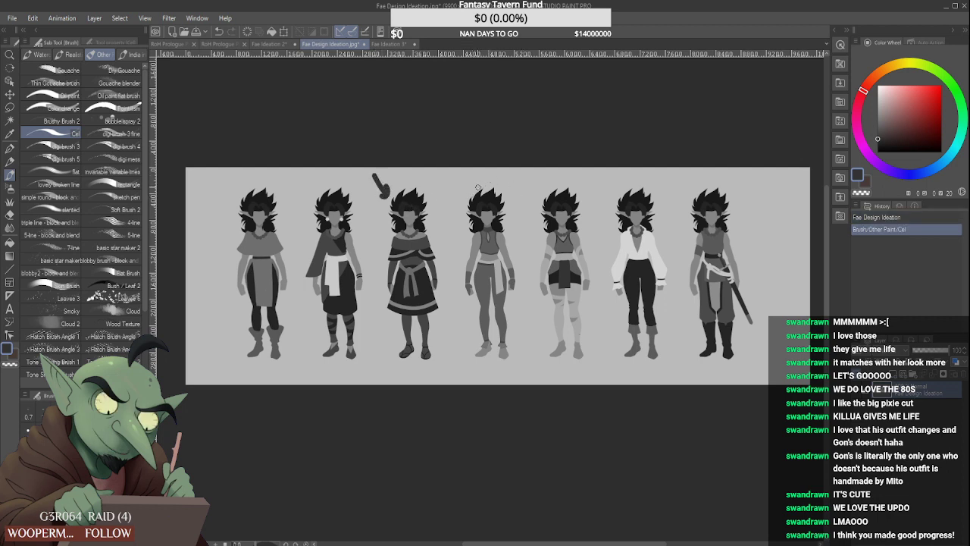
mouse_move(477, 185)
mouse_down()
mouse_move(561, 171)
mouse_move(585, 186)
mouse_up()
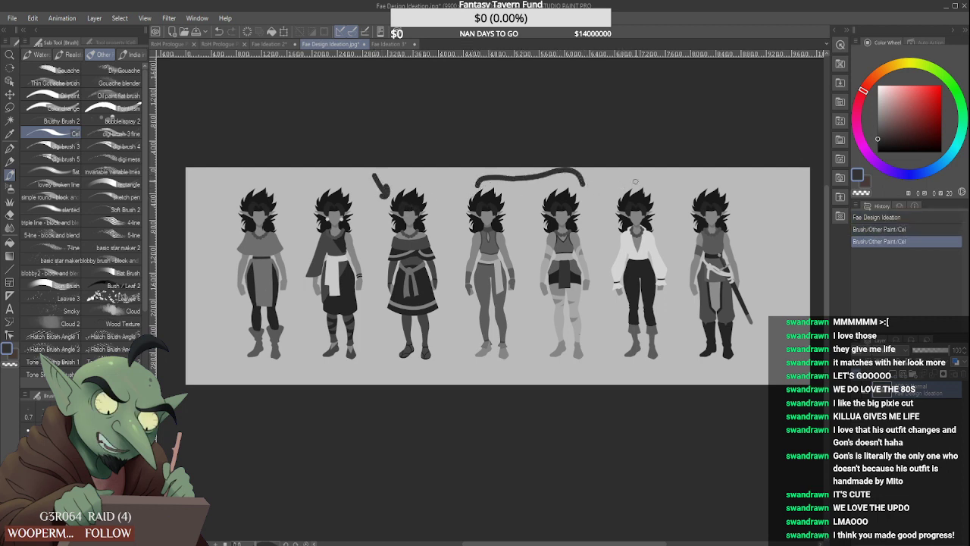
drag(681, 175, 691, 191)
drag(668, 175, 669, 192)
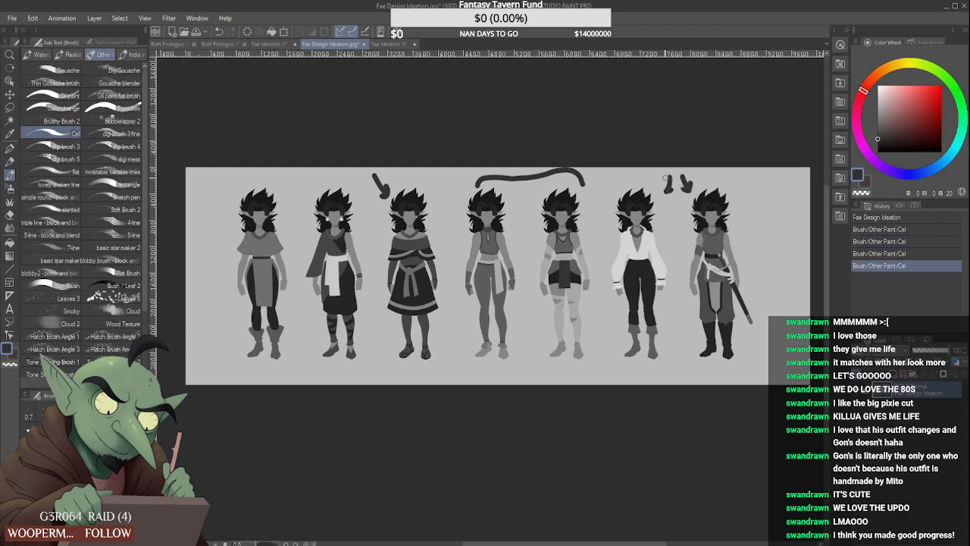
Undo the arrows and the bracket drawn above the figures in Fae Design Ideation
key(ctrl+z)
key(ctrl+z)
key(ctrl+z)
key(ctrl+z)
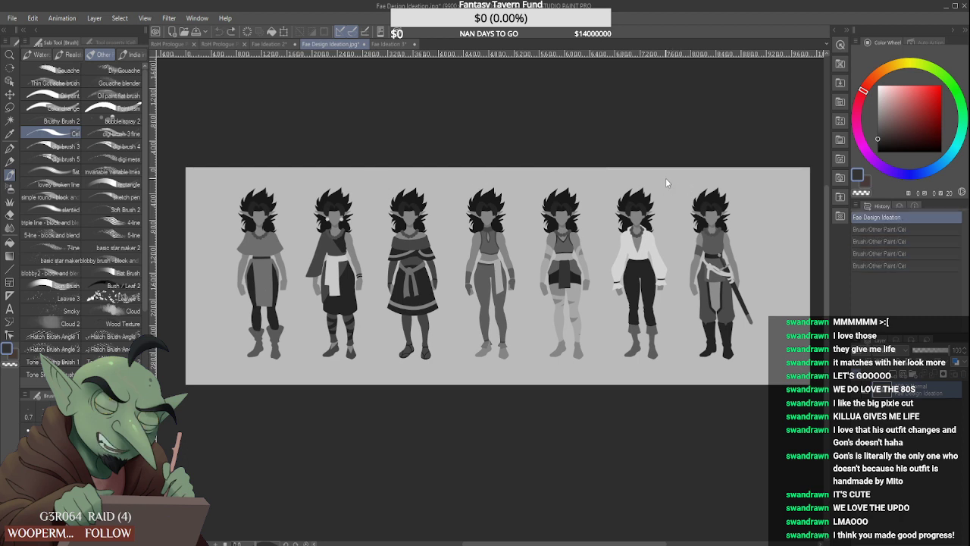
Switch to the Fae Ideation 3 document, look over its full character lineup, and save the document
click(397, 44)
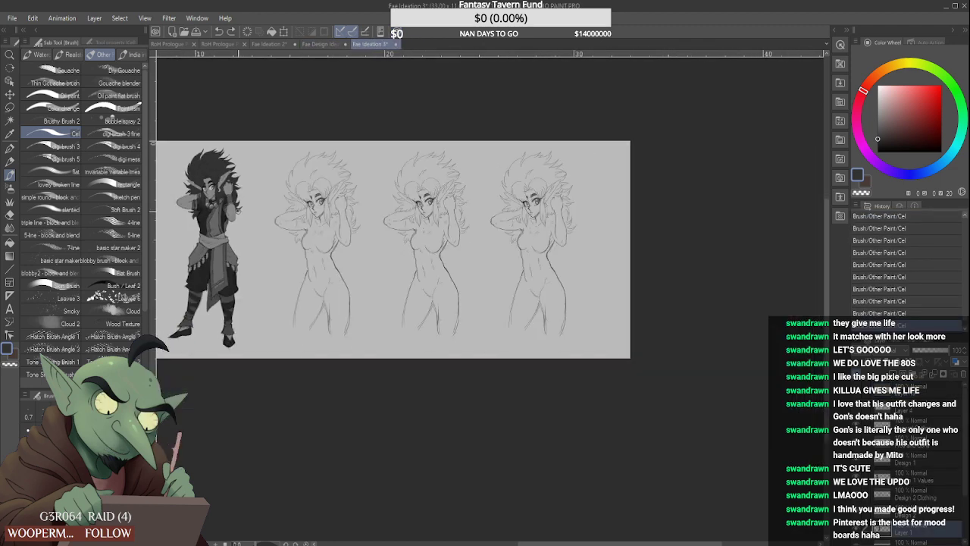
scroll(153, 199, up, 4)
scroll(346, 417, down, 4)
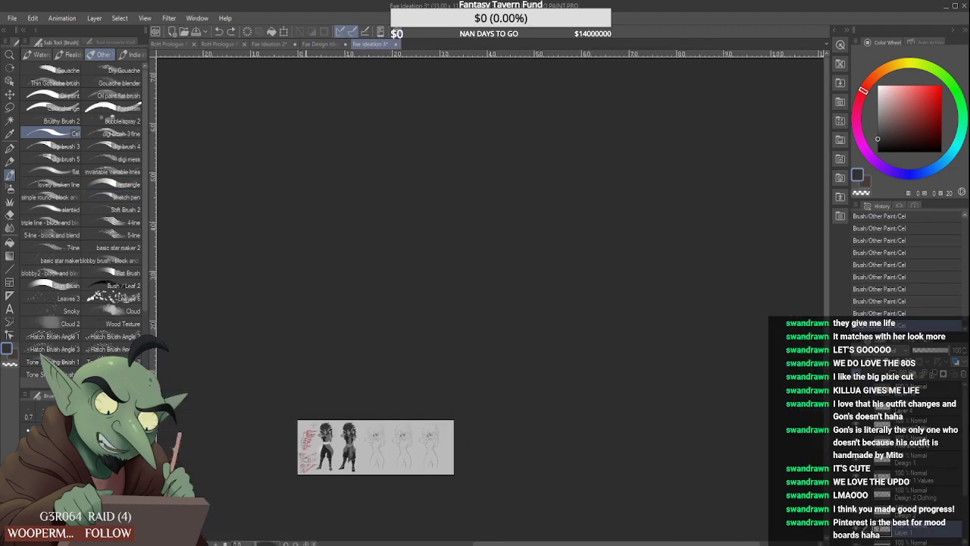
scroll(267, 482, up, 3)
scroll(267, 482, up, 4)
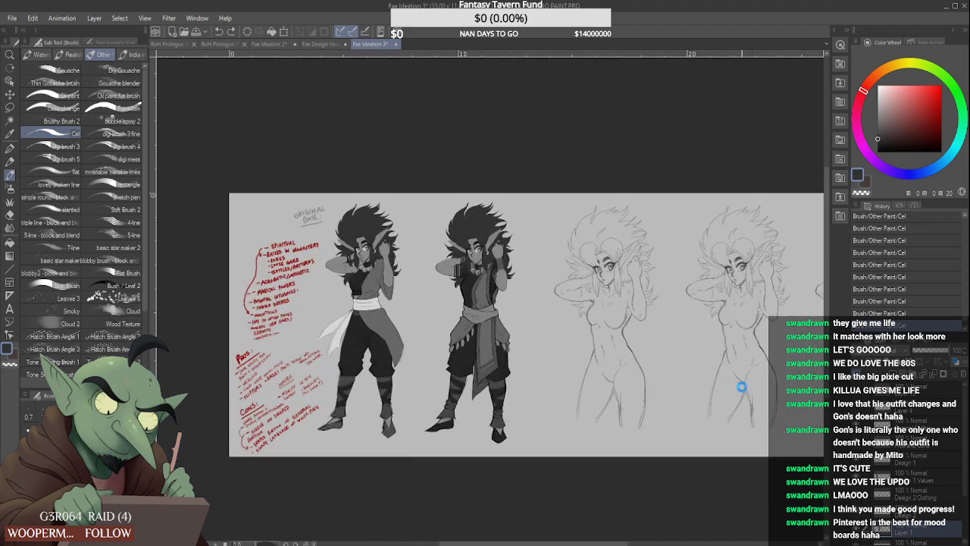
key(ctrl+s)
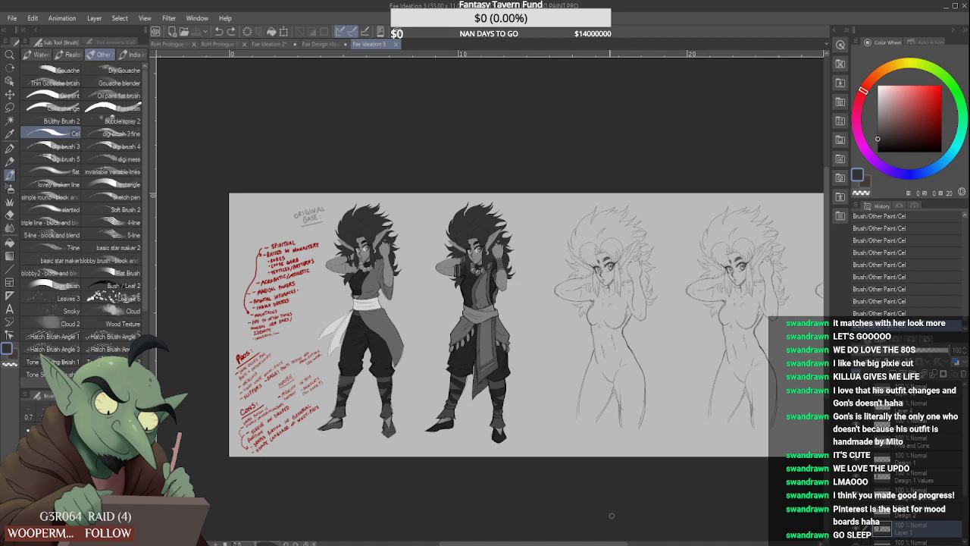
Touch up the second shaded character's ankle wraps with short dark Cel brush strokes, undoing the last one
scroll(523, 455, up, 5)
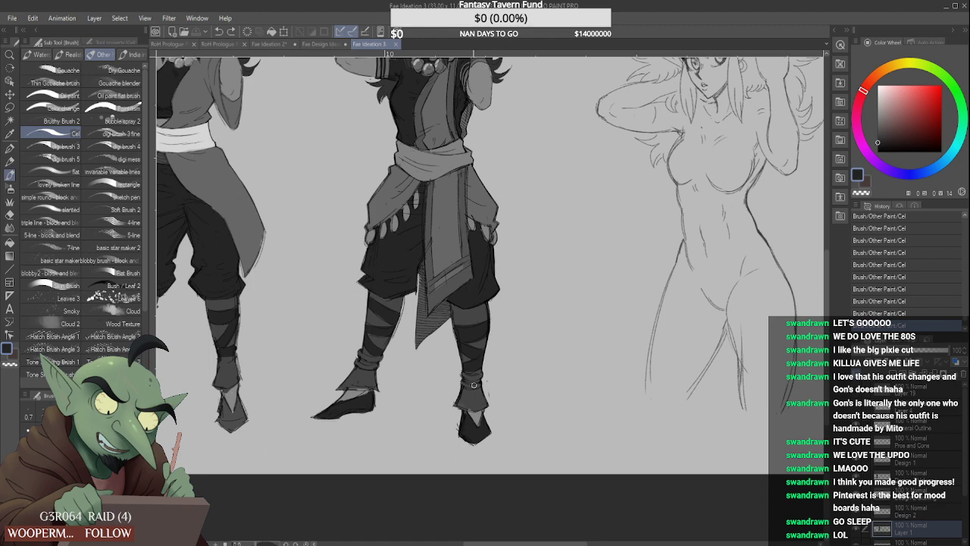
drag(464, 376, 479, 377)
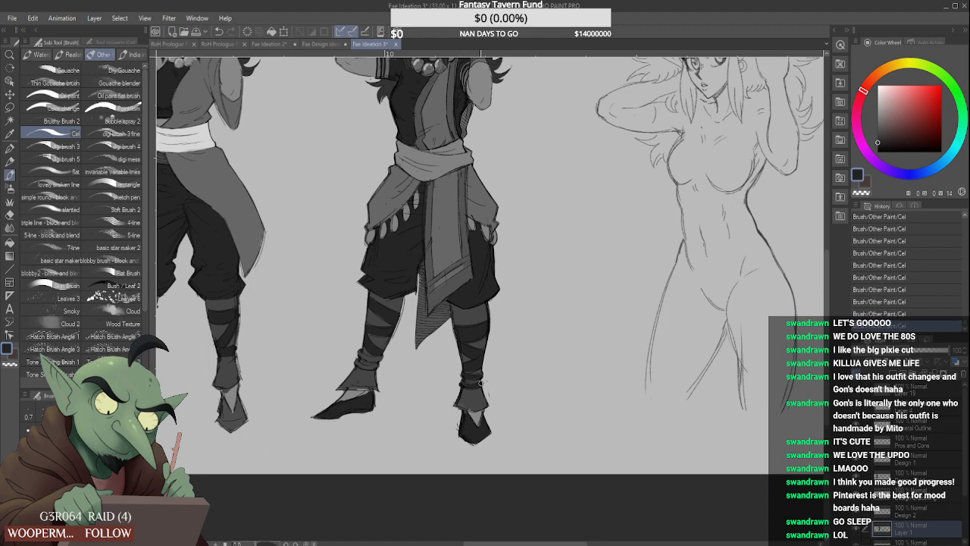
mouse_move(357, 364)
mouse_down()
mouse_move(379, 367)
mouse_move(377, 357)
mouse_up()
key(ctrl+z)
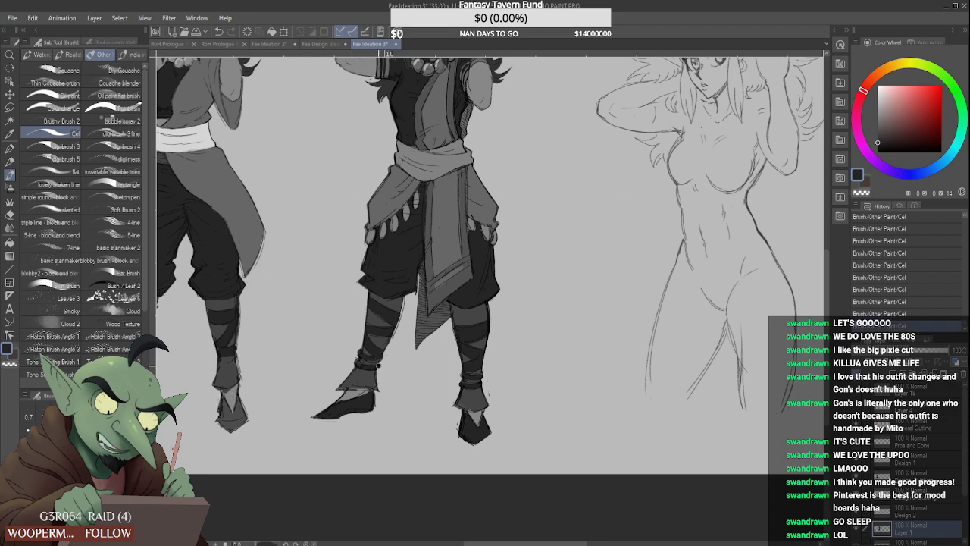
Try a short dark Cel stroke beside the second shaded character's raised wrist, under the hair, and undo it
key(ctrl+0)
scroll(375, 359, down, 1)
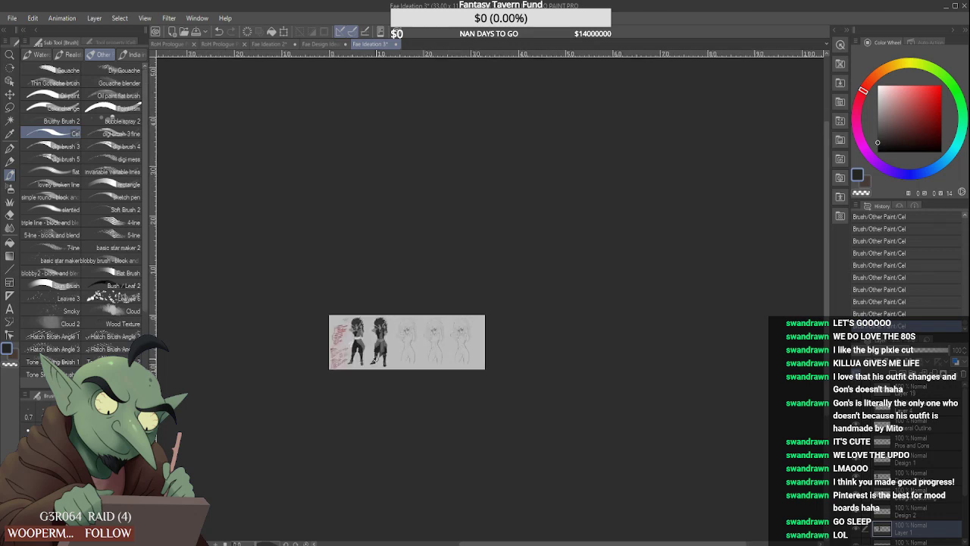
scroll(380, 325, up, 3)
scroll(392, 327, down, 1)
scroll(373, 335, up, 5)
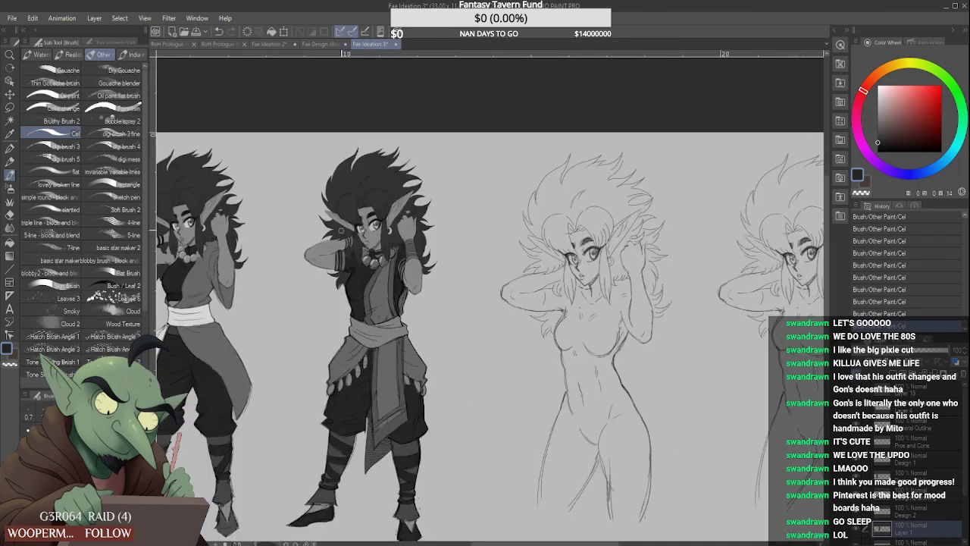
drag(360, 265, 356, 254)
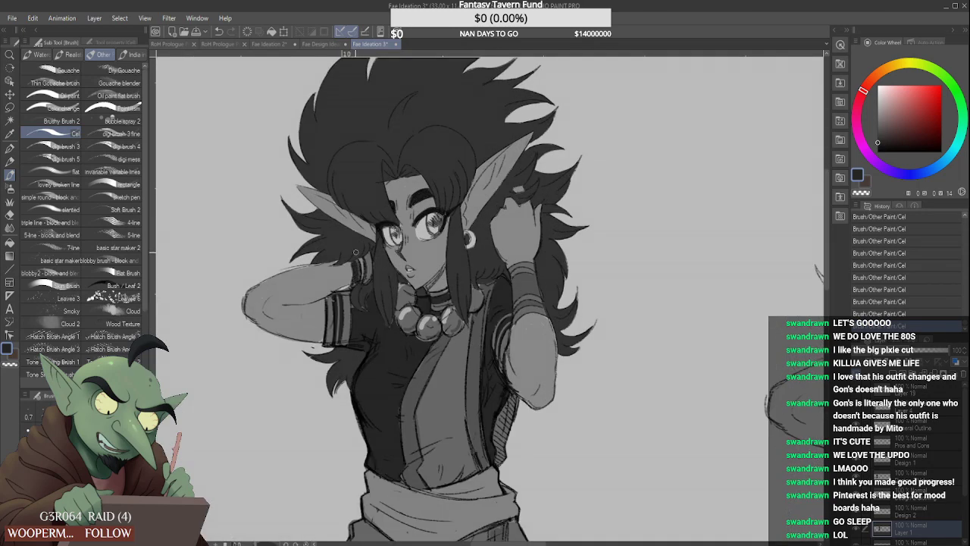
key(ctrl+z)
Check the second shaded character beside the first design and save the Fae Ideation 3 document
scroll(543, 381, down, 4)
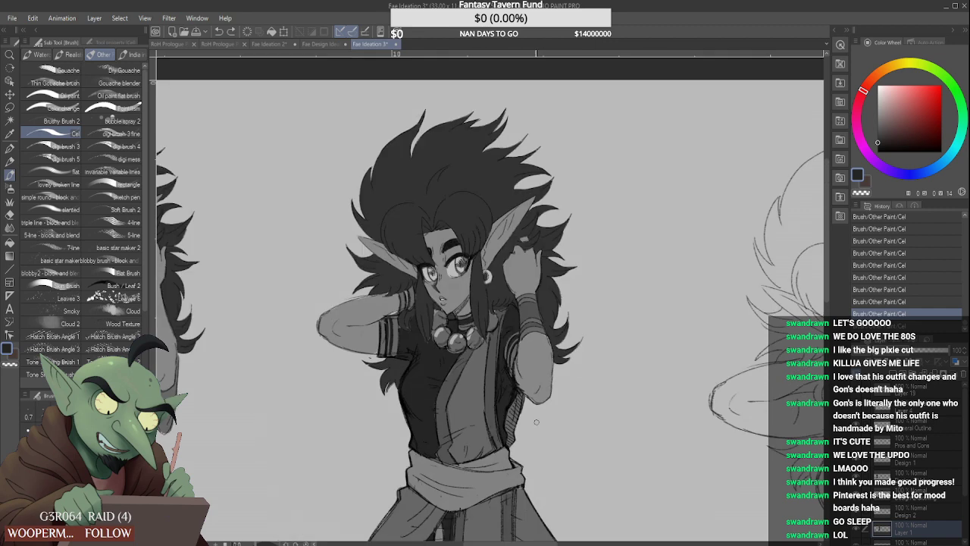
scroll(500, 398, up, 2)
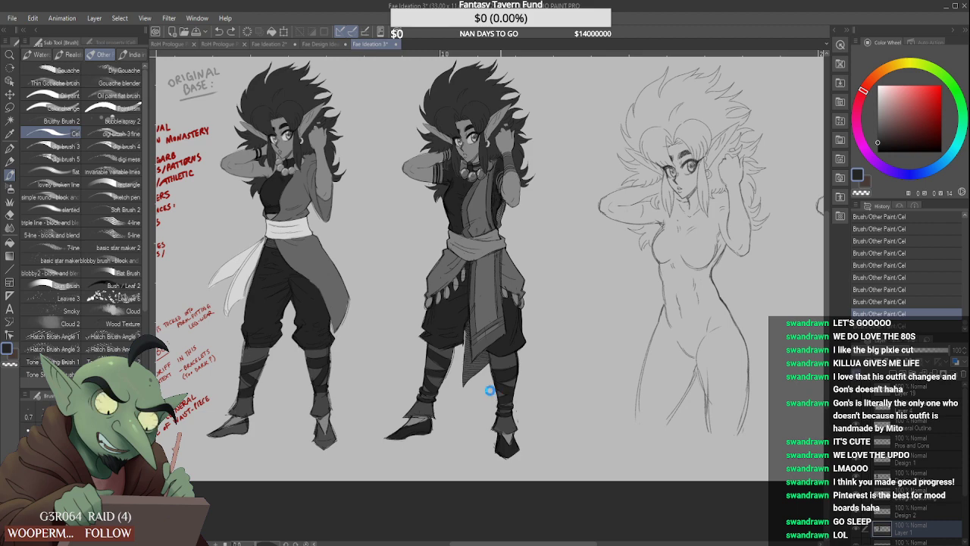
key(ctrl+s)
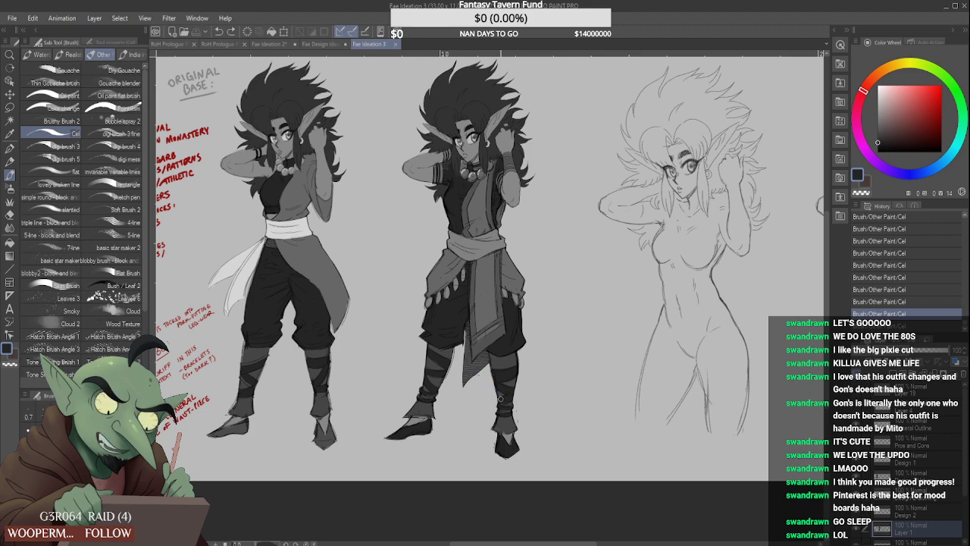